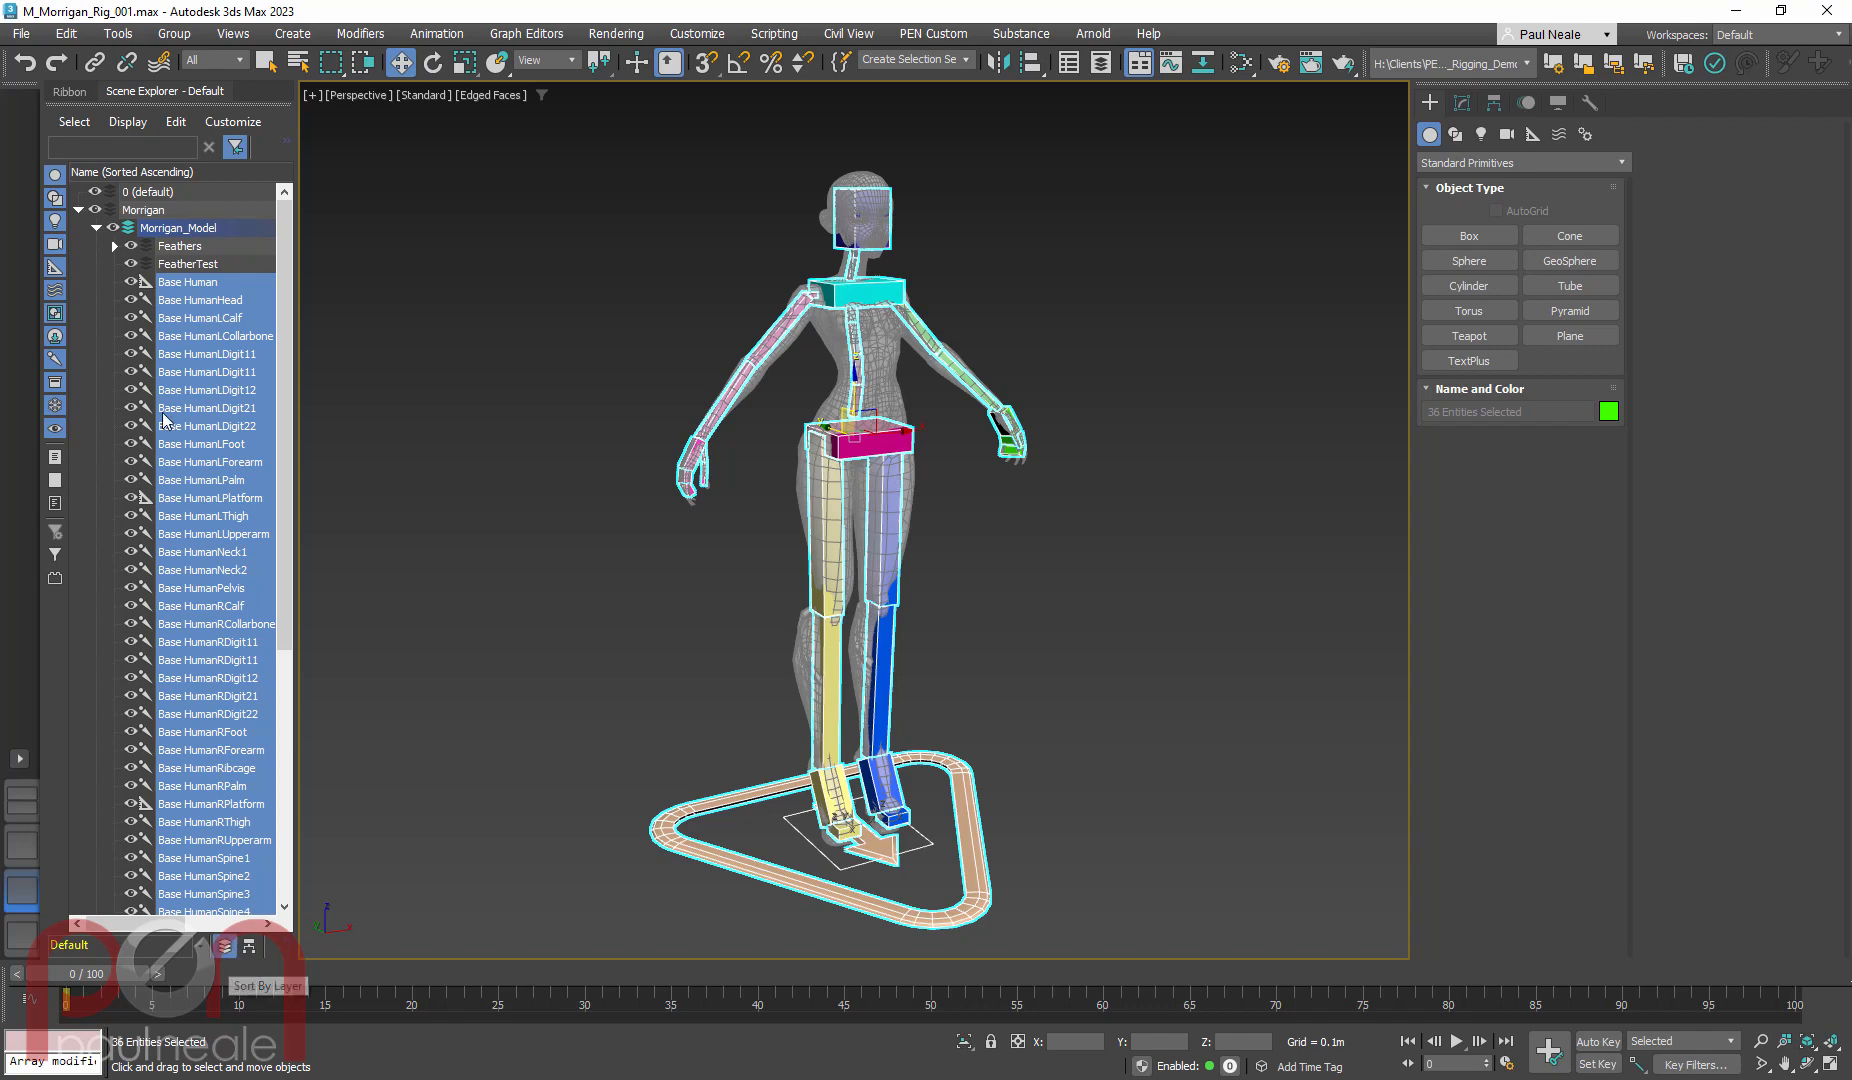
# Collapse the Morrigan_Model layer and widen the Scene Explorer to reveal its layer tools
pyautogui.click(97, 228)
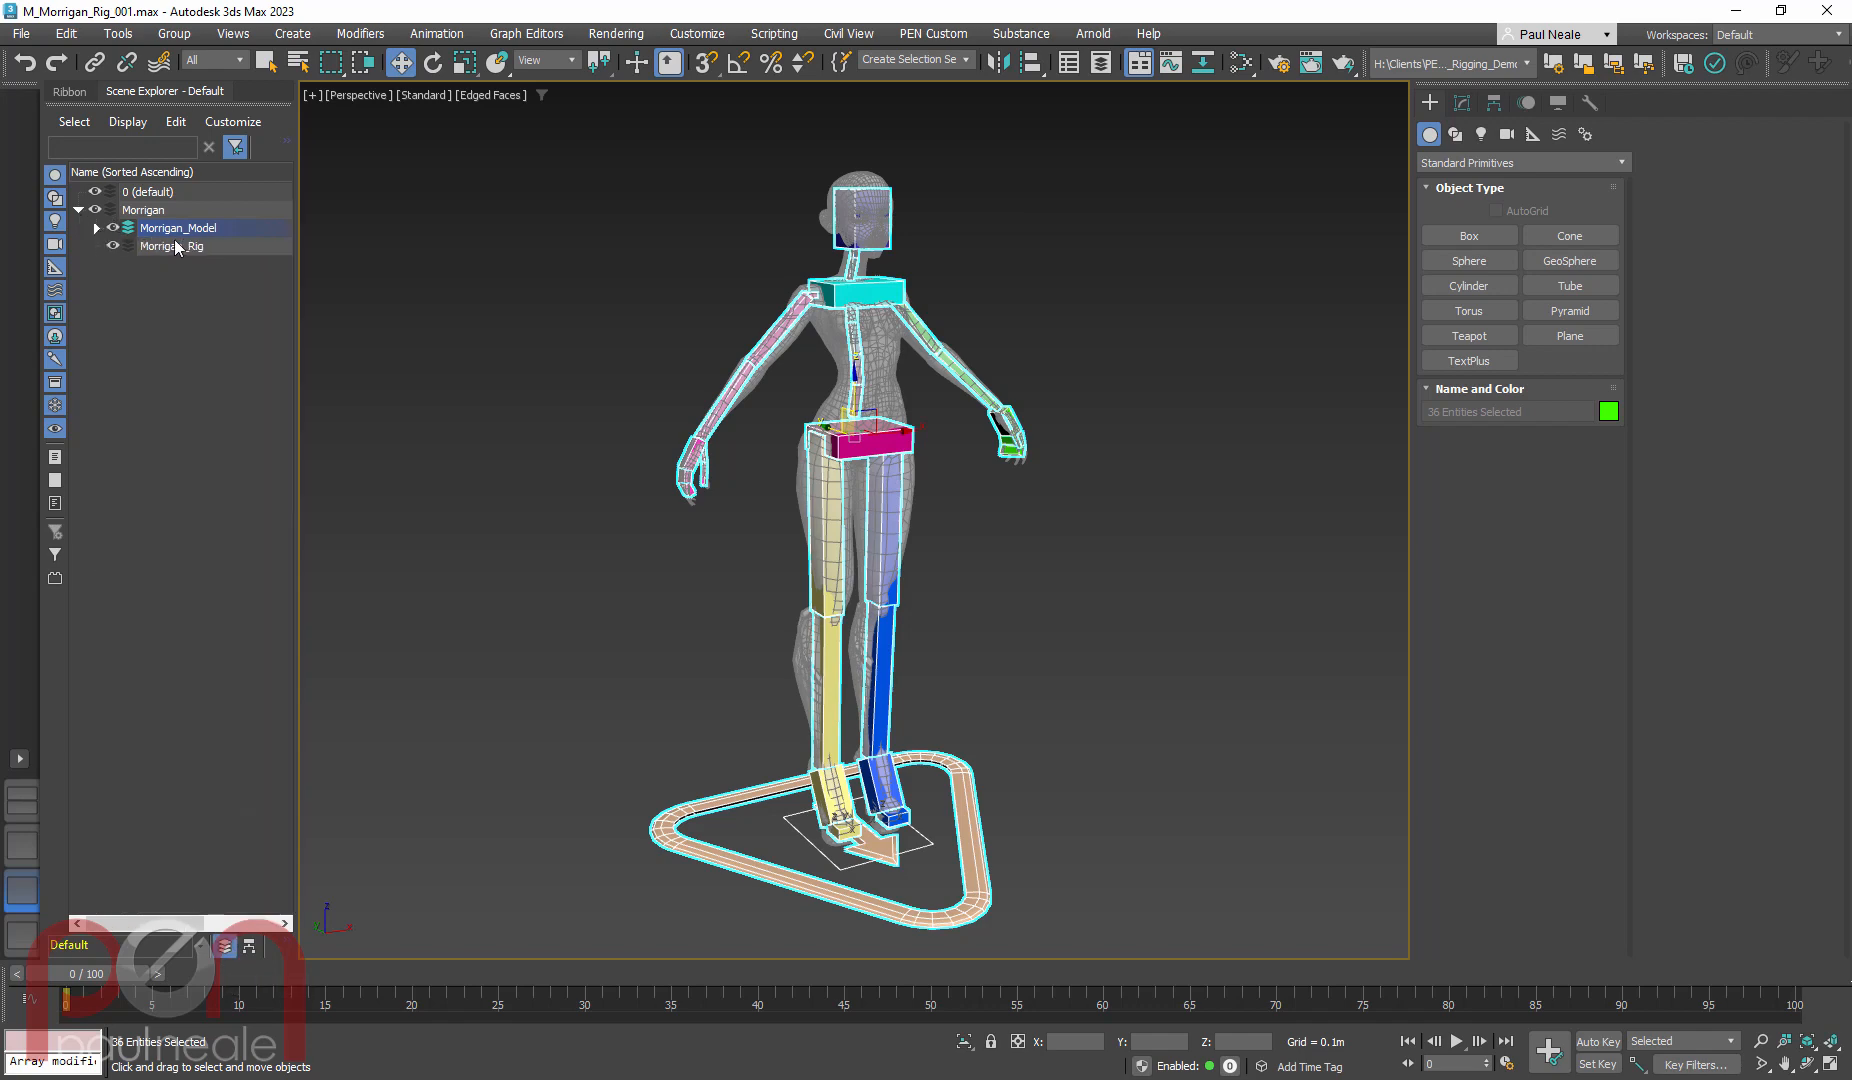
pyautogui.moveTo(946, 499)
pyautogui.keyDown('alt'); pyautogui.mouseDown(button='middle')
pyautogui.moveTo(929, 522)
pyautogui.moveTo(943, 496)
pyautogui.mouseUp(button='middle'); pyautogui.keyUp('alt')
pyautogui.moveTo(928, 788); pyautogui.dragTo(951, 782, button='middle')
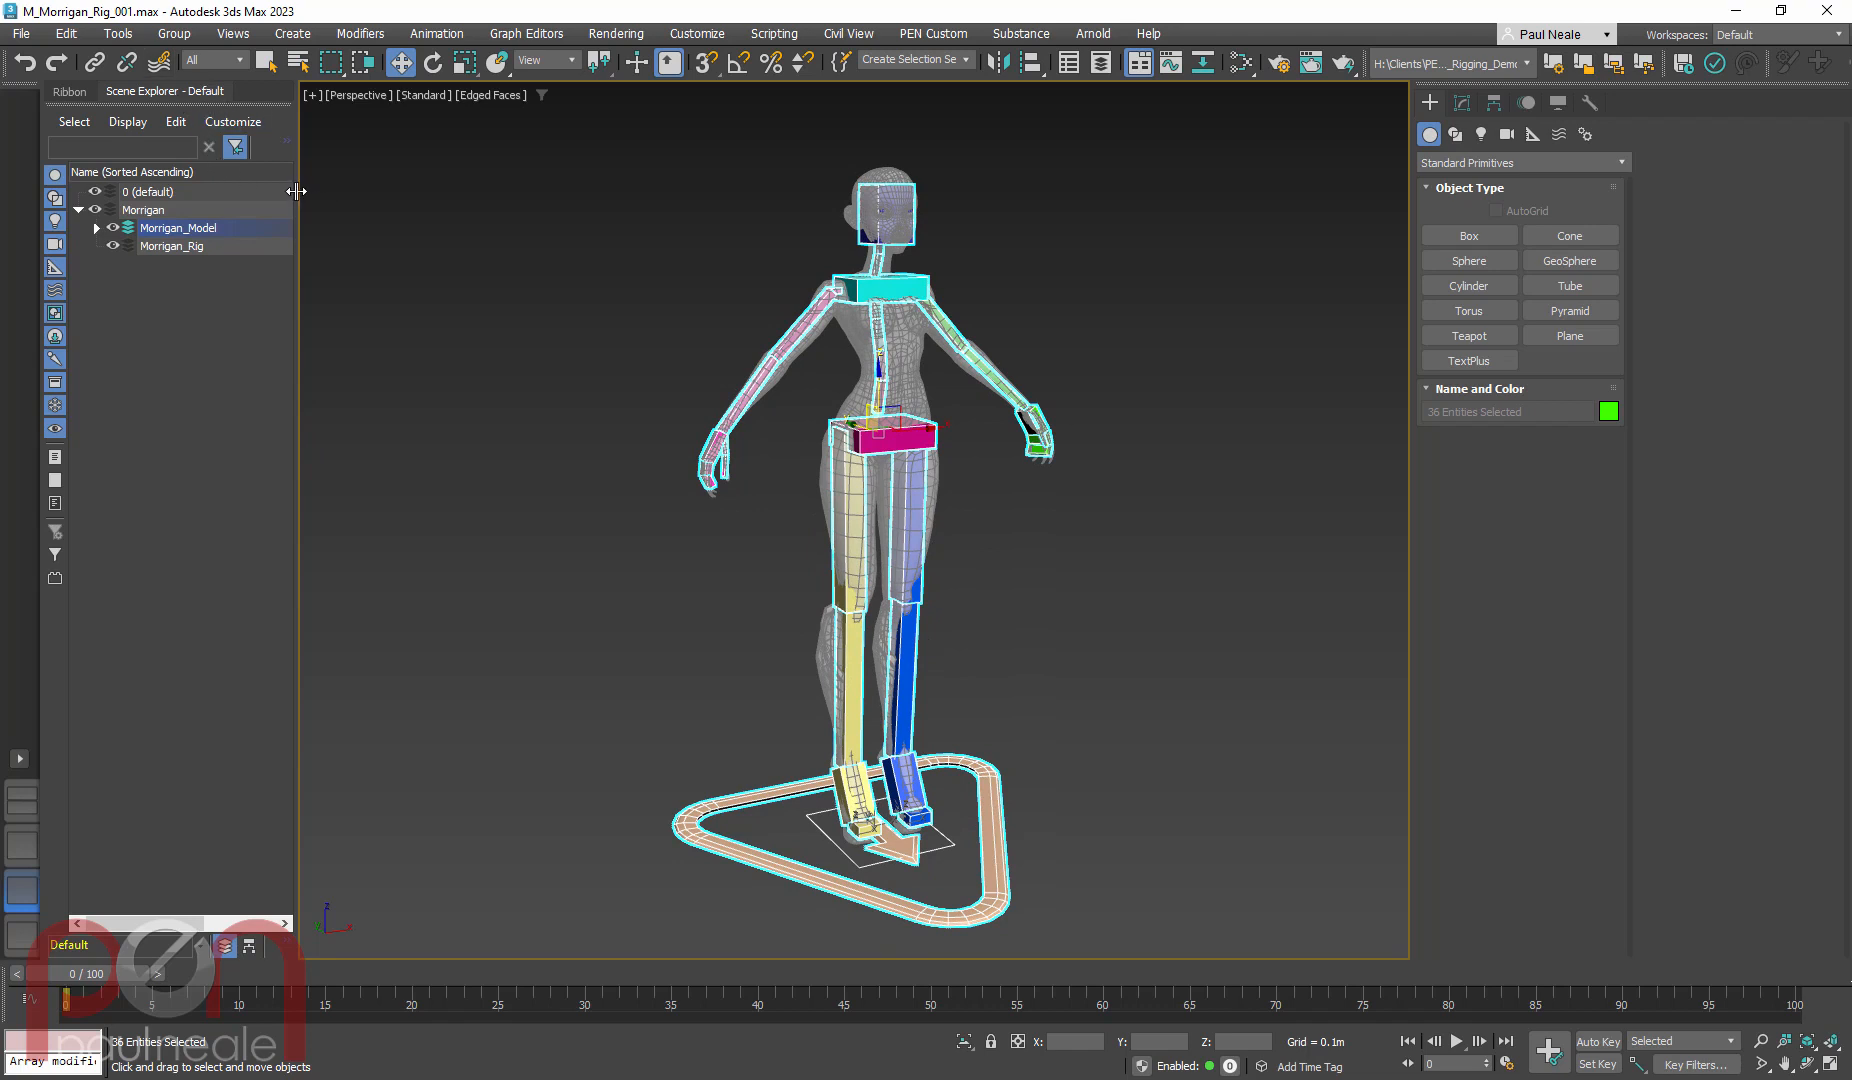
pyautogui.moveTo(296, 191); pyautogui.dragTo(426, 258)
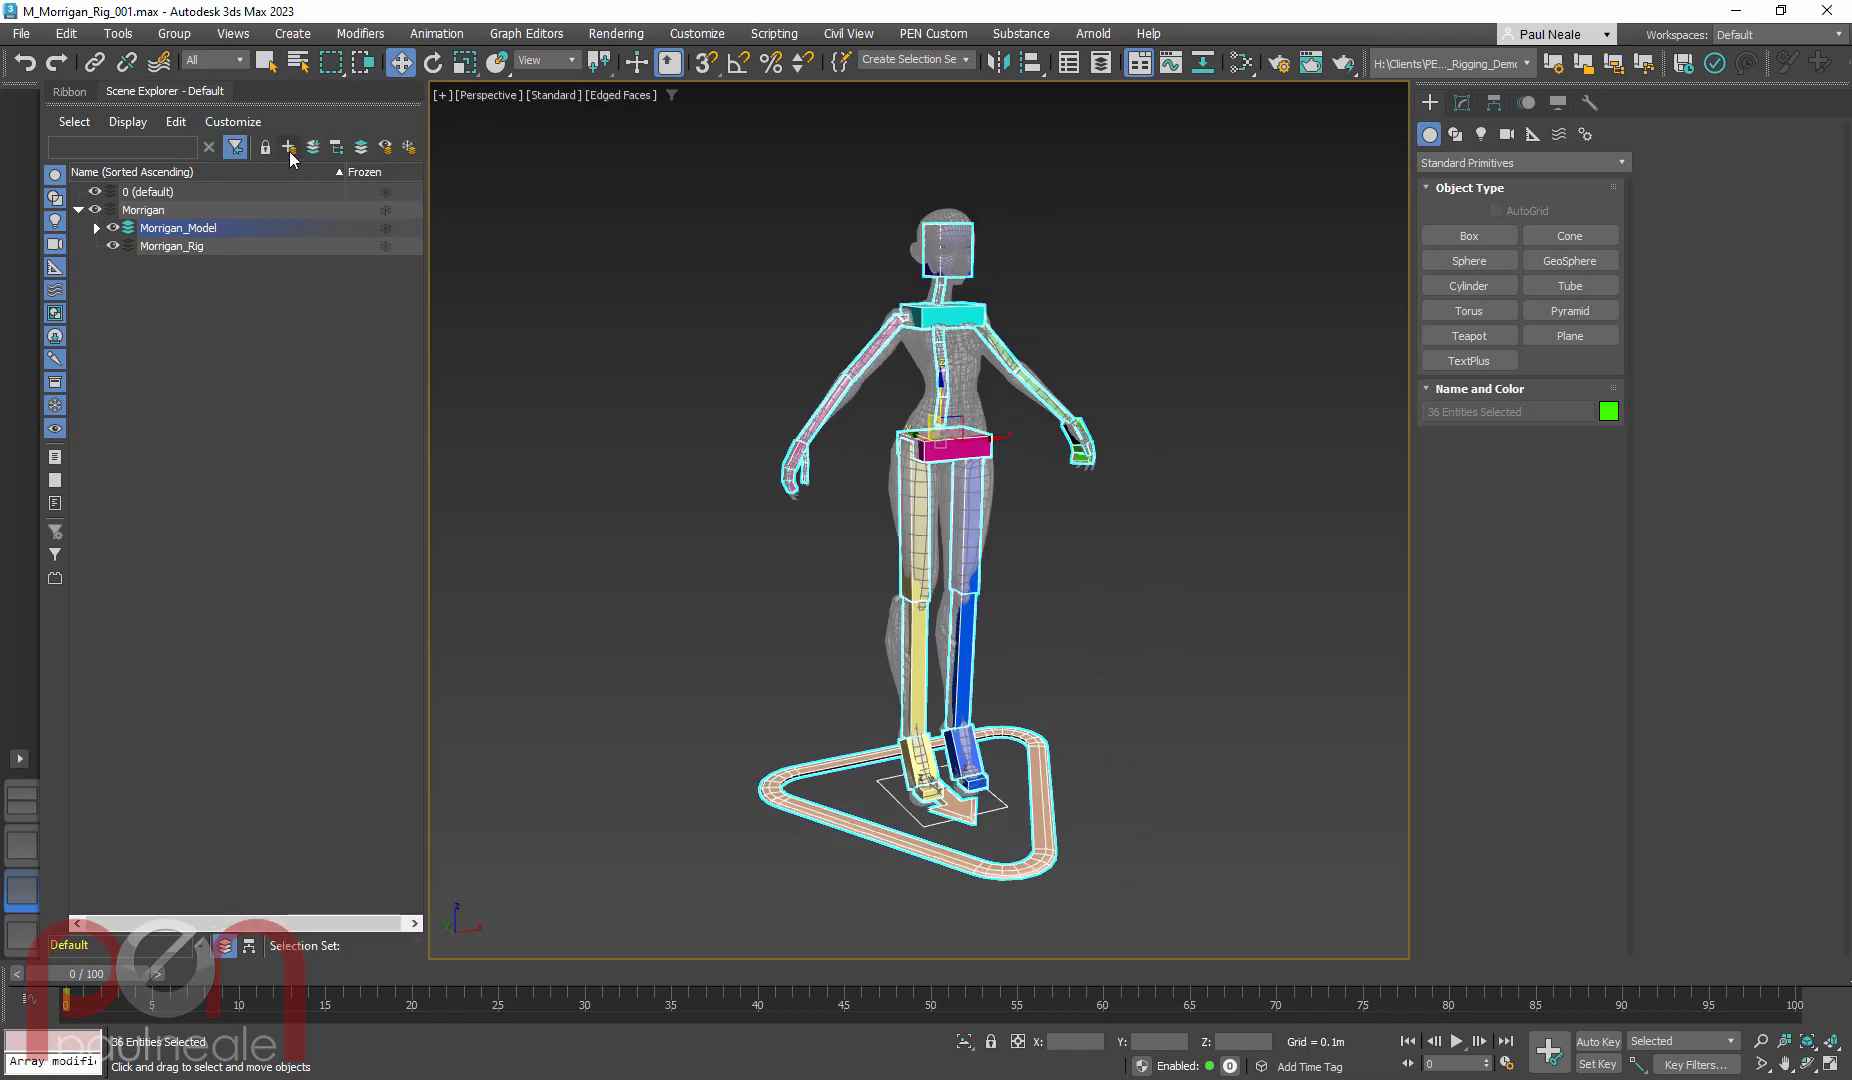
# Create a new layer containing the selected Base Human rig objects
pyautogui.rightClick(198, 325)
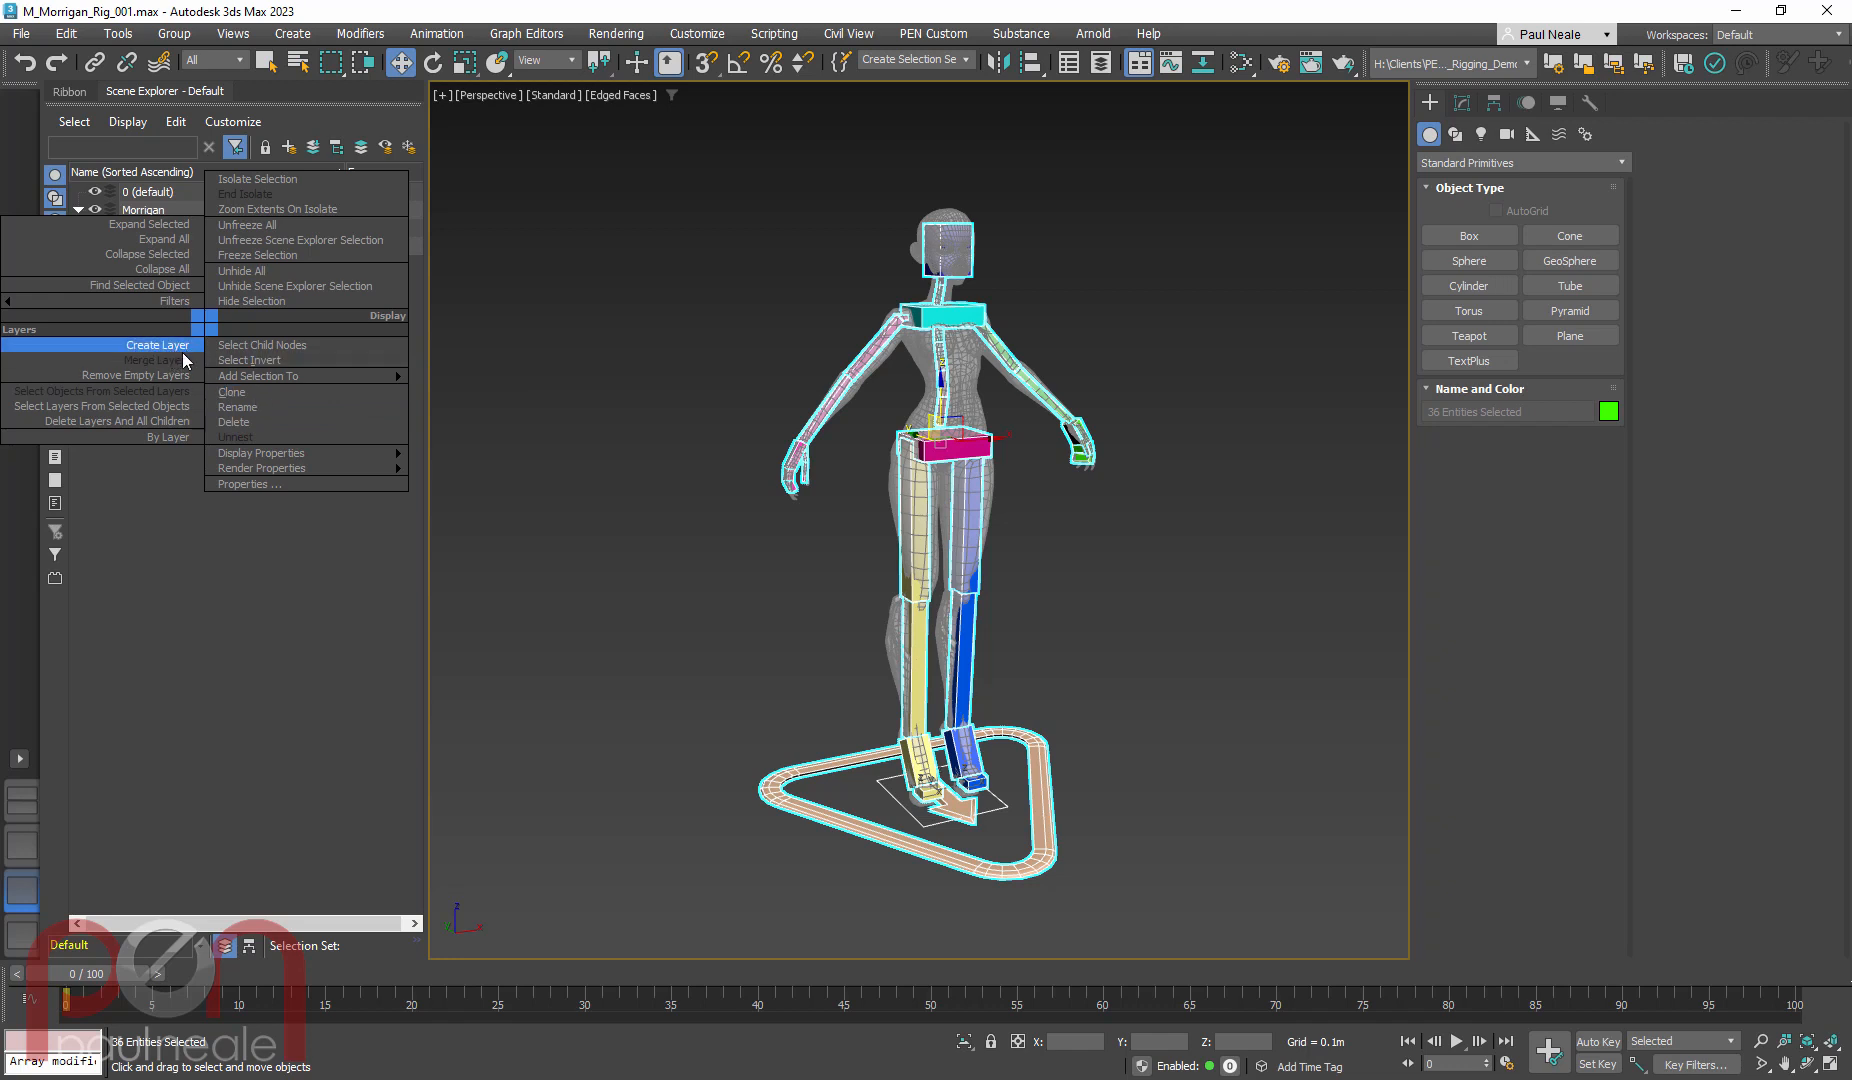
pyautogui.click(266, 547)
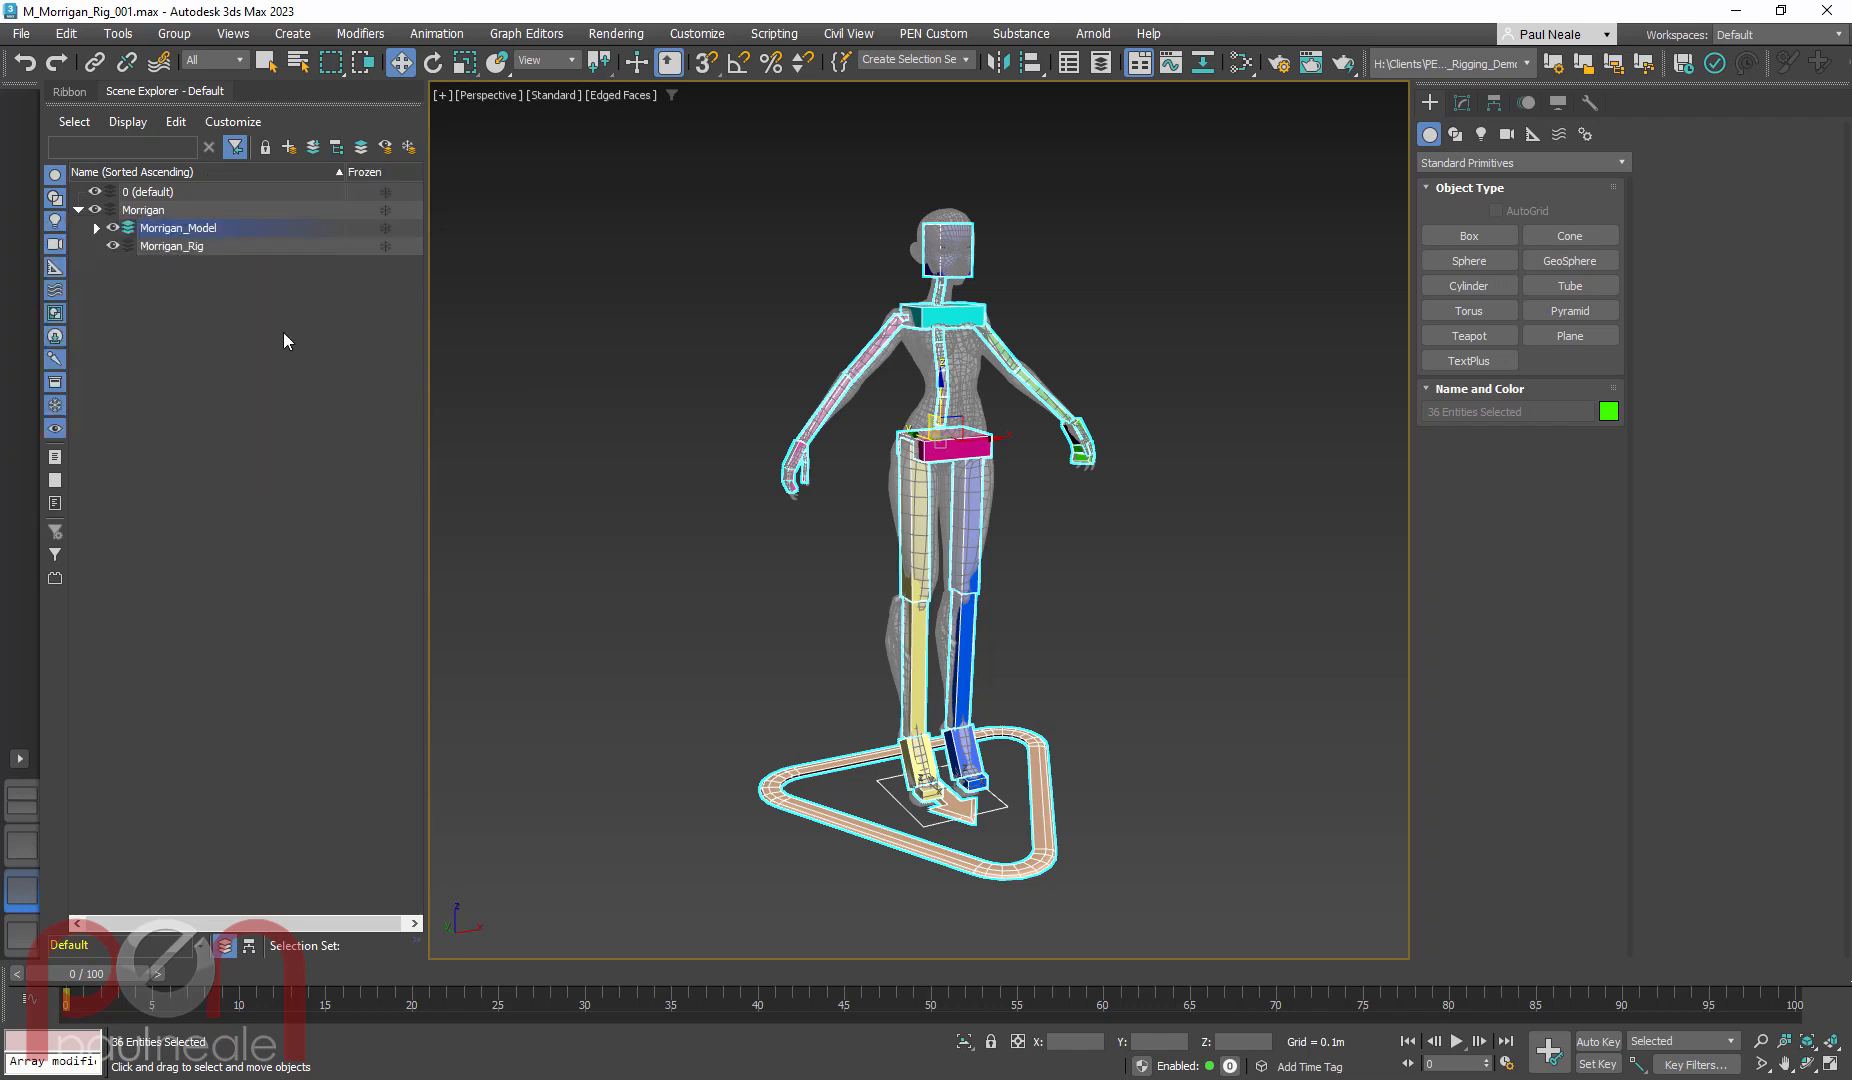
pyautogui.click(293, 150)
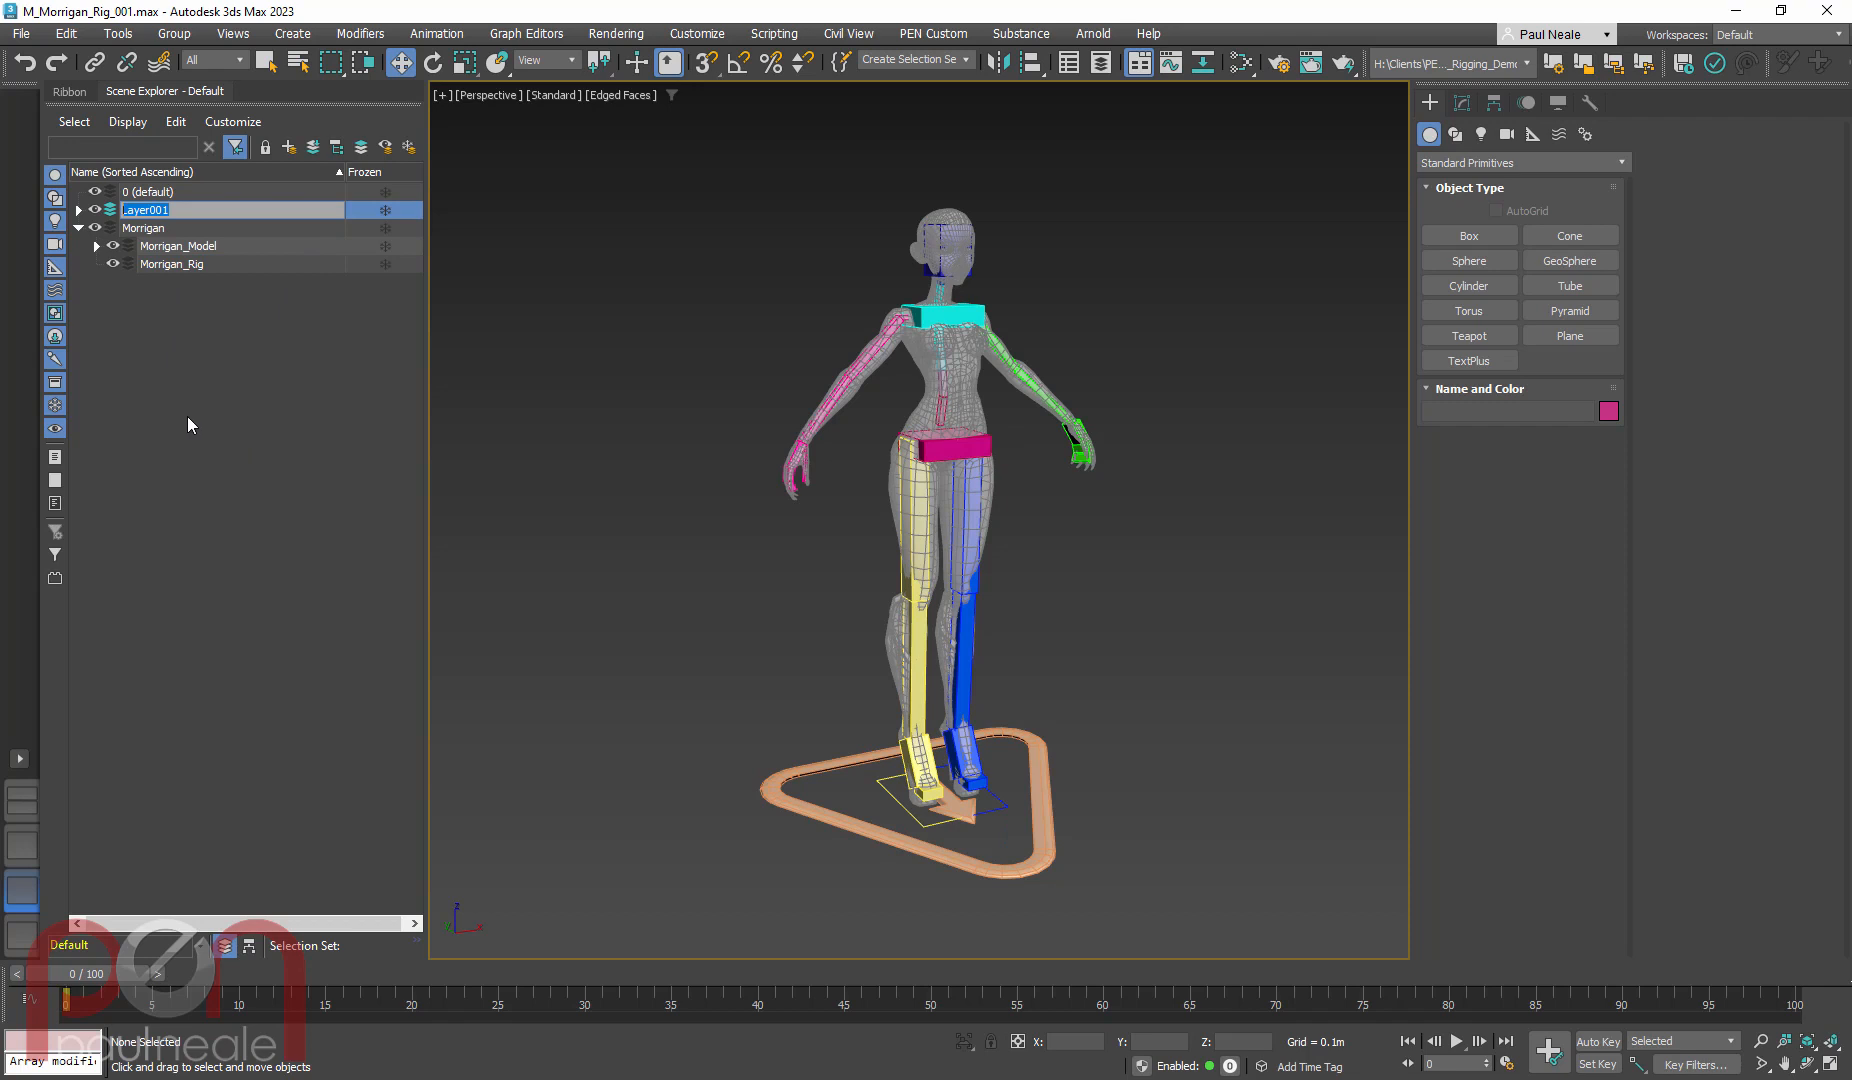
# Delete the empty Morrigan_Rig layer nested under Morrigan
pyautogui.click(163, 263)
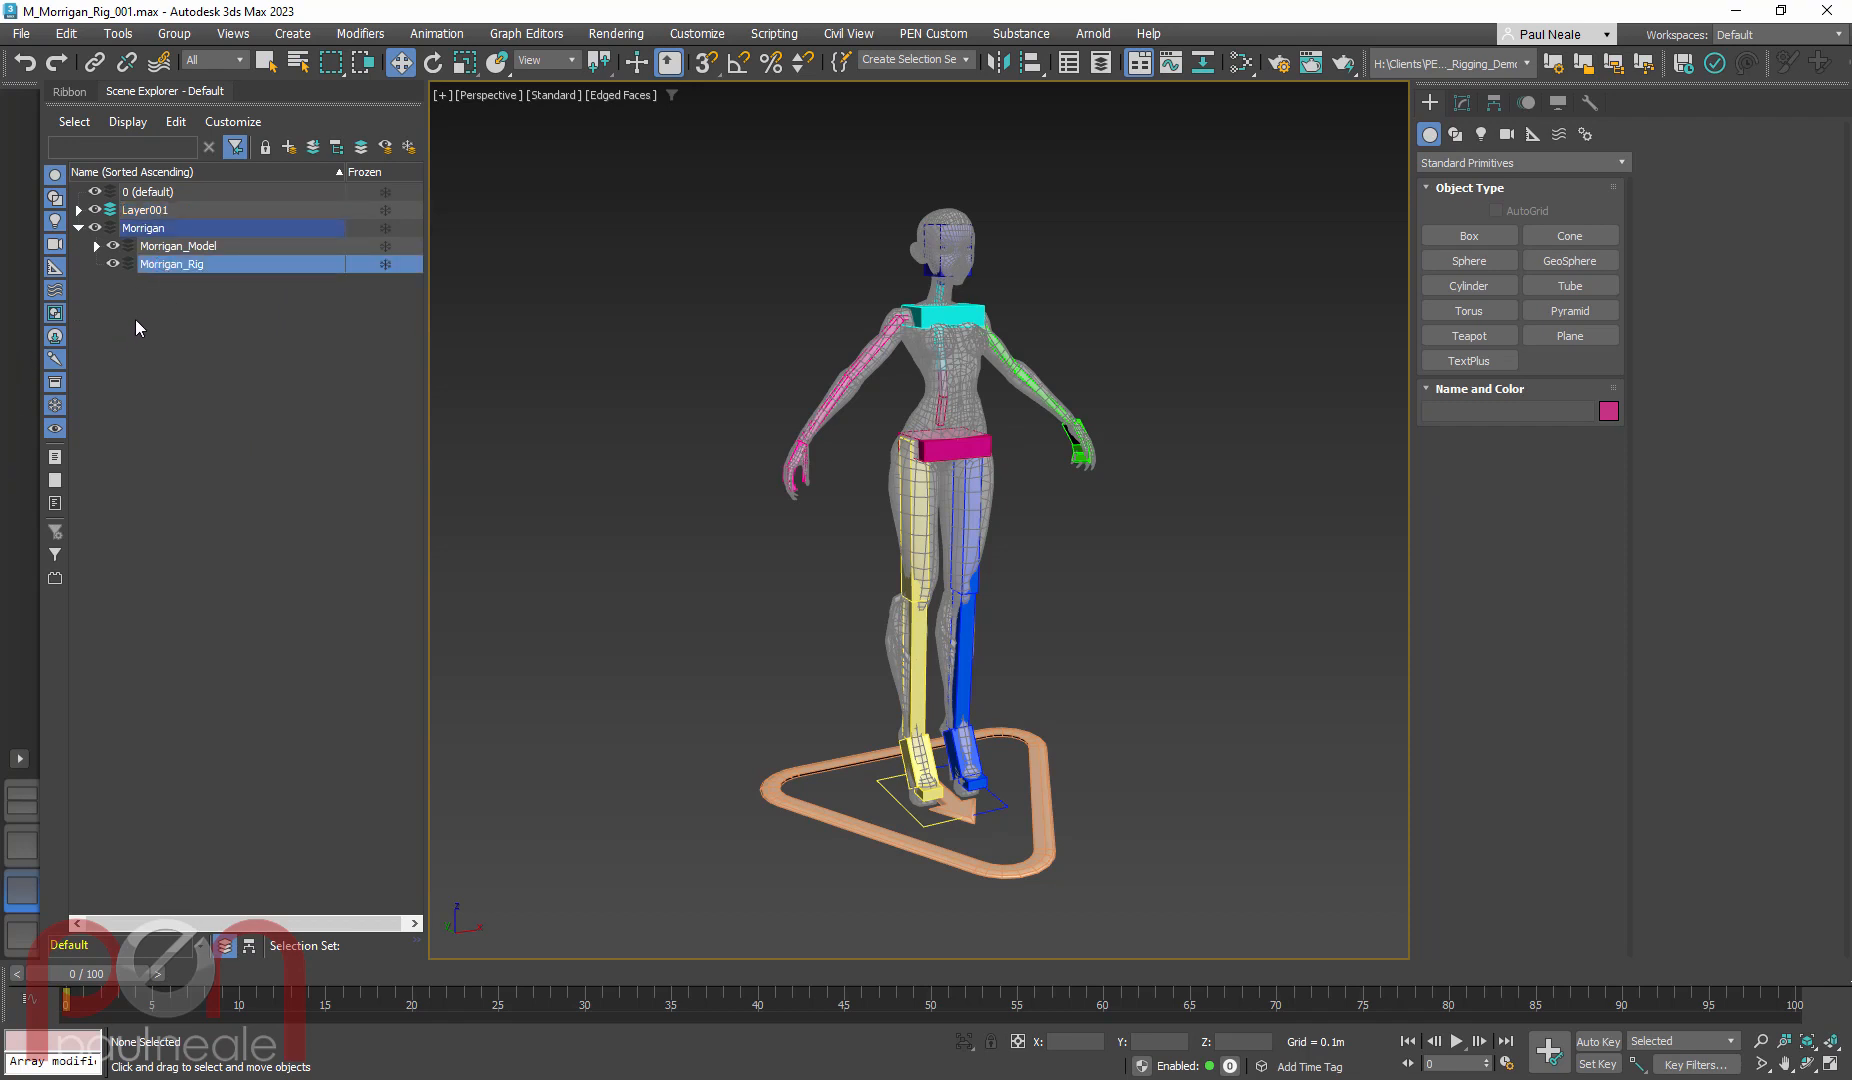
pyautogui.rightClick(166, 265)
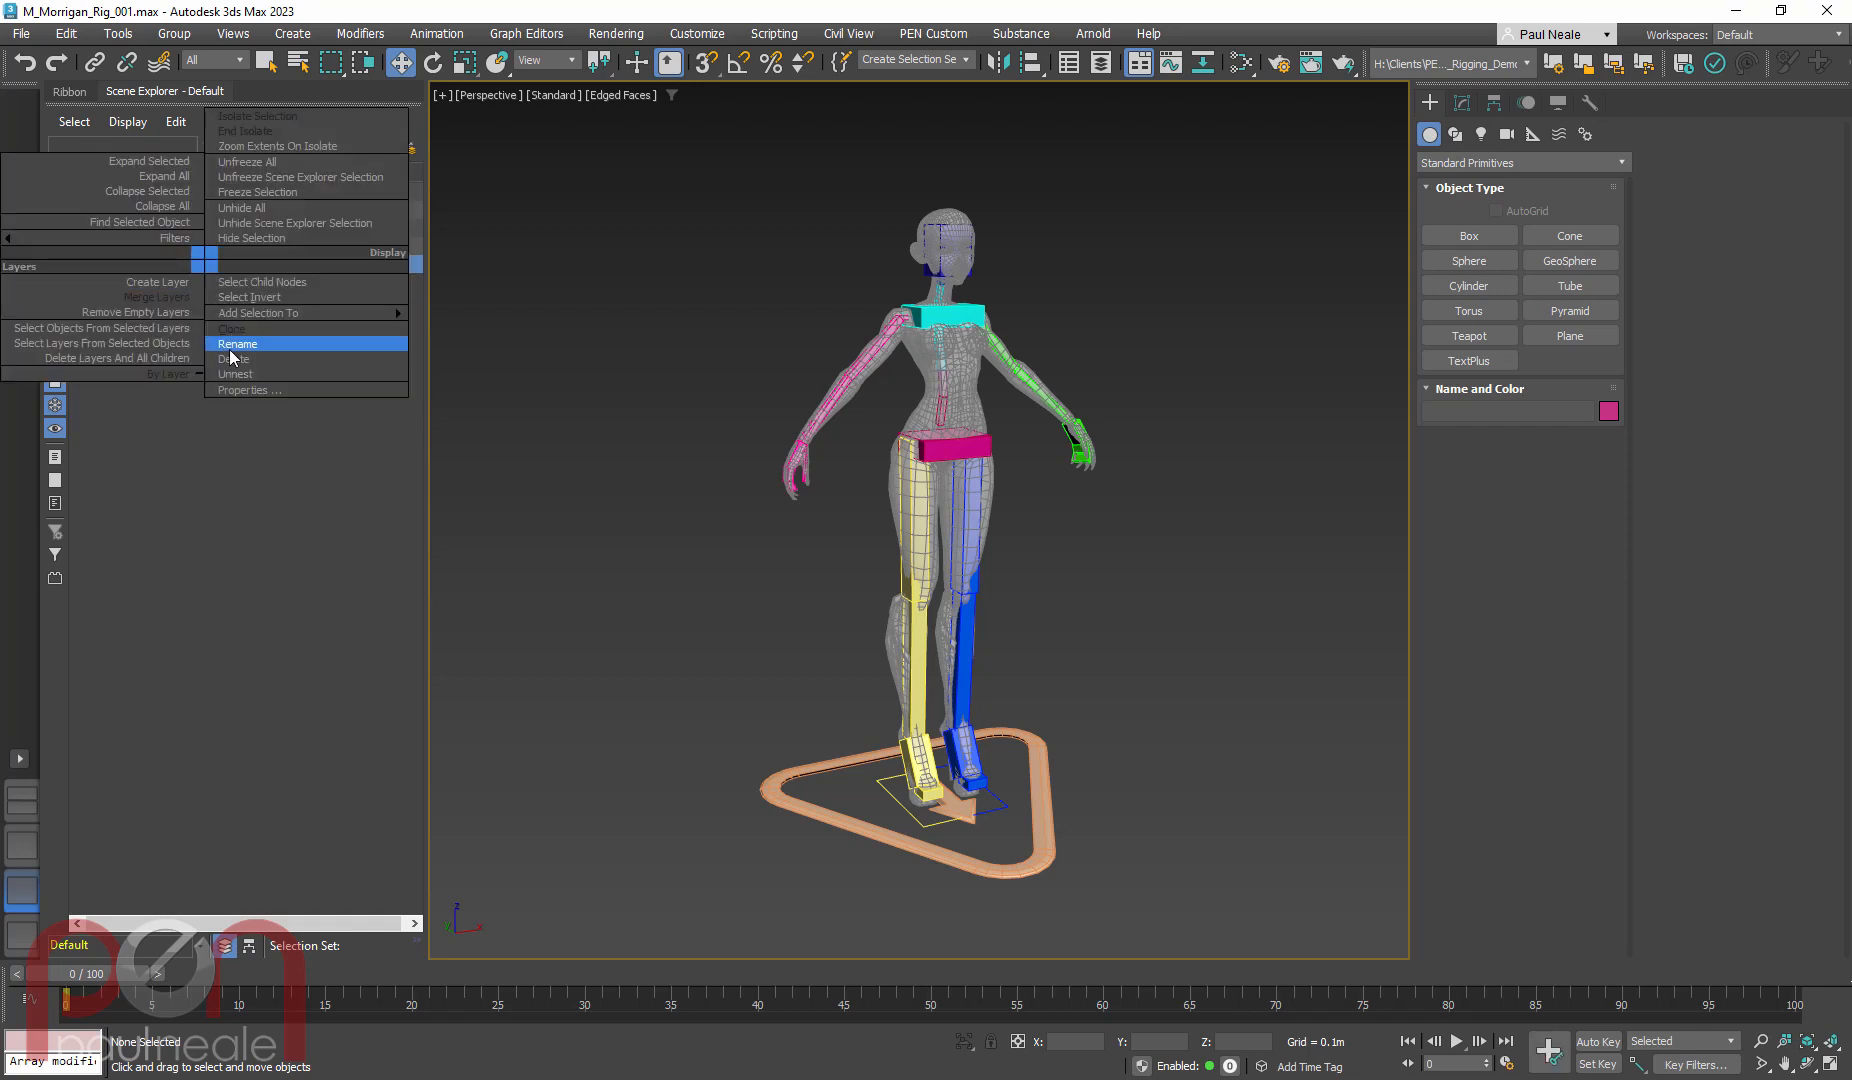
pyautogui.click(255, 359)
# Rename the new layer as Morrigan_Rig and nest it under the Morrigan layer
pyautogui.click(160, 211)
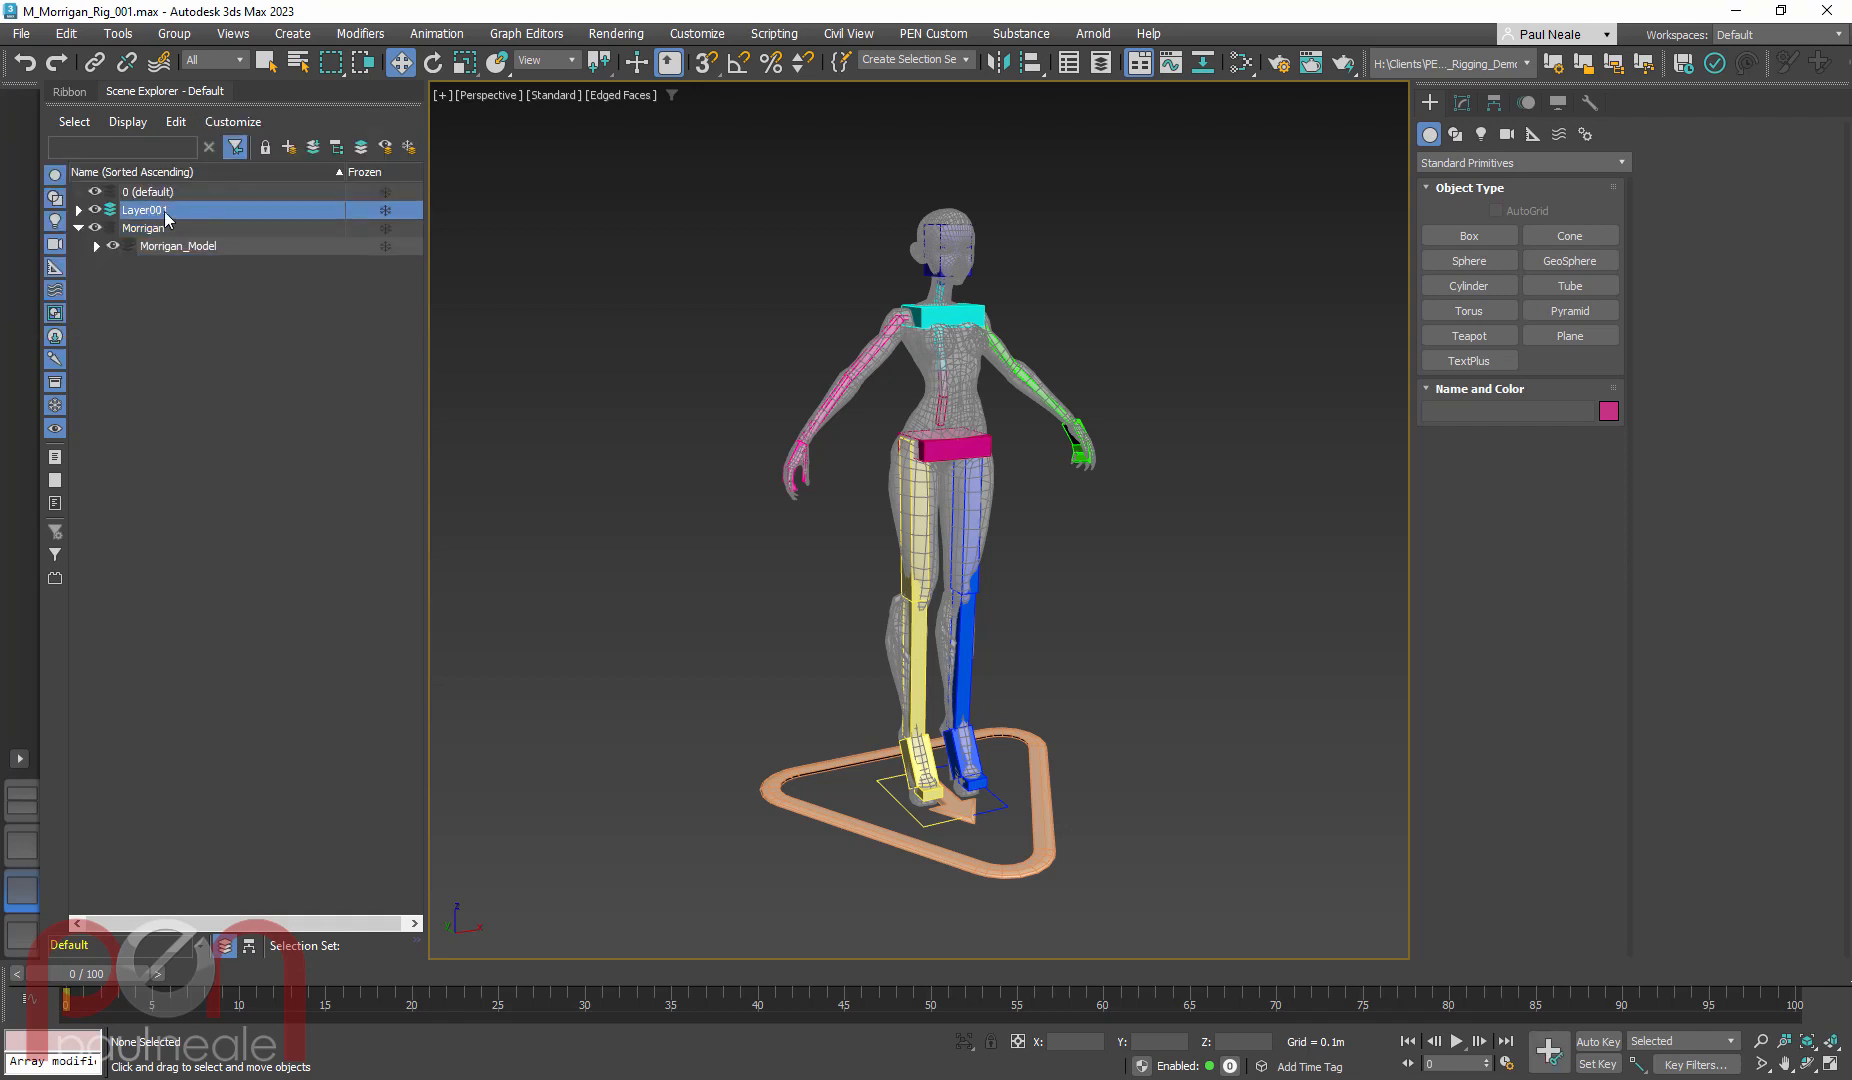
pyautogui.click(174, 213)
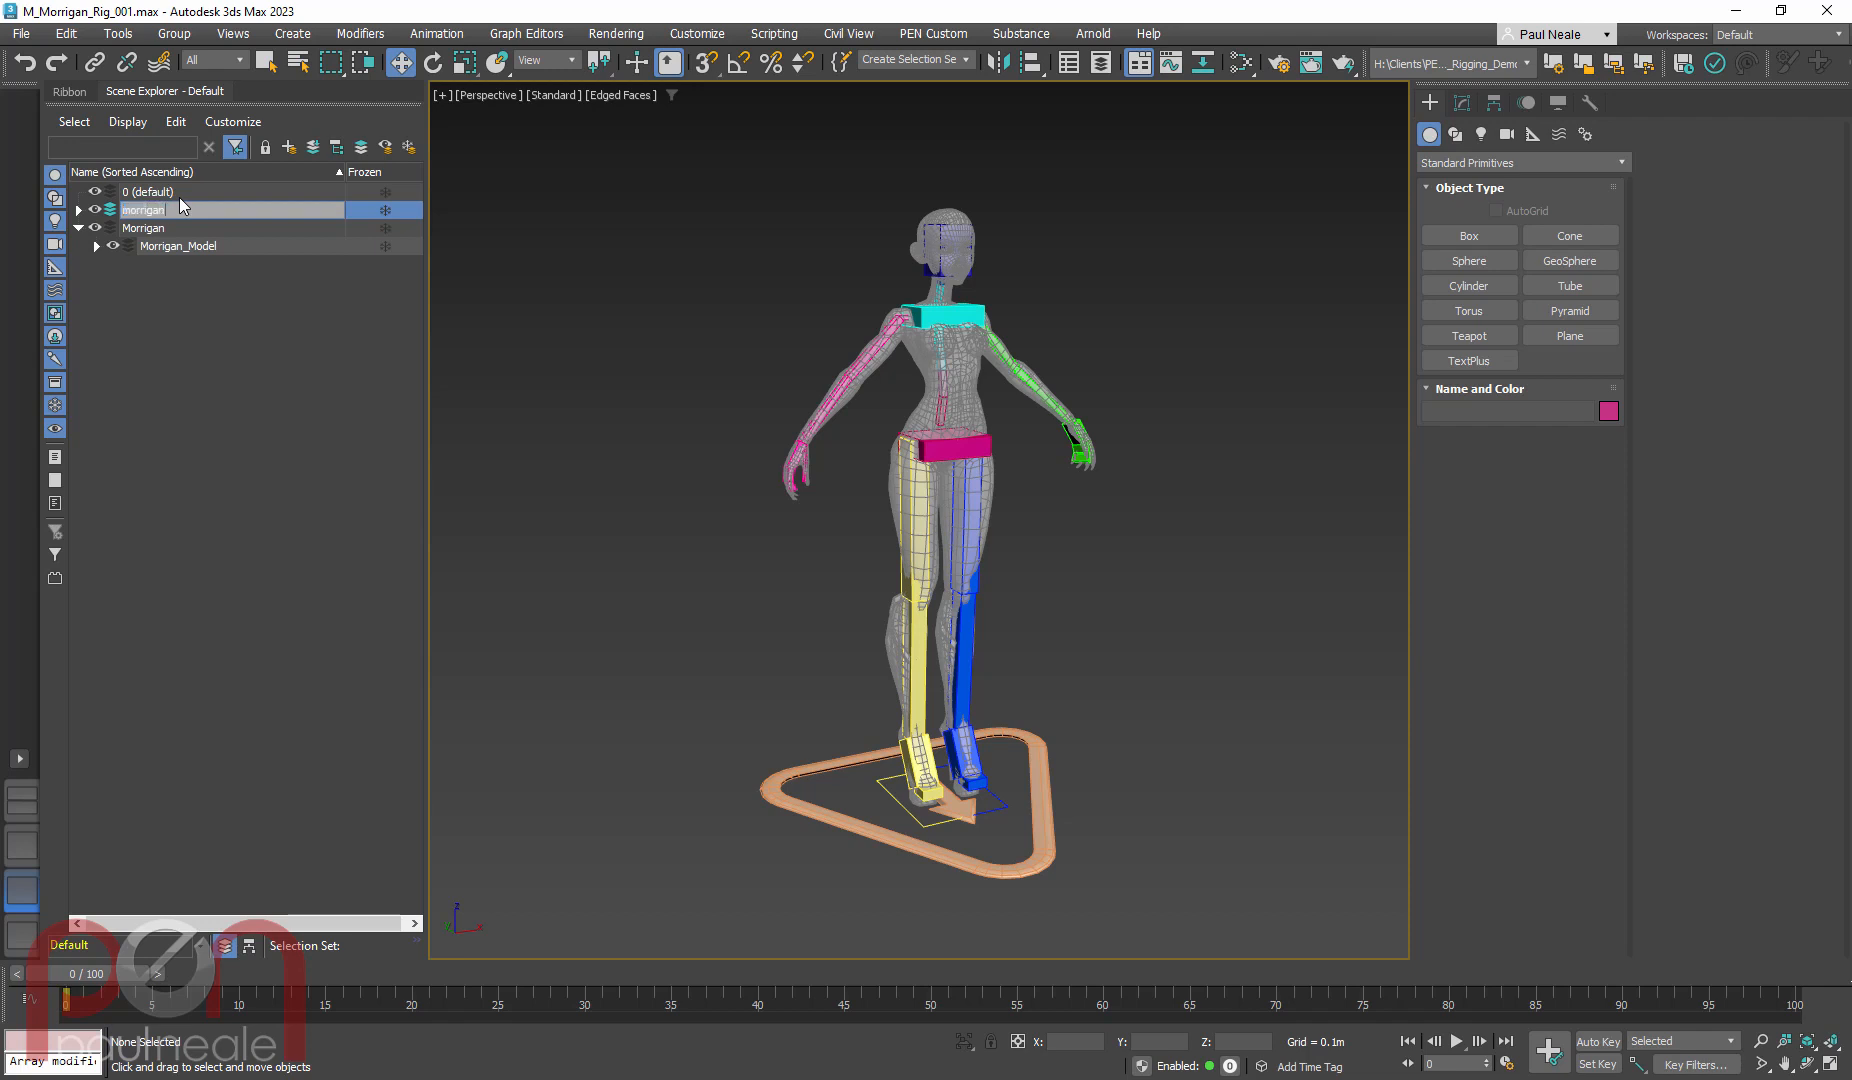
pyautogui.press('Return')
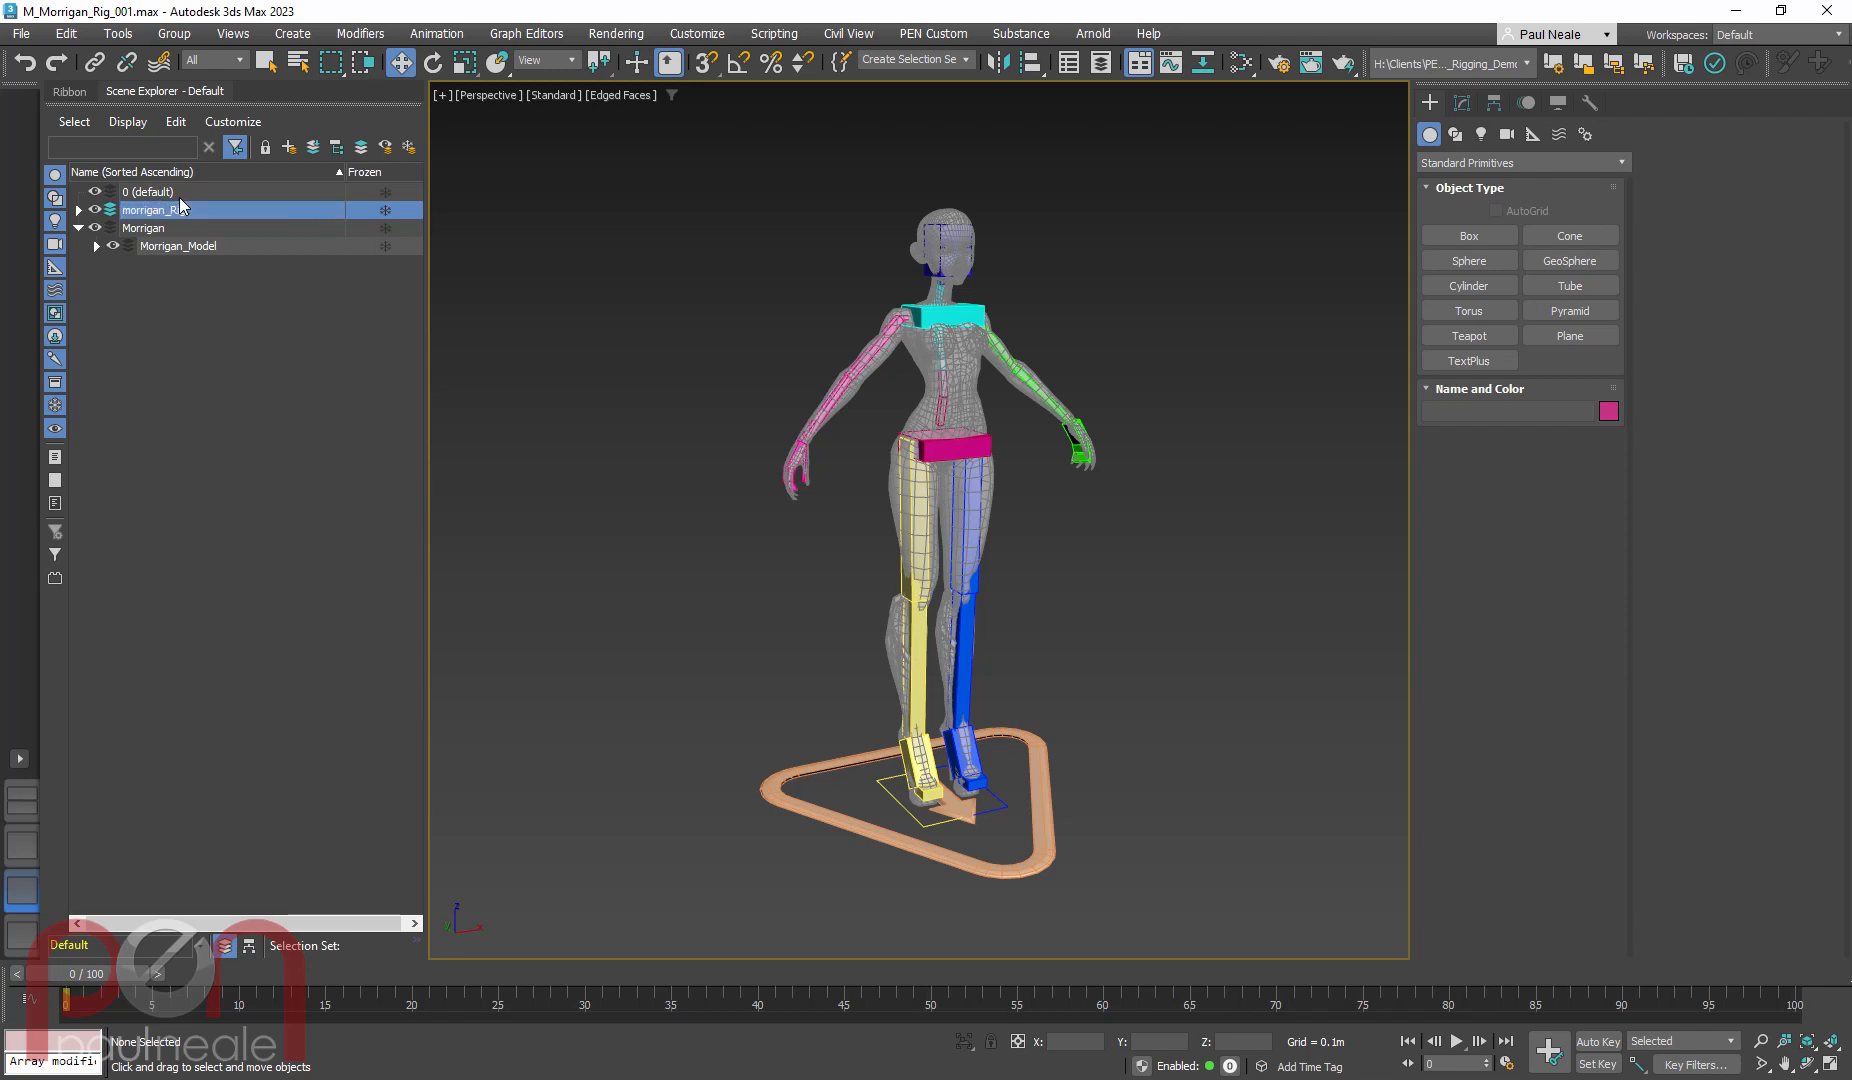
pyautogui.click(130, 215)
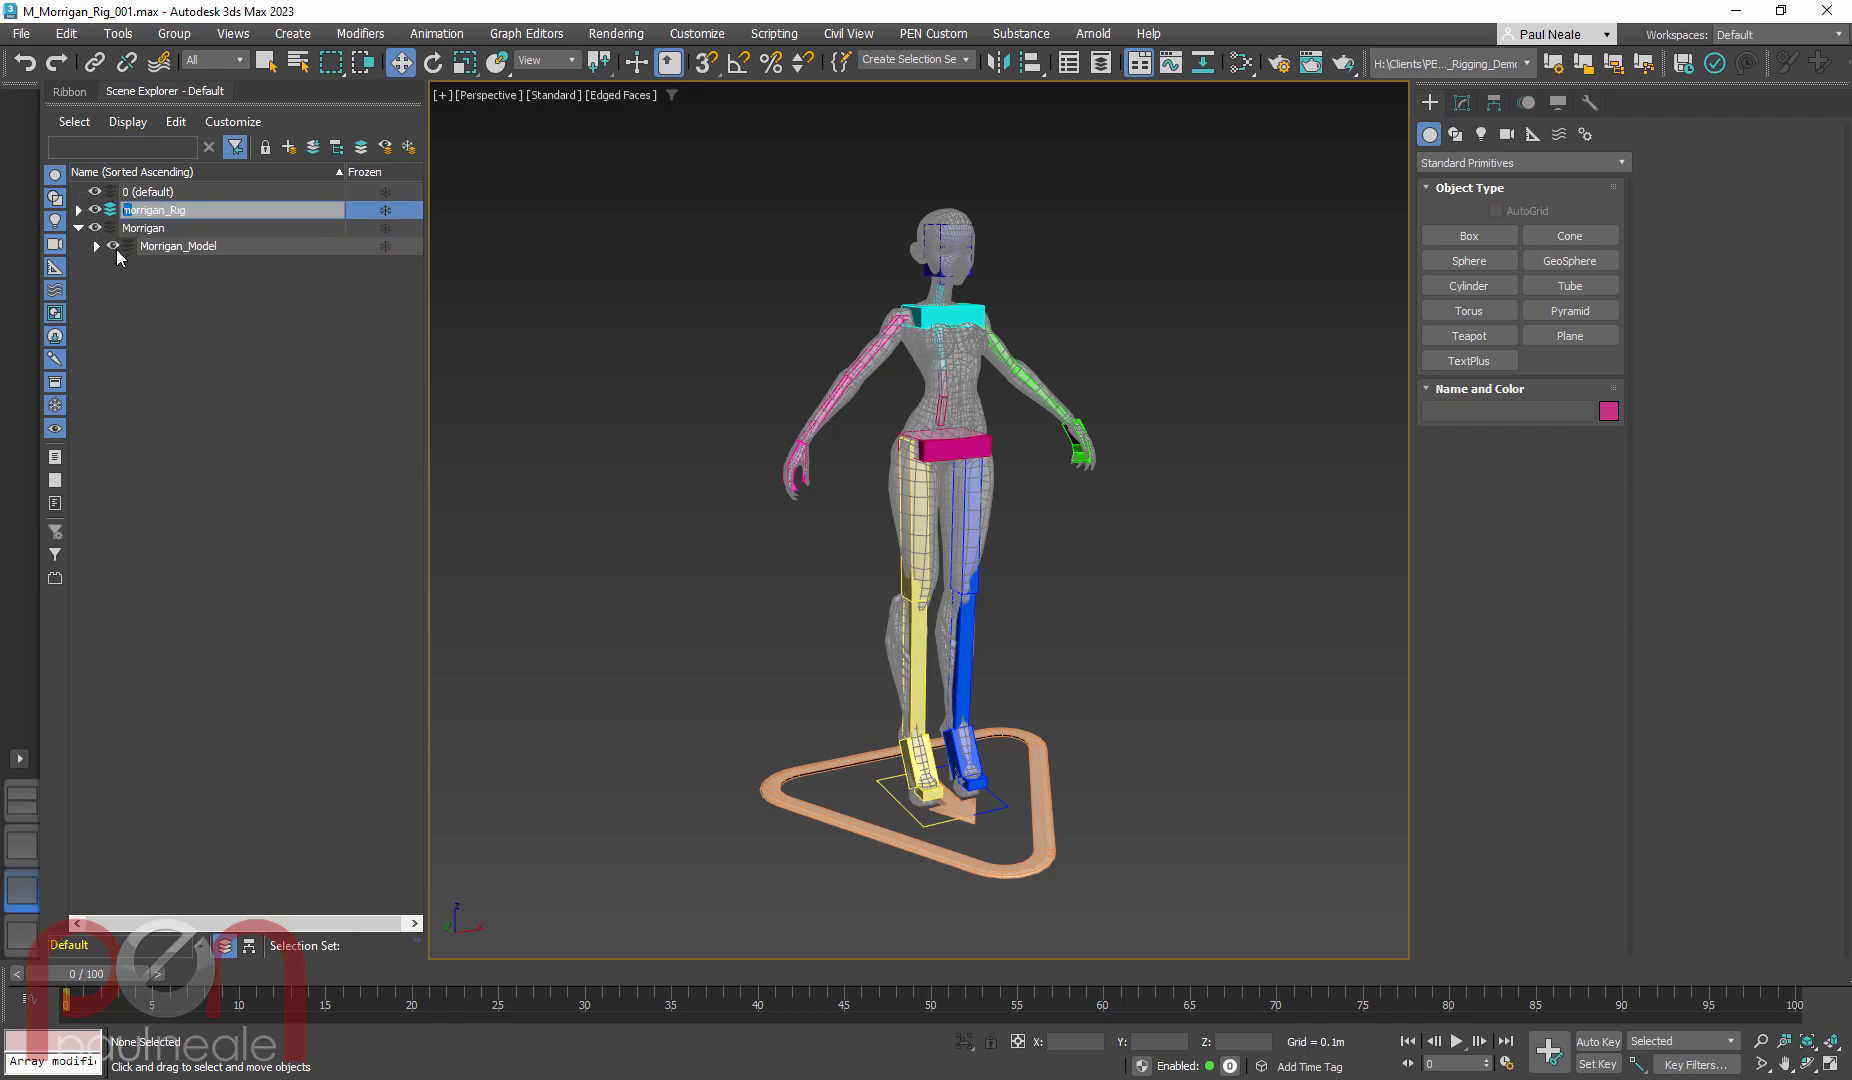
pyautogui.write('M')
pyautogui.click(166, 316)
pyautogui.moveTo(139, 209); pyautogui.dragTo(143, 229)
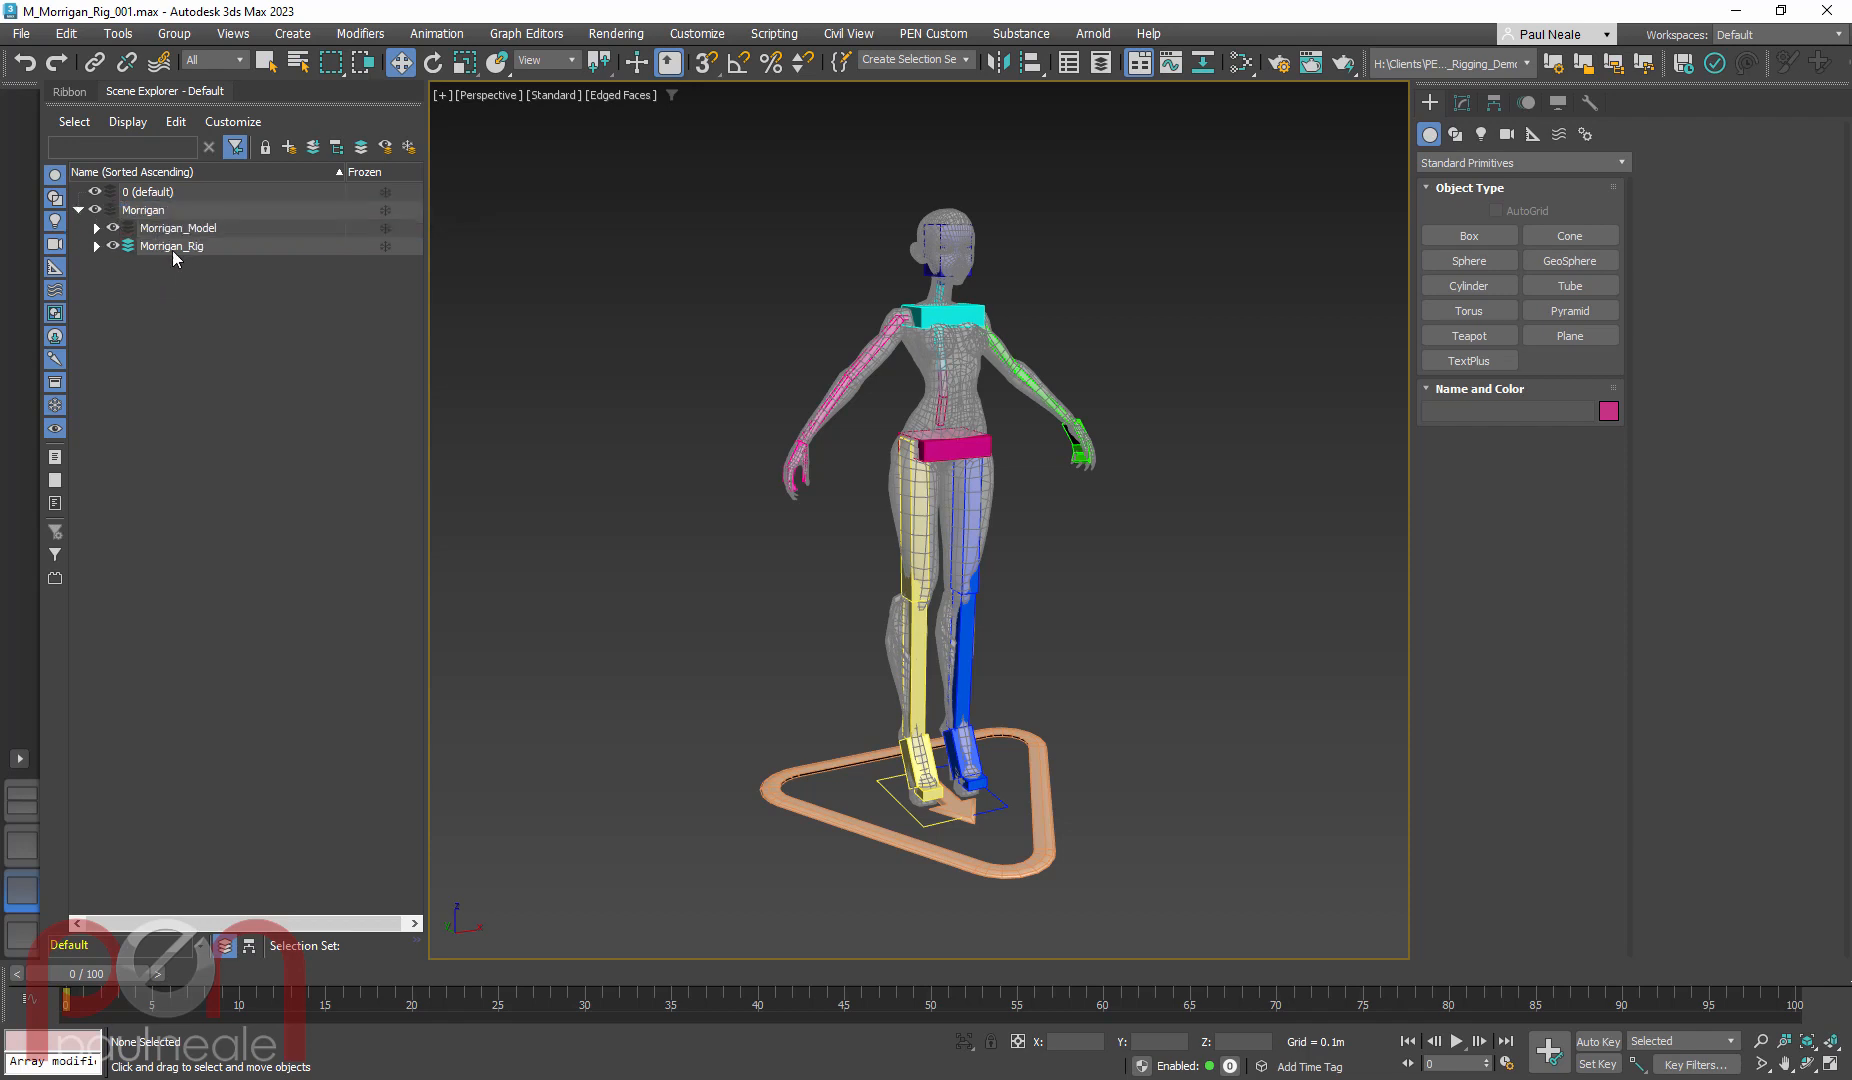
# Toggle the visibility of the parent Morrigan layer off and on to check its nested layers
pyautogui.click(94, 210)
pyautogui.click(94, 210)
pyautogui.click(94, 210)
pyautogui.click(94, 210)
# Hide the Morrigan_Rig layer so only the character model is displayed
pyautogui.click(178, 229)
pyautogui.keyDown('alt'); pyautogui.moveTo(915, 500); pyautogui.dragTo(856, 479, button='middle'); pyautogui.keyUp('alt')
pyautogui.click(183, 248)
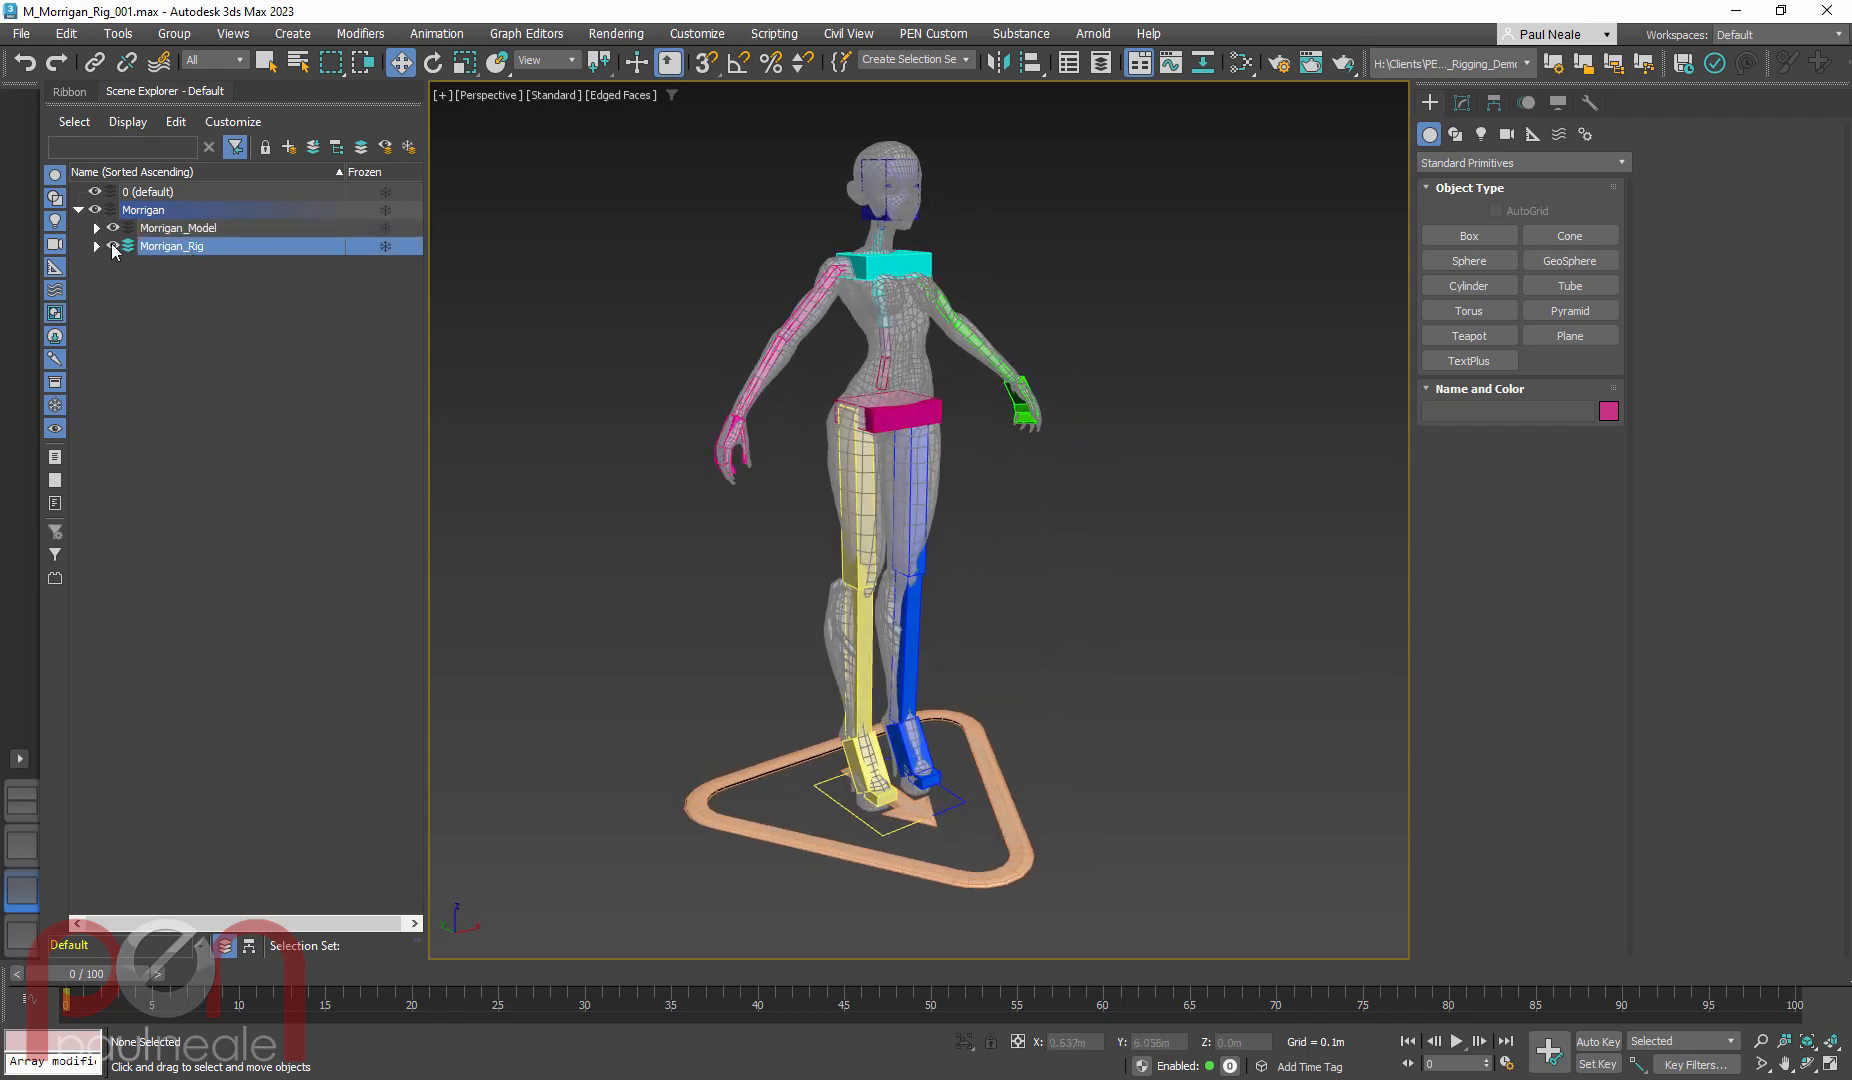
pyautogui.click(112, 247)
pyautogui.moveTo(945, 444); pyautogui.dragTo(910, 476, button='middle')
# Examine the layer properties of Morrigan_Model and close them without changes
pyautogui.click(195, 230)
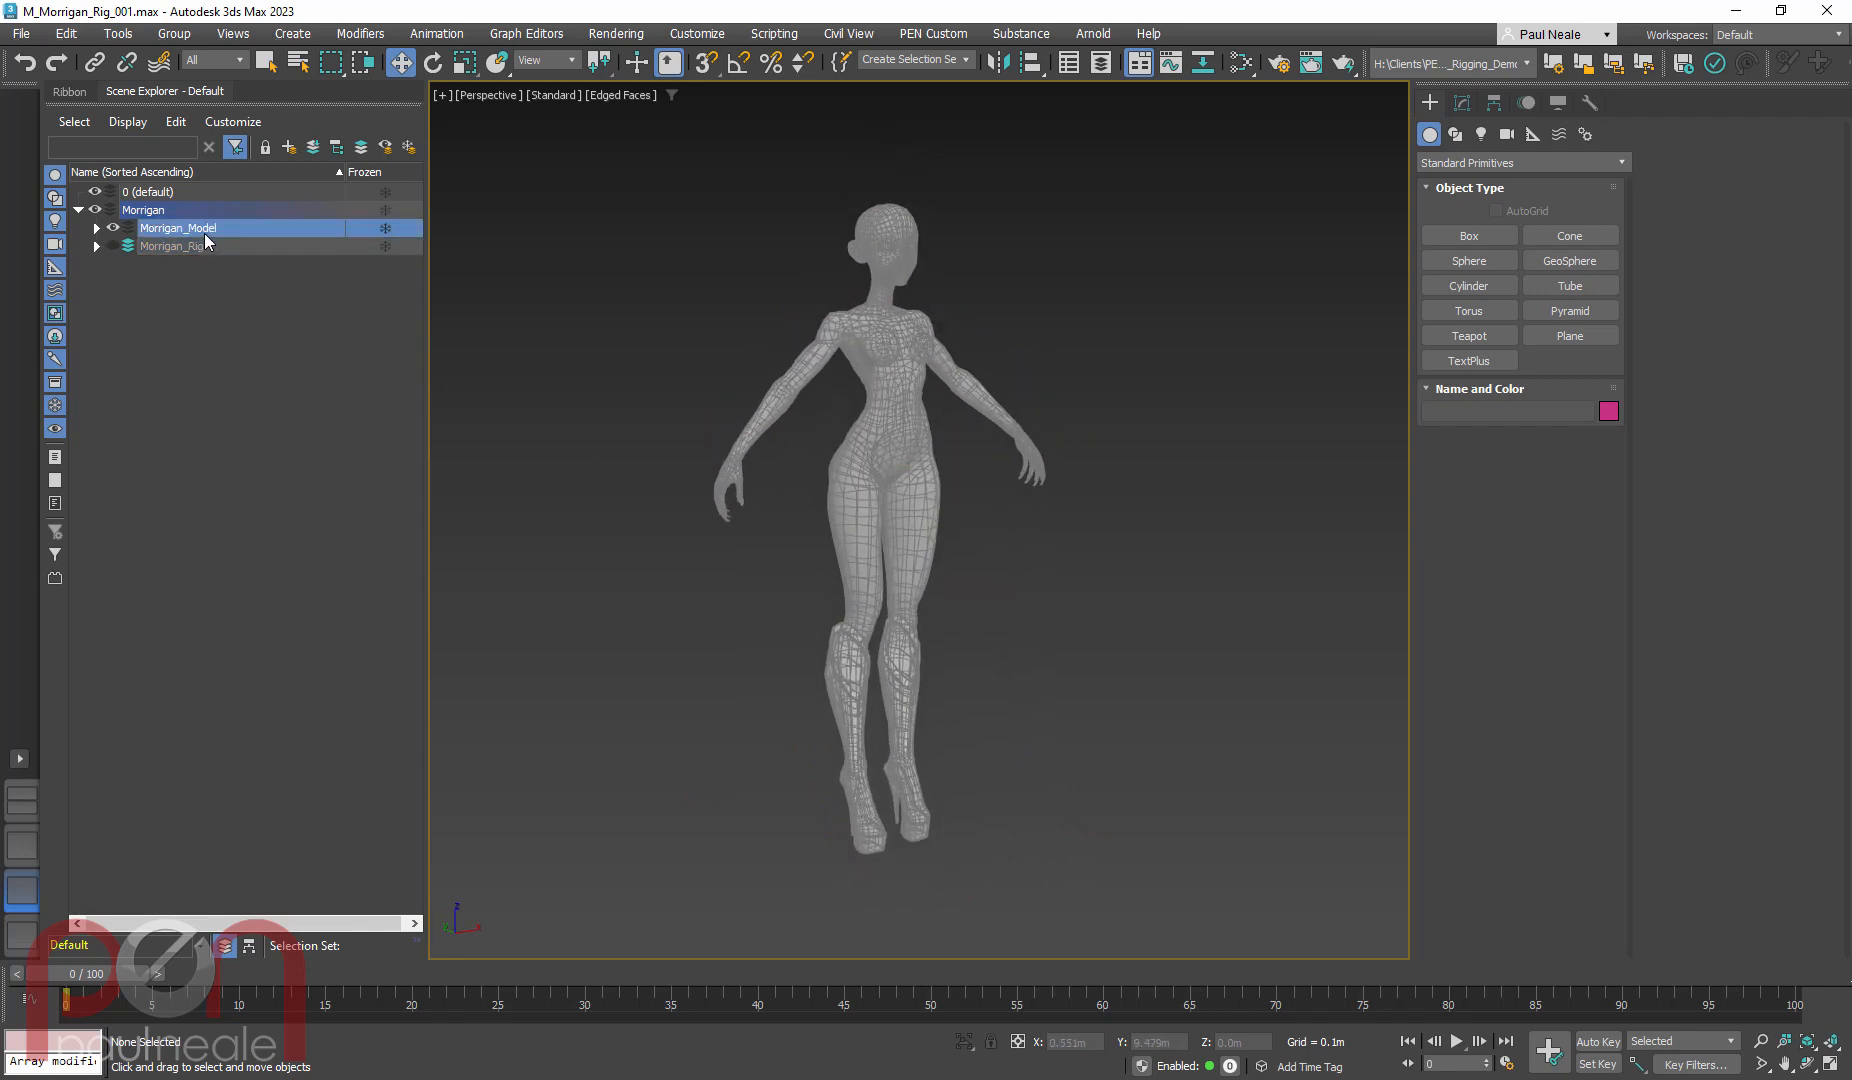
pyautogui.rightClick(203, 235)
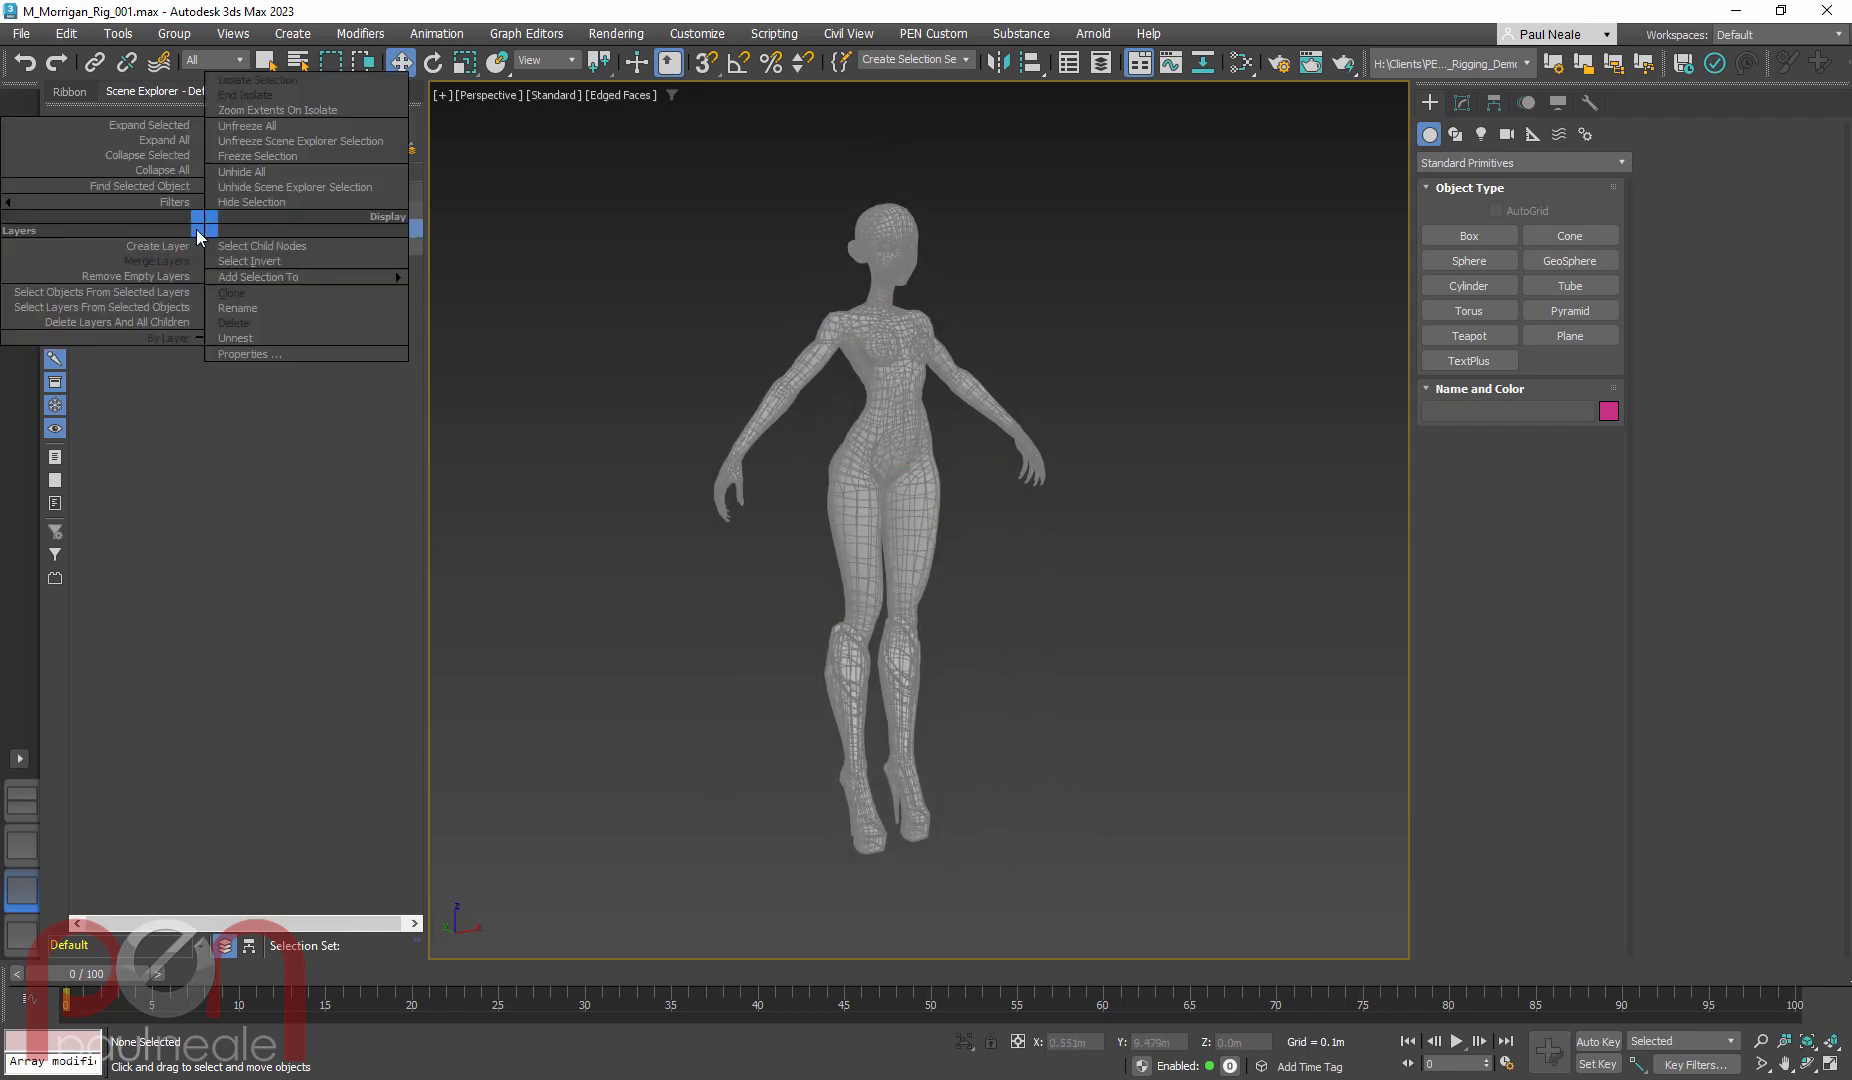
pyautogui.click(244, 354)
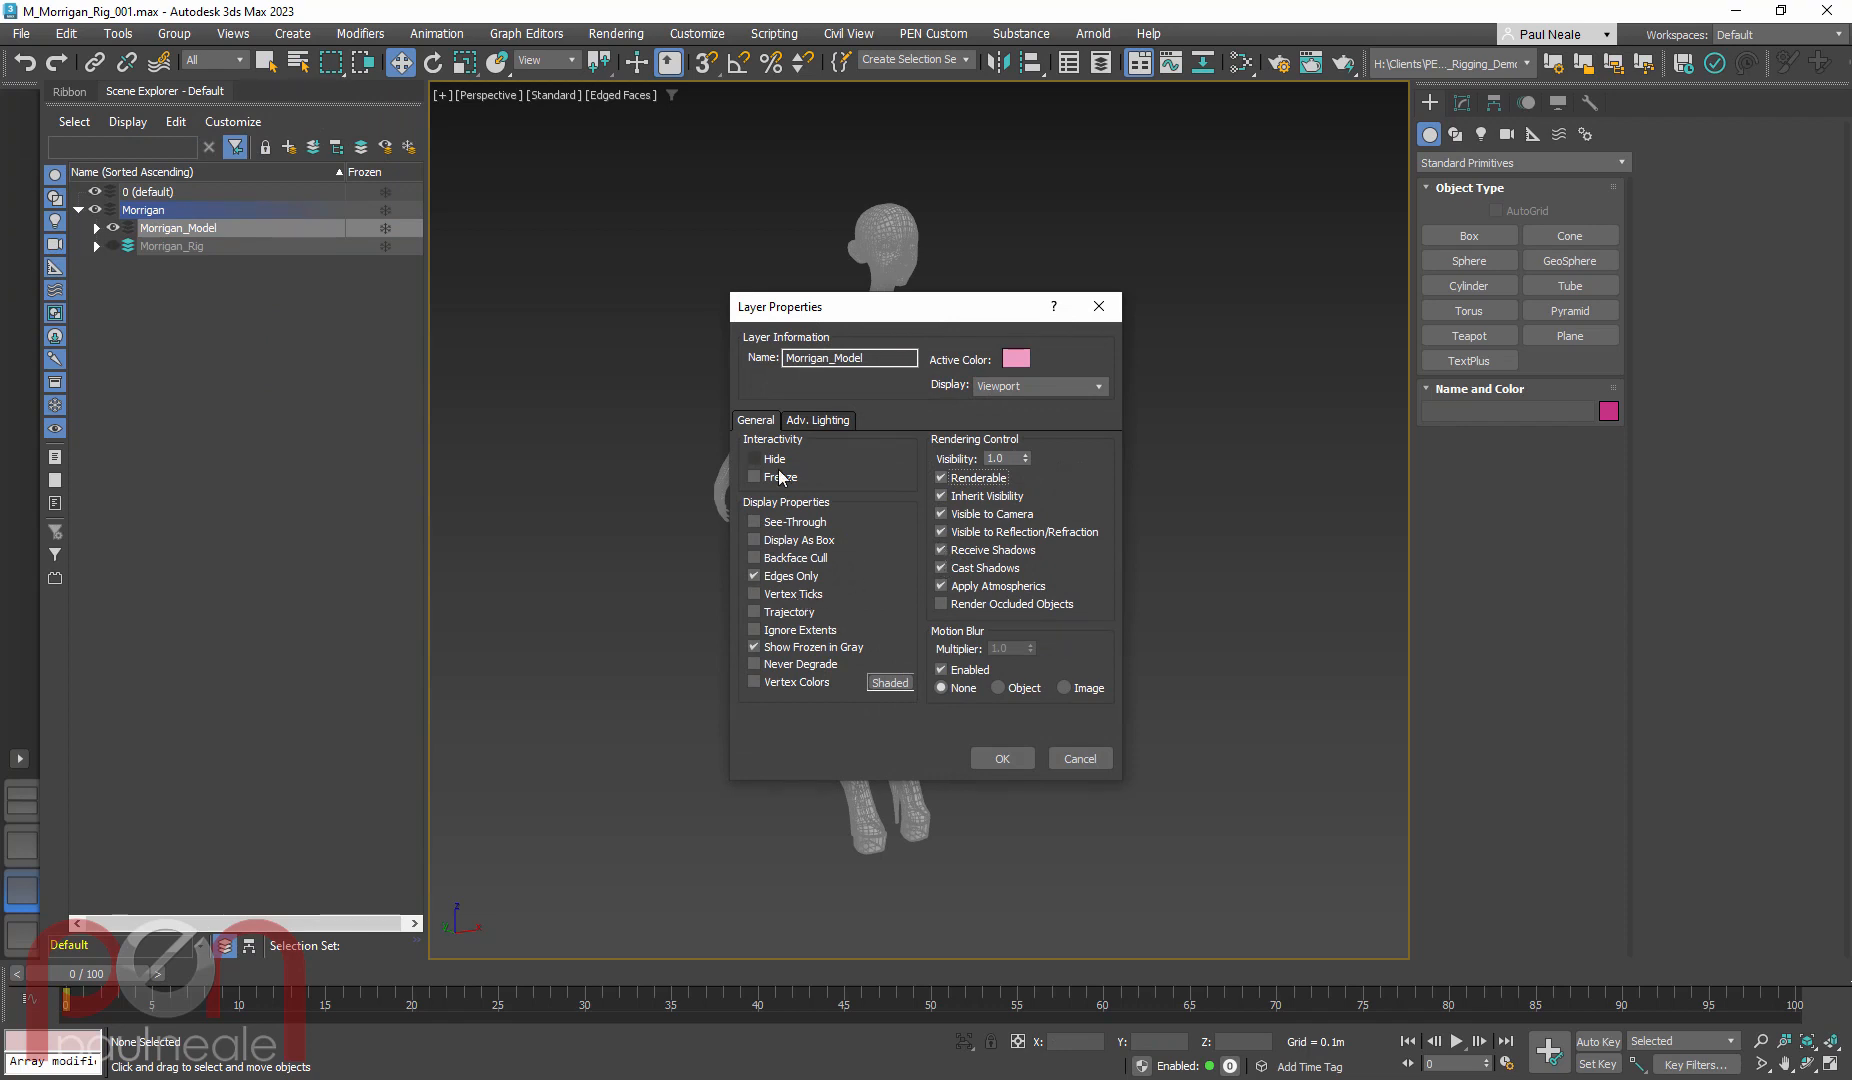
pyautogui.moveTo(902, 307); pyautogui.dragTo(876, 293)
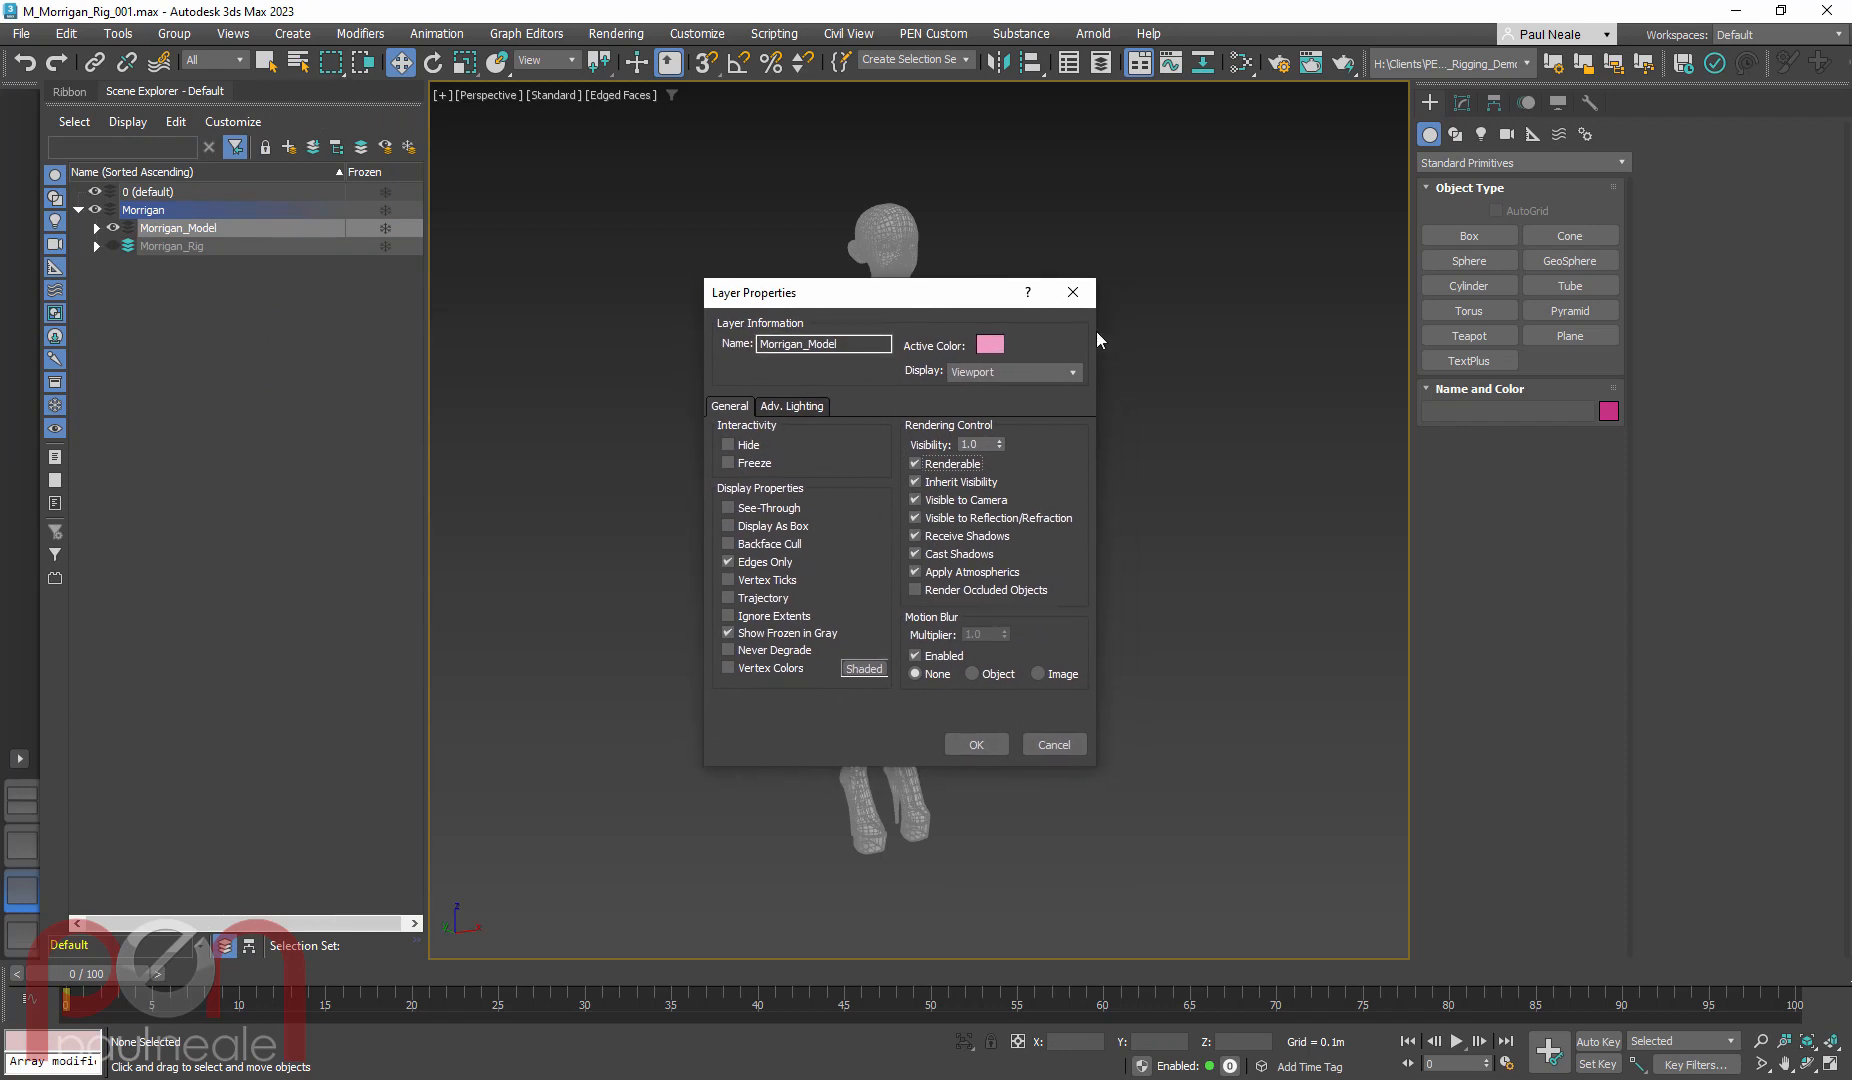
pyautogui.click(1073, 294)
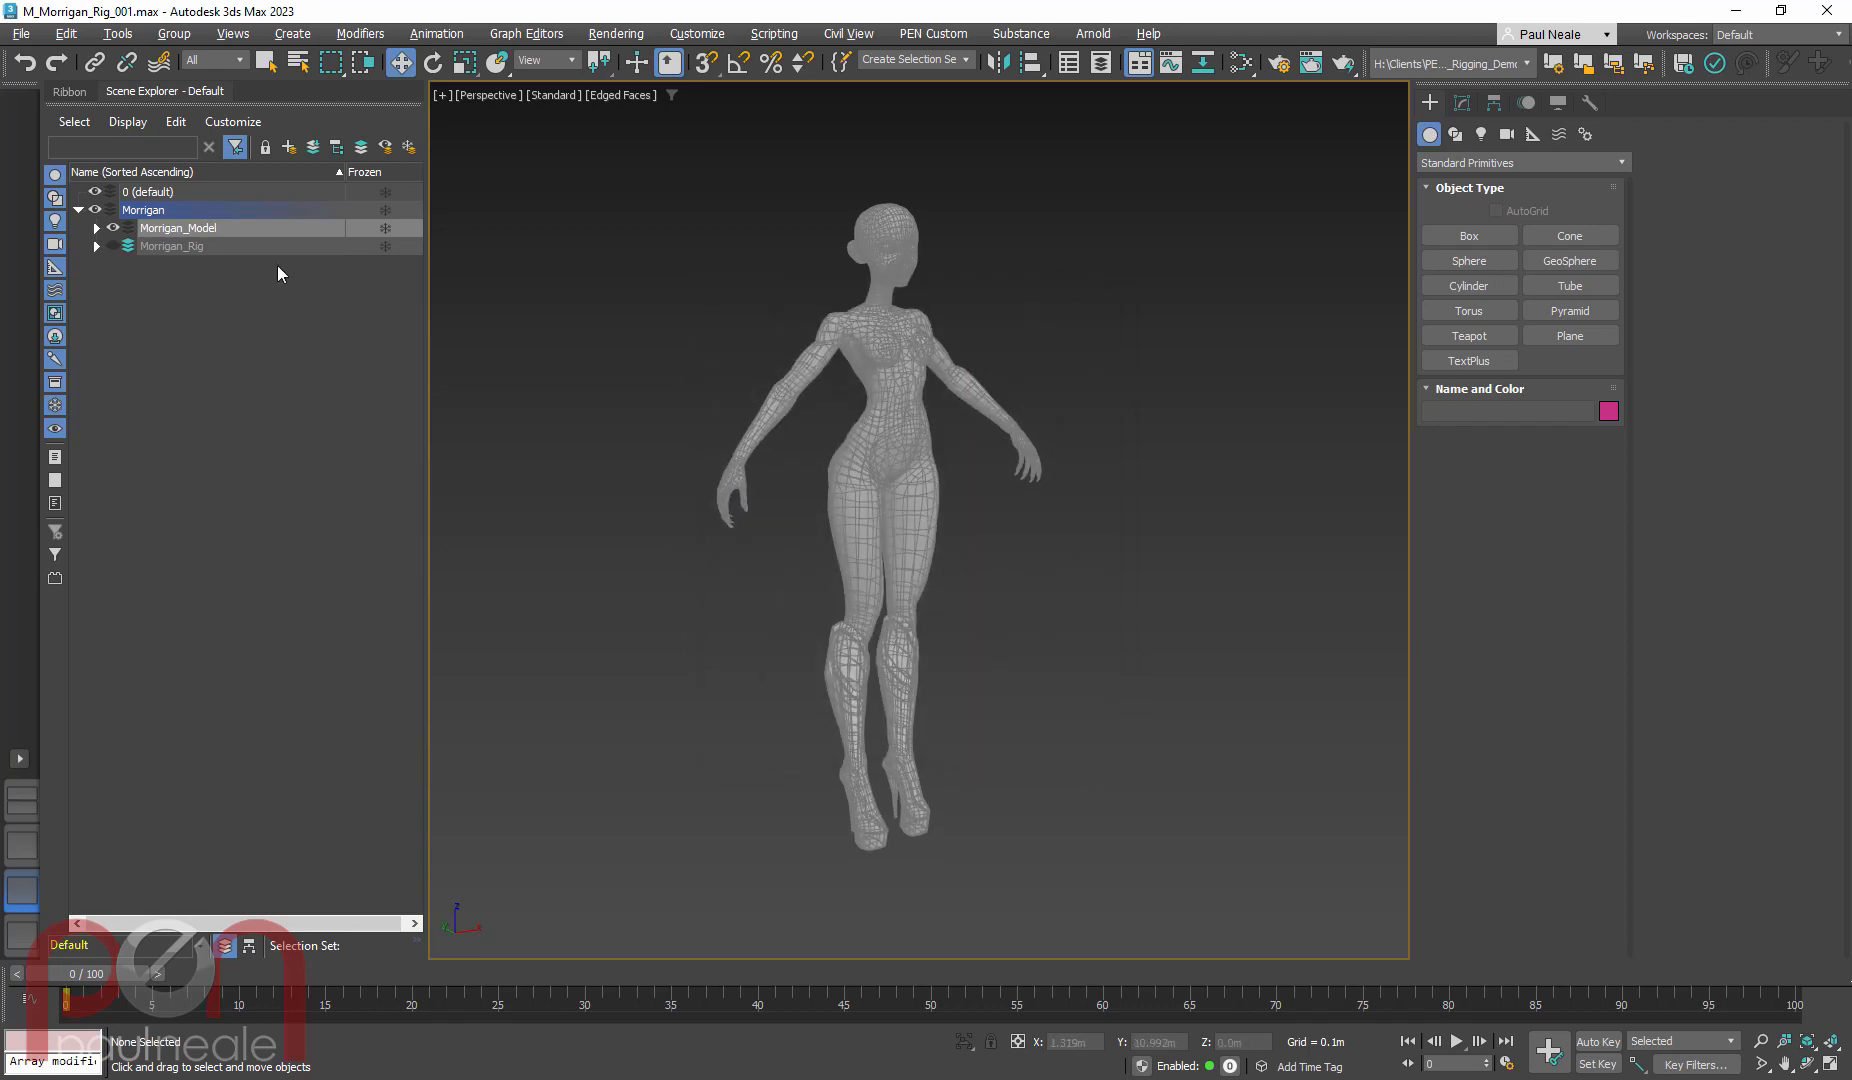
# Select all child nodes of Morrigan_Model and set their display properties to By Object
pyautogui.rightClick(219, 229)
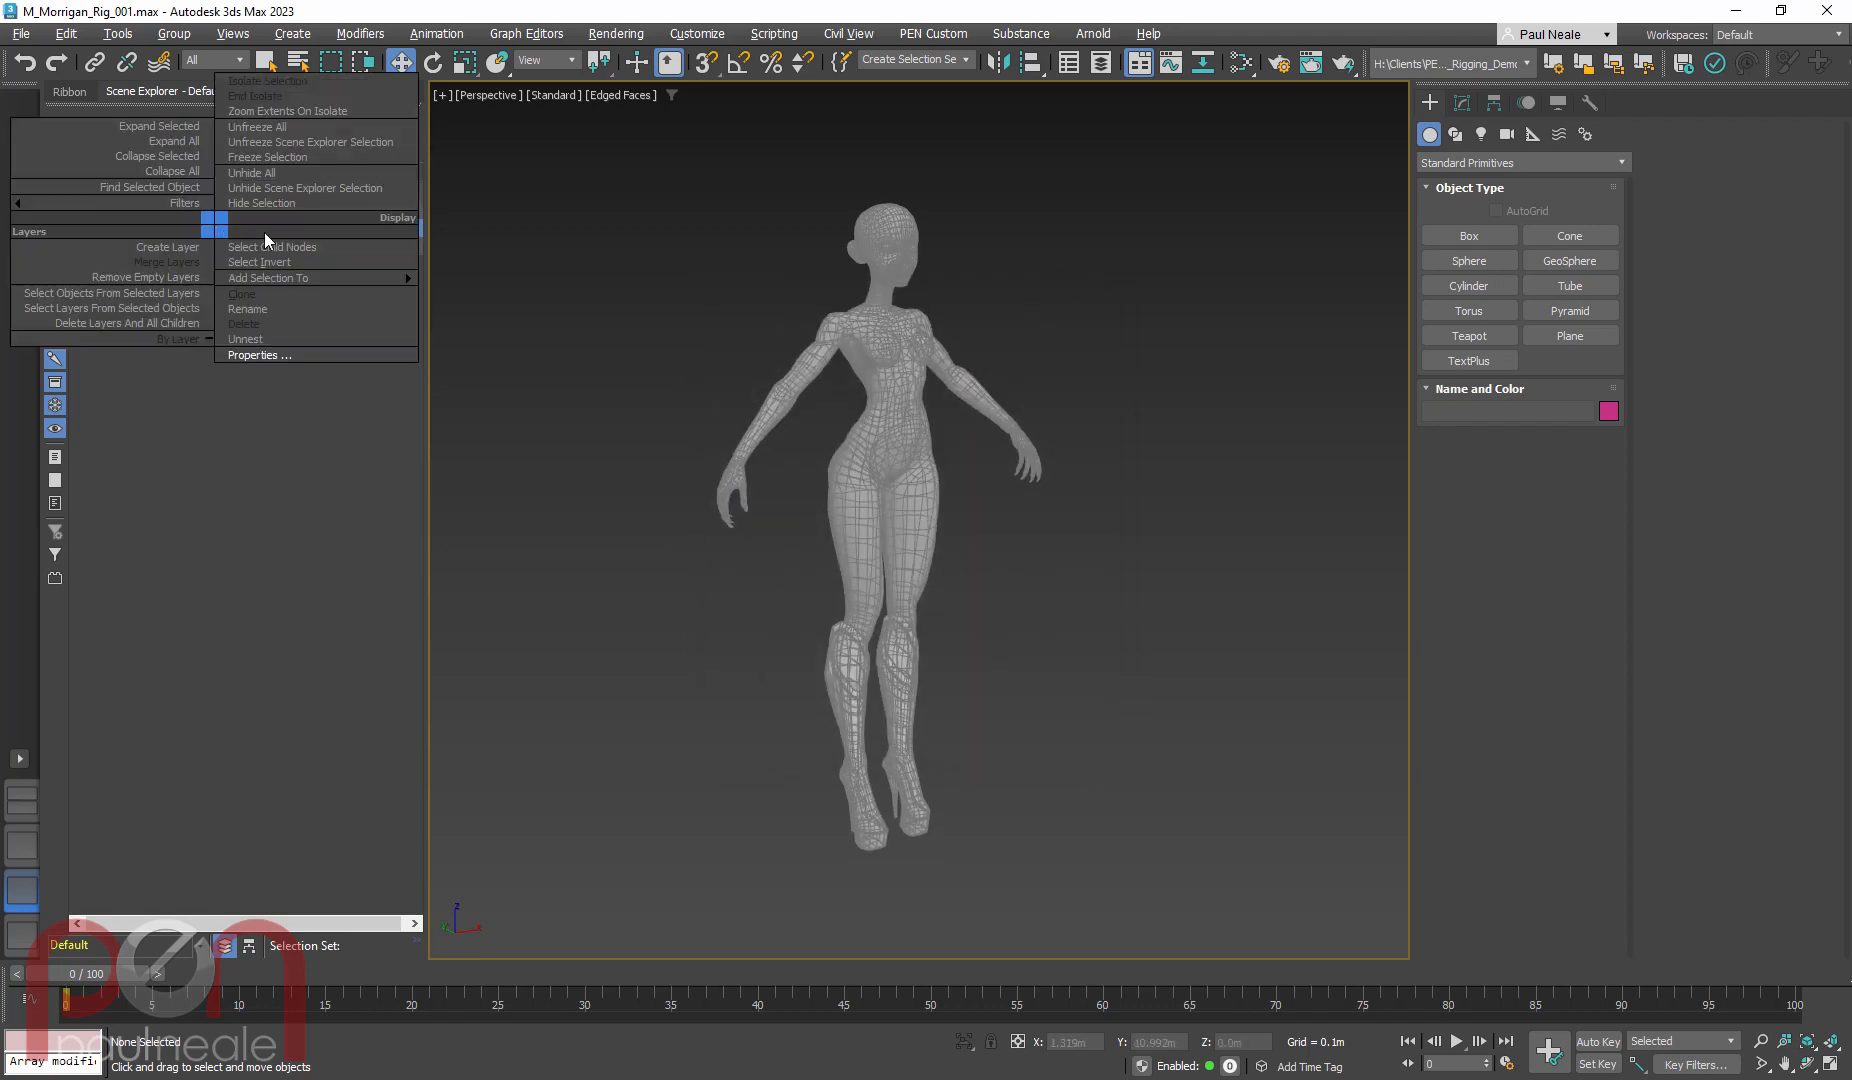
pyautogui.click(313, 248)
pyautogui.moveTo(933, 566)
pyautogui.keyDown('alt'); pyautogui.mouseDown(button='middle')
pyautogui.moveTo(868, 560)
pyautogui.moveTo(915, 545)
pyautogui.mouseUp(button='middle'); pyautogui.keyUp('alt')
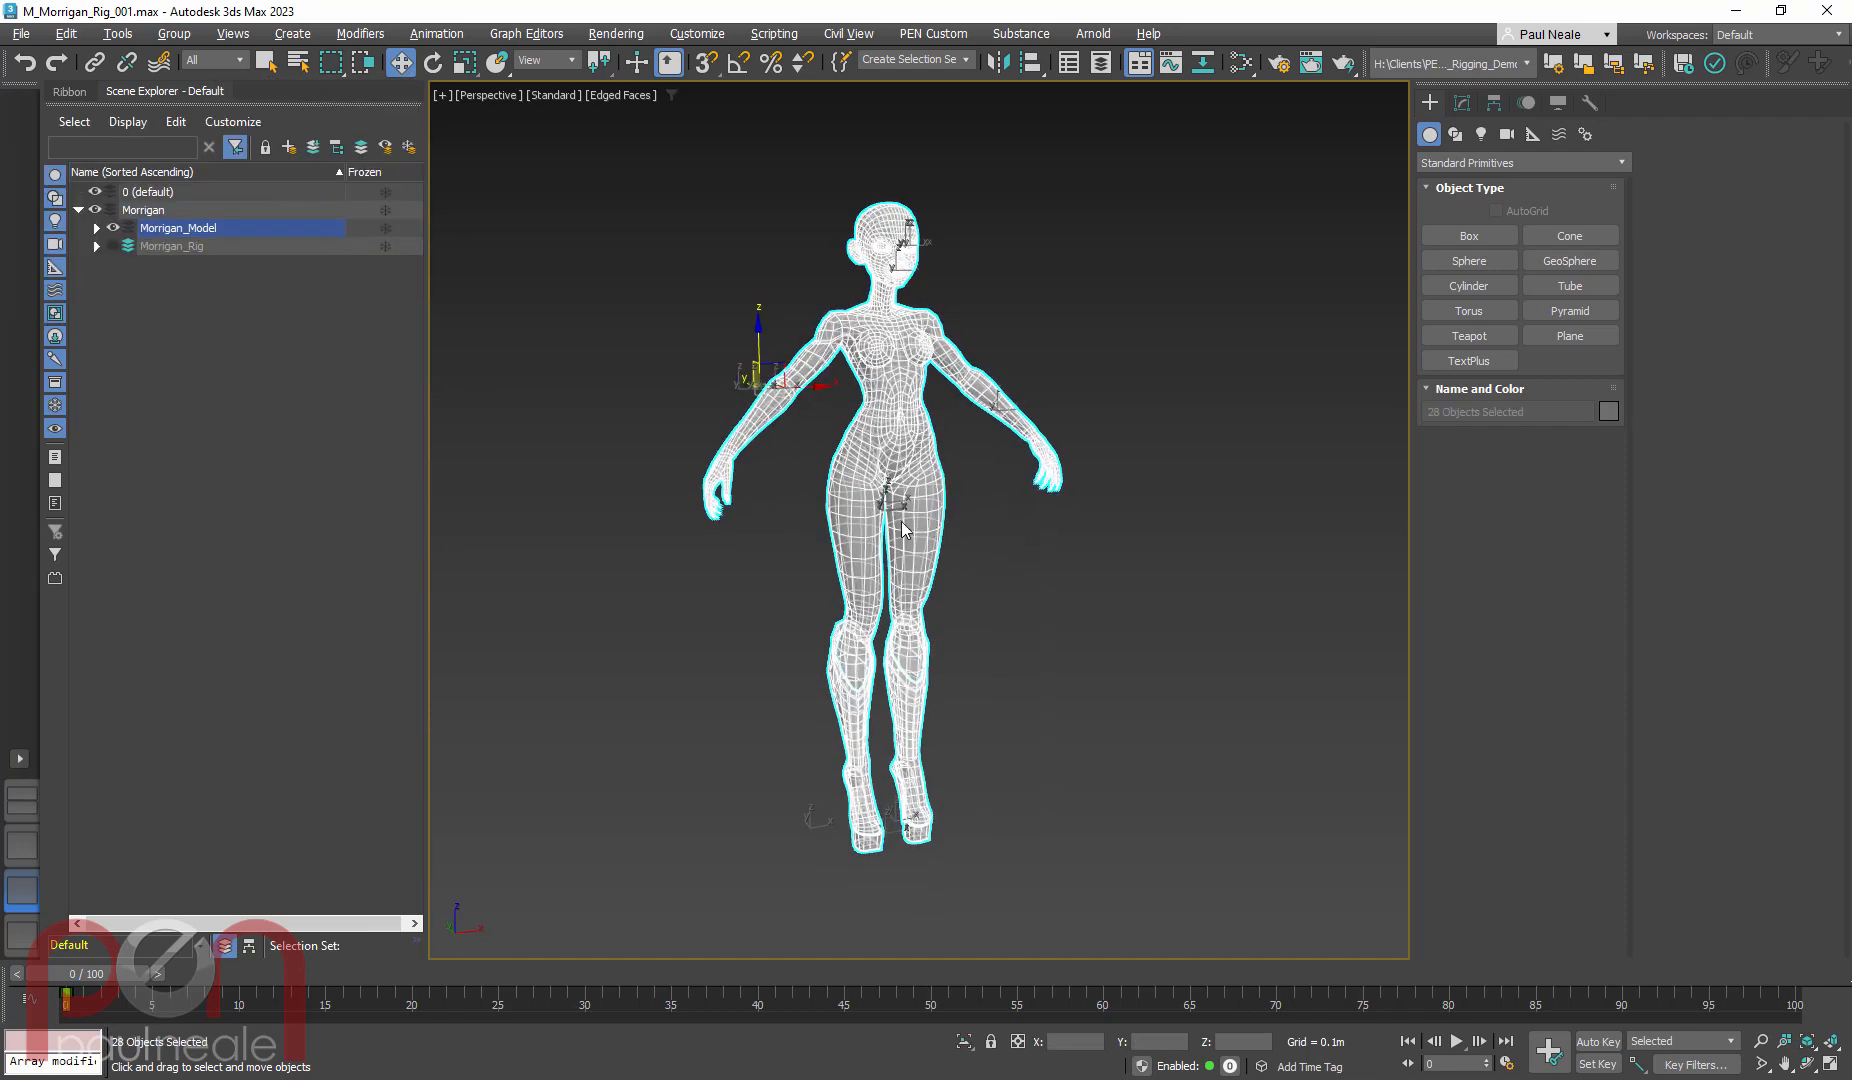
pyautogui.rightClick(889, 499)
pyautogui.moveTo(950, 745)
pyautogui.click(957, 690)
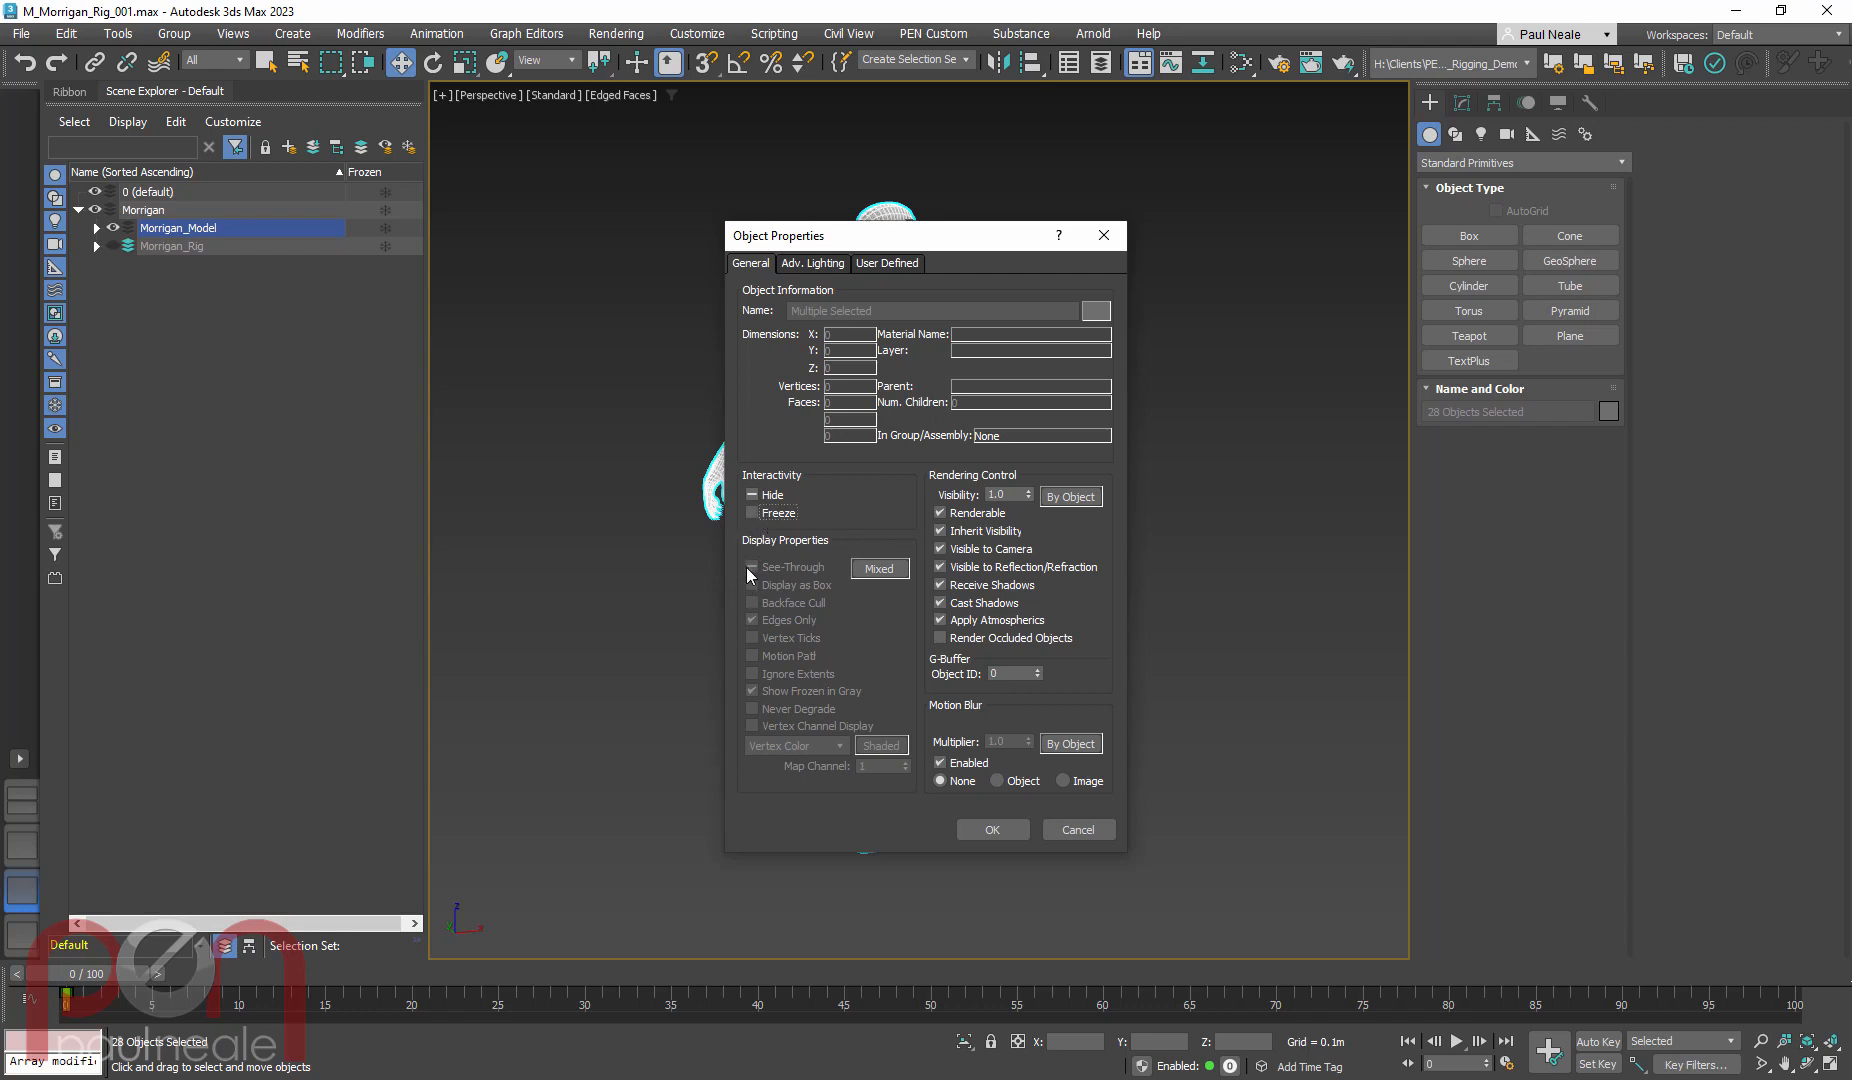
pyautogui.click(888, 570)
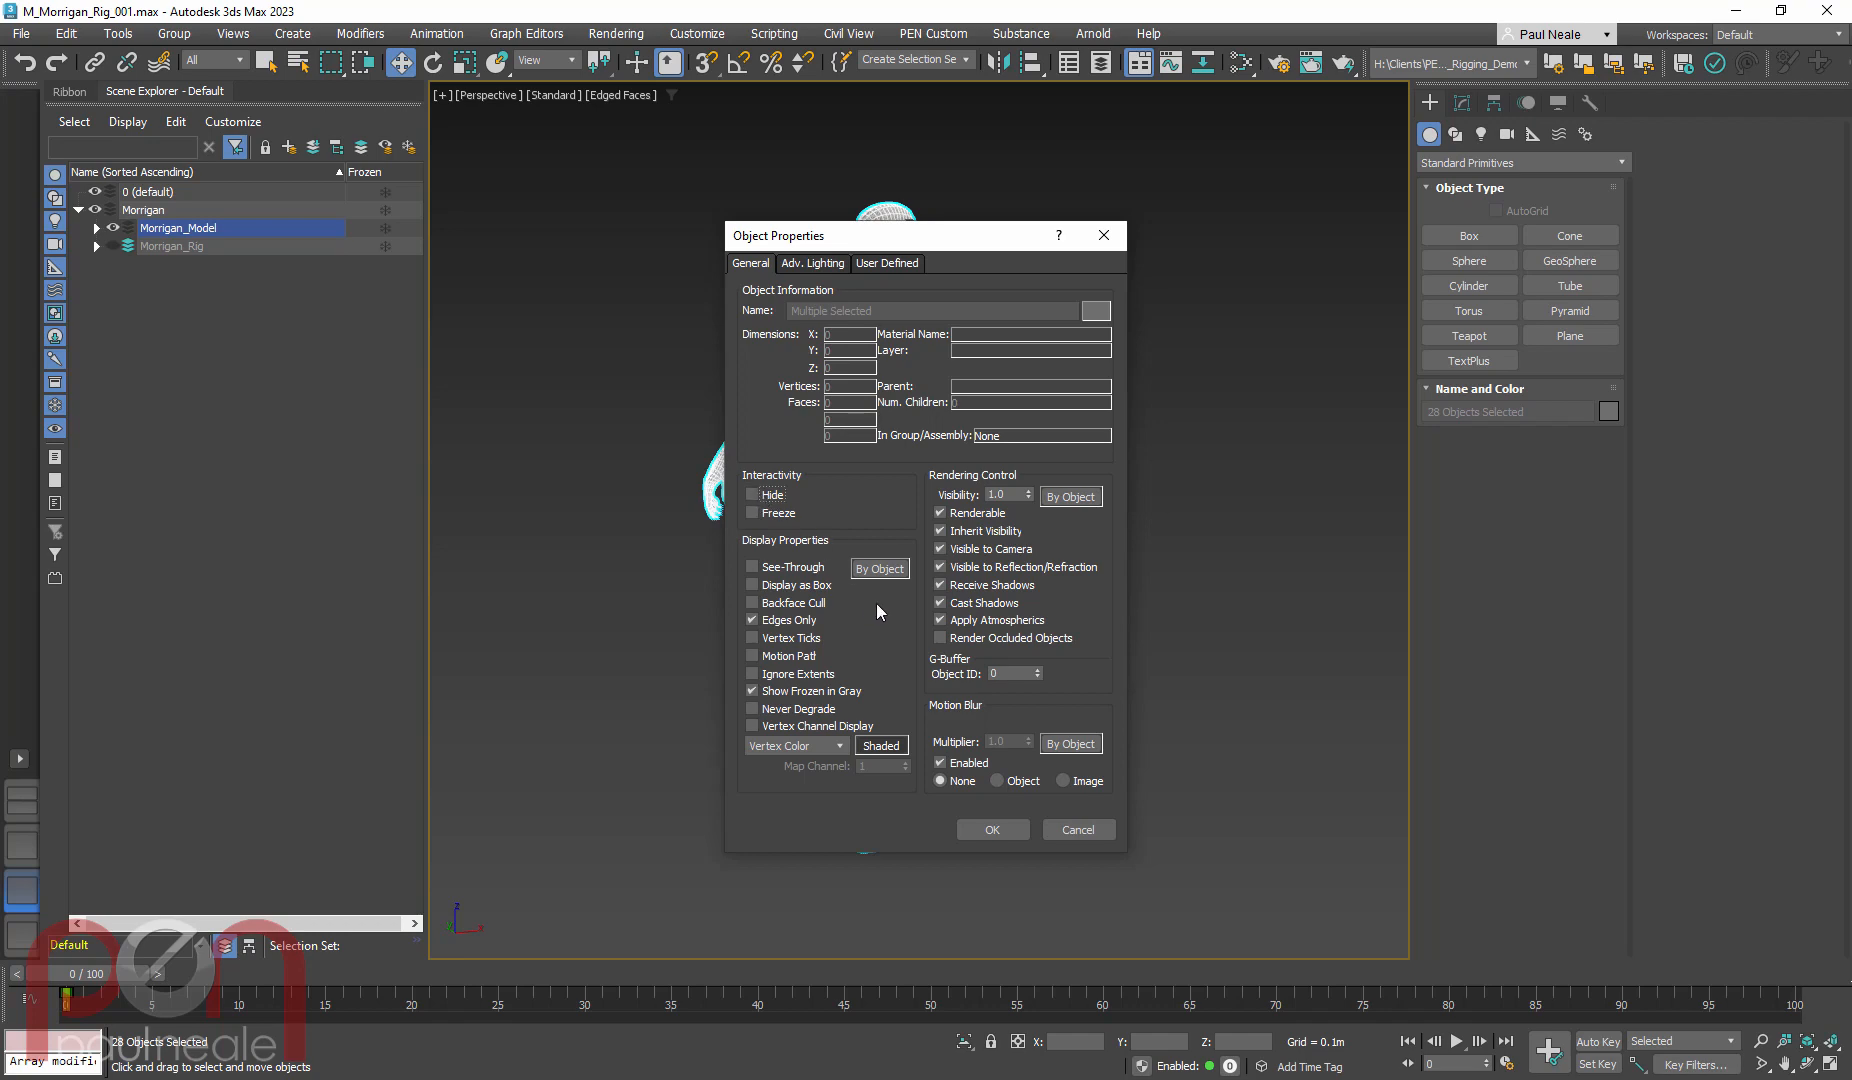
pyautogui.click(1010, 833)
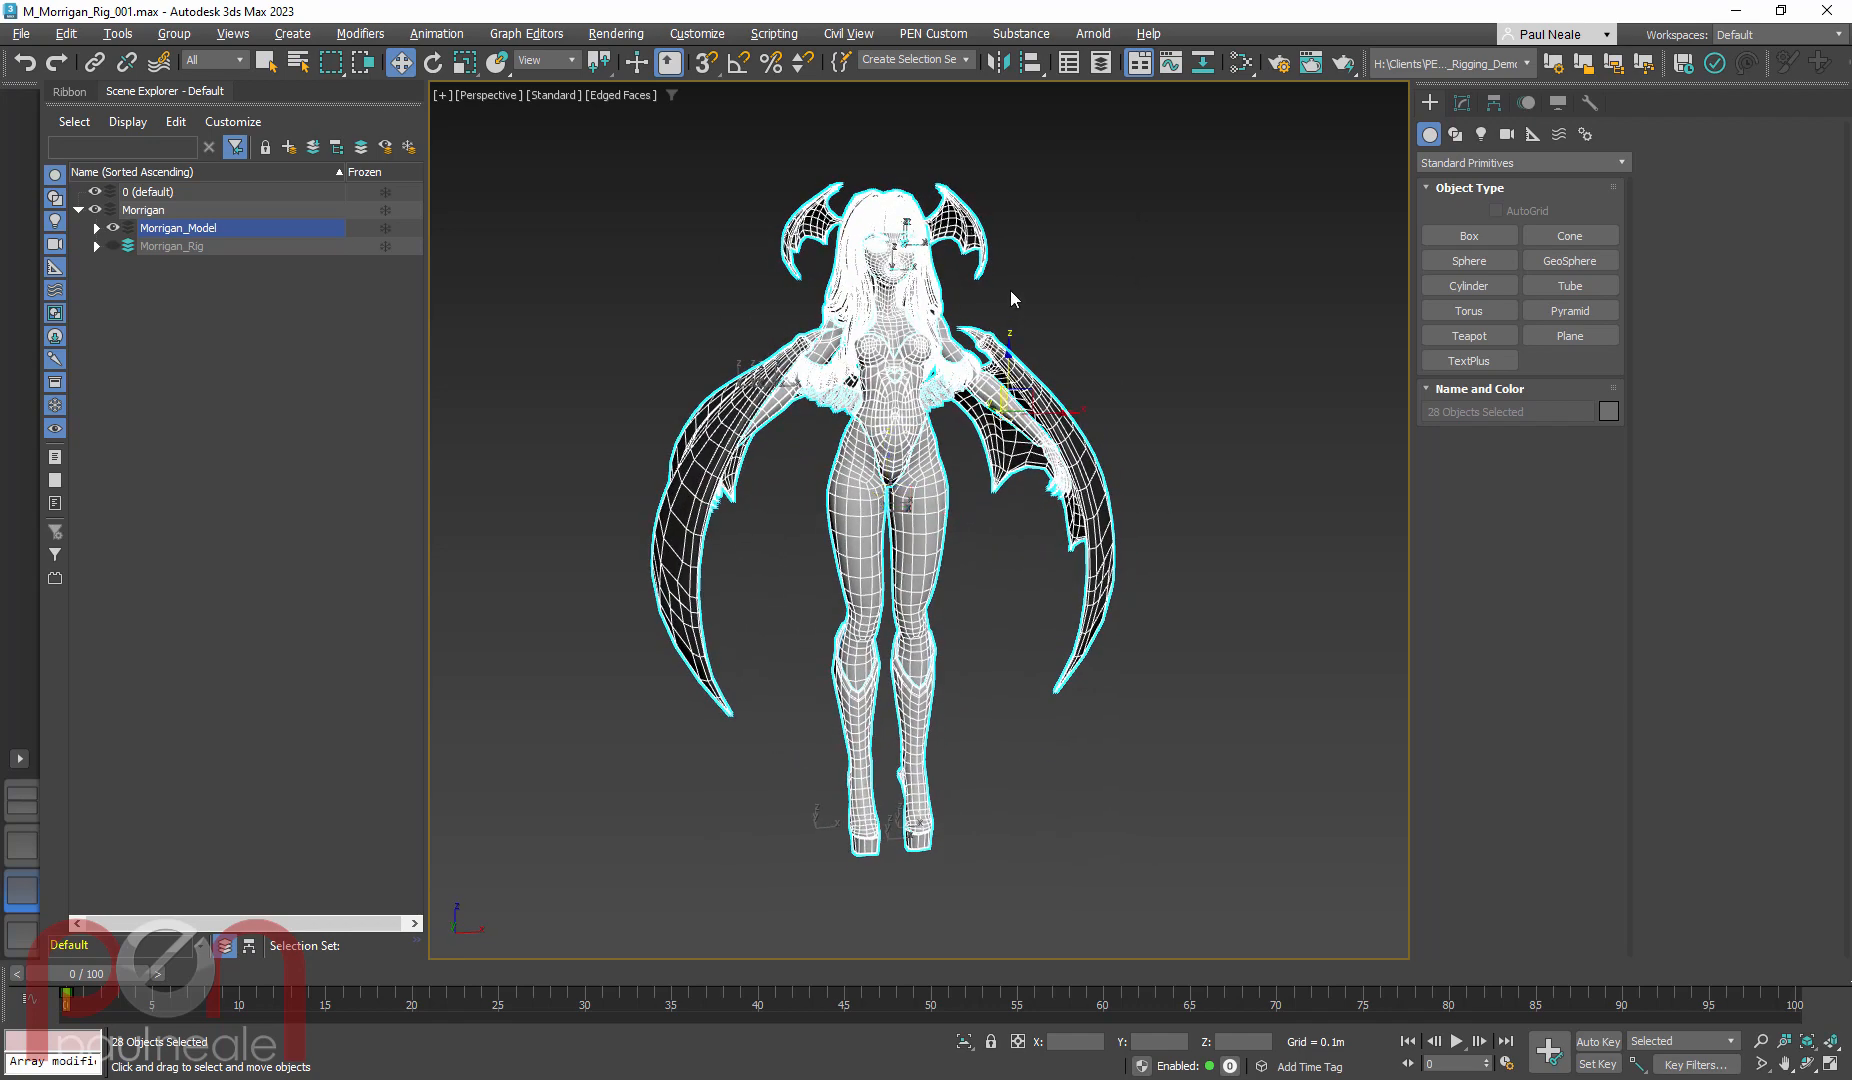
# Hide the head and back wings, the hair and the feathers around the upper arms
pyautogui.moveTo(1011, 293); pyautogui.dragTo(977, 327)
pyautogui.moveTo(1007, 258); pyautogui.dragTo(975, 310, button='middle')
pyautogui.moveTo(965, 201); pyautogui.dragTo(917, 251)
pyautogui.scroll(2, 893, 357)
pyautogui.rightClick(1056, 466)
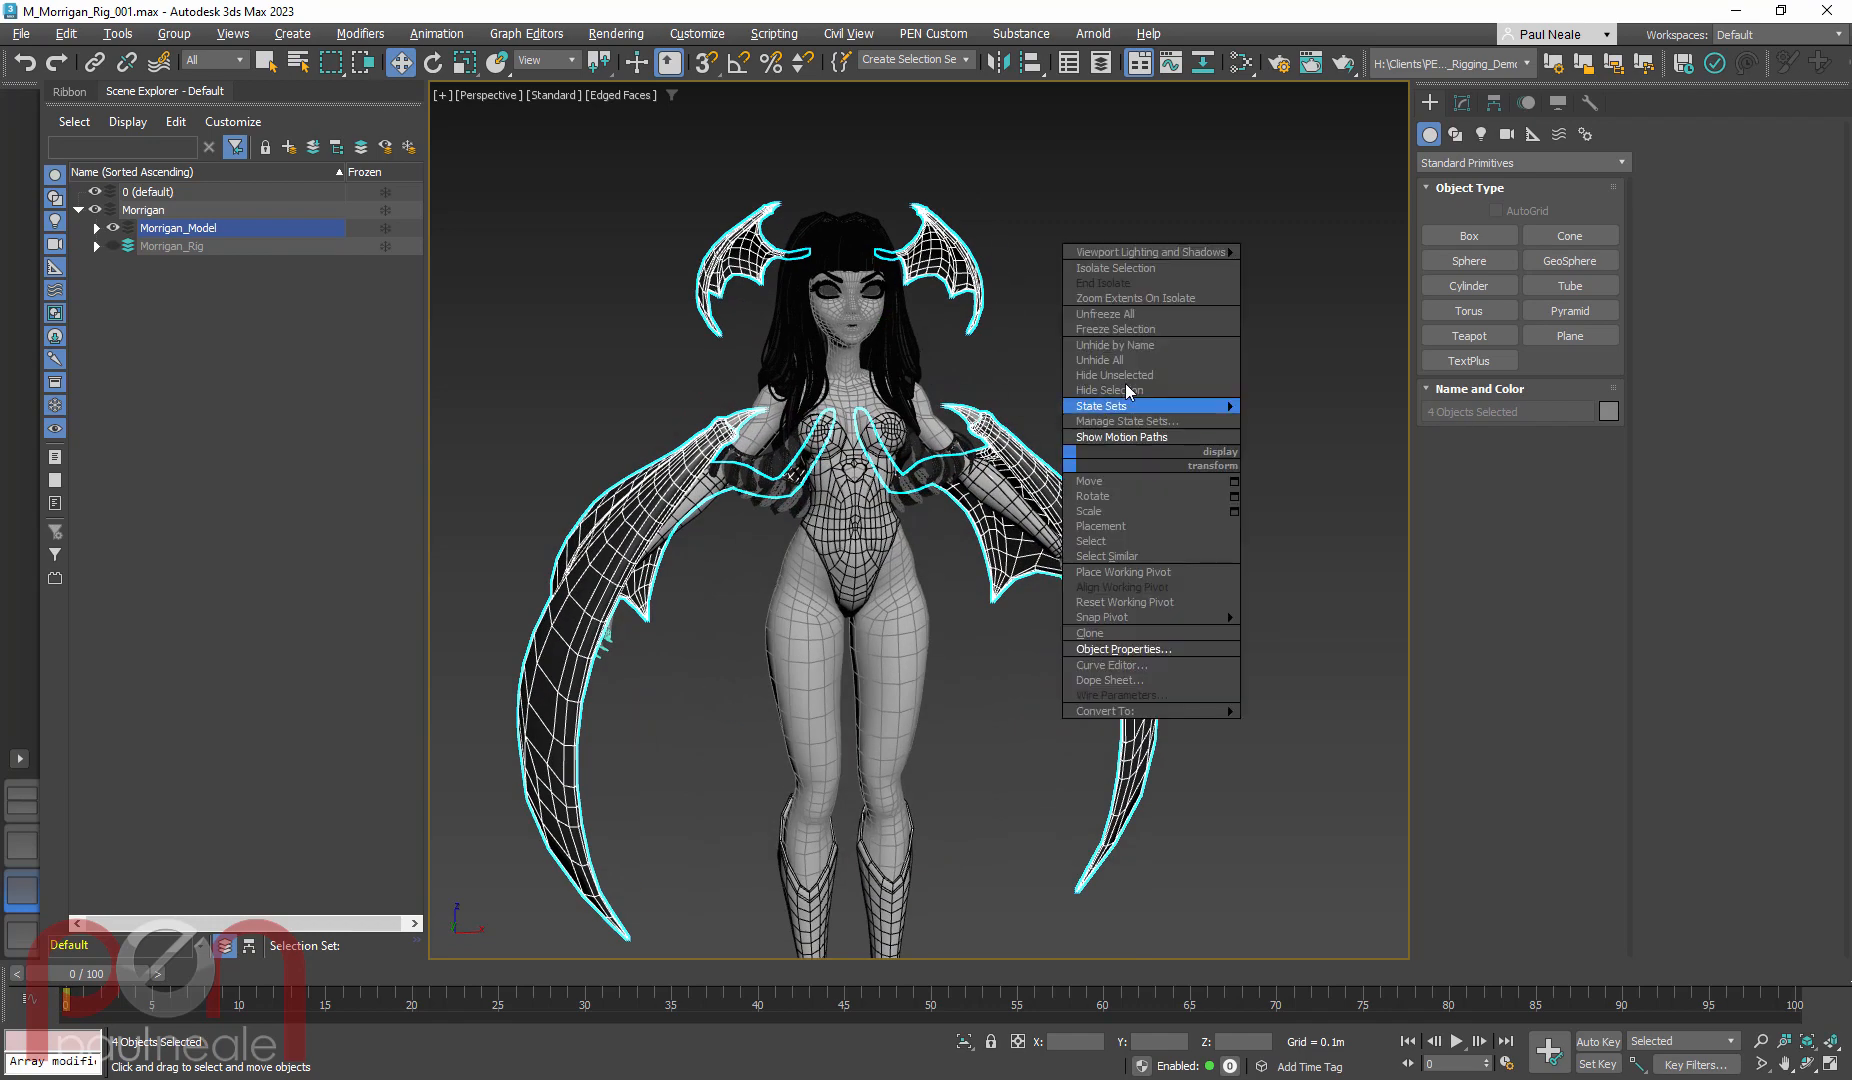
pyautogui.click(1120, 390)
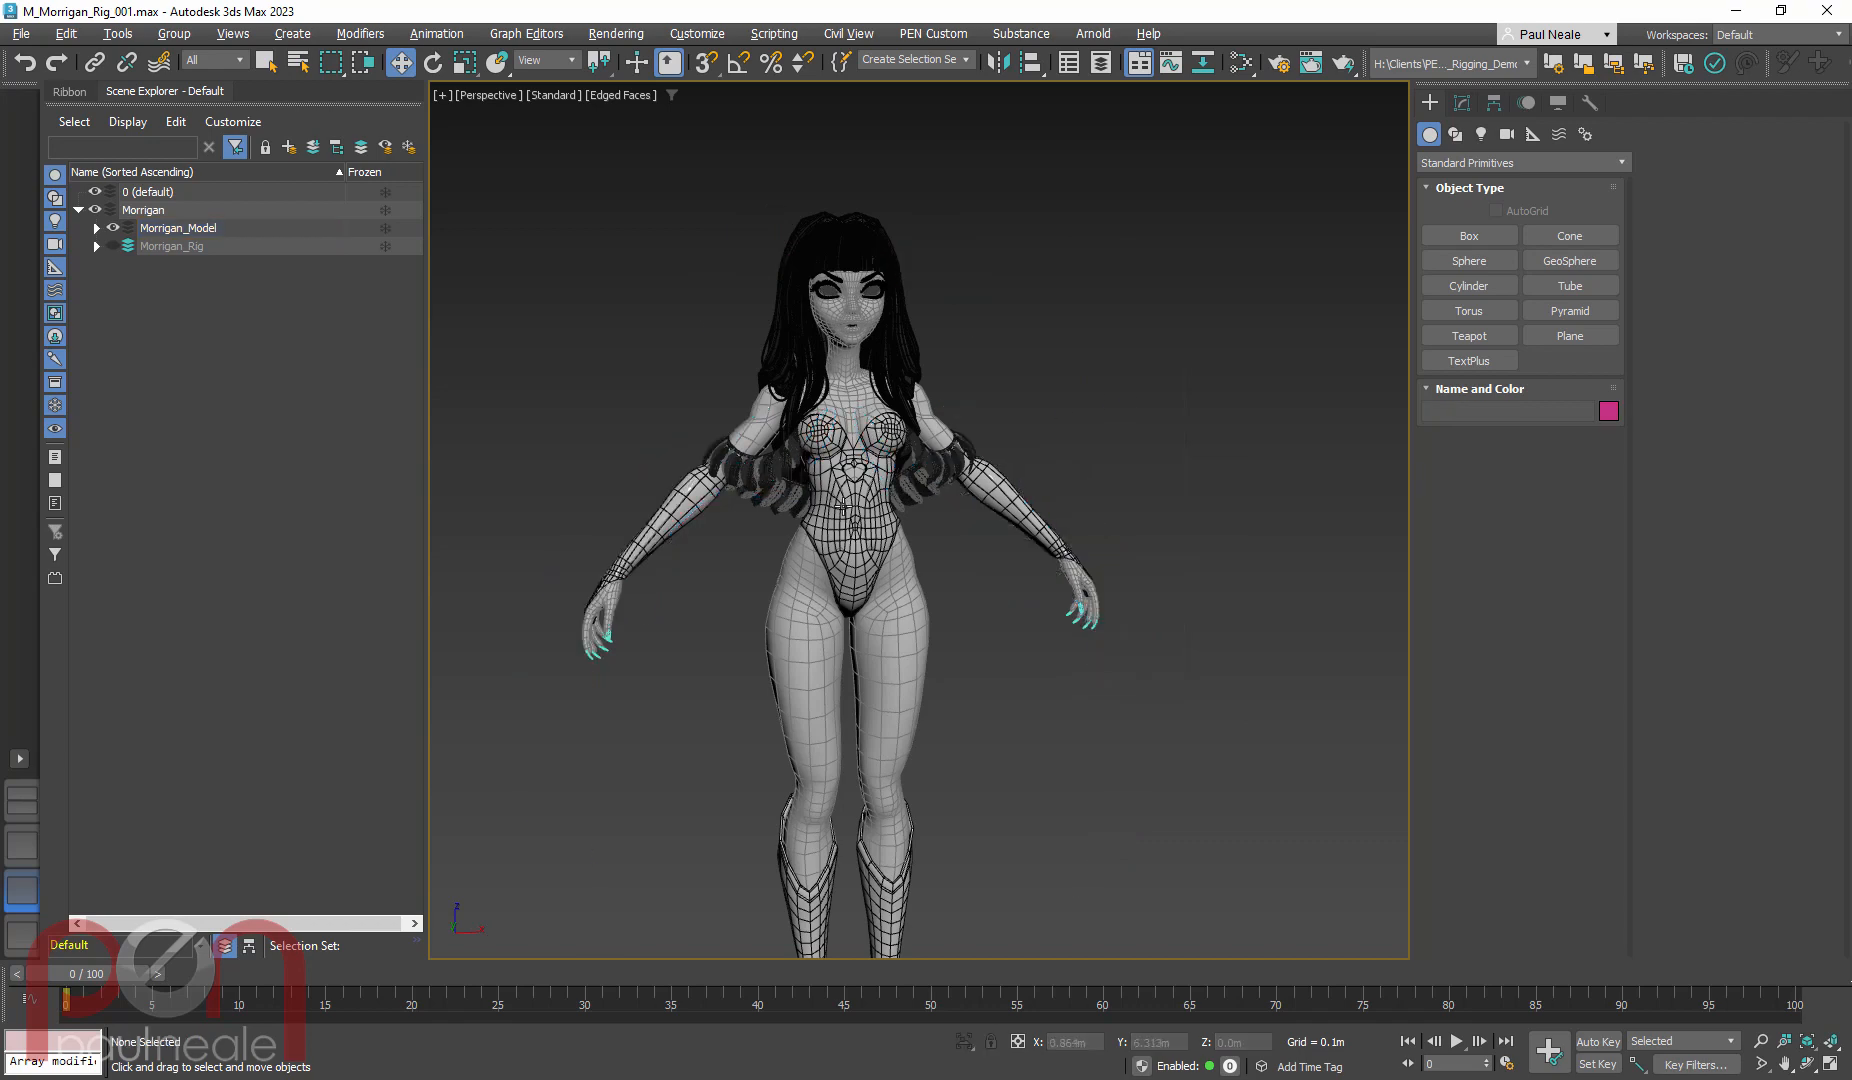
pyautogui.scroll(5, 843, 508)
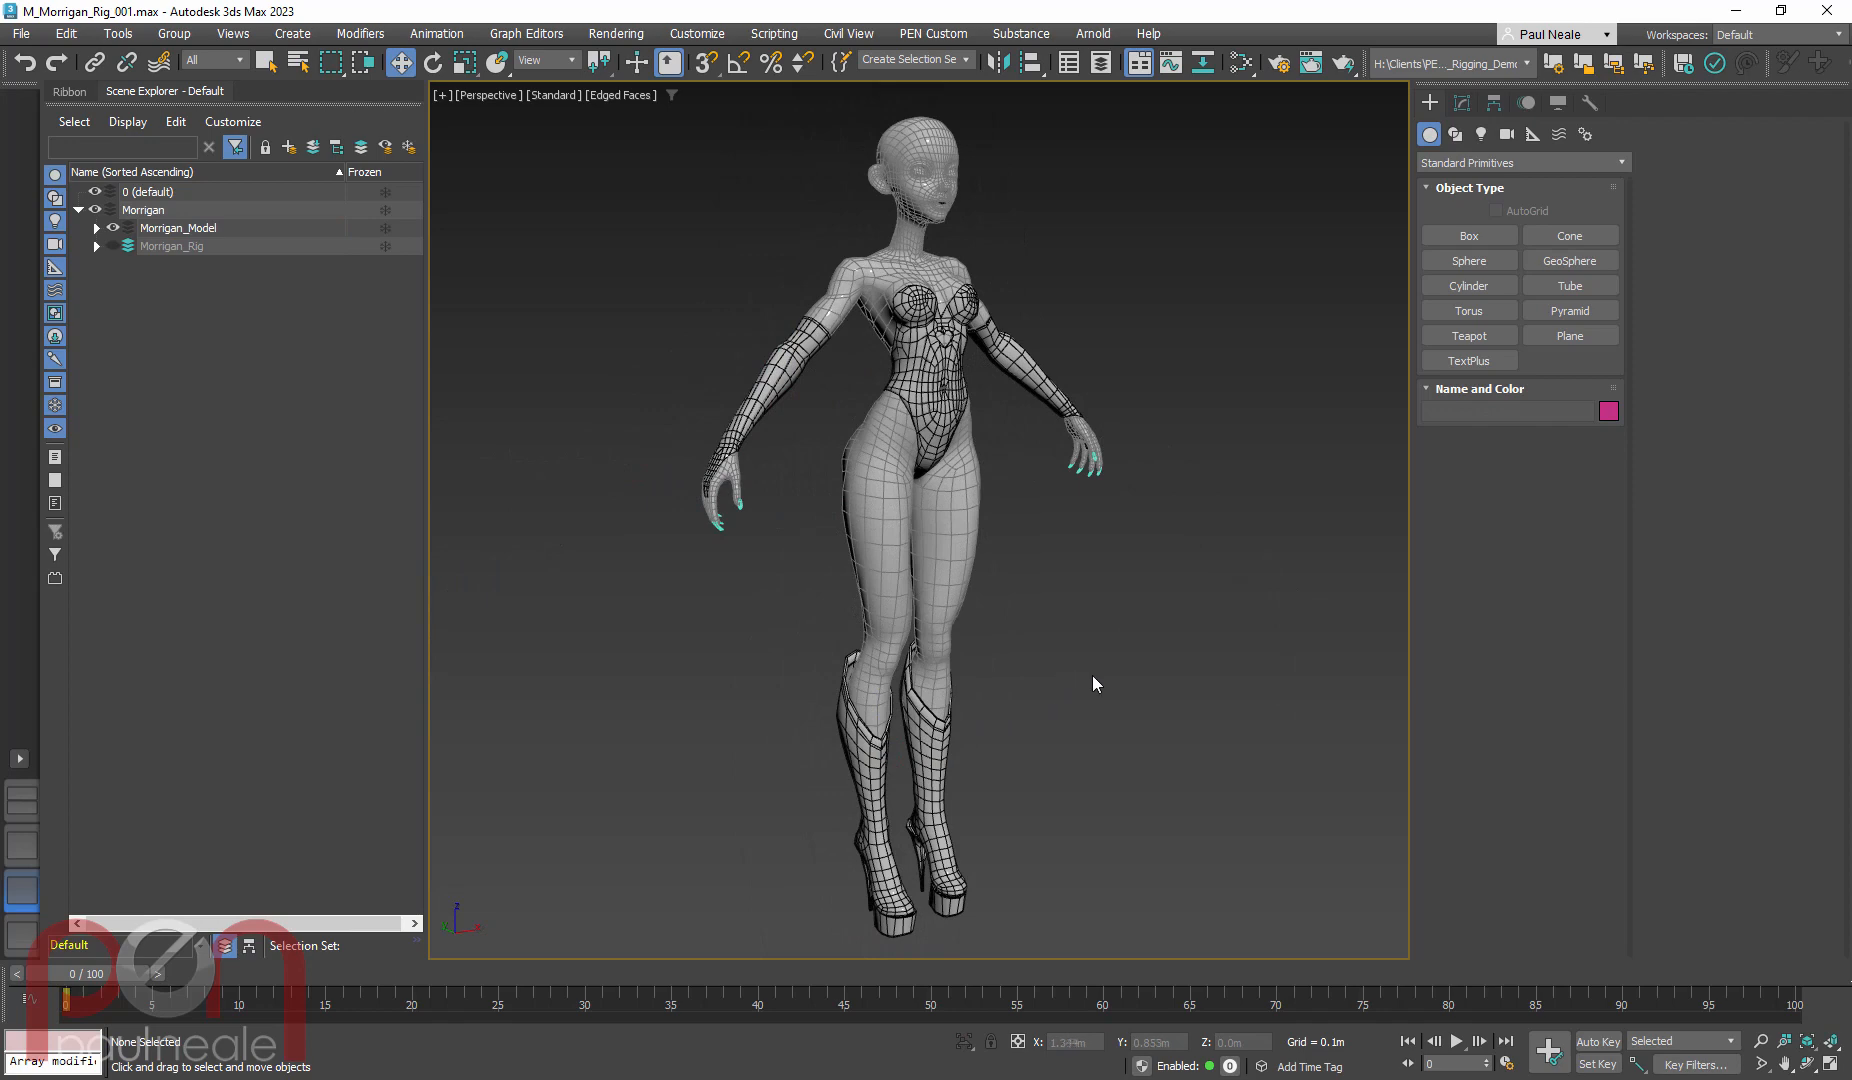
# Hide the character's bodysuit and gloves
pyautogui.moveTo(1092, 677)
pyautogui.keyDown('alt'); pyautogui.mouseDown(button='middle')
pyautogui.moveTo(1083, 649)
pyautogui.moveTo(1072, 661)
pyautogui.mouseUp(button='middle'); pyautogui.keyUp('alt')
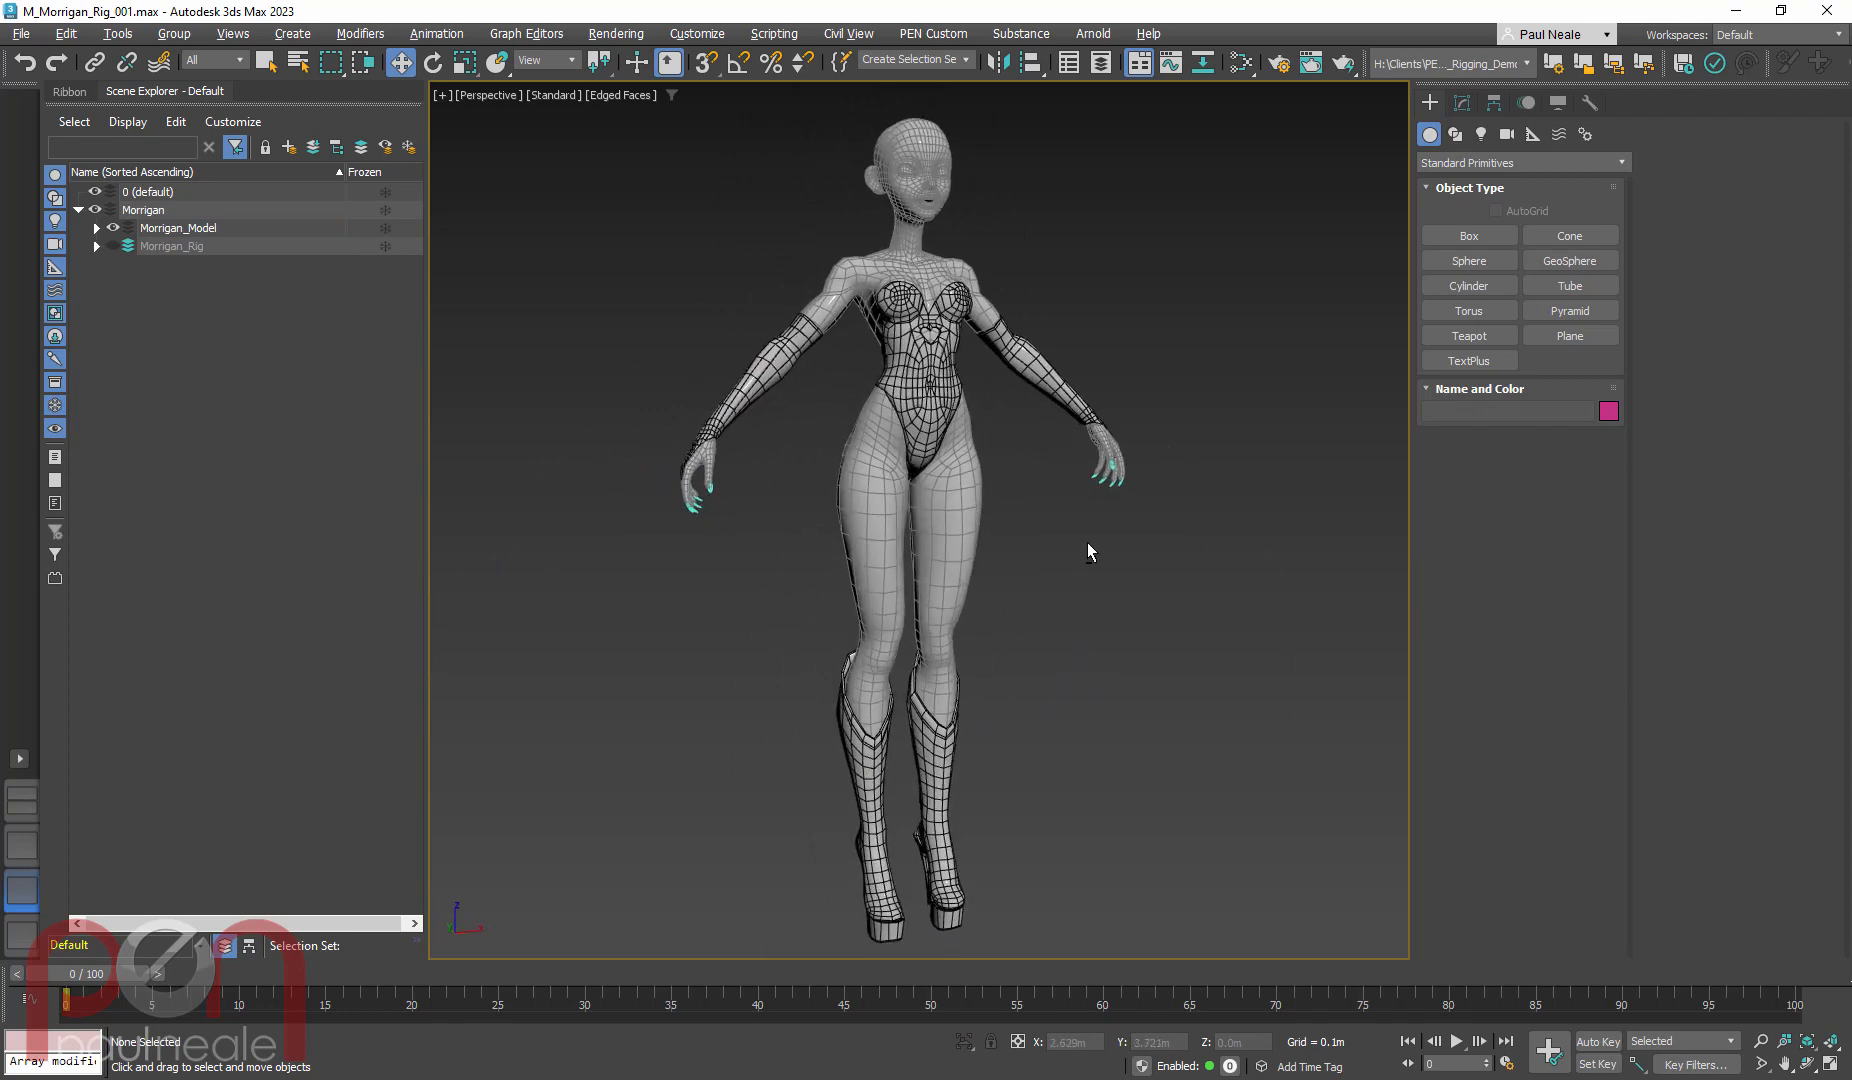
pyautogui.moveTo(1087, 548)
pyautogui.keyDown('alt'); pyautogui.mouseDown(button='middle')
pyautogui.moveTo(1038, 573)
pyautogui.moveTo(1087, 546)
pyautogui.moveTo(1089, 565)
pyautogui.mouseUp(button='middle'); pyautogui.keyUp('alt')
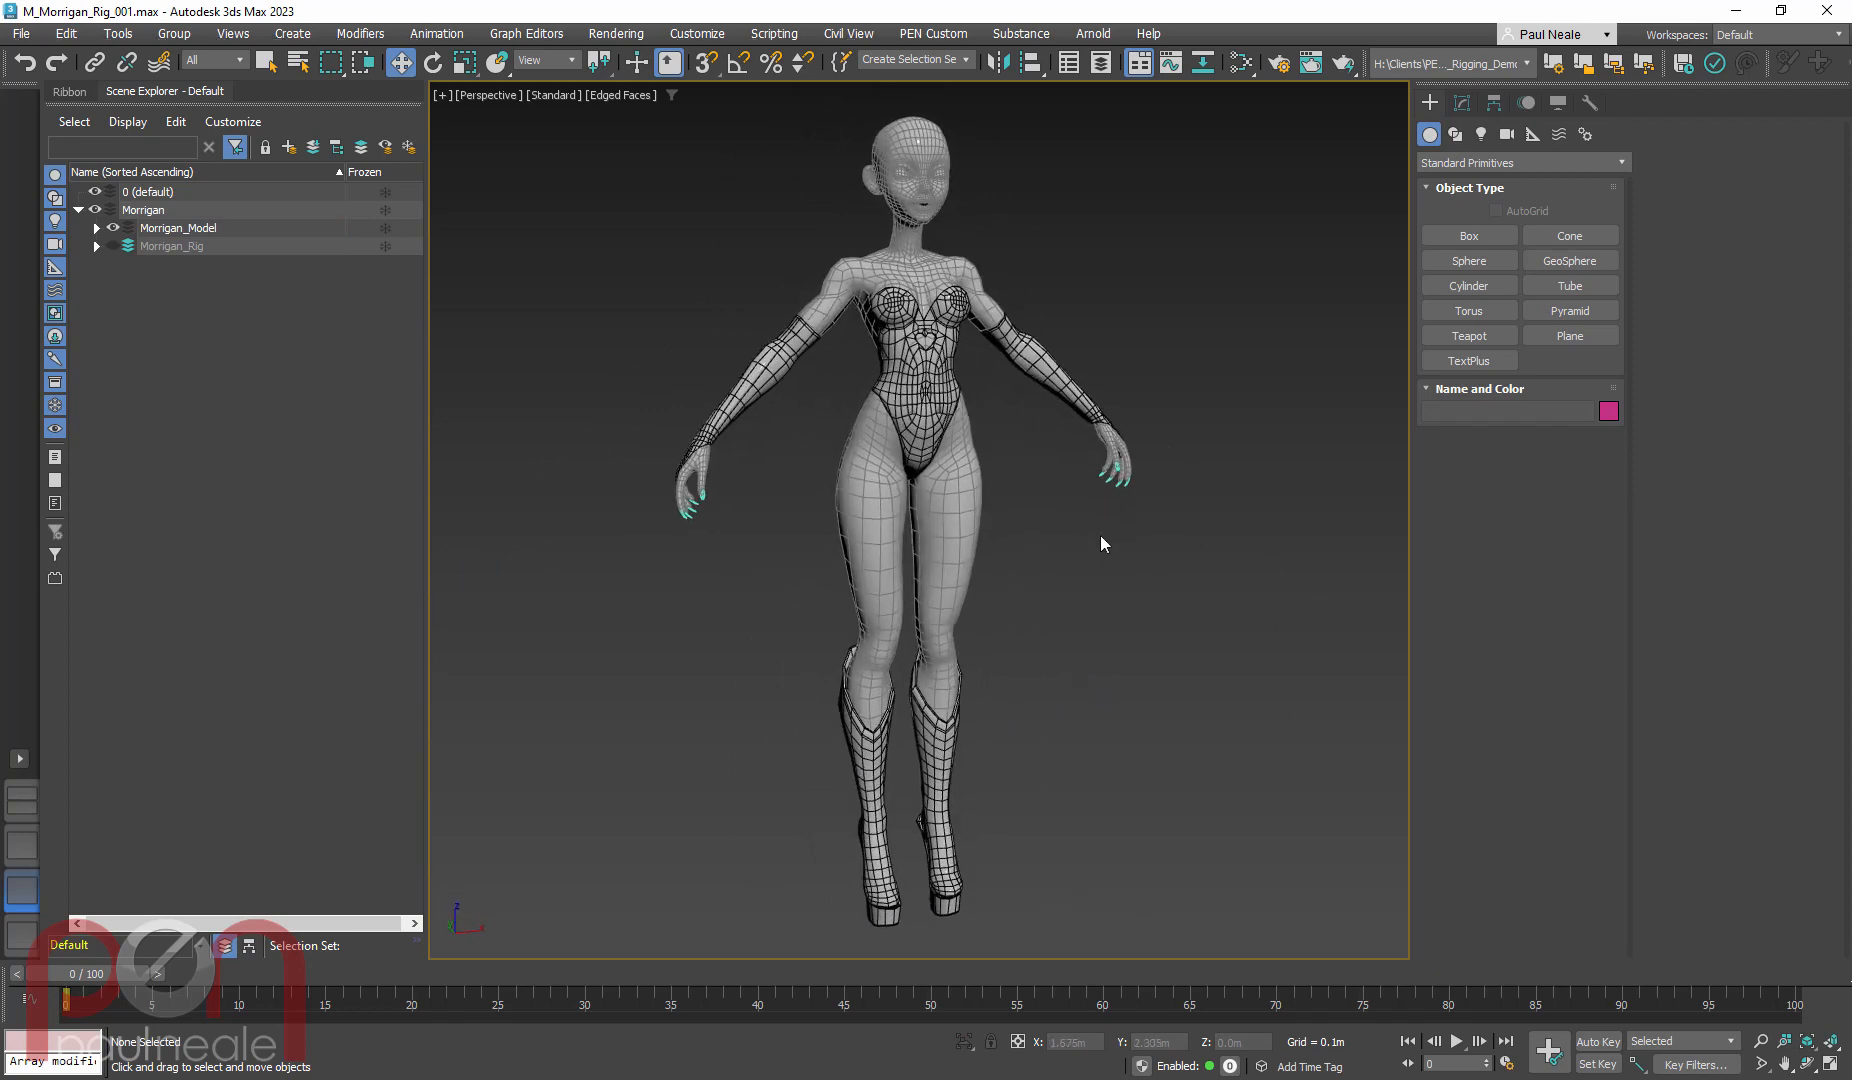
pyautogui.click(936, 385)
pyautogui.moveTo(997, 465)
pyautogui.keyDown('alt'); pyautogui.mouseDown(button='middle')
pyautogui.moveTo(1112, 450)
pyautogui.moveTo(1025, 458)
pyautogui.mouseUp(button='middle'); pyautogui.keyUp('alt')
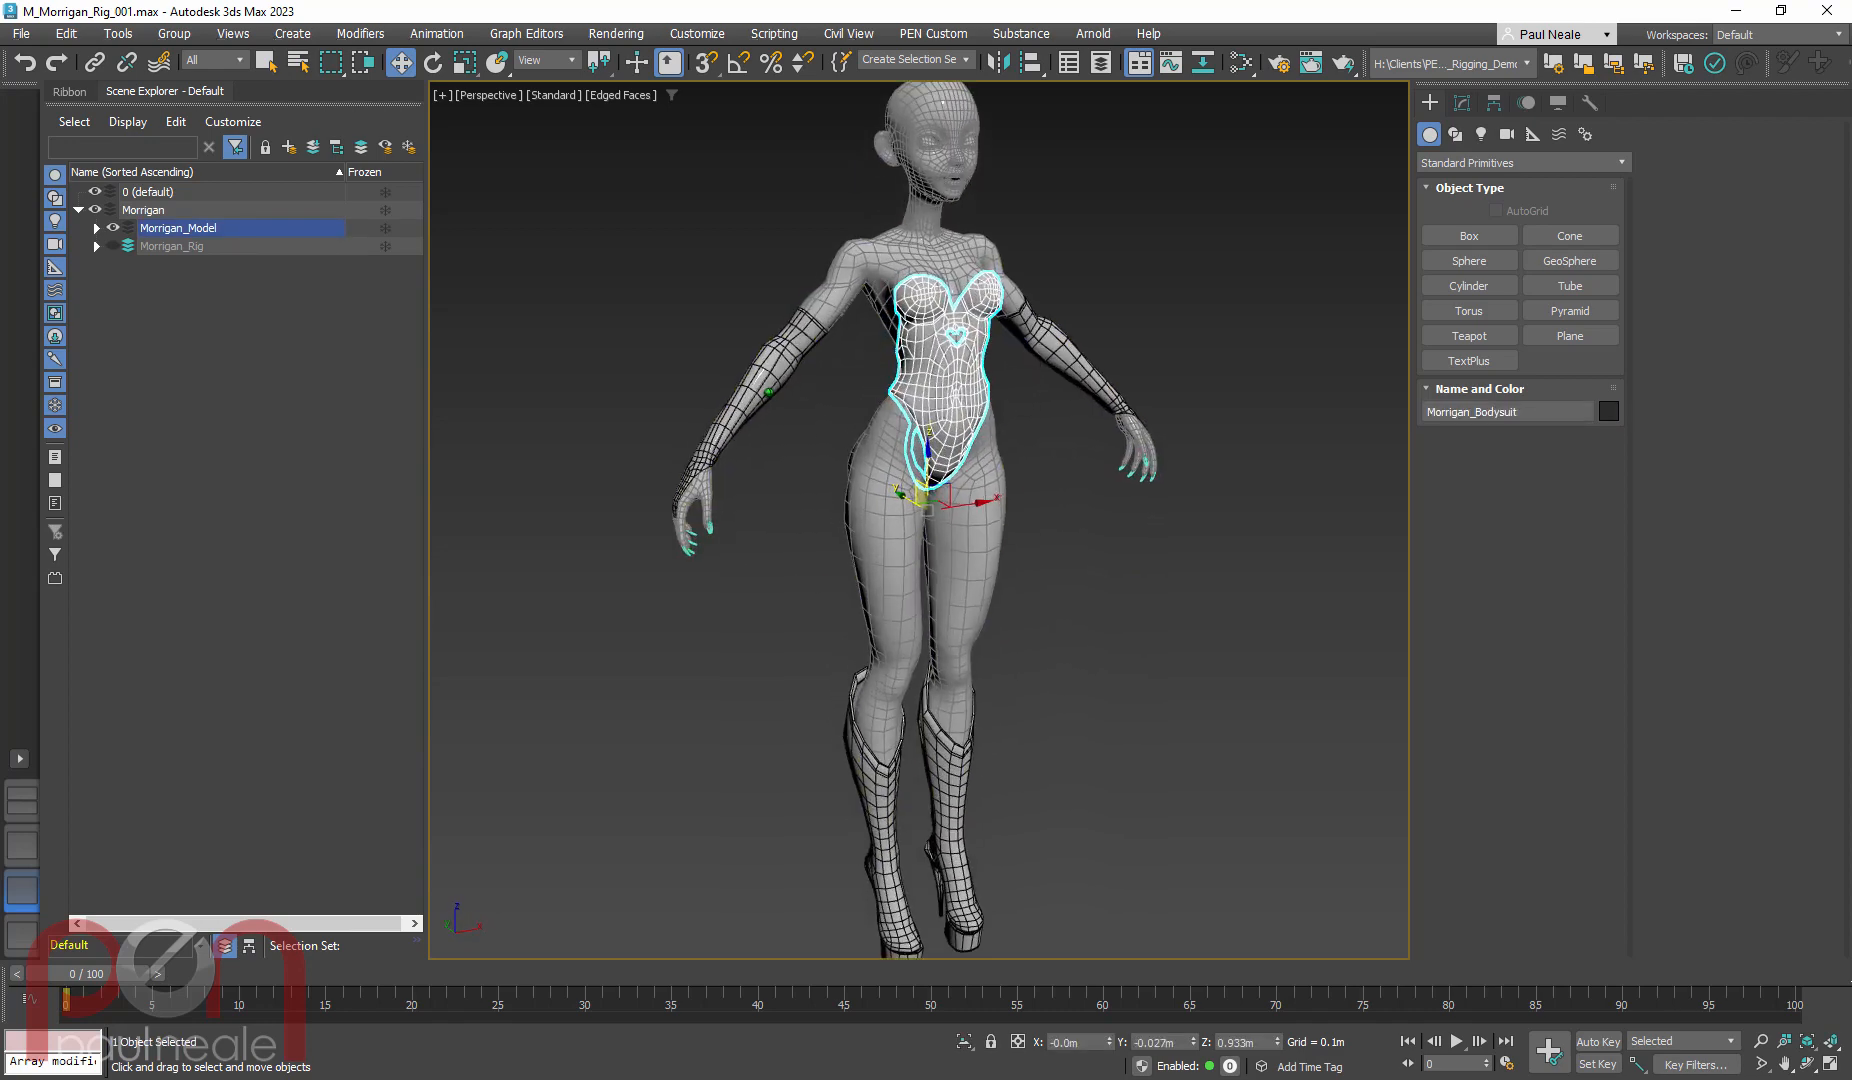
pyautogui.scroll(3, 793, 376)
pyautogui.keyDown('ctrl'); pyautogui.click(793, 376); pyautogui.keyUp('ctrl')
pyautogui.scroll(-4, 793, 376)
pyautogui.scroll(3, 809, 506)
pyautogui.rightClick(809, 506)
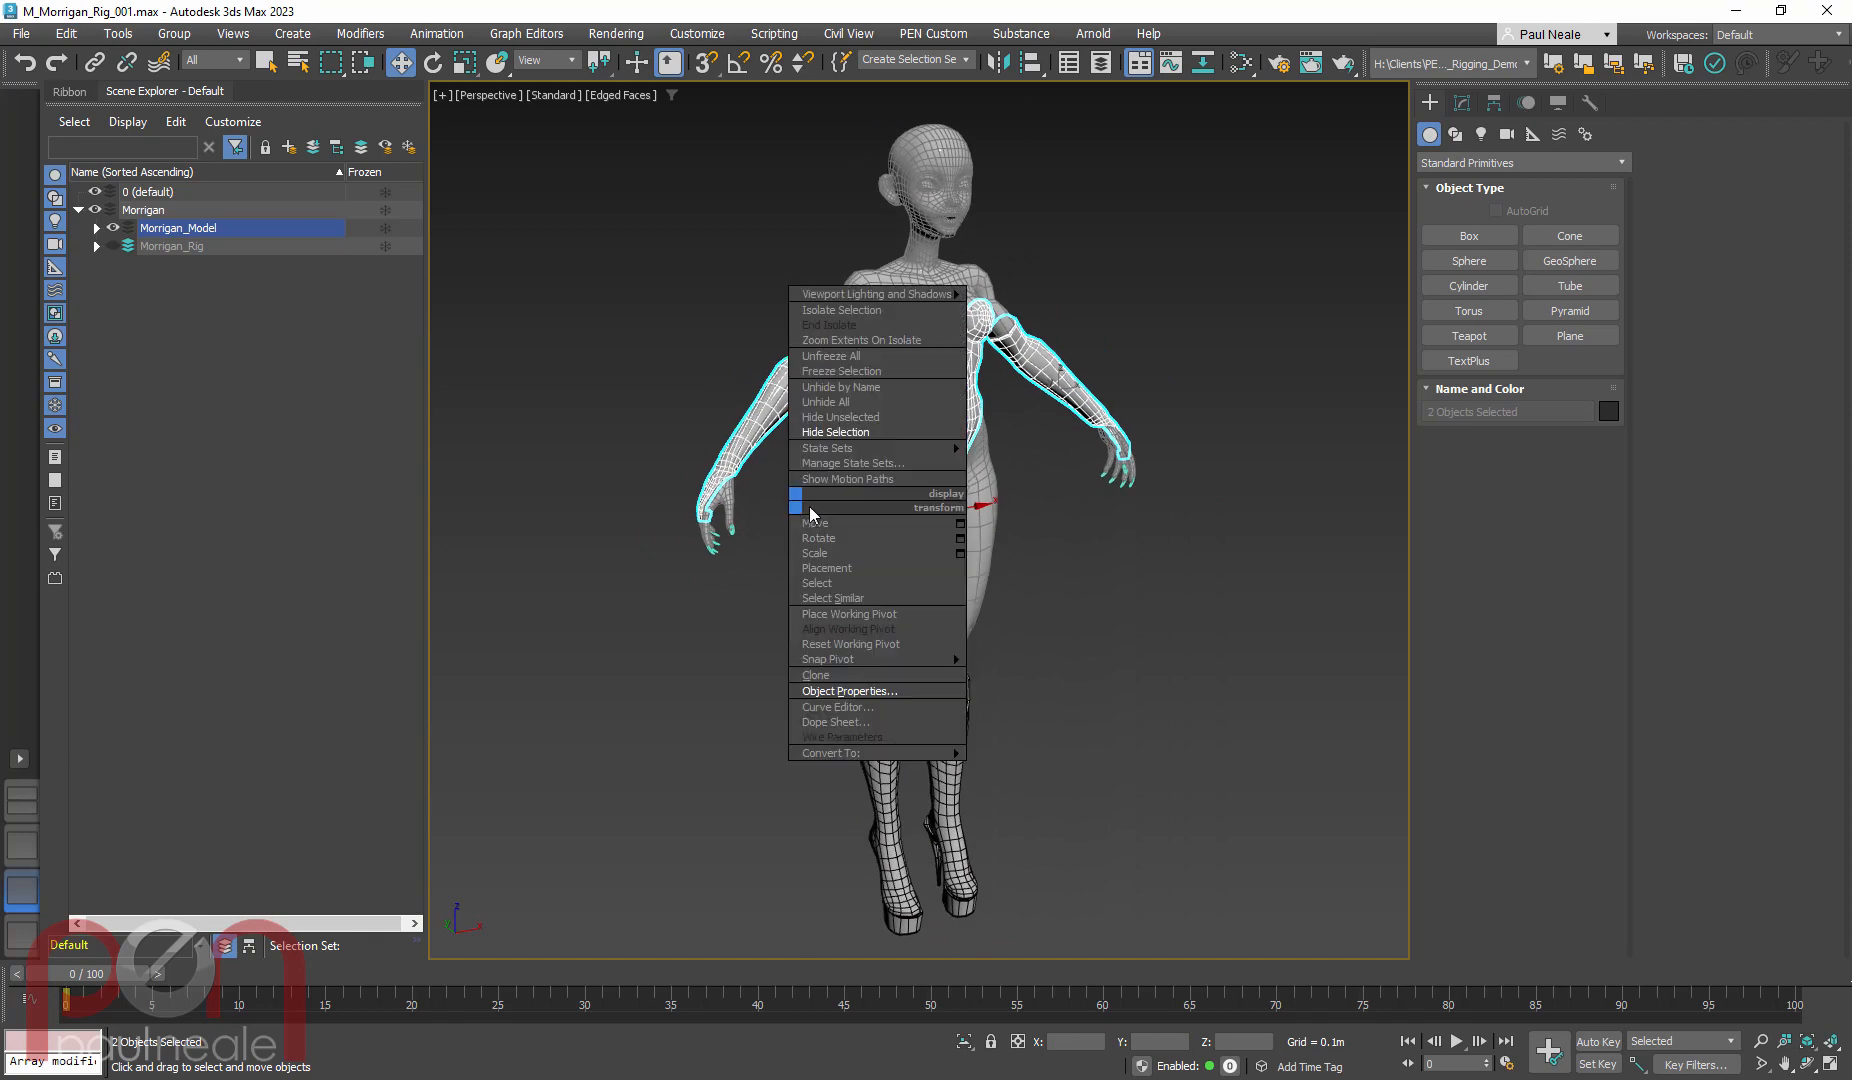
pyautogui.click(848, 432)
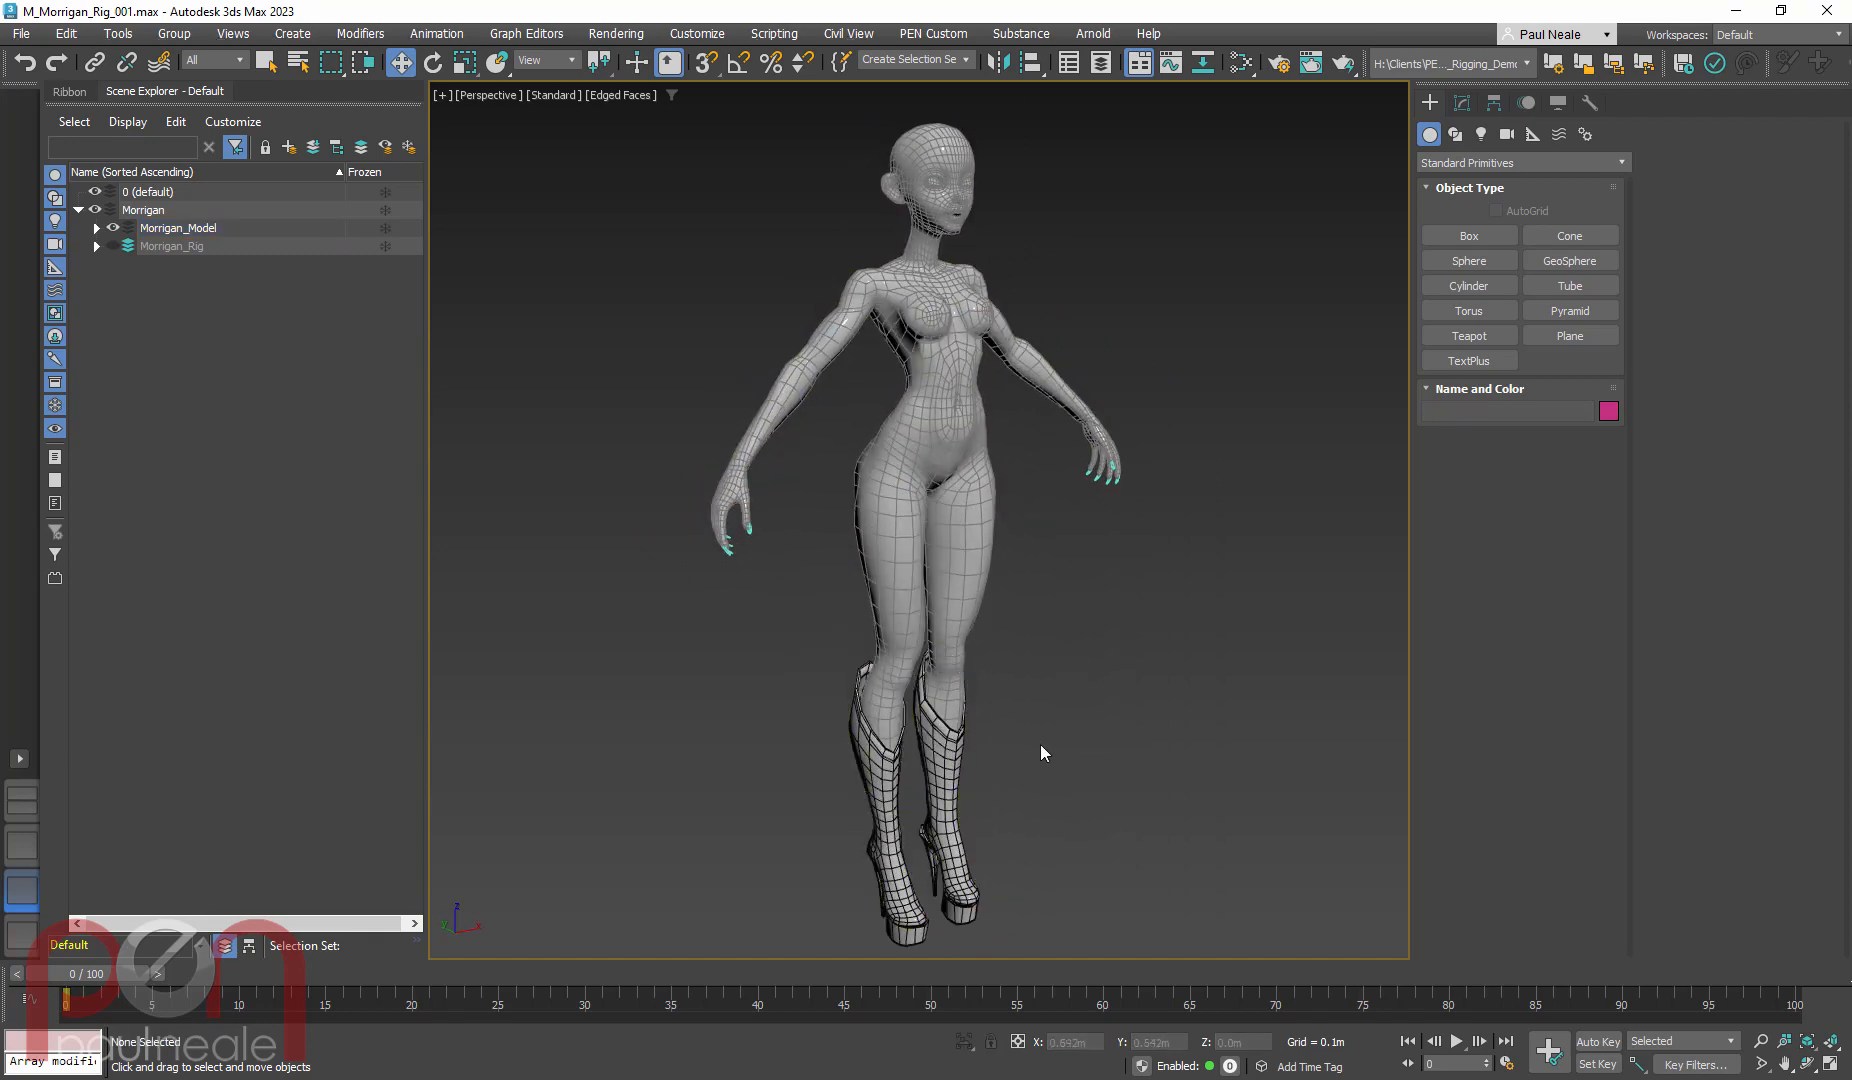
# Select the Morrigan_low_body mesh and unhide the Morrigan_Rig layer
pyautogui.keyDown('alt'); pyautogui.moveTo(1040, 752); pyautogui.dragTo(921, 542, button='middle'); pyautogui.keyUp('alt')
pyautogui.click(1000, 626)
pyautogui.keyDown('alt'); pyautogui.moveTo(921, 550); pyautogui.dragTo(735, 545, button='middle'); pyautogui.keyUp('alt')
pyautogui.scroll(3, 930, 618)
pyautogui.scroll(-1, 956, 615)
pyautogui.moveTo(735, 545); pyautogui.dragTo(726, 583, button='middle')
pyautogui.click(115, 248)
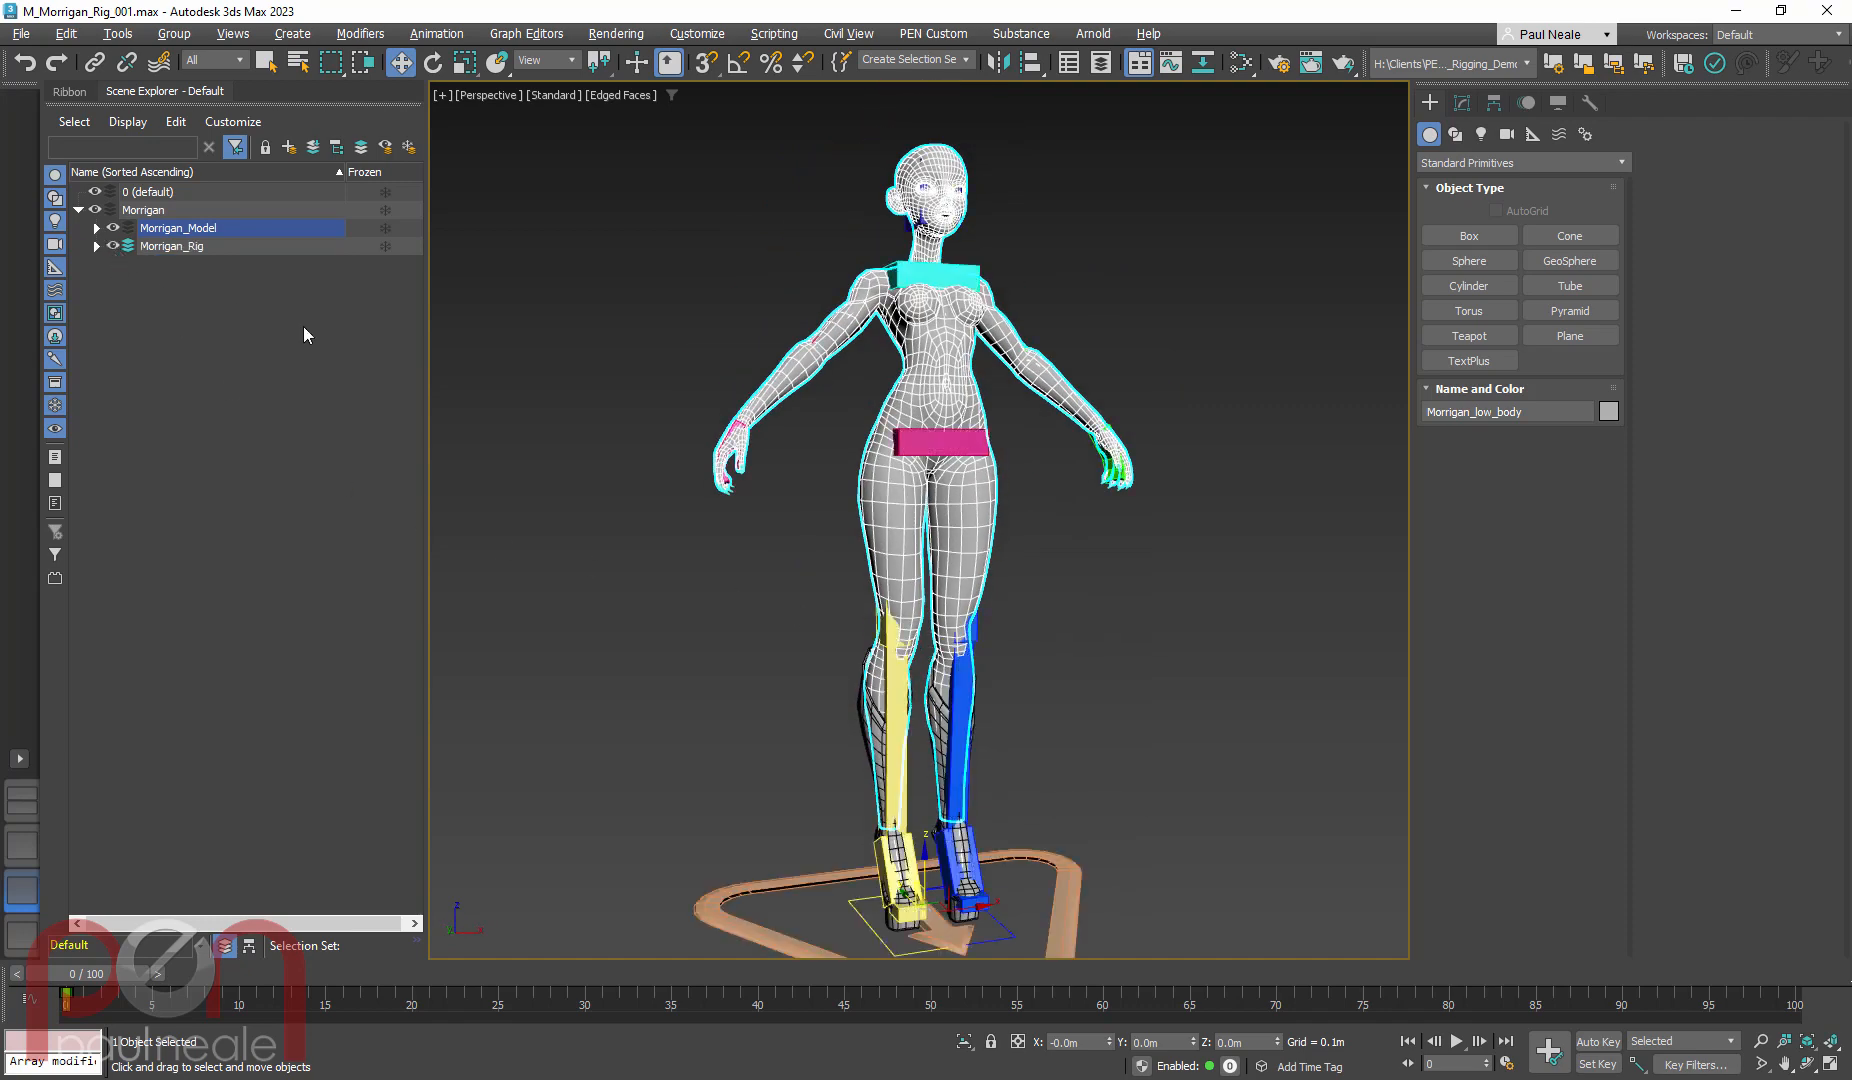
# Turn on see-through display for the selected body mesh so the rig inside can be viewed
pyautogui.moveTo(1084, 598); pyautogui.dragTo(1030, 606, button='middle')
pyautogui.hotkey('alt', 'x')
pyautogui.scroll(2, 1048, 550)
pyautogui.scroll(3, 1057, 580)
pyautogui.moveTo(1030, 606)
pyautogui.mouseDown(button='middle')
pyautogui.moveTo(1030, 524)
pyautogui.moveTo(1079, 608)
pyautogui.moveTo(1068, 590)
pyautogui.moveTo(980, 590)
pyautogui.moveTo(1055, 594)
pyautogui.mouseUp(button='middle')
pyautogui.scroll(-3, 1030, 526)
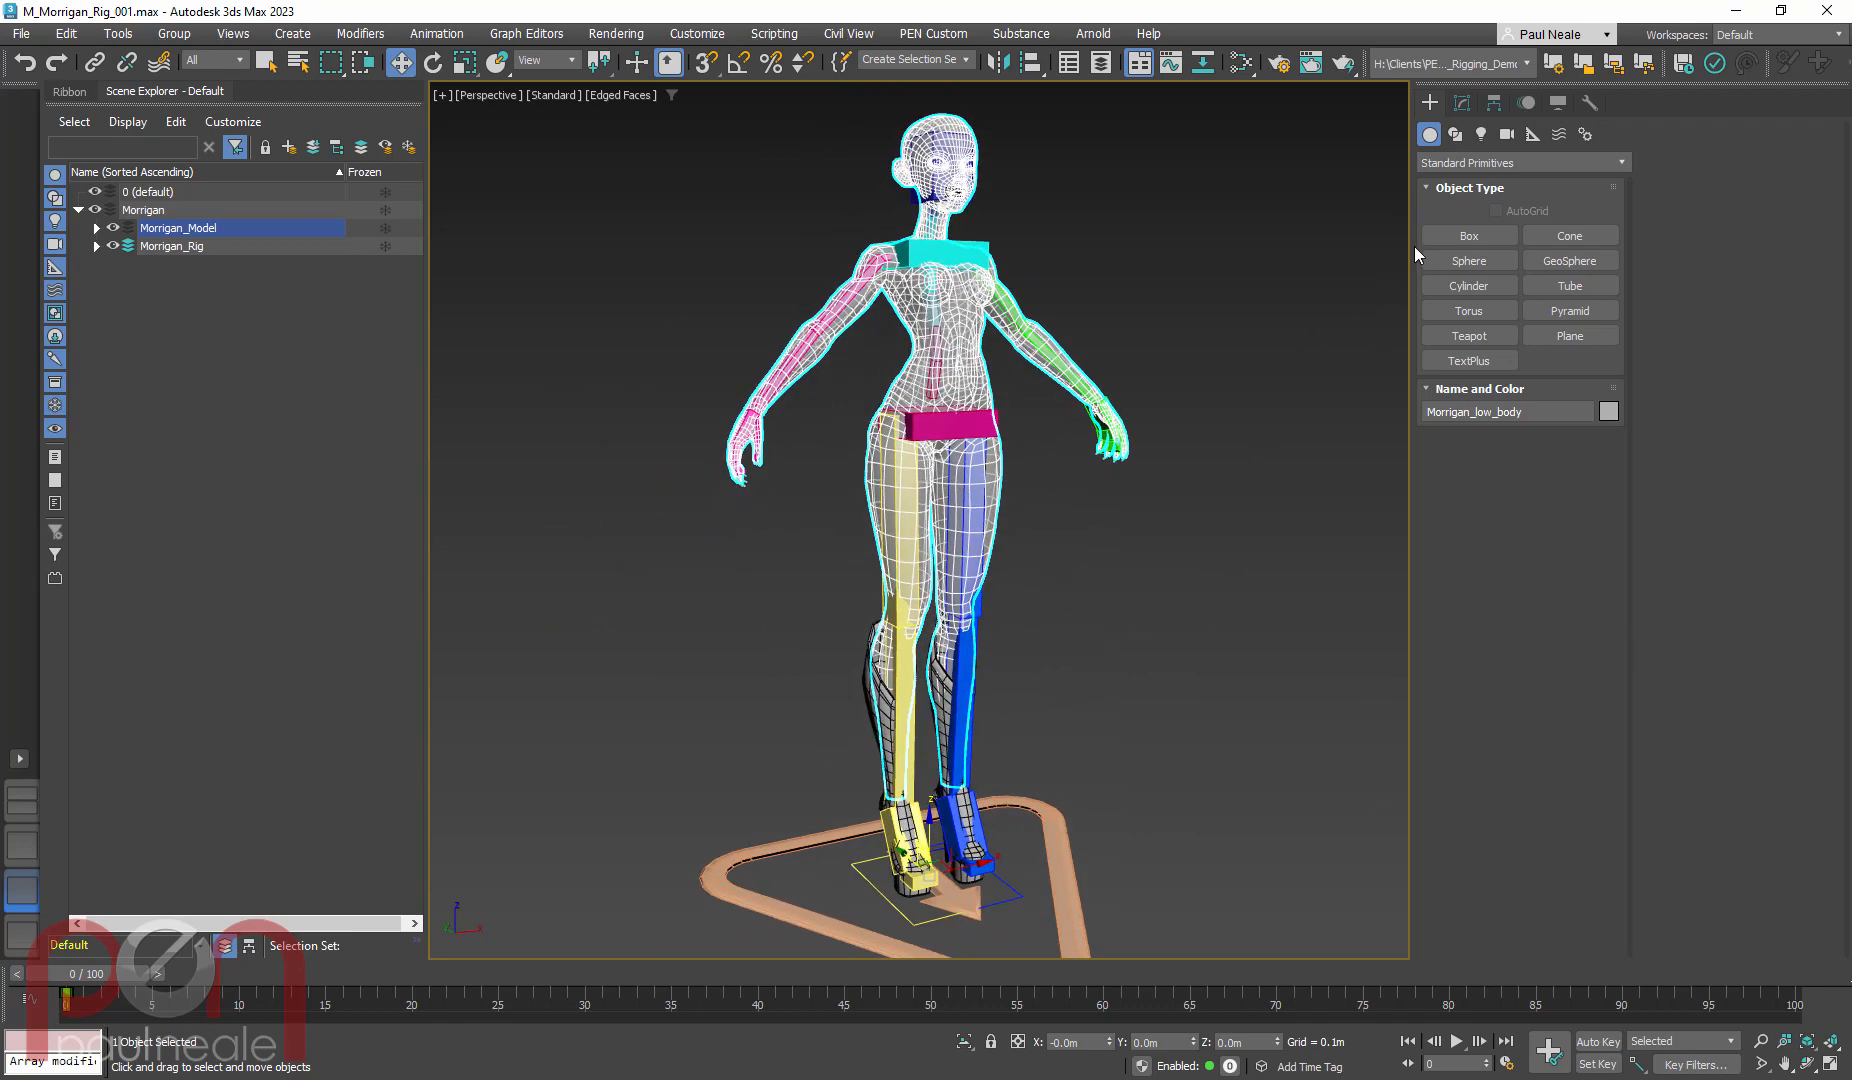
# Close the UV editor of the body mesh and convert Morrigan_low_body to an Editable Poly
pyautogui.click(1462, 102)
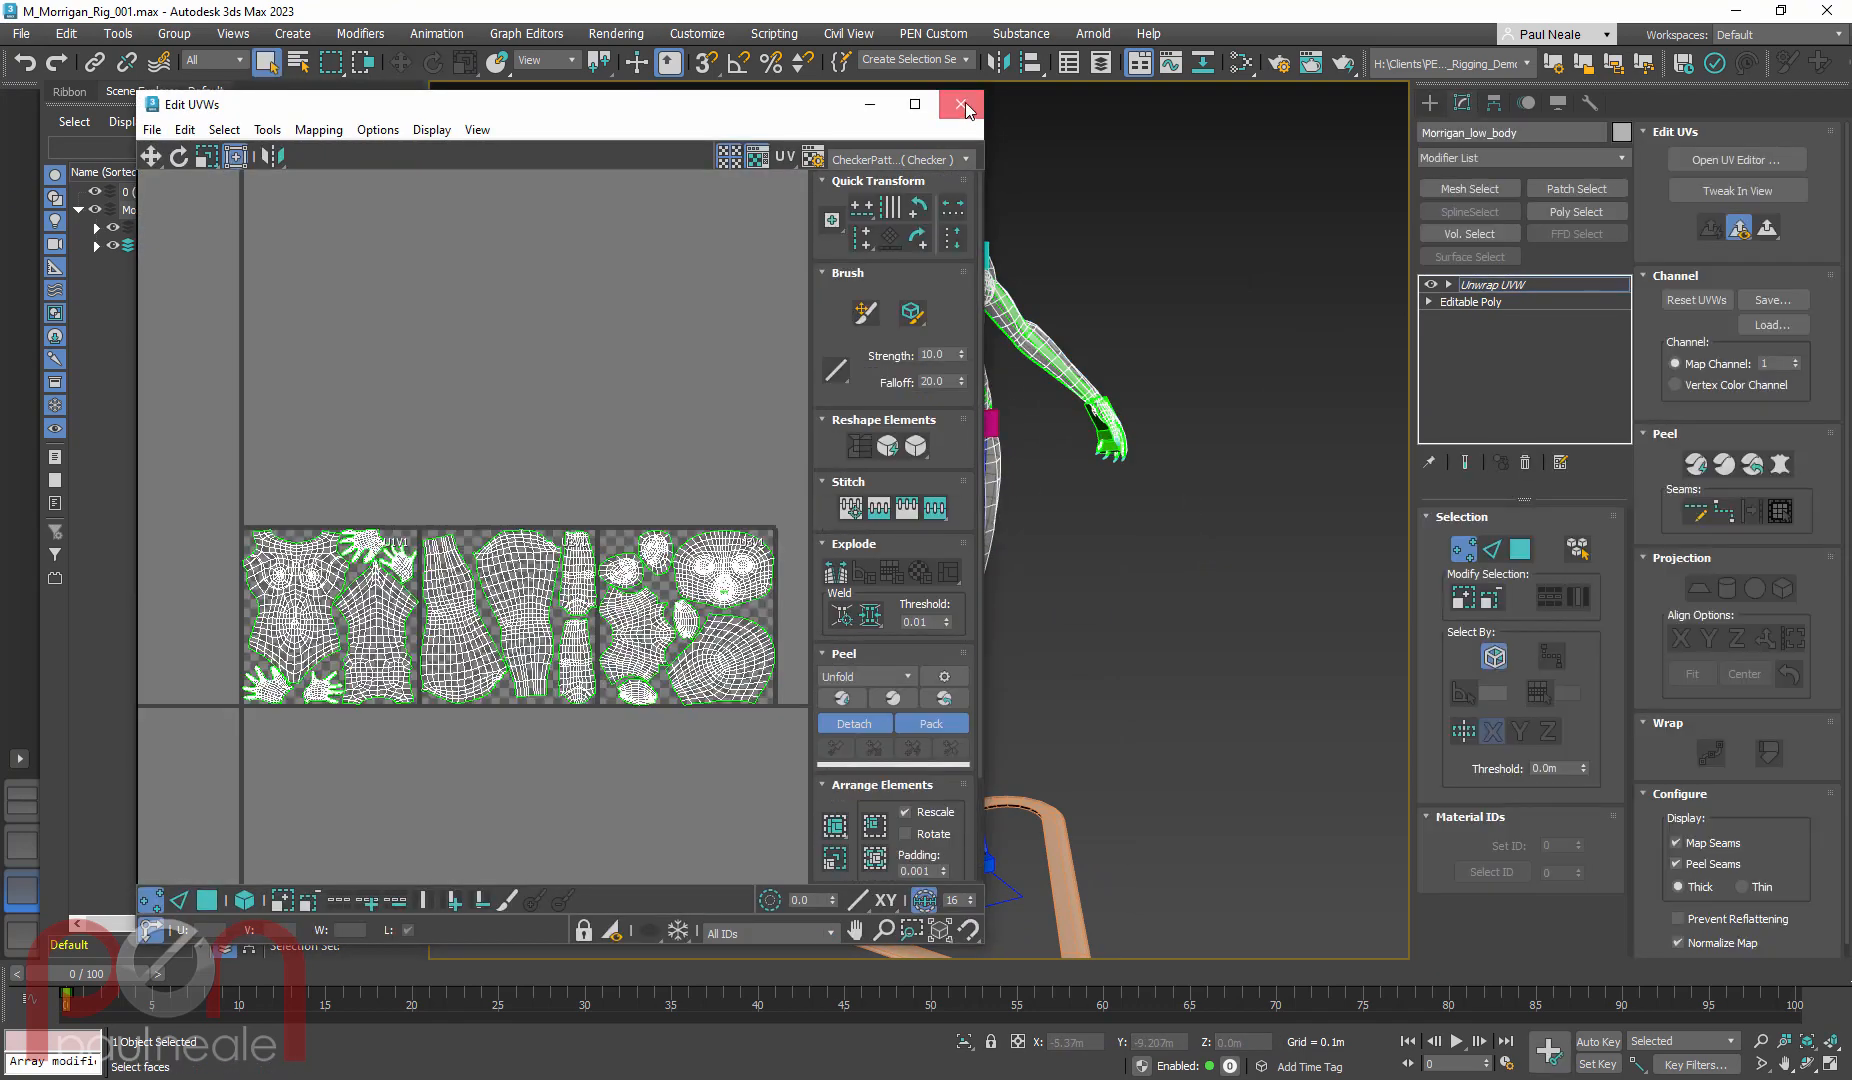
pyautogui.click(962, 104)
pyautogui.rightClick(1006, 540)
pyautogui.moveTo(1062, 713)
pyautogui.click(1258, 718)
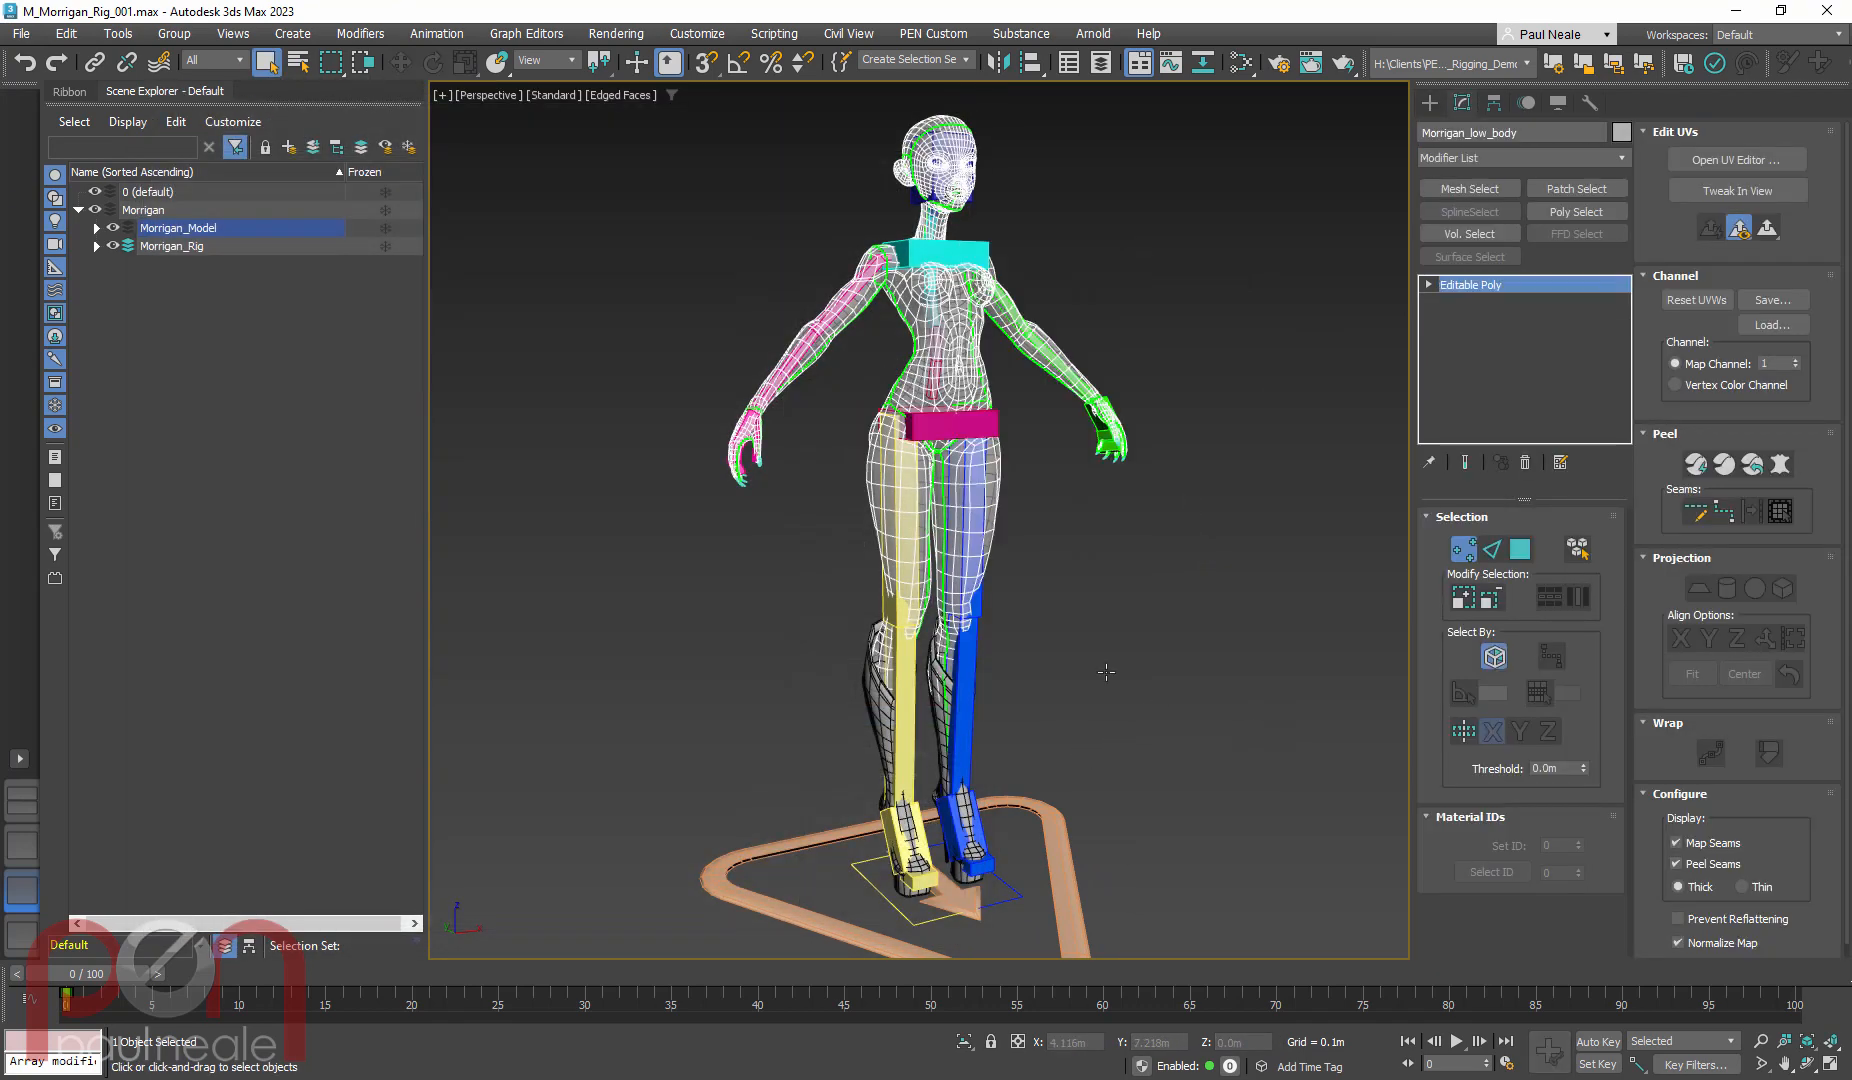
# Show the Animation Modifiers set and apply a Skin modifier to the Morrigan_low_body mesh
pyautogui.scroll(-1, 1058, 550)
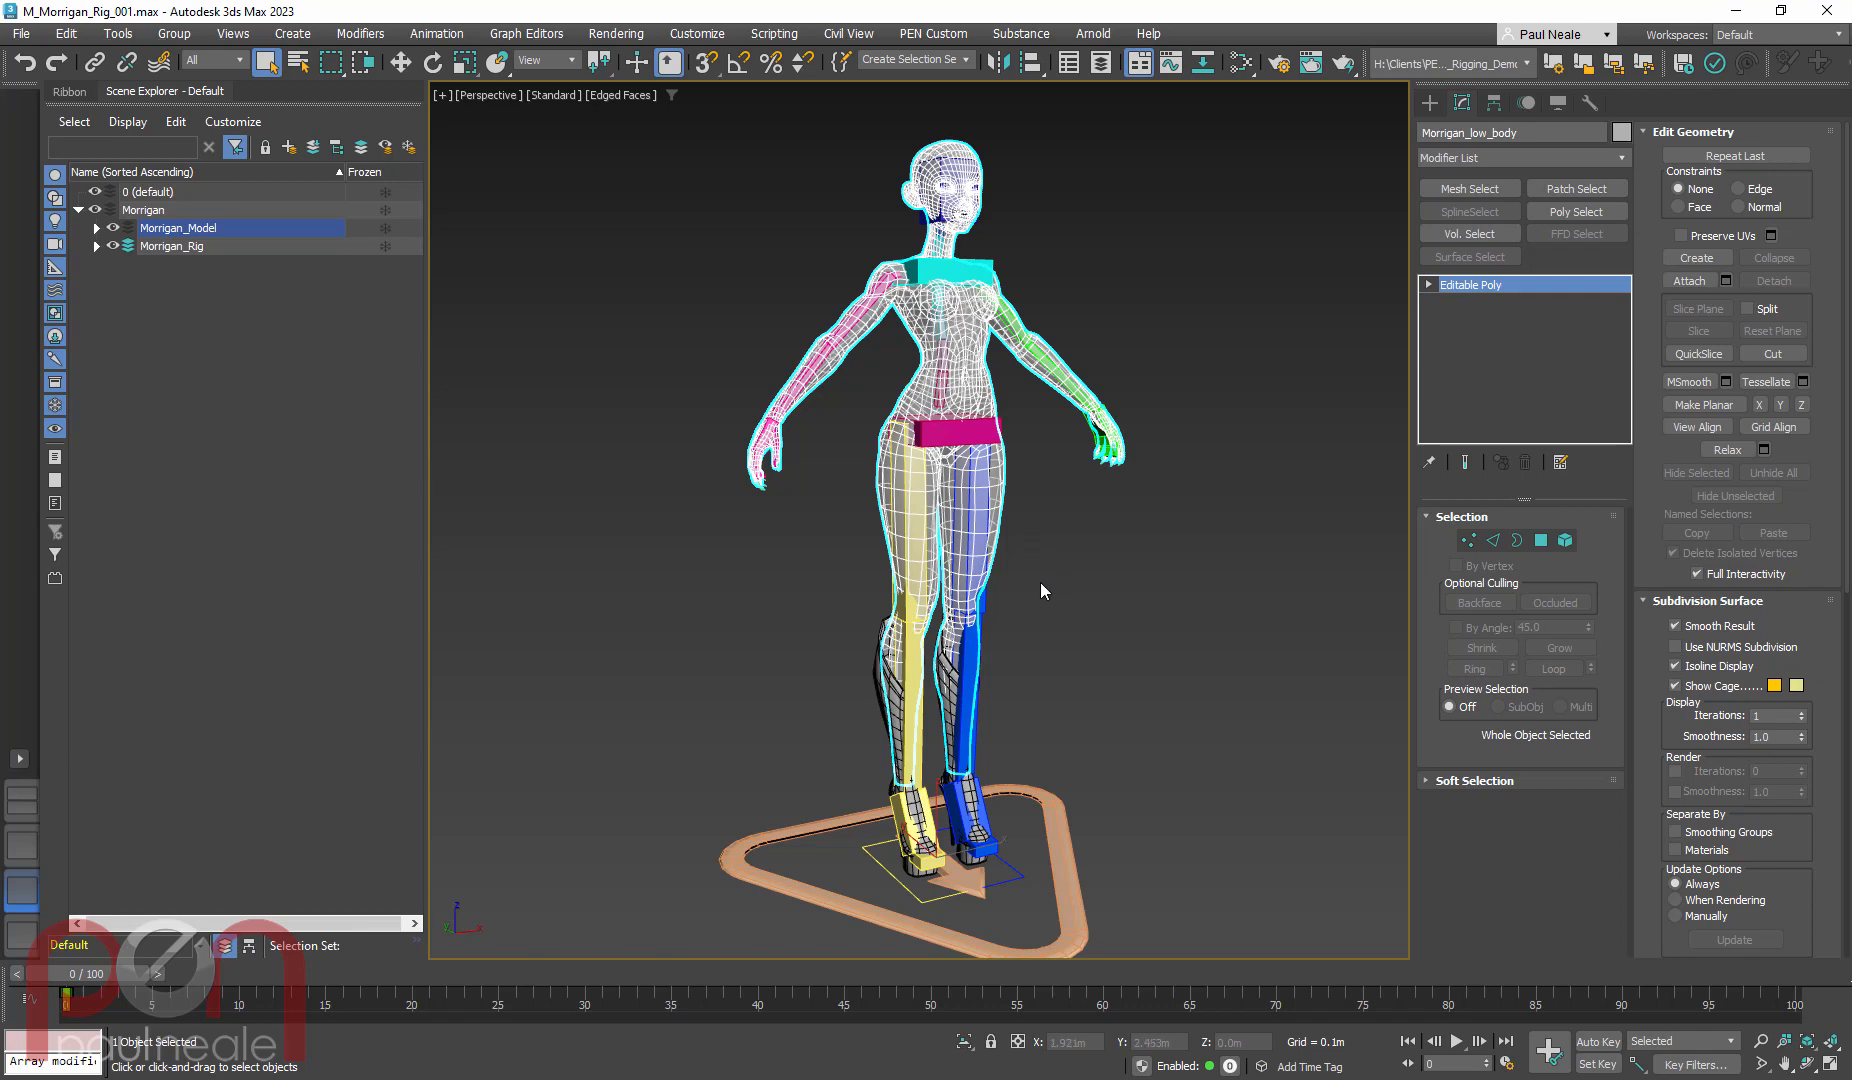
pyautogui.keyDown('alt'); pyautogui.moveTo(1100, 586); pyautogui.dragTo(1085, 650, button='middle'); pyautogui.keyUp('alt')
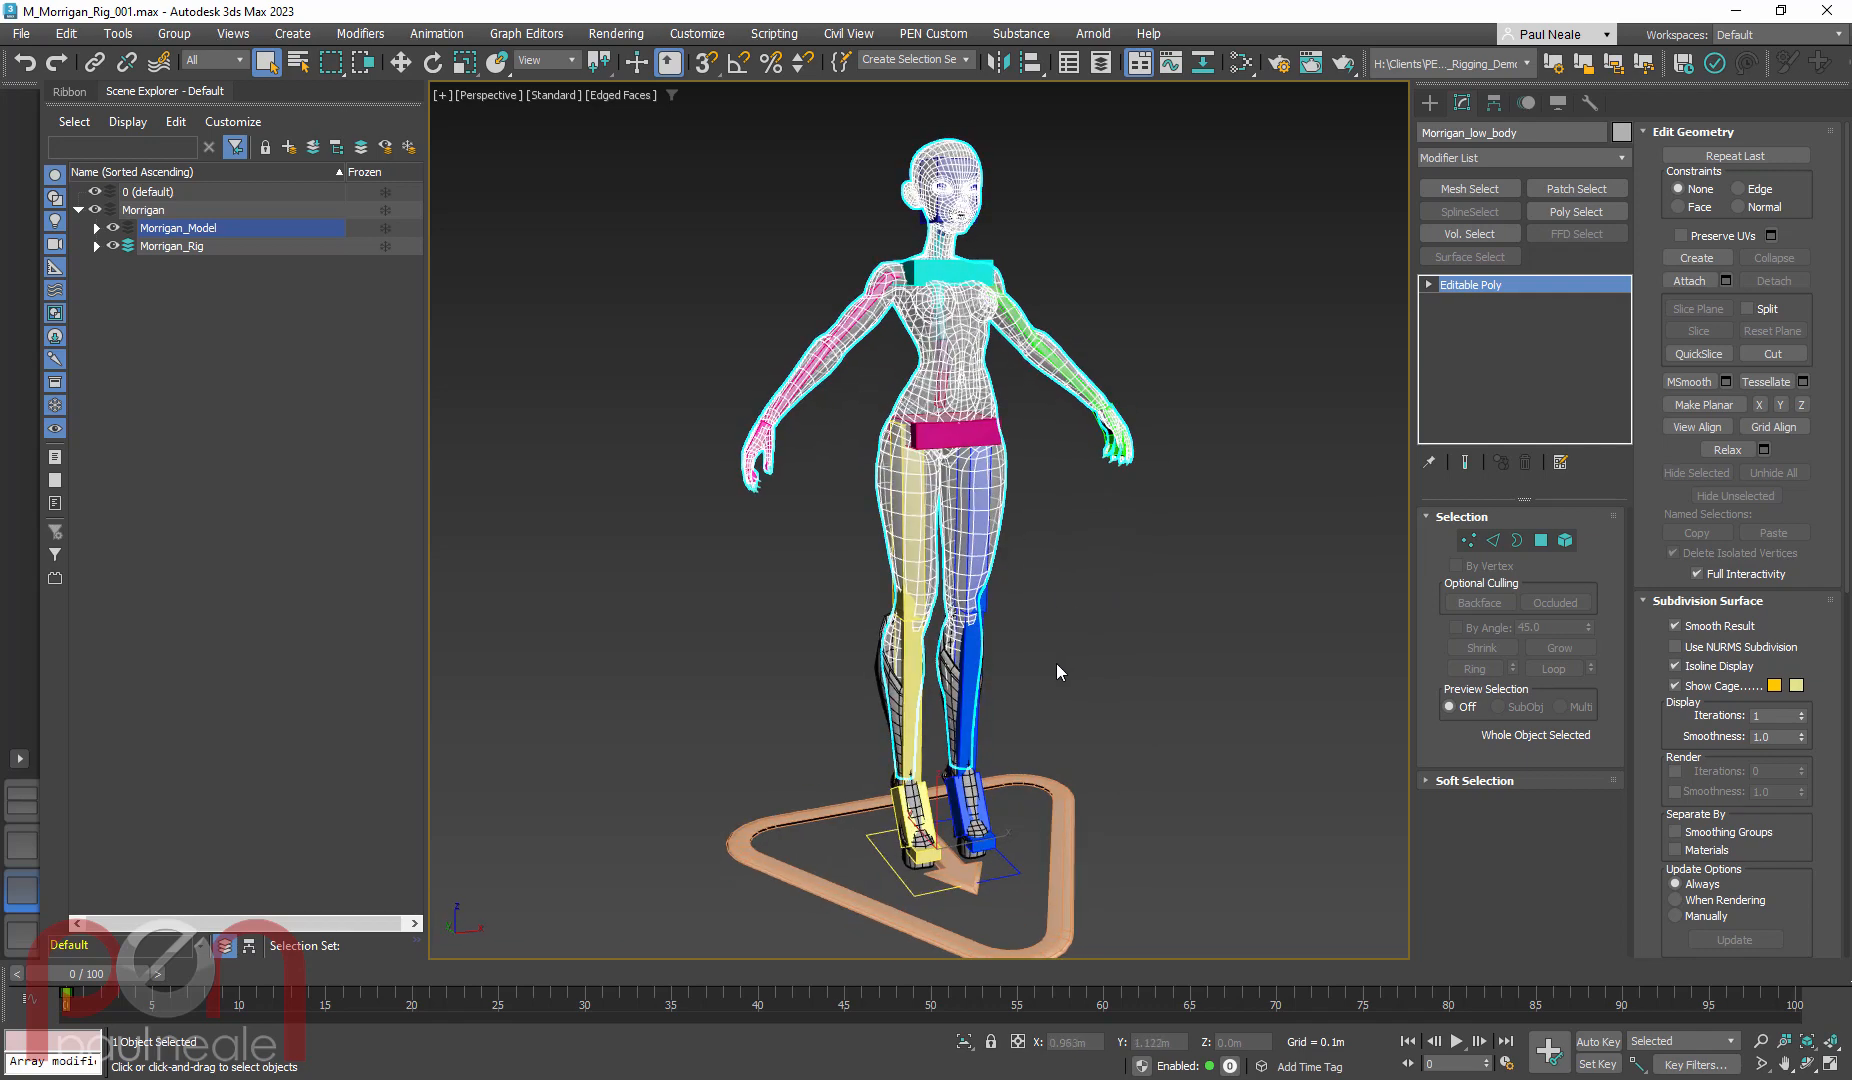
pyautogui.keyDown('alt'); pyautogui.moveTo(1147, 565); pyautogui.dragTo(1096, 579, button='middle'); pyautogui.keyUp('alt')
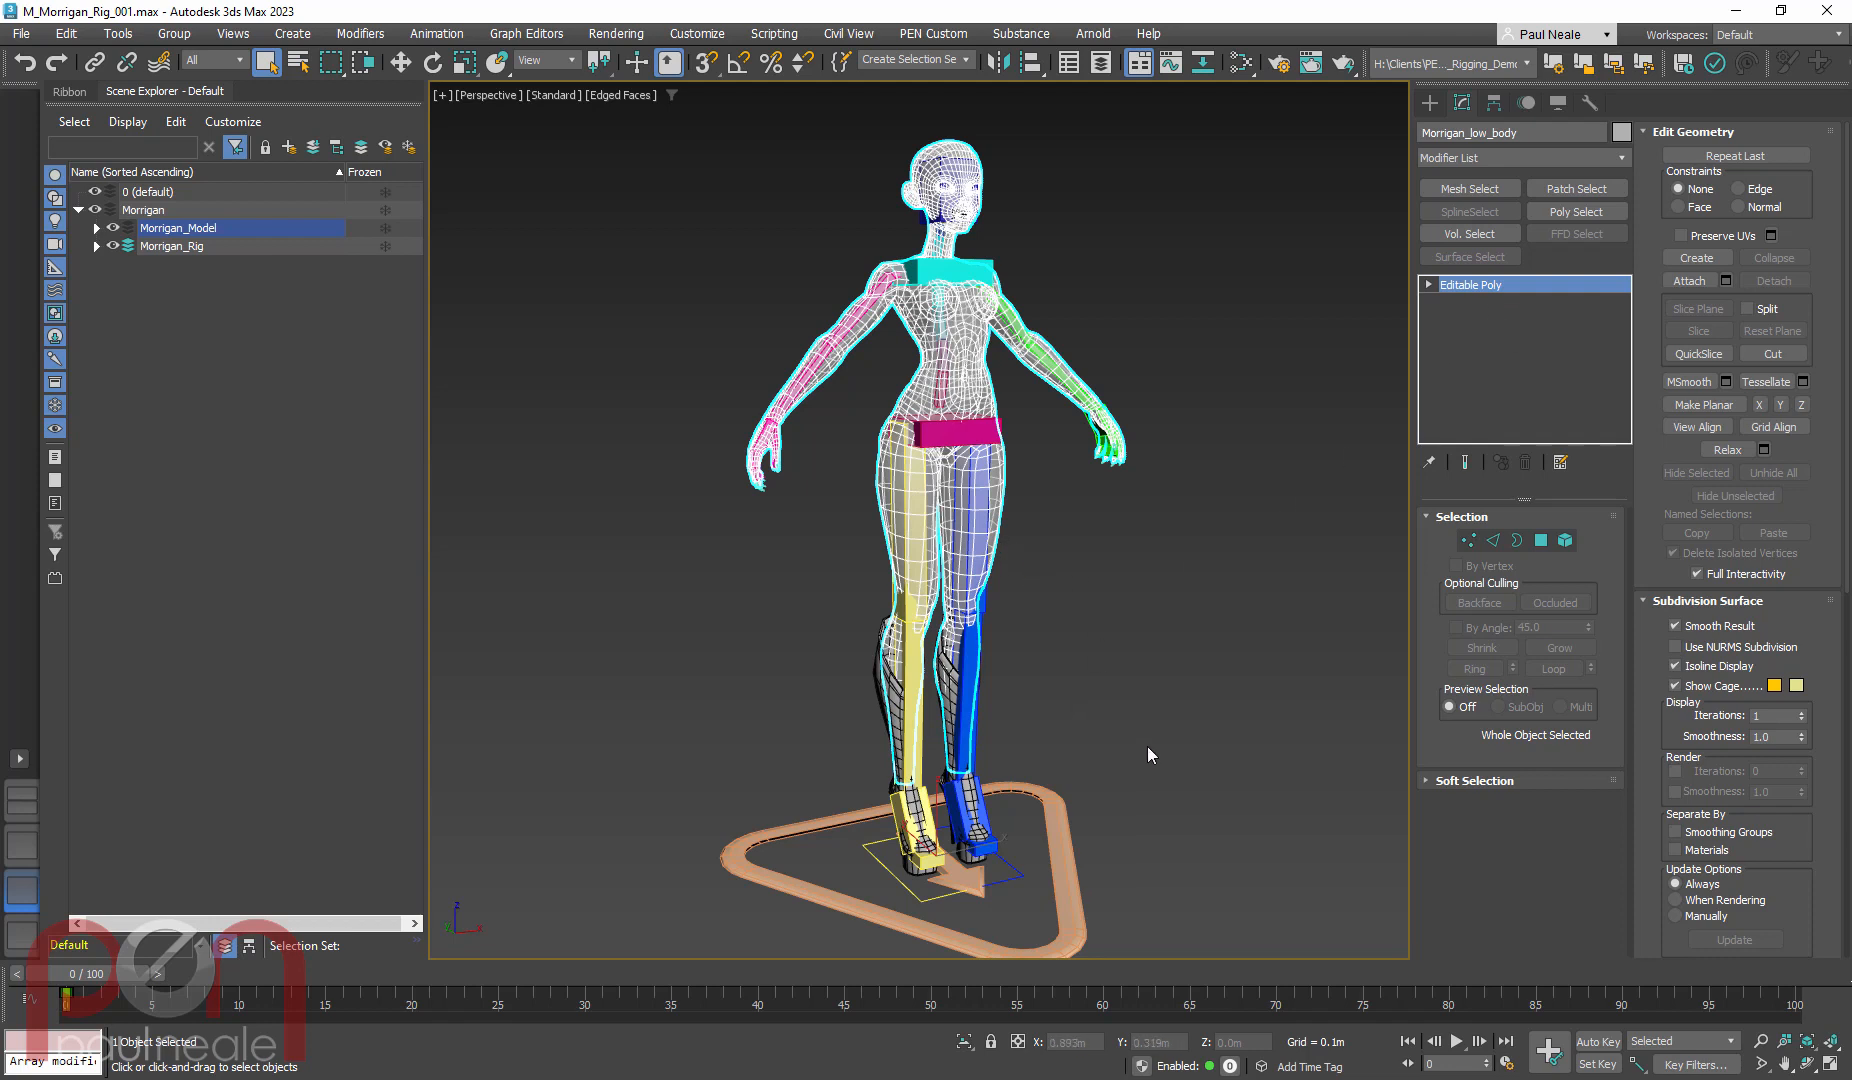
pyautogui.keyDown('alt'); pyautogui.moveTo(1152, 592); pyautogui.dragTo(1105, 603, button='middle'); pyautogui.keyUp('alt')
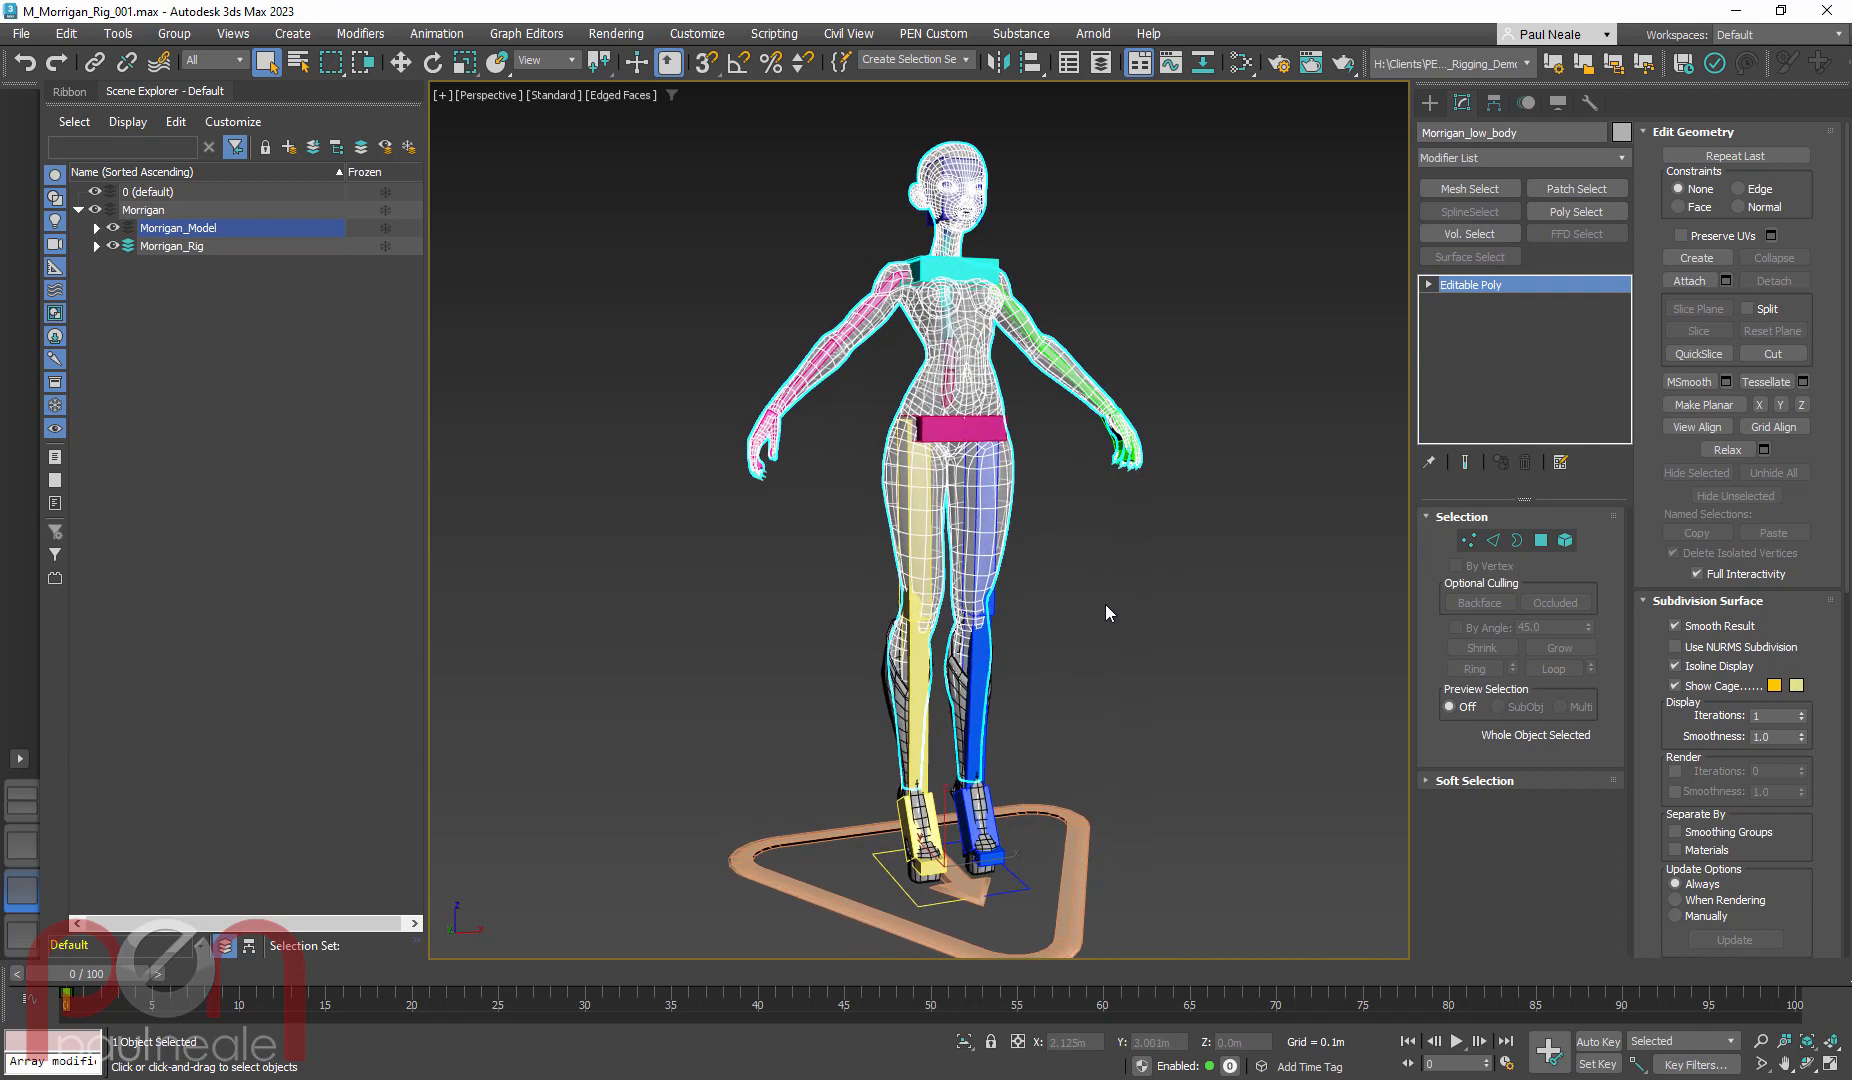
pyautogui.click(1560, 462)
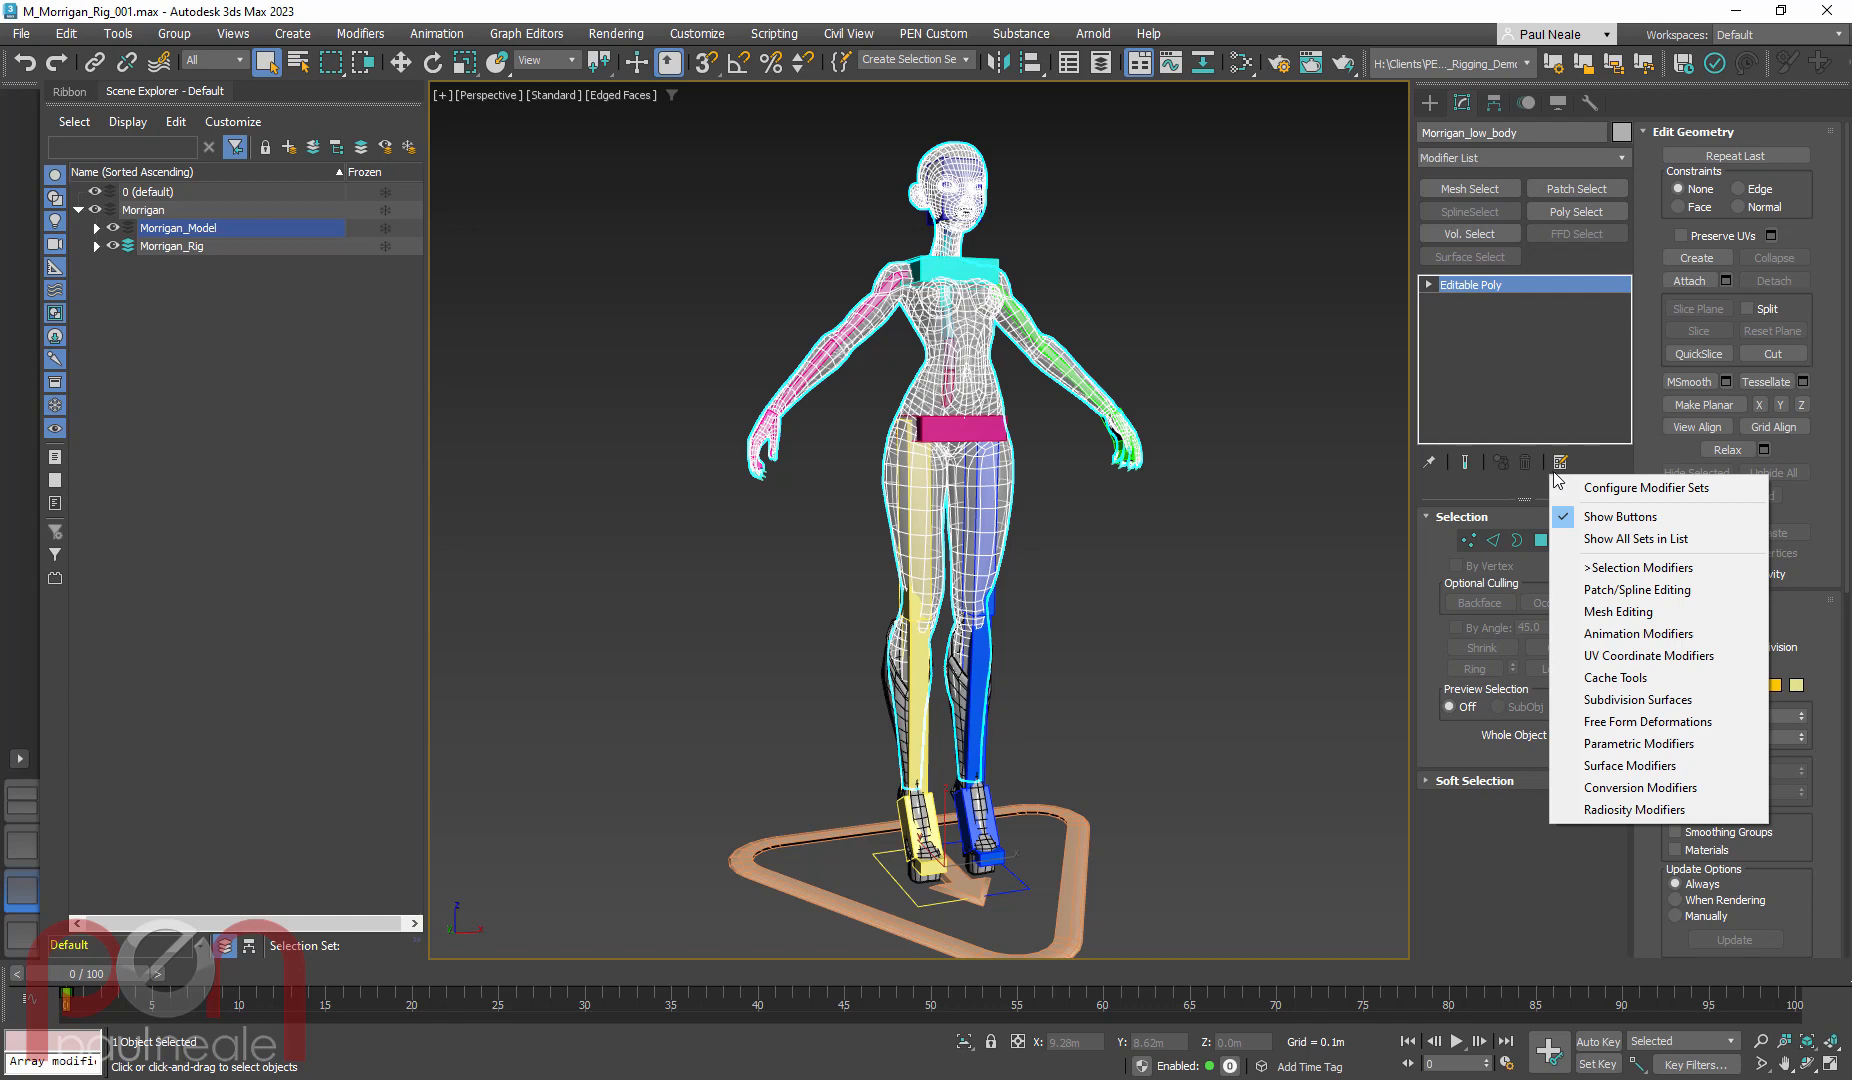
pyautogui.click(1570, 633)
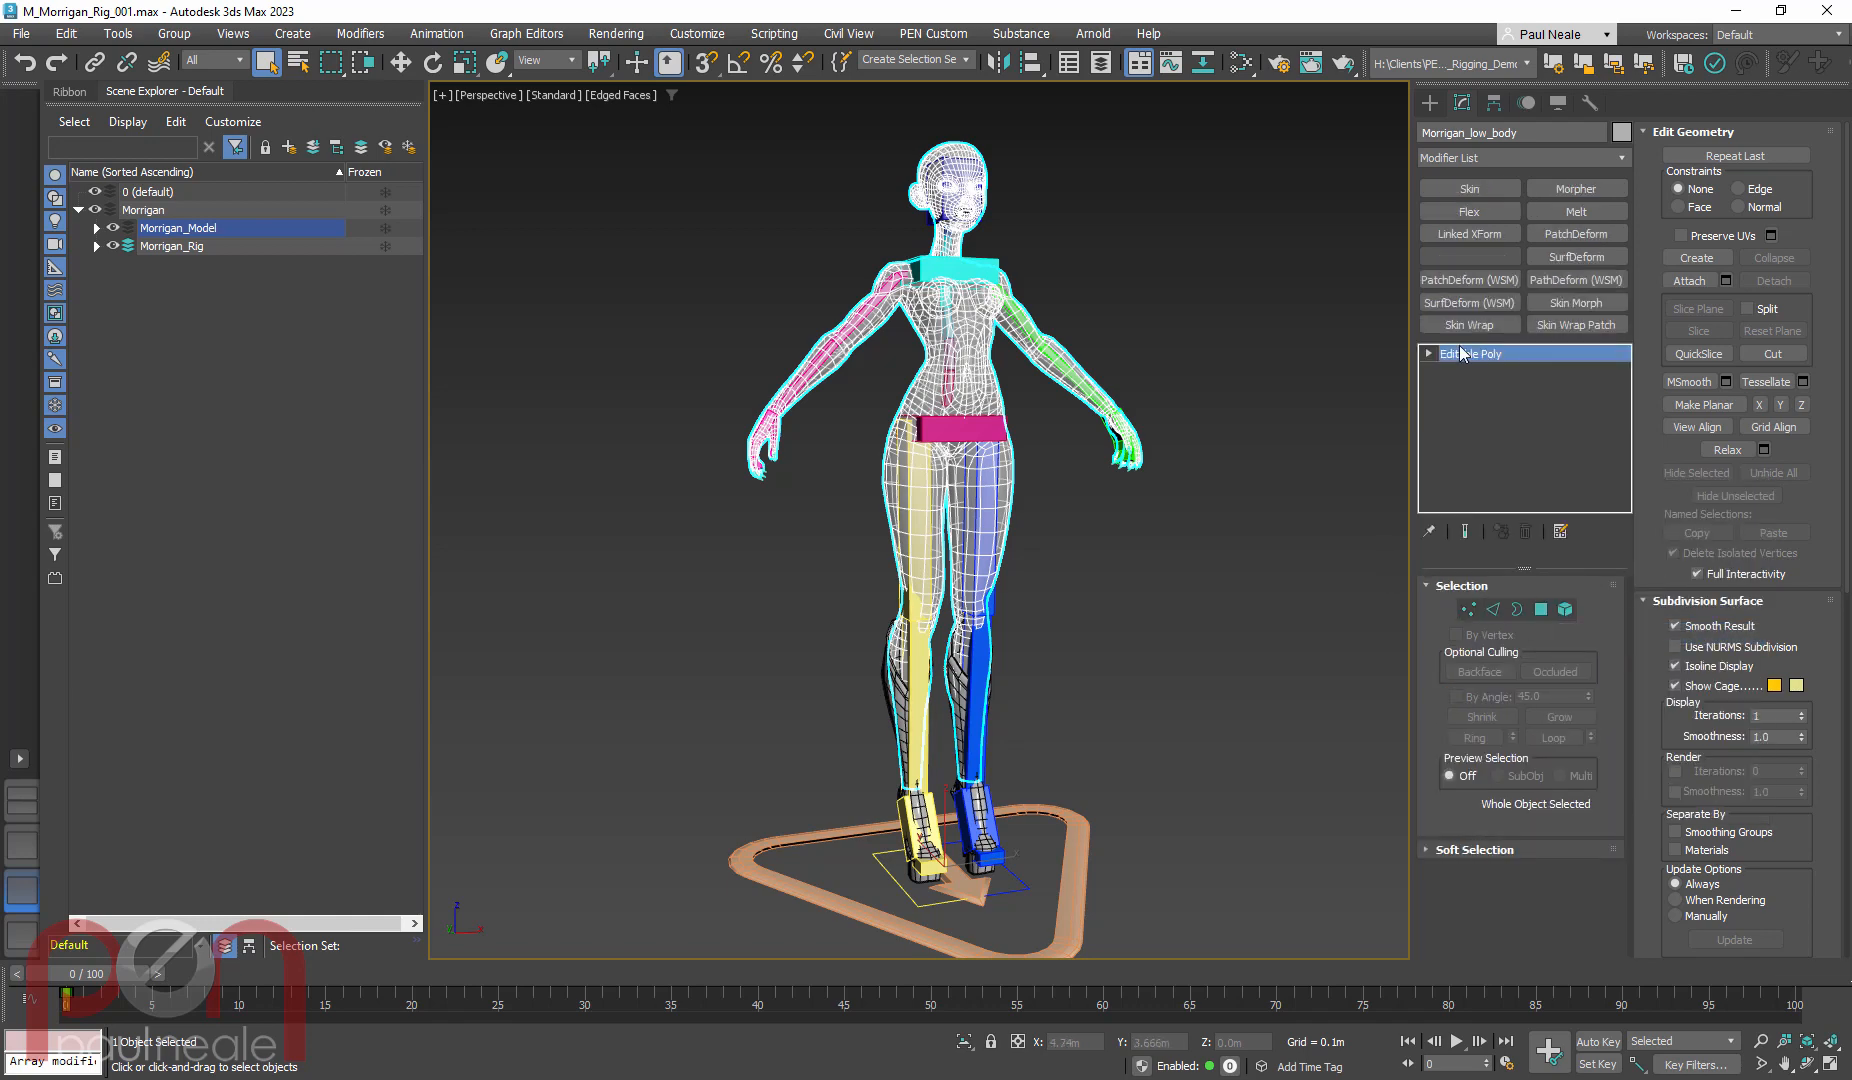
pyautogui.click(1474, 188)
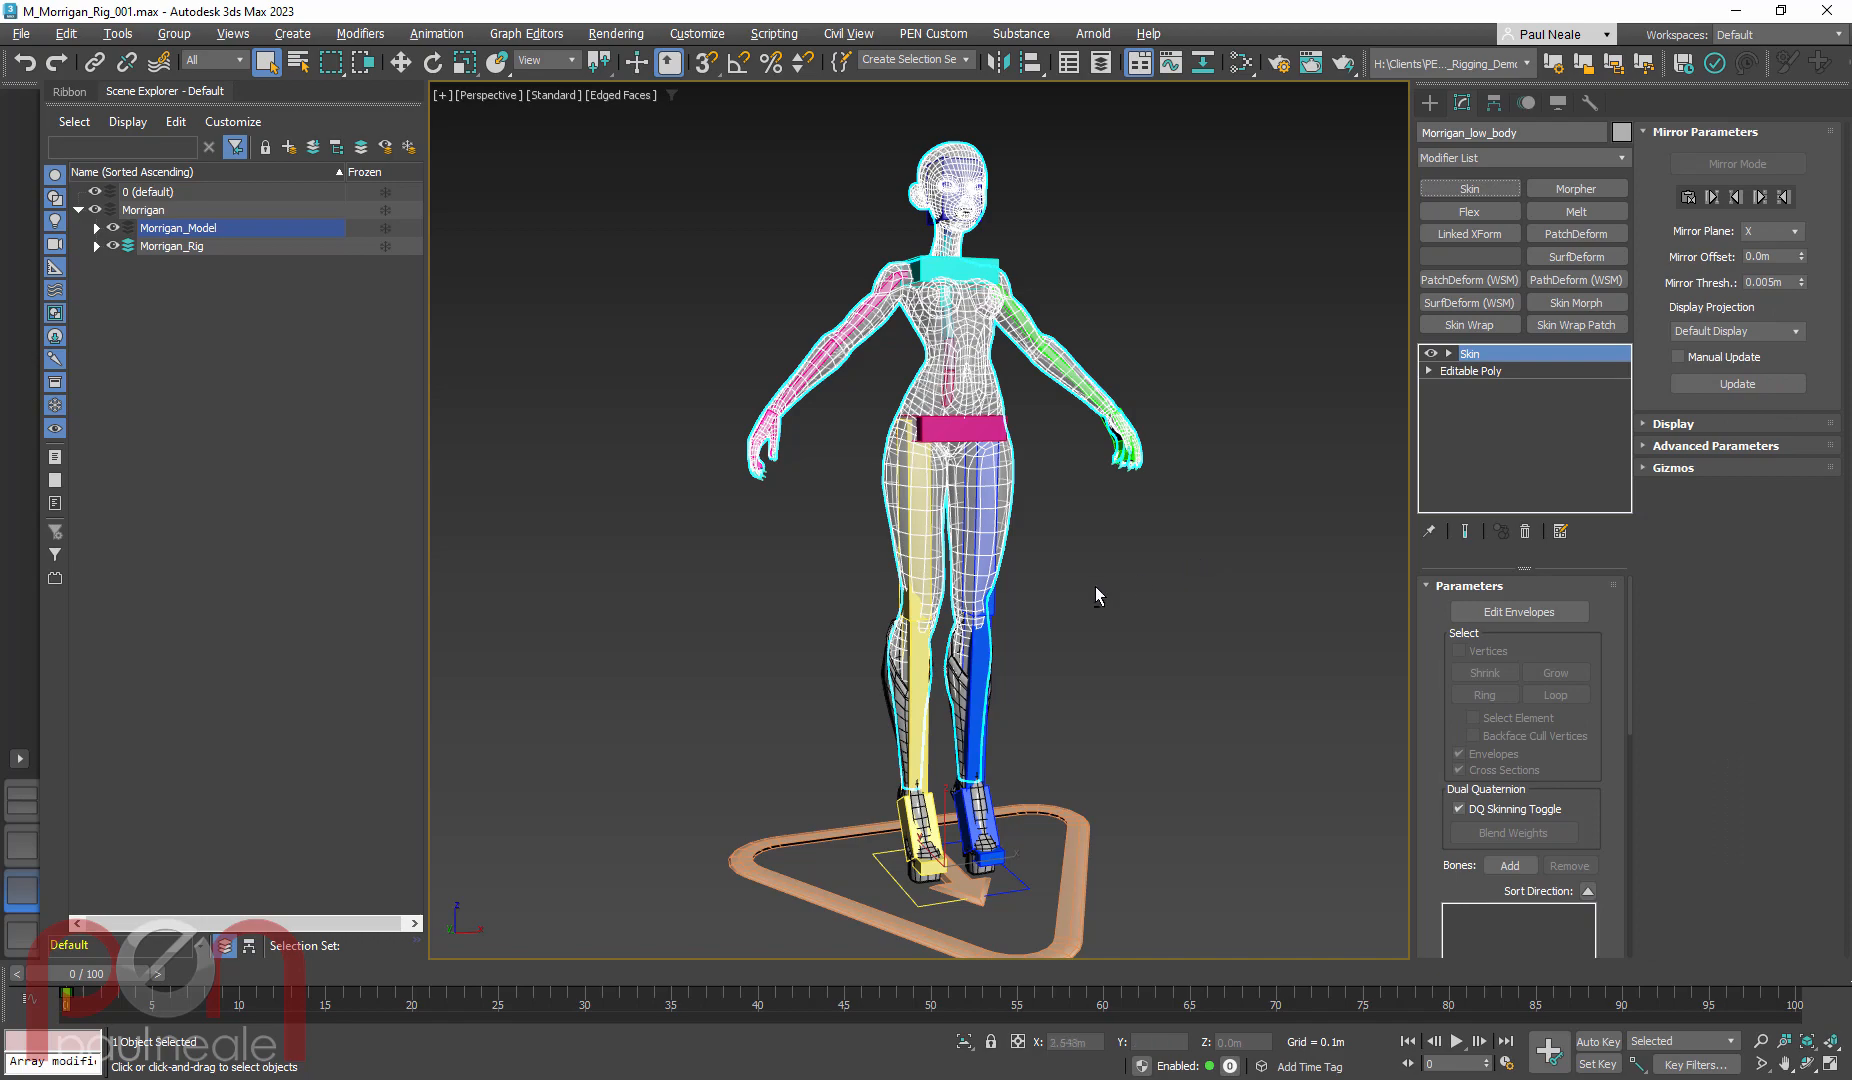
# Examine how the rig's pelvis, spine, arm and leg bones sit inside the body mesh
pyautogui.keyDown('alt'); pyautogui.moveTo(1095, 586); pyautogui.dragTo(1066, 657, button='middle'); pyautogui.keyUp('alt')
pyautogui.scroll(4, 990, 564)
pyautogui.scroll(3, 1014, 592)
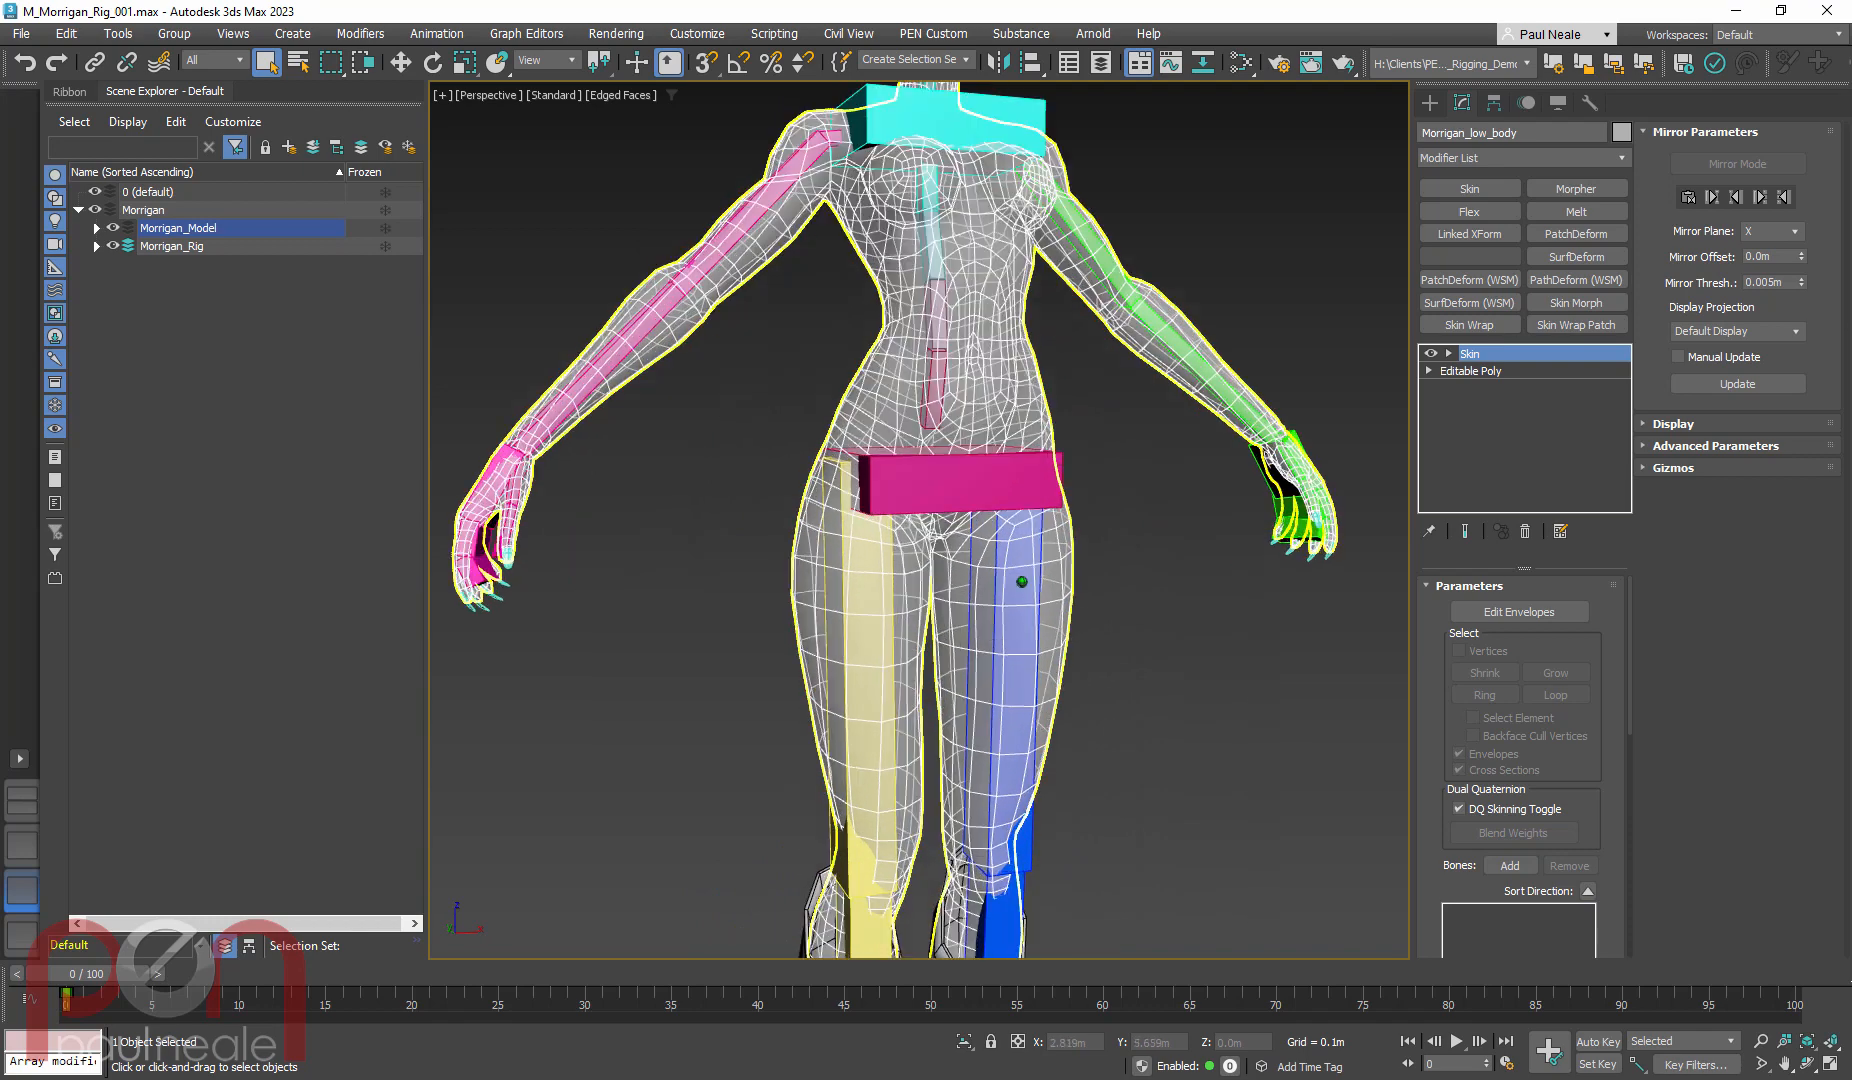
pyautogui.moveTo(1055, 581); pyautogui.dragTo(1042, 622, button='middle')
pyautogui.scroll(-4, 1042, 620)
pyautogui.scroll(1, 1042, 618)
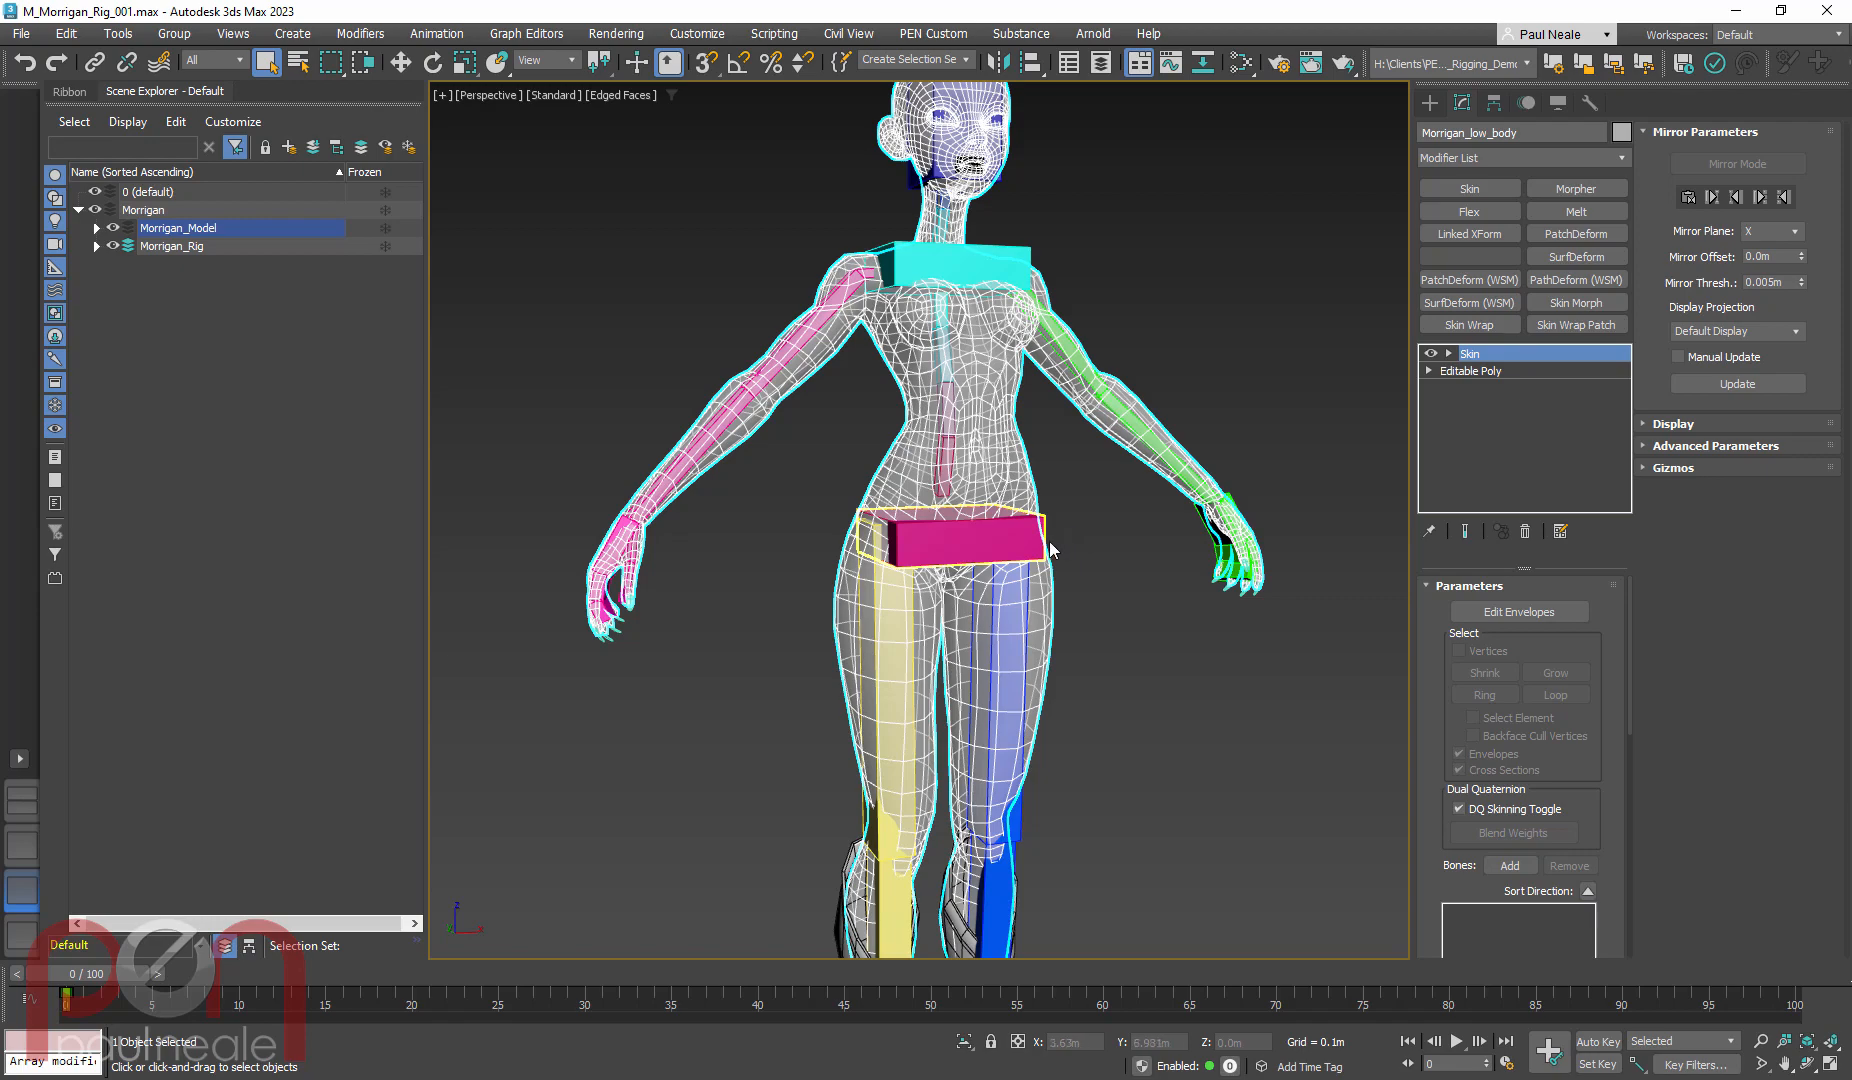
pyautogui.scroll(5, 1055, 504)
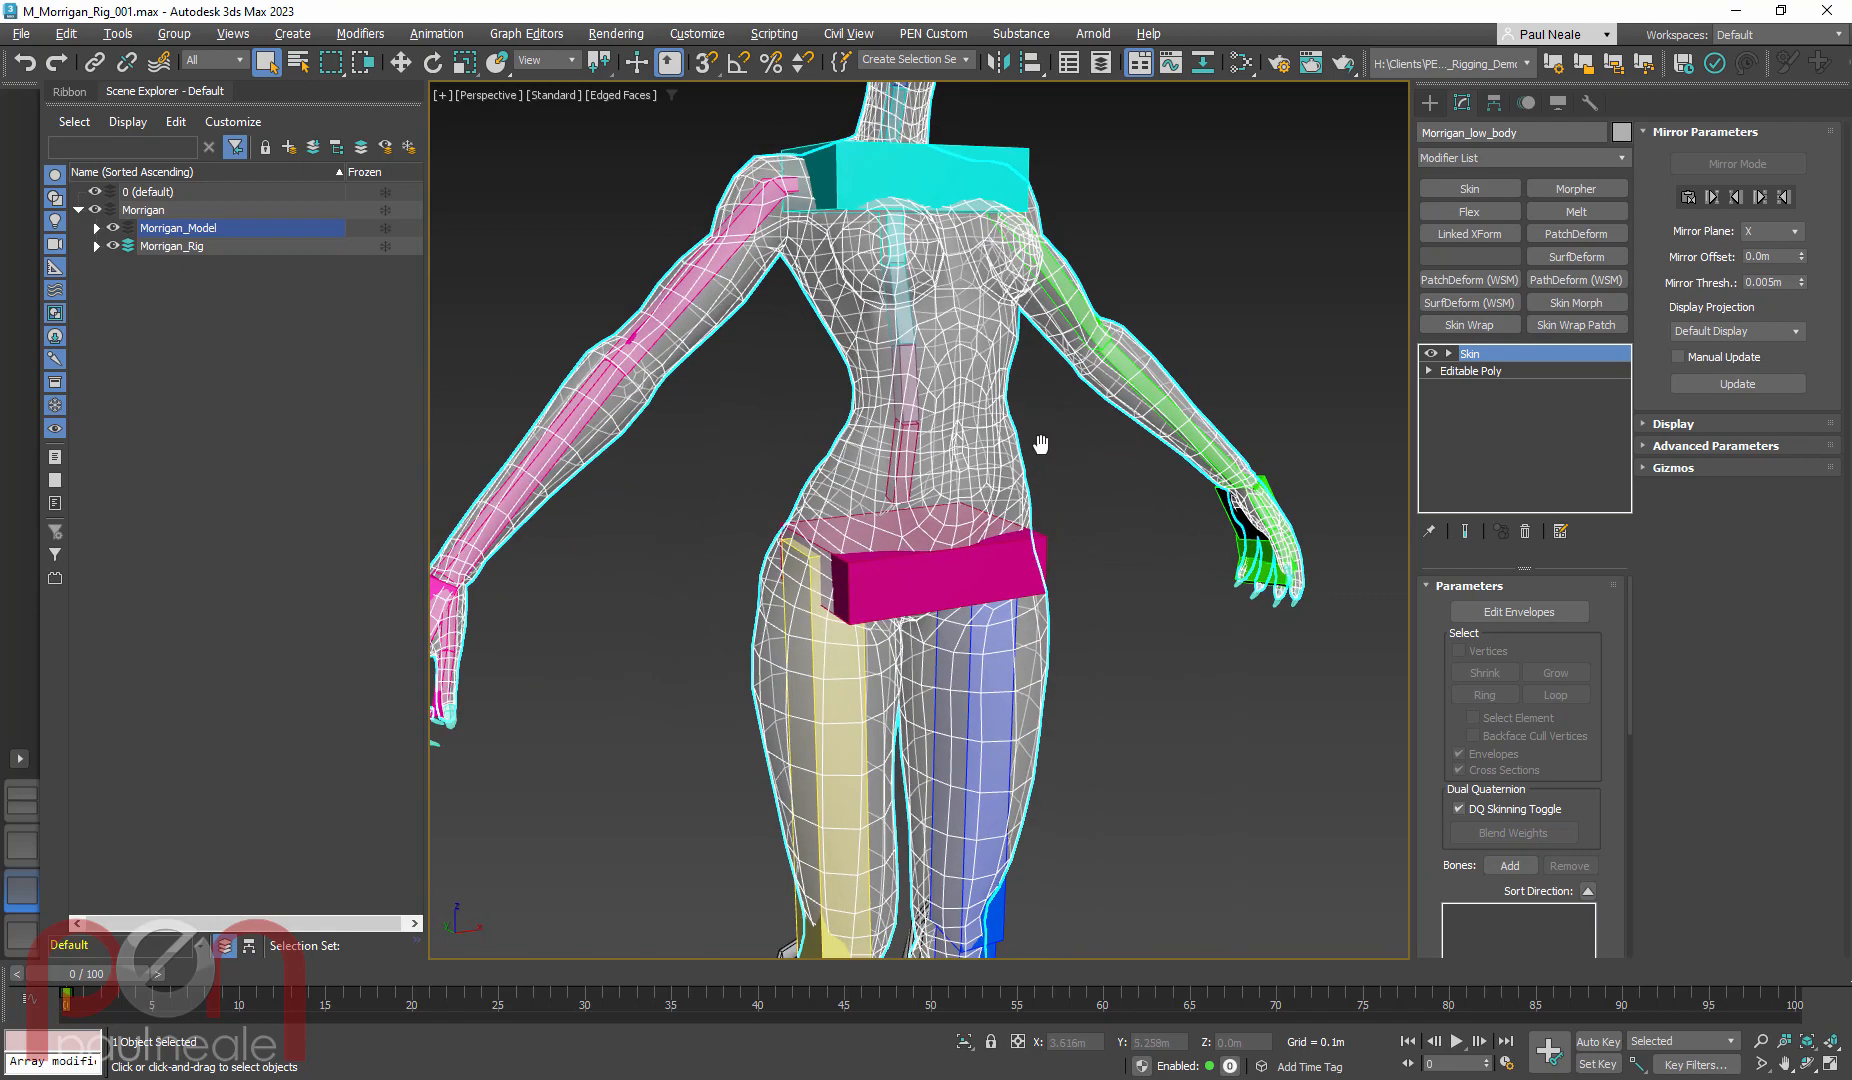
pyautogui.scroll(-2, 1055, 504)
pyautogui.moveTo(1055, 504)
pyautogui.keyDown('alt'); pyautogui.mouseDown(button='middle')
pyautogui.moveTo(1019, 544)
pyautogui.moveTo(1152, 561)
pyautogui.moveTo(1095, 519)
pyautogui.moveTo(1063, 519)
pyautogui.moveTo(1113, 544)
pyautogui.moveTo(1060, 536)
pyautogui.moveTo(1120, 552)
pyautogui.moveTo(1058, 543)
pyautogui.moveTo(1117, 557)
pyautogui.moveTo(1058, 535)
pyautogui.moveTo(1066, 498)
pyautogui.mouseUp(button='middle'); pyautogui.keyUp('alt')
pyautogui.scroll(-2, 1062, 536)
pyautogui.scroll(-3, 1434, 621)
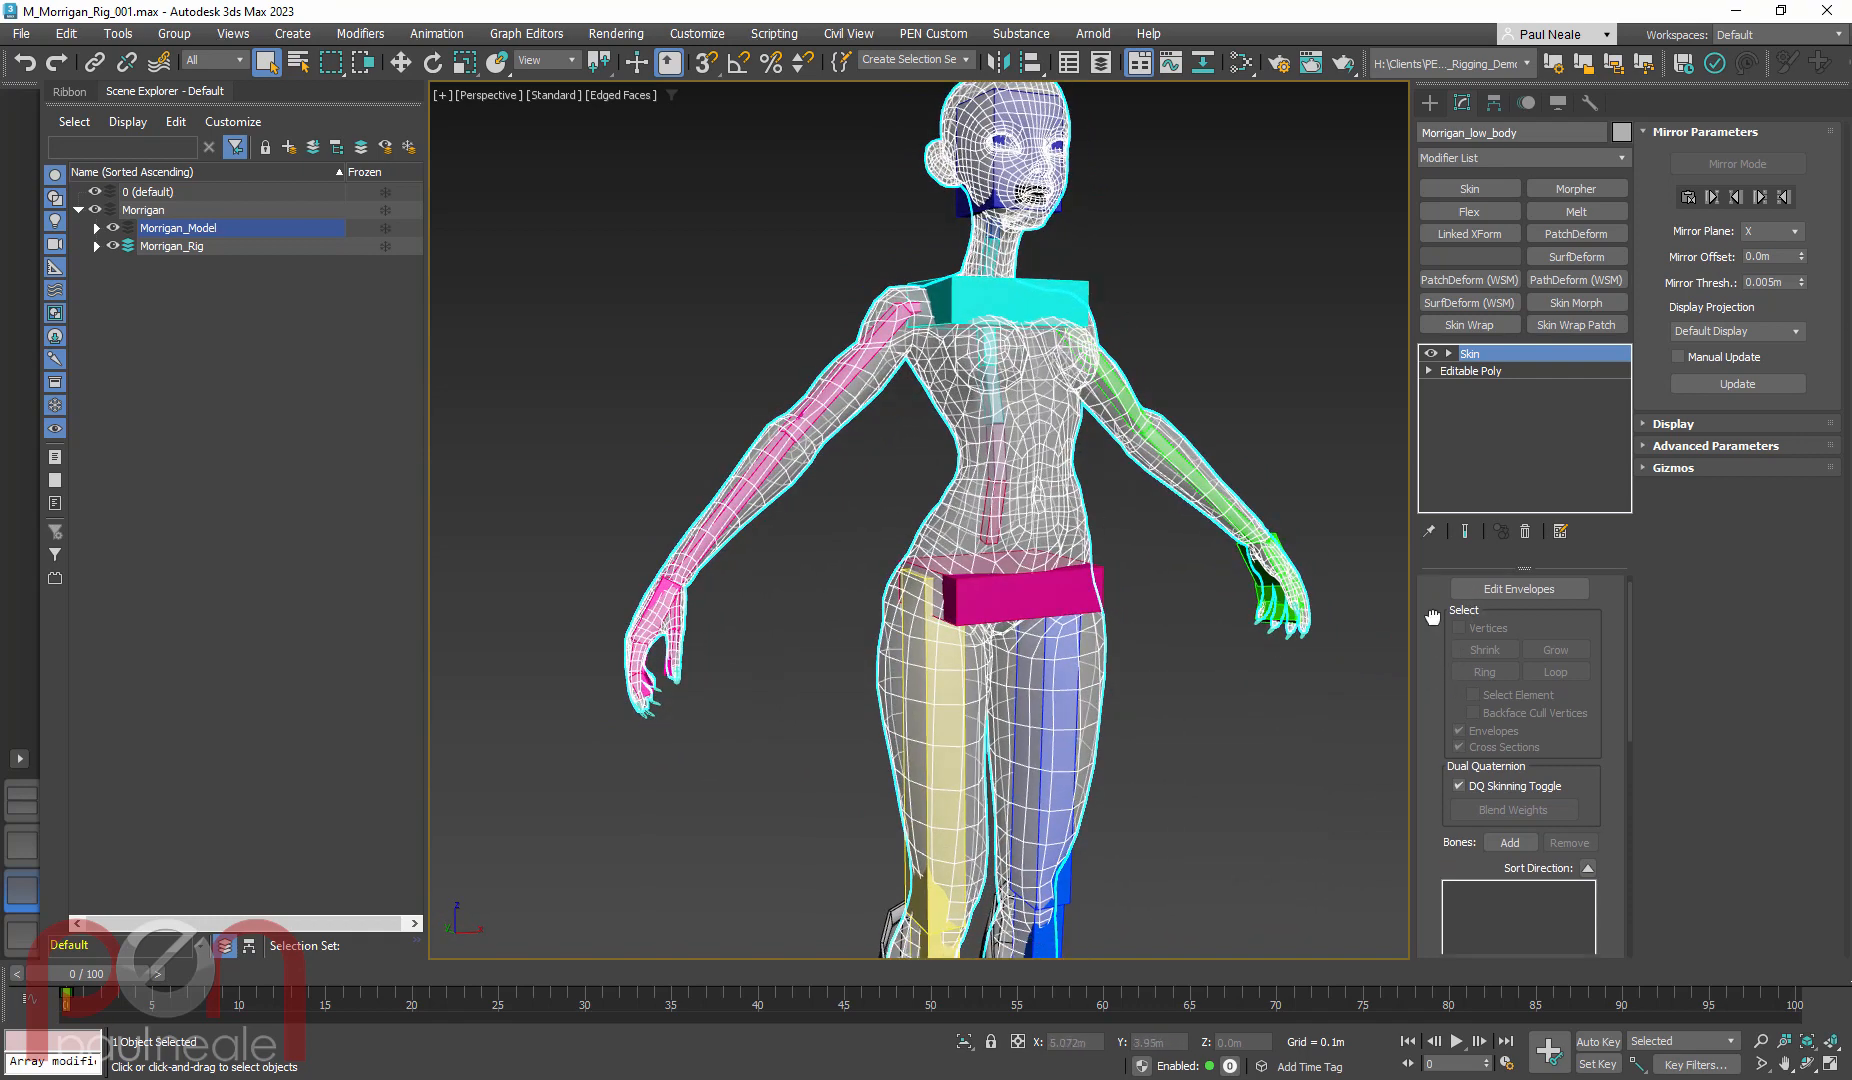
# View the list of objects that can be added as Skin bones, cancel it and deselect the body mesh
pyautogui.scroll(-6, 1434, 621)
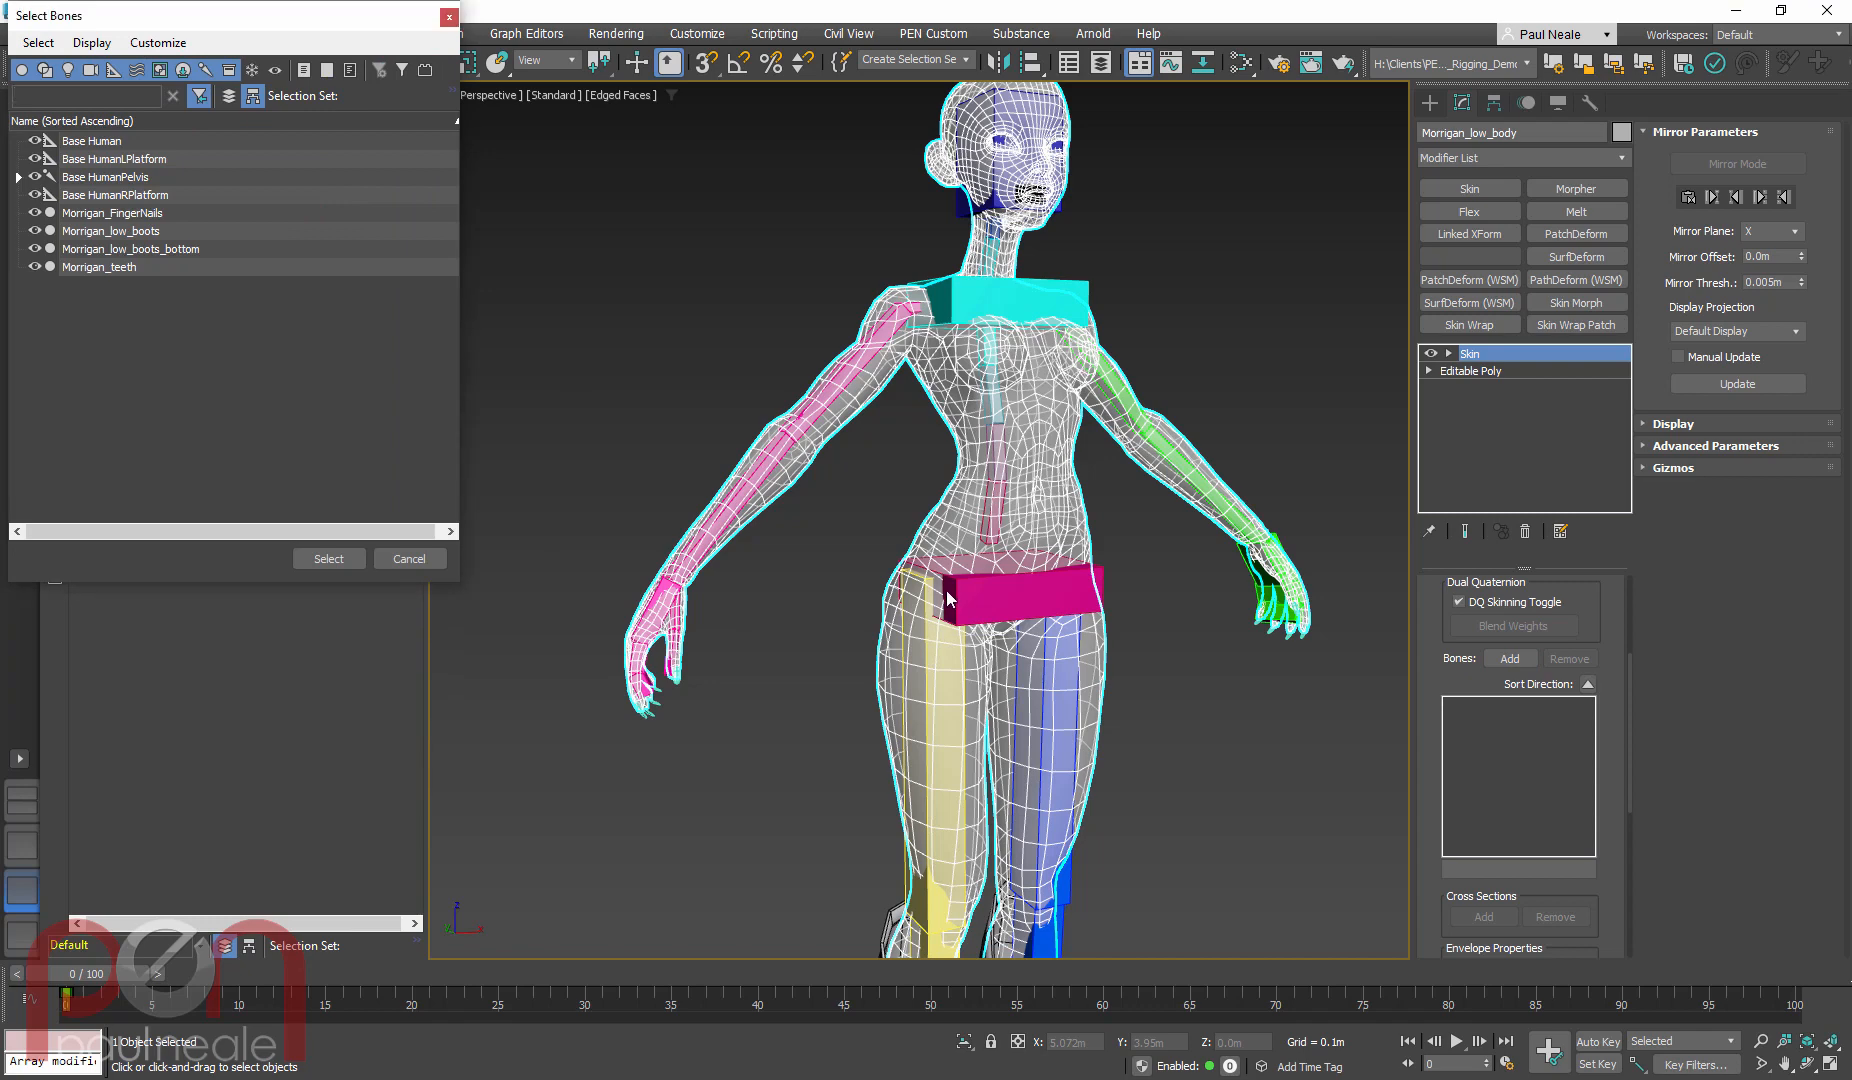
pyautogui.click(401, 557)
pyautogui.click(797, 676)
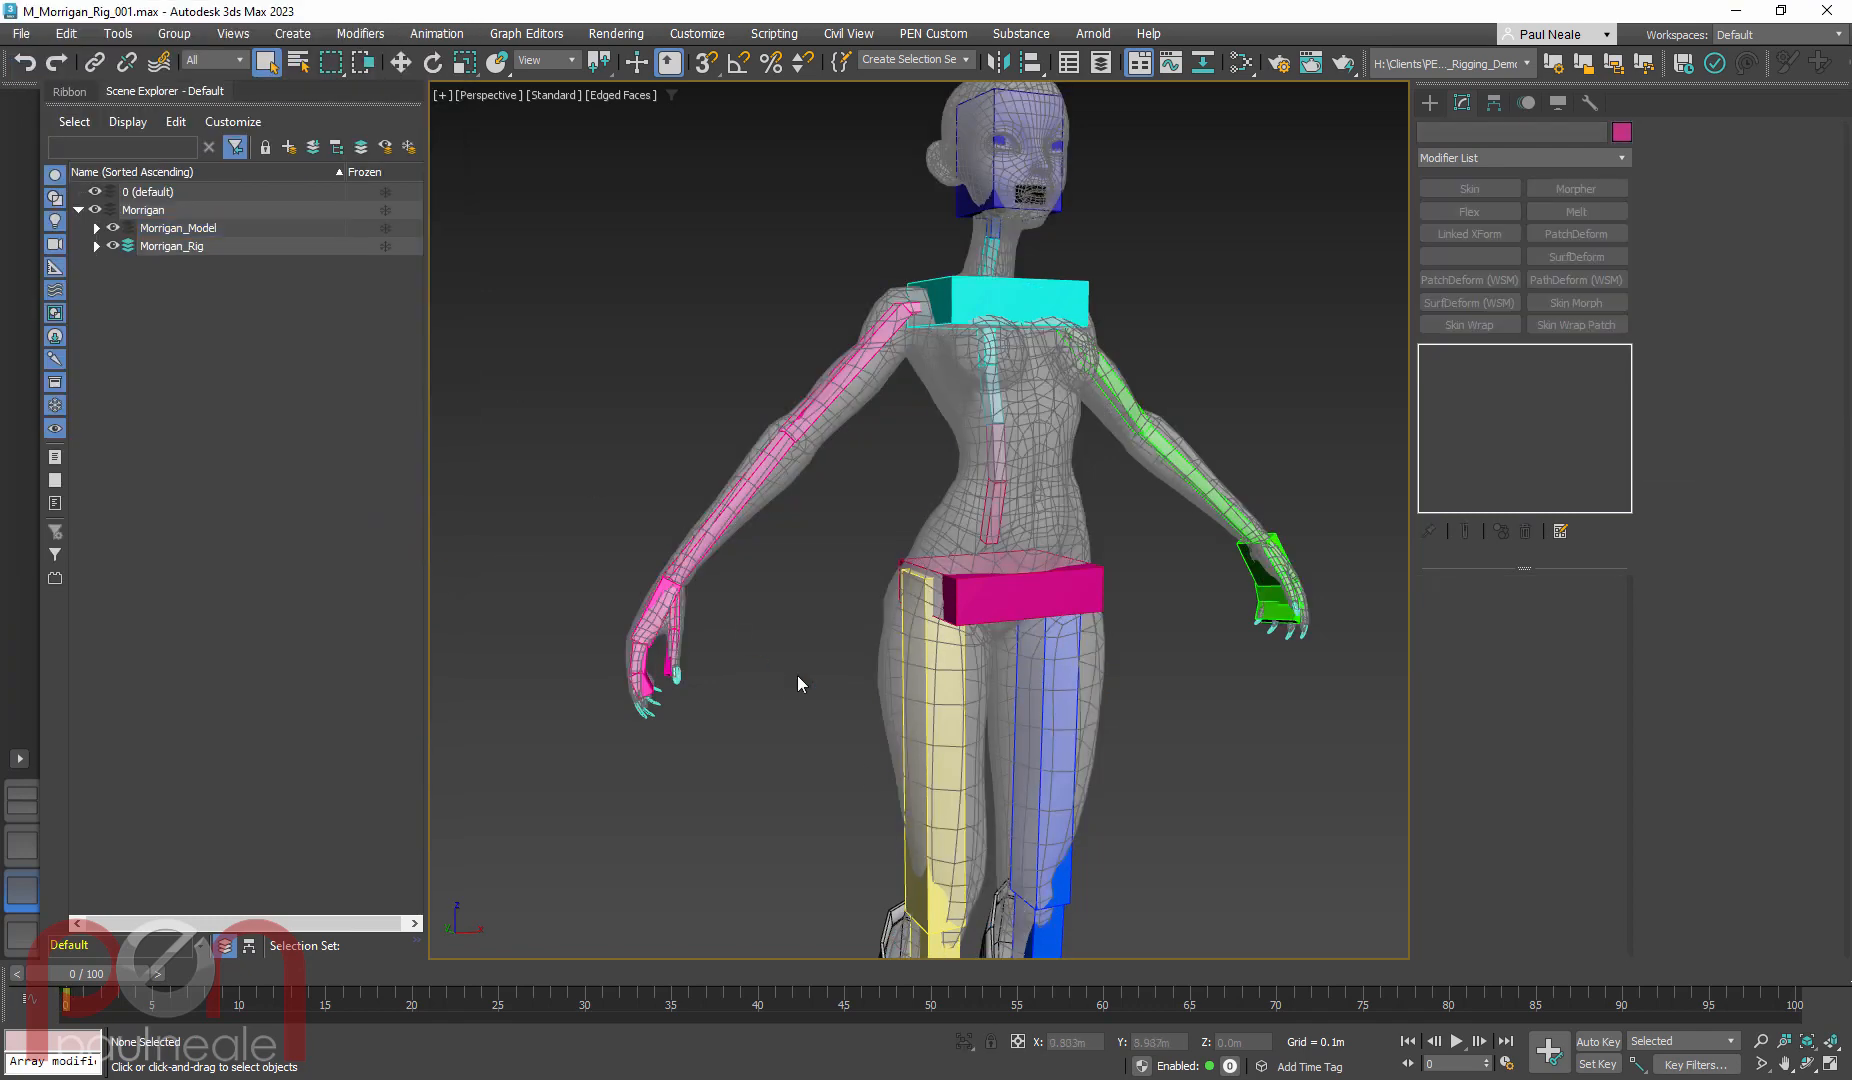
# Select the Base HumanRPlatform helper under the foot and inspect the lower part of the rig
pyautogui.moveTo(895, 740); pyautogui.dragTo(899, 443, button='middle')
pyautogui.scroll(-3, 899, 500)
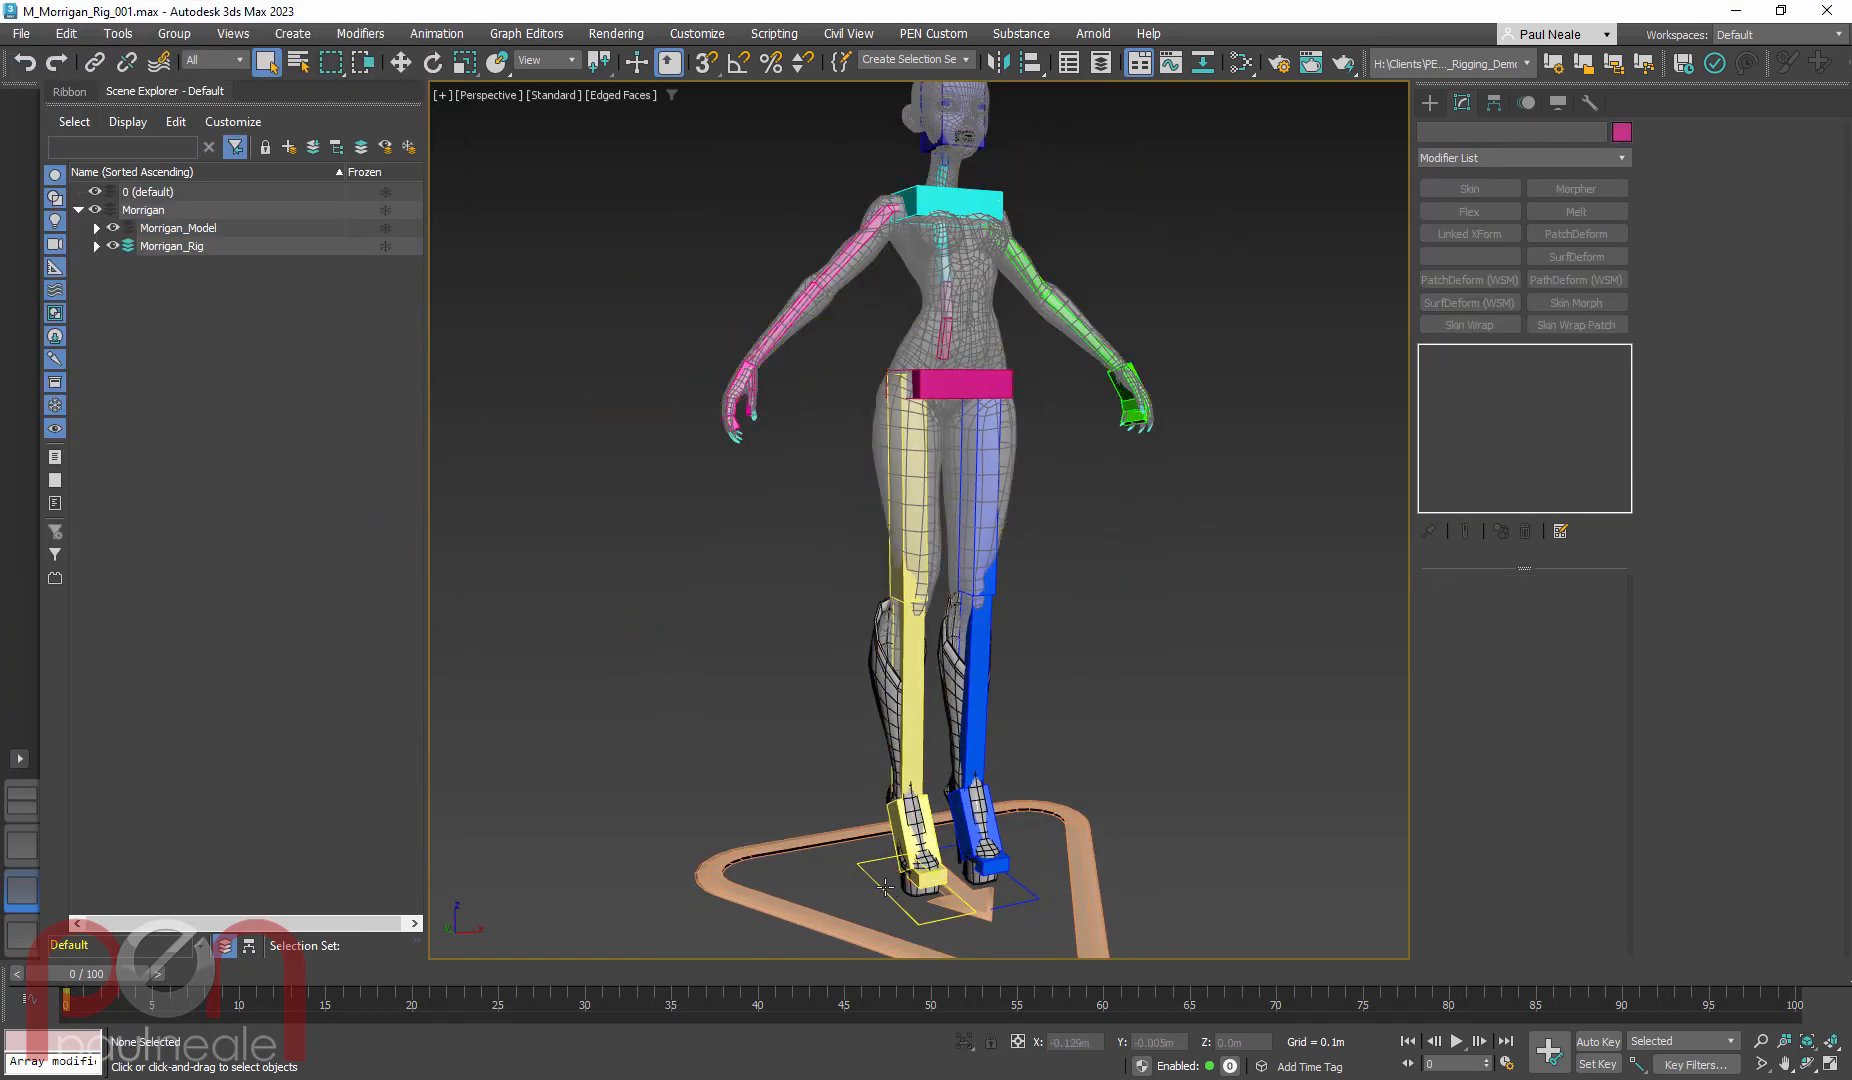
pyautogui.keyDown('alt'); pyautogui.moveTo(1003, 625); pyautogui.dragTo(968, 682, button='middle'); pyautogui.keyUp('alt')
pyautogui.click(886, 868)
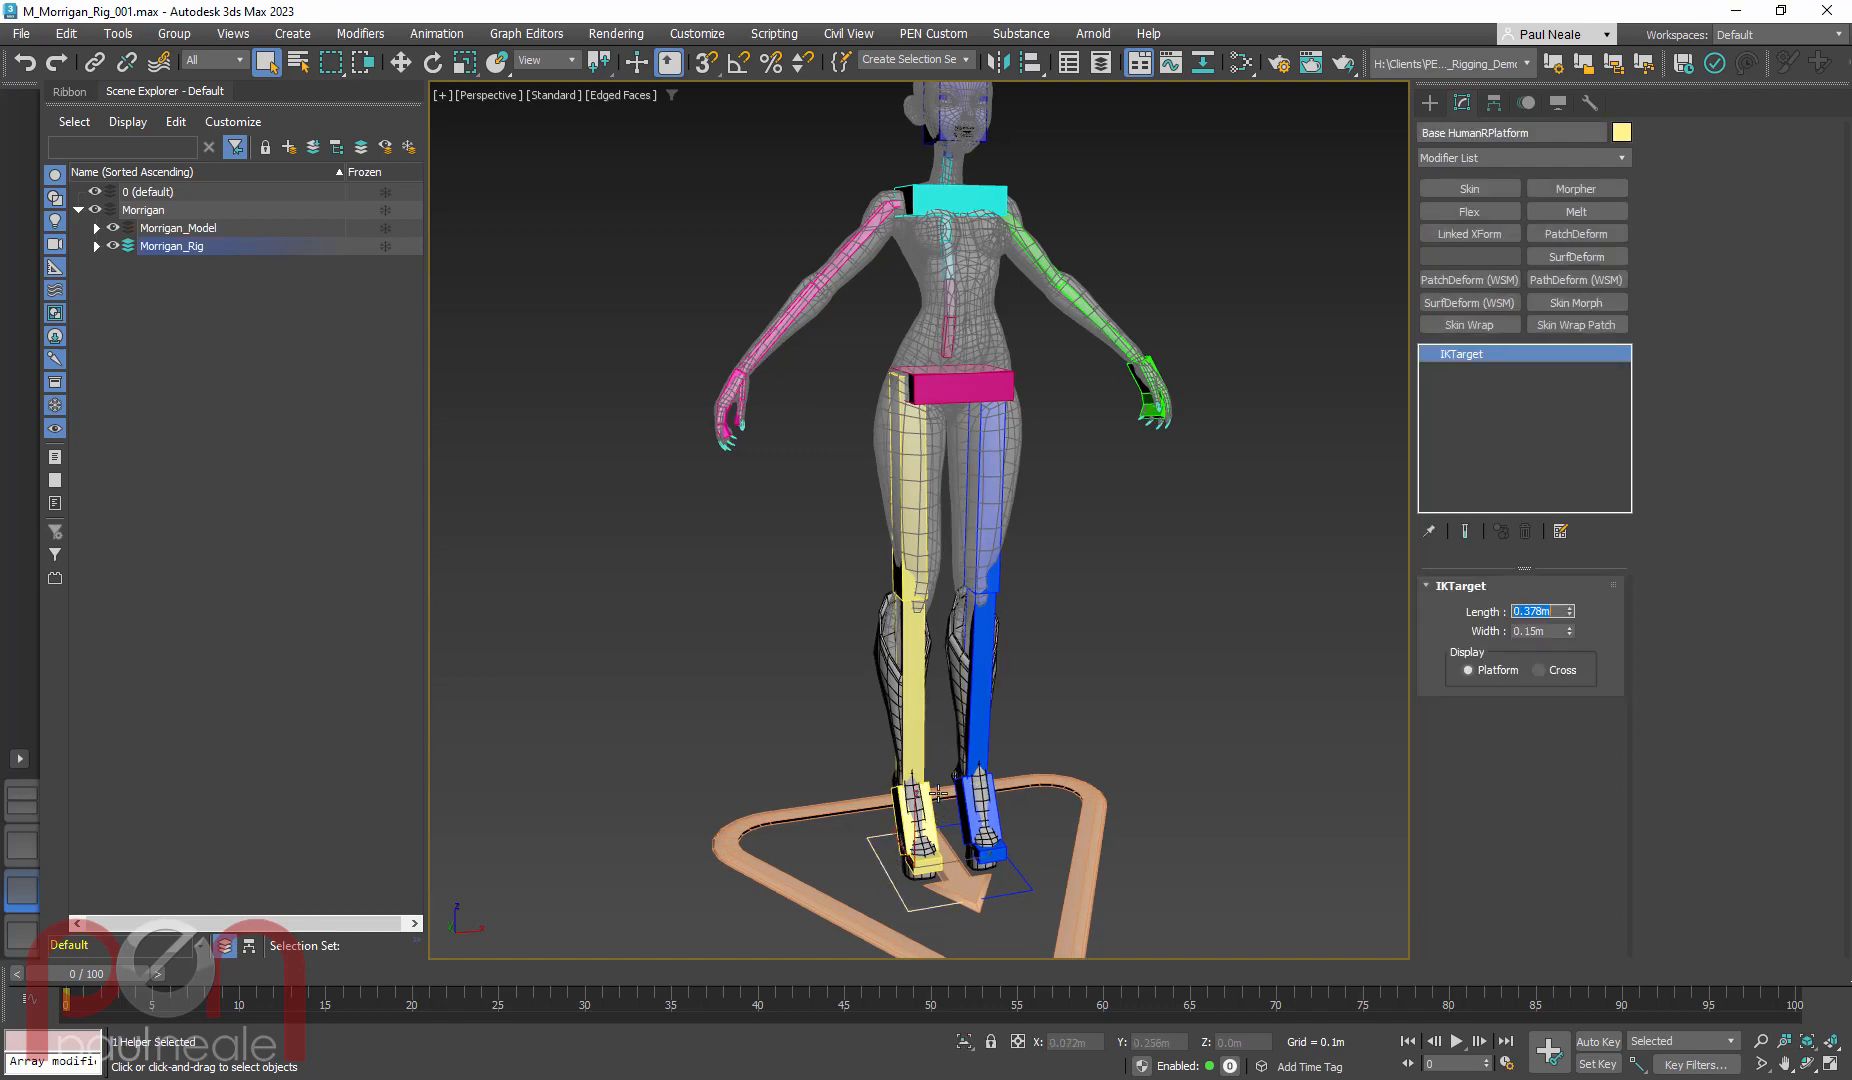
pyautogui.scroll(-4, 963, 523)
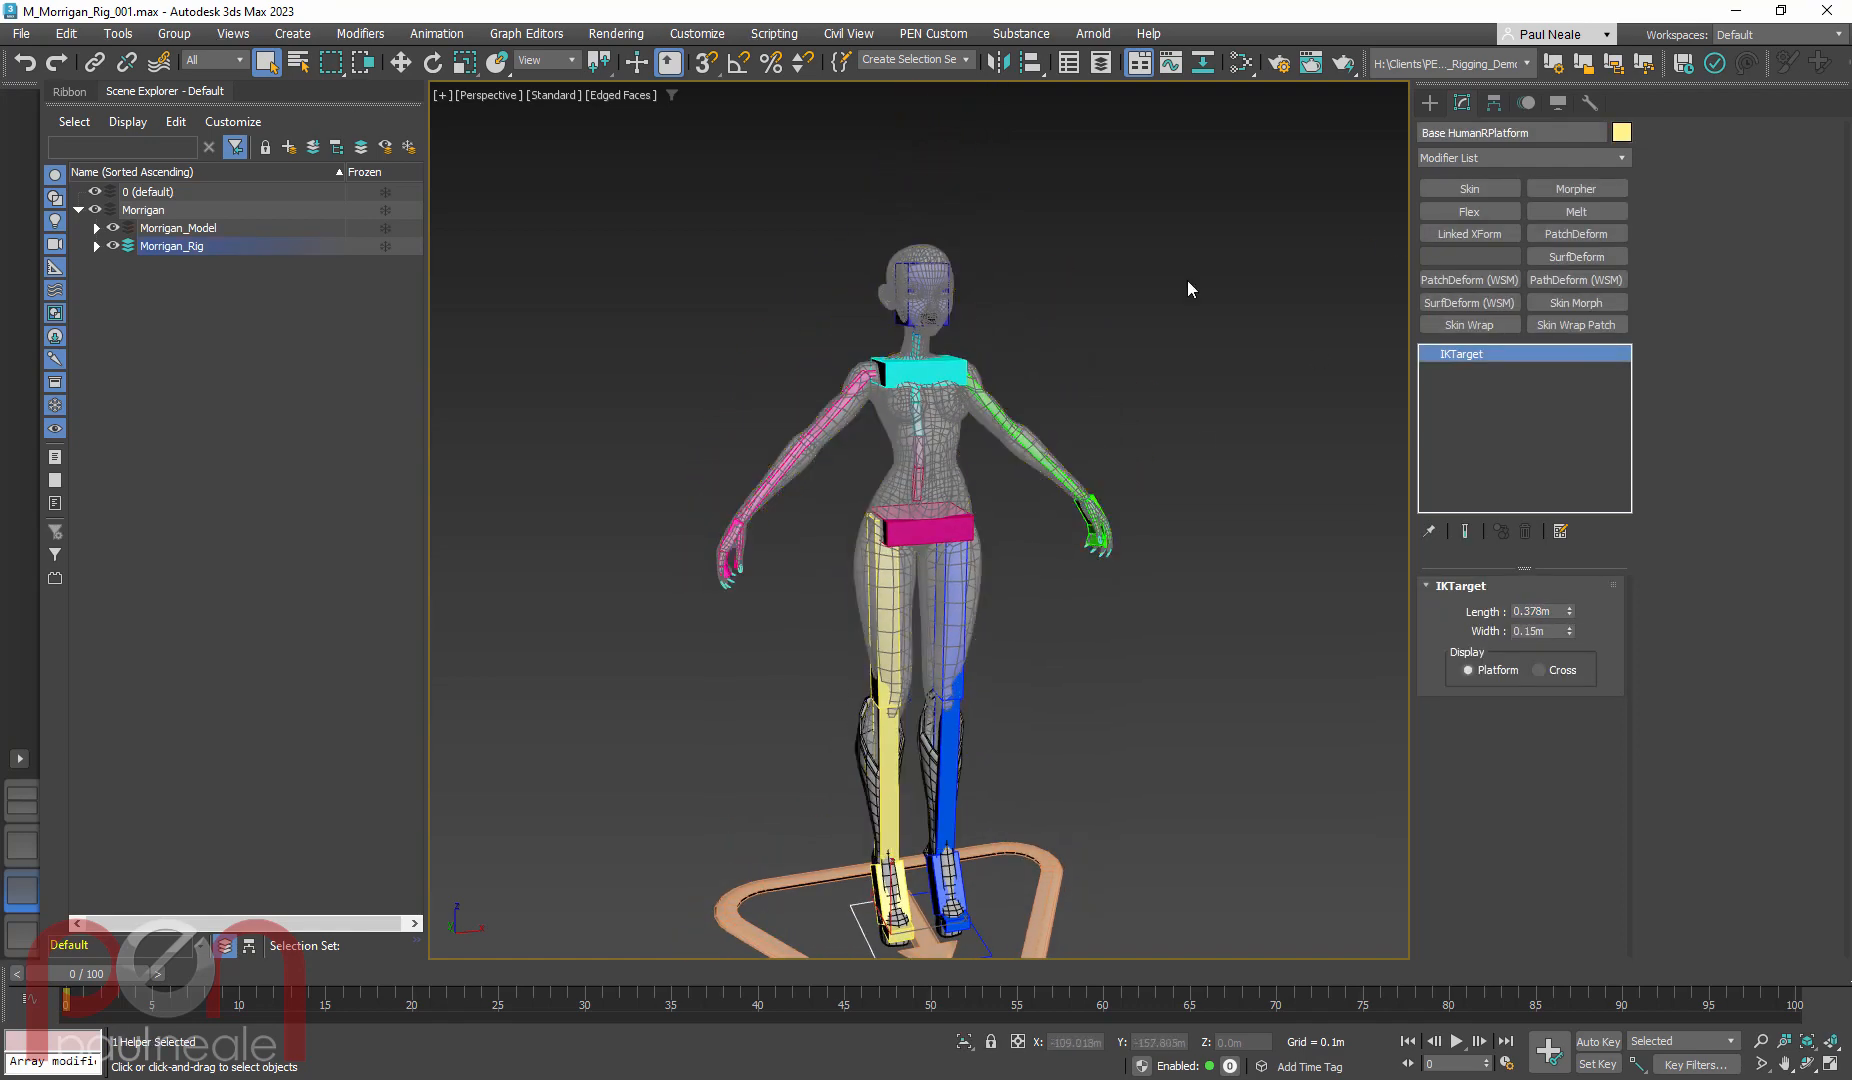
pyautogui.scroll(5, 938, 541)
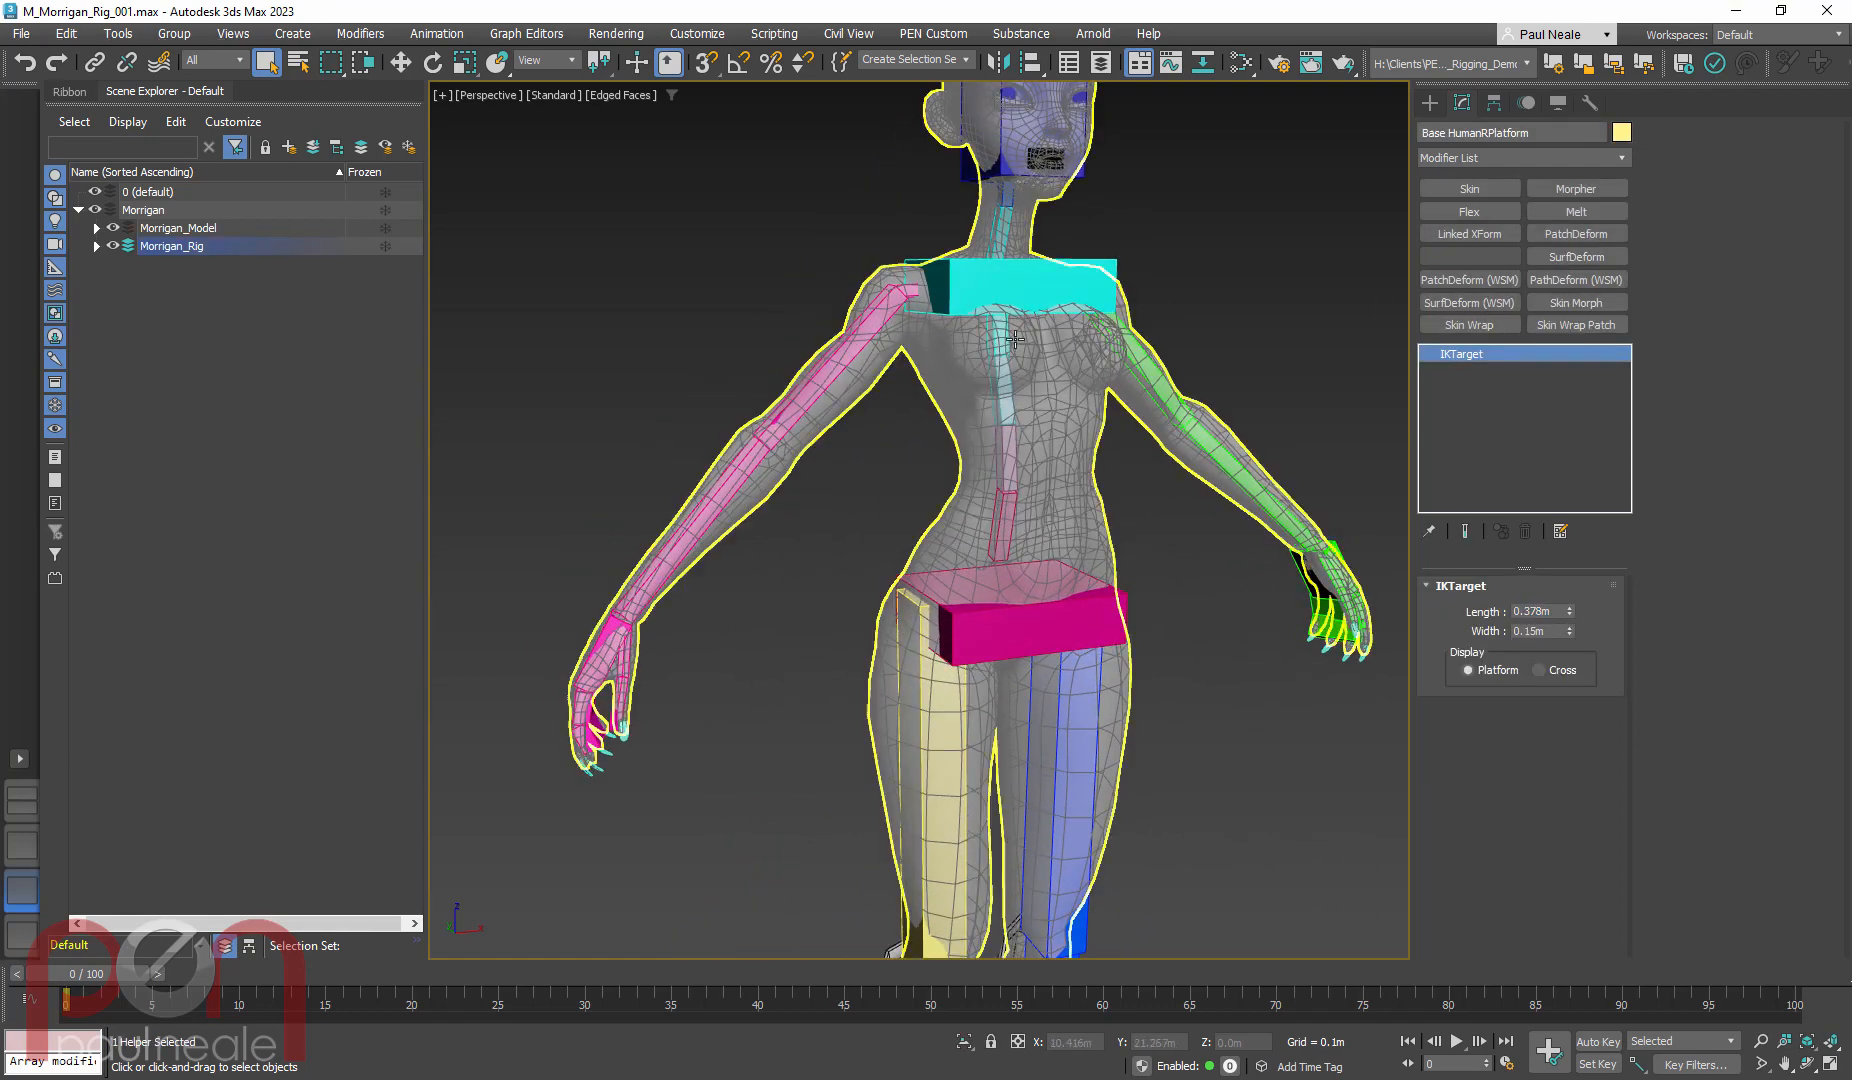
# Reselect the Morrigan_low_body mesh and enter the Envelope level of its Skin modifier
pyautogui.click(972, 445)
pyautogui.keyDown('alt'); pyautogui.moveTo(998, 444); pyautogui.dragTo(958, 451, button='middle'); pyautogui.keyUp('alt')
pyautogui.scroll(-1, 984, 422)
pyautogui.click(1449, 354)
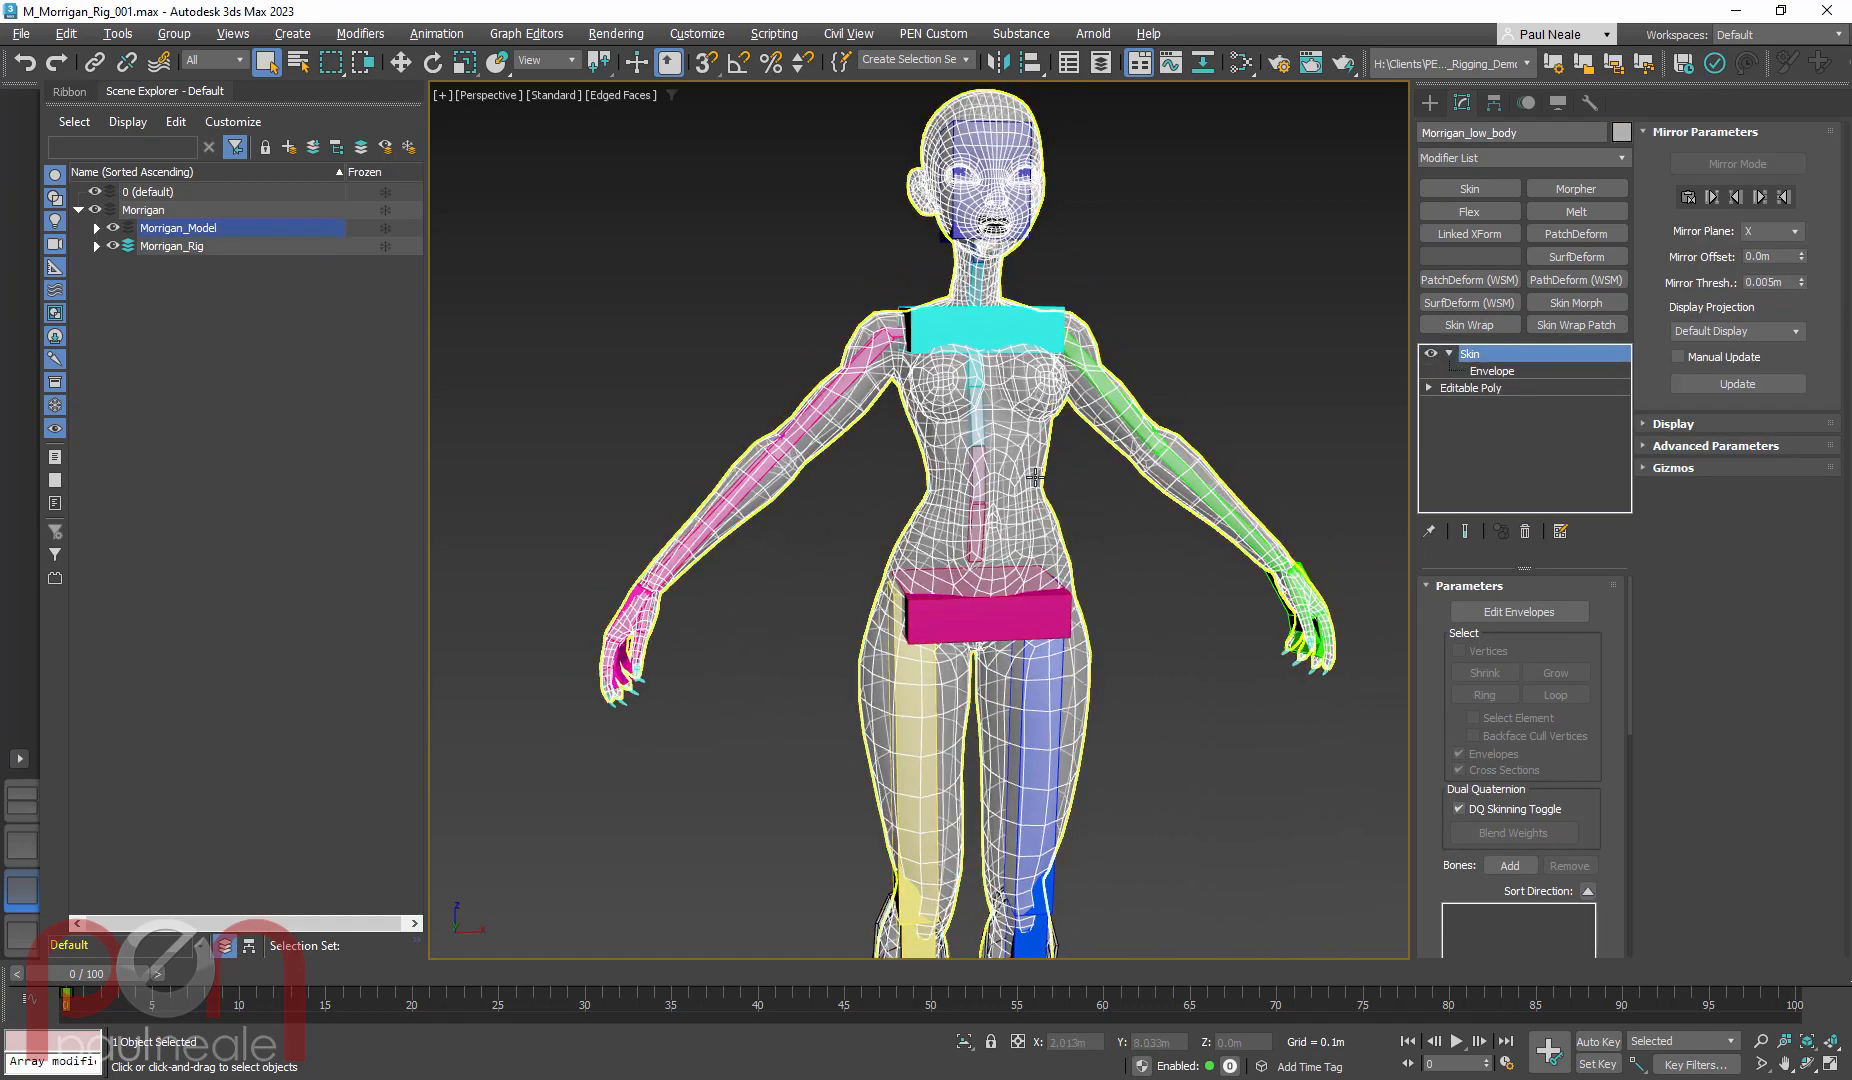
pyautogui.click(1492, 371)
# Add the Base HumanPelvis bone to the Skin modifier by picking it directly in the viewport
pyautogui.keyDown('alt'); pyautogui.moveTo(1121, 479); pyautogui.dragTo(1091, 493, button='middle'); pyautogui.keyUp('alt')
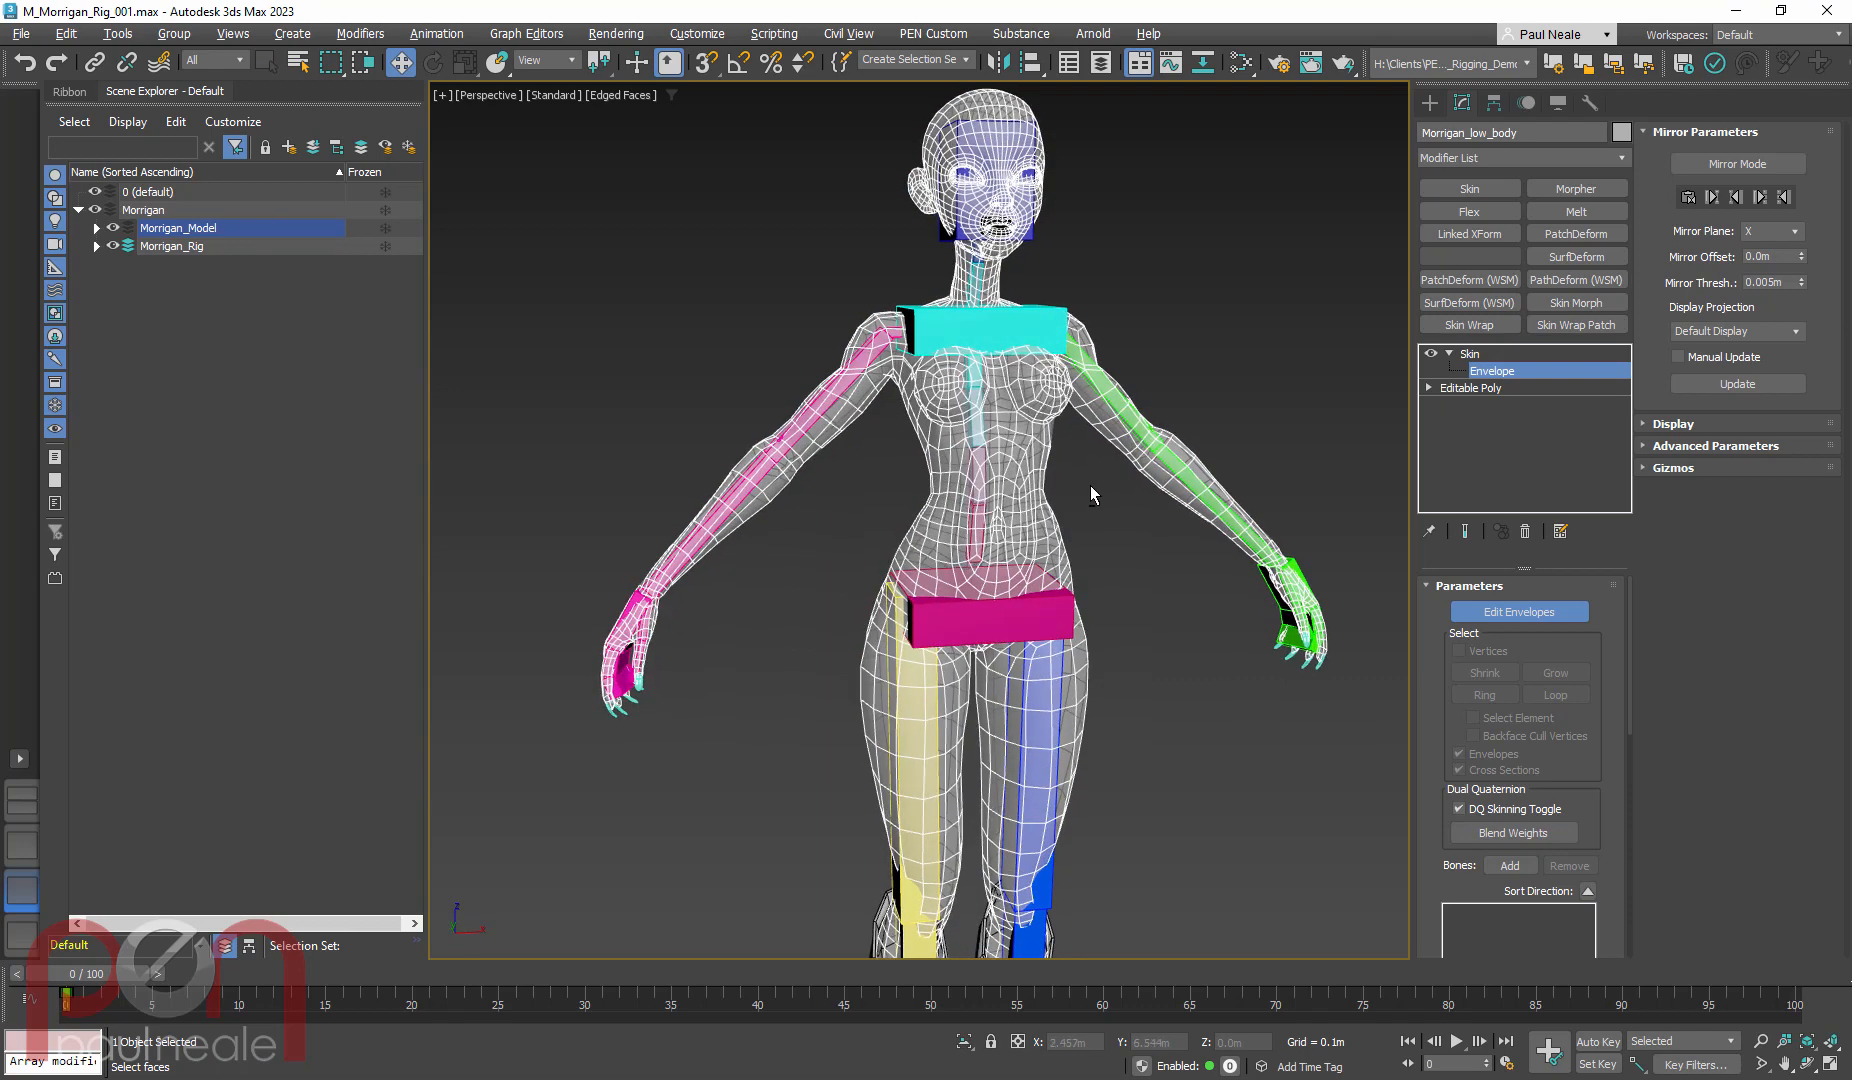
pyautogui.scroll(-2, 1425, 622)
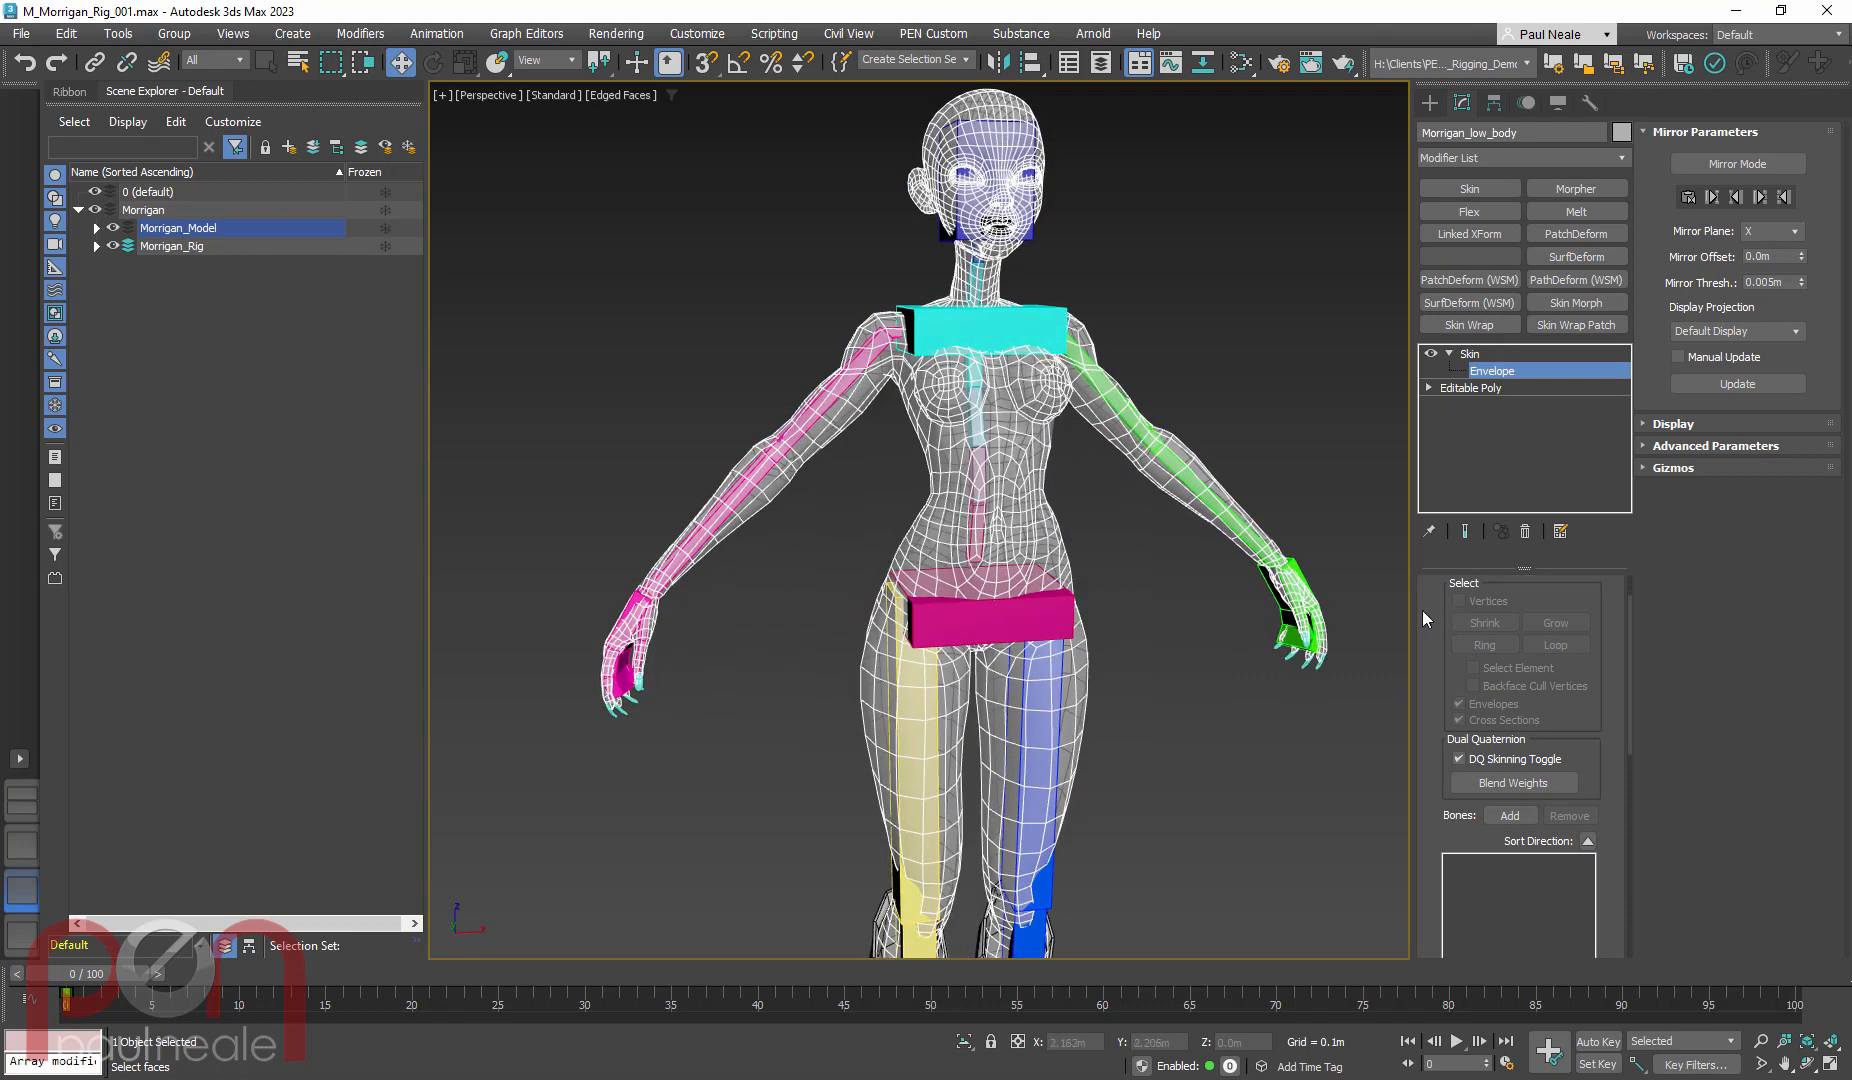
pyautogui.keyDown('alt'); pyautogui.moveTo(958, 436); pyautogui.dragTo(889, 602, button='middle'); pyautogui.keyUp('alt')
pyautogui.rightClick(889, 602)
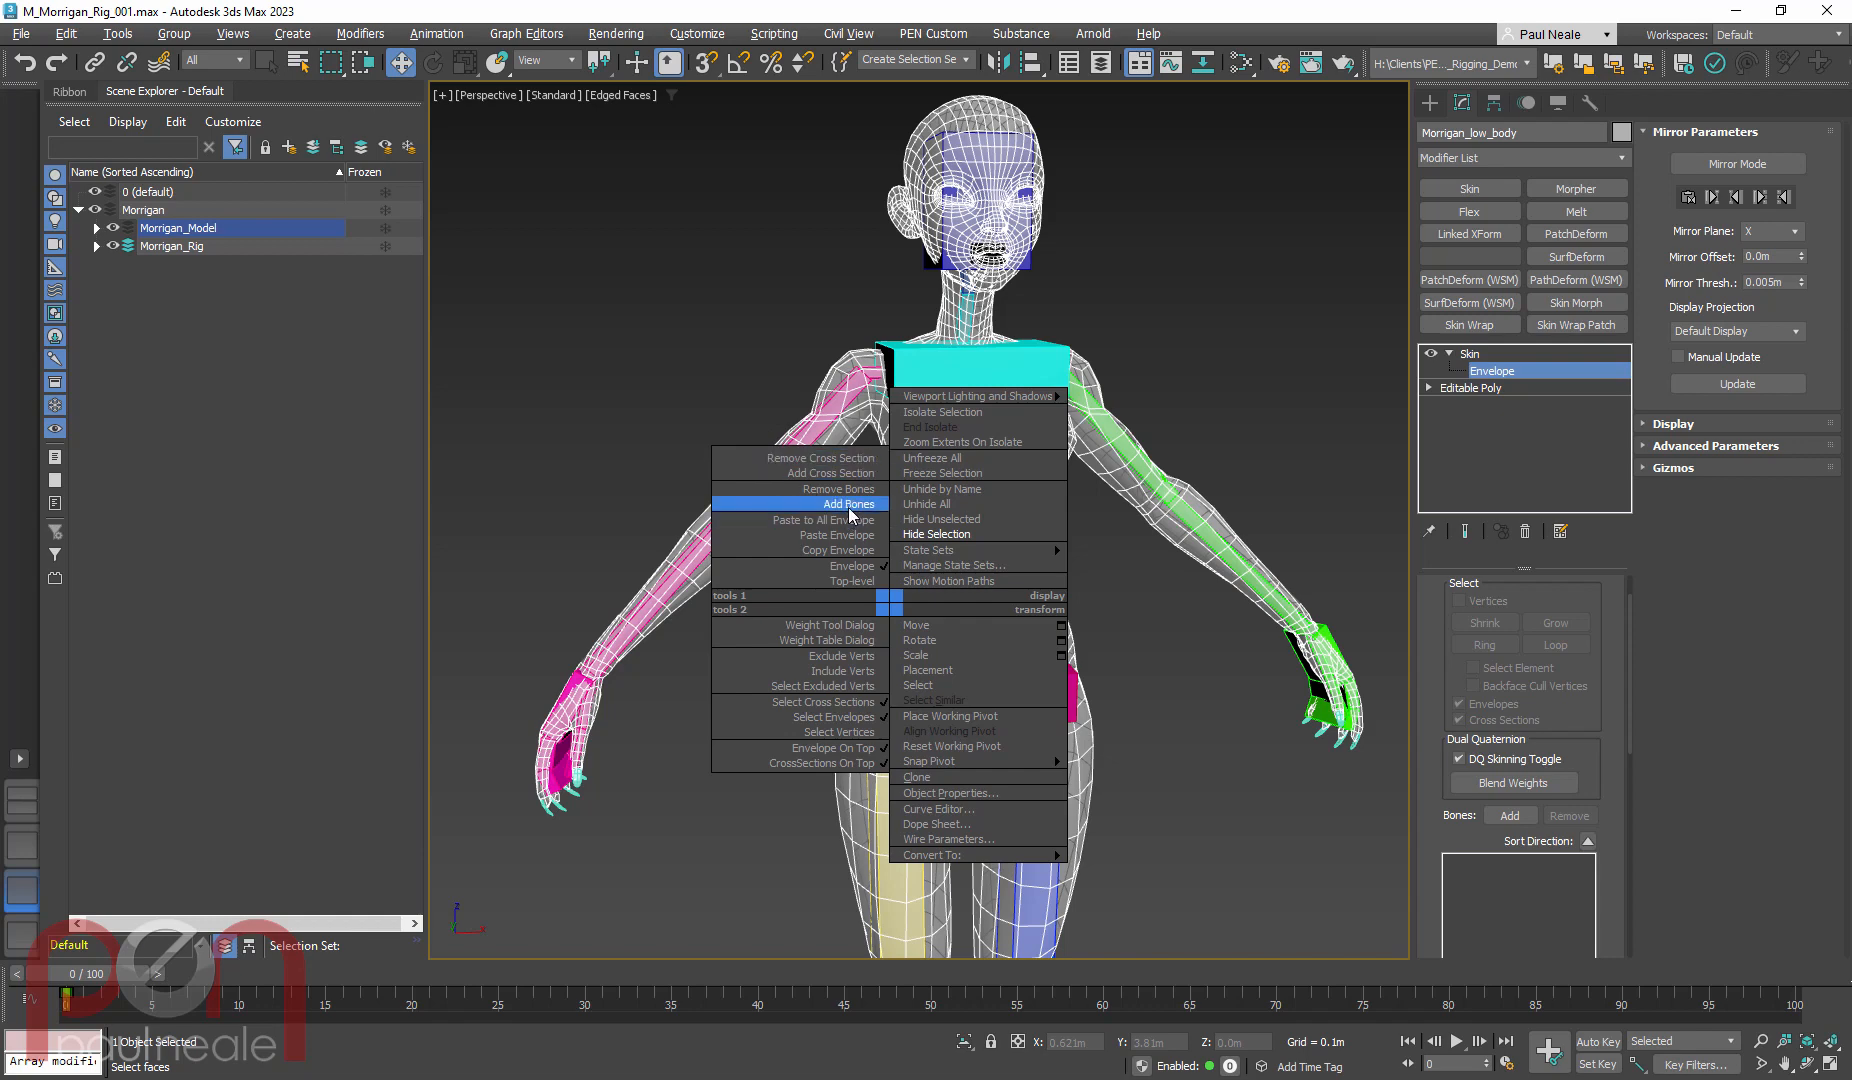
pyautogui.click(849, 506)
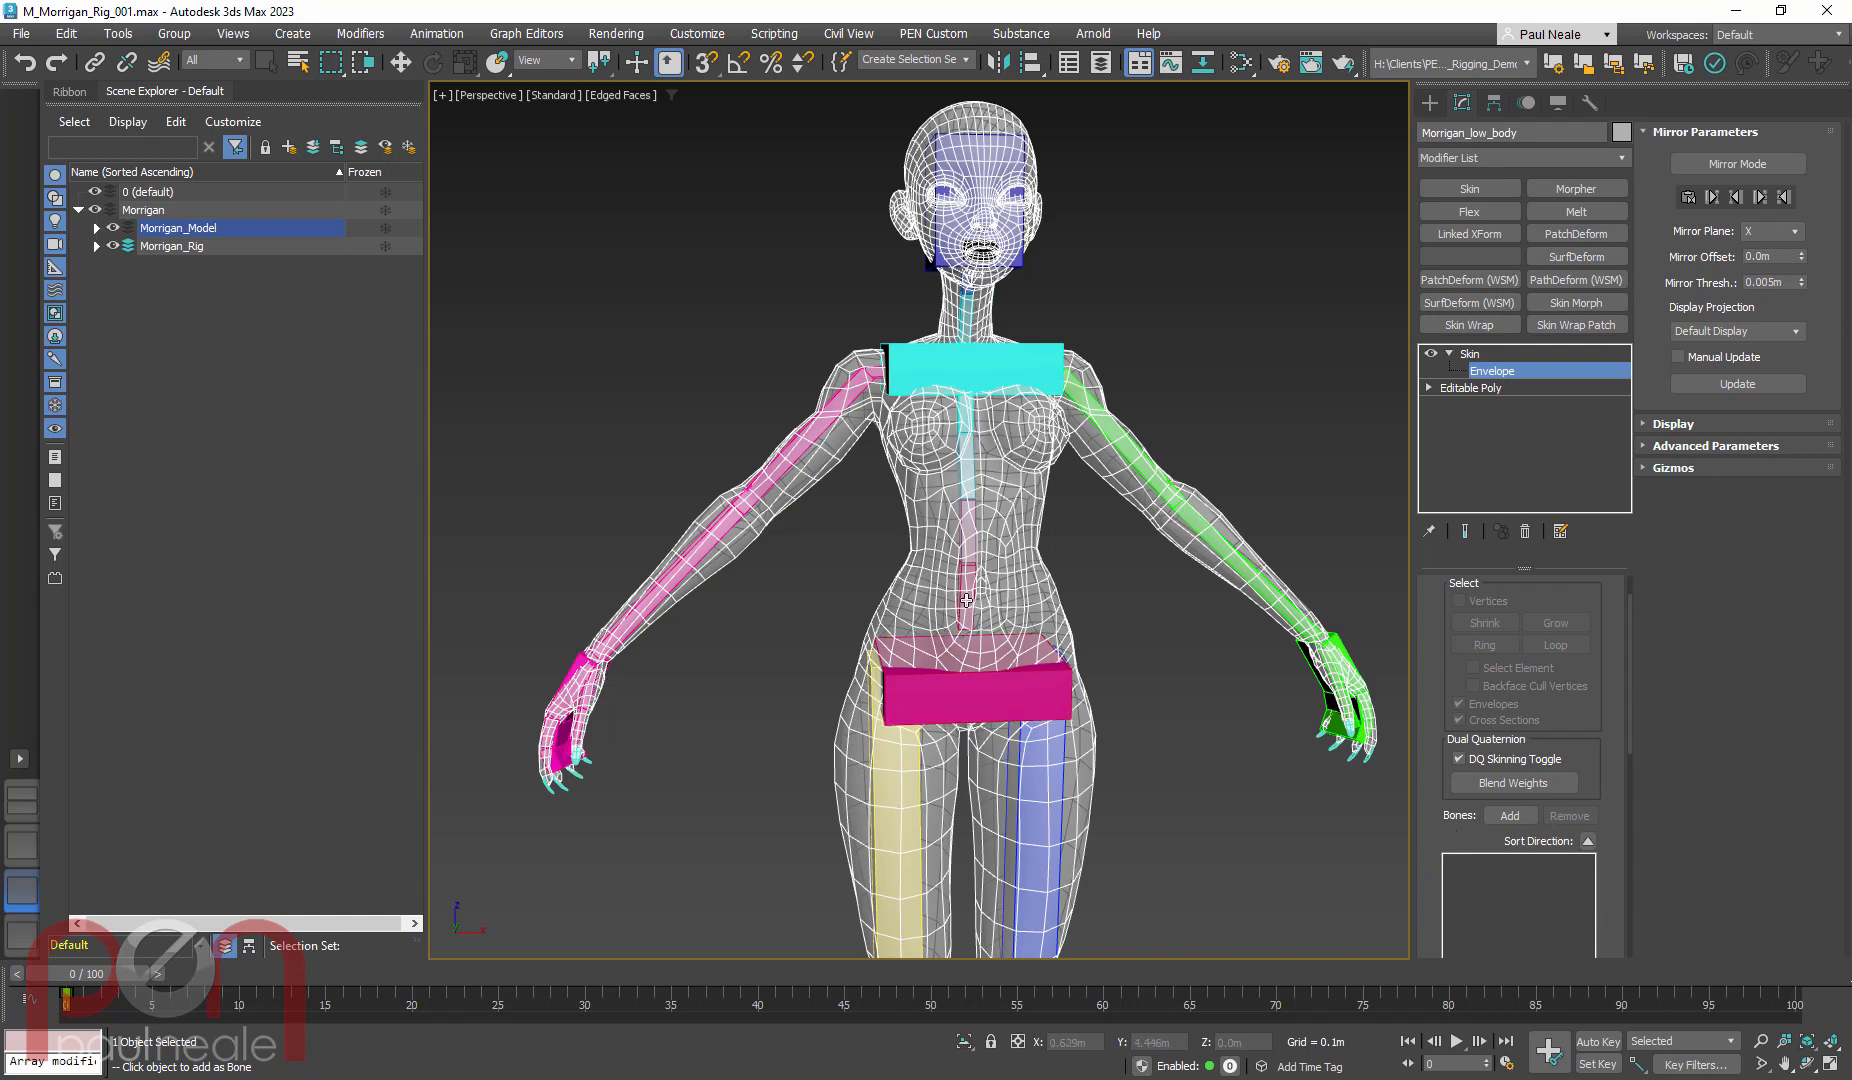
pyautogui.press('w')
pyautogui.rightClick(984, 551)
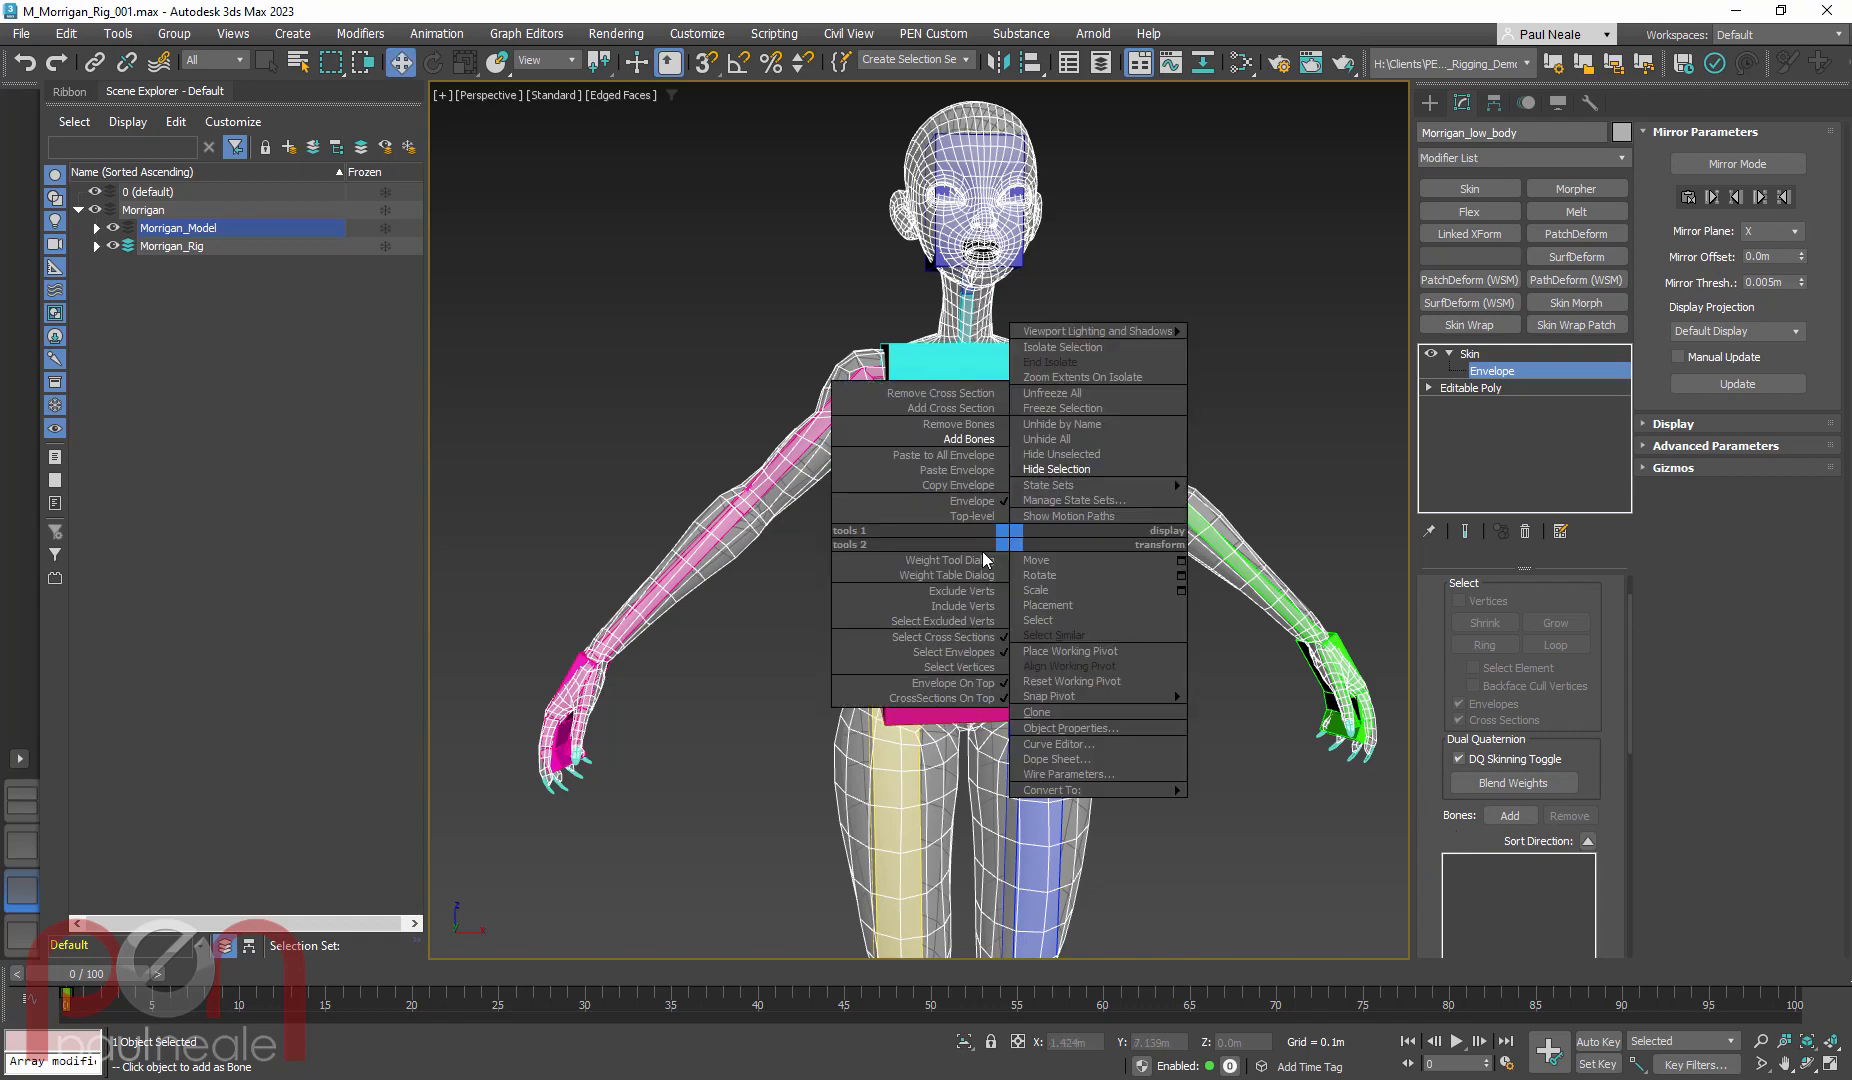
pyautogui.click(955, 440)
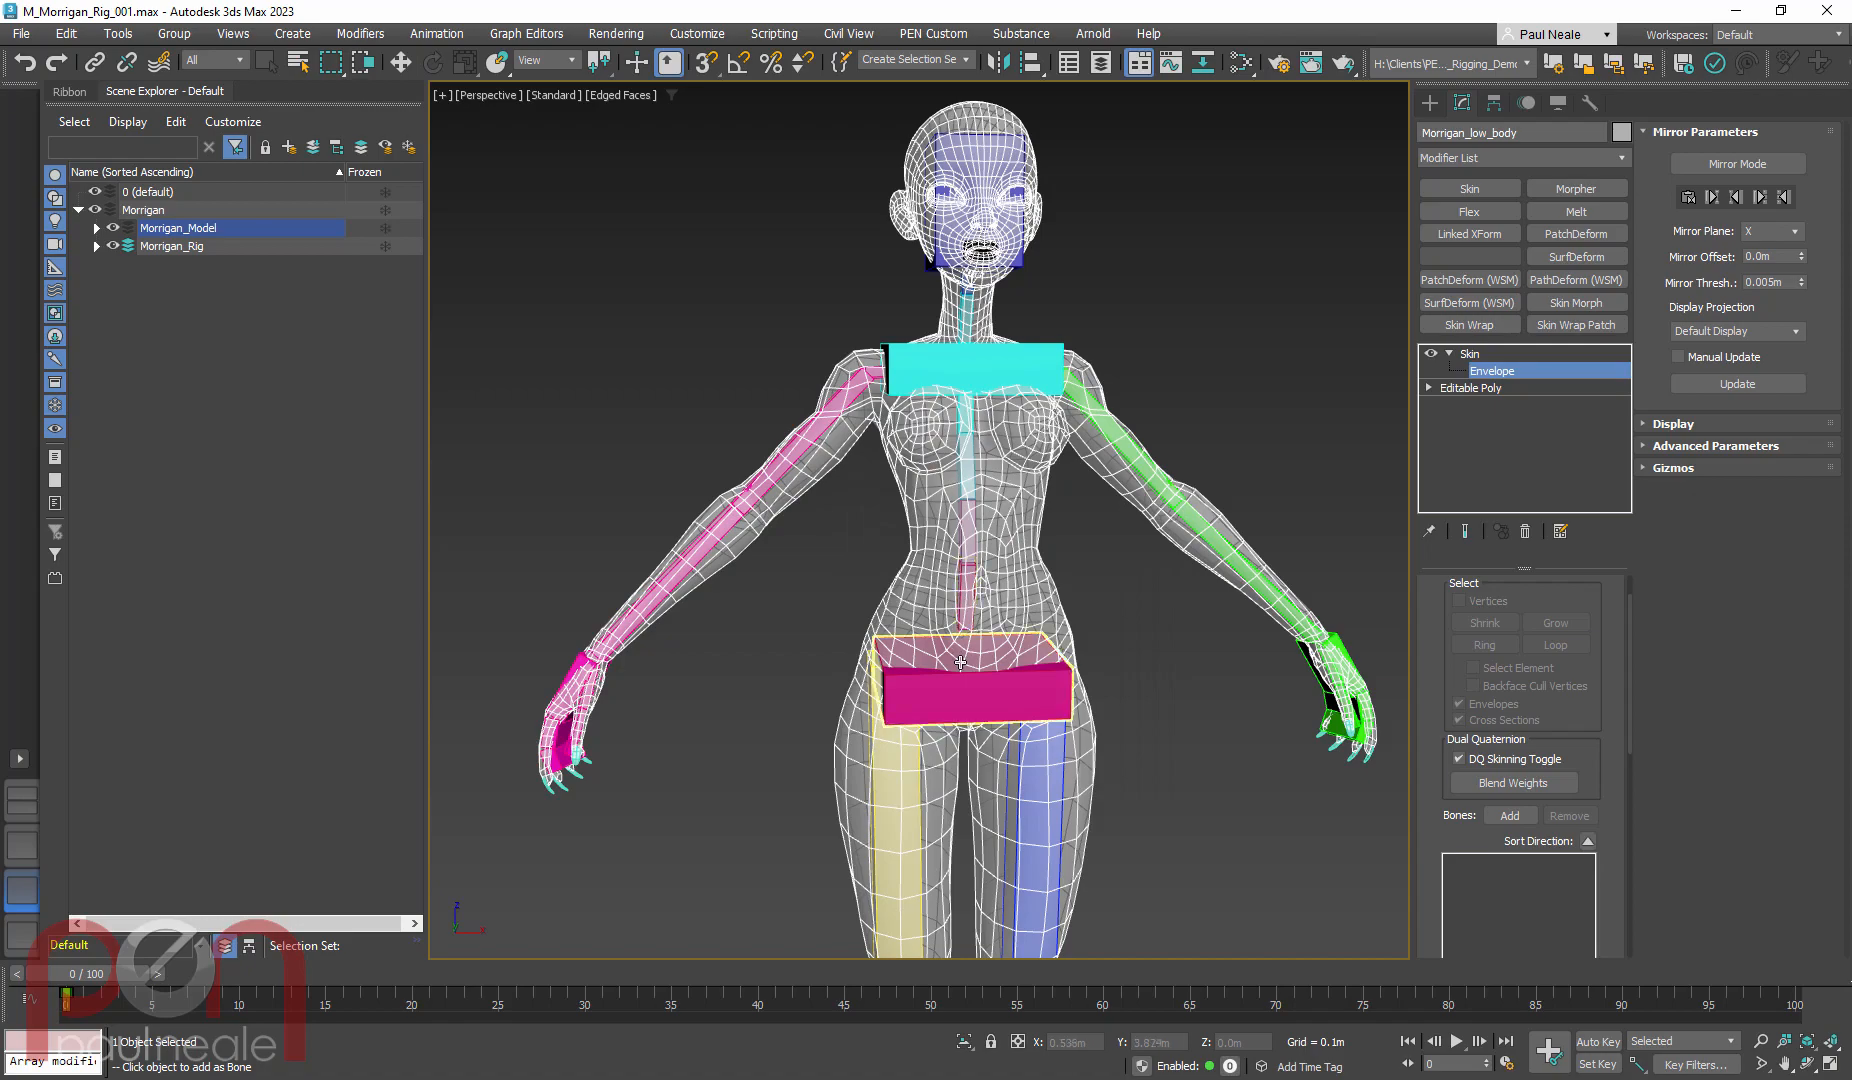
pyautogui.click(962, 661)
# Turn on Show No Envelopes in the Skin modifier's display options
pyautogui.scroll(-2, 1058, 651)
pyautogui.moveTo(1058, 651); pyautogui.dragTo(902, 549, button='middle')
pyautogui.scroll(-3, 902, 549)
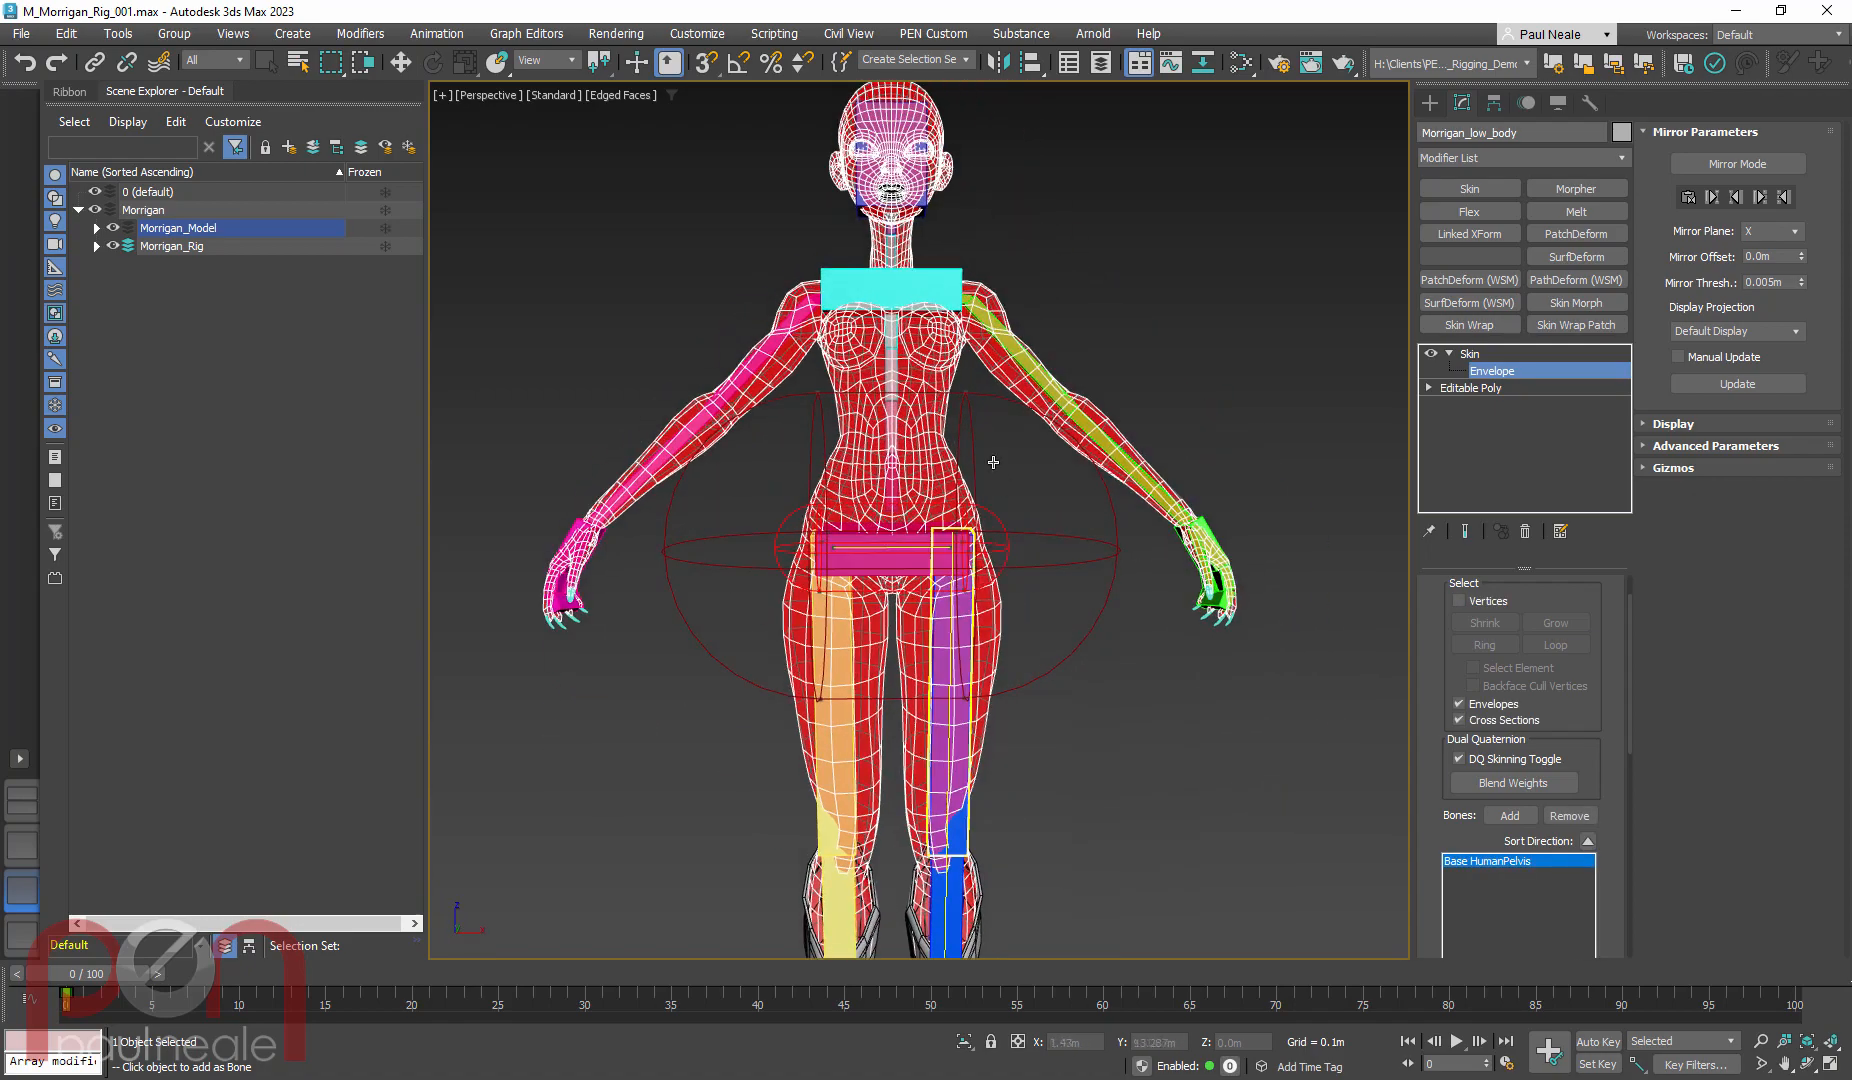
pyautogui.keyDown('alt'); pyautogui.moveTo(1038, 488); pyautogui.dragTo(957, 540, button='middle'); pyautogui.keyUp('alt')
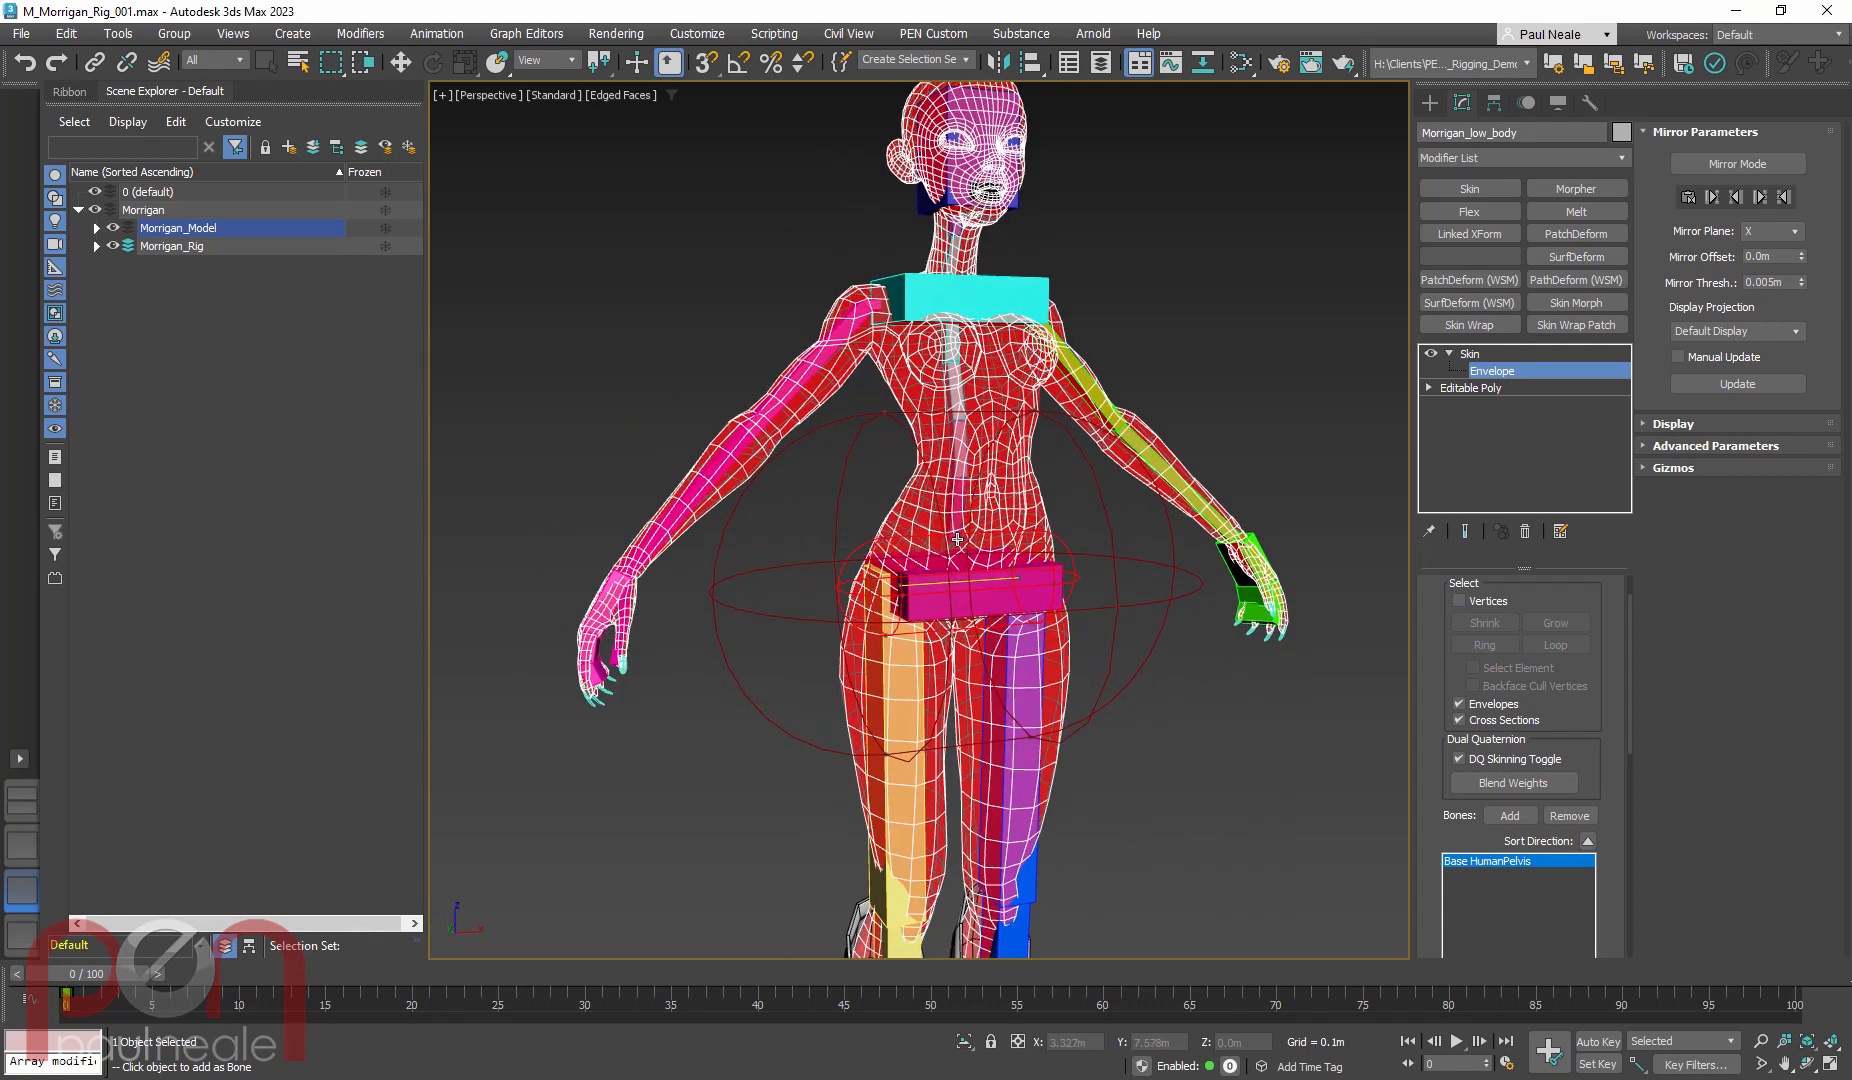
pyautogui.click(1660, 424)
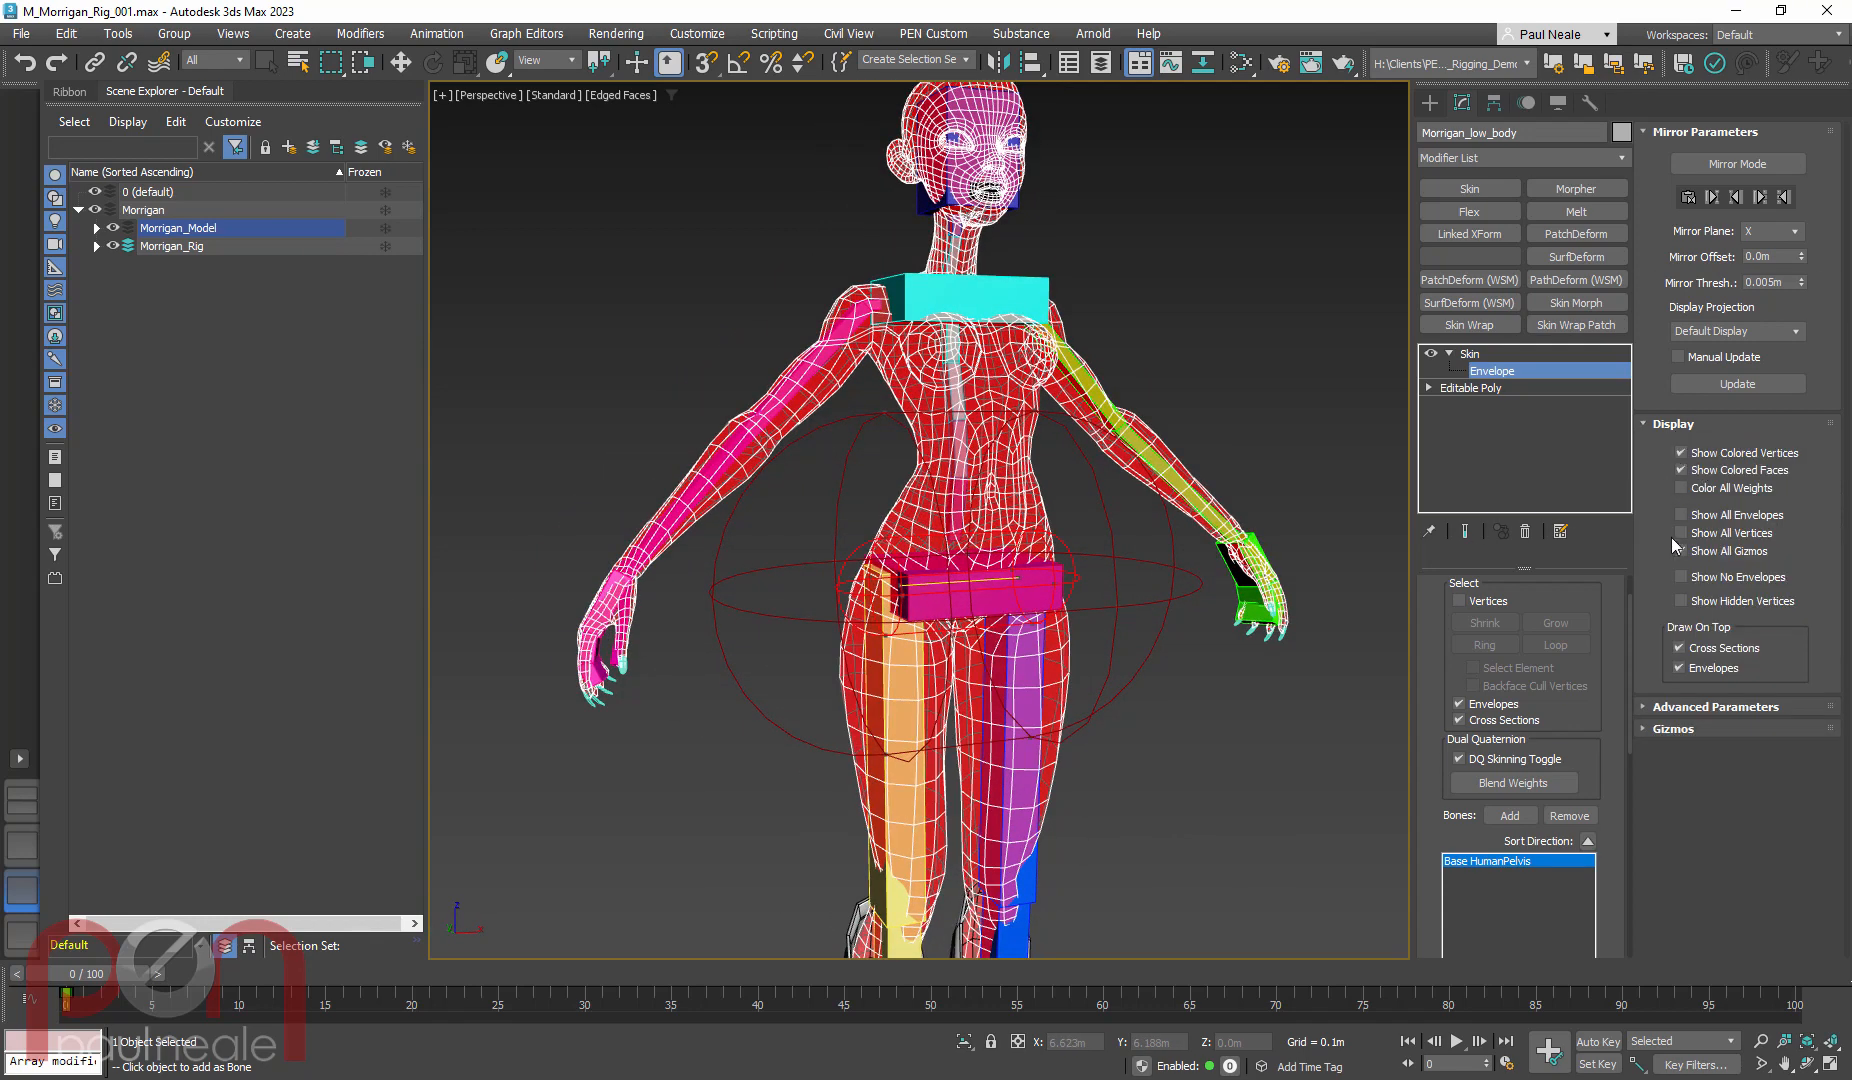
pyautogui.click(1682, 577)
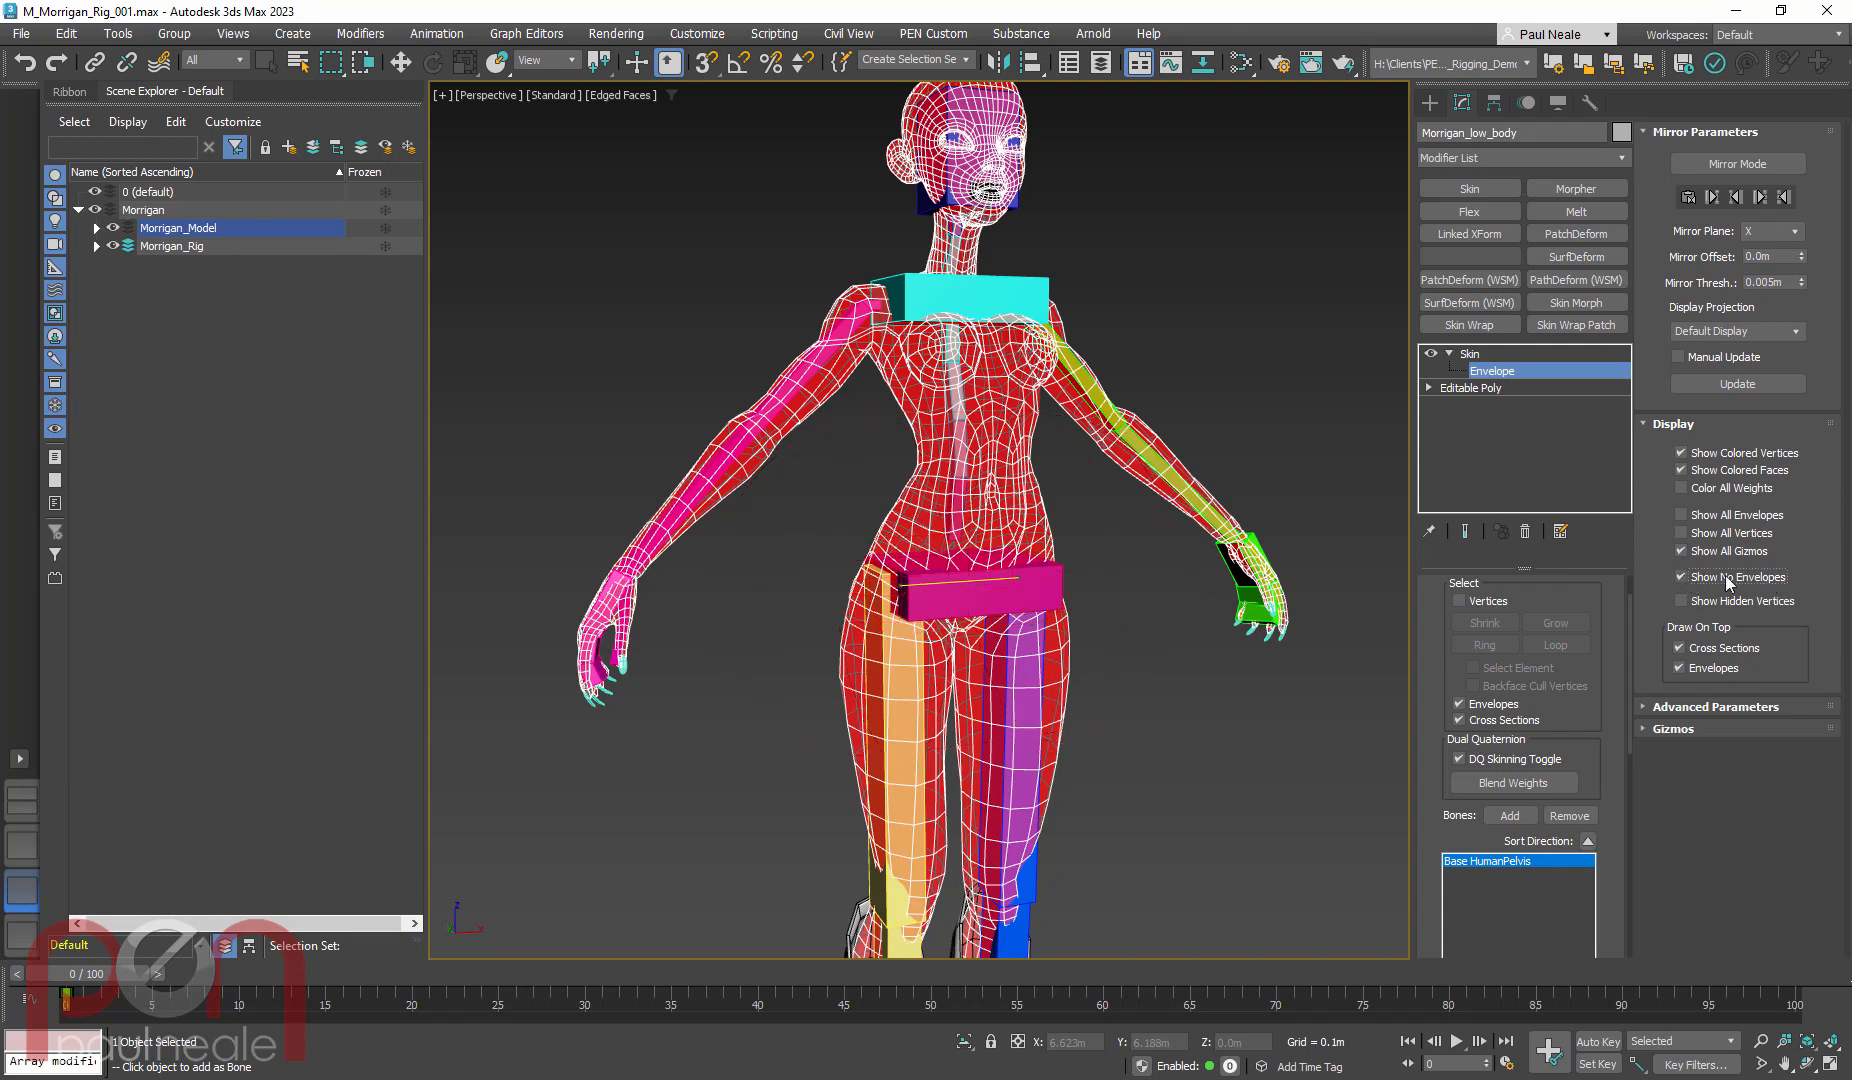
# Add the bones Base HumanSpine1, Base HumanSpine2 and Base HumanSpine3 to the Skin modifier by picking them in the viewport
pyautogui.scroll(3, 943, 583)
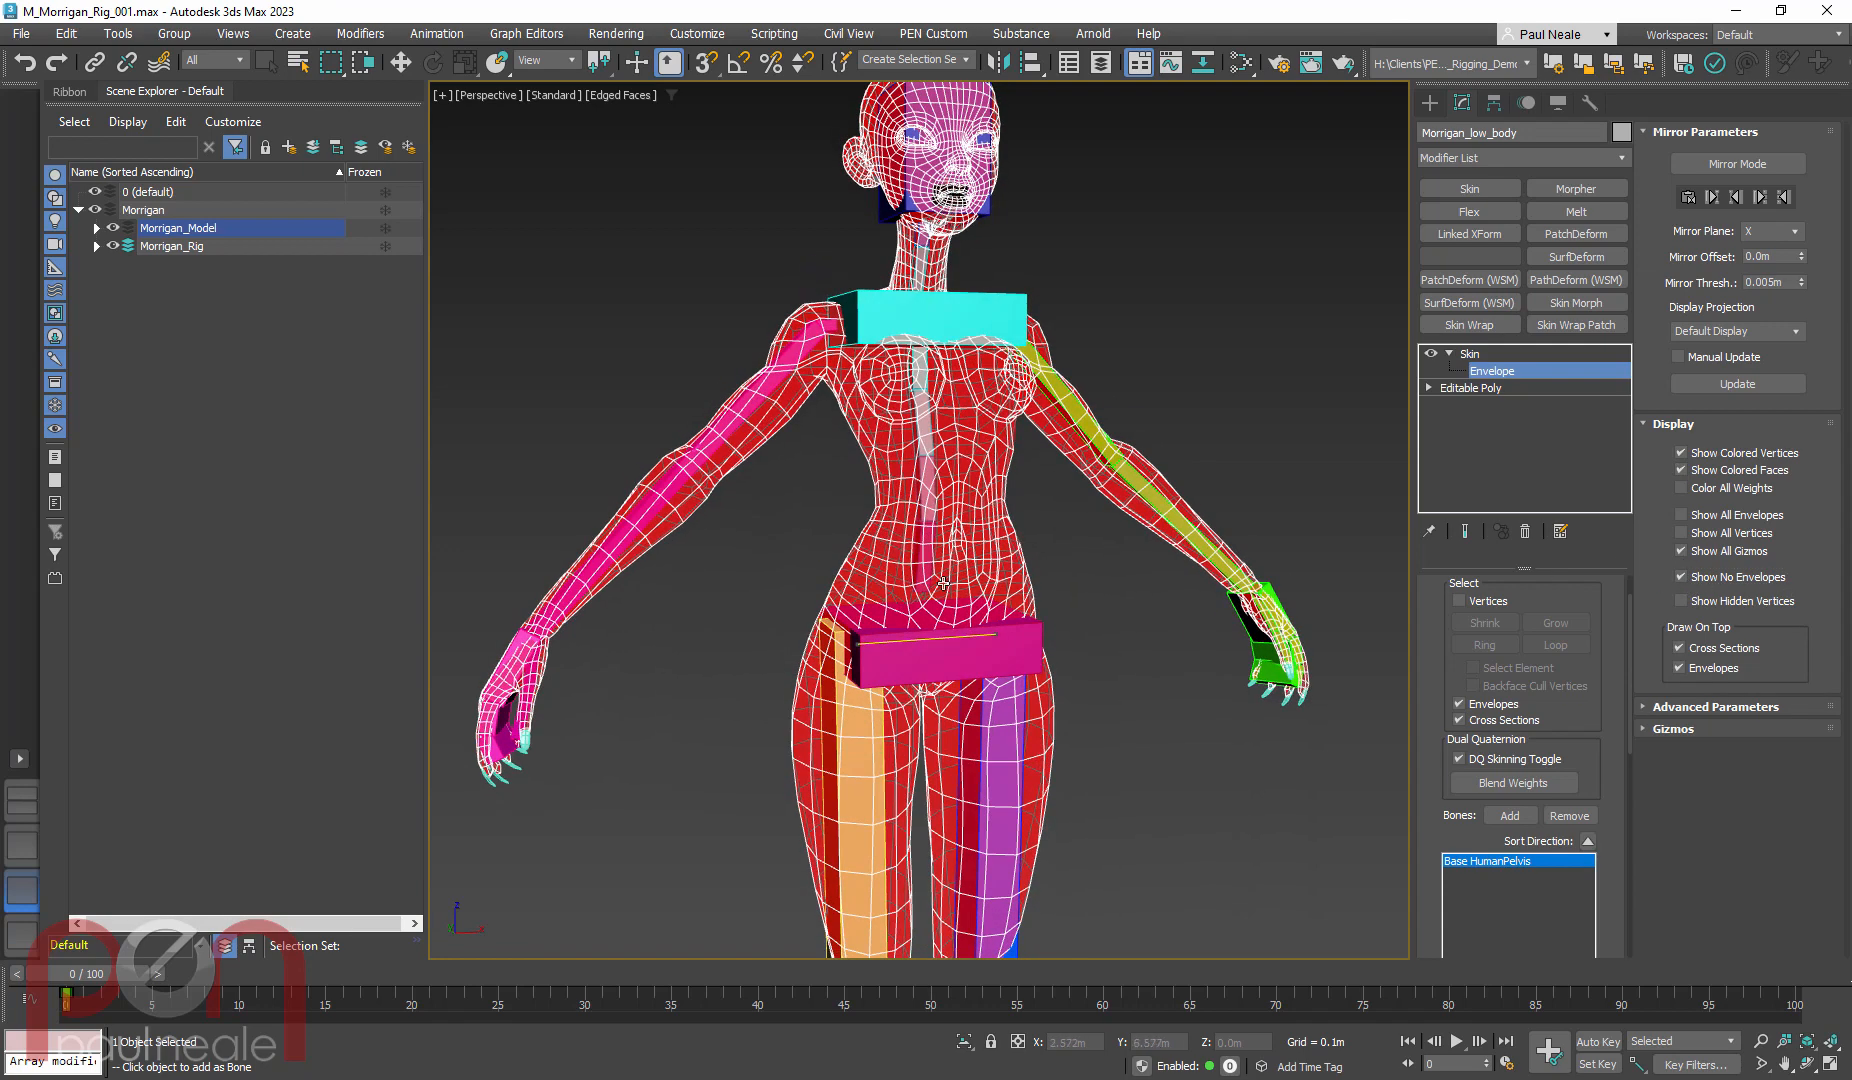
pyautogui.click(924, 550)
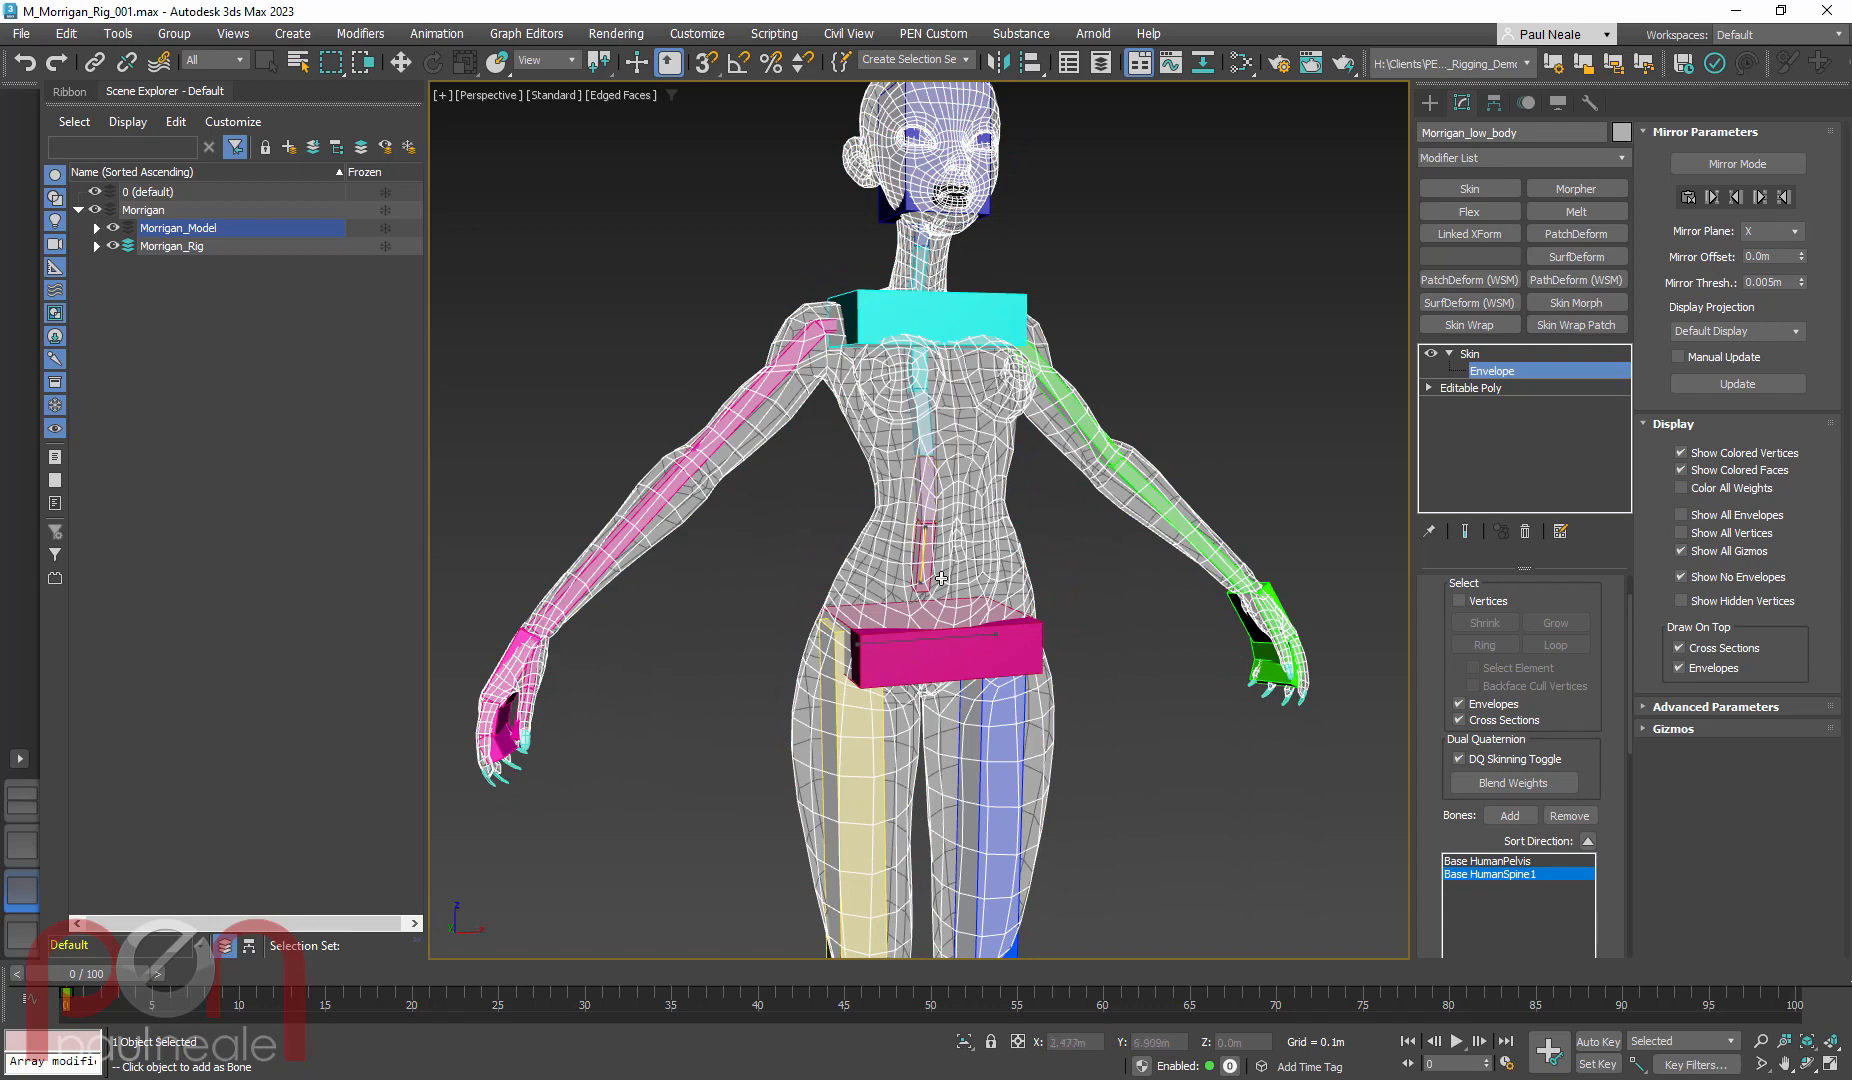
pyautogui.scroll(4, 989, 577)
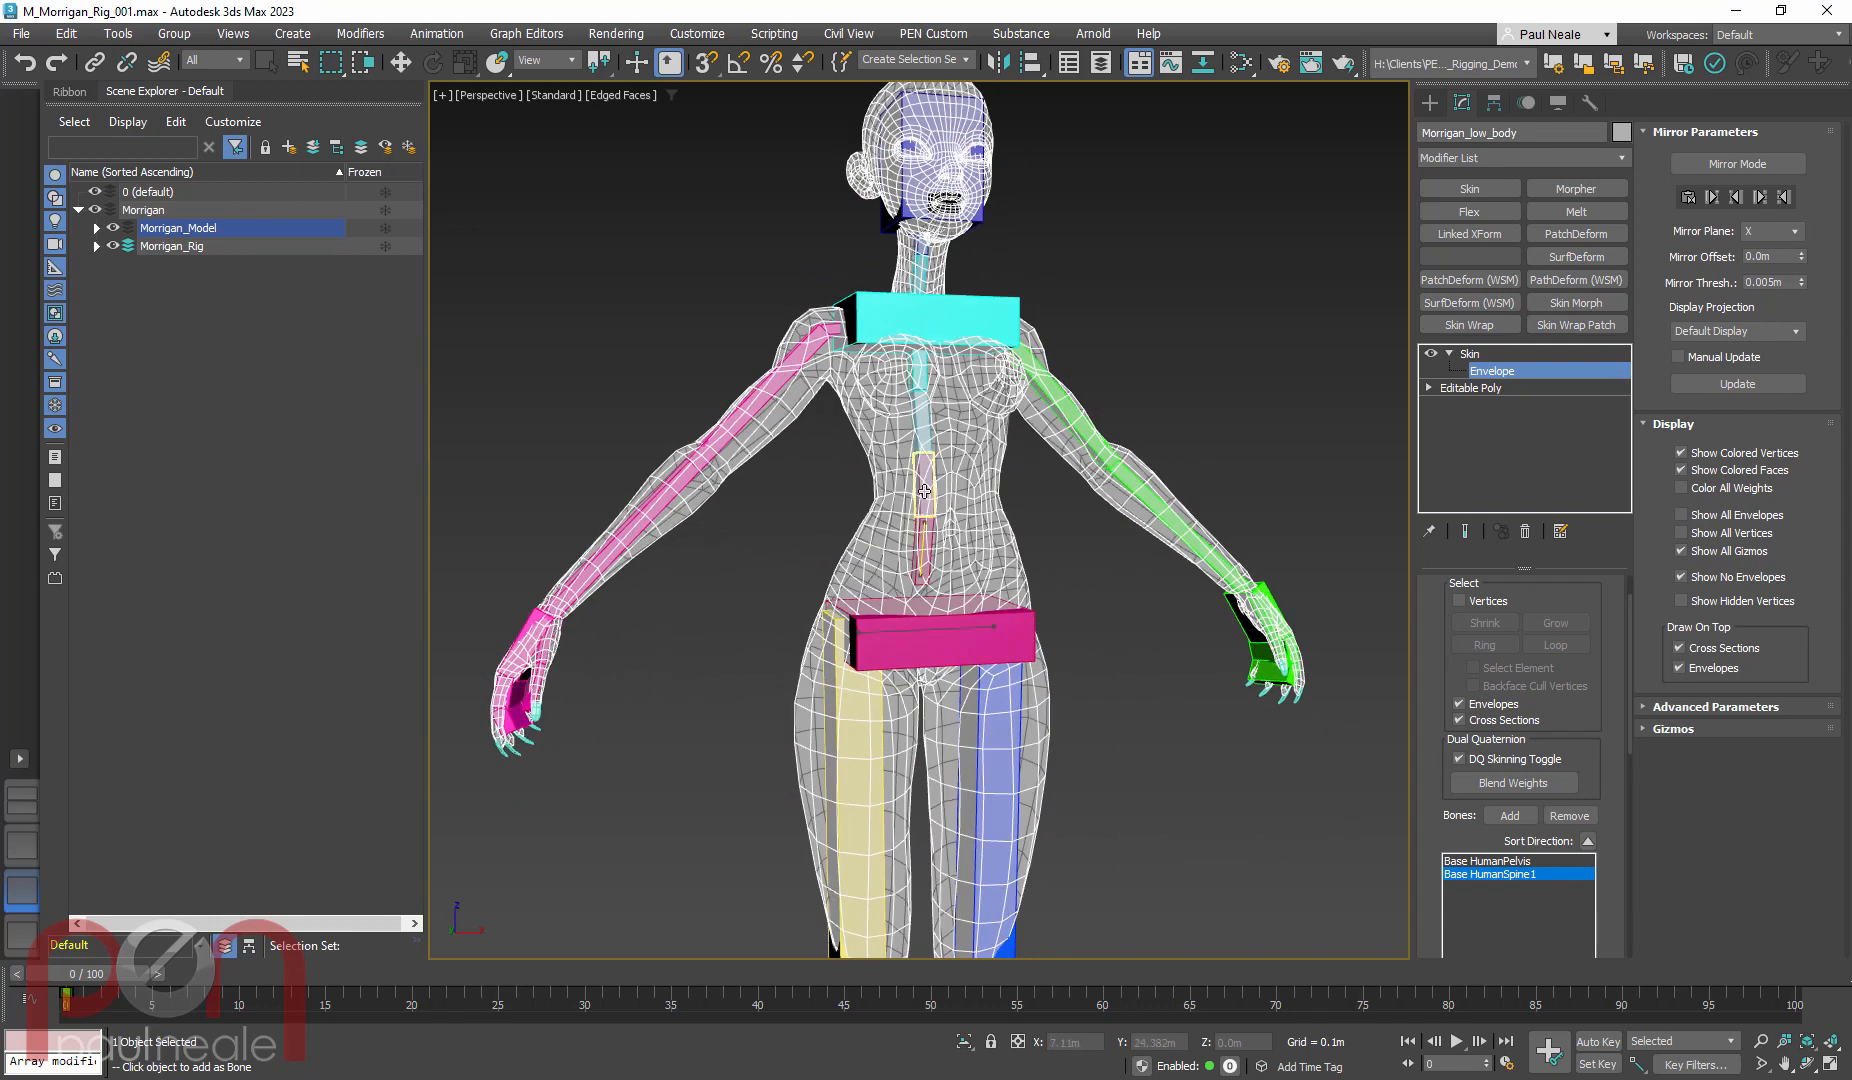
pyautogui.scroll(4, 920, 552)
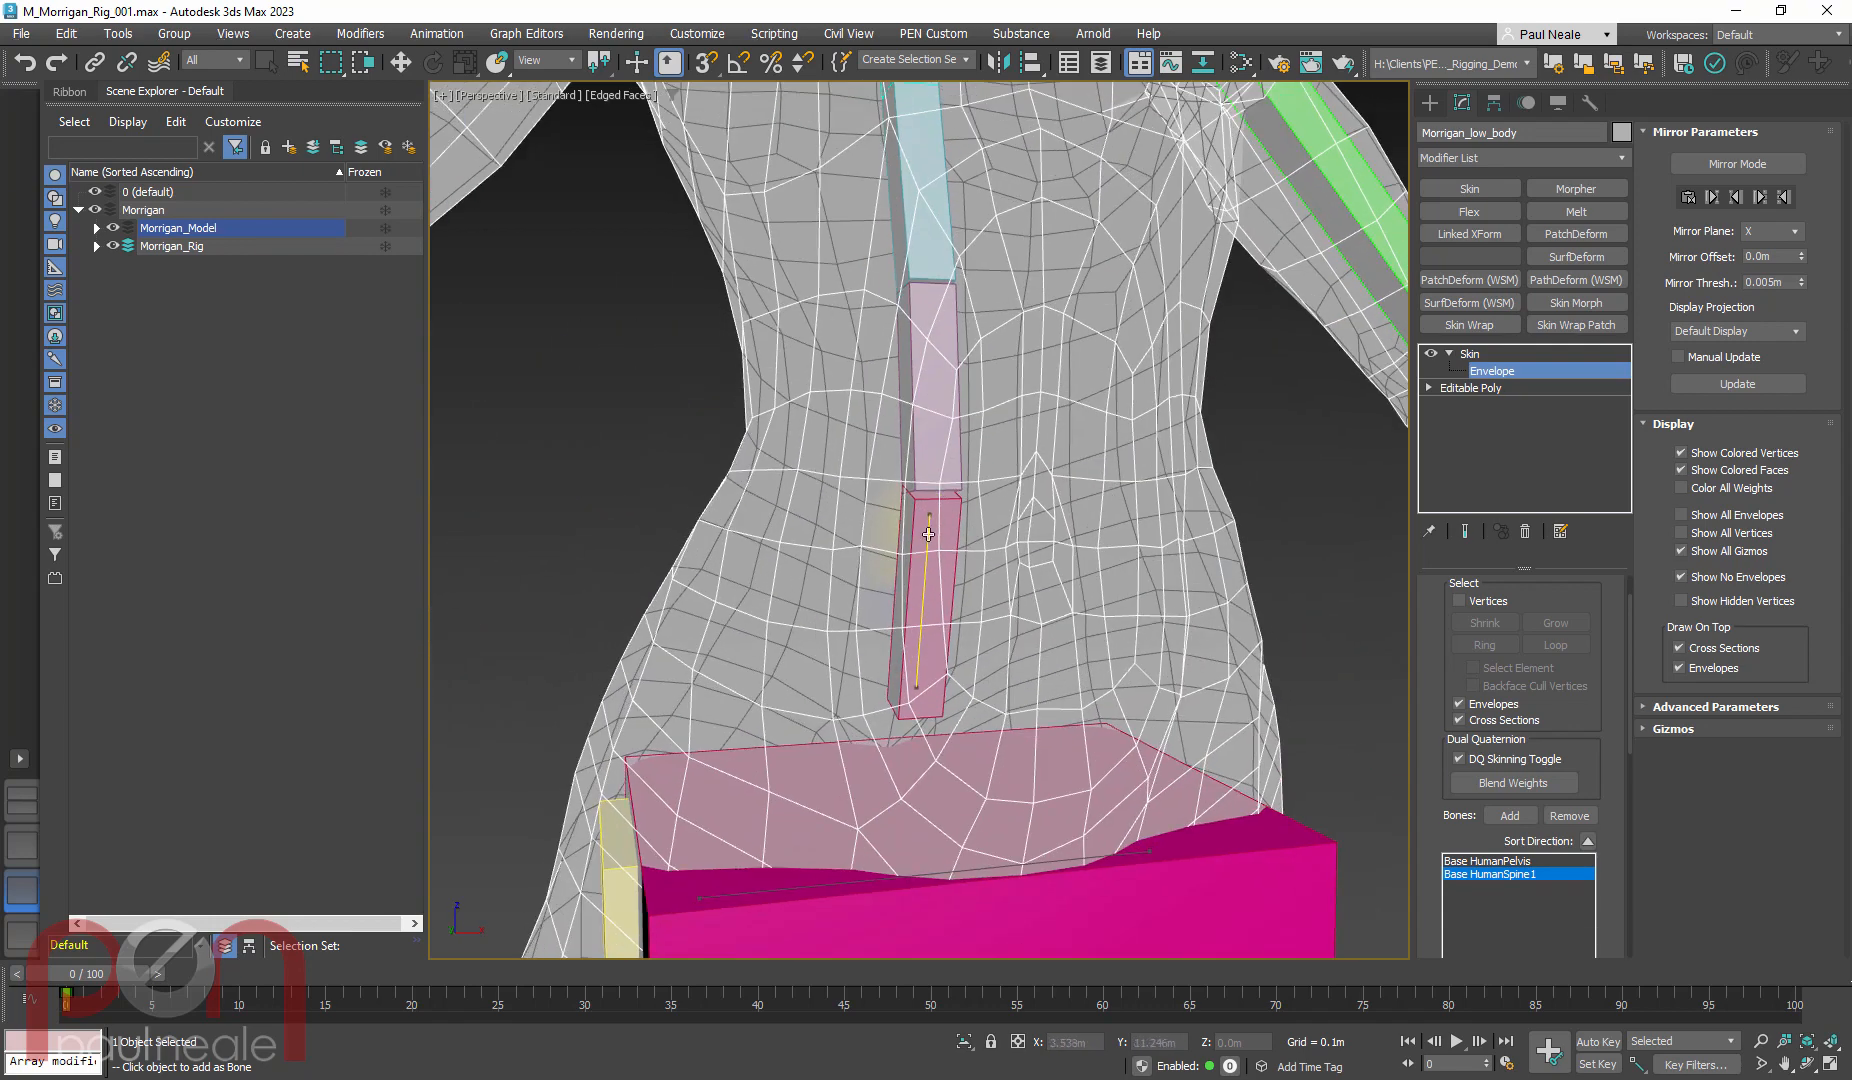
pyautogui.click(929, 448)
pyautogui.click(908, 241)
pyautogui.scroll(-4, 930, 255)
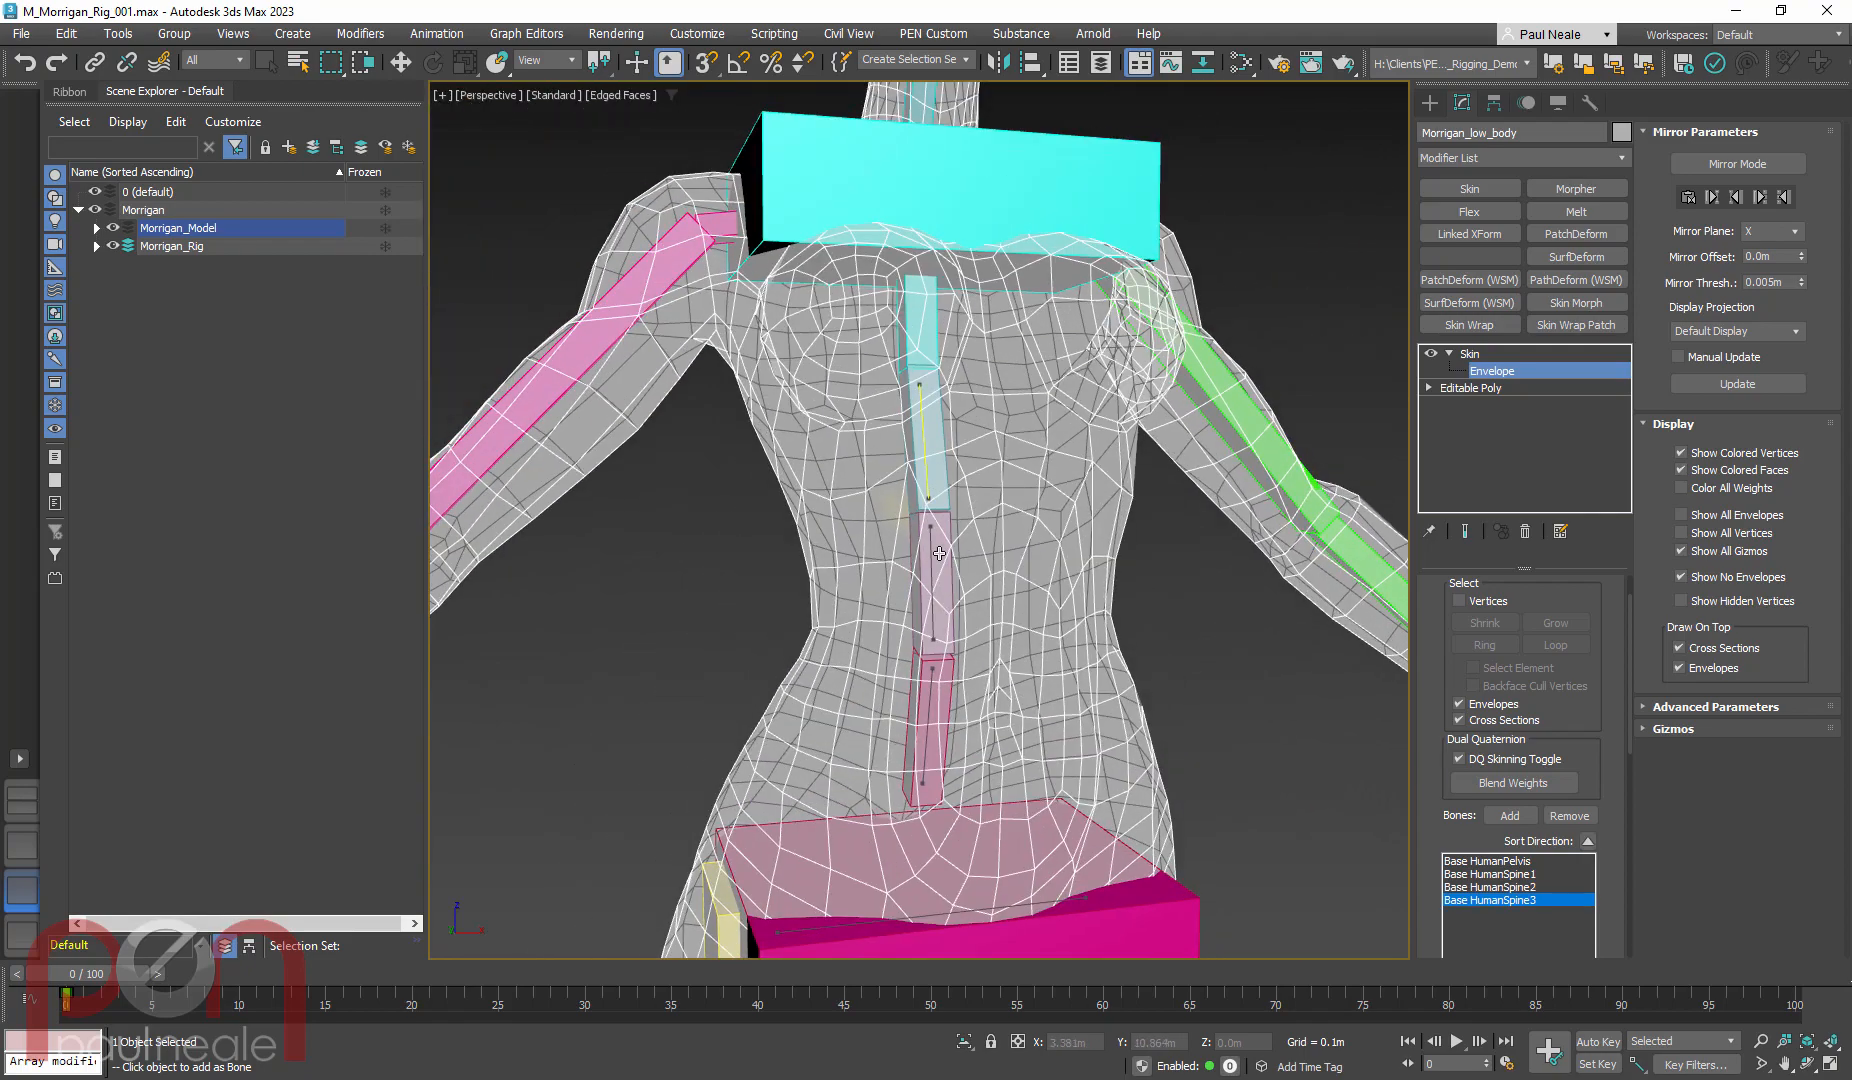
# Add the bones Base HumanRibcage, Base HumanNeck1, Base HumanNeck2 and Base HumanHead to the Skin modifier
pyautogui.click(1003, 239)
pyautogui.click(1003, 239)
pyautogui.scroll(-2, 1000, 290)
pyautogui.scroll(2, 940, 270)
pyautogui.keyDown('alt'); pyautogui.moveTo(930, 290); pyautogui.dragTo(968, 179, button='middle'); pyautogui.keyUp('alt')
pyautogui.scroll(-2, 900, 312)
pyautogui.click(953, 489)
pyautogui.scroll(-2, 953, 487)
pyautogui.click(948, 409)
pyautogui.click(968, 179)
# Add the right arm and hand bones to the Skin modifier: collarbone, upper arm, forearm, palm and digits 11, 12, 21 and 22
pyautogui.click(860, 262)
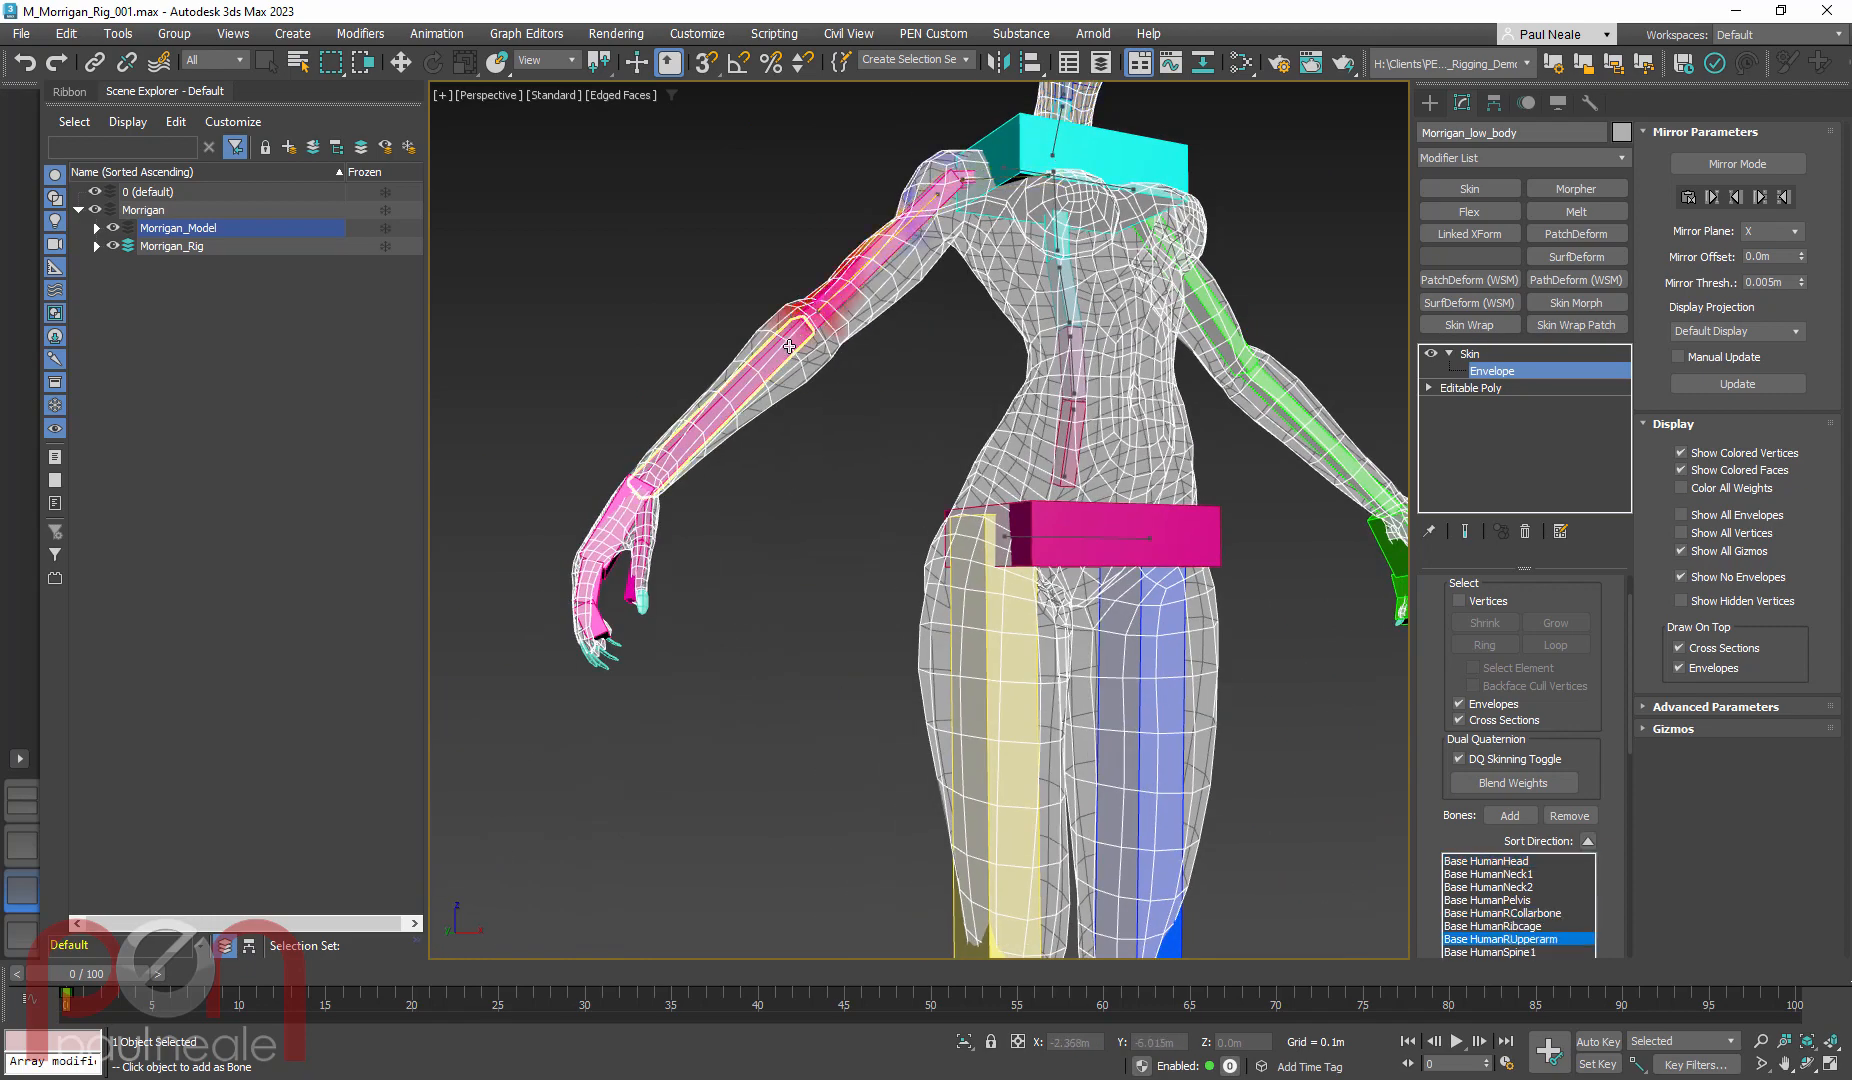
pyautogui.click(785, 350)
pyautogui.click(625, 500)
pyautogui.keyDown('alt'); pyautogui.moveTo(625, 500); pyautogui.dragTo(790, 537, button='middle'); pyautogui.keyUp('alt')
pyautogui.click(815, 540)
pyautogui.click(830, 588)
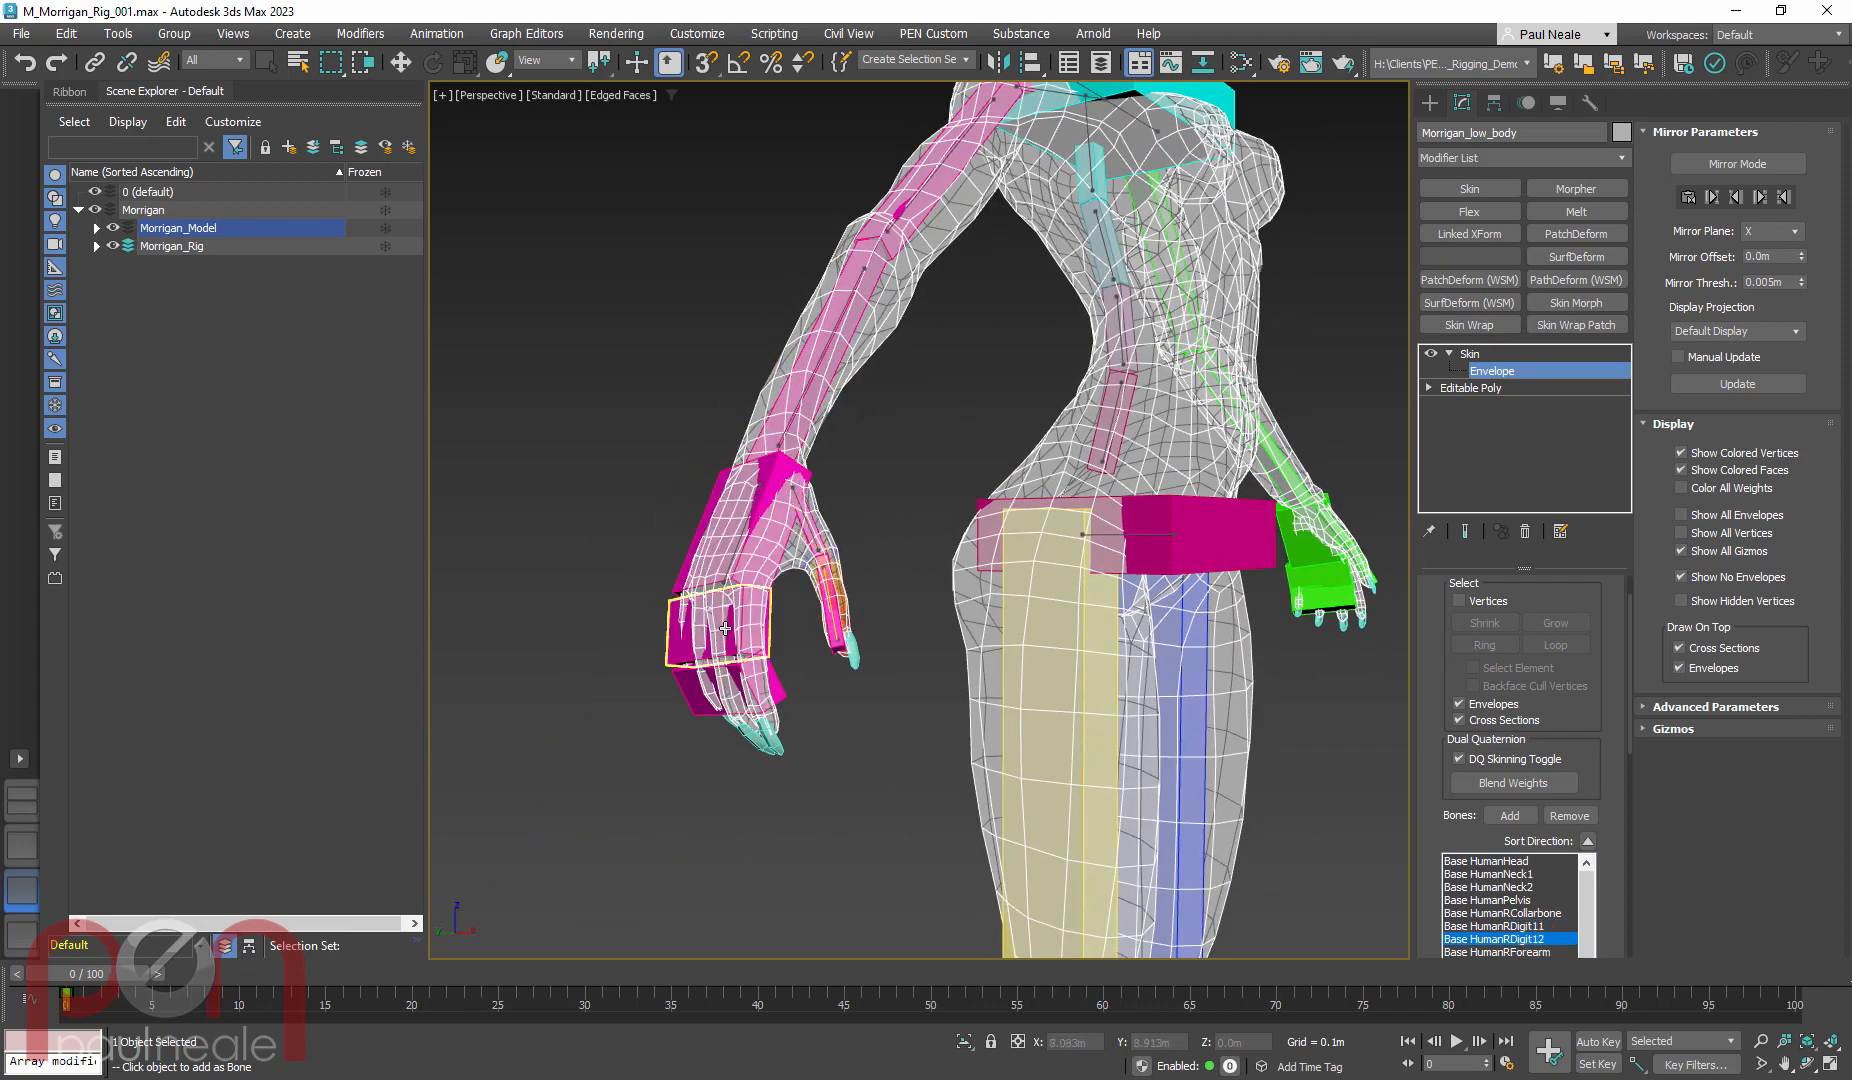
pyautogui.click(726, 628)
# Add the left arm bones Base HumanLCollarbone, Base HumanLUpperarm and Base HumanLForearm to the Skin modifier
pyautogui.keyDown('alt'); pyautogui.moveTo(837, 606); pyautogui.dragTo(870, 340, button='middle'); pyautogui.keyUp('alt')
pyautogui.click(1084, 280)
pyautogui.click(1122, 316)
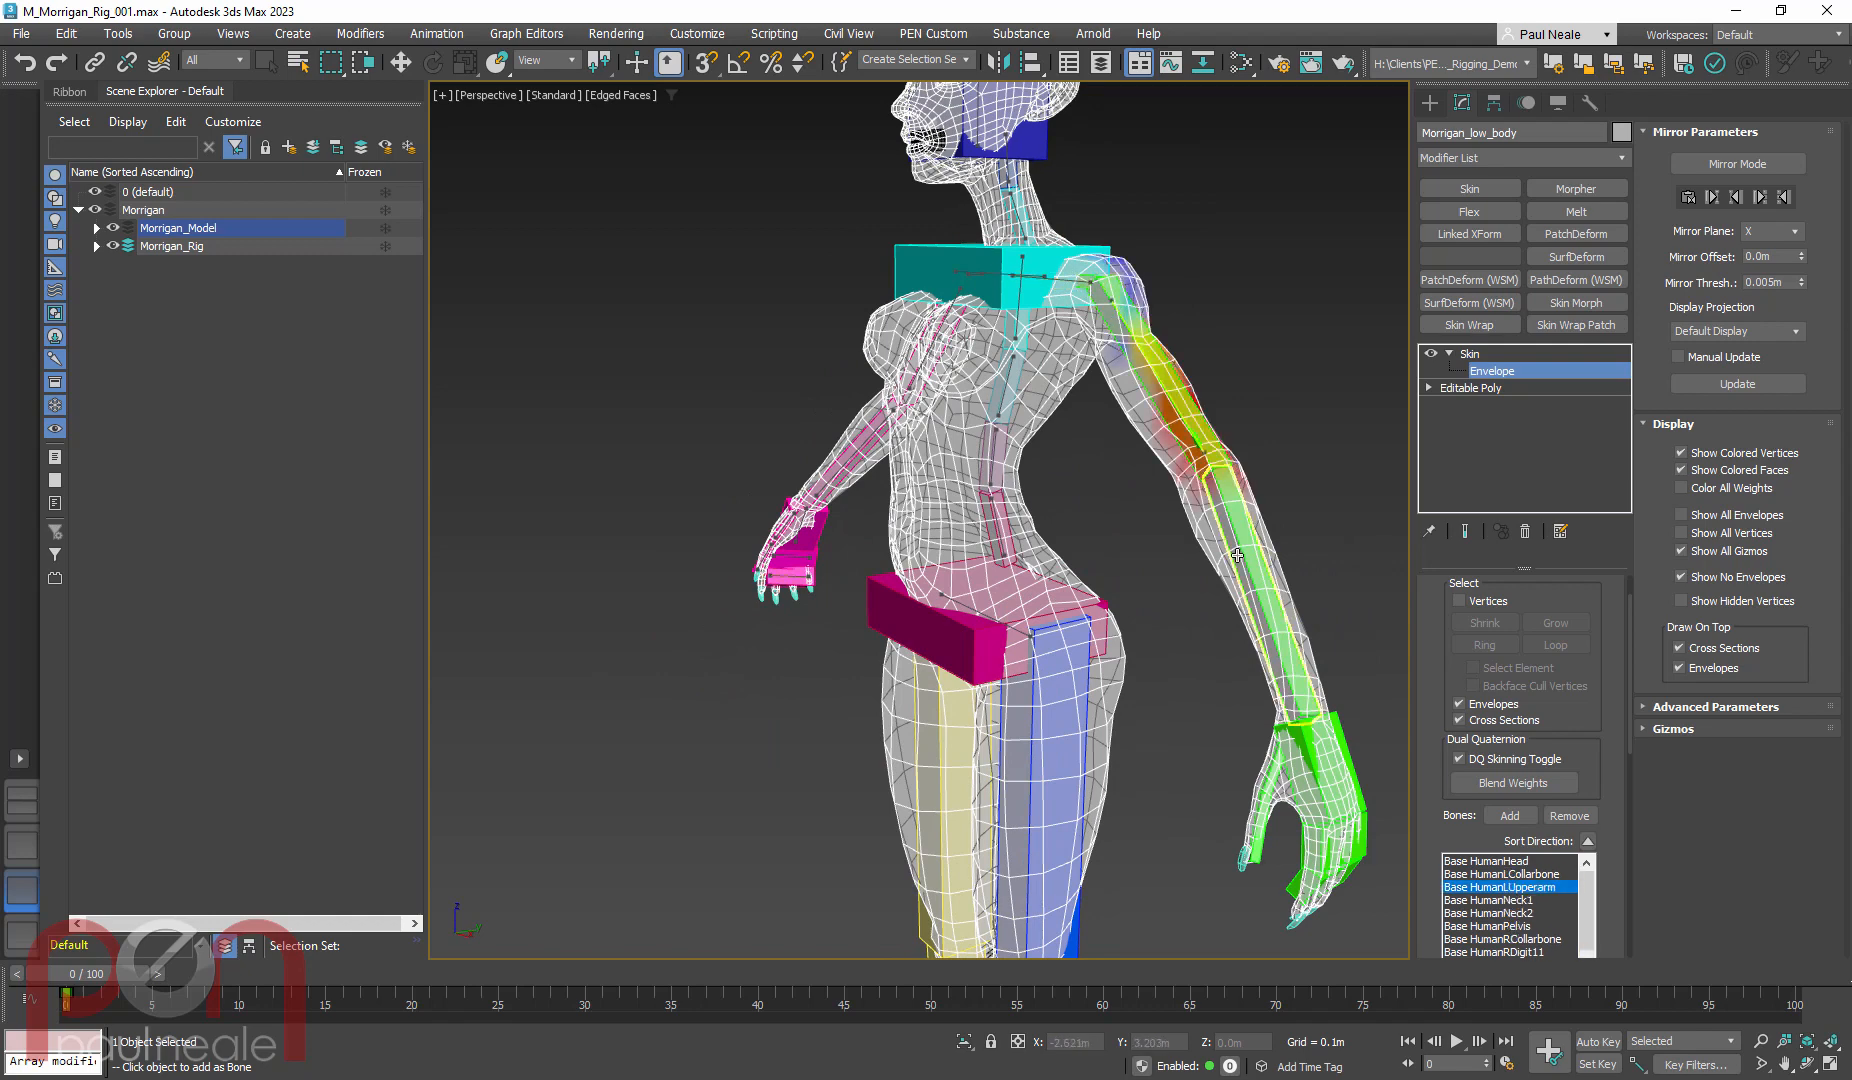
pyautogui.click(1243, 552)
# Add the left hand bones to the Skin modifier: Base HumanLPalm and digits 11, 12, 21 and 22
pyautogui.keyDown('alt'); pyautogui.moveTo(1243, 552); pyautogui.dragTo(935, 455, button='middle'); pyautogui.keyUp('alt')
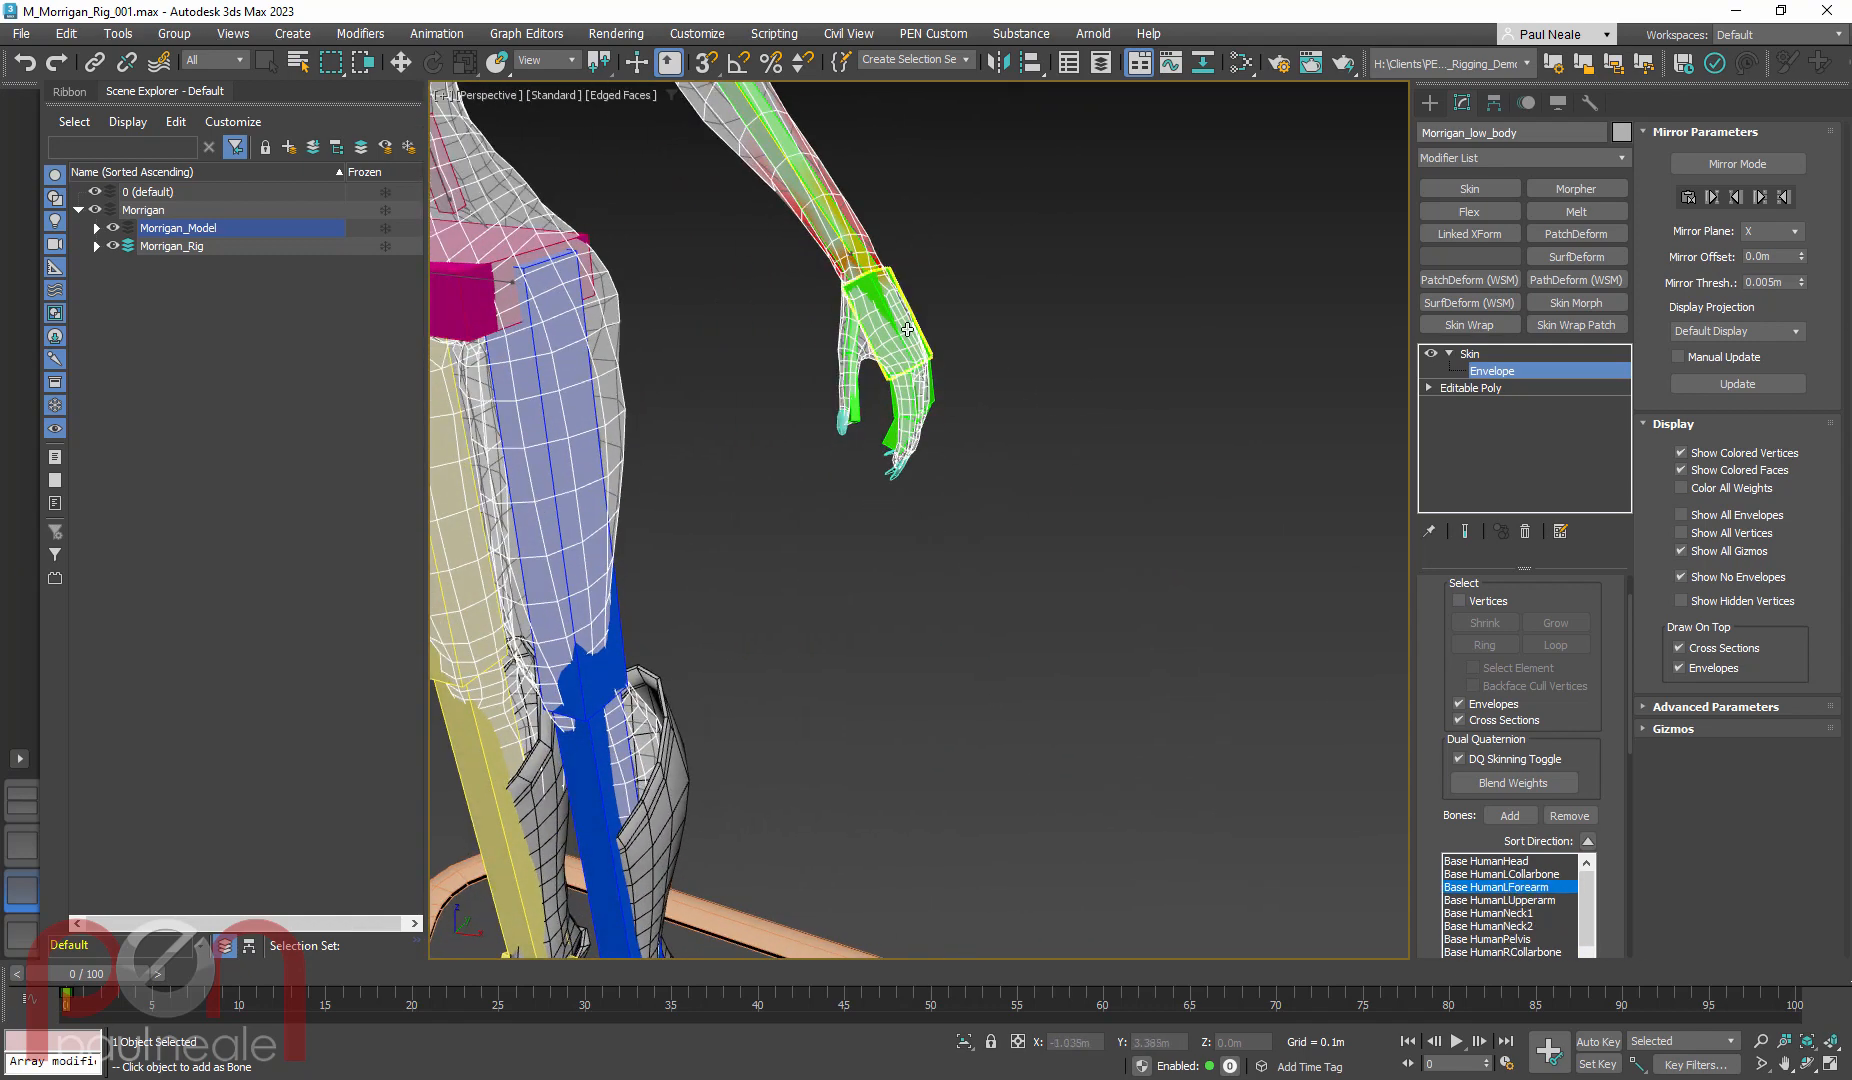
pyautogui.click(895, 325)
pyautogui.click(849, 389)
pyautogui.click(849, 389)
pyautogui.click(917, 383)
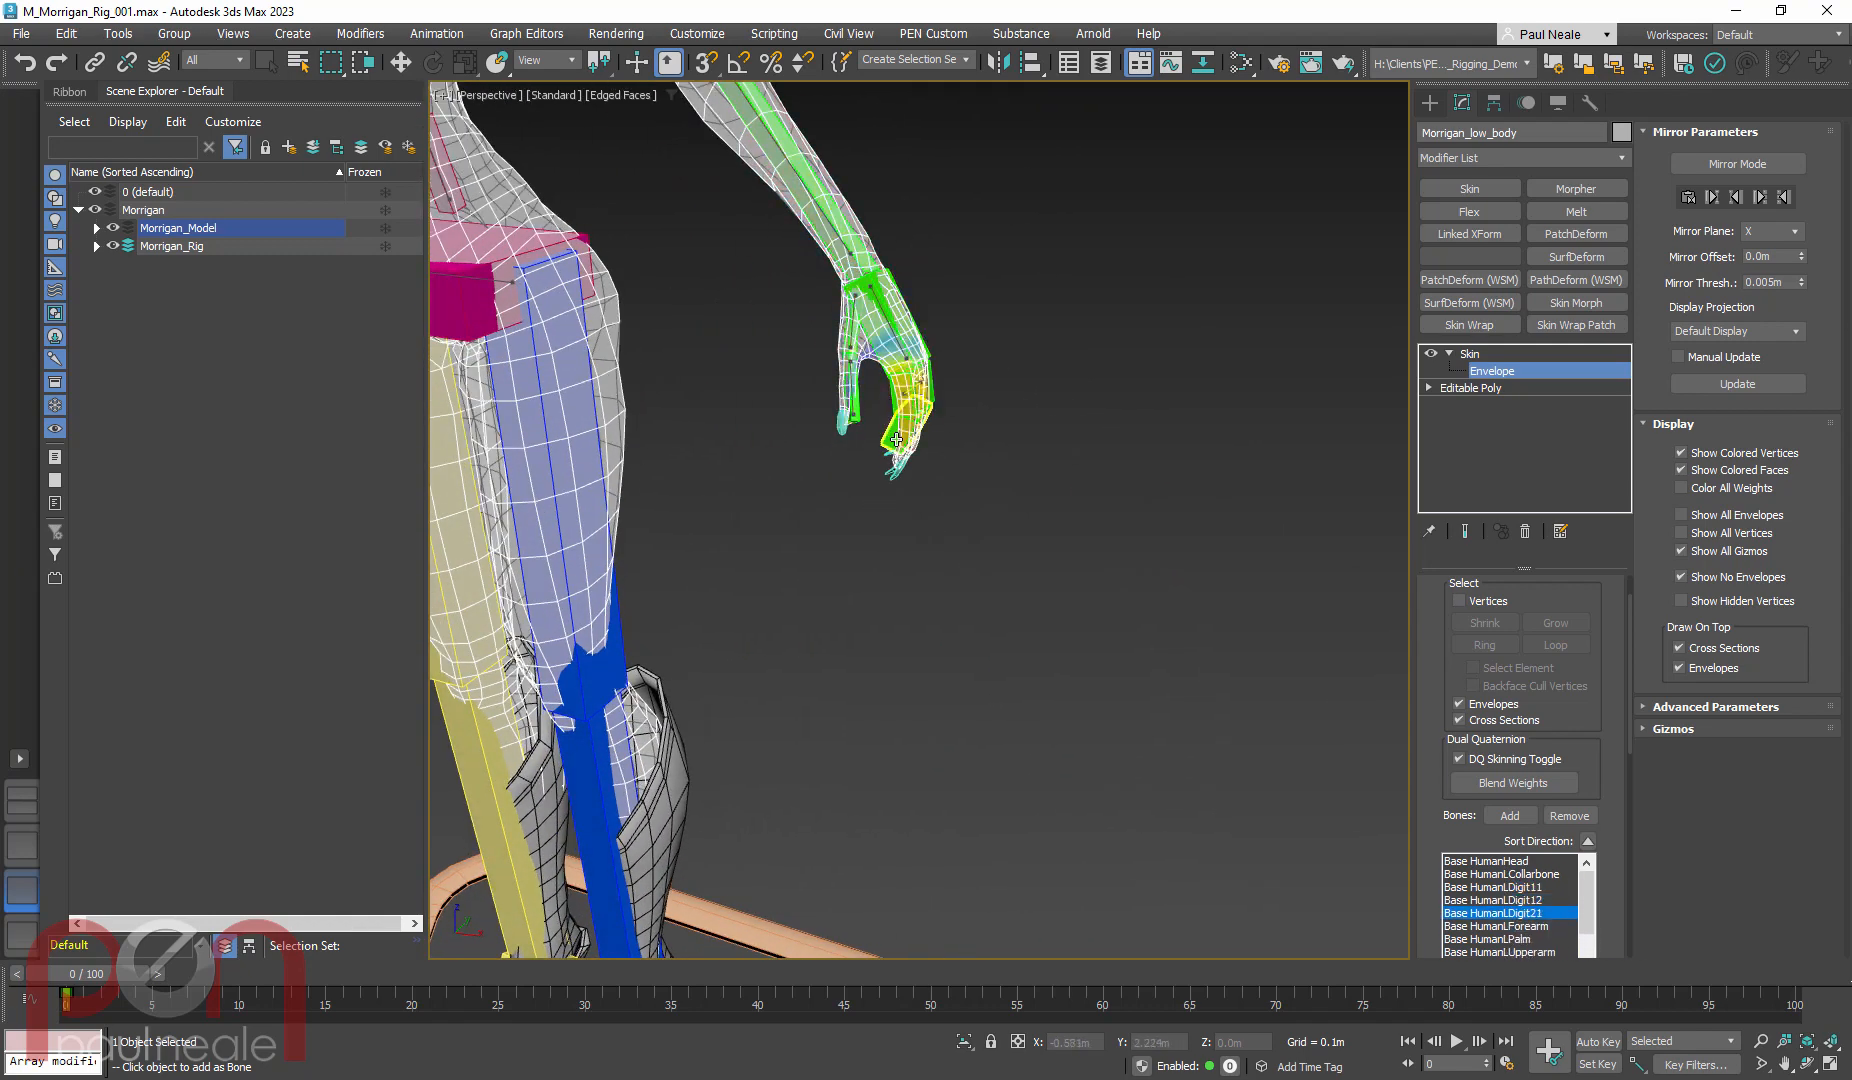
pyautogui.click(905, 424)
# Add the right leg bones to the Skin modifier: Base HumanRThigh, Base HumanRCalf, Base HumanRFoot and the toe bone Base HumanRDigit11
pyautogui.scroll(-3, 800, 545)
pyautogui.moveTo(800, 545); pyautogui.dragTo(1165, 440, button='middle')
pyautogui.keyDown('alt'); pyautogui.moveTo(1165, 440); pyautogui.dragTo(1235, 410, button='middle'); pyautogui.keyUp('alt')
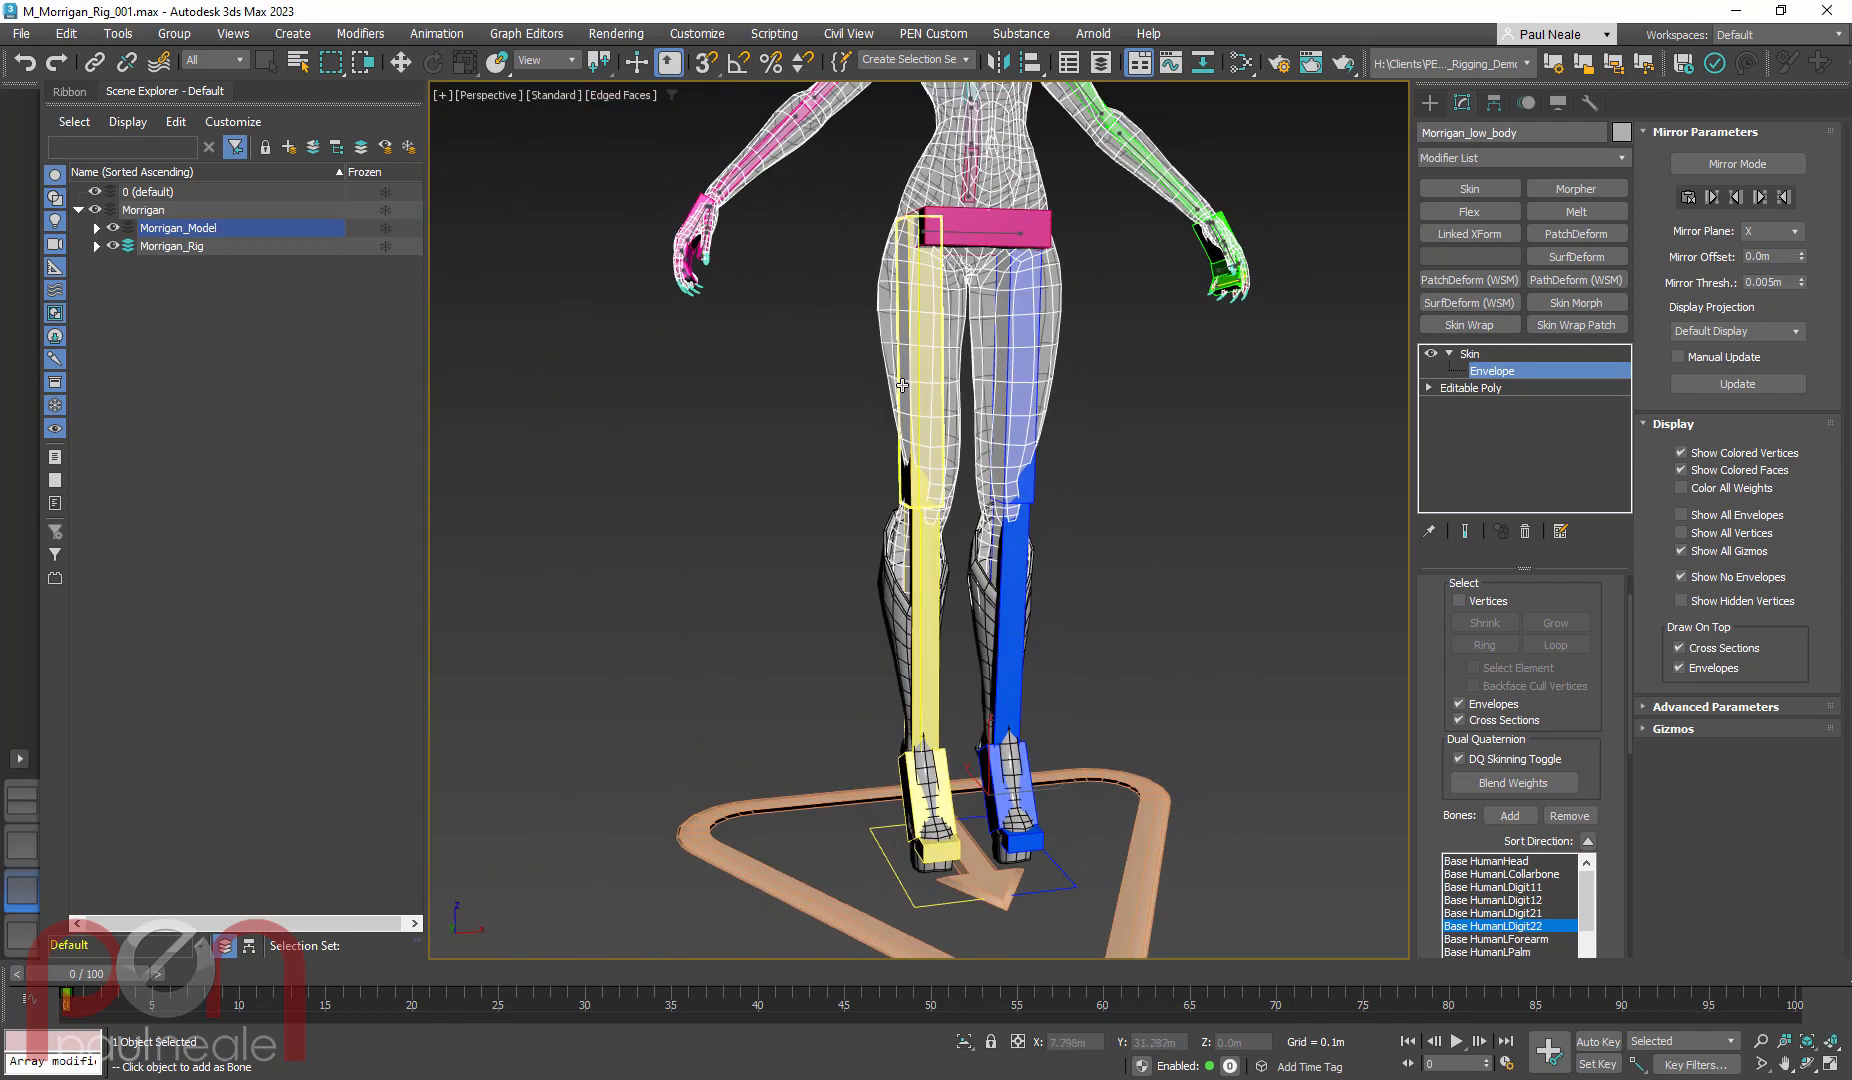
pyautogui.click(908, 386)
pyautogui.click(926, 610)
pyautogui.click(934, 762)
pyautogui.click(943, 851)
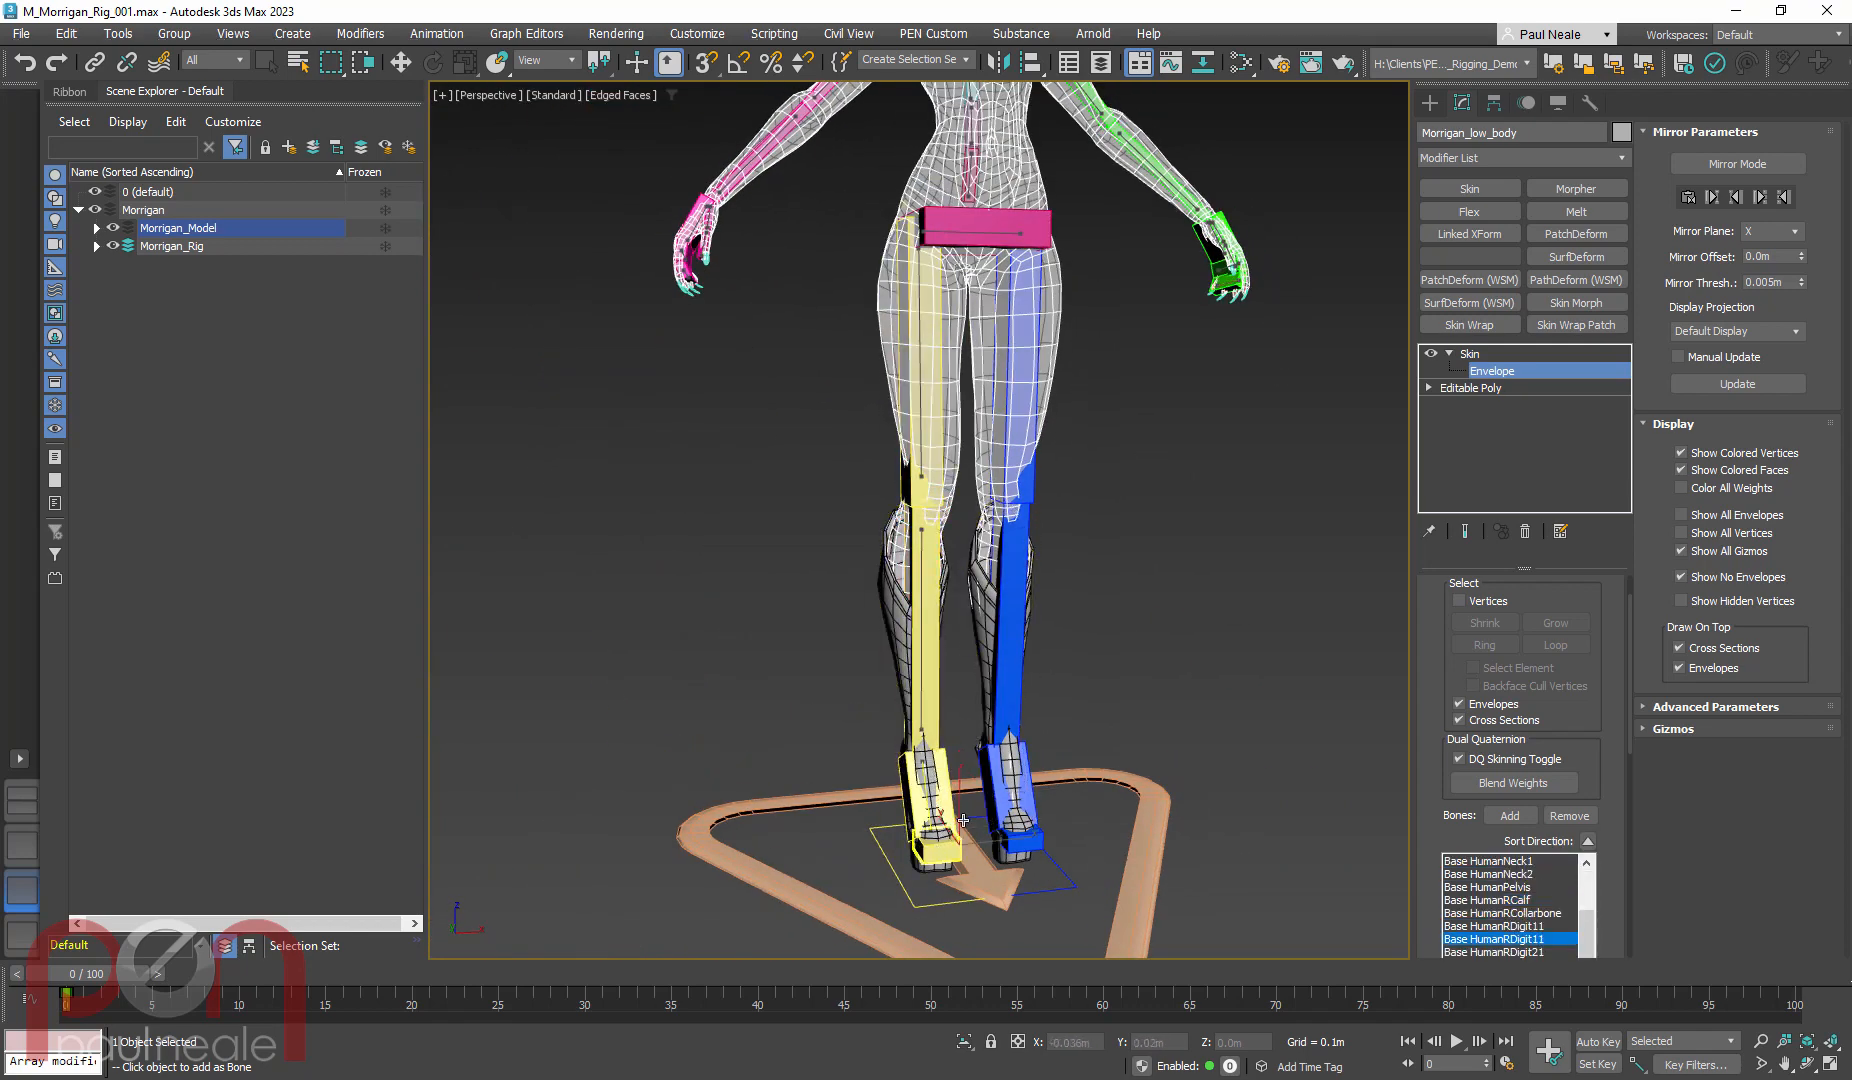
# Add the left thigh, calf, foot and toe bones to the Skin modifier and finish picking bones
pyautogui.click(1009, 444)
pyautogui.click(1018, 581)
pyautogui.click(1015, 775)
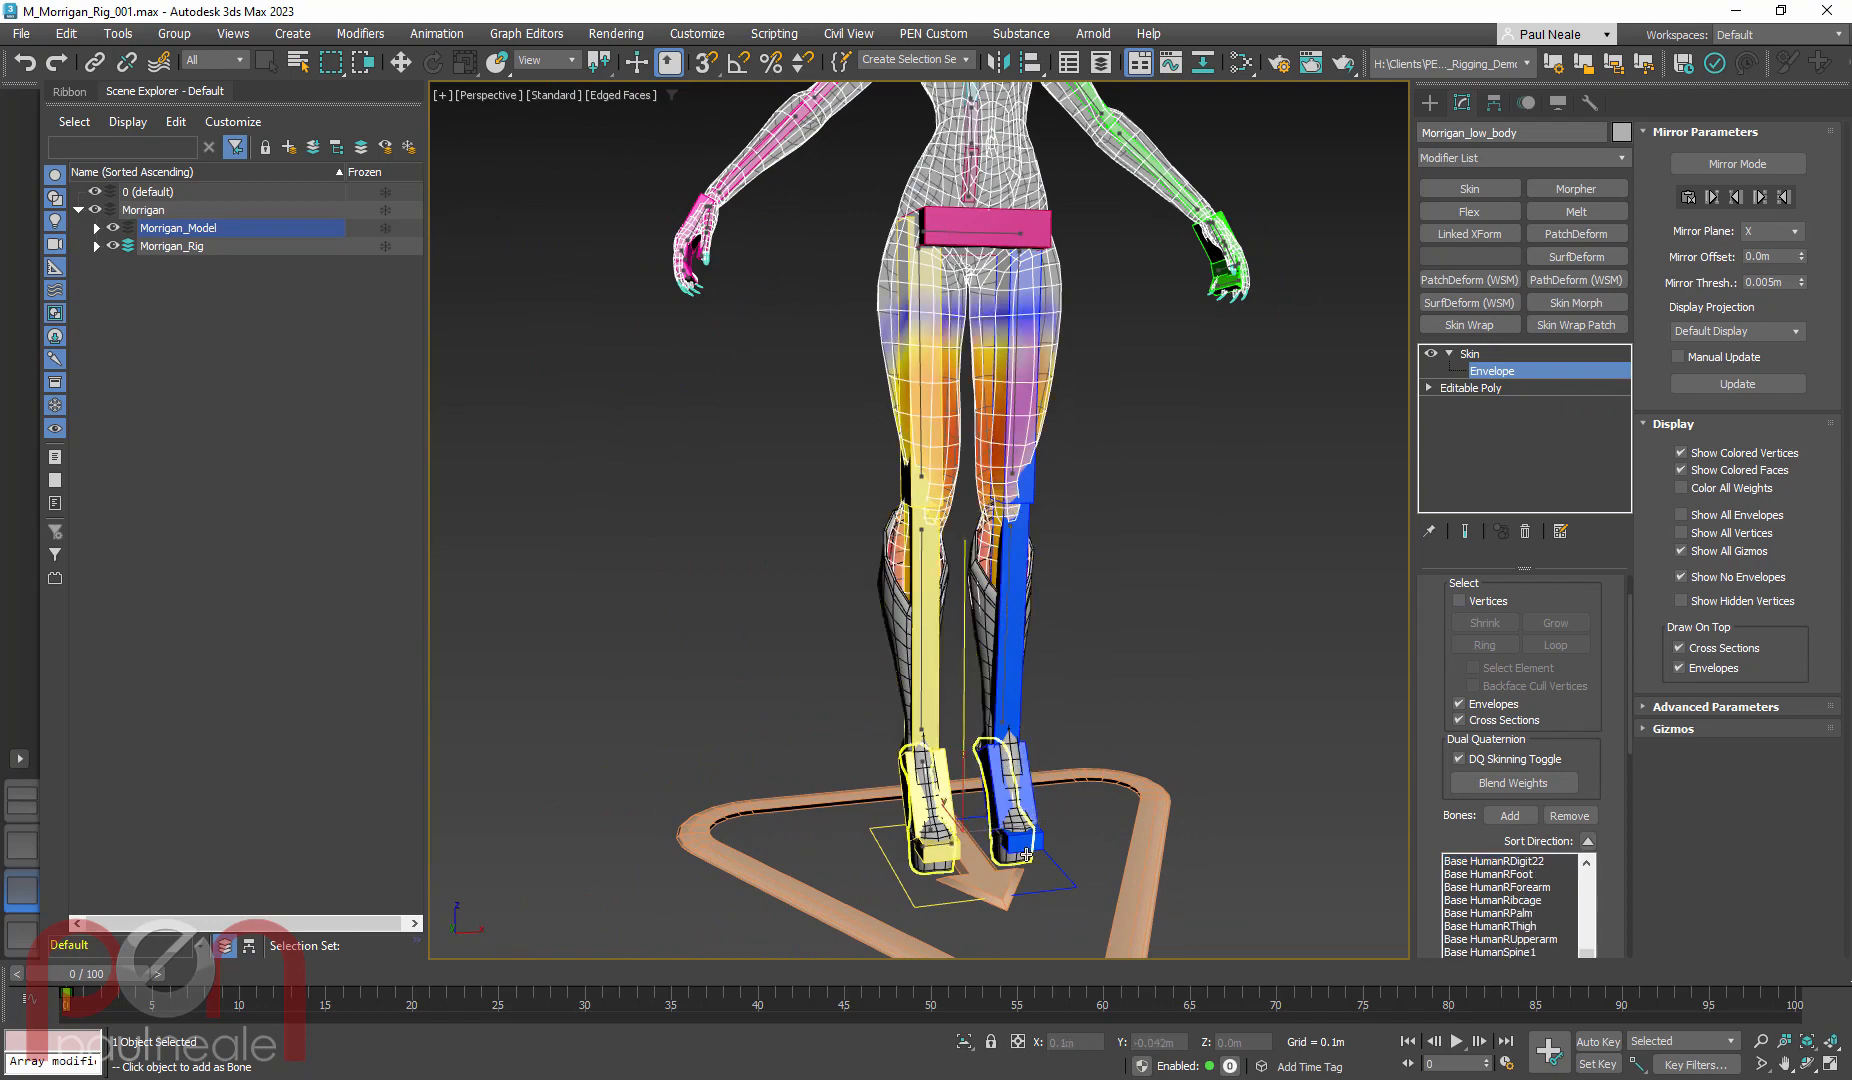
pyautogui.click(1026, 842)
pyautogui.scroll(-3, 1104, 681)
pyautogui.keyDown('alt'); pyautogui.moveTo(1104, 681); pyautogui.dragTo(1050, 590, button='middle'); pyautogui.keyUp('alt')
pyautogui.scroll(3, 1050, 590)
pyautogui.scroll(1, 1260, 576)
pyautogui.press('w')
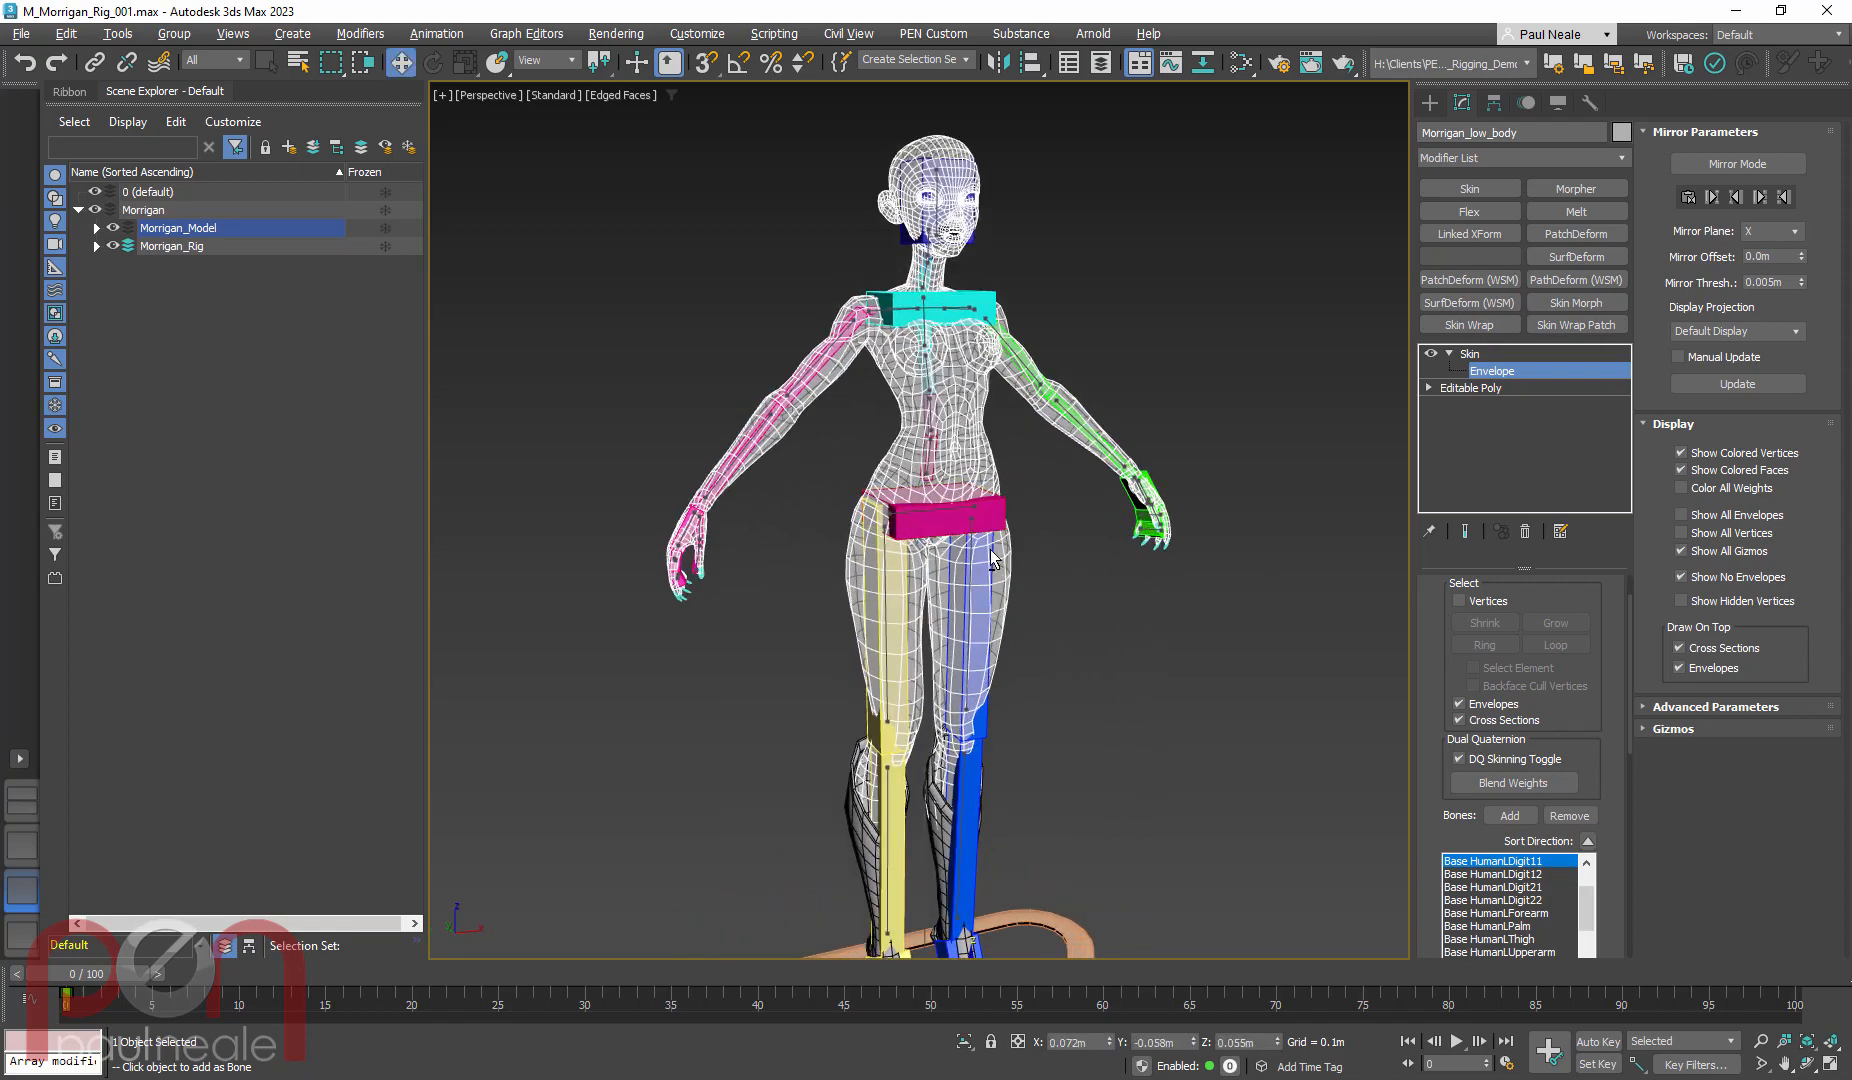
# Select the ribcage's envelope and remove Base HumanRibcage from the Skin modifier's bones
pyautogui.scroll(5, 993, 557)
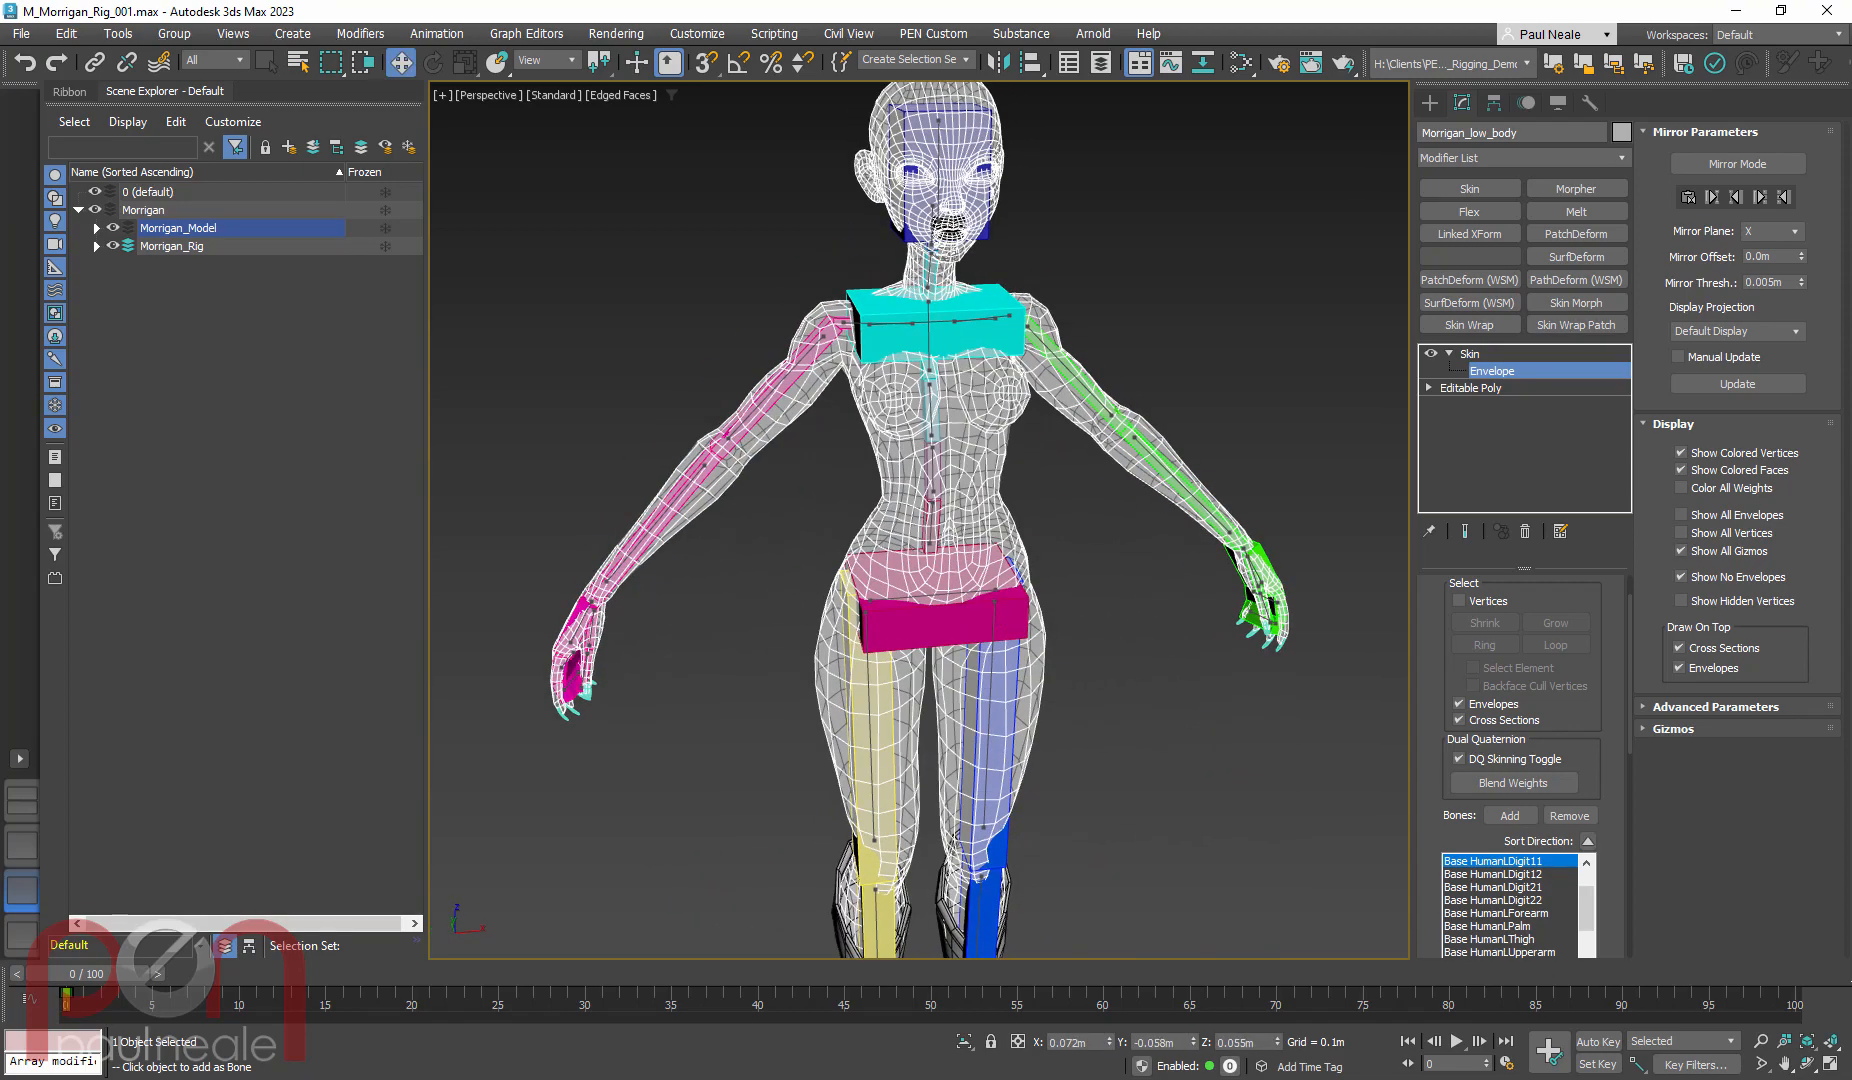
pyautogui.scroll(4, 993, 440)
pyautogui.keyDown('alt'); pyautogui.moveTo(993, 440); pyautogui.dragTo(862, 395, button='middle'); pyautogui.keyUp('alt')
pyautogui.scroll(-3, 1050, 395)
pyautogui.scroll(6, 1032, 434)
pyautogui.click(1021, 452)
pyautogui.scroll(-5, 1021, 498)
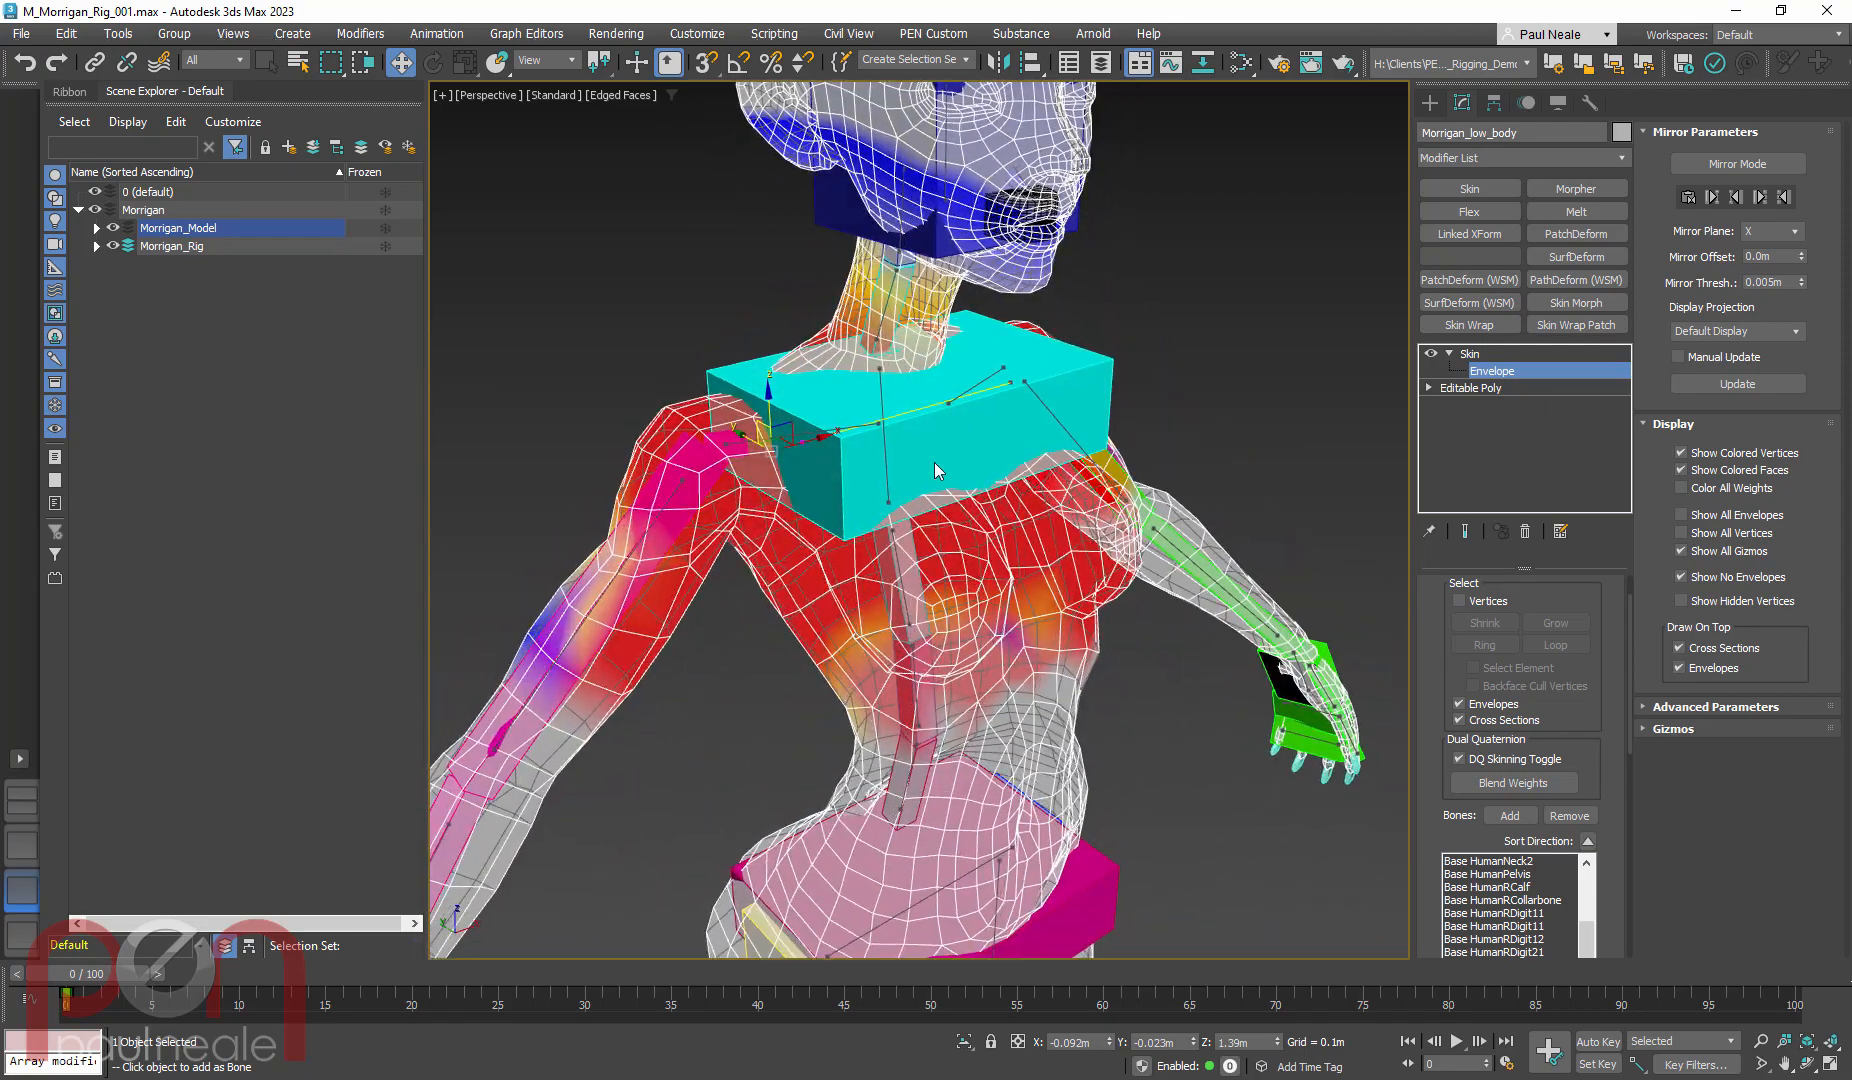
pyautogui.moveTo(935, 462)
pyautogui.keyDown('alt'); pyautogui.mouseDown(button='middle')
pyautogui.moveTo(1017, 467)
pyautogui.moveTo(942, 463)
pyautogui.mouseUp(button='middle'); pyautogui.keyUp('alt')
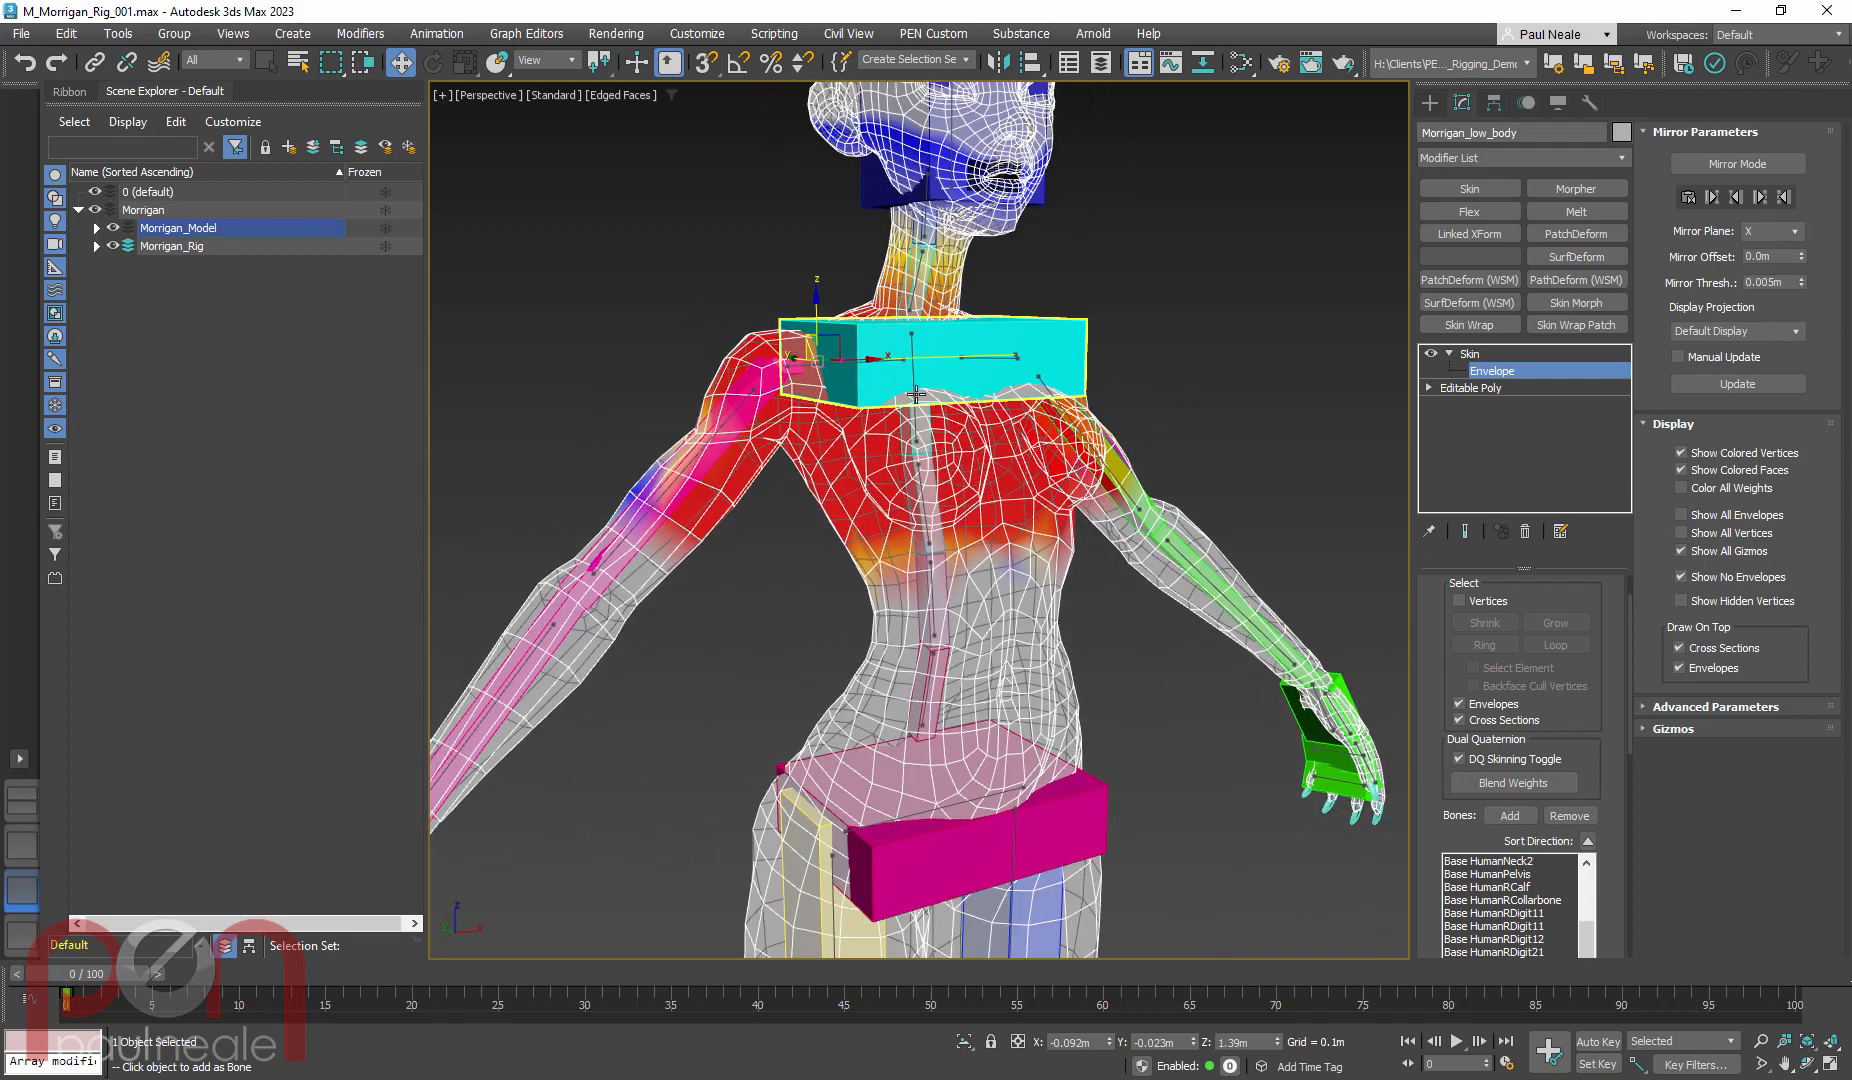
pyautogui.scroll(-5, 1519, 818)
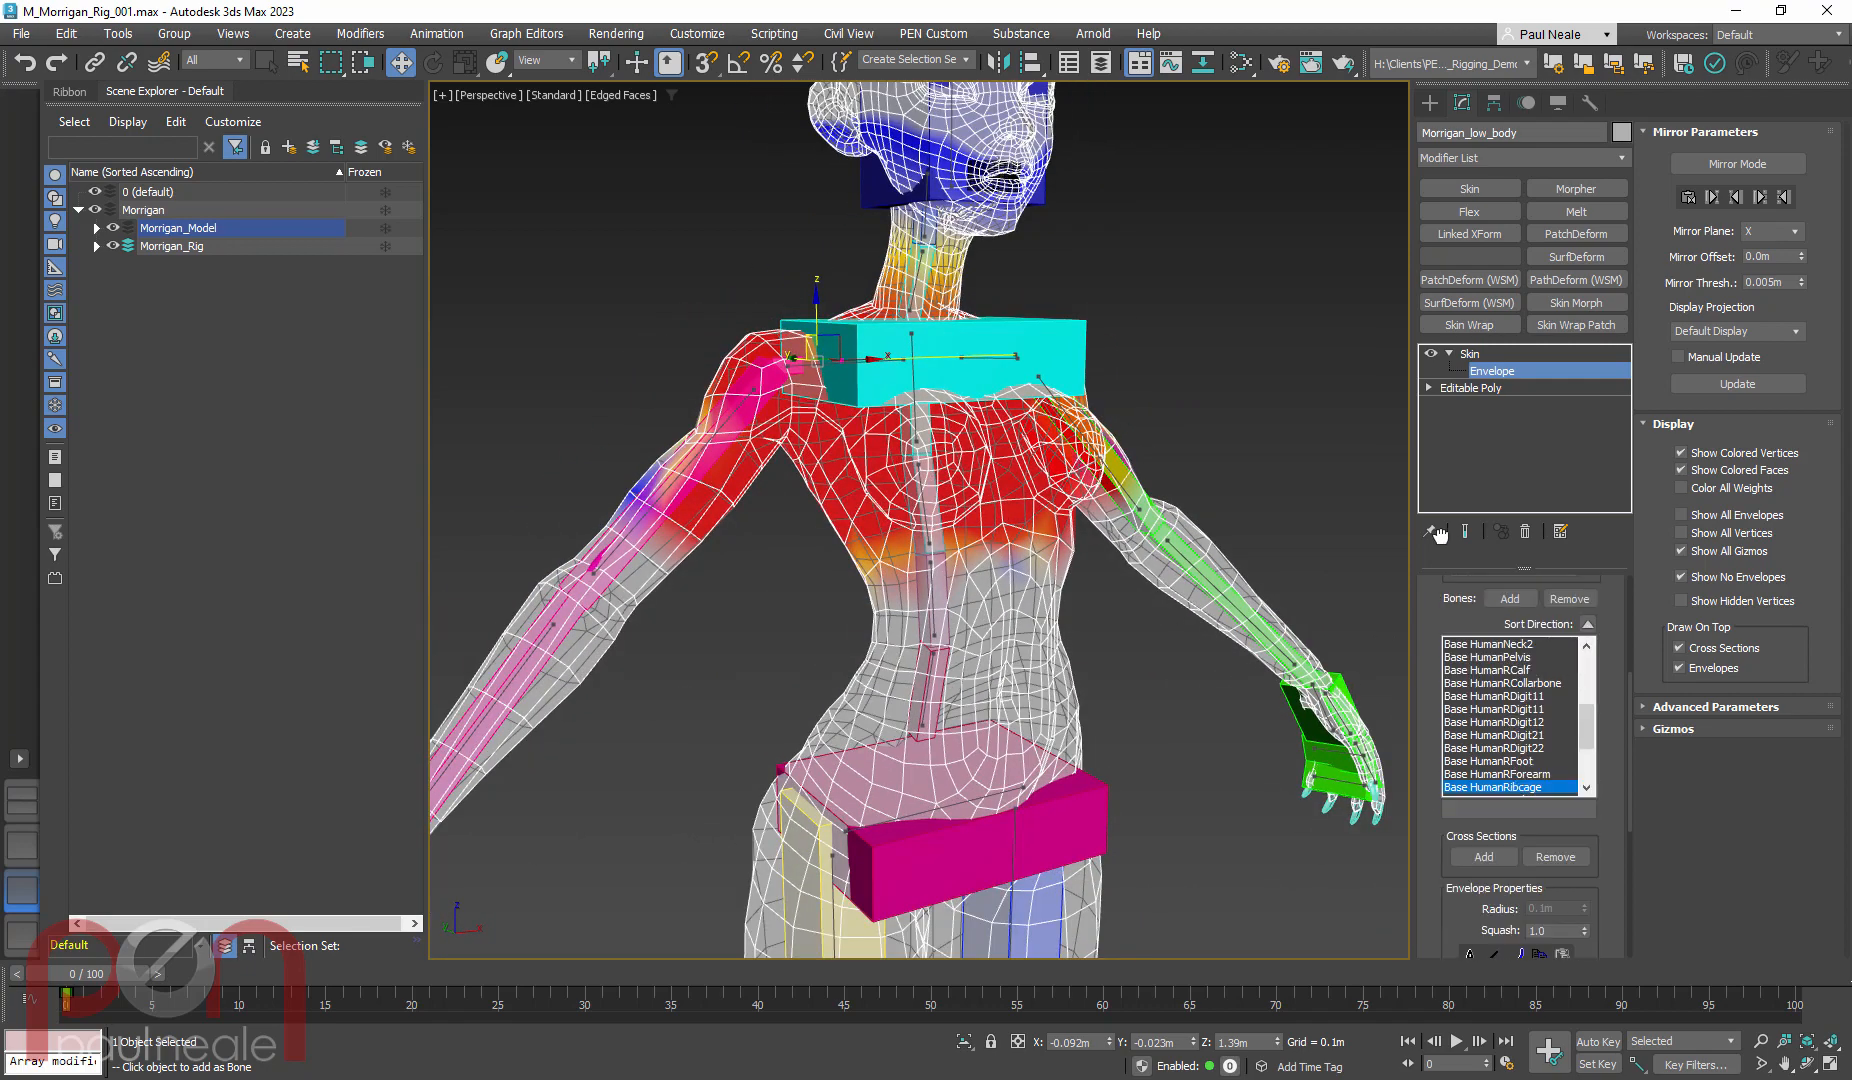
pyautogui.scroll(3, 1540, 690)
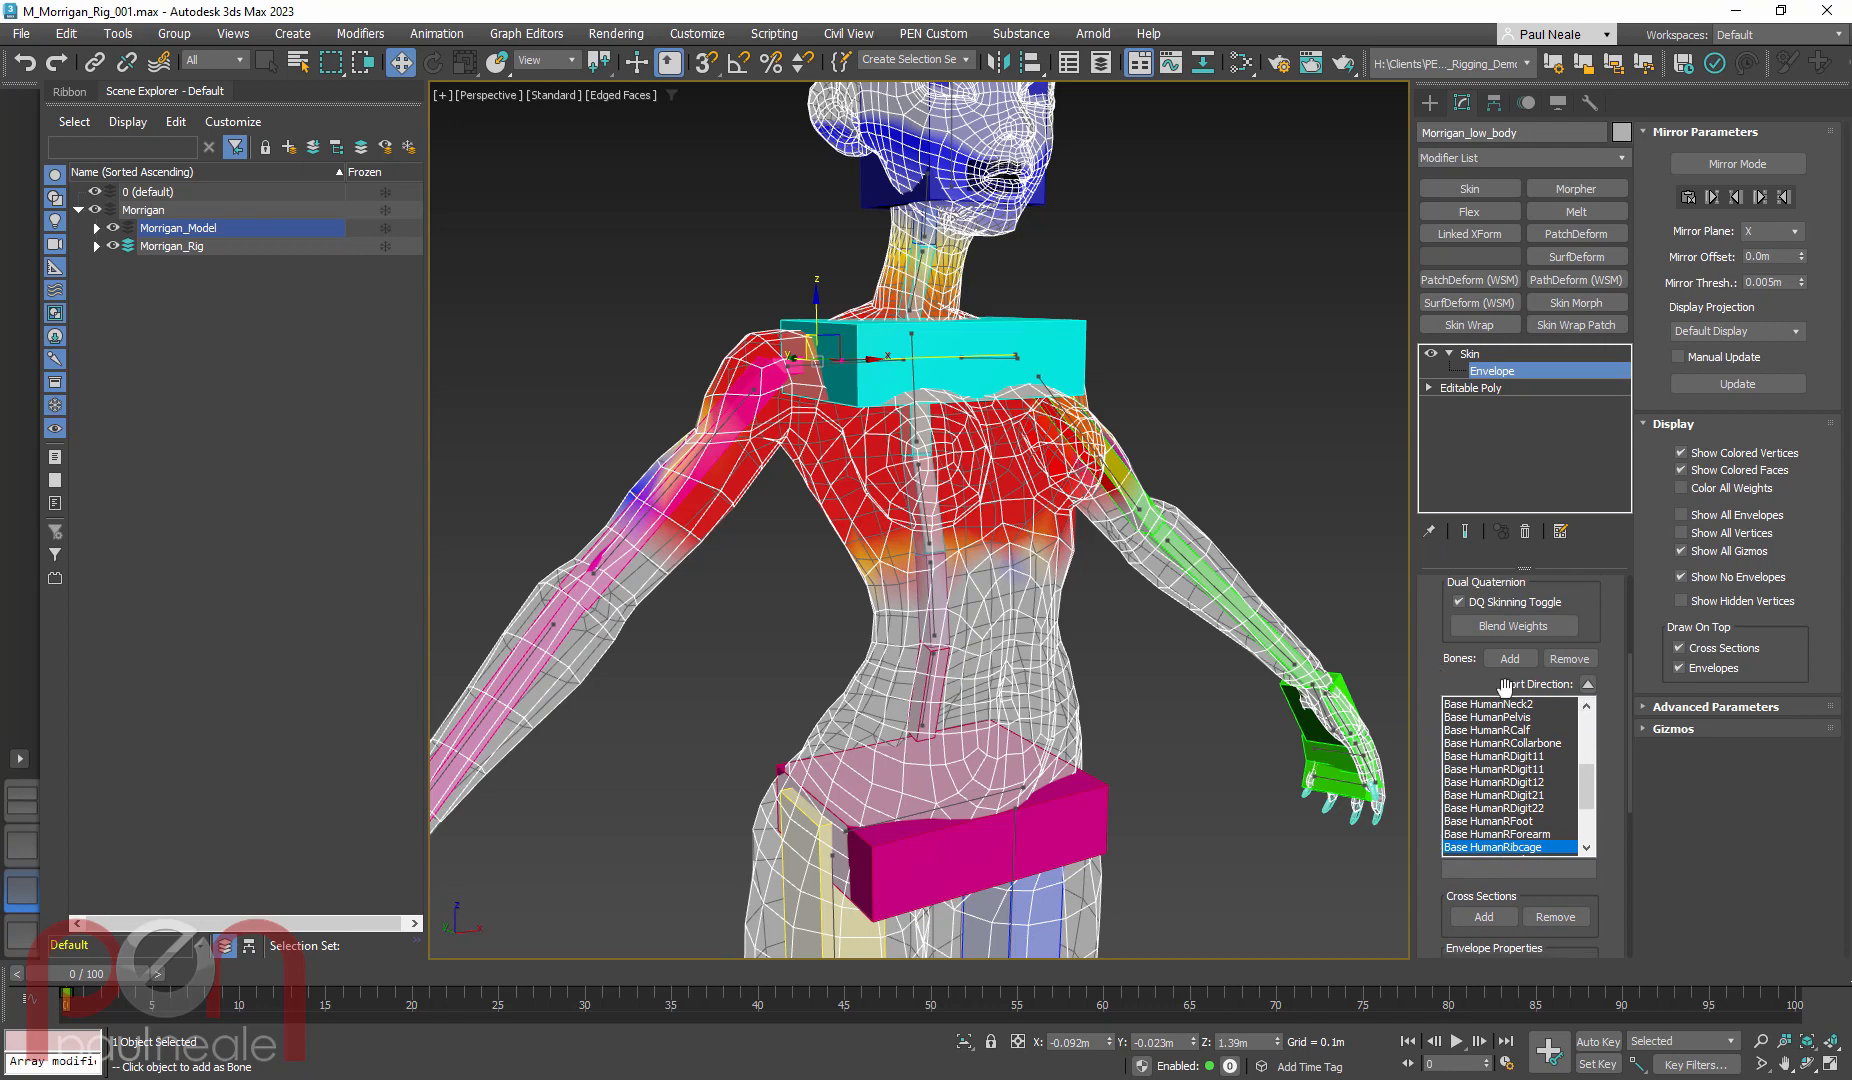
pyautogui.click(1571, 660)
pyautogui.scroll(4, 1045, 462)
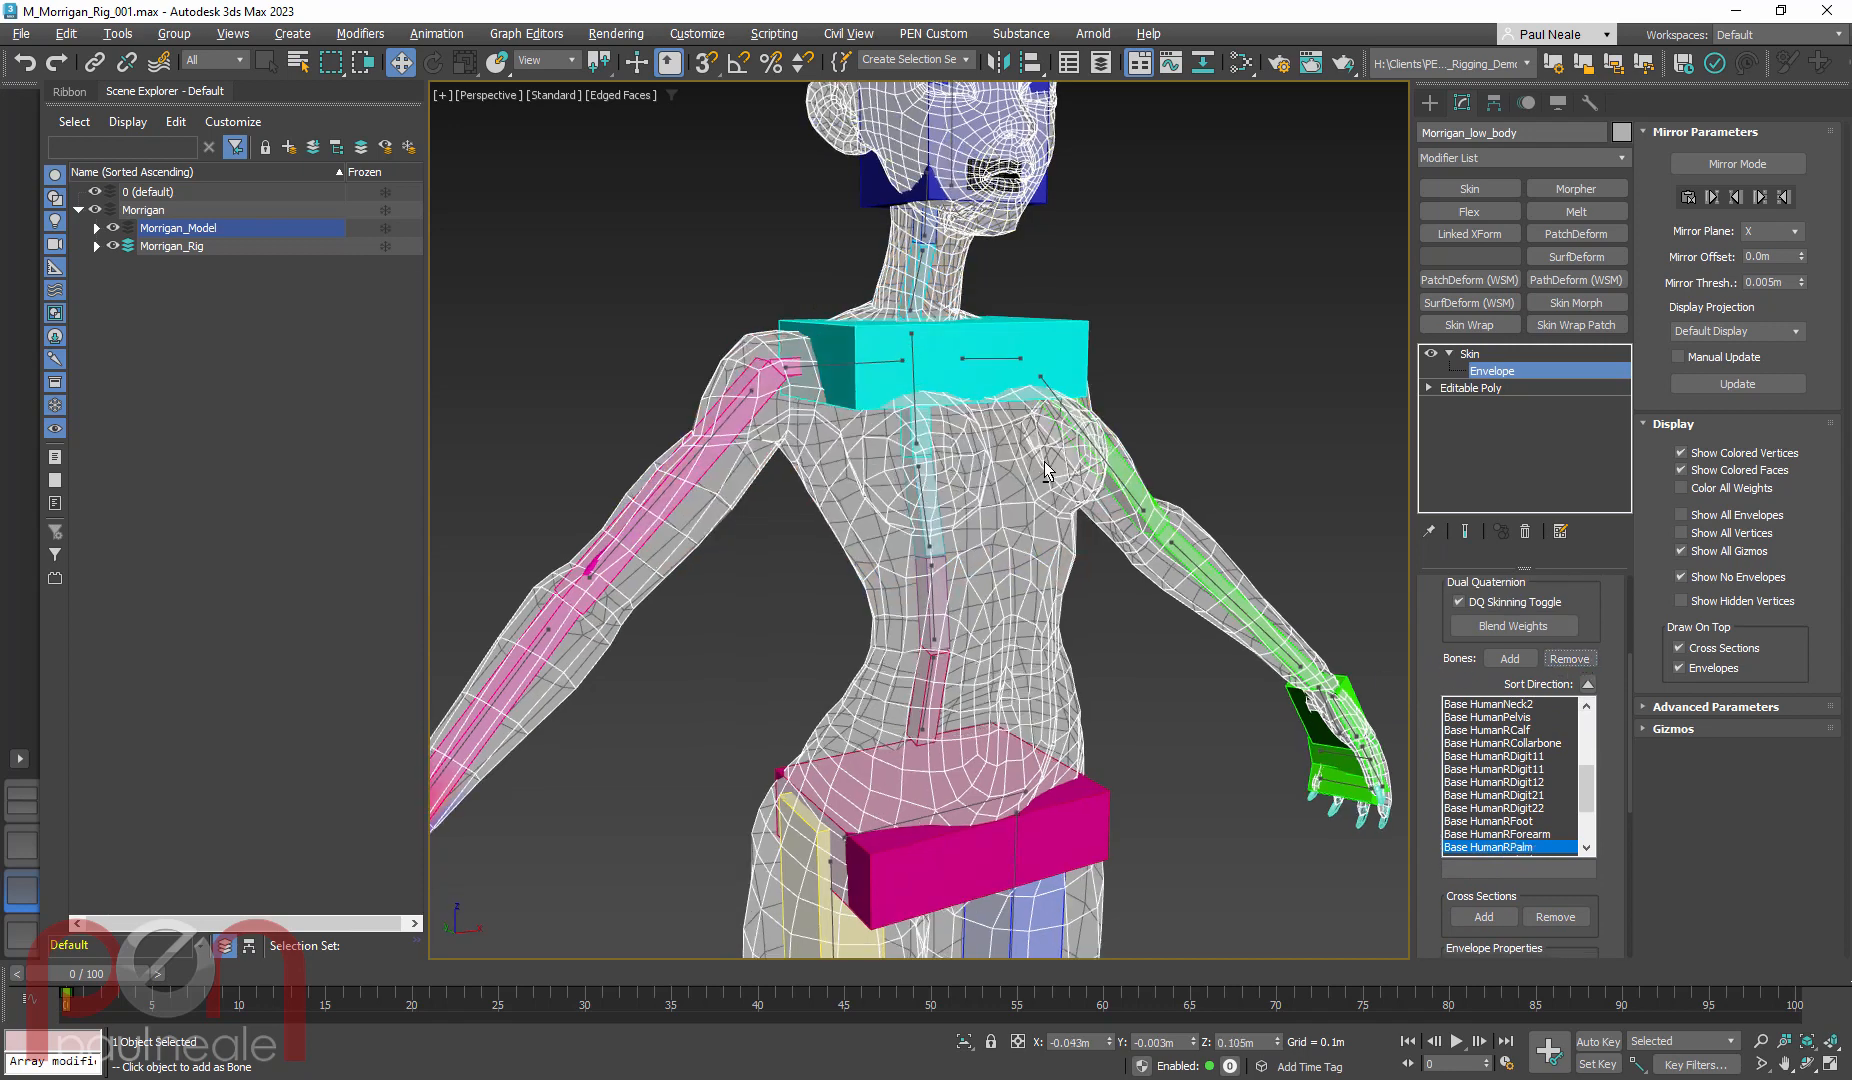
pyautogui.rightClick(948, 443)
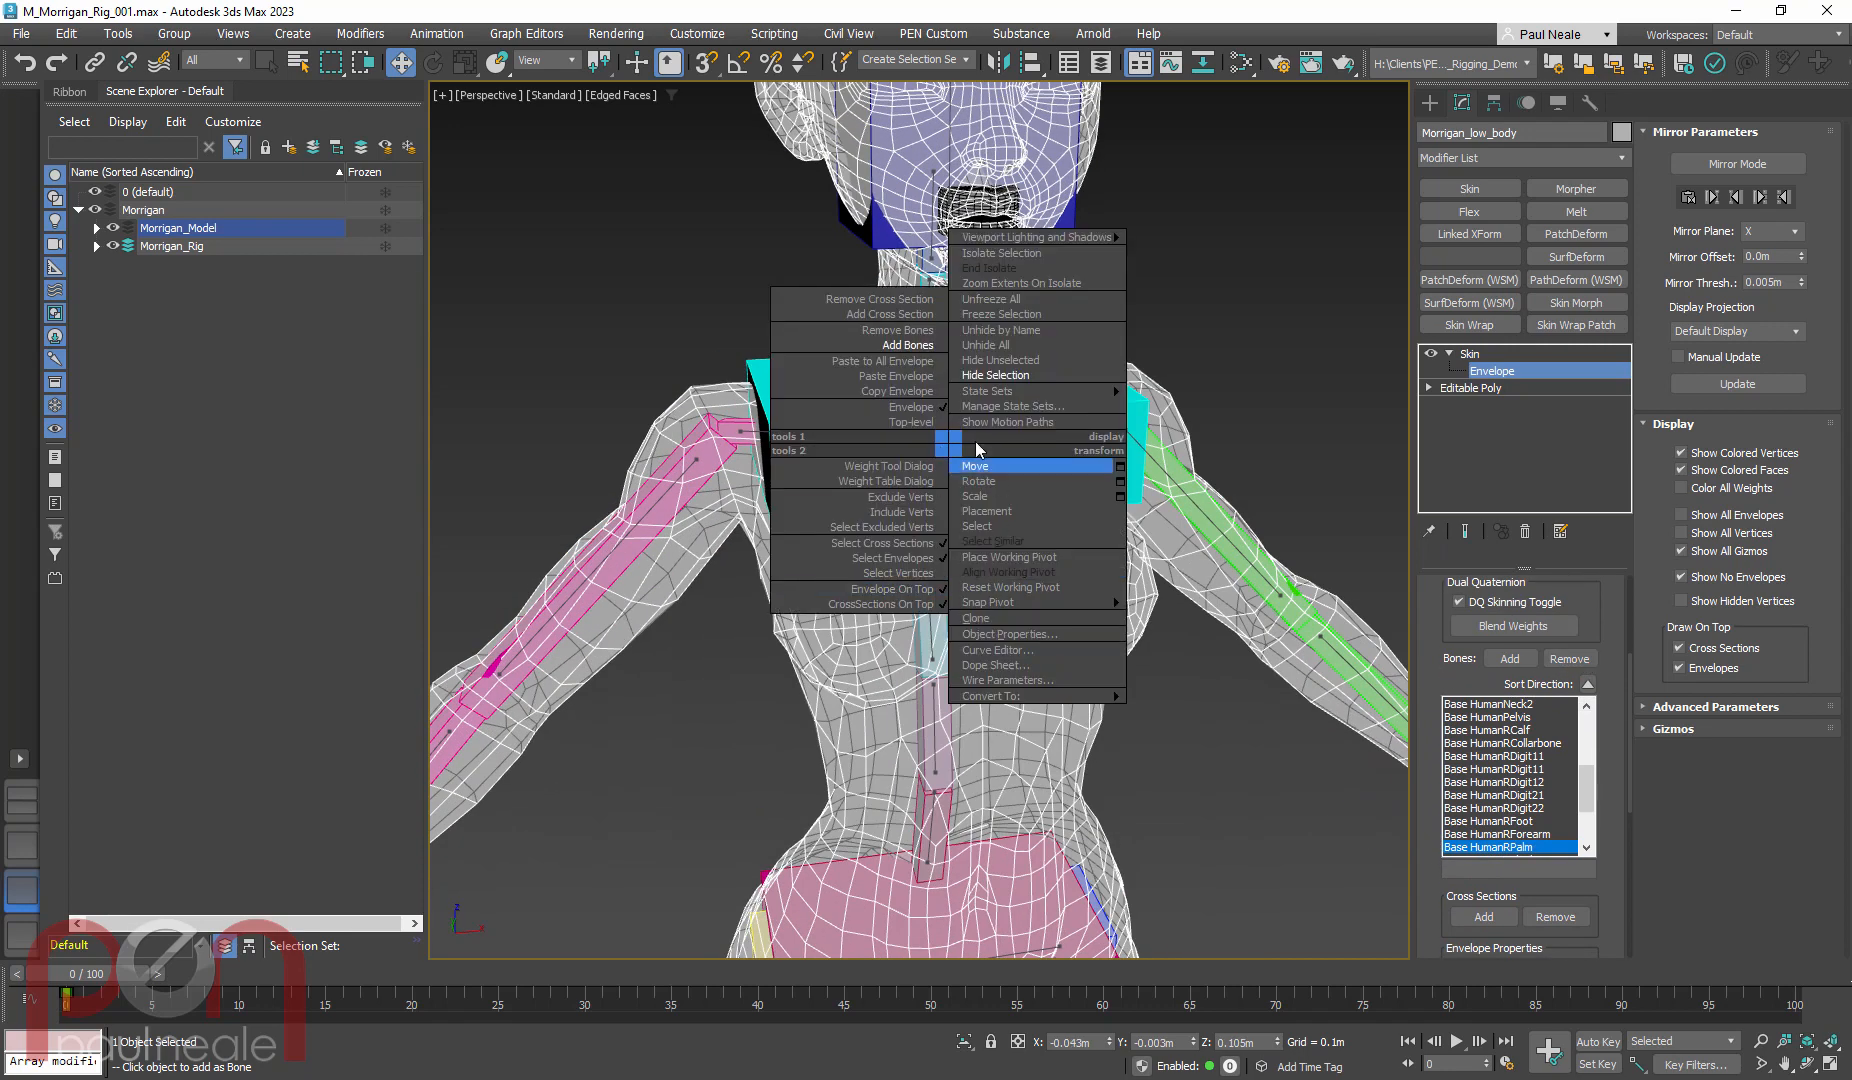
pyautogui.click(724, 642)
pyautogui.keyDown('alt'); pyautogui.moveTo(922, 540); pyautogui.dragTo(980, 395, button='middle'); pyautogui.keyUp('alt')
pyautogui.scroll(-4, 984, 520)
pyautogui.keyDown('alt'); pyautogui.moveTo(985, 495); pyautogui.dragTo(959, 480, button='middle'); pyautogui.keyUp('alt')
pyautogui.scroll(-1, 955, 490)
pyautogui.moveTo(966, 545); pyautogui.dragTo(969, 492, button='middle')
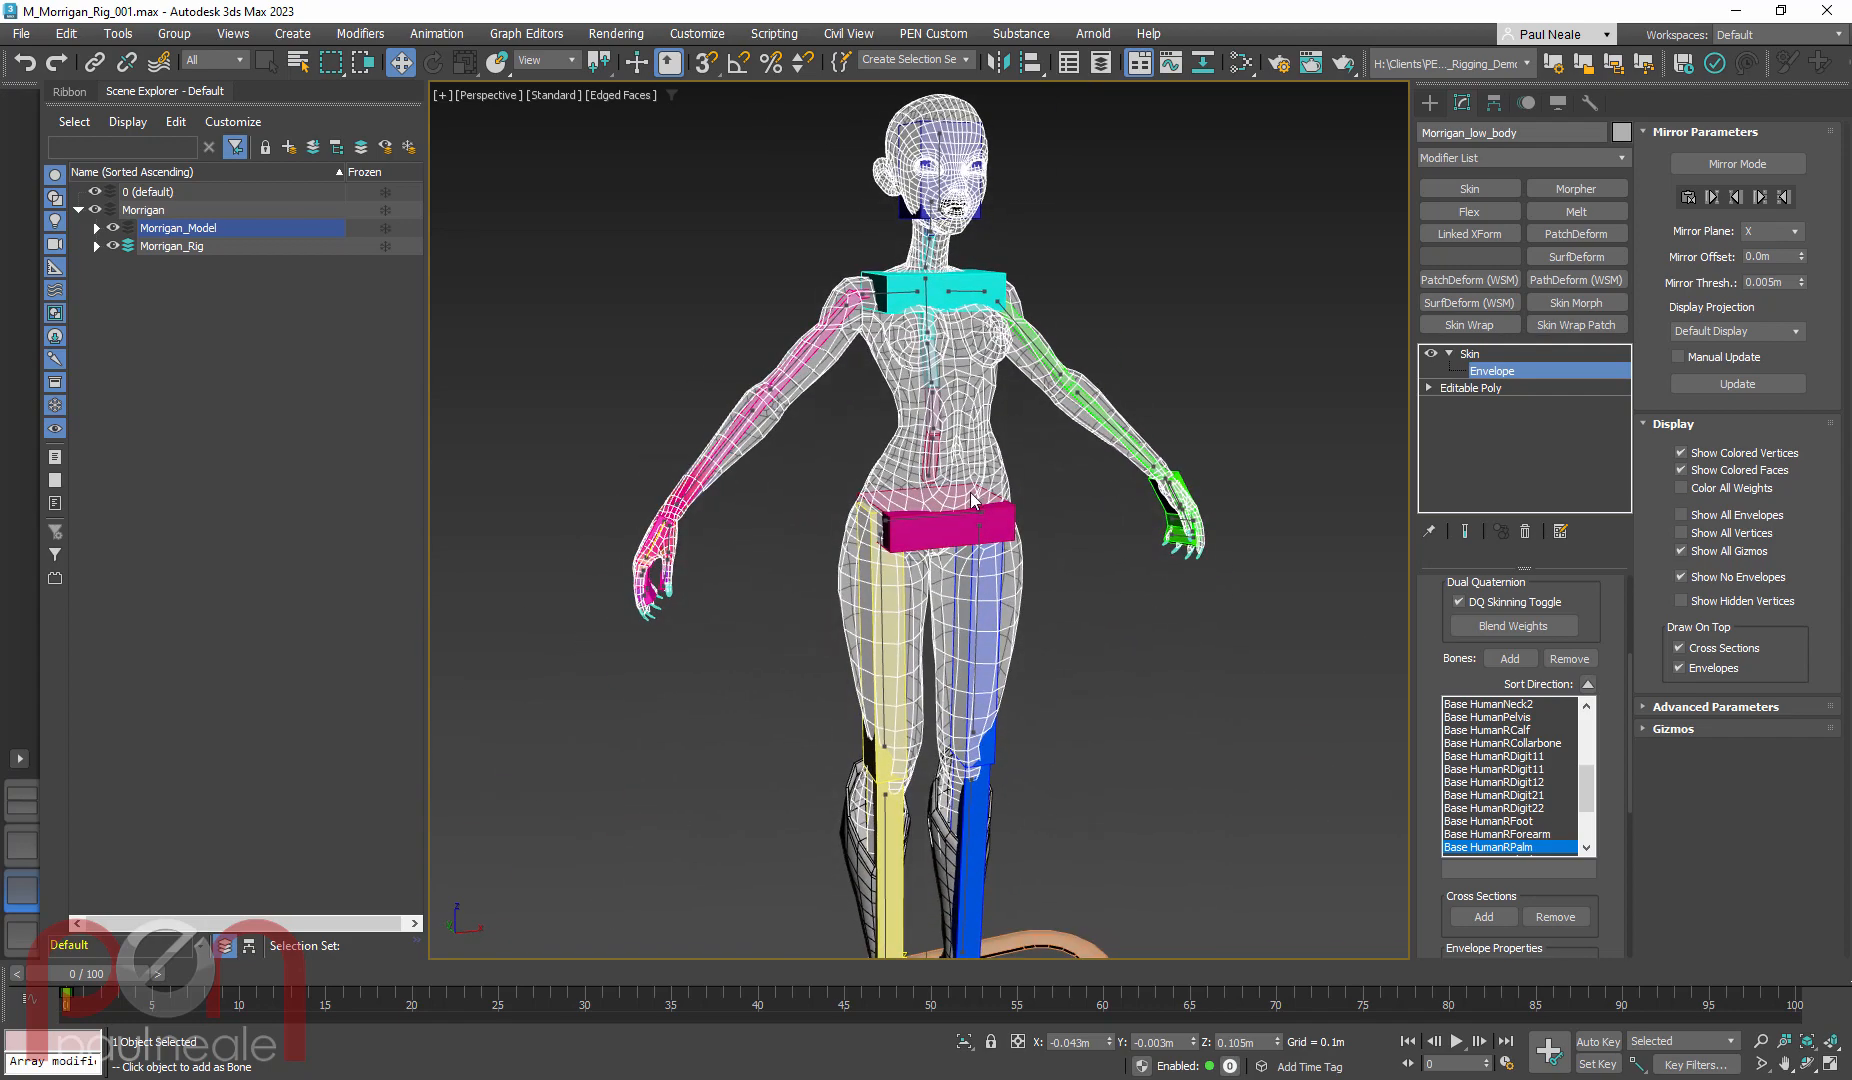
# Apply the Geodesic Voxel Solver with Falloff 0.2 and Max Resolution 256, and move its dialog clear of the character
pyautogui.moveTo(1423, 841); pyautogui.dragTo(1430, 541)
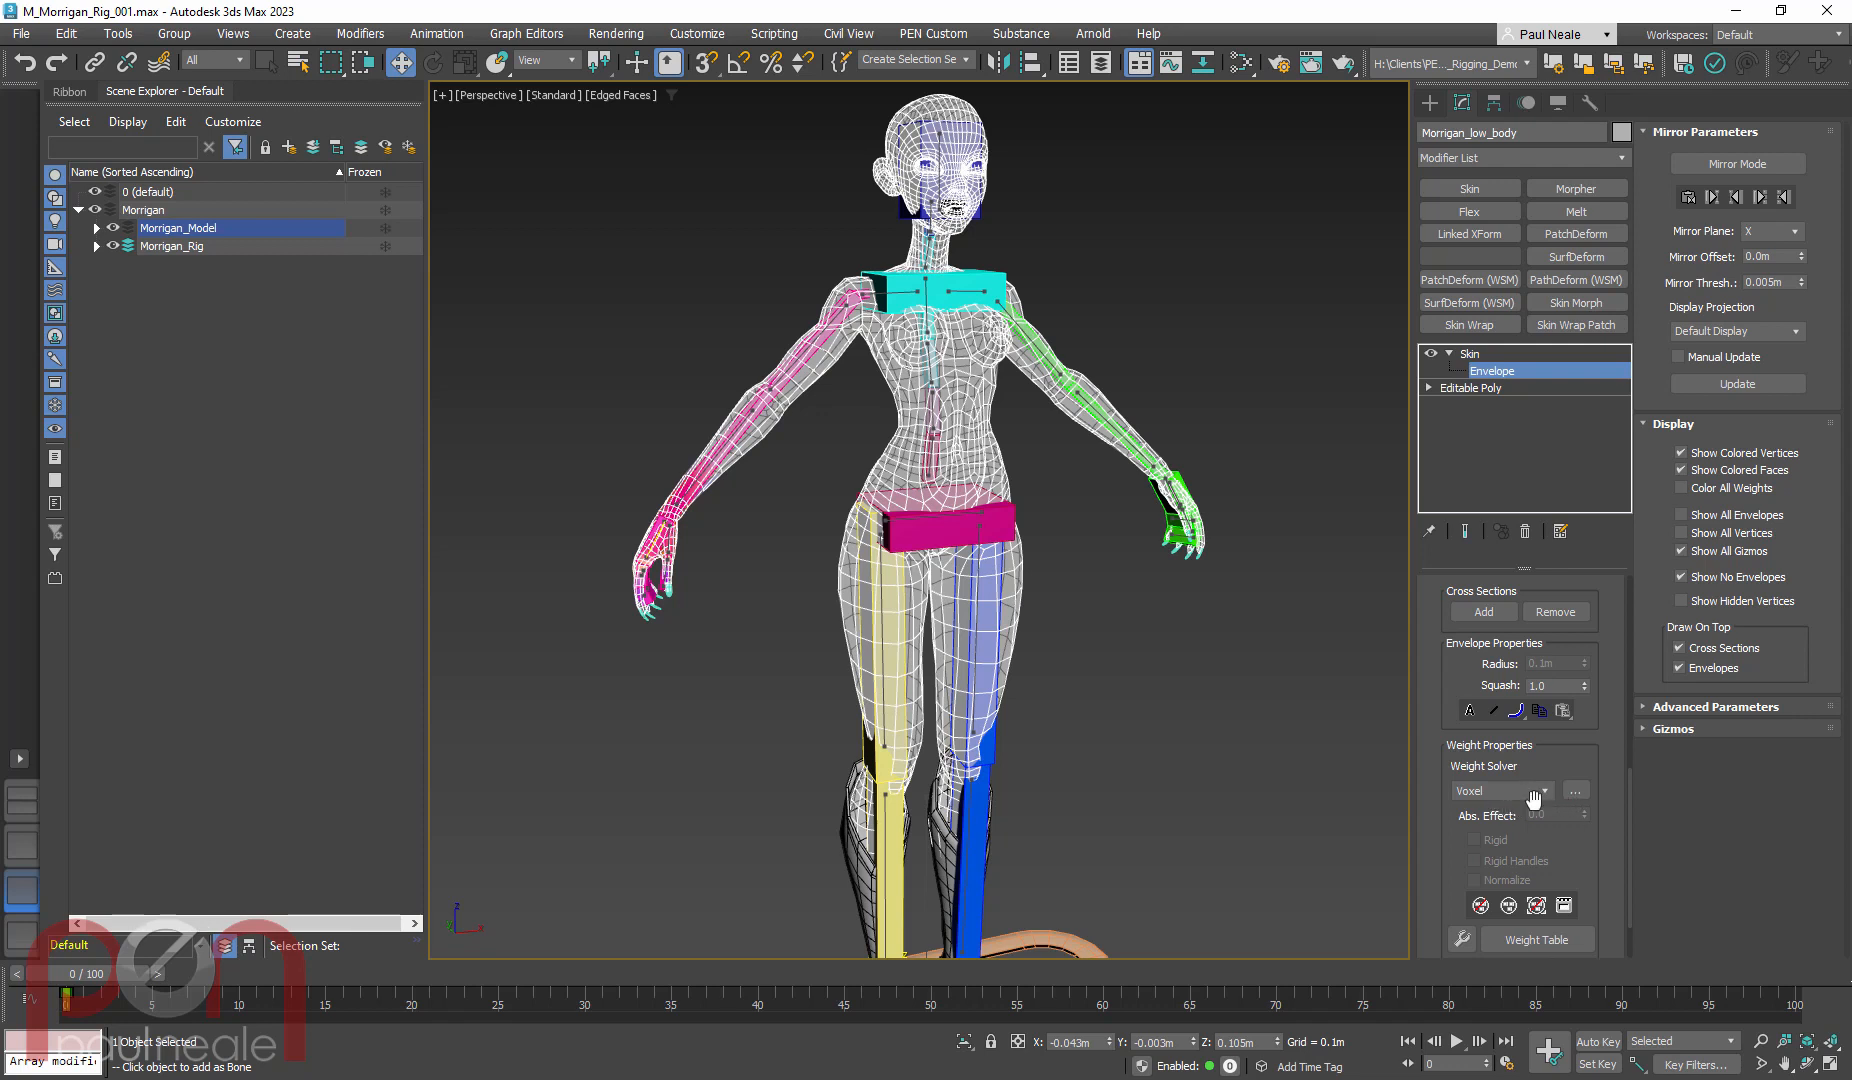
pyautogui.click(1542, 791)
pyautogui.click(1544, 791)
pyautogui.click(1584, 790)
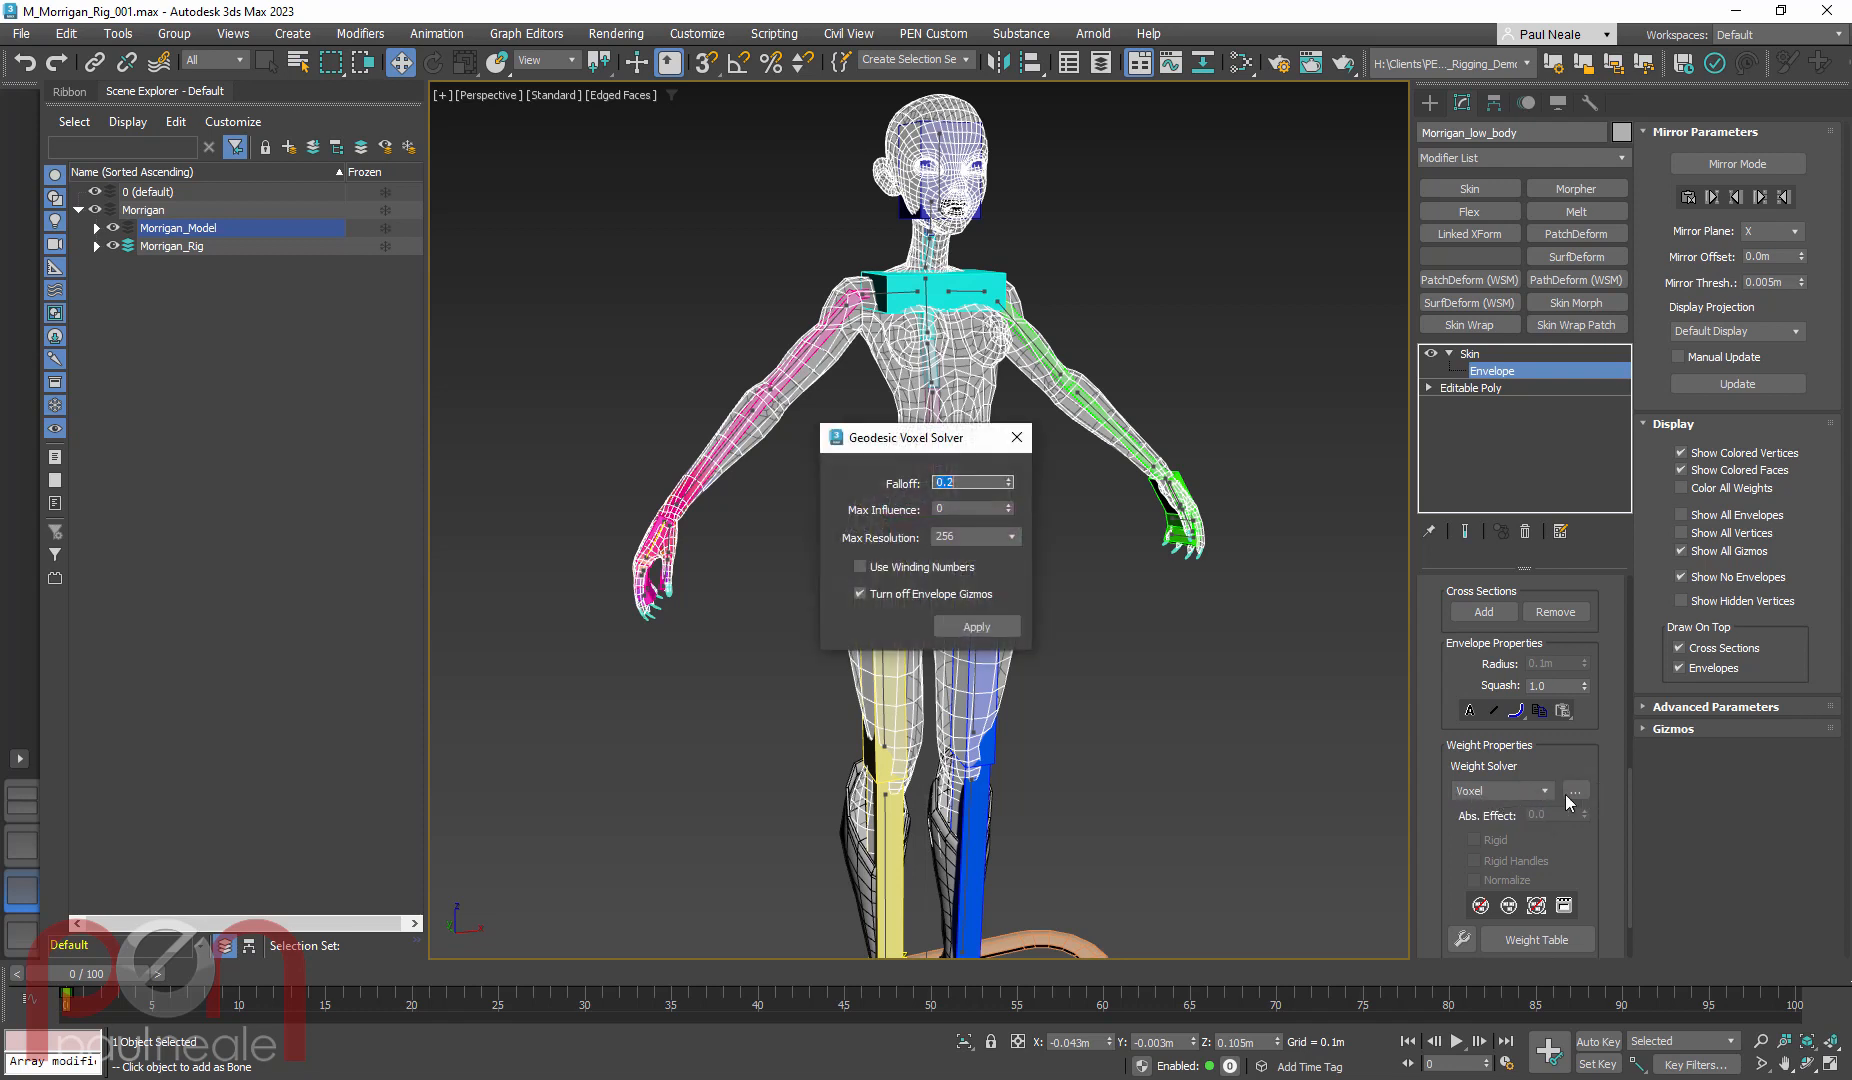
pyautogui.click(977, 627)
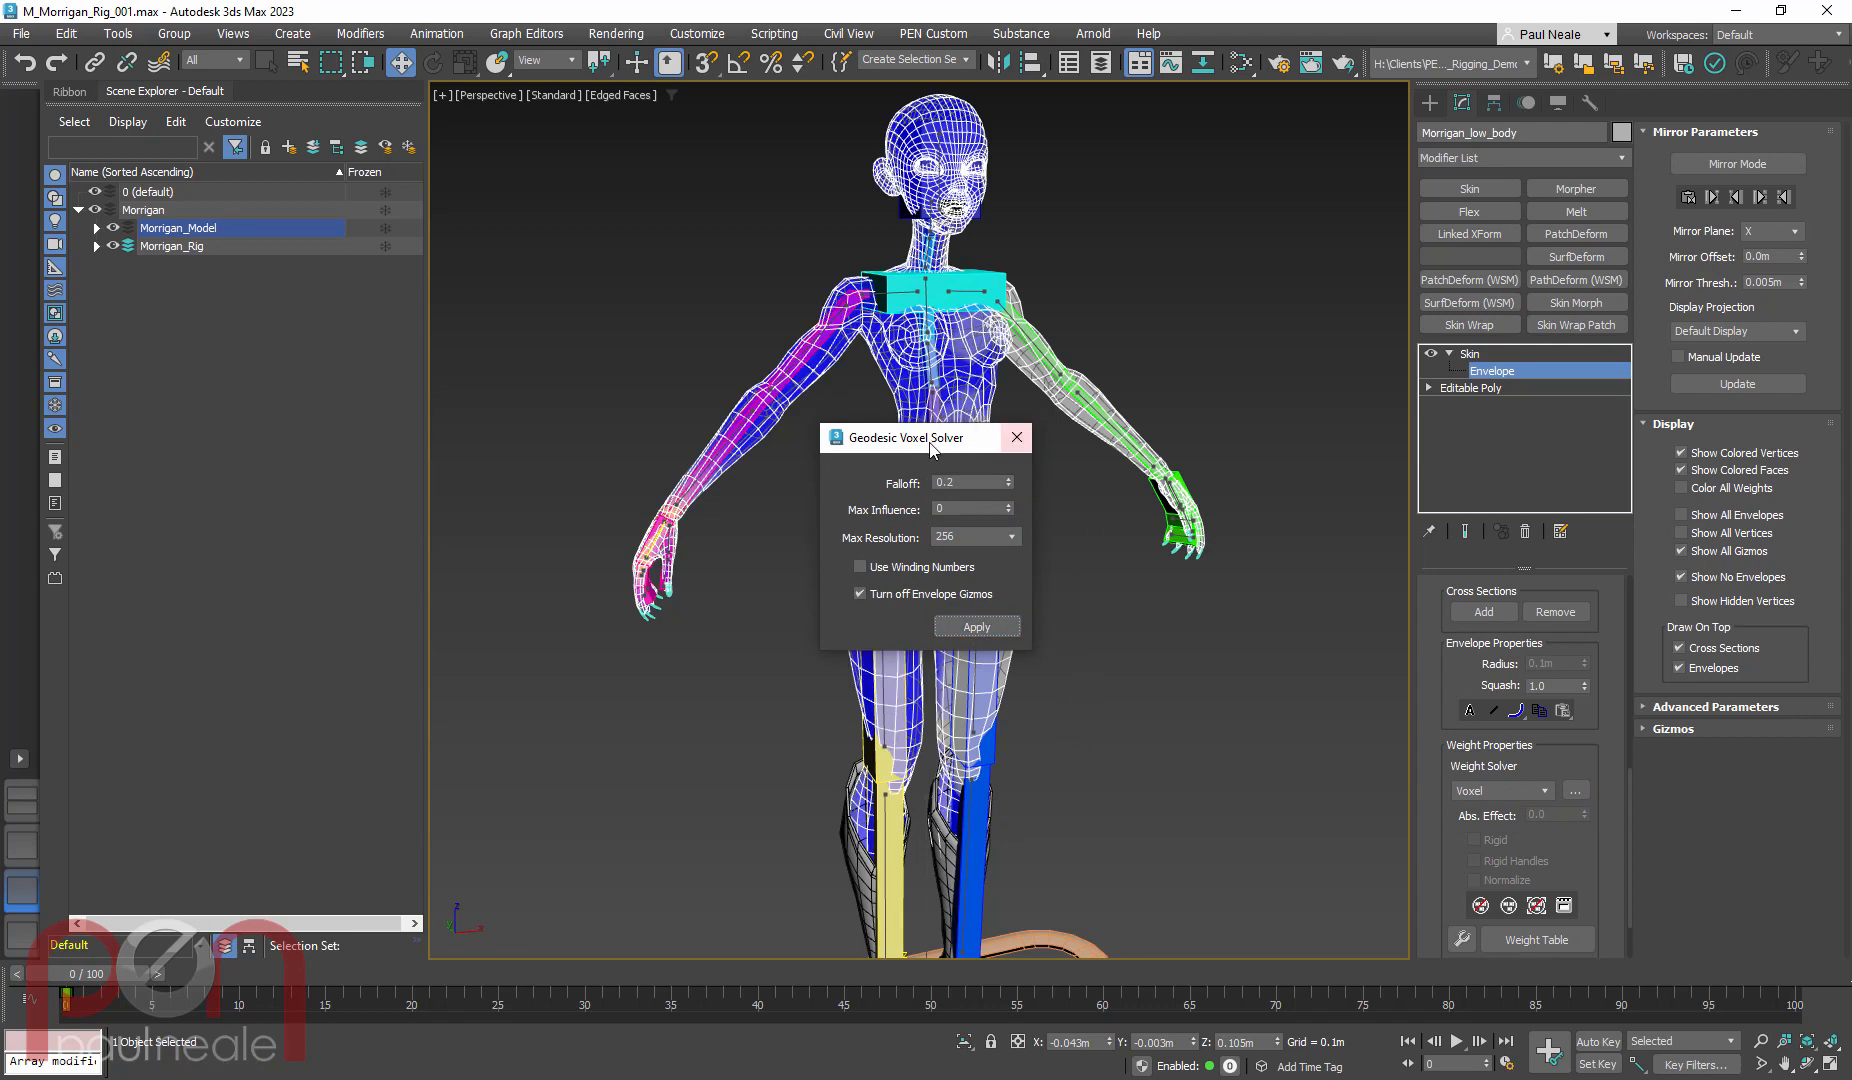
pyautogui.moveTo(930, 449); pyautogui.dragTo(1260, 651)
# Examine the voxel weights of the two thigh bones and the pelvis by selecting their envelopes
pyautogui.scroll(6, 975, 462)
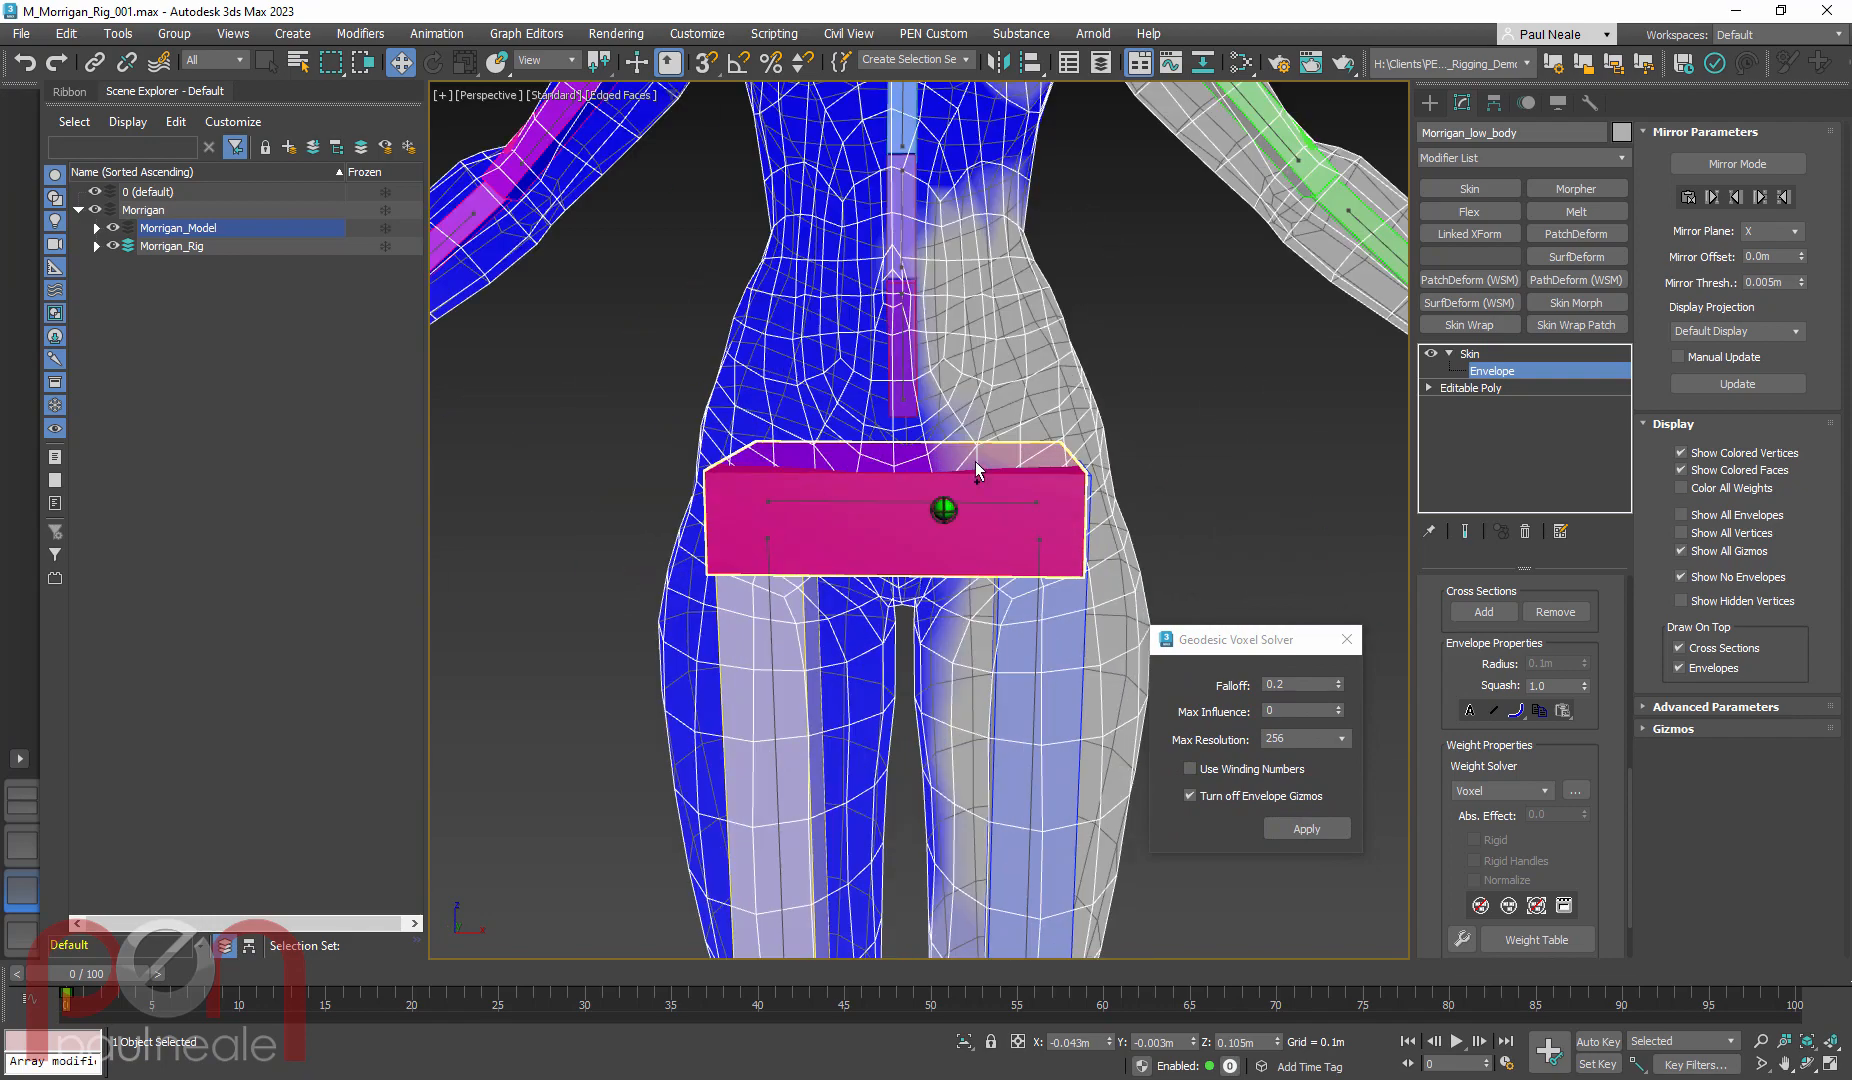
pyautogui.scroll(-4, 769, 620)
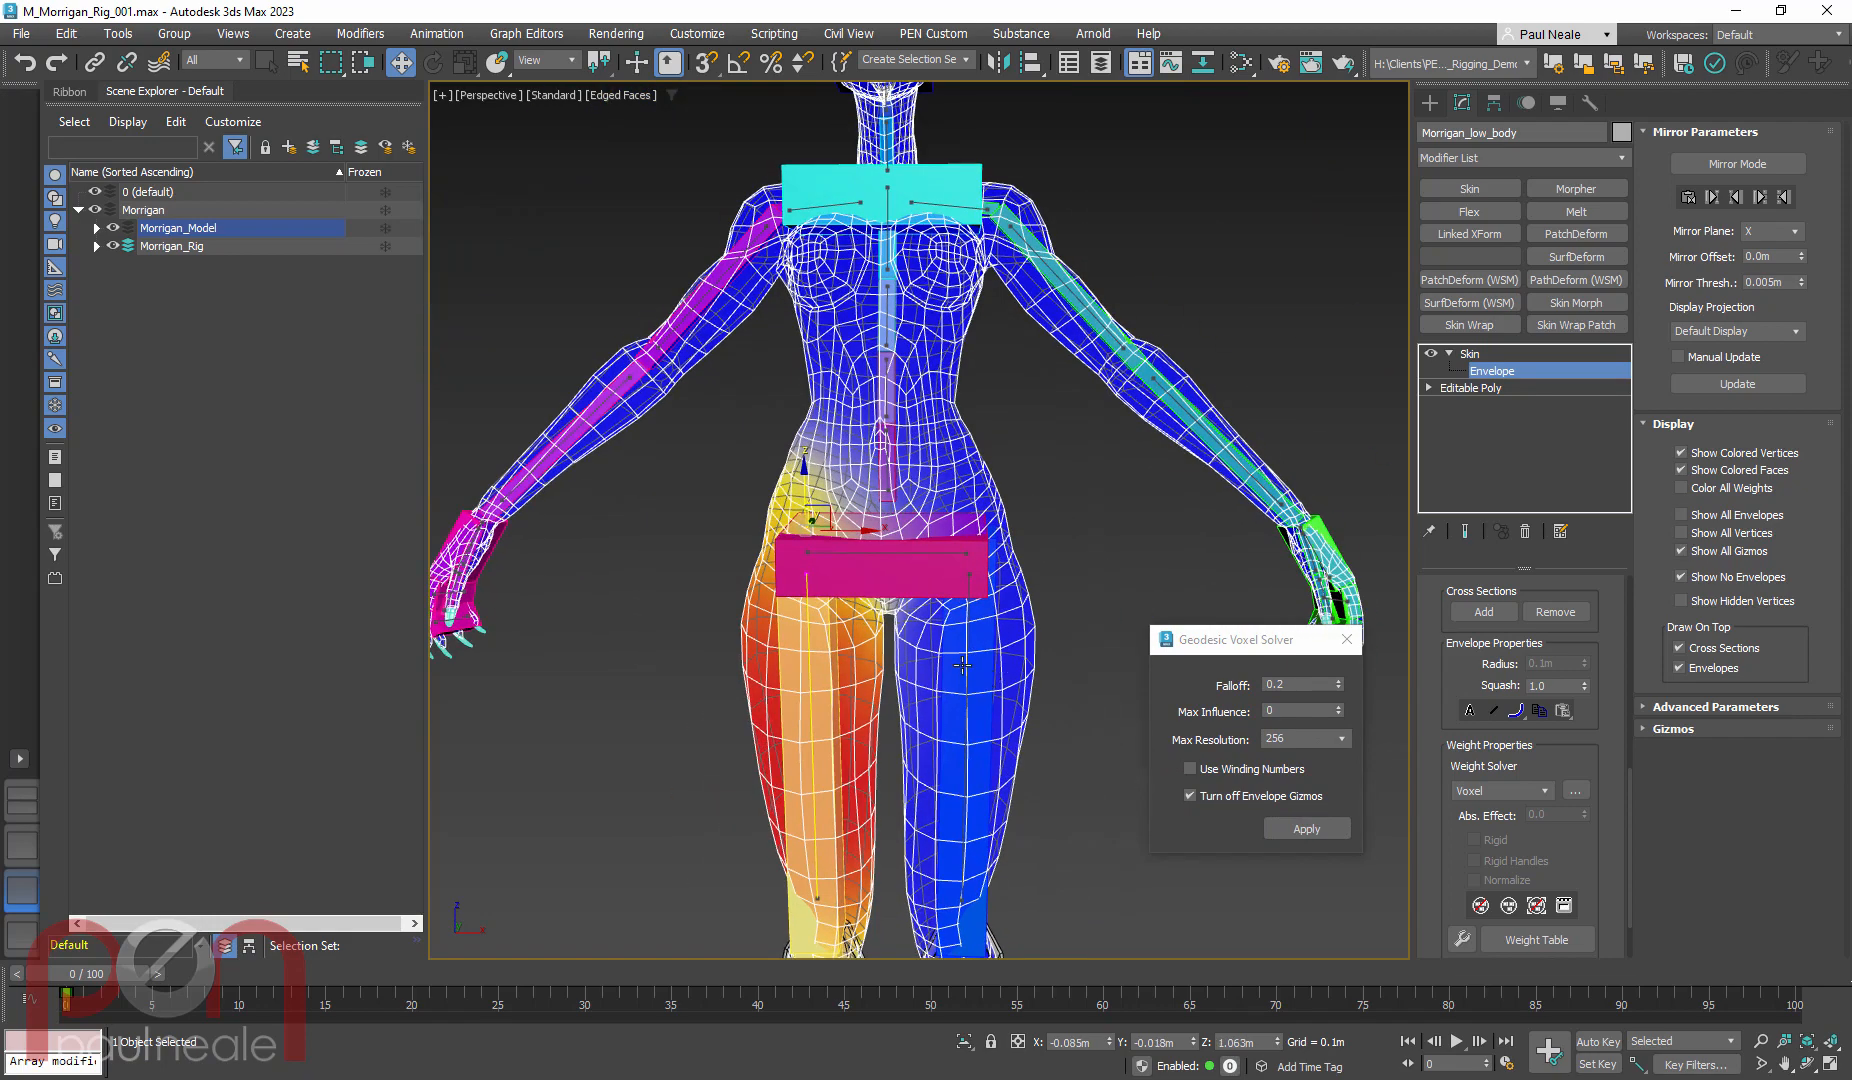
pyautogui.click(968, 665)
pyautogui.keyDown('alt'); pyautogui.moveTo(968, 662); pyautogui.dragTo(1000, 636, button='middle'); pyautogui.keyUp('alt')
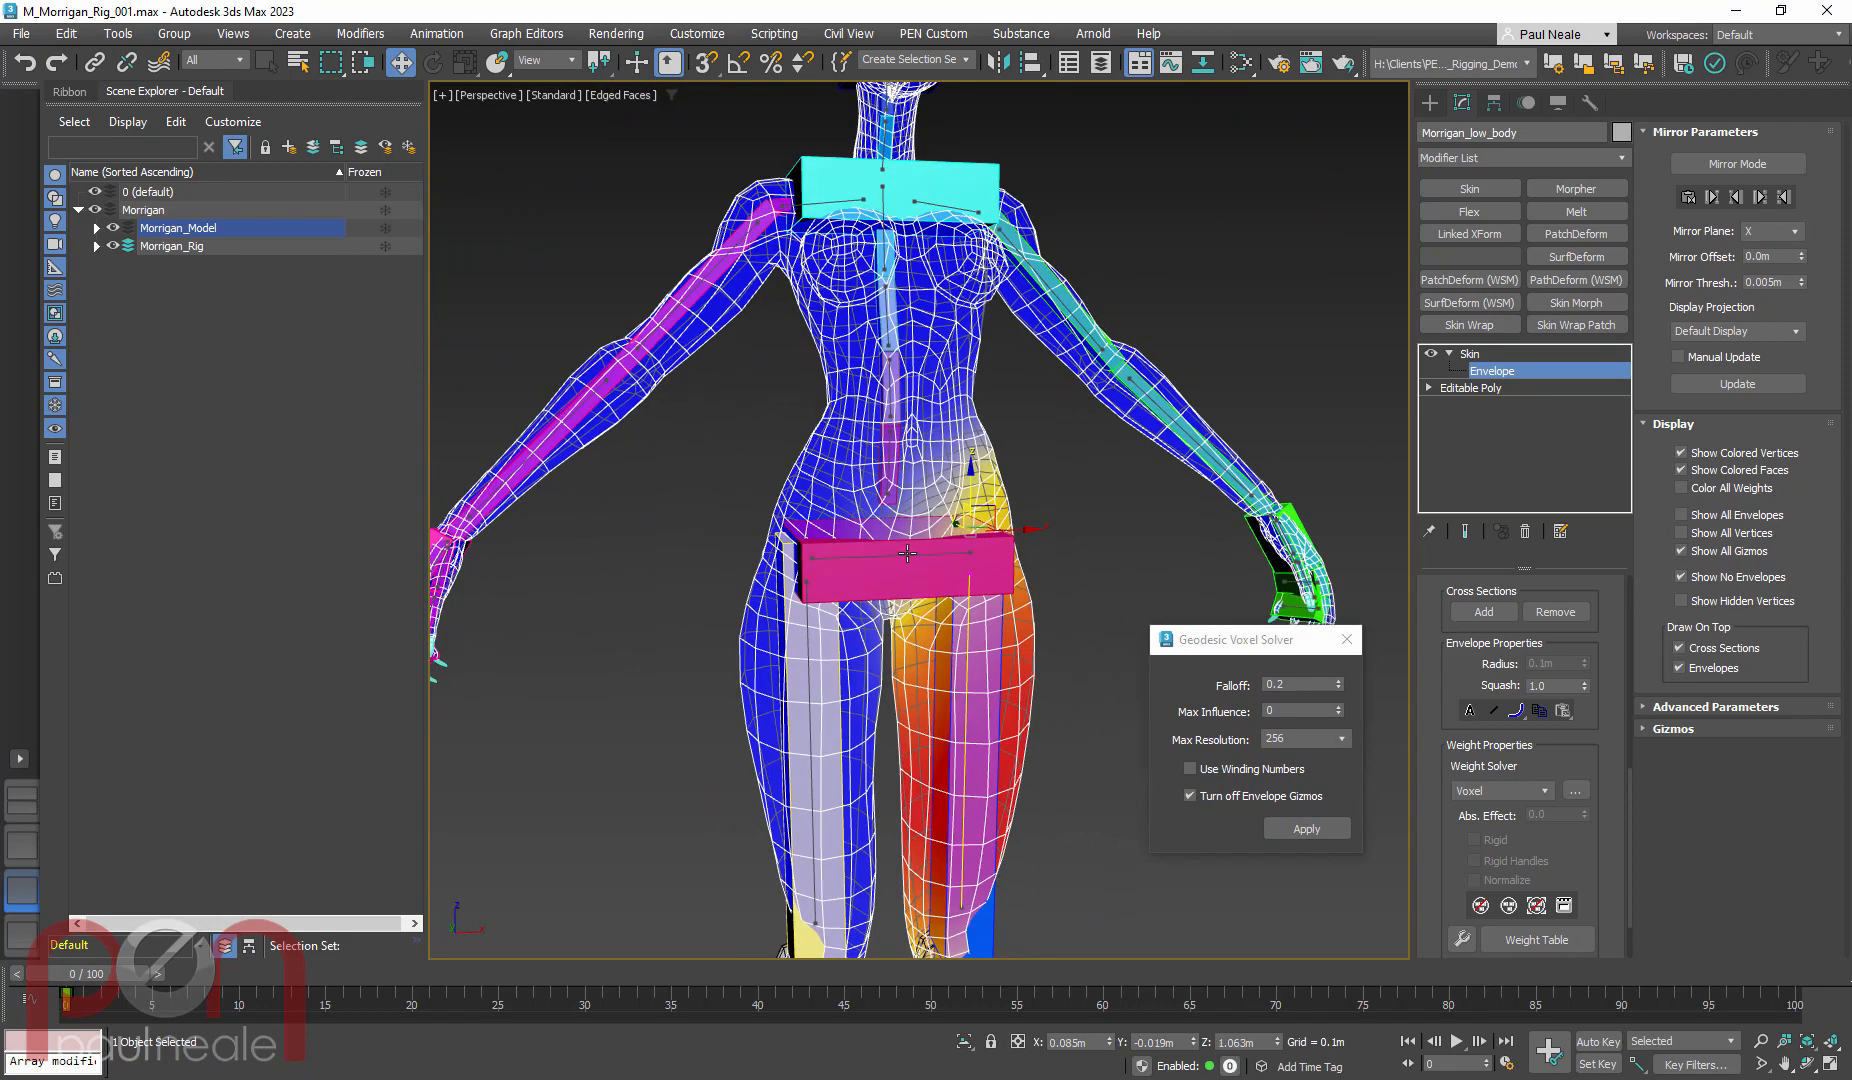
pyautogui.click(907, 553)
pyautogui.keyDown('alt'); pyautogui.moveTo(907, 553); pyautogui.dragTo(968, 518, button='middle'); pyautogui.keyUp('alt')
# Inspect how the weights fall off around the lower spine and the left thigh by selecting those envelopes
pyautogui.click(890, 463)
pyautogui.scroll(3, 977, 398)
pyautogui.moveTo(977, 398); pyautogui.dragTo(938, 516, button='middle')
pyautogui.scroll(-4, 938, 520)
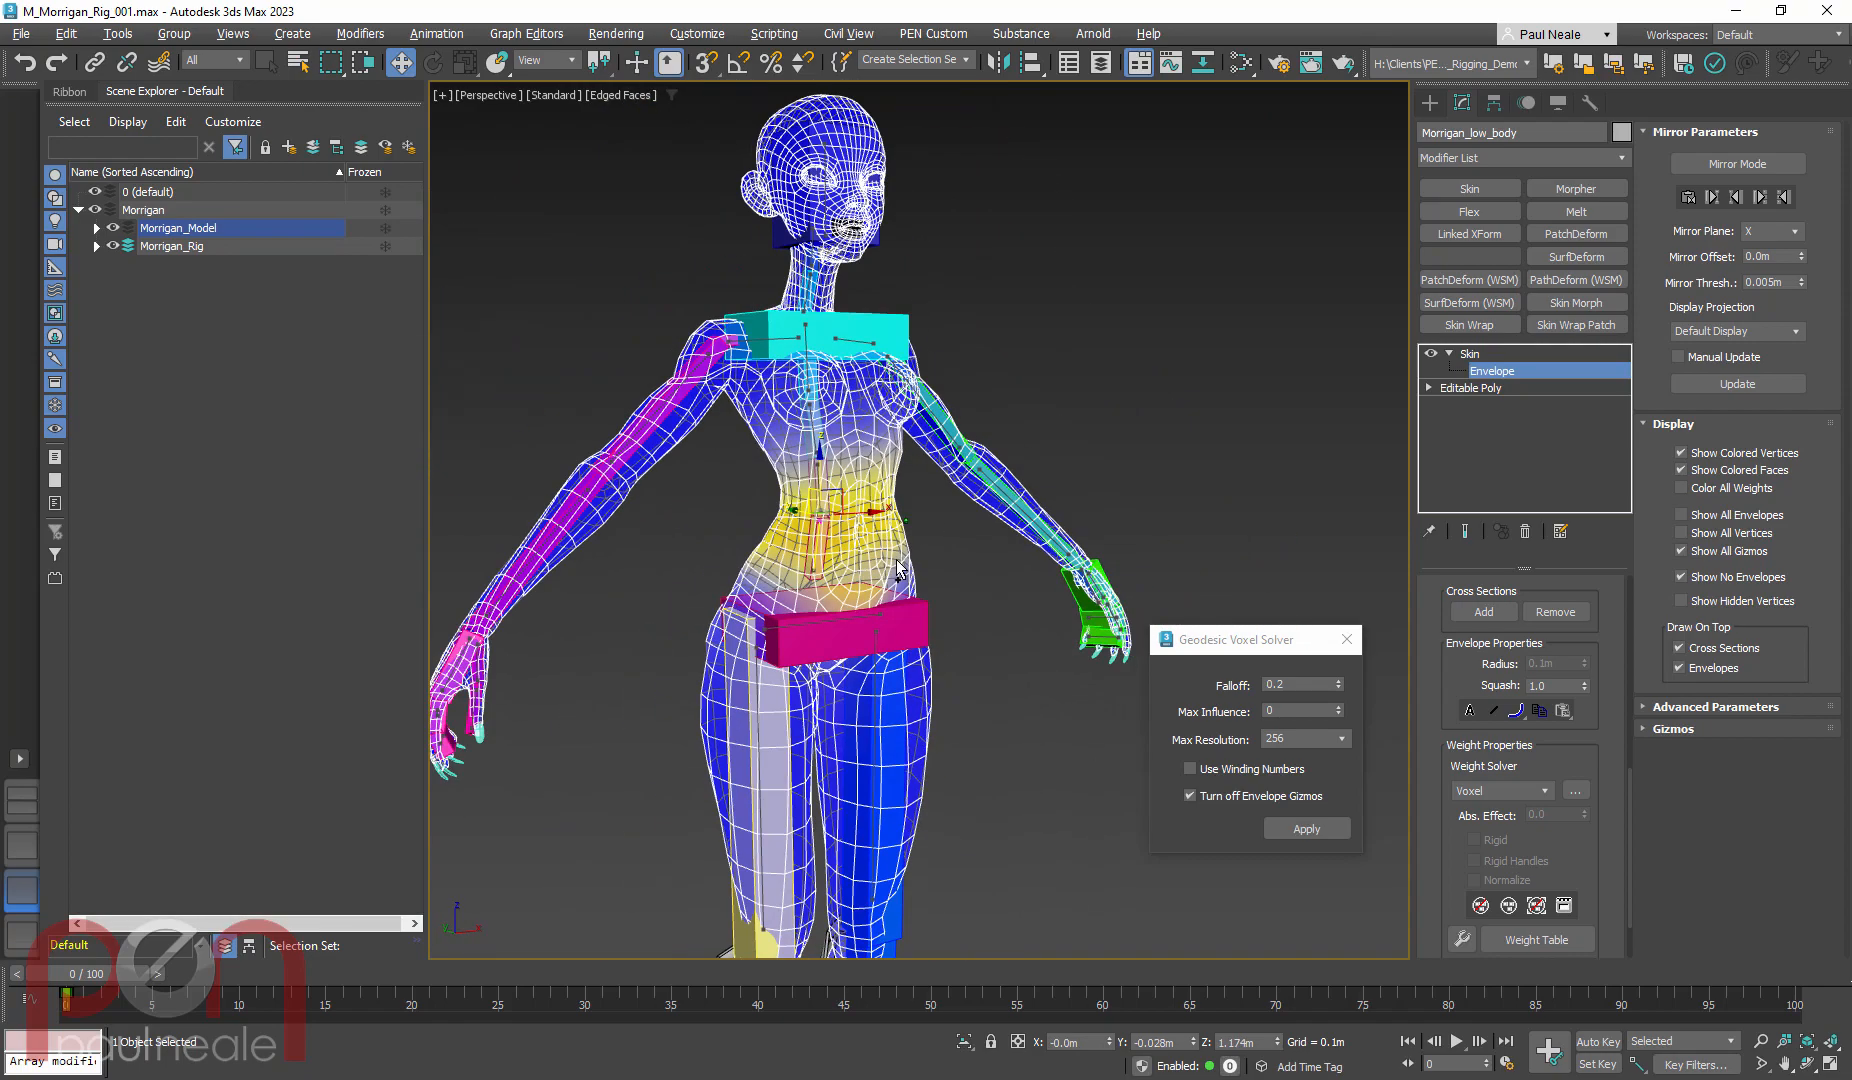
pyautogui.moveTo(927, 582); pyautogui.dragTo(945, 350, button='middle')
pyautogui.click(943, 500)
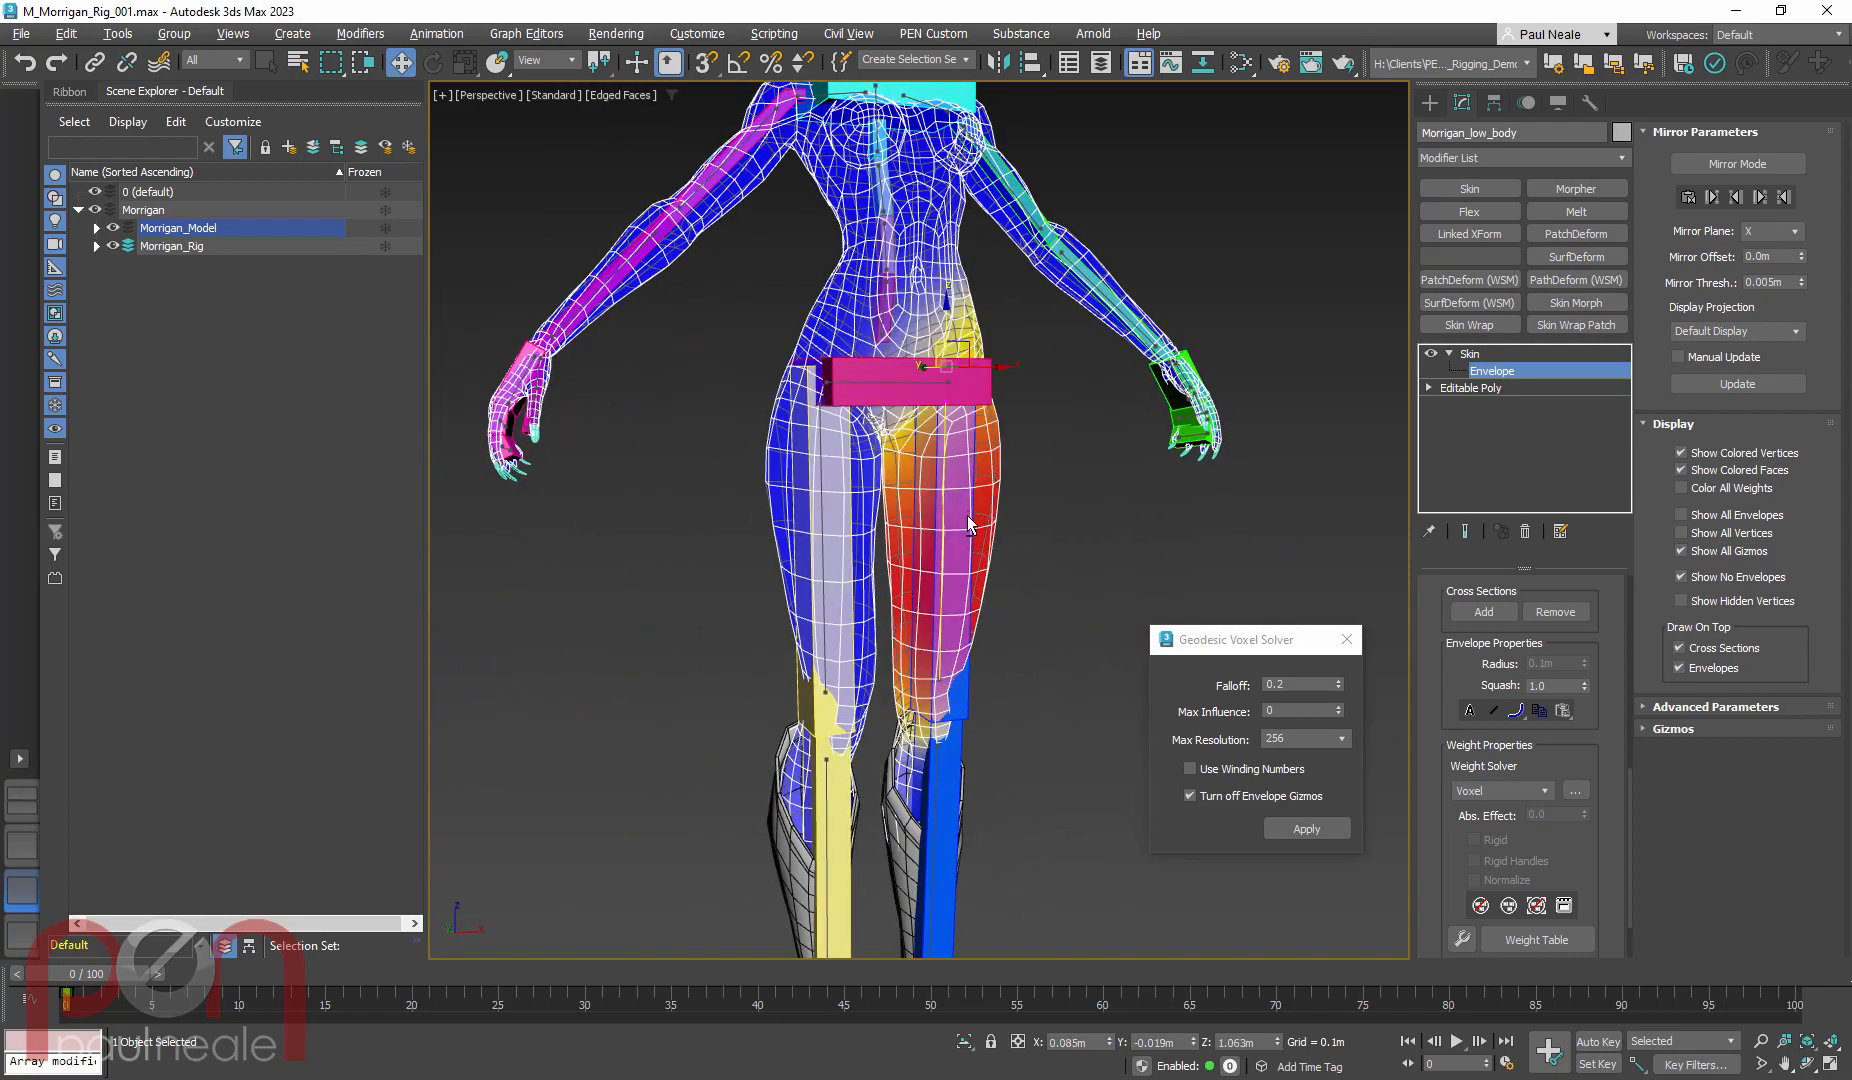
pyautogui.keyDown('alt'); pyautogui.moveTo(943, 500); pyautogui.dragTo(952, 543, button='middle'); pyautogui.keyUp('alt')
pyautogui.scroll(-4, 964, 582)
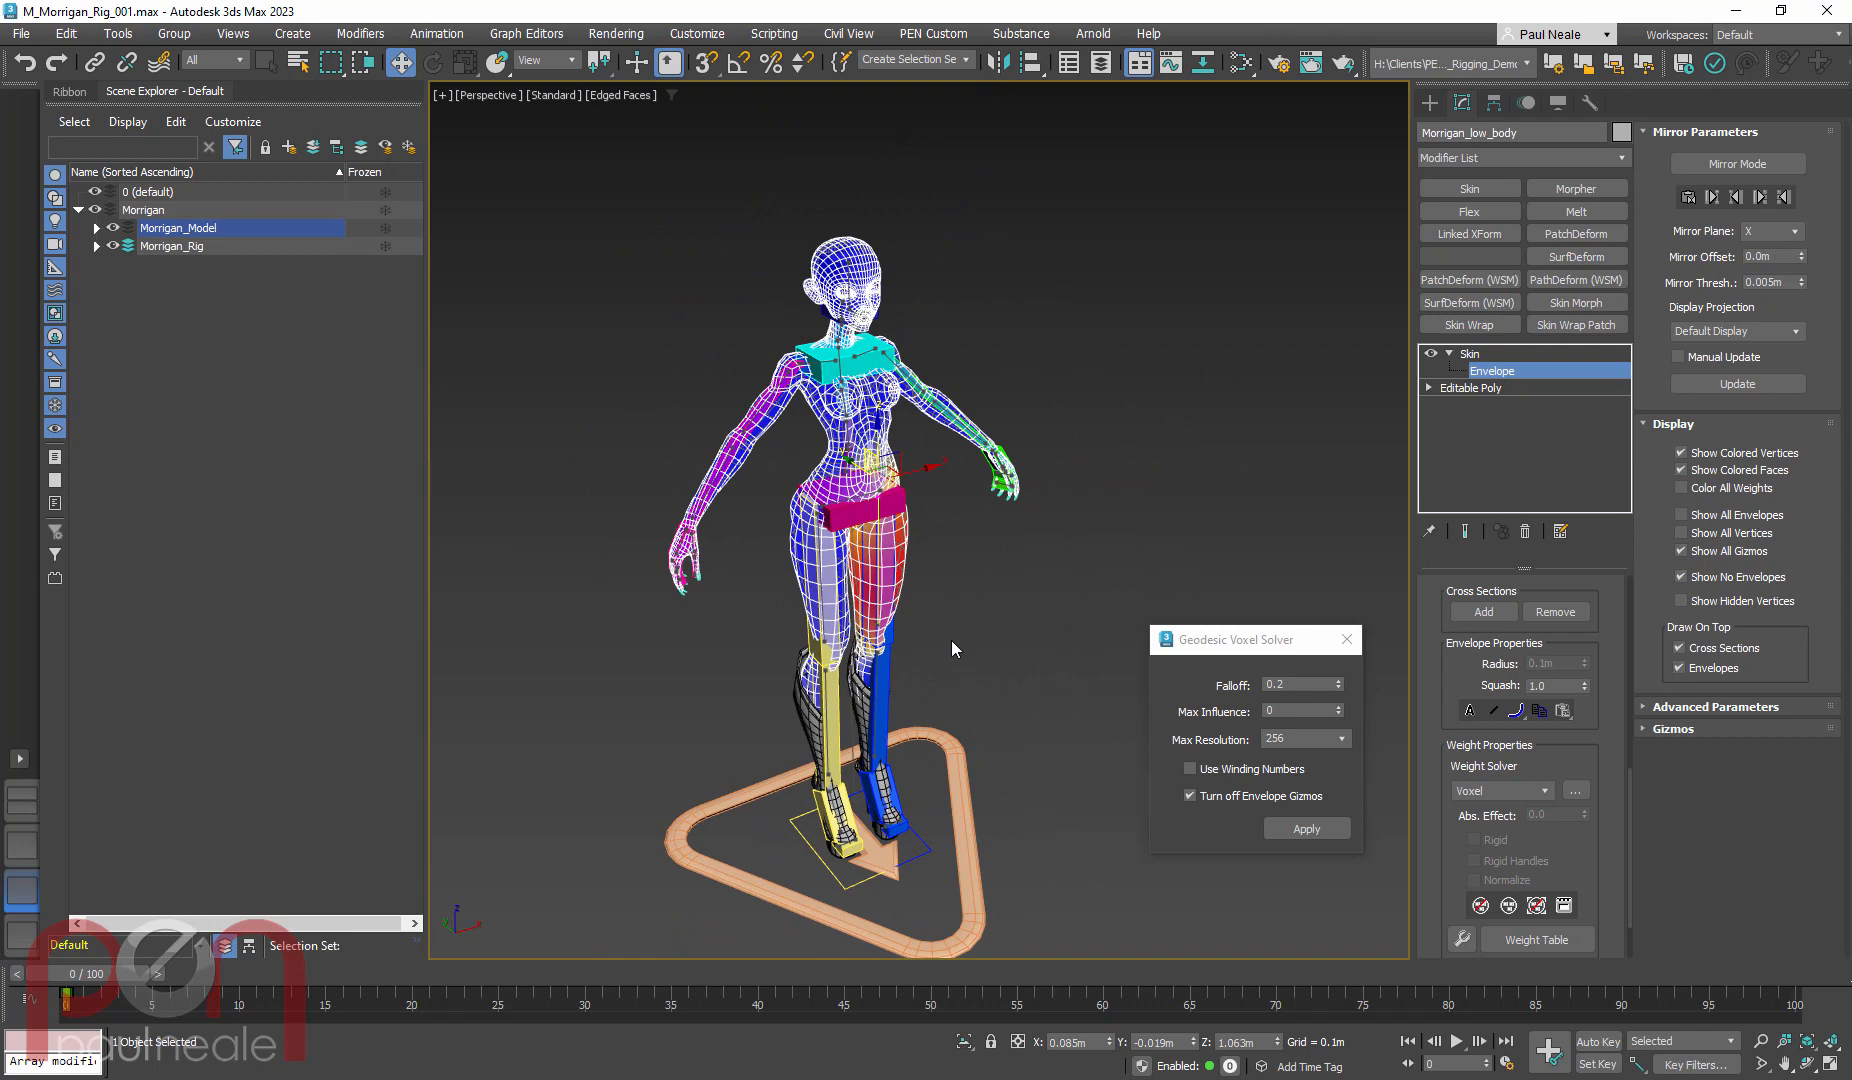
pyautogui.keyDown('alt'); pyautogui.moveTo(951, 642); pyautogui.dragTo(948, 601, button='middle'); pyautogui.keyUp('alt')
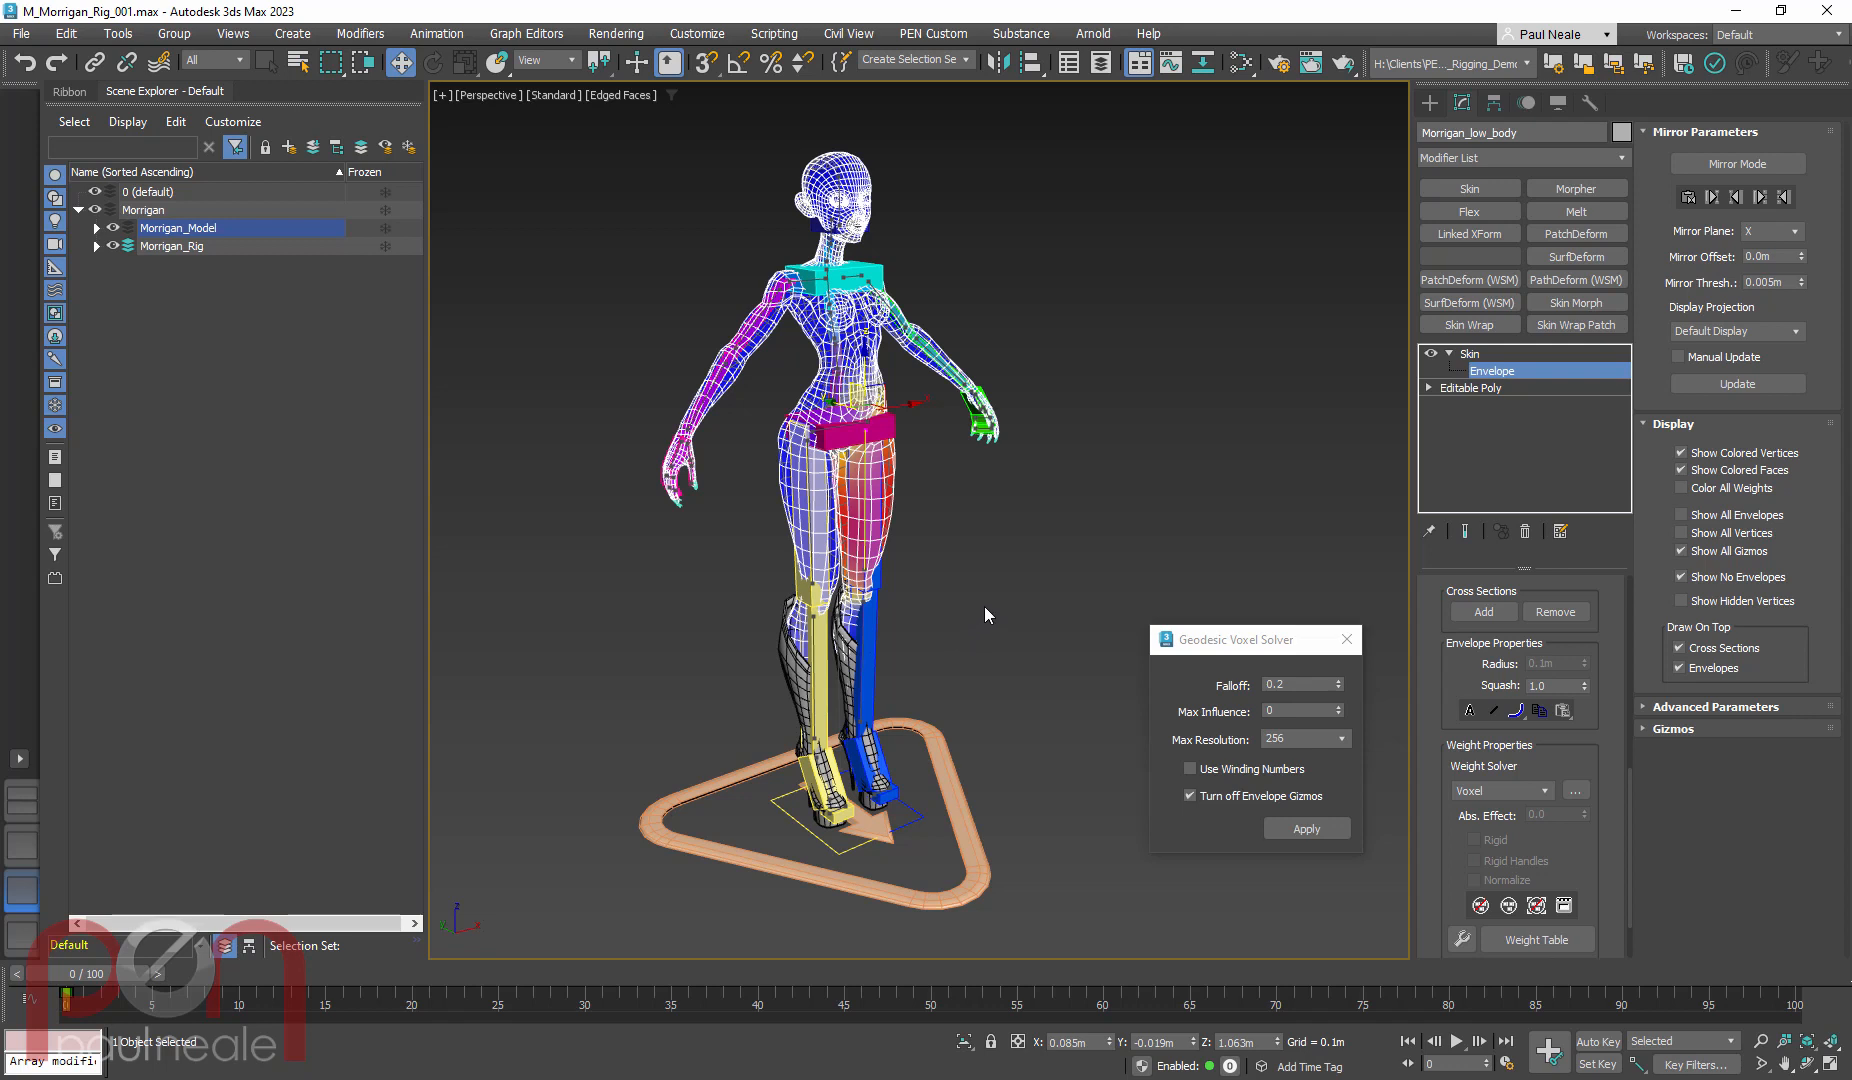
pyautogui.moveTo(959, 616)
pyautogui.keyDown('alt'); pyautogui.mouseDown(button='middle')
pyautogui.moveTo(927, 612)
pyautogui.moveTo(938, 624)
pyautogui.mouseUp(button='middle'); pyautogui.keyUp('alt')
# Leave the Envelope level and return to the top level of the Skin modifier
pyautogui.hotkey('ctrl', 'b')
pyautogui.scroll(3, 904, 629)
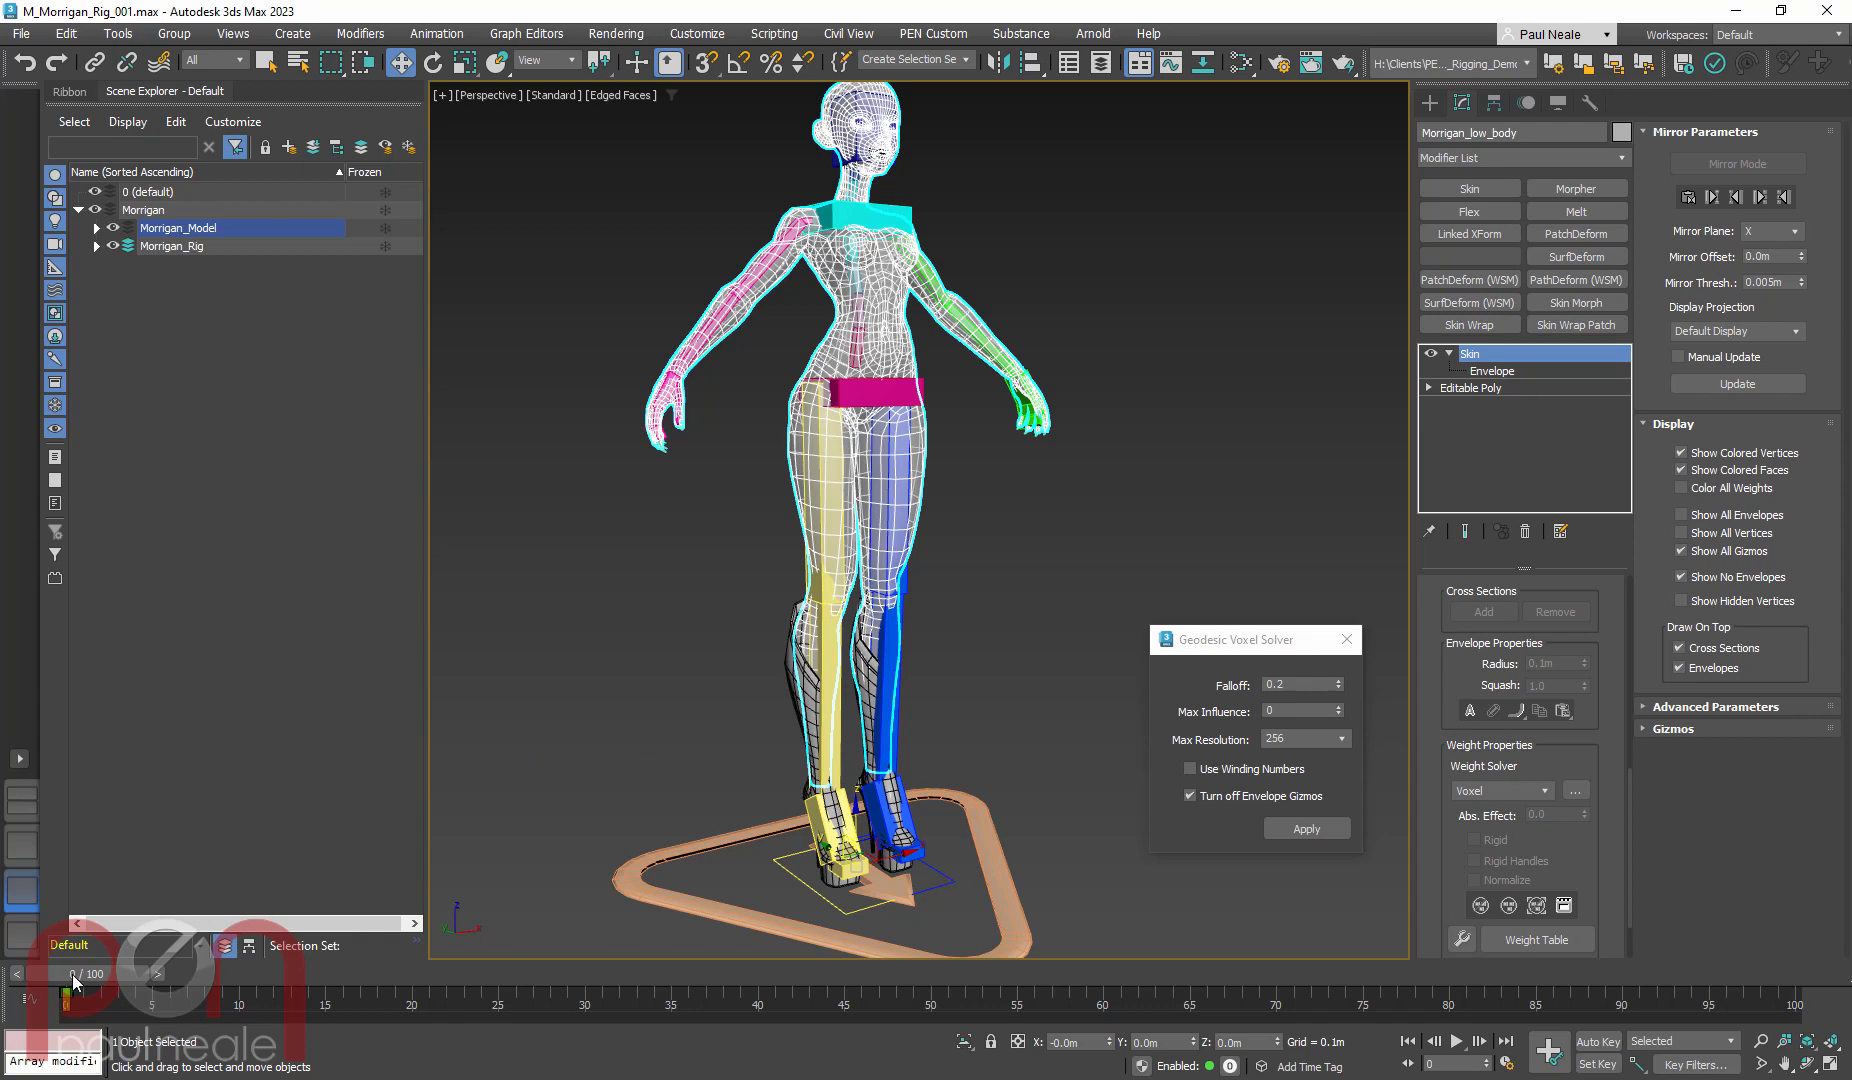
pyautogui.moveTo(434, 792); pyautogui.dragTo(459, 768, button='middle')
pyautogui.scroll(-3, 715, 685)
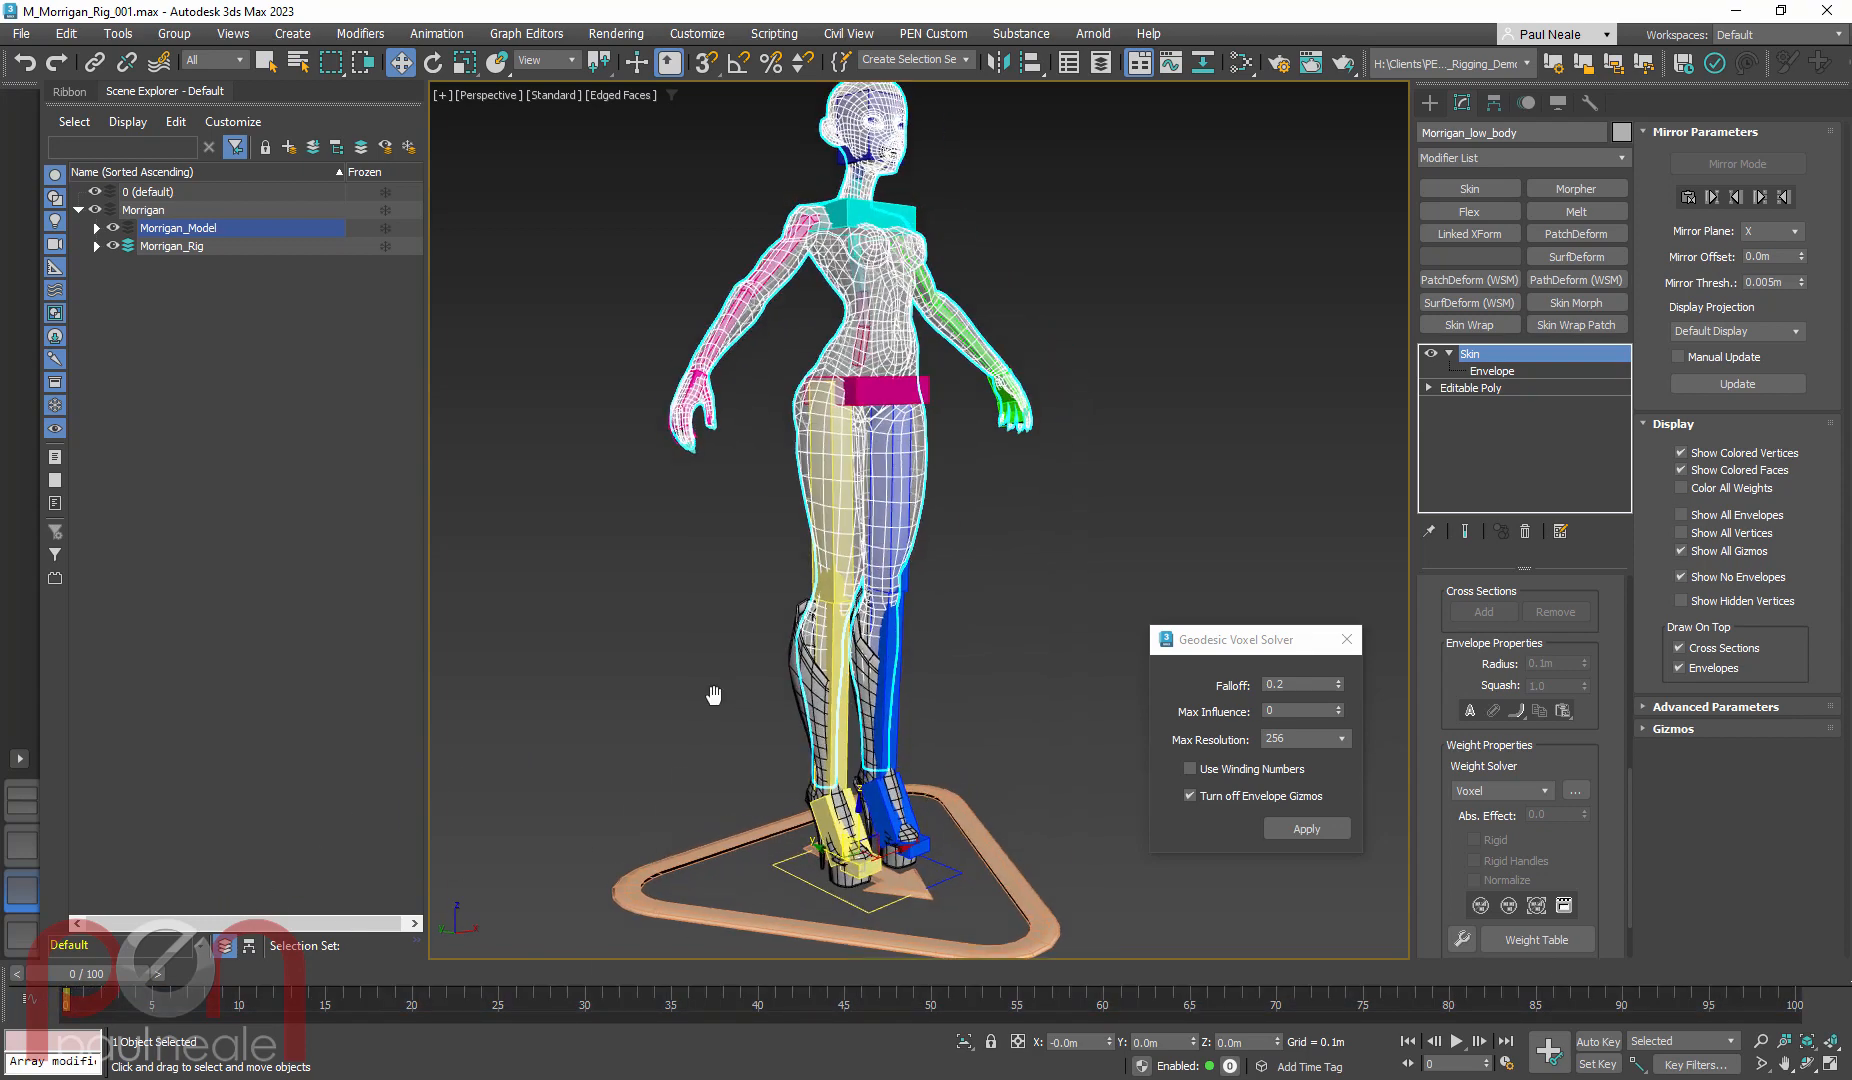
pyautogui.moveTo(673, 684)
pyautogui.keyDown('alt'); pyautogui.mouseDown(button='middle')
pyautogui.moveTo(663, 670)
pyautogui.moveTo(694, 654)
pyautogui.mouseUp(button='middle'); pyautogui.keyUp('alt')
# Turn on Auto Key and move the time to frame 10
pyautogui.press('n')
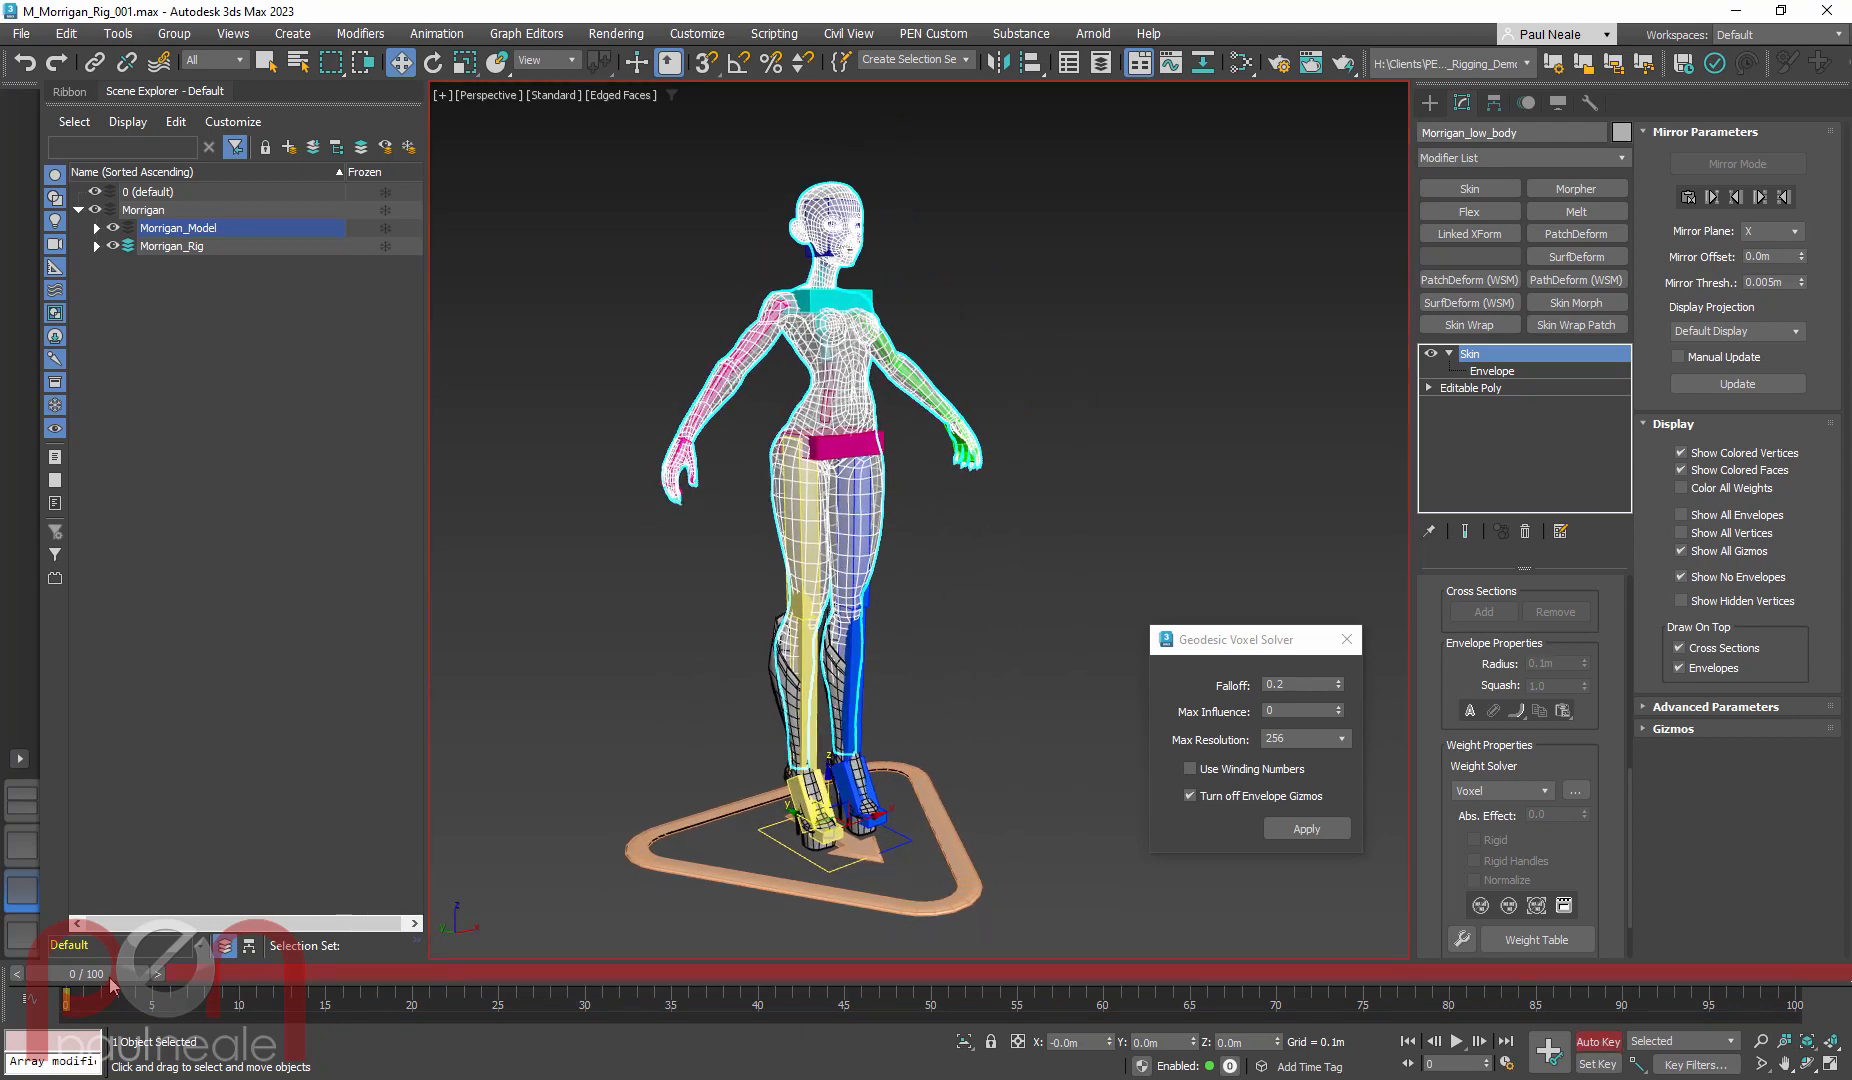
pyautogui.moveTo(107, 977); pyautogui.dragTo(271, 953)
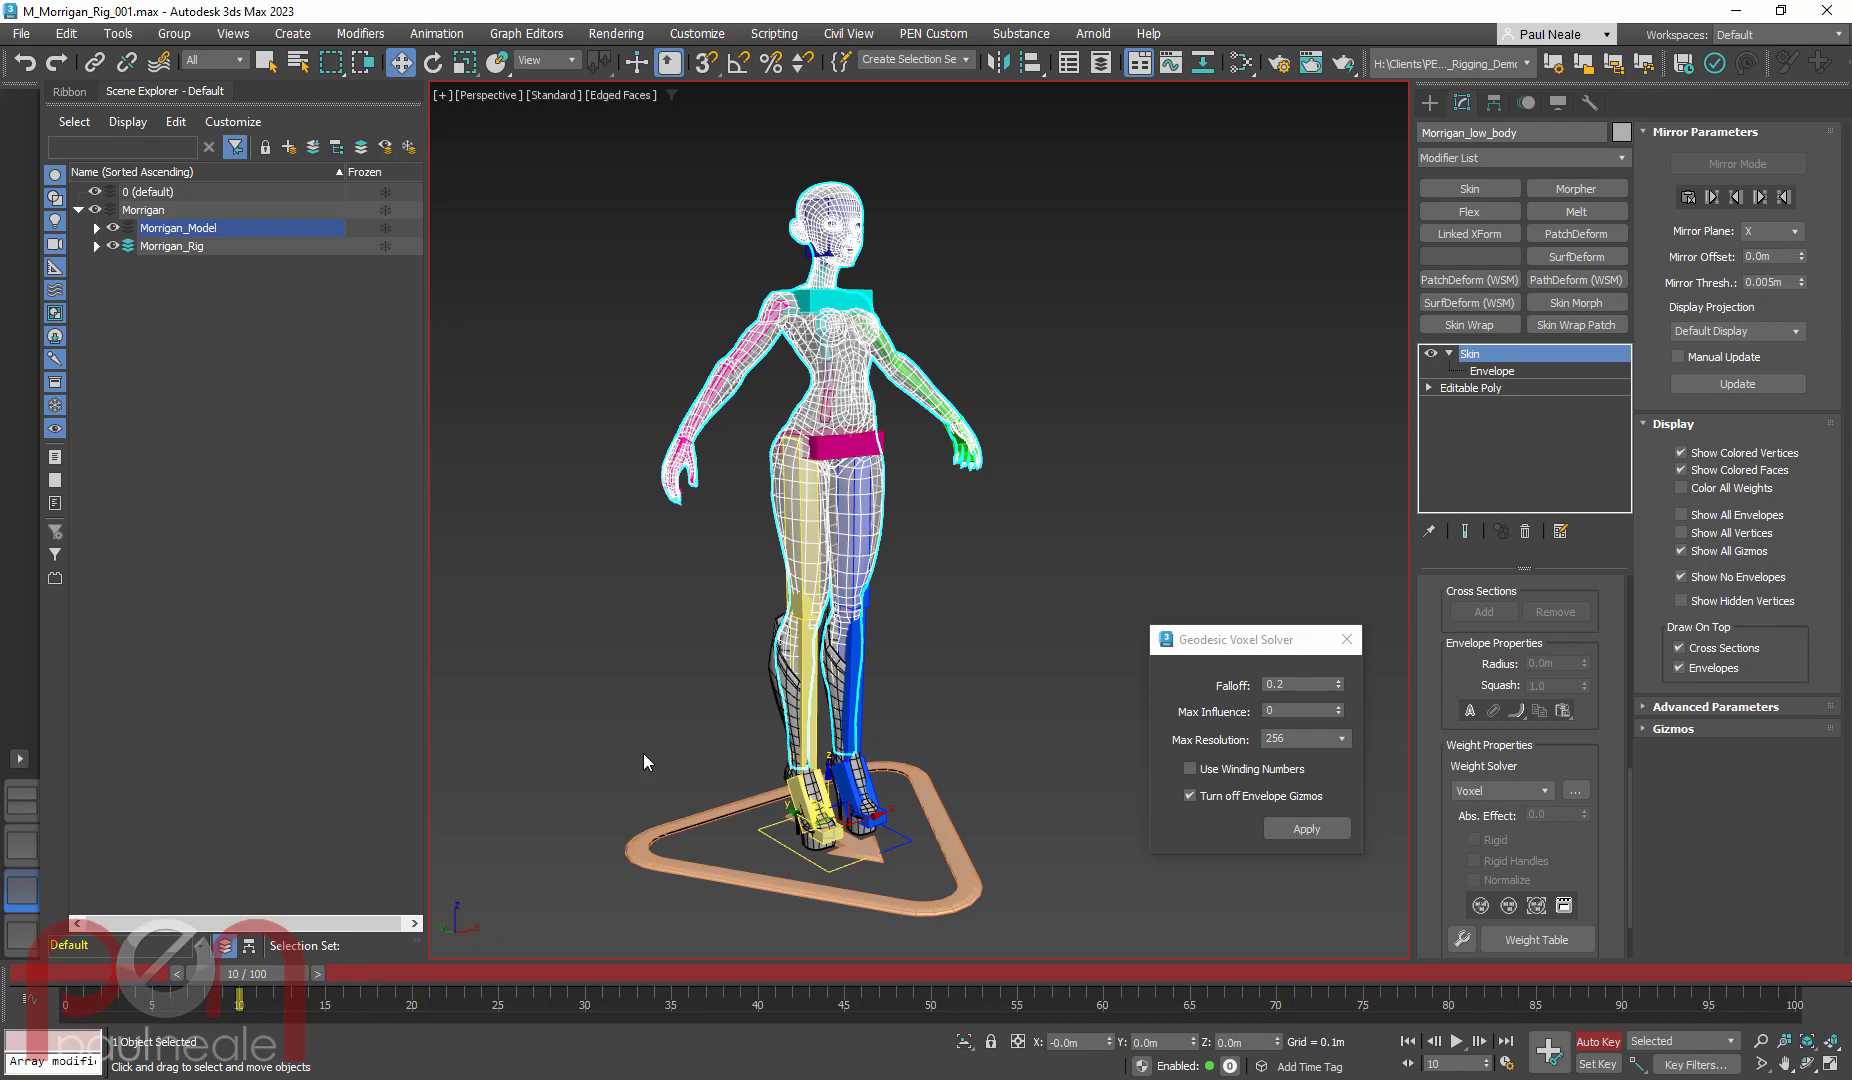
pyautogui.keyDown('alt'); pyautogui.moveTo(644, 760); pyautogui.dragTo(715, 679, button='middle'); pyautogui.keyUp('alt')
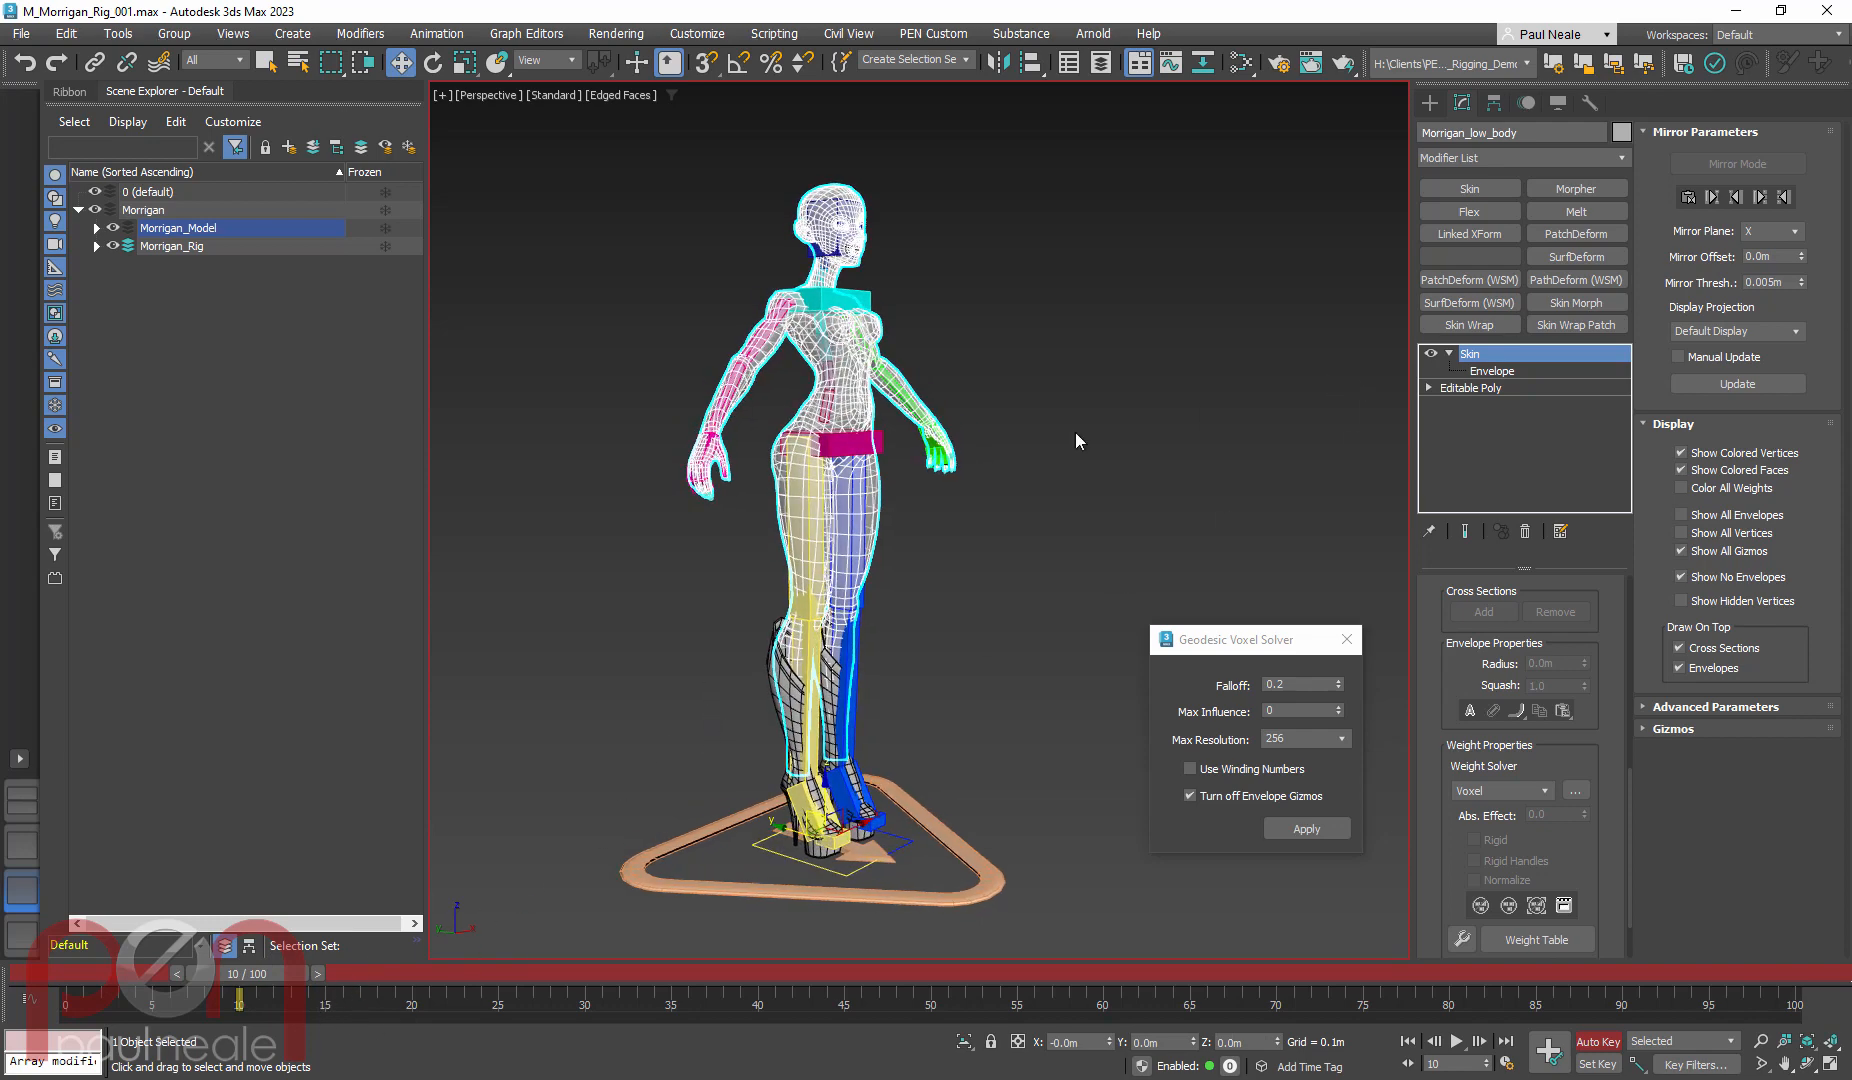
# Select the Base HumanPelvis bone and display its motion parameters with the Layer Manager
pyautogui.click(879, 443)
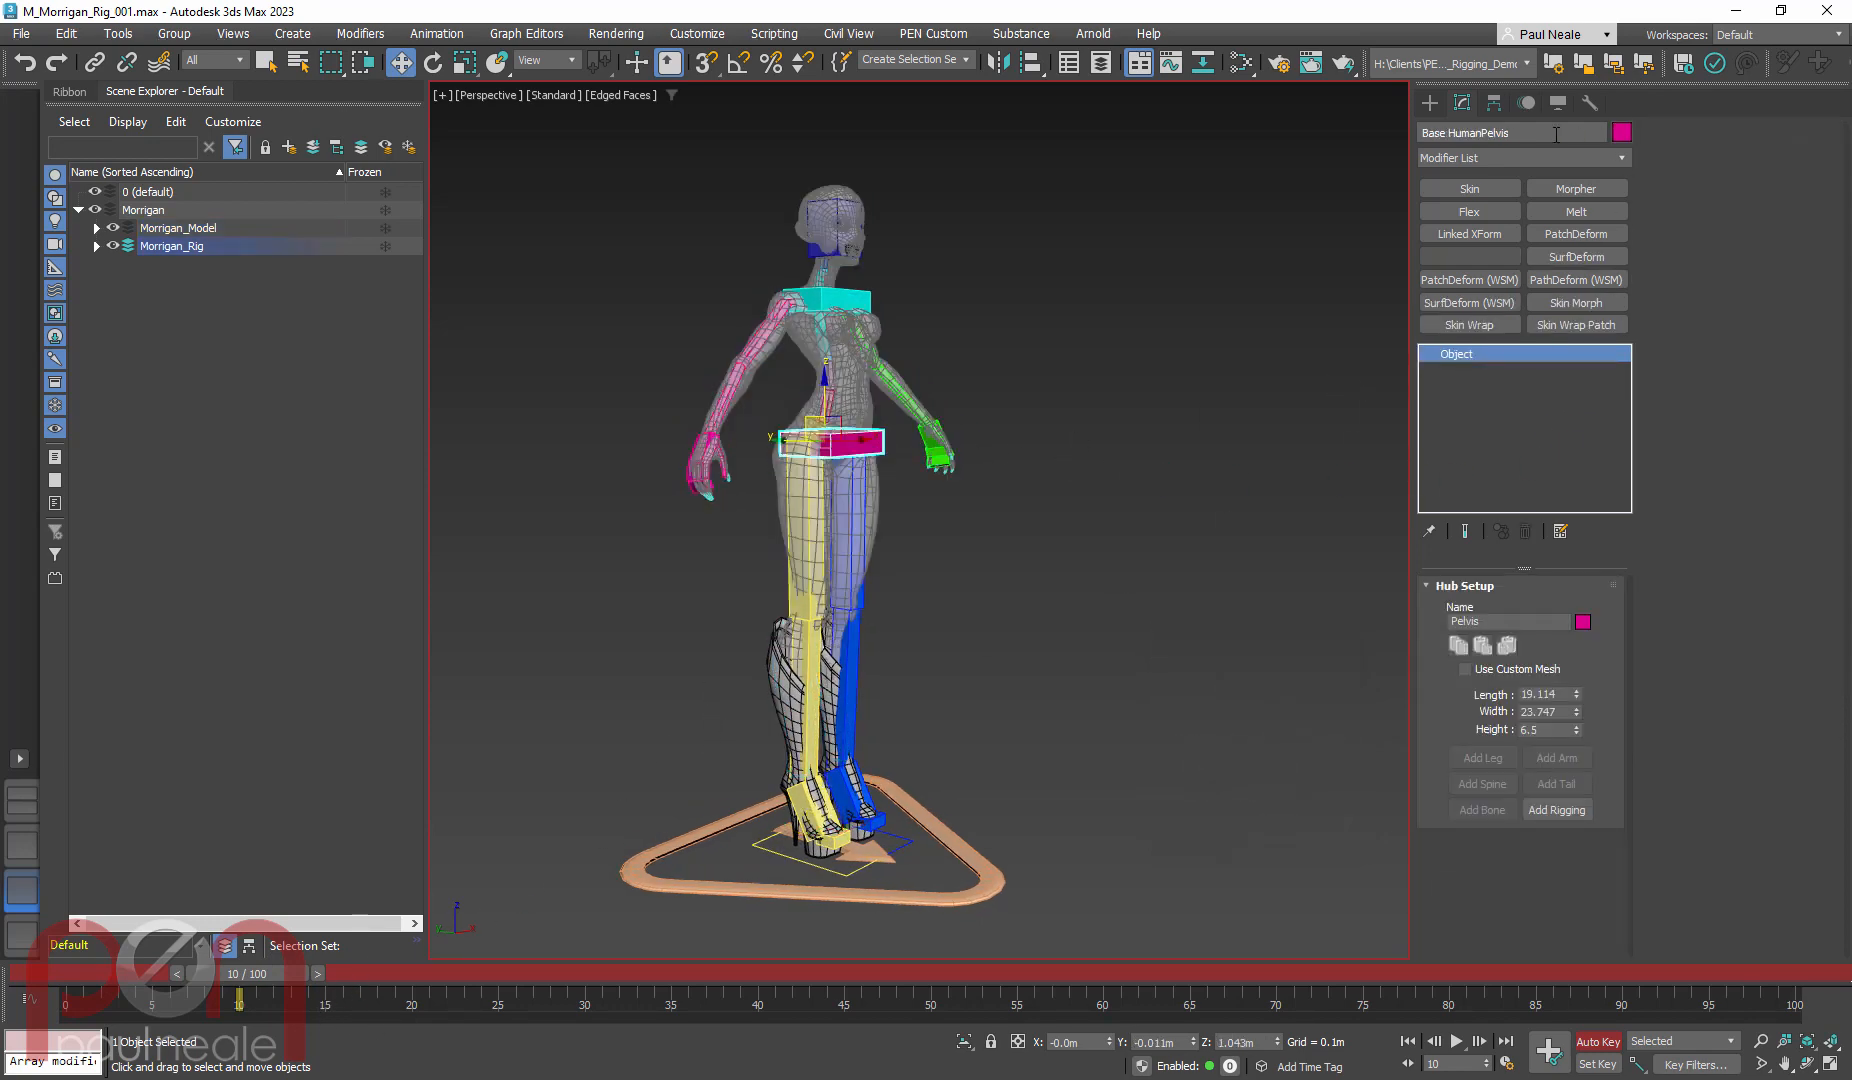
pyautogui.click(1527, 103)
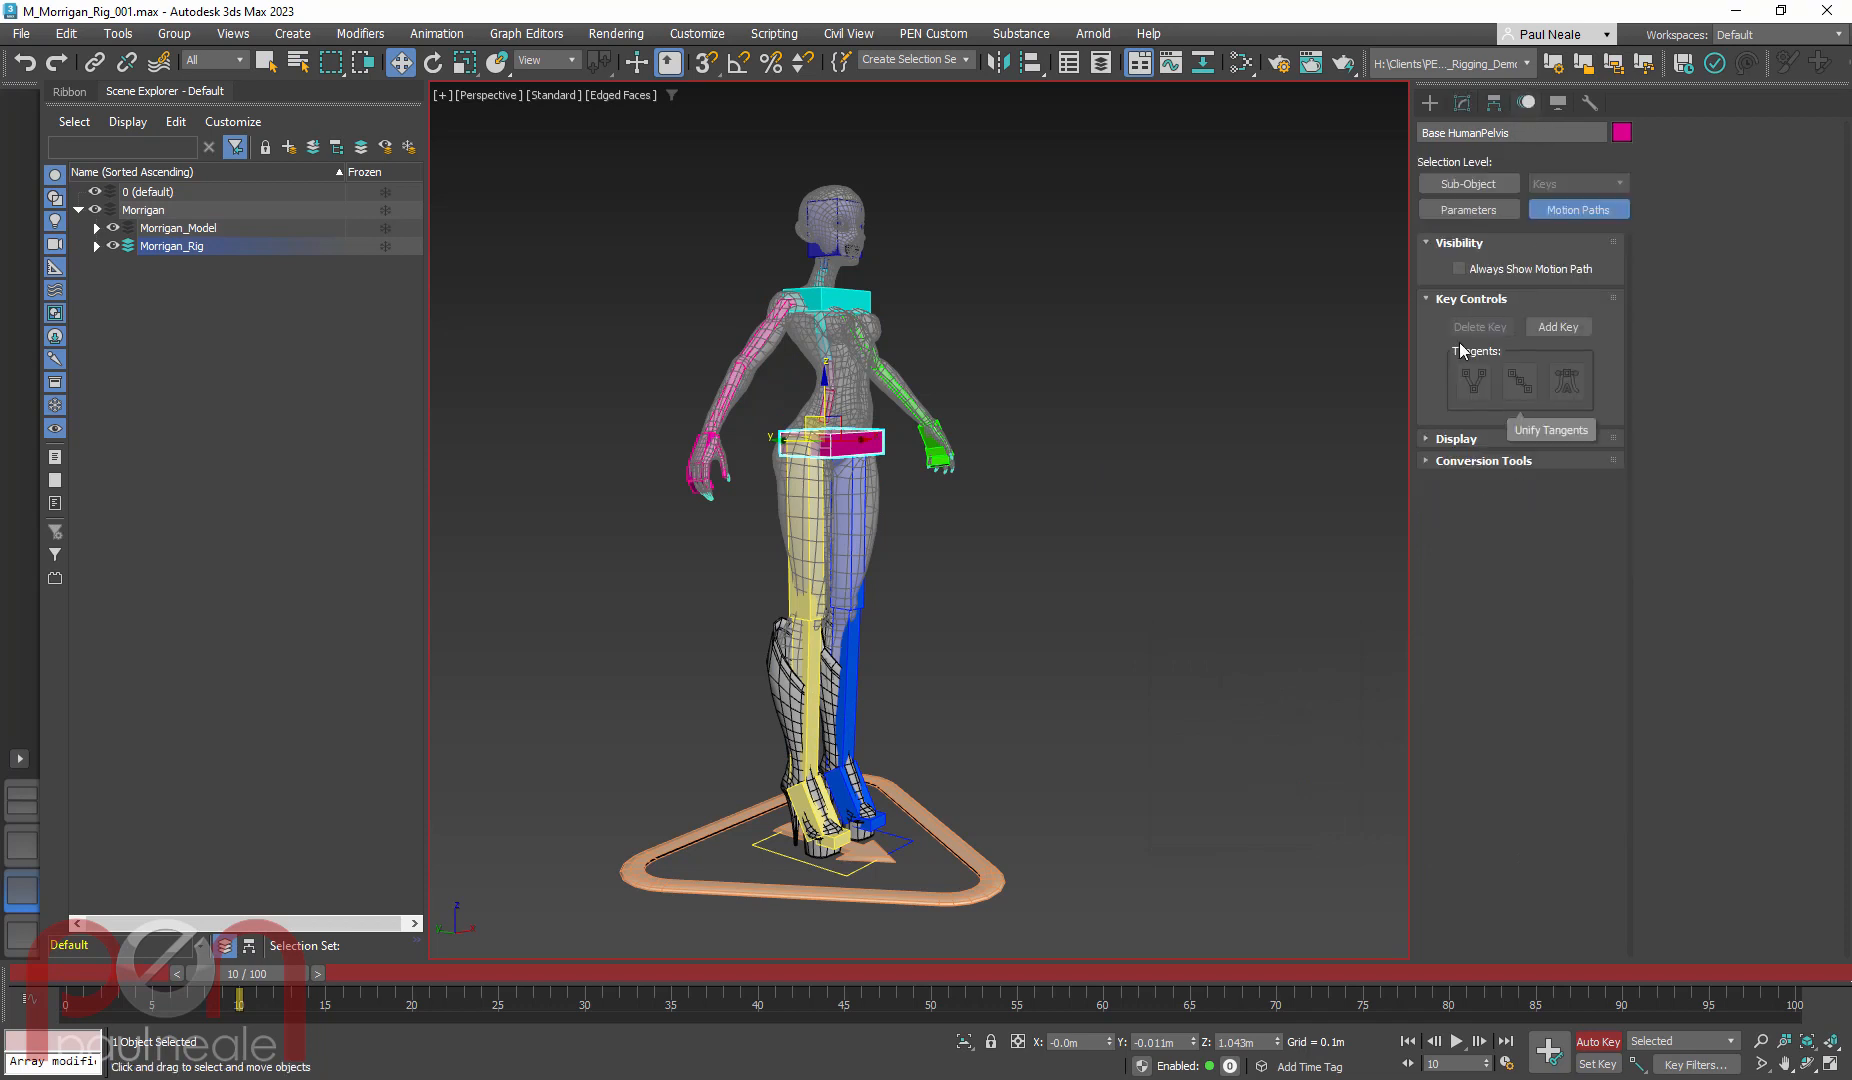
pyautogui.click(1487, 211)
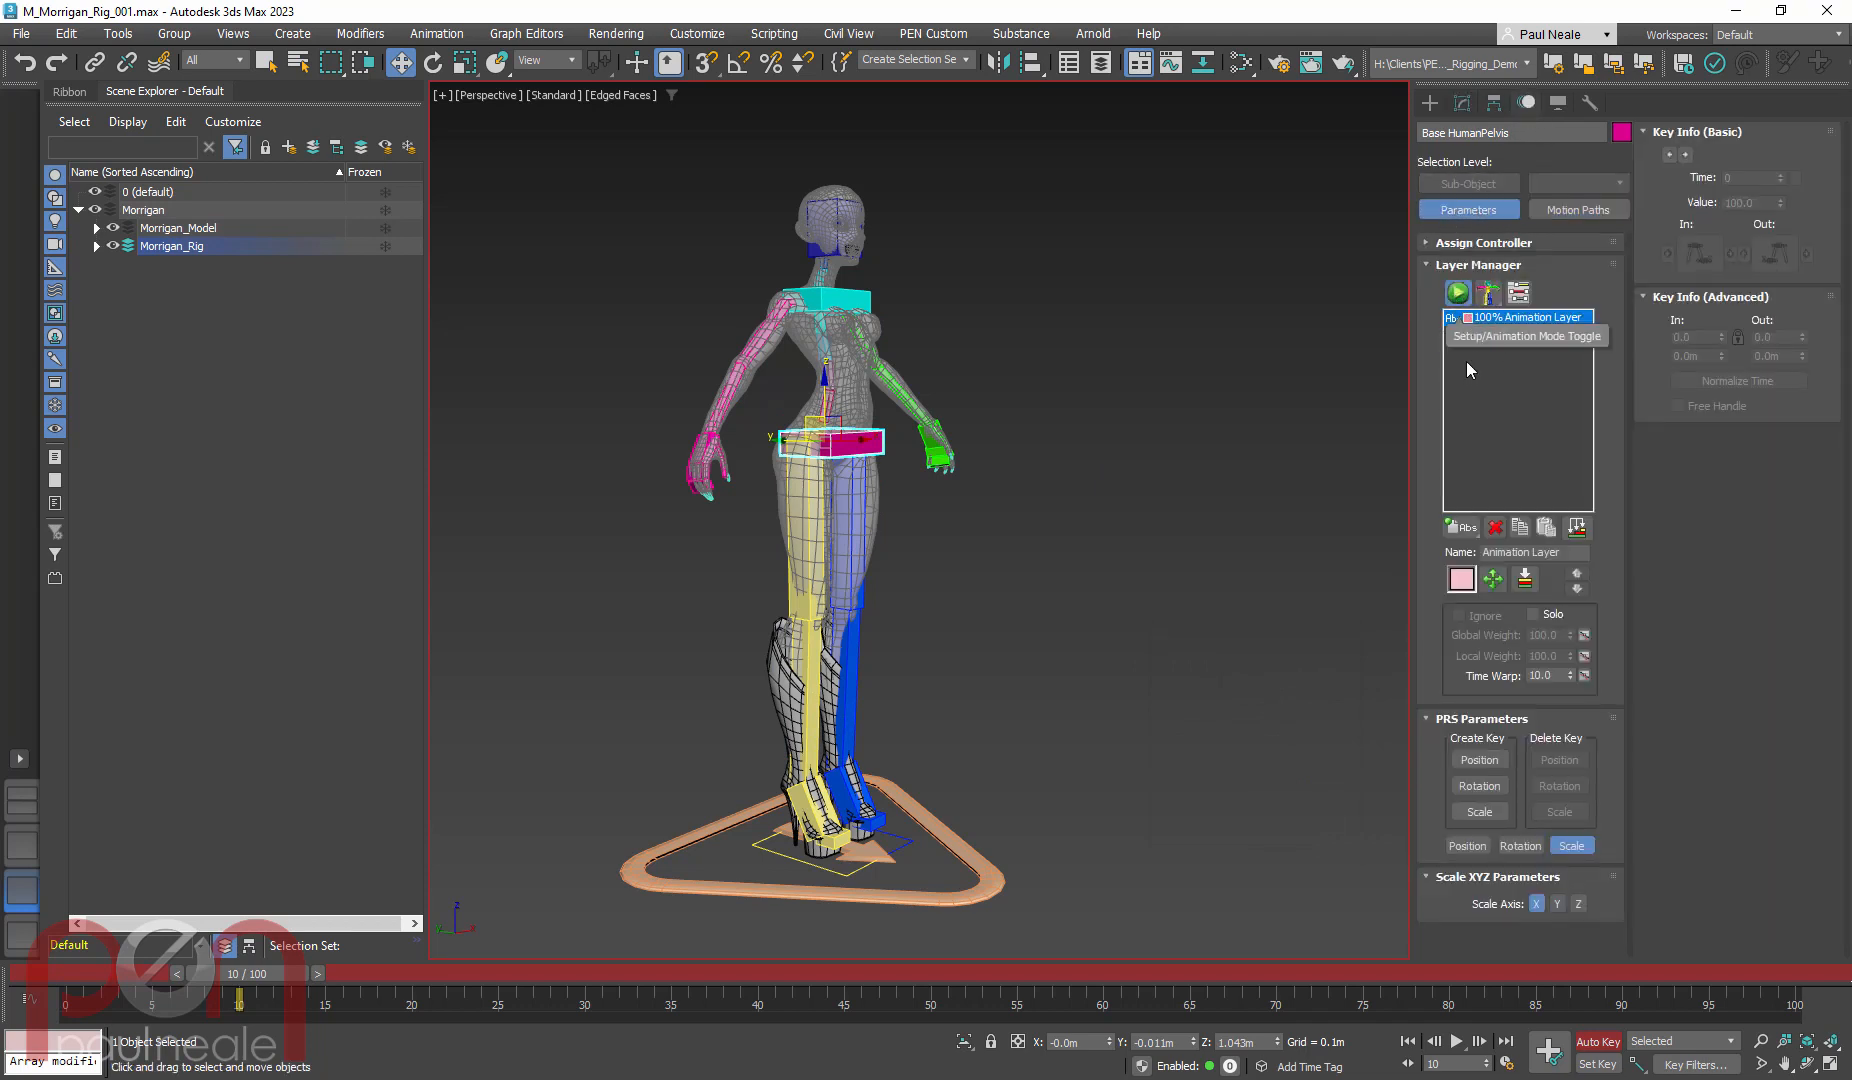
# Move the pelvis forward and down to about Y -0.126 m, Z 0.933 m so the knees bend at frame 10
pyautogui.moveTo(1060, 619)
pyautogui.keyDown('alt'); pyautogui.mouseDown(button='middle')
pyautogui.moveTo(1090, 620)
pyautogui.moveTo(1064, 619)
pyautogui.mouseUp(button='middle'); pyautogui.keyUp('alt')
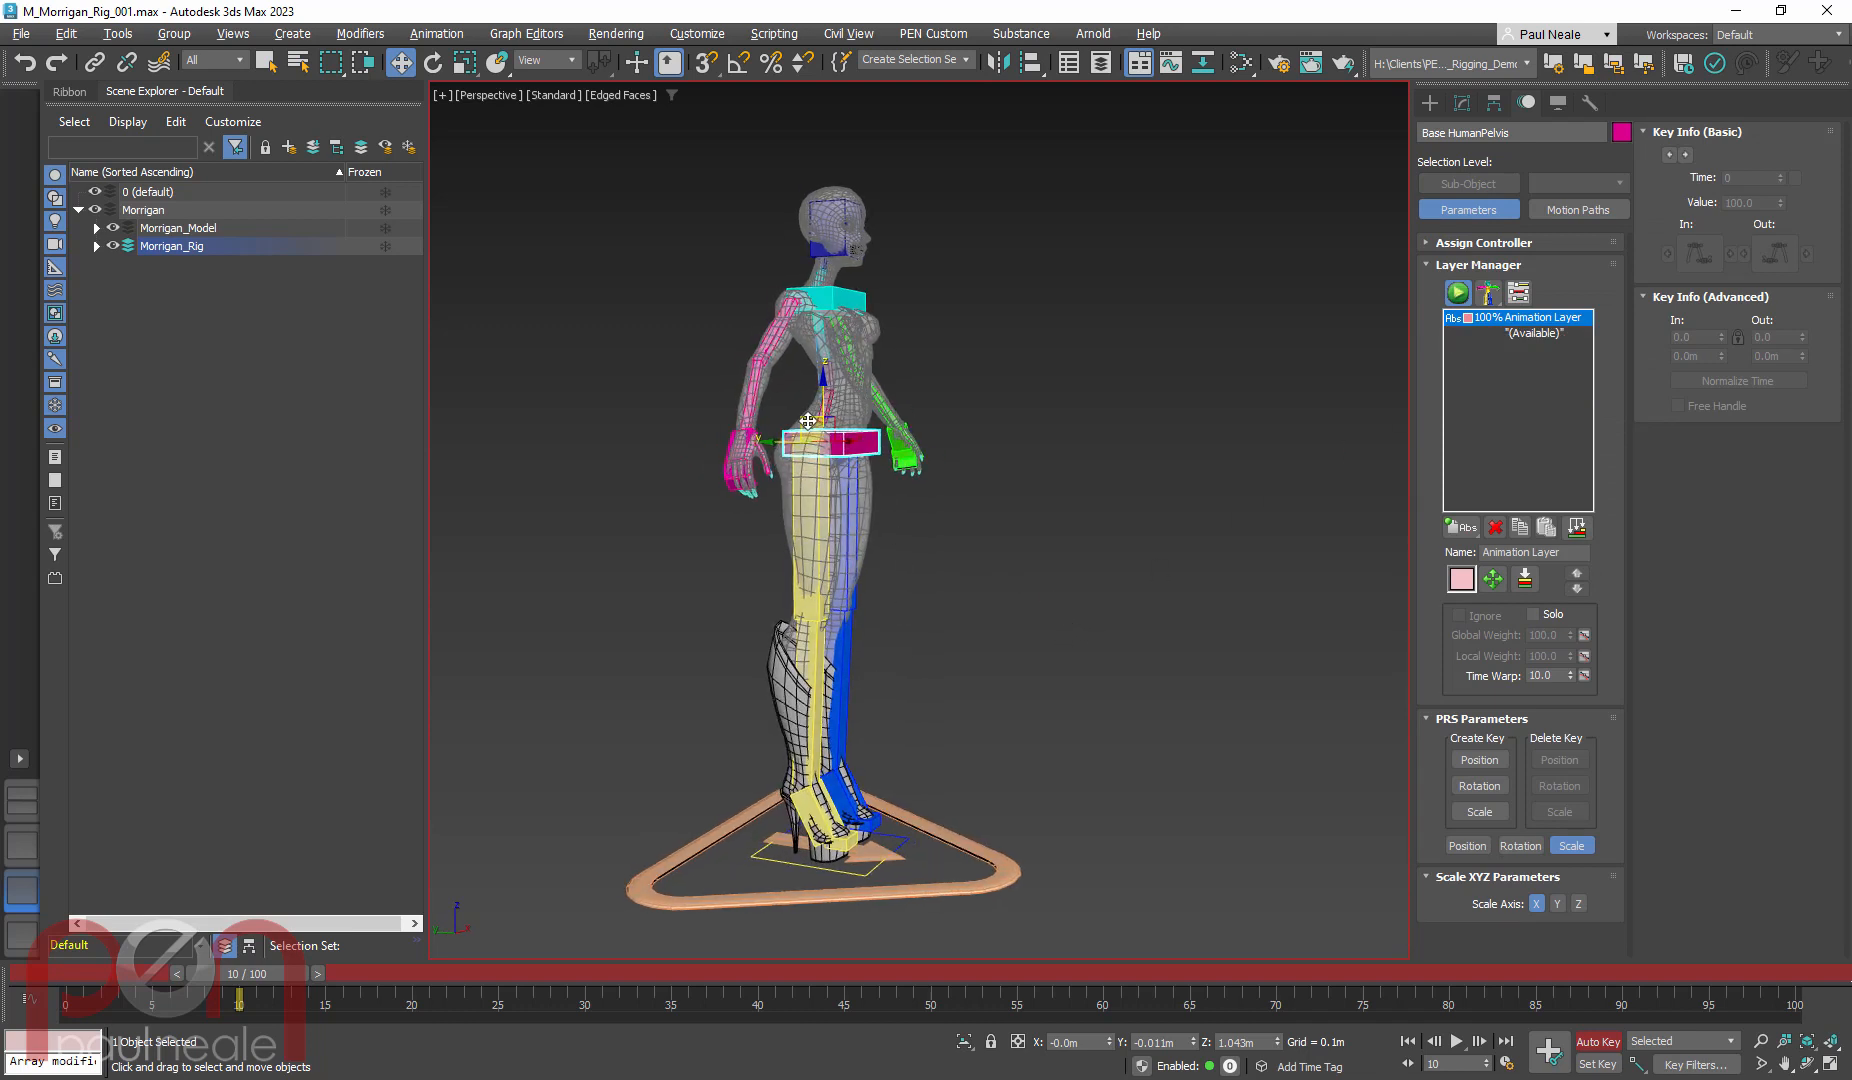
pyautogui.moveTo(808, 421); pyautogui.dragTo(855, 456)
pyautogui.scroll(3, 858, 860)
pyautogui.moveTo(857, 885); pyautogui.dragTo(872, 817, button='middle')
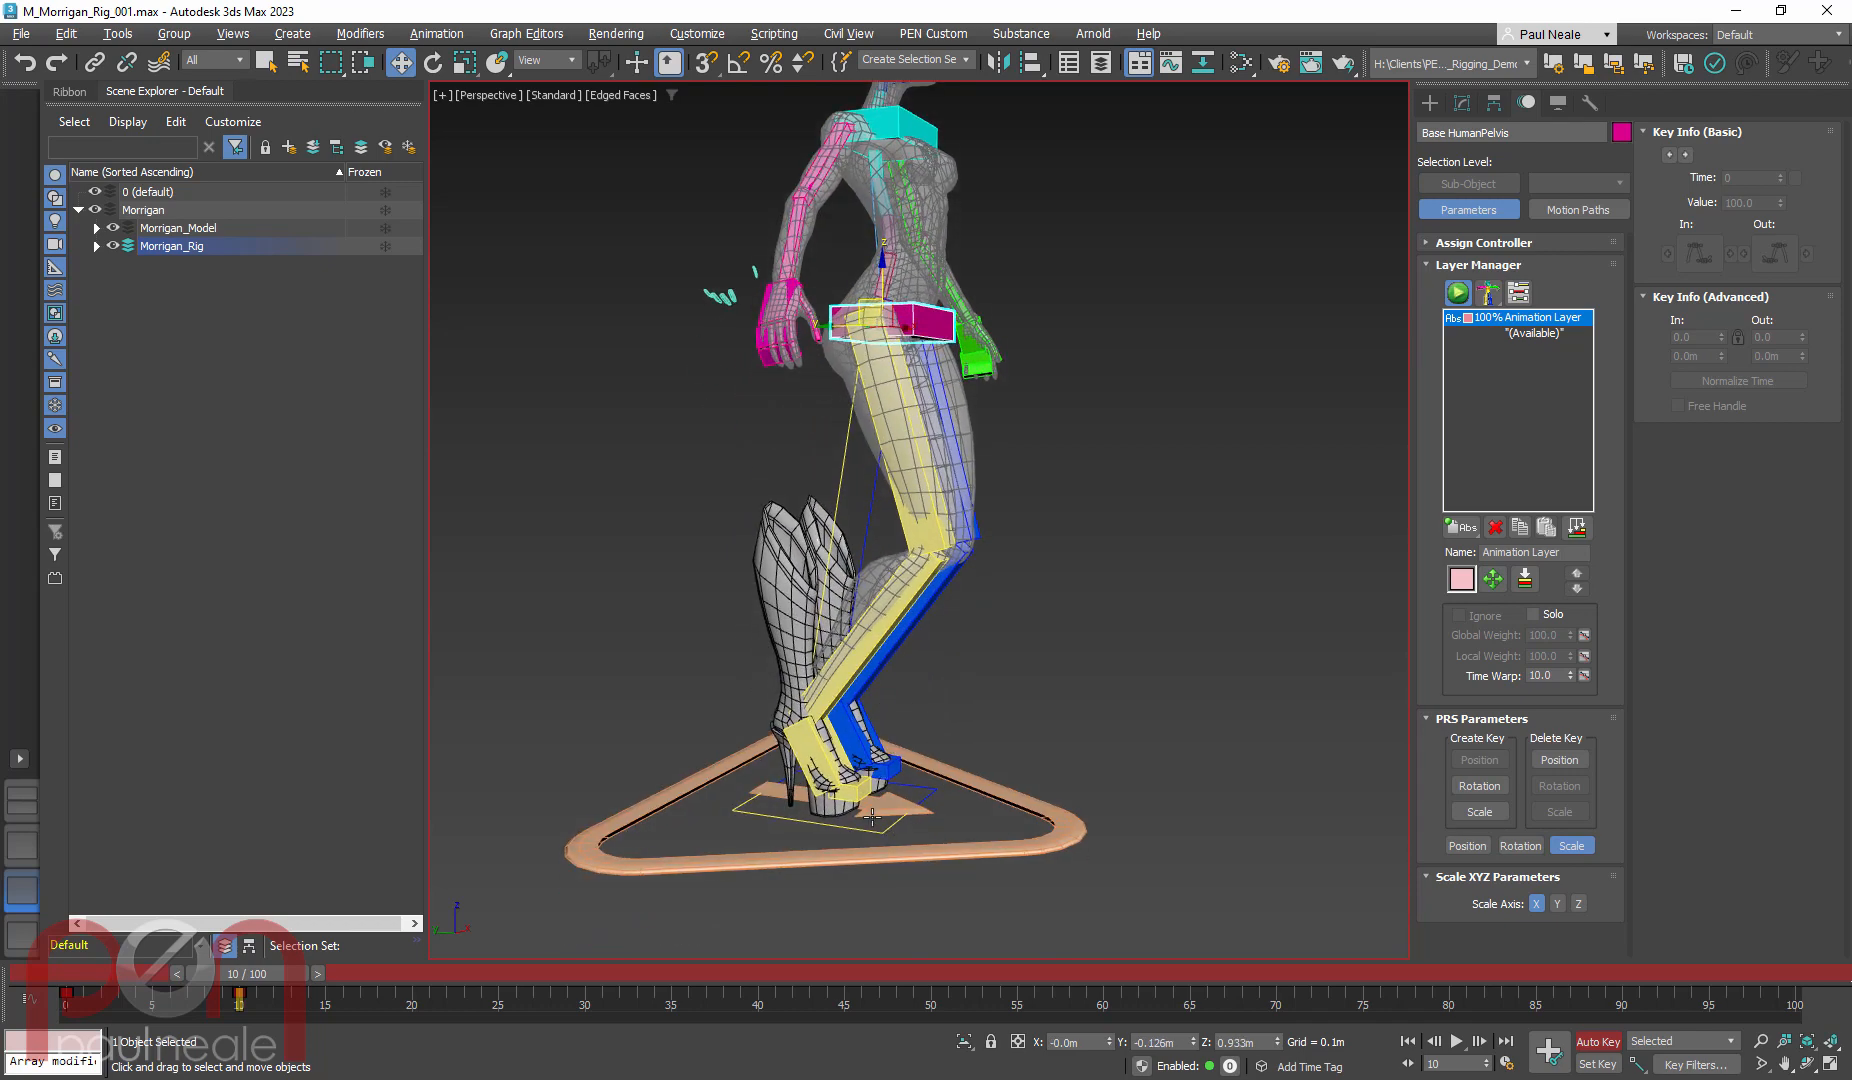
# Raise the right foot platform in front of the body to about Y -0.519 m, Z 0.43 m and tilt its toes down
pyautogui.click(829, 800)
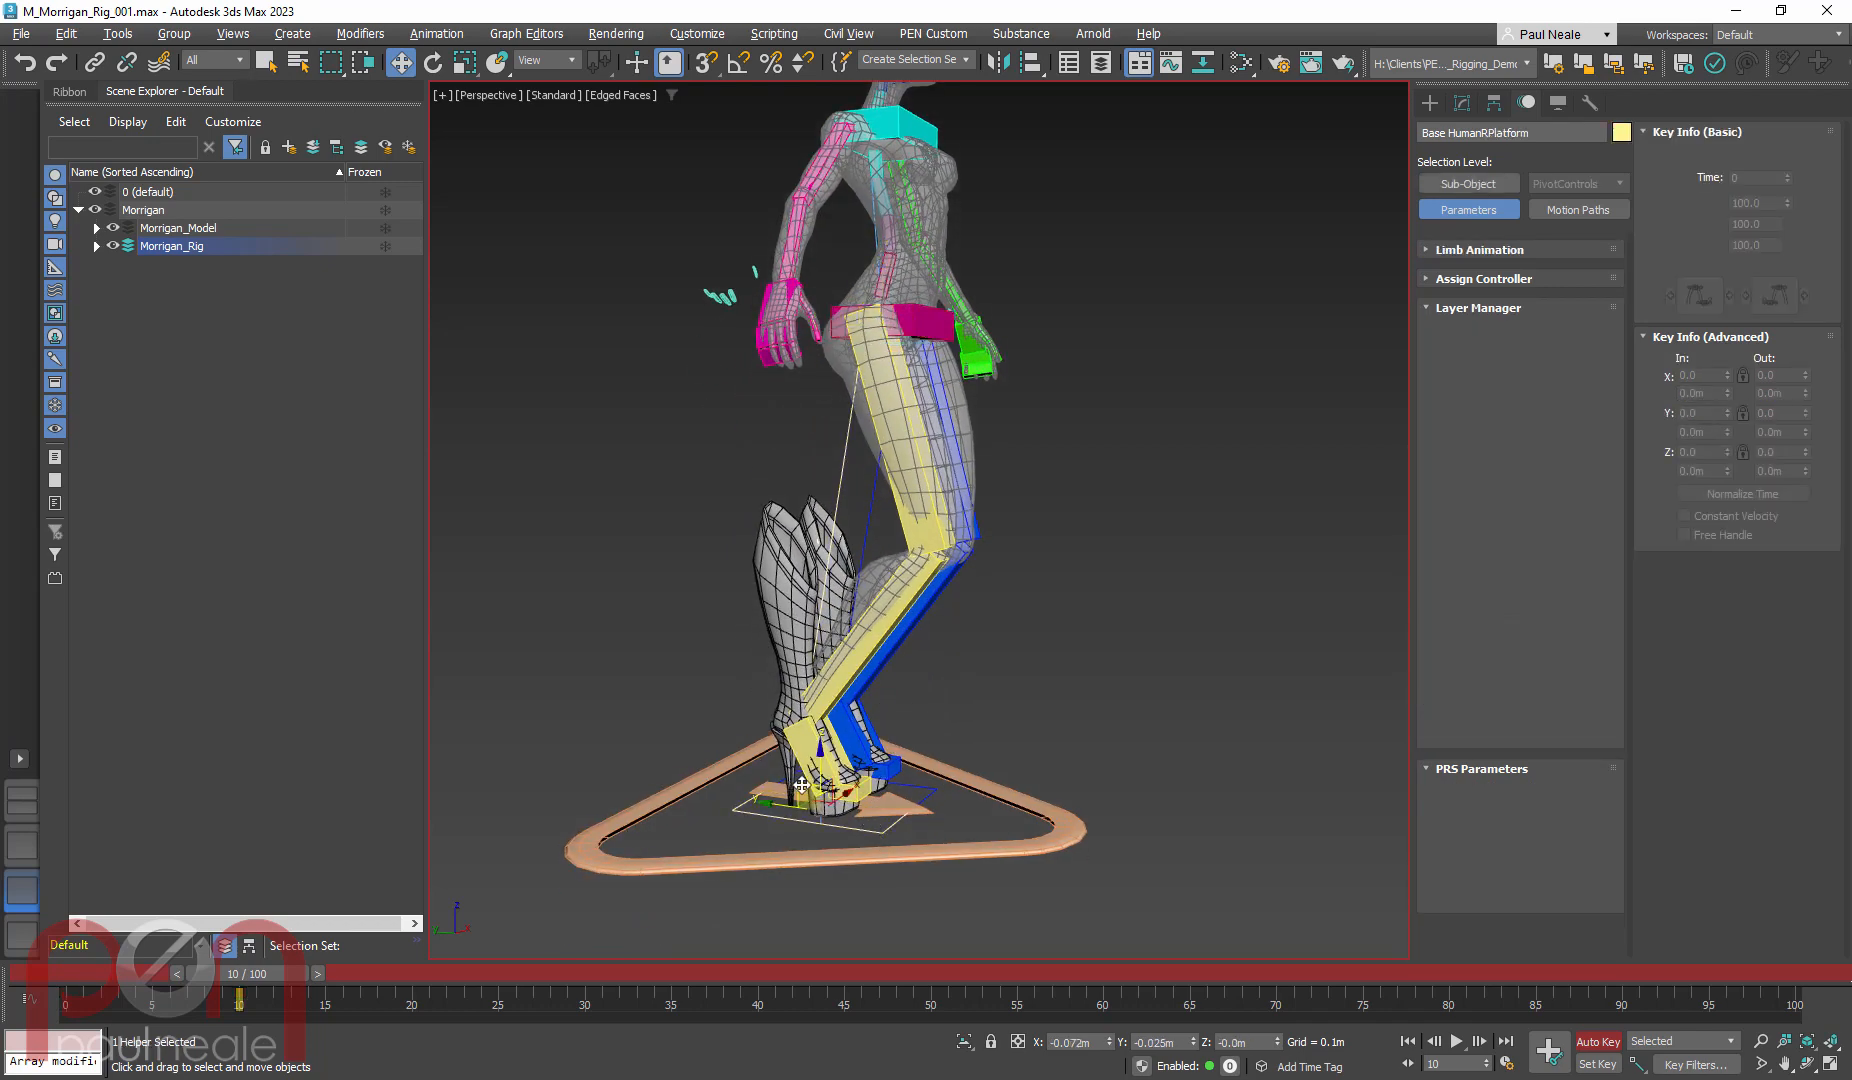
pyautogui.moveTo(802, 785); pyautogui.dragTo(1012, 613)
pyautogui.moveTo(1031, 631); pyautogui.dragTo(1037, 647, button='middle')
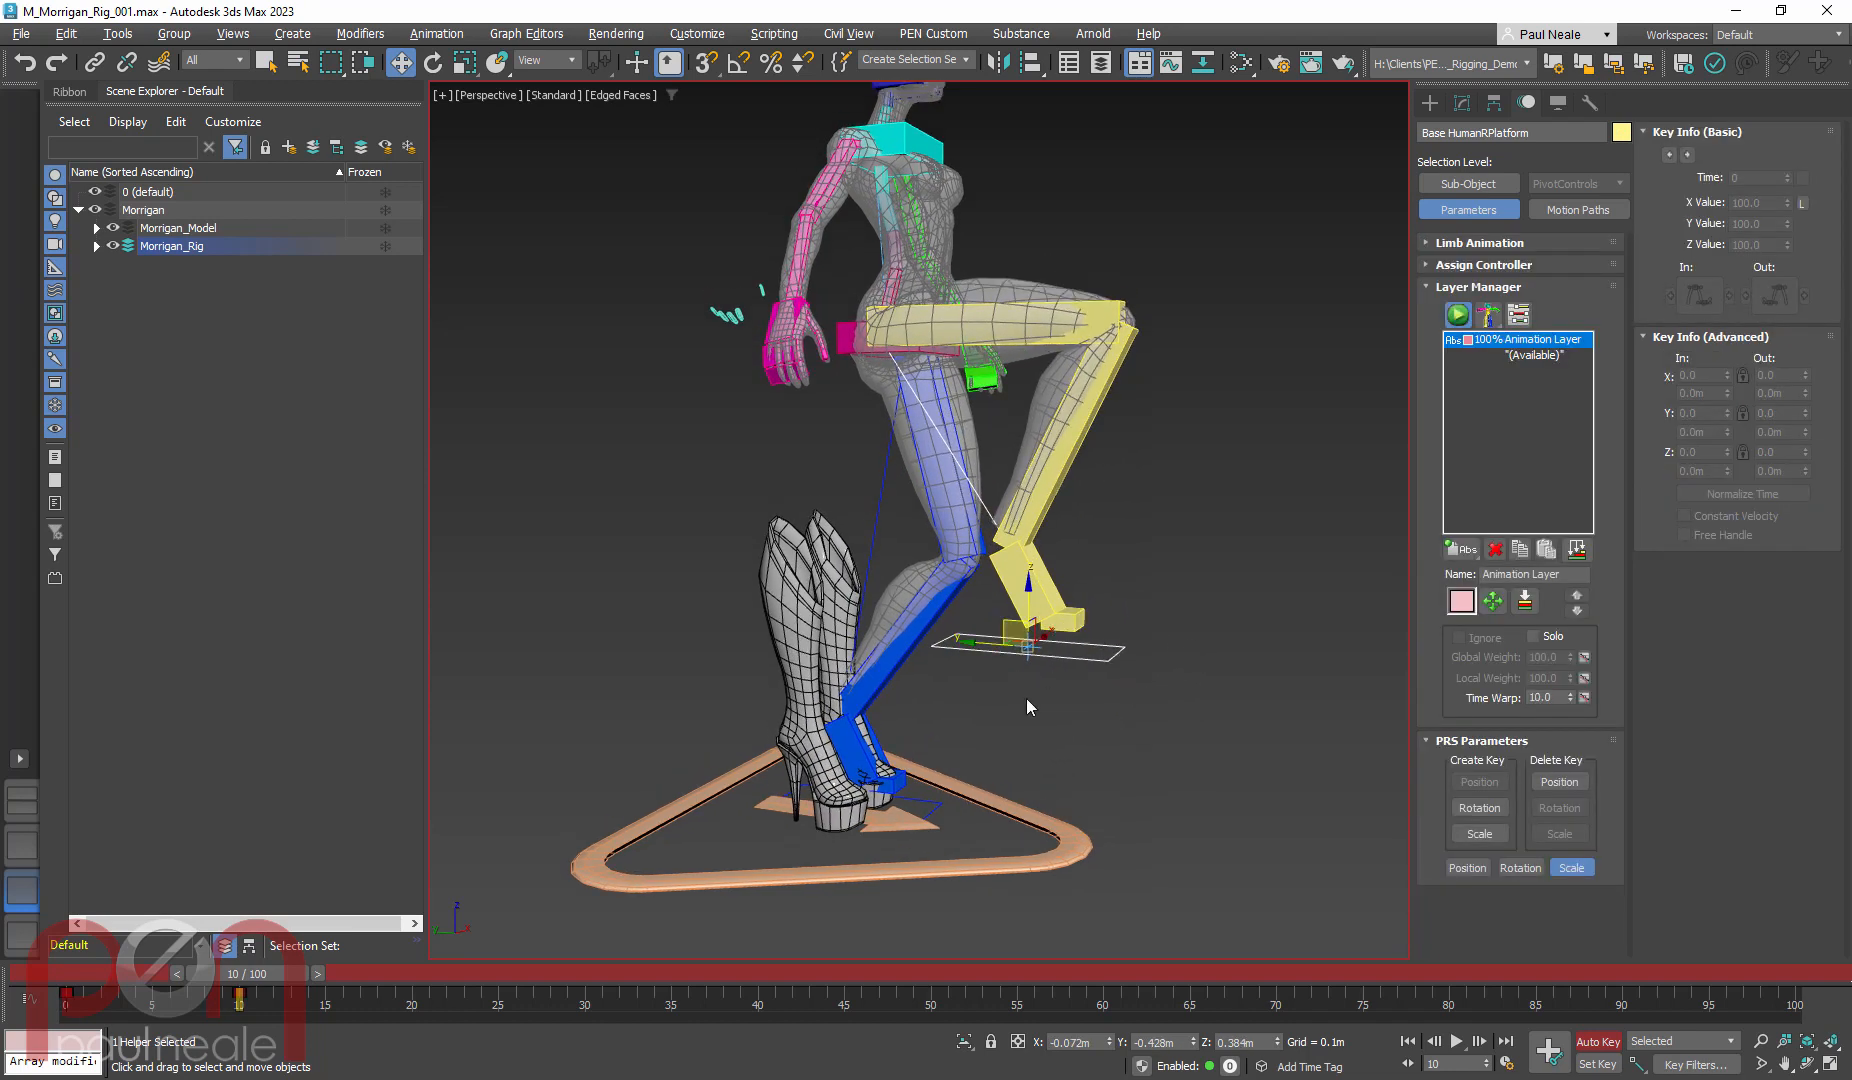
pyautogui.moveTo(1061, 610)
pyautogui.mouseDown()
pyautogui.moveTo(1026, 617)
pyautogui.moveTo(1063, 606)
pyautogui.mouseUp()
pyautogui.press('w')
pyautogui.moveTo(1063, 606)
pyautogui.keyDown('alt'); pyautogui.mouseDown(button='middle')
pyautogui.moveTo(995, 540)
pyautogui.moveTo(1113, 518)
pyautogui.moveTo(835, 626)
pyautogui.mouseUp(button='middle'); pyautogui.keyUp('alt')
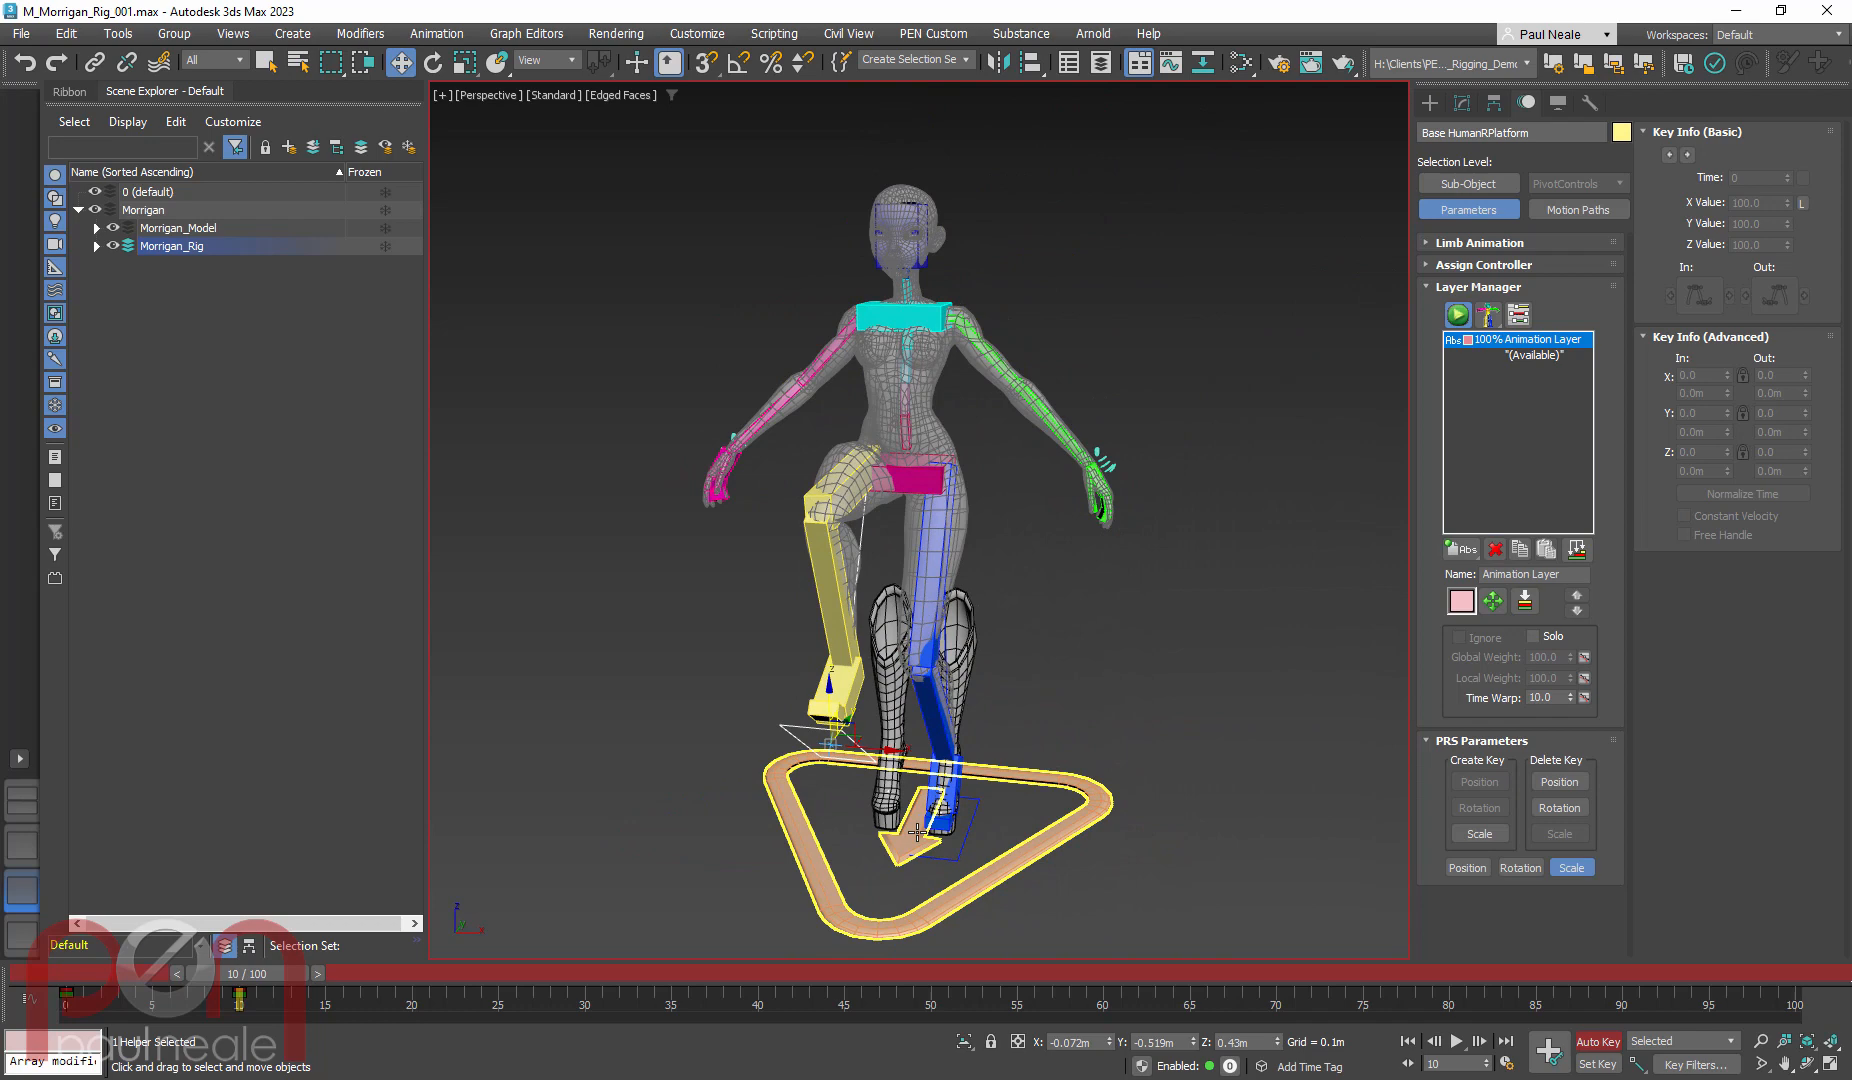
# Raise the left foot platform behind the body to about Y 0.625 m, Z 0.461 m and rotate it toward vertical
pyautogui.click(973, 812)
pyautogui.keyDown('alt'); pyautogui.moveTo(973, 812); pyautogui.dragTo(1076, 787, button='middle'); pyautogui.keyUp('alt')
pyautogui.moveTo(1076, 787); pyautogui.dragTo(1203, 617)
pyautogui.press('e')
pyautogui.press('w')
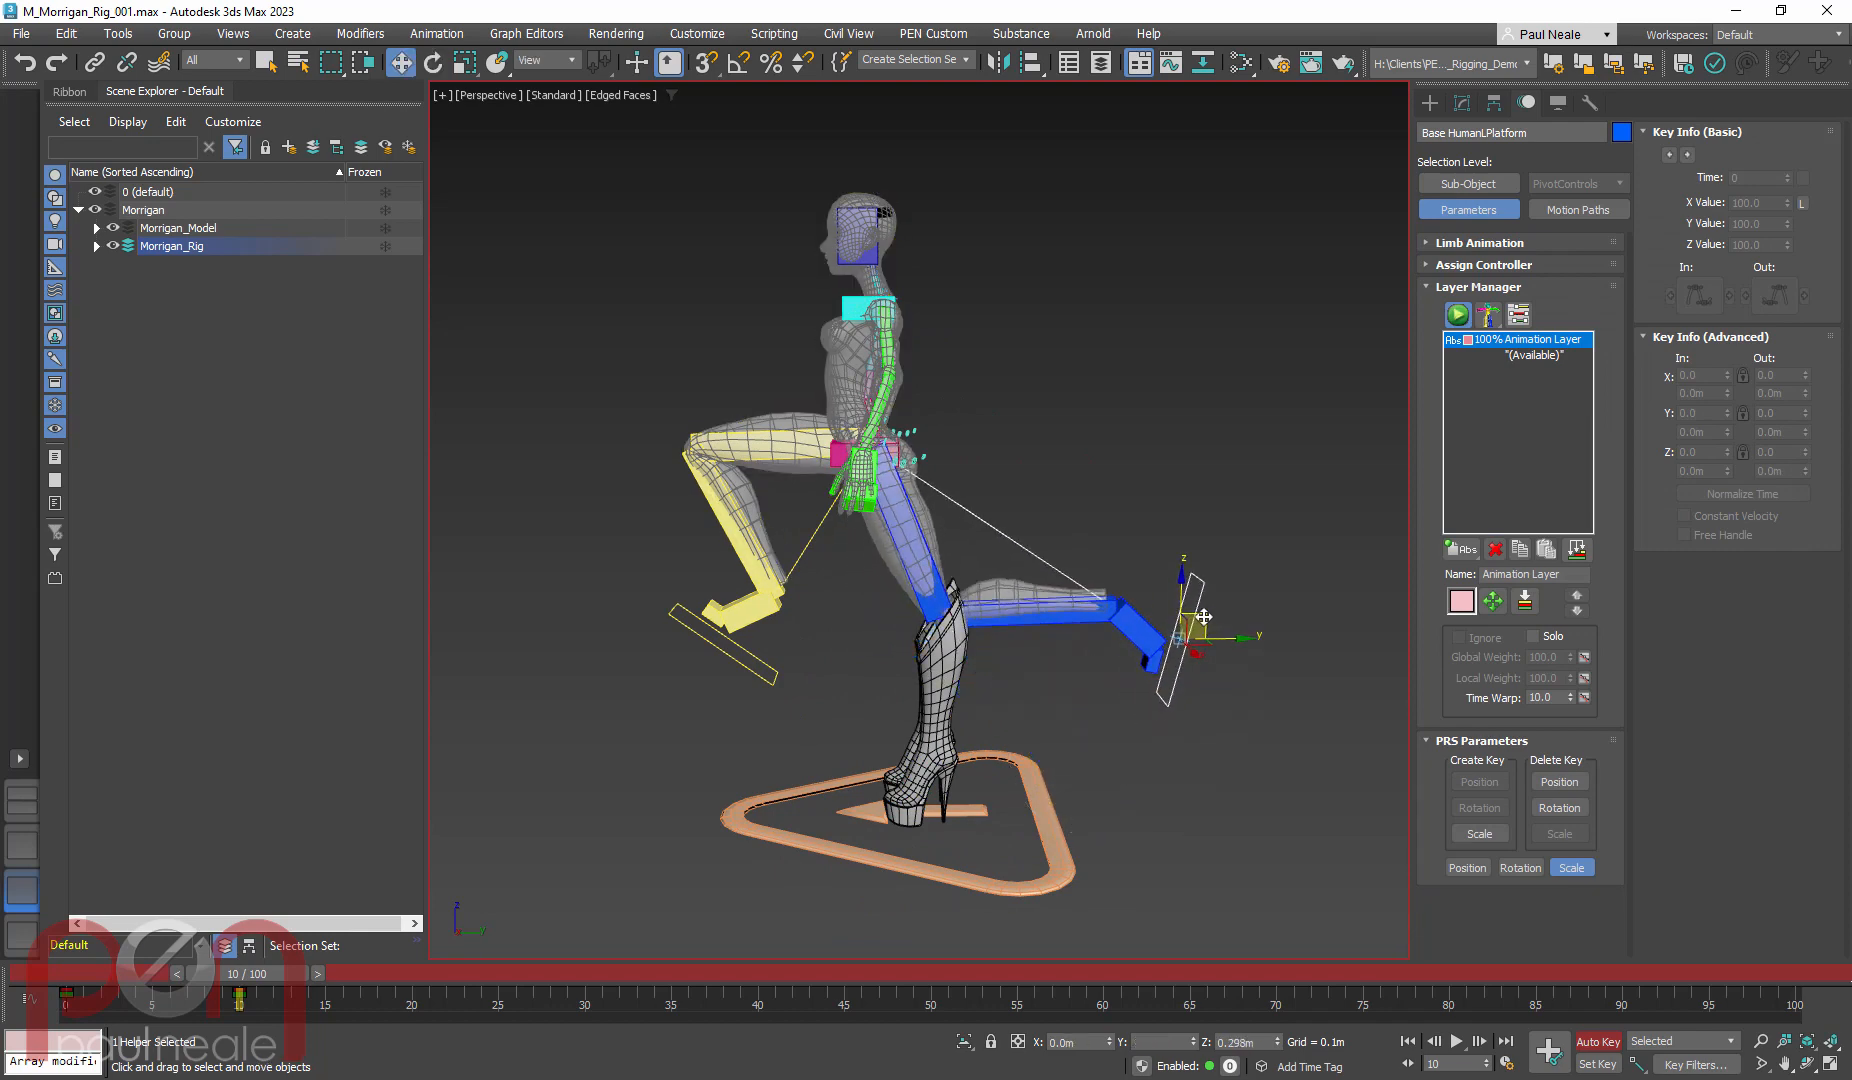
pyautogui.keyDown('alt'); pyautogui.moveTo(1080, 612); pyautogui.dragTo(1116, 579, button='middle'); pyautogui.keyUp('alt')
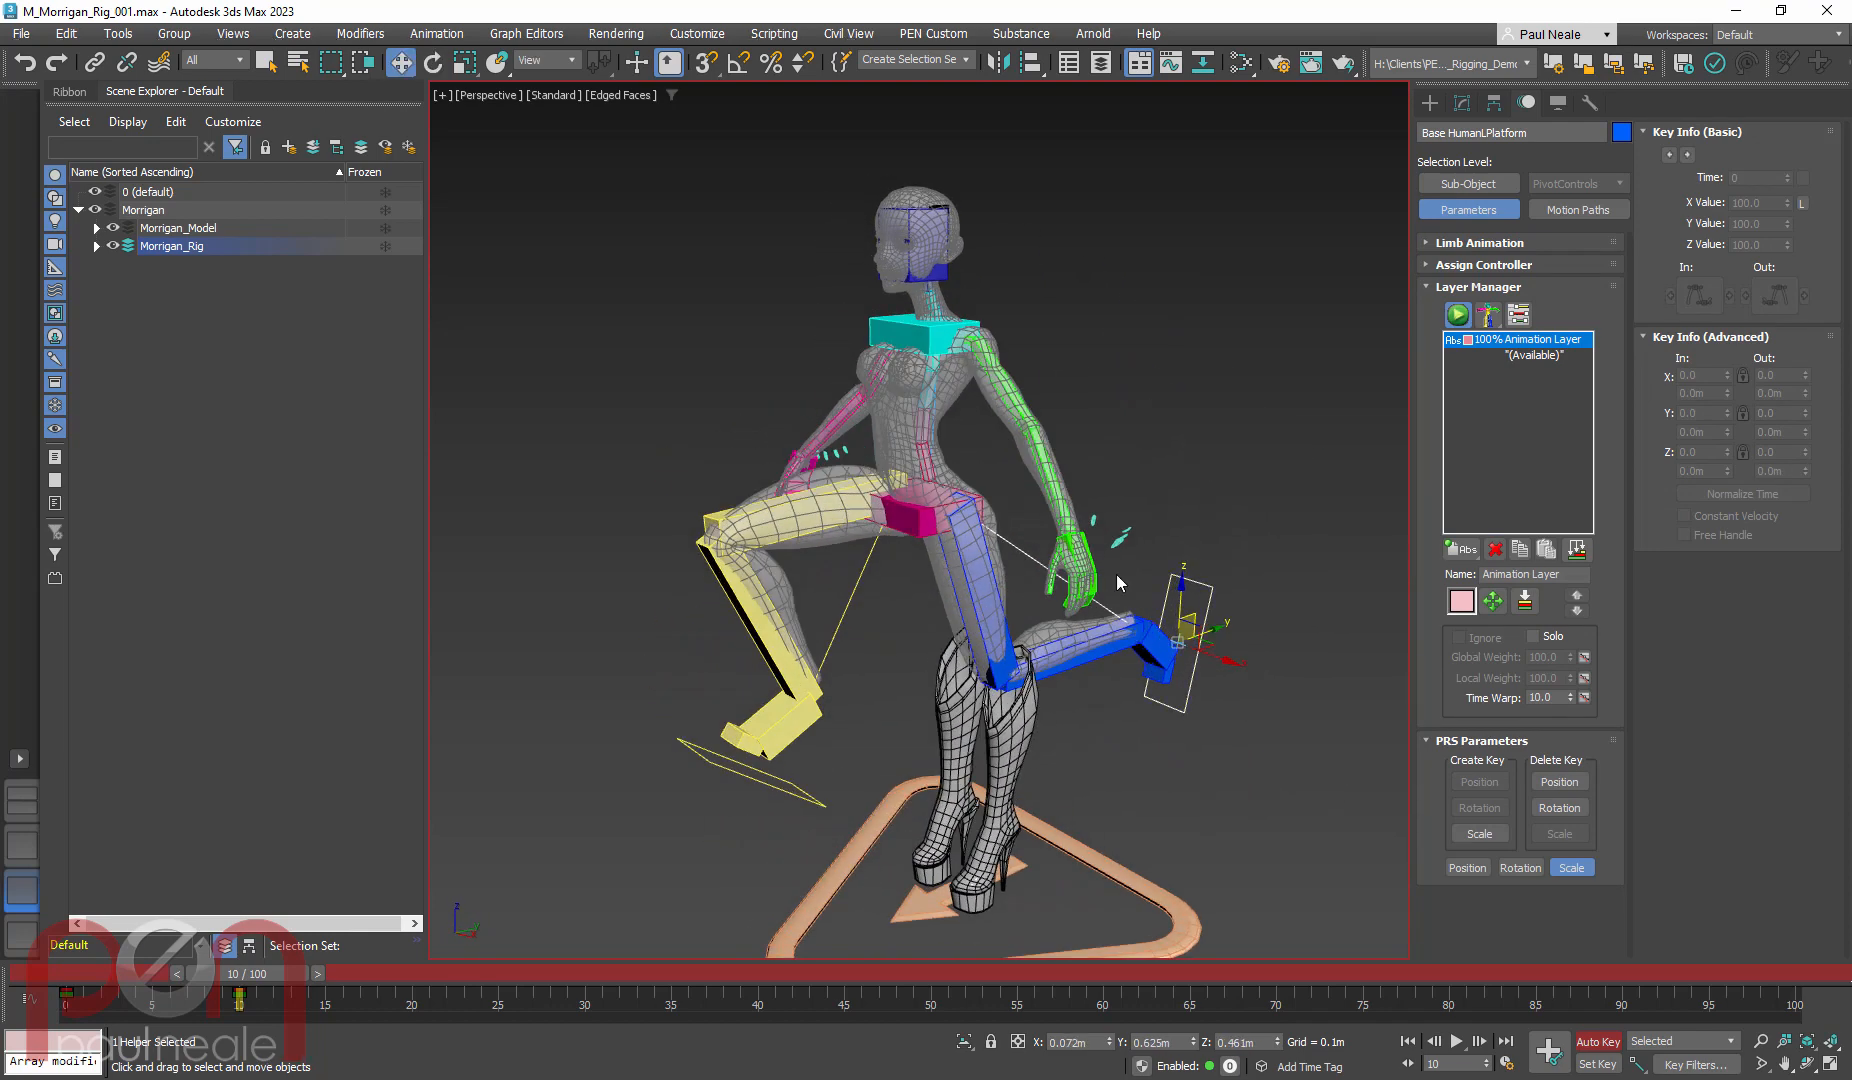
# Freeze the Morrigan_Model layer so the body mesh cannot be selected while posing the rig
pyautogui.moveTo(1016, 500); pyautogui.dragTo(950, 512, button='middle')
pyautogui.scroll(5, 957, 506)
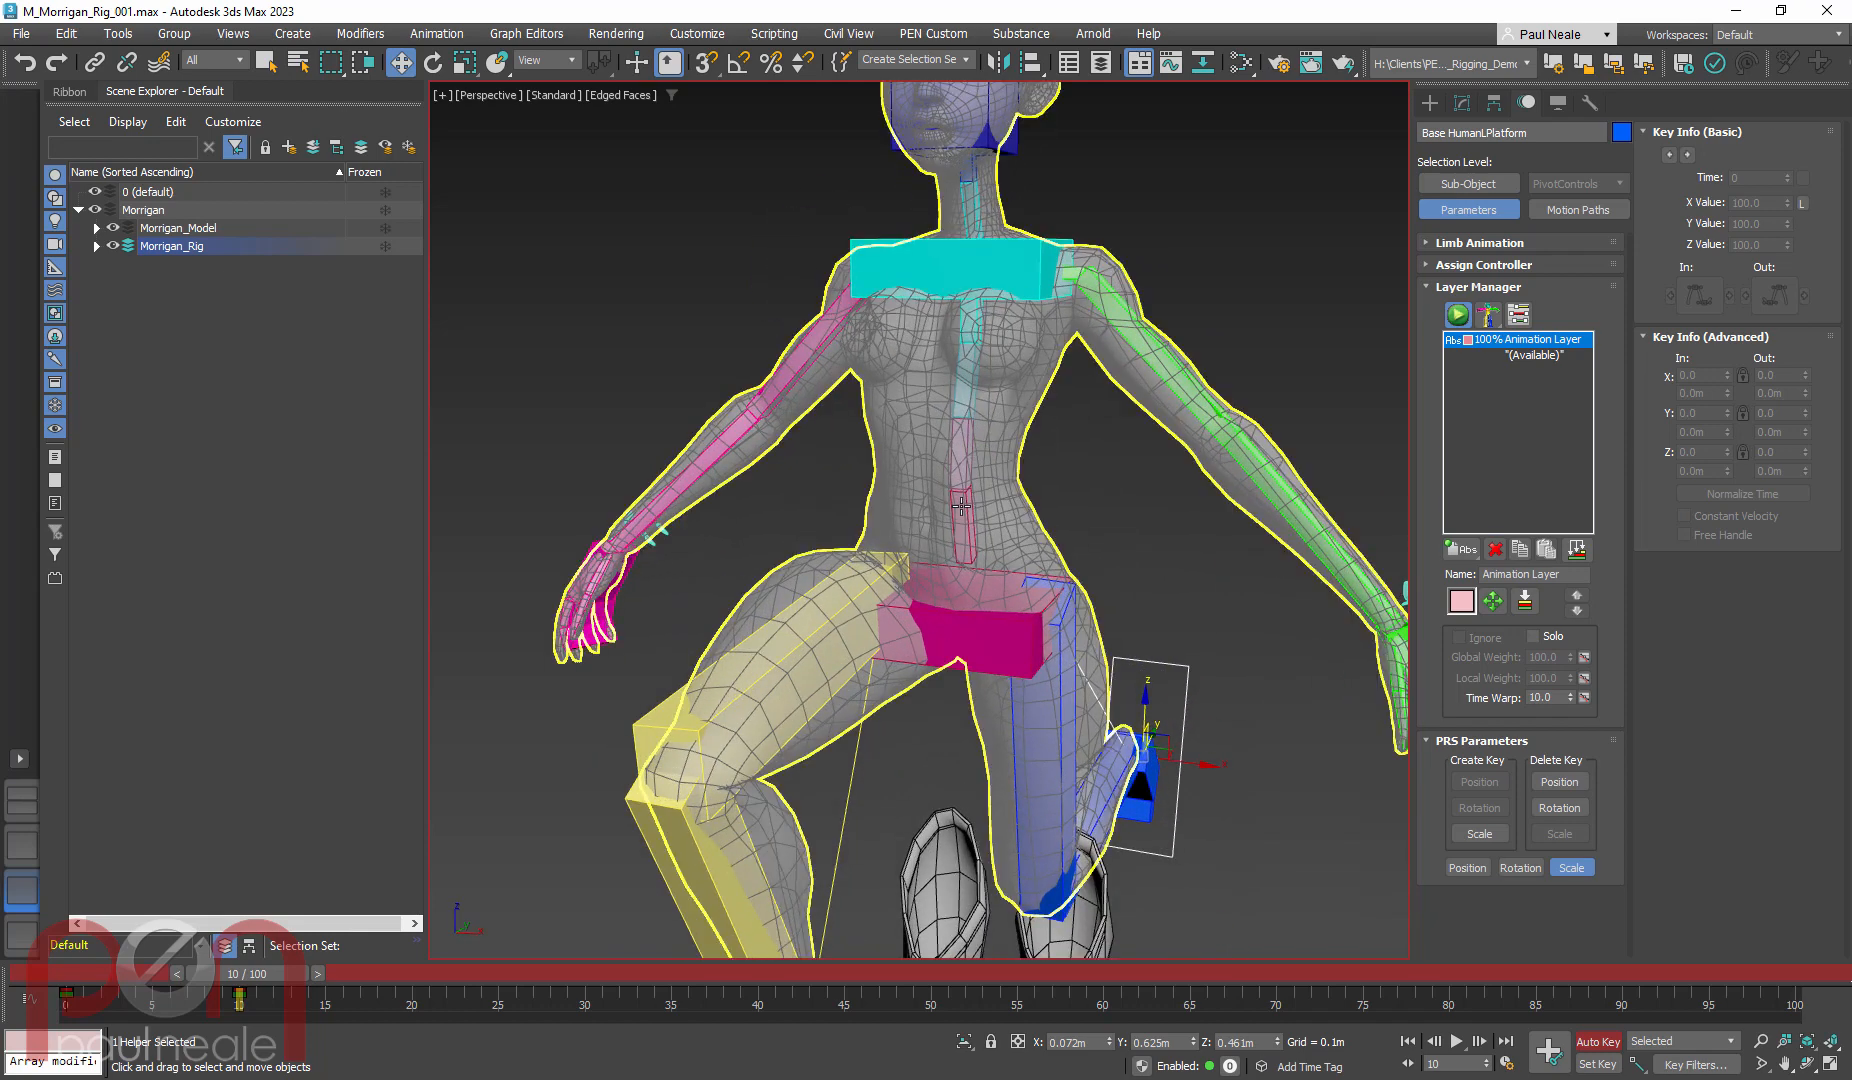
pyautogui.click(973, 471)
pyautogui.scroll(3, 978, 480)
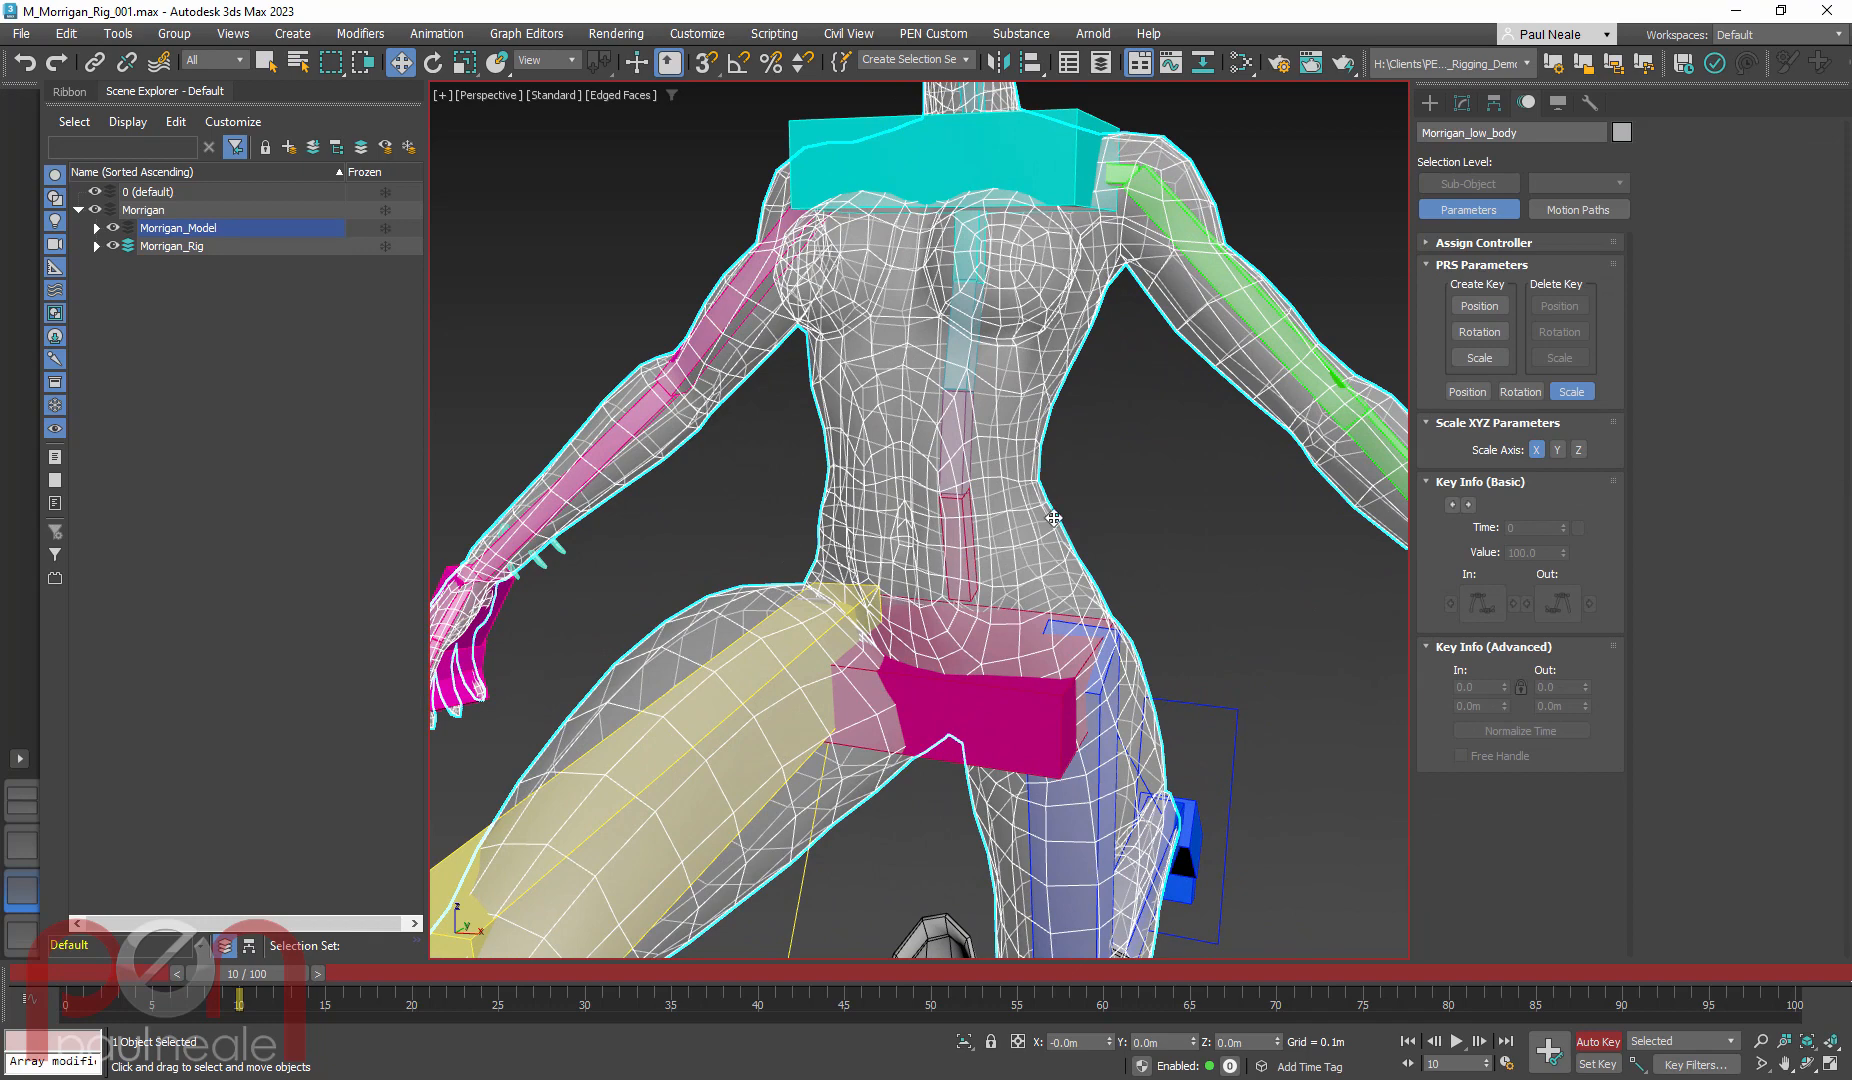
pyautogui.scroll(-3, 1040, 468)
pyautogui.moveTo(1038, 472); pyautogui.dragTo(998, 483, button='middle')
pyautogui.scroll(2, 973, 484)
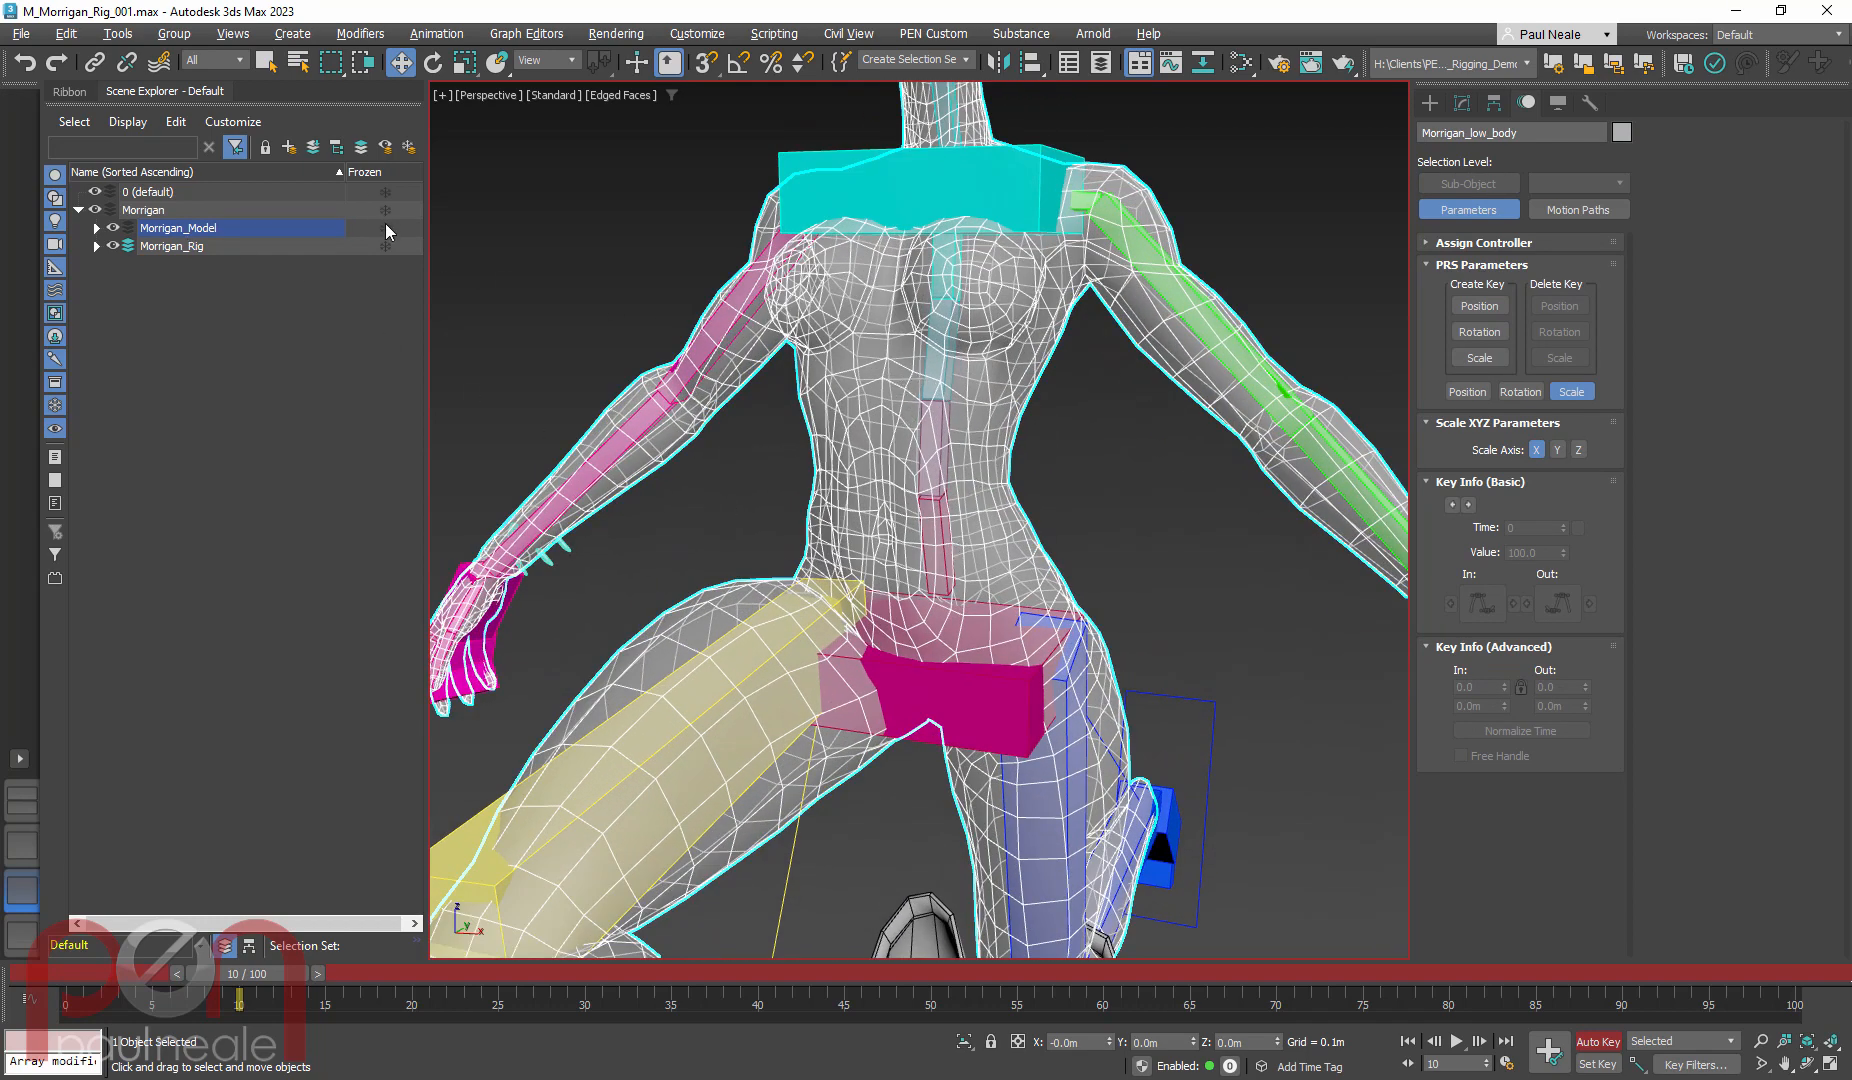
pyautogui.click(385, 228)
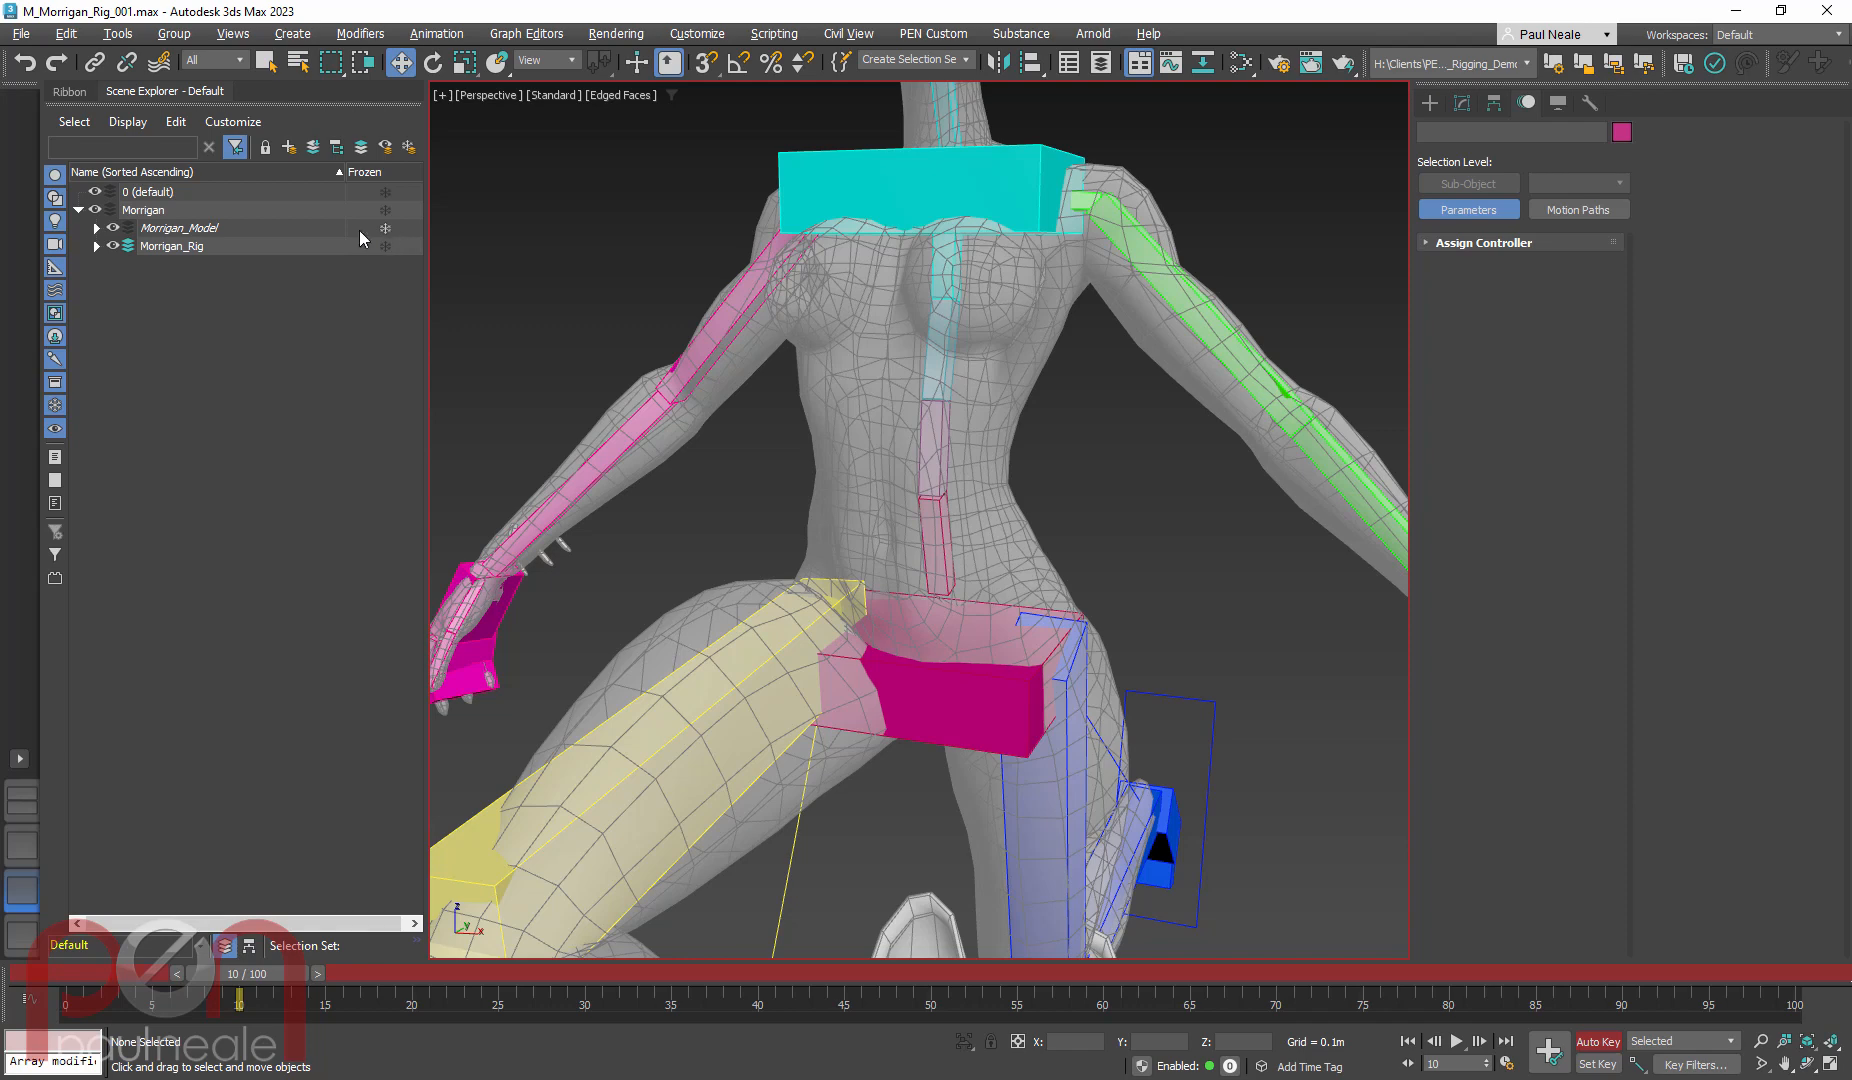
pyautogui.scroll(1, 984, 543)
pyautogui.click(922, 537)
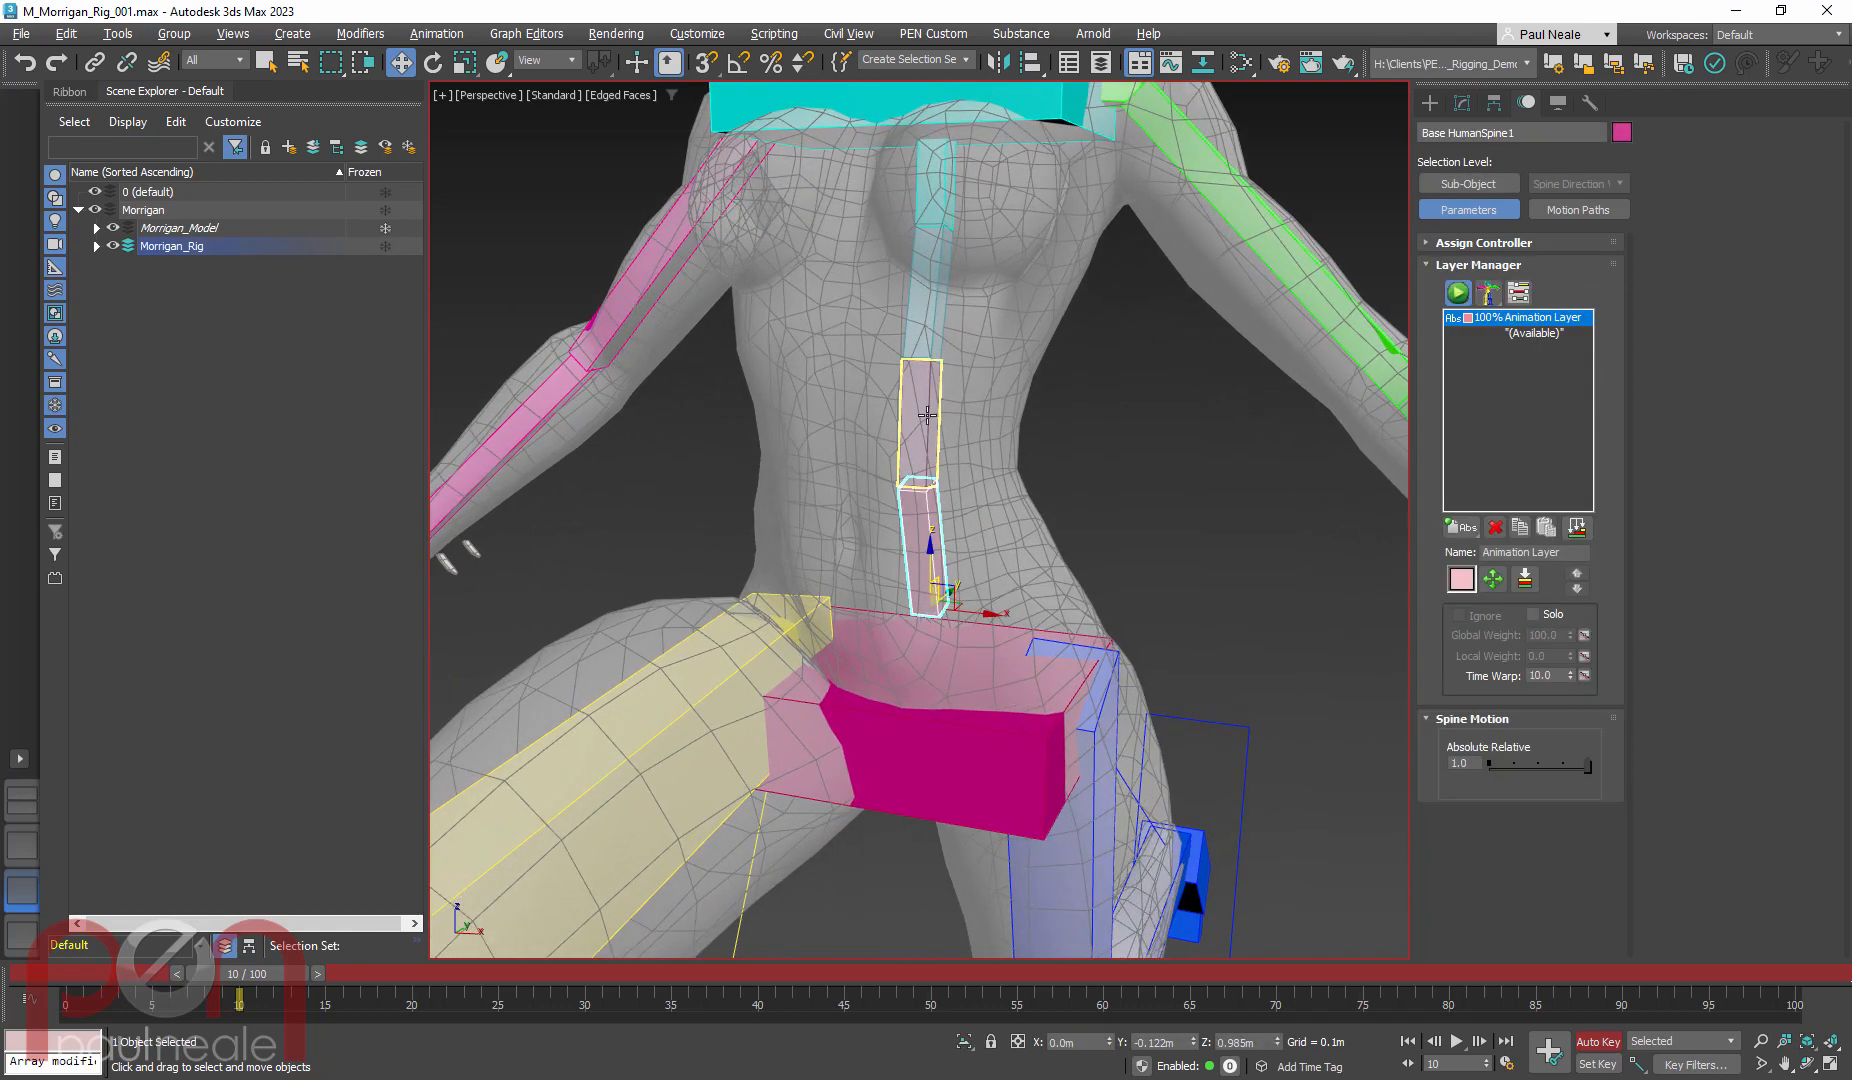
pyautogui.keyDown('ctrl'); pyautogui.click(938, 182); pyautogui.keyUp('ctrl')
pyautogui.scroll(-3, 980, 350)
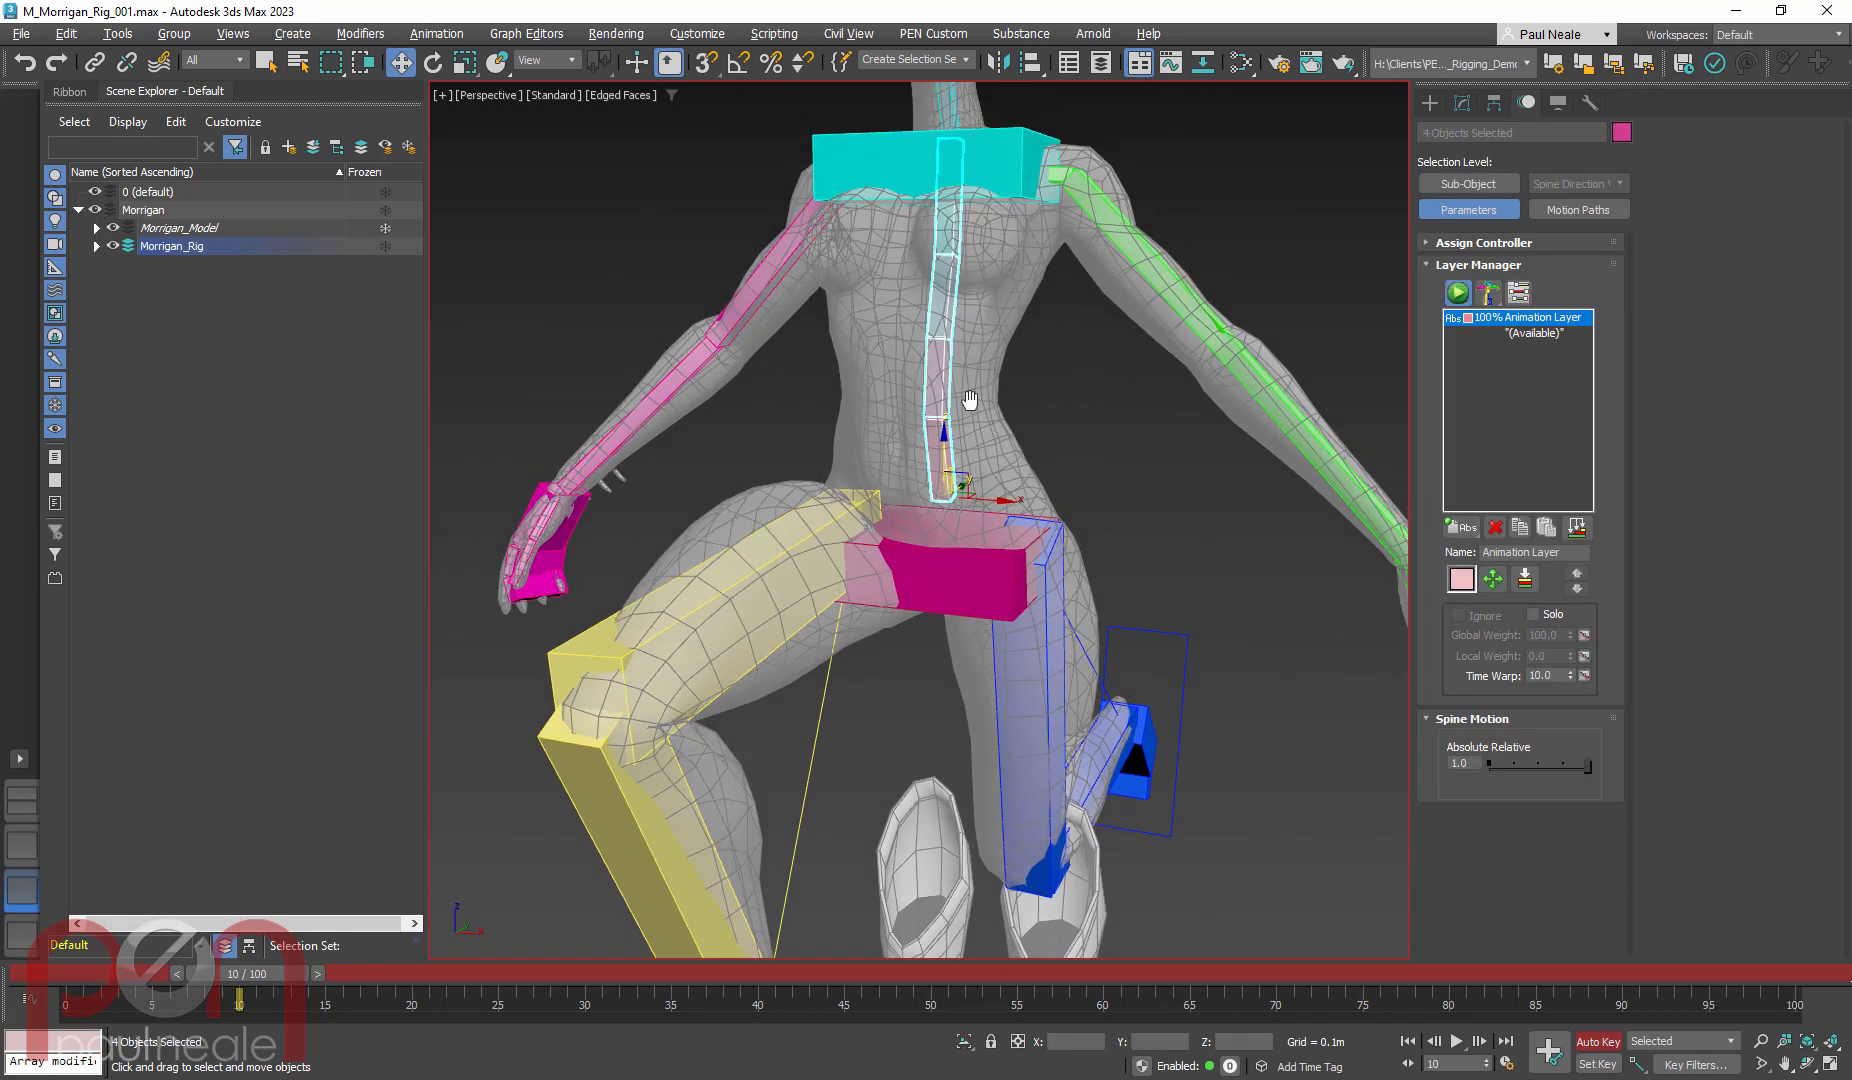
pyautogui.moveTo(980, 350); pyautogui.dragTo(950, 445, button='middle')
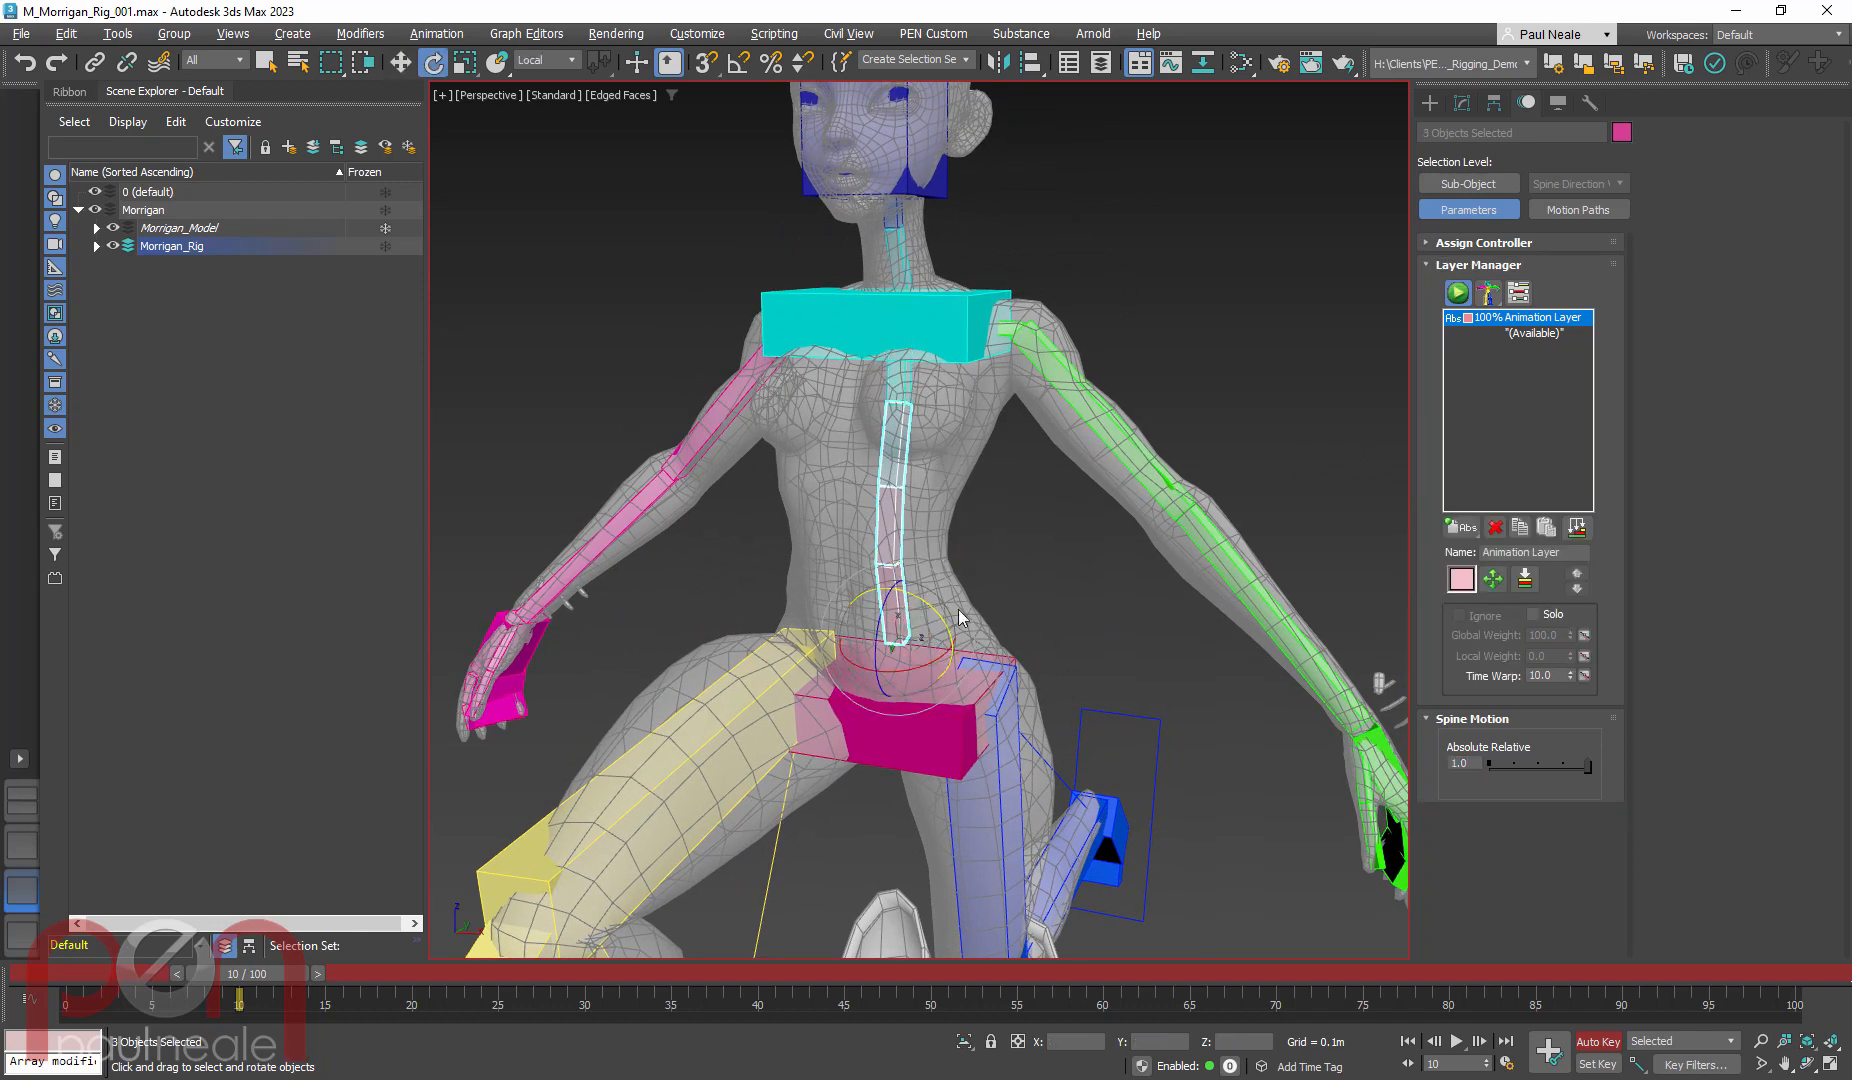
pyautogui.keyDown('alt'); pyautogui.moveTo(941, 566); pyautogui.dragTo(992, 556, button='middle'); pyautogui.keyUp('alt')
# Rotate the ribcage bone to bend the upper body forward, lean it sideways and twist it
pyautogui.click(971, 329)
pyautogui.keyDown('alt'); pyautogui.moveTo(945, 415); pyautogui.dragTo(982, 417, button='middle'); pyautogui.keyUp('alt')
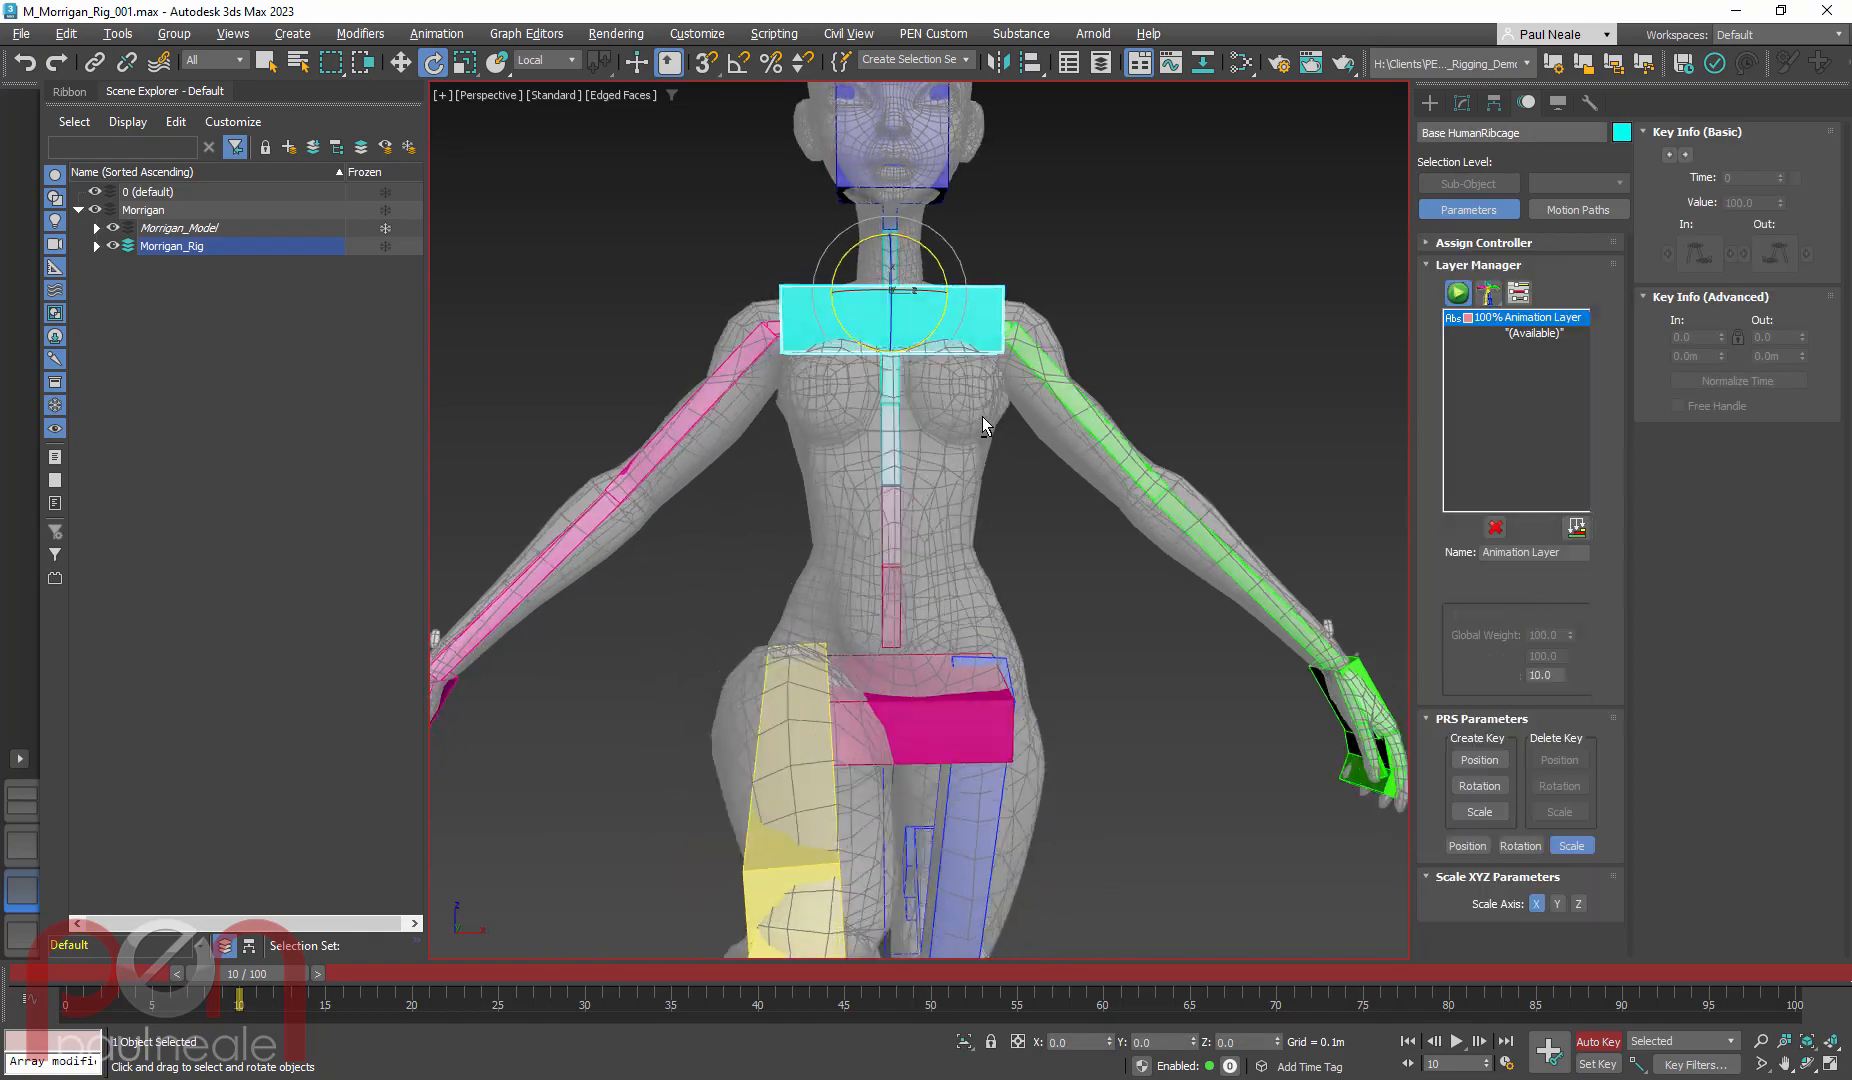
pyautogui.moveTo(951, 335); pyautogui.dragTo(855, 592, button='middle')
pyautogui.moveTo(886, 393); pyautogui.dragTo(1014, 507)
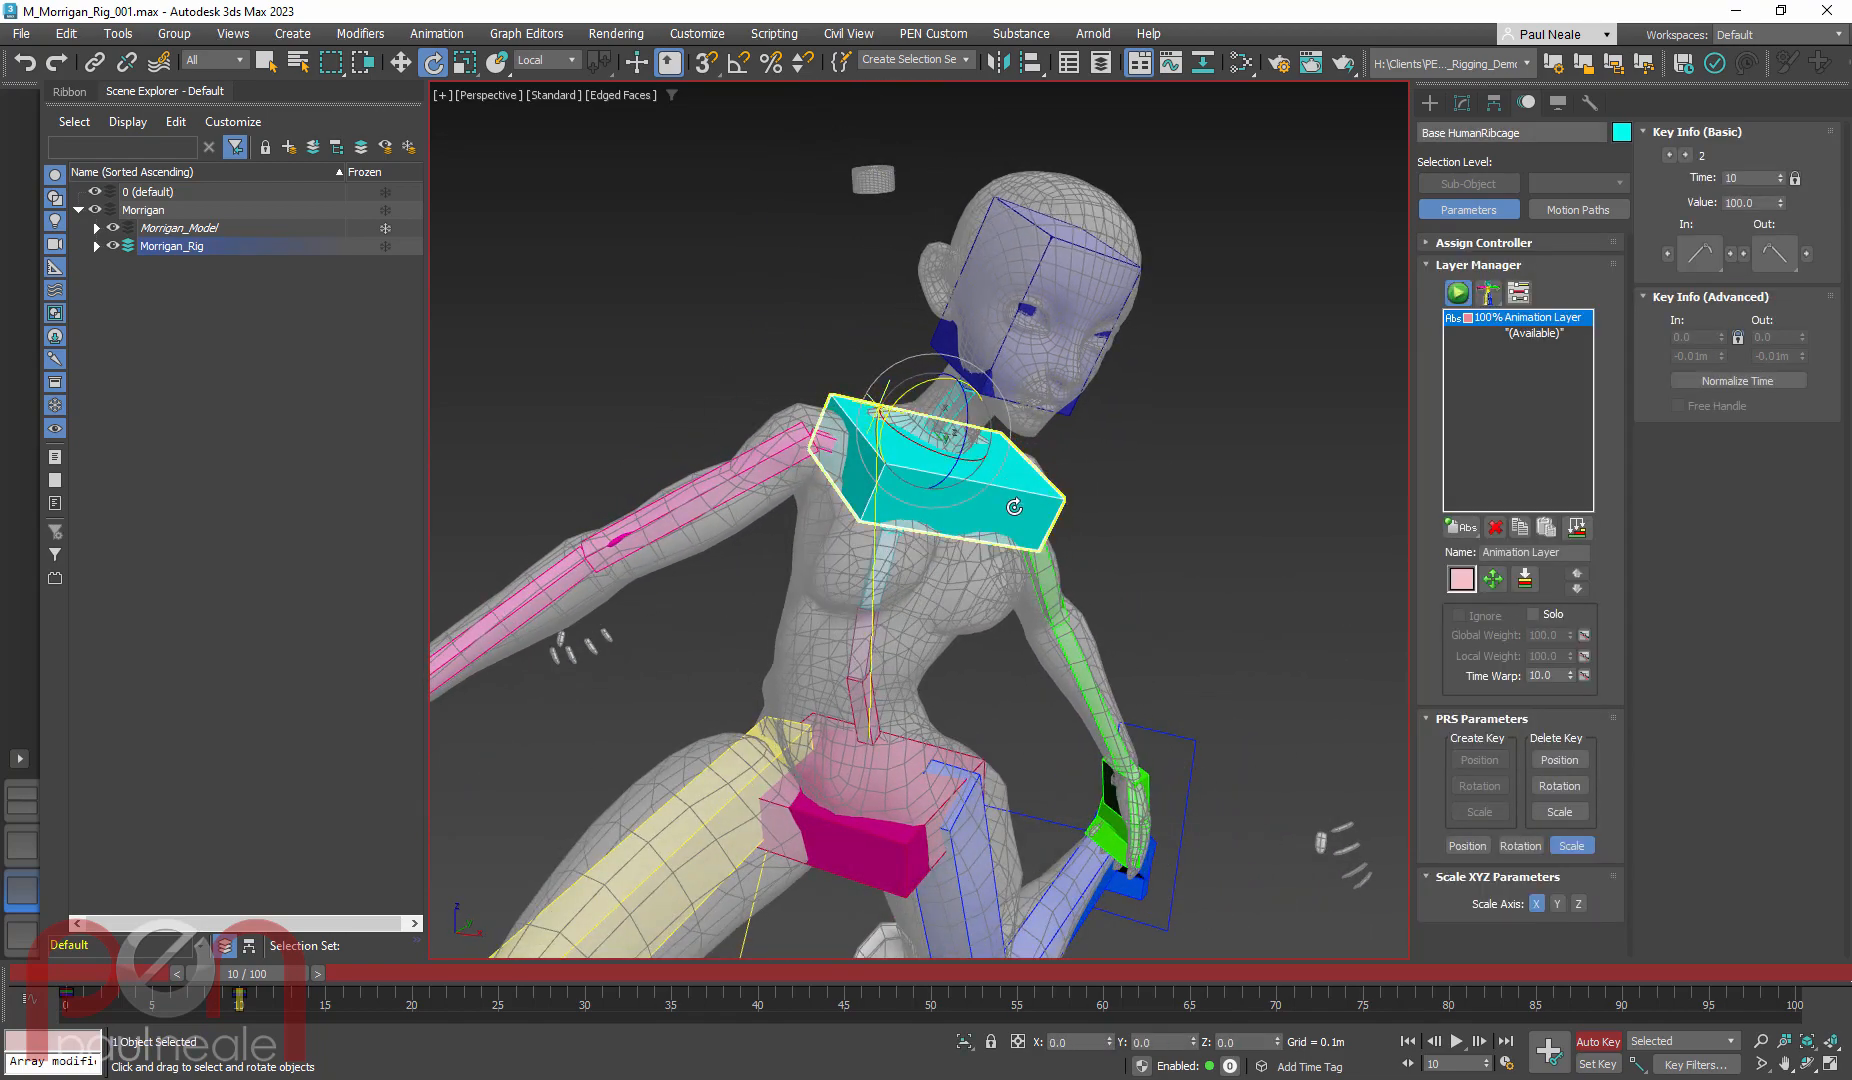
pyautogui.keyDown('alt'); pyautogui.moveTo(1014, 507); pyautogui.dragTo(970, 470, button='middle'); pyautogui.keyUp('alt')
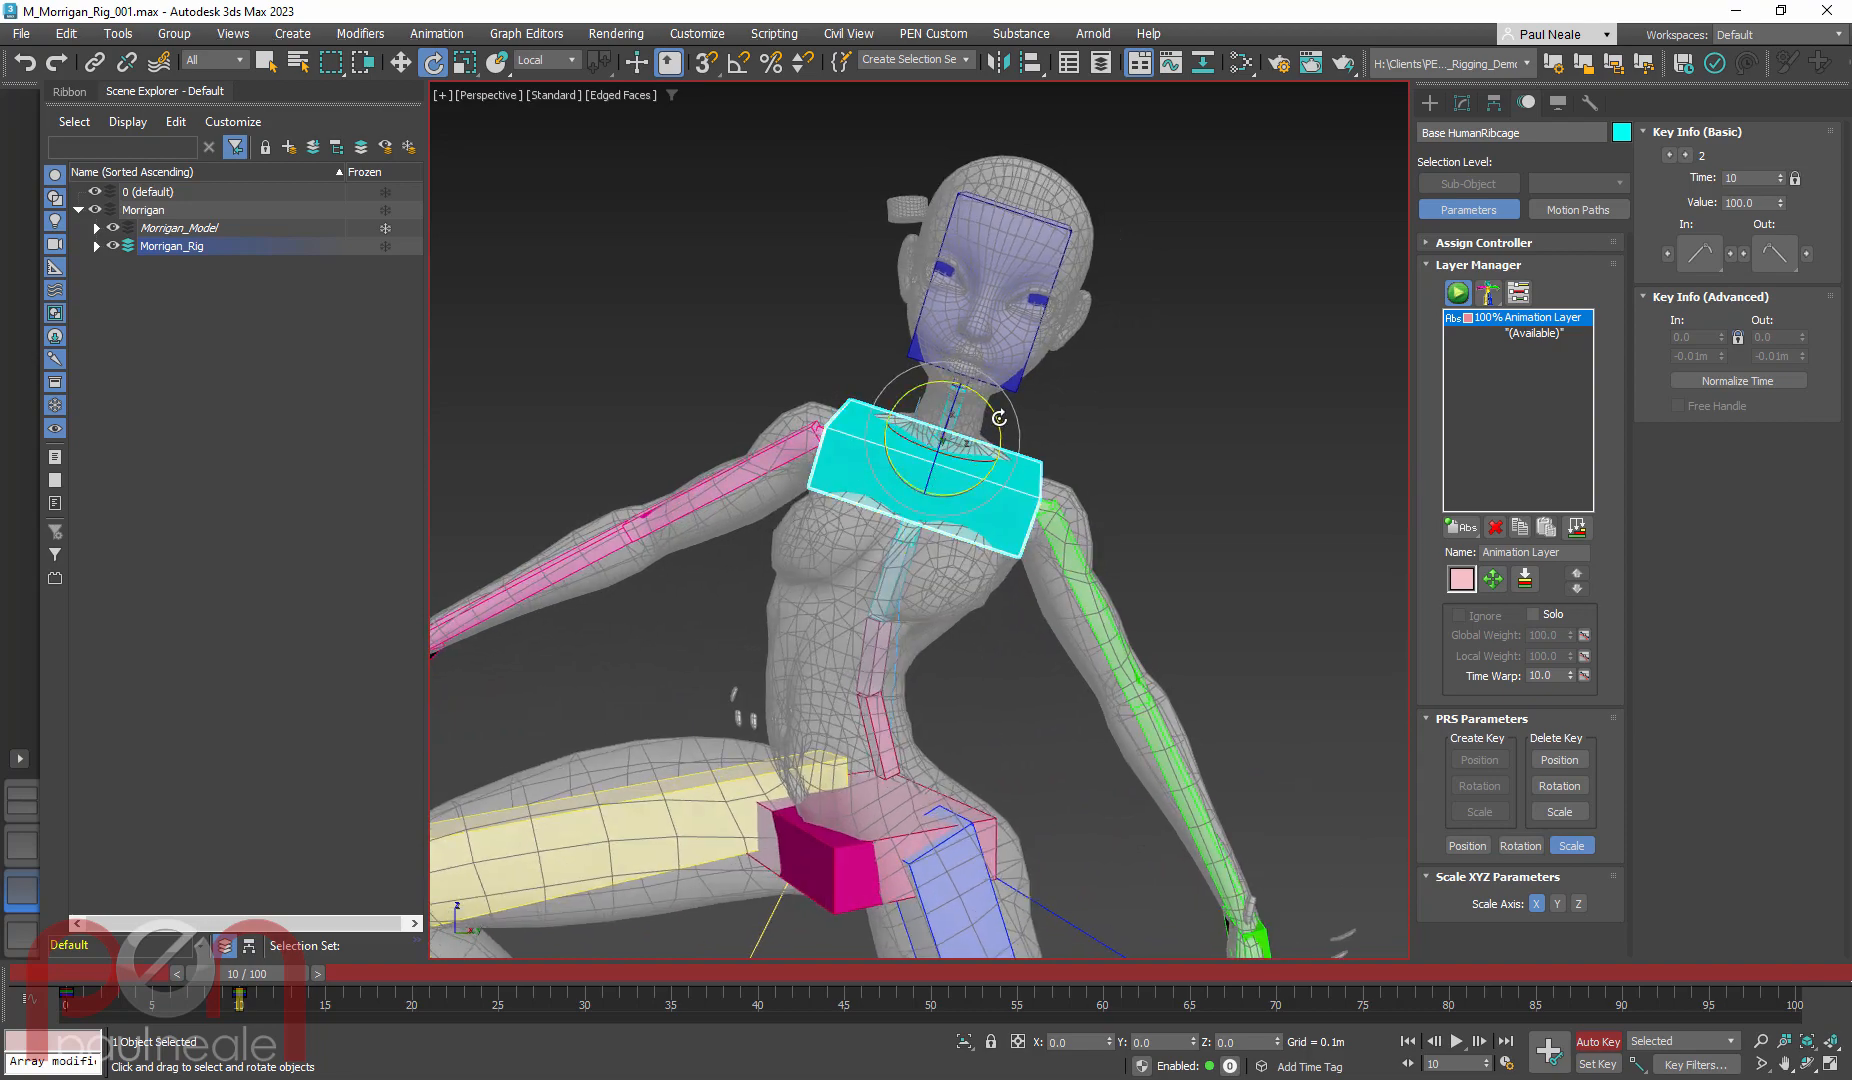
pyautogui.moveTo(999, 418); pyautogui.dragTo(1010, 522)
pyautogui.keyDown('alt'); pyautogui.moveTo(1010, 522); pyautogui.dragTo(975, 494, button='middle'); pyautogui.keyUp('alt')
pyautogui.moveTo(982, 473); pyautogui.dragTo(995, 480)
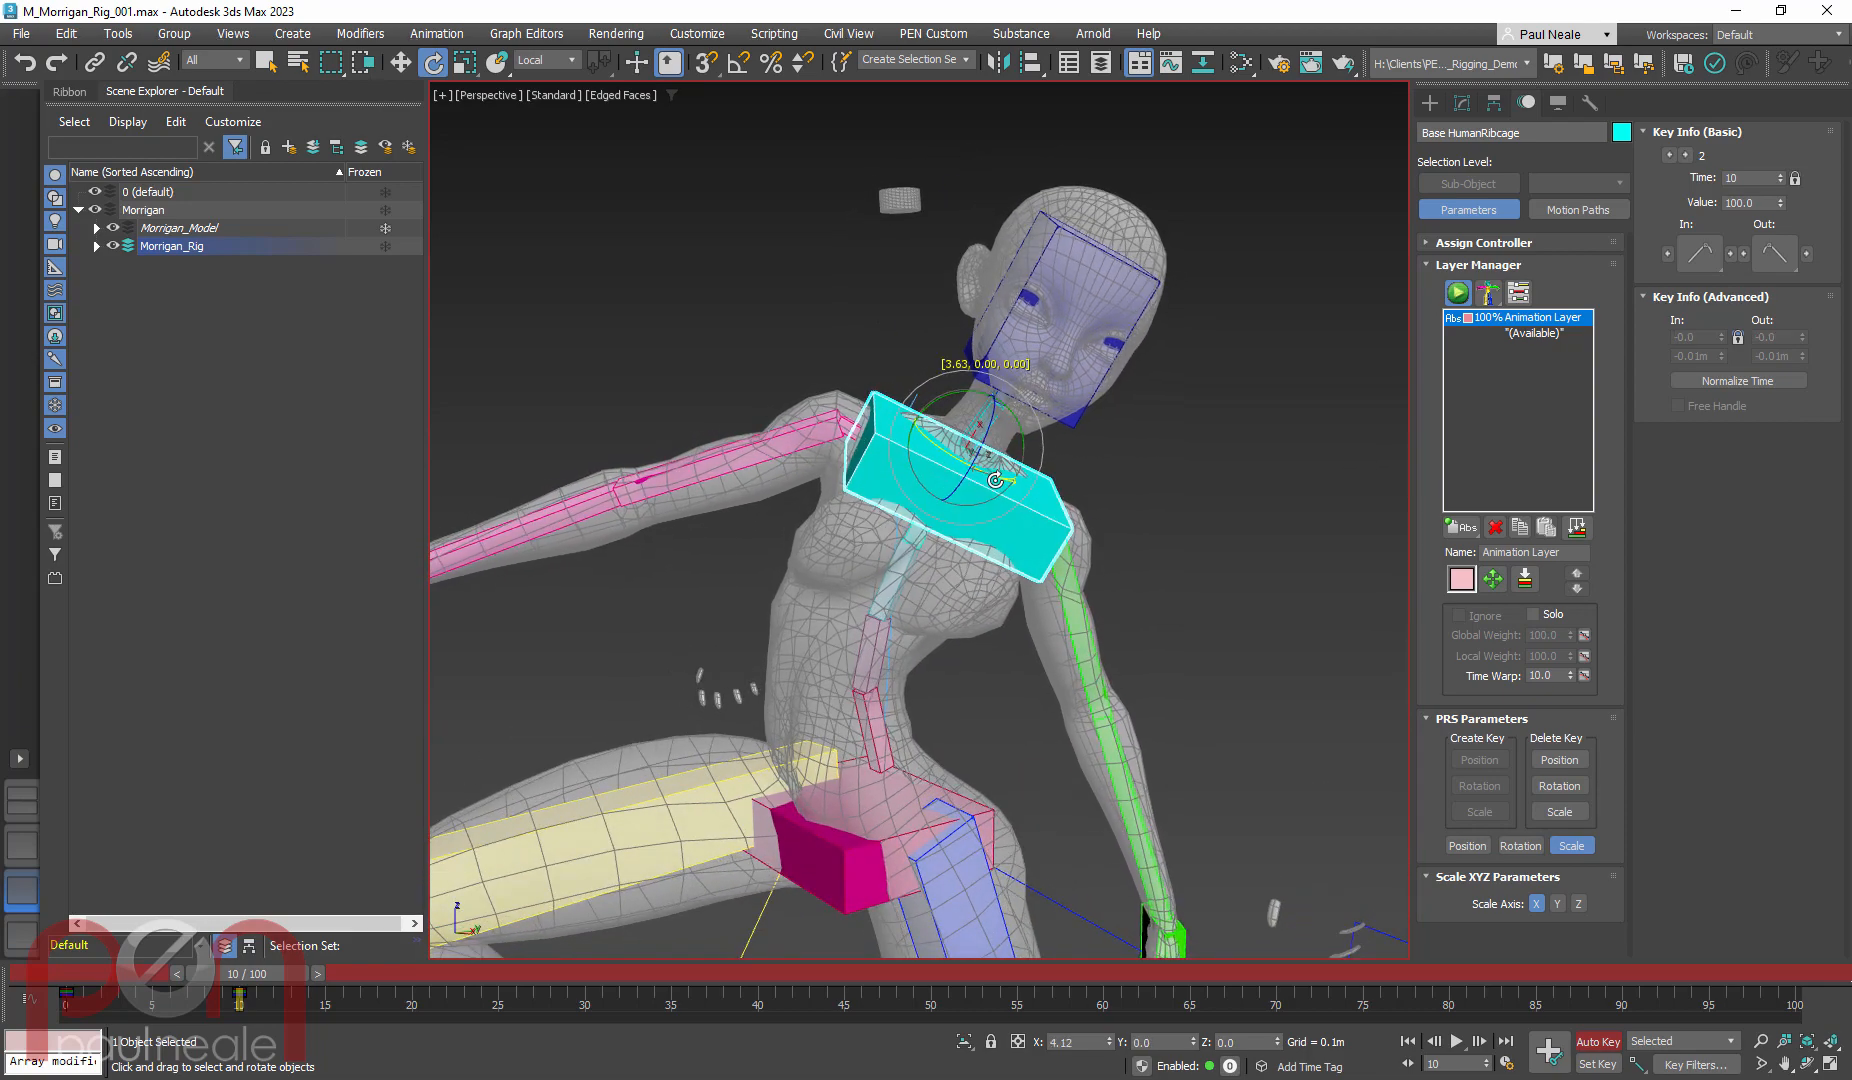
# Select the pelvis bone and rotate it slightly to adjust the hips against the twisted torso
pyautogui.click(886, 829)
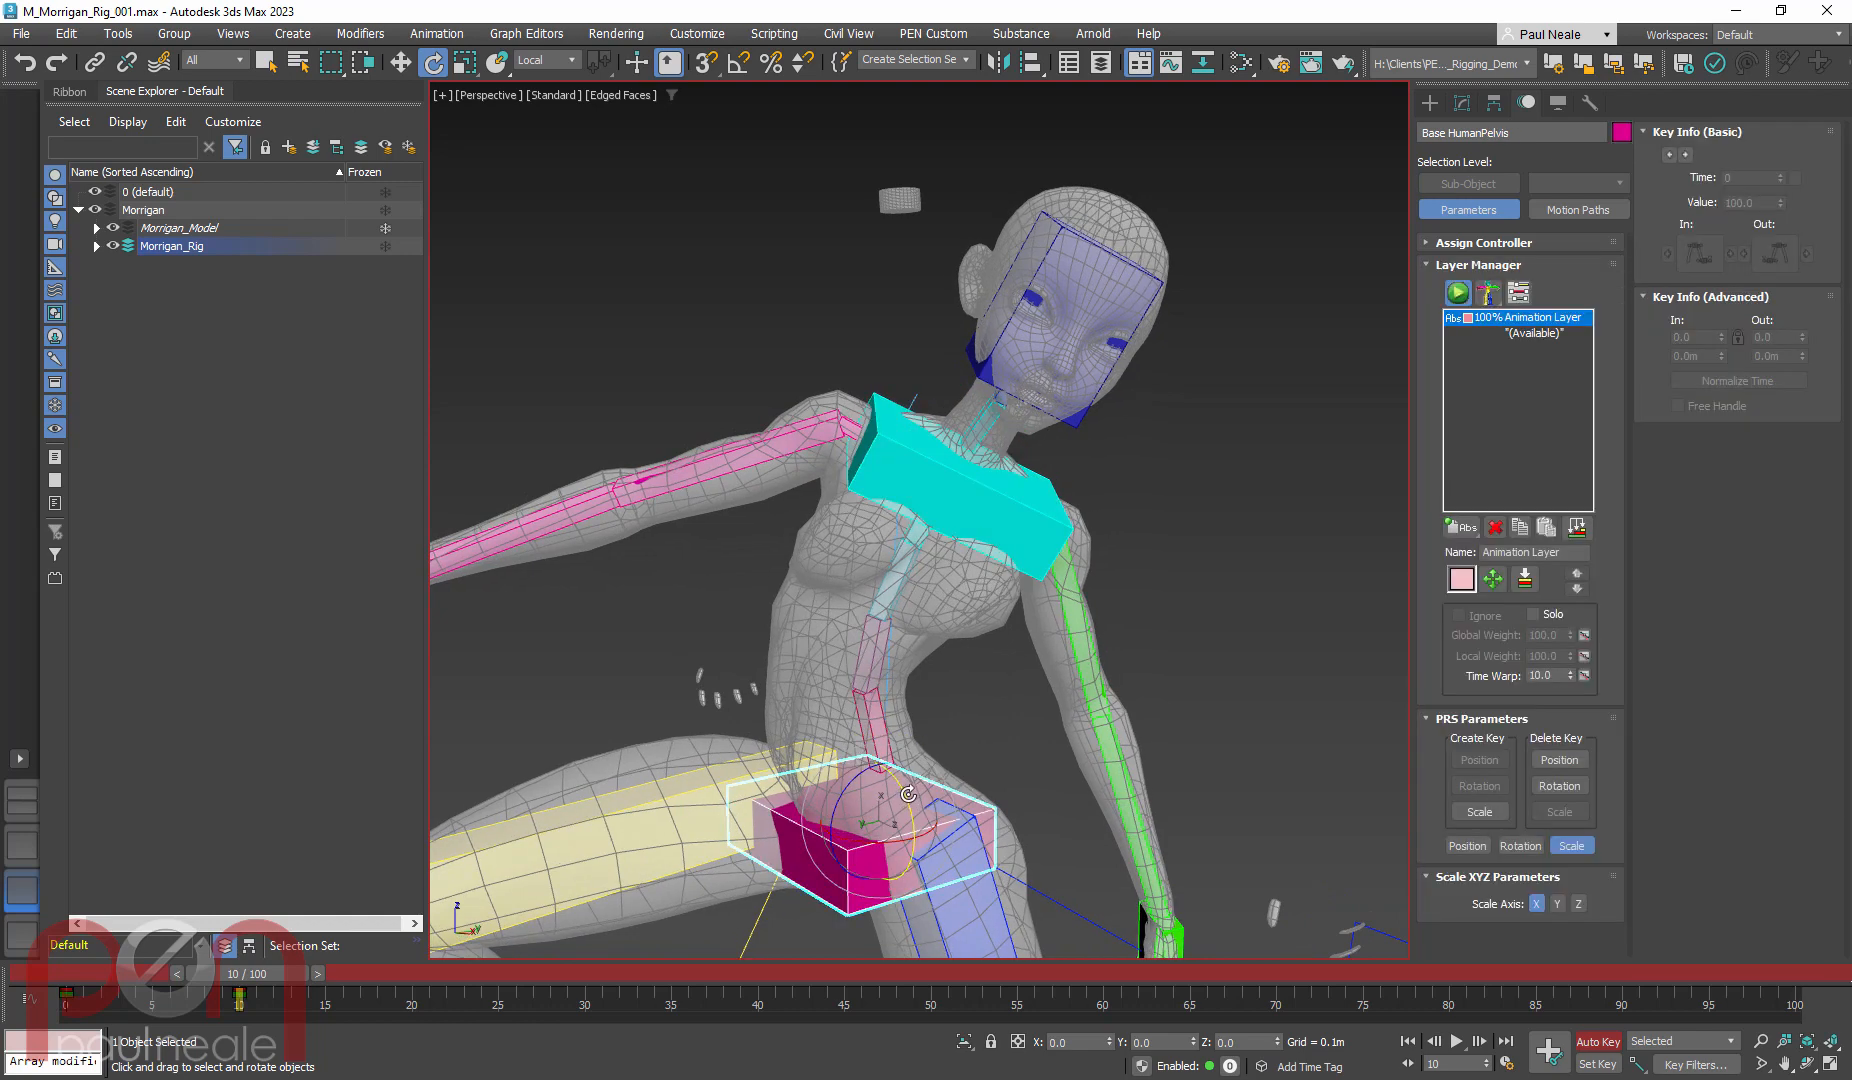
pyautogui.moveTo(908, 795)
pyautogui.mouseDown()
pyautogui.moveTo(912, 812)
pyautogui.moveTo(905, 784)
pyautogui.mouseUp()
pyautogui.keyDown('alt'); pyautogui.moveTo(971, 699); pyautogui.dragTo(988, 579, button='middle'); pyautogui.keyUp('alt')
pyautogui.scroll(-5, 985, 572)
pyautogui.moveTo(868, 406); pyautogui.dragTo(894, 437, button='middle')
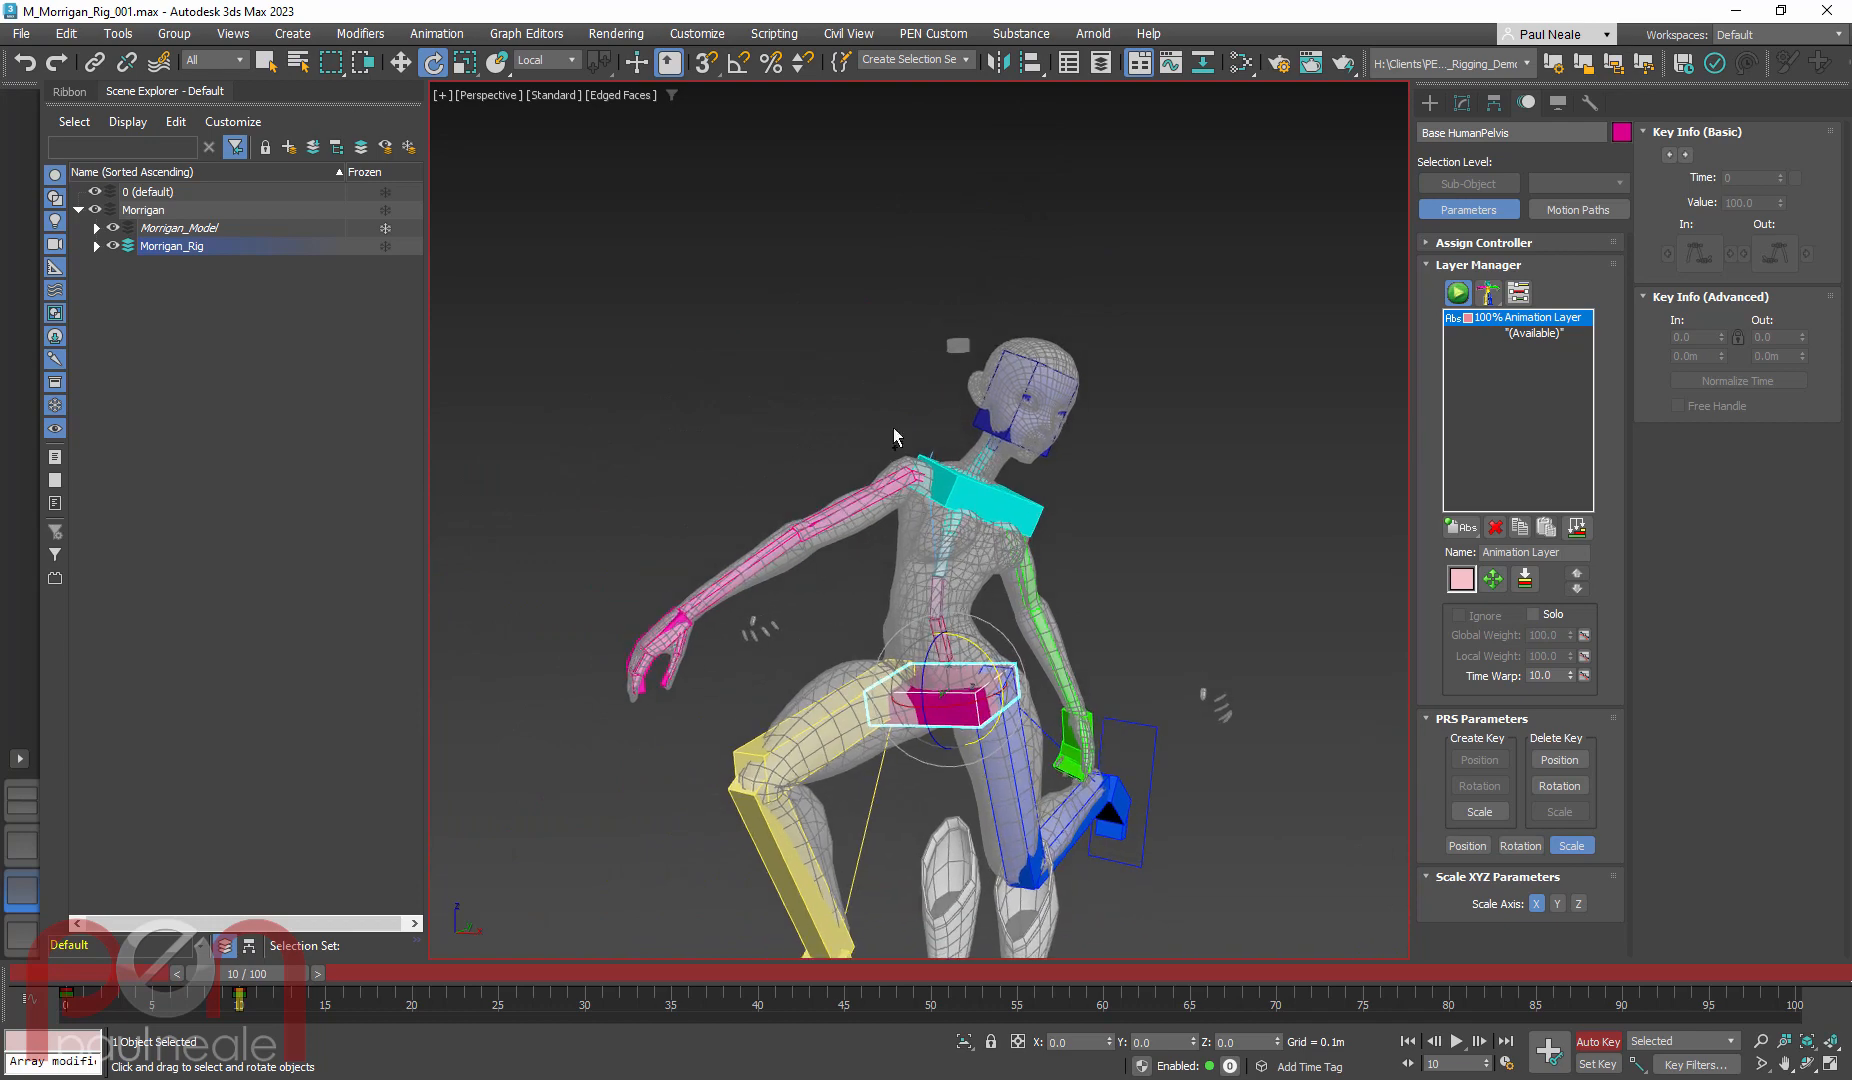
pyautogui.scroll(8, 894, 437)
pyautogui.scroll(-6, 768, 622)
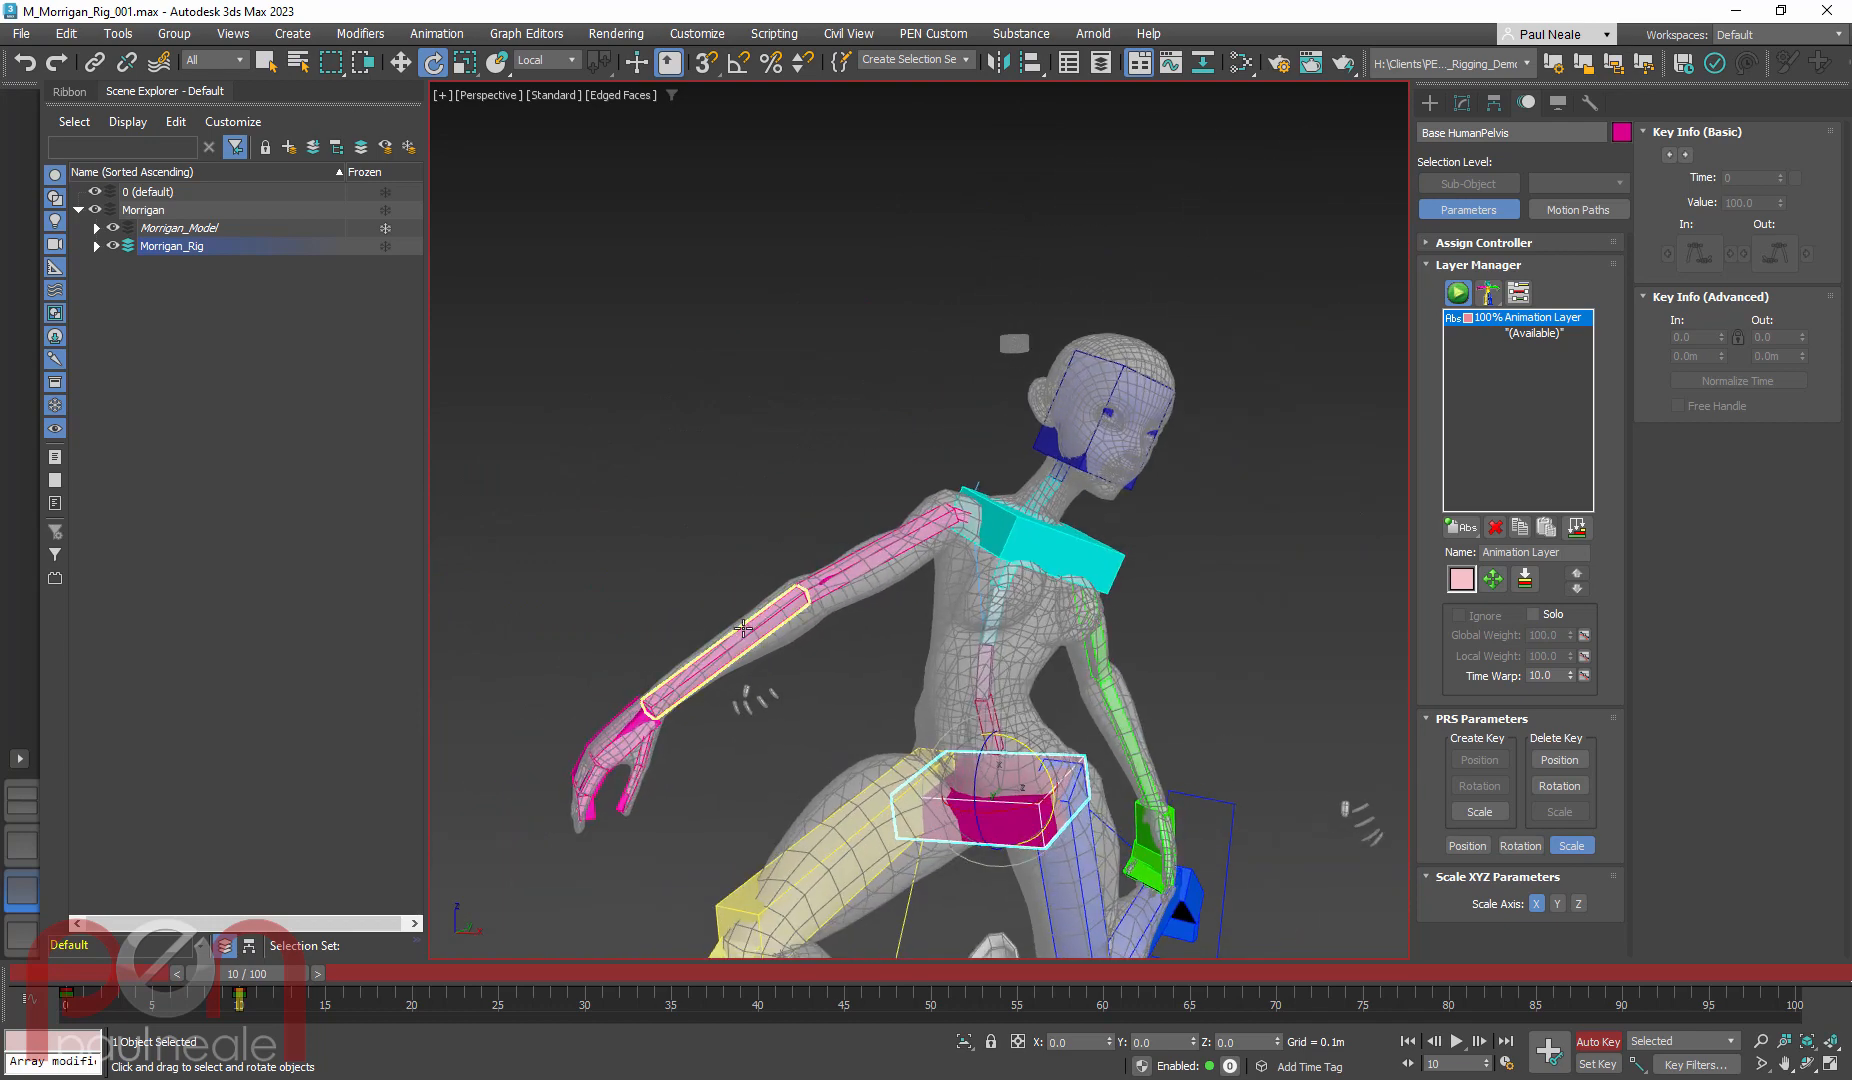
# Move the right palm up in front of the torso in Local coordinates and rotate it about 70 degrees around Y
pyautogui.click(633, 722)
pyautogui.keyDown('alt'); pyautogui.moveTo(633, 722); pyautogui.dragTo(706, 743, button='middle'); pyautogui.keyUp('alt')
pyautogui.press('w')
pyautogui.keyDown('alt'); pyautogui.moveTo(735, 660); pyautogui.dragTo(785, 676, button='middle'); pyautogui.keyUp('alt')
pyautogui.keyDown('alt'); pyautogui.rightClick(785, 674); pyautogui.keyUp('alt')
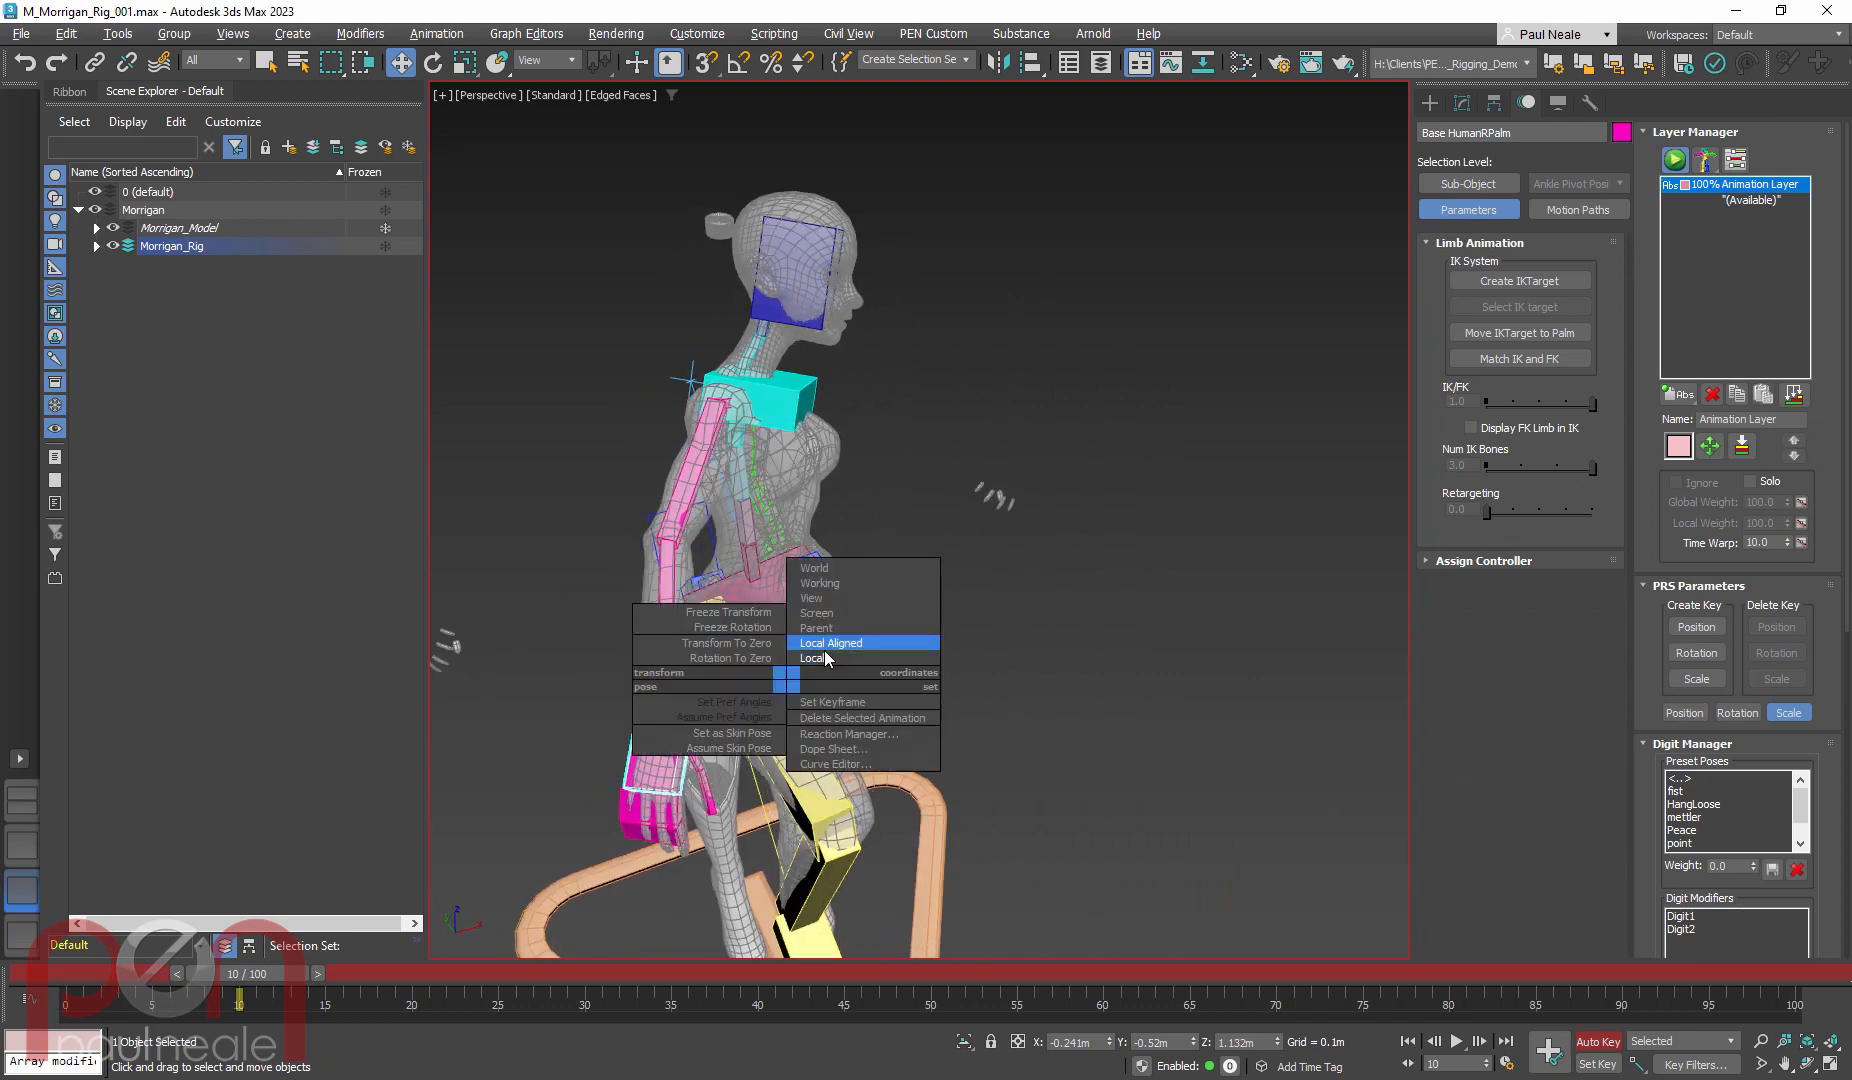
pyautogui.click(820, 658)
pyautogui.moveTo(638, 743); pyautogui.dragTo(766, 550)
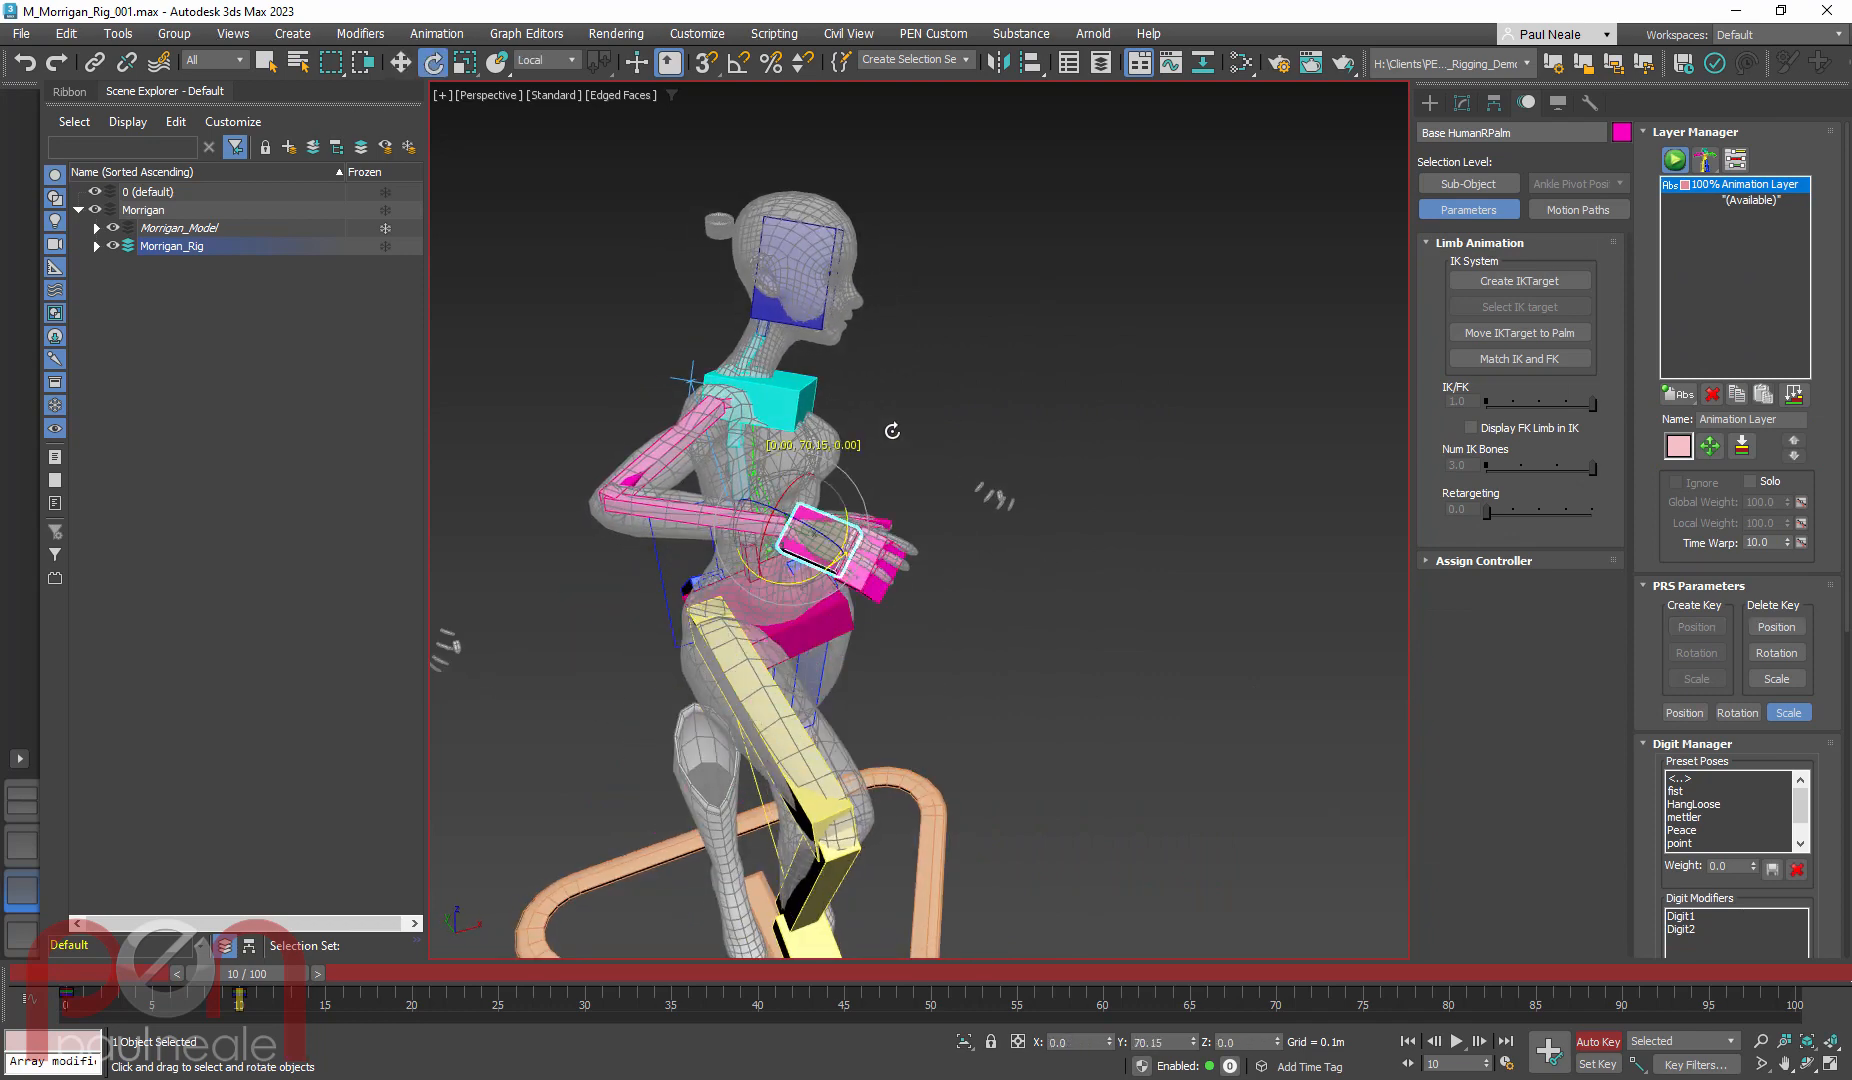
pyautogui.keyDown('alt'); pyautogui.moveTo(980, 495); pyautogui.dragTo(768, 518, button='middle'); pyautogui.keyUp('alt')
# Select the head bone and rotate it to turn and tilt the head
pyautogui.scroll(6, 783, 592)
pyautogui.click(845, 574)
pyautogui.moveTo(835, 530); pyautogui.dragTo(910, 590)
pyautogui.keyDown('alt'); pyautogui.moveTo(910, 590); pyautogui.dragTo(880, 710, button='middle'); pyautogui.keyUp('alt')
pyautogui.moveTo(940, 700); pyautogui.dragTo(811, 413, button='middle')
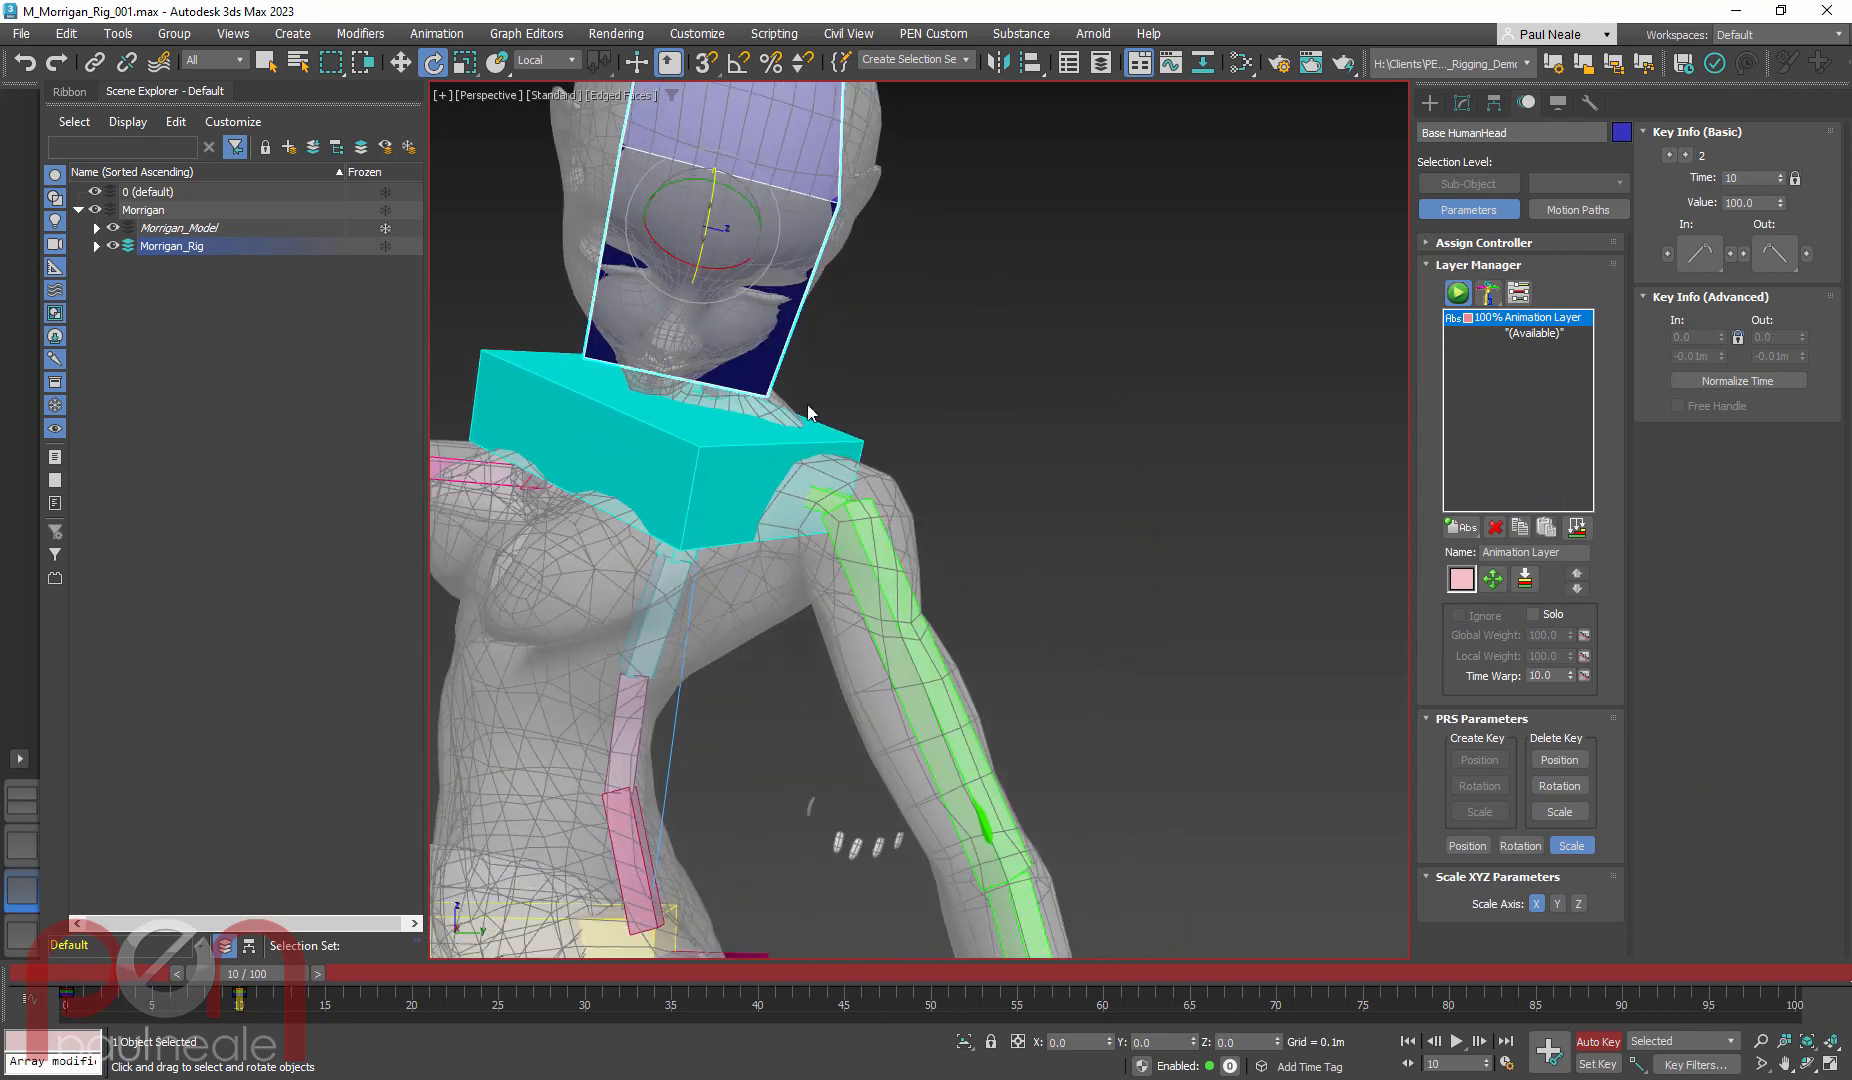
# Select the left collarbone and rotate it to adjust the left shoulder
pyautogui.click(847, 508)
pyautogui.keyDown('alt'); pyautogui.moveTo(911, 550); pyautogui.dragTo(994, 547, button='middle'); pyautogui.keyUp('alt')
pyautogui.moveTo(728, 427); pyautogui.dragTo(732, 392)
pyautogui.moveTo(965, 644); pyautogui.dragTo(938, 384, button='middle')
pyautogui.scroll(-4, 938, 384)
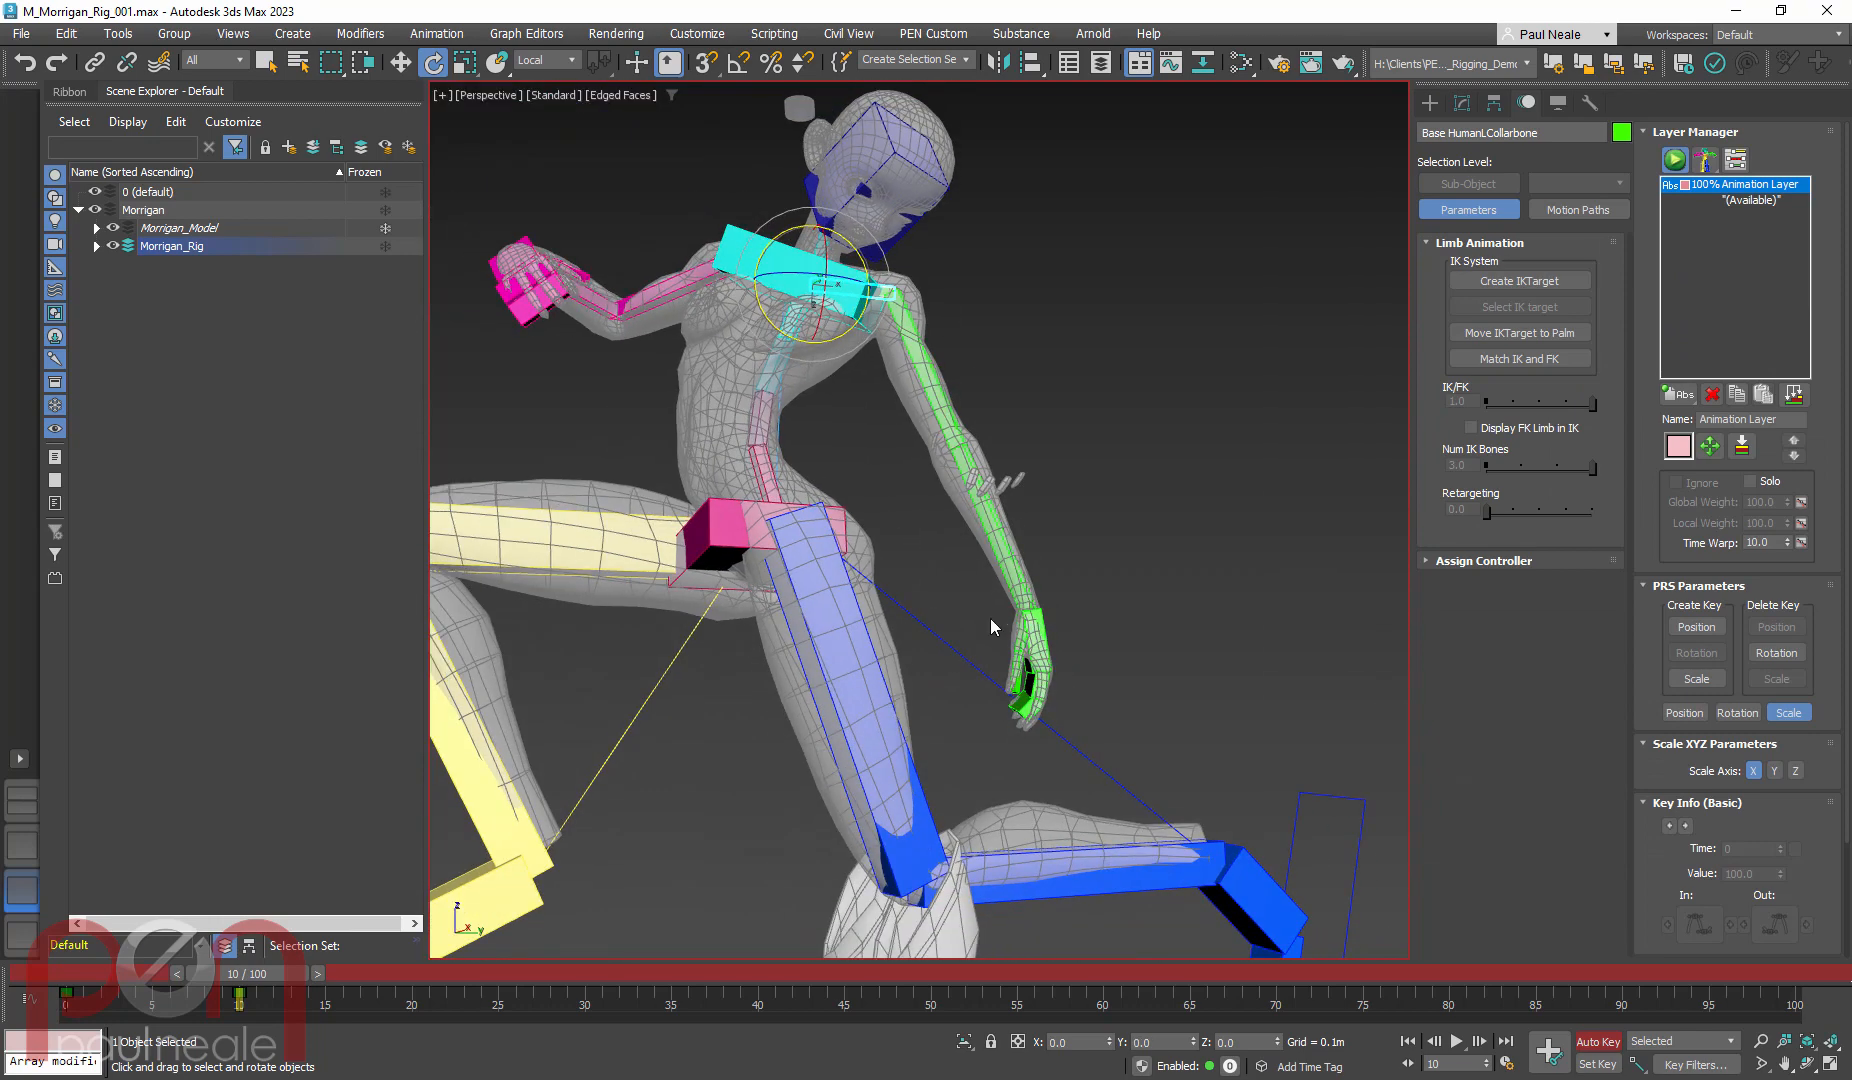
# Move the left palm up and behind the body so the left elbow bends
pyautogui.keyDown('alt'); pyautogui.moveTo(992, 624); pyautogui.dragTo(940, 622, button='middle'); pyautogui.keyUp('alt')
pyautogui.click(1040, 630)
pyautogui.press('w')
pyautogui.moveTo(880, 685); pyautogui.dragTo(966, 488)
pyautogui.moveTo(1000, 537)
pyautogui.keyDown('alt'); pyautogui.mouseDown(button='middle')
pyautogui.moveTo(870, 537)
pyautogui.moveTo(1000, 565)
pyautogui.mouseUp(button='middle'); pyautogui.keyUp('alt')
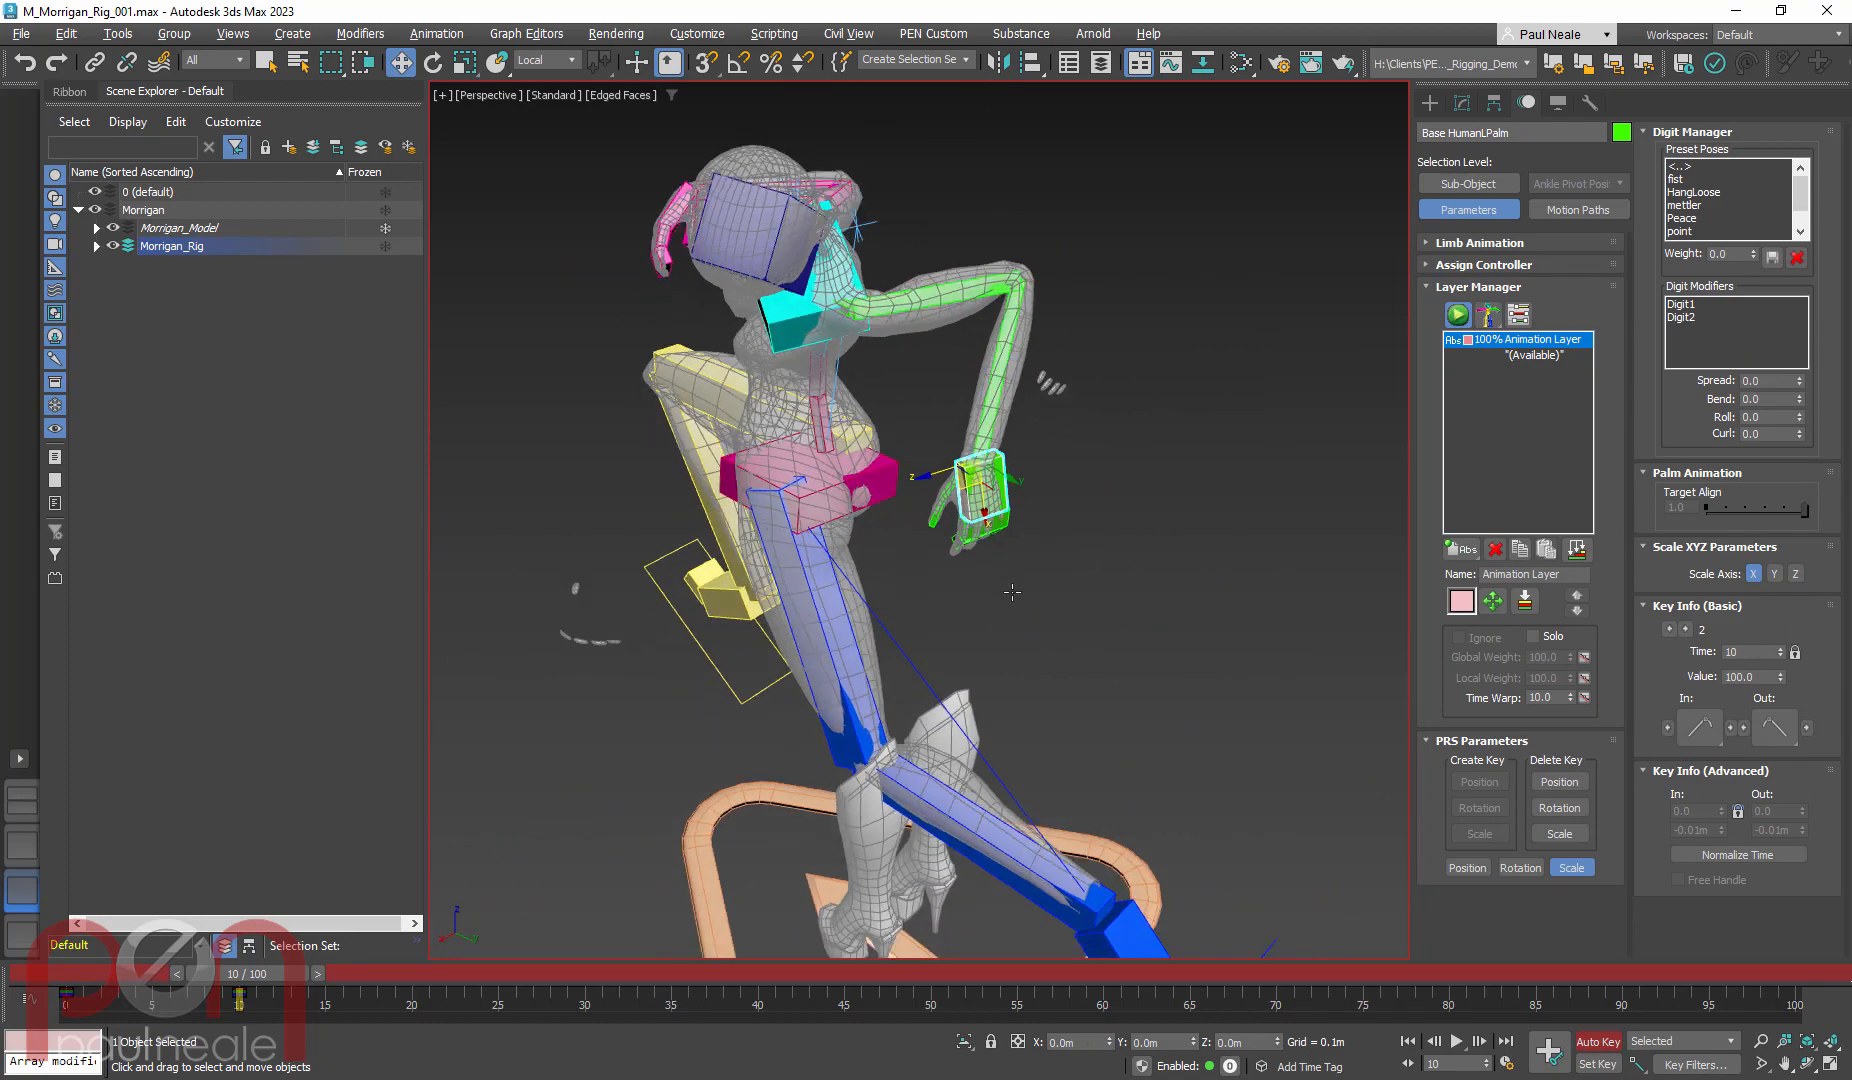
# Rotate the left collarbone around its local Z axis to refine the shoulder with the arm pulled back
pyautogui.scroll(5, 870, 330)
pyautogui.scroll(-3, 870, 330)
pyautogui.keyDown('alt'); pyautogui.moveTo(850, 365); pyautogui.dragTo(883, 361, button='middle'); pyautogui.keyUp('alt')
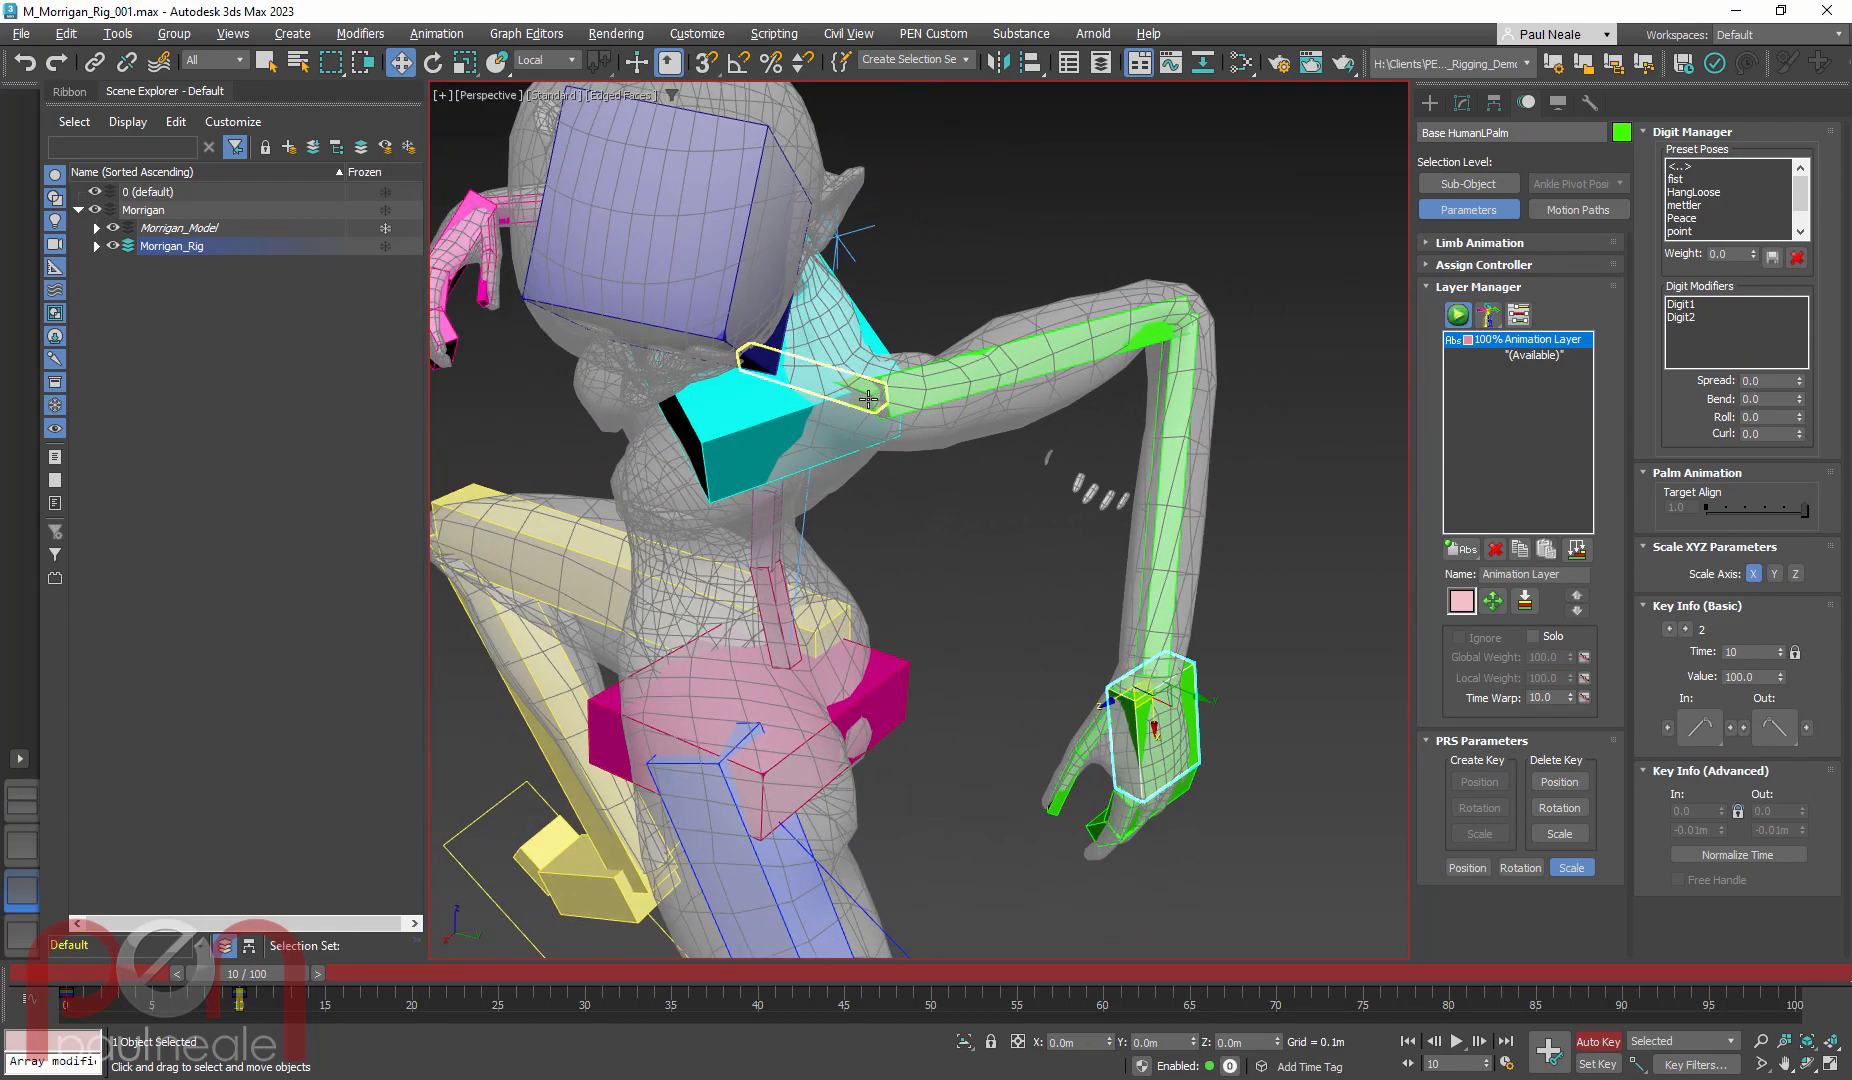
pyautogui.press('e')
pyautogui.moveTo(762, 390)
pyautogui.mouseDown()
pyautogui.moveTo(790, 410)
pyautogui.moveTo(775, 420)
pyautogui.mouseUp()
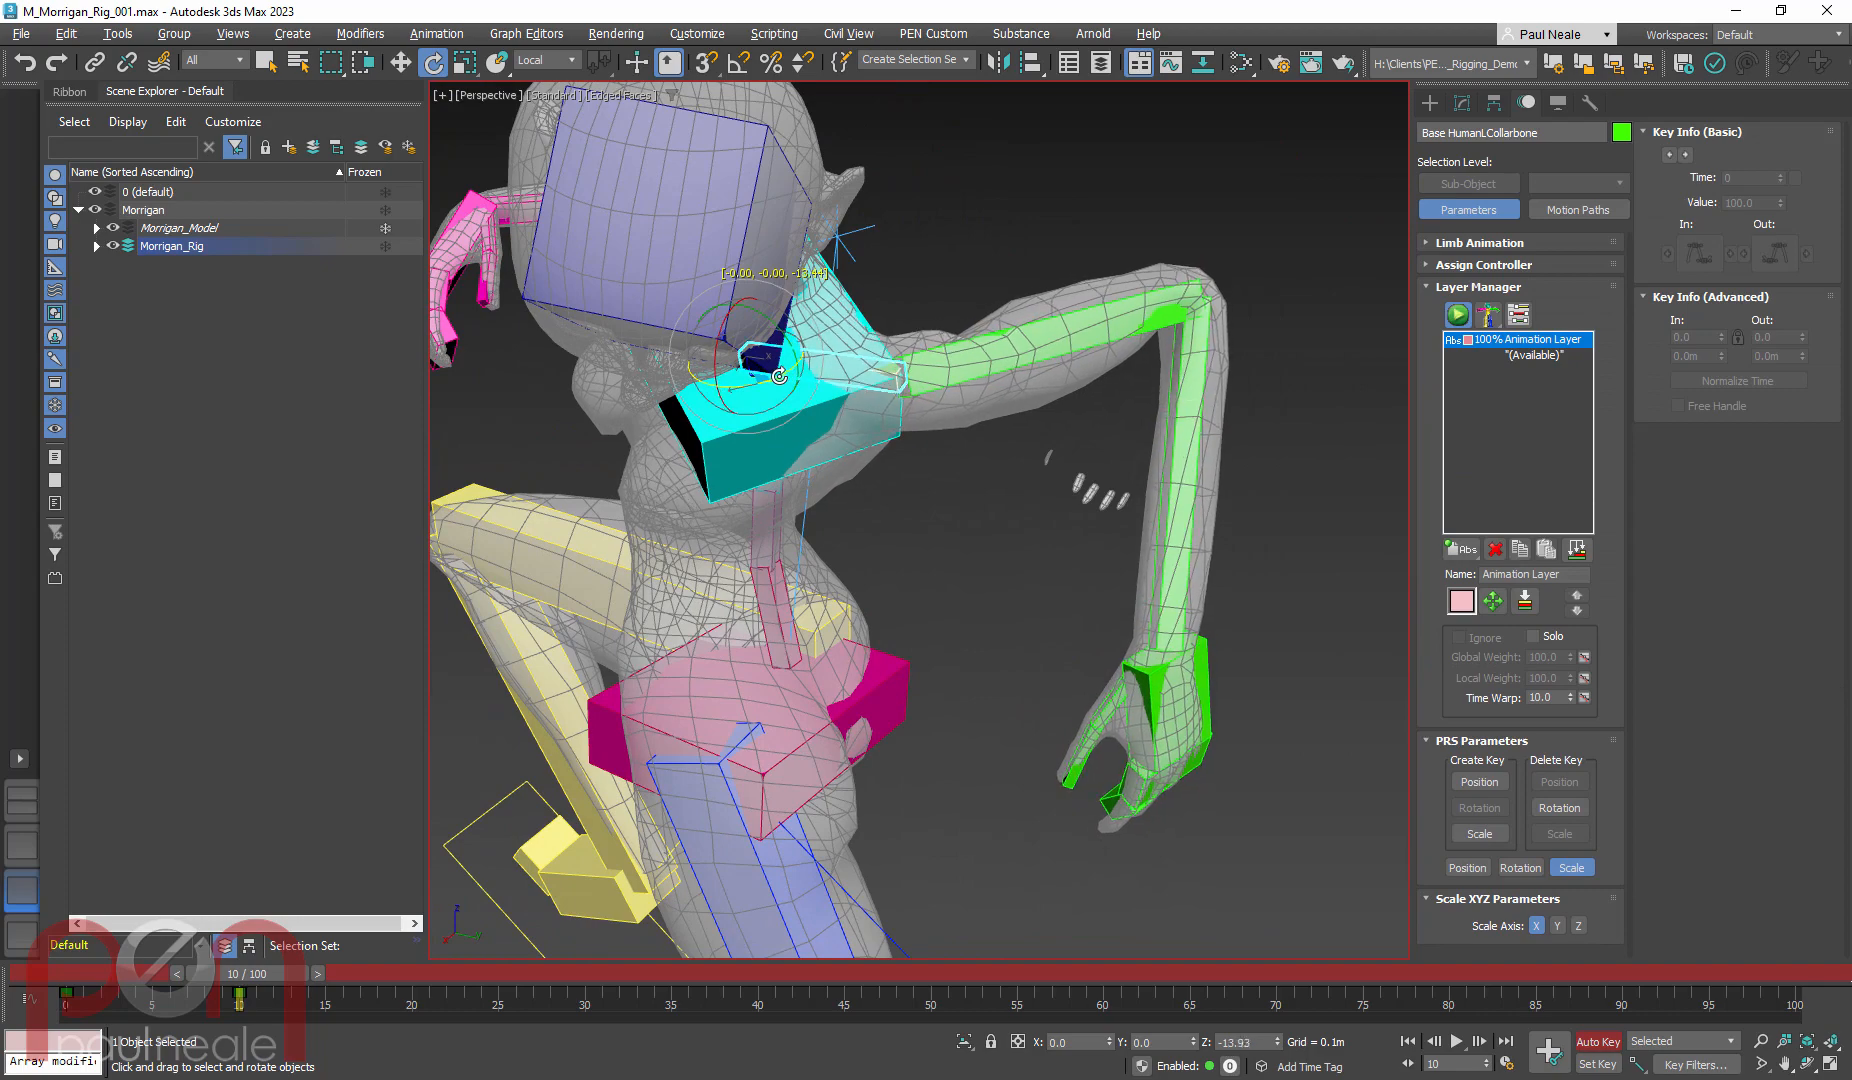
pyautogui.keyDown('alt'); pyautogui.moveTo(775, 450); pyautogui.dragTo(812, 597, button='middle'); pyautogui.keyUp('alt')
pyautogui.scroll(-5, 863, 502)
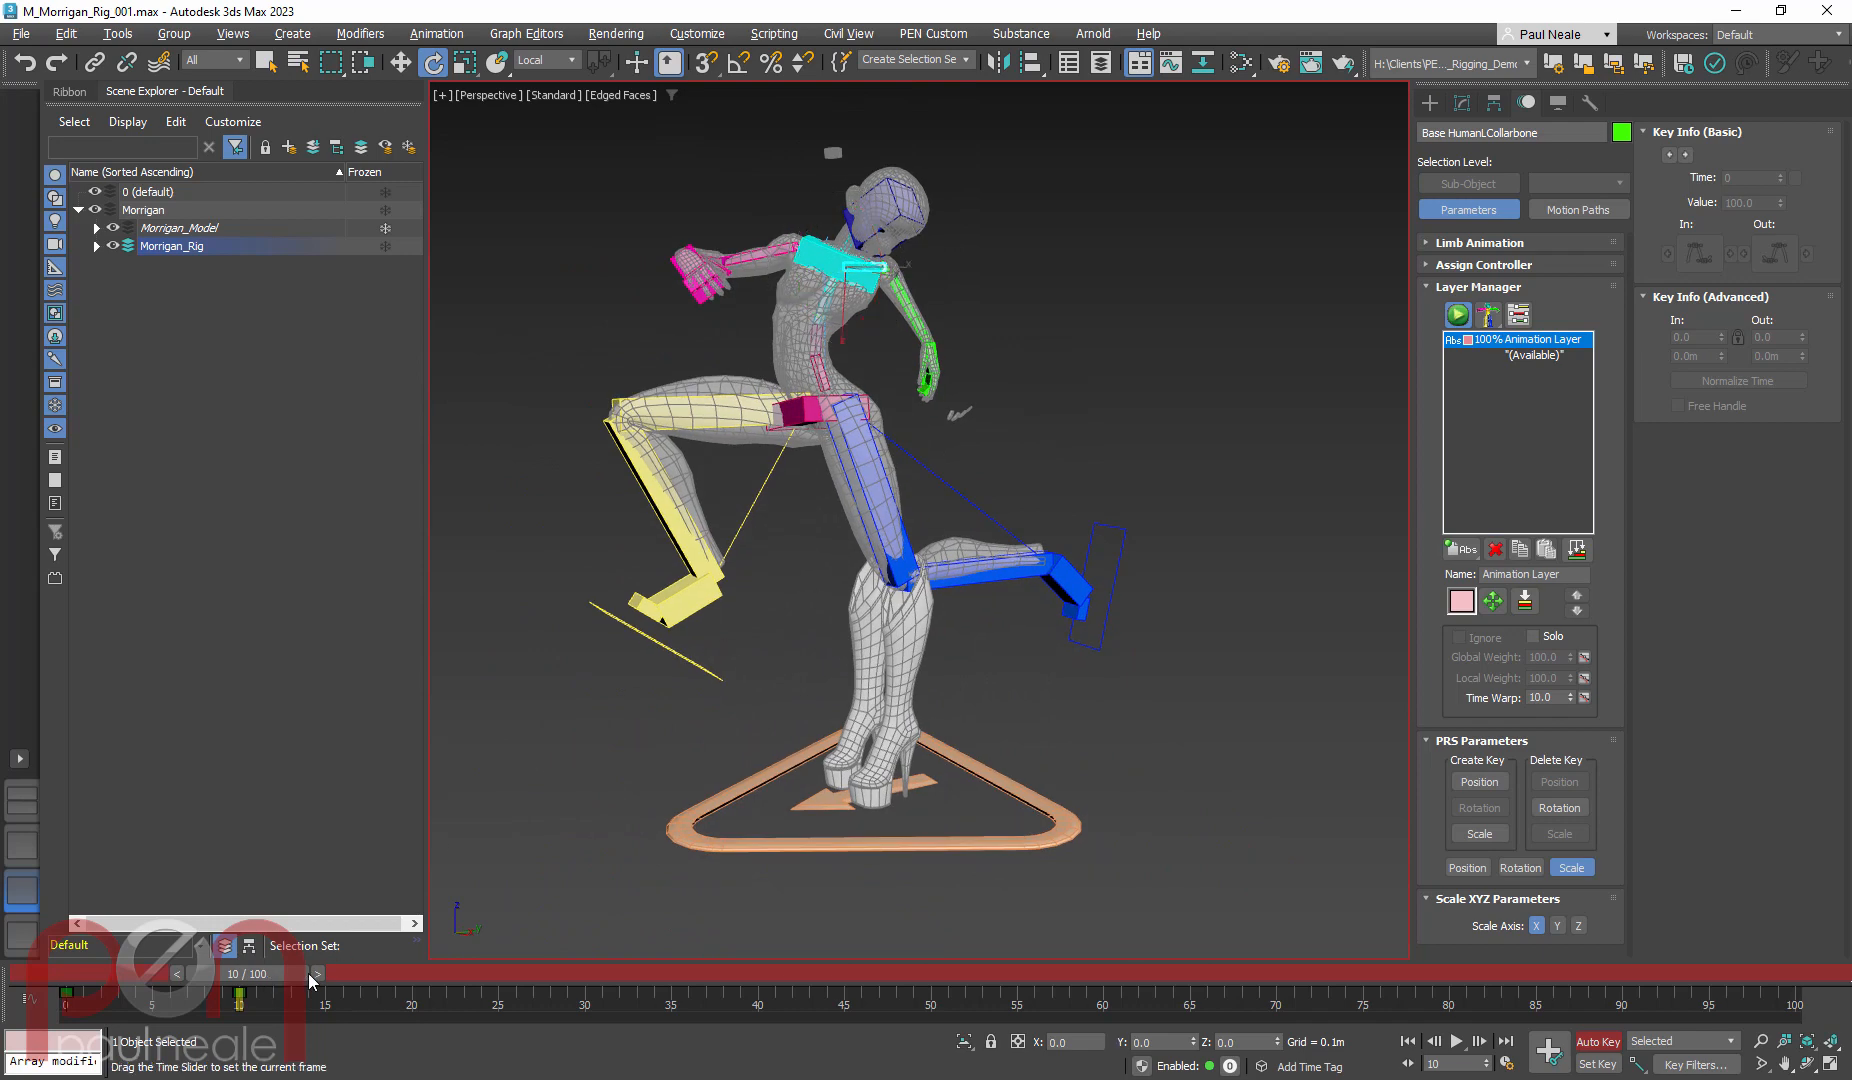
# At frame 20, copy the right foot platform's frame 0 key there and move the platform outward and up
pyautogui.moveTo(309, 975); pyautogui.dragTo(431, 980)
pyautogui.keyDown('alt'); pyautogui.moveTo(720, 760); pyautogui.dragTo(760, 830, button='middle'); pyautogui.keyUp('alt')
pyautogui.press('e')
pyautogui.click(720, 768)
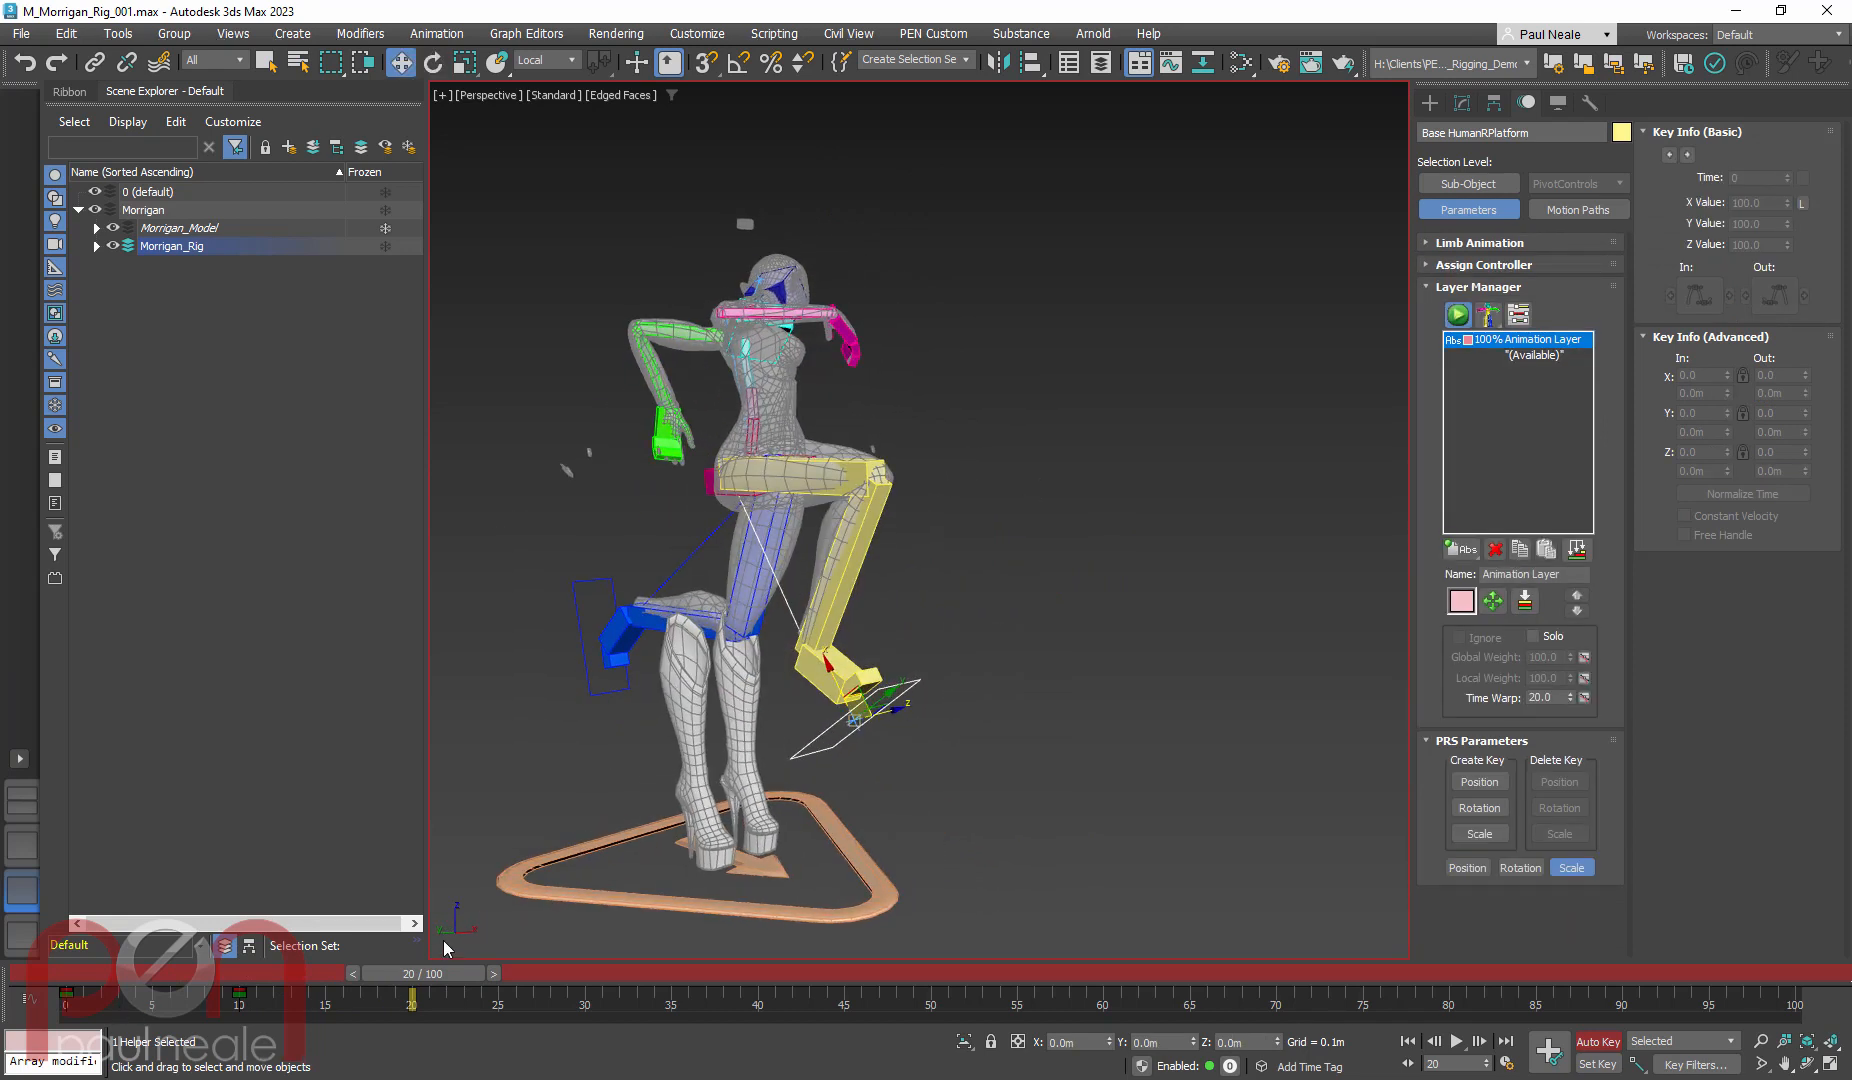
pyautogui.moveTo(125, 1008); pyautogui.dragTo(413, 993)
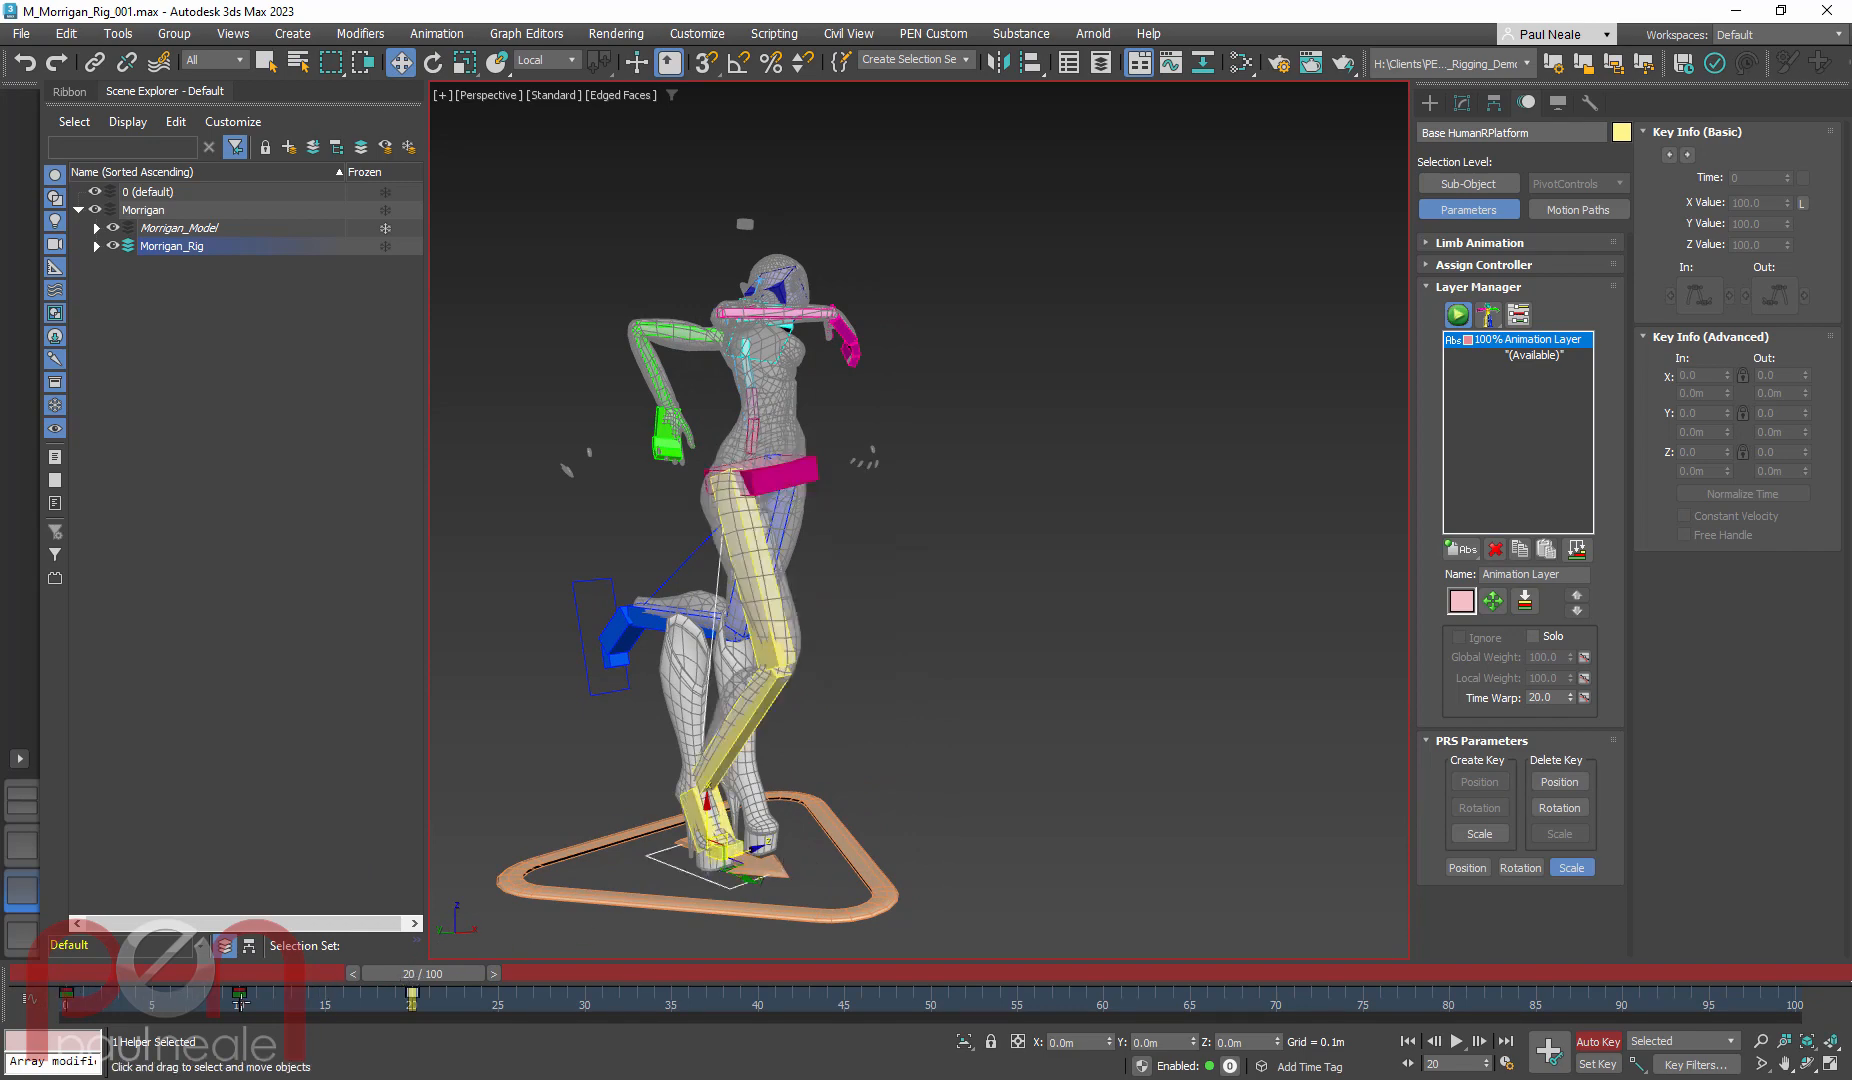
pyautogui.keyDown('alt'); pyautogui.moveTo(844, 768); pyautogui.dragTo(772, 775, button='middle'); pyautogui.keyUp('alt')
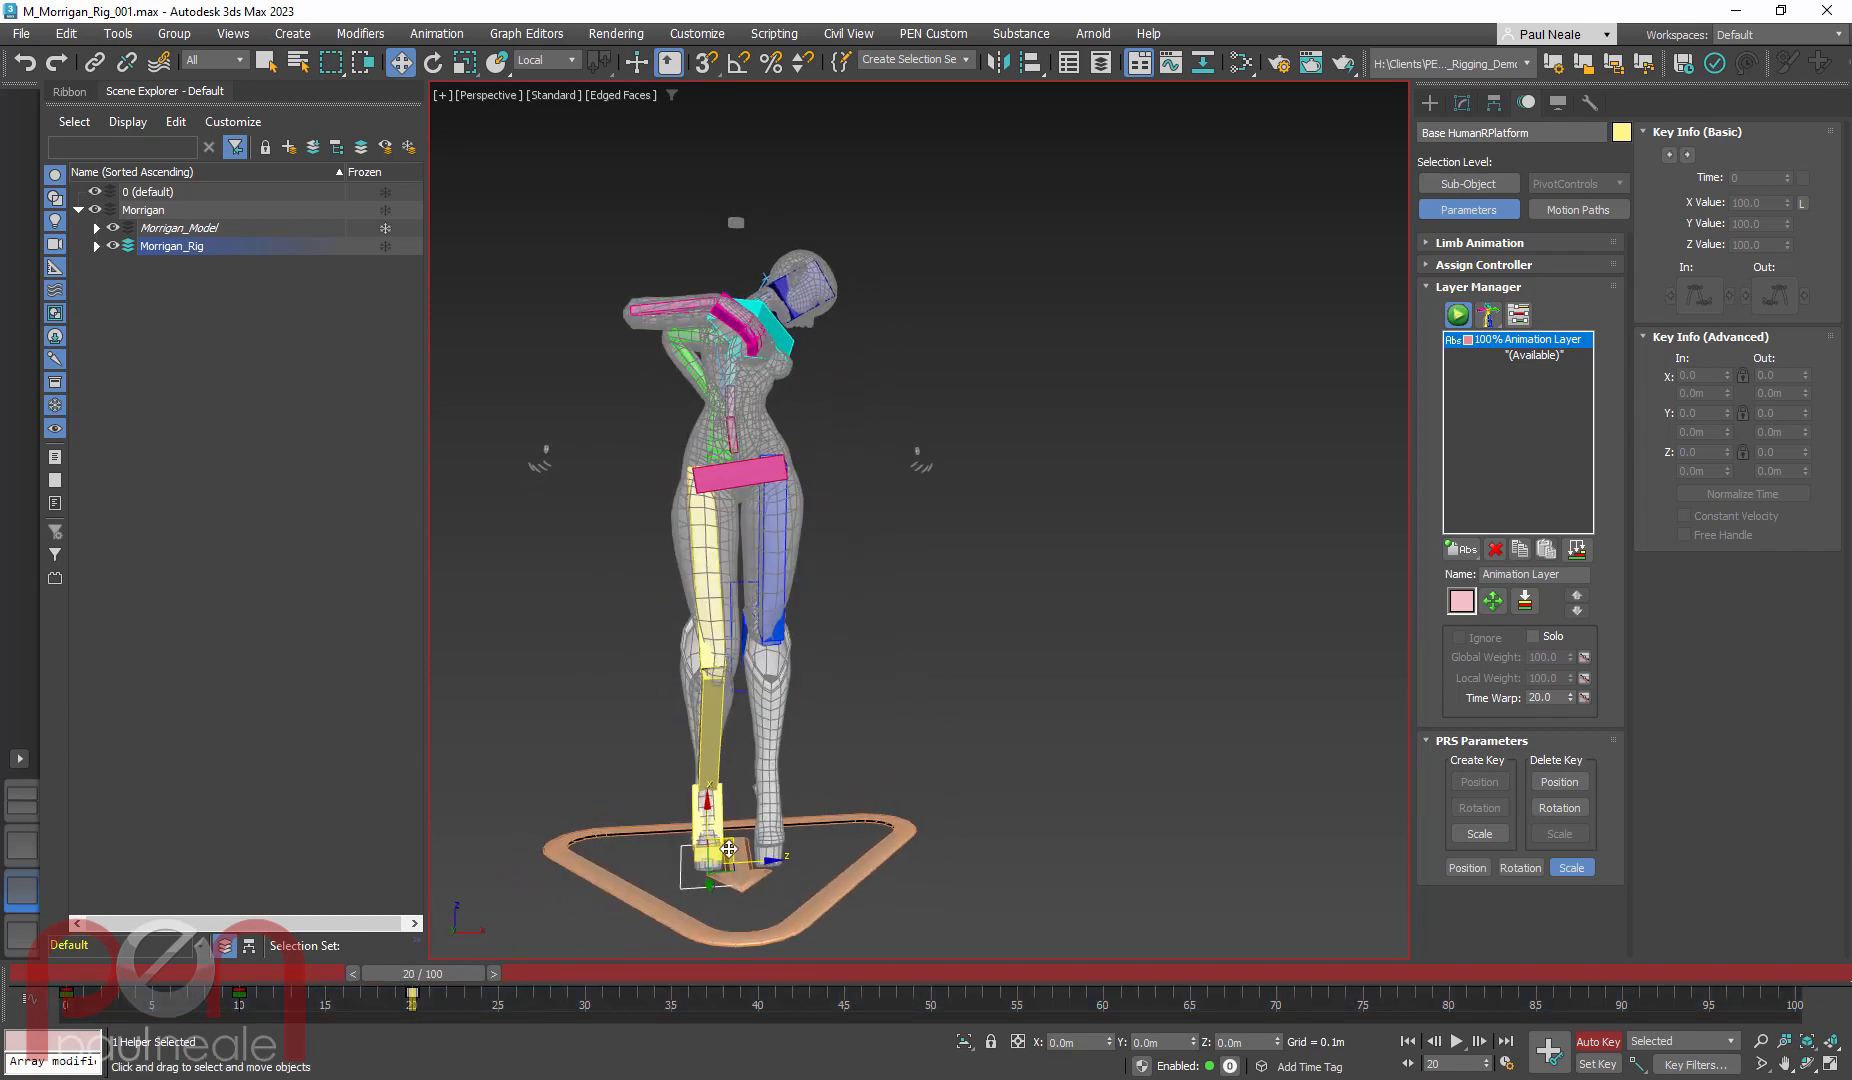
pyautogui.moveTo(729, 848); pyautogui.dragTo(470, 760)
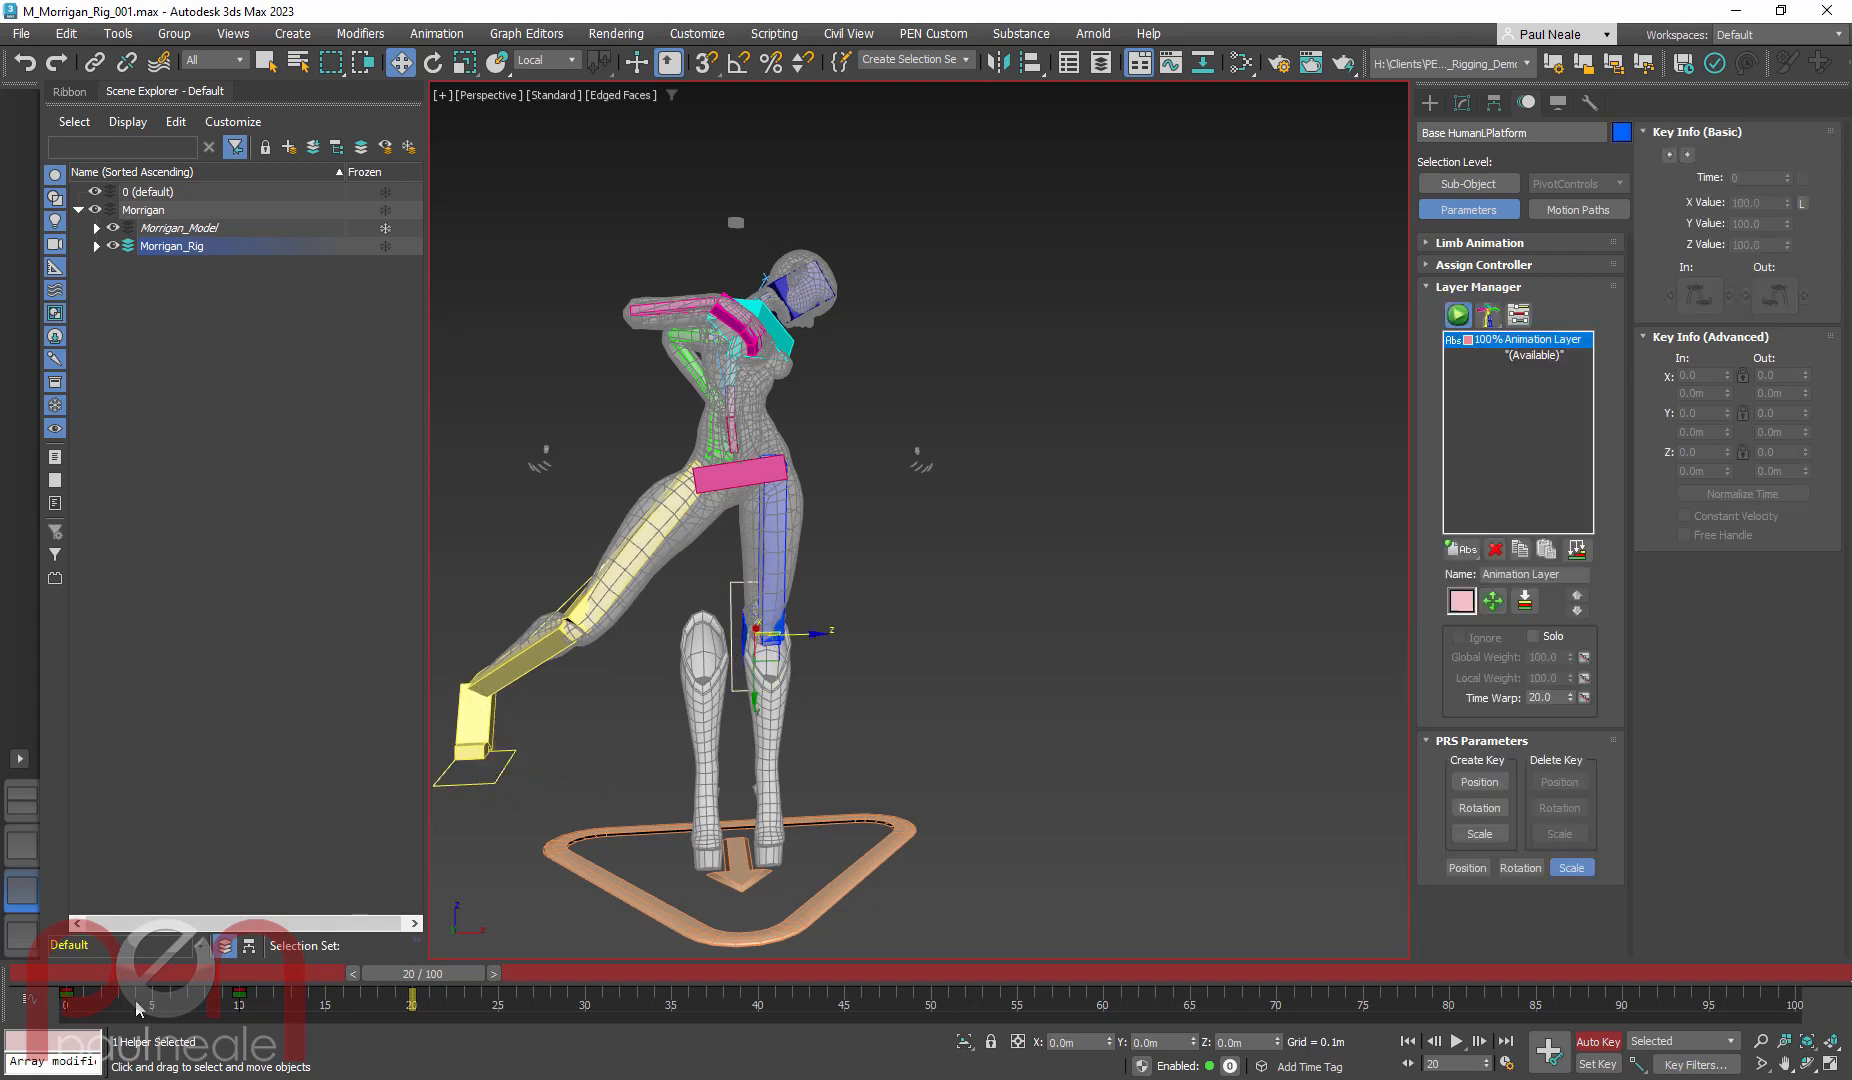
# Copy the left foot platform's frame 0 key to frame 20 and move the platform outward and up
pyautogui.keyDown('shift'); pyautogui.moveTo(411, 990); pyautogui.dragTo(411, 990); pyautogui.keyUp('shift')
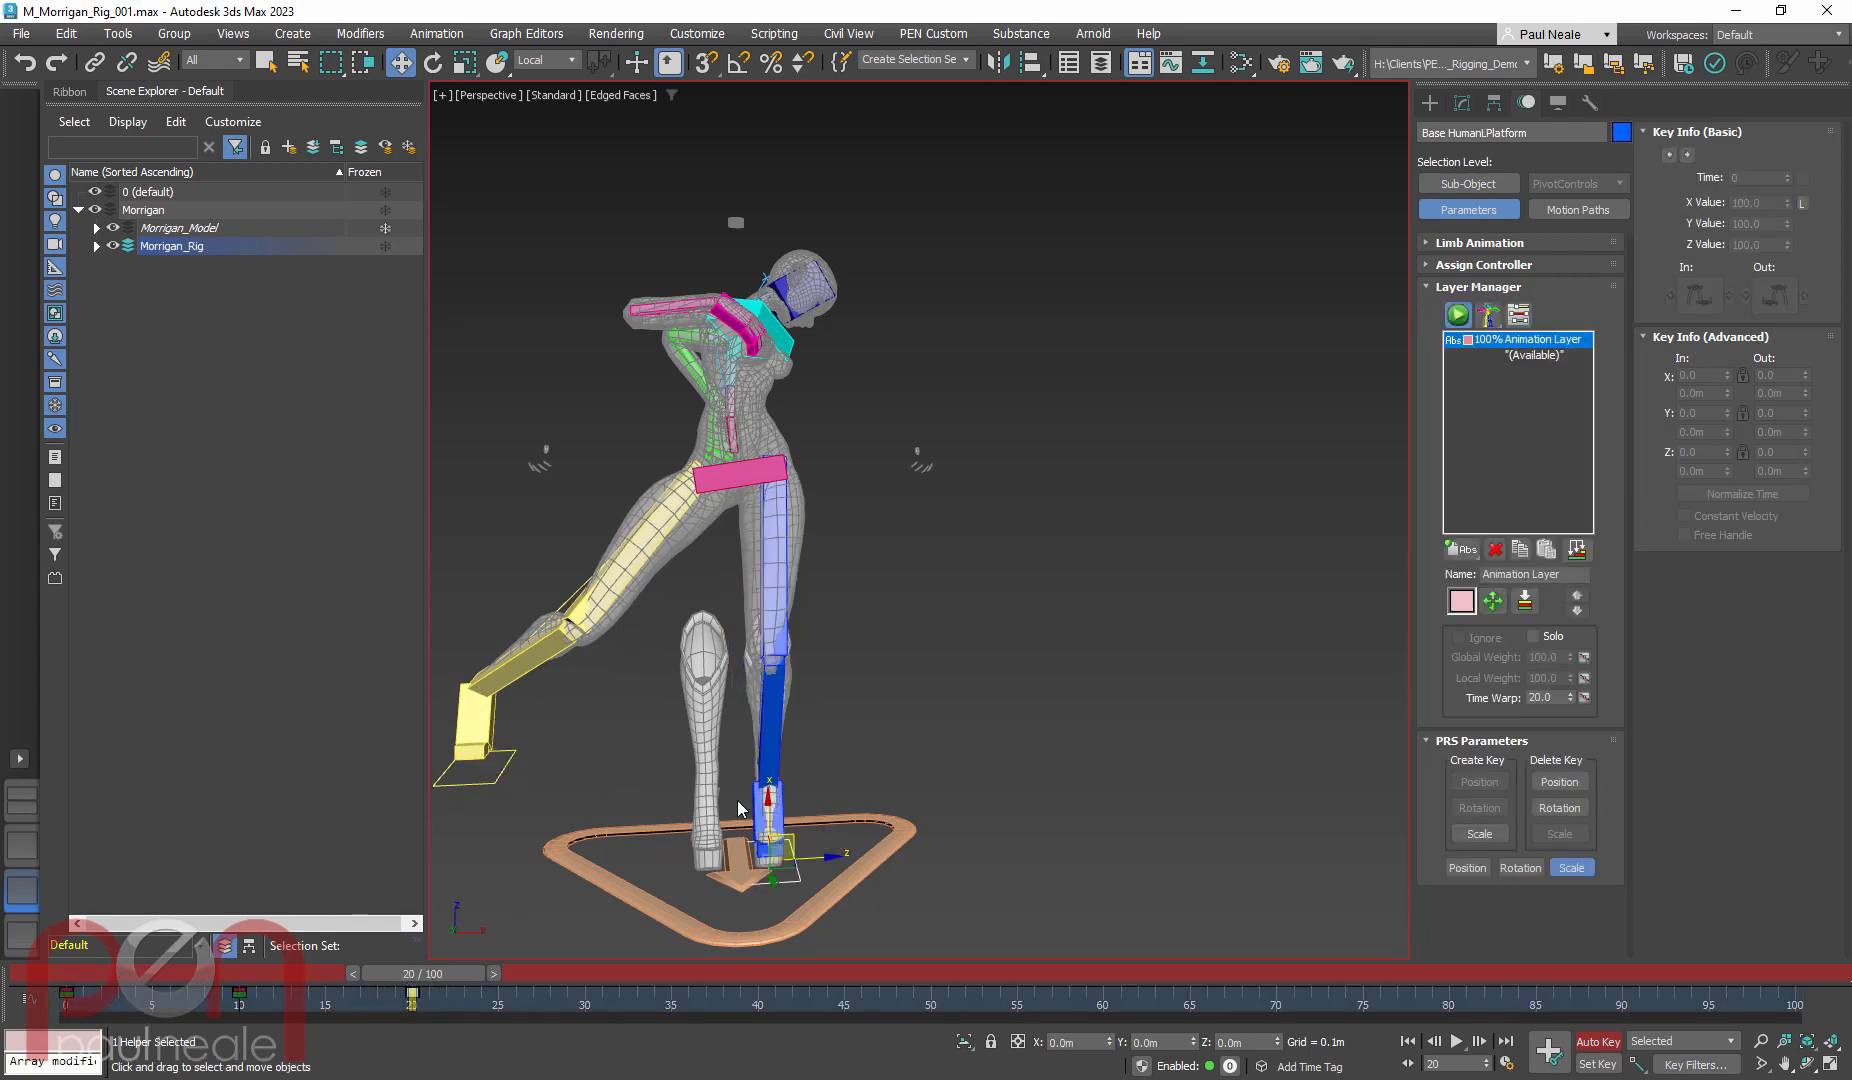
pyautogui.moveTo(796, 840); pyautogui.dragTo(1000, 724)
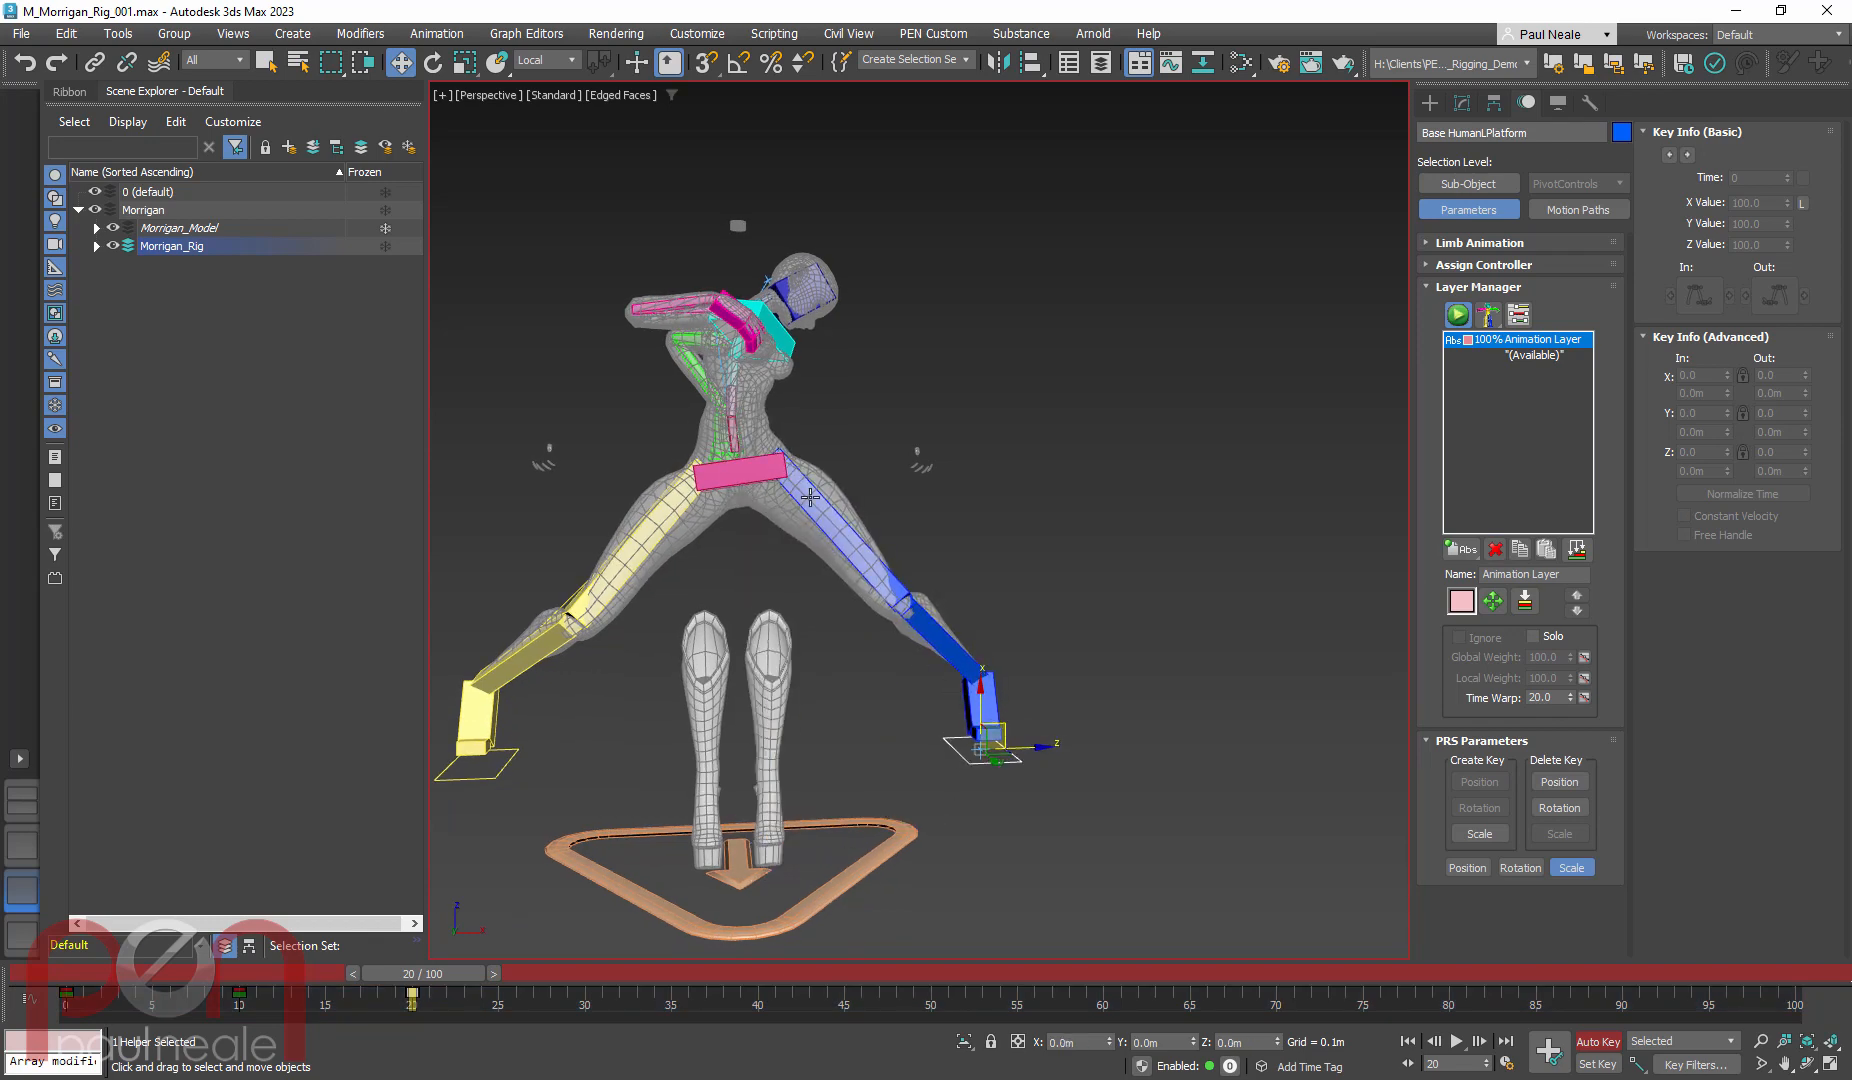
# Select the ribcage and copy its frame 0 key to frame 20
pyautogui.moveTo(745, 479); pyautogui.dragTo(820, 338, button='middle')
pyautogui.scroll(2, 839, 582)
pyautogui.click(839, 582)
pyautogui.press('e')
pyautogui.click(825, 333)
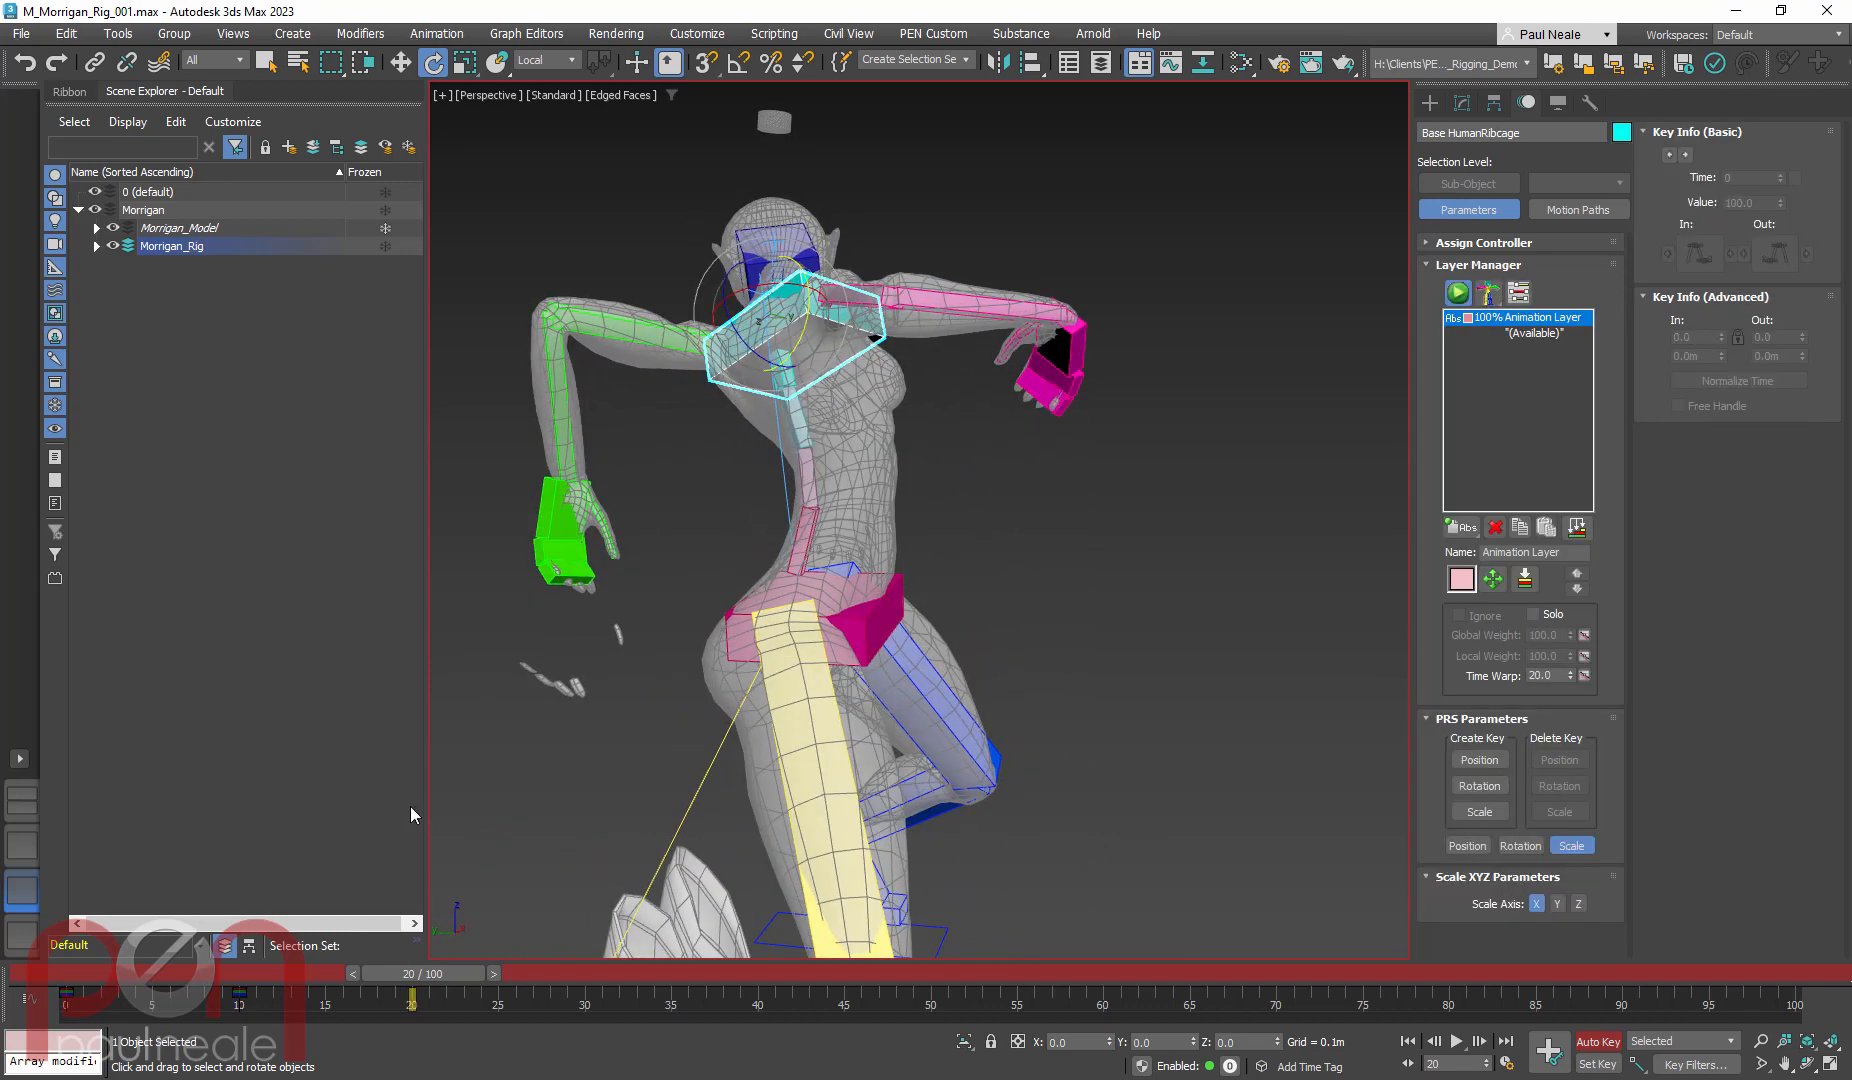
pyautogui.keyDown('shift'); pyautogui.moveTo(356, 958); pyautogui.dragTo(415, 947); pyautogui.keyUp('shift')
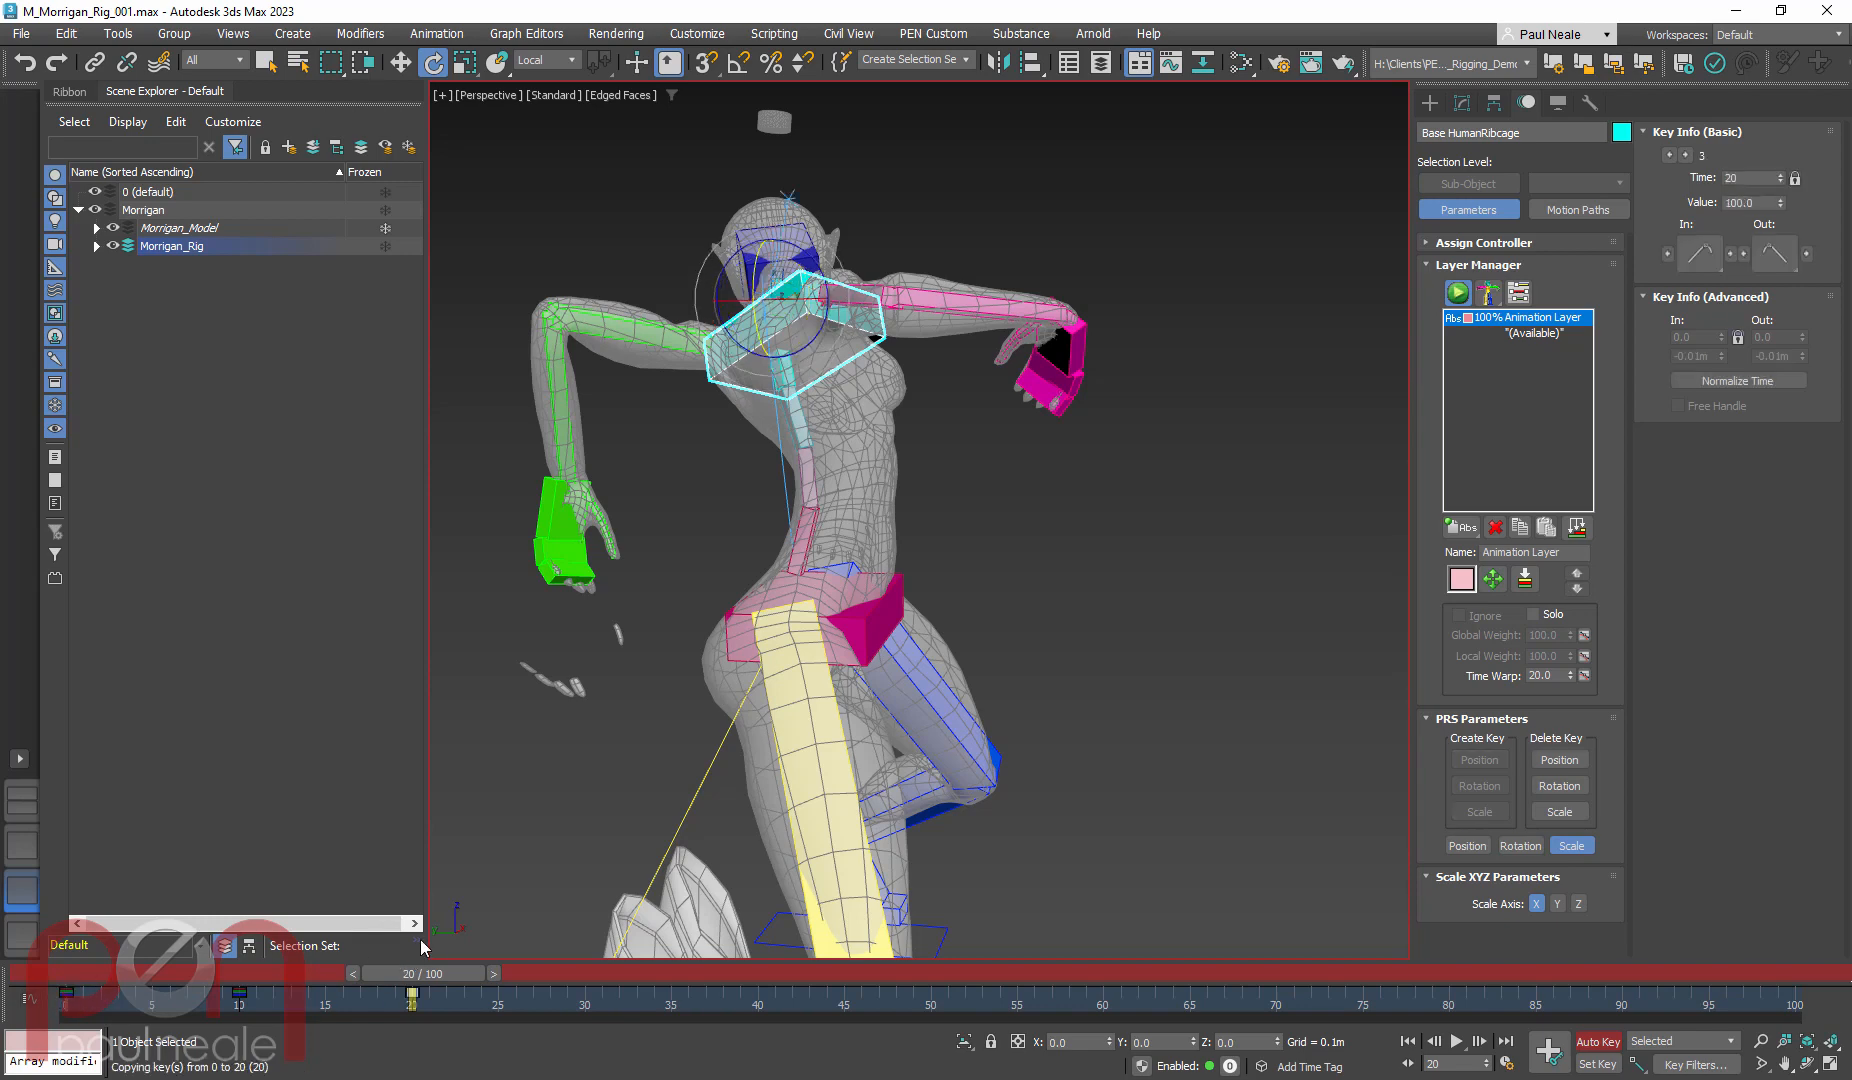
# Rotate the ribcage at frame 20 so the torso bends forward and sideways over the hips
pyautogui.moveTo(817, 259); pyautogui.dragTo(996, 477)
pyautogui.press('w')
pyautogui.press('e')
pyautogui.keyDown('alt'); pyautogui.moveTo(1020, 560); pyautogui.dragTo(846, 551, button='middle'); pyautogui.keyUp('alt')
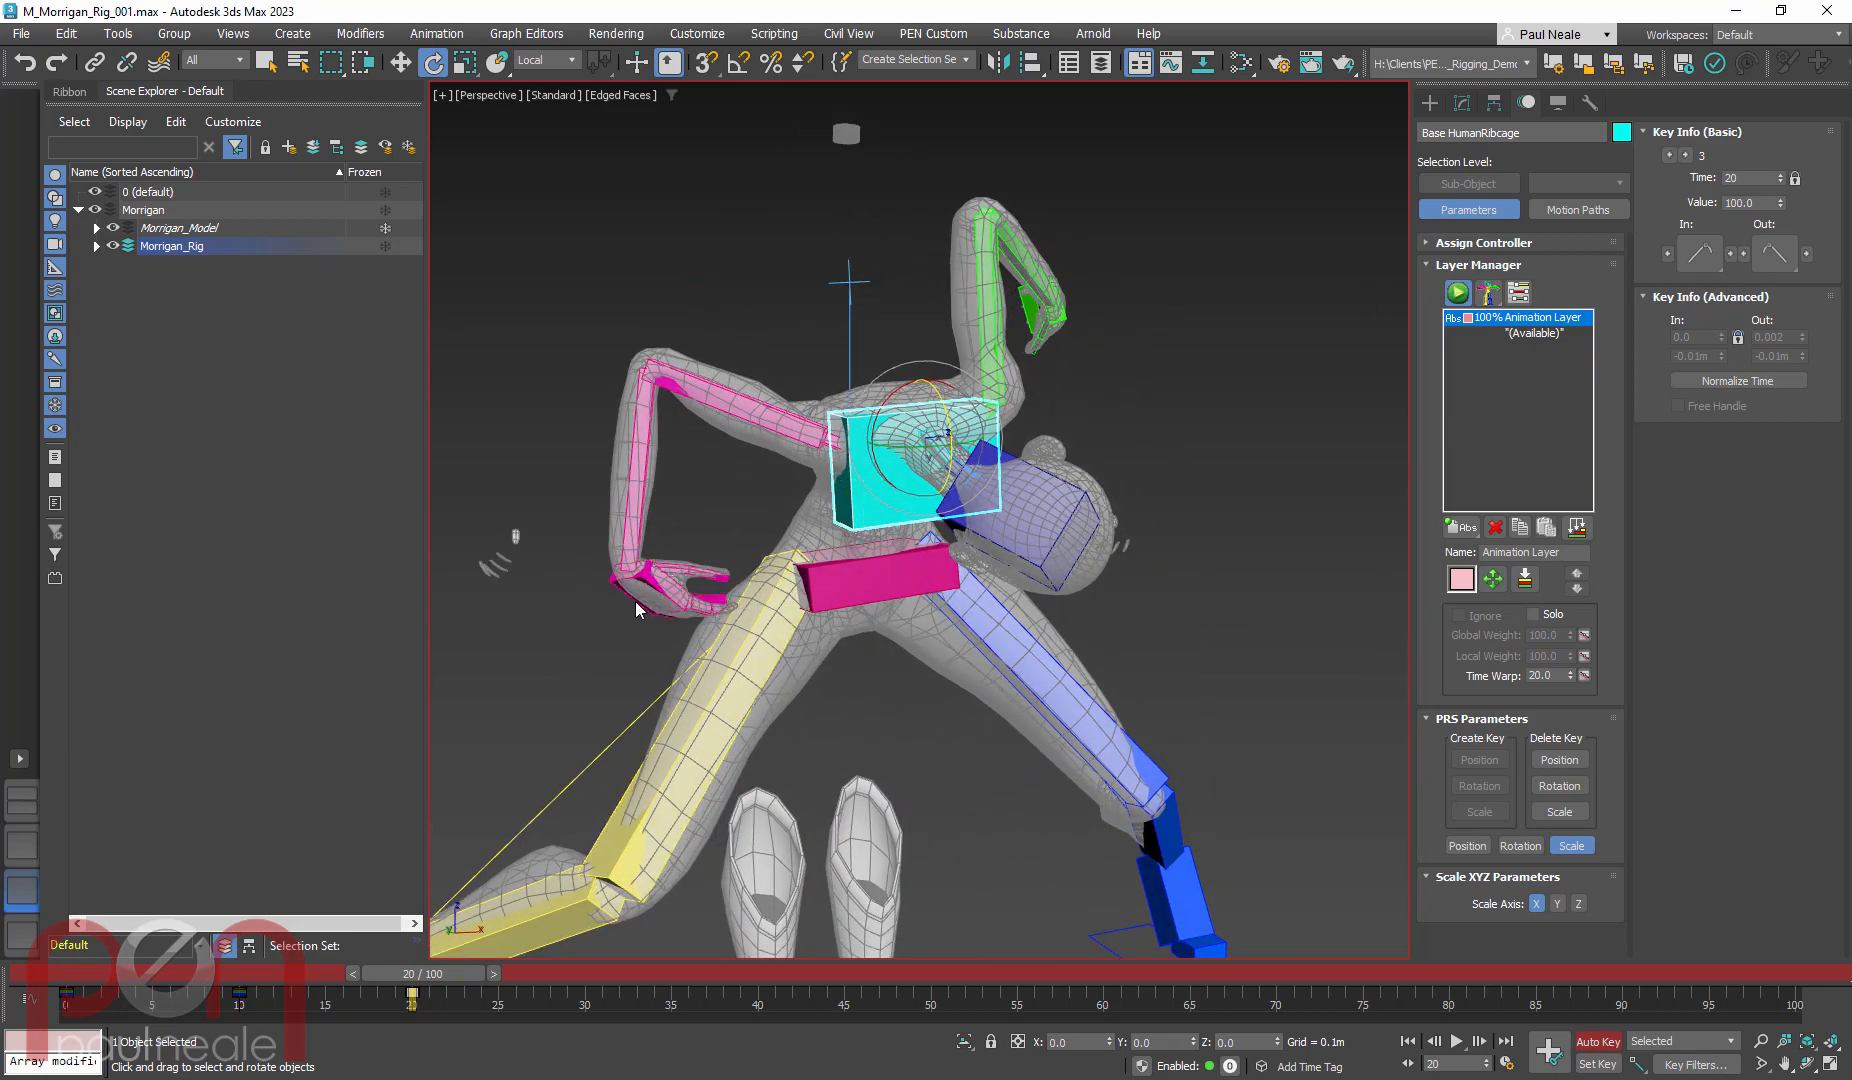
# Move the right palm down and in front of the body using Screen coordinates, and rotate it so the fingers point downward
pyautogui.click(637, 608)
pyautogui.keyDown('alt'); pyautogui.moveTo(665, 606); pyautogui.dragTo(810, 620, button='middle'); pyautogui.keyUp('alt')
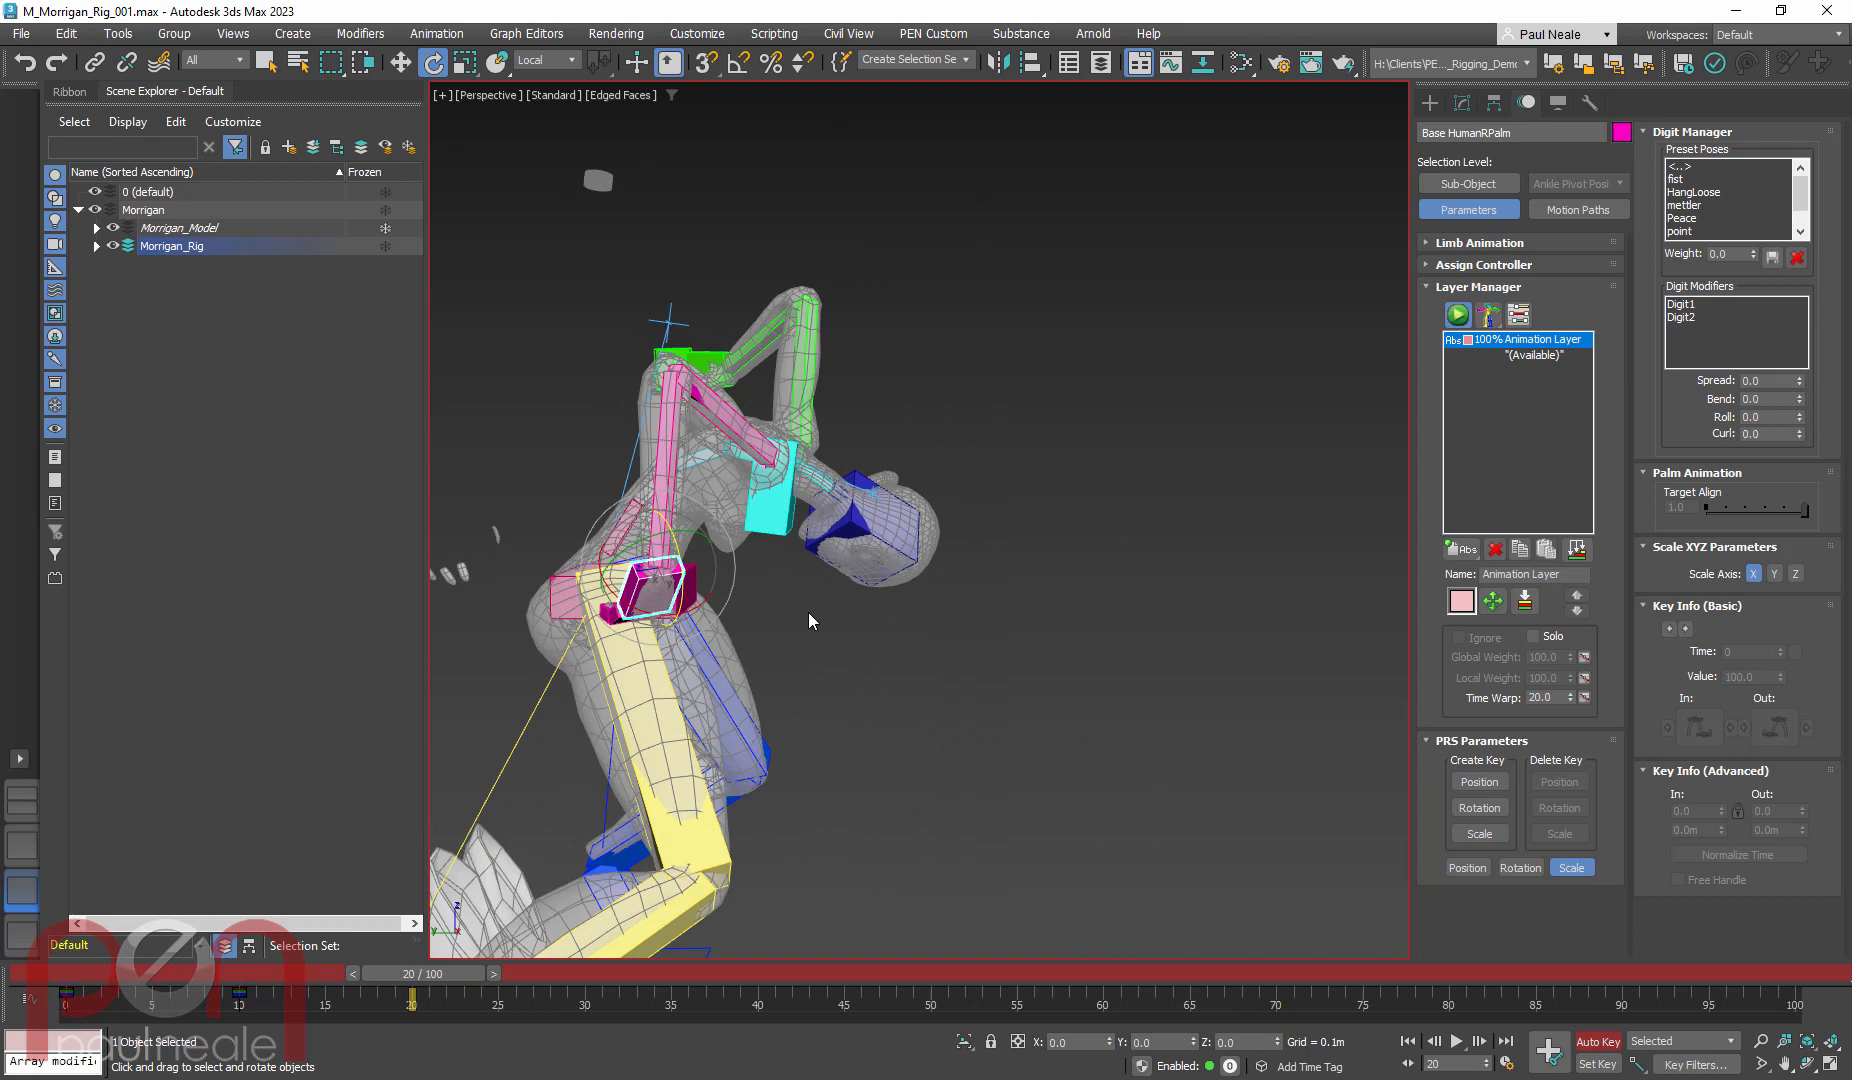
pyautogui.rightClick(772, 577)
pyautogui.click(825, 524)
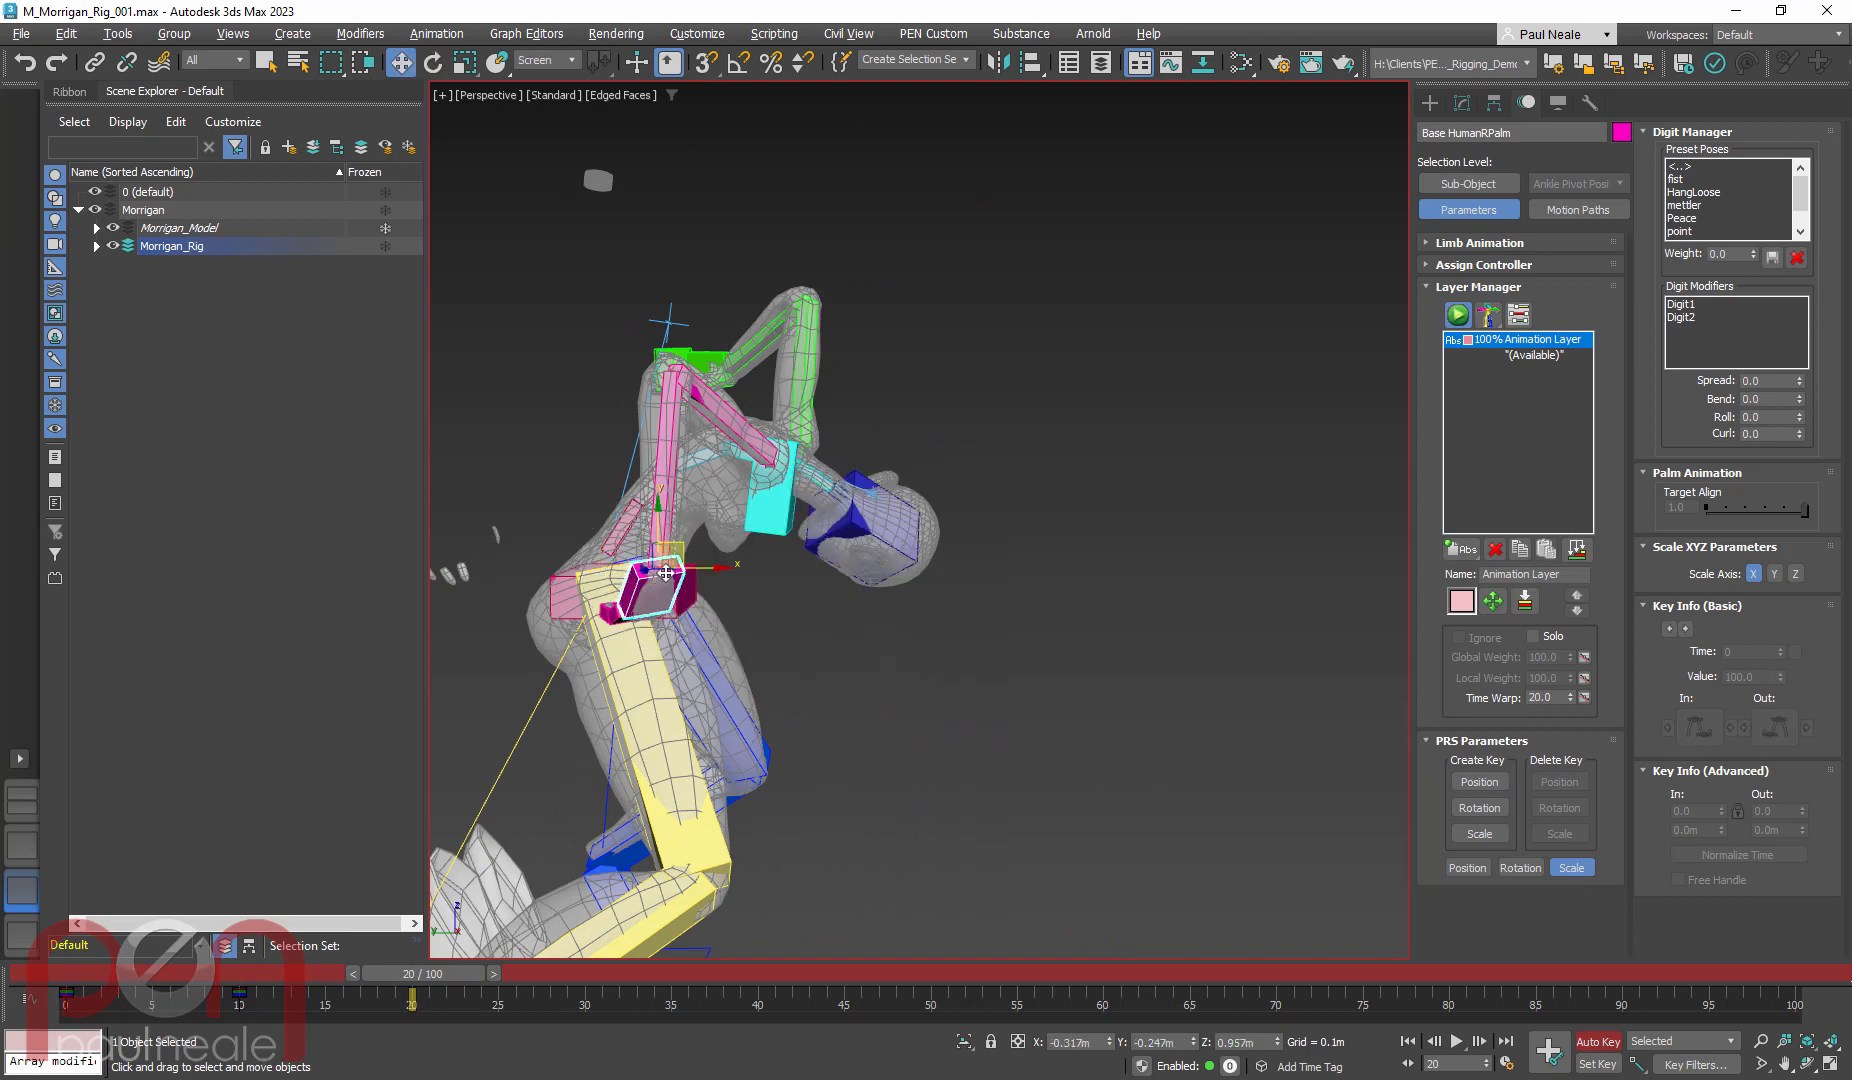
pyautogui.moveTo(681, 542); pyautogui.dragTo(832, 692)
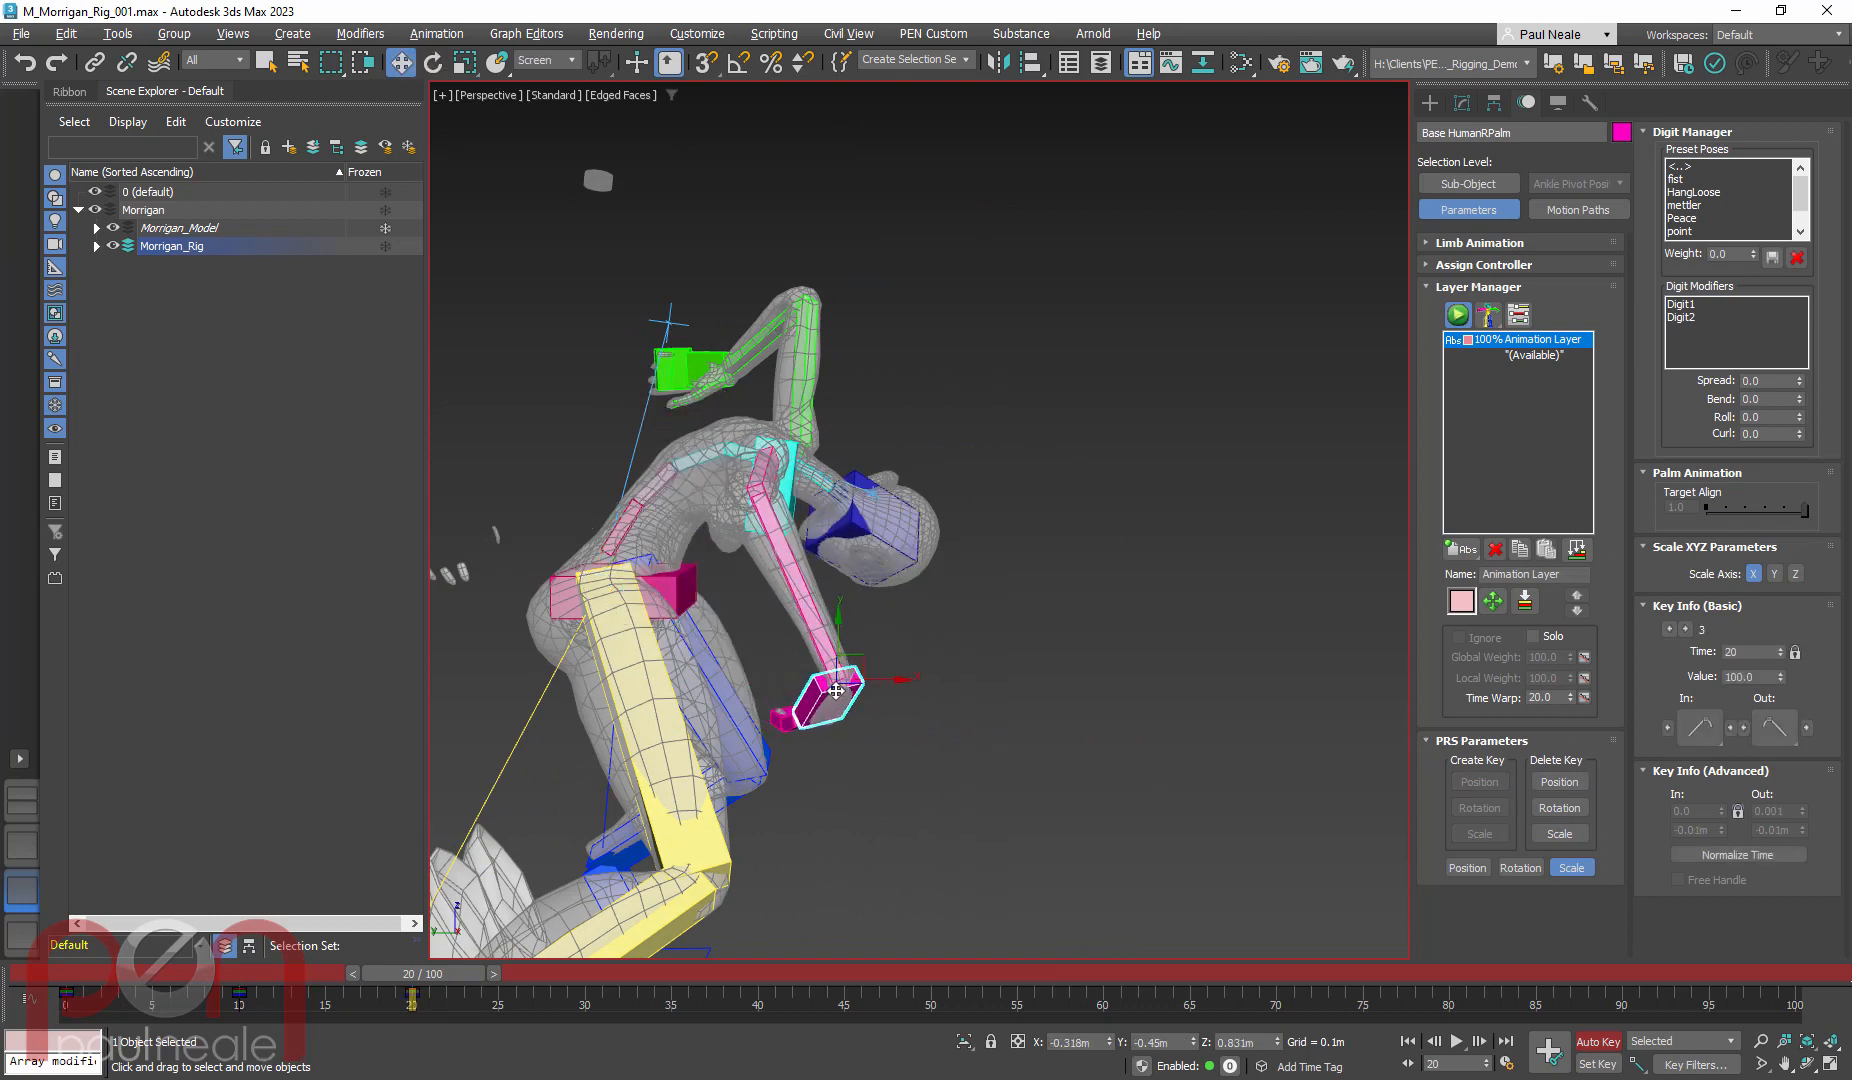
pyautogui.keyDown('alt'); pyautogui.moveTo(1008, 682); pyautogui.dragTo(853, 689, button='middle'); pyautogui.keyUp('alt')
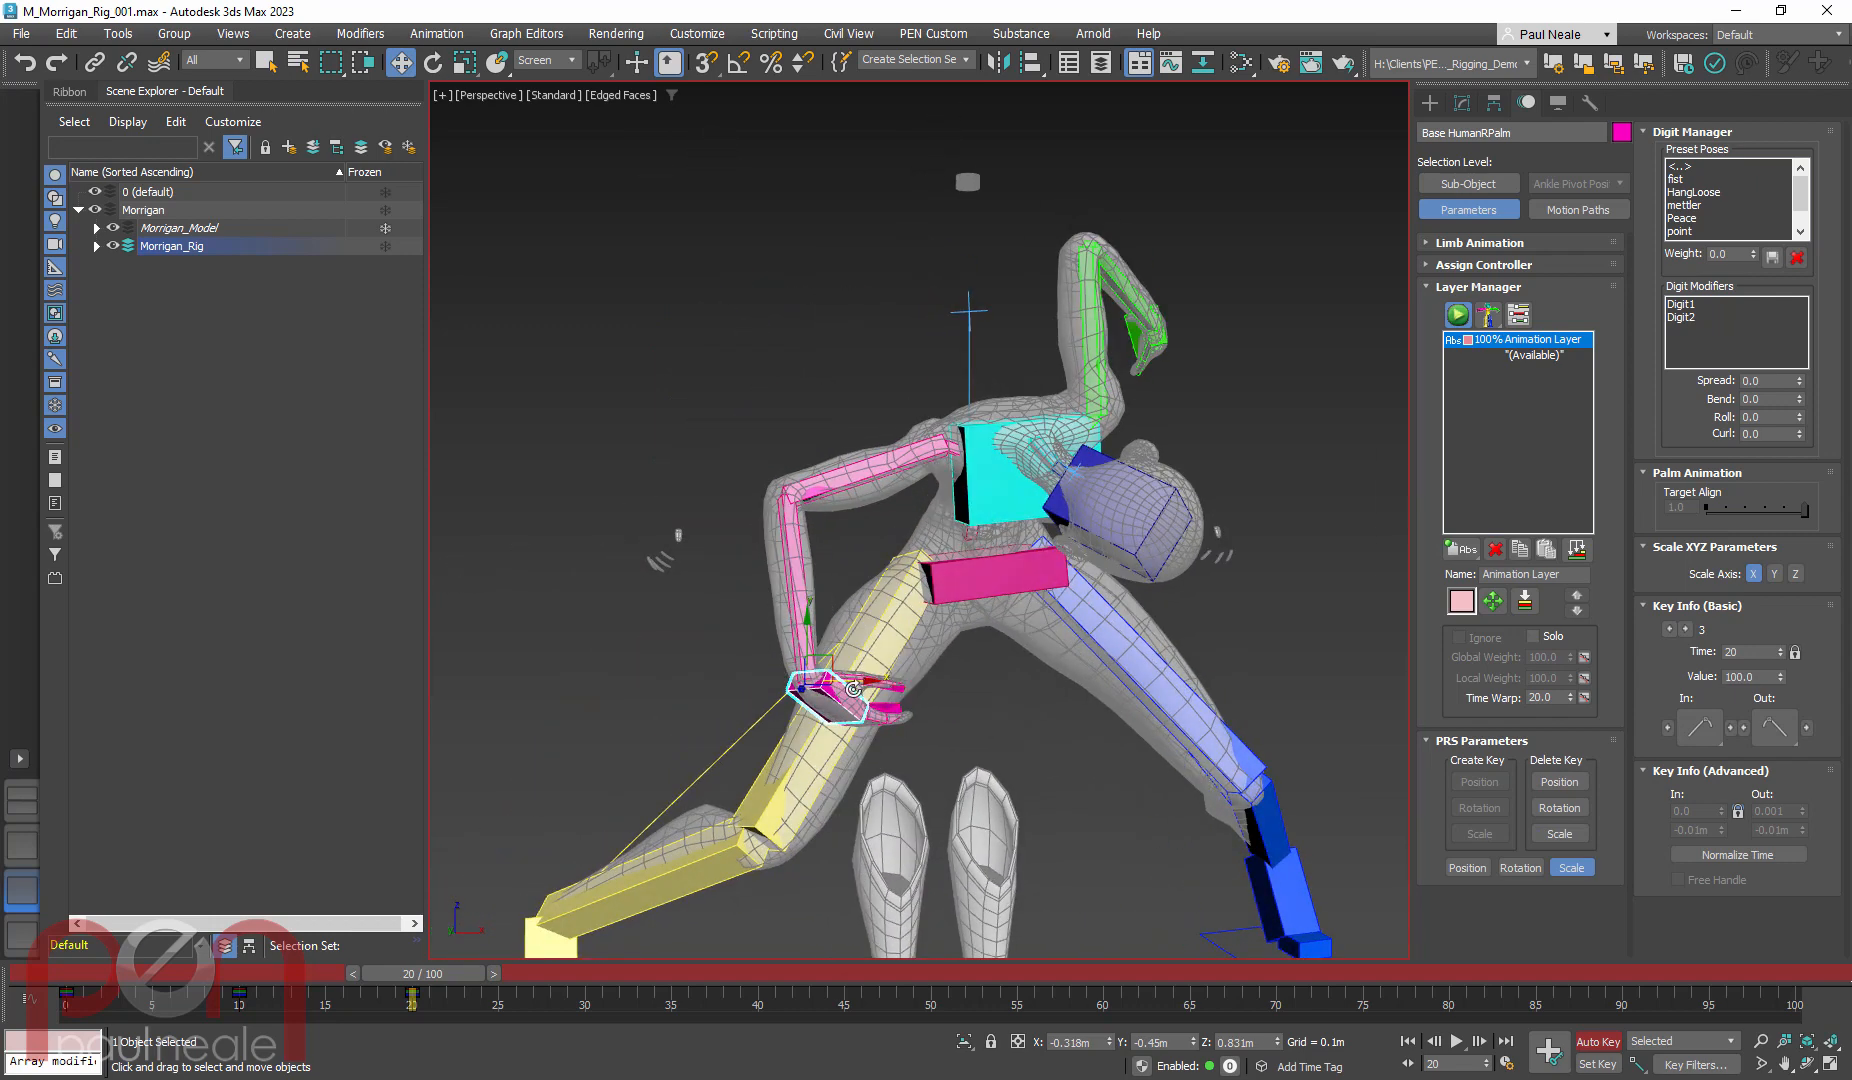
pyautogui.moveTo(779, 697); pyautogui.dragTo(834, 633)
pyautogui.keyDown('alt'); pyautogui.moveTo(834, 633); pyautogui.dragTo(740, 660, button='middle'); pyautogui.keyUp('alt')
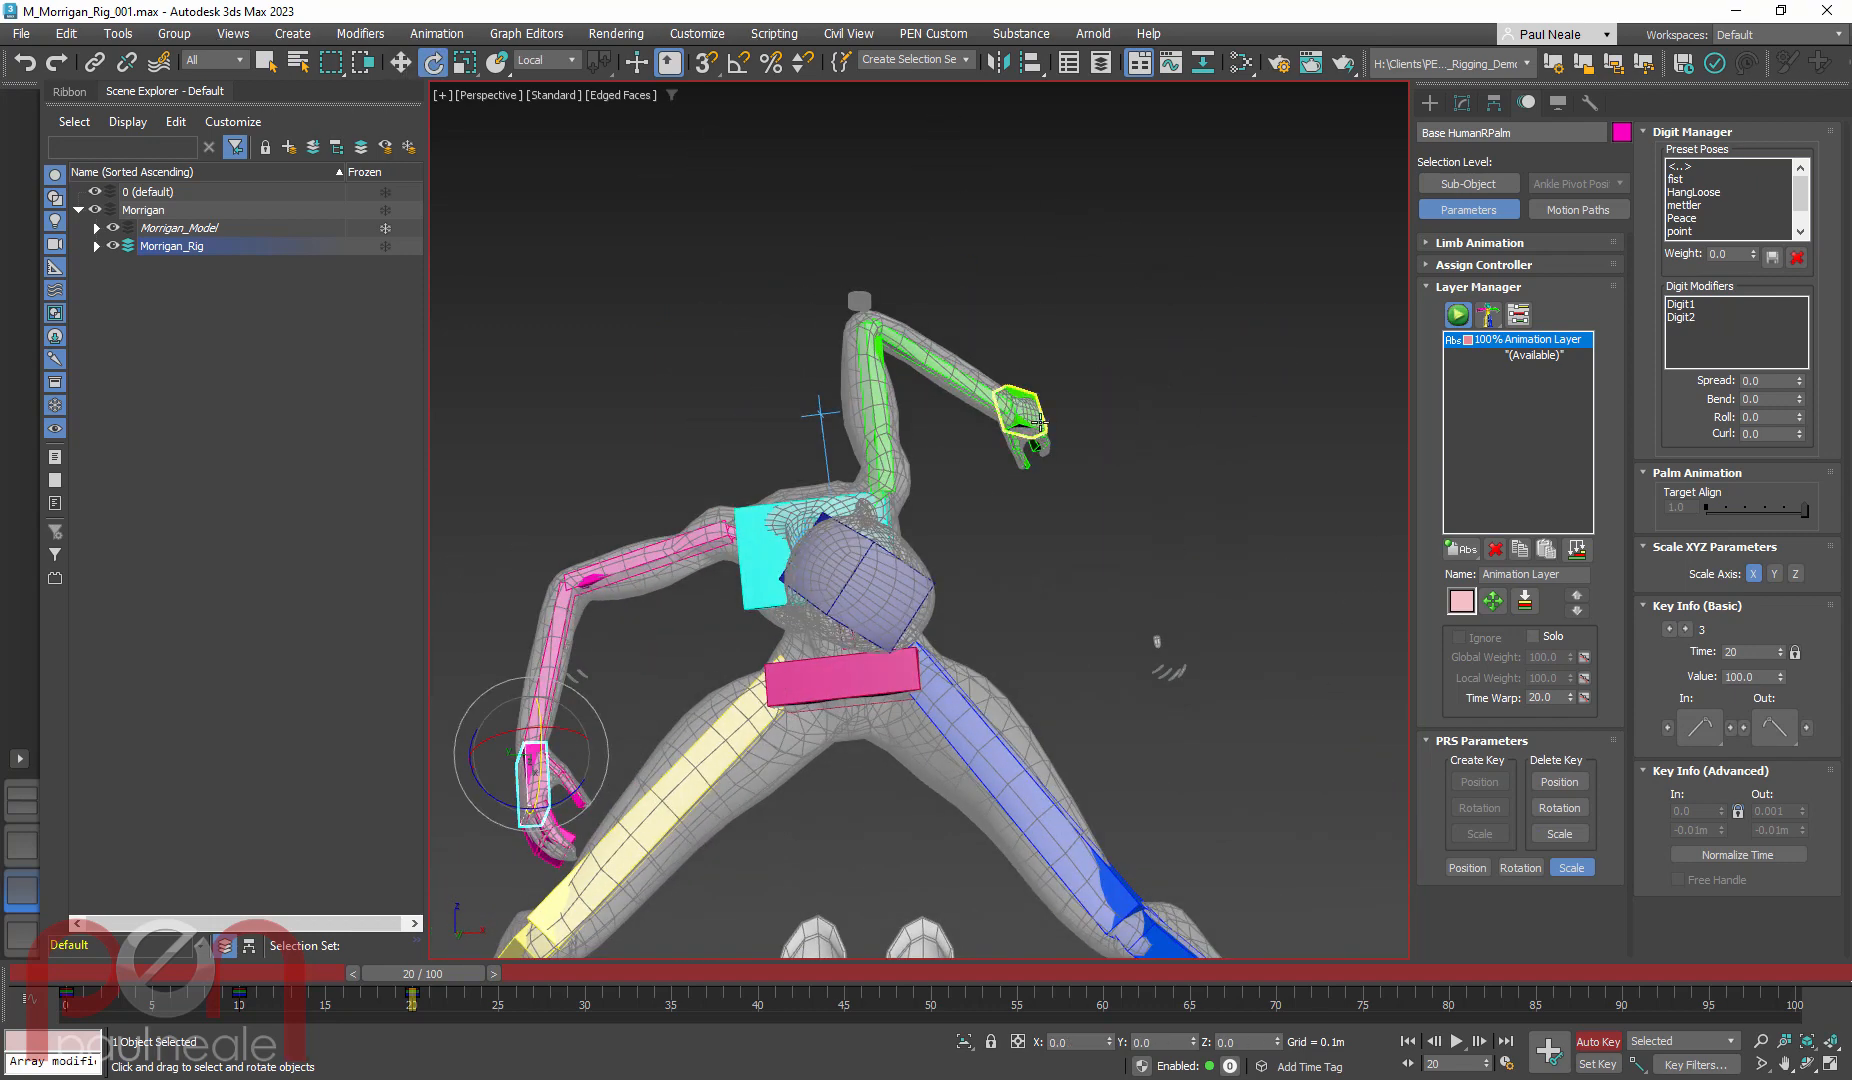
# Move the left palm back behind the body and slightly up so the raised left arm extends
pyautogui.click(1038, 423)
pyautogui.keyDown('alt'); pyautogui.moveTo(1038, 423); pyautogui.dragTo(790, 540, button='middle'); pyautogui.keyUp('alt')
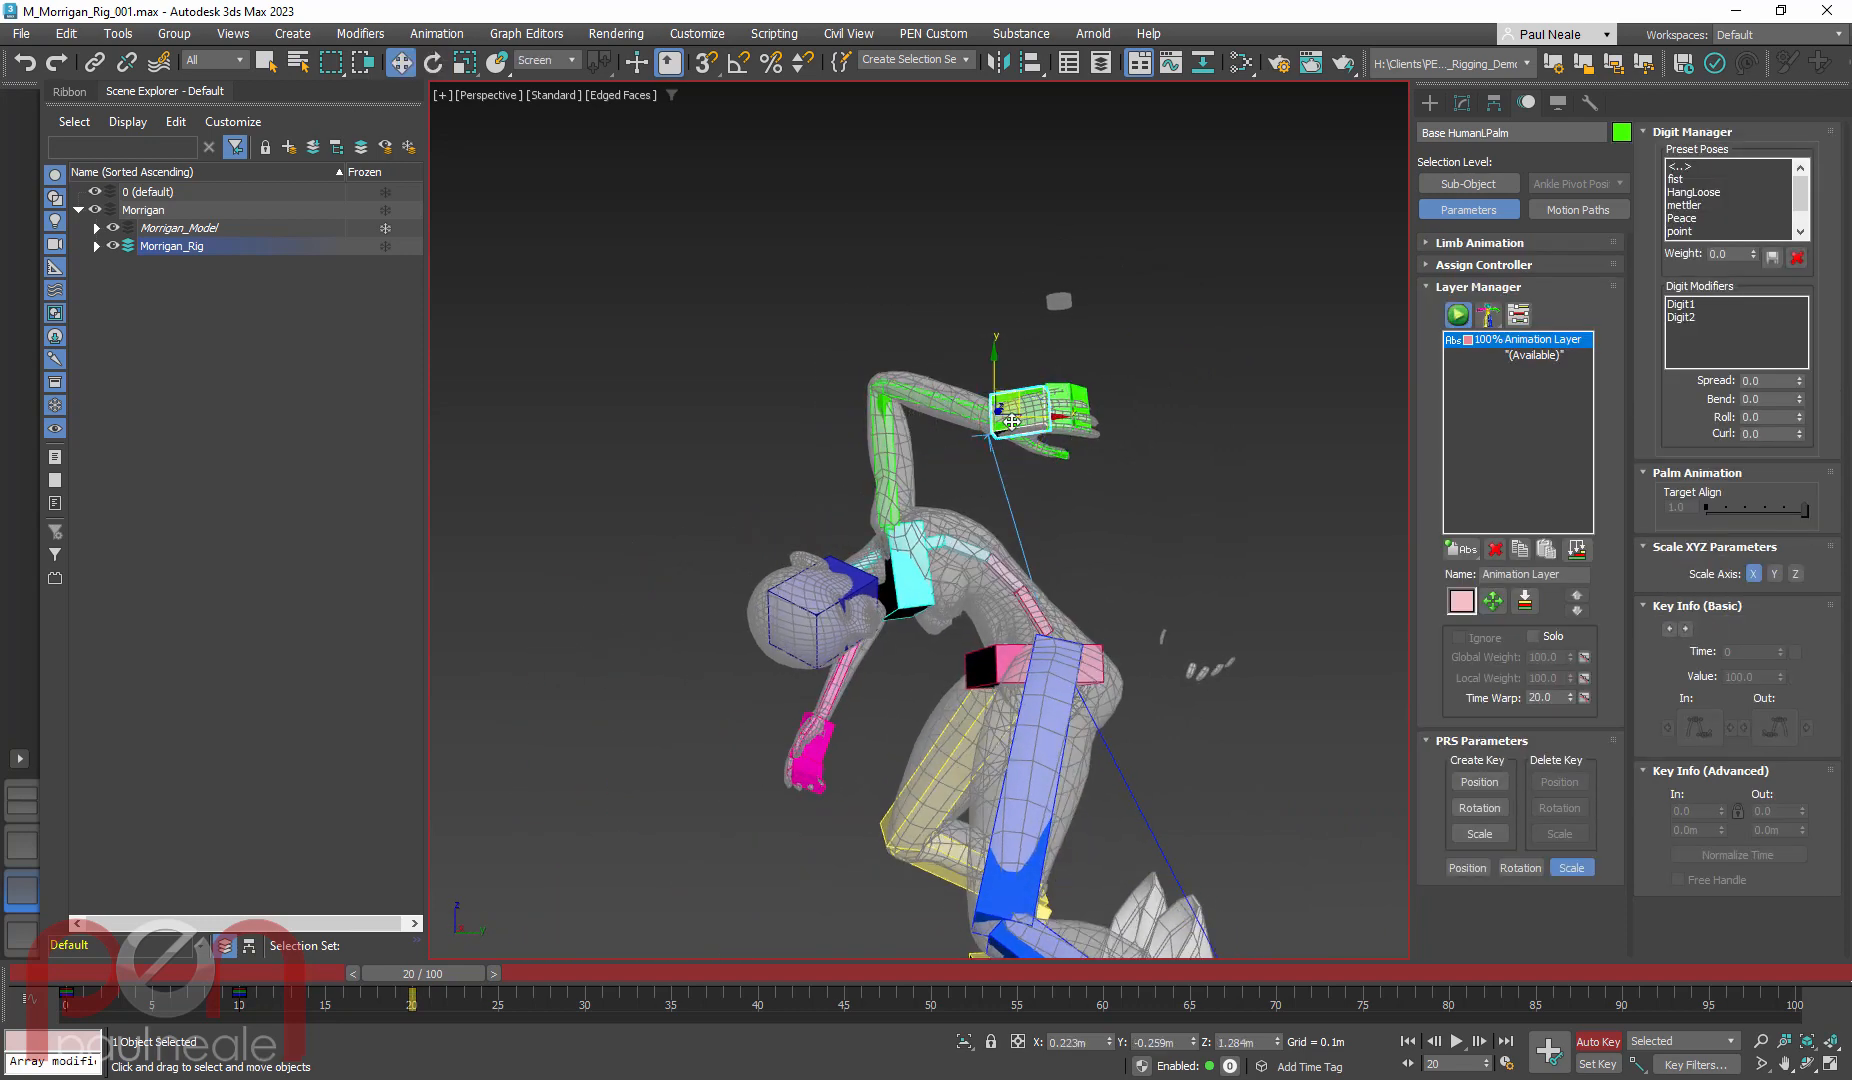
pyautogui.moveTo(1021, 393); pyautogui.dragTo(1142, 366)
pyautogui.keyDown('alt'); pyautogui.moveTo(1040, 486); pyautogui.dragTo(1037, 522, button='middle'); pyautogui.keyUp('alt')
pyautogui.keyDown('alt'); pyautogui.moveTo(980, 630); pyautogui.dragTo(740, 522, button='middle'); pyautogui.keyUp('alt')
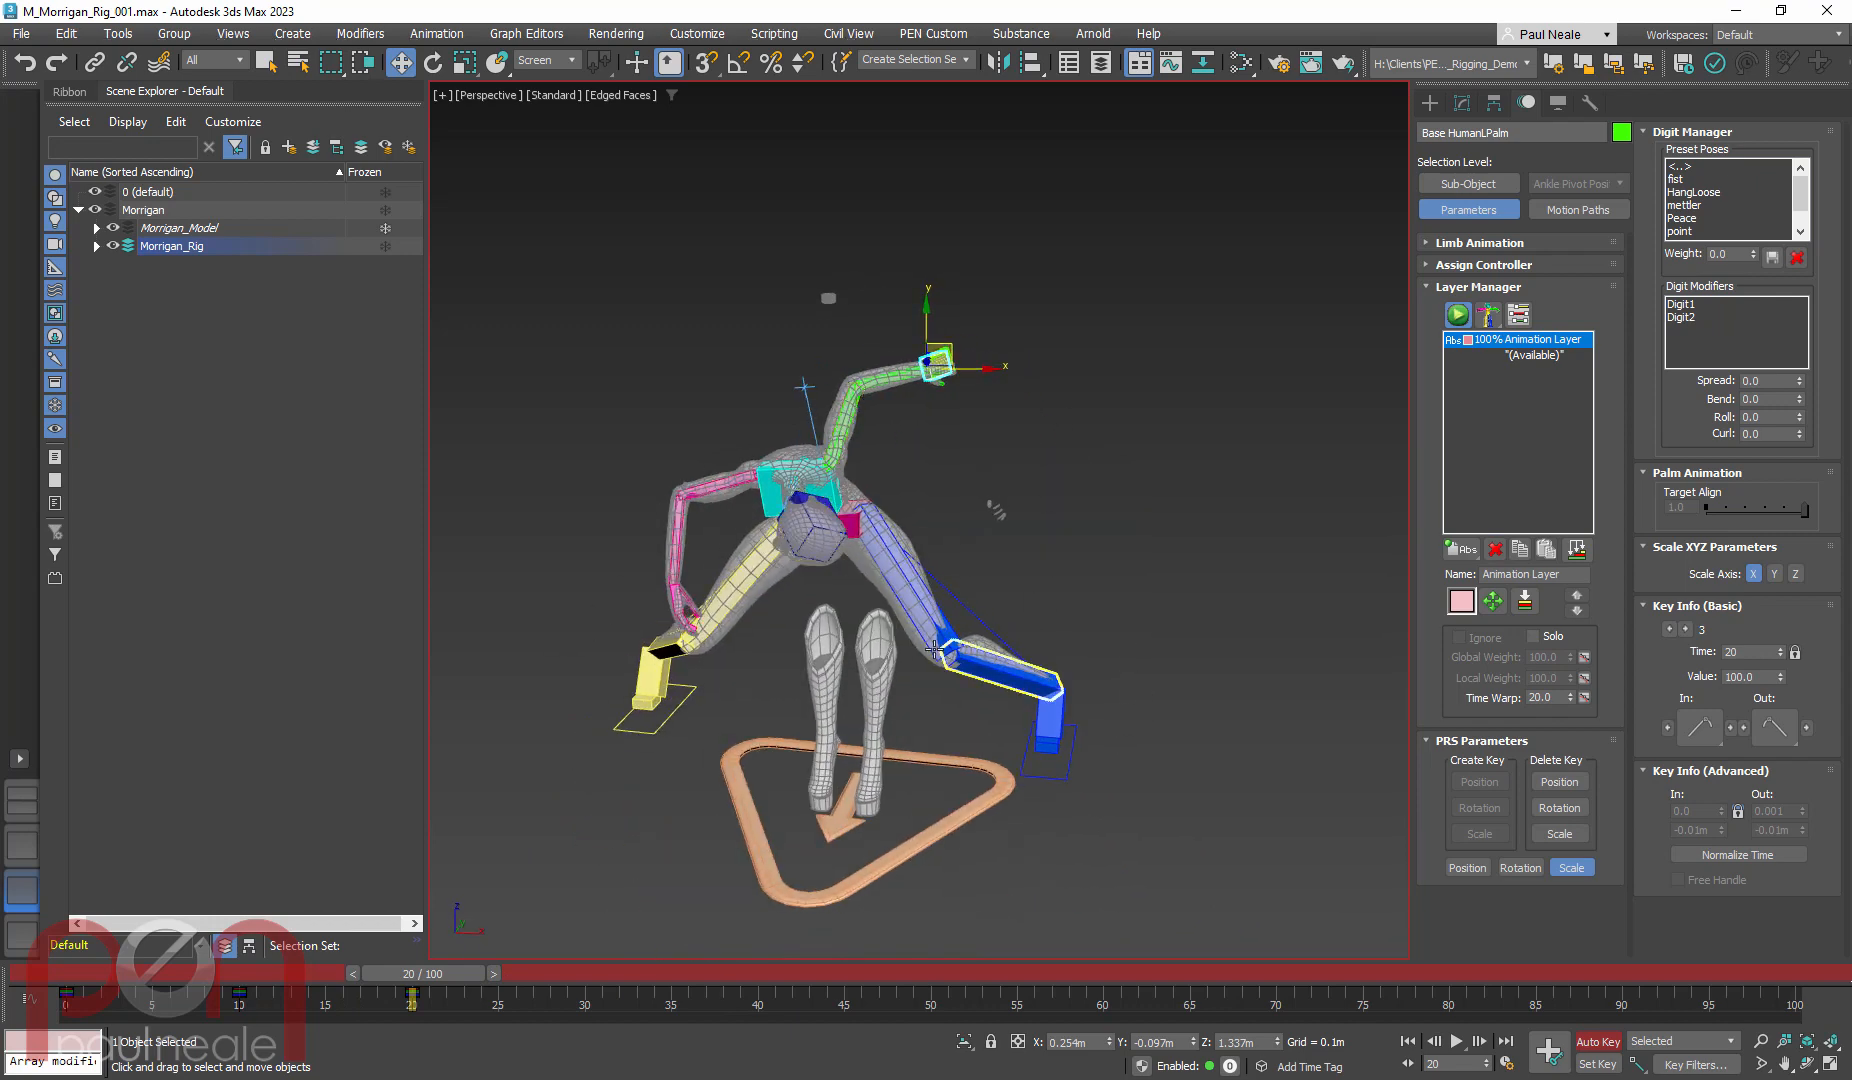
pyautogui.keyDown('alt'); pyautogui.moveTo(934, 650); pyautogui.dragTo(928, 580, button='middle'); pyautogui.keyUp('alt')
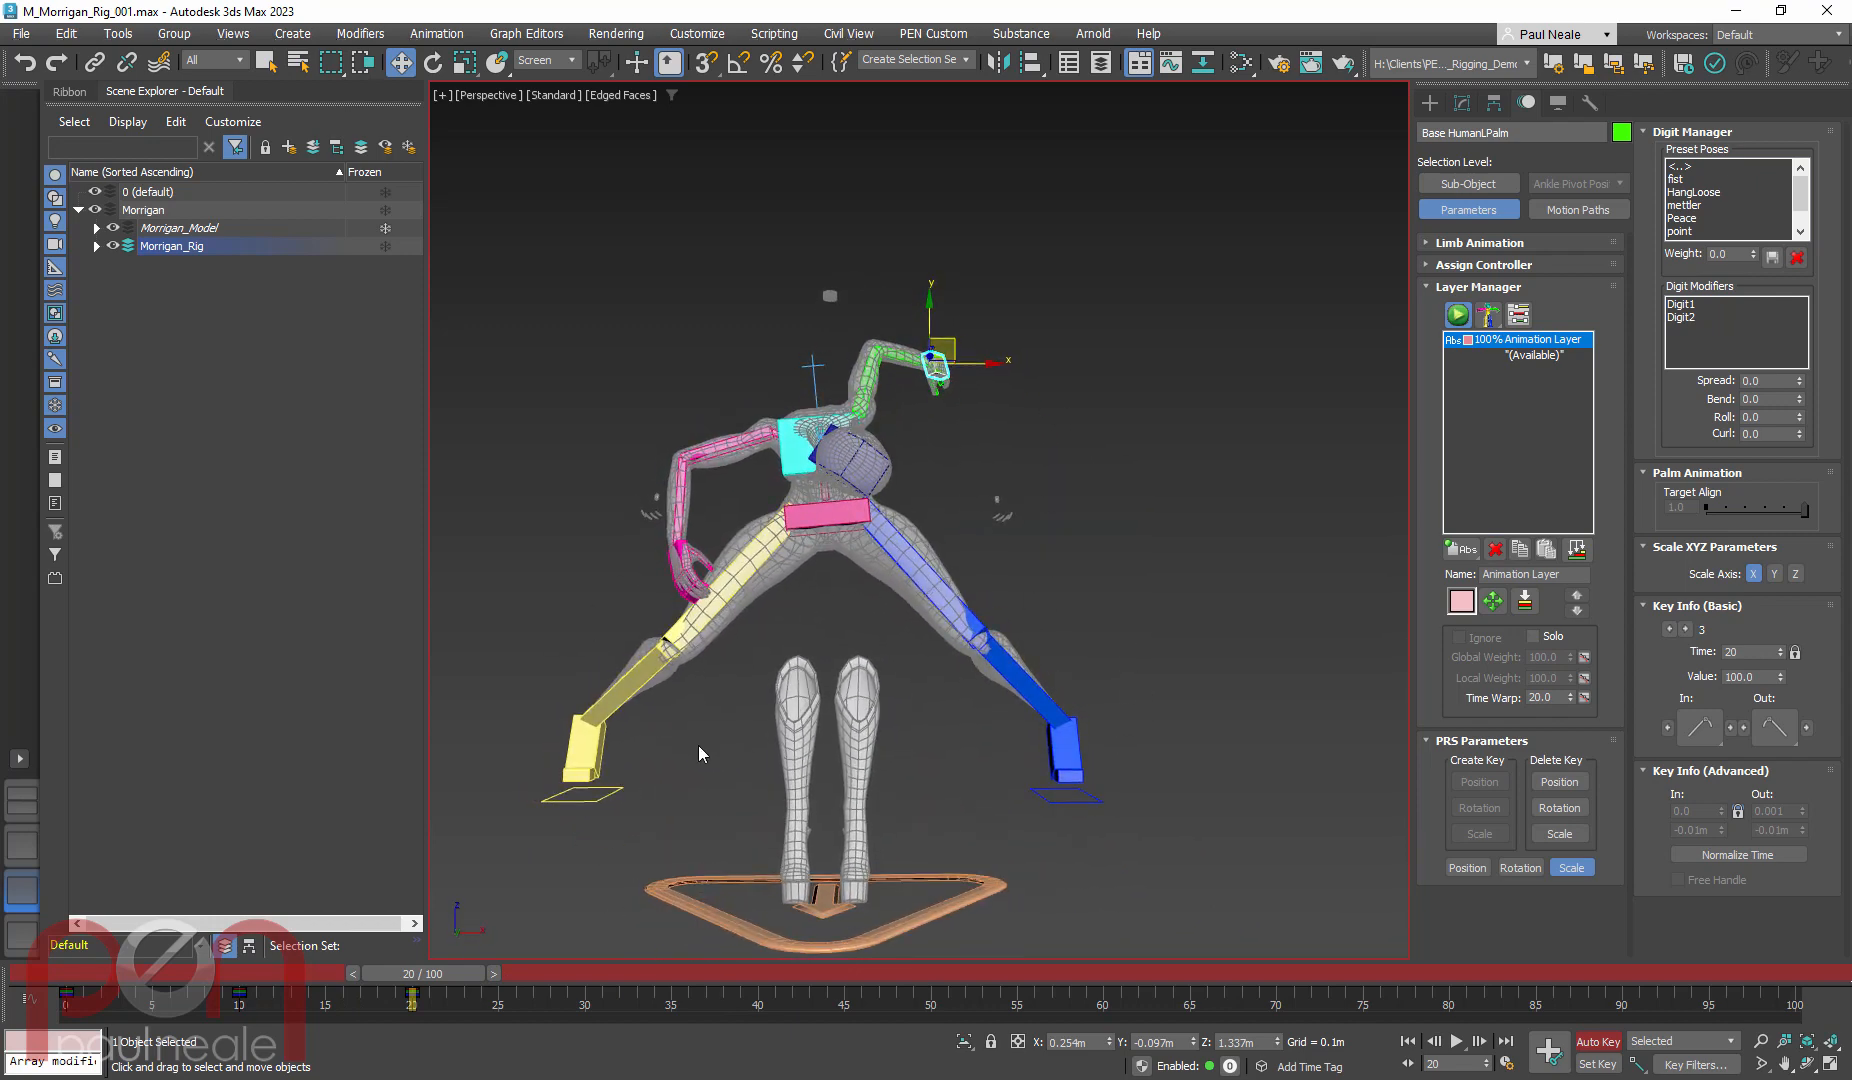
# Move the right foot platform farther outward and up so the right leg stretches out sideways
pyautogui.moveTo(699, 747); pyautogui.dragTo(764, 757, button='middle')
pyautogui.moveTo(791, 722); pyautogui.dragTo(677, 557)
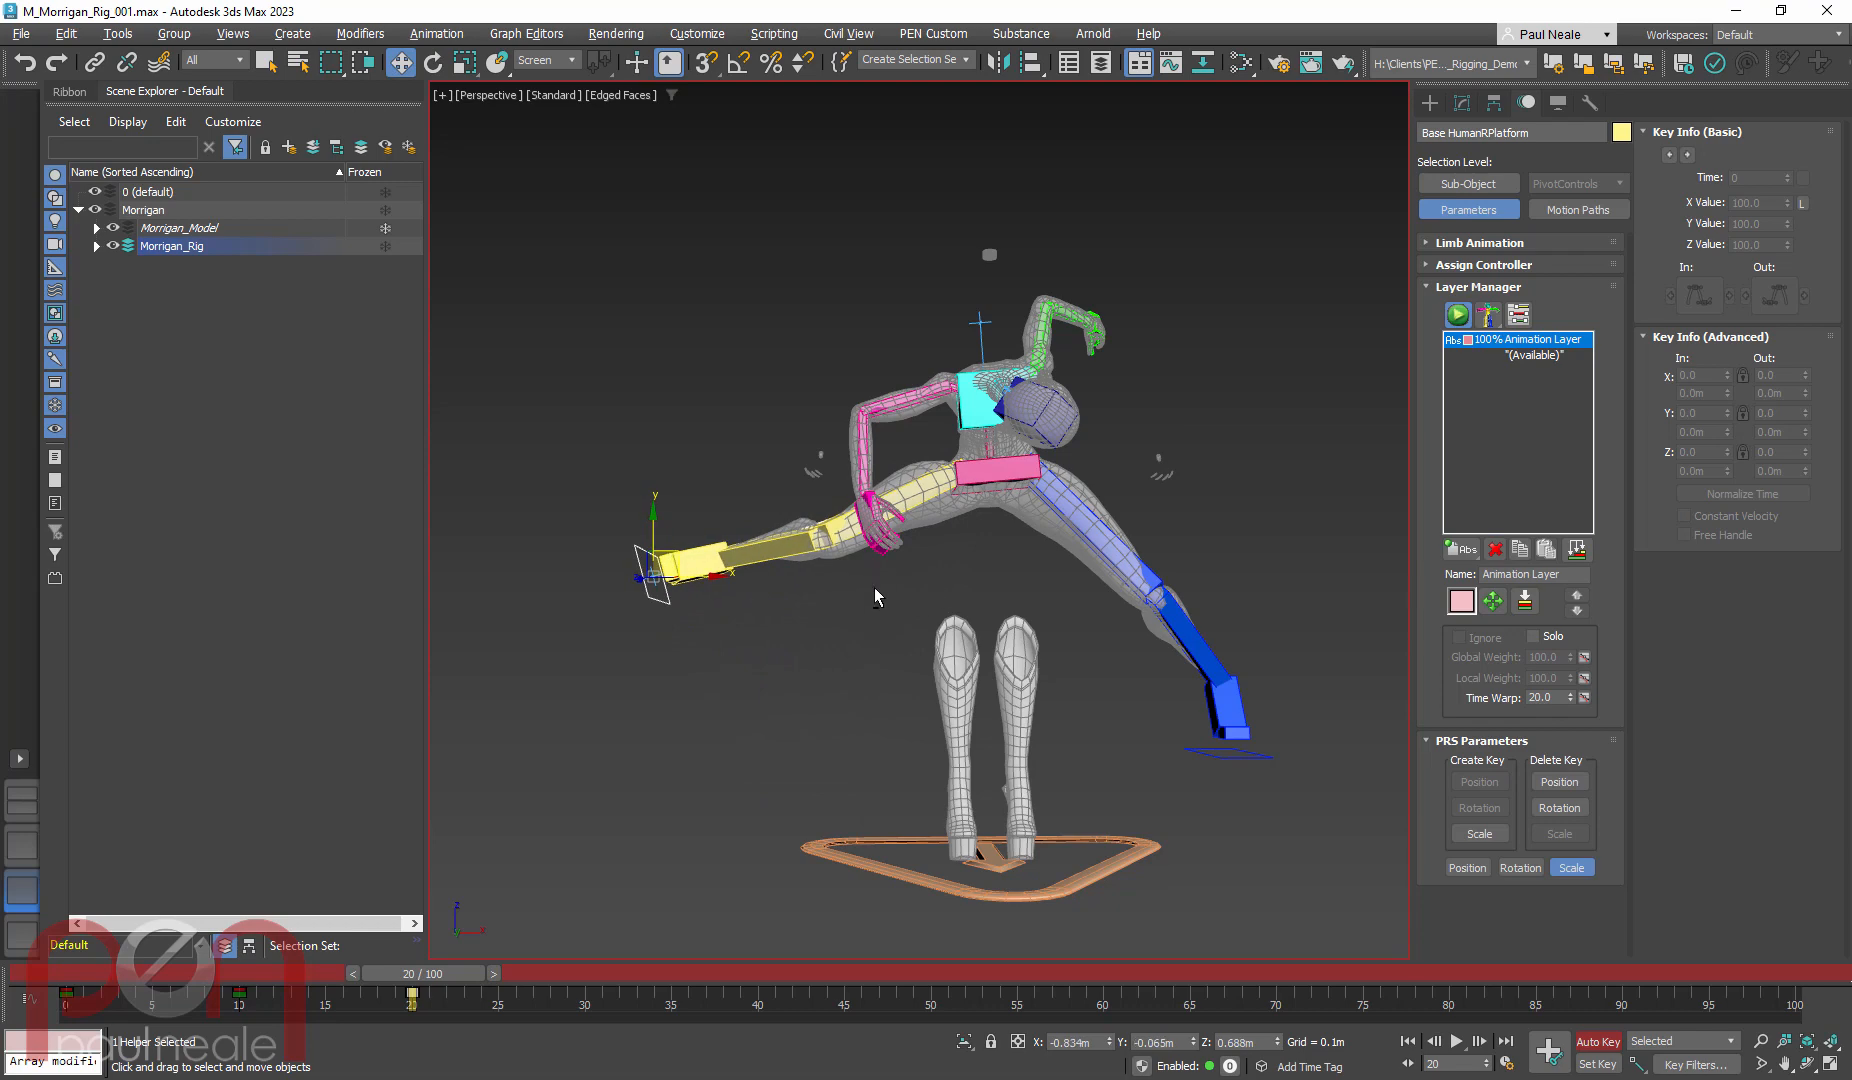
pyautogui.keyDown('alt'); pyautogui.moveTo(874, 590); pyautogui.dragTo(1180, 645, button='middle'); pyautogui.keyUp('alt')
pyautogui.moveTo(1180, 645); pyautogui.dragTo(1404, 715, button='middle')
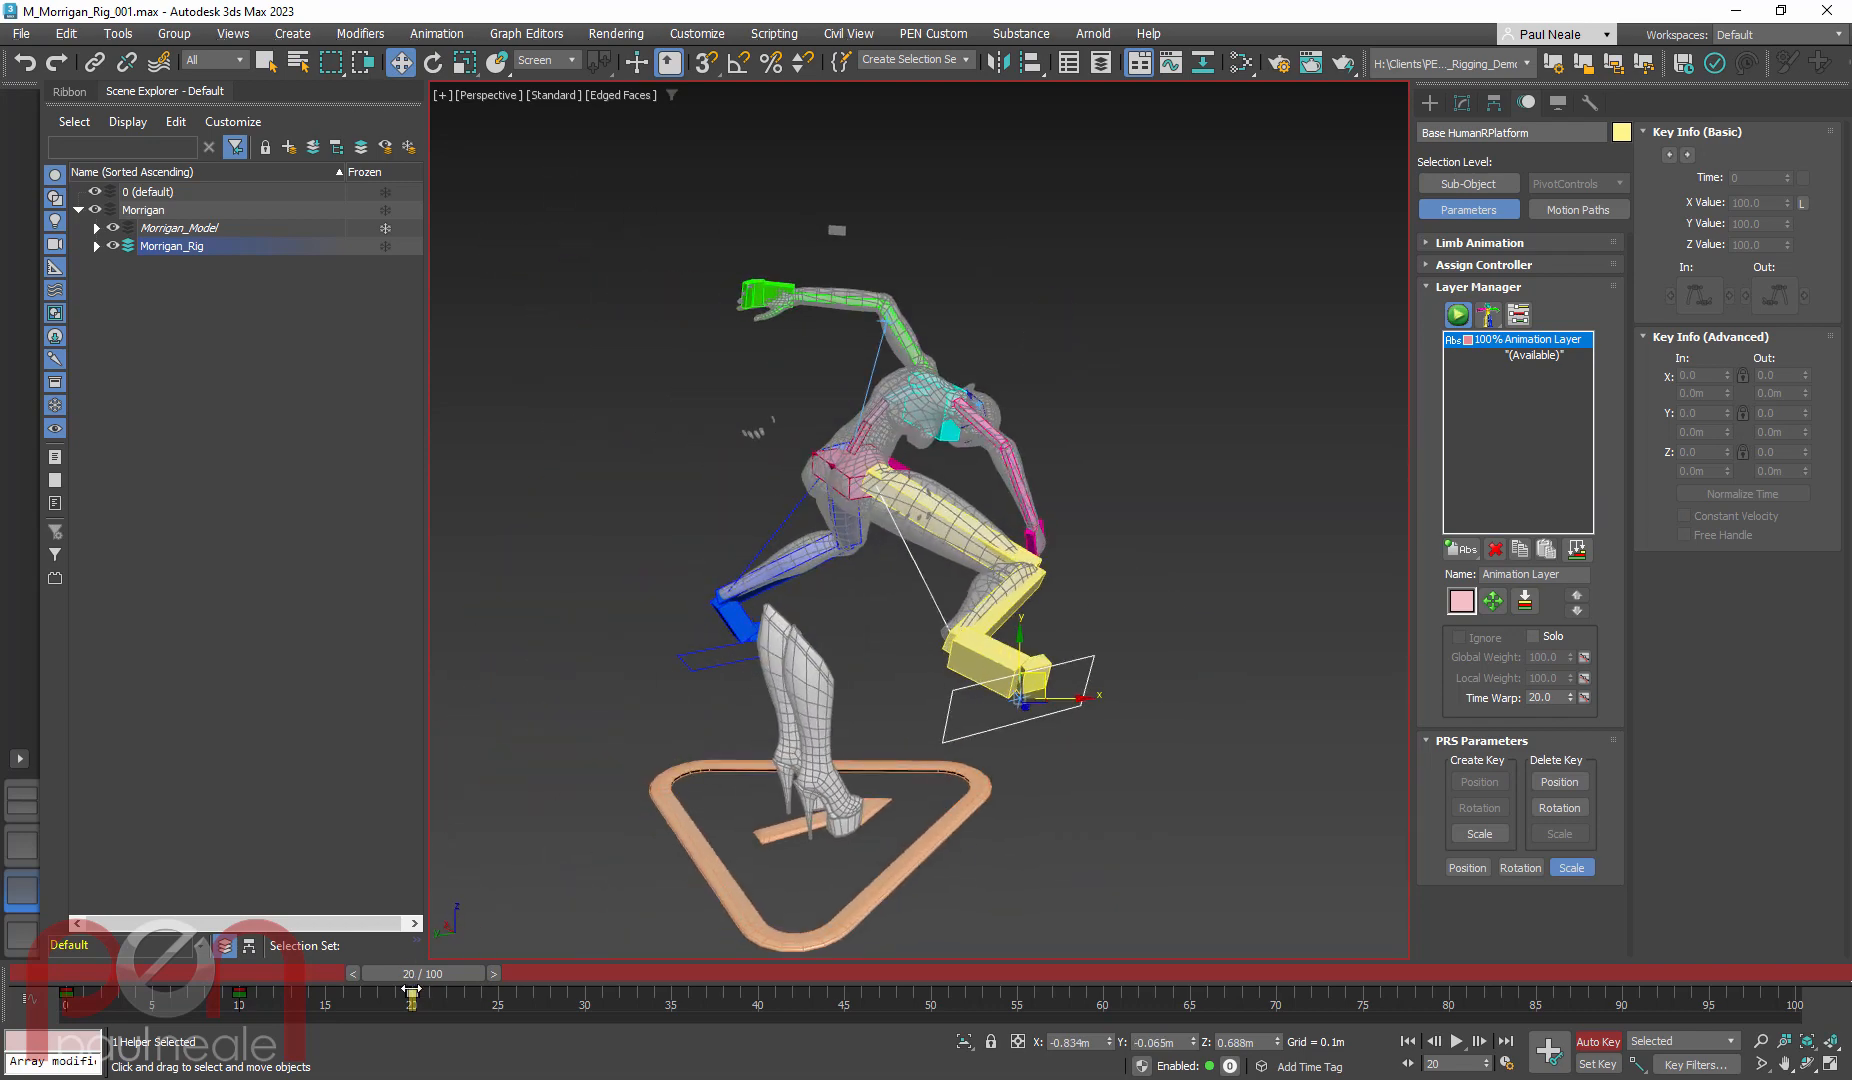
# Return the timeline to frame 0, clear the selection and turn off Auto Key
pyautogui.moveTo(425, 973); pyautogui.dragTo(60, 970)
pyautogui.press('w')
pyautogui.scroll(2, 799, 467)
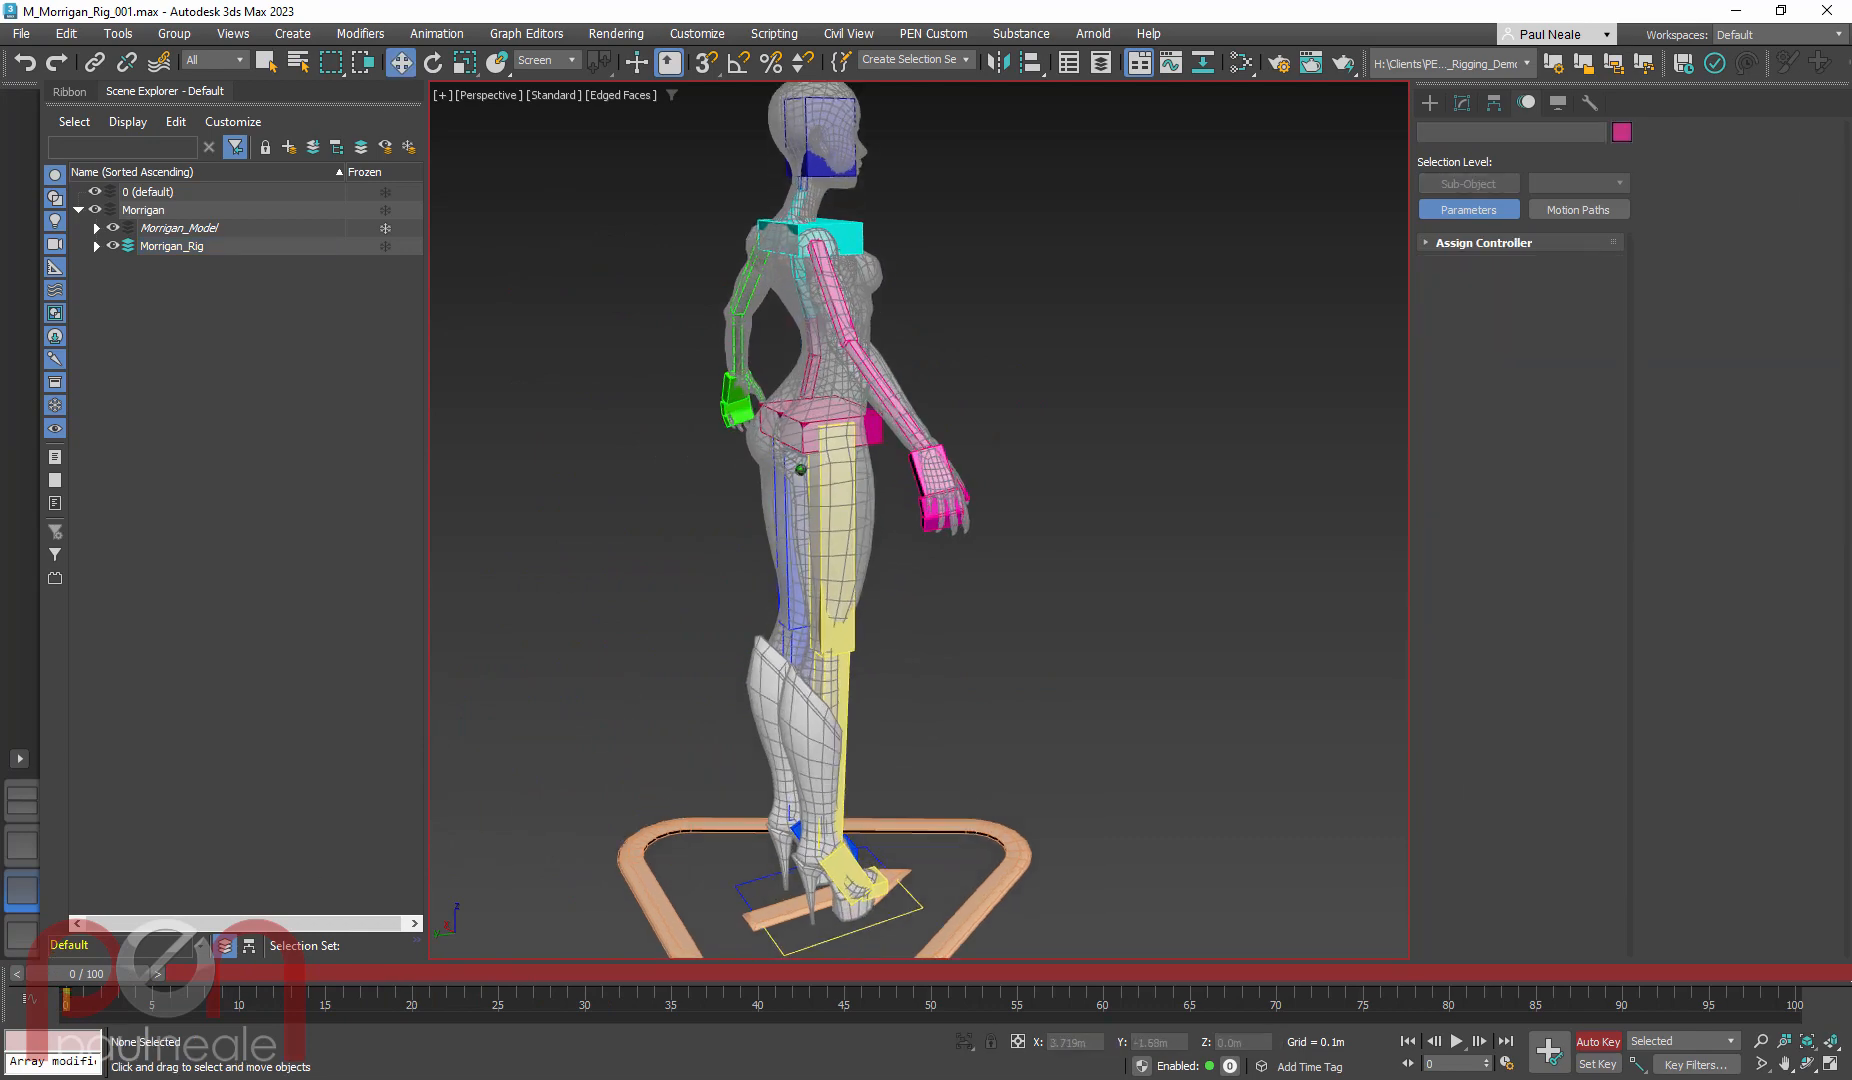
pyautogui.moveTo(842, 509); pyautogui.dragTo(928, 521, button='middle')
pyautogui.keyDown('alt'); pyautogui.moveTo(953, 712); pyautogui.dragTo(1000, 571, button='middle'); pyautogui.keyUp('alt')
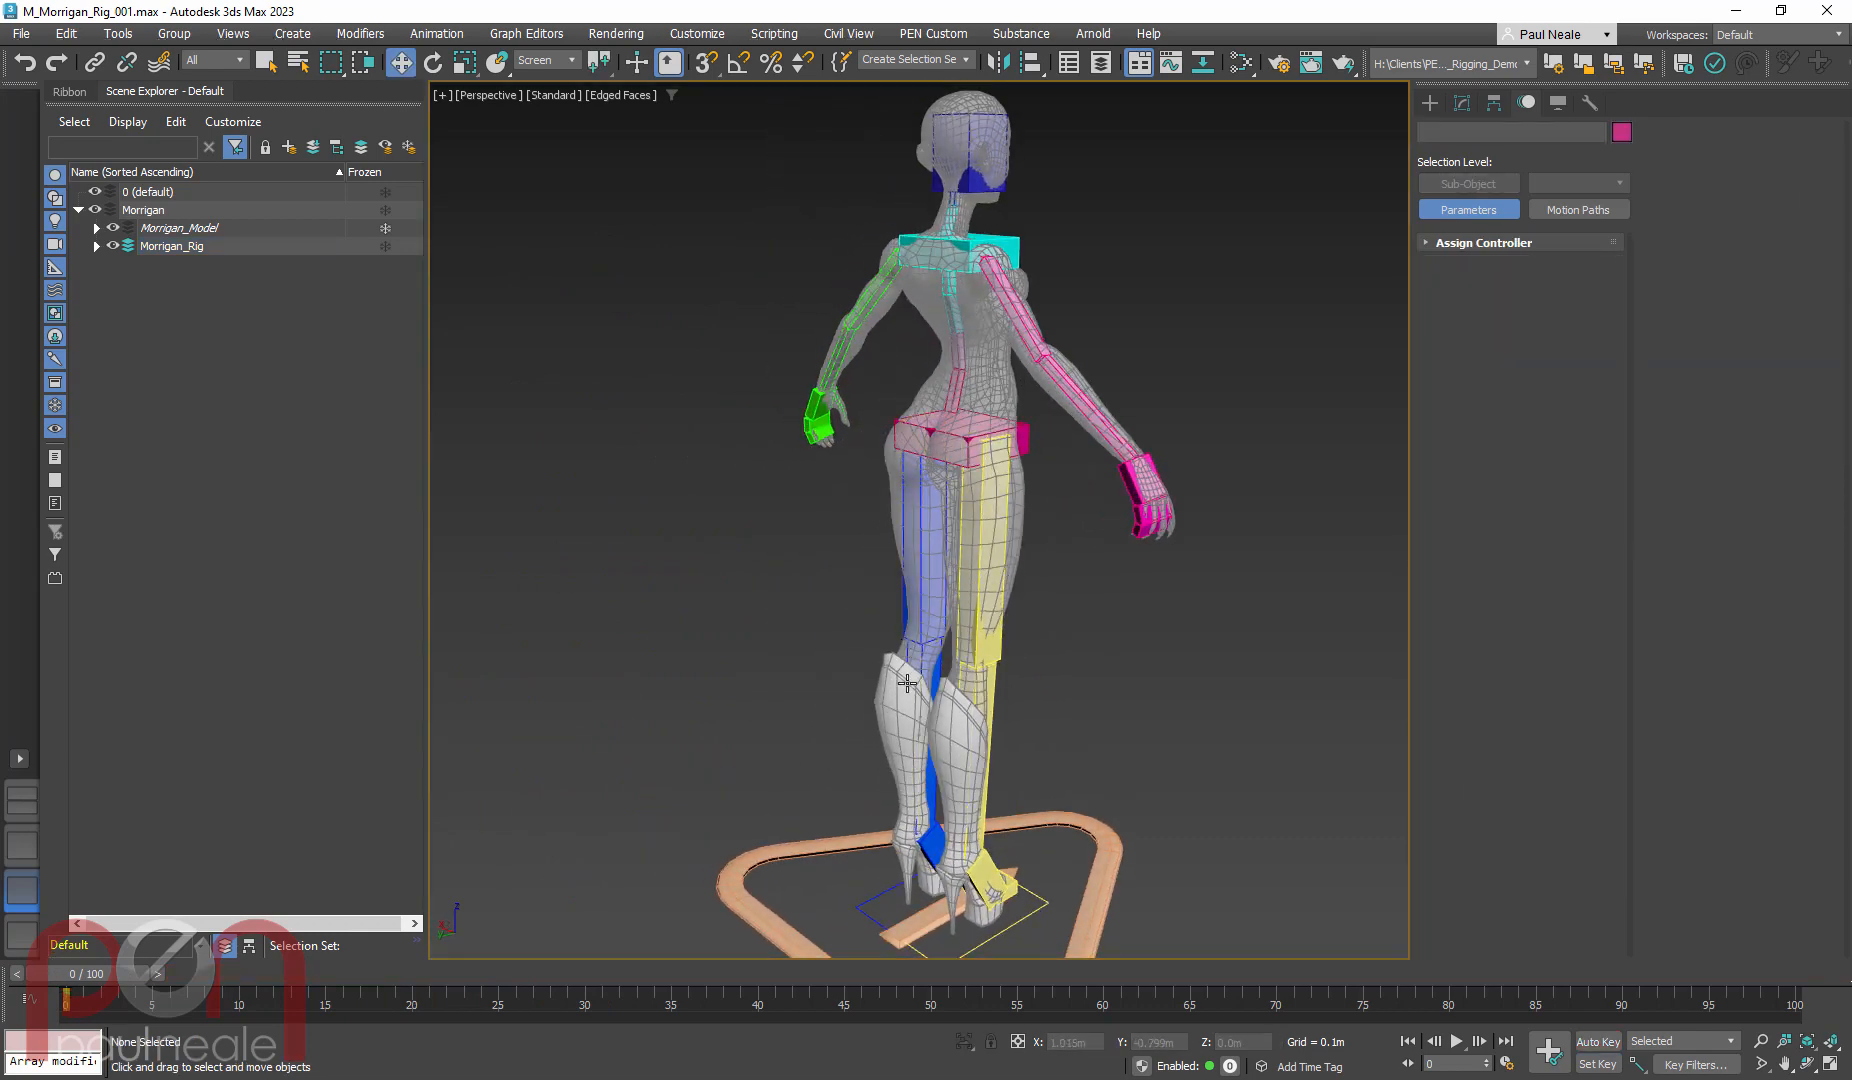
pyautogui.scroll(2, 955, 495)
pyautogui.keyDown('alt'); pyautogui.moveTo(960, 497); pyautogui.dragTo(1035, 493, button='middle'); pyautogui.keyUp('alt')
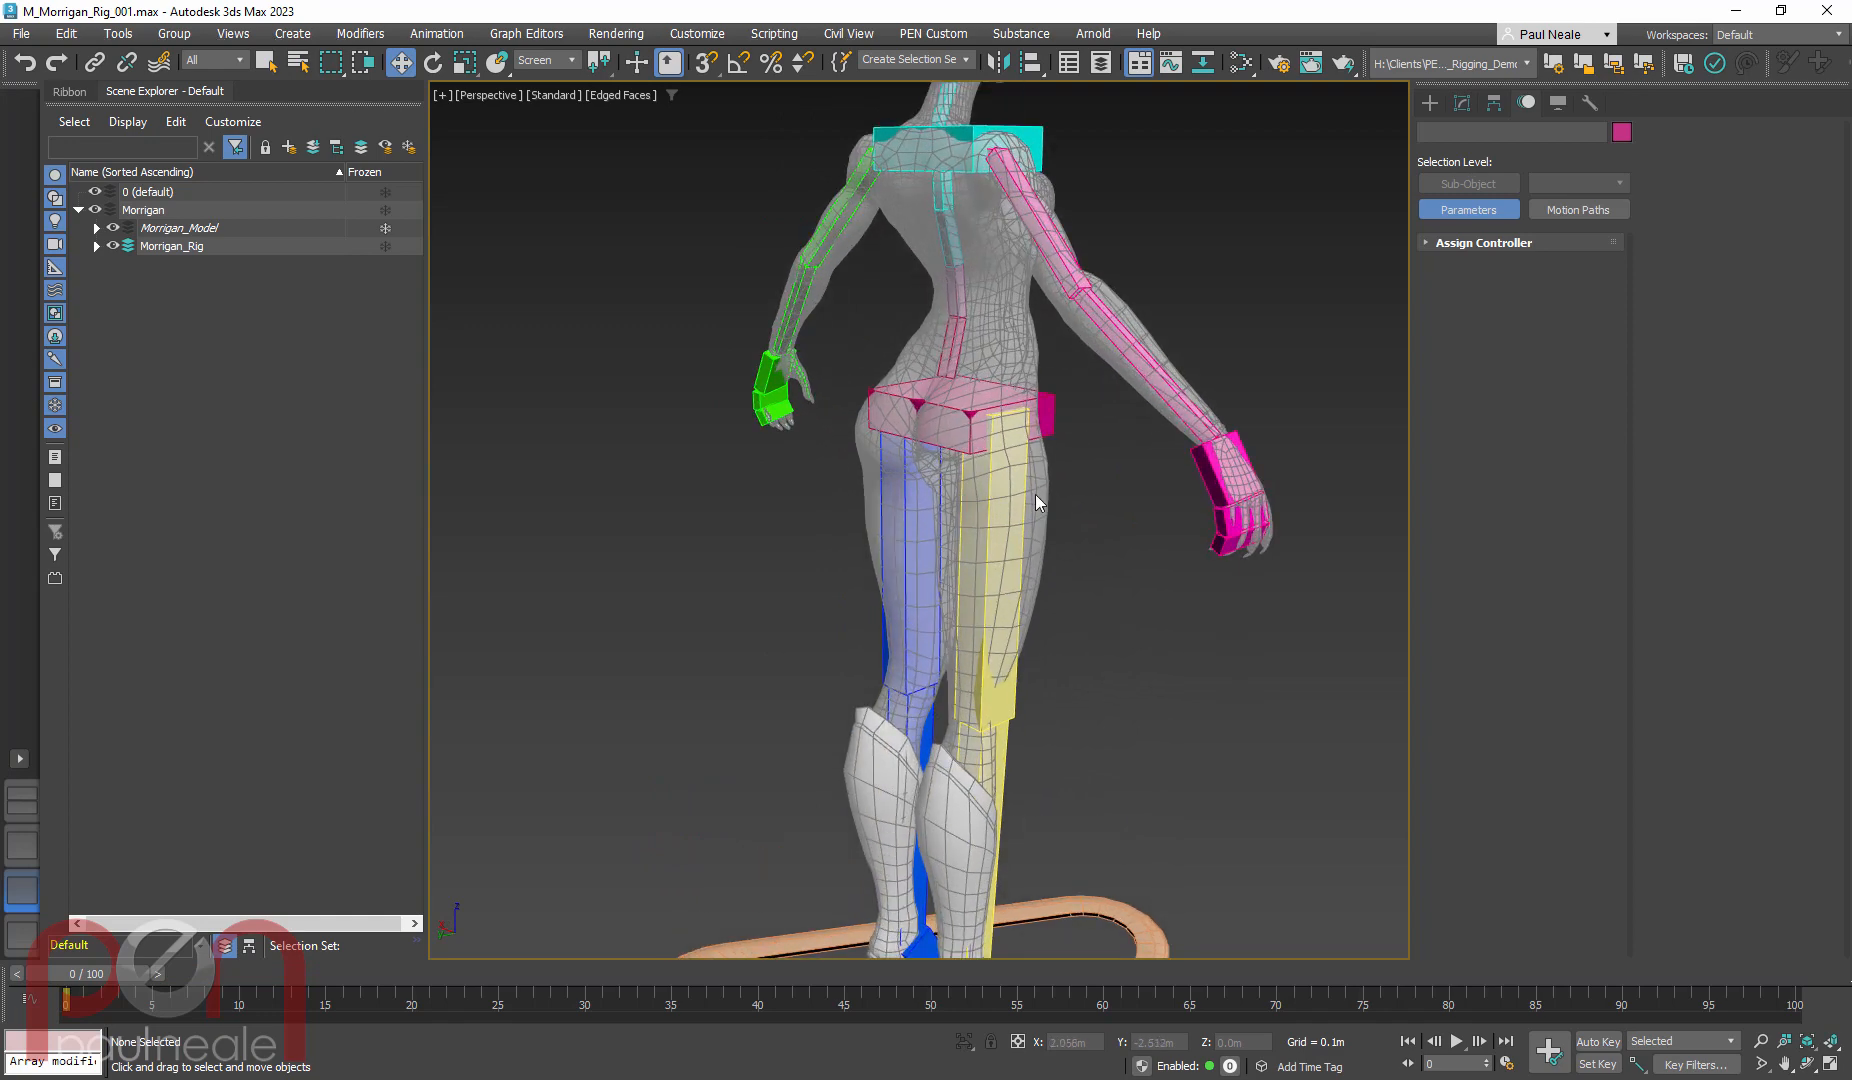
# Unfreeze the Morrigan_Model layer, select the Morrigan_low_body mesh and hide the Morrigan_Rig layer
pyautogui.click(385, 228)
pyautogui.moveTo(990, 560)
pyautogui.keyDown('alt'); pyautogui.mouseDown(button='middle')
pyautogui.moveTo(1030, 560)
pyautogui.moveTo(949, 563)
pyautogui.moveTo(1005, 582)
pyautogui.mouseUp(button='middle'); pyautogui.keyUp('alt')
pyautogui.click(1027, 563)
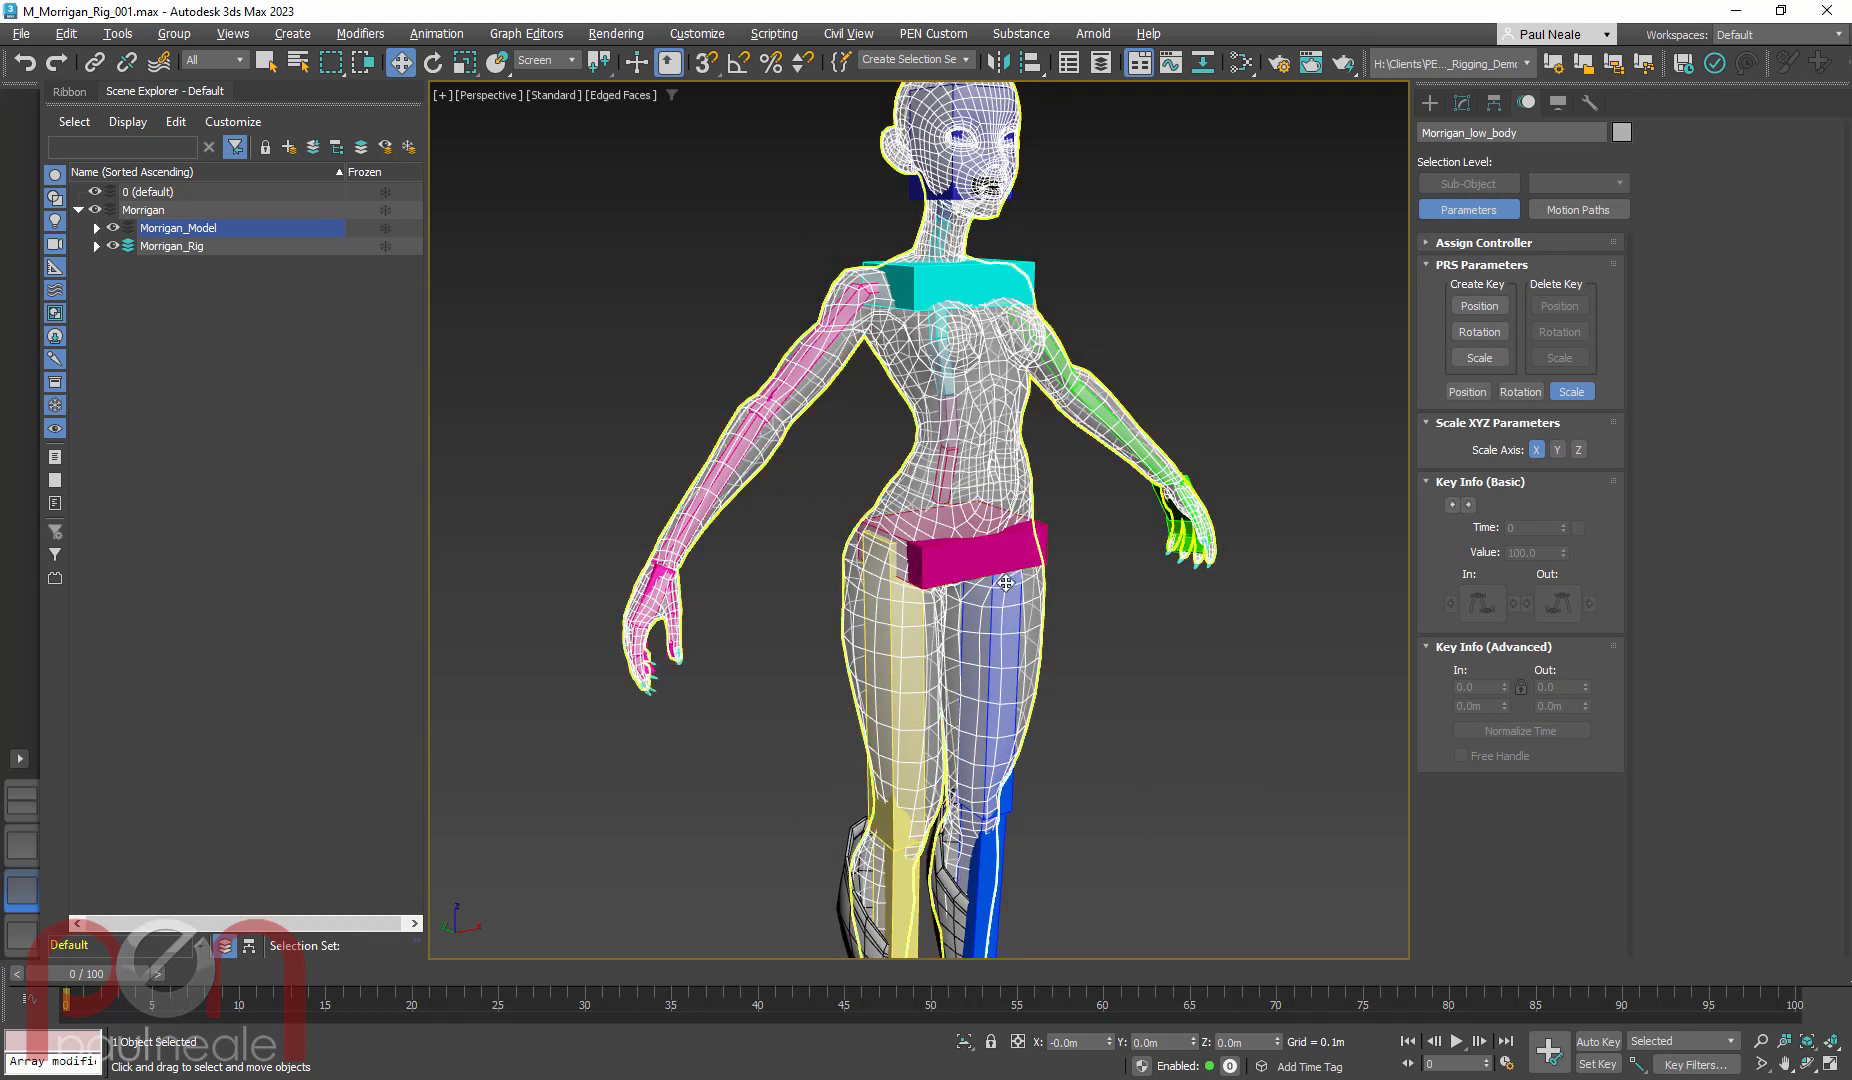
pyautogui.scroll(-5, 1005, 582)
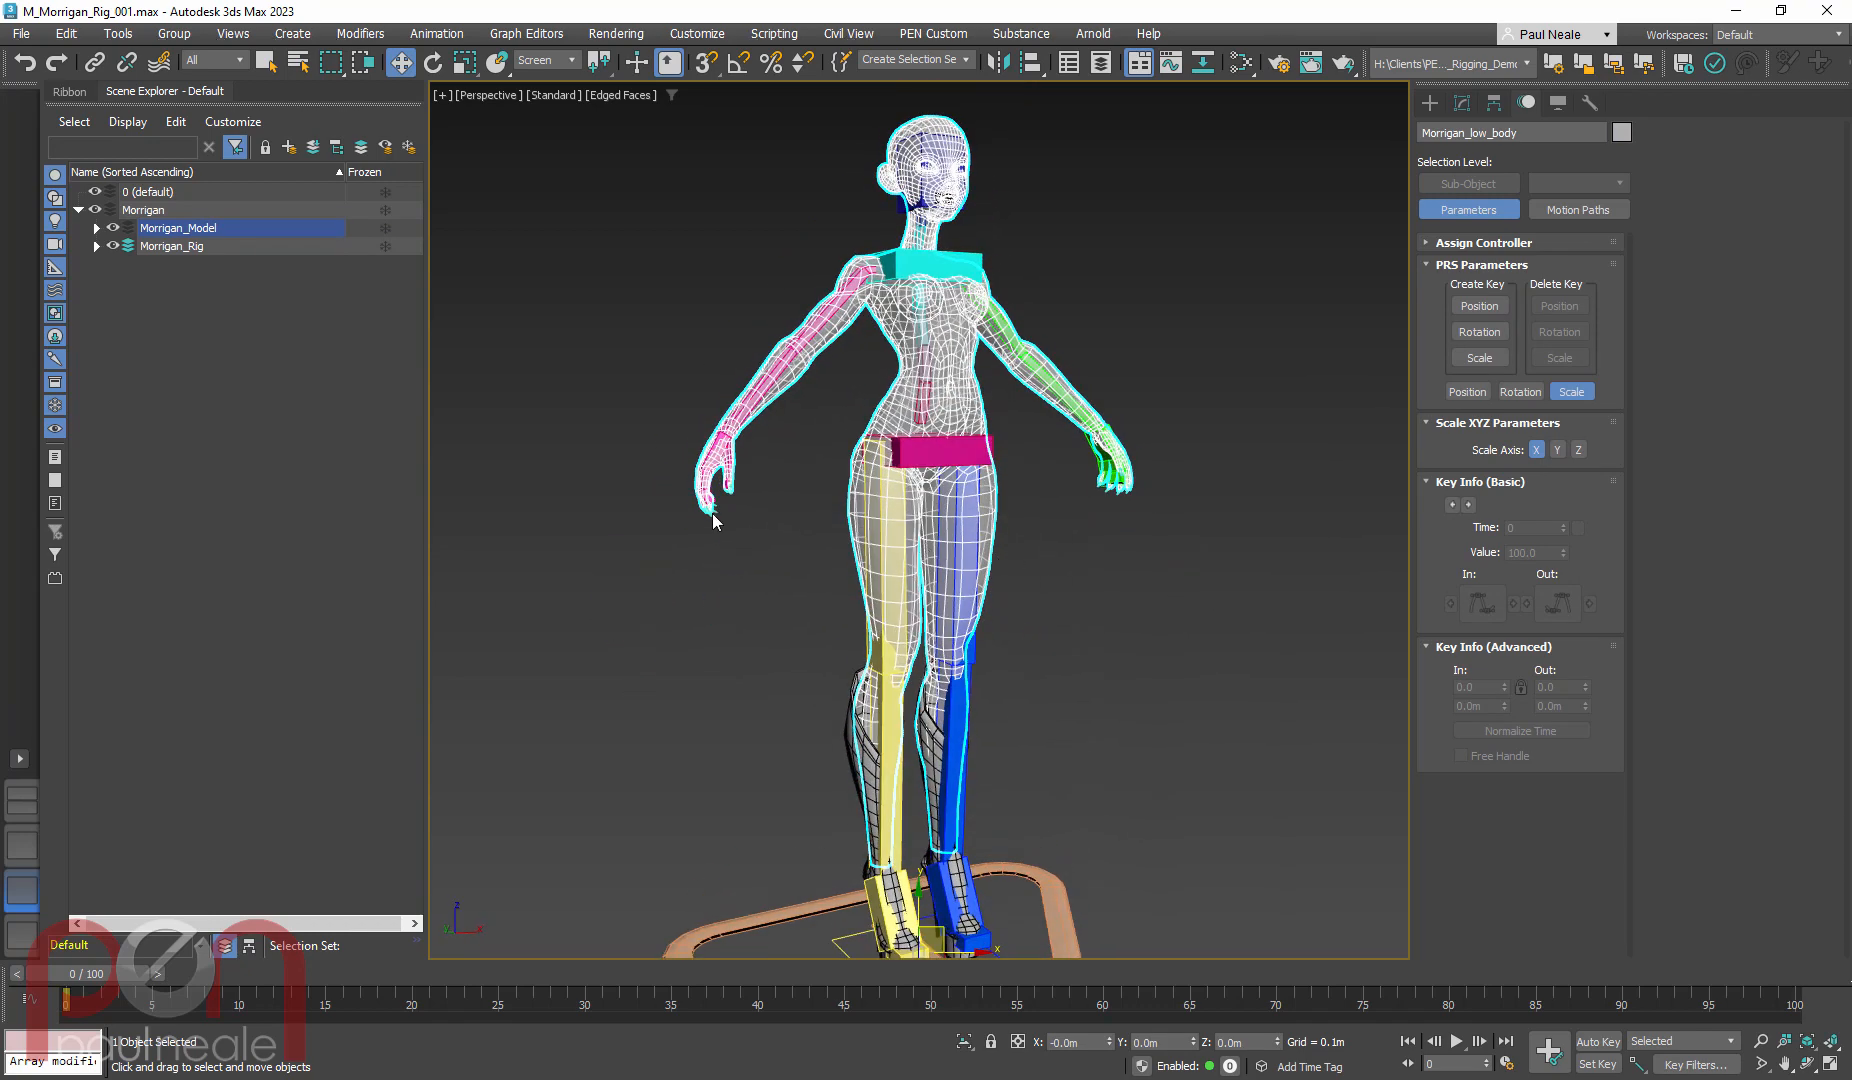
pyautogui.click(112, 246)
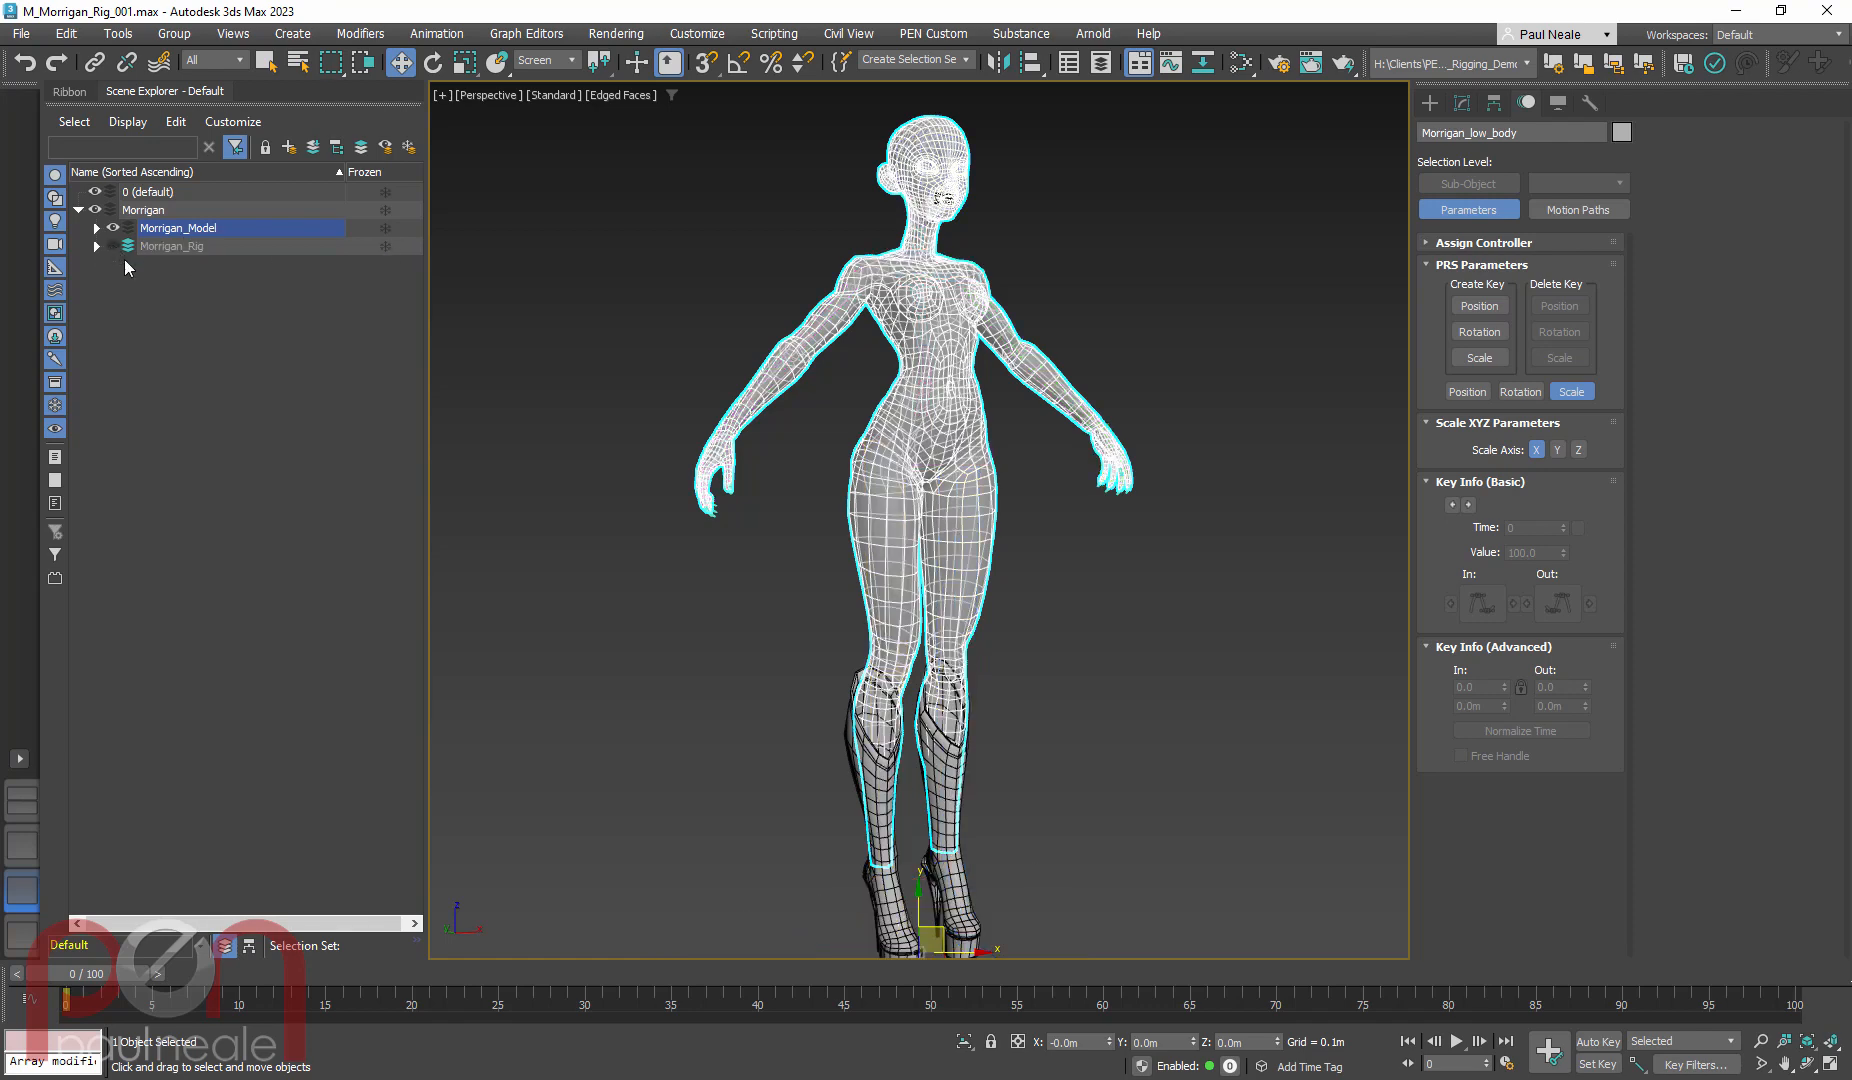
pyautogui.keyDown('alt'); pyautogui.moveTo(1100, 569); pyautogui.dragTo(1005, 585, button='middle'); pyautogui.keyUp('alt')
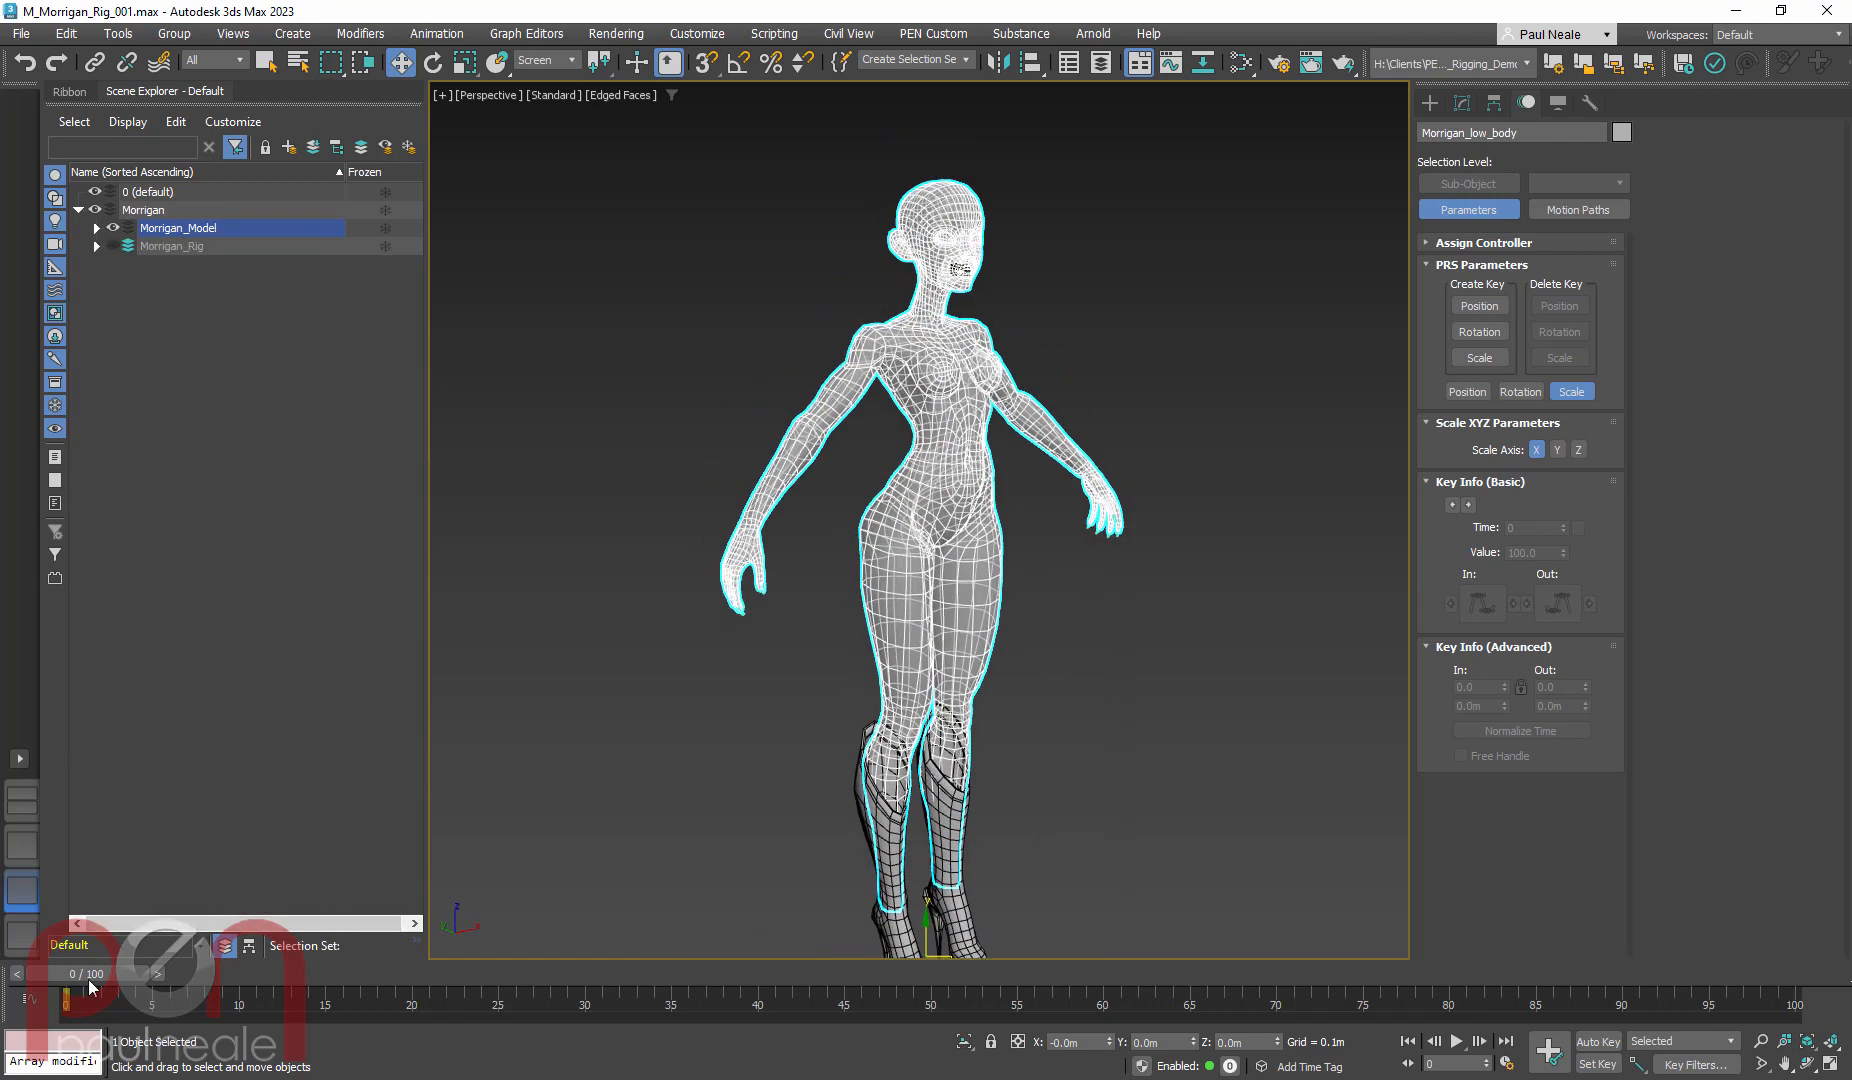
# Enter envelope editing in the body mesh's Skin modifier and scrub the timeline to frame 12
pyautogui.moveTo(89, 987); pyautogui.dragTo(172, 987)
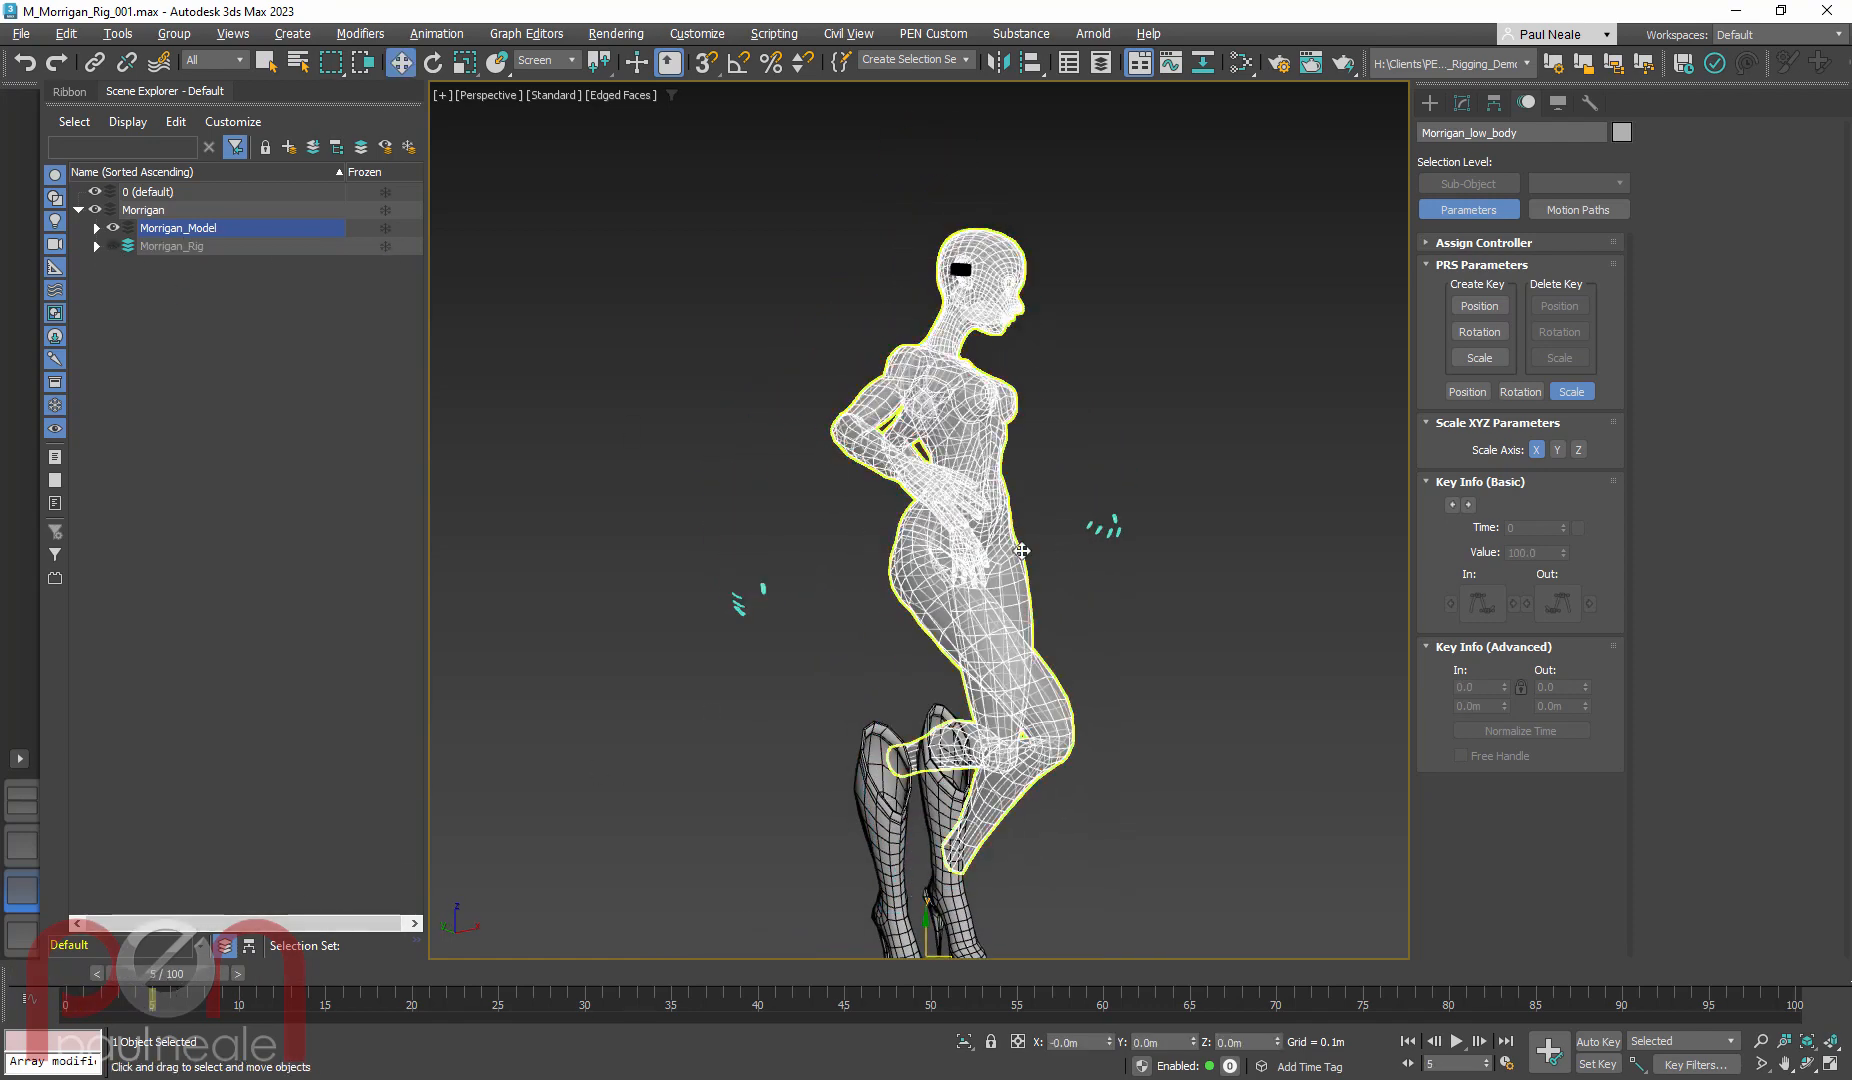
pyautogui.keyDown('alt'); pyautogui.moveTo(1022, 550); pyautogui.dragTo(1000, 483, button='middle'); pyautogui.keyUp('alt')
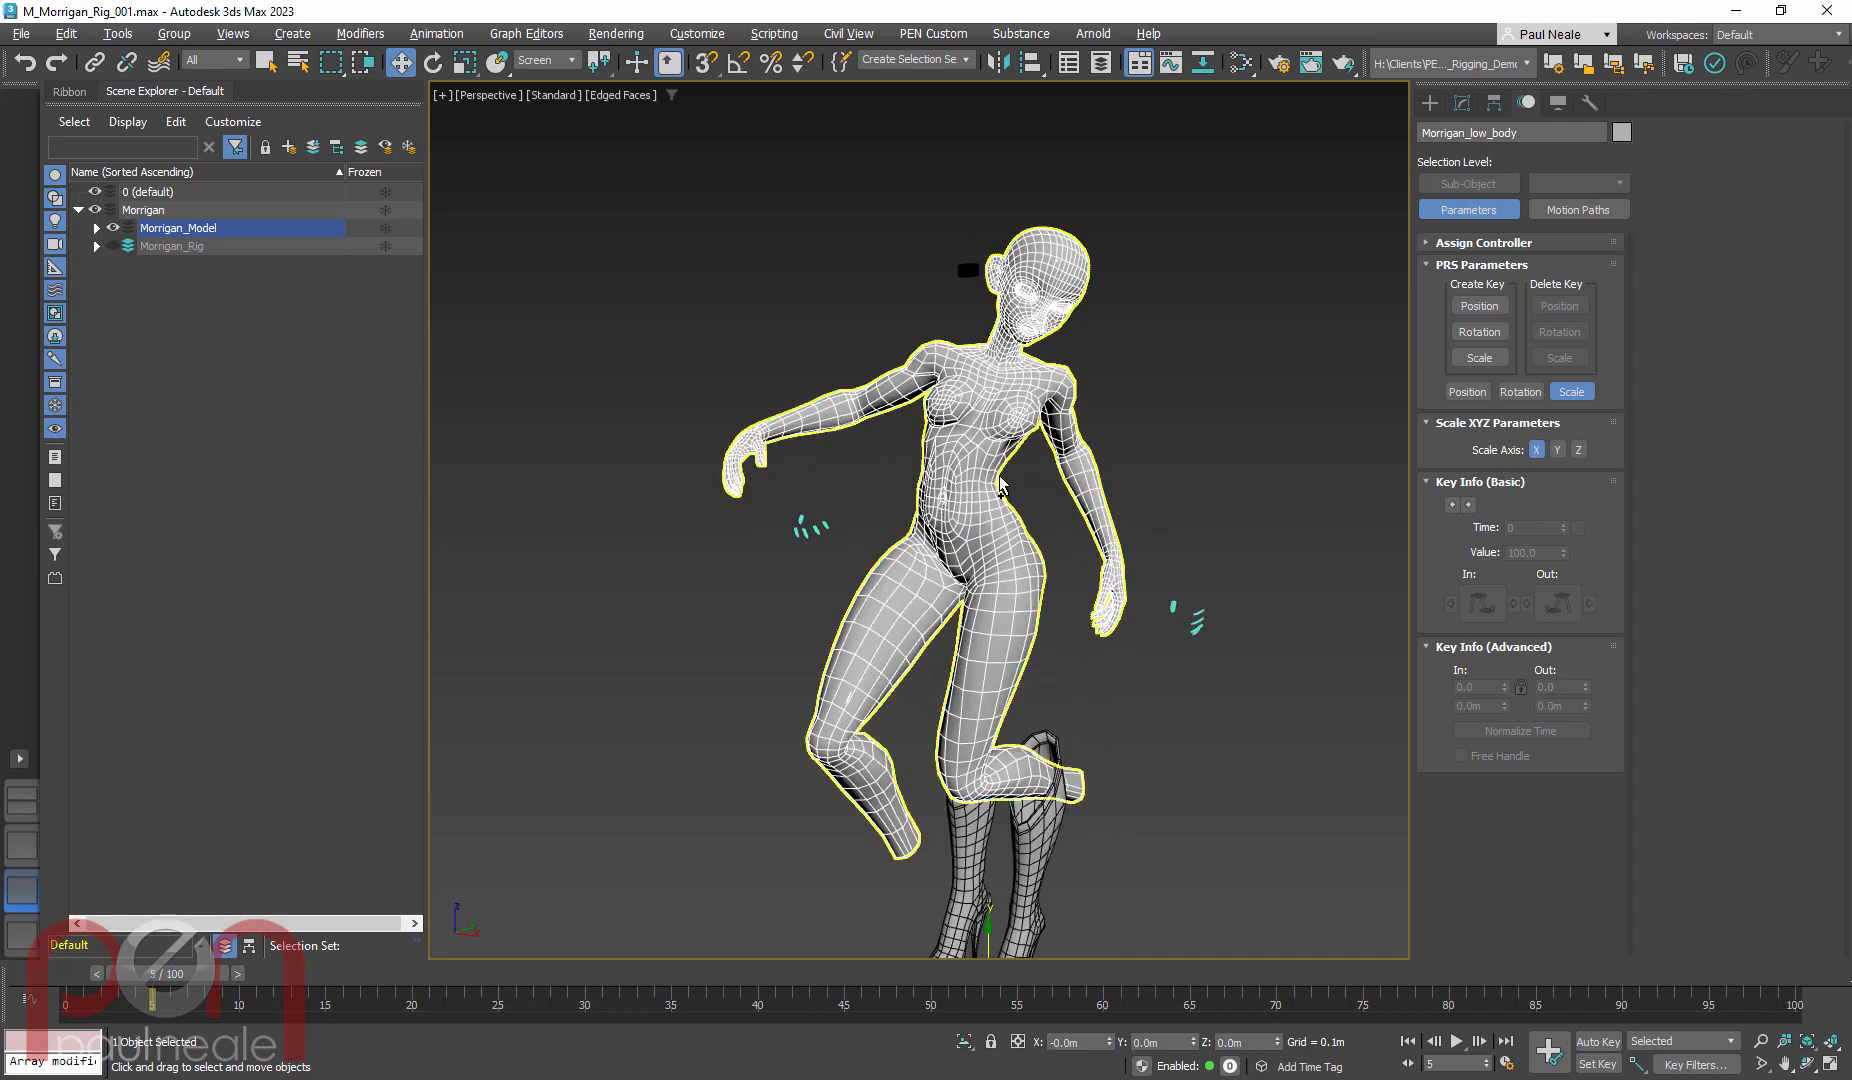
pyautogui.scroll(5, 1001, 484)
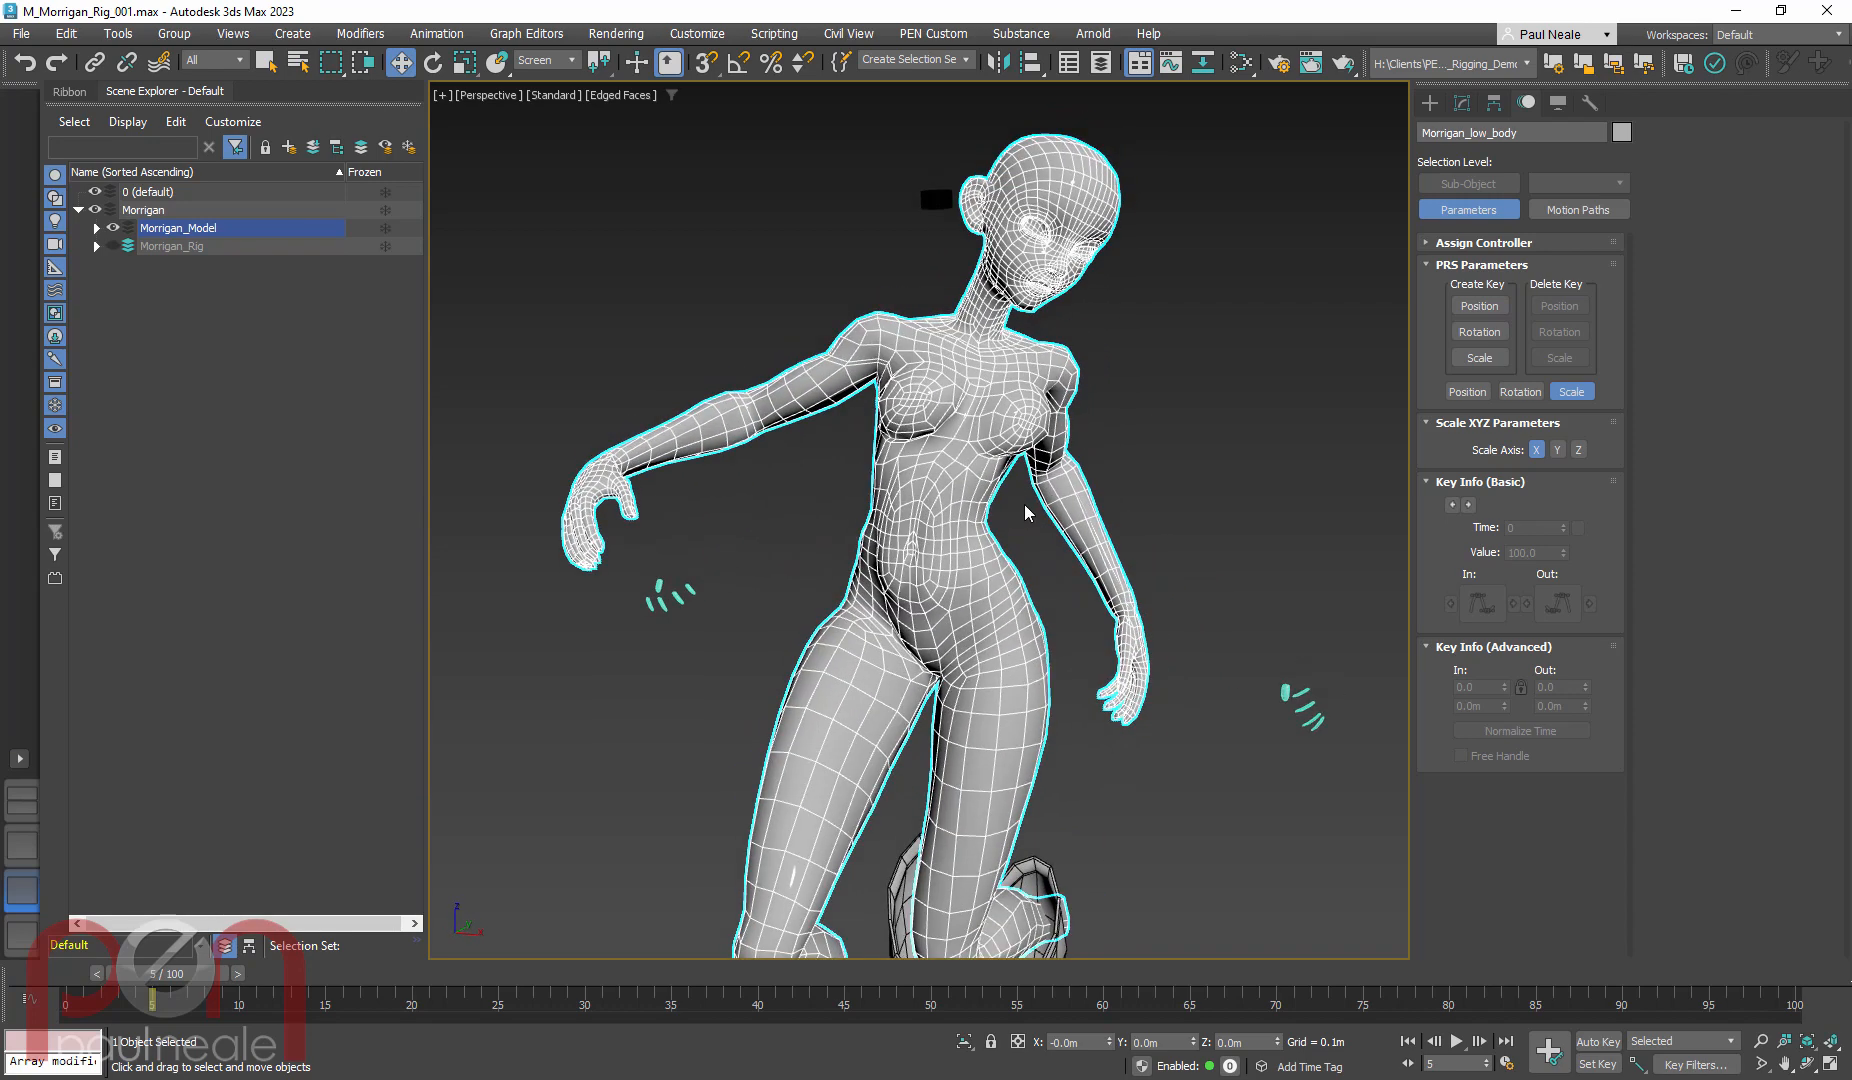
pyautogui.click(1463, 103)
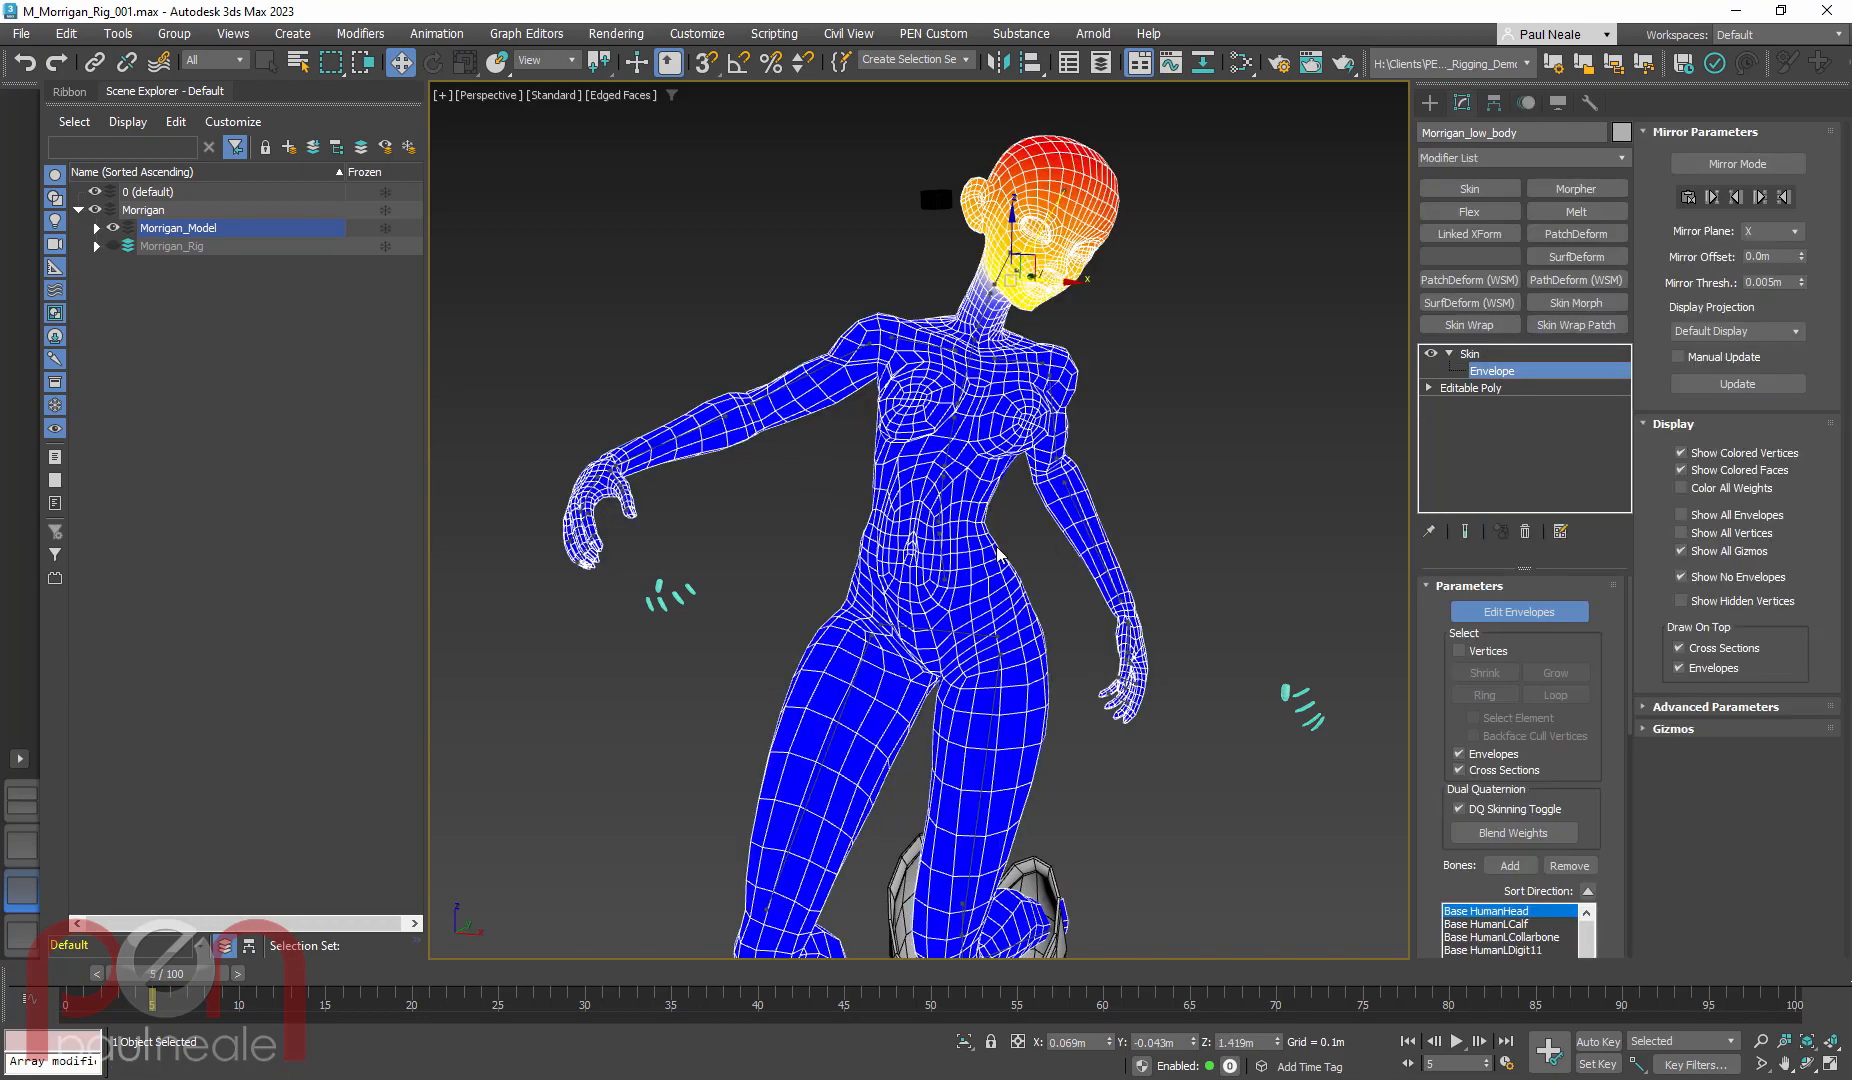
pyautogui.moveTo(1025, 560); pyautogui.dragTo(748, 745, button='middle')
pyautogui.scroll(-3, 1017, 397)
pyautogui.moveTo(210, 990); pyautogui.dragTo(325, 918)
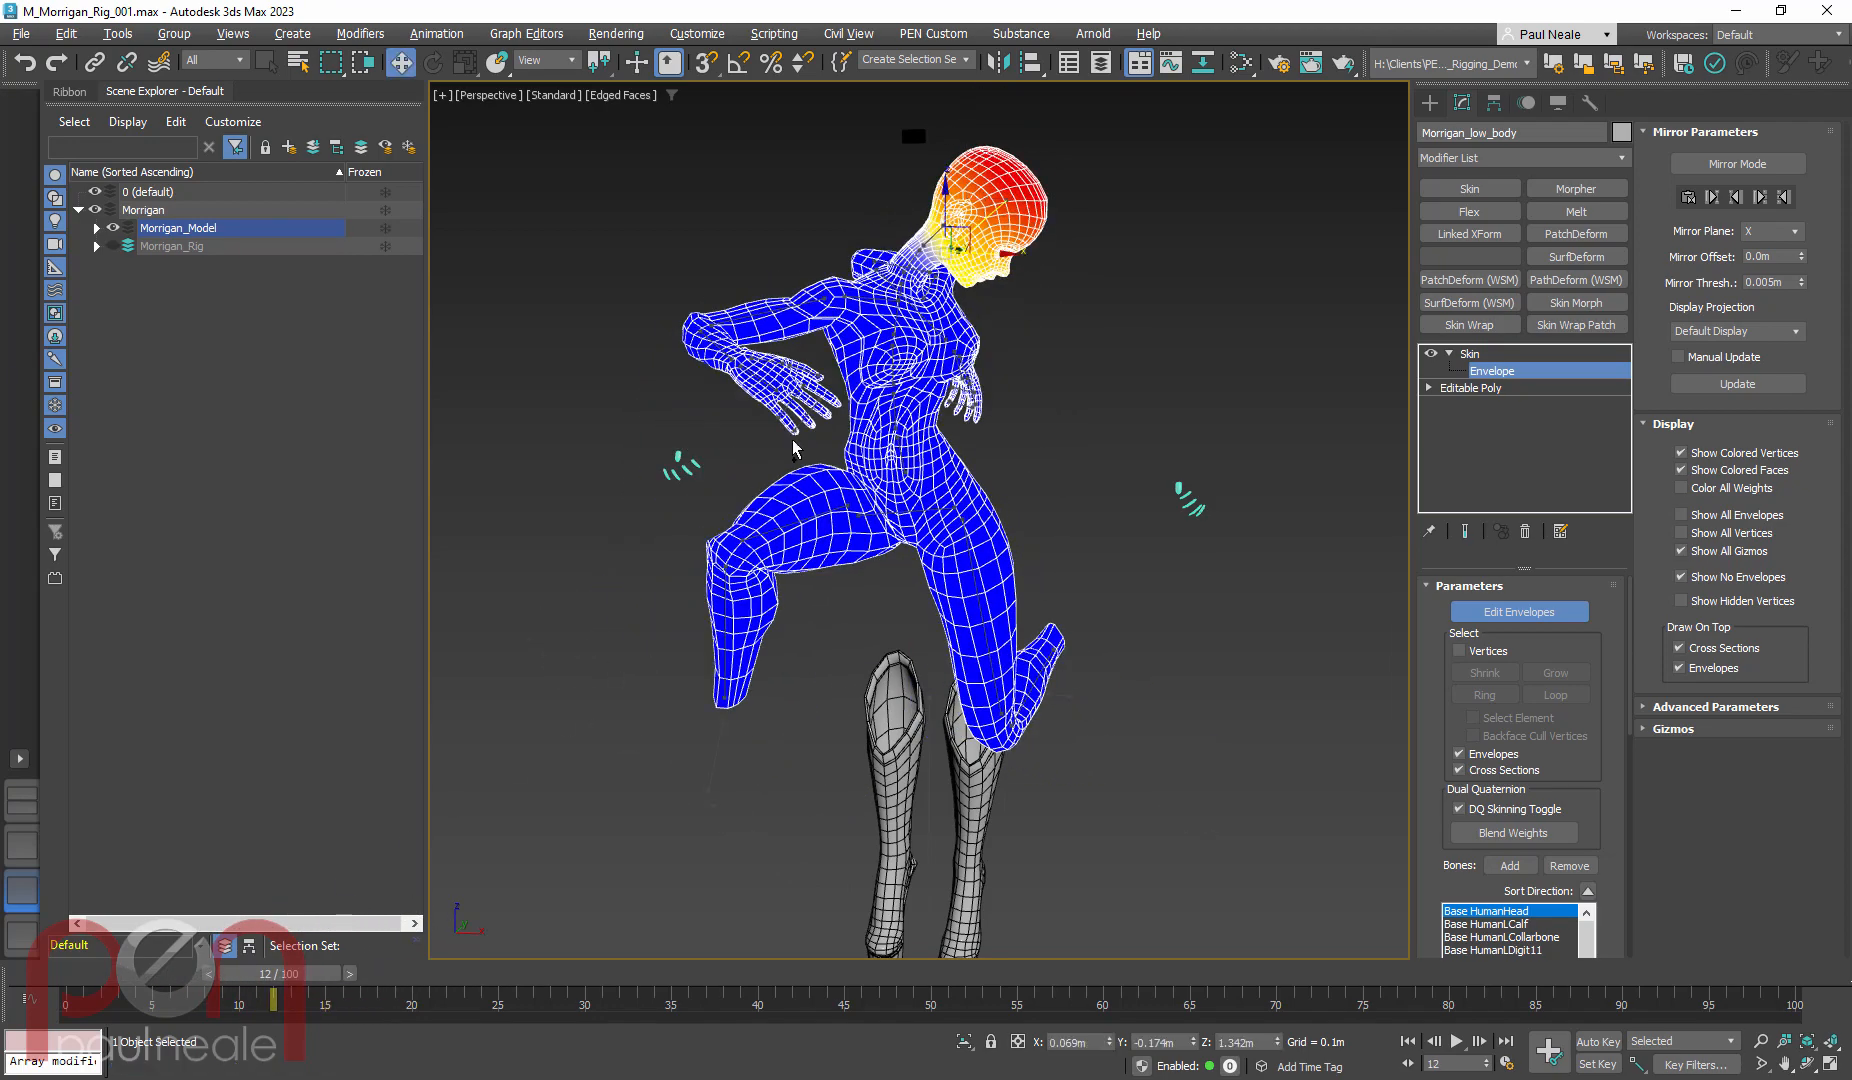
# Select the right upper arm bone's envelope at the bent right elbow to display its weights
pyautogui.scroll(5, 835, 370)
pyautogui.keyDown('alt'); pyautogui.moveTo(845, 325); pyautogui.dragTo(1052, 372, button='middle'); pyautogui.keyUp('alt')
pyautogui.keyDown('alt'); pyautogui.moveTo(1098, 509); pyautogui.dragTo(867, 441, button='middle'); pyautogui.keyUp('alt')
pyautogui.scroll(8, 890, 460)
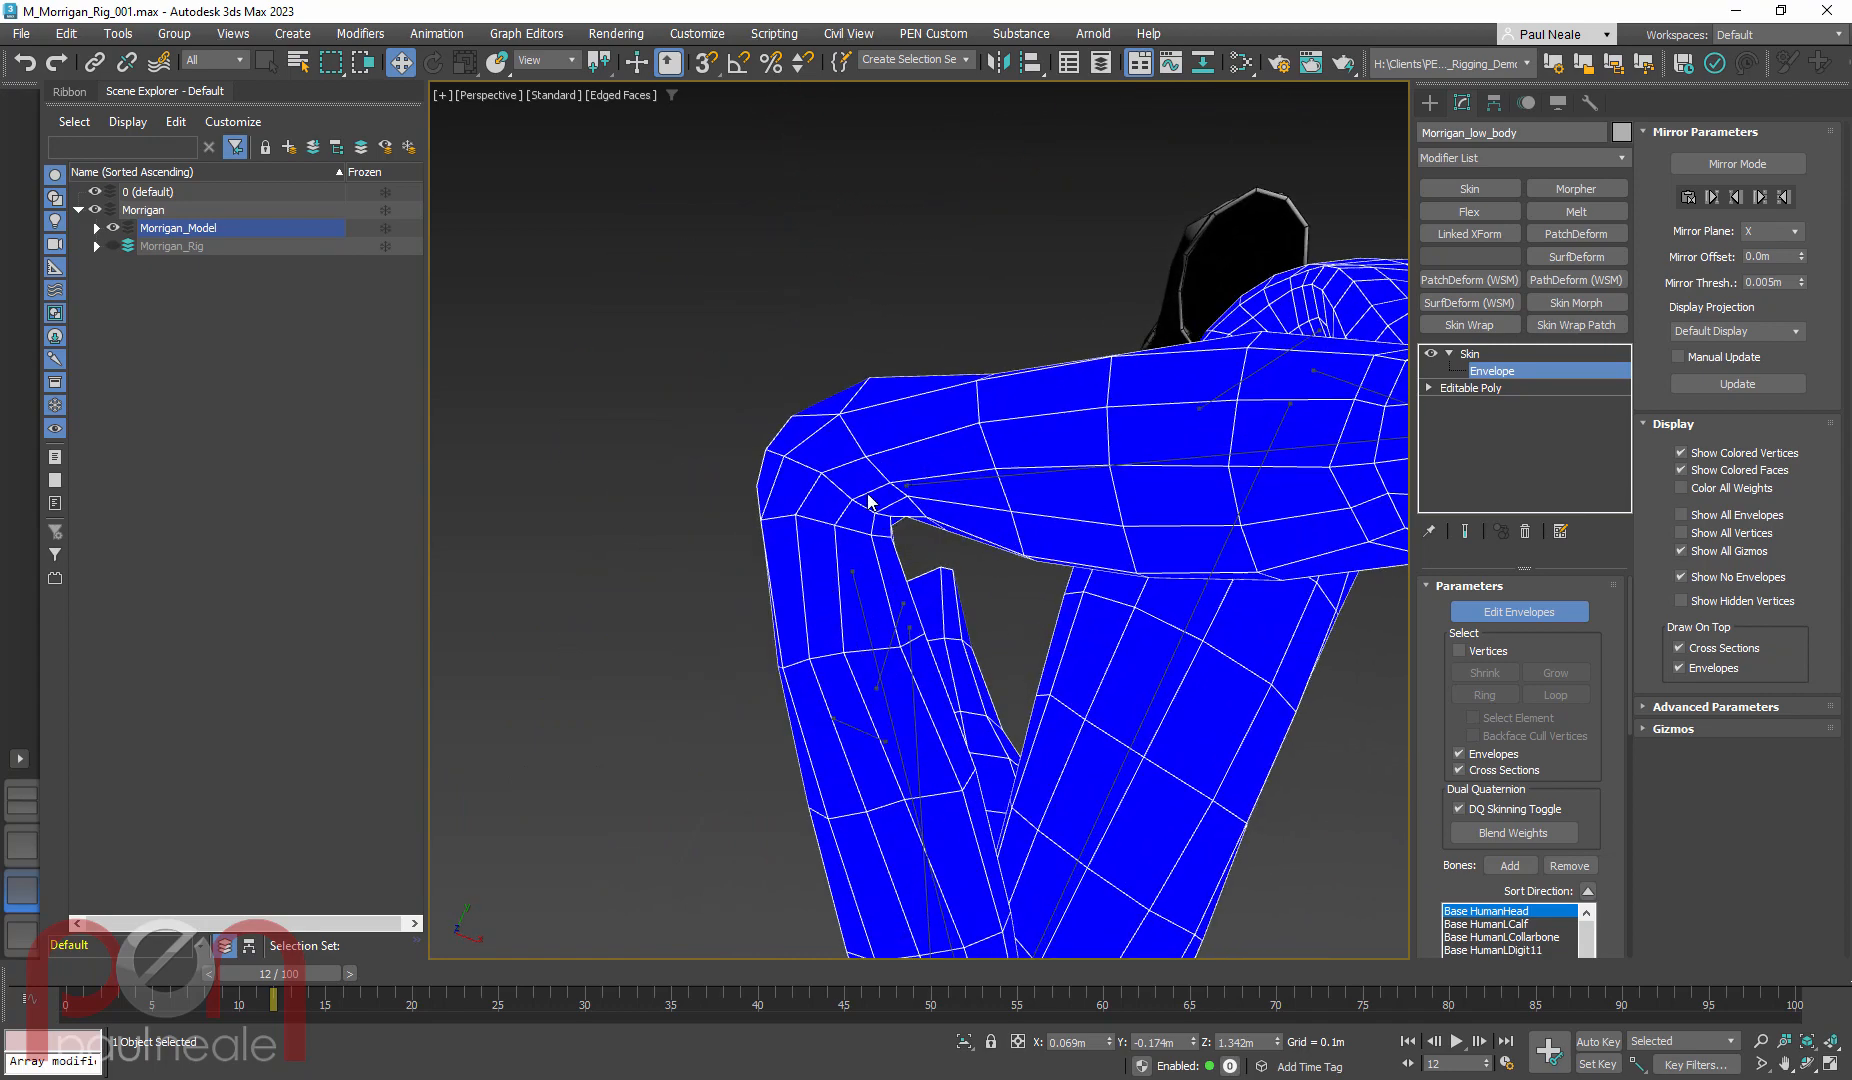
pyautogui.click(919, 486)
pyautogui.scroll(-6, 919, 486)
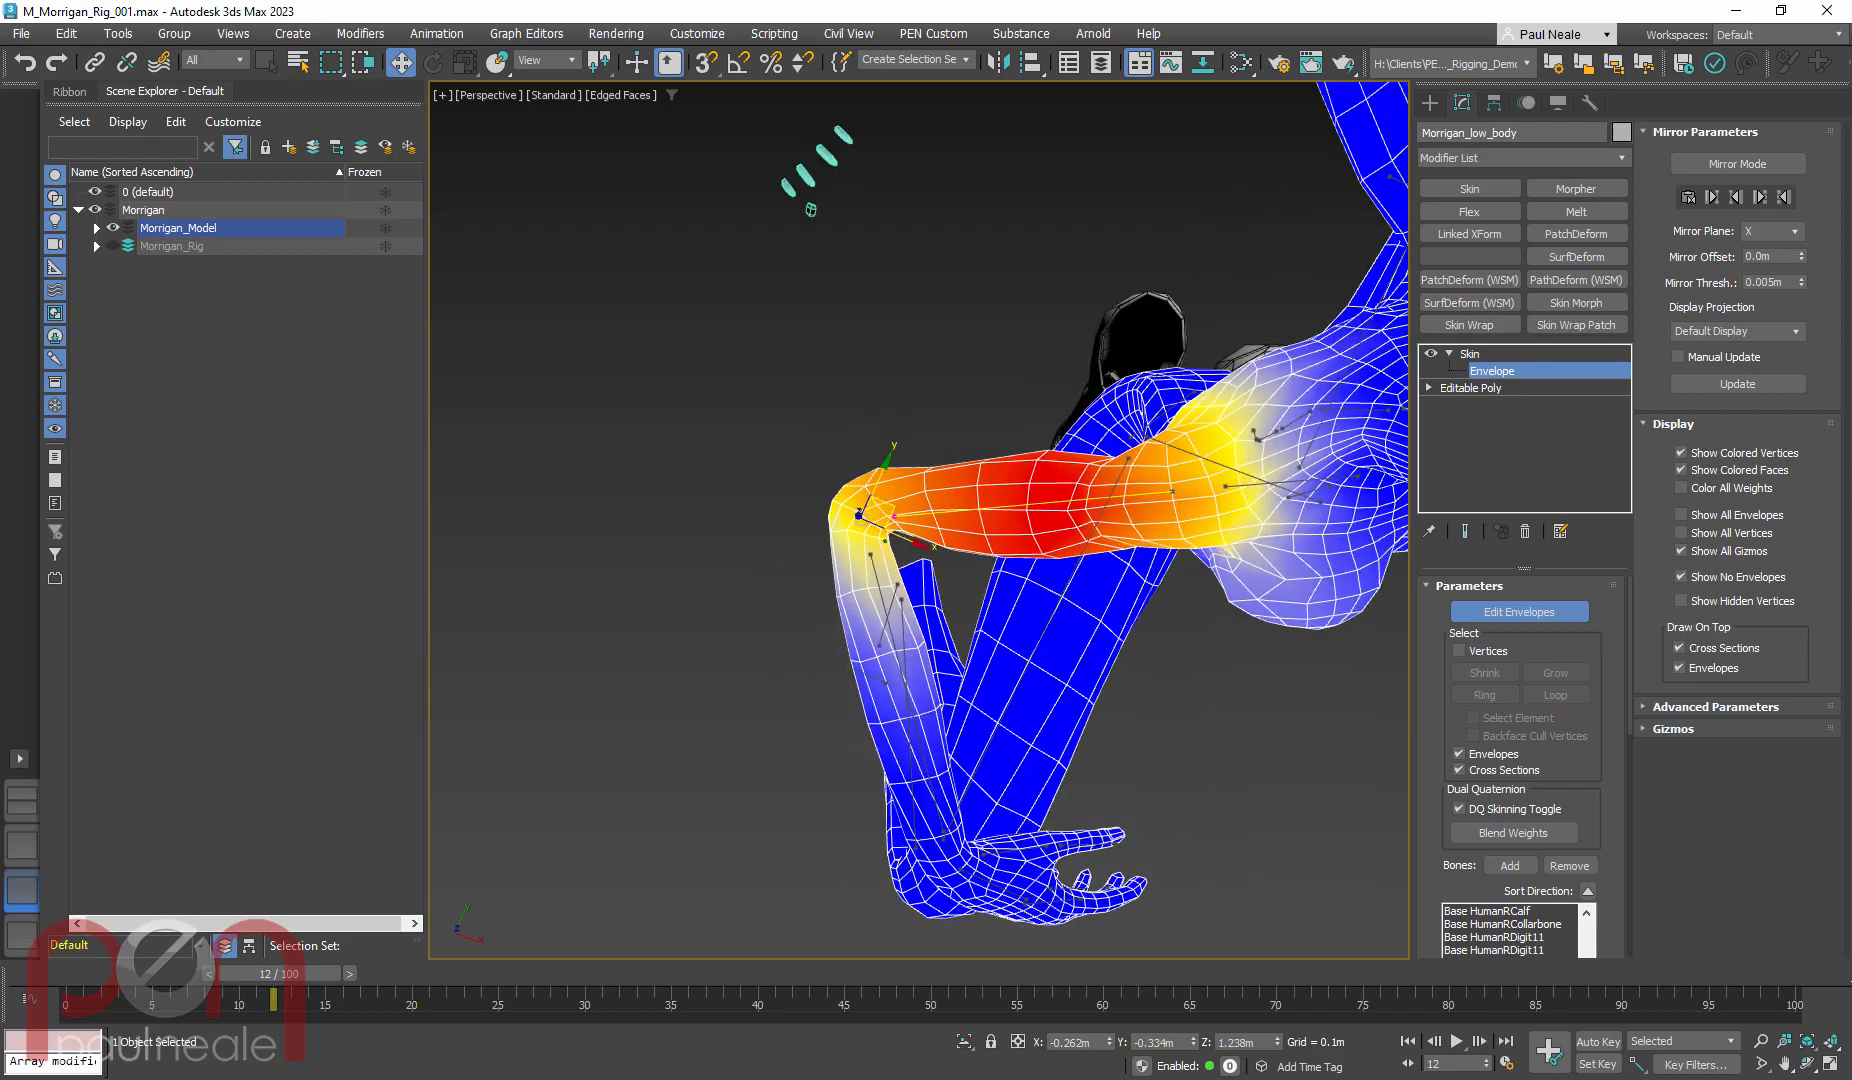
# Examine the mesh deformation and upper arm weights around the bent right elbow from several angles
pyautogui.keyDown('alt'); pyautogui.moveTo(919, 486); pyautogui.dragTo(899, 603, button='middle'); pyautogui.keyUp('alt')
pyautogui.scroll(5, 1015, 564)
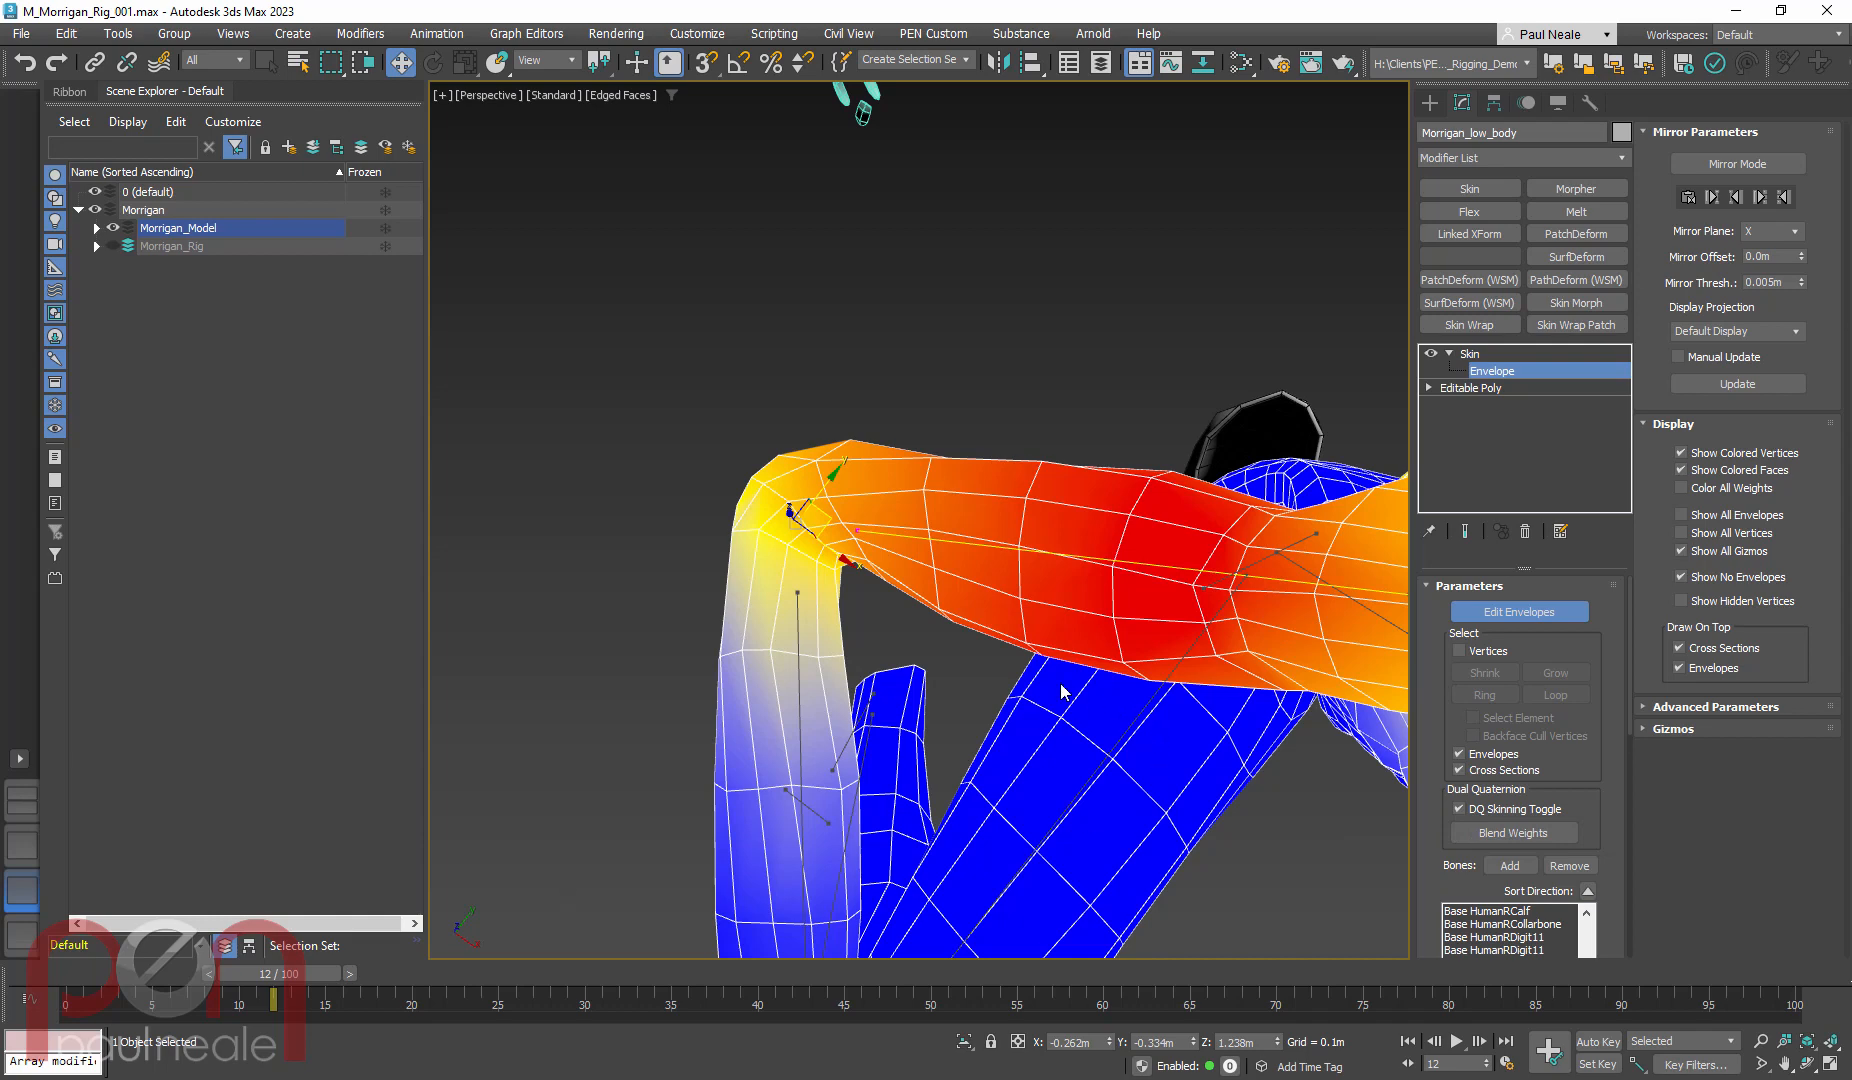
pyautogui.keyDown('alt'); pyautogui.moveTo(1063, 692); pyautogui.dragTo(859, 620, button='middle'); pyautogui.keyUp('alt')
pyautogui.scroll(5, 1045, 655)
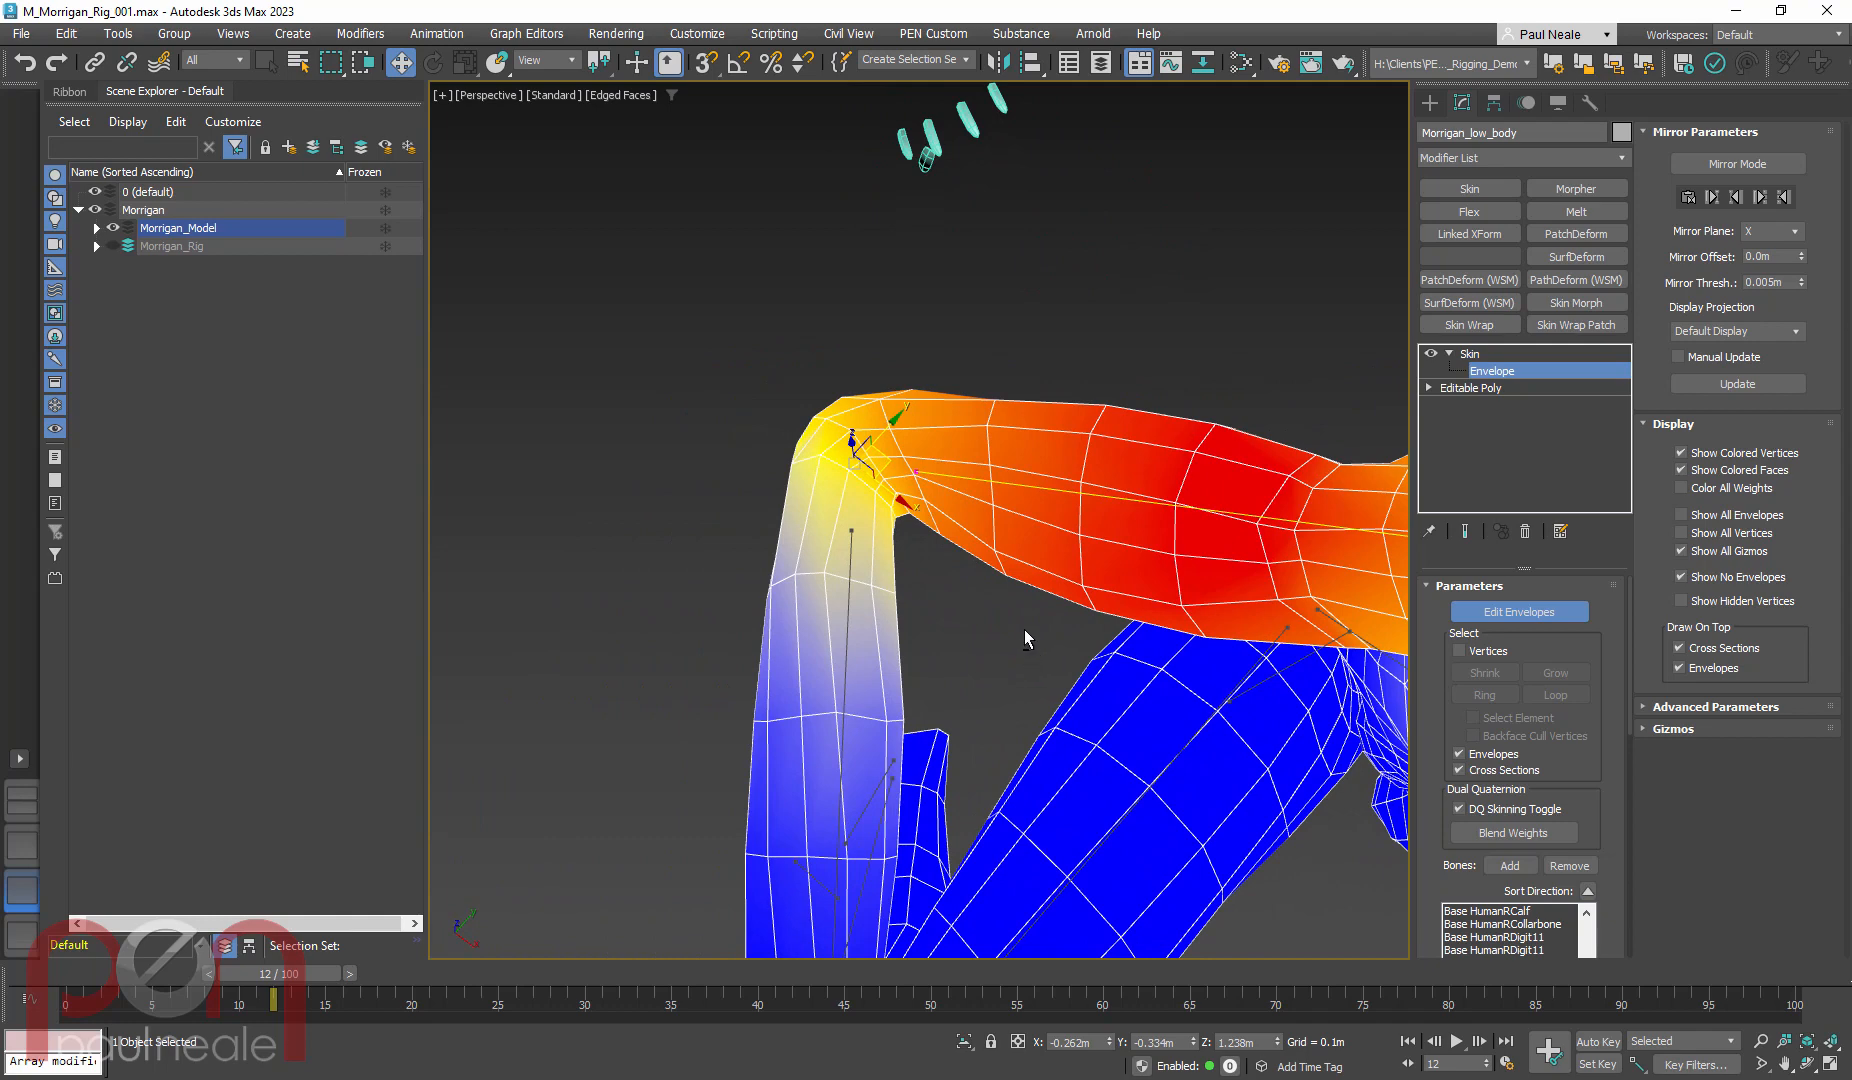
pyautogui.keyDown('alt'); pyautogui.moveTo(1024, 629); pyautogui.dragTo(1043, 530, button='middle'); pyautogui.keyUp('alt')
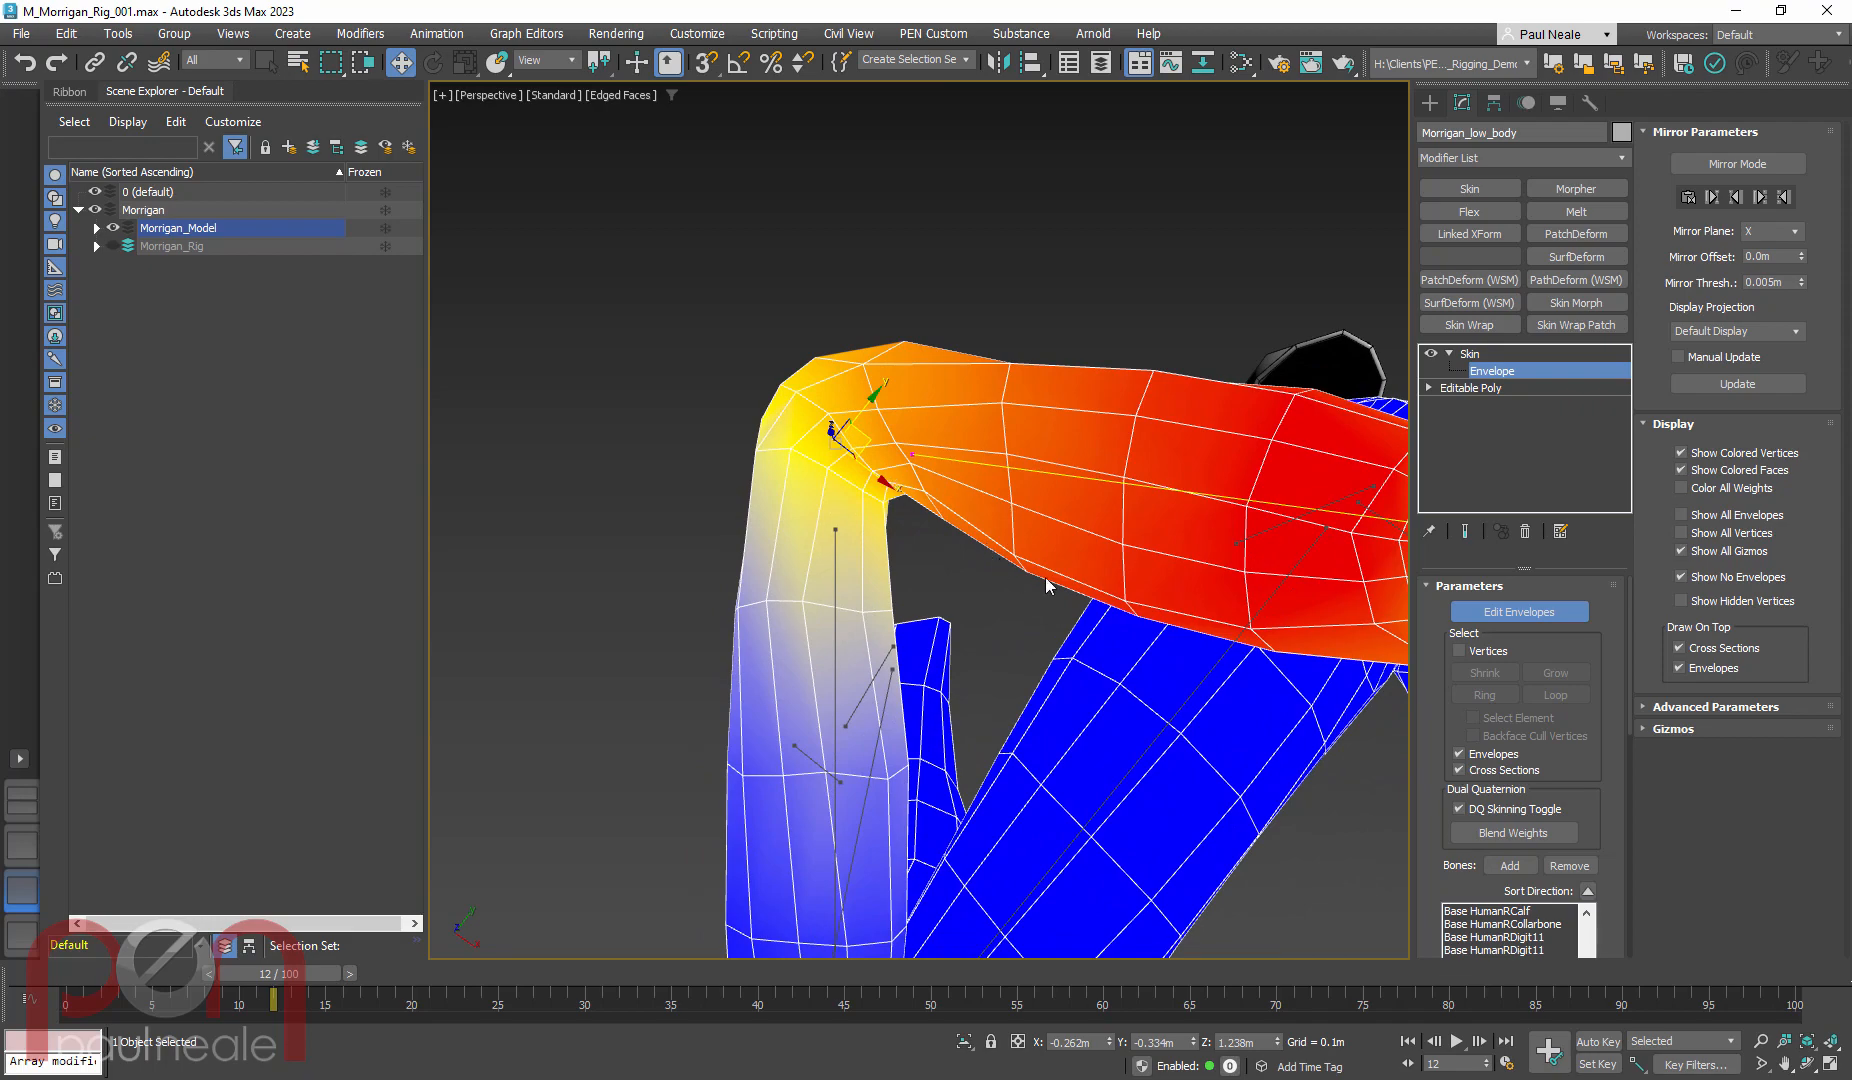
pyautogui.moveTo(1047, 585)
pyautogui.keyDown('alt'); pyautogui.mouseDown(button='middle')
pyautogui.moveTo(987, 509)
pyautogui.moveTo(996, 455)
pyautogui.moveTo(963, 426)
pyautogui.moveTo(998, 300)
pyautogui.moveTo(1021, 426)
pyautogui.moveTo(1005, 567)
pyautogui.moveTo(1019, 550)
pyautogui.moveTo(987, 535)
pyautogui.moveTo(1021, 543)
pyautogui.moveTo(988, 577)
pyautogui.moveTo(964, 556)
pyautogui.mouseUp(button='middle'); pyautogui.keyUp('alt')
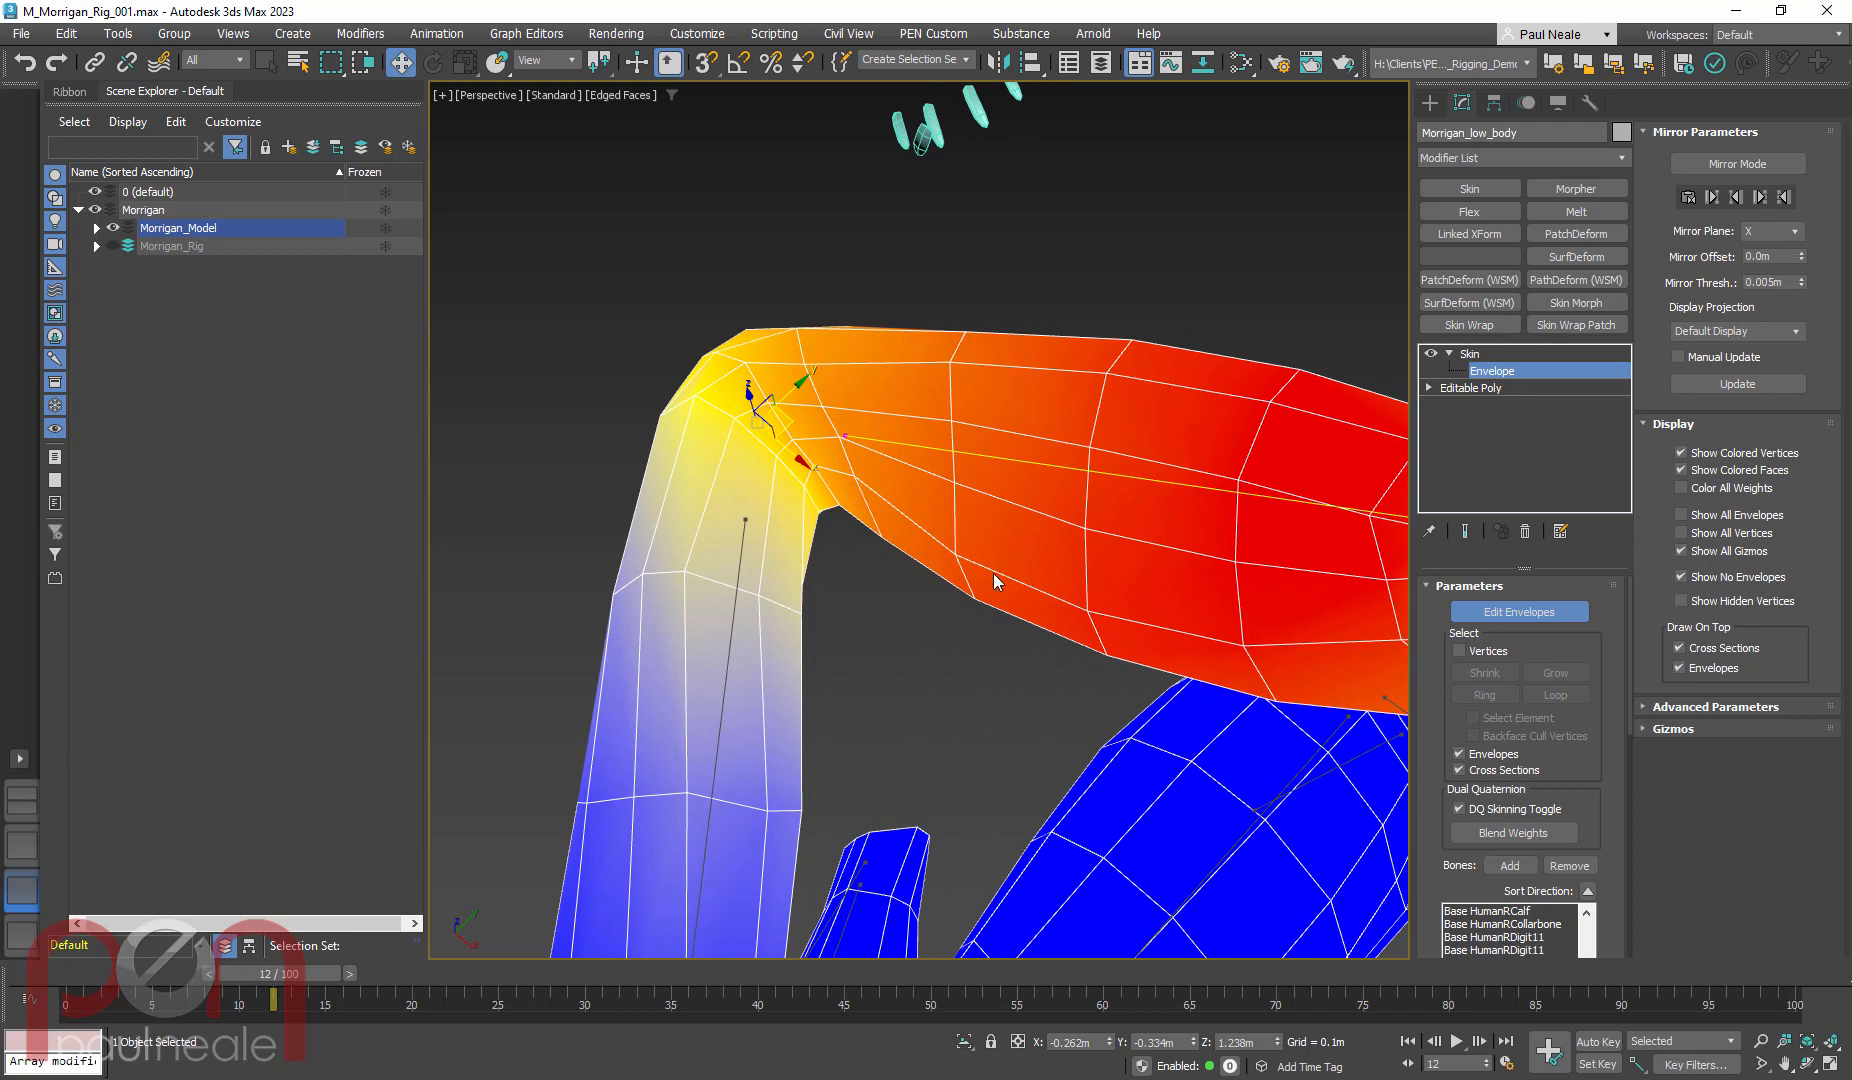
pyautogui.keyDown('alt'); pyautogui.moveTo(841, 550); pyautogui.dragTo(849, 532, button='middle'); pyautogui.keyUp('alt')
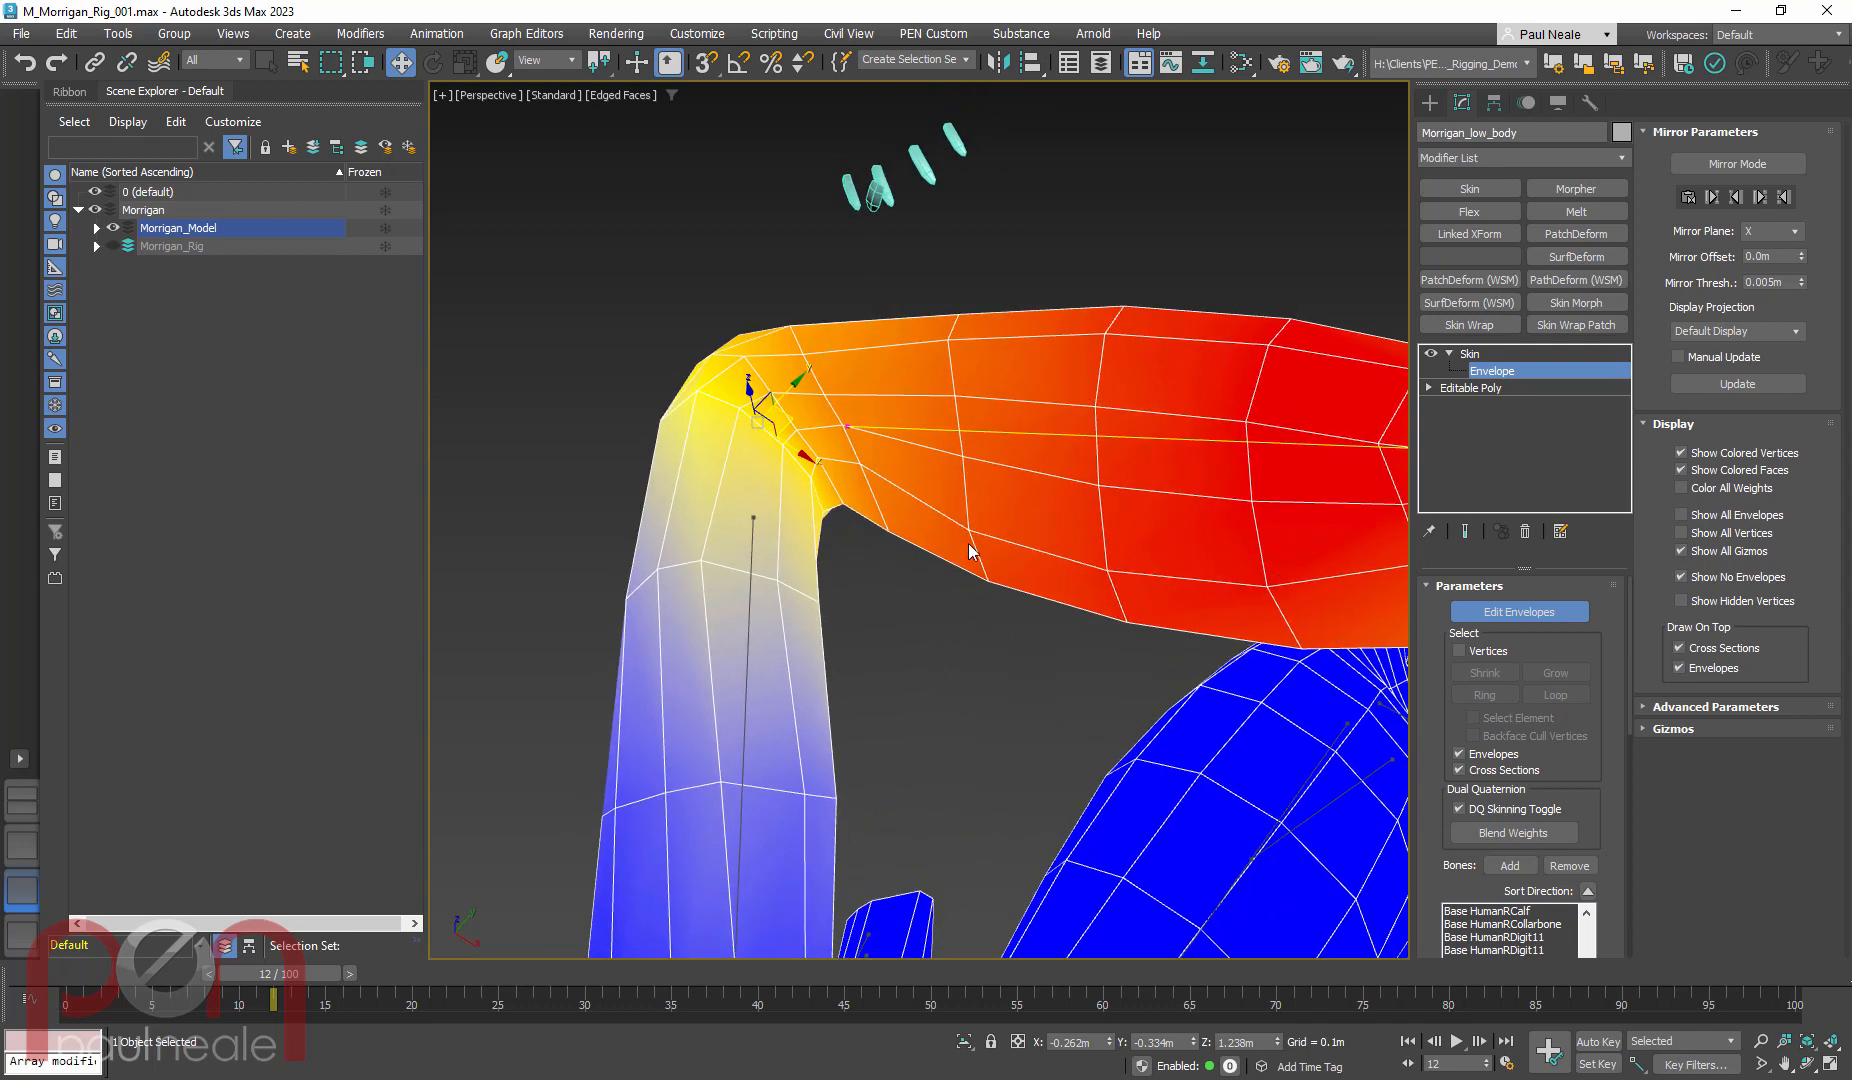
# Open the Weight Tool from the Skin weight properties and place its window beside the elbow, clear of the mesh being edited
pyautogui.scroll(-5, 1440, 727)
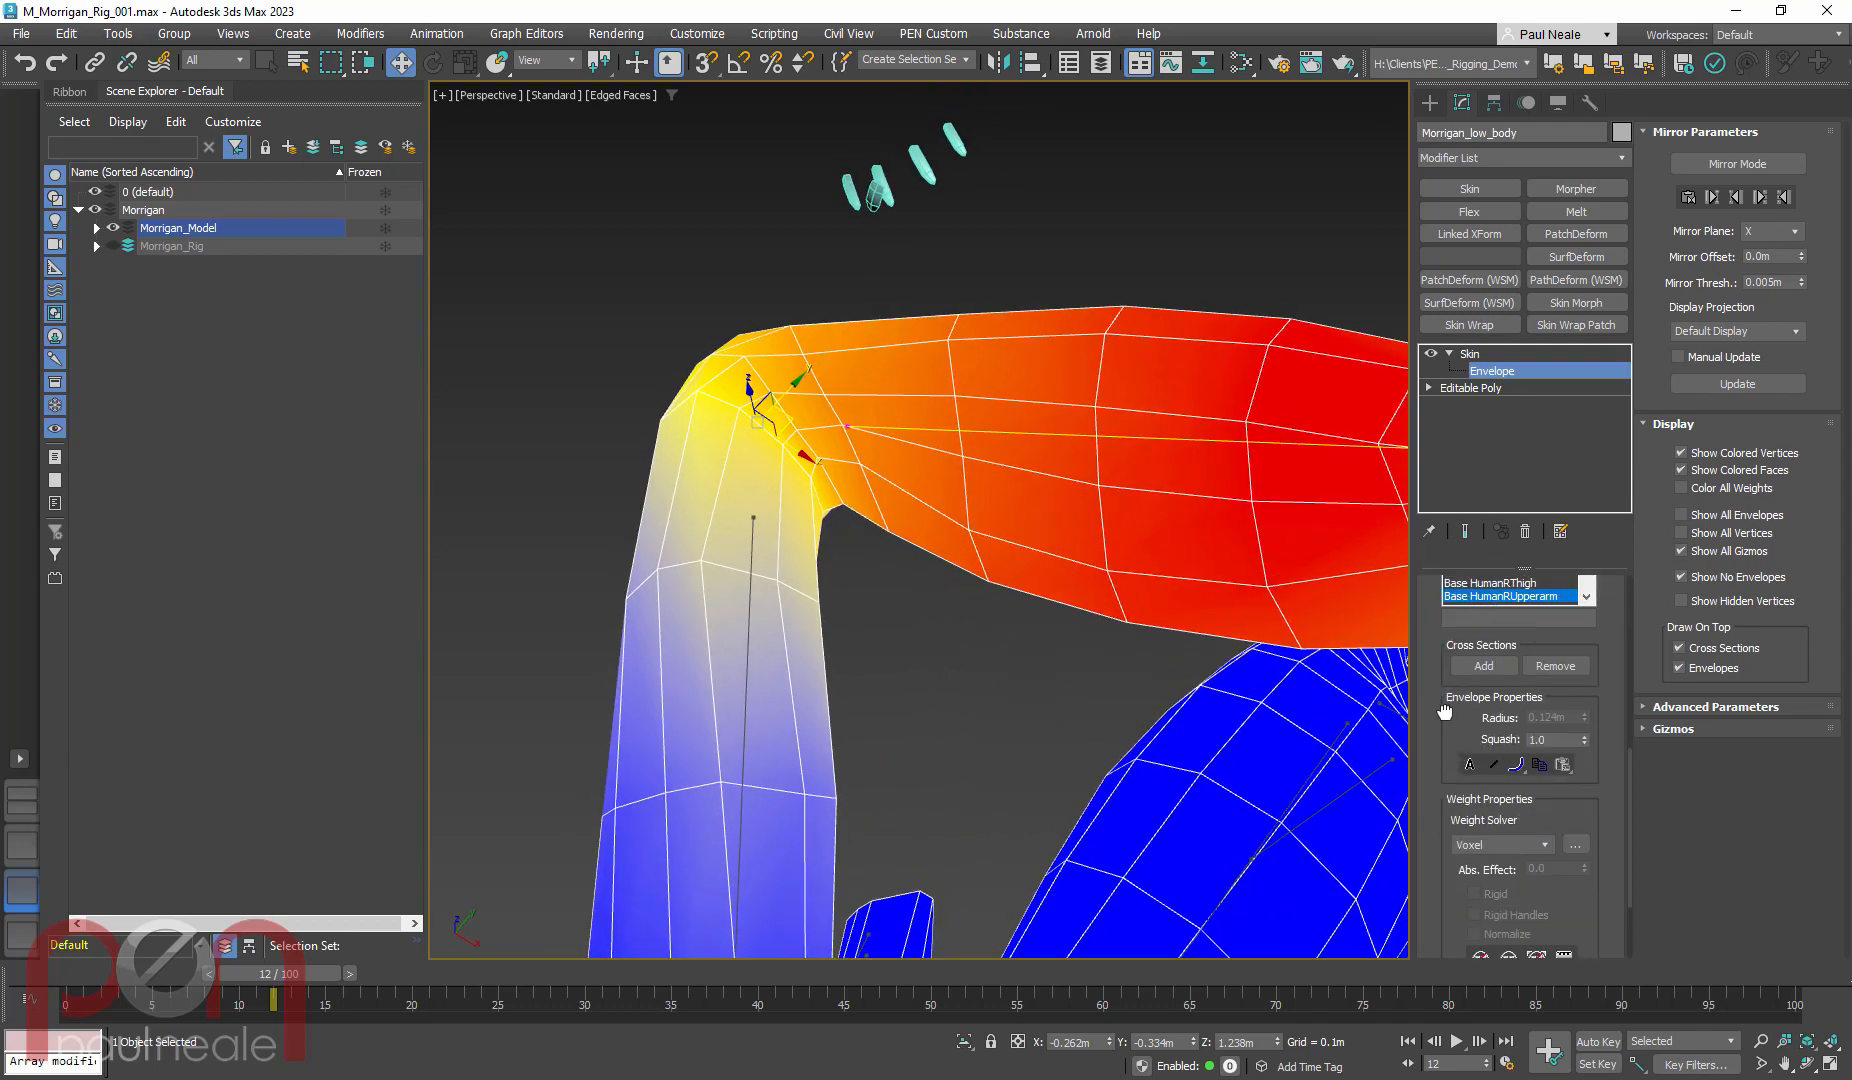
pyautogui.scroll(-4, 1444, 711)
pyautogui.keyDown('alt'); pyautogui.moveTo(918, 692); pyautogui.dragTo(953, 694, button='middle'); pyautogui.keyUp('alt')
pyautogui.click(1468, 862)
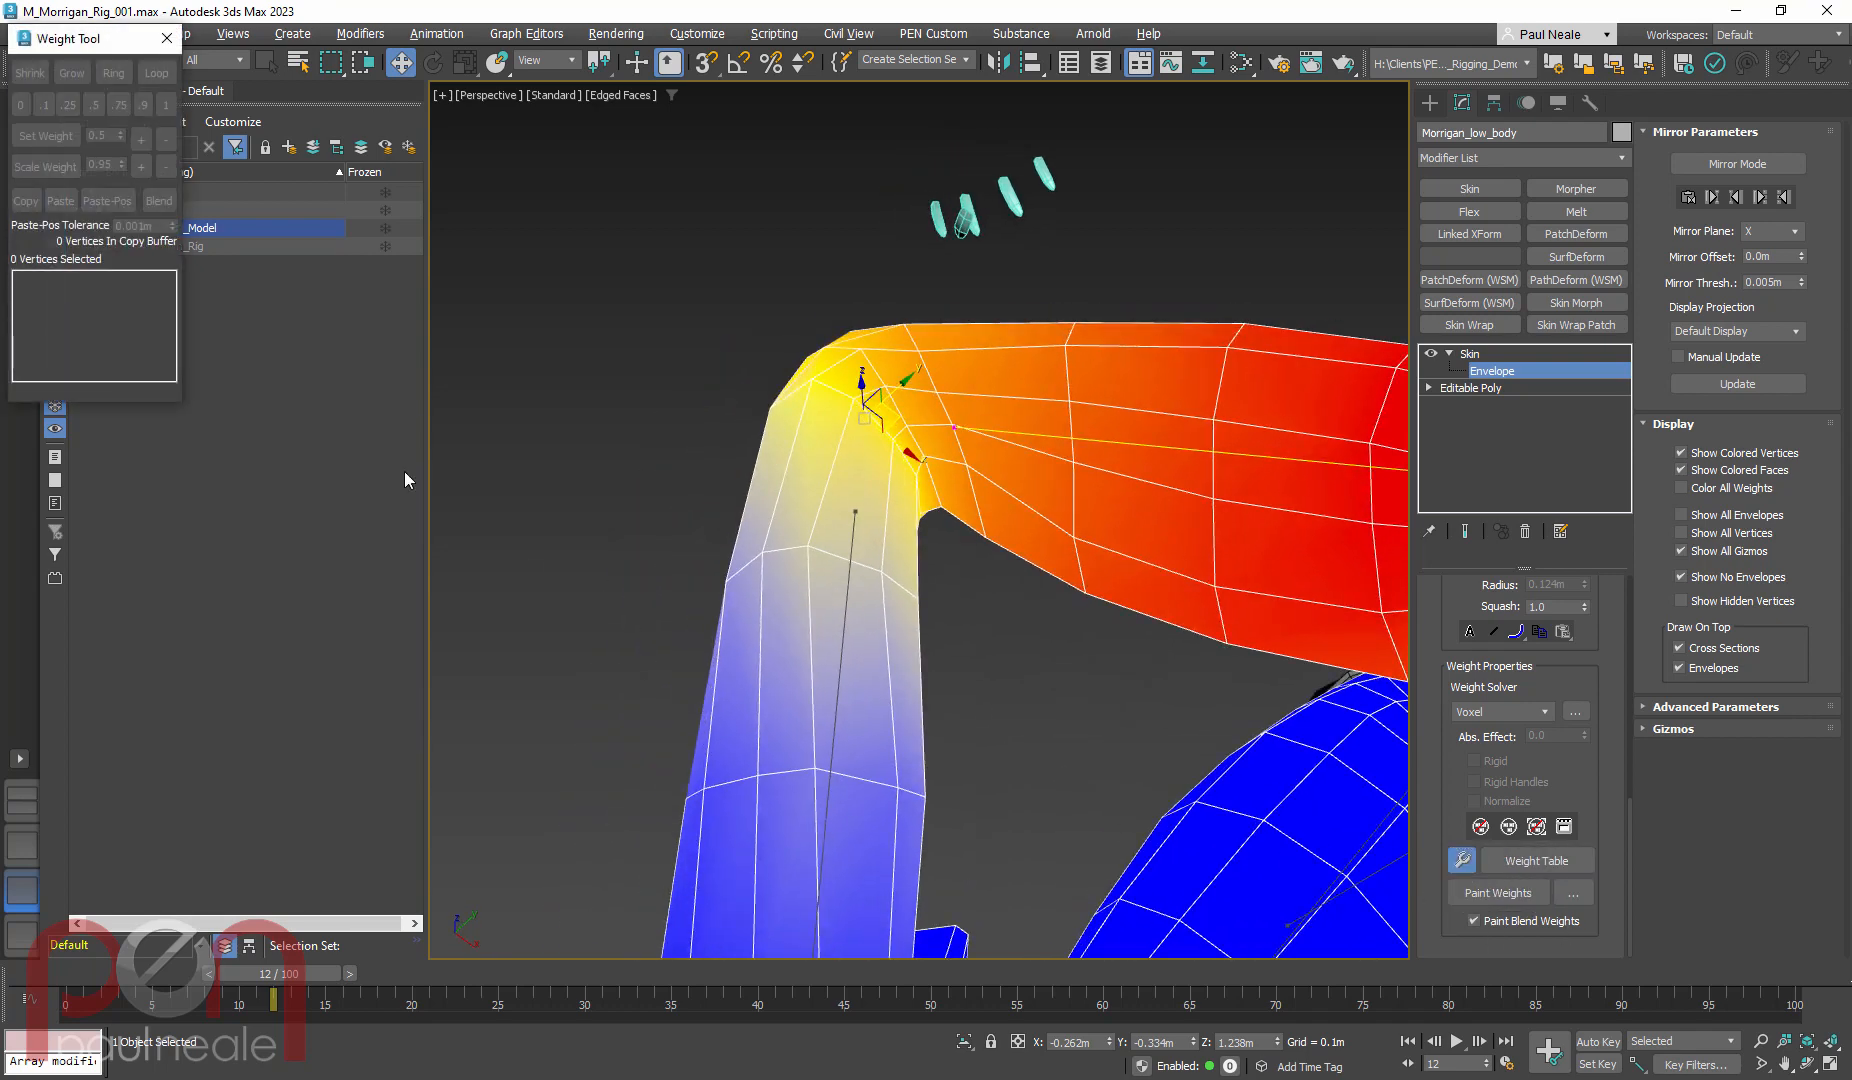
pyautogui.moveTo(107, 56); pyautogui.dragTo(1335, 578)
pyautogui.moveTo(1121, 638); pyautogui.dragTo(995, 517, button='middle')
pyautogui.moveTo(996, 587)
pyautogui.keyDown('alt'); pyautogui.mouseDown(button='middle')
pyautogui.moveTo(967, 566)
pyautogui.moveTo(1006, 575)
pyautogui.mouseUp(button='middle'); pyautogui.keyUp('alt')
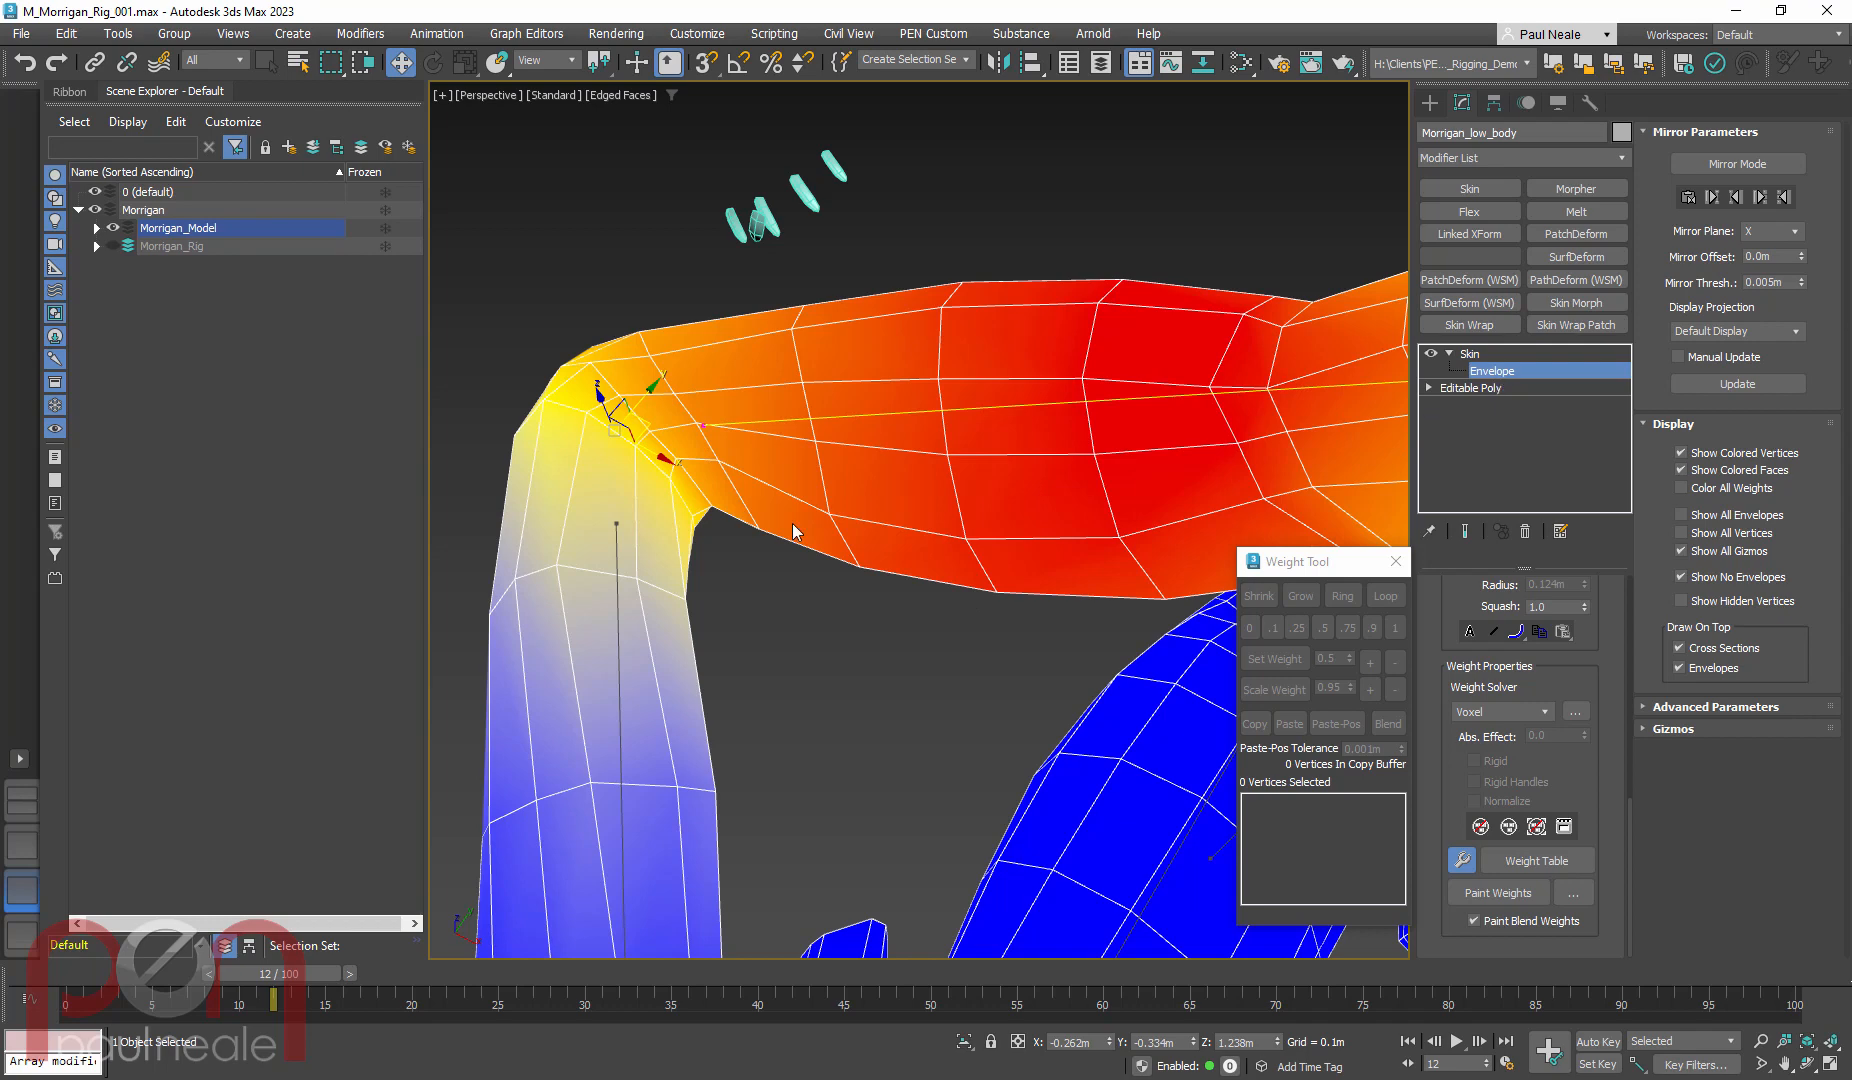
# Enable vertex selection in the Skin modifier's envelope editing parameters
pyautogui.keyDown('alt'); pyautogui.moveTo(845, 566); pyautogui.dragTo(1133, 563, button='middle'); pyautogui.keyUp('alt')
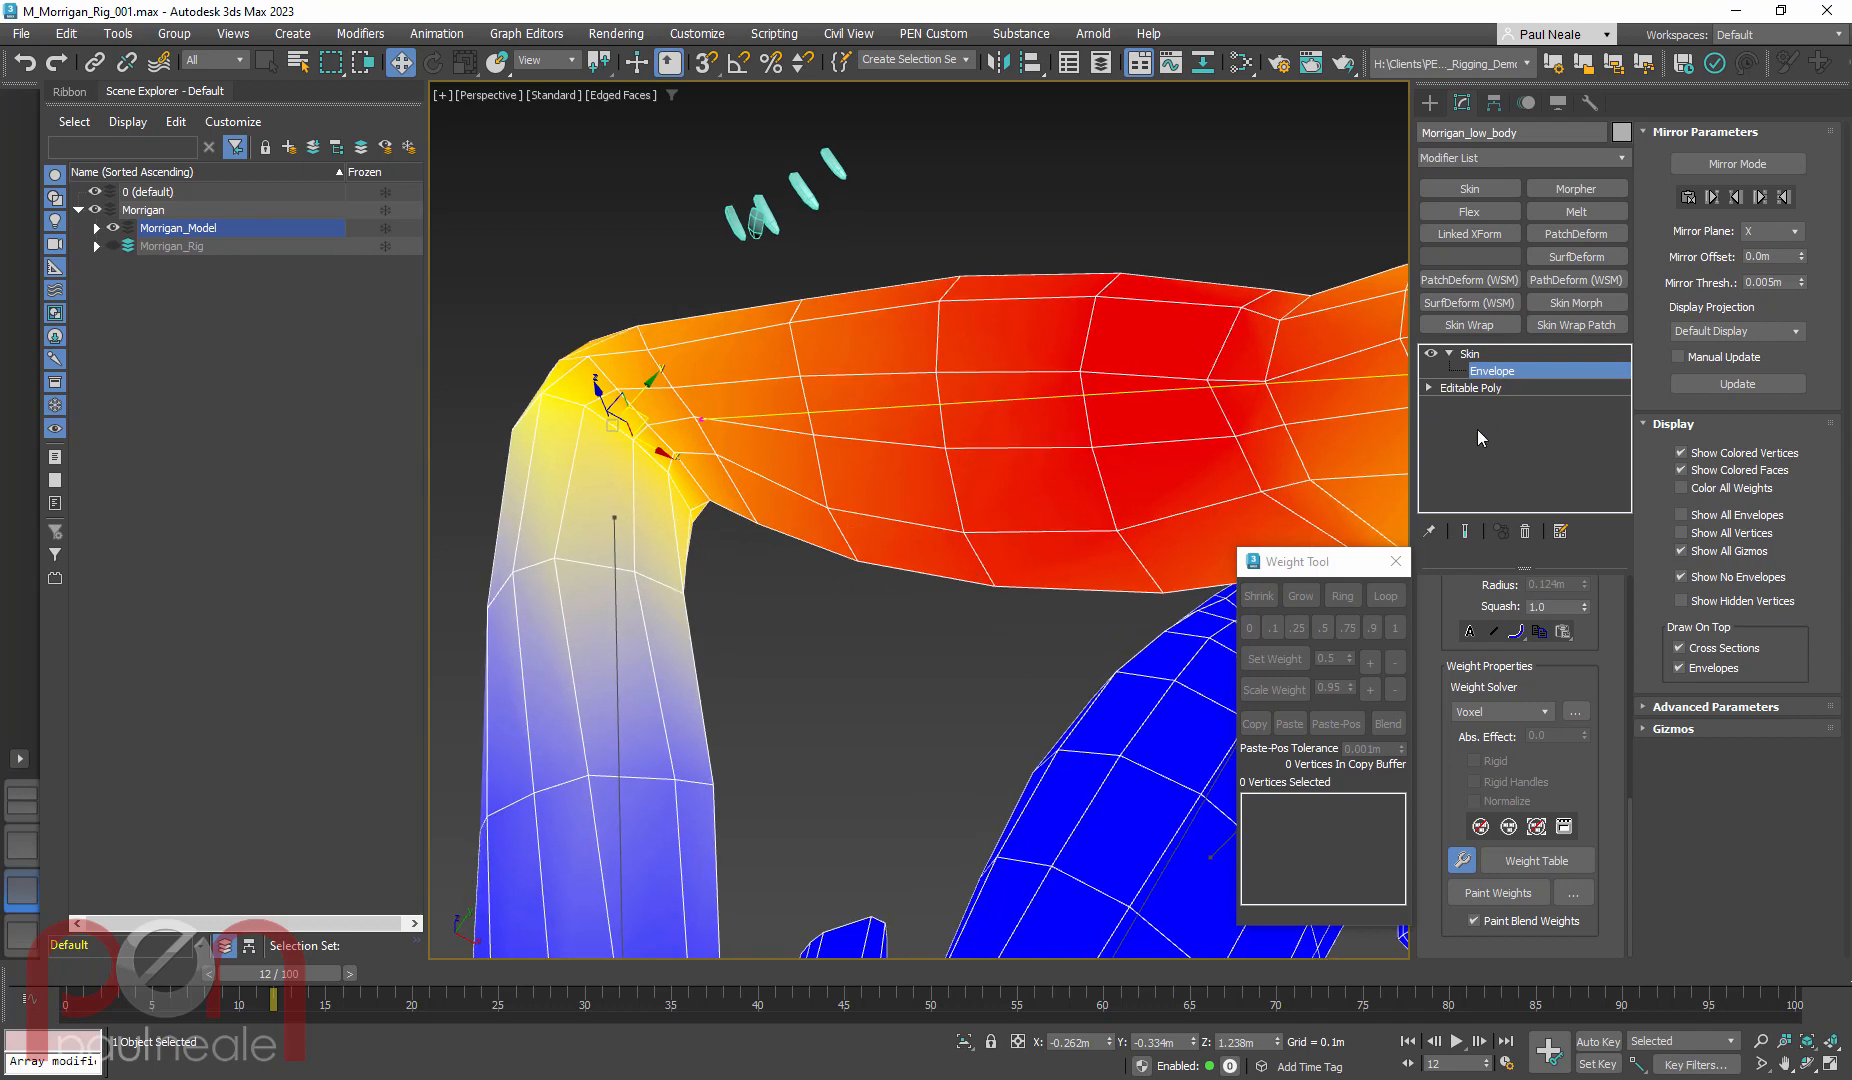
pyautogui.scroll(10, 1446, 783)
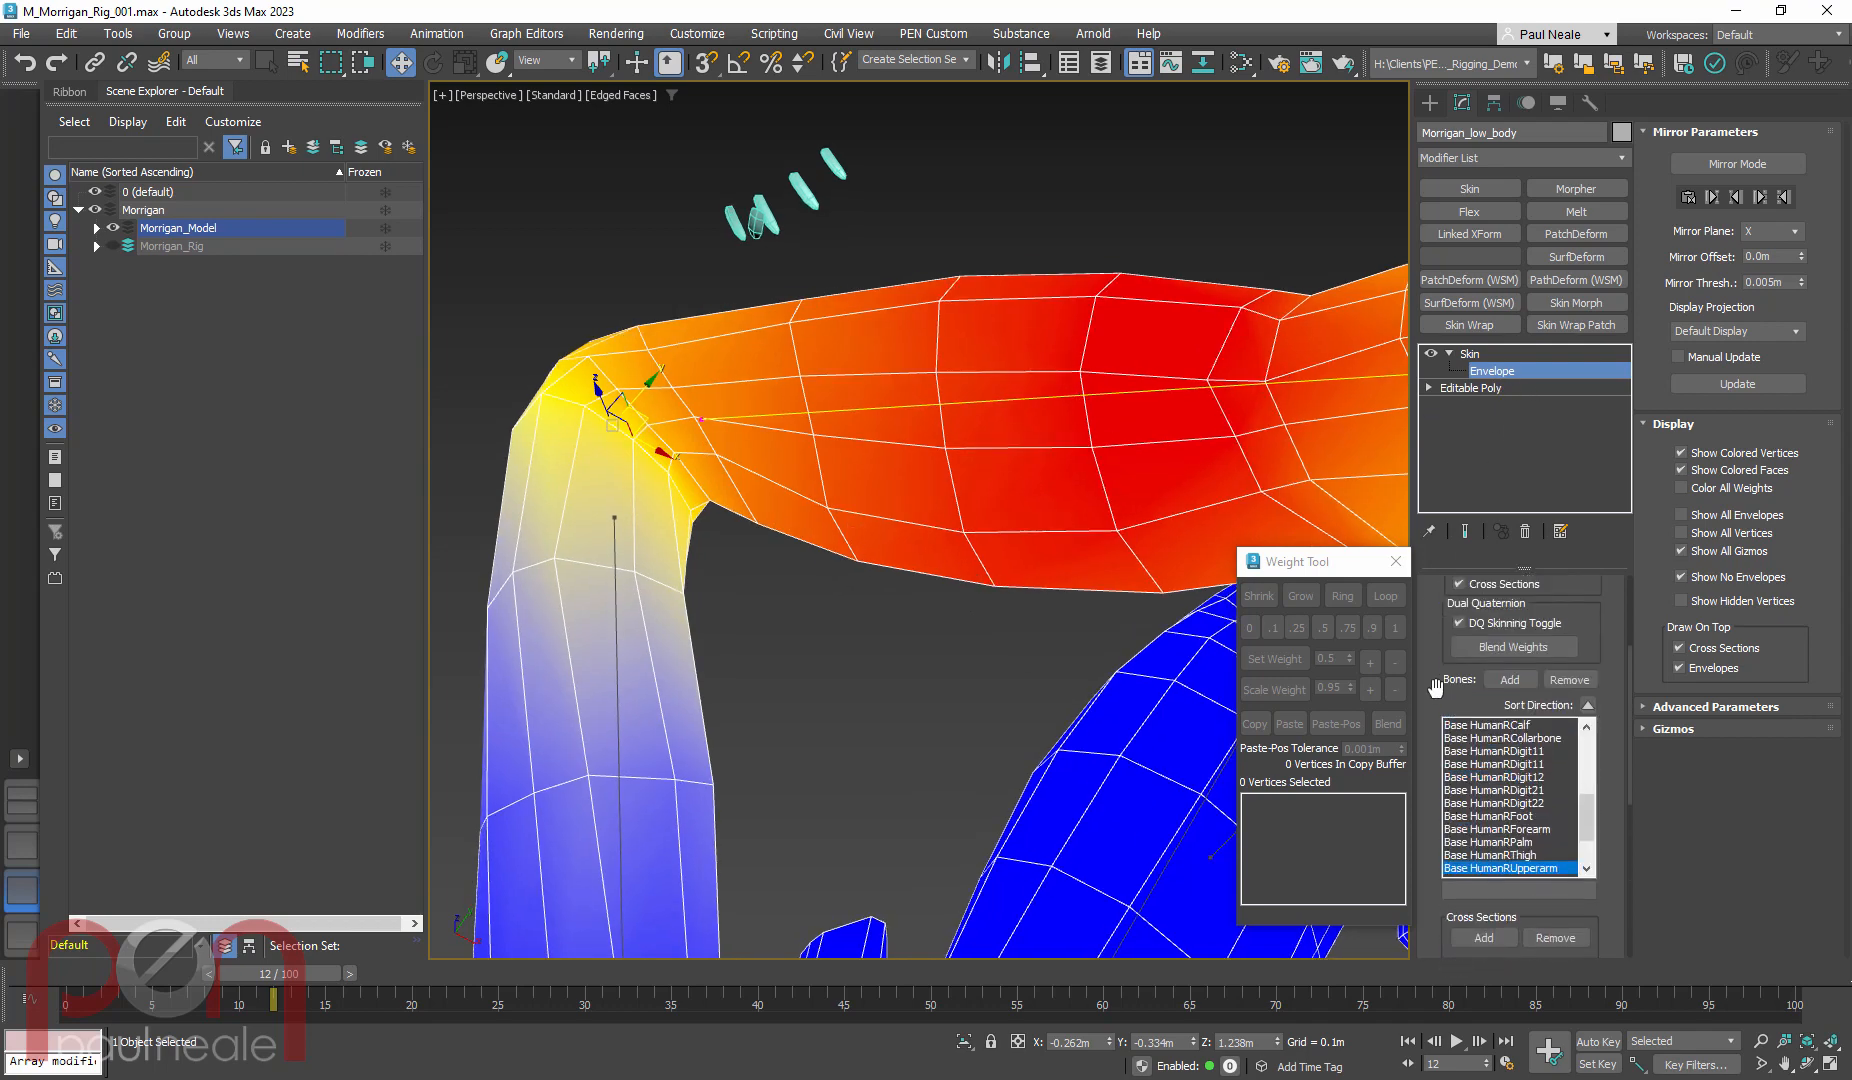
pyautogui.click(1466, 650)
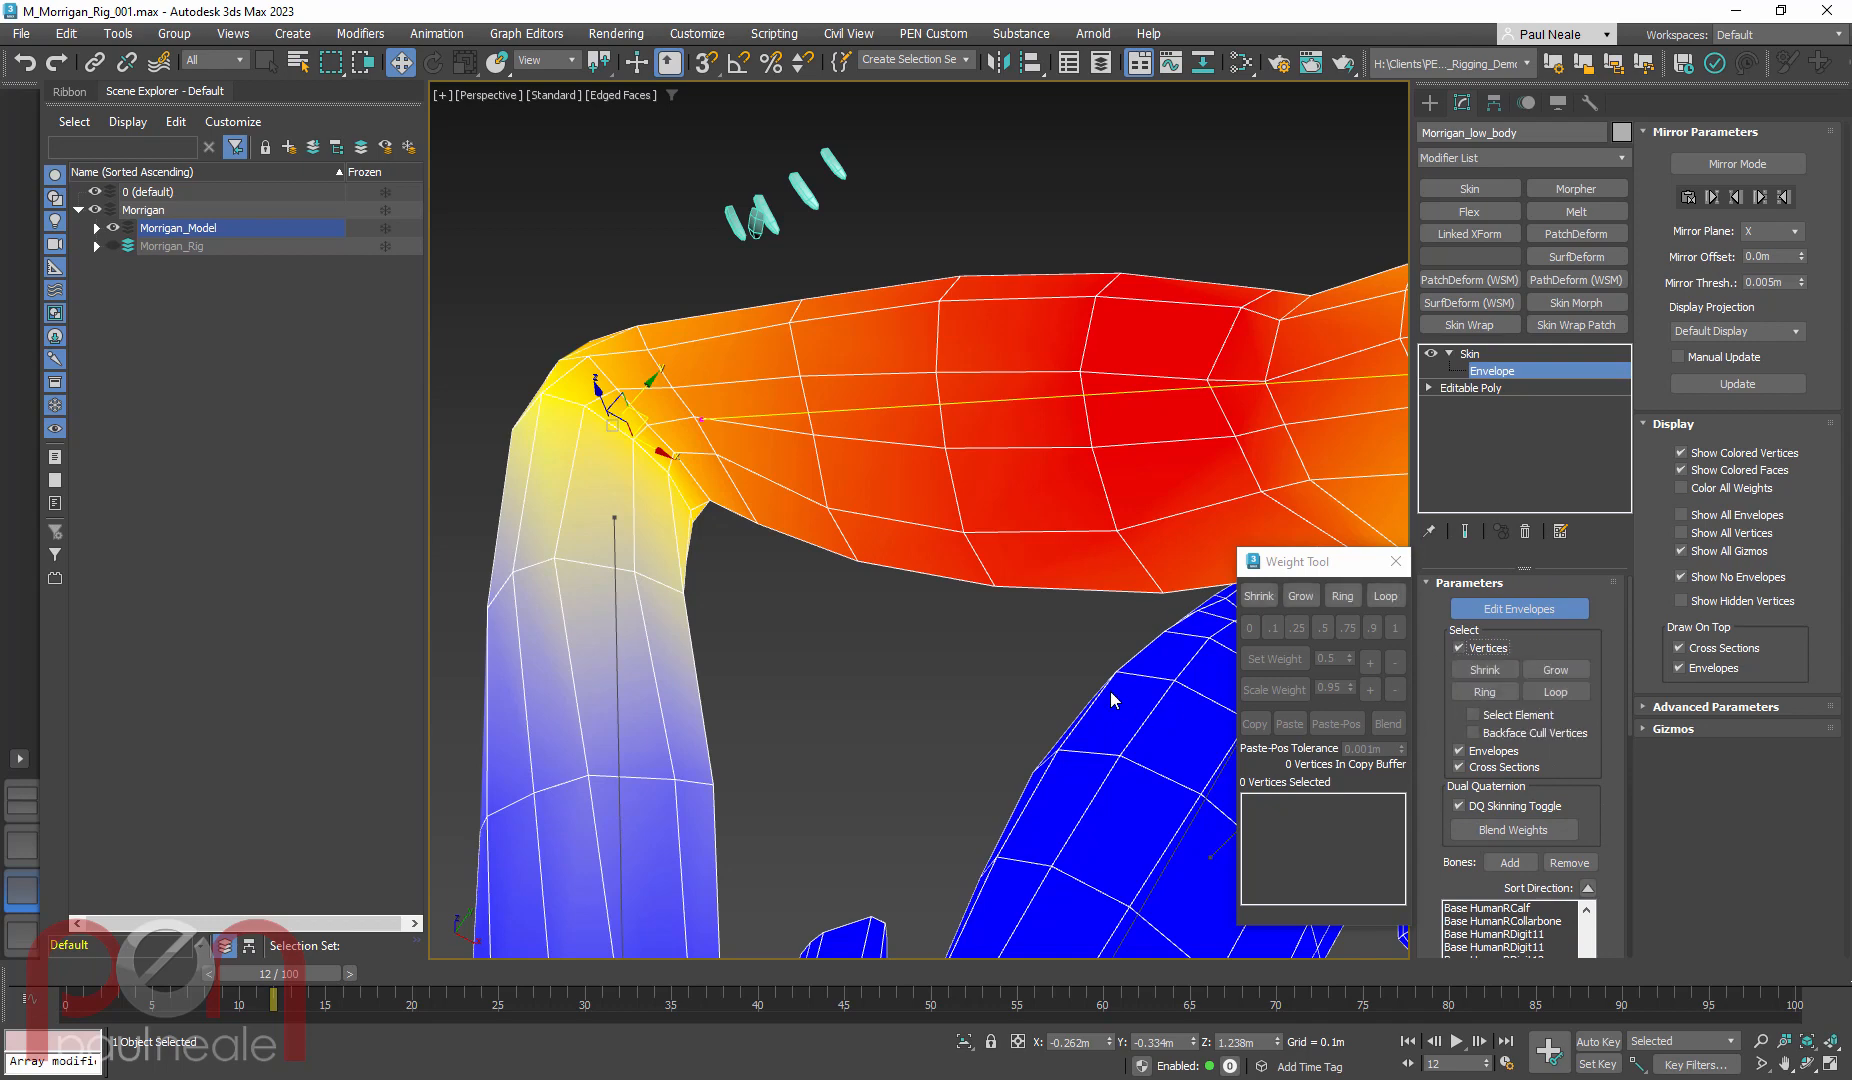
# Select the full edge loop on the lower part of the right upper arm and set its upper arm bone weight to 1
pyautogui.rightClick(977, 438)
pyautogui.keyDown('alt'); pyautogui.moveTo(923, 599); pyautogui.dragTo(888, 572, button='middle'); pyautogui.keyUp('alt')
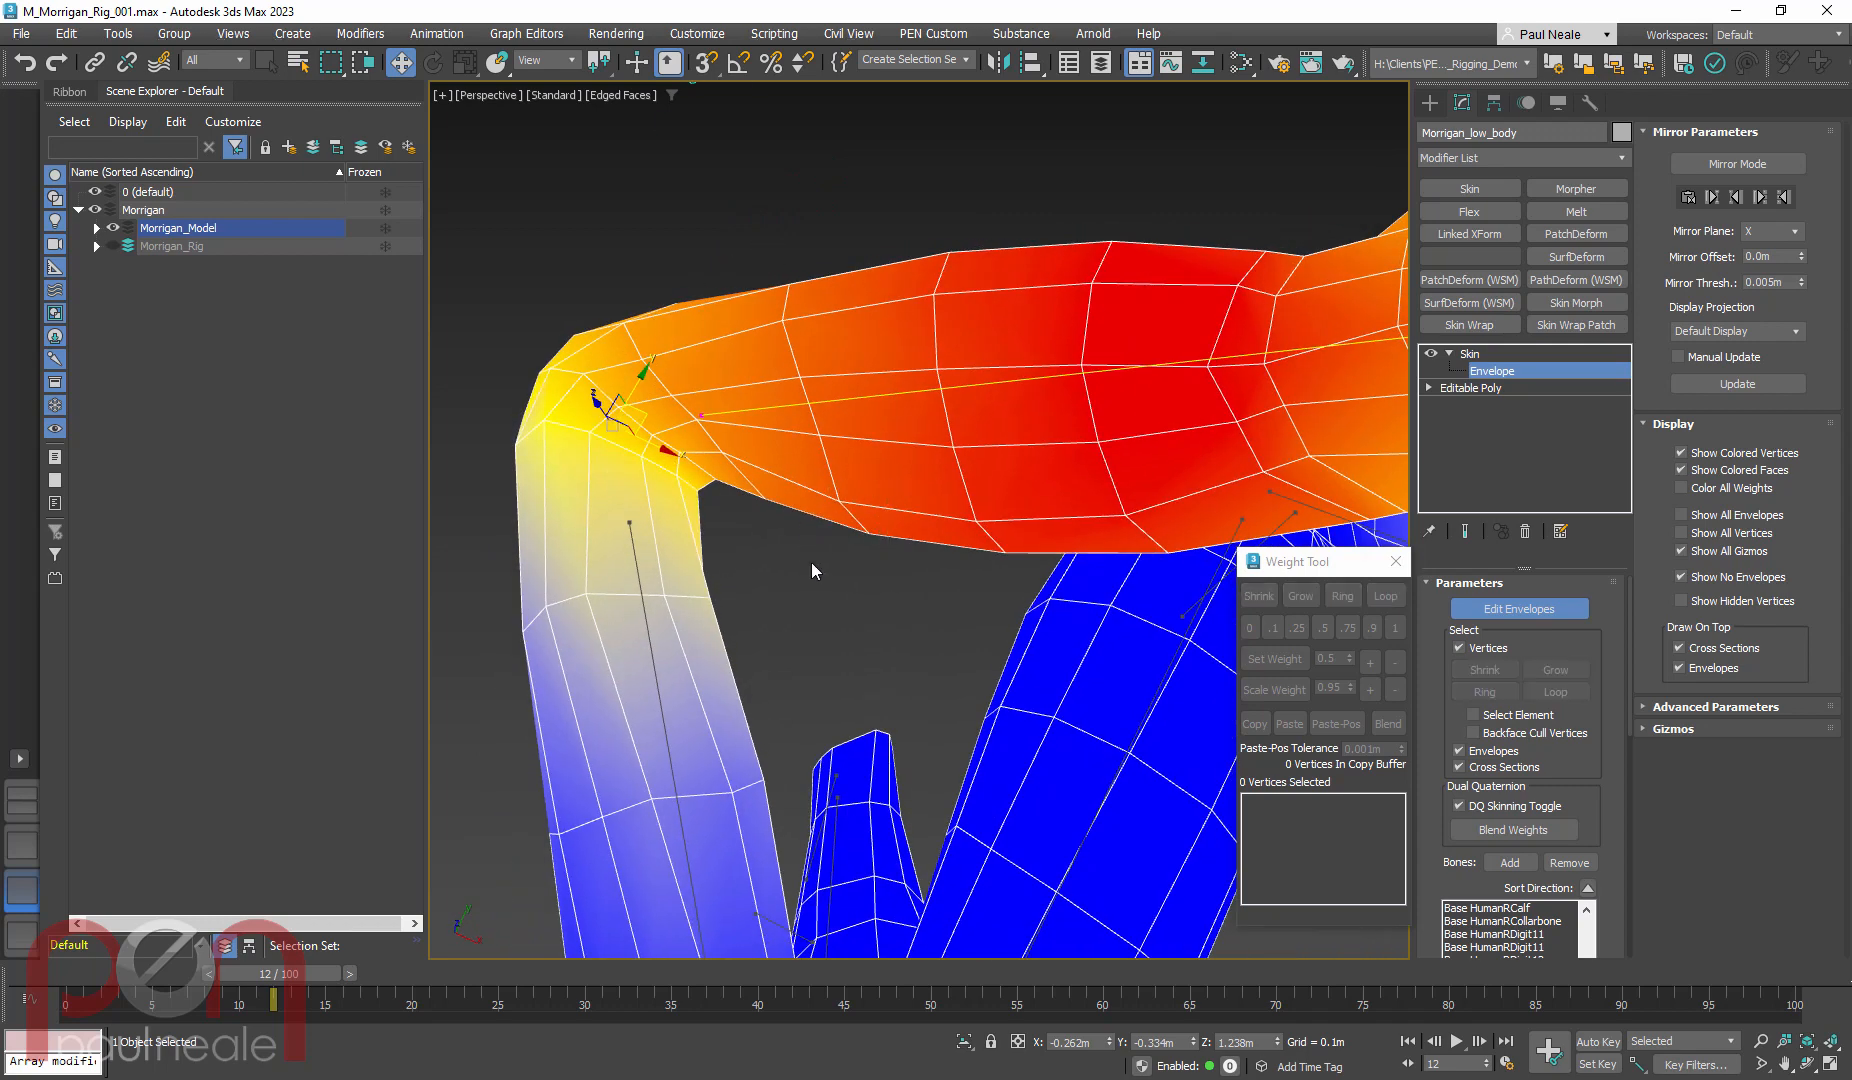
pyautogui.moveTo(828, 545); pyautogui.dragTo(892, 490)
pyautogui.keyDown('alt'); pyautogui.moveTo(912, 515); pyautogui.dragTo(896, 458, button='middle'); pyautogui.keyUp('alt')
pyautogui.click(238, 62)
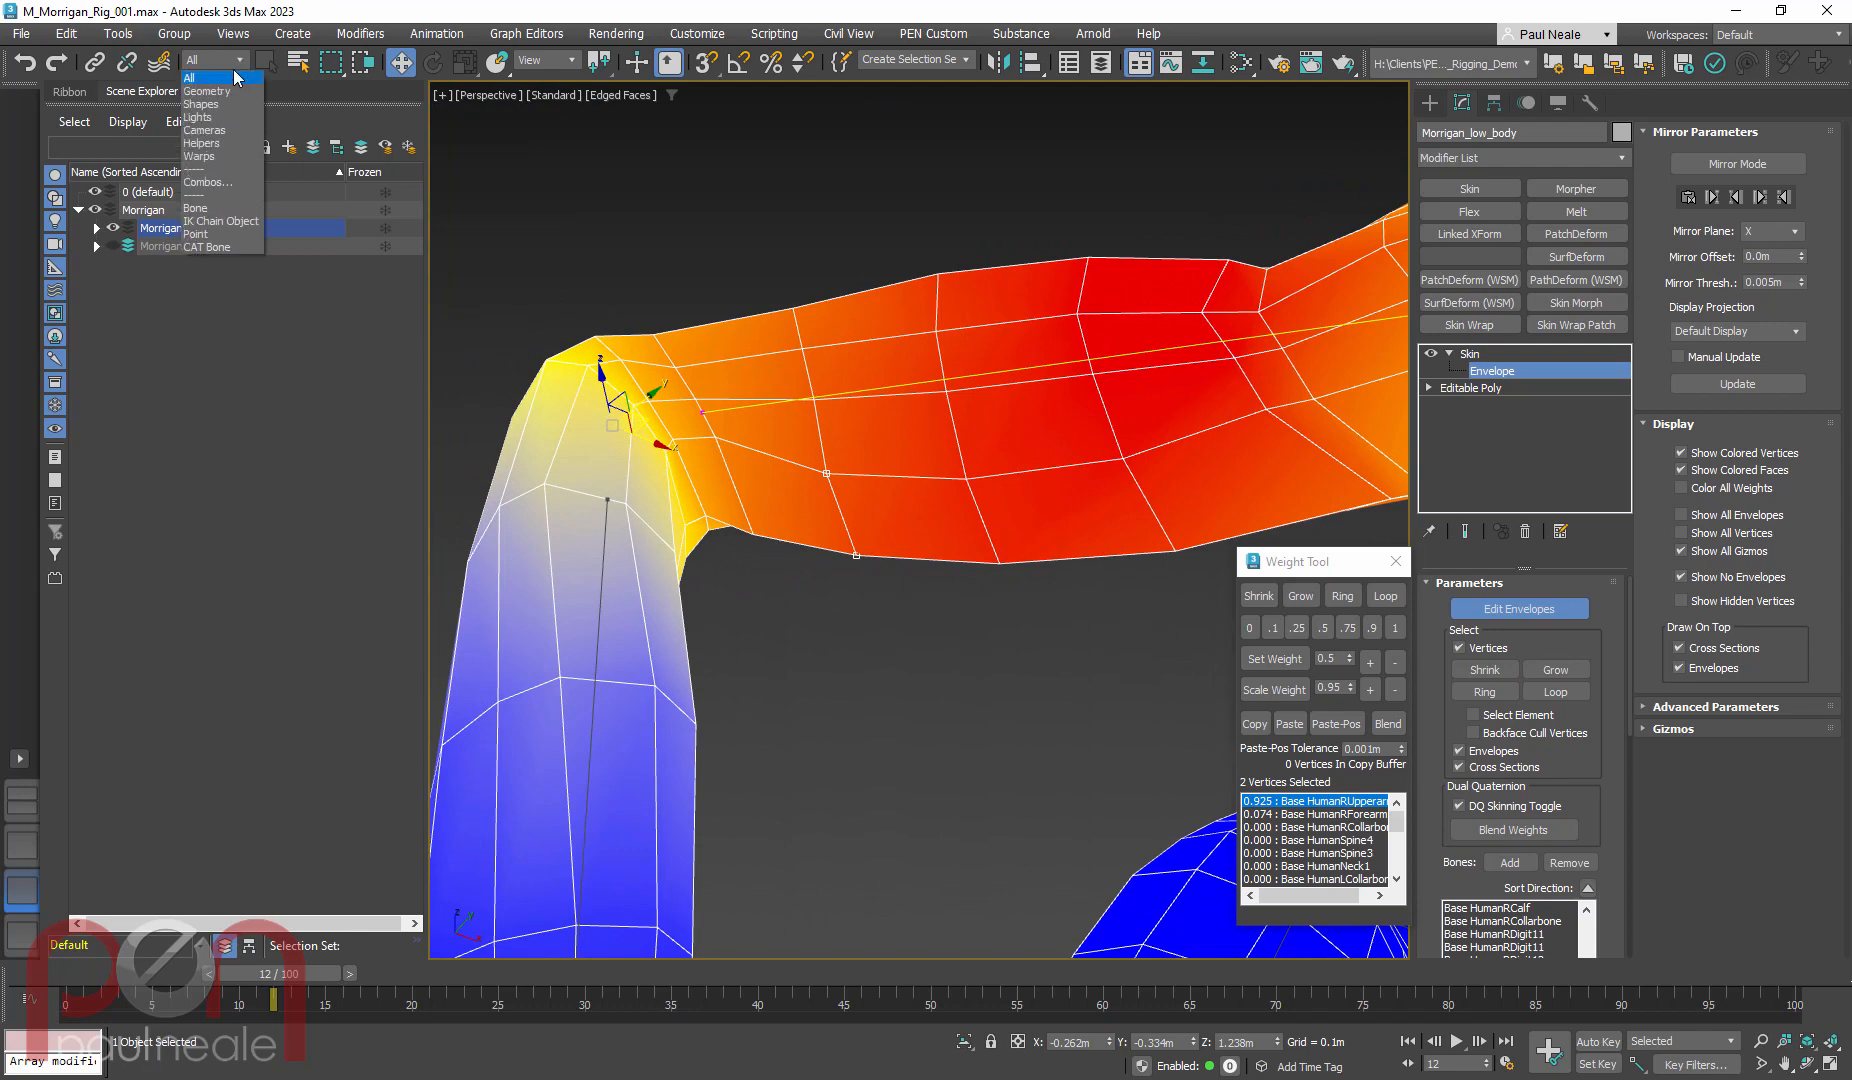
pyautogui.click(275, 53)
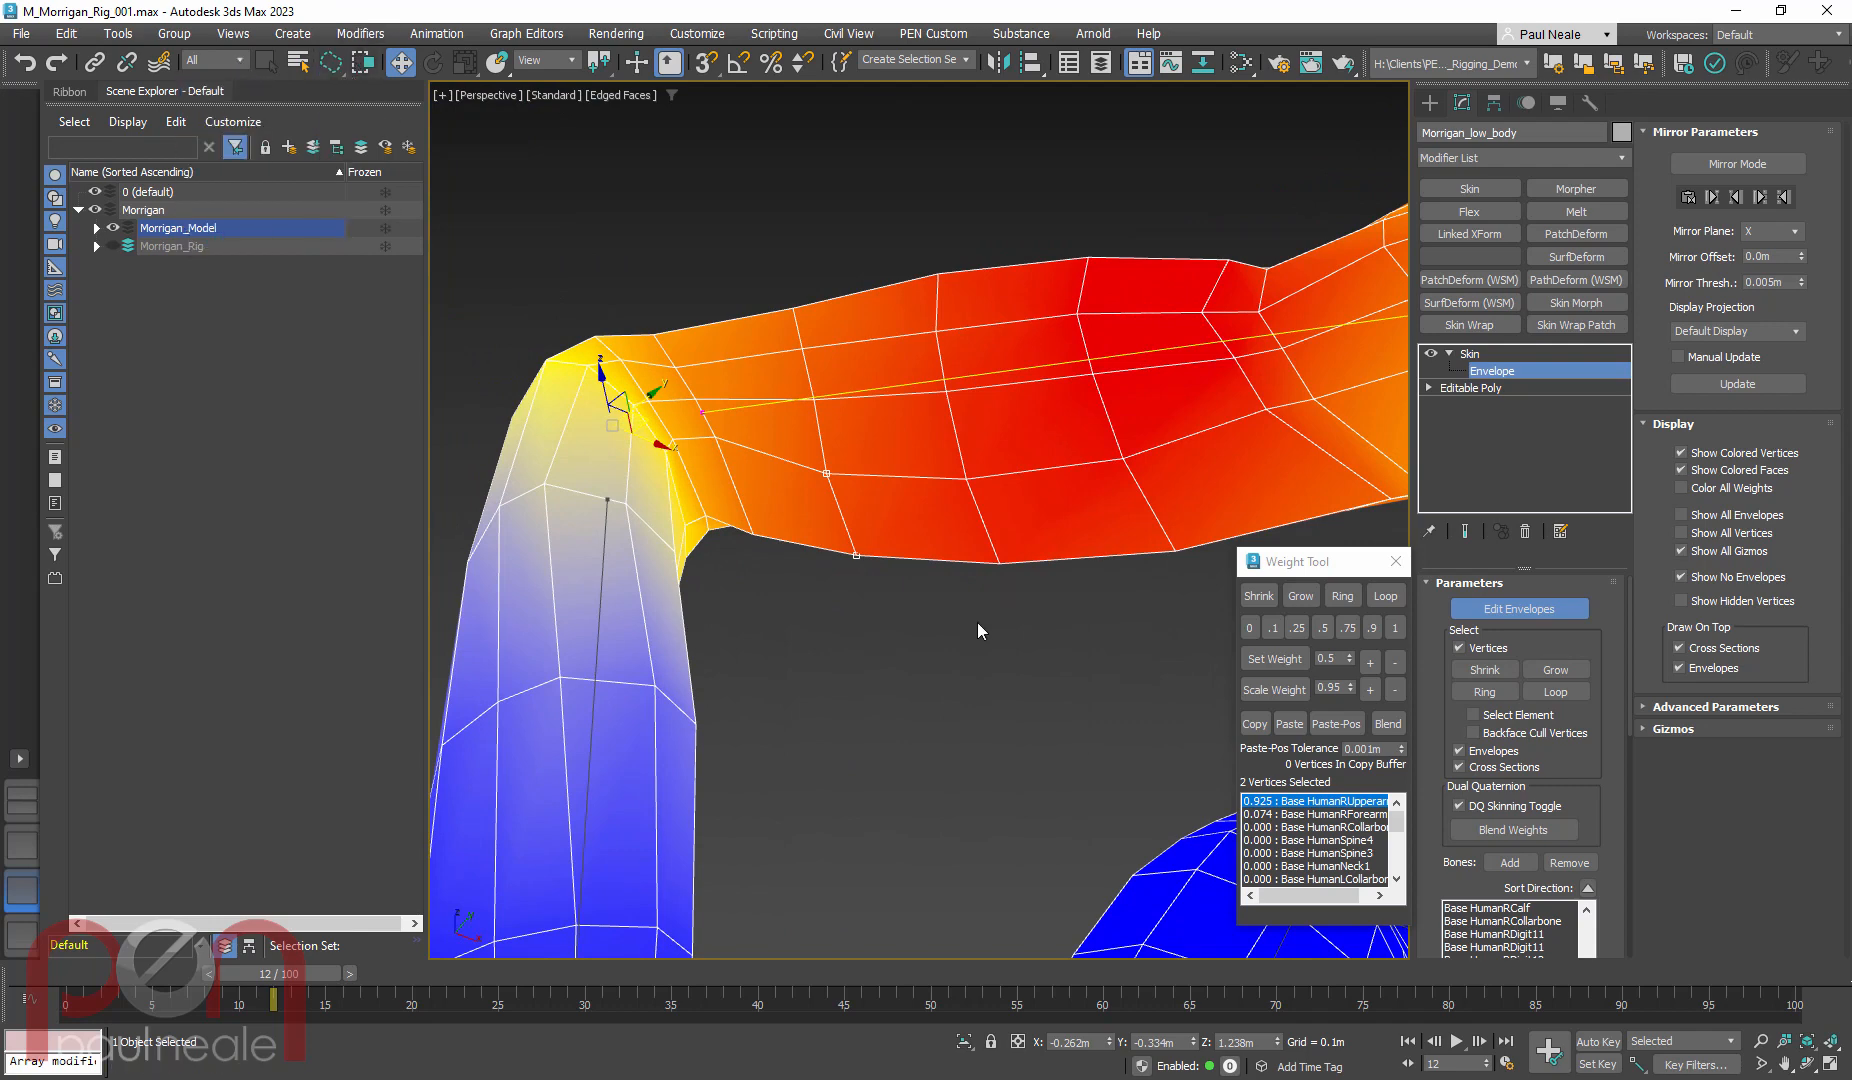
pyautogui.keyDown('alt'); pyautogui.moveTo(977, 622); pyautogui.dragTo(1035, 612, button='middle'); pyautogui.keyUp('alt')
pyautogui.keyDown('alt'); pyautogui.moveTo(1223, 618); pyautogui.dragTo(883, 574, button='middle'); pyautogui.keyUp('alt')
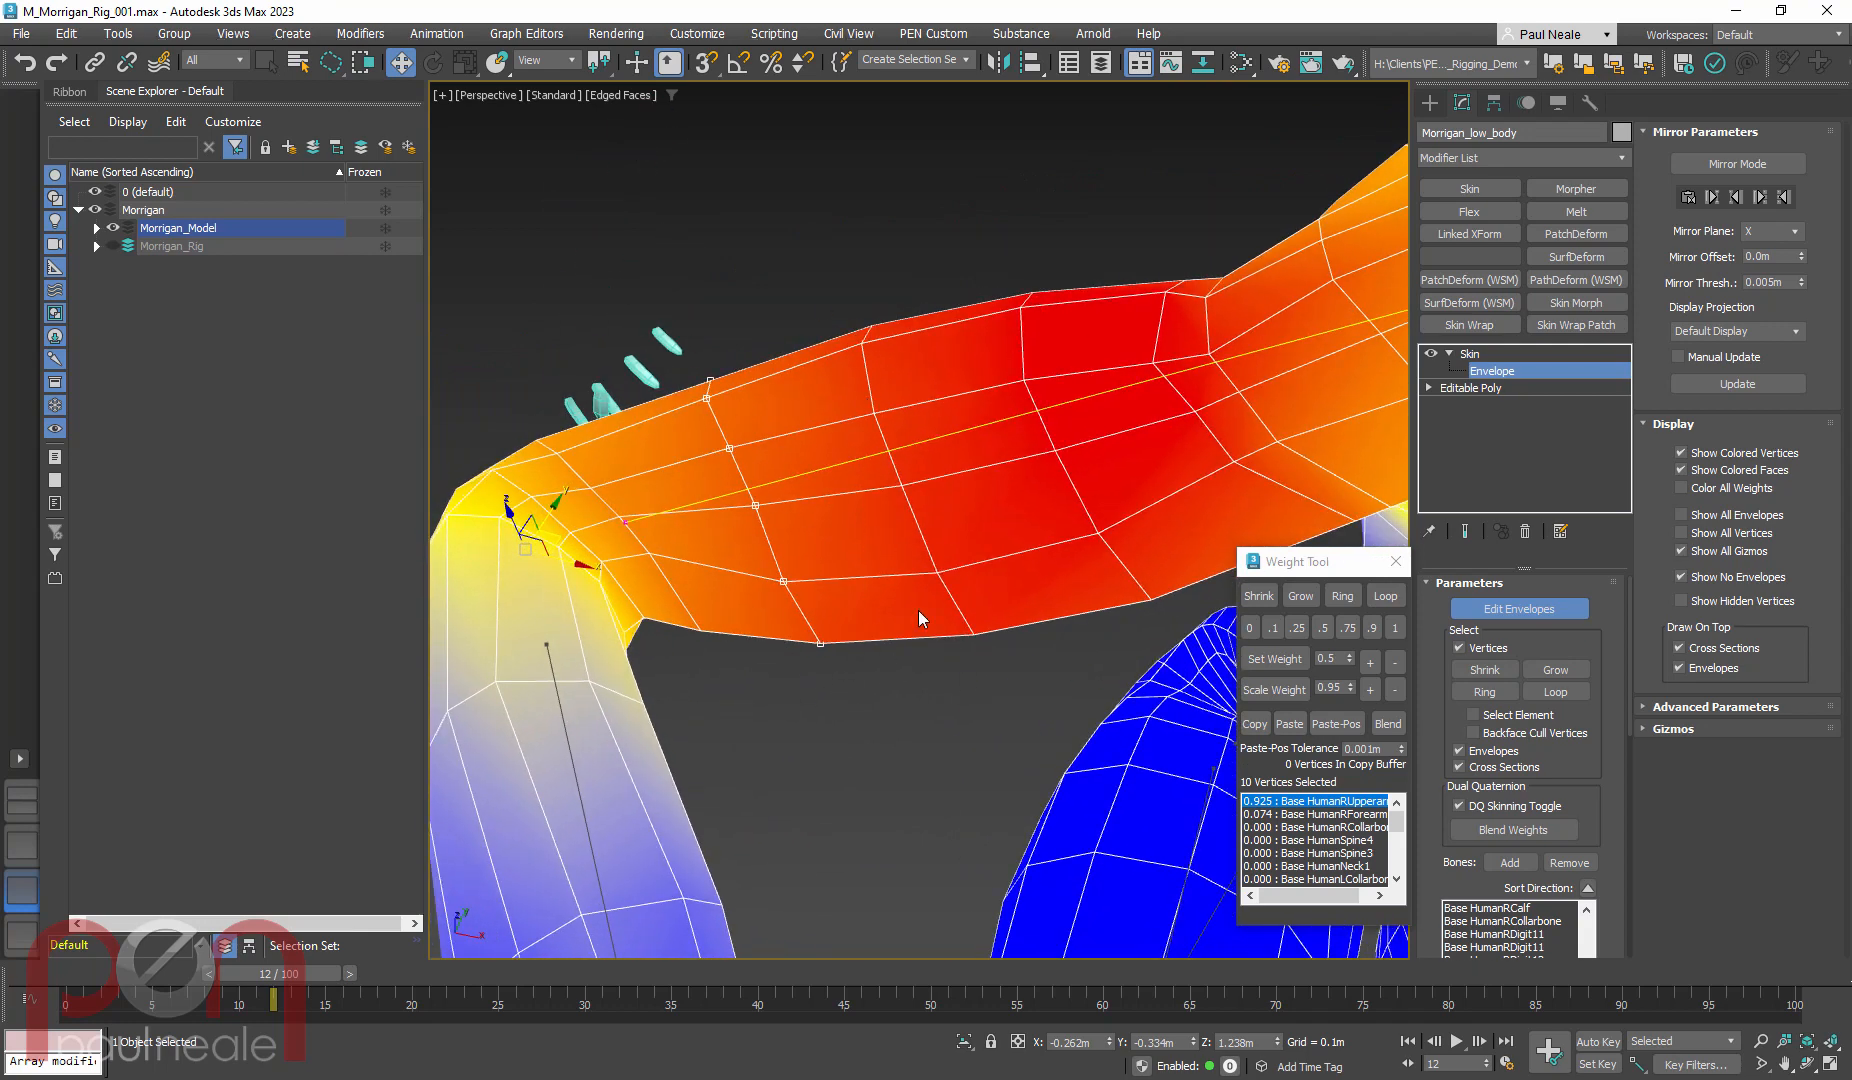
pyautogui.click(1396, 628)
# Select the next edge loop toward the shoulder and set its upper arm bone weight to 1
pyautogui.keyDown('alt'); pyautogui.moveTo(939, 635); pyautogui.dragTo(840, 617, button='middle'); pyautogui.keyUp('alt')
pyautogui.click(976, 590)
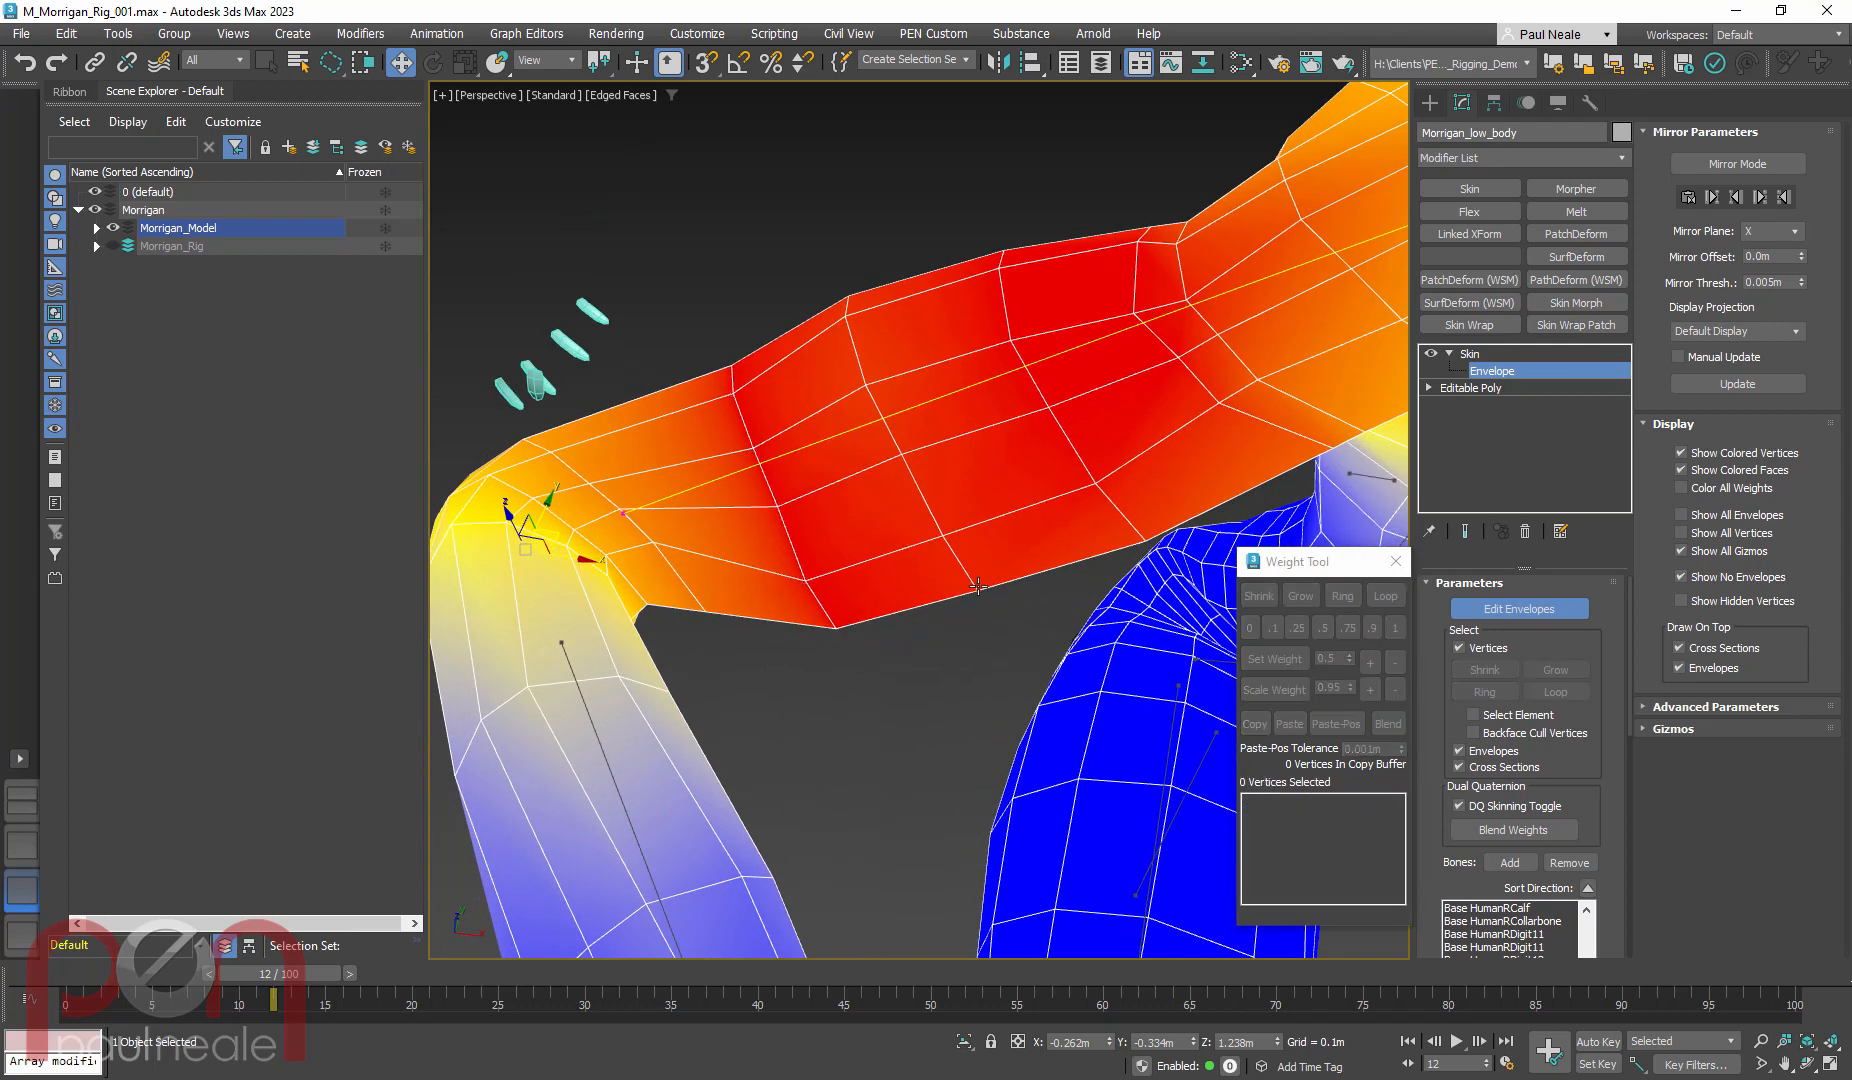
pyautogui.click(1385, 596)
pyautogui.click(1396, 628)
# Give the following edge loop at mid upper arm, closer to the shoulder, an upper arm bone weight of 1
pyautogui.keyDown('alt'); pyautogui.moveTo(1080, 645); pyautogui.dragTo(951, 515, button='middle'); pyautogui.keyUp('alt')
pyautogui.click(977, 487)
pyautogui.keyDown('ctrl'); pyautogui.click(1033, 547); pyautogui.keyUp('ctrl')
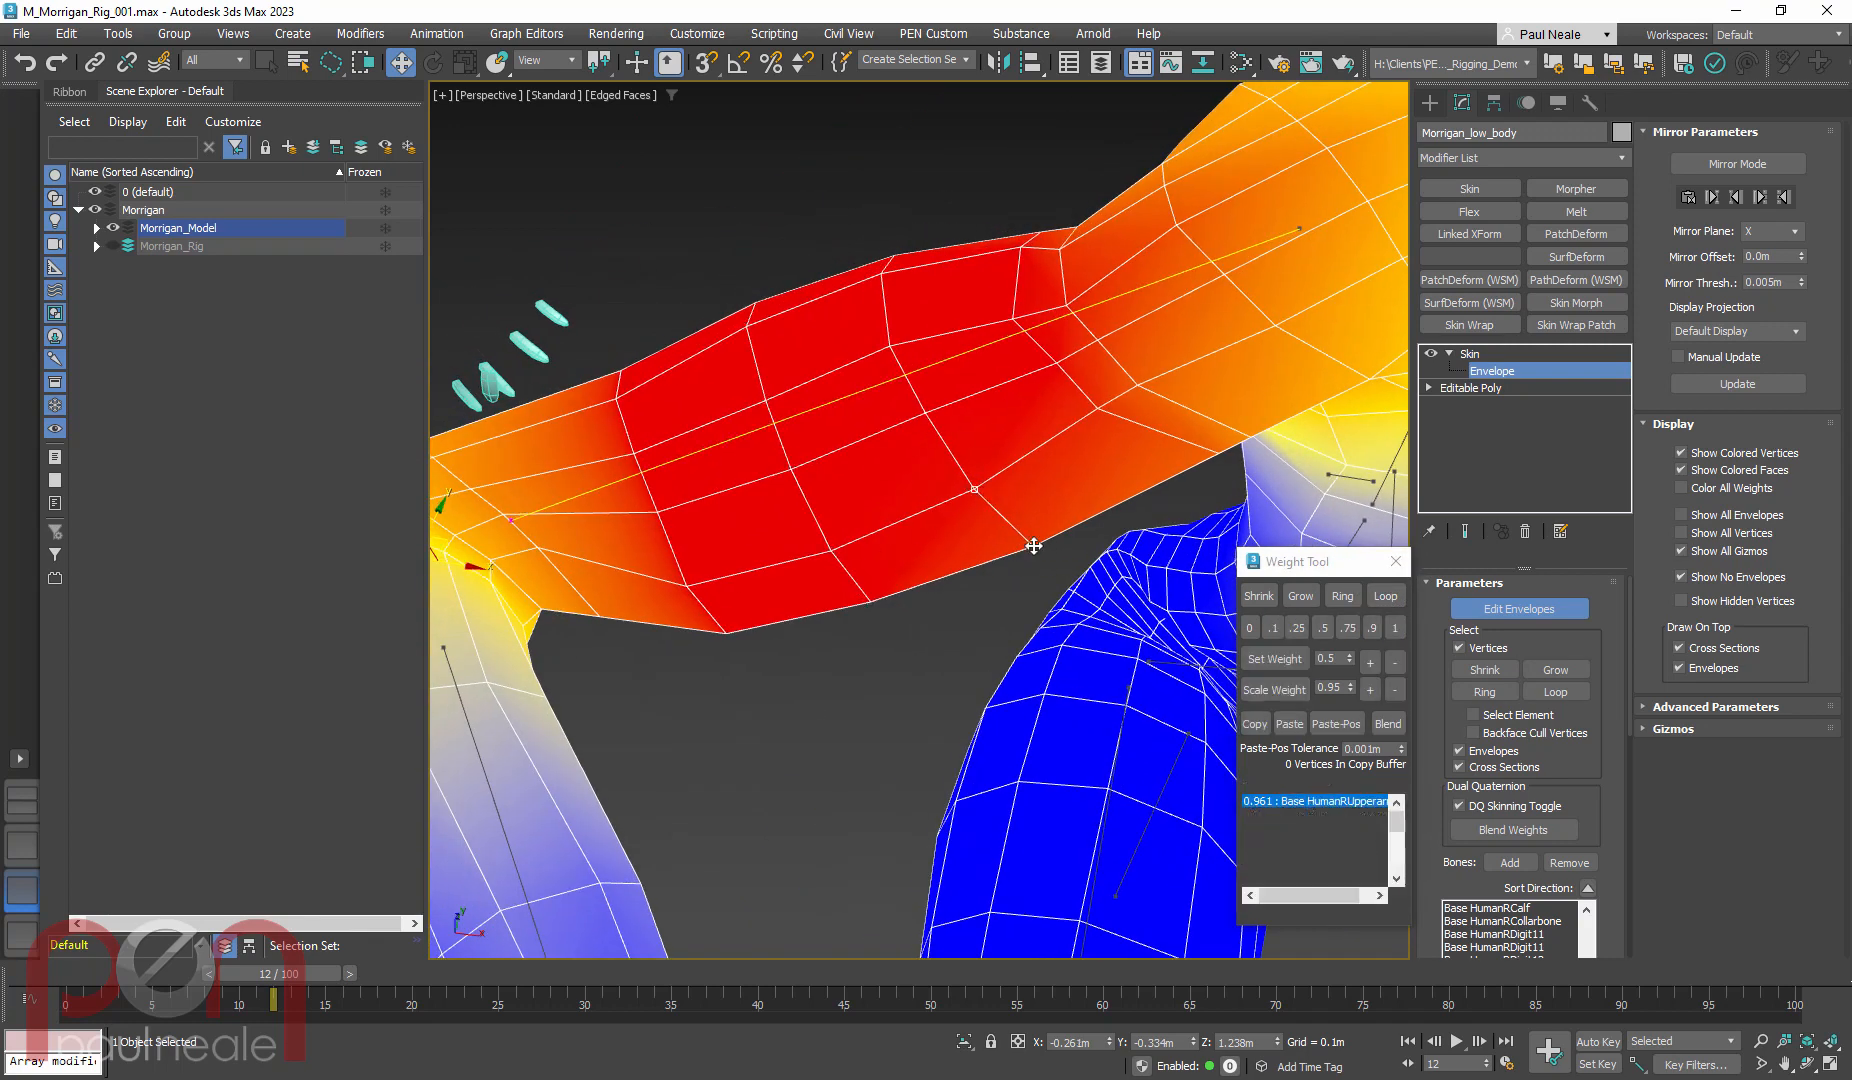
pyautogui.click(1396, 598)
pyautogui.click(1396, 628)
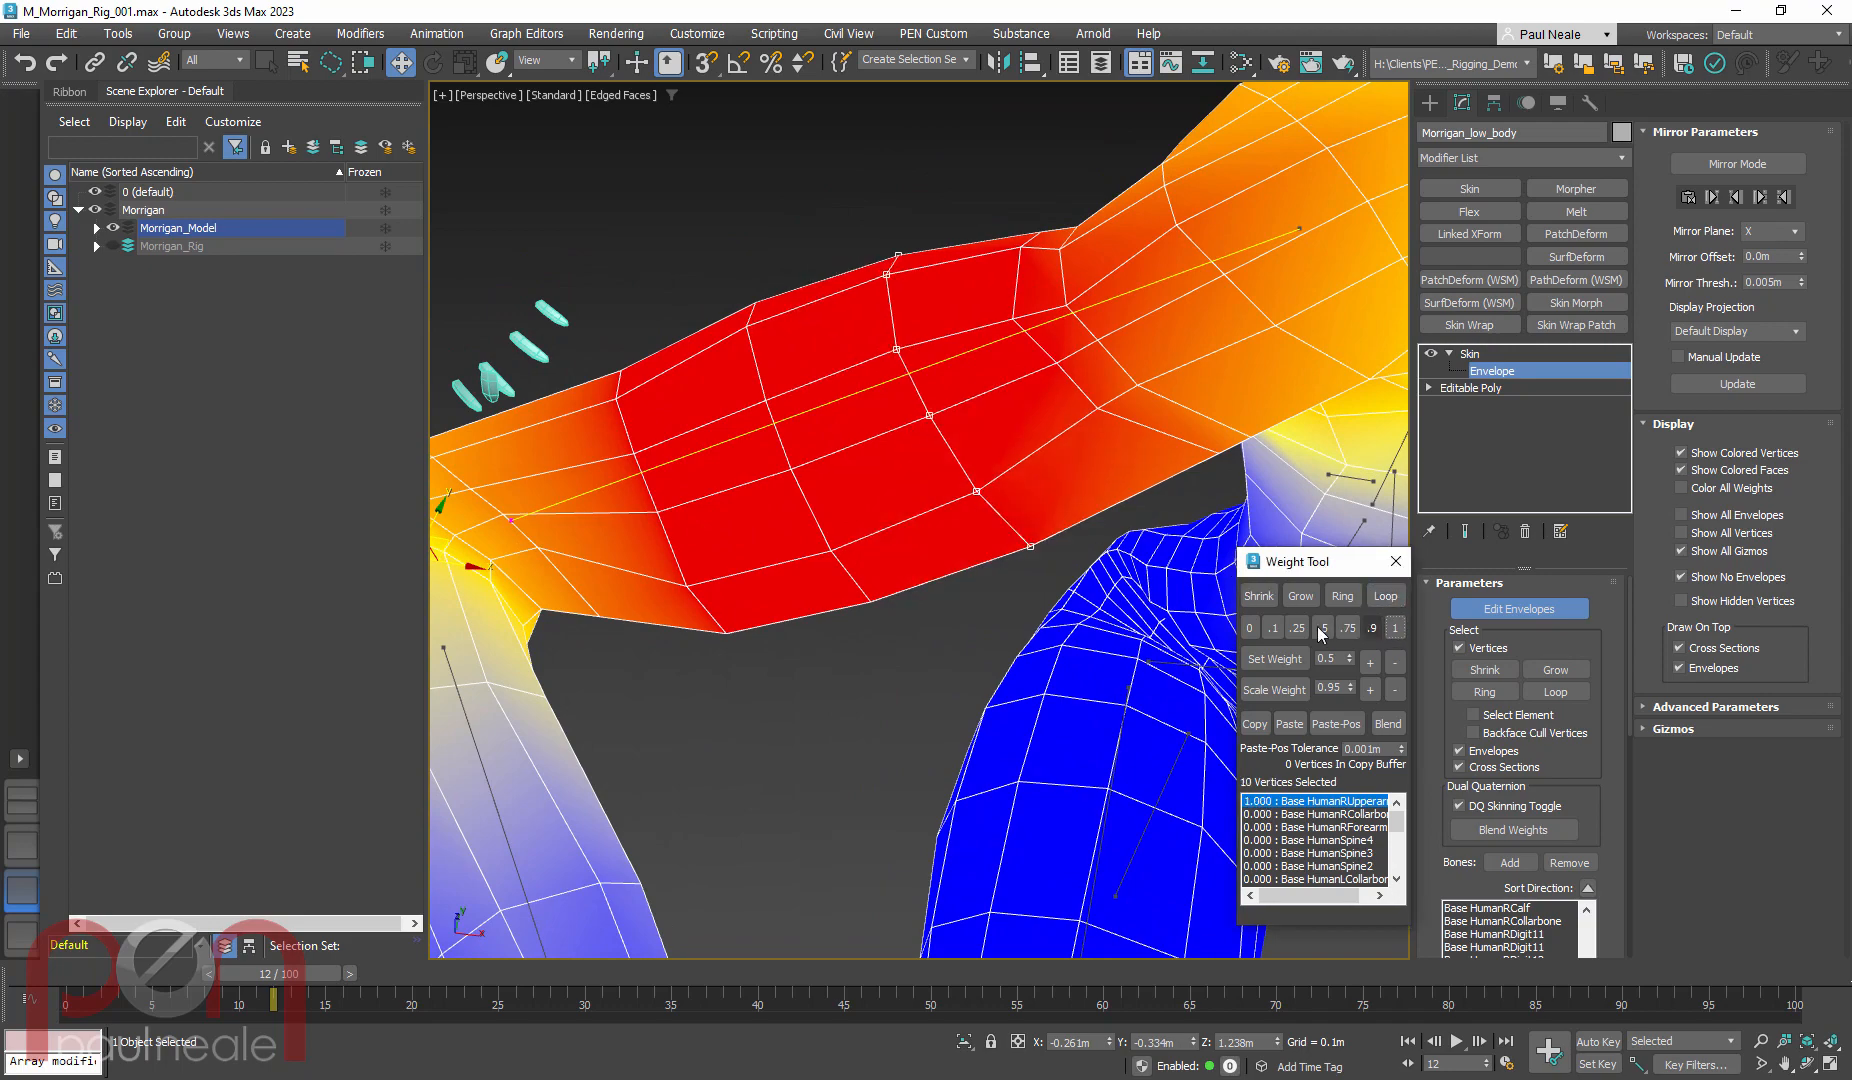
# Select the edge loop between the fully weighted upper arm section and the elbow crease
pyautogui.scroll(-4, 935, 600)
pyautogui.keyDown('alt'); pyautogui.moveTo(935, 600); pyautogui.dragTo(747, 556, button='middle'); pyautogui.keyUp('alt')
pyautogui.scroll(2, 730, 530)
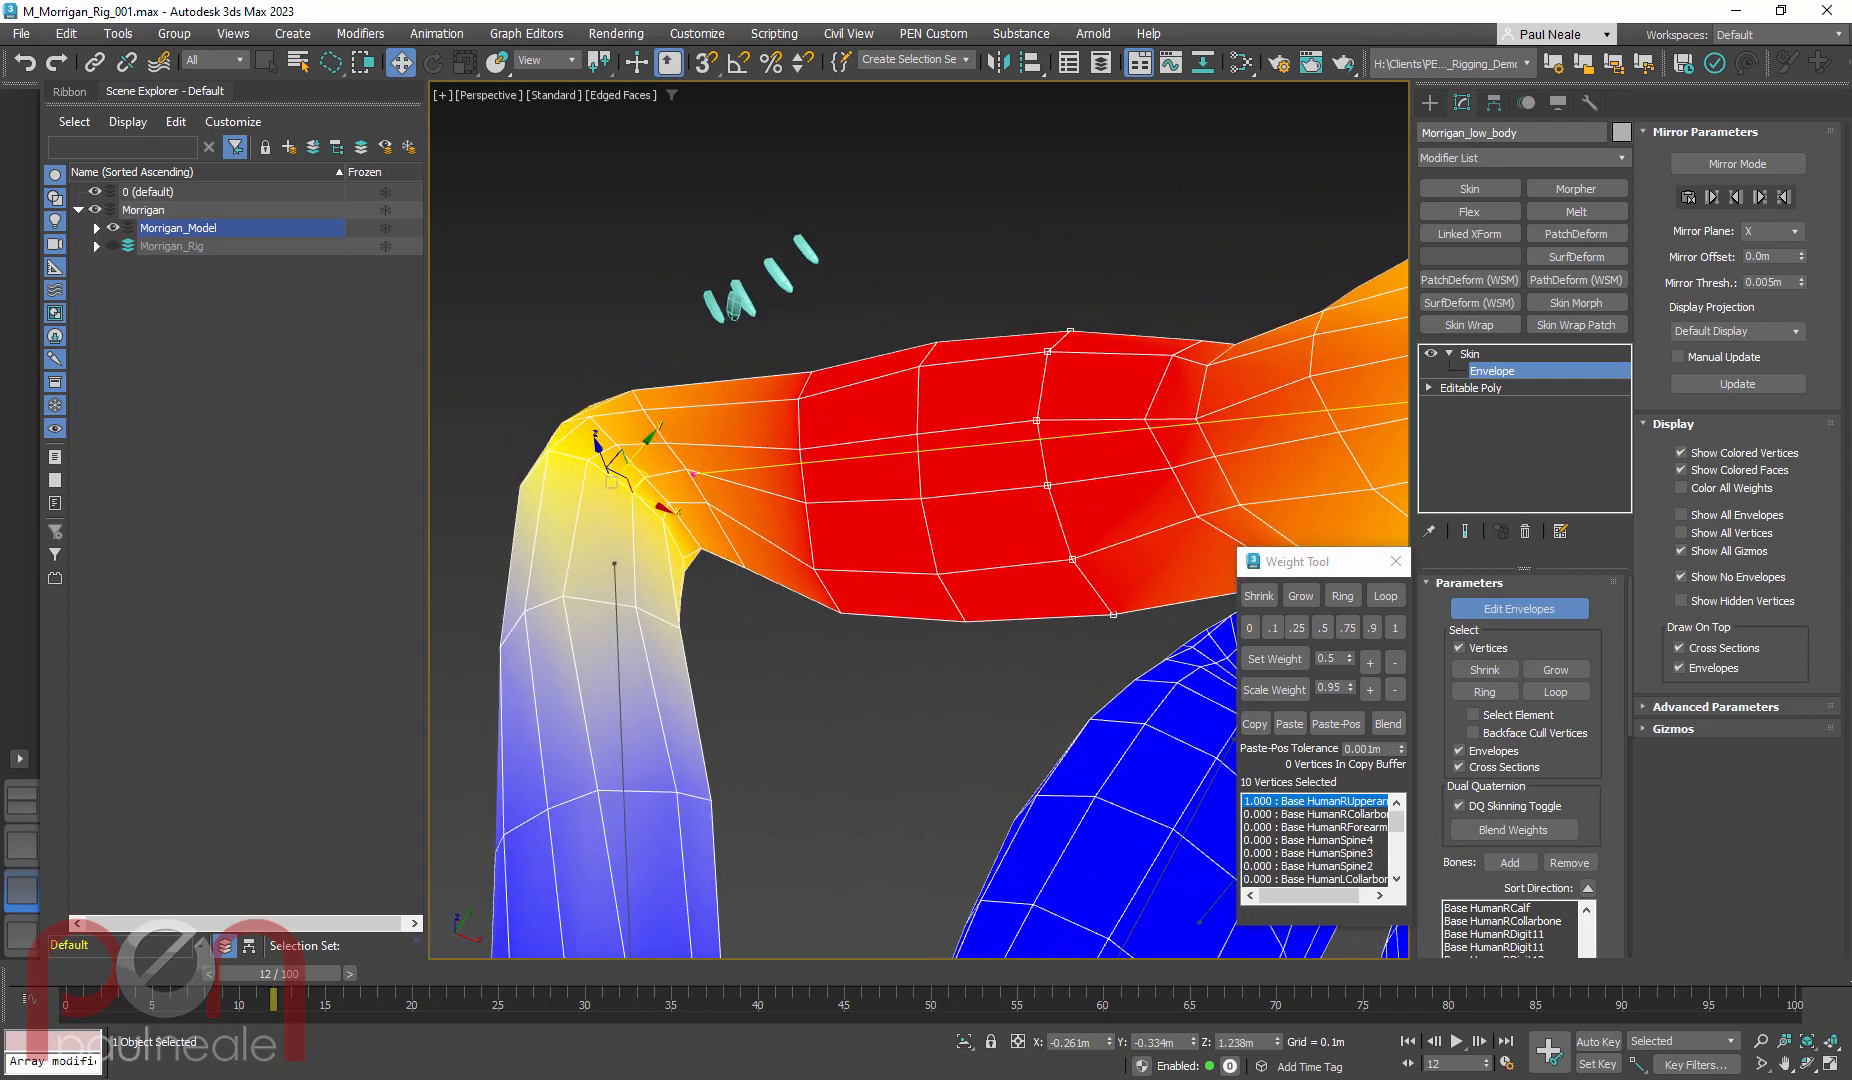
pyautogui.click(705, 495)
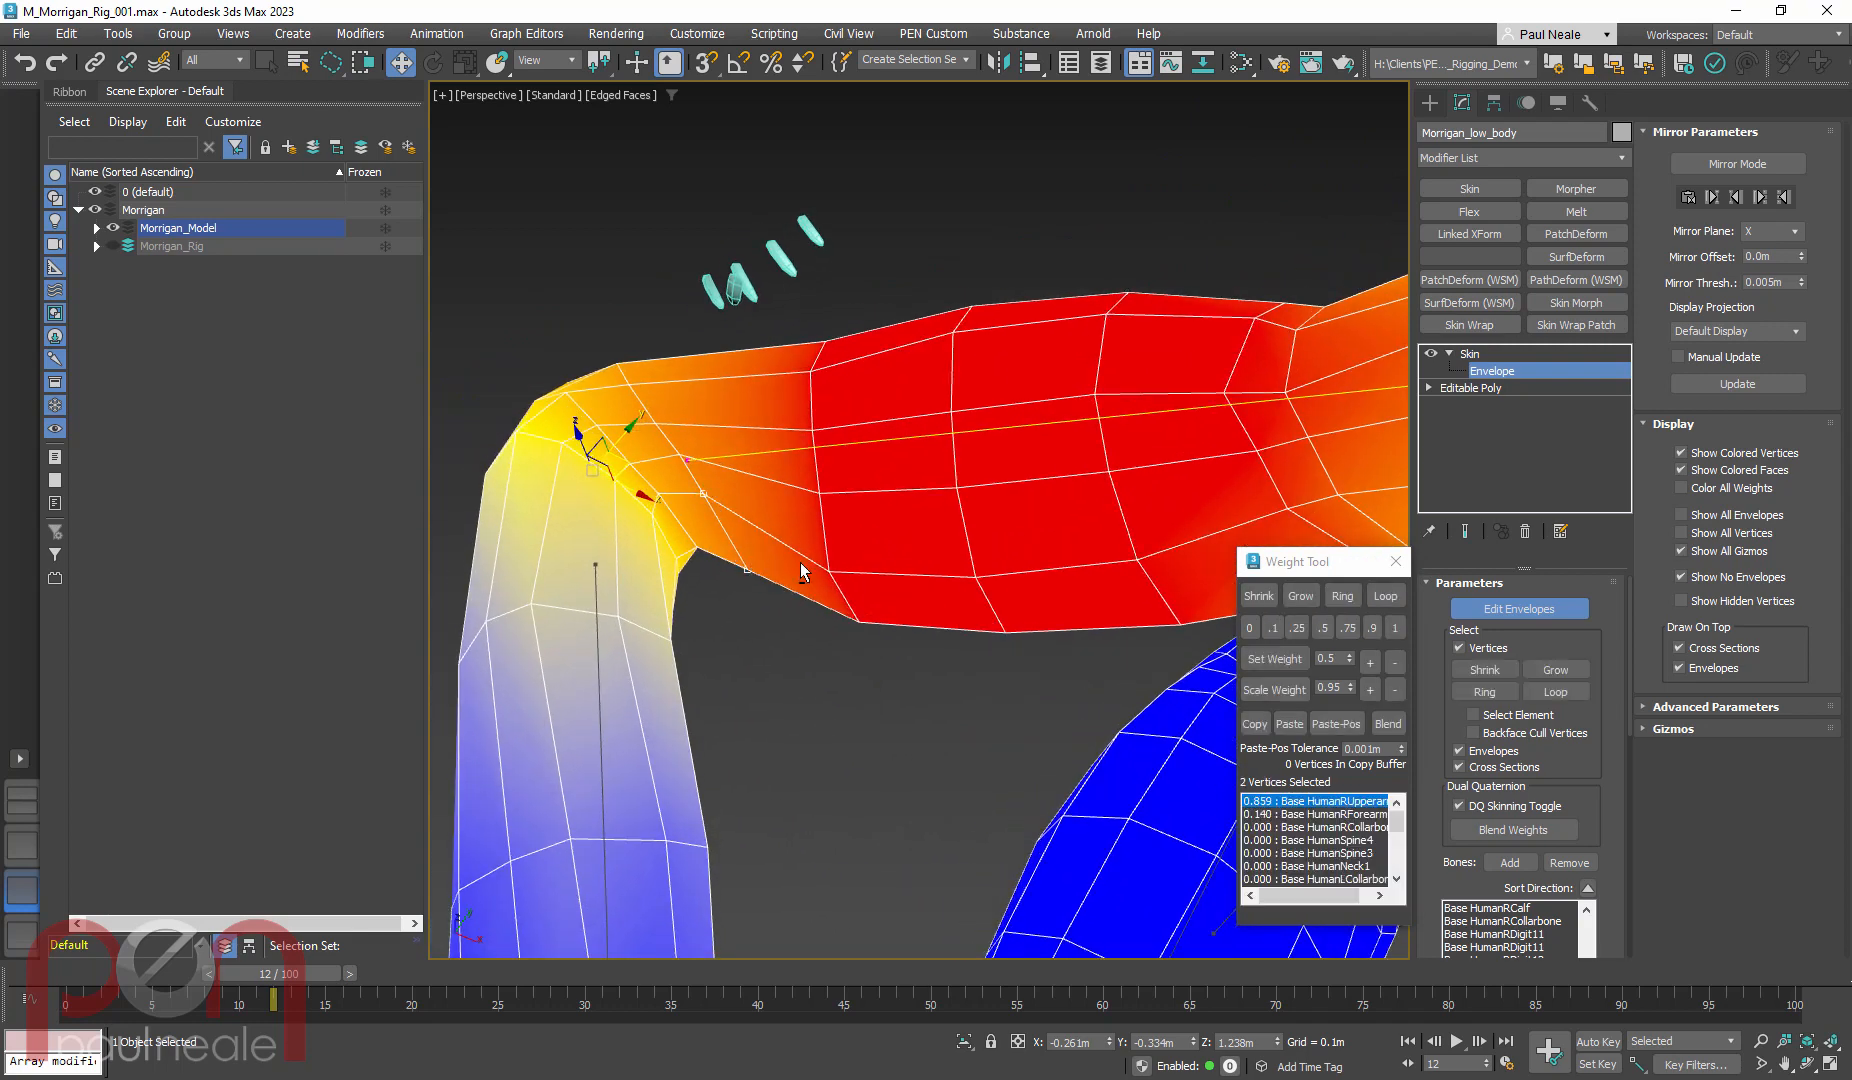
pyautogui.moveTo(801, 571)
pyautogui.keyDown('alt'); pyautogui.mouseDown(button='middle')
pyautogui.moveTo(785, 512)
pyautogui.moveTo(773, 564)
pyautogui.moveTo(786, 536)
pyautogui.moveTo(813, 581)
pyautogui.mouseUp(button='middle'); pyautogui.keyUp('alt')
pyautogui.scroll(2, 767, 517)
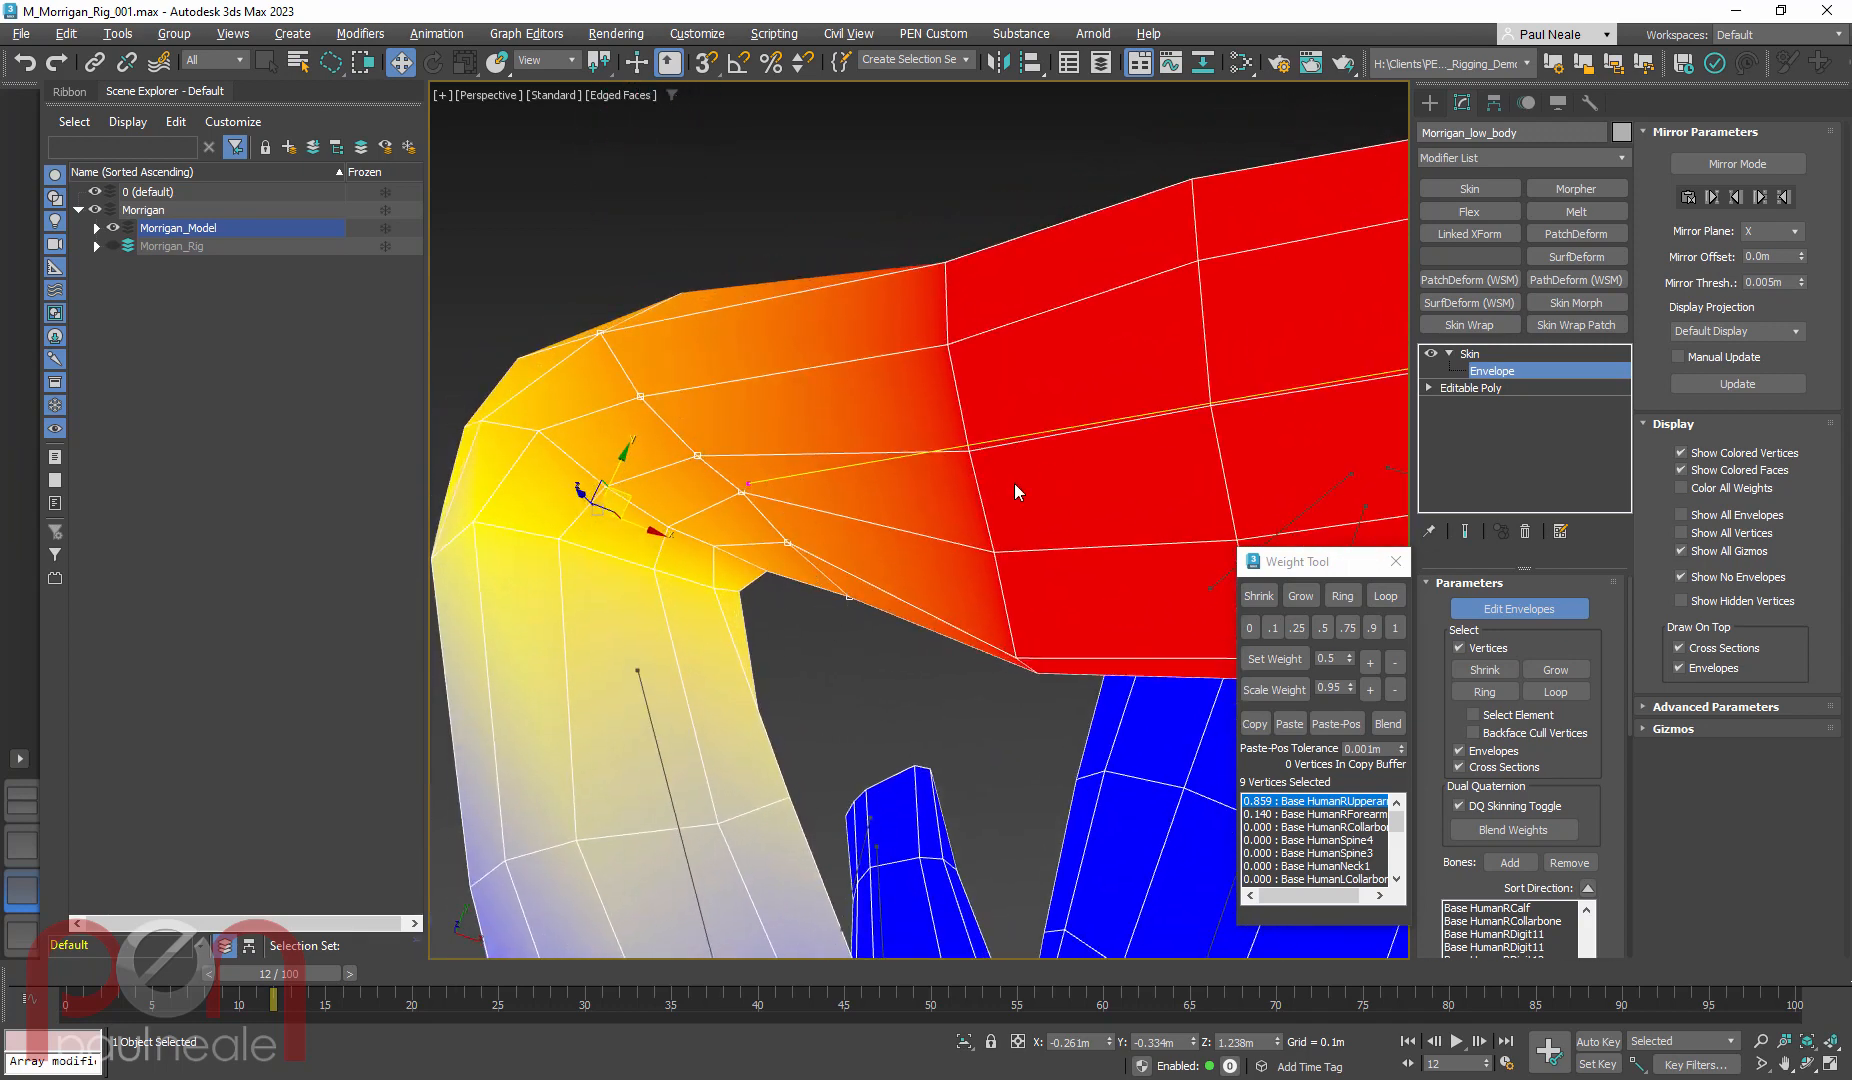
pyautogui.moveTo(994, 519); pyautogui.dragTo(1018, 495, button='middle')
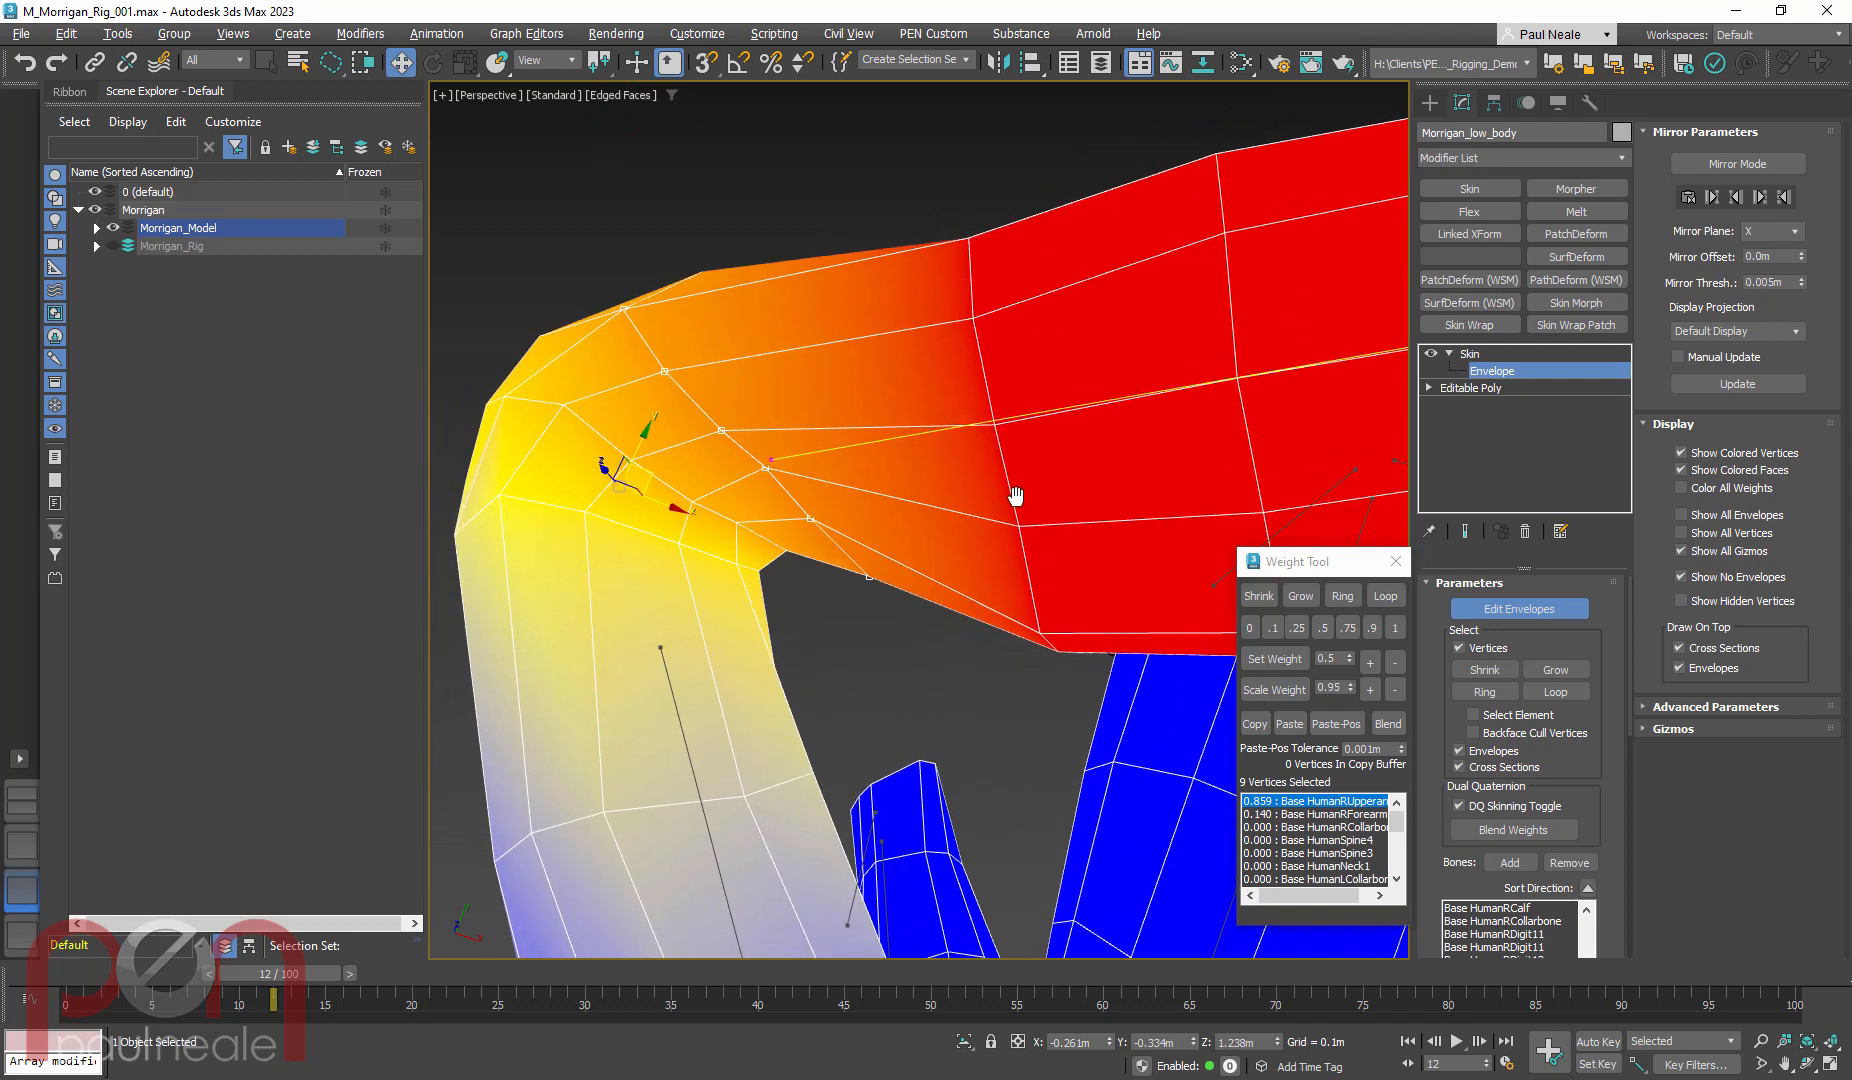
# Try setting the selected elbow loop's upper arm weight to 0.5, inspect its bone weight list, and undo the change
pyautogui.click(1280, 663)
pyautogui.keyDown('alt'); pyautogui.moveTo(951, 658); pyautogui.dragTo(1290, 441, button='middle'); pyautogui.keyUp('alt')
pyautogui.hotkey('ctrl', 'z')
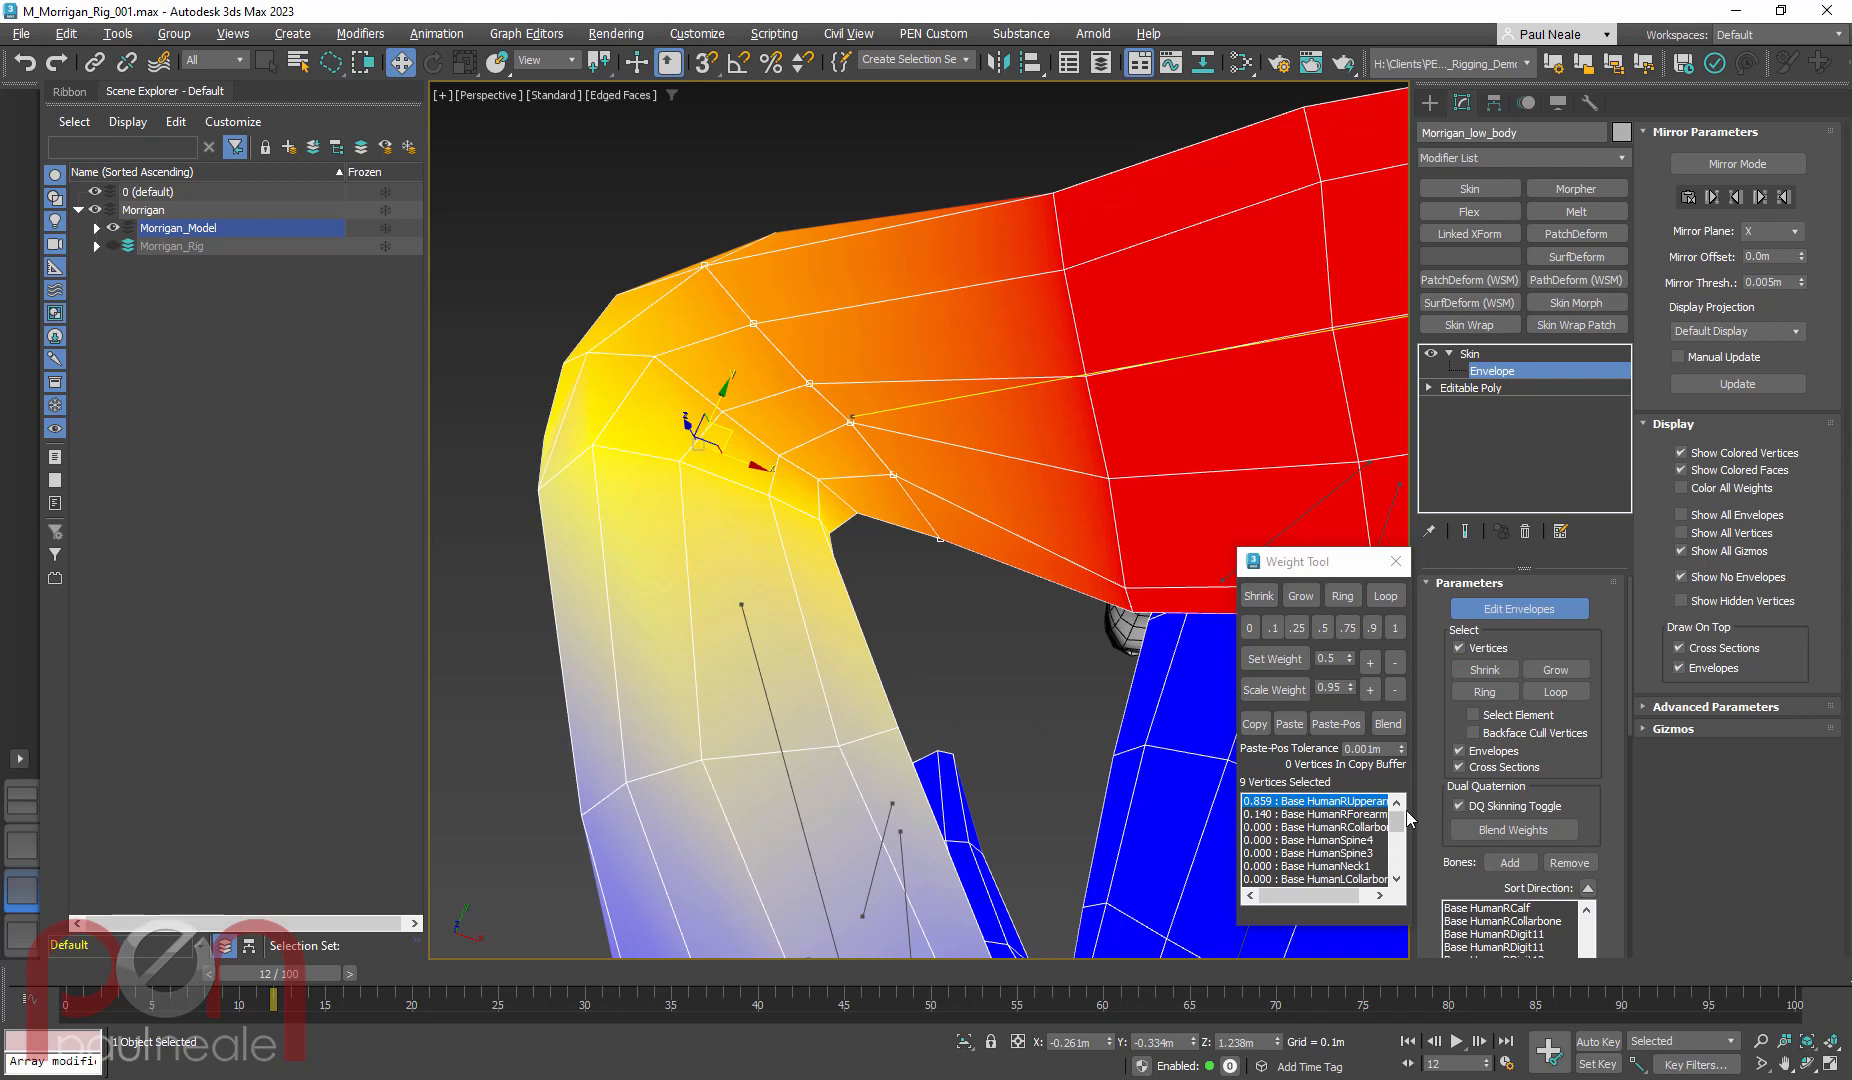
pyautogui.moveTo(1401, 826)
pyautogui.mouseDown()
pyautogui.moveTo(1401, 866)
pyautogui.moveTo(1408, 820)
pyautogui.mouseUp()
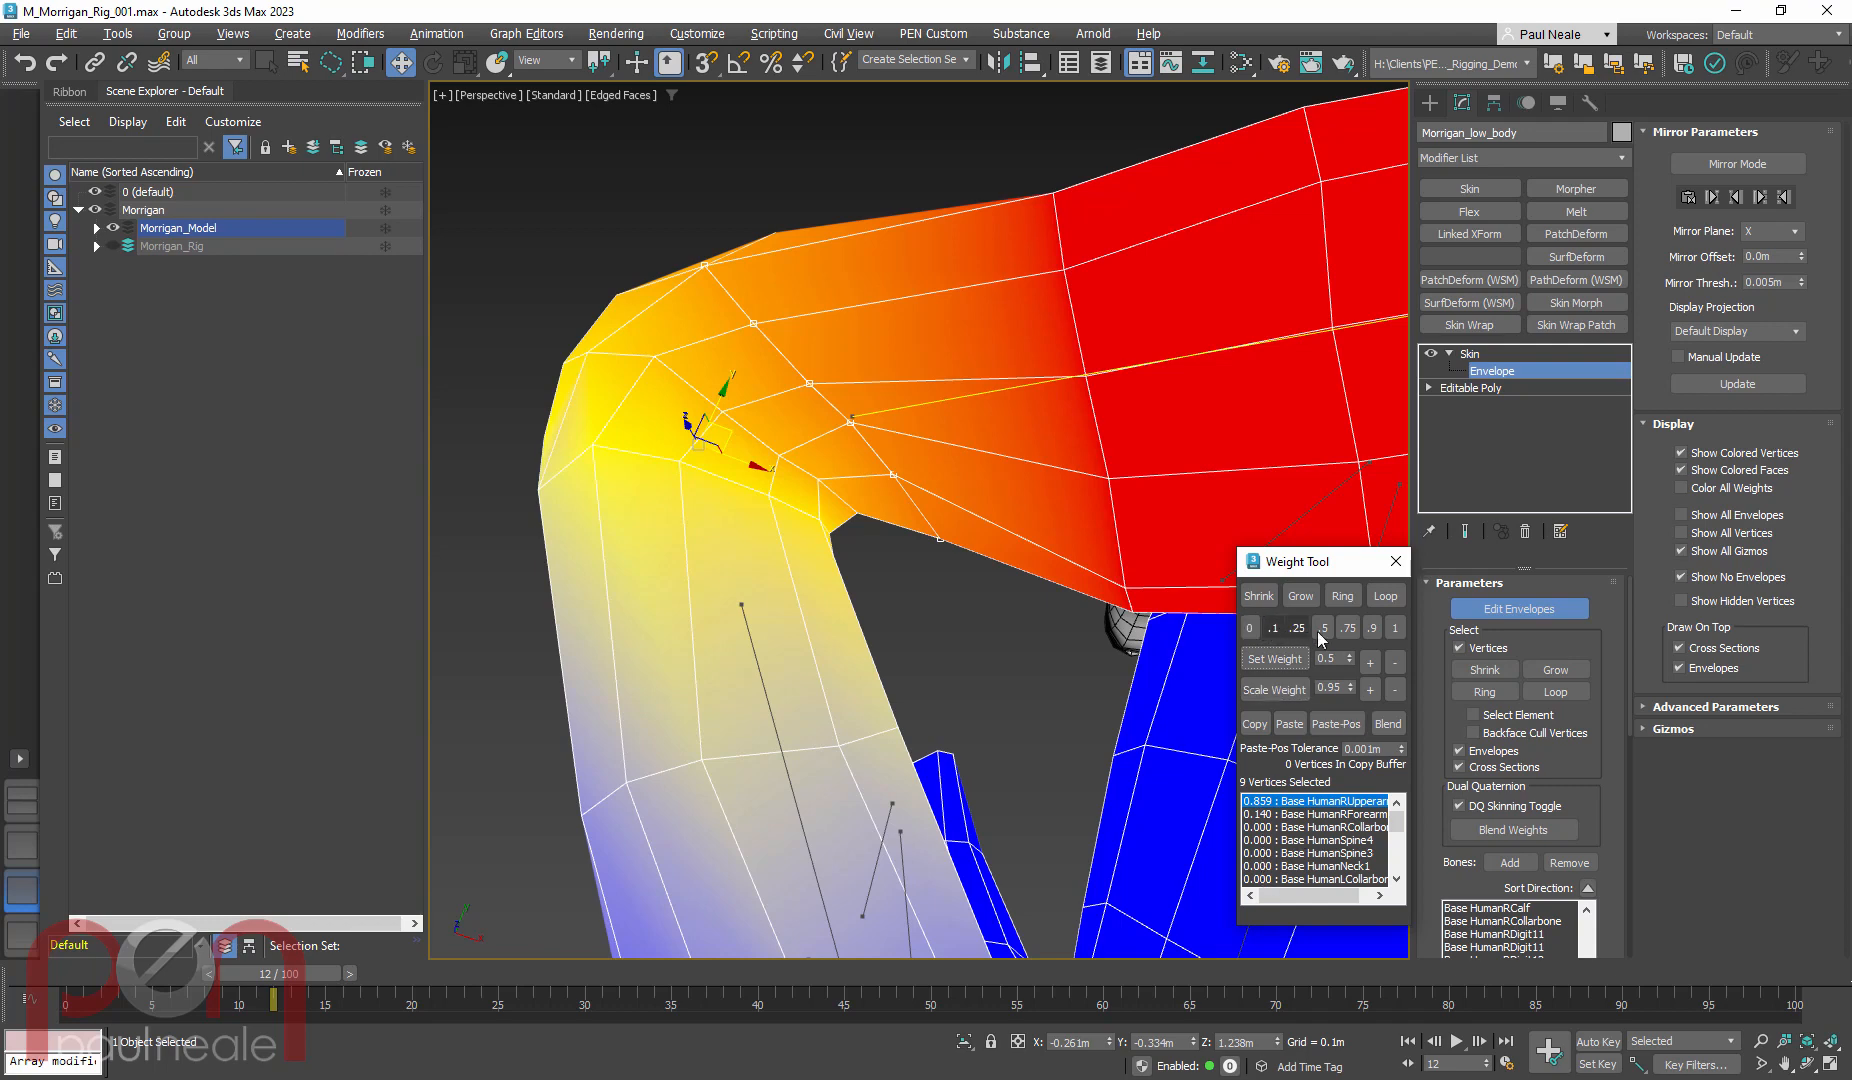
pyautogui.click(1290, 662)
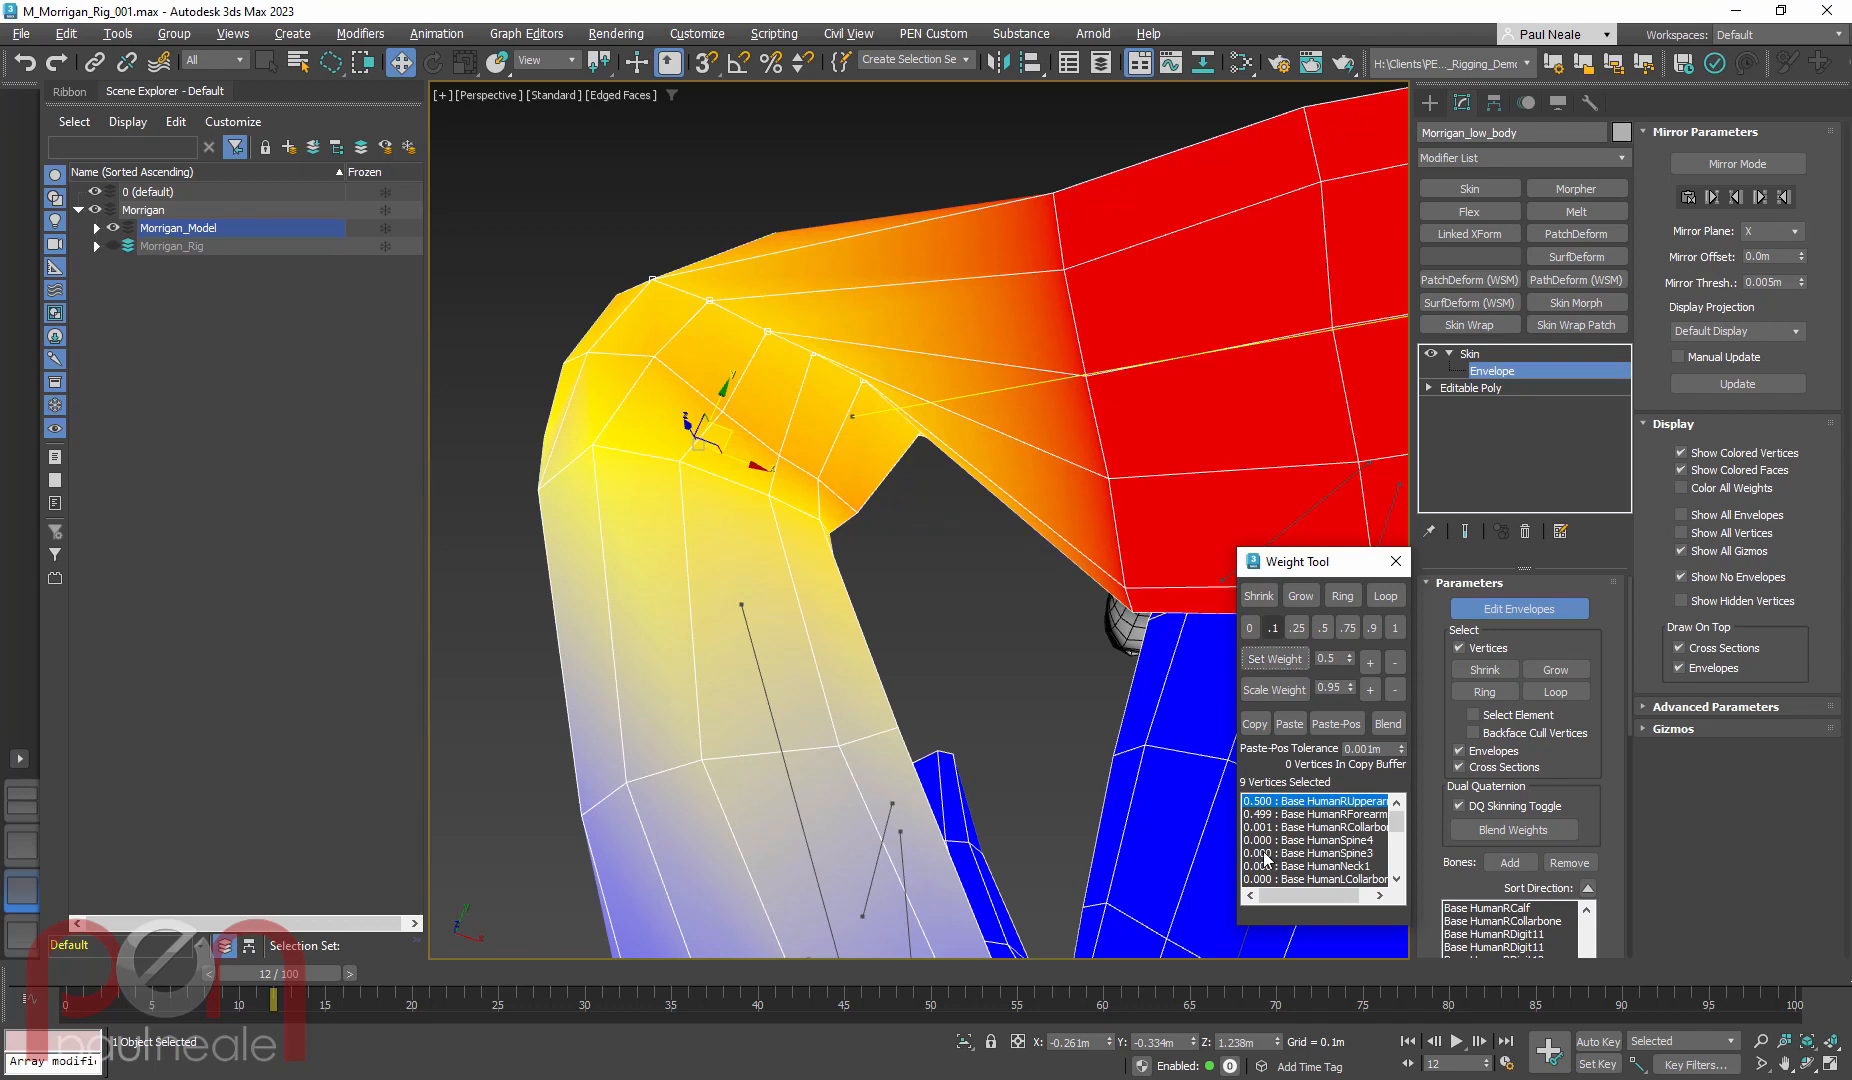
pyautogui.keyDown('alt'); pyautogui.moveTo(981, 672); pyautogui.dragTo(966, 652, button='middle'); pyautogui.keyUp('alt')
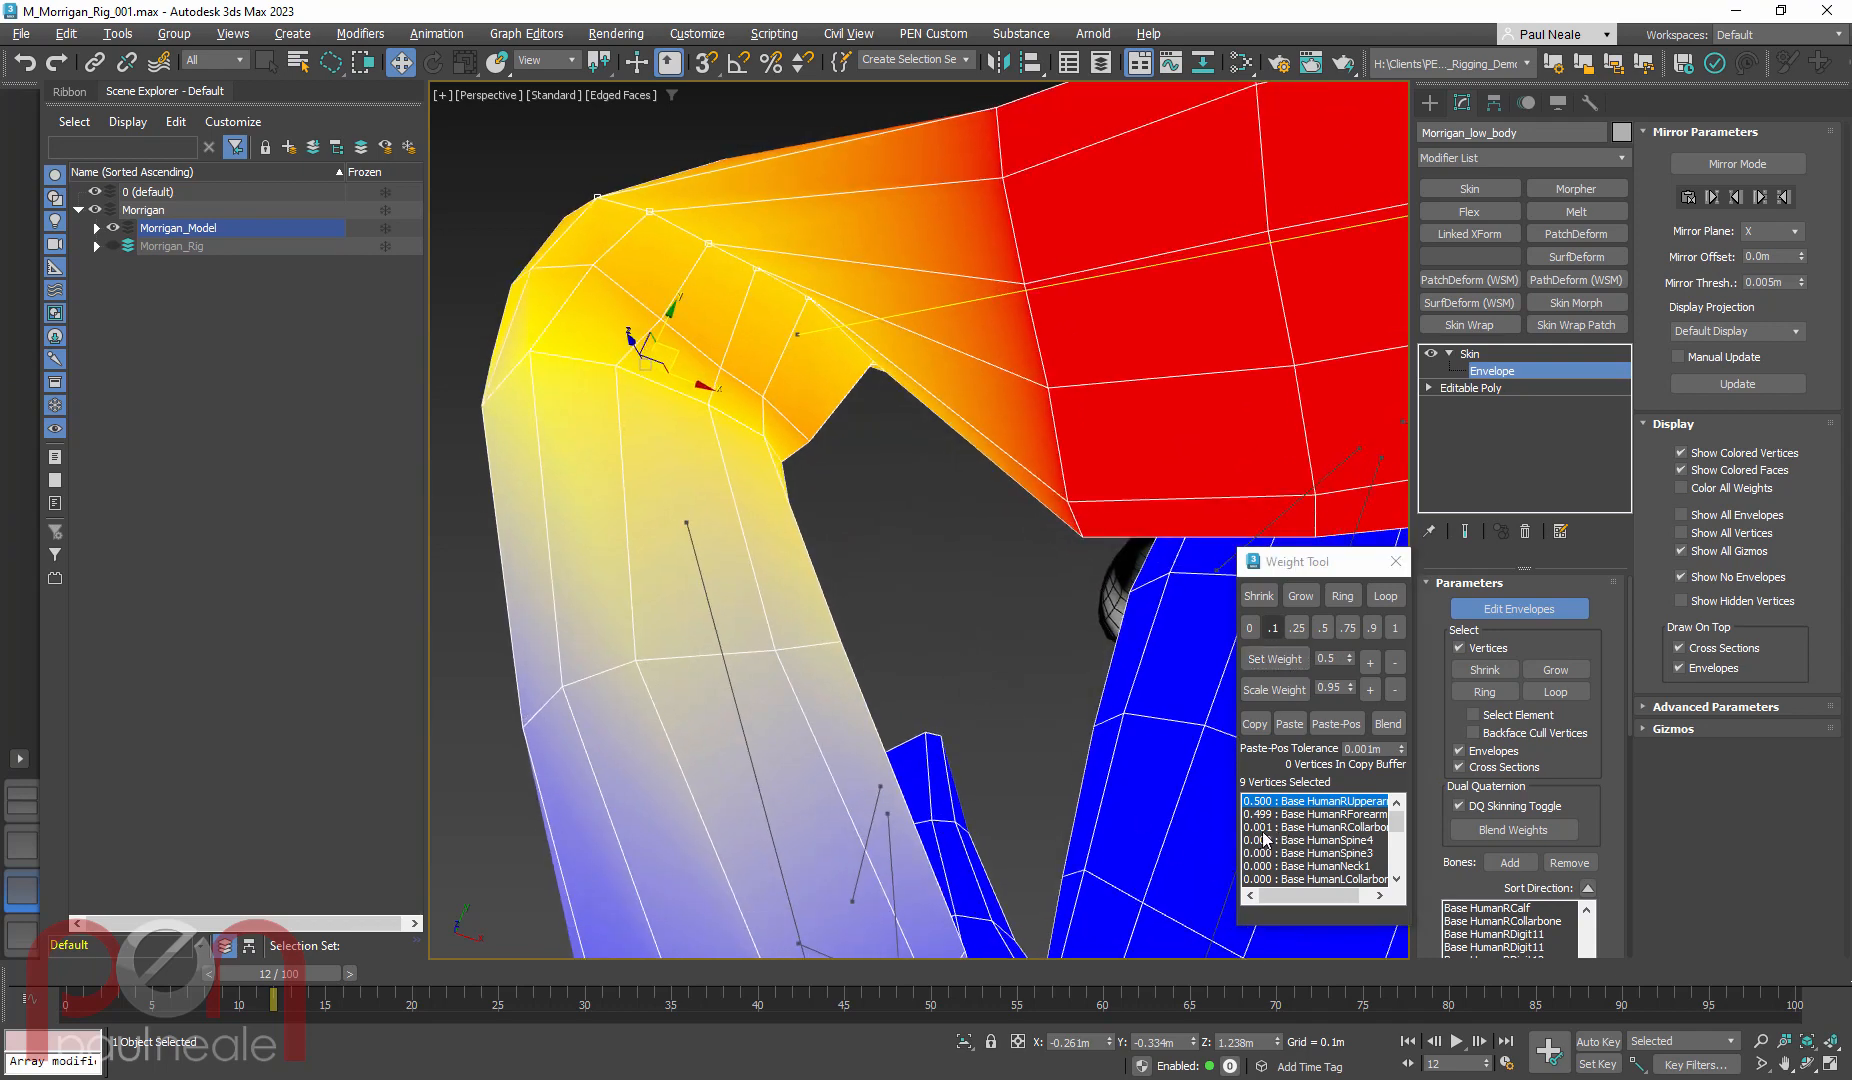
pyautogui.hotkey('ctrl', 'z')
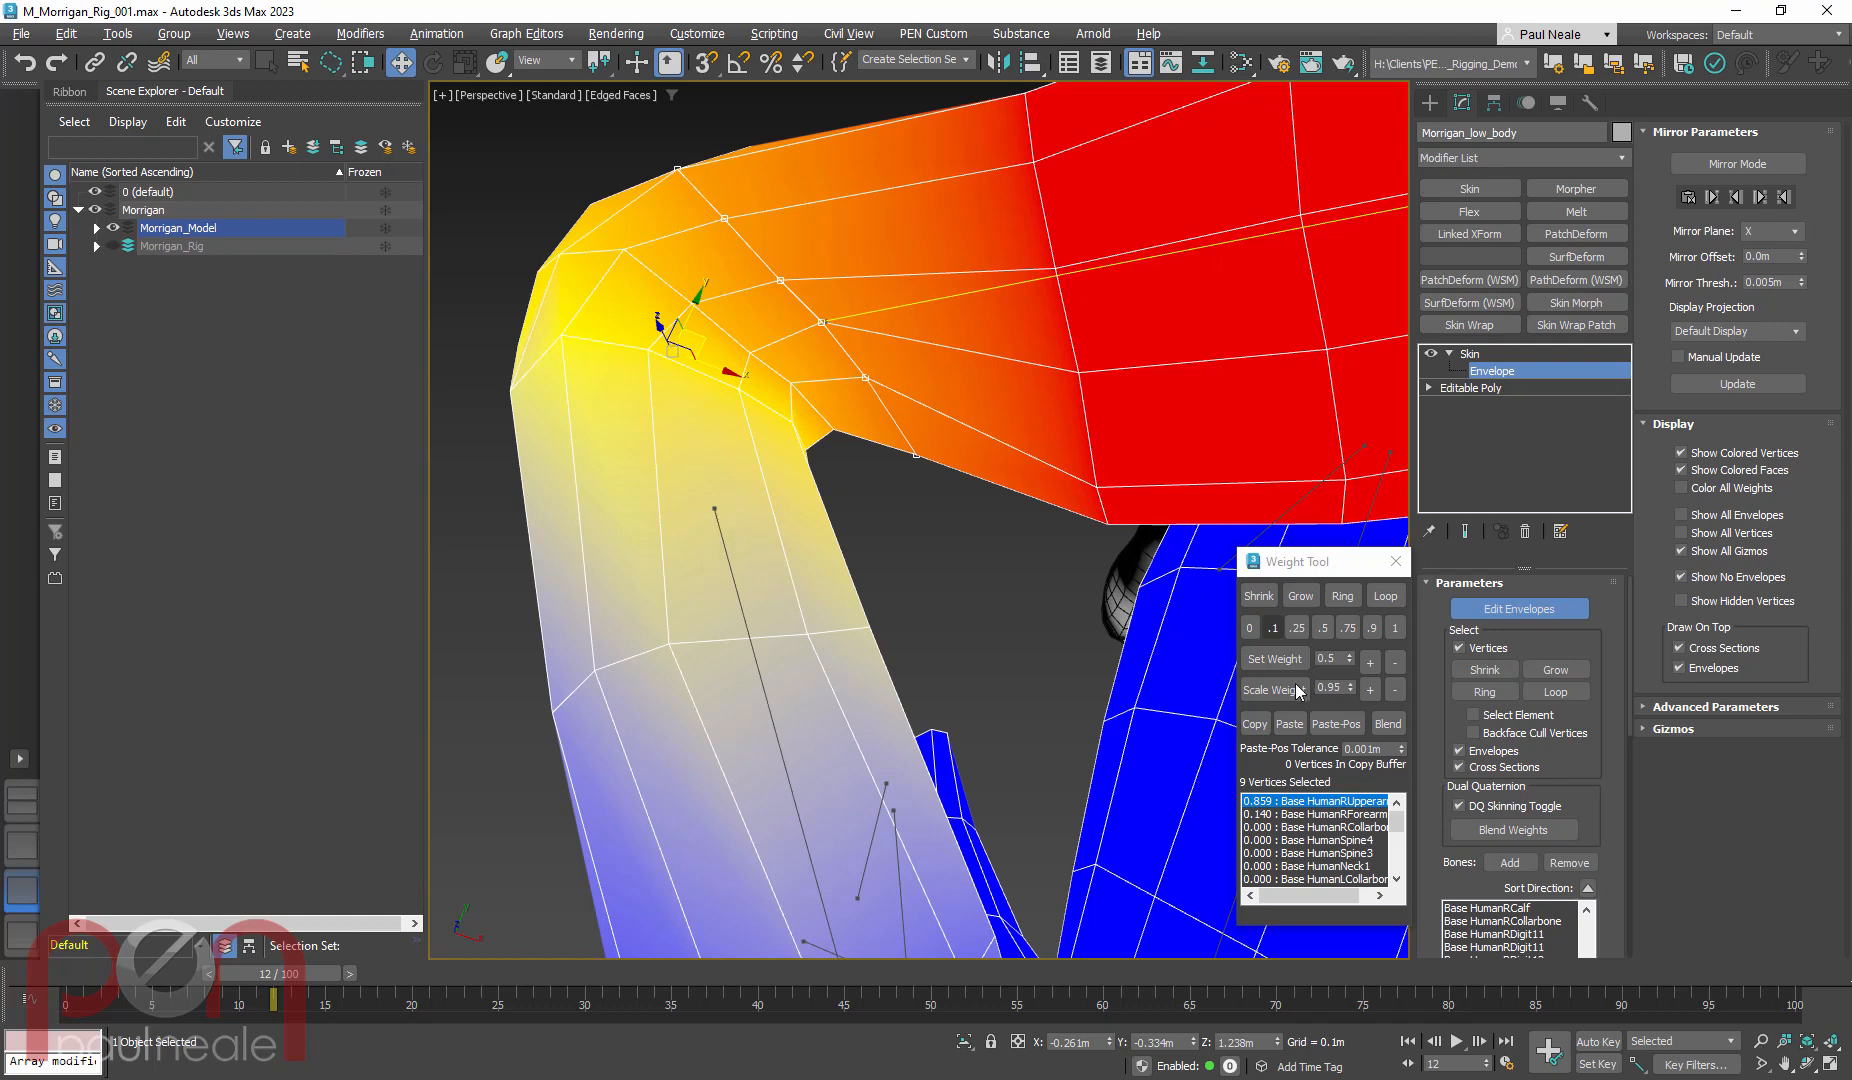
# Set the Skin modifier's Remove Zero Limit to 0.01 and remove the near-zero bone weights from the mesh
pyautogui.moveTo(1320, 572); pyautogui.dragTo(1309, 562)
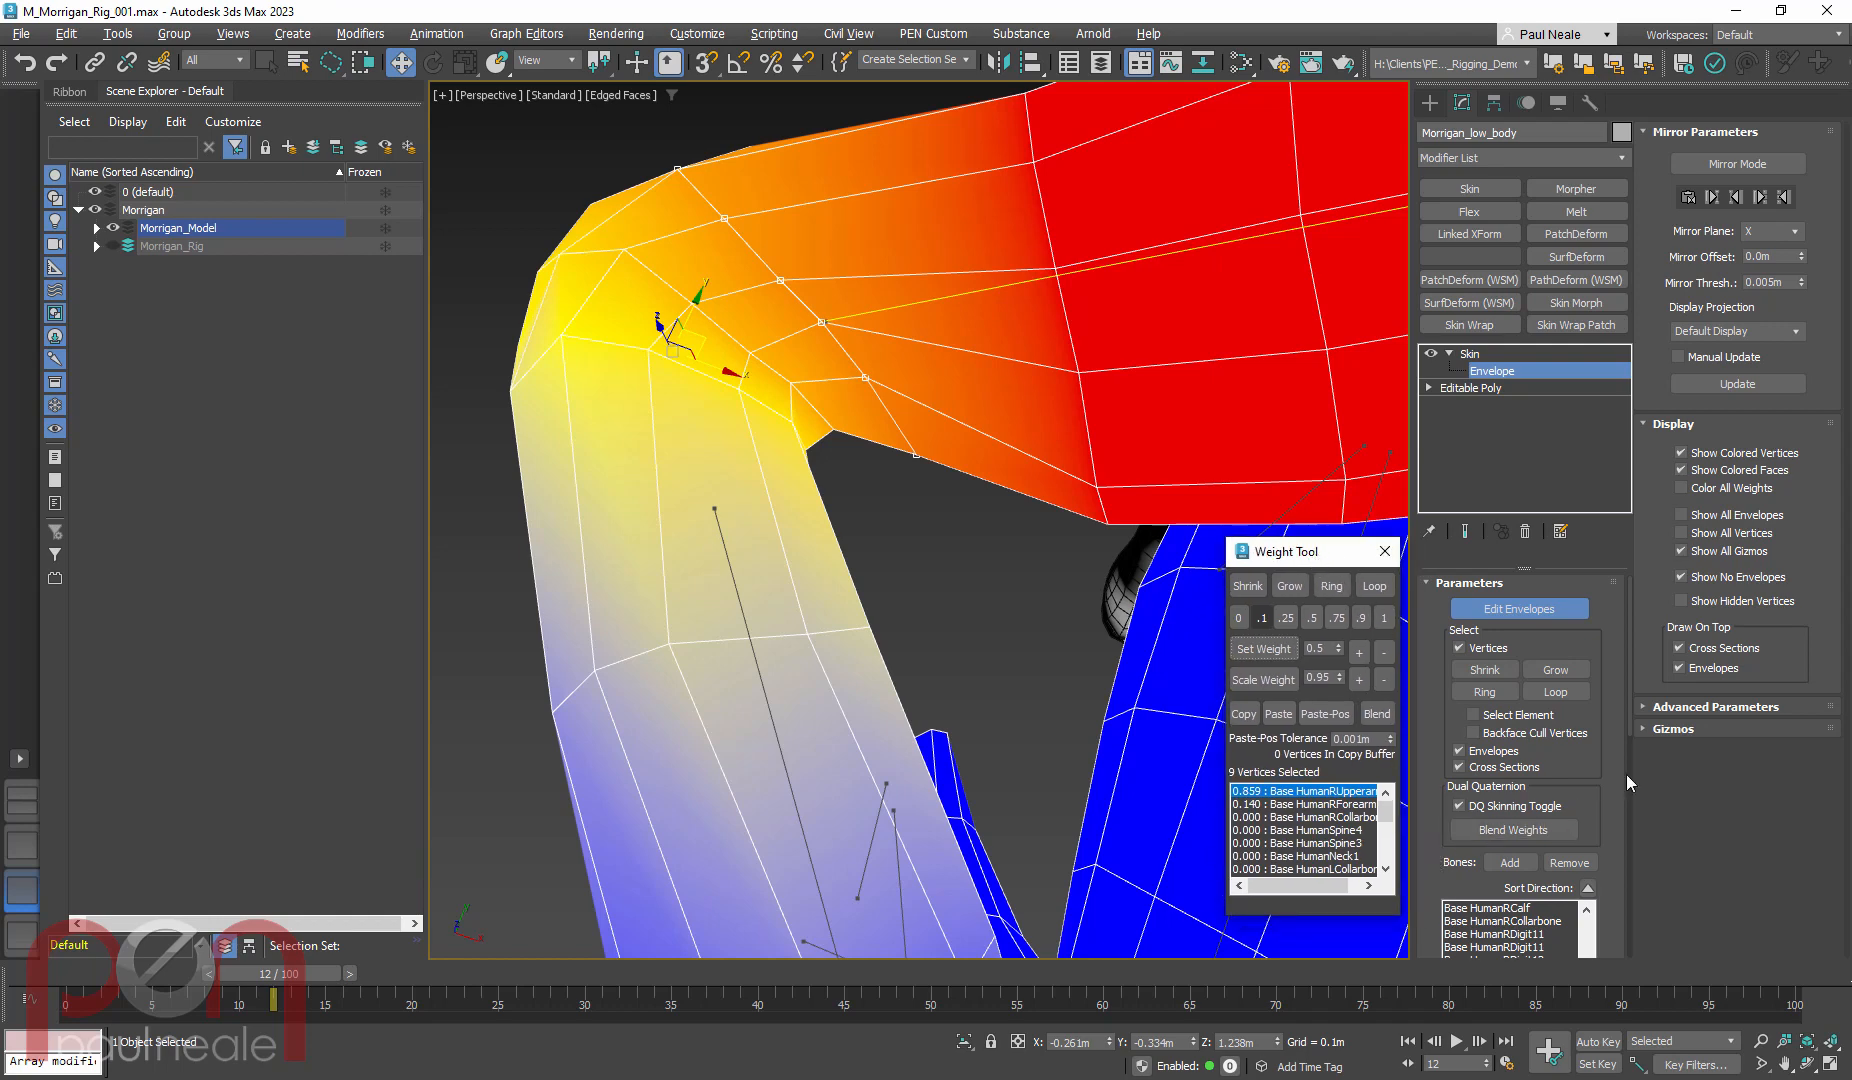
pyautogui.click(1704, 707)
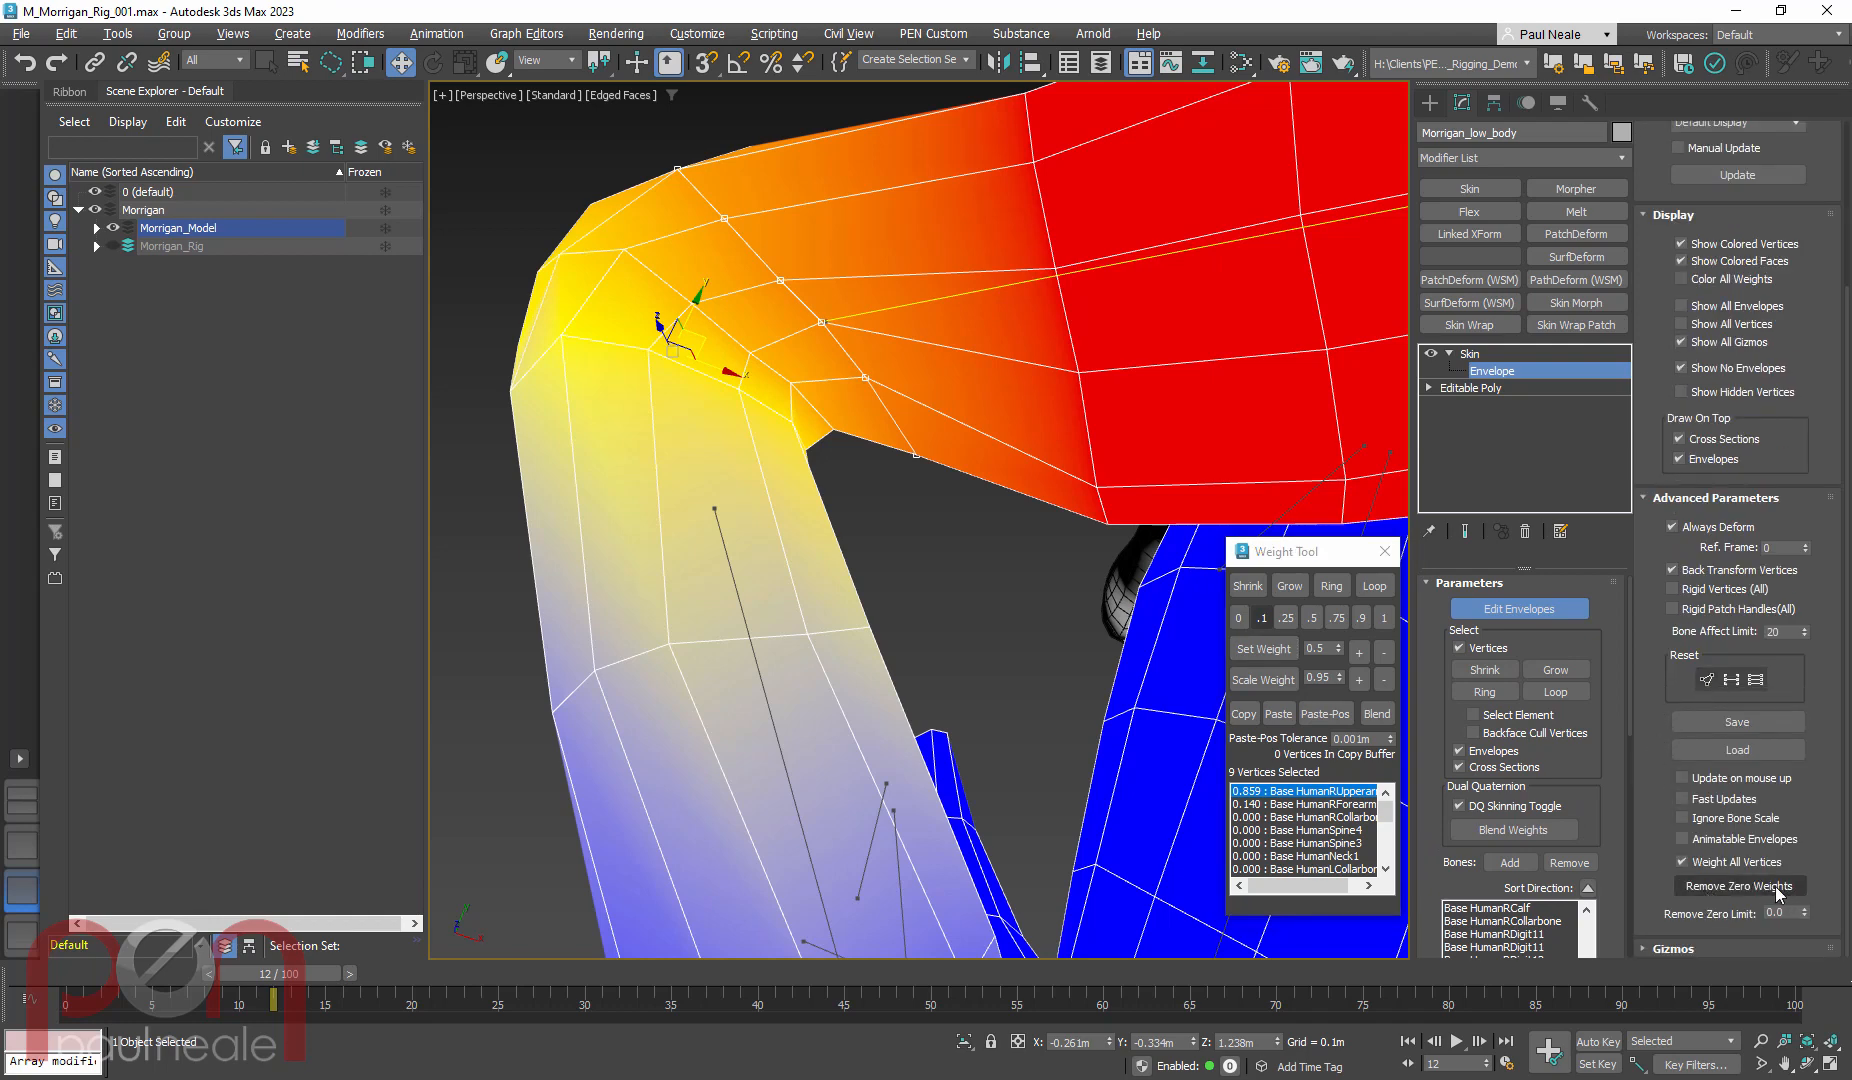
pyautogui.click(1805, 909)
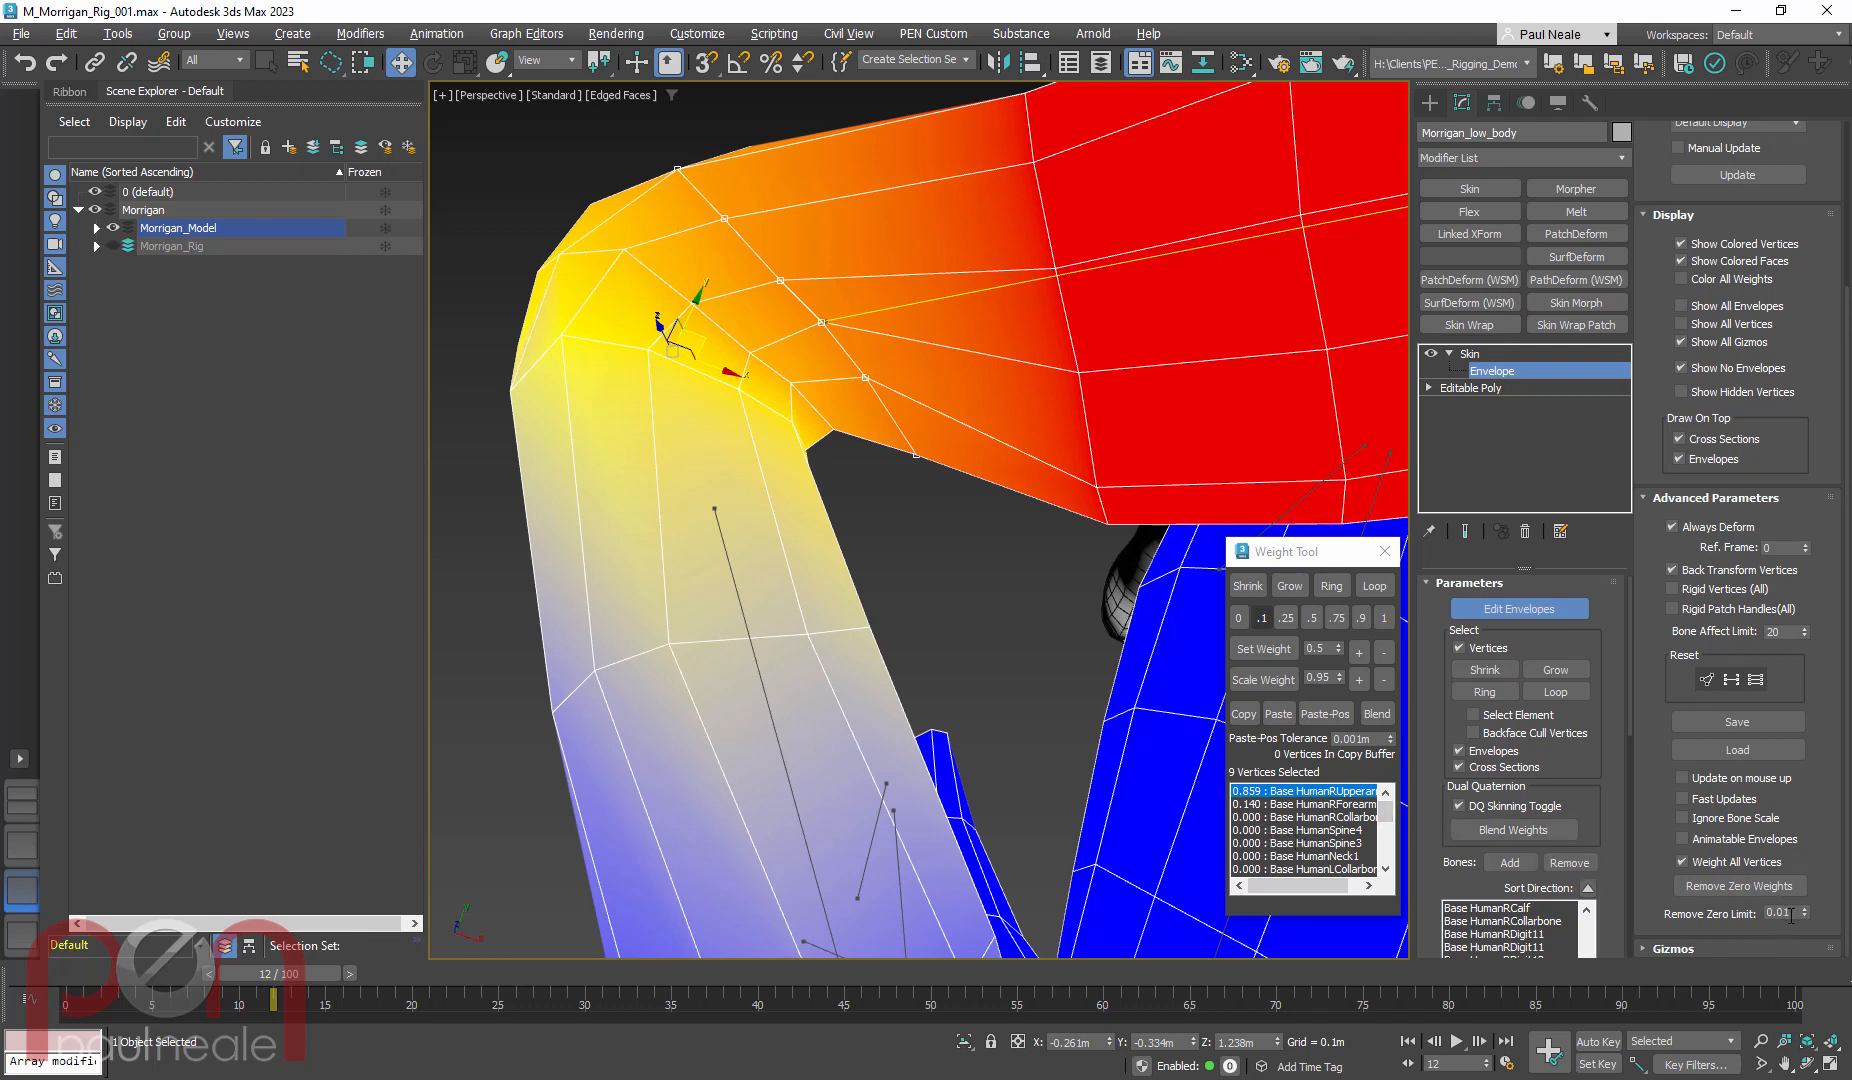
pyautogui.click(1728, 888)
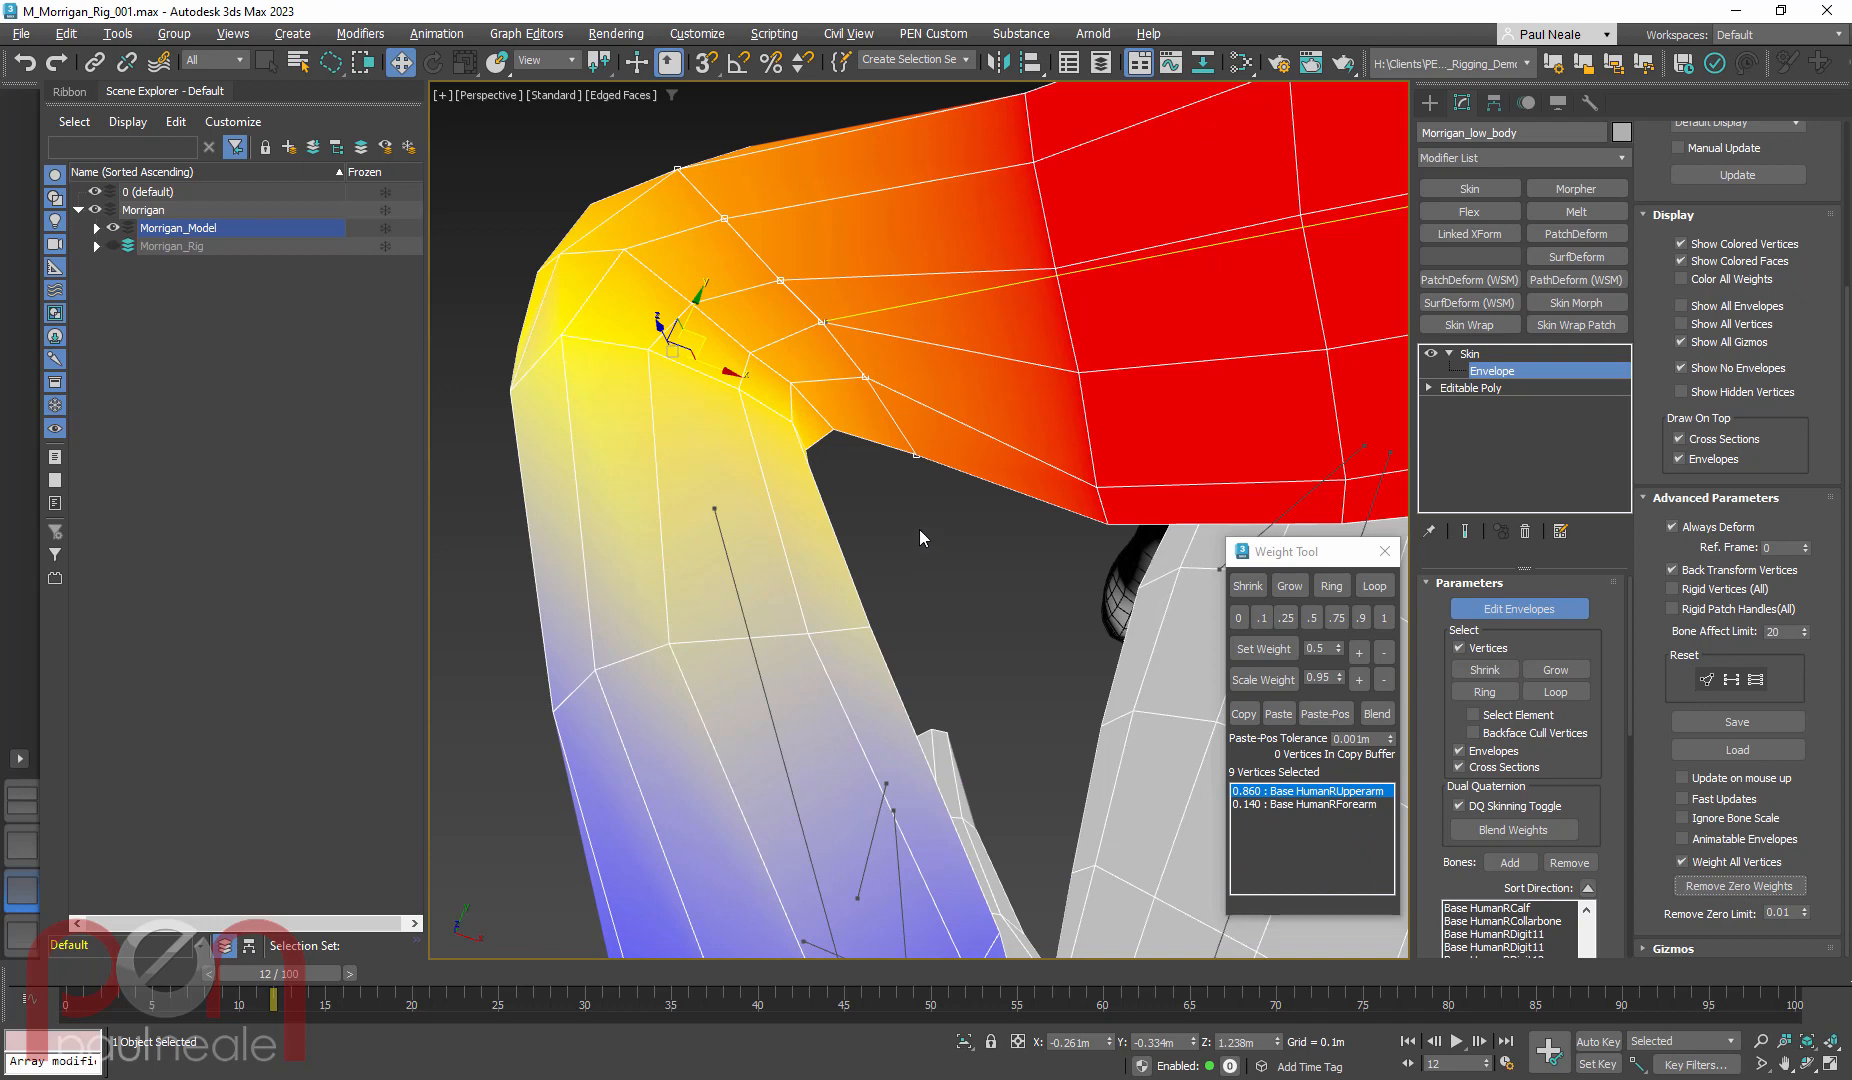
# Add the missing vertex on the outer side of the elbow to the selected edge loop
pyautogui.moveTo(920, 537); pyautogui.dragTo(1076, 709, button='middle')
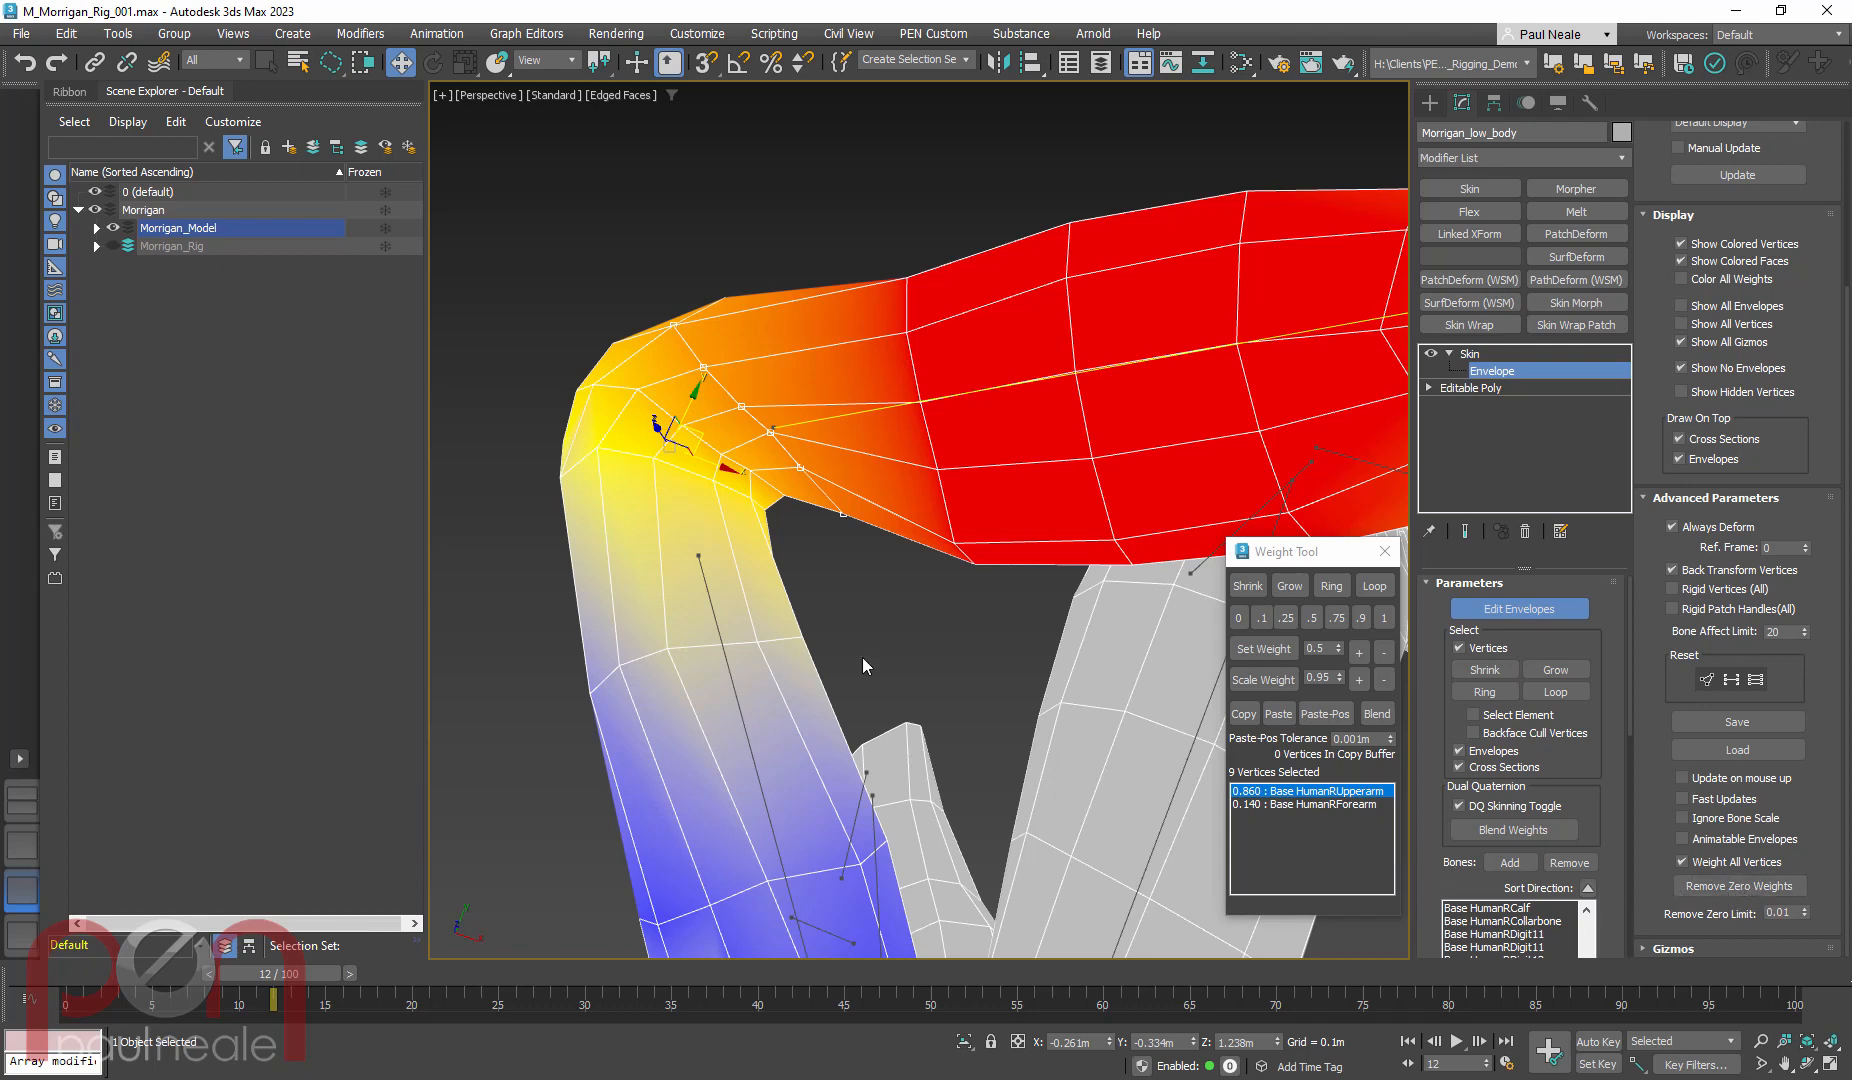
pyautogui.scroll(3, 862, 657)
pyautogui.keyDown('alt'); pyautogui.moveTo(862, 657); pyautogui.dragTo(901, 631, button='middle'); pyautogui.keyUp('alt')
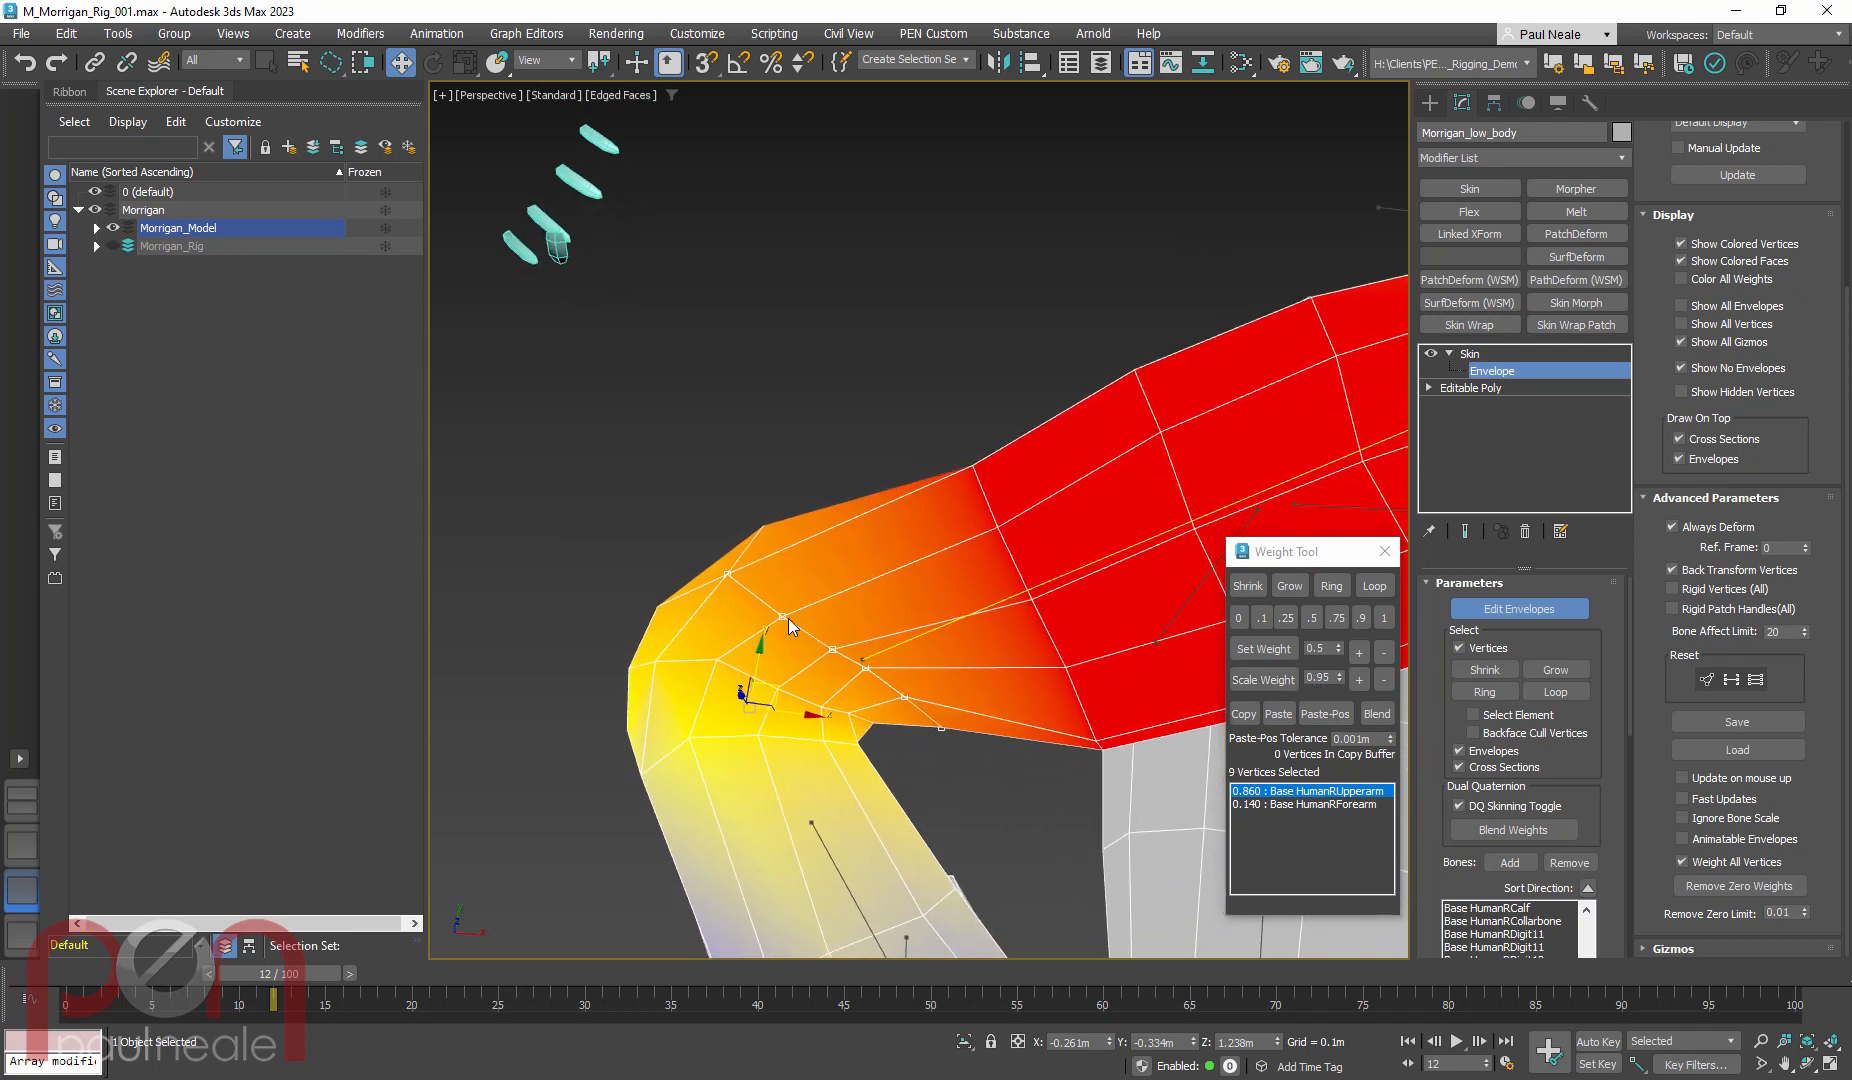
pyautogui.keyDown('alt'); pyautogui.moveTo(893, 676); pyautogui.dragTo(611, 776, button='middle'); pyautogui.keyUp('alt')
pyautogui.keyDown('ctrl'); pyautogui.click(579, 776); pyautogui.keyUp('ctrl')
pyautogui.keyDown('alt'); pyautogui.moveTo(856, 714); pyautogui.dragTo(672, 706, button='middle'); pyautogui.keyUp('alt')
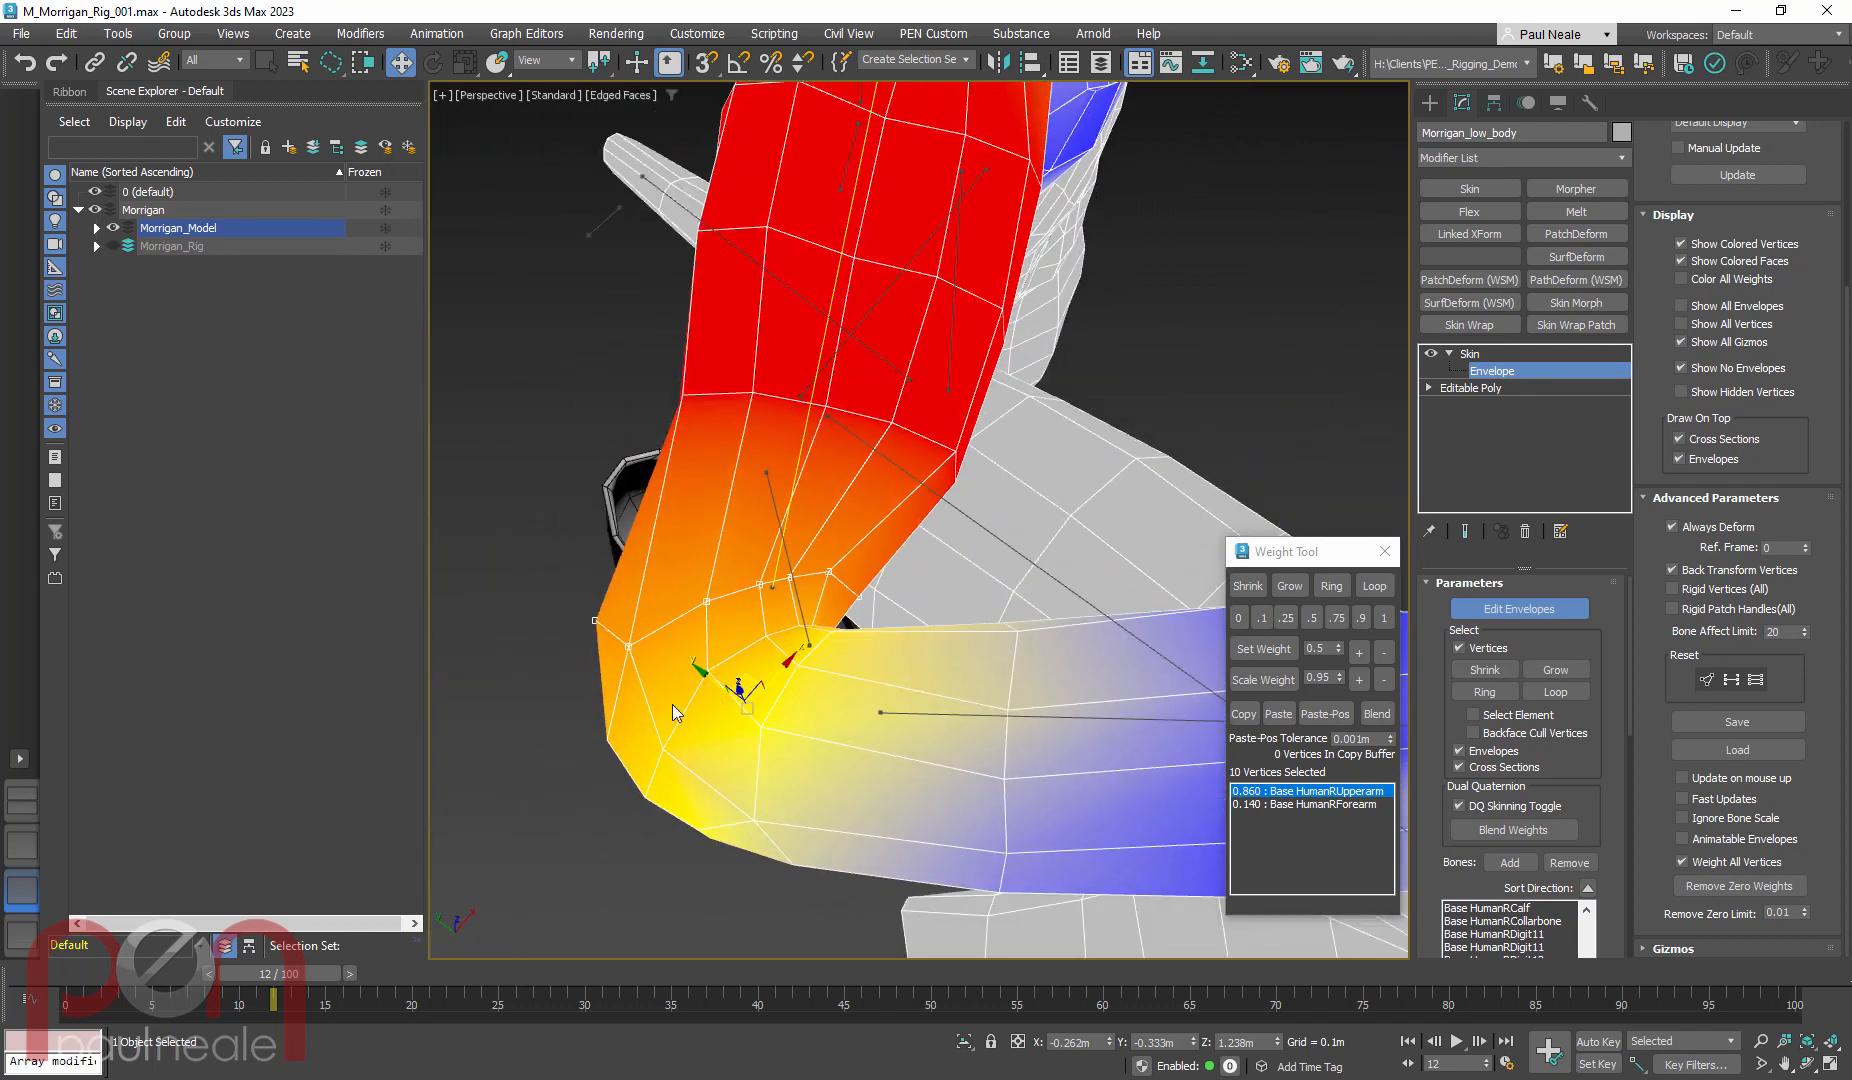
# Scale the selected elbow loop's upper arm weight by 0.95
pyautogui.click(1264, 680)
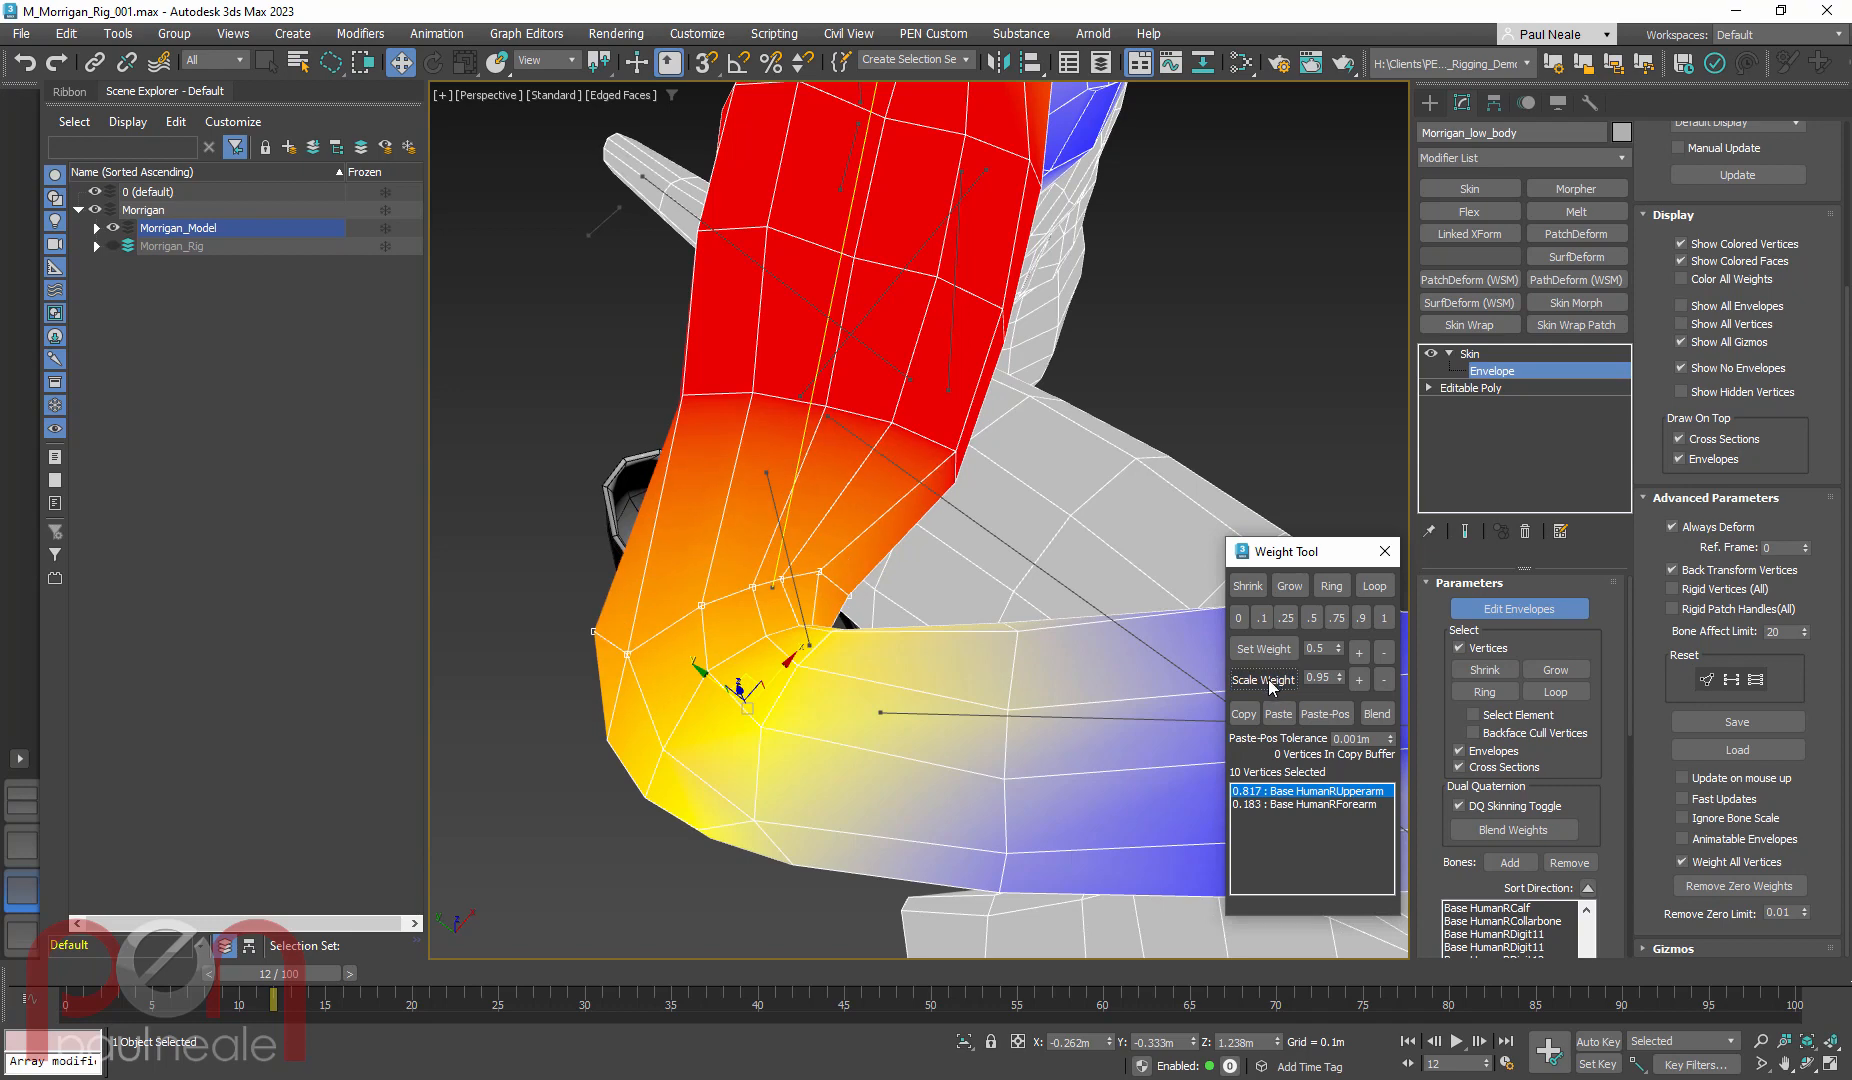
pyautogui.hotkey('ctrl', 'z')
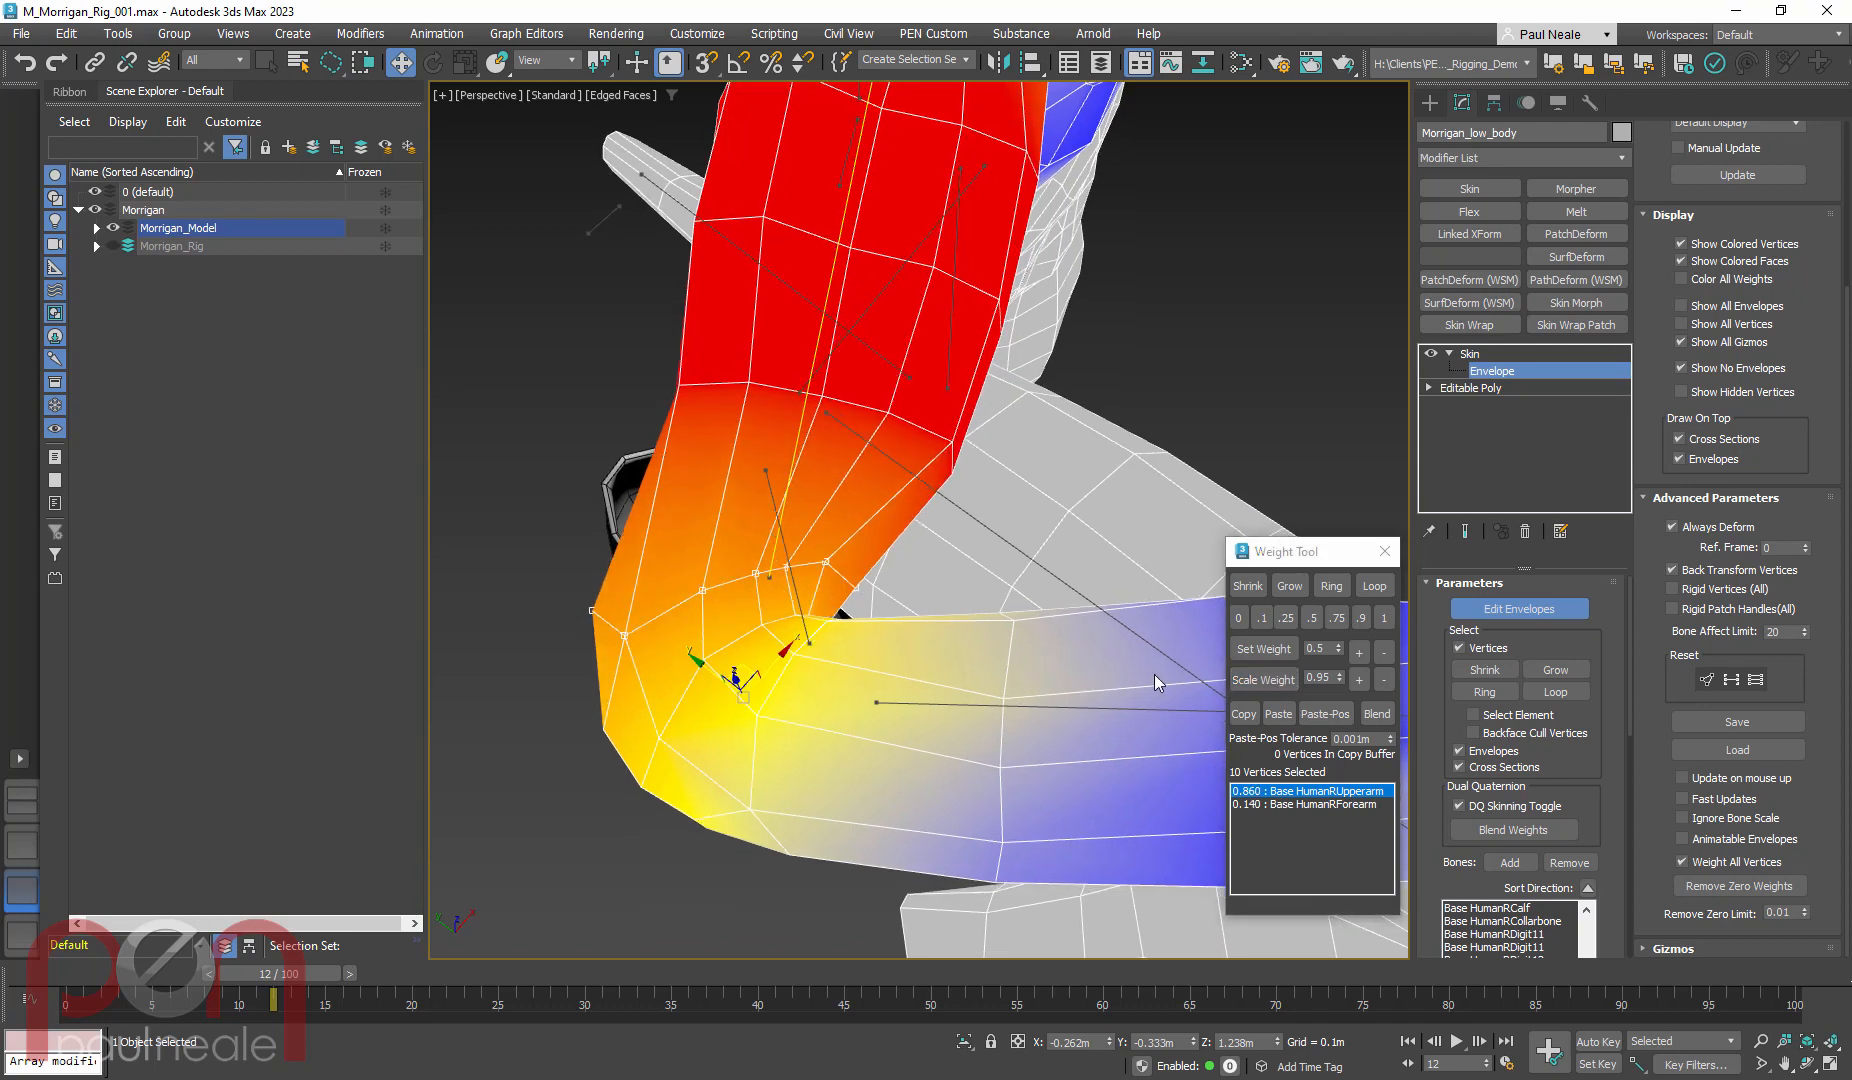
pyautogui.click(1268, 681)
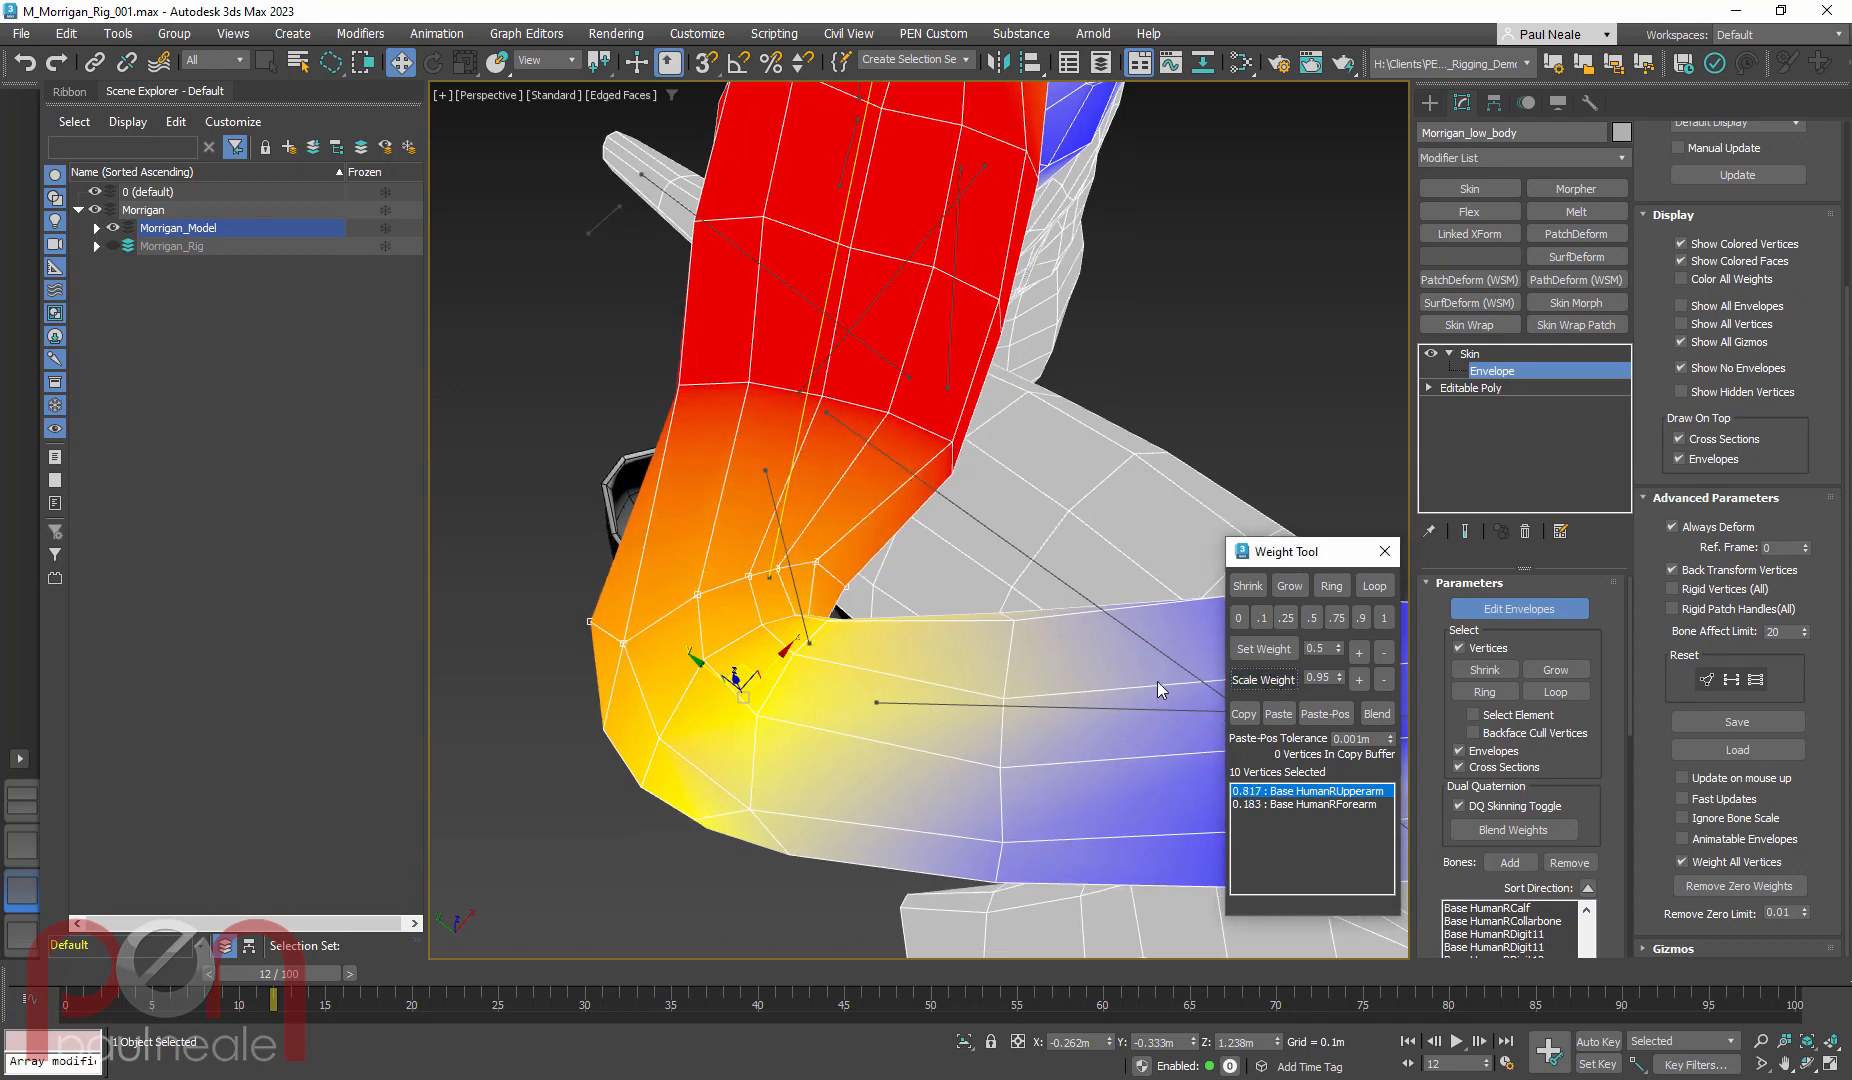
# Try raising the elbow loop's upper arm weight by two fixed Set Weight increments, and undo both
pyautogui.click(1359, 653)
pyautogui.click(1359, 653)
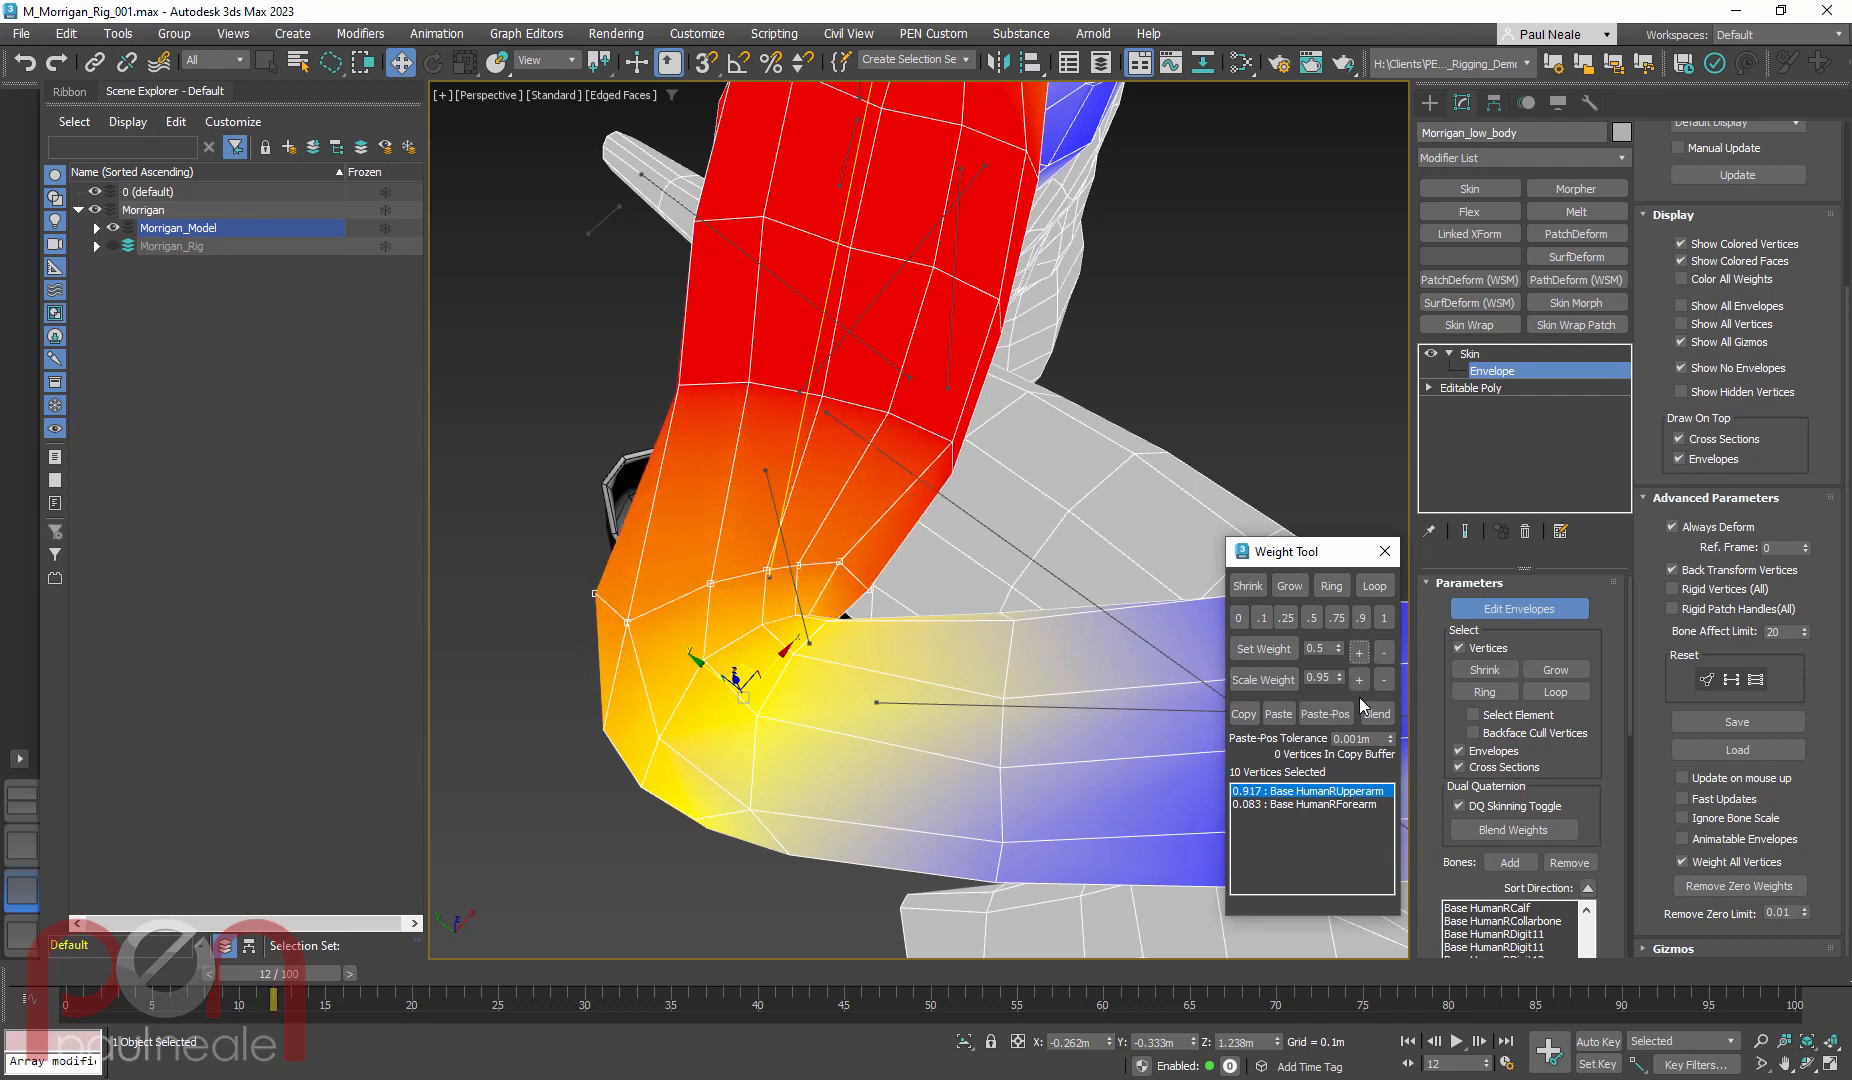
pyautogui.hotkey('ctrl', 'z')
pyautogui.hotkey('ctrl', 'z')
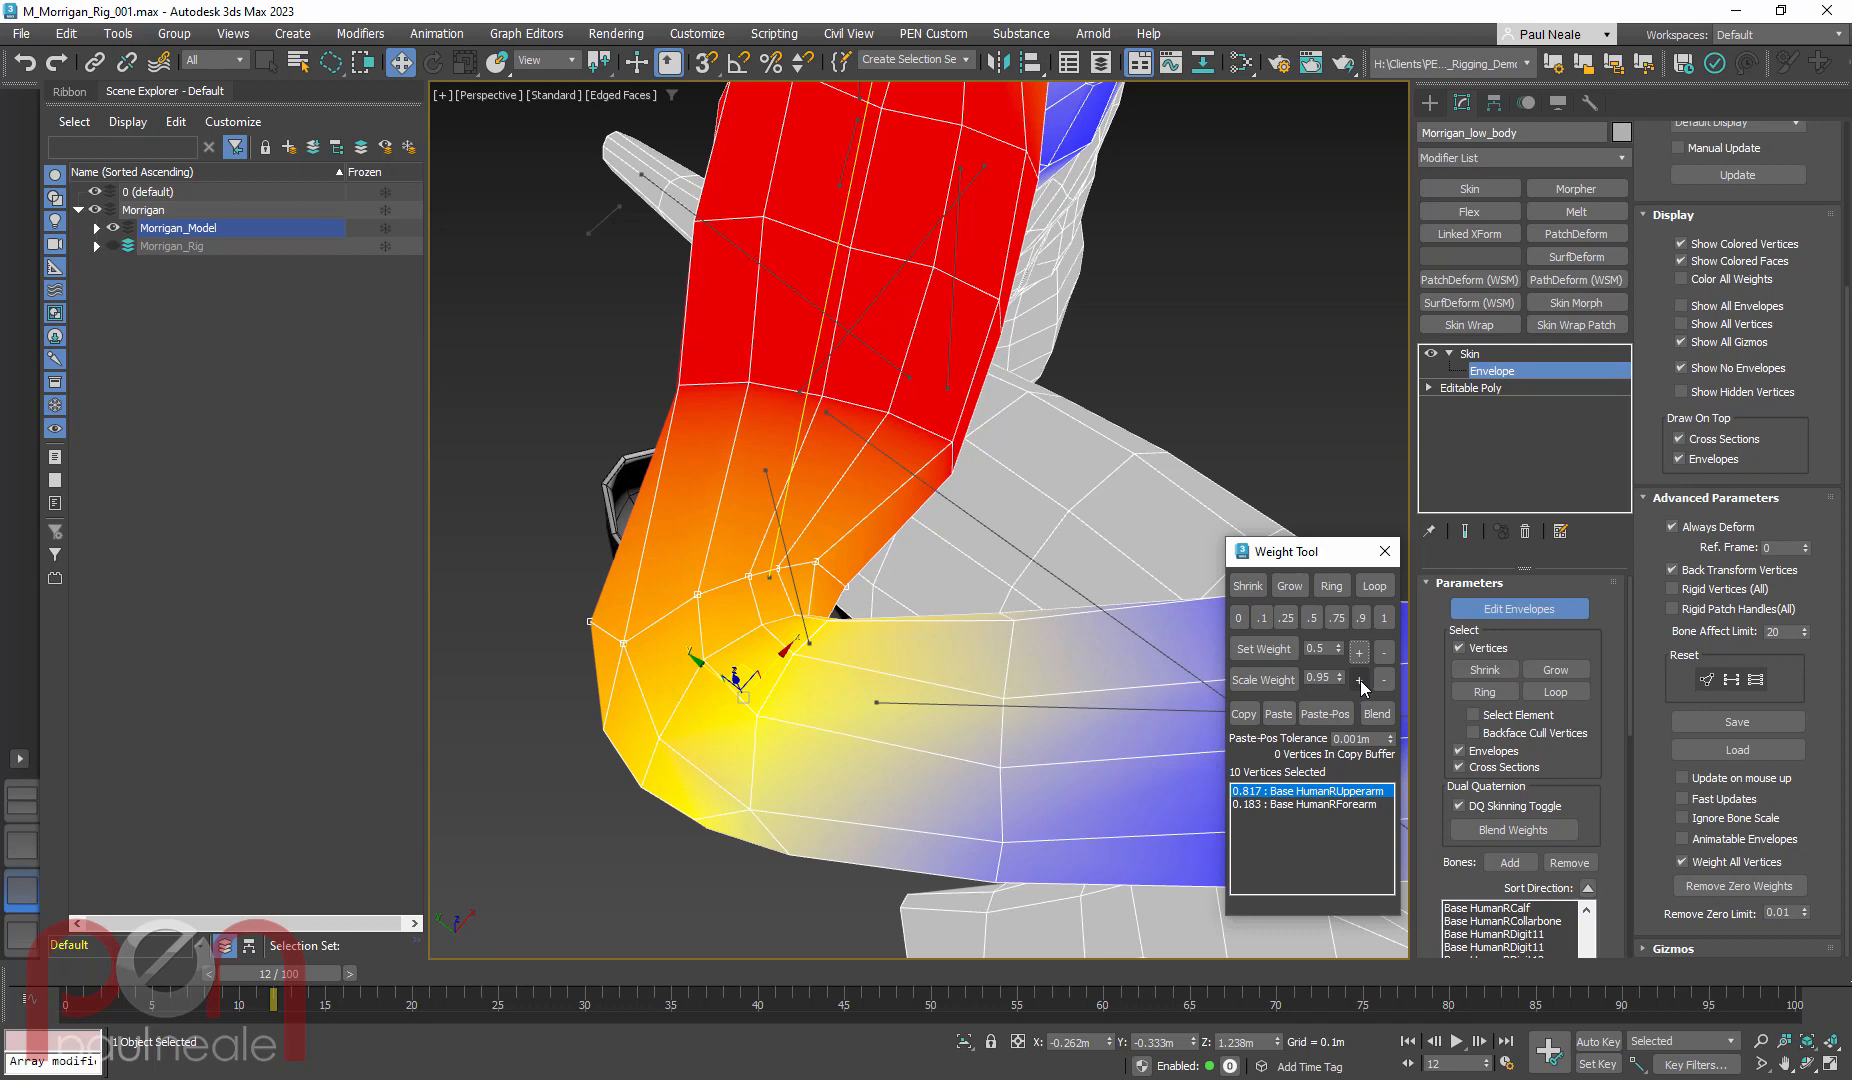
# Scale the elbow loop's upper arm weight up in four increments to 0.993
pyautogui.click(1359, 680)
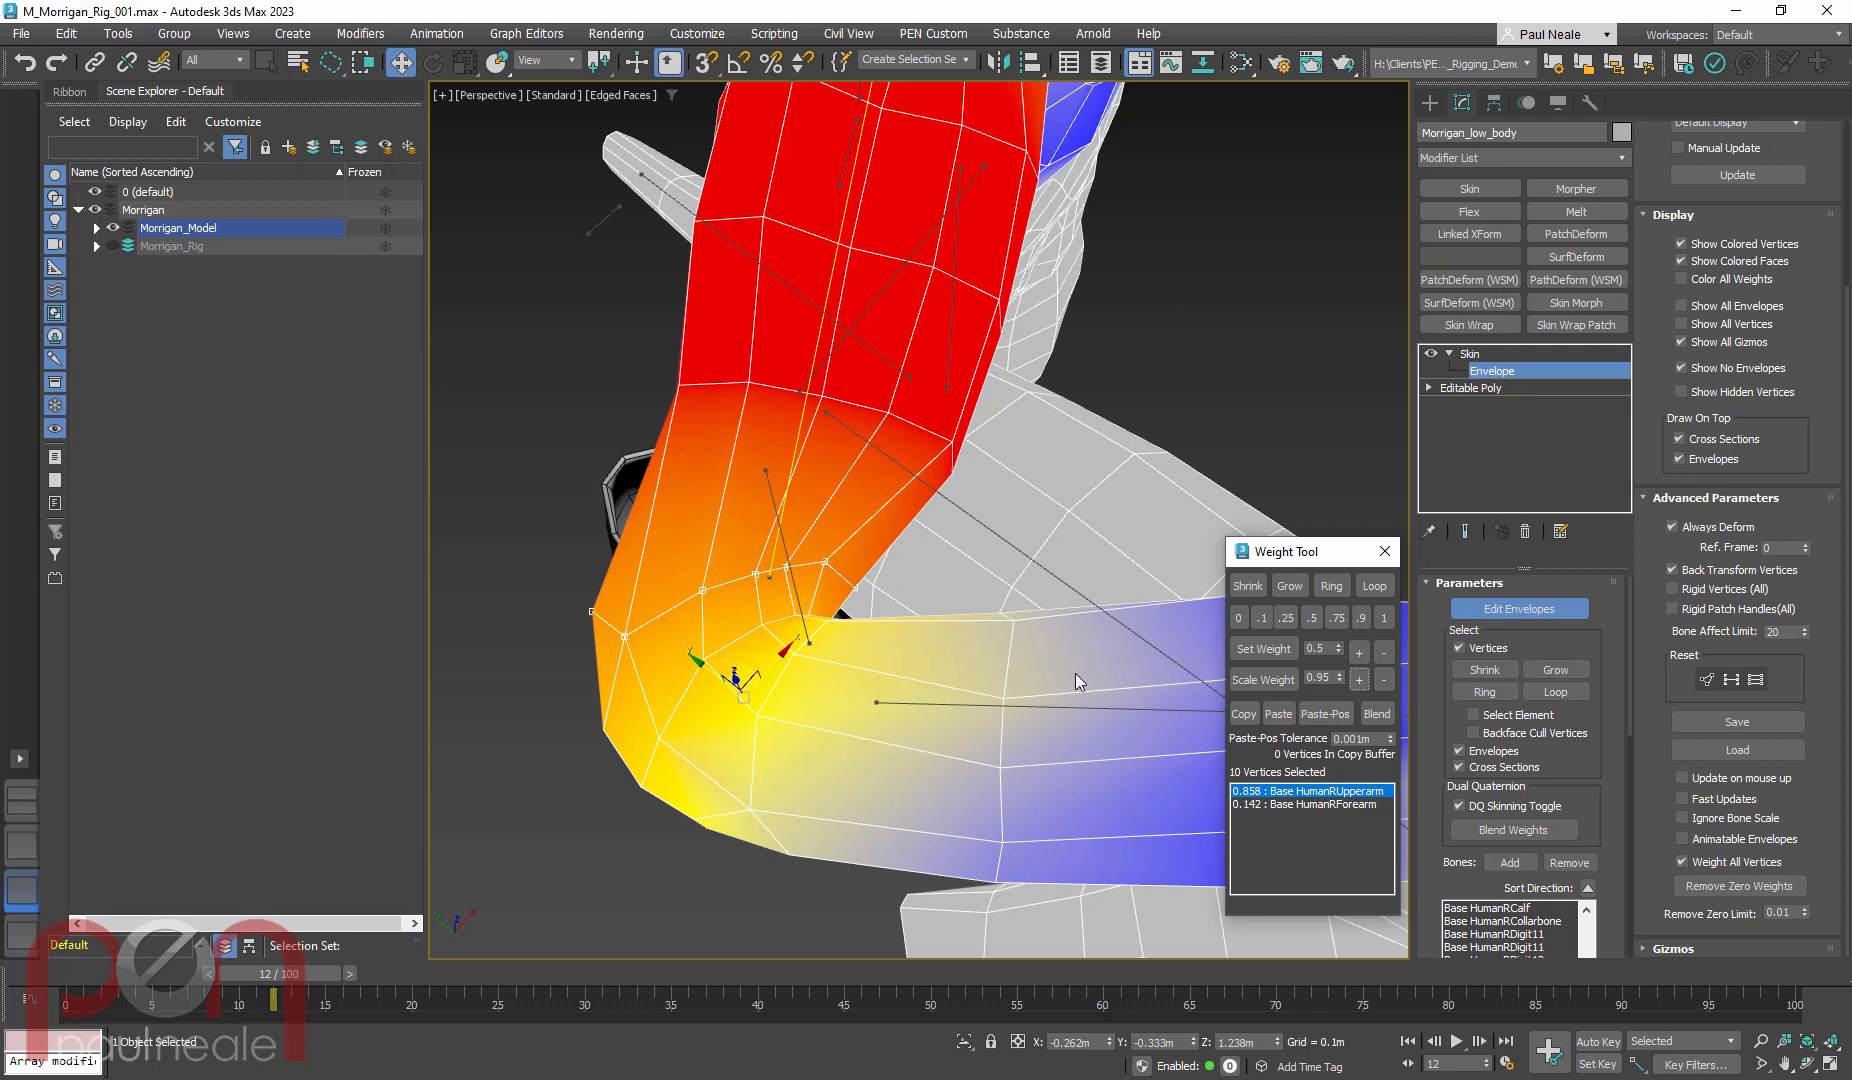
pyautogui.click(1360, 680)
pyautogui.click(1360, 680)
pyautogui.click(1360, 680)
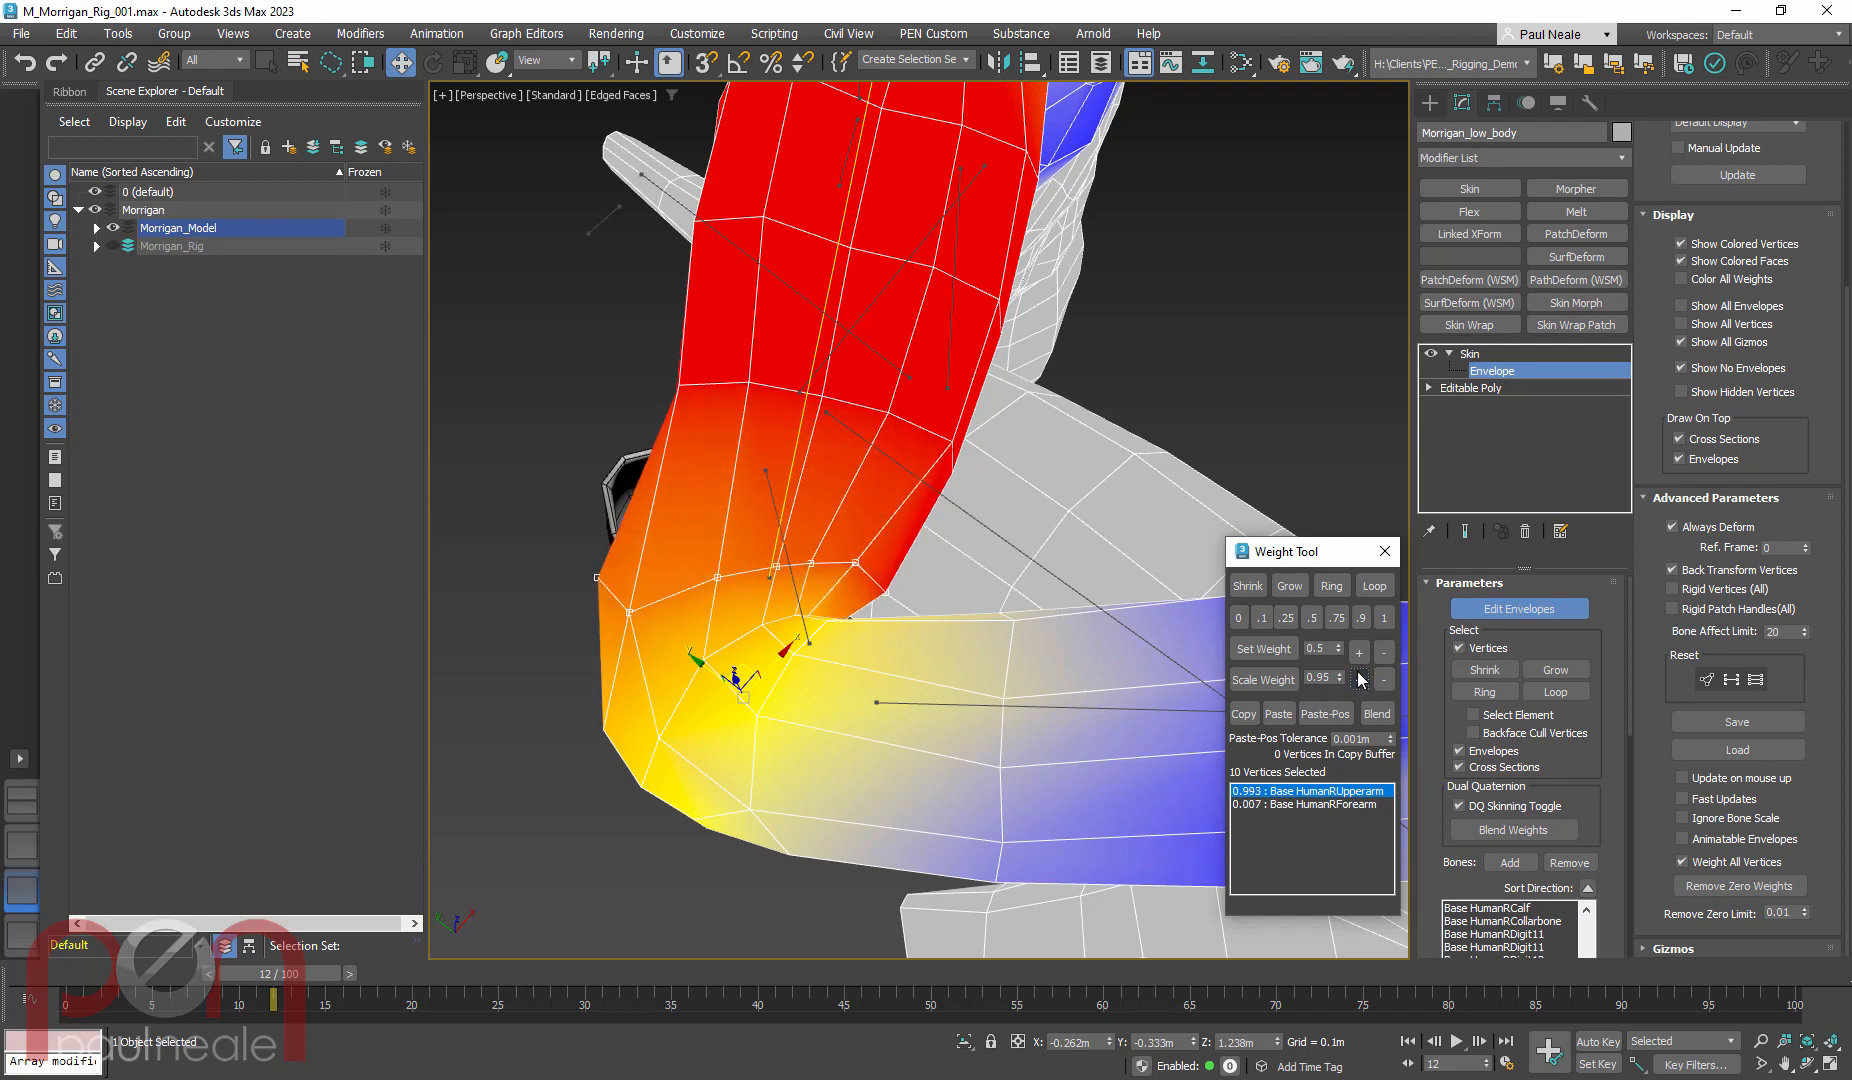
# Select the elbow loop on the forearm side of the joint and scale its upper arm weight up in two increments to 0.507
pyautogui.keyDown('alt'); pyautogui.moveTo(977, 694); pyautogui.dragTo(859, 609, button='middle'); pyautogui.keyUp('alt')
pyautogui.click(859, 609)
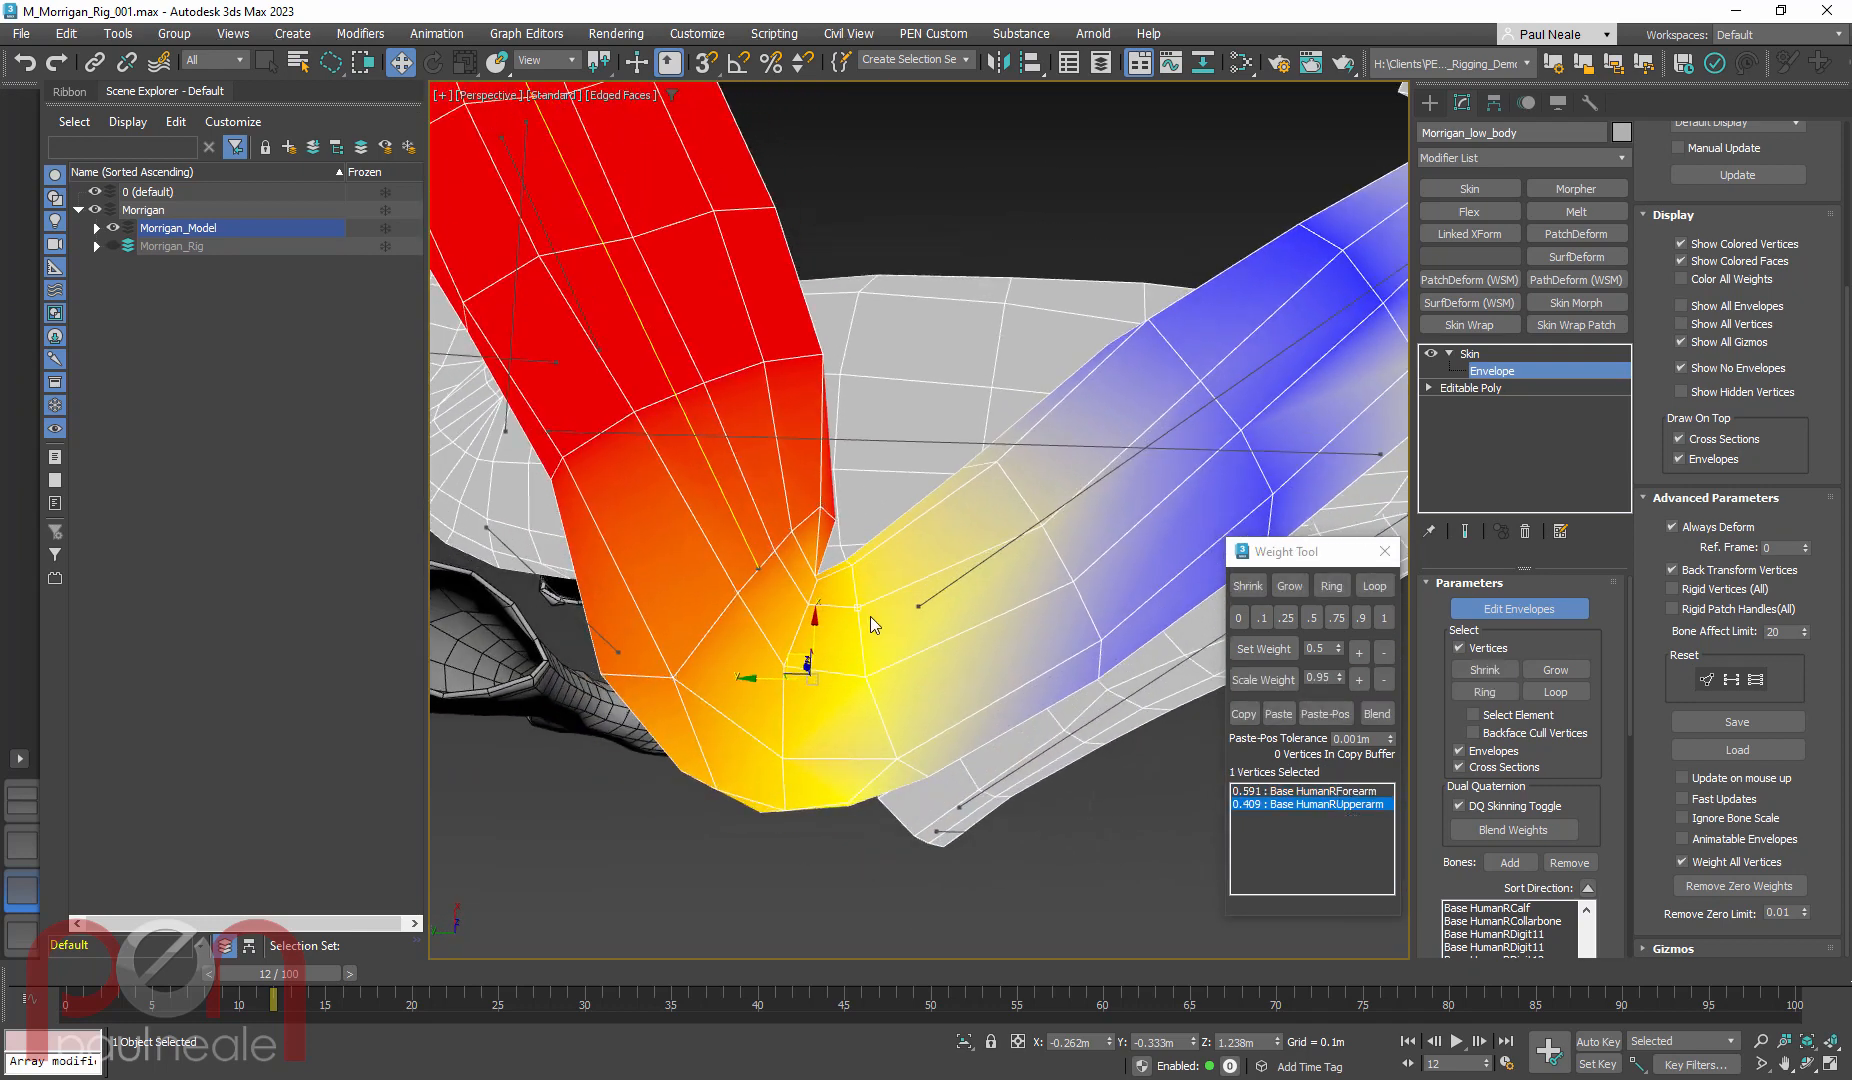
pyautogui.keyDown('ctrl'); pyautogui.click(866, 675); pyautogui.keyUp('ctrl')
pyautogui.click(1376, 587)
pyautogui.keyDown('alt'); pyautogui.moveTo(1016, 692); pyautogui.dragTo(1024, 663, button='middle'); pyautogui.keyUp('alt')
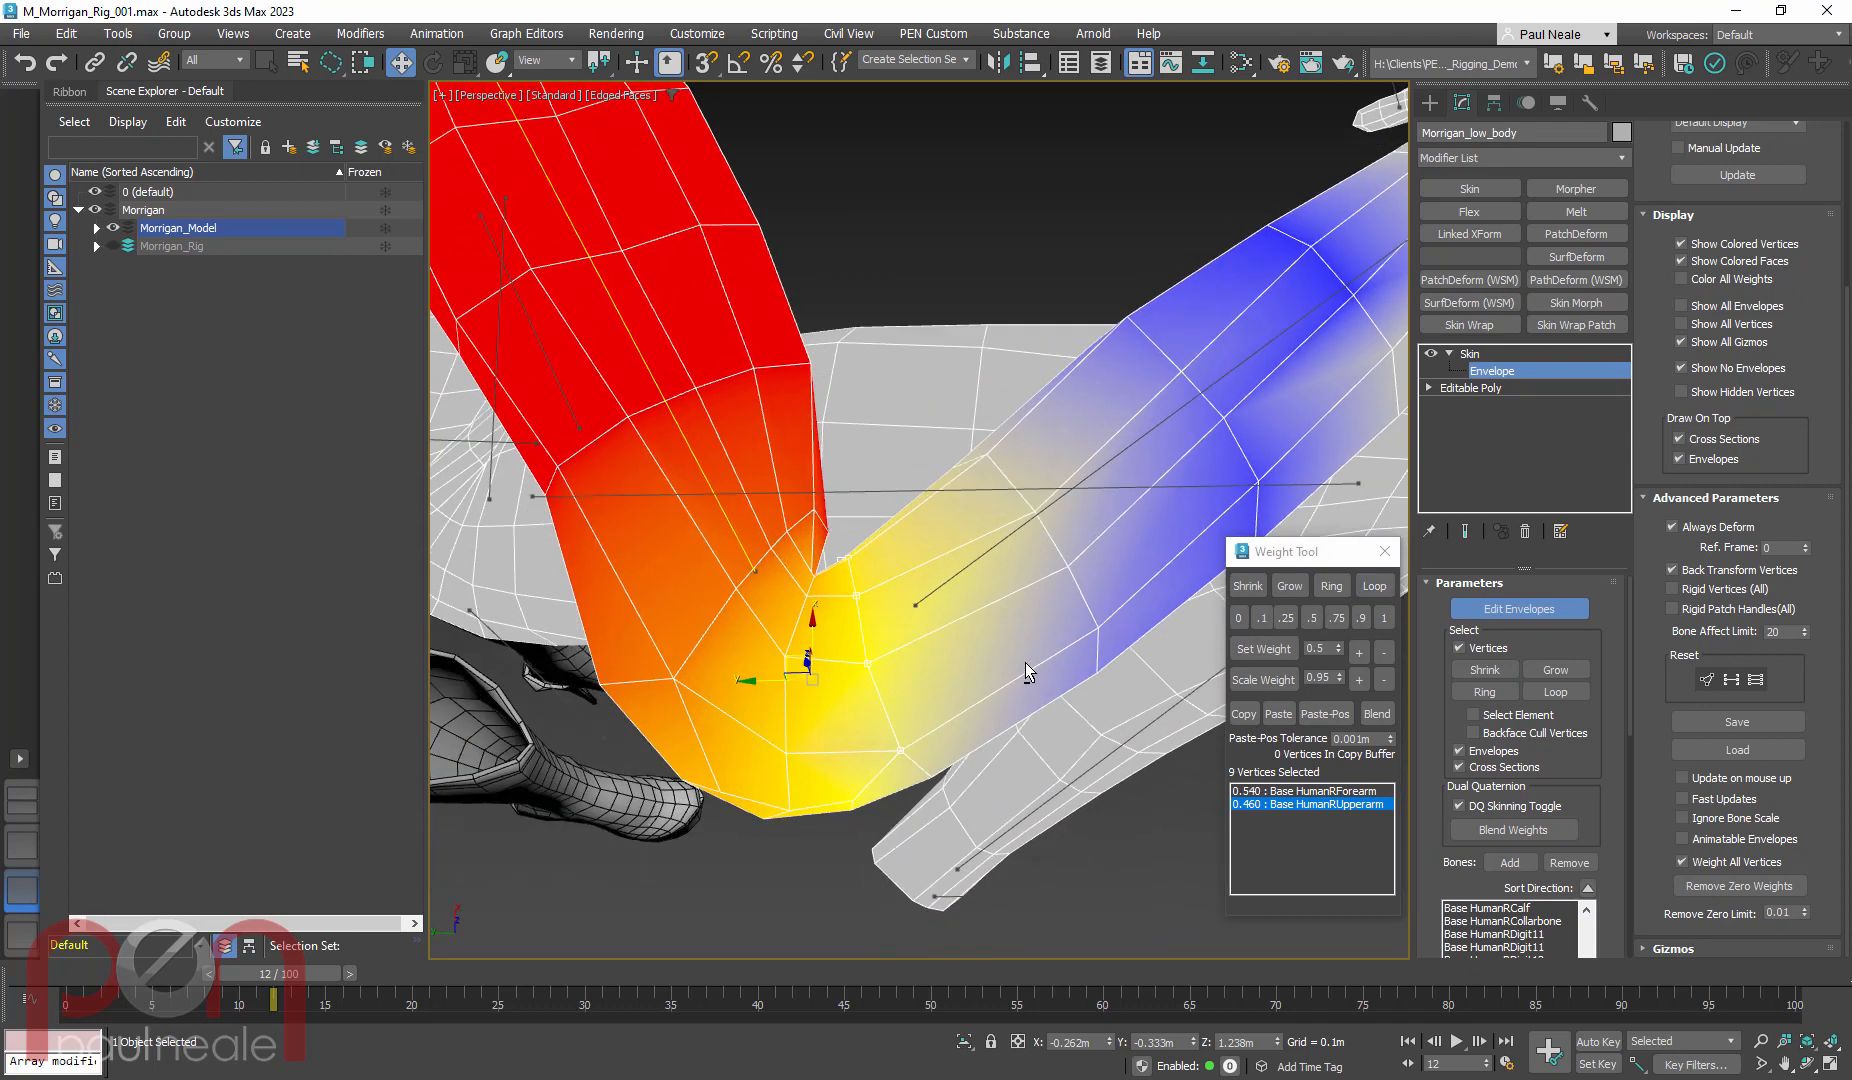
pyautogui.click(1359, 680)
pyautogui.click(1359, 680)
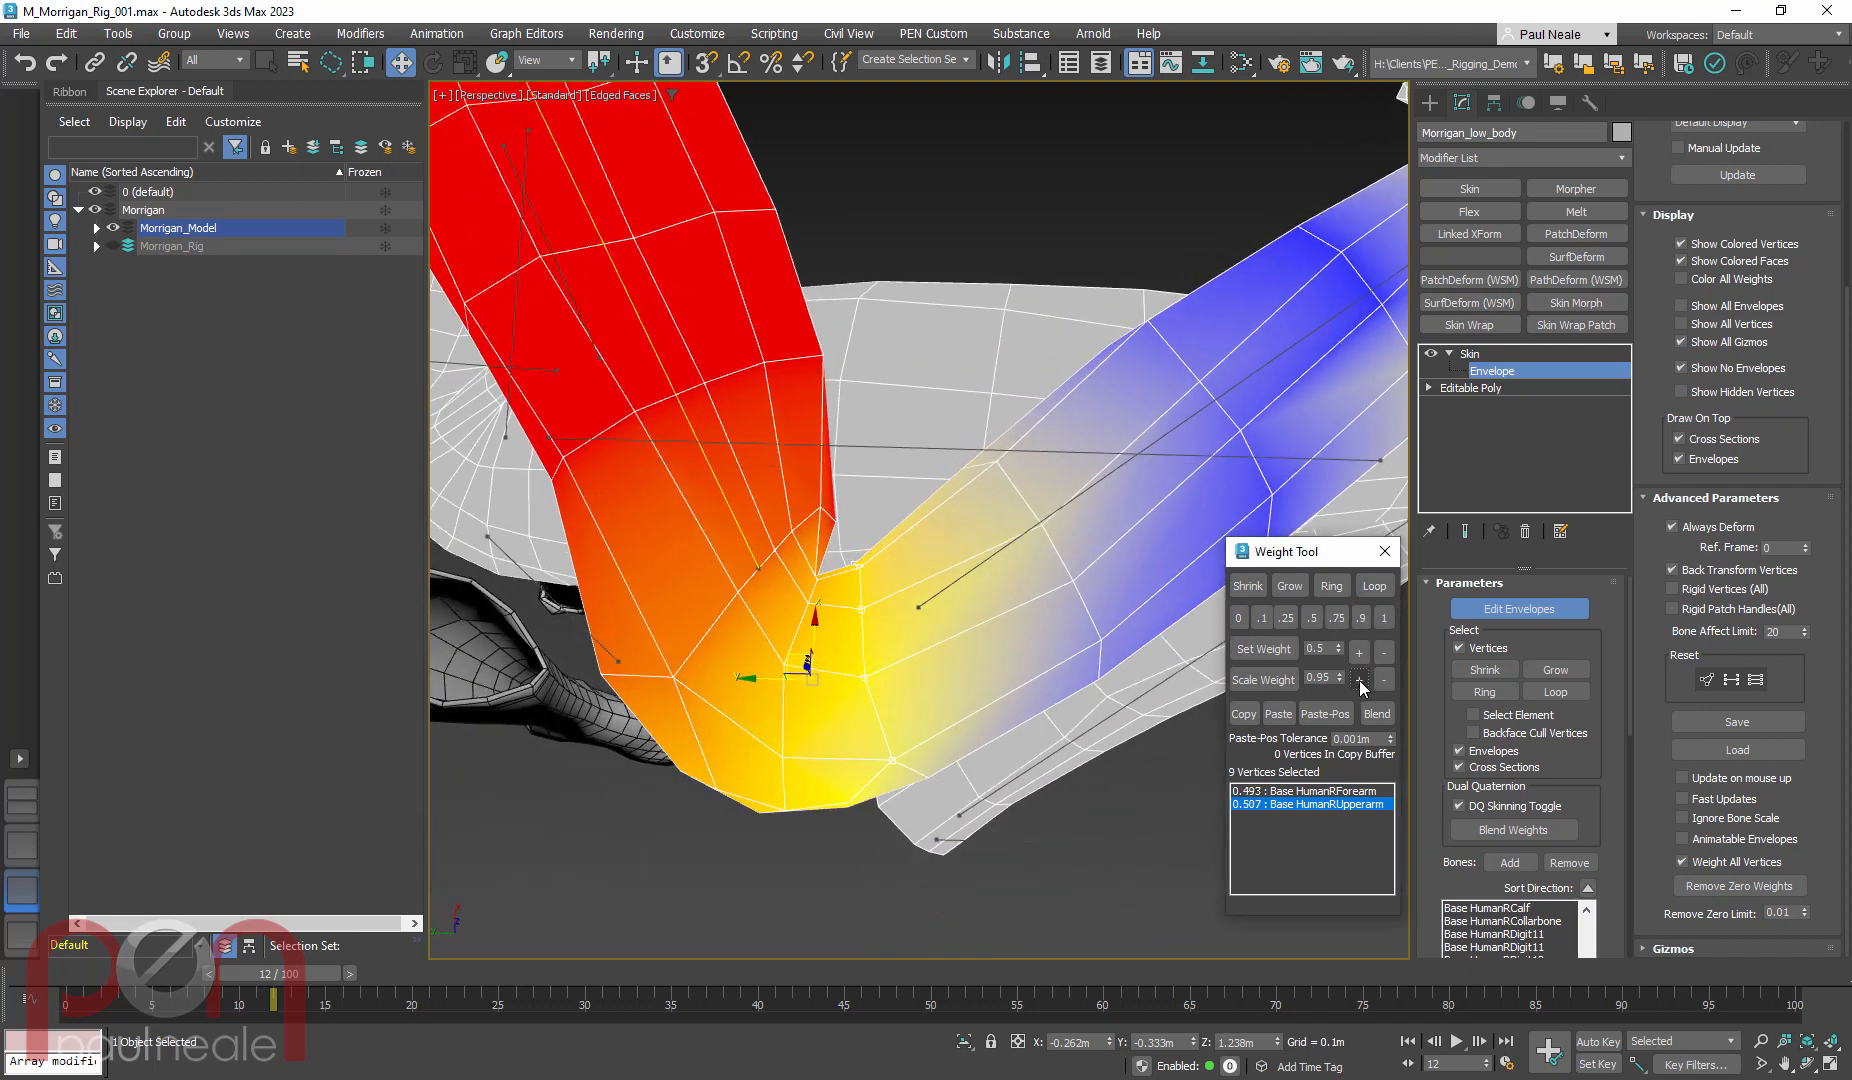
pyautogui.keyDown('alt'); pyautogui.moveTo(1061, 683); pyautogui.dragTo(820, 706, button='middle'); pyautogui.keyUp('alt')
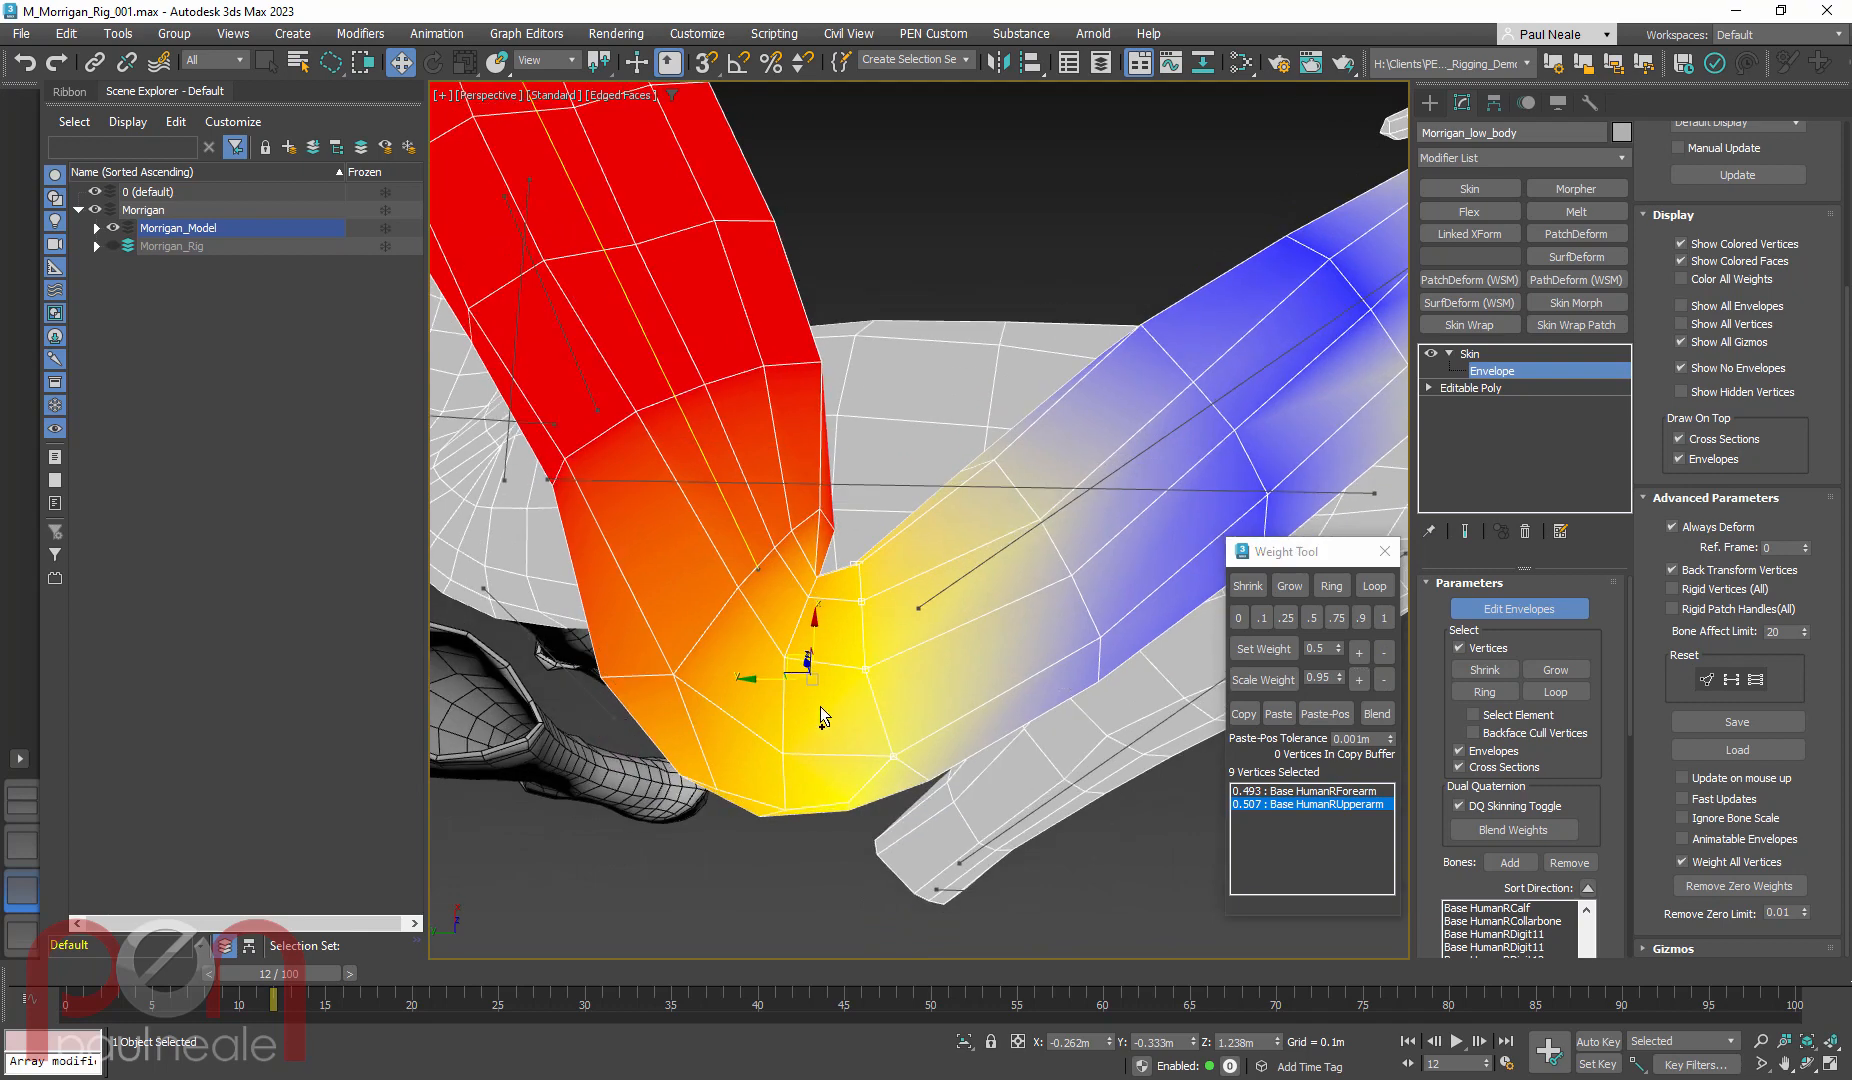
# Select the forearm bone and scale the same elbow loop's forearm weight up in increments to 0.598
pyautogui.click(909, 626)
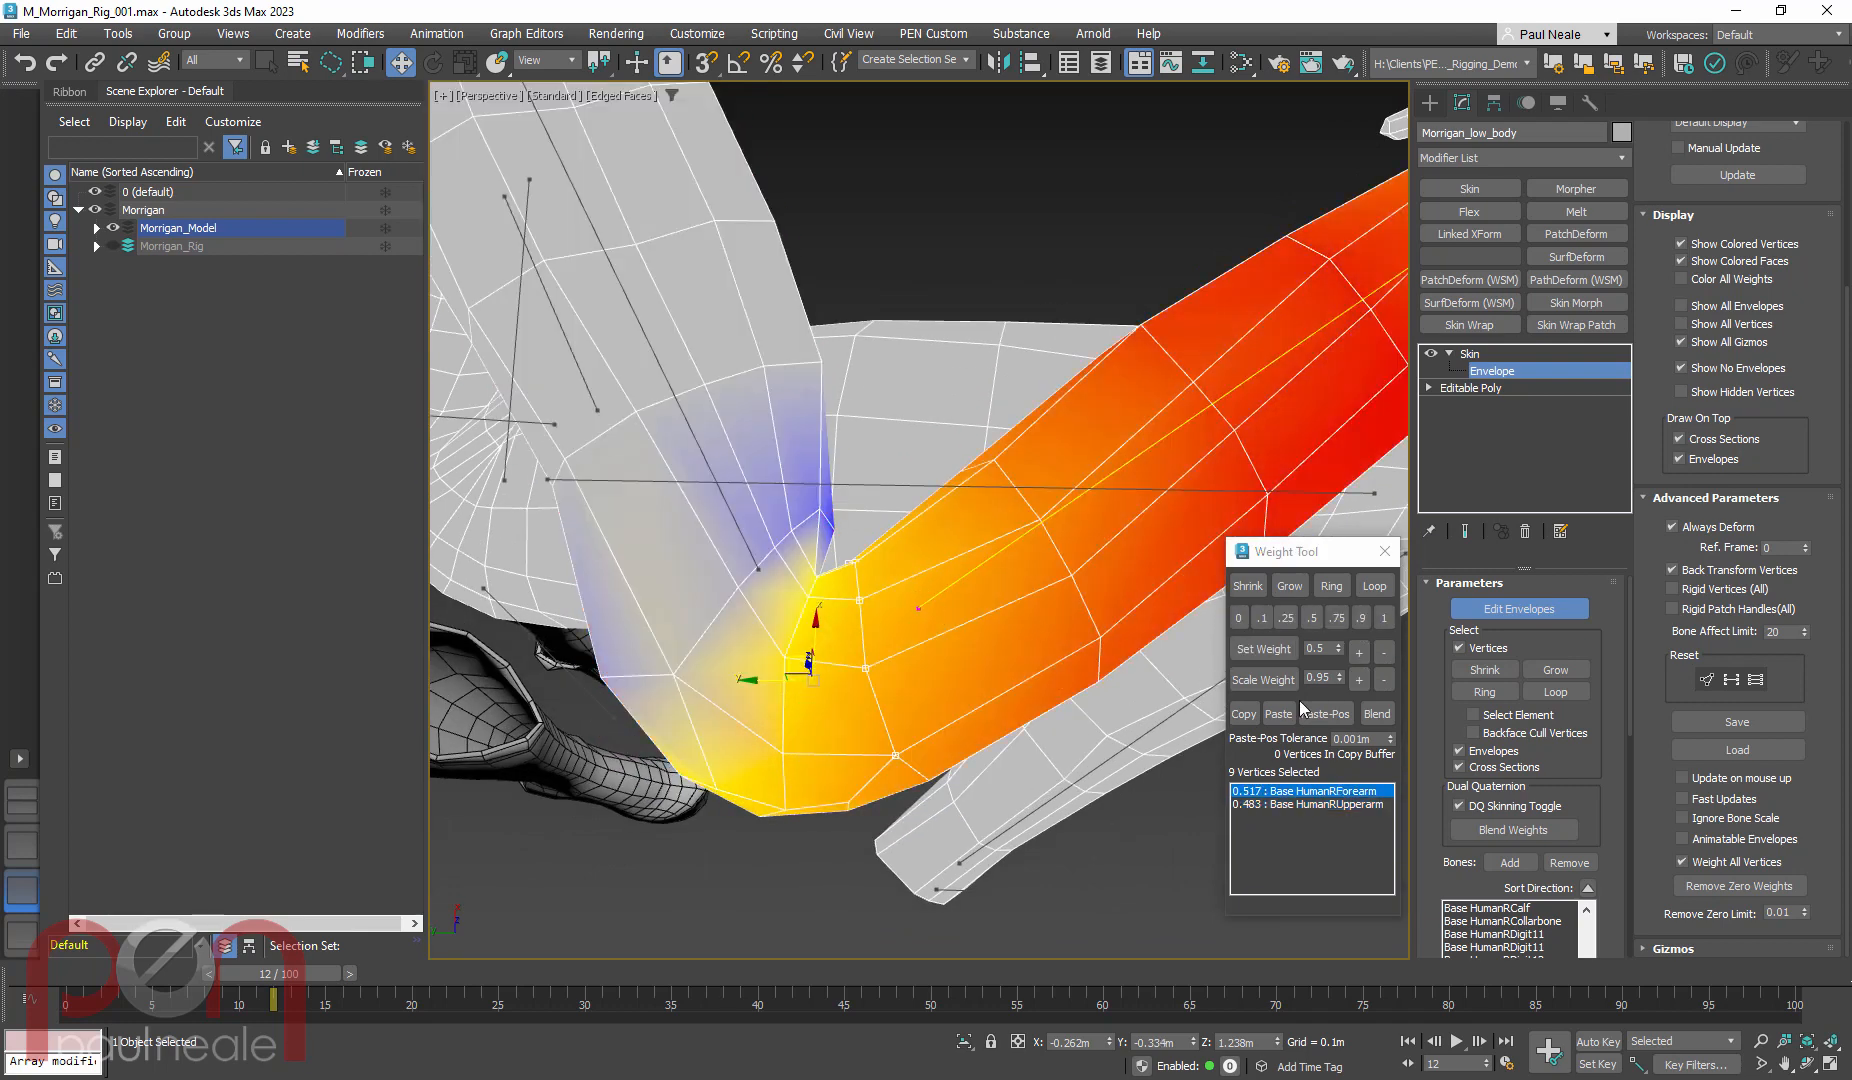
pyautogui.click(1360, 679)
pyautogui.click(1360, 679)
pyautogui.click(1360, 679)
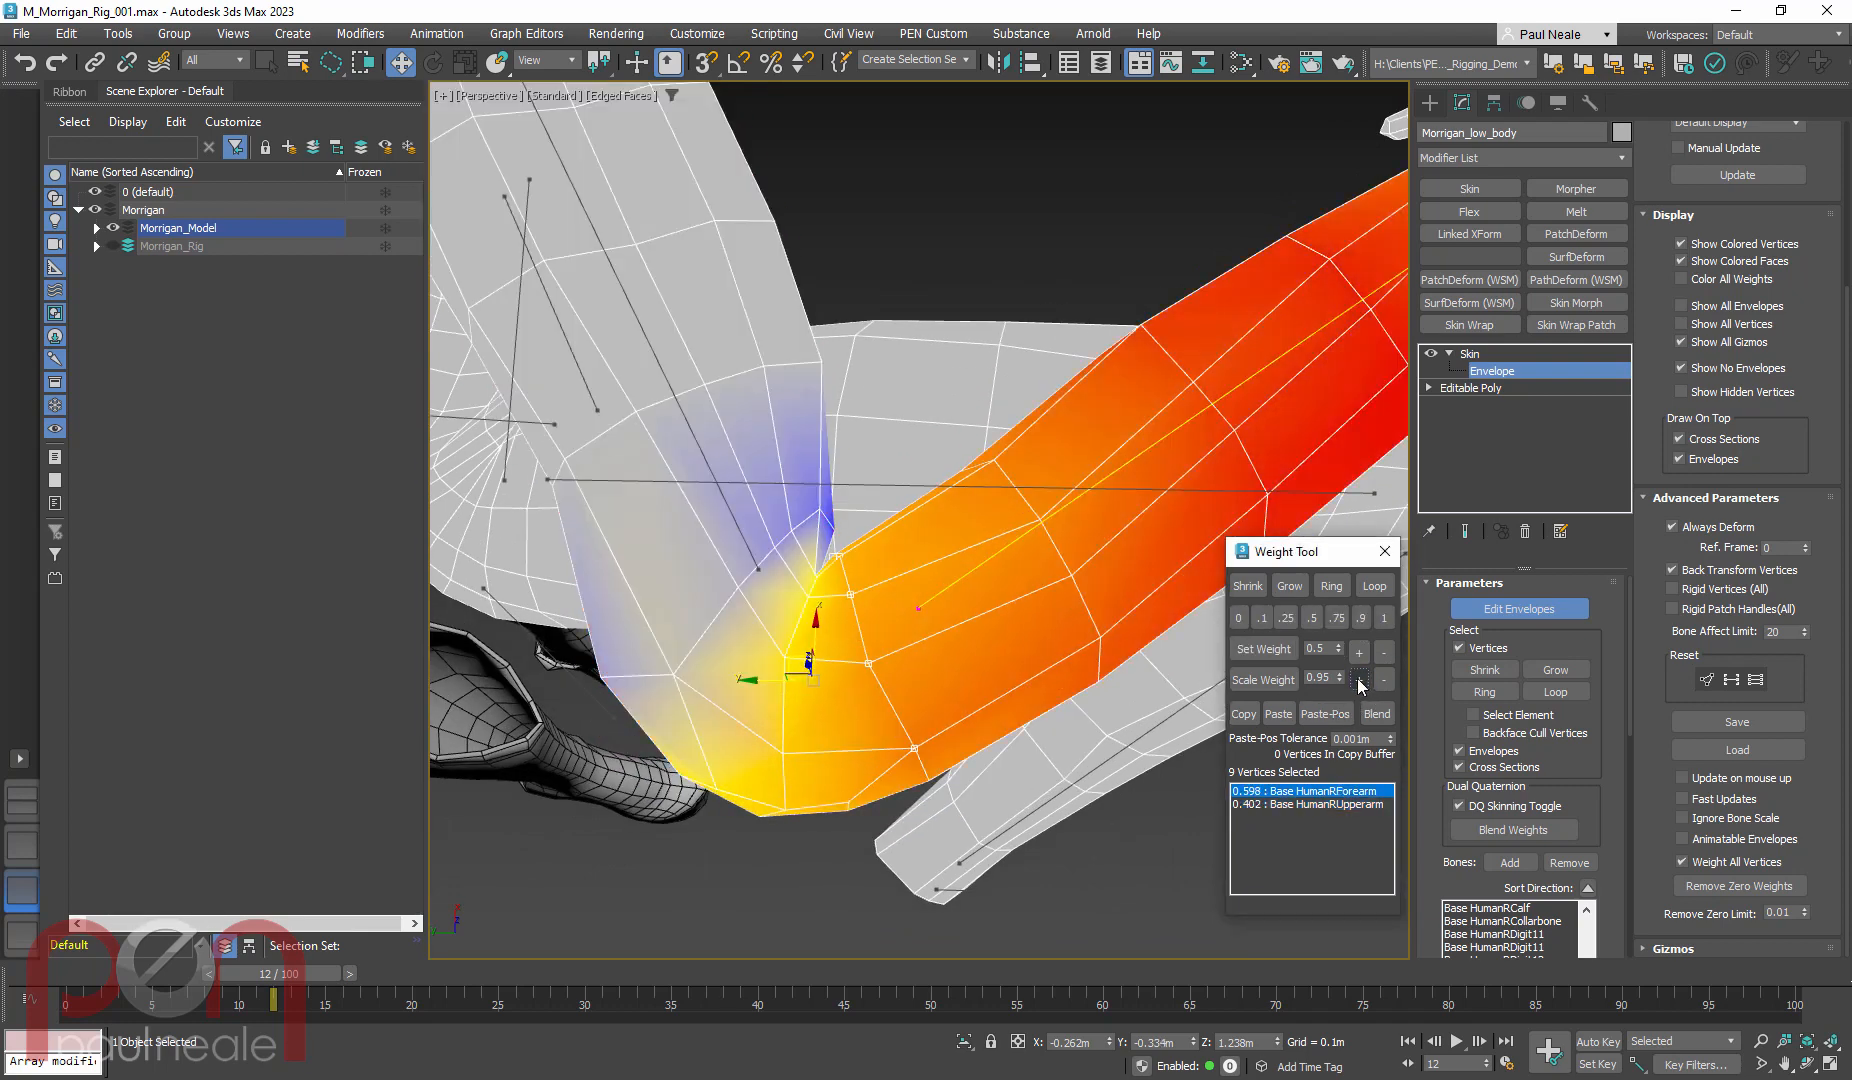
# Try setting the forearm weight of the first full loop below the elbow to 1, and undo it
pyautogui.keyDown('alt'); pyautogui.moveTo(1180, 715); pyautogui.dragTo(817, 582, button='middle'); pyautogui.keyUp('alt')
pyautogui.keyDown('alt'); pyautogui.moveTo(920, 673); pyautogui.dragTo(840, 620, button='middle'); pyautogui.keyUp('alt')
pyautogui.scroll(6, 838, 620)
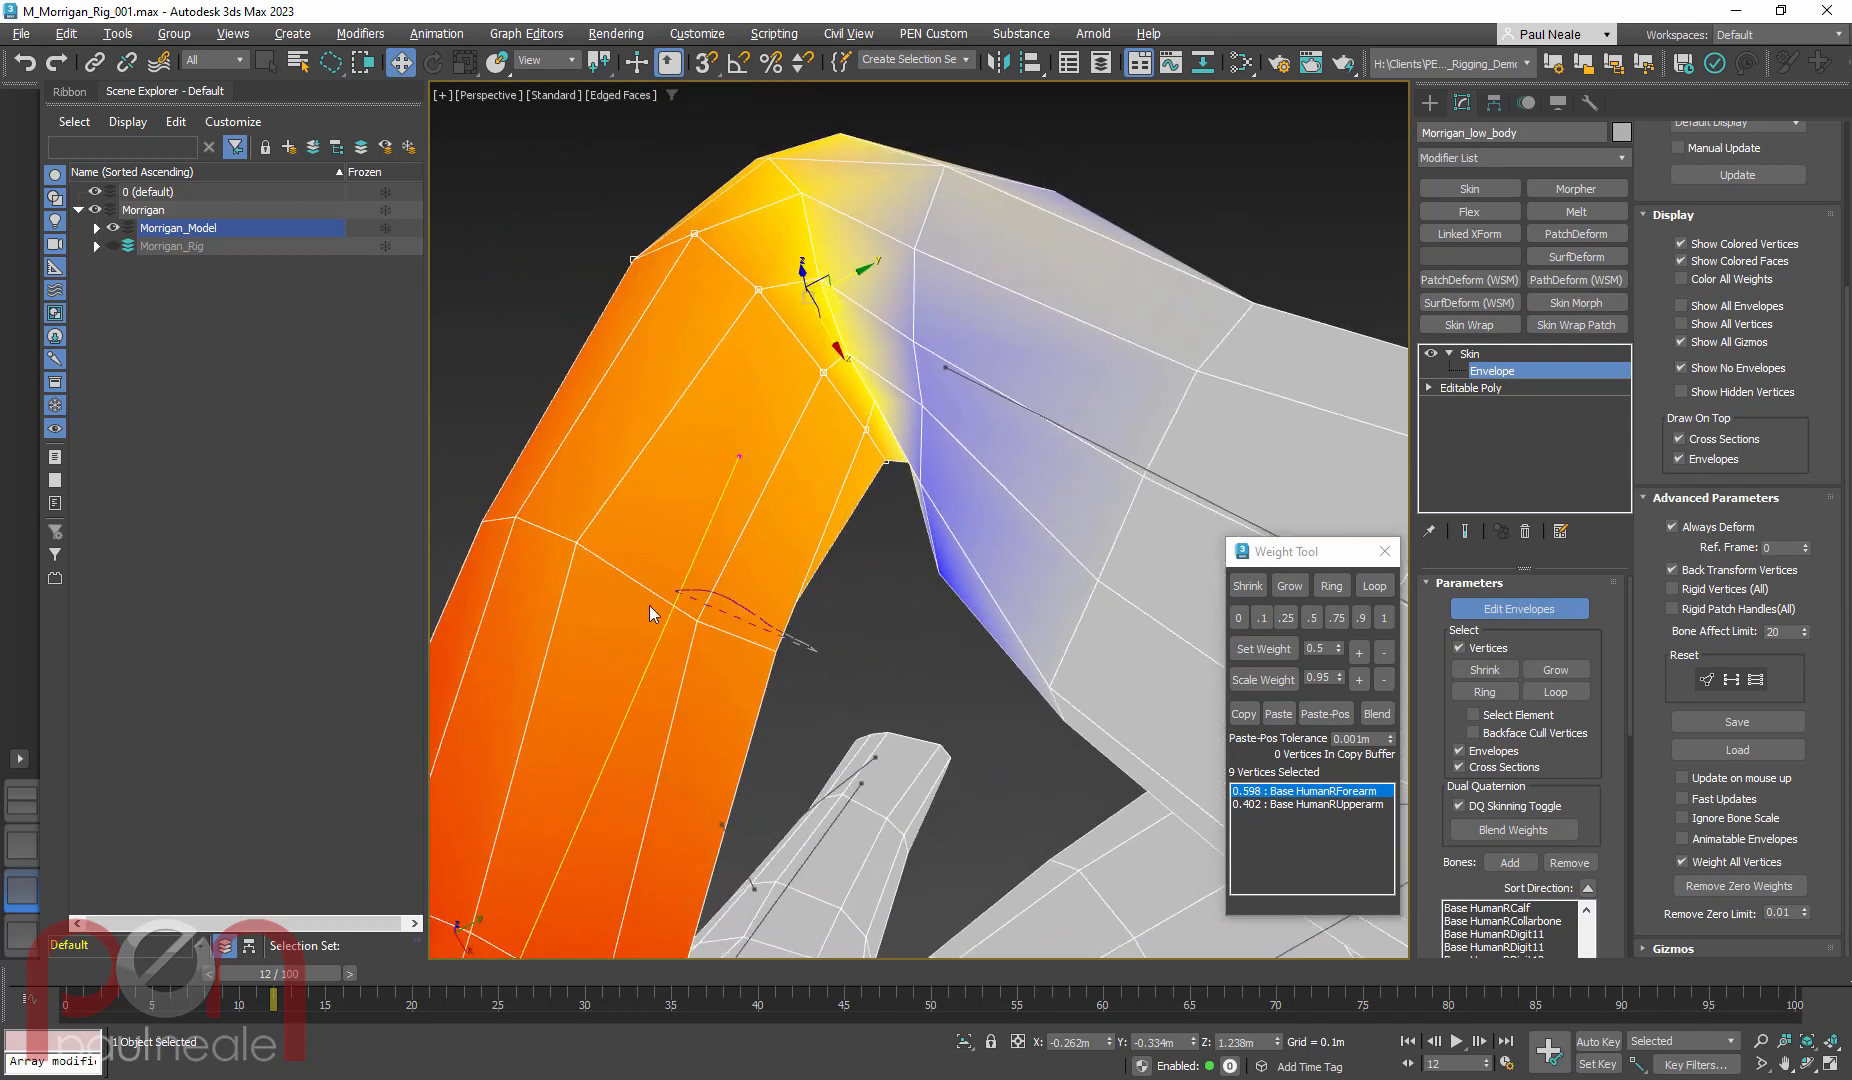
pyautogui.moveTo(650, 605); pyautogui.dragTo(705, 666)
pyautogui.click(1374, 586)
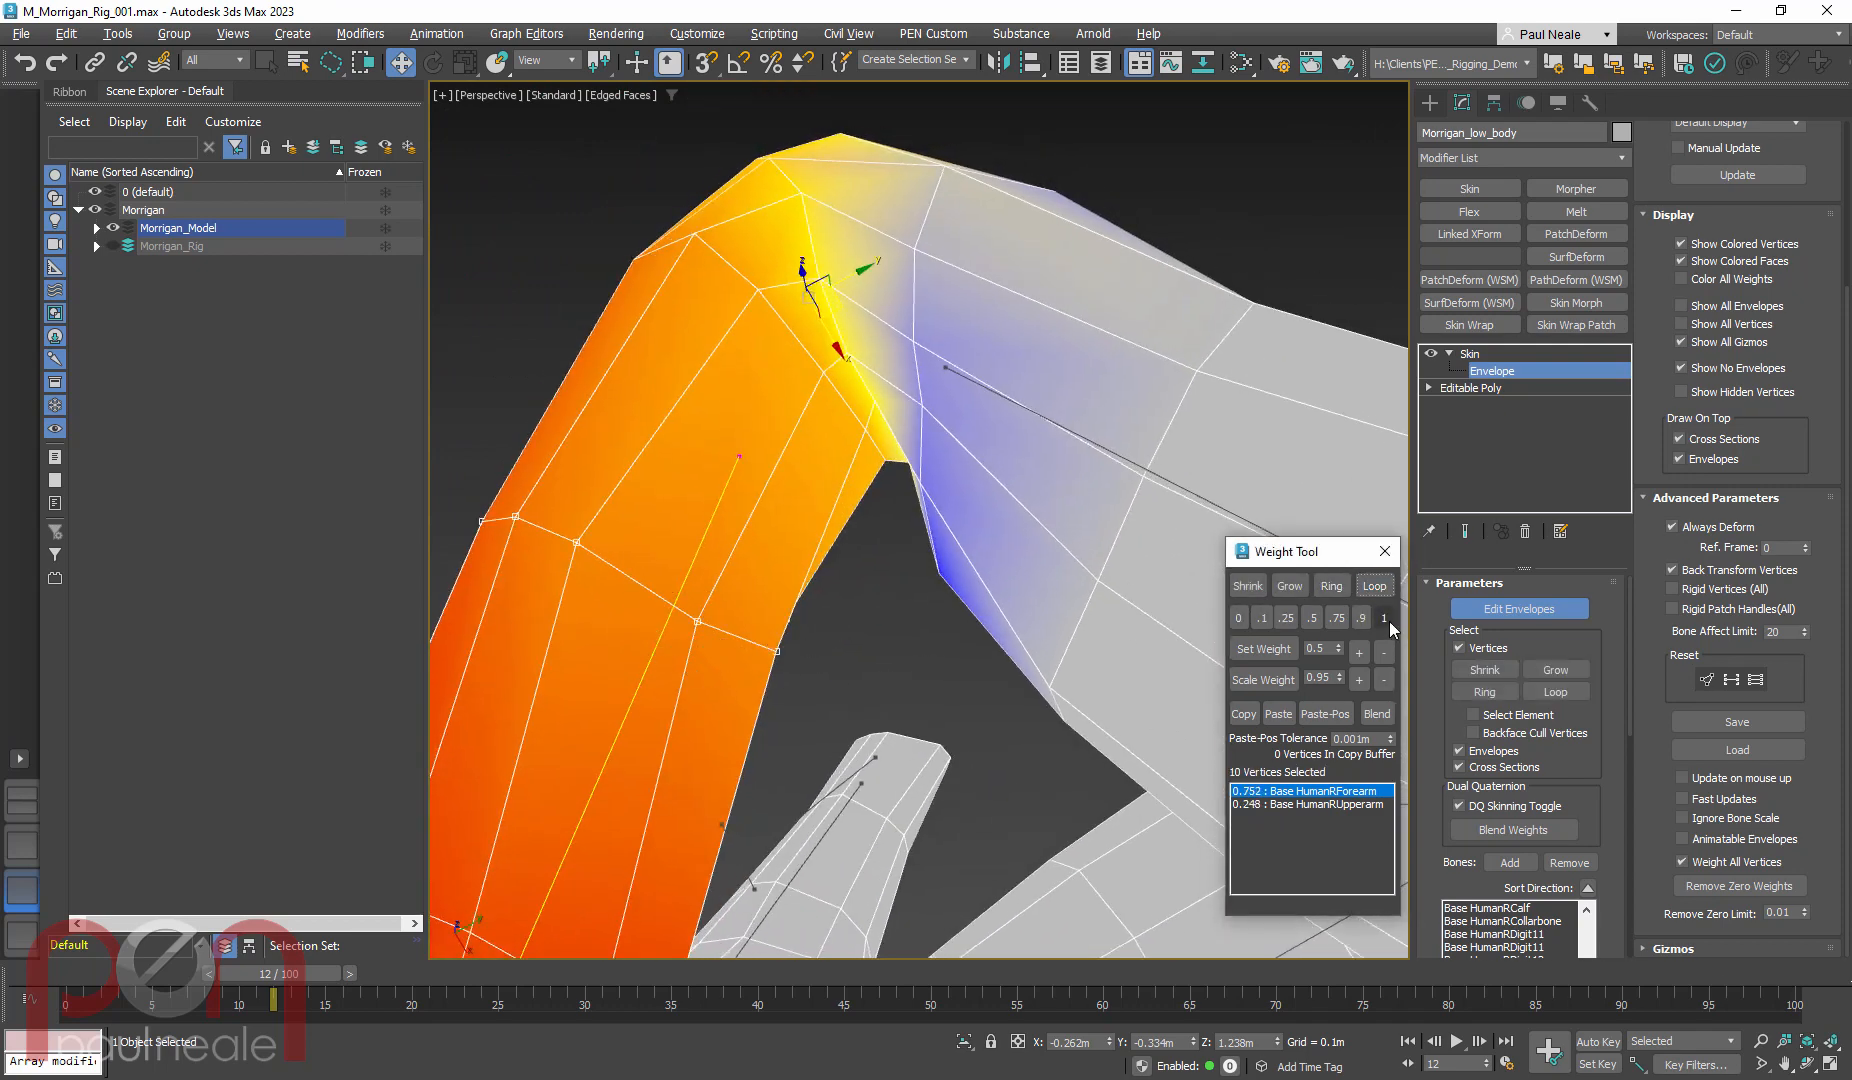
pyautogui.click(1384, 617)
pyautogui.scroll(-8, 962, 735)
pyautogui.scroll(6, 882, 693)
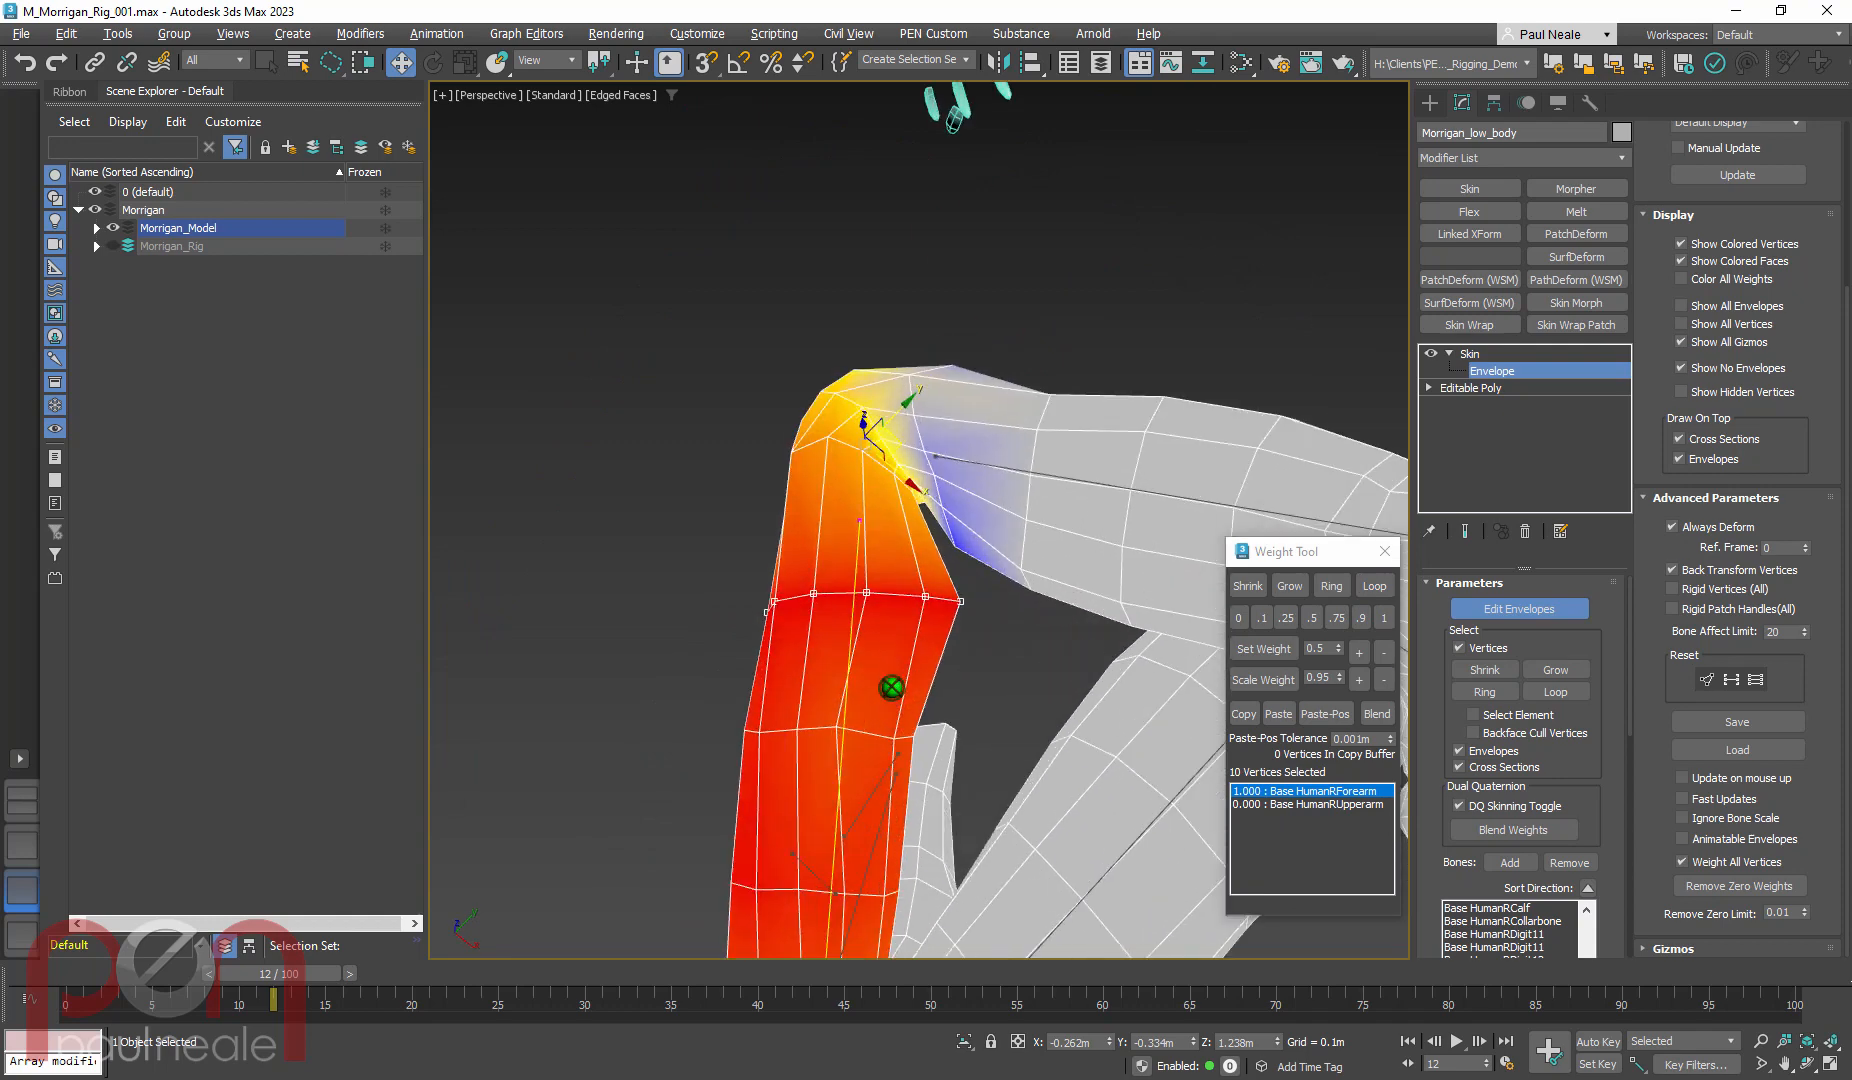
pyautogui.keyDown('alt'); pyautogui.moveTo(987, 684); pyautogui.dragTo(925, 689, button='middle'); pyautogui.keyUp('alt')
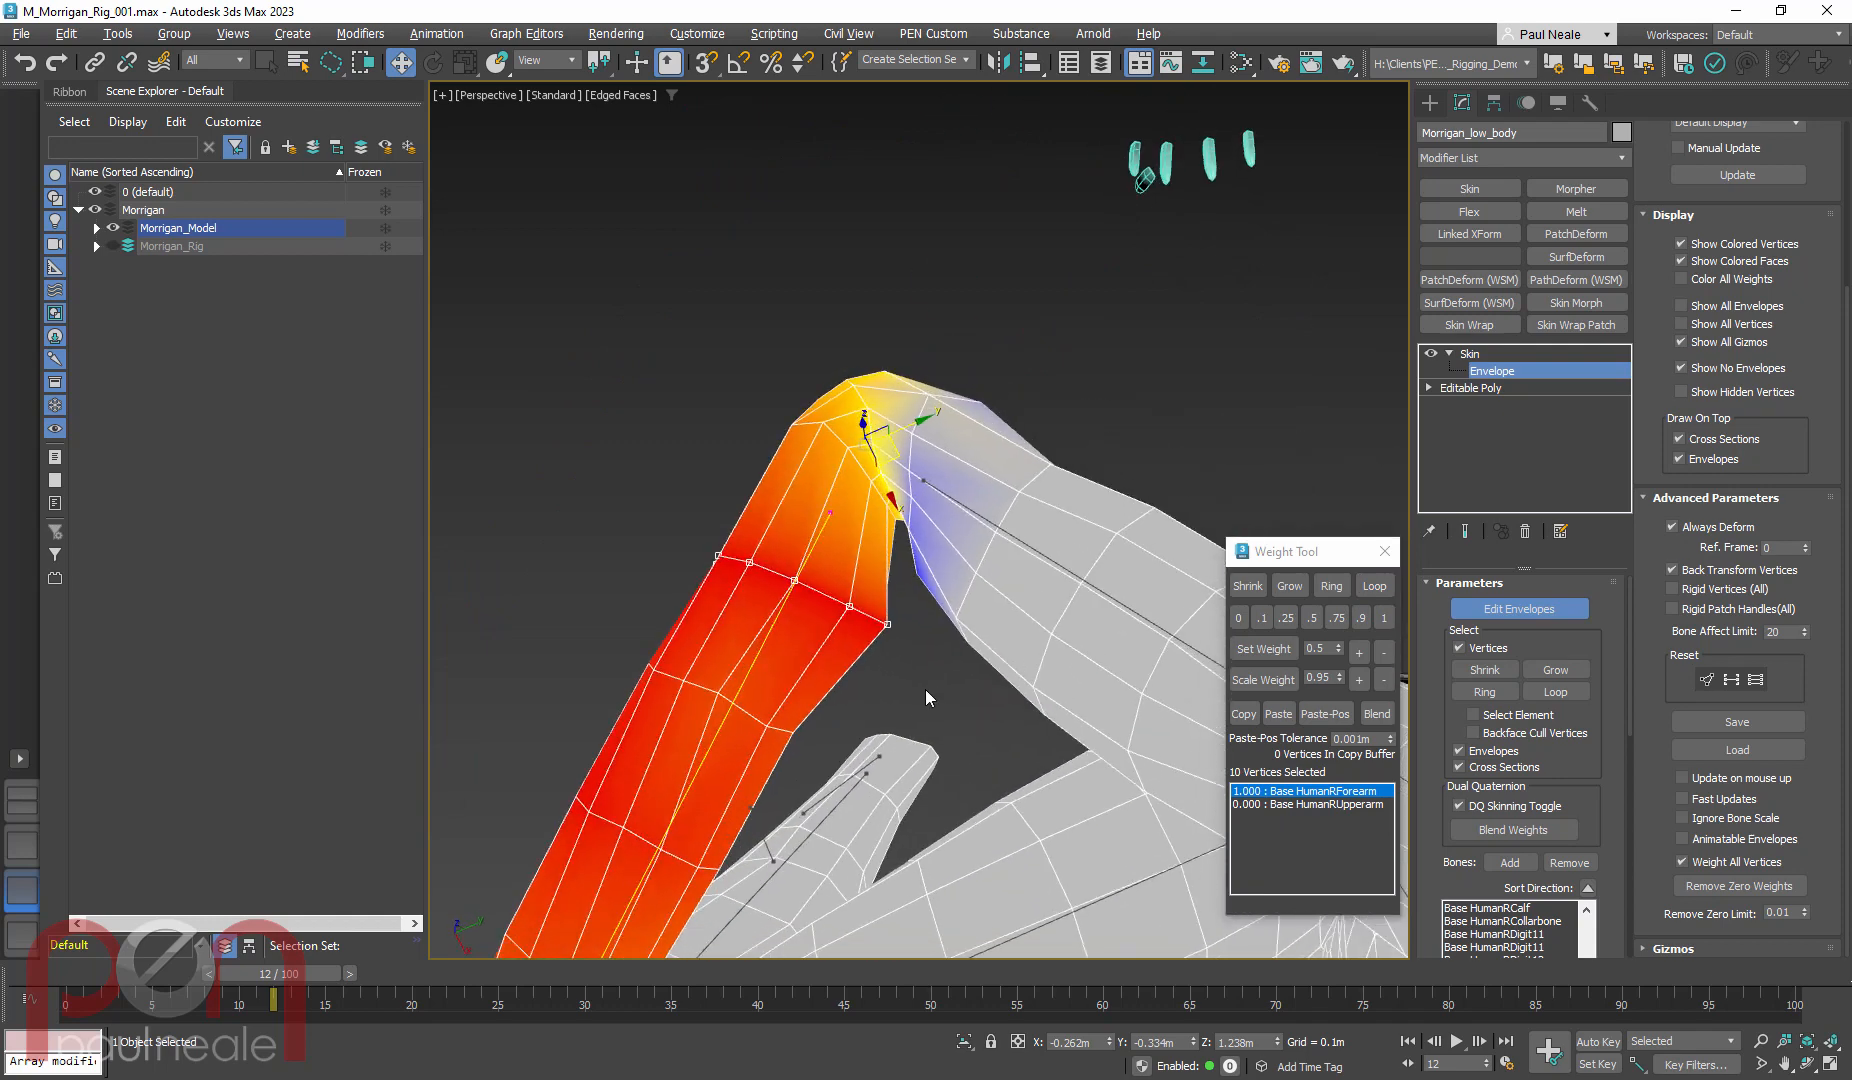
pyautogui.hotkey('ctrl', 'z')
# Set the forearm bone's weight to 1 on the second loop below the elbow
pyautogui.moveTo(650, 850); pyautogui.dragTo(966, 585, button='middle')
pyautogui.keyDown('alt'); pyautogui.moveTo(1049, 433); pyautogui.dragTo(1061, 310, button='middle'); pyautogui.keyUp('alt')
pyautogui.click(1361, 618)
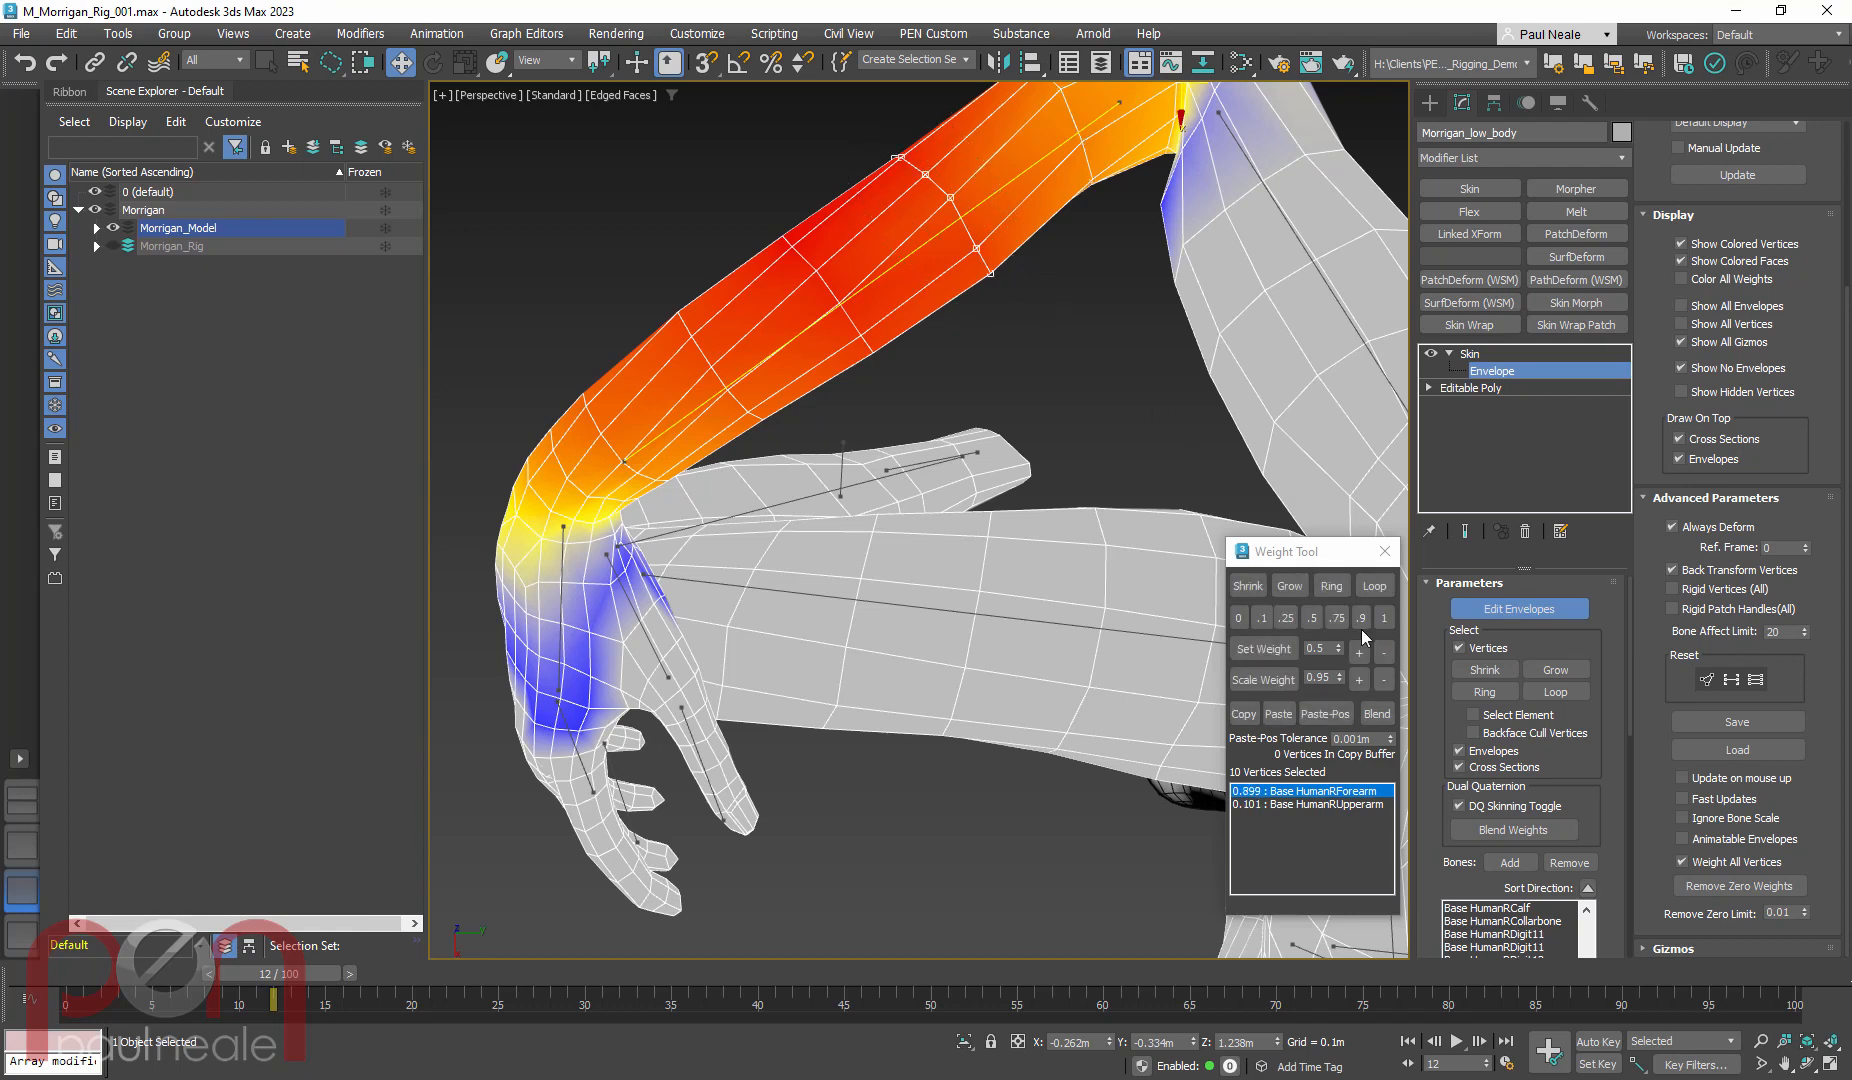
pyautogui.click(1386, 618)
# Select the two following vertex loops toward the wrist and set their forearm weight to 1
pyautogui.keyDown('alt'); pyautogui.moveTo(1094, 460); pyautogui.dragTo(867, 162, button='middle'); pyautogui.keyUp('alt')
pyautogui.moveTo(867, 163)
pyautogui.mouseDown()
pyautogui.moveTo(960, 375)
pyautogui.moveTo(896, 449)
pyautogui.moveTo(893, 403)
pyautogui.mouseUp()
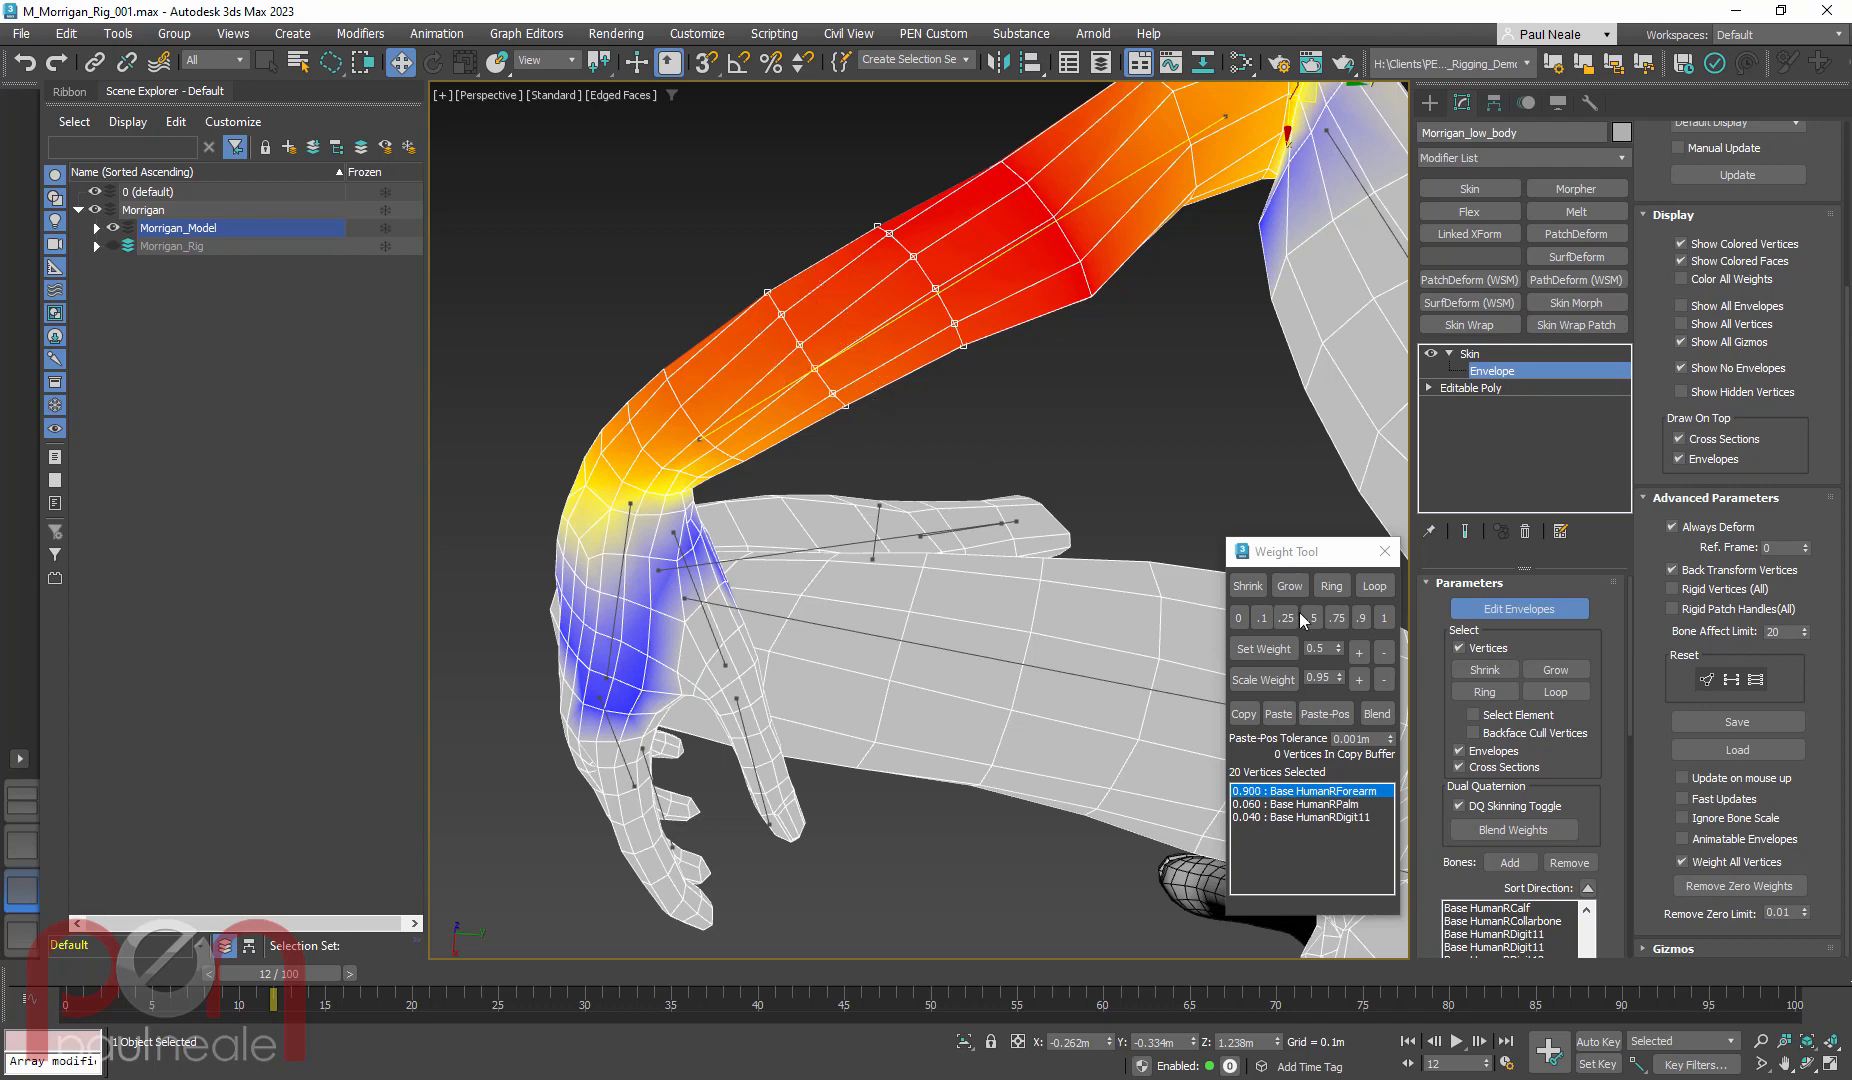
pyautogui.click(1385, 619)
# Select the first full loop below the elbow and scale its forearm weight up in two increments to 0.829
pyautogui.keyDown('alt'); pyautogui.moveTo(967, 409); pyautogui.dragTo(904, 514, button='middle'); pyautogui.keyUp('alt')
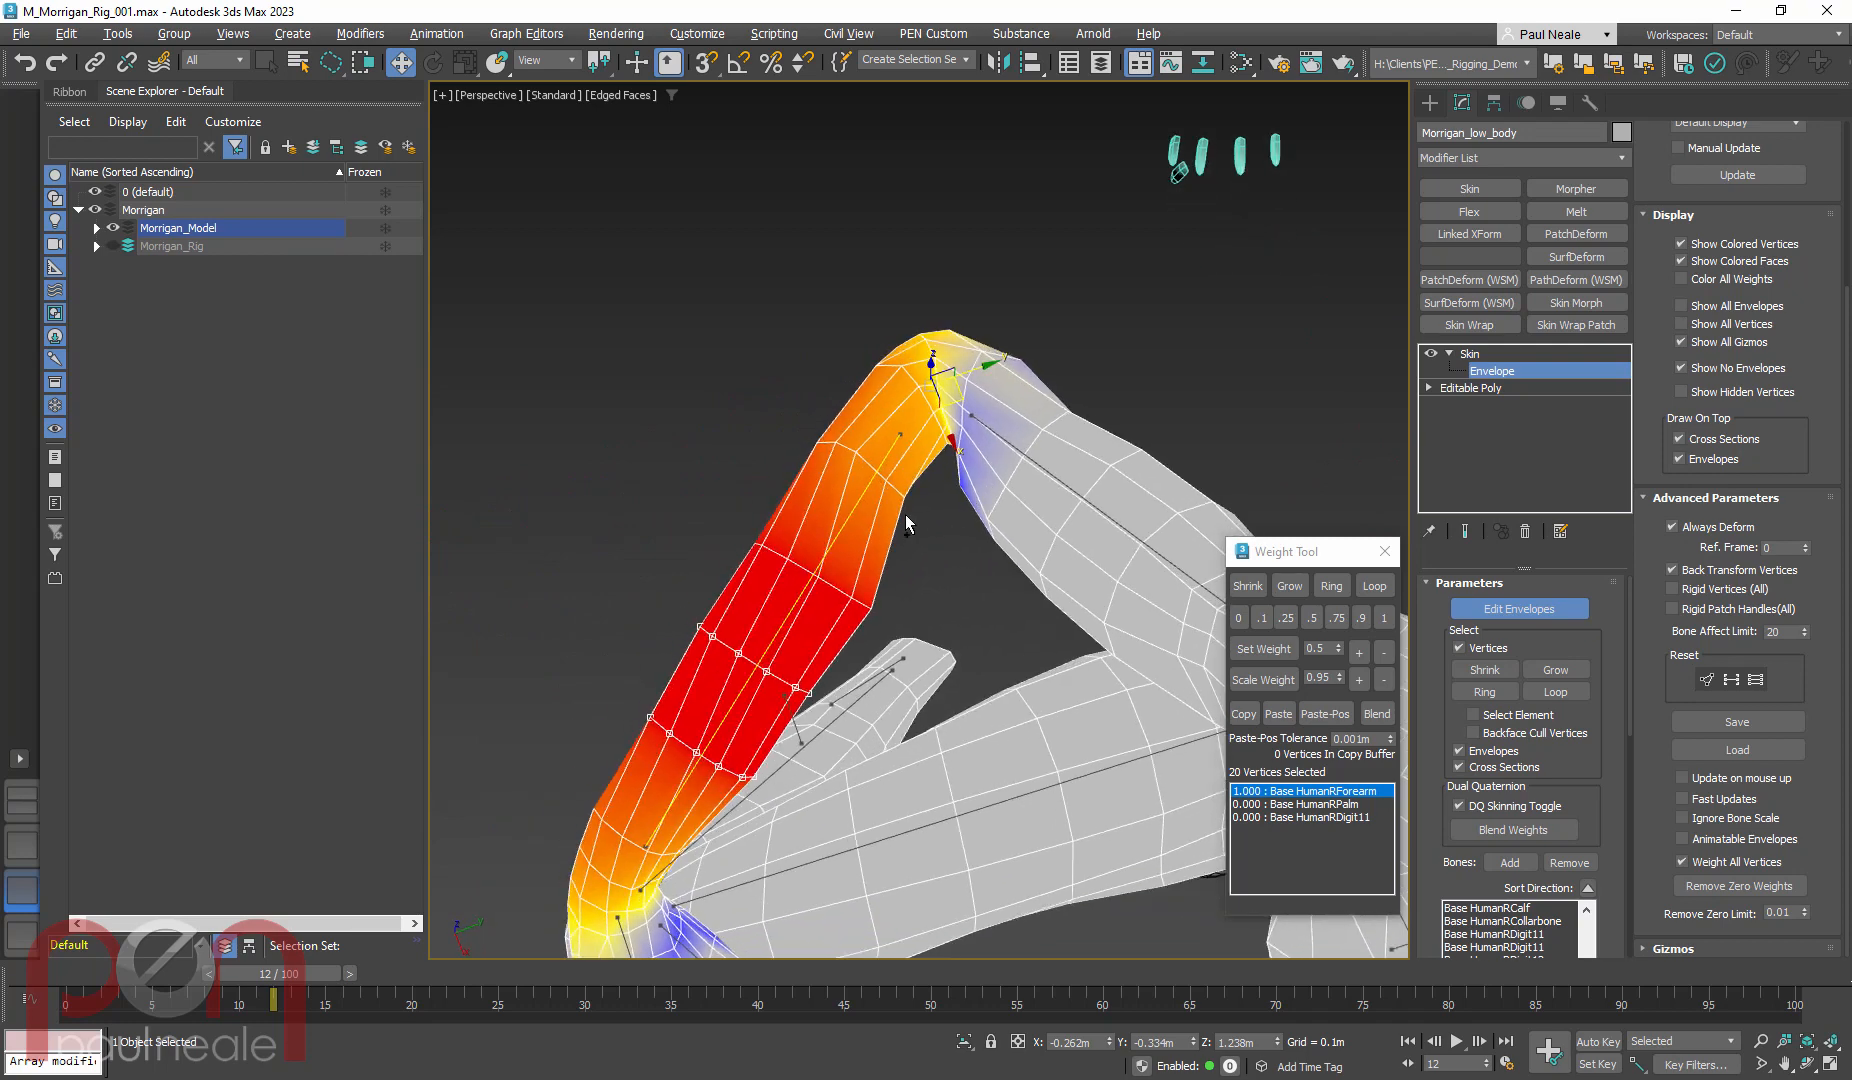
pyautogui.scroll(2, 906, 510)
pyautogui.moveTo(949, 505); pyautogui.dragTo(929, 535)
pyautogui.keyDown('alt'); pyautogui.moveTo(929, 535); pyautogui.dragTo(949, 538, button='middle'); pyautogui.keyUp('alt')
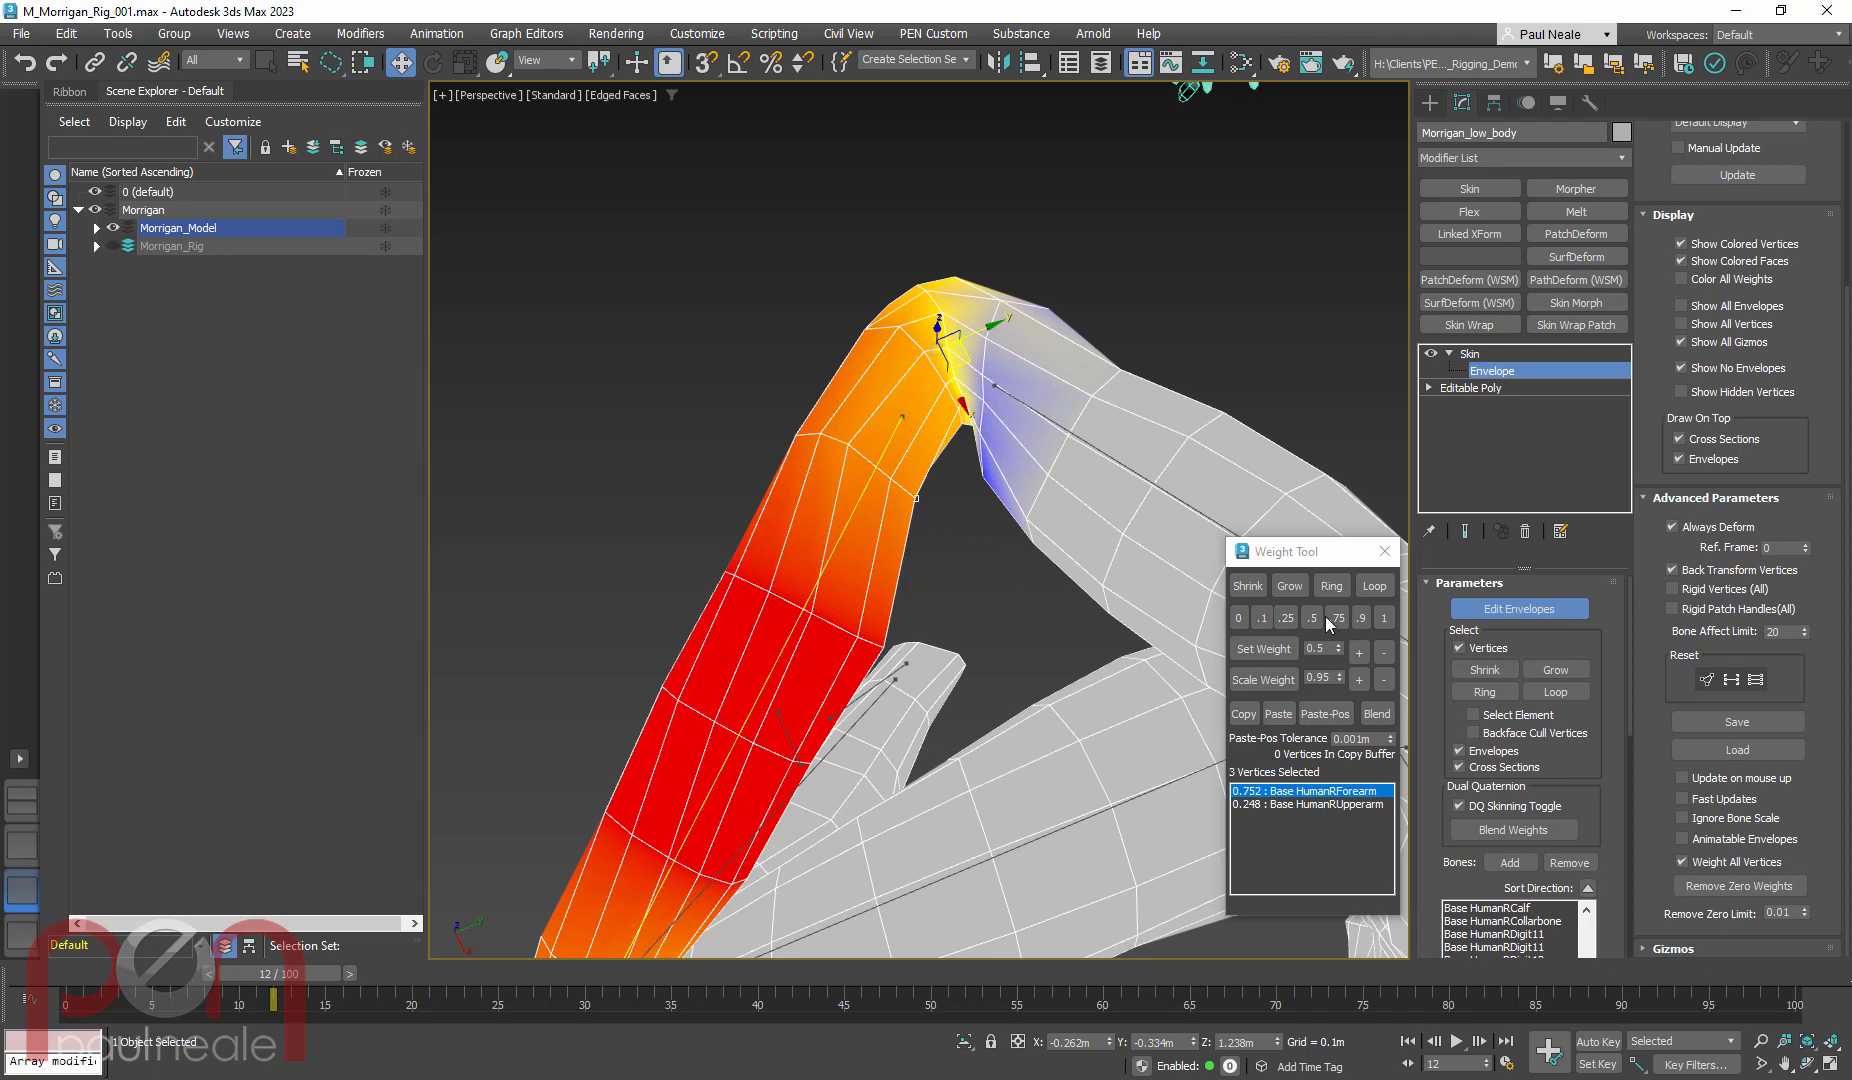
pyautogui.click(1375, 589)
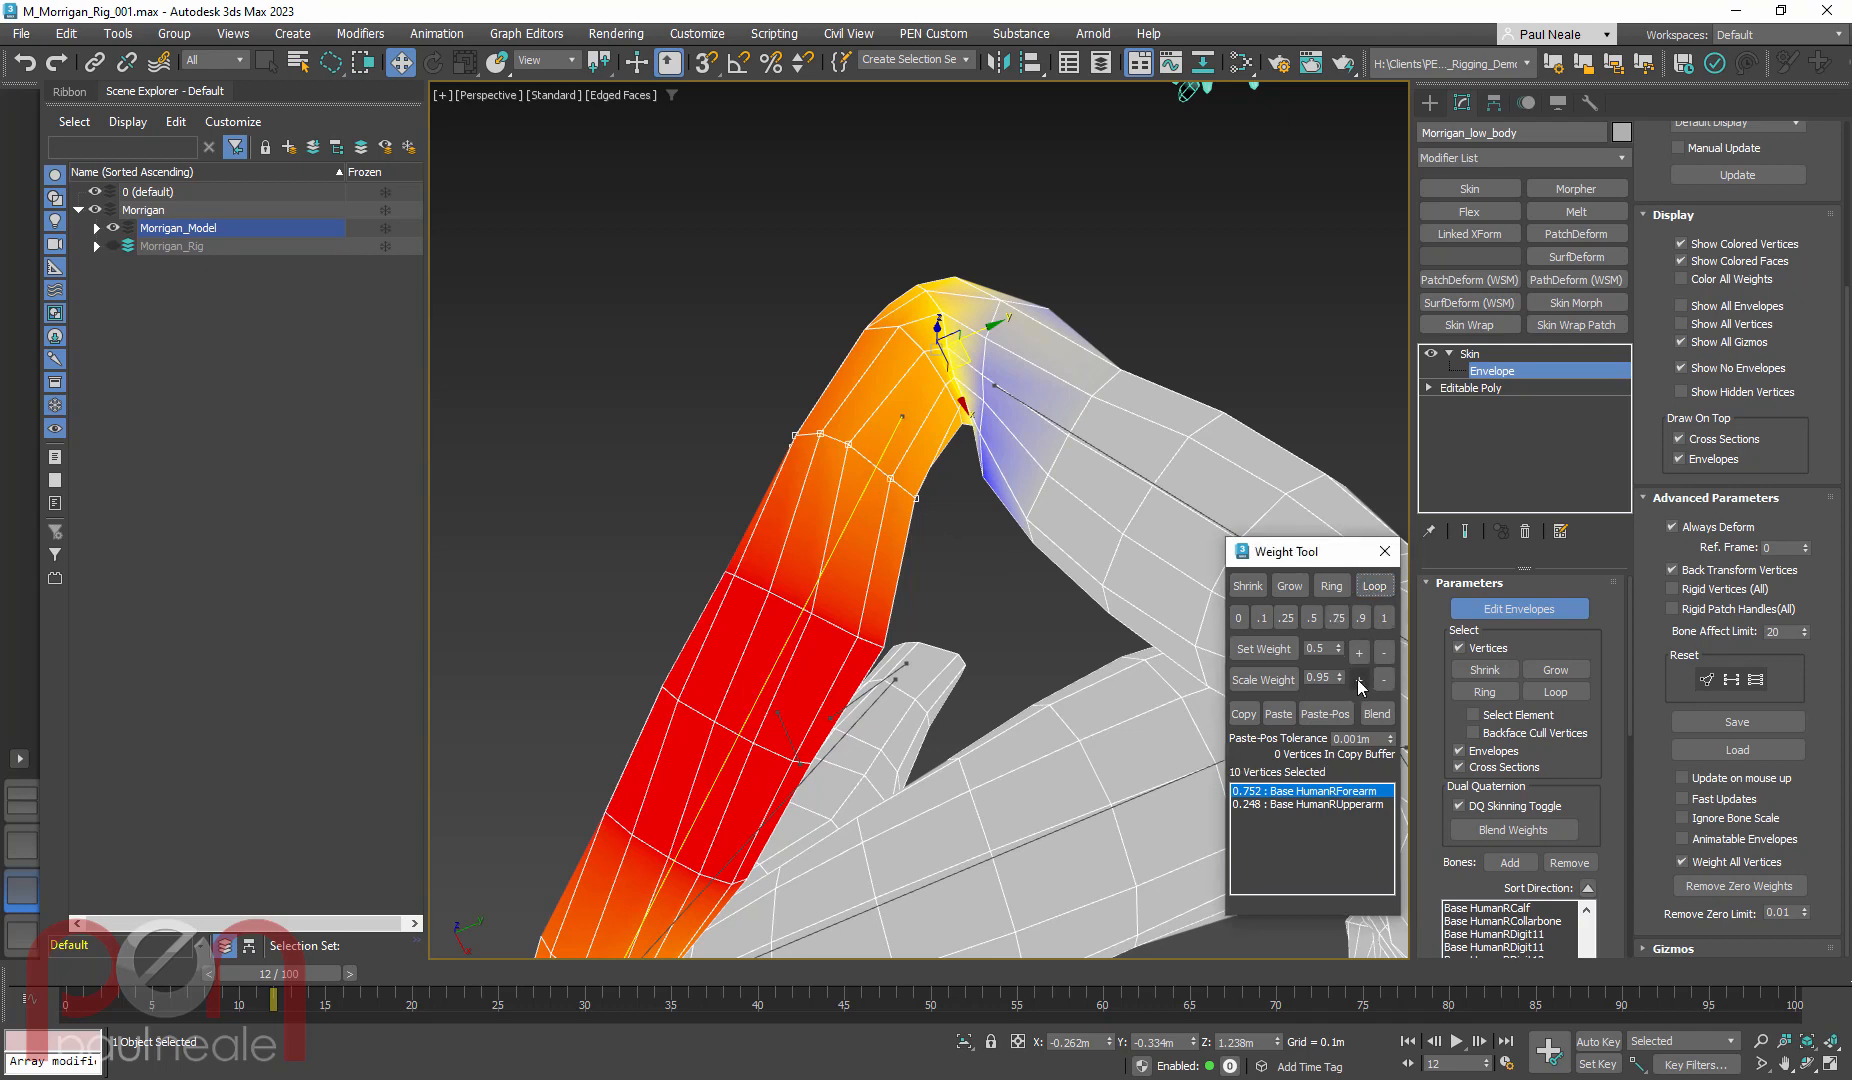
pyautogui.click(1359, 680)
pyautogui.click(1359, 680)
# Return the animation to frame 0 so the body stands in its rest pose
pyautogui.keyDown('alt'); pyautogui.moveTo(1129, 668); pyautogui.dragTo(912, 478, button='middle'); pyautogui.keyUp('alt')
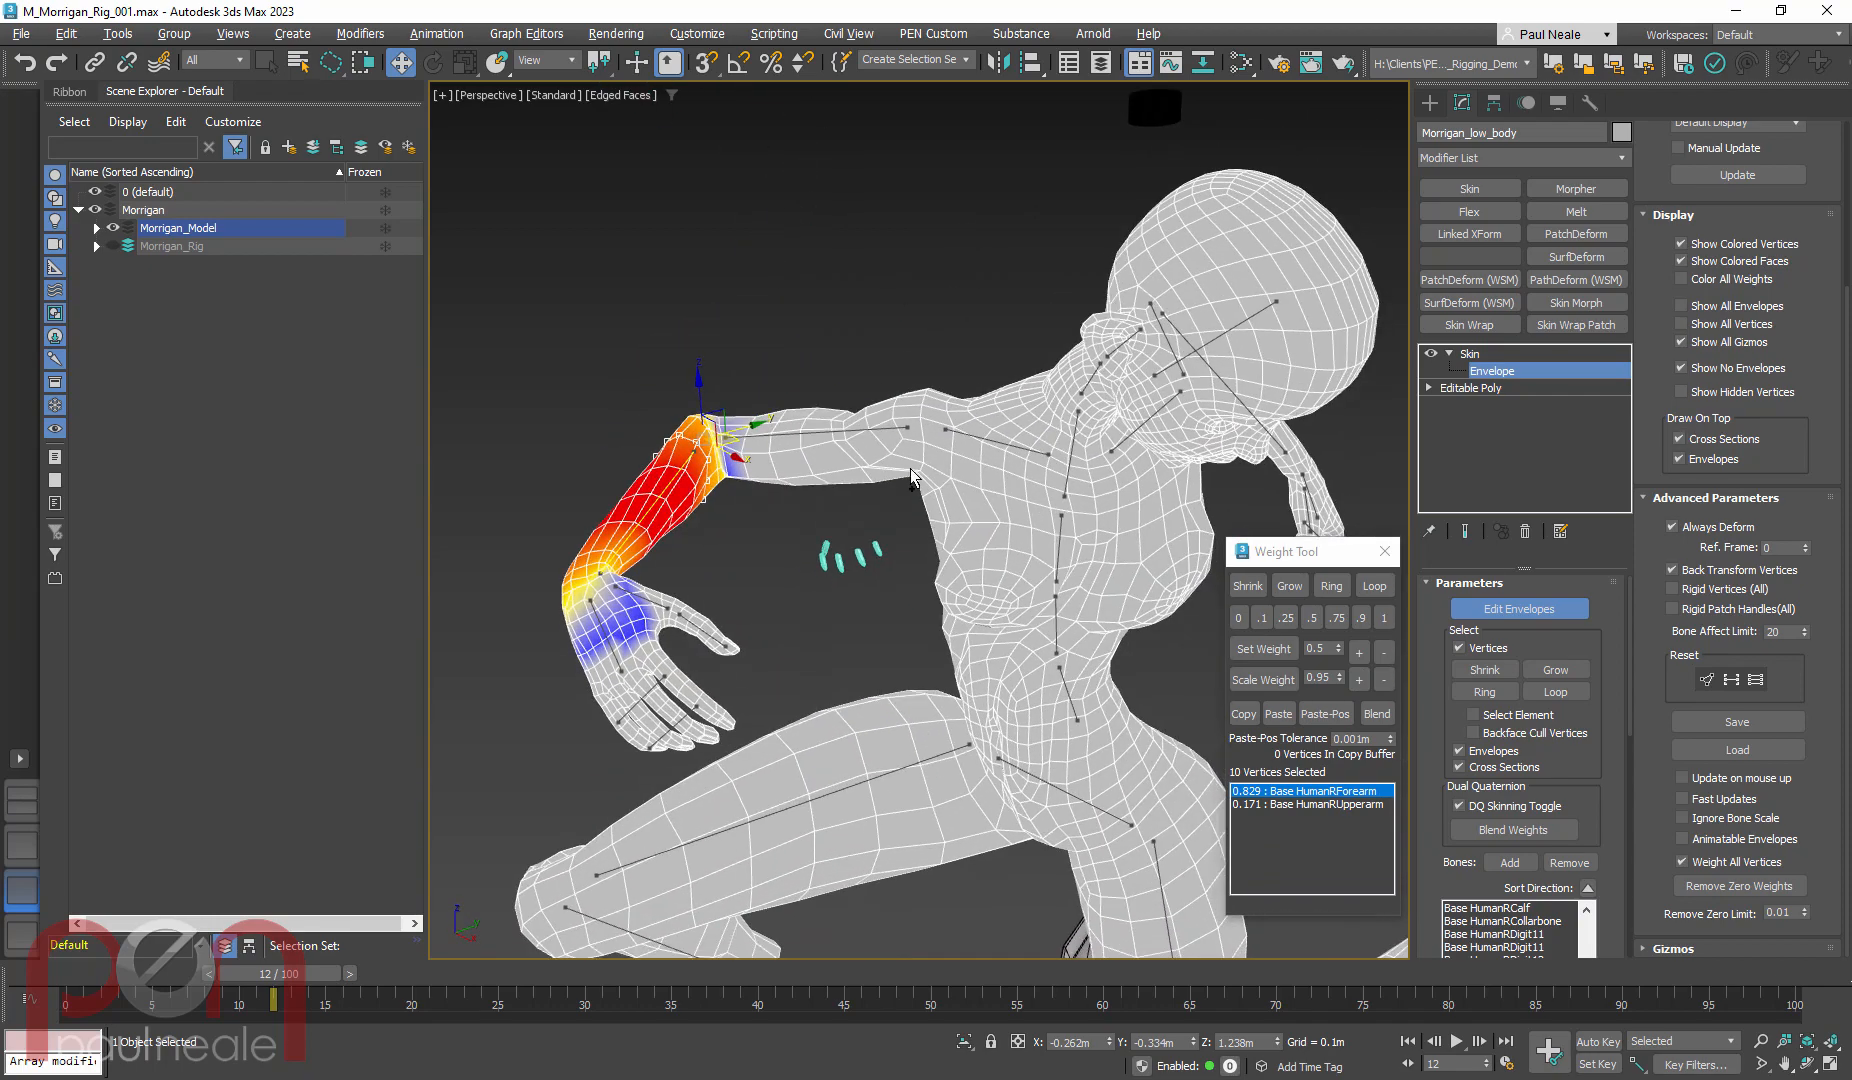
pyautogui.scroll(-4, 912, 478)
pyautogui.moveTo(267, 972); pyautogui.dragTo(52, 972)
pyautogui.keyDown('alt'); pyautogui.moveTo(850, 640); pyautogui.dragTo(1007, 566, button='middle'); pyautogui.keyUp('alt')
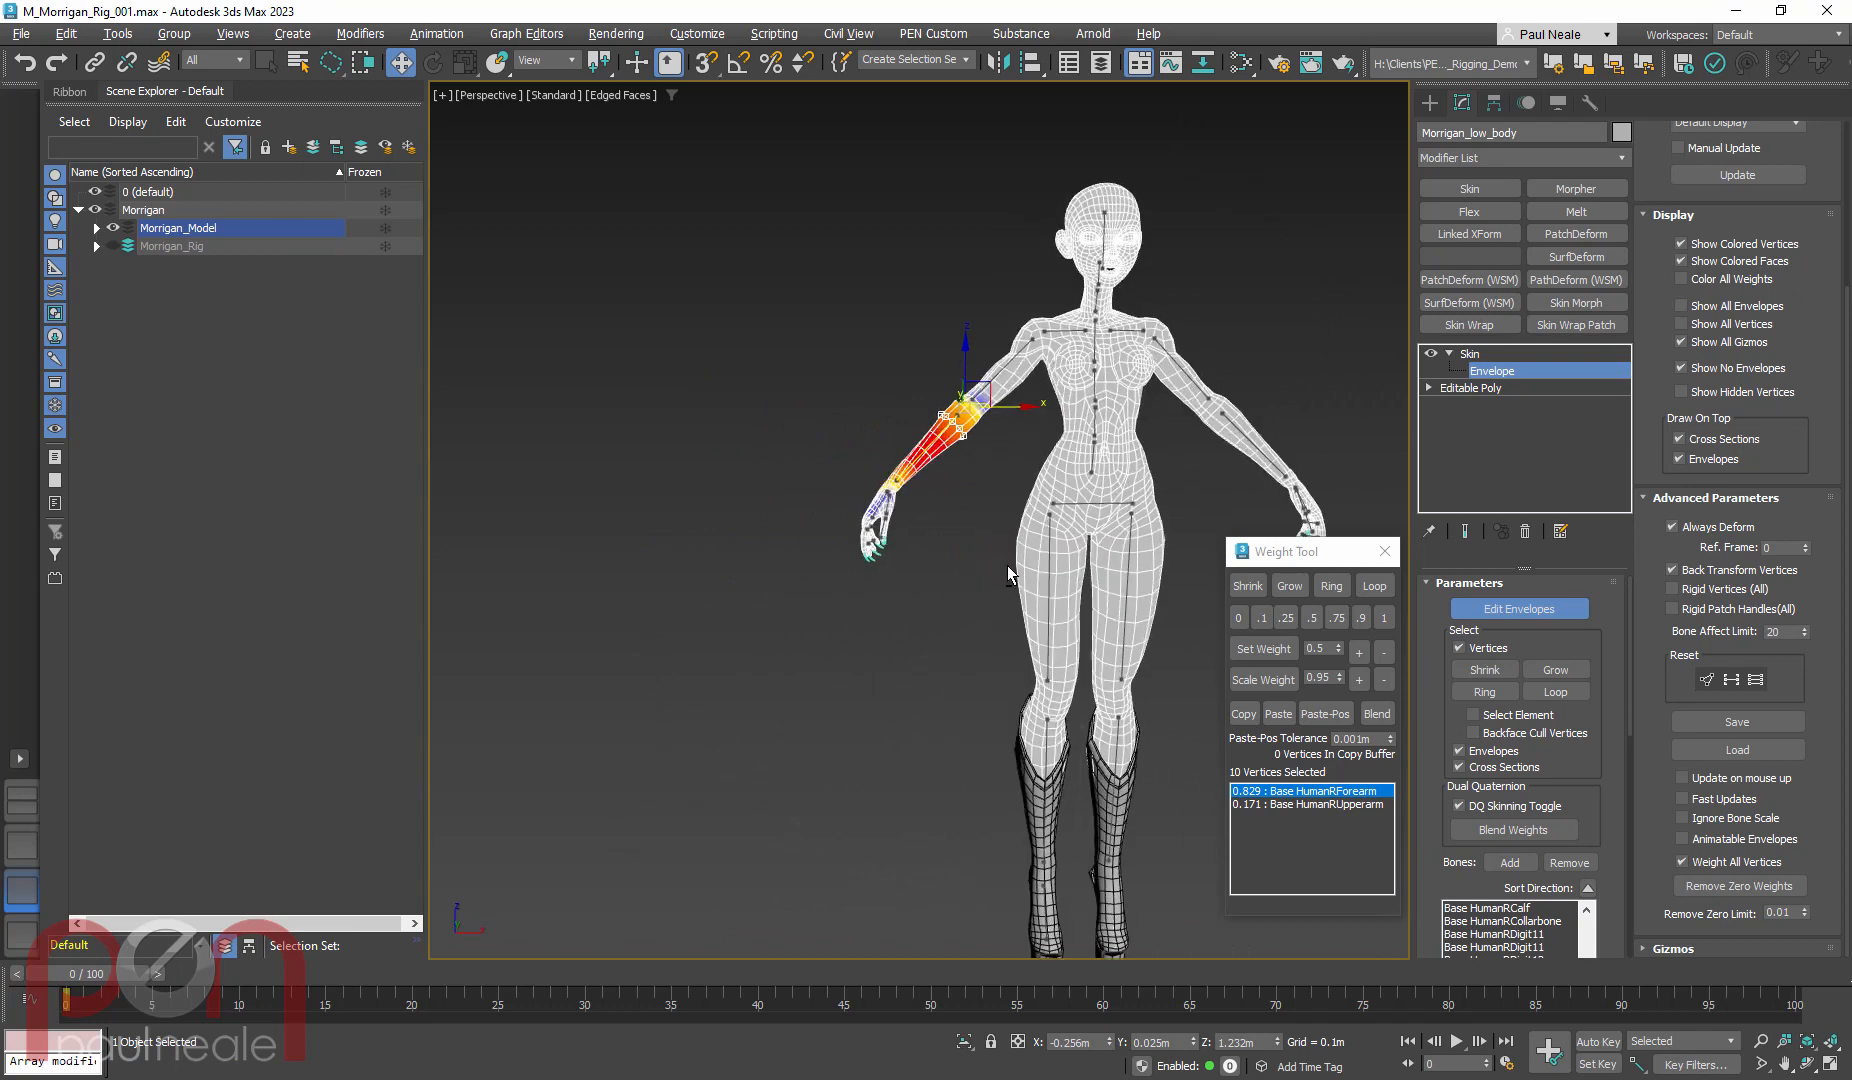
pyautogui.scroll(5, 1150, 440)
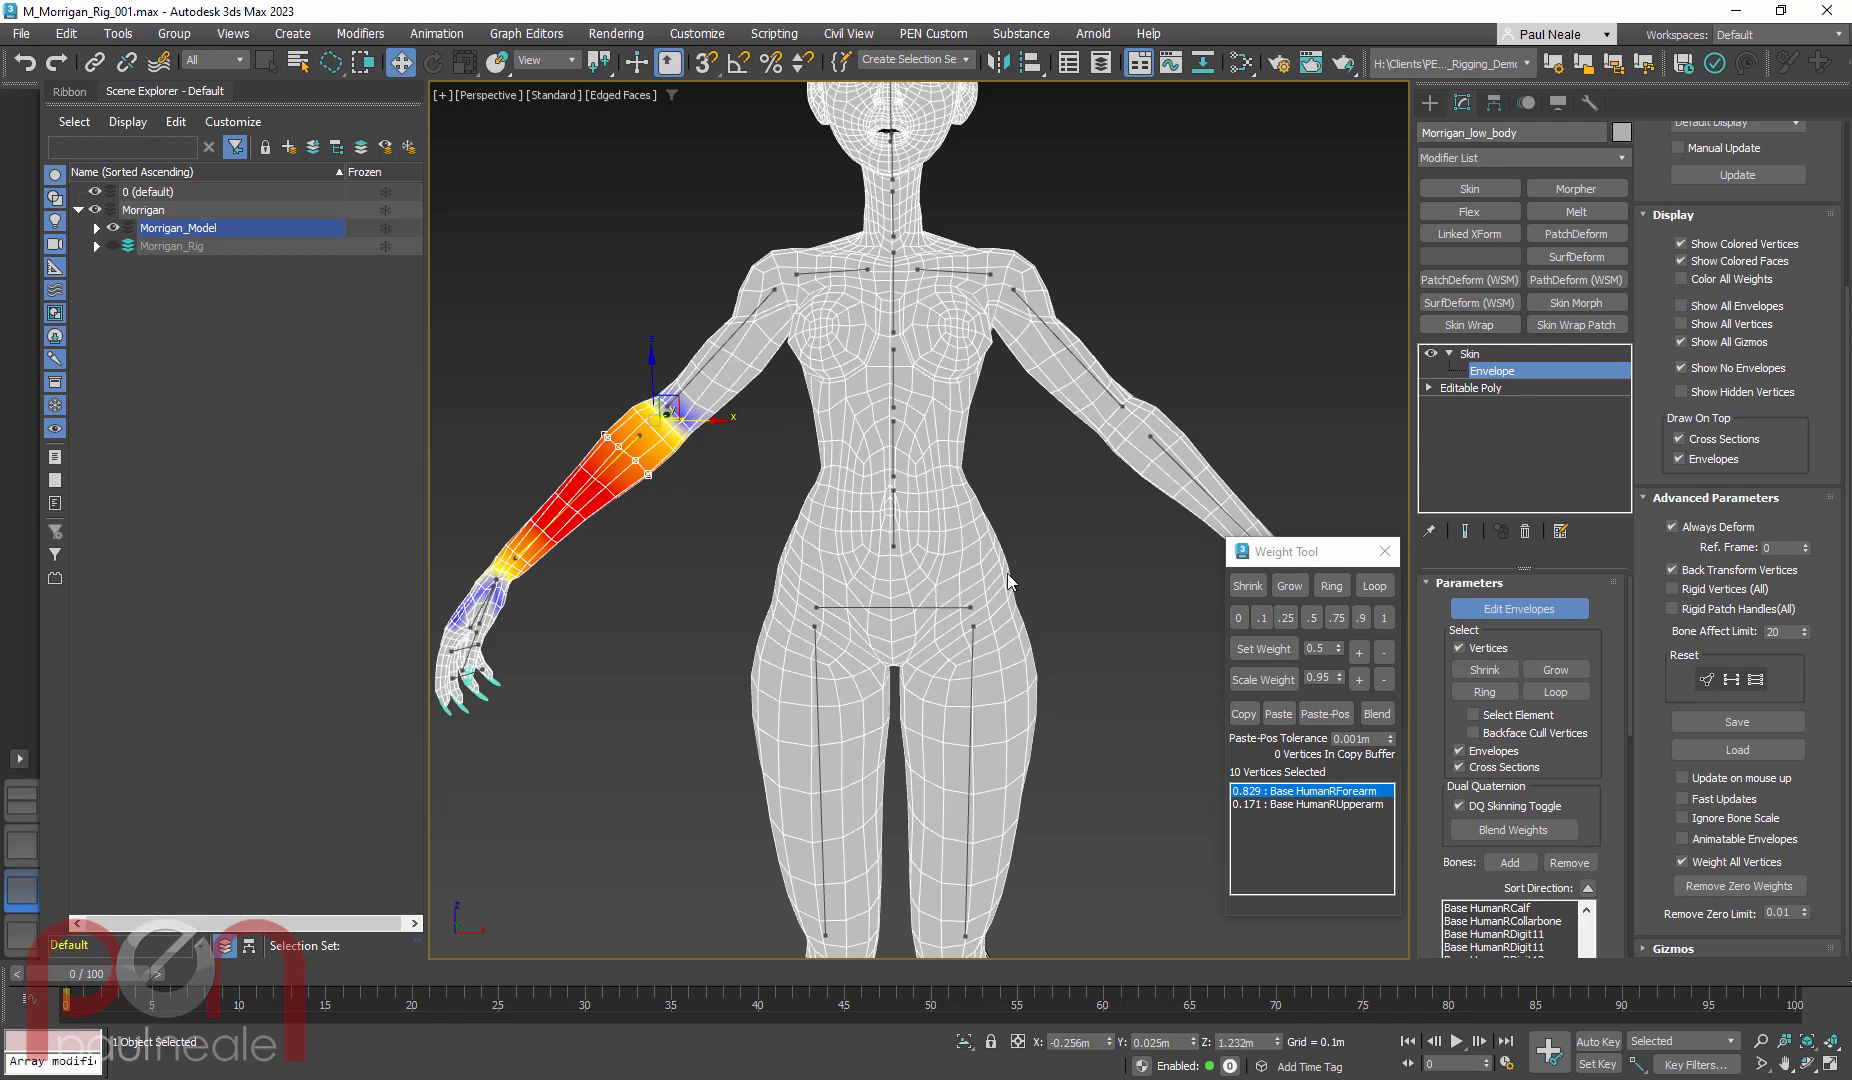
pyautogui.moveTo(1008, 582)
pyautogui.keyDown('alt'); pyautogui.mouseDown(button='middle')
pyautogui.moveTo(980, 564)
pyautogui.moveTo(972, 580)
pyautogui.mouseUp(button='middle'); pyautogui.keyUp('alt')
# Examine the rest pose and the weighted arm from the front and left sides of the body
pyautogui.press('f')
pyautogui.press('z')
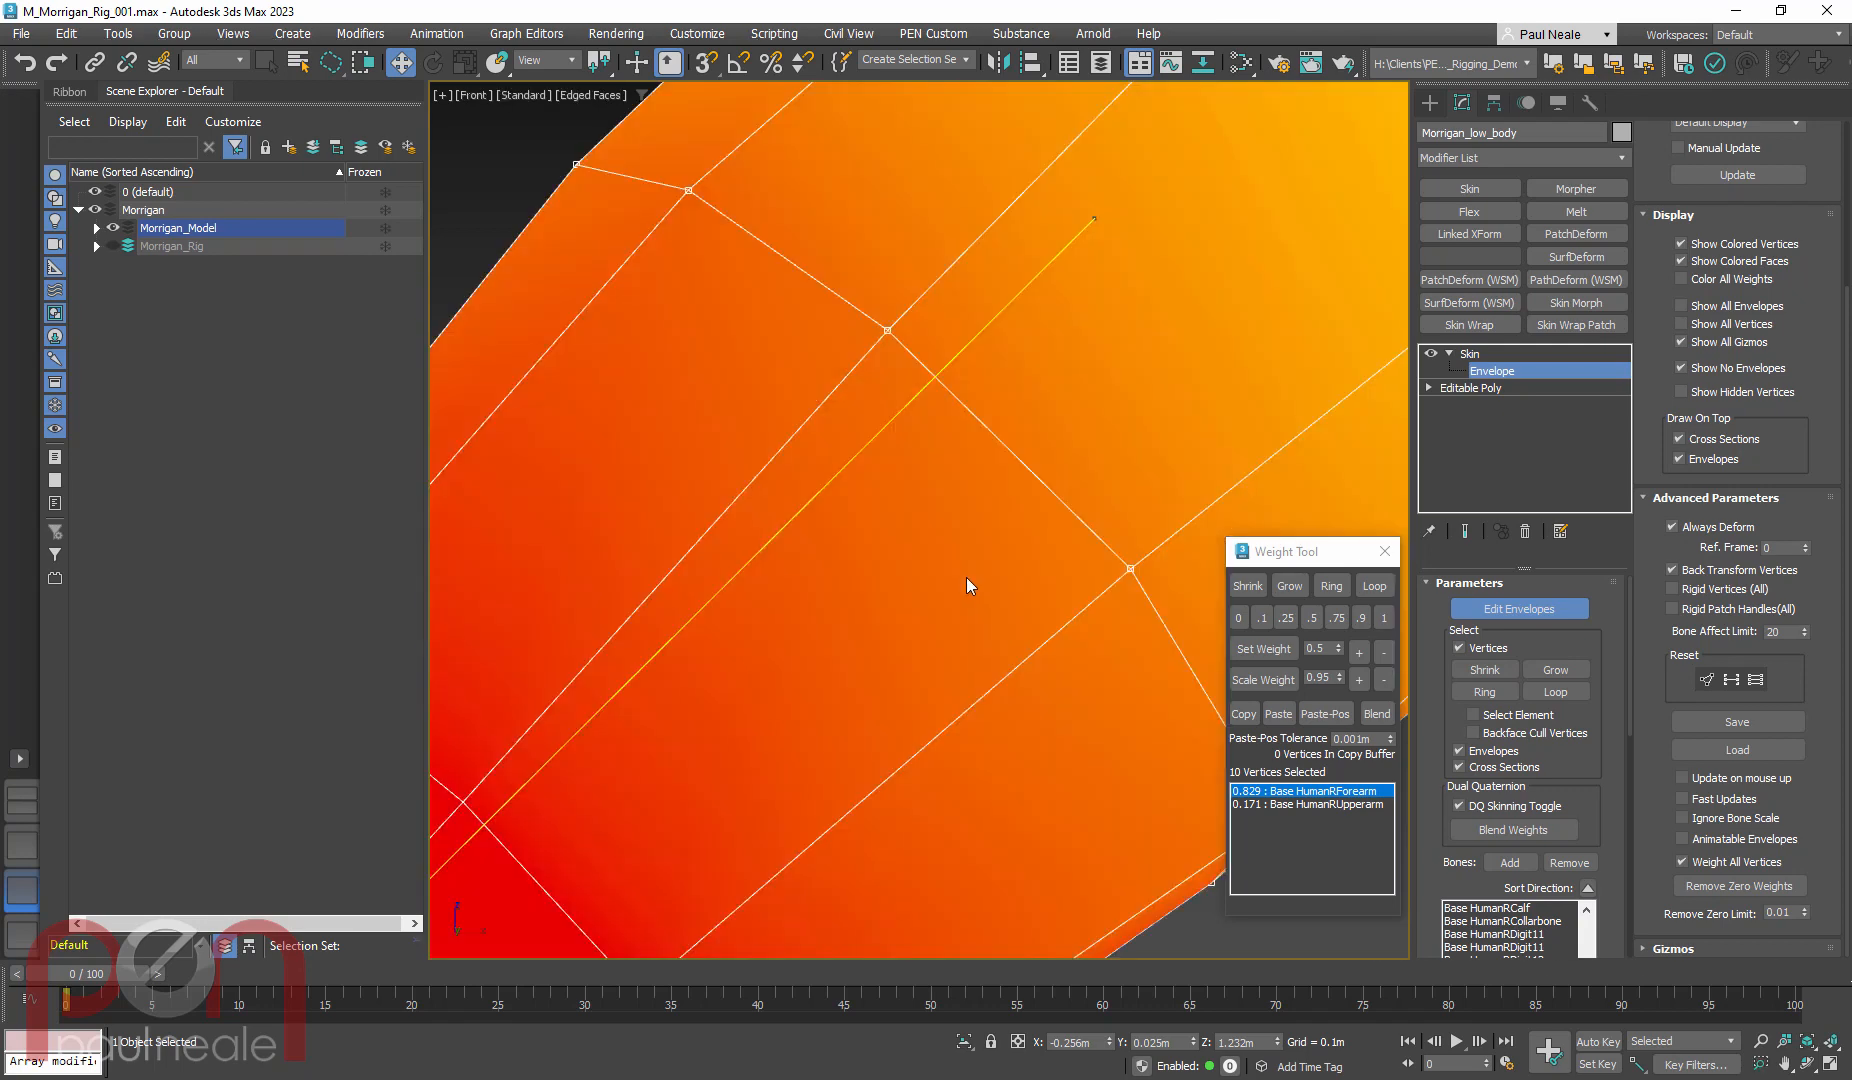
pyautogui.scroll(-10, 940, 611)
pyautogui.moveTo(1003, 660); pyautogui.dragTo(786, 598, button='middle')
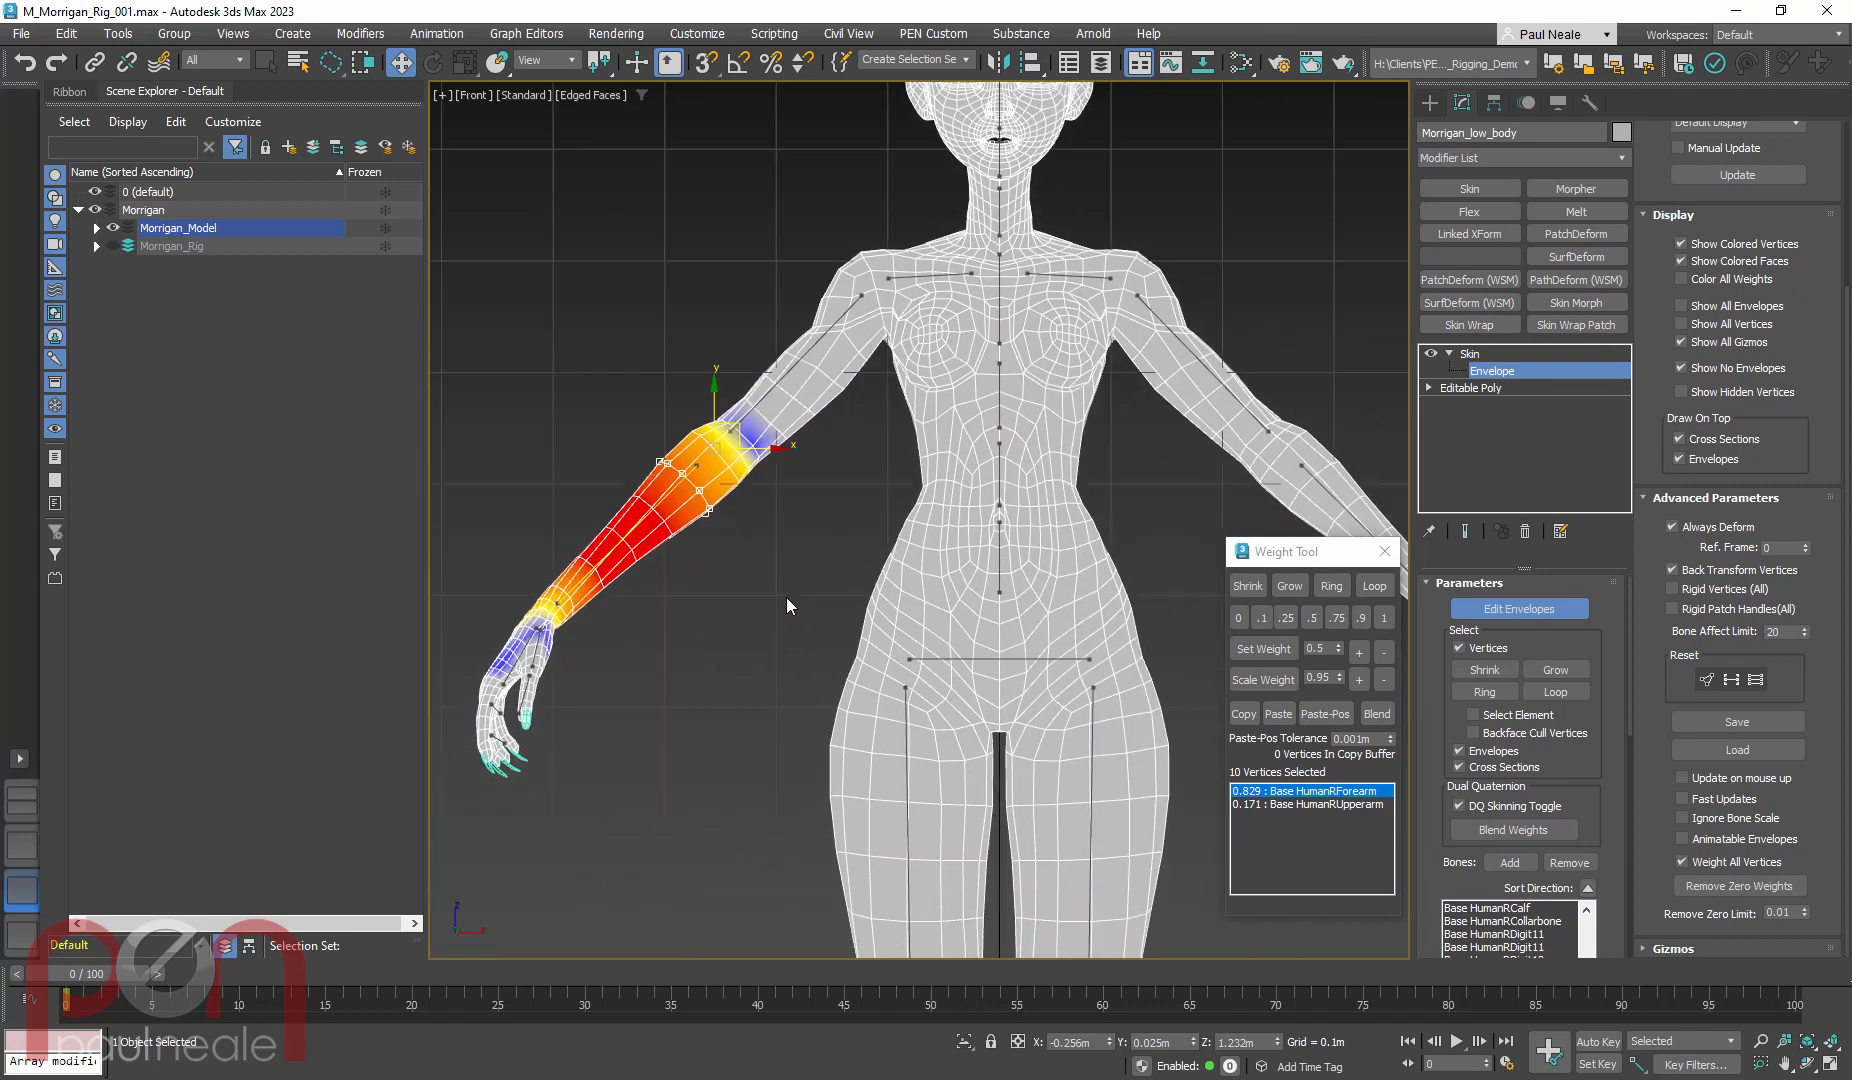
pyautogui.moveTo(982, 576); pyautogui.dragTo(973, 546, button='middle')
pyautogui.scroll(-2, 972, 545)
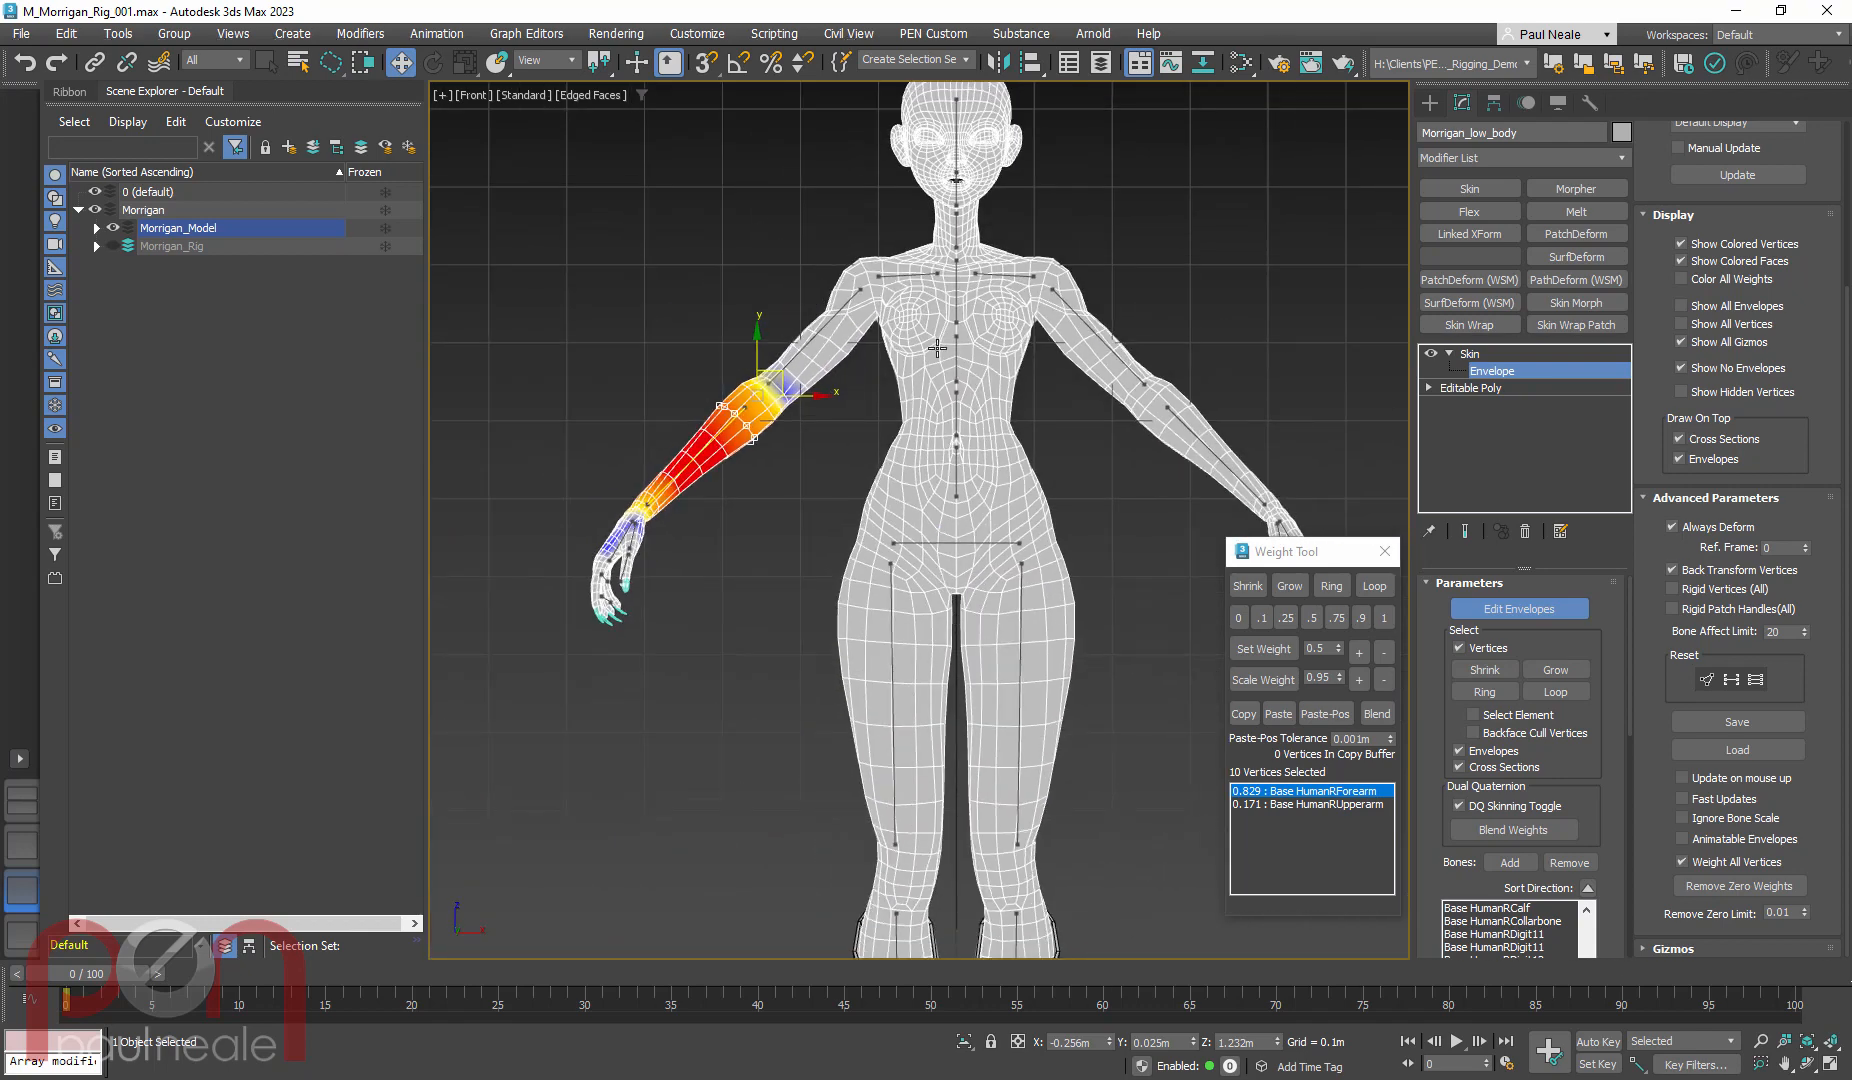
pyautogui.scroll(1, 985, 475)
pyautogui.press('l')
pyautogui.scroll(1, 967, 362)
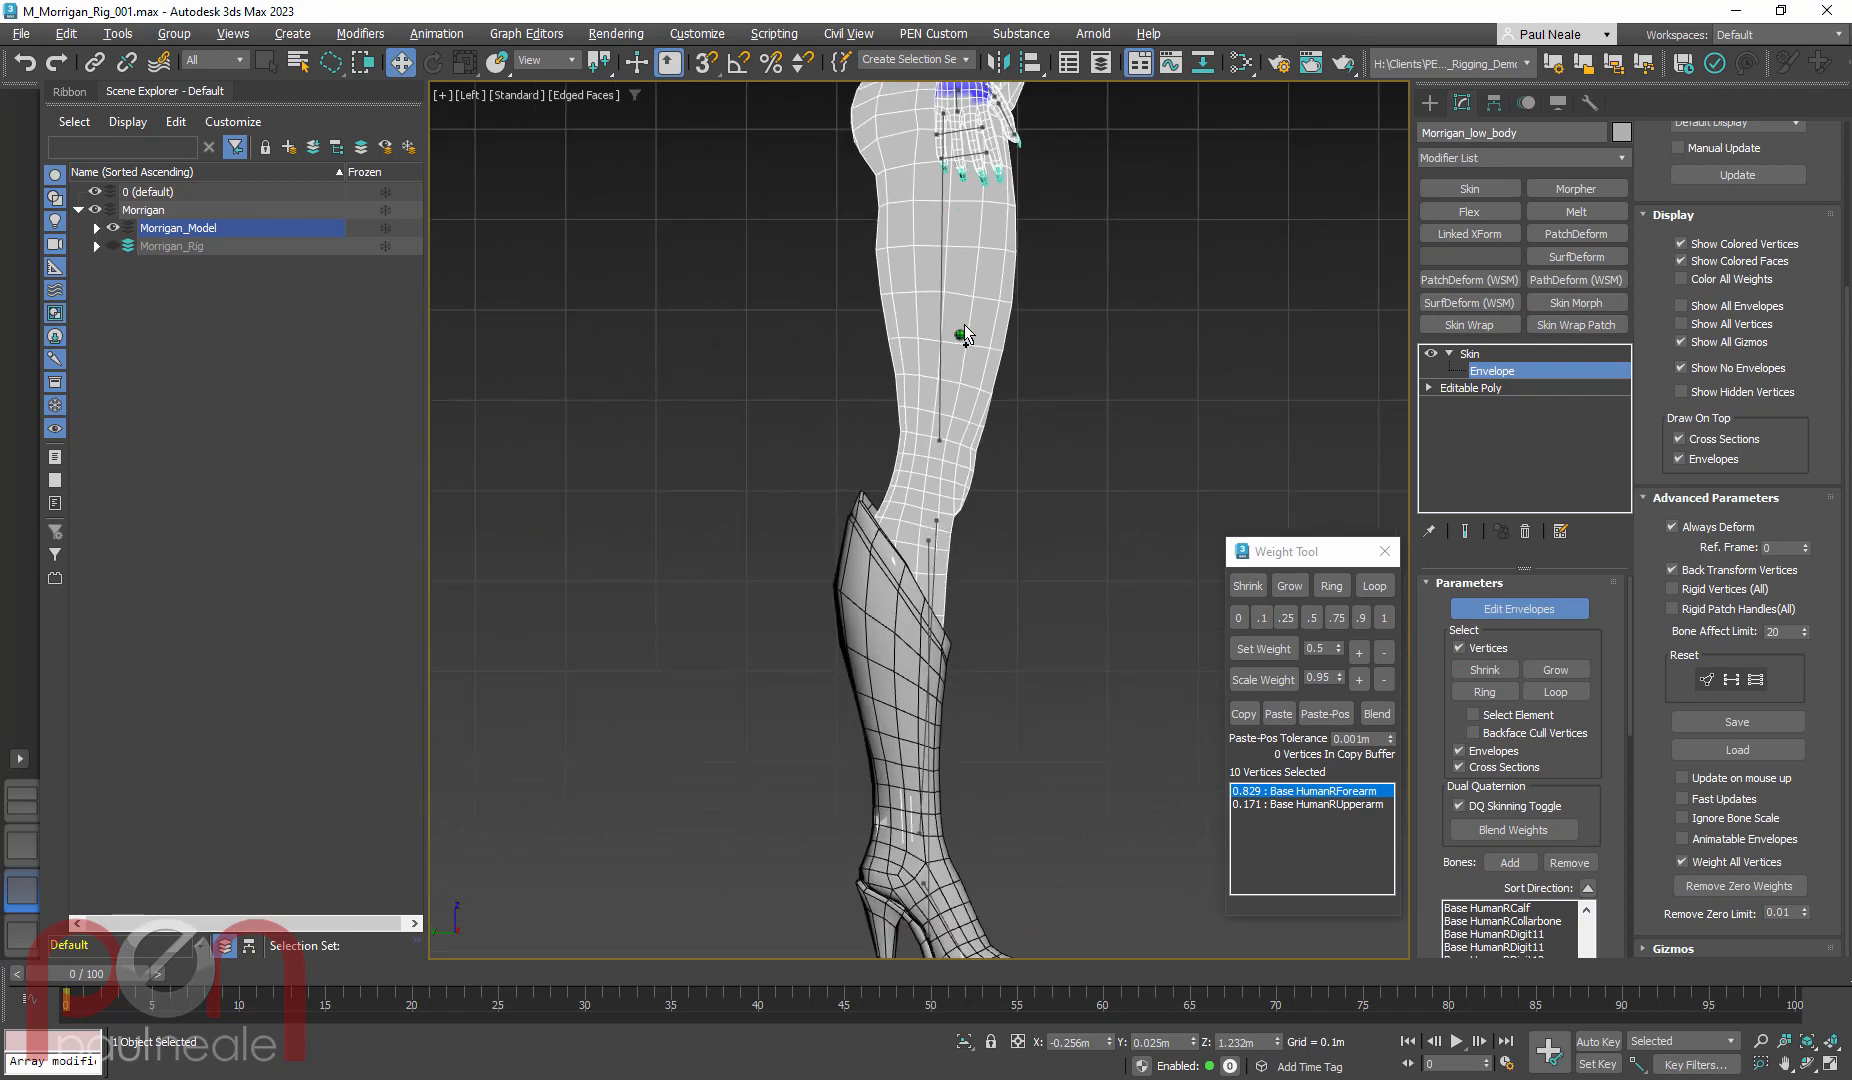
pyautogui.moveTo(963, 338); pyautogui.dragTo(956, 540, button='middle')
pyautogui.scroll(2, 956, 545)
pyautogui.moveTo(958, 442); pyautogui.dragTo(933, 560, button='middle')
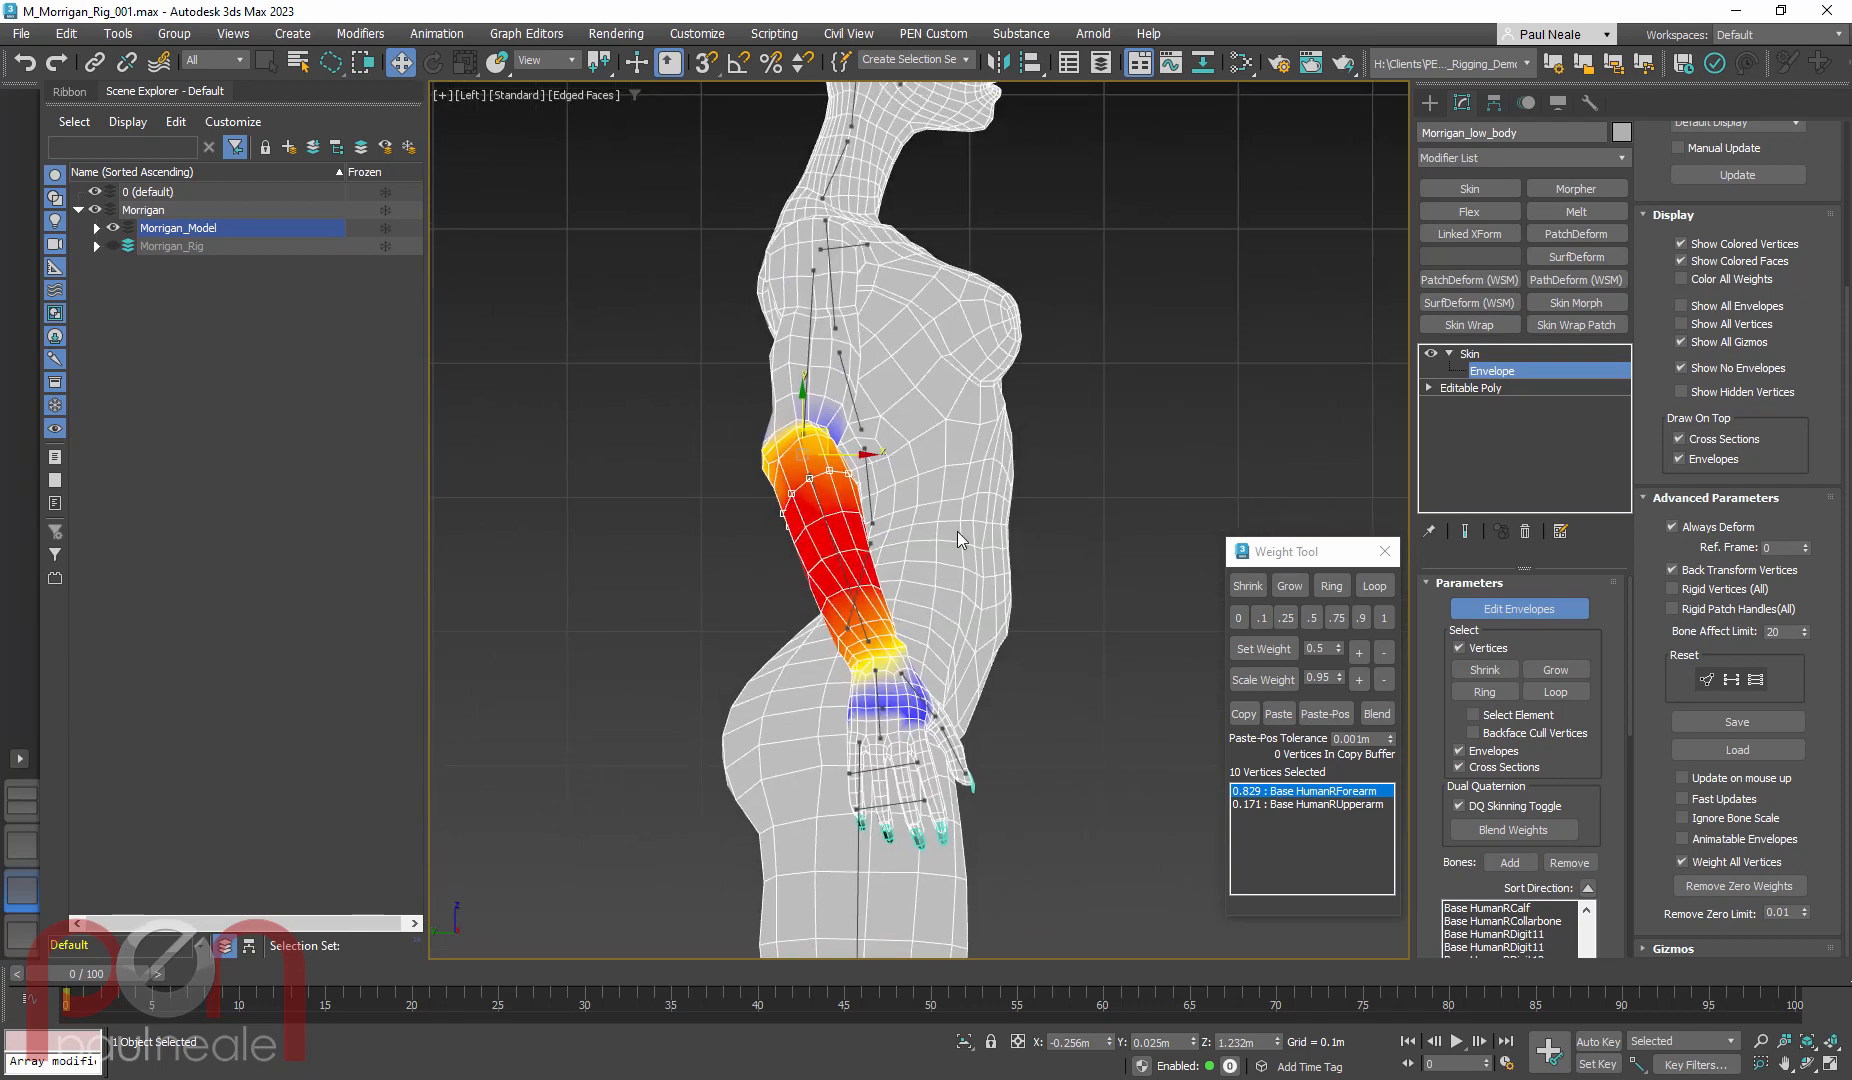
# Examine how the arm and torso vertices overlap in wireframe from the side
pyautogui.press('F3')
pyautogui.scroll(5, 940, 447)
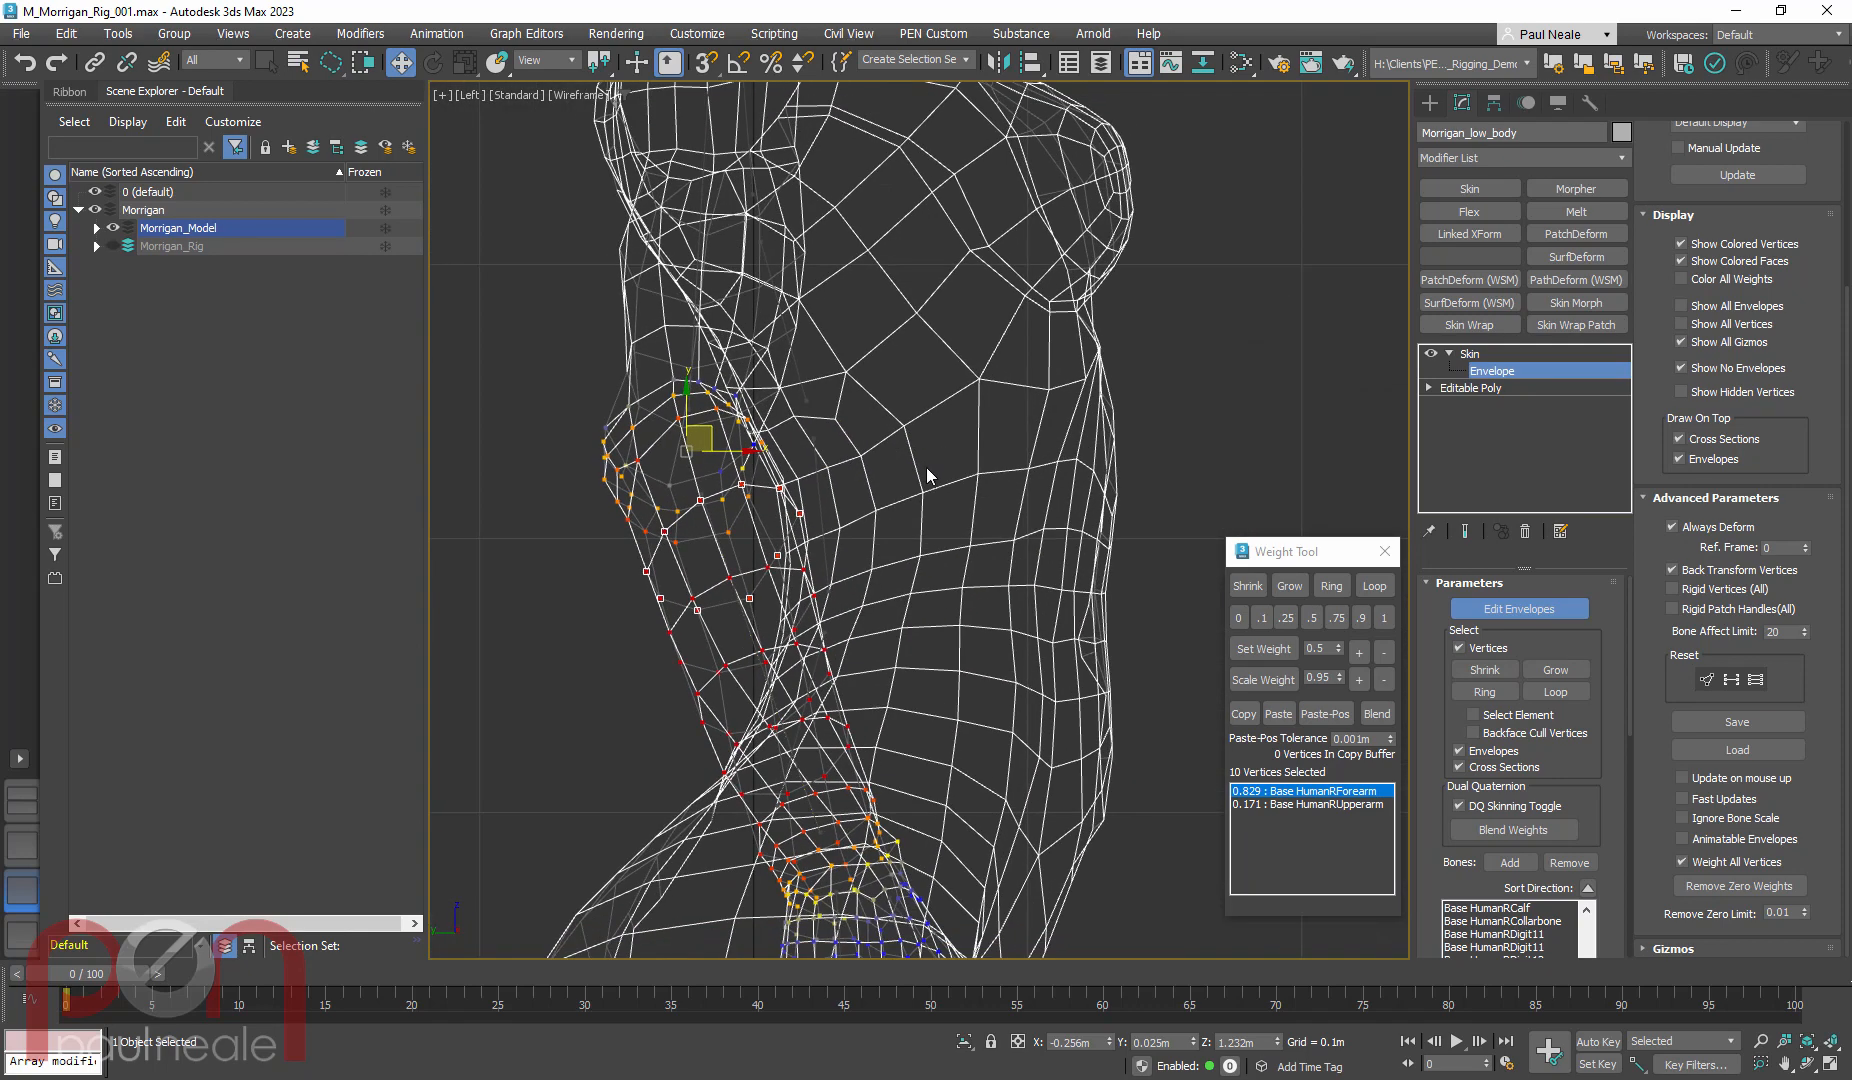
pyautogui.scroll(-5, 930, 476)
pyautogui.scroll(4, 930, 470)
pyautogui.scroll(-4, 935, 455)
pyautogui.scroll(2, 937, 441)
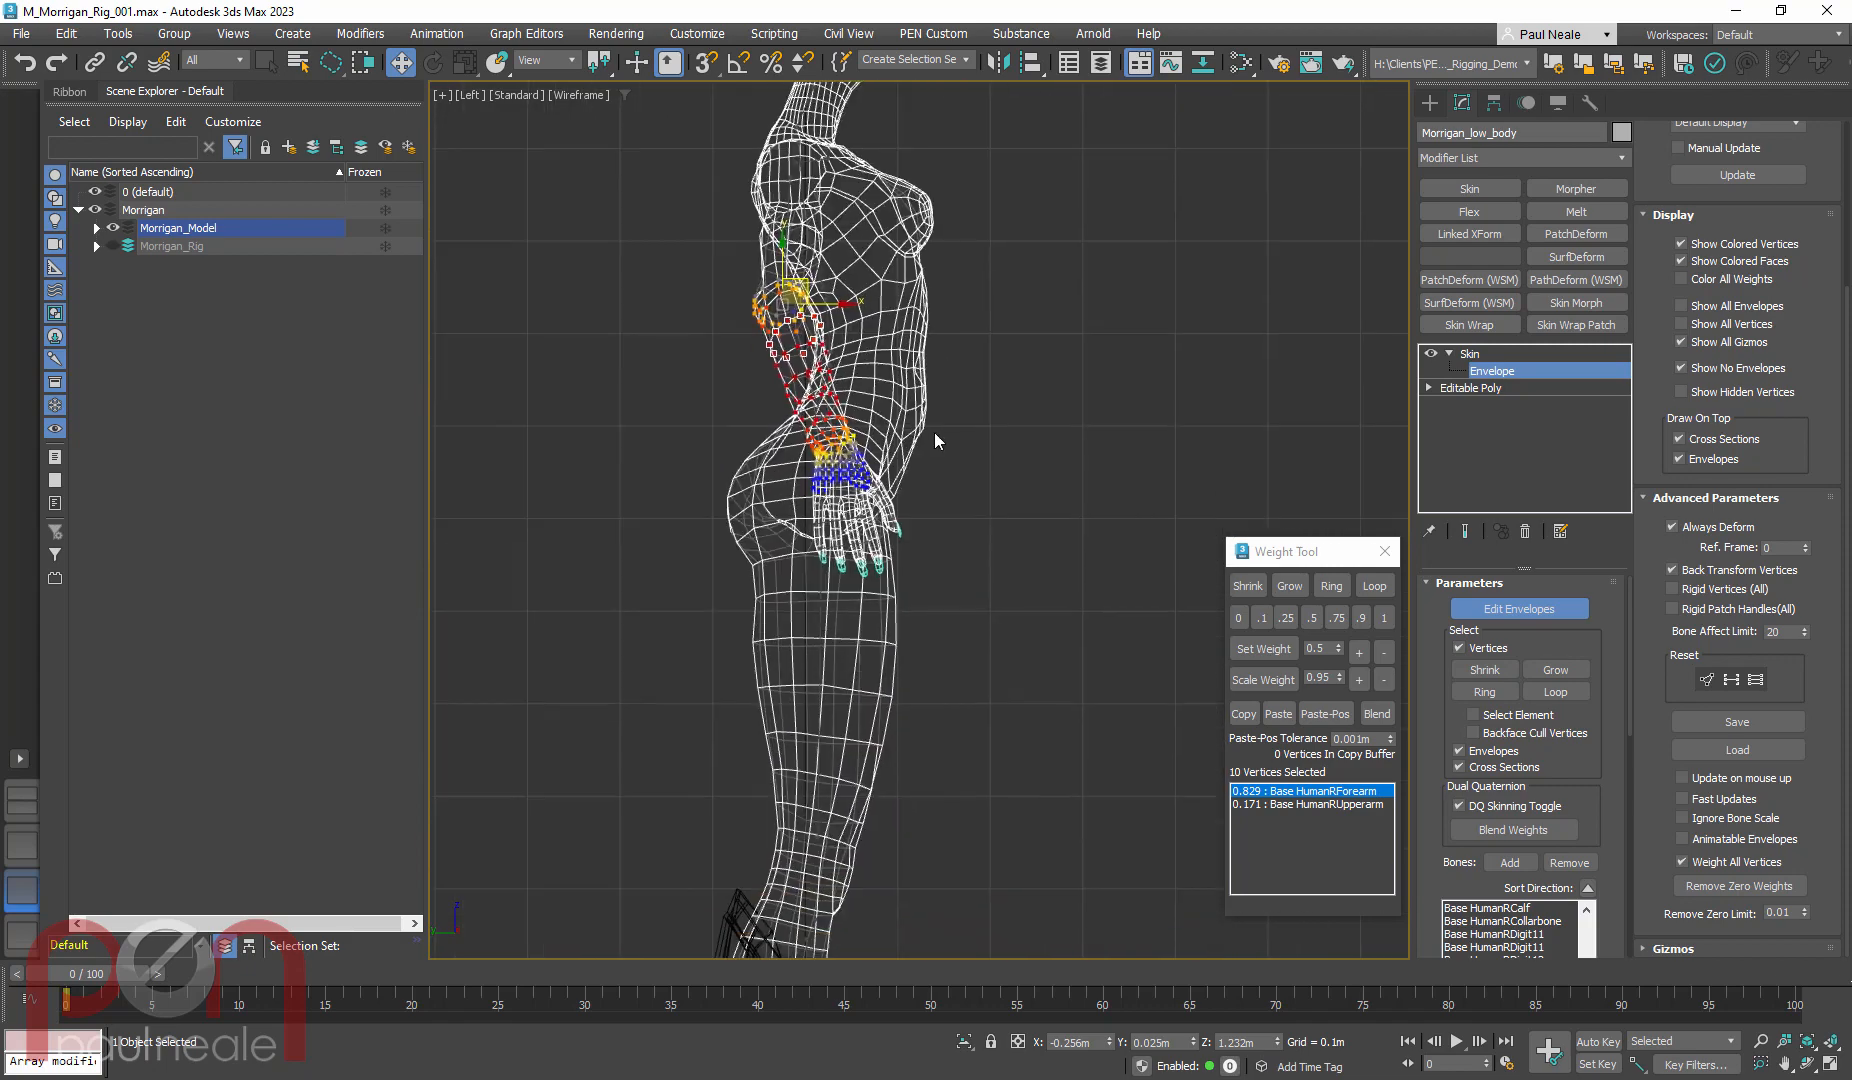
pyautogui.keyDown('alt'); pyautogui.moveTo(931, 498); pyautogui.dragTo(864, 550, button='middle'); pyautogui.keyUp('alt')
pyautogui.scroll(-5, 885, 541)
pyautogui.press('F3')
# Turn on Mirror Mode for the body's skin weights
pyautogui.keyDown('alt'); pyautogui.moveTo(1014, 551); pyautogui.dragTo(1003, 522, button='middle'); pyautogui.keyUp('alt')
pyautogui.scroll(5, 1660, 450)
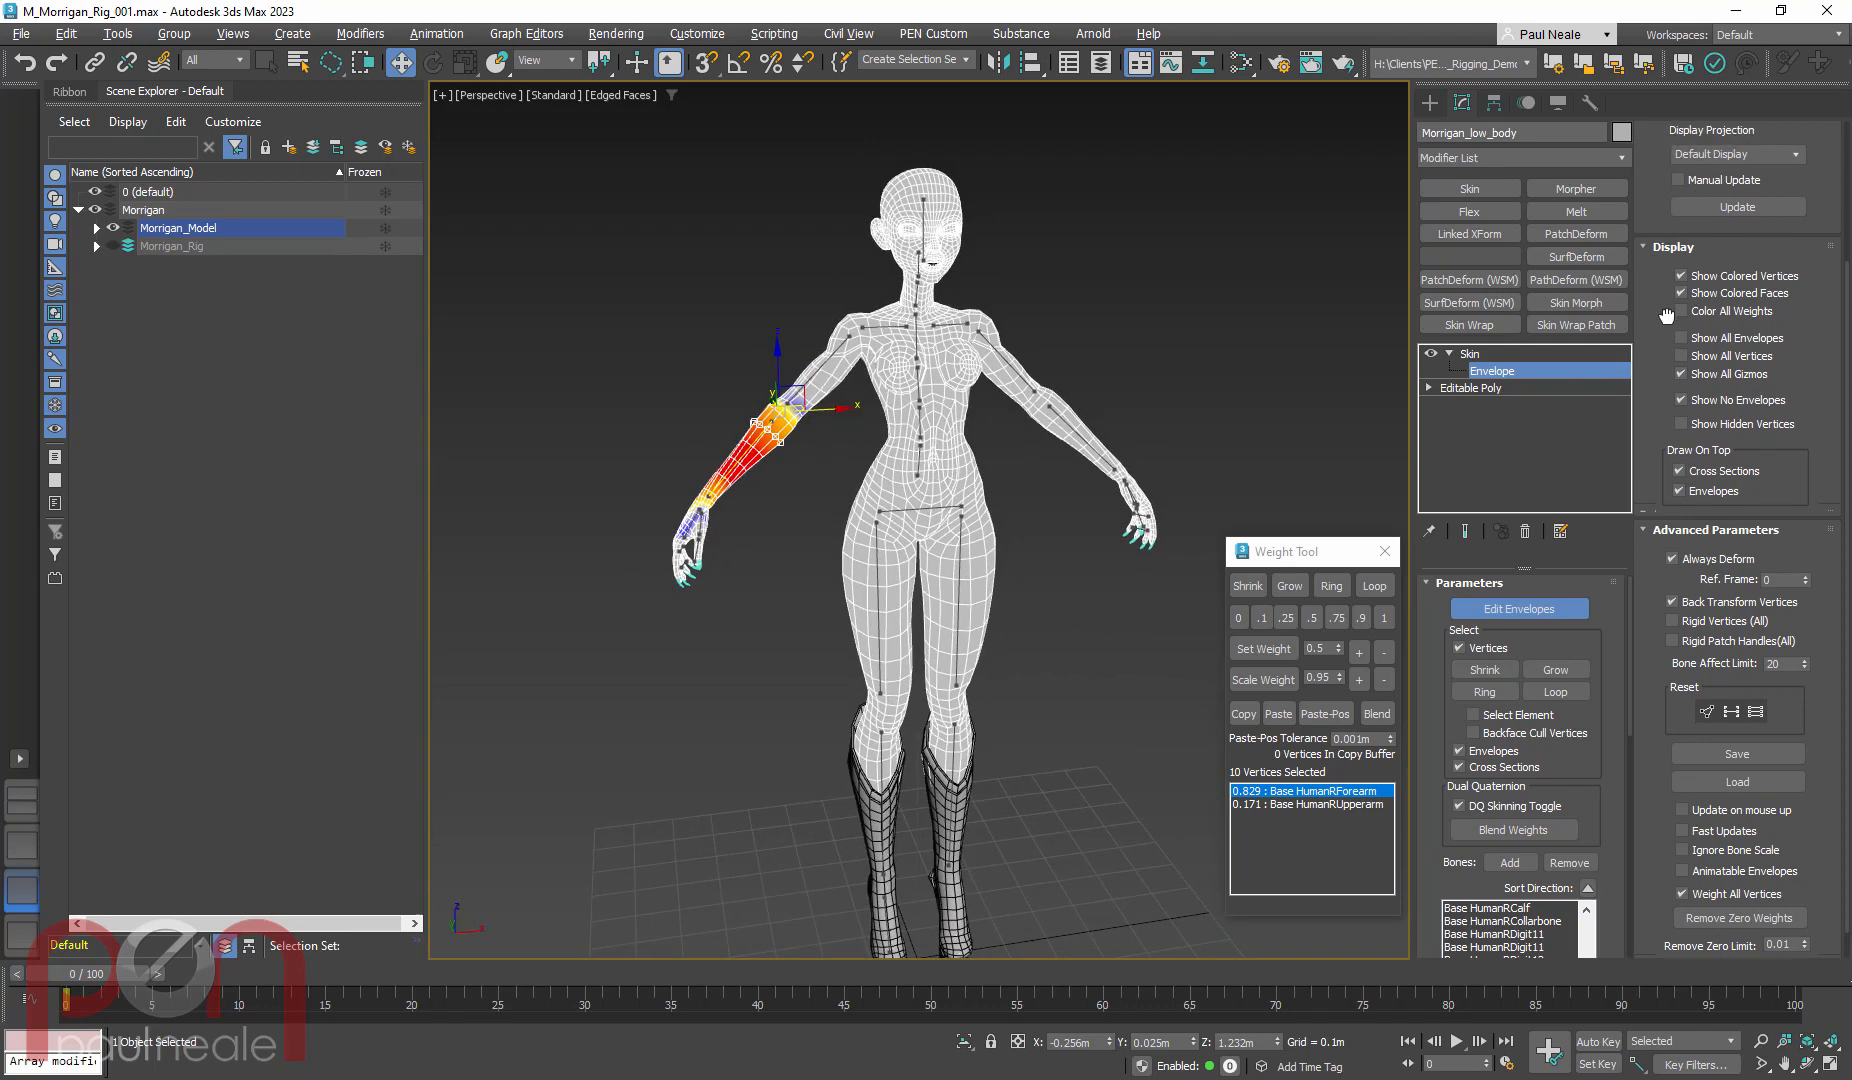
pyautogui.click(1733, 163)
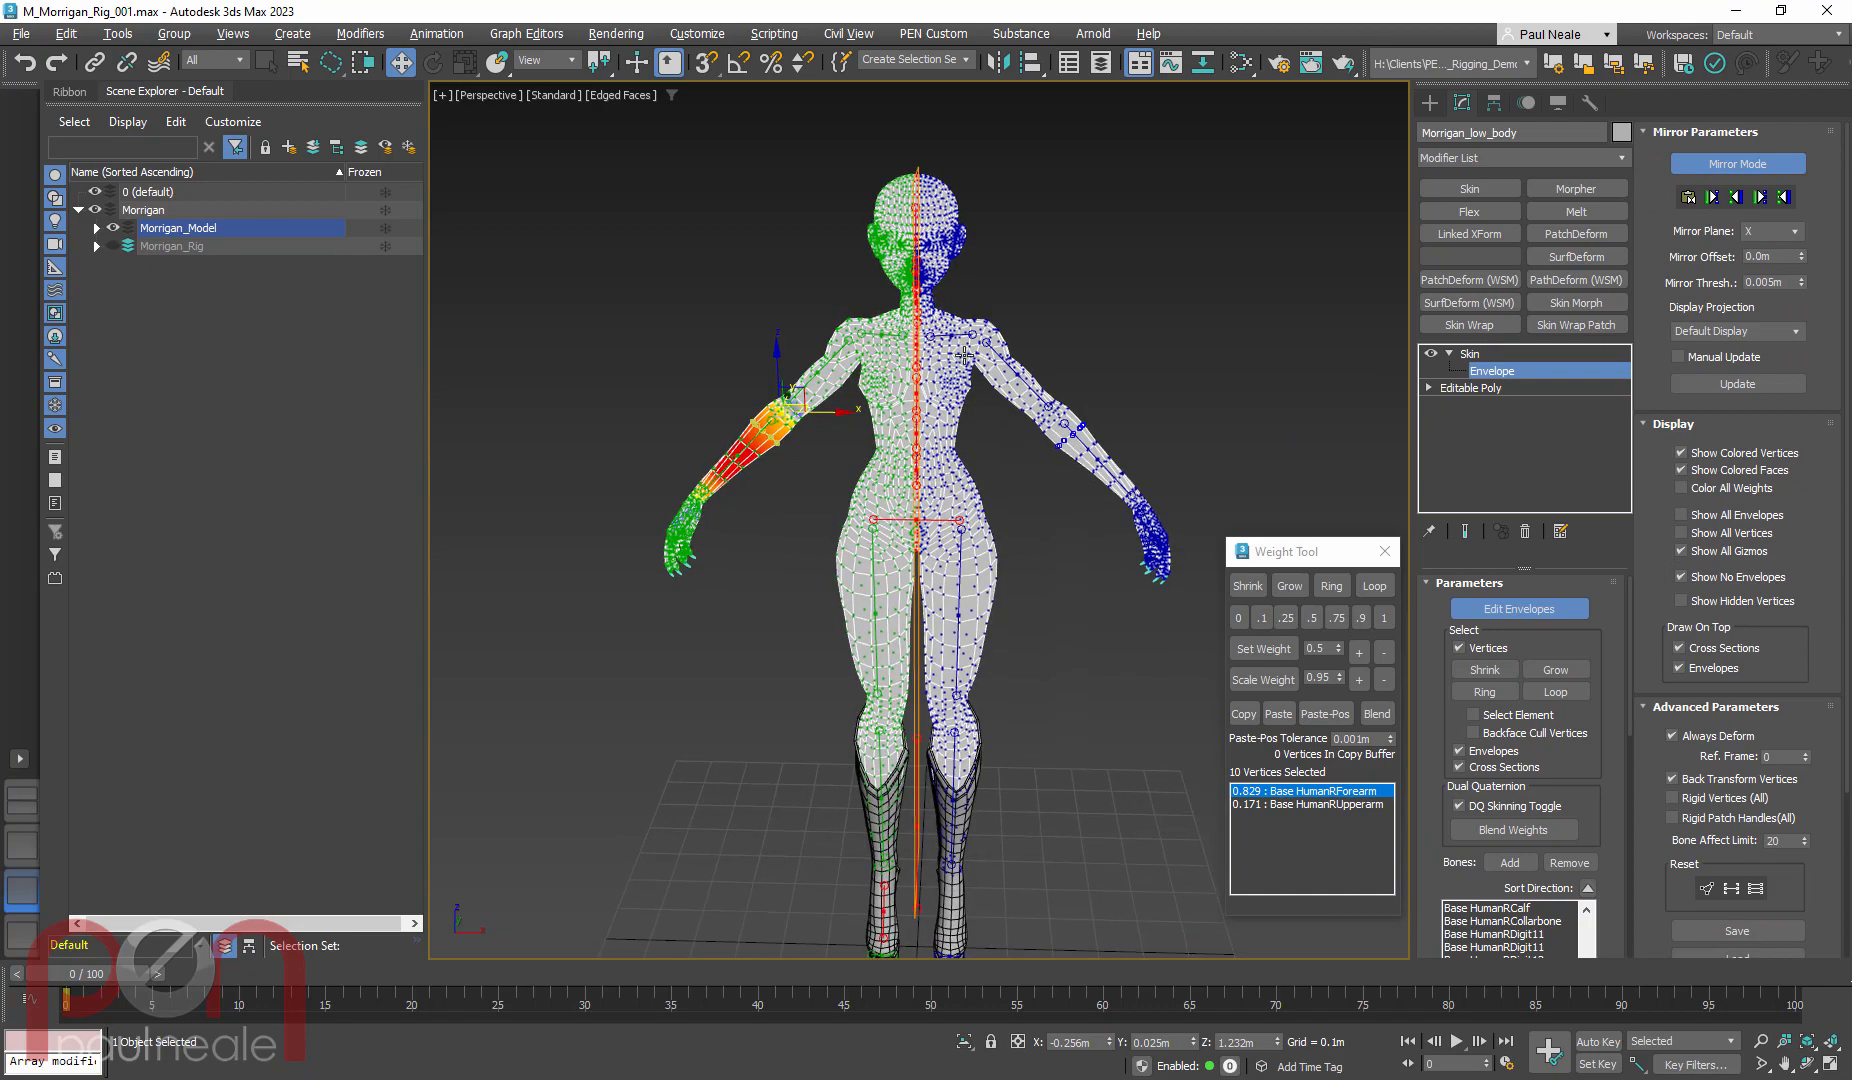
# Examine the colour-coded bones and vertices around the mirror plane, from the head and torso down to the legs
pyautogui.scroll(4, 1016, 425)
pyautogui.keyDown('alt'); pyautogui.moveTo(1016, 428); pyautogui.dragTo(969, 455, button='middle'); pyautogui.keyUp('alt')
pyautogui.scroll(2, 946, 409)
pyautogui.scroll(2, 914, 392)
pyautogui.keyDown('alt'); pyautogui.moveTo(969, 550); pyautogui.dragTo(813, 459, button='middle'); pyautogui.keyUp('alt')
pyautogui.moveTo(890, 580); pyautogui.dragTo(878, 483, button='middle')
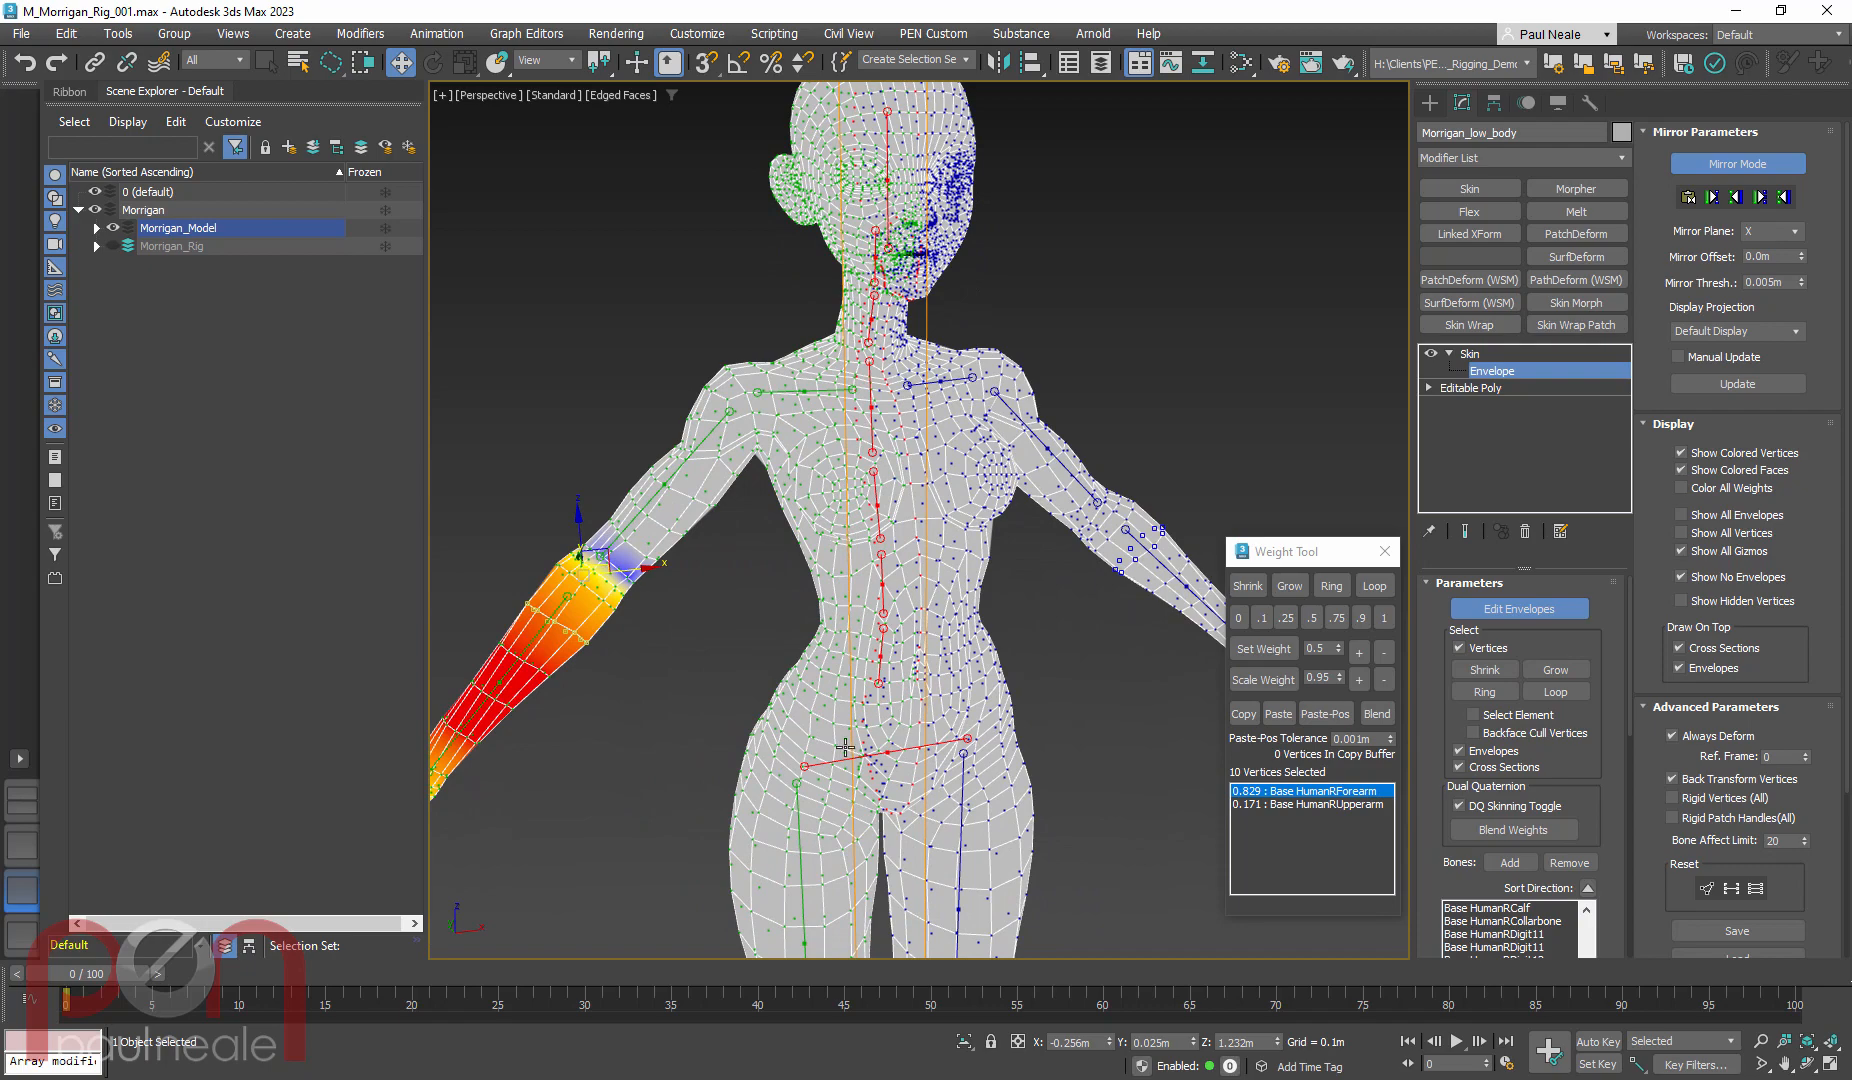
pyautogui.moveTo(899, 556)
pyautogui.keyDown('alt'); pyautogui.mouseDown(button='middle')
pyautogui.moveTo(918, 591)
pyautogui.moveTo(872, 598)
pyautogui.moveTo(934, 556)
pyautogui.mouseUp(button='middle'); pyautogui.keyUp('alt')
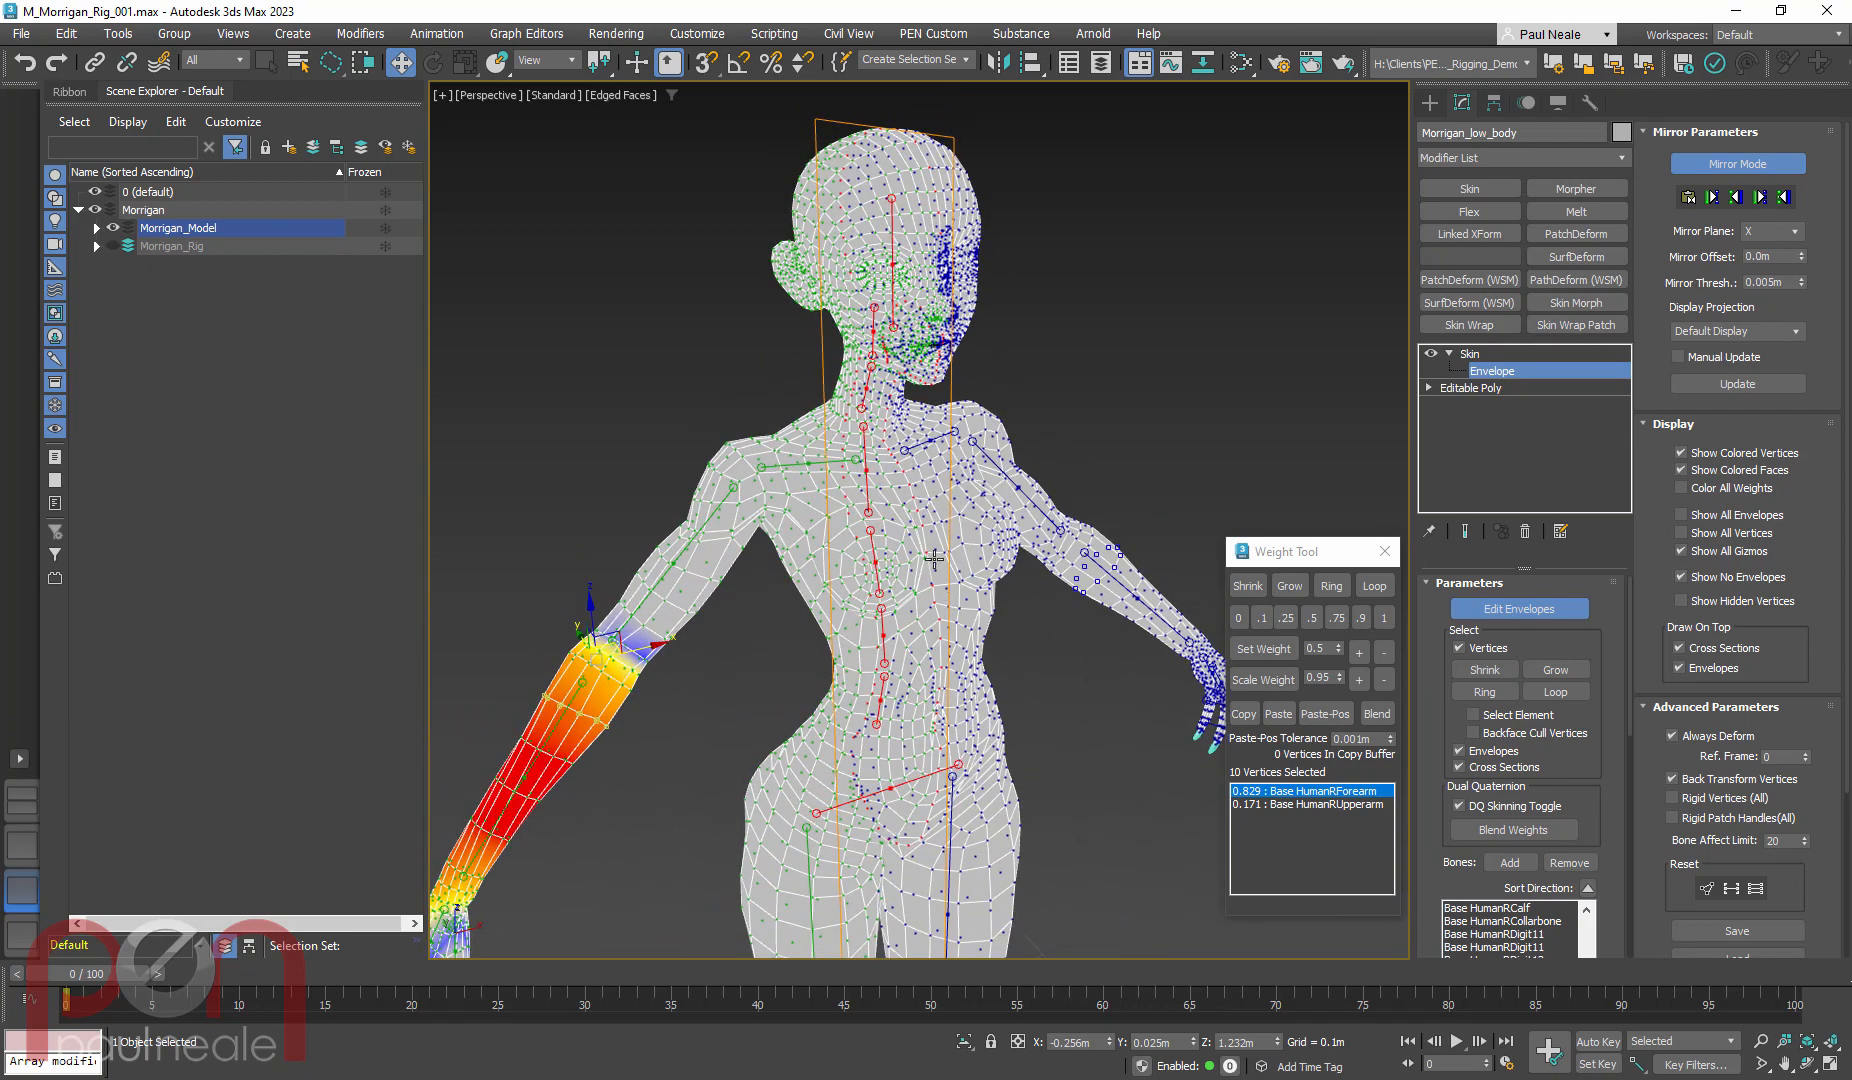
pyautogui.scroll(-3, 929, 639)
pyautogui.keyDown('alt'); pyautogui.moveTo(929, 639); pyautogui.dragTo(938, 697, button='middle'); pyautogui.keyUp('alt')
pyautogui.scroll(8, 909, 657)
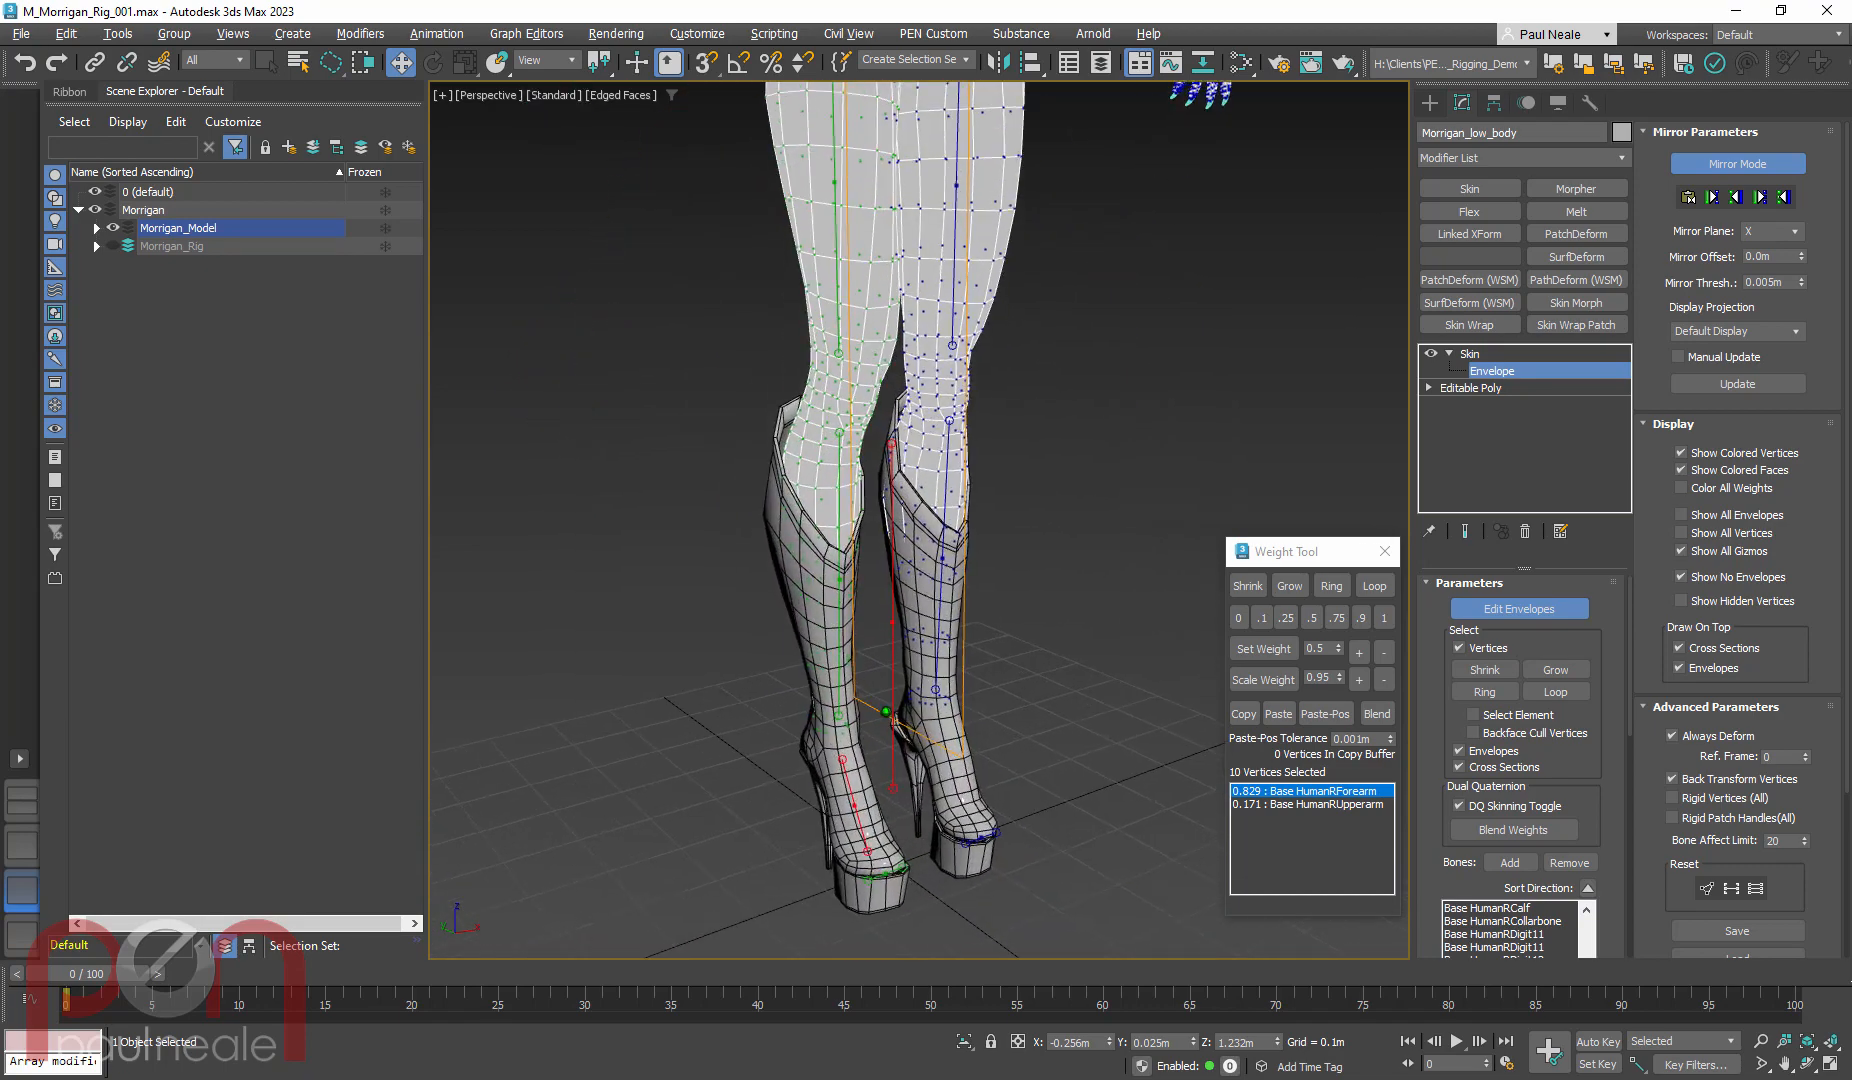
# Select the Morrigan_low_boots entry between the legs and remove it from the skin's bones
pyautogui.click(917, 636)
pyautogui.keyDown('alt'); pyautogui.moveTo(917, 636); pyautogui.dragTo(967, 664, button='middle'); pyautogui.keyUp('alt')
pyautogui.scroll(-3, 967, 664)
pyautogui.moveTo(1447, 738); pyautogui.dragTo(1447, 519)
pyautogui.scroll(-3, 1060, 820)
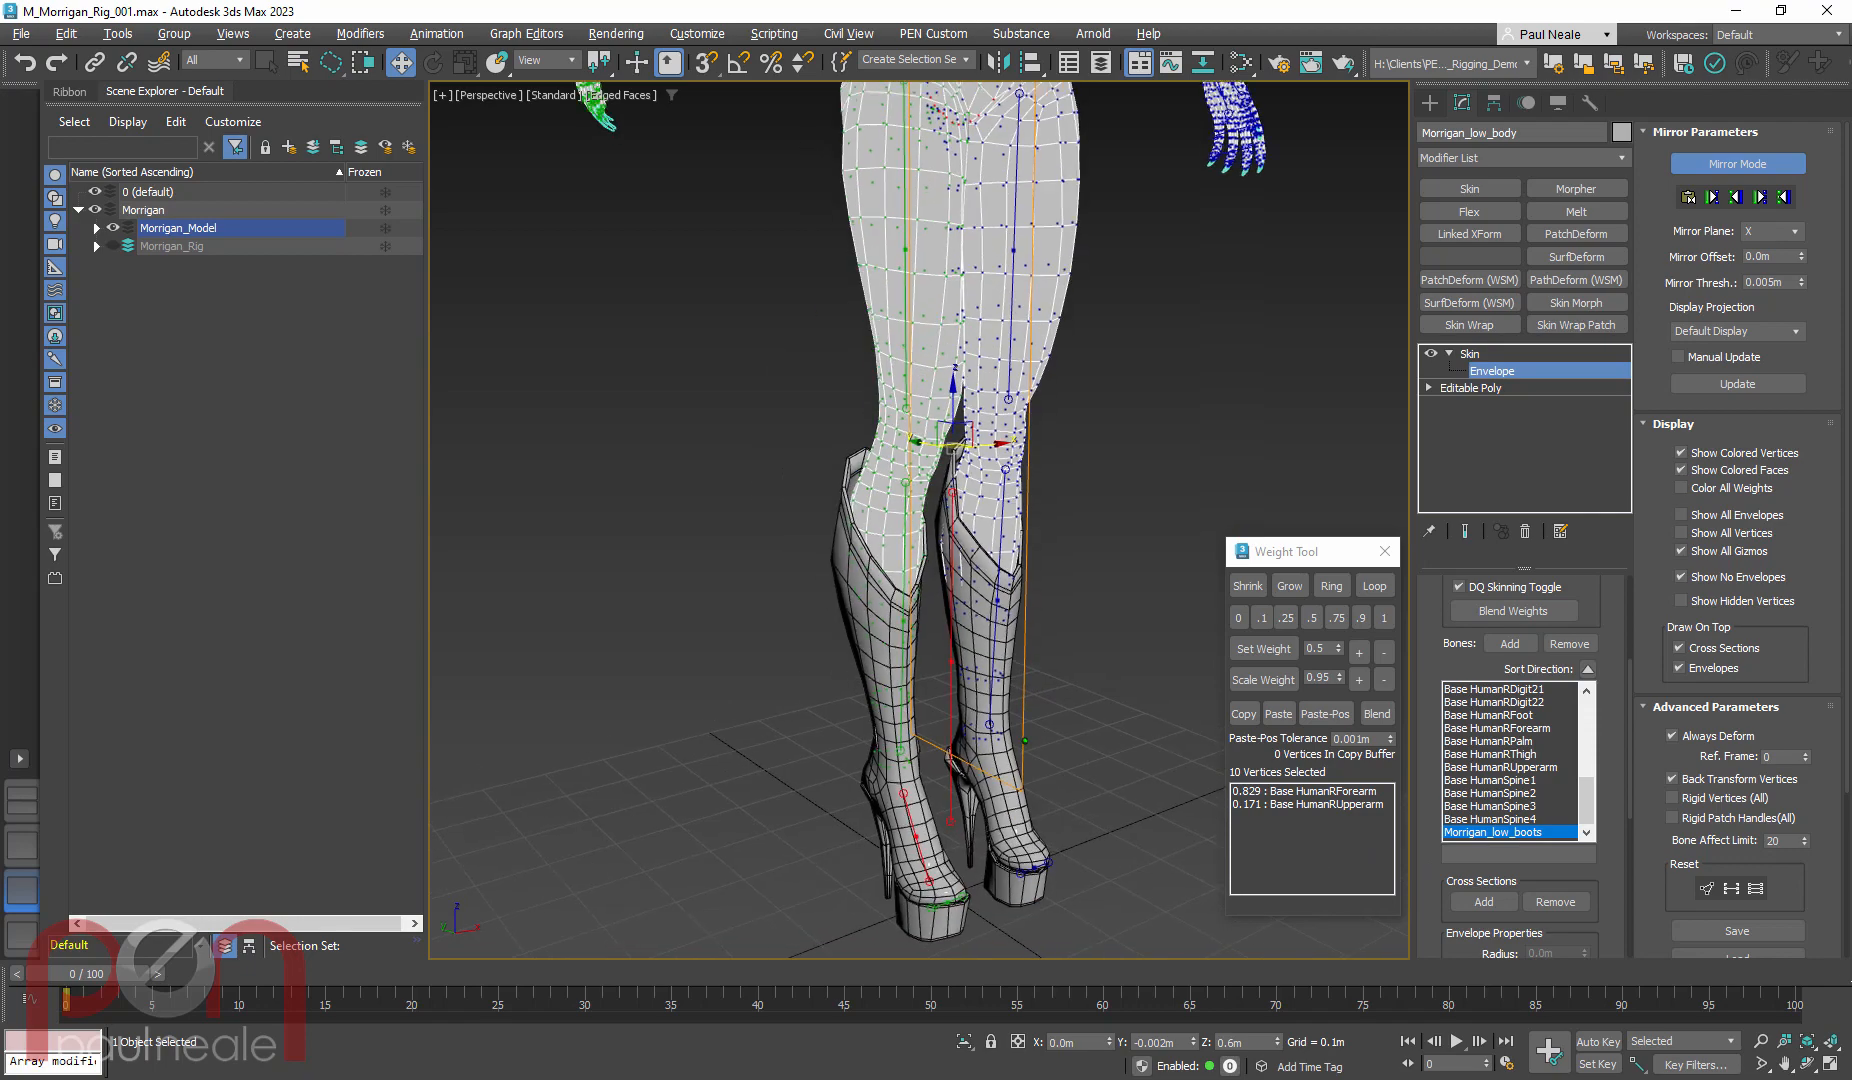
pyautogui.moveTo(1085, 775)
pyautogui.keyDown('alt'); pyautogui.mouseDown(button='middle')
pyautogui.moveTo(975, 740)
pyautogui.moveTo(1066, 752)
pyautogui.mouseUp(button='middle'); pyautogui.keyUp('alt')
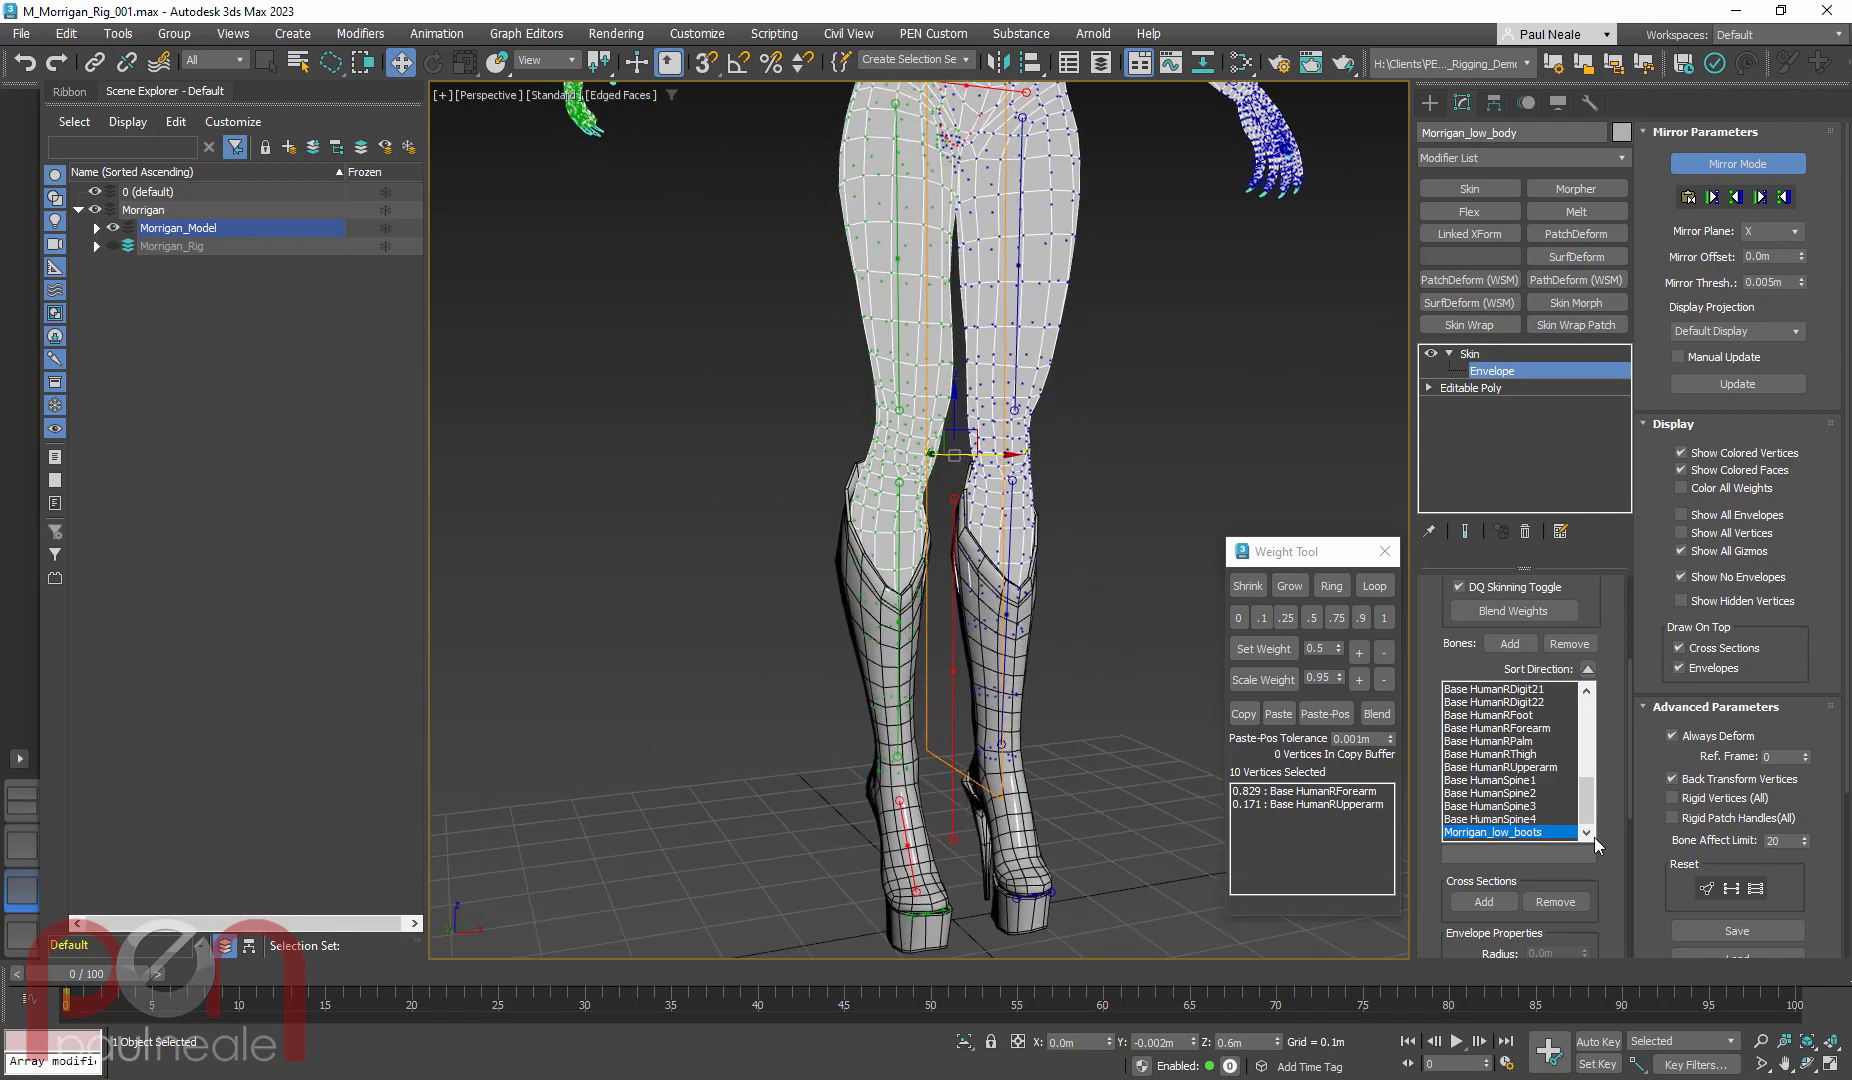
pyautogui.click(1568, 644)
pyautogui.keyDown('alt'); pyautogui.moveTo(1100, 820); pyautogui.dragTo(1062, 825, button='middle'); pyautogui.keyUp('alt')
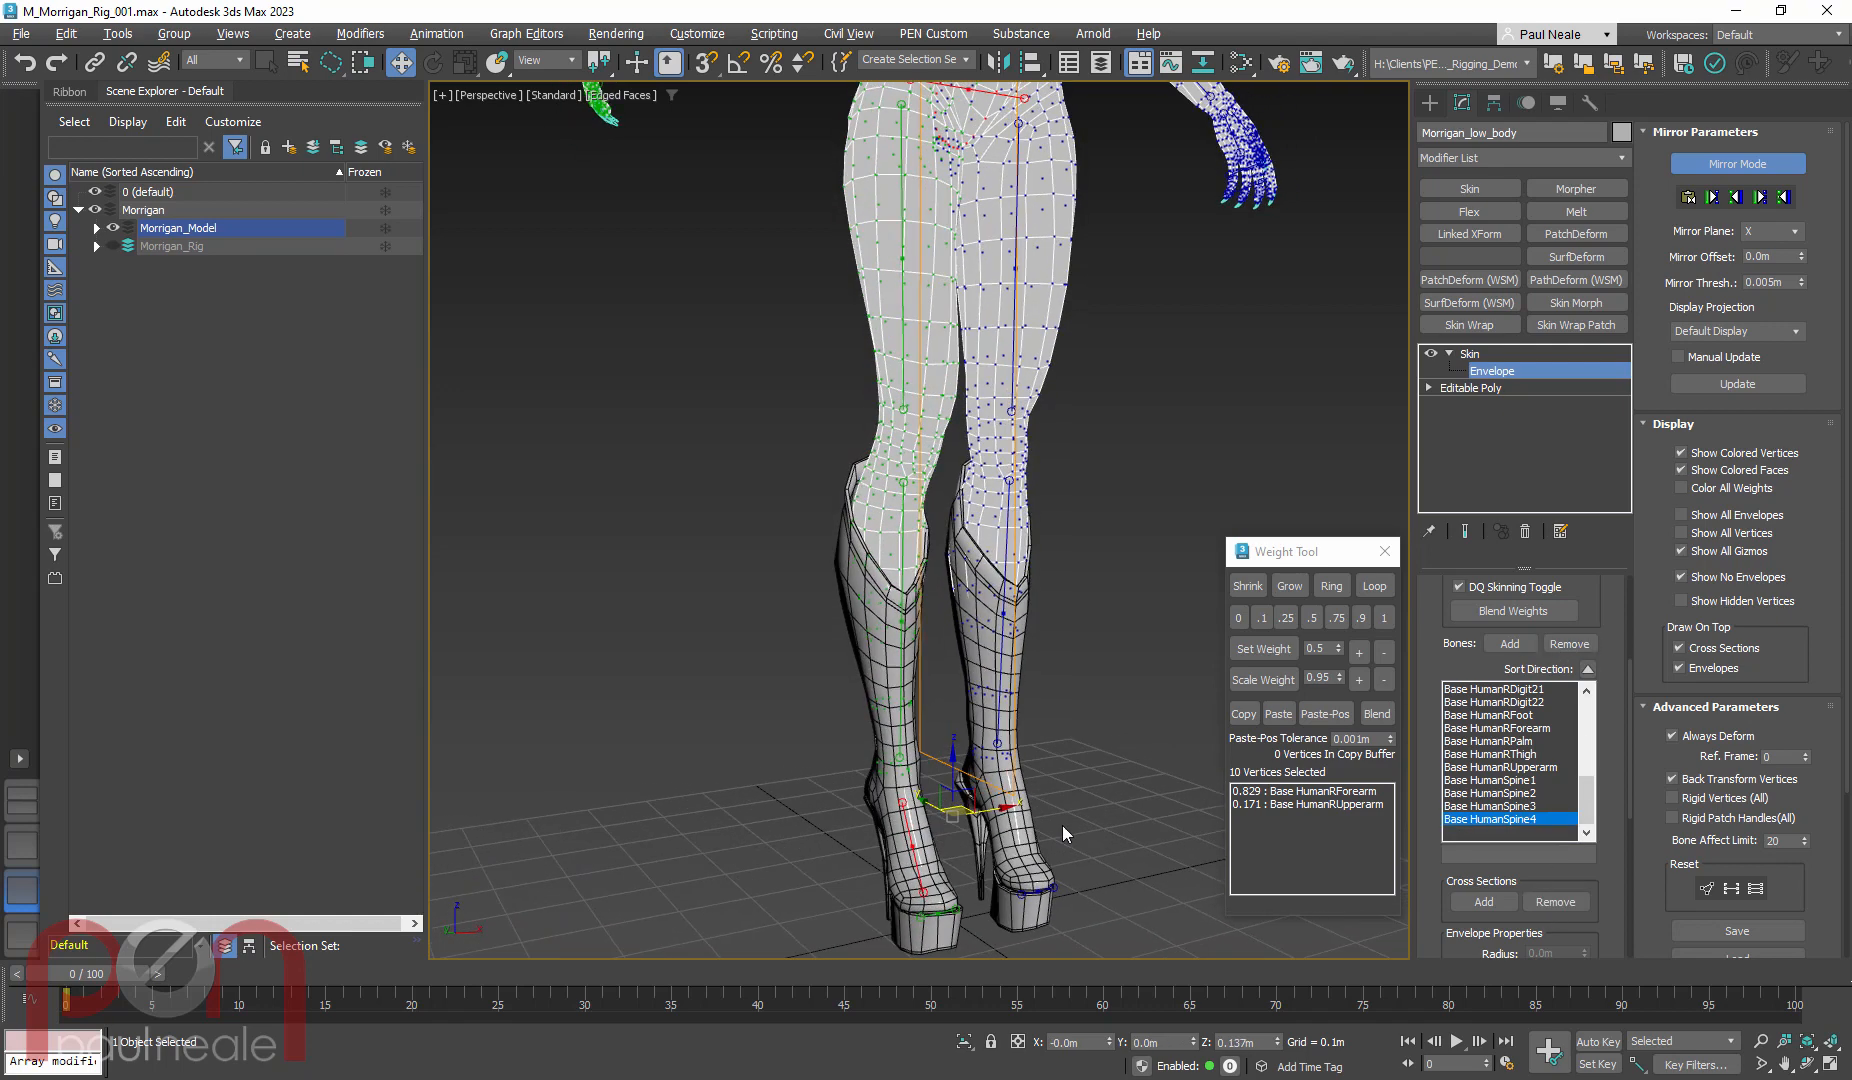
# Reselect the body mesh and show the Morrigan_Rig layer to compare the leg and foot bones with the boots
pyautogui.keyDown('alt'); pyautogui.moveTo(935, 815); pyautogui.dragTo(923, 897, button='middle'); pyautogui.keyUp('alt')
pyautogui.scroll(8, 923, 897)
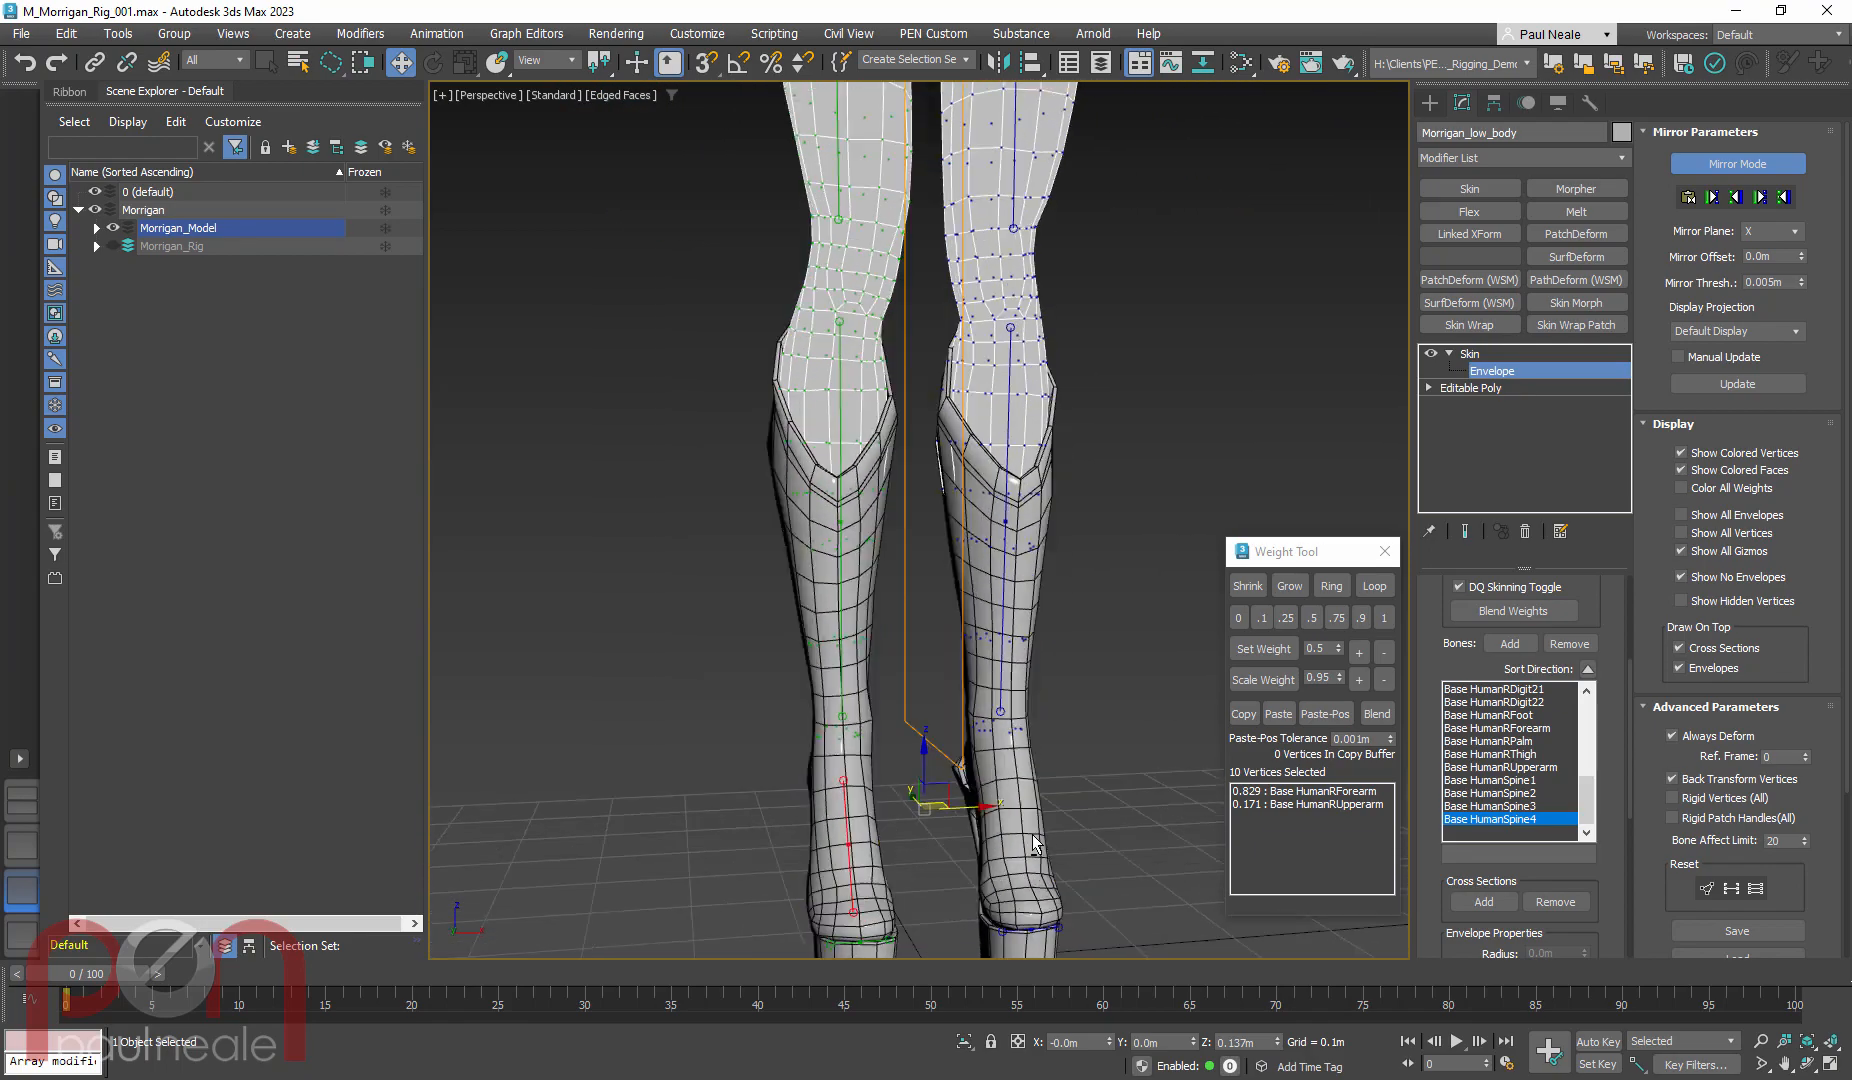
pyautogui.moveTo(996, 807)
pyautogui.keyDown('alt'); pyautogui.mouseDown(button='middle')
pyautogui.moveTo(1025, 825)
pyautogui.moveTo(1003, 773)
pyautogui.moveTo(996, 810)
pyautogui.moveTo(988, 773)
pyautogui.mouseUp(button='middle'); pyautogui.keyUp('alt')
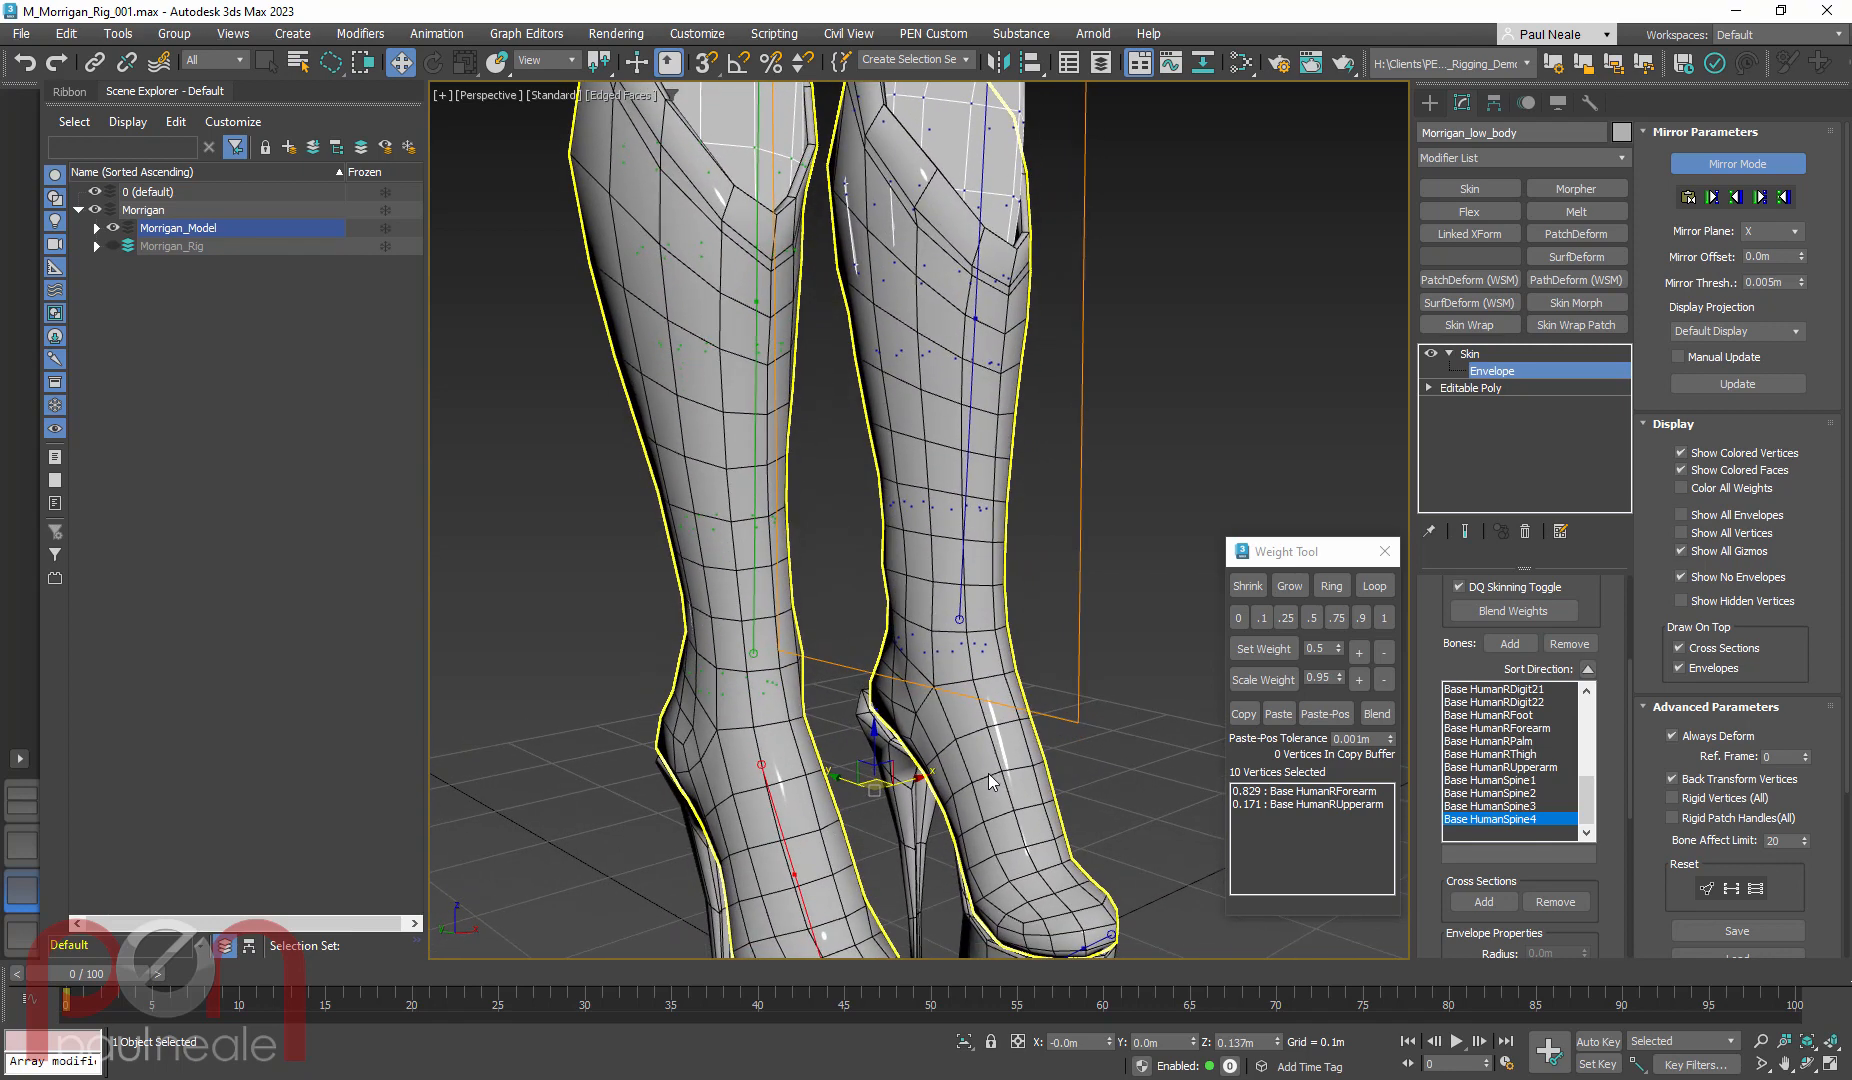
pyautogui.click(116, 245)
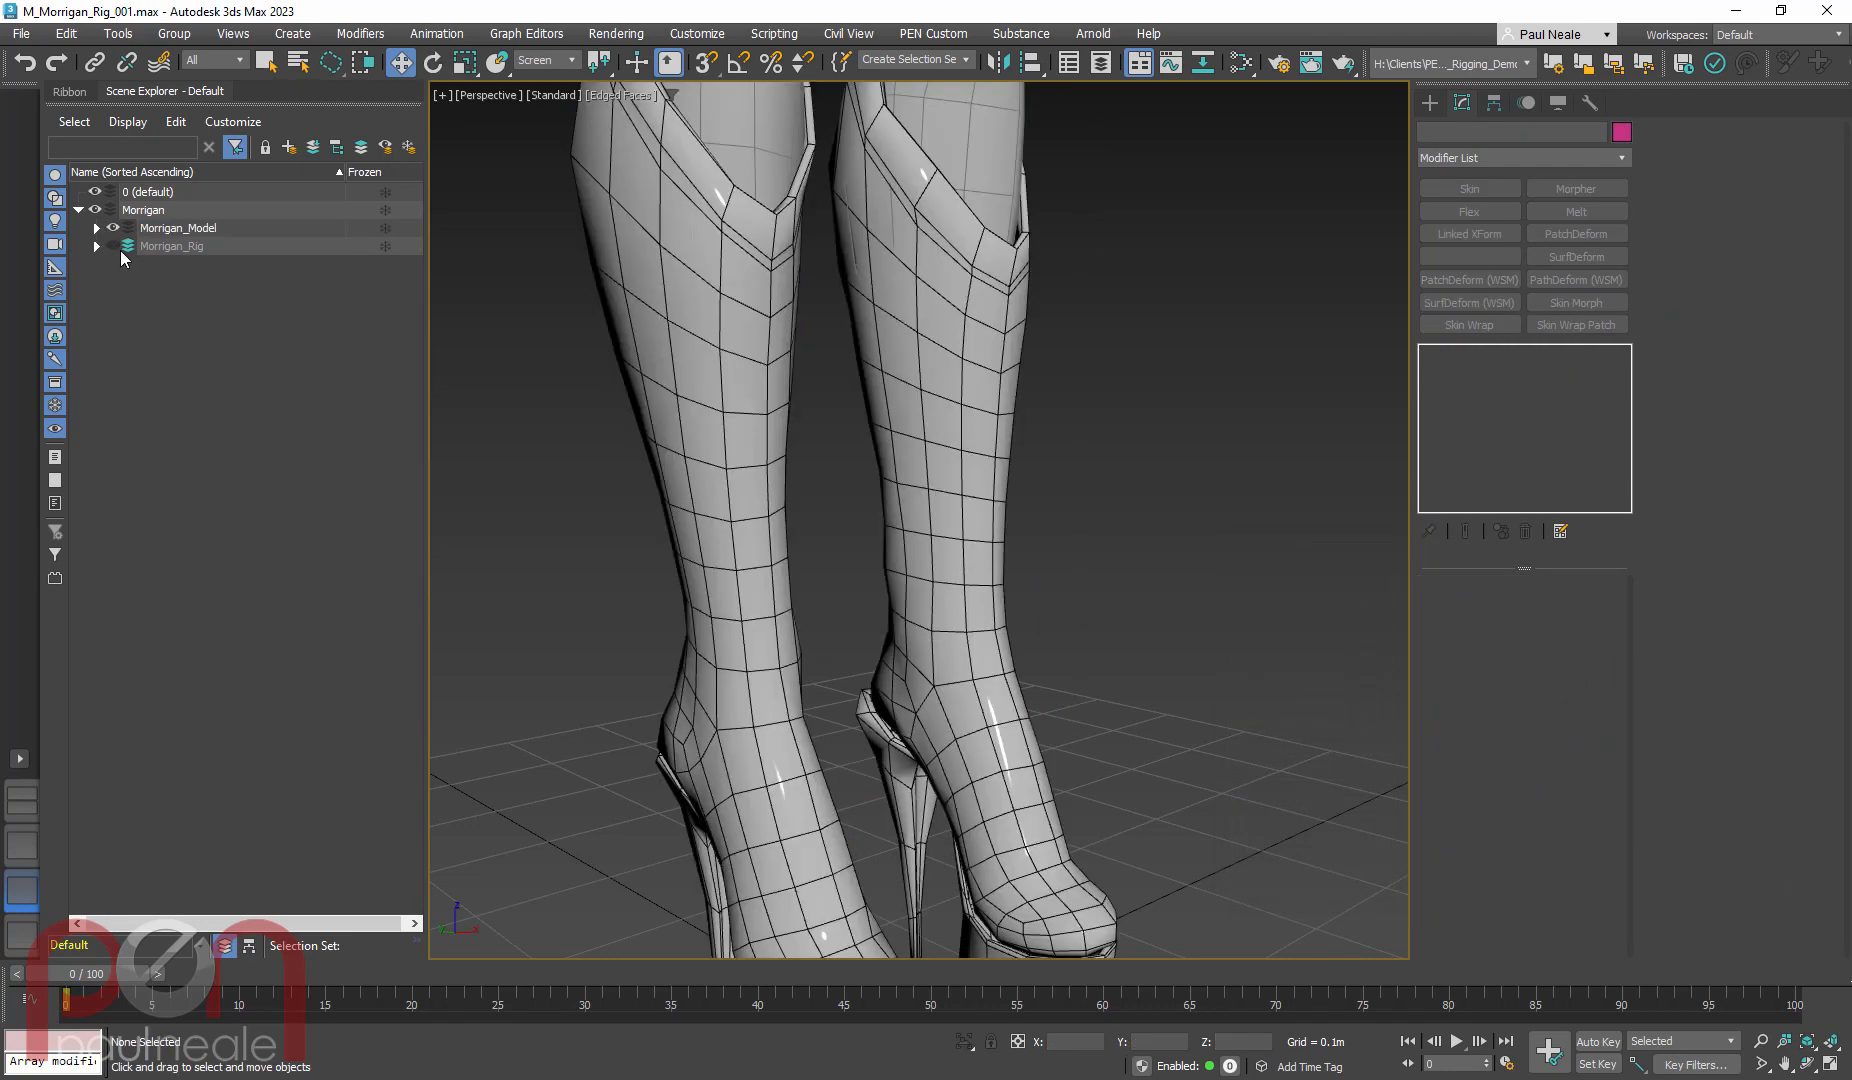
pyautogui.click(957, 161)
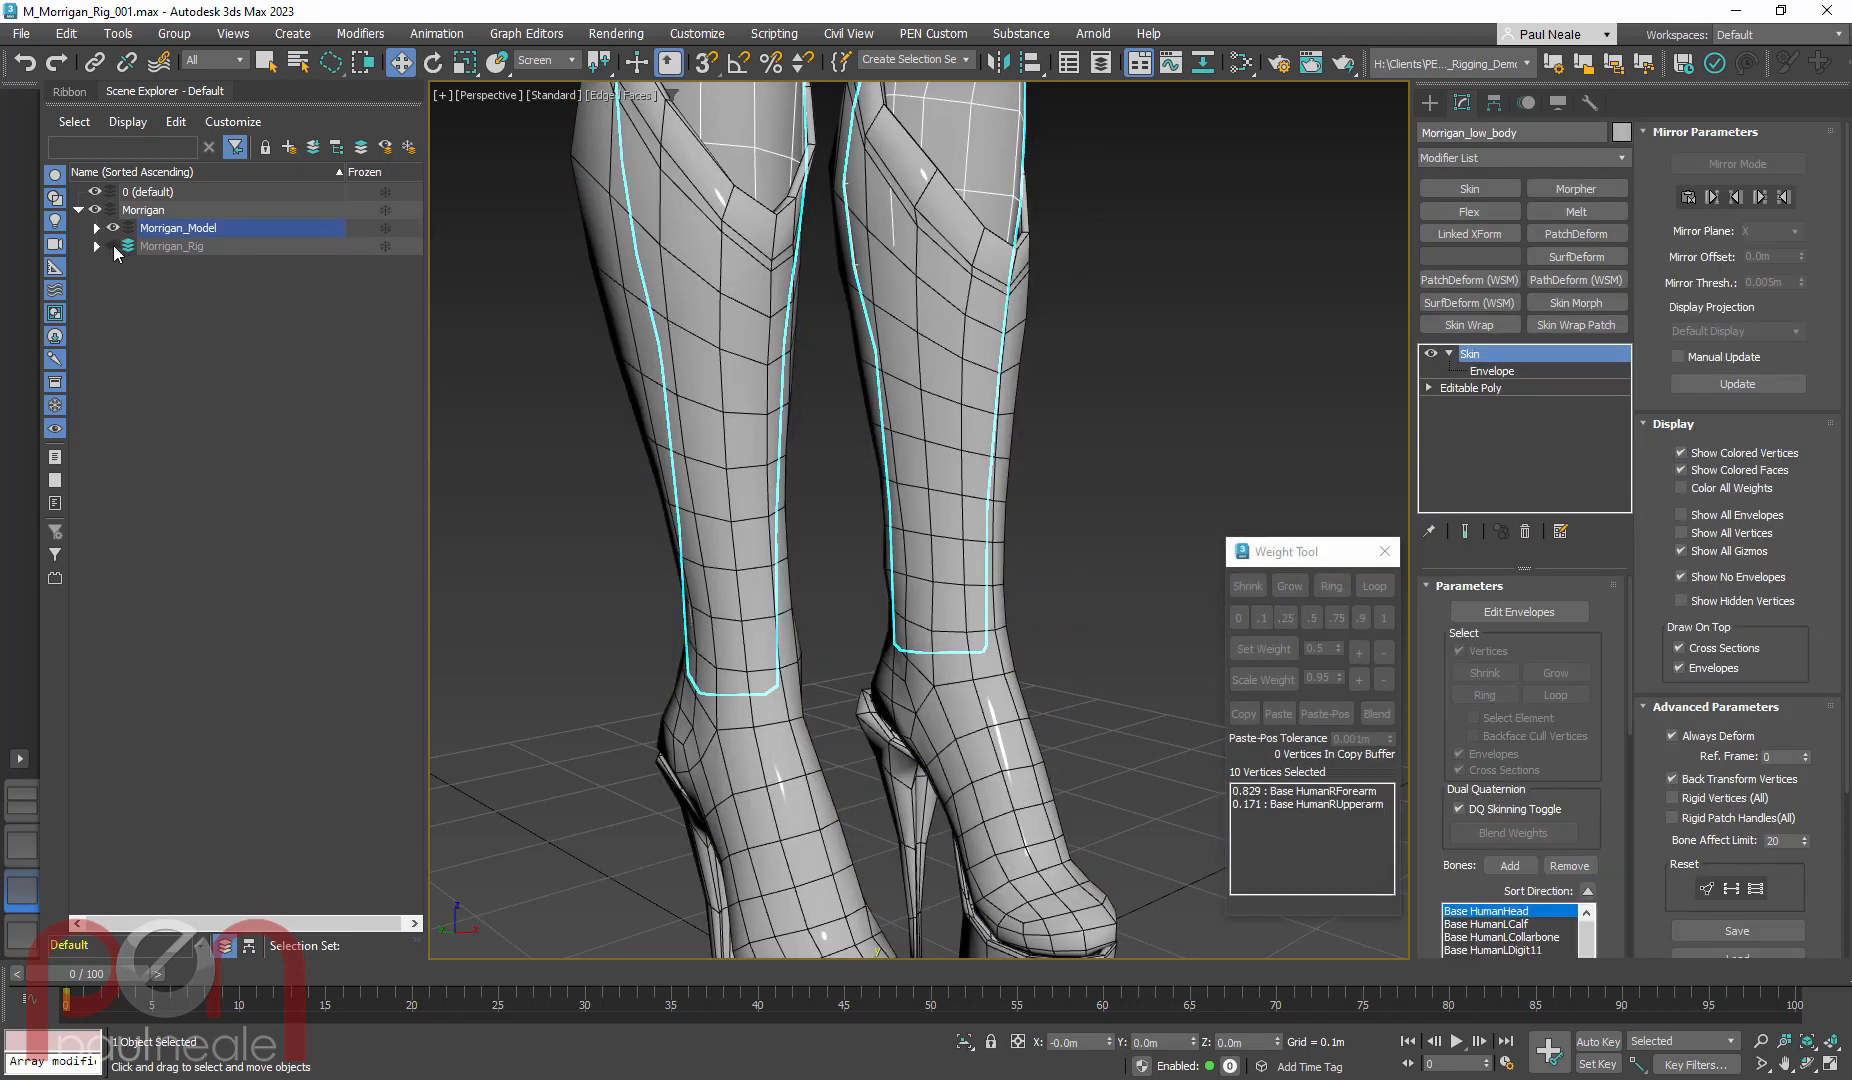
pyautogui.click(113, 246)
pyautogui.keyDown('alt'); pyautogui.moveTo(1088, 725); pyautogui.dragTo(1111, 712, button='middle'); pyautogui.keyUp('alt')
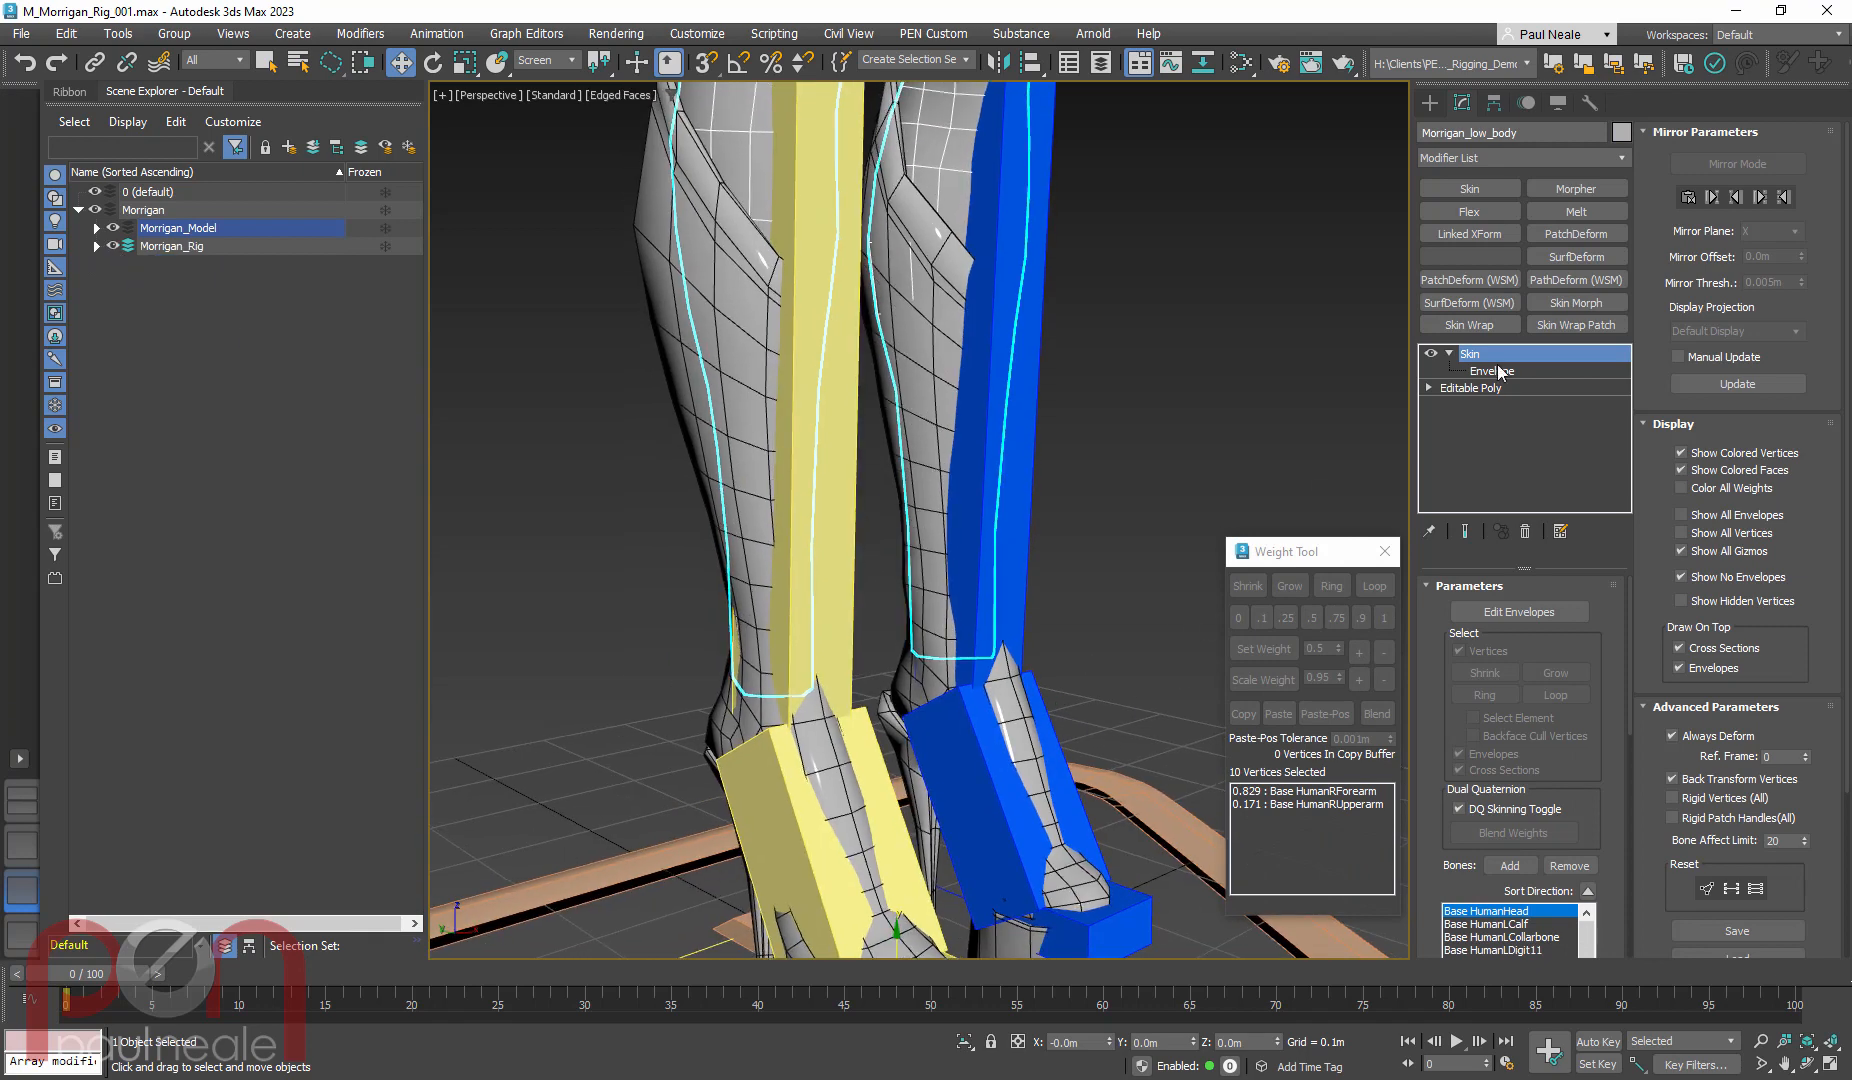
pyautogui.rightClick(980, 599)
pyautogui.click(919, 504)
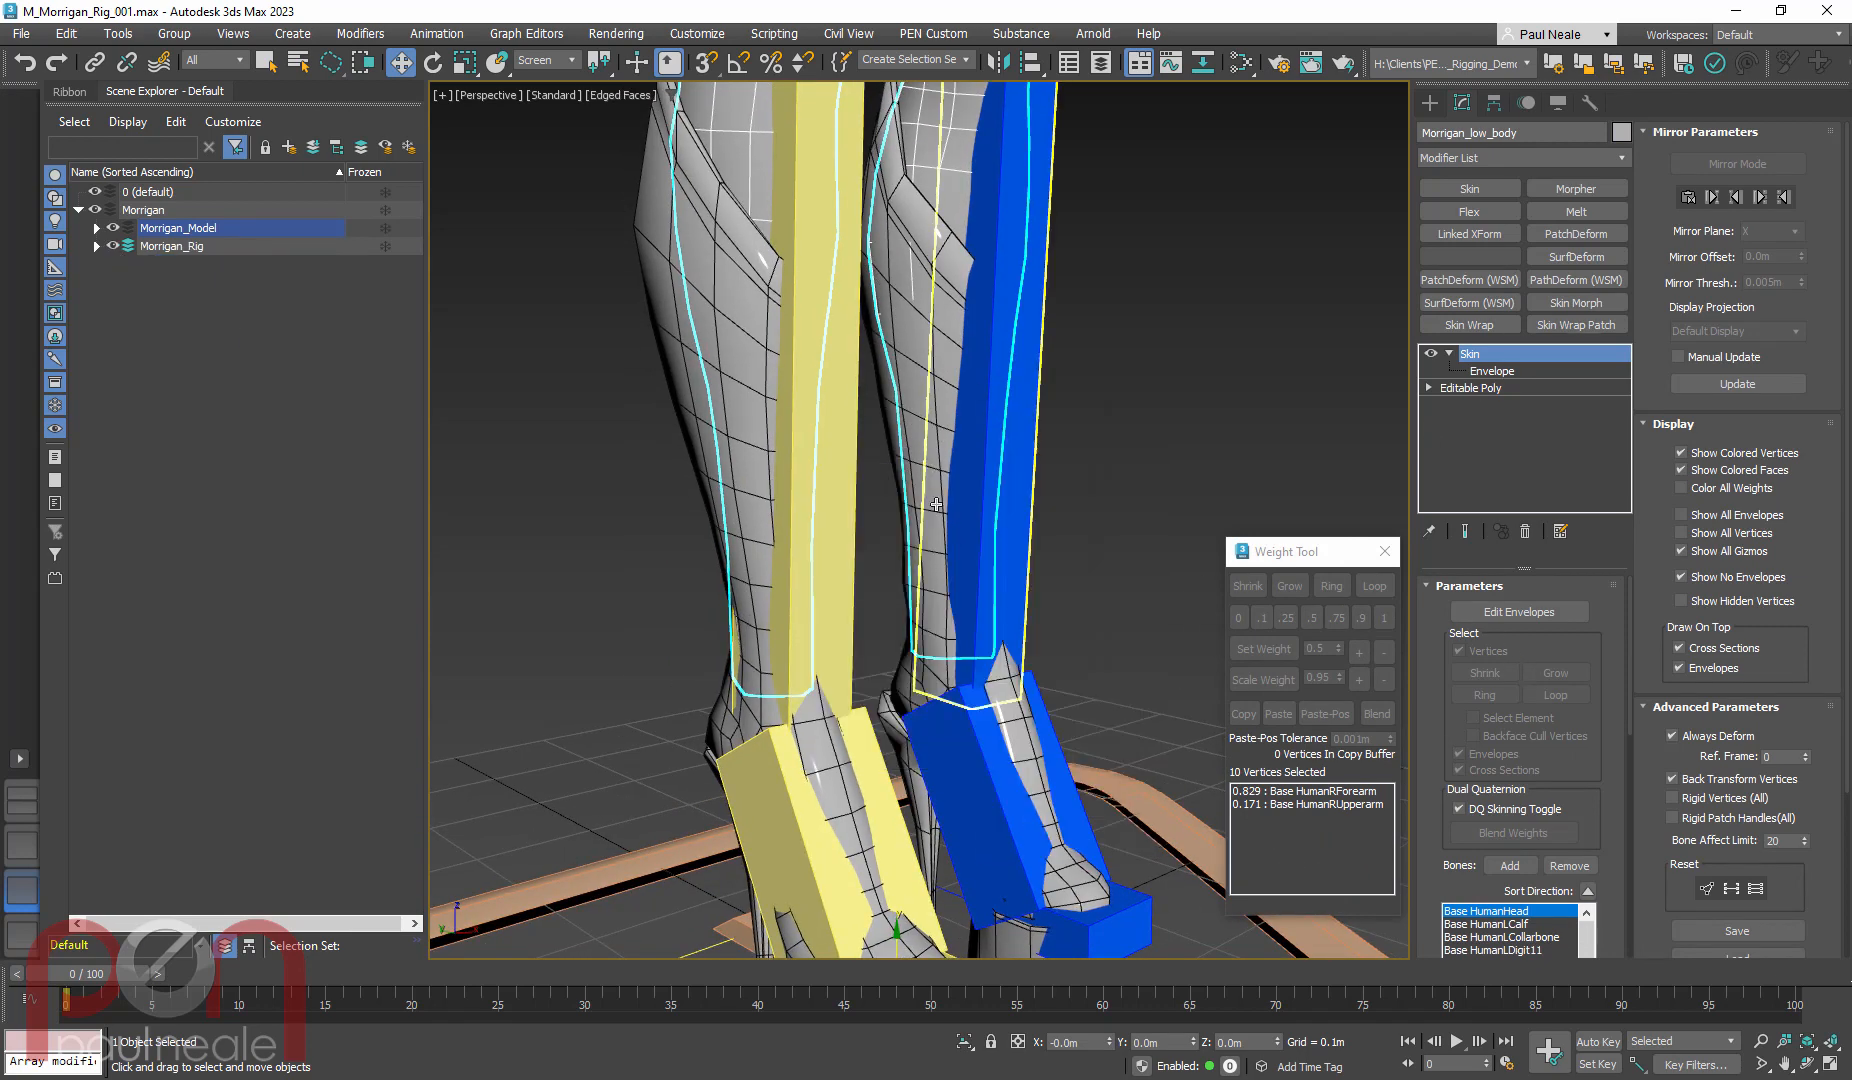
# Return to envelope editing on the body's skin and hide the Morrigan_Rig layer
pyautogui.keyDown('alt'); pyautogui.moveTo(1055, 735); pyautogui.dragTo(1142, 690, button='middle'); pyautogui.keyUp('alt')
pyautogui.scroll(-1, 957, 651)
pyautogui.press('1')
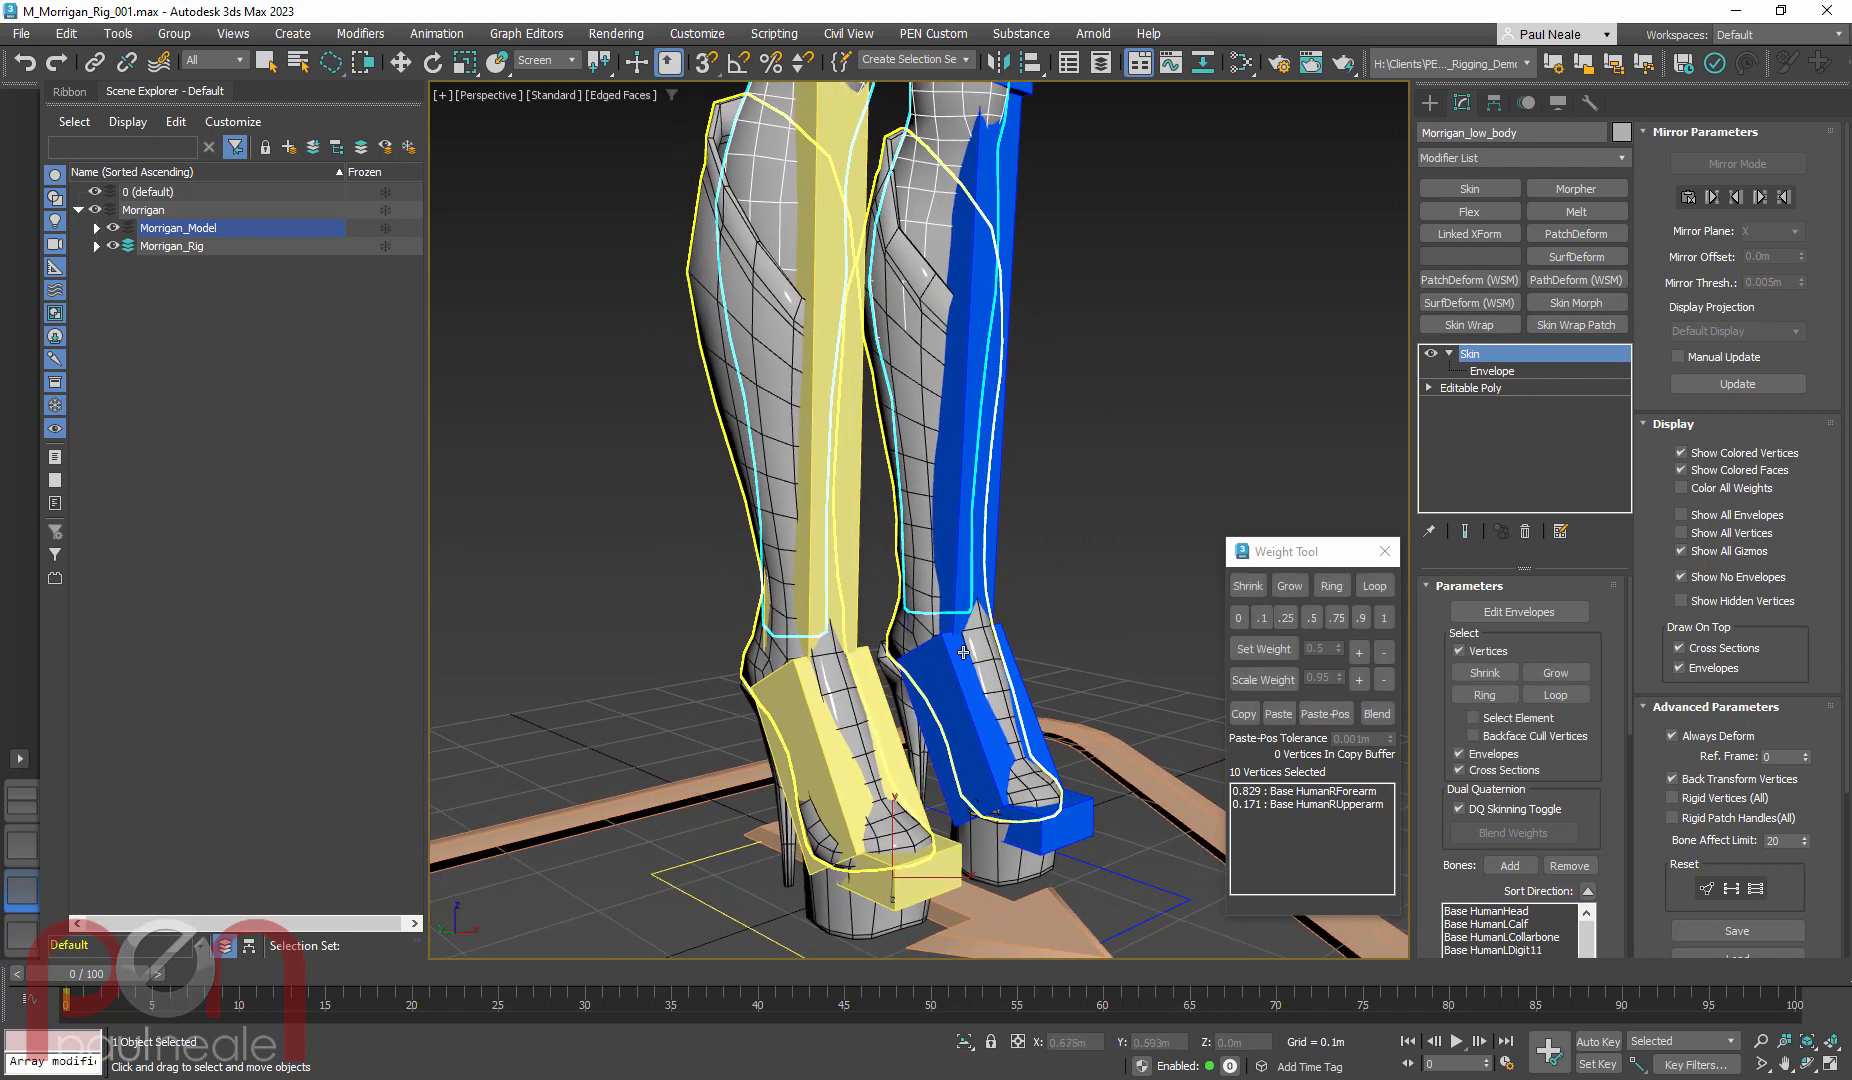
pyautogui.keyDown('alt'); pyautogui.moveTo(975, 660); pyautogui.dragTo(981, 740, button='middle'); pyautogui.keyUp('alt')
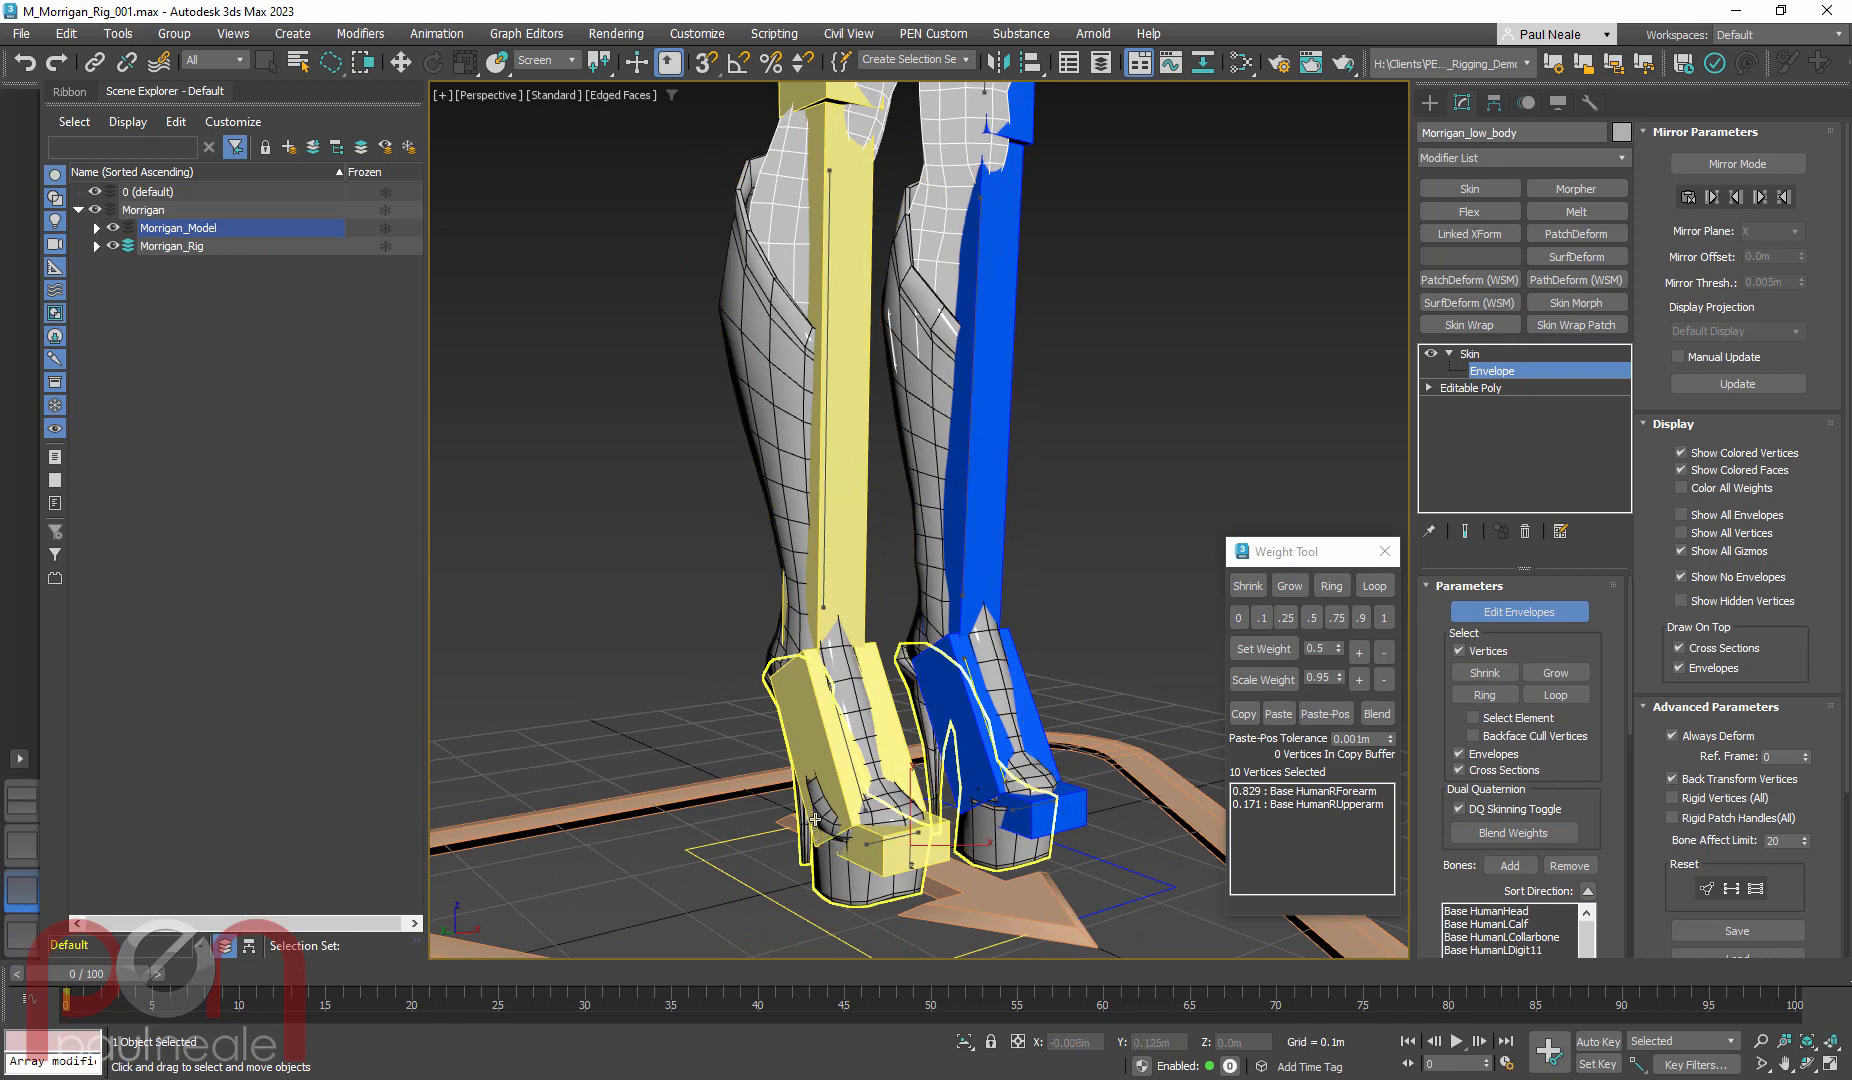
pyautogui.click(113, 248)
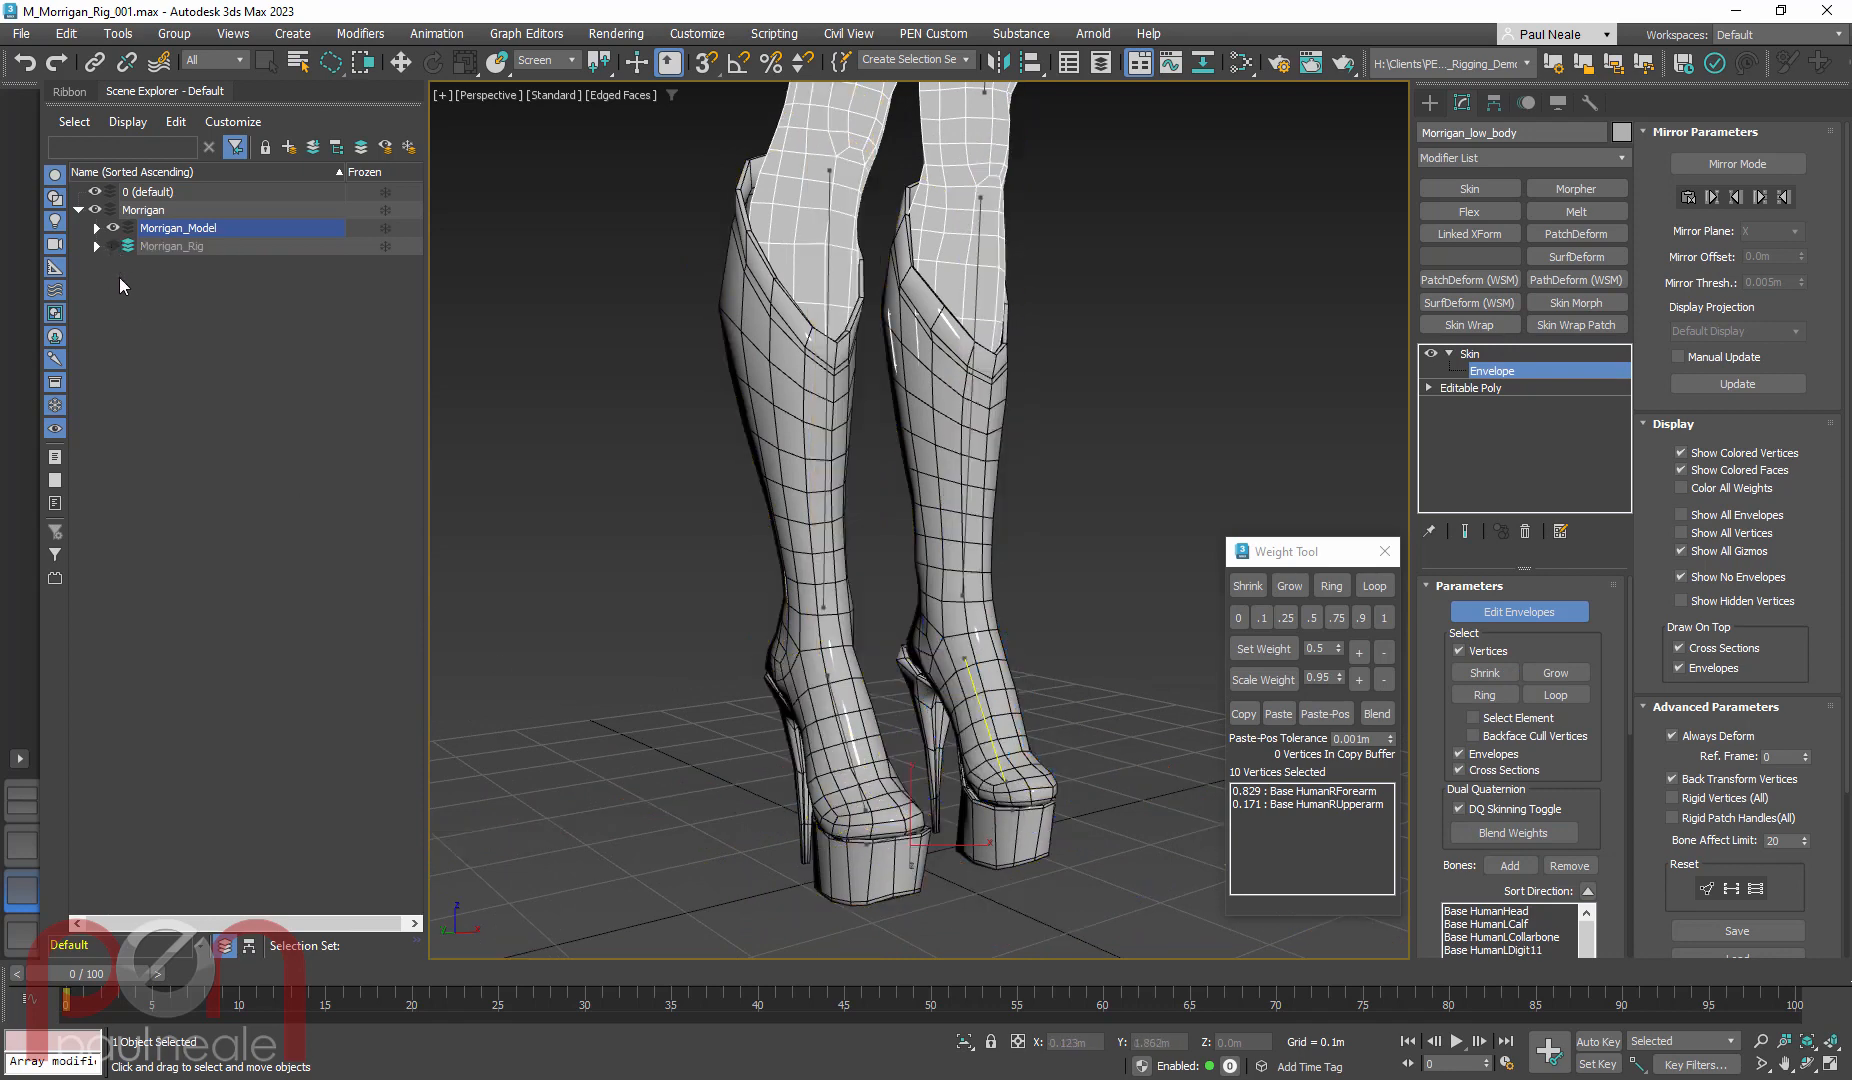
pyautogui.scroll(-3, 797, 532)
pyautogui.moveTo(1035, 512); pyautogui.dragTo(965, 690, button='middle')
pyautogui.scroll(-4, 1159, 551)
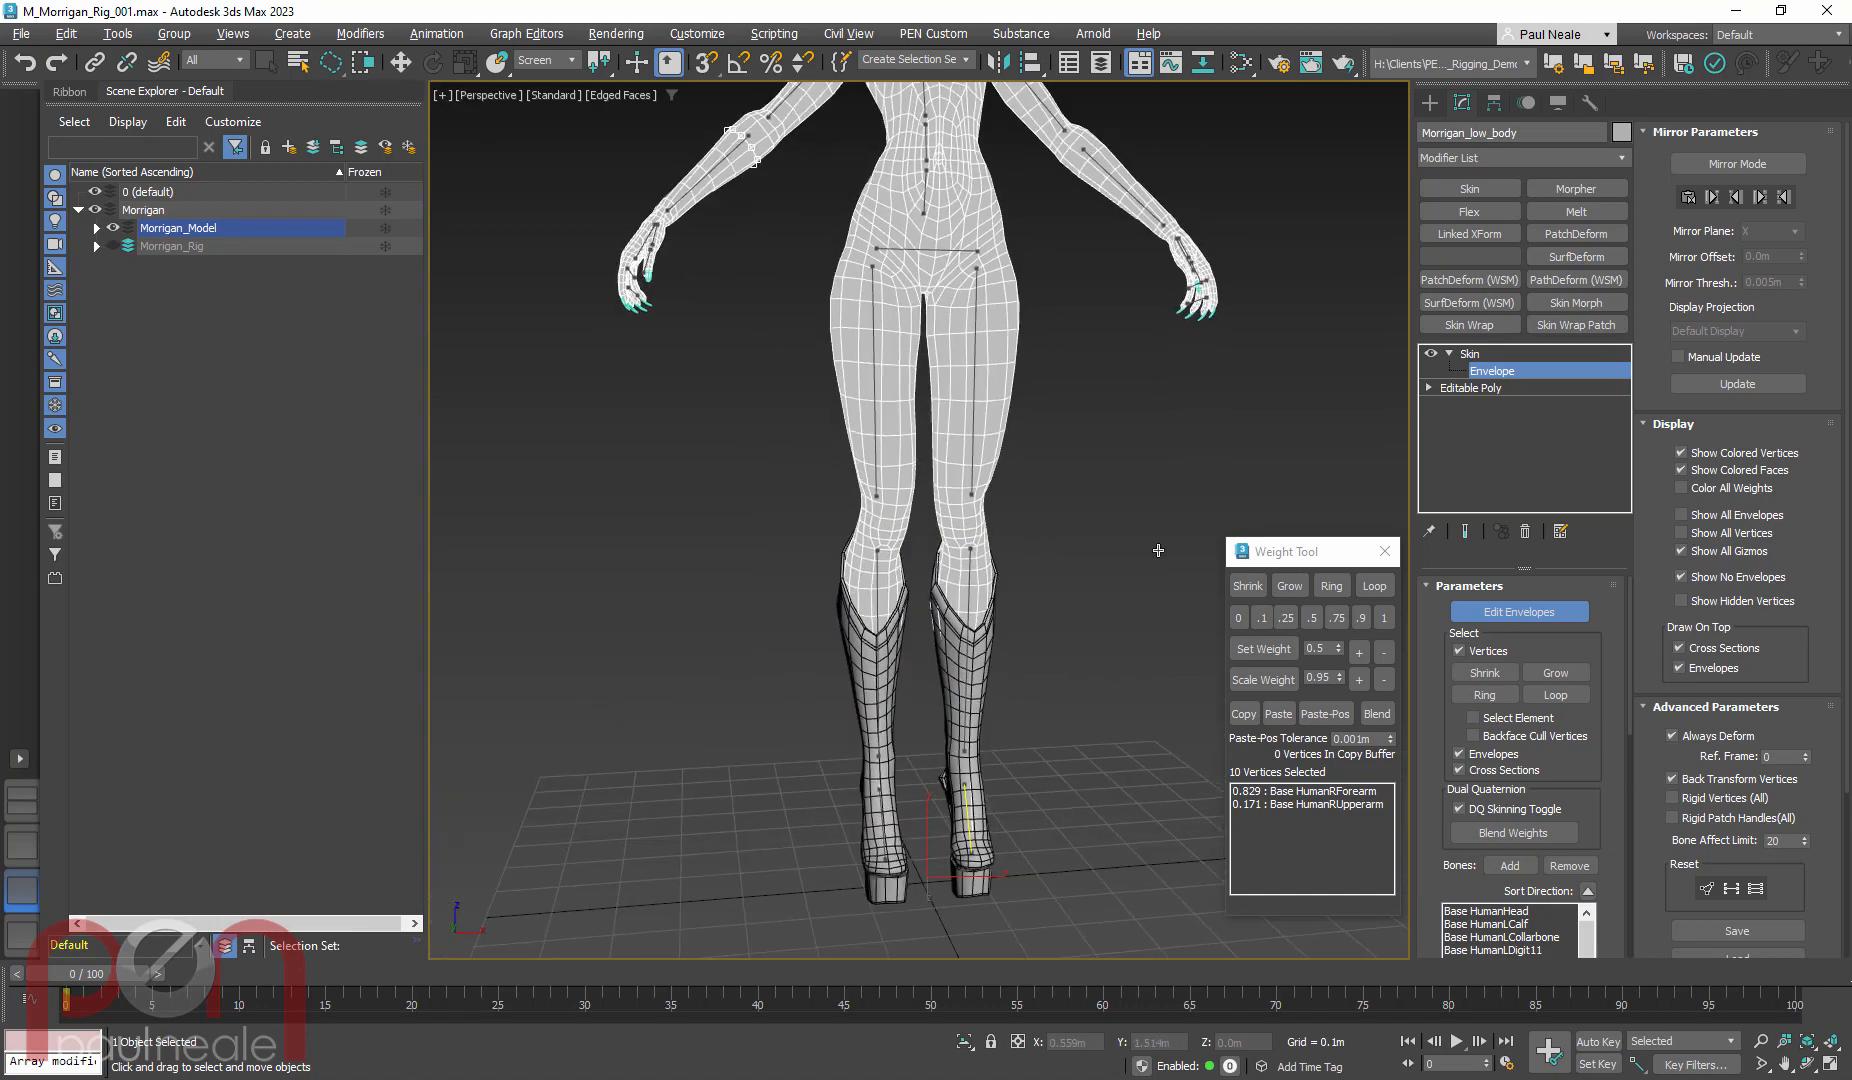
# Turn on Mirror Mode for the body's skin and check the green and blue sides across the whole figure
pyautogui.click(1737, 163)
pyautogui.keyDown('alt'); pyautogui.moveTo(1040, 606); pyautogui.dragTo(1012, 730, button='middle'); pyautogui.keyUp('alt')
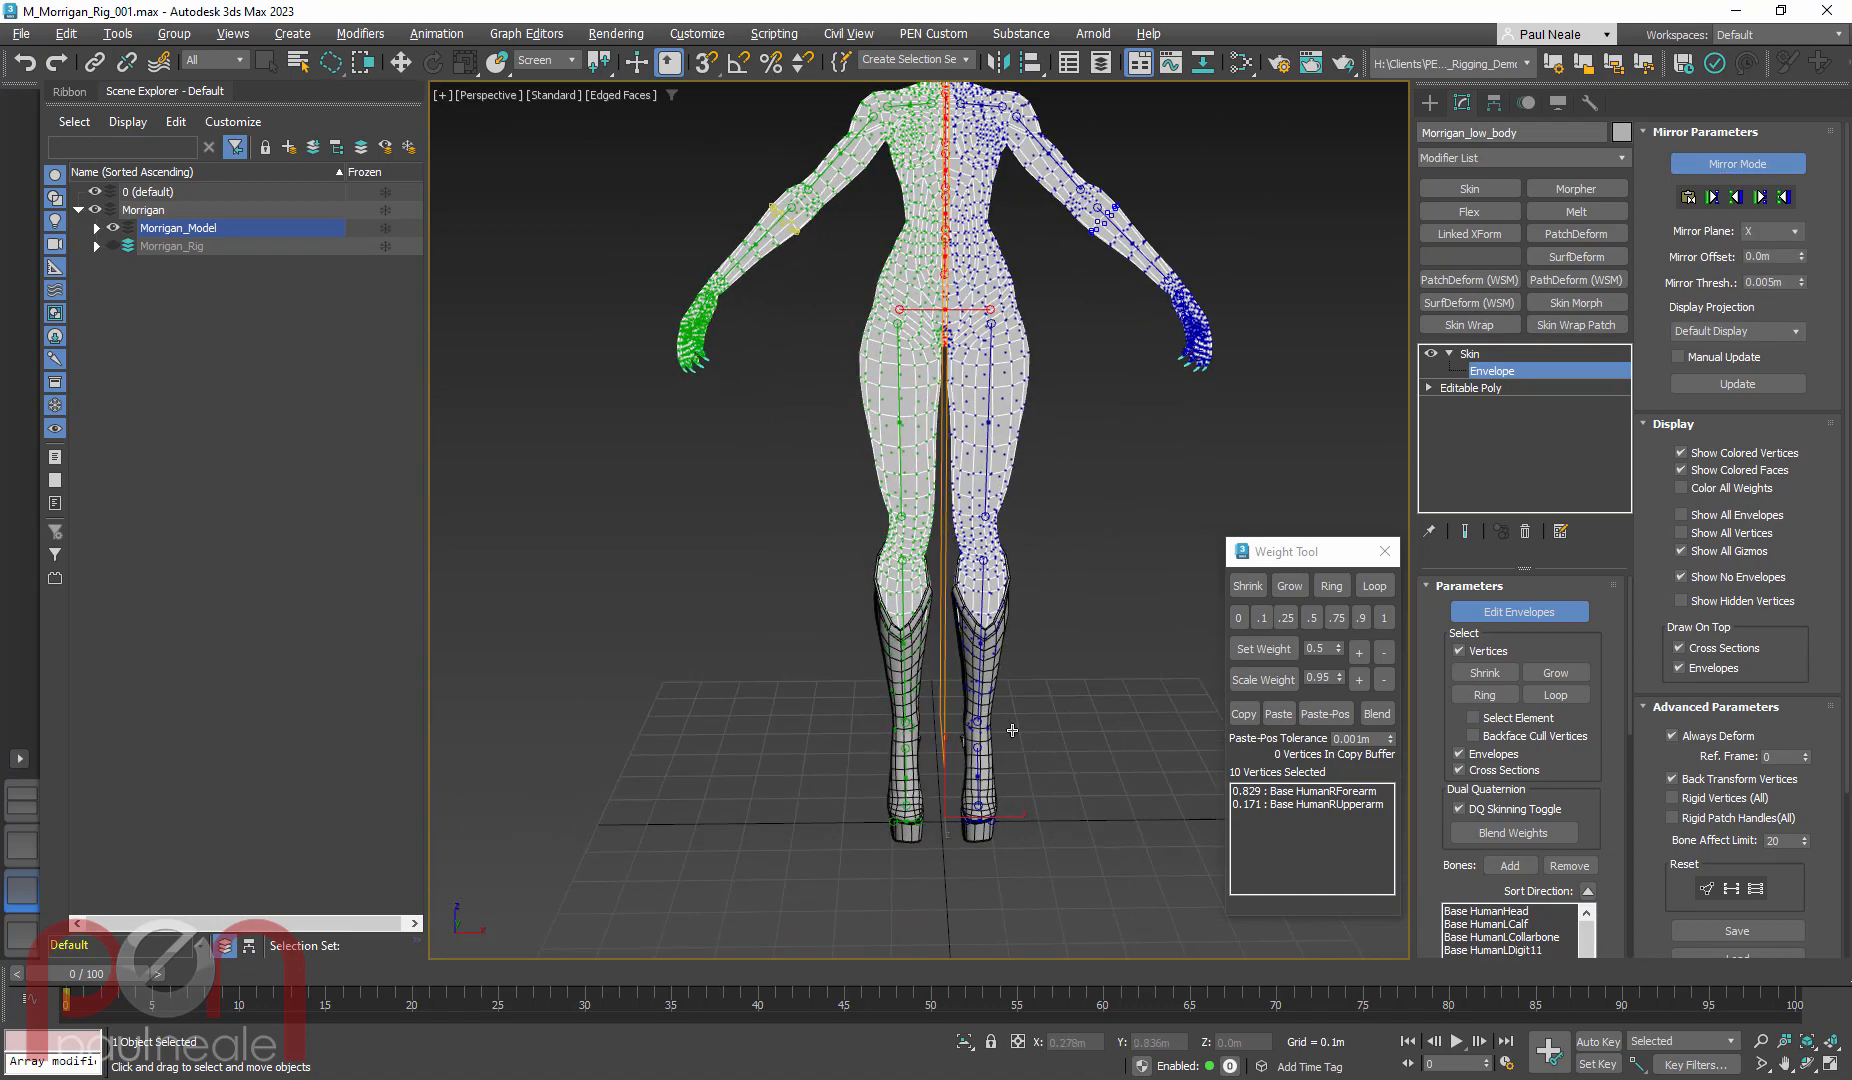
pyautogui.keyDown('alt'); pyautogui.moveTo(951, 797); pyautogui.dragTo(1115, 574, button='middle'); pyautogui.keyUp('alt')
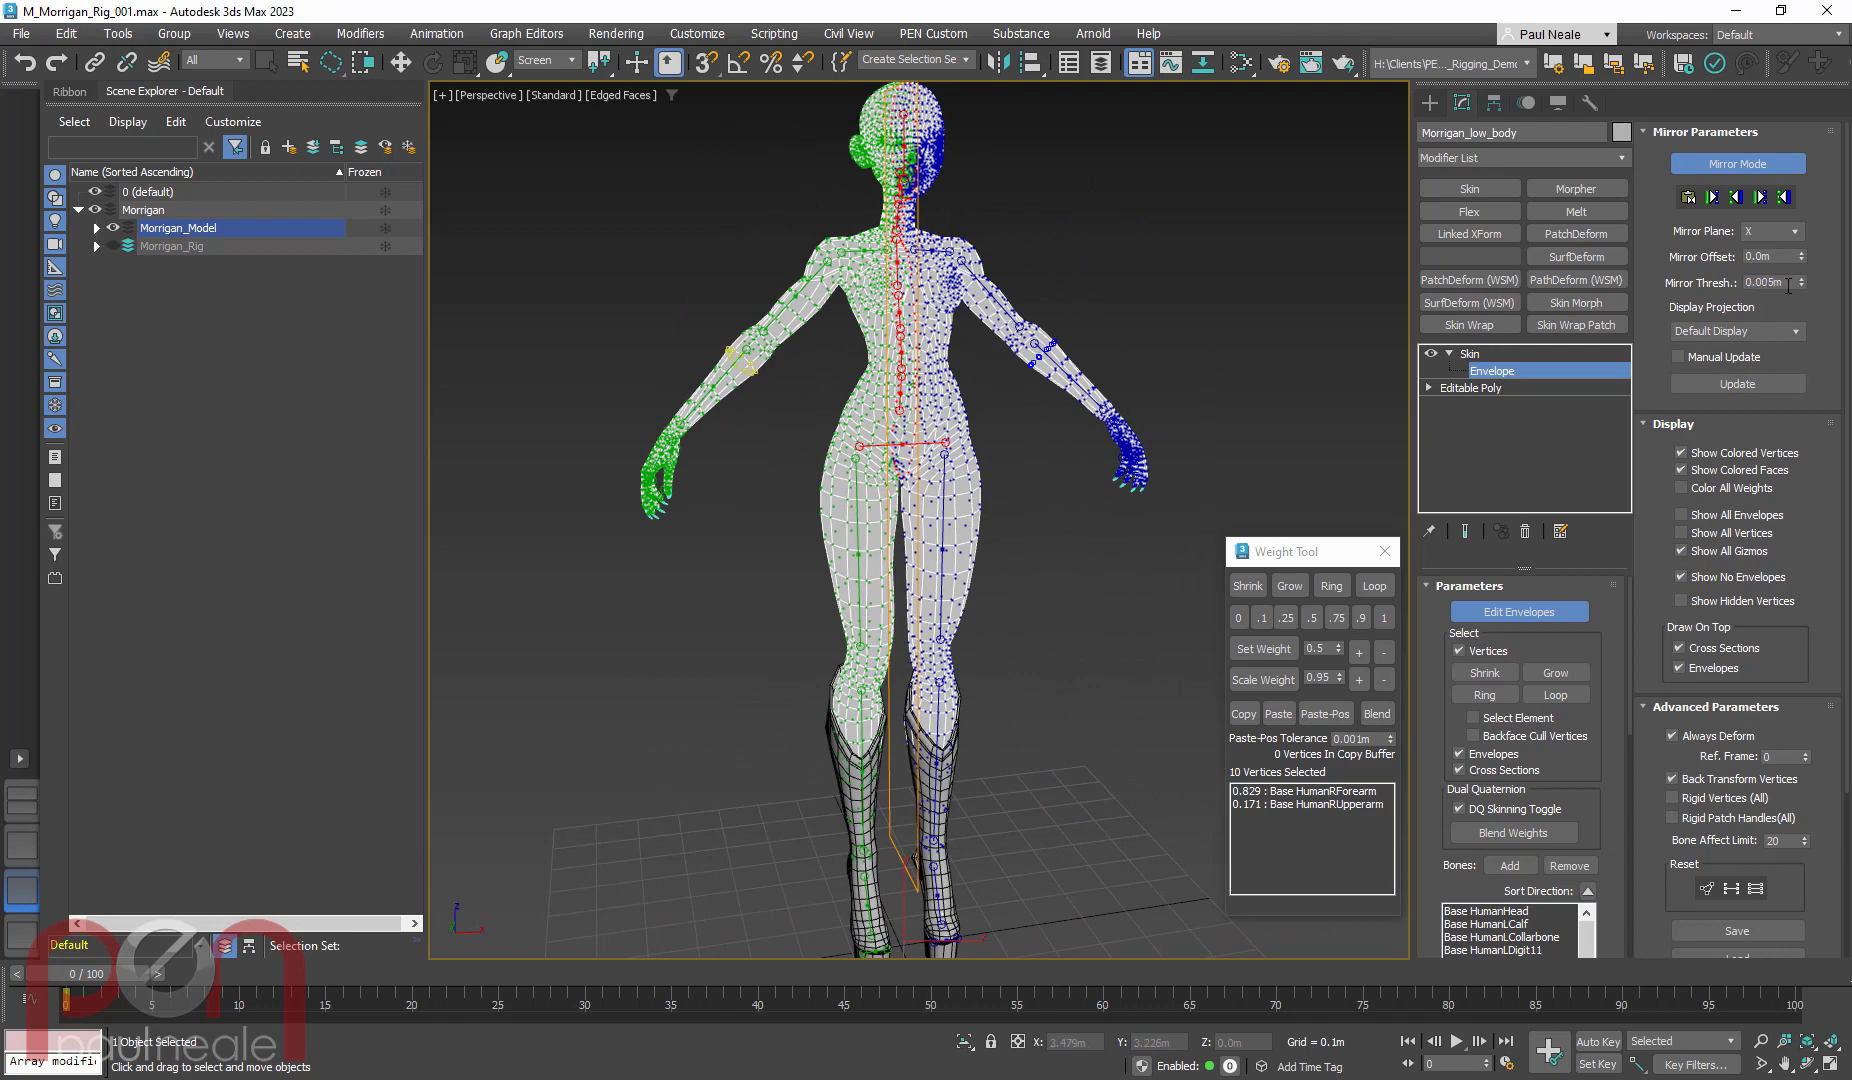
pyautogui.keyDown('alt'); pyautogui.moveTo(1020, 606); pyautogui.dragTo(1001, 583, button='middle'); pyautogui.keyUp('alt')
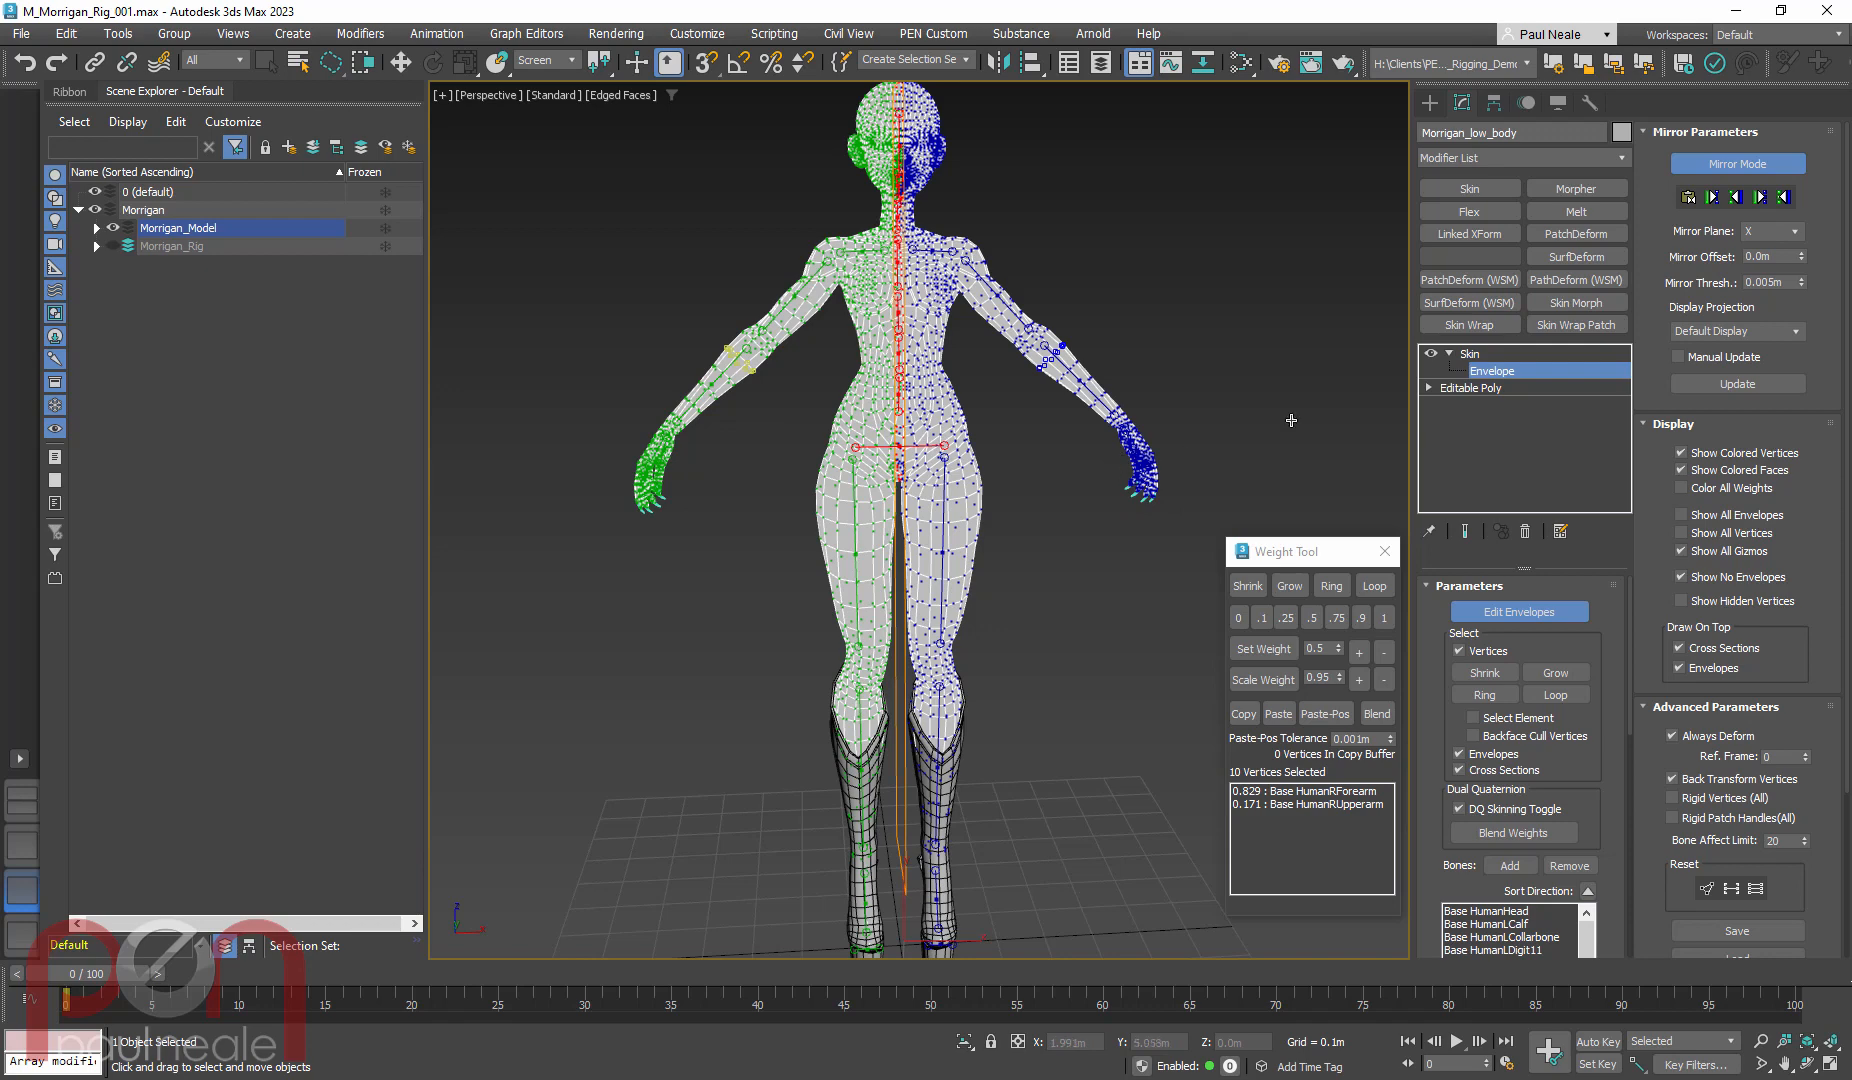
pyautogui.keyDown('alt'); pyautogui.moveTo(1041, 570); pyautogui.dragTo(1025, 568, button='middle'); pyautogui.keyUp('alt')
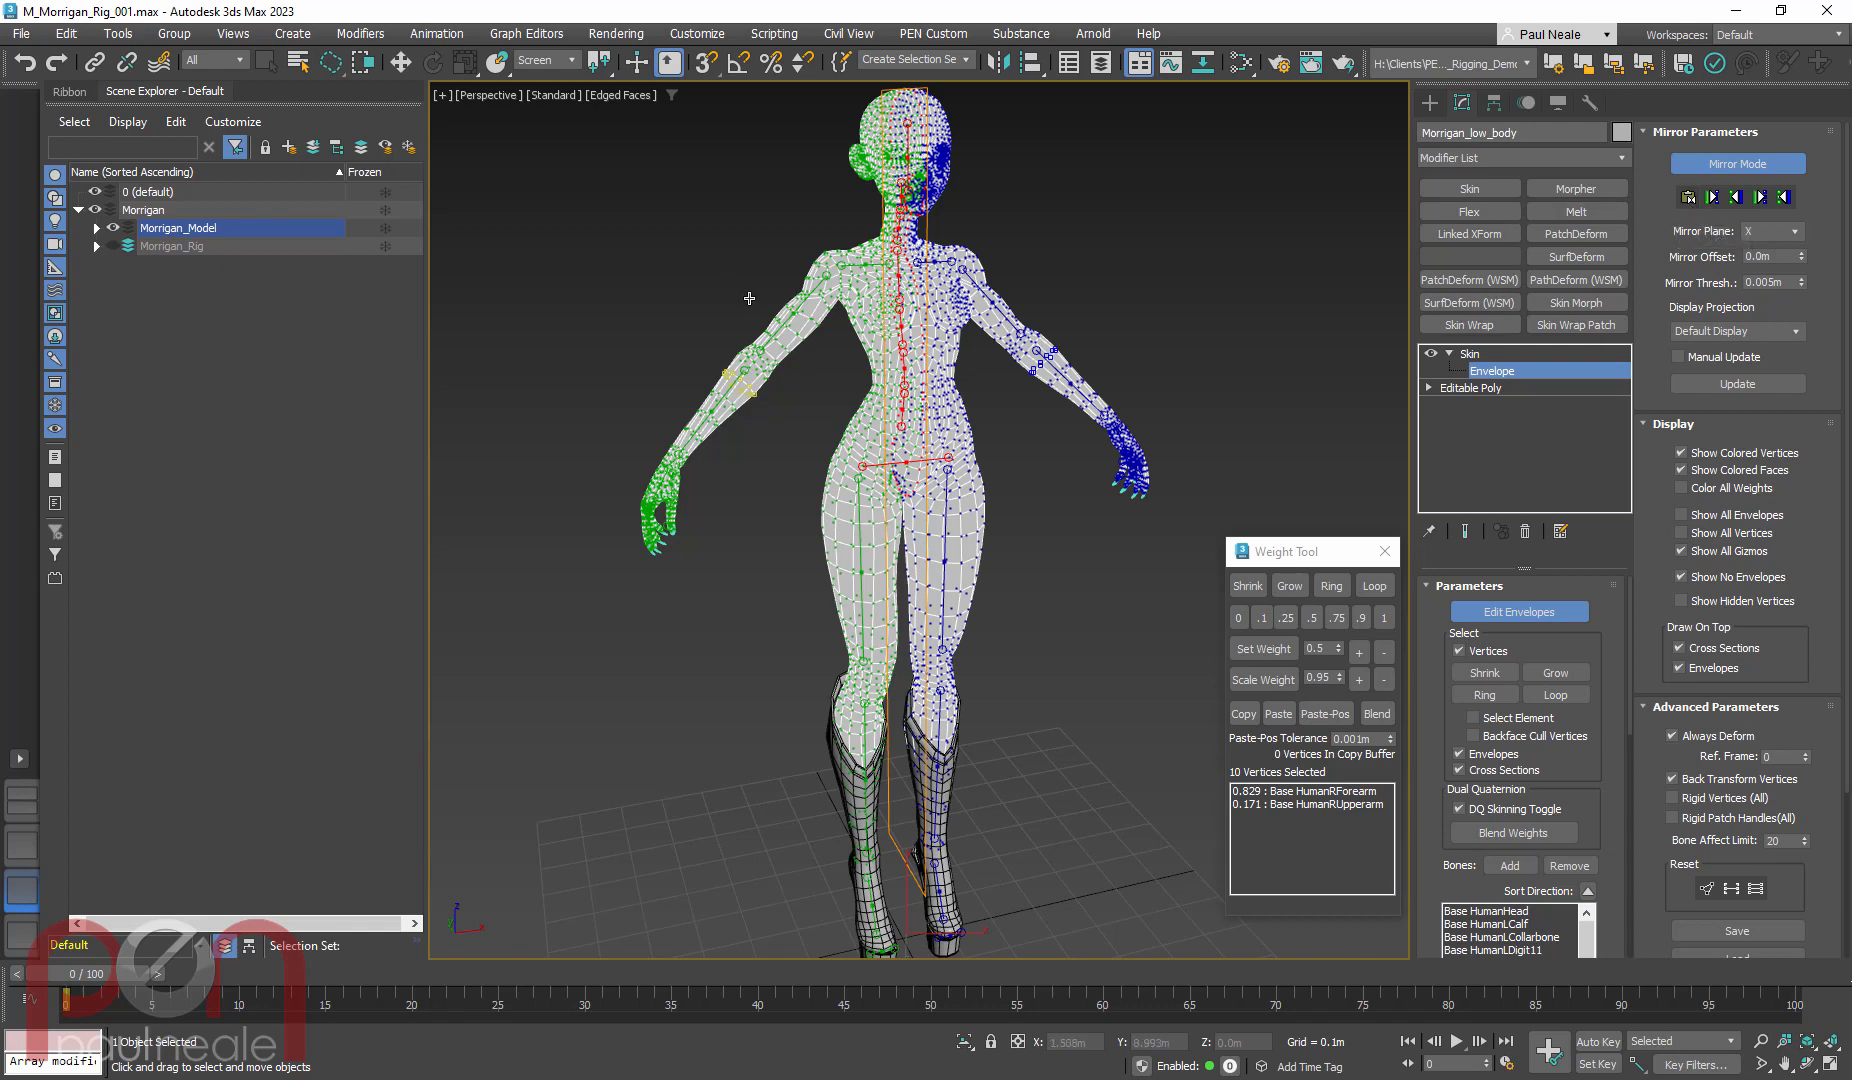
# Select the right upper arm bone and paste the green vertex weights onto the blue side
pyautogui.press('w')
pyautogui.click(764, 346)
pyautogui.click(796, 361)
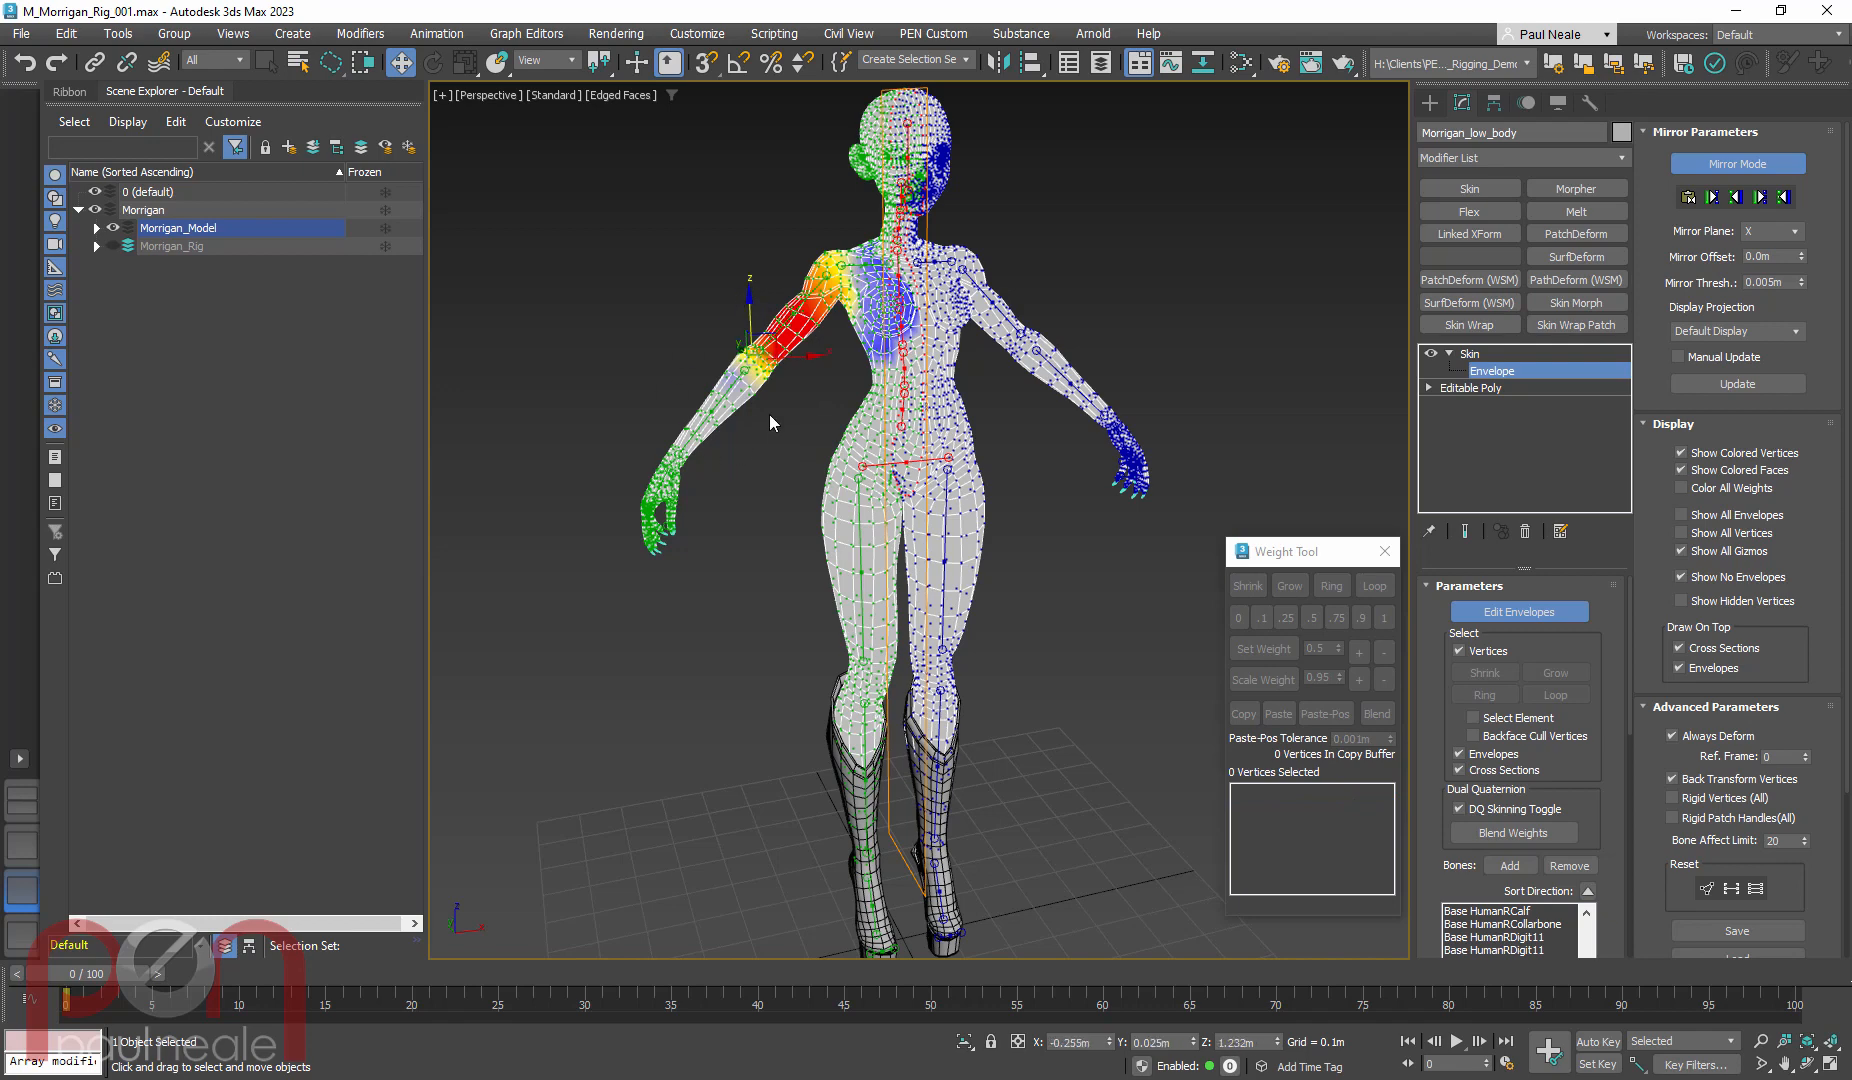
pyautogui.scroll(2, 741, 324)
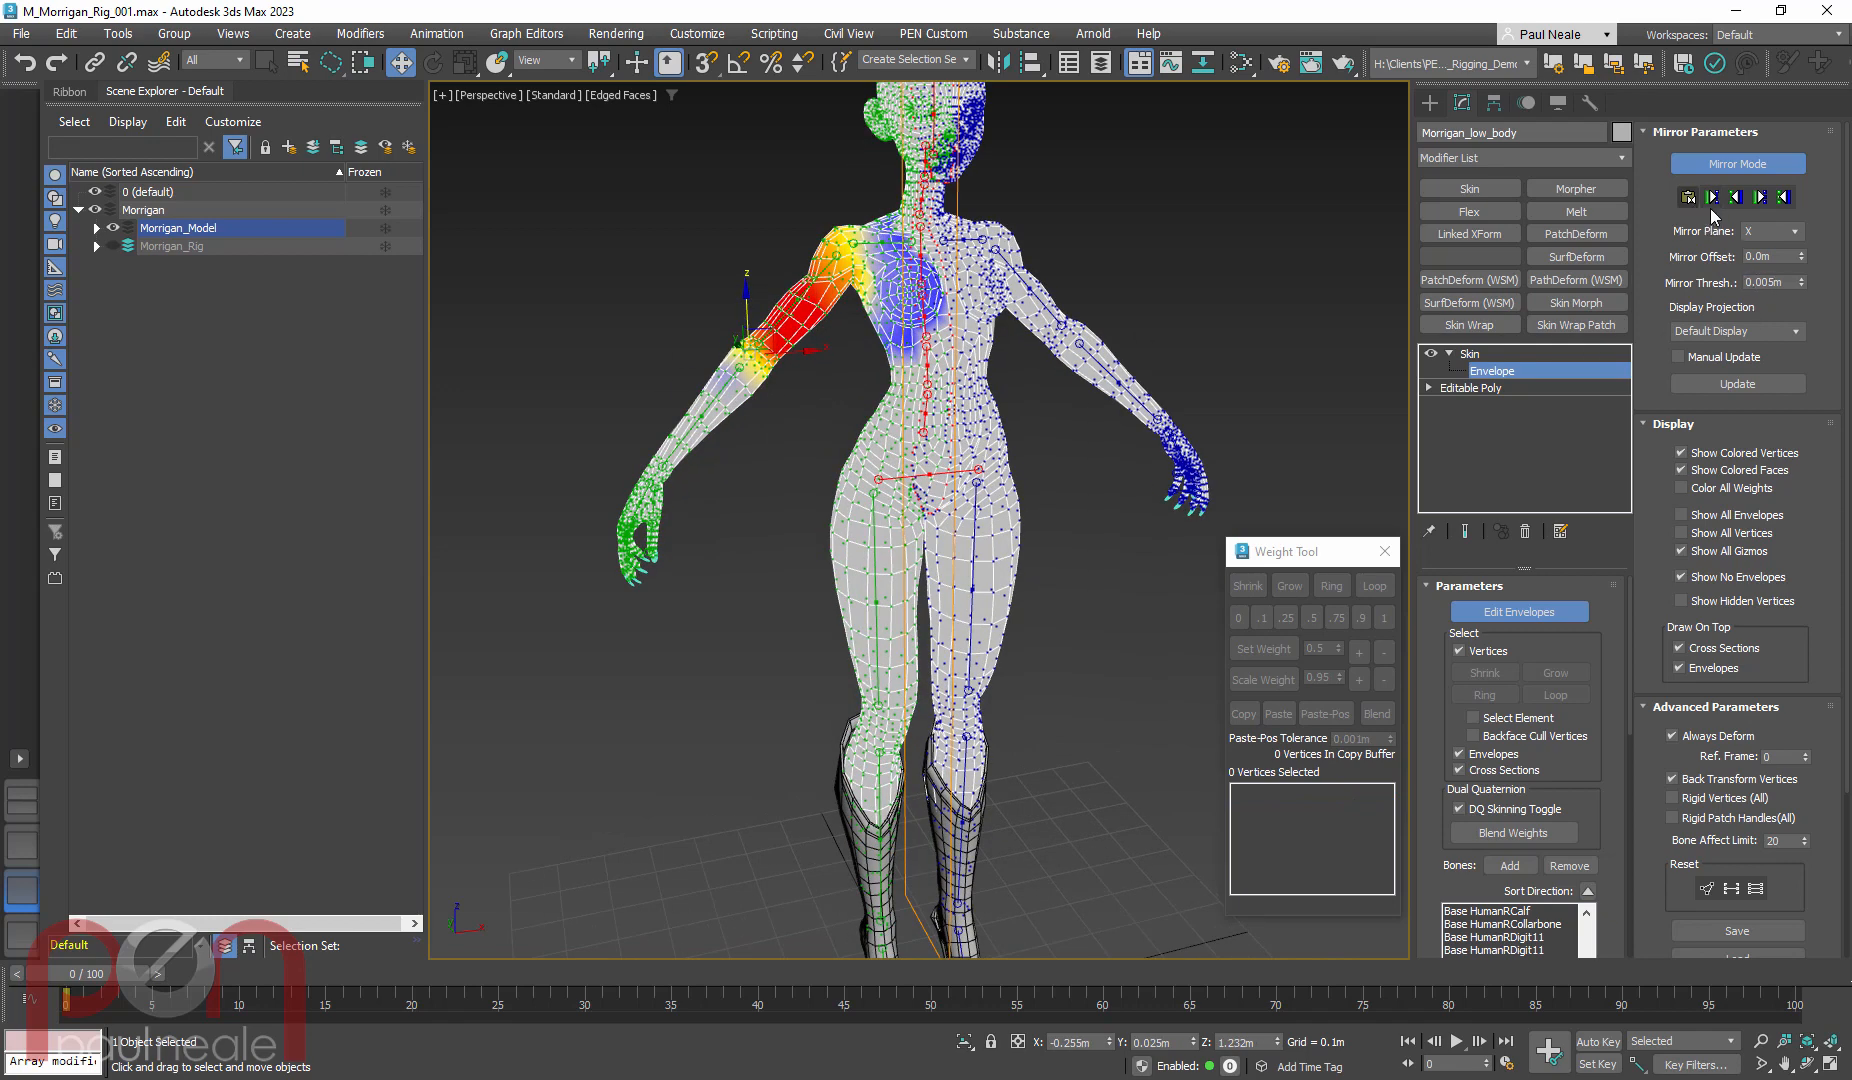
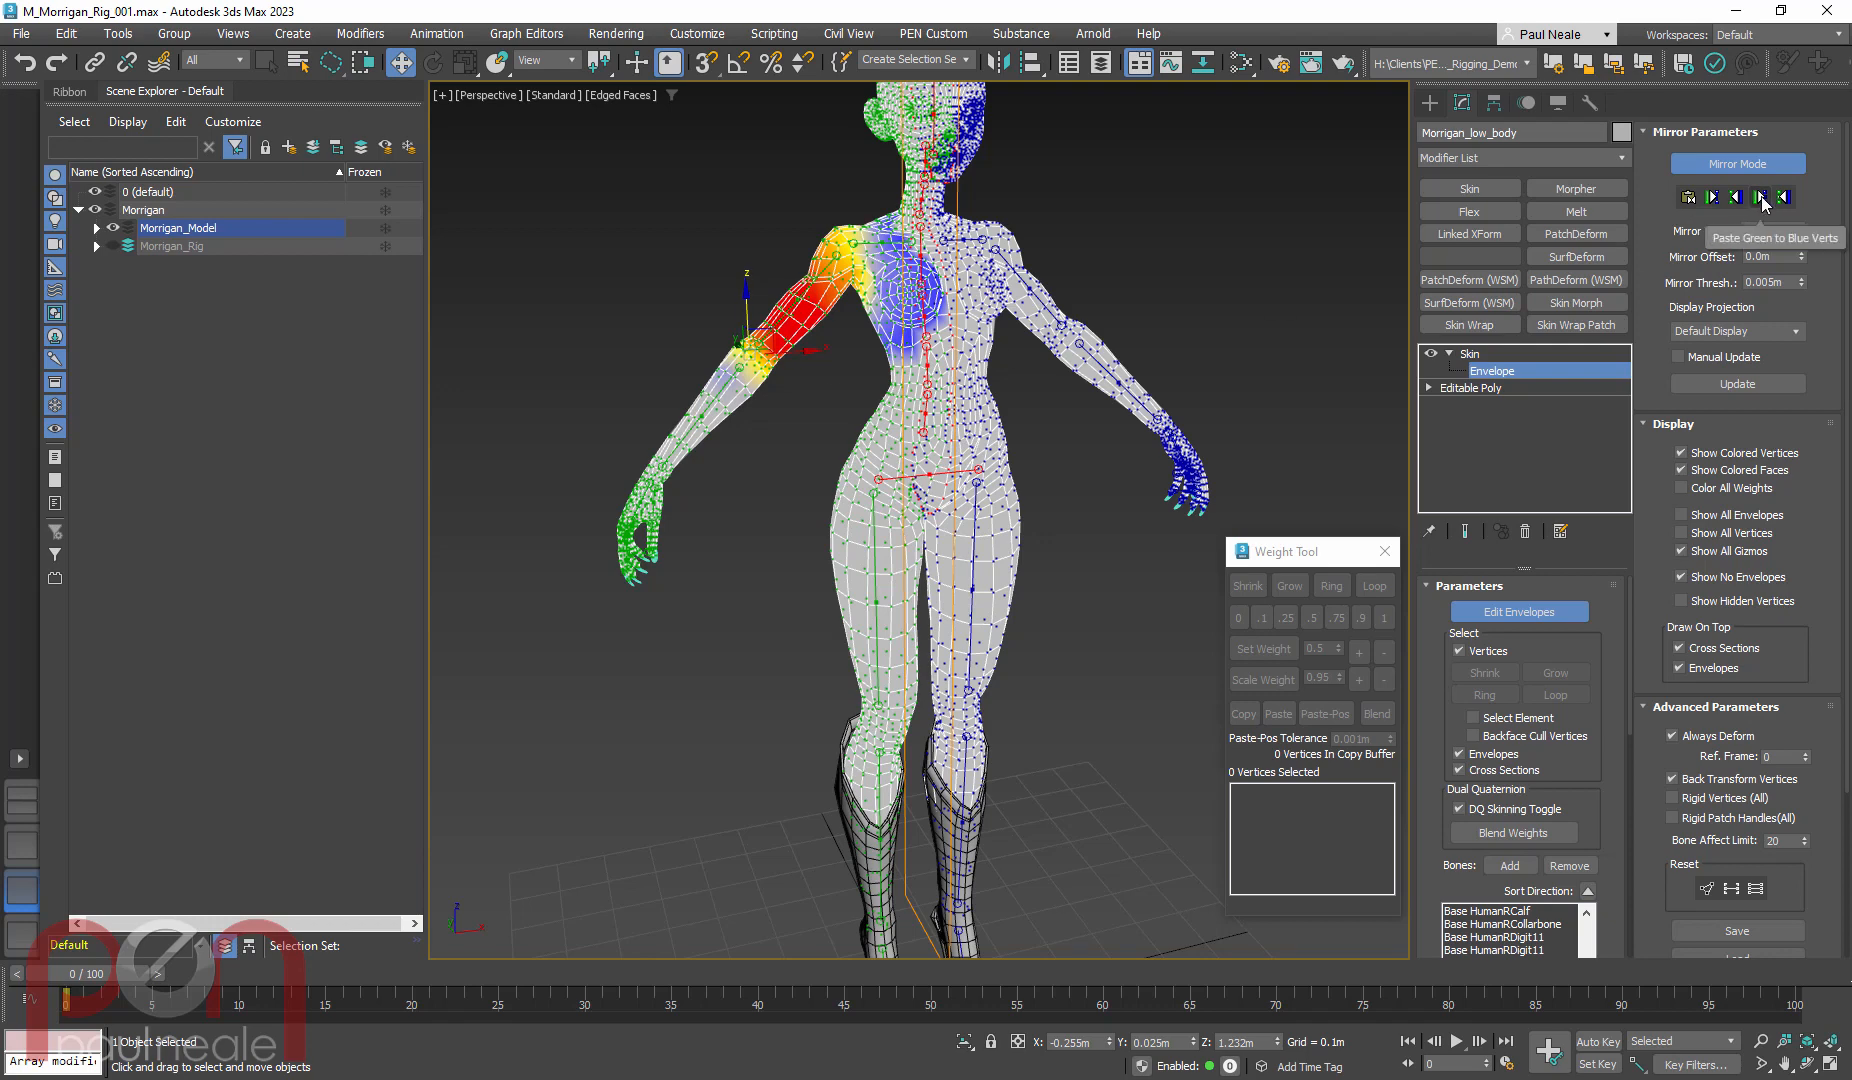
pyautogui.click(1752, 200)
# Turn off Mirror Mode and check the mirrored weights on the left forearm and left upper arm bones
pyautogui.keyDown('alt'); pyautogui.moveTo(1047, 370); pyautogui.dragTo(975, 420, button='middle'); pyautogui.keyUp('alt')
pyautogui.scroll(5, 1138, 404)
pyautogui.click(1093, 427)
pyautogui.click(1721, 165)
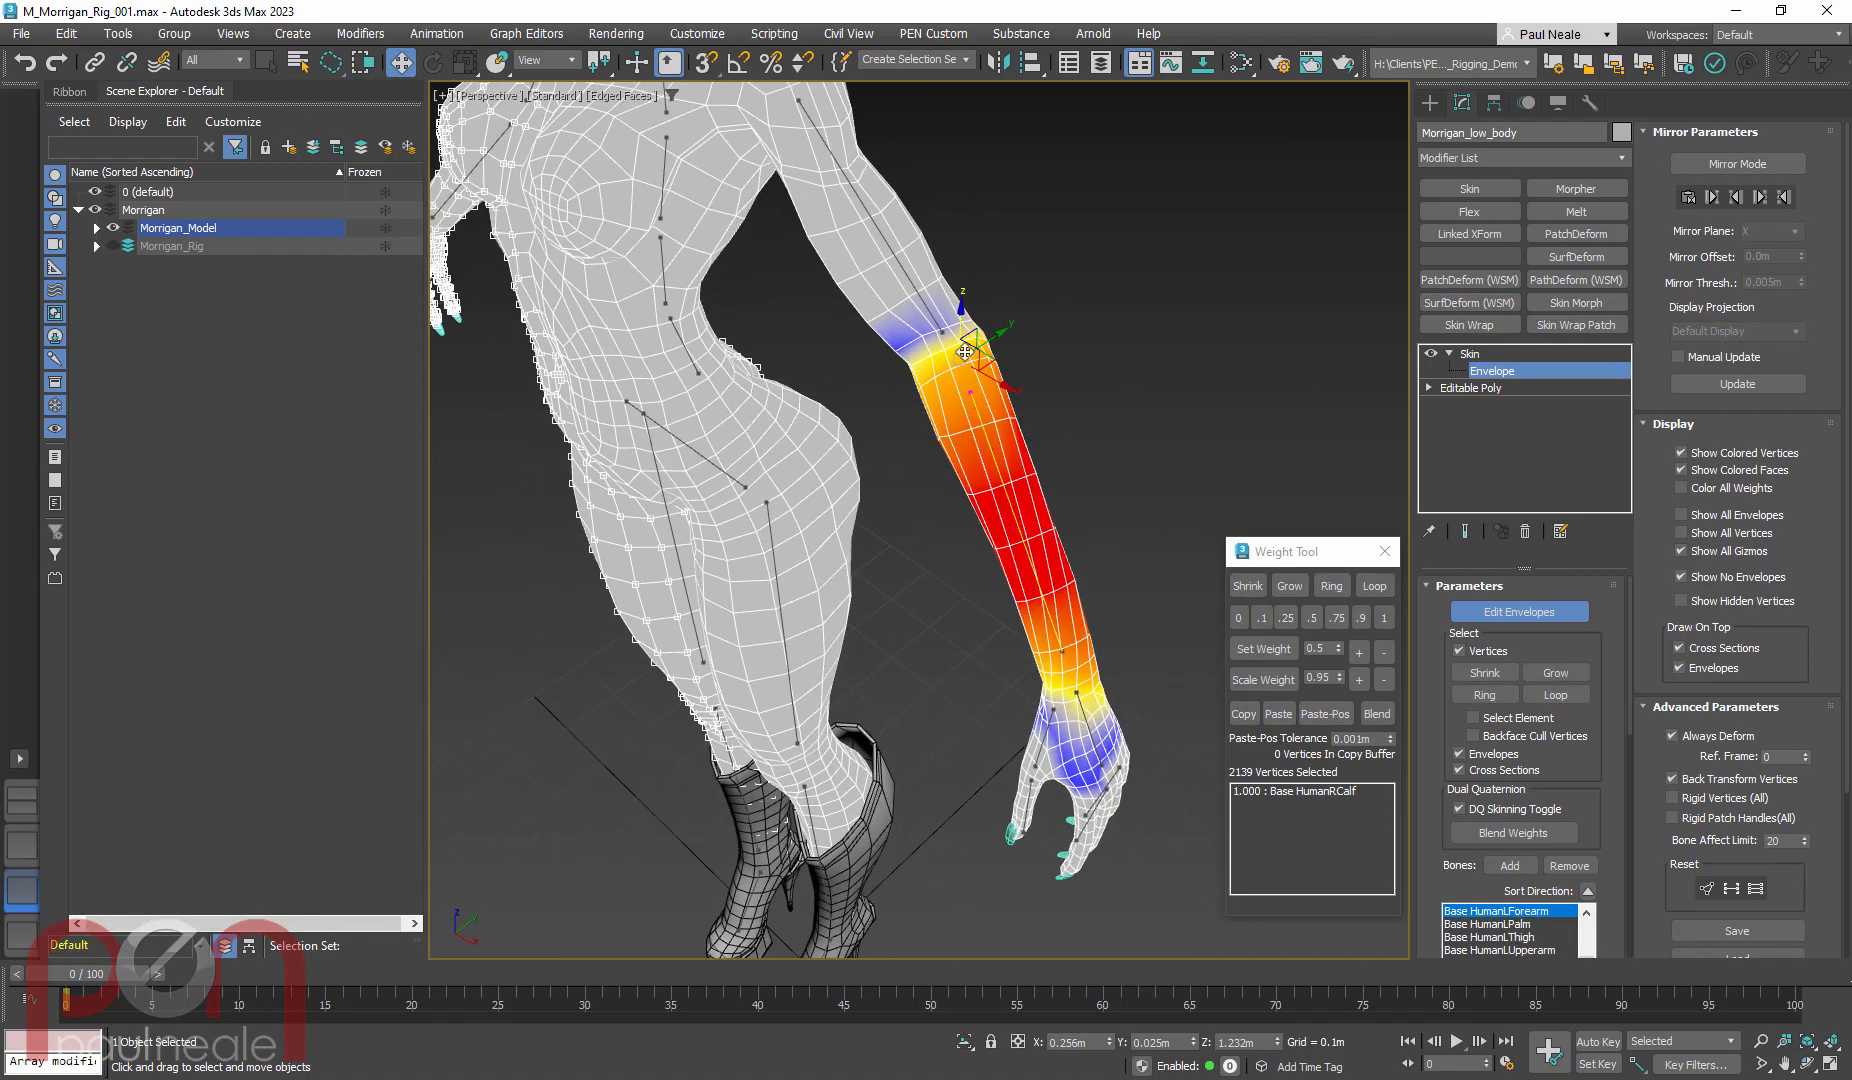
pyautogui.scroll(2, 905, 262)
pyautogui.moveTo(905, 262); pyautogui.dragTo(903, 351, button='middle')
pyautogui.click(903, 351)
pyautogui.moveTo(1009, 423)
pyautogui.keyDown('alt'); pyautogui.mouseDown(button='middle')
pyautogui.moveTo(915, 428)
pyautogui.moveTo(1010, 420)
pyautogui.mouseUp(button='middle'); pyautogui.keyUp('alt')
pyautogui.scroll(-5, 990, 425)
# Move the animation to frame 11 and inspect the left shoulder's deformation in that pose
pyautogui.moveTo(116, 983); pyautogui.dragTo(294, 988)
pyautogui.keyDown('alt'); pyautogui.moveTo(708, 560); pyautogui.dragTo(885, 402, button='middle'); pyautogui.keyUp('alt')
pyautogui.scroll(6, 912, 352)
pyautogui.scroll(-5, 963, 430)
pyautogui.keyDown('alt'); pyautogui.moveTo(885, 402); pyautogui.dragTo(1020, 498, button='middle'); pyautogui.keyUp('alt')
pyautogui.scroll(6, 938, 299)
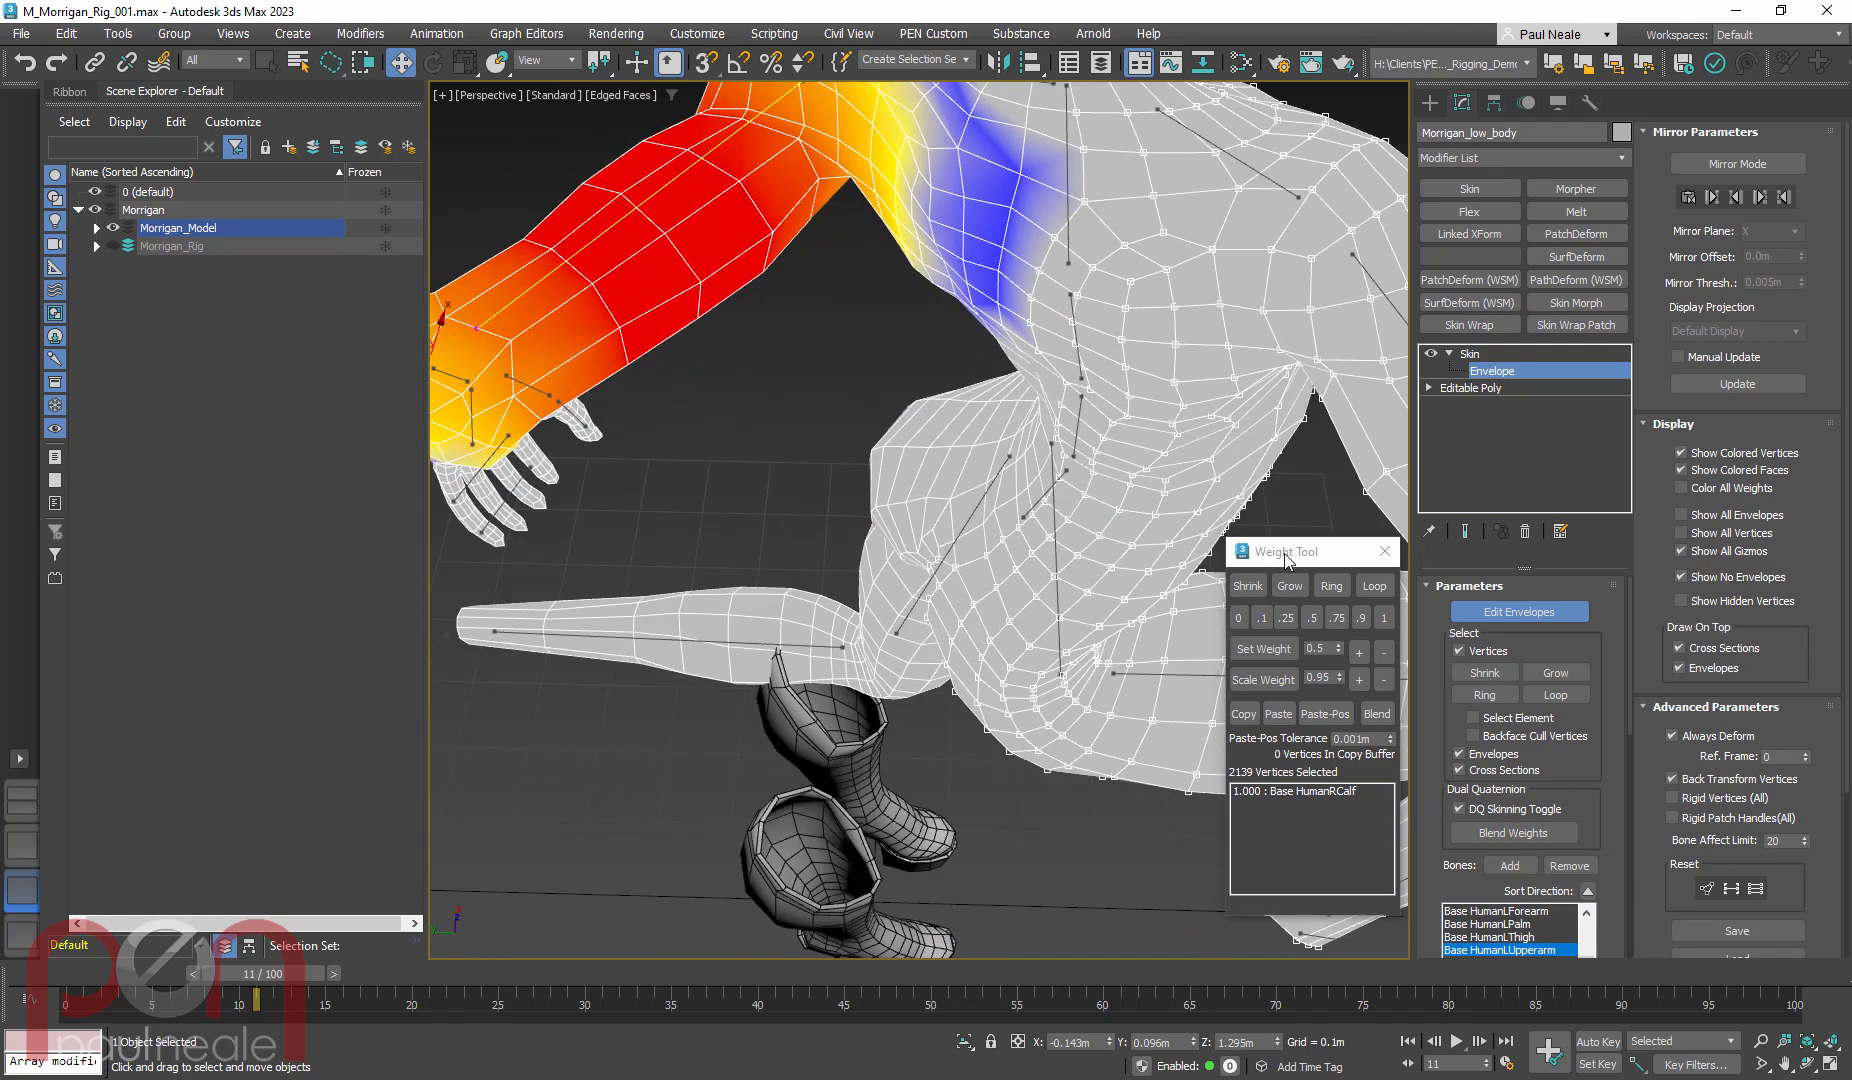
# Activate Paint Weights for the left upper arm bone and shrink the brush to about 0.08 m
pyautogui.moveTo(1265, 552); pyautogui.dragTo(1261, 583)
pyautogui.moveTo(1427, 776); pyautogui.dragTo(1440, 201)
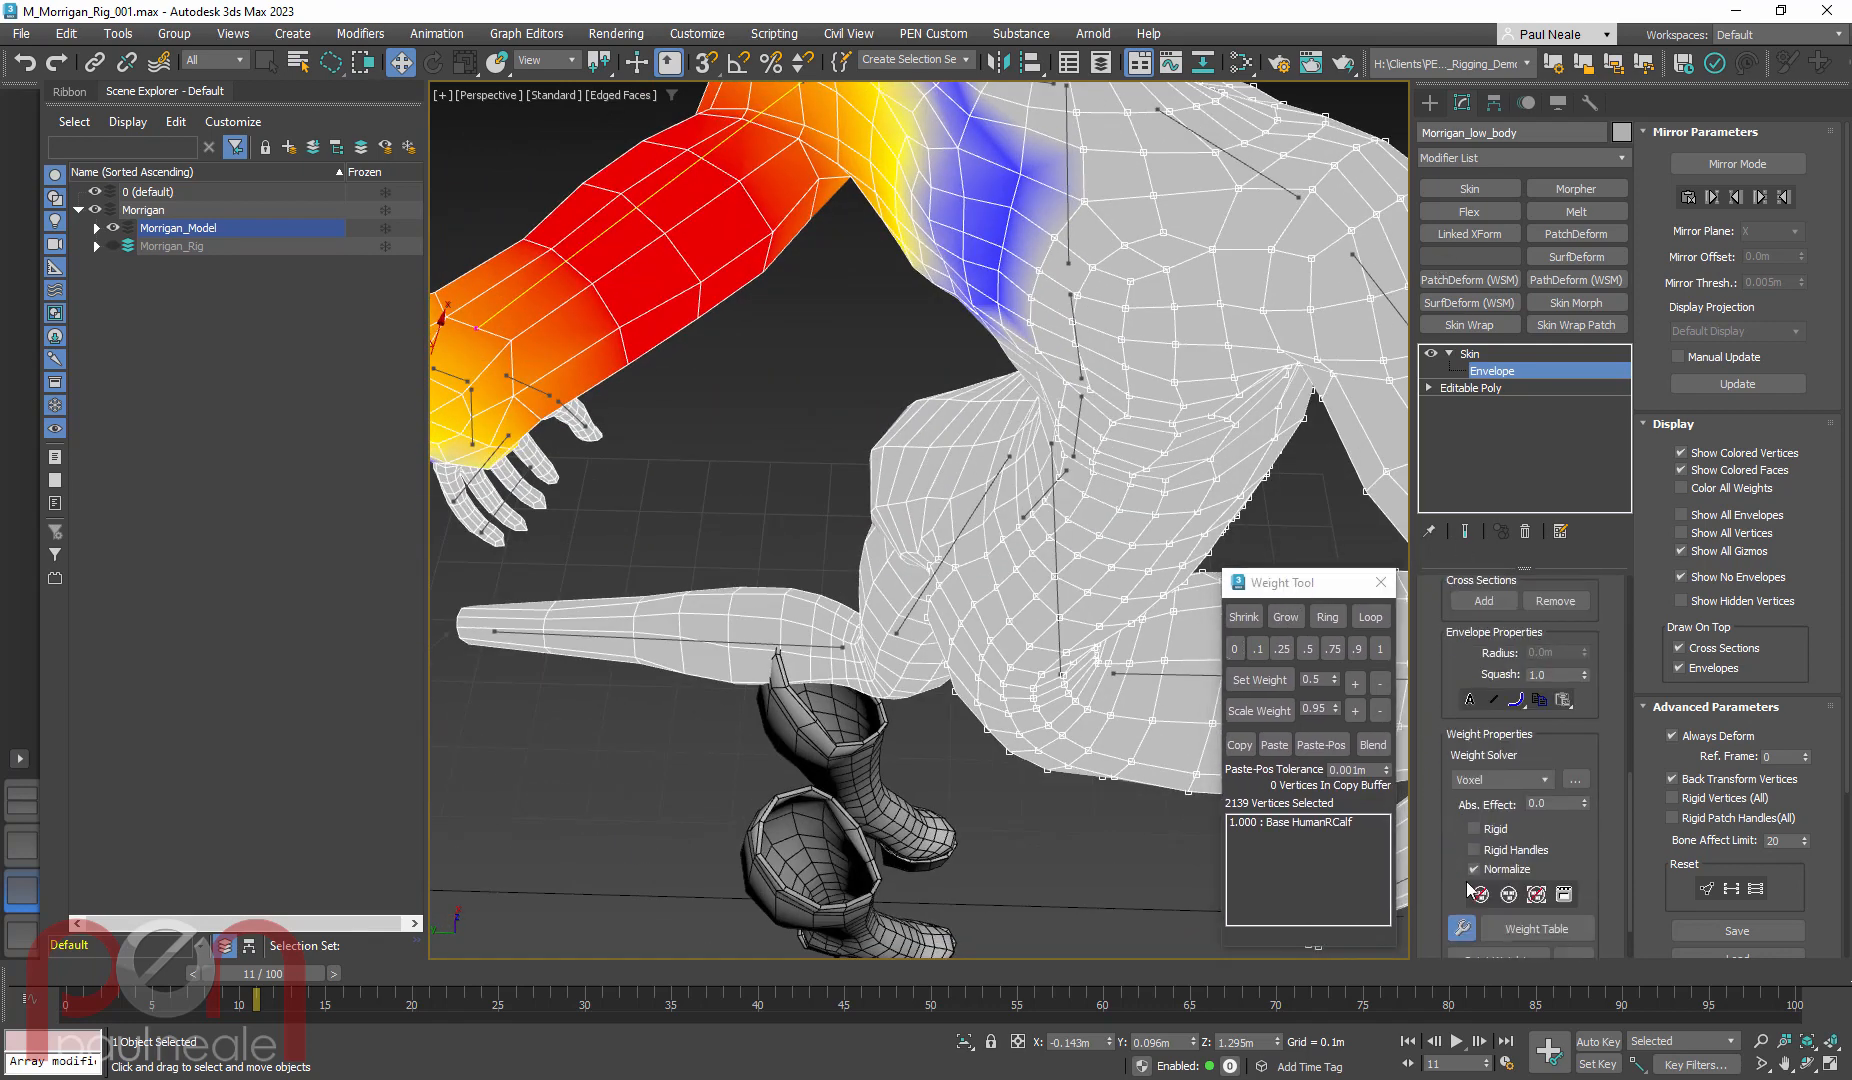
pyautogui.moveTo(1471, 889); pyautogui.dragTo(1463, 608)
pyautogui.moveTo(812, 433); pyautogui.dragTo(800, 620, button='middle')
pyautogui.scroll(2, 744, 514)
pyautogui.keyDown('alt'); pyautogui.moveTo(744, 514); pyautogui.dragTo(785, 545, button='middle'); pyautogui.keyUp('alt')
pyautogui.scroll(-2, 776, 524)
pyautogui.scroll(1, 808, 550)
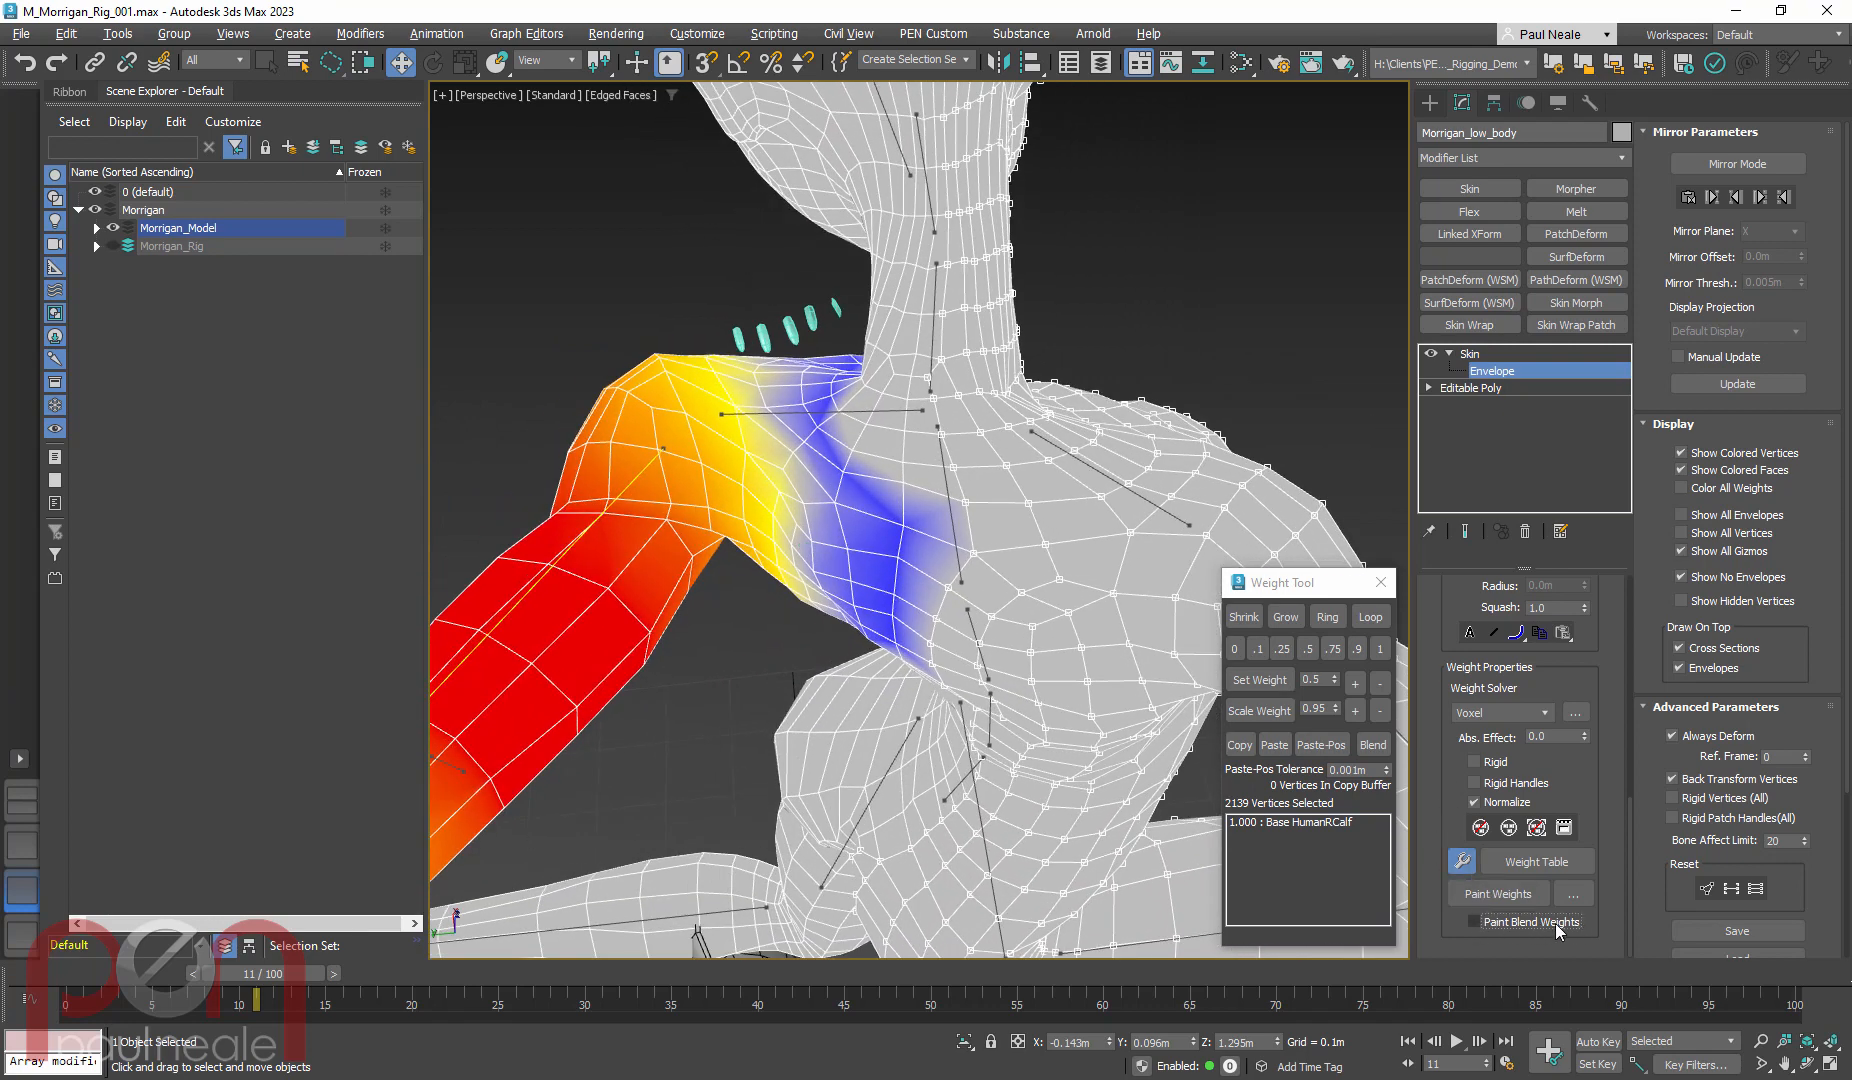
pyautogui.click(1497, 894)
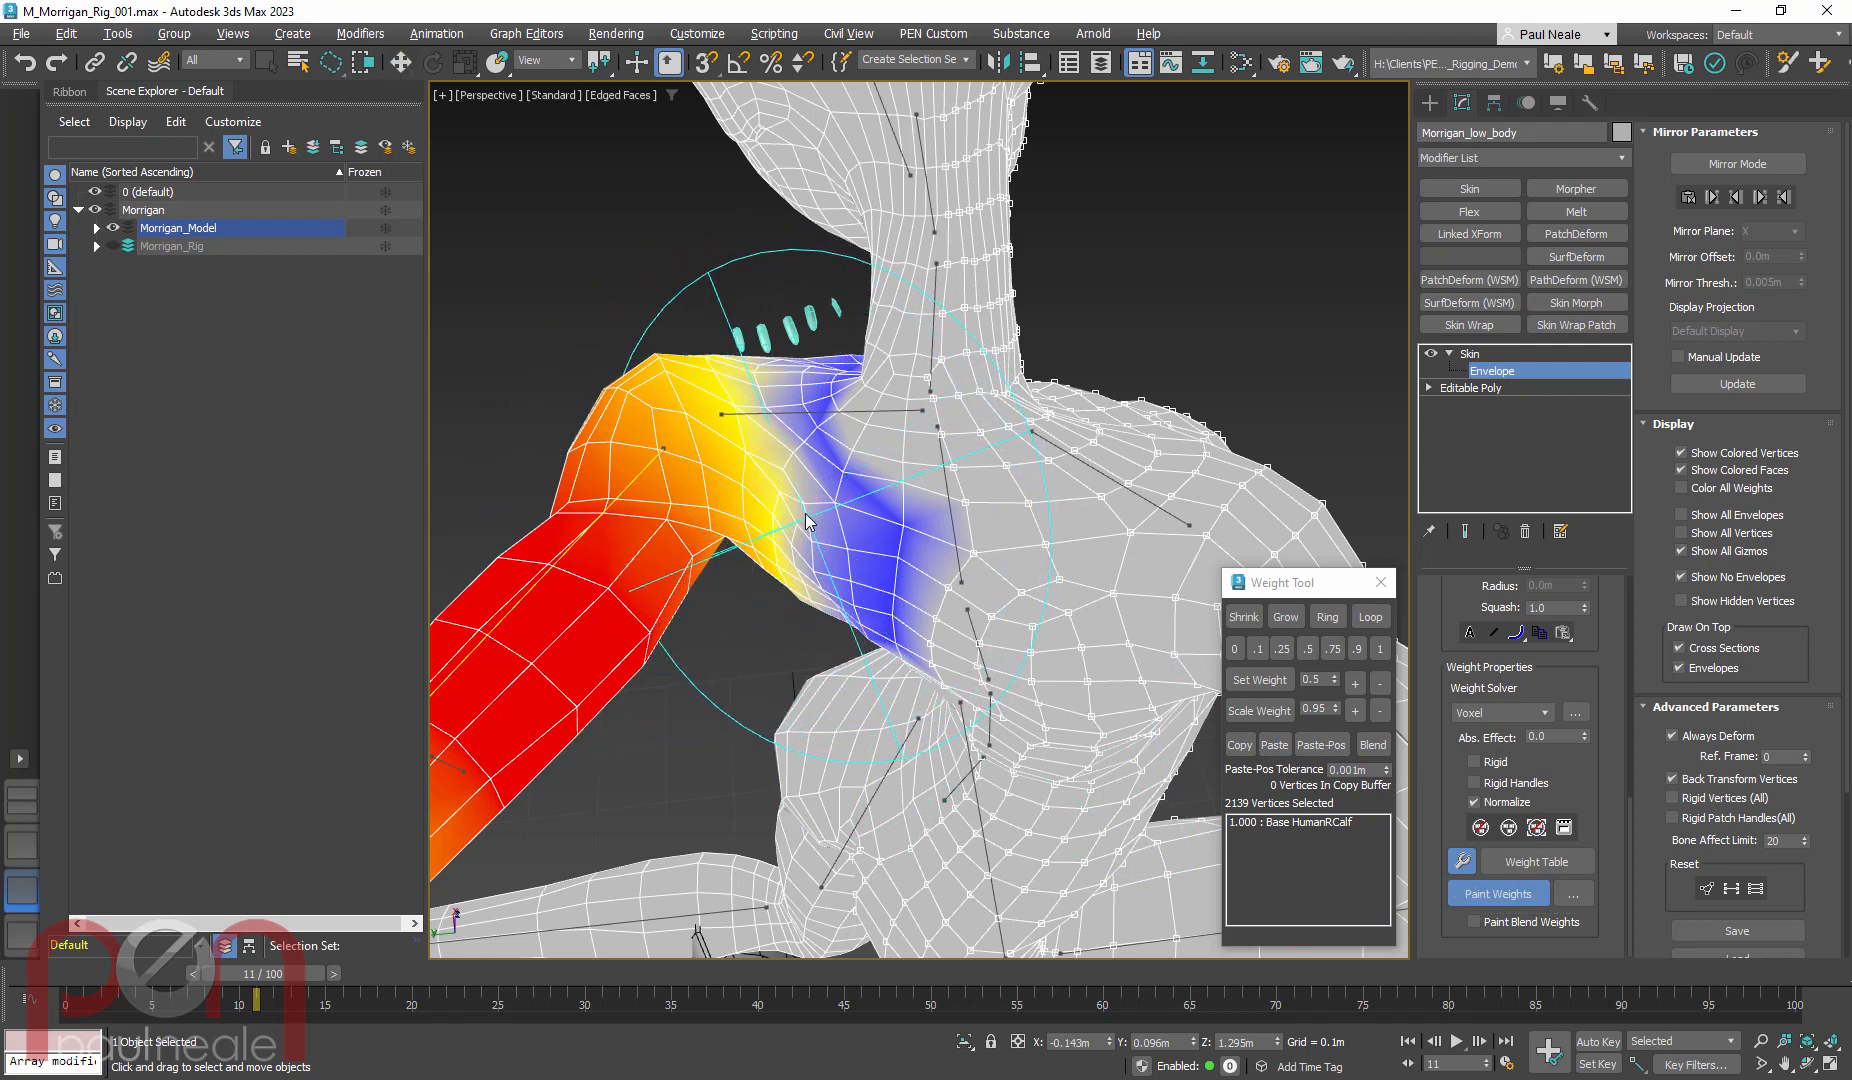
pyautogui.moveTo(807, 499)
pyautogui.keyDown('ctrl'); pyautogui.keyDown('shift'); pyautogui.mouseDown()
pyautogui.moveTo(804, 645)
pyautogui.moveTo(807, 623)
pyautogui.mouseUp(); pyautogui.keyUp('shift'); pyautogui.keyUp('ctrl')
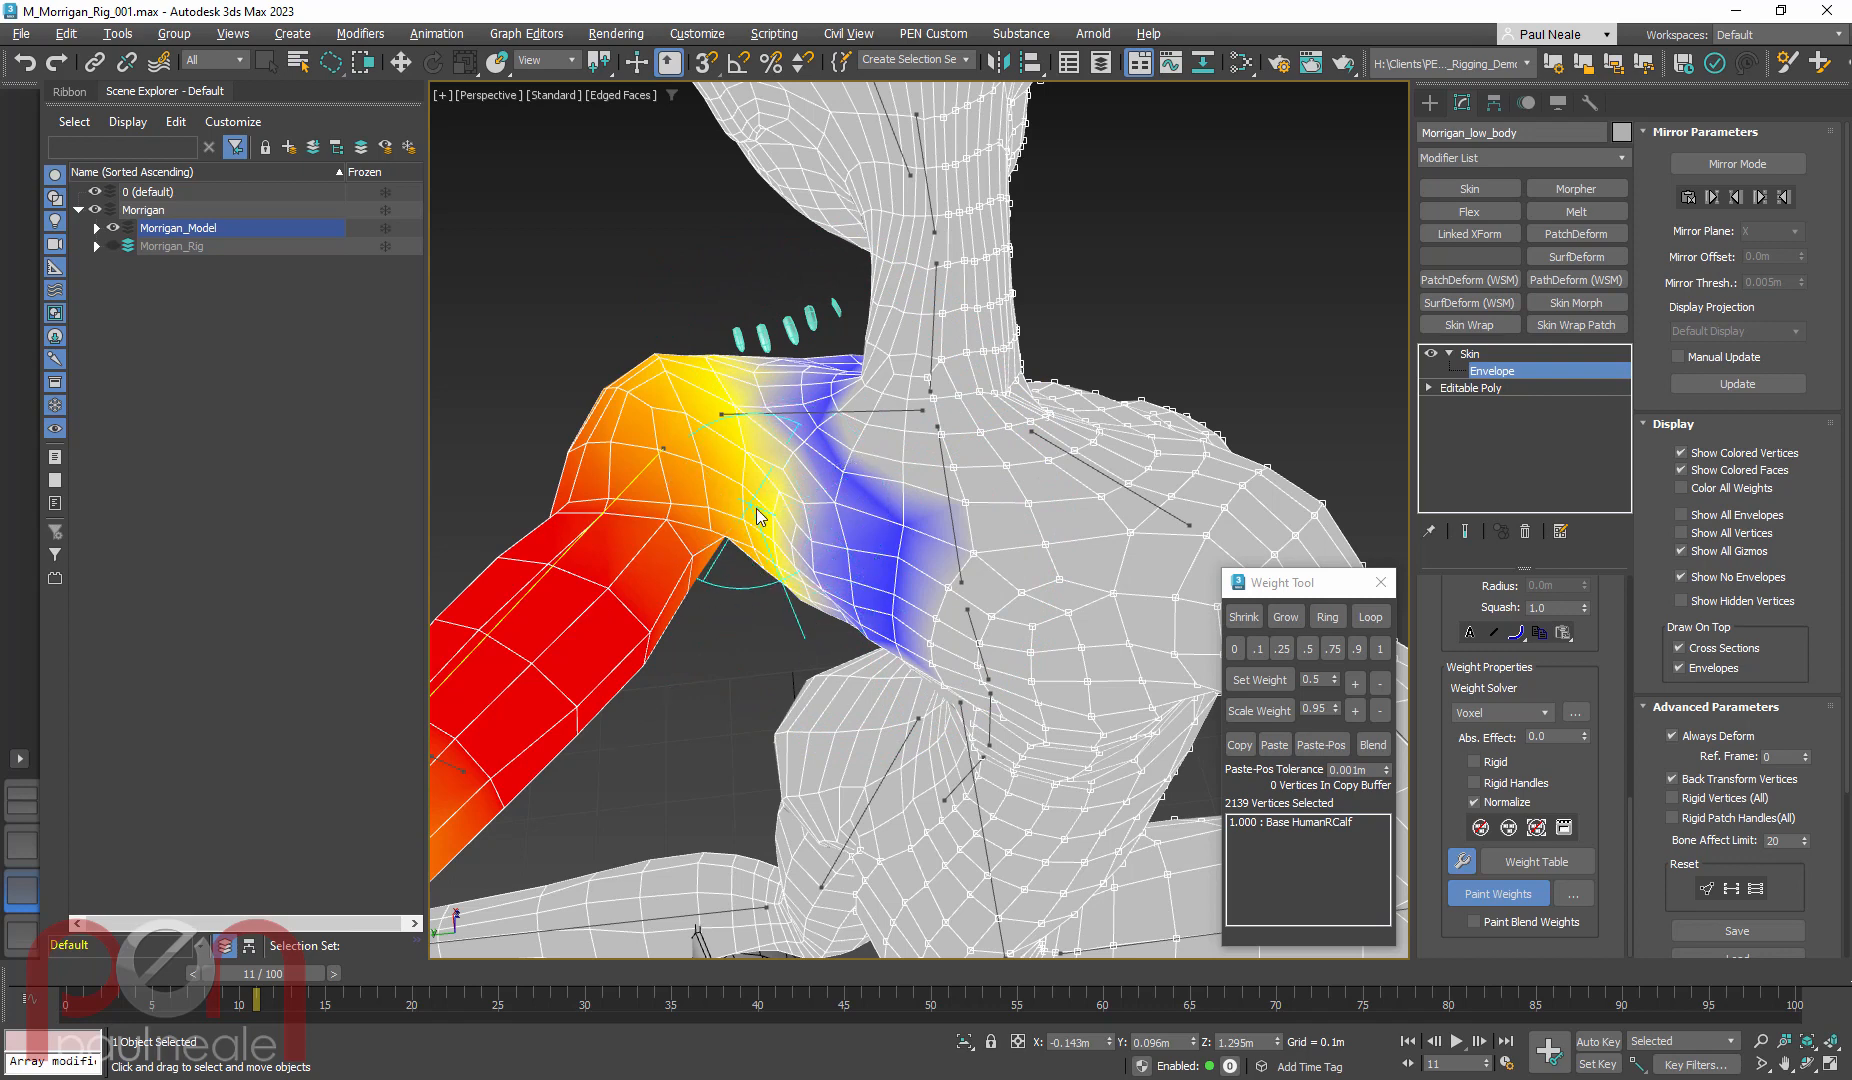
pyautogui.moveTo(818, 465)
pyautogui.keyDown('ctrl'); pyautogui.keyDown('shift'); pyautogui.mouseDown()
pyautogui.moveTo(835, 305)
pyautogui.moveTo(803, 493)
pyautogui.mouseUp(); pyautogui.keyUp('shift'); pyautogui.keyUp('ctrl')
pyautogui.moveTo(803, 490)
pyautogui.keyDown('alt'); pyautogui.mouseDown(button='middle')
pyautogui.moveTo(833, 500)
pyautogui.moveTo(810, 536)
pyautogui.mouseUp(button='middle'); pyautogui.keyUp('alt')
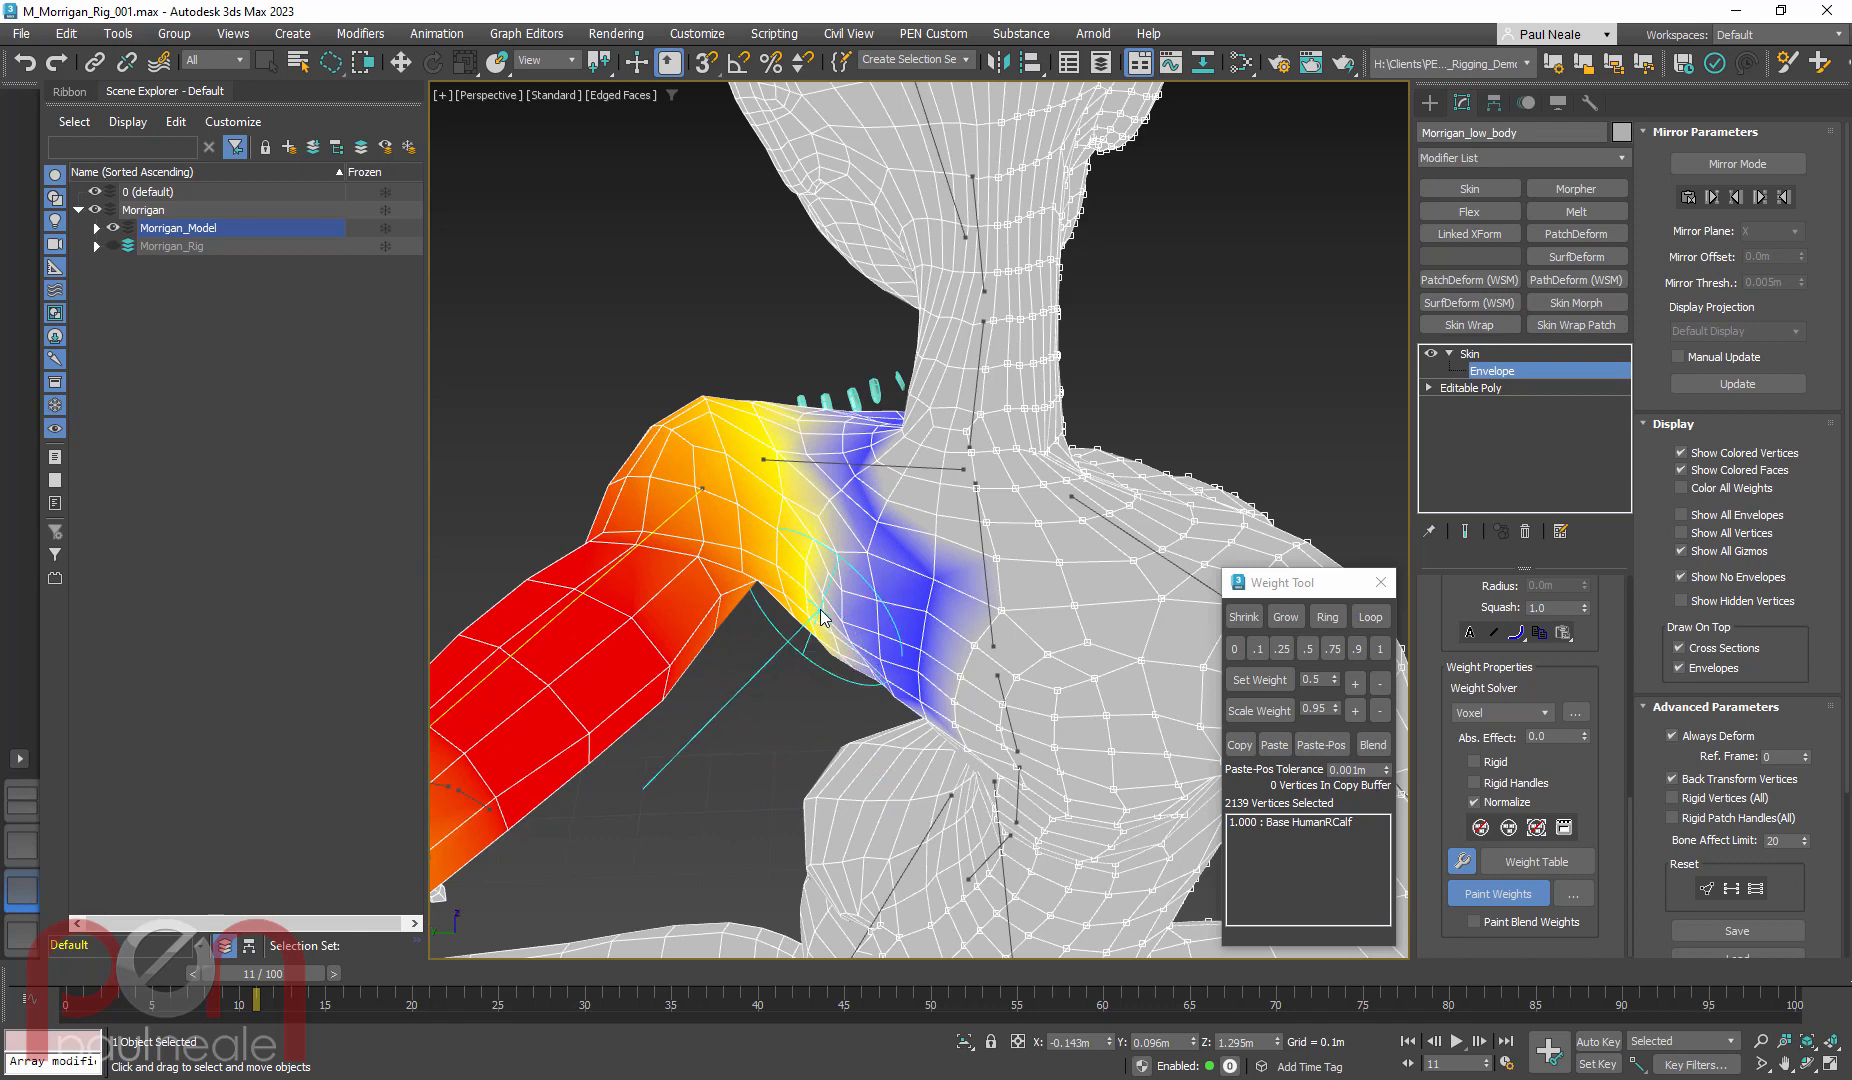
# Set the weight brush's maximum strength to 0.01 in the Painter Options
pyautogui.keyDown('alt'); pyautogui.keyDown('shift'); pyautogui.moveTo(827, 583); pyautogui.dragTo(827, 601); pyautogui.keyUp('shift'); pyautogui.keyUp('alt')
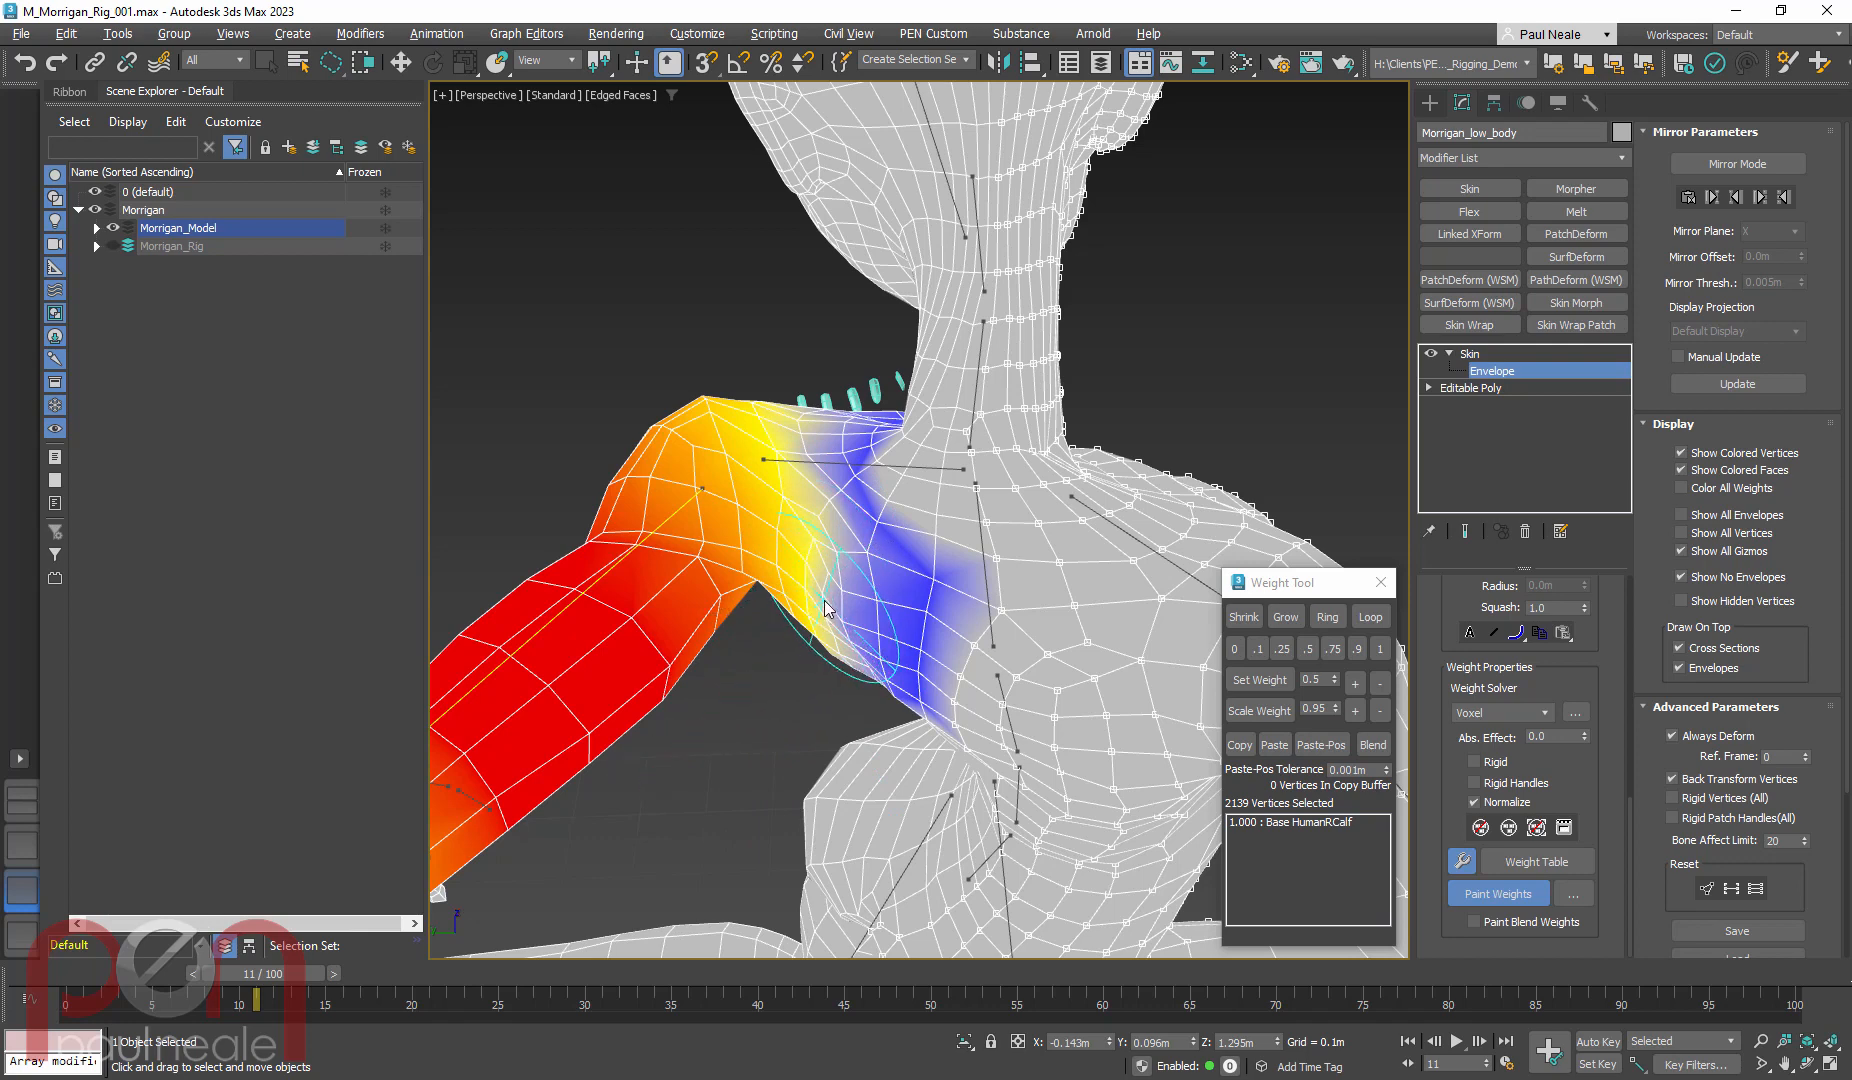
pyautogui.click(1581, 892)
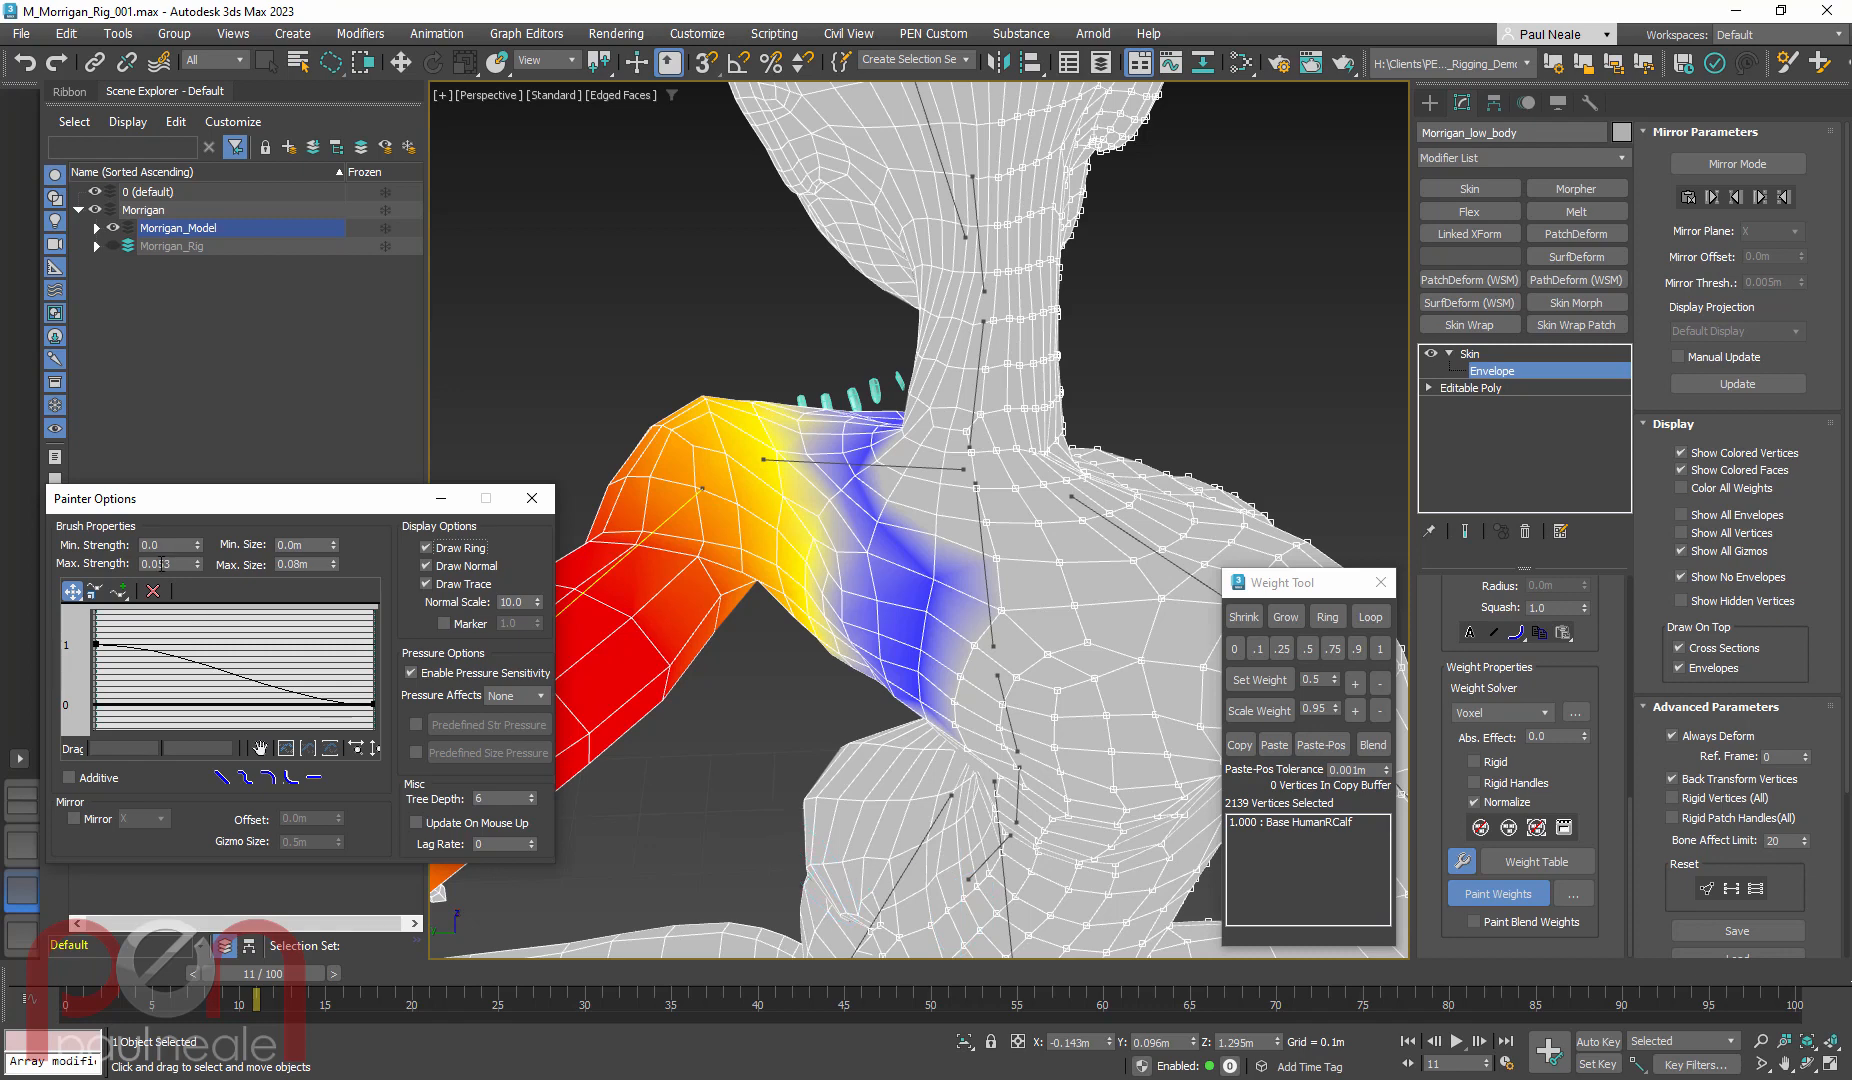
pyautogui.click(196, 561)
pyautogui.write('0.01')
pyautogui.press('Return')
pyautogui.moveTo(300, 498); pyautogui.dragTo(269, 509)
# Paint the left upper arm bone's weights lightly around the shoulder and armpit
pyautogui.moveTo(777, 561)
pyautogui.keyDown('alt'); pyautogui.mouseDown(button='middle')
pyautogui.moveTo(967, 492)
pyautogui.moveTo(831, 587)
pyautogui.moveTo(903, 525)
pyautogui.moveTo(868, 555)
pyautogui.mouseUp(button='middle'); pyautogui.keyUp('alt')
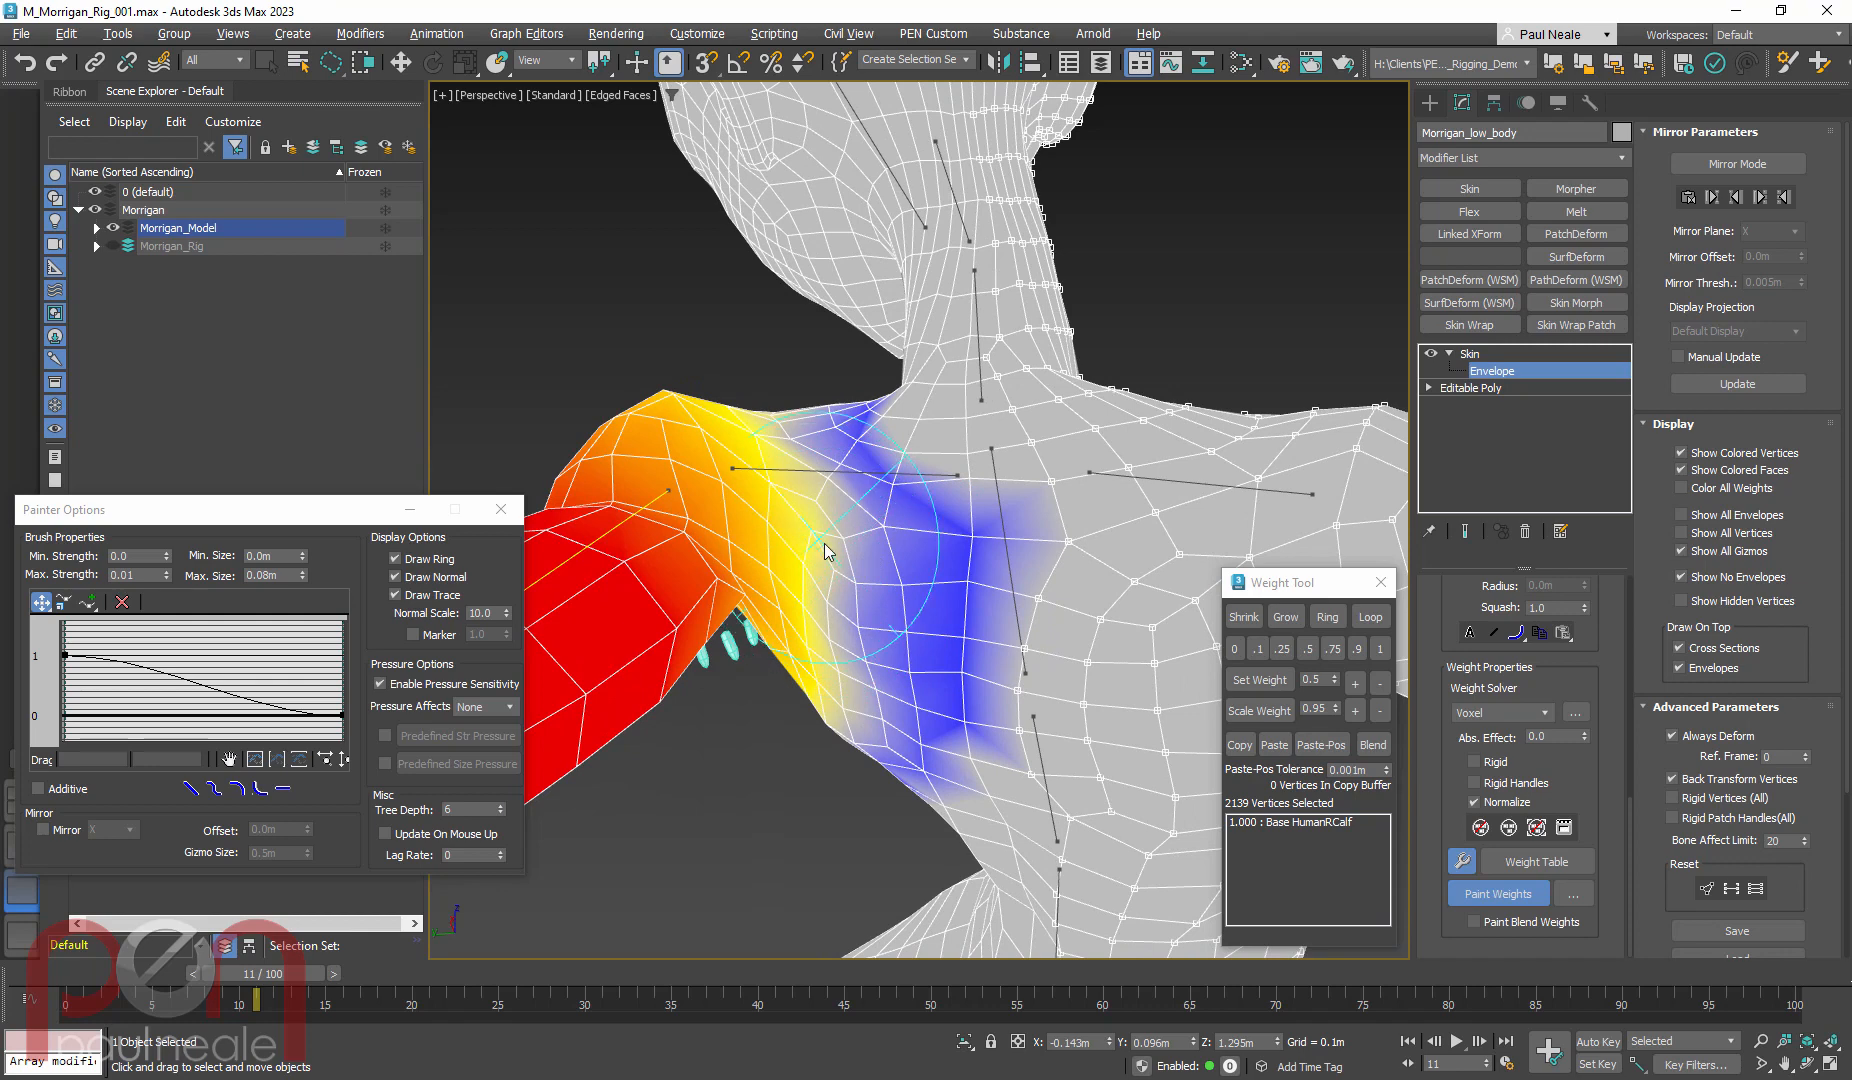
pyautogui.keyDown('alt'); pyautogui.moveTo(825, 548); pyautogui.dragTo(808, 592, button='middle'); pyautogui.keyUp('alt')
pyautogui.keyDown('alt'); pyautogui.moveTo(778, 408); pyautogui.dragTo(981, 476, button='middle'); pyautogui.keyUp('alt')
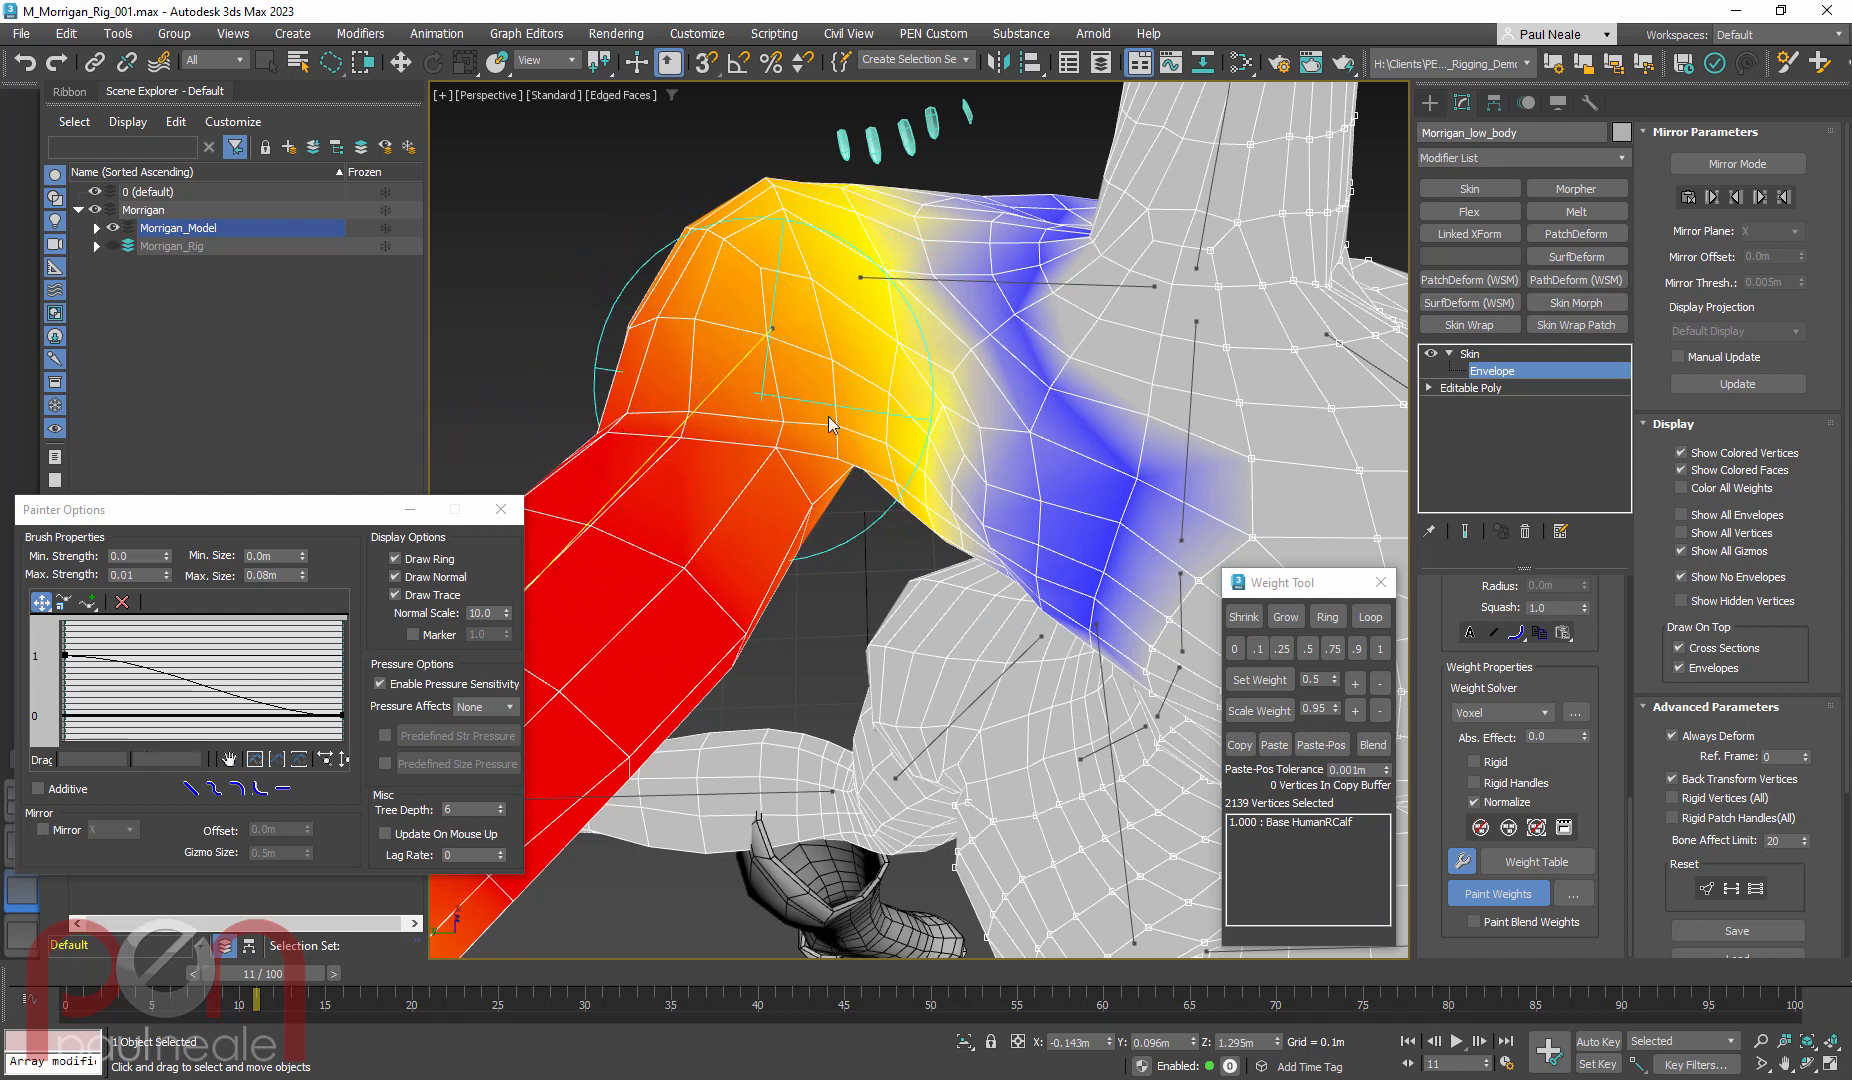
pyautogui.keyDown('alt'); pyautogui.moveTo(827, 413); pyautogui.dragTo(945, 468, button='middle'); pyautogui.keyUp('alt')
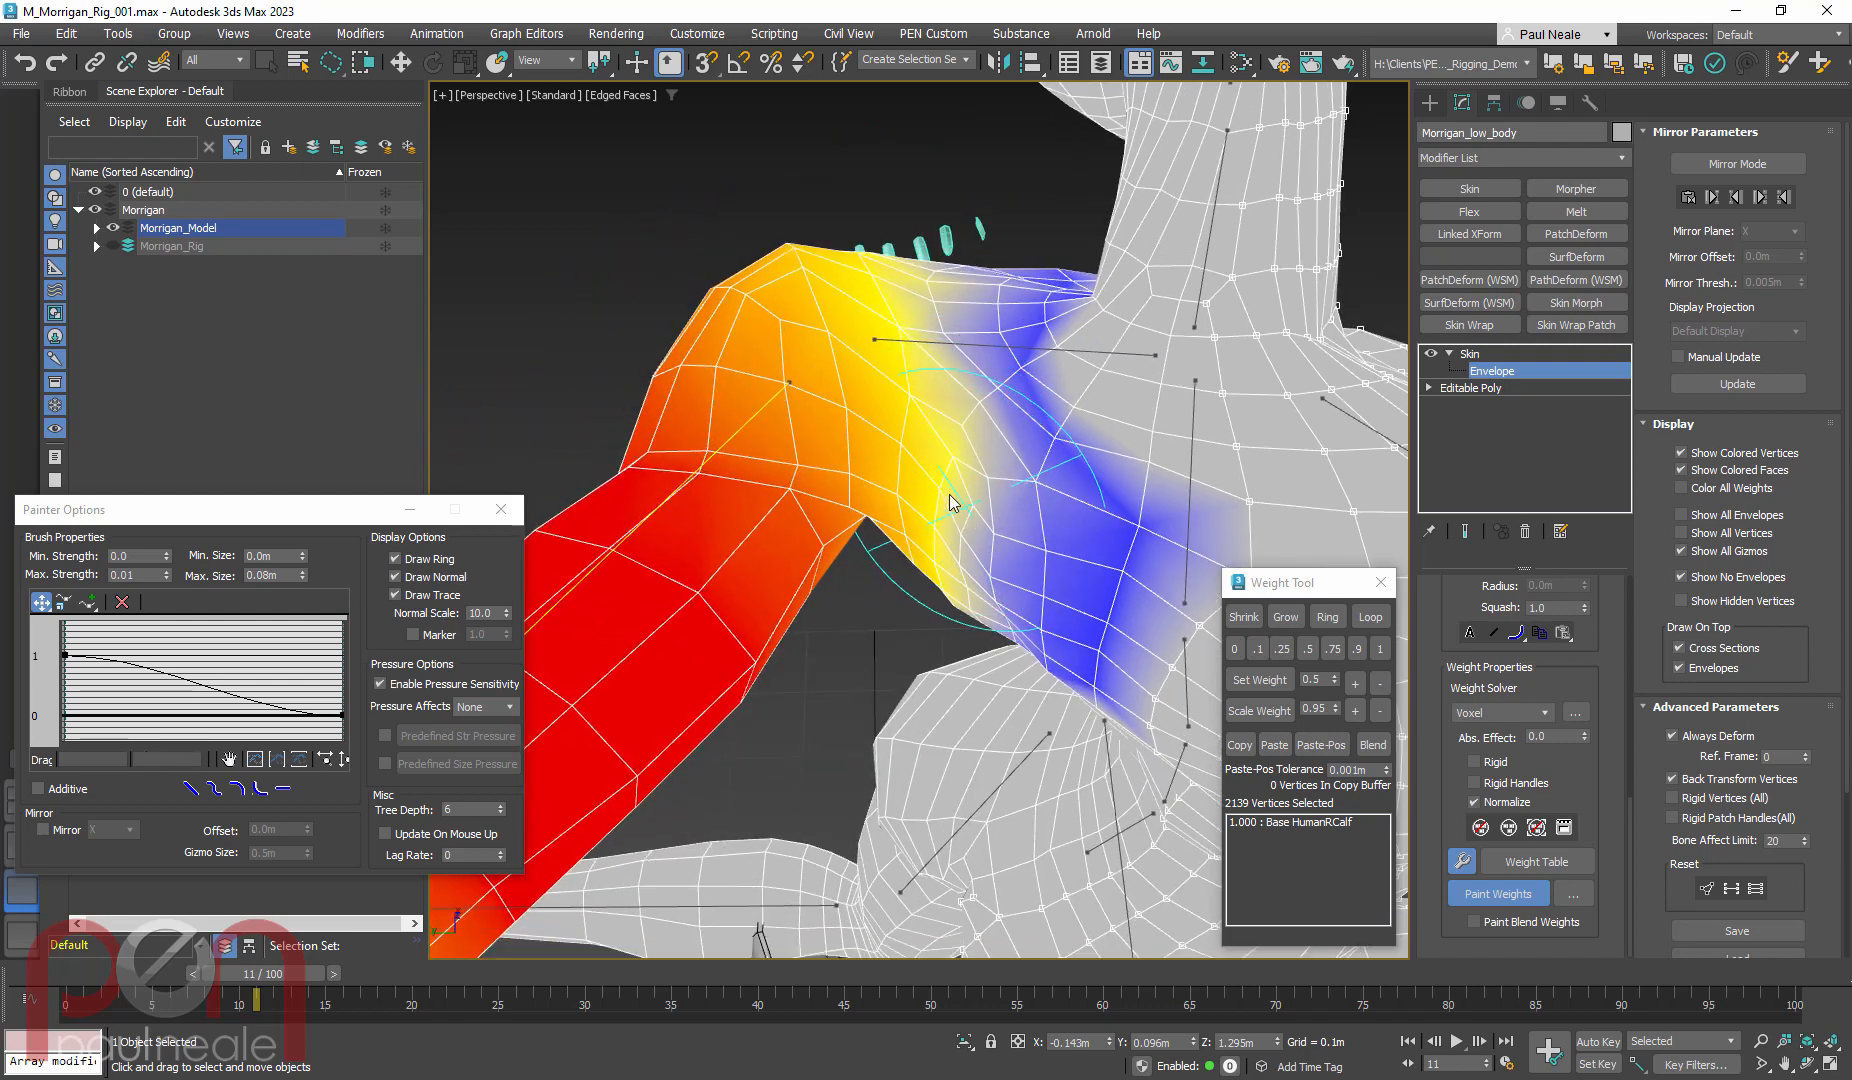
pyautogui.moveTo(990, 580)
pyautogui.mouseDown()
pyautogui.moveTo(972, 587)
pyautogui.moveTo(1007, 487)
pyautogui.moveTo(990, 564)
pyautogui.mouseUp()
pyautogui.keyDown('alt'); pyautogui.moveTo(990, 572); pyautogui.dragTo(740, 320, button='middle'); pyautogui.keyUp('alt')
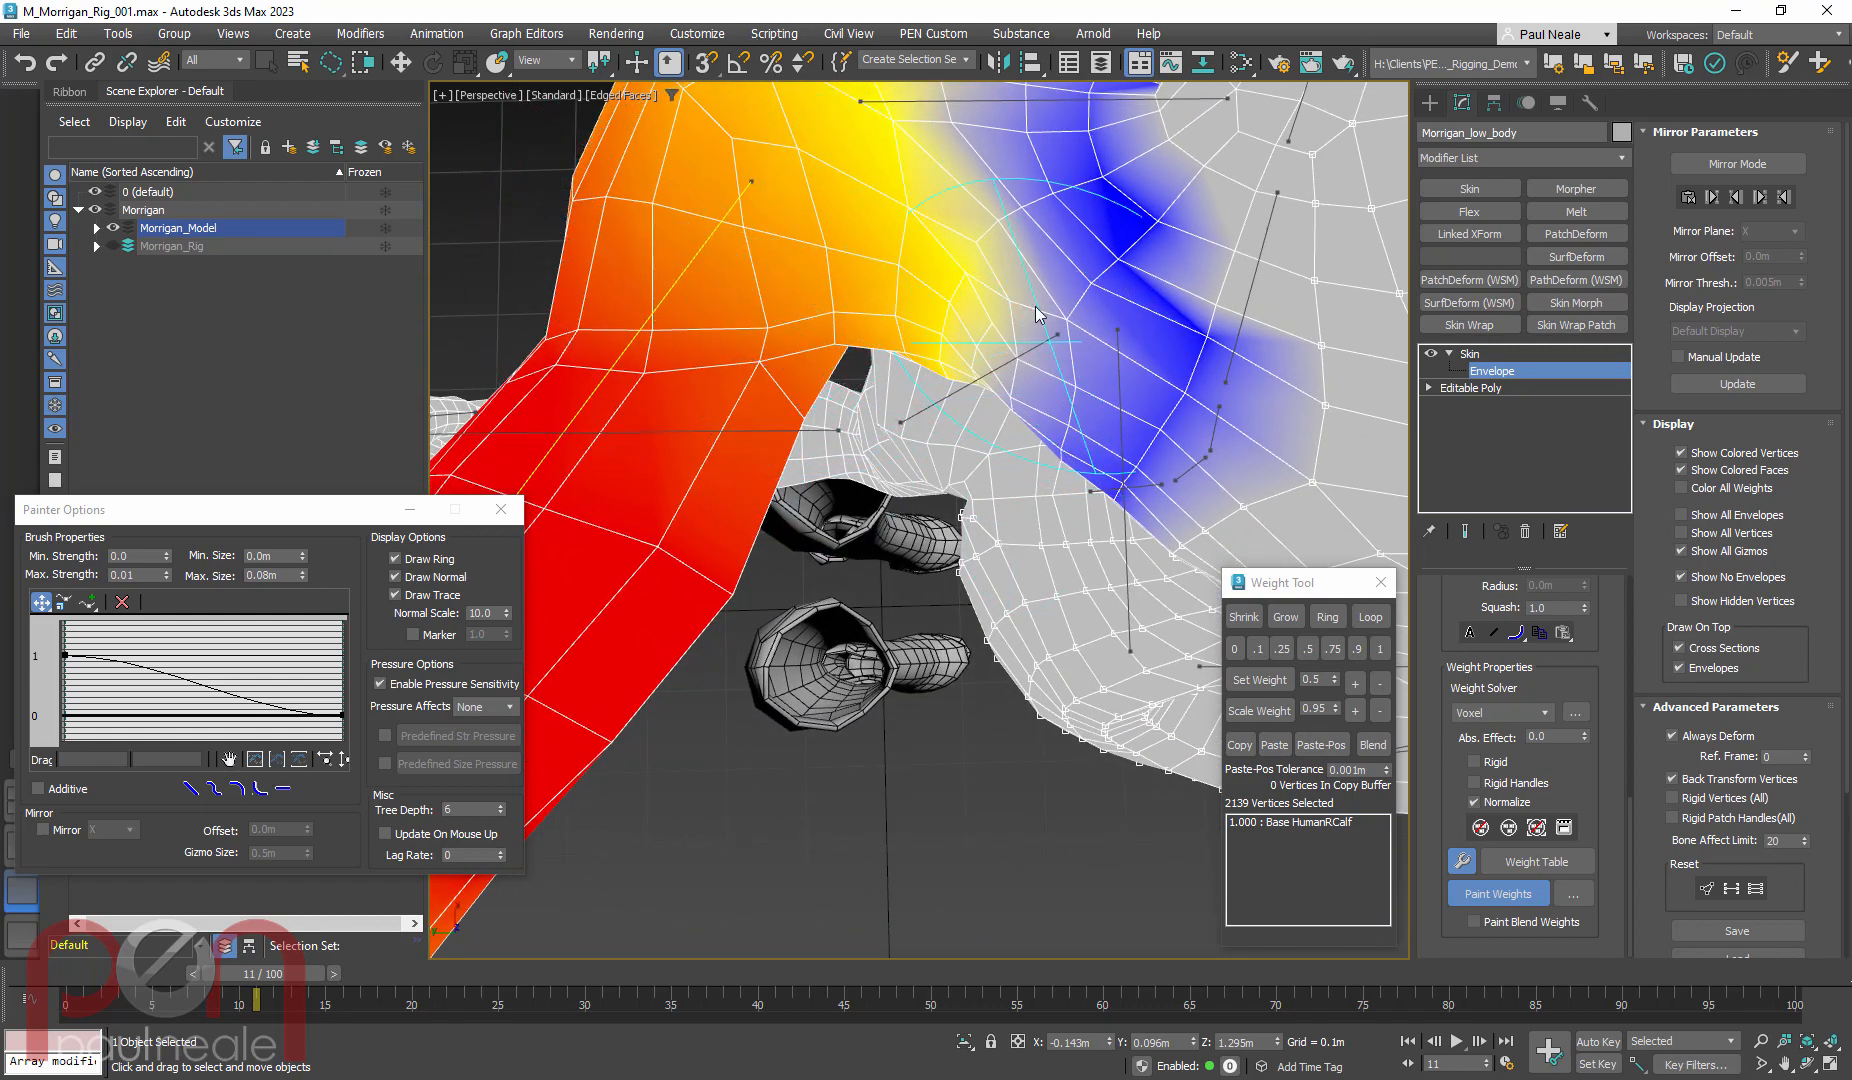
pyautogui.scroll(-4, 1097, 396)
pyautogui.keyDown('alt'); pyautogui.moveTo(1097, 396); pyautogui.dragTo(959, 457, button='middle'); pyautogui.keyUp('alt')
pyautogui.scroll(2, 958, 457)
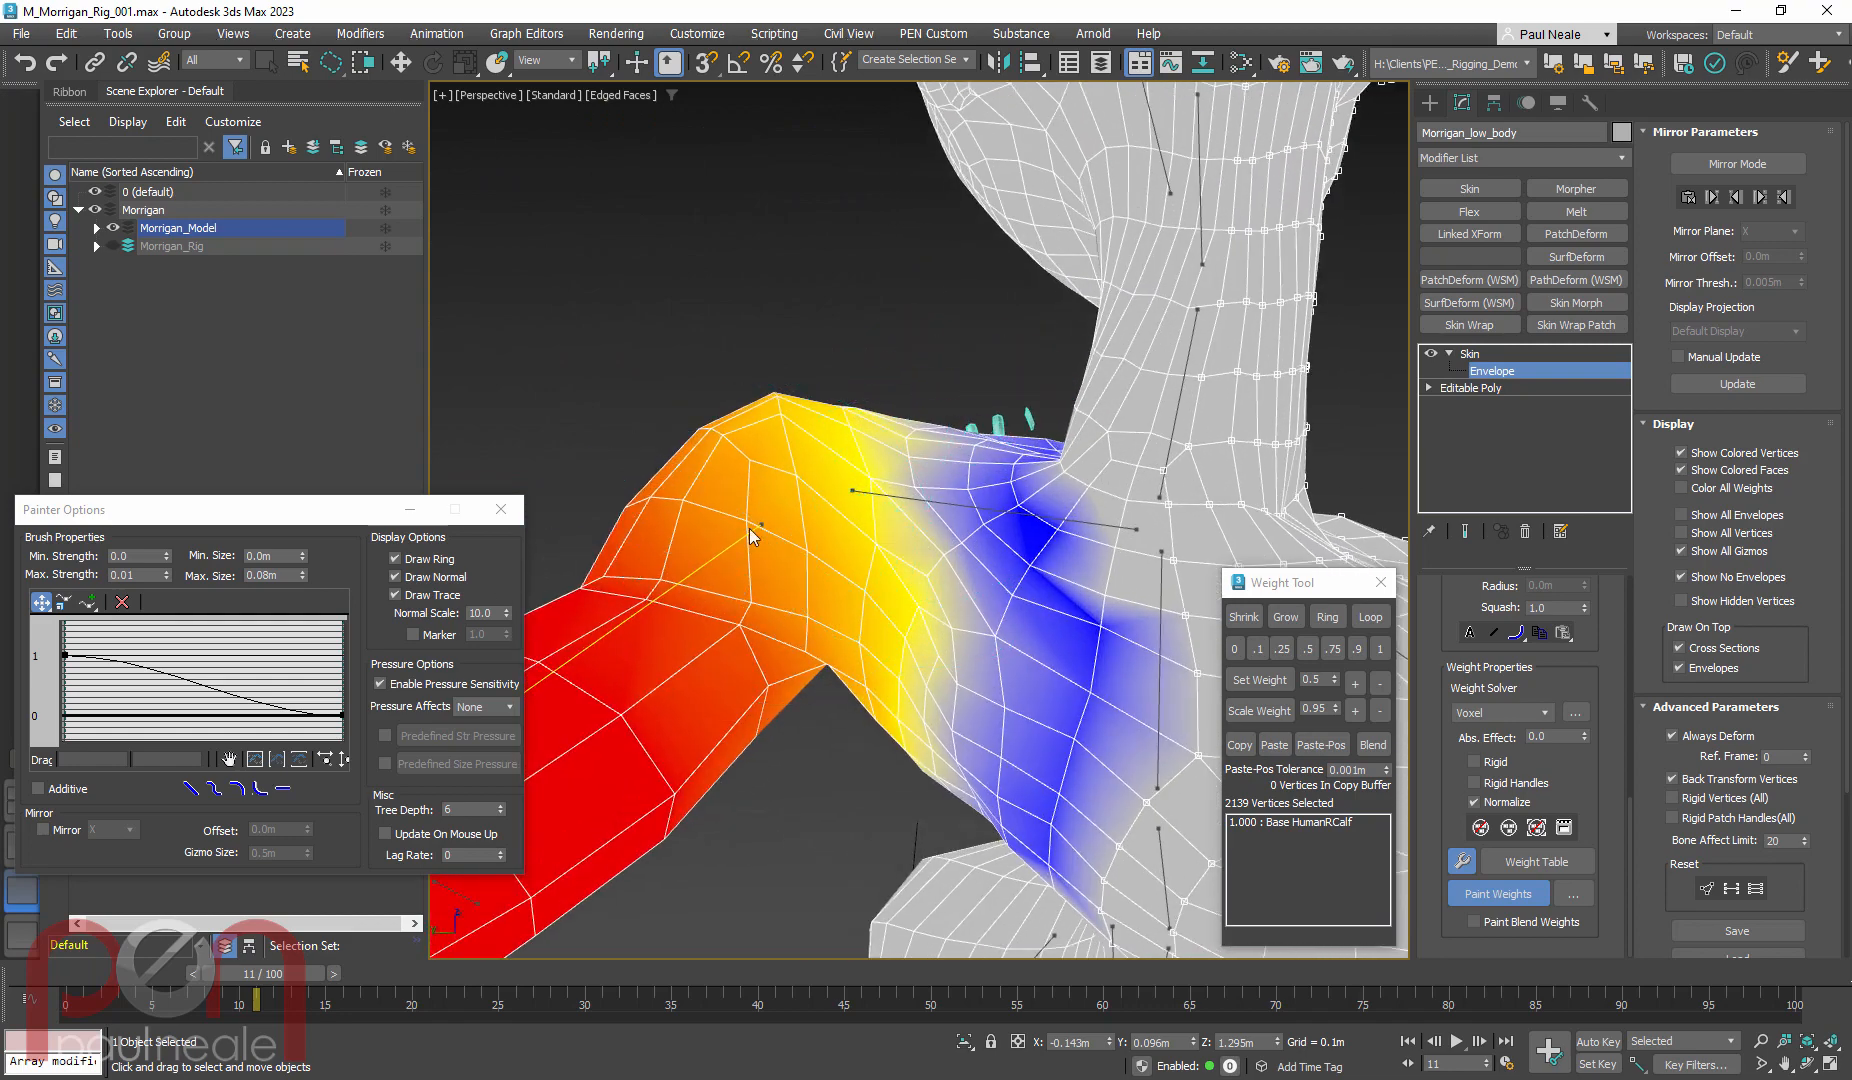
# Select the left collarbone bone and paint its weights lightly across the shoulder and side of the upper back
pyautogui.click(1479, 891)
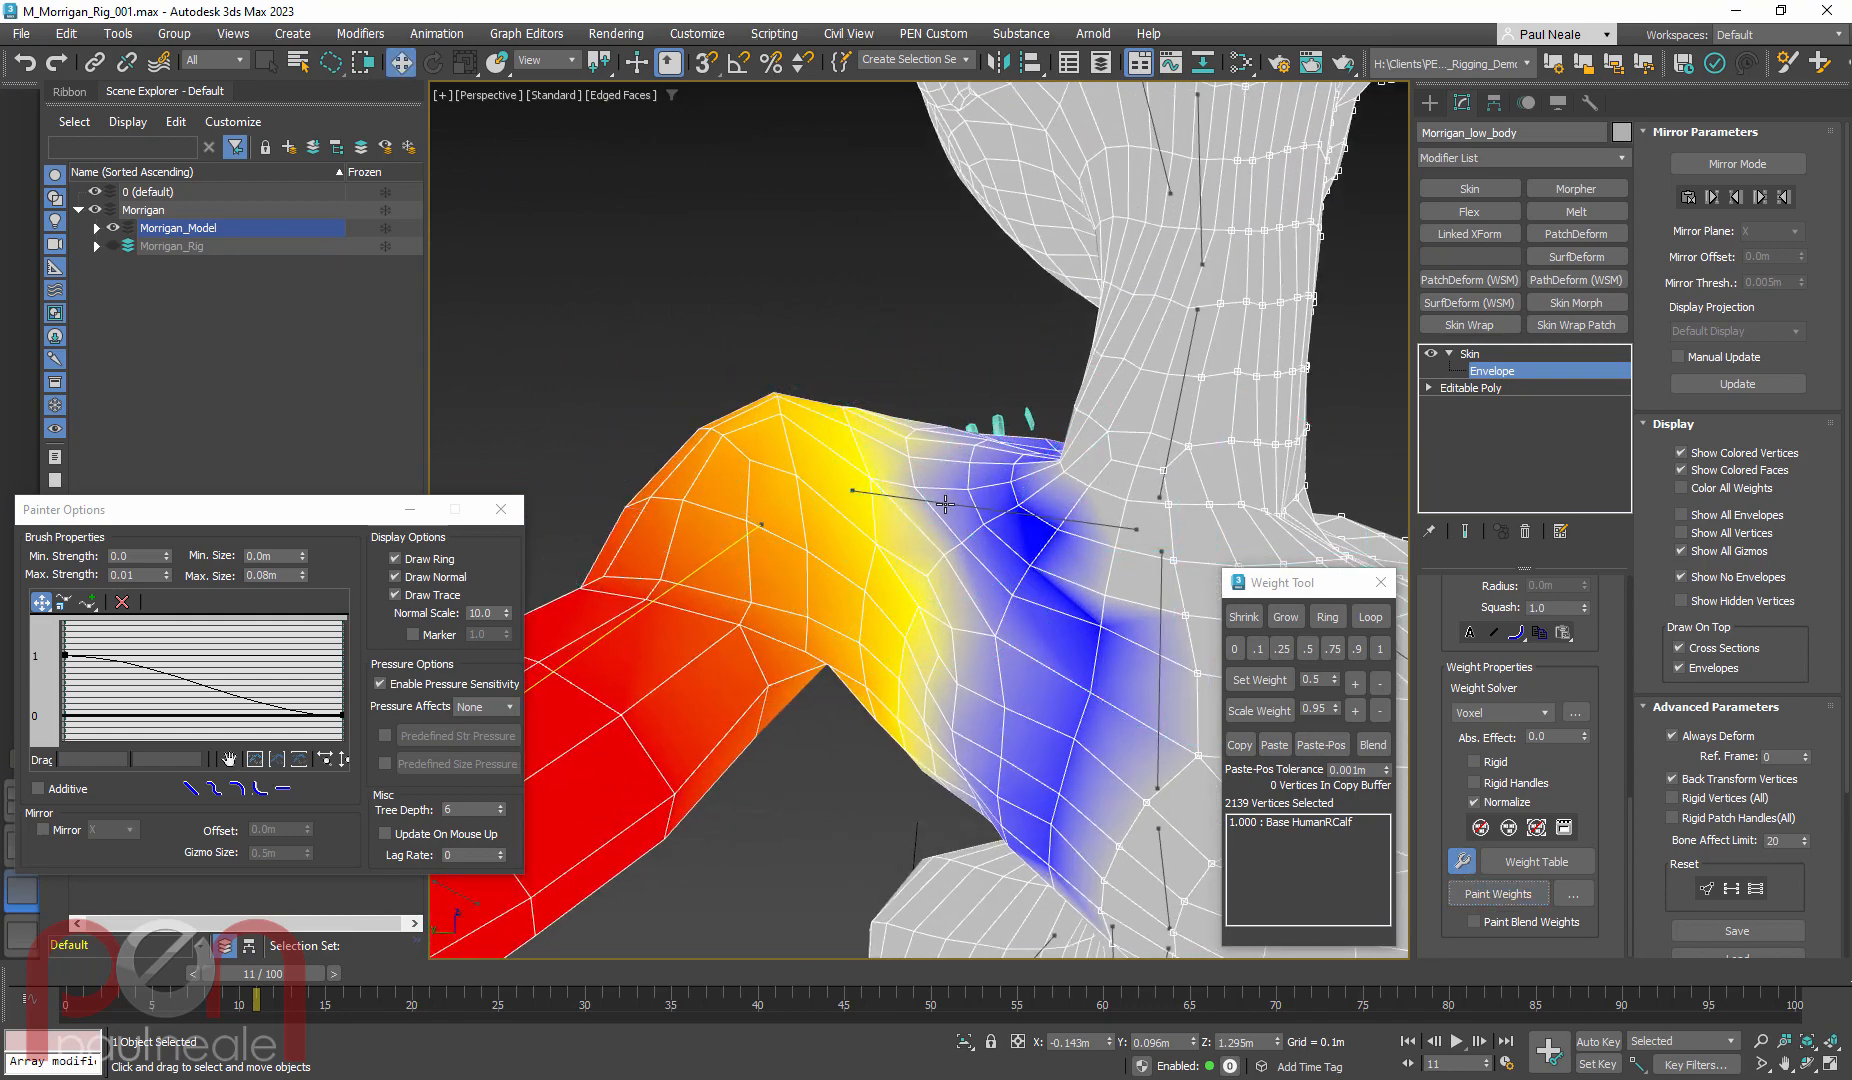
pyautogui.click(945, 504)
pyautogui.click(1507, 906)
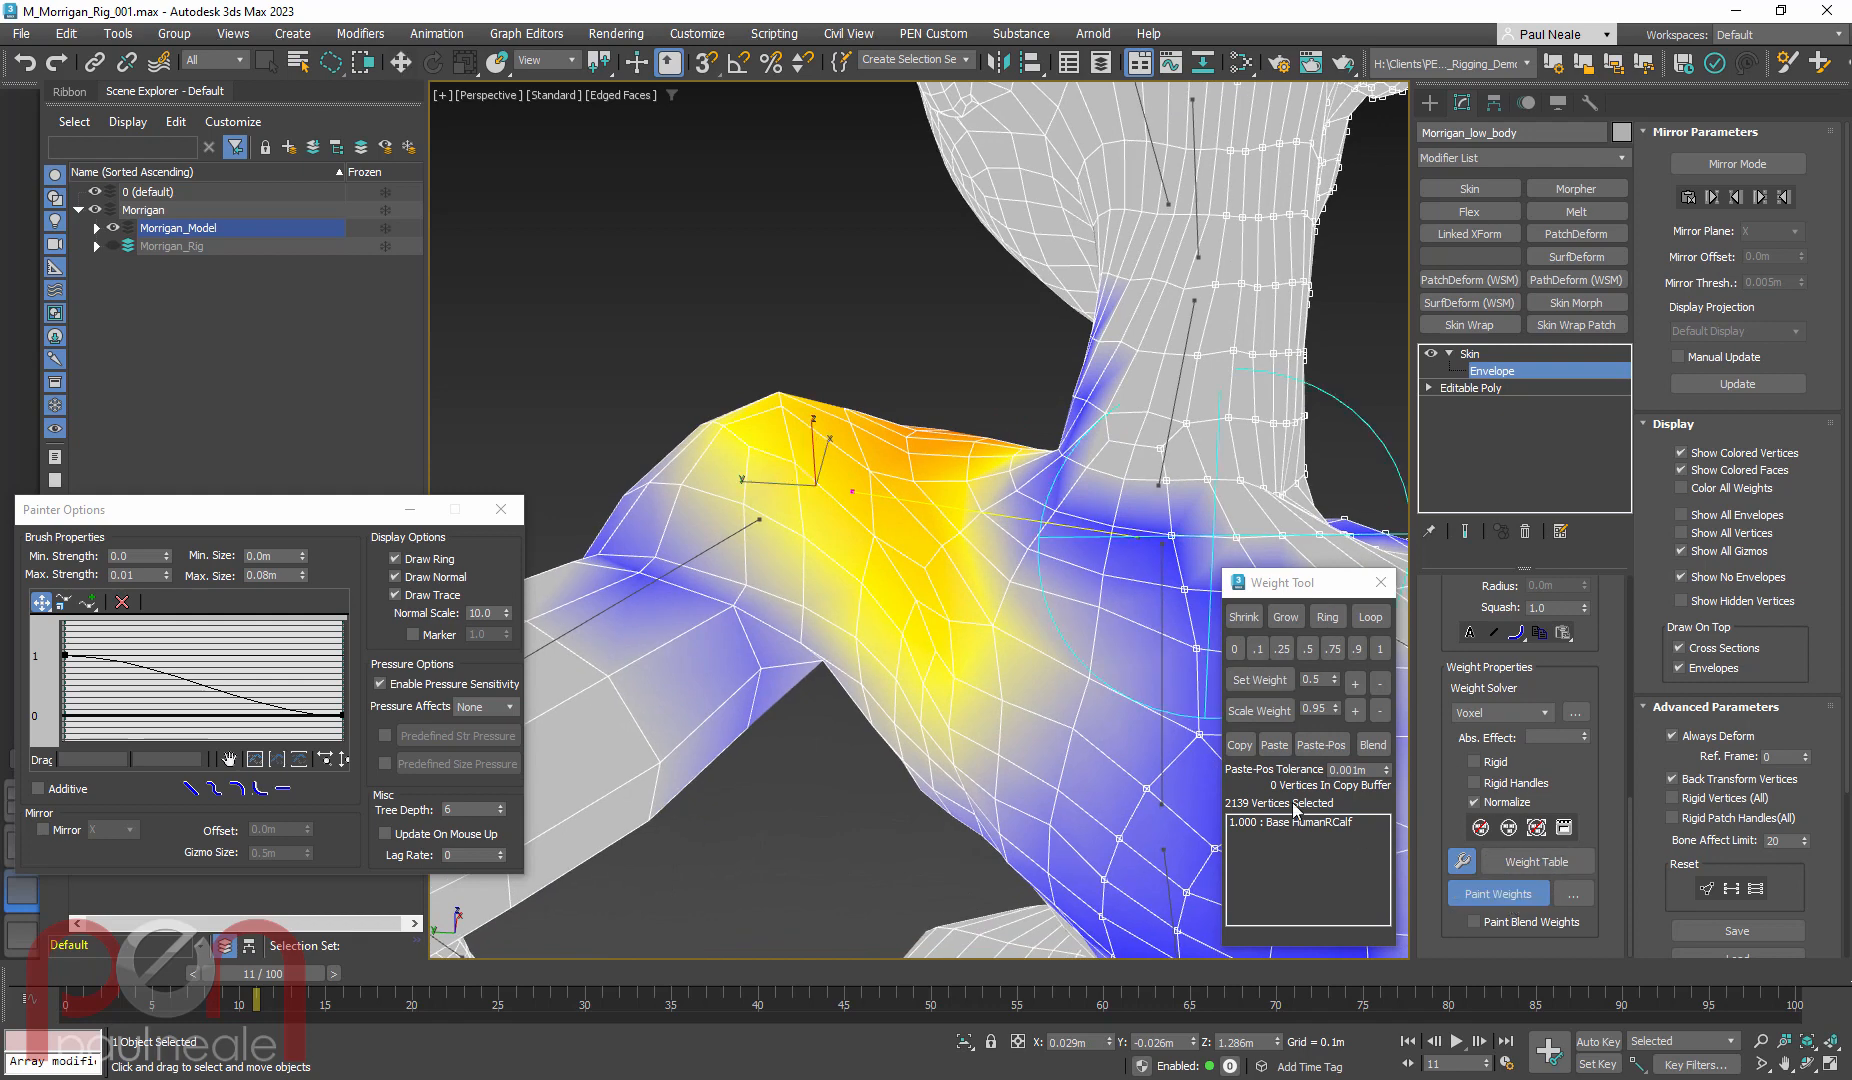
pyautogui.keyDown('alt'); pyautogui.moveTo(933, 645); pyautogui.dragTo(881, 643, button='middle'); pyautogui.keyUp('alt')
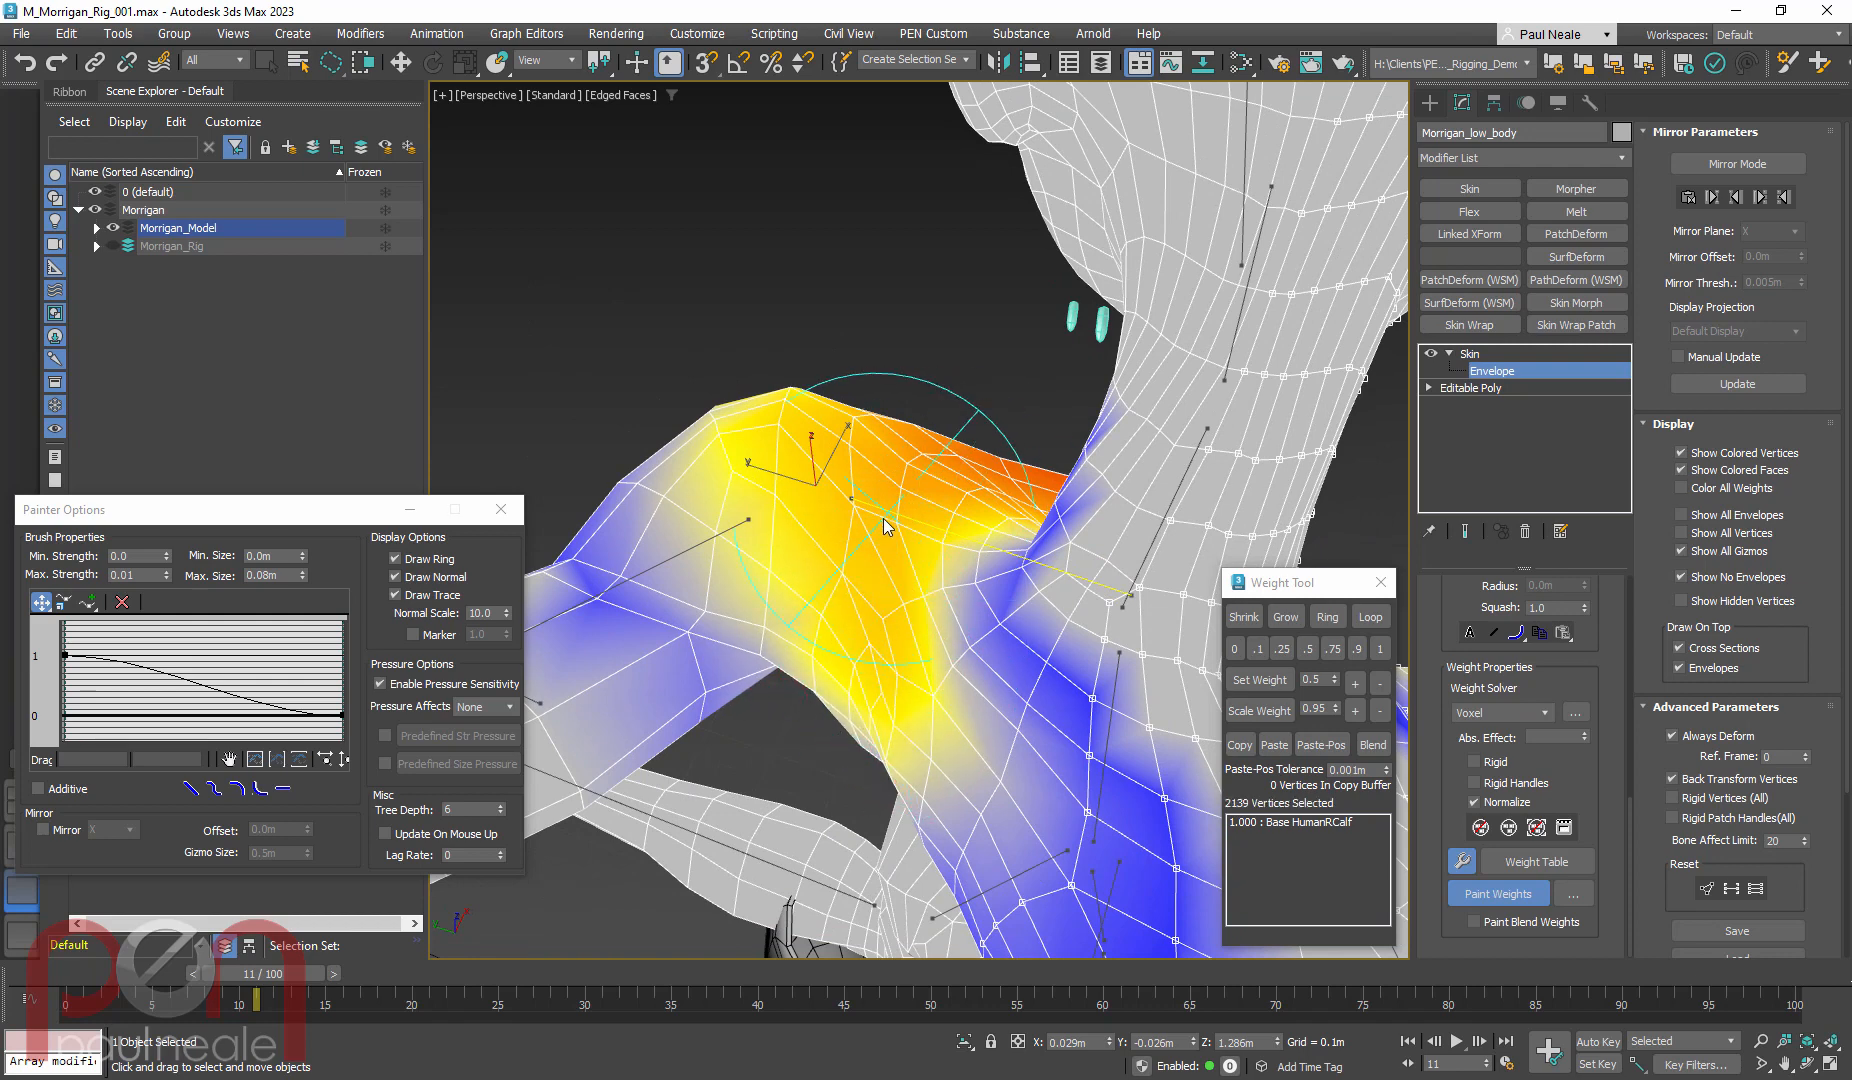
pyautogui.moveTo(1043, 597)
pyautogui.keyDown('alt'); pyautogui.mouseDown(button='middle')
pyautogui.moveTo(901, 540)
pyautogui.moveTo(910, 660)
pyautogui.moveTo(930, 609)
pyautogui.moveTo(861, 569)
pyautogui.mouseUp(button='middle'); pyautogui.keyUp('alt')
pyautogui.moveTo(866, 640); pyautogui.dragTo(914, 698)
pyautogui.moveTo(818, 532); pyautogui.dragTo(865, 553)
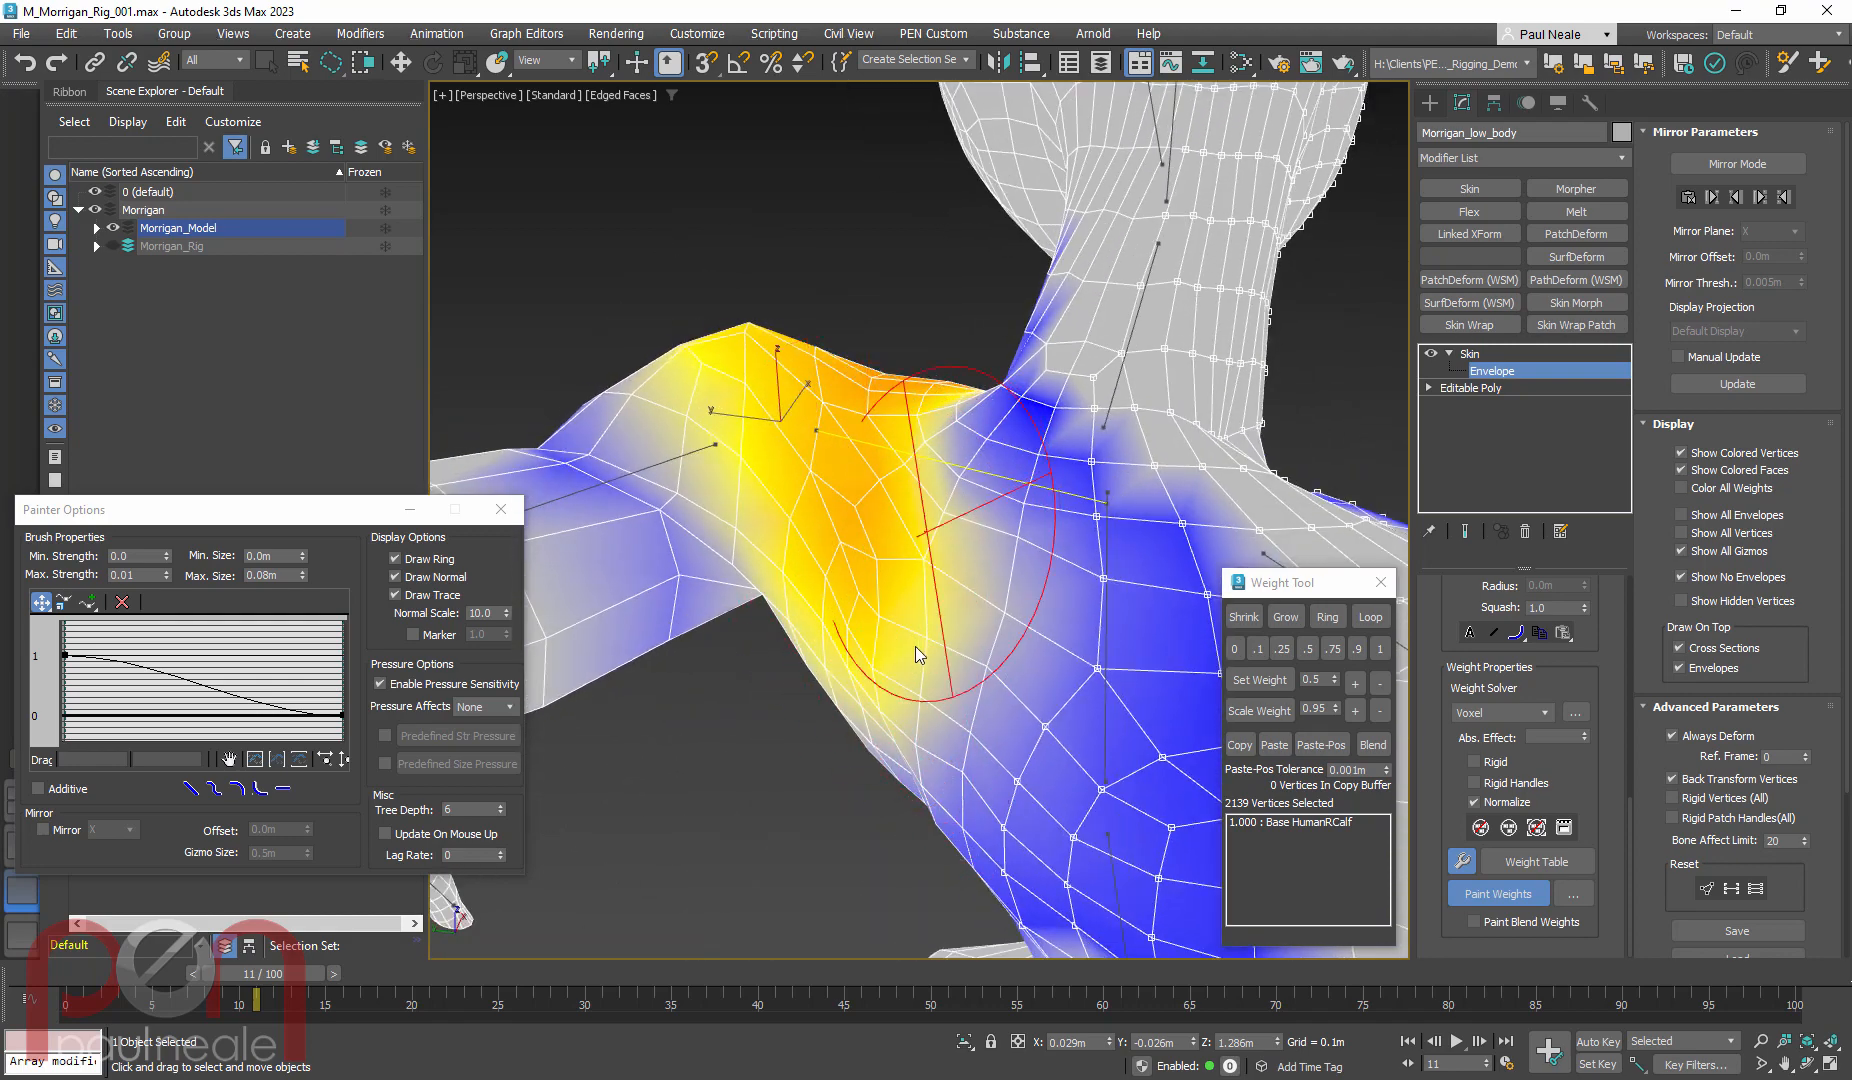
pyautogui.moveTo(914, 645)
pyautogui.keyDown('alt'); pyautogui.mouseDown(button='middle')
pyautogui.moveTo(899, 700)
pyautogui.moveTo(808, 512)
pyautogui.mouseUp(button='middle'); pyautogui.keyUp('alt')
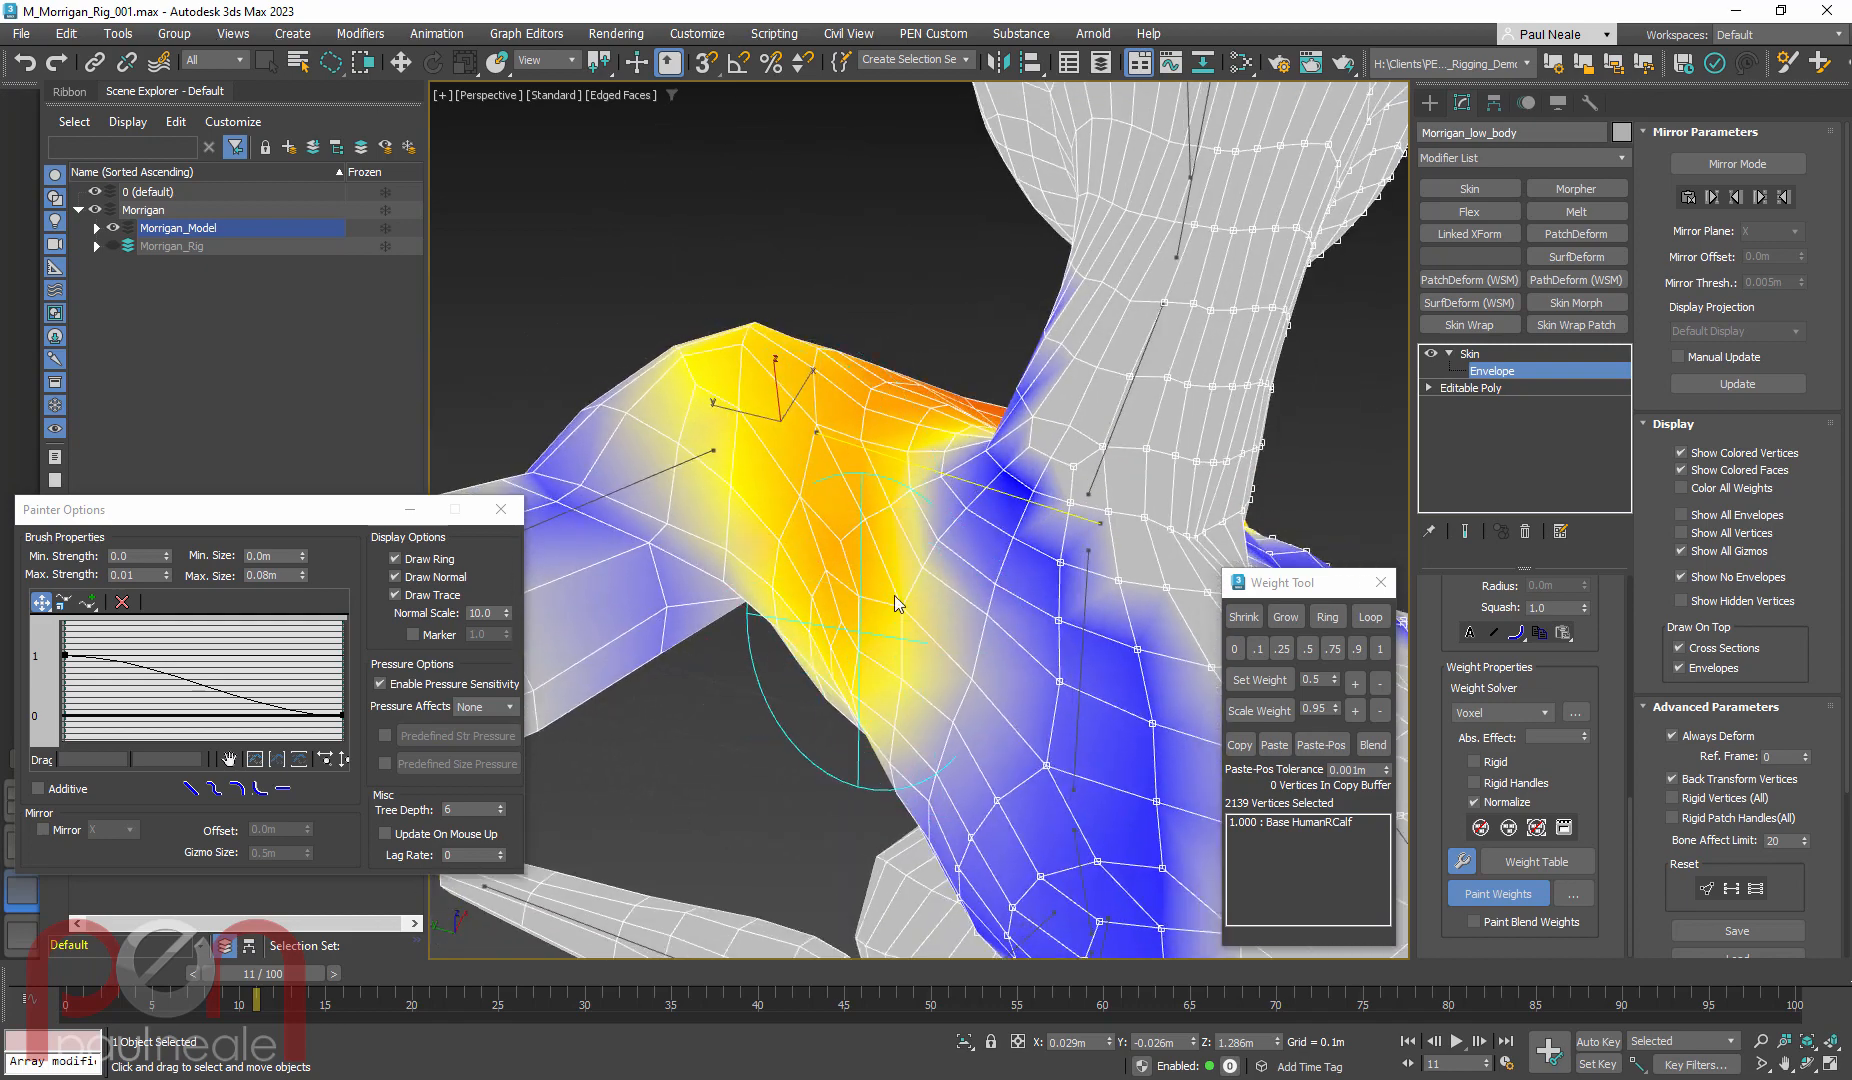
pyautogui.moveTo(897, 603)
pyautogui.keyDown('alt'); pyautogui.mouseDown(button='middle')
pyautogui.moveTo(806, 538)
pyautogui.moveTo(936, 540)
pyautogui.moveTo(825, 580)
pyautogui.moveTo(926, 577)
pyautogui.moveTo(888, 534)
pyautogui.moveTo(906, 521)
pyautogui.mouseUp(button='middle'); pyautogui.keyUp('alt')
# Inspect the left shoulder from behind without the weight colours and reopen the Skin modifier's envelopes
pyautogui.scroll(-3, 908, 521)
pyautogui.hotkey('ctrl', 'z')
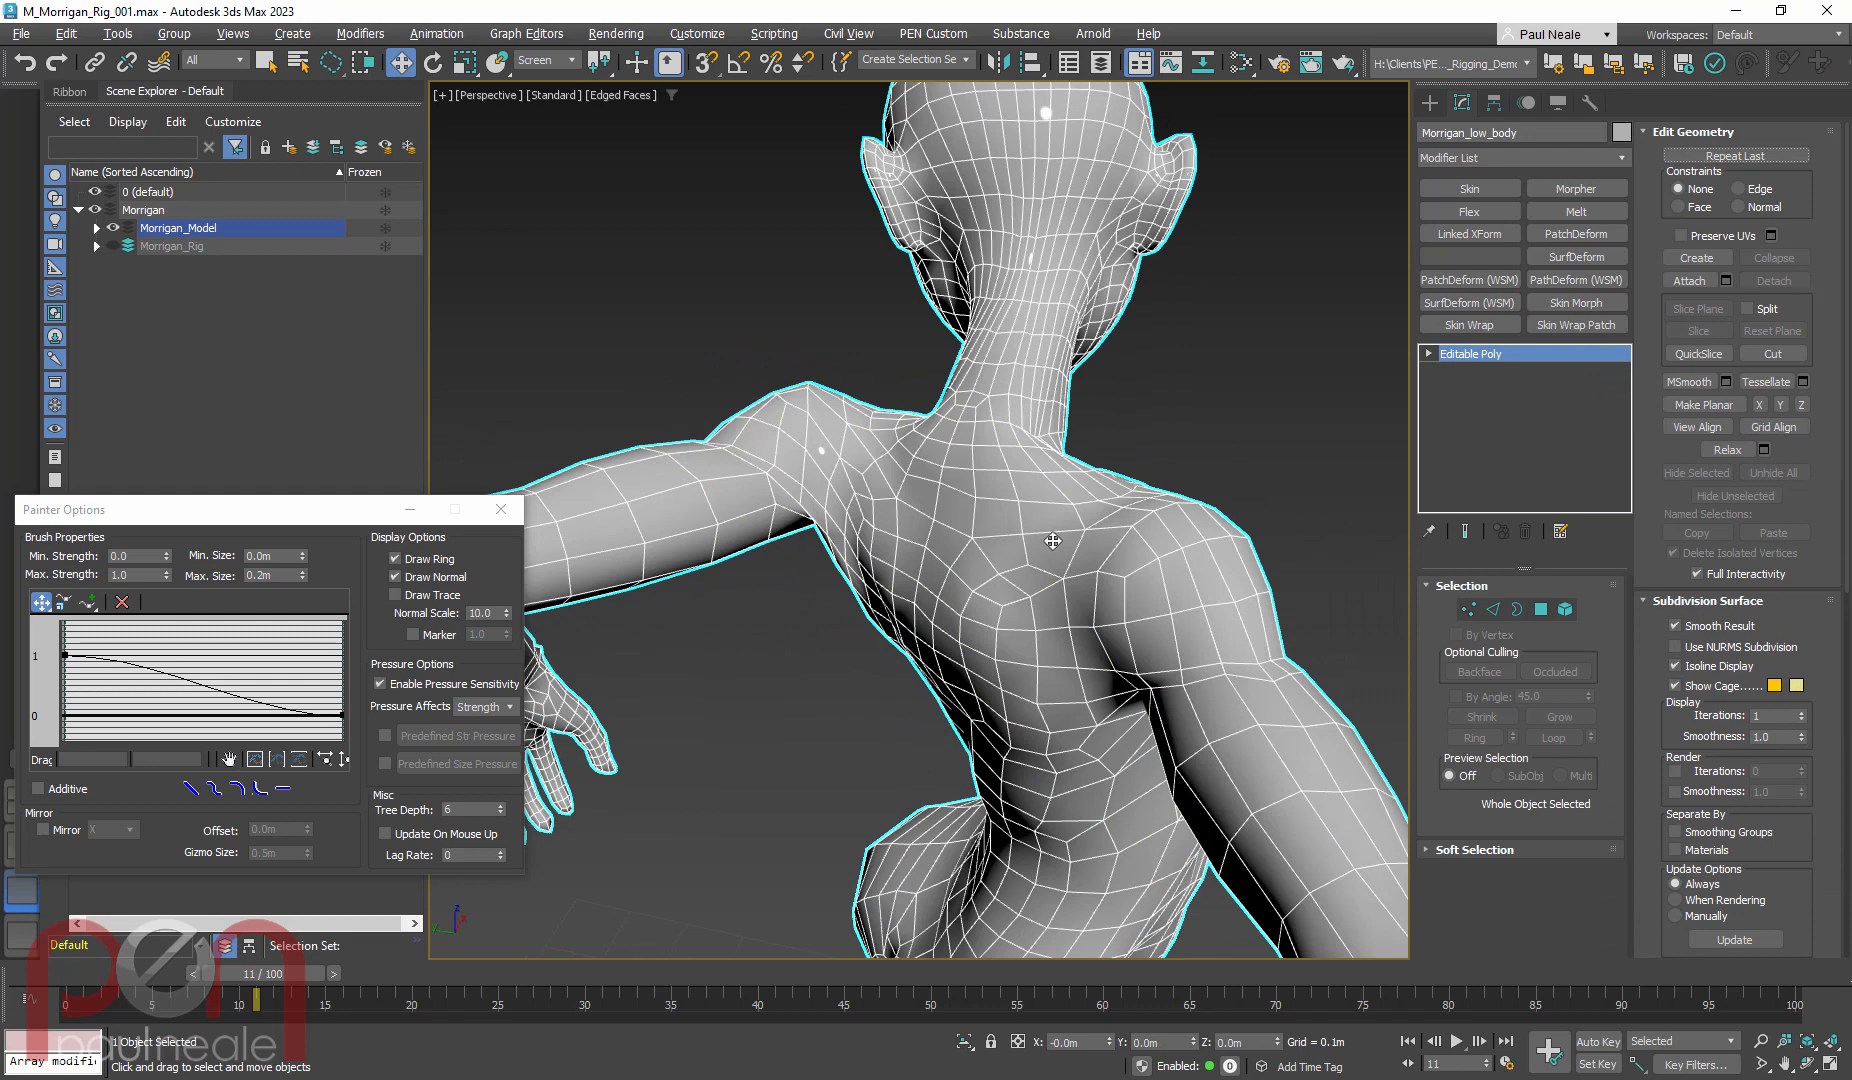
pyautogui.scroll(1, 1026, 480)
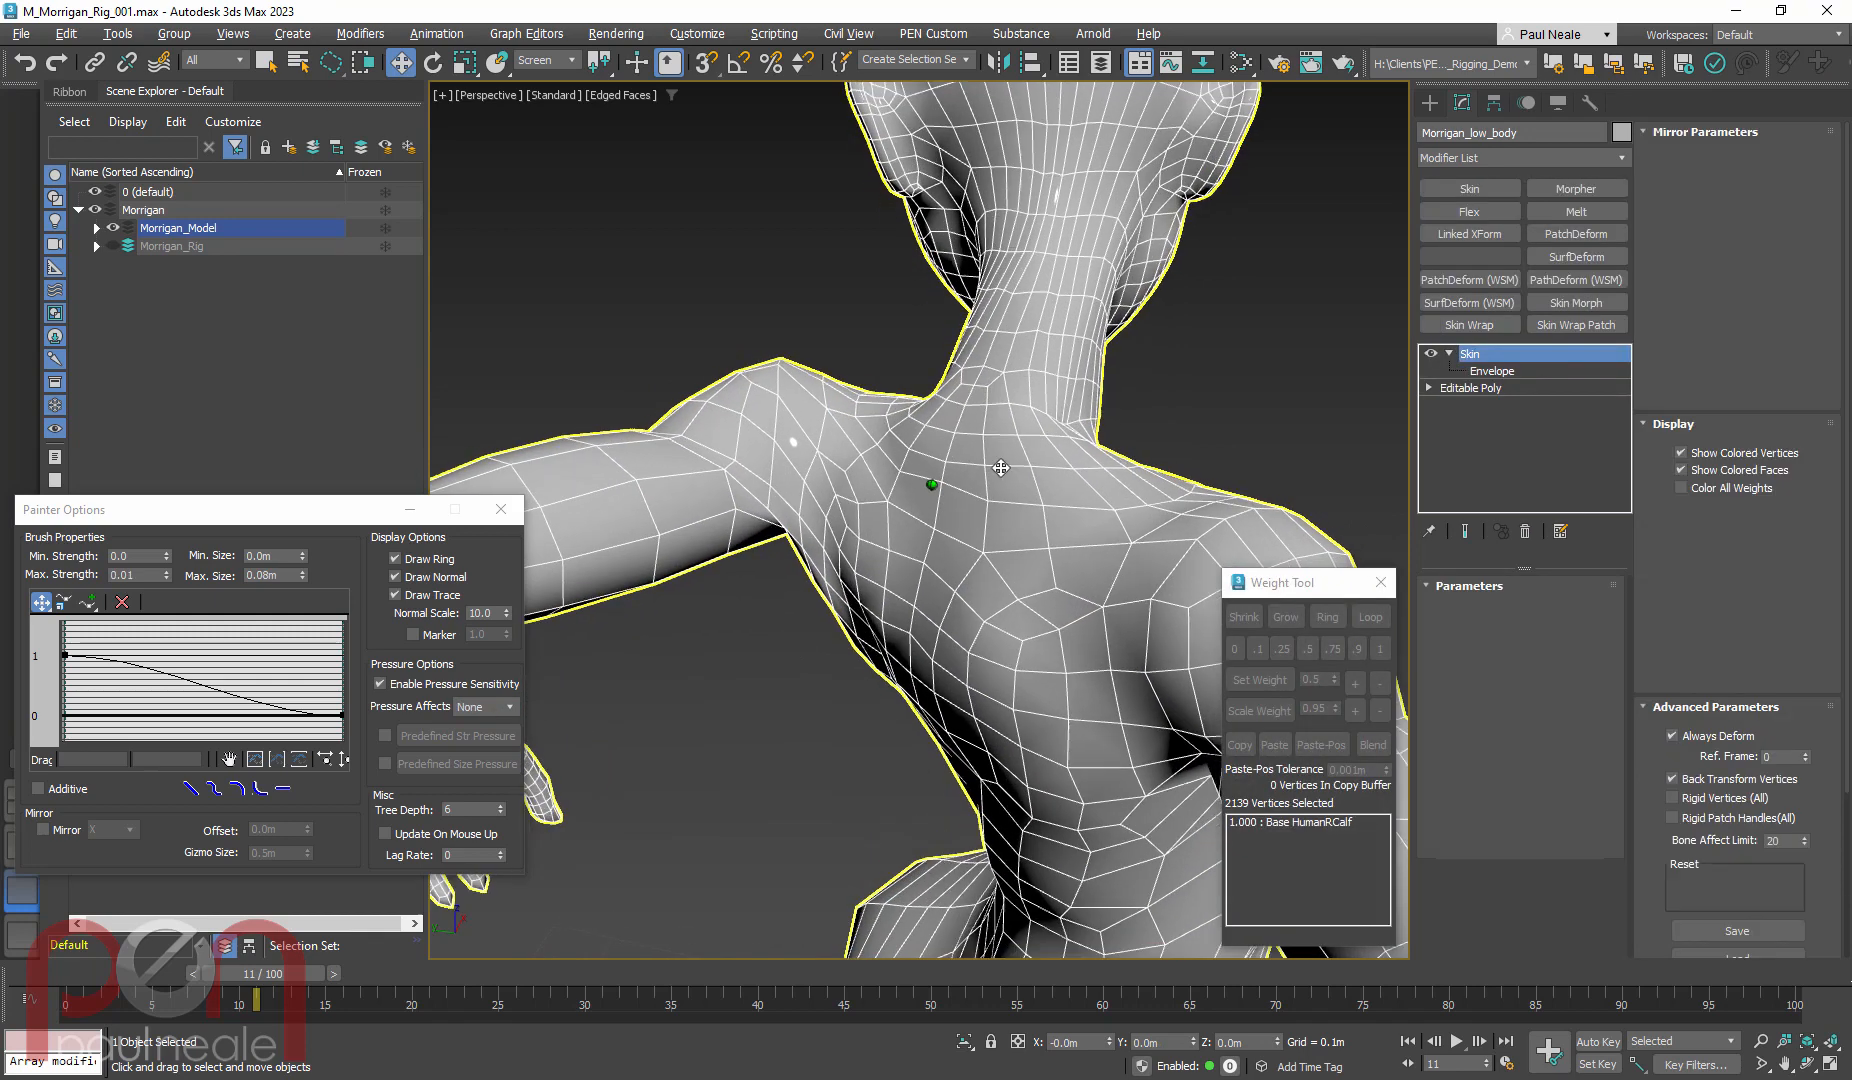
pyautogui.click(1498, 373)
pyautogui.scroll(1, 1006, 493)
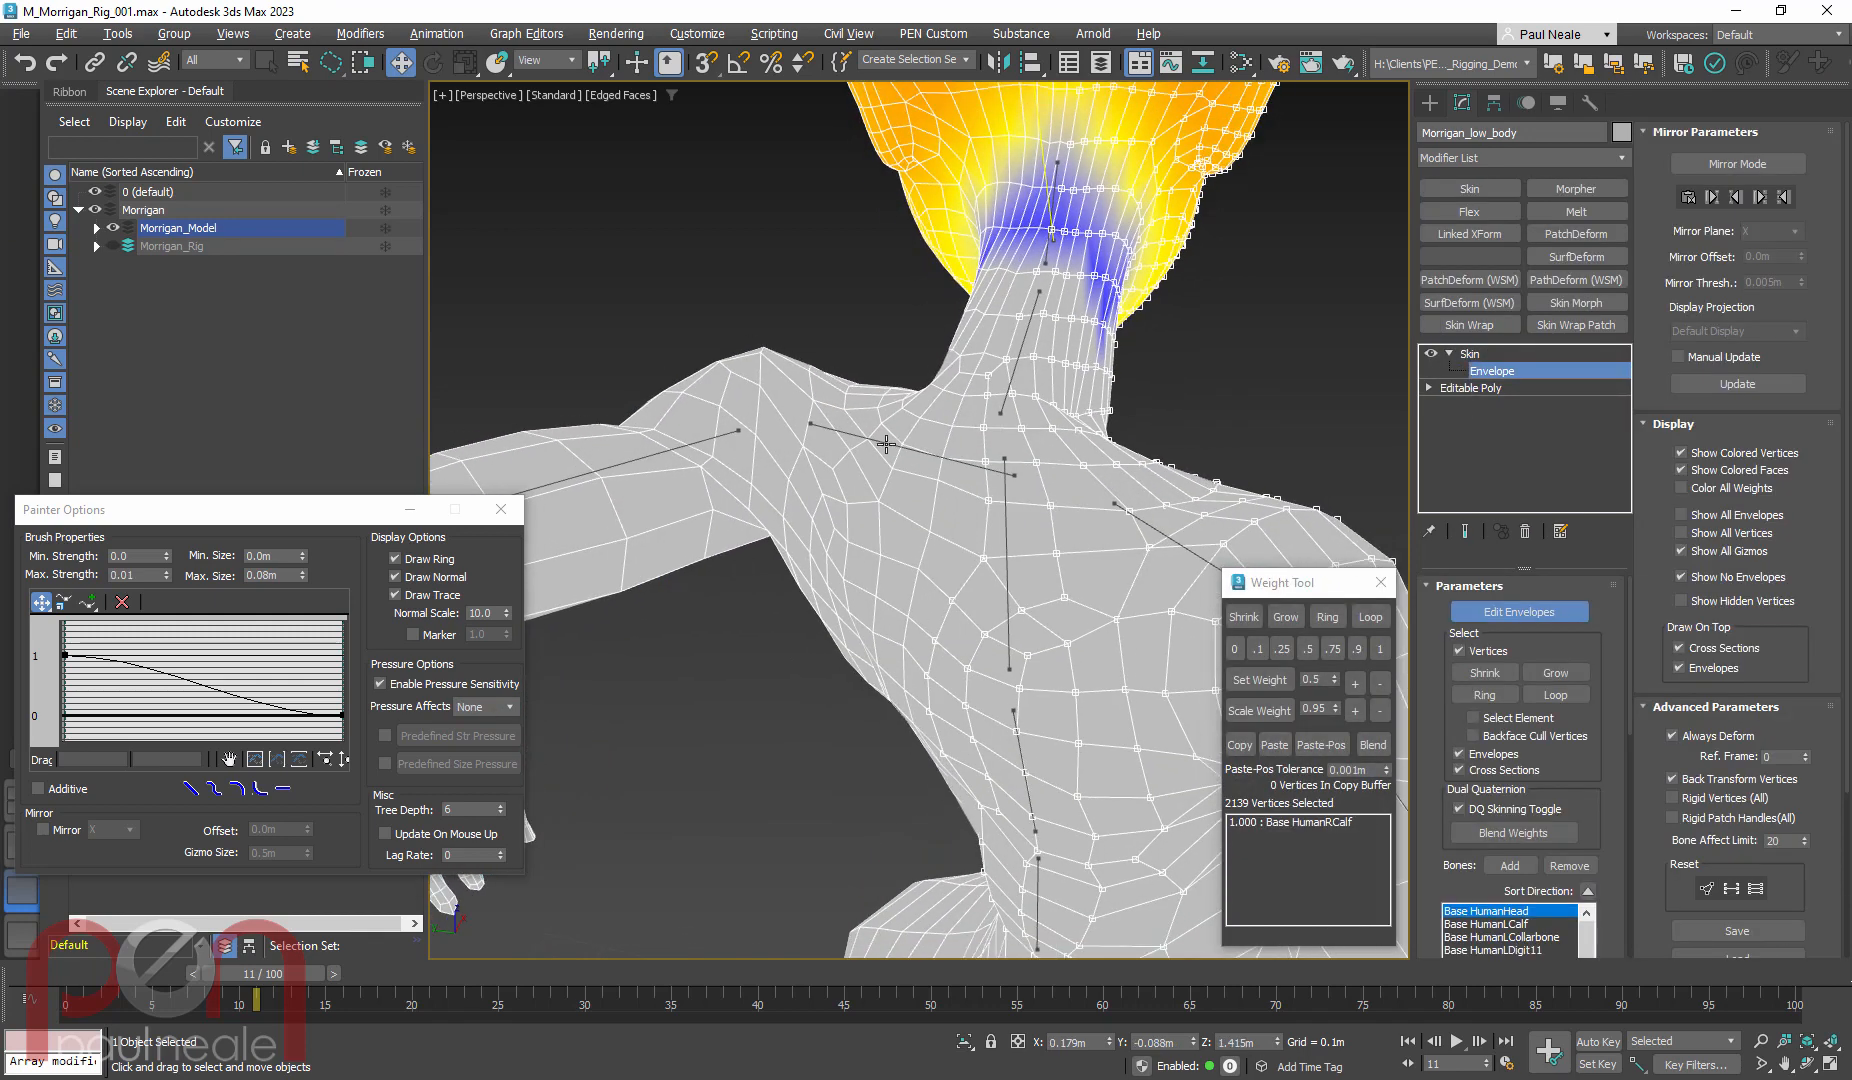
# Mirror the left side's skin weights to the right by pasting blue to green vertices
pyautogui.click(1736, 166)
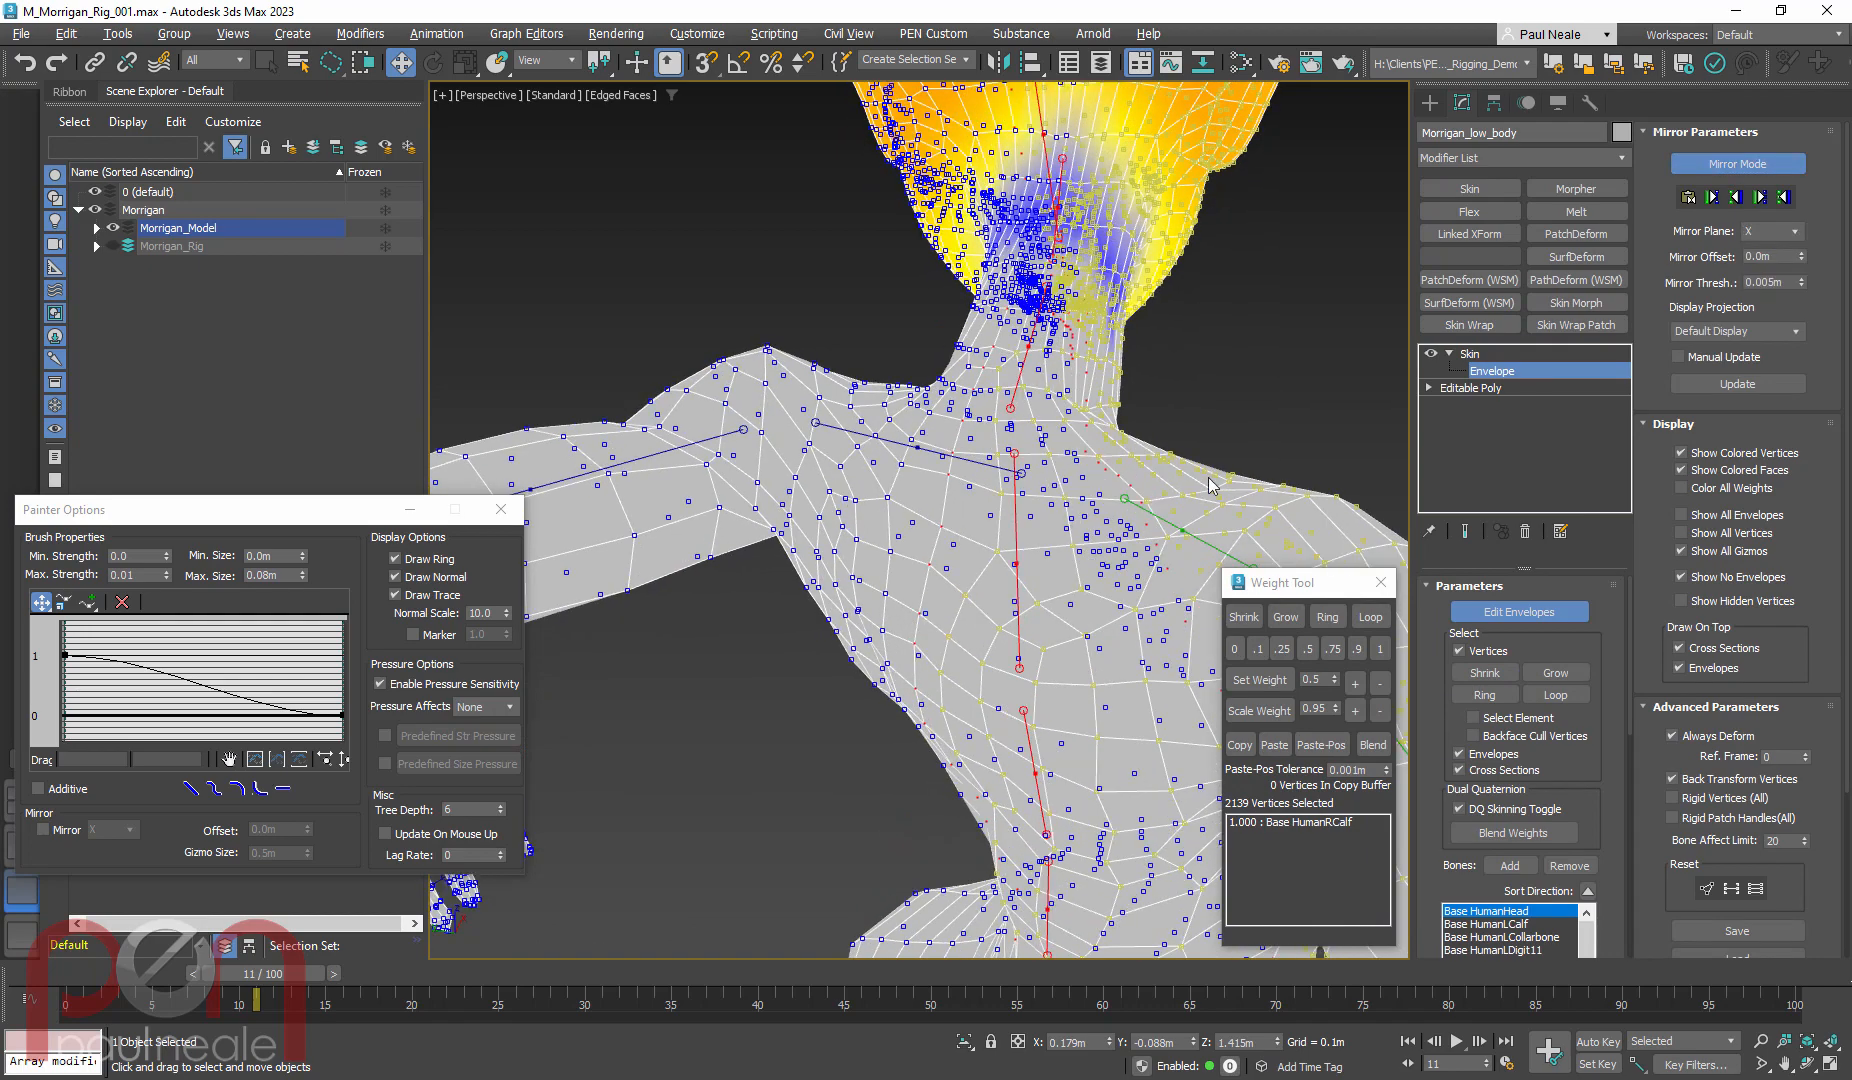
pyautogui.click(1787, 199)
pyautogui.scroll(-3, 1040, 590)
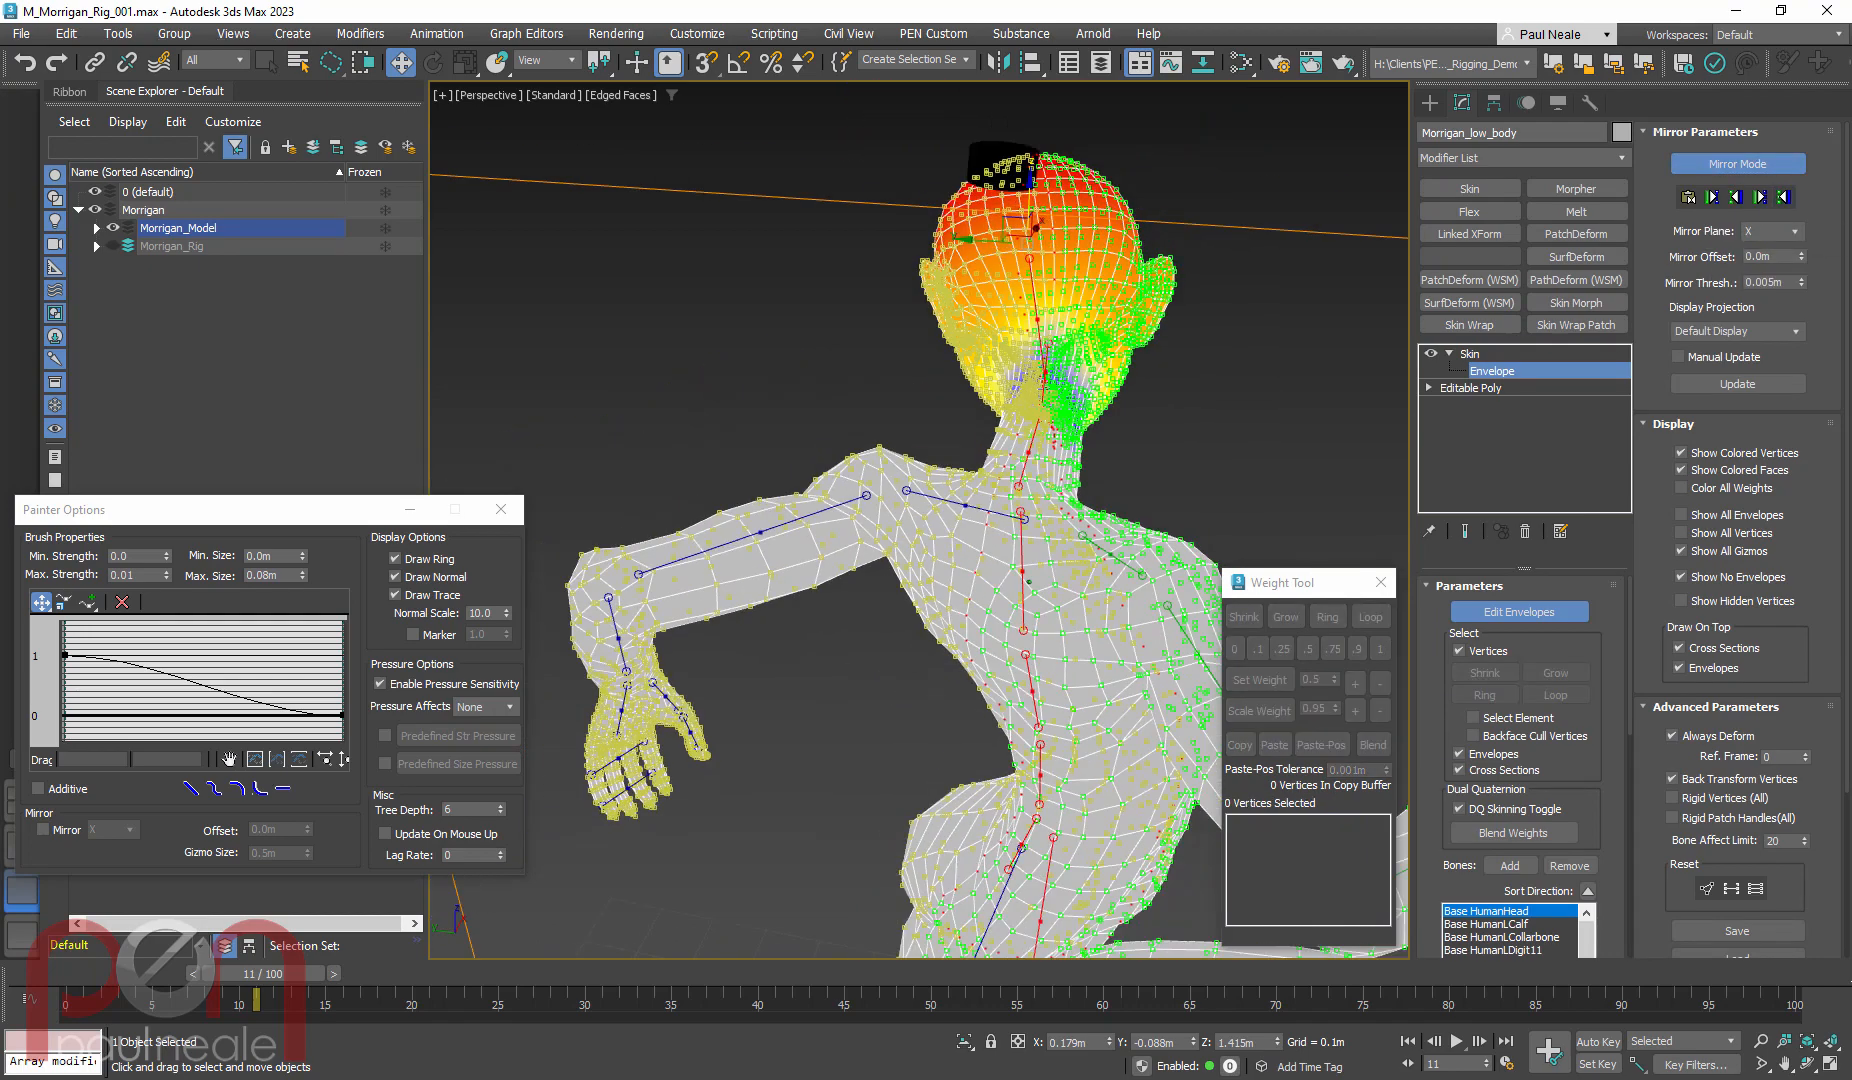
pyautogui.keyDown('alt'); pyautogui.moveTo(1060, 635); pyautogui.dragTo(1044, 527, button='middle'); pyautogui.keyUp('alt')
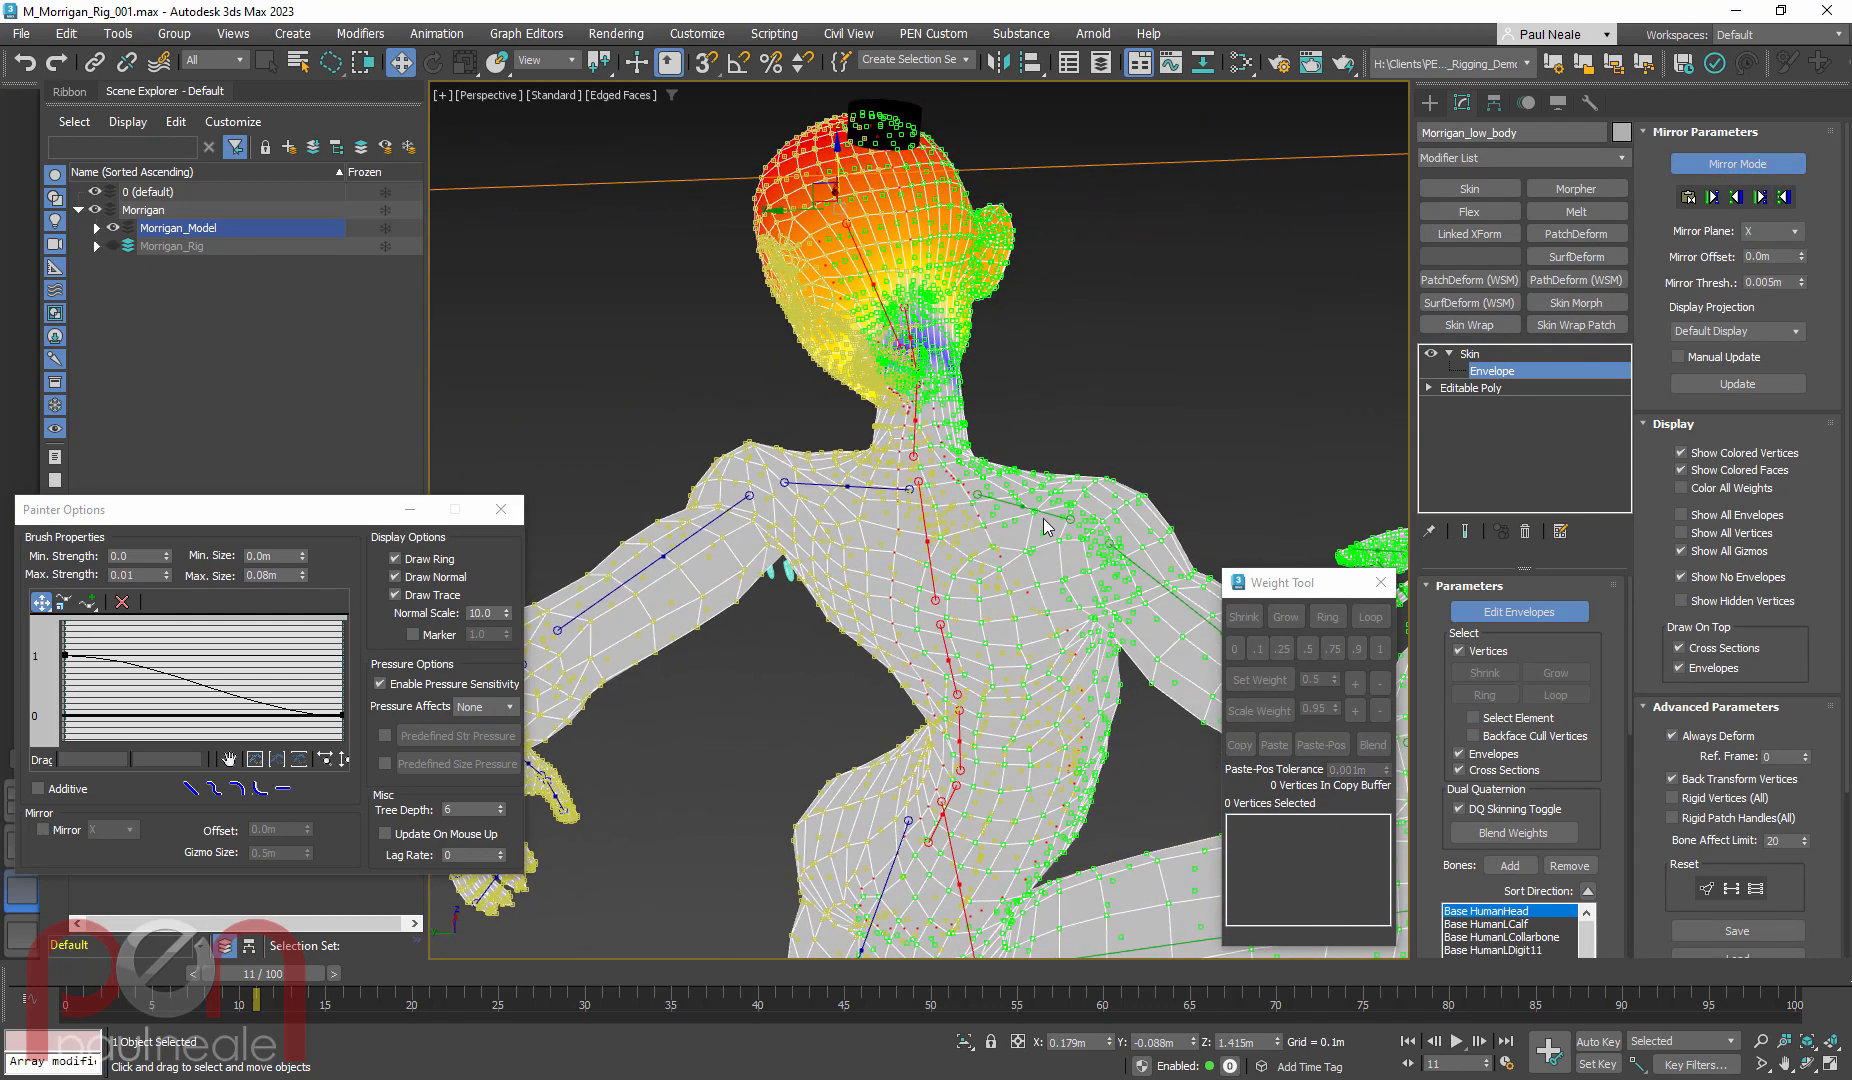
pyautogui.click(1733, 166)
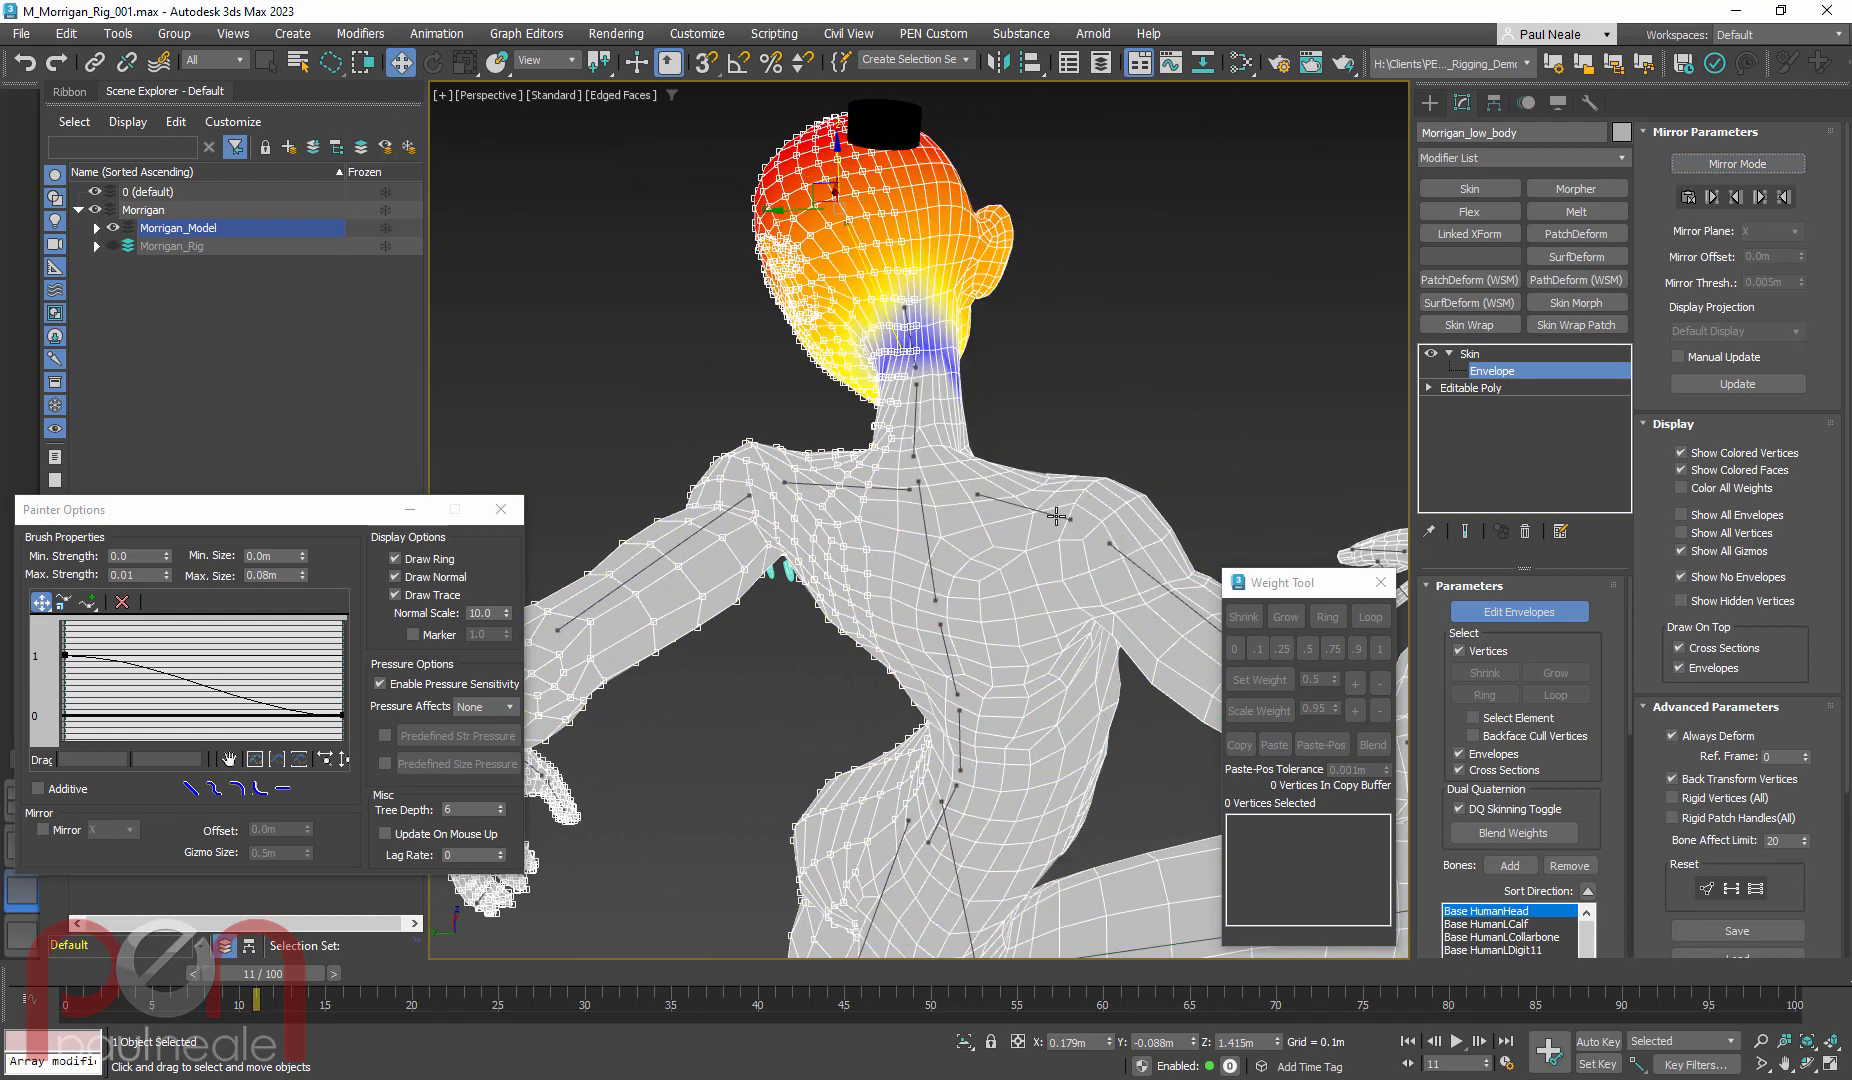
# Display the right collarbone bone's weights and examine their spread over the shoulder and chest
pyautogui.click(1056, 516)
pyautogui.keyDown('alt'); pyautogui.moveTo(1092, 587); pyautogui.dragTo(983, 430, button='middle'); pyautogui.keyUp('alt')
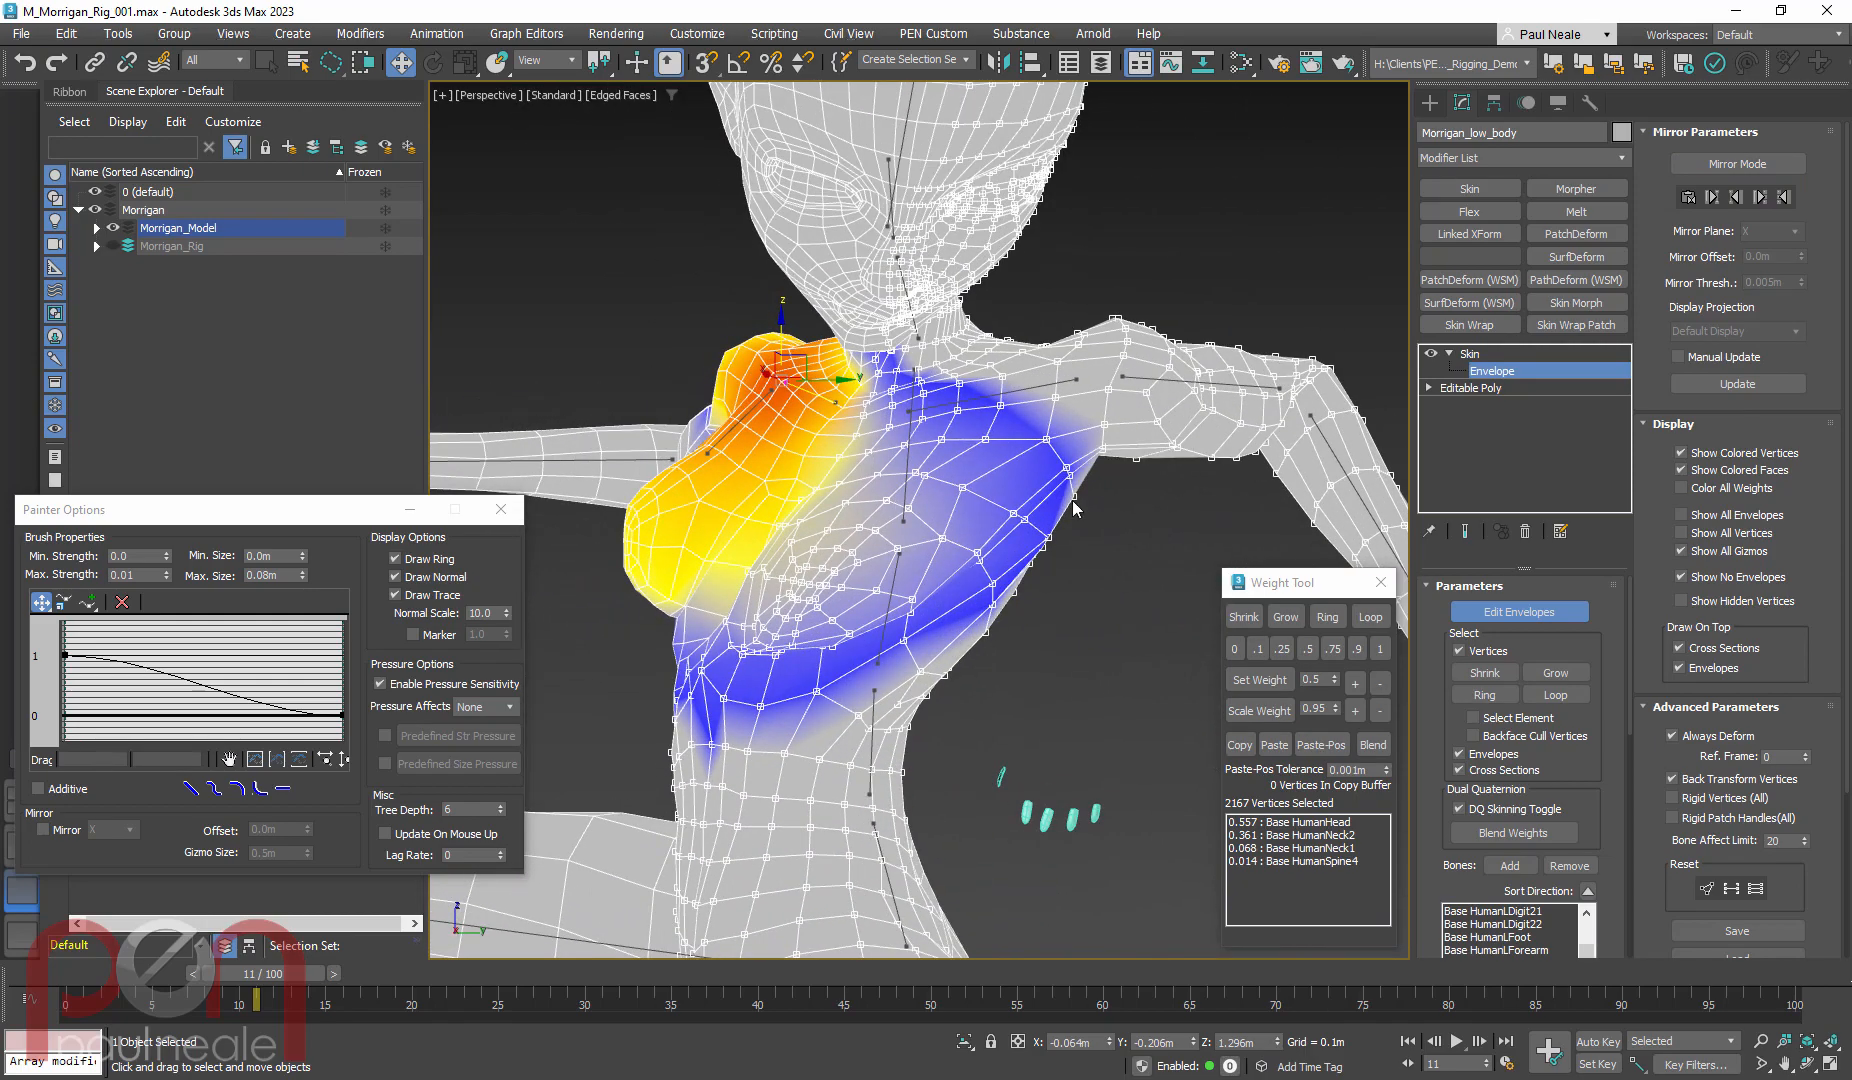
pyautogui.keyDown('alt'); pyautogui.moveTo(968, 582); pyautogui.dragTo(831, 632, button='middle'); pyautogui.keyUp('alt')
pyautogui.keyDown('alt'); pyautogui.moveTo(991, 523); pyautogui.dragTo(915, 470, button='middle'); pyautogui.keyUp('alt')
# Select a torso vertex and the Base HumanSpine3 bone, and examine that bone's weights around the chest and waist
pyautogui.click(915, 625)
pyautogui.click(893, 561)
pyautogui.scroll(-4, 912, 526)
pyautogui.scroll(5, 912, 460)
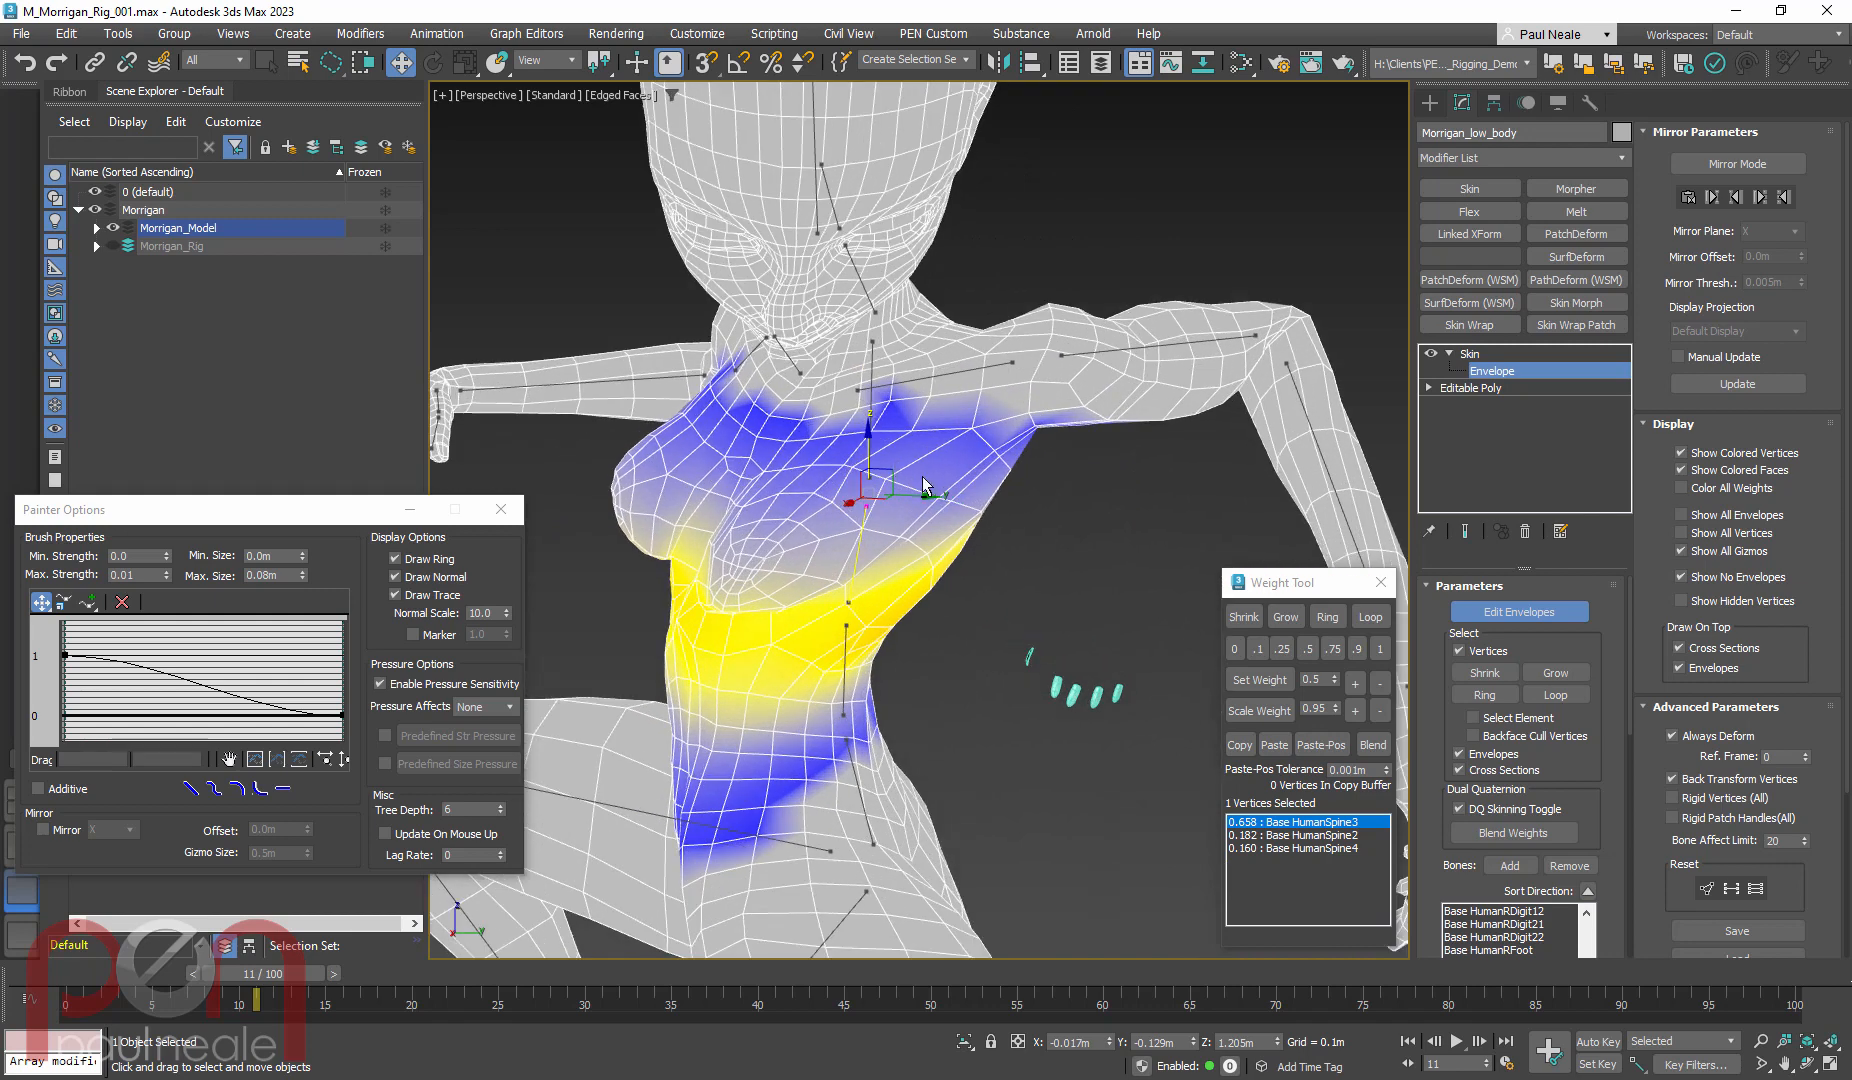
pyautogui.keyDown('alt'); pyautogui.moveTo(970, 570); pyautogui.dragTo(932, 720, button='middle'); pyautogui.keyUp('alt')
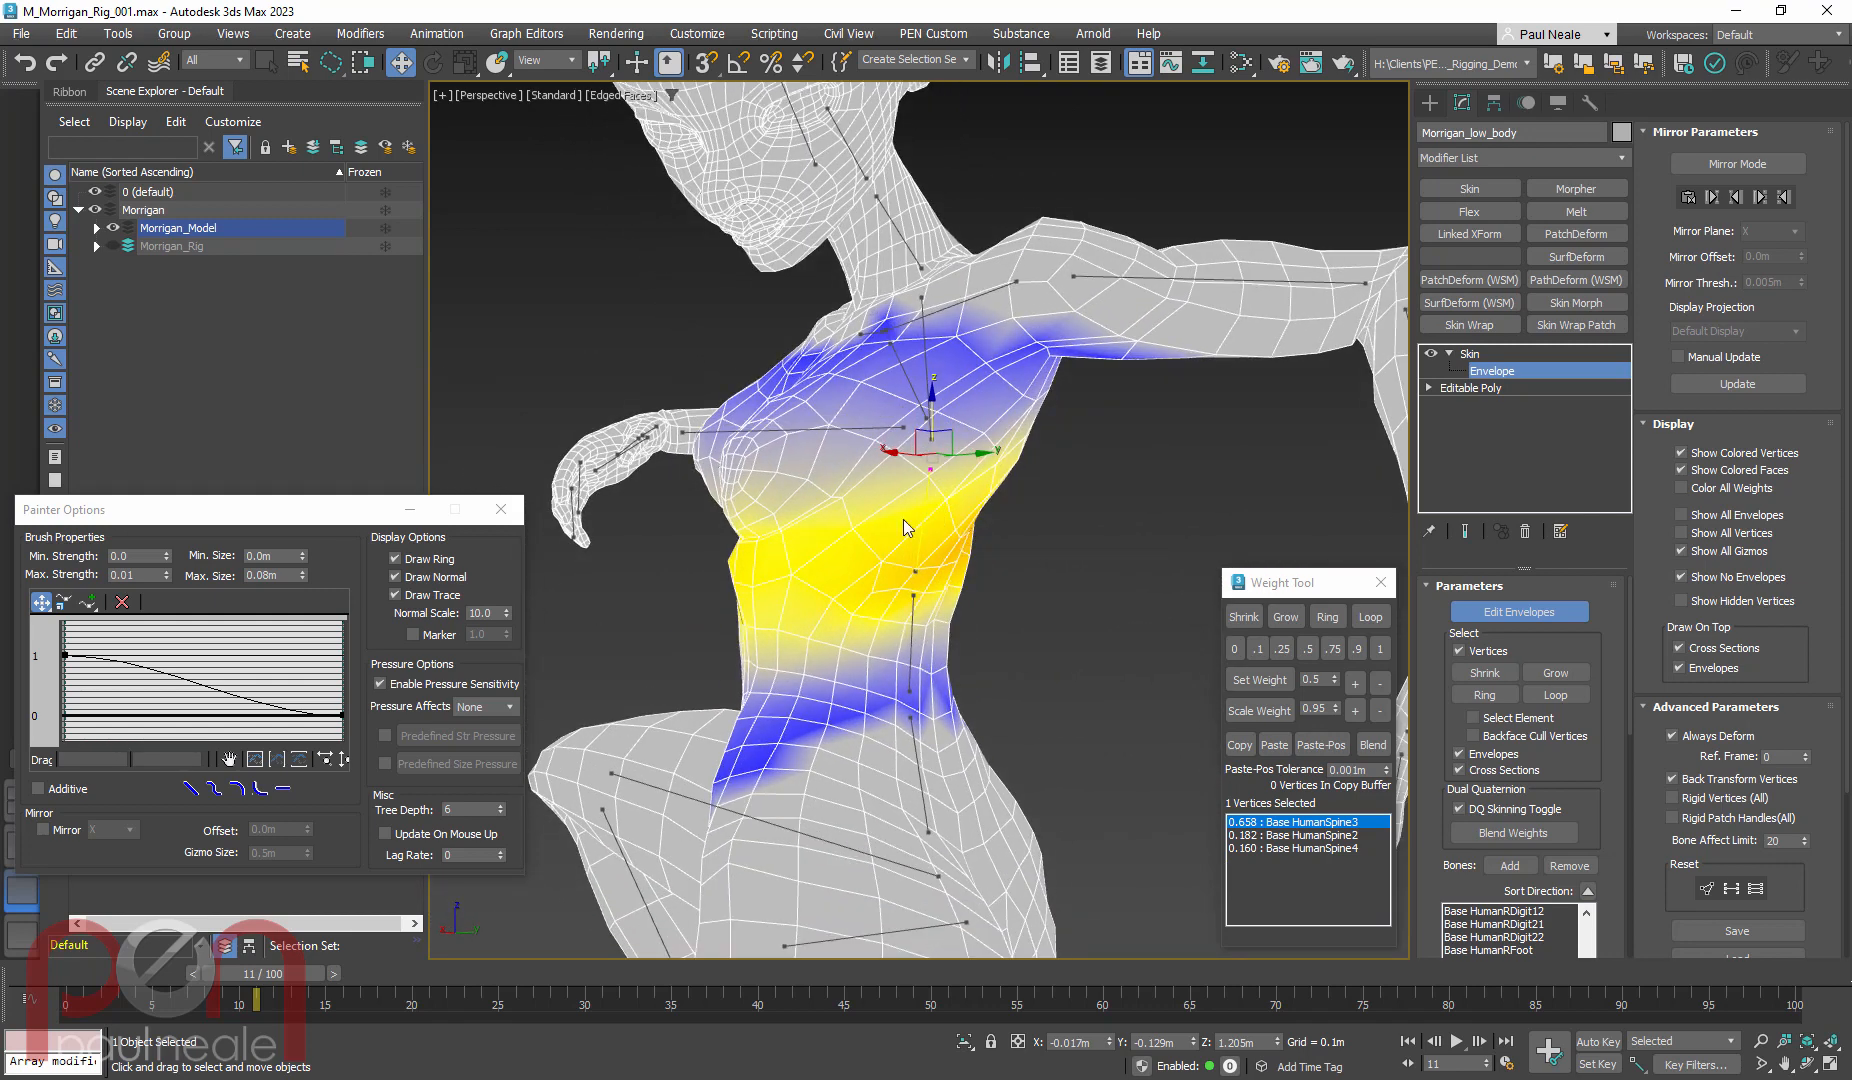
pyautogui.keyDown('alt'); pyautogui.moveTo(964, 611); pyautogui.dragTo(1207, 740, button='middle'); pyautogui.keyUp('alt')
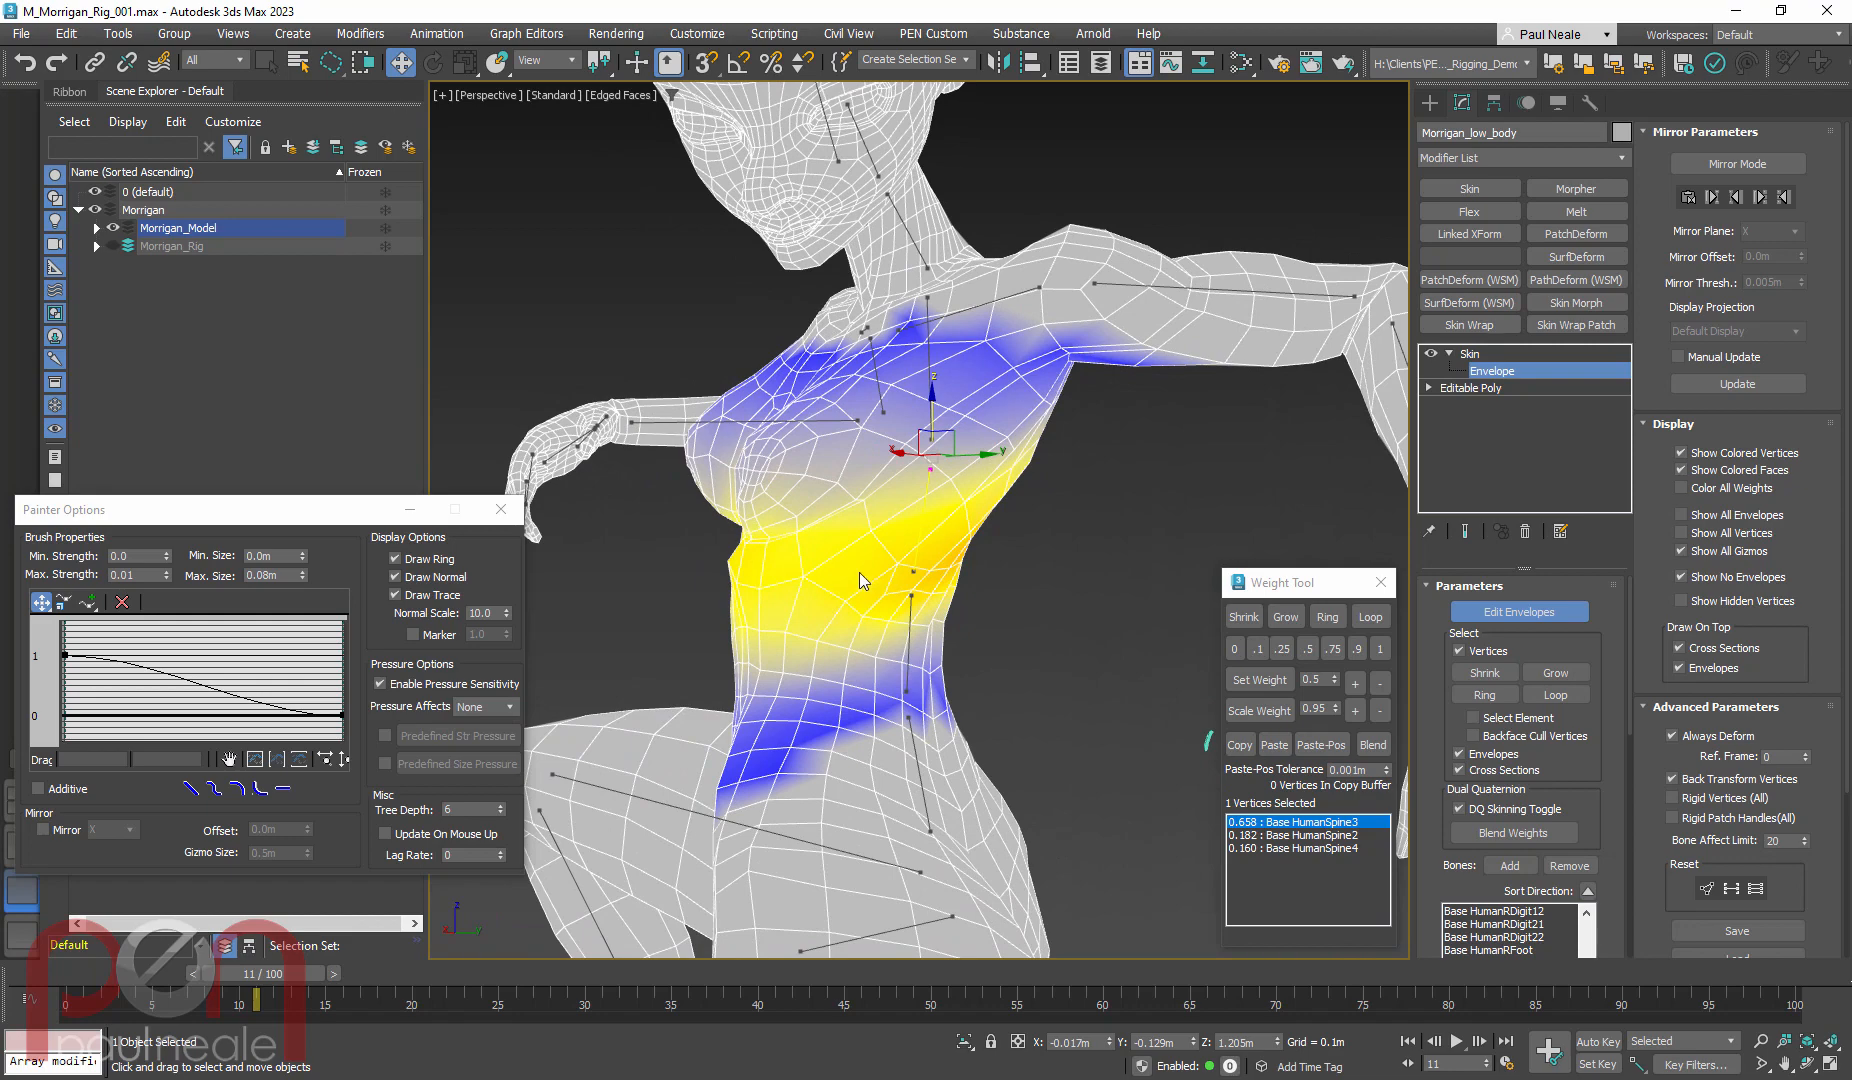
pyautogui.keyDown('alt'); pyautogui.moveTo(975, 530); pyautogui.dragTo(915, 530, button='middle'); pyautogui.keyUp('alt')
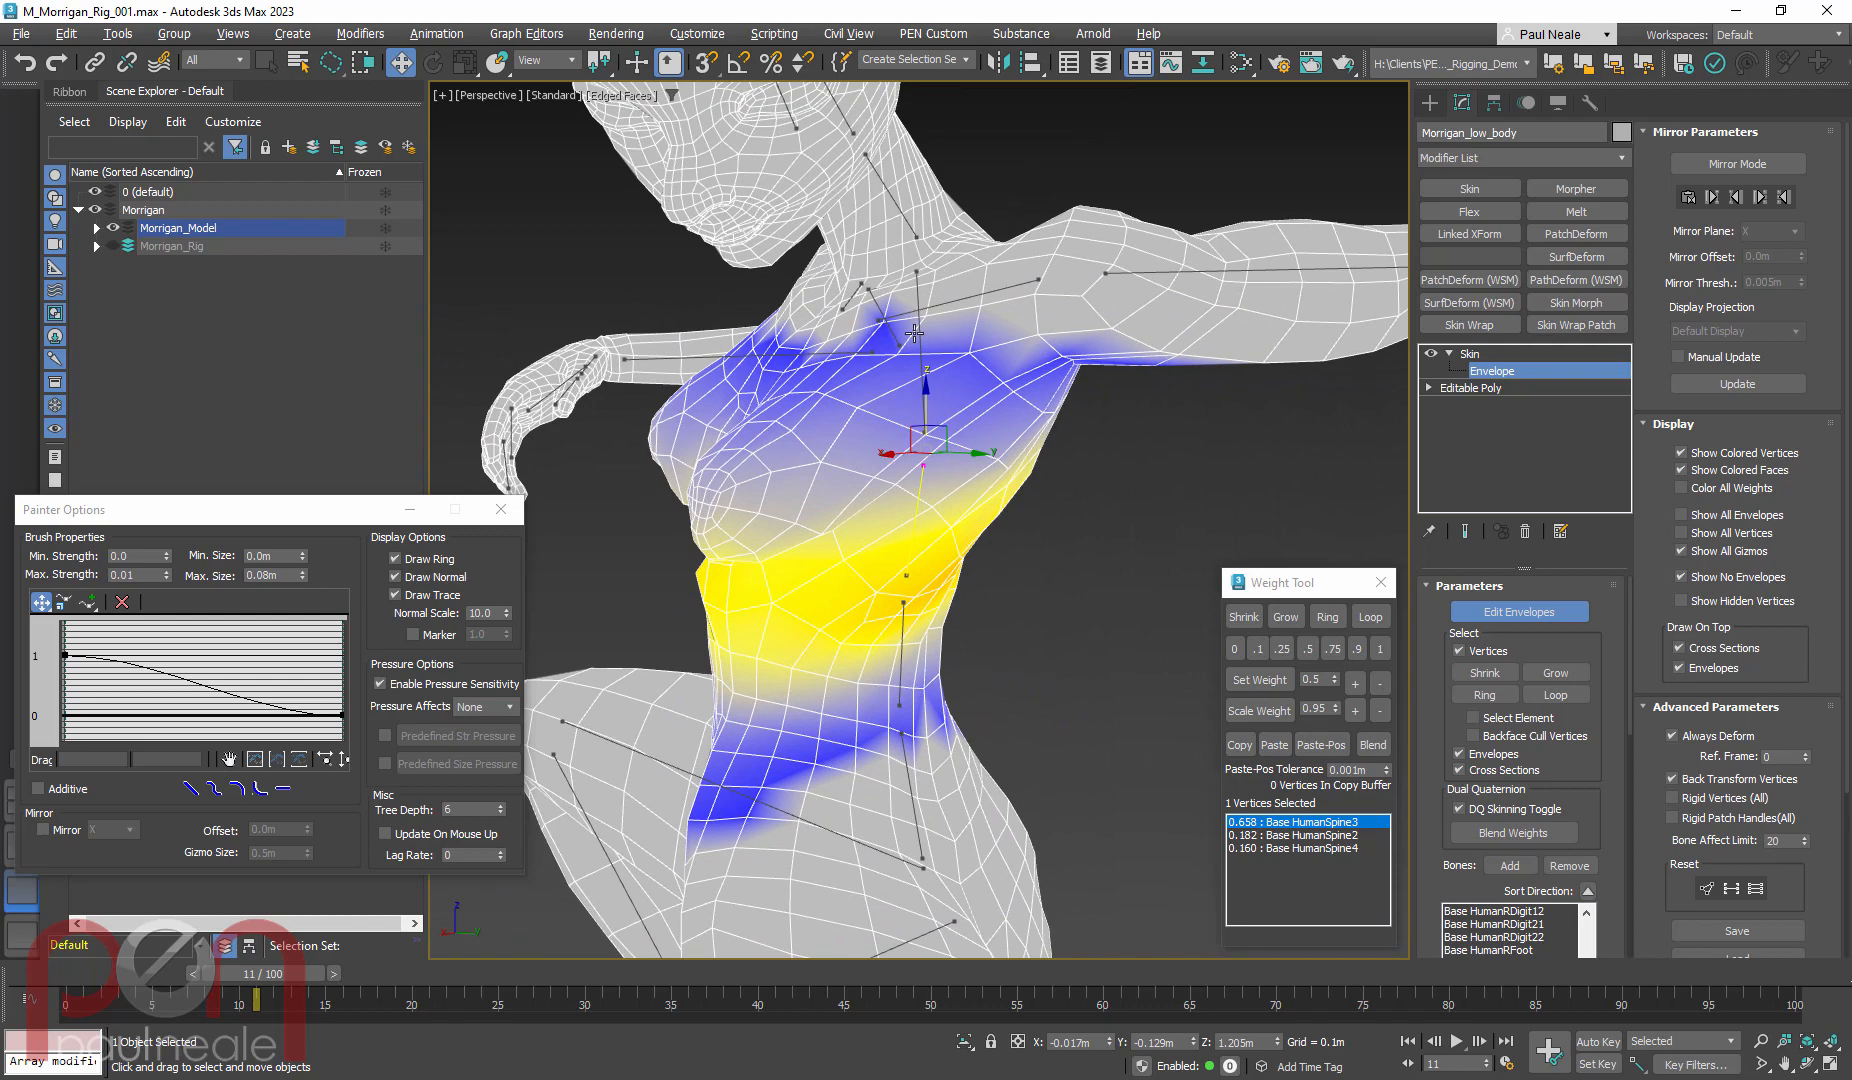
pyautogui.keyDown('alt'); pyautogui.moveTo(940, 818); pyautogui.dragTo(788, 487, button='middle'); pyautogui.keyUp('alt')
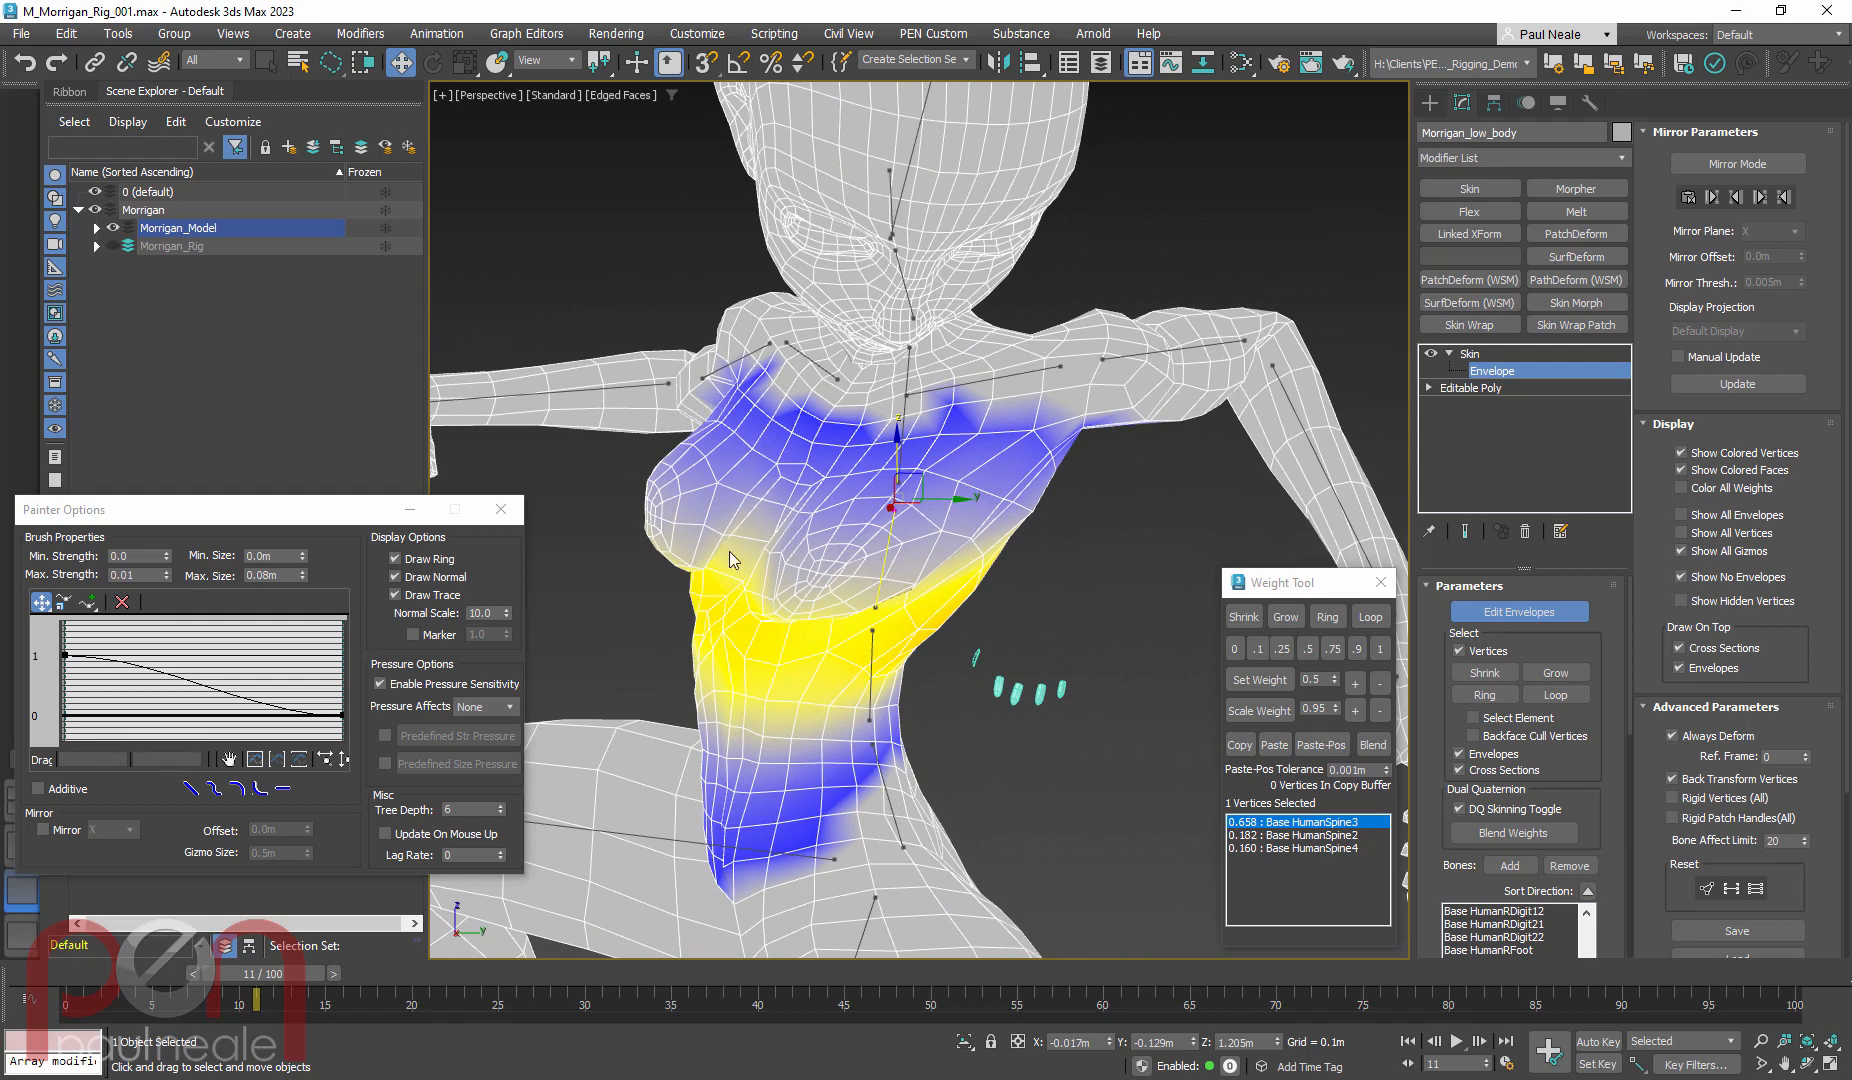
# Activate Paint Weights for Base HumanSpine3, enlarge the brush to about 0.147 m, and paint the right ribcage and breast
pyautogui.scroll(-5, 1535, 908)
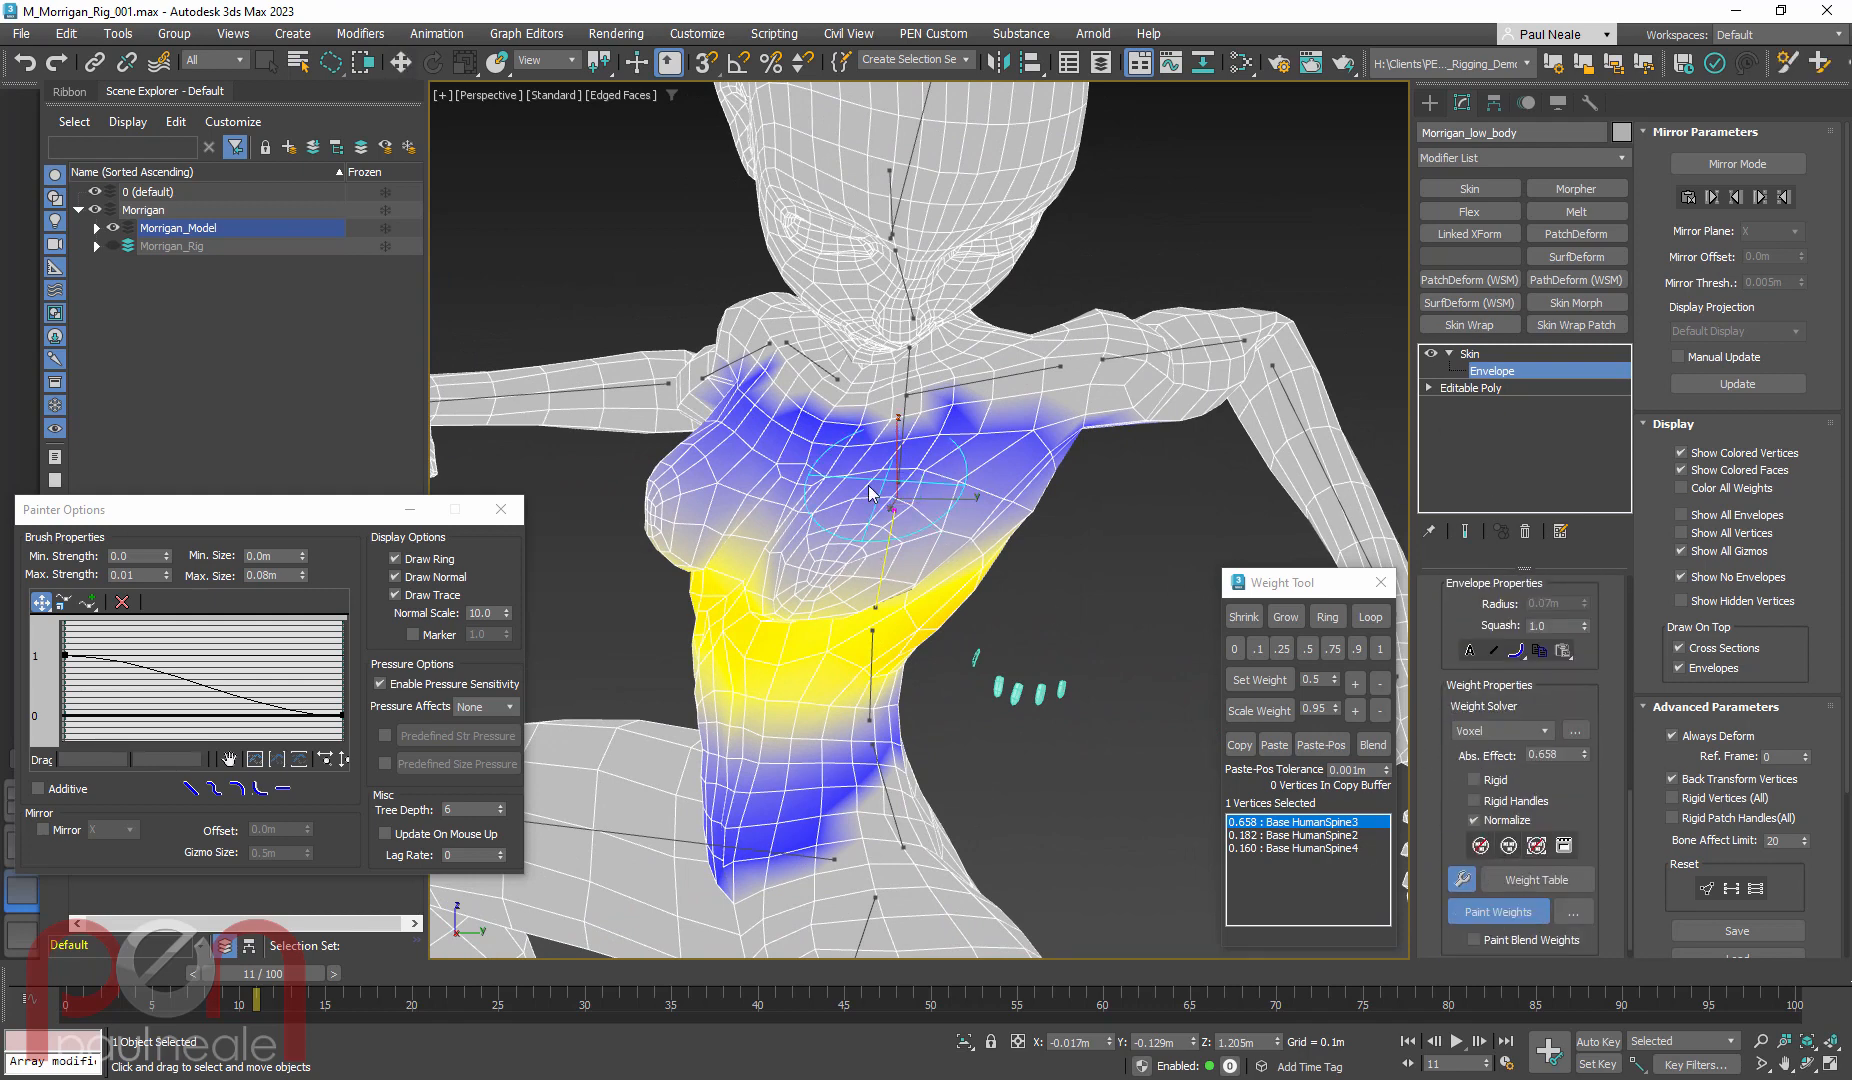
pyautogui.keyDown('alt'); pyautogui.moveTo(815, 560); pyautogui.dragTo(891, 535, button='middle'); pyautogui.keyUp('alt')
pyautogui.keyDown('ctrl'); pyautogui.keyDown('shift'); pyautogui.moveTo(891, 535); pyautogui.dragTo(892, 536); pyautogui.keyUp('shift'); pyautogui.keyUp('ctrl')
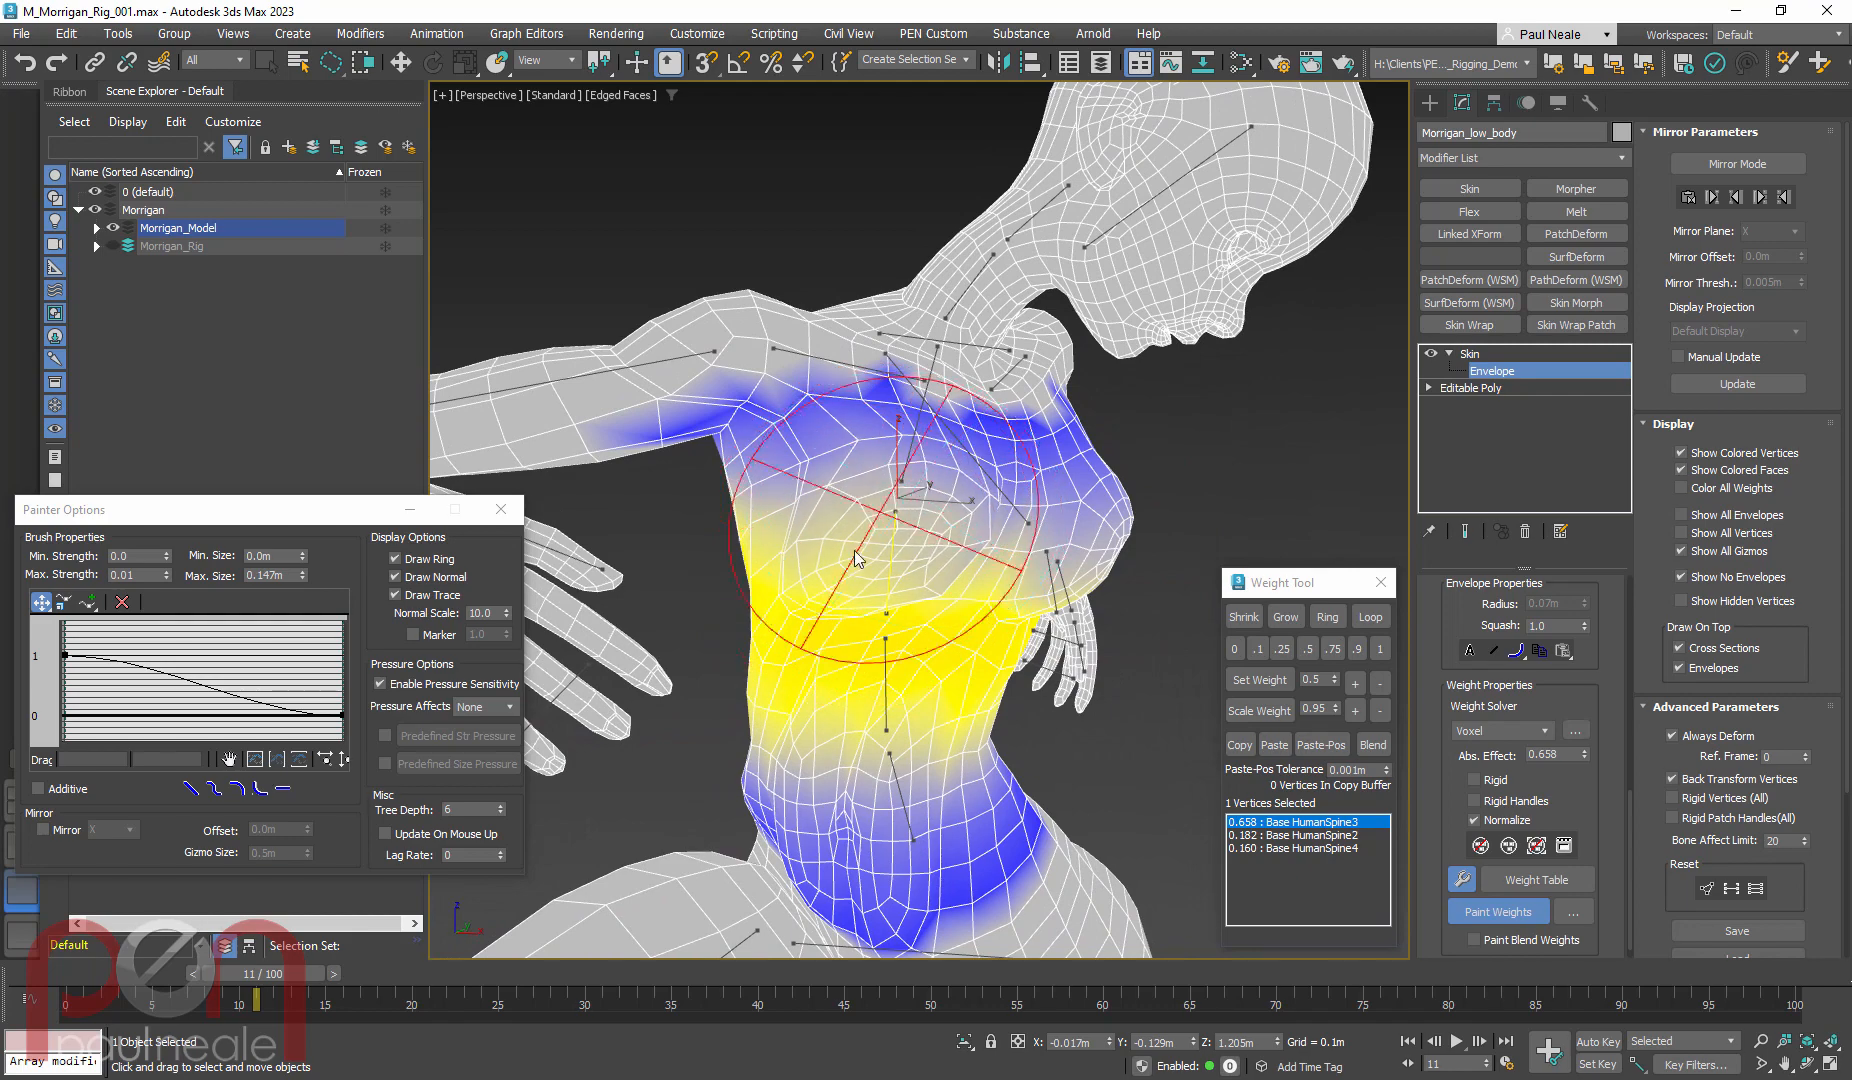
pyautogui.moveTo(883, 553)
pyautogui.mouseDown()
pyautogui.moveTo(959, 547)
pyautogui.moveTo(943, 579)
pyautogui.moveTo(900, 560)
pyautogui.moveTo(977, 522)
pyautogui.mouseUp()
pyautogui.keyDown('alt'); pyautogui.moveTo(832, 540); pyautogui.dragTo(943, 492, button='middle'); pyautogui.keyUp('alt')
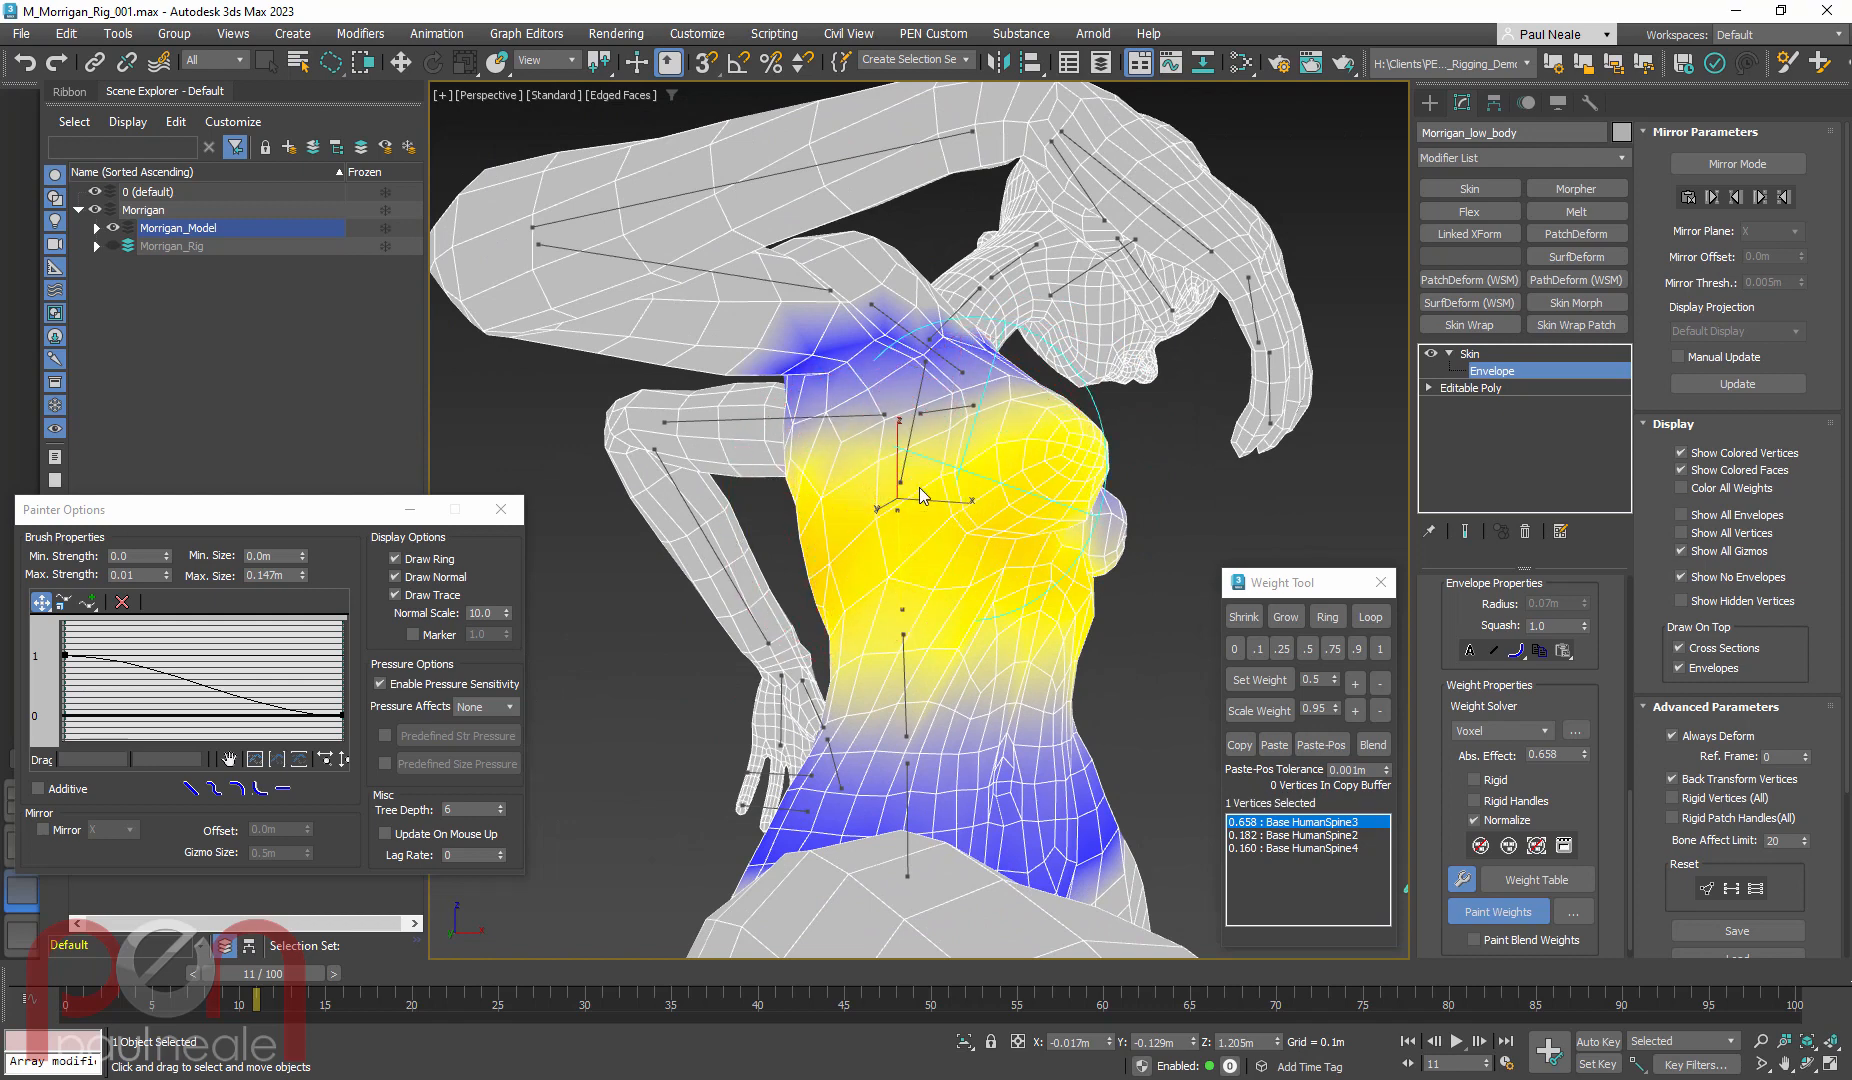
pyautogui.moveTo(920, 504)
pyautogui.keyDown('alt'); pyautogui.mouseDown(button='middle')
pyautogui.moveTo(829, 538)
pyautogui.moveTo(859, 511)
pyautogui.mouseUp(button='middle'); pyautogui.keyUp('alt')
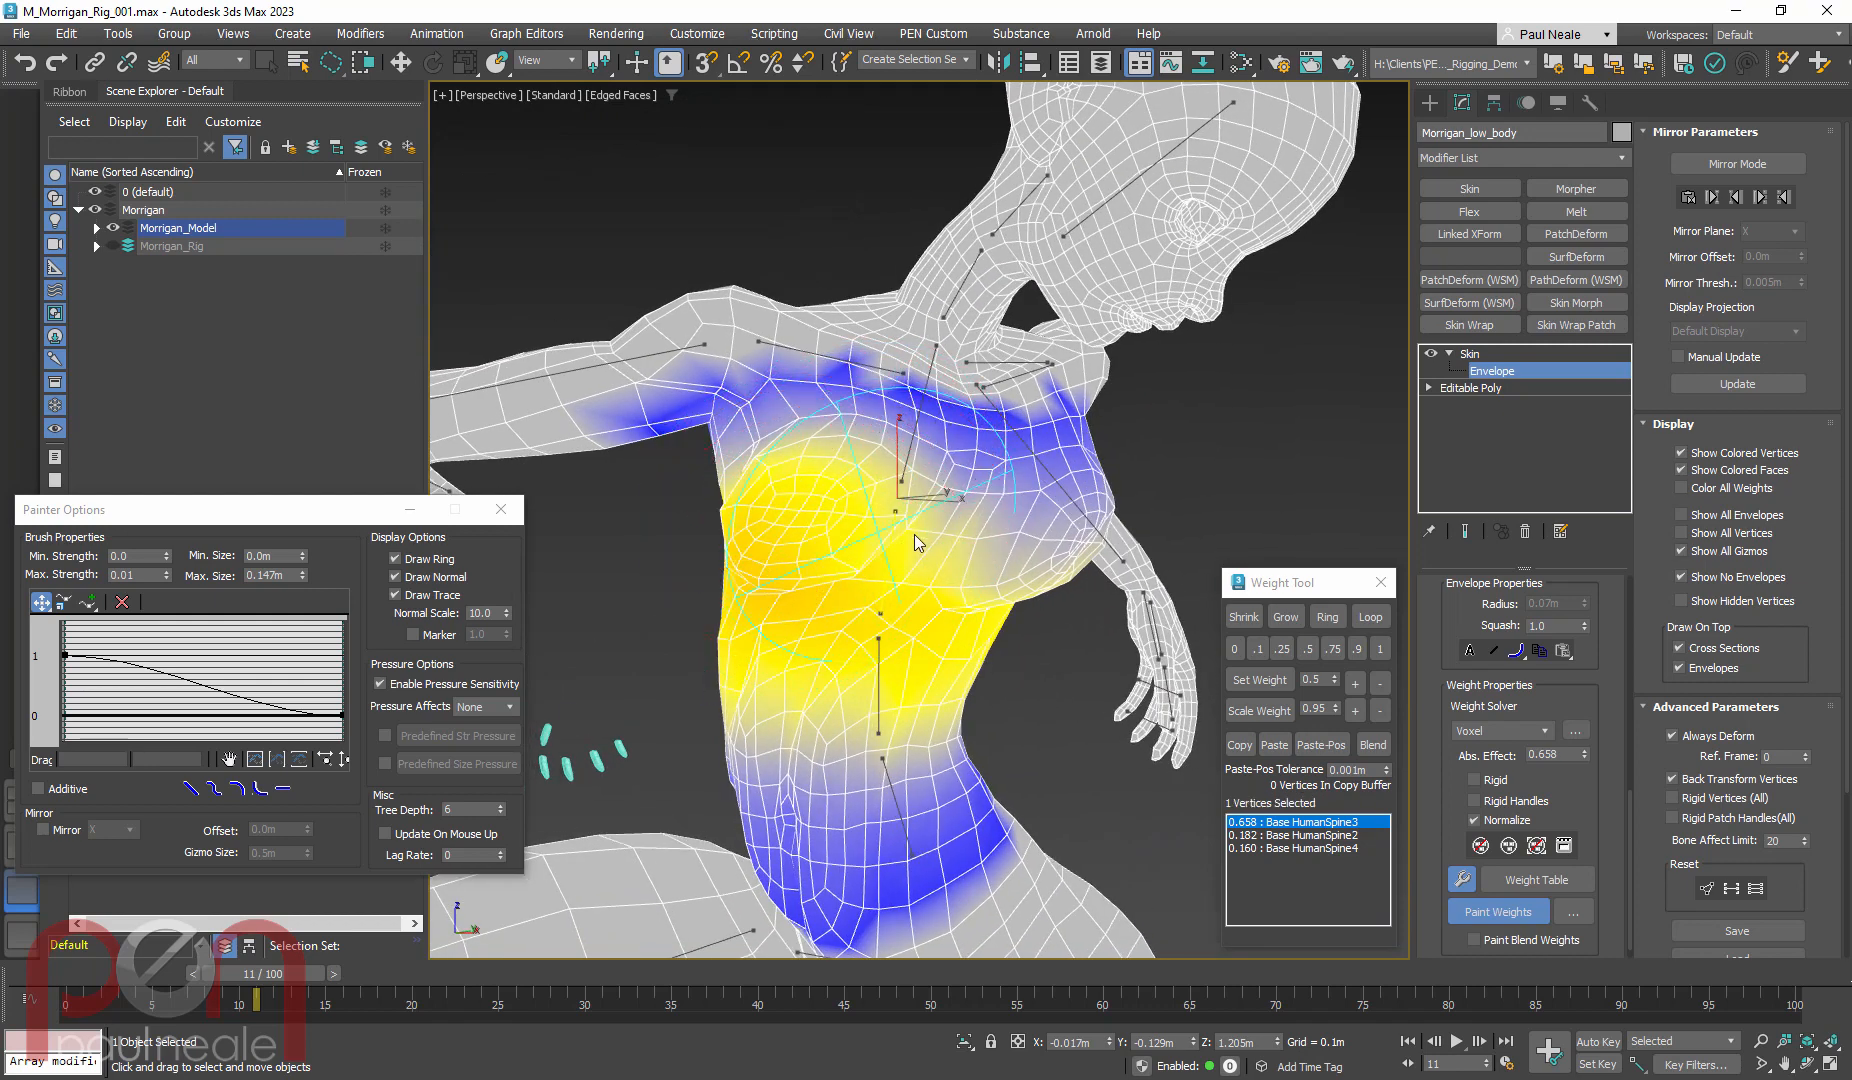
# Build up the Base HumanSpine3 weights over the right breast, shrinking the brush to about 0.122 m
pyautogui.moveTo(832, 509)
pyautogui.mouseDown()
pyautogui.moveTo(815, 490)
pyautogui.moveTo(880, 545)
pyautogui.moveTo(910, 514)
pyautogui.moveTo(867, 540)
pyautogui.moveTo(825, 464)
pyautogui.moveTo(757, 509)
pyautogui.moveTo(786, 462)
pyautogui.moveTo(913, 472)
pyautogui.mouseUp()
pyautogui.keyDown('alt'); pyautogui.moveTo(831, 447); pyautogui.dragTo(858, 518, button='middle'); pyautogui.keyUp('alt')
pyautogui.keyDown('ctrl'); pyautogui.keyDown('shift'); pyautogui.moveTo(832, 509); pyautogui.dragTo(832, 535); pyautogui.keyUp('shift'); pyautogui.keyUp('ctrl')
pyautogui.moveTo(884, 472)
pyautogui.mouseDown()
pyautogui.moveTo(812, 492)
pyautogui.moveTo(915, 497)
pyautogui.moveTo(810, 492)
pyautogui.moveTo(935, 505)
pyautogui.moveTo(921, 524)
pyautogui.moveTo(942, 508)
pyautogui.moveTo(890, 545)
pyautogui.moveTo(947, 512)
pyautogui.mouseUp()
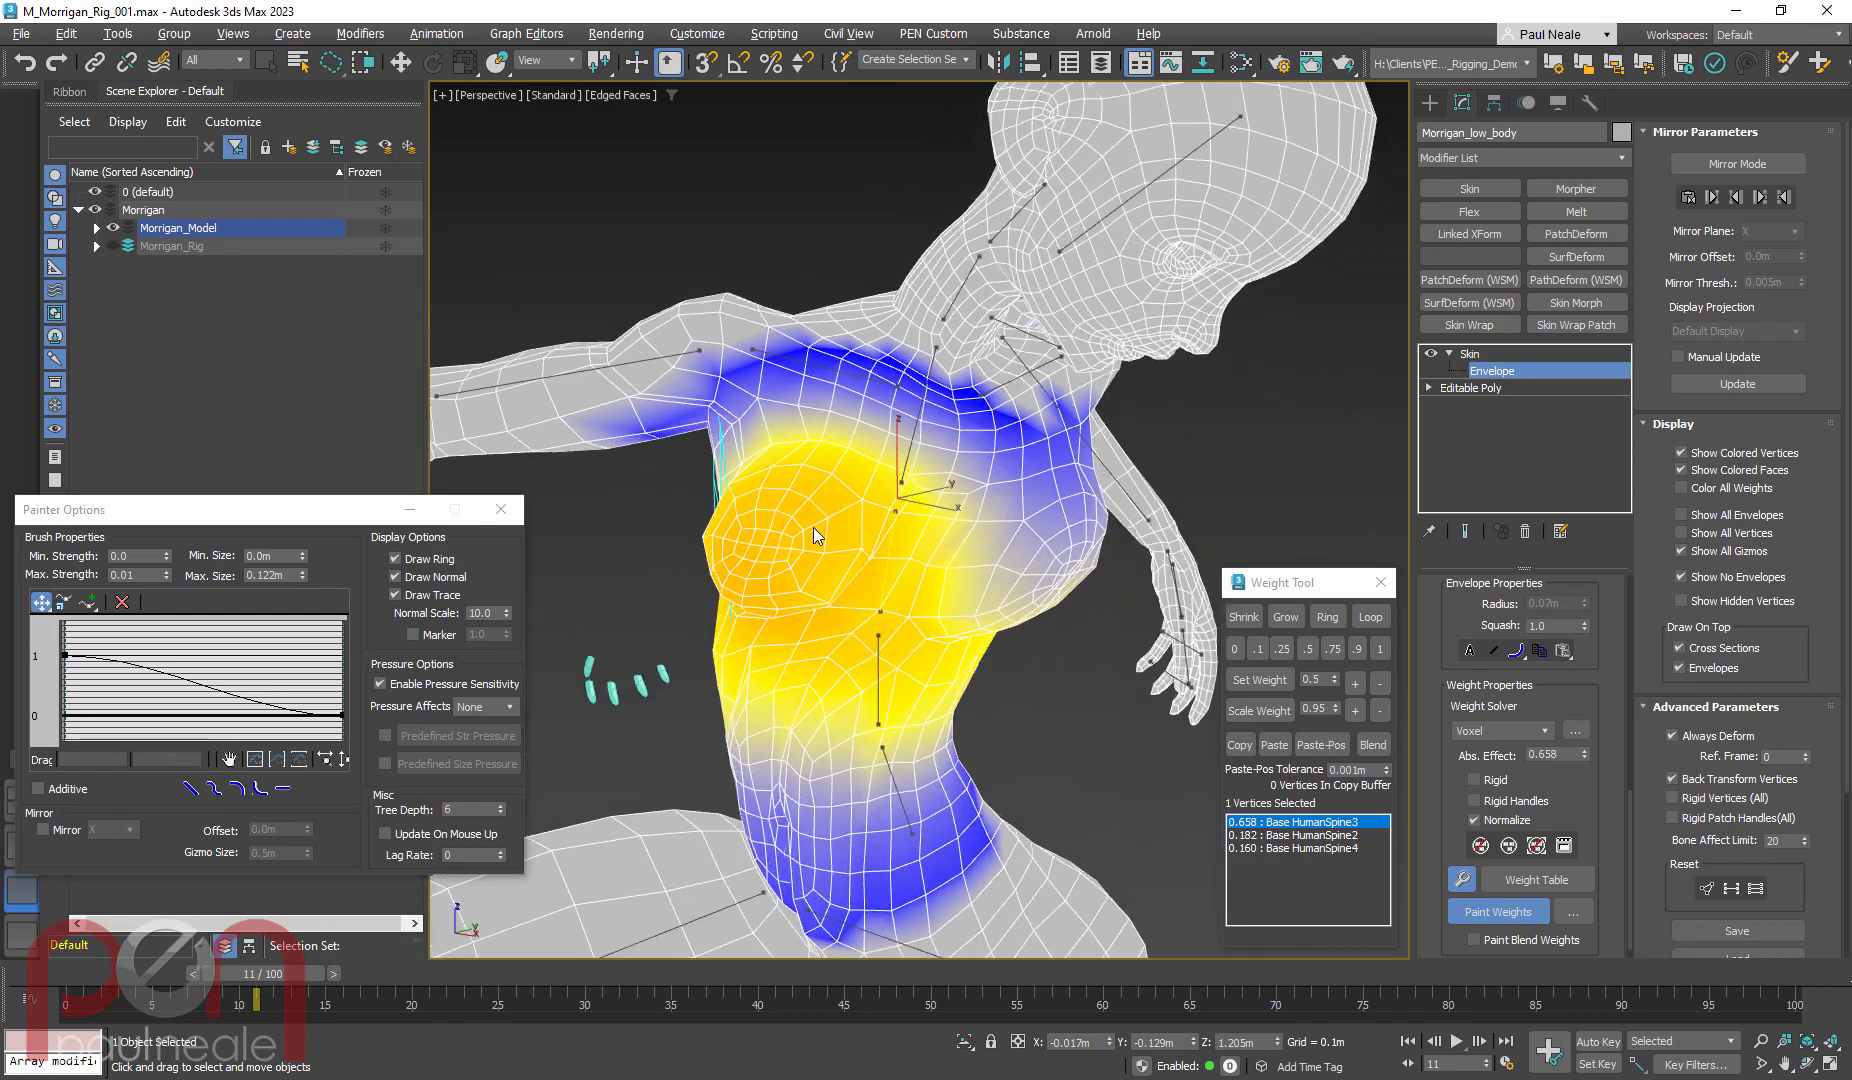
pyautogui.keyDown('alt'); pyautogui.moveTo(813, 527); pyautogui.dragTo(786, 530, button='middle'); pyautogui.keyUp('alt')
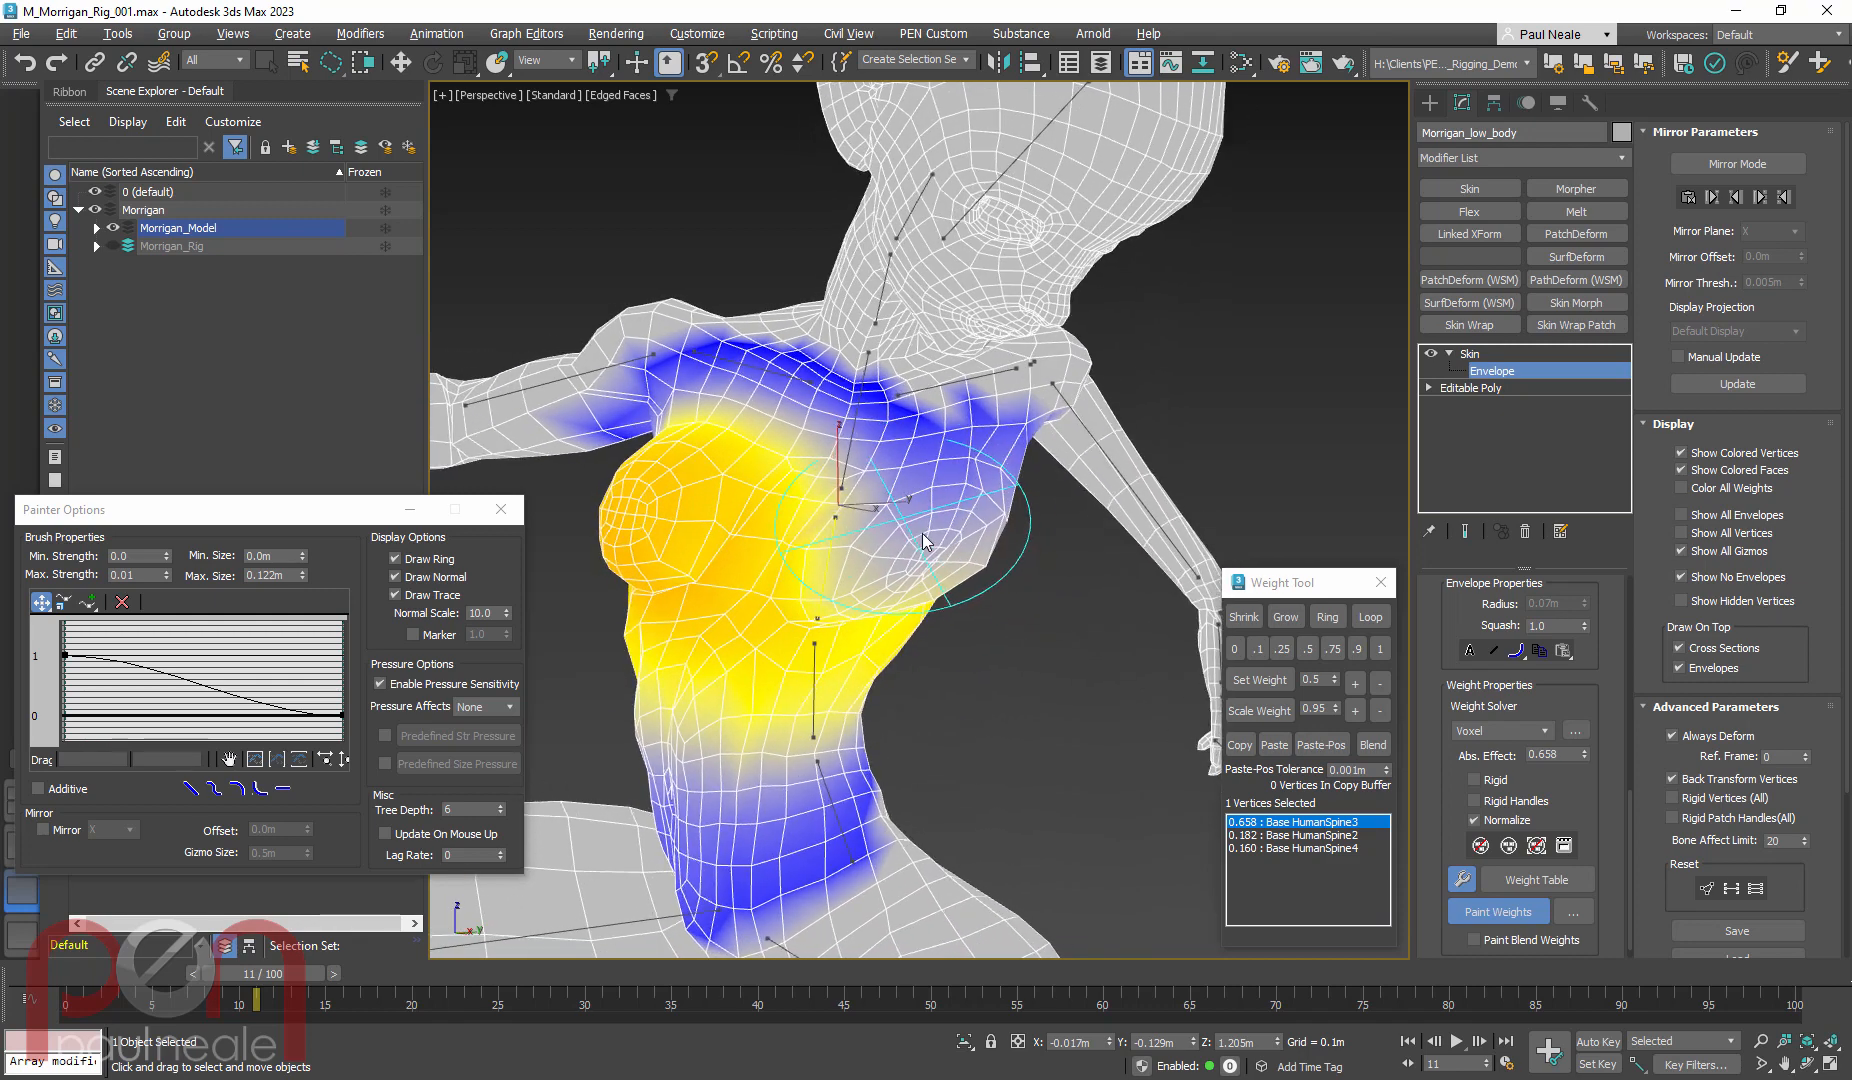
# Mirror the right side's skin weights to the left by pasting green to blue vertices
pyautogui.click(1705, 165)
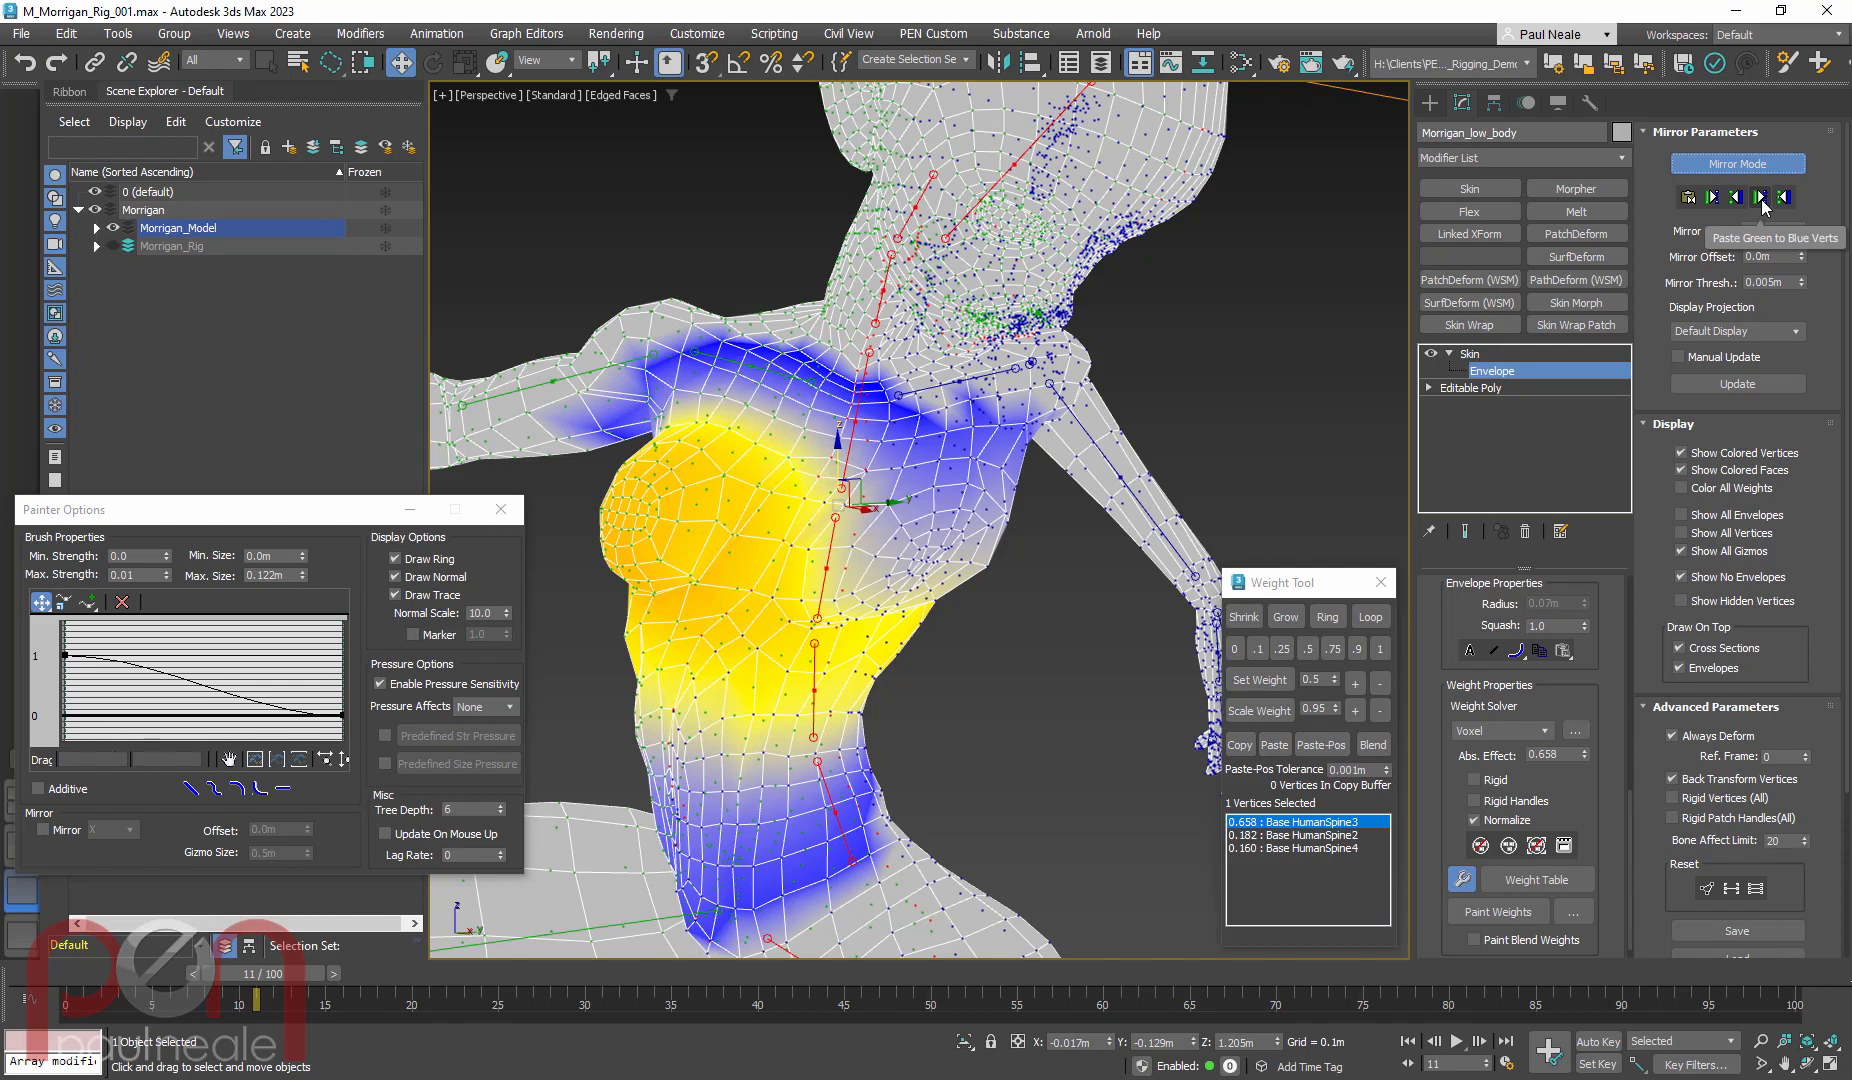
pyautogui.click(1761, 198)
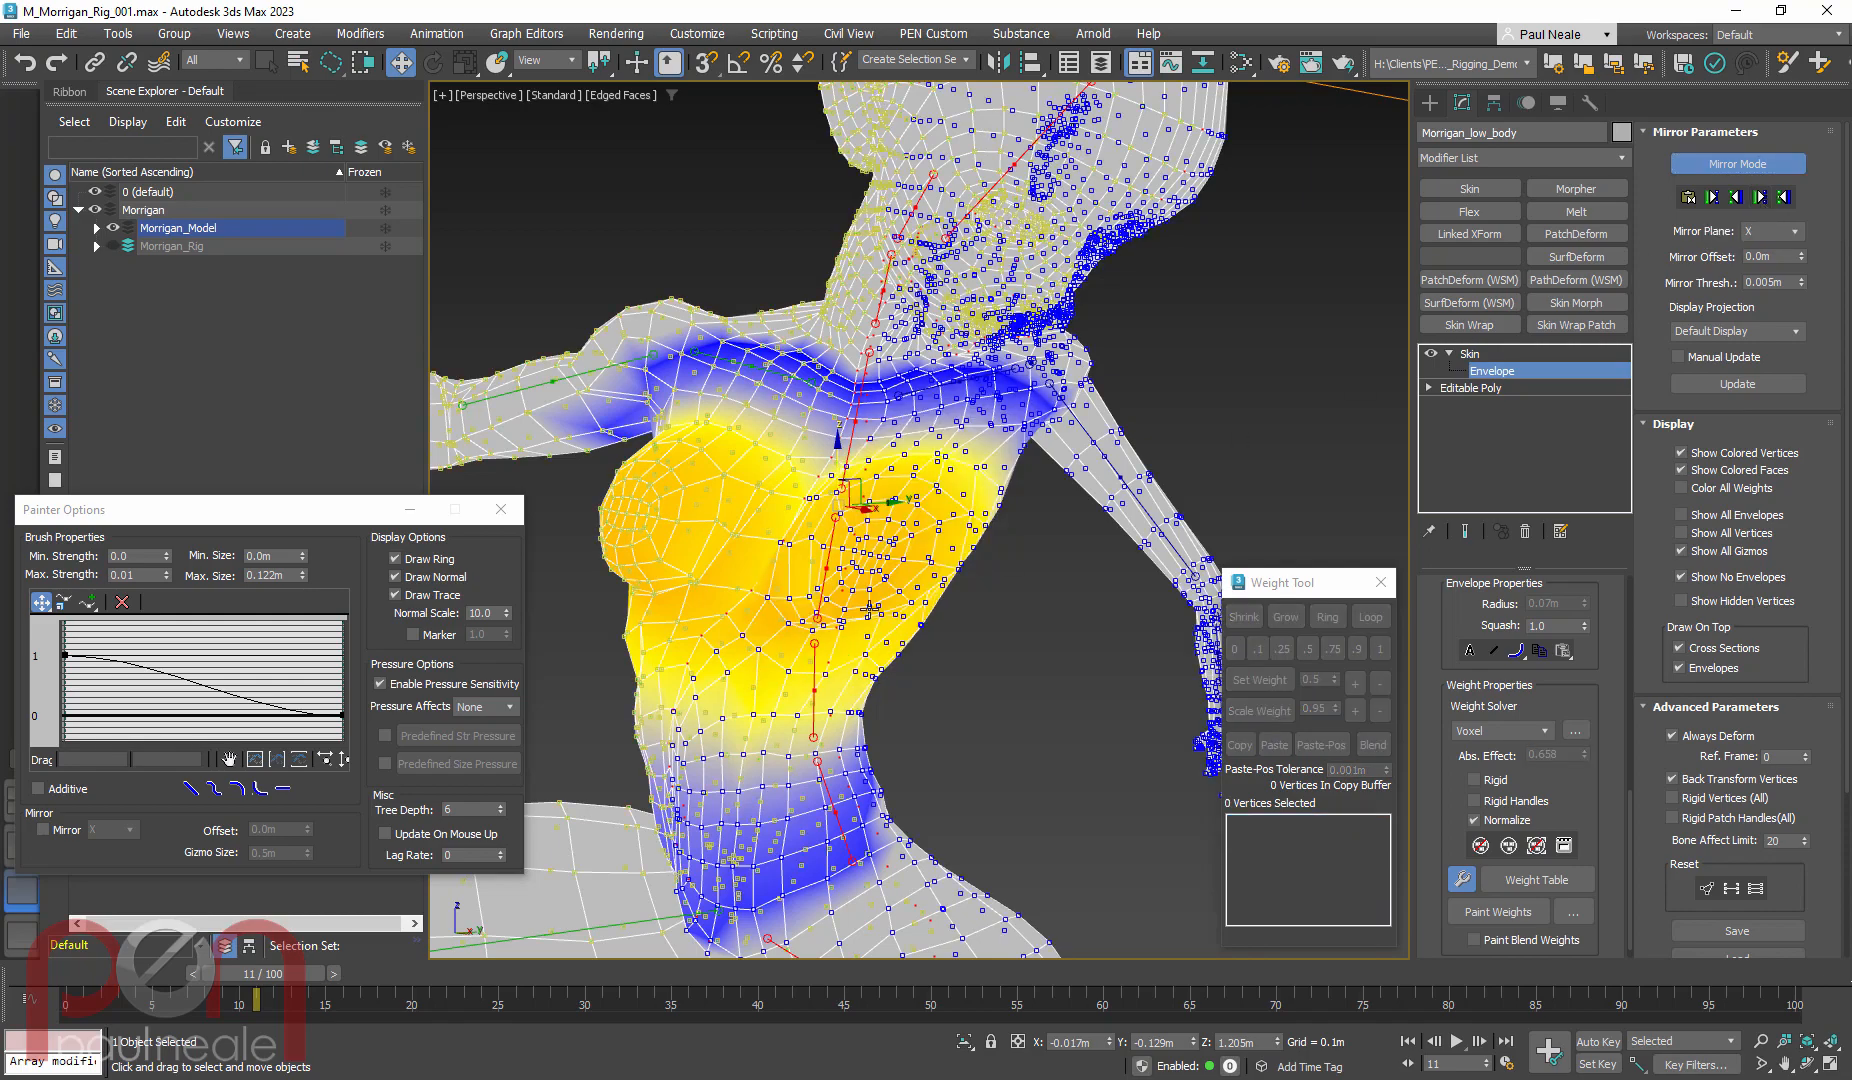
pyautogui.click(1718, 165)
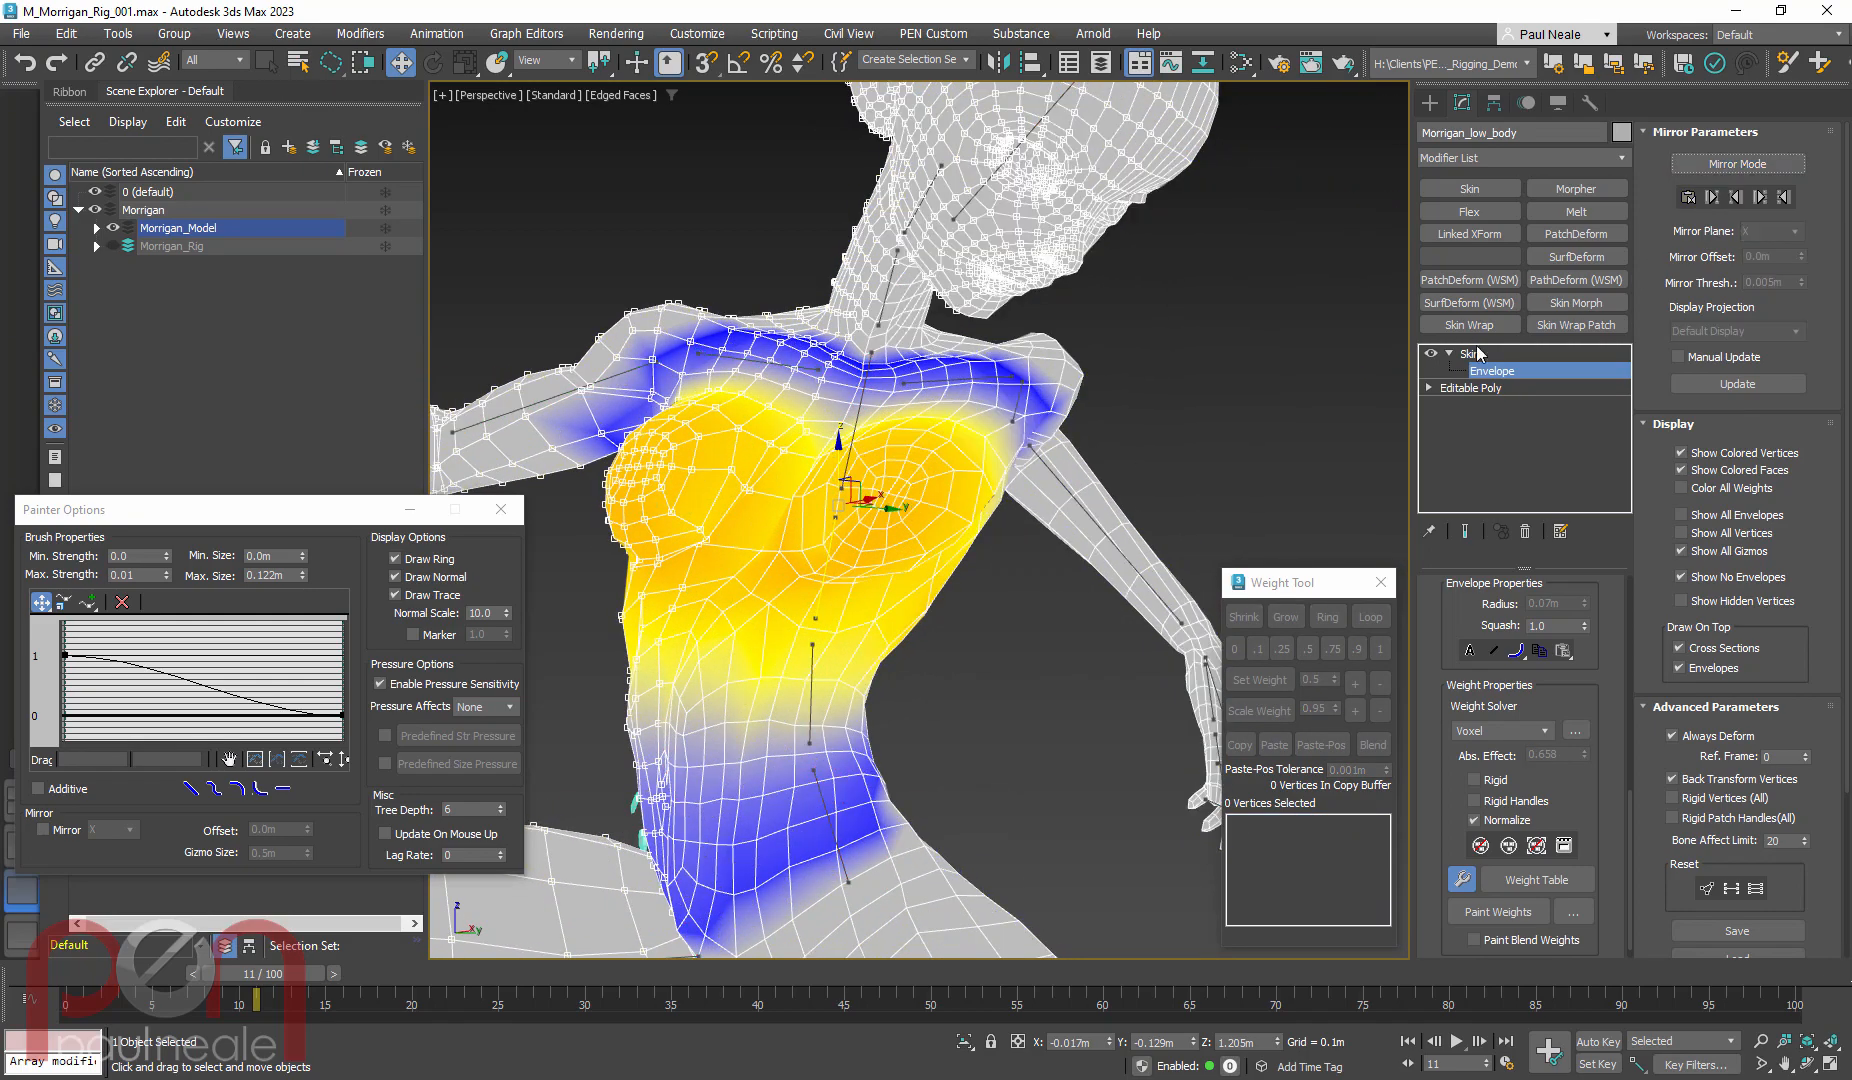
pyautogui.keyDown('alt'); pyautogui.moveTo(914, 538); pyautogui.dragTo(842, 536, button='middle'); pyautogui.keyUp('alt')
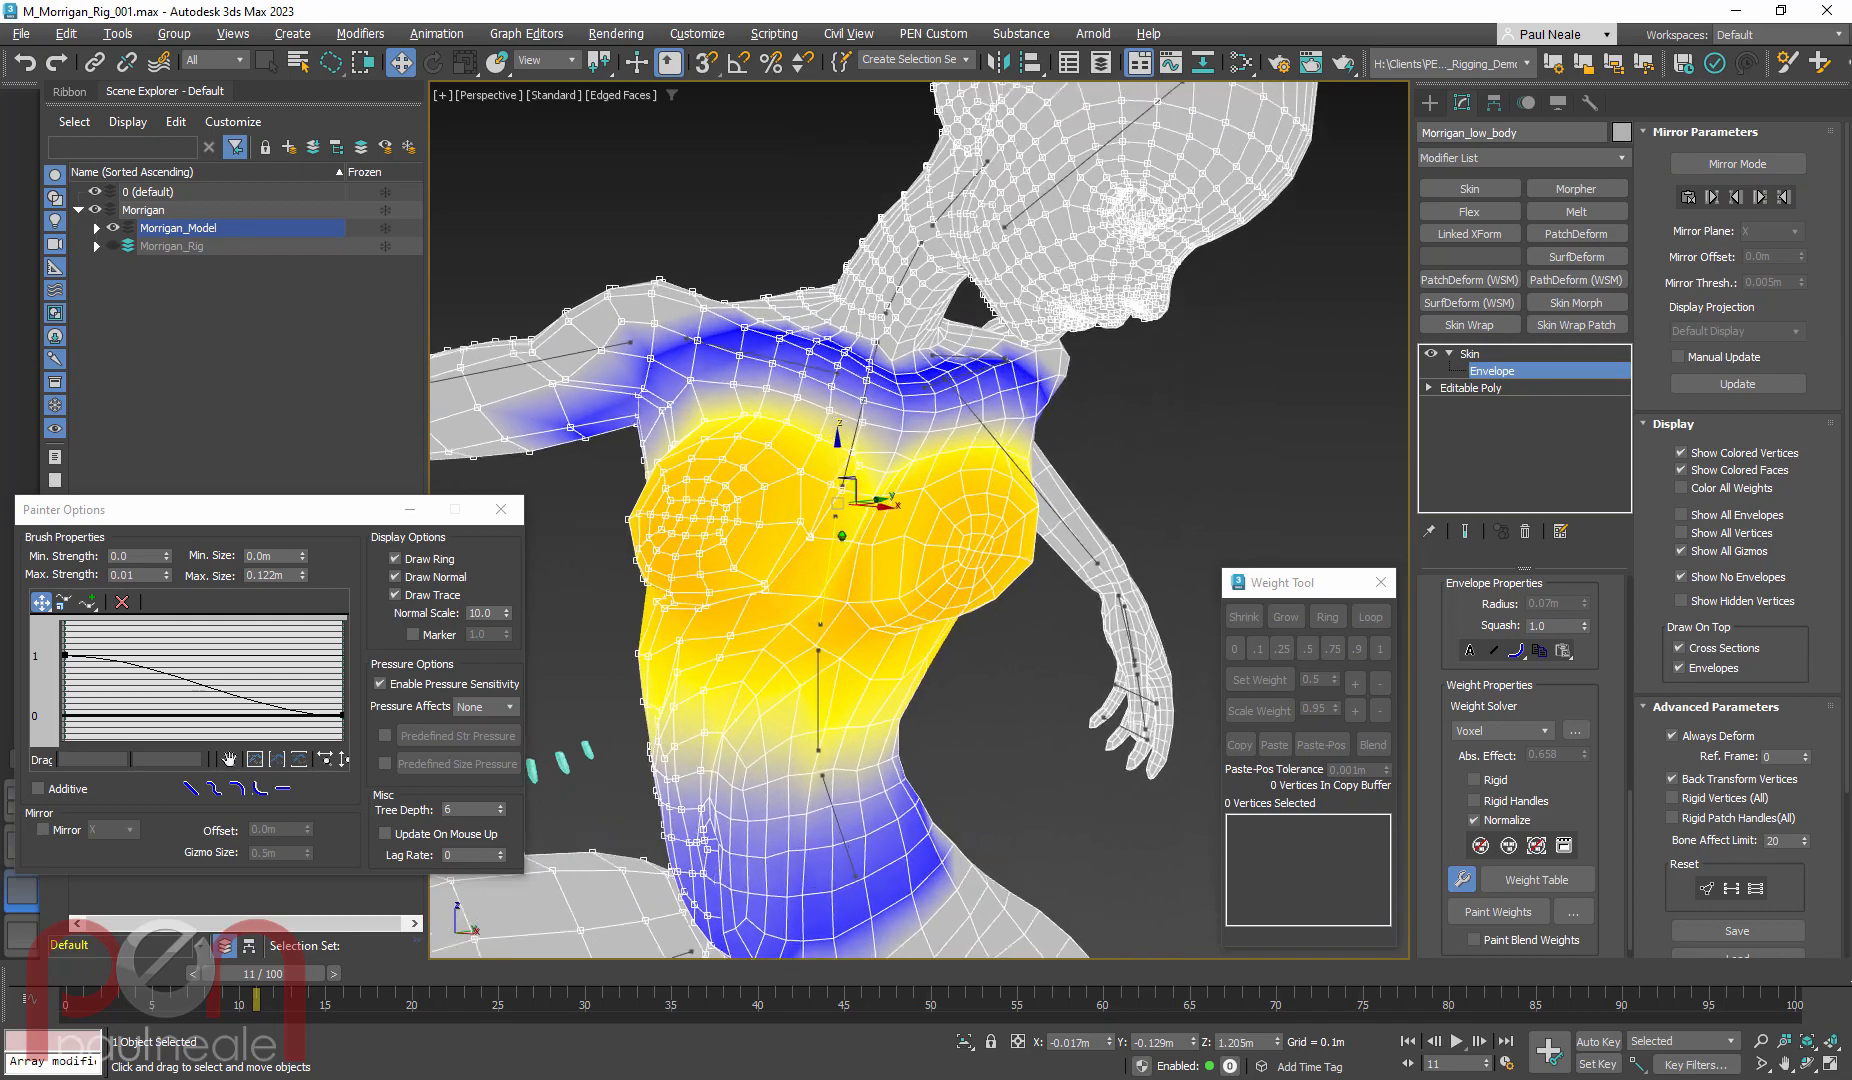
# Select a vertex at the centre of the chest and review its spine and neck bone influences in the Weight Tool
pyautogui.scroll(6, 870, 530)
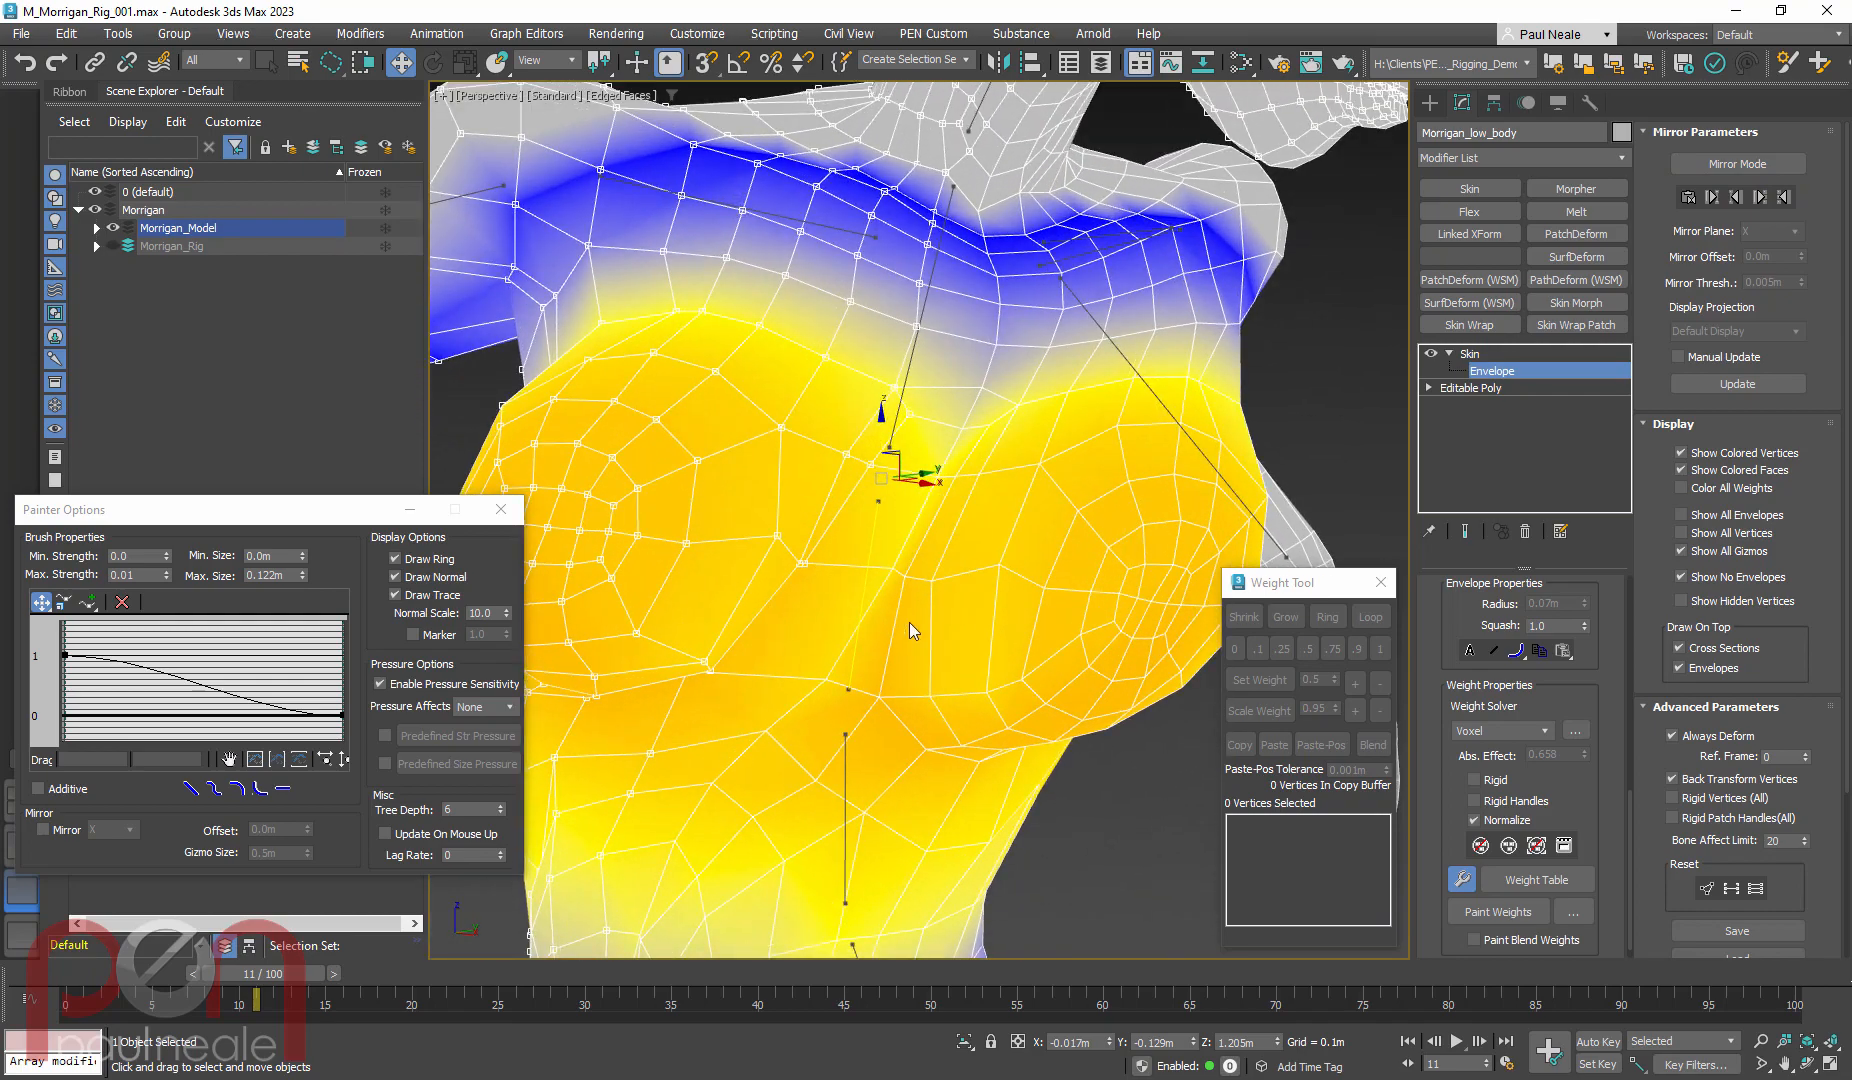
pyautogui.keyDown('alt'); pyautogui.moveTo(940, 506); pyautogui.dragTo(885, 585, button='middle'); pyautogui.keyUp('alt')
pyautogui.click(871, 563)
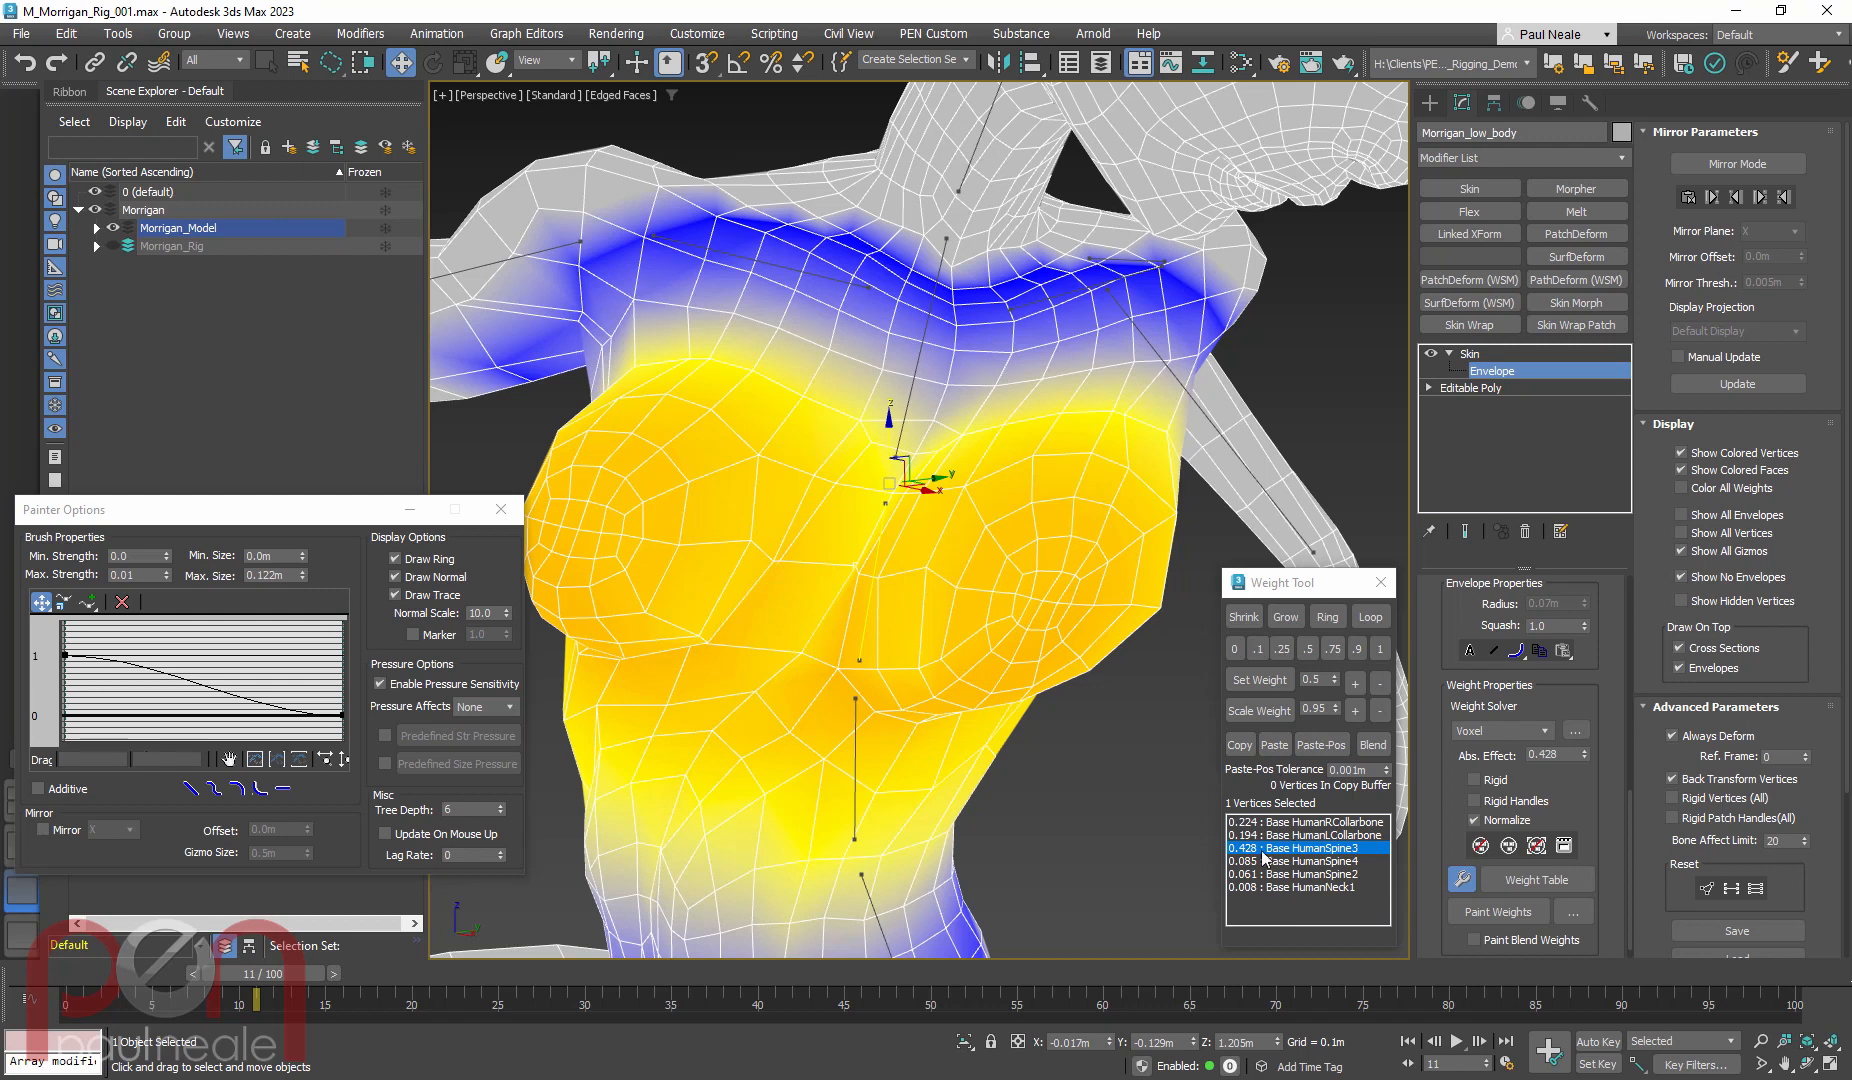
pyautogui.click(1313, 887)
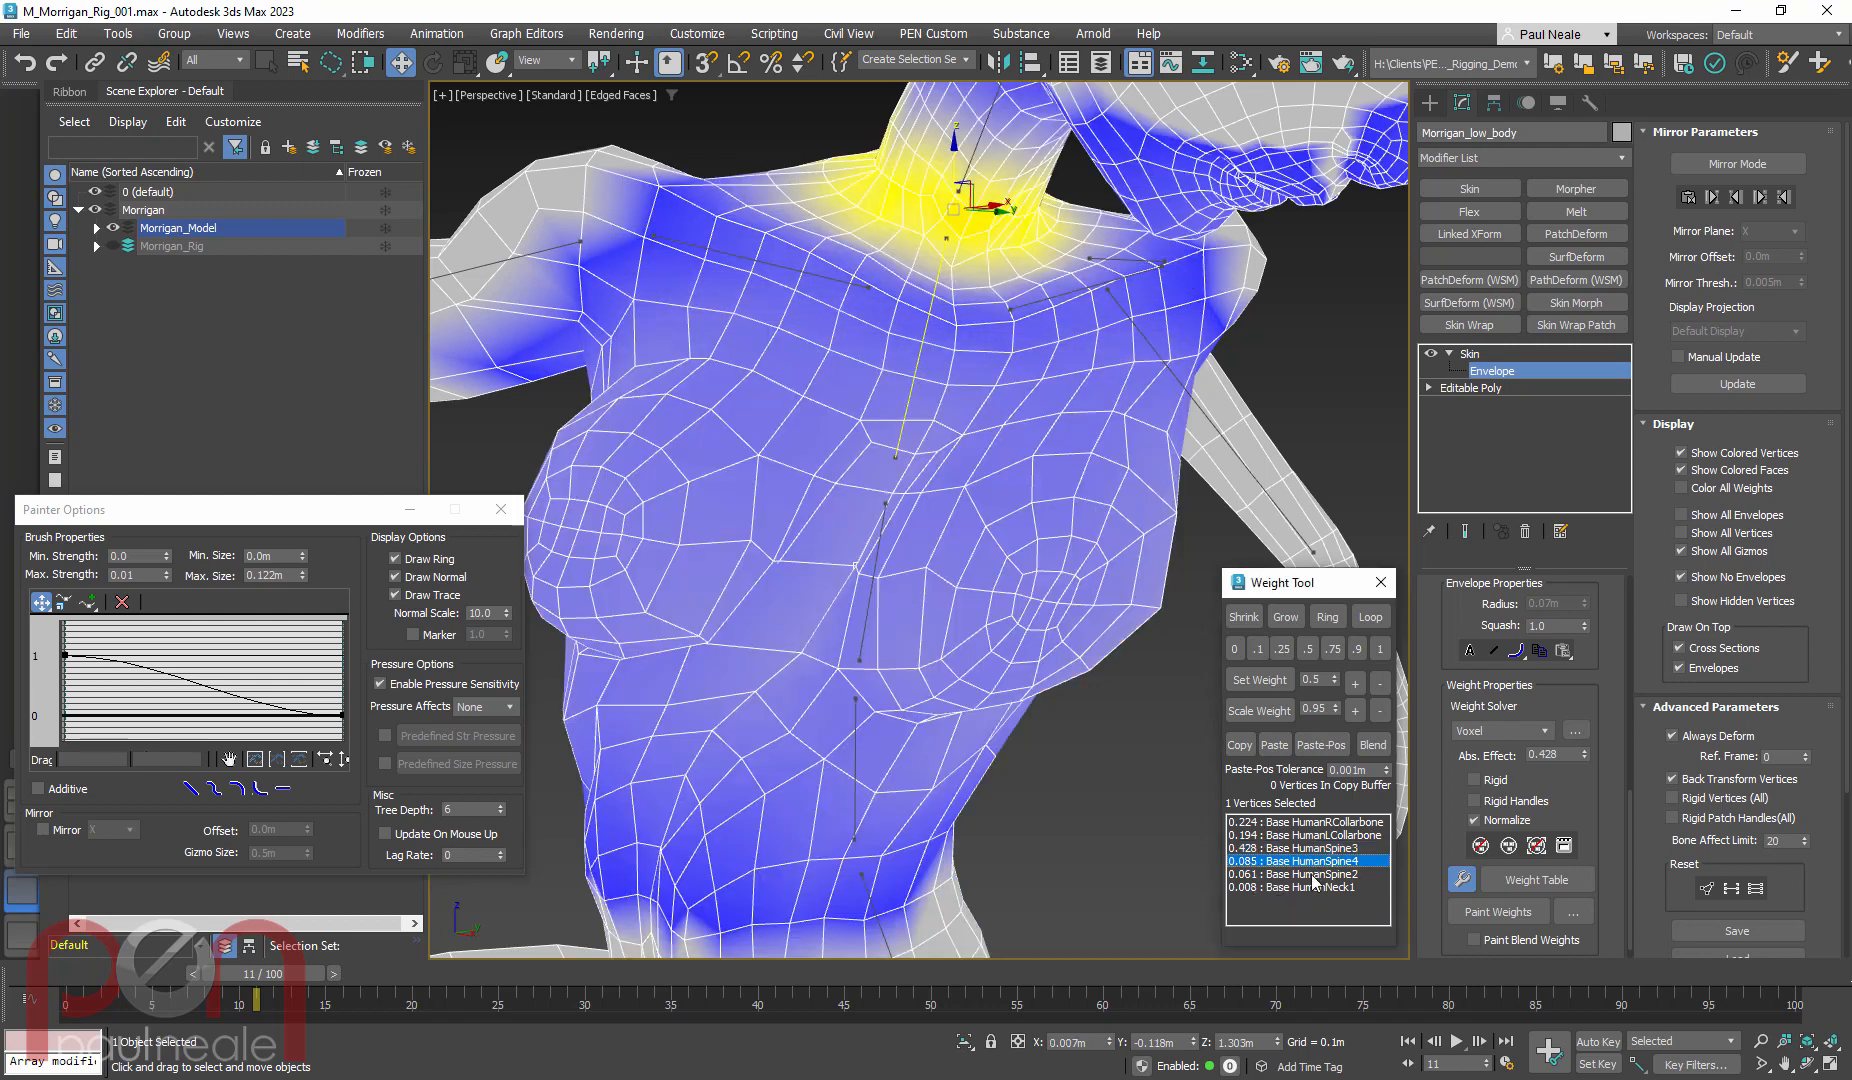
pyautogui.click(1313, 874)
pyautogui.click(1312, 887)
pyautogui.click(1315, 874)
pyautogui.click(1314, 849)
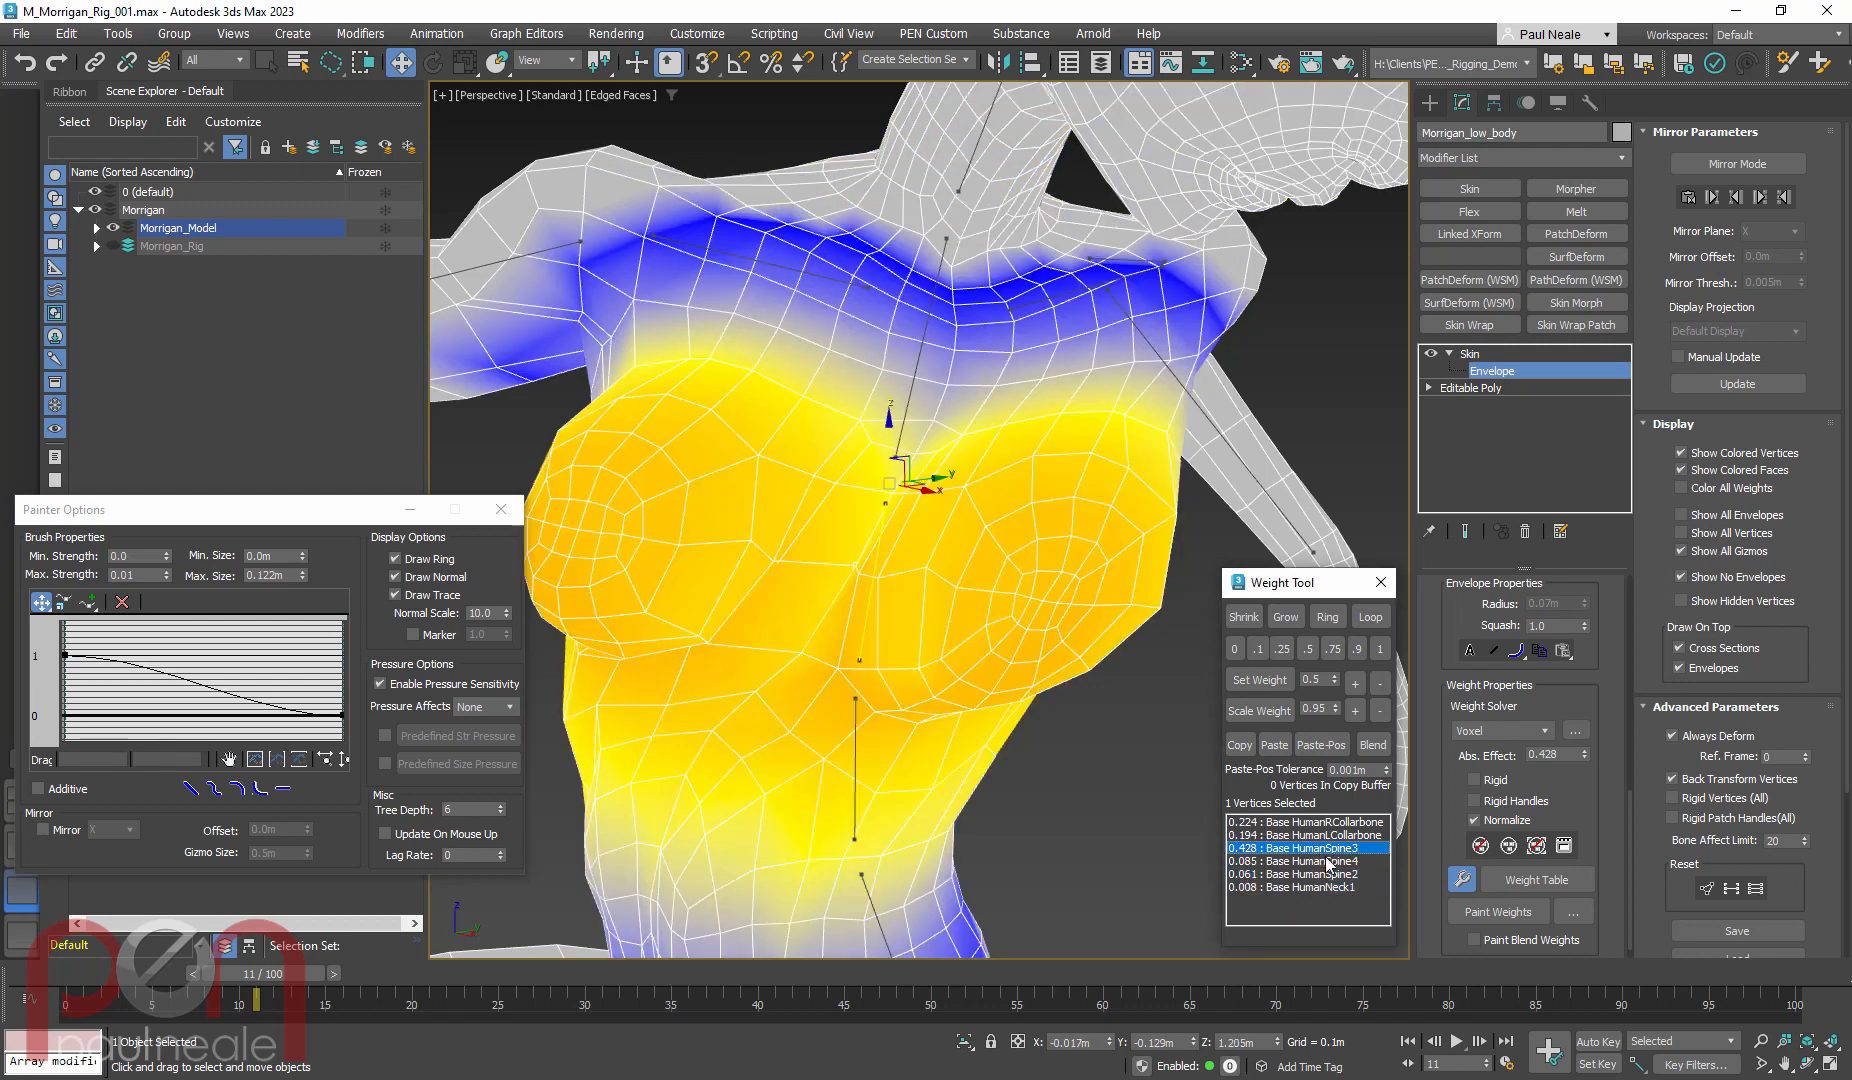
# Compare the right and left collarbone influences on the selected chest vertex in the Weight Tool
pyautogui.keyDown('alt'); pyautogui.moveTo(916, 667); pyautogui.dragTo(920, 670, button='middle'); pyautogui.keyUp('alt')
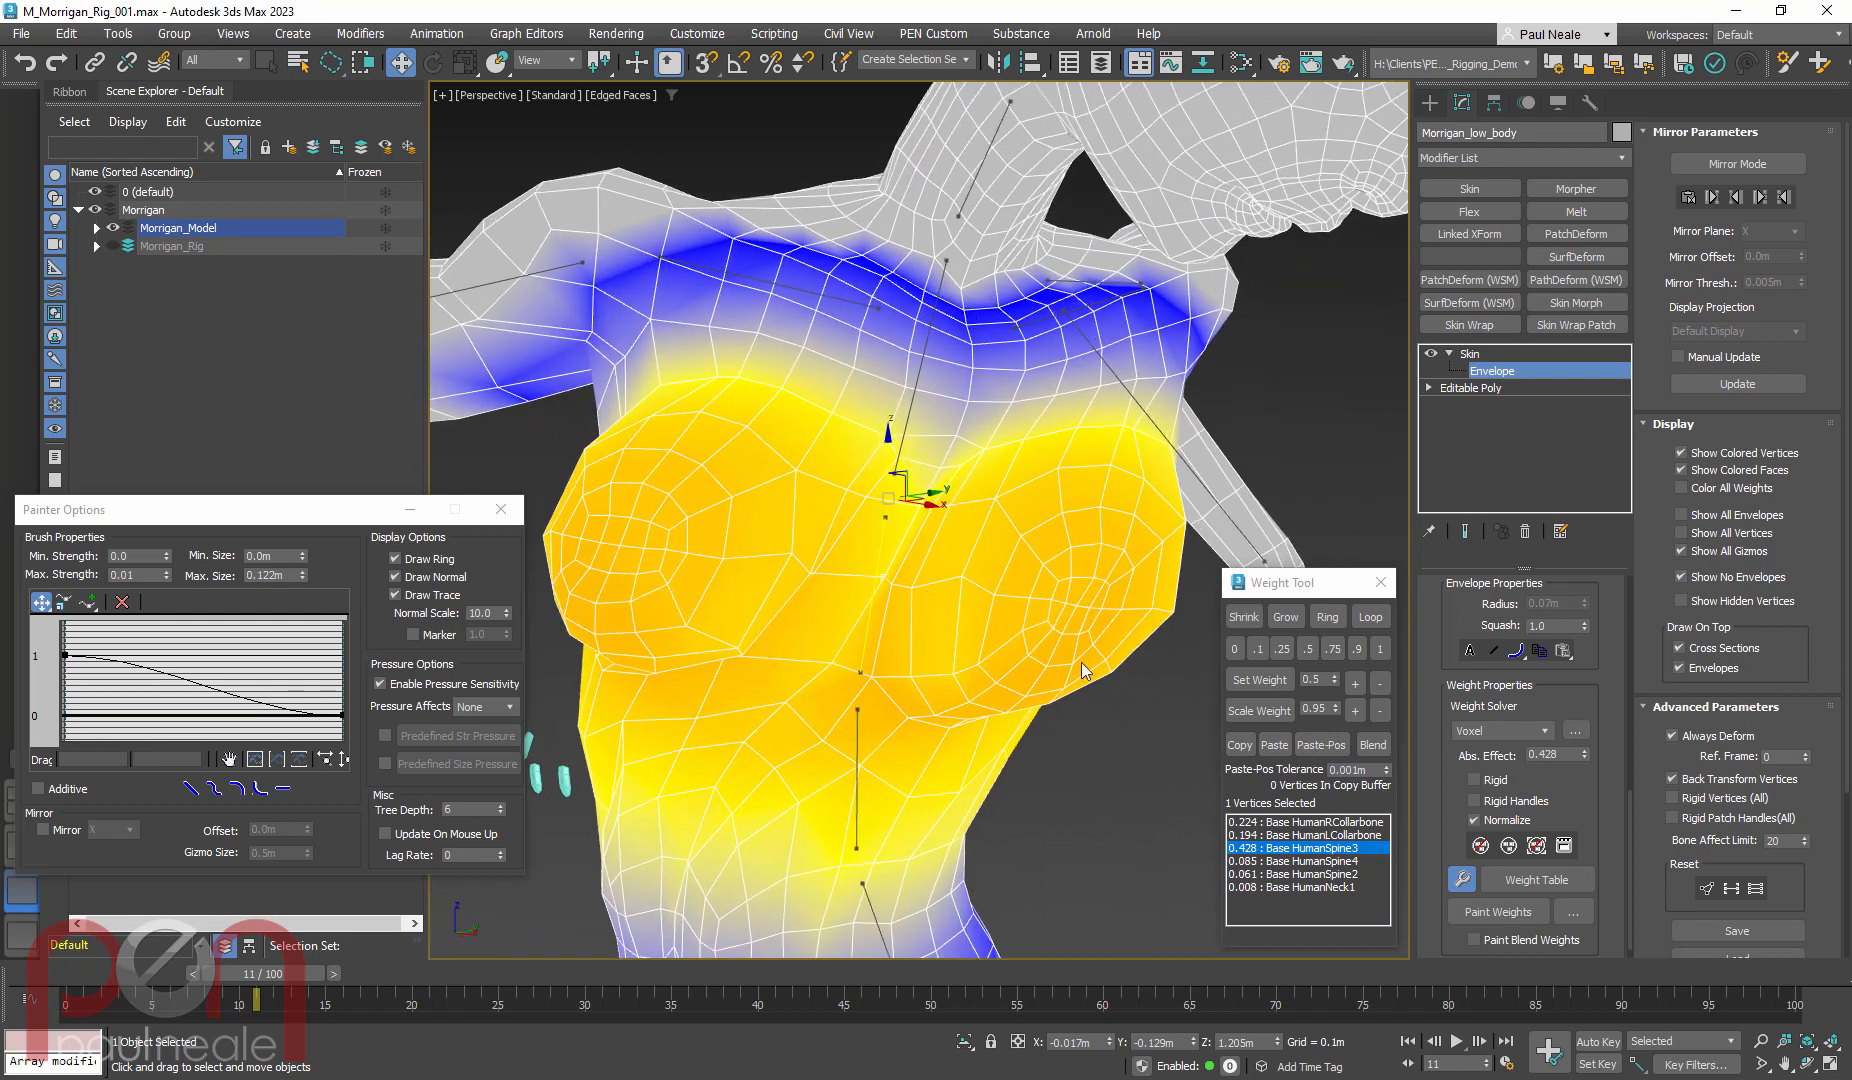
pyautogui.click(1304, 835)
pyautogui.click(1306, 822)
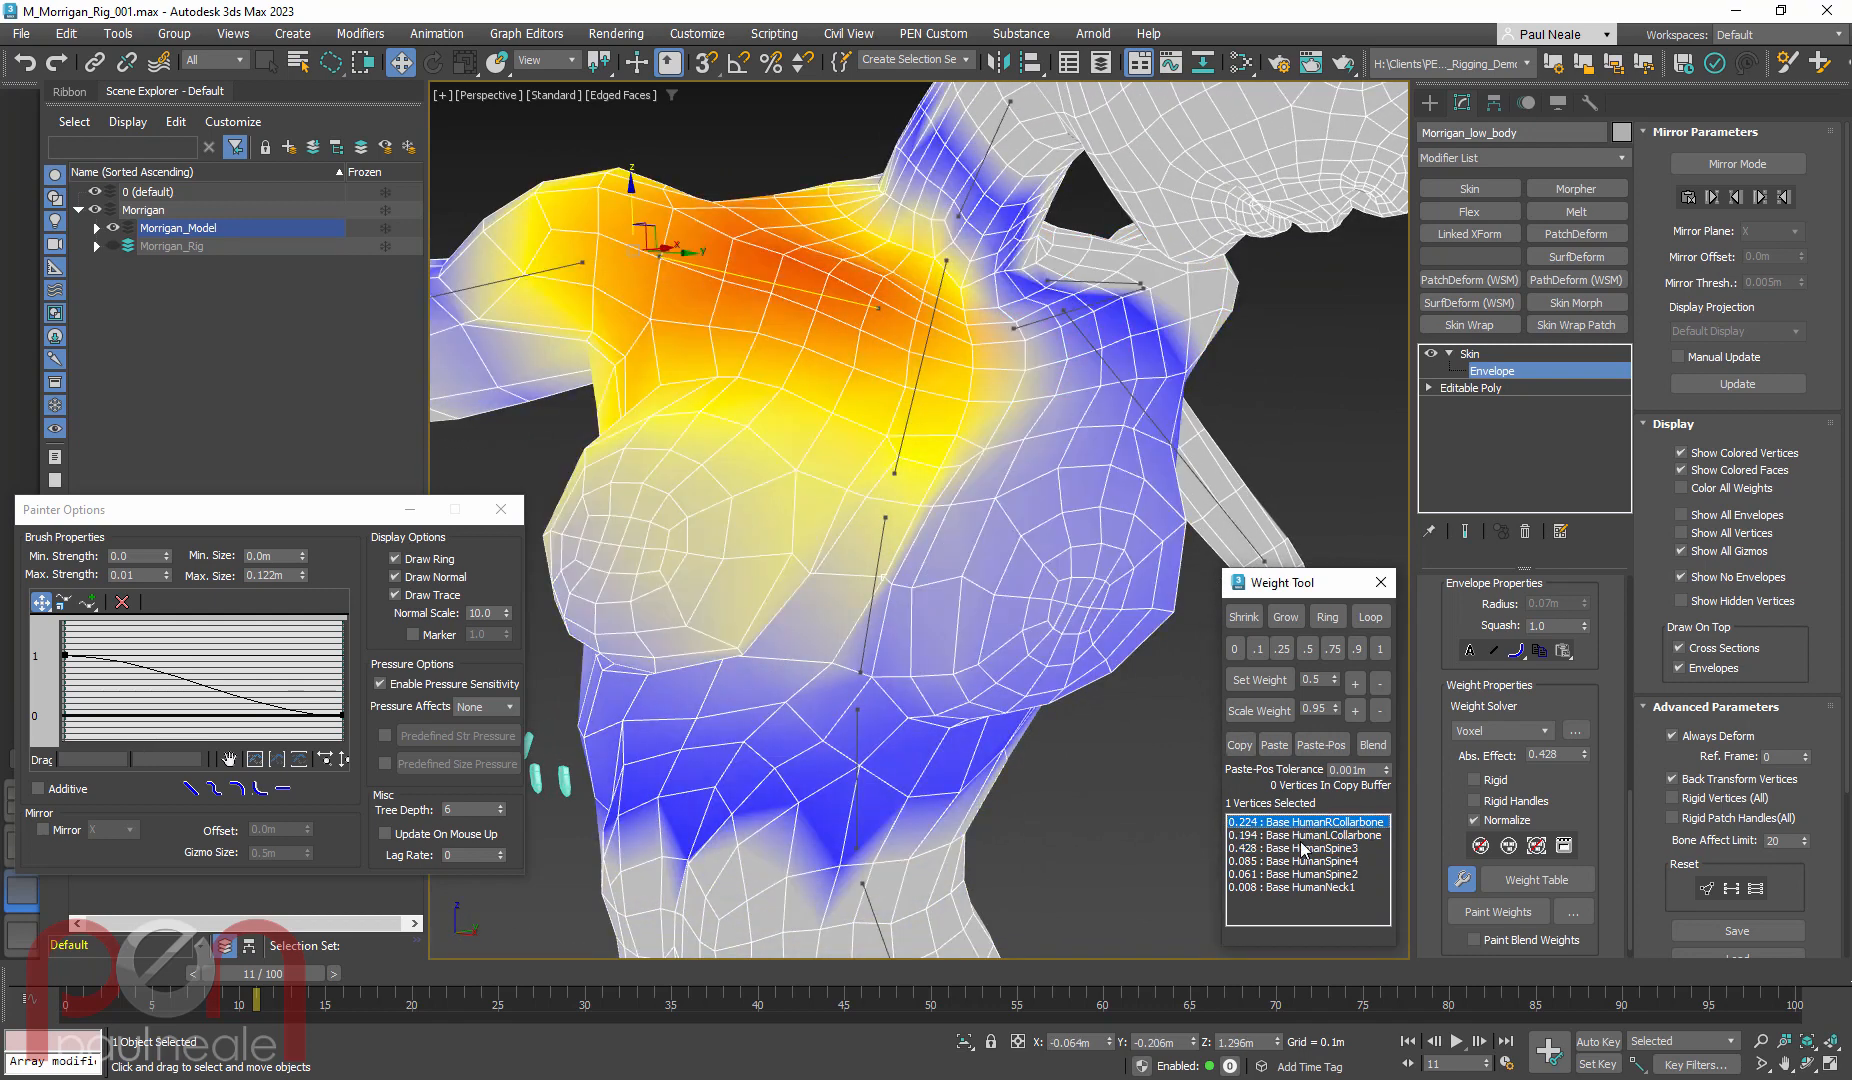
pyautogui.click(1305, 835)
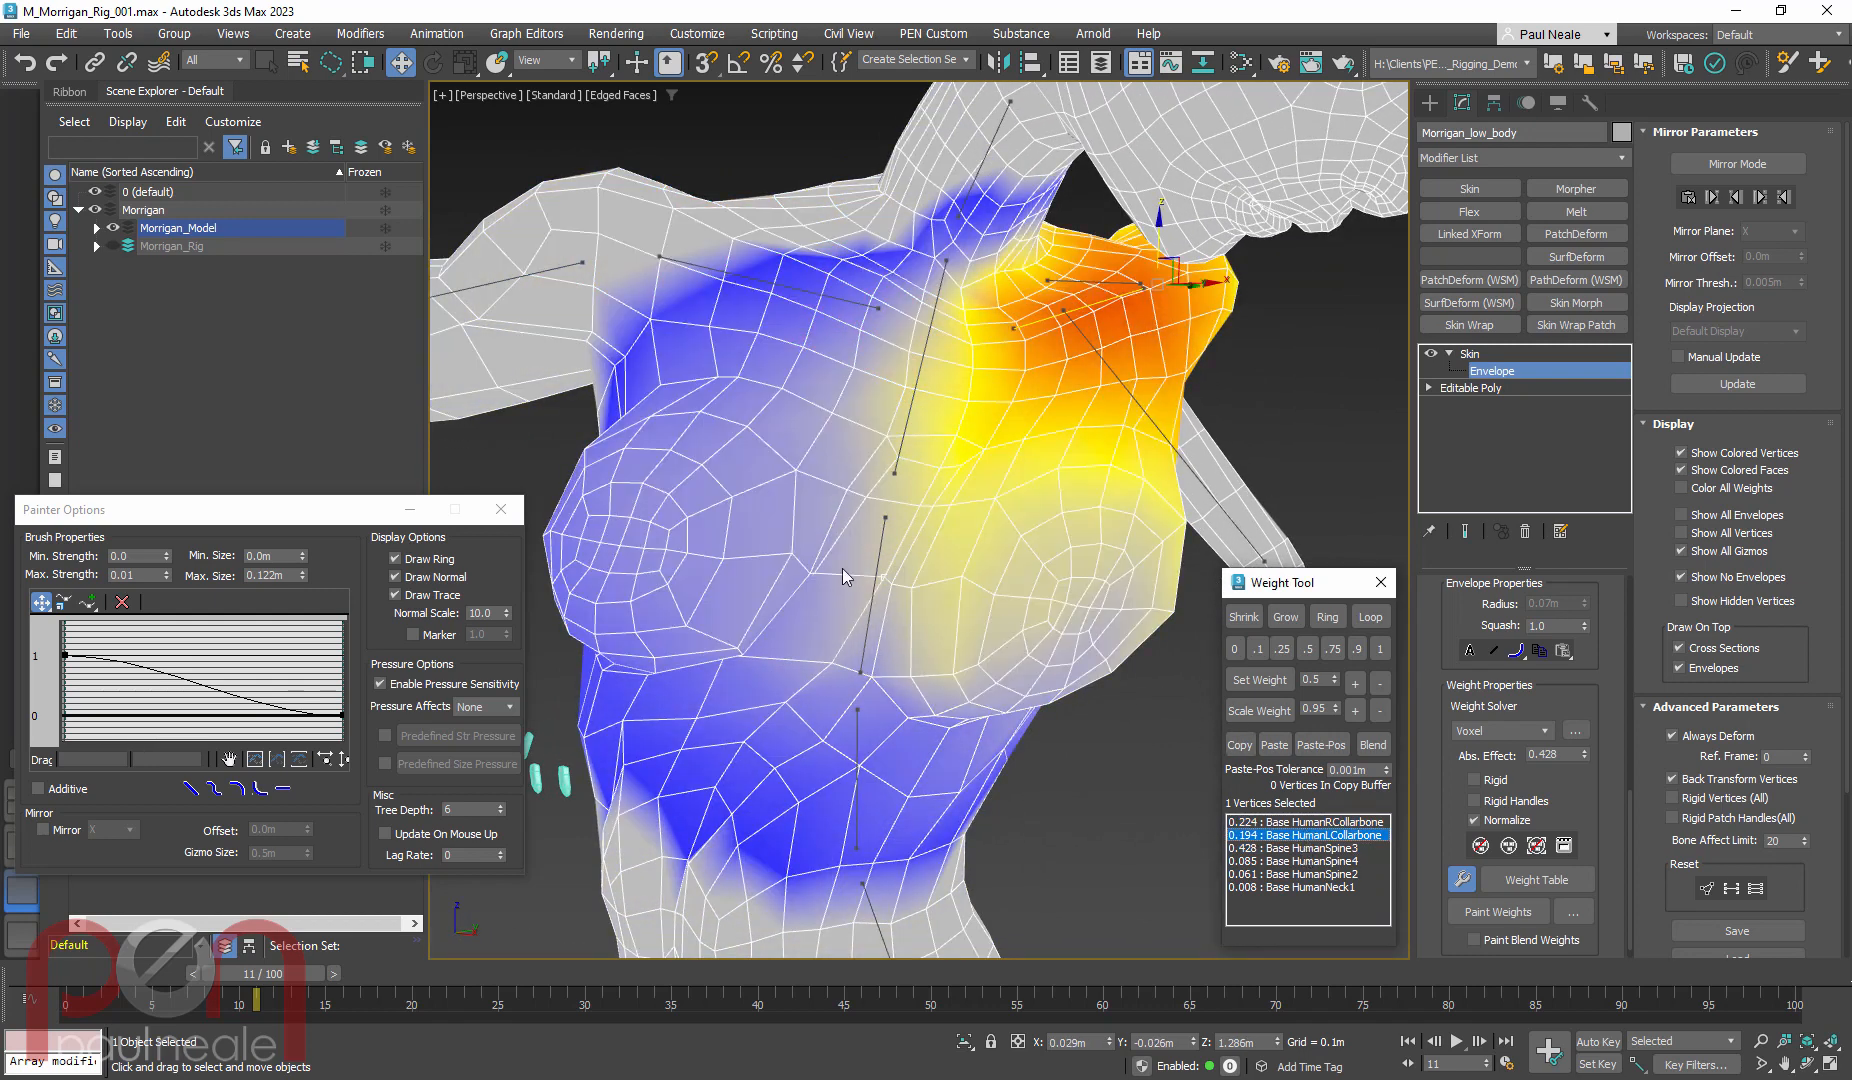
# Prepare to blend Base HumanSpine3 weights with the paint brush at 0.747 maximum strength and 0.095 m maximum size
pyautogui.click(878, 558)
pyautogui.keyDown('alt'); pyautogui.moveTo(929, 572); pyautogui.dragTo(917, 569, button='middle'); pyautogui.keyUp('alt')
pyautogui.scroll(1, 917, 569)
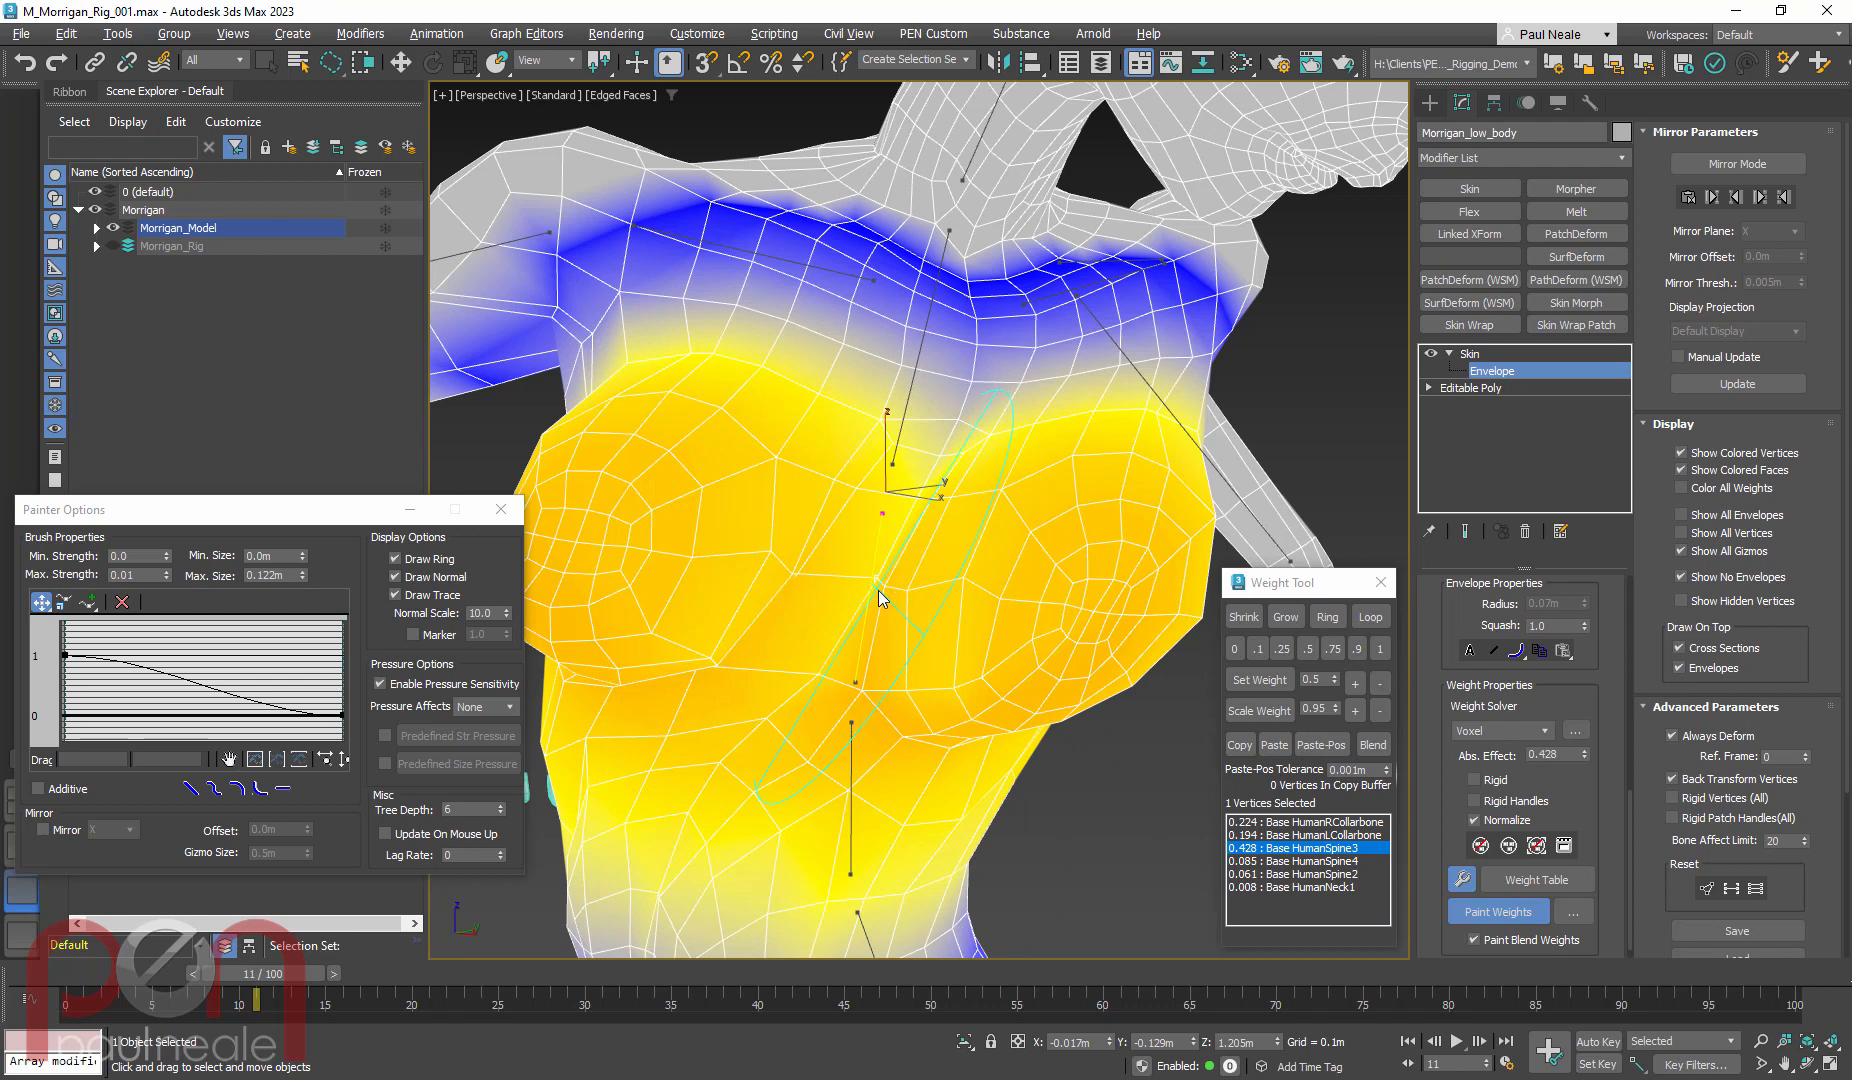
pyautogui.keyDown('alt'); pyautogui.keyDown('shift'); pyautogui.moveTo(880, 595); pyautogui.dragTo(878, 585); pyautogui.keyUp('shift'); pyautogui.keyUp('alt')
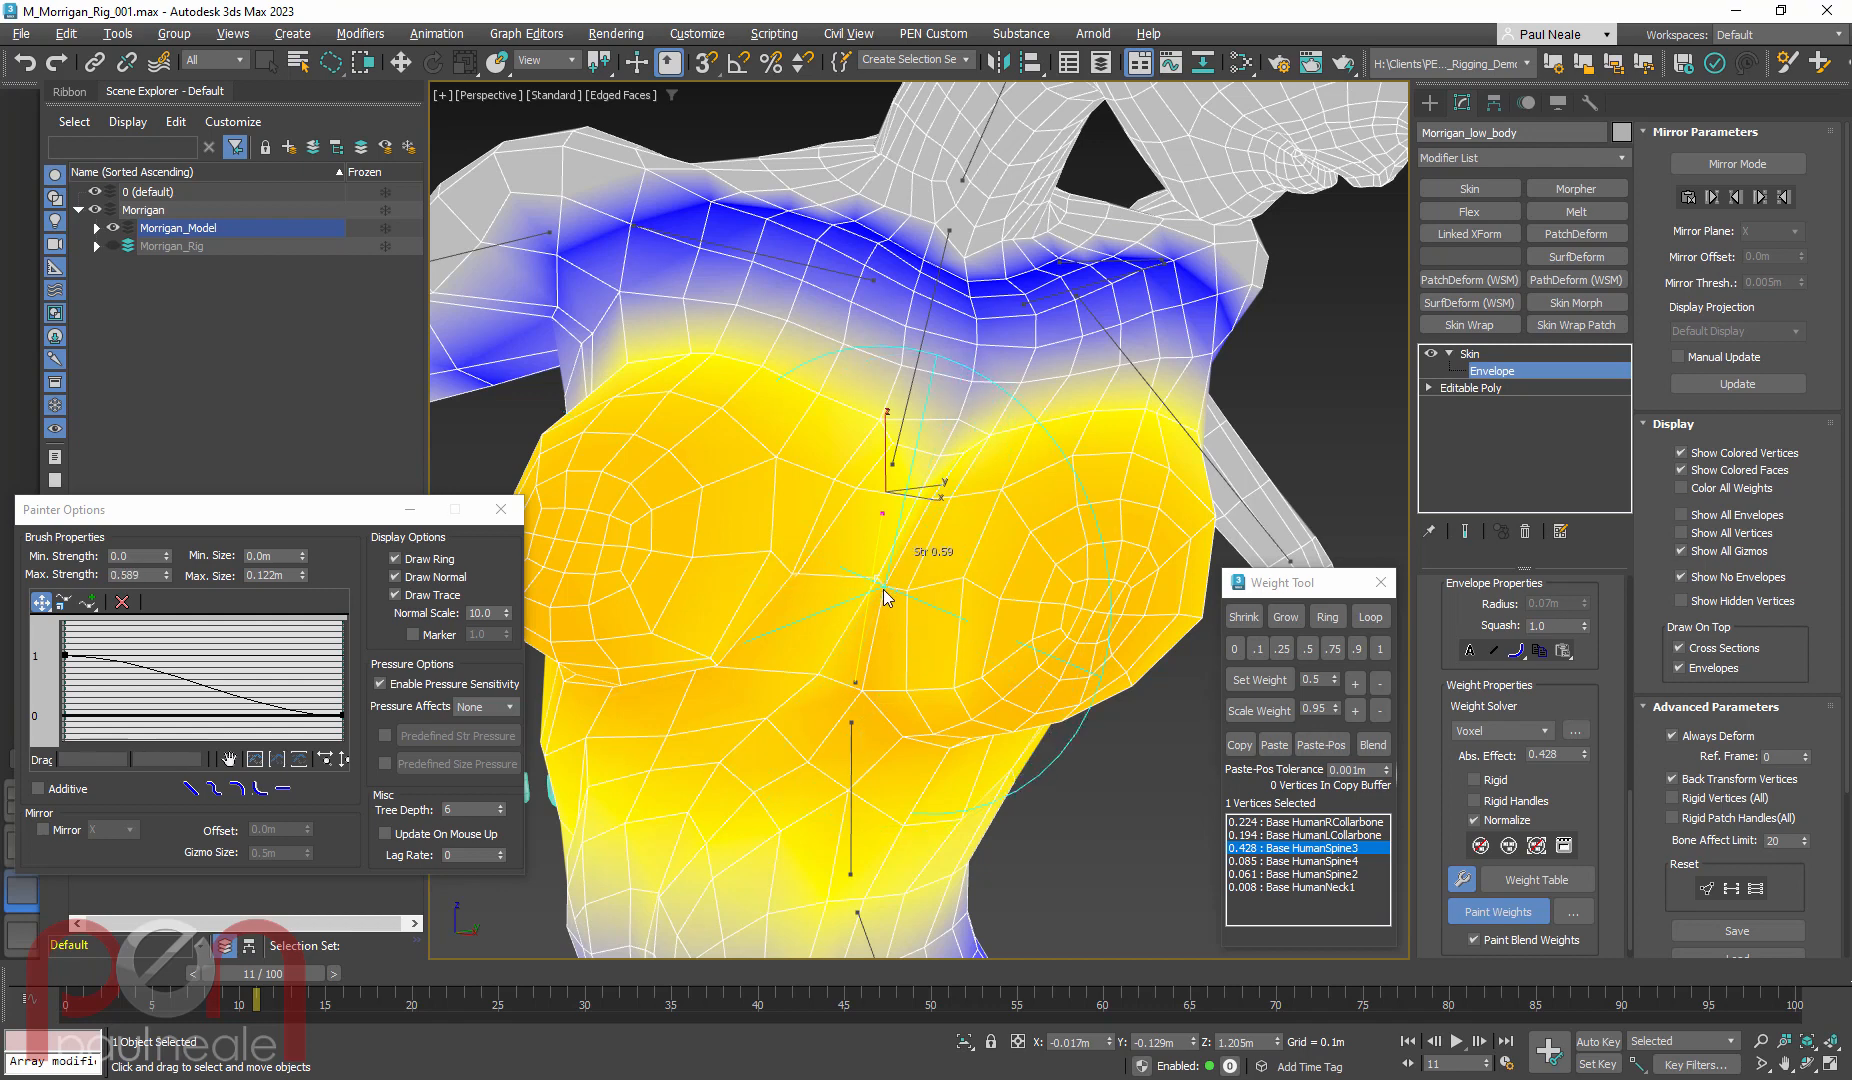
pyautogui.moveTo(883, 590)
pyautogui.keyDown('alt'); pyautogui.keyDown('shift'); pyautogui.mouseDown()
pyautogui.moveTo(885, 615)
pyautogui.moveTo(874, 583)
pyautogui.moveTo(896, 545)
pyautogui.moveTo(831, 616)
pyautogui.moveTo(891, 541)
pyautogui.mouseUp(); pyautogui.keyUp('shift'); pyautogui.keyUp('alt')
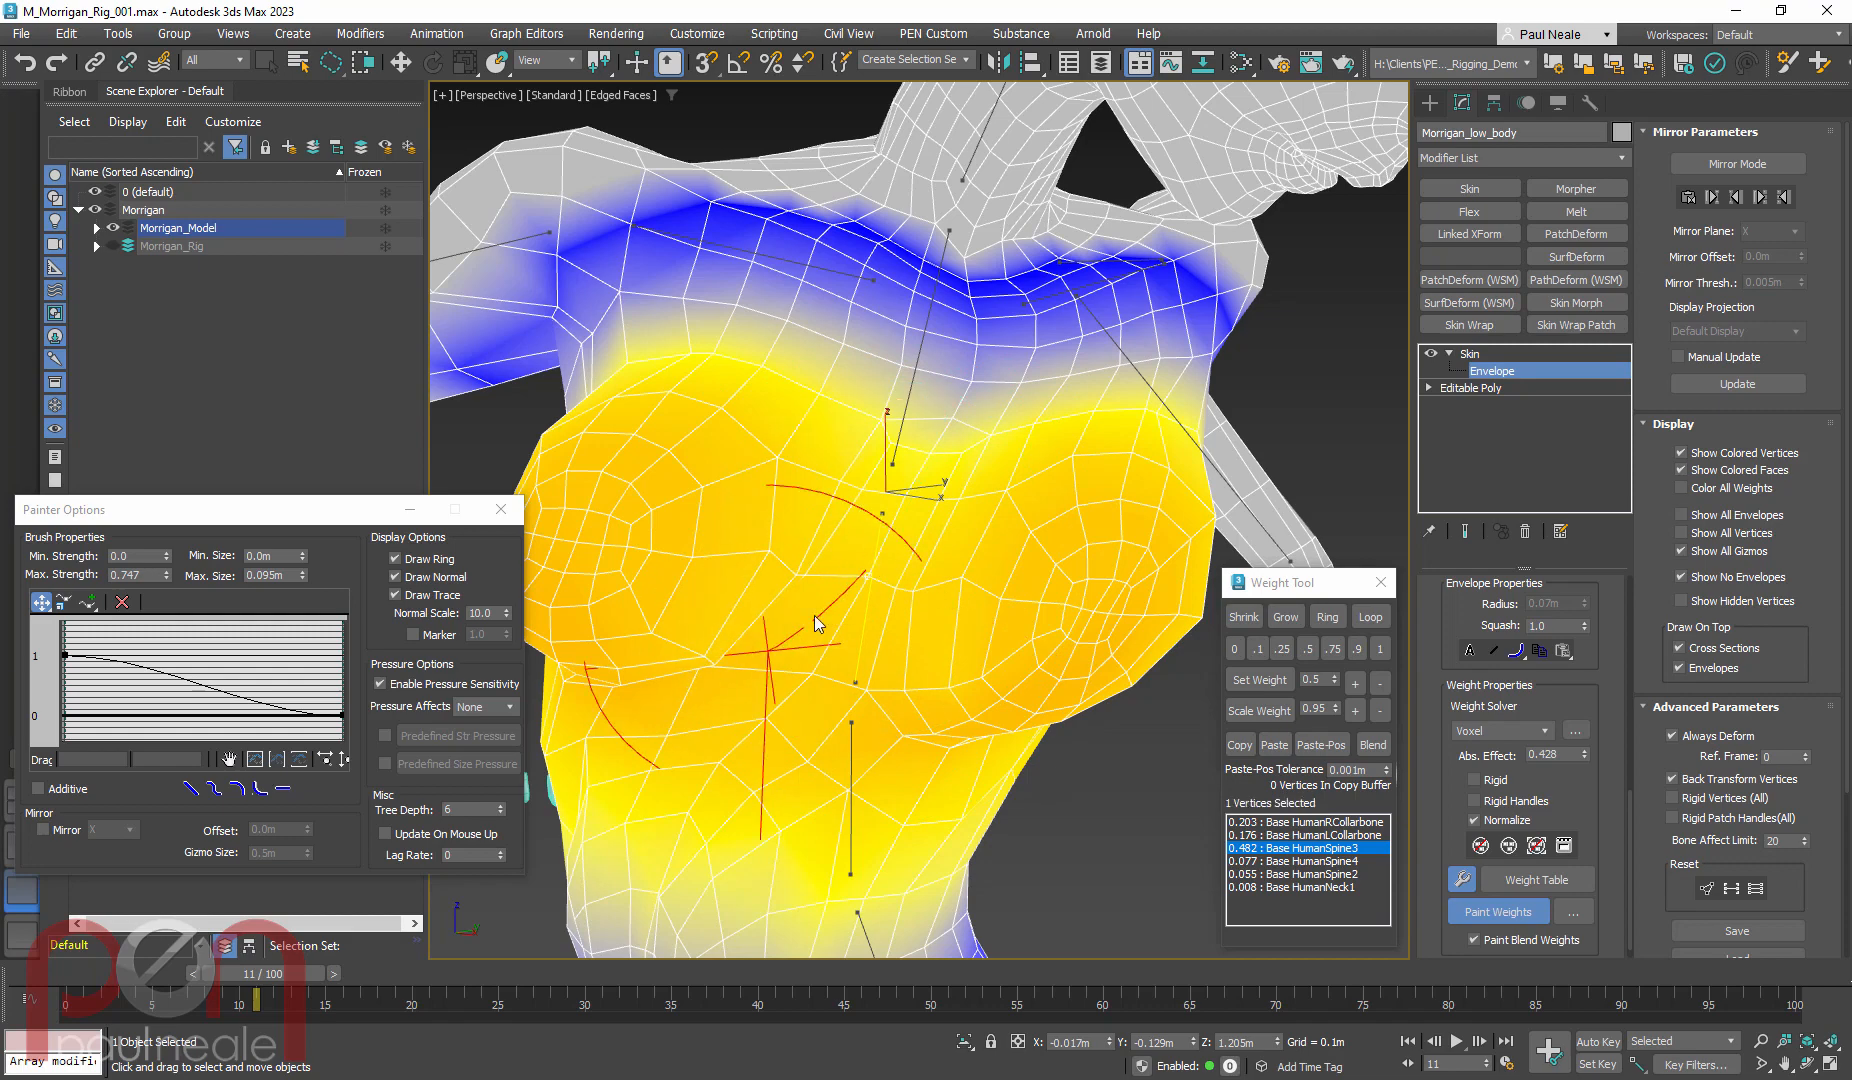
# Blend the Base HumanSpine3 weights across the centre of the chest and the inner right breast
pyautogui.keyDown('alt'); pyautogui.moveTo(815, 616); pyautogui.dragTo(862, 585, button='middle'); pyautogui.keyUp('alt')
pyautogui.moveTo(810, 590)
pyautogui.mouseDown()
pyautogui.moveTo(723, 624)
pyautogui.moveTo(774, 587)
pyautogui.moveTo(726, 624)
pyautogui.mouseUp()
pyautogui.keyDown('alt'); pyautogui.moveTo(810, 621); pyautogui.dragTo(807, 522, button='middle'); pyautogui.keyUp('alt')
pyautogui.moveTo(807, 522)
pyautogui.mouseDown()
pyautogui.moveTo(719, 440)
pyautogui.moveTo(650, 495)
pyautogui.mouseUp()
pyautogui.keyDown('alt'); pyautogui.moveTo(772, 475); pyautogui.dragTo(789, 548, button='middle'); pyautogui.keyUp('alt')
pyautogui.moveTo(789, 548); pyautogui.dragTo(800, 553)
pyautogui.keyDown('alt'); pyautogui.moveTo(849, 511); pyautogui.dragTo(852, 521, button='middle'); pyautogui.keyUp('alt')
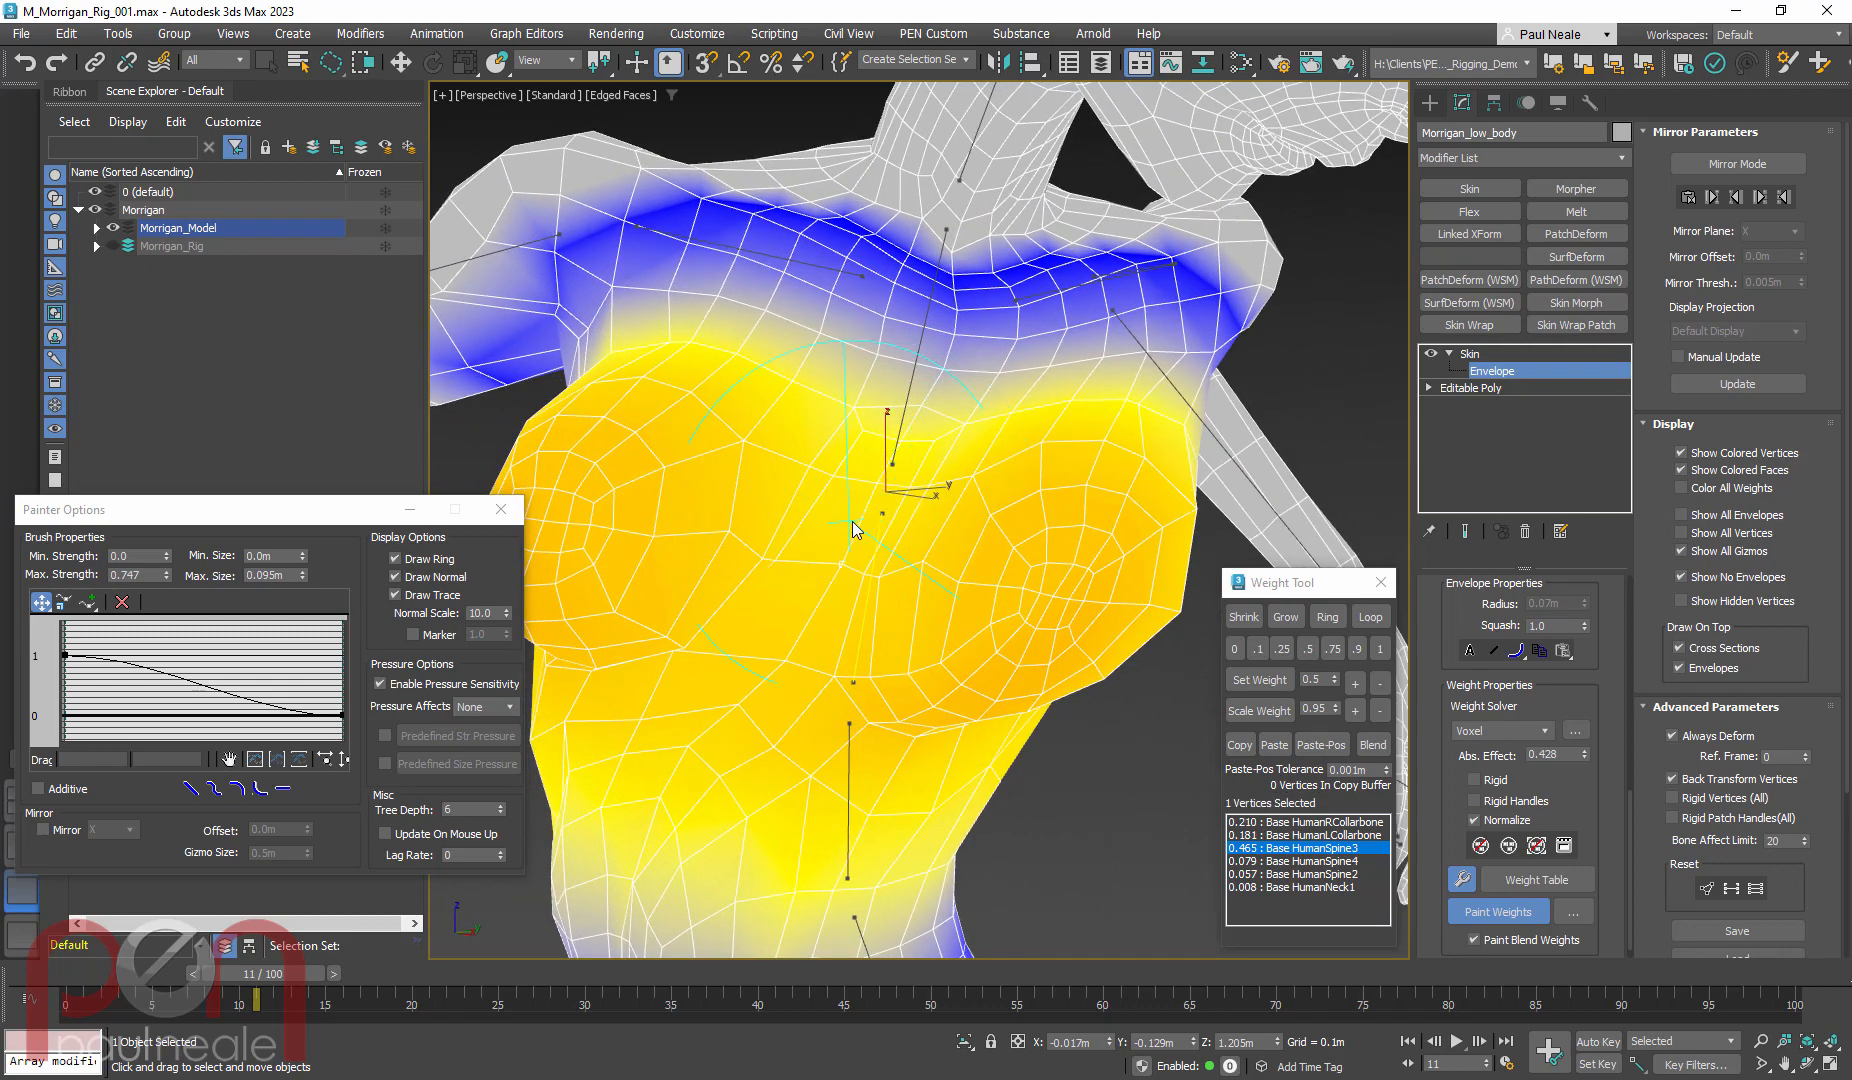
# Switch to Base HumanSpine4 and lightly blend the painted weights over the centre of the chest
pyautogui.click(1299, 866)
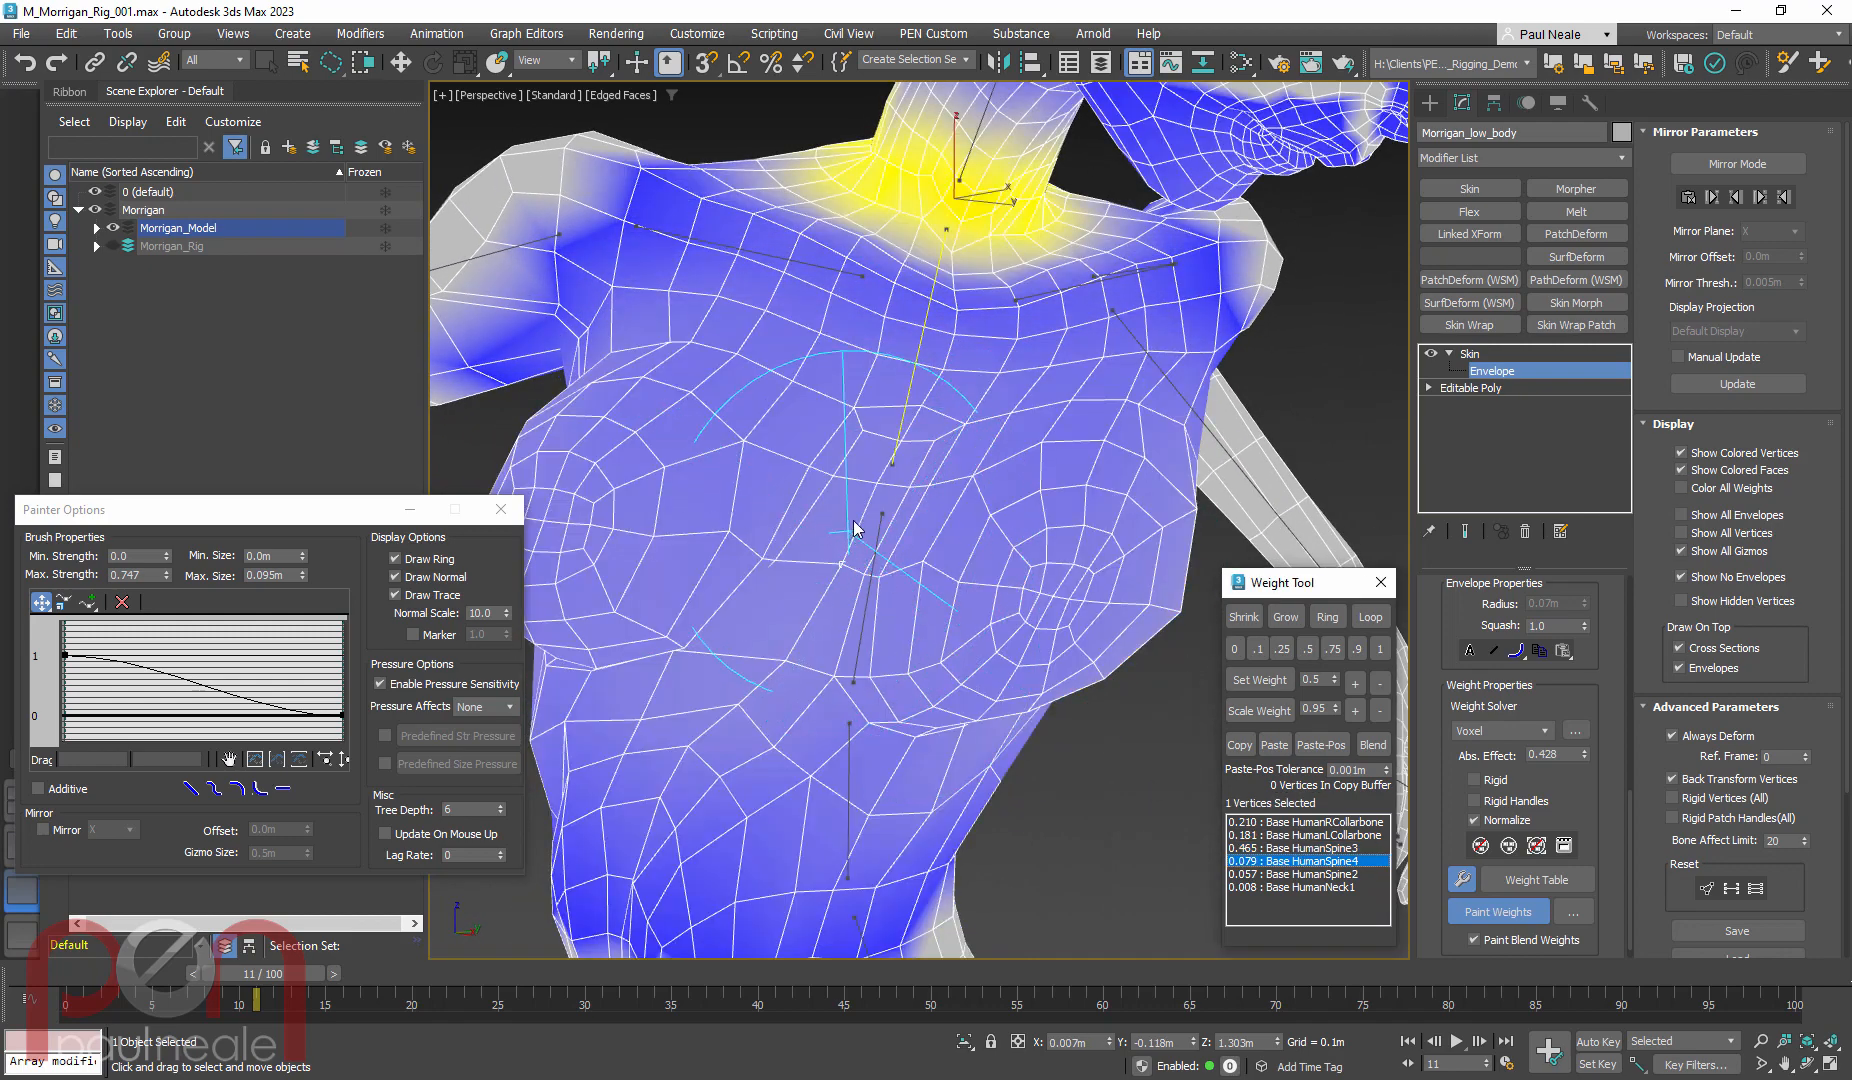
pyautogui.moveTo(872, 550)
pyautogui.keyDown('alt'); pyautogui.mouseDown(button='middle')
pyautogui.moveTo(857, 477)
pyautogui.moveTo(831, 513)
pyautogui.moveTo(868, 530)
pyautogui.moveTo(900, 430)
pyautogui.moveTo(905, 485)
pyautogui.moveTo(860, 520)
pyautogui.mouseUp(button='middle'); pyautogui.keyUp('alt')
pyautogui.moveTo(790, 572)
pyautogui.mouseDown()
pyautogui.moveTo(800, 550)
pyautogui.moveTo(770, 566)
pyautogui.moveTo(785, 545)
pyautogui.mouseUp()
pyautogui.keyDown('alt'); pyautogui.moveTo(872, 508); pyautogui.dragTo(890, 510, button='middle'); pyautogui.keyUp('alt')
# Compare the left collarbone, right collarbone and Base HumanSpine3 influences across the chest from several angles
pyautogui.click(1303, 836)
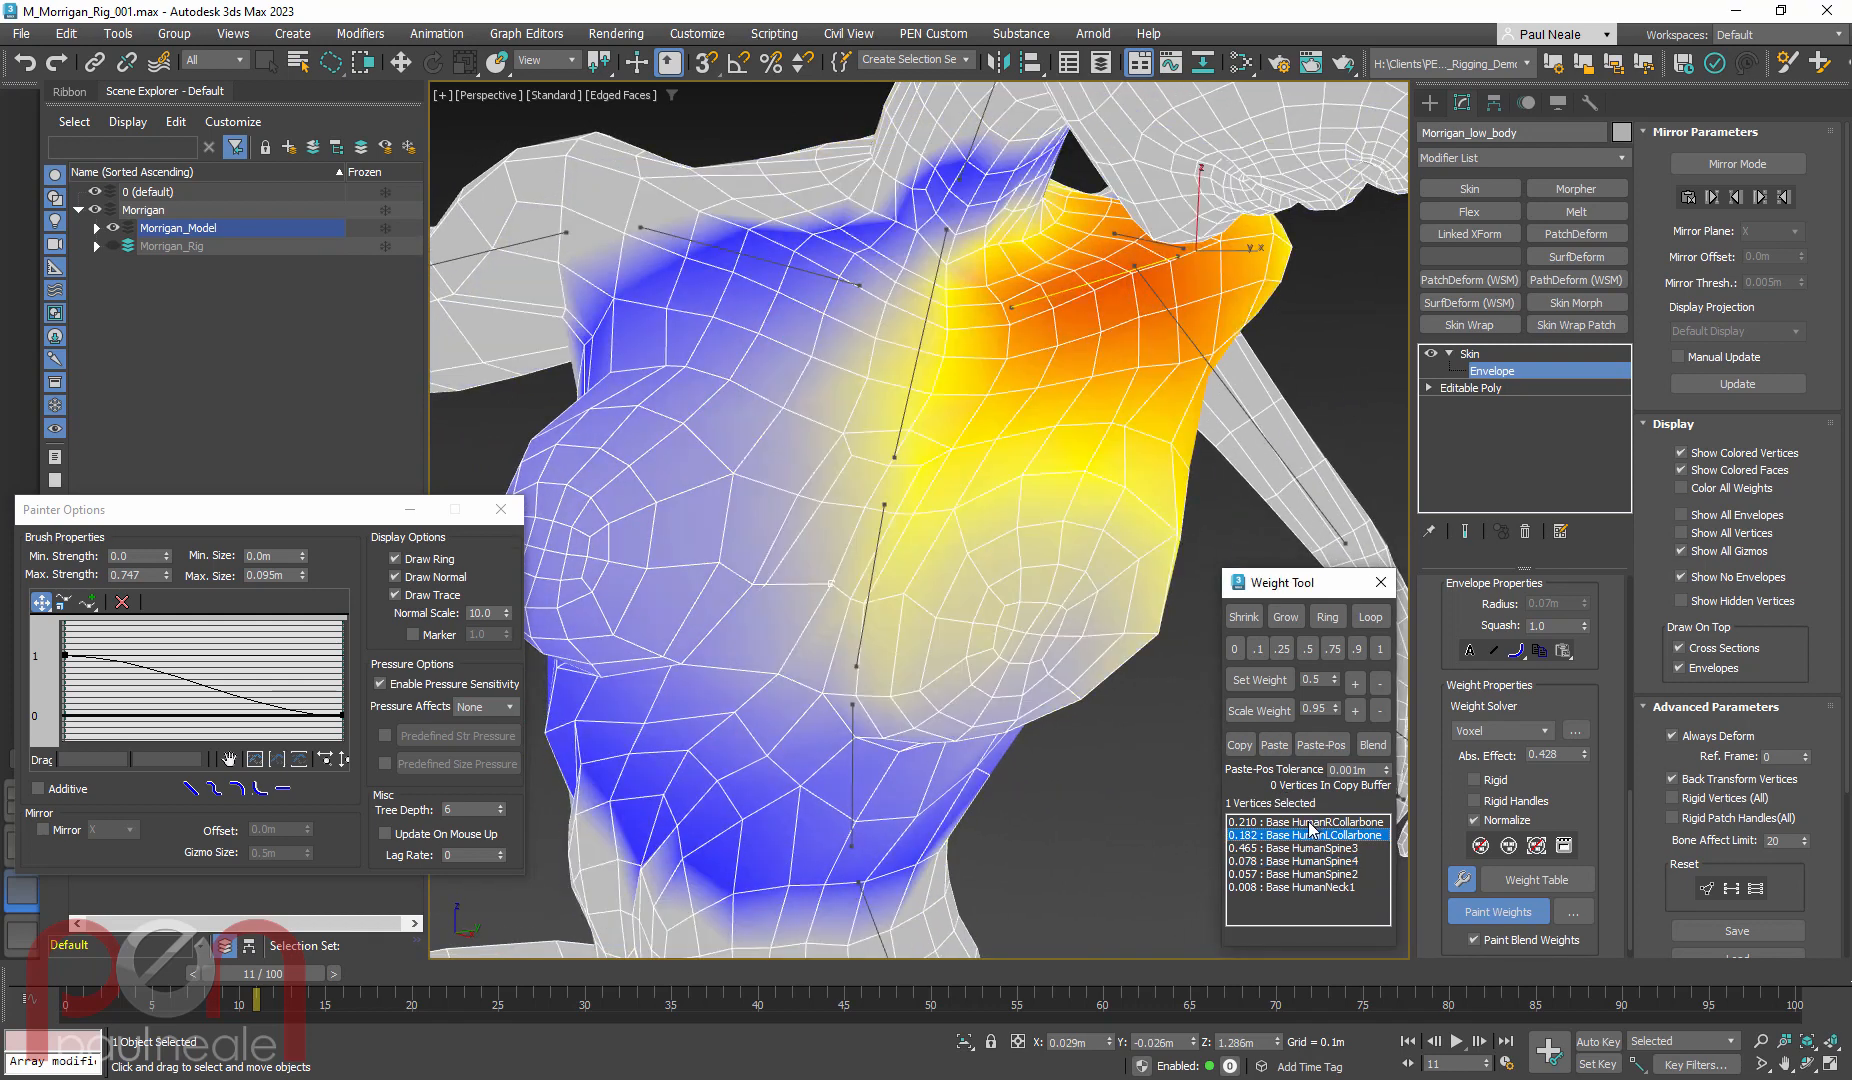
pyautogui.click(1310, 823)
pyautogui.click(1303, 836)
pyautogui.keyDown('alt'); pyautogui.moveTo(840, 600); pyautogui.dragTo(868, 598, button='middle'); pyautogui.keyUp('alt')
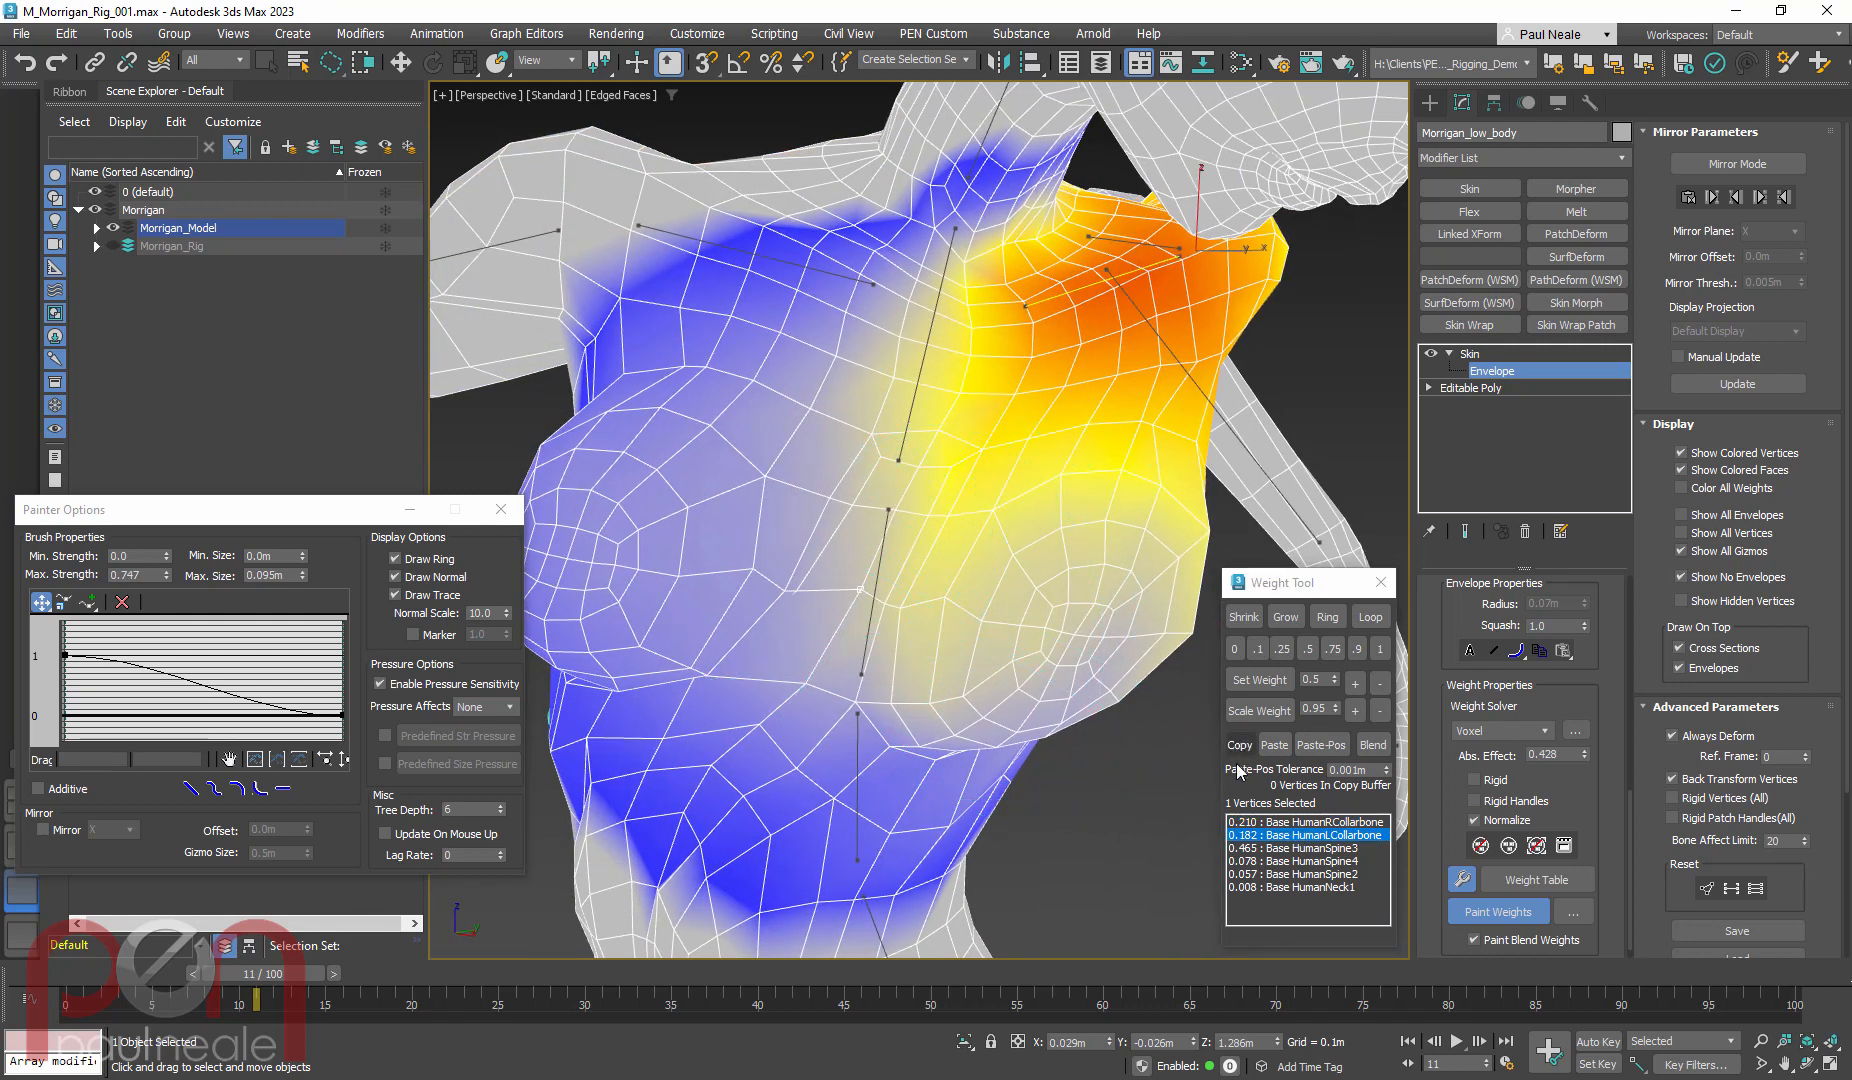
pyautogui.click(1250, 823)
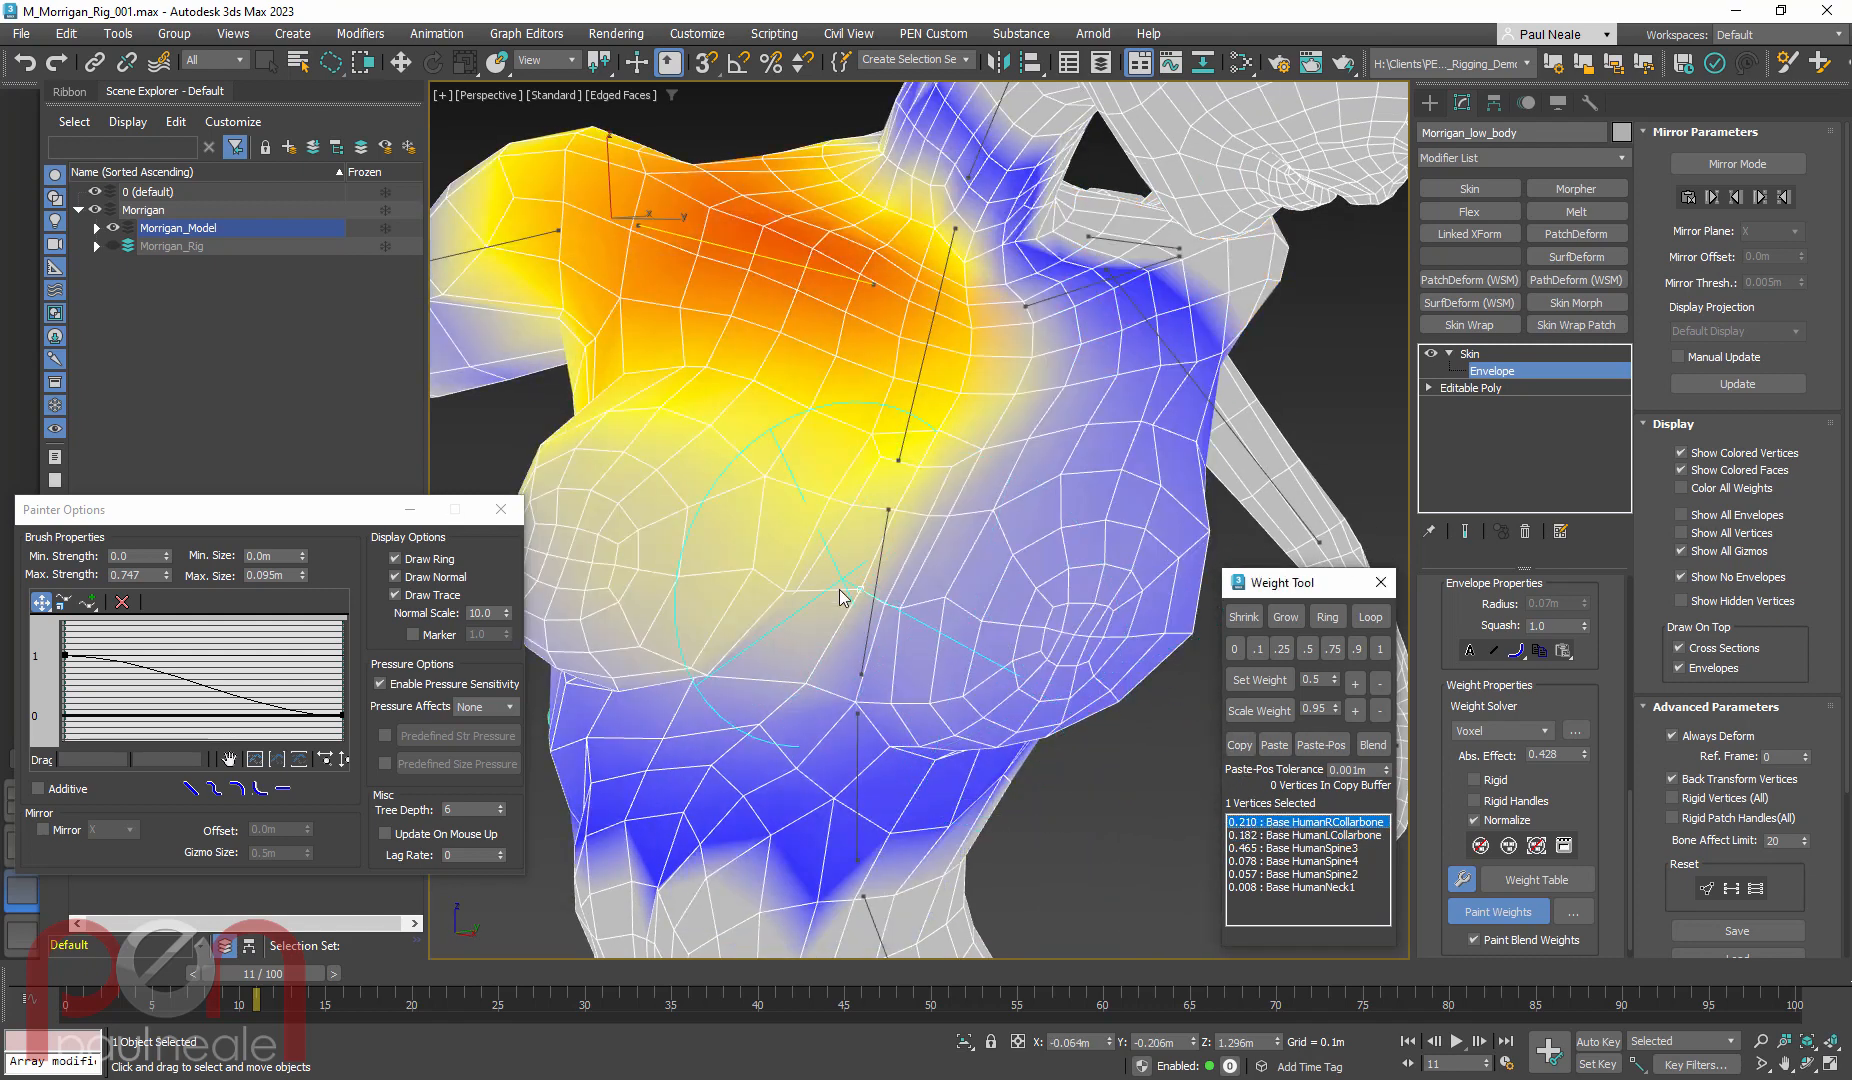
pyautogui.click(1290, 836)
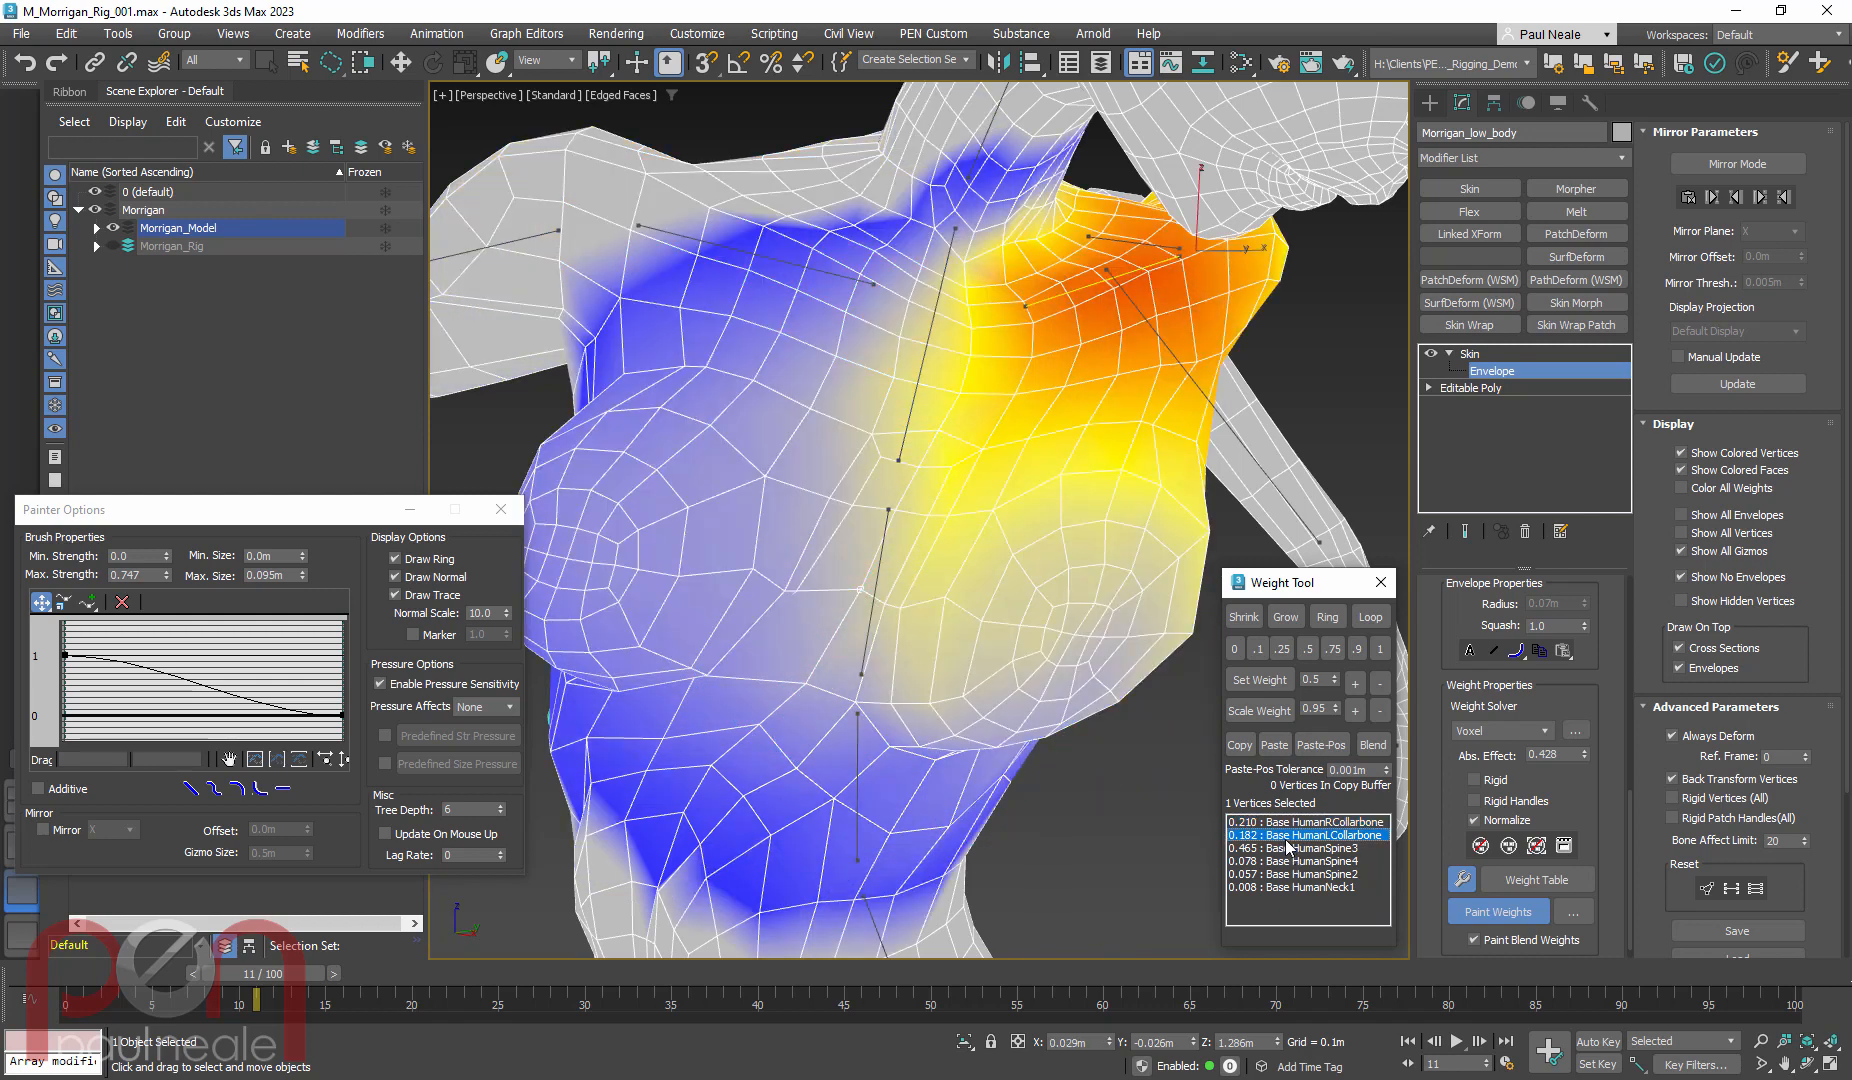
pyautogui.moveTo(886, 590)
pyautogui.keyDown('alt'); pyautogui.mouseDown(button='middle')
pyautogui.moveTo(943, 436)
pyautogui.moveTo(917, 545)
pyautogui.moveTo(880, 587)
pyautogui.mouseUp(button='middle'); pyautogui.keyUp('alt')
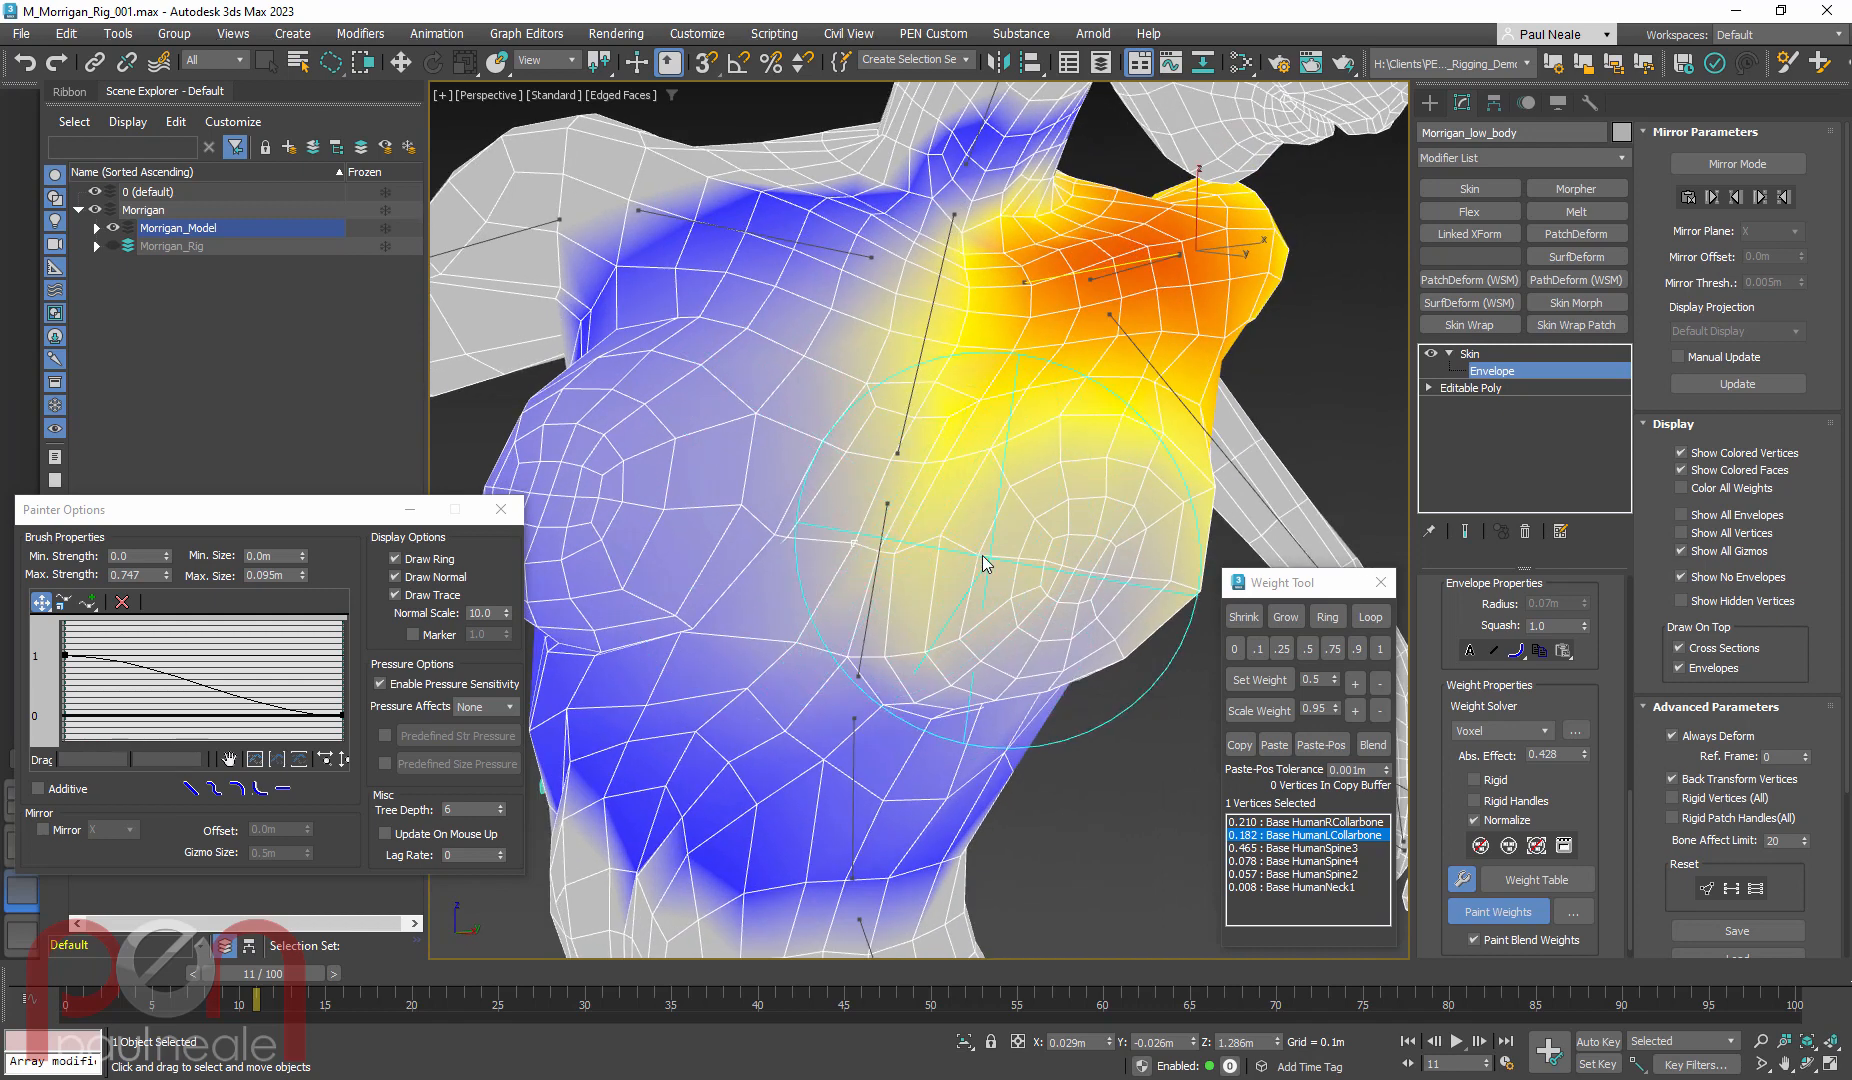
pyautogui.keyDown('alt'); pyautogui.moveTo(985, 563); pyautogui.dragTo(1225, 737, button='middle'); pyautogui.keyUp('alt')
pyautogui.click(1295, 848)
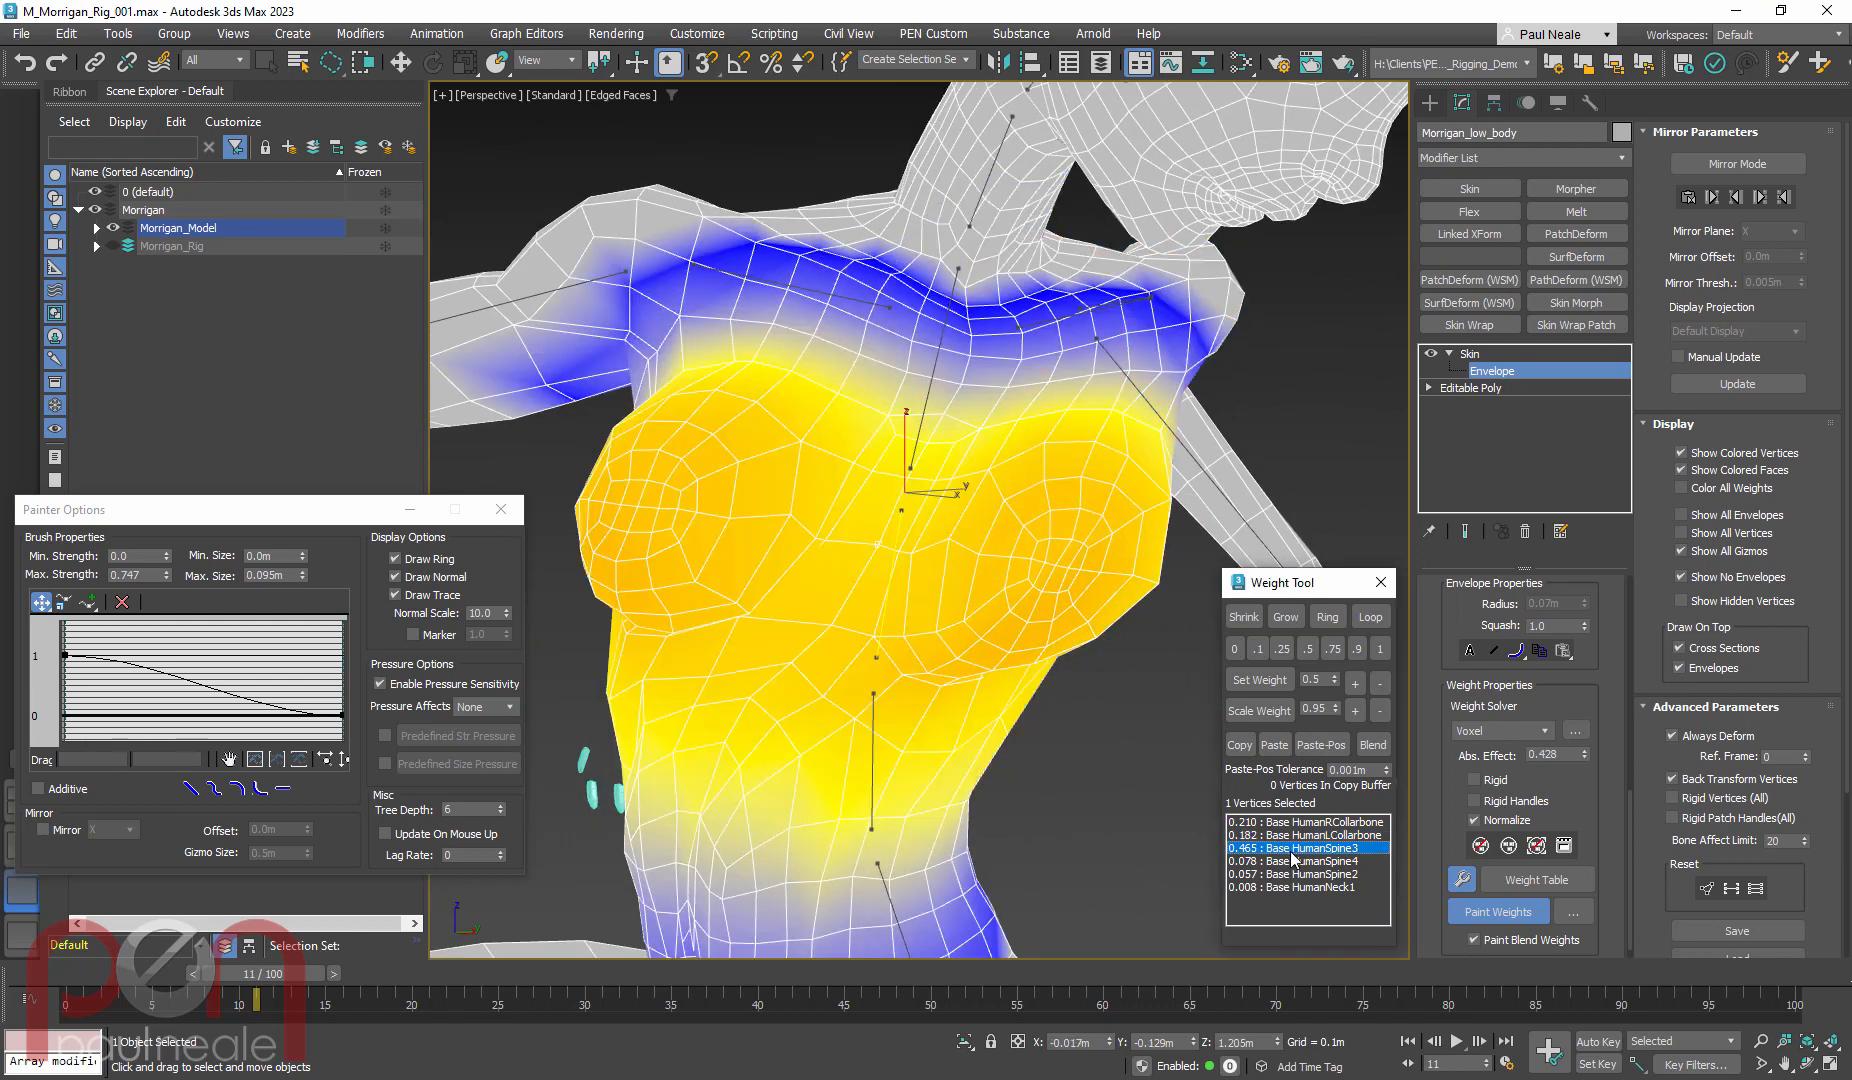
pyautogui.moveTo(1090, 728)
pyautogui.keyDown('alt'); pyautogui.mouseDown(button='middle')
pyautogui.moveTo(1042, 716)
pyautogui.moveTo(1061, 735)
pyautogui.mouseUp(button='middle'); pyautogui.keyUp('alt')
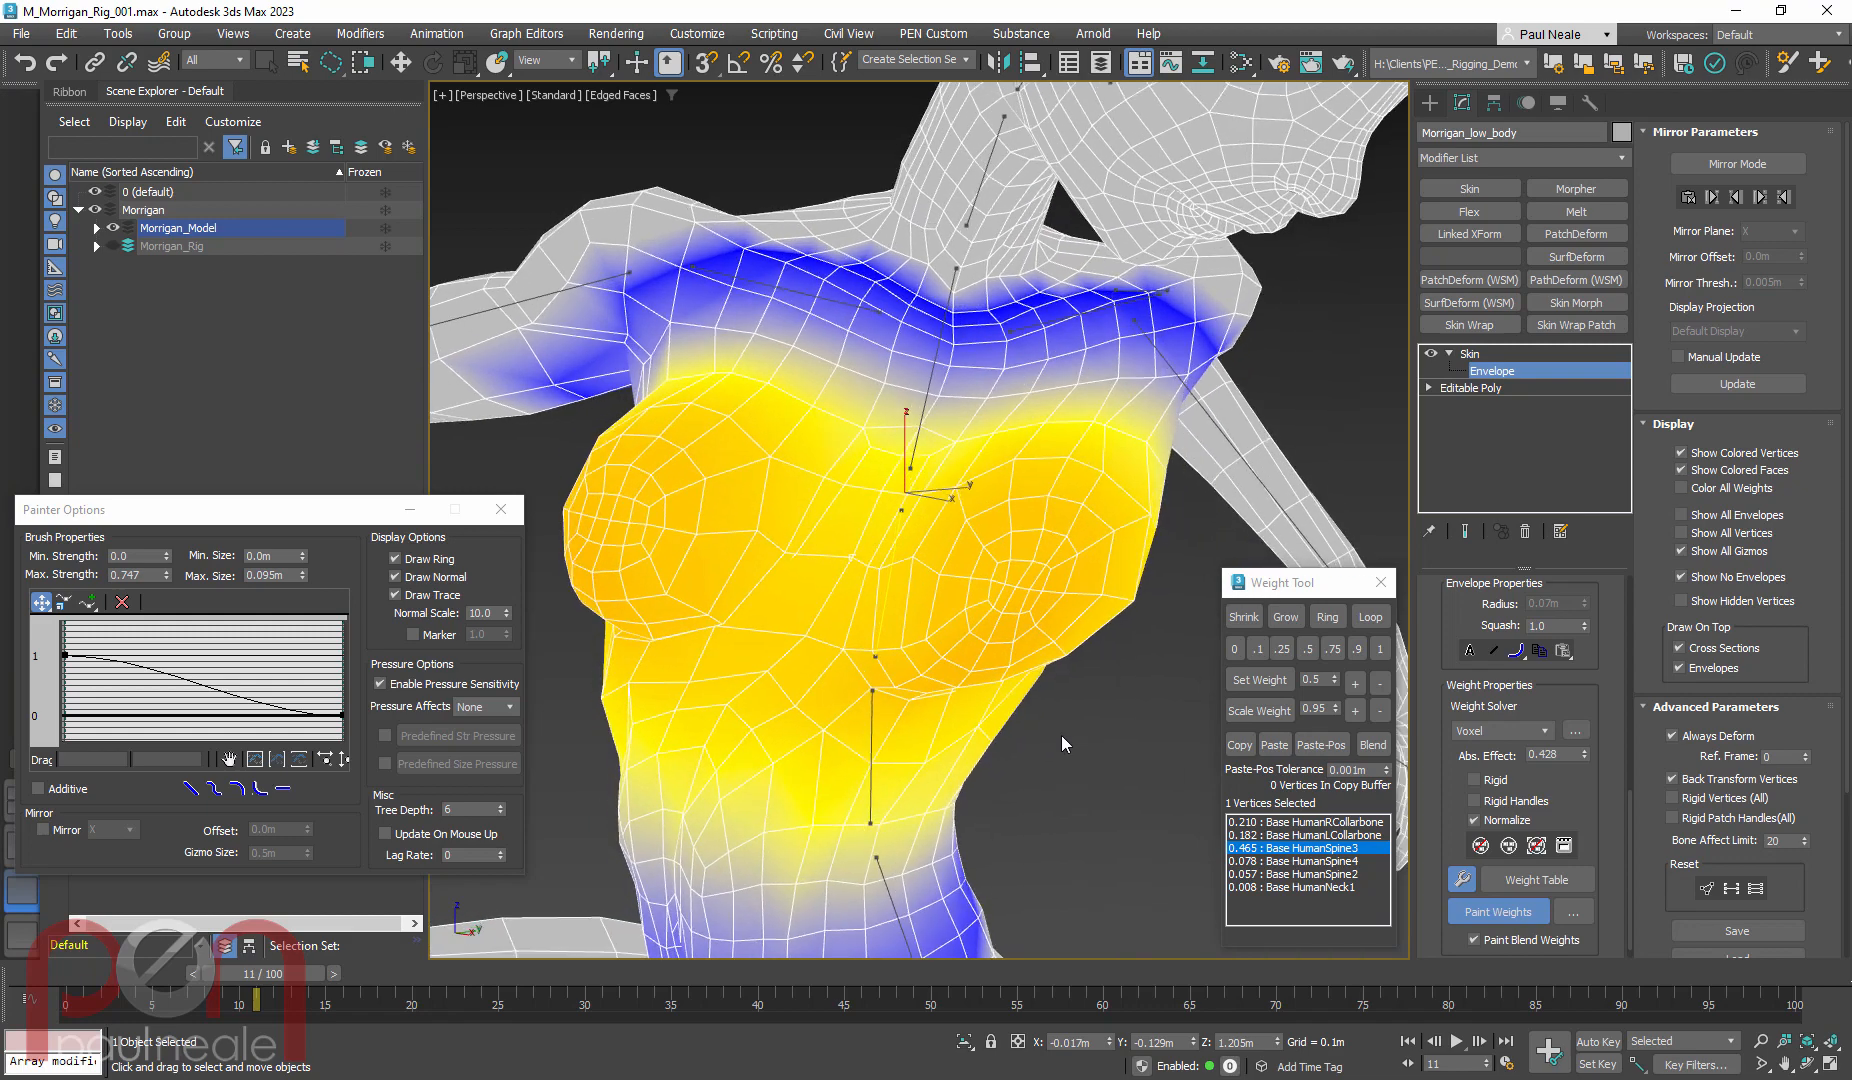
# Paint Base HumanSpine4 weights onto the upper right chest with blending off and the maximum brush strength at 0.01
pyautogui.click(1313, 862)
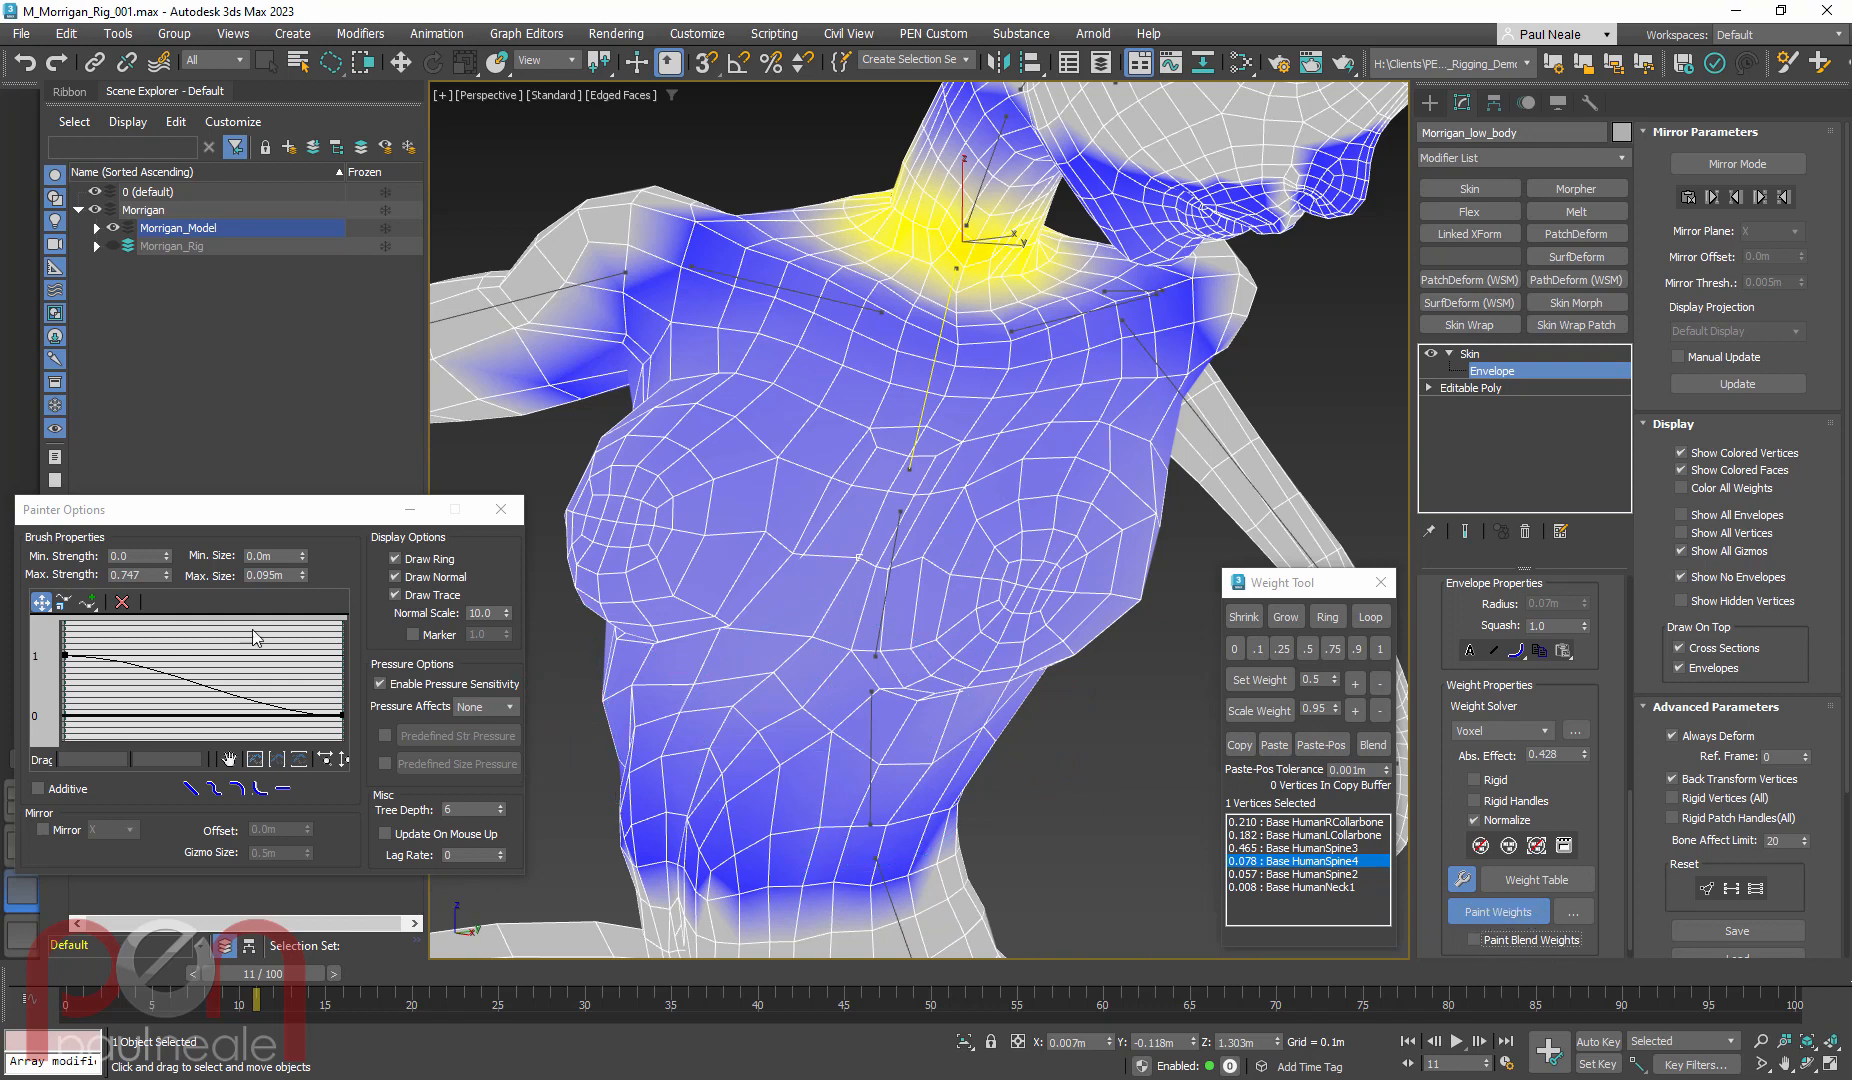
pyautogui.moveTo(156, 573); pyautogui.dragTo(121, 574)
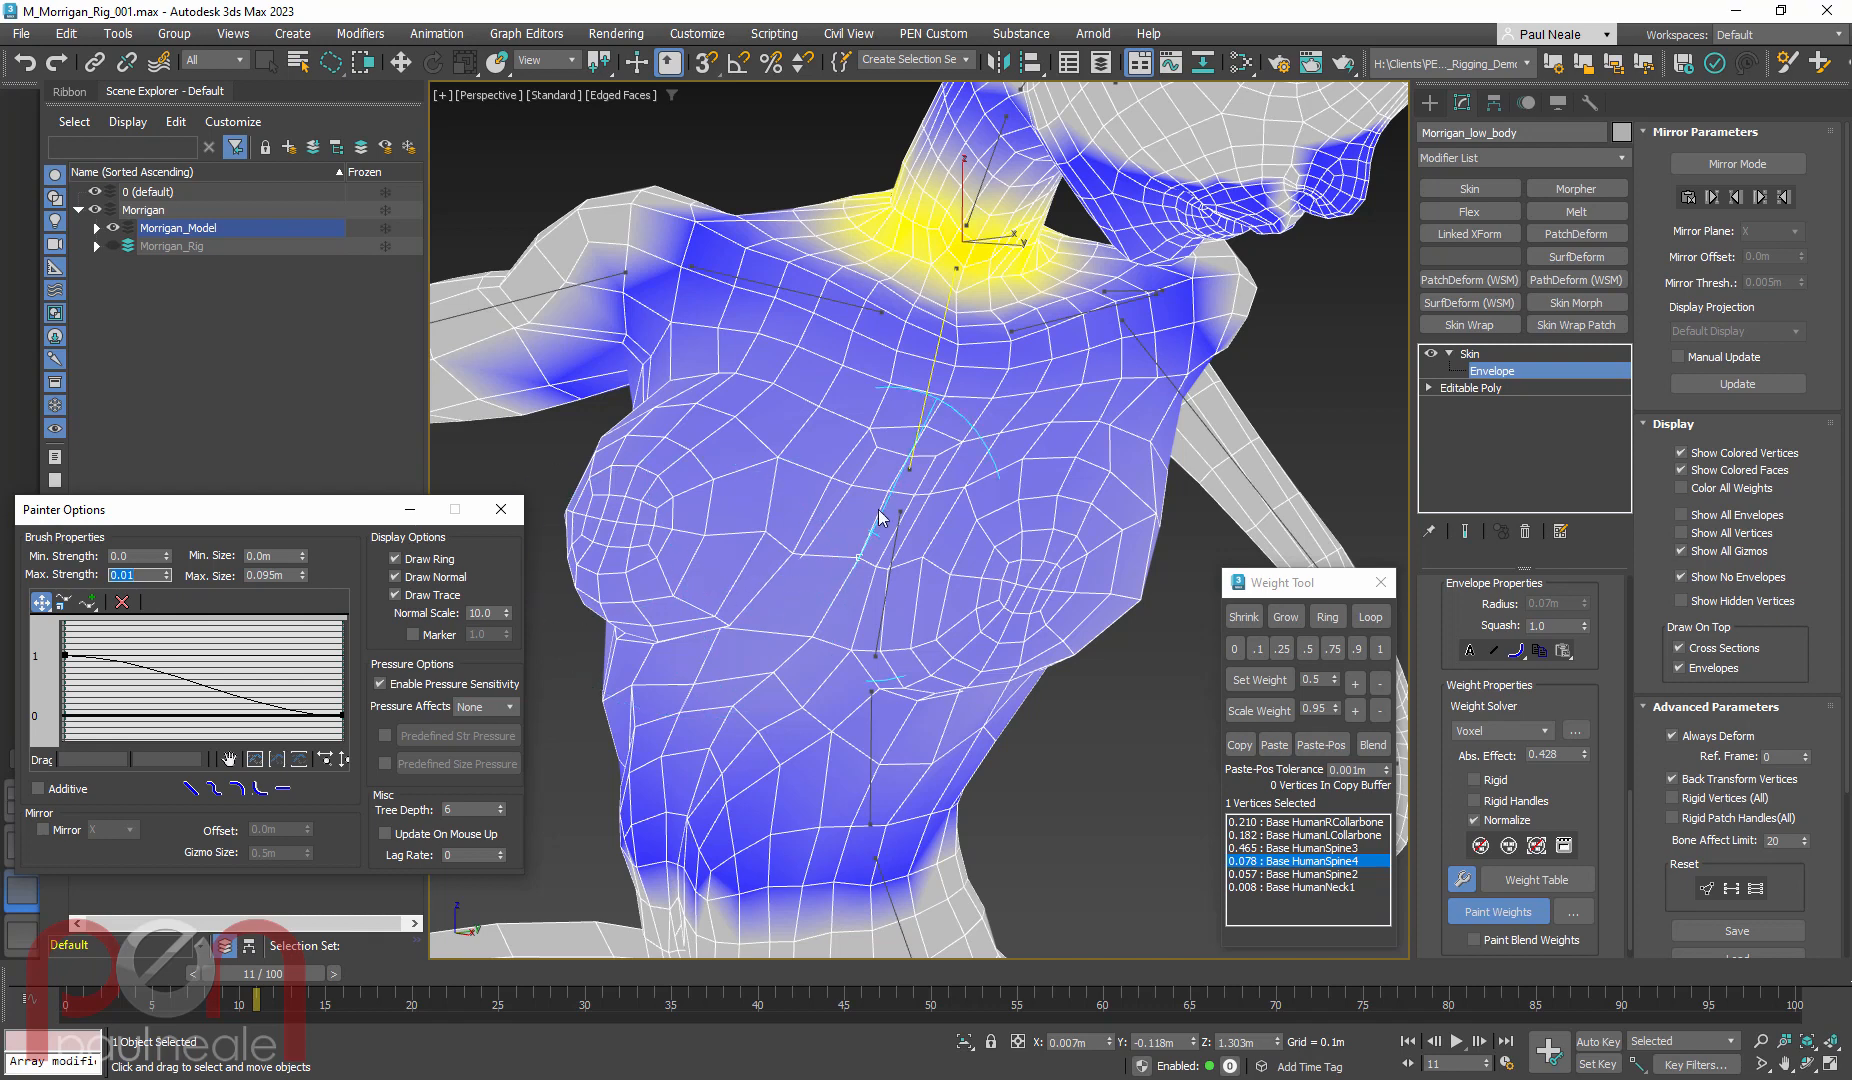
pyautogui.click(869, 582)
pyautogui.moveTo(850, 532)
pyautogui.keyDown('alt'); pyautogui.mouseDown(button='middle')
pyautogui.moveTo(900, 545)
pyautogui.moveTo(793, 538)
pyautogui.mouseUp(button='middle'); pyautogui.keyUp('alt')
pyautogui.moveTo(868, 505)
pyautogui.mouseDown()
pyautogui.moveTo(836, 548)
pyautogui.moveTo(892, 468)
pyautogui.moveTo(840, 540)
pyautogui.mouseUp()
pyautogui.moveTo(884, 464)
pyautogui.mouseDown()
pyautogui.moveTo(777, 561)
pyautogui.moveTo(876, 405)
pyautogui.moveTo(845, 538)
pyautogui.mouseUp()
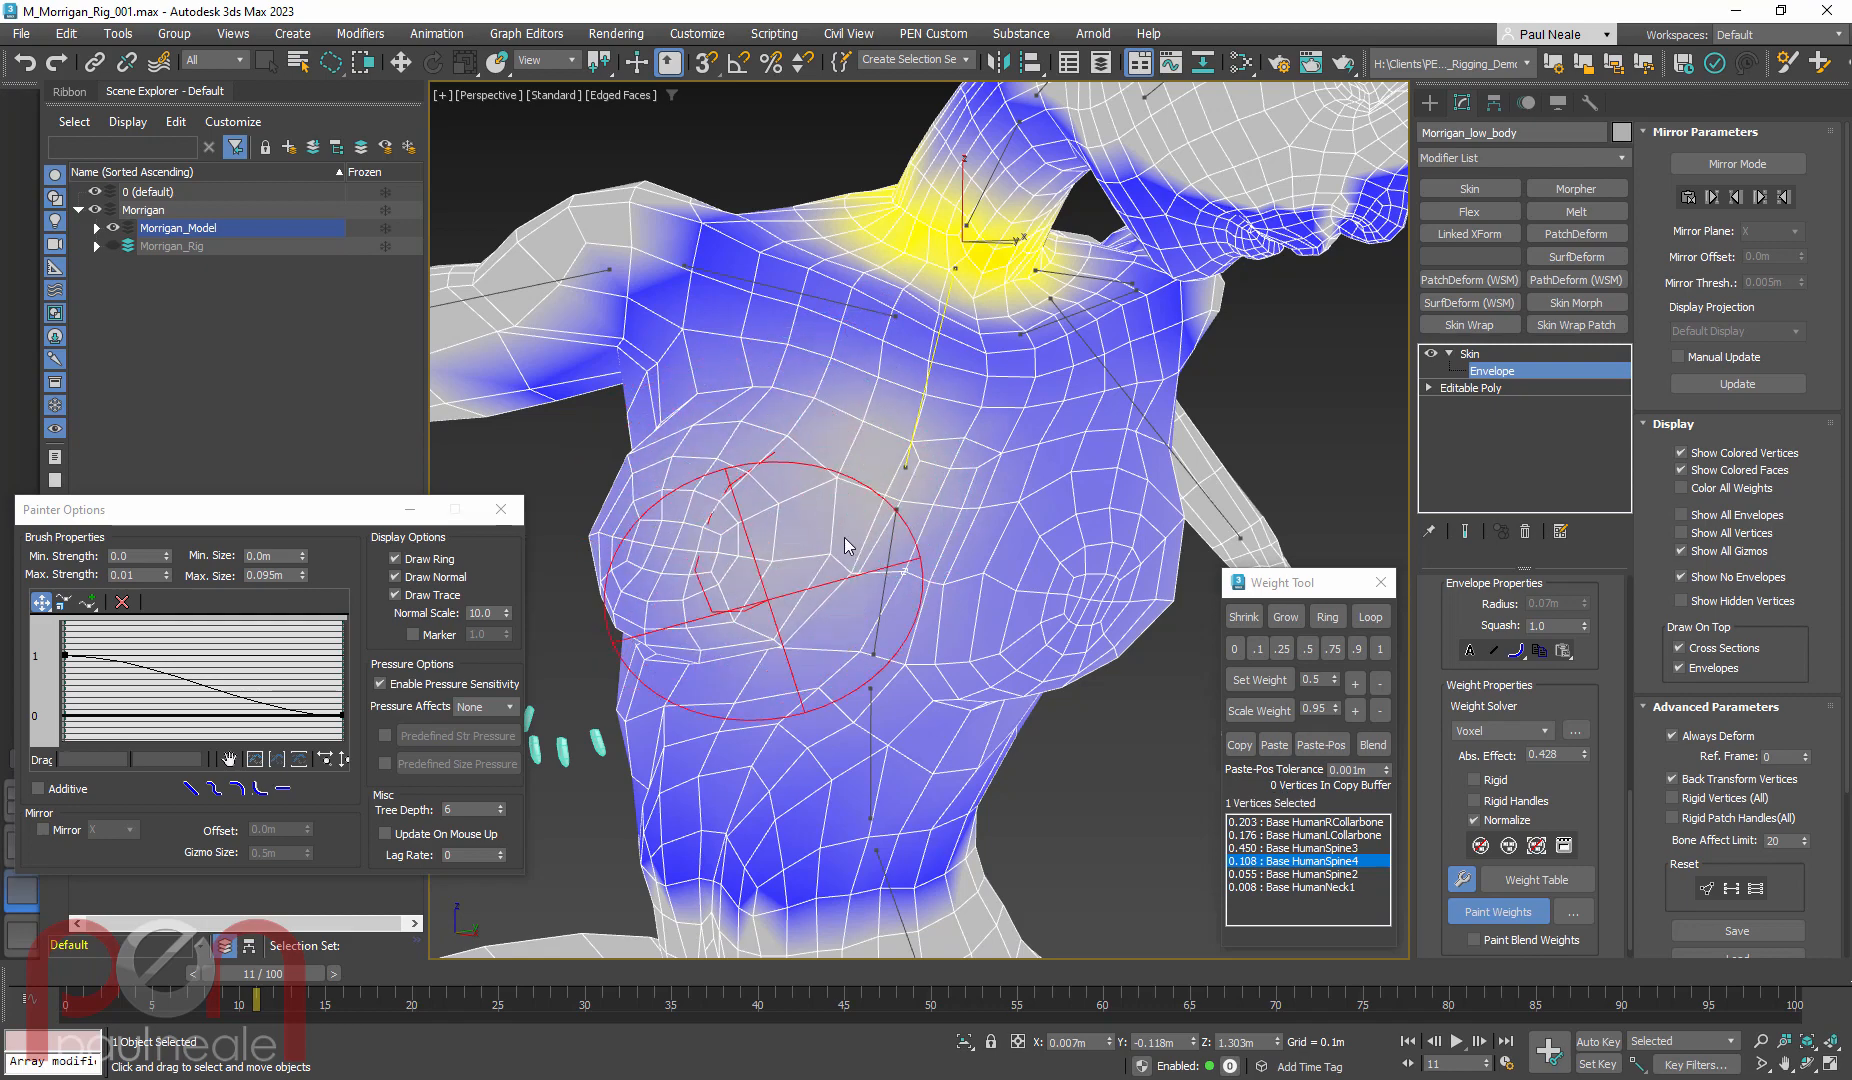
# Build up the Base HumanSpine4 weights over the upper chest and upper back, shrinking the brush to about 0.082 m
pyautogui.keyDown('alt'); pyautogui.moveTo(845, 538); pyautogui.dragTo(912, 460, button='middle'); pyautogui.keyUp('alt')
pyautogui.moveTo(870, 500)
pyautogui.mouseDown()
pyautogui.moveTo(868, 430)
pyautogui.moveTo(806, 415)
pyautogui.moveTo(882, 492)
pyautogui.moveTo(794, 446)
pyautogui.moveTo(783, 378)
pyautogui.moveTo(930, 380)
pyautogui.mouseUp()
pyautogui.moveTo(930, 380)
pyautogui.keyDown('alt'); pyautogui.mouseDown(button='middle')
pyautogui.moveTo(922, 440)
pyautogui.moveTo(897, 430)
pyautogui.mouseUp(button='middle'); pyautogui.keyUp('alt')
pyautogui.moveTo(897, 430)
pyautogui.mouseDown()
pyautogui.moveTo(889, 446)
pyautogui.moveTo(951, 401)
pyautogui.moveTo(970, 562)
pyautogui.moveTo(1011, 462)
pyautogui.moveTo(993, 447)
pyautogui.moveTo(767, 428)
pyautogui.moveTo(862, 438)
pyautogui.moveTo(789, 472)
pyautogui.mouseUp()
pyautogui.moveTo(789, 472)
pyautogui.keyDown('alt'); pyautogui.mouseDown(button='middle')
pyautogui.moveTo(940, 457)
pyautogui.moveTo(880, 430)
pyautogui.moveTo(1046, 446)
pyautogui.moveTo(1141, 414)
pyautogui.moveTo(994, 440)
pyautogui.moveTo(861, 376)
pyautogui.mouseUp(button='middle'); pyautogui.keyUp('alt')
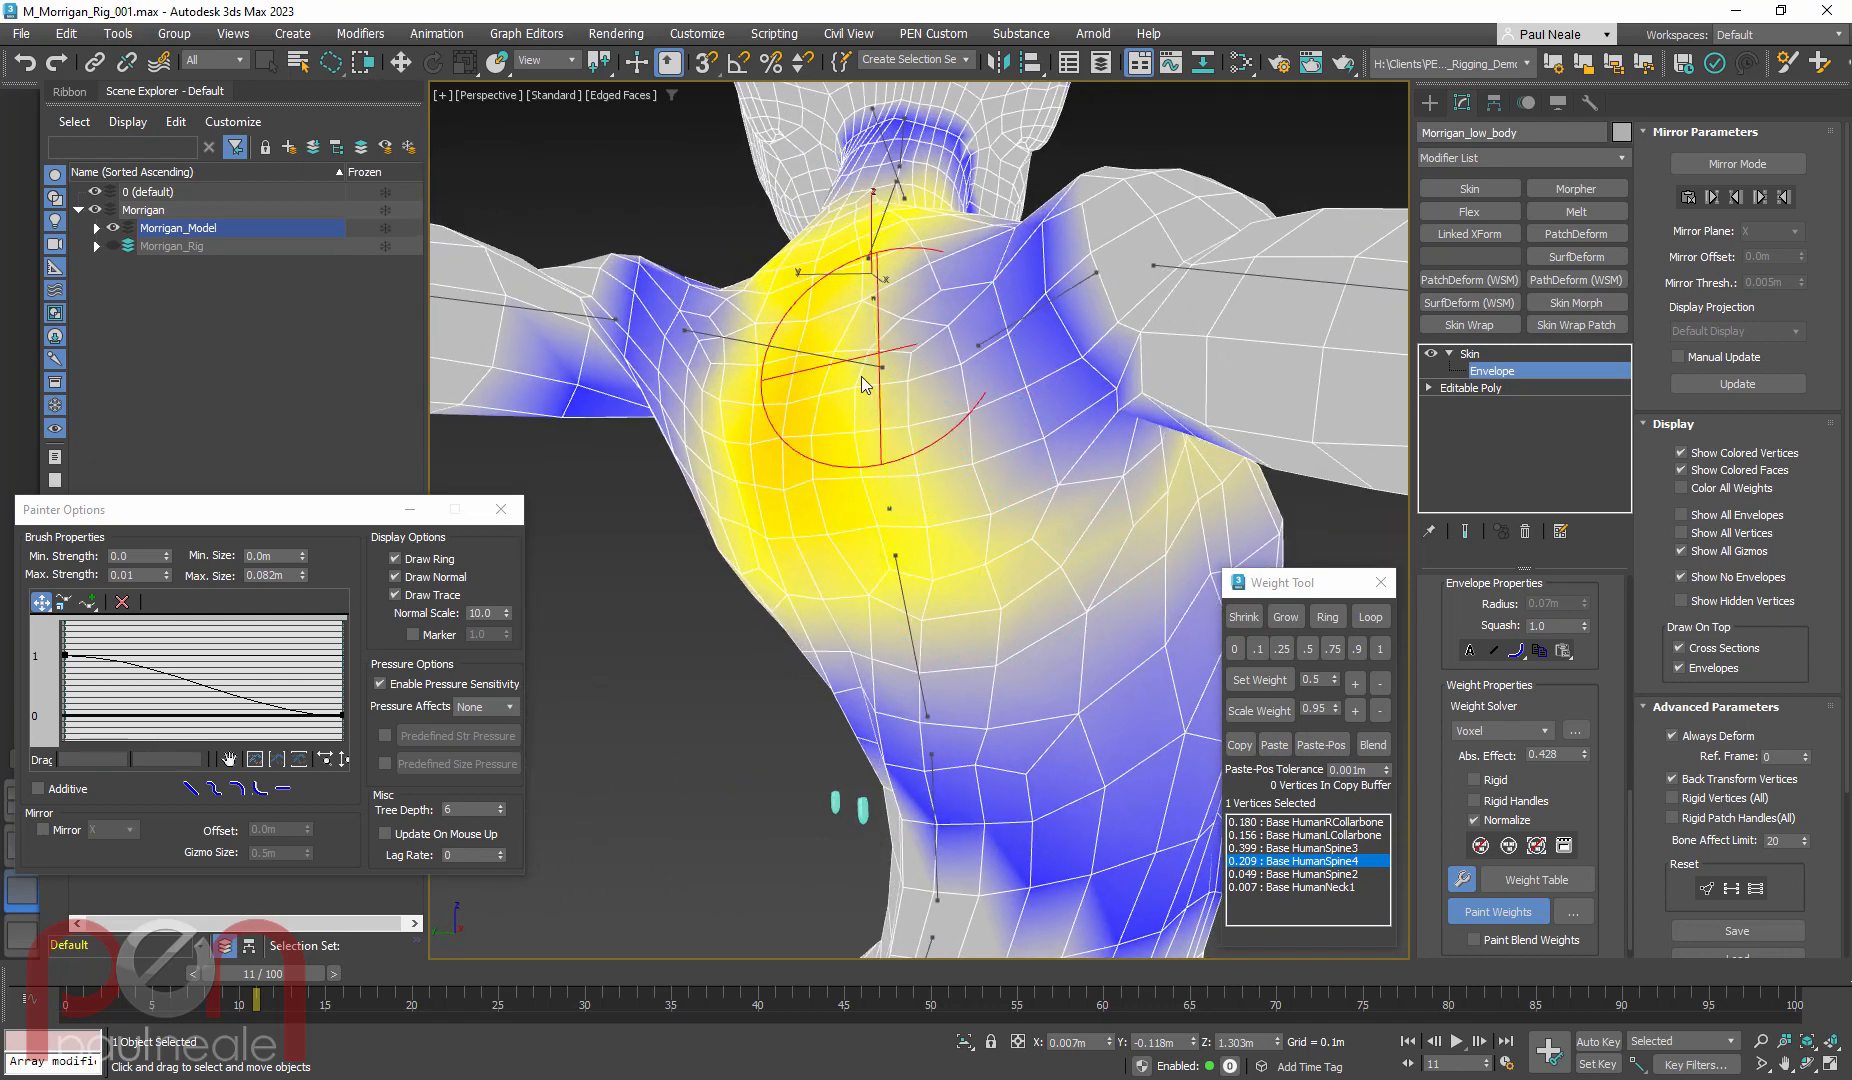
# Set the brush's maximum strength to 0.02 and paint Base HumanSpine4 weight onto the character's upper torso
pyautogui.moveTo(885, 345)
pyautogui.mouseDown()
pyautogui.moveTo(969, 527)
pyautogui.moveTo(1082, 498)
pyautogui.moveTo(878, 378)
pyautogui.moveTo(874, 331)
pyautogui.moveTo(990, 500)
pyautogui.mouseUp()
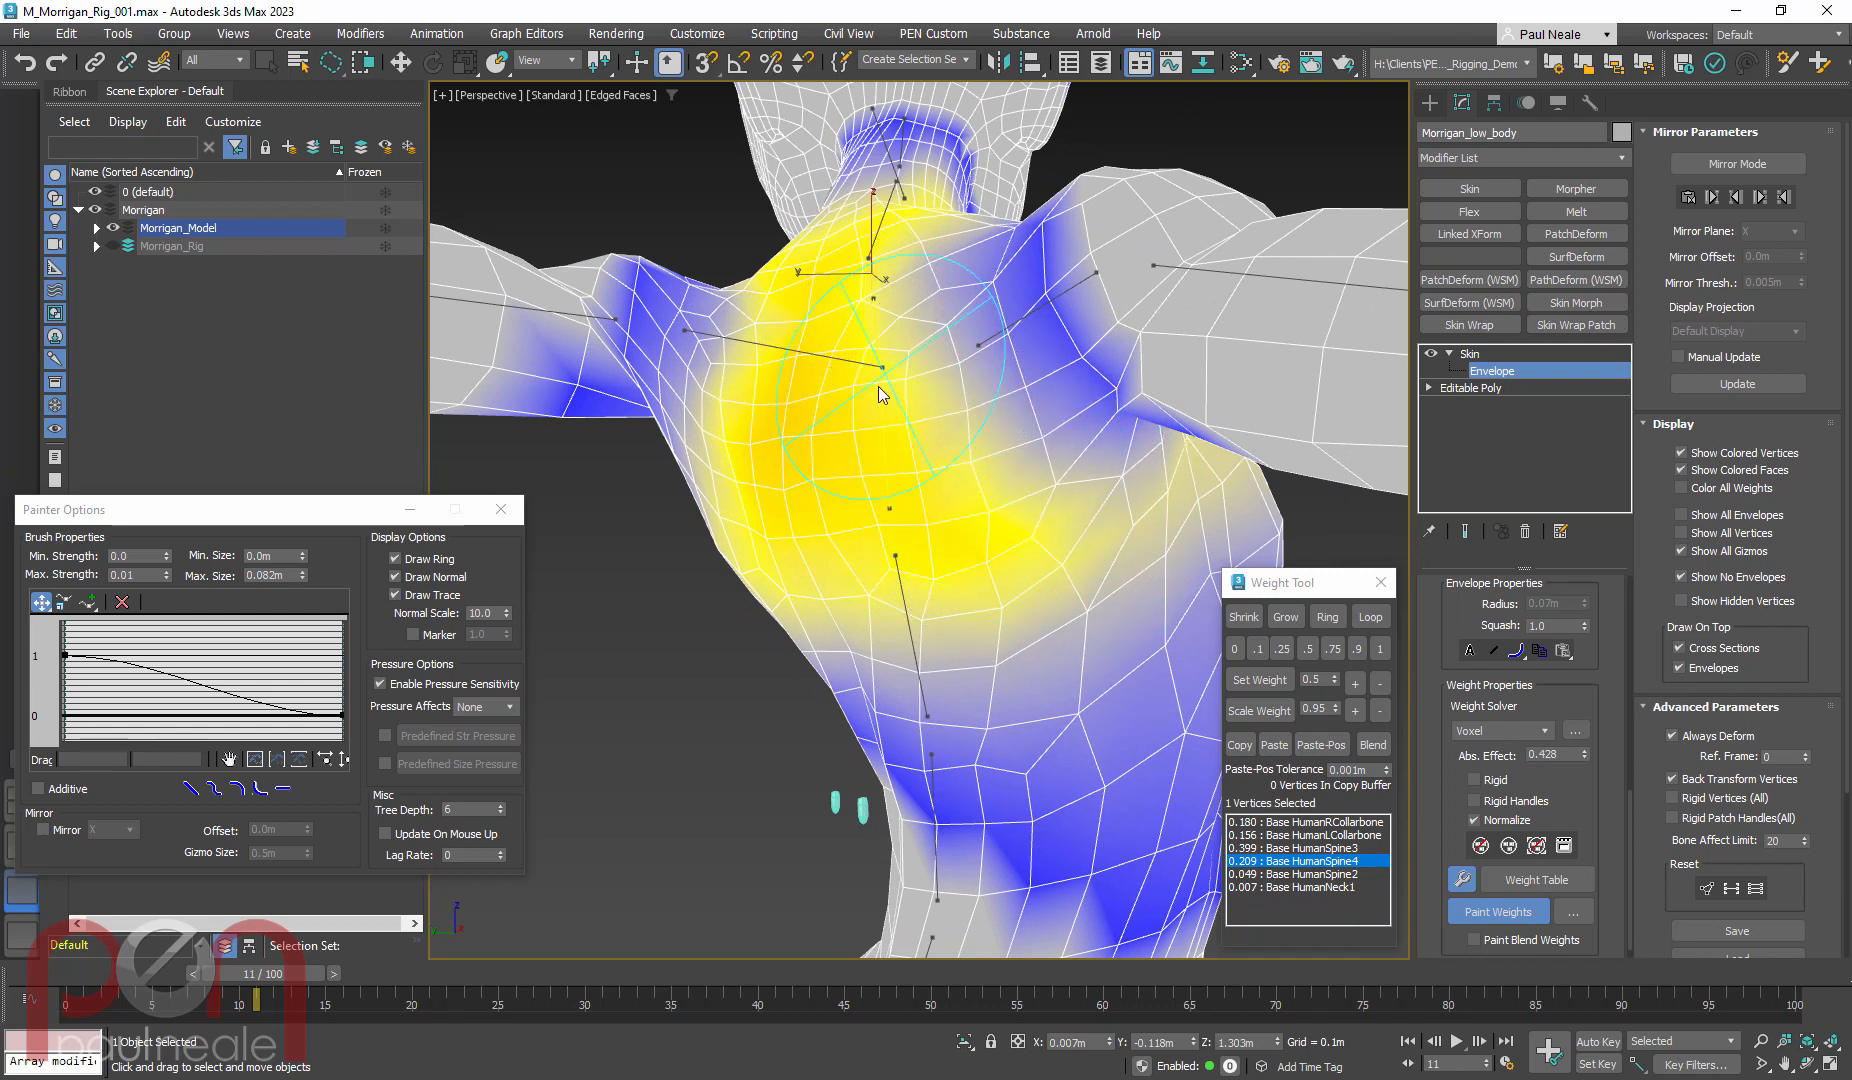
pyautogui.doubleClick(131, 571)
pyautogui.moveTo(832, 404)
pyautogui.mouseDown()
pyautogui.moveTo(1071, 530)
pyautogui.moveTo(1089, 509)
pyautogui.moveTo(960, 450)
pyautogui.mouseUp()
pyautogui.keyDown('alt'); pyautogui.moveTo(760, 430); pyautogui.dragTo(915, 455, button='middle'); pyautogui.keyUp('alt')
pyautogui.moveTo(880, 468)
pyautogui.mouseDown()
pyautogui.moveTo(845, 473)
pyautogui.moveTo(1075, 407)
pyautogui.moveTo(985, 420)
pyautogui.mouseUp()
pyautogui.keyDown('alt'); pyautogui.moveTo(960, 435); pyautogui.dragTo(745, 565, button='middle'); pyautogui.keyUp('alt')
pyautogui.moveTo(745, 555)
pyautogui.mouseDown()
pyautogui.moveTo(884, 528)
pyautogui.moveTo(860, 500)
pyautogui.mouseUp()
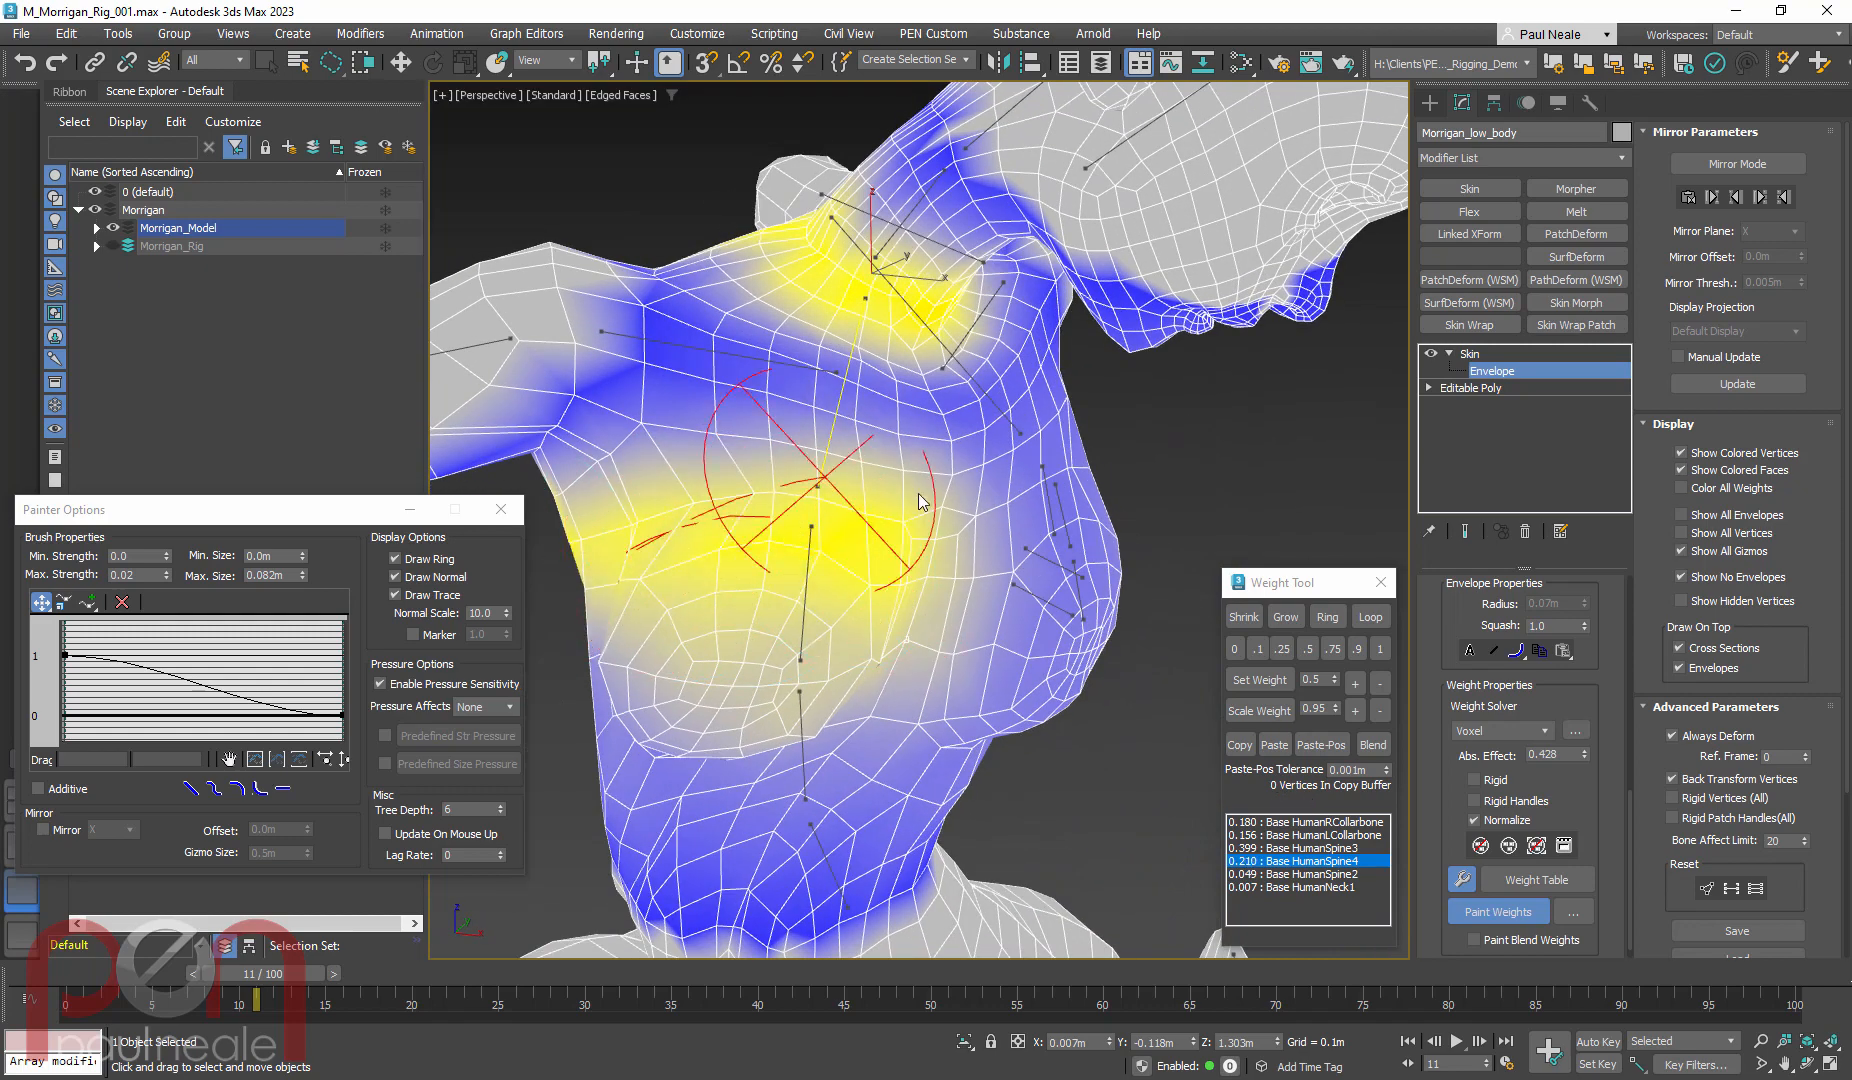
# Paint more Base HumanSpine4 weight across the front of the chest, from the sternum over the right breast
pyautogui.keyDown('alt'); pyautogui.moveTo(860, 500); pyautogui.dragTo(819, 488, button='middle'); pyautogui.keyUp('alt')
pyautogui.moveTo(956, 506)
pyautogui.mouseDown()
pyautogui.moveTo(815, 436)
pyautogui.moveTo(955, 482)
pyautogui.mouseUp()
pyautogui.keyDown('alt'); pyautogui.moveTo(955, 482); pyautogui.dragTo(914, 450, button='middle'); pyautogui.keyUp('alt')
pyautogui.moveTo(914, 450); pyautogui.dragTo(938, 590)
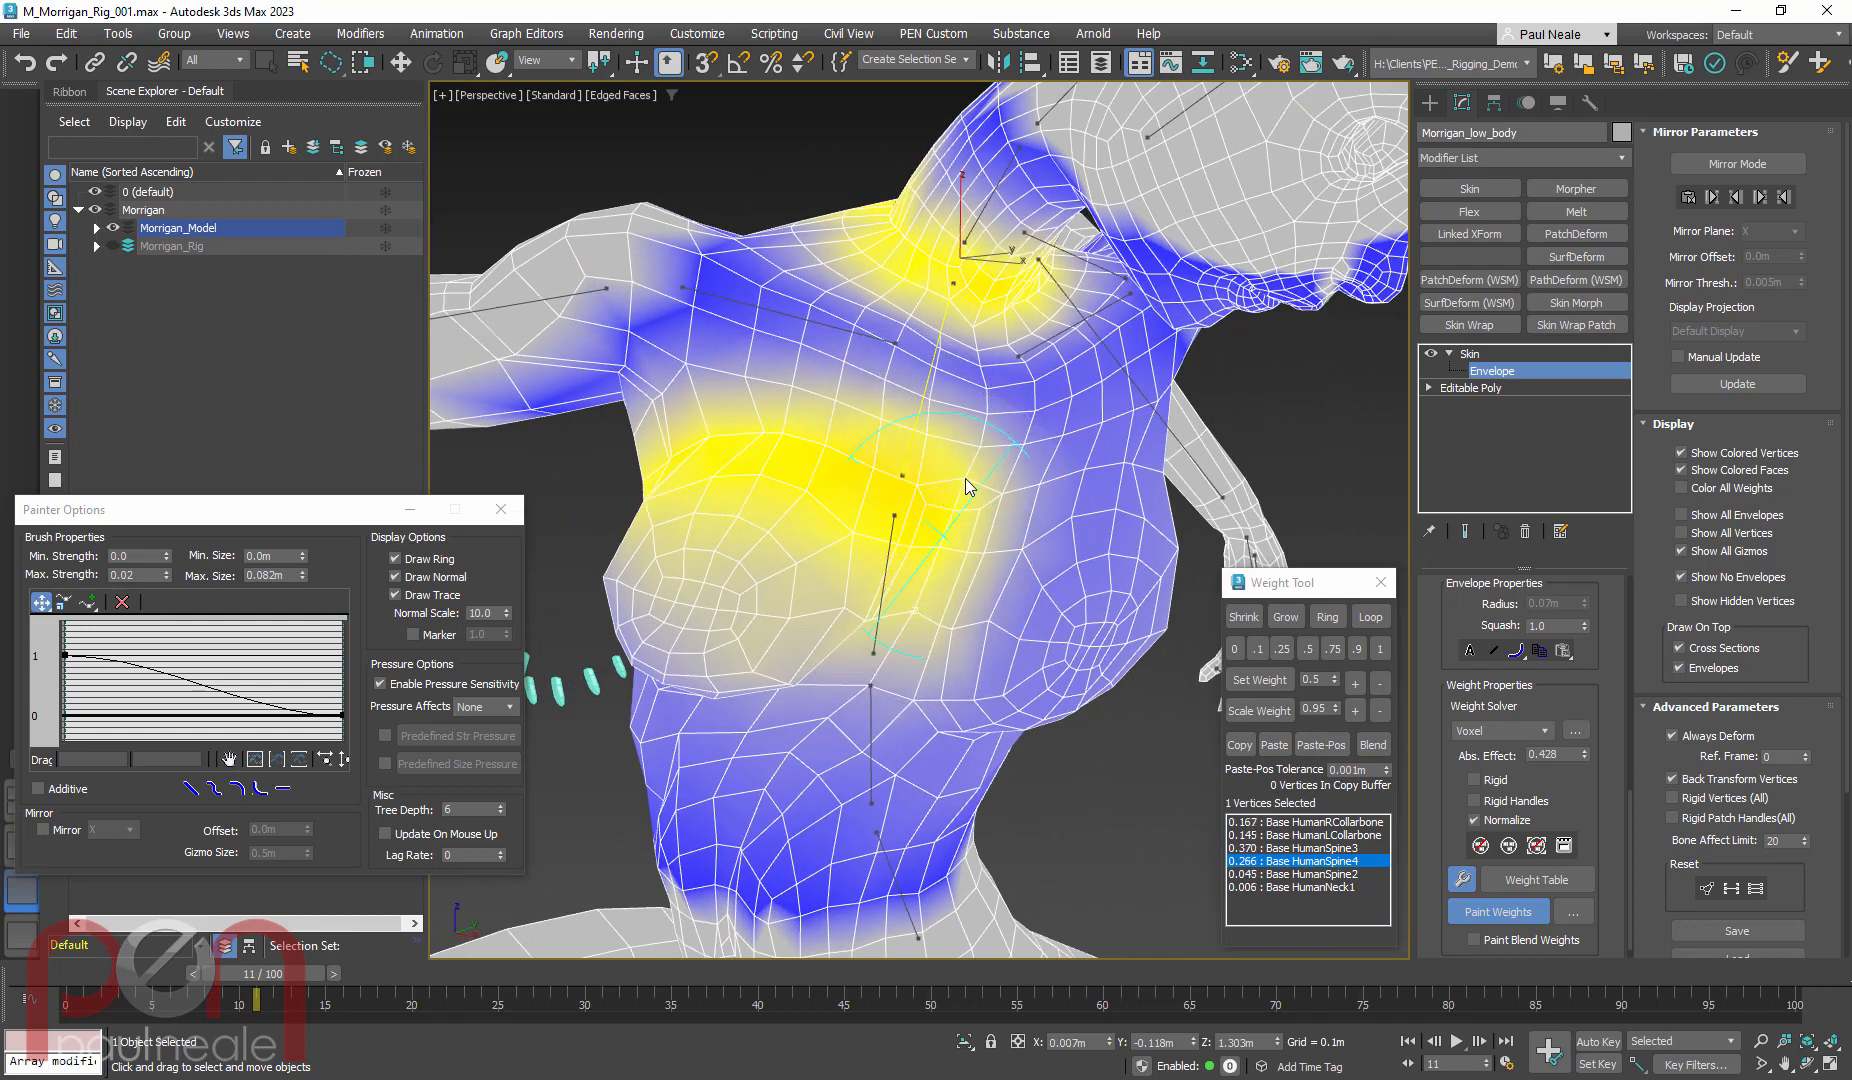
pyautogui.moveTo(965, 477); pyautogui.dragTo(799, 472)
pyautogui.moveTo(928, 547); pyautogui.dragTo(727, 362)
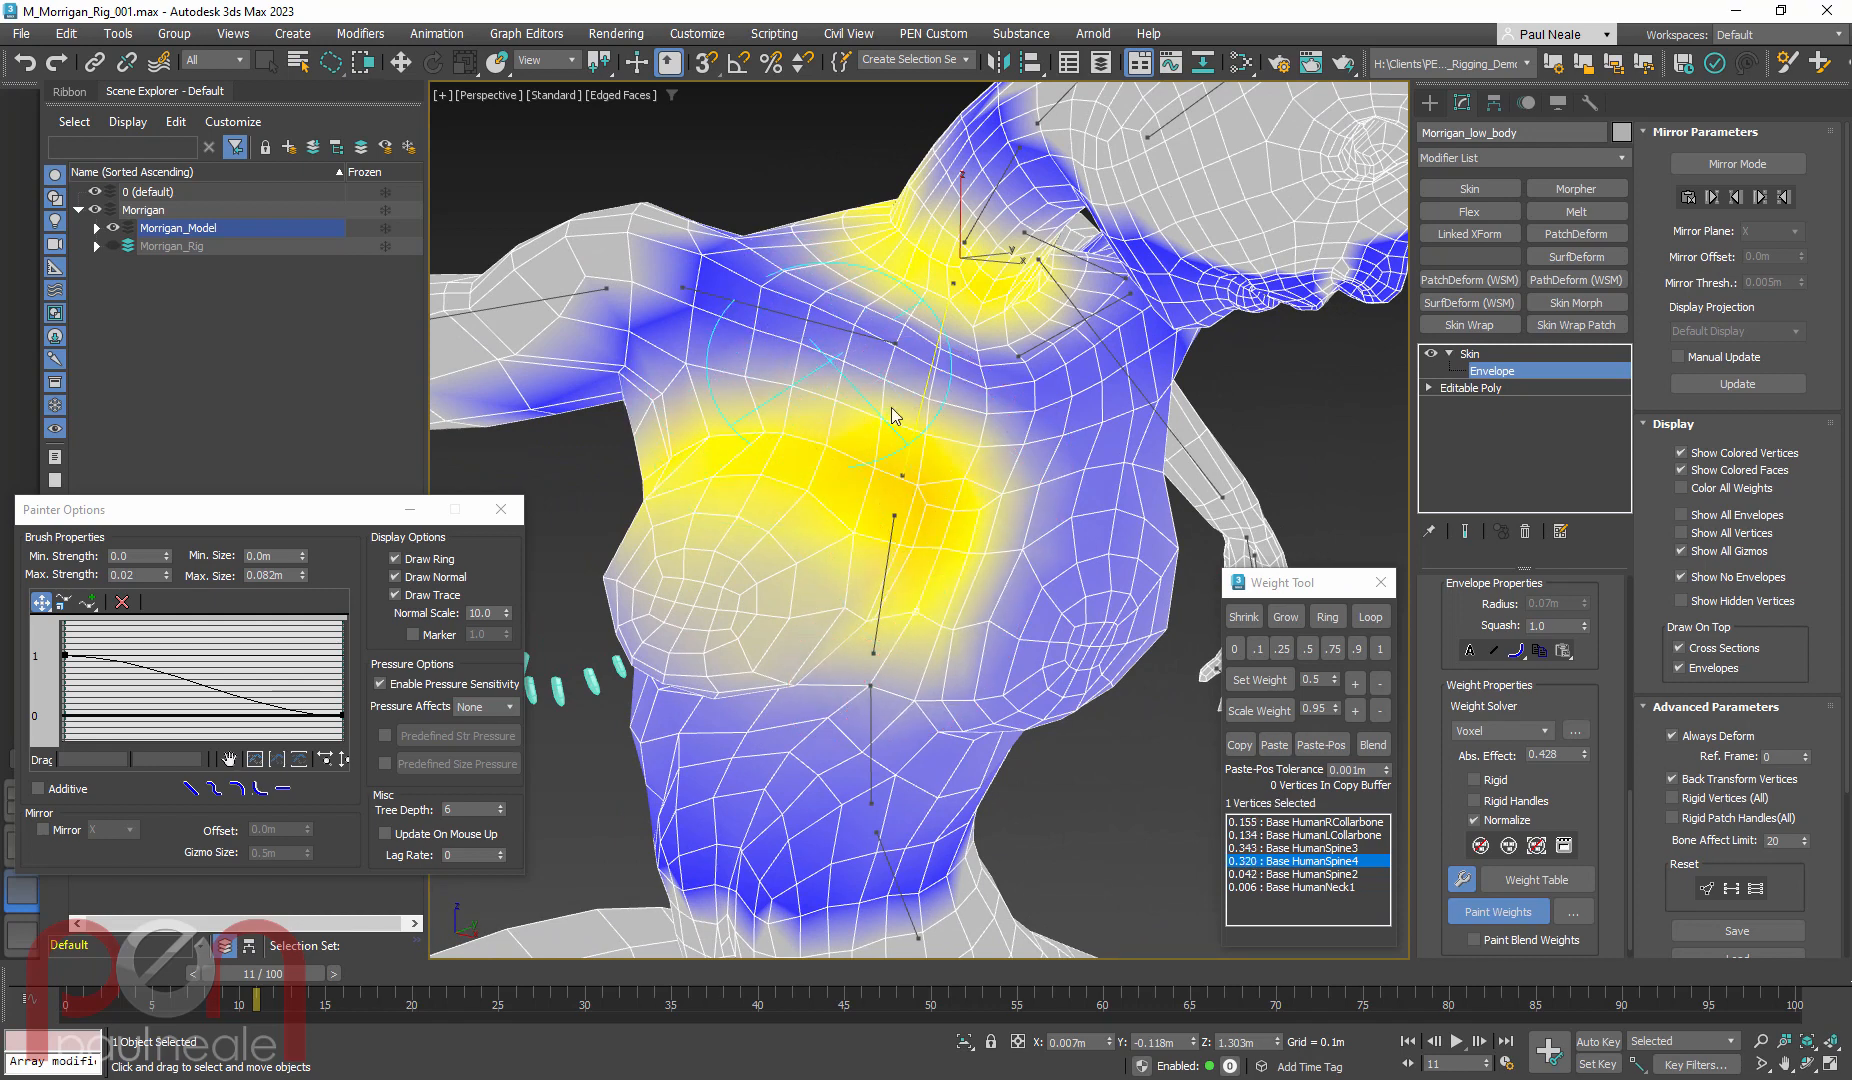
pyautogui.moveTo(741, 436)
pyautogui.mouseDown()
pyautogui.moveTo(710, 530)
pyautogui.moveTo(747, 511)
pyautogui.moveTo(887, 548)
pyautogui.moveTo(752, 482)
pyautogui.moveTo(690, 482)
pyautogui.mouseUp()
# Build up and even out the Base HumanSpine4 weight over the right breast and along the right side of the ribcage
pyautogui.moveTo(690, 482)
pyautogui.keyDown('alt'); pyautogui.mouseDown(button='middle')
pyautogui.moveTo(909, 476)
pyautogui.moveTo(918, 455)
pyautogui.mouseUp(button='middle'); pyautogui.keyUp('alt')
pyautogui.moveTo(892, 437)
pyautogui.mouseDown()
pyautogui.moveTo(666, 501)
pyautogui.moveTo(1020, 478)
pyautogui.mouseUp()
pyautogui.keyDown('alt'); pyautogui.moveTo(1080, 475); pyautogui.dragTo(905, 485, button='middle'); pyautogui.keyUp('alt')
pyautogui.moveTo(841, 480)
pyautogui.mouseDown()
pyautogui.moveTo(680, 501)
pyautogui.moveTo(849, 512)
pyautogui.mouseUp()
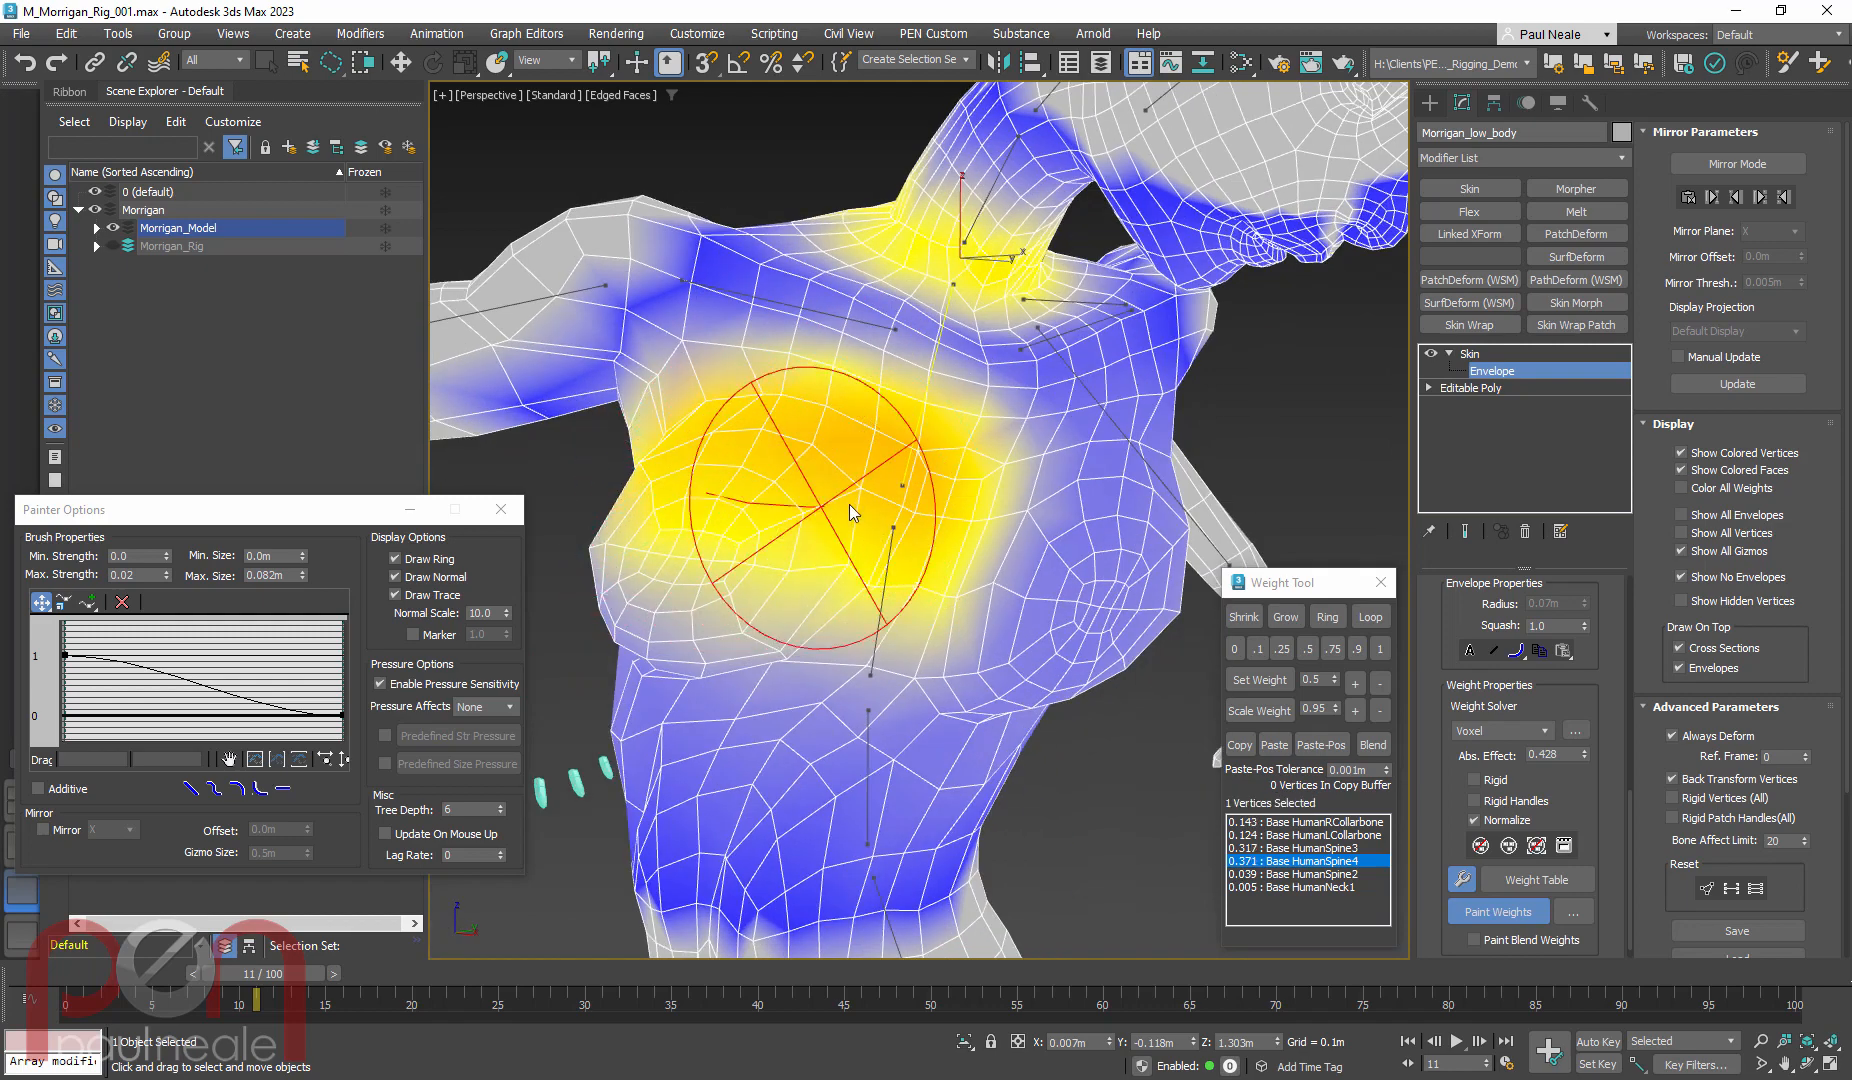
pyautogui.keyDown('alt'); pyautogui.moveTo(849, 507); pyautogui.dragTo(888, 490, button='middle'); pyautogui.keyUp('alt')
pyautogui.moveTo(888, 490)
pyautogui.mouseDown()
pyautogui.moveTo(859, 530)
pyautogui.moveTo(977, 522)
pyautogui.moveTo(1006, 562)
pyautogui.mouseUp()
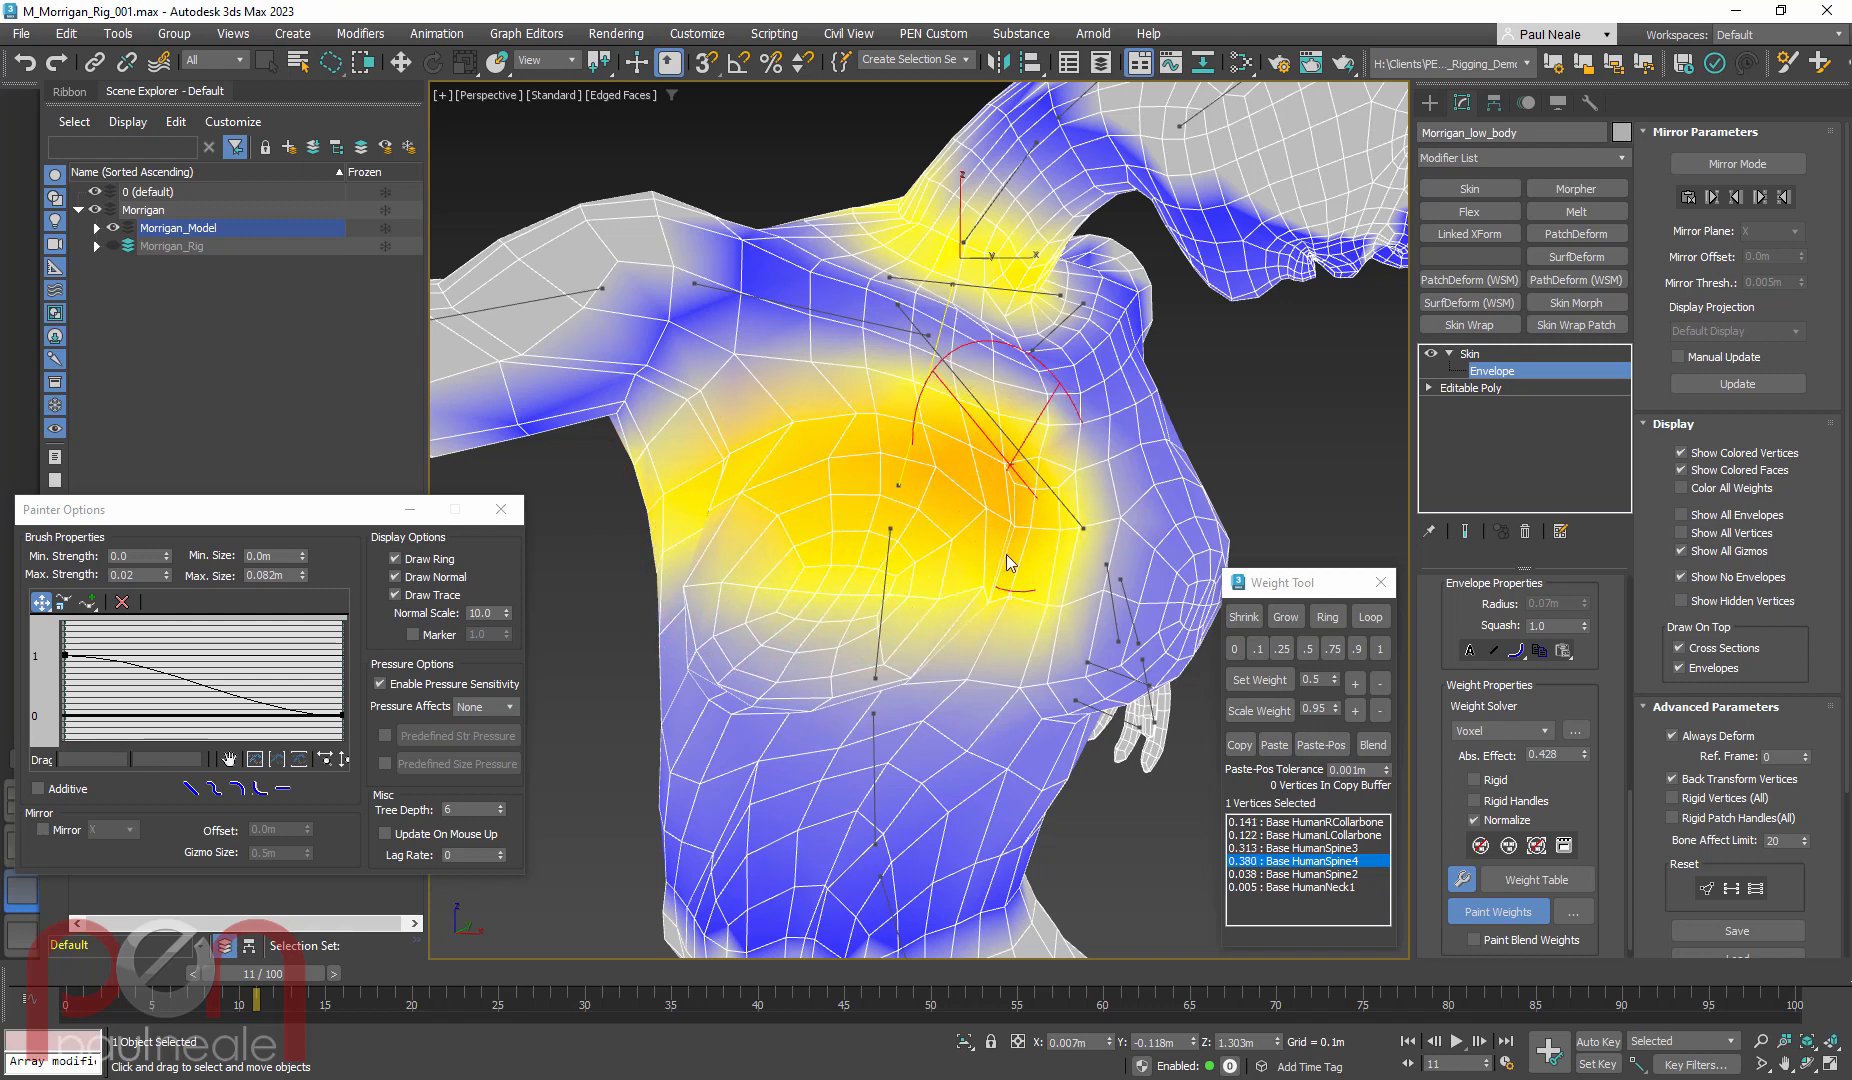
pyautogui.keyDown('alt'); pyautogui.moveTo(1033, 527); pyautogui.dragTo(925, 515, button='middle'); pyautogui.keyUp('alt')
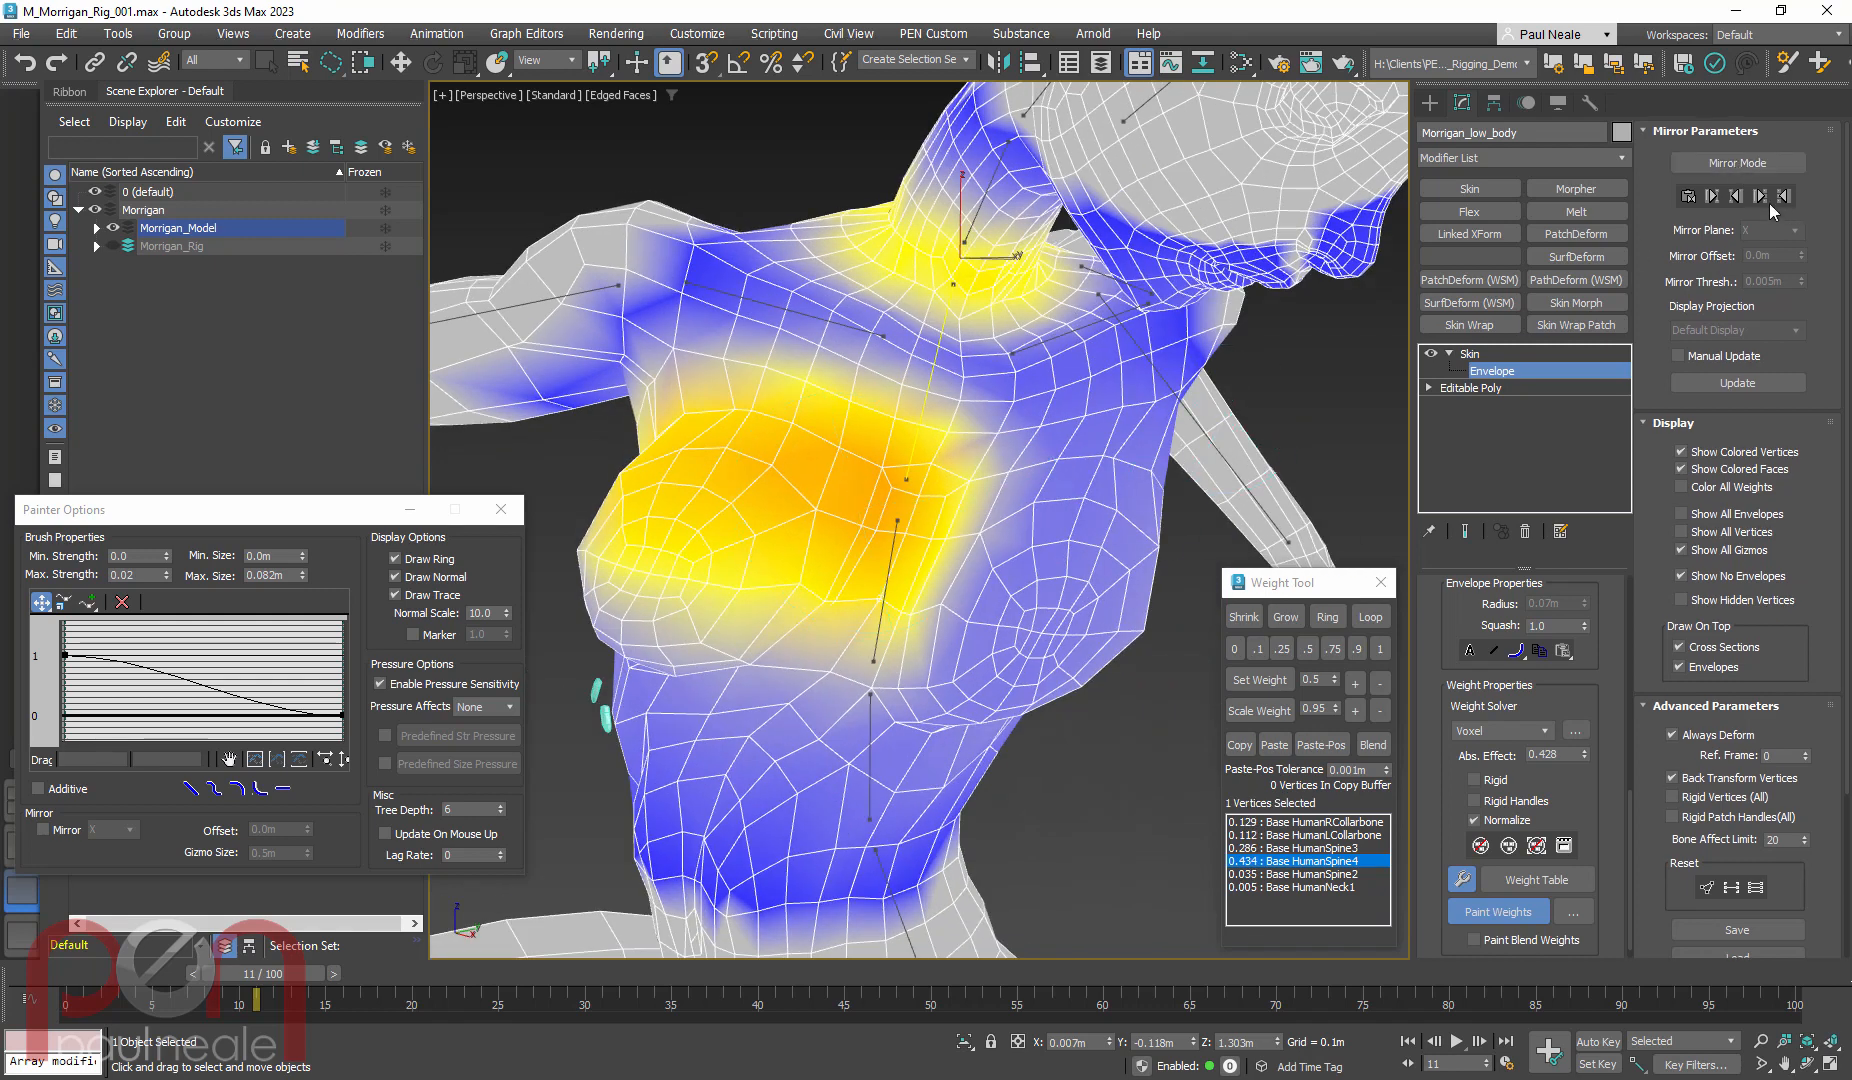
# Mirror the painted skin weights across the X plane from the green vertices to the blue ones, and leave Mirror Mode
pyautogui.click(1767, 168)
pyautogui.click(1761, 196)
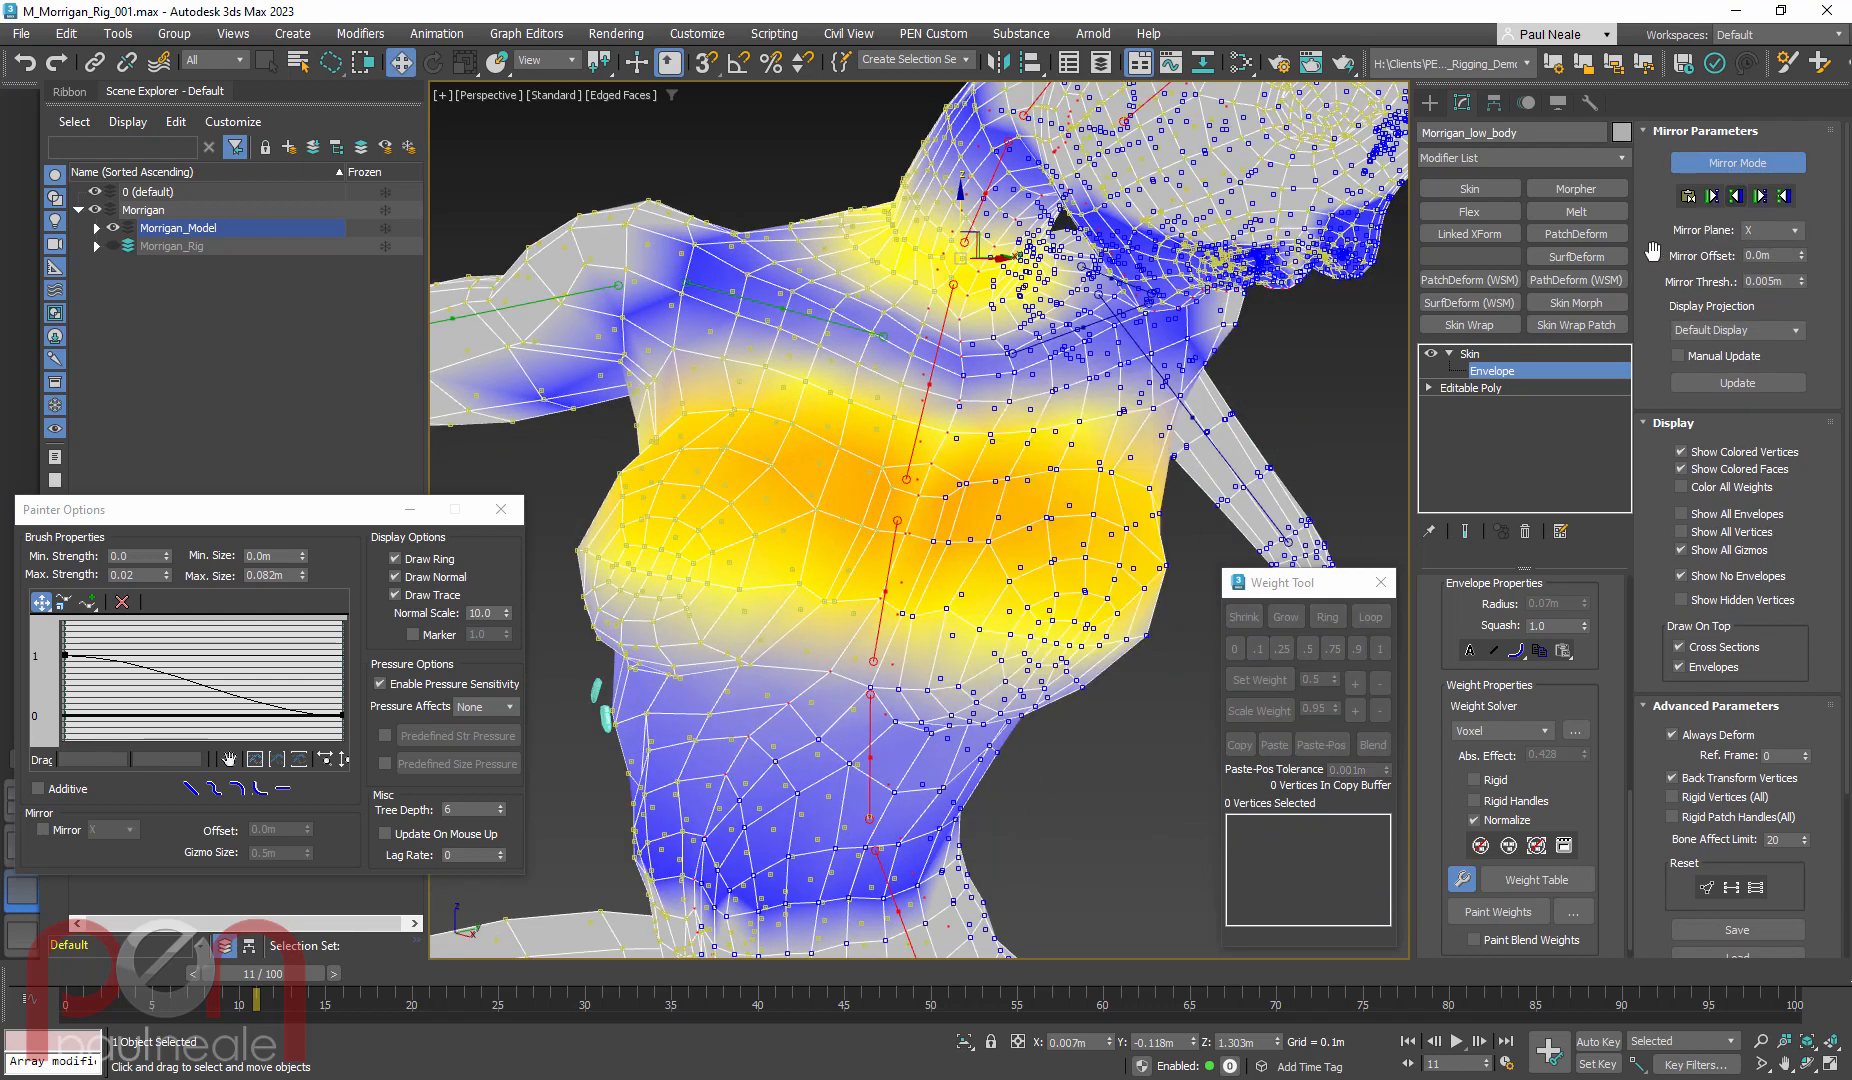
pyautogui.keyDown('alt'); pyautogui.moveTo(990, 500); pyautogui.dragTo(853, 597, button='middle'); pyautogui.keyUp('alt')
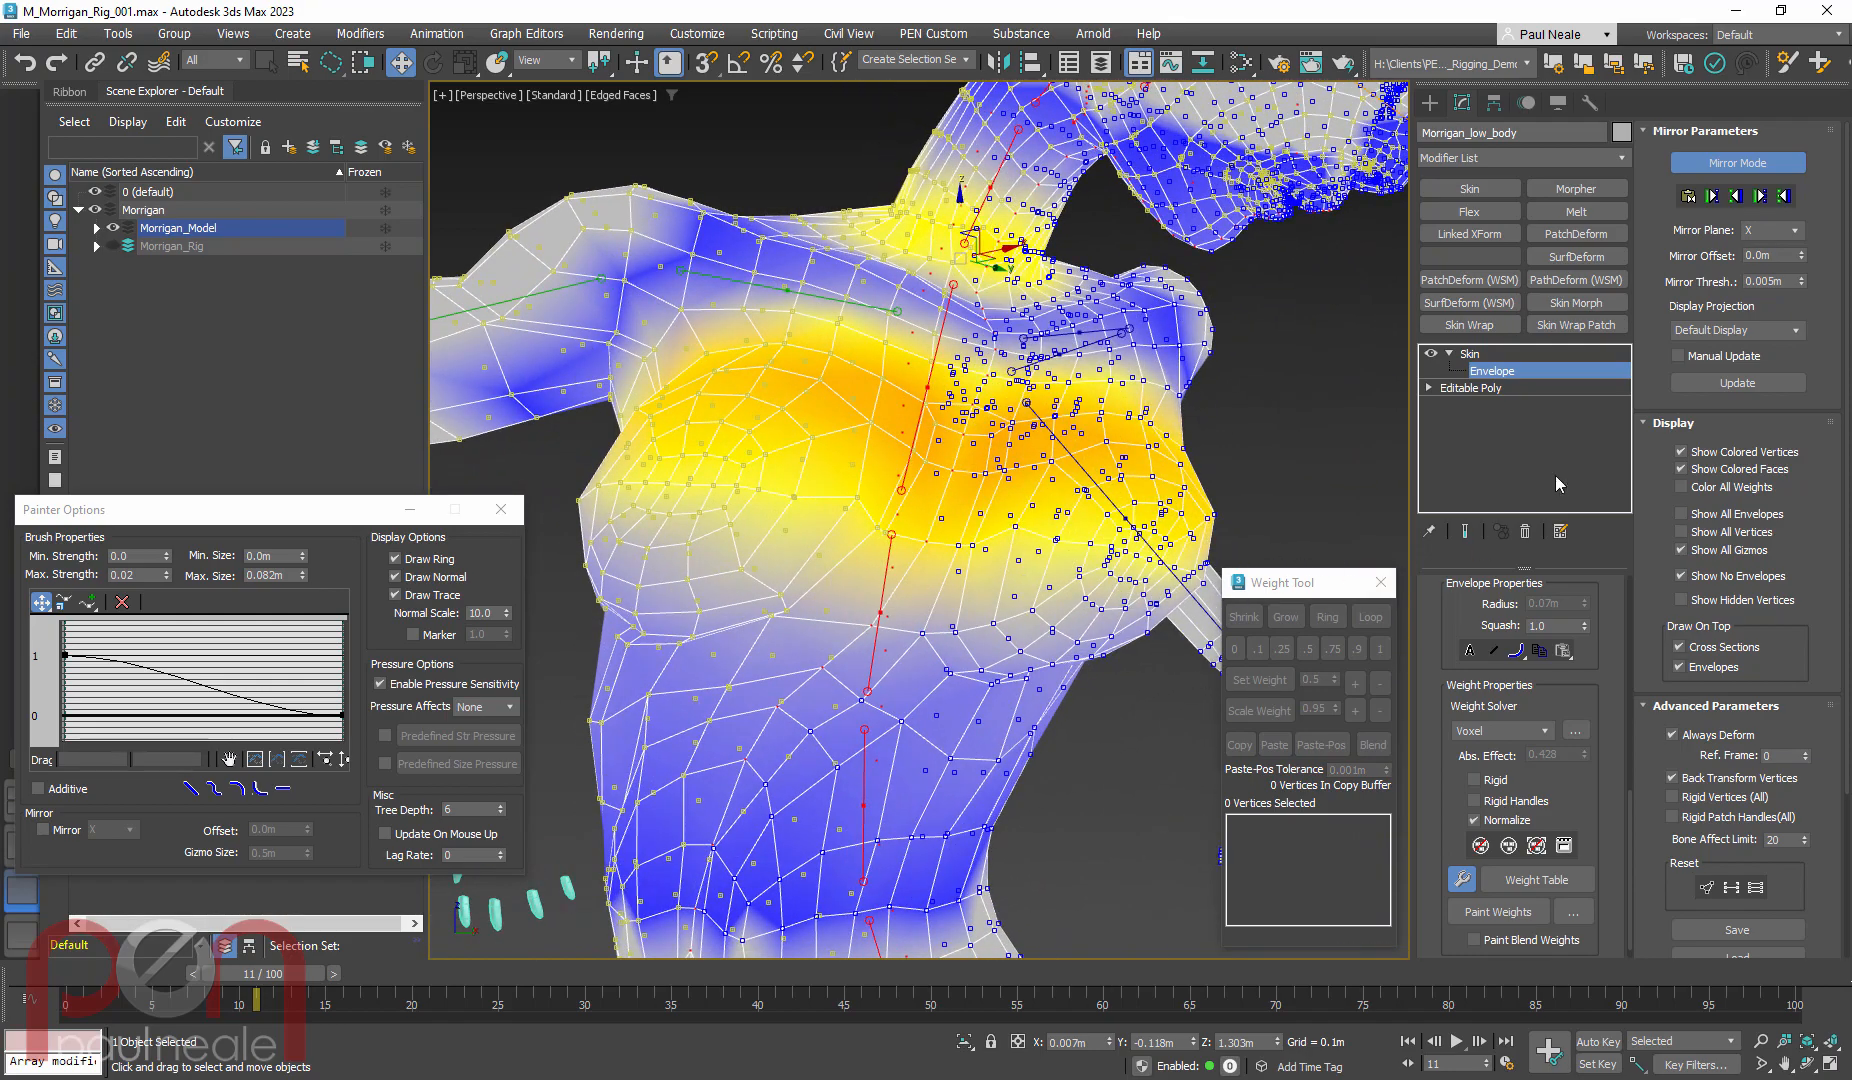
pyautogui.click(1737, 164)
# Select the lower-chest spine bone, set the brush's maximum size to 0.074 m, and paint its weight over the right breast and upper ribs
pyautogui.click(863, 735)
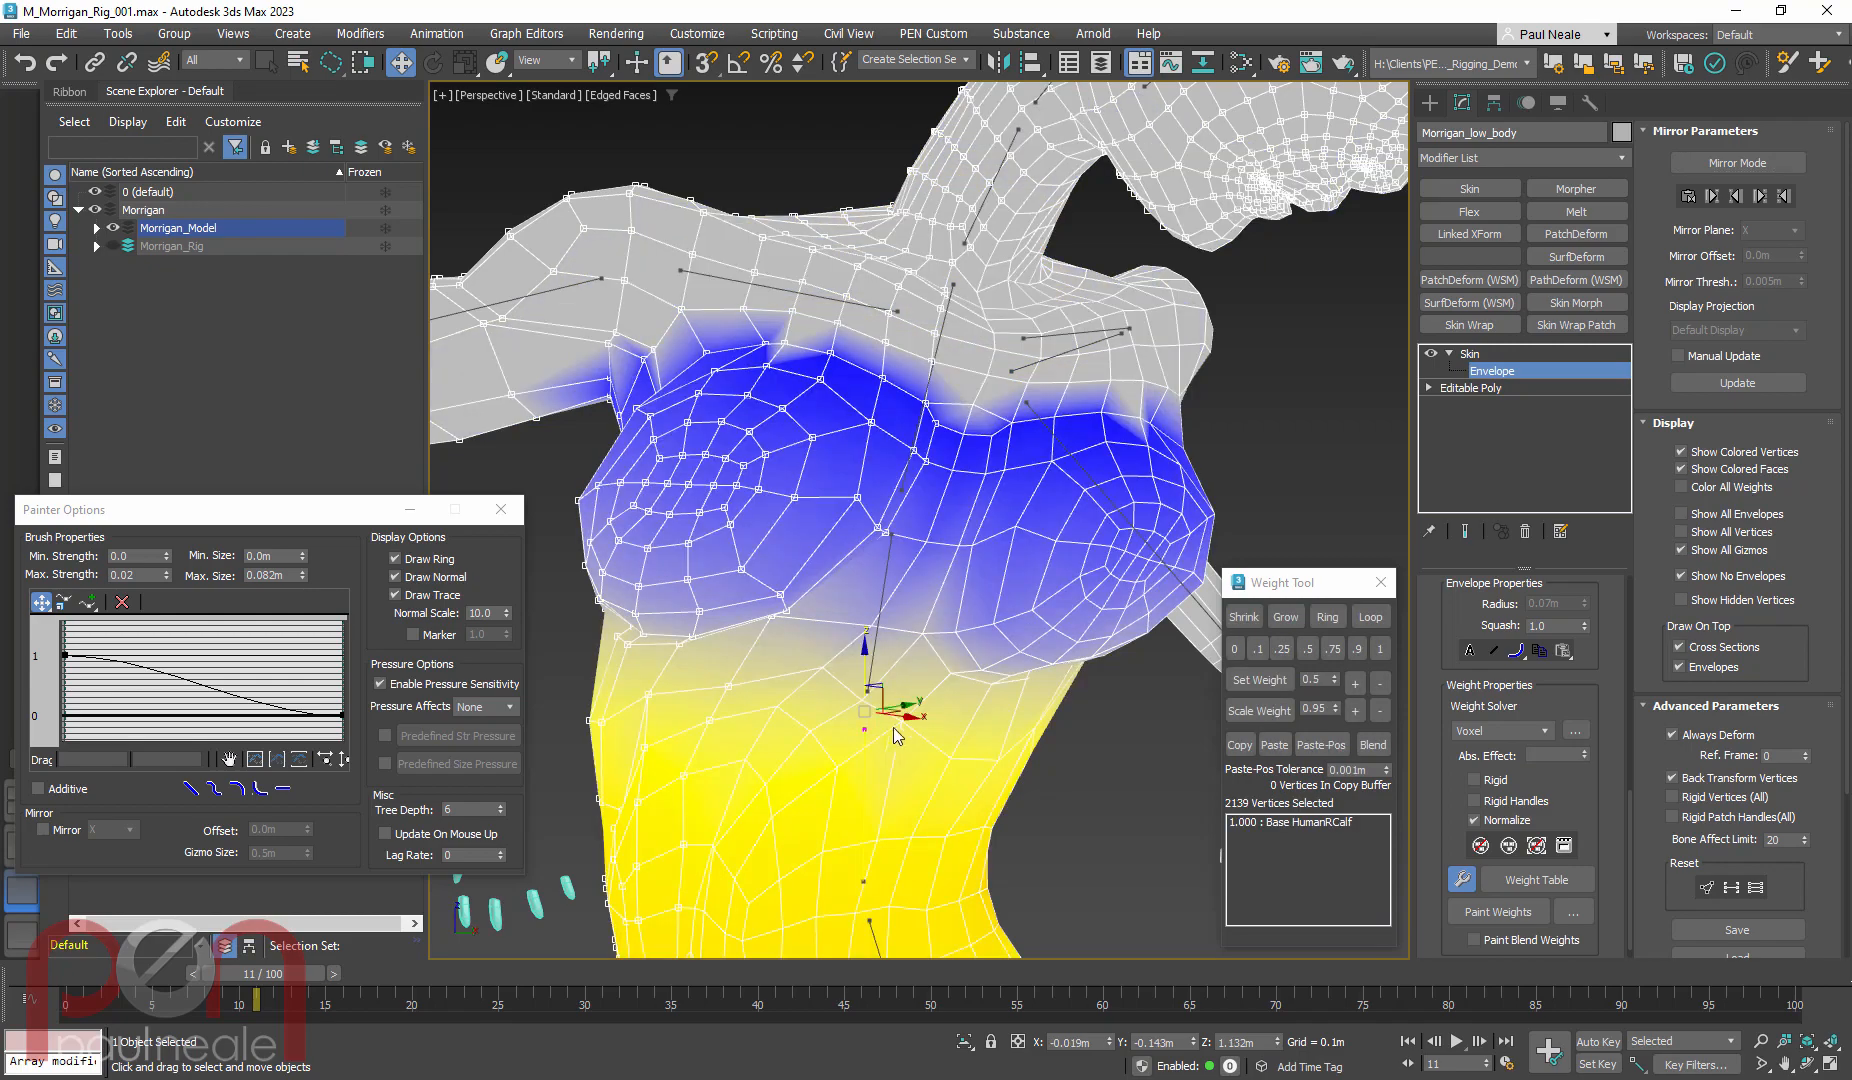
pyautogui.moveTo(865, 735); pyautogui.dragTo(887, 462, button='middle')
pyautogui.click(937, 511)
pyautogui.moveTo(887, 462); pyautogui.dragTo(940, 522, button='middle')
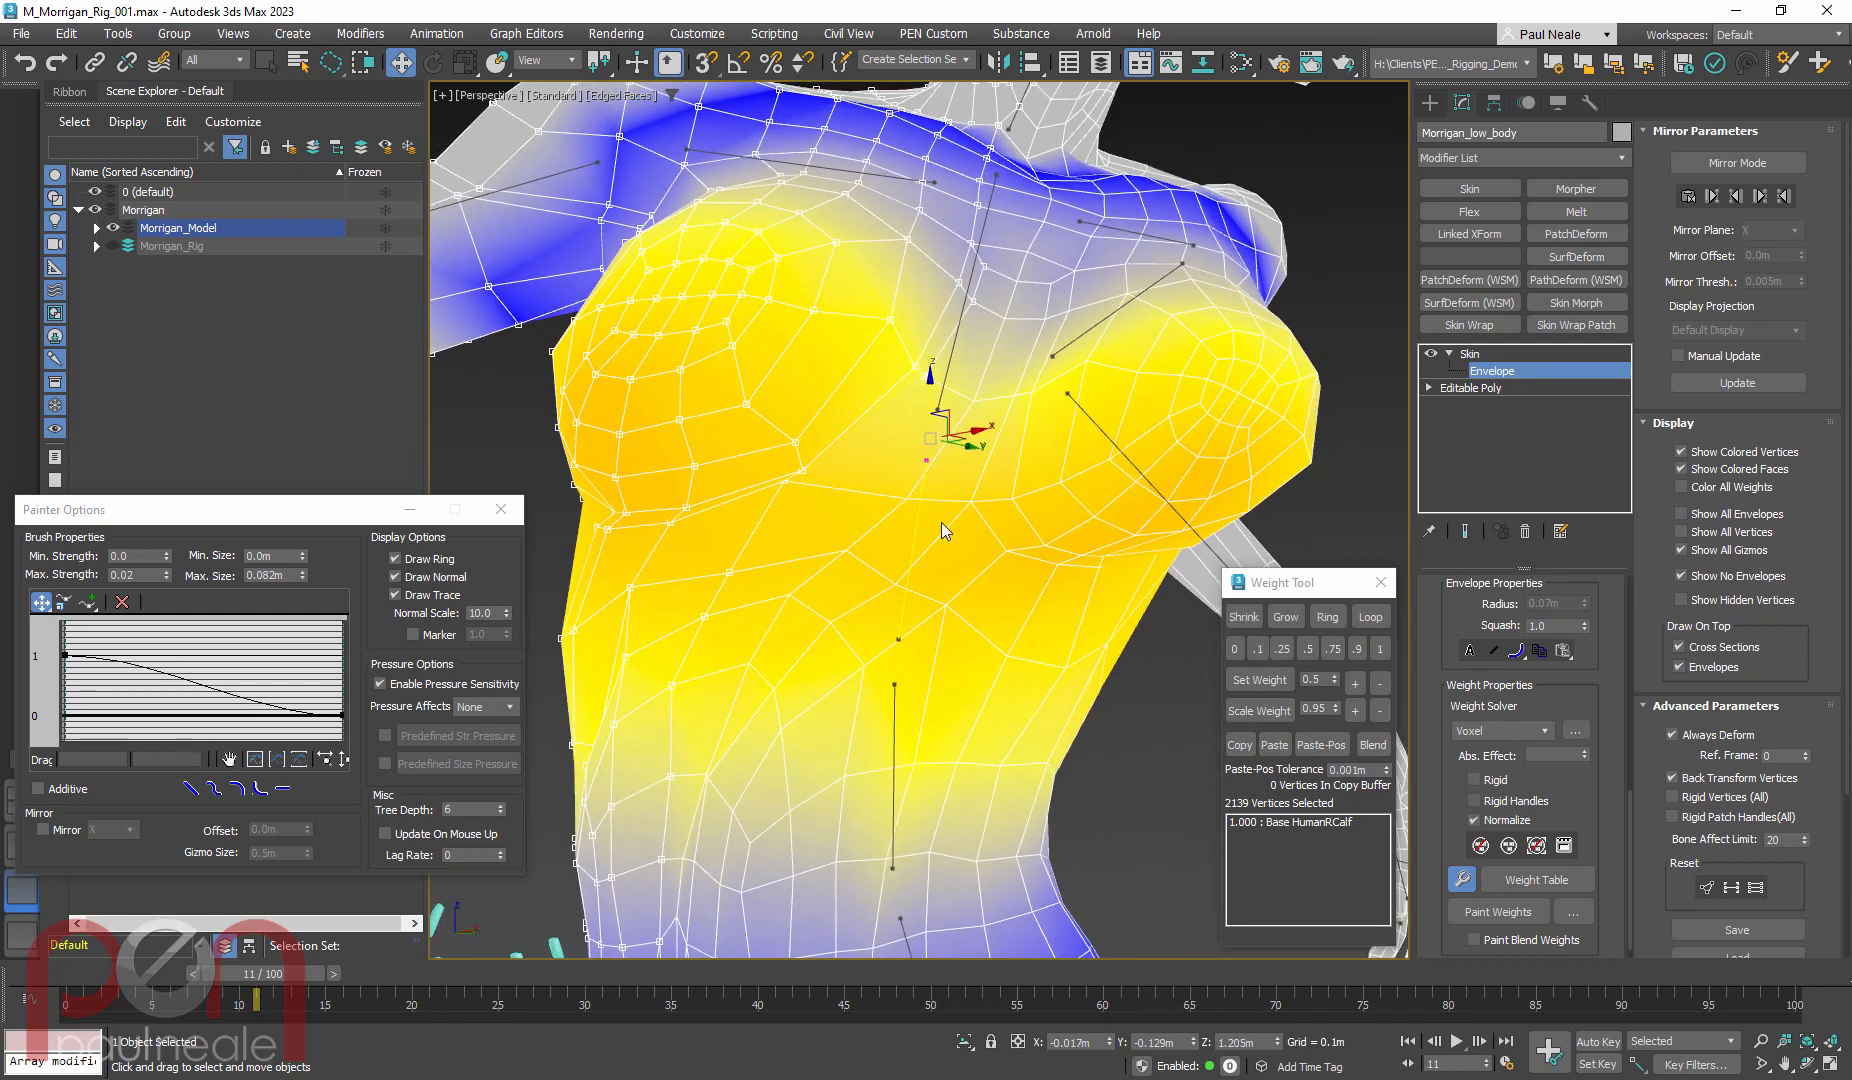
pyautogui.click(1468, 912)
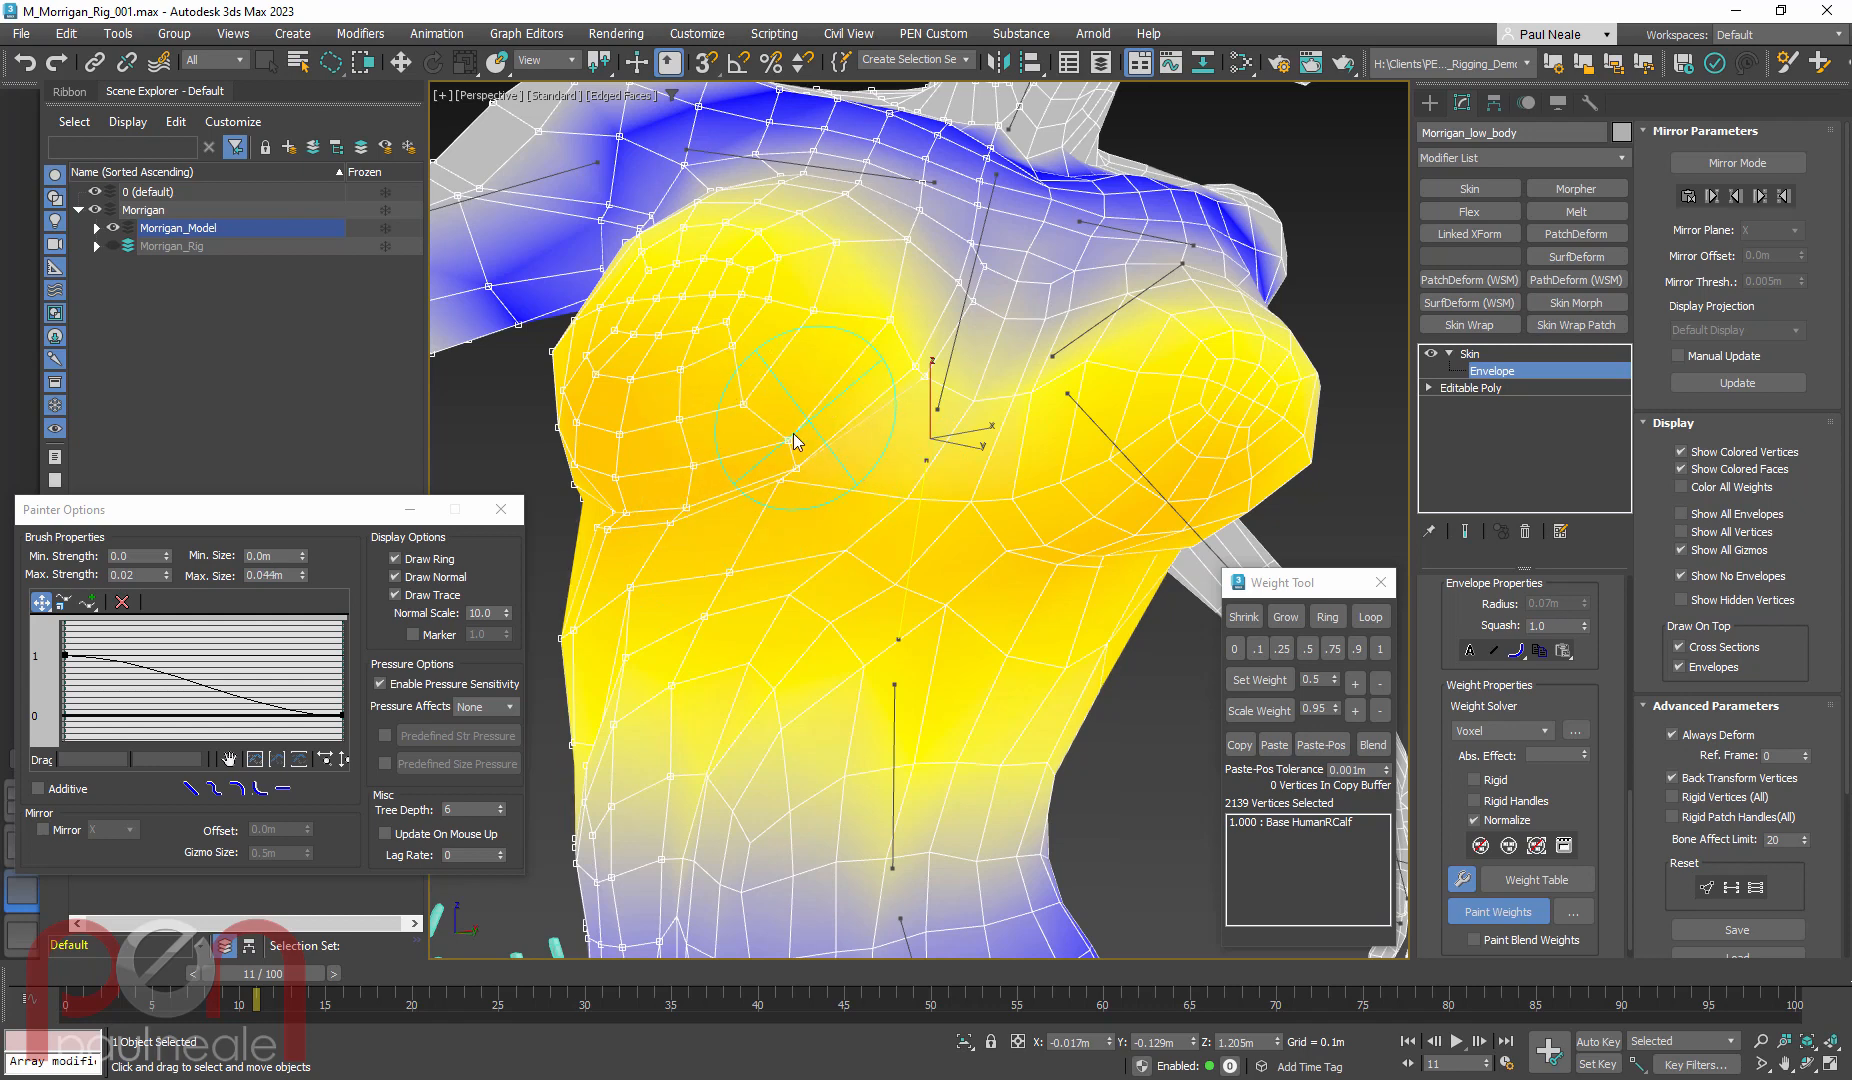
pyautogui.moveTo(838, 535)
pyautogui.keyDown('alt'); pyautogui.mouseDown(button='middle')
pyautogui.moveTo(861, 564)
pyautogui.moveTo(945, 560)
pyautogui.moveTo(1061, 592)
pyautogui.mouseUp(button='middle'); pyautogui.keyUp('alt')
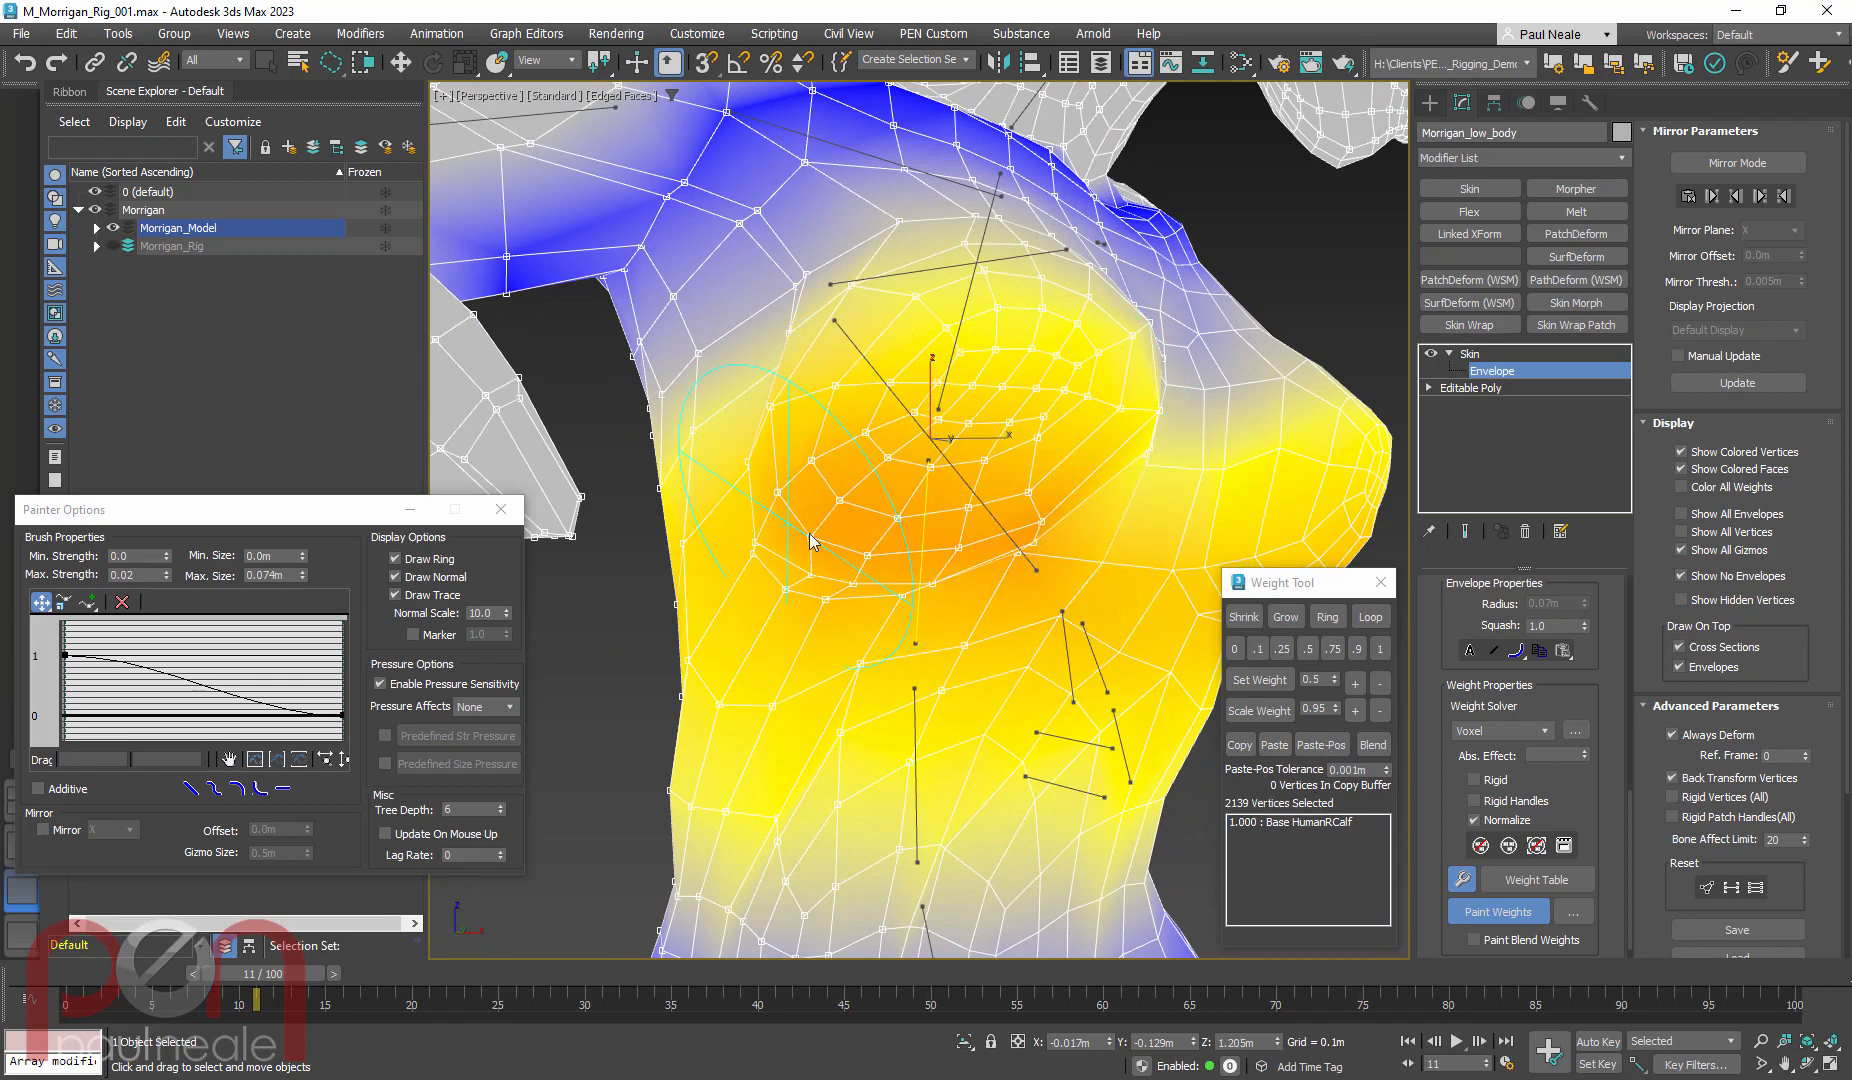
pyautogui.moveTo(1000, 505)
pyautogui.keyDown('alt'); pyautogui.mouseDown(button='middle')
pyautogui.moveTo(926, 531)
pyautogui.moveTo(872, 513)
pyautogui.moveTo(905, 505)
pyautogui.mouseUp(button='middle'); pyautogui.keyUp('alt')
pyautogui.scroll(-4, 926, 531)
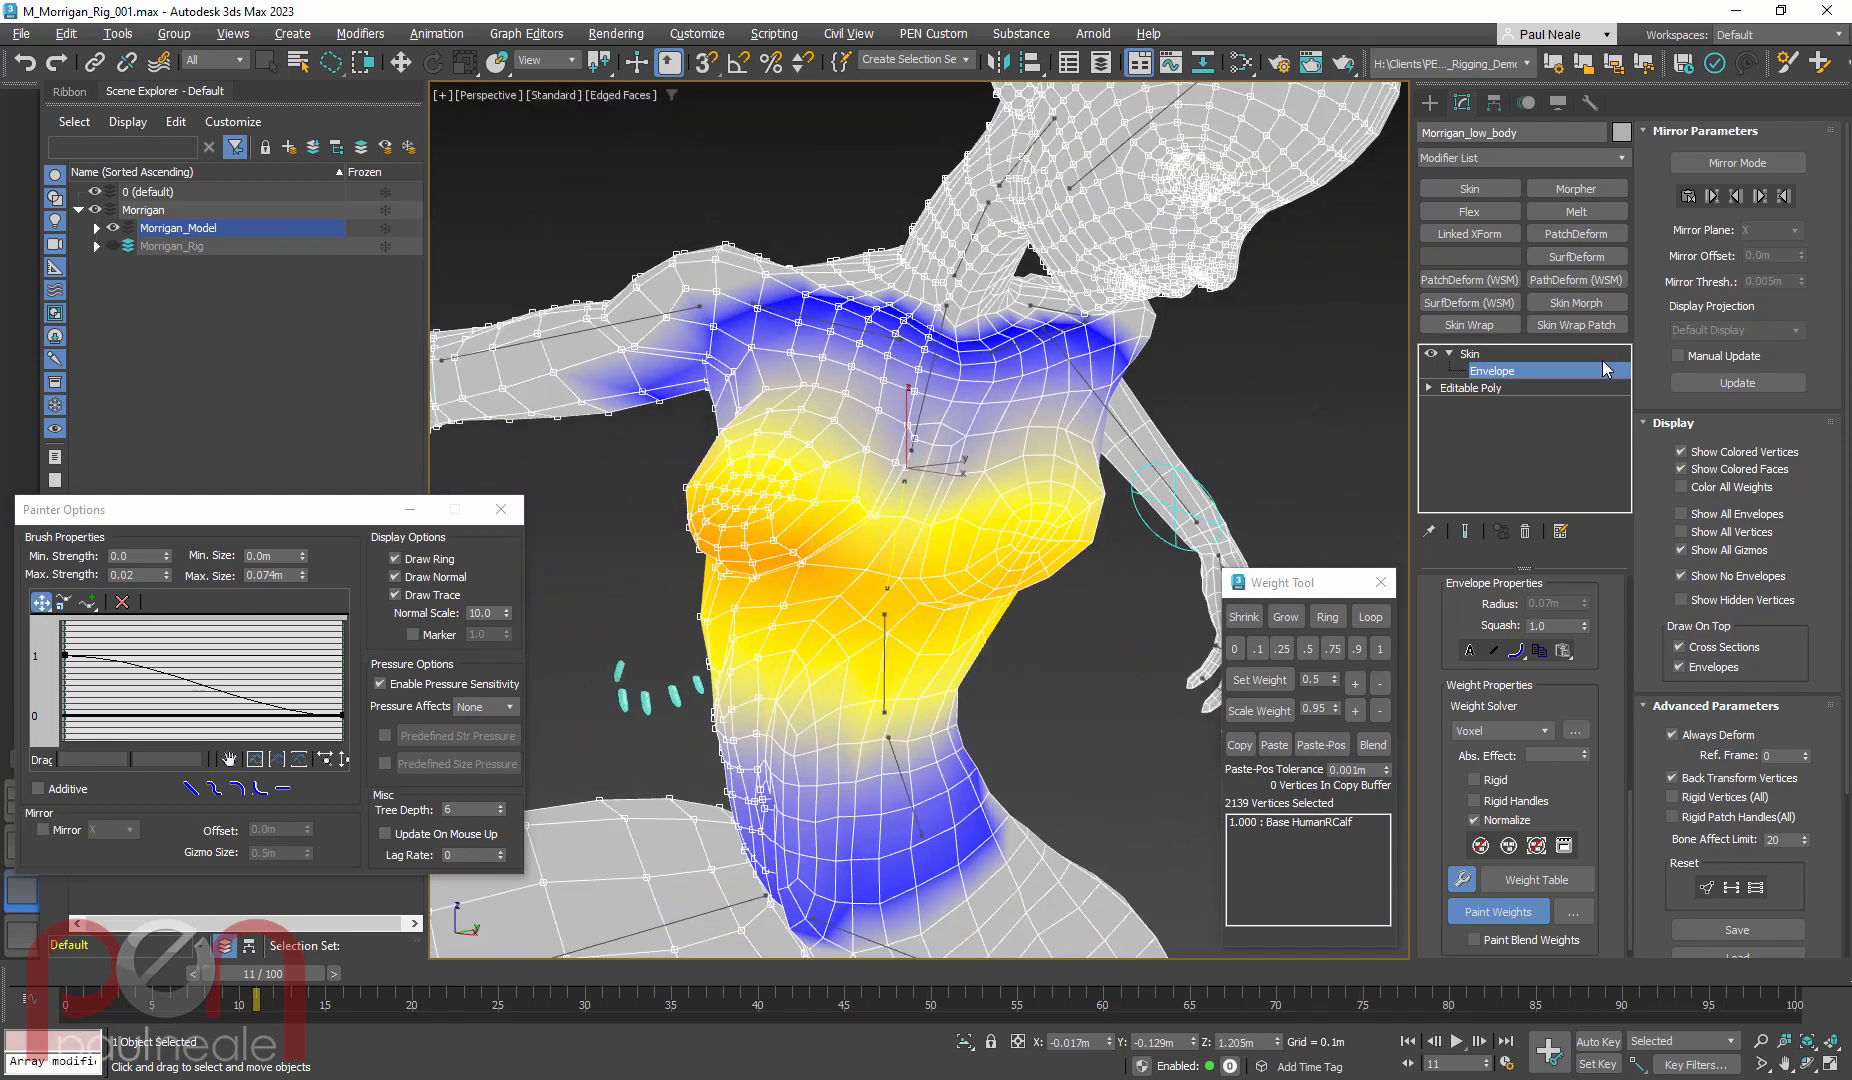
# Mirror the lower-chest spine bone's weights from the right half of the torso to the left in Mirror Mode
pyautogui.click(1752, 161)
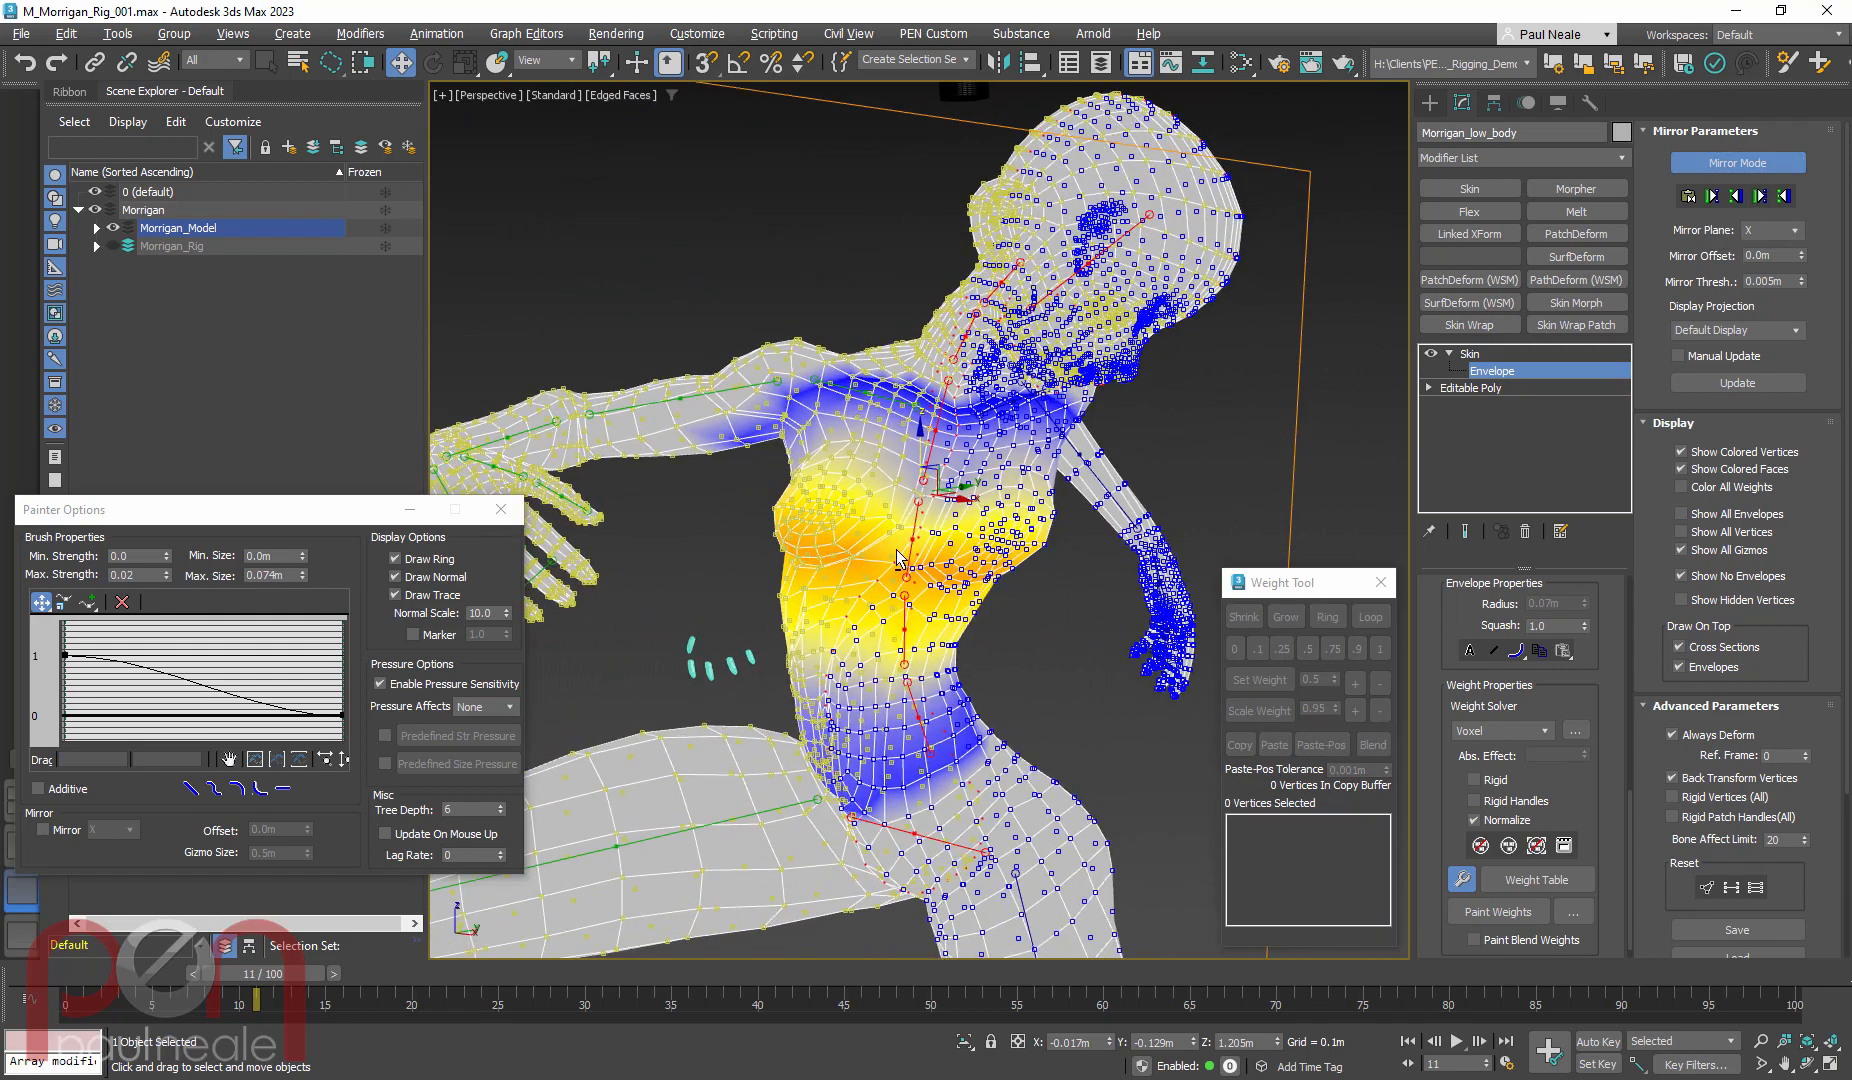
pyautogui.scroll(6, 943, 510)
pyautogui.scroll(-3, 943, 510)
pyautogui.keyDown('alt'); pyautogui.moveTo(943, 510); pyautogui.dragTo(898, 548, button='middle'); pyautogui.keyUp('alt')
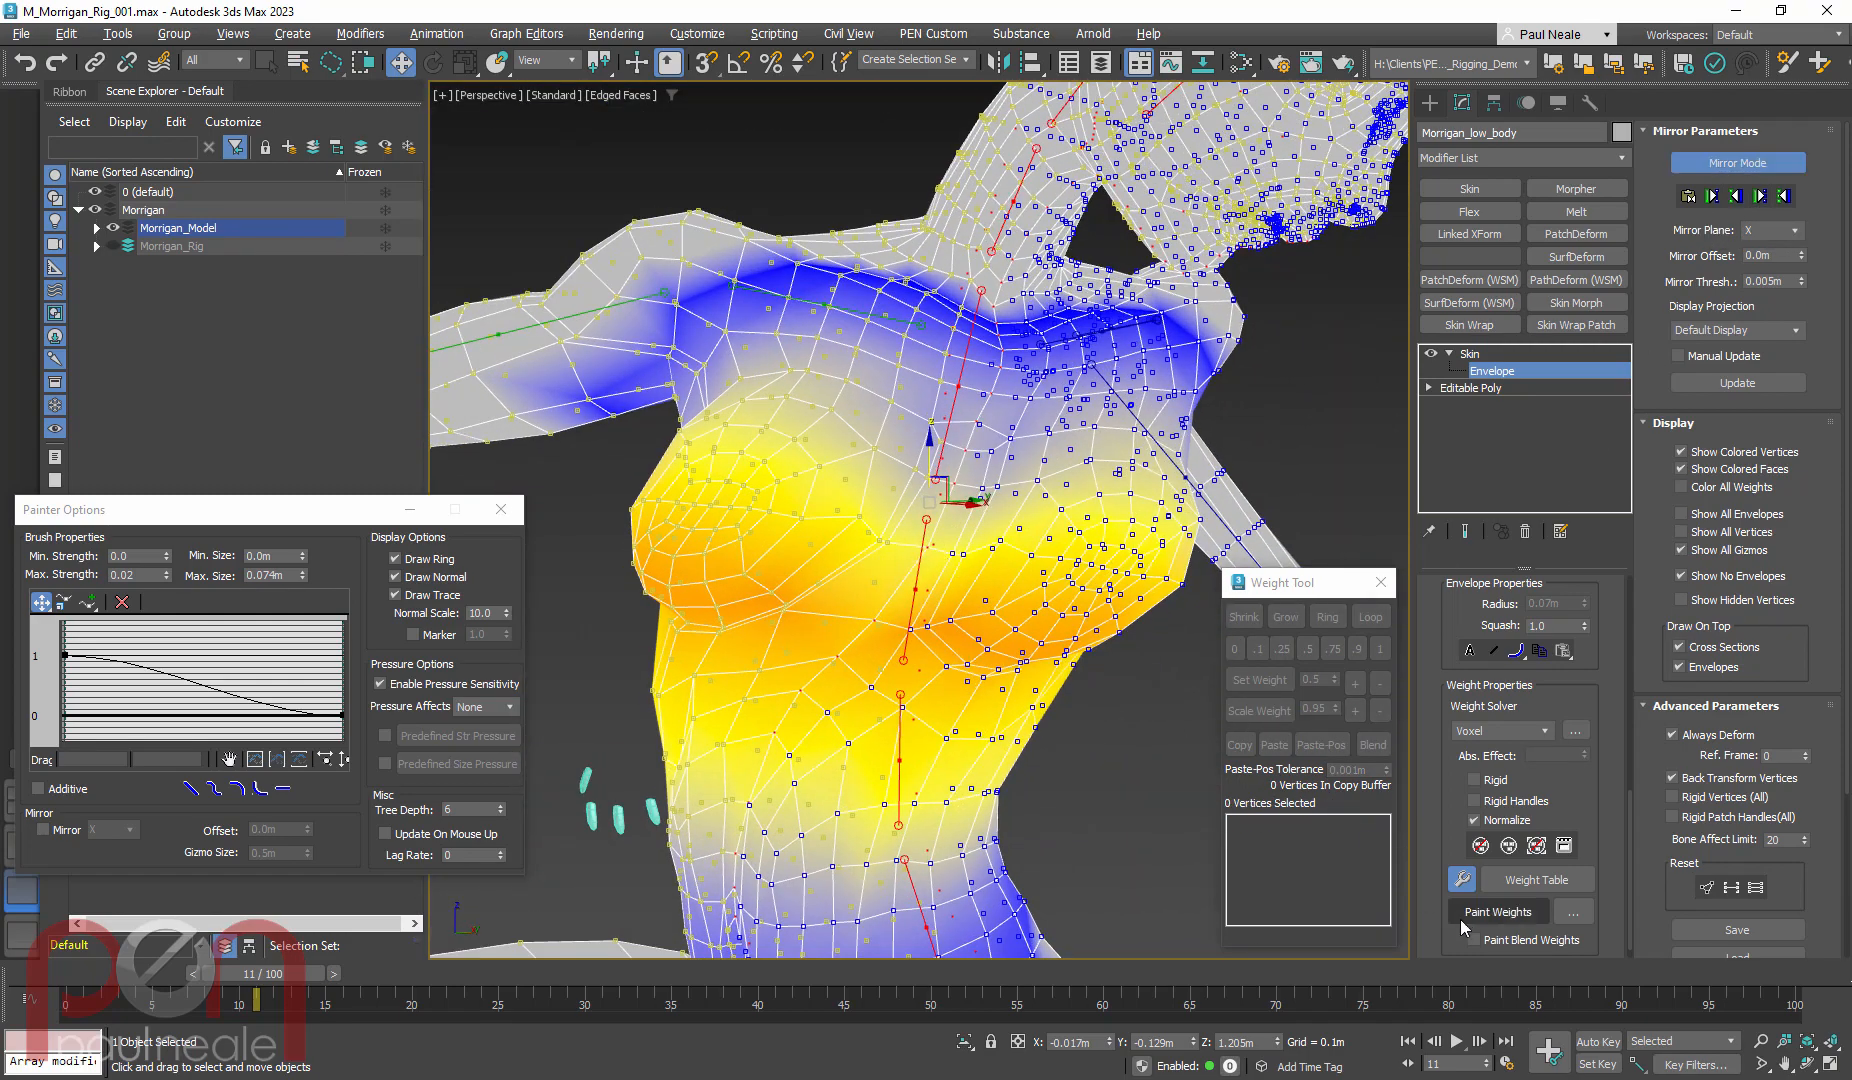
# Paint more of the same spine bone's weight at the centre of the chest below the breasts and mirror it from green to blue vertices
pyautogui.click(1470, 914)
pyautogui.moveTo(932, 530); pyautogui.dragTo(853, 624)
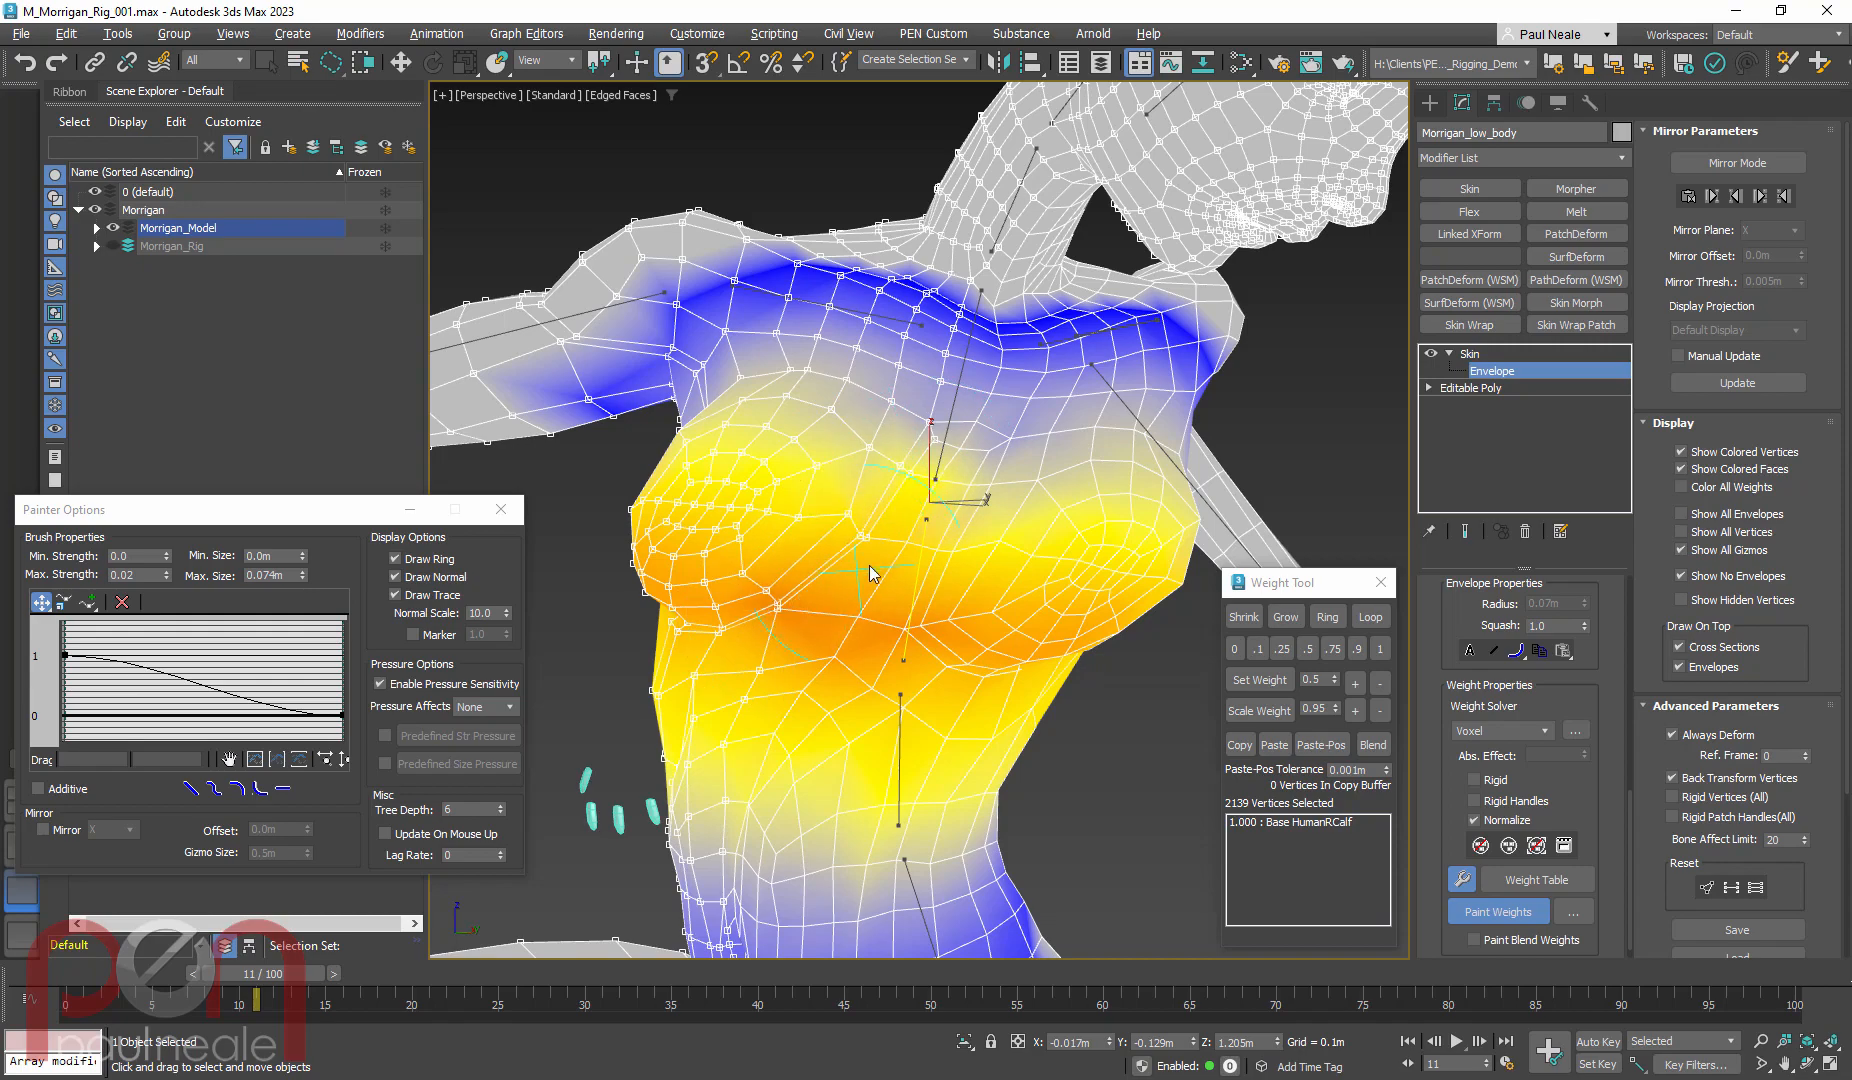
pyautogui.click(1776, 160)
pyautogui.click(1760, 197)
pyautogui.scroll(-3, 1127, 639)
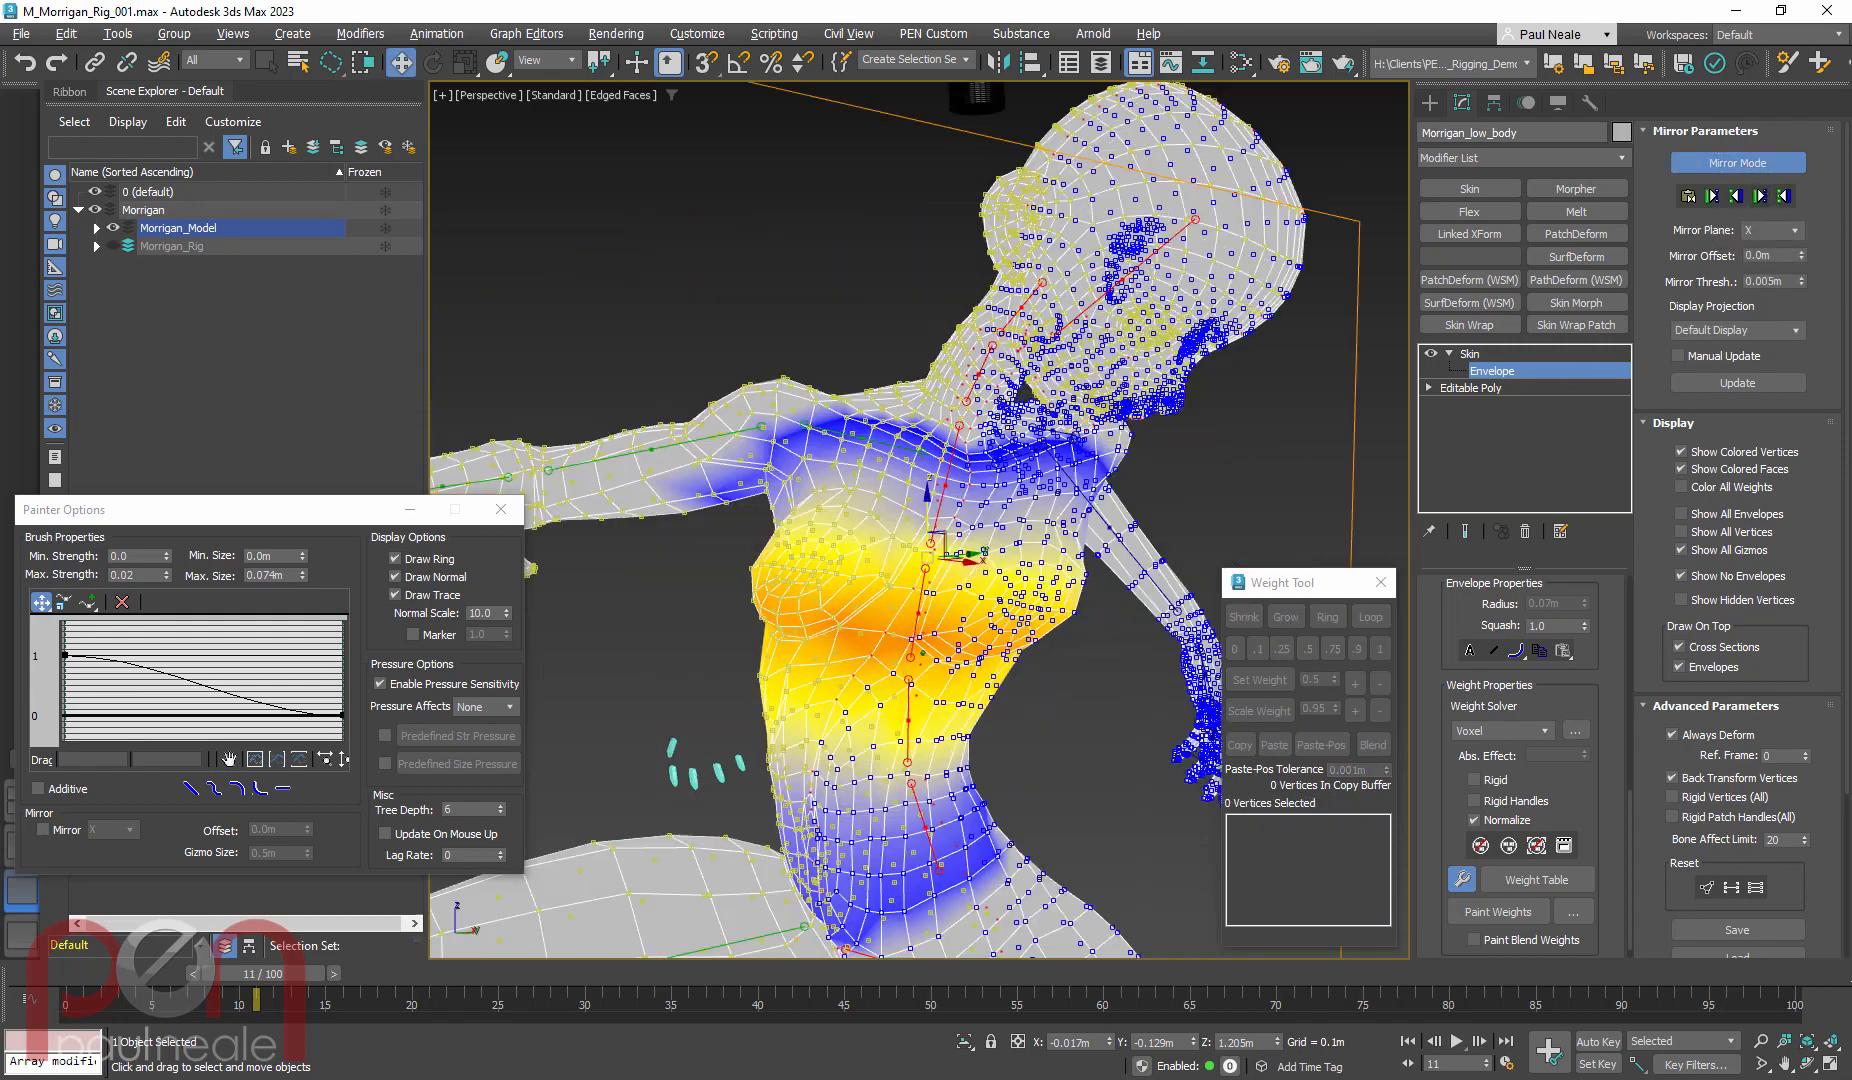
pyautogui.keyDown('alt'); pyautogui.moveTo(1127, 639); pyautogui.dragTo(982, 612, button='middle'); pyautogui.keyUp('alt')
pyautogui.scroll(3, 877, 414)
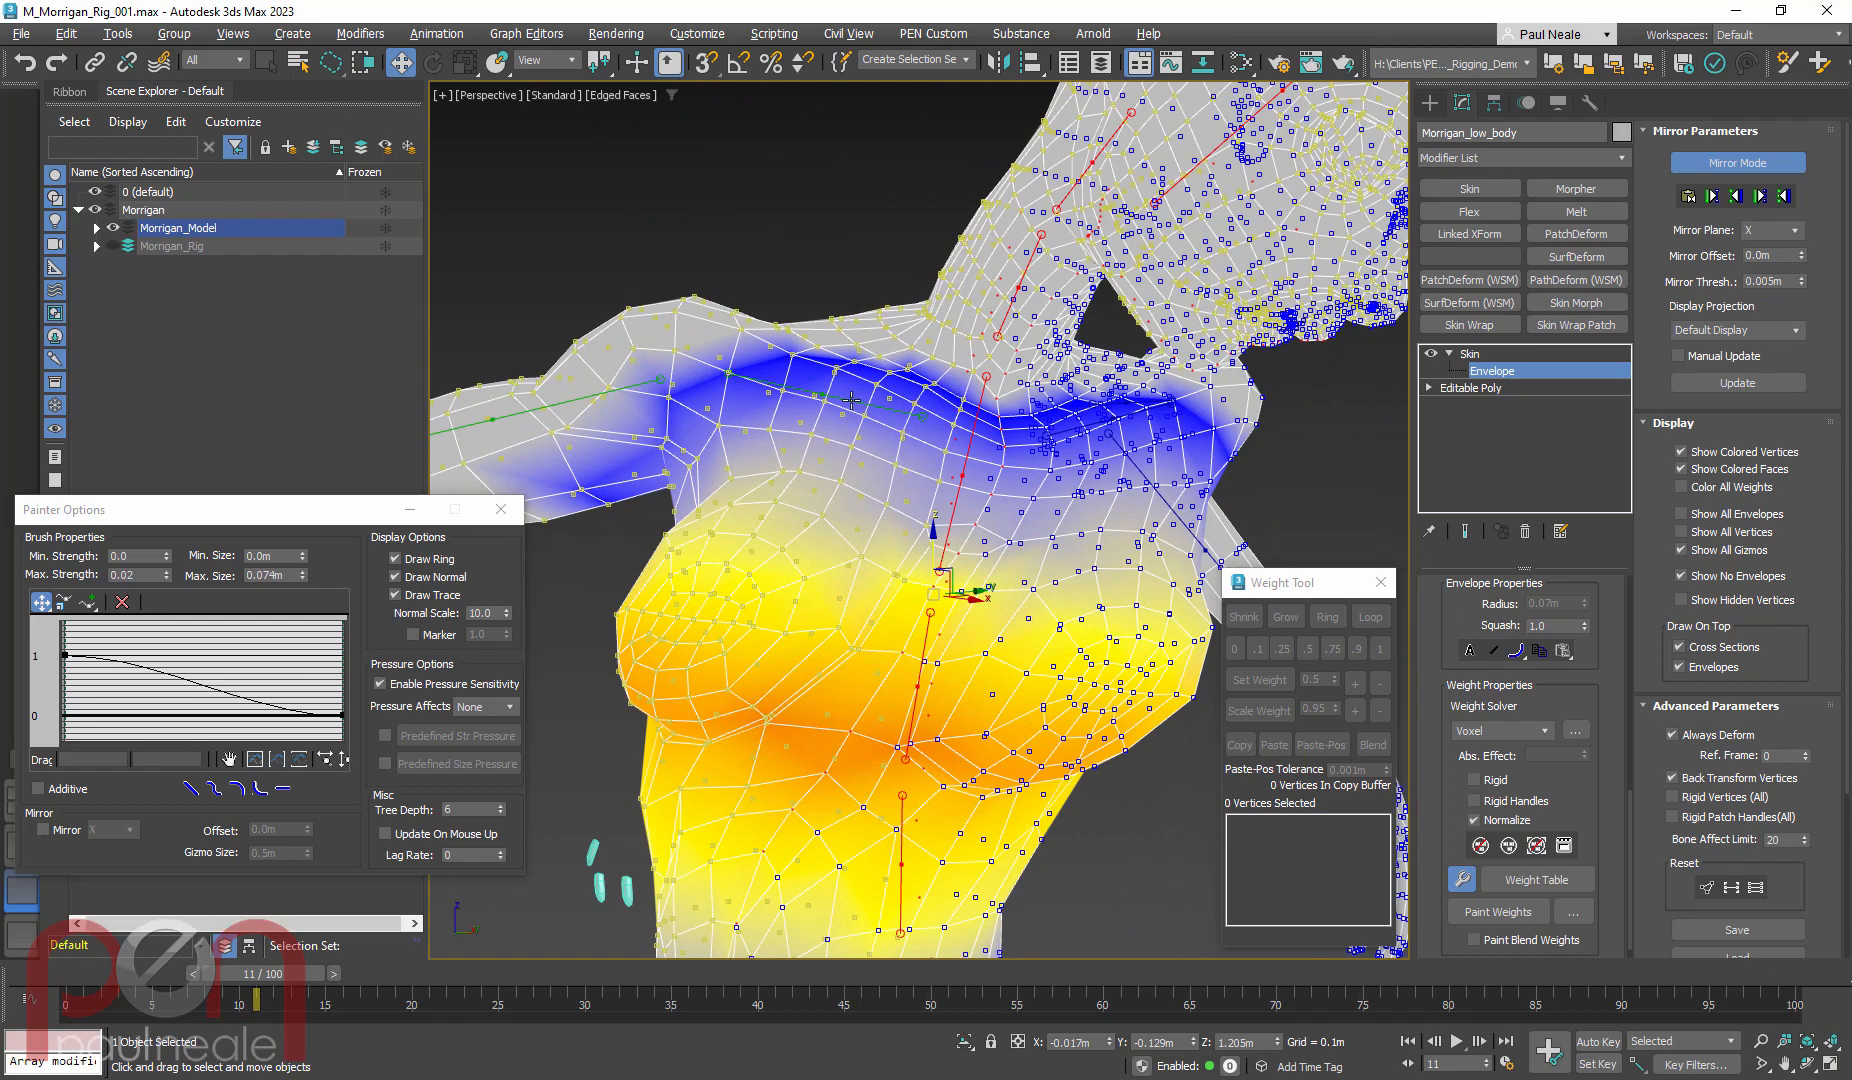
# Select the right collarbone bone and examine its weights around the shoulder and upper chest
pyautogui.click(851, 399)
pyautogui.keyDown('alt'); pyautogui.moveTo(1010, 571); pyautogui.dragTo(1058, 592, button='middle'); pyautogui.keyUp('alt')
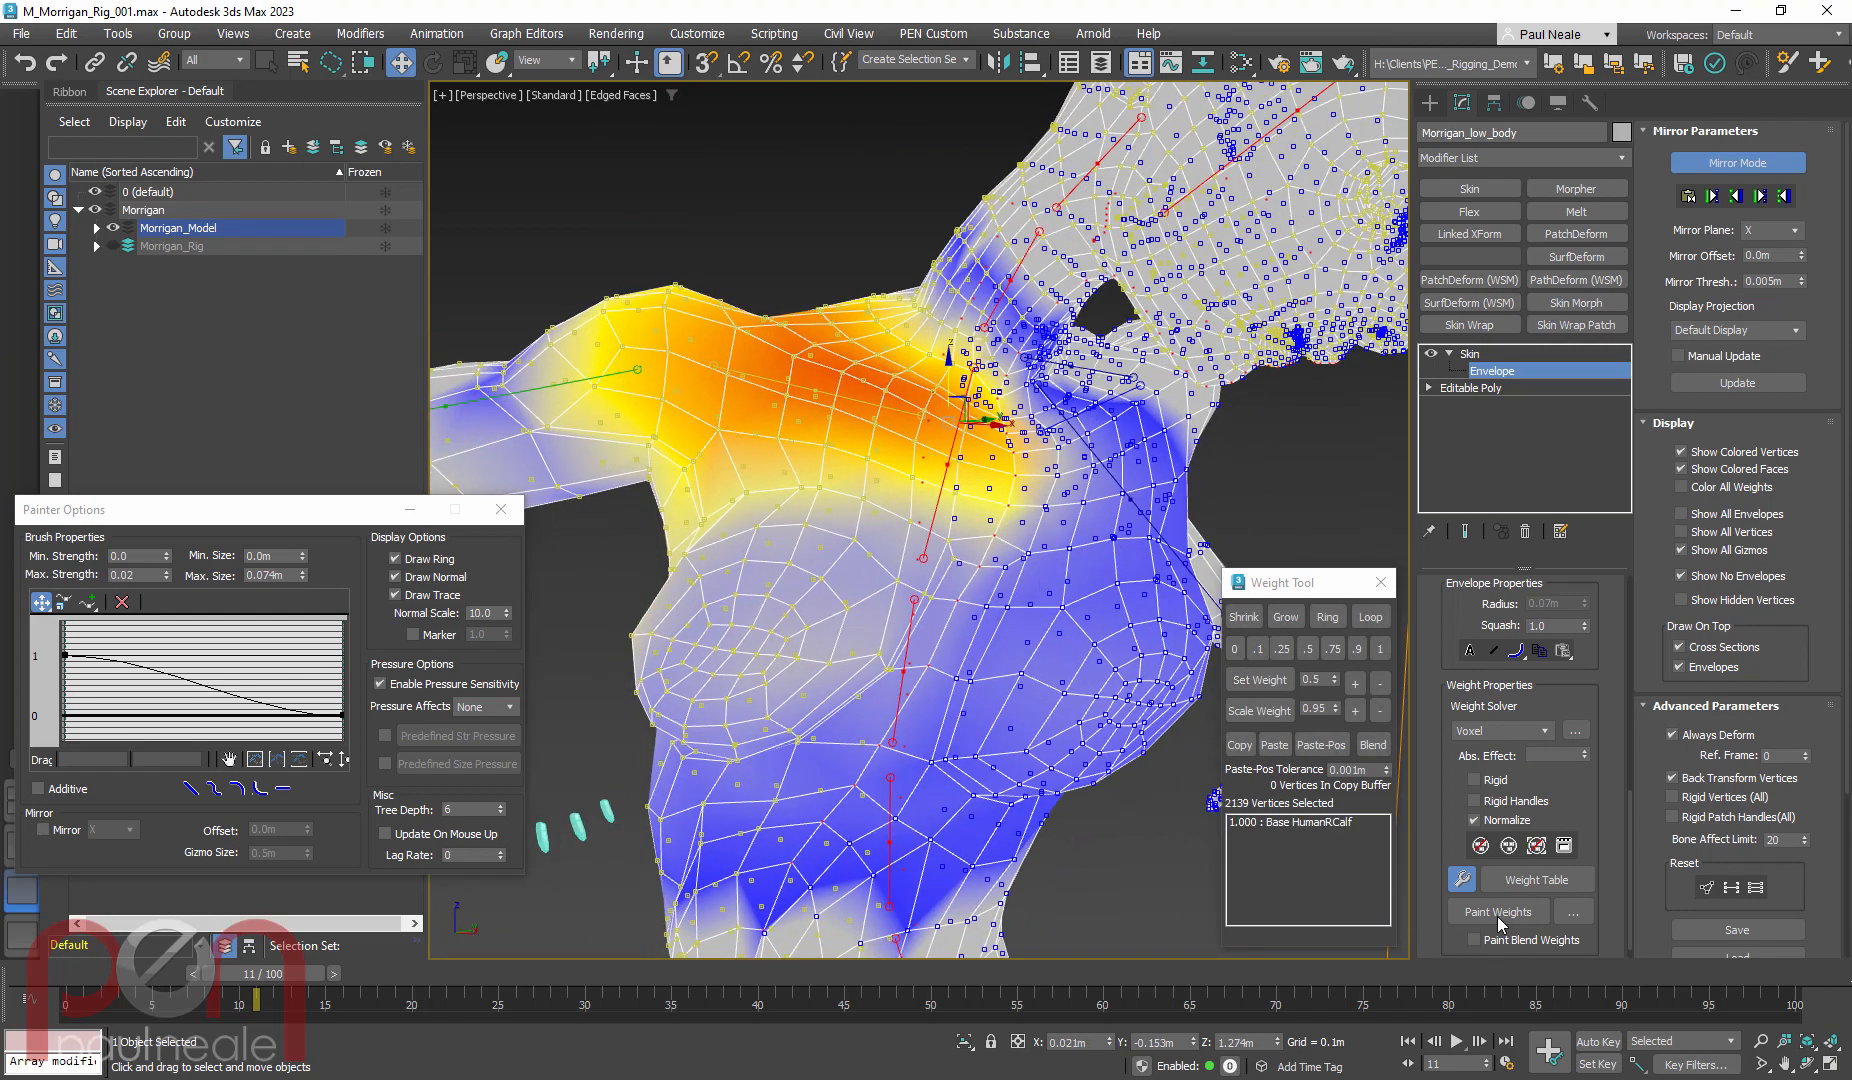
pyautogui.click(1498, 916)
pyautogui.moveTo(978, 402)
pyautogui.keyDown('alt'); pyautogui.mouseDown(button='middle')
pyautogui.moveTo(853, 461)
pyautogui.moveTo(978, 436)
pyautogui.mouseUp(button='middle'); pyautogui.keyUp('alt')
pyautogui.scroll(4, 1004, 482)
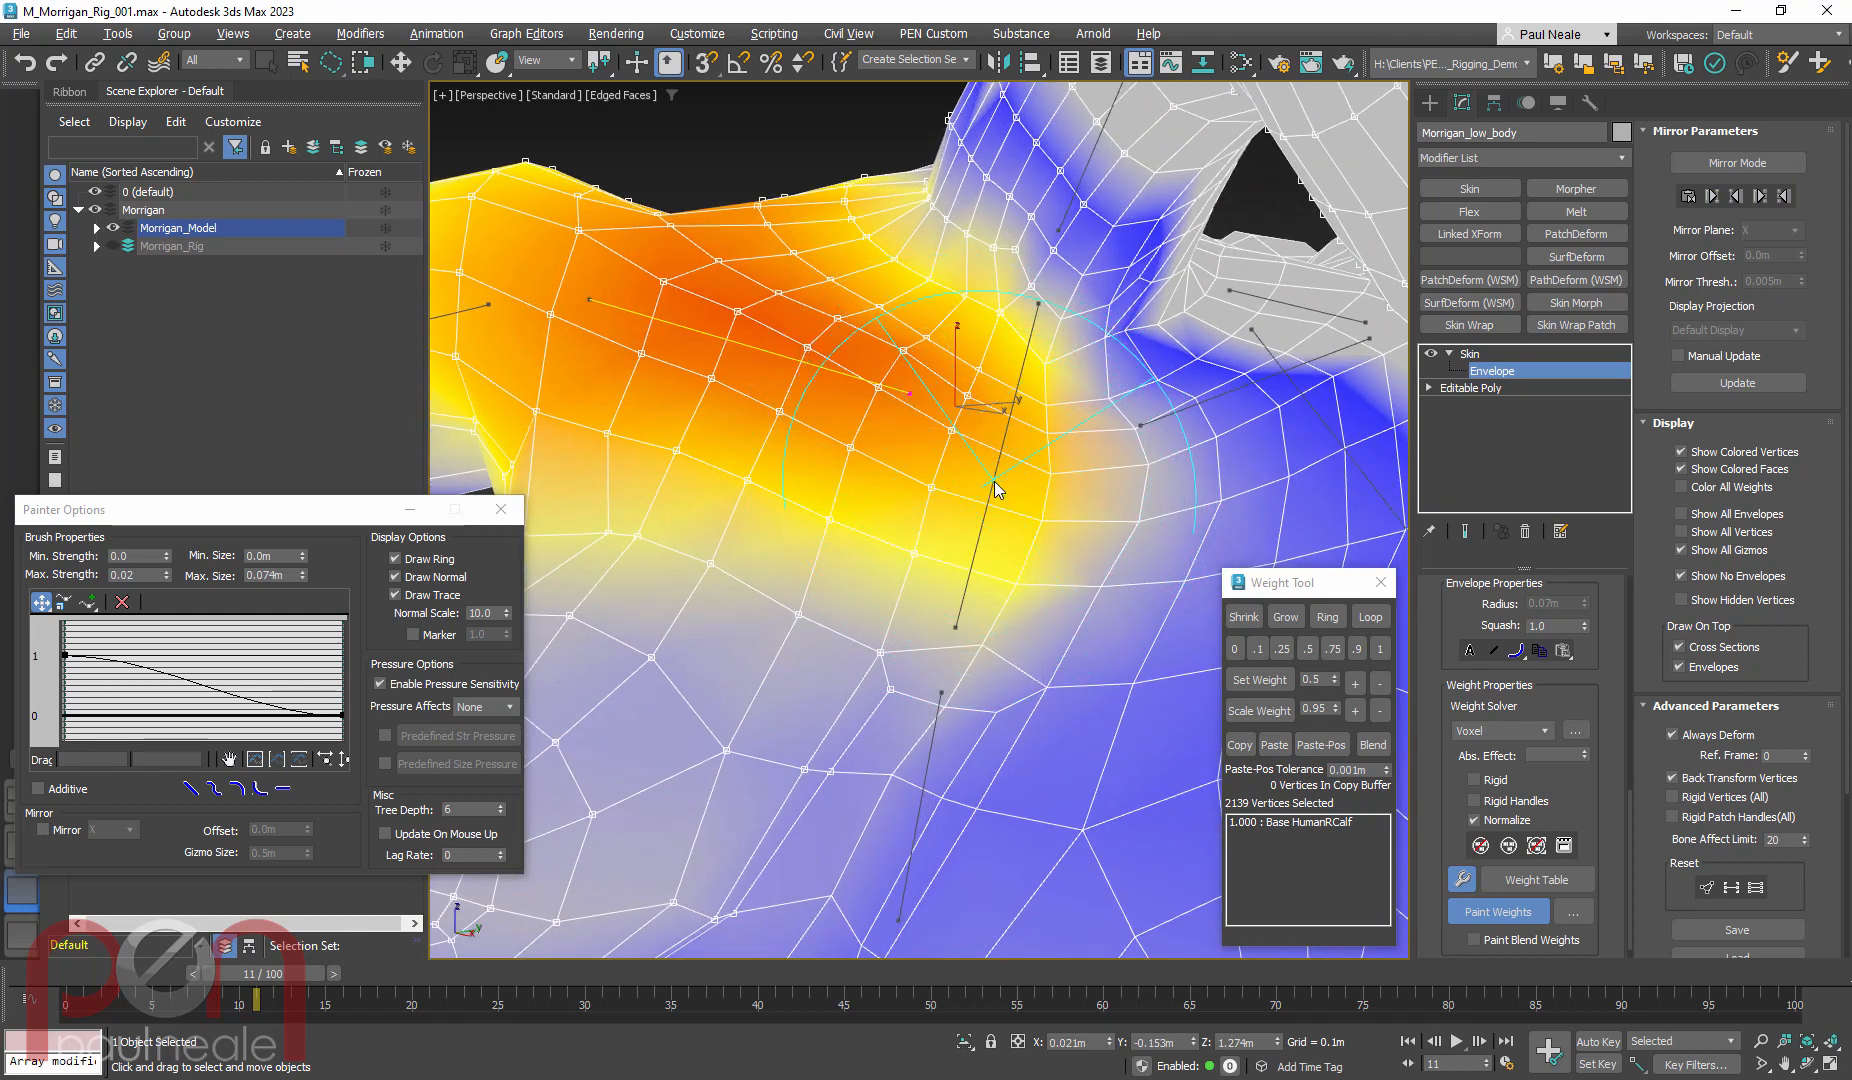
# Select the upper-chest spine bone and paint its weight along the sternum up to the base of the neck
pyautogui.rightClick(994, 480)
pyautogui.click(983, 495)
pyautogui.click(994, 482)
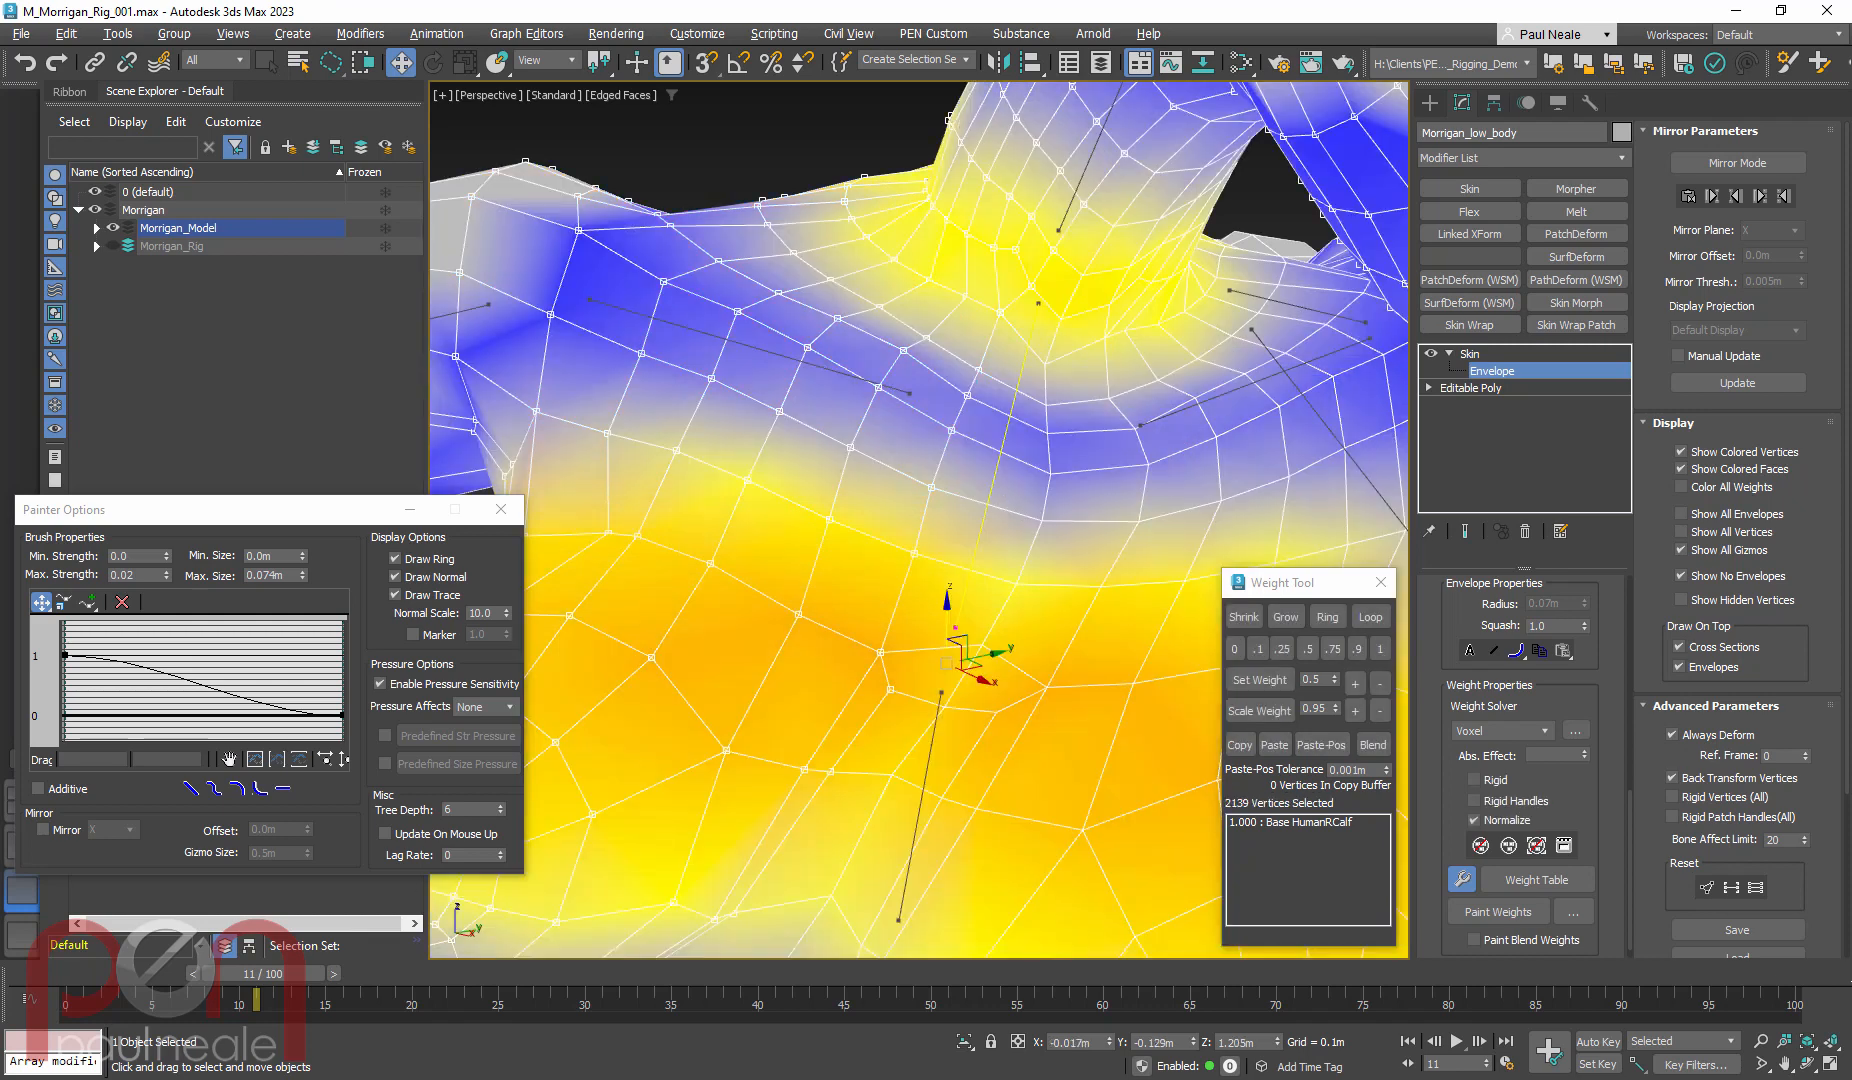
pyautogui.scroll(-3, 999, 487)
pyautogui.keyDown('alt'); pyautogui.moveTo(1010, 514); pyautogui.dragTo(1046, 532, button='middle'); pyautogui.keyUp('alt')
pyautogui.click(1498, 911)
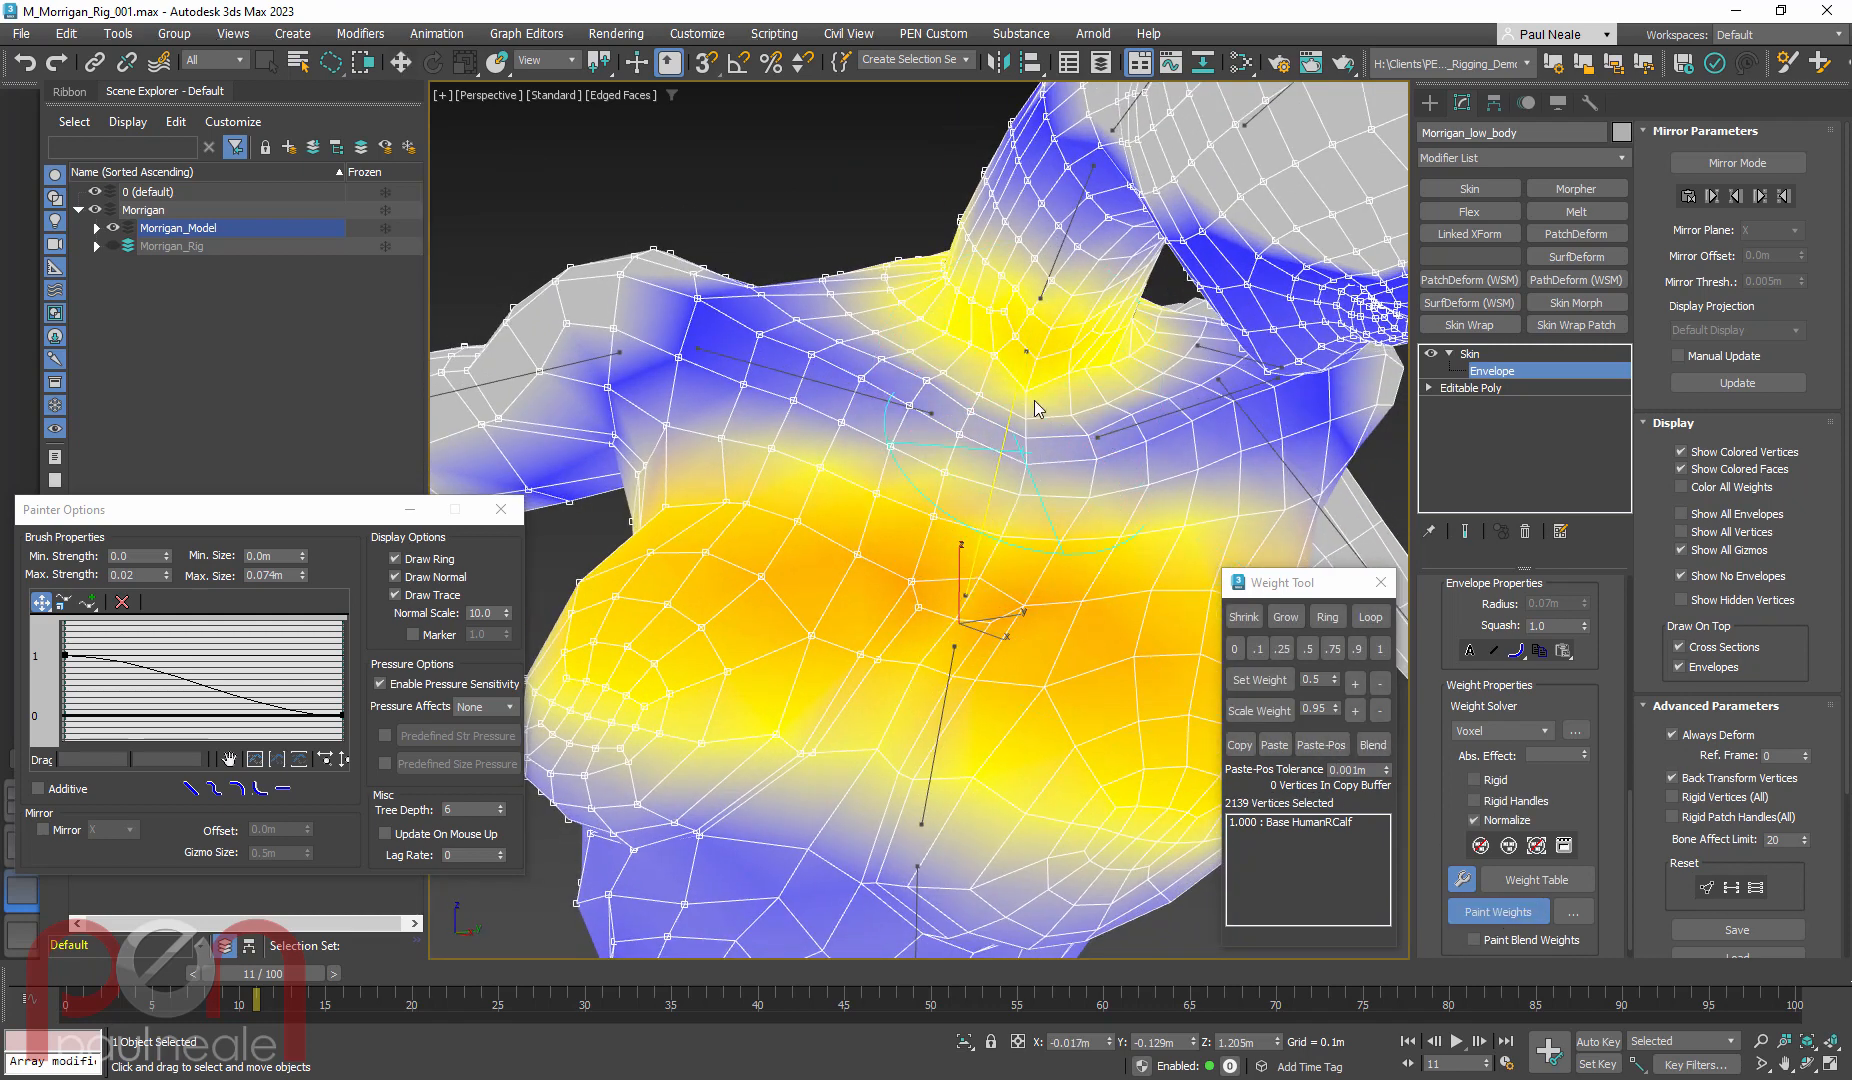
pyautogui.moveTo(1040, 444)
pyautogui.mouseDown()
pyautogui.moveTo(972, 409)
pyautogui.moveTo(1007, 411)
pyautogui.moveTo(967, 433)
pyautogui.moveTo(956, 411)
pyautogui.moveTo(865, 474)
pyautogui.moveTo(1013, 467)
pyautogui.moveTo(1006, 496)
pyautogui.moveTo(1019, 396)
pyautogui.mouseUp()
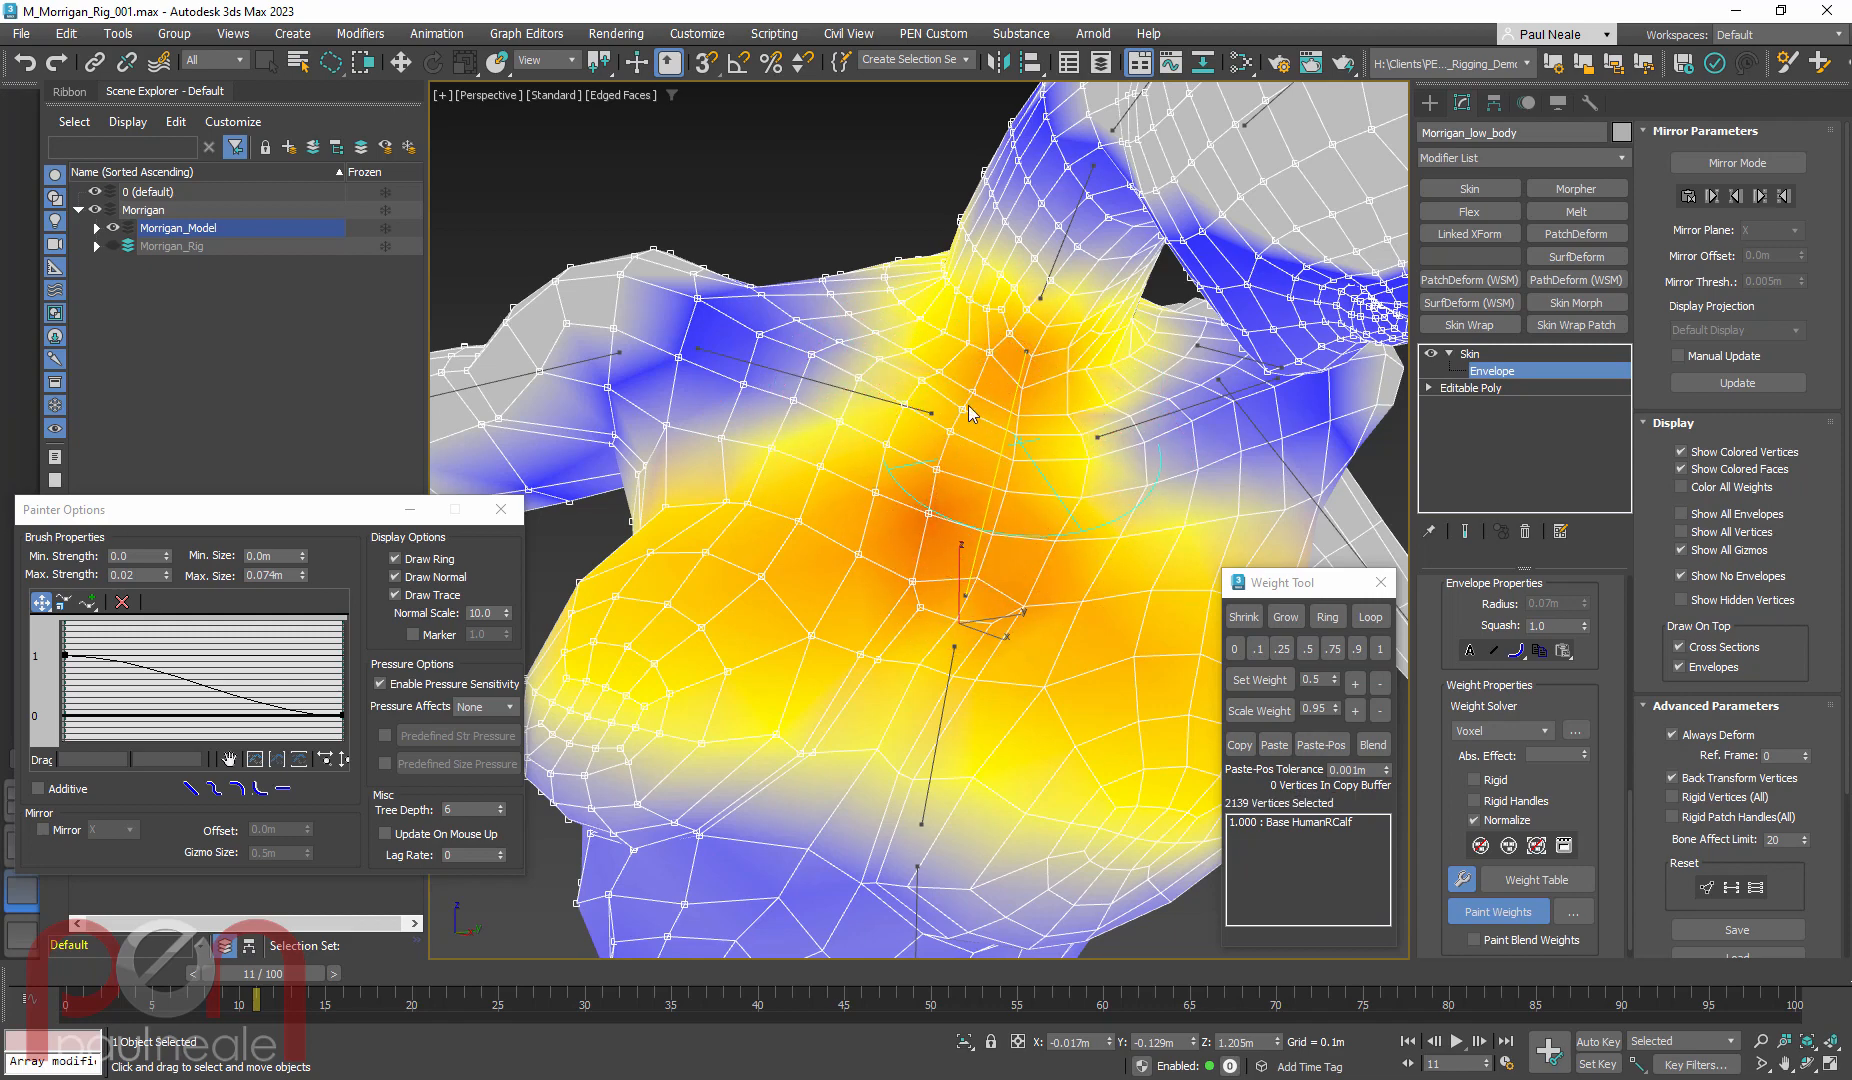
pyautogui.moveTo(940, 600); pyautogui.dragTo(930, 622)
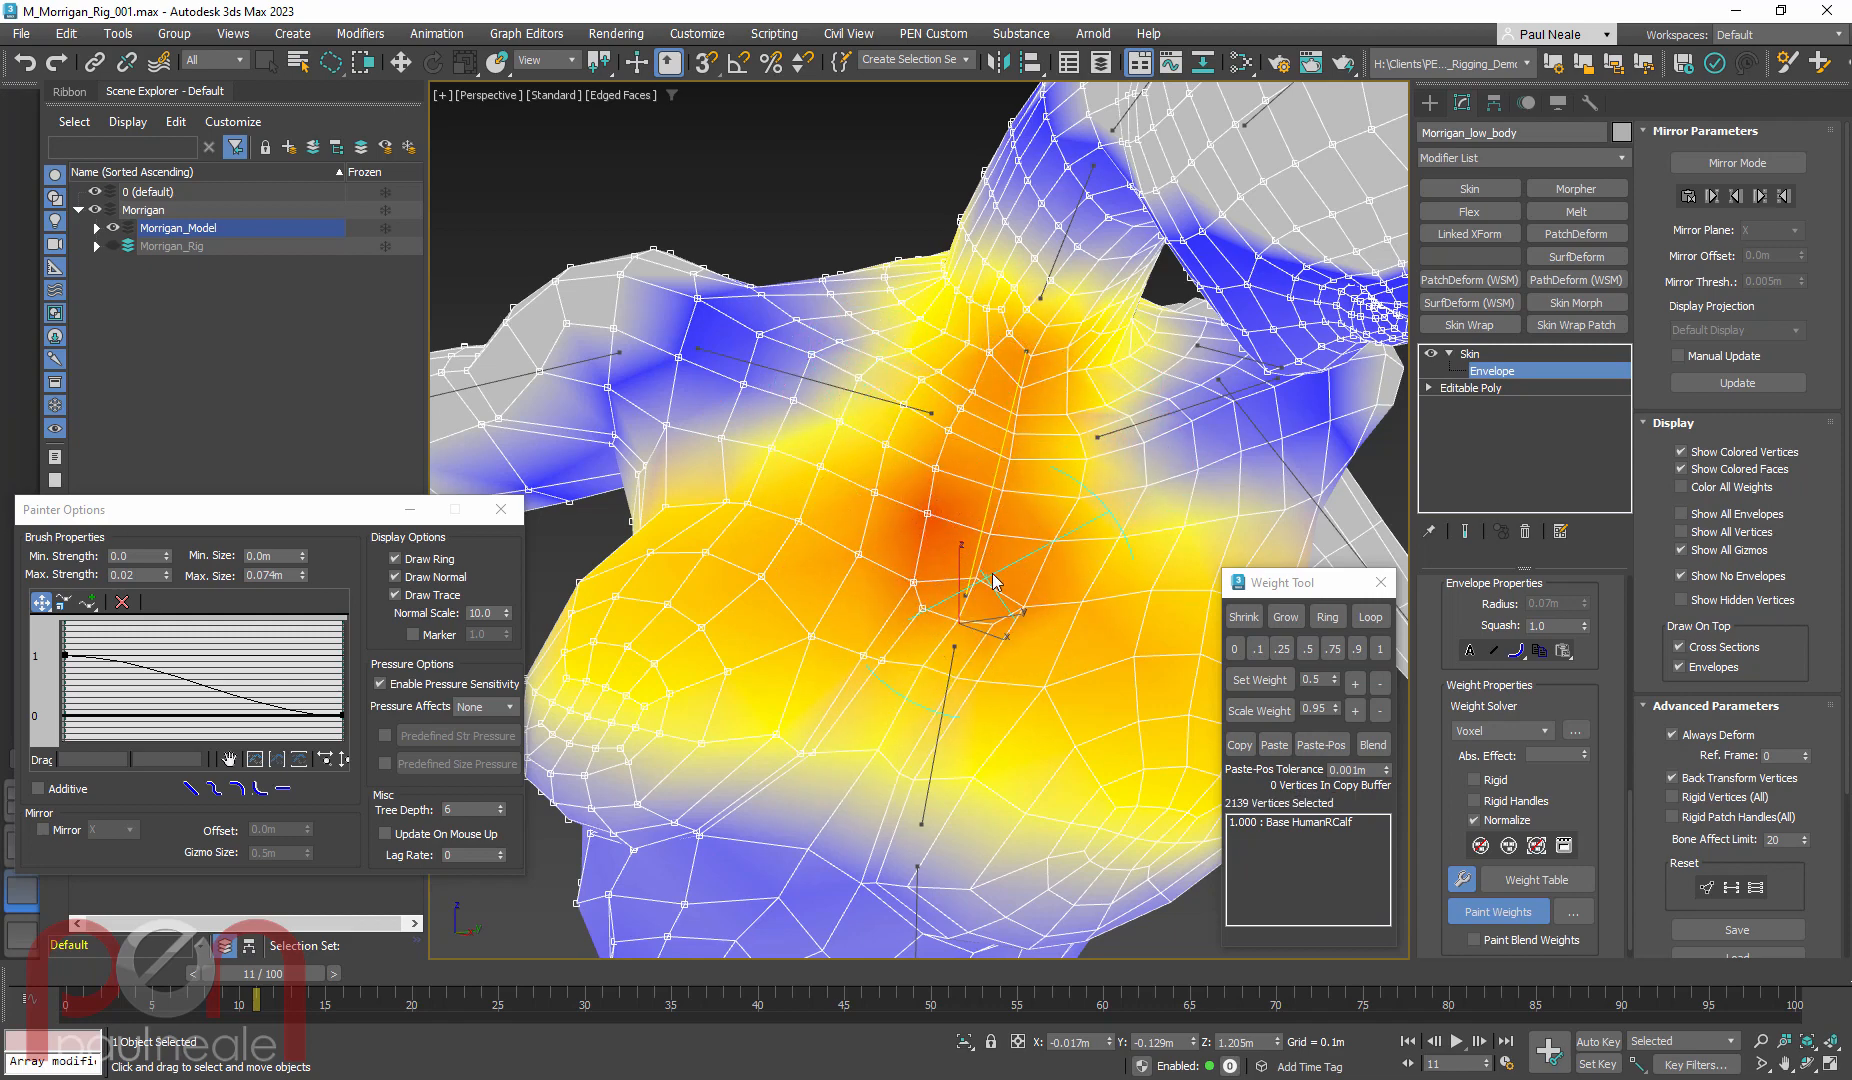
pyautogui.keyDown('alt'); pyautogui.moveTo(993, 582); pyautogui.dragTo(983, 404, button='middle'); pyautogui.keyUp('alt')
pyautogui.moveTo(1018, 325); pyautogui.dragTo(1024, 260)
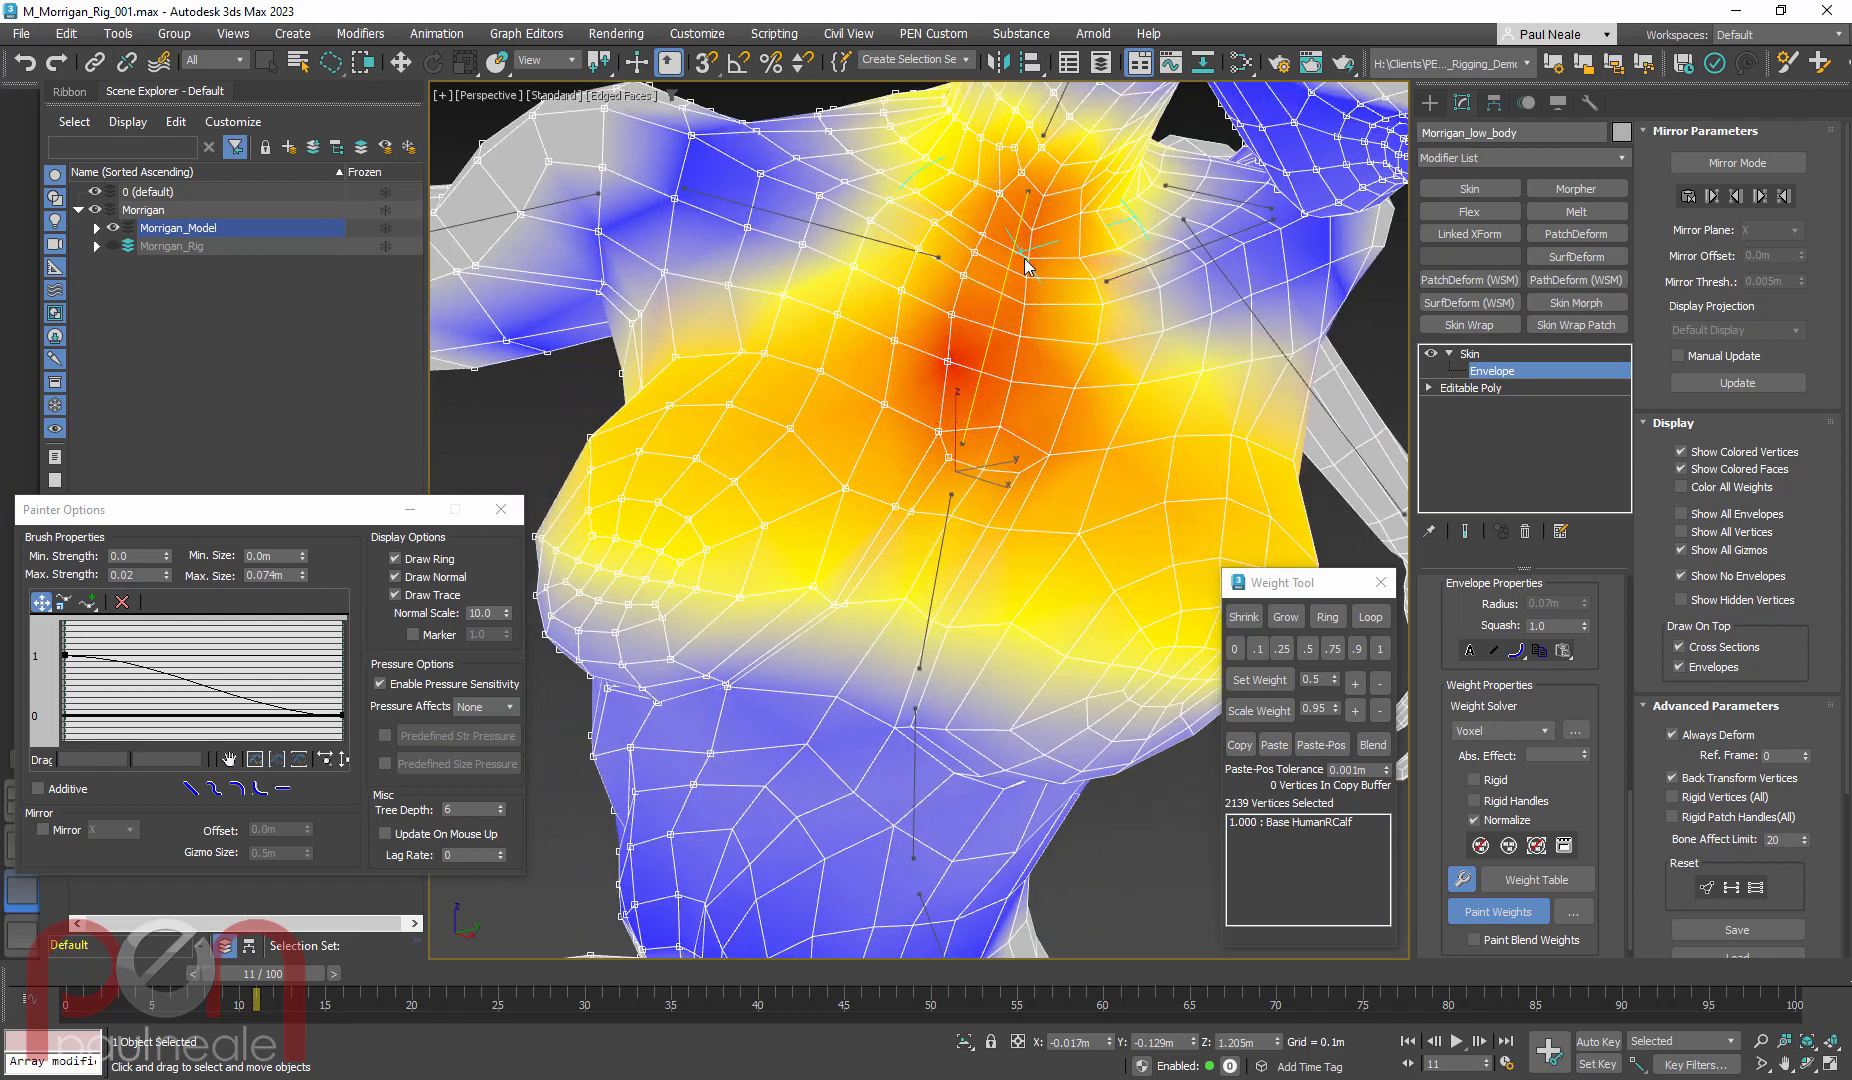
pyautogui.moveTo(1018, 408); pyautogui.dragTo(998, 434, button='middle')
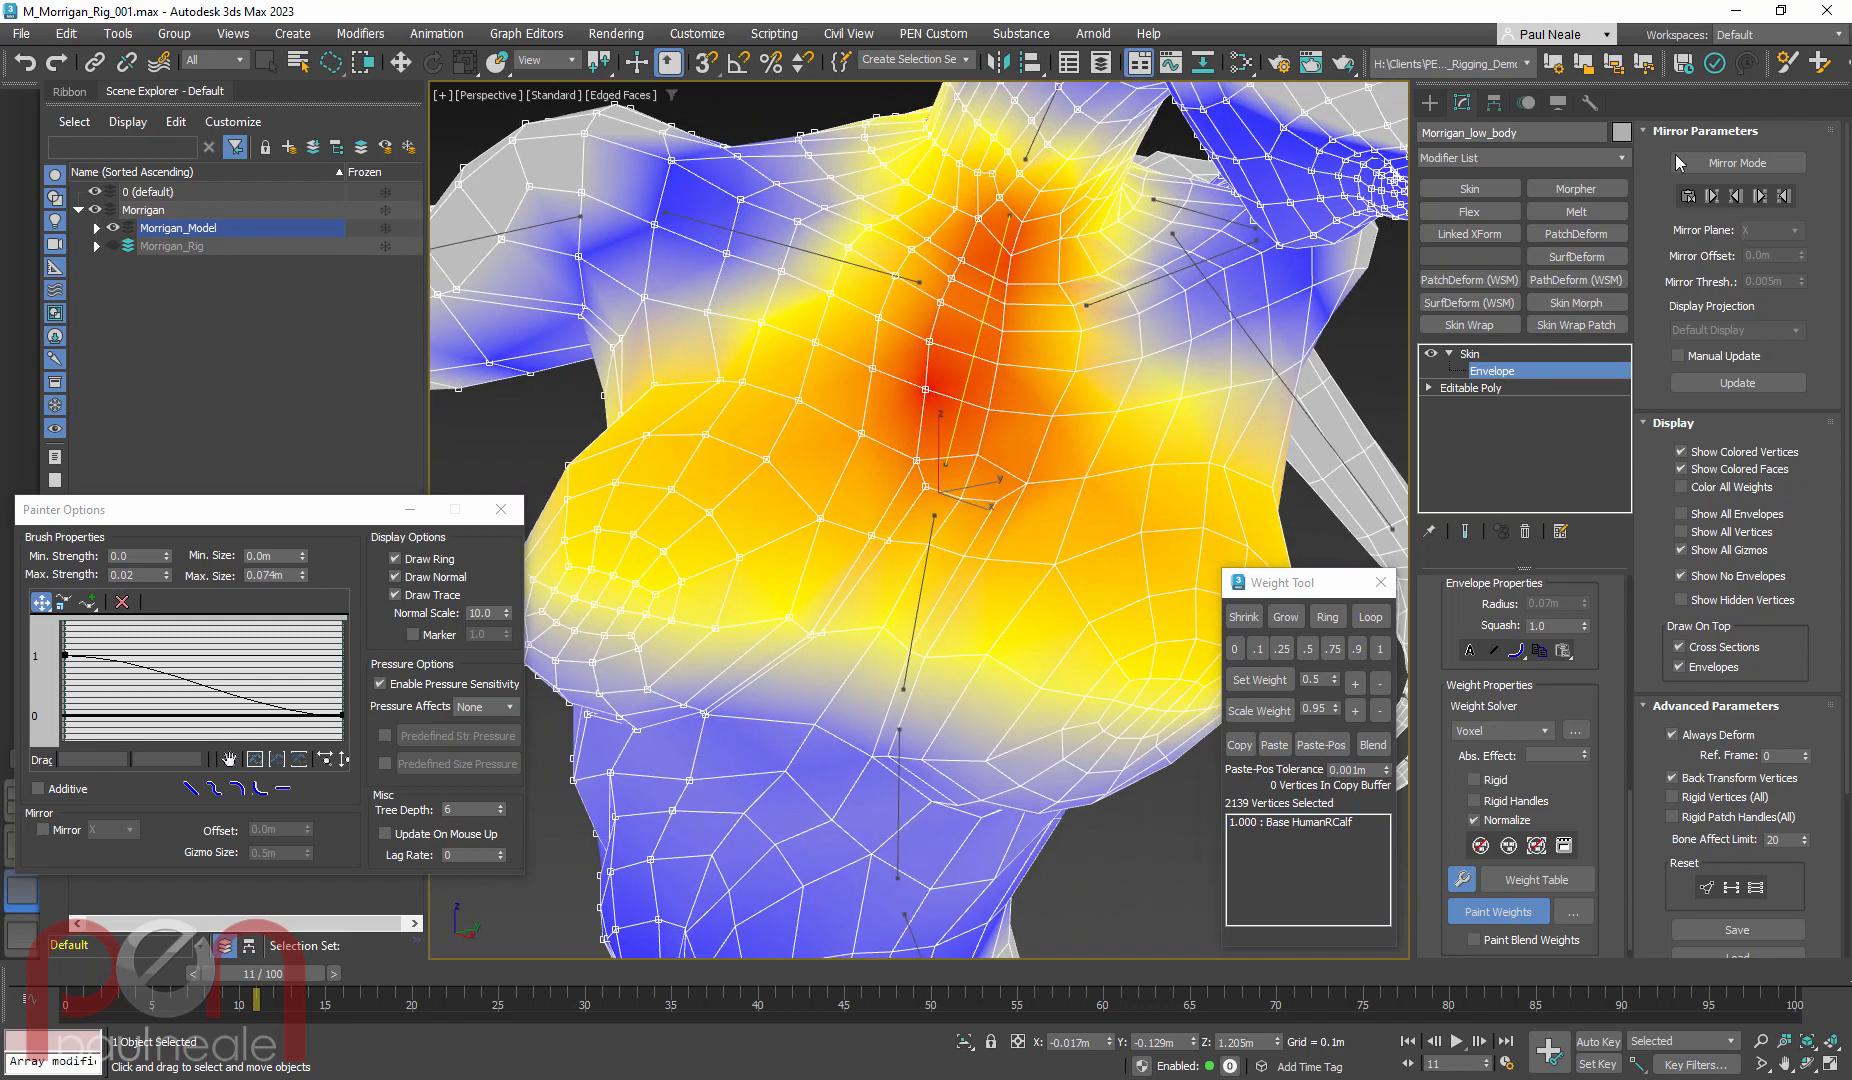
# Mirror the sternum weights of the upper-chest spine bone from green to blue vertices and leave Mirror Mode
pyautogui.click(1748, 164)
pyautogui.click(1762, 203)
pyautogui.click(1738, 163)
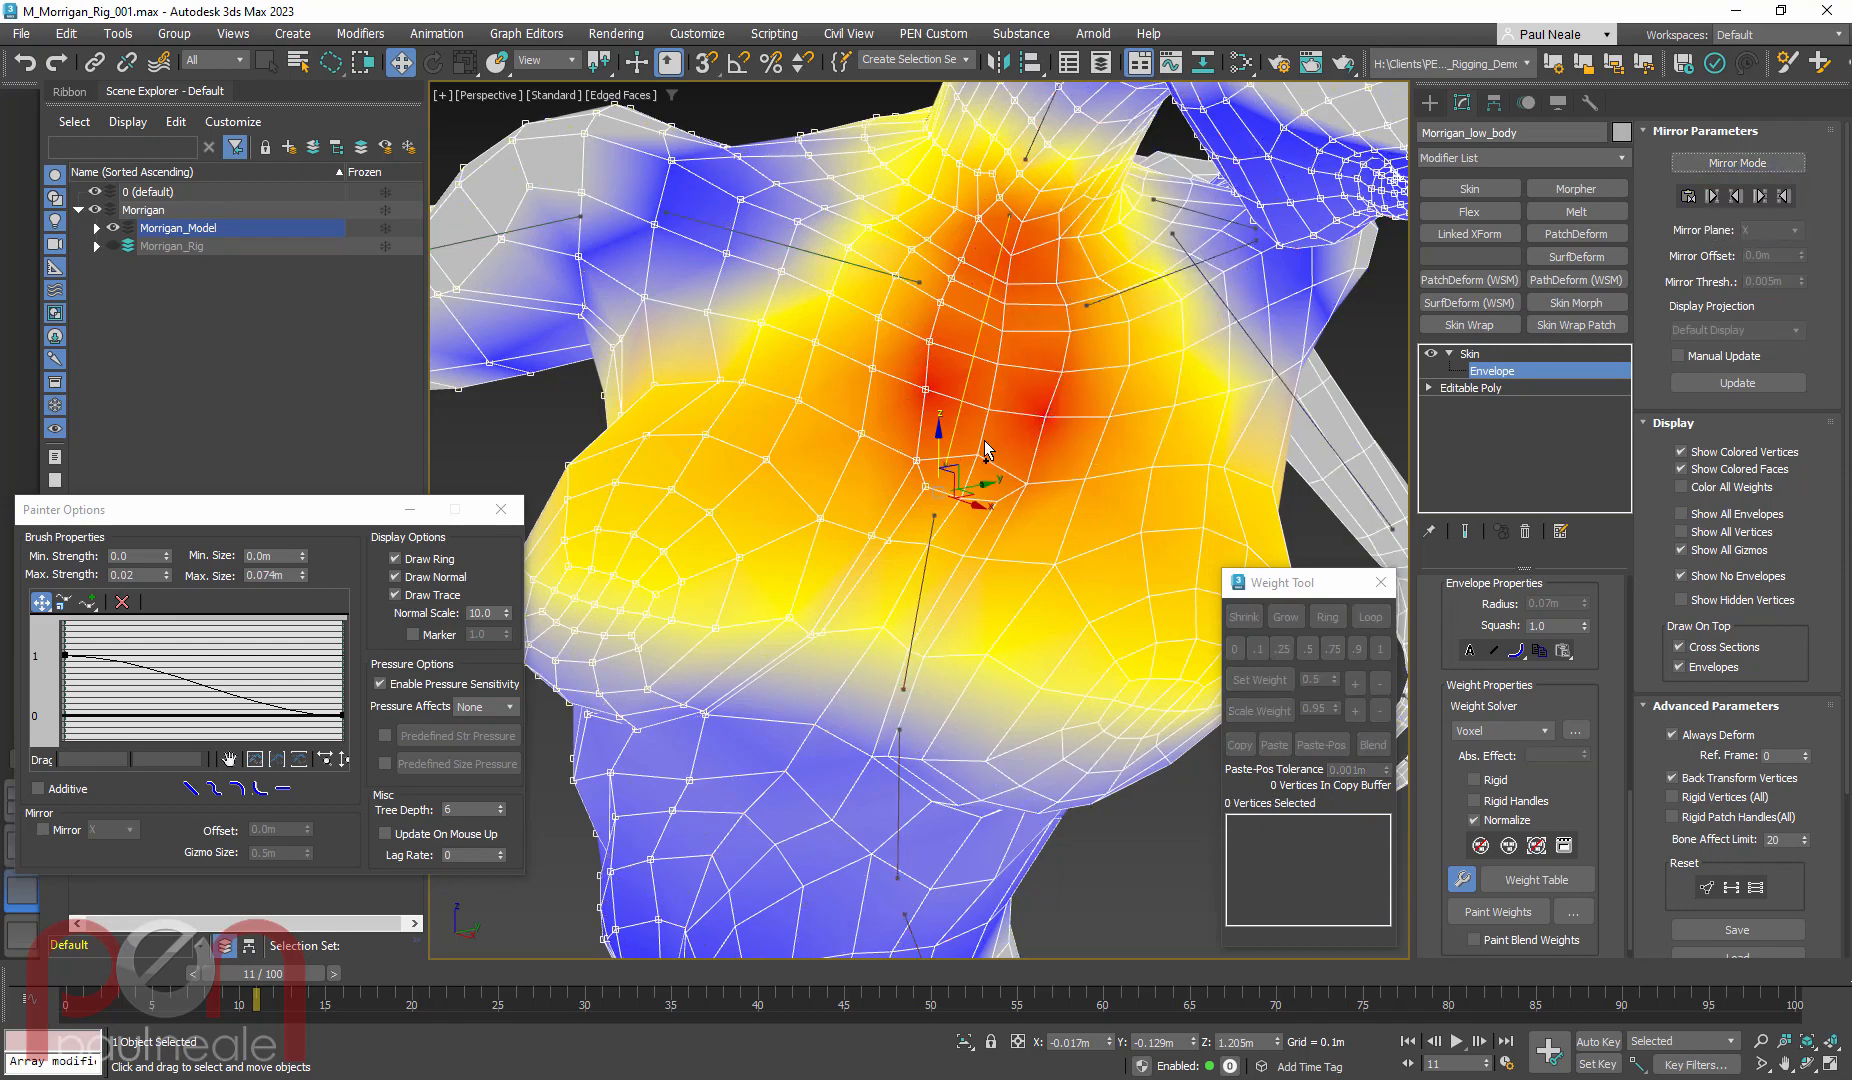
pyautogui.scroll(-5, 1018, 478)
pyautogui.keyDown('alt'); pyautogui.moveTo(1017, 478); pyautogui.dragTo(945, 630, button='middle'); pyautogui.keyUp('alt')
# Select the waist spine bone and paint stronger weight in a band around the abdomen and waist
pyautogui.click(943, 542)
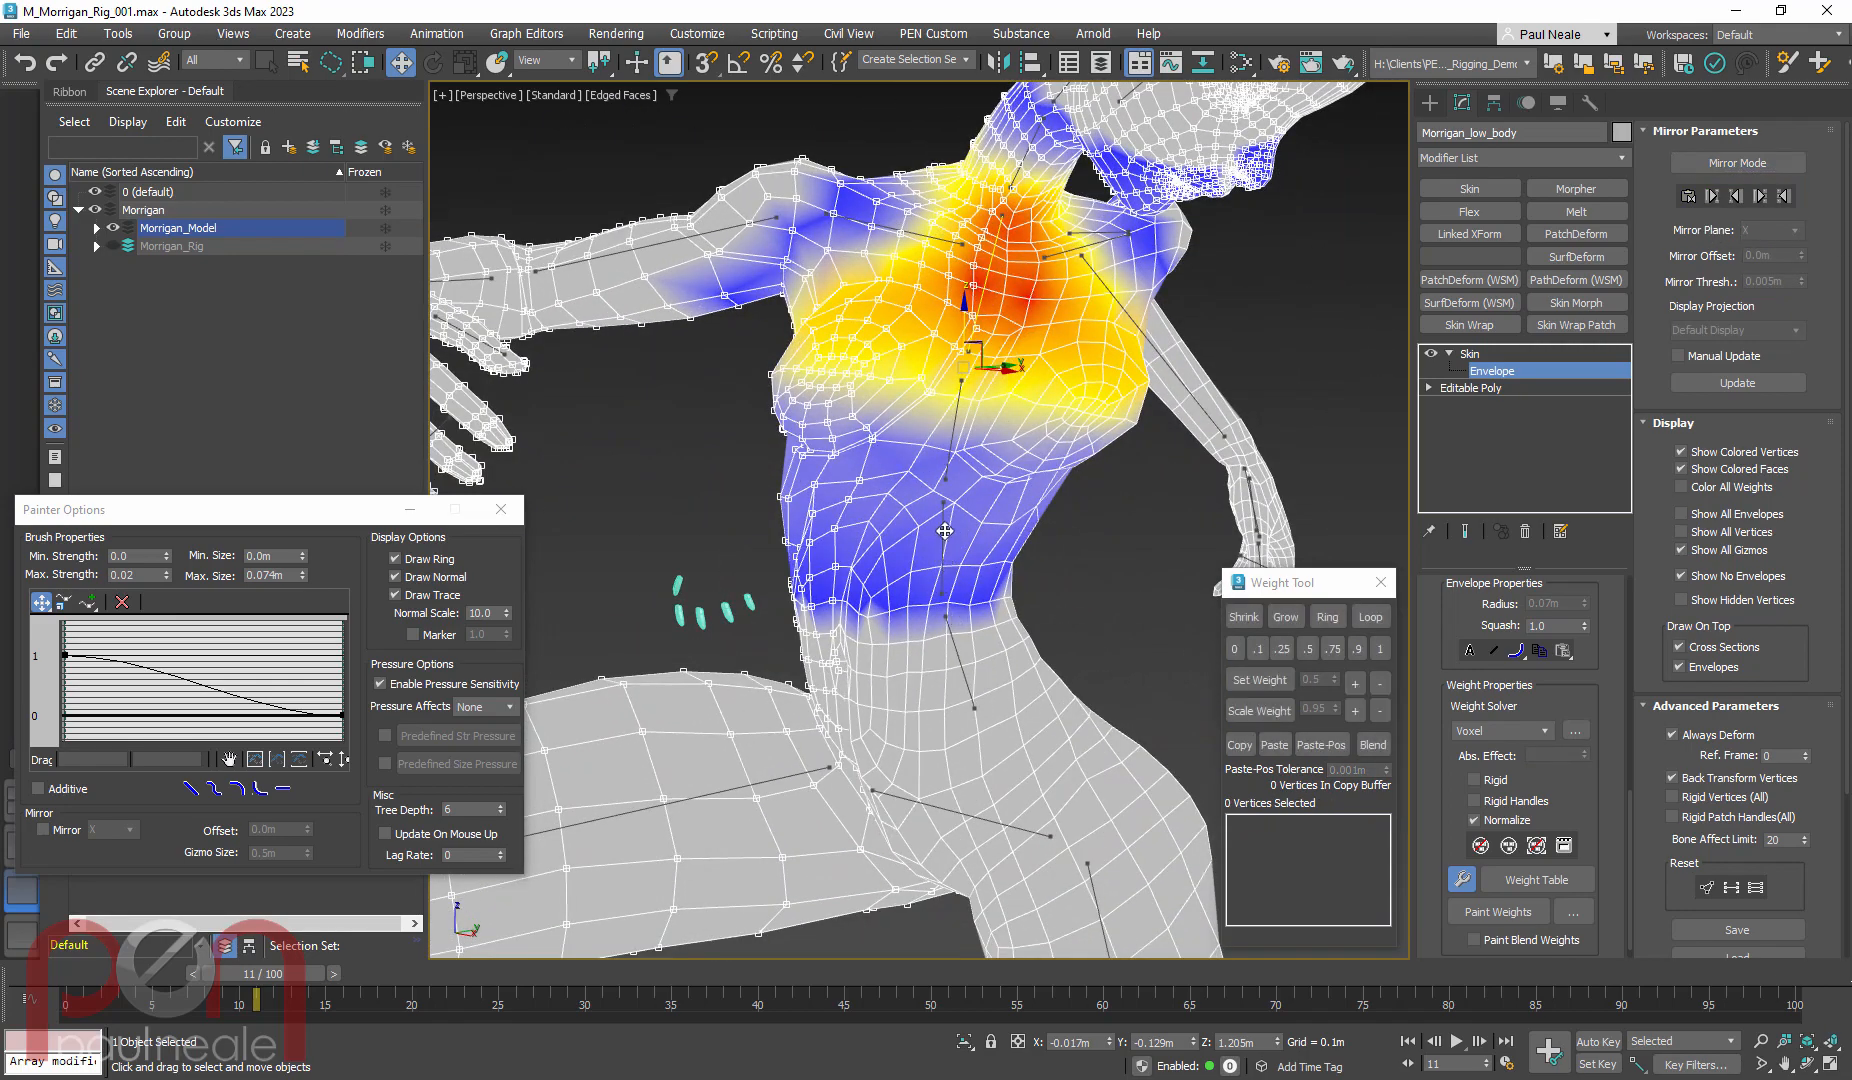
pyautogui.scroll(4, 935, 510)
pyautogui.keyDown('alt'); pyautogui.moveTo(920, 507); pyautogui.dragTo(838, 348, button='middle'); pyautogui.keyUp('alt')
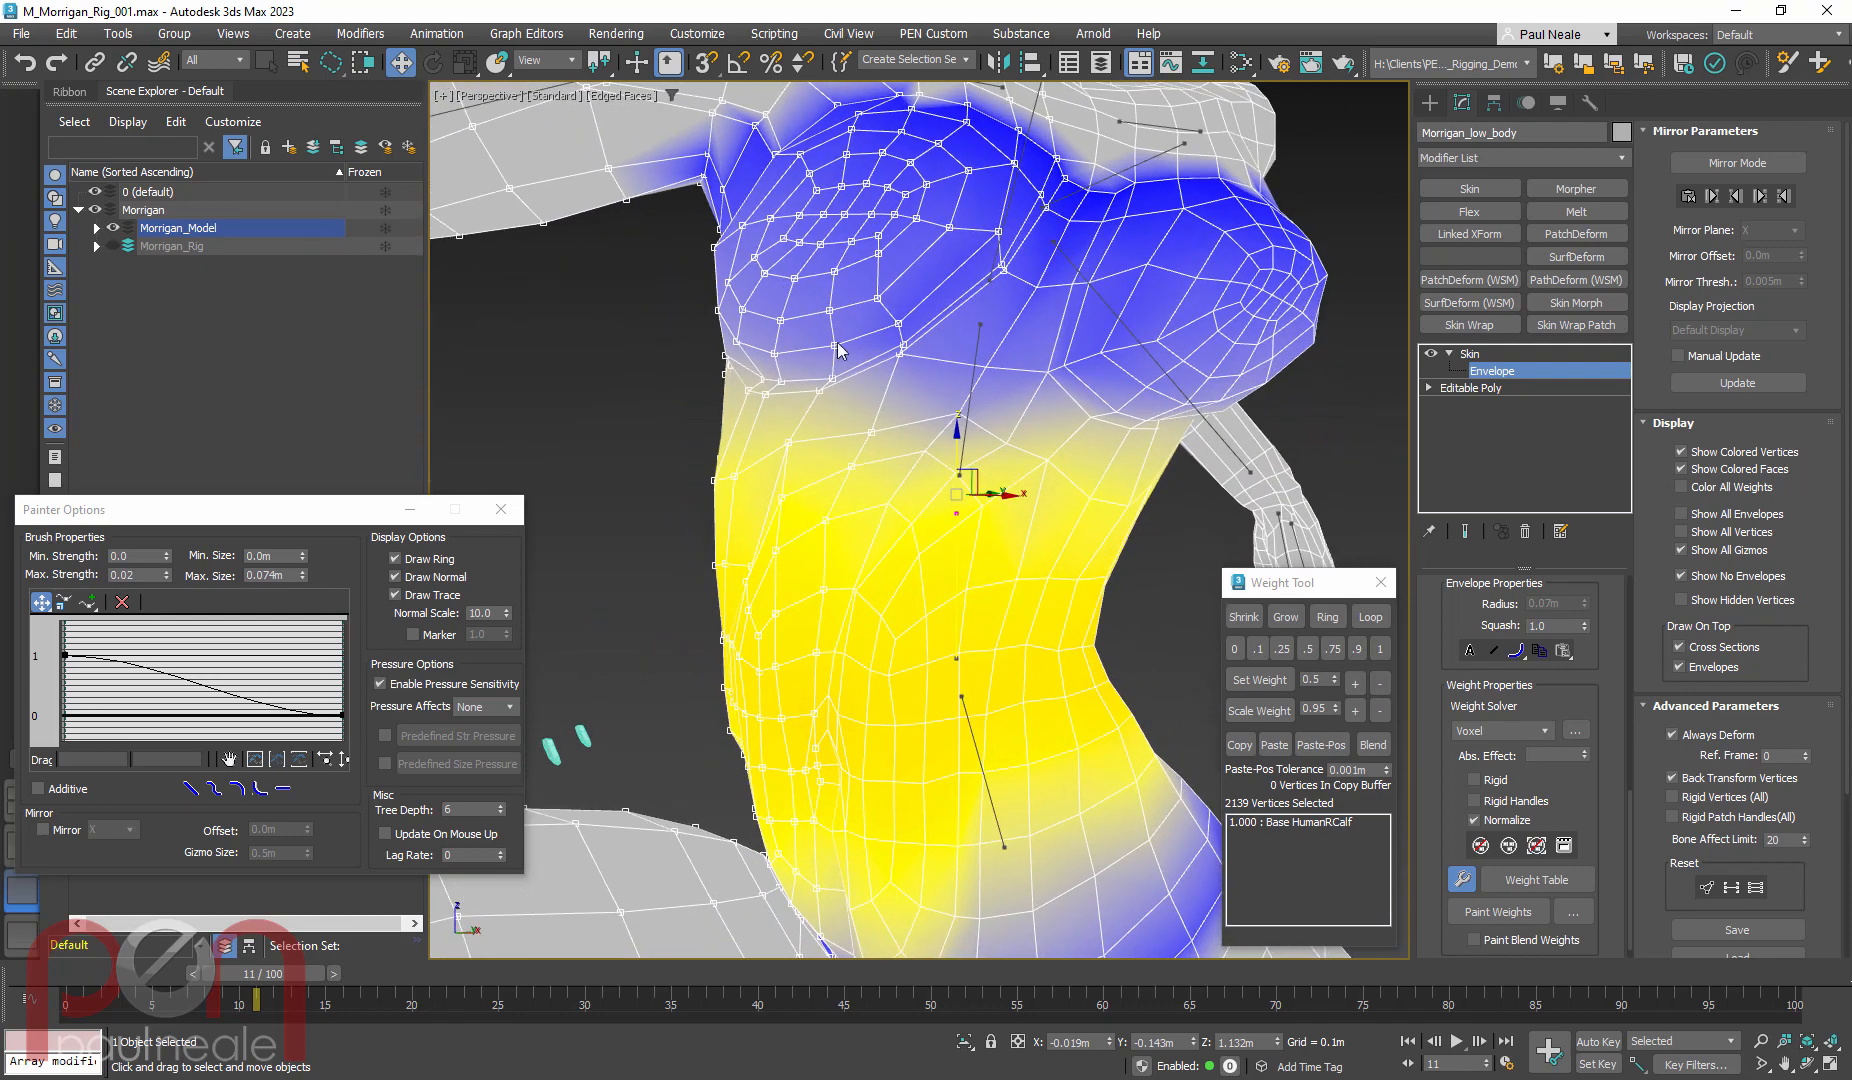
pyautogui.keyDown('alt'); pyautogui.moveTo(913, 428); pyautogui.dragTo(953, 420, button='middle'); pyautogui.keyUp('alt')
pyautogui.keyDown('alt'); pyautogui.moveTo(904, 399); pyautogui.dragTo(768, 553, button='middle'); pyautogui.keyUp('alt')
pyautogui.click(1509, 905)
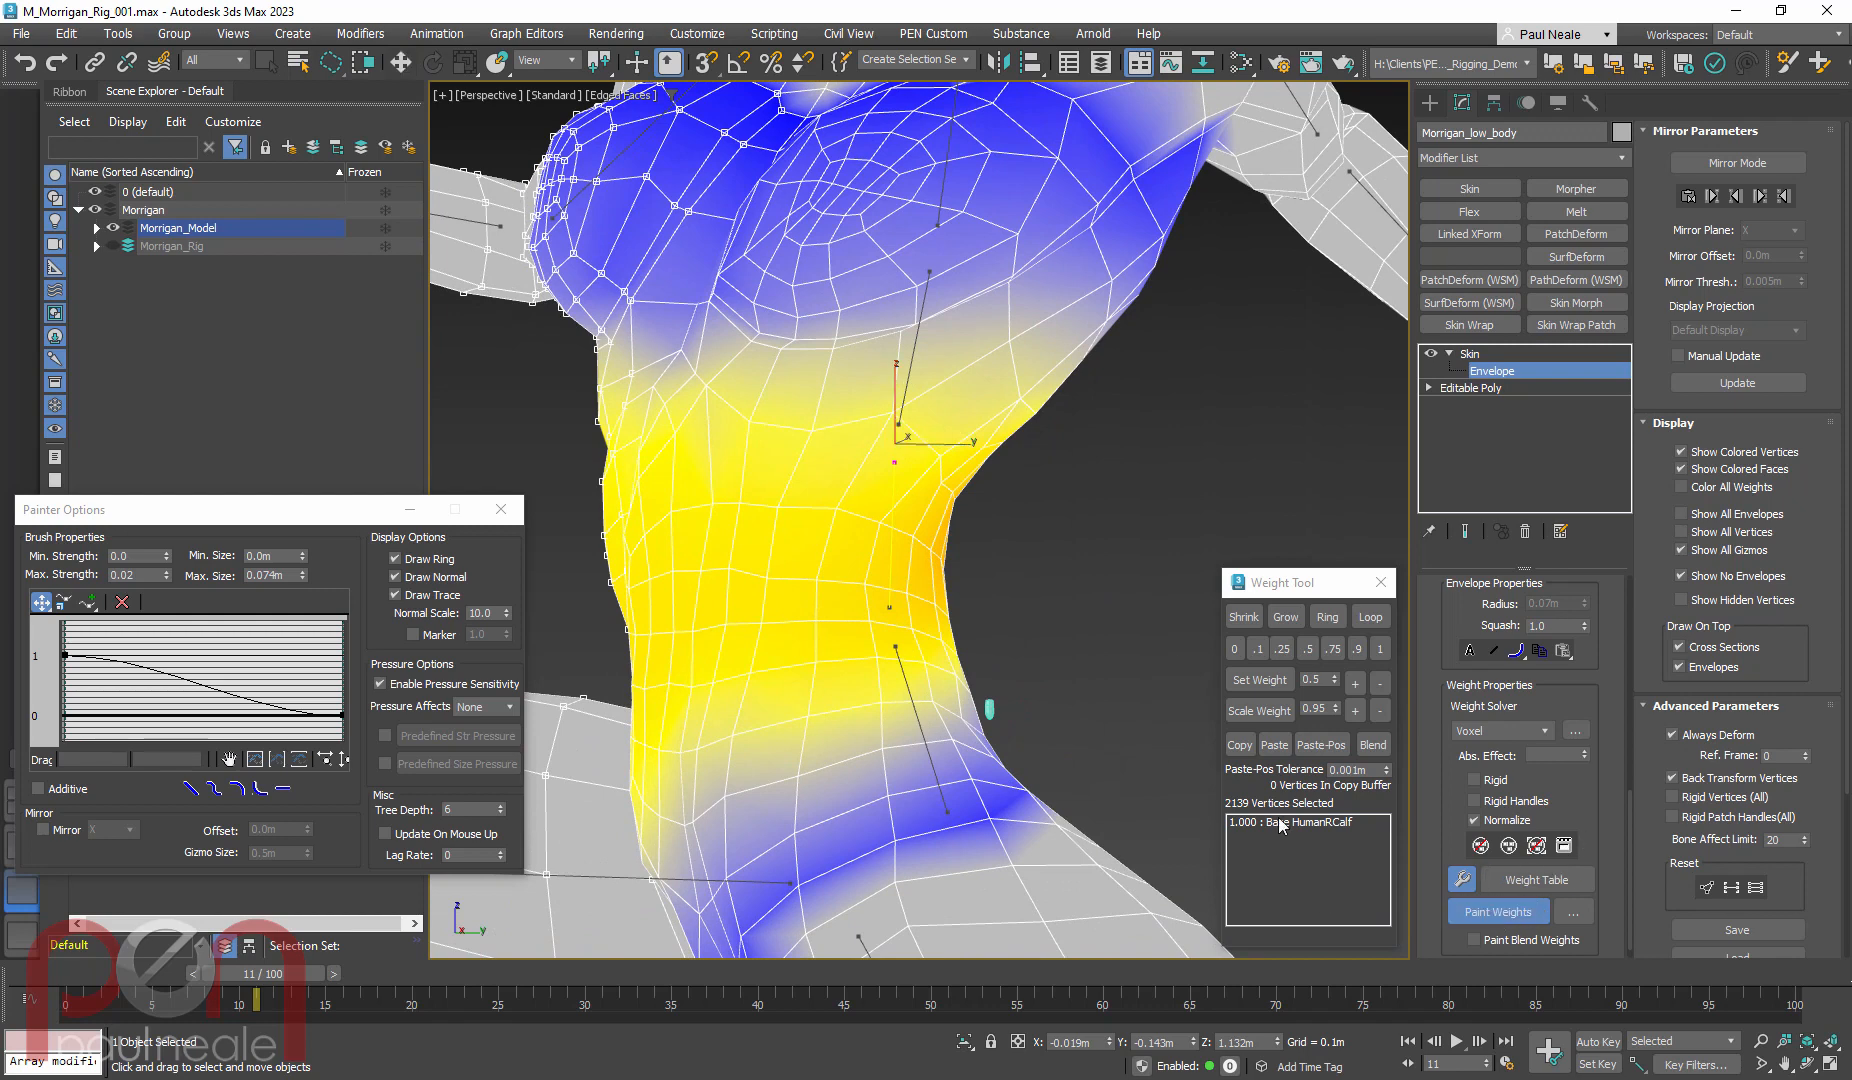
pyautogui.moveTo(670, 545)
pyautogui.mouseDown()
pyautogui.moveTo(870, 555)
pyautogui.moveTo(867, 509)
pyautogui.moveTo(569, 550)
pyautogui.moveTo(951, 602)
pyautogui.moveTo(710, 508)
pyautogui.moveTo(956, 589)
pyautogui.moveTo(686, 629)
pyautogui.moveTo(930, 600)
pyautogui.moveTo(650, 600)
pyautogui.moveTo(880, 564)
pyautogui.mouseUp()
pyautogui.moveTo(1011, 584); pyautogui.dragTo(667, 514)
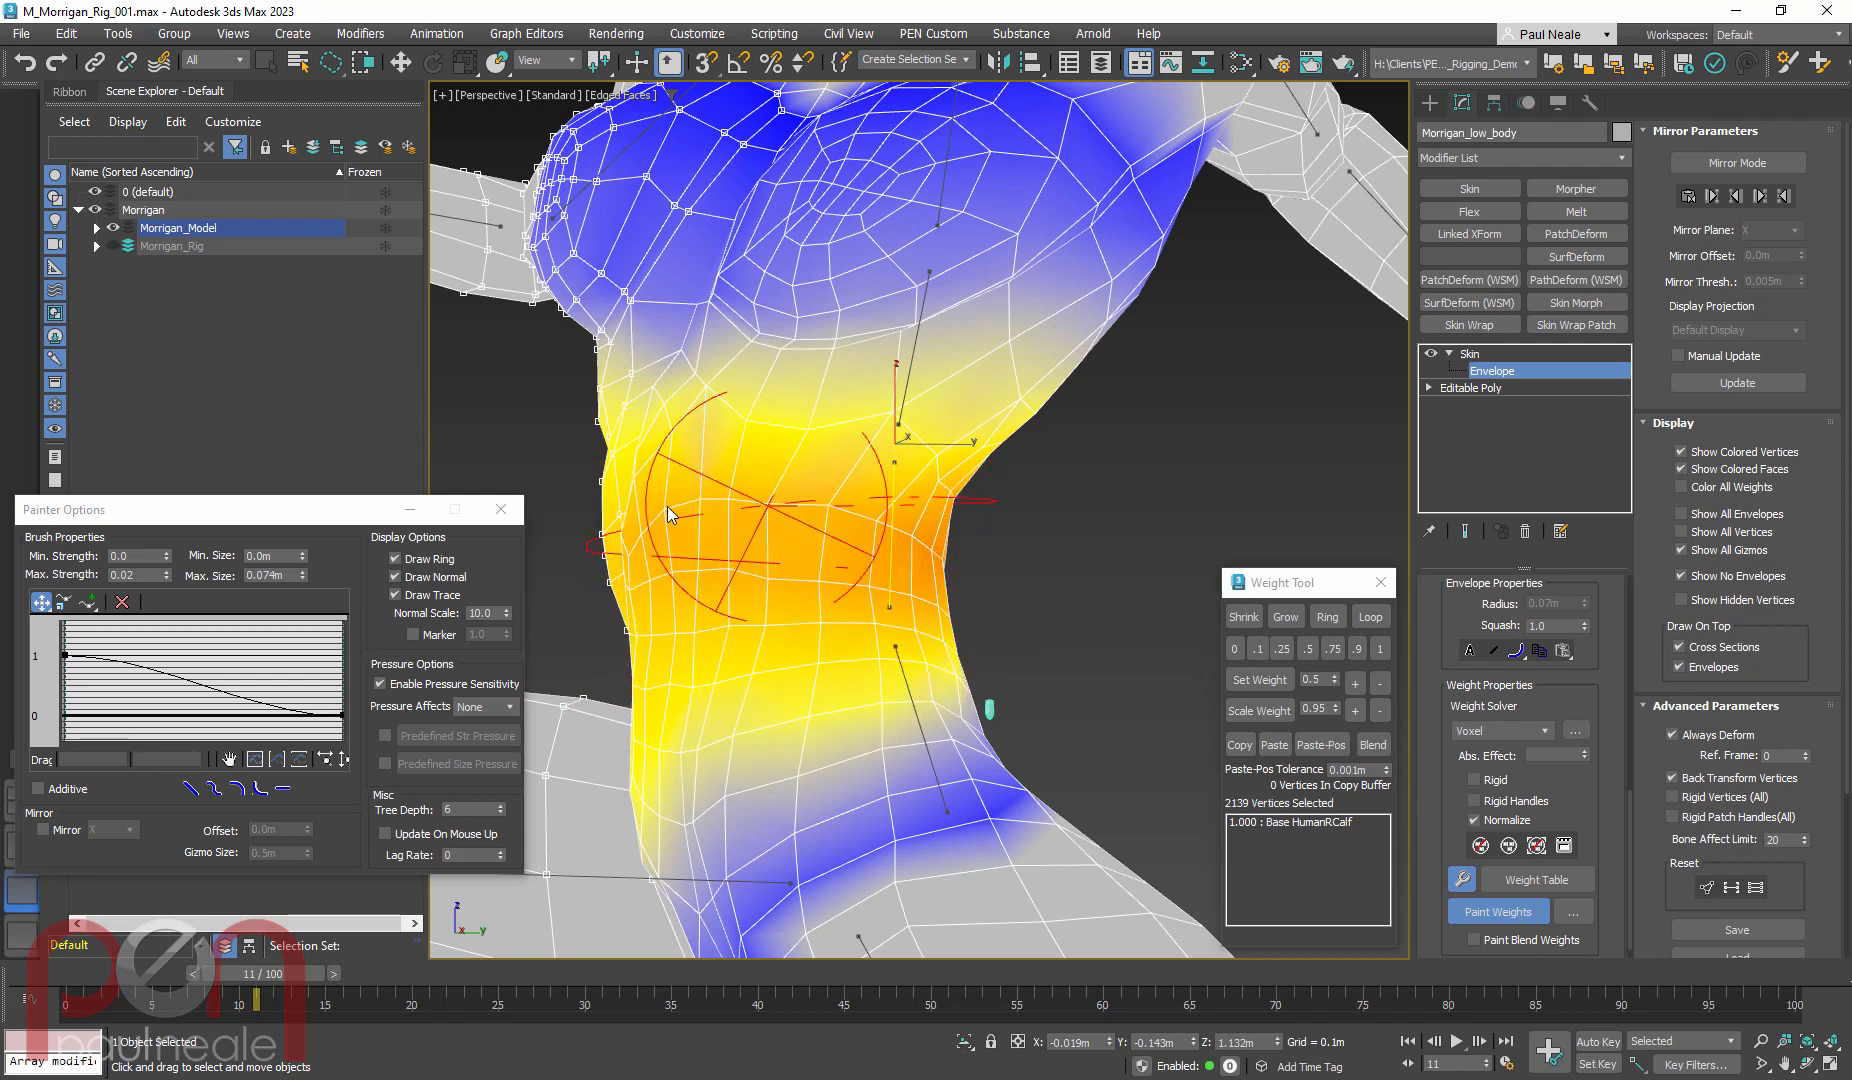
pyautogui.keyDown('alt'); pyautogui.moveTo(845, 573); pyautogui.dragTo(927, 590, button='middle'); pyautogui.keyUp('alt')
pyautogui.moveTo(938, 515)
pyautogui.mouseDown()
pyautogui.moveTo(893, 545)
pyautogui.moveTo(705, 572)
pyautogui.moveTo(1026, 599)
pyautogui.moveTo(740, 612)
pyautogui.moveTo(1060, 625)
pyautogui.moveTo(950, 500)
pyautogui.moveTo(710, 504)
pyautogui.moveTo(958, 490)
pyautogui.moveTo(940, 583)
pyautogui.moveTo(794, 668)
pyautogui.moveTo(1042, 646)
pyautogui.moveTo(998, 579)
pyautogui.moveTo(760, 505)
pyautogui.moveTo(980, 644)
pyautogui.moveTo(942, 585)
pyautogui.mouseUp()
pyautogui.scroll(-5, 942, 585)
pyautogui.scroll(3, 893, 541)
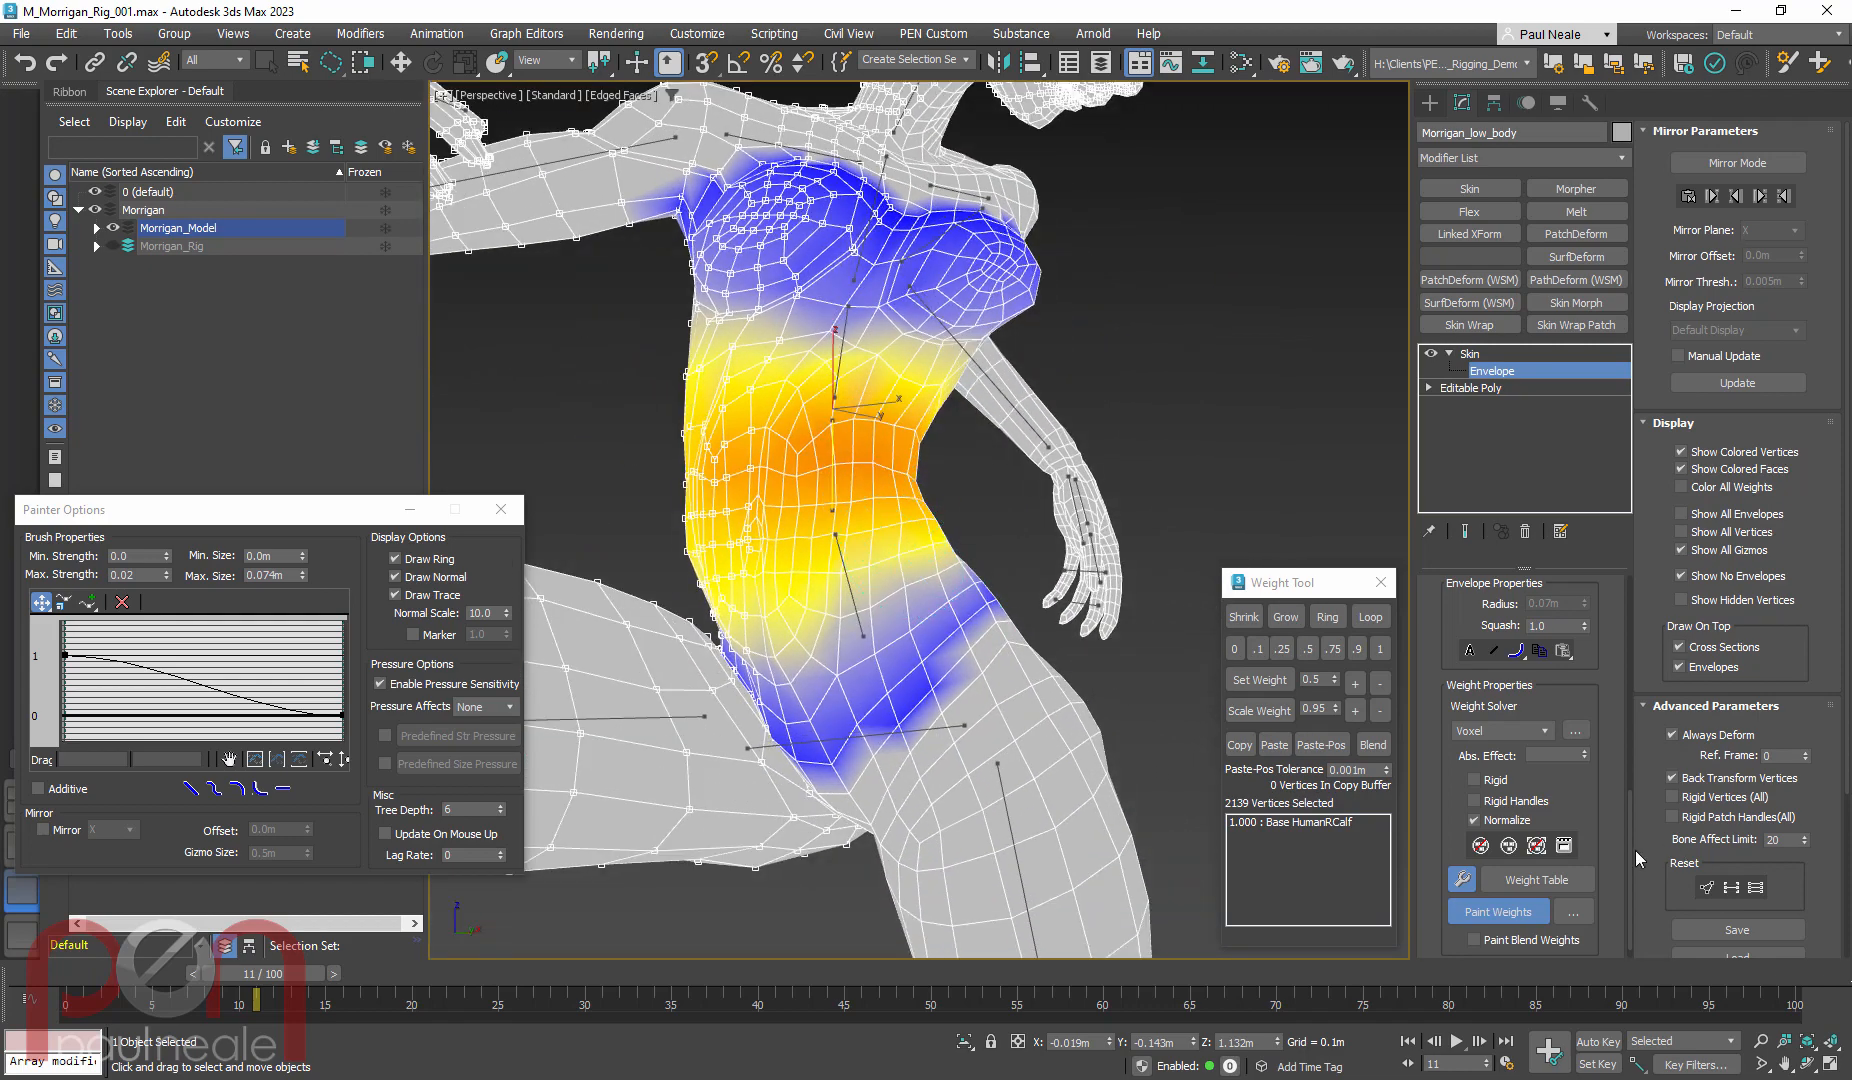
# Remove the zero weights from the Skin modifier, keeping the 0.01 limit
pyautogui.moveTo(1638, 858); pyautogui.dragTo(1680, 440)
pyautogui.click(1716, 886)
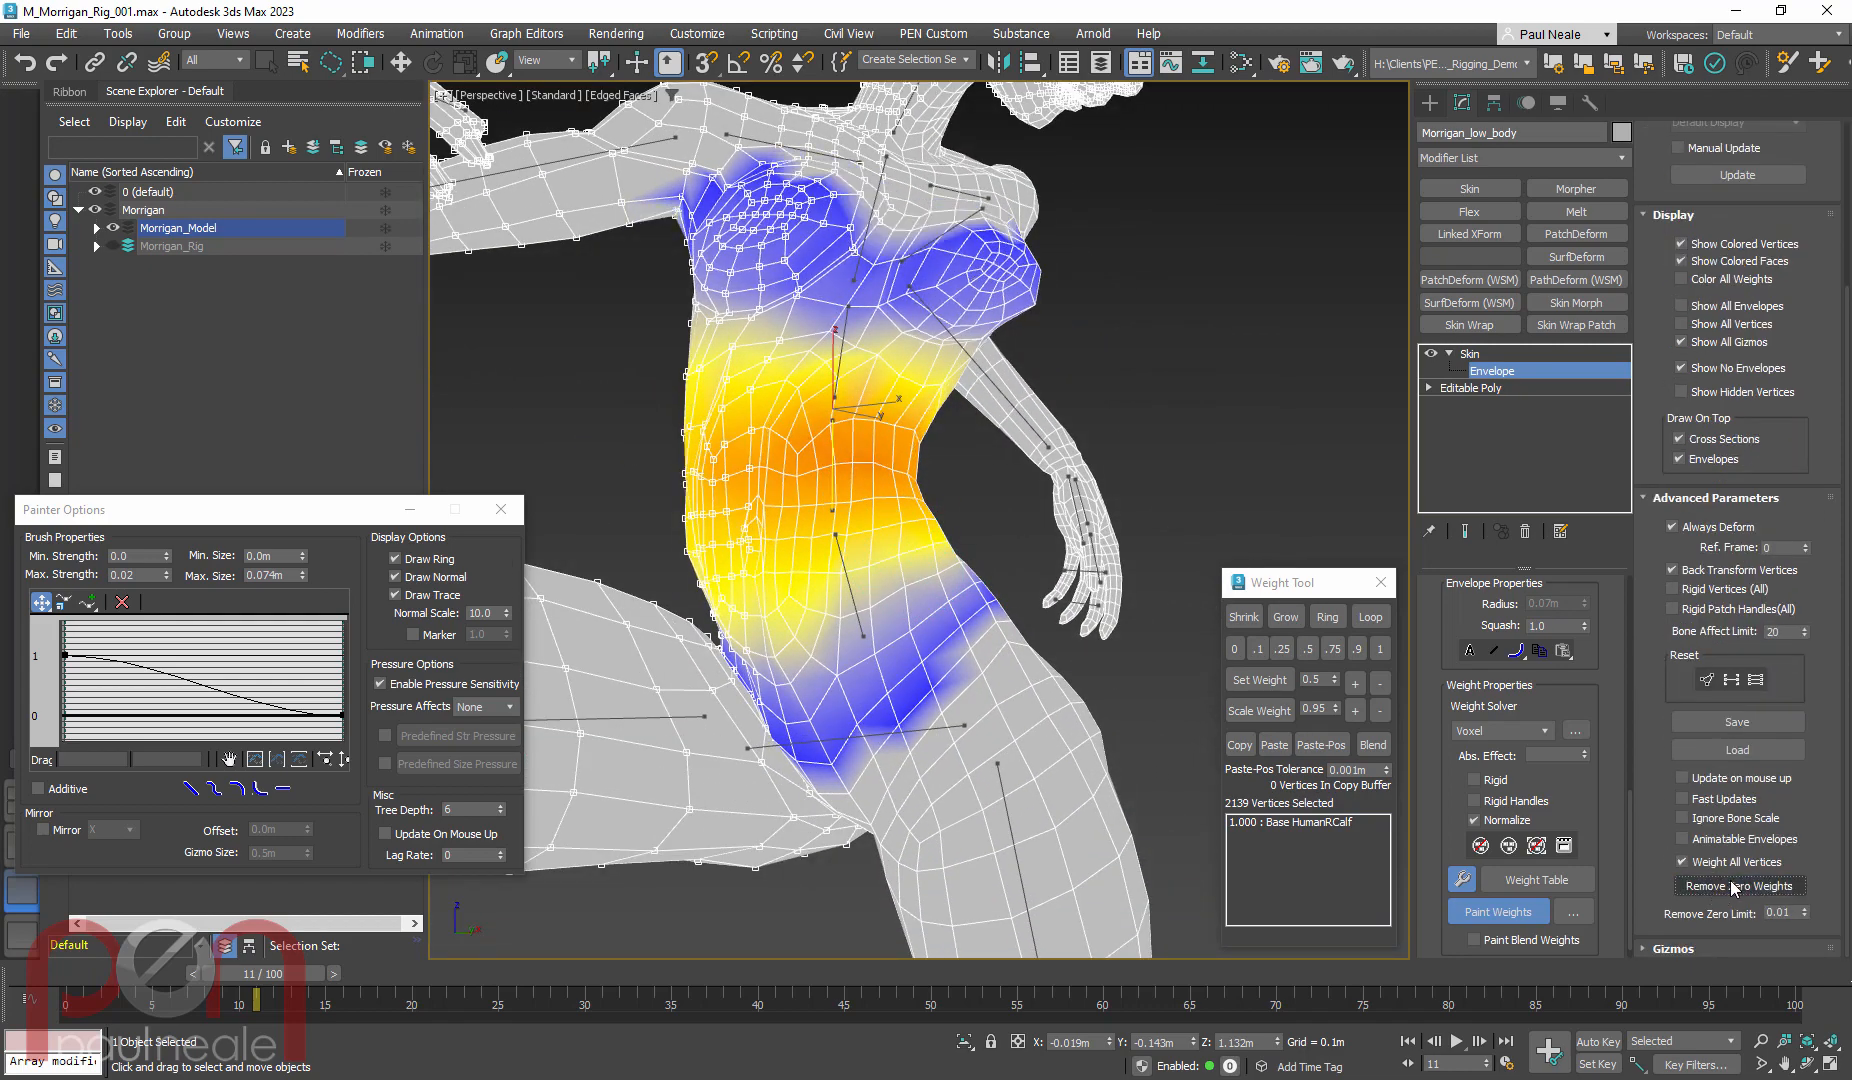
pyautogui.moveTo(983, 520); pyautogui.dragTo(968, 564, button='middle')
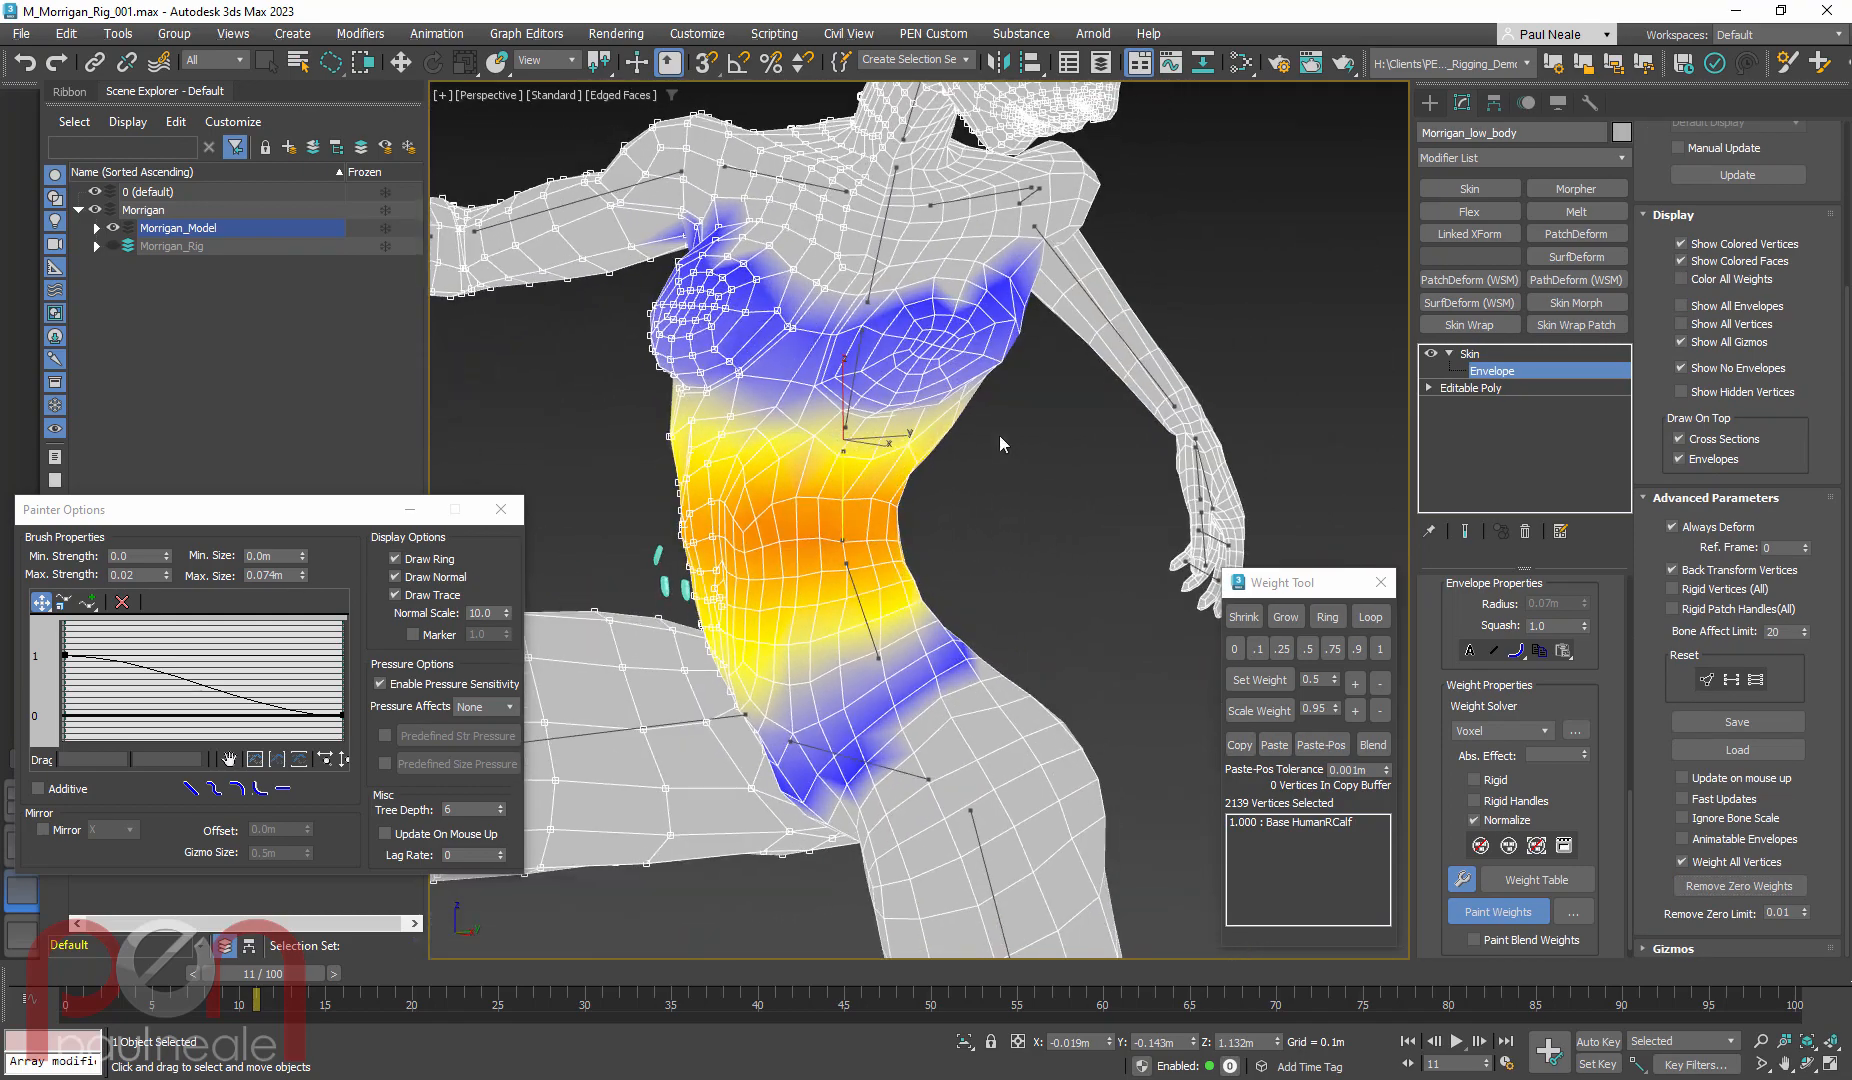
# Examine the waist spine bone's weights around the torso and check them in Mirror Mode
pyautogui.scroll(2, 813, 307)
pyautogui.moveTo(808, 242); pyautogui.dragTo(838, 333, button='middle')
pyautogui.moveTo(985, 585)
pyautogui.keyDown('alt'); pyautogui.mouseDown(button='middle')
pyautogui.moveTo(965, 545)
pyautogui.moveTo(878, 509)
pyautogui.moveTo(959, 548)
pyautogui.moveTo(901, 530)
pyautogui.moveTo(1004, 535)
pyautogui.moveTo(940, 569)
pyautogui.moveTo(959, 577)
pyautogui.mouseUp(button='middle'); pyautogui.keyUp('alt')
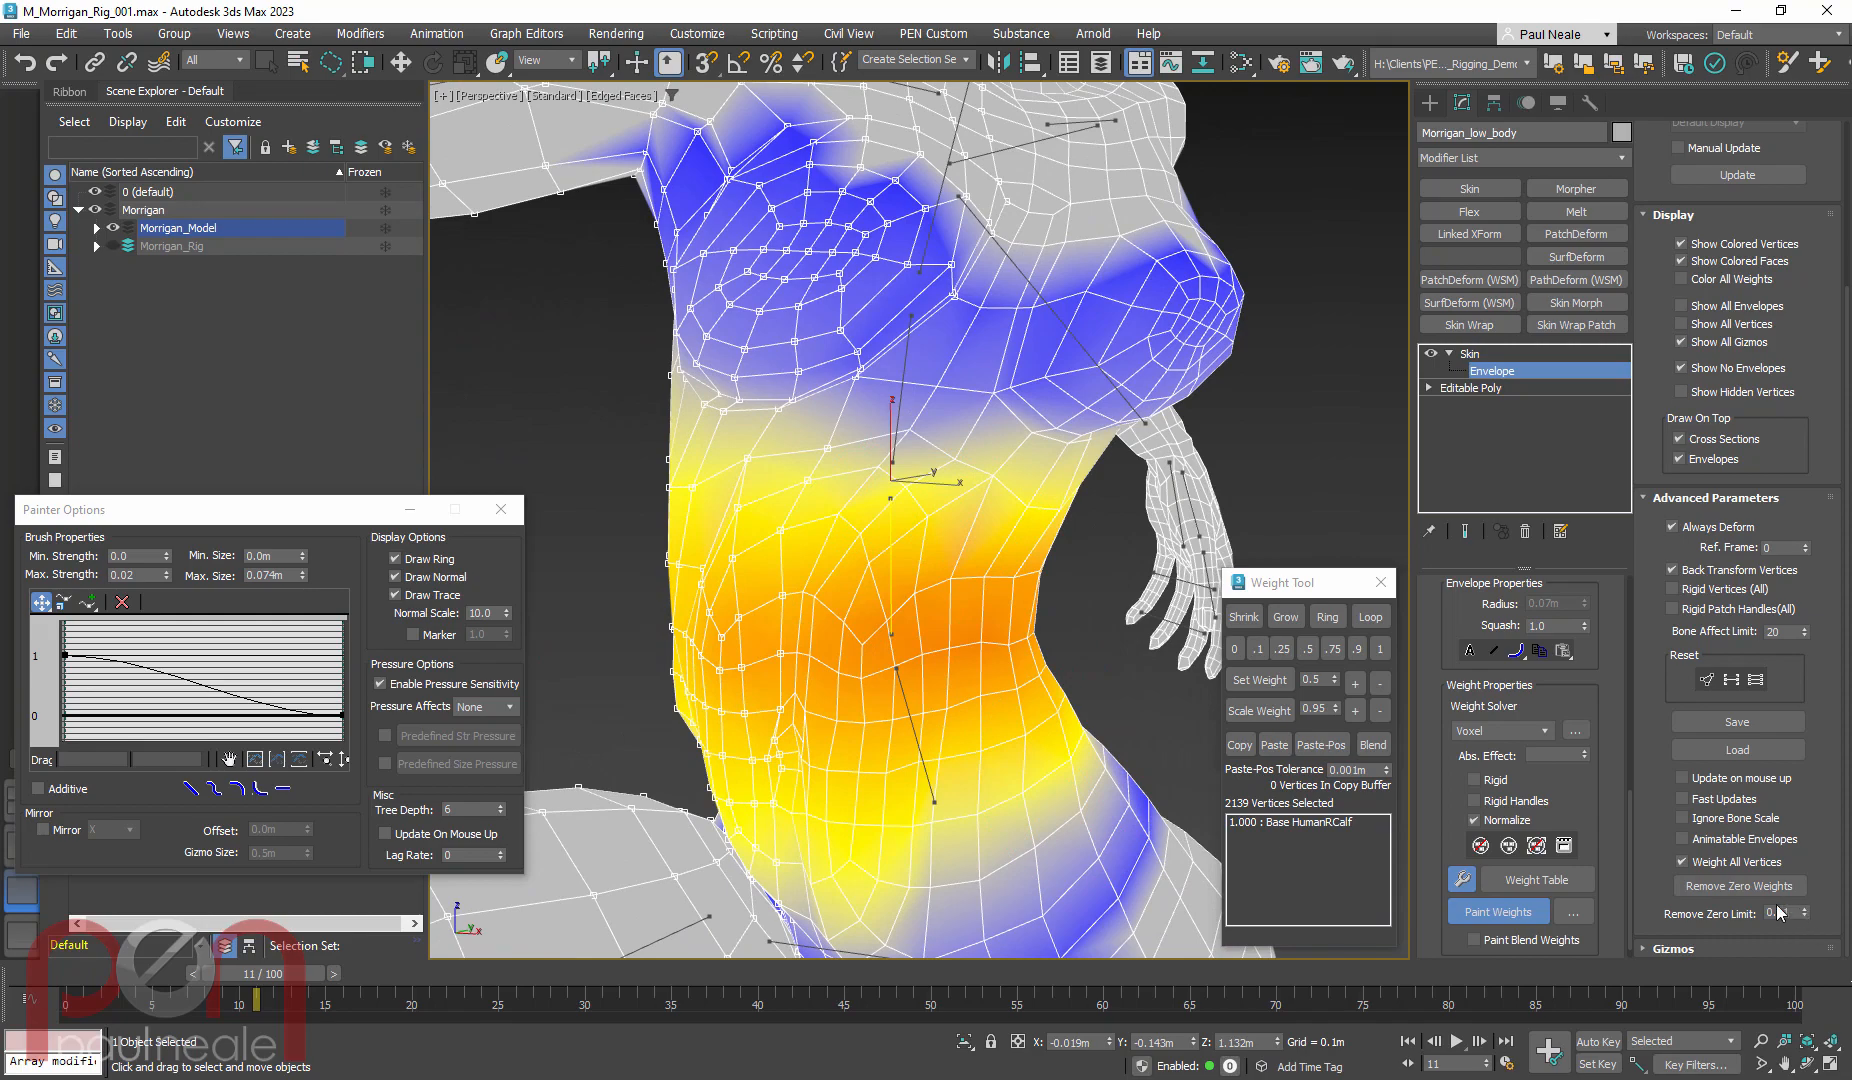
pyautogui.keyDown('alt'); pyautogui.moveTo(1050, 705); pyautogui.dragTo(956, 595, button='middle'); pyautogui.keyUp('alt')
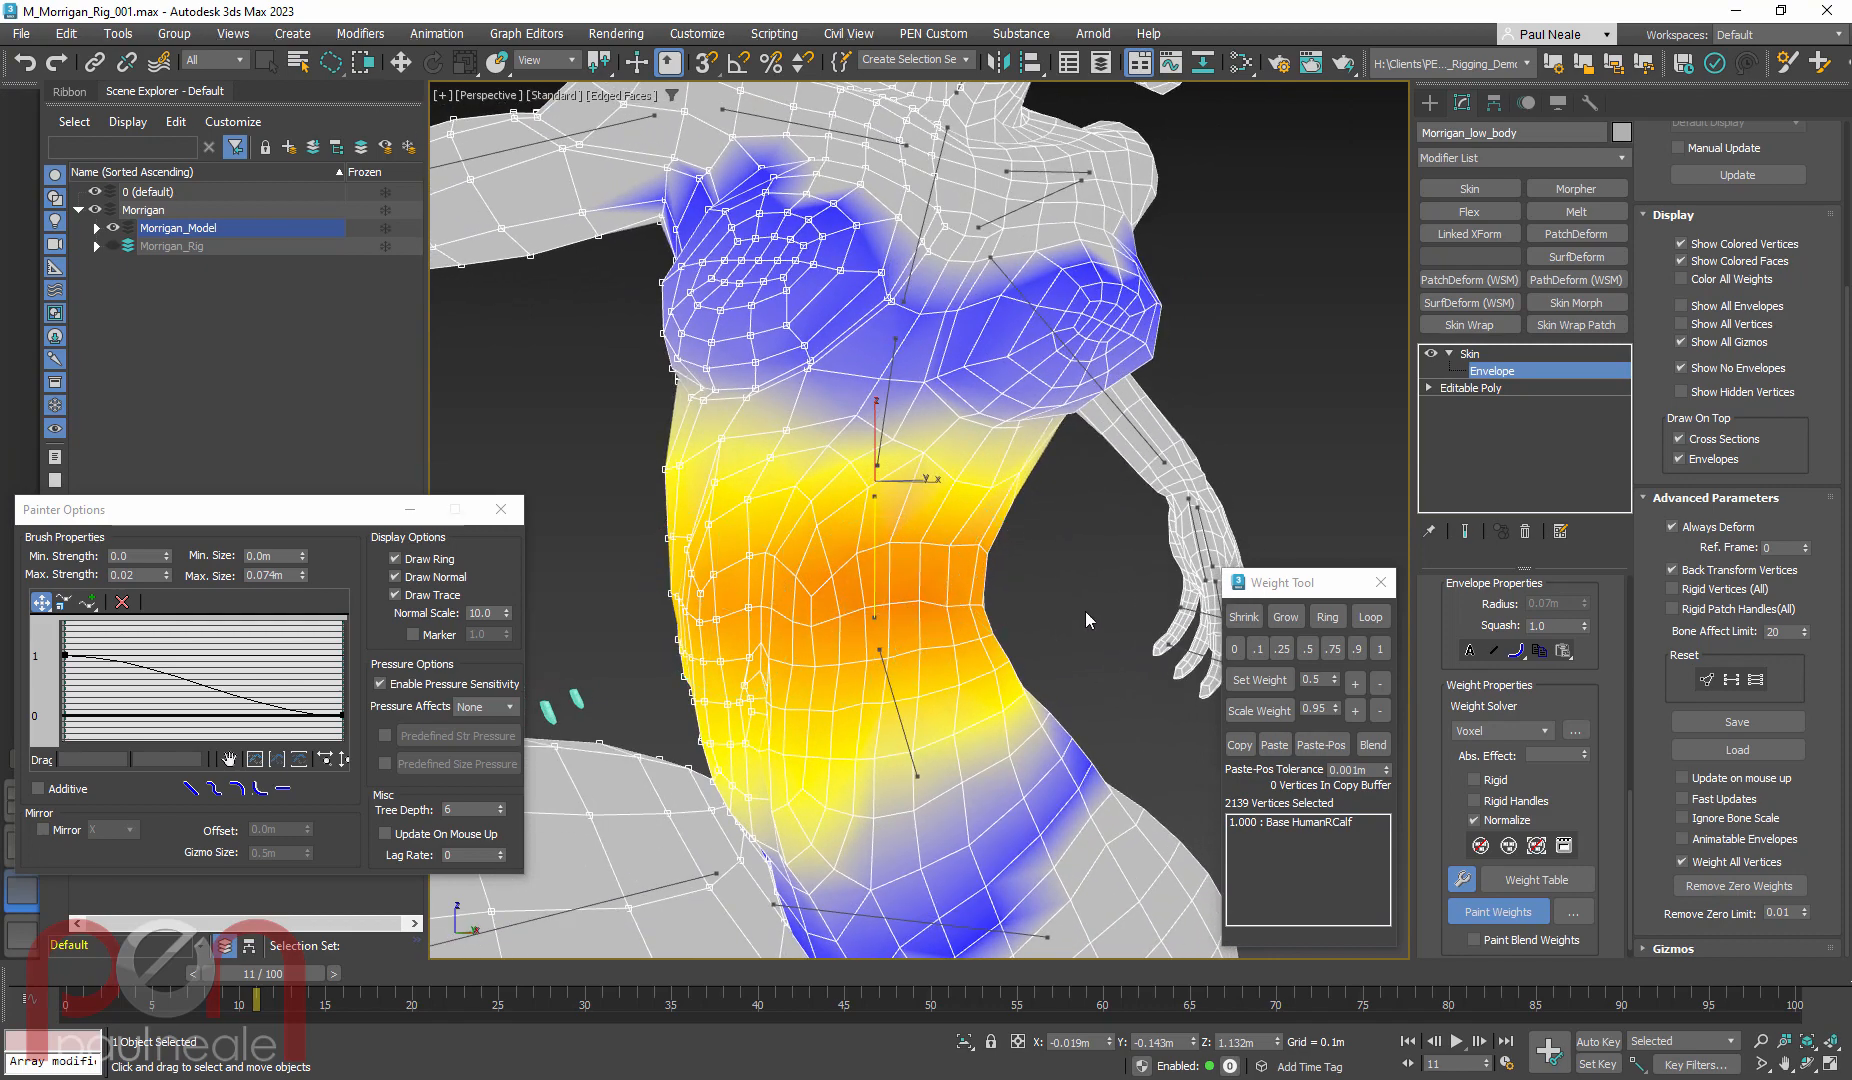
pyautogui.scroll(3, 1838, 760)
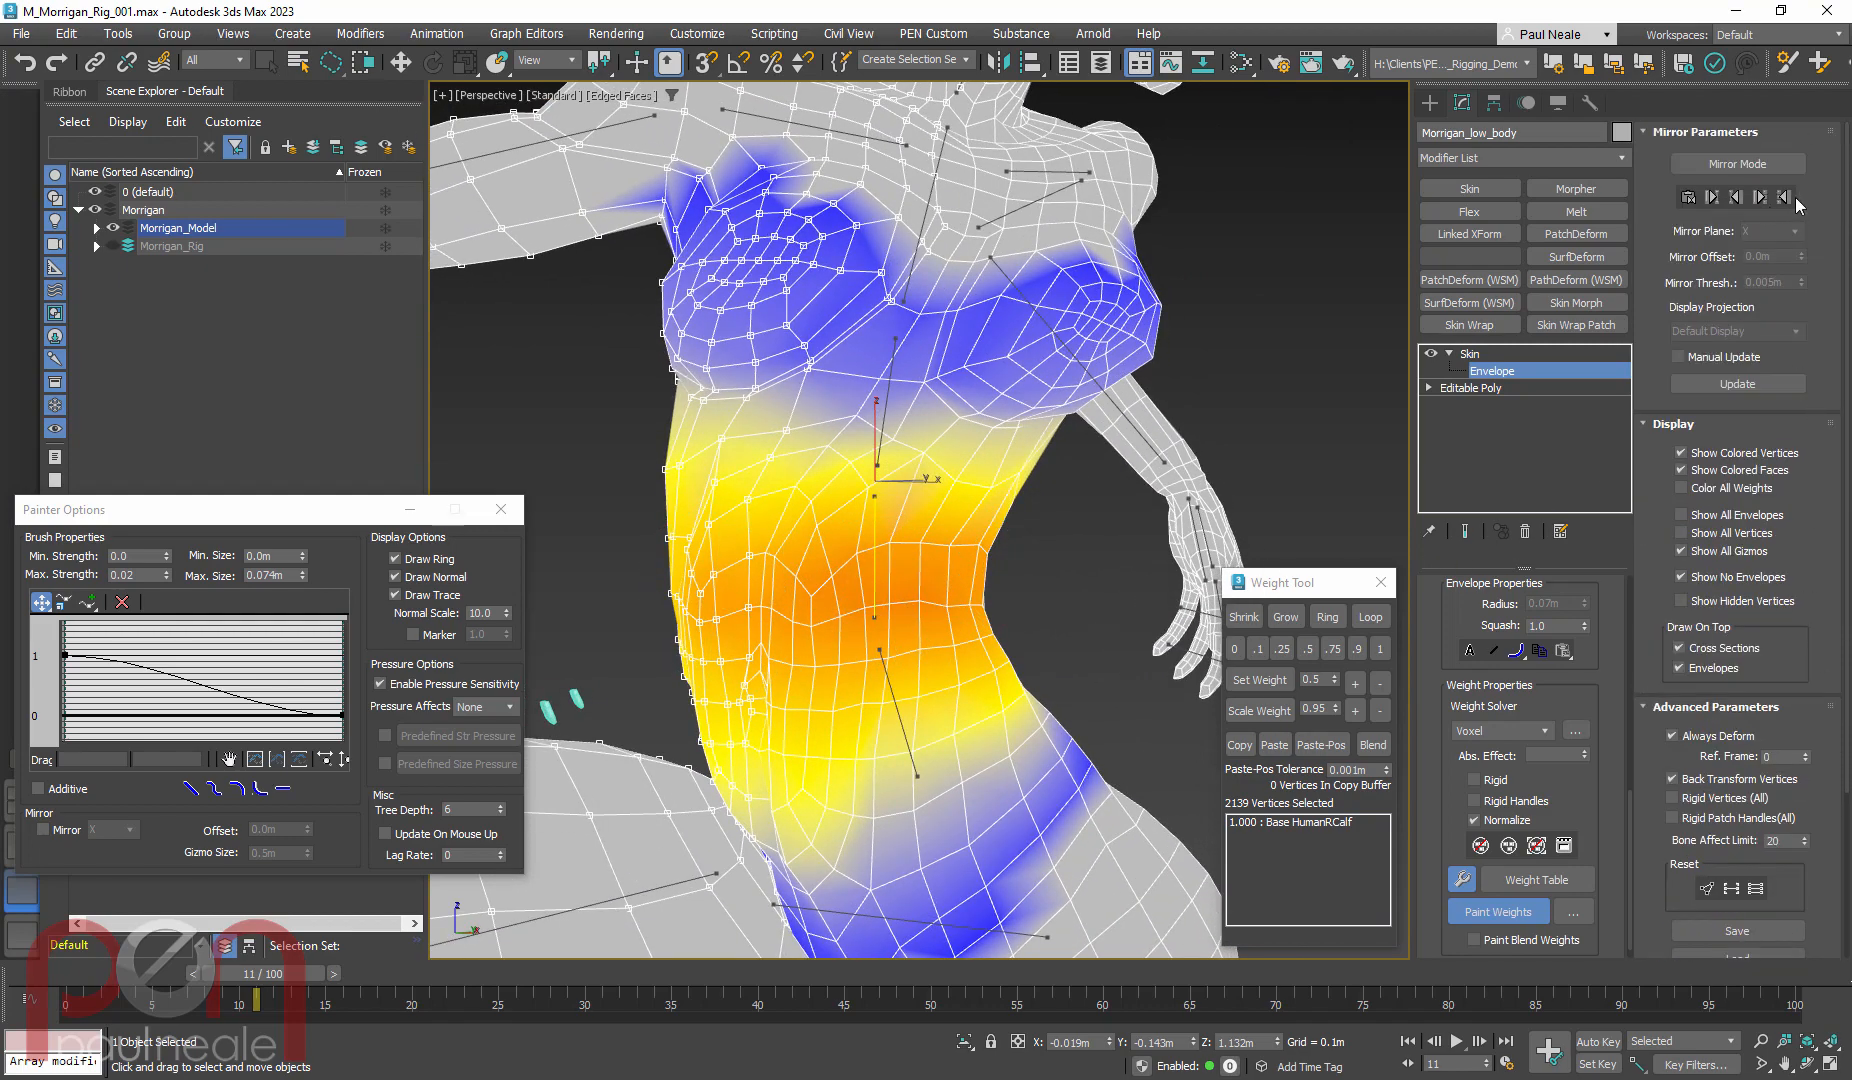
pyautogui.click(1770, 176)
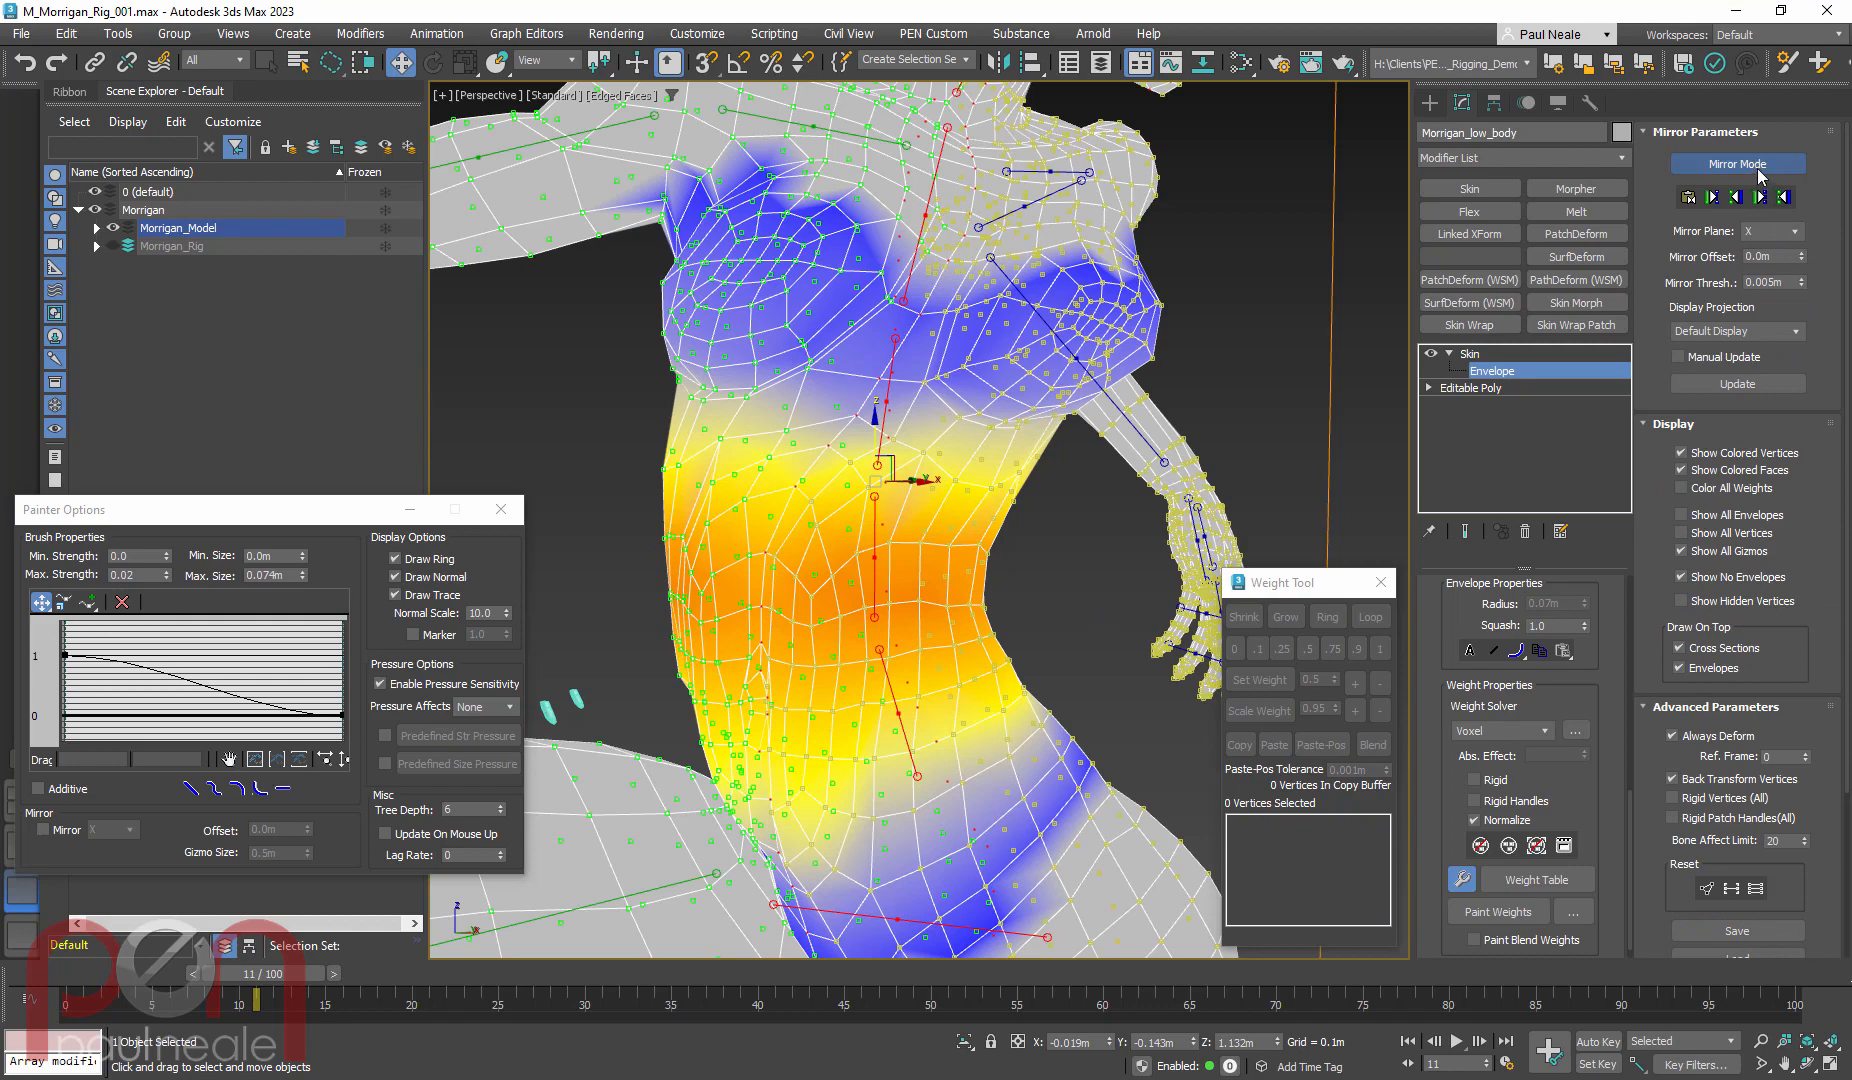
pyautogui.click(1760, 164)
# Enable Paint Blend Weights at a maximum strength of 1.0 and smooth the waist spine bone's weights around the abdomen, side and lower back
pyautogui.keyDown('alt'); pyautogui.moveTo(1186, 613); pyautogui.dragTo(918, 672, button='middle'); pyautogui.keyUp('alt')
pyautogui.keyDown('alt'); pyautogui.moveTo(1043, 773); pyautogui.dragTo(940, 535, button='middle'); pyautogui.keyUp('alt')
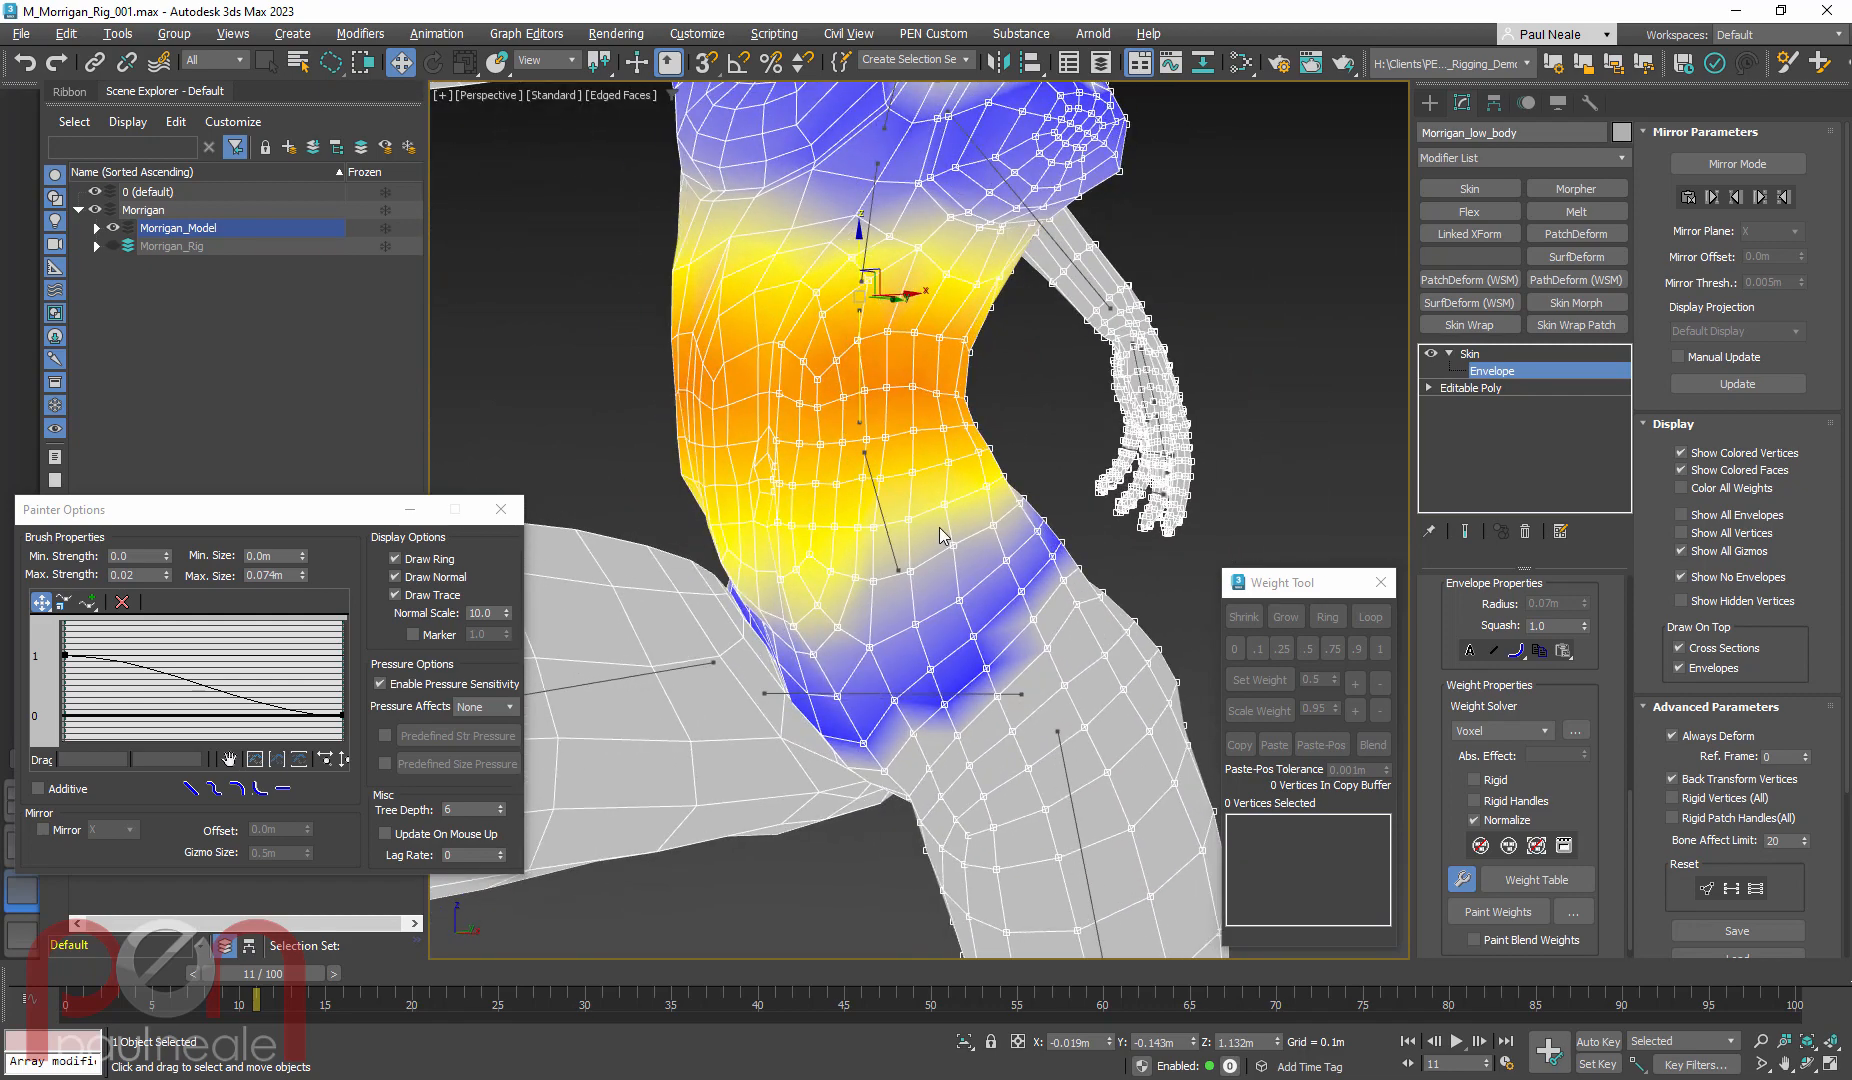
pyautogui.click(1497, 912)
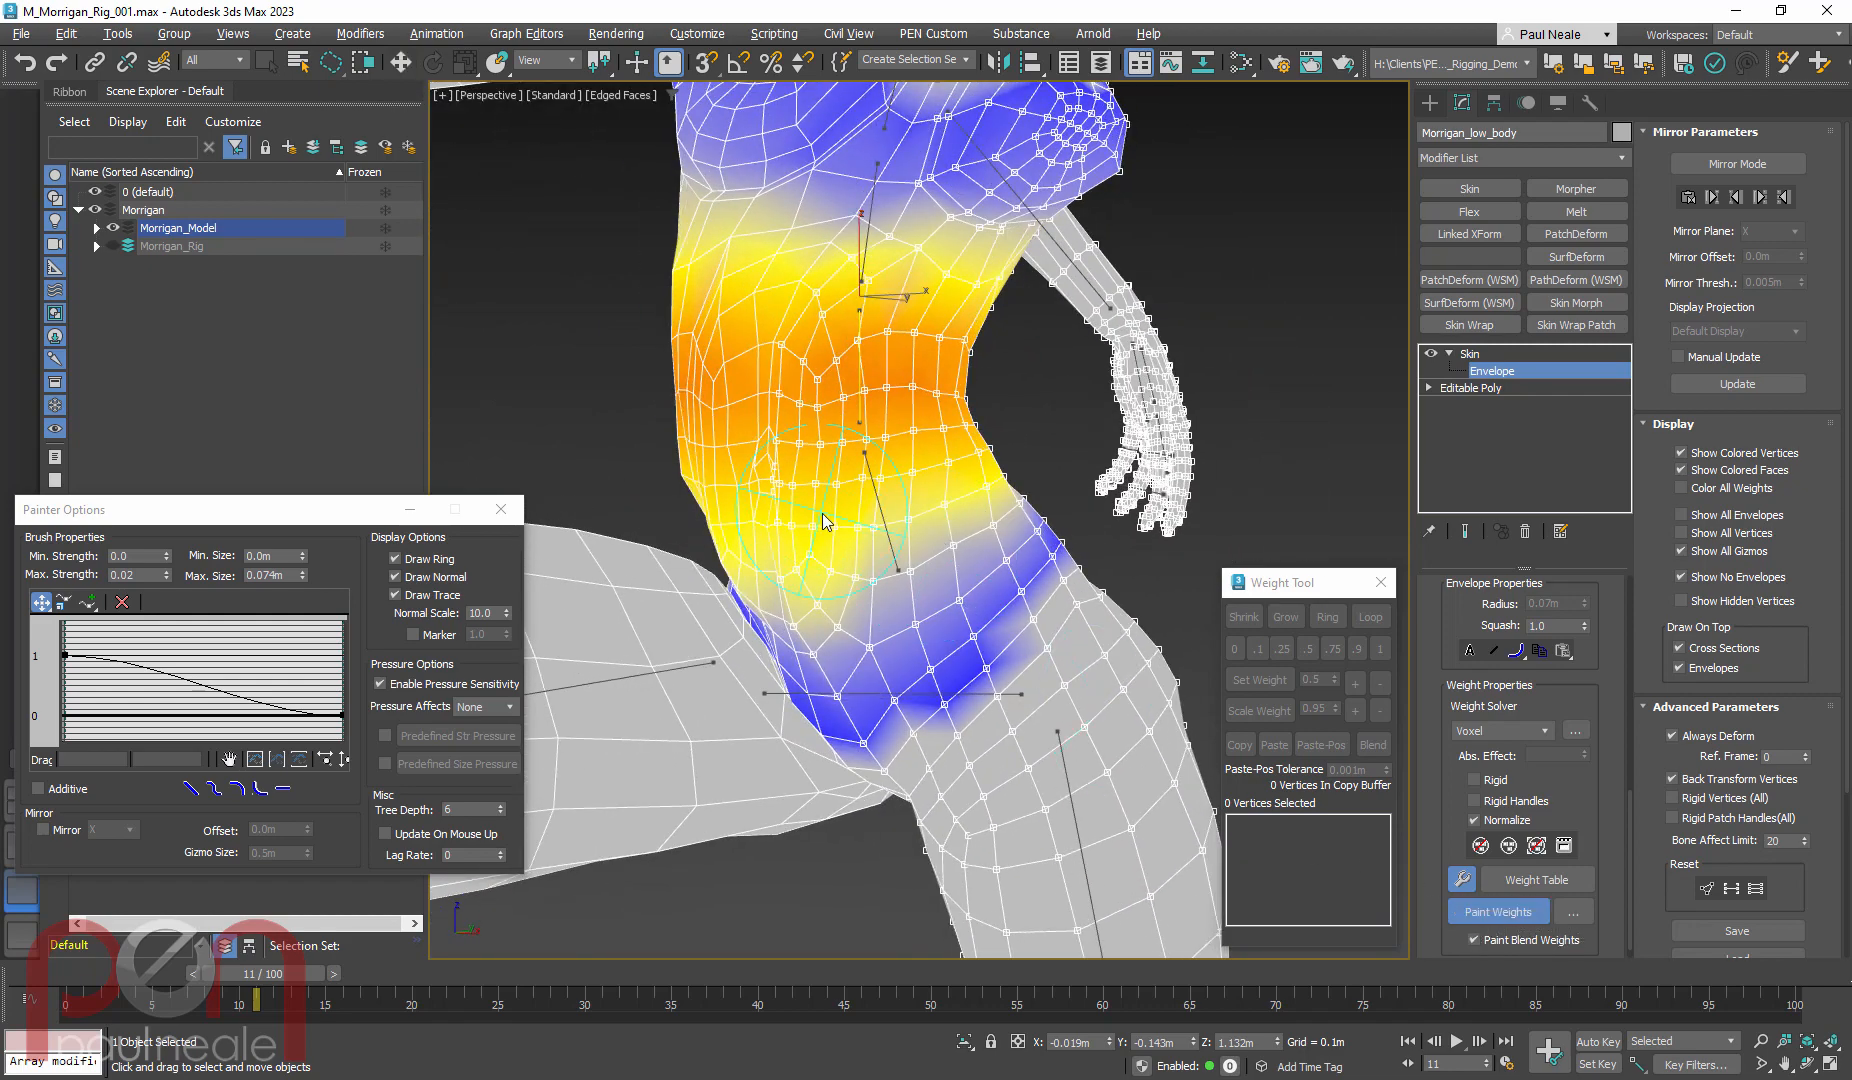
pyautogui.moveTo(876, 485)
pyautogui.keyDown('alt'); pyautogui.mouseDown(button='middle')
pyautogui.moveTo(914, 525)
pyautogui.moveTo(896, 545)
pyautogui.mouseUp(button='middle'); pyautogui.keyUp('alt')
pyautogui.scroll(2, 922, 518)
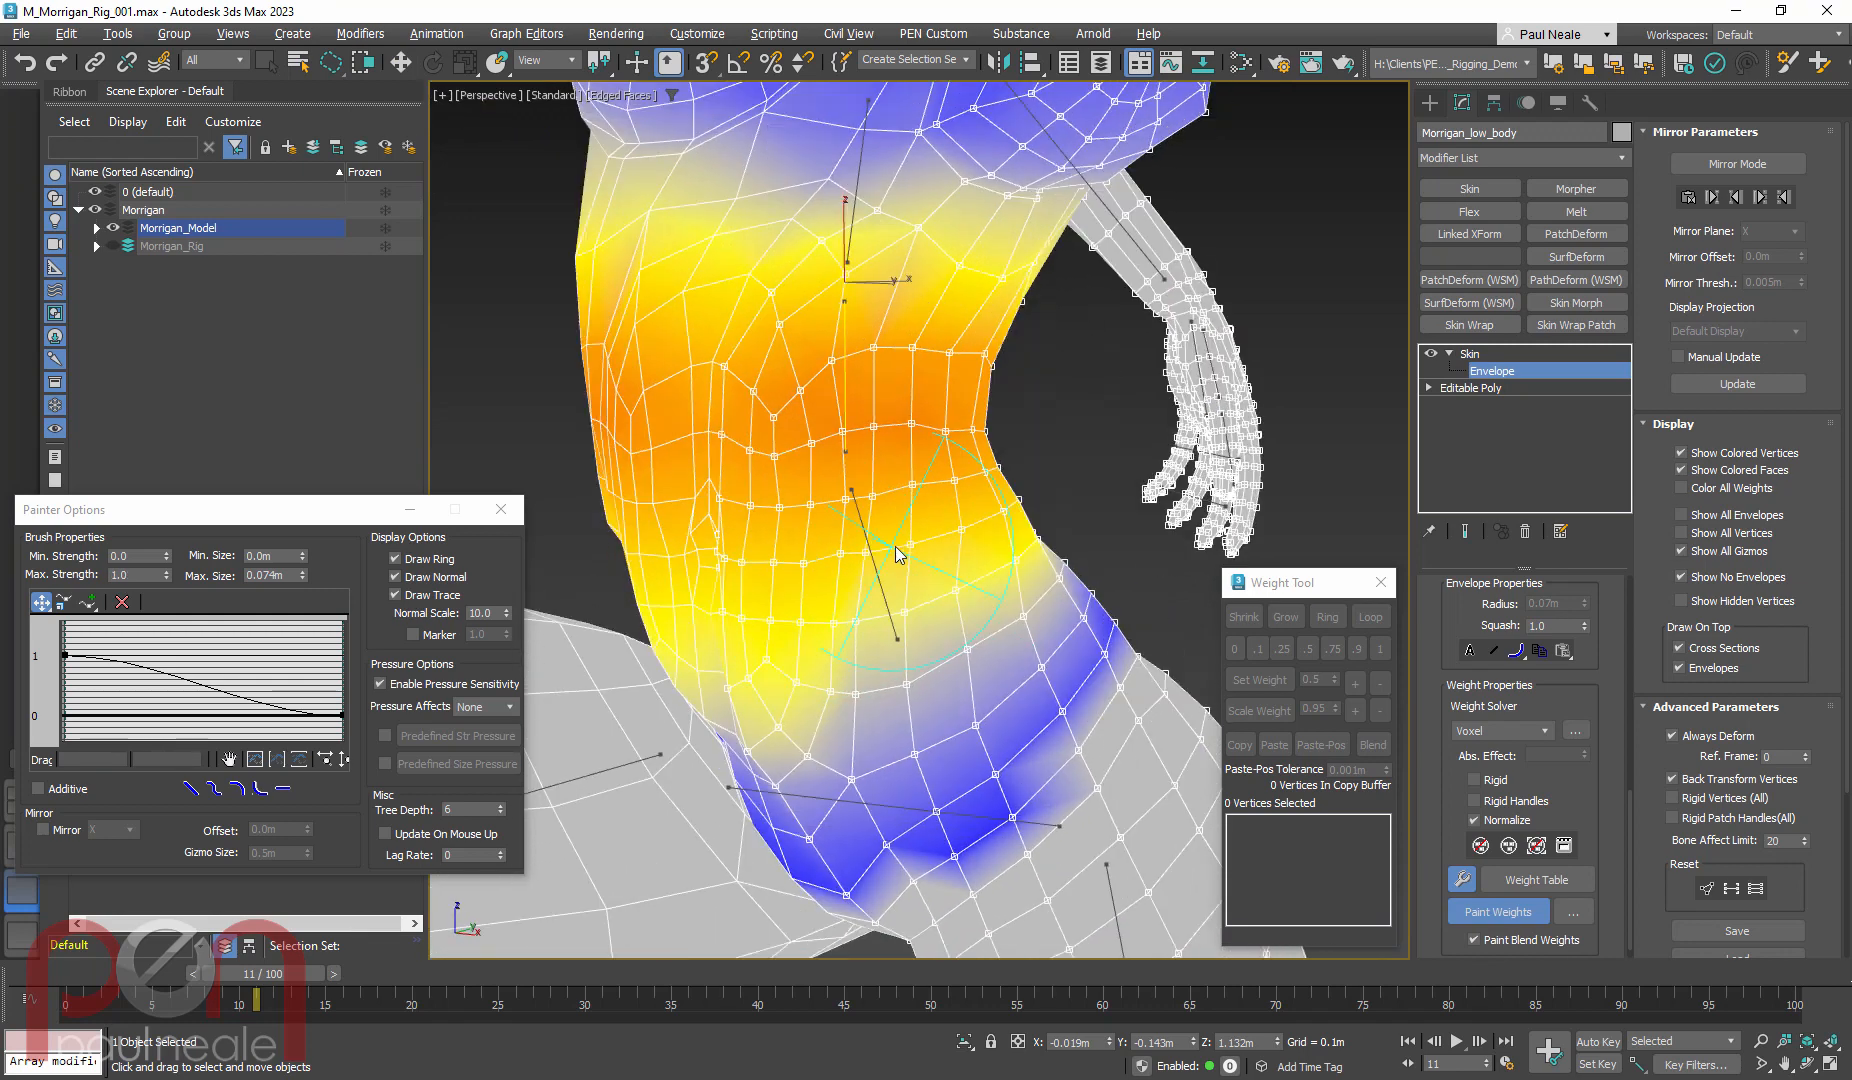
pyautogui.moveTo(712, 411)
pyautogui.mouseDown()
pyautogui.moveTo(912, 394)
pyautogui.moveTo(819, 366)
pyautogui.moveTo(790, 420)
pyautogui.moveTo(749, 349)
pyautogui.moveTo(946, 485)
pyautogui.moveTo(901, 570)
pyautogui.moveTo(932, 560)
pyautogui.mouseUp()
pyautogui.moveTo(932, 560)
pyautogui.keyDown('alt'); pyautogui.mouseDown(button='middle')
pyautogui.moveTo(751, 574)
pyautogui.moveTo(775, 460)
pyautogui.mouseUp(button='middle'); pyautogui.keyUp('alt')
pyautogui.moveTo(774, 455)
pyautogui.mouseDown()
pyautogui.moveTo(835, 548)
pyautogui.moveTo(783, 302)
pyautogui.moveTo(817, 394)
pyautogui.mouseUp()
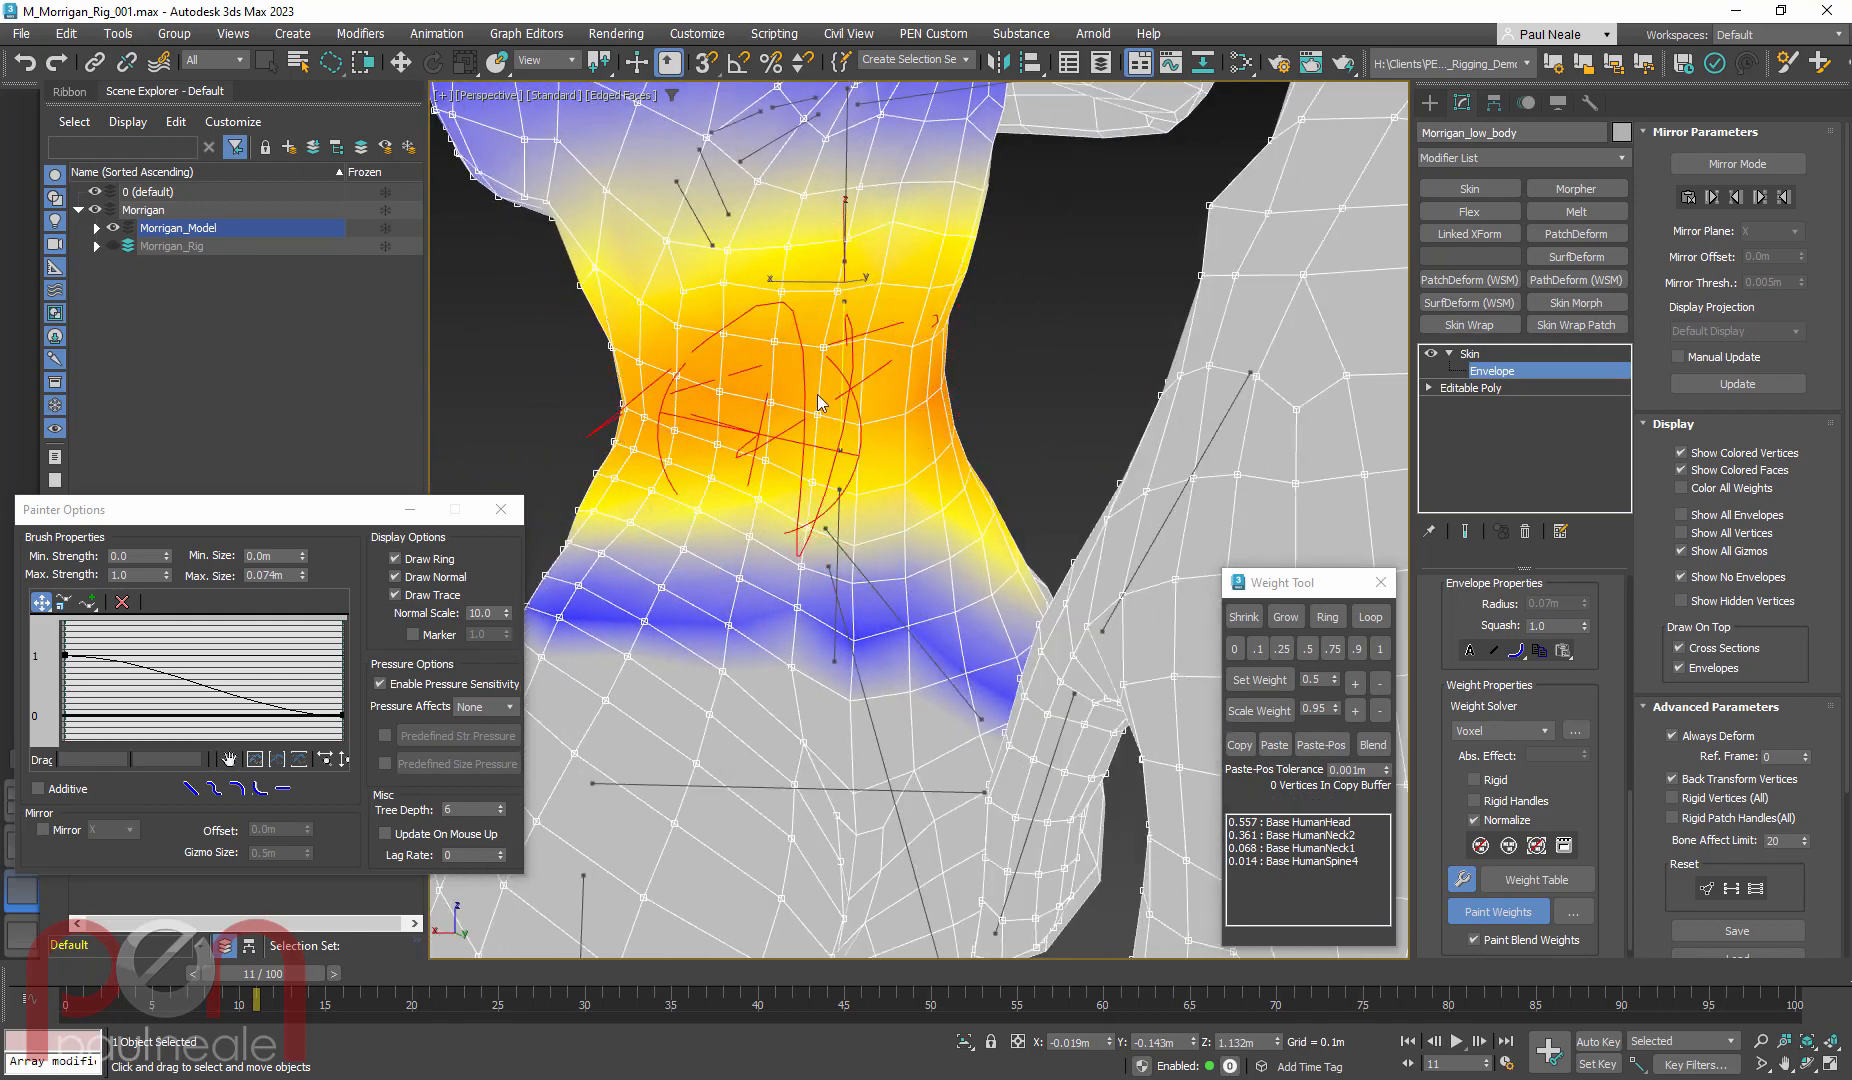
pyautogui.moveTo(915, 422)
pyautogui.keyDown('alt'); pyautogui.mouseDown(button='middle')
pyautogui.moveTo(857, 419)
pyautogui.moveTo(852, 501)
pyautogui.moveTo(976, 523)
pyautogui.mouseUp(button='middle'); pyautogui.keyUp('alt')
pyautogui.scroll(-4, 980, 518)
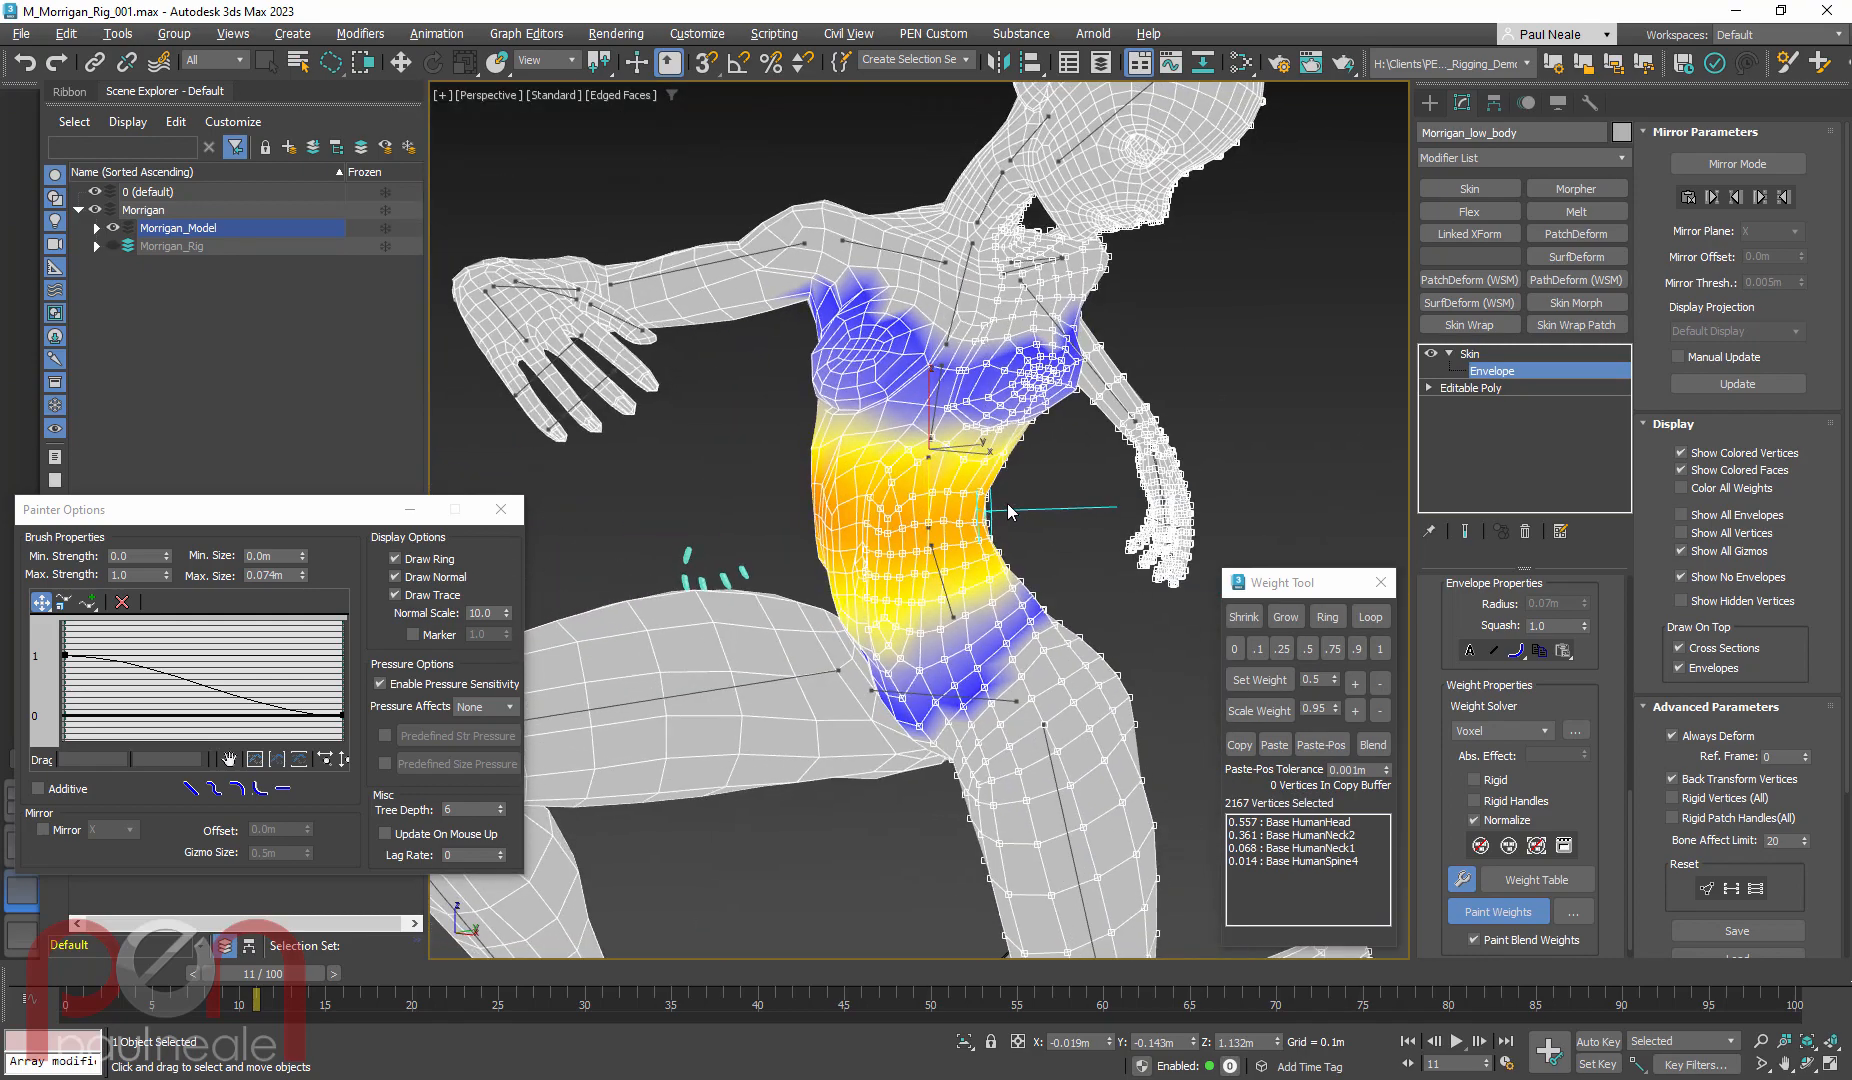
# Blend the waist spine bone's weights across the front of the waist and the ribs beneath the breasts
pyautogui.scroll(4, 992, 500)
pyautogui.moveTo(990, 442)
pyautogui.mouseDown(button='middle')
pyautogui.moveTo(972, 499)
pyautogui.moveTo(946, 500)
pyautogui.mouseUp(button='middle')
pyautogui.moveTo(833, 526); pyautogui.dragTo(727, 507)
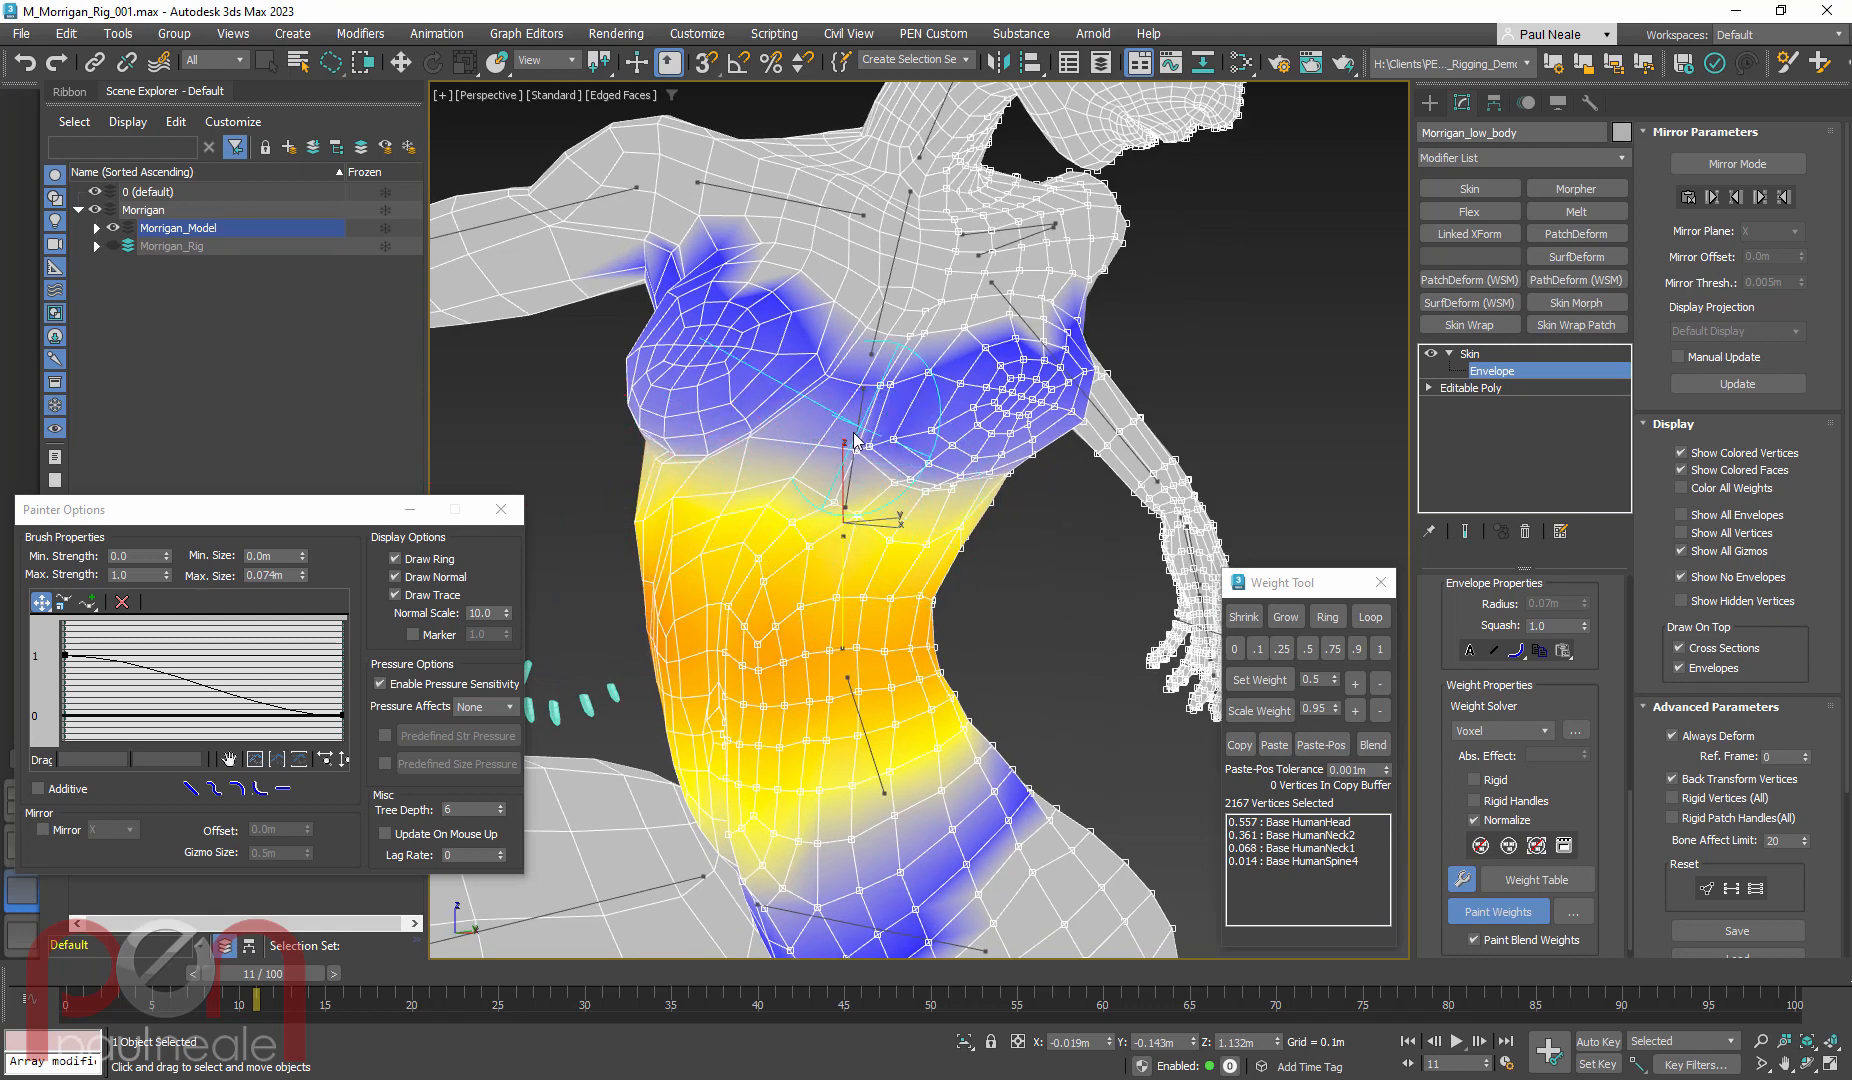
pyautogui.moveTo(855, 440)
pyautogui.mouseDown()
pyautogui.moveTo(841, 522)
pyautogui.moveTo(859, 511)
pyautogui.moveTo(658, 542)
pyautogui.mouseUp()
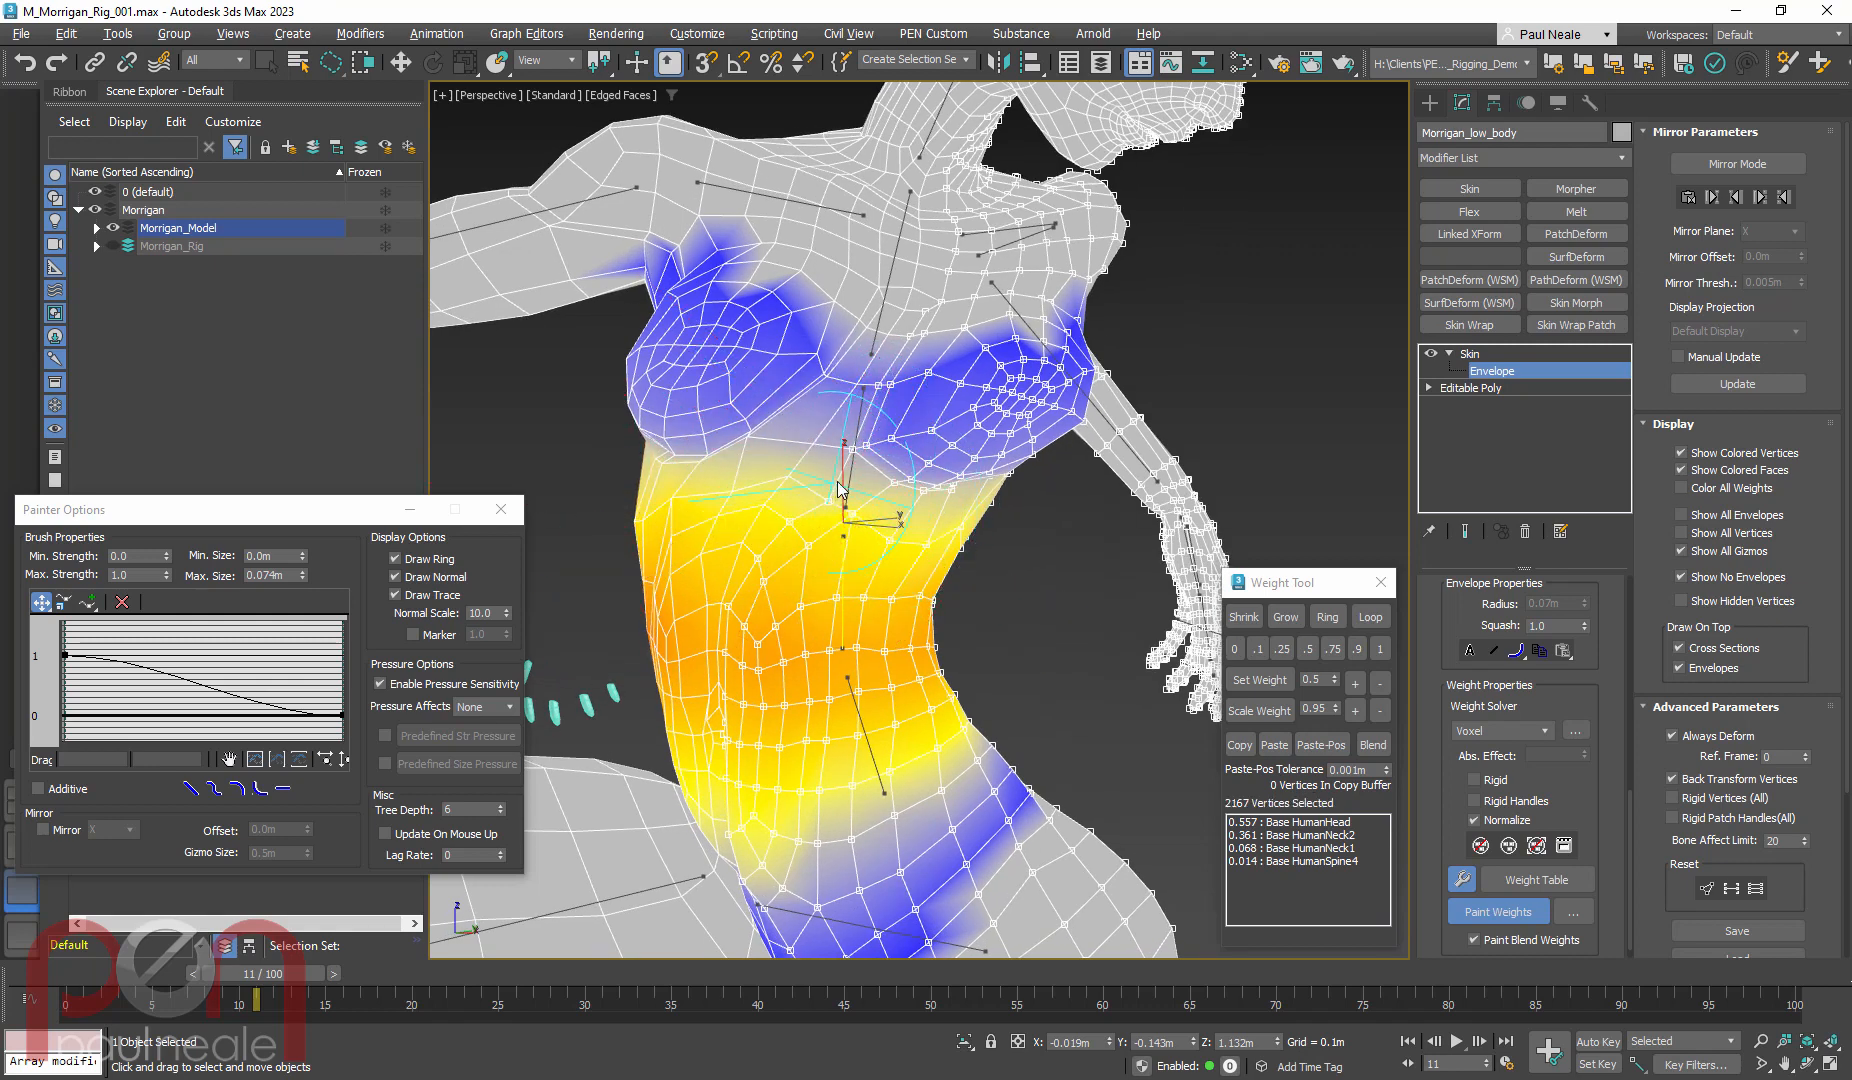
pyautogui.scroll(2, 838, 488)
pyautogui.scroll(3, 845, 460)
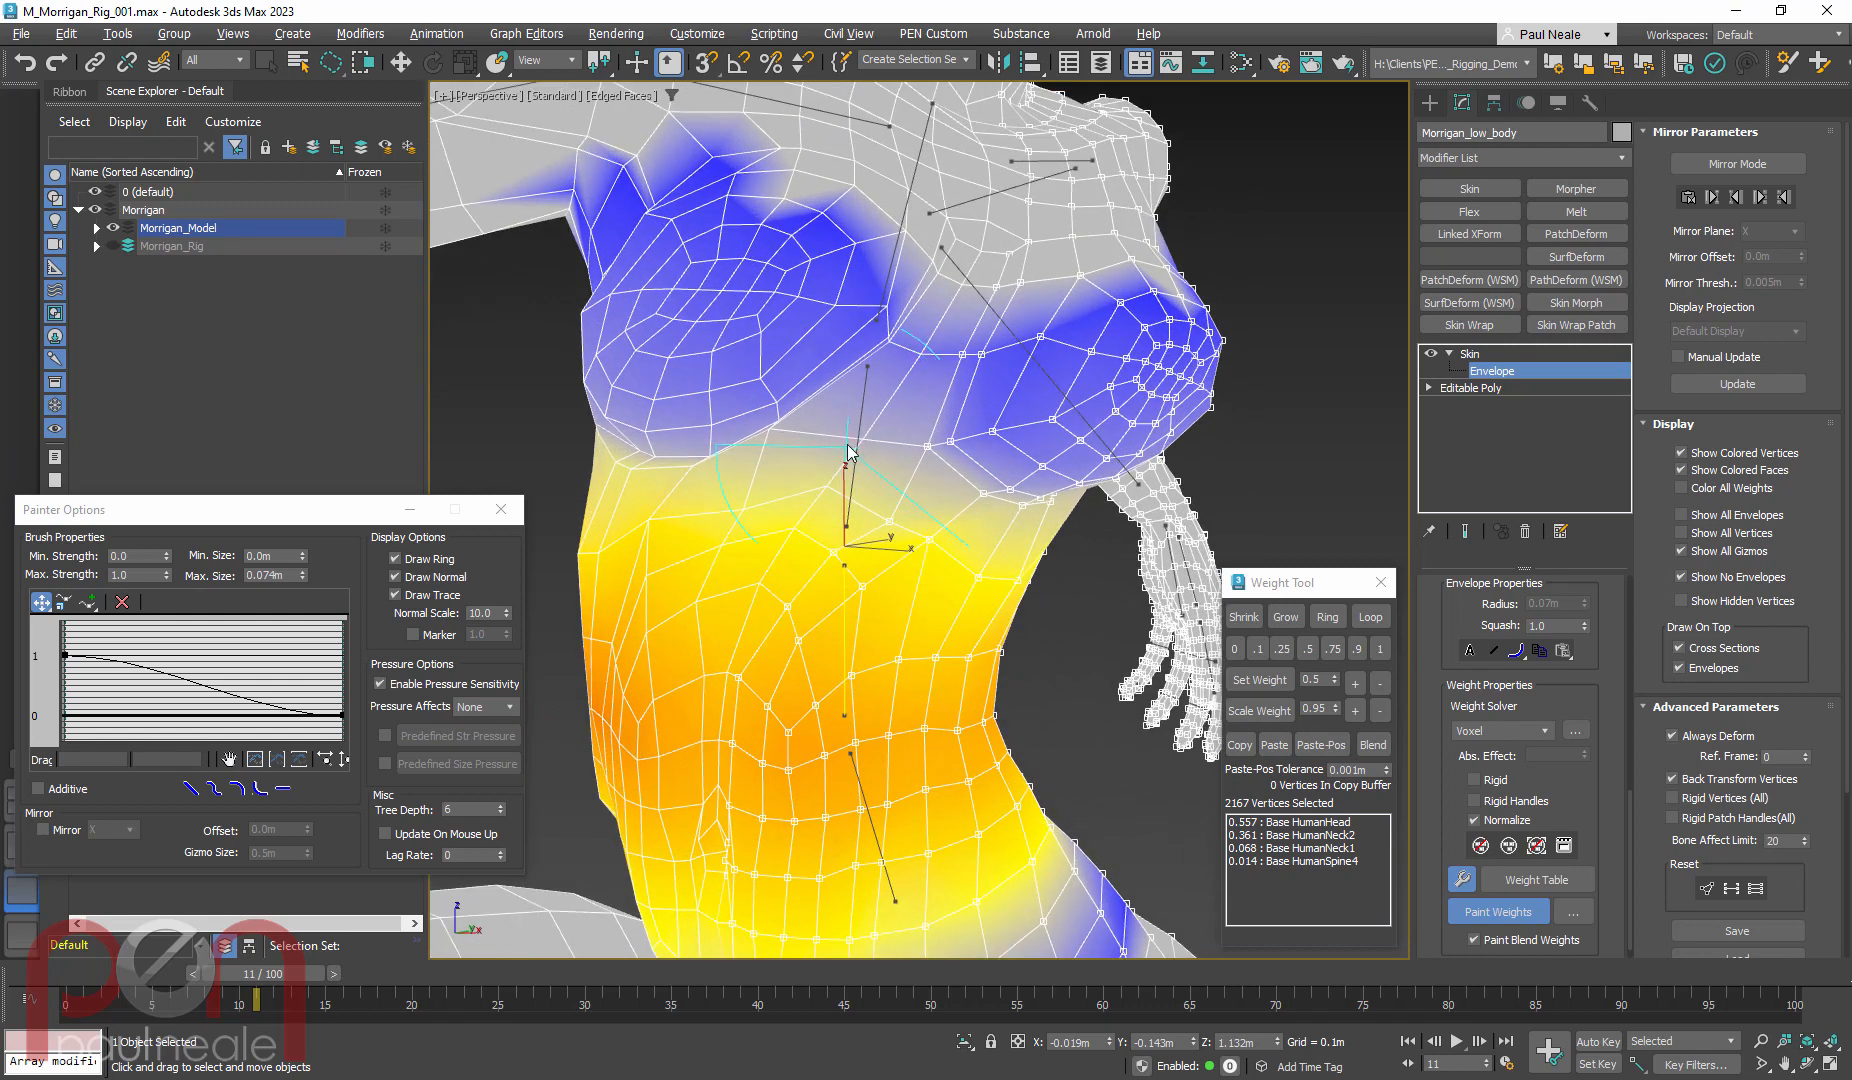
pyautogui.rightClick(853, 421)
pyautogui.click(872, 450)
pyautogui.click(862, 412)
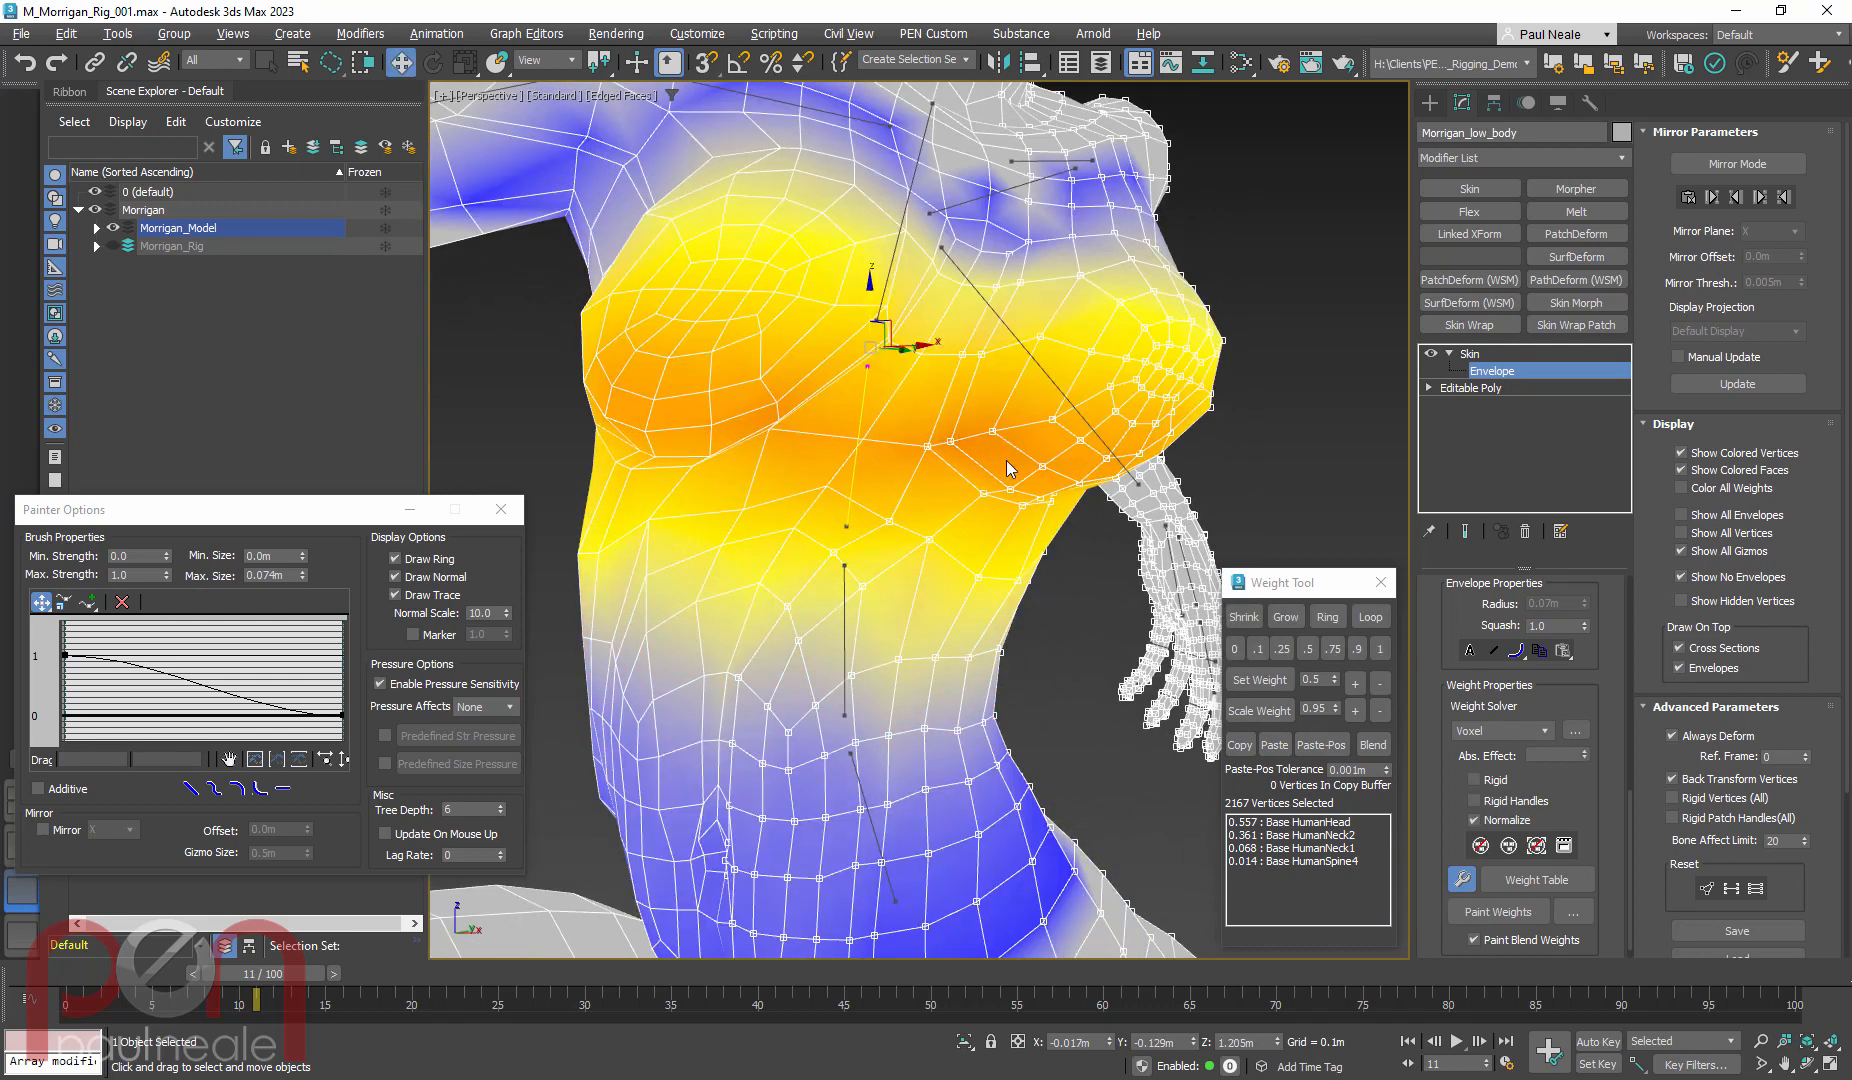
pyautogui.click(1507, 913)
pyautogui.moveTo(830, 484)
pyautogui.mouseDown(button='middle')
pyautogui.moveTo(872, 546)
pyautogui.moveTo(802, 485)
pyautogui.mouseUp(button='middle')
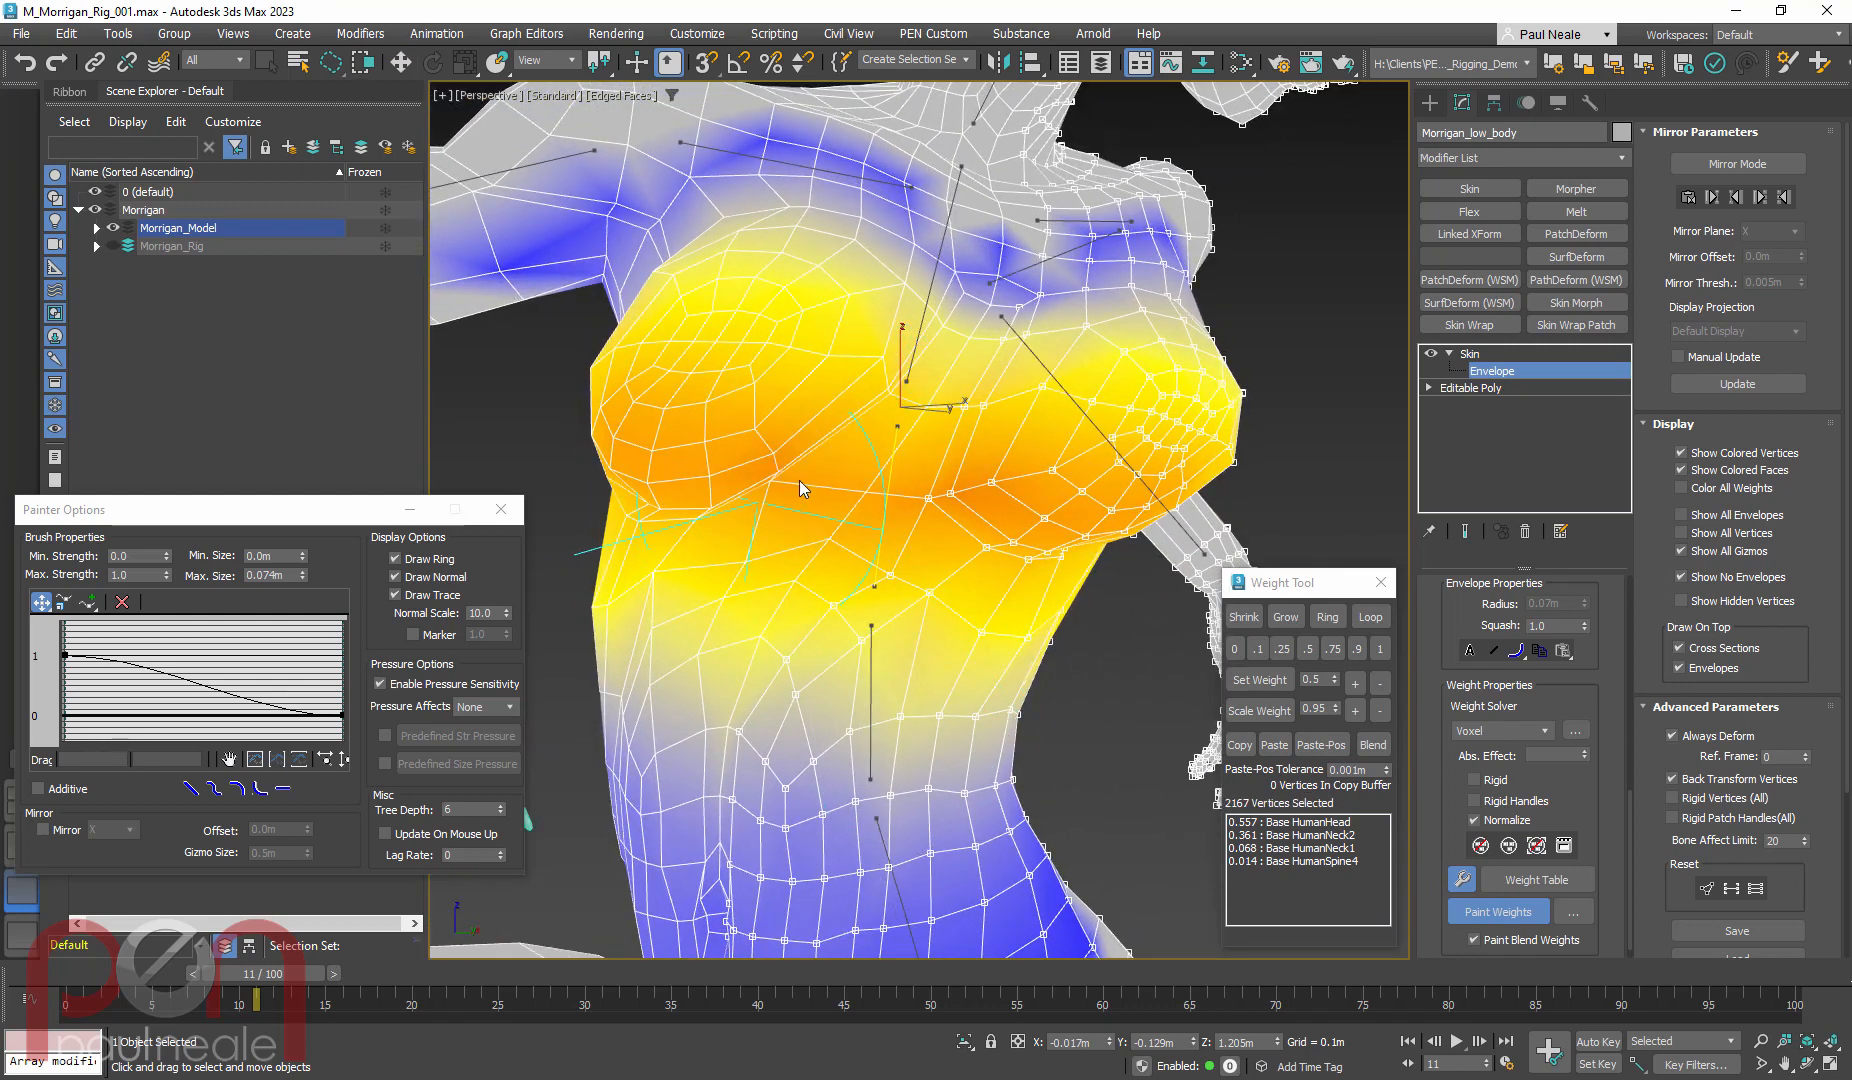
pyautogui.hotkey('ctrl', 'z')
# Select the vertex at the inner underside of the breast and examine the influence of both collarbones on it and the surrounding chest
pyautogui.scroll(5, 768, 484)
pyautogui.press('w')
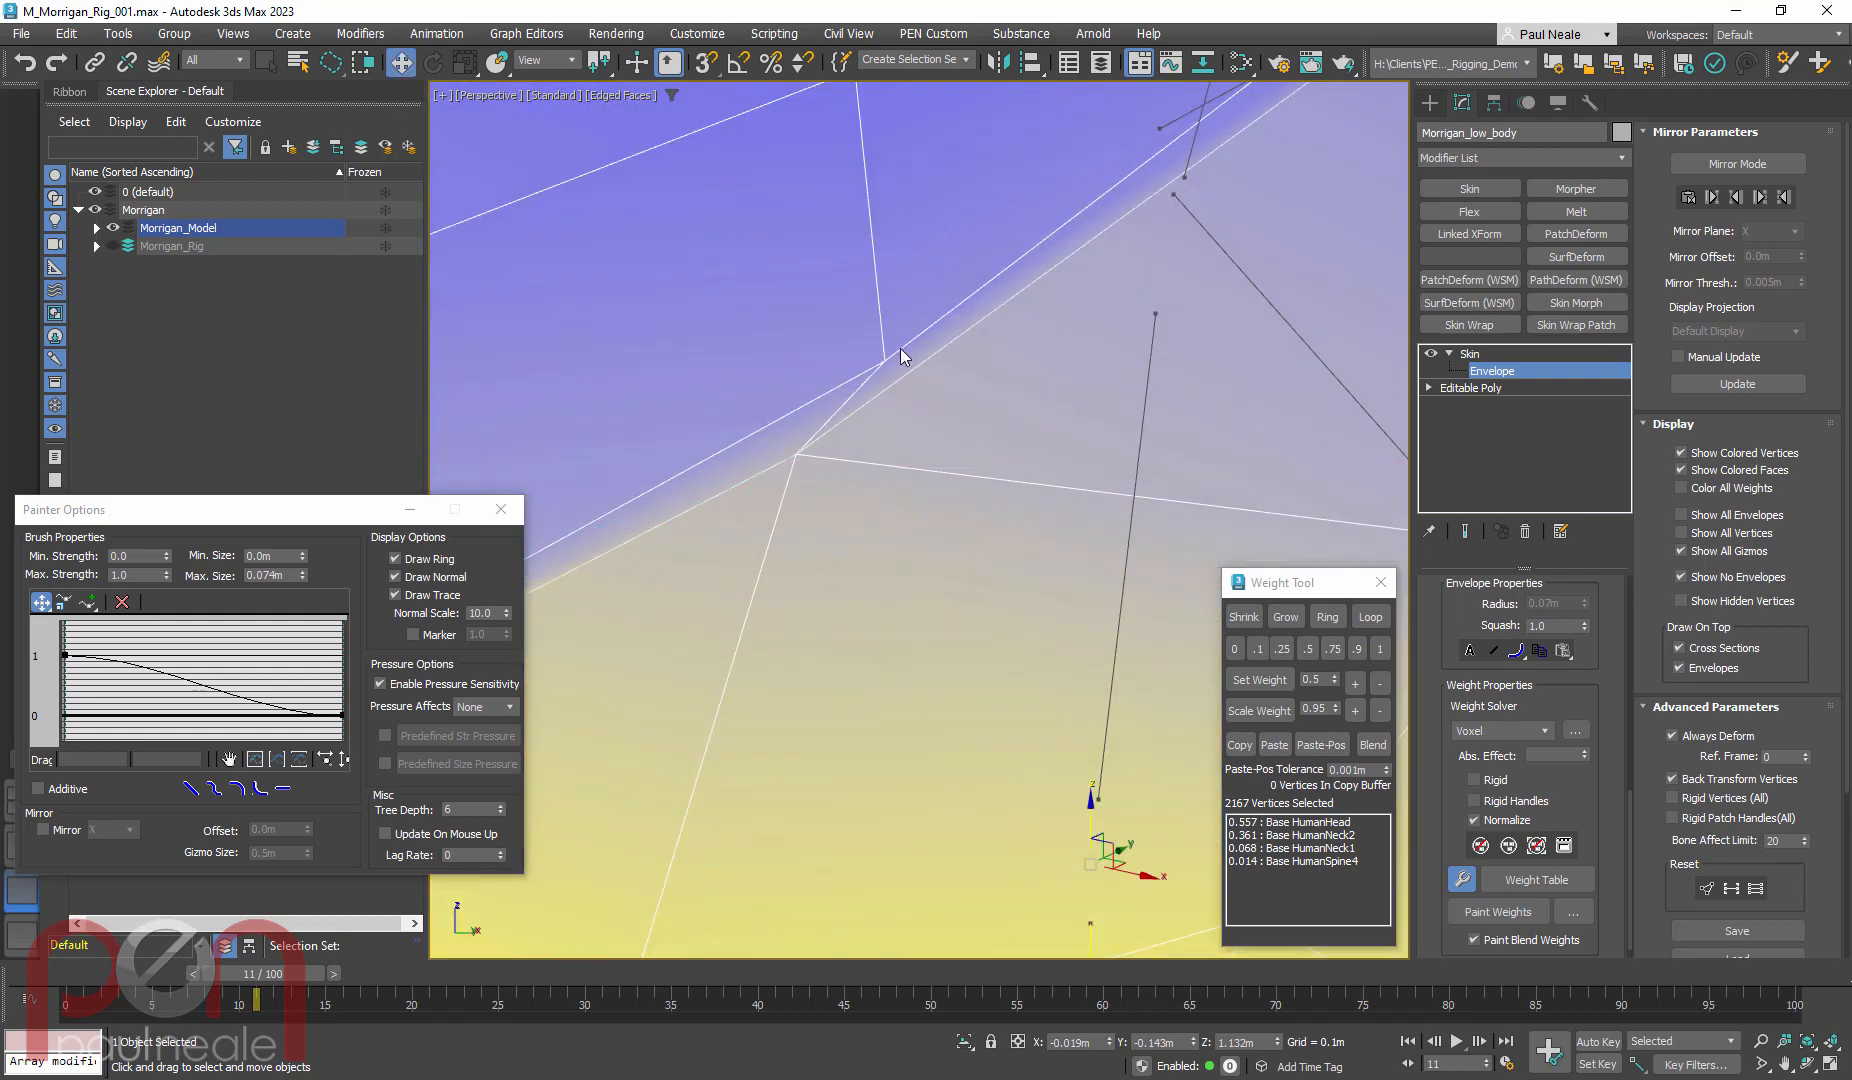
pyautogui.click(883, 360)
pyautogui.scroll(-5, 875, 474)
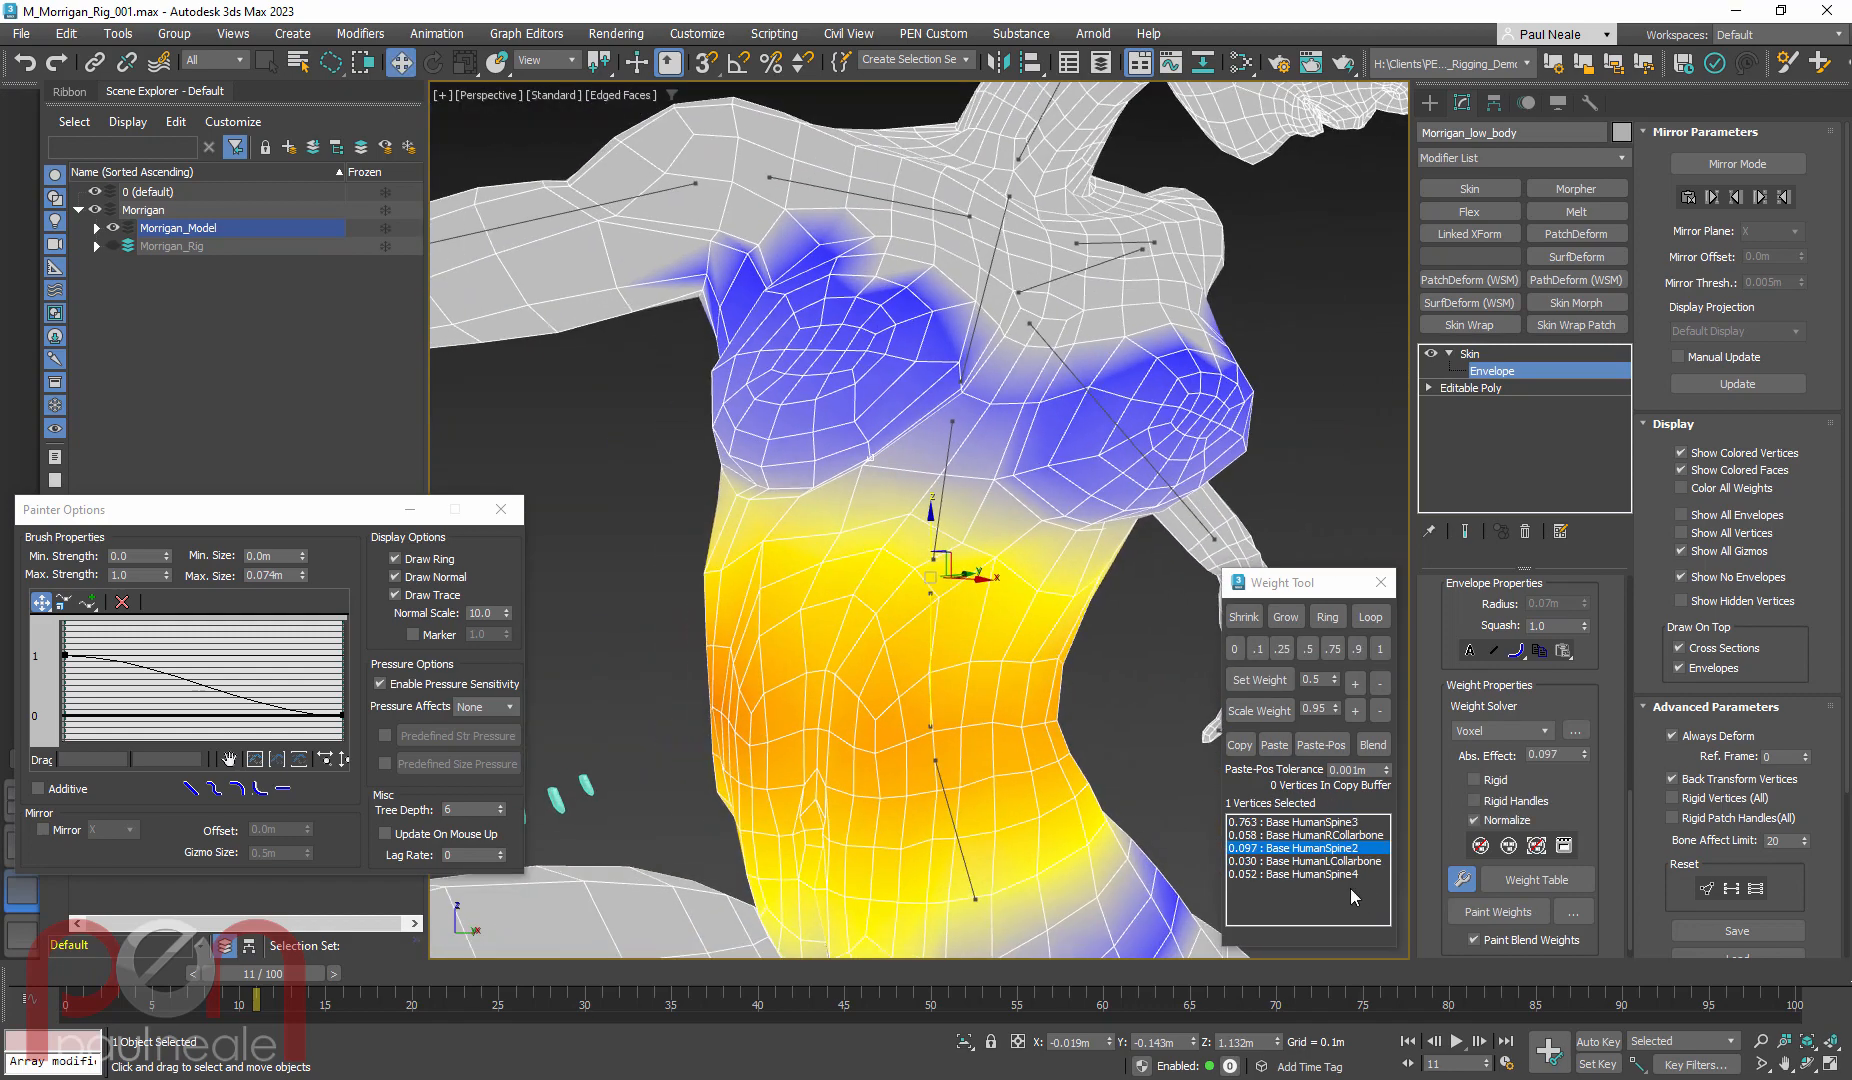
pyautogui.keyDown('alt'); pyautogui.moveTo(988, 678); pyautogui.dragTo(874, 547, button='middle'); pyautogui.keyUp('alt')
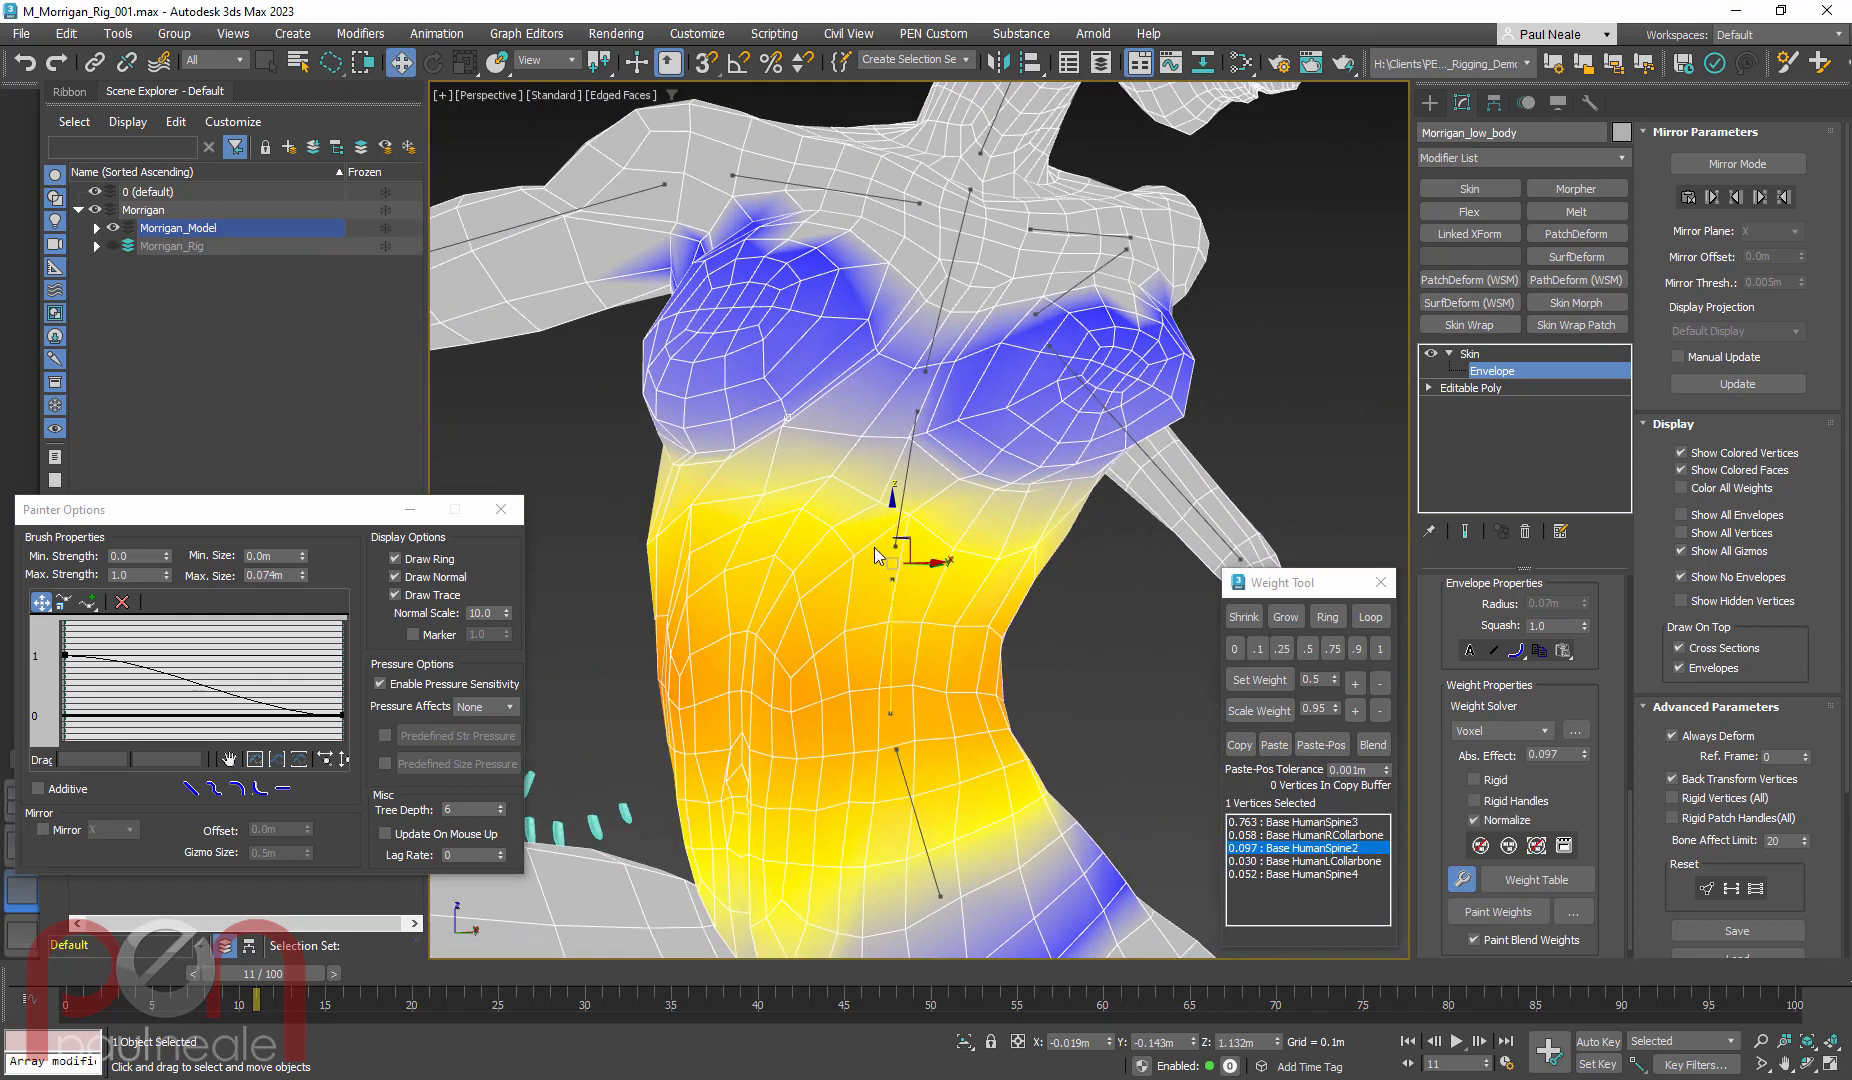
pyautogui.click(1364, 834)
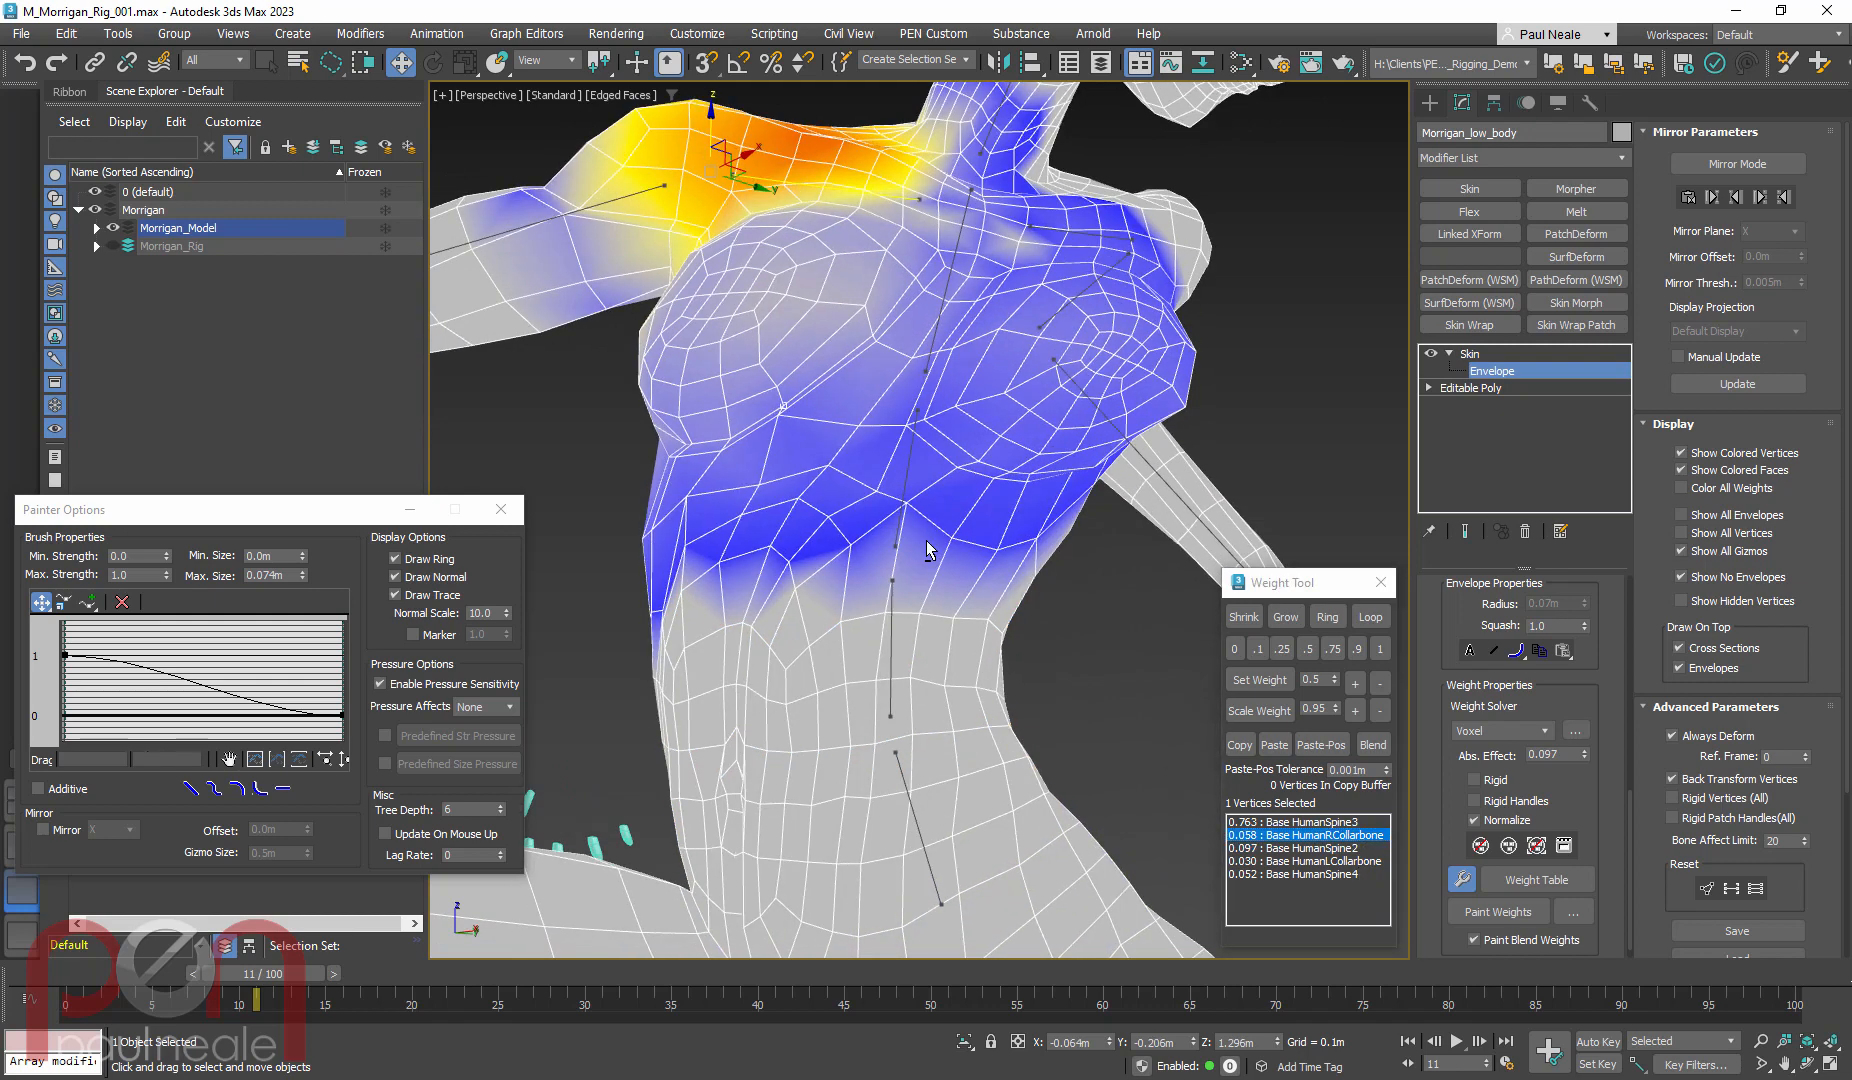
pyautogui.click(1318, 861)
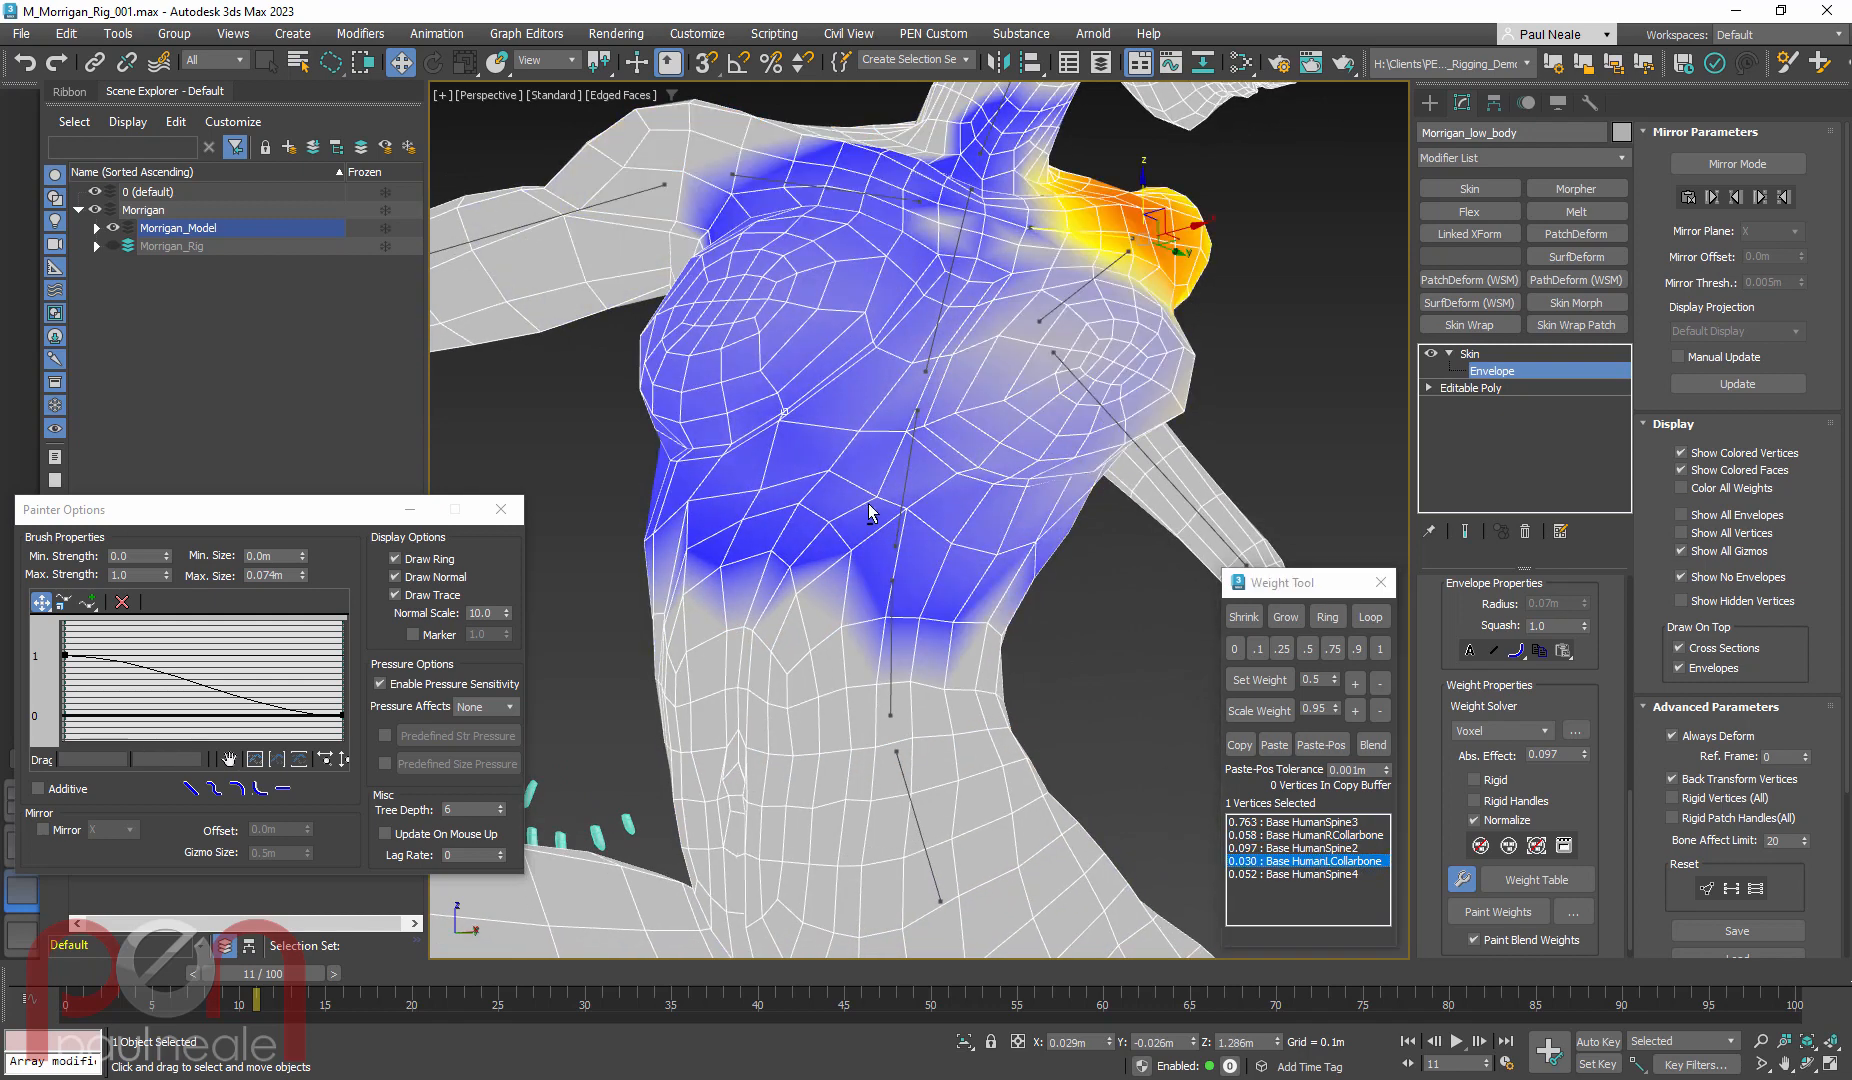
pyautogui.keyDown('alt'); pyautogui.moveTo(868, 512); pyautogui.dragTo(686, 413, button='middle'); pyautogui.keyUp('alt')
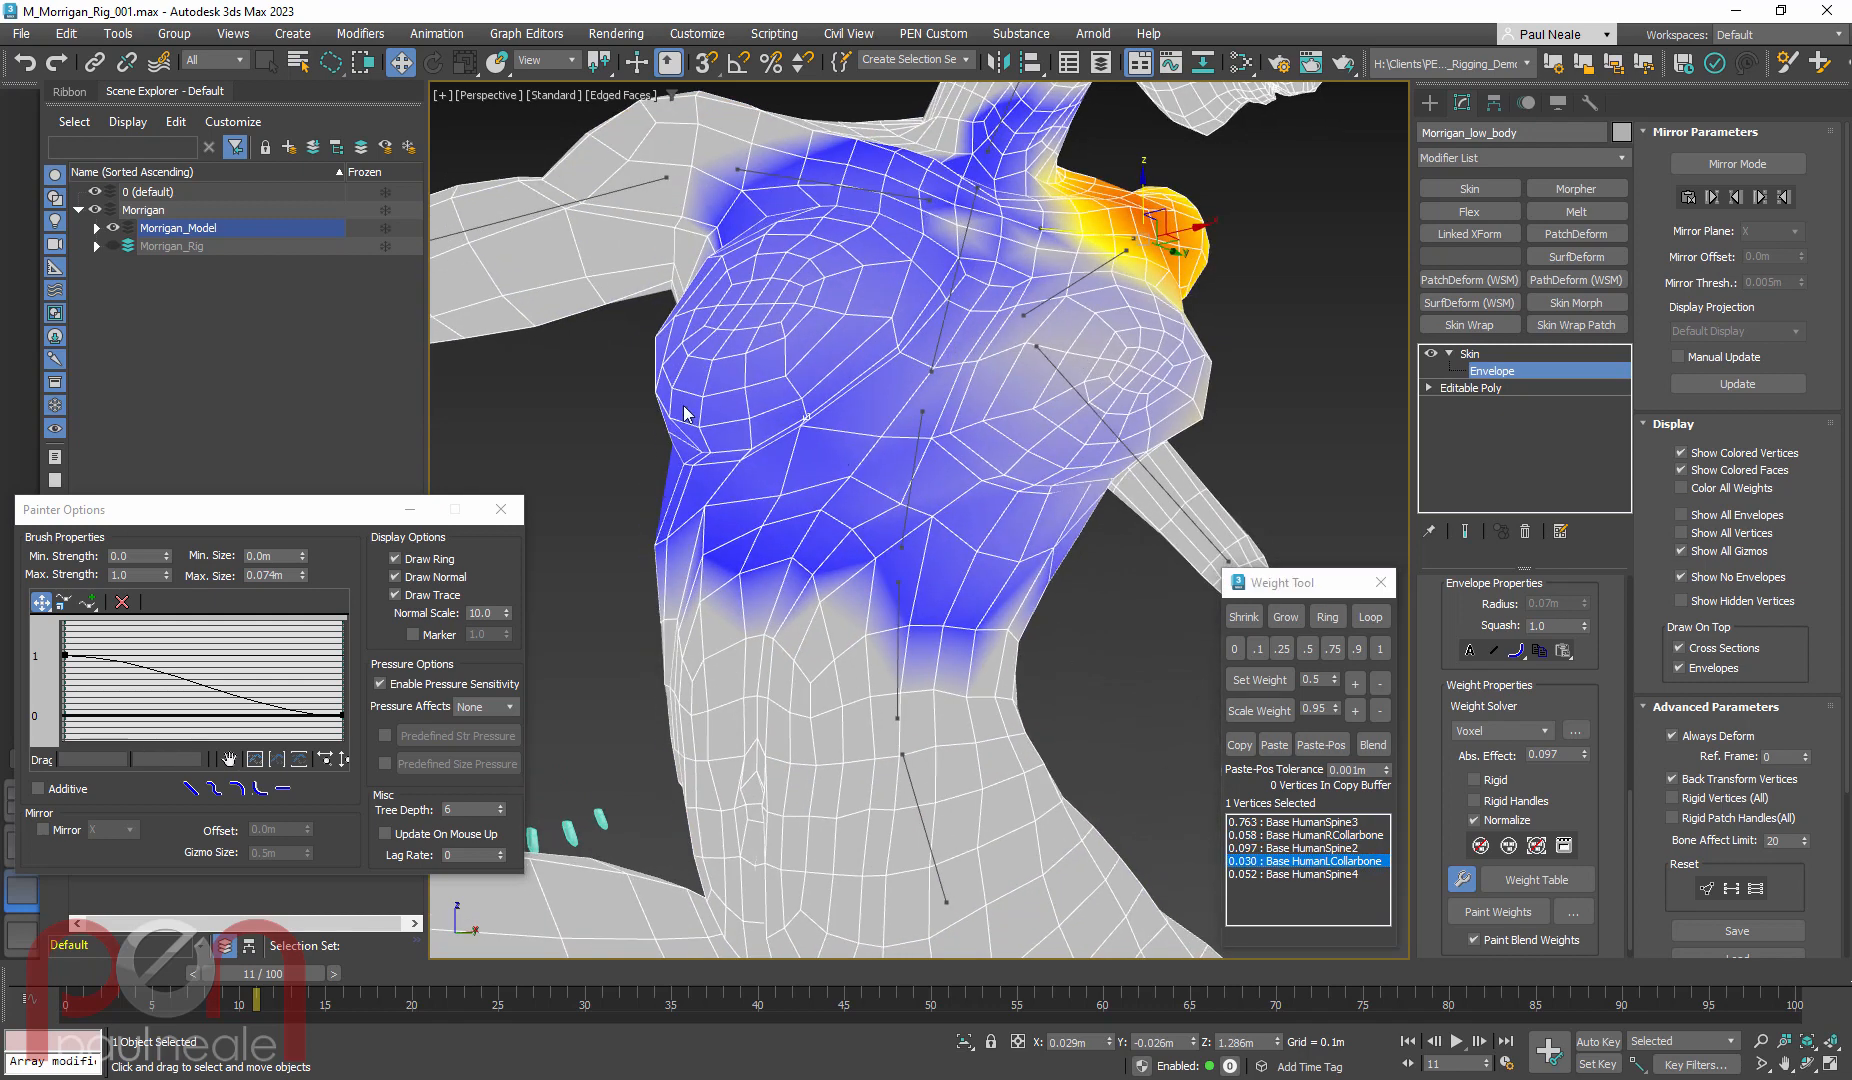
pyautogui.click(1310, 876)
pyautogui.click(1324, 861)
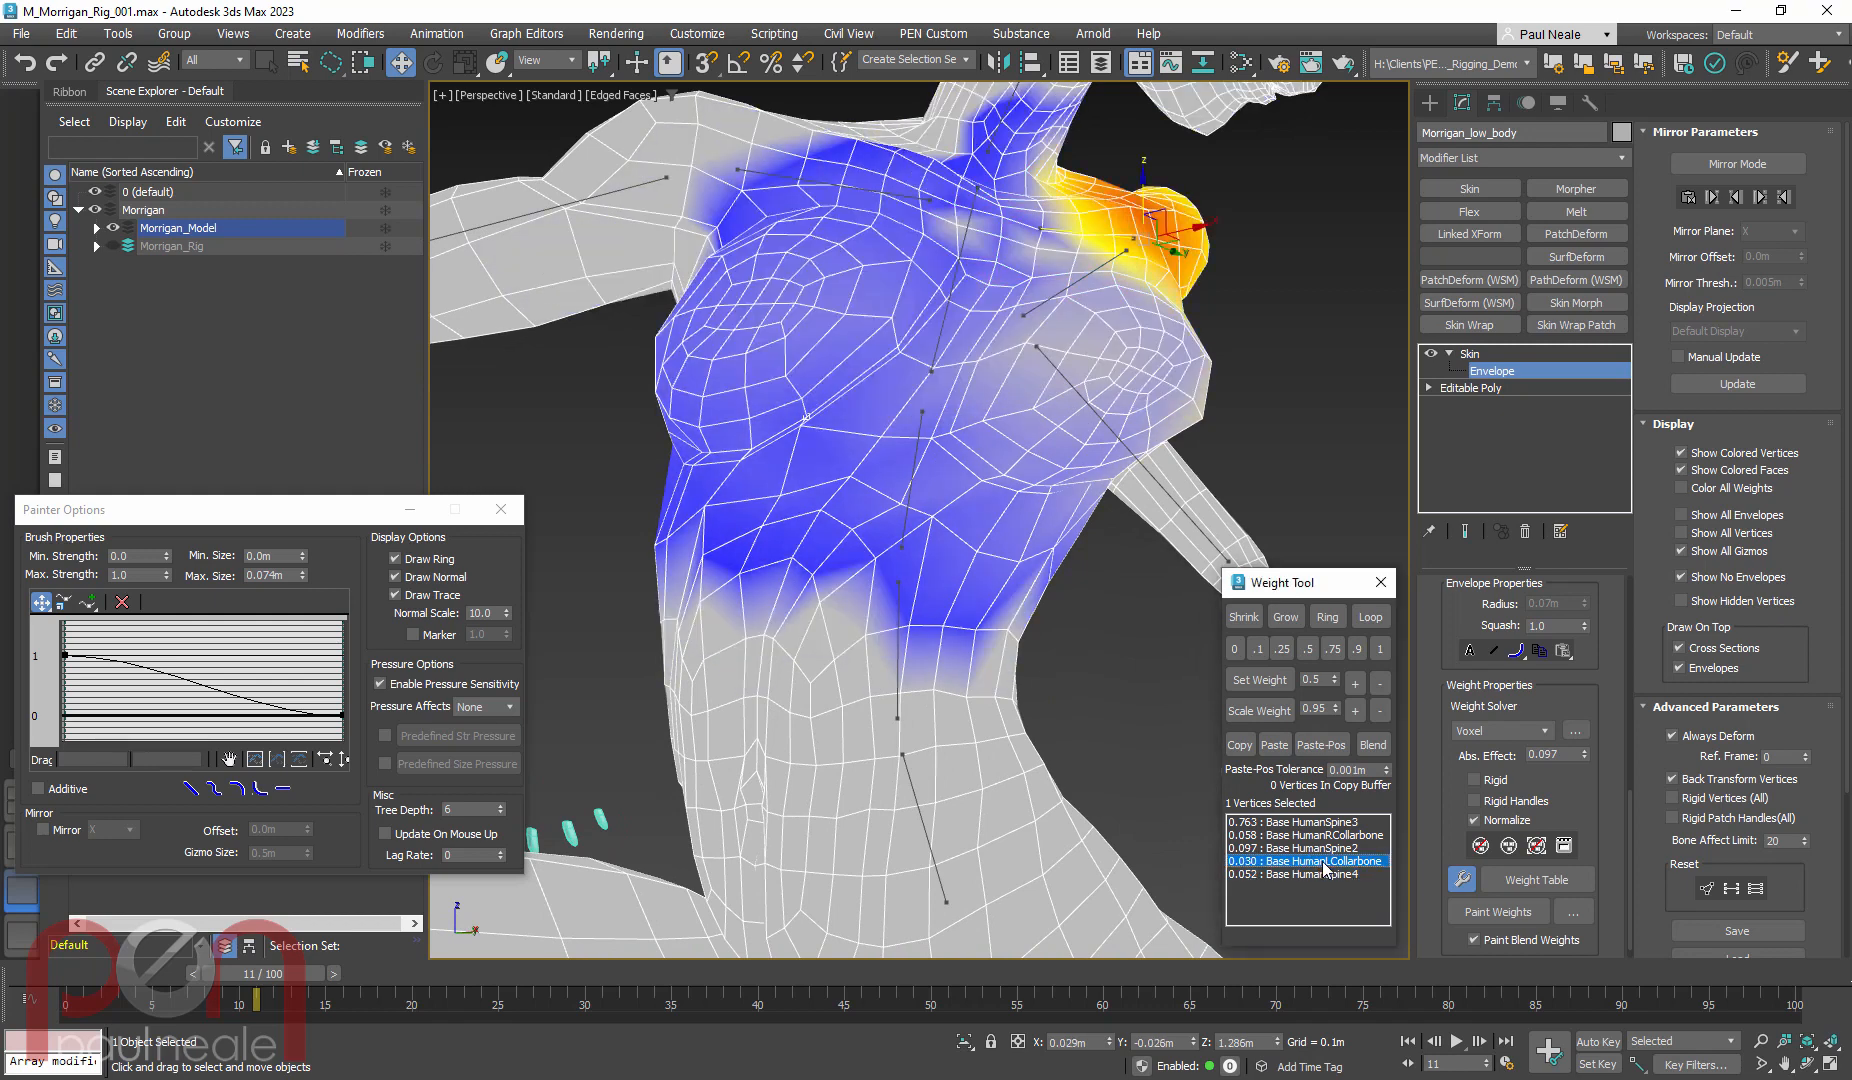
# Examine the weight distribution of the chest spine bone and the upper-chest spine bone across the torso
pyautogui.click(917, 455)
pyautogui.scroll(1, 866, 436)
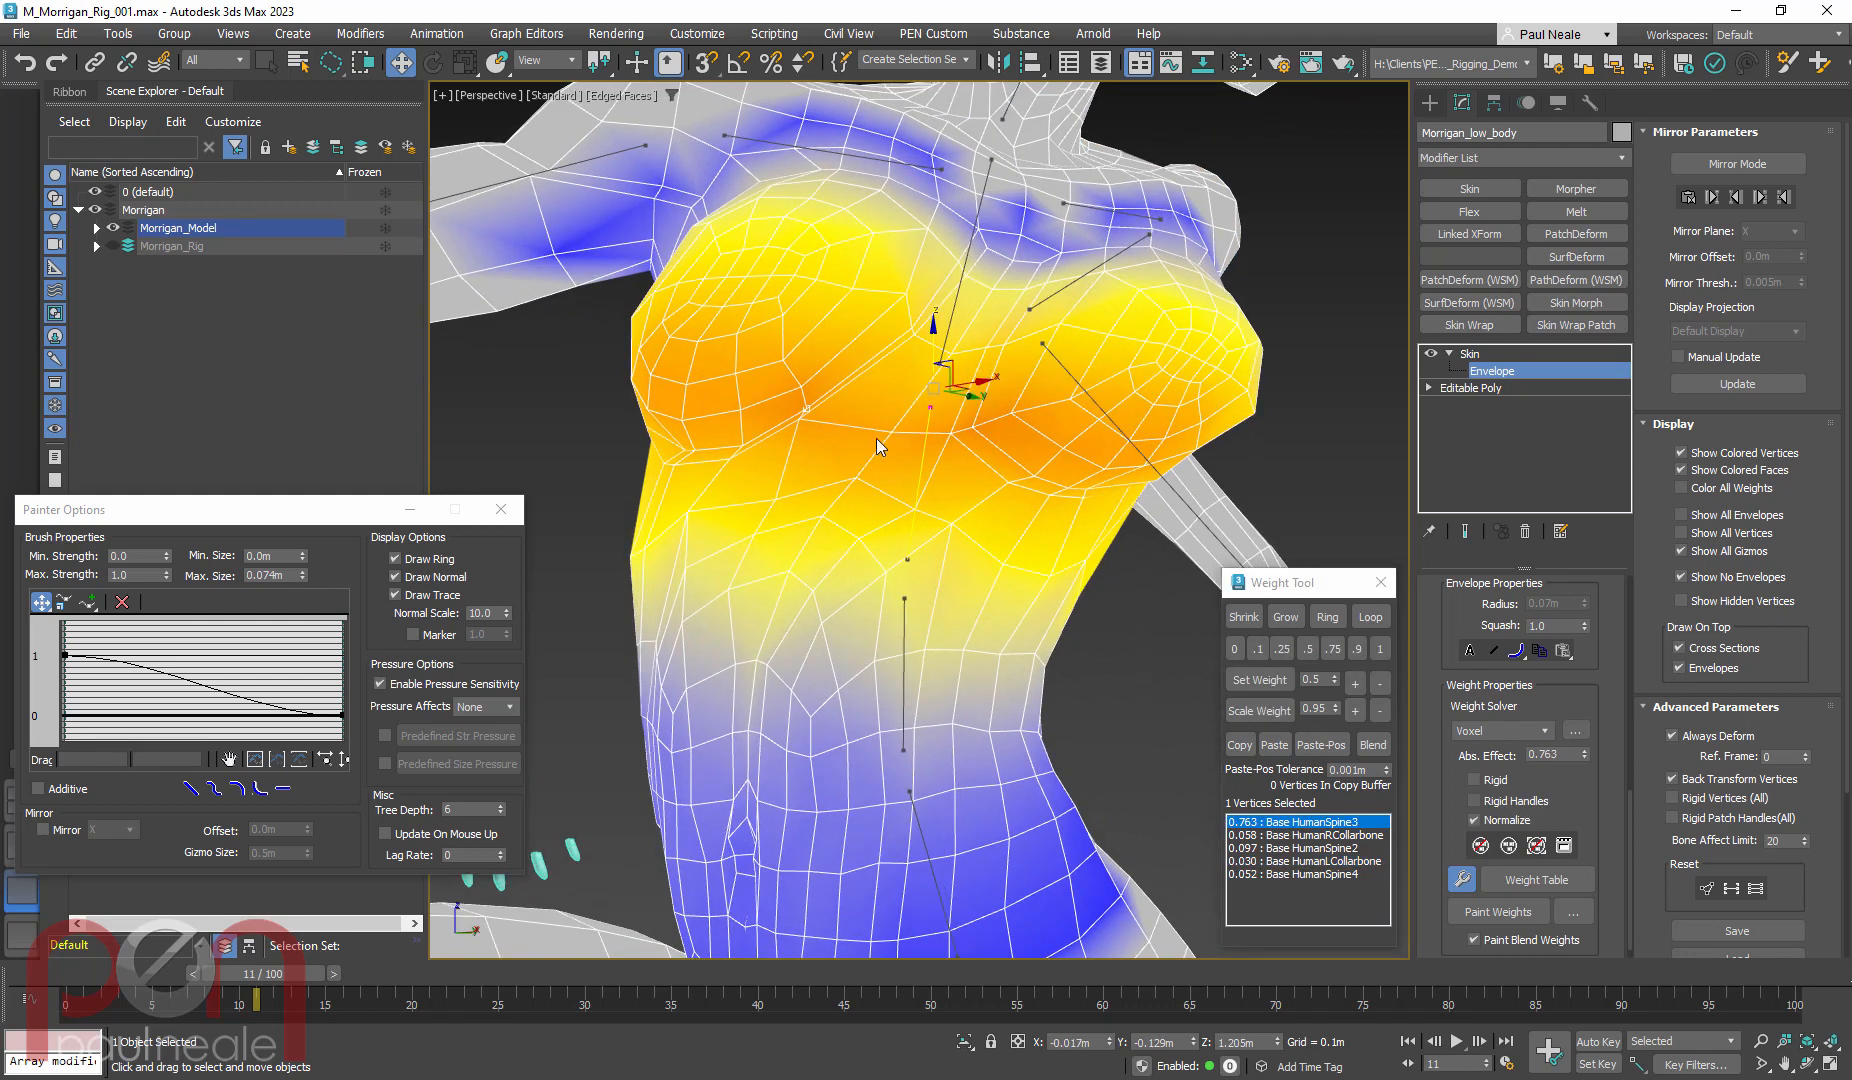
pyautogui.keyDown('alt'); pyautogui.moveTo(880, 441); pyautogui.dragTo(868, 500, button='middle'); pyautogui.keyUp('alt')
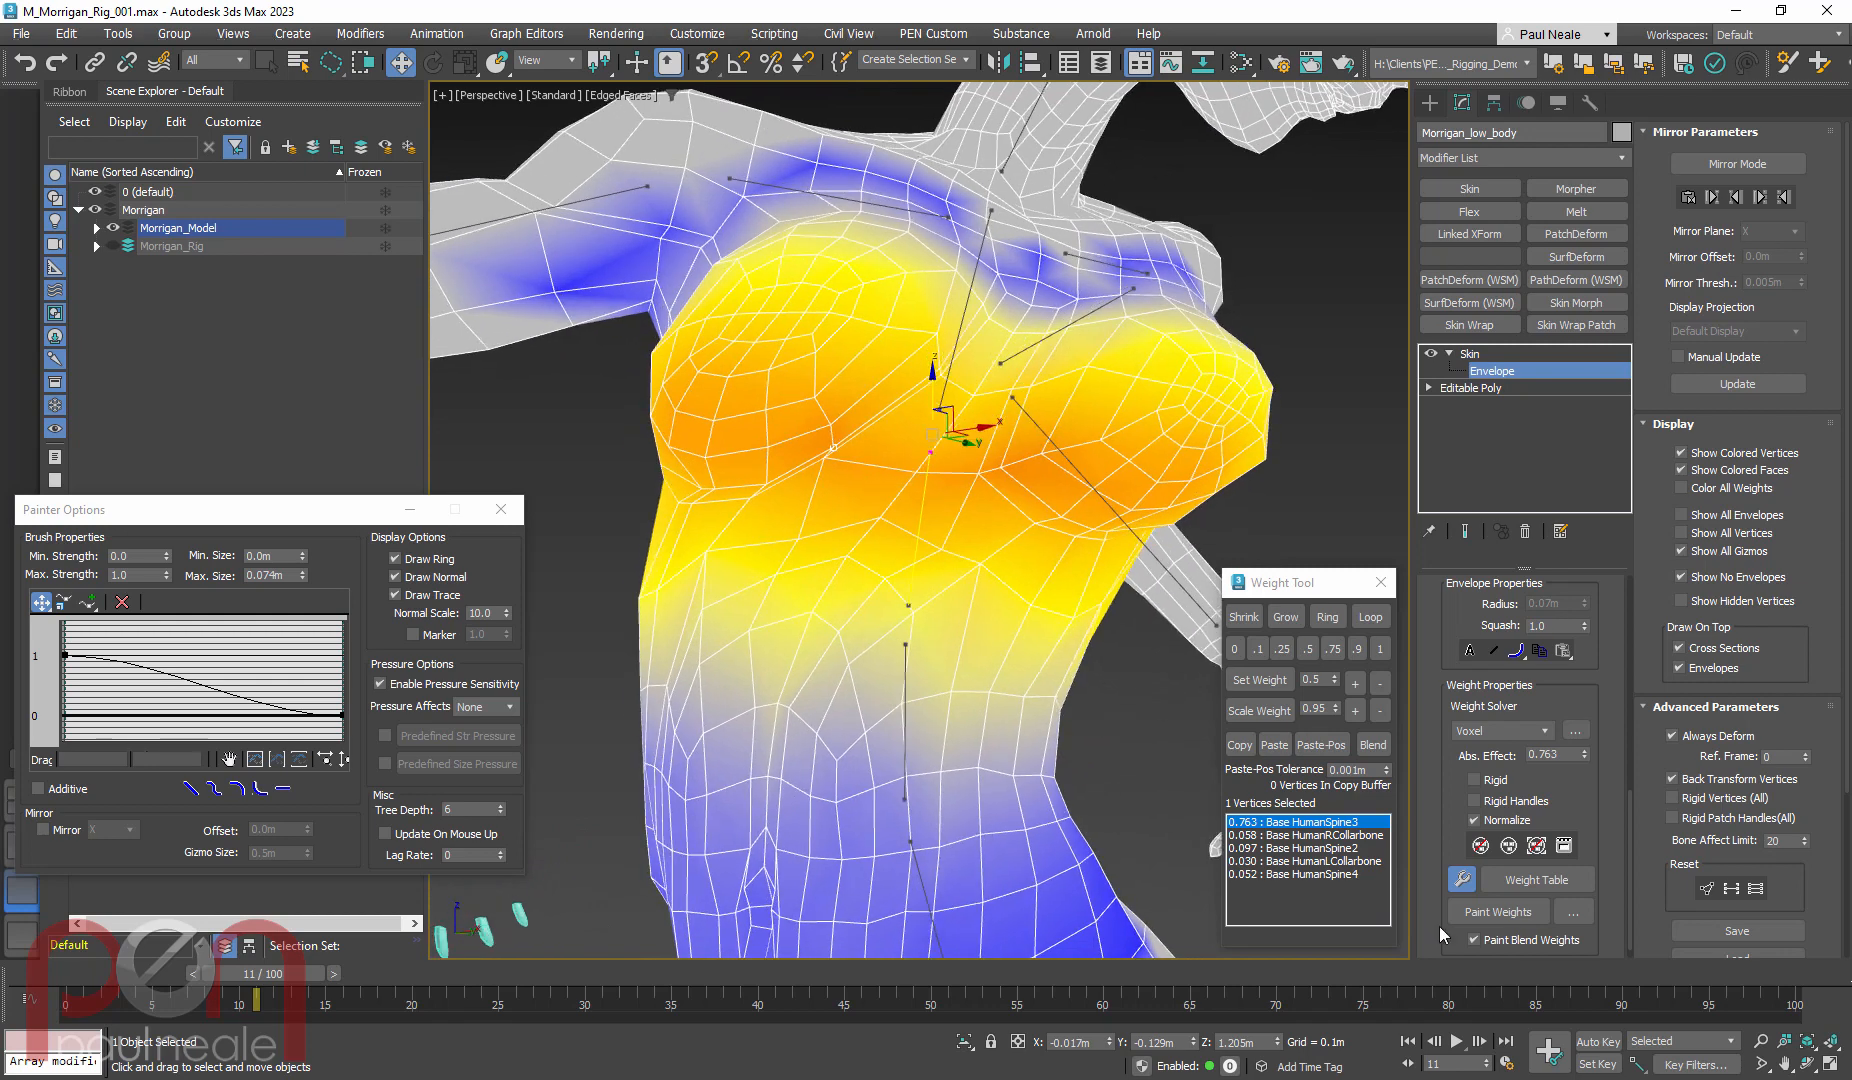
pyautogui.click(1496, 912)
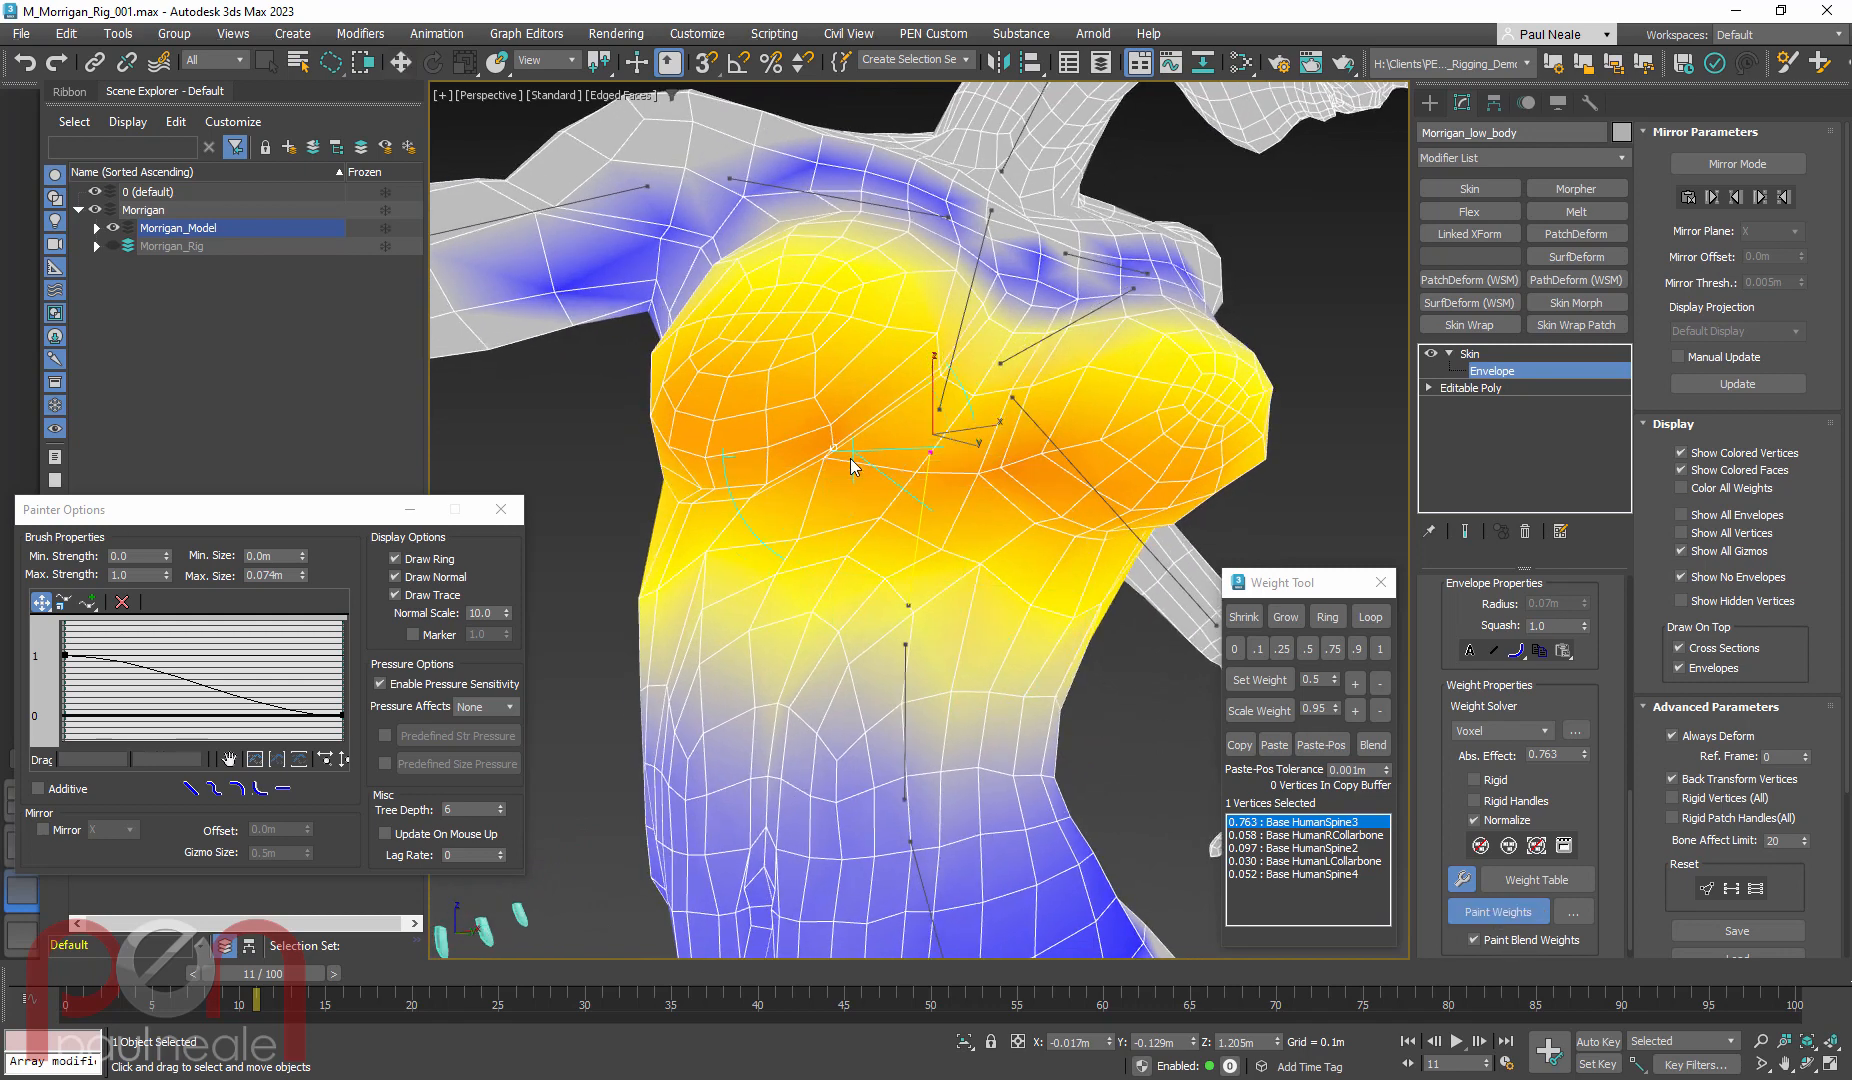
pyautogui.rightClick(938, 470)
pyautogui.click(990, 477)
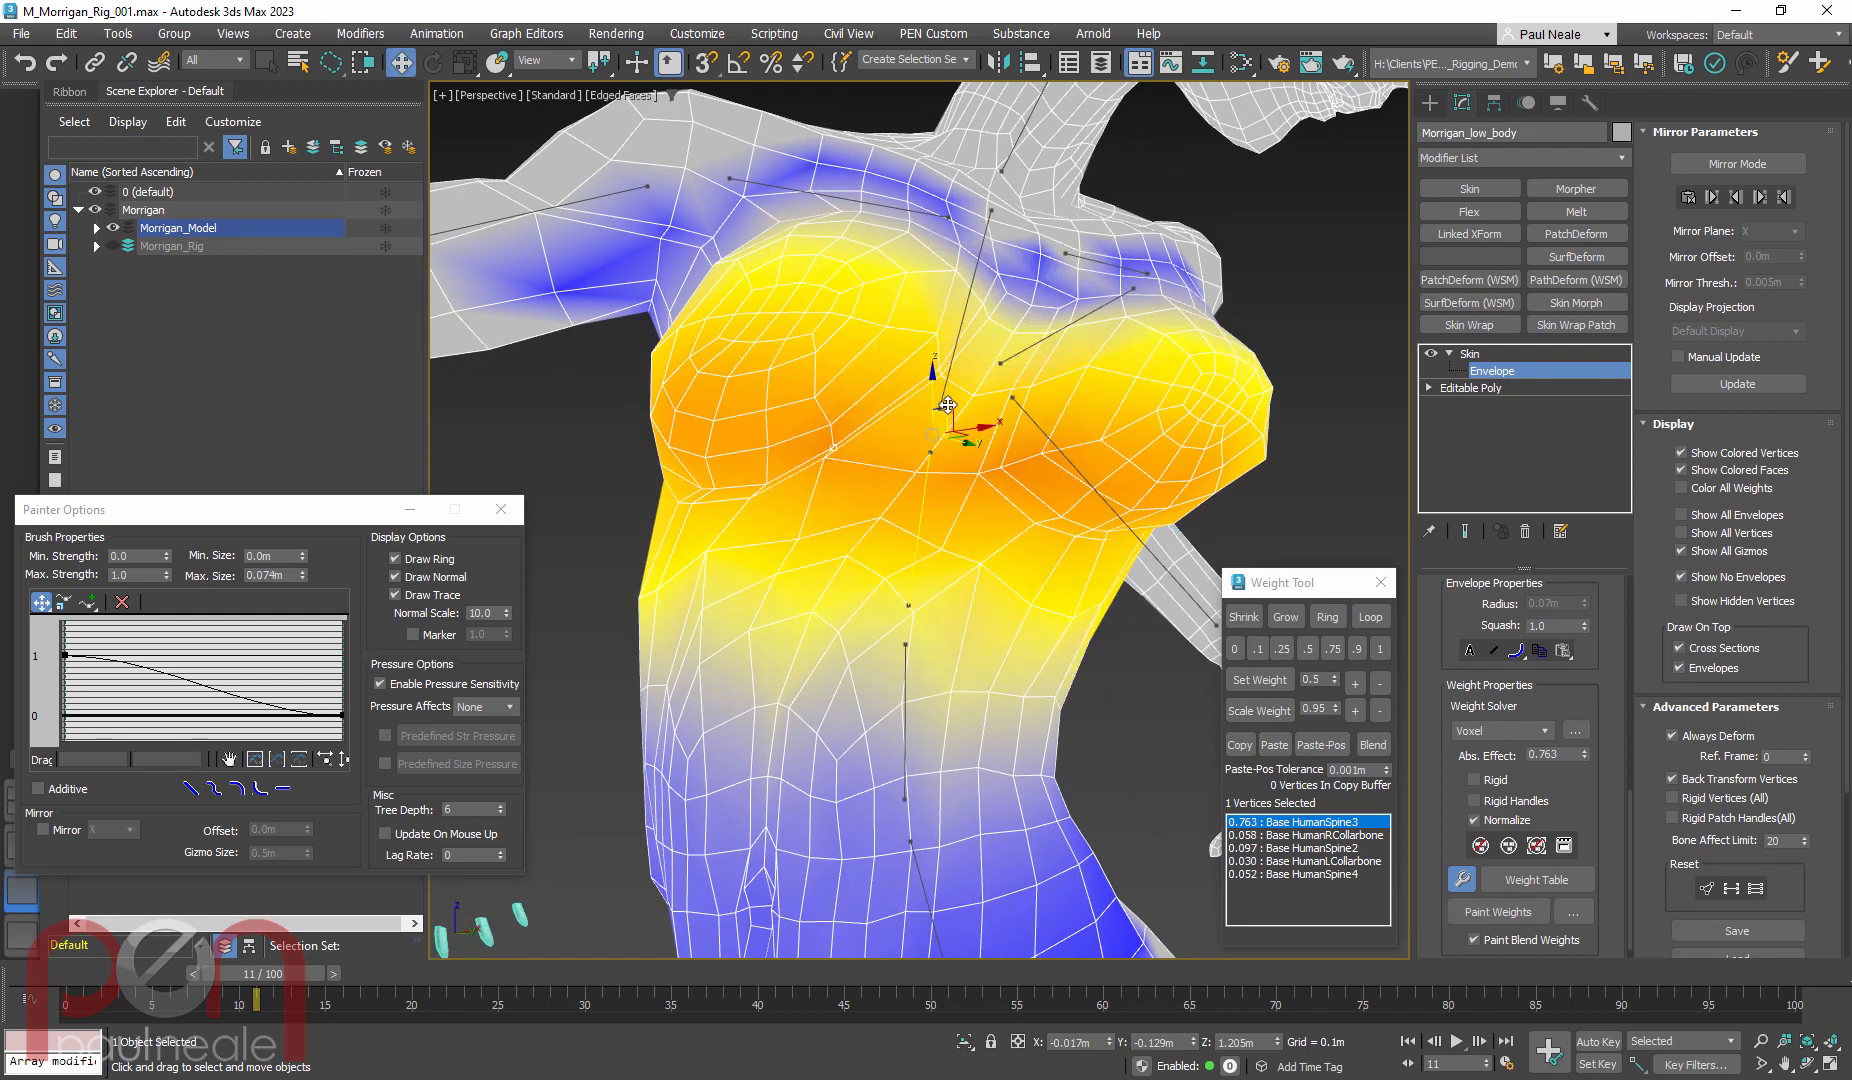
pyautogui.click(958, 407)
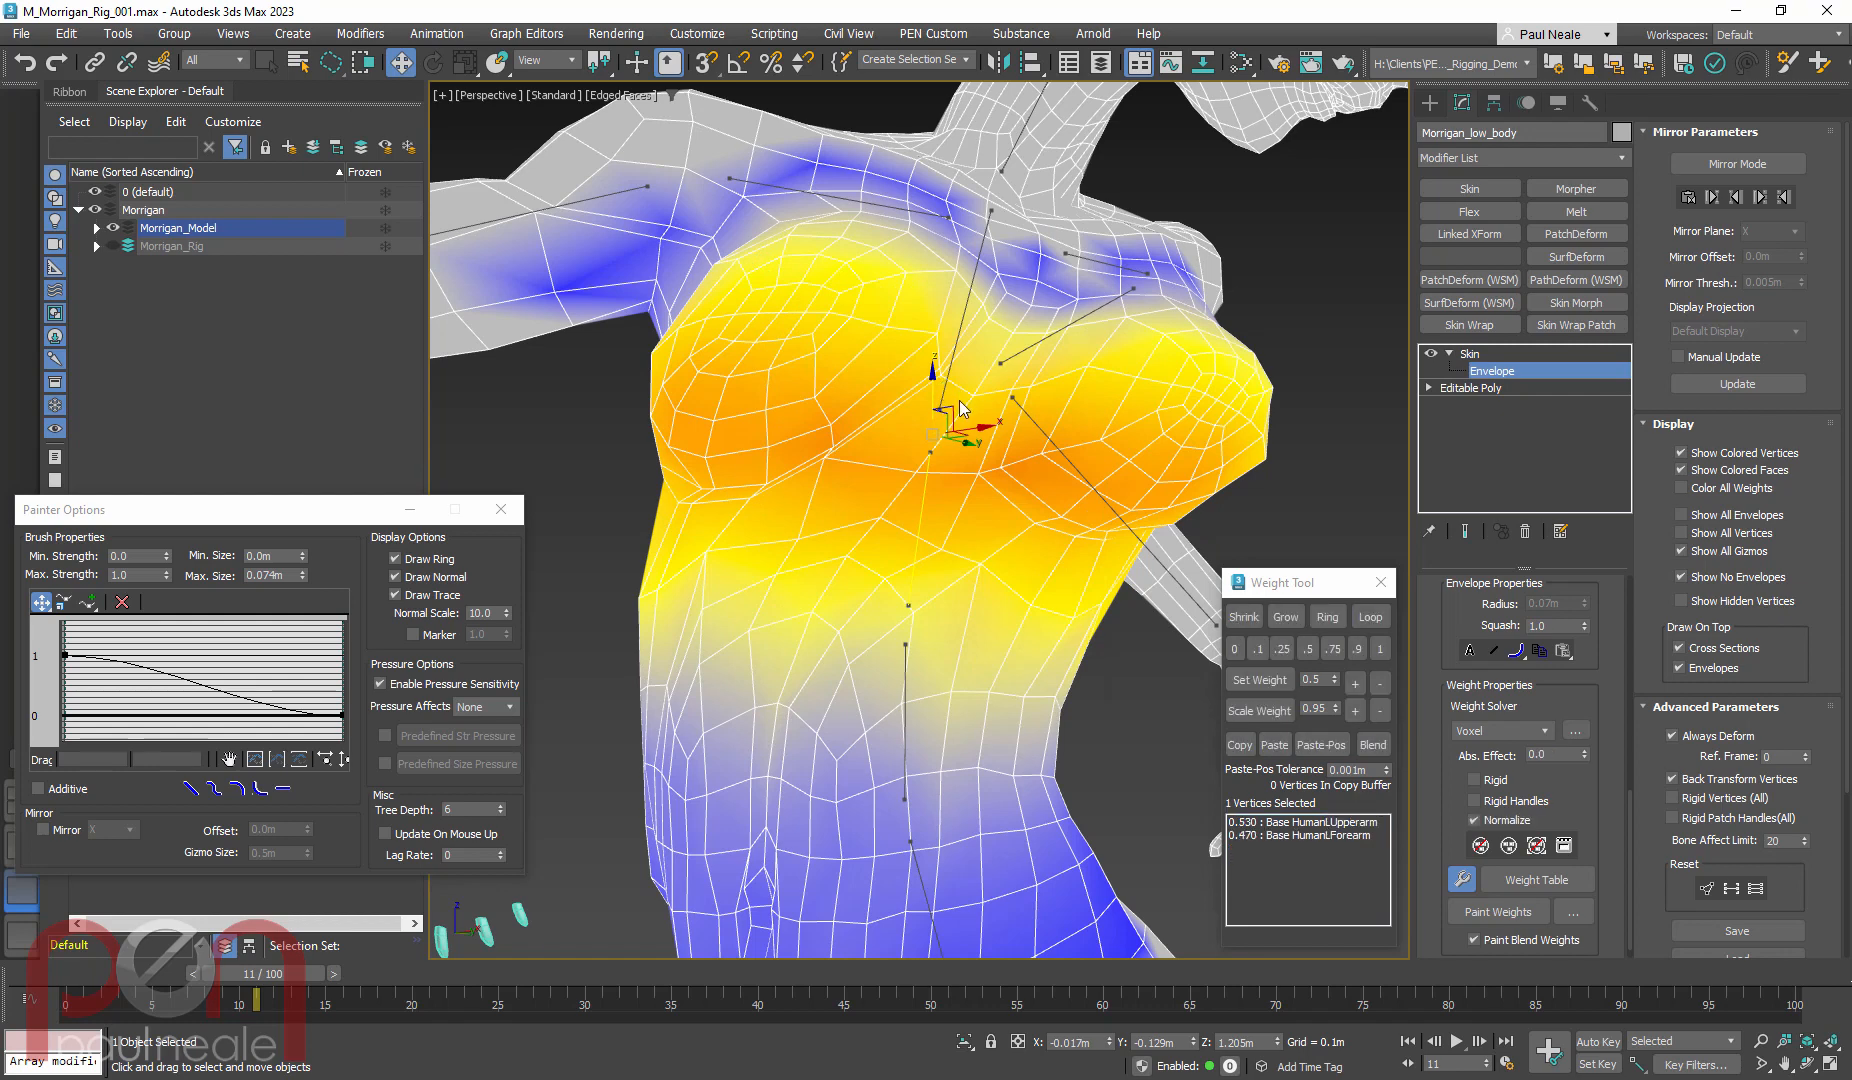
pyautogui.click(966, 309)
pyautogui.keyDown('alt'); pyautogui.moveTo(969, 328); pyautogui.dragTo(916, 378, button='middle'); pyautogui.keyUp('alt')
pyautogui.scroll(2, 918, 374)
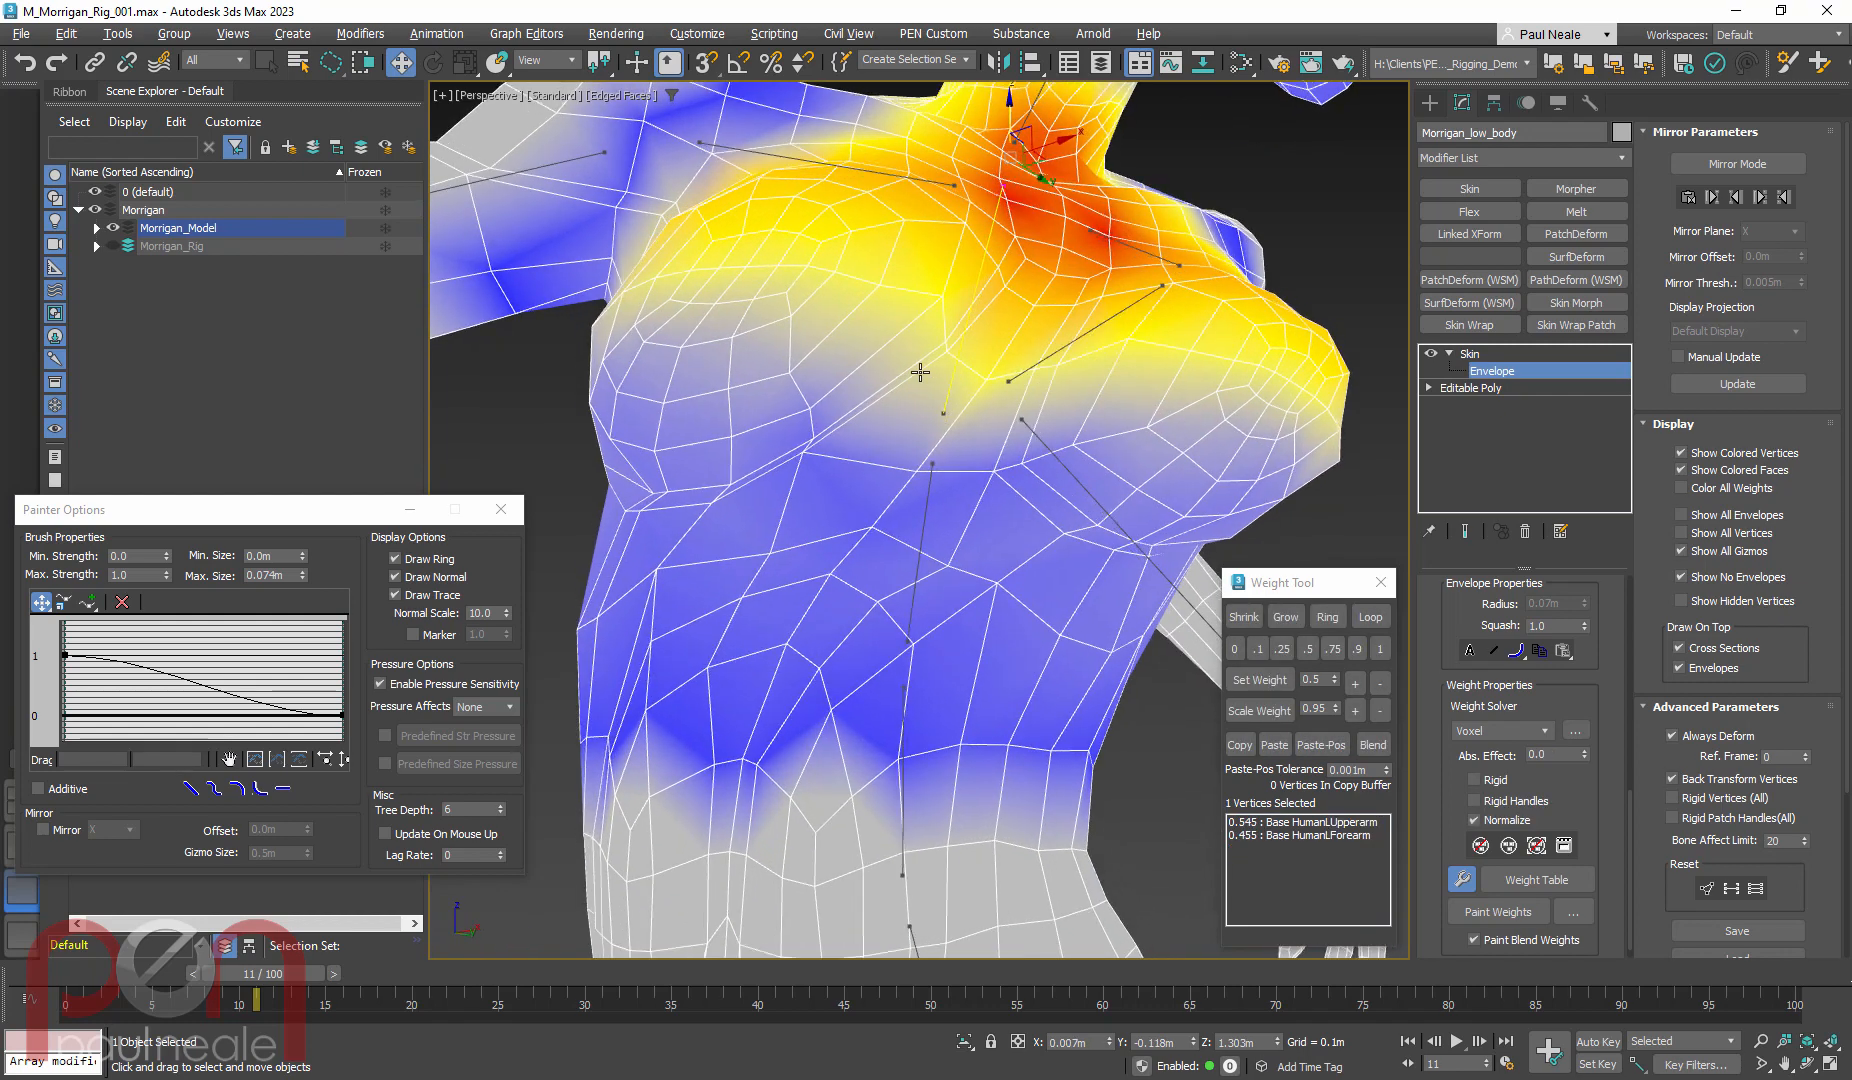
# Select the waist spine bone and blend its weights along the crease beneath the breast and across the upper ribs
pyautogui.click(901, 697)
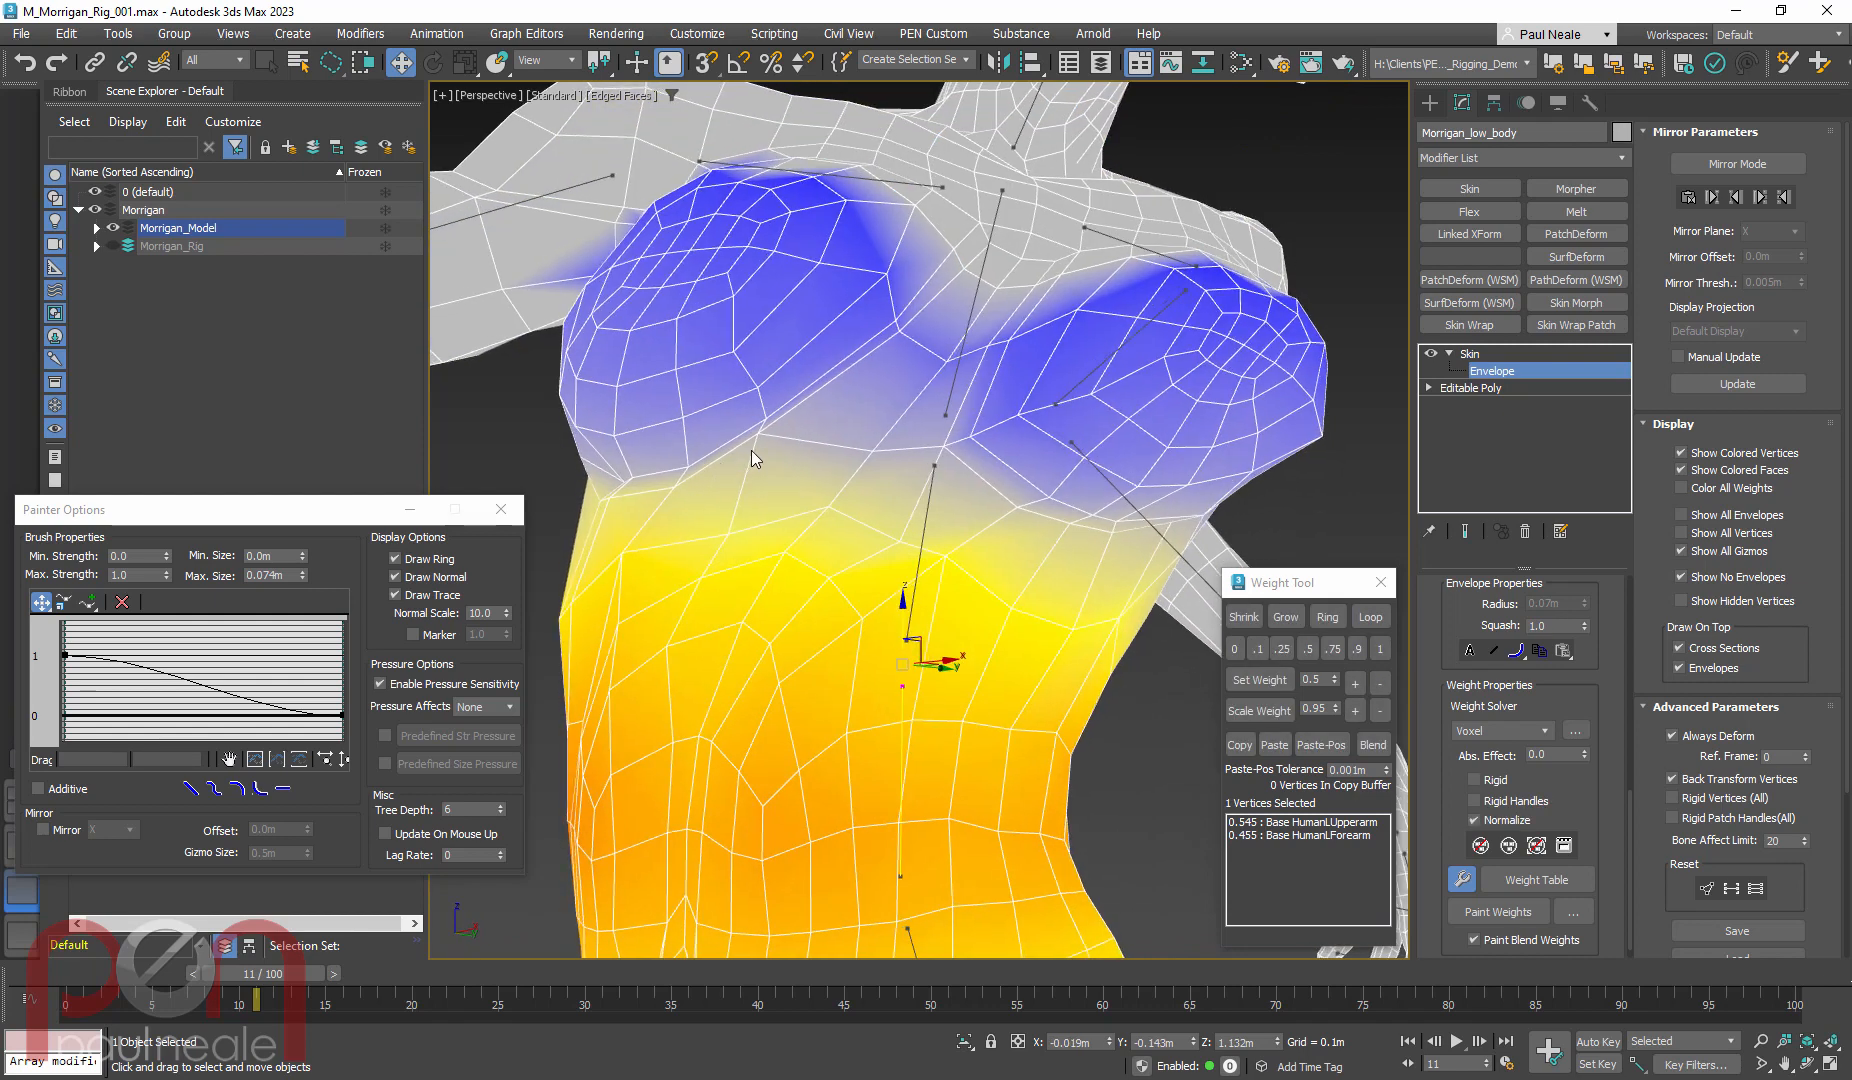
pyautogui.click(1498, 911)
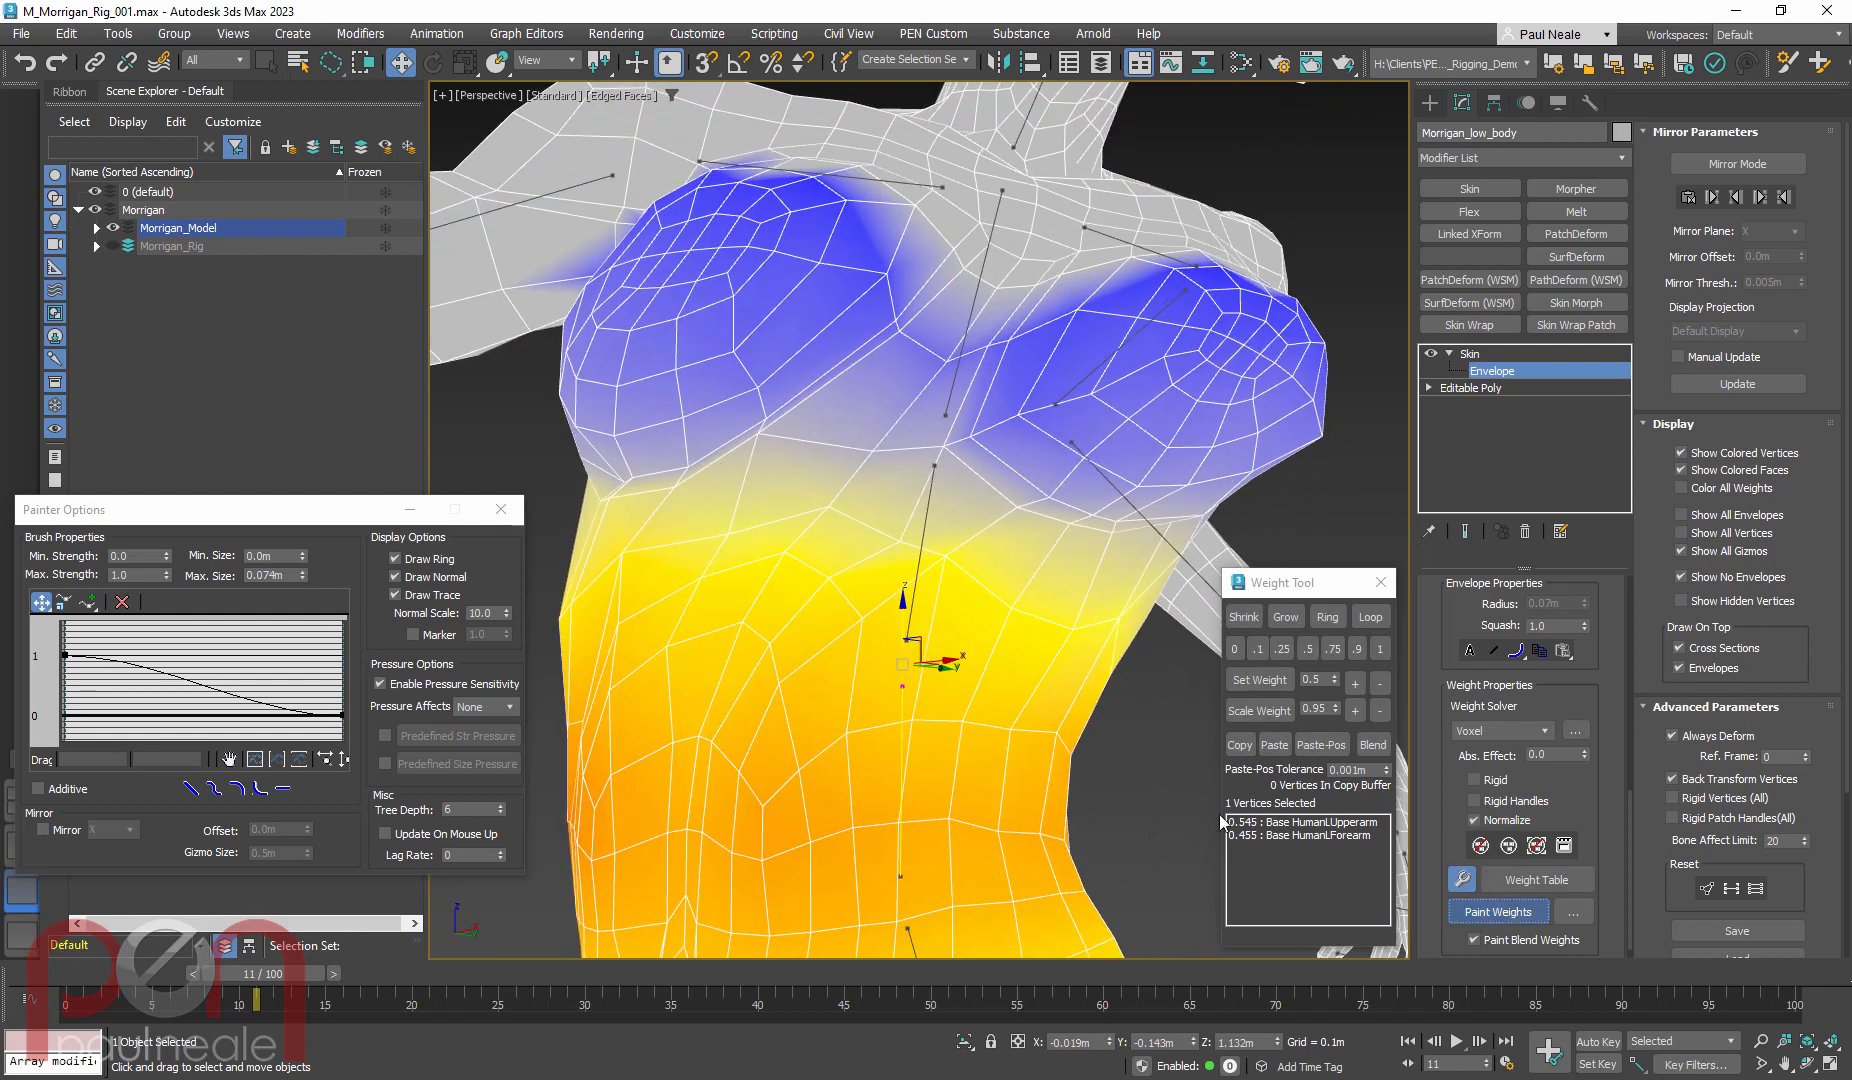
pyautogui.moveTo(790, 410)
pyautogui.mouseDown()
pyautogui.moveTo(666, 466)
pyautogui.moveTo(775, 470)
pyautogui.mouseUp()
pyautogui.keyDown('alt'); pyautogui.moveTo(888, 490); pyautogui.dragTo(962, 480, button='middle'); pyautogui.keyUp('alt')
pyautogui.moveTo(900, 436); pyautogui.dragTo(765, 432)
pyautogui.keyDown('alt'); pyautogui.moveTo(765, 432); pyautogui.dragTo(848, 473, button='middle'); pyautogui.keyUp('alt')
pyautogui.scroll(4, 848, 473)
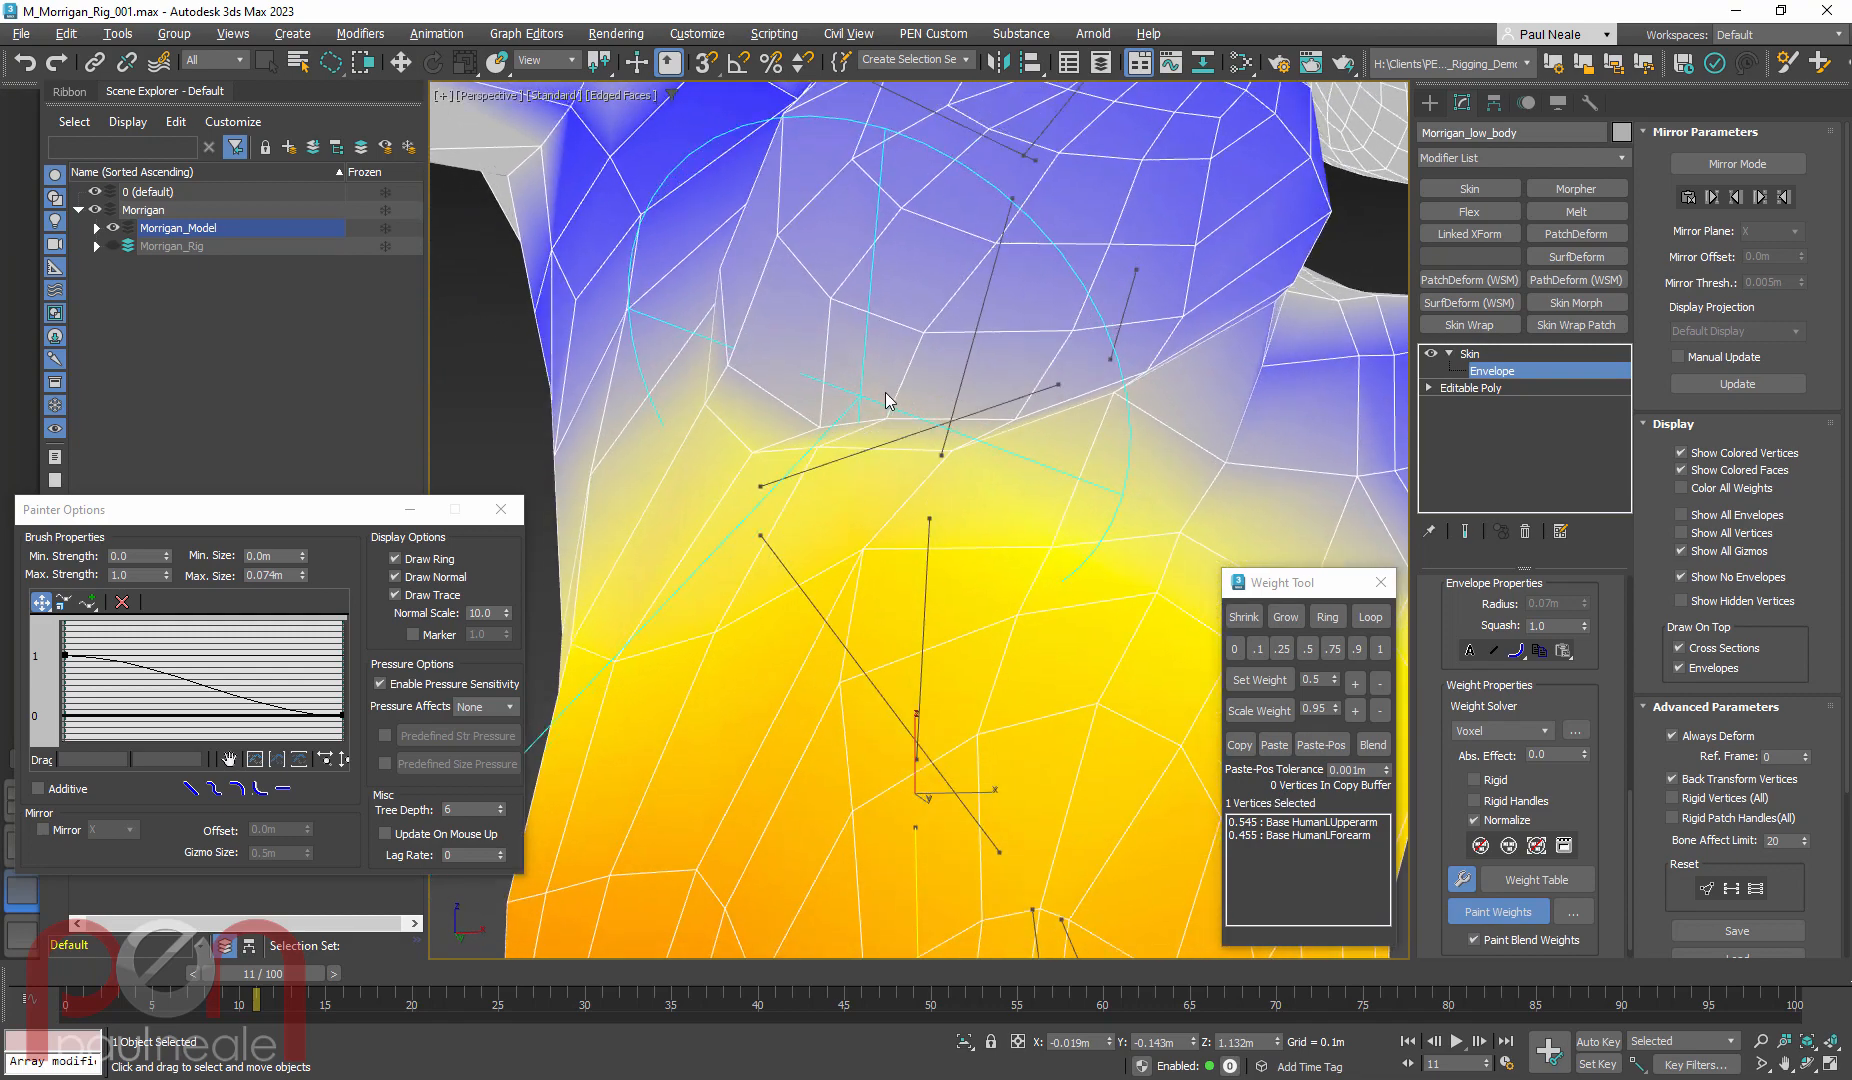
# Turn off Paint Blend Weights and set the weight brush's maximum strength to 0.01
pyautogui.click(1490, 915)
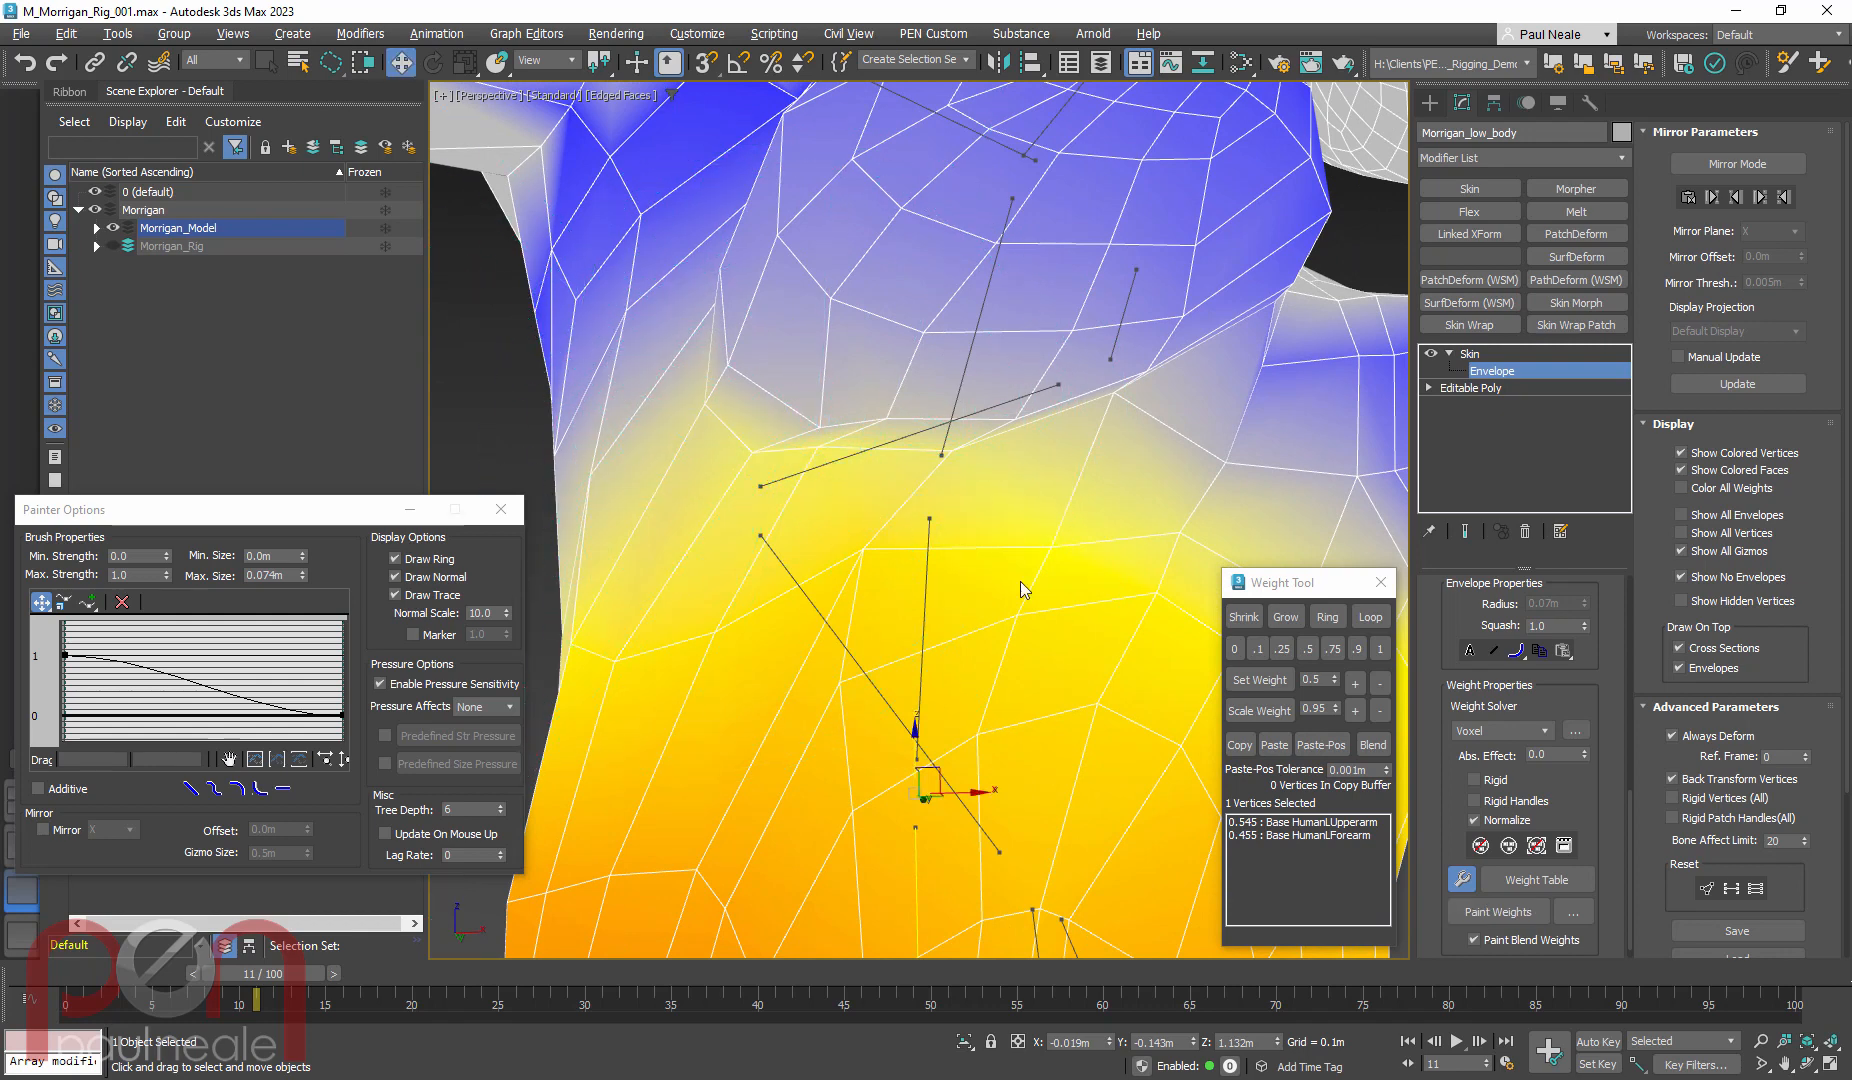
pyautogui.click(1505, 912)
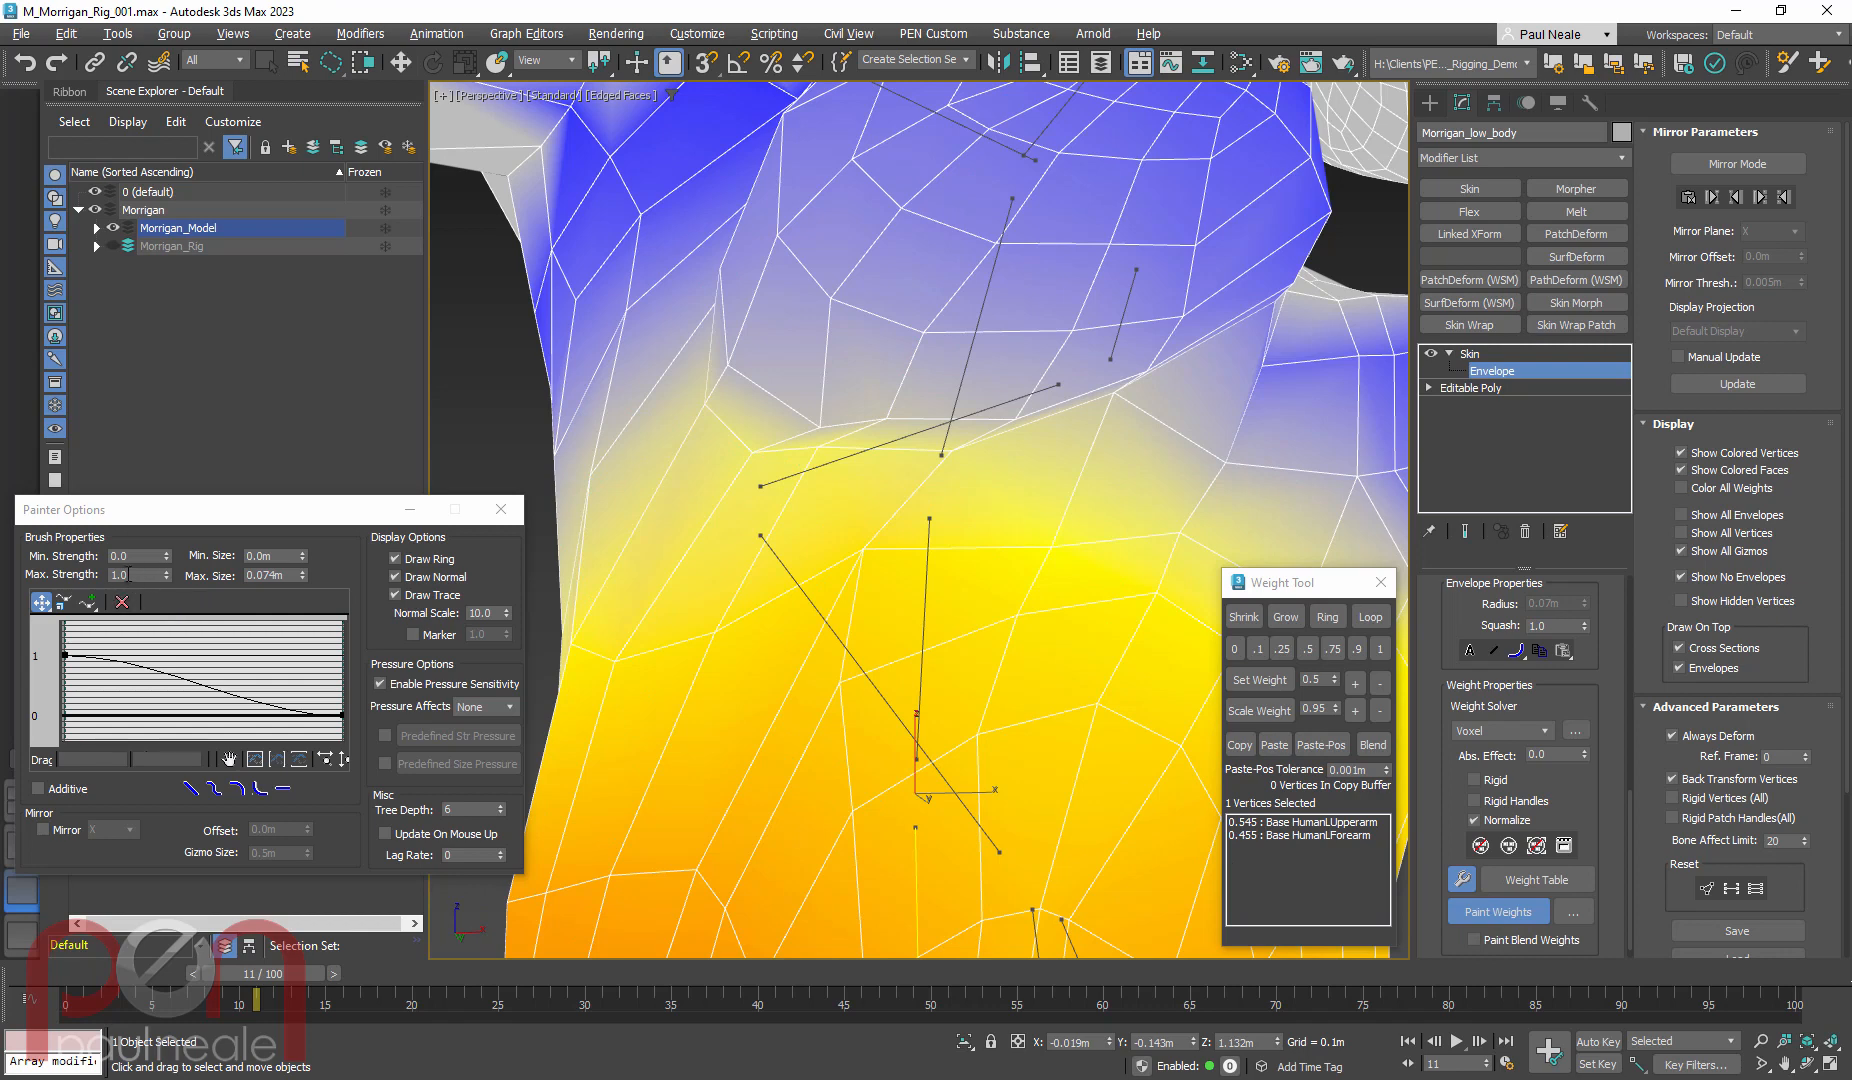
pyautogui.click(148, 573)
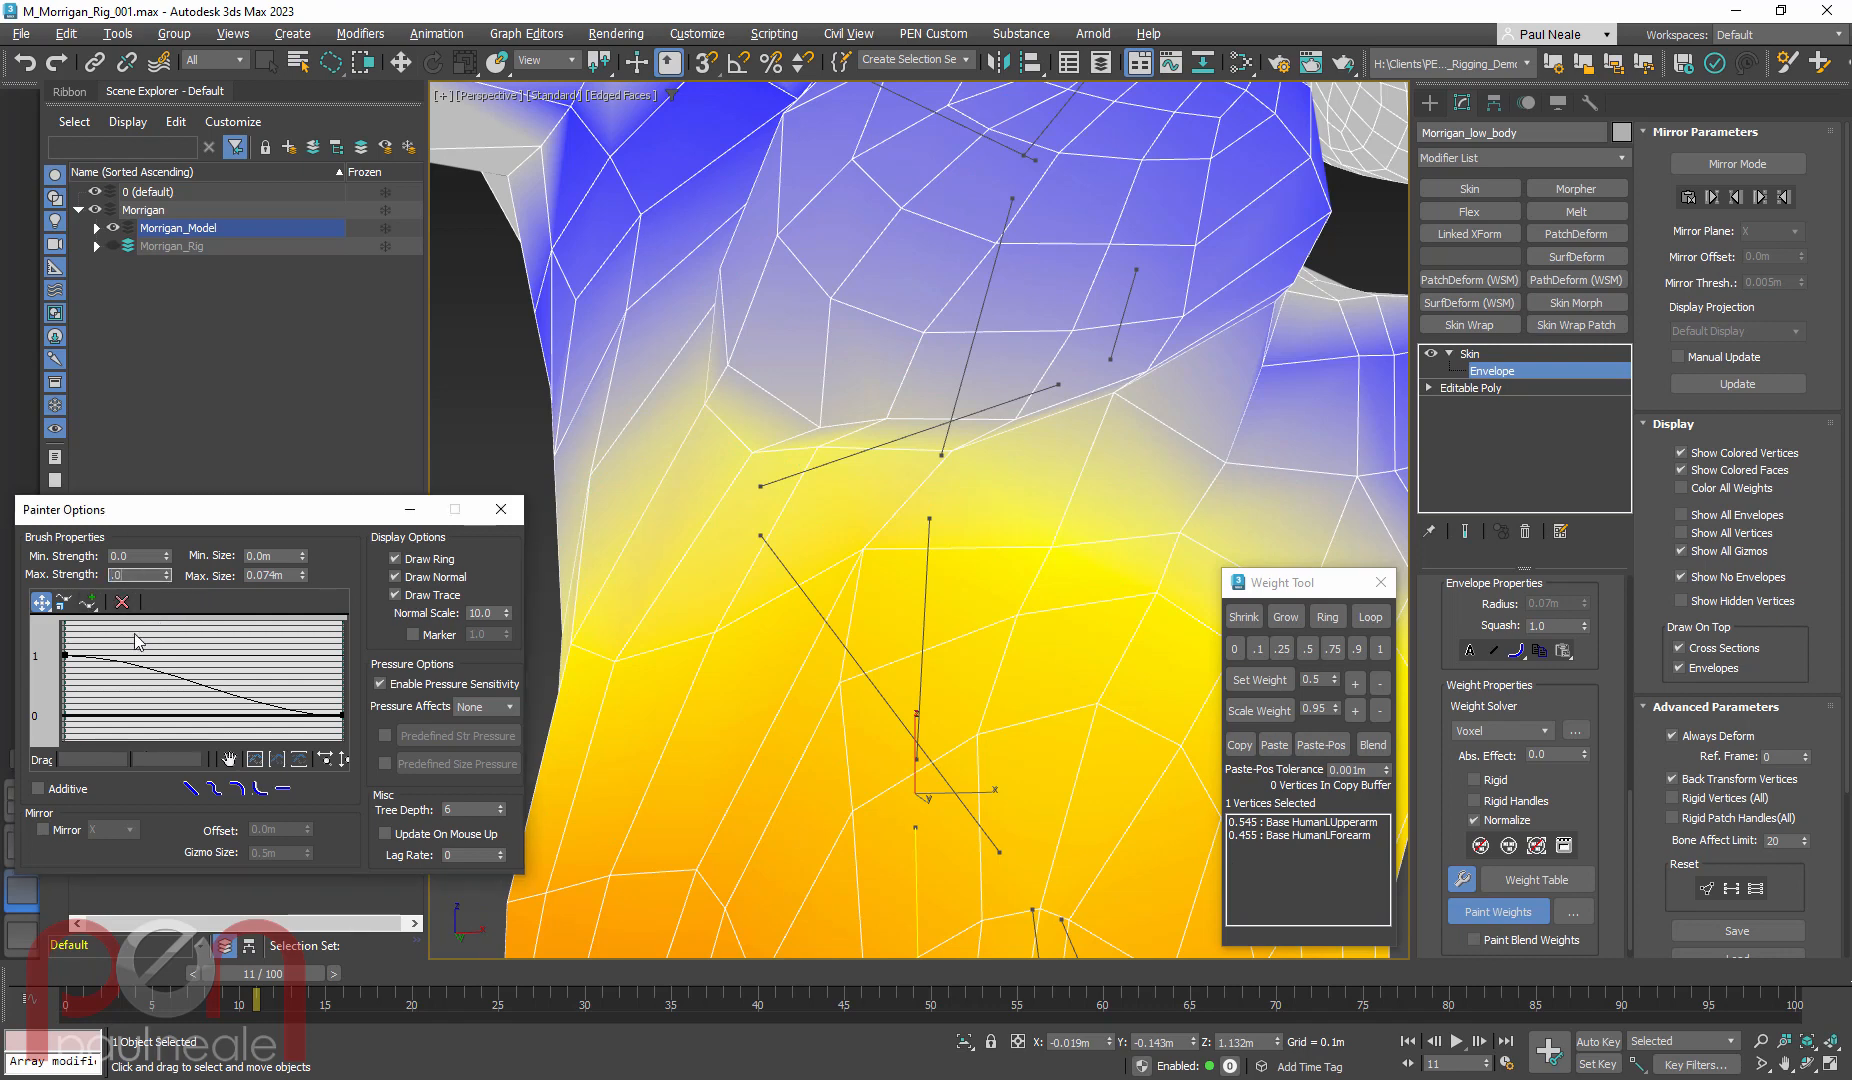
pyautogui.scroll(-10, 830, 443)
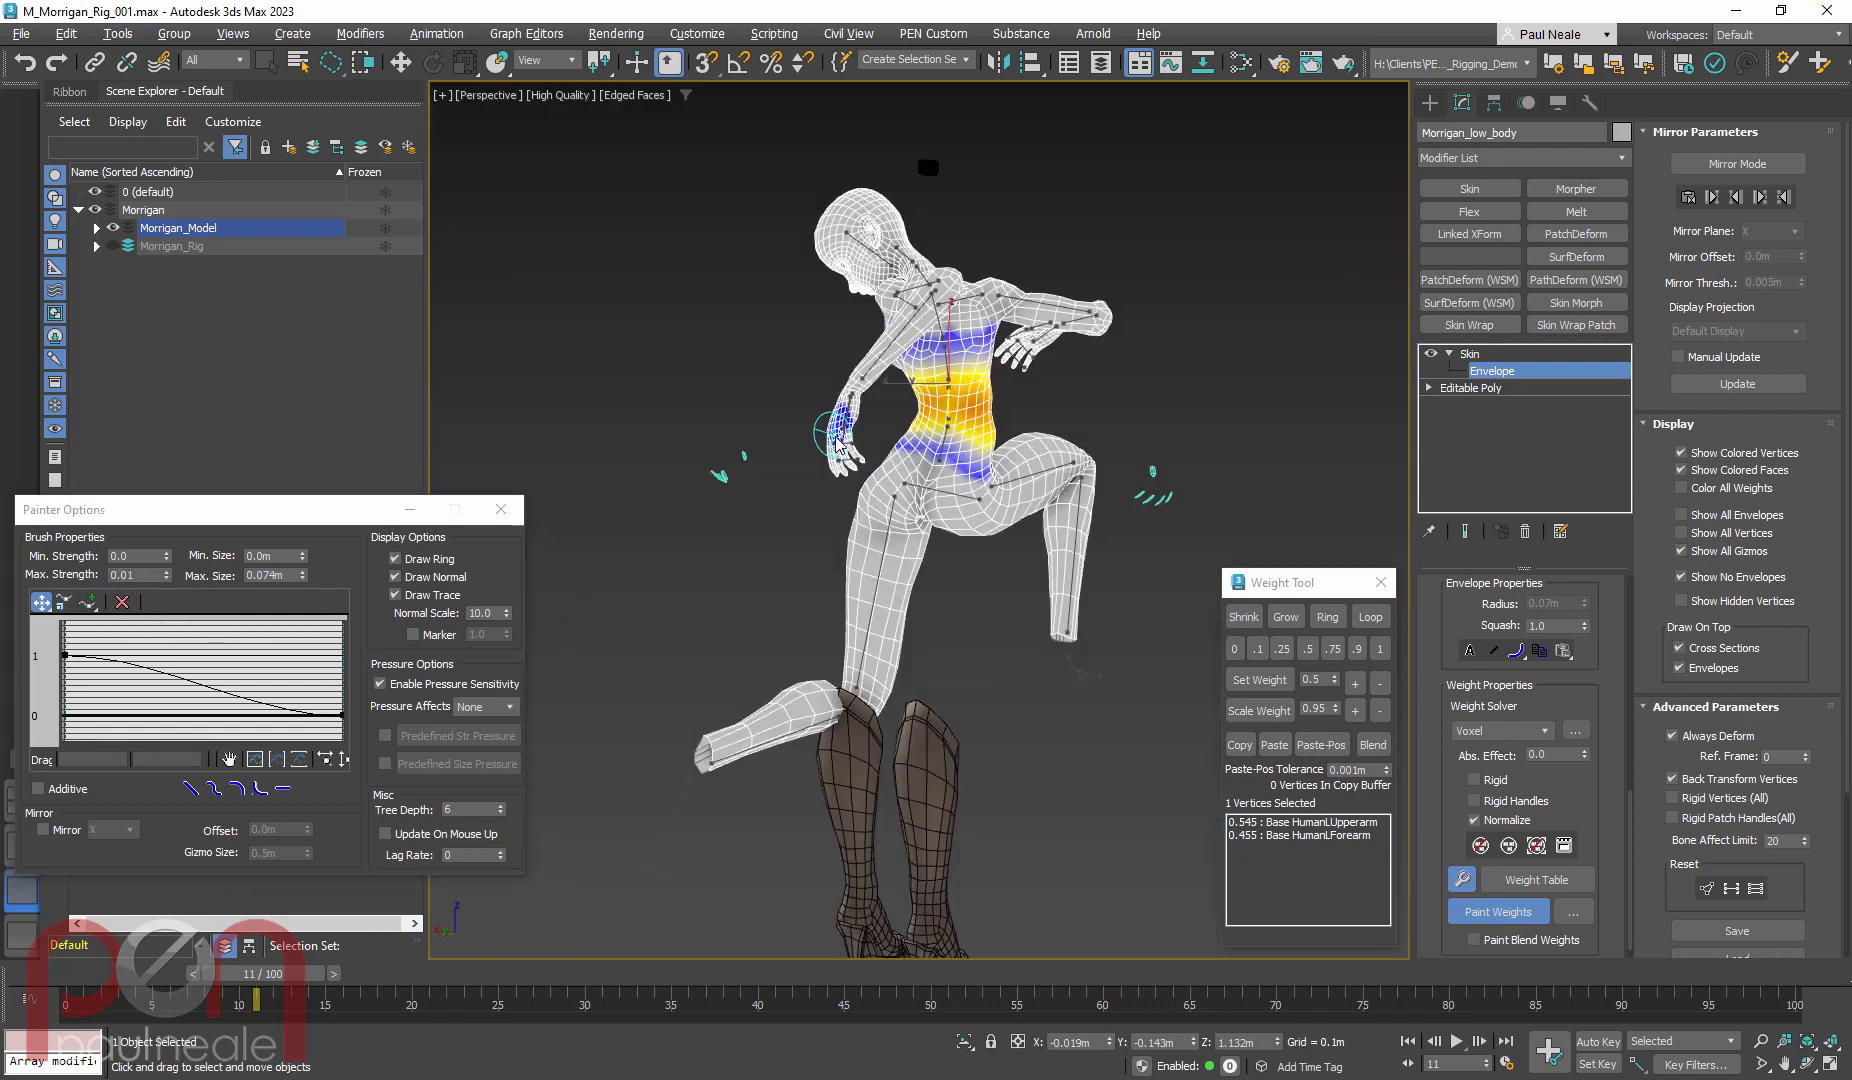
pyautogui.keyDown('alt'); pyautogui.moveTo(987, 425); pyautogui.dragTo(730, 395, button='middle'); pyautogui.keyUp('alt')
pyautogui.scroll(3, 1060, 370)
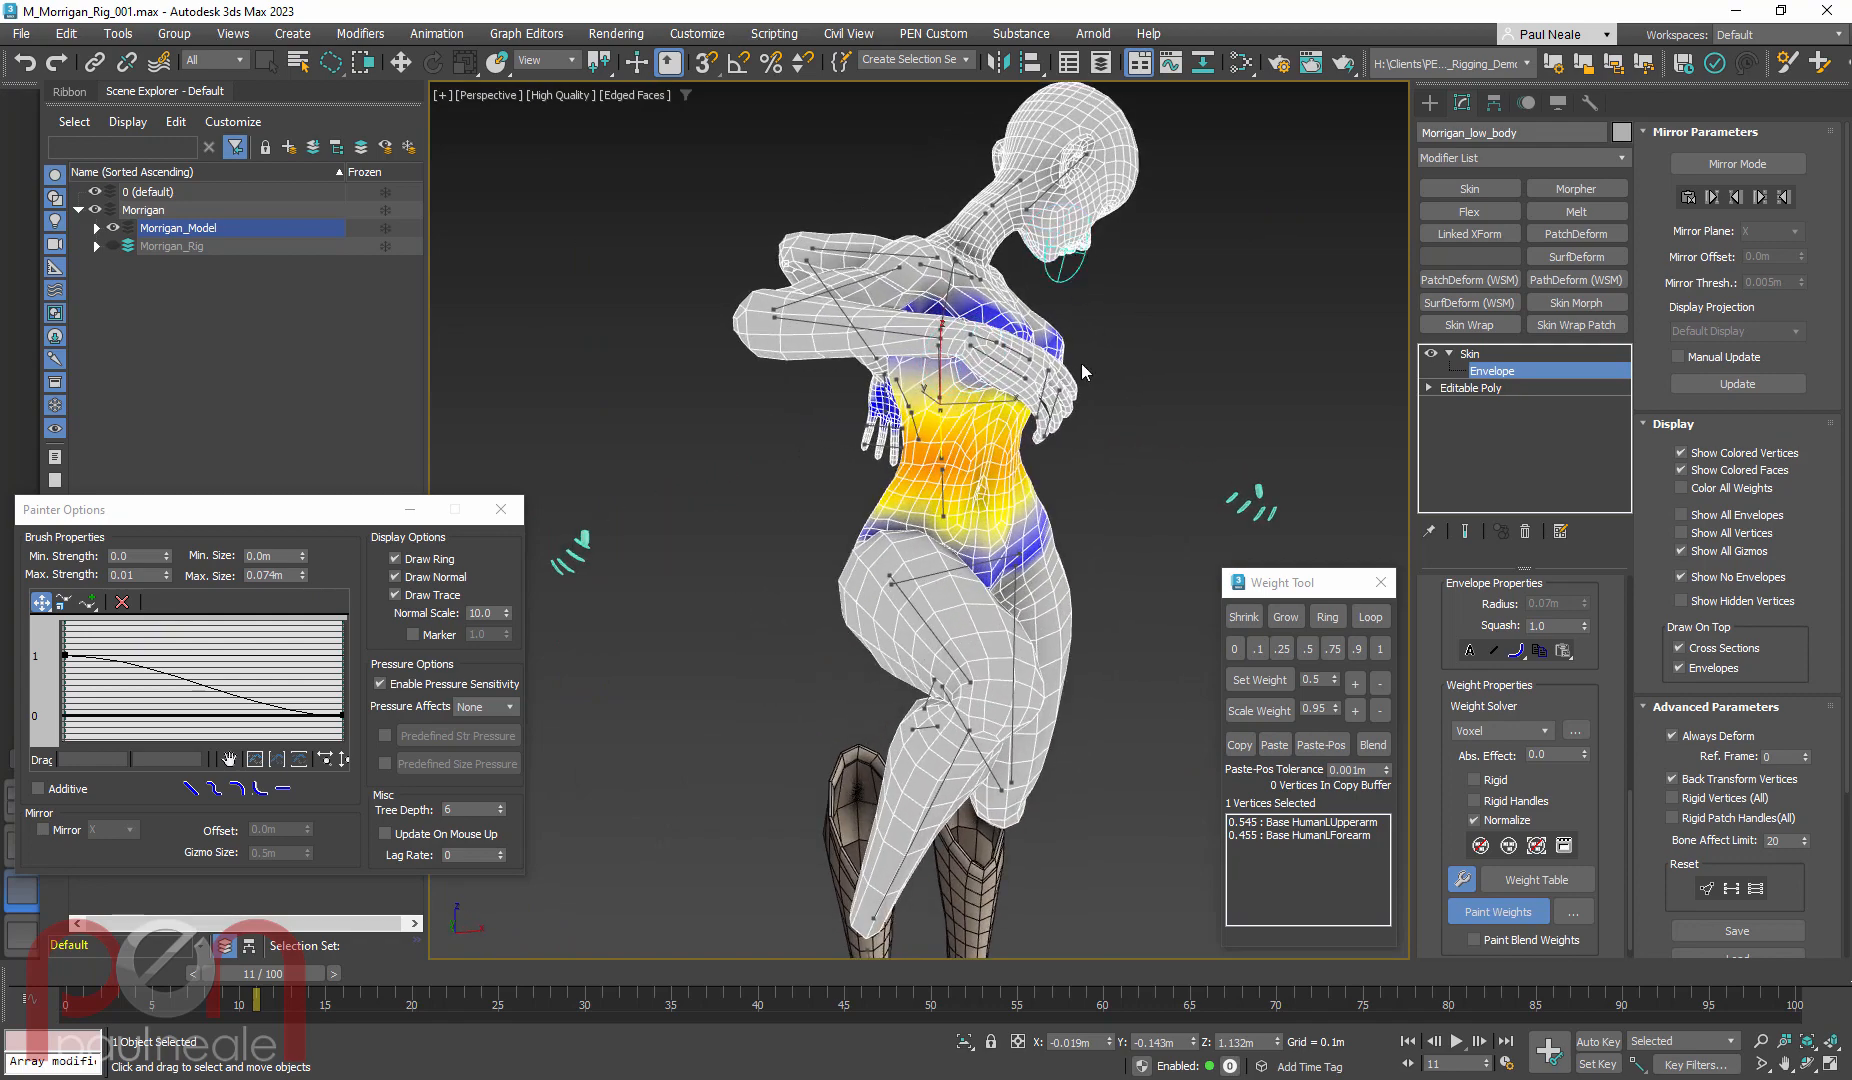
# Set the viewport shading to Standard for a close view of the crease beneath the breast
pyautogui.keyDown('alt'); pyautogui.moveTo(1081, 363); pyautogui.dragTo(943, 330, button='middle'); pyautogui.keyUp('alt')
pyautogui.scroll(6, 940, 325)
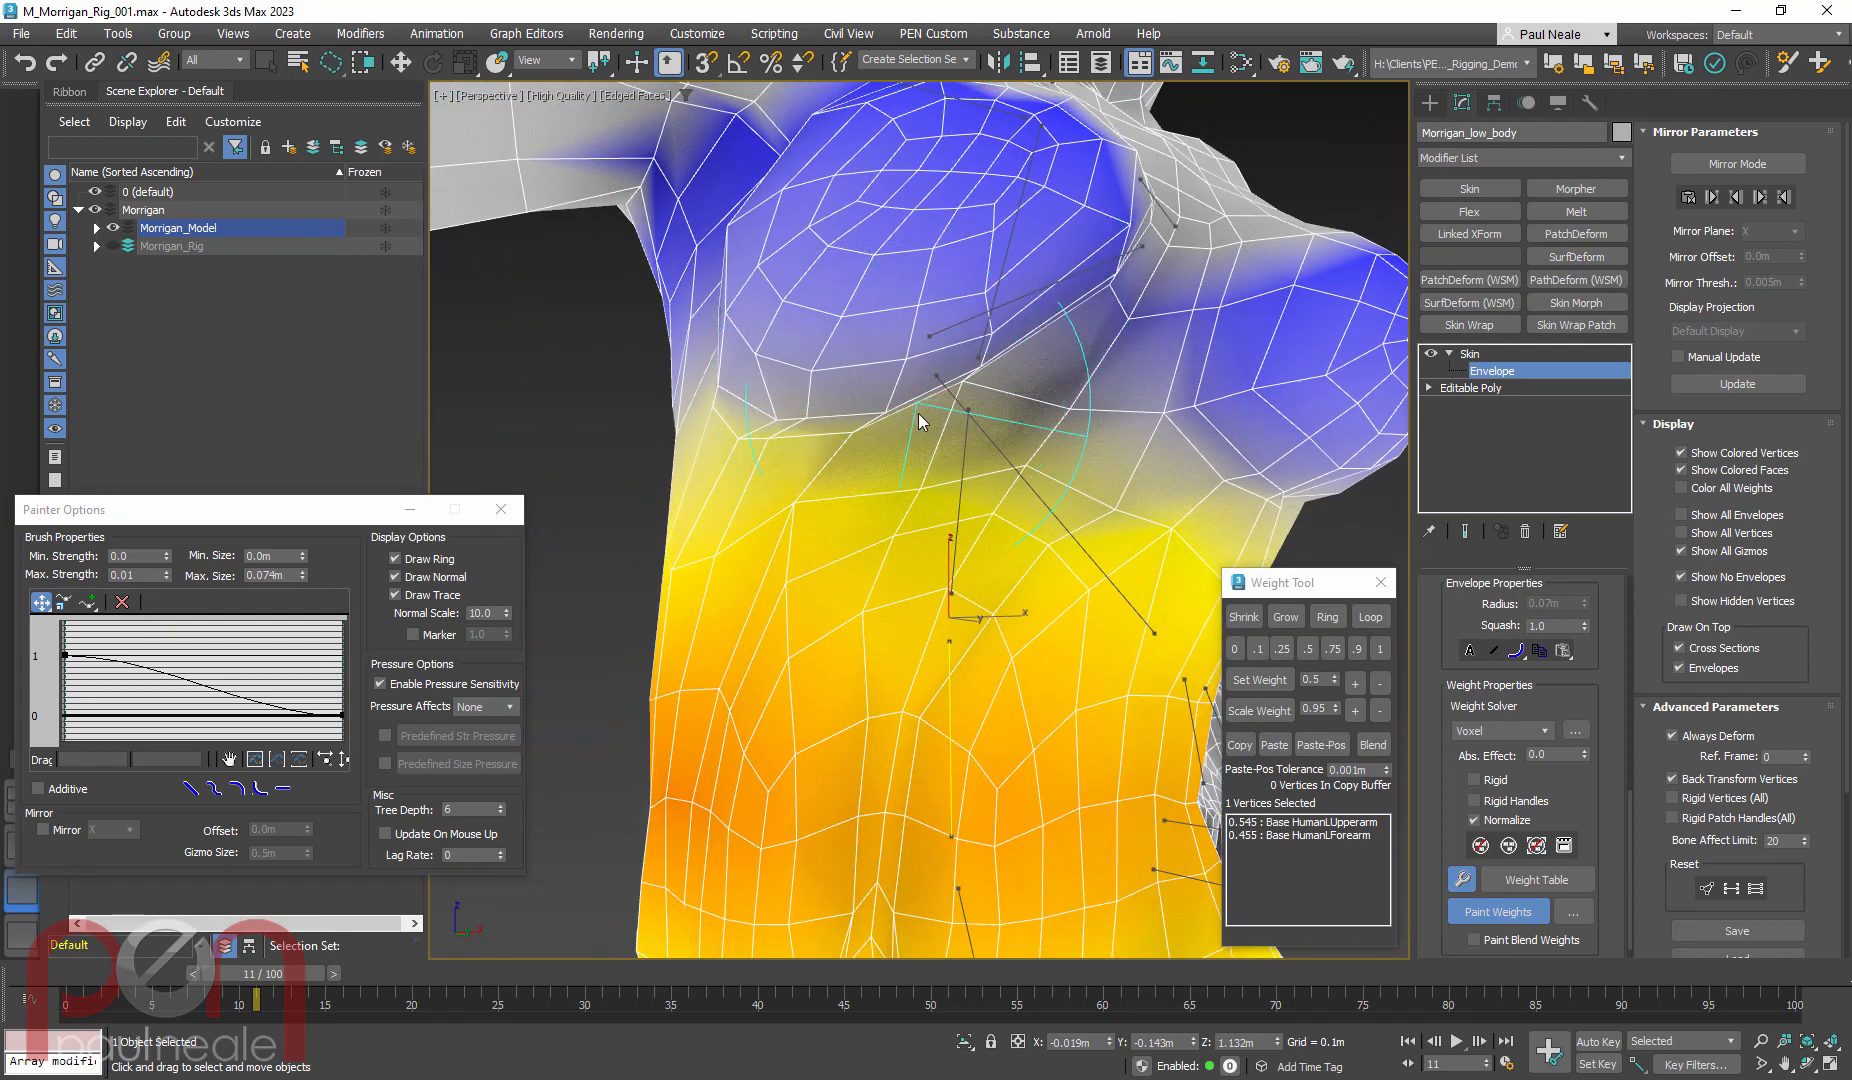
pyautogui.scroll(2, 570, 145)
pyautogui.click(560, 96)
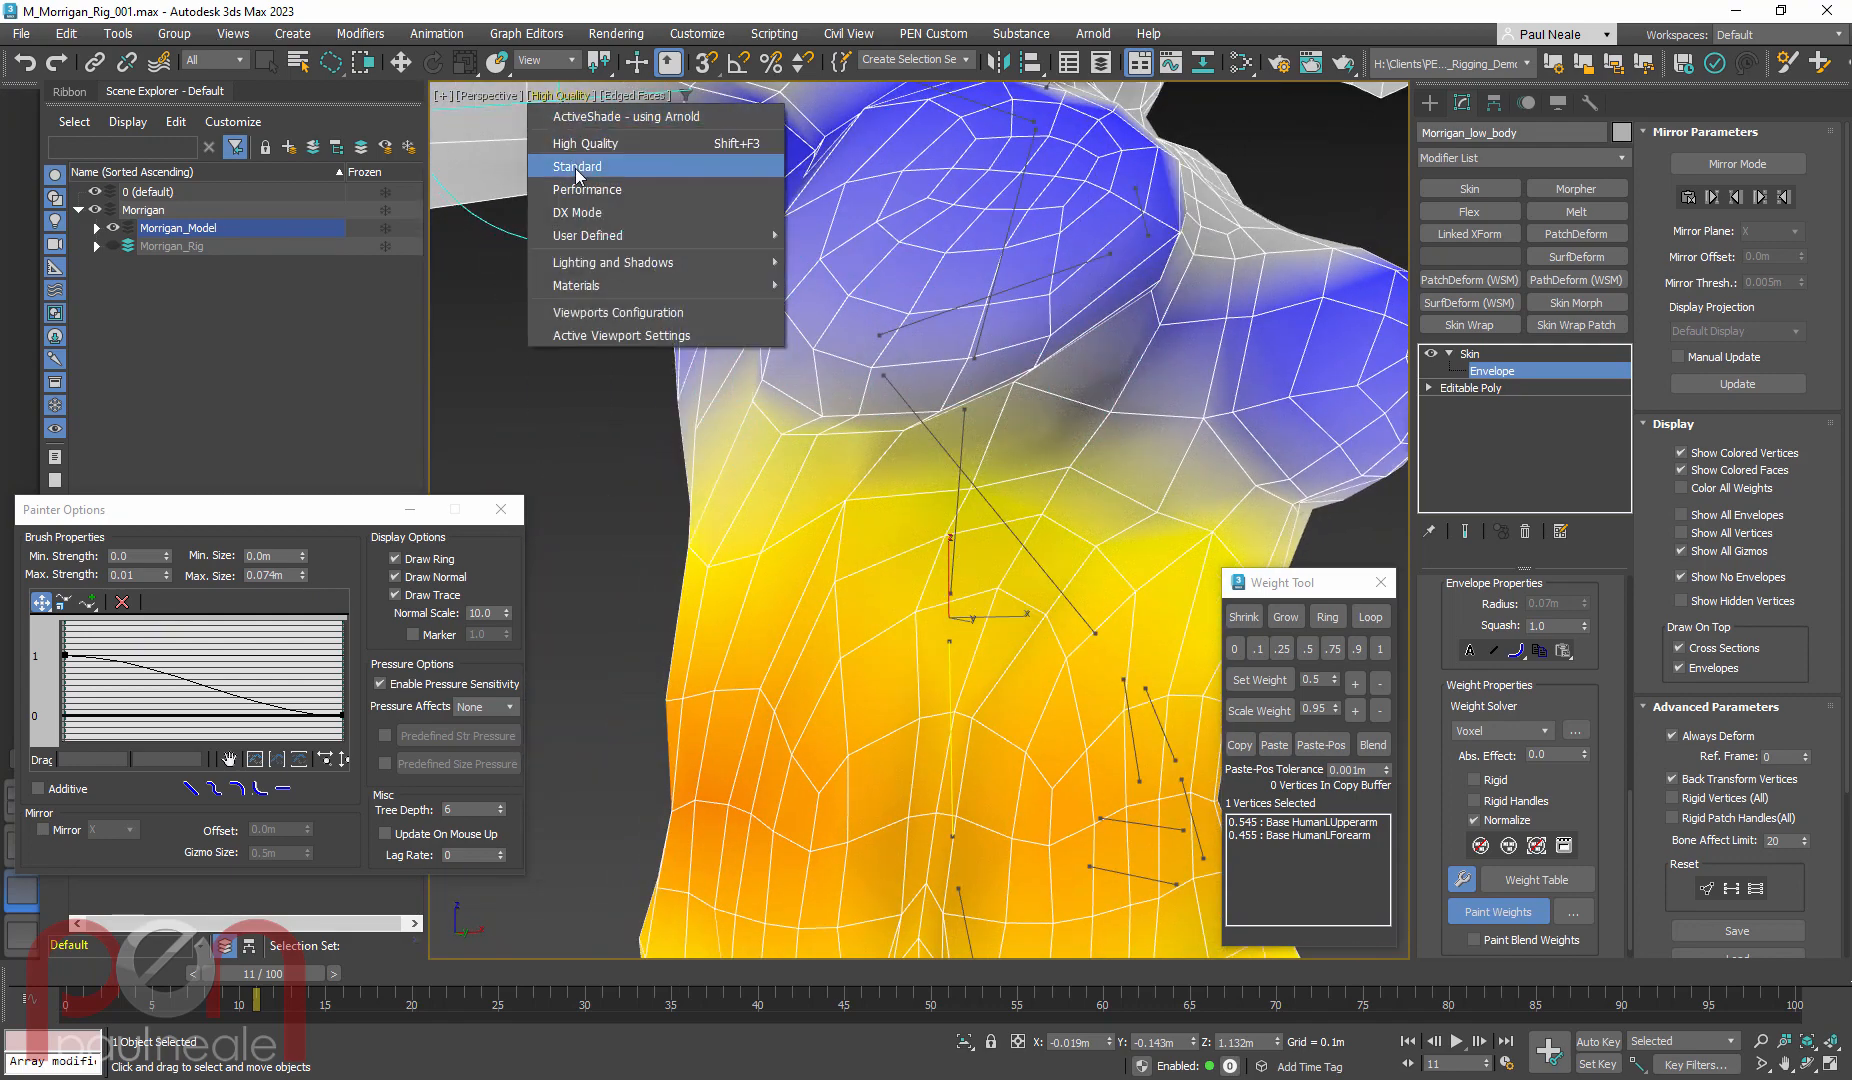
pyautogui.click(575, 162)
# Paint more waist-spine weight along the crease beneath the breast with small brush sizes of about 0.008 to 0.029 m
pyautogui.scroll(1, 873, 428)
pyautogui.keyDown('alt'); pyautogui.moveTo(872, 405); pyautogui.dragTo(838, 436, button='middle'); pyautogui.keyUp('alt')
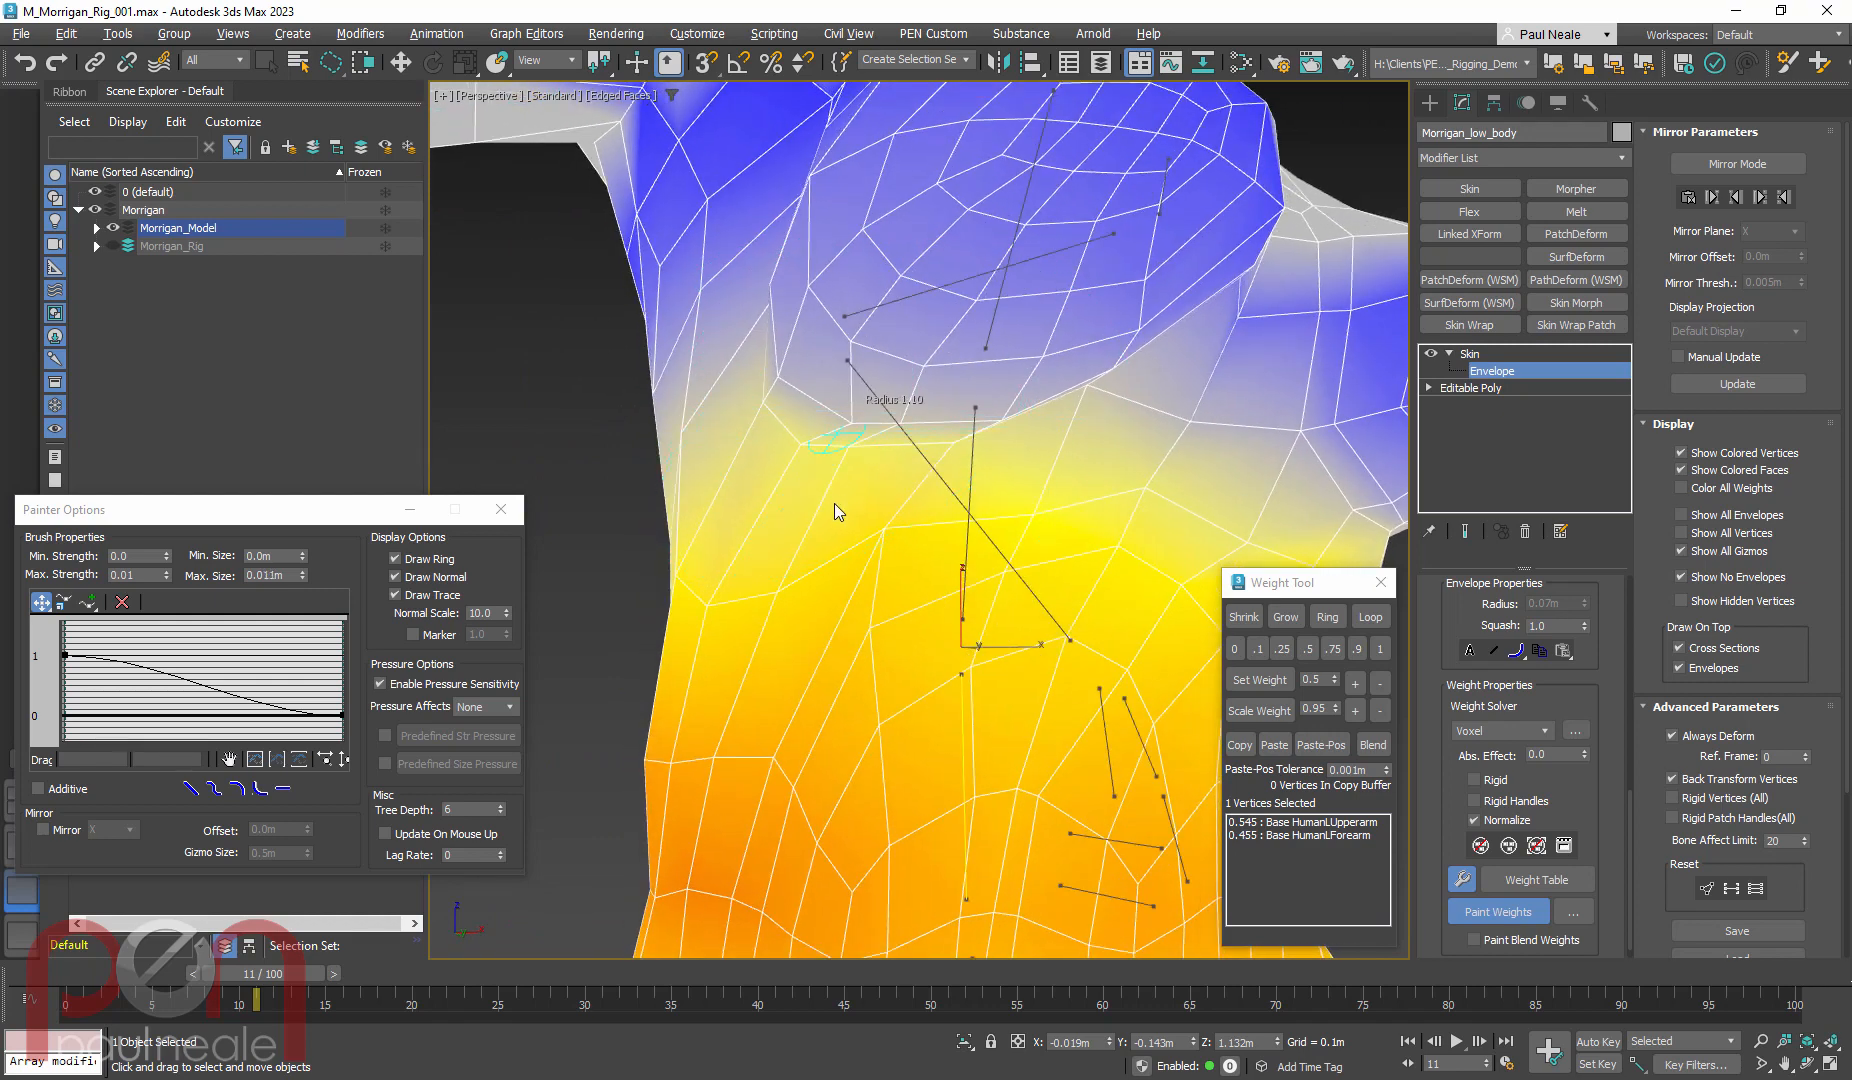
pyautogui.scroll(4, 781, 438)
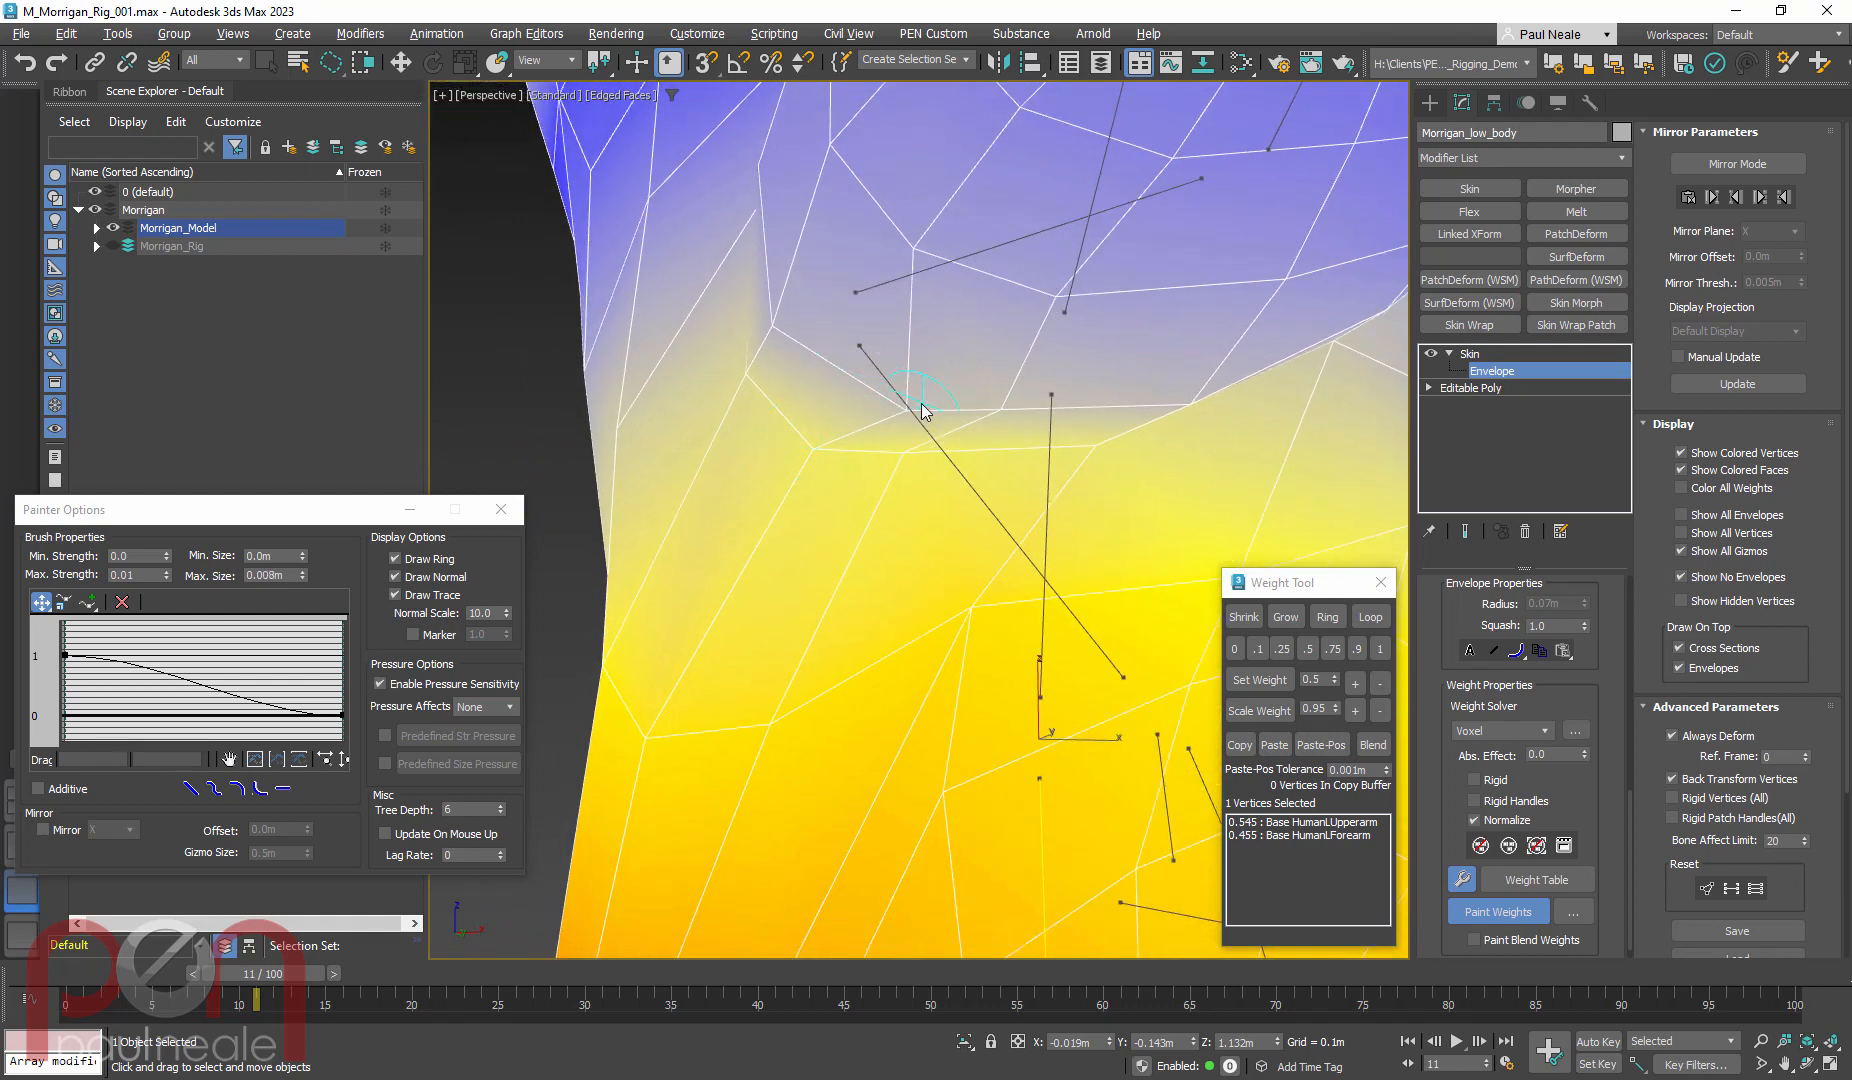
pyautogui.moveTo(884, 416)
pyautogui.mouseDown()
pyautogui.moveTo(968, 434)
pyautogui.moveTo(900, 420)
pyautogui.mouseUp()
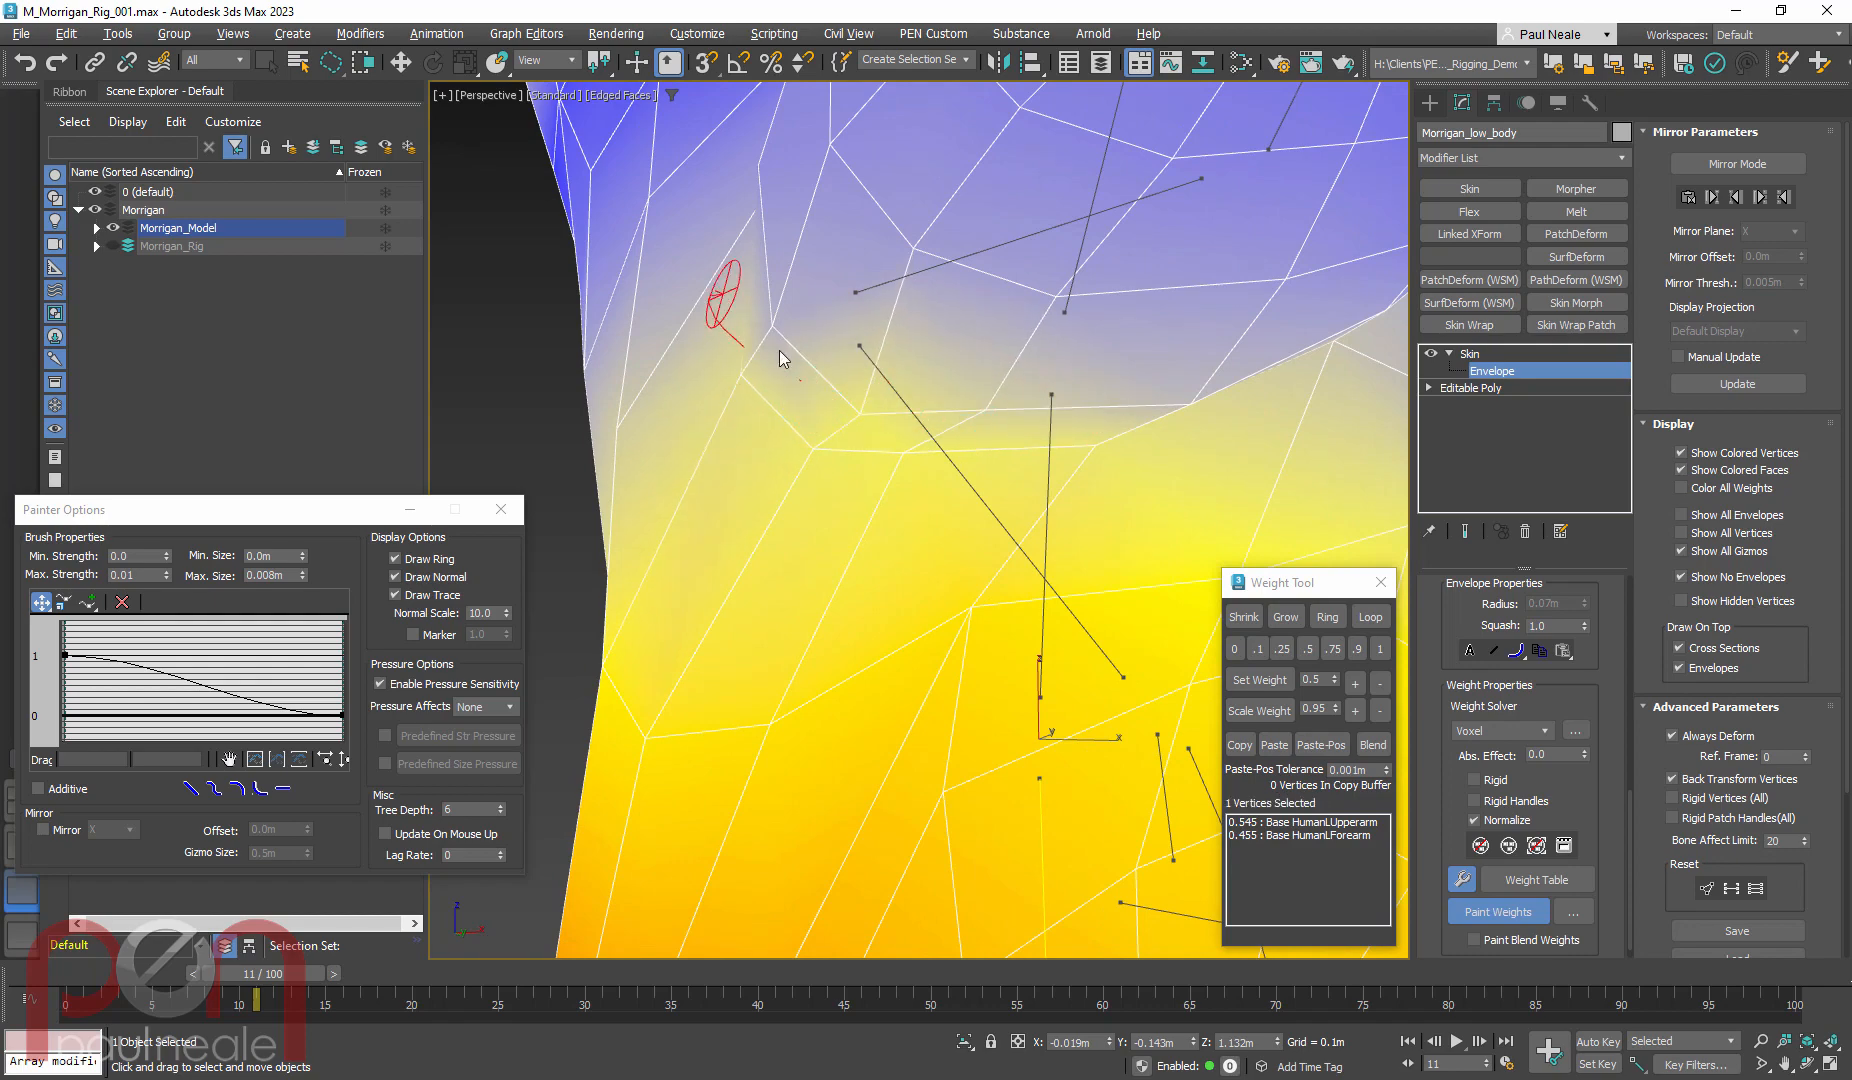
pyautogui.scroll(-10, 823, 370)
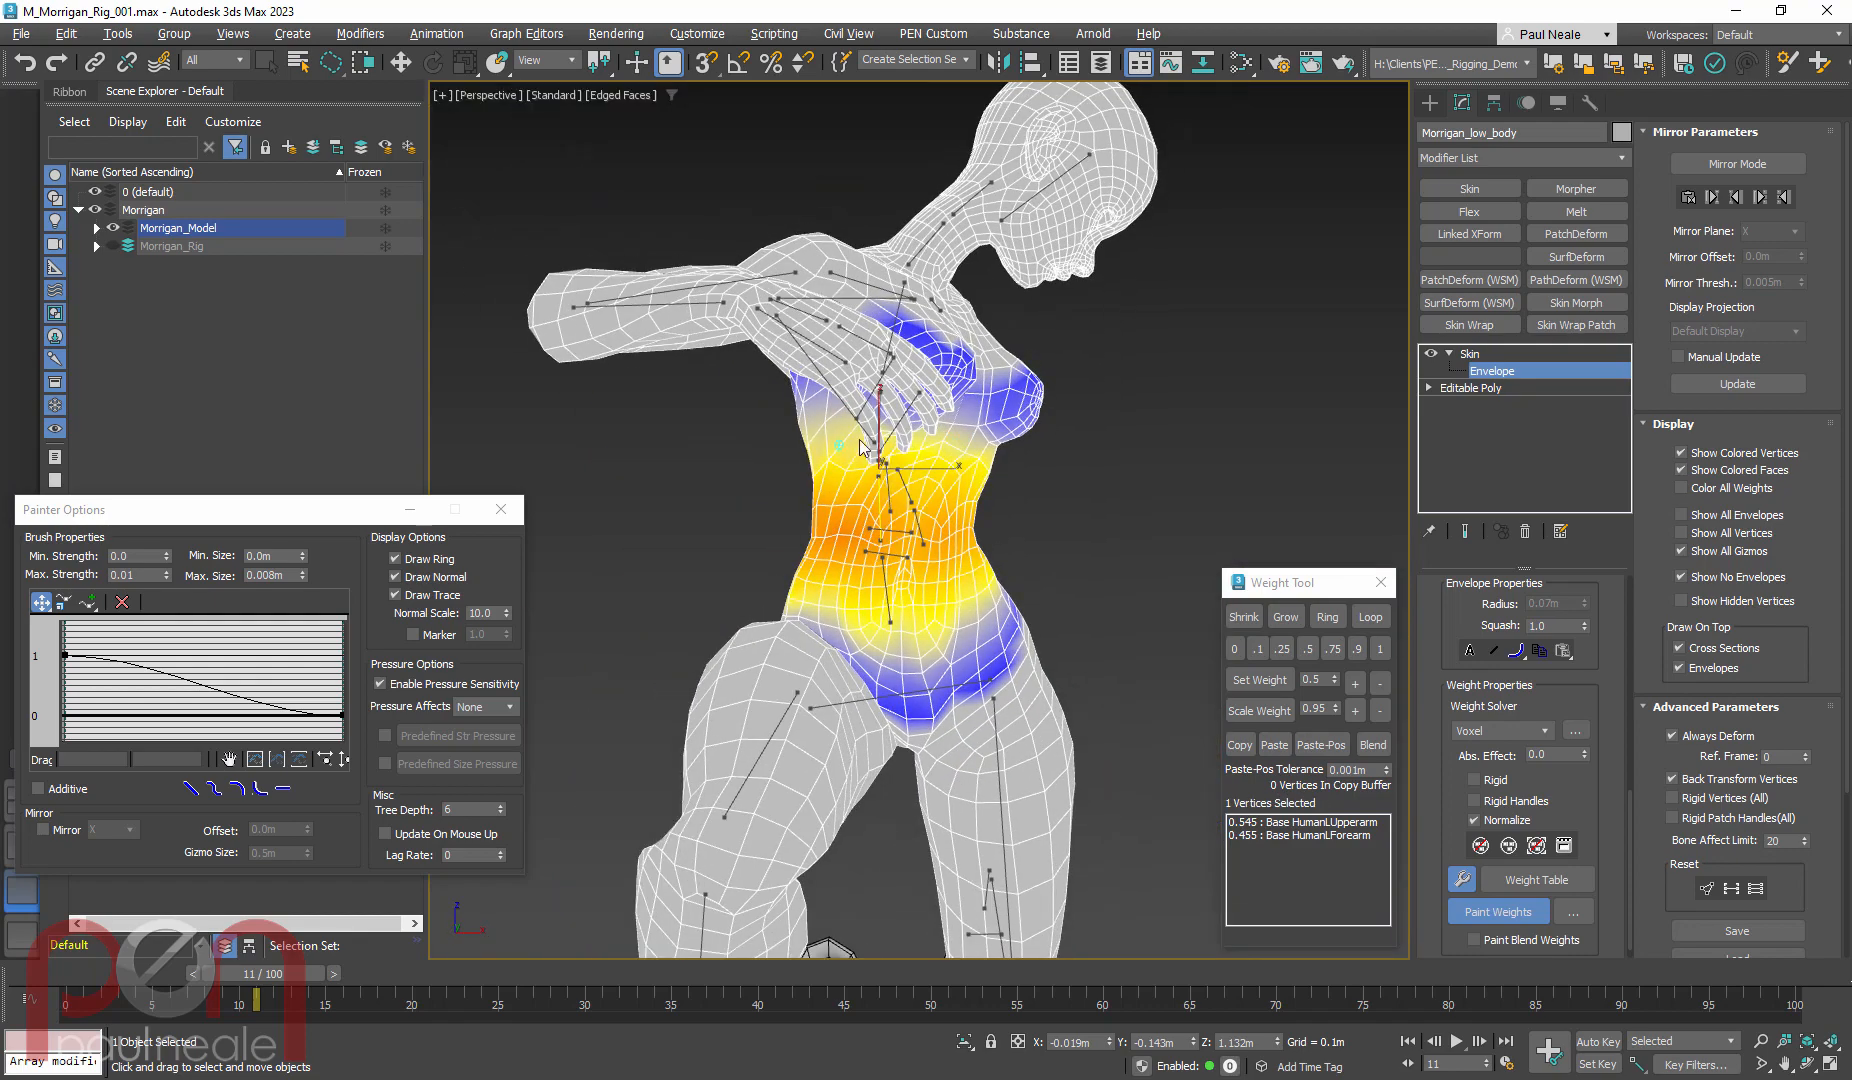
pyautogui.scroll(10, 930, 404)
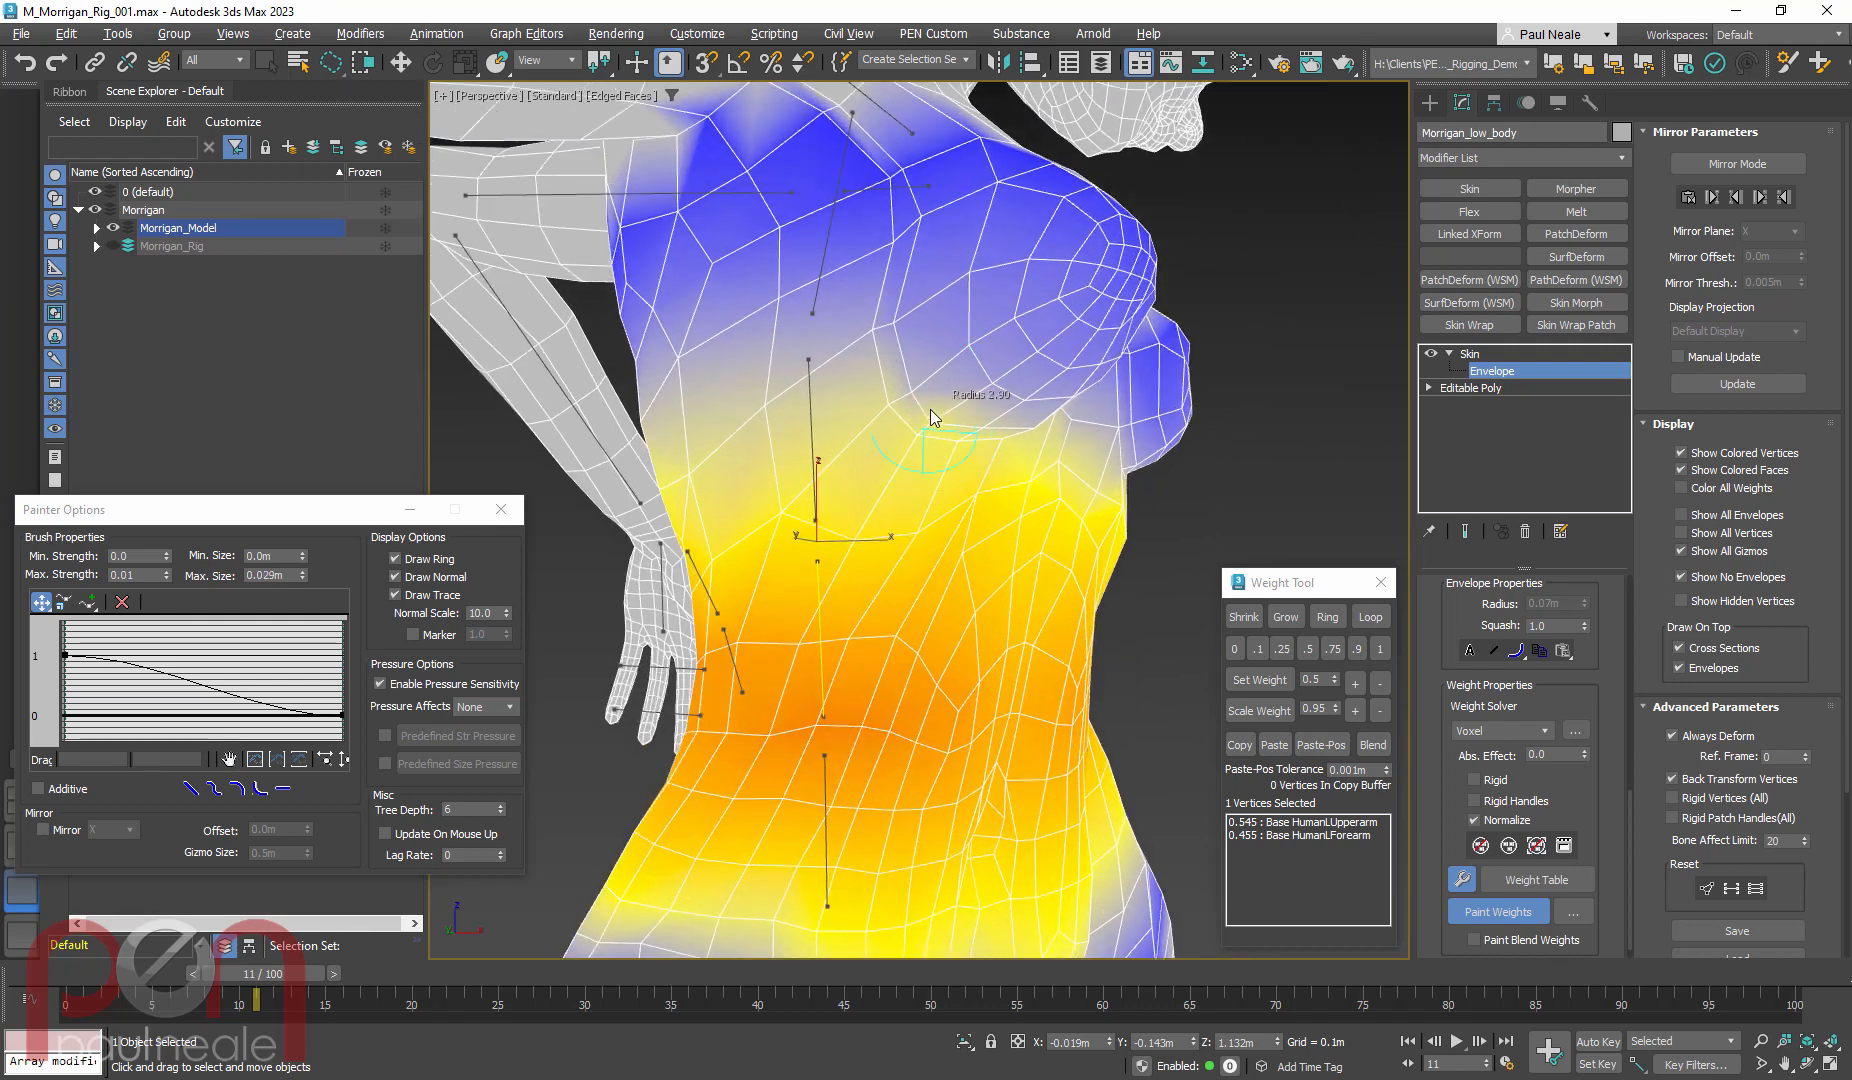
pyautogui.moveTo(926, 423)
pyautogui.mouseDown()
pyautogui.moveTo(942, 366)
pyautogui.moveTo(969, 434)
pyautogui.mouseUp()
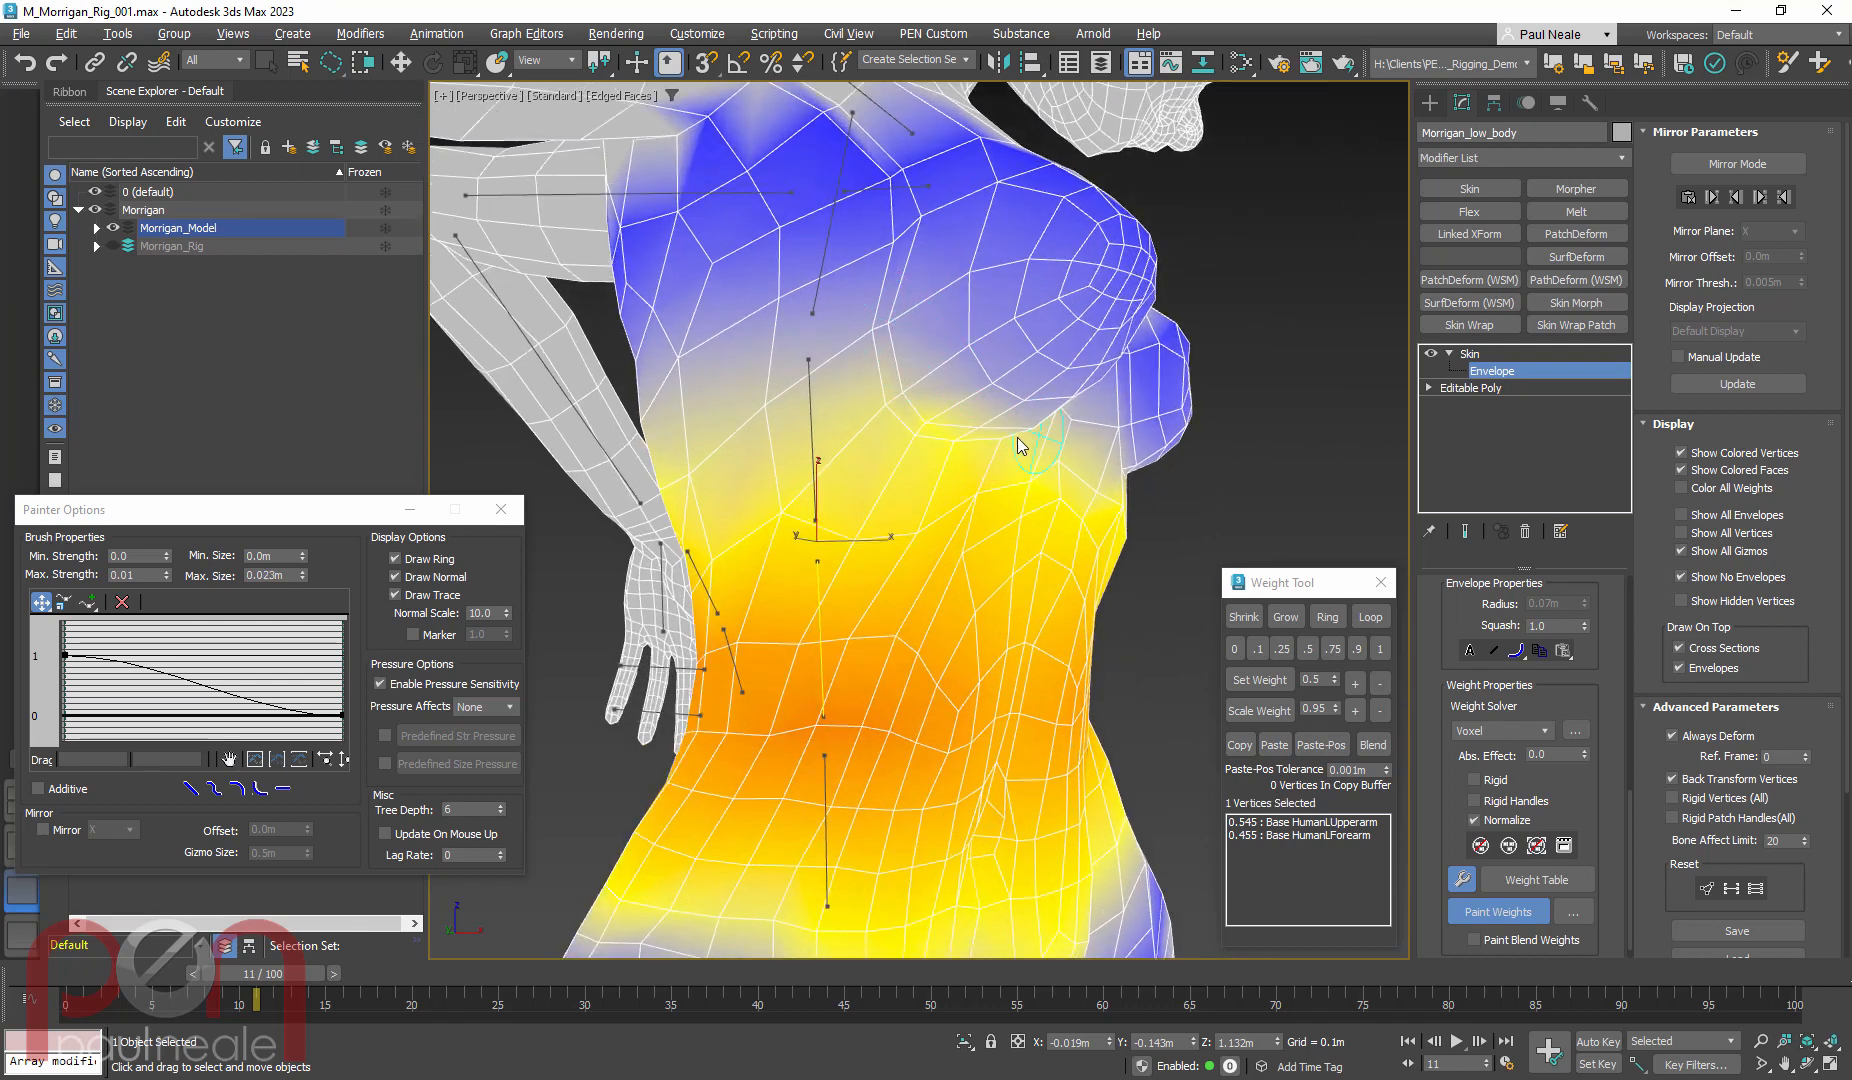
# Select a vertex where the jaw meets the neck and select the head bone for weighting
pyautogui.keyDown('alt'); pyautogui.moveTo(1020, 445); pyautogui.dragTo(847, 467, button='middle'); pyautogui.keyUp('alt')
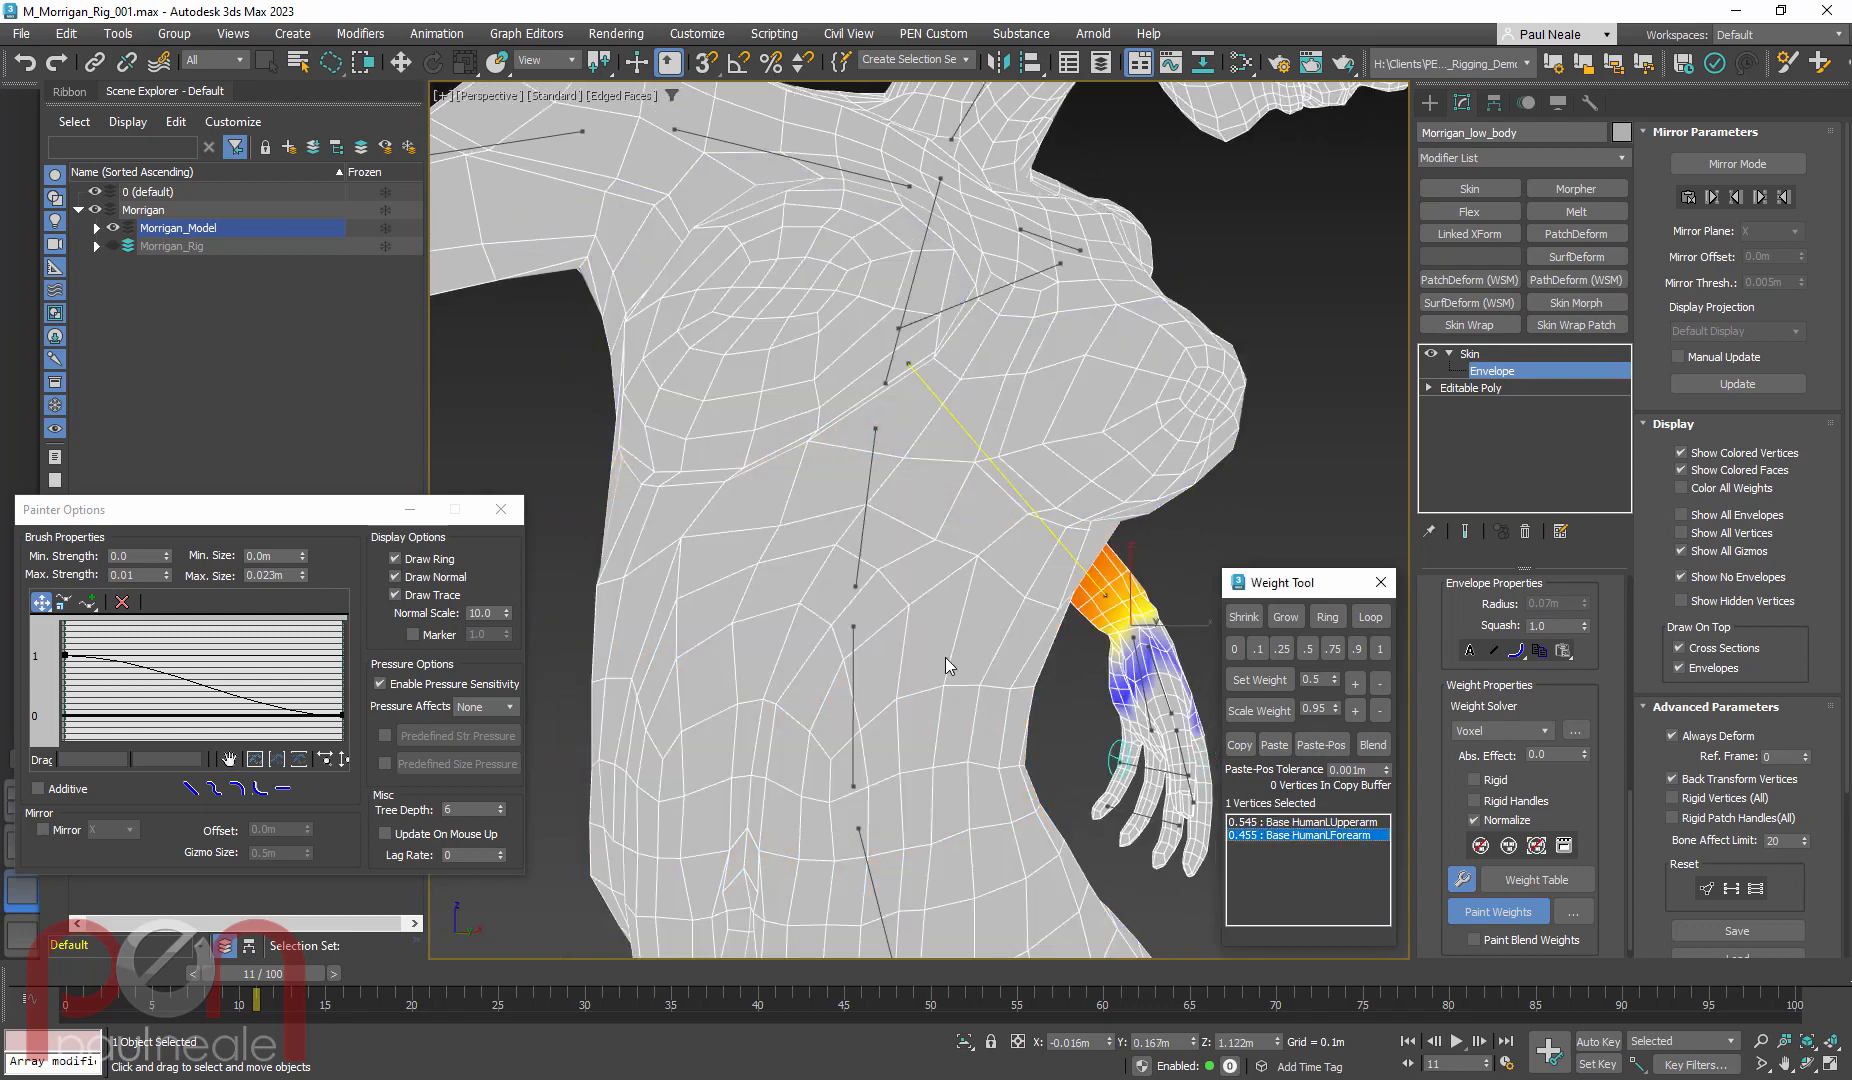
pyautogui.keyDown('alt'); pyautogui.moveTo(950, 660); pyautogui.dragTo(830, 366, button='middle'); pyautogui.keyUp('alt')
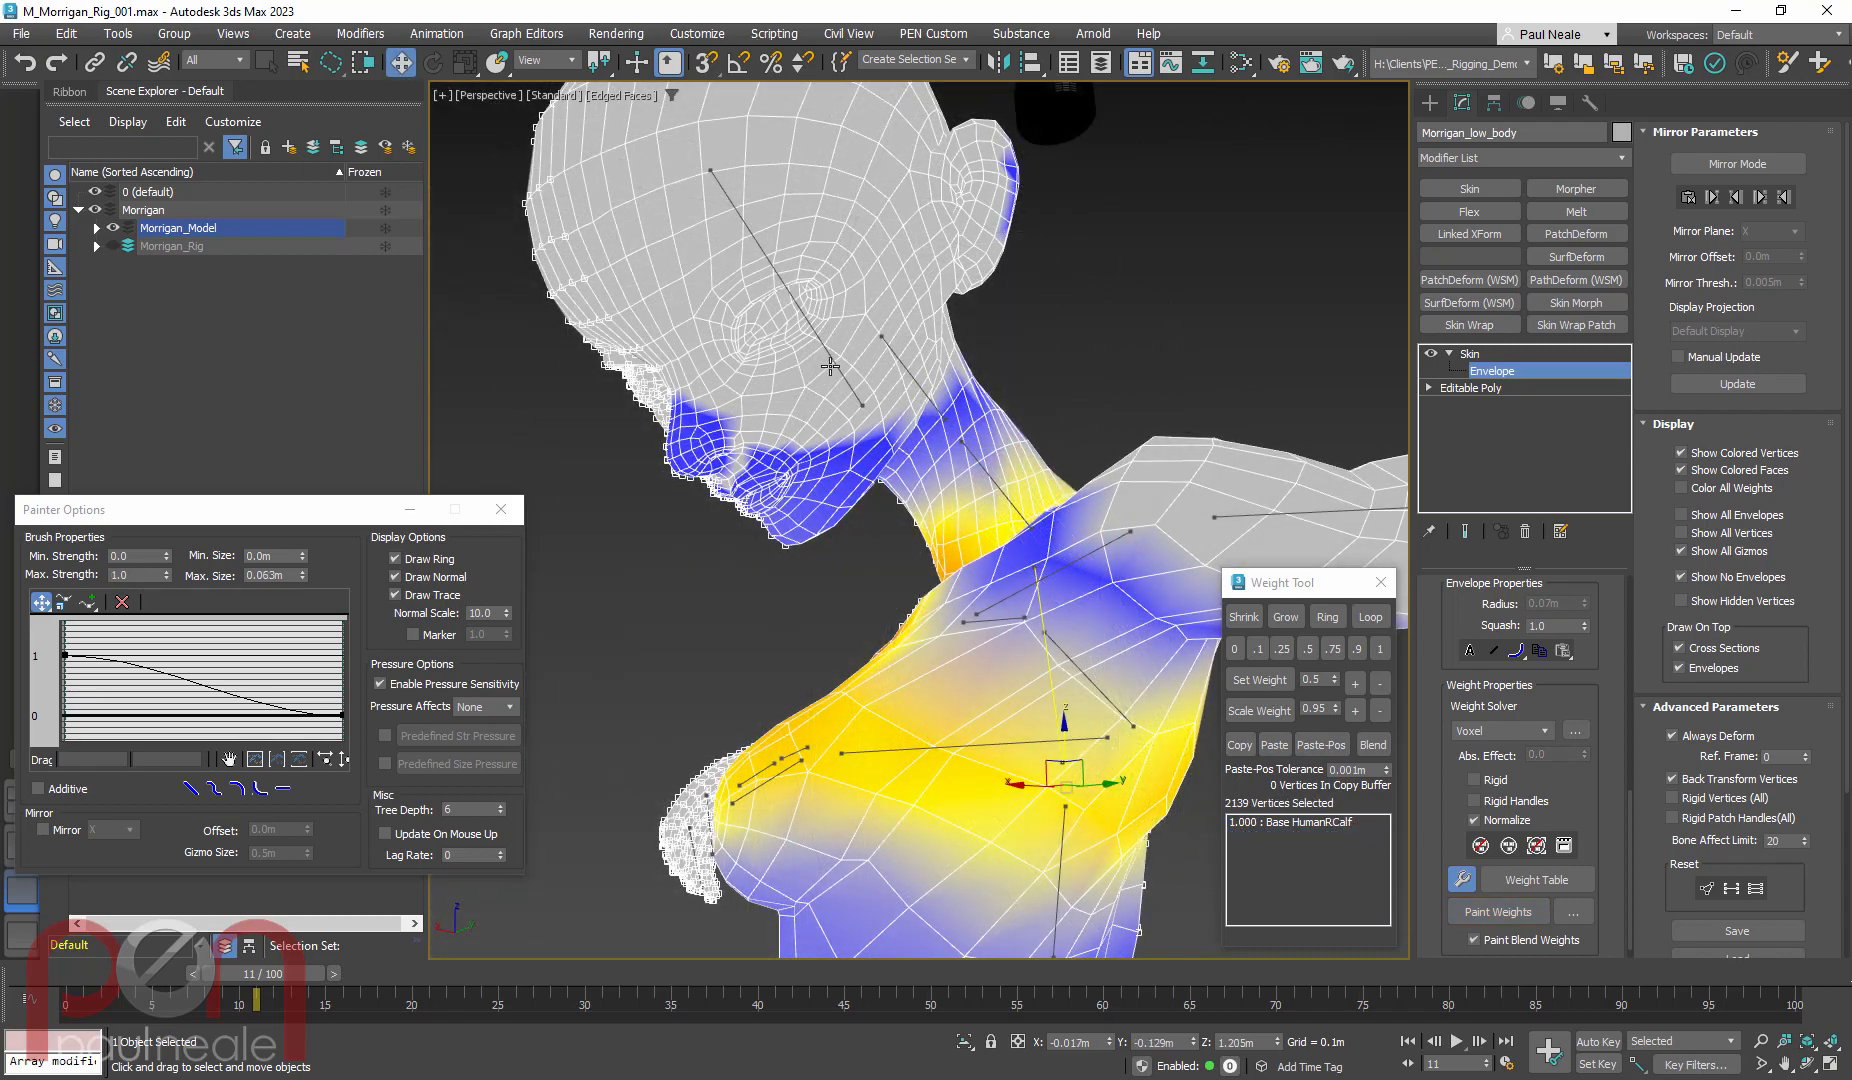
pyautogui.click(898, 425)
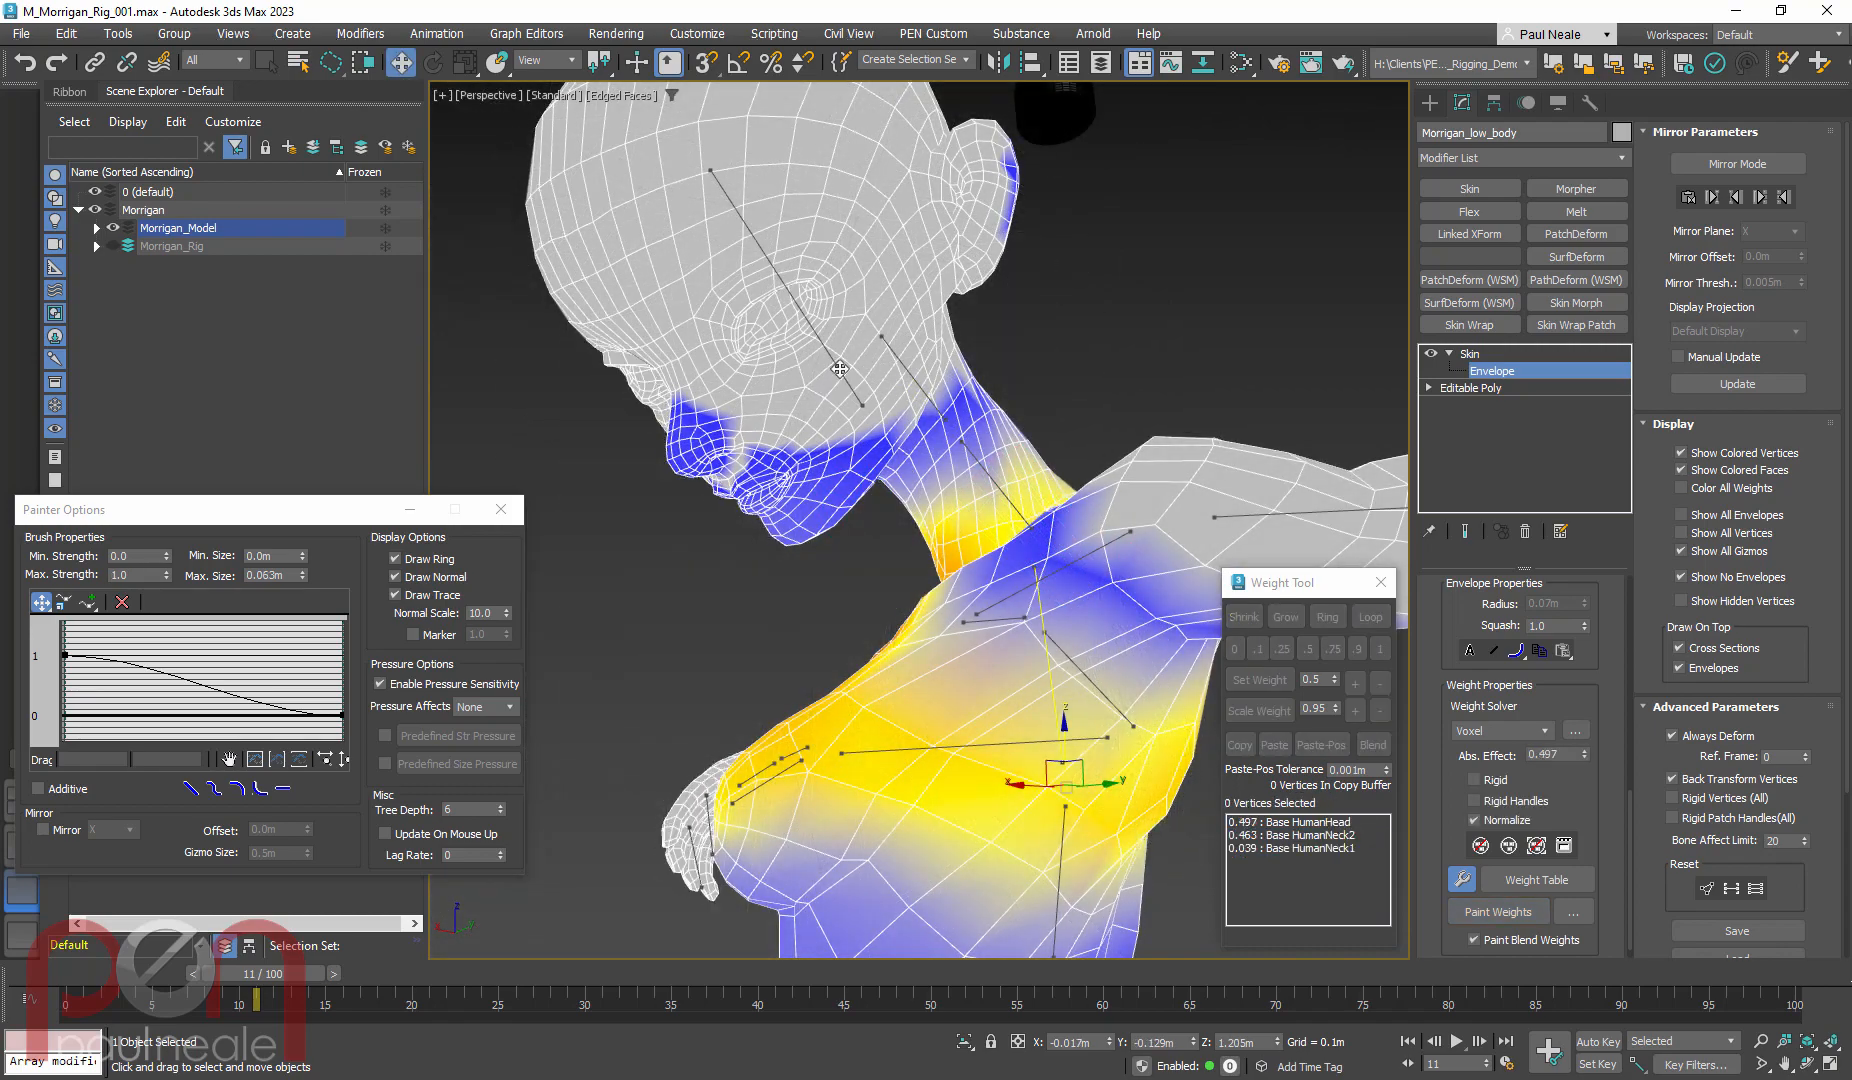
pyautogui.click(840, 372)
pyautogui.keyDown('alt'); pyautogui.moveTo(924, 422); pyautogui.dragTo(1084, 483, button='middle'); pyautogui.keyUp('alt')
# Return the animation to frame 0 and frame the head and neck in the Left view
pyautogui.moveTo(95, 985); pyautogui.dragTo(30, 965)
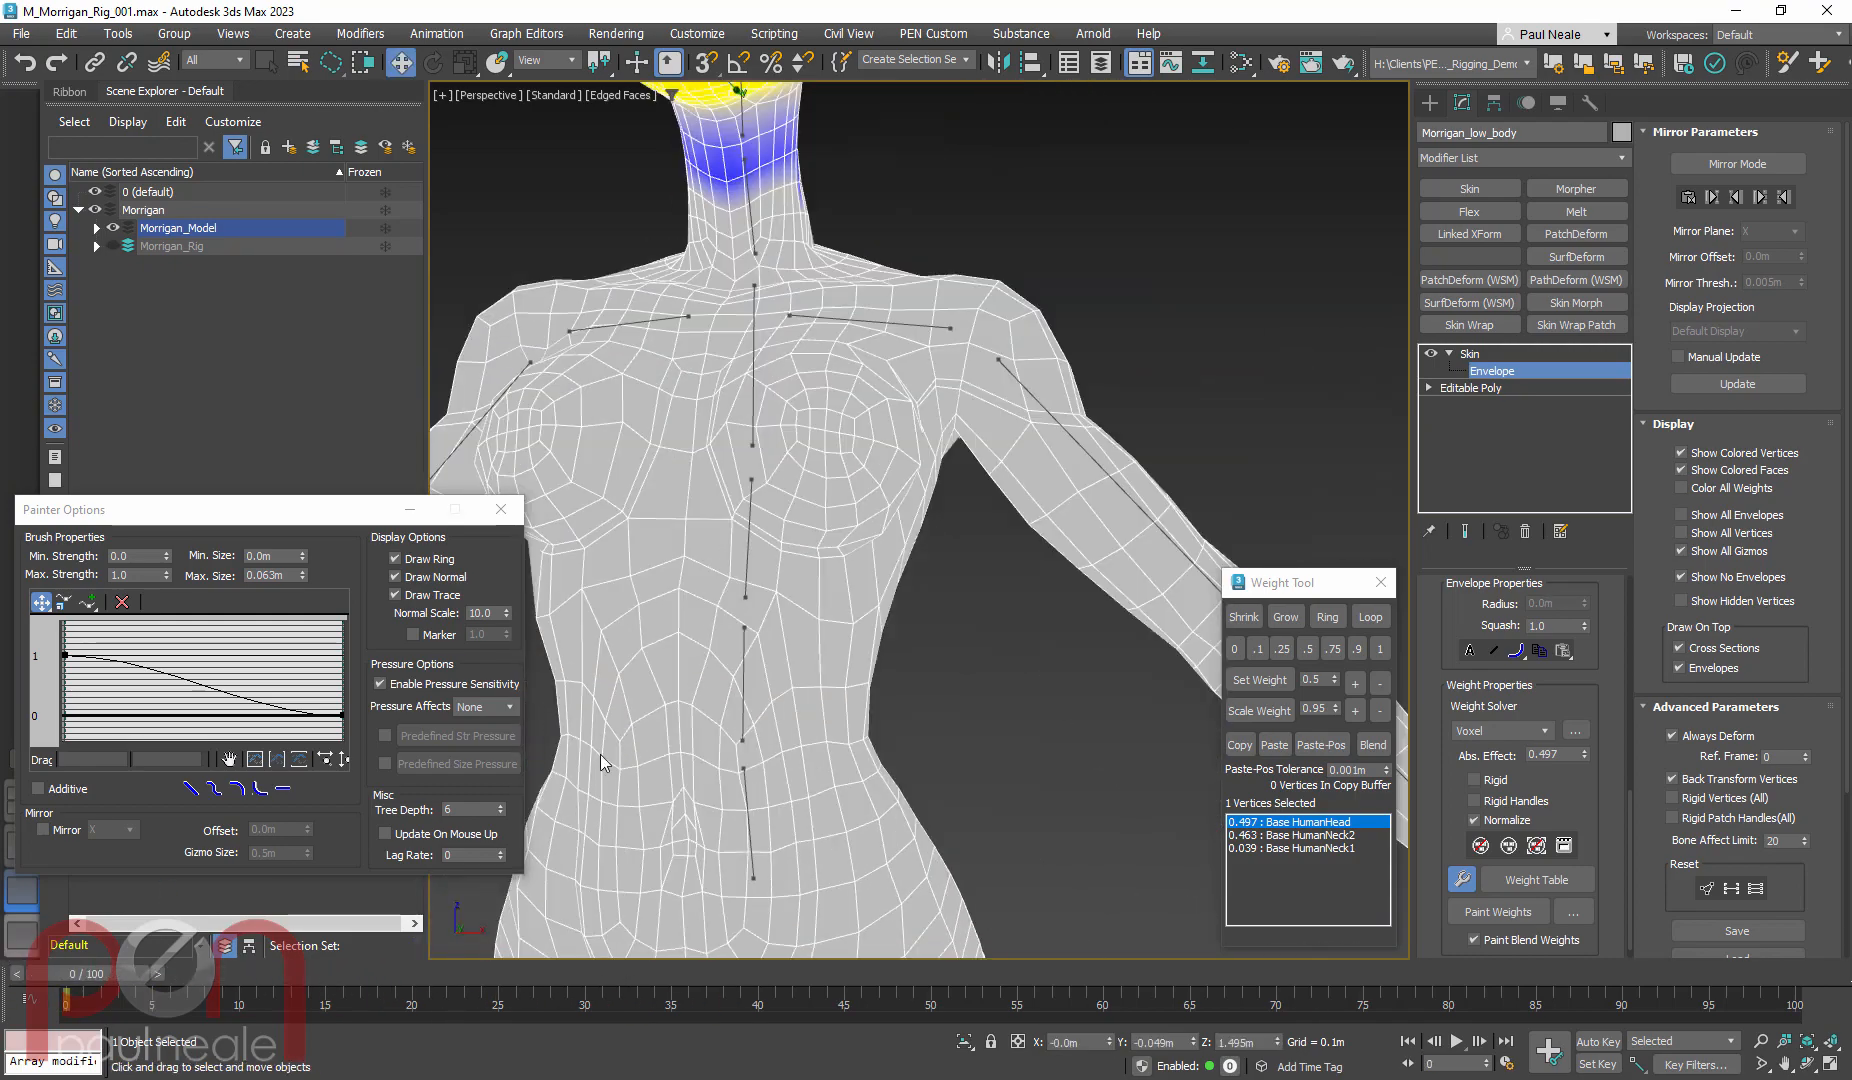
pyautogui.keyDown('alt'); pyautogui.moveTo(600, 754); pyautogui.dragTo(981, 643, button='middle'); pyautogui.keyUp('alt')
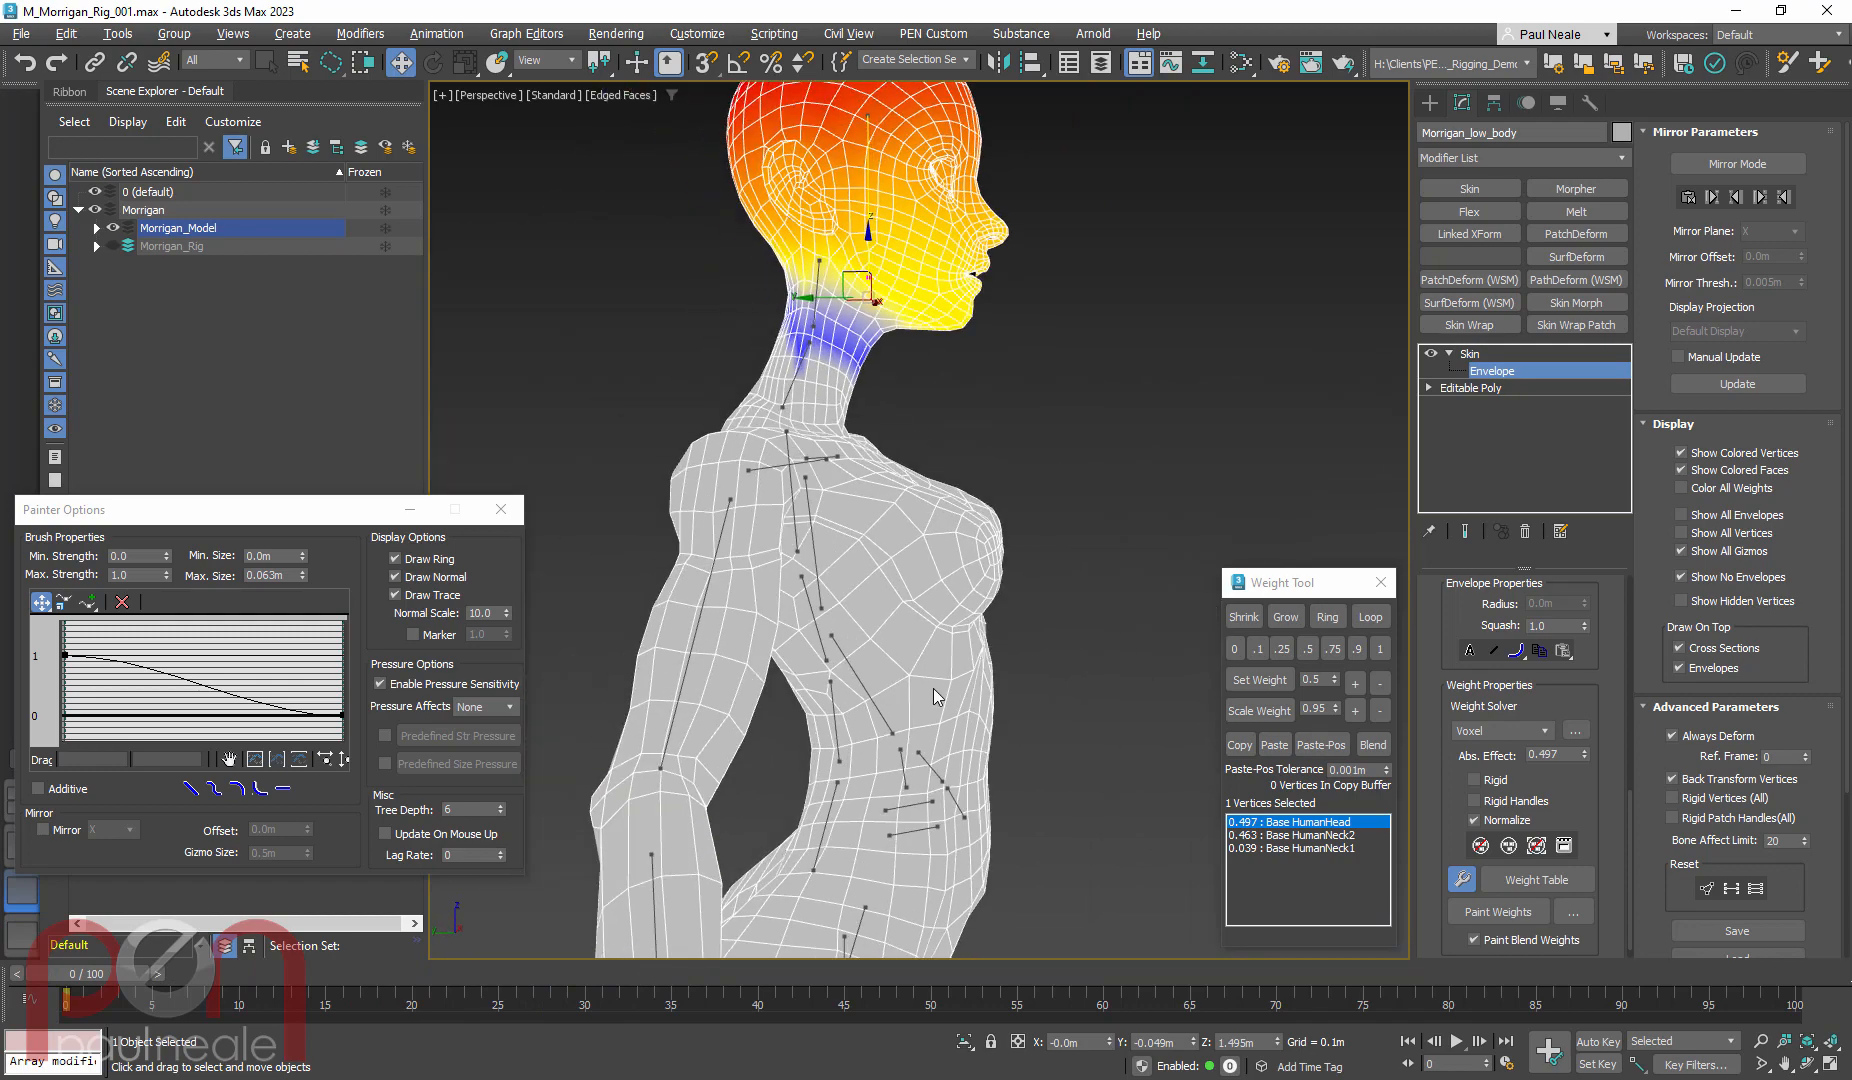
pyautogui.press('l')
pyautogui.moveTo(995, 488); pyautogui.dragTo(956, 812, button='middle')
pyautogui.scroll(12, 886, 436)
pyautogui.moveTo(893, 593); pyautogui.dragTo(930, 328, button='middle')
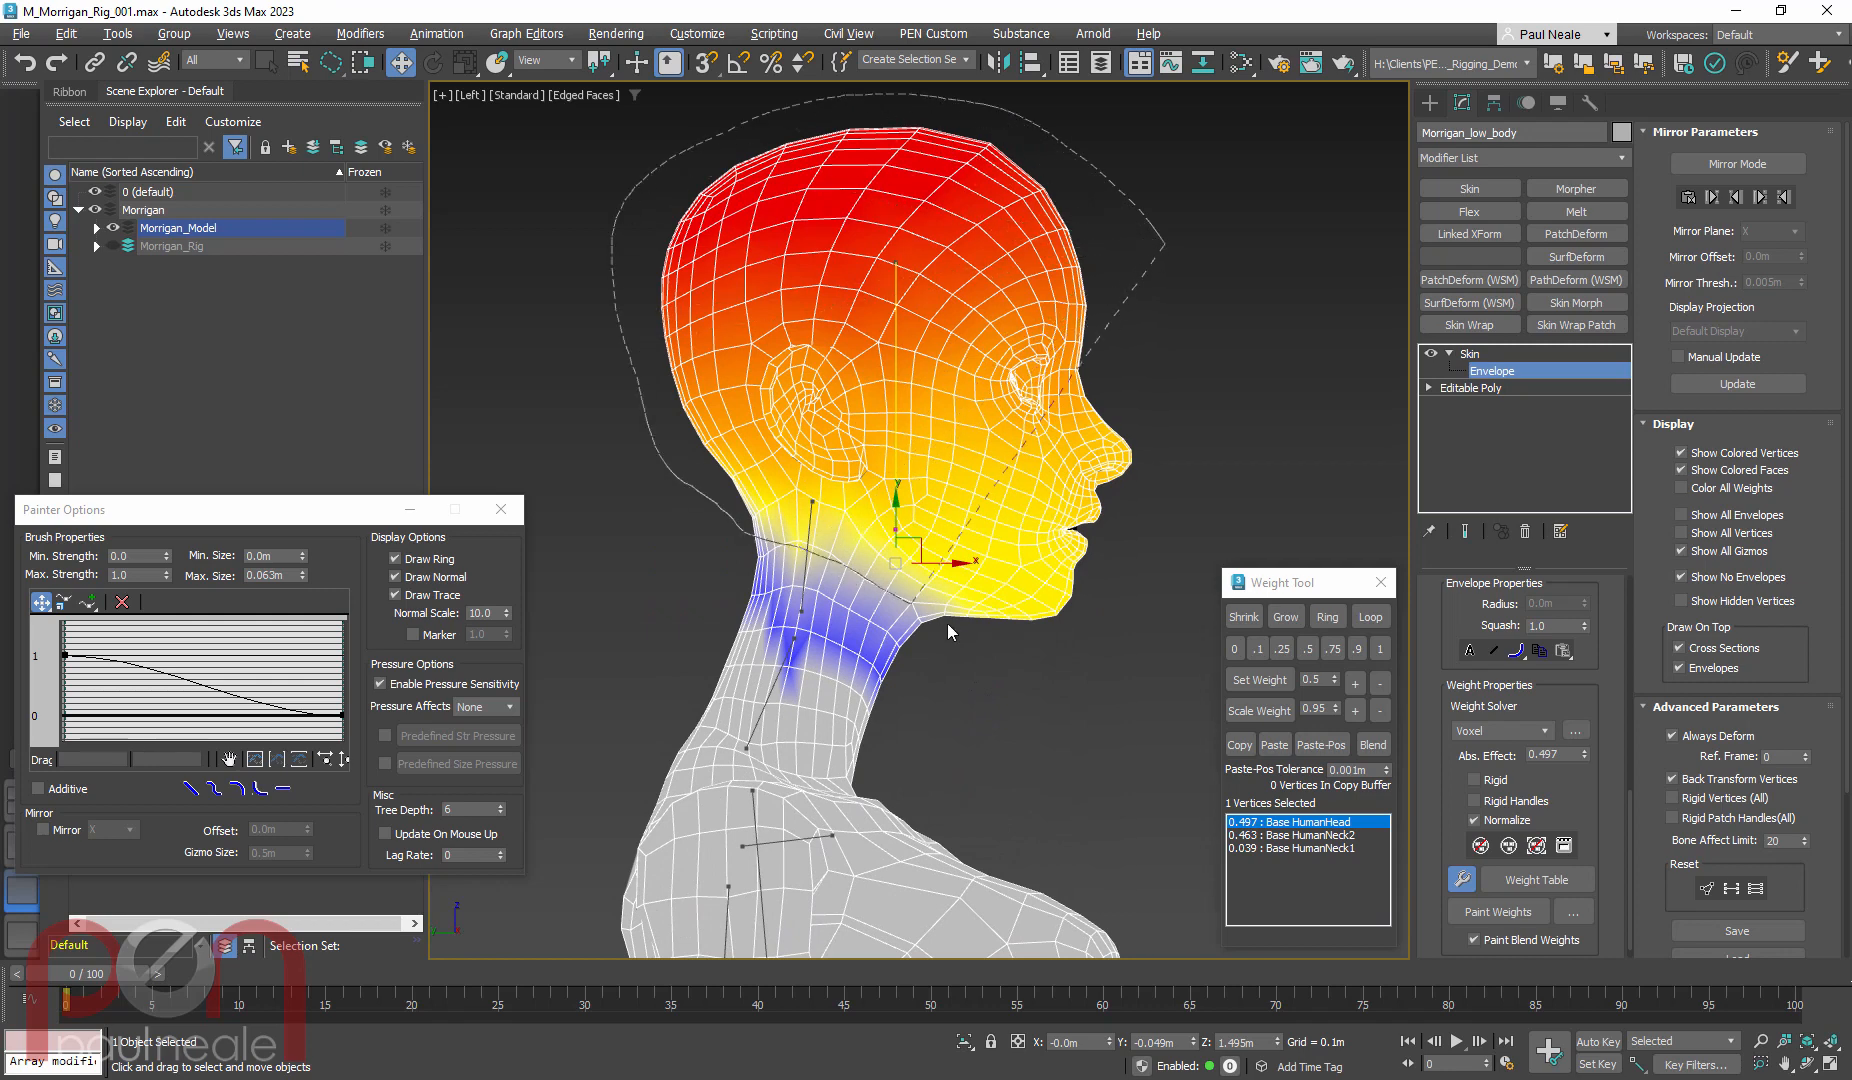
# Select the head vertices down to the jawline and set their head-bone weight to 1
pyautogui.moveTo(1228, 519); pyautogui.dragTo(1224, 505)
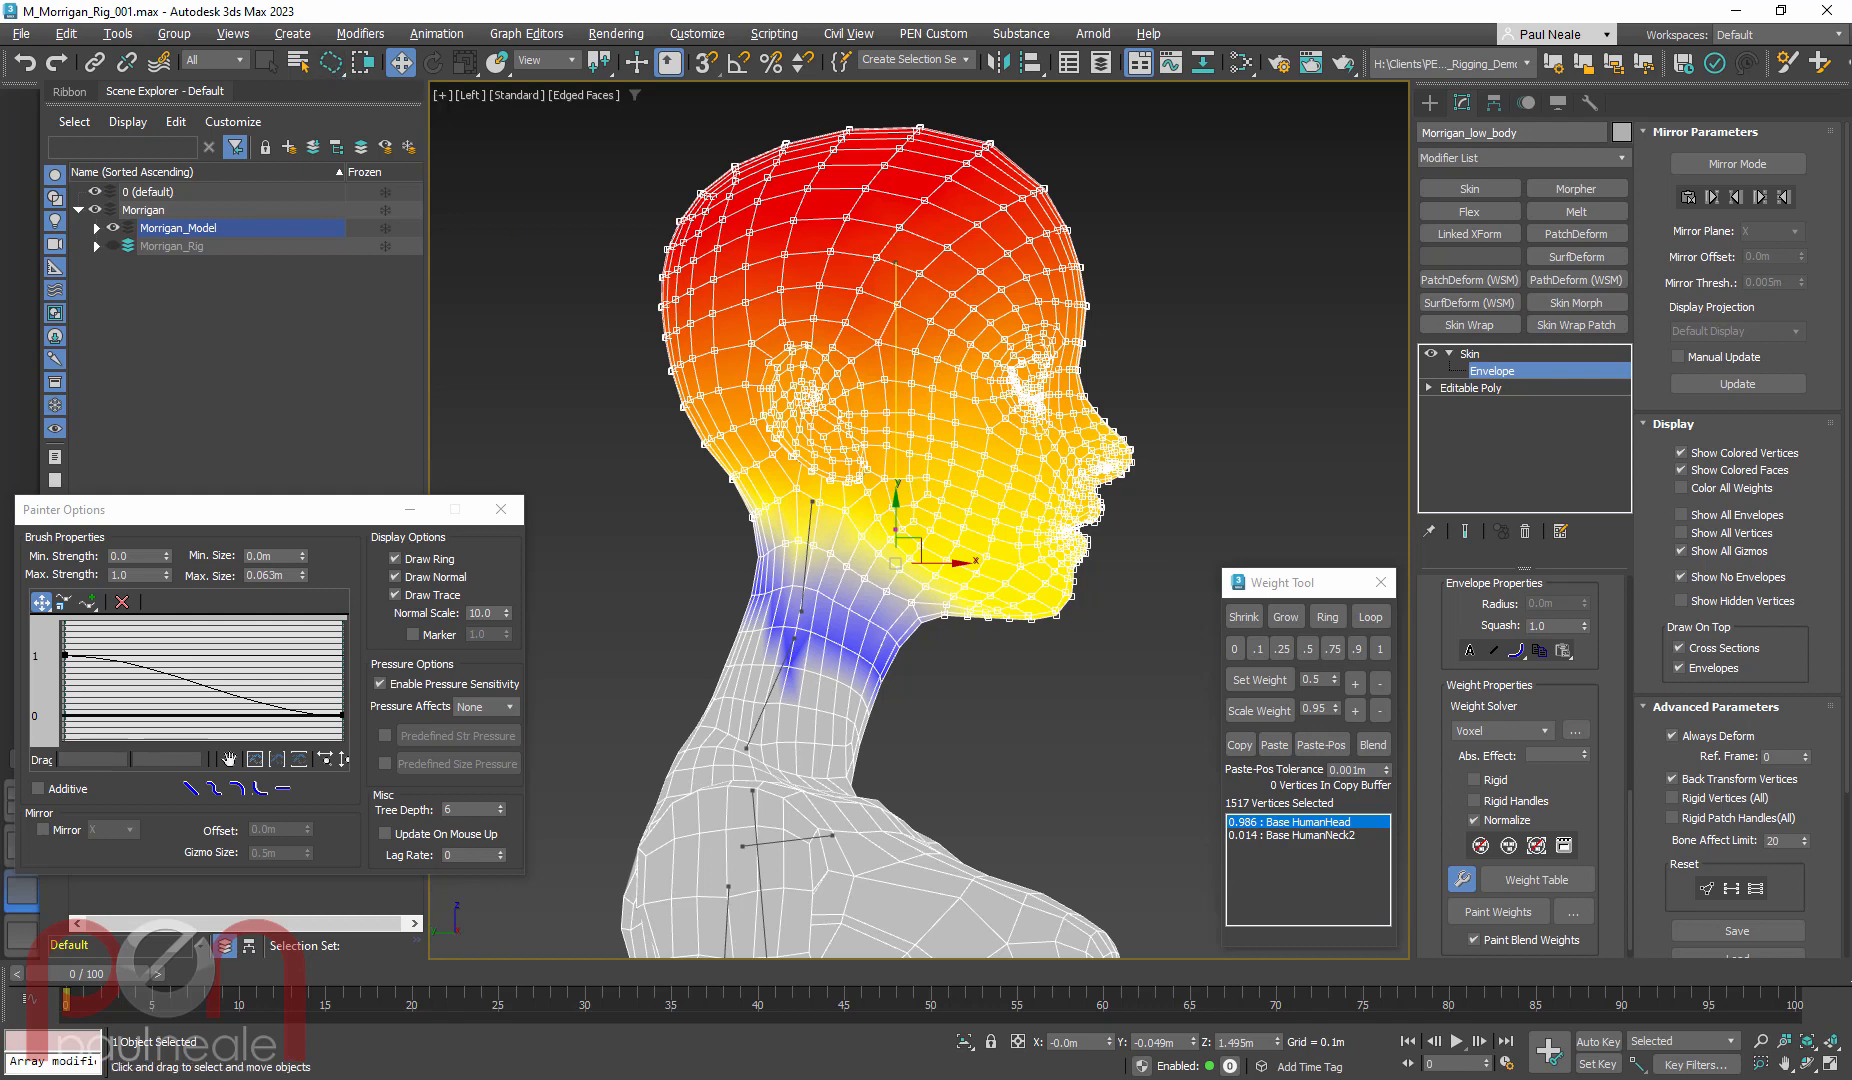
pyautogui.scroll(1, 987, 565)
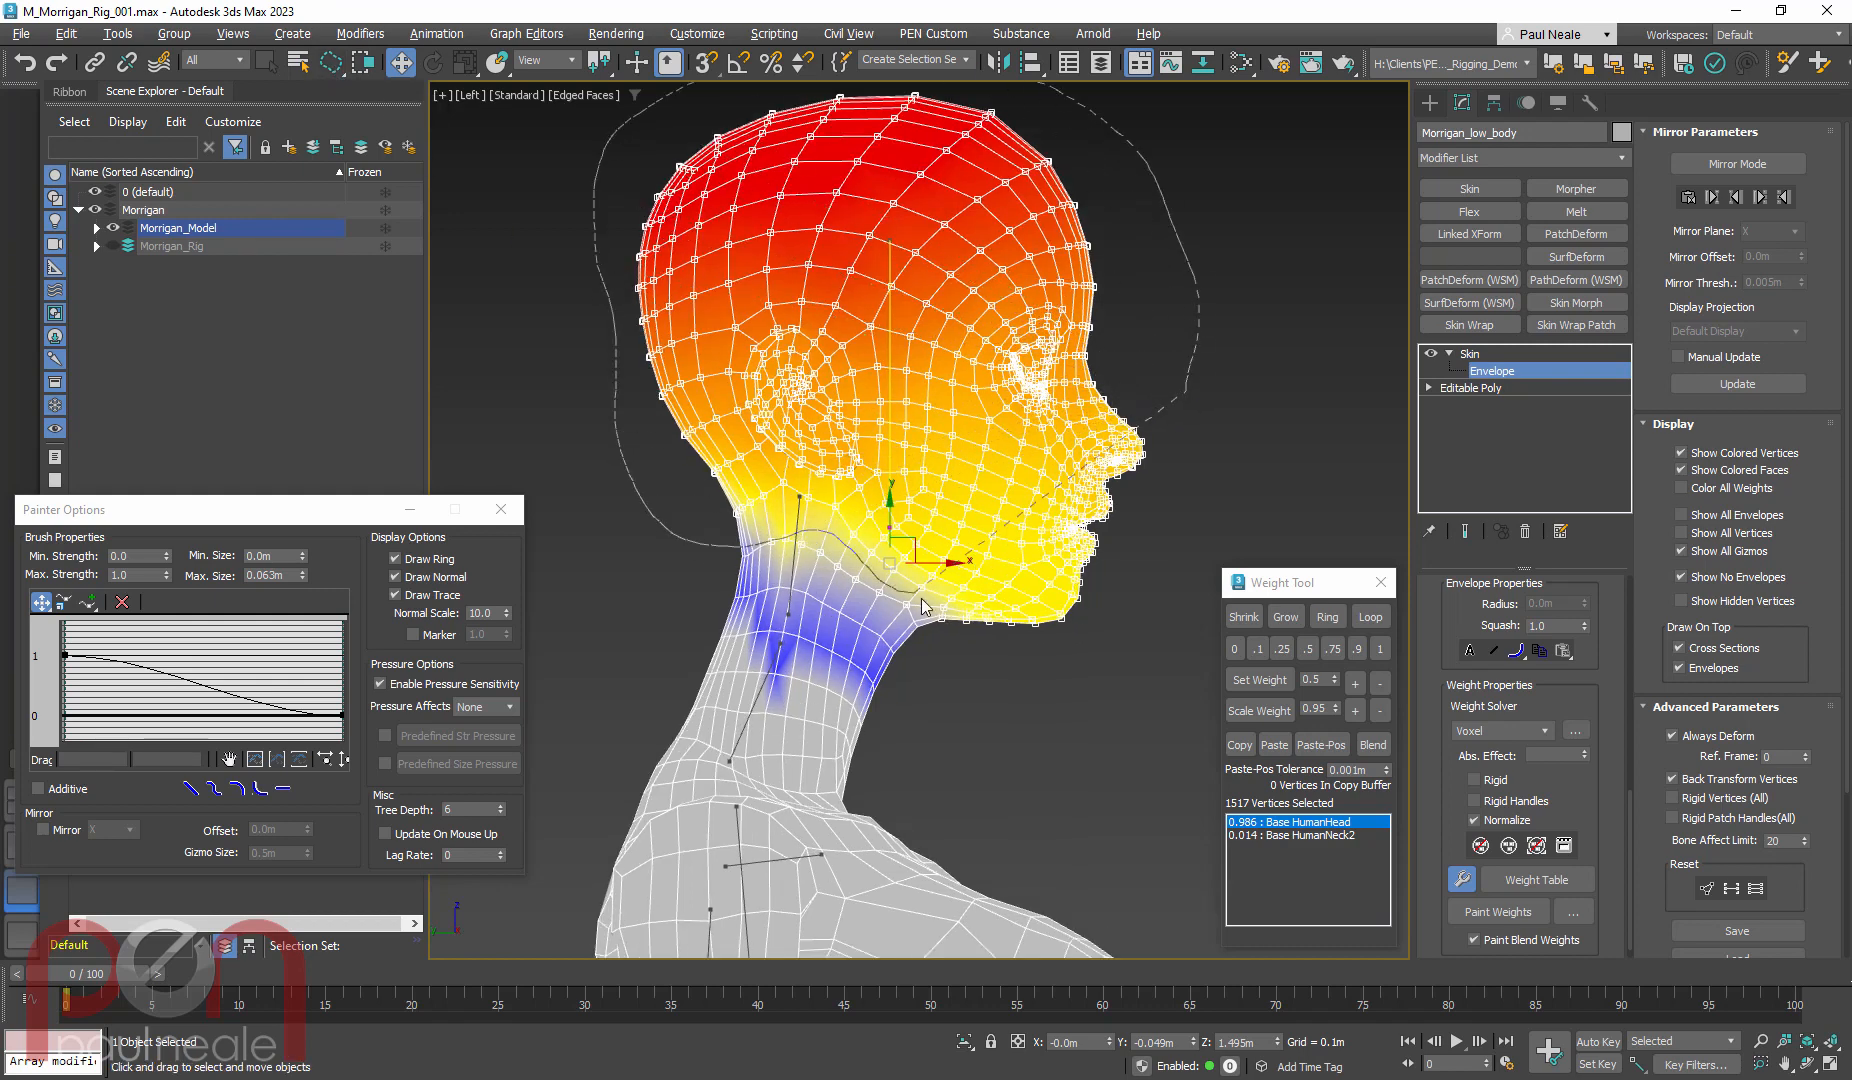
pyautogui.moveTo(1185, 420); pyautogui.dragTo(1118, 237)
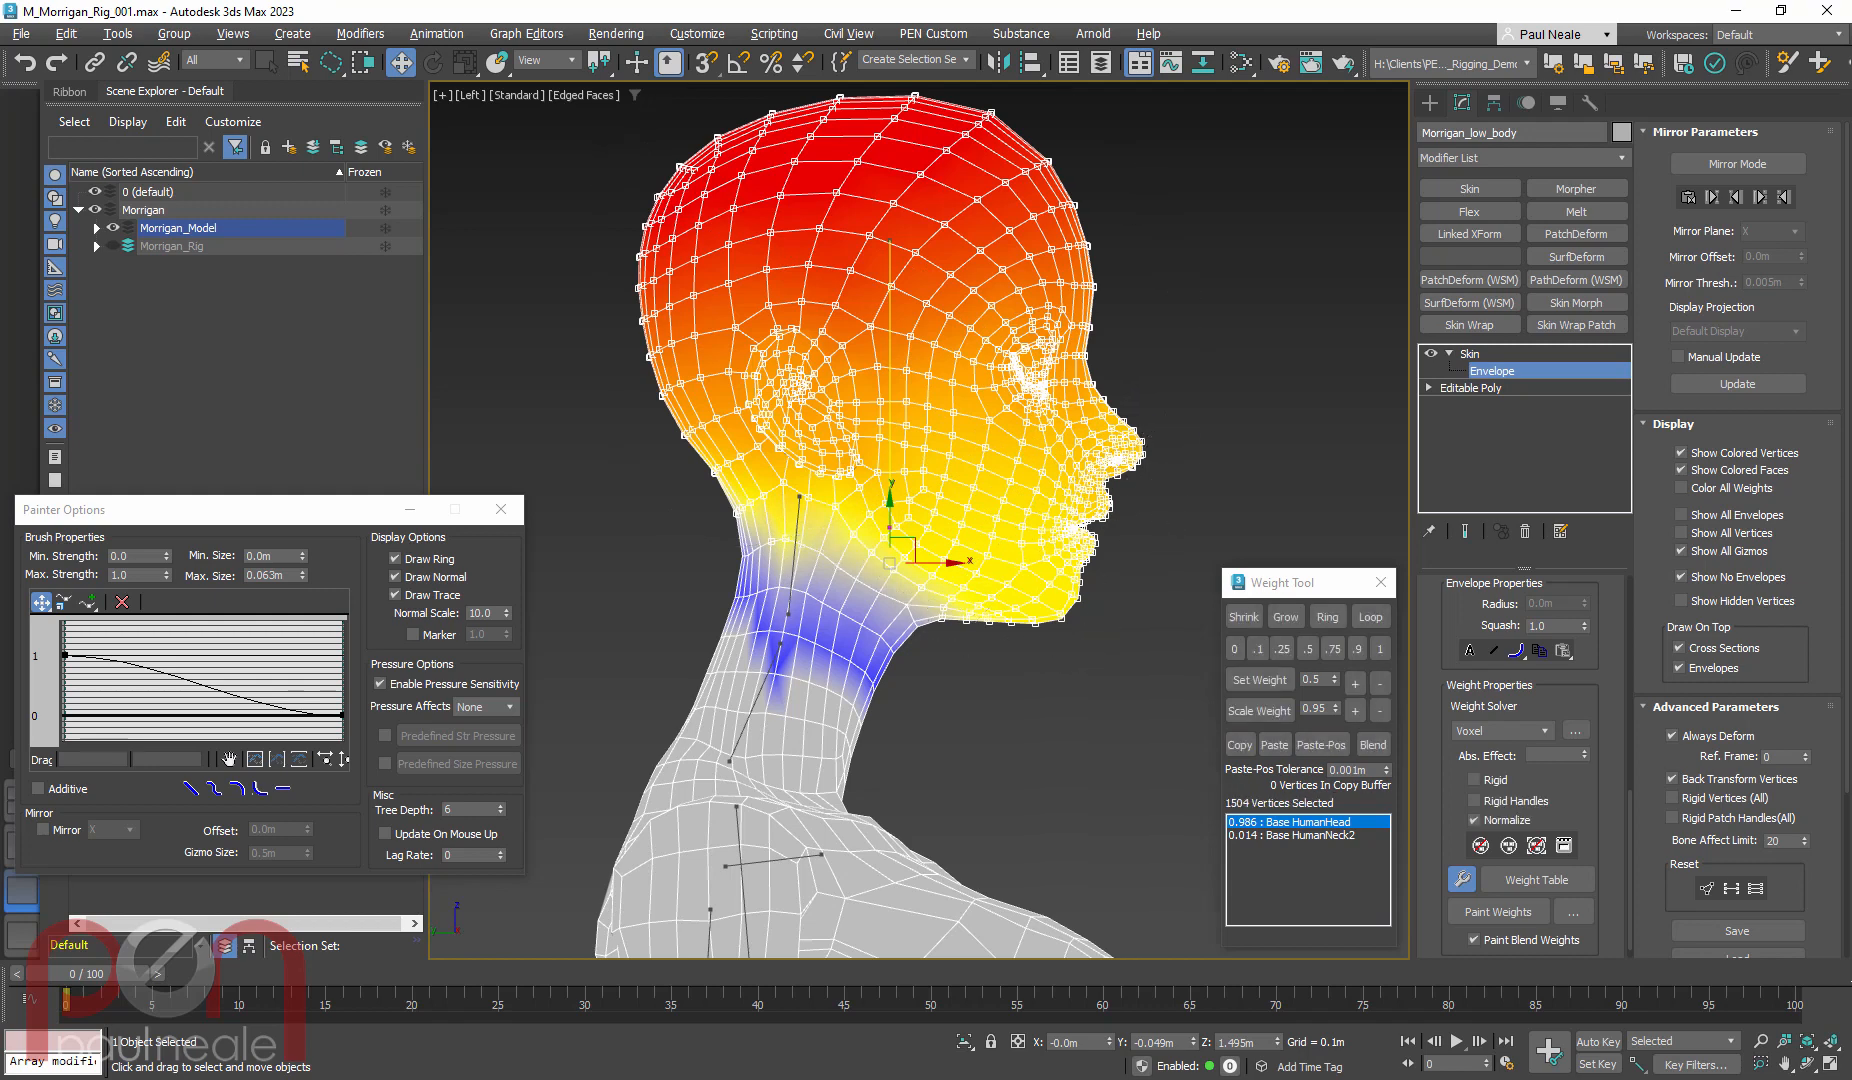
pyautogui.scroll(2, 789, 566)
pyautogui.scroll(1, 771, 590)
pyautogui.moveTo(832, 585); pyautogui.dragTo(786, 552, button='middle')
pyautogui.click(1381, 649)
pyautogui.scroll(-2, 950, 620)
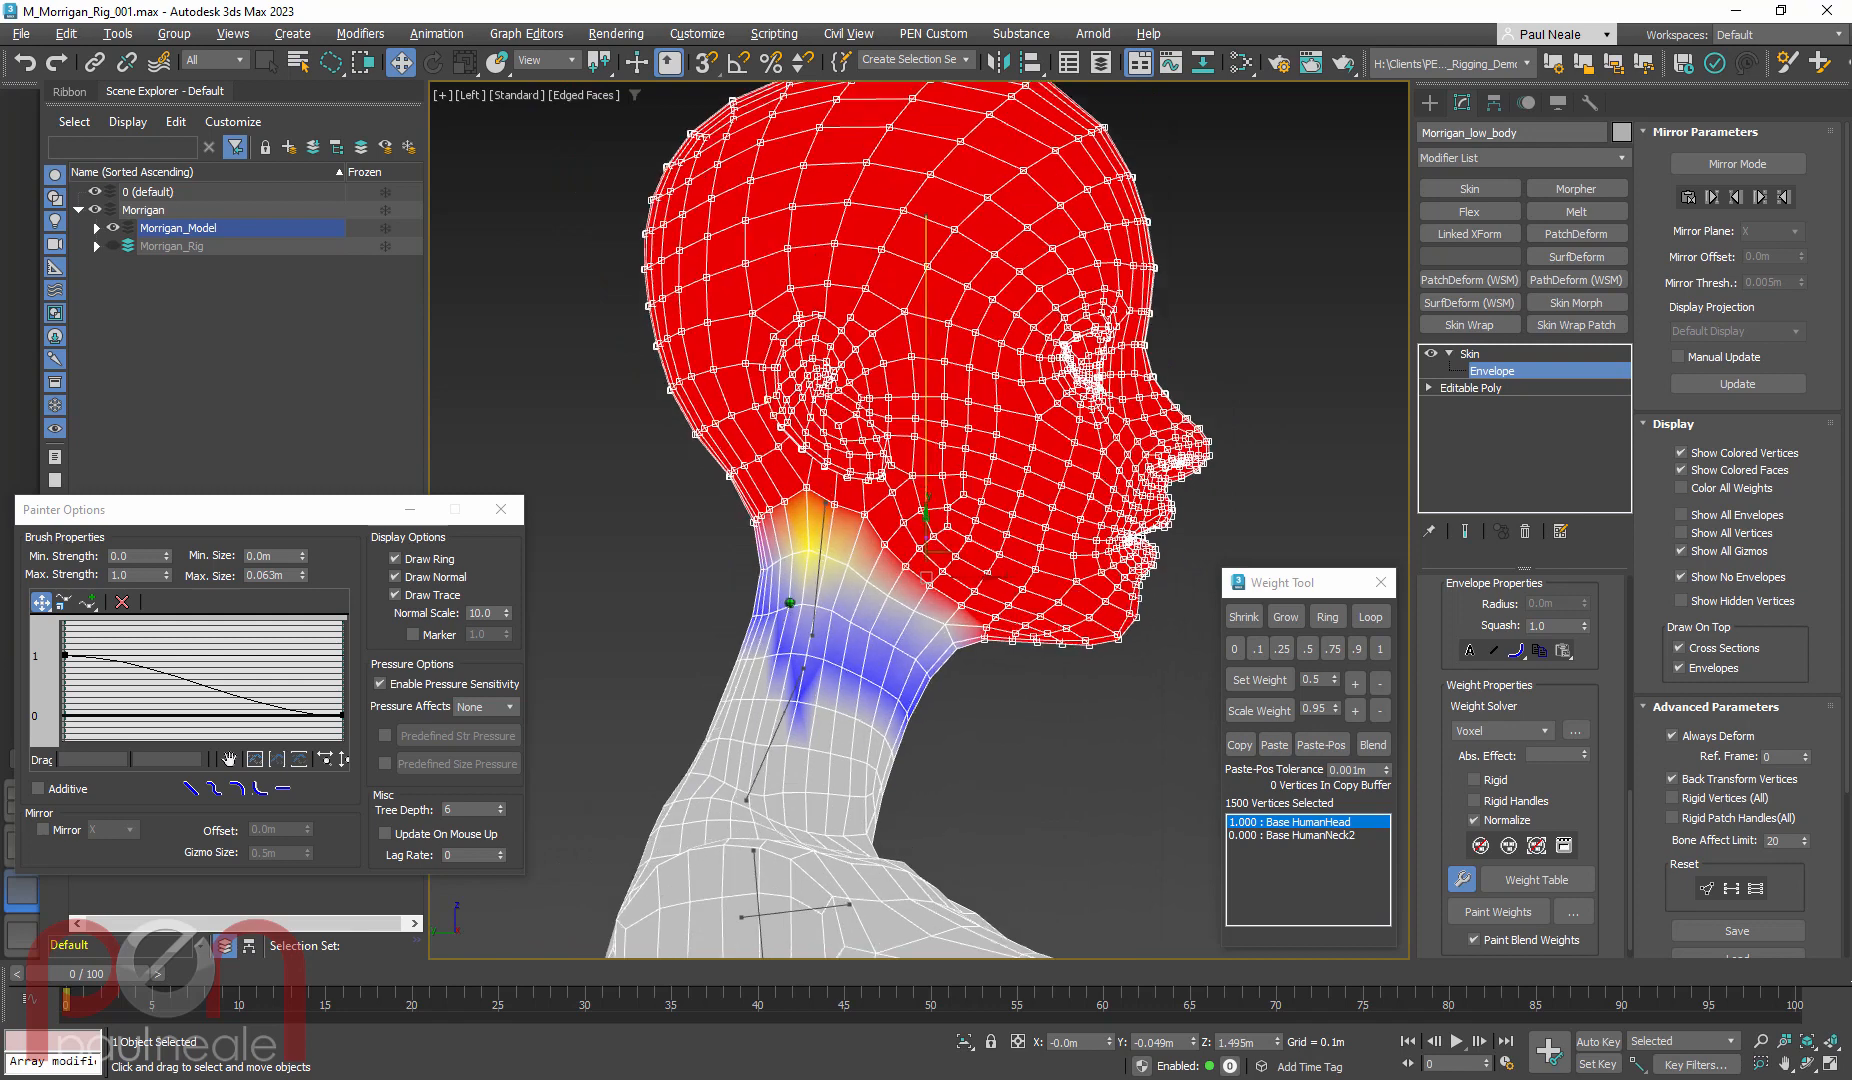
# Remove the zero weights from the Skin modifier
pyautogui.scroll(1, 786, 550)
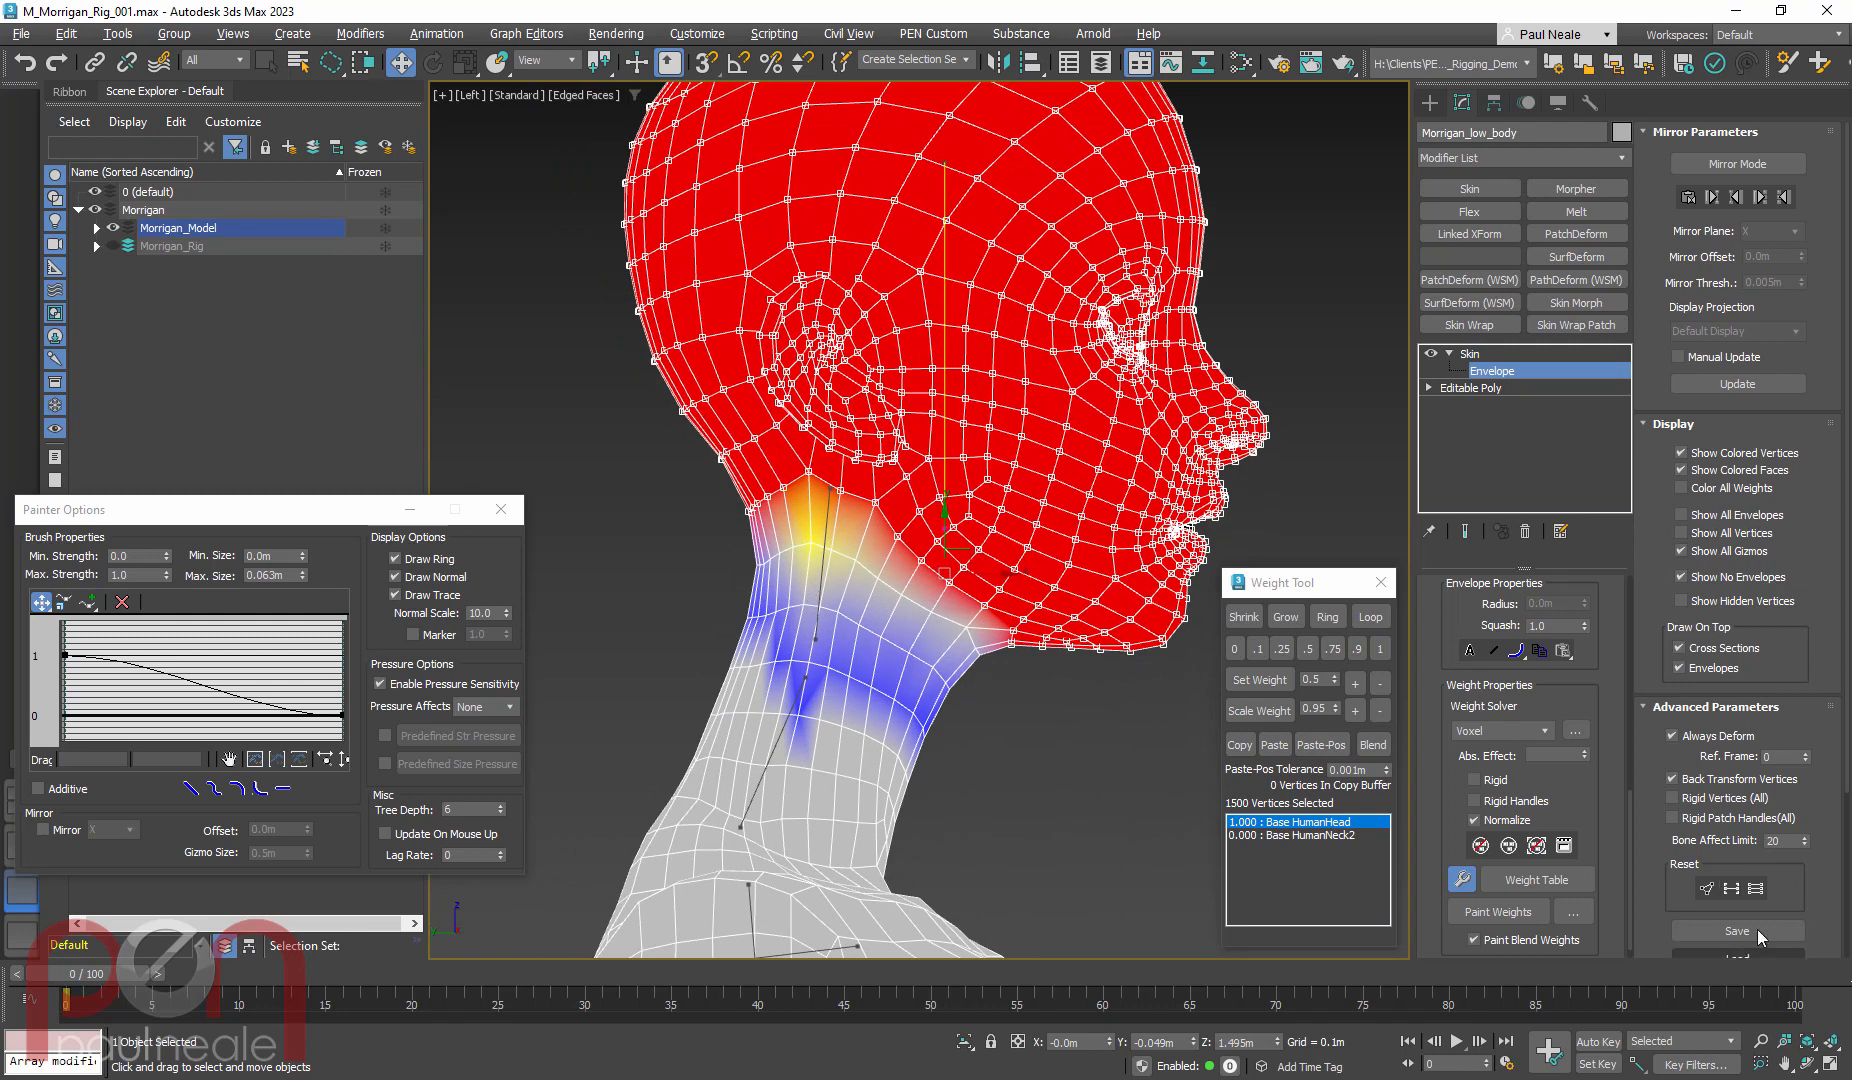
pyautogui.moveTo(1647, 909); pyautogui.dragTo(1650, 700)
pyautogui.click(1730, 886)
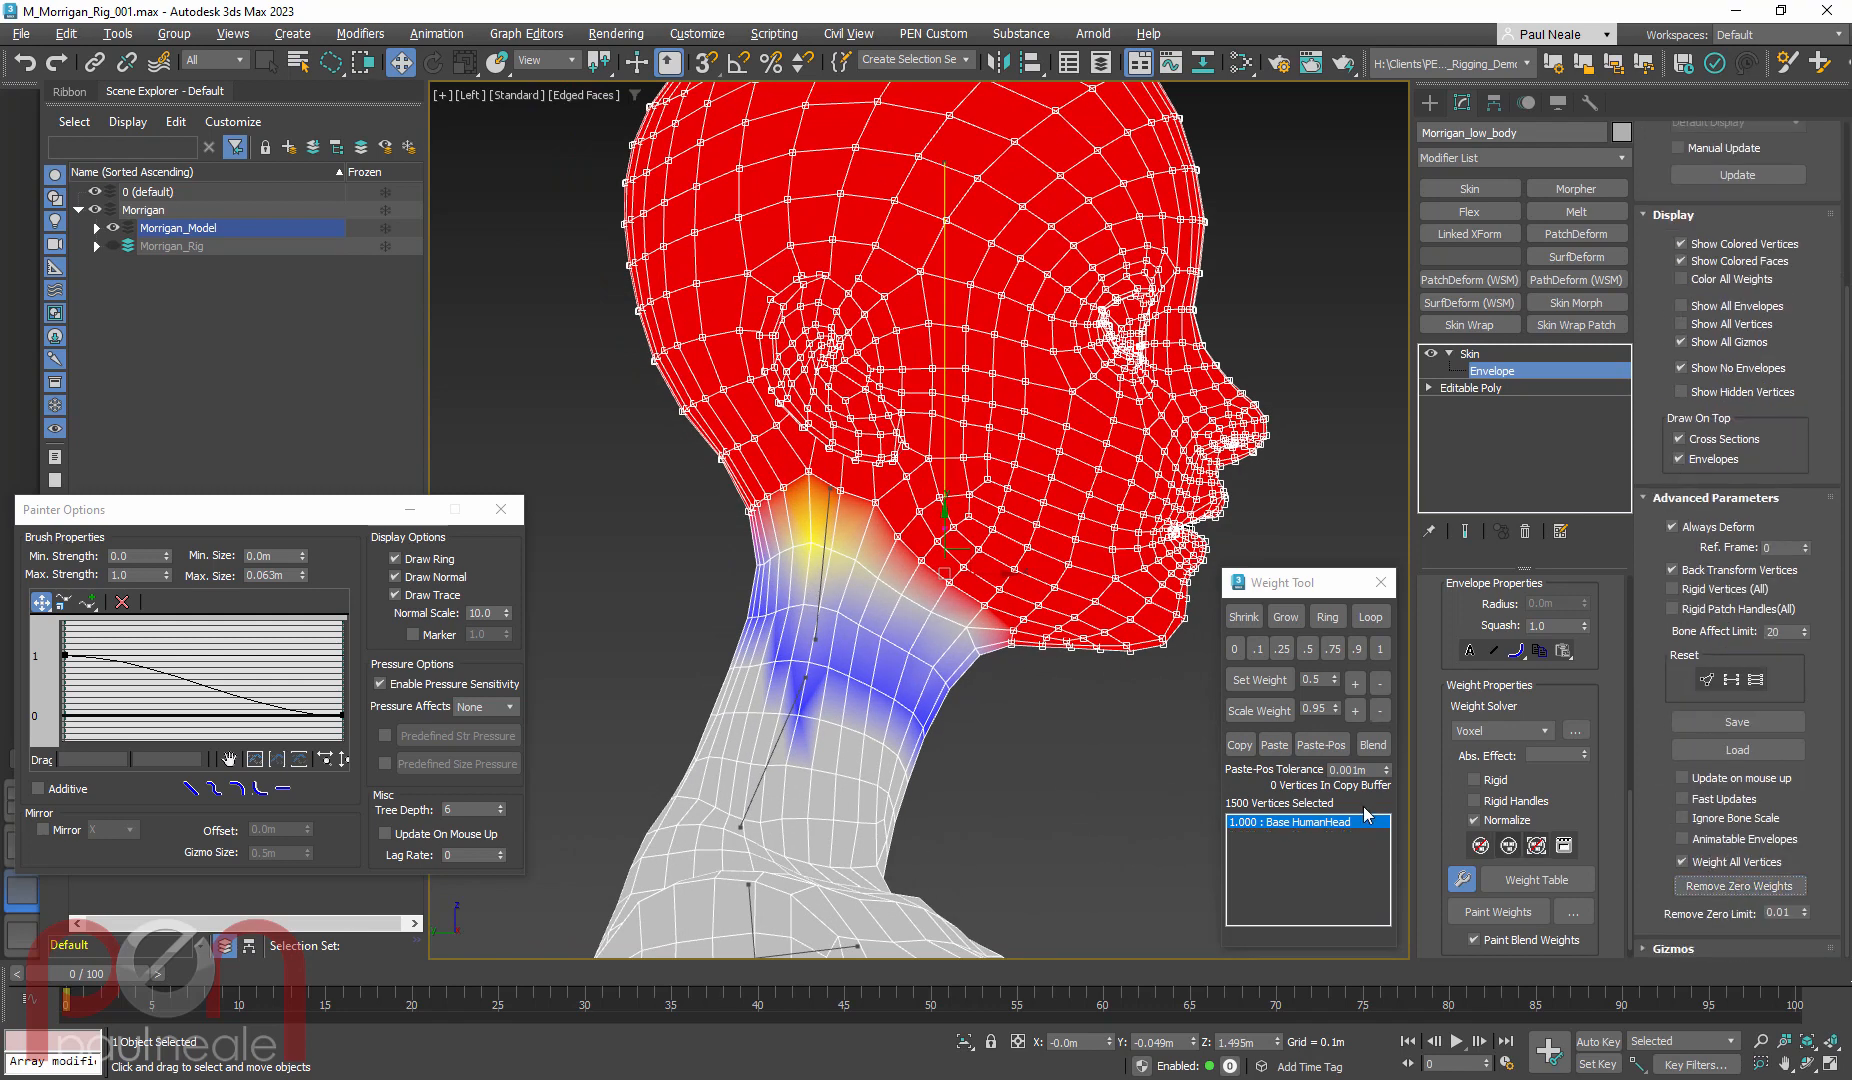
# Examine the weight distribution of both neck bones and how the neck deforms at frame 15
pyautogui.click(822, 586)
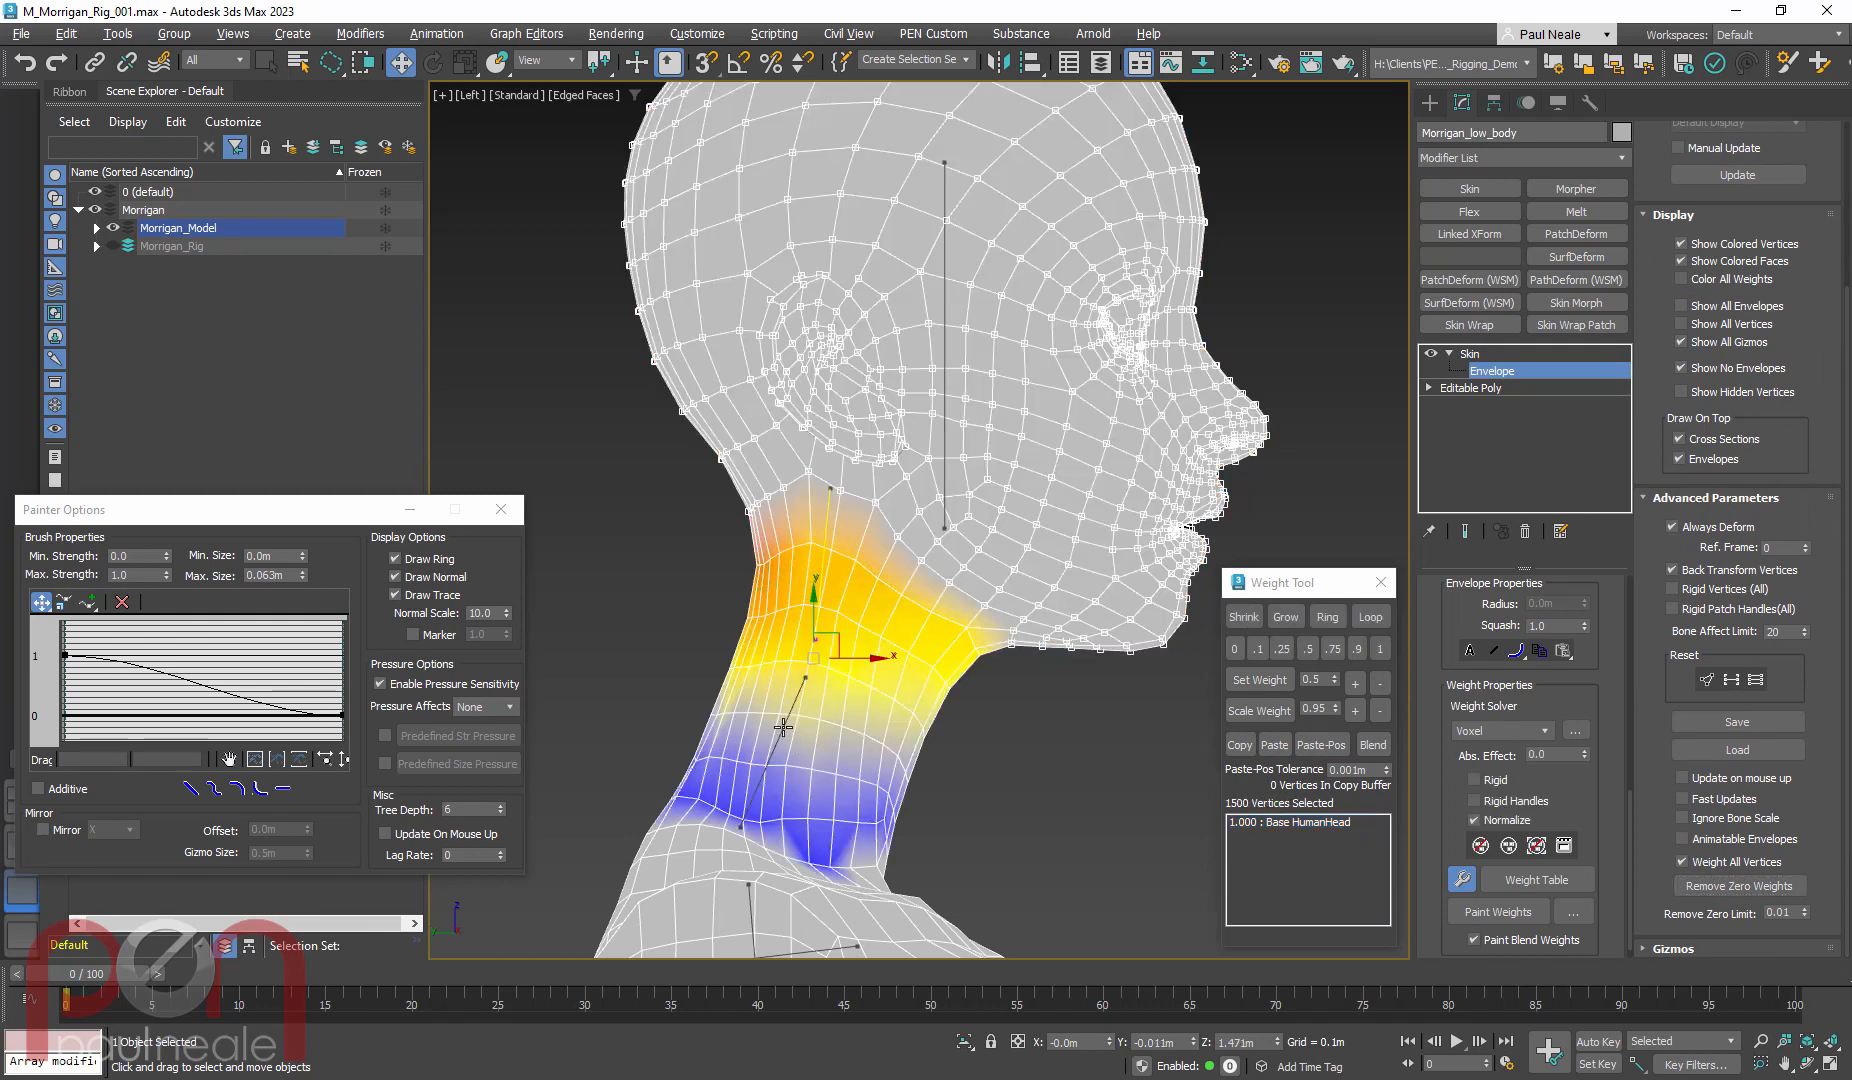
pyautogui.click(783, 727)
pyautogui.scroll(2, 991, 516)
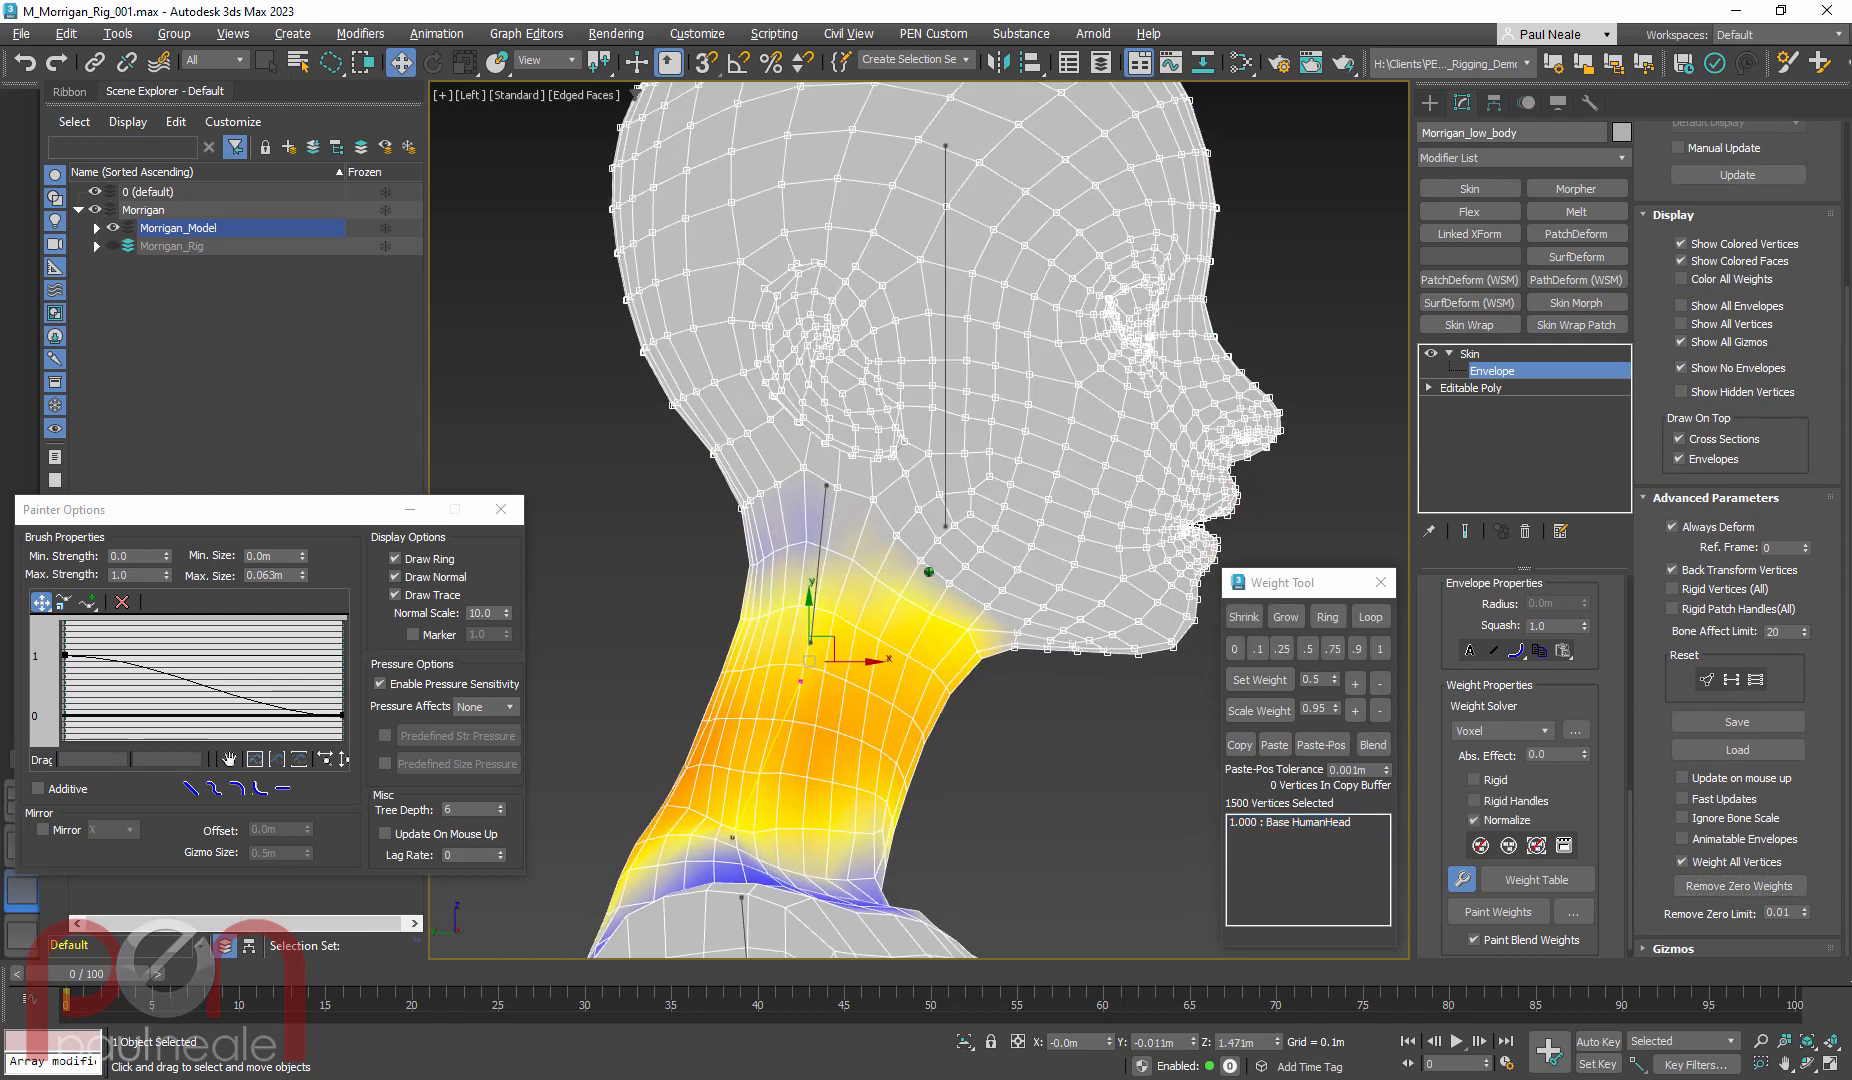
pyautogui.moveTo(108, 983); pyautogui.dragTo(348, 978)
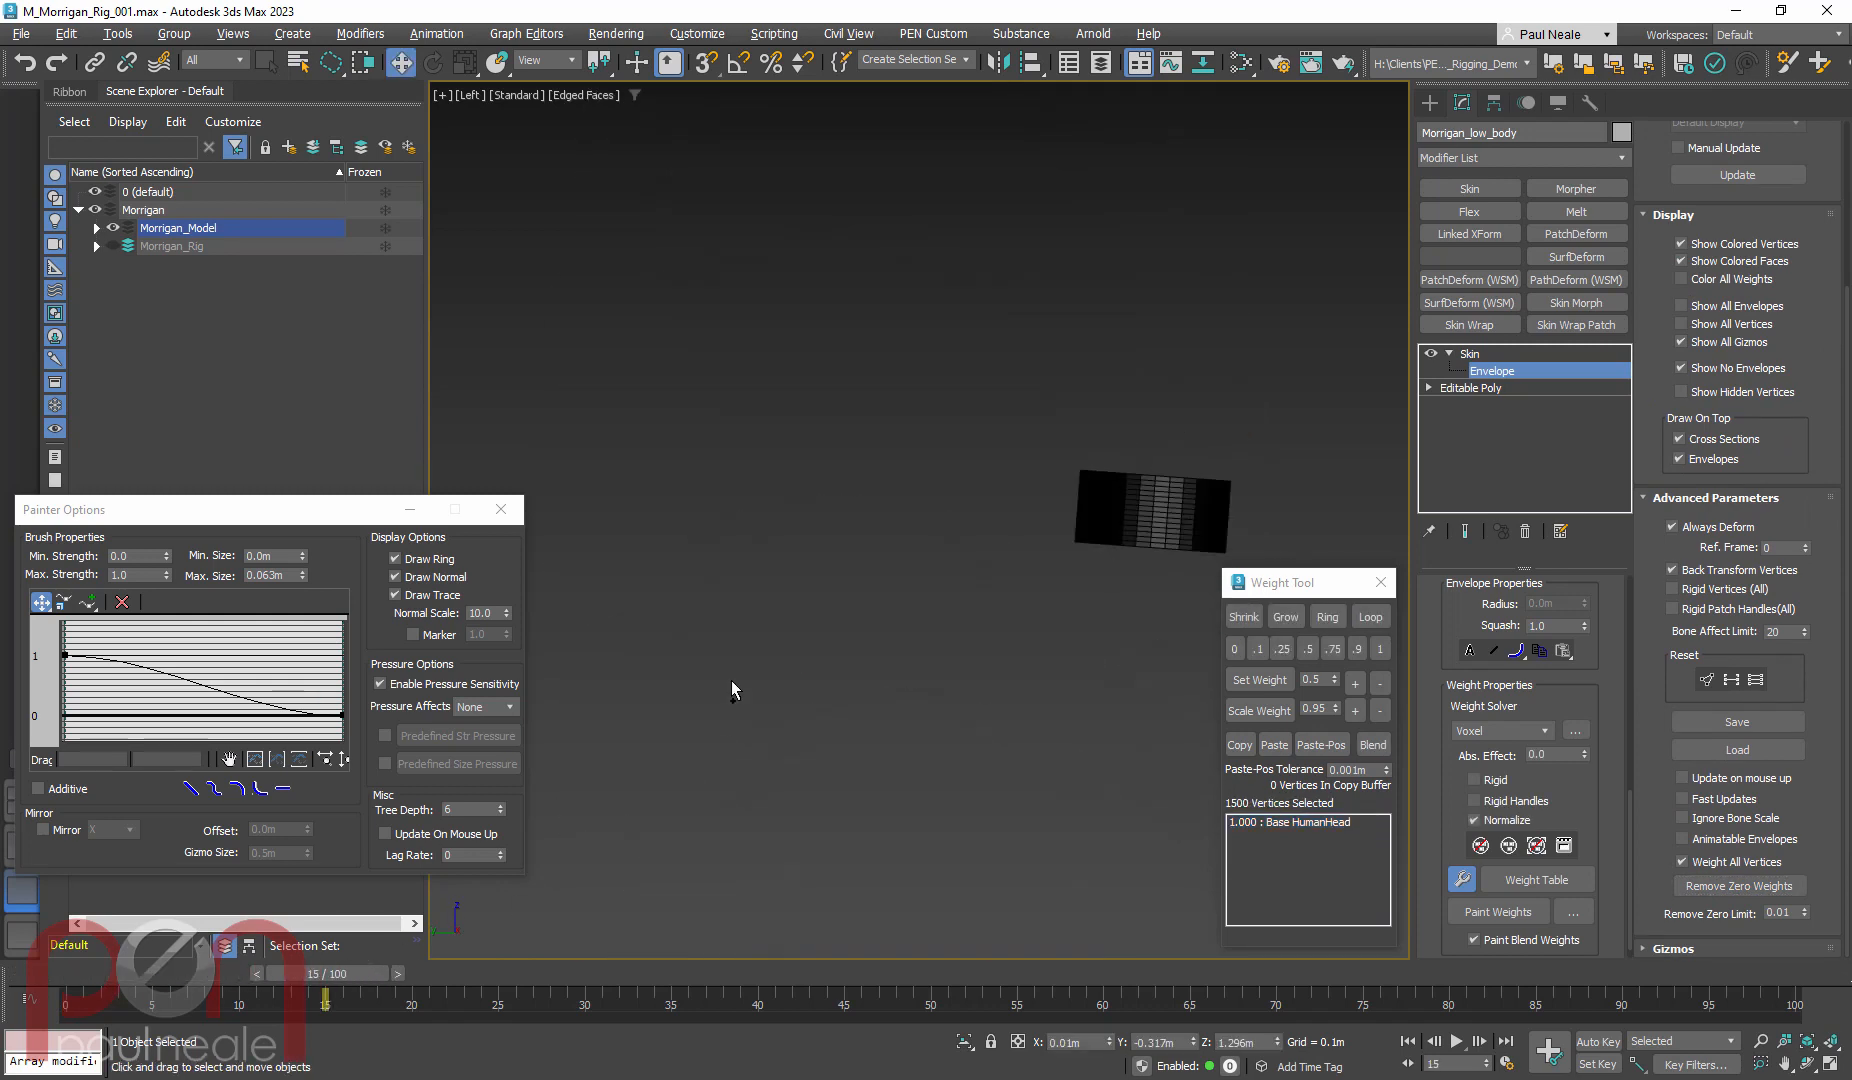
pyautogui.scroll(-6, 731, 680)
pyautogui.keyDown('alt'); pyautogui.moveTo(731, 680); pyautogui.dragTo(705, 747, button='middle'); pyautogui.keyUp('alt')
pyautogui.scroll(8, 891, 725)
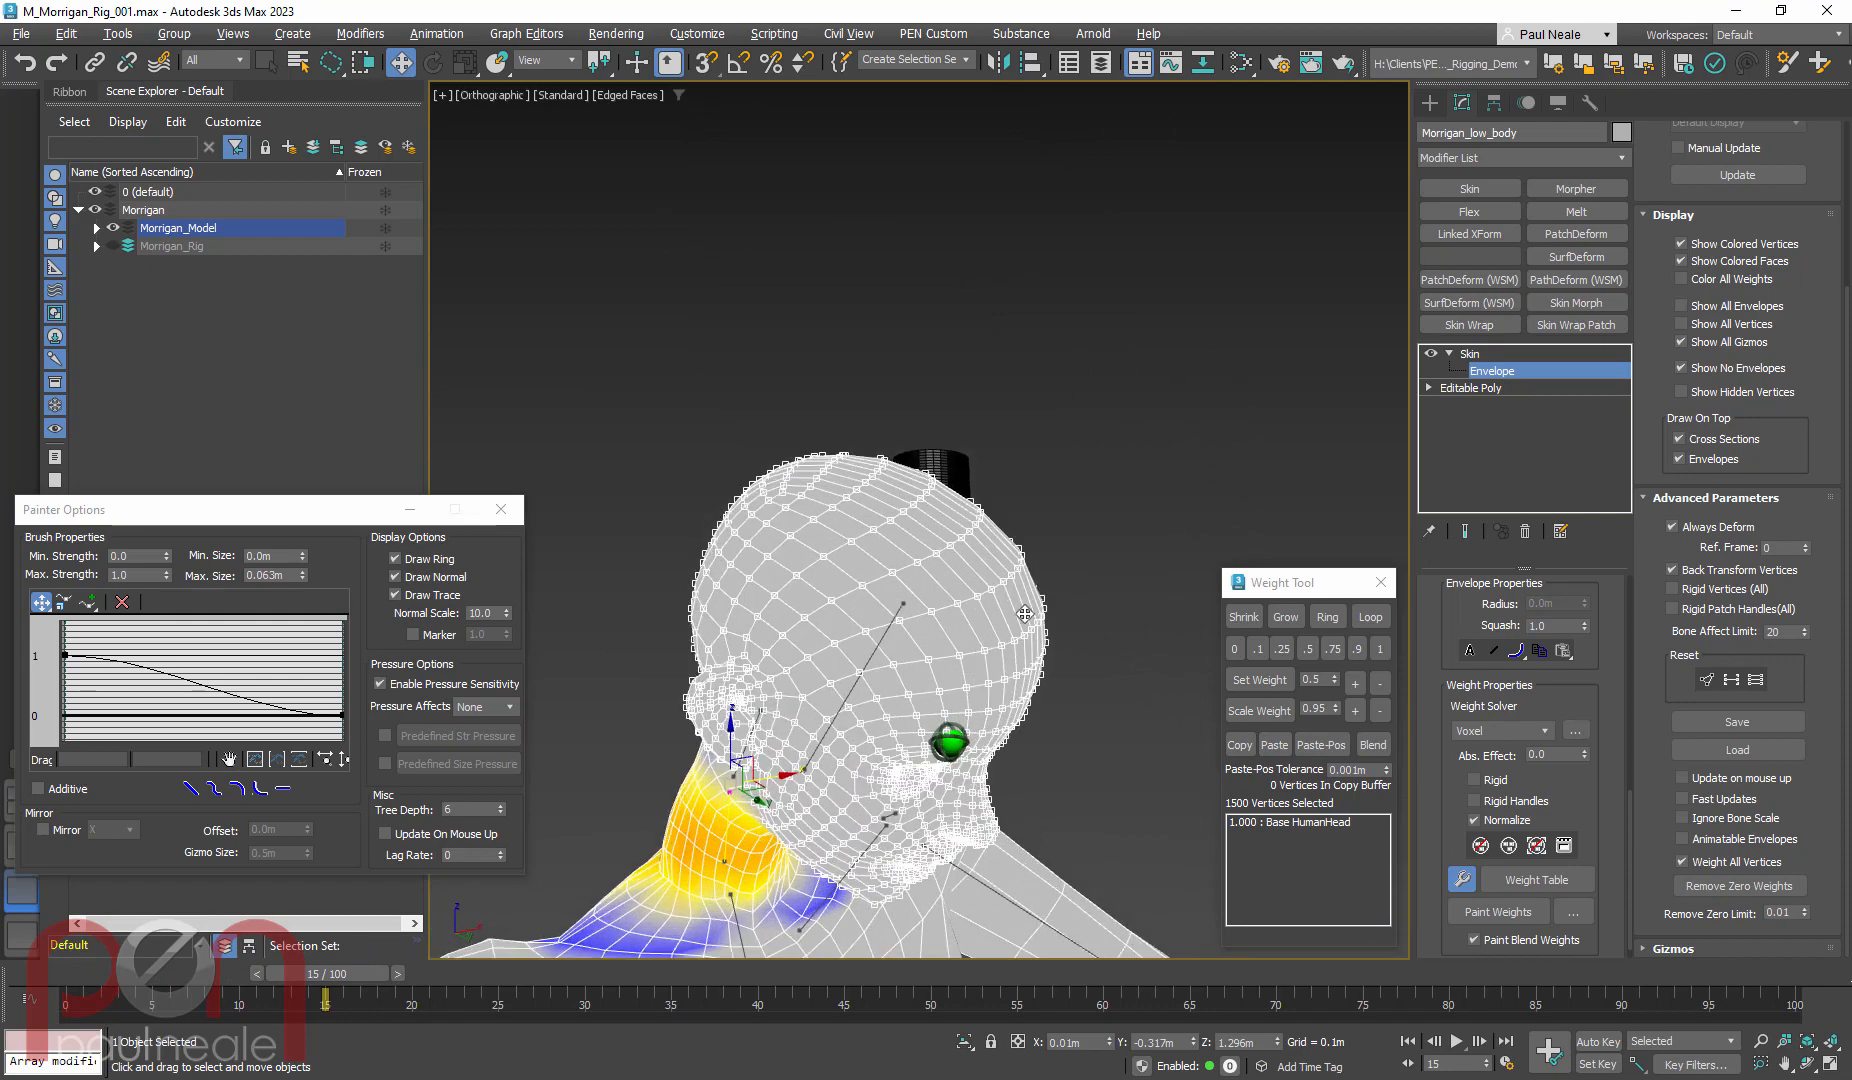
pyautogui.scroll(6, 891, 725)
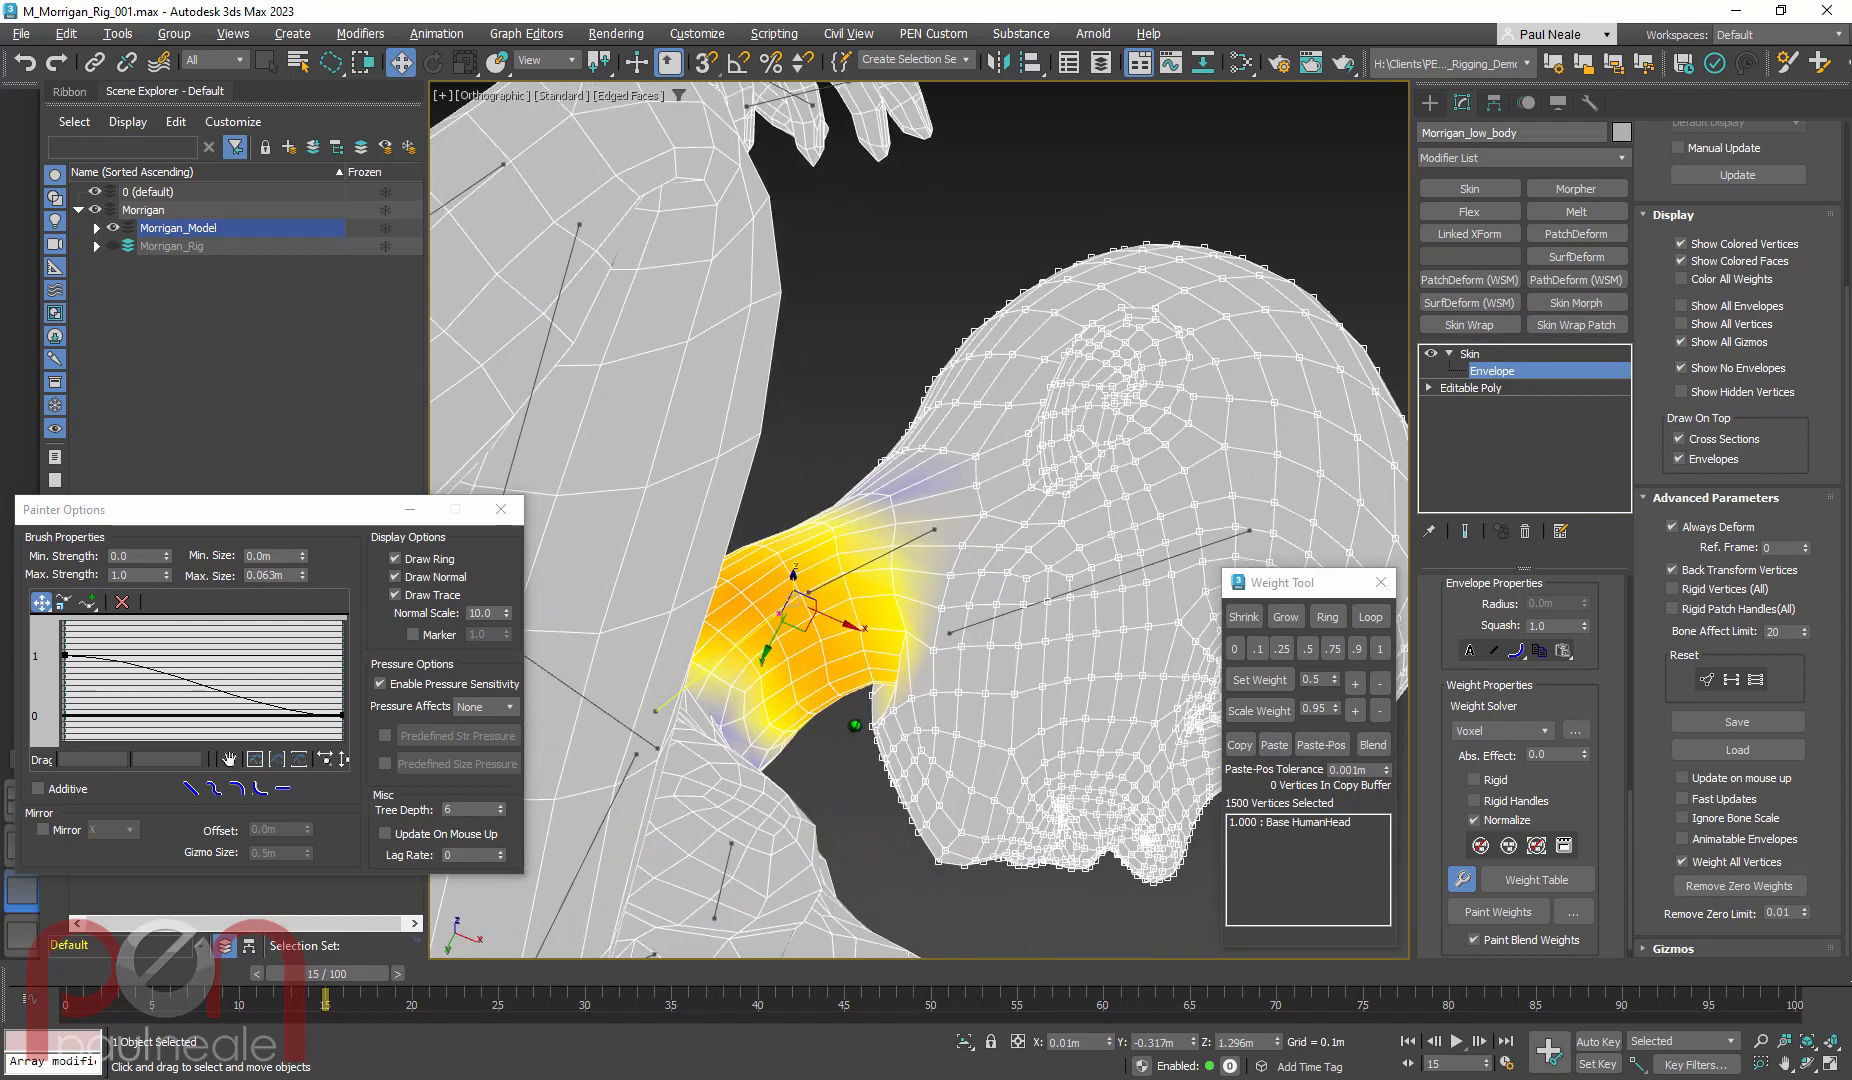
pyautogui.keyDown('alt'); pyautogui.moveTo(905, 632); pyautogui.dragTo(939, 690, button='middle'); pyautogui.keyUp('alt')
# Select the head bone and move to frame 7 for a close view of the upper neck and jaw
pyautogui.click(1024, 594)
pyautogui.moveTo(305, 985); pyautogui.dragTo(167, 985)
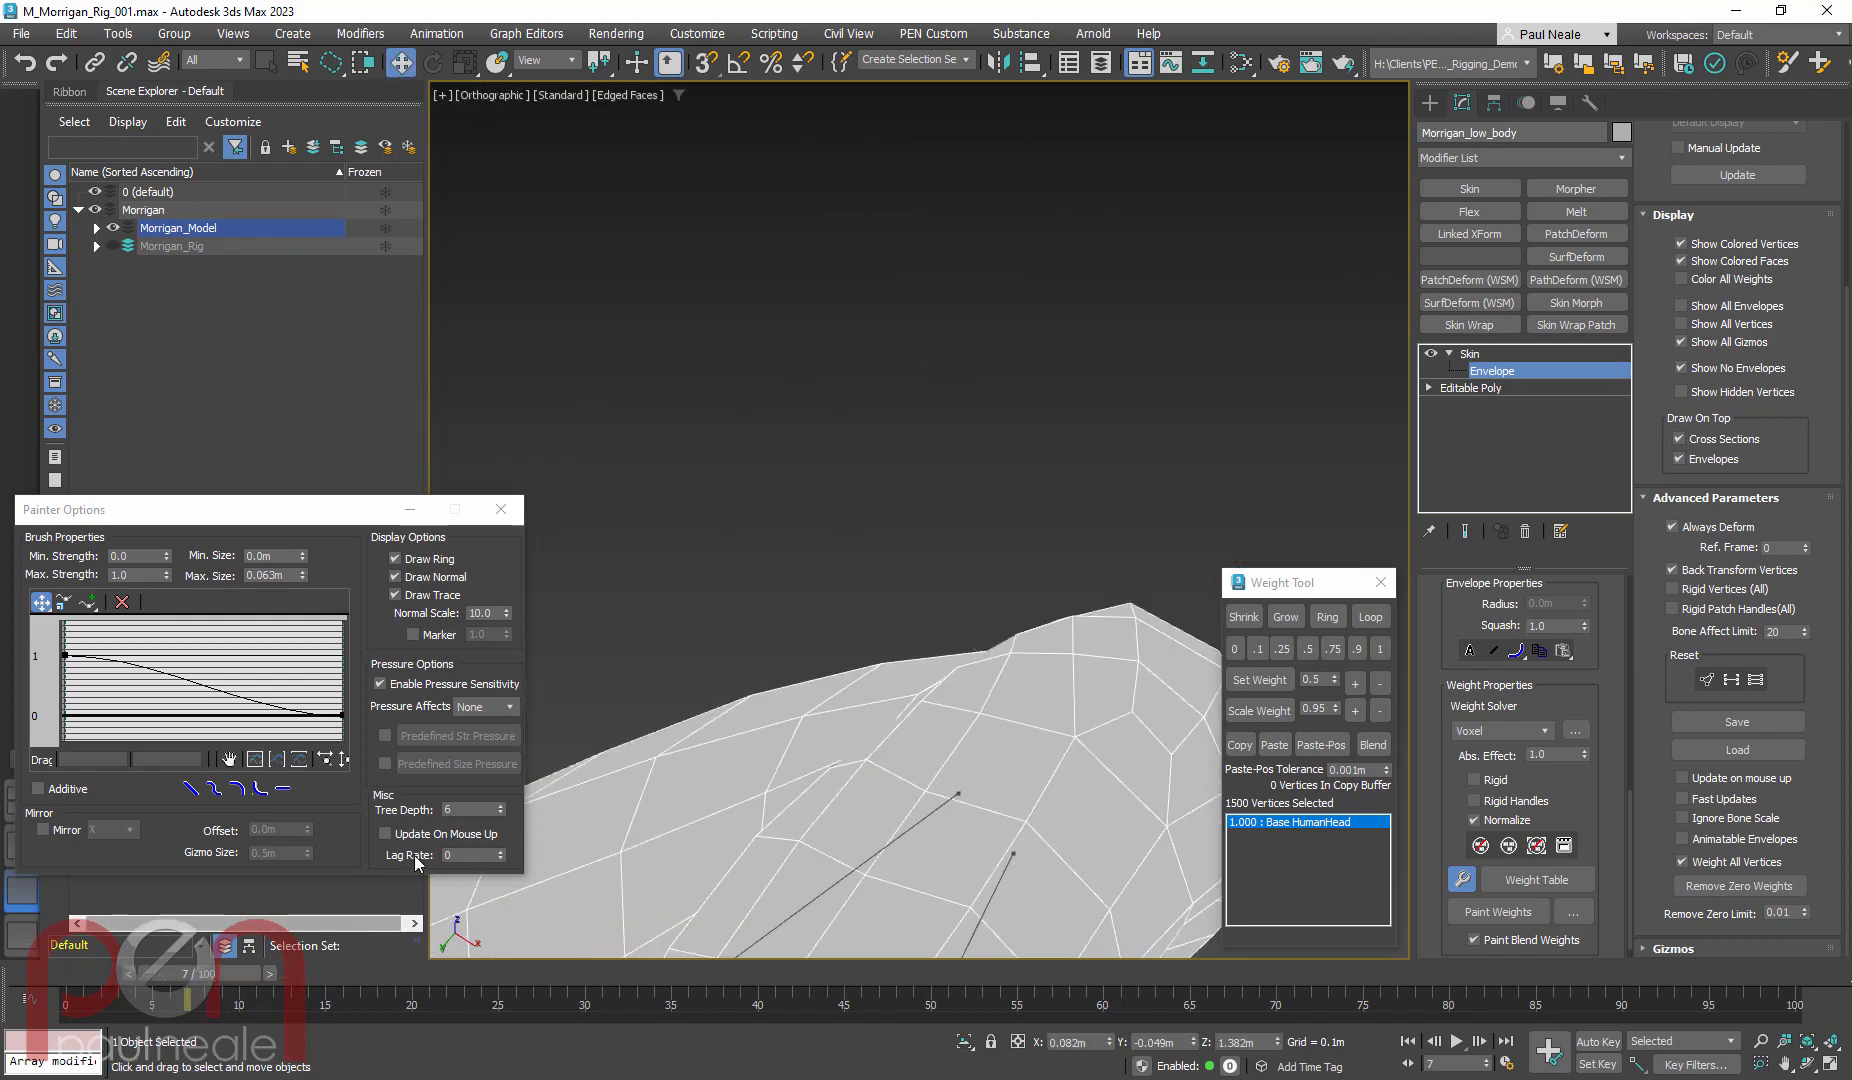
pyautogui.moveTo(706, 783); pyautogui.dragTo(950, 365, button='middle')
pyautogui.scroll(-8, 950, 365)
pyautogui.keyDown('alt'); pyautogui.moveTo(950, 365); pyautogui.dragTo(711, 467, button='middle'); pyautogui.keyUp('alt')
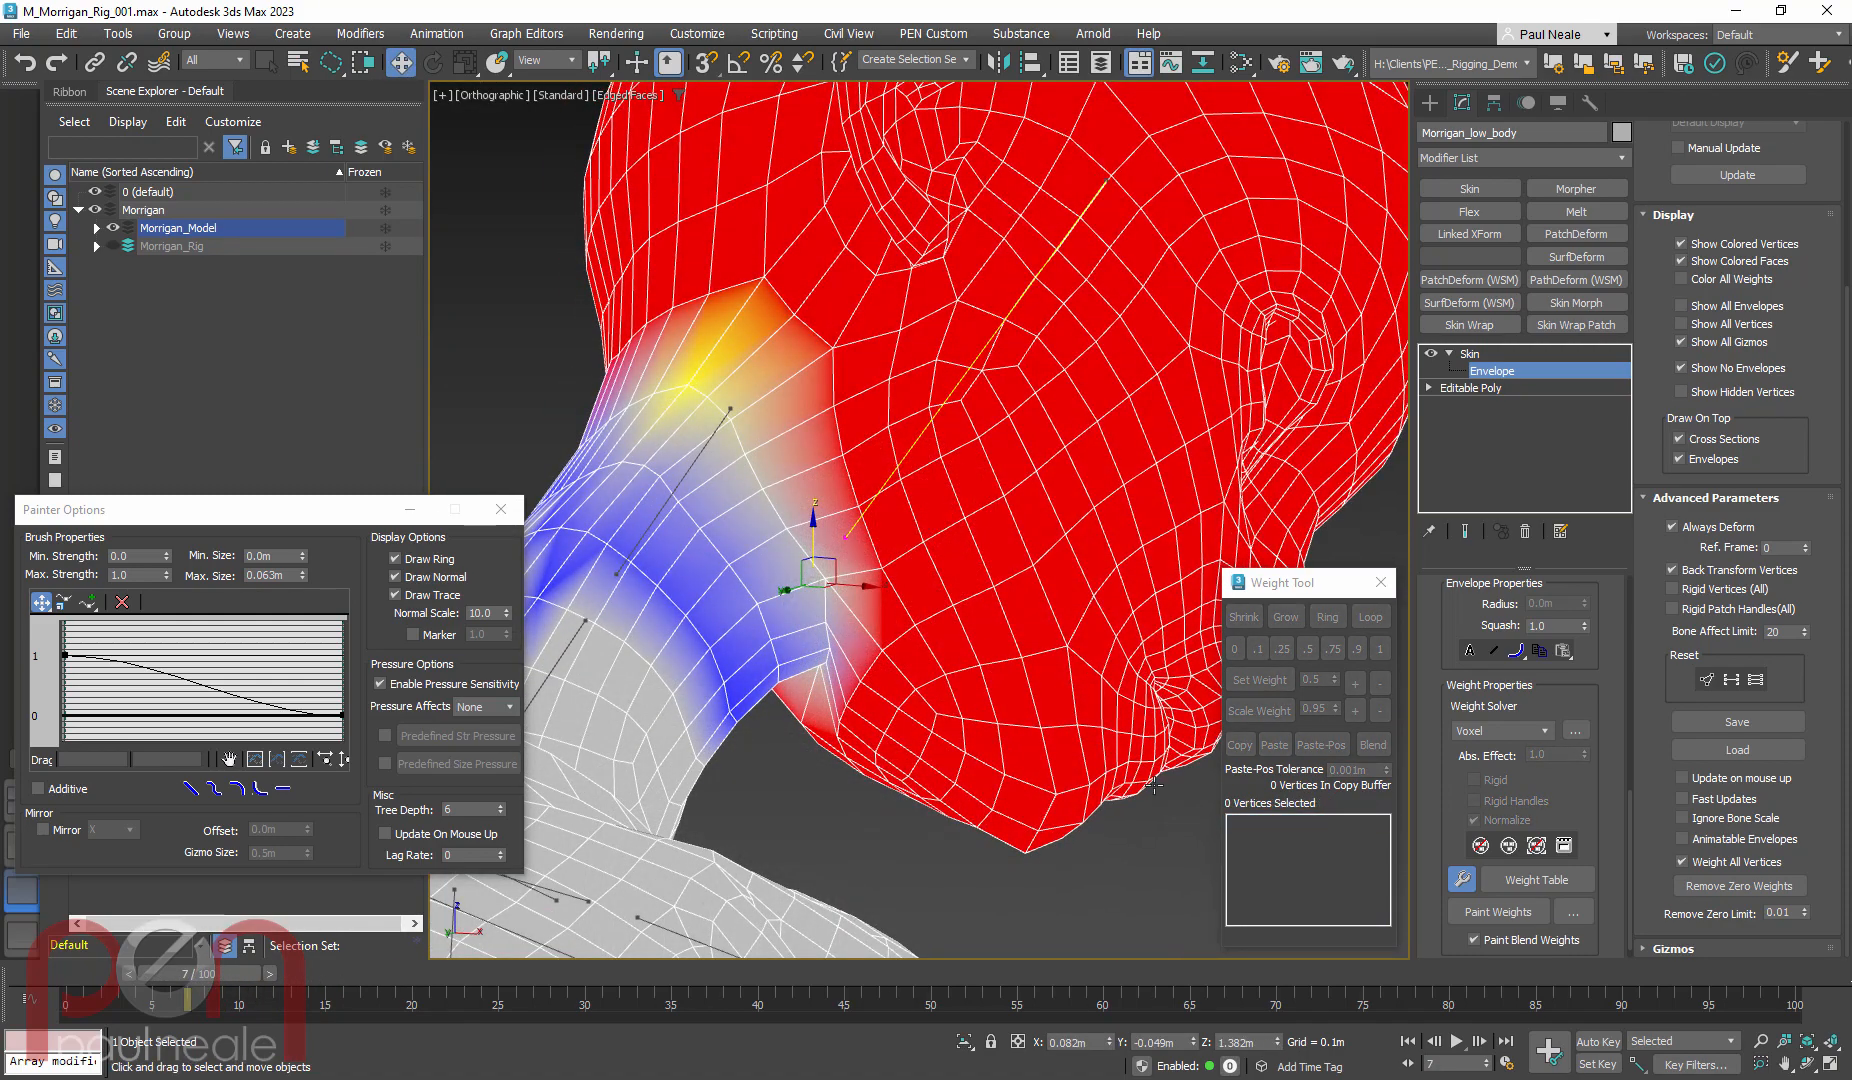
# Activate Paint Weights with Paint Blend Weights off, a brush size of about 0.048 m and a maximum strength of 0.01
pyautogui.click(1496, 916)
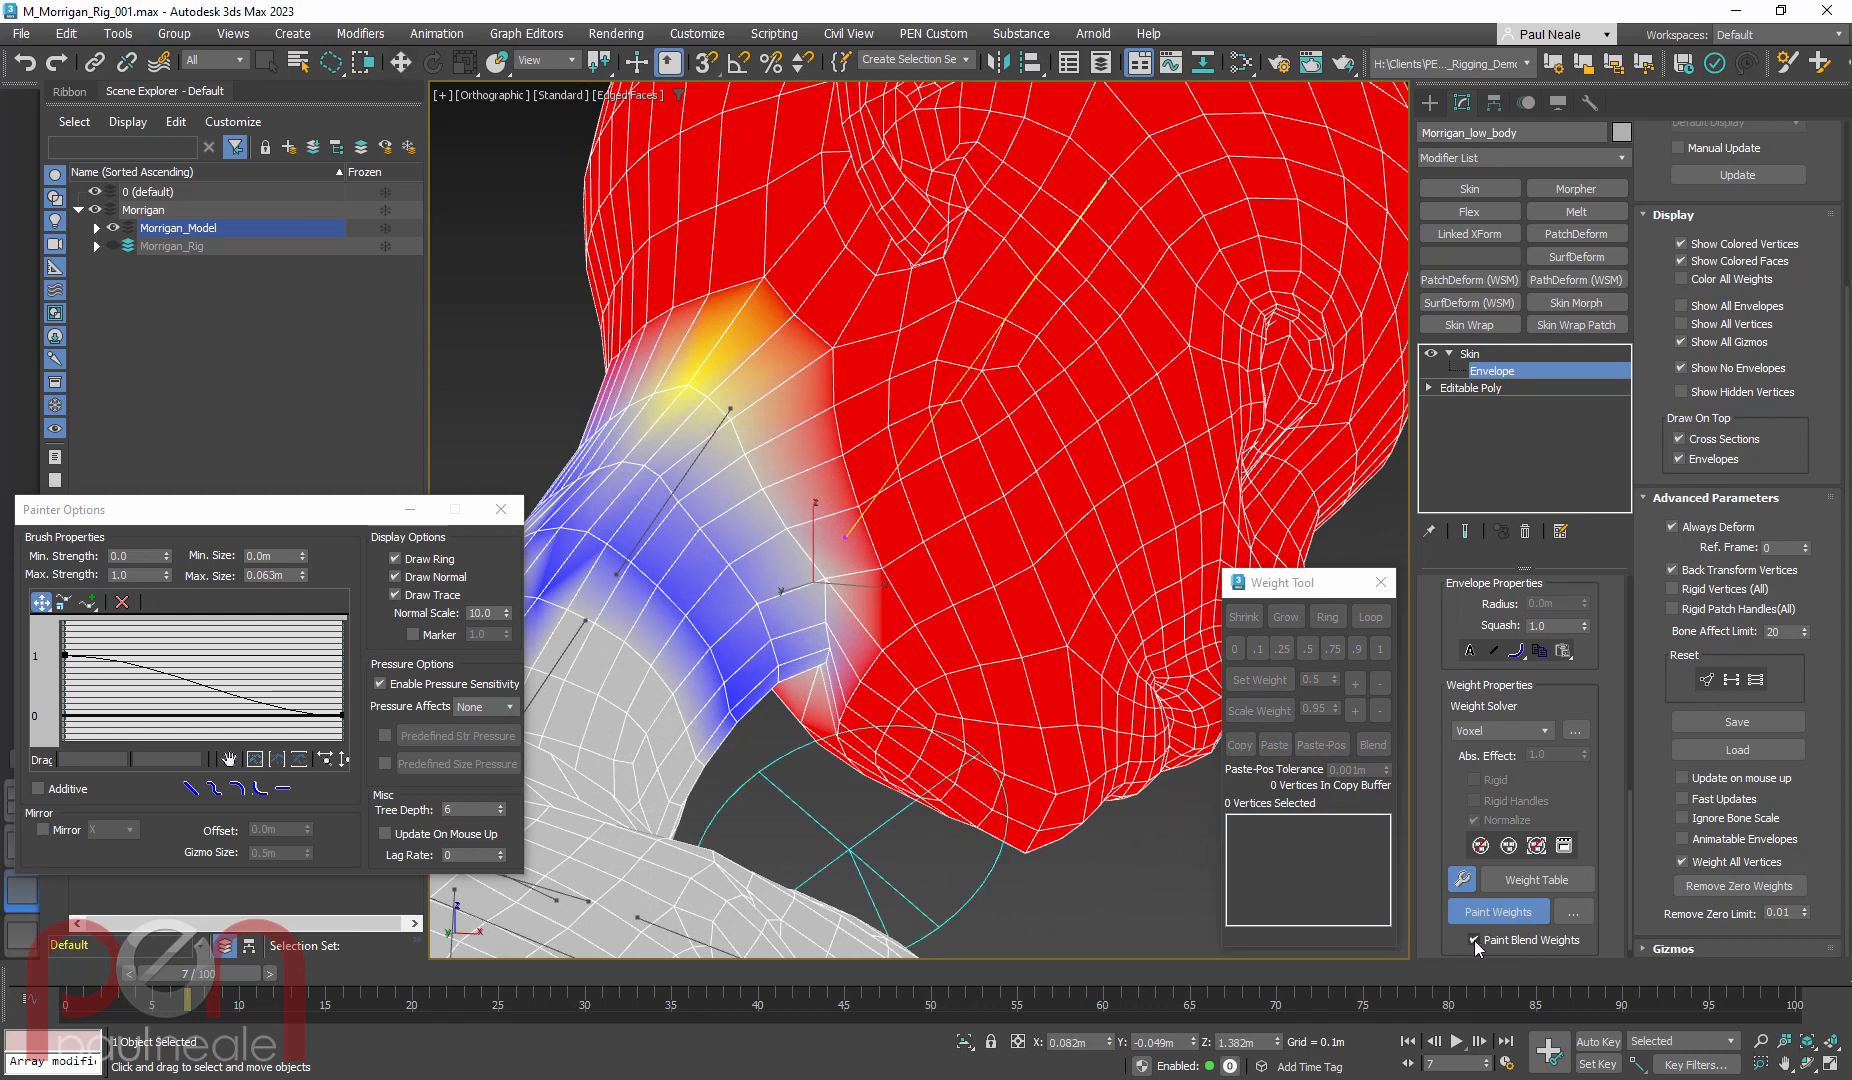
pyautogui.click(1474, 940)
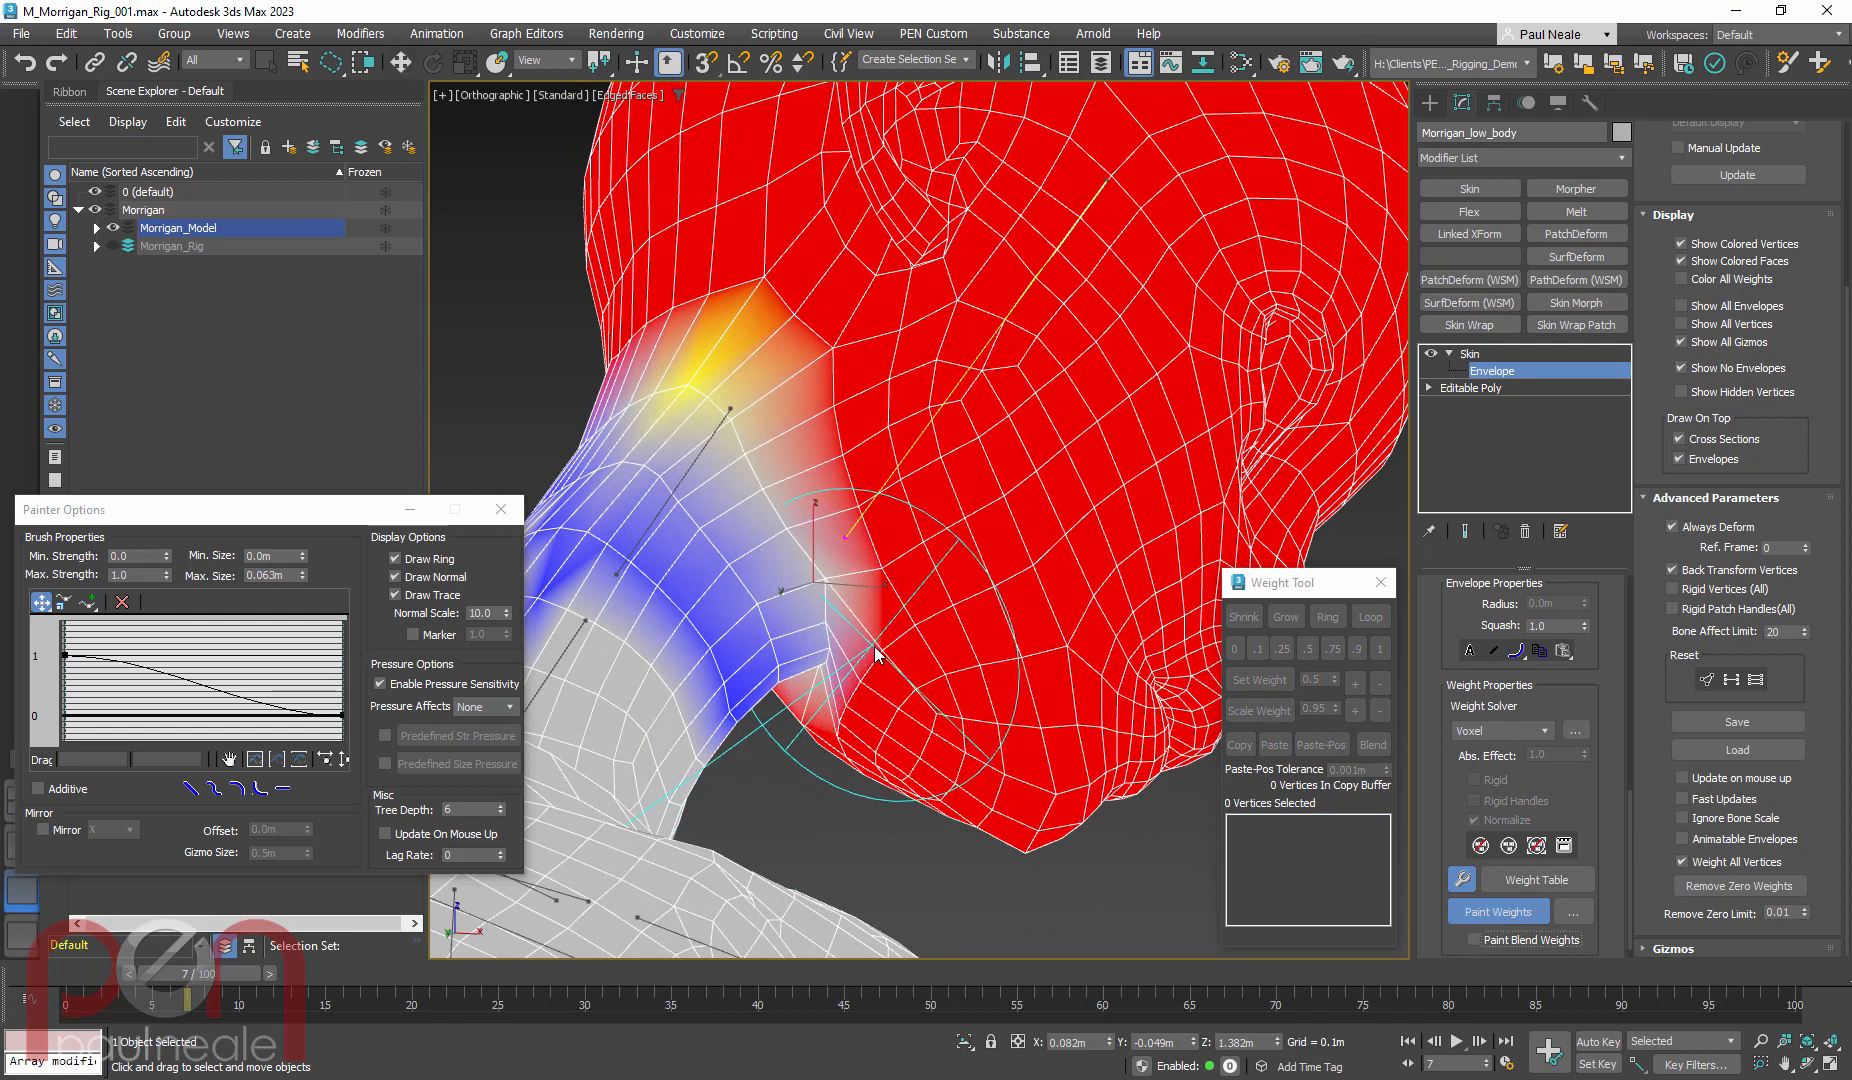
pyautogui.keyDown('ctrl'); pyautogui.keyDown('shift'); pyautogui.moveTo(881, 645); pyautogui.dragTo(885, 653); pyautogui.keyUp('shift'); pyautogui.keyUp('ctrl')
pyautogui.moveTo(134, 576); pyautogui.dragTo(62, 583)
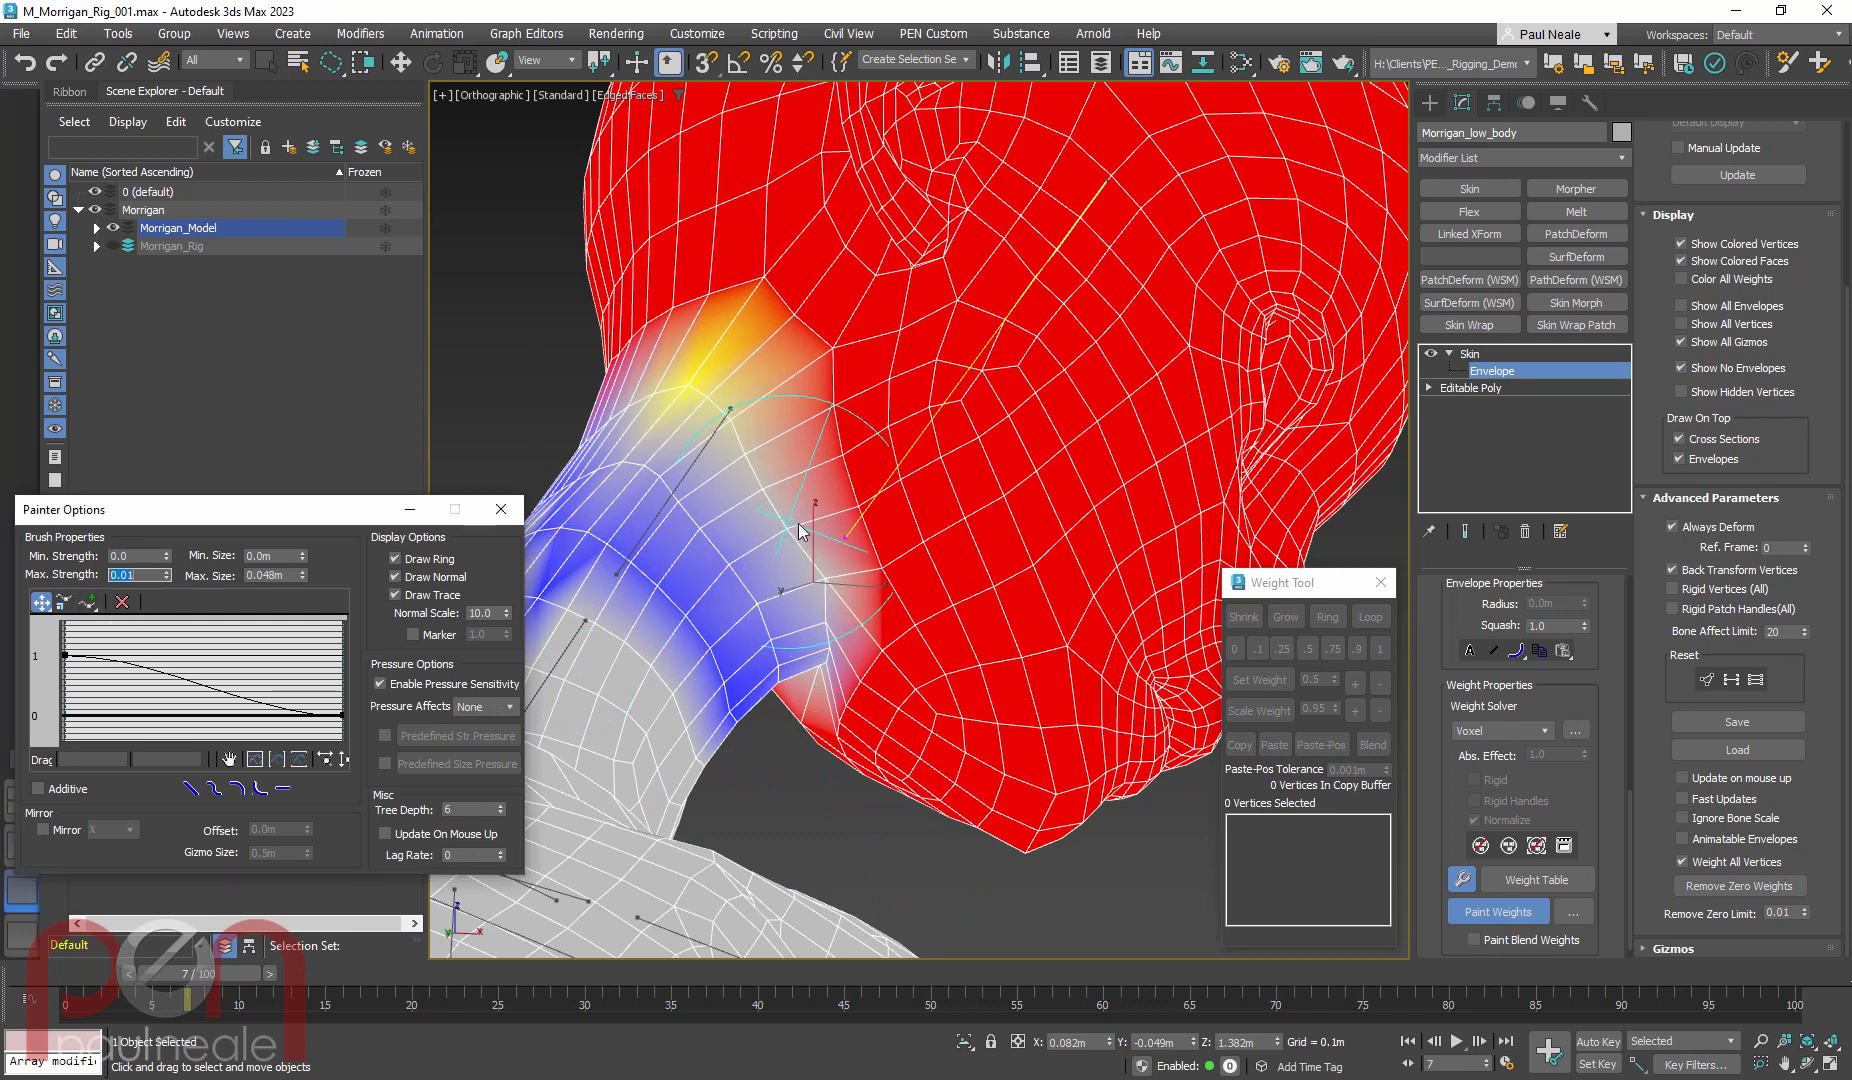
# Paint head-bone weight onto the upper neck and use Paint Blend Weights to smooth the transition beneath the jaw and behind the ear
pyautogui.moveTo(800, 530)
pyautogui.mouseDown()
pyautogui.moveTo(835, 593)
pyautogui.moveTo(744, 372)
pyautogui.moveTo(771, 593)
pyautogui.moveTo(800, 654)
pyautogui.moveTo(702, 472)
pyautogui.mouseUp()
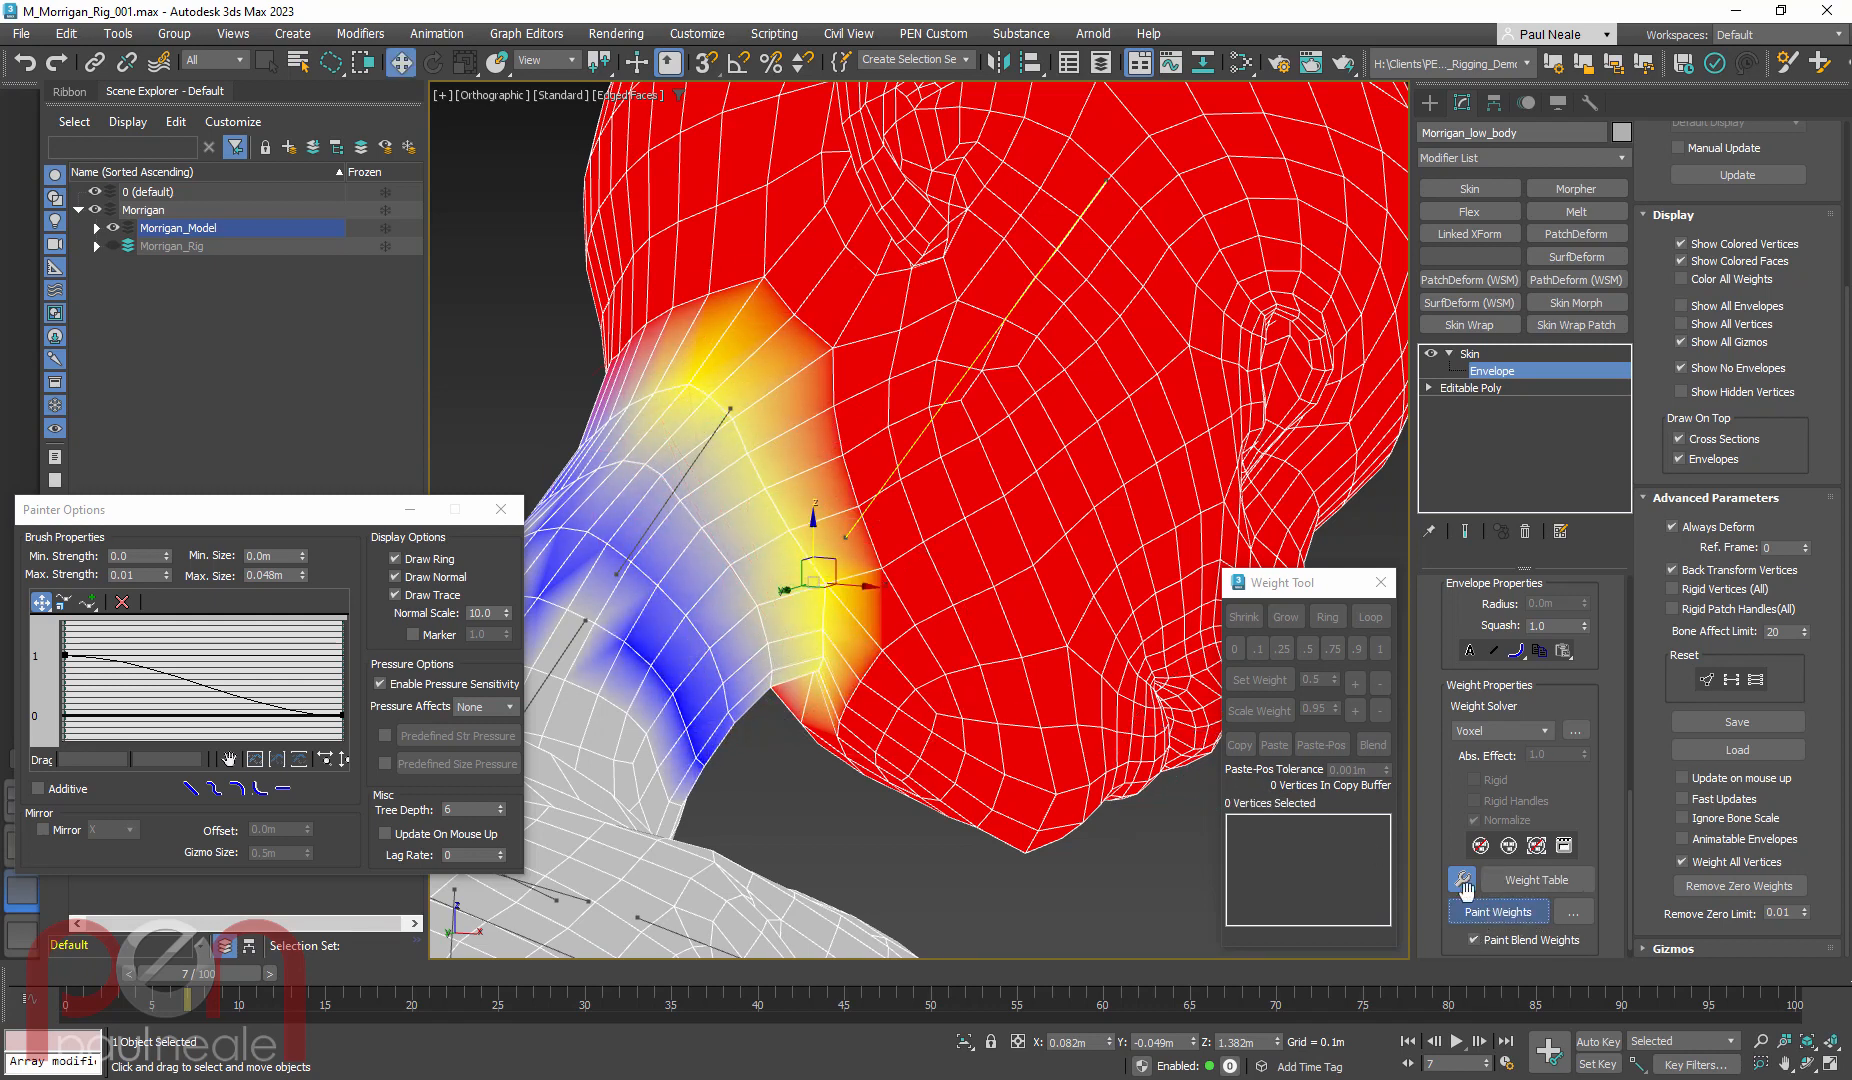
pyautogui.moveTo(817, 550); pyautogui.dragTo(817, 640)
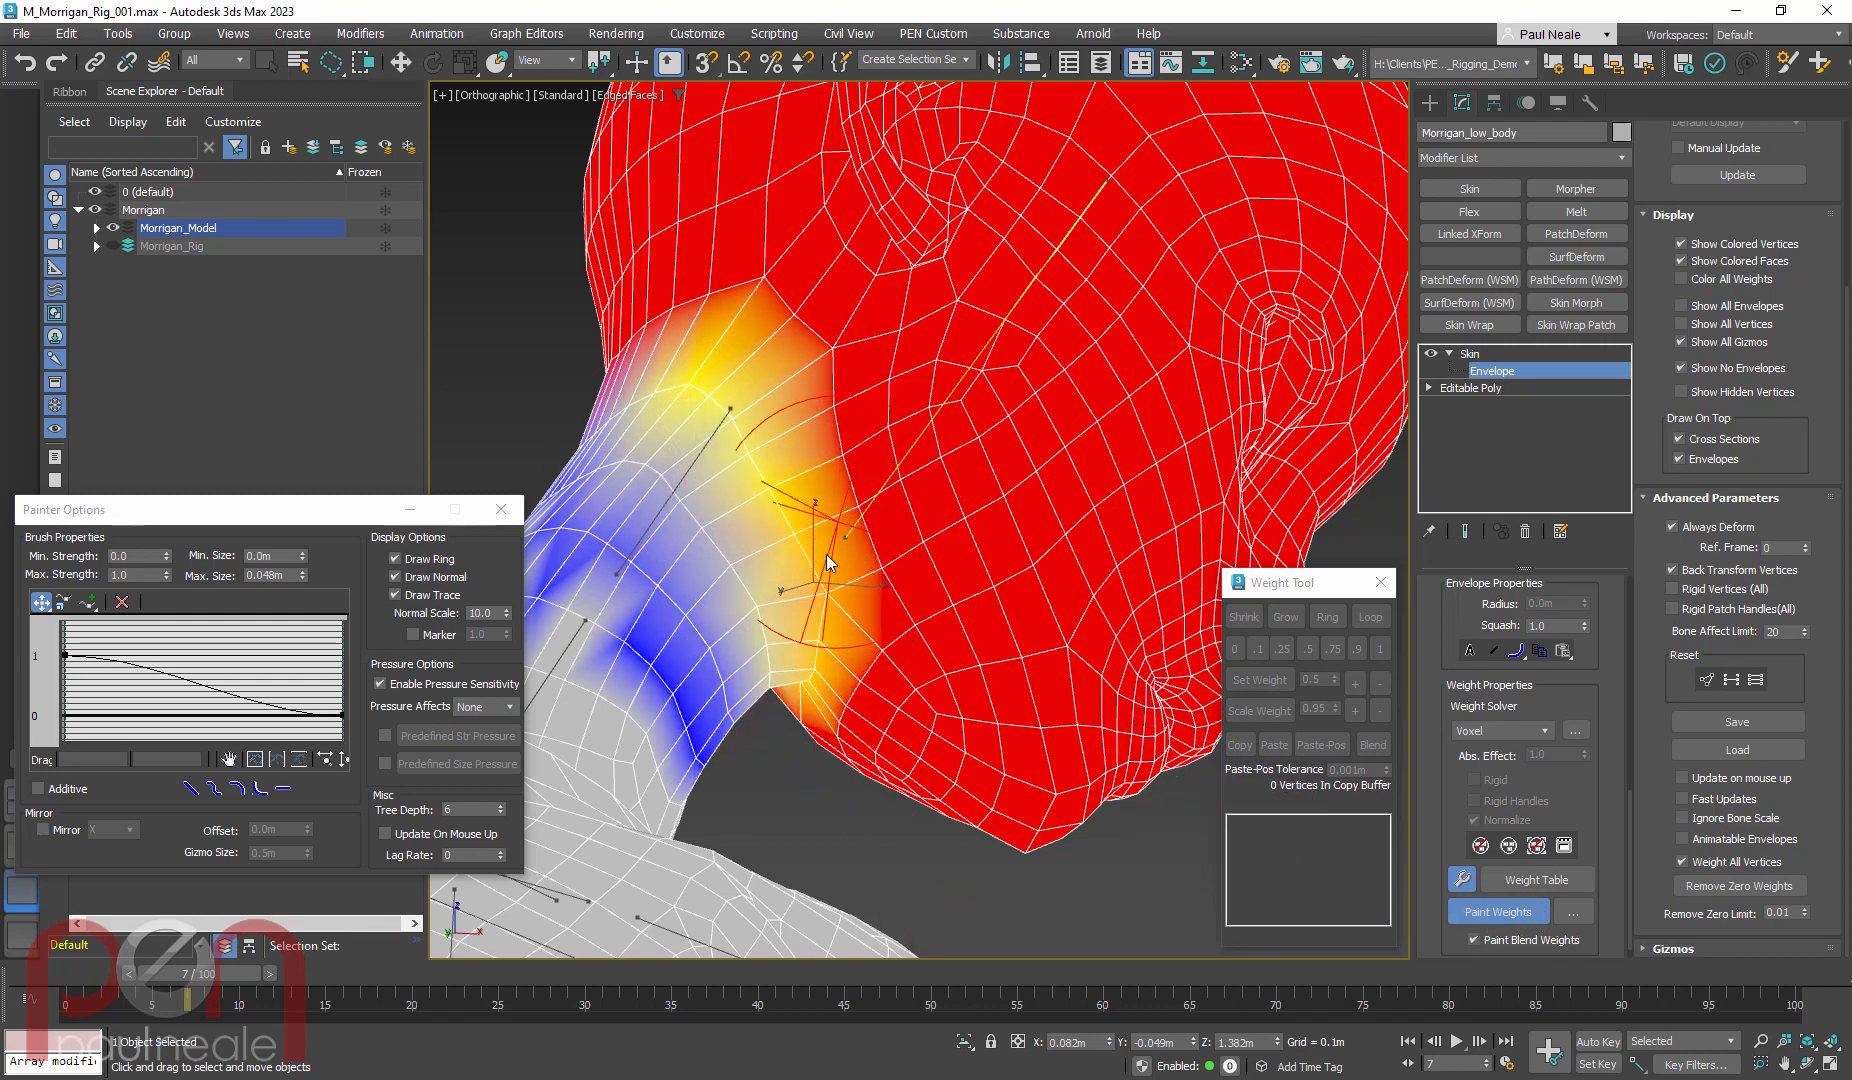
pyautogui.moveTo(809, 551)
pyautogui.mouseDown()
pyautogui.moveTo(760, 383)
pyautogui.moveTo(781, 590)
pyautogui.moveTo(671, 352)
pyautogui.mouseUp()
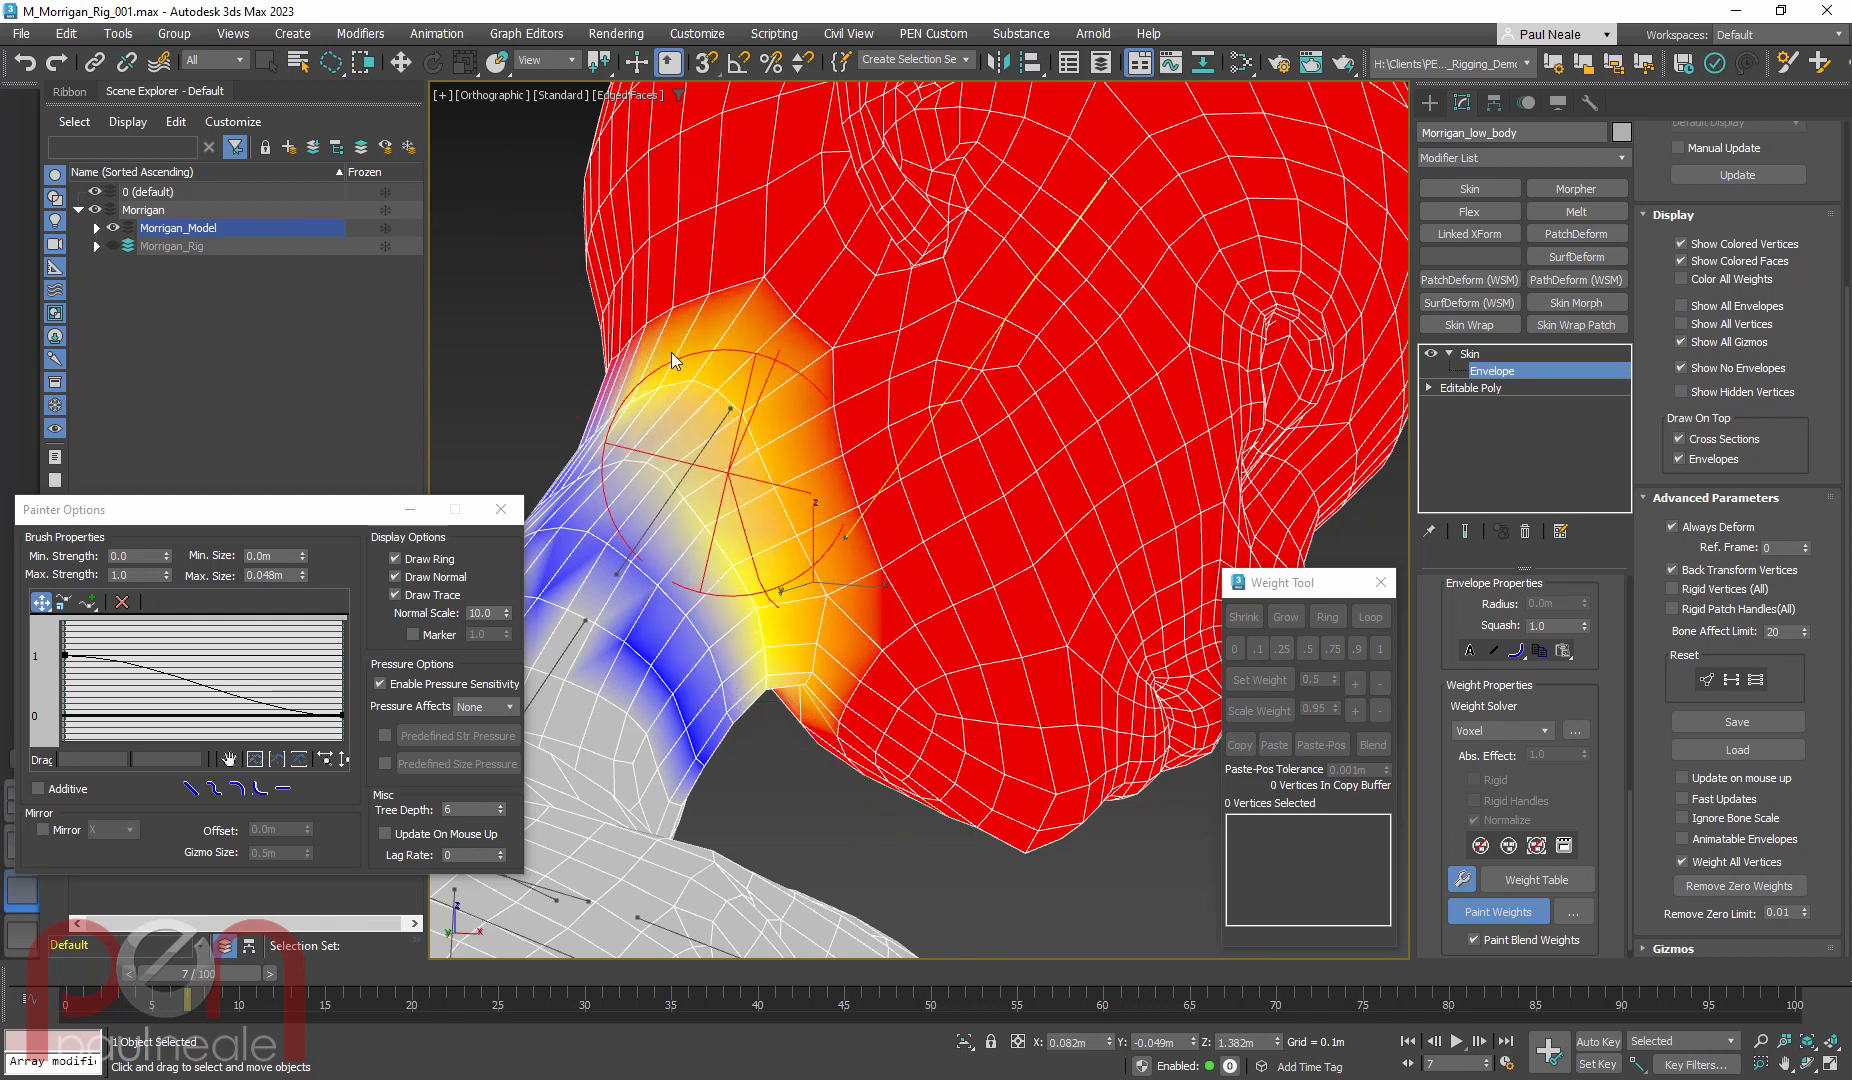
pyautogui.moveTo(845, 551)
pyautogui.mouseDown()
pyautogui.moveTo(723, 440)
pyautogui.moveTo(671, 440)
pyautogui.moveTo(741, 590)
pyautogui.moveTo(734, 473)
pyautogui.mouseUp()
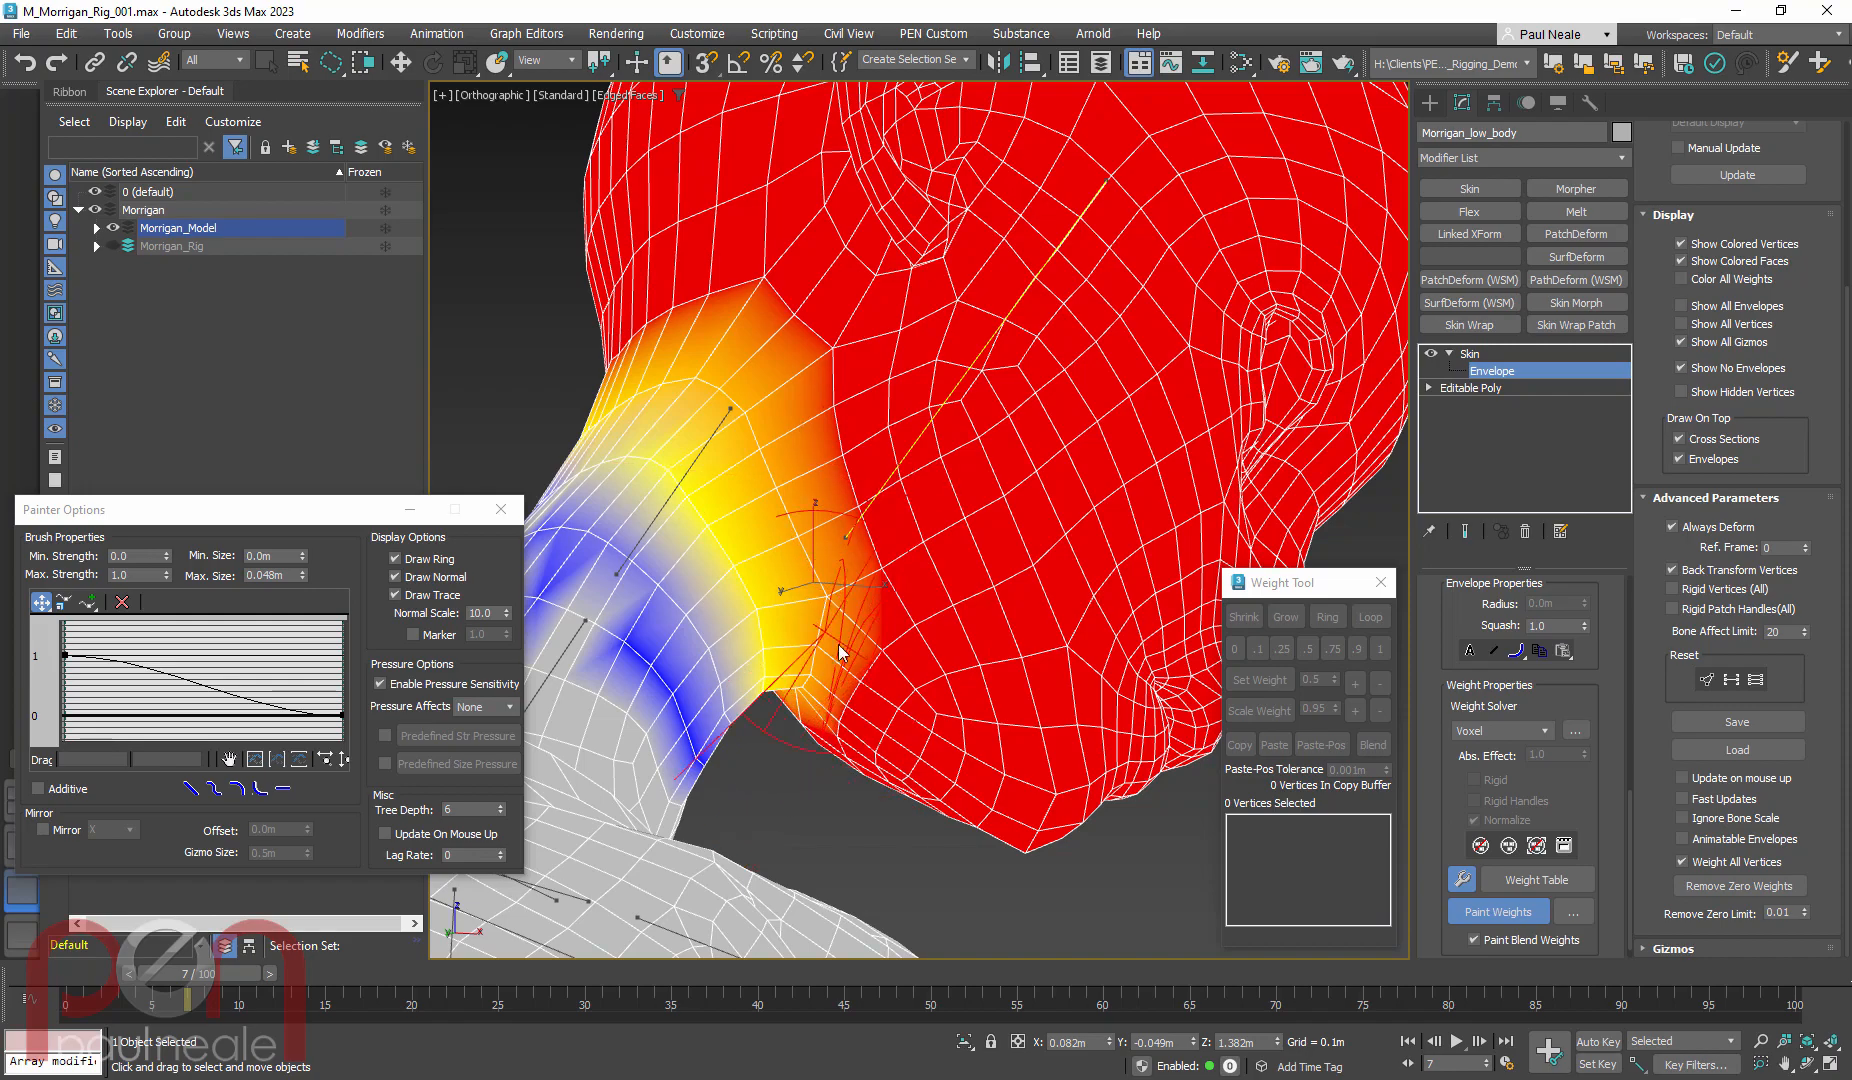
pyautogui.moveTo(840, 652); pyautogui.dragTo(850, 572)
pyautogui.moveTo(850, 572)
pyautogui.keyDown('alt'); pyautogui.mouseDown(button='middle')
pyautogui.moveTo(848, 464)
pyautogui.moveTo(757, 471)
pyautogui.moveTo(821, 555)
pyautogui.mouseUp(button='middle'); pyautogui.keyUp('alt')
pyautogui.scroll(5, 1742, 325)
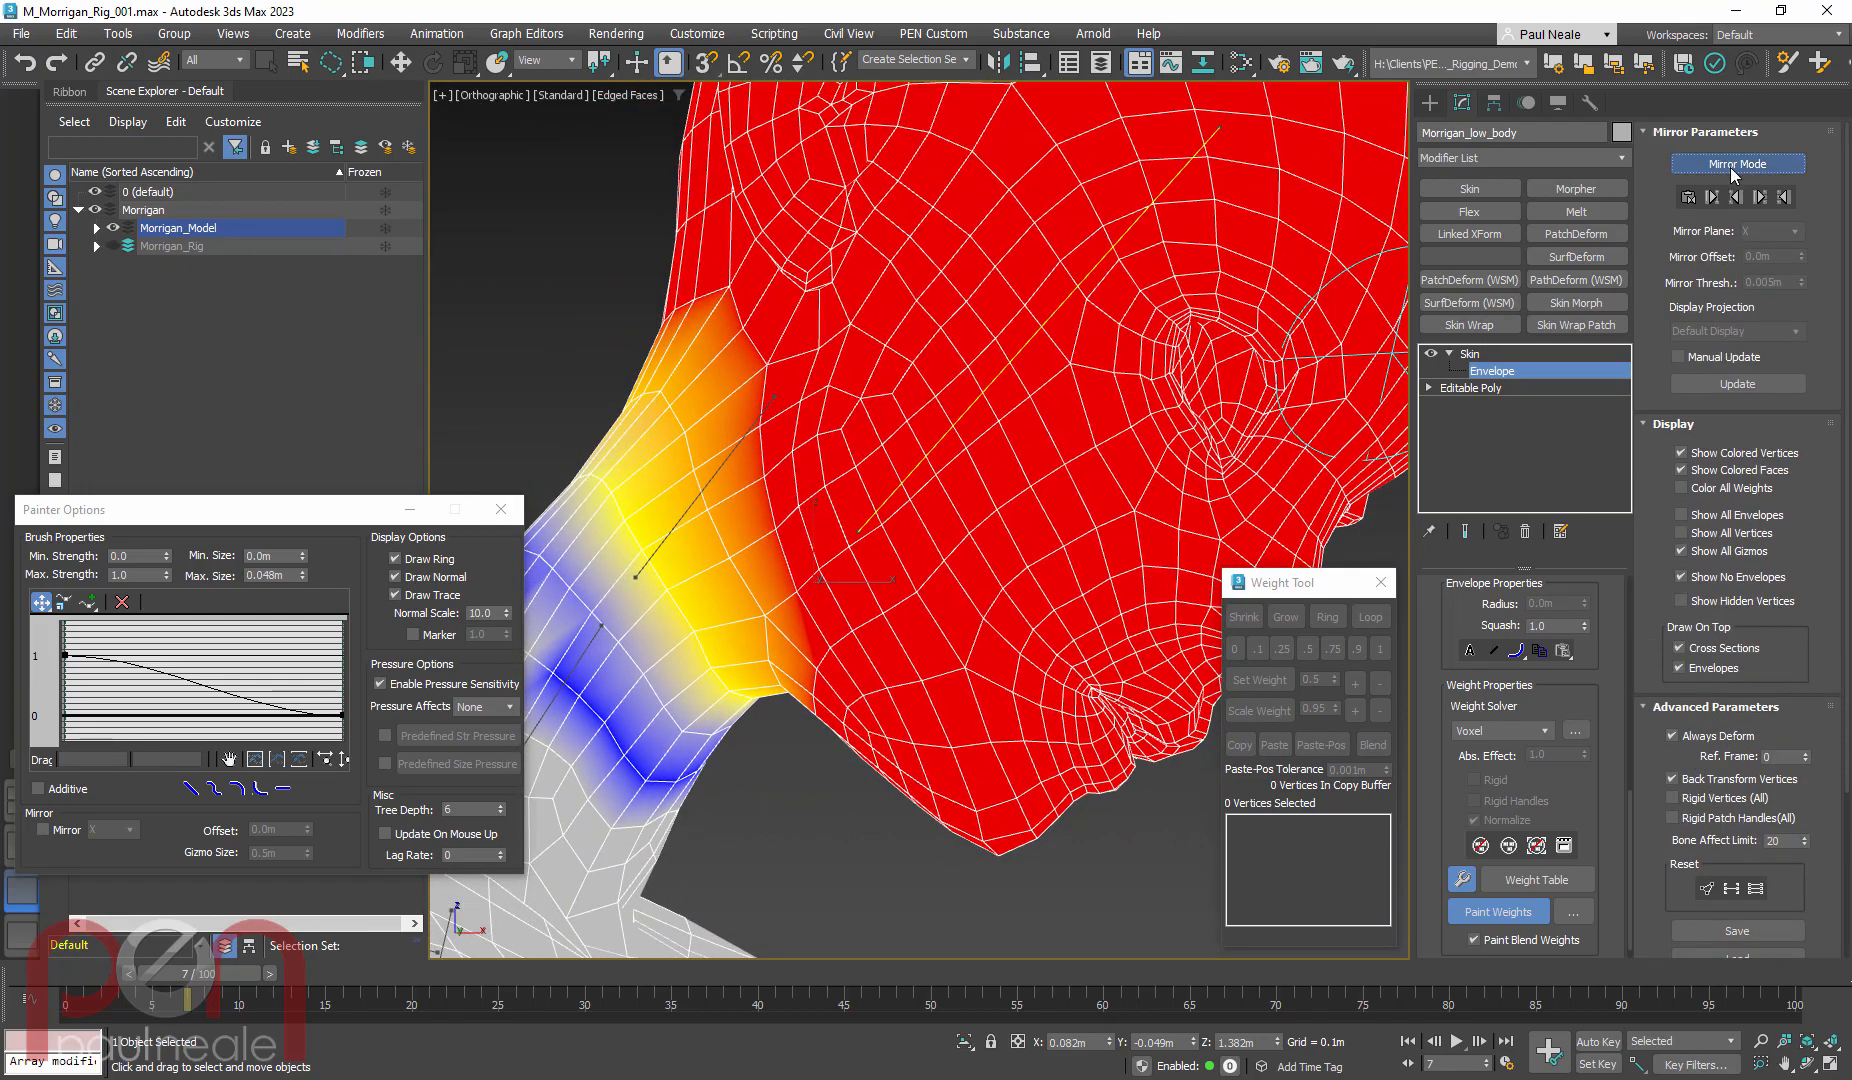
# Mirror the edited head and neck weights across the body by pasting green to blue vertices, leaving Mirror Mode switched off
pyautogui.click(1732, 168)
pyautogui.click(1760, 197)
pyautogui.click(1736, 168)
pyautogui.moveTo(965, 440)
pyautogui.keyDown('alt'); pyautogui.mouseDown(button='middle')
pyautogui.moveTo(684, 450)
pyautogui.moveTo(924, 544)
pyautogui.moveTo(828, 520)
pyautogui.mouseUp(button='middle'); pyautogui.keyUp('alt')
pyautogui.scroll(-5, 845, 620)
pyautogui.keyDown('alt'); pyautogui.moveTo(850, 620); pyautogui.dragTo(750, 565, button='middle'); pyautogui.keyUp('alt')
pyautogui.scroll(-5, 868, 575)
pyautogui.scroll(6, 854, 502)
pyautogui.scroll(-4, 858, 570)
pyautogui.scroll(-5, 871, 560)
# Leave envelope editing, return to frame 0 and copy the body's Skin modifier
pyautogui.click(1473, 356)
pyautogui.keyDown('alt'); pyautogui.moveTo(914, 661); pyautogui.dragTo(945, 665, button='middle'); pyautogui.keyUp('alt')
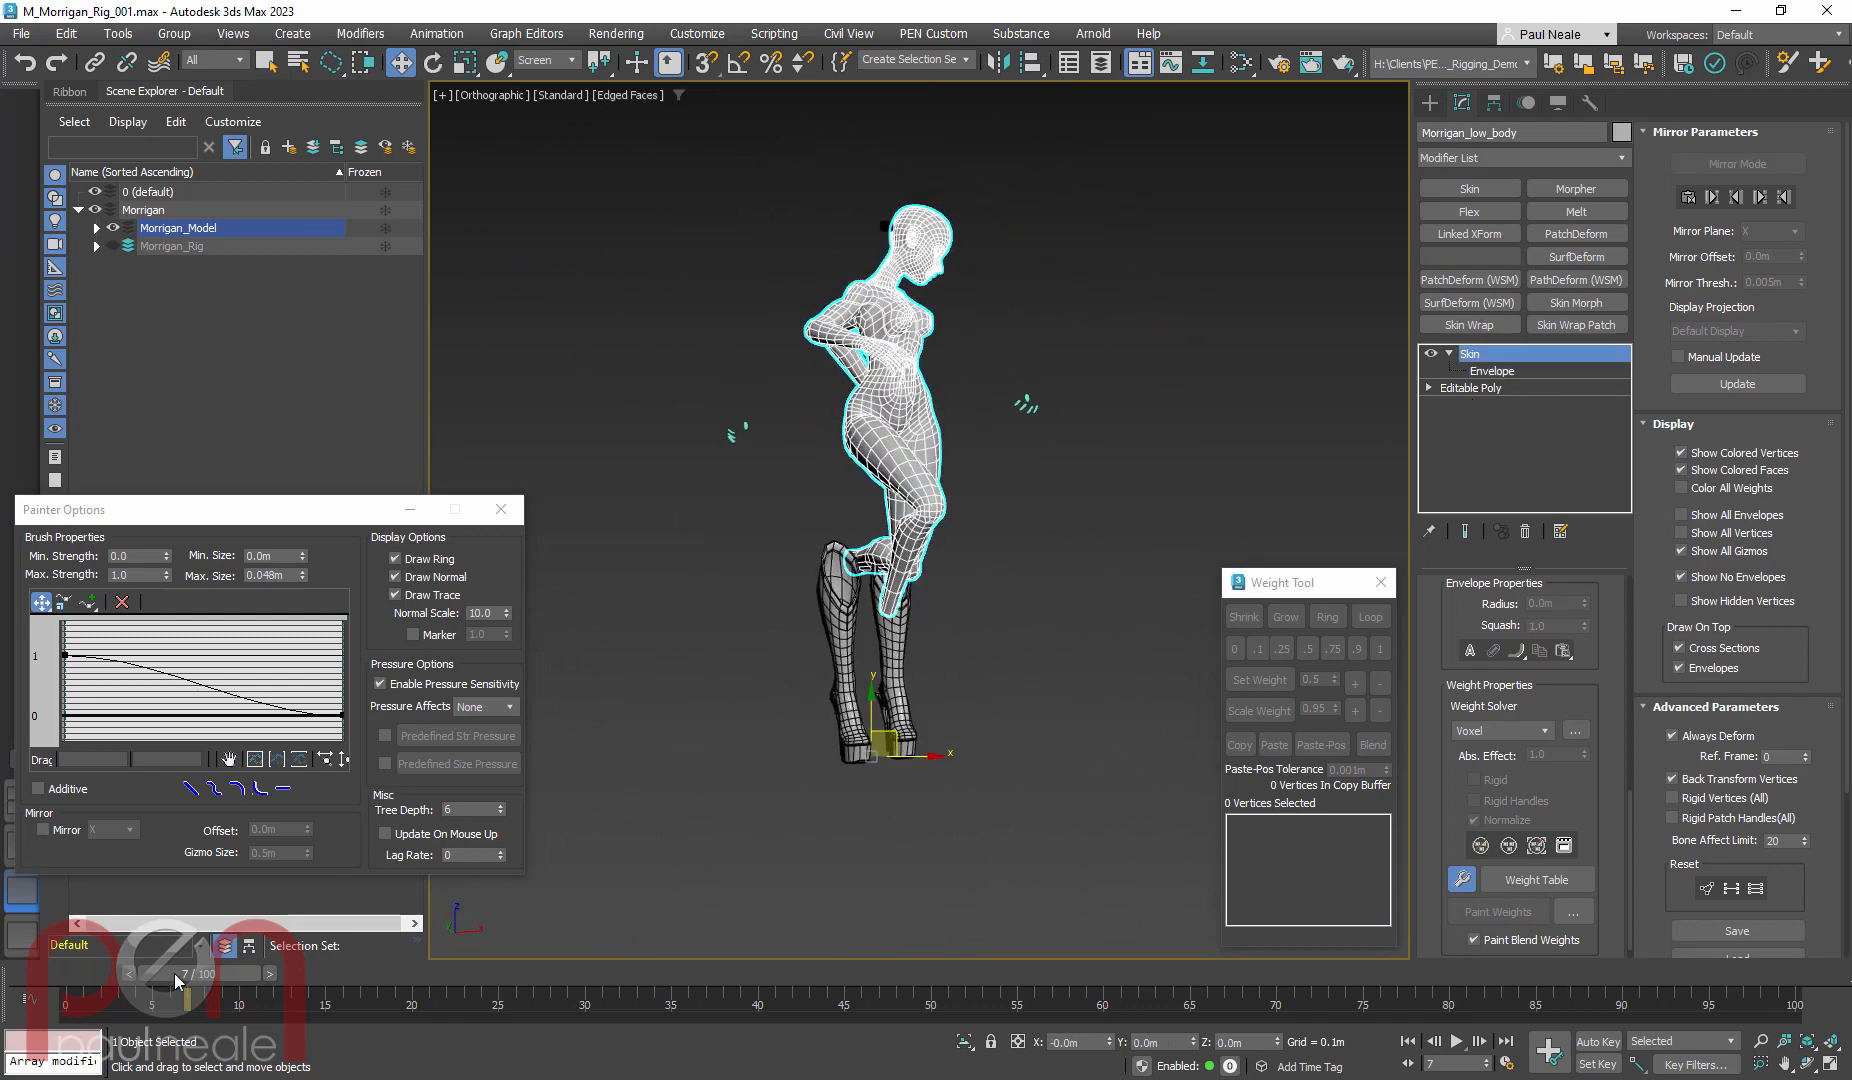
pyautogui.moveTo(191, 977); pyautogui.dragTo(65, 978)
pyautogui.scroll(4, 845, 643)
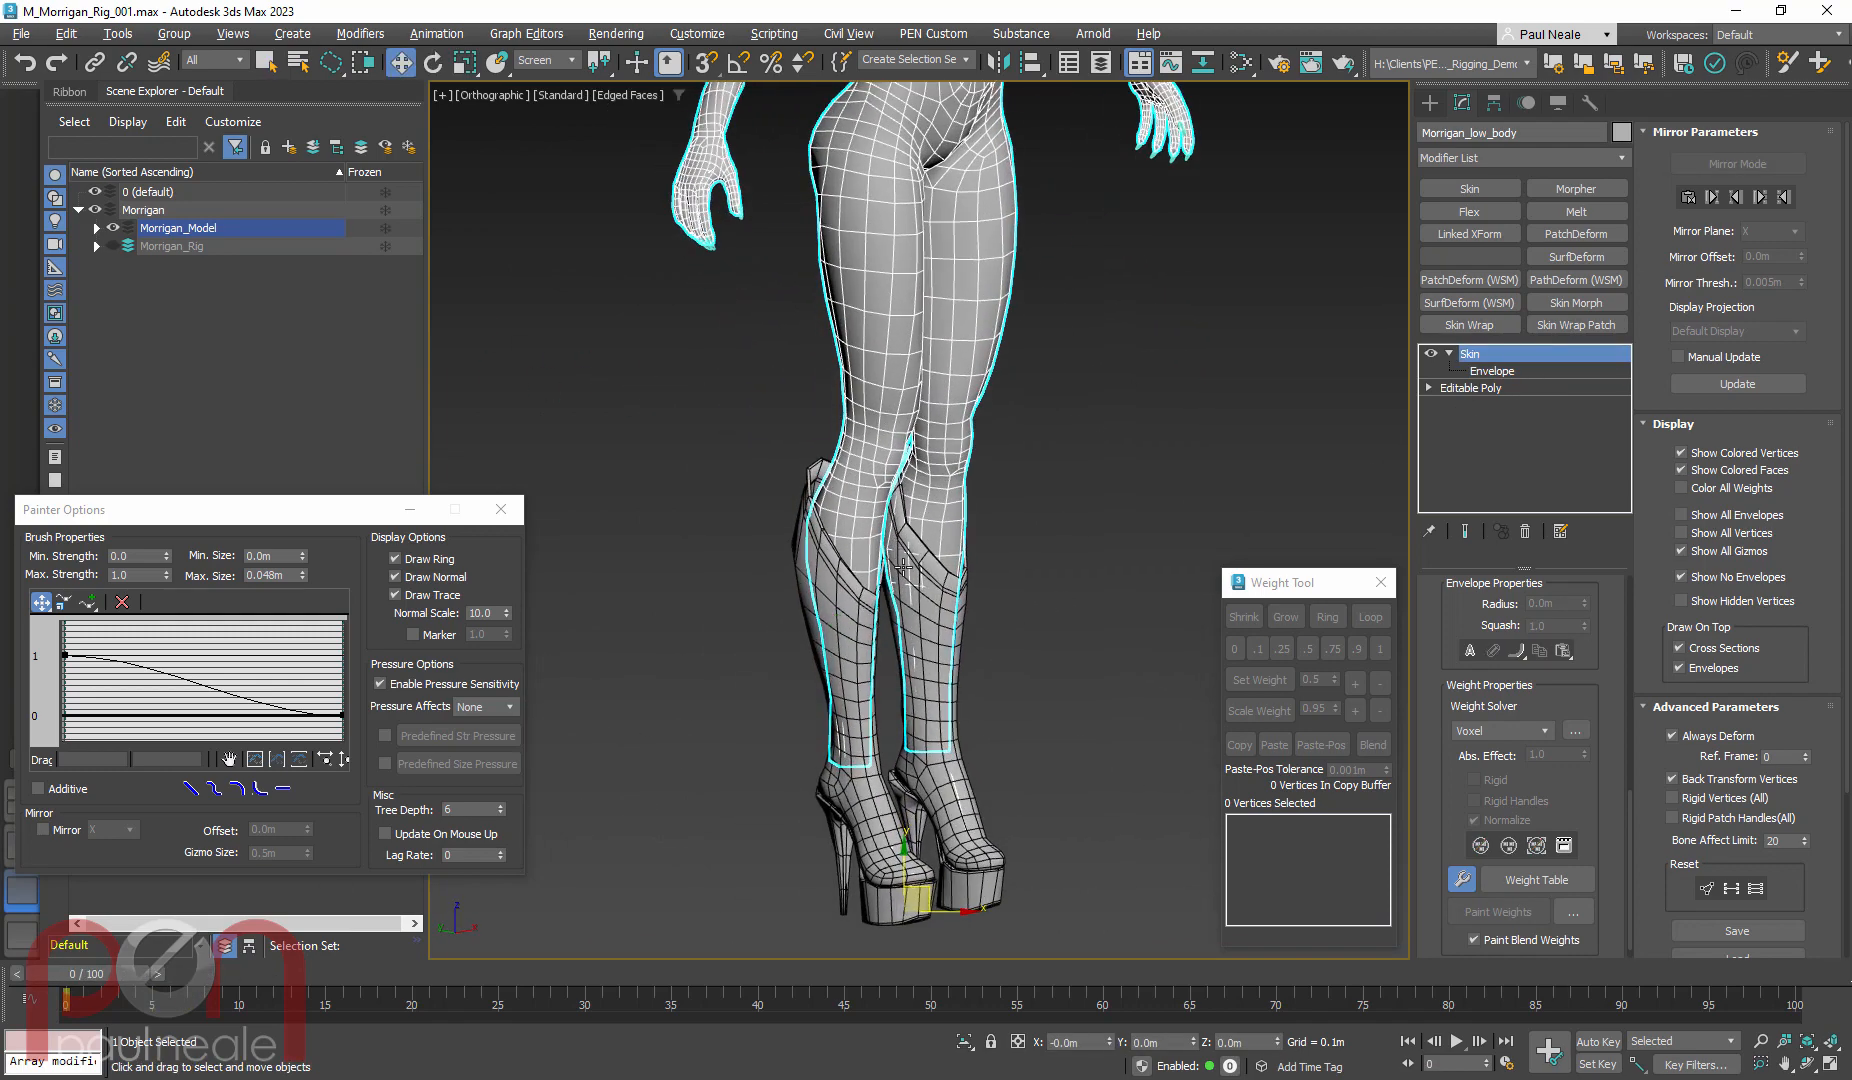
pyautogui.rightClick(1485, 356)
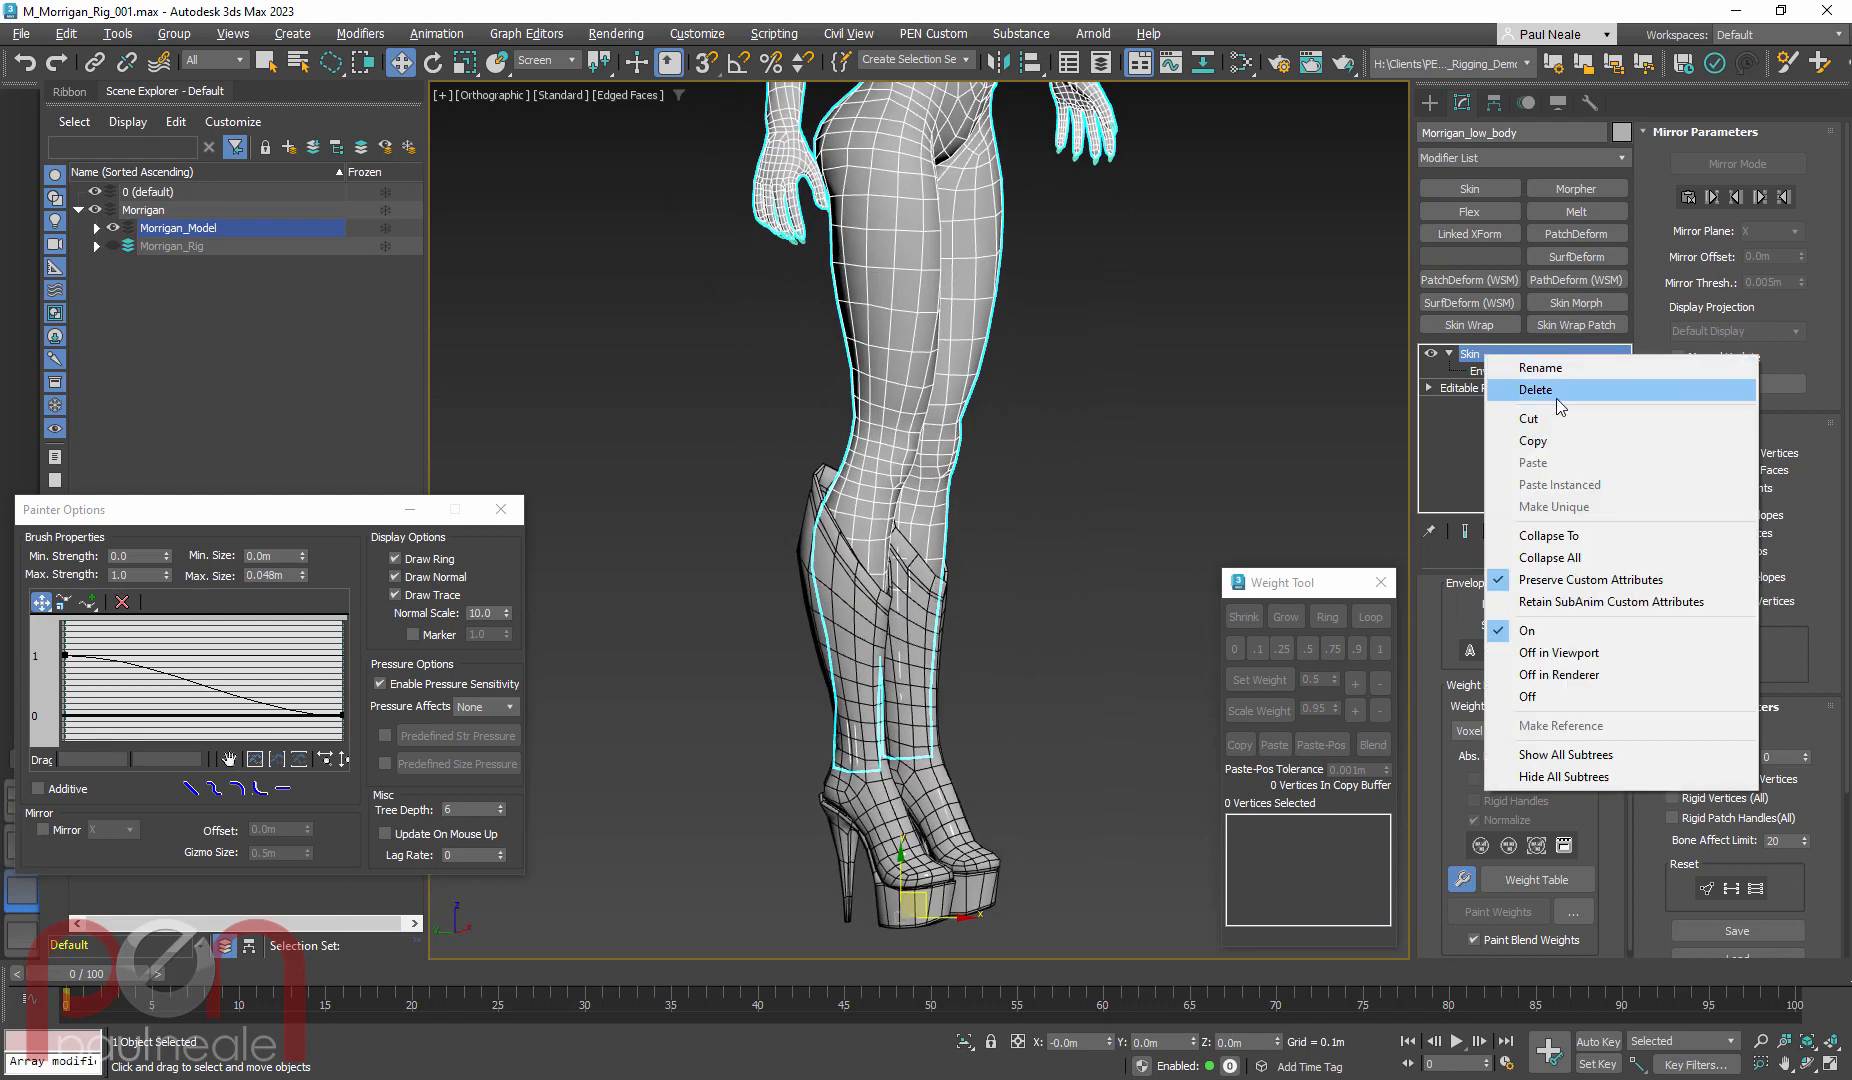
pyautogui.click(1555, 440)
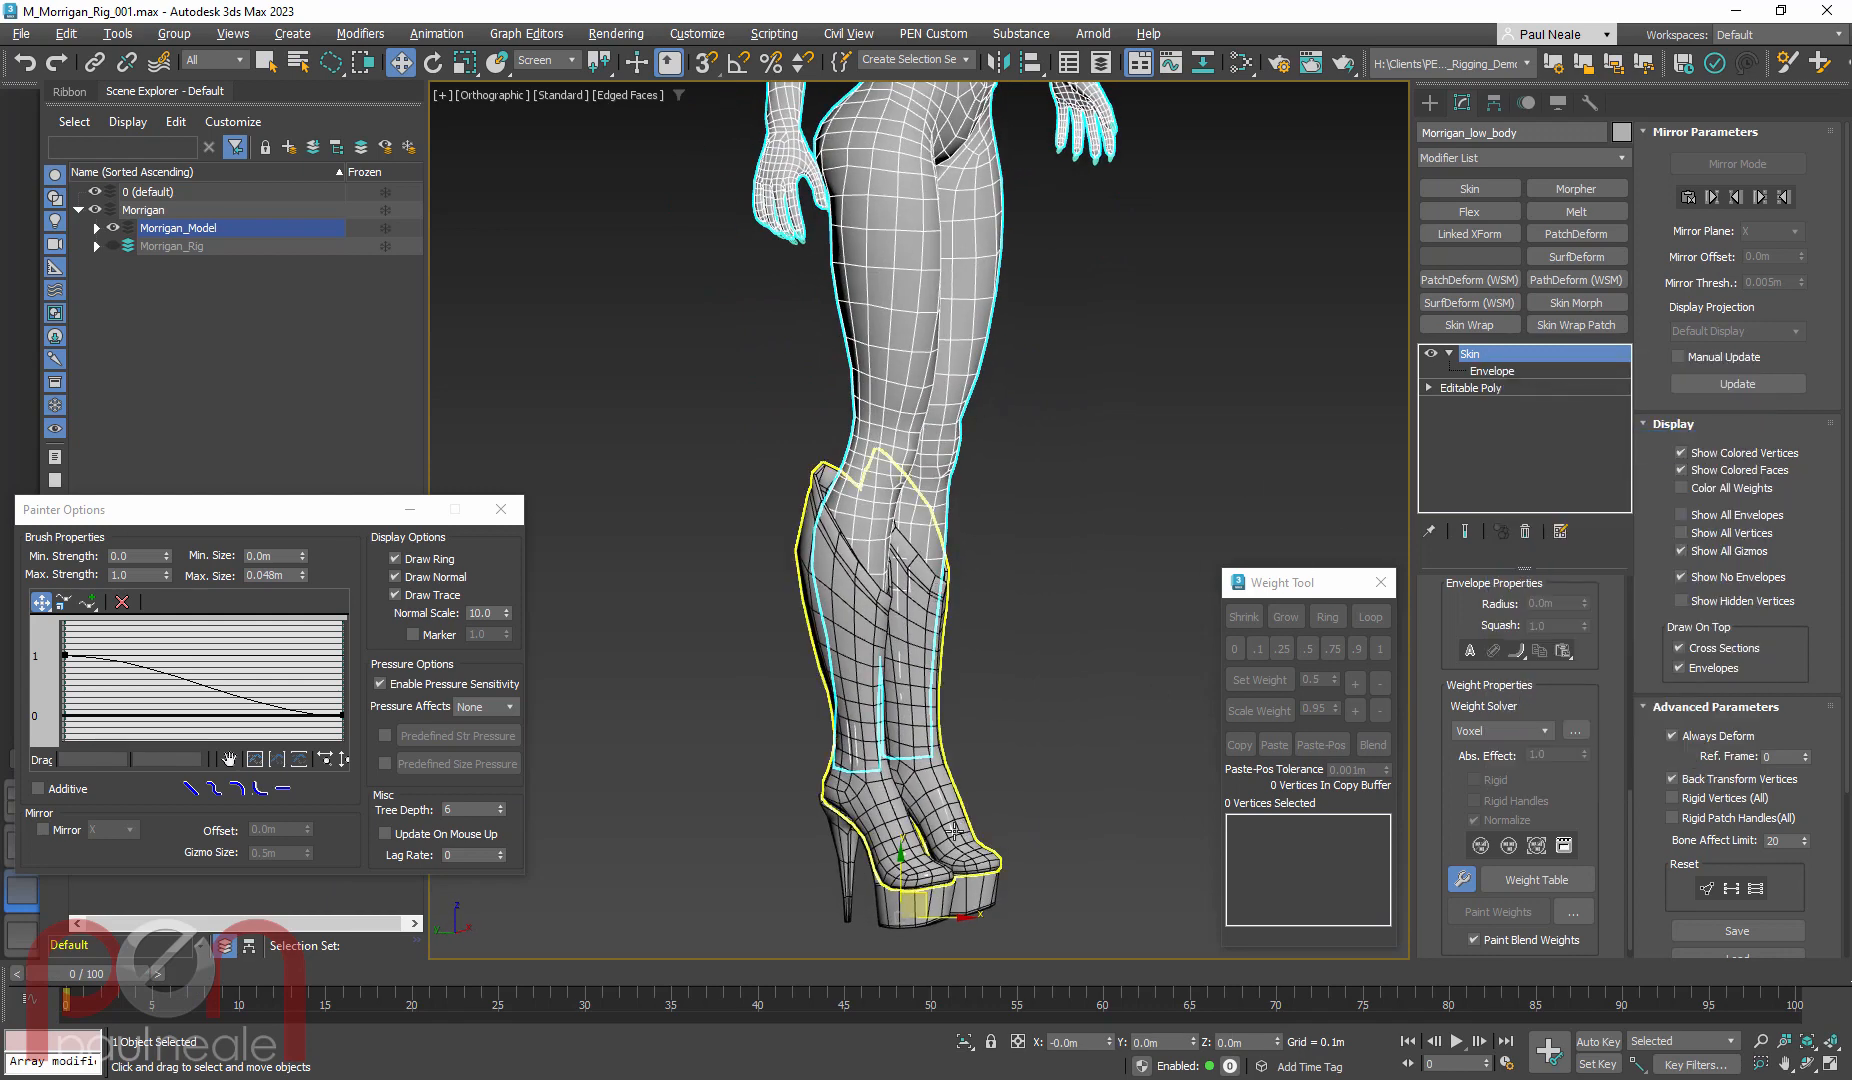
# Convert the boots and the boot bottoms to Editable Poly, collapsing their Unwrap UVW modifiers
pyautogui.click(979, 890)
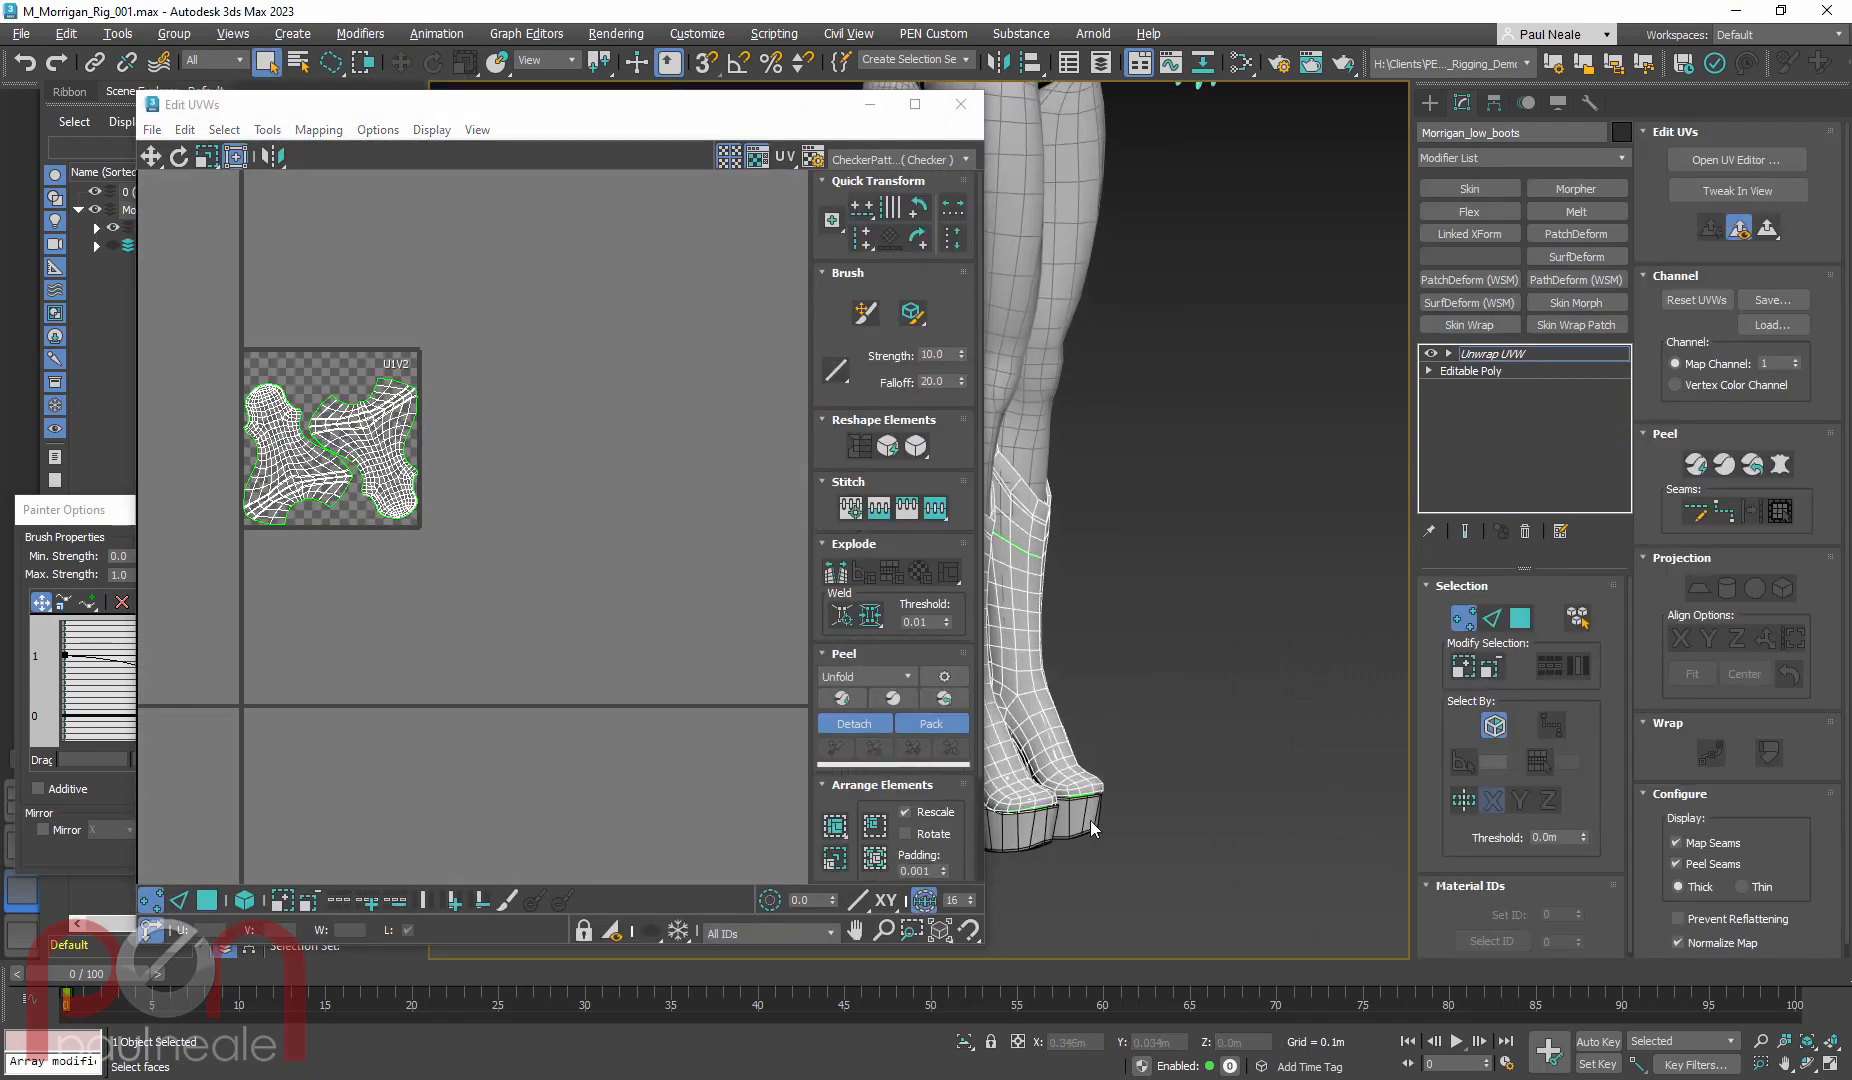
pyautogui.rightClick(1079, 528)
pyautogui.moveTo(1158, 781)
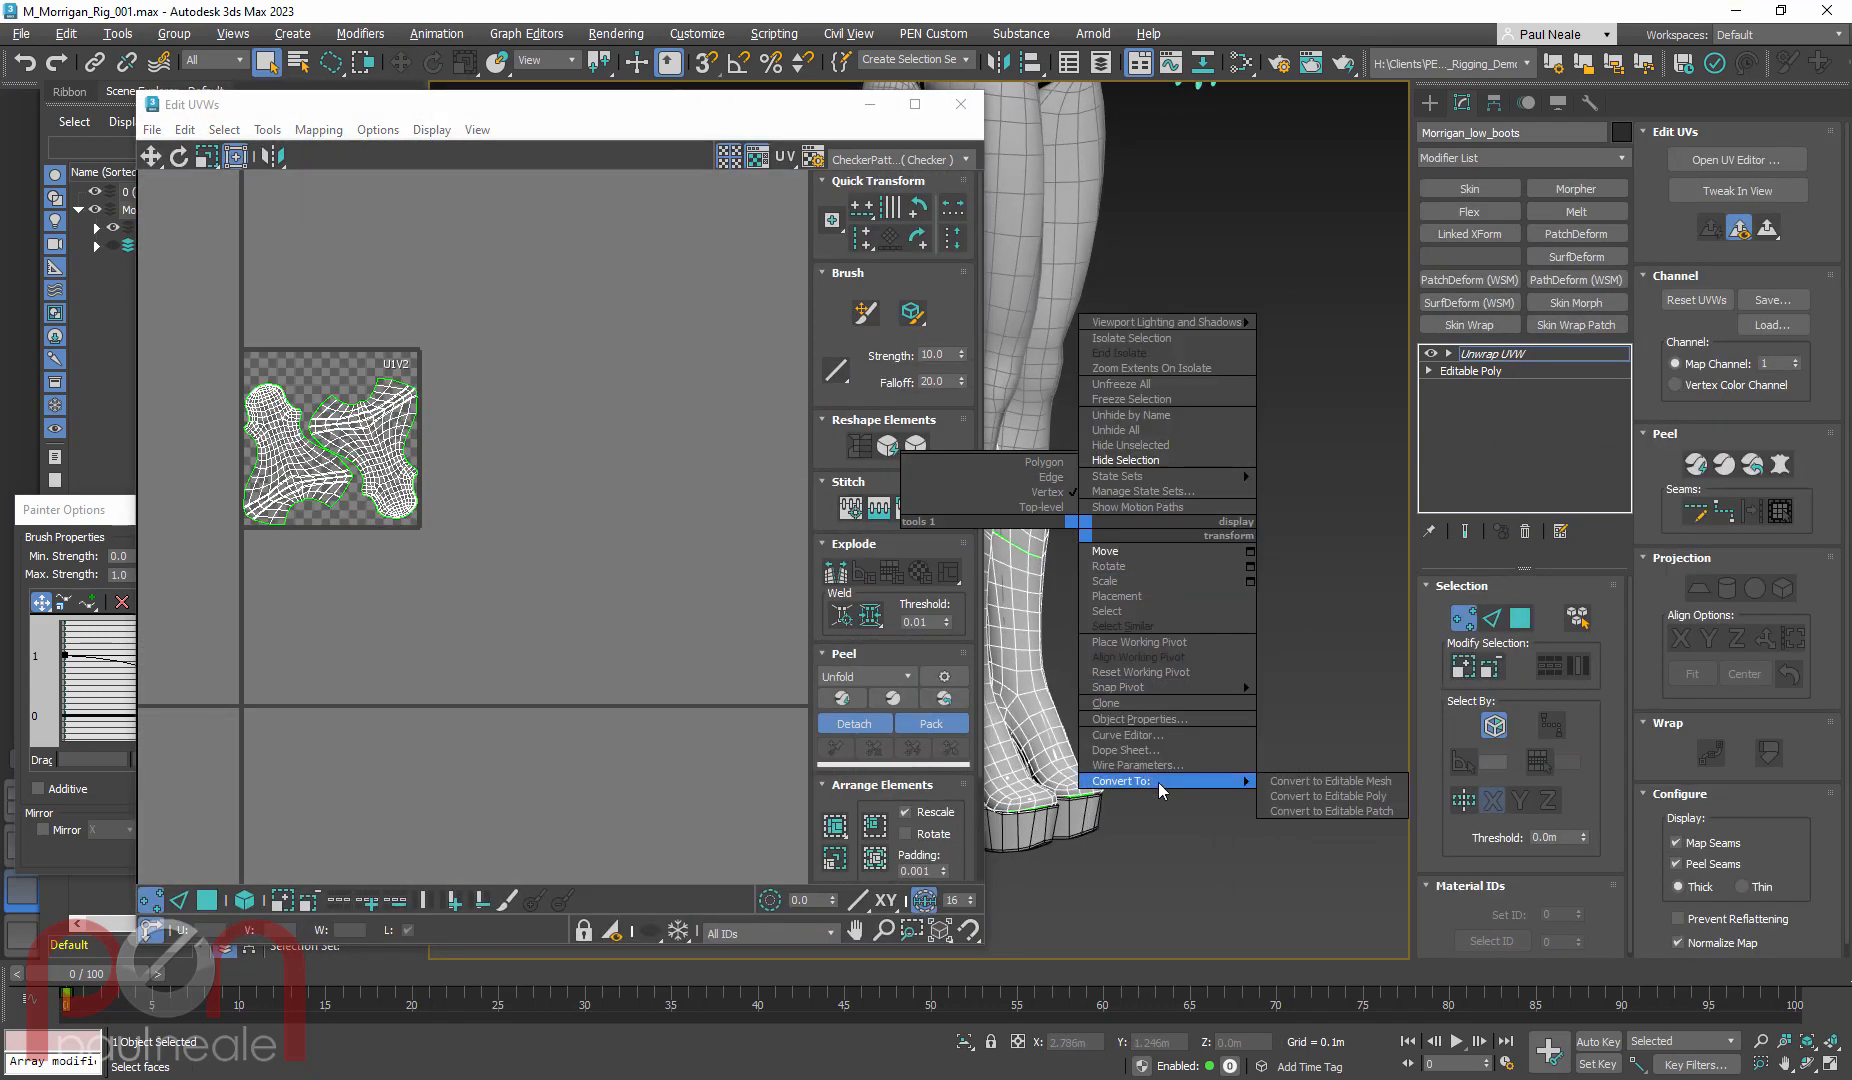
pyautogui.click(1357, 796)
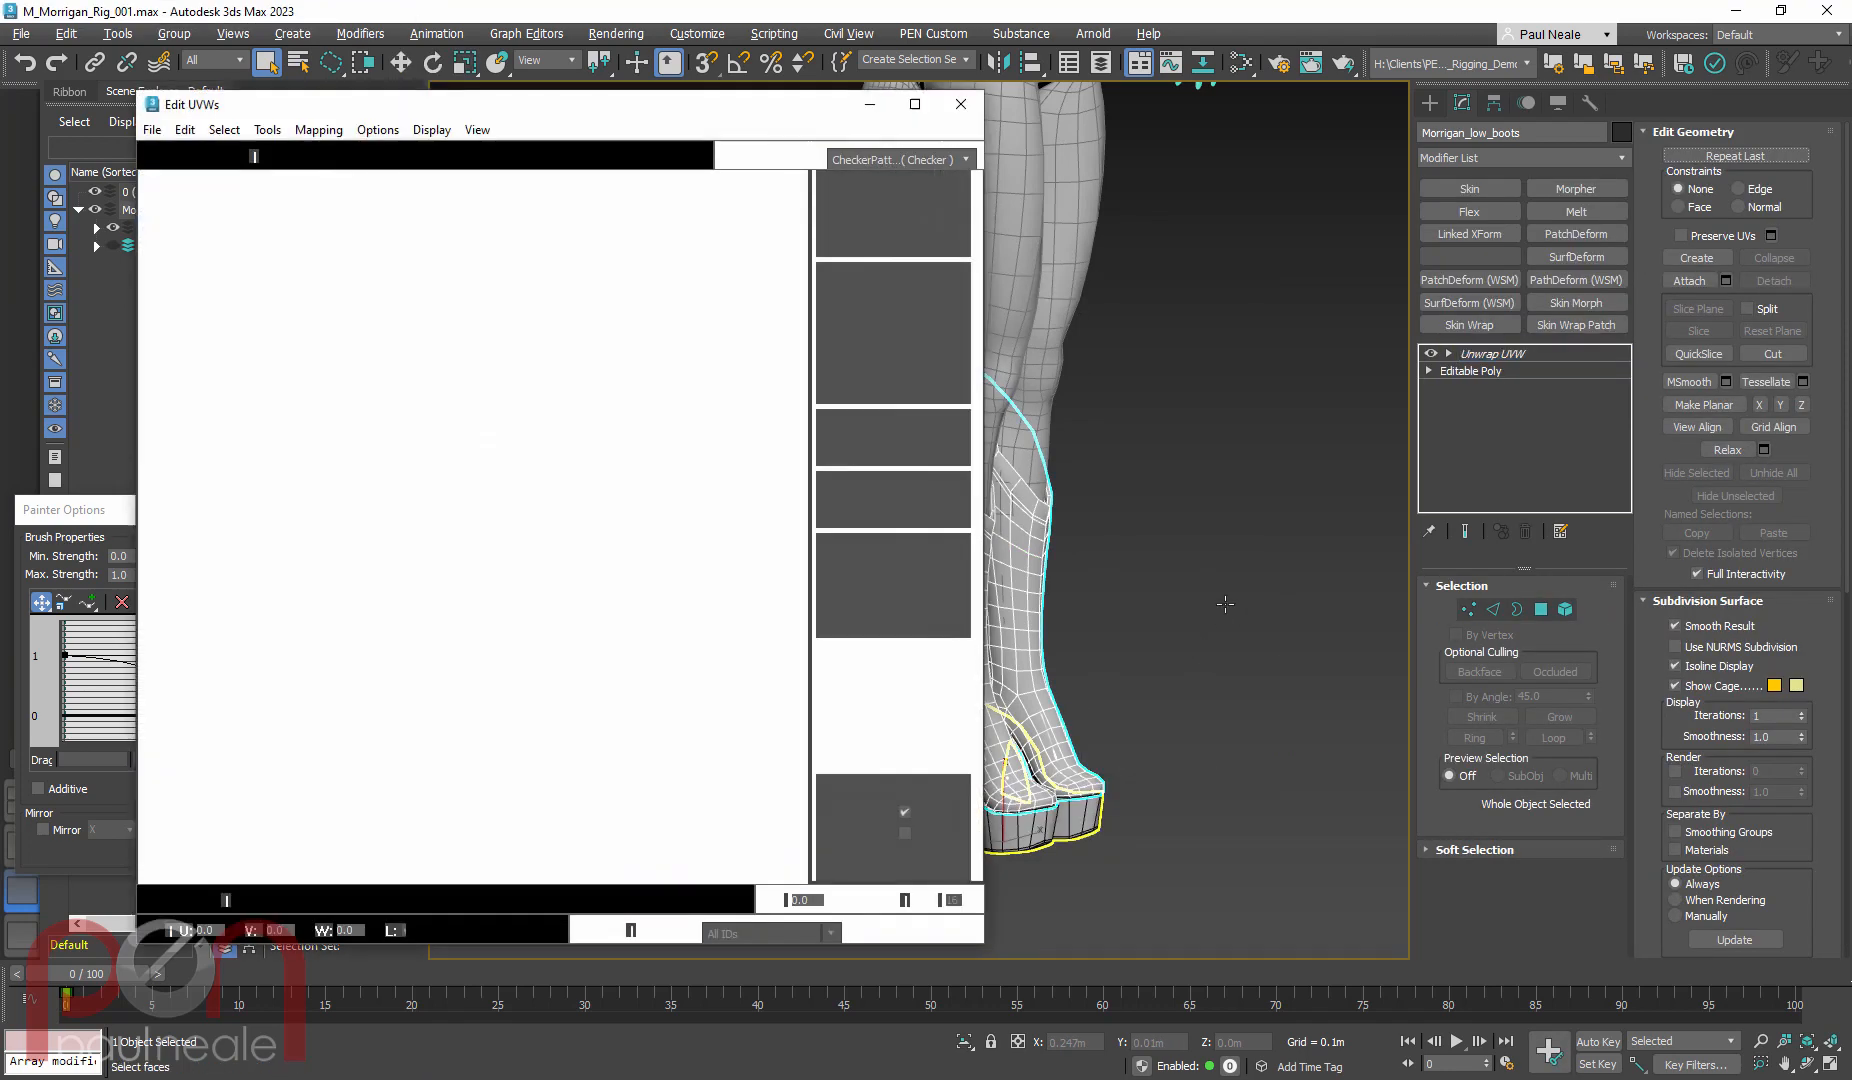
pyautogui.rightClick(1195, 573)
pyautogui.moveTo(1344, 830)
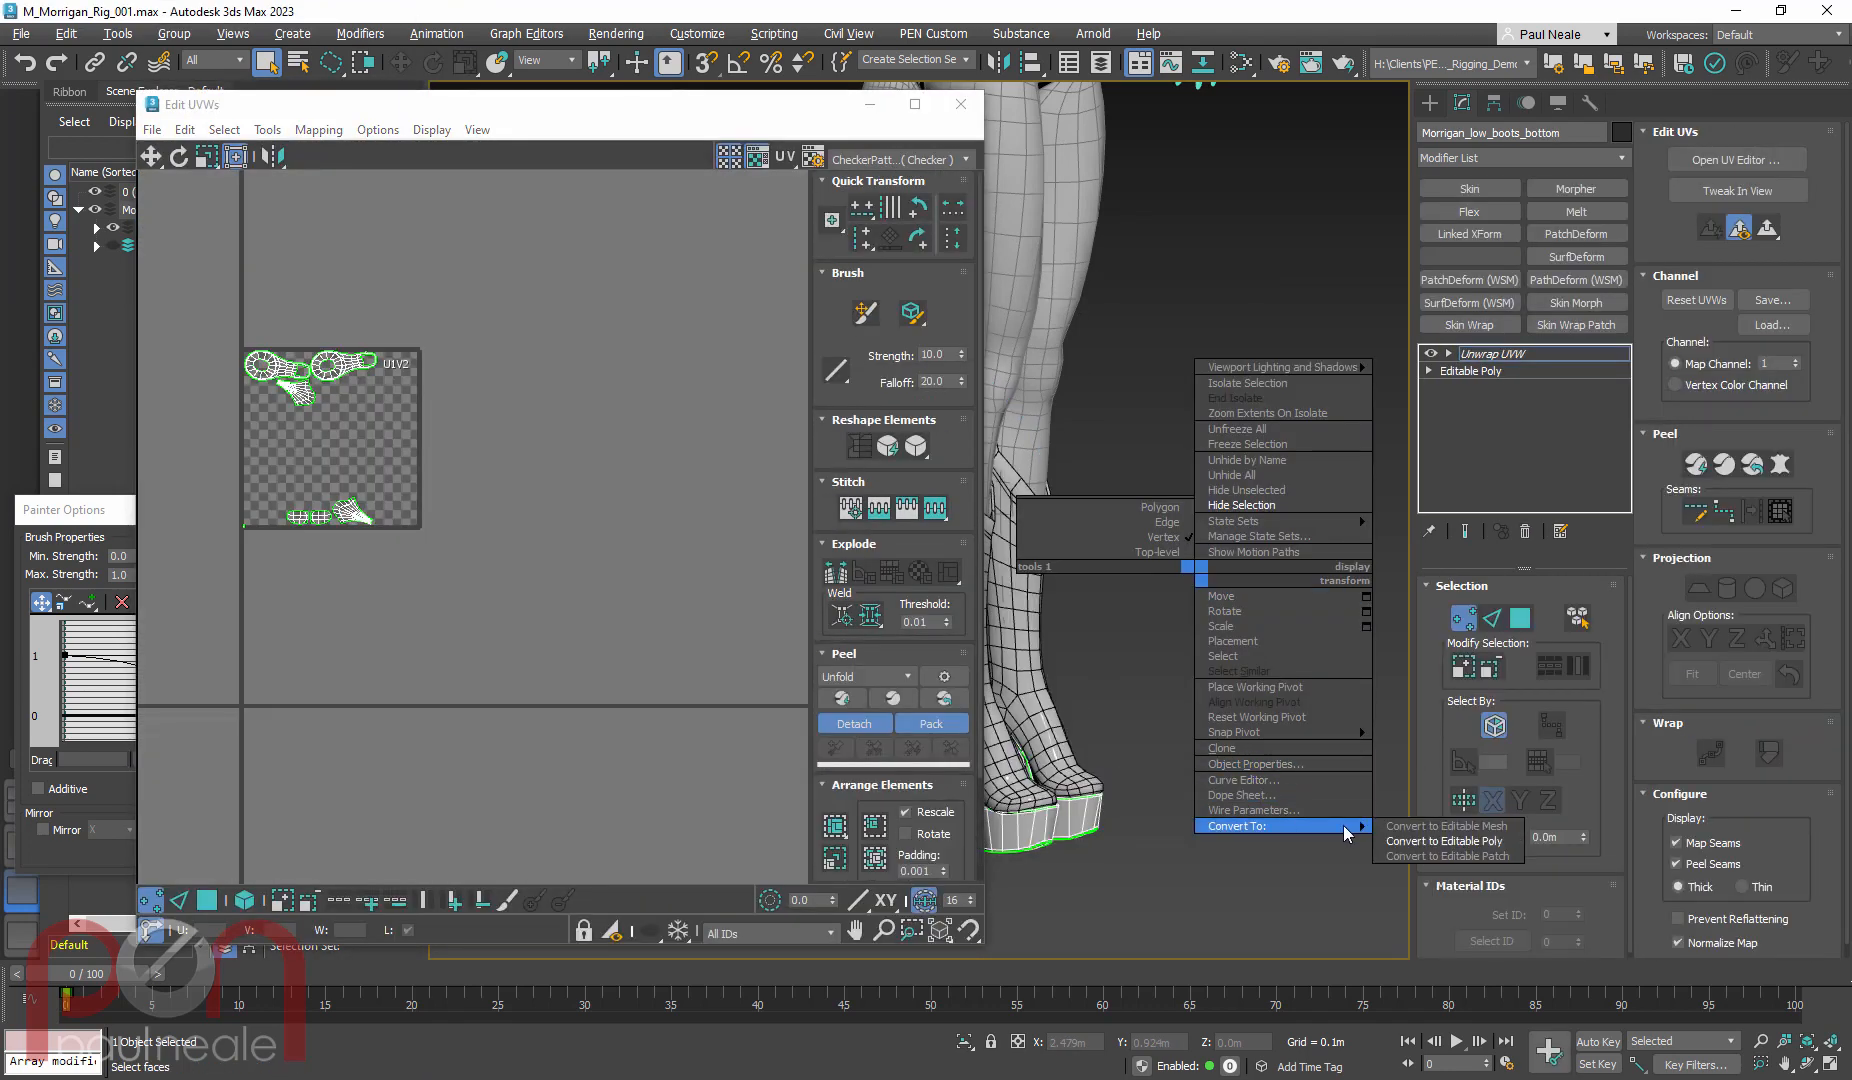
pyautogui.click(1457, 840)
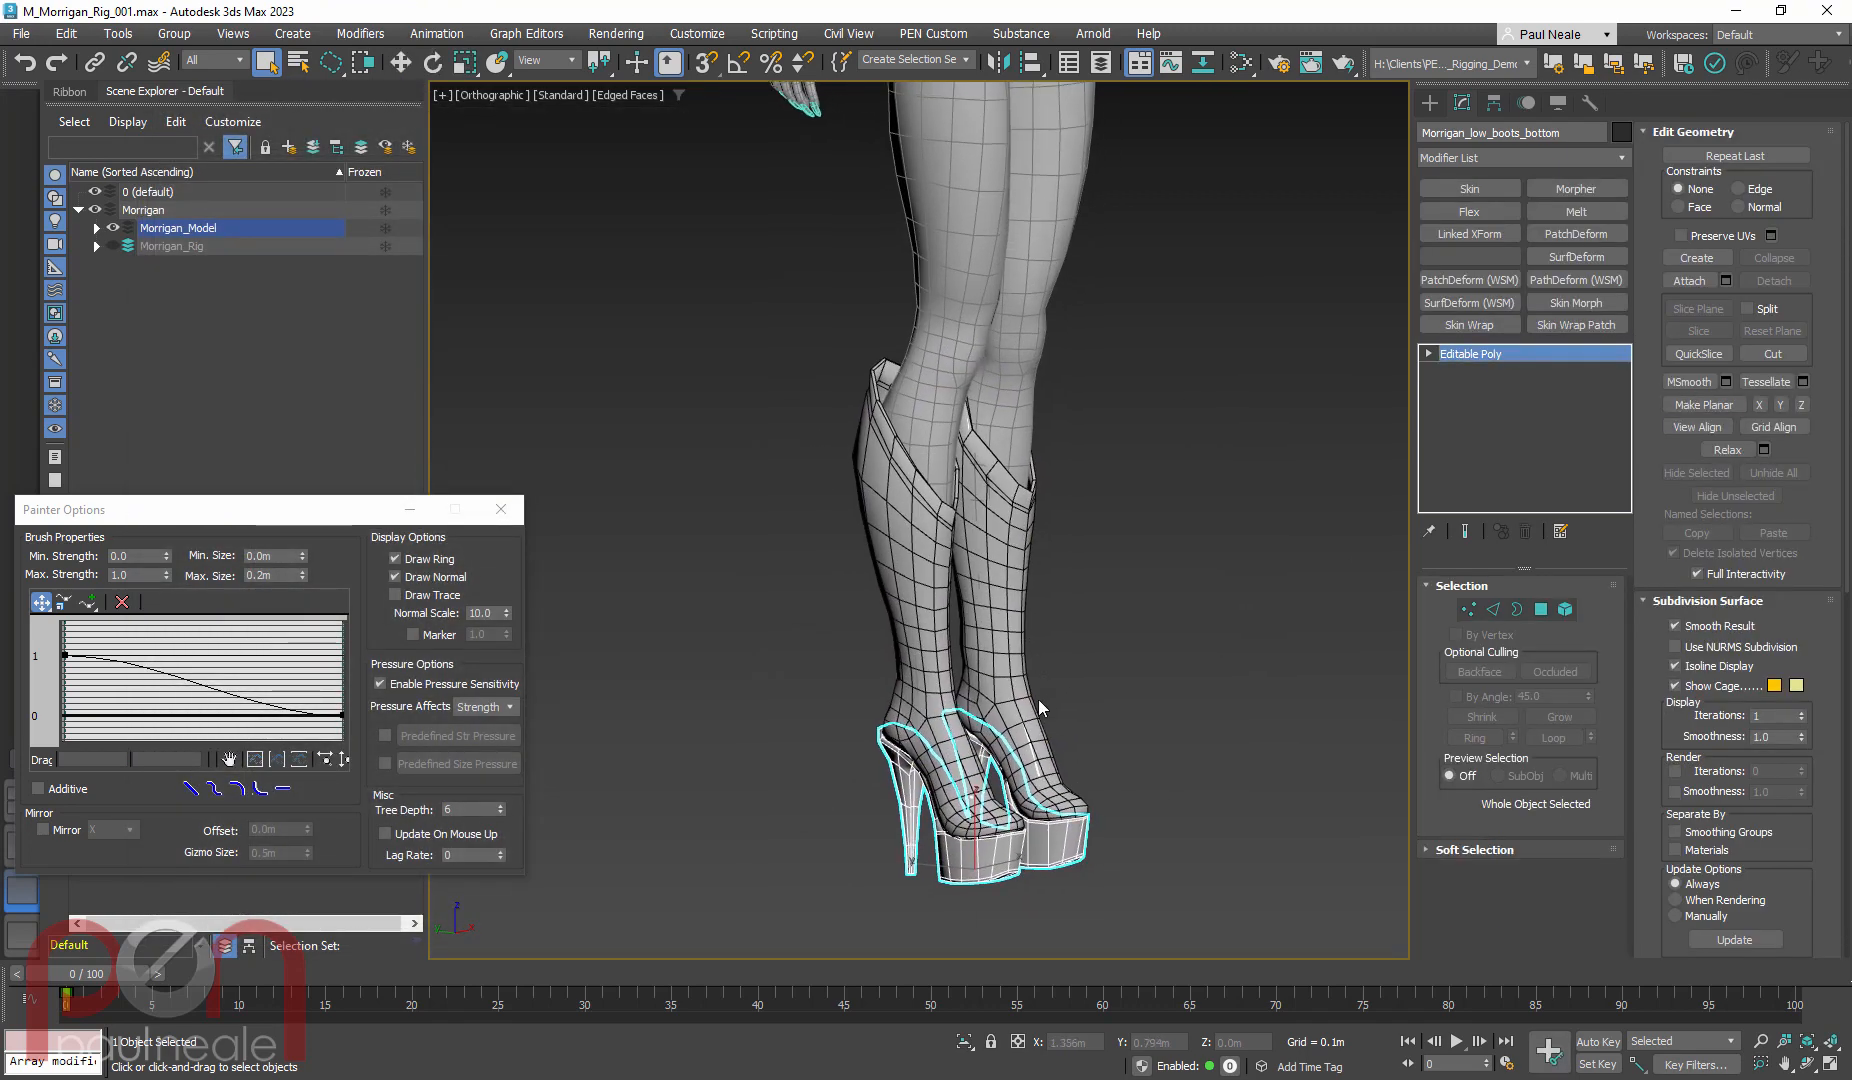
# Paste the copied Skin modifier as an instance onto the boots and then onto the boot bottoms
pyautogui.moveTo(1041, 743); pyautogui.dragTo(1037, 700, button='middle')
pyautogui.keyDown('ctrl'); pyautogui.click(1079, 685); pyautogui.keyUp('ctrl')
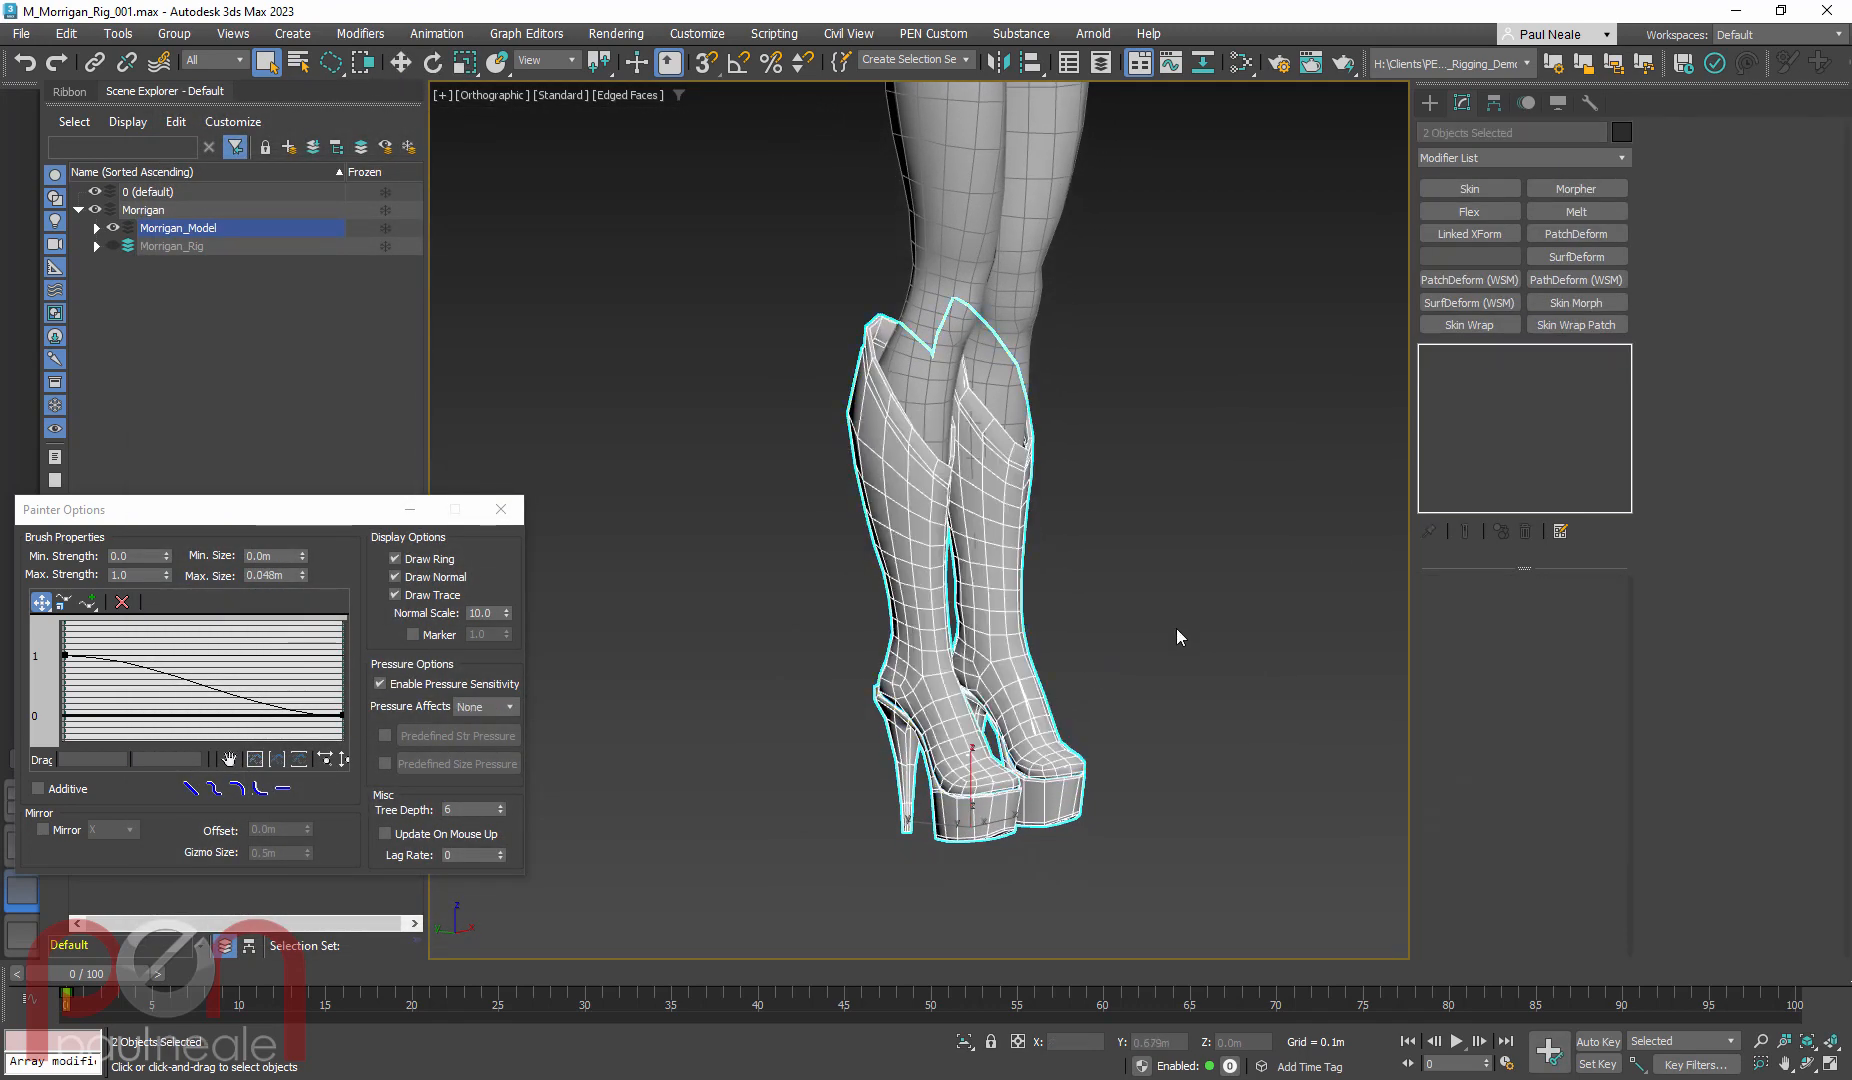
pyautogui.click(1135, 768)
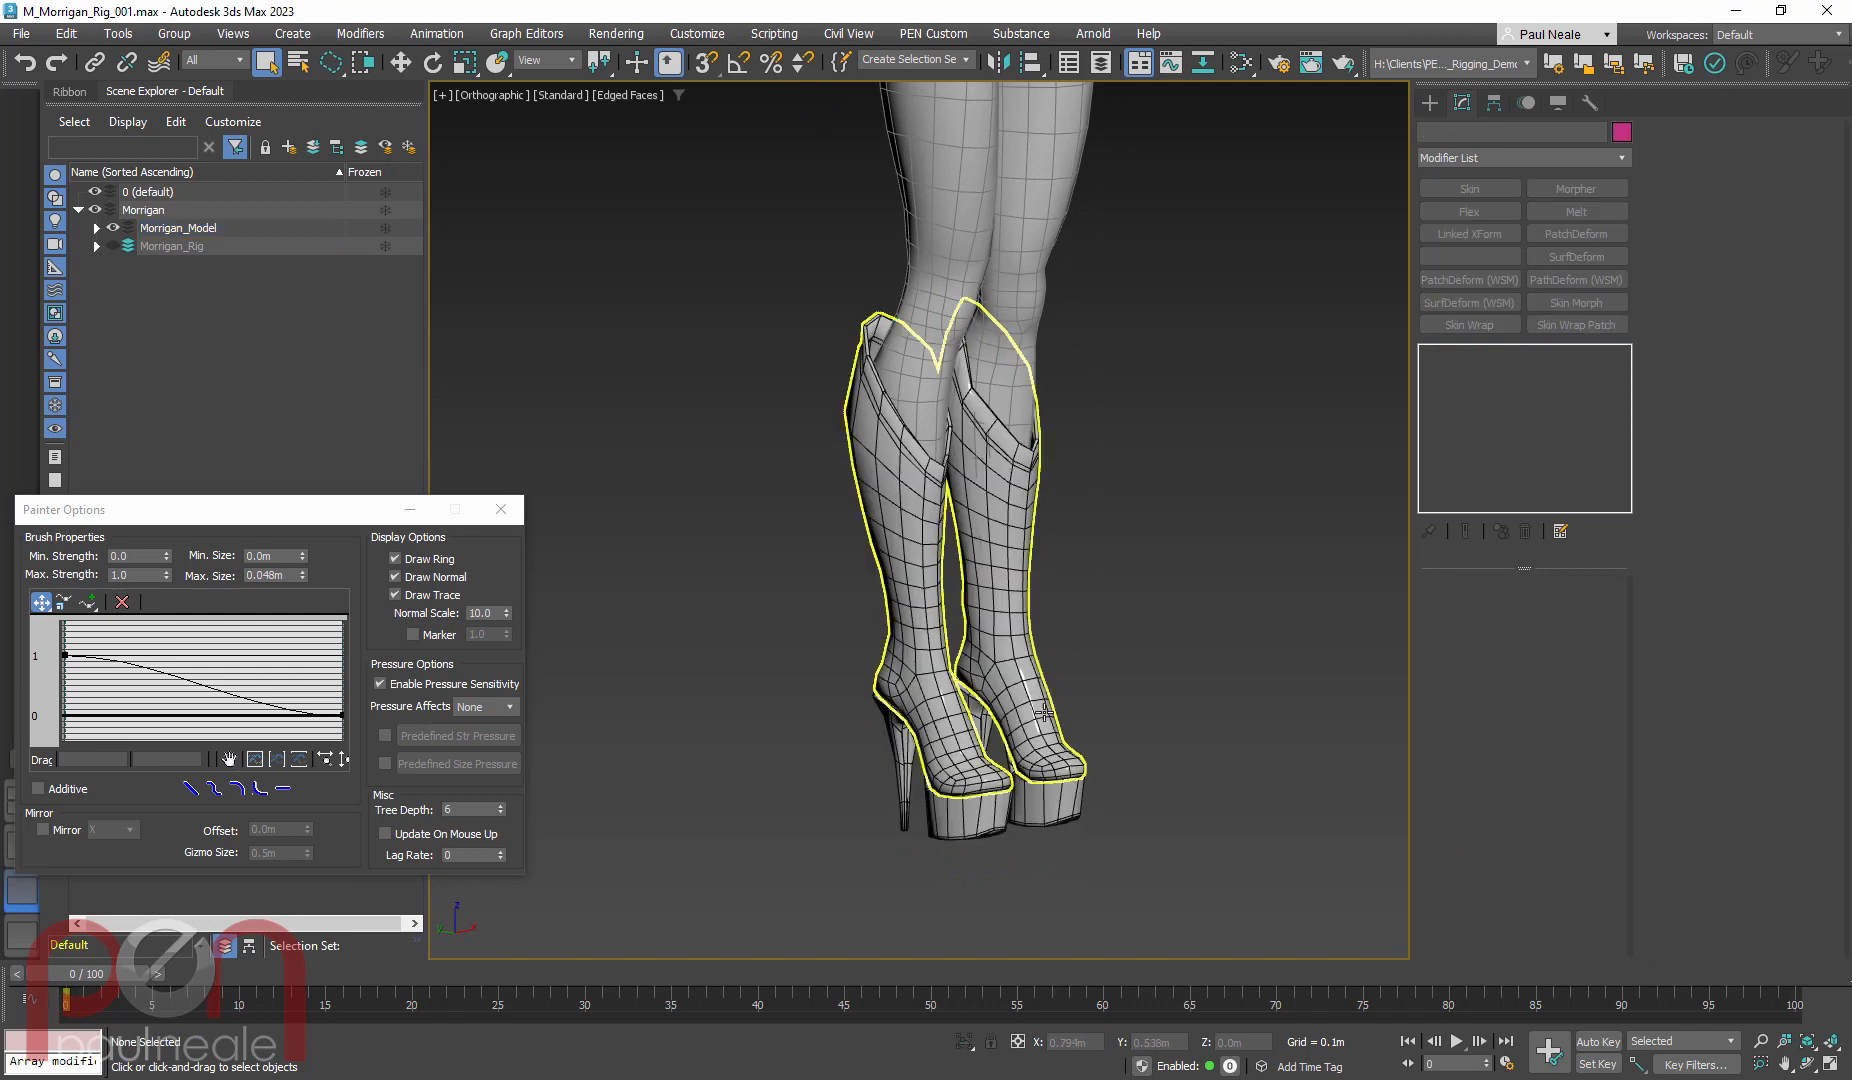
pyautogui.rightClick(1511, 357)
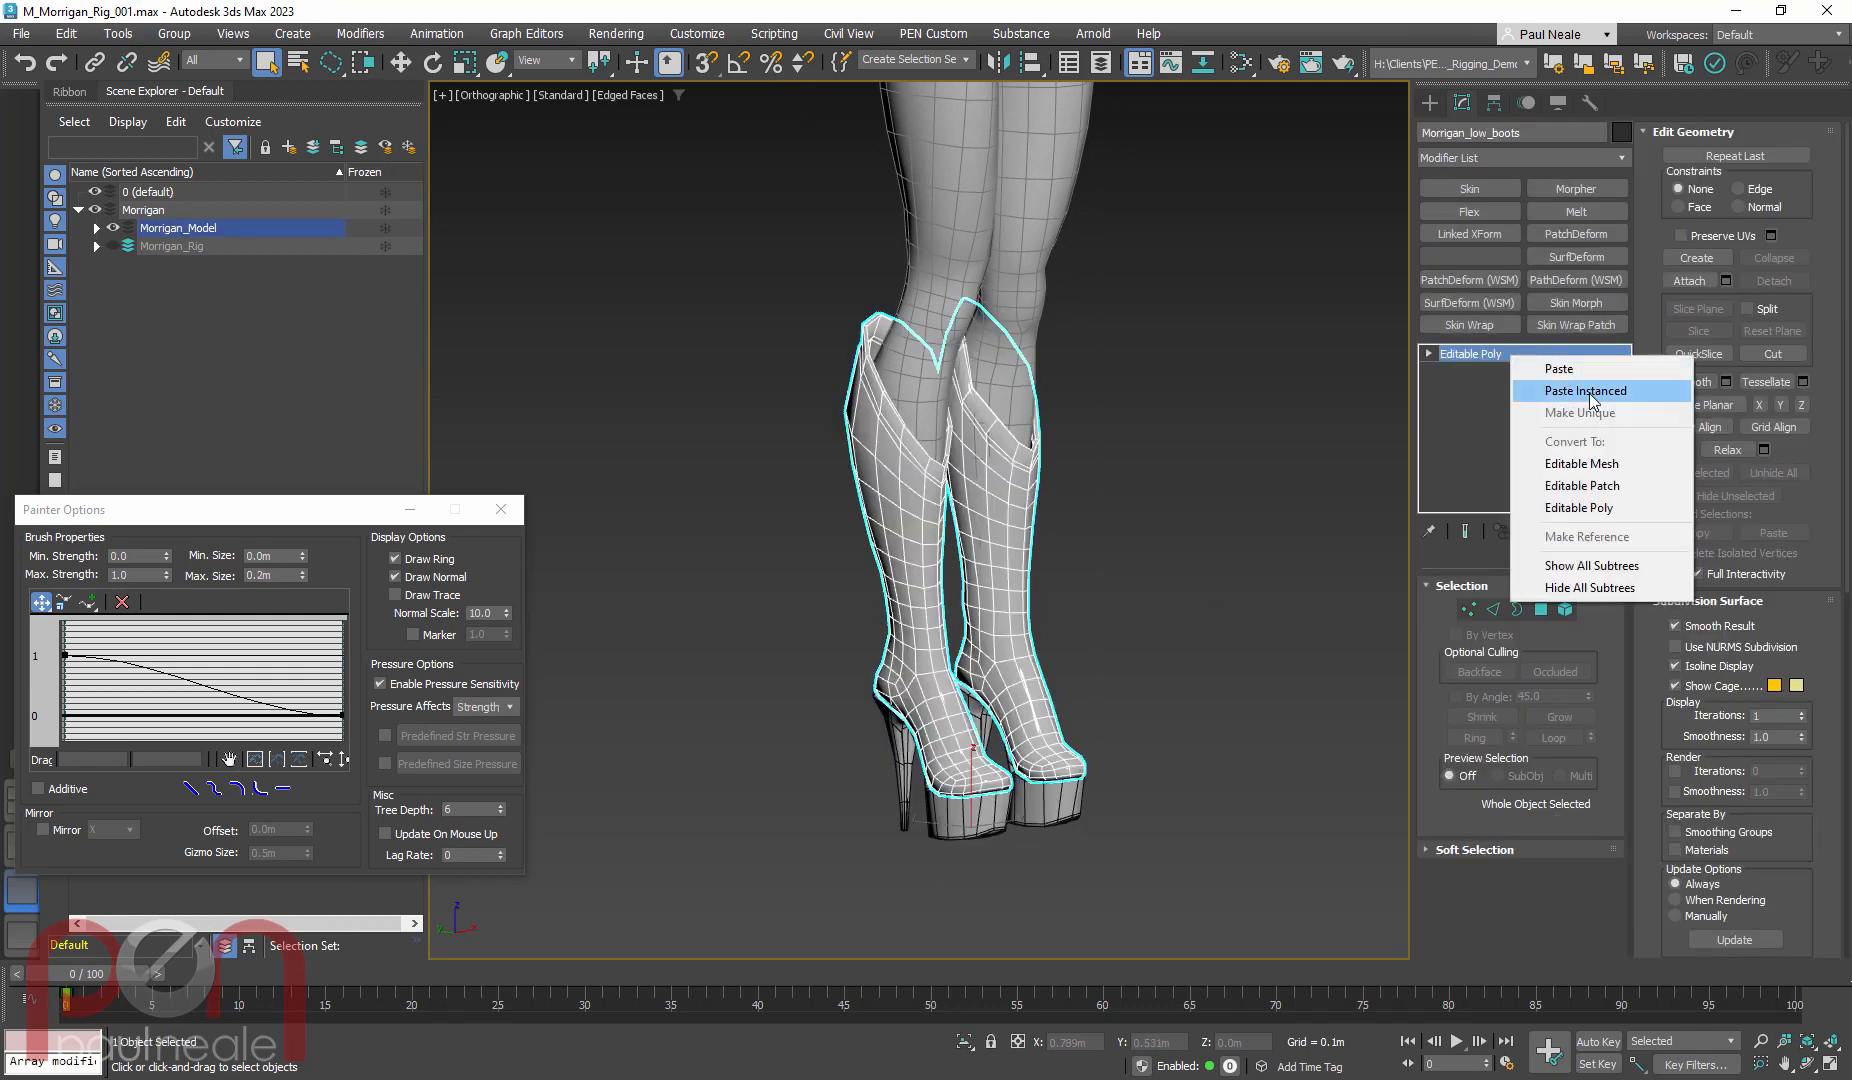
pyautogui.click(1589, 390)
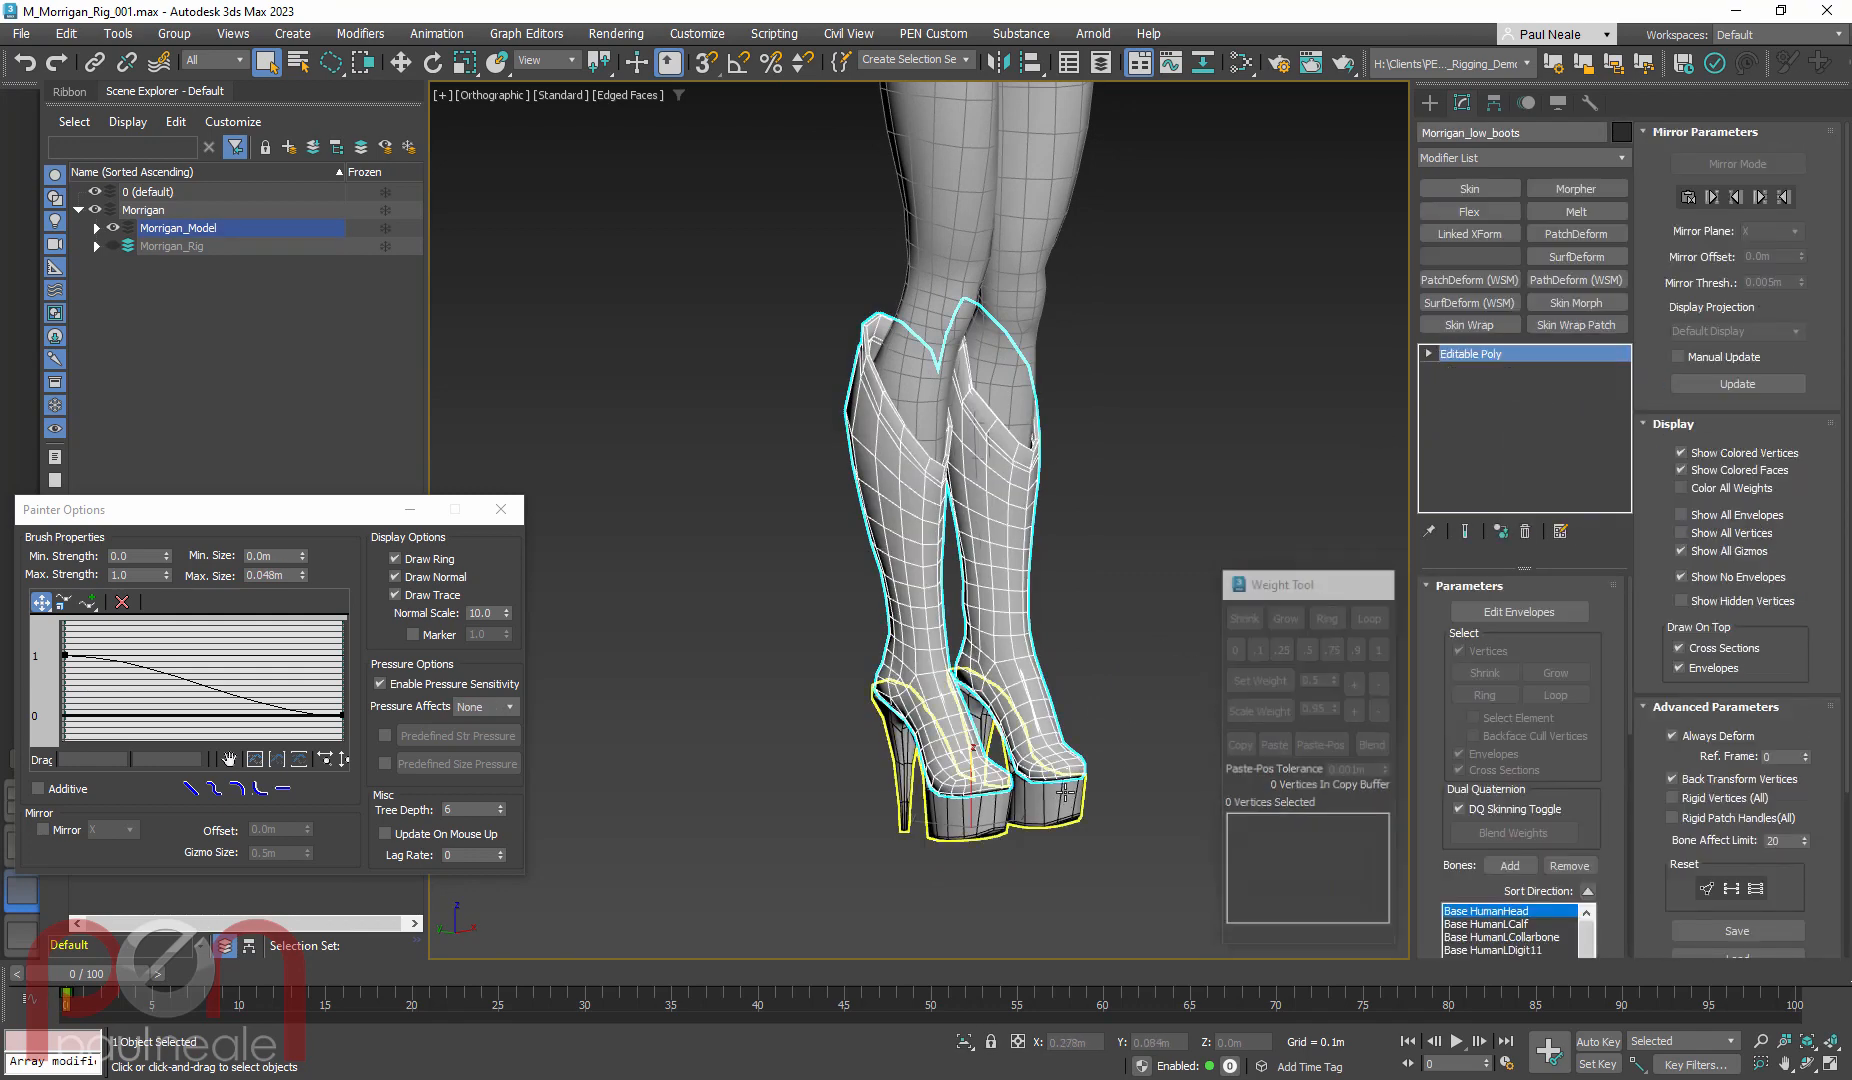
pyautogui.rightClick(1511, 357)
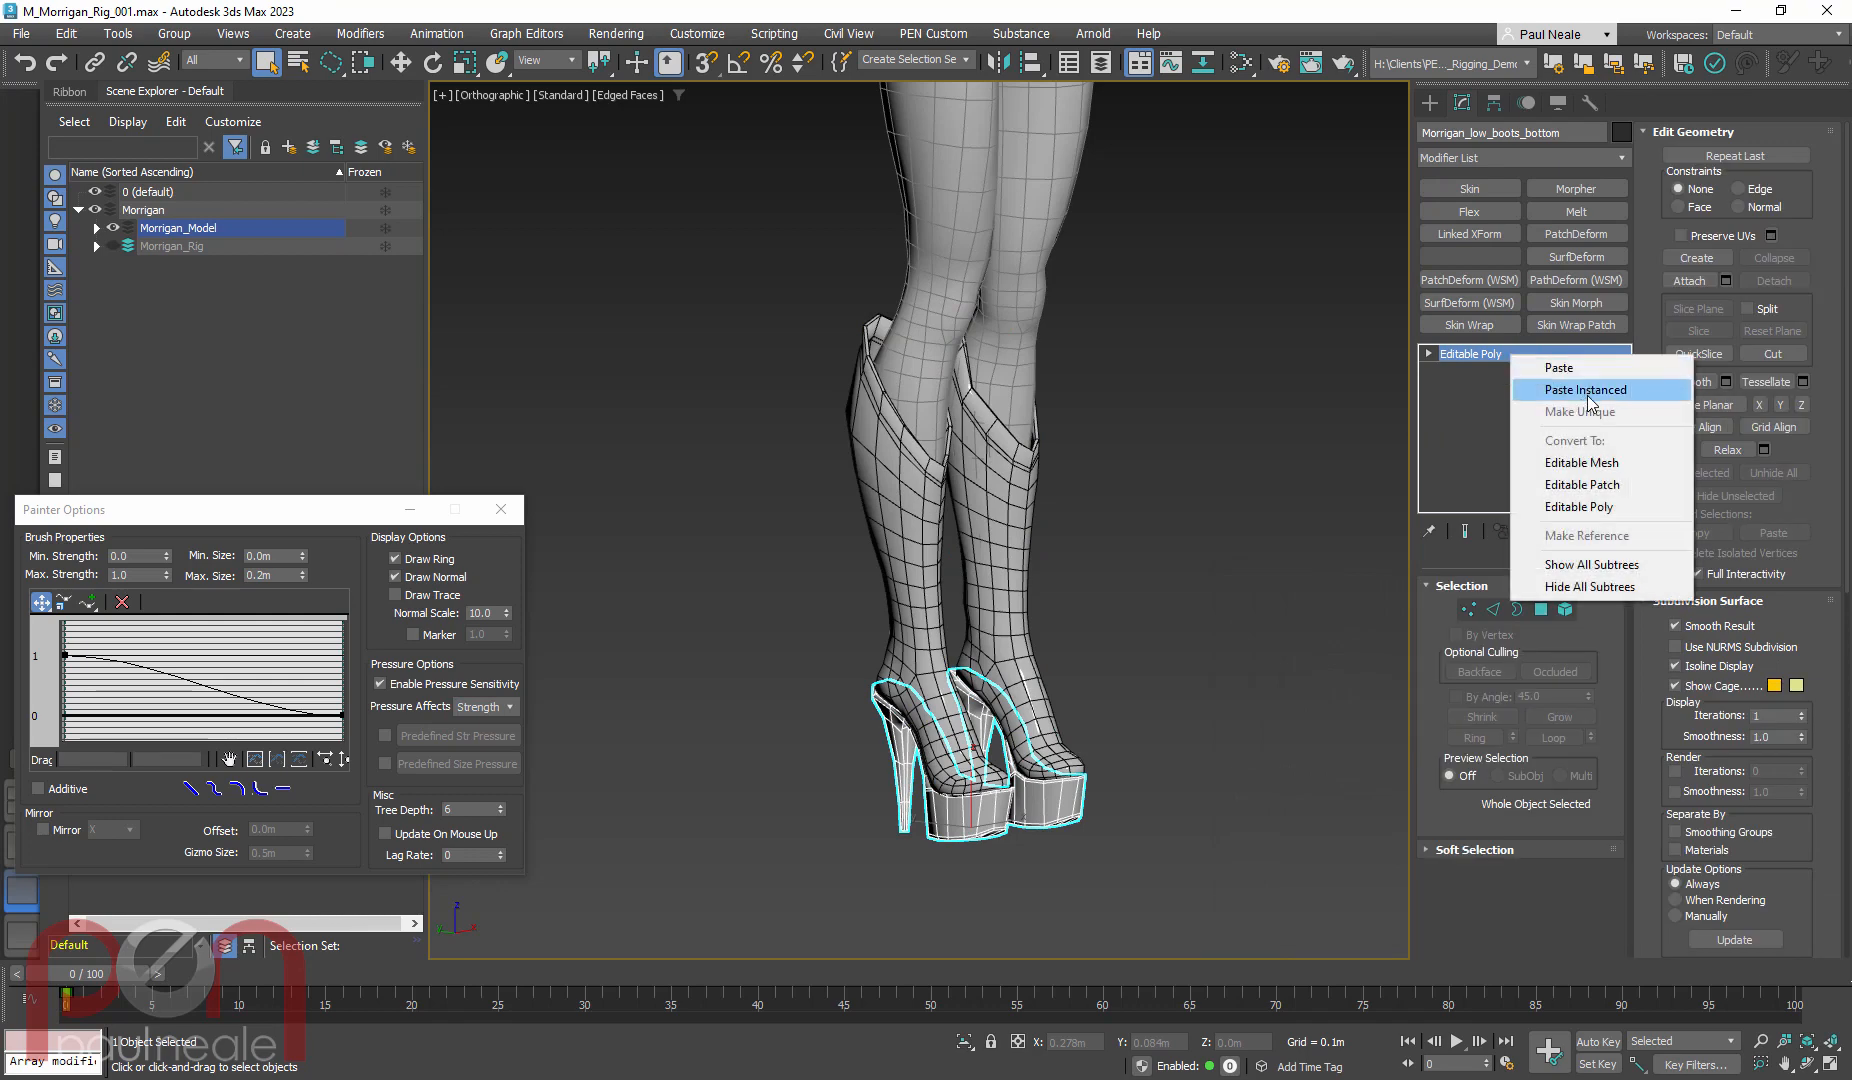
pyautogui.click(1581, 394)
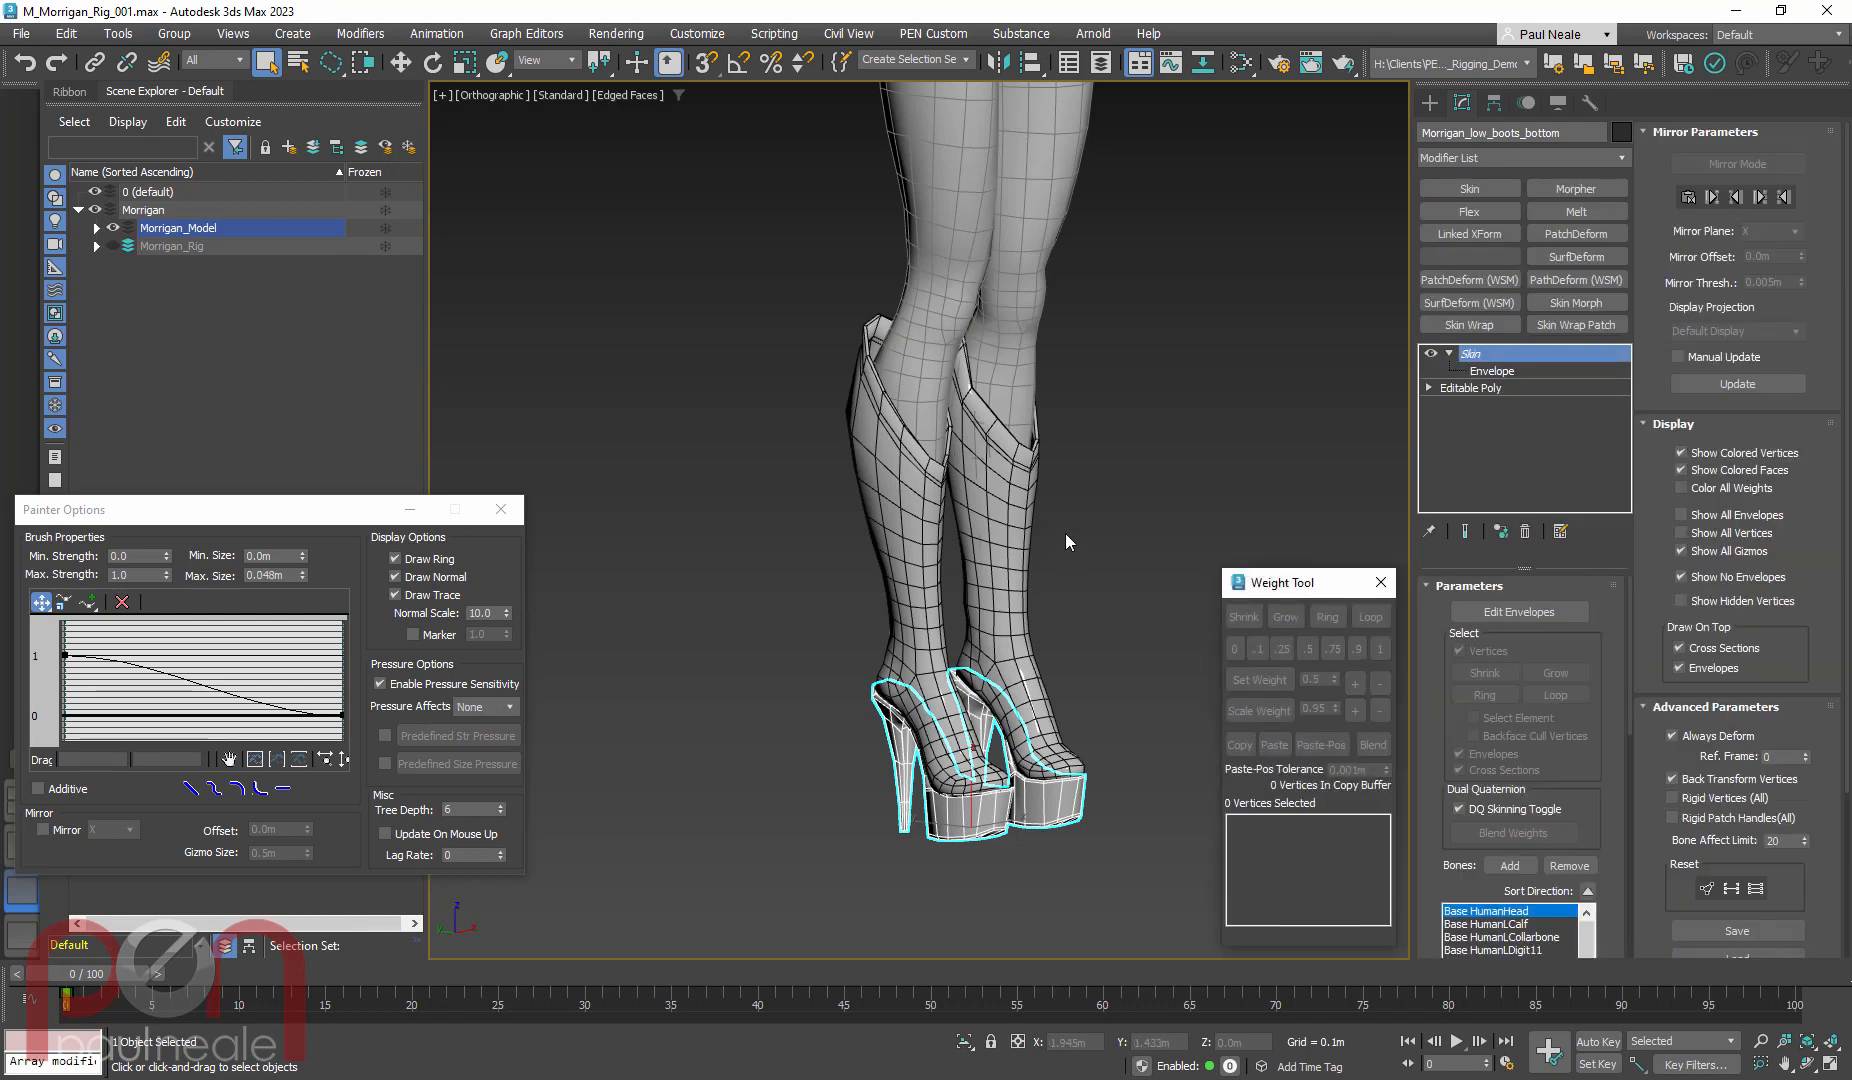
# Select the body, boots and boot bottoms together and pick the right calf bone in the shared Skin's envelope mode
pyautogui.scroll(-3, 1079, 485)
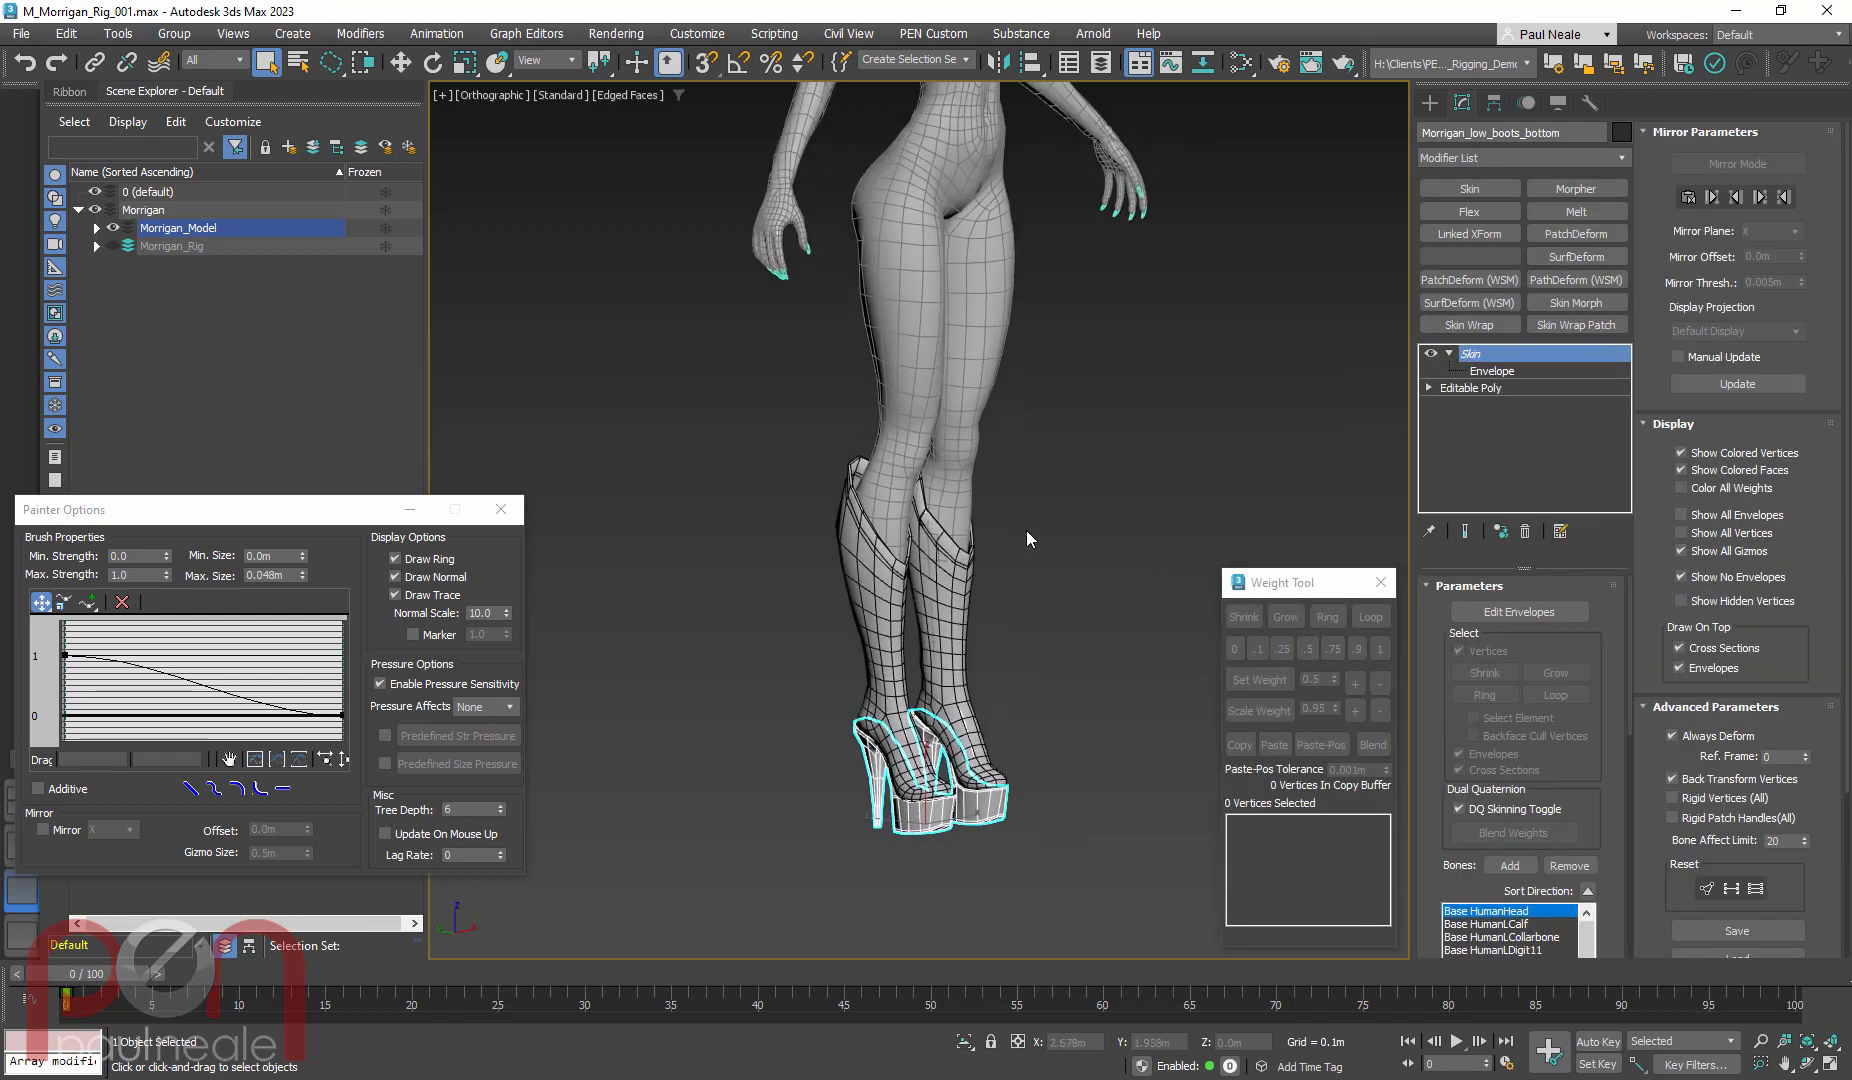
pyautogui.moveTo(1016, 485); pyautogui.dragTo(807, 622)
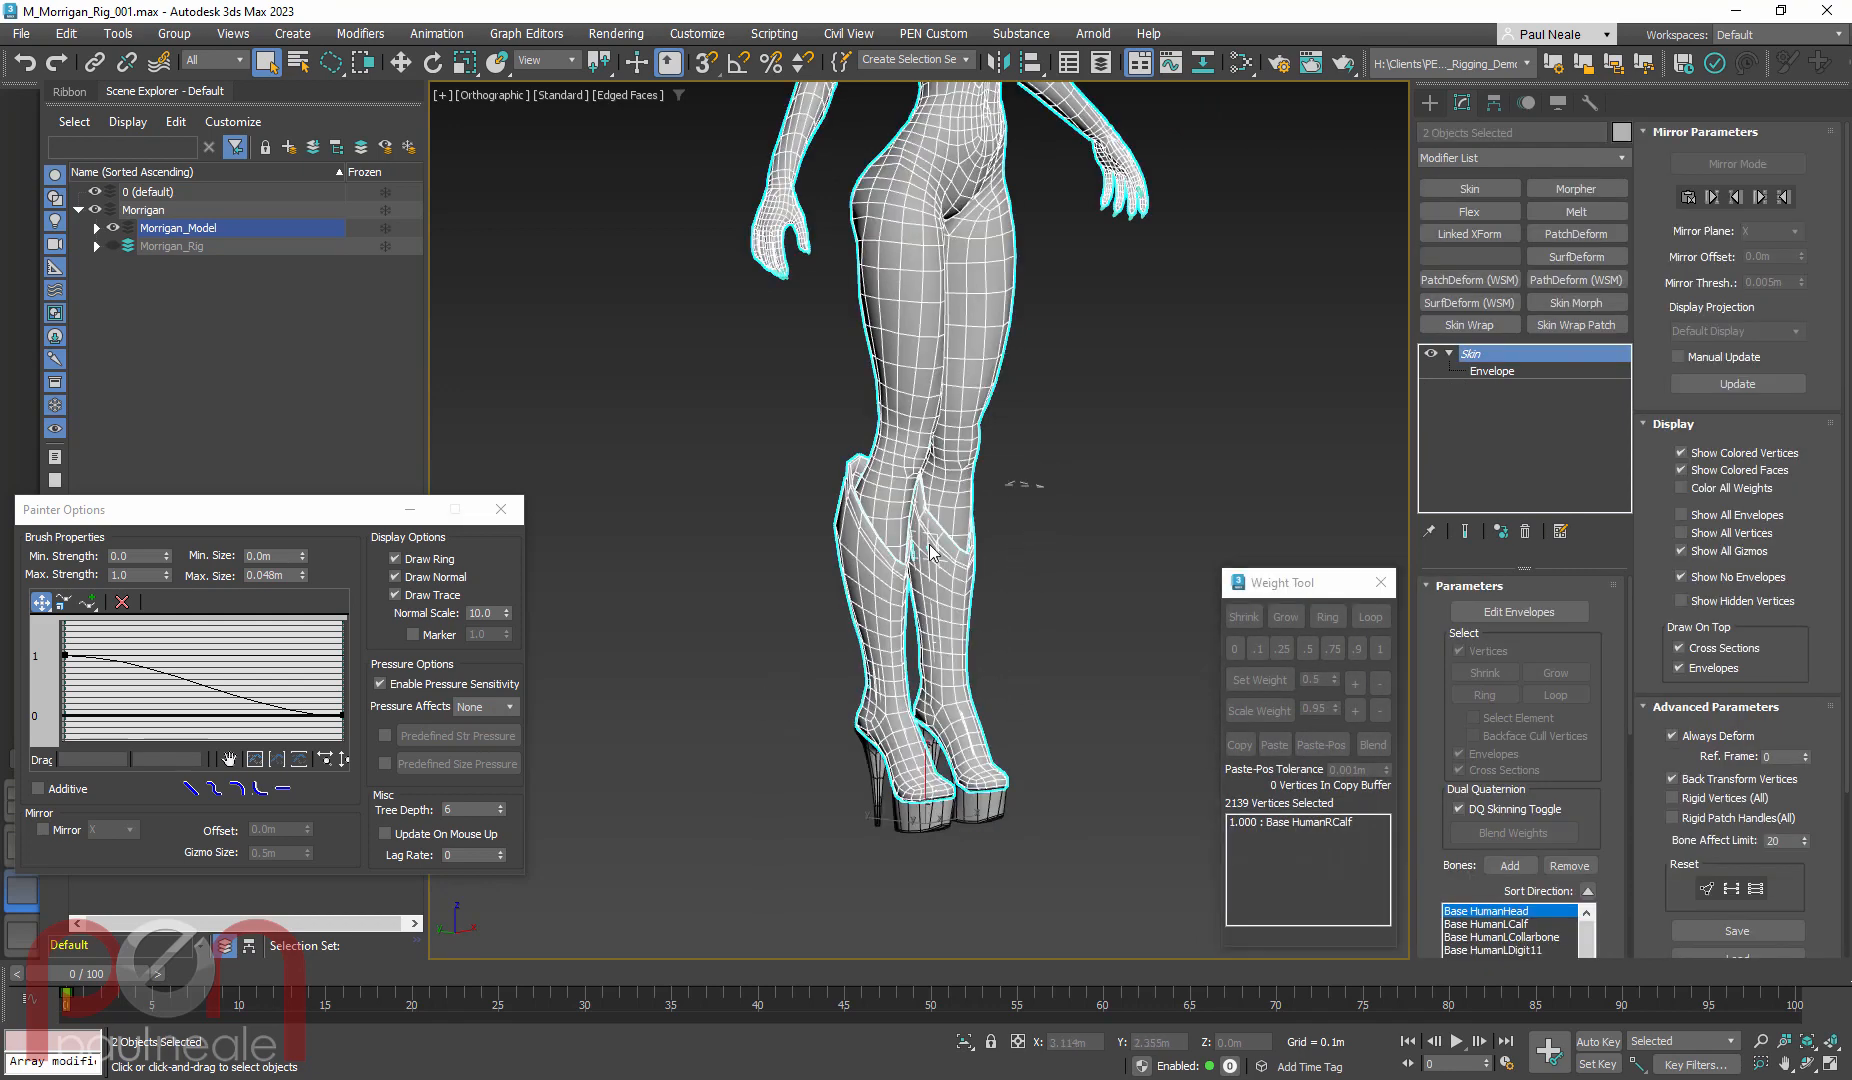
pyautogui.moveTo(1045, 487); pyautogui.dragTo(1080, 797)
pyautogui.moveTo(1058, 712); pyautogui.dragTo(1060, 660)
pyautogui.moveTo(1059, 629)
pyautogui.keyDown('alt'); pyautogui.mouseDown(button='middle')
pyautogui.moveTo(938, 630)
pyautogui.moveTo(1055, 625)
pyautogui.moveTo(961, 592)
pyautogui.moveTo(924, 611)
pyautogui.moveTo(938, 627)
pyautogui.moveTo(839, 611)
pyautogui.moveTo(927, 676)
pyautogui.moveTo(1020, 706)
pyautogui.mouseUp(button='middle'); pyautogui.keyUp('alt')
pyautogui.scroll(-2, 1052, 633)
pyautogui.press('1')
pyautogui.scroll(3, 904, 678)
pyautogui.scroll(1, 924, 611)
pyautogui.click(906, 615)
pyautogui.scroll(-3, 932, 624)
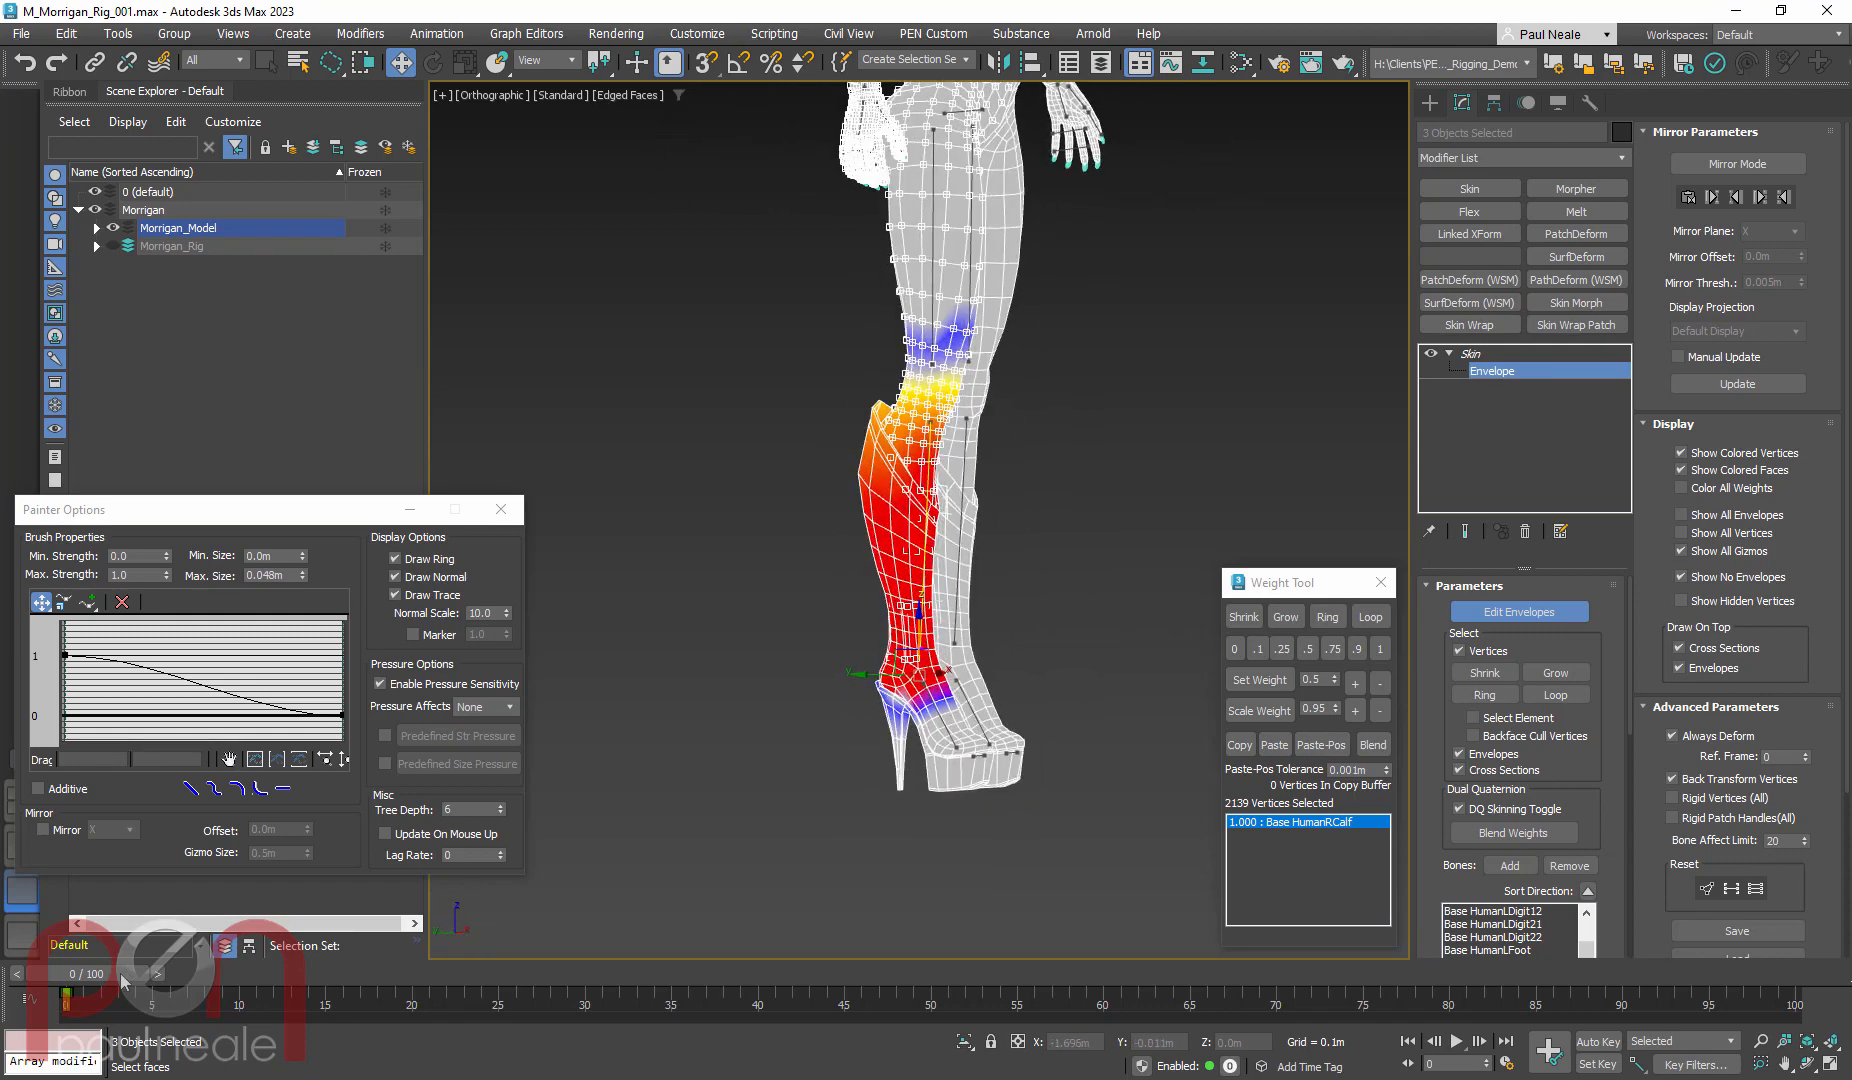
# Move to frame 9 and select the right foot bone in a close view of the right shoe
pyautogui.moveTo(122, 977); pyautogui.dragTo(245, 964)
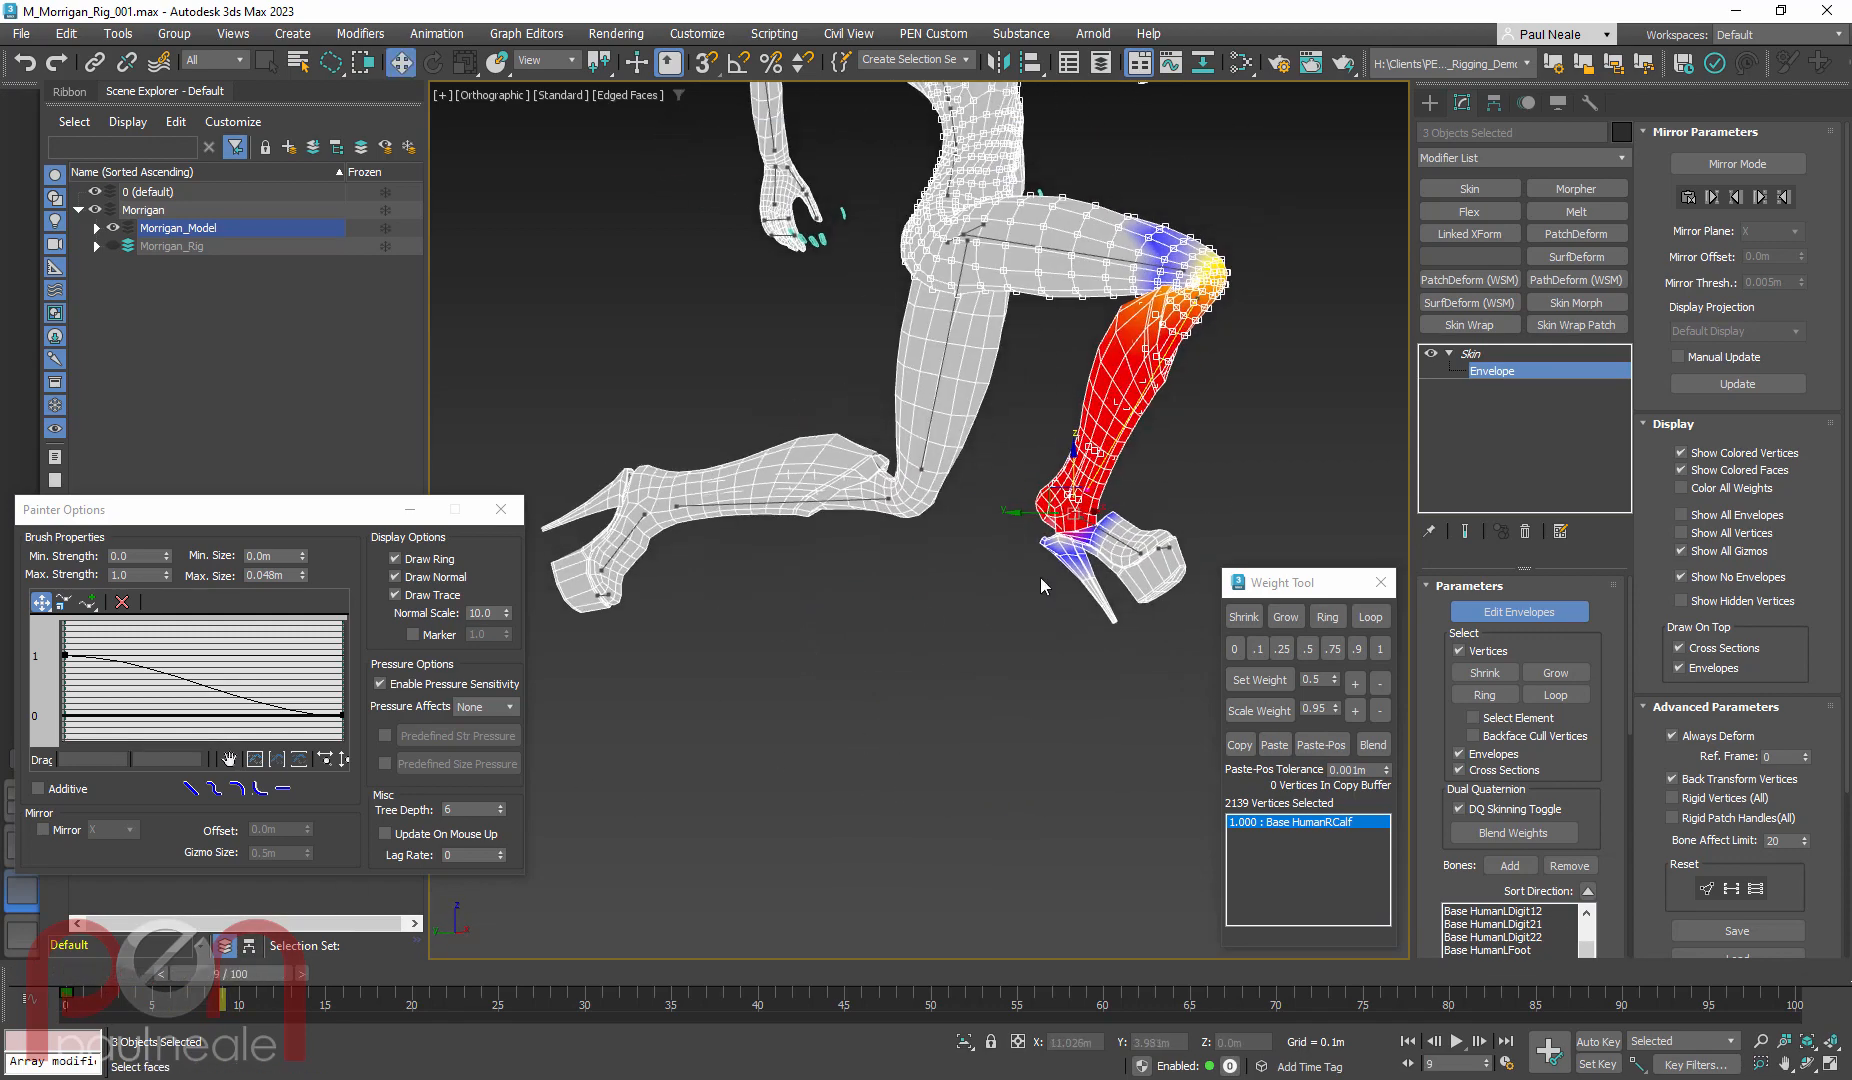
pyautogui.scroll(5, 1040, 577)
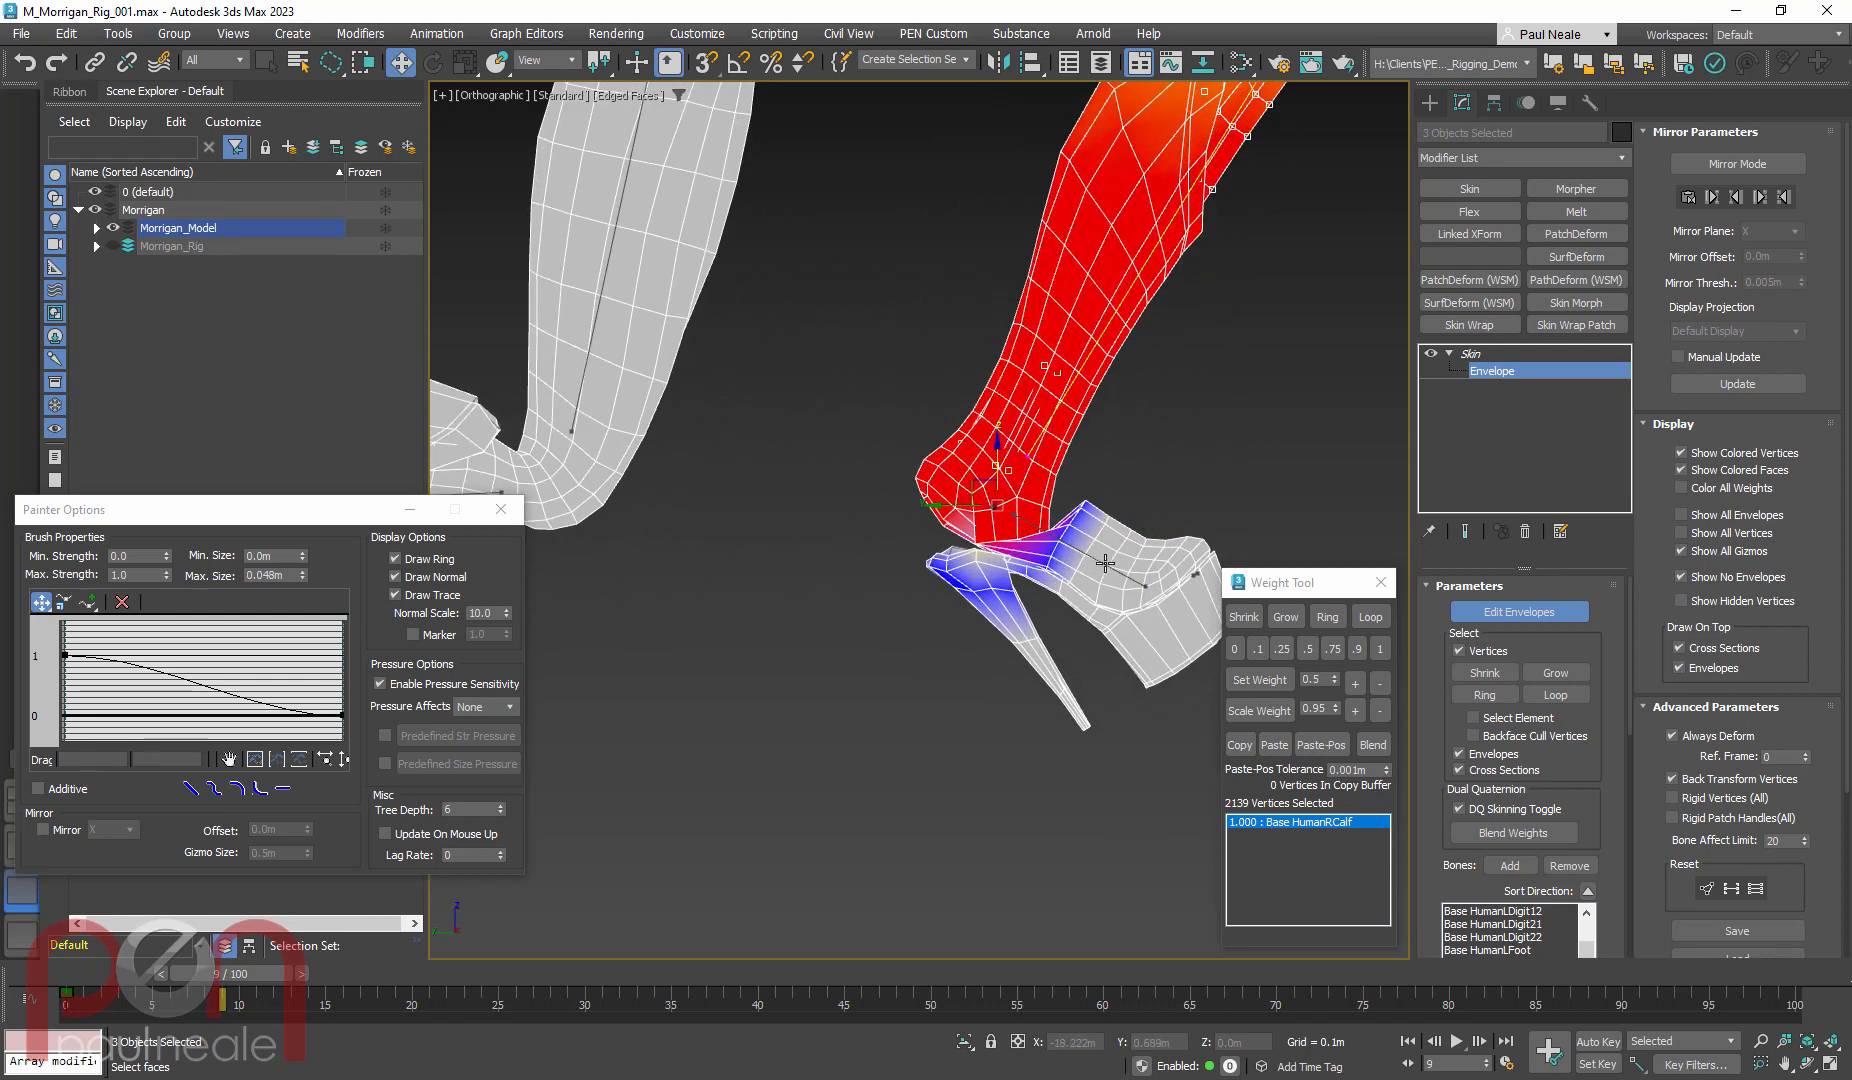
pyautogui.click(1135, 582)
pyautogui.keyDown('alt'); pyautogui.moveTo(1135, 582); pyautogui.dragTo(1034, 638, button='middle'); pyautogui.keyUp('alt')
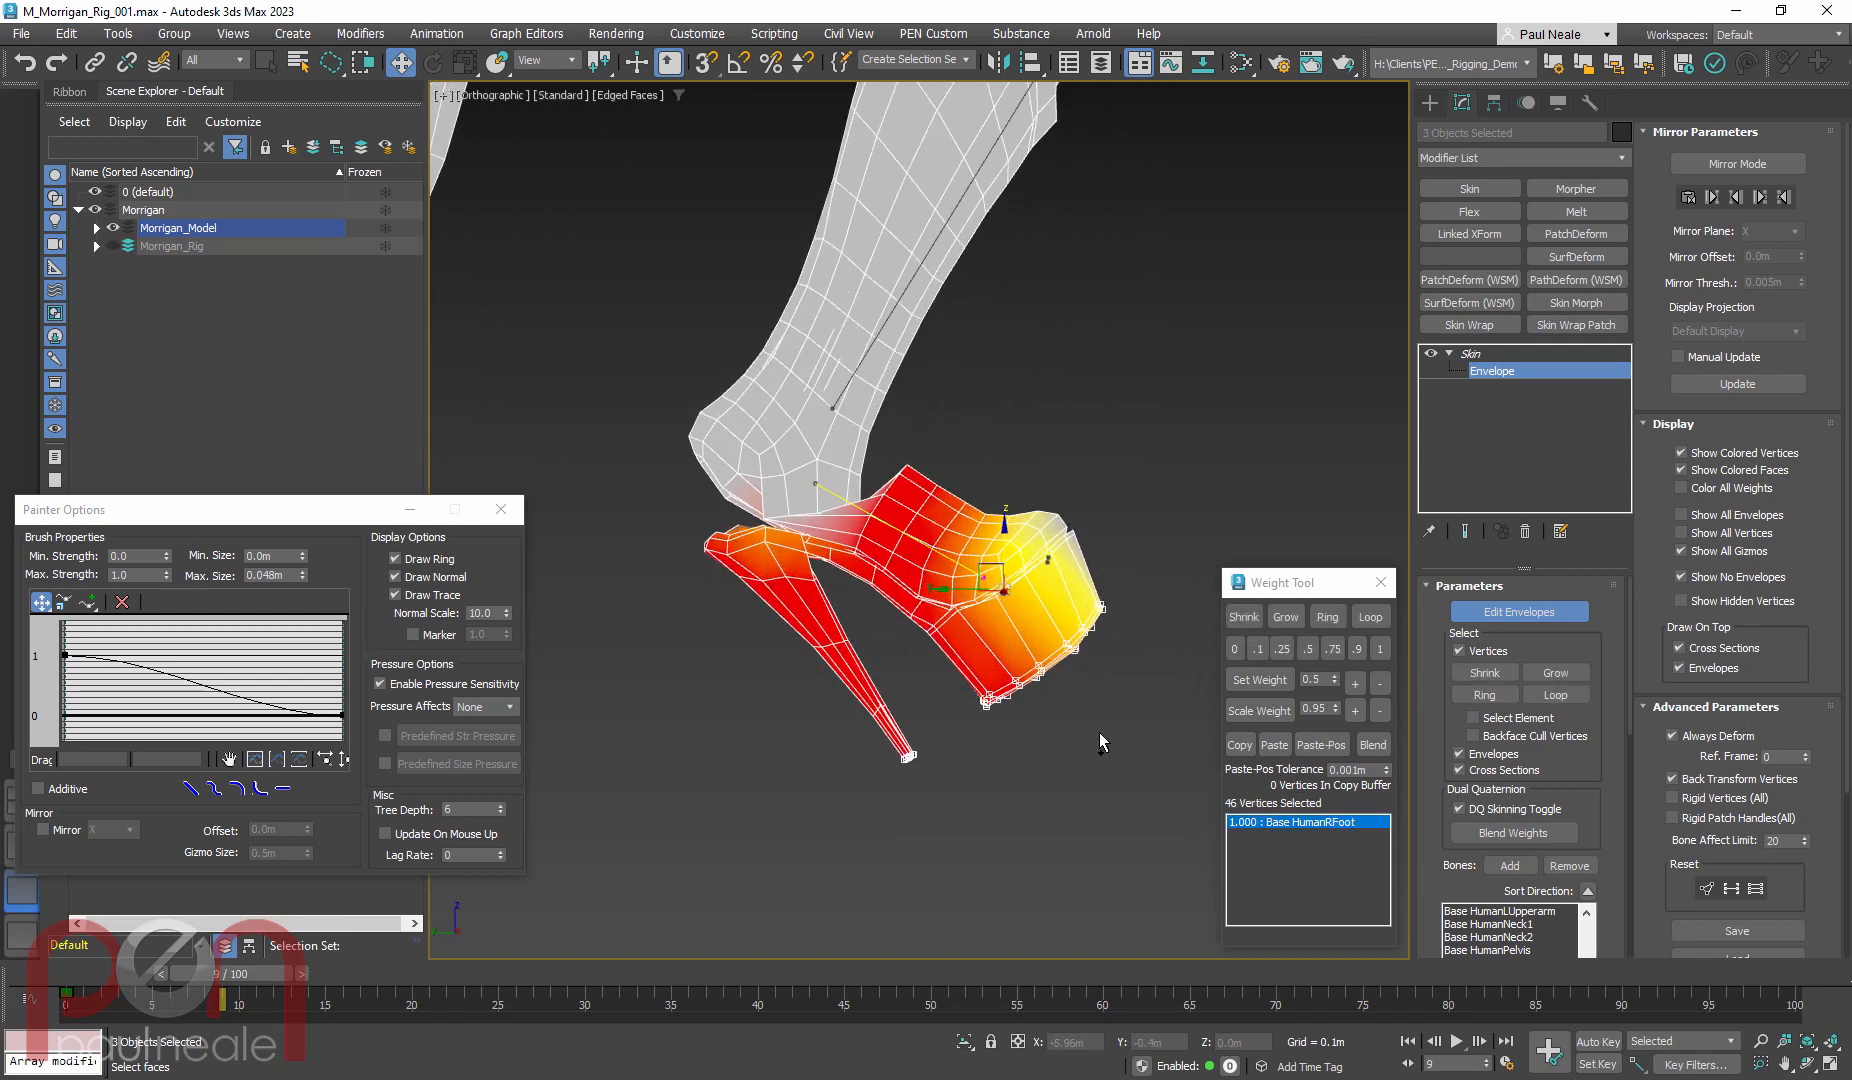
# Grow the vertex selection over the right shoe's heel and platform and set its right foot bone weight to 1
pyautogui.moveTo(1030, 697); pyautogui.dragTo(1024, 687, button='middle')
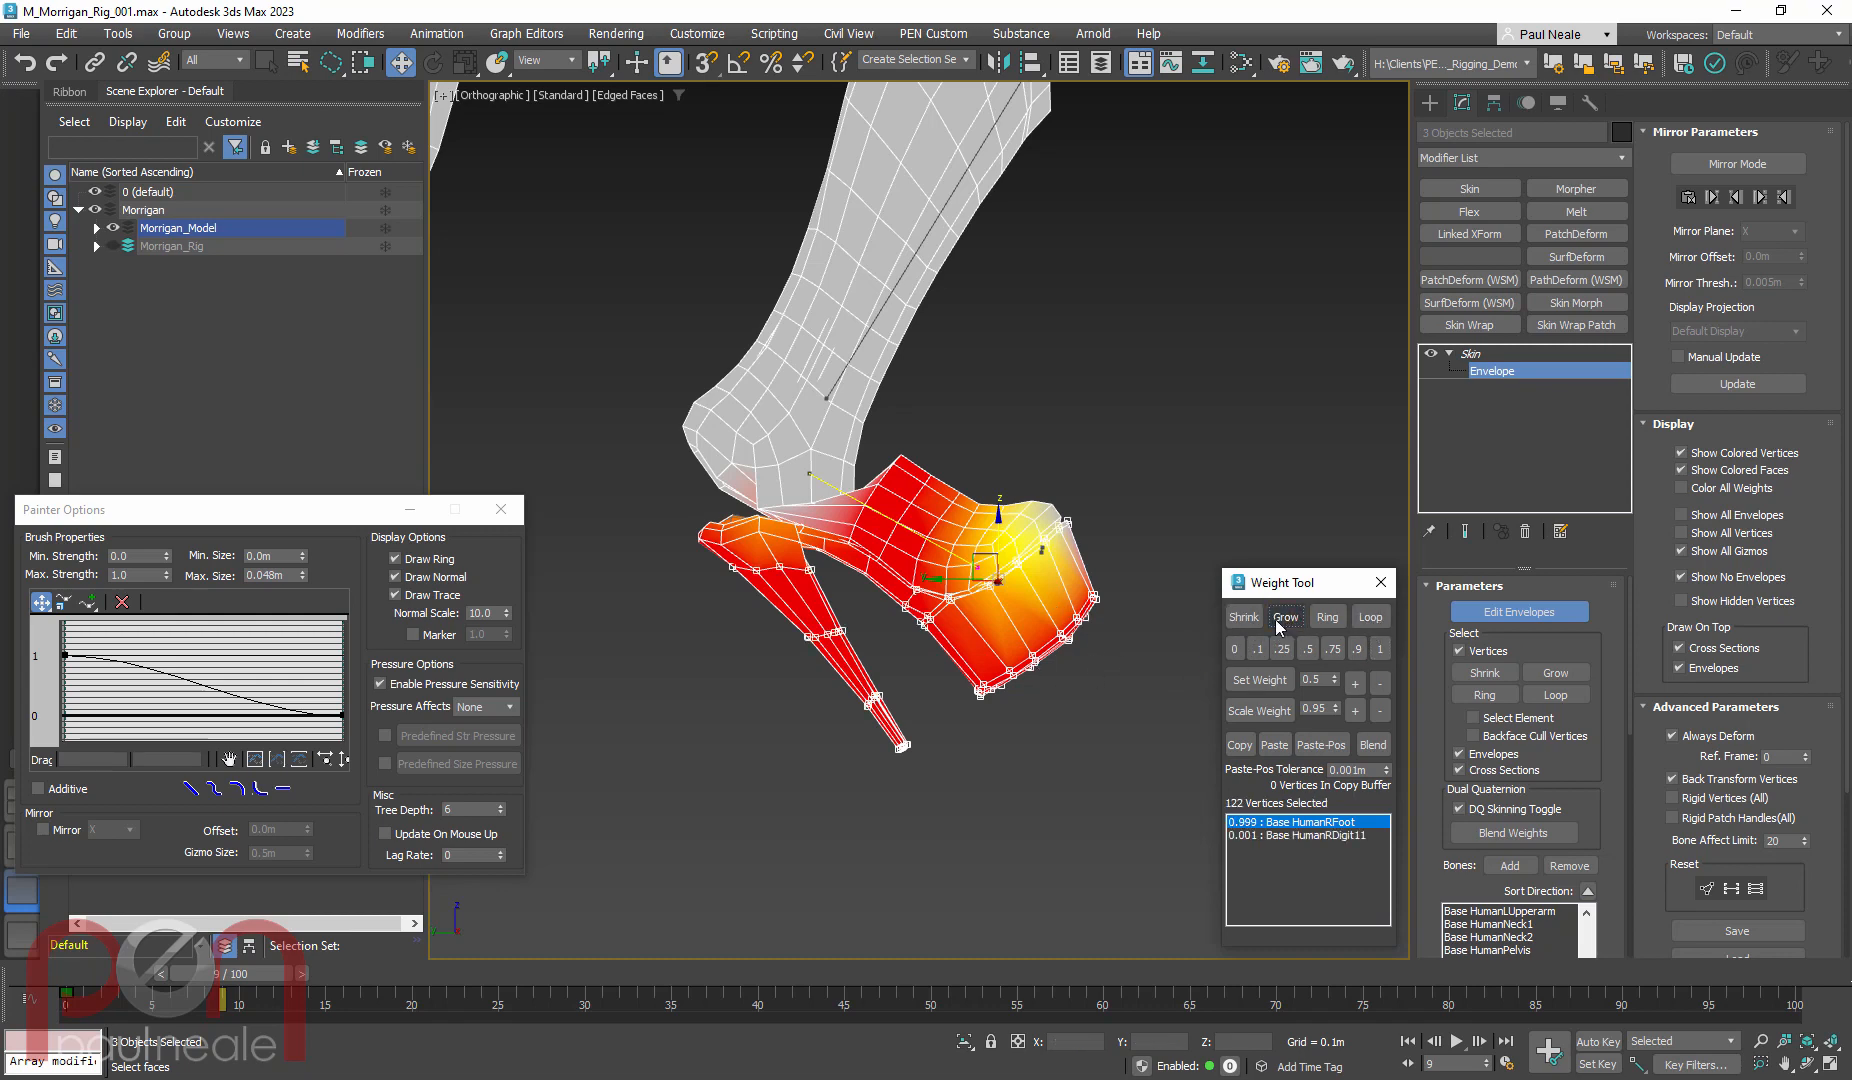
pyautogui.click(1381, 651)
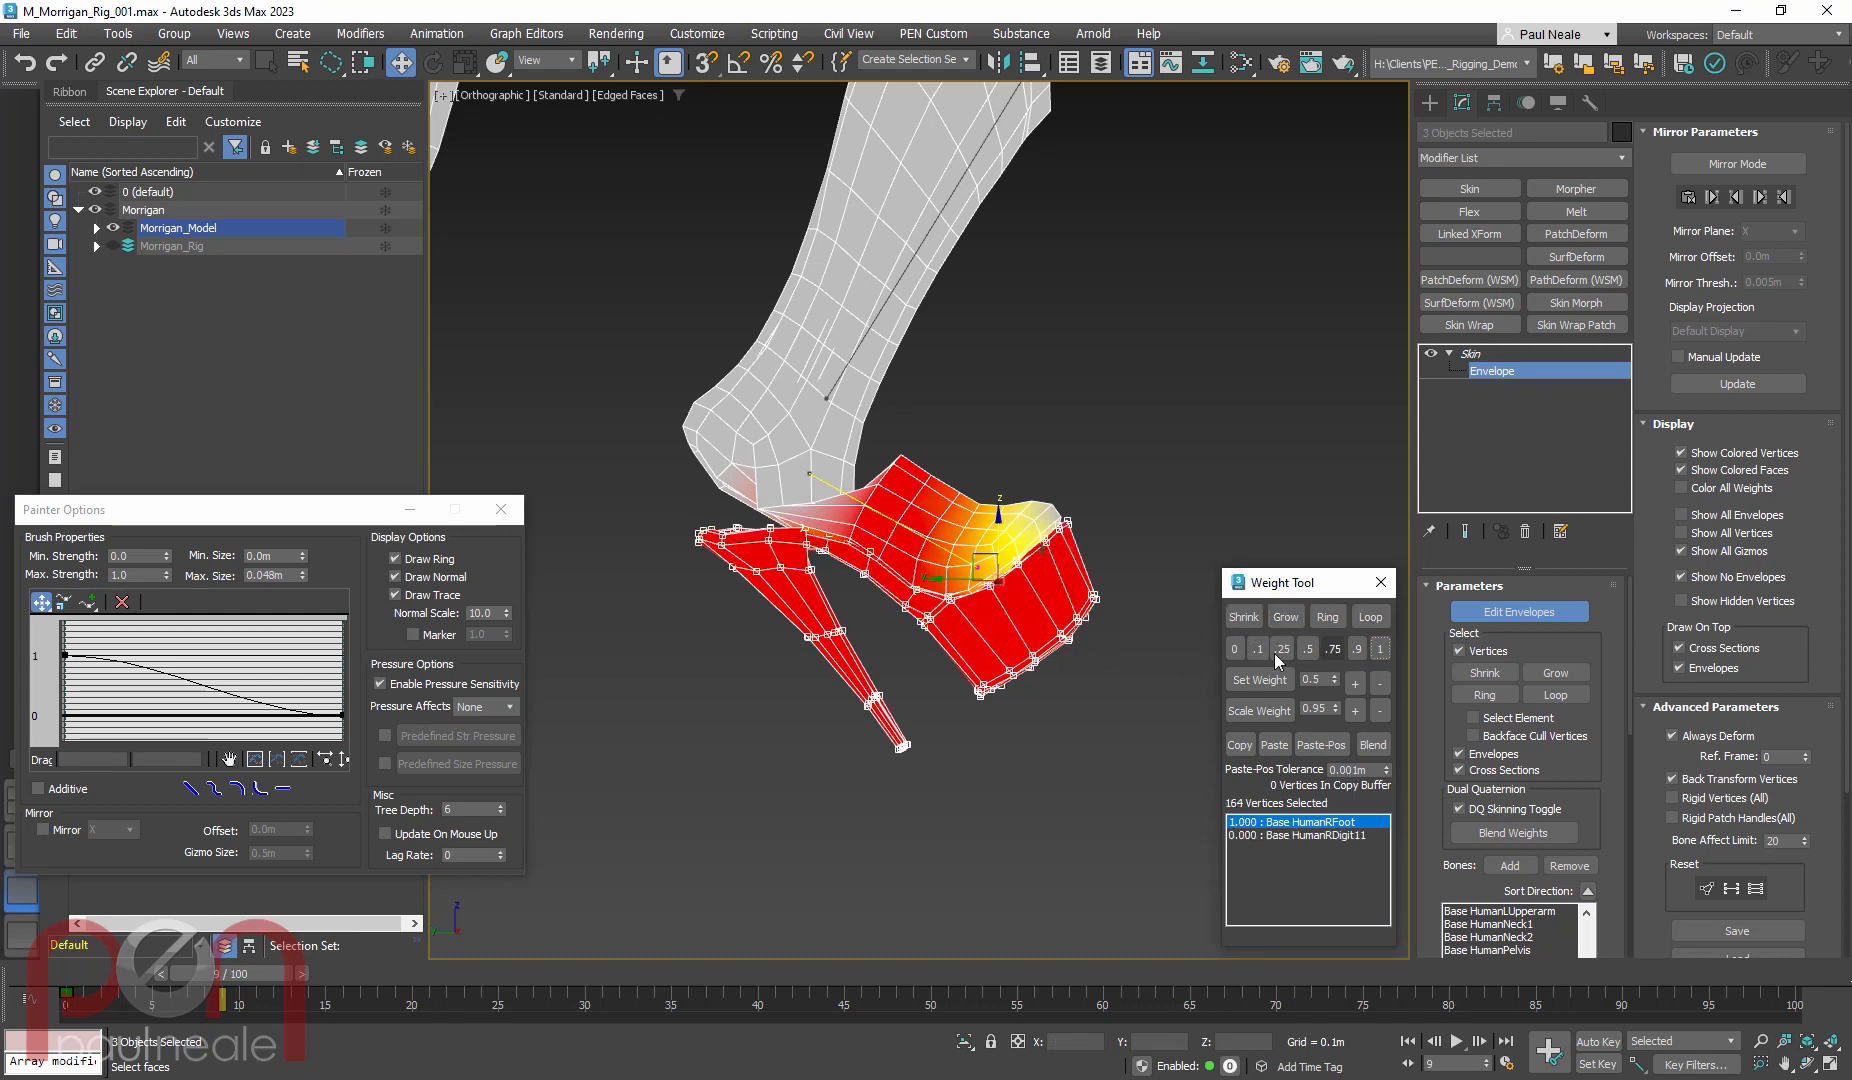
# Inspect the right calf bone's weights around the ankle, then reselect the right foot bone
pyautogui.keyDown('alt'); pyautogui.moveTo(1010, 640); pyautogui.dragTo(972, 615, button='middle'); pyautogui.keyUp('alt')
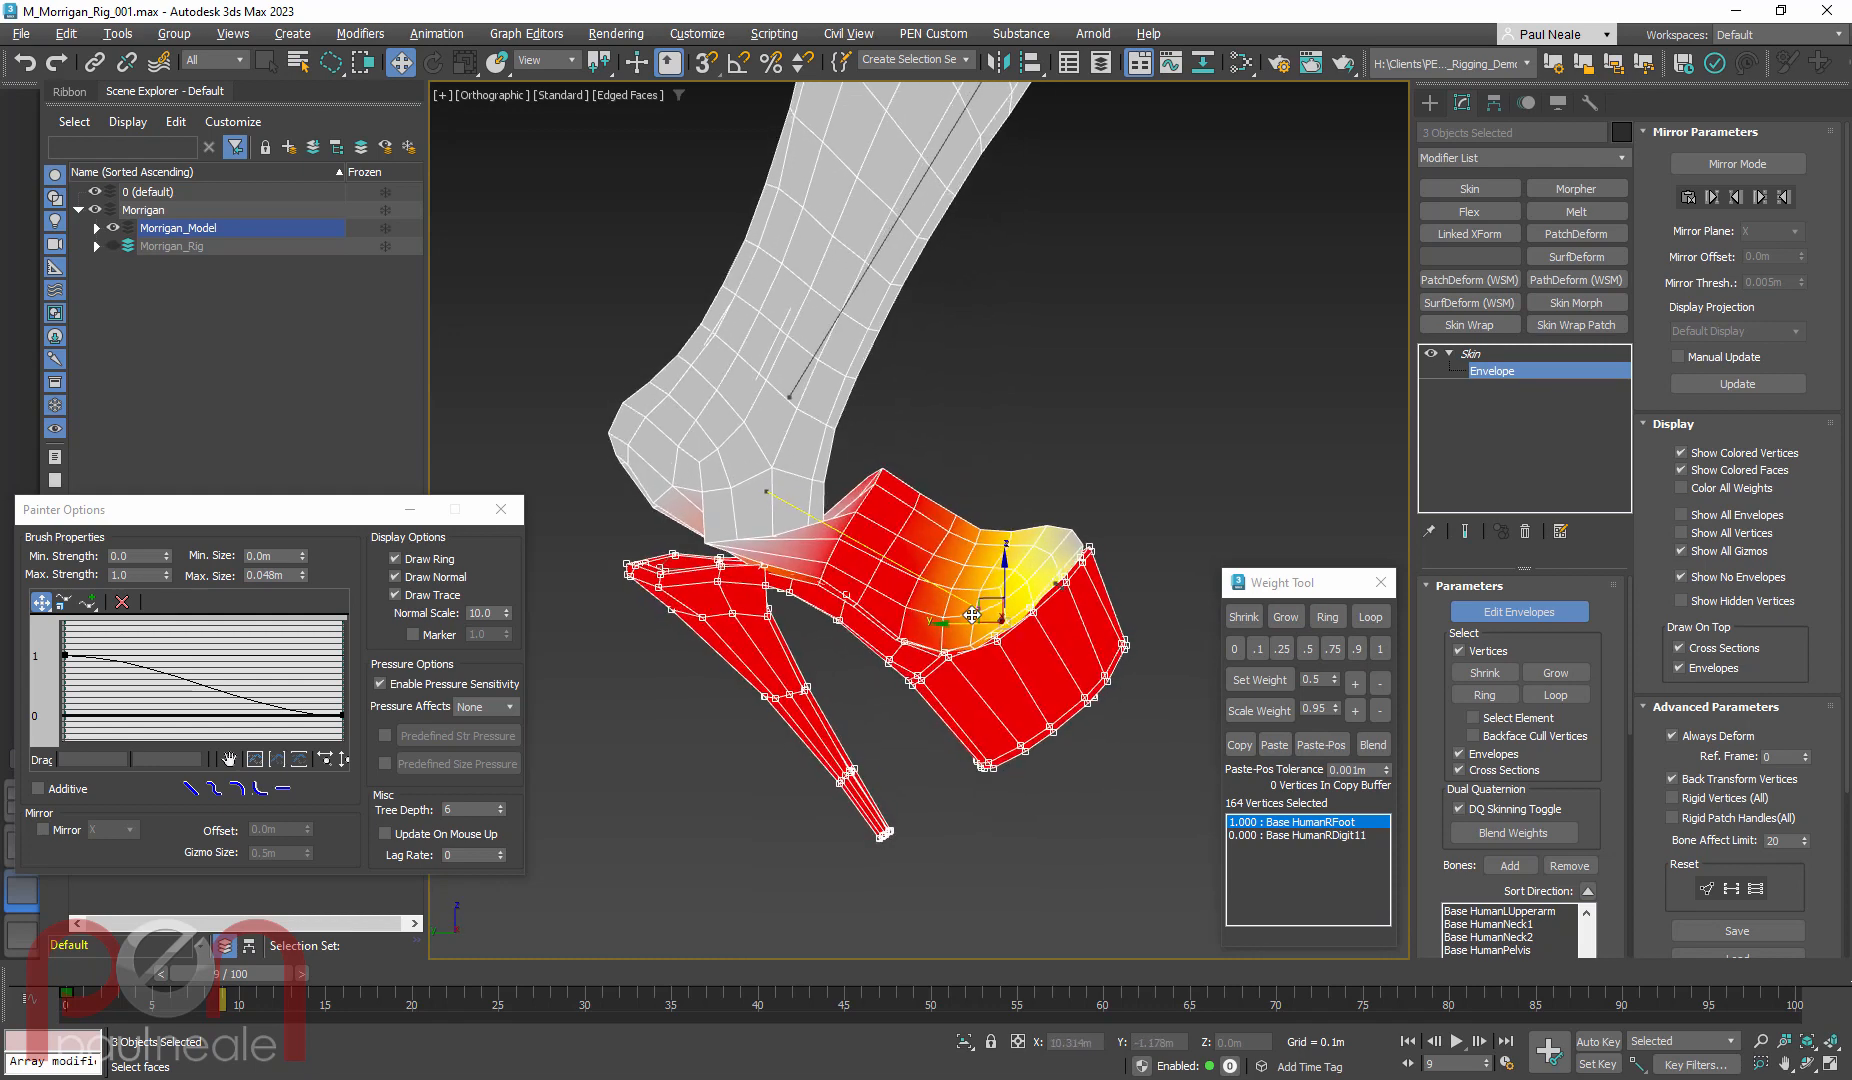
pyautogui.moveTo(851, 531)
pyautogui.keyDown('alt'); pyautogui.mouseDown(button='middle')
pyautogui.moveTo(821, 518)
pyautogui.moveTo(835, 541)
pyautogui.mouseUp(button='middle'); pyautogui.keyUp('alt')
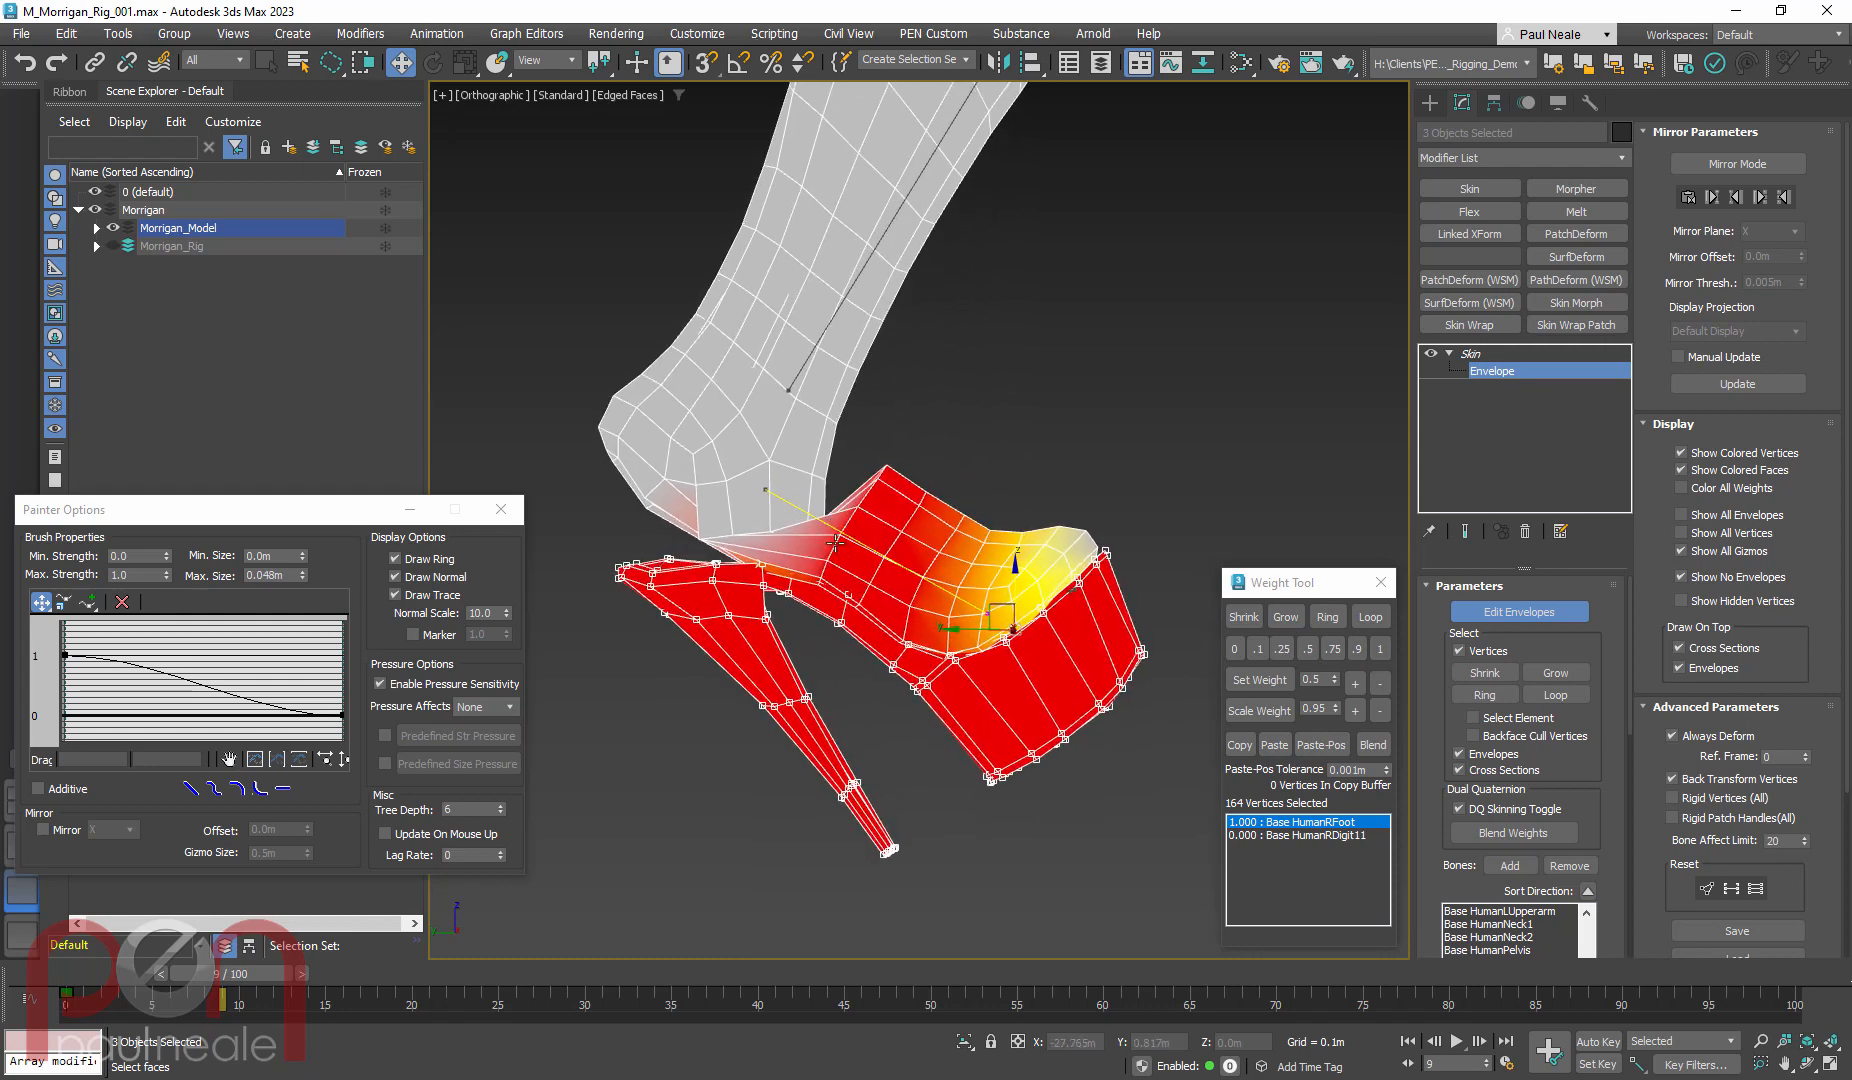
pyautogui.click(797, 372)
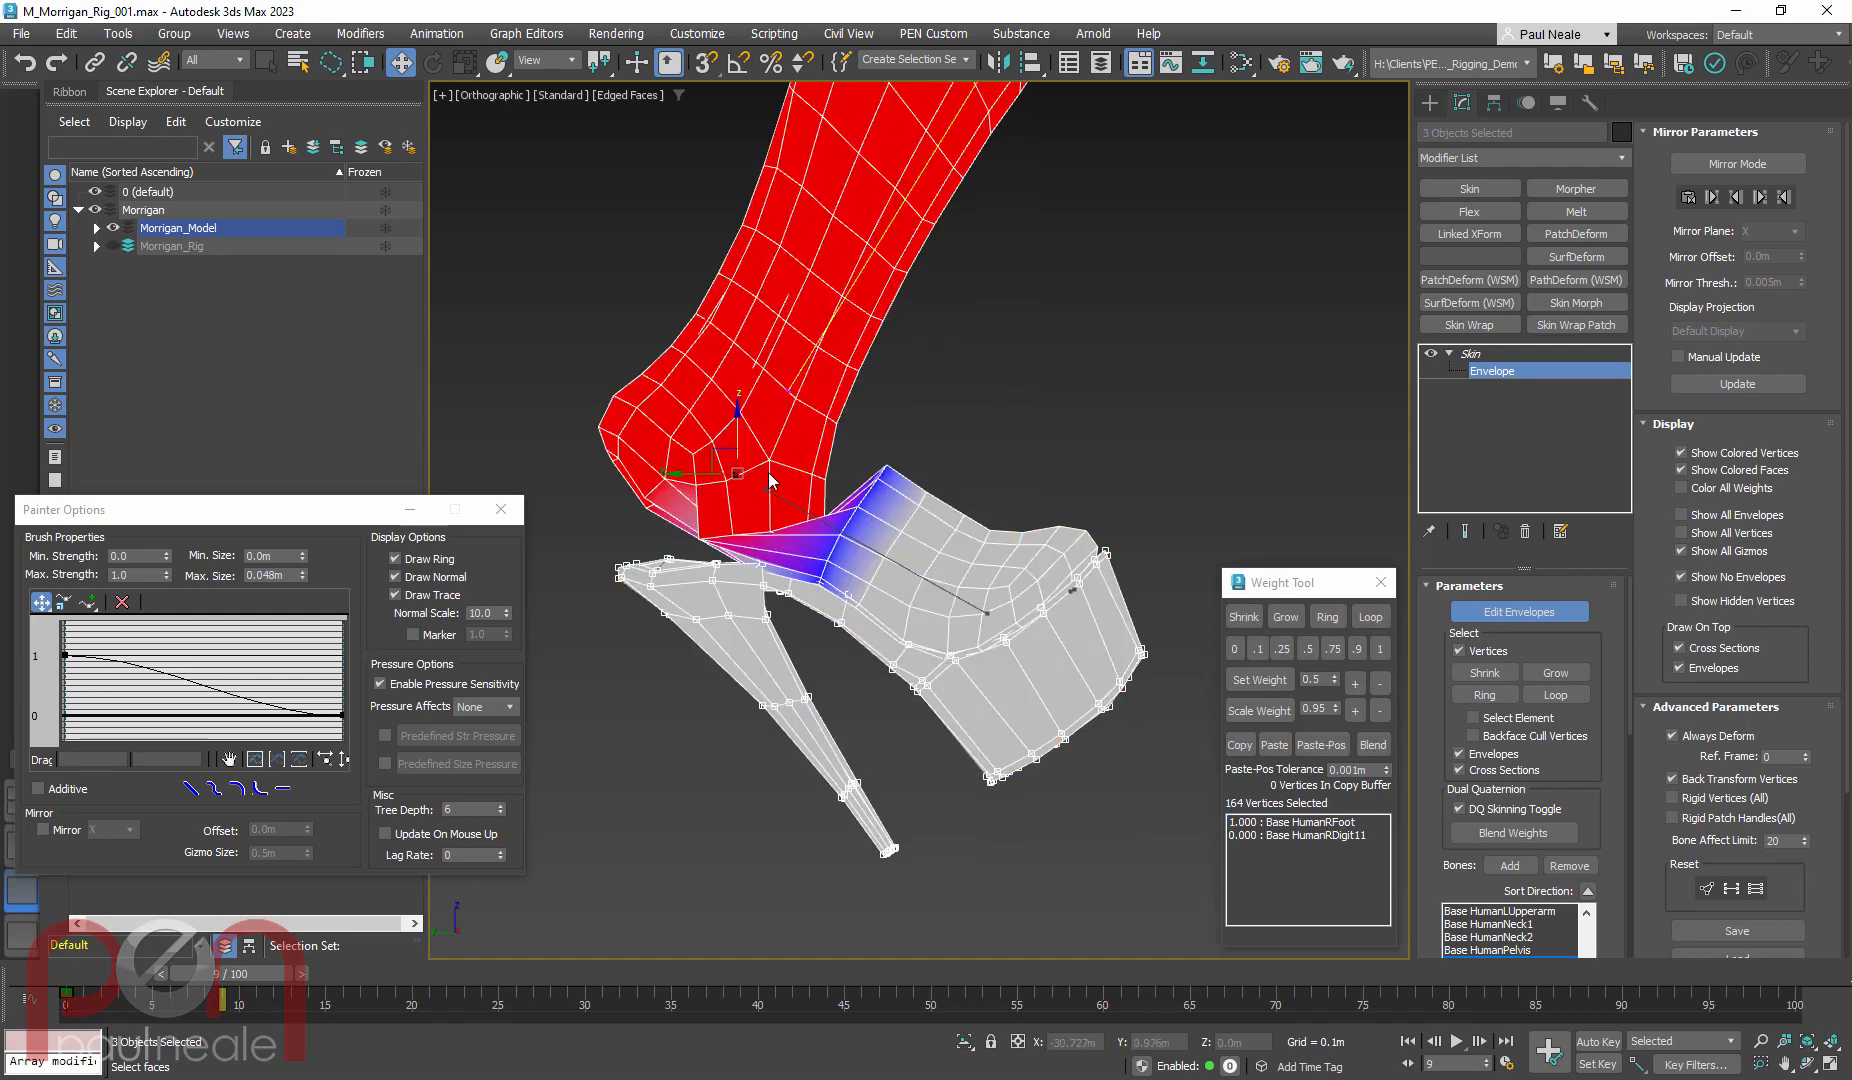
pyautogui.click(800, 508)
pyautogui.moveTo(890, 540)
pyautogui.keyDown('alt'); pyautogui.mouseDown(button='middle')
pyautogui.moveTo(906, 517)
pyautogui.moveTo(1005, 522)
pyautogui.moveTo(870, 549)
pyautogui.moveTo(897, 541)
pyautogui.mouseUp(button='middle'); pyautogui.keyUp('alt')
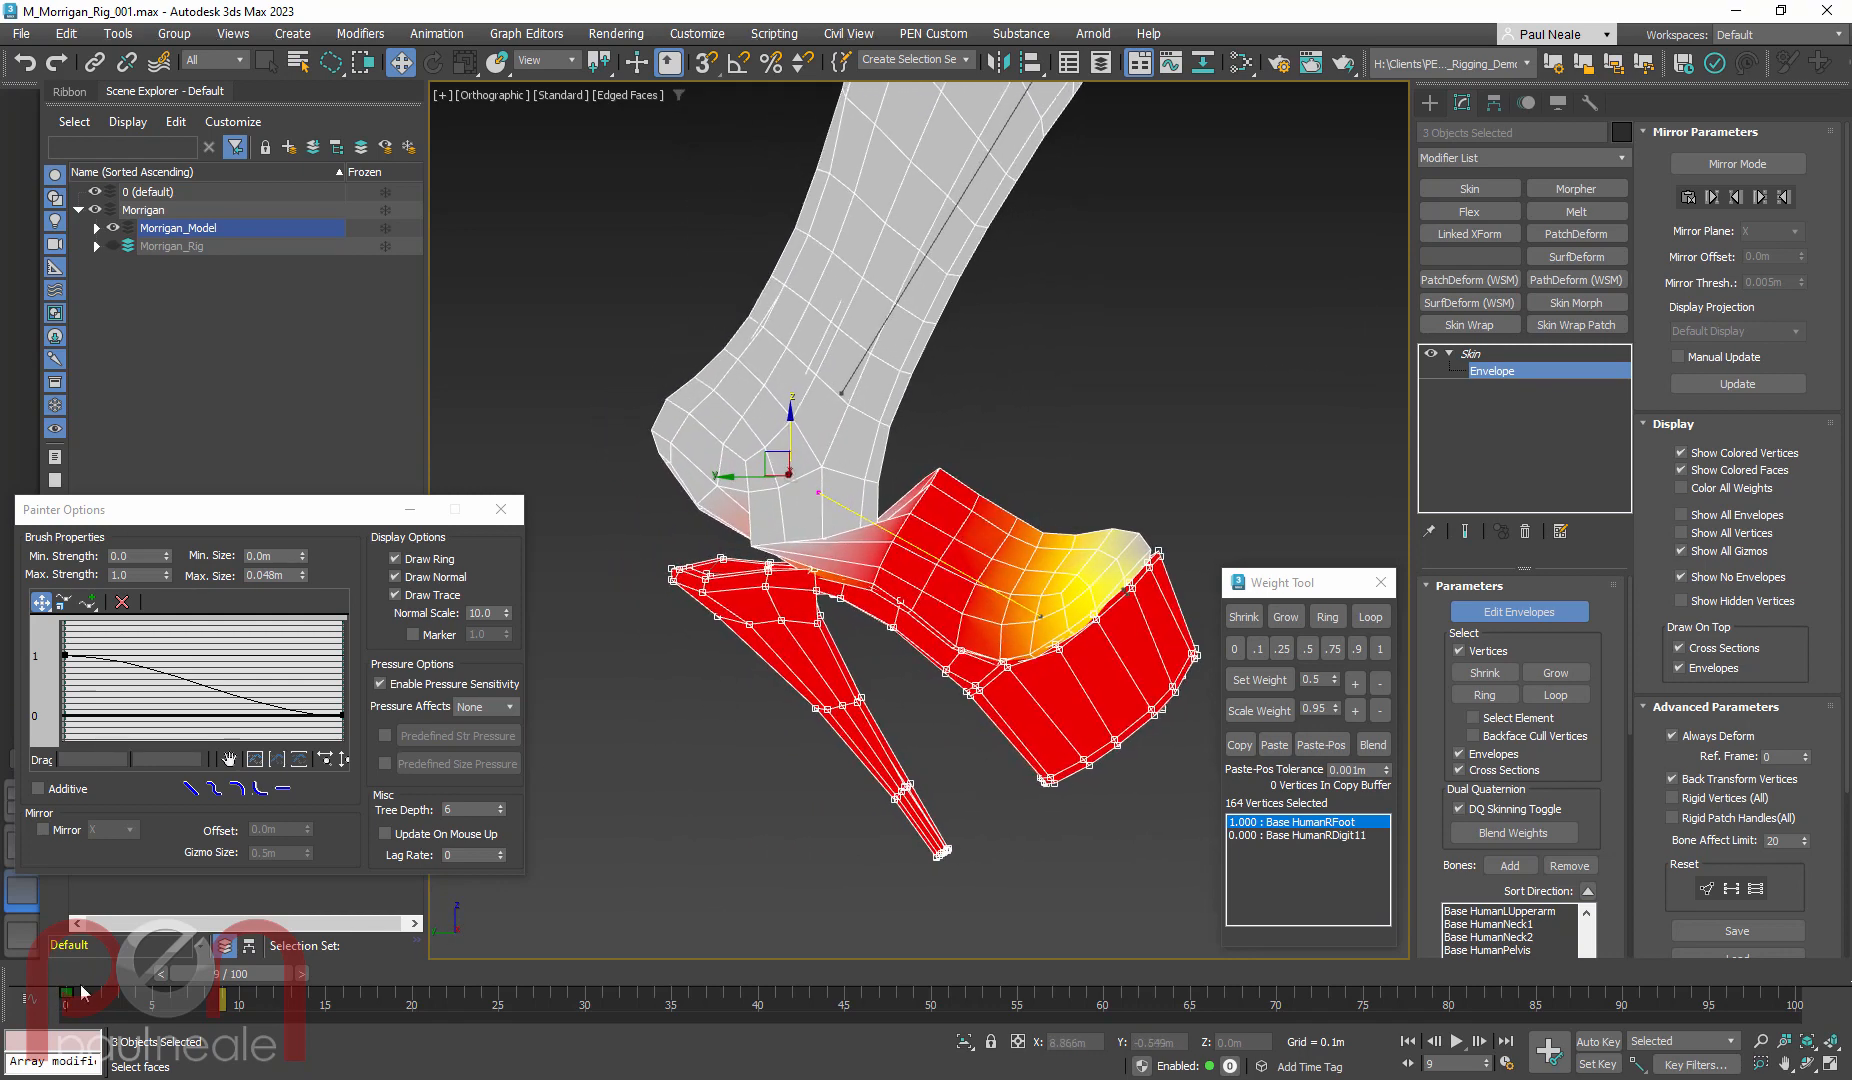
# Return to frame 0 and, in the Left view, lasso the shoe vertices along the heel's upper edge and arch
pyautogui.click(65, 976)
pyautogui.press('l')
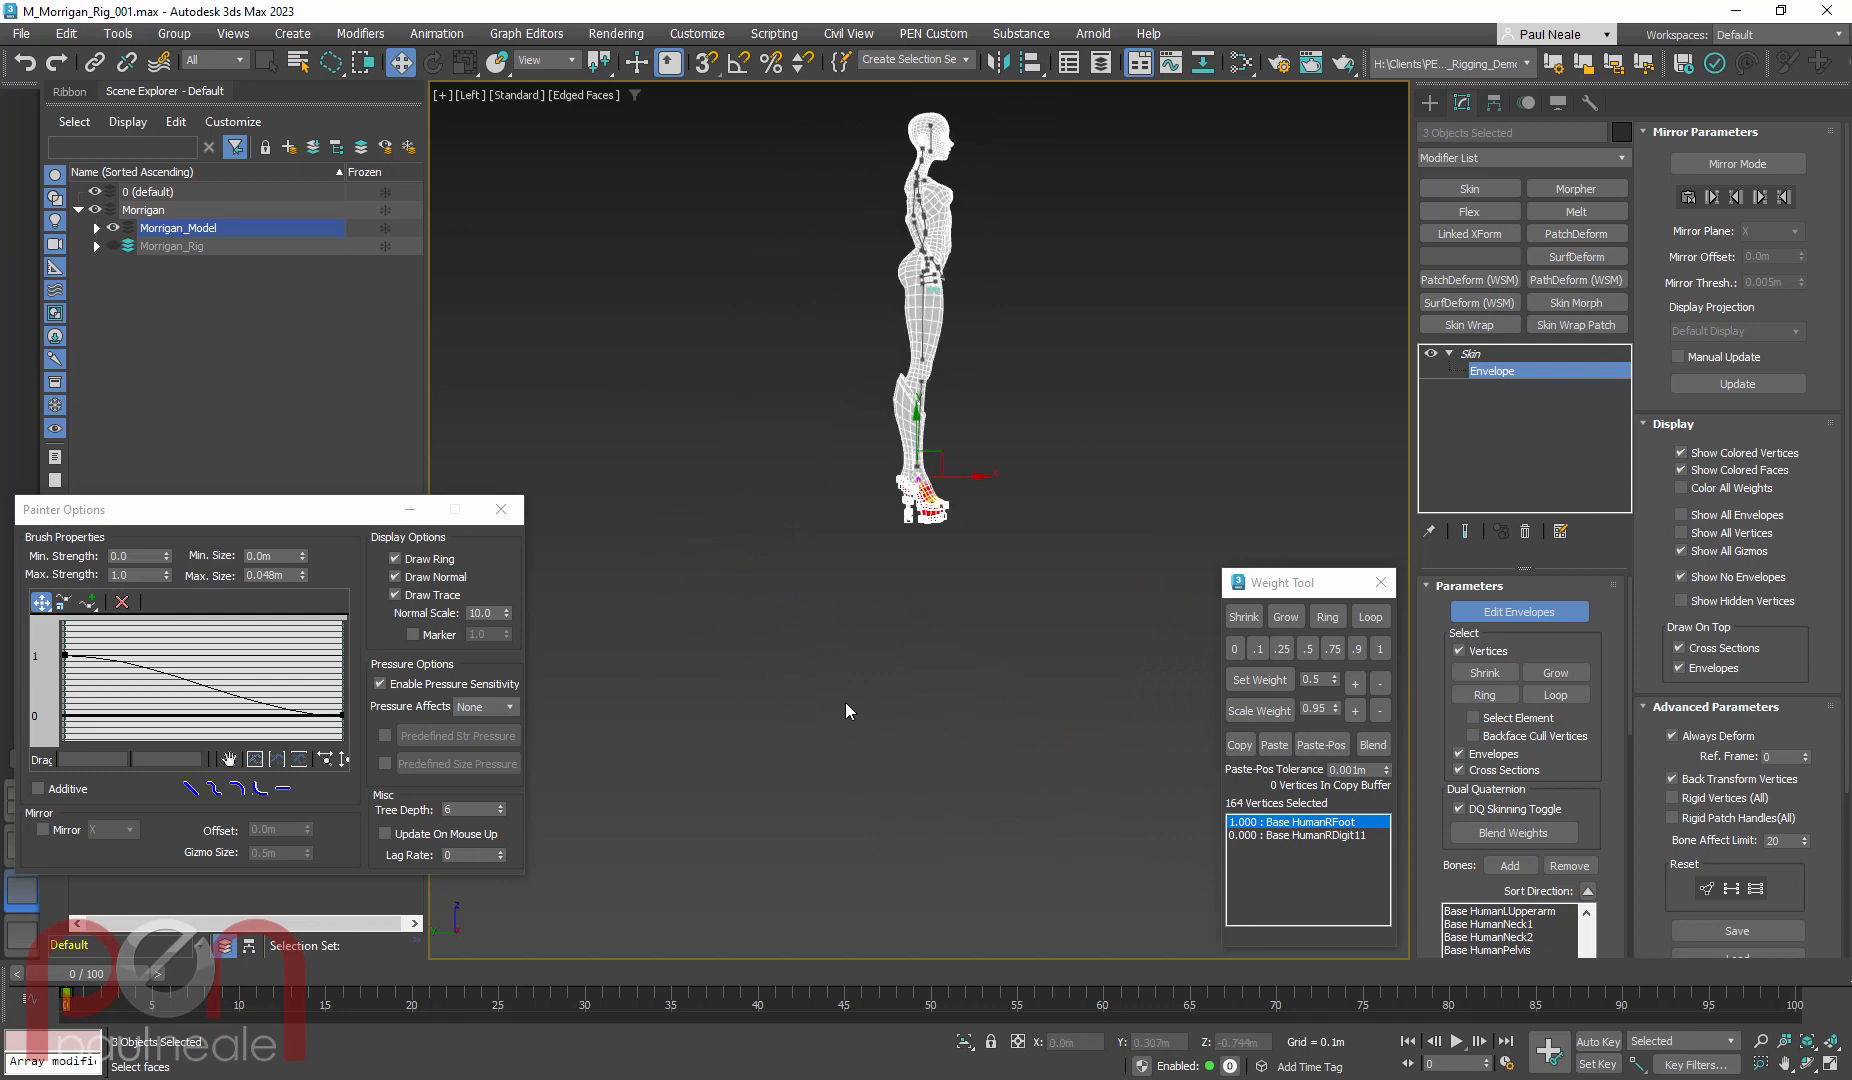
pyautogui.press('z')
pyautogui.scroll(5, 907, 577)
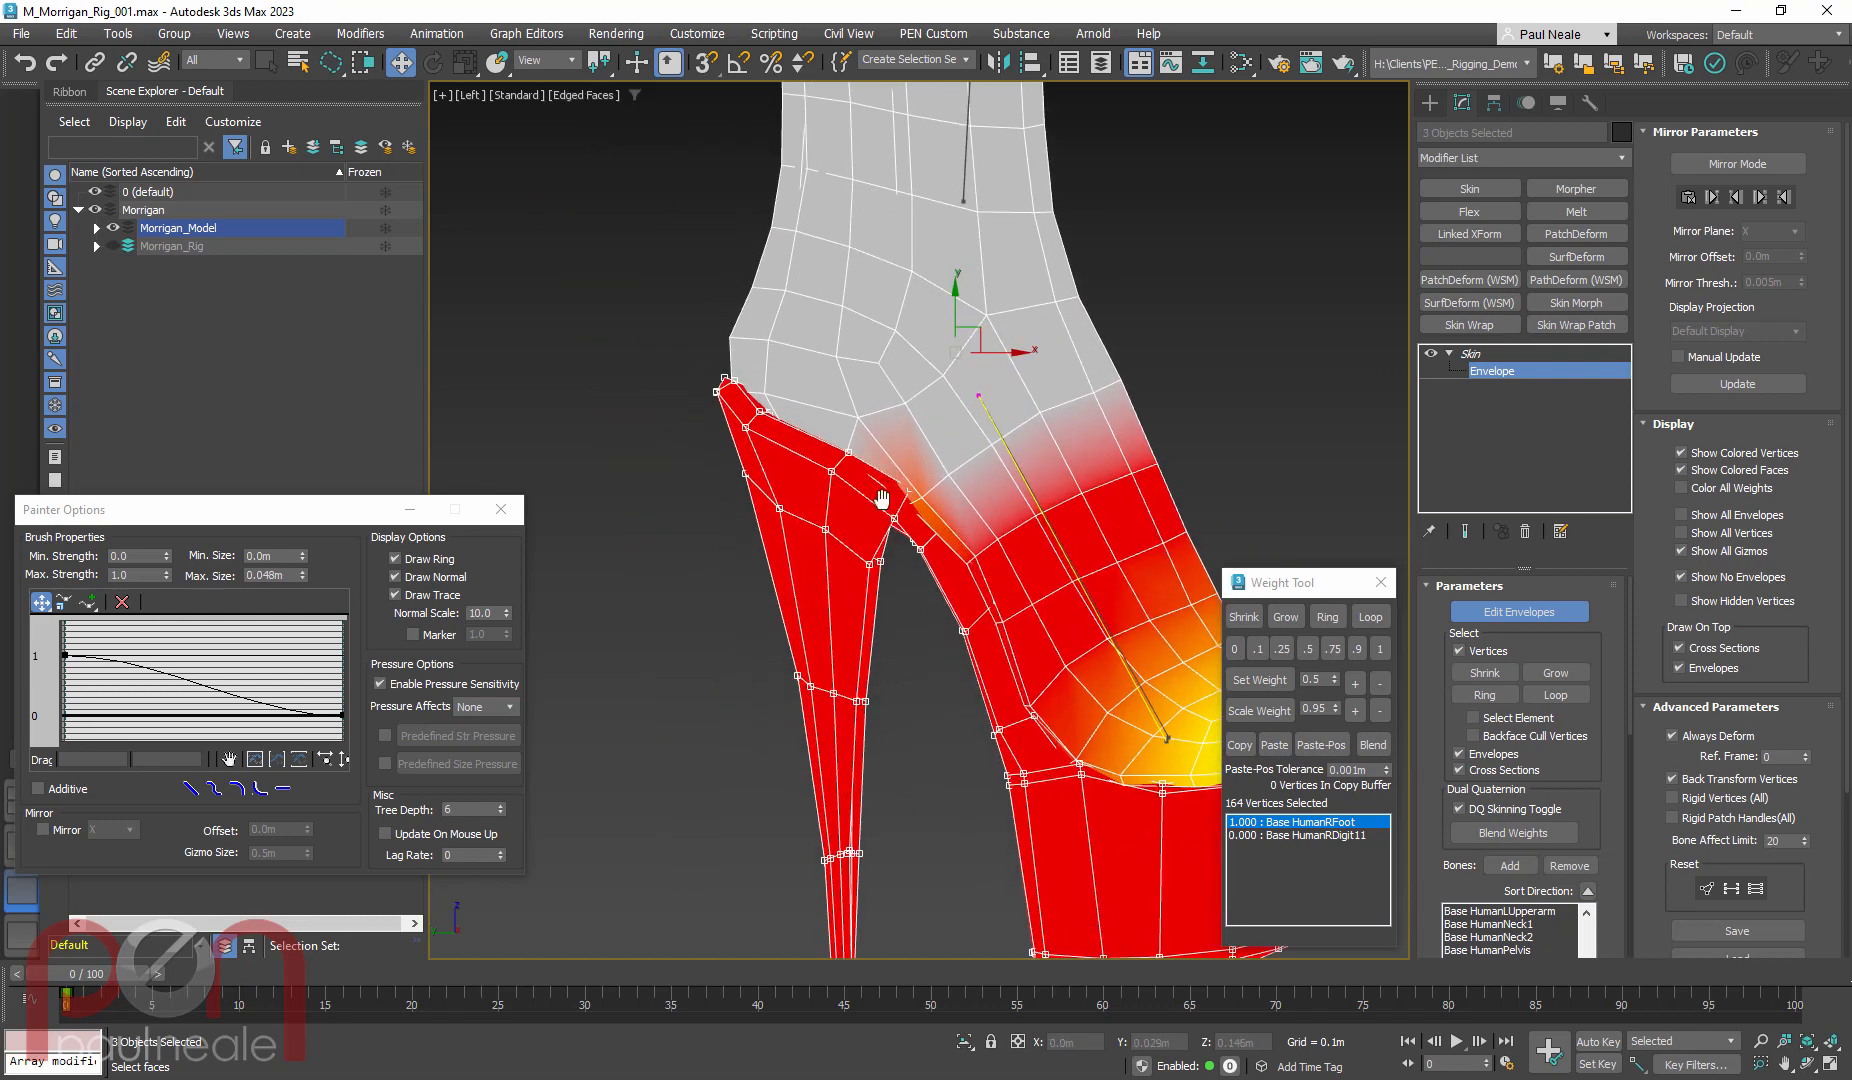
pyautogui.moveTo(670, 467)
pyautogui.mouseDown()
pyautogui.moveTo(657, 446)
pyautogui.moveTo(757, 425)
pyautogui.mouseUp()
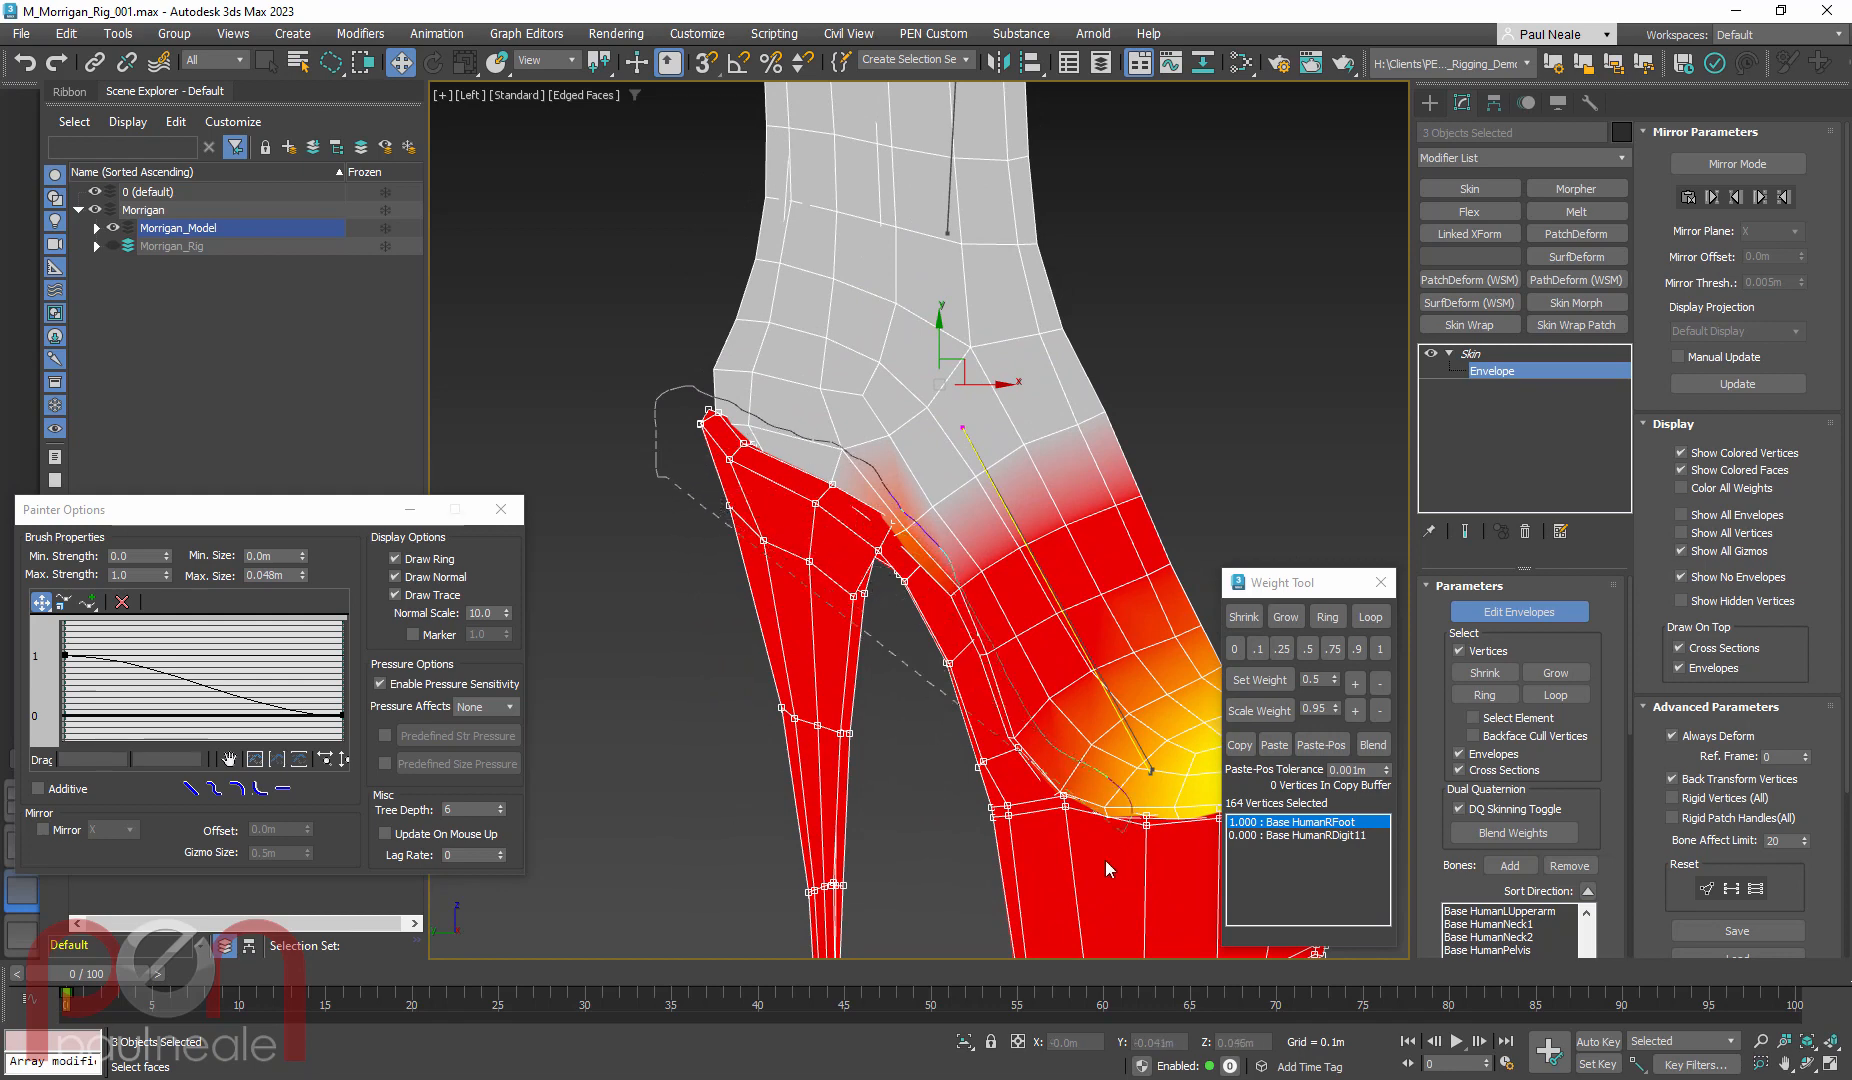
pyautogui.moveTo(697, 725); pyautogui.dragTo(699, 722)
pyautogui.scroll(-4, 850, 643)
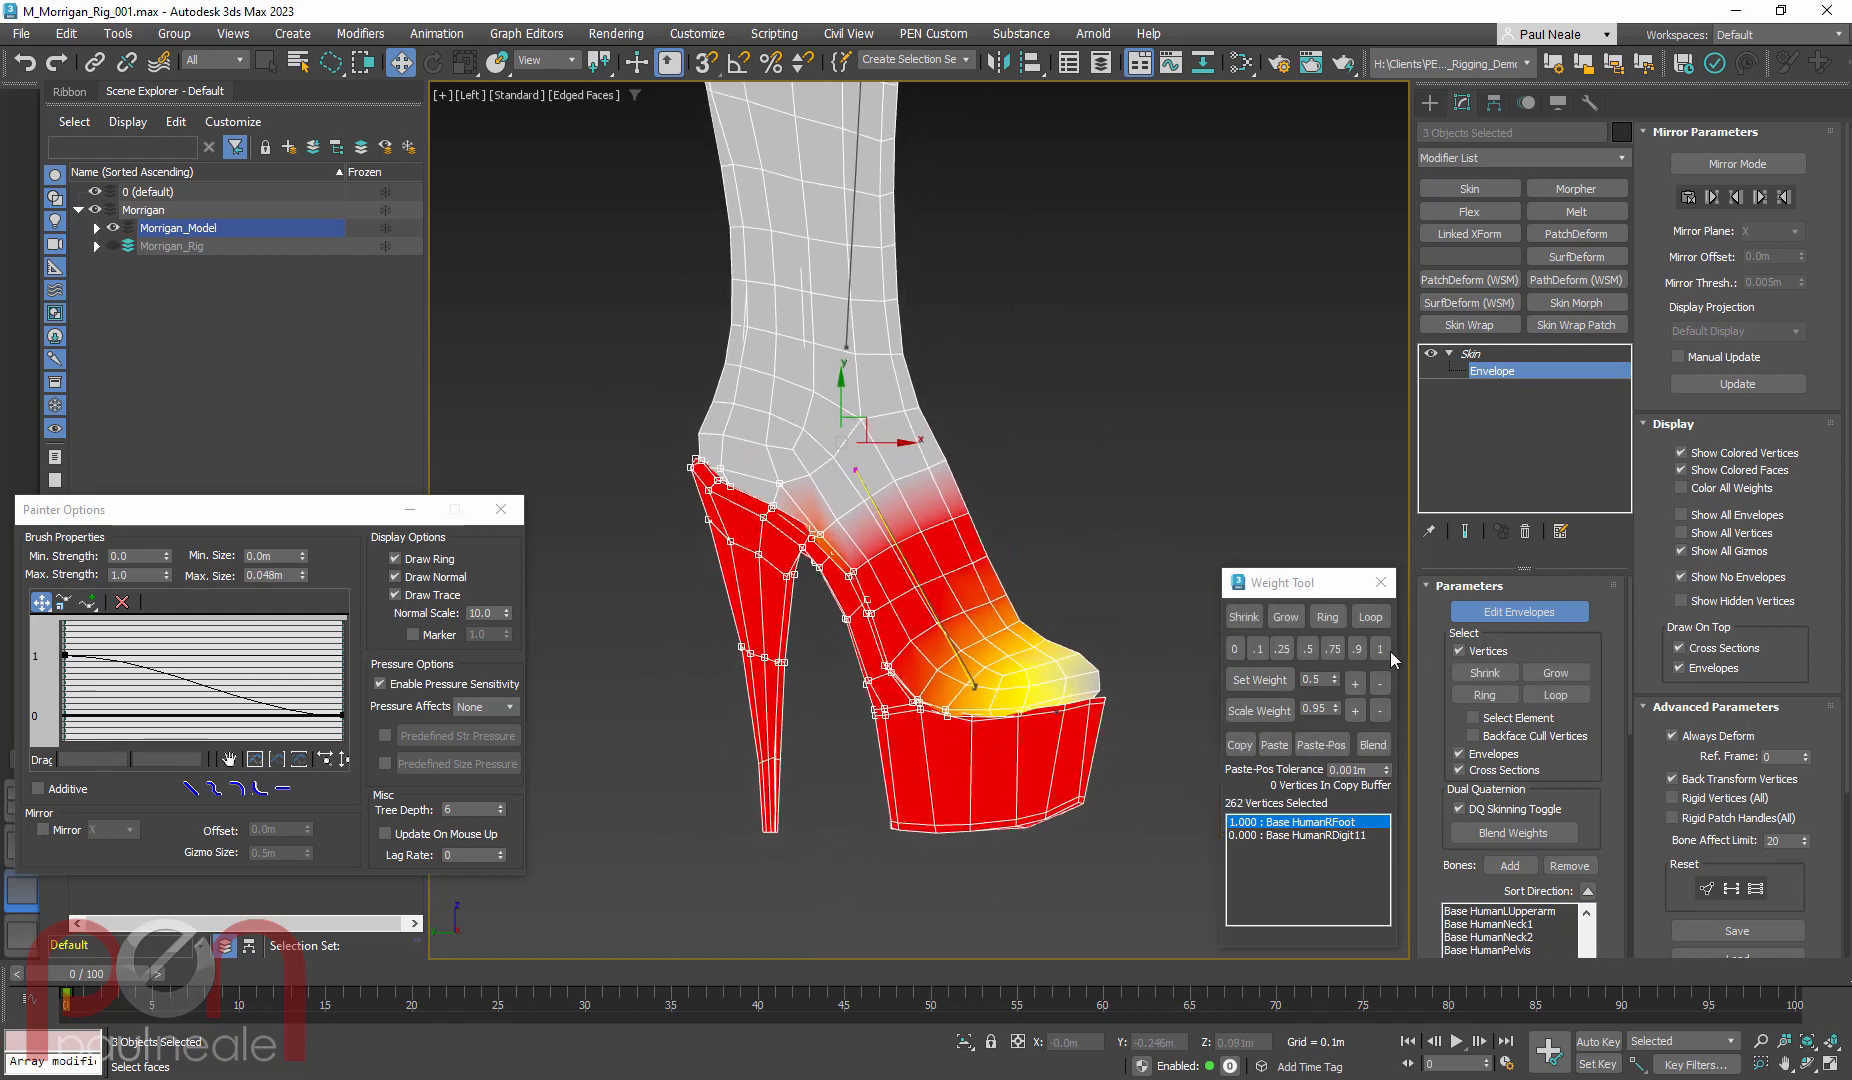
# Set the selected vertices' right foot bone weight to 1 and move to frame 9 to check both shoes
pyautogui.scroll(-2, 902, 662)
pyautogui.moveTo(900, 667); pyautogui.dragTo(822, 674, button='middle')
pyautogui.moveTo(90, 973); pyautogui.dragTo(250, 972)
pyautogui.scroll(-6, 729, 681)
pyautogui.moveTo(919, 573); pyautogui.dragTo(893, 637, button='middle')
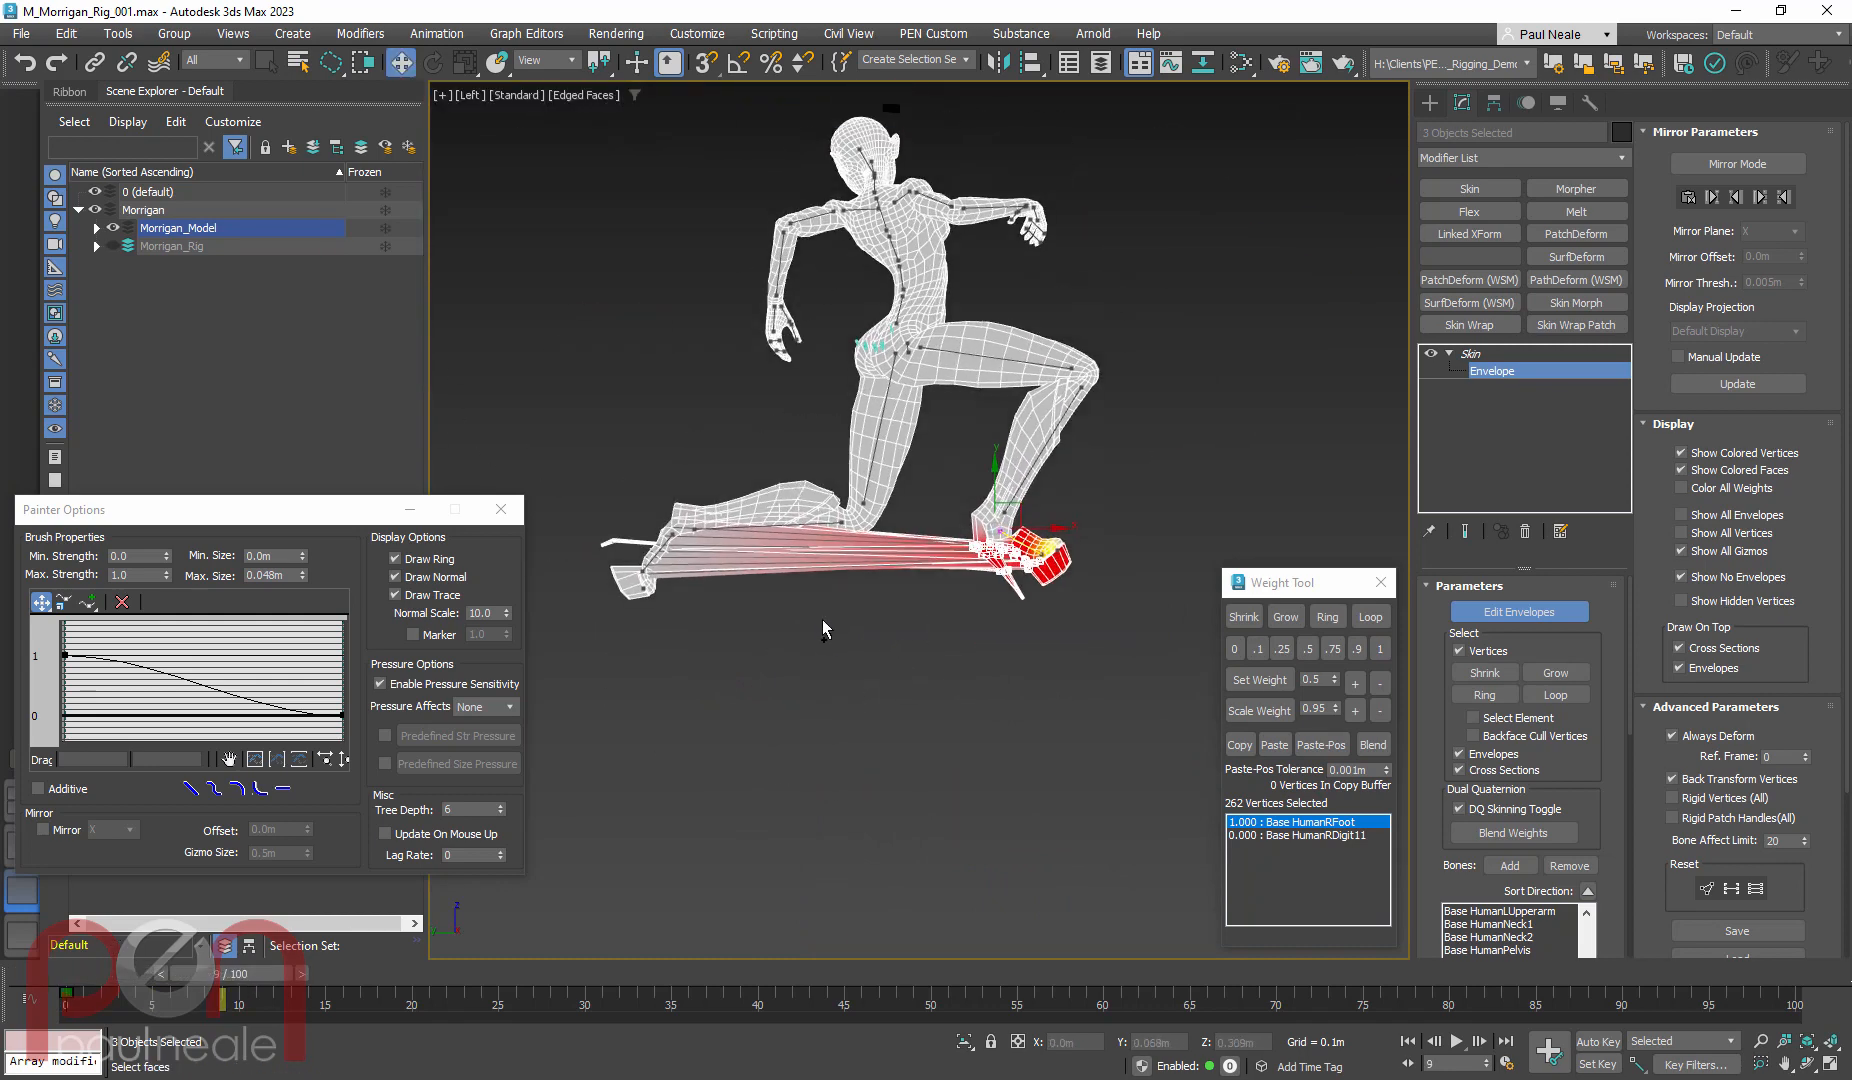
# Redo the weighting with the left shoe's vertices deselected, giving only the right shoe's selected vertices a weight of 1
pyautogui.scroll(2, 807, 579)
pyautogui.moveTo(686, 615); pyautogui.dragTo(835, 626, button='middle')
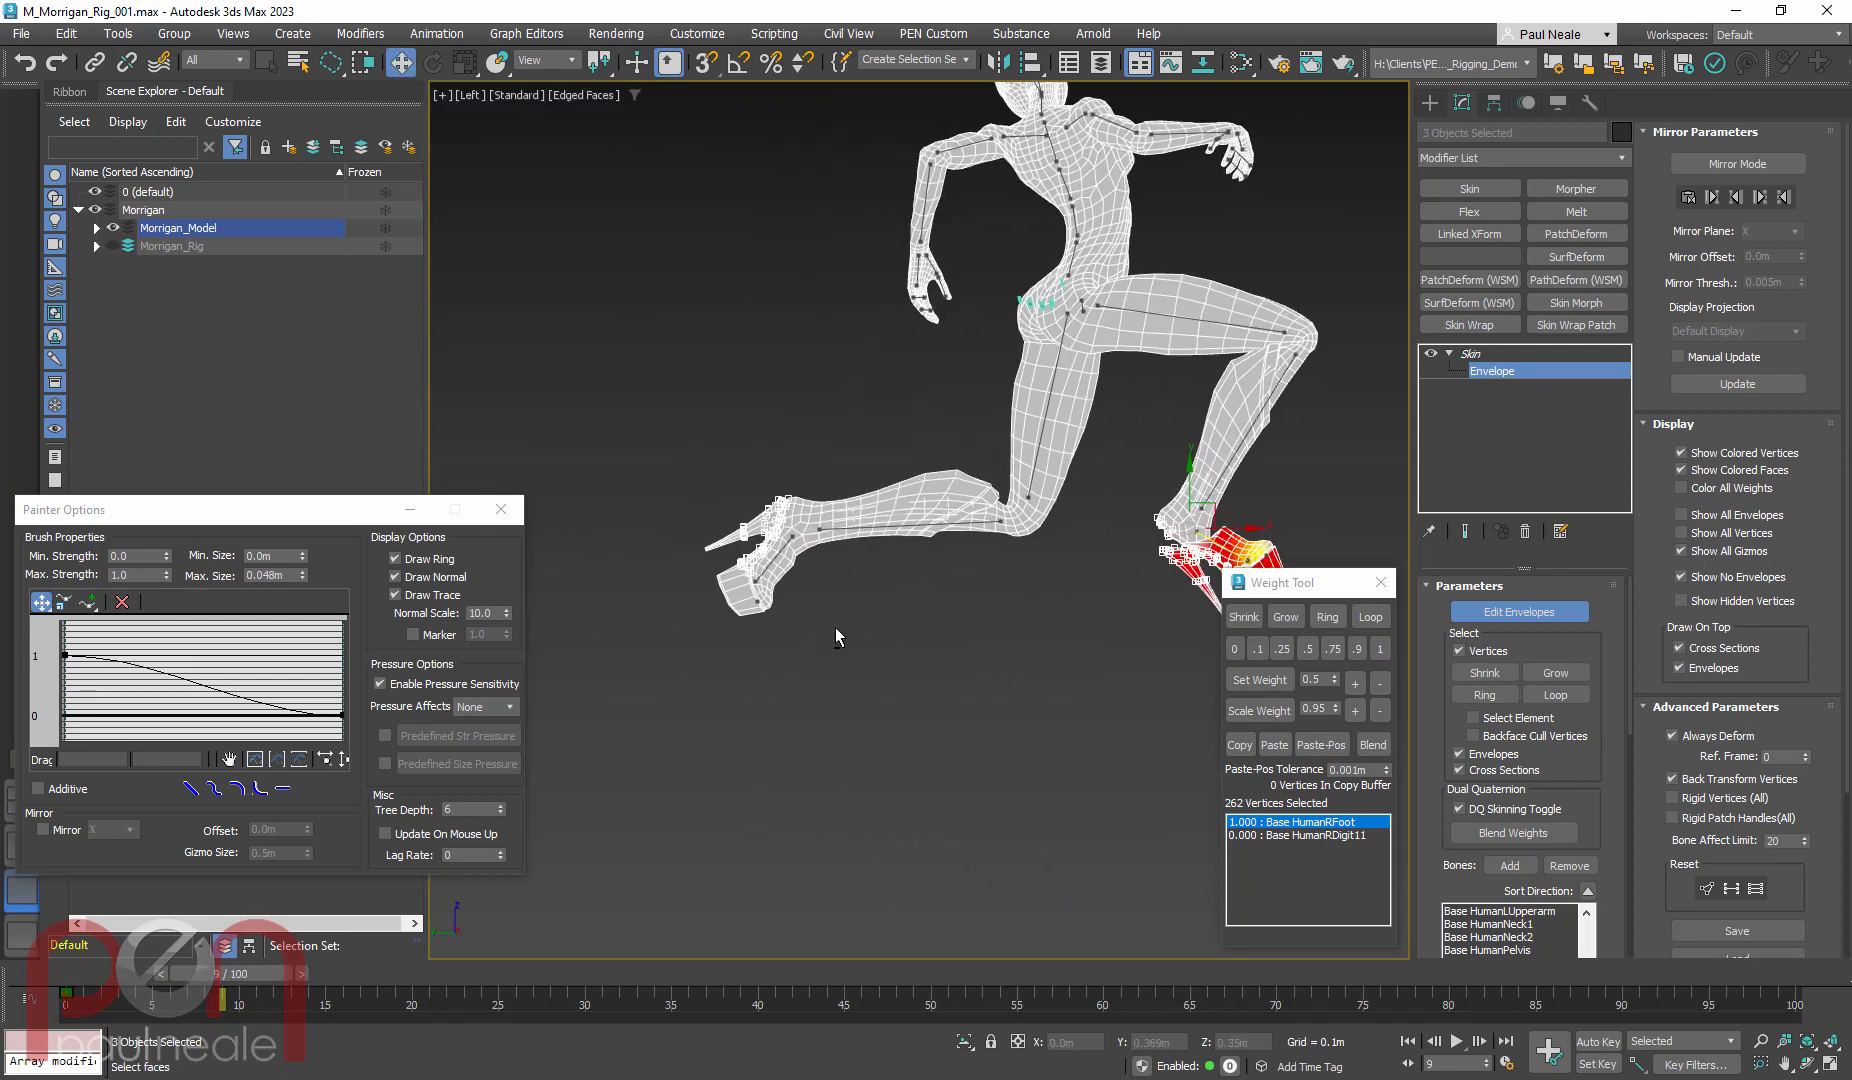
pyautogui.moveTo(975, 721); pyautogui.dragTo(948, 689, button='middle')
pyautogui.scroll(3, 1075, 722)
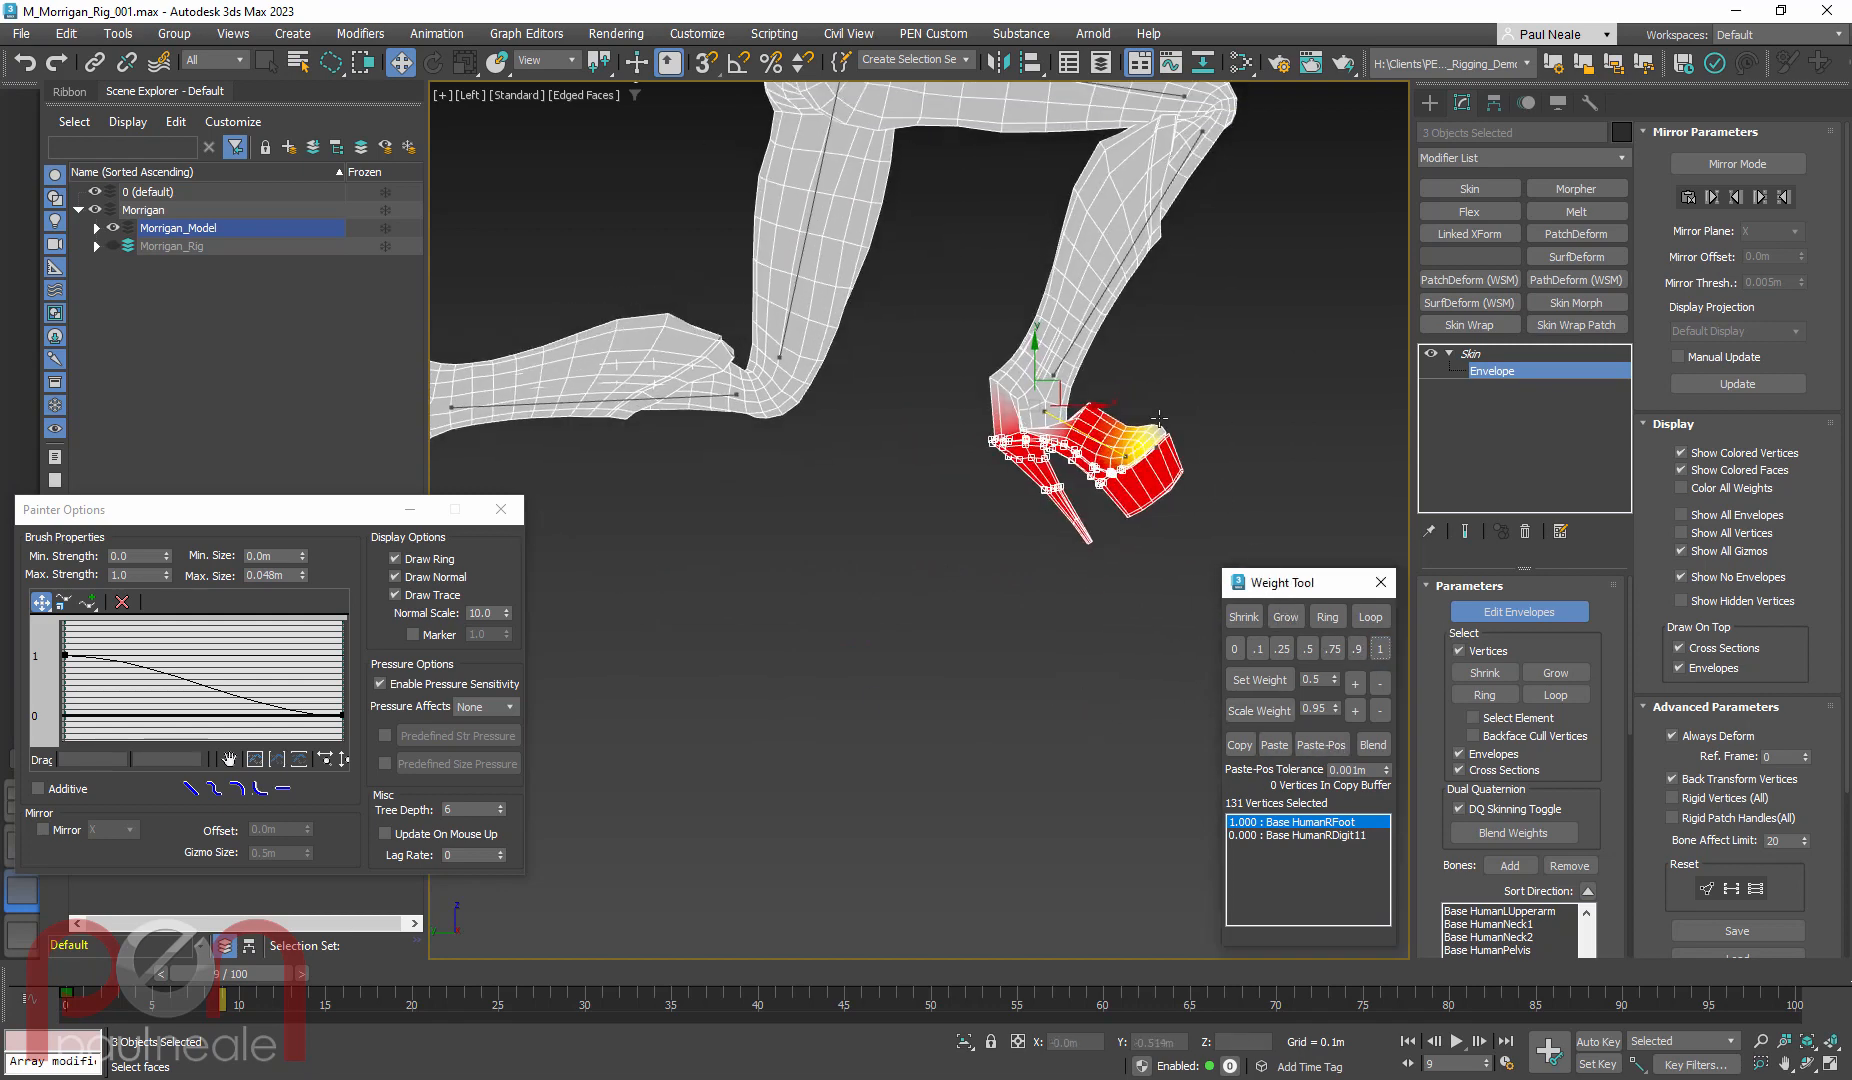
pyautogui.scroll(4, 1159, 418)
pyautogui.moveTo(1159, 418); pyautogui.dragTo(1046, 554, button='middle')
pyautogui.scroll(2, 838, 566)
pyautogui.keyDown('alt'); pyautogui.moveTo(838, 566); pyautogui.dragTo(895, 650, button='middle'); pyautogui.keyUp('alt')
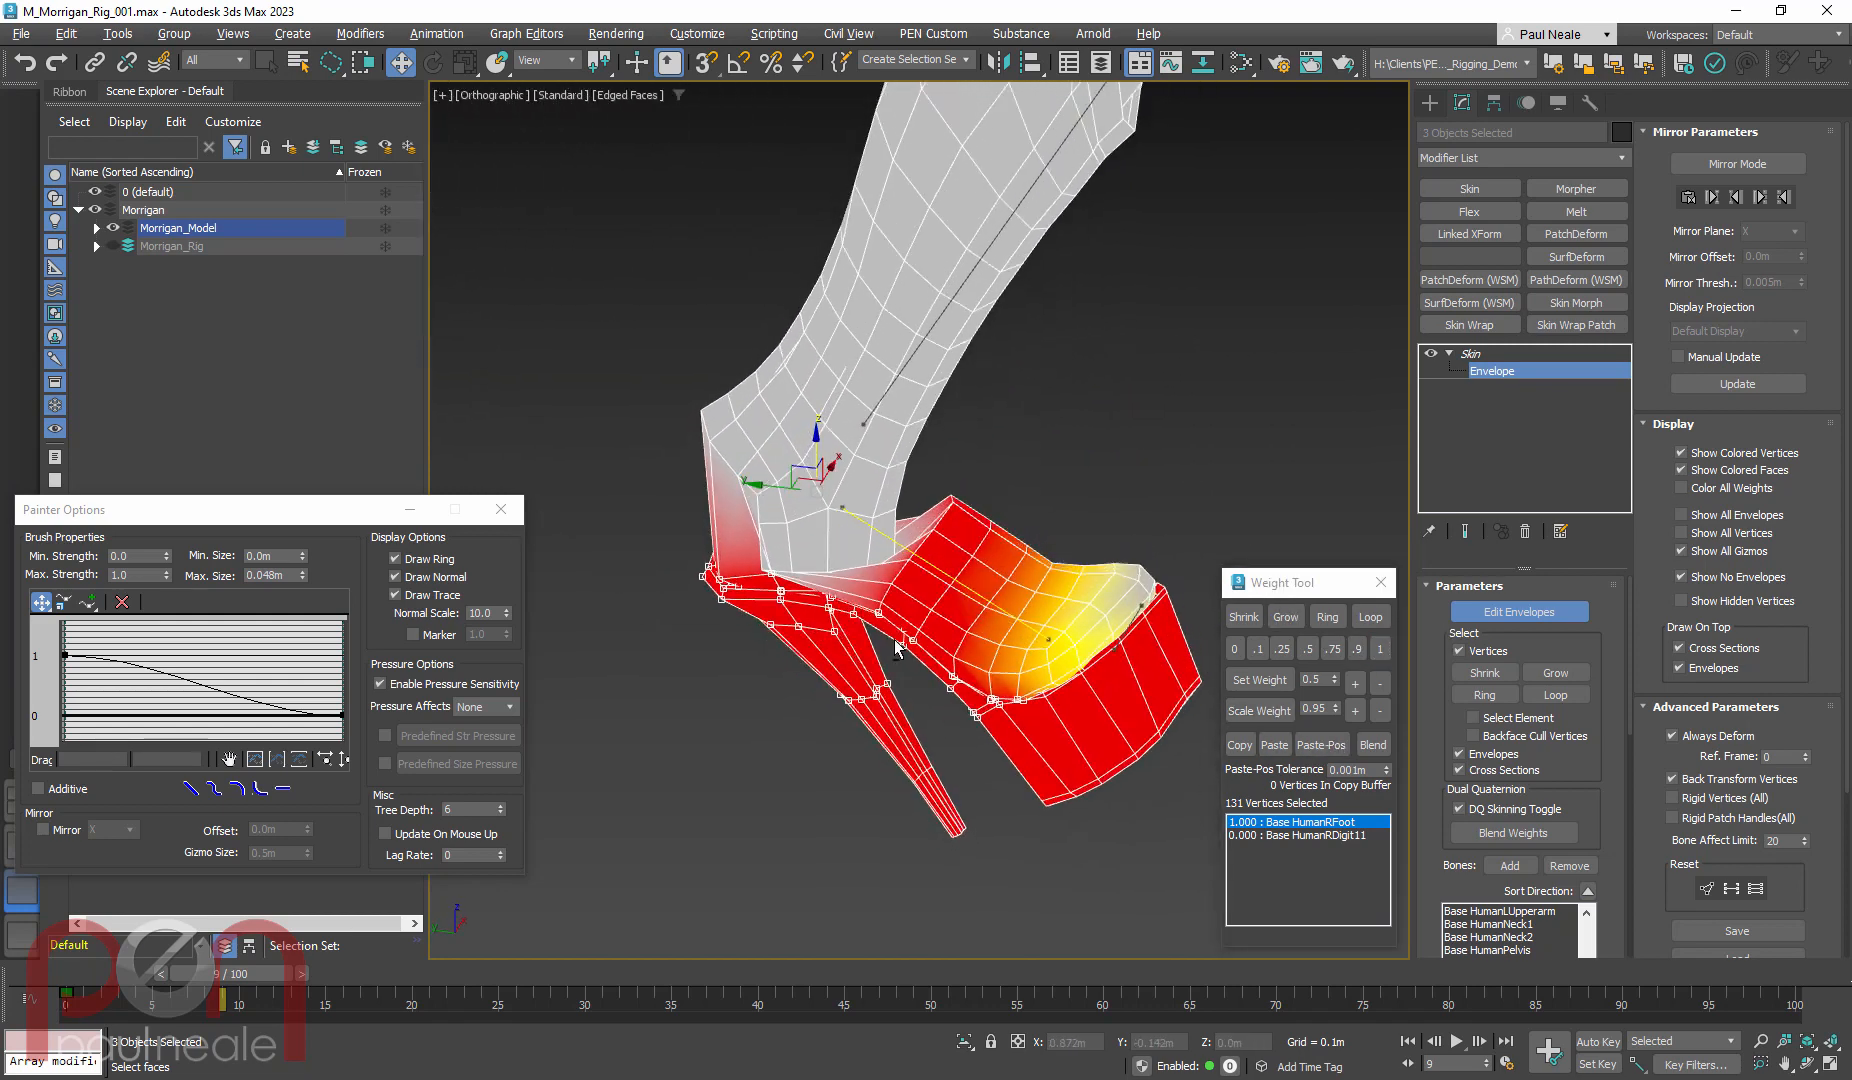
# Move to frame 5 and start painting weights with blending off, using a maximum brush strength of 0.158 and size of 0.07 m
pyautogui.moveTo(222, 985); pyautogui.dragTo(155, 985)
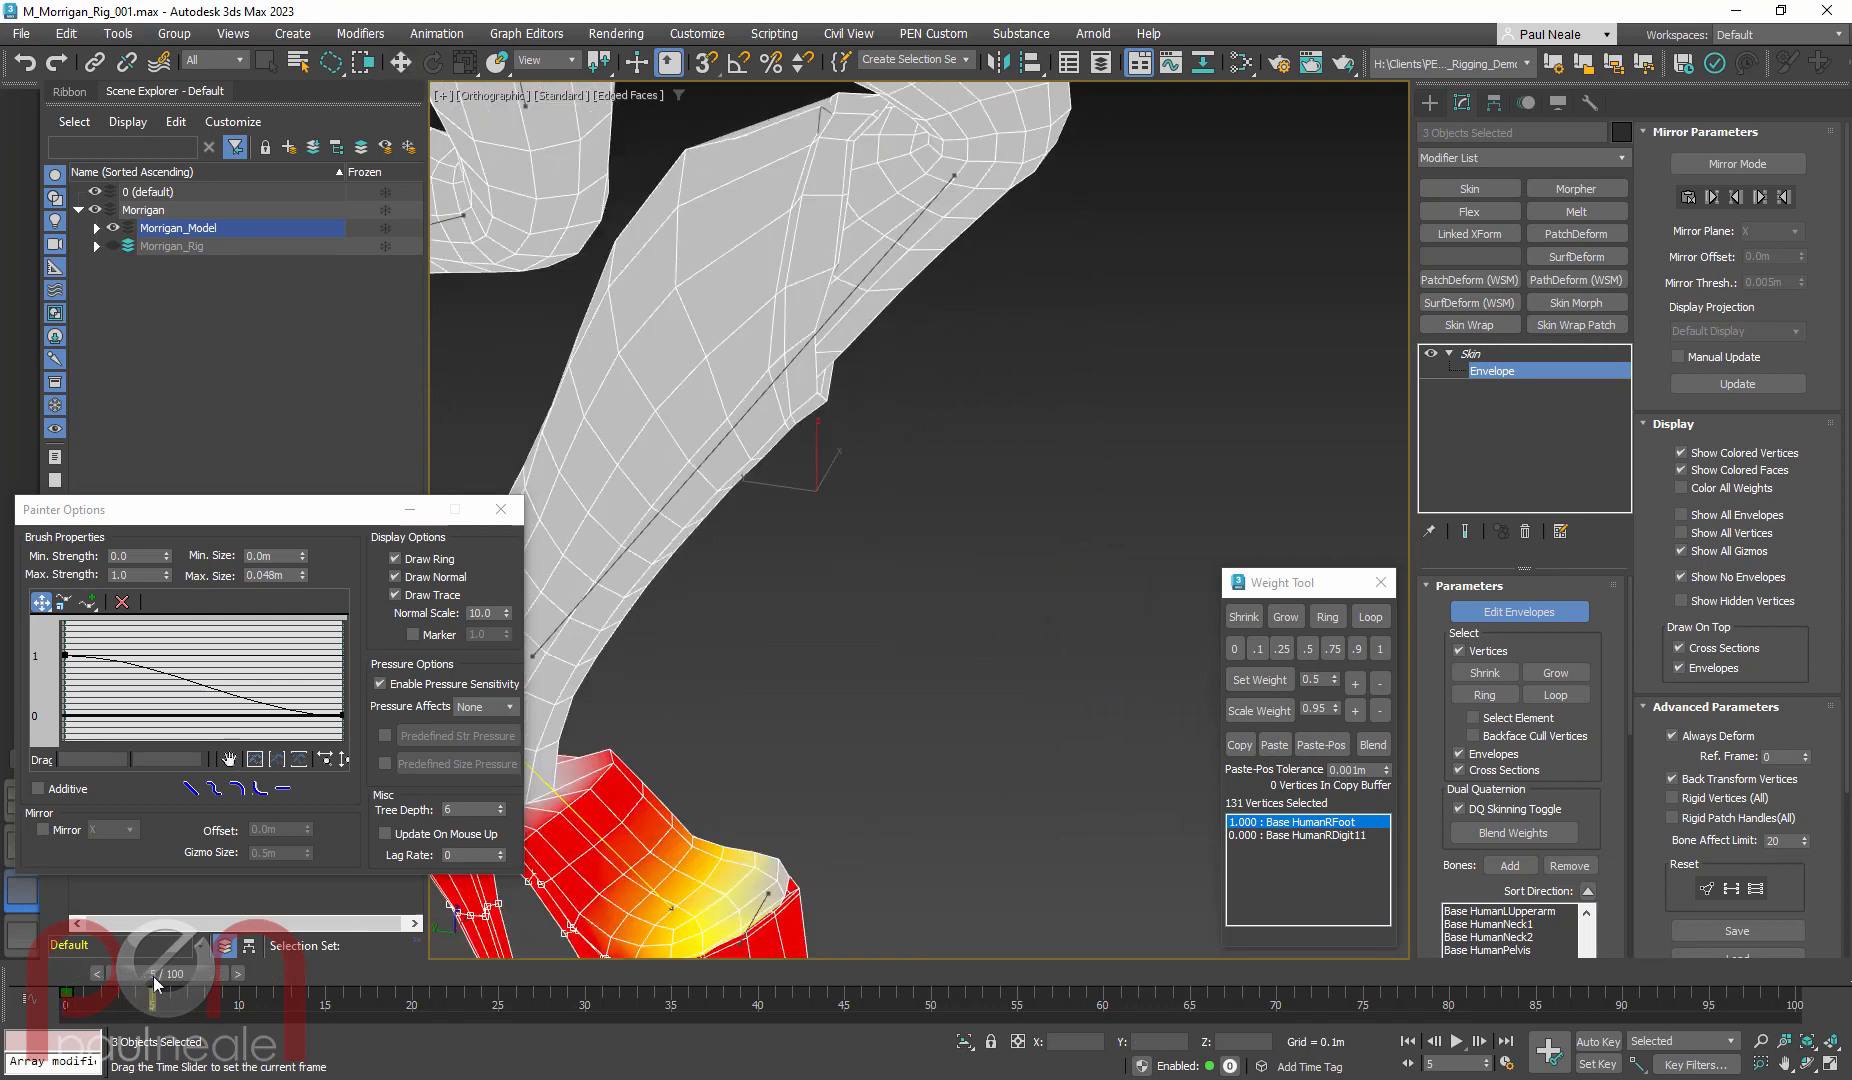
pyautogui.press('w')
pyautogui.moveTo(781, 796); pyautogui.dragTo(896, 652, button='middle')
pyautogui.scroll(-1, 930, 615)
pyautogui.scroll(-5, 1483, 690)
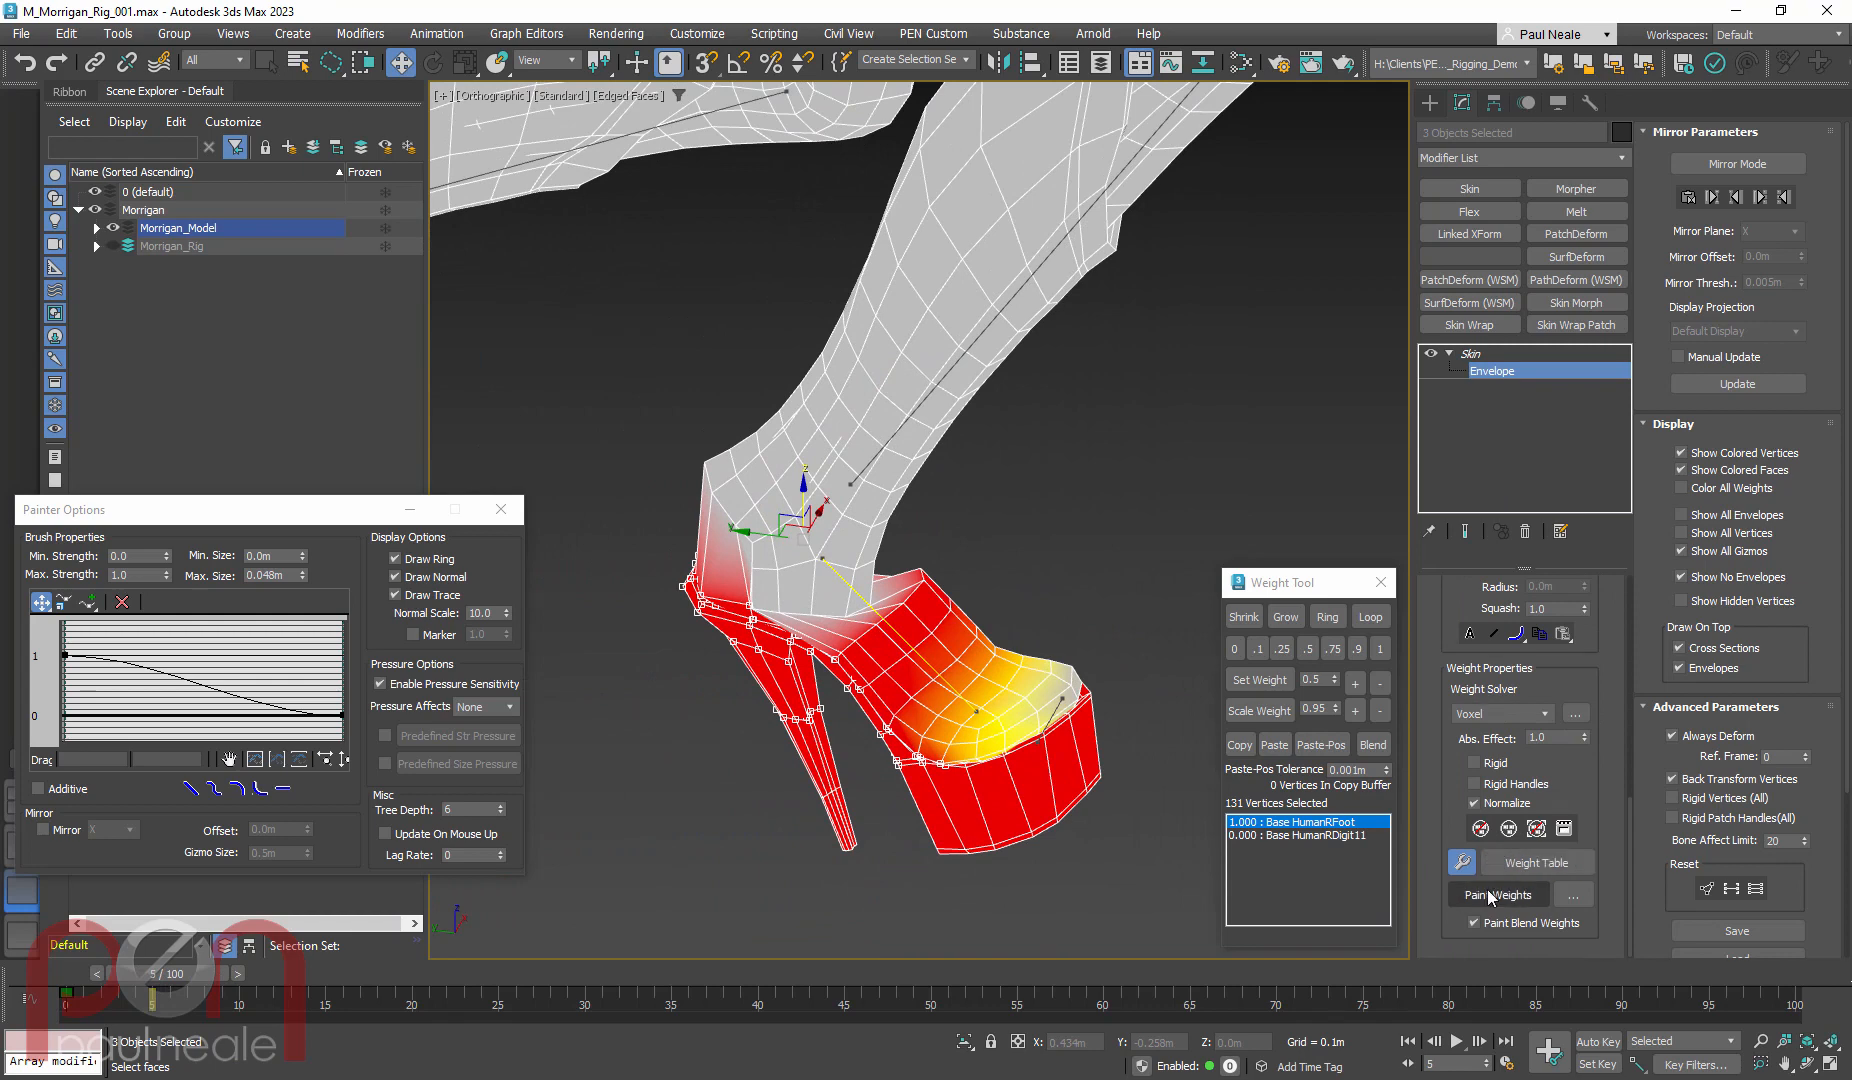
pyautogui.click(1474, 925)
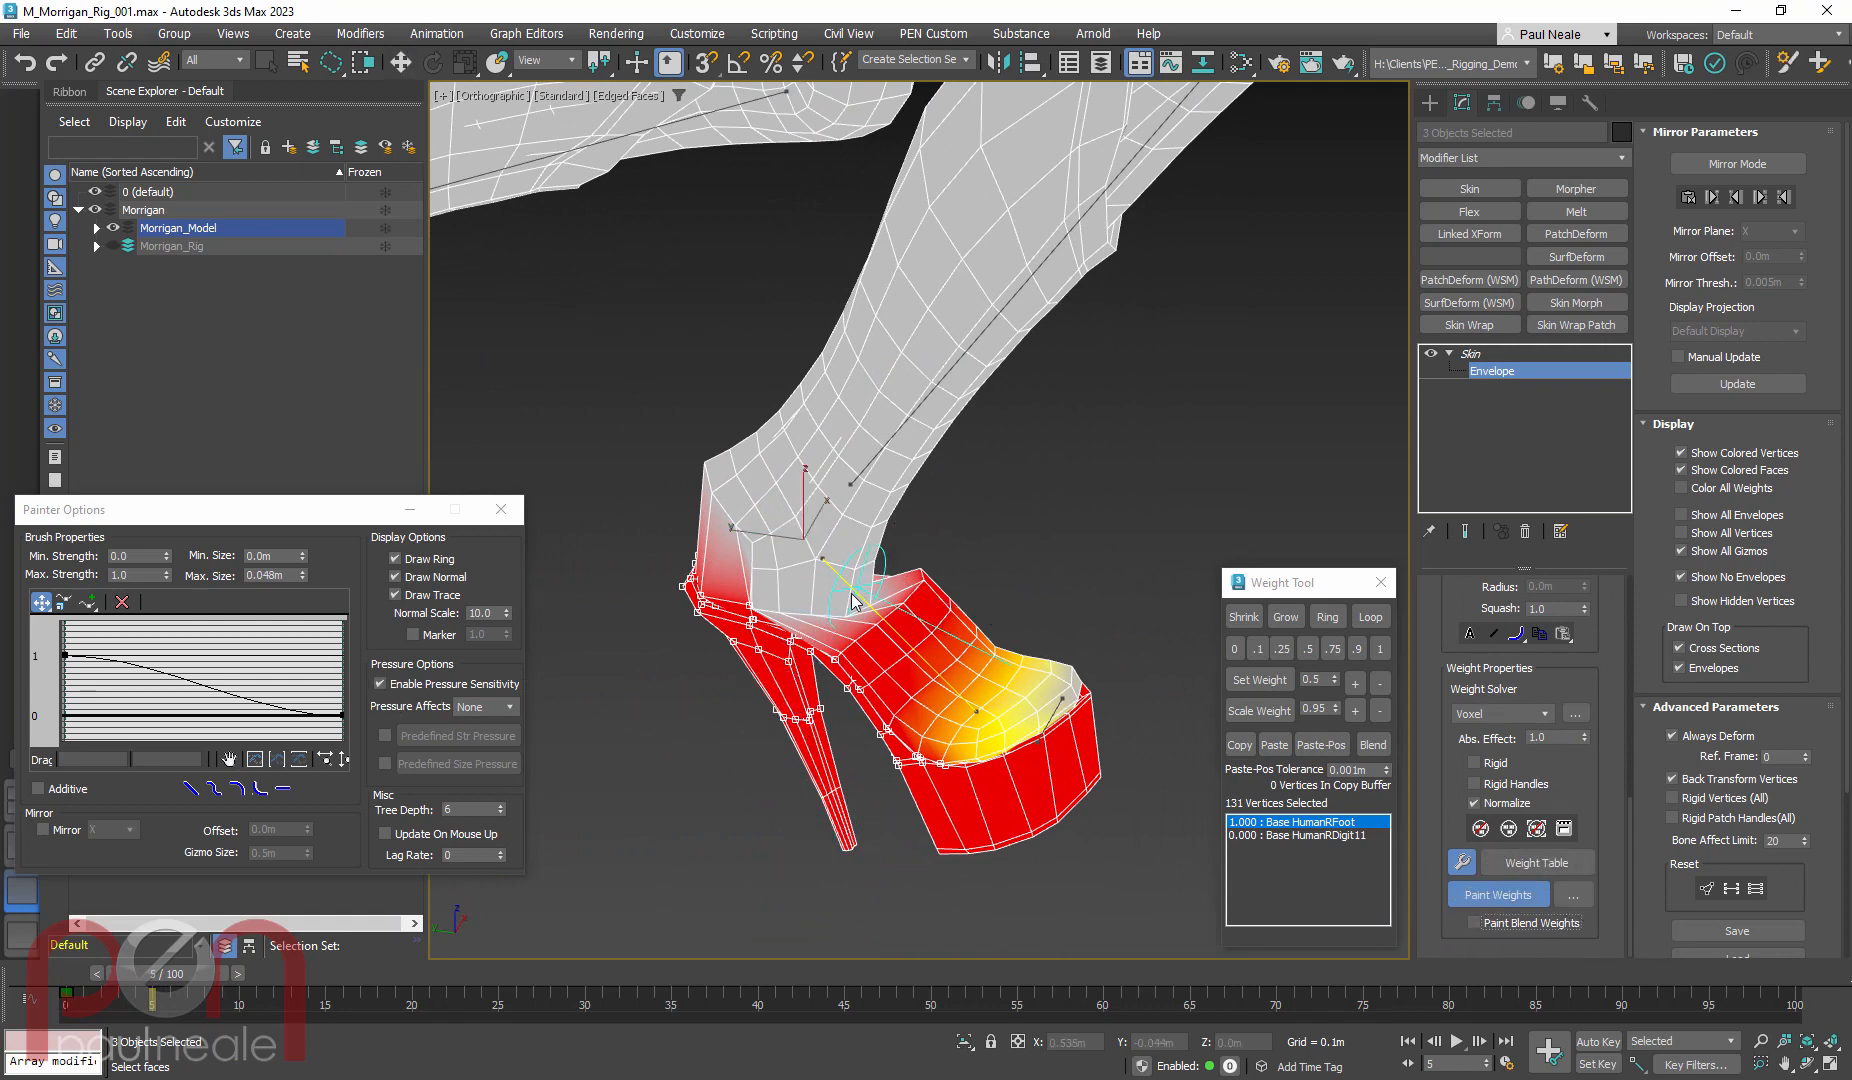
pyautogui.moveTo(832, 596)
pyautogui.keyDown('alt'); pyautogui.keyDown('shift'); pyautogui.mouseDown()
pyautogui.moveTo(872, 575)
pyautogui.moveTo(791, 605)
pyautogui.moveTo(740, 560)
pyautogui.moveTo(814, 571)
pyautogui.moveTo(761, 589)
pyautogui.mouseUp(); pyautogui.keyUp('shift'); pyautogui.keyUp('alt')
pyautogui.scroll(2, 839, 605)
pyautogui.keyDown('alt'); pyautogui.moveTo(763, 596); pyautogui.dragTo(1010, 605, button='middle'); pyautogui.keyUp('alt')
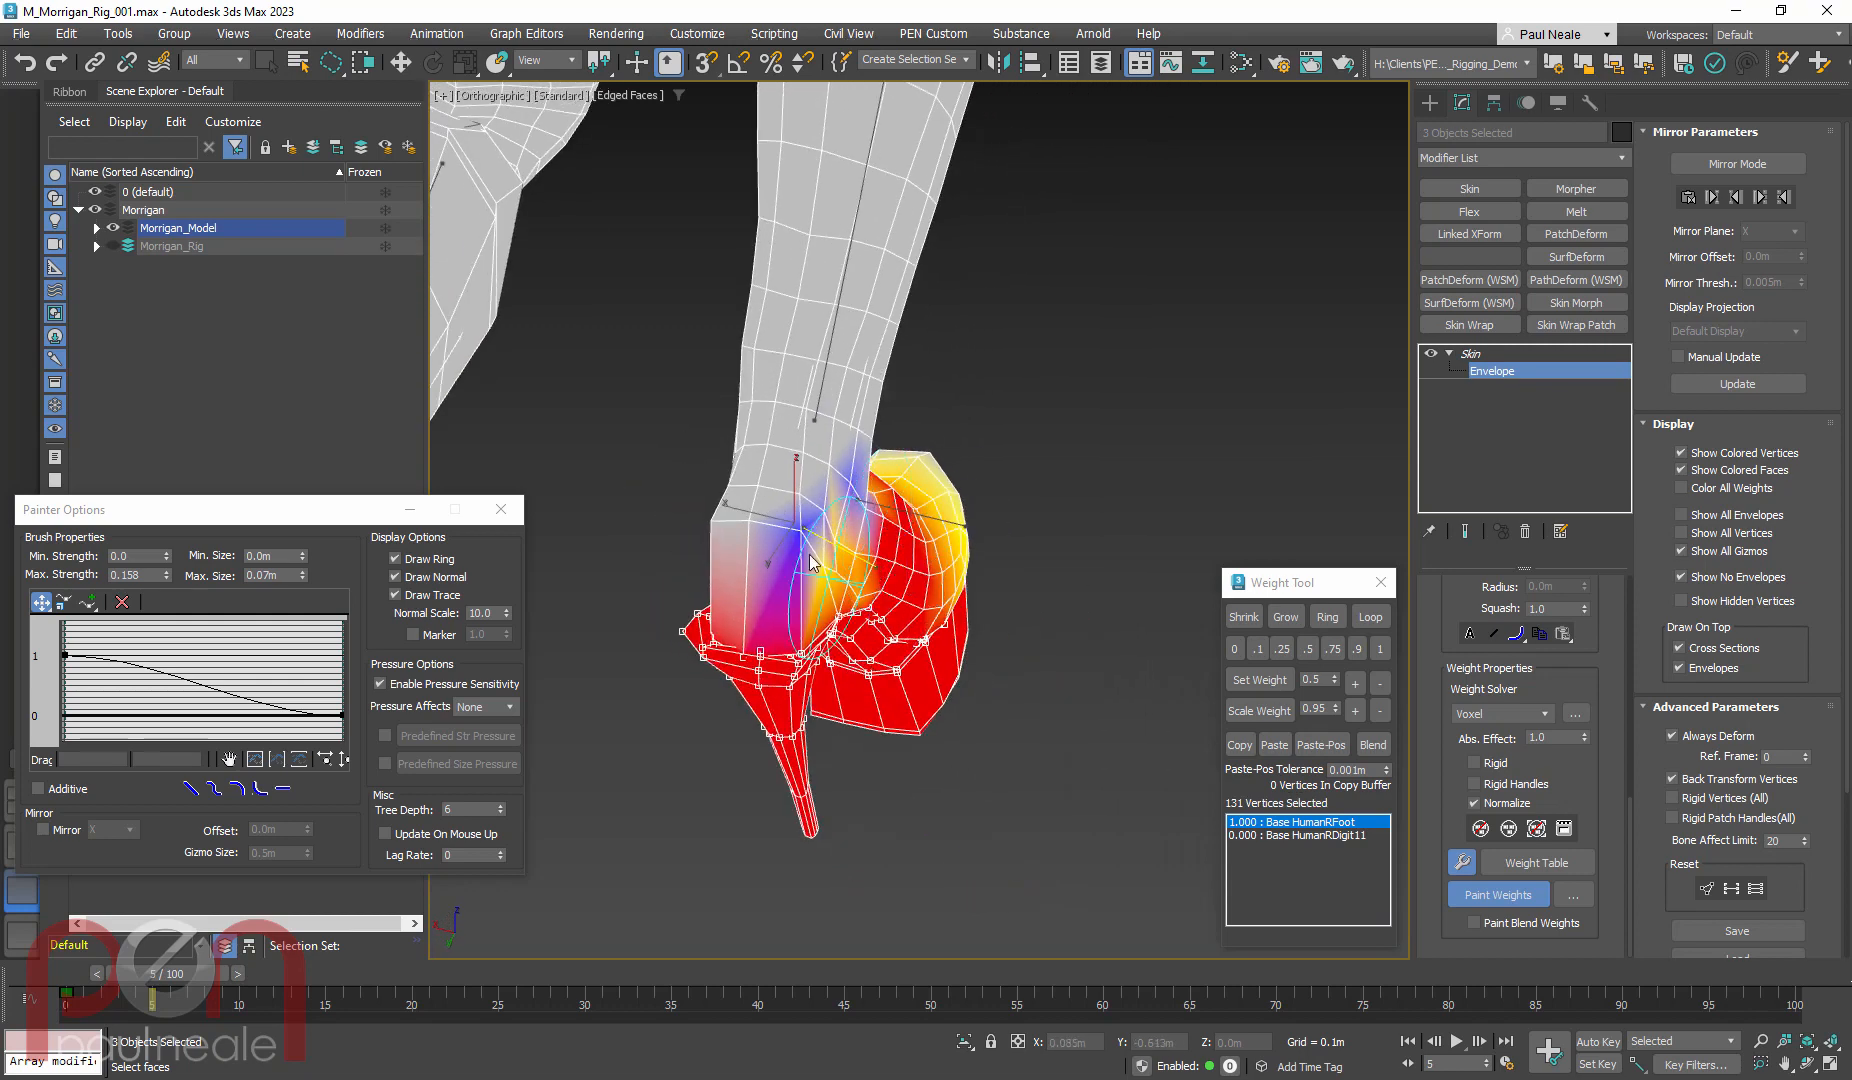
# Paint more right foot bone weight around the back and sides of the right boot's ankle and heel
pyautogui.moveTo(812, 550)
pyautogui.mouseDown()
pyautogui.moveTo(740, 545)
pyautogui.moveTo(790, 560)
pyautogui.moveTo(709, 580)
pyautogui.mouseUp()
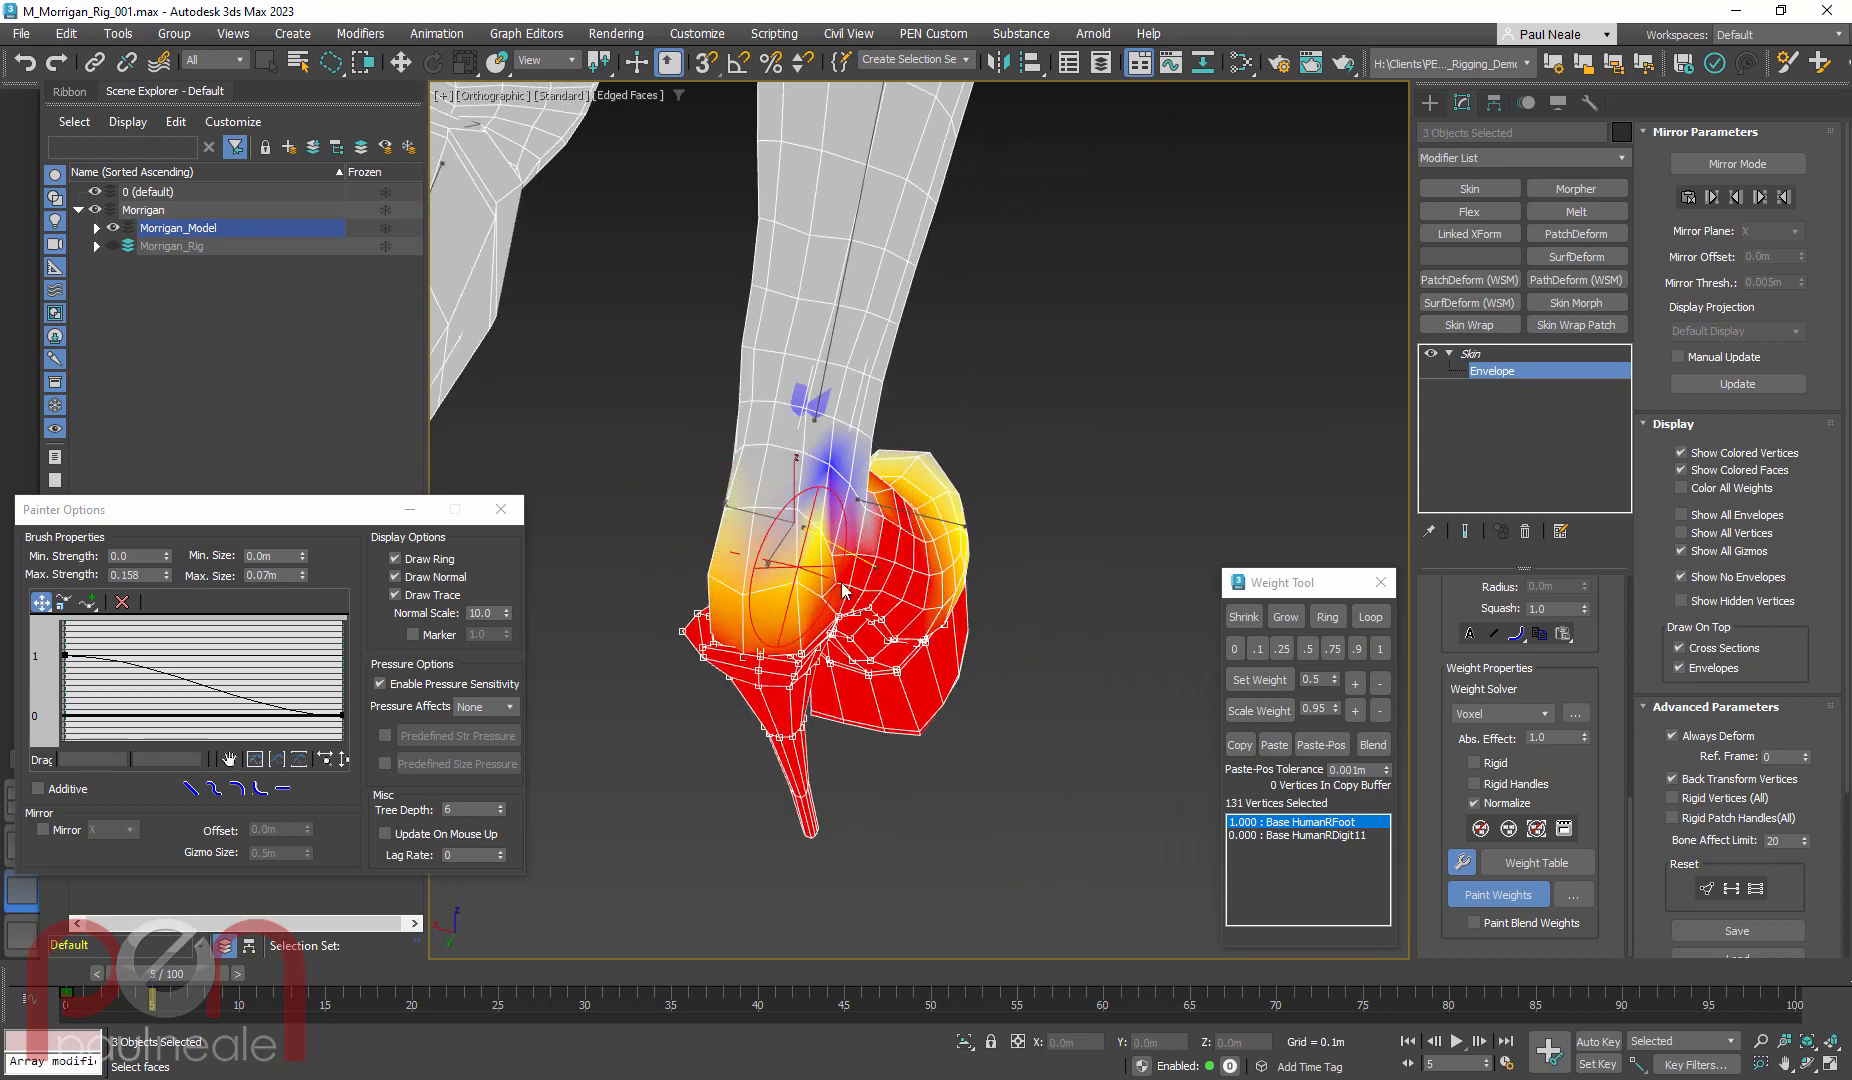
pyautogui.moveTo(843, 590); pyautogui.dragTo(762, 588)
pyautogui.keyDown('alt'); pyautogui.moveTo(921, 574); pyautogui.dragTo(840, 590, button='middle'); pyautogui.keyUp('alt')
pyautogui.moveTo(855, 580)
pyautogui.mouseDown()
pyautogui.moveTo(790, 595)
pyautogui.moveTo(866, 532)
pyautogui.moveTo(699, 593)
pyautogui.moveTo(790, 570)
pyautogui.mouseUp()
pyautogui.keyDown('alt'); pyautogui.moveTo(830, 565); pyautogui.dragTo(735, 541, button='middle'); pyautogui.keyUp('alt')
pyautogui.moveTo(740, 550)
pyautogui.mouseDown()
pyautogui.moveTo(874, 529)
pyautogui.moveTo(721, 619)
pyautogui.moveTo(810, 545)
pyautogui.moveTo(826, 580)
pyautogui.mouseUp()
pyautogui.keyDown('alt'); pyautogui.moveTo(826, 580); pyautogui.dragTo(641, 599, button='middle'); pyautogui.keyUp('alt')
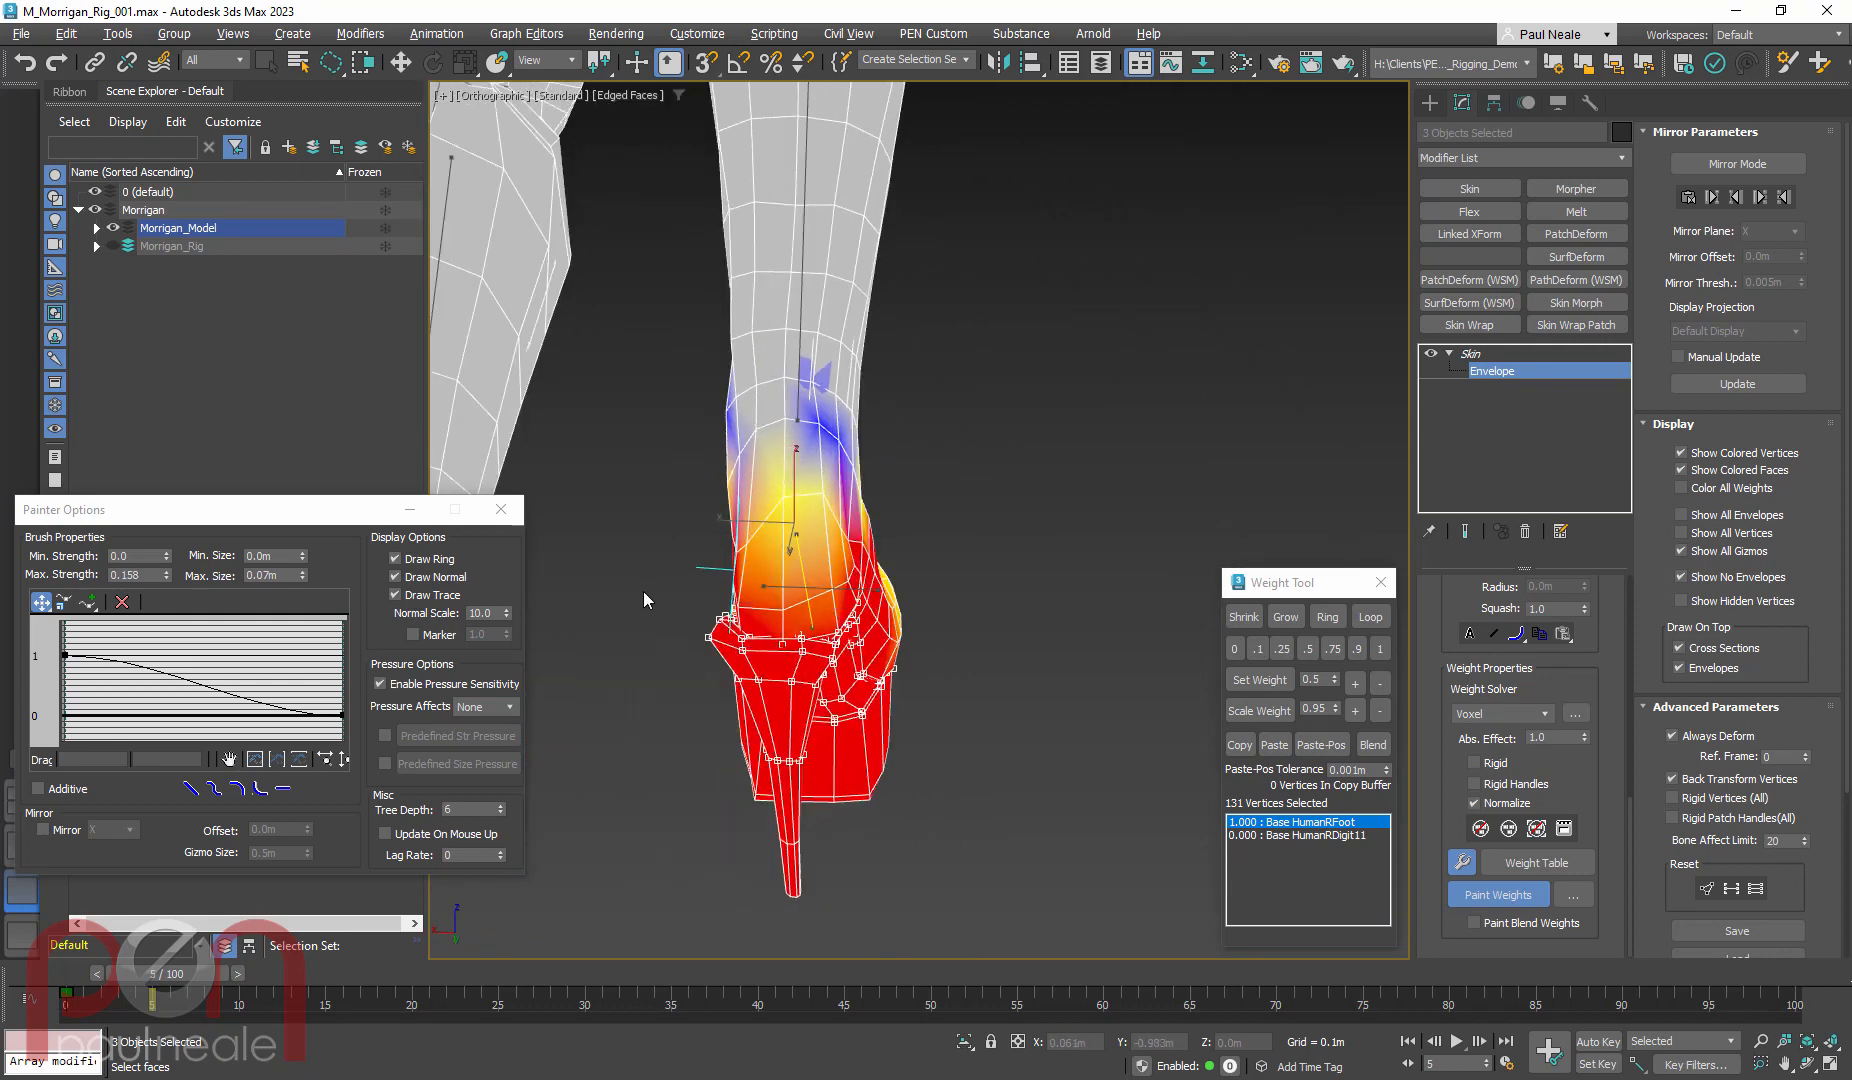
pyautogui.moveTo(785, 515)
pyautogui.mouseDown()
pyautogui.moveTo(794, 497)
pyautogui.moveTo(806, 510)
pyautogui.moveTo(790, 500)
pyautogui.mouseUp()
pyautogui.moveTo(705, 545)
pyautogui.keyDown('alt'); pyautogui.mouseDown(button='middle')
pyautogui.moveTo(826, 564)
pyautogui.moveTo(830, 590)
pyautogui.moveTo(860, 592)
pyautogui.mouseUp(button='middle'); pyautogui.keyUp('alt')
# Set the maximum brush strength to 0.01 and paint a faint right foot bone weight around the leg just above the ankle
pyautogui.scroll(-5, 1662, 895)
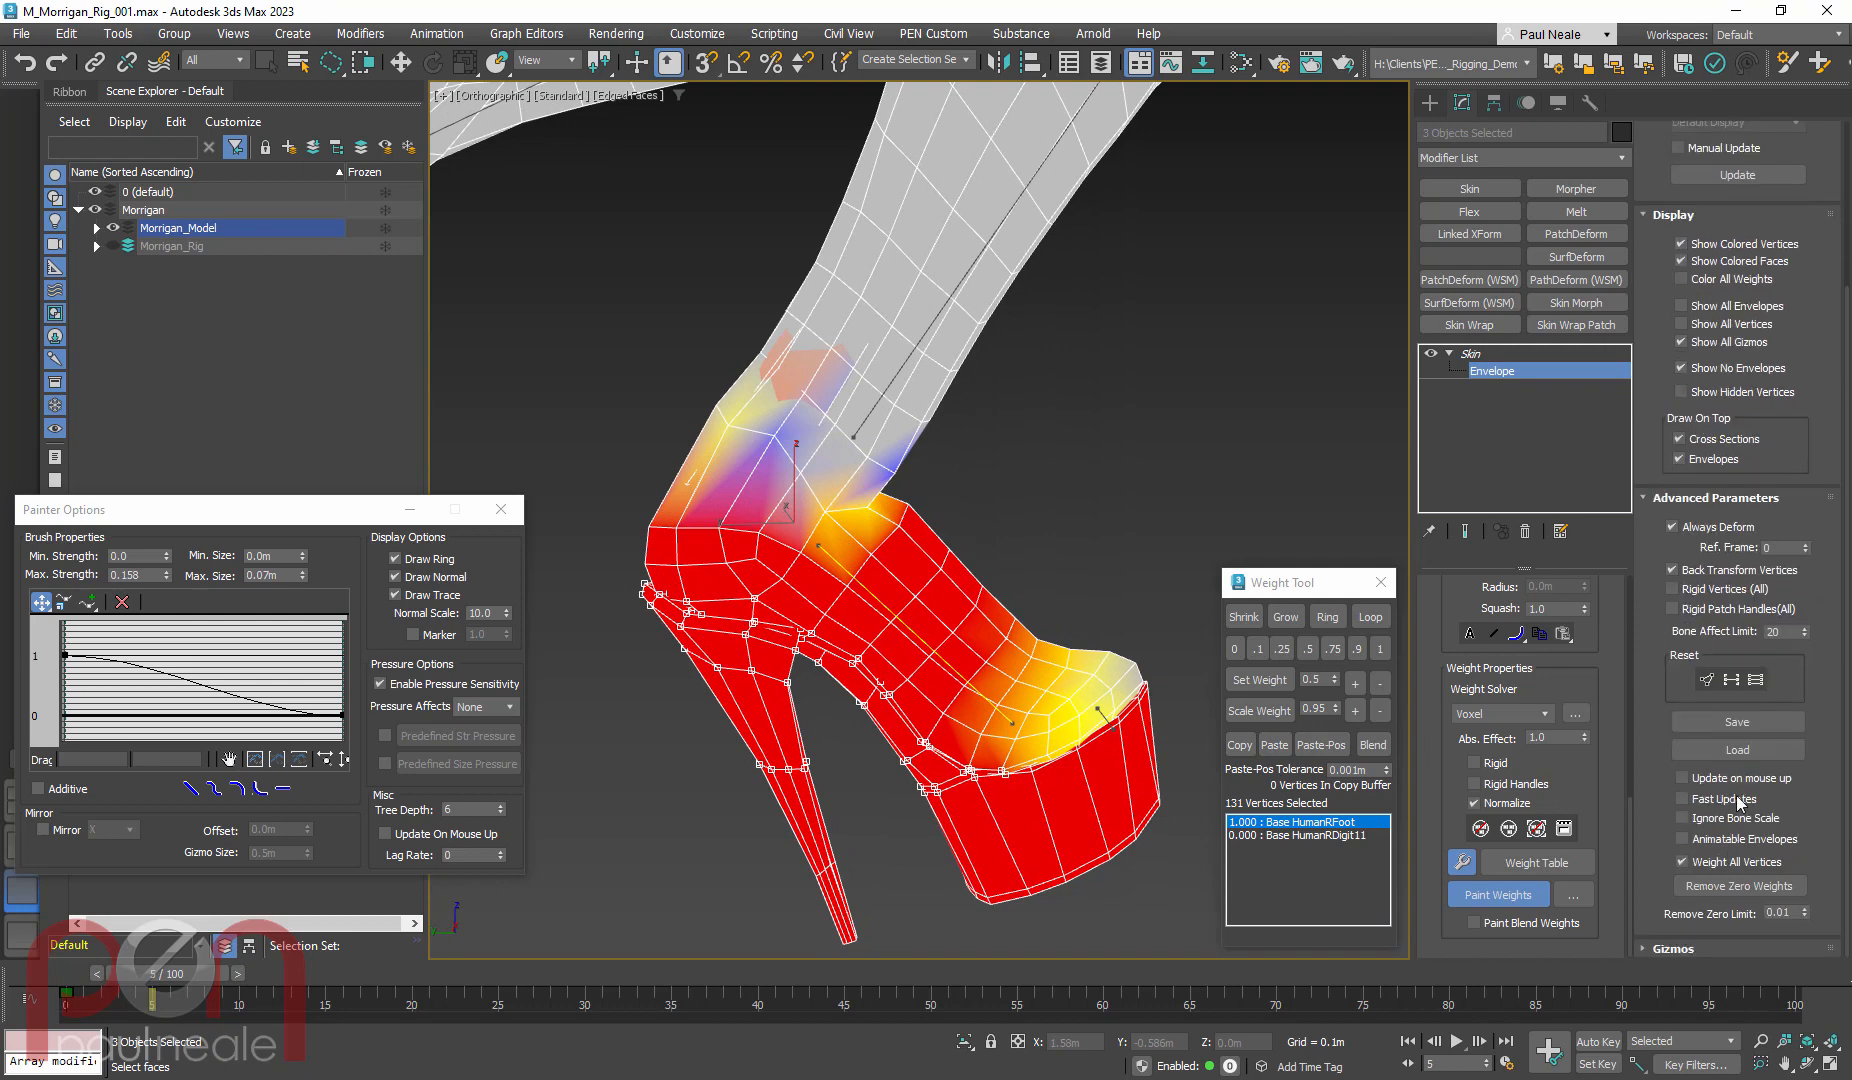
pyautogui.moveTo(860, 600)
pyautogui.keyDown('alt'); pyautogui.mouseDown(button='middle')
pyautogui.moveTo(969, 583)
pyautogui.moveTo(918, 573)
pyautogui.mouseUp(button='middle'); pyautogui.keyUp('alt')
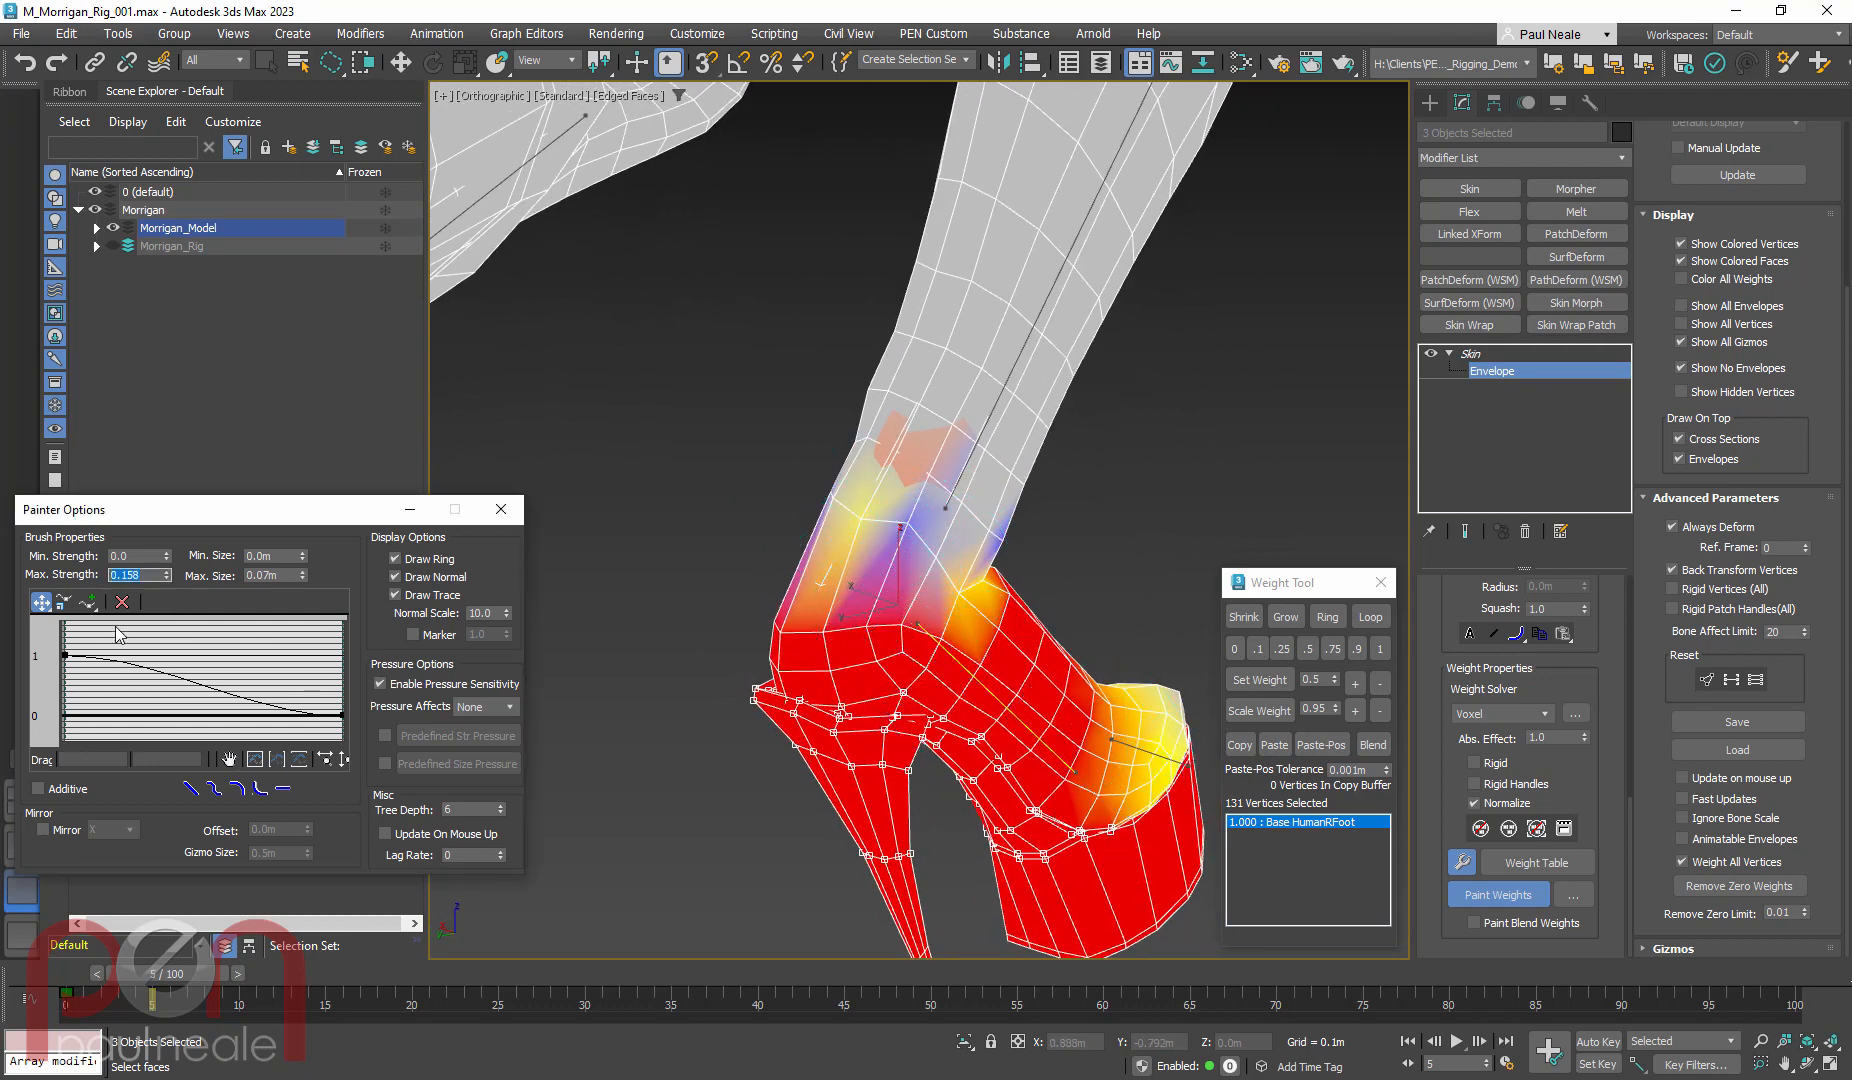
pyautogui.moveTo(916, 562); pyautogui.dragTo(897, 528)
pyautogui.moveTo(790, 633)
pyautogui.keyDown('alt'); pyautogui.mouseDown(button='middle')
pyautogui.moveTo(867, 561)
pyautogui.moveTo(590, 550)
pyautogui.moveTo(1024, 502)
pyautogui.mouseUp(button='middle'); pyautogui.keyUp('alt')
pyautogui.moveTo(940, 525); pyautogui.dragTo(922, 538)
pyautogui.keyDown('alt'); pyautogui.moveTo(922, 538); pyautogui.dragTo(692, 600, button='middle'); pyautogui.keyUp('alt')
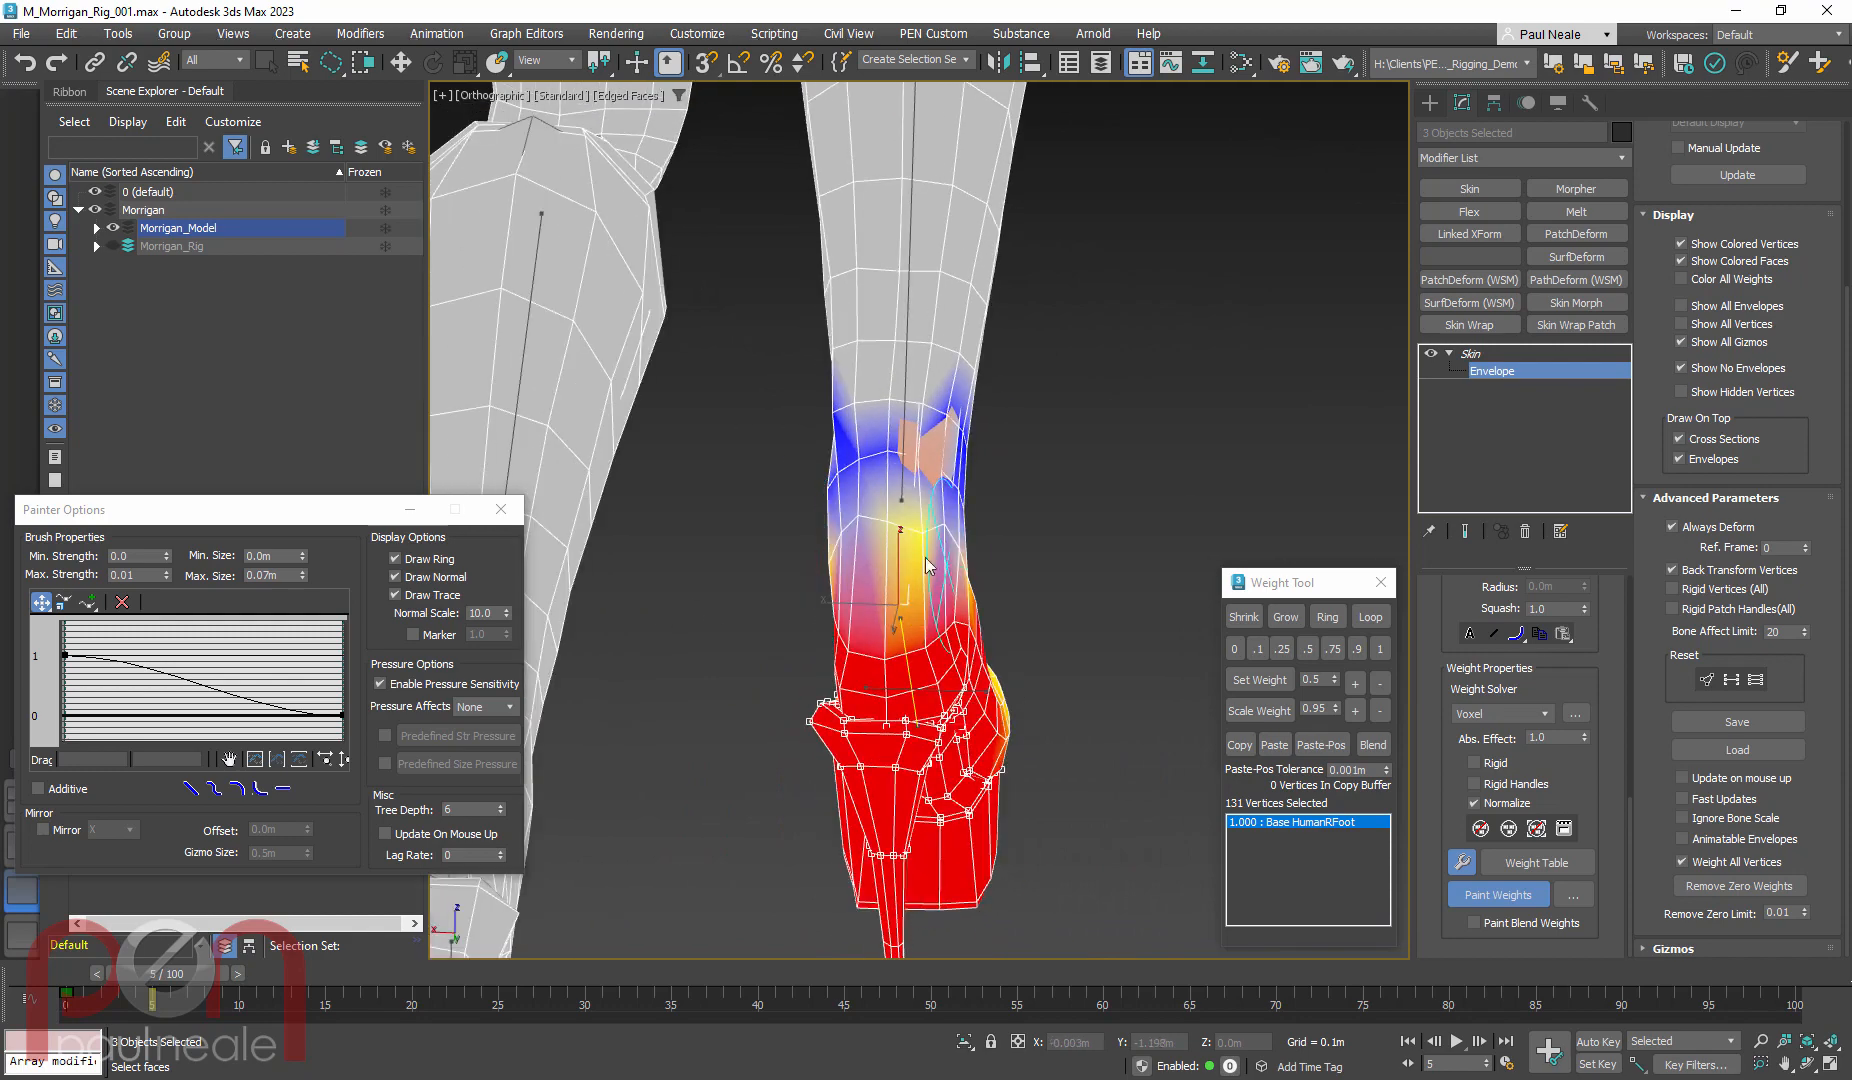
pyautogui.keyDown('alt'); pyautogui.moveTo(950, 637); pyautogui.dragTo(820, 513, button='middle'); pyautogui.keyUp('alt')
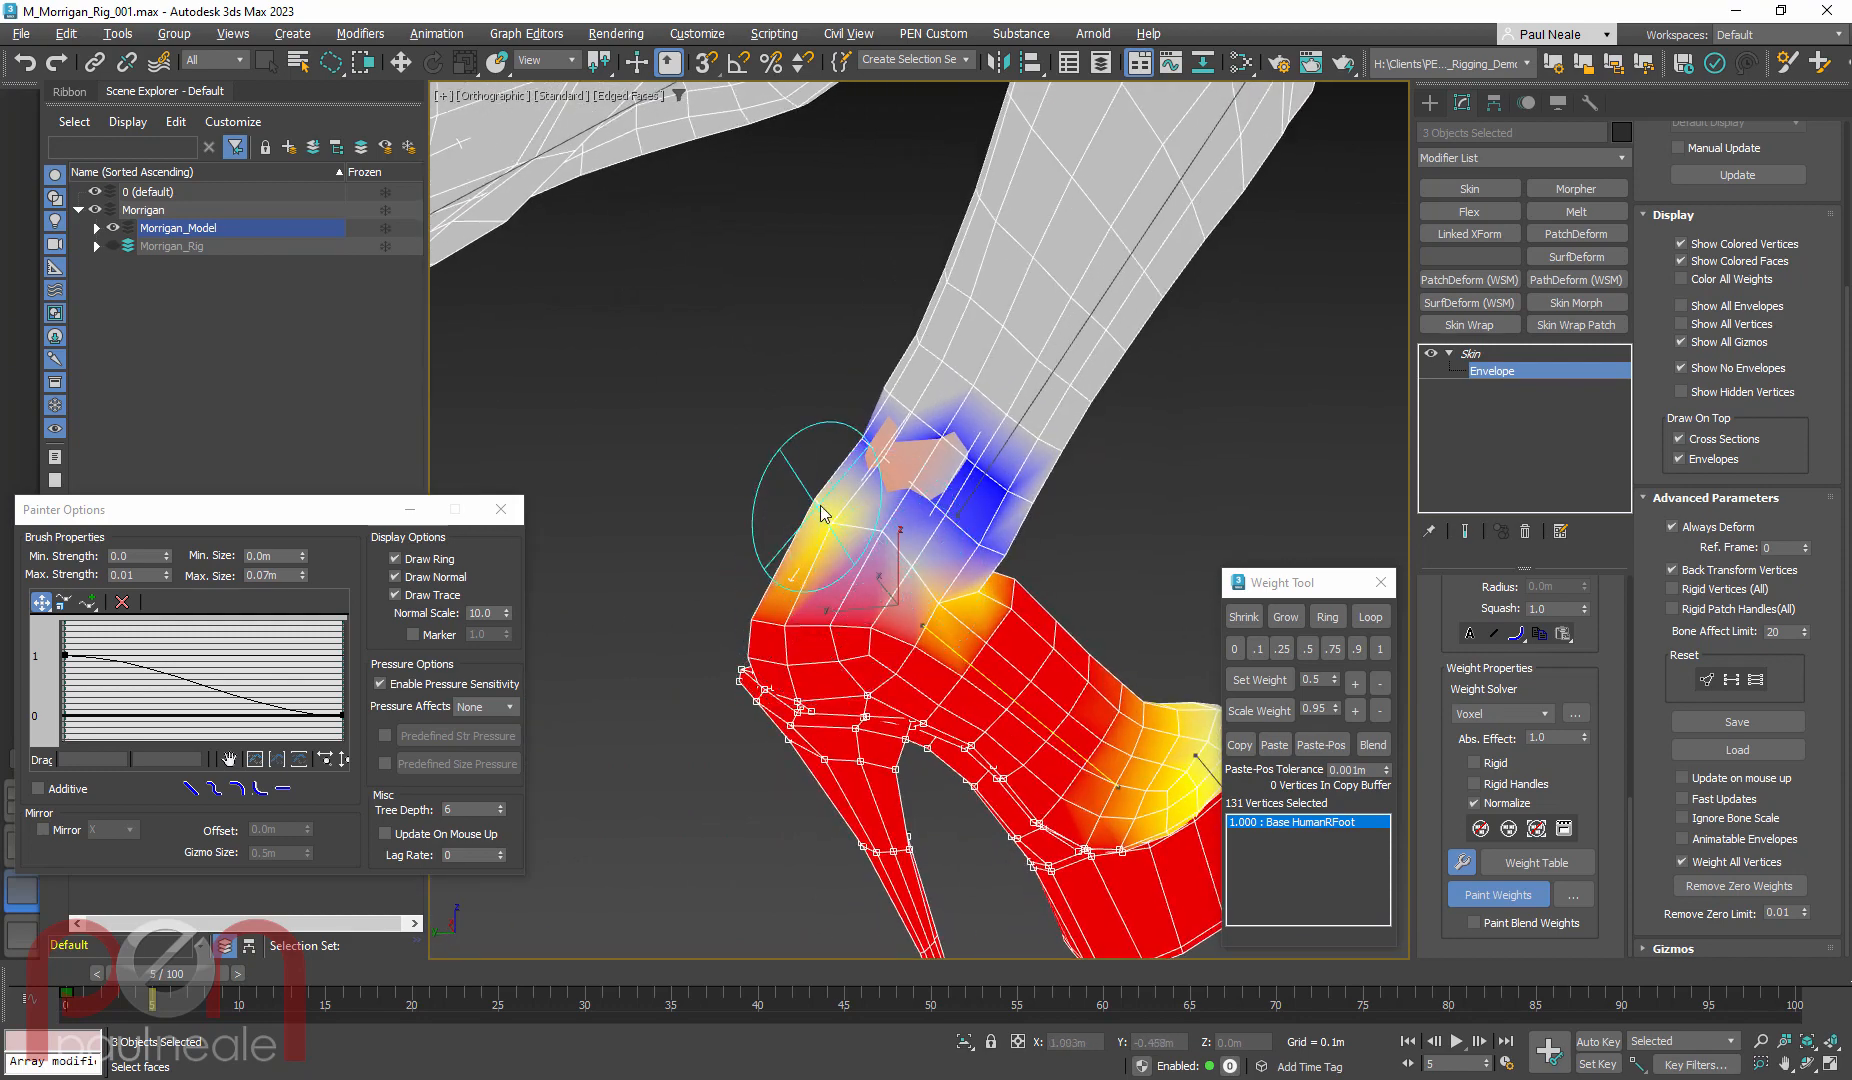
# Turn on blend painting and smooth the right foot bone's weights around the ankle
pyautogui.moveTo(826, 446)
pyautogui.keyDown('alt'); pyautogui.mouseDown(button='middle')
pyautogui.moveTo(948, 587)
pyautogui.moveTo(802, 530)
pyautogui.moveTo(1283, 778)
pyautogui.mouseUp(button='middle'); pyautogui.keyUp('alt')
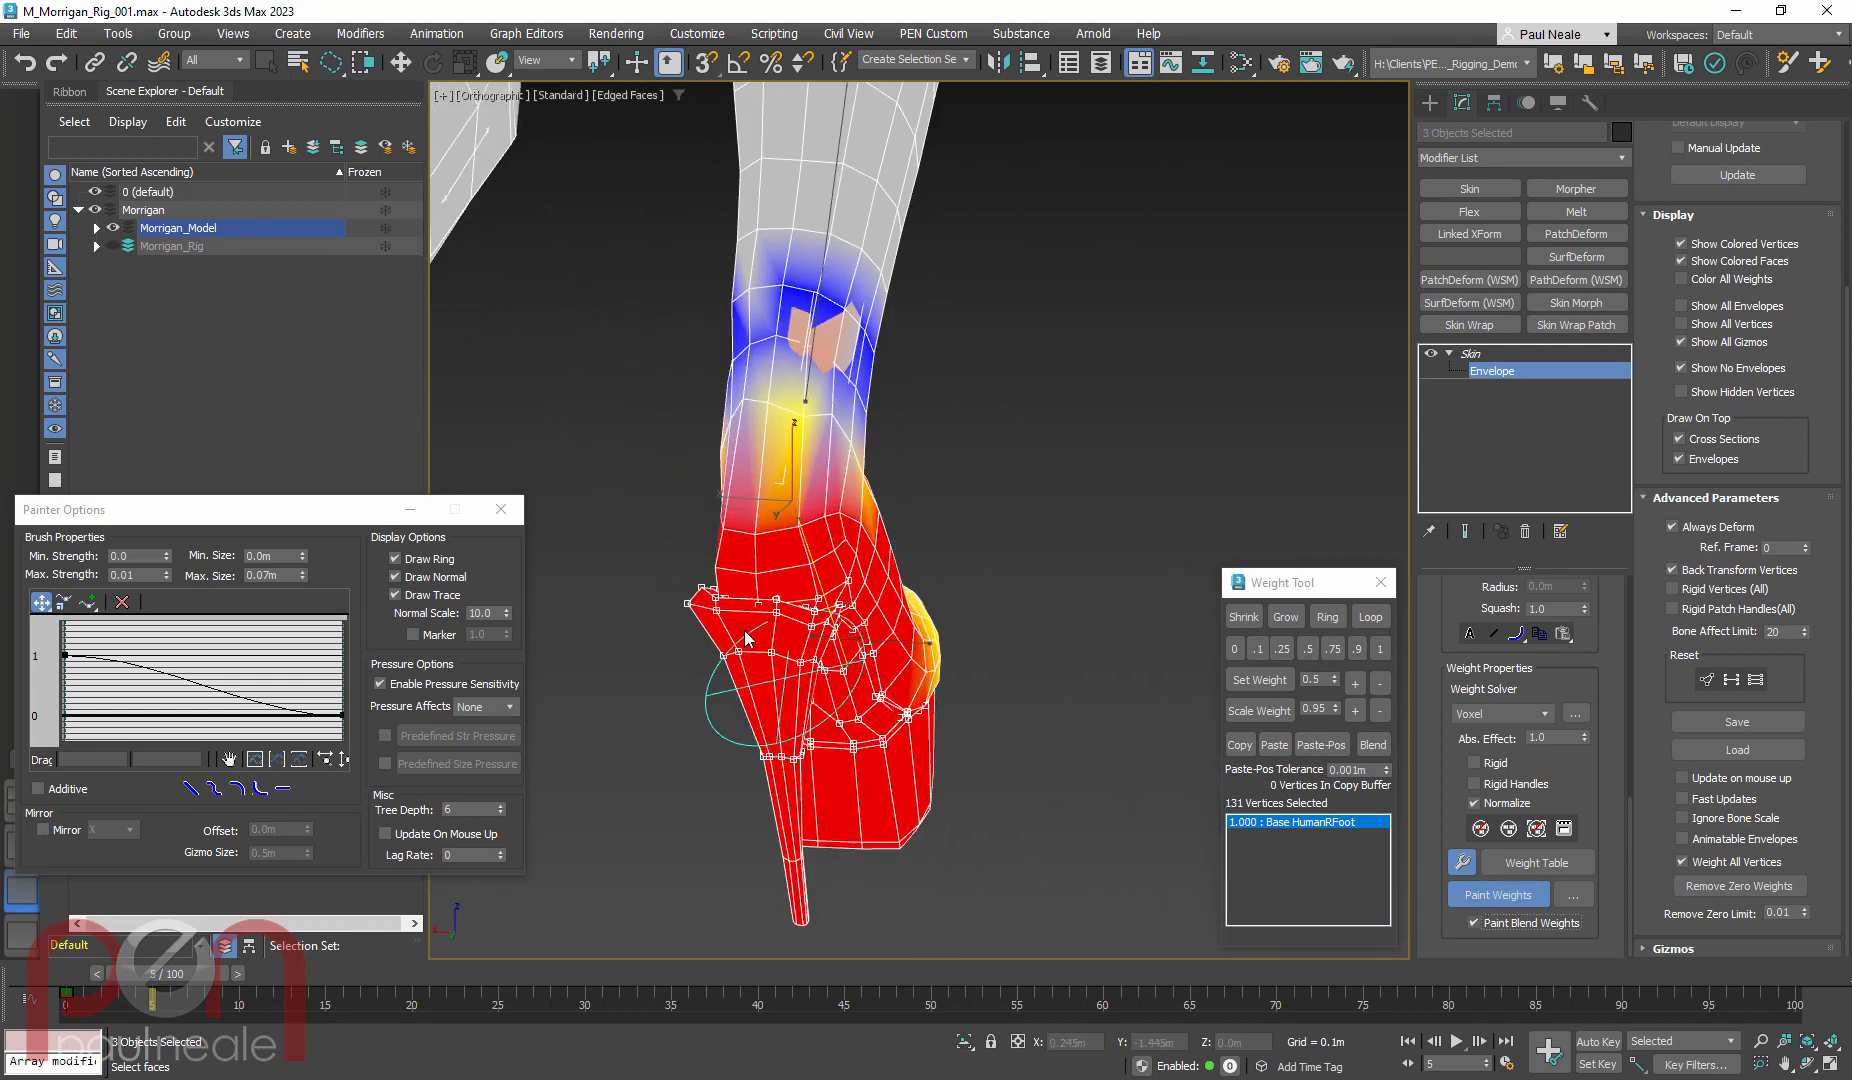
pyautogui.moveTo(877, 365)
pyautogui.mouseDown()
pyautogui.moveTo(770, 420)
pyautogui.moveTo(818, 458)
pyautogui.mouseUp()
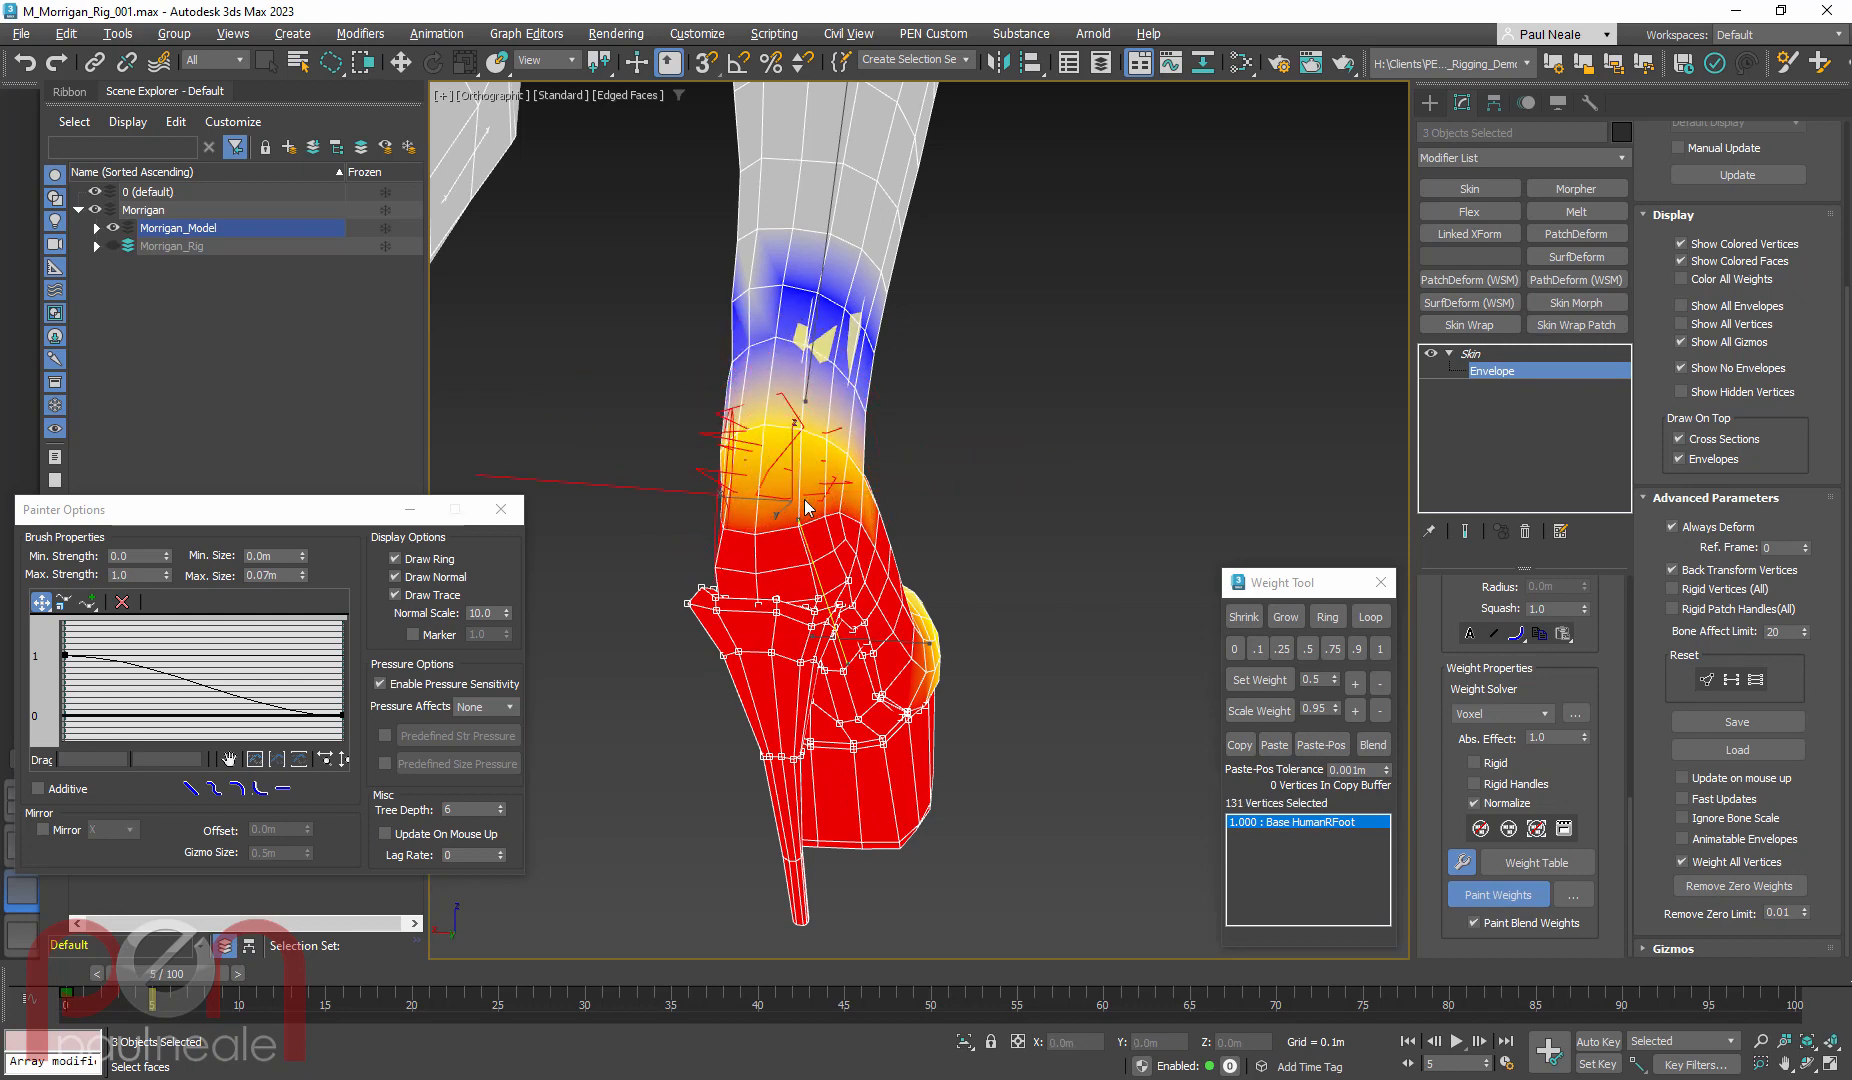
pyautogui.keyDown('alt'); pyautogui.moveTo(735, 415); pyautogui.dragTo(705, 530, button='middle'); pyautogui.keyUp('alt')
pyautogui.keyDown('alt'); pyautogui.moveTo(859, 479); pyautogui.dragTo(890, 378, button='middle'); pyautogui.keyUp('alt')
pyautogui.moveTo(889, 530)
pyautogui.keyDown('alt'); pyautogui.mouseDown(button='middle')
pyautogui.moveTo(860, 500)
pyautogui.moveTo(830, 520)
pyautogui.moveTo(841, 543)
pyautogui.moveTo(866, 504)
pyautogui.mouseUp(button='middle'); pyautogui.keyUp('alt')
# Leave weight painting and select the right calf bone's envelope
pyautogui.rightClick(866, 504)
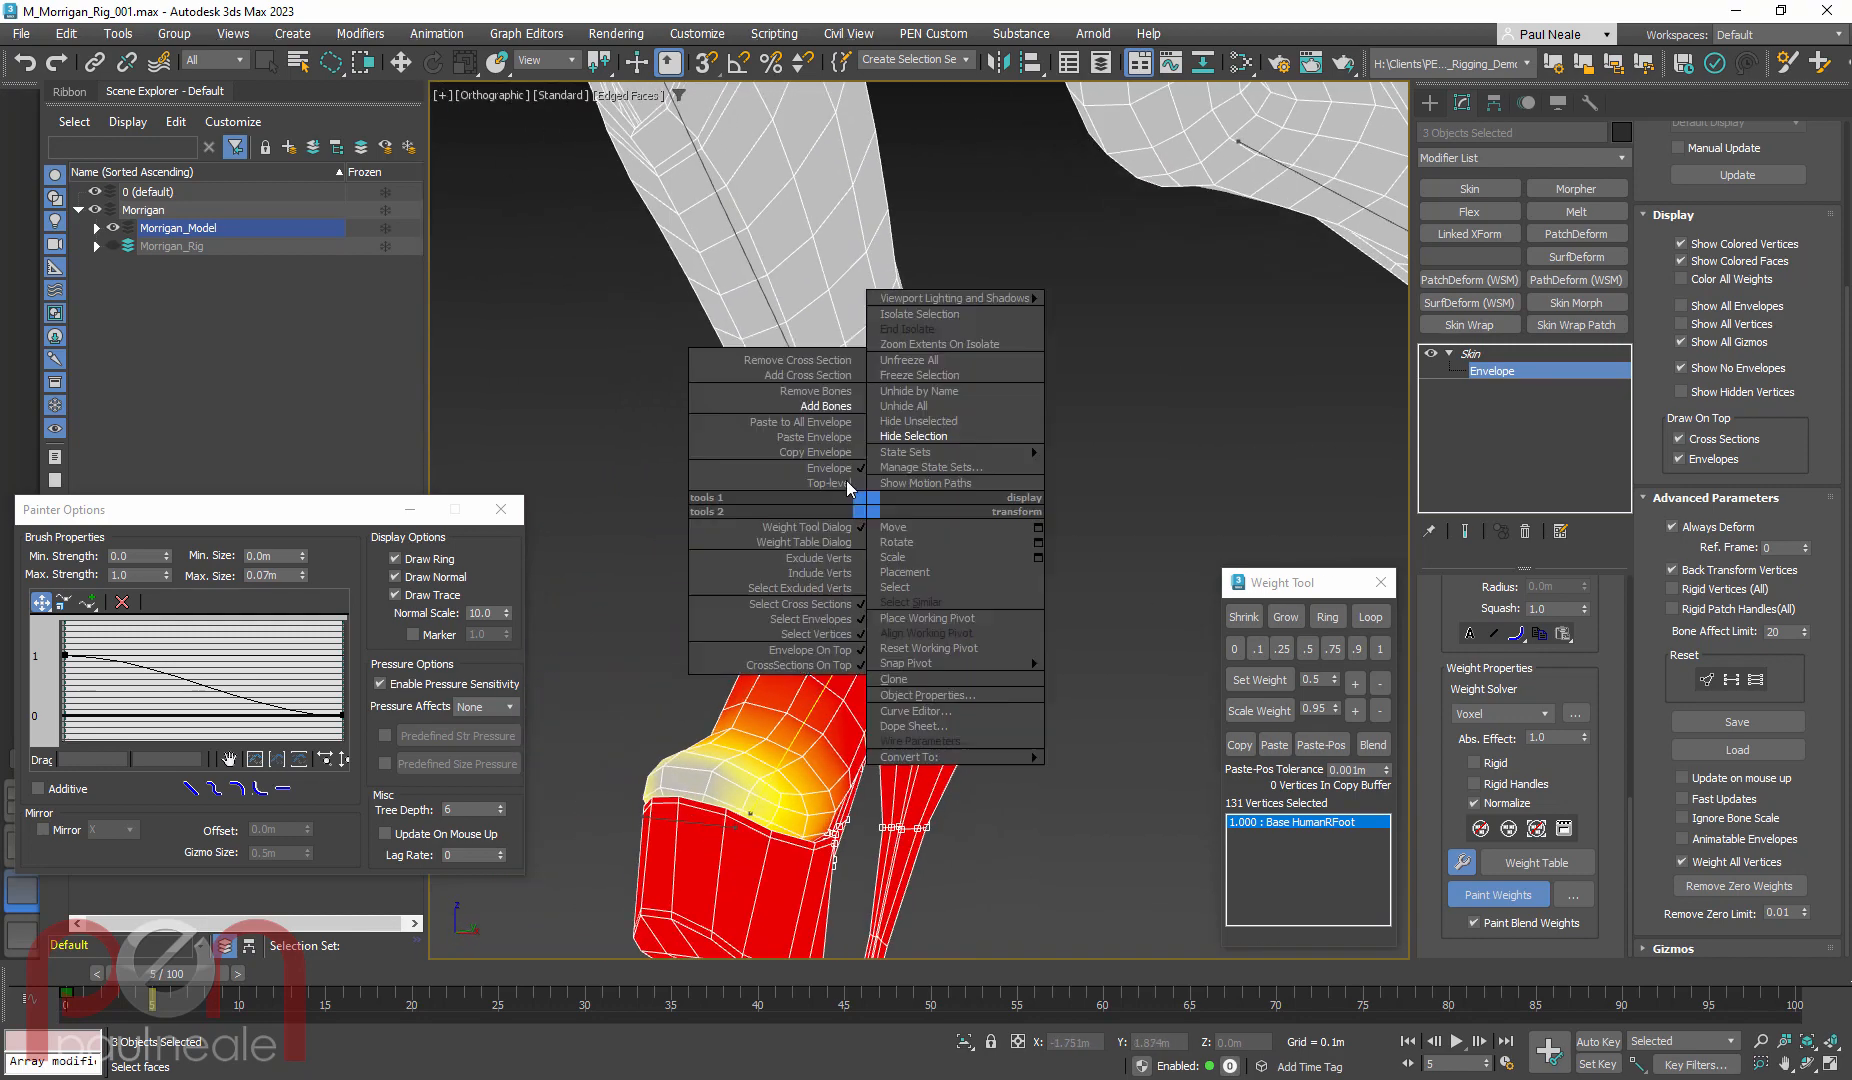
pyautogui.click(893, 527)
pyautogui.click(793, 346)
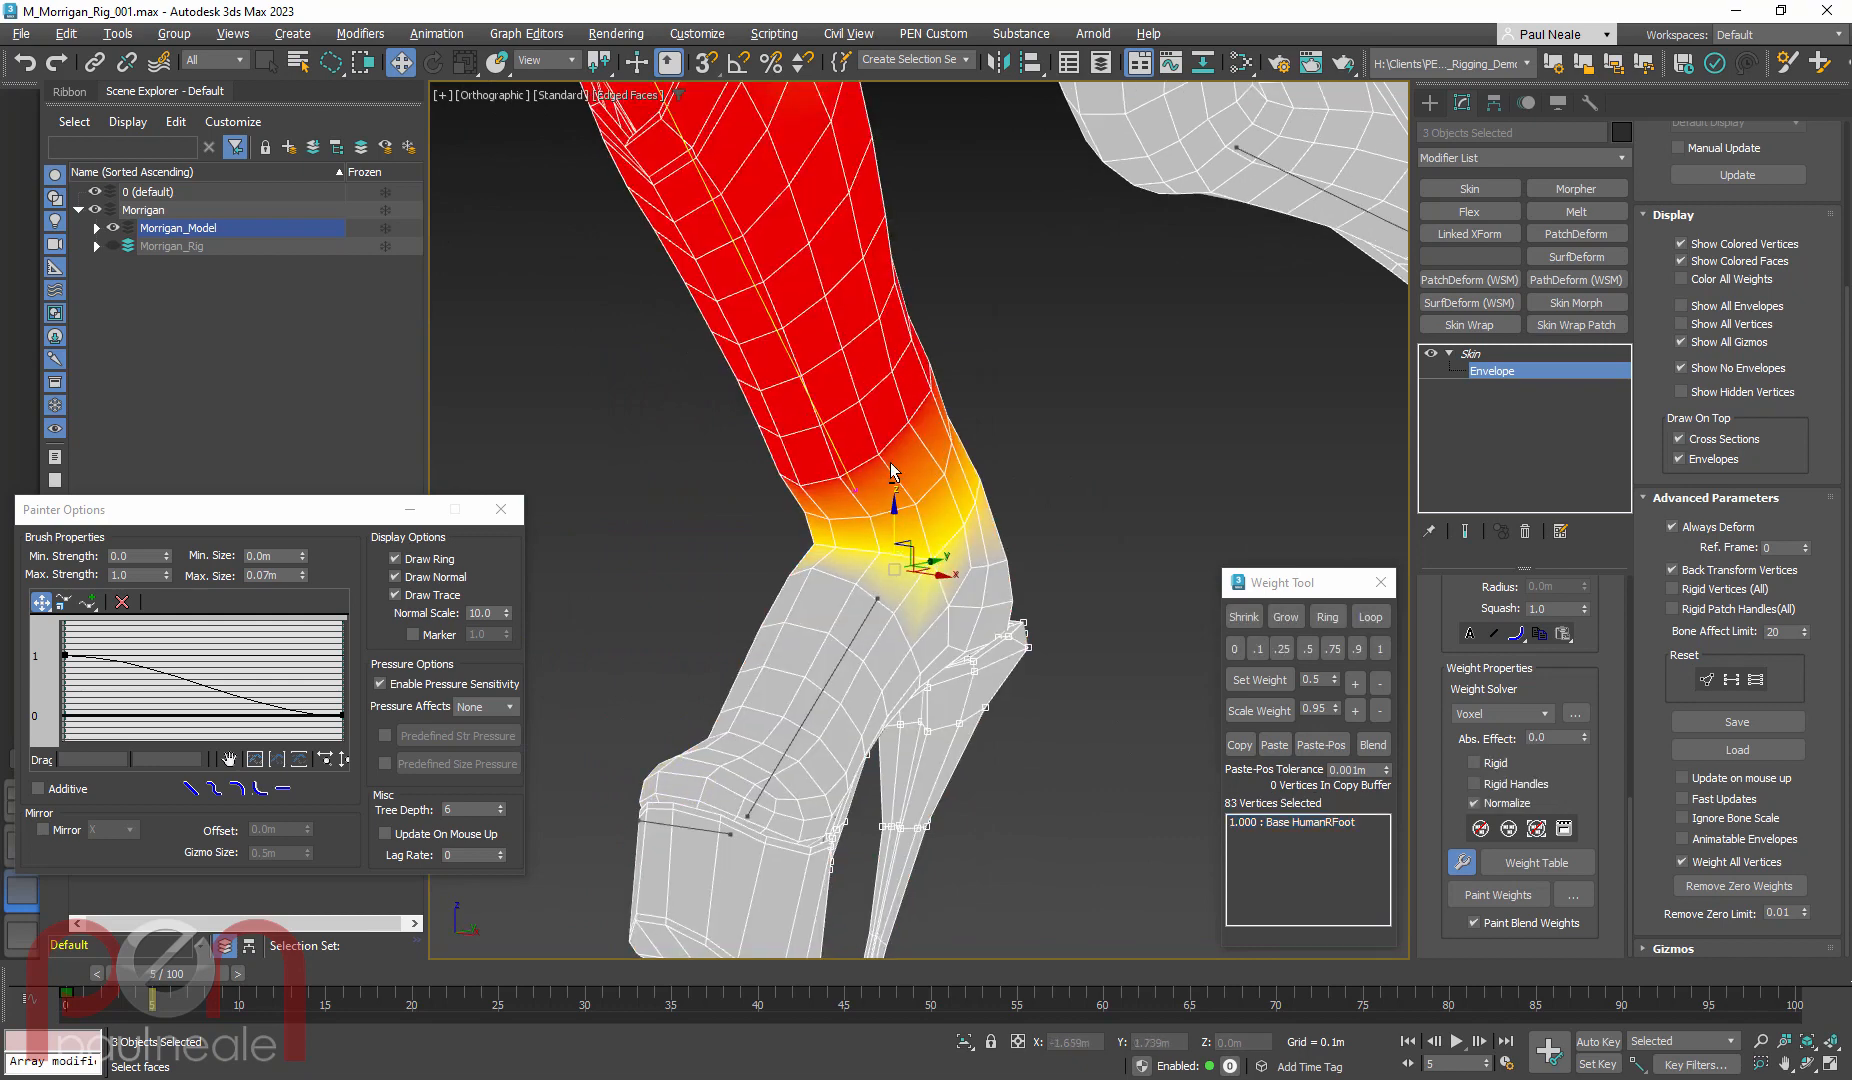
pyautogui.keyDown('alt'); pyautogui.moveTo(1078, 734); pyautogui.dragTo(1094, 731, button='middle'); pyautogui.keyUp('alt')
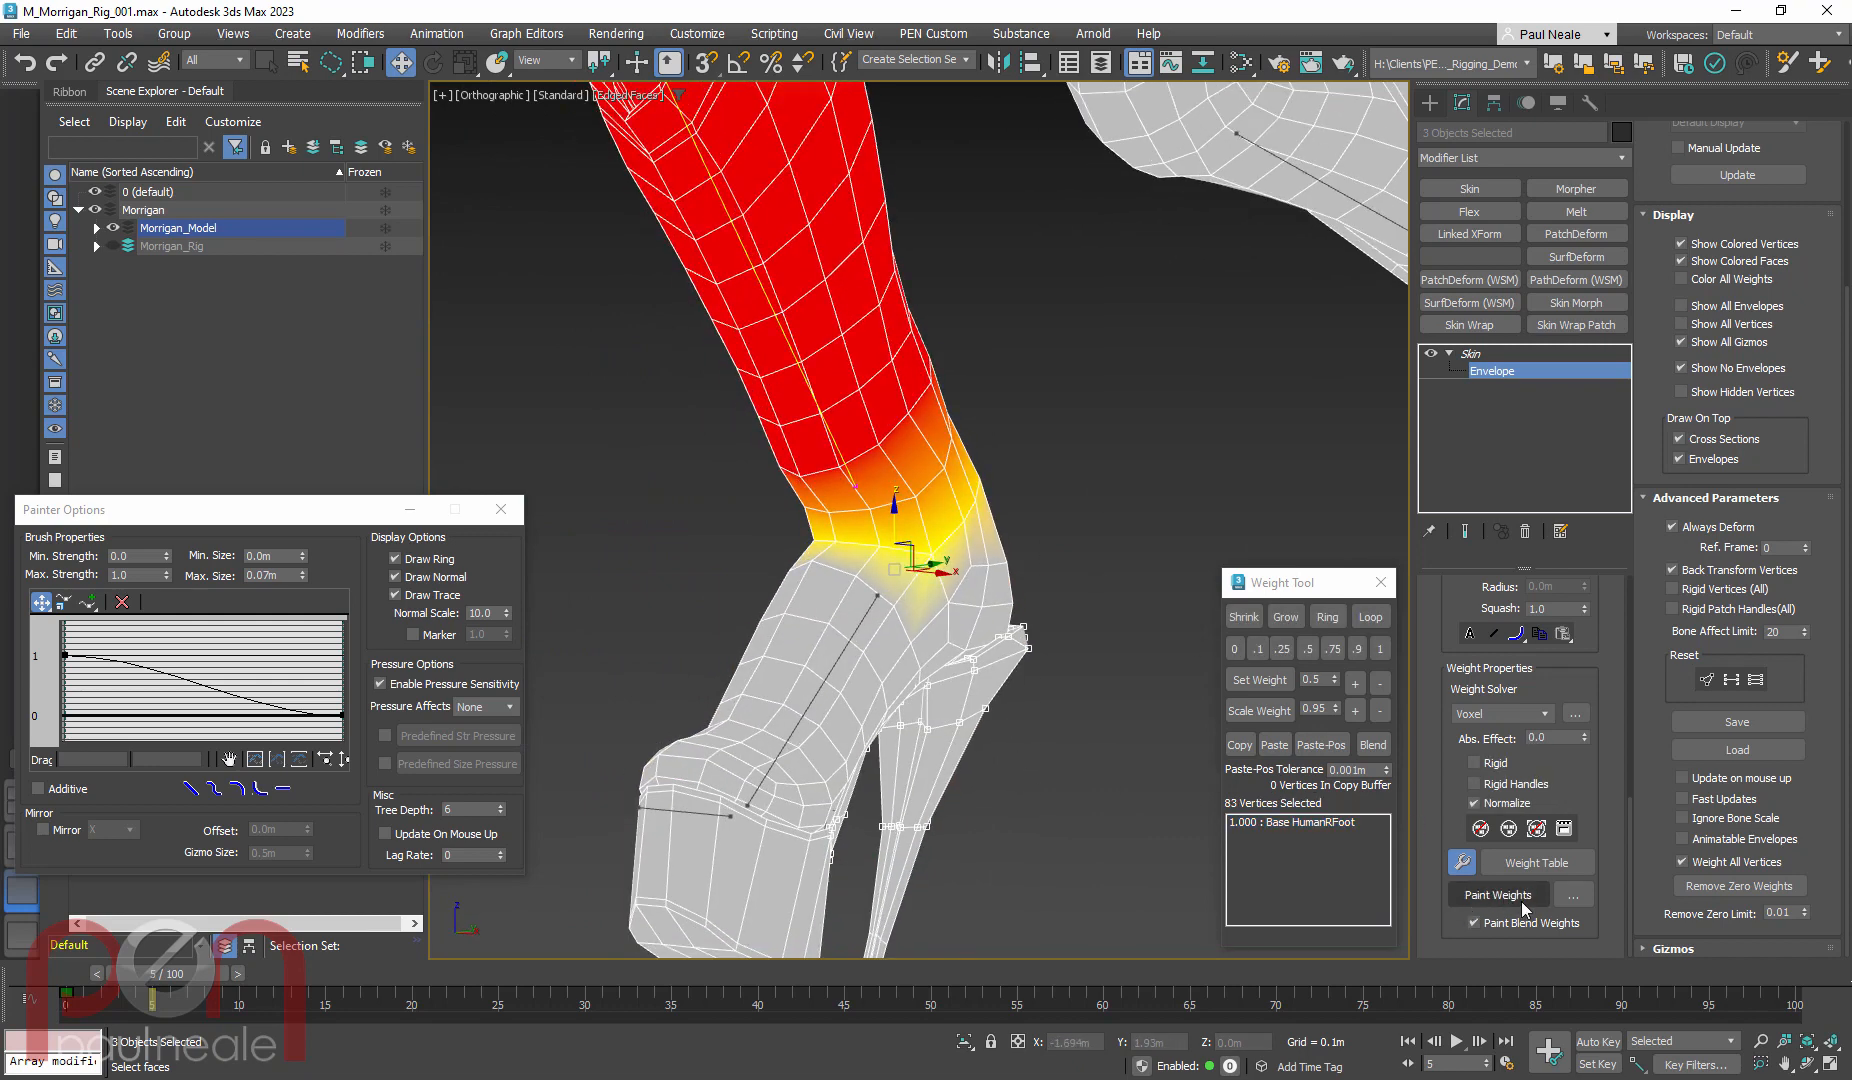
pyautogui.moveTo(940, 530)
pyautogui.mouseDown()
pyautogui.moveTo(993, 518)
pyautogui.moveTo(964, 530)
pyautogui.mouseUp()
pyautogui.keyDown('alt'); pyautogui.moveTo(964, 530); pyautogui.dragTo(910, 590, button='middle'); pyautogui.keyUp('alt')
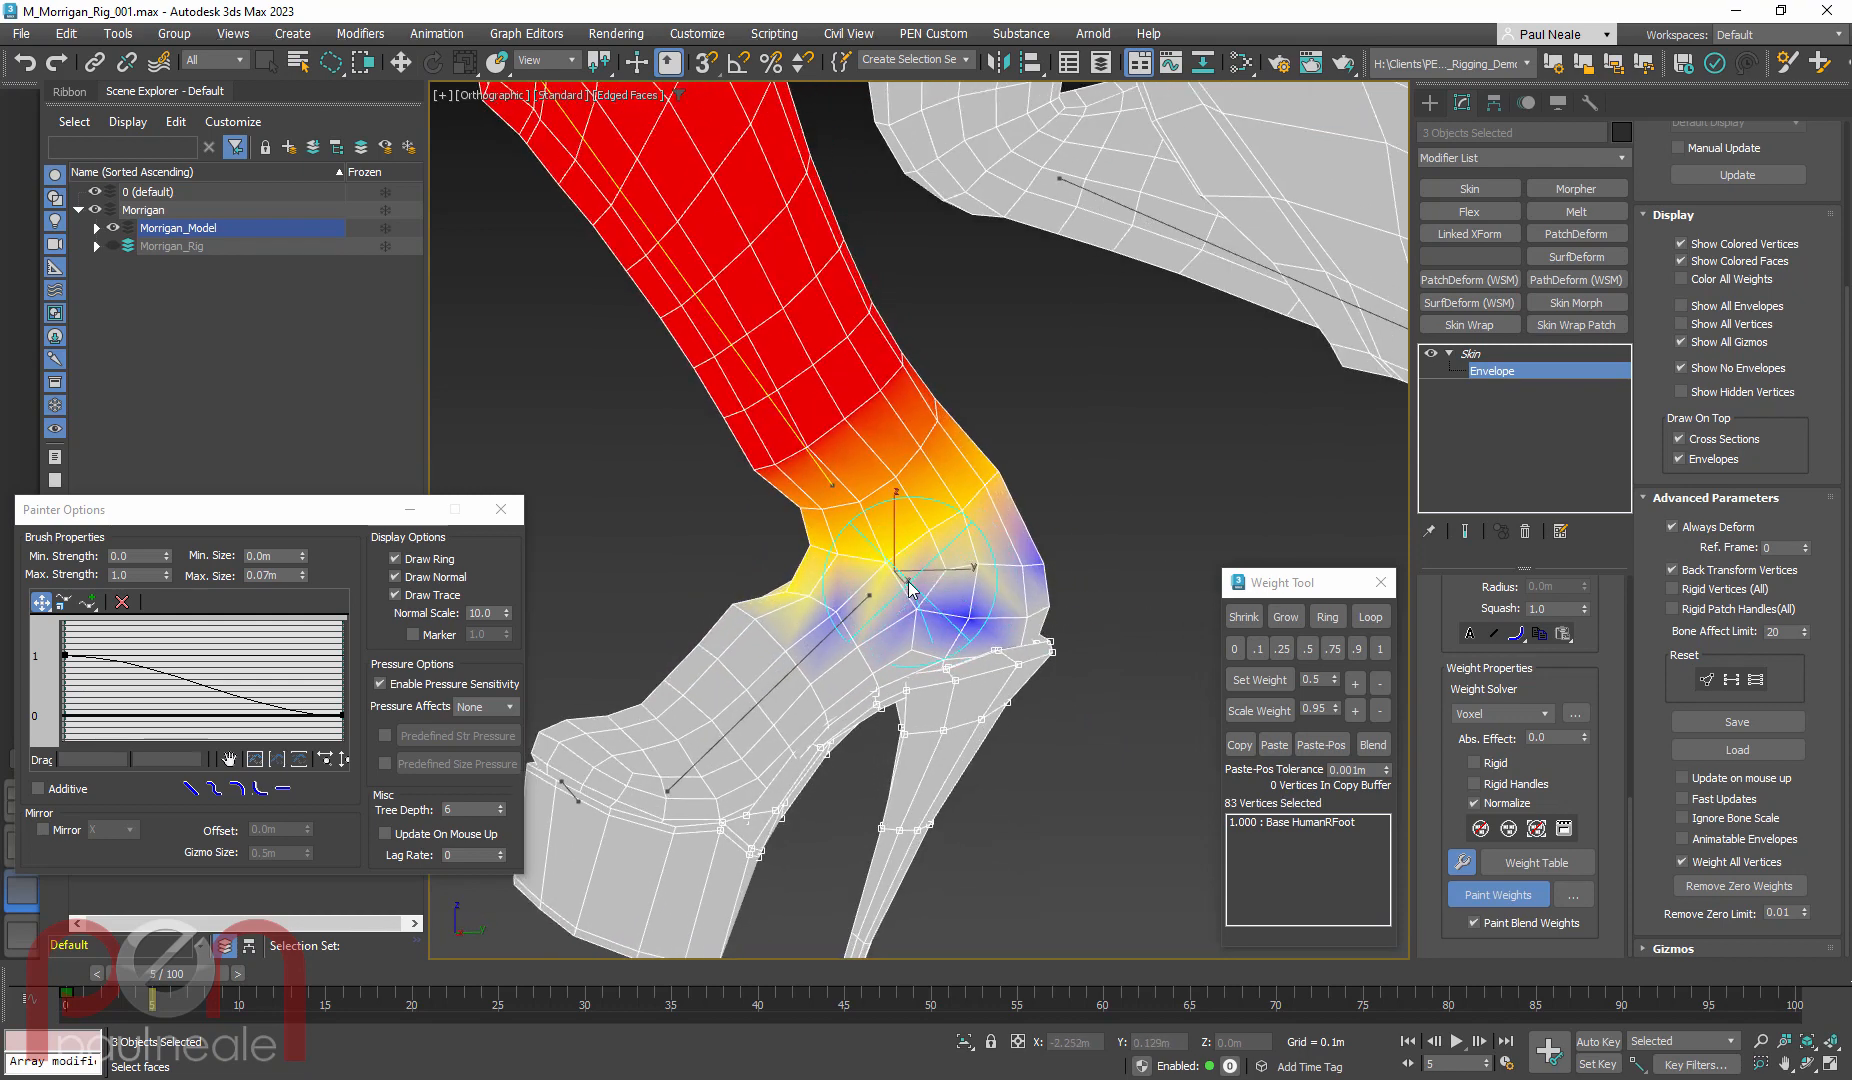
pyautogui.hotkey('ctrl', 'z')
# With blending off and a maximum strength of 0.01, paint faint calf bone weight across the boot's instep and heel below the ankle
pyautogui.moveTo(790, 630)
pyautogui.keyDown('alt'); pyautogui.mouseDown(button='middle')
pyautogui.moveTo(833, 601)
pyautogui.moveTo(798, 598)
pyautogui.mouseUp(button='middle'); pyautogui.keyUp('alt')
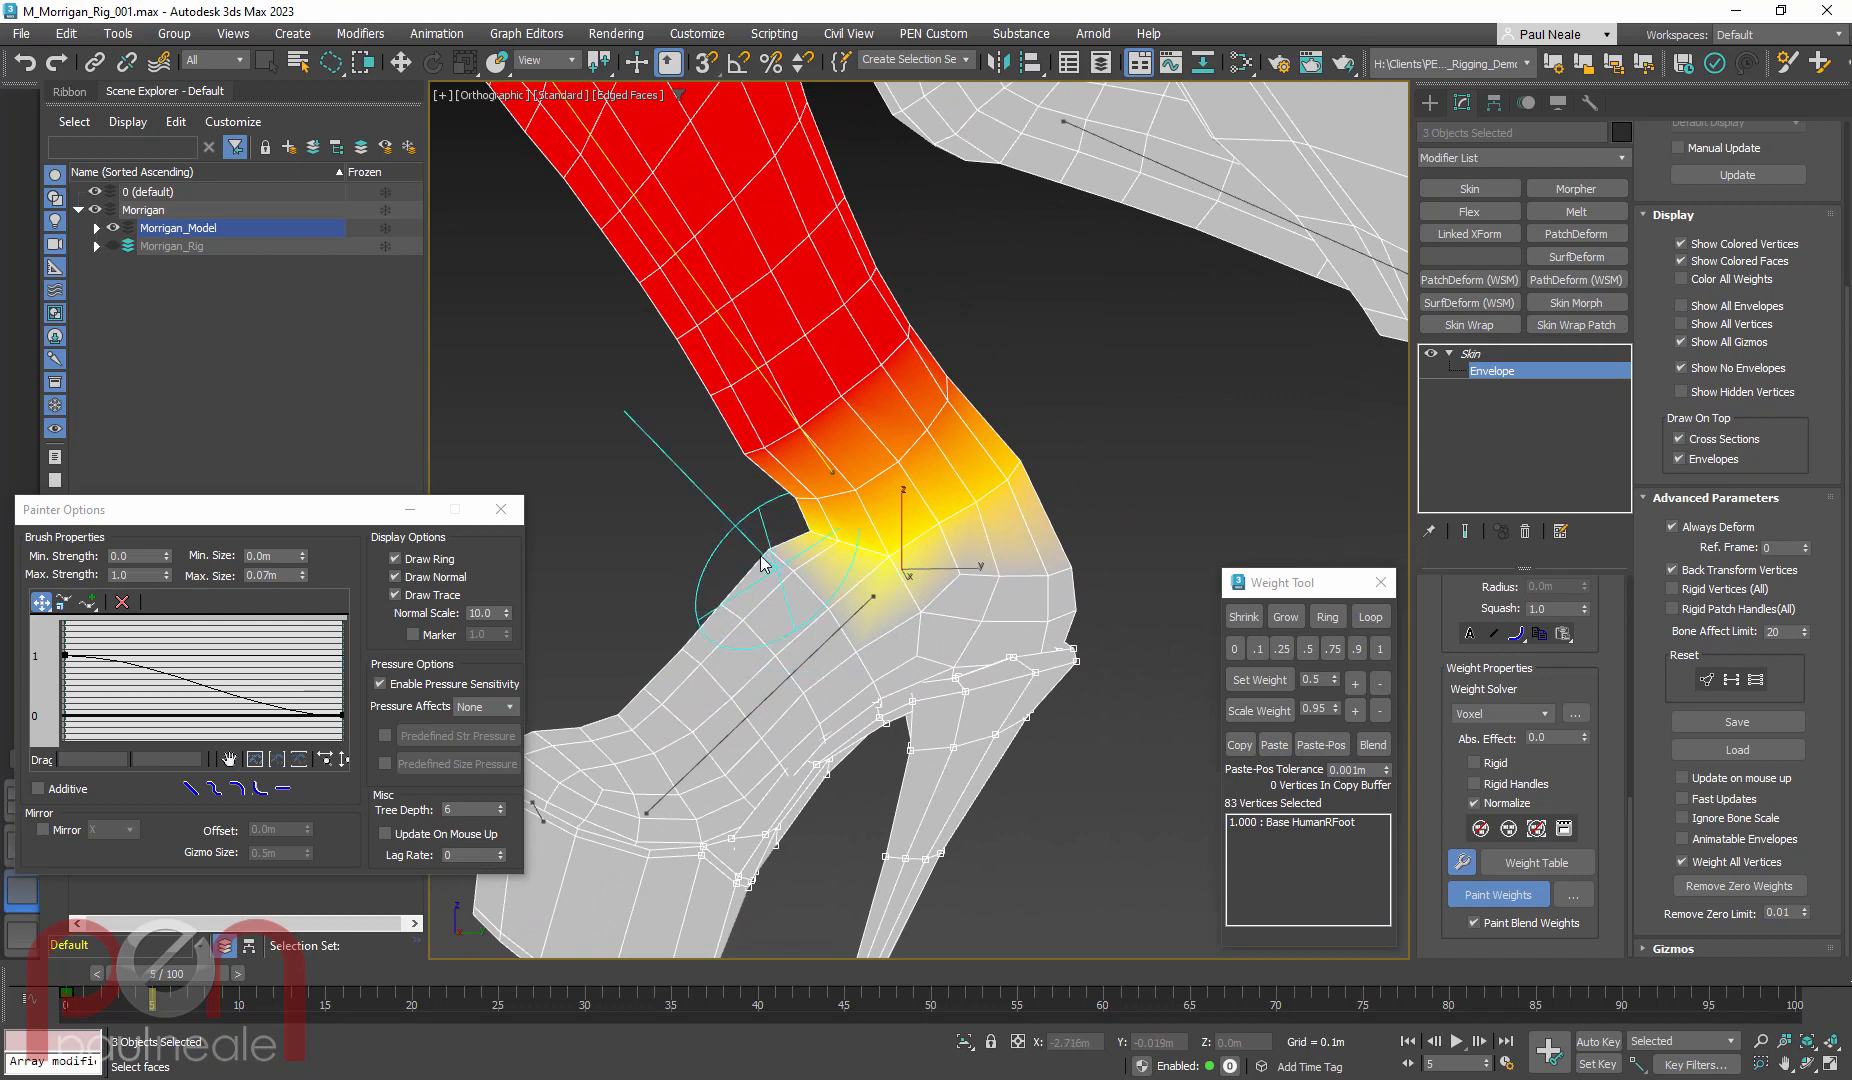
pyautogui.keyDown('alt'); pyautogui.moveTo(935, 590); pyautogui.dragTo(914, 587, button='middle'); pyautogui.keyUp('alt')
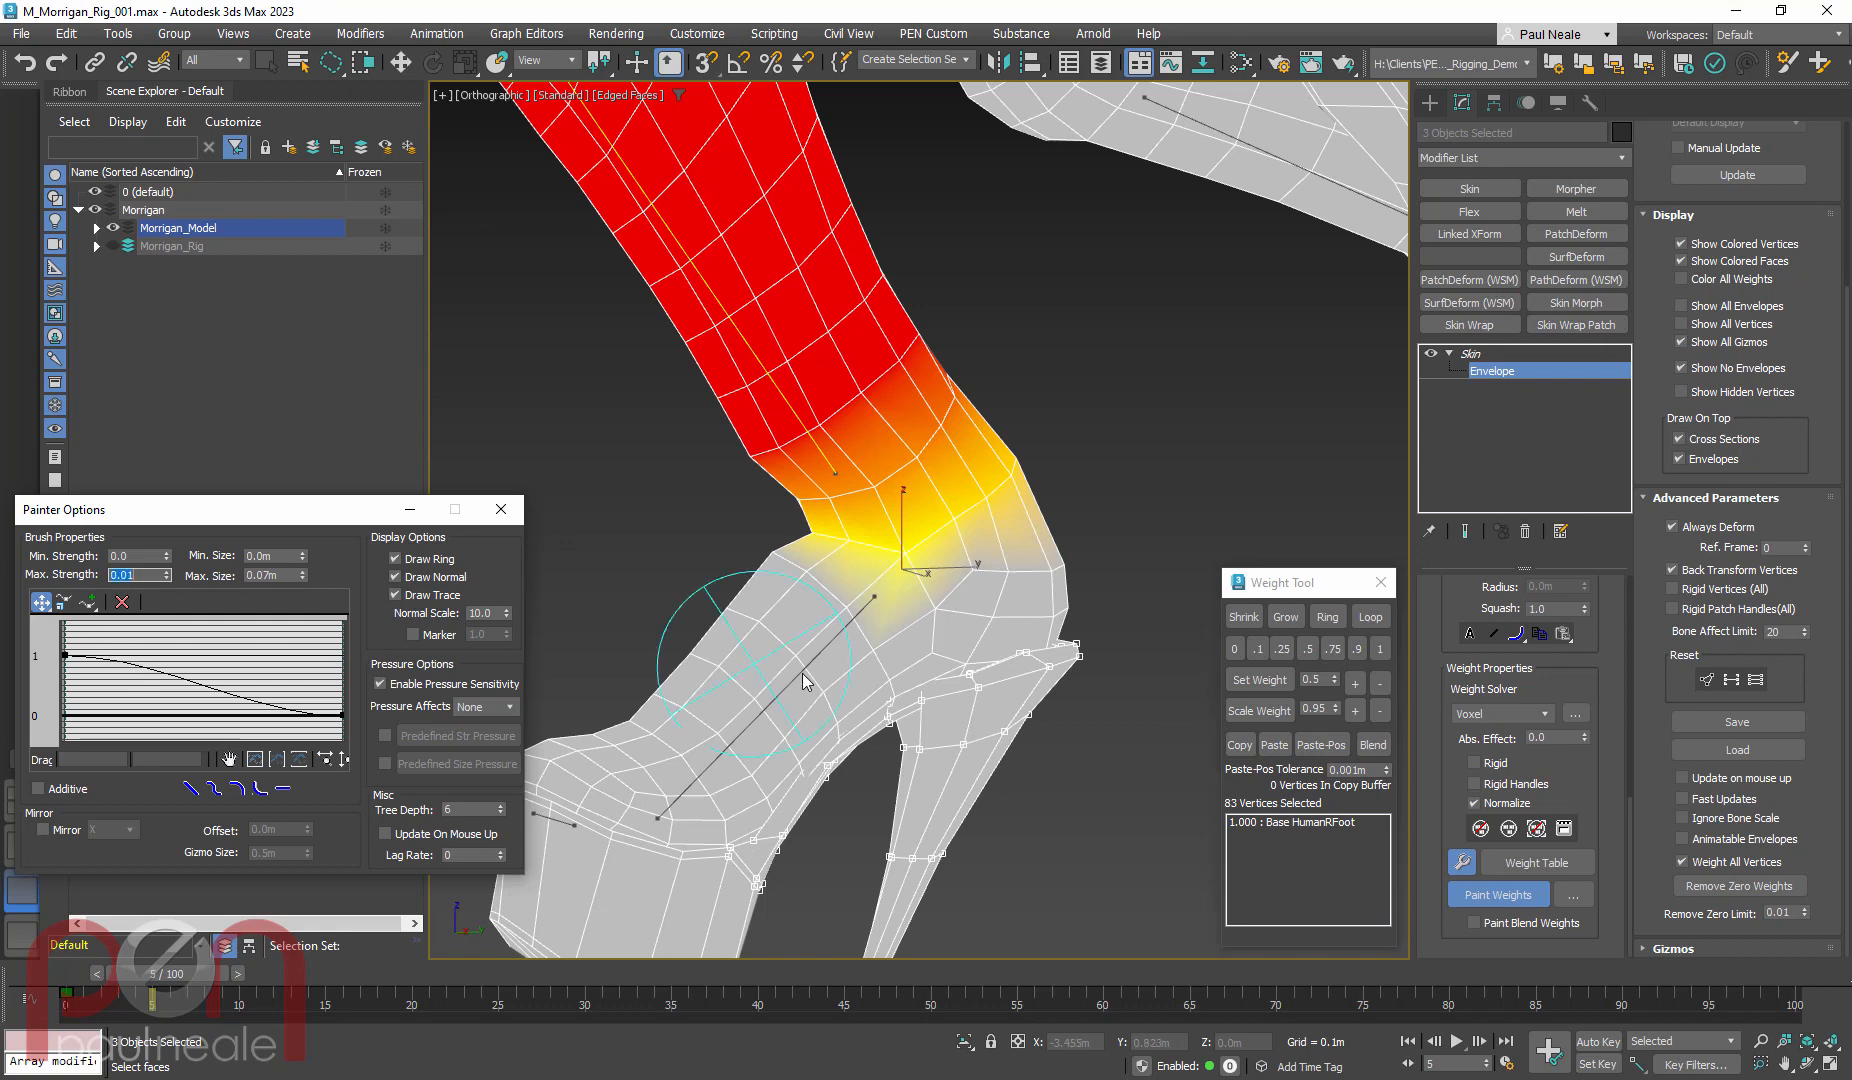
pyautogui.moveTo(800, 520)
pyautogui.mouseDown()
pyautogui.moveTo(776, 527)
pyautogui.moveTo(1019, 556)
pyautogui.mouseUp()
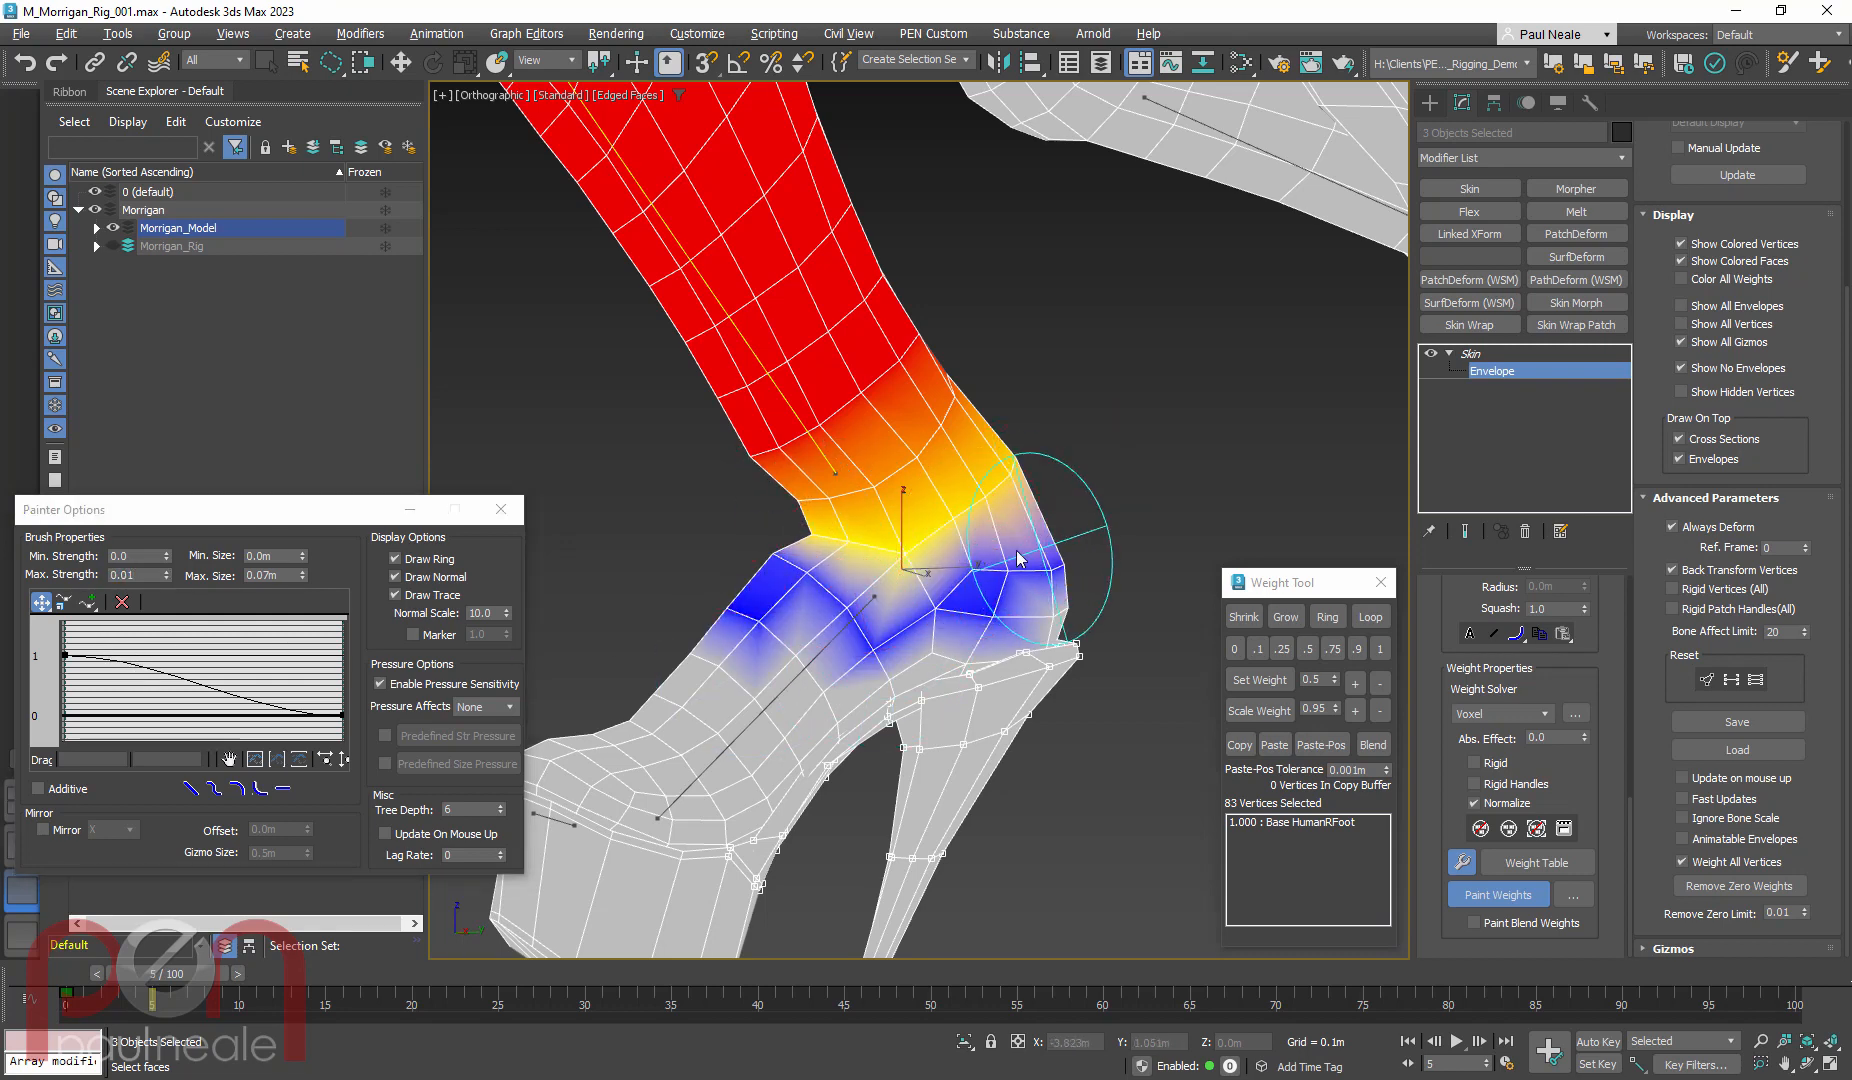
pyautogui.keyDown('alt'); pyautogui.moveTo(1019, 556); pyautogui.dragTo(738, 585, button='middle'); pyautogui.keyUp('alt')
pyautogui.moveTo(770, 625)
pyautogui.mouseDown()
pyautogui.moveTo(812, 640)
pyautogui.moveTo(1039, 566)
pyautogui.mouseUp()
pyautogui.keyDown('alt'); pyautogui.moveTo(1039, 566); pyautogui.dragTo(745, 603, button='middle'); pyautogui.keyUp('alt')
pyautogui.moveTo(775, 610); pyautogui.dragTo(1085, 565)
pyautogui.keyDown('alt'); pyautogui.moveTo(1087, 566); pyautogui.dragTo(829, 600, button='middle'); pyautogui.keyUp('alt')
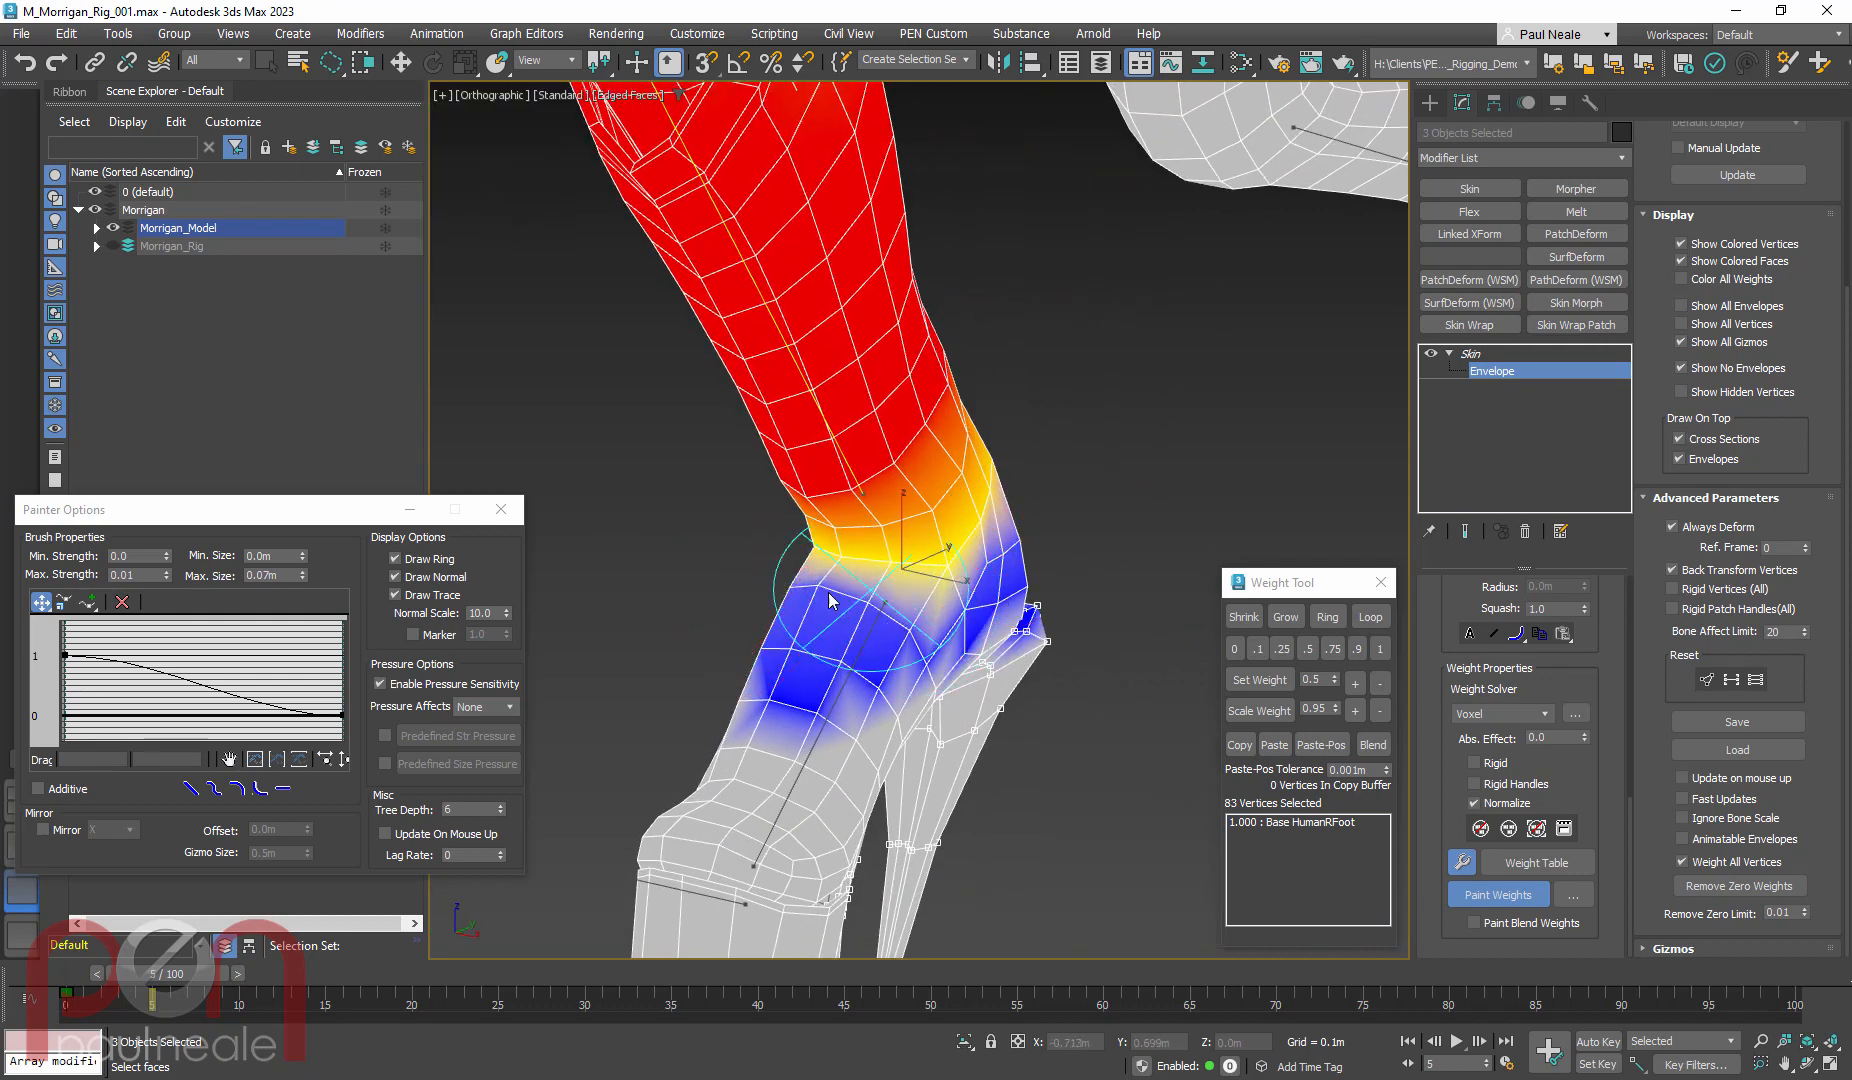
# Turn blending back on with a maximum strength of 1.0 and smooth the calf bone's weights all around the ankle
pyautogui.keyDown('alt'); pyautogui.moveTo(960, 553); pyautogui.dragTo(932, 609, button='middle'); pyautogui.keyUp('alt')
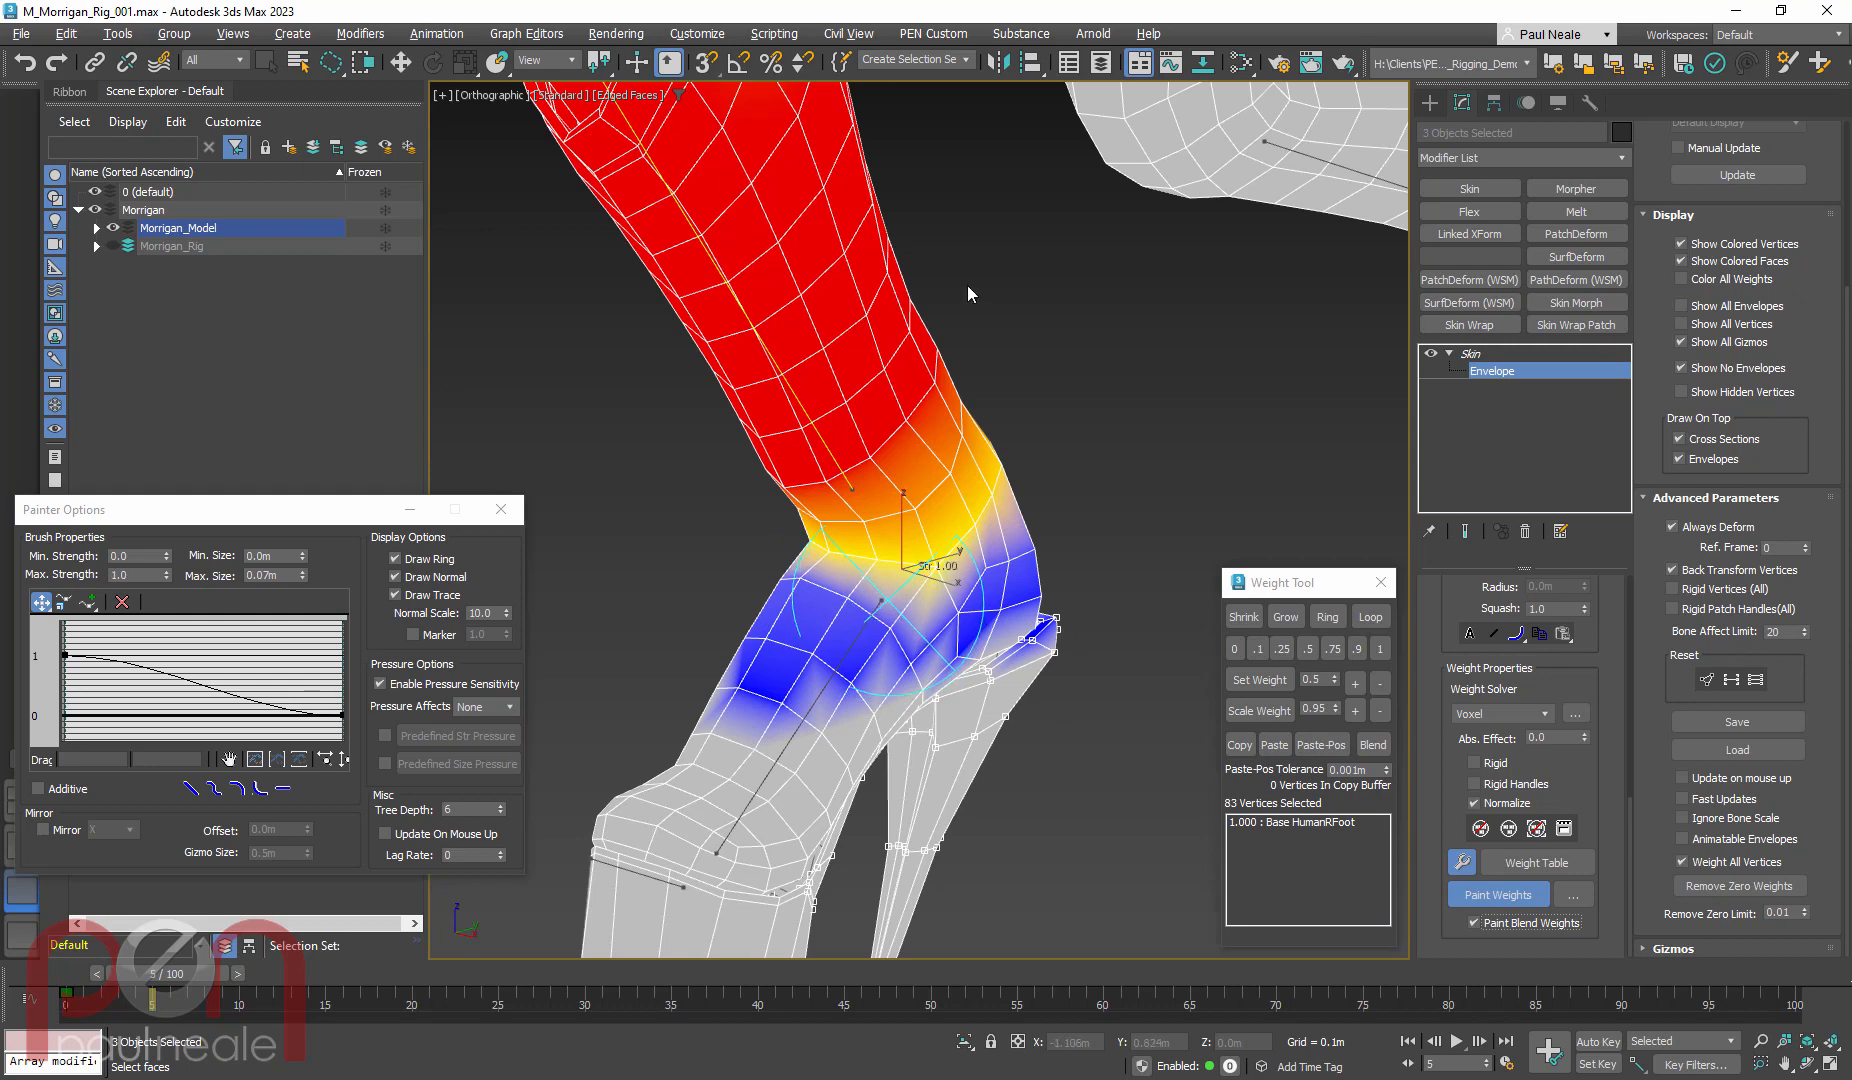
pyautogui.moveTo(872, 548); pyautogui.dragTo(1035, 510)
pyautogui.moveTo(762, 540); pyautogui.dragTo(1045, 443)
pyautogui.moveTo(765, 505); pyautogui.dragTo(1025, 440)
pyautogui.moveTo(755, 520); pyautogui.dragTo(985, 470)
pyautogui.moveTo(987, 476)
pyautogui.keyDown('alt'); pyautogui.mouseDown(button='middle')
pyautogui.moveTo(919, 472)
pyautogui.moveTo(828, 544)
pyautogui.moveTo(872, 502)
pyautogui.mouseUp(button='middle'); pyautogui.keyUp('alt')
pyautogui.moveTo(872, 502); pyautogui.dragTo(987, 514)
pyautogui.moveTo(955, 437); pyautogui.dragTo(846, 444)
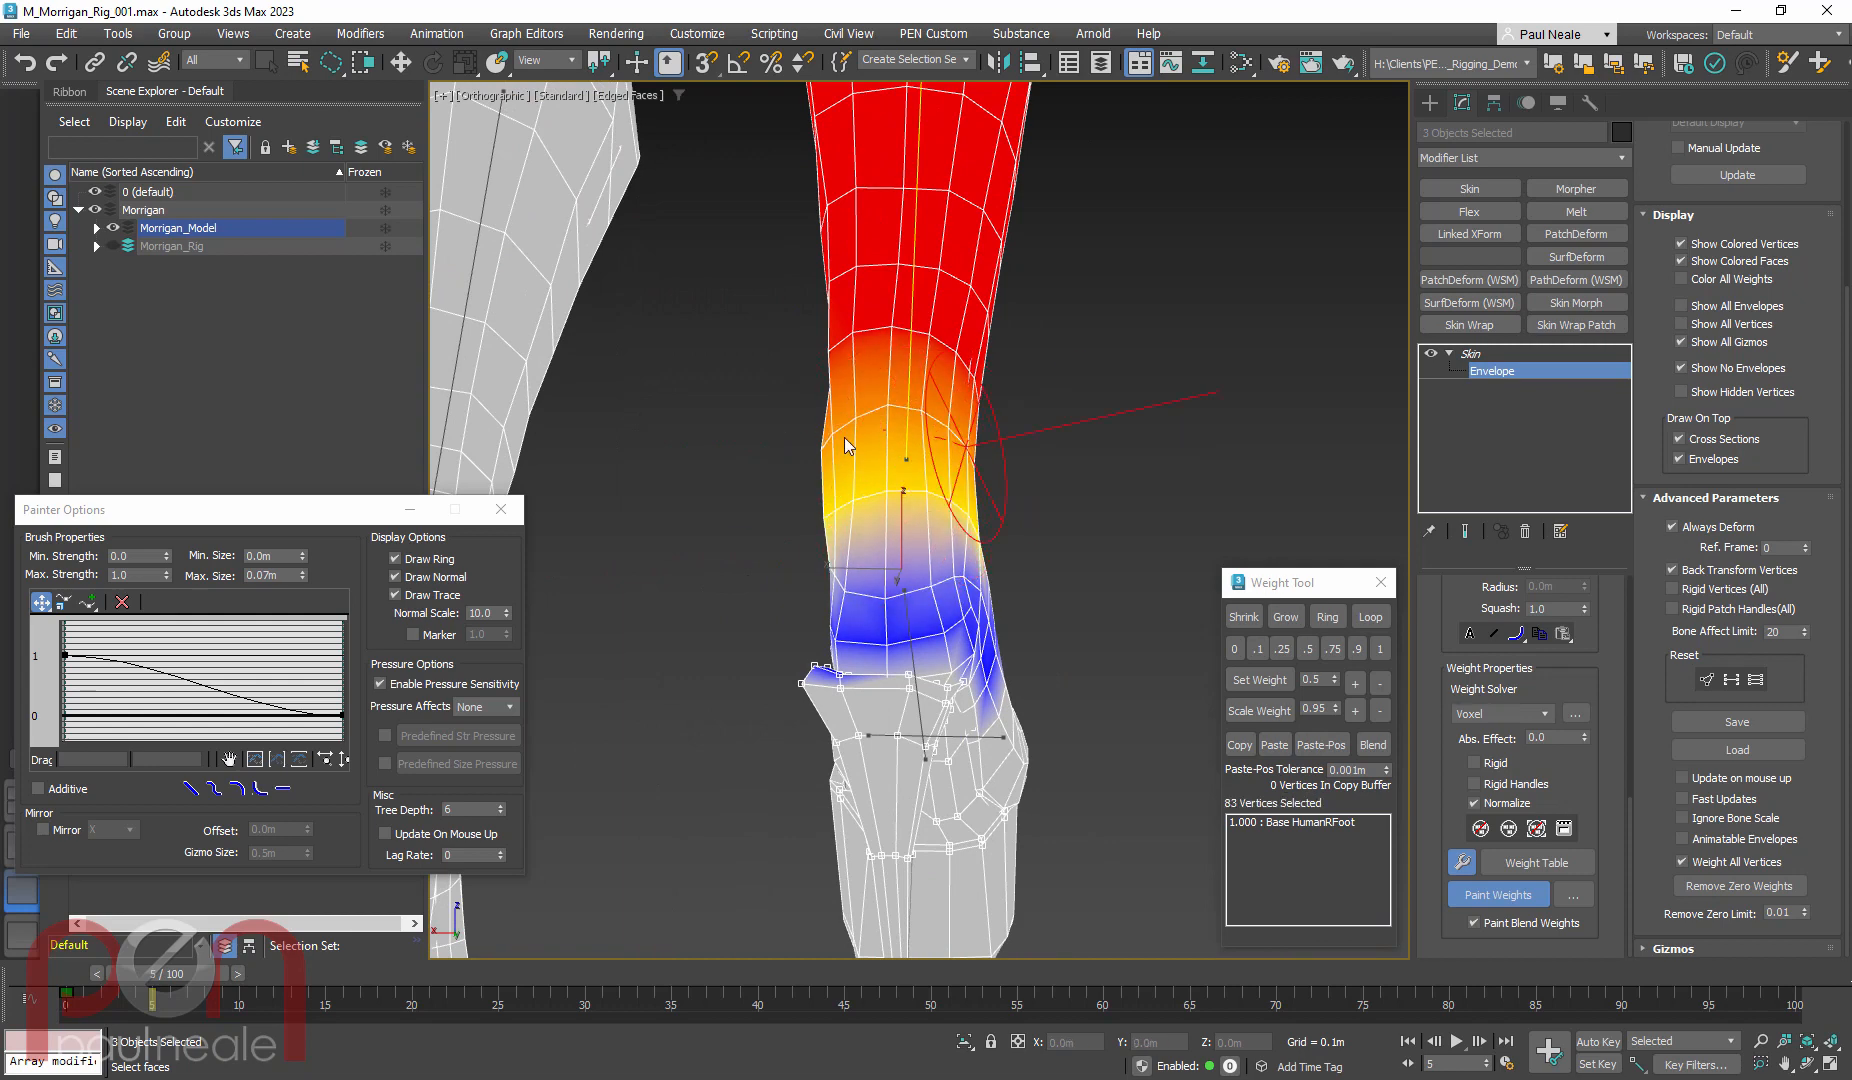
pyautogui.keyDown('alt'); pyautogui.moveTo(917, 530); pyautogui.dragTo(843, 550, button='middle'); pyautogui.keyUp('alt')
pyautogui.moveTo(843, 550)
pyautogui.mouseDown()
pyautogui.moveTo(930, 548)
pyautogui.moveTo(903, 532)
pyautogui.mouseUp()
pyautogui.moveTo(907, 556)
pyautogui.keyDown('alt'); pyautogui.mouseDown(button='middle')
pyautogui.moveTo(1129, 547)
pyautogui.moveTo(993, 506)
pyautogui.mouseUp(button='middle'); pyautogui.keyUp('alt')
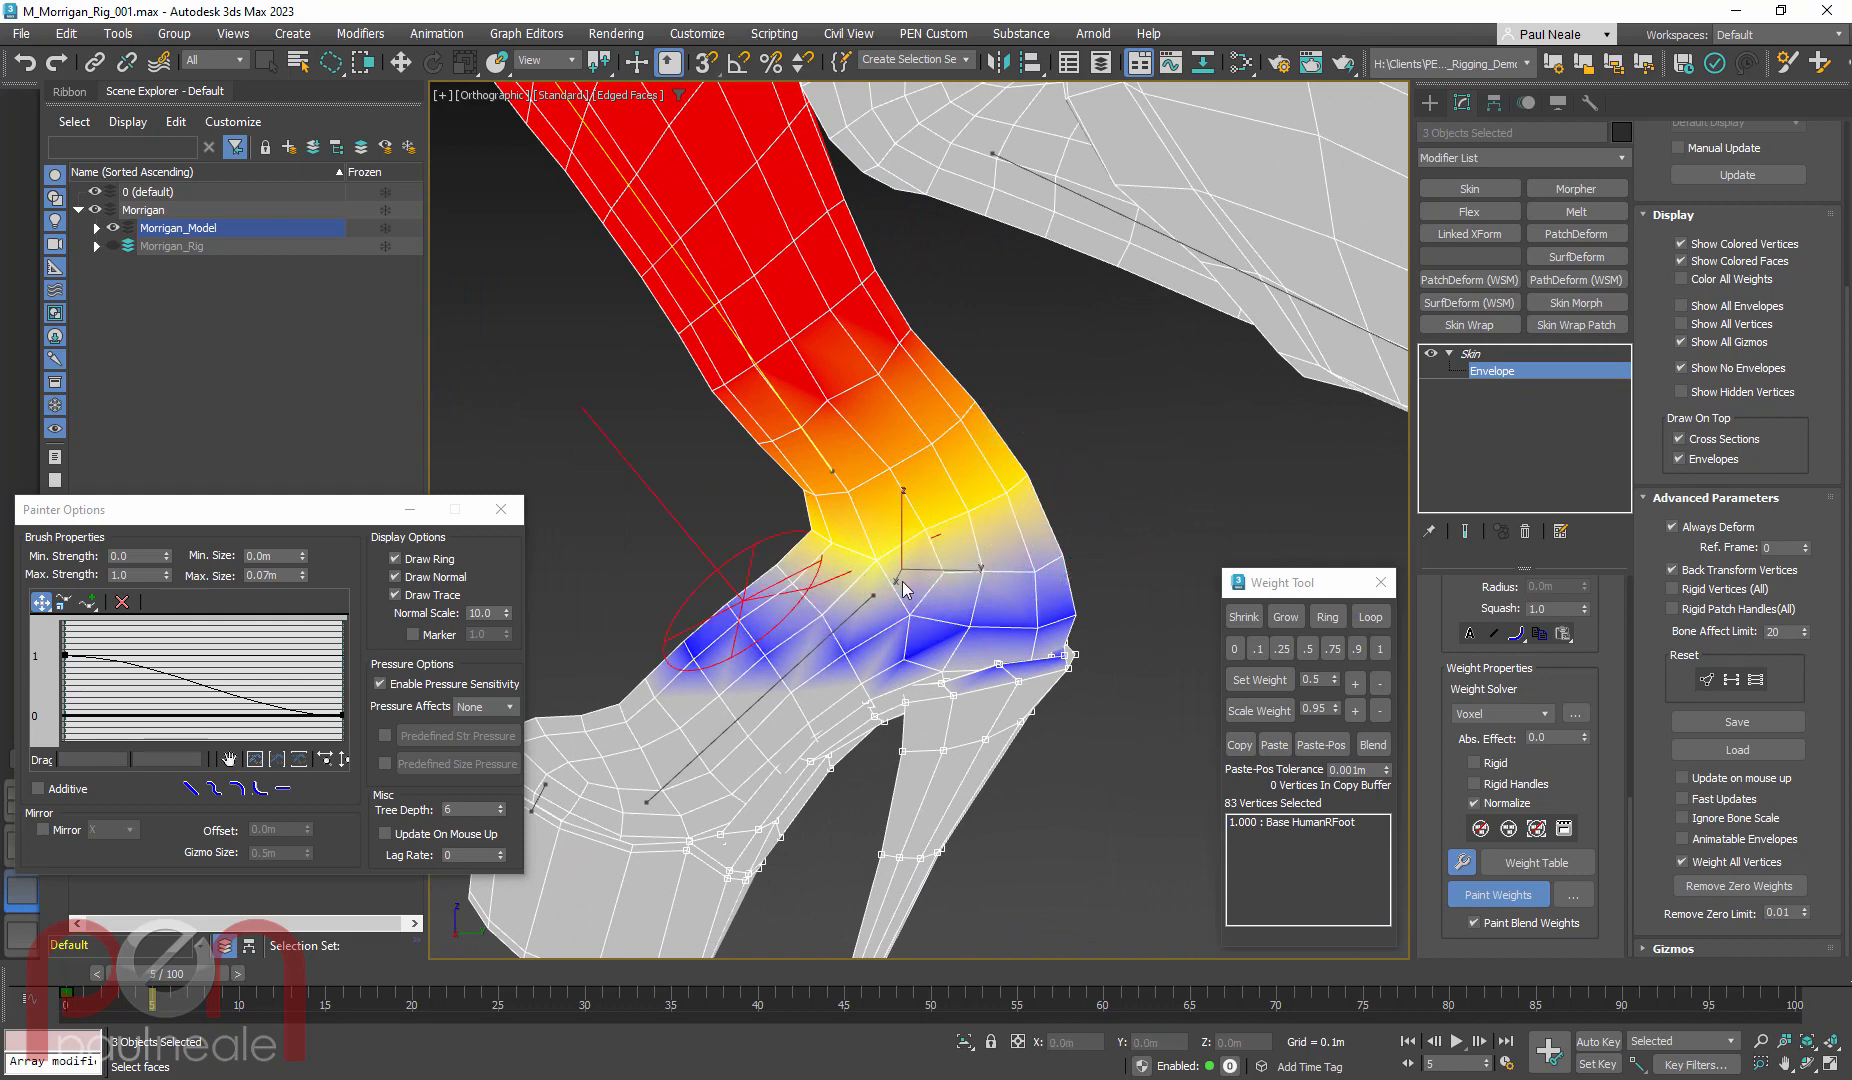
# Turn blending off, set the brush size to 0.054 m, and erase calf bone weight from the shoe's heel, undoing the last change
pyautogui.keyDown('alt'); pyautogui.moveTo(852, 615); pyautogui.dragTo(880, 690, button='middle'); pyautogui.keyUp('alt')
pyautogui.moveTo(1052, 672)
pyautogui.keyDown('alt'); pyautogui.mouseDown(button='middle')
pyautogui.moveTo(1071, 711)
pyautogui.moveTo(1053, 708)
pyautogui.mouseUp(button='middle'); pyautogui.keyUp('alt')
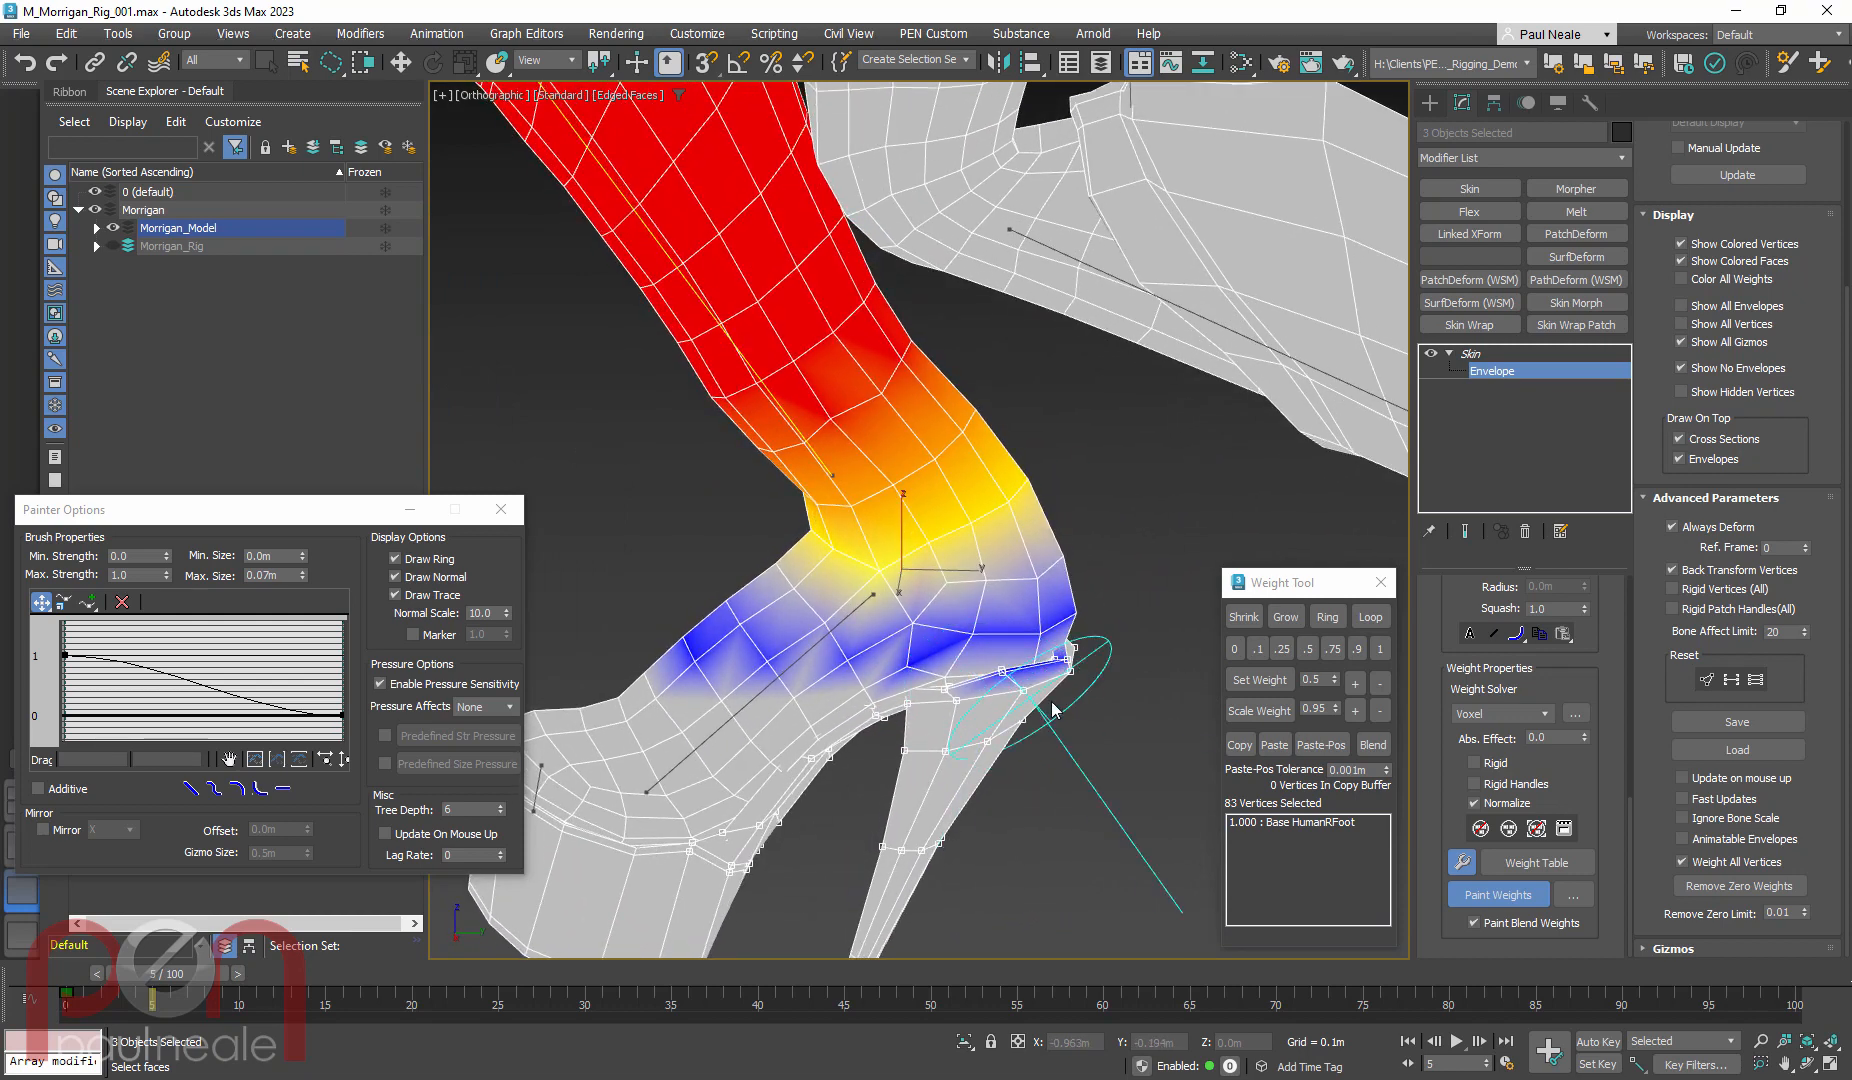
pyautogui.click(1474, 923)
pyautogui.moveTo(960, 692)
pyautogui.keyDown('alt'); pyautogui.mouseDown()
pyautogui.moveTo(1117, 641)
pyautogui.moveTo(1015, 688)
pyautogui.mouseUp(); pyautogui.keyUp('alt')
pyautogui.moveTo(1100, 663)
pyautogui.keyDown('alt'); pyautogui.mouseDown(button='middle')
pyautogui.moveTo(964, 655)
pyautogui.moveTo(1240, 680)
pyautogui.moveTo(1055, 668)
pyautogui.mouseUp(button='middle'); pyautogui.keyUp('alt')
pyautogui.keyDown('alt'); pyautogui.moveTo(975, 717); pyautogui.dragTo(952, 627, button='middle'); pyautogui.keyUp('alt')
pyautogui.hotkey('ctrl', 'z')
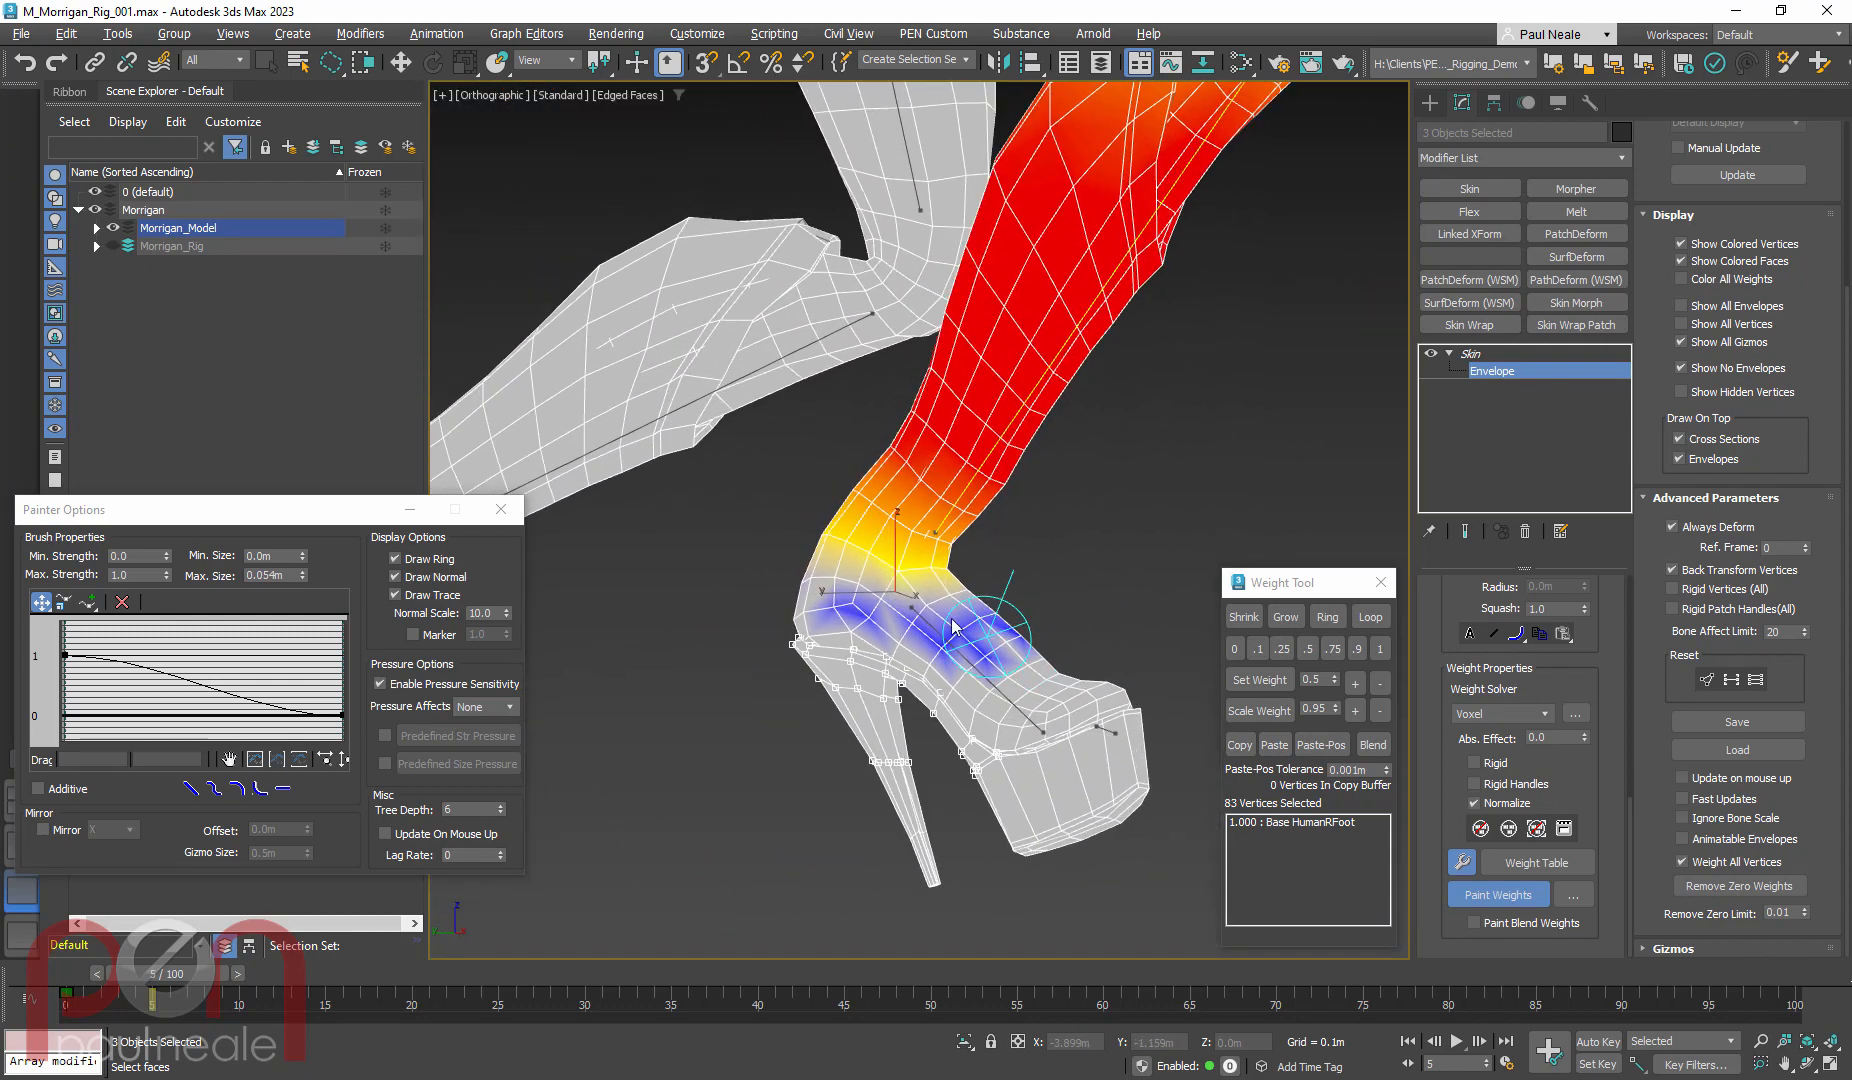
# Mirror the right side's skin weights to the left by pasting green to blue vertices, and leave Mirror Mode
pyautogui.keyDown('alt'); pyautogui.moveTo(892, 515); pyautogui.dragTo(1028, 255, button='middle'); pyautogui.keyUp('alt')
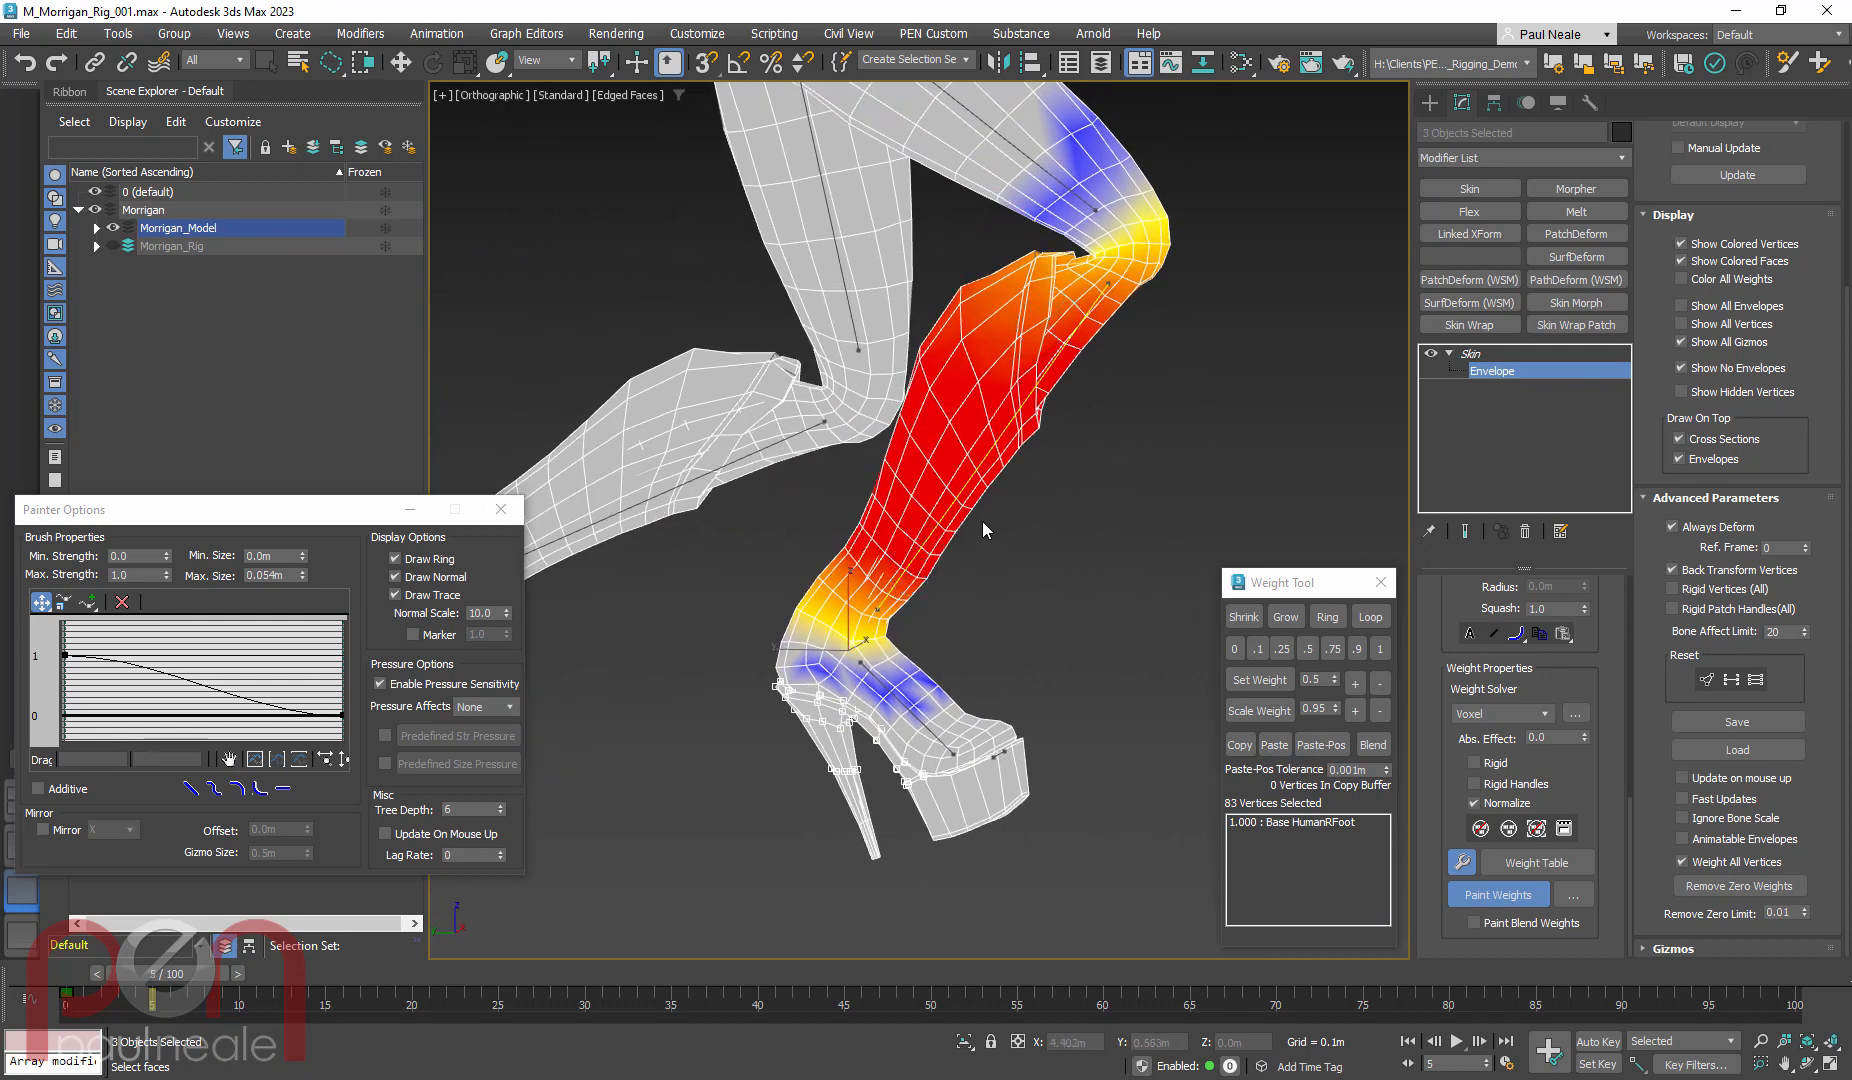
pyautogui.scroll(-5, 972, 543)
pyautogui.keyDown('alt'); pyautogui.moveTo(953, 623); pyautogui.dragTo(770, 612, button='middle'); pyautogui.keyUp('alt')
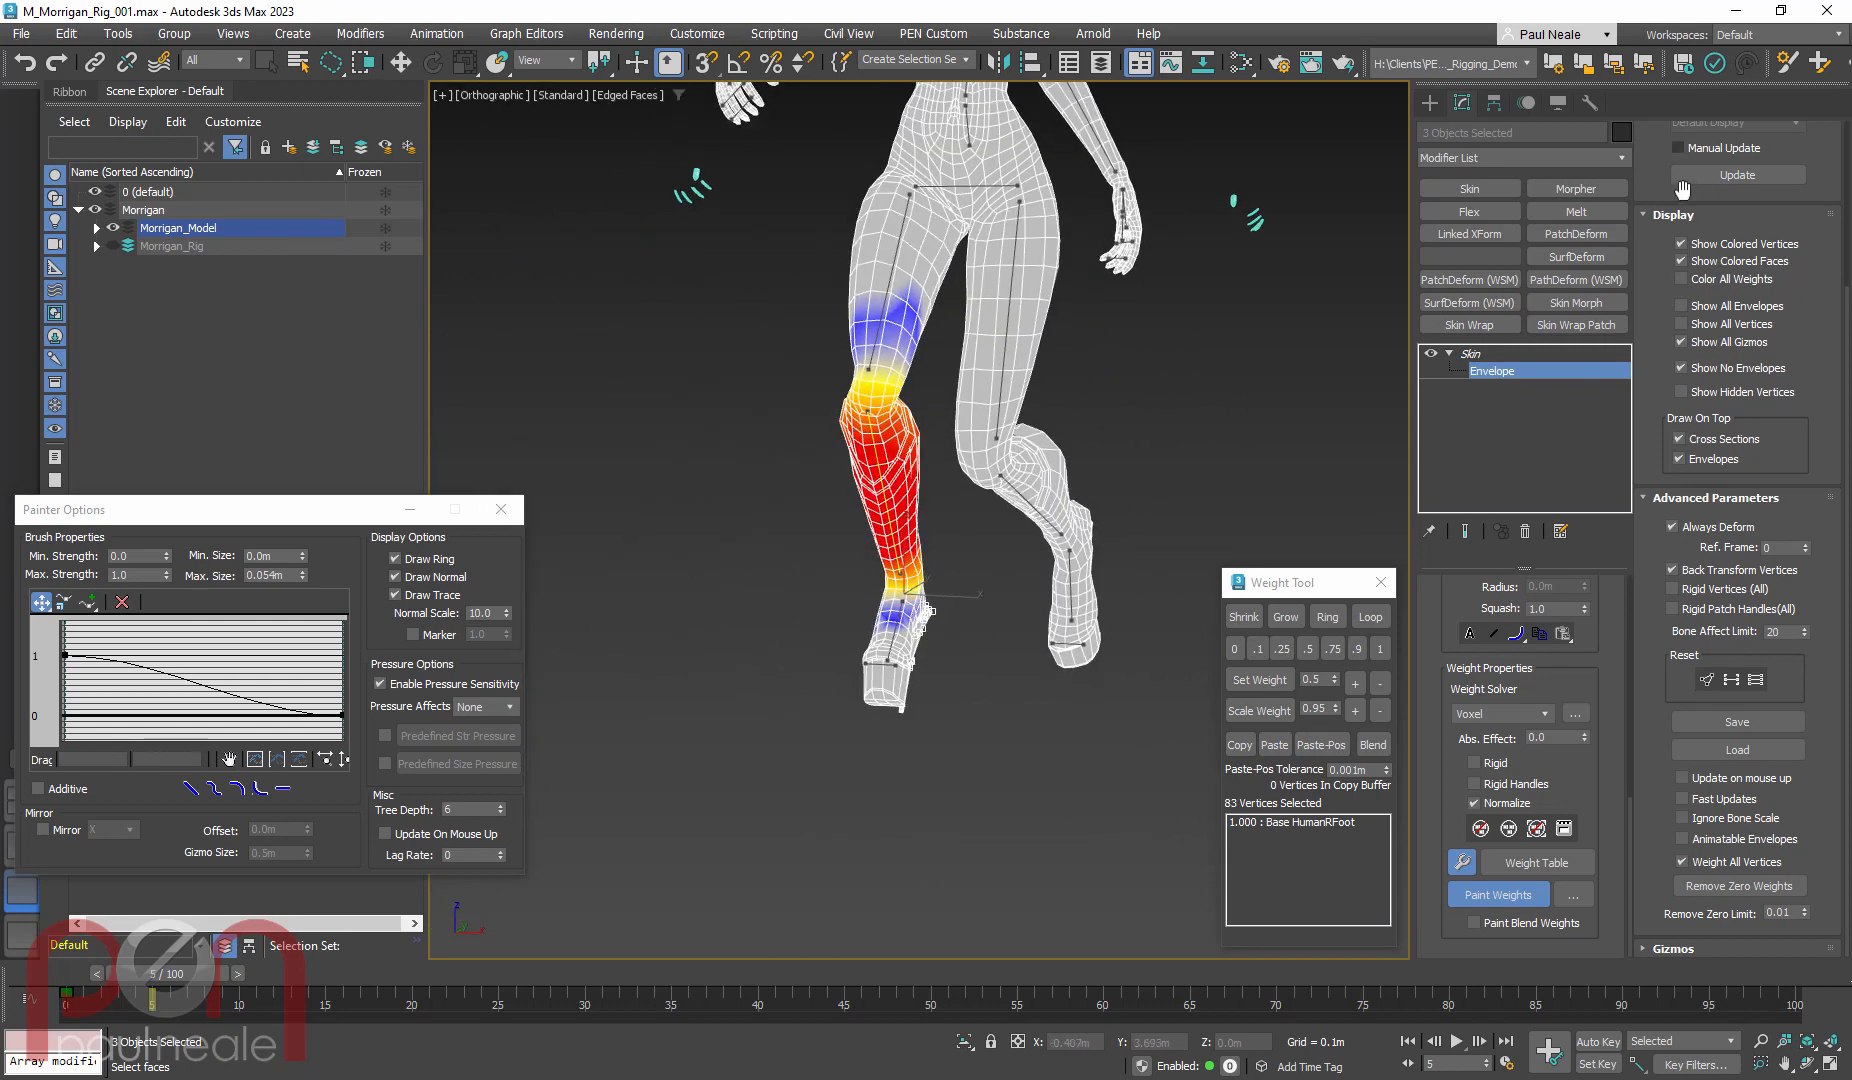
pyautogui.scroll(3, 1682, 190)
pyautogui.click(1737, 163)
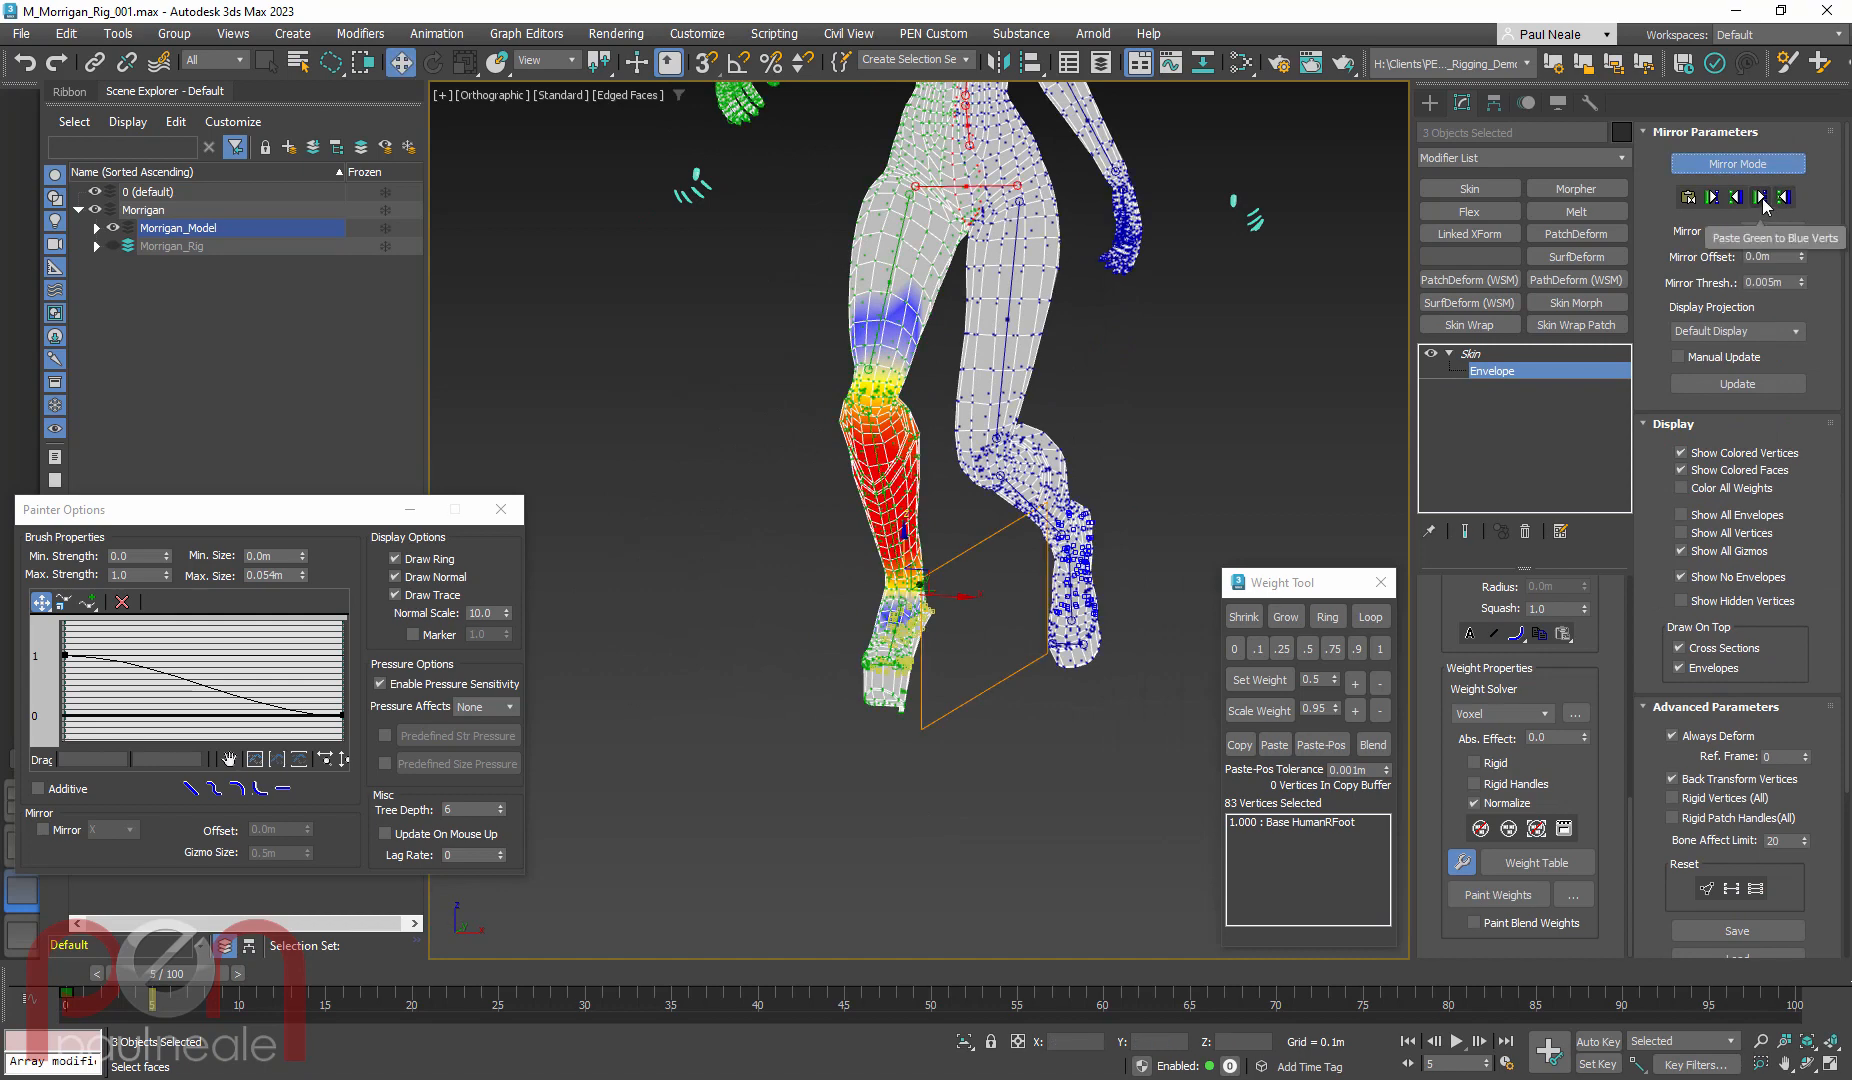
pyautogui.click(1763, 201)
pyautogui.moveTo(997, 594); pyautogui.dragTo(899, 590, button='middle')
pyautogui.scroll(3, 1169, 609)
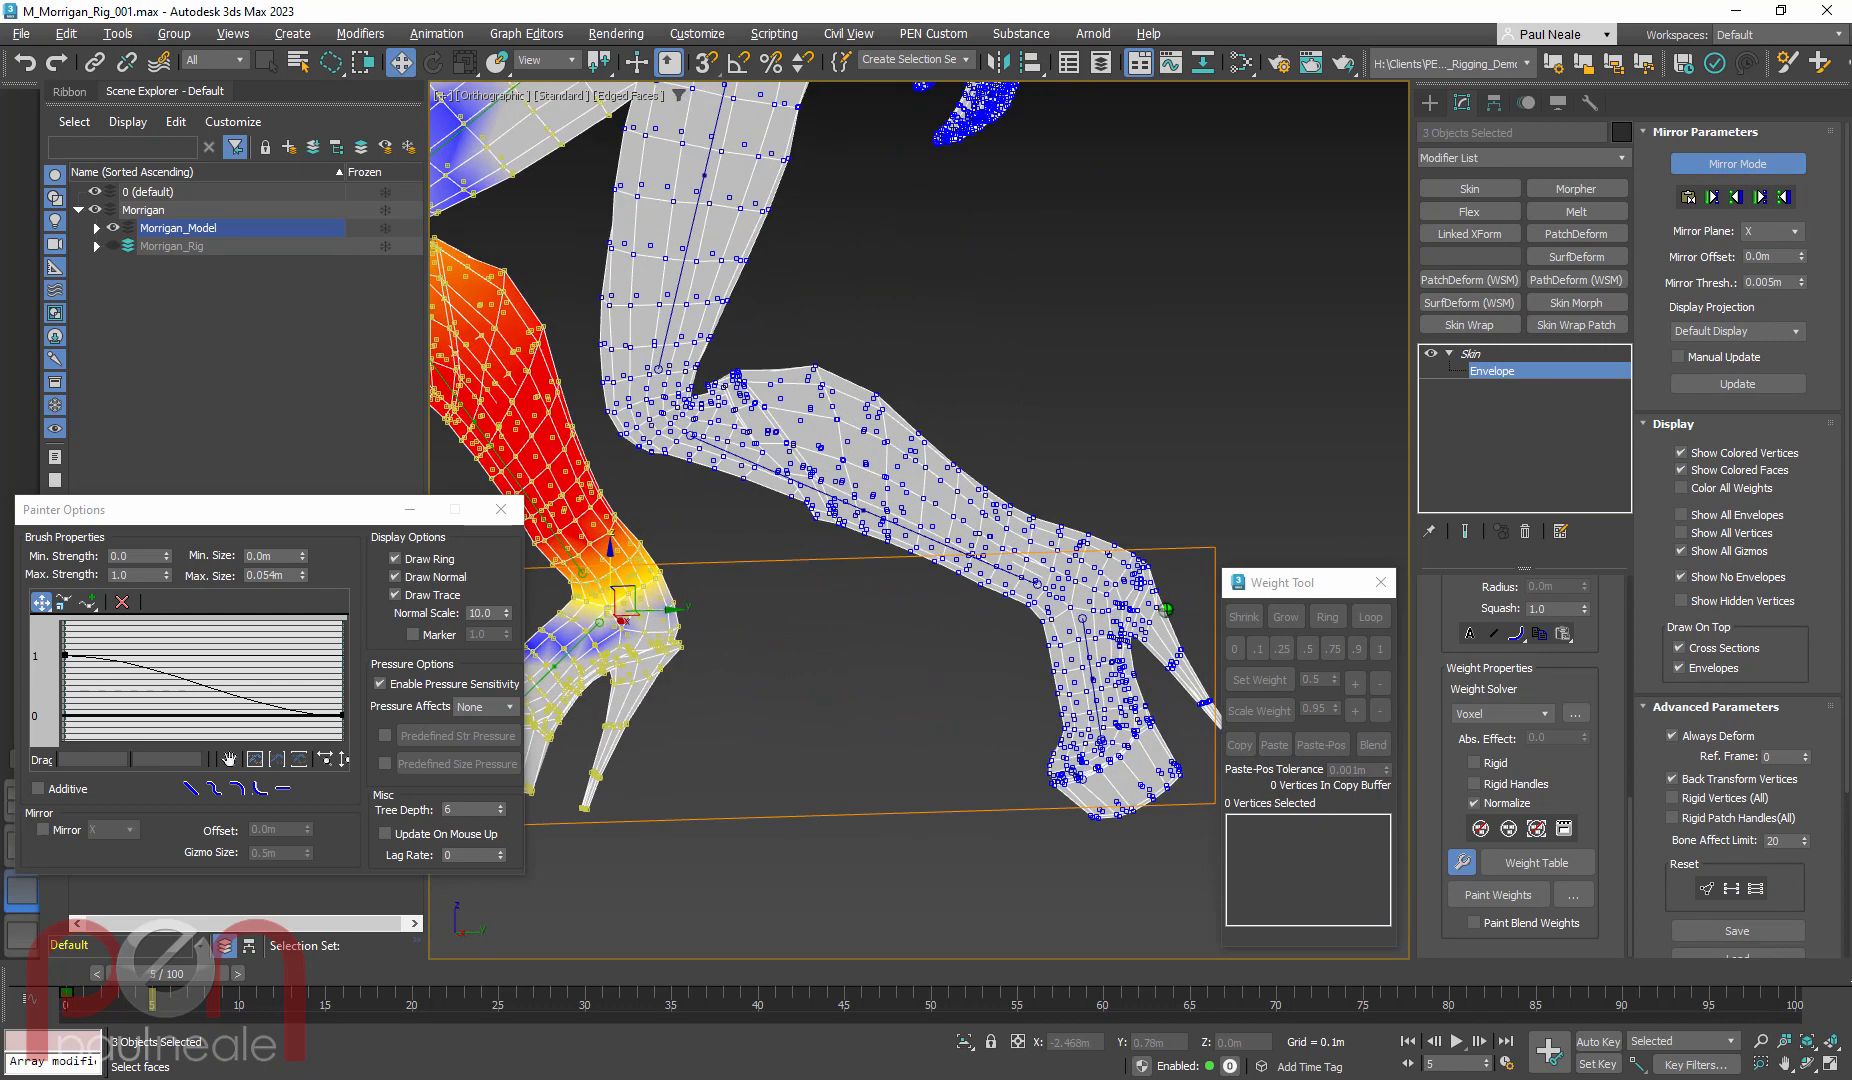
pyautogui.moveTo(1166, 609); pyautogui.dragTo(1035, 642, button='middle')
pyautogui.click(1697, 166)
# Scrub the animation through frames 23 and 38 and examine from several sides how the legs and boots deform
pyautogui.scroll(-4, 1079, 550)
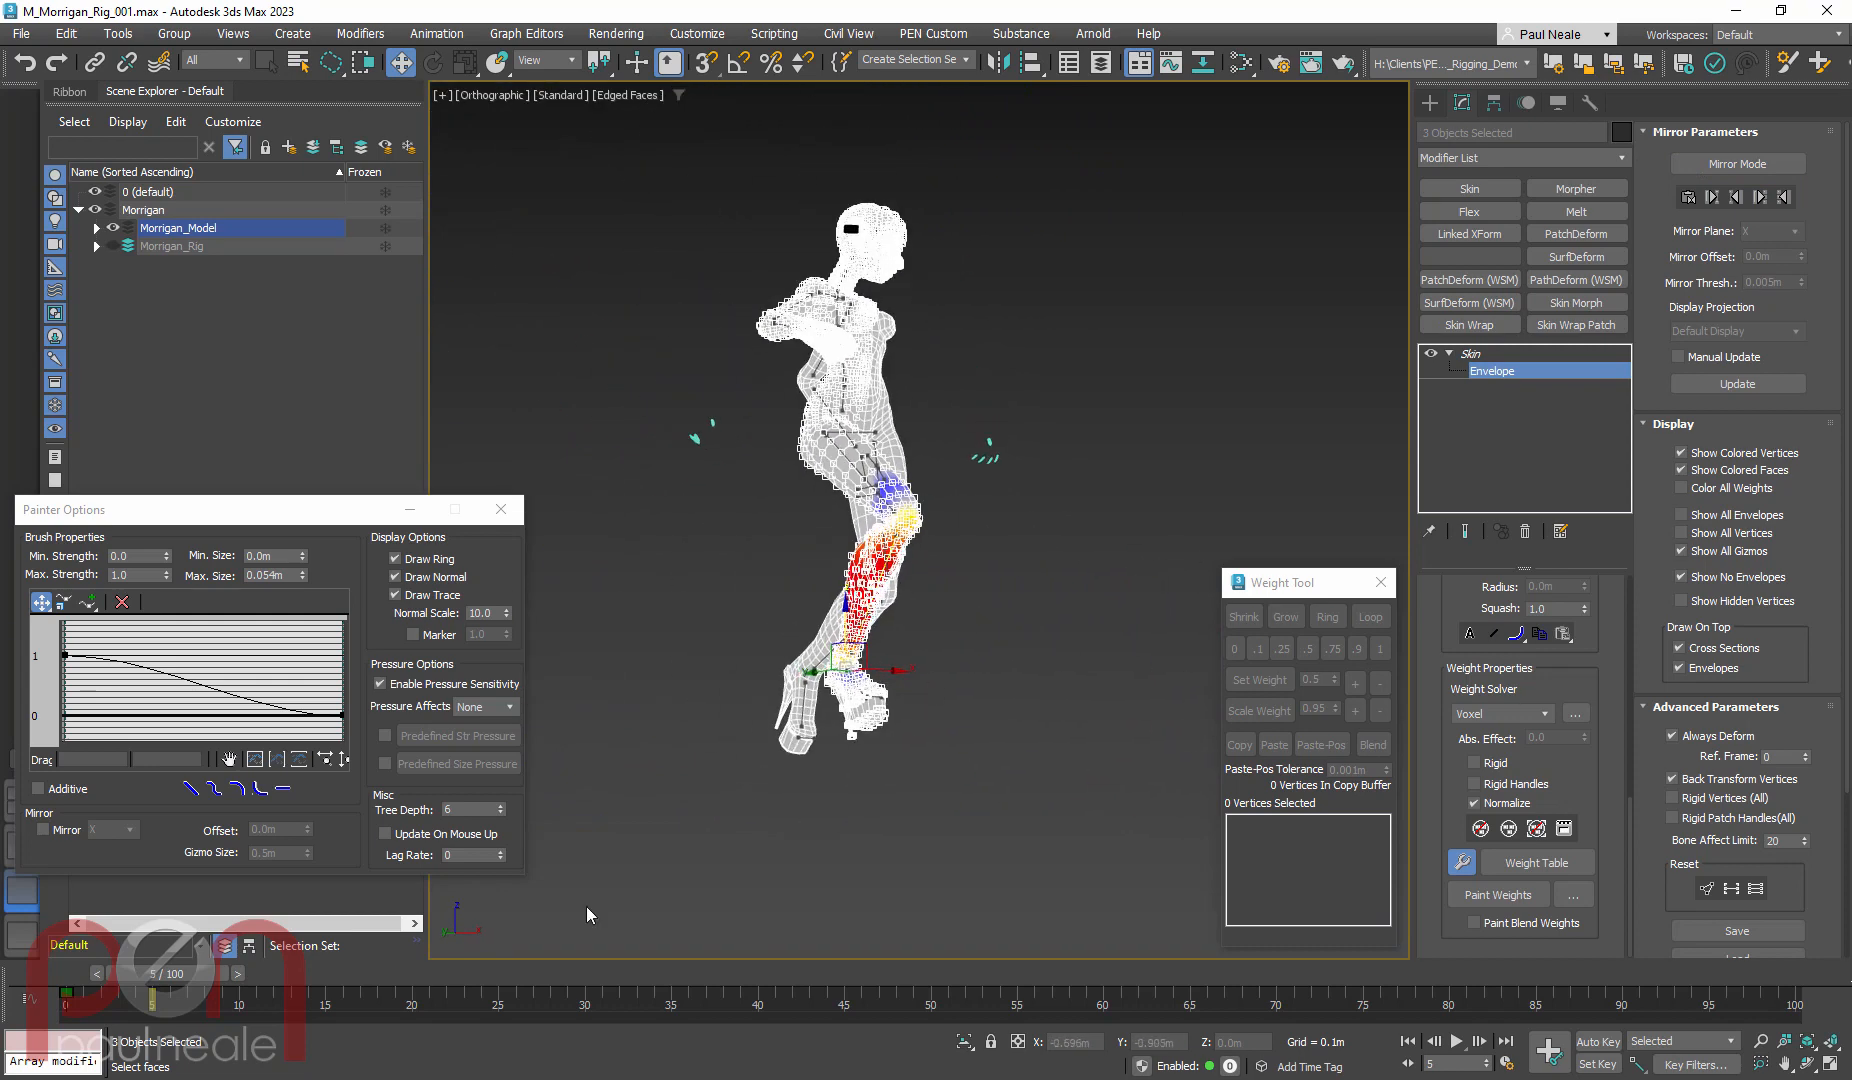
pyautogui.moveTo(203, 979); pyautogui.dragTo(511, 966)
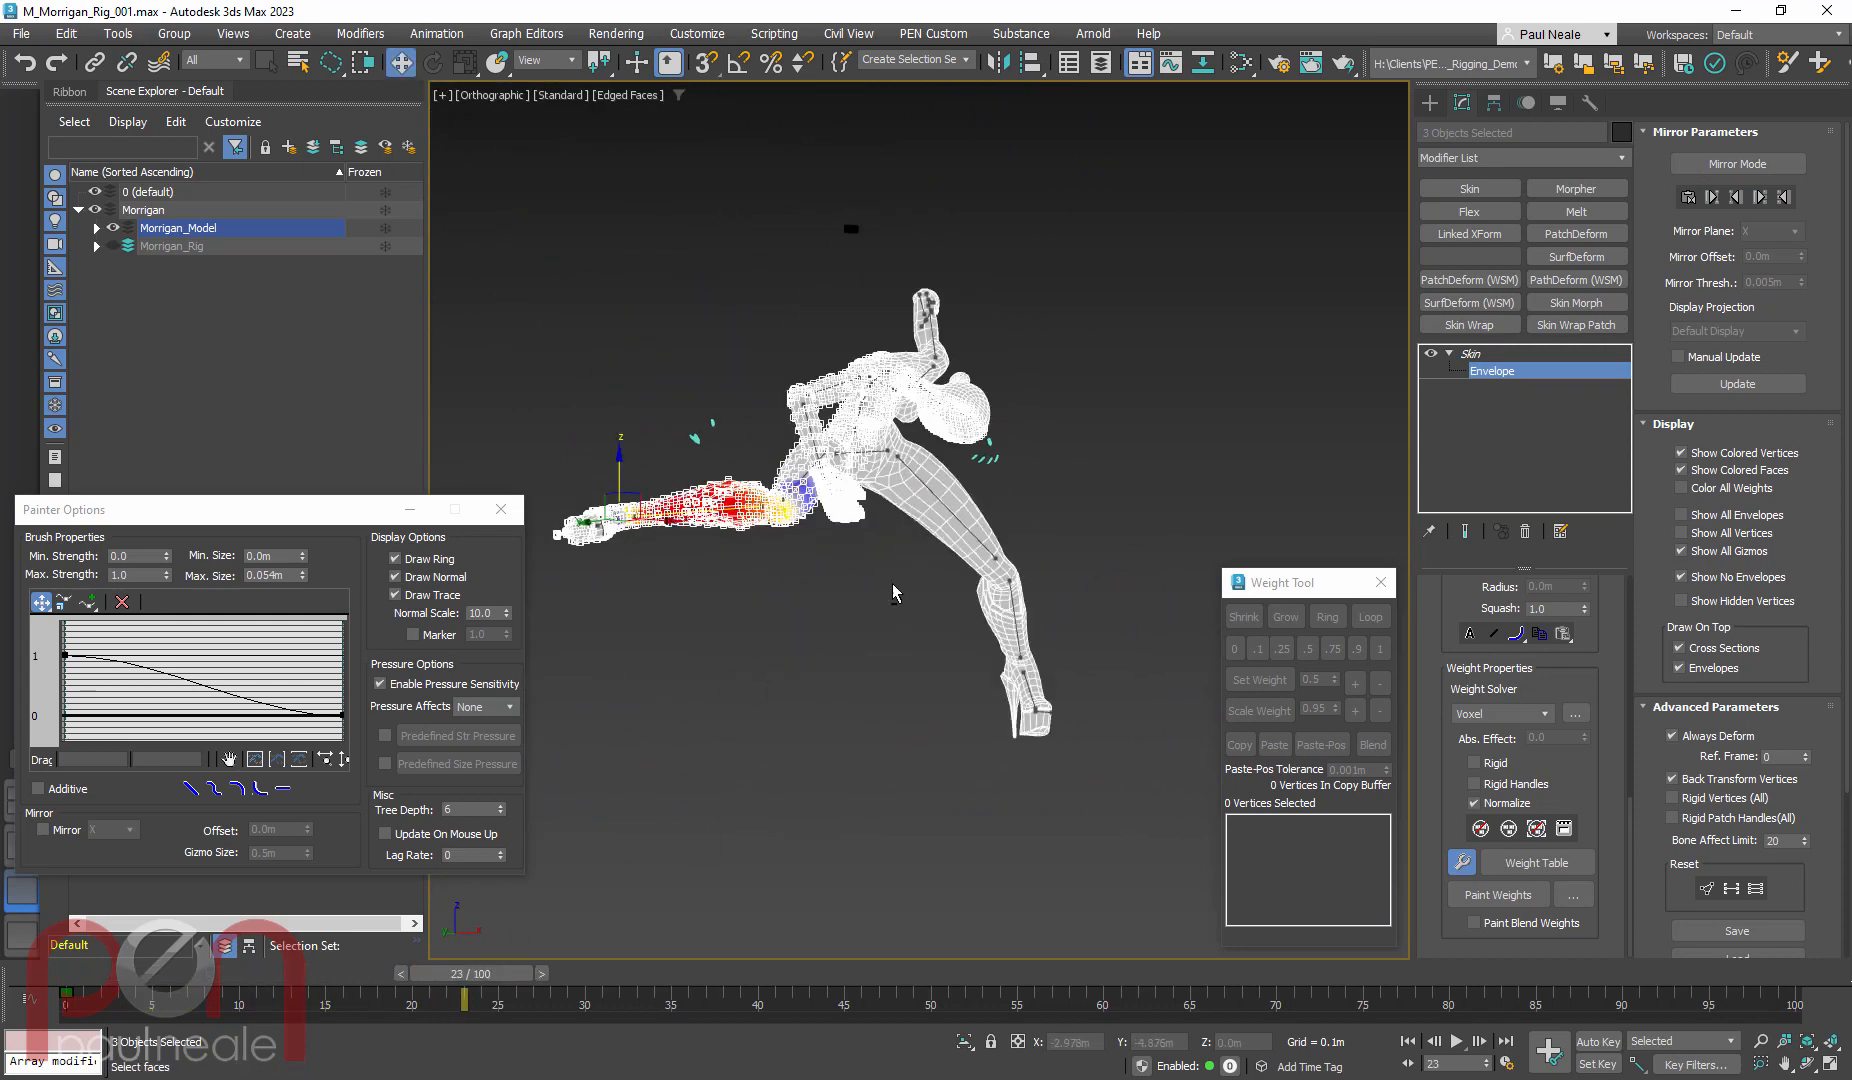
pyautogui.keyDown('alt'); pyautogui.moveTo(893, 583); pyautogui.dragTo(1150, 595, button='middle'); pyautogui.keyUp('alt')
pyautogui.moveTo(838, 498); pyautogui.dragTo(1290, 540, button='middle')
pyautogui.keyDown('alt'); pyautogui.moveTo(985, 530); pyautogui.dragTo(745, 520, button='middle'); pyautogui.keyUp('alt')
pyautogui.scroll(4, 1034, 459)
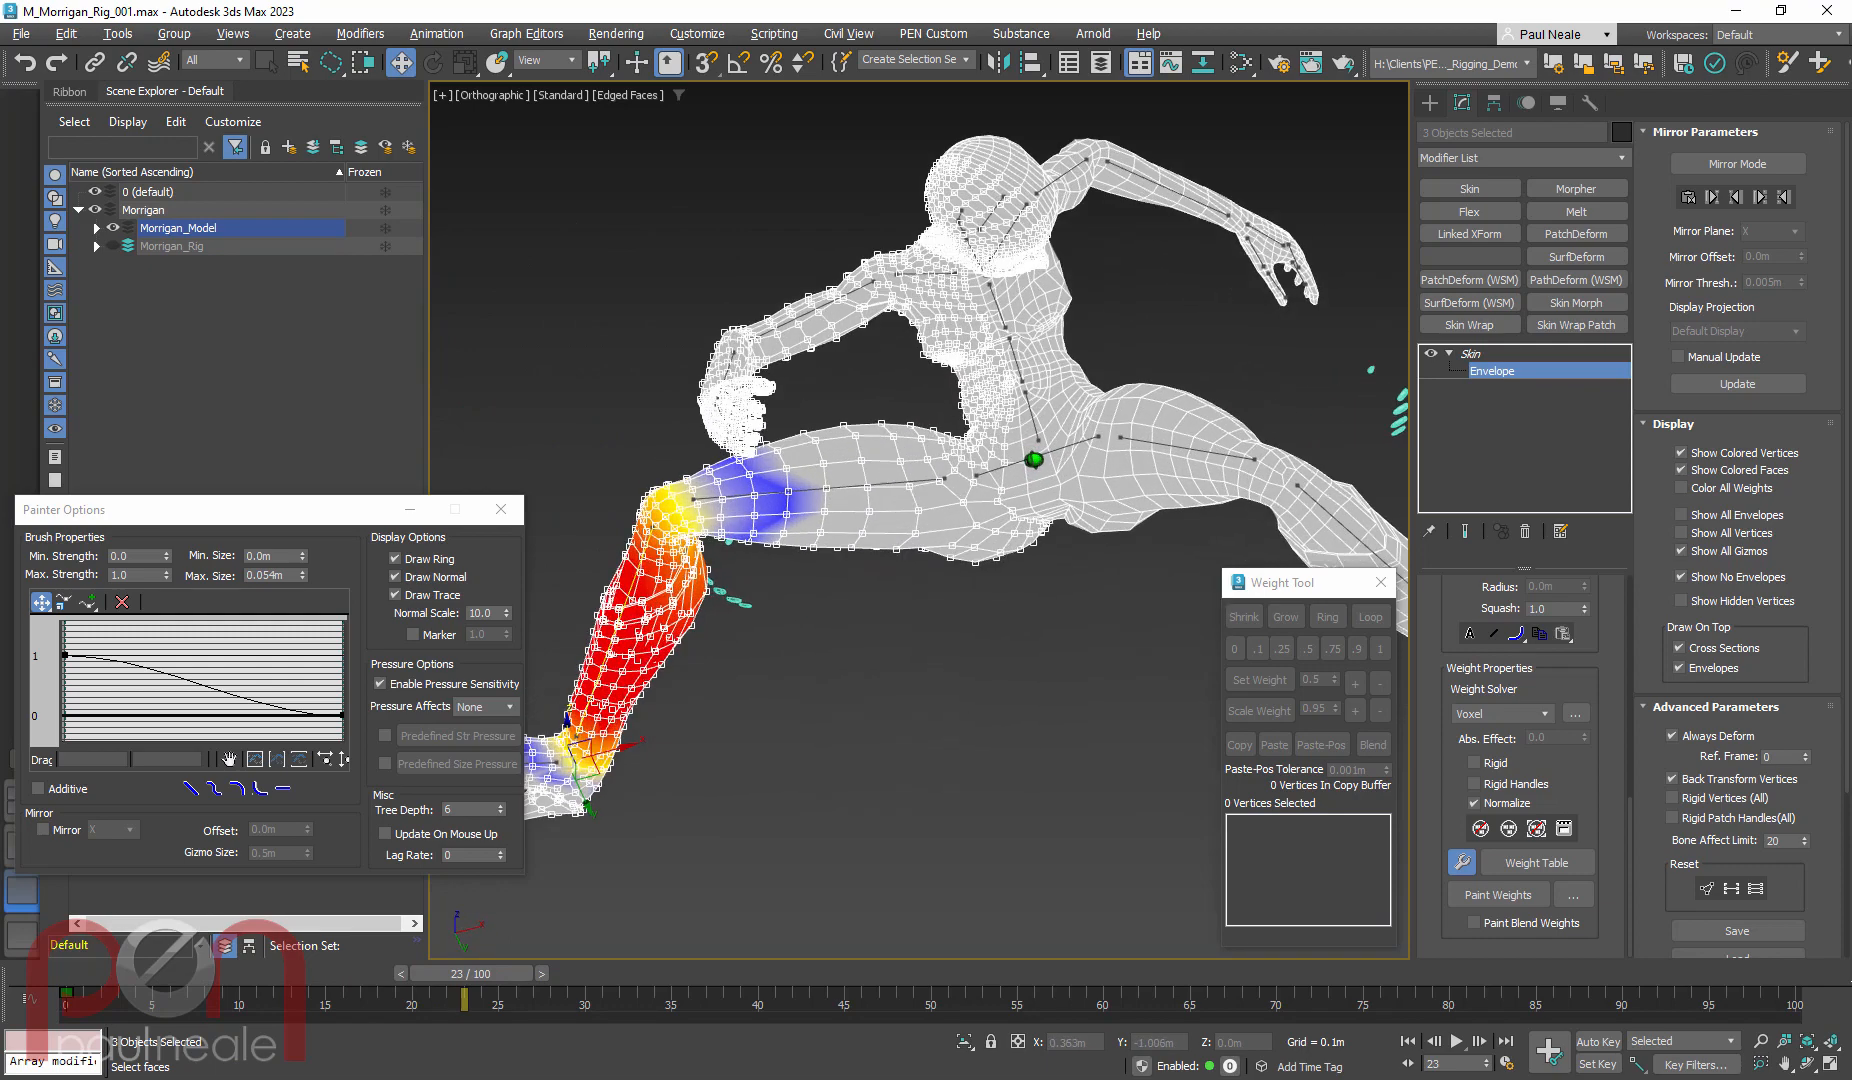
pyautogui.scroll(2, 1034, 459)
pyautogui.keyDown('alt'); pyautogui.moveTo(1075, 472); pyautogui.dragTo(632, 804, button='middle'); pyautogui.keyUp('alt')
pyautogui.scroll(-4, 944, 514)
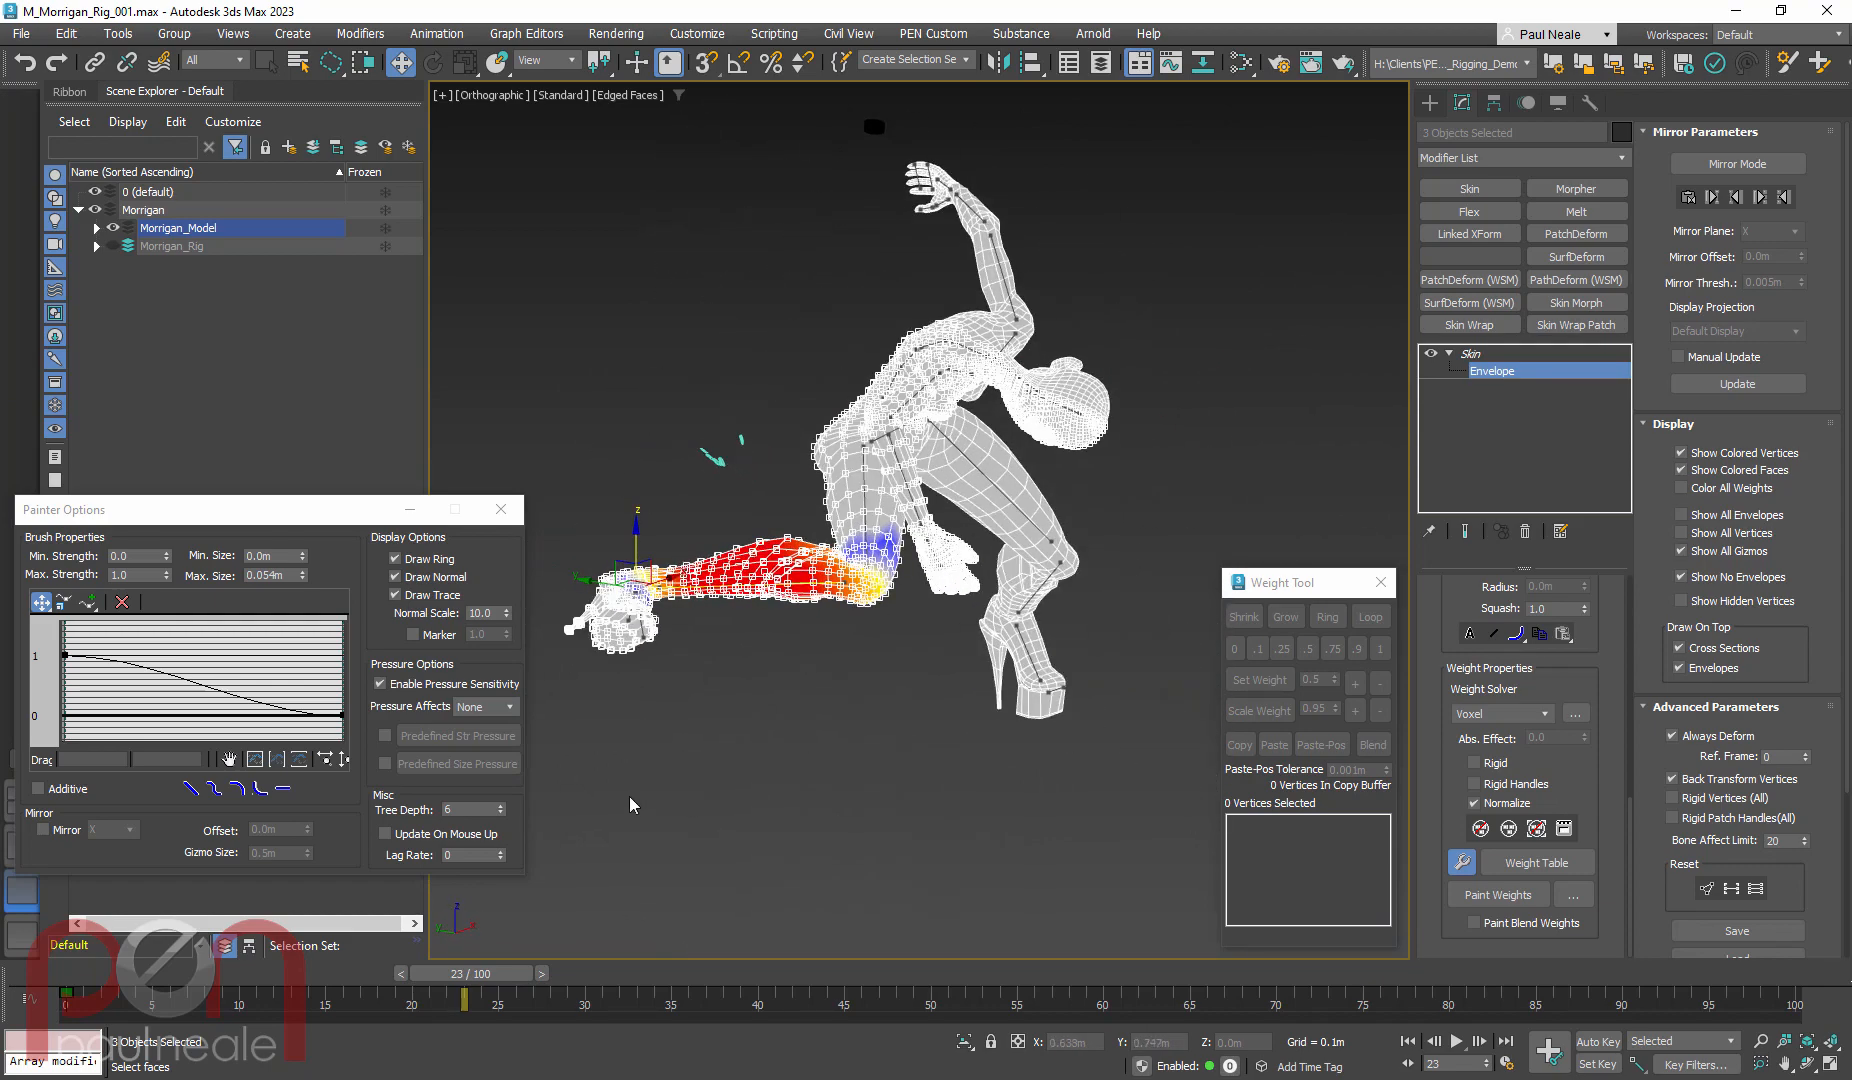
pyautogui.moveTo(483, 977)
pyautogui.mouseDown()
pyautogui.moveTo(335, 976)
pyautogui.moveTo(809, 974)
pyautogui.moveTo(140, 970)
pyautogui.moveTo(494, 980)
pyautogui.mouseUp()
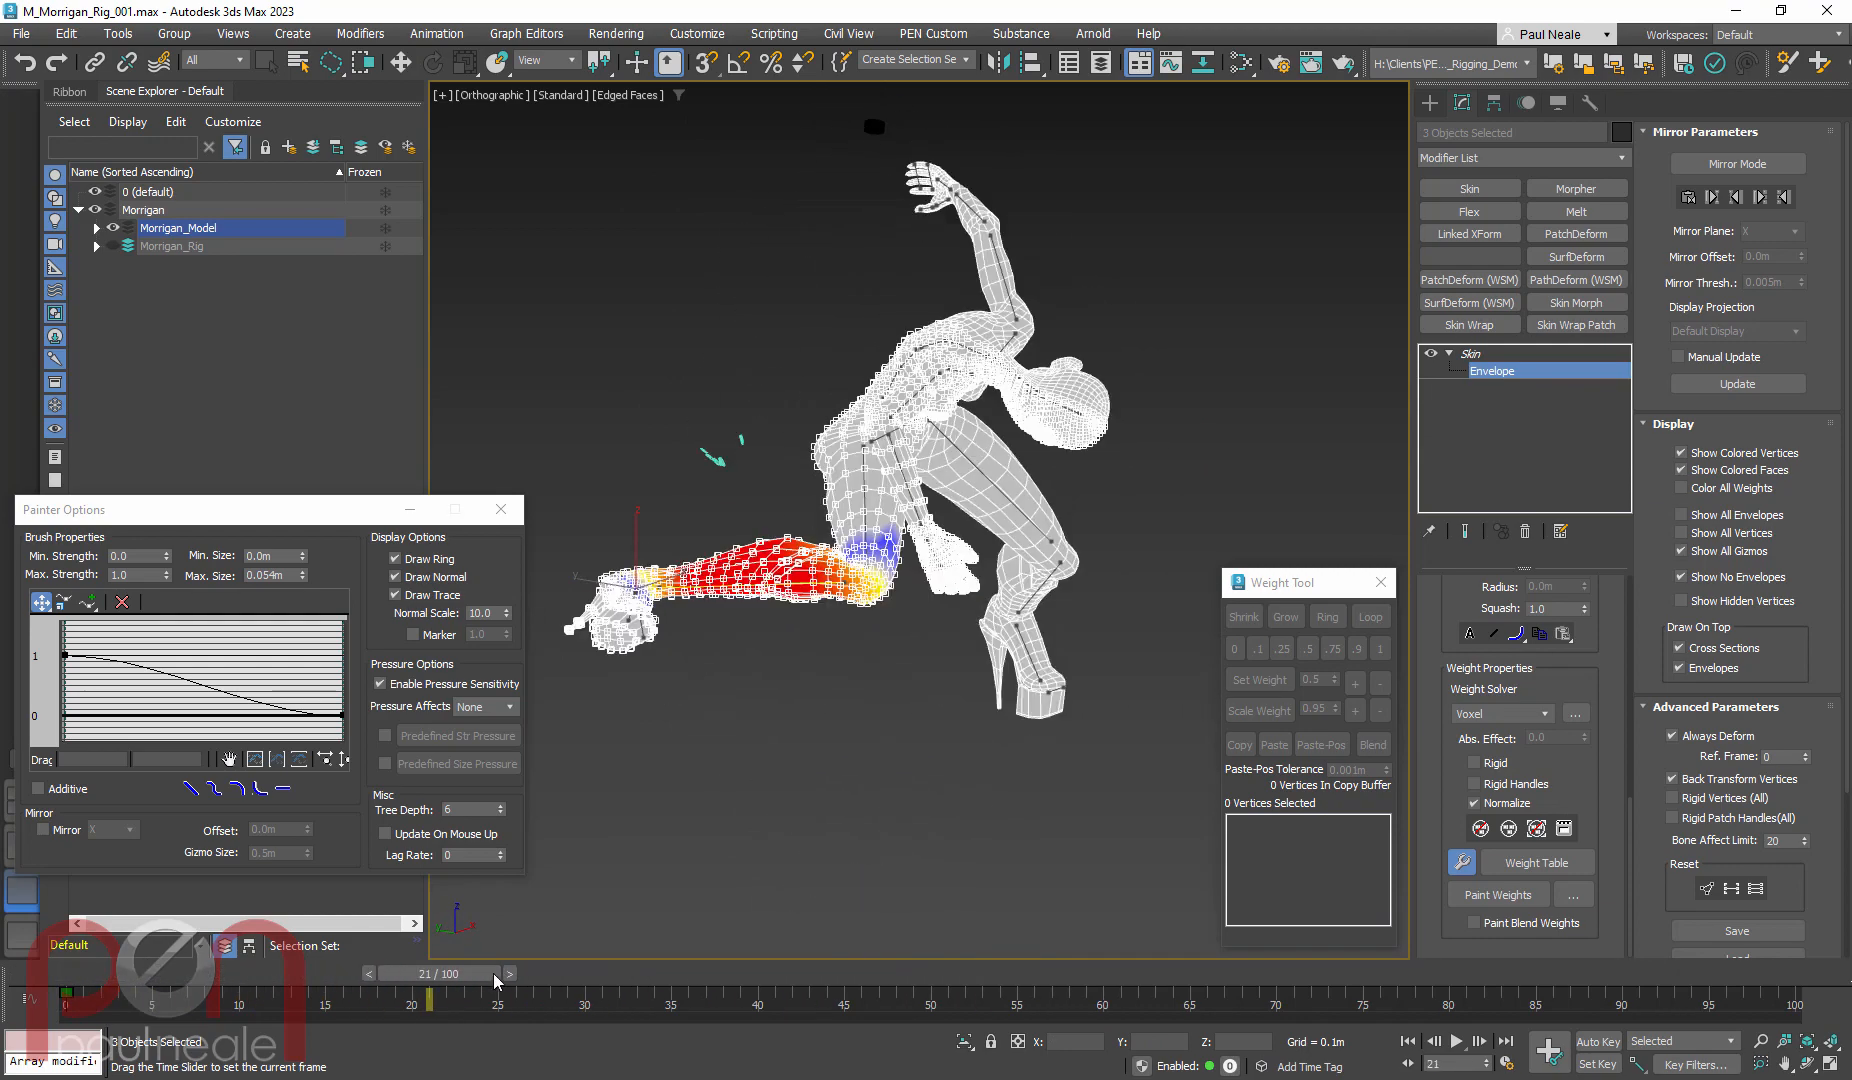
pyautogui.keyDown('alt'); pyautogui.moveTo(904, 717); pyautogui.dragTo(896, 755, button='middle'); pyautogui.keyUp('alt')
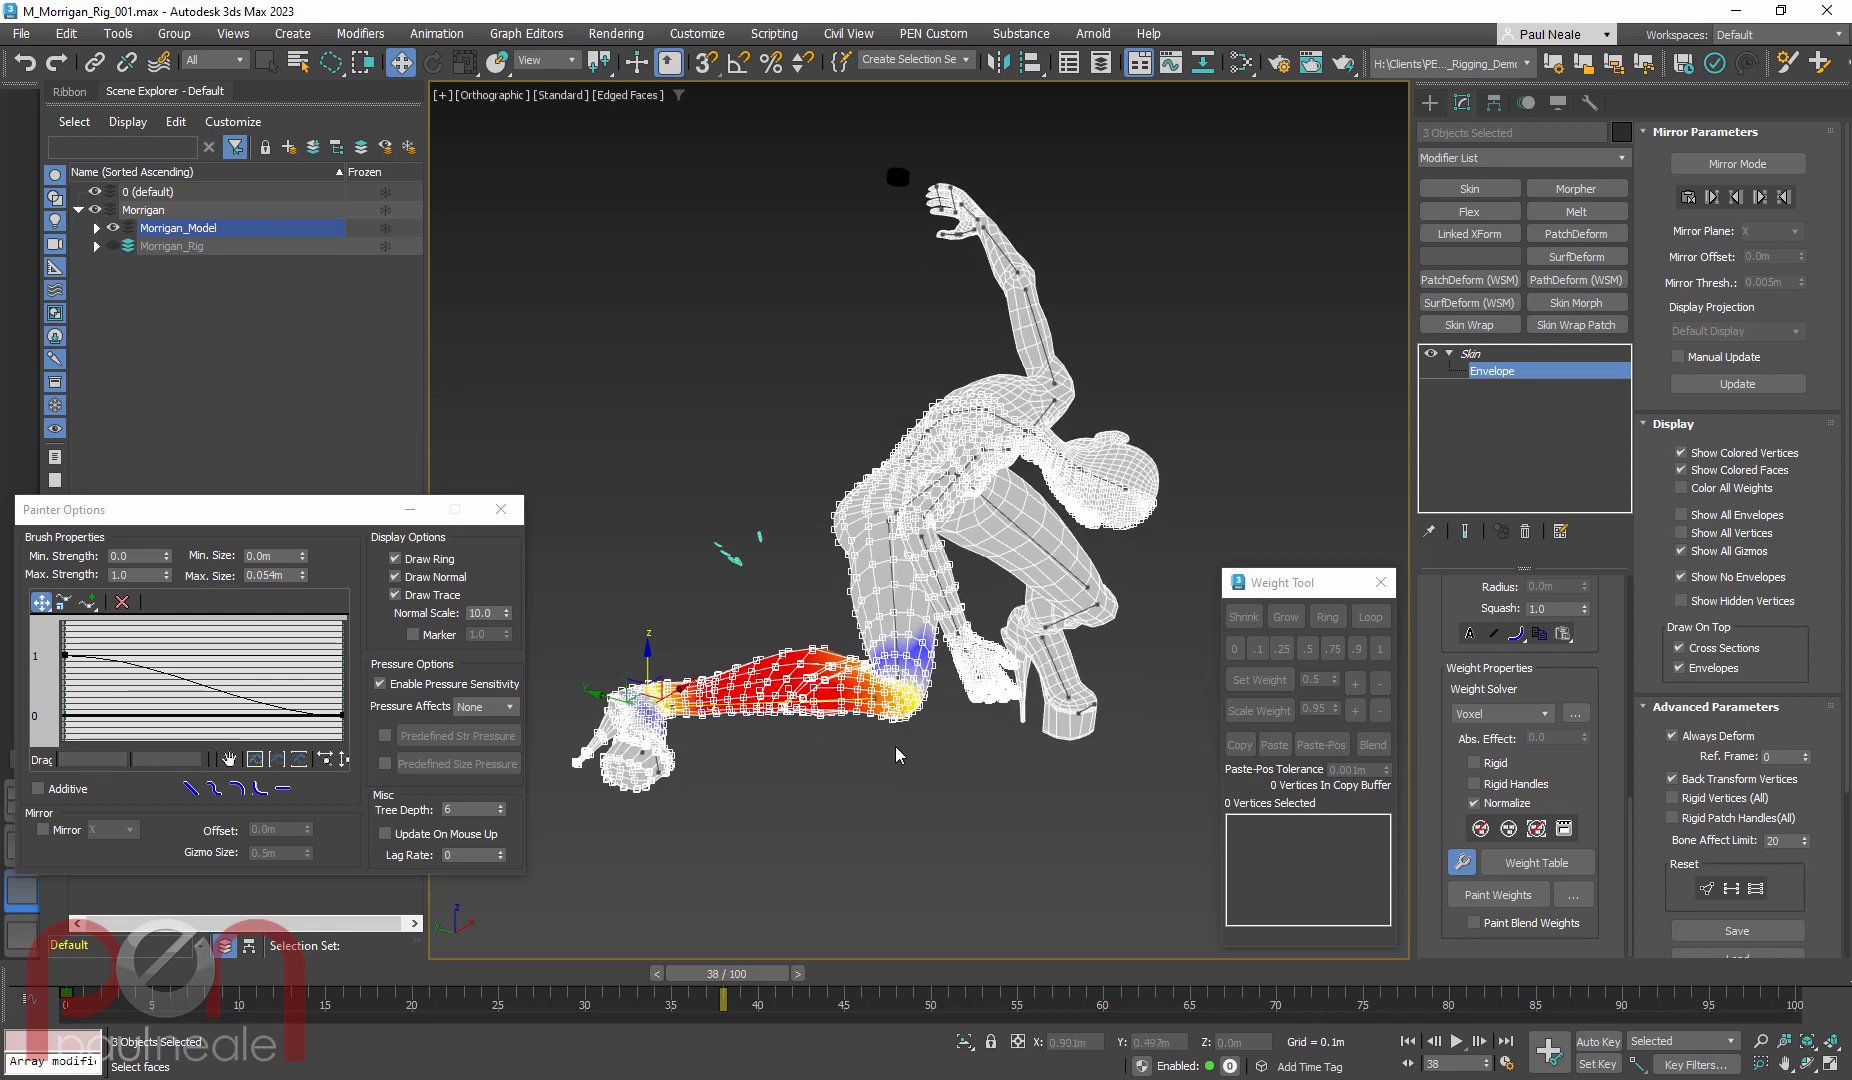
# Return the animation to frame 0, leave envelope editing, and select only the Morrigan_low_body mesh
pyautogui.moveTo(749, 972); pyautogui.dragTo(85, 962)
pyautogui.moveTo(973, 715); pyautogui.dragTo(1040, 663, button='middle')
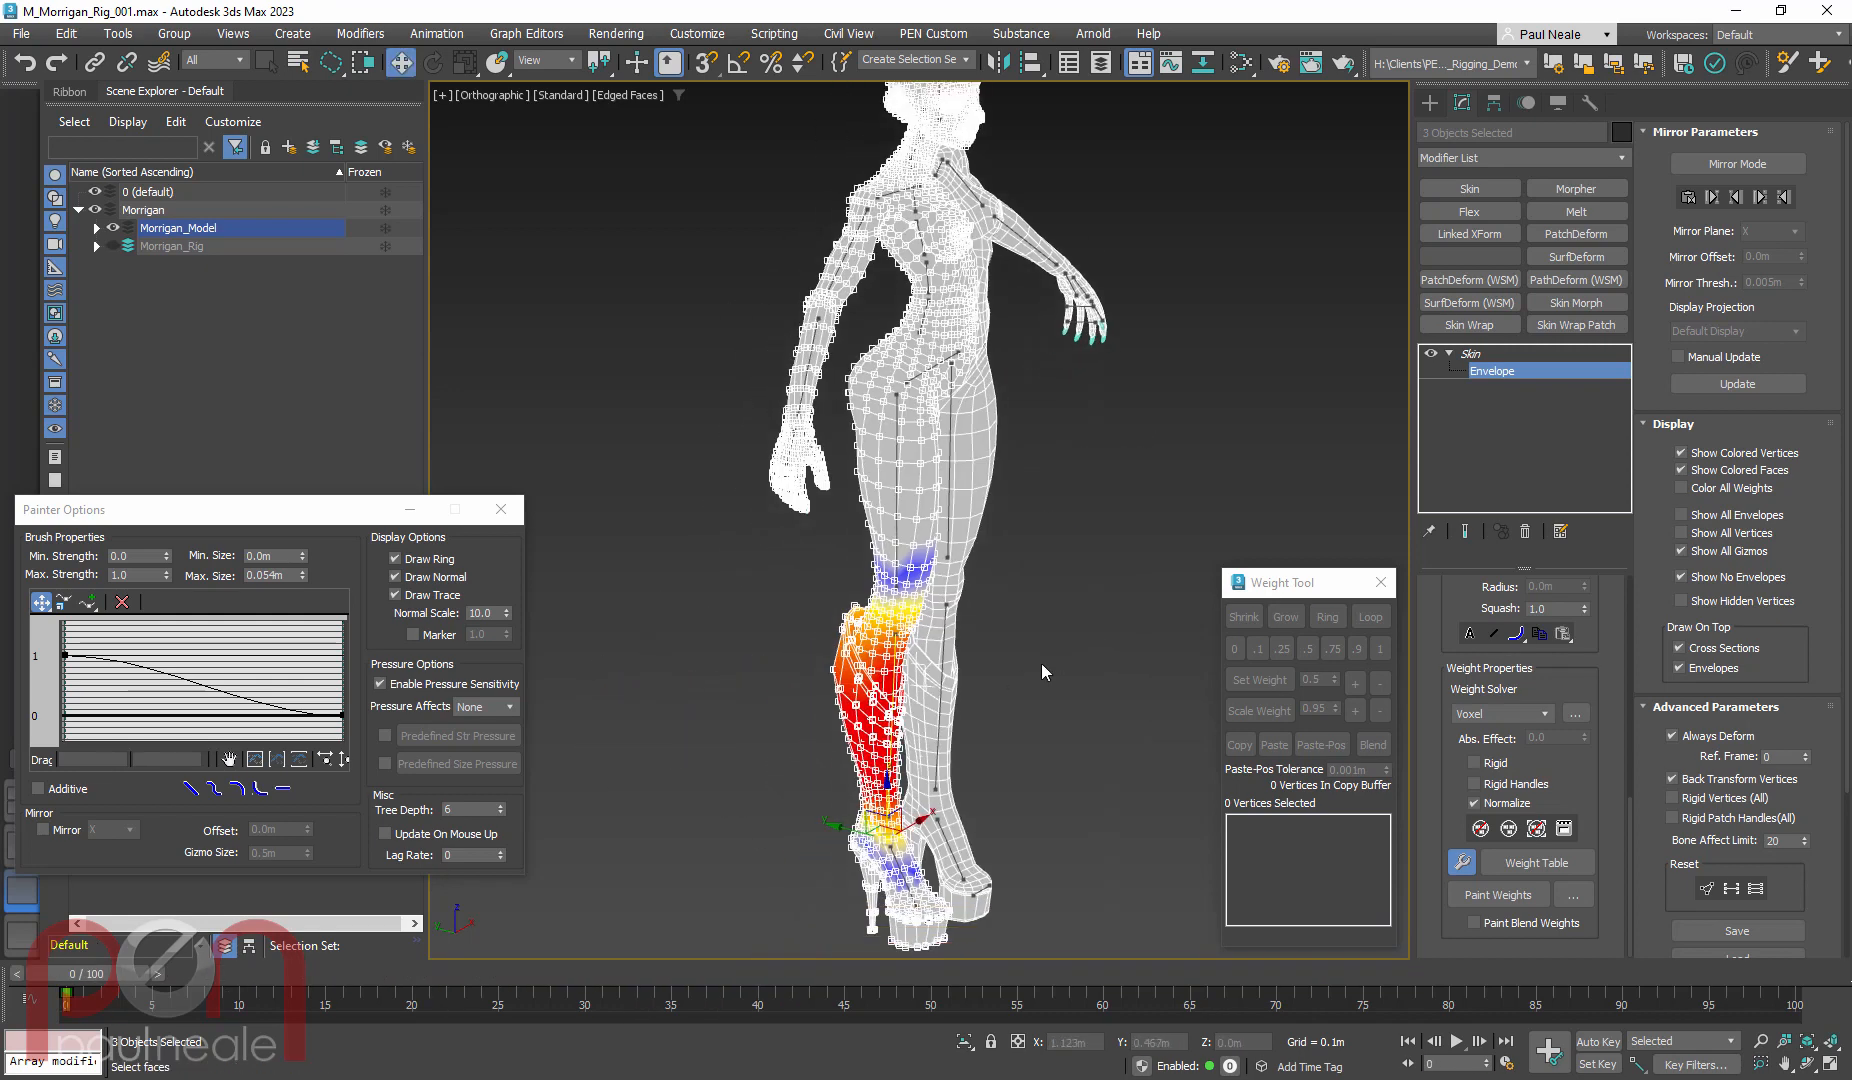
pyautogui.press('1')
pyautogui.click(1108, 604)
pyautogui.keyDown('alt'); pyautogui.moveTo(1108, 604); pyautogui.dragTo(1118, 720, button='middle'); pyautogui.keyUp('alt')
pyautogui.scroll(-3, 1053, 616)
pyautogui.scroll(3, 998, 557)
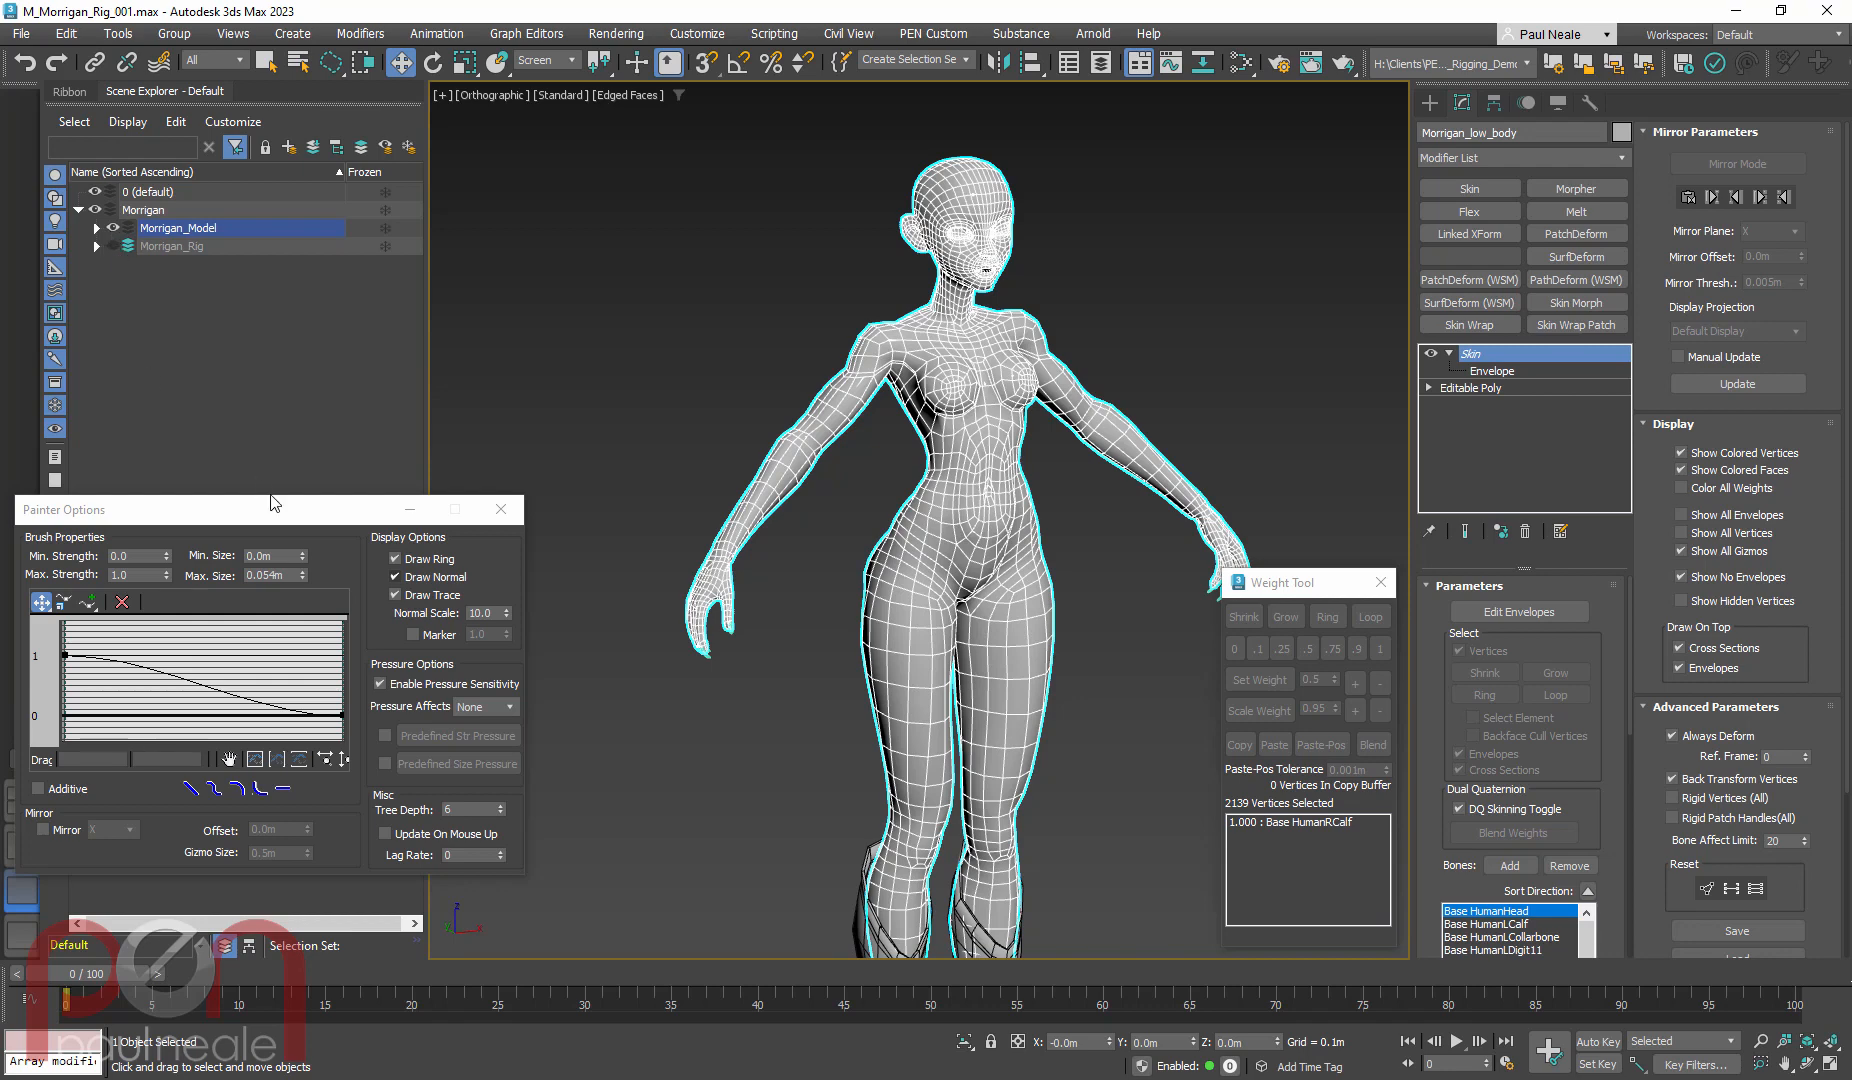
# Close the Painter Options and unhide Morrigan_Bodysuit in the Morrigan_Model layer
pyautogui.click(501, 511)
pyautogui.click(96, 229)
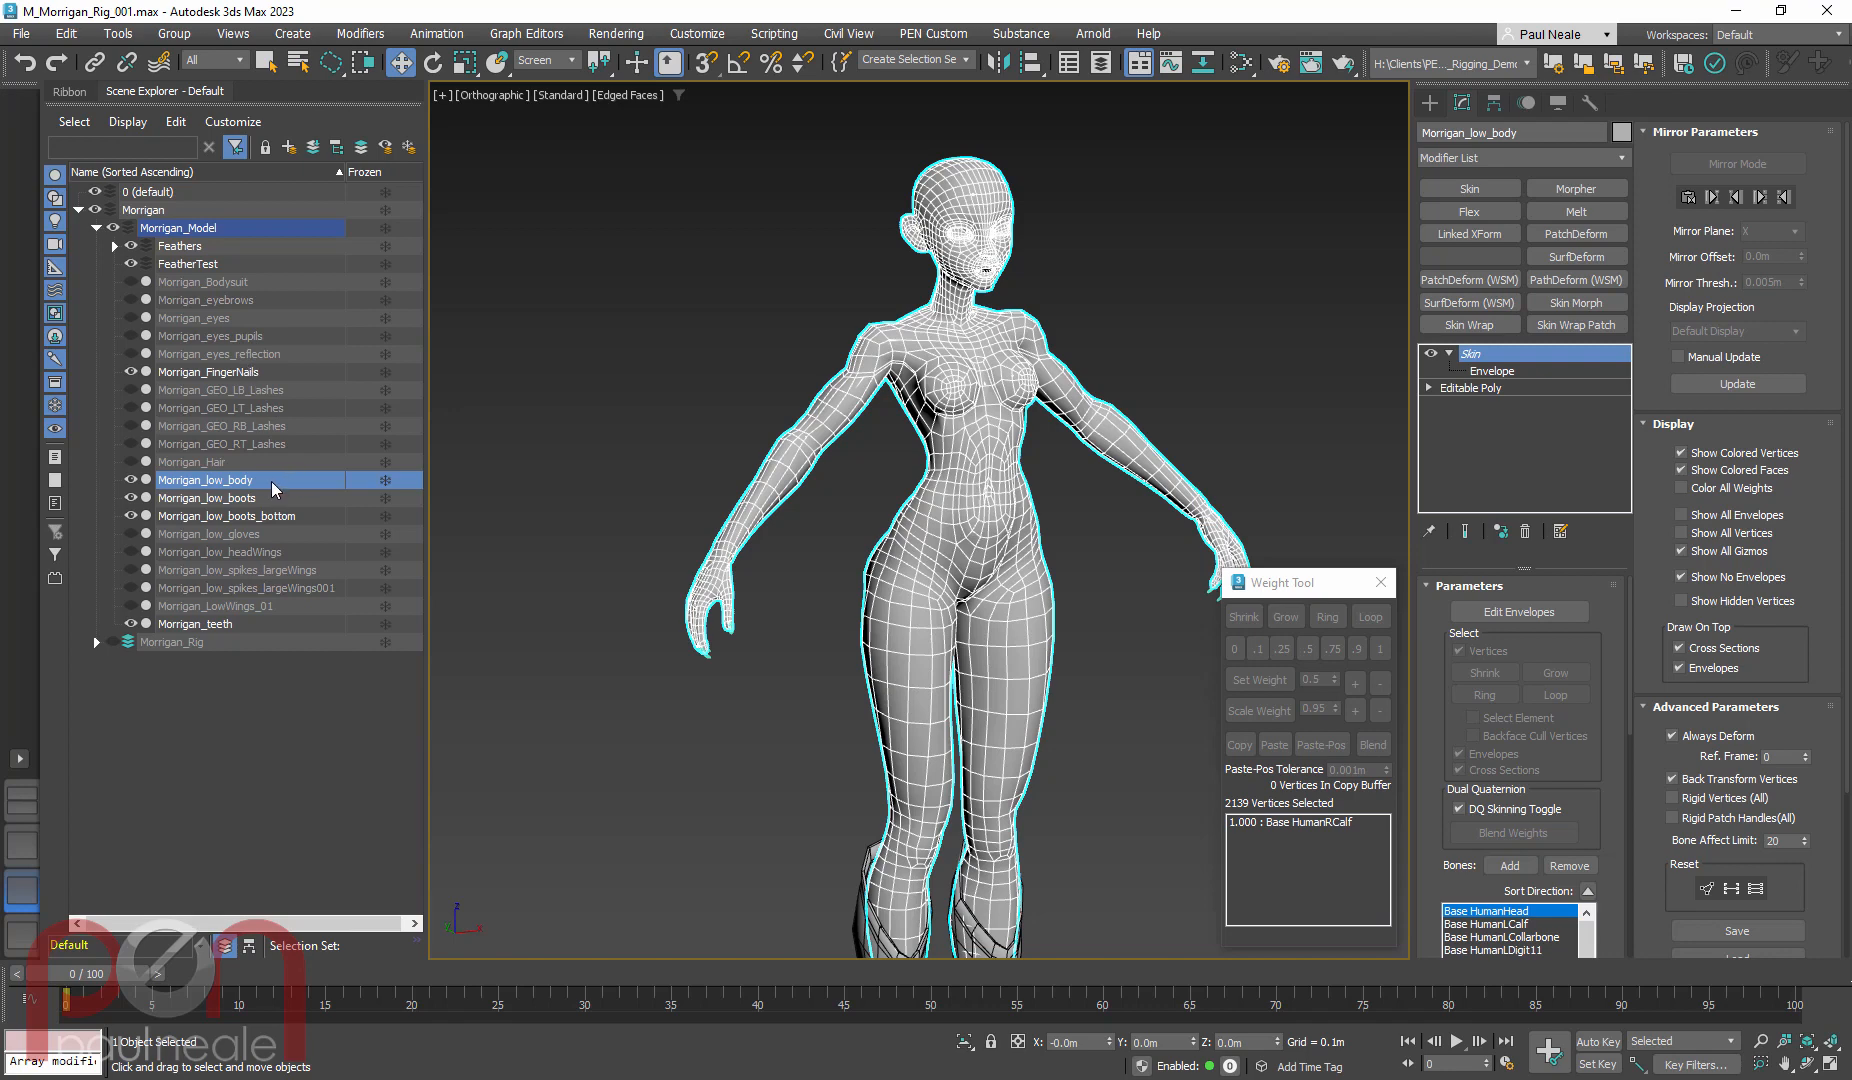
pyautogui.click(132, 282)
# Select the bodysuit and collapse its Unwrap UVW modifier by converting the object to Editable Poly
pyautogui.click(974, 508)
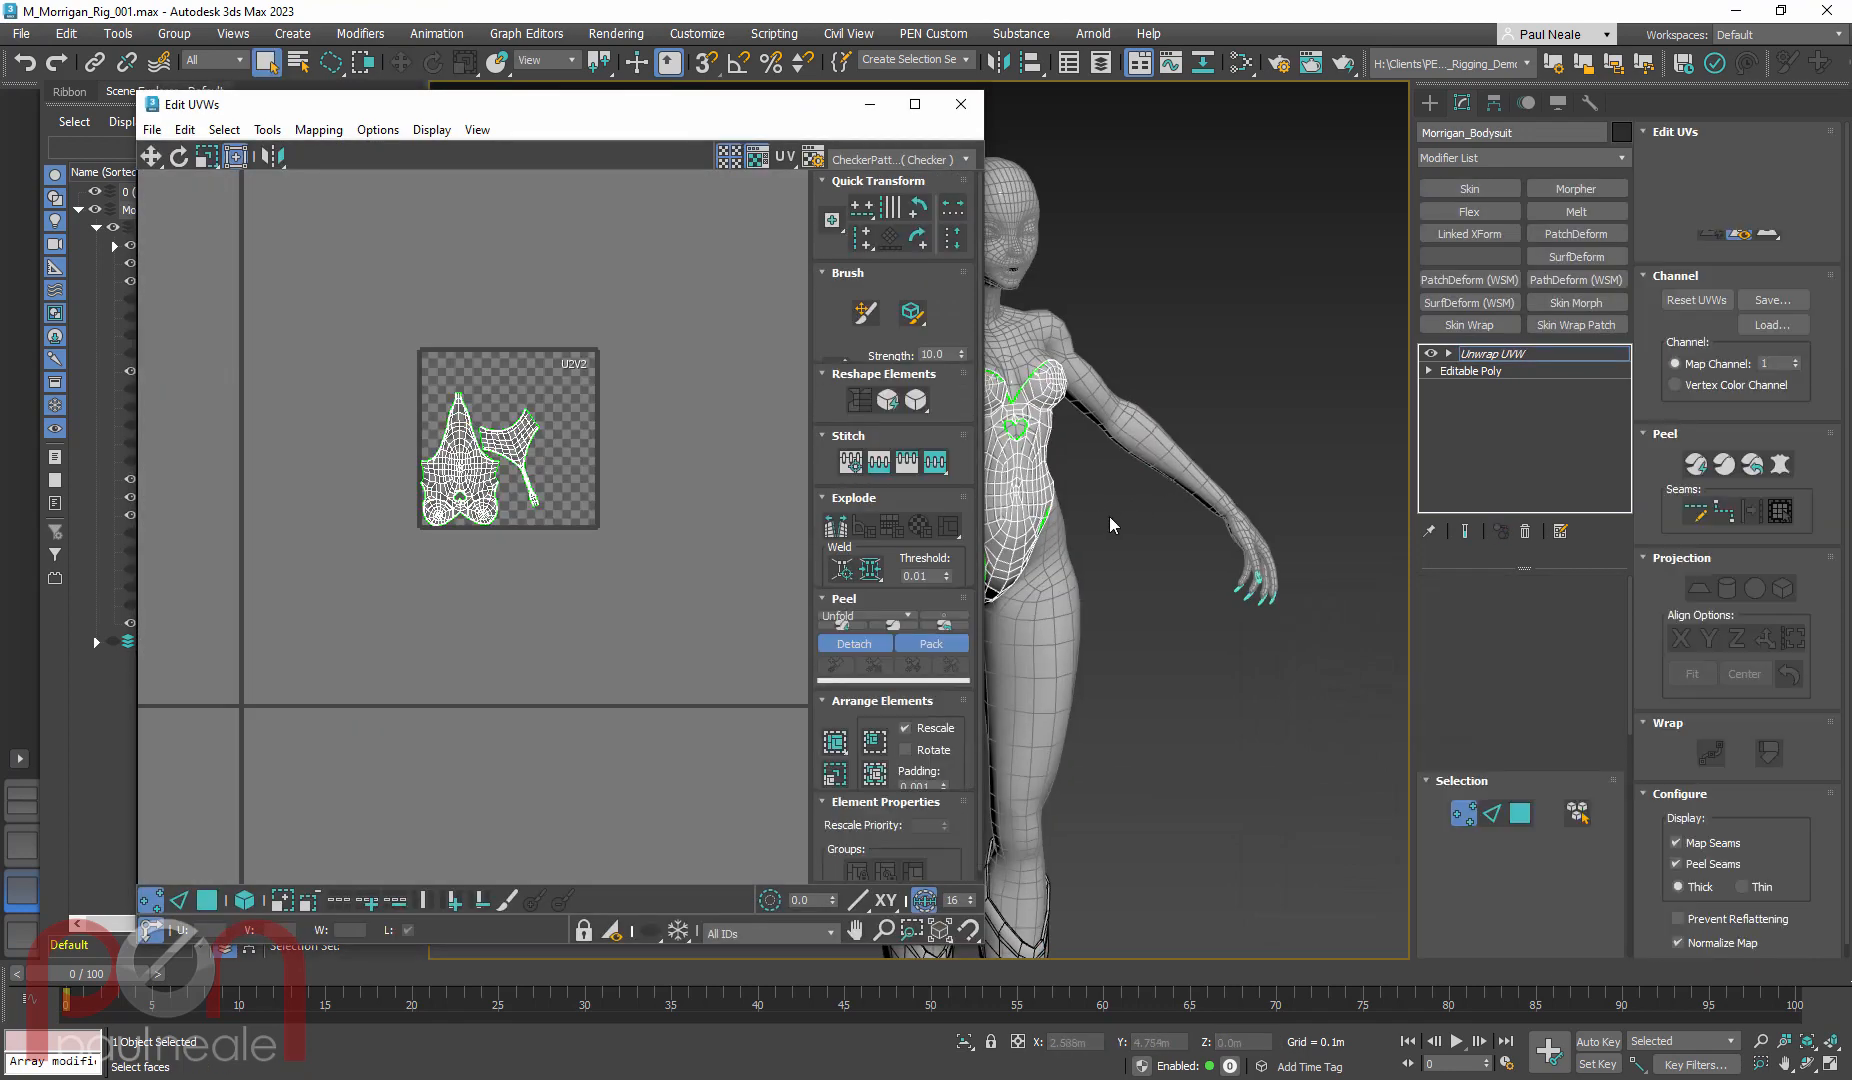
pyautogui.rightClick(1105, 498)
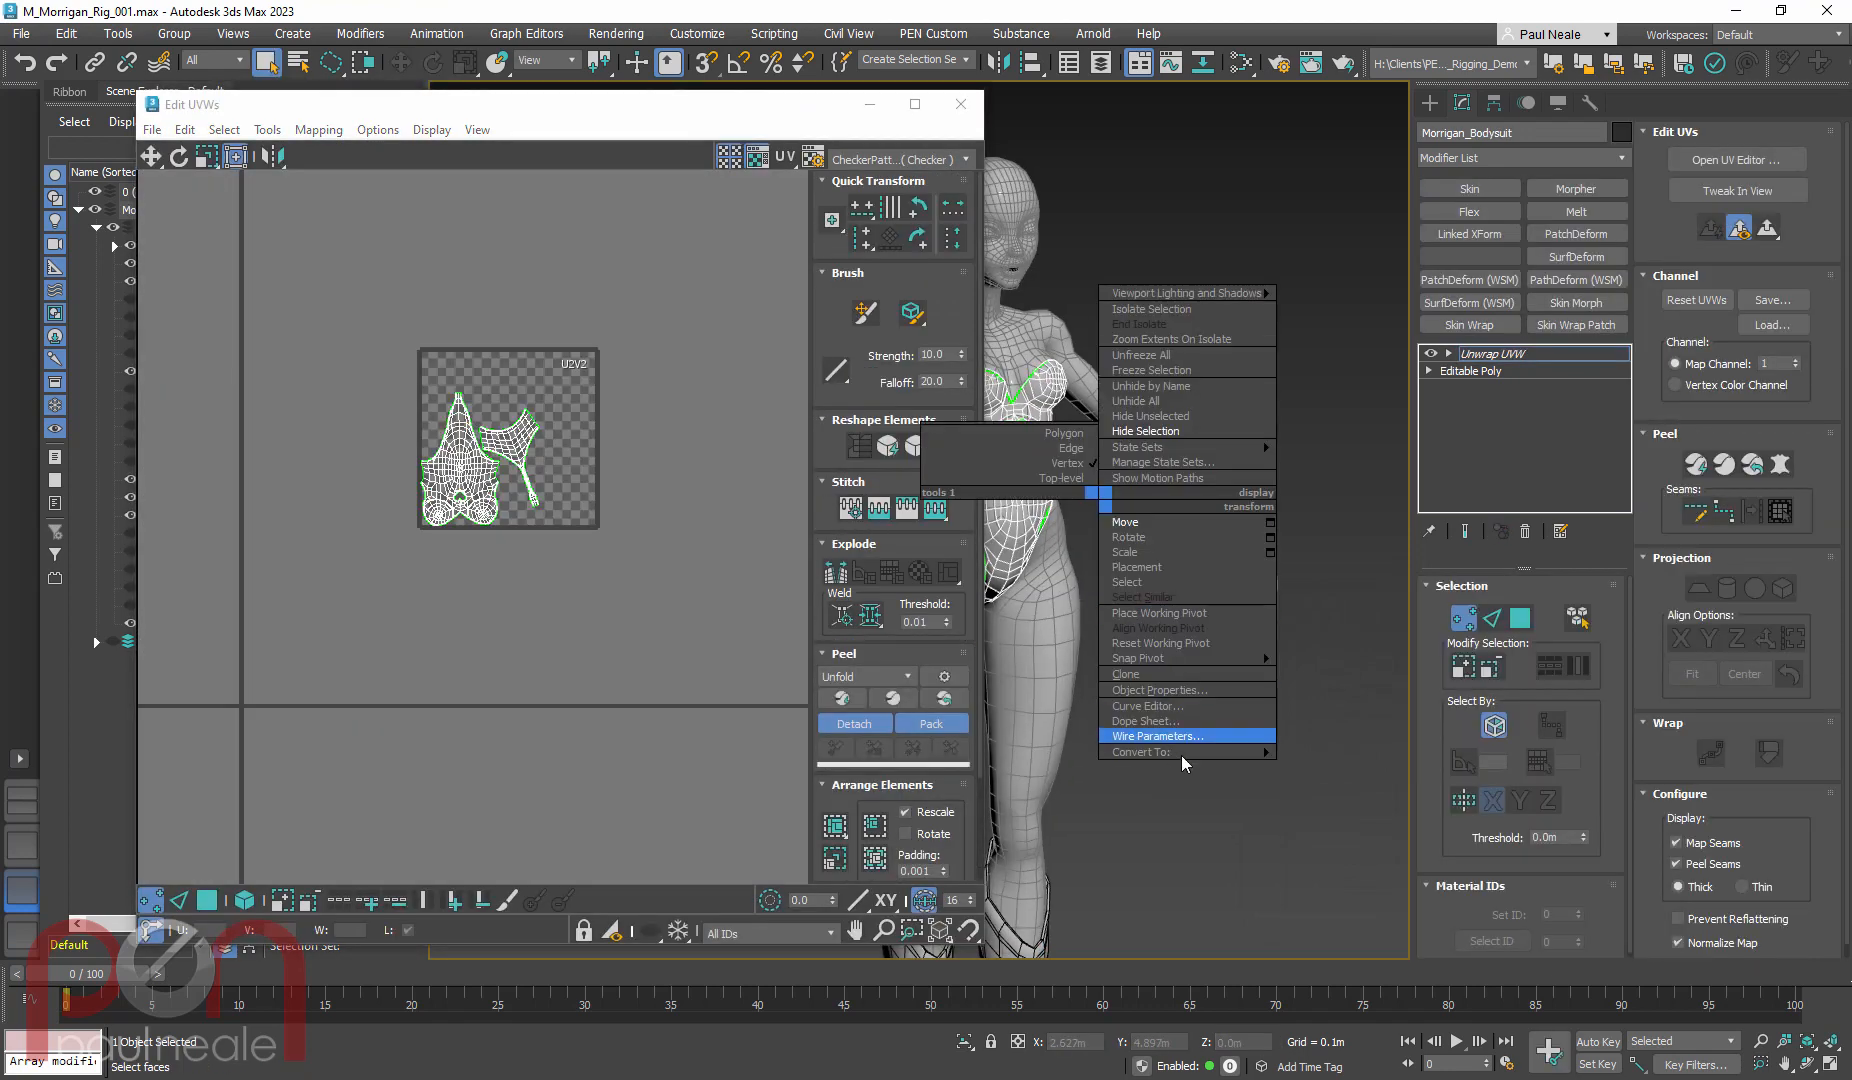
pyautogui.moveTo(1182, 753)
pyautogui.click(1374, 767)
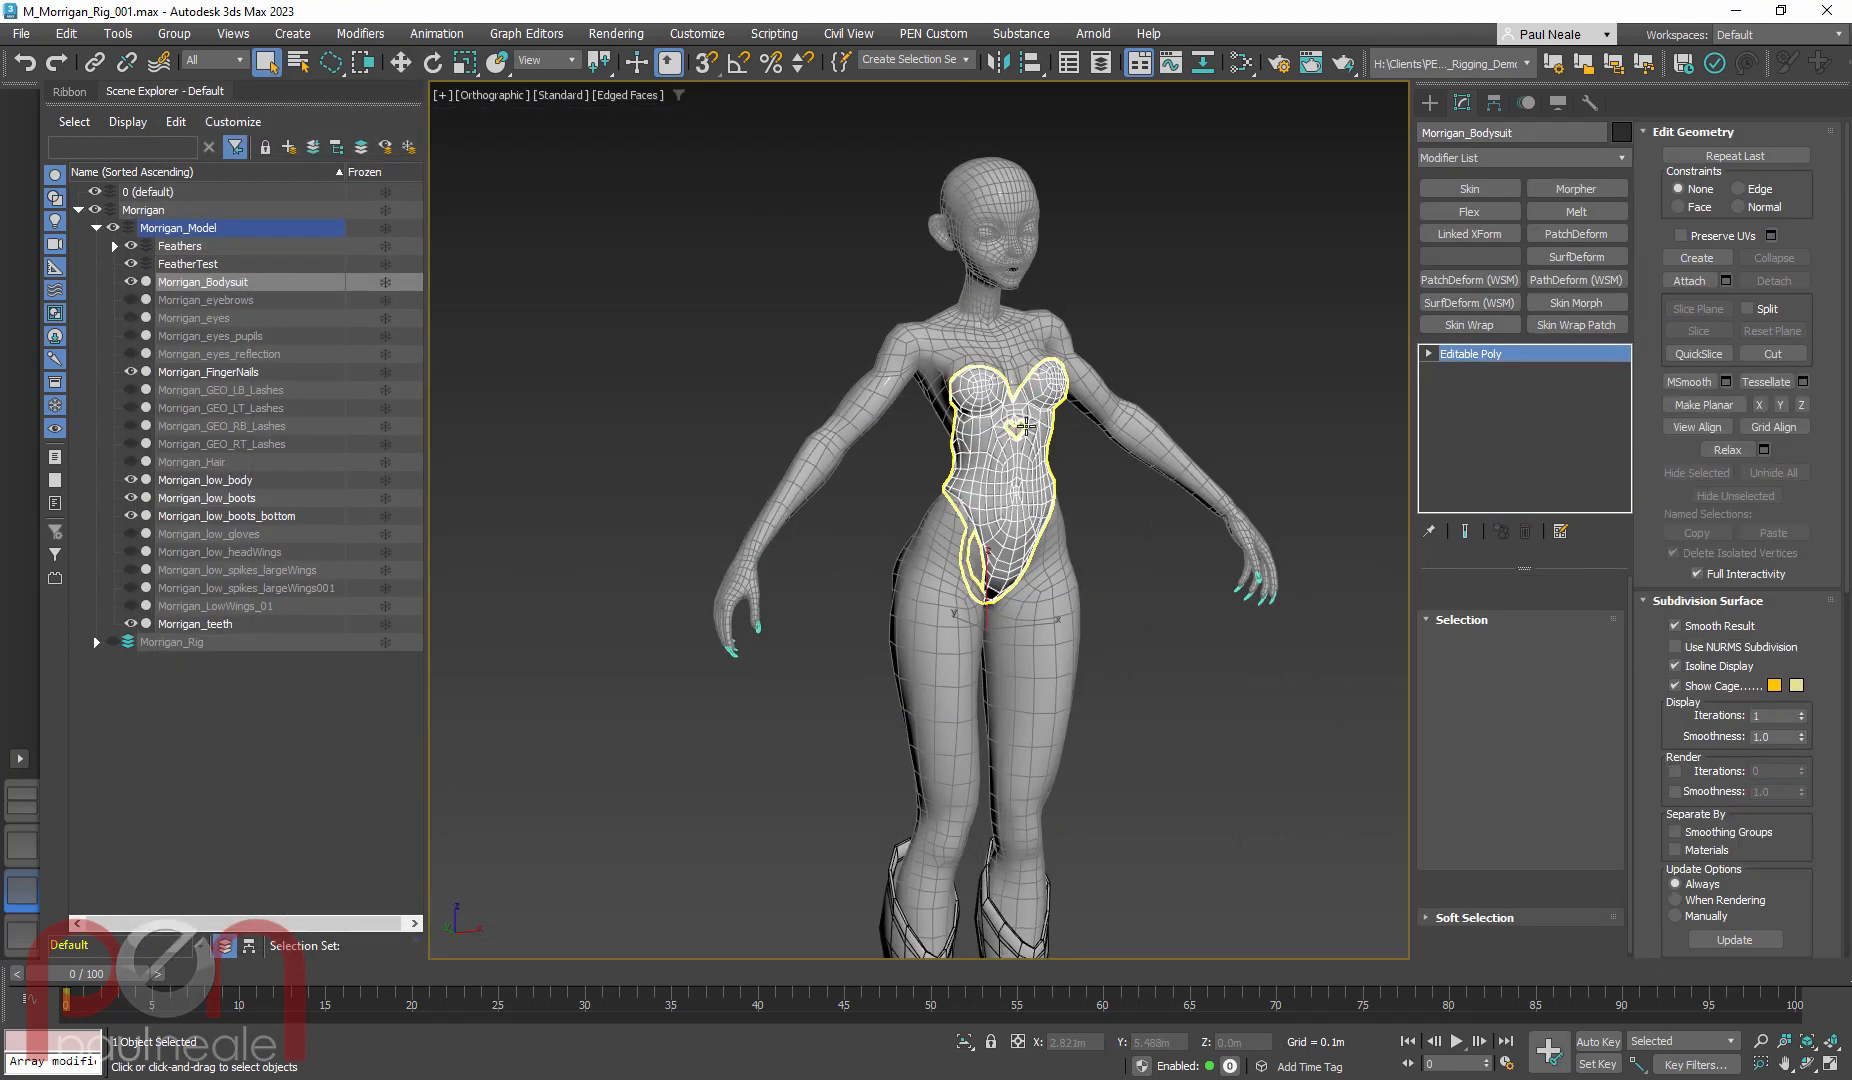
# Examine the bodysuit mesh against the body from the front, side and back
pyautogui.scroll(4, 1053, 440)
pyautogui.keyDown('alt'); pyautogui.moveTo(1053, 500); pyautogui.dragTo(1057, 570, button='middle'); pyautogui.keyUp('alt')
pyautogui.scroll(2, 1090, 508)
pyautogui.scroll(-3, 1031, 560)
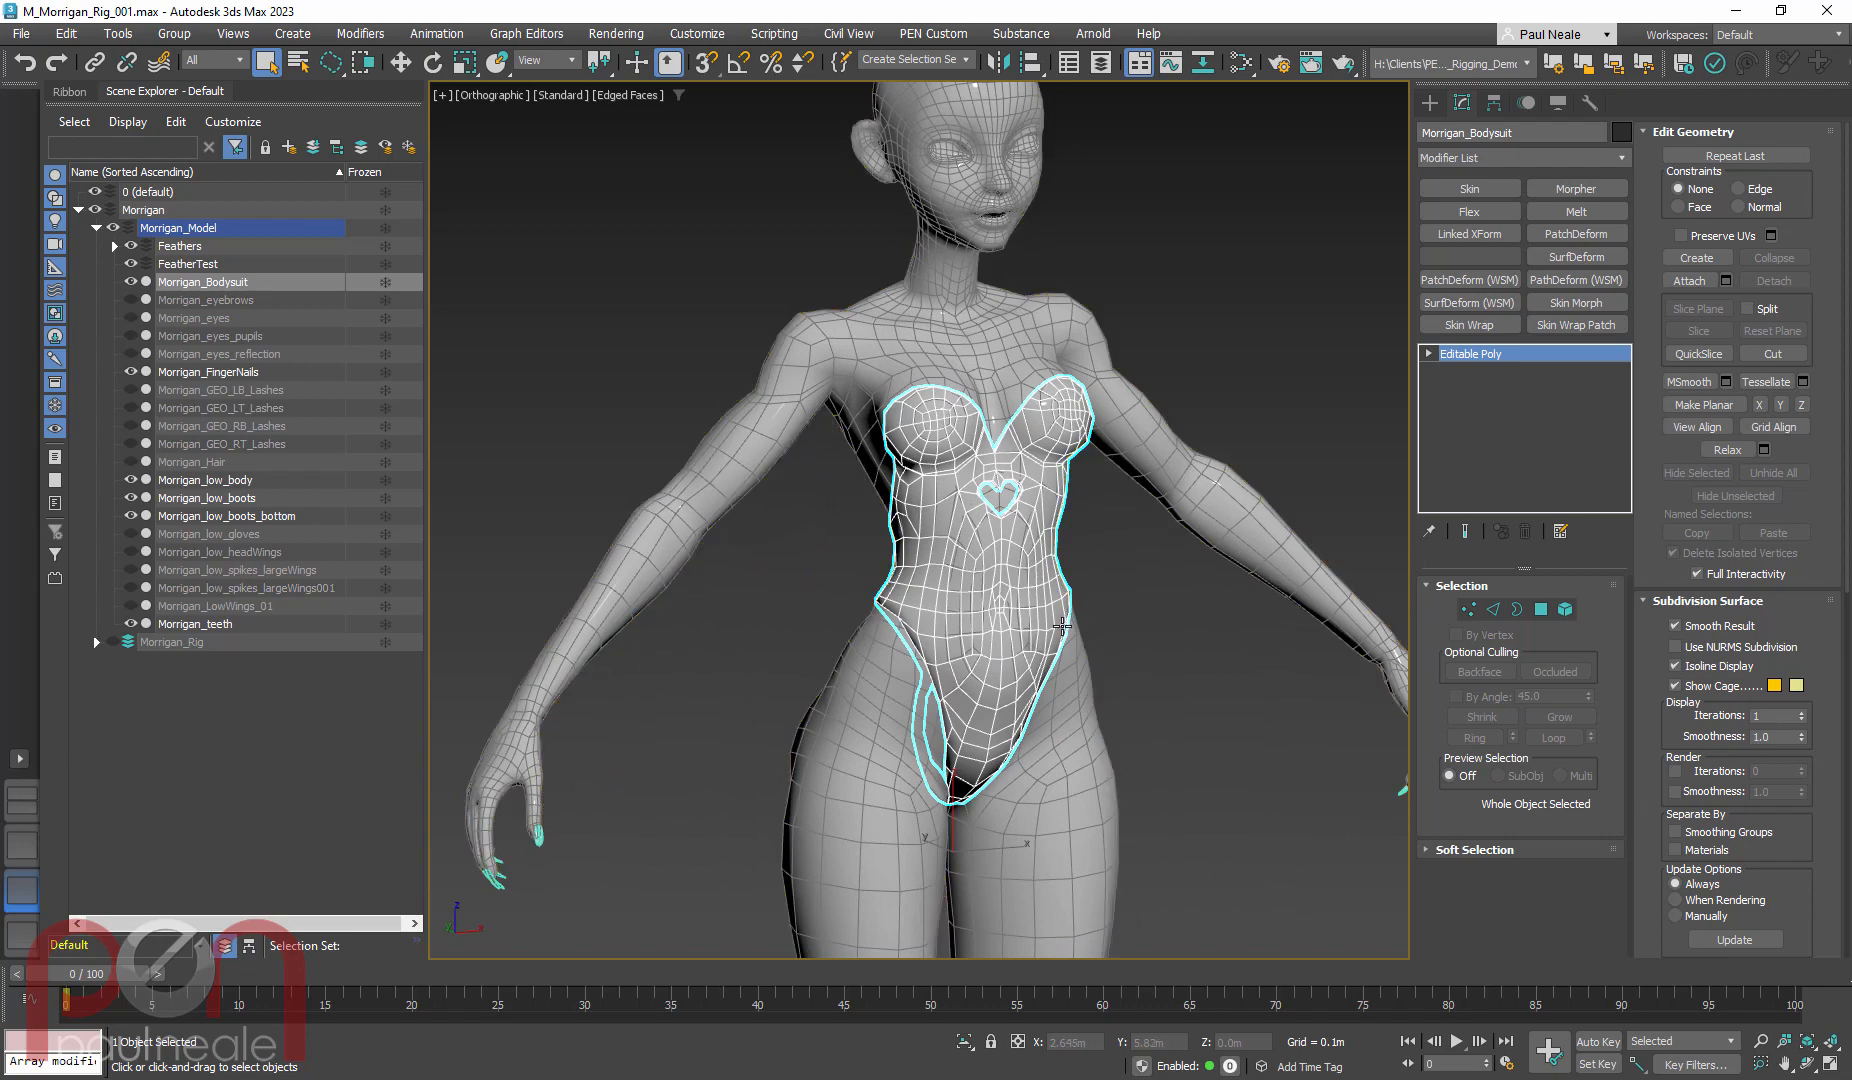
pyautogui.keyDown('alt'); pyautogui.moveTo(1046, 655); pyautogui.dragTo(1160, 645, button='middle'); pyautogui.keyUp('alt')
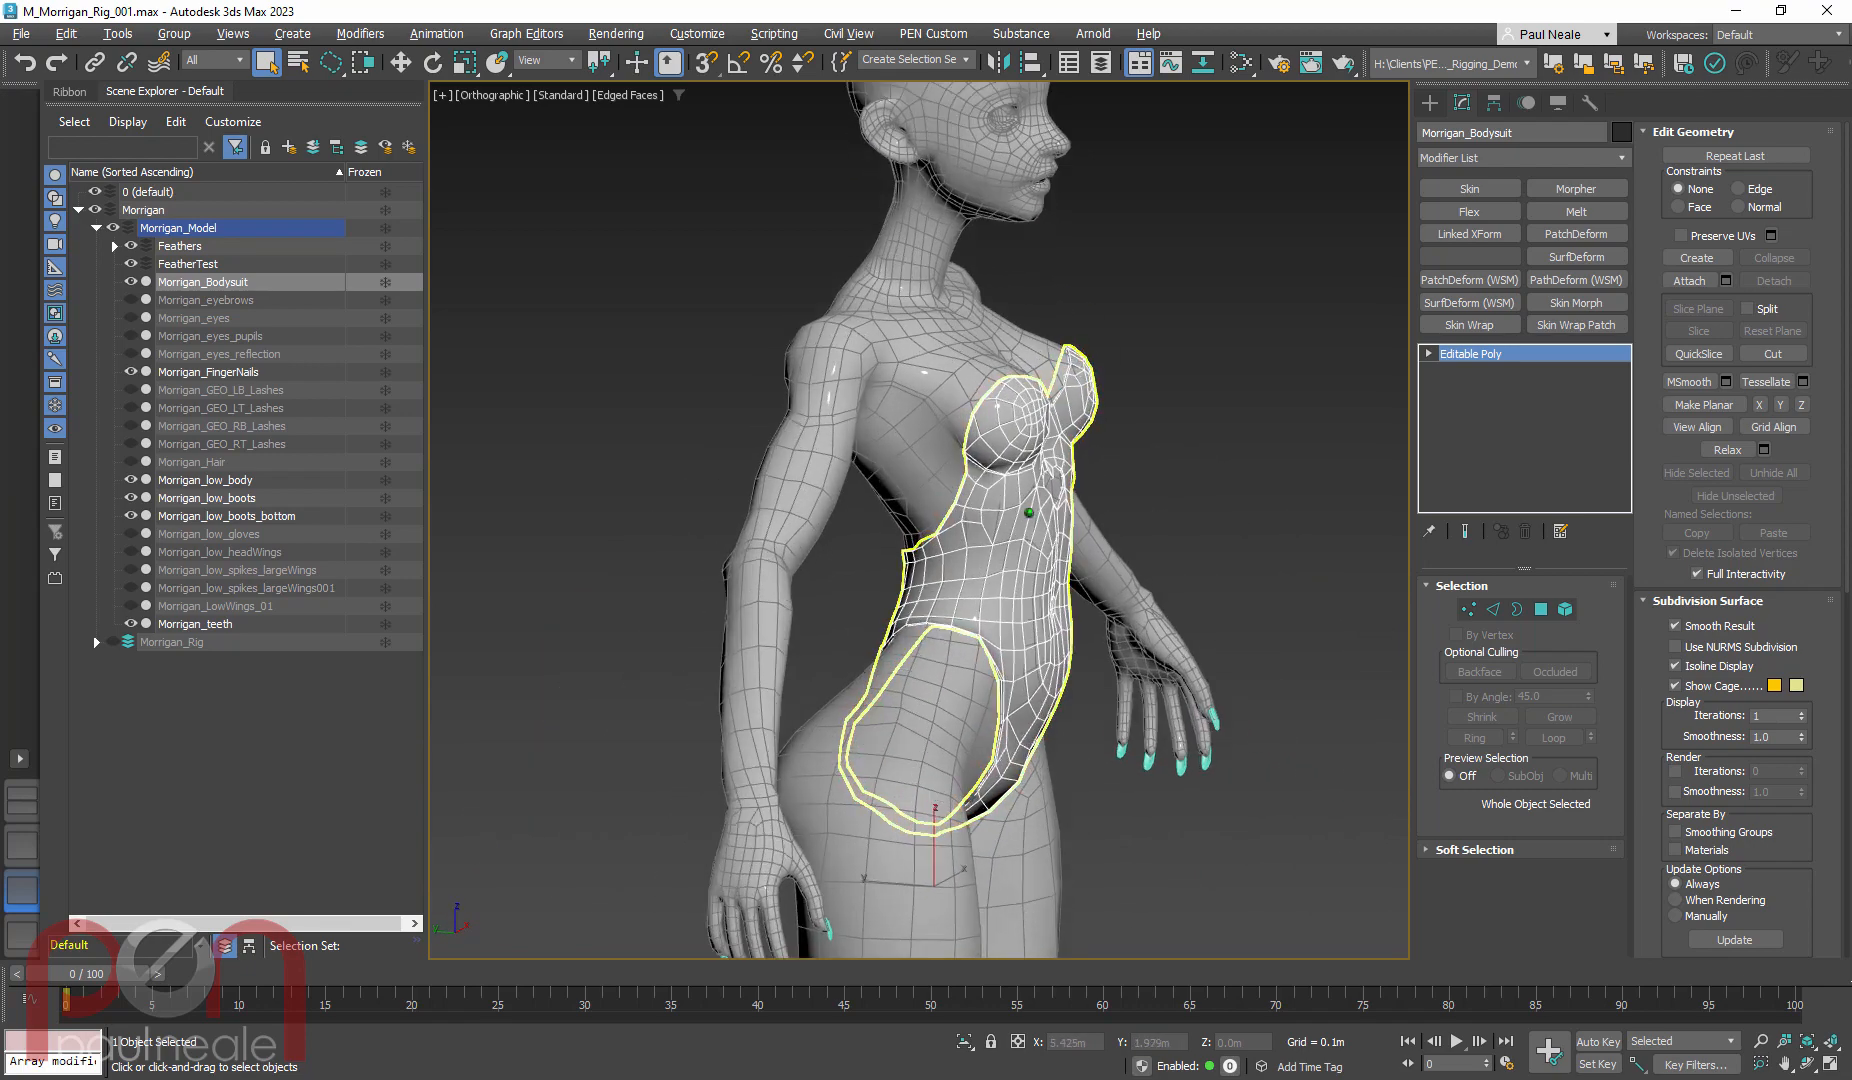
pyautogui.scroll(3, 1043, 581)
pyautogui.keyDown('alt'); pyautogui.moveTo(1043, 581); pyautogui.dragTo(981, 555, button='middle'); pyautogui.keyUp('alt')
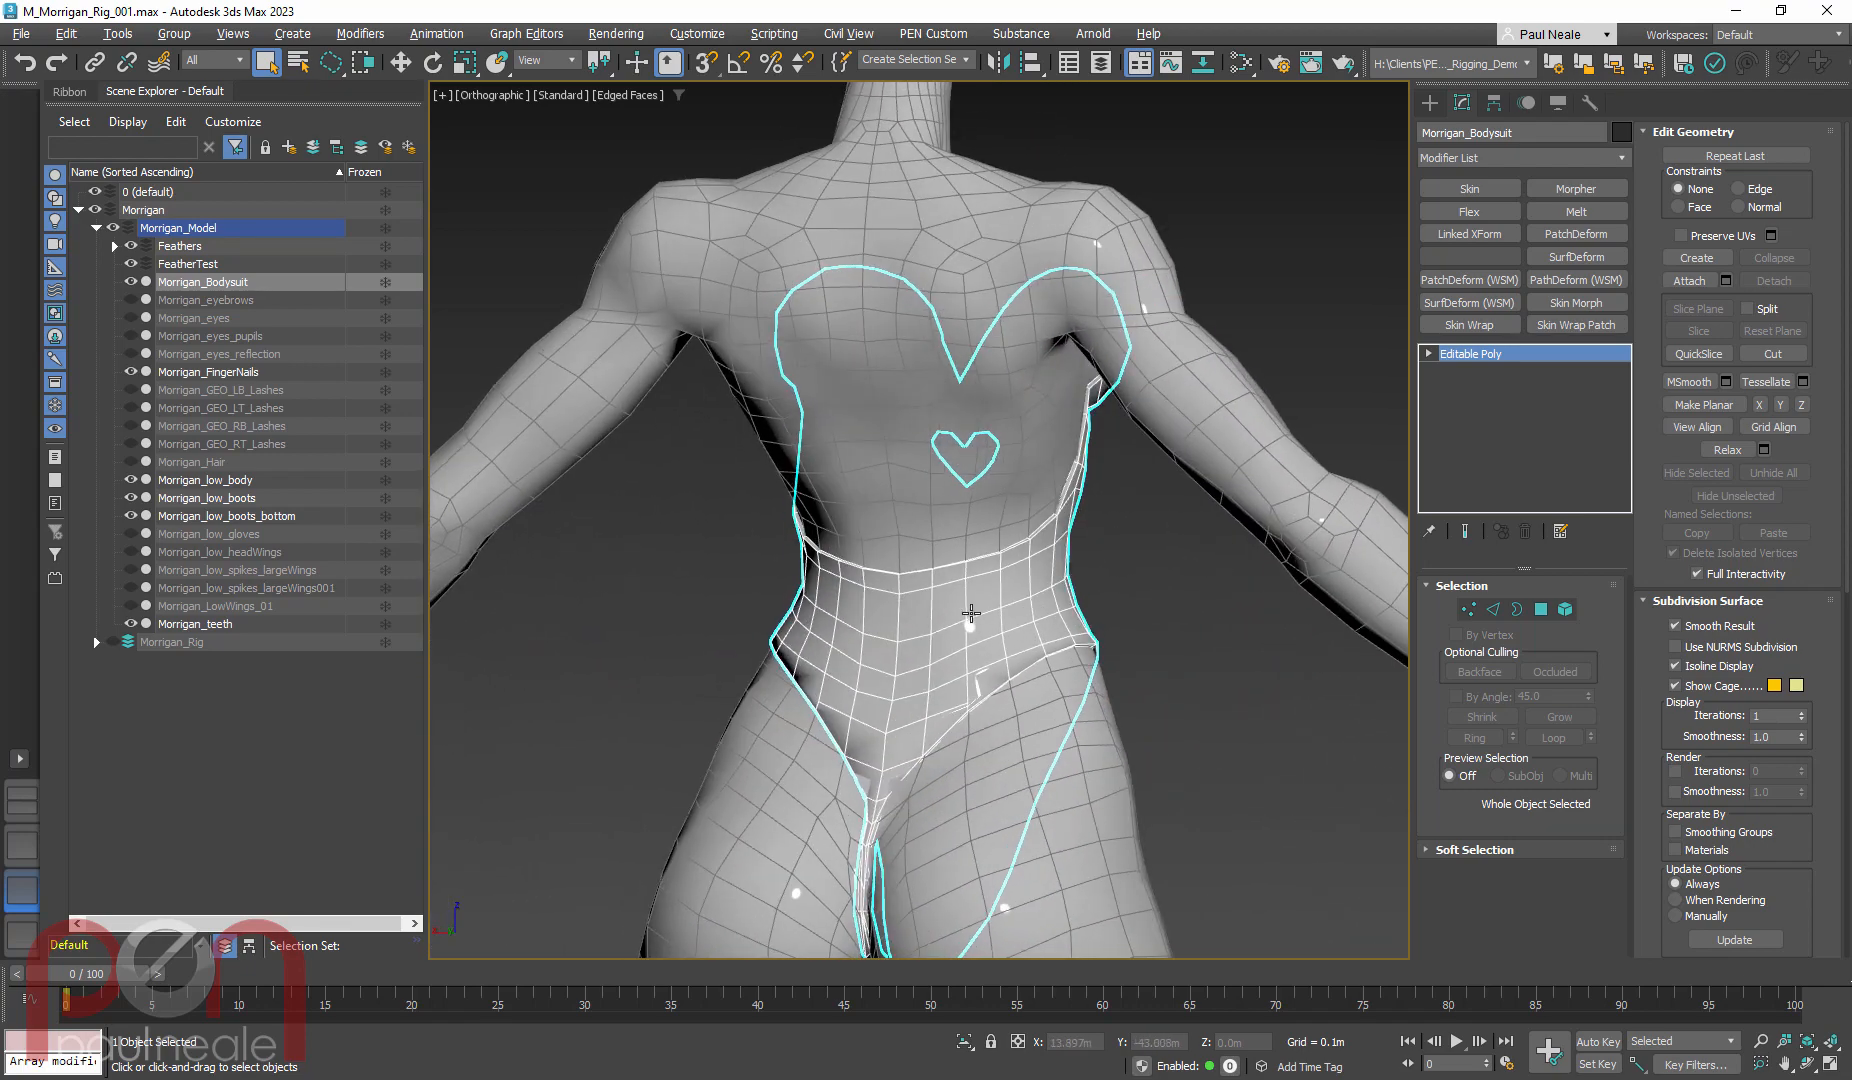
pyautogui.scroll(4, 981, 548)
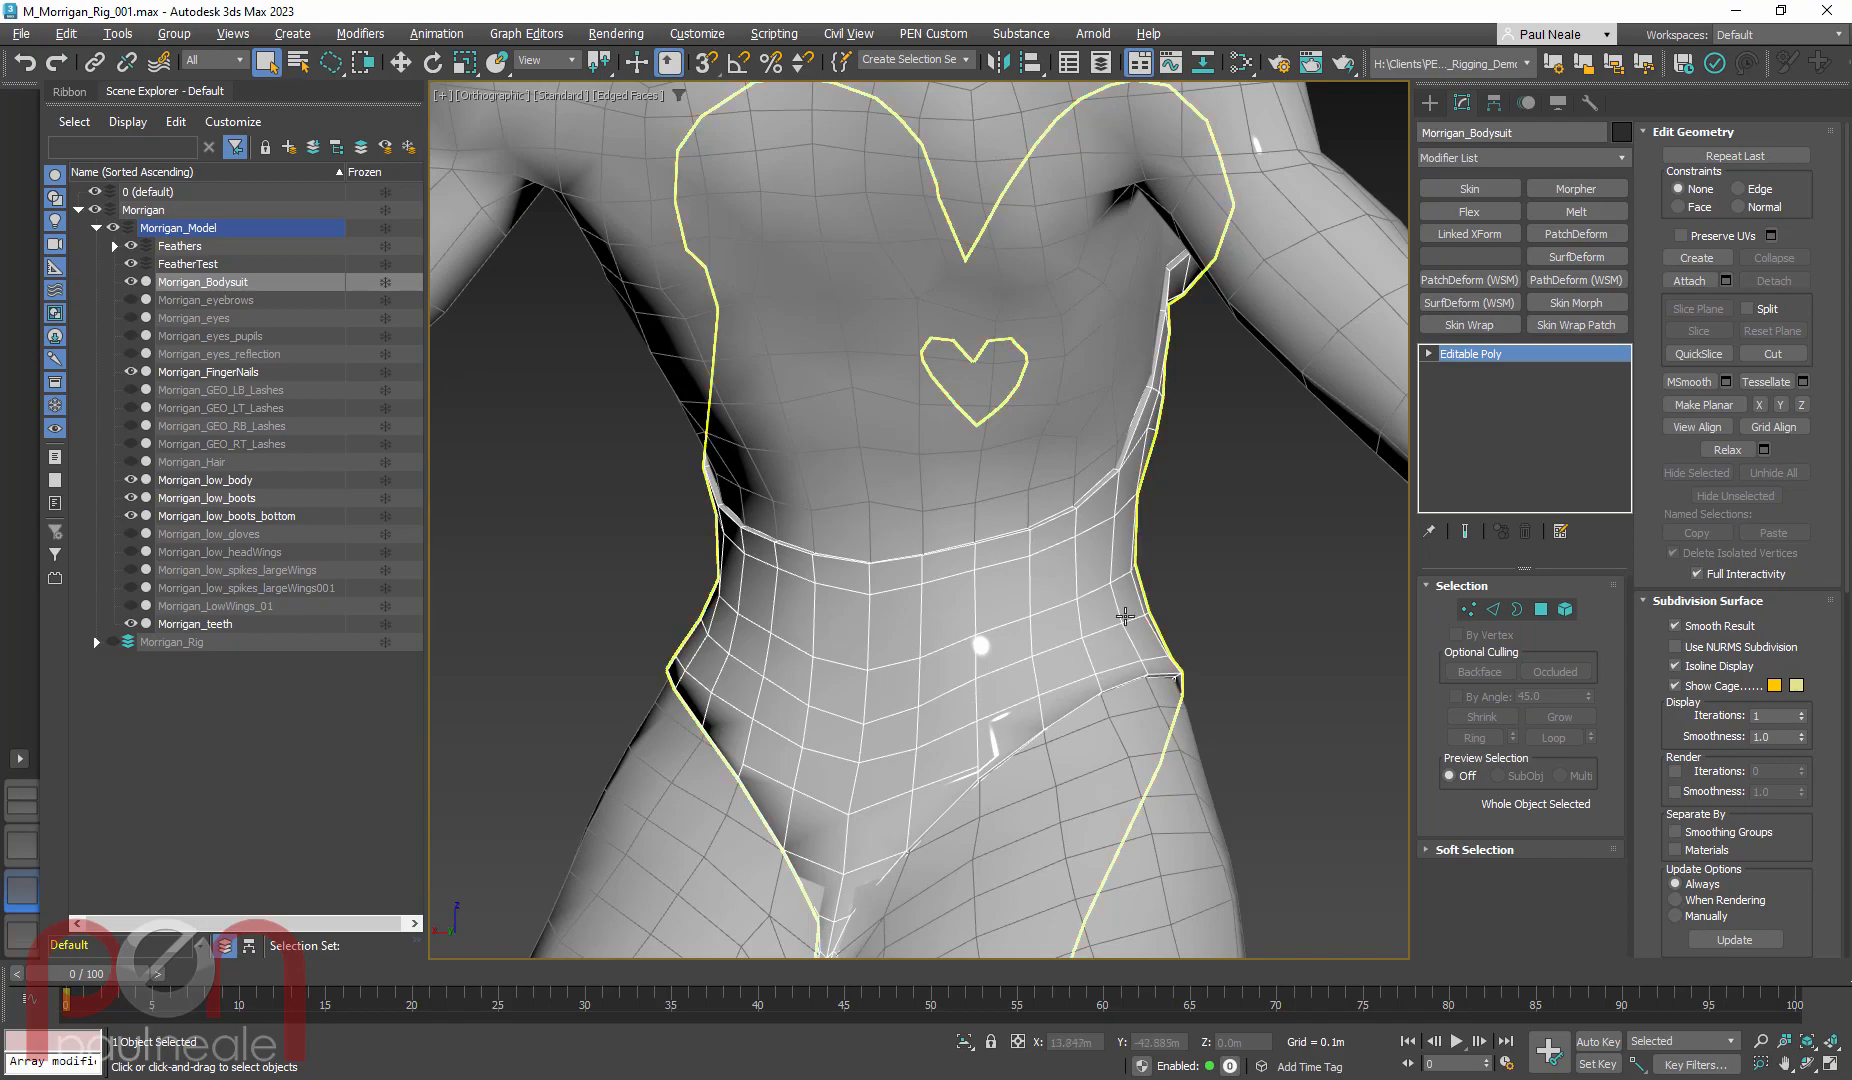
pyautogui.keyDown('alt'); pyautogui.moveTo(951, 529); pyautogui.dragTo(904, 581, button='middle'); pyautogui.keyUp('alt')
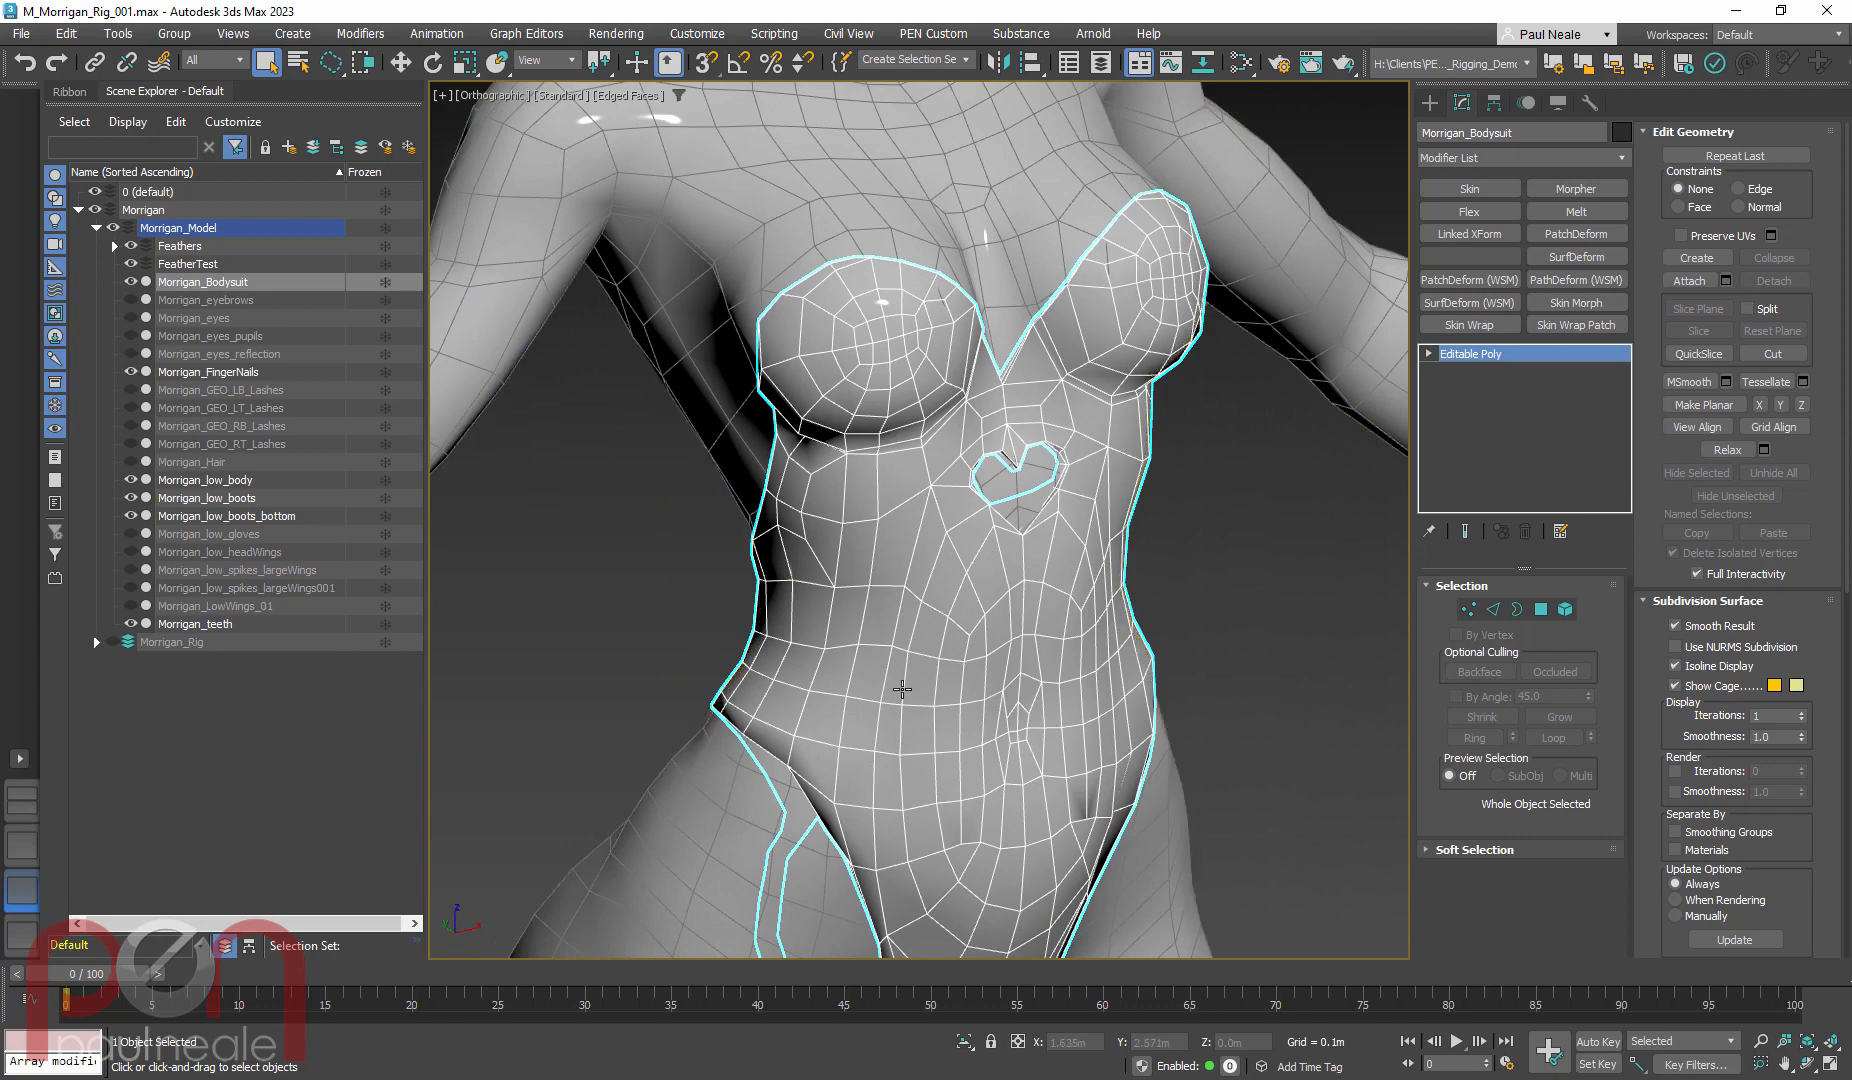
pyautogui.keyDown('alt'); pyautogui.moveTo(857, 622); pyautogui.dragTo(930, 352, button='middle'); pyautogui.keyUp('alt')
pyautogui.keyDown('alt'); pyautogui.moveTo(893, 498); pyautogui.dragTo(900, 597, button='middle'); pyautogui.keyUp('alt')
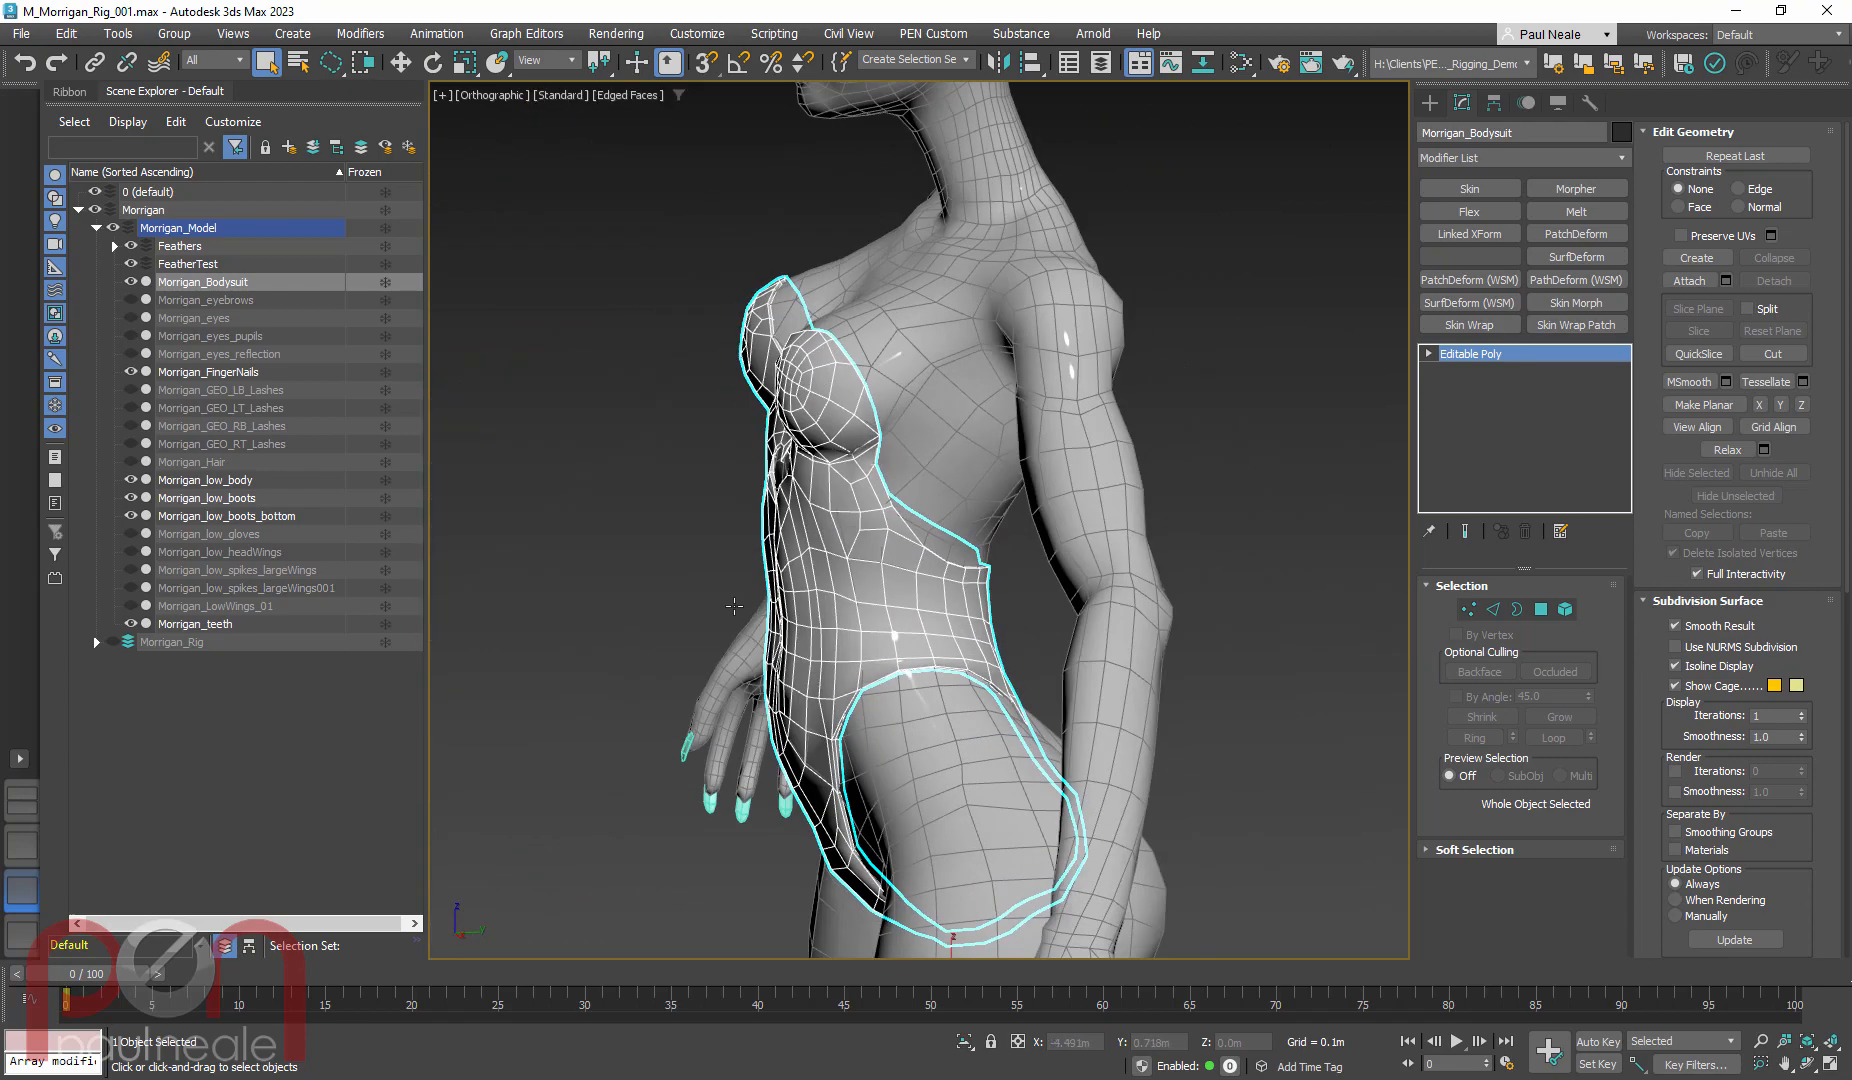
pyautogui.keyDown('alt'); pyautogui.moveTo(734, 606); pyautogui.dragTo(949, 558, button='middle'); pyautogui.keyUp('alt')
pyautogui.scroll(3, 930, 540)
pyautogui.scroll(3, 960, 495)
pyautogui.scroll(-2, 960, 495)
pyautogui.scroll(2, 935, 527)
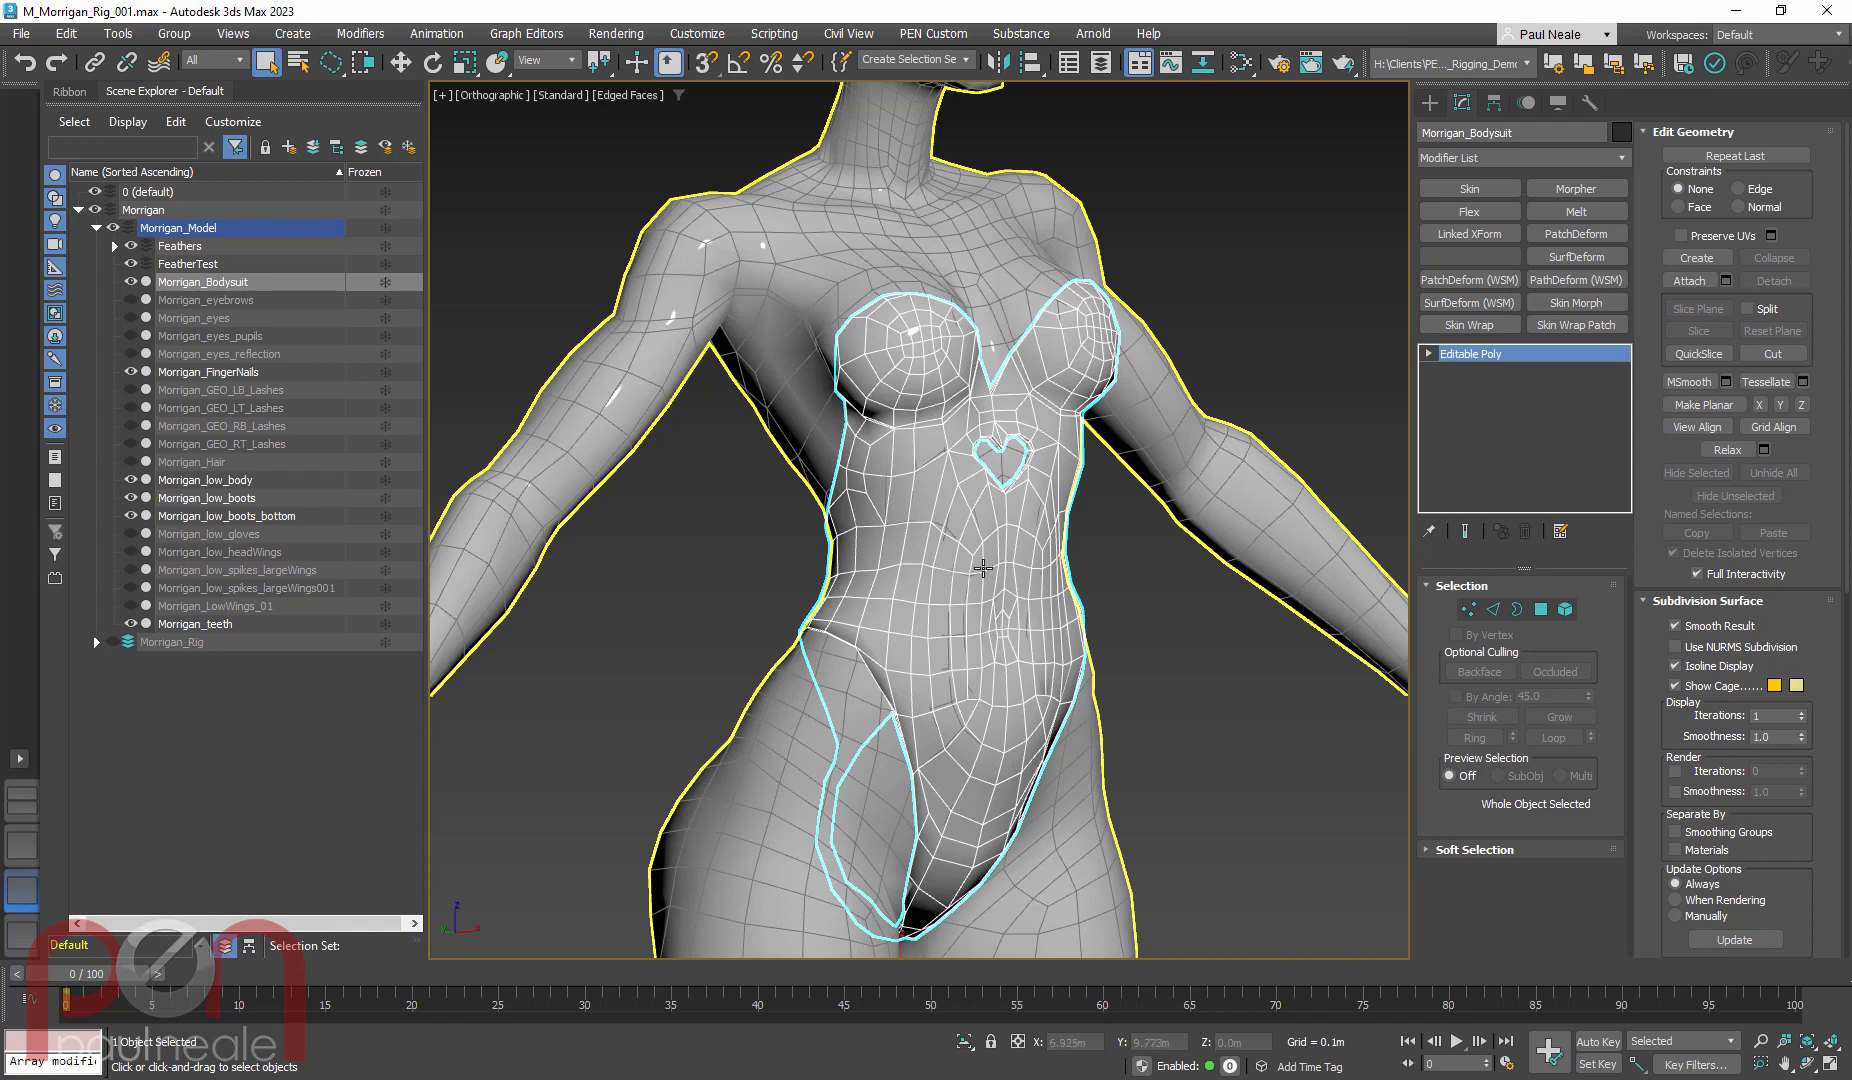
# Apply a Skin Wrap modifier to the bodysuit and add Morrigan_low_body as its control object
pyautogui.keyDown('alt'); pyautogui.moveTo(983, 567); pyautogui.dragTo(953, 559, button='middle'); pyautogui.keyUp('alt')
pyautogui.write('xskin wr')
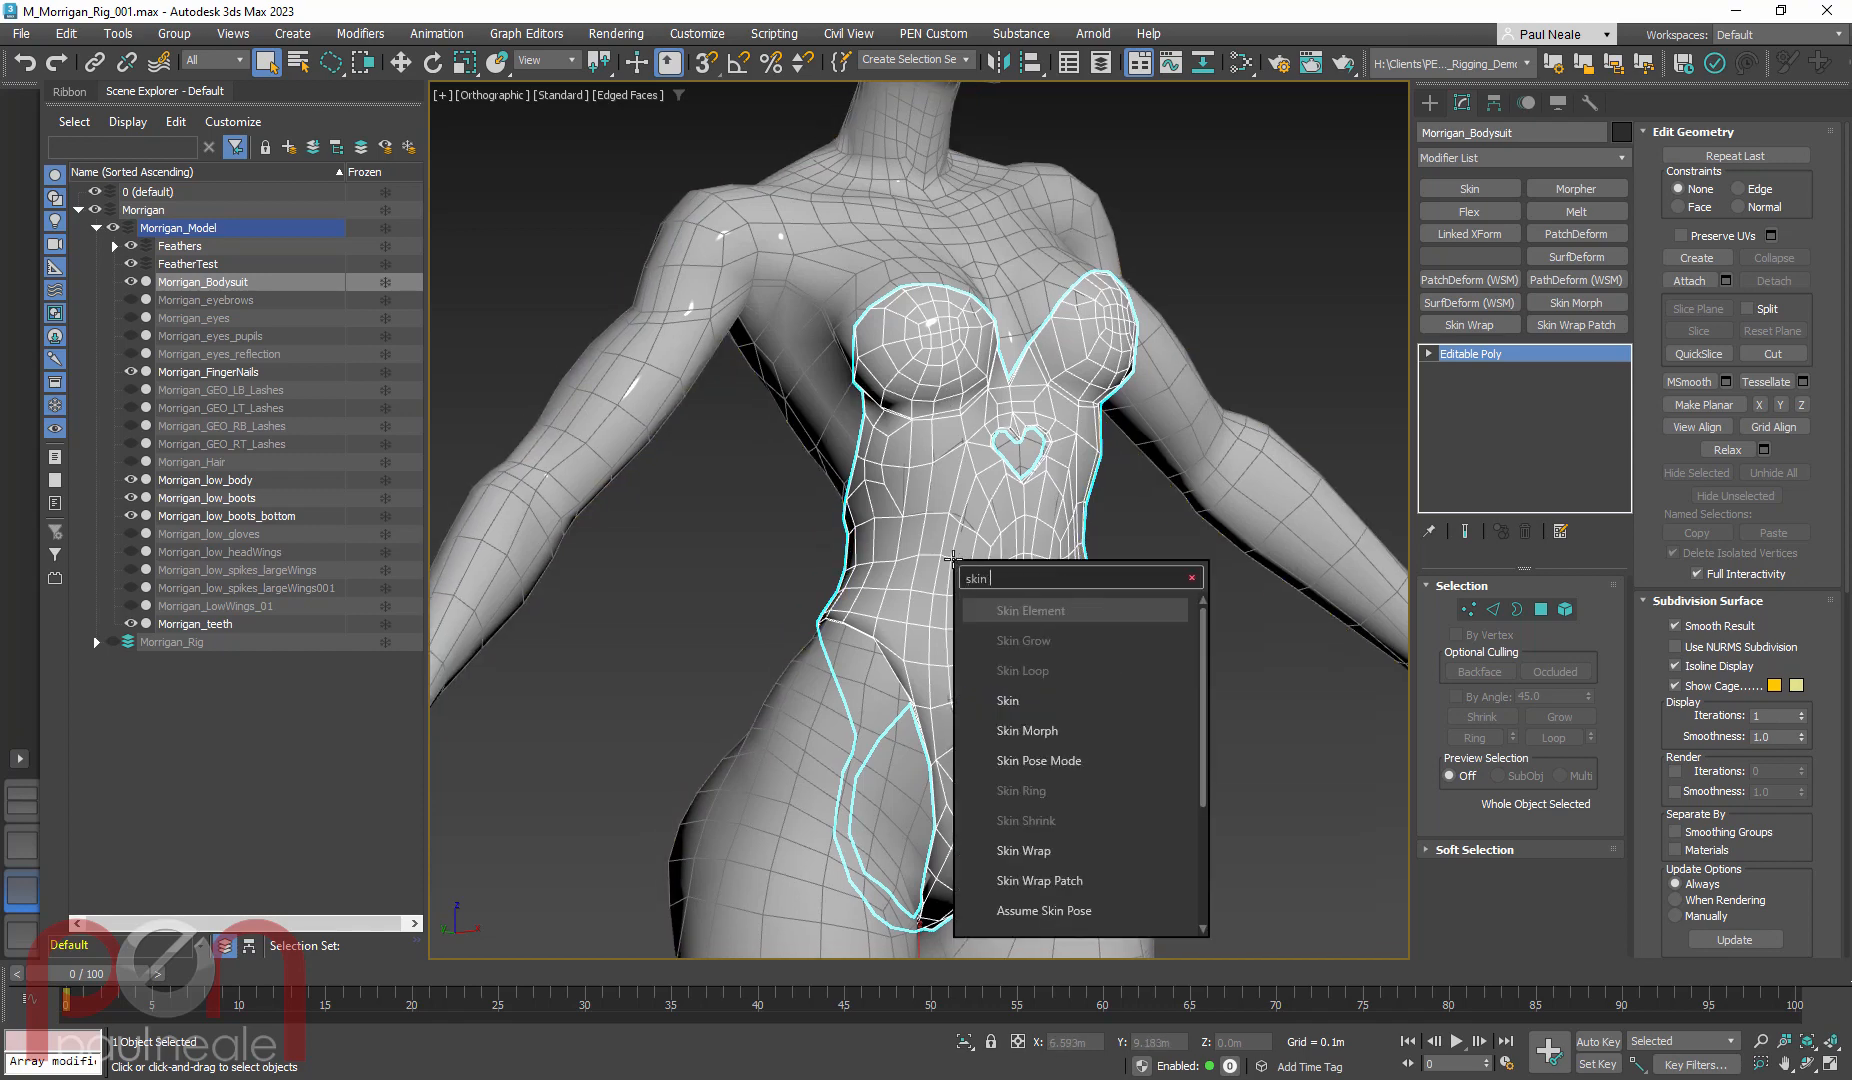
pyautogui.click(1058, 611)
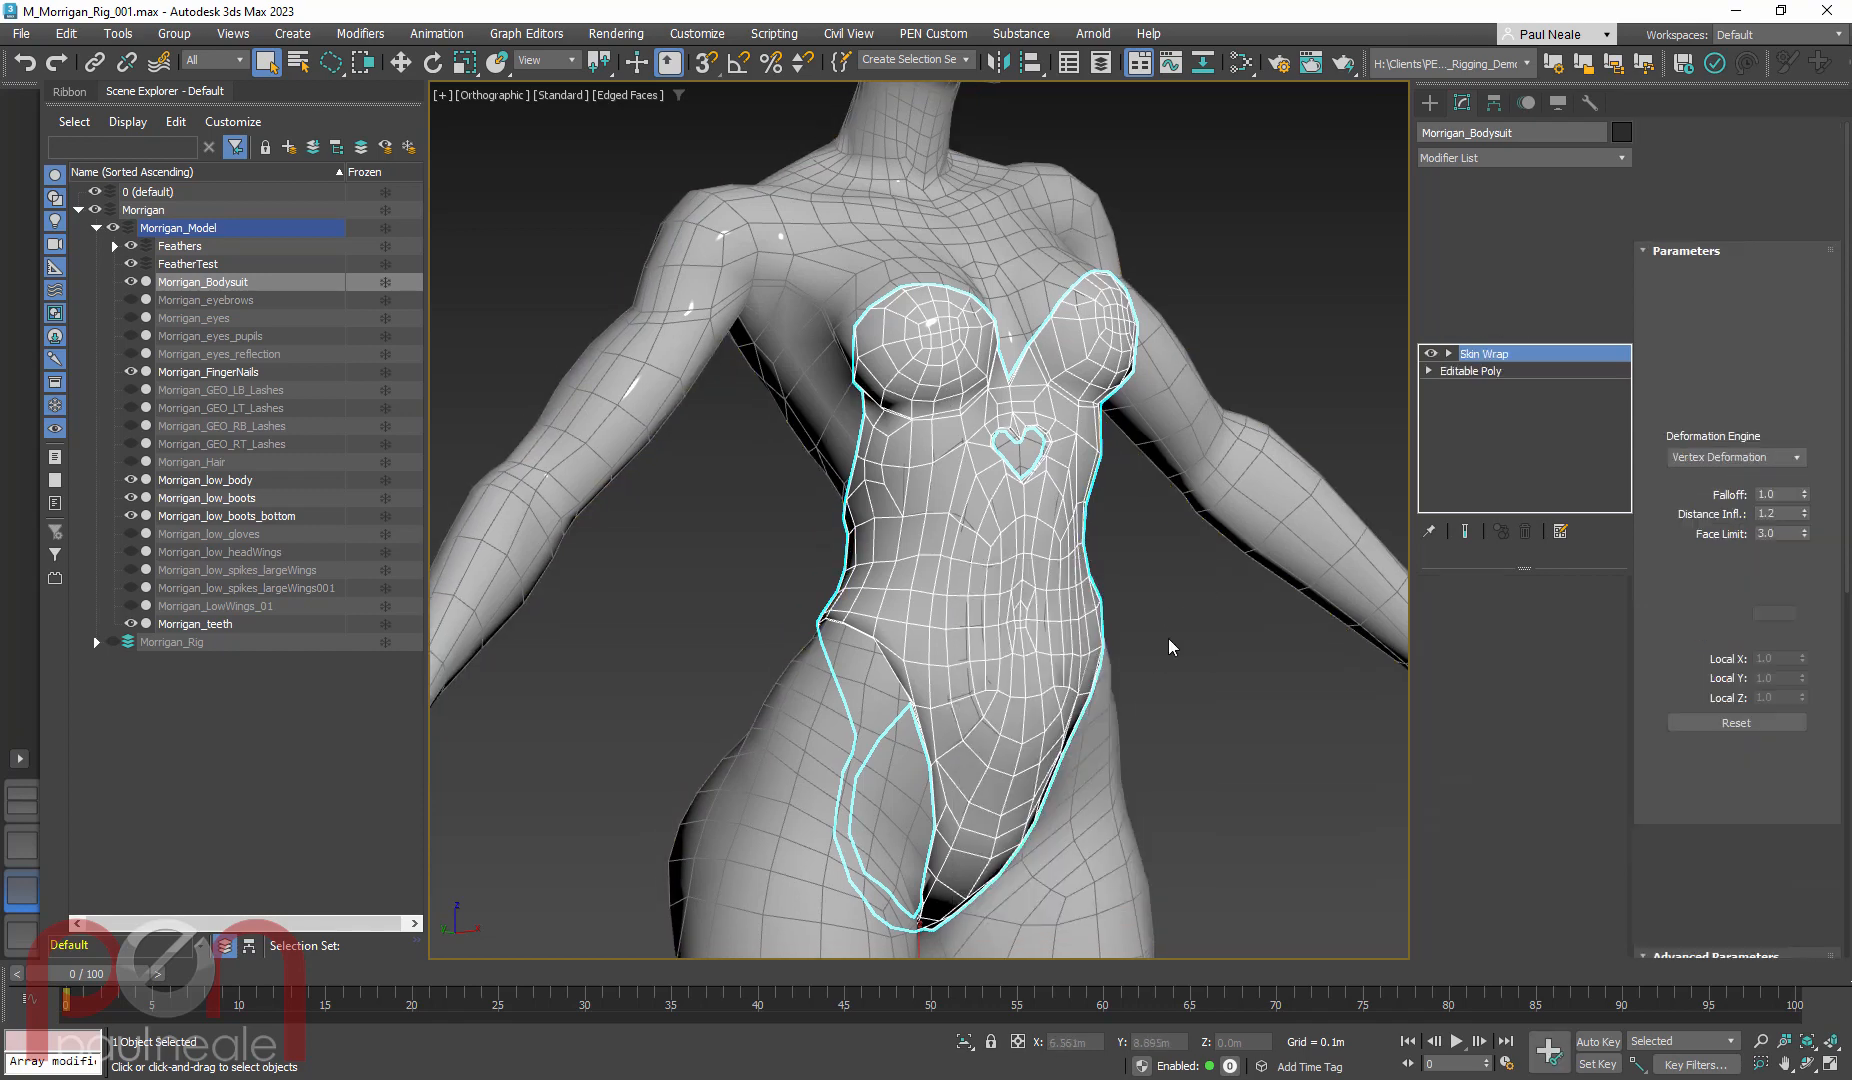
pyautogui.keyDown('alt'); pyautogui.moveTo(1199, 585); pyautogui.dragTo(1173, 628, button='middle'); pyautogui.keyUp('alt')
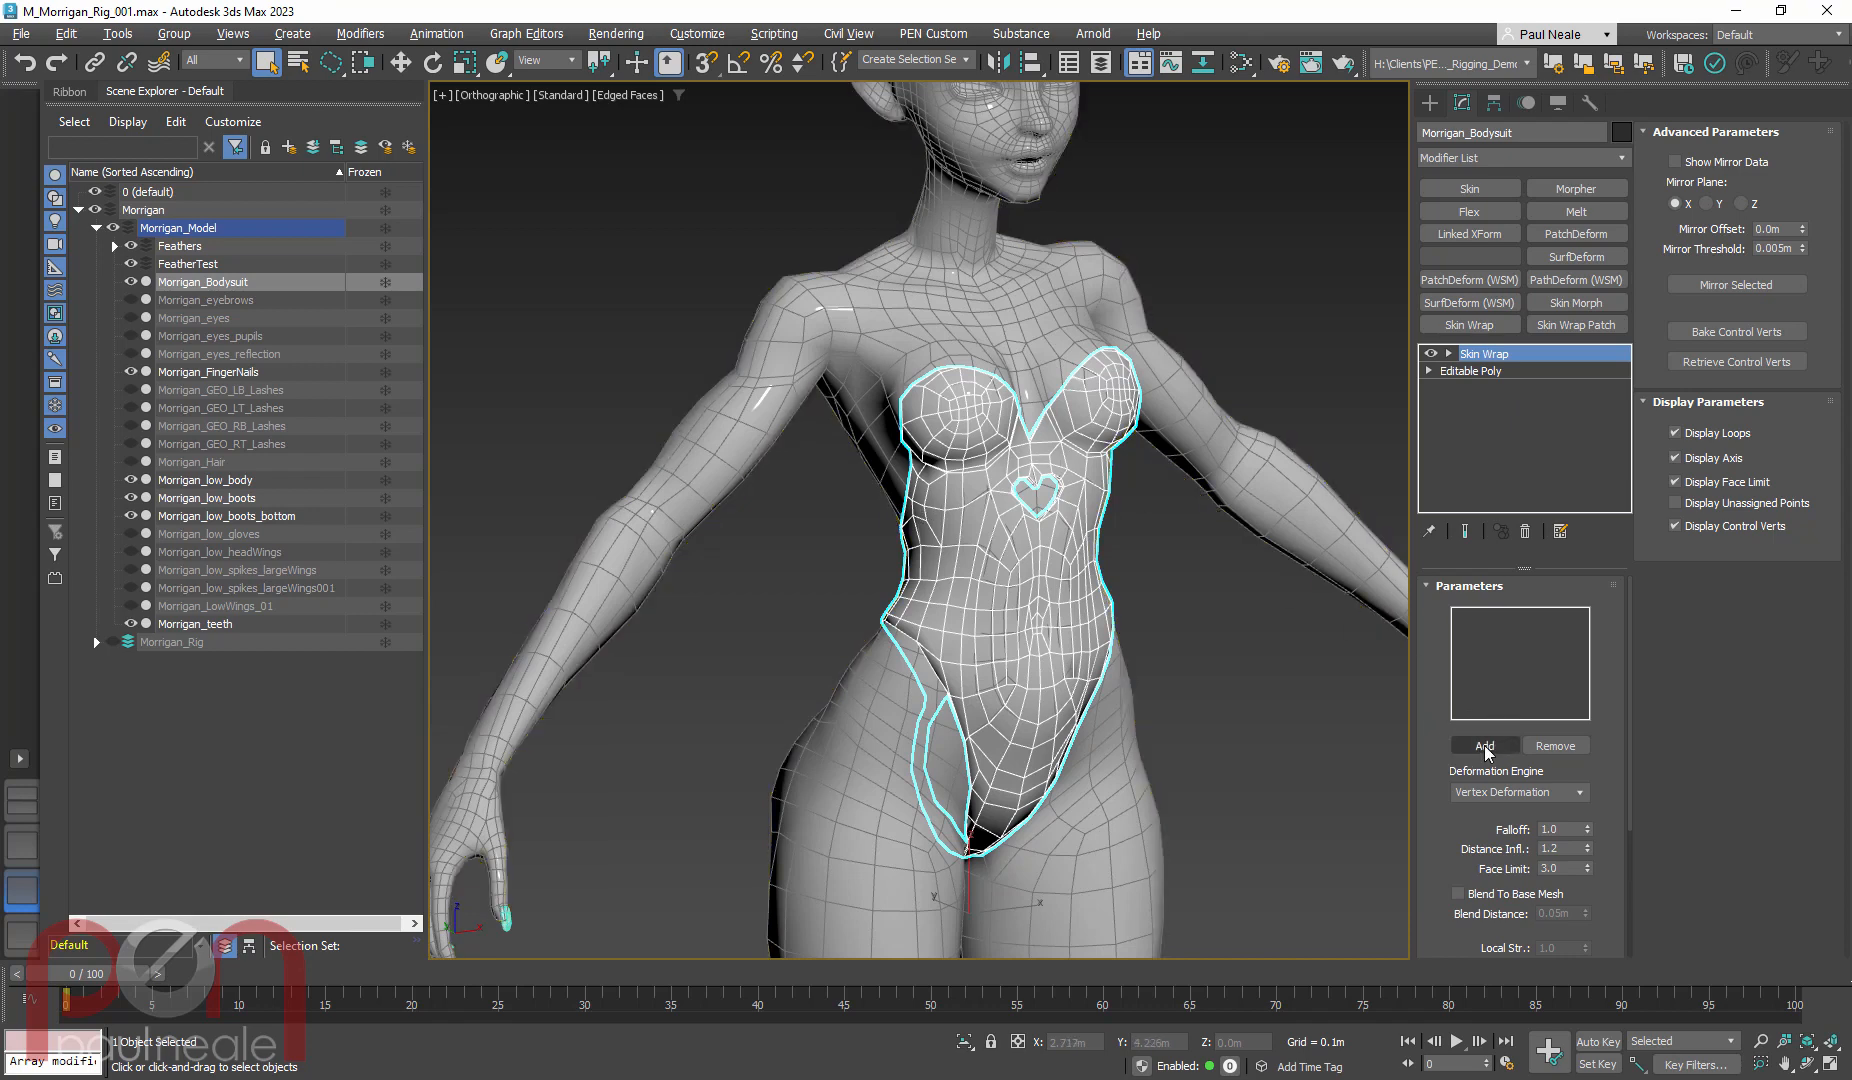
pyautogui.click(730, 462)
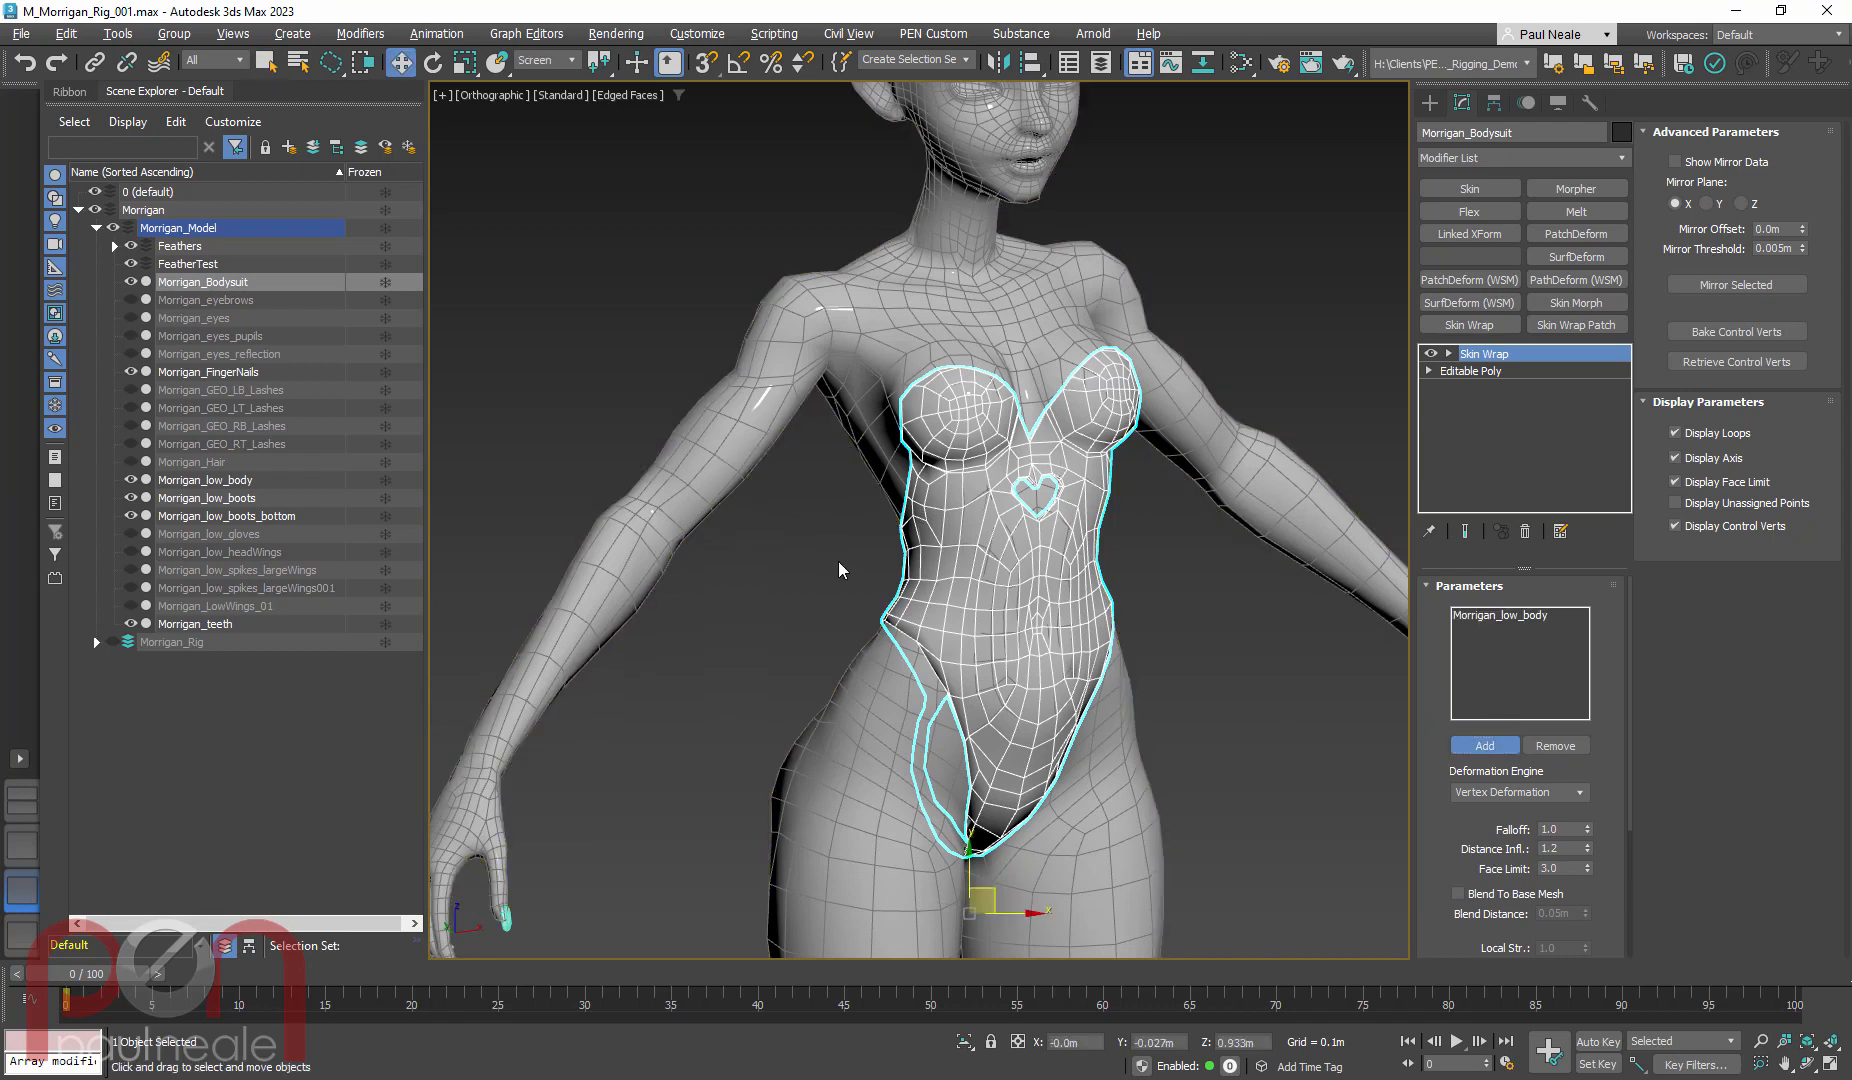
# Scrub the animation to frame 10 and back to 0, examining how the wrapped bodysuit follows the body
pyautogui.keyDown('alt'); pyautogui.moveTo(1162, 676); pyautogui.dragTo(1004, 680, button='middle'); pyautogui.keyUp('alt')
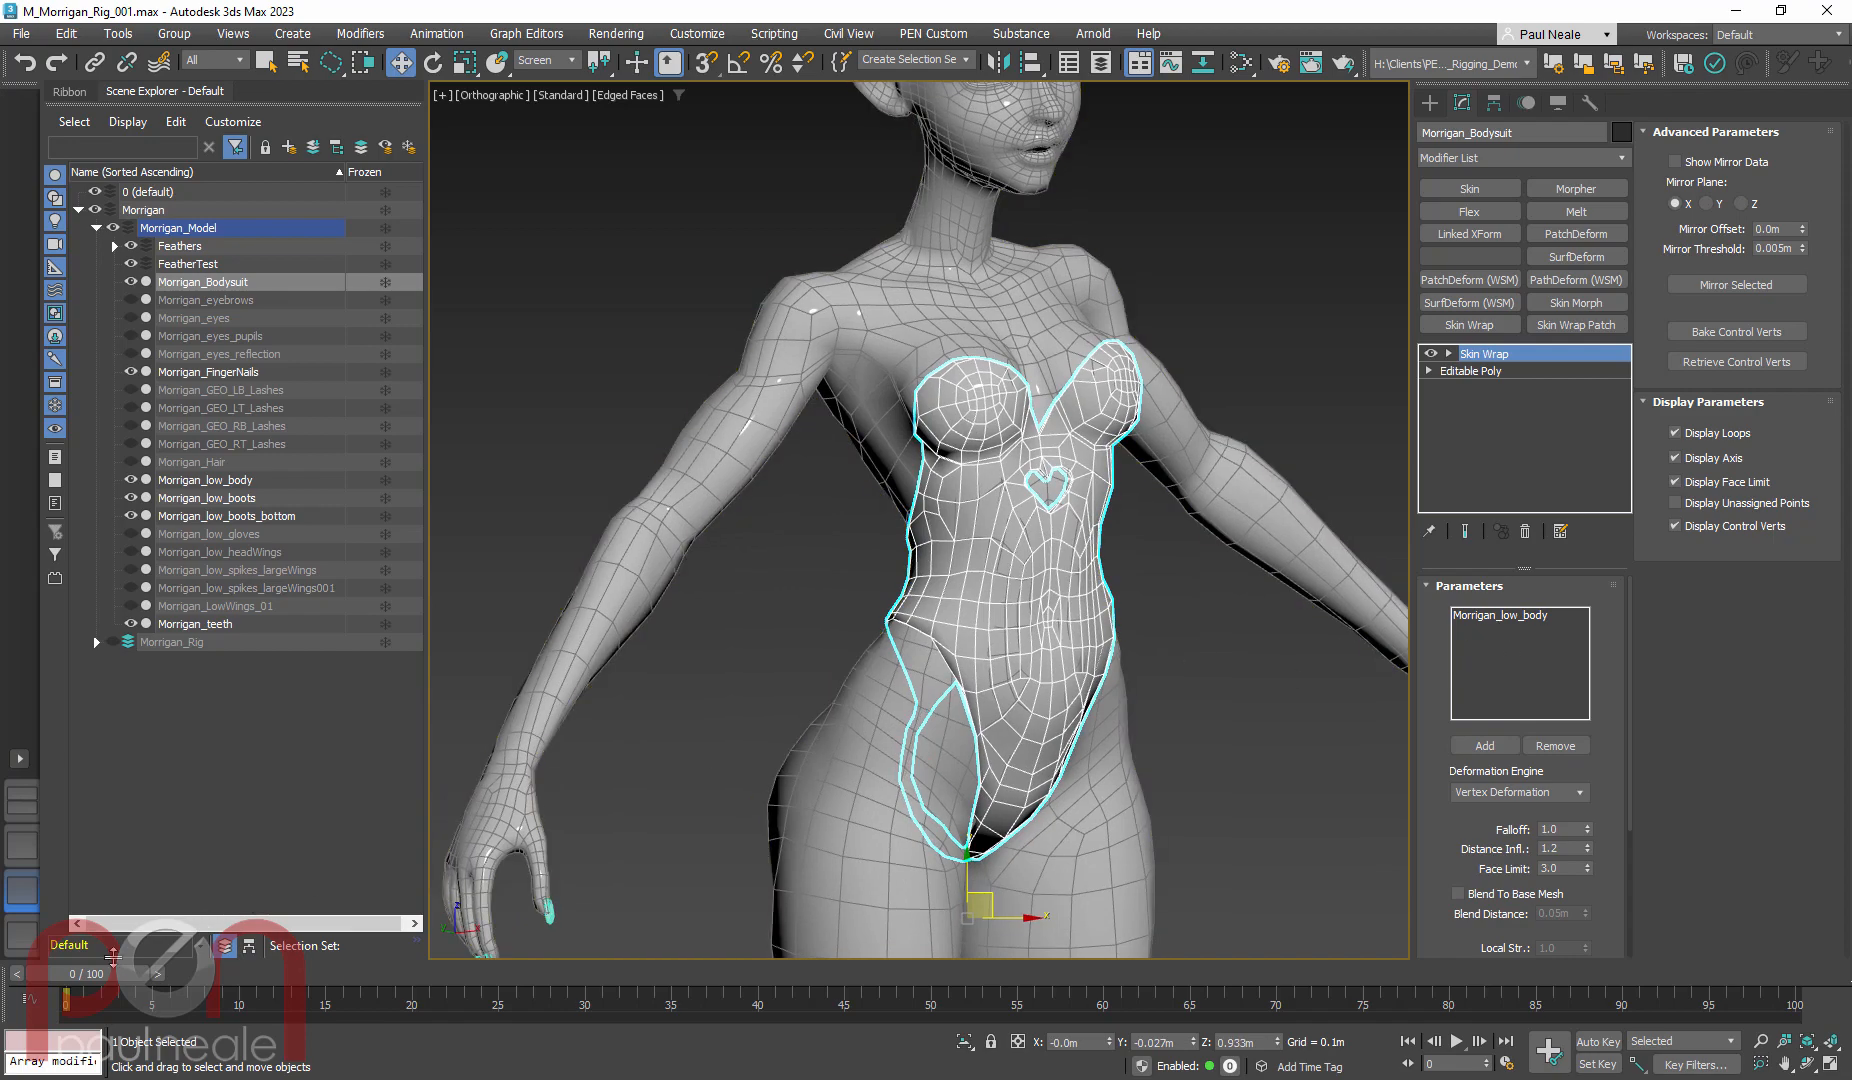
pyautogui.moveTo(112, 980); pyautogui.dragTo(274, 980)
pyautogui.keyDown('alt'); pyautogui.moveTo(1225, 702); pyautogui.dragTo(1140, 610, button='middle'); pyautogui.keyUp('alt')
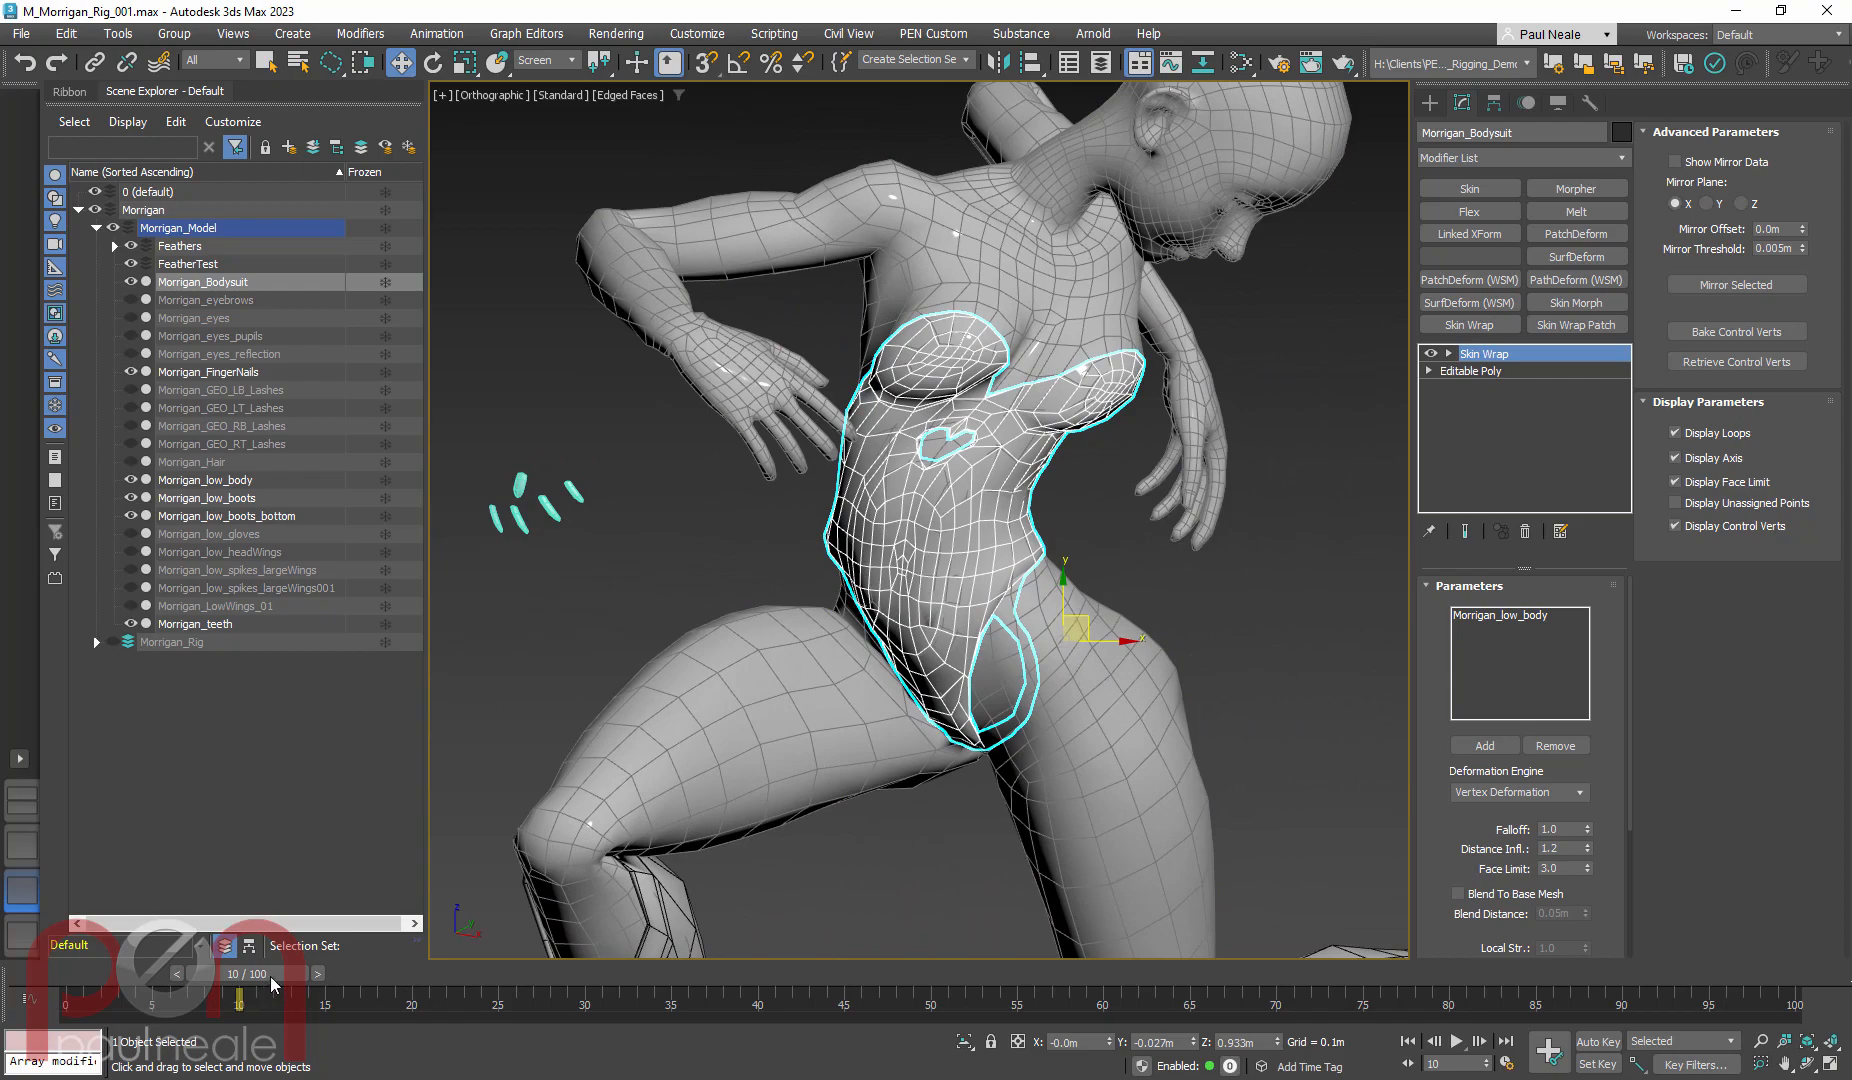
pyautogui.moveTo(271, 977); pyautogui.dragTo(72, 896)
pyautogui.scroll(-5, 986, 661)
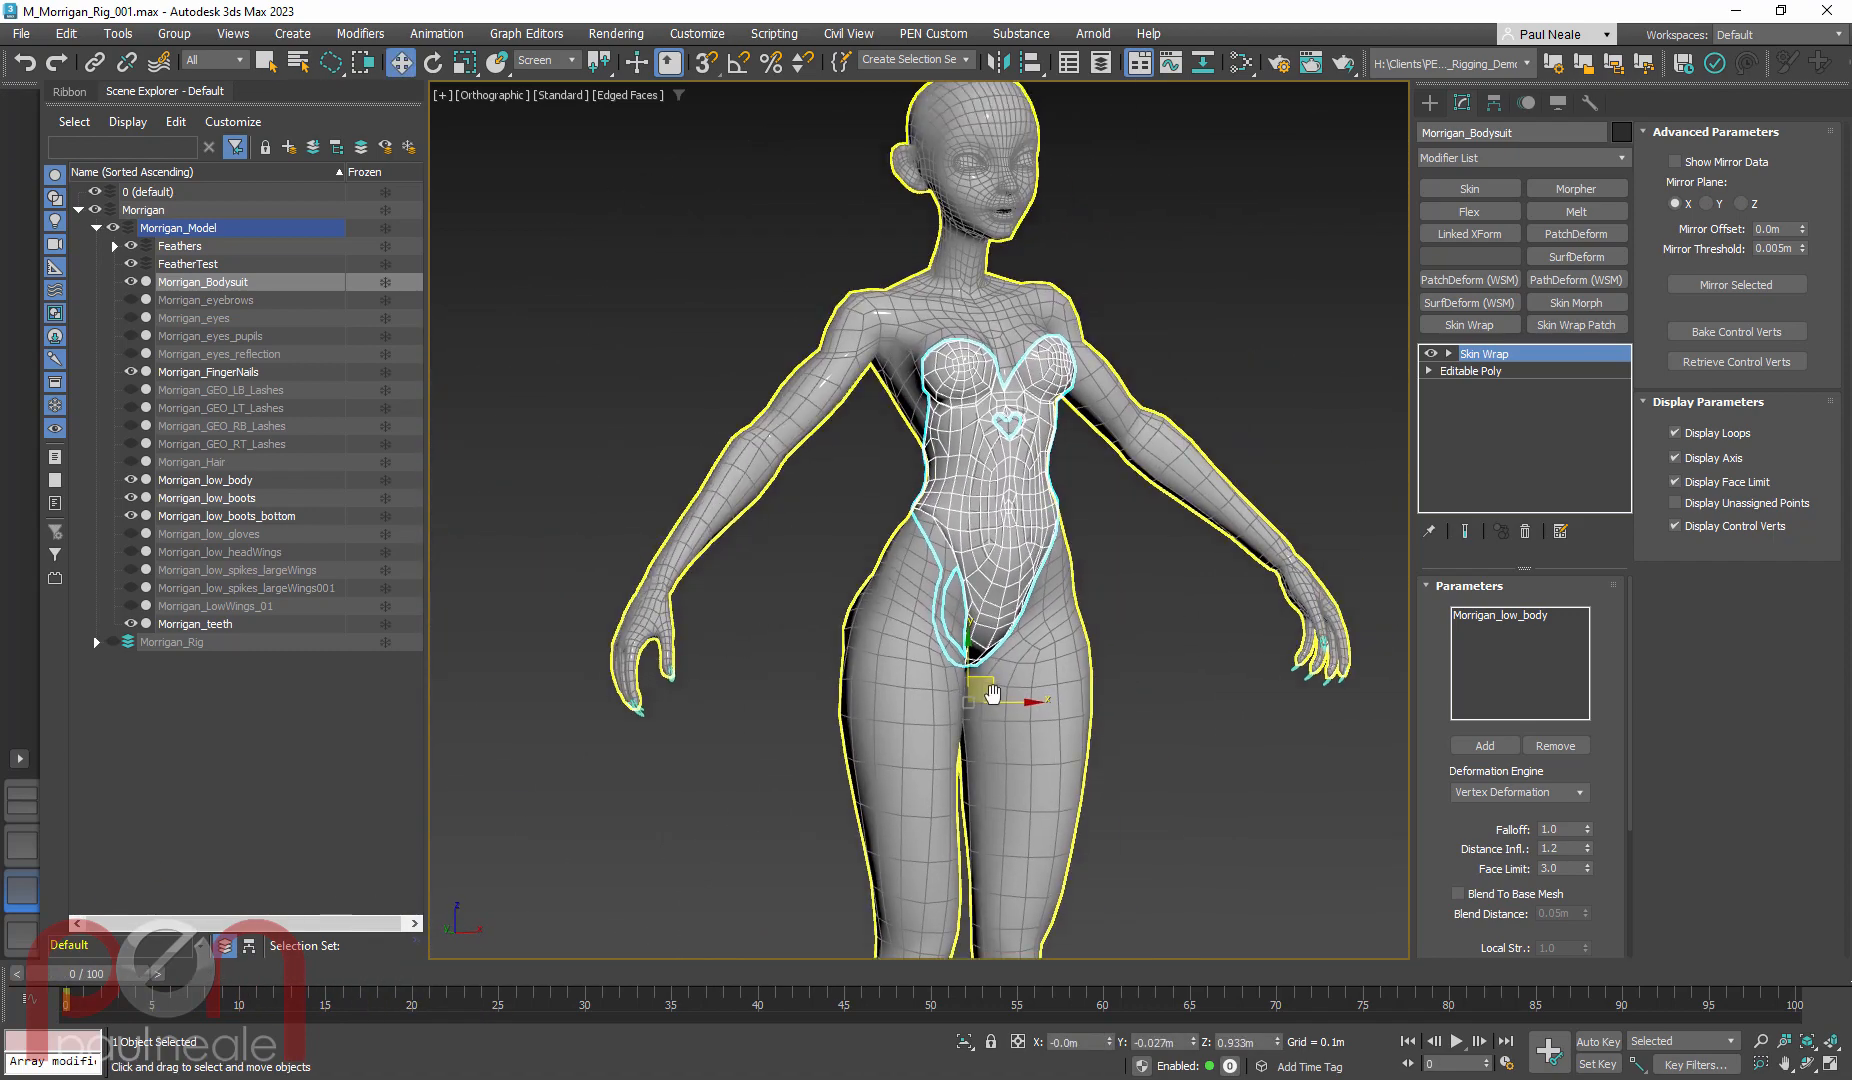
pyautogui.keyDown('alt'); pyautogui.moveTo(986, 661); pyautogui.dragTo(1026, 625, button='middle'); pyautogui.keyUp('alt')
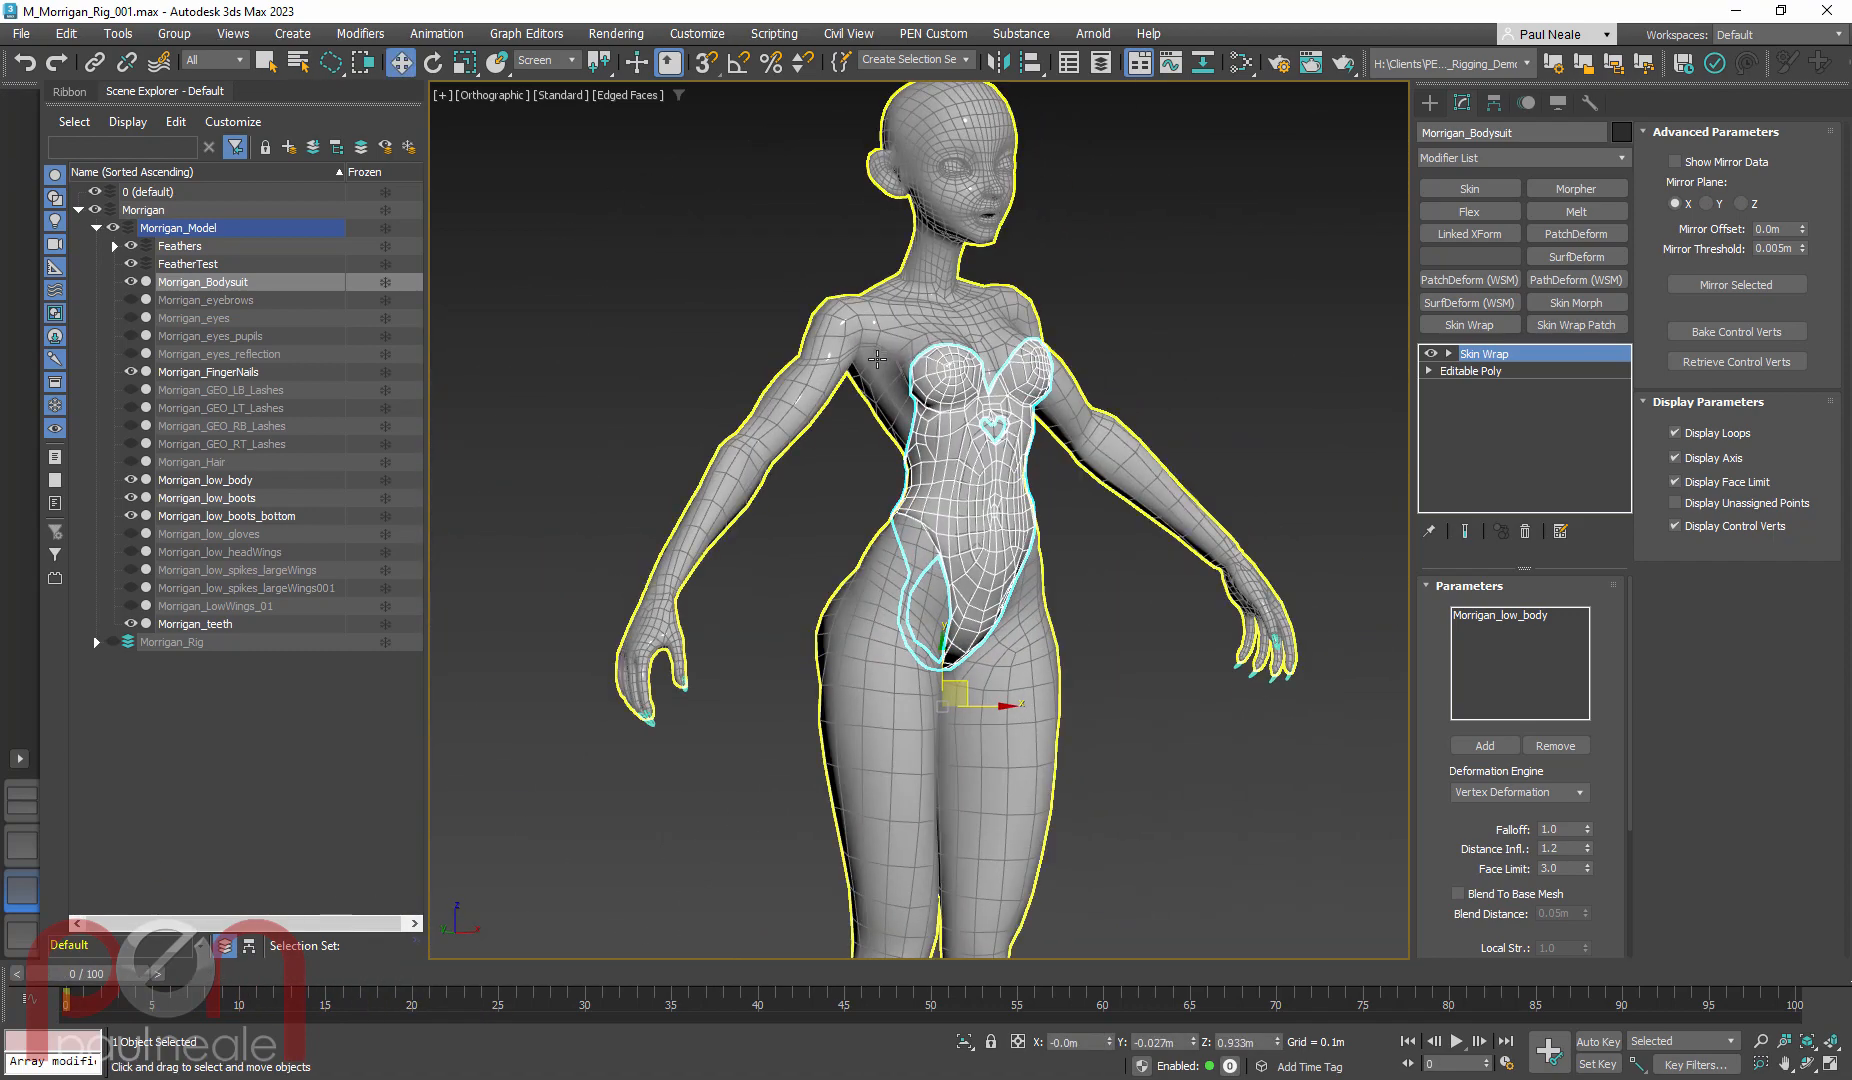
# Select the body and then the bodysuit to compare how their meshes line up around the torso
pyautogui.click(889, 411)
pyautogui.scroll(4, 919, 549)
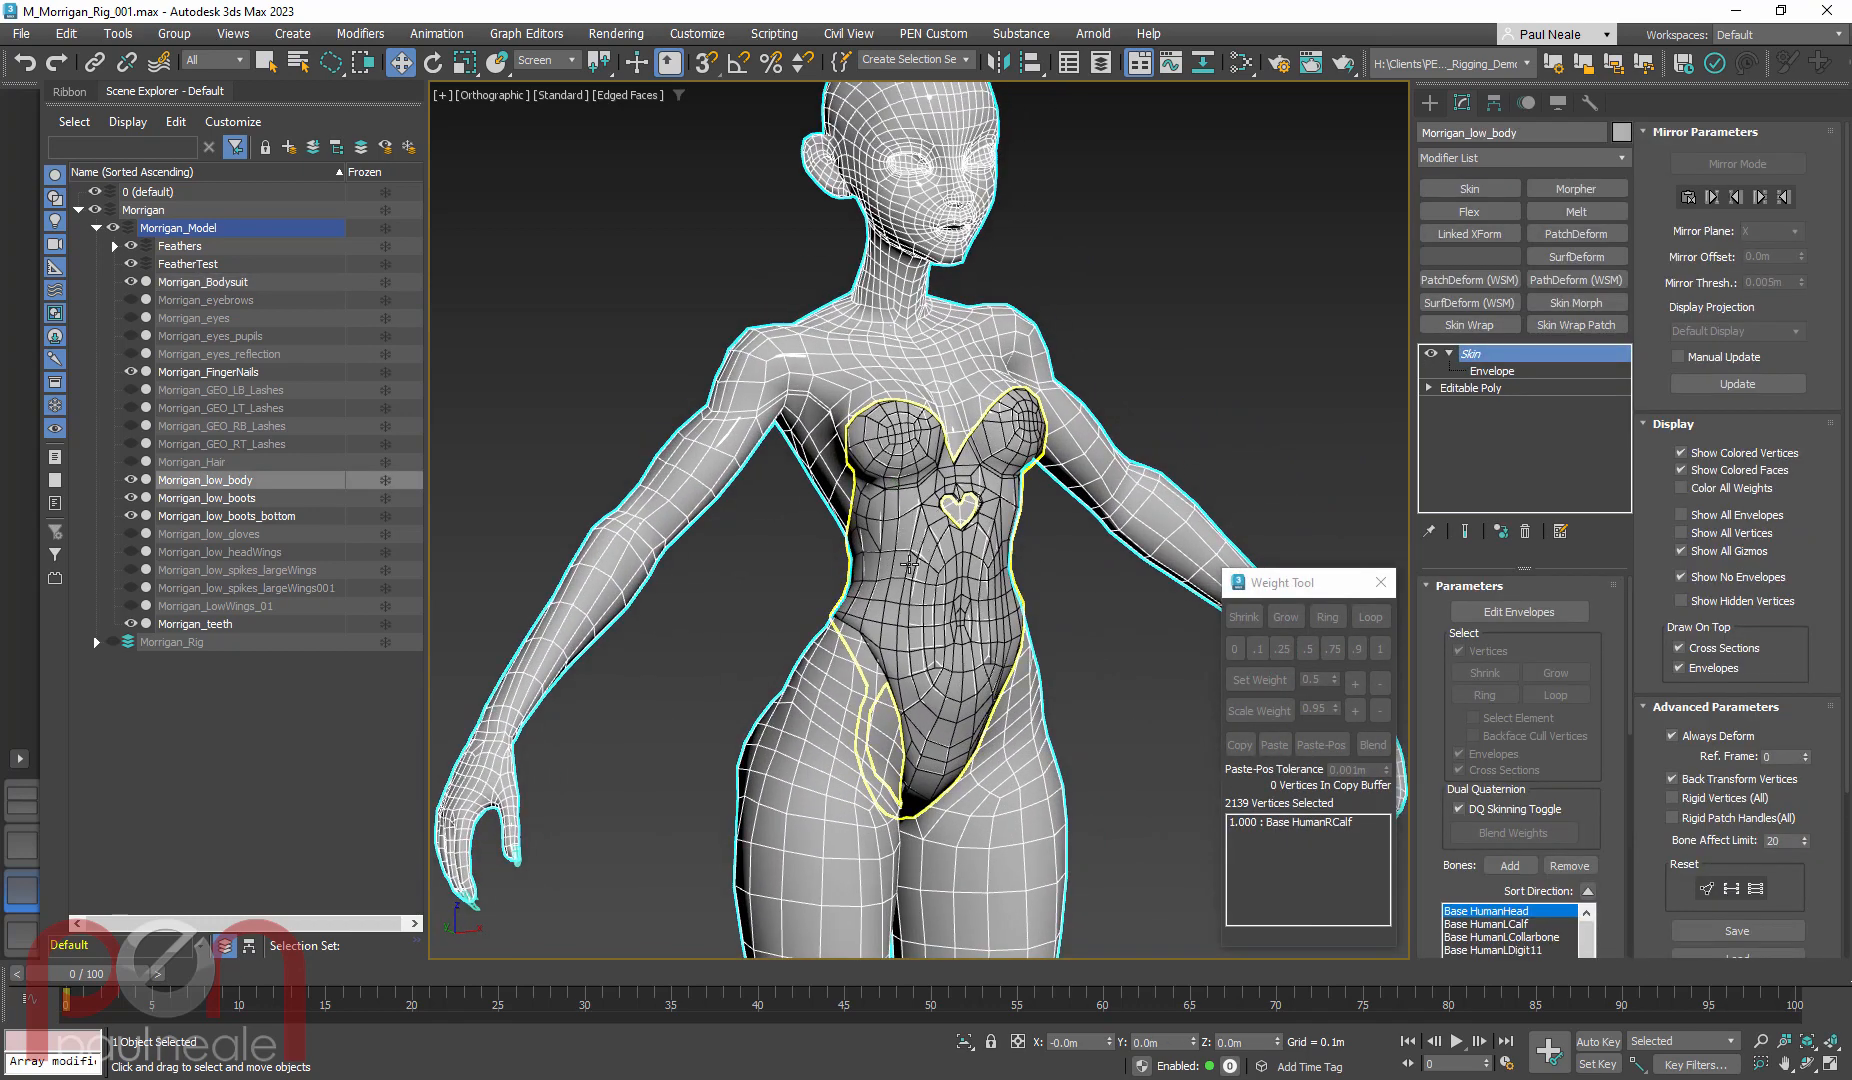
pyautogui.keyDown('alt'); pyautogui.moveTo(986, 639); pyautogui.dragTo(922, 556, button='middle'); pyautogui.keyUp('alt')
pyautogui.scroll(-2, 925, 640)
pyautogui.scroll(3, 940, 525)
pyautogui.click(975, 541)
pyautogui.keyDown('alt'); pyautogui.moveTo(1063, 548); pyautogui.dragTo(1024, 600, button='middle'); pyautogui.keyUp('alt')
pyautogui.scroll(-1, 1024, 600)
# Move the animation to frame 8 and try adjusting the bodysuit's Skin Wrap falloff
pyautogui.moveTo(1456, 829); pyautogui.dragTo(1433, 742)
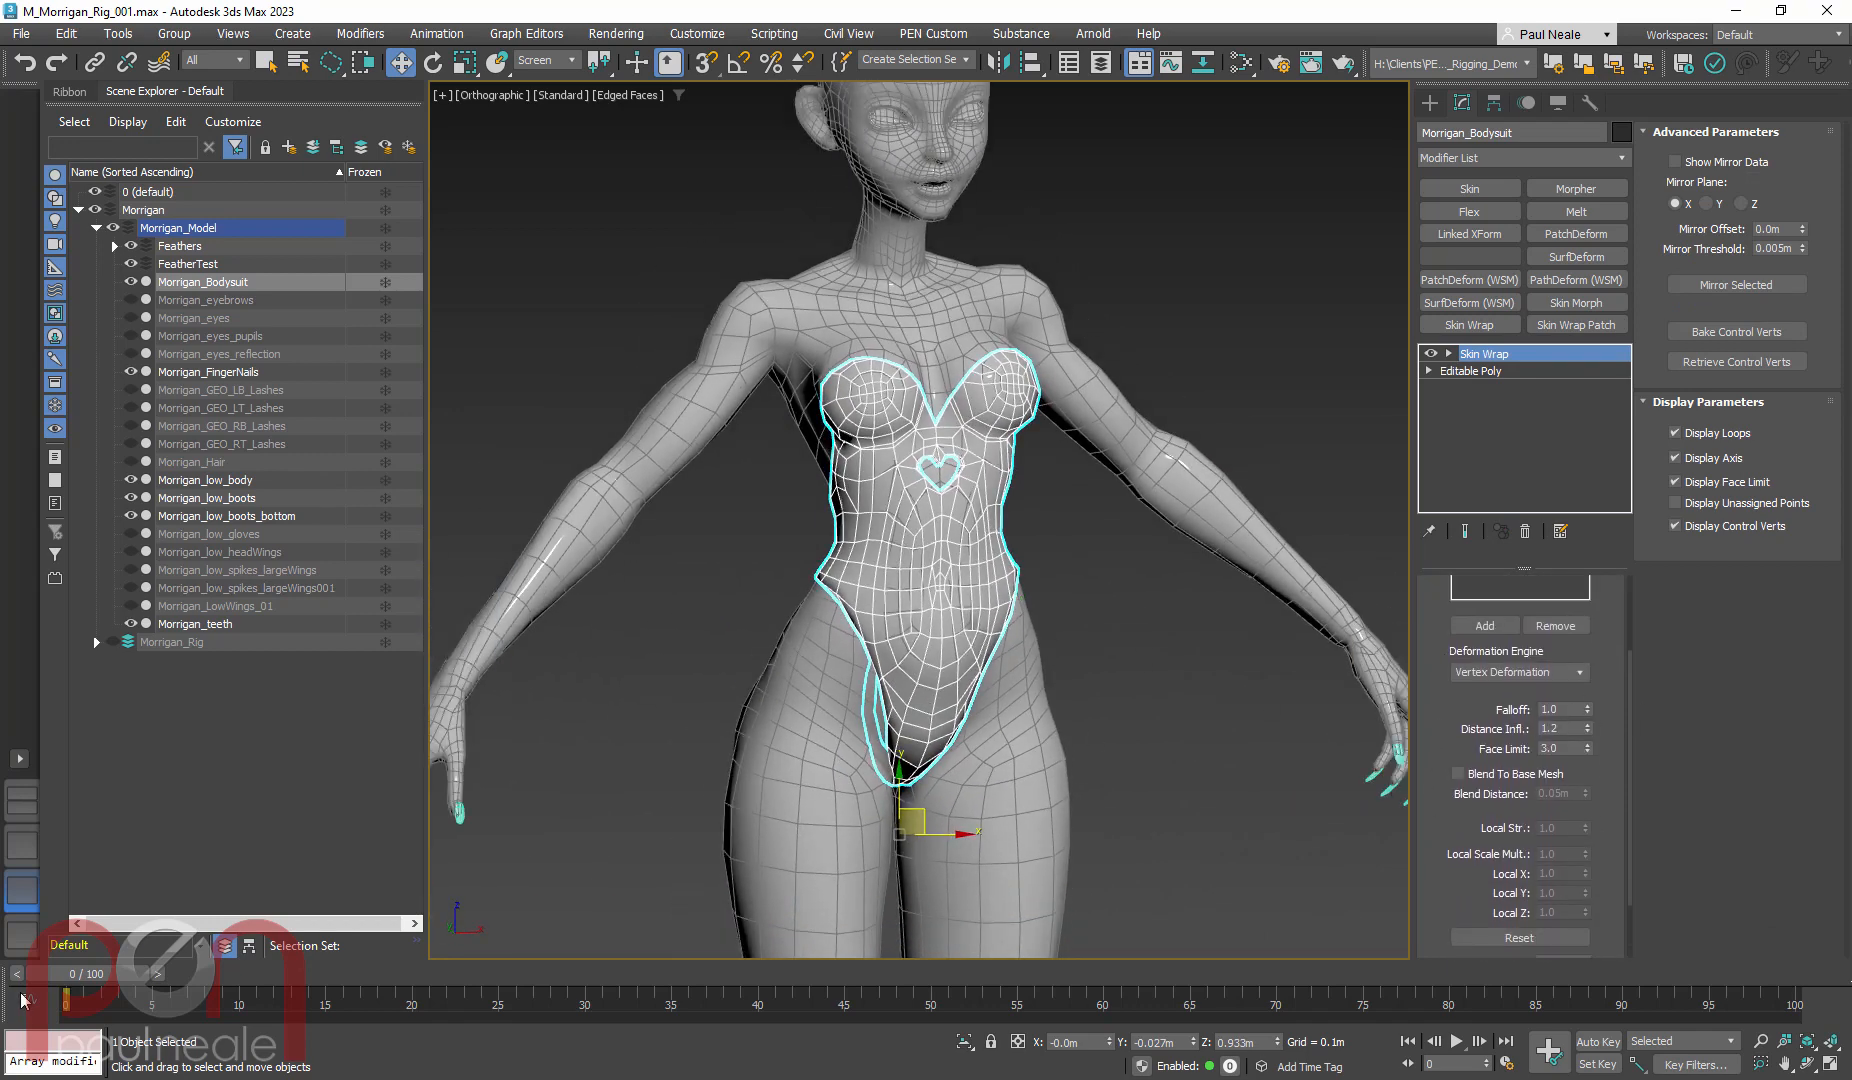
pyautogui.moveTo(127, 980); pyautogui.dragTo(255, 980)
pyautogui.keyDown('alt'); pyautogui.moveTo(1085, 605); pyautogui.dragTo(975, 612, button='middle'); pyautogui.keyUp('alt')
pyautogui.scroll(2, 975, 612)
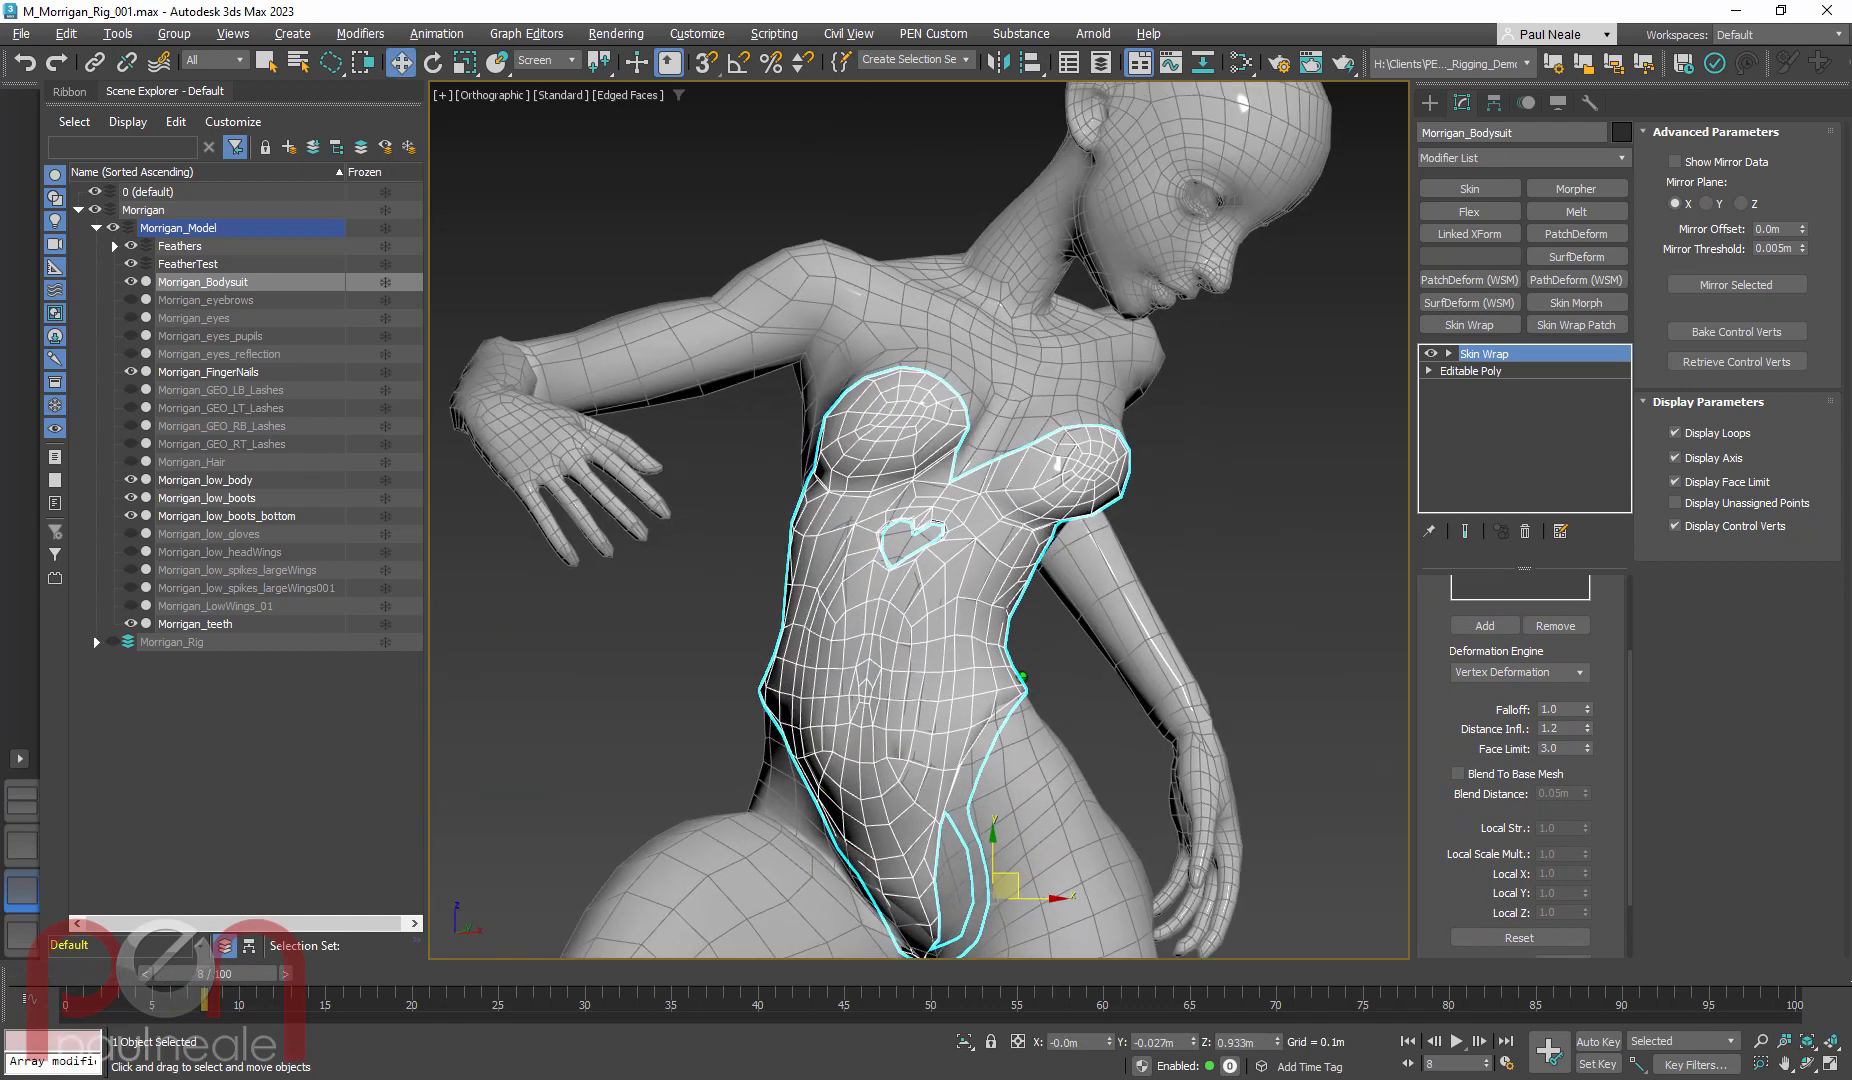
pyautogui.moveTo(1589, 709)
pyautogui.mouseDown()
pyautogui.moveTo(1592, 735)
pyautogui.moveTo(1595, 687)
pyautogui.mouseUp()
pyautogui.rightClick(1595, 687)
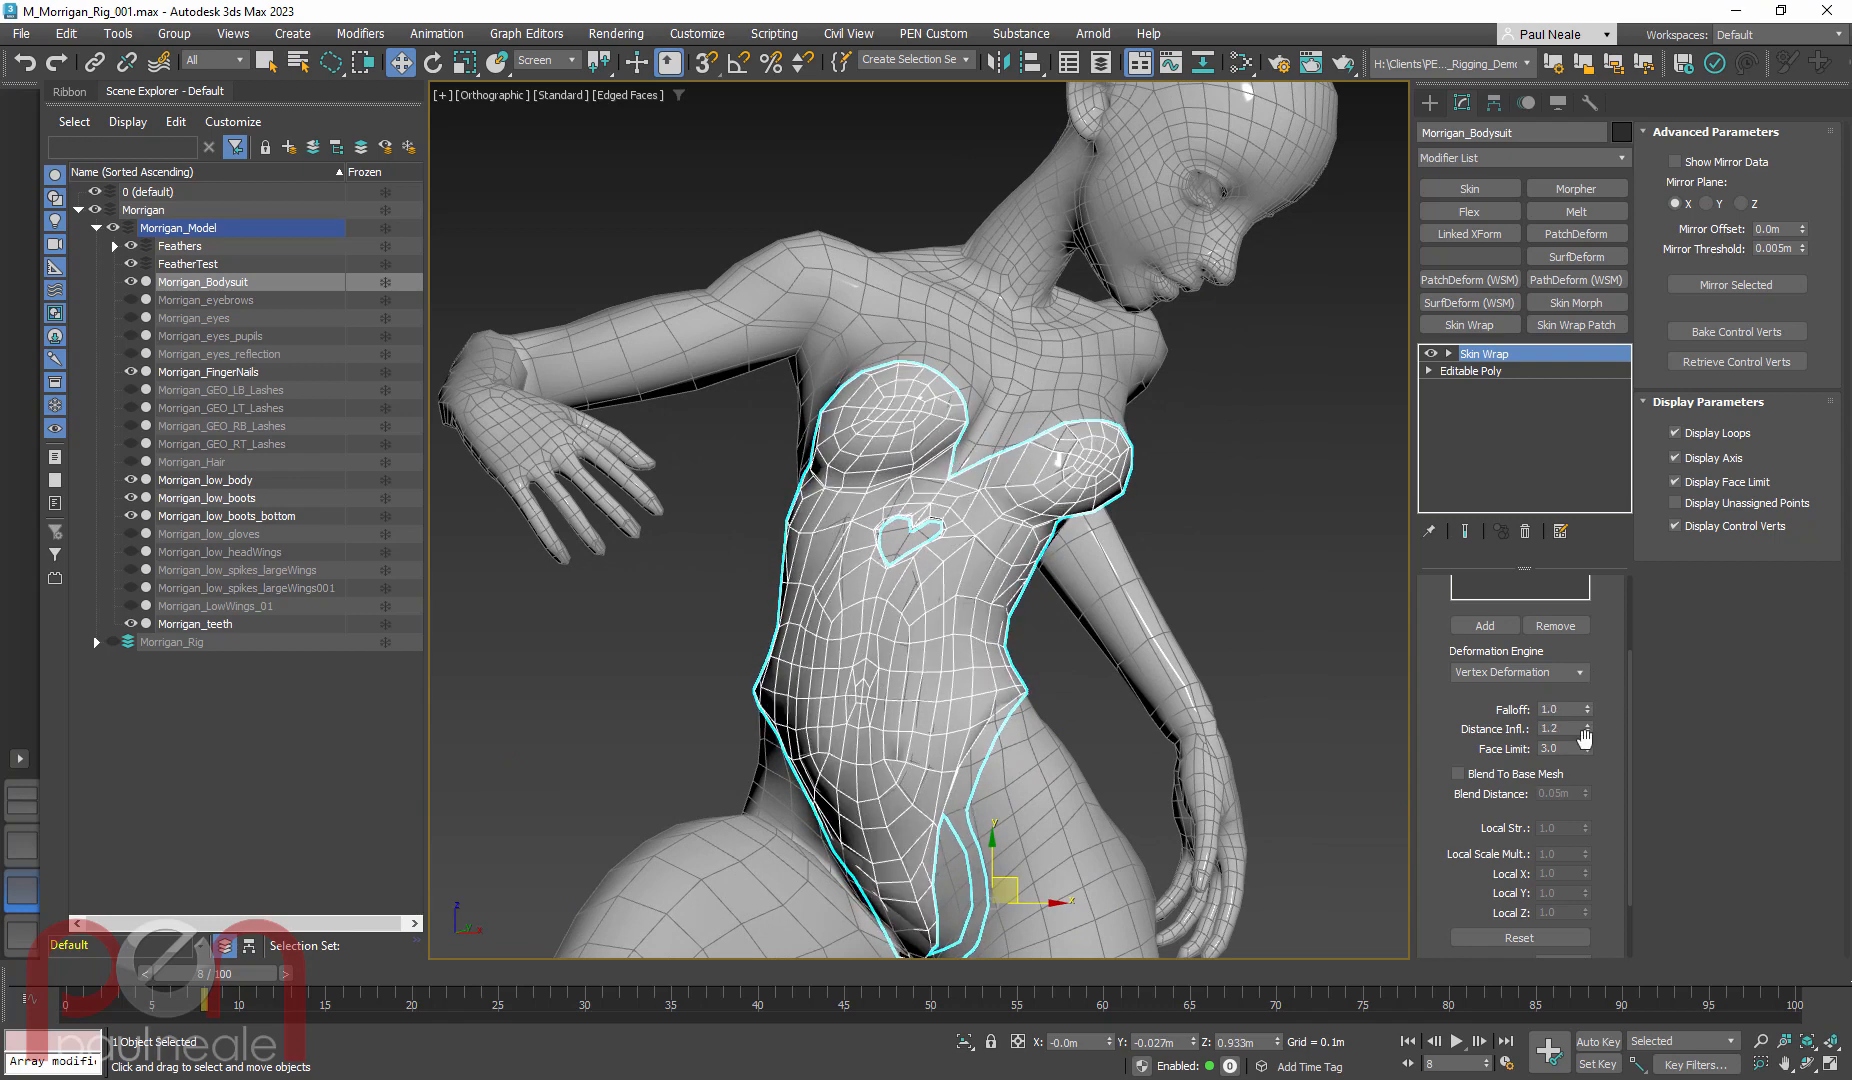
pyautogui.moveTo(1093, 689); pyautogui.dragTo(1108, 678, button='middle')
# Examine the influence of individual Skin Wrap control vertices over the bodysuit's abdomen and chest
pyautogui.press('1')
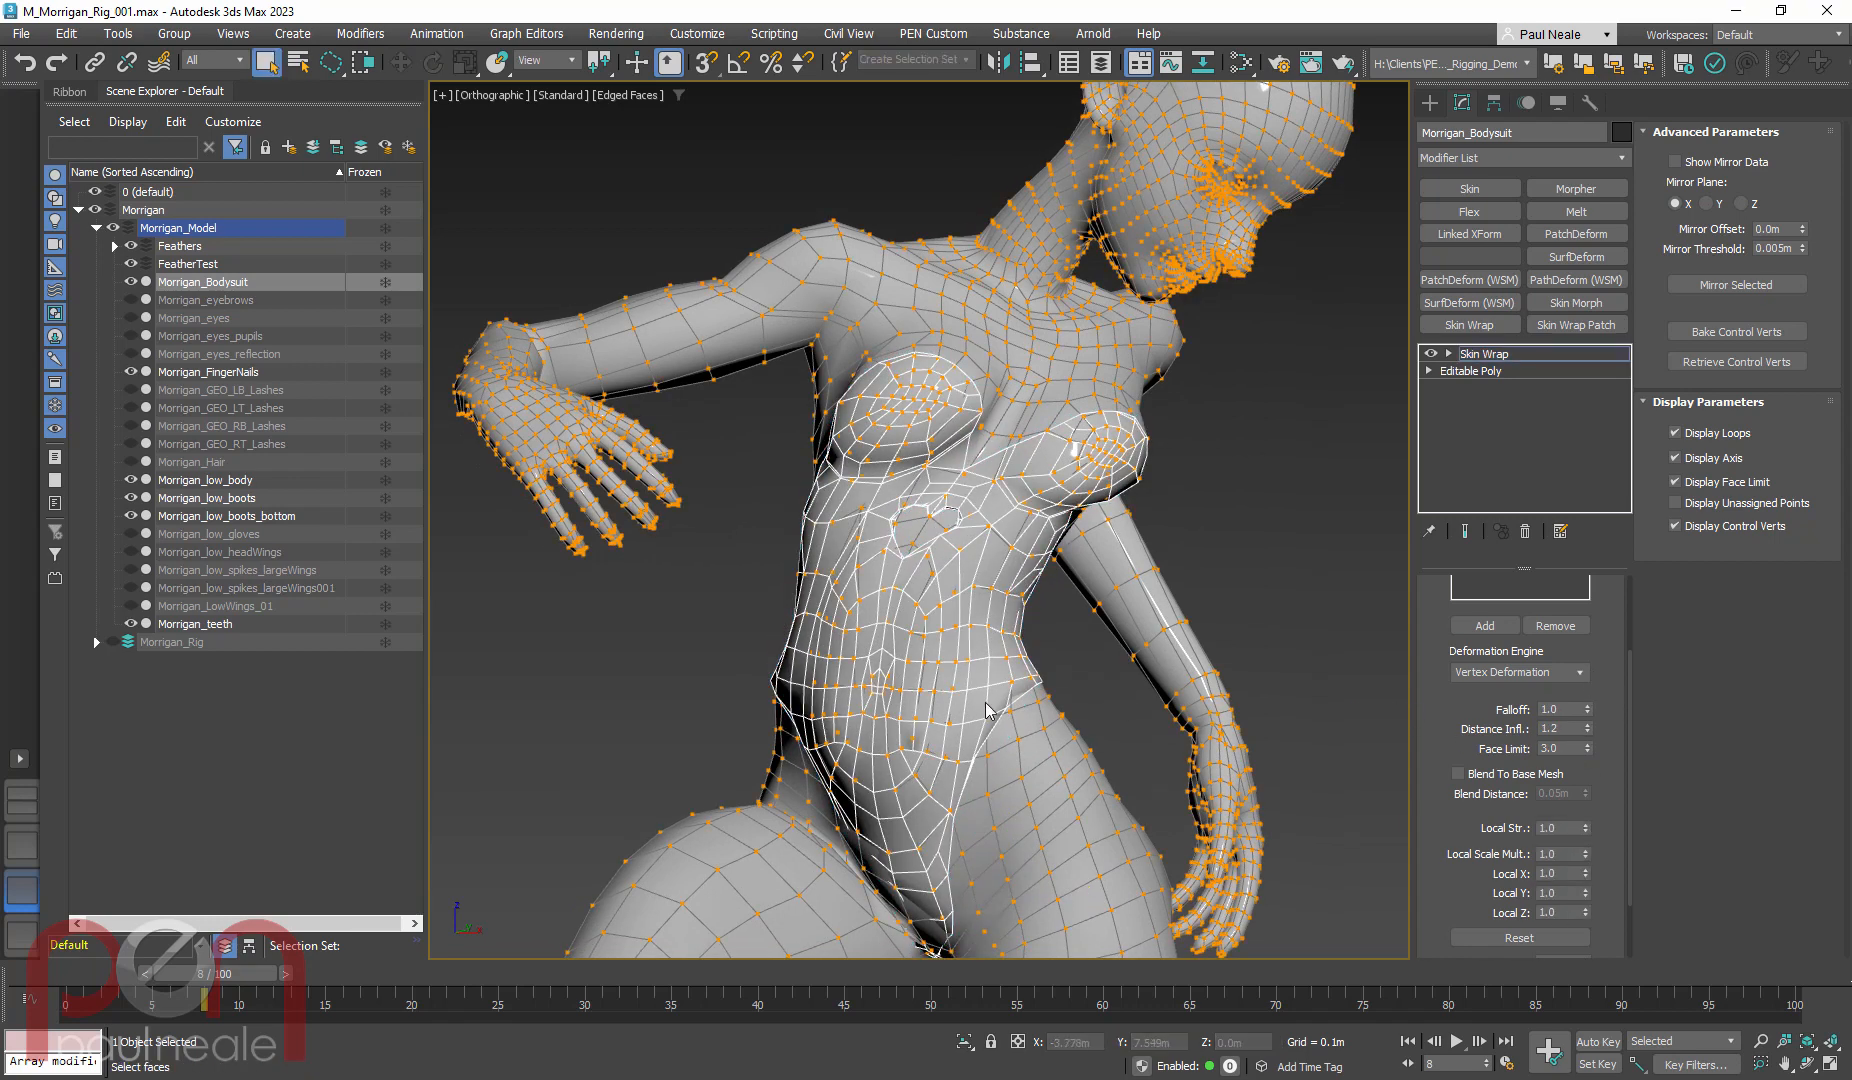
pyautogui.scroll(5, 924, 617)
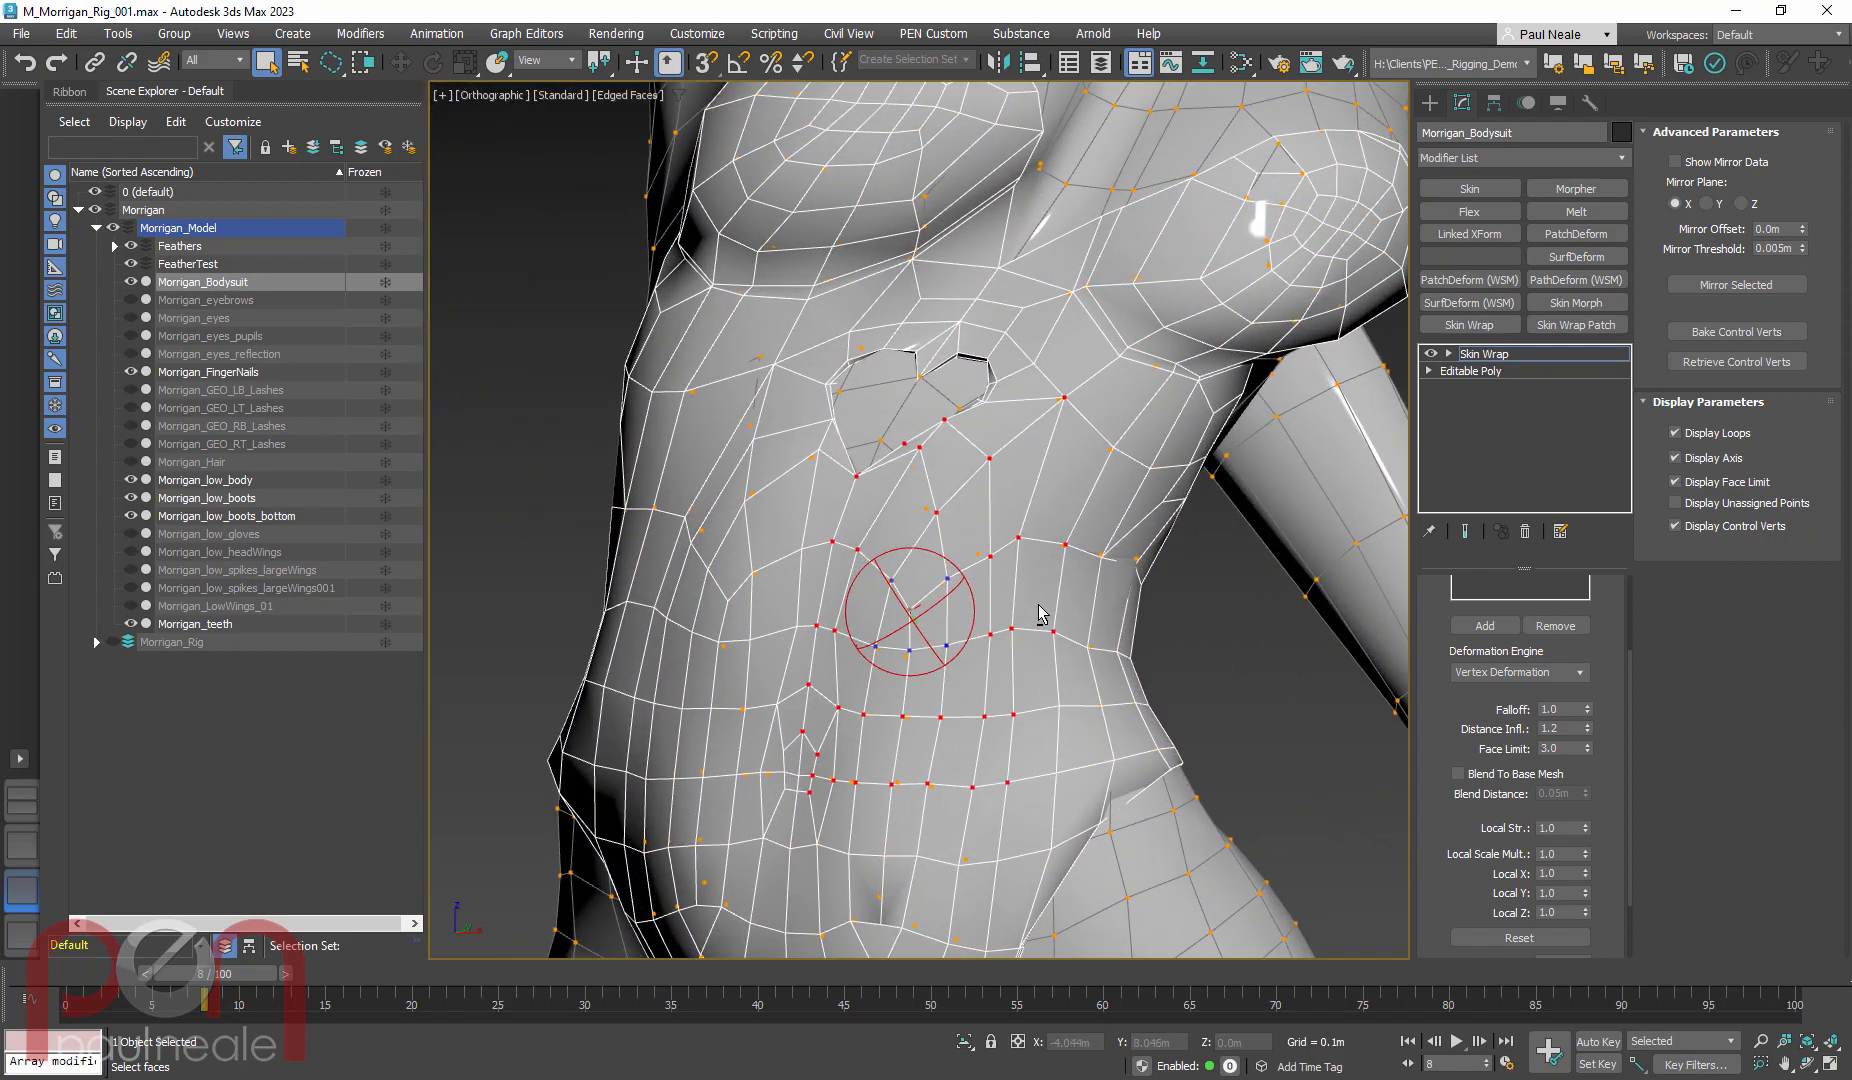
pyautogui.scroll(-3, 1024, 496)
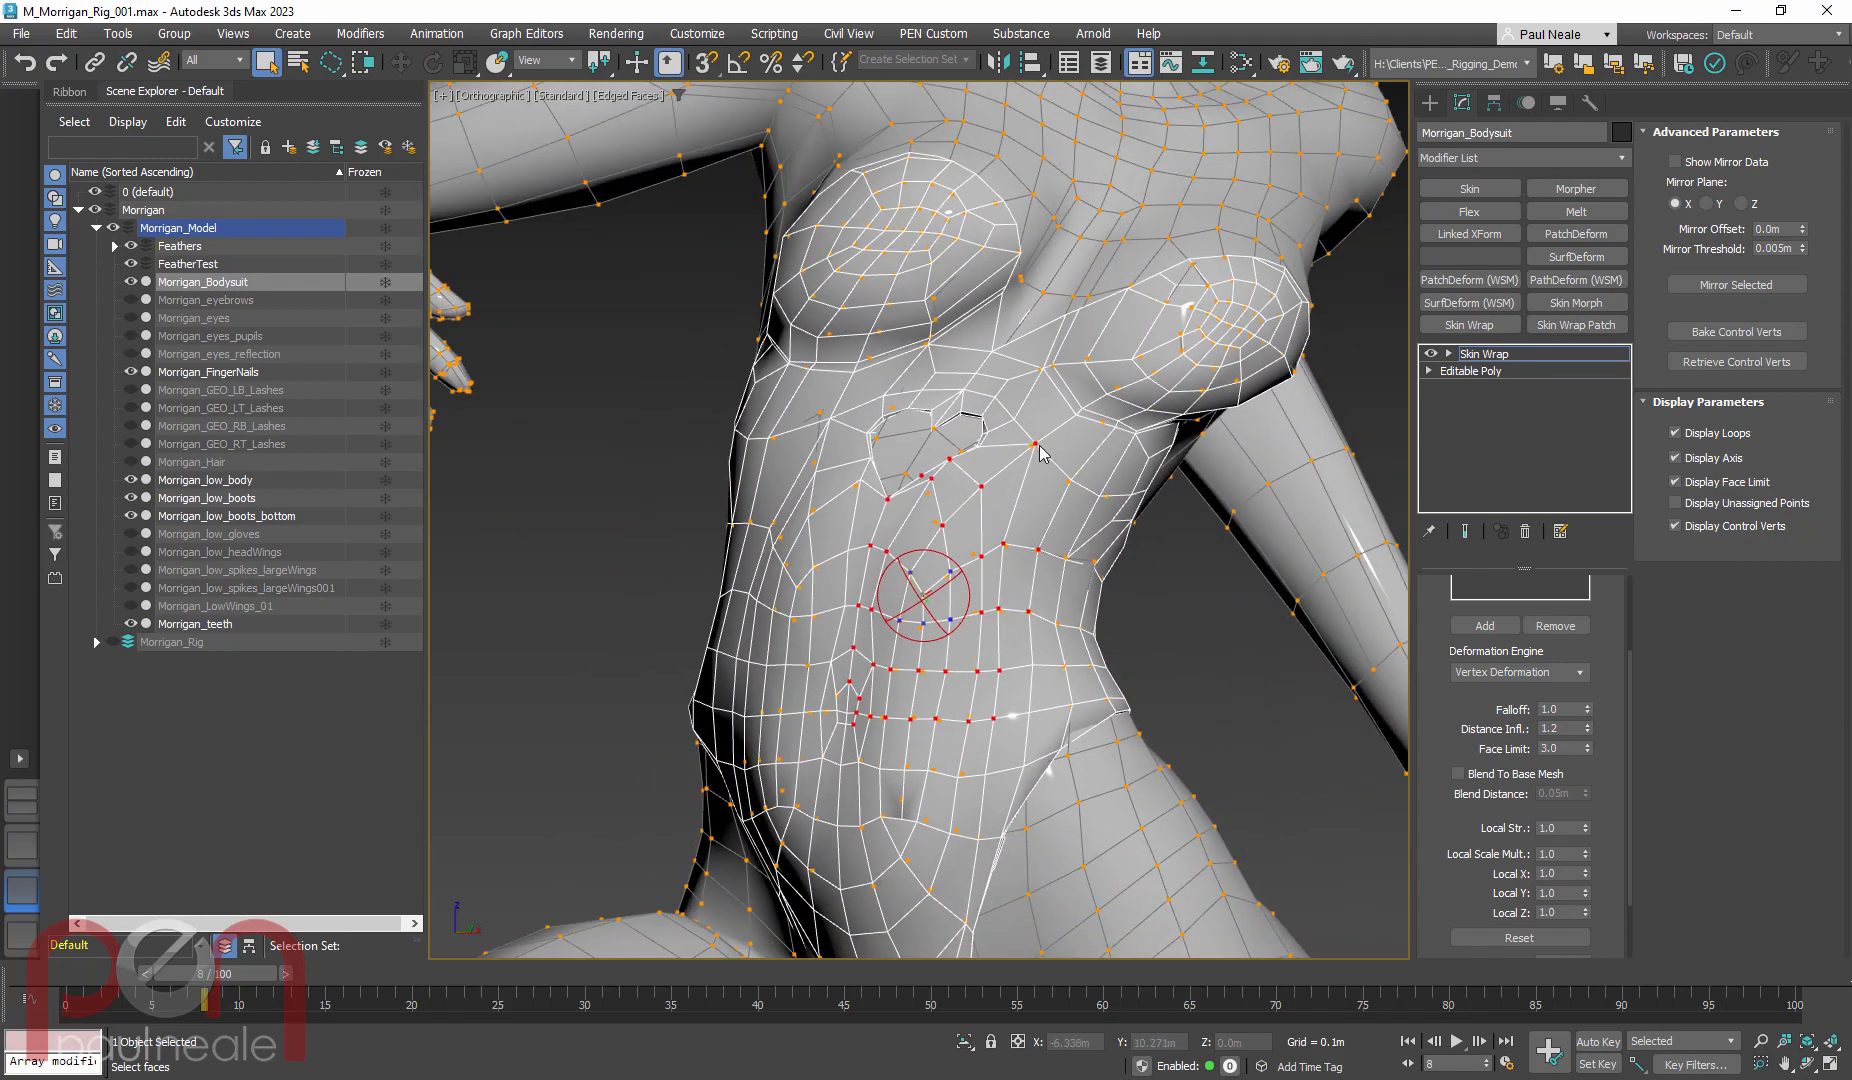
pyautogui.keyDown('alt'); pyautogui.moveTo(1045, 447); pyautogui.dragTo(1005, 548, button='middle'); pyautogui.keyUp('alt')
pyautogui.keyDown('alt'); pyautogui.moveTo(1145, 675); pyautogui.dragTo(1070, 690, button='middle'); pyautogui.keyUp('alt')
pyautogui.press('1')
pyautogui.scroll(-2, 1070, 690)
# Reselect the bodysuit and, with the animation at frame 0, convert its Skin Wrap to a Skin modifier
pyautogui.click(1291, 569)
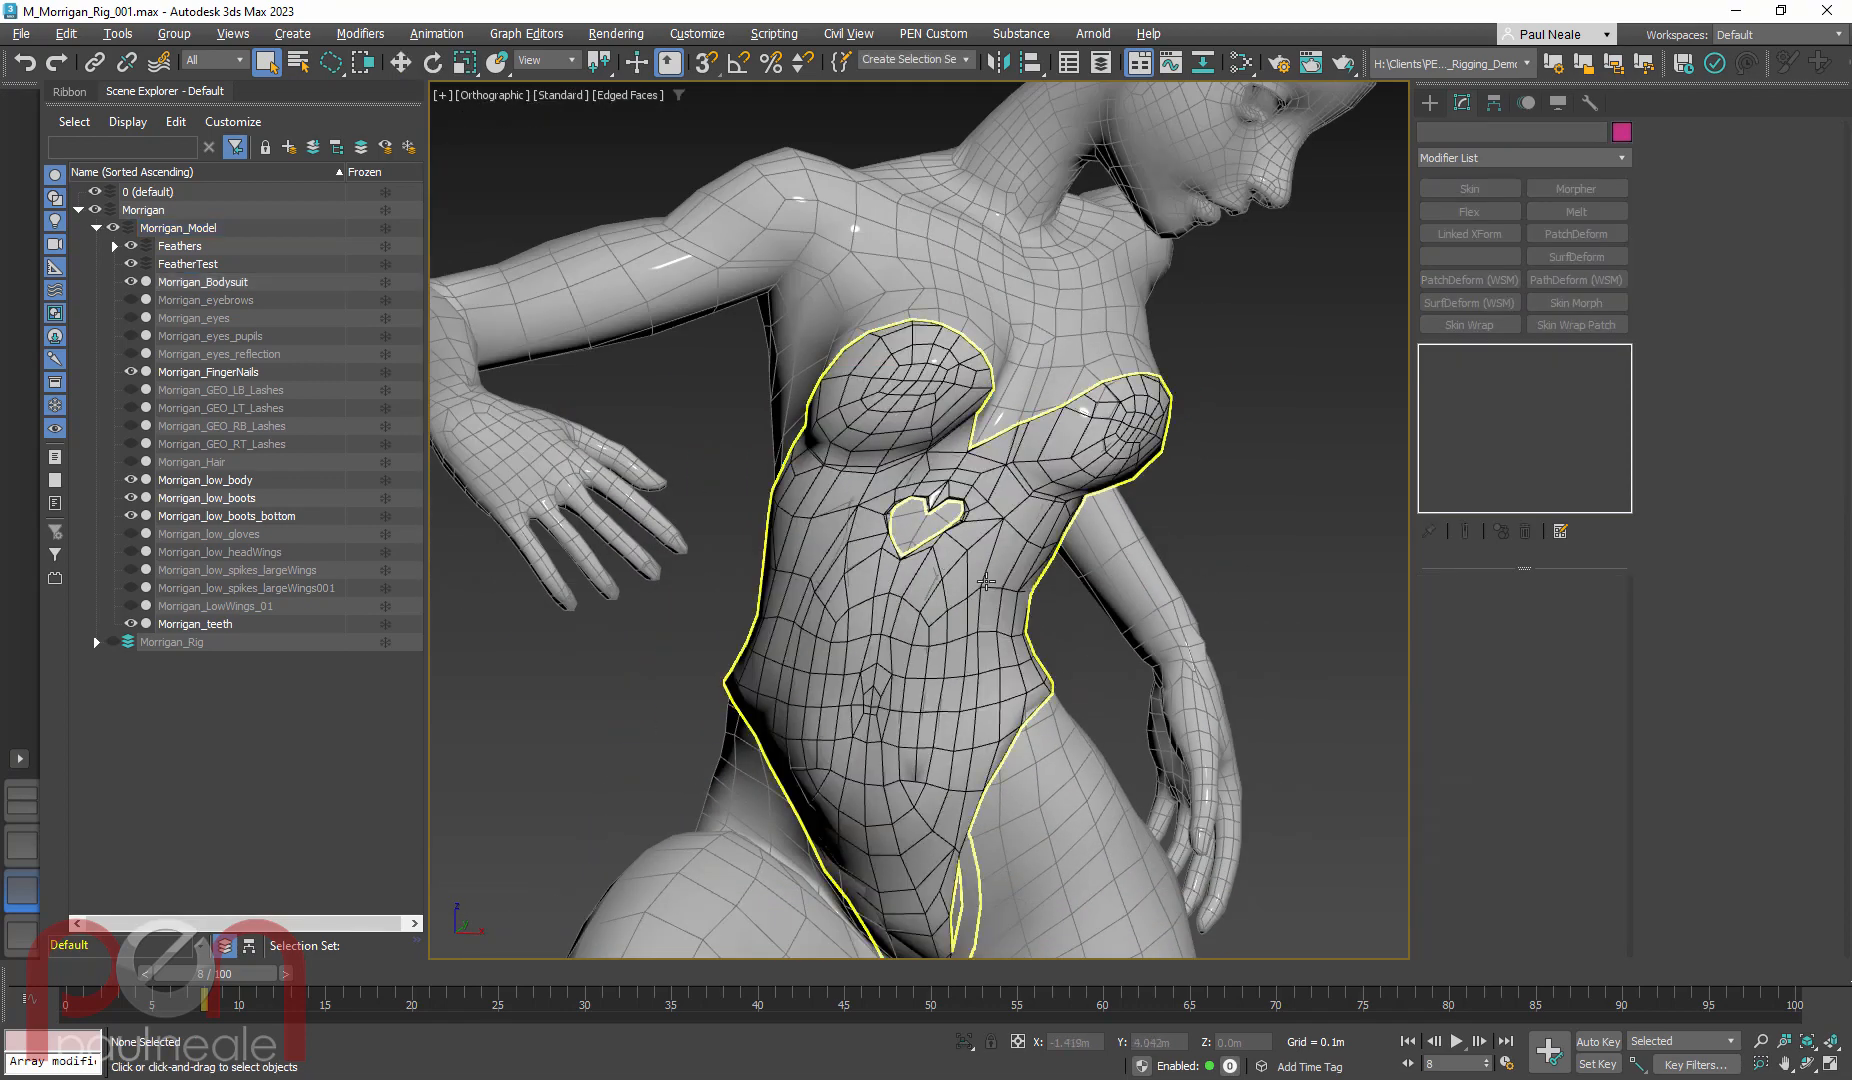
pyautogui.click(985, 581)
pyautogui.keyDown('alt'); pyautogui.moveTo(985, 581); pyautogui.dragTo(1050, 650, button='middle'); pyautogui.keyUp('alt')
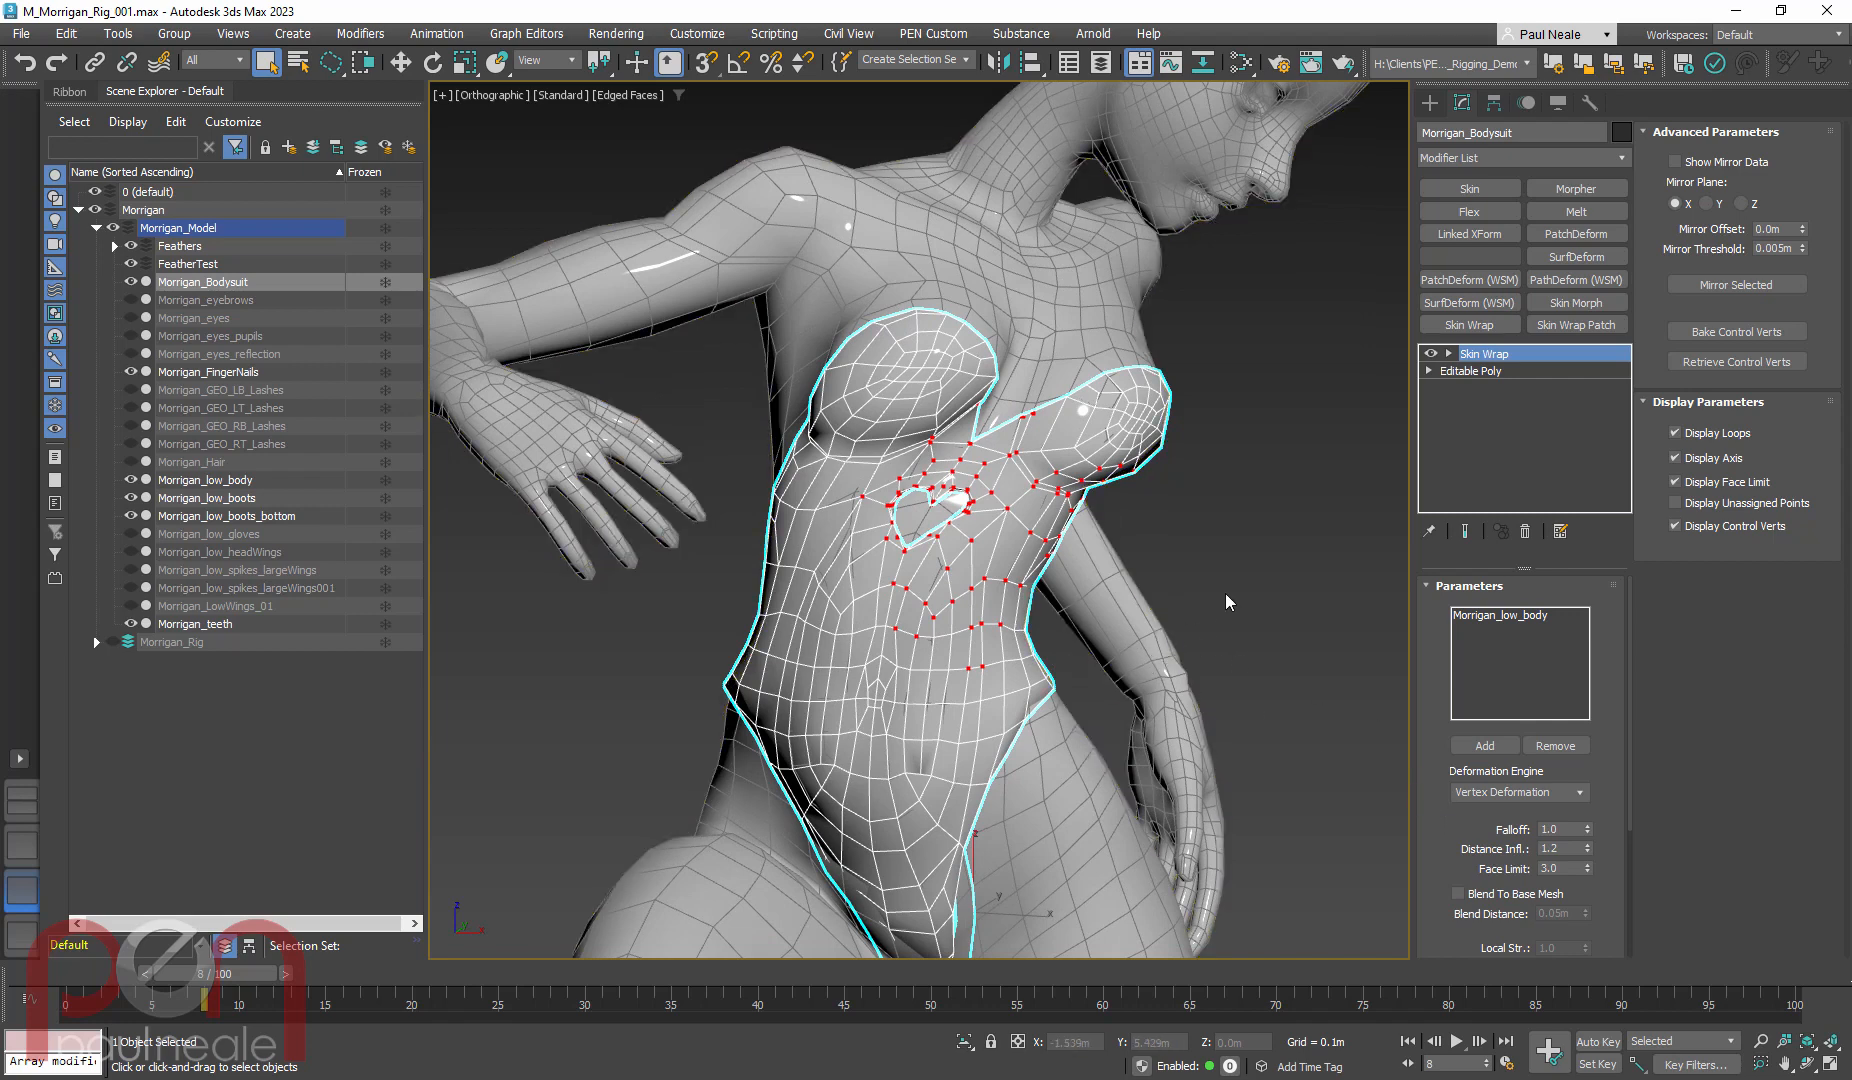
pyautogui.click(1226, 600)
pyautogui.click(1015, 640)
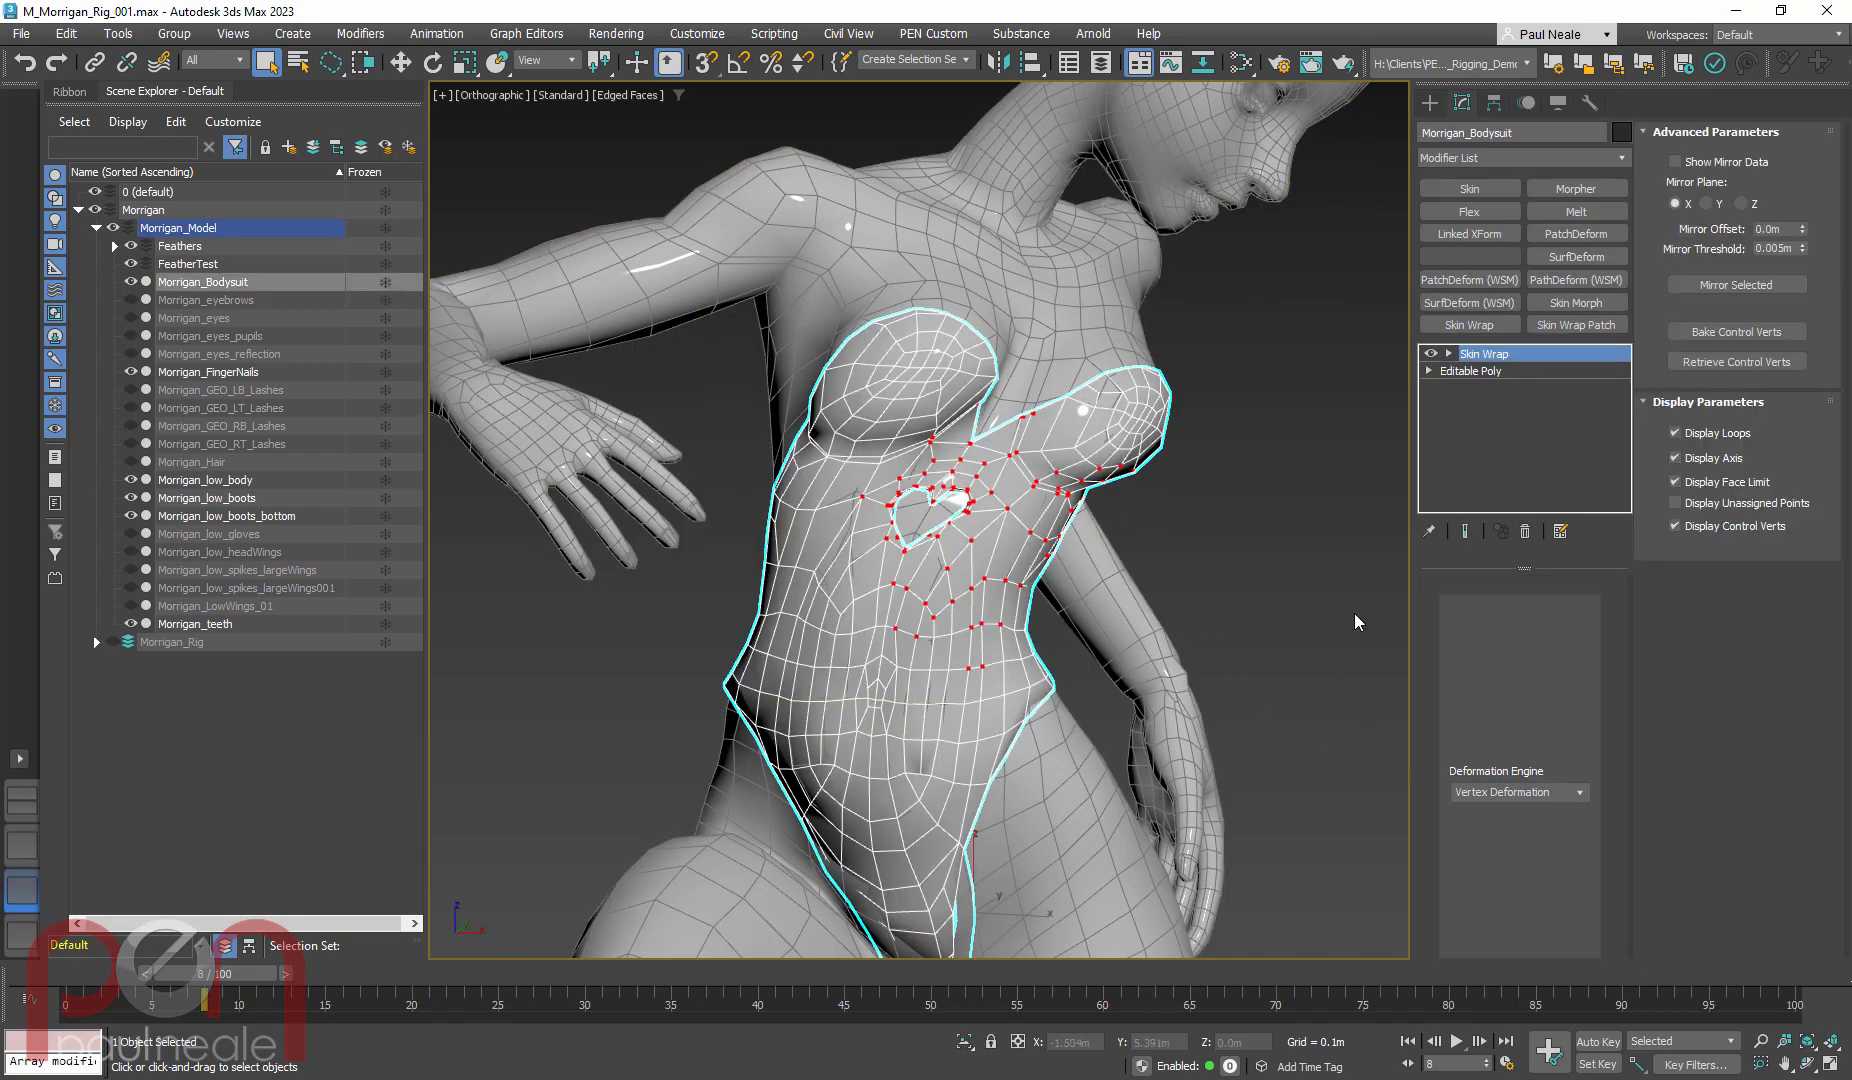
pyautogui.scroll(-5, 1438, 718)
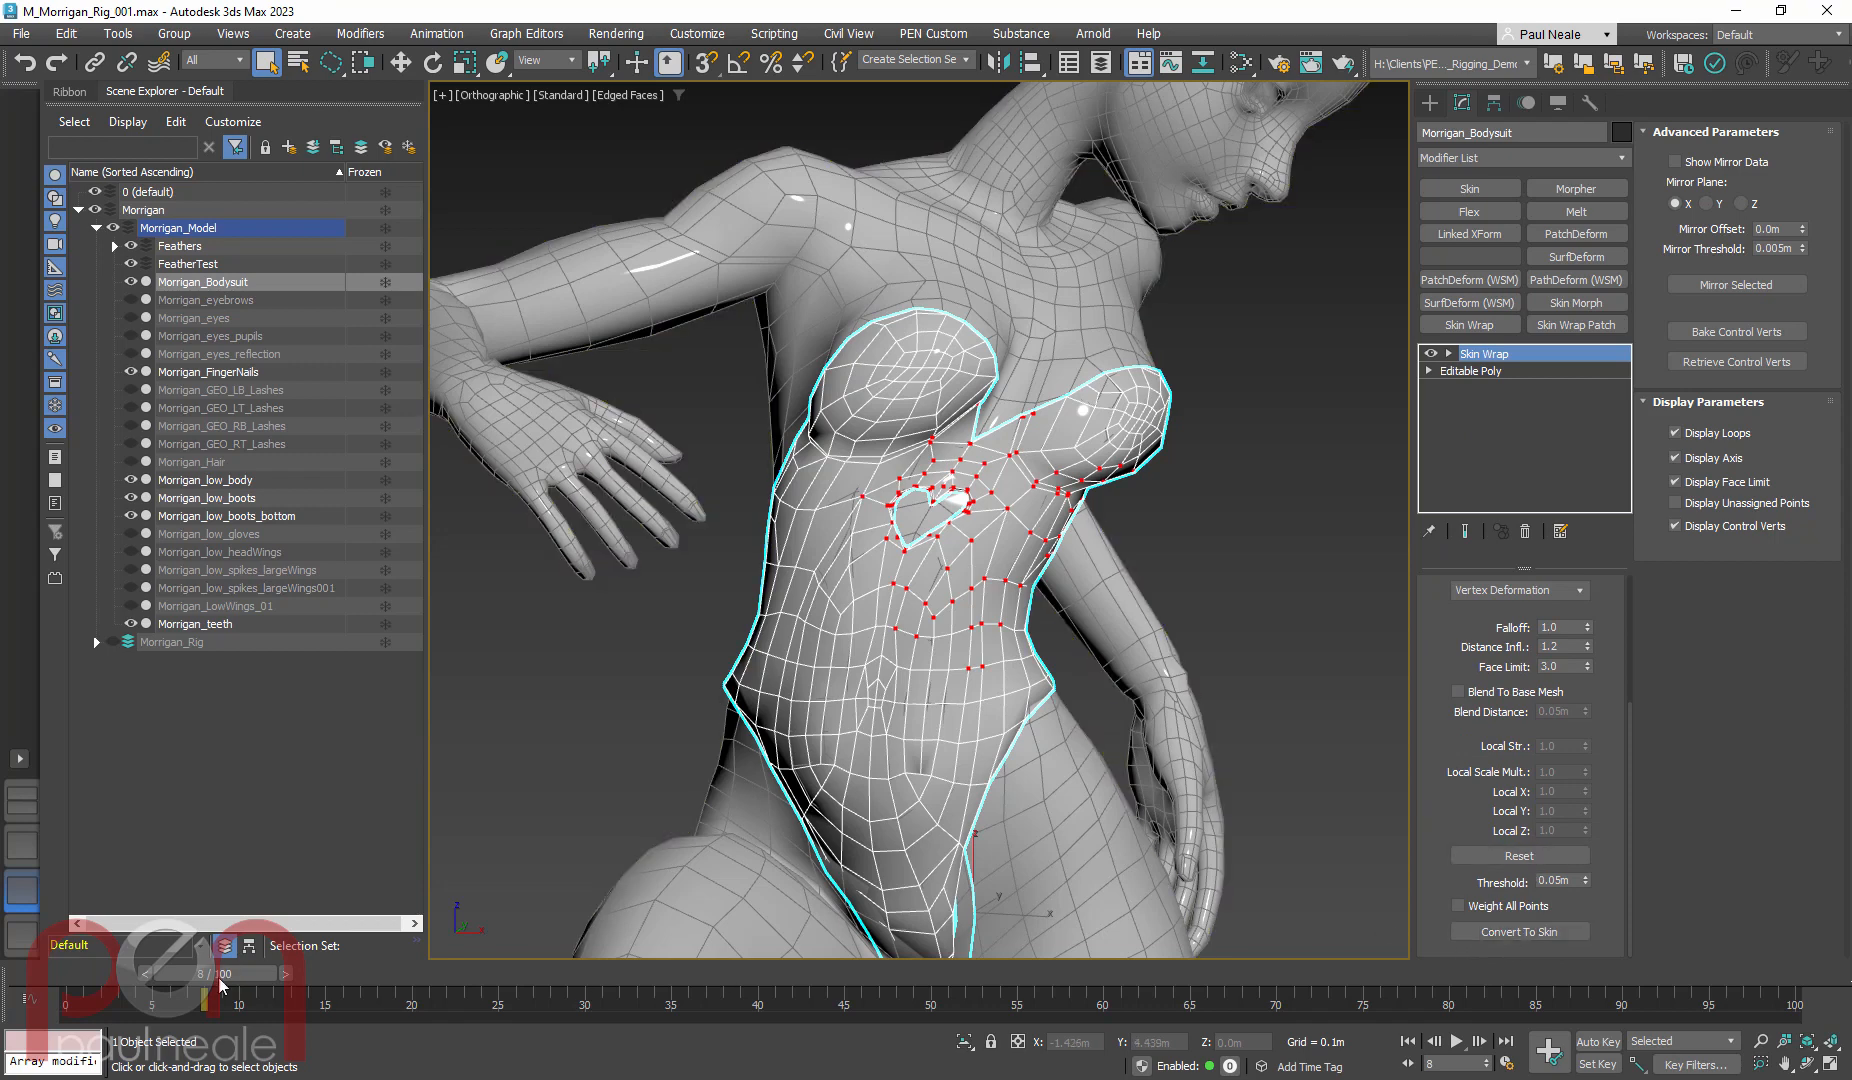
pyautogui.moveTo(221, 982); pyautogui.dragTo(90, 978)
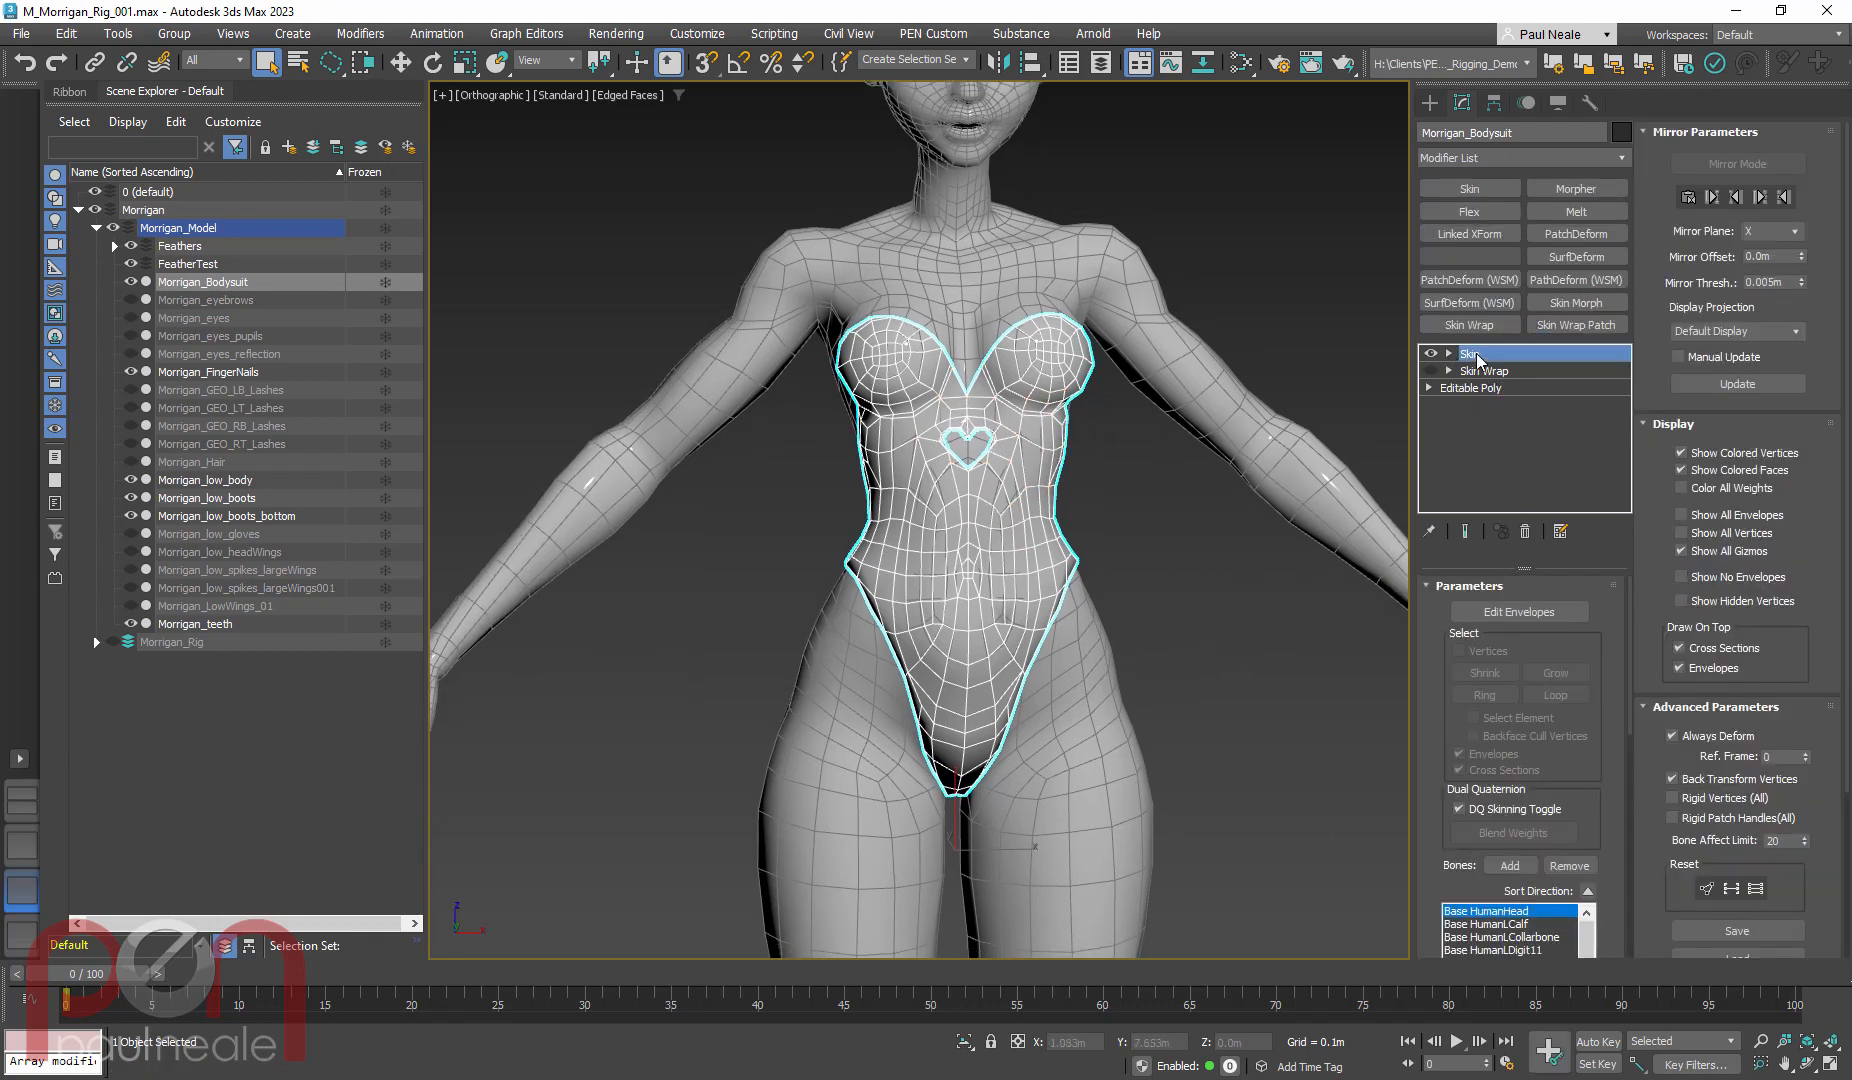
# Review the bodysuit's Skin bone list and examine its deformation with the animation at frame 12
pyautogui.scroll(-3, 1431, 812)
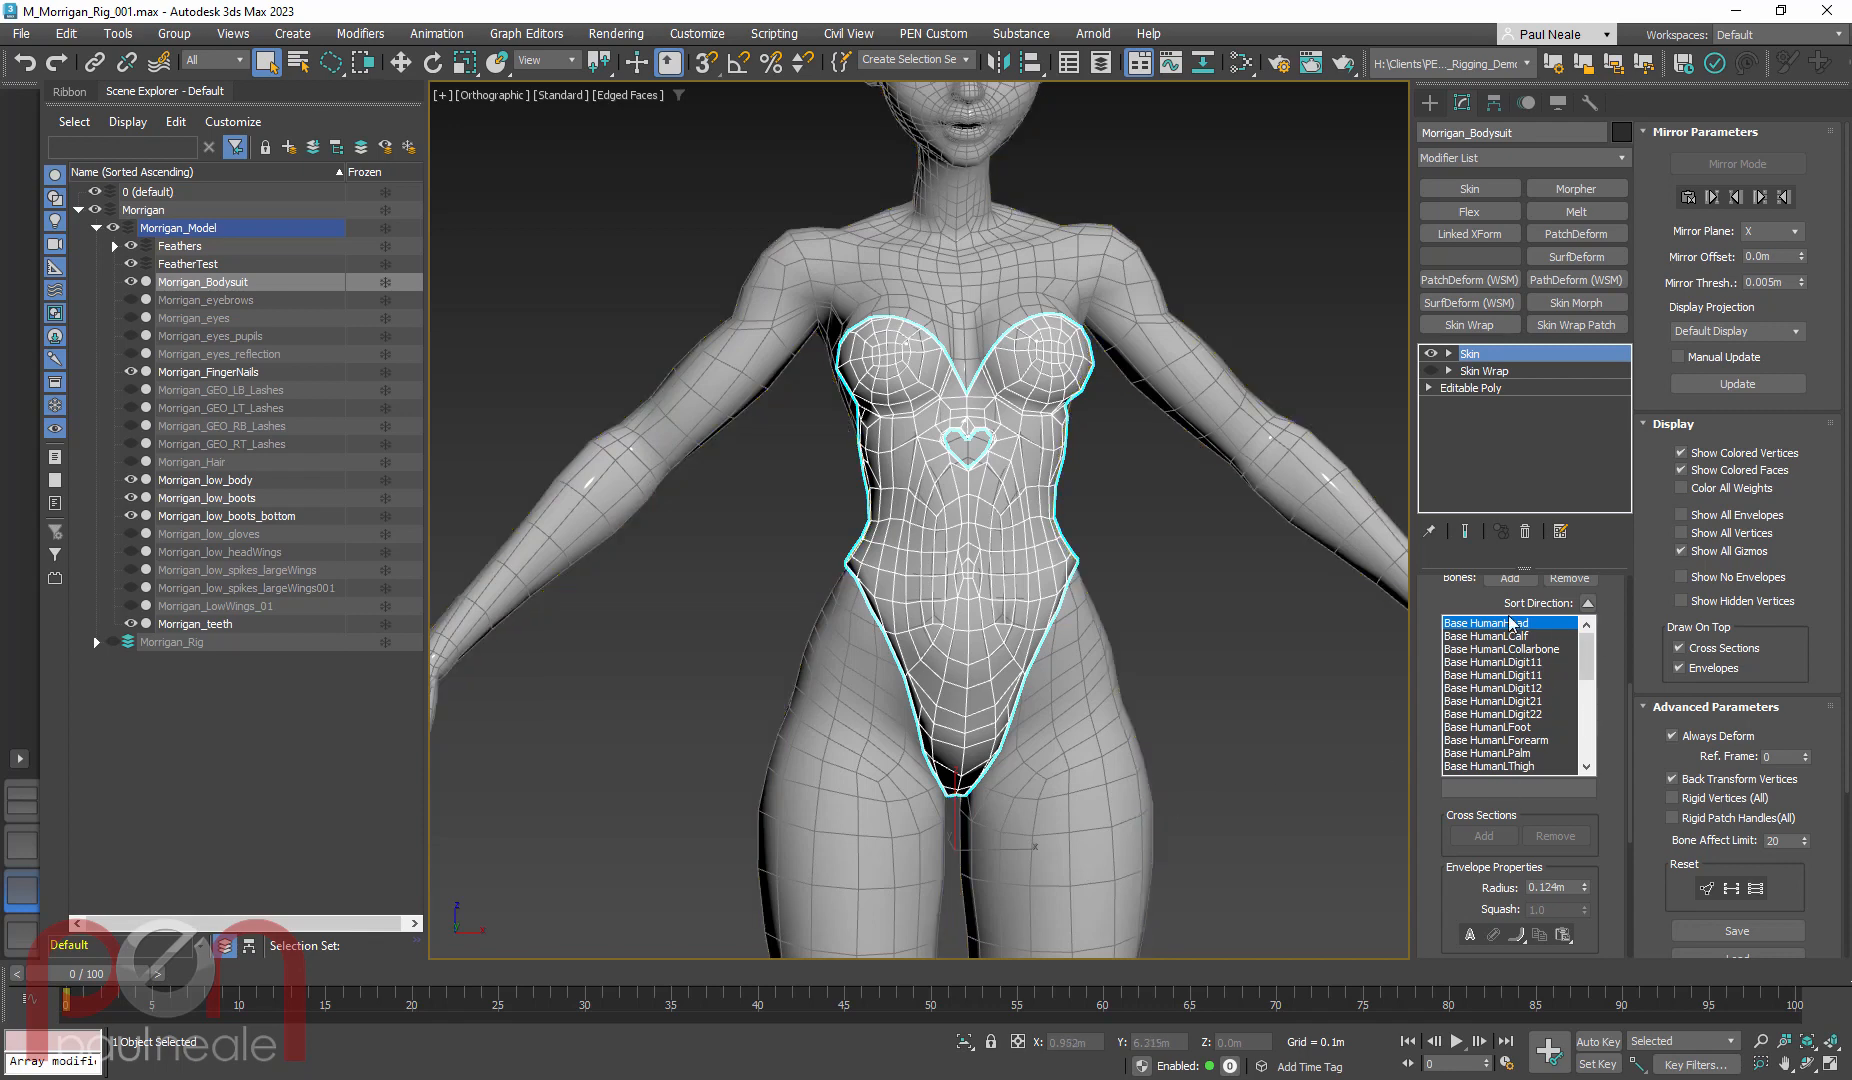
pyautogui.moveTo(112, 975); pyautogui.dragTo(304, 975)
pyautogui.keyDown('alt'); pyautogui.moveTo(983, 758); pyautogui.dragTo(1080, 765, button='middle'); pyautogui.keyUp('alt')
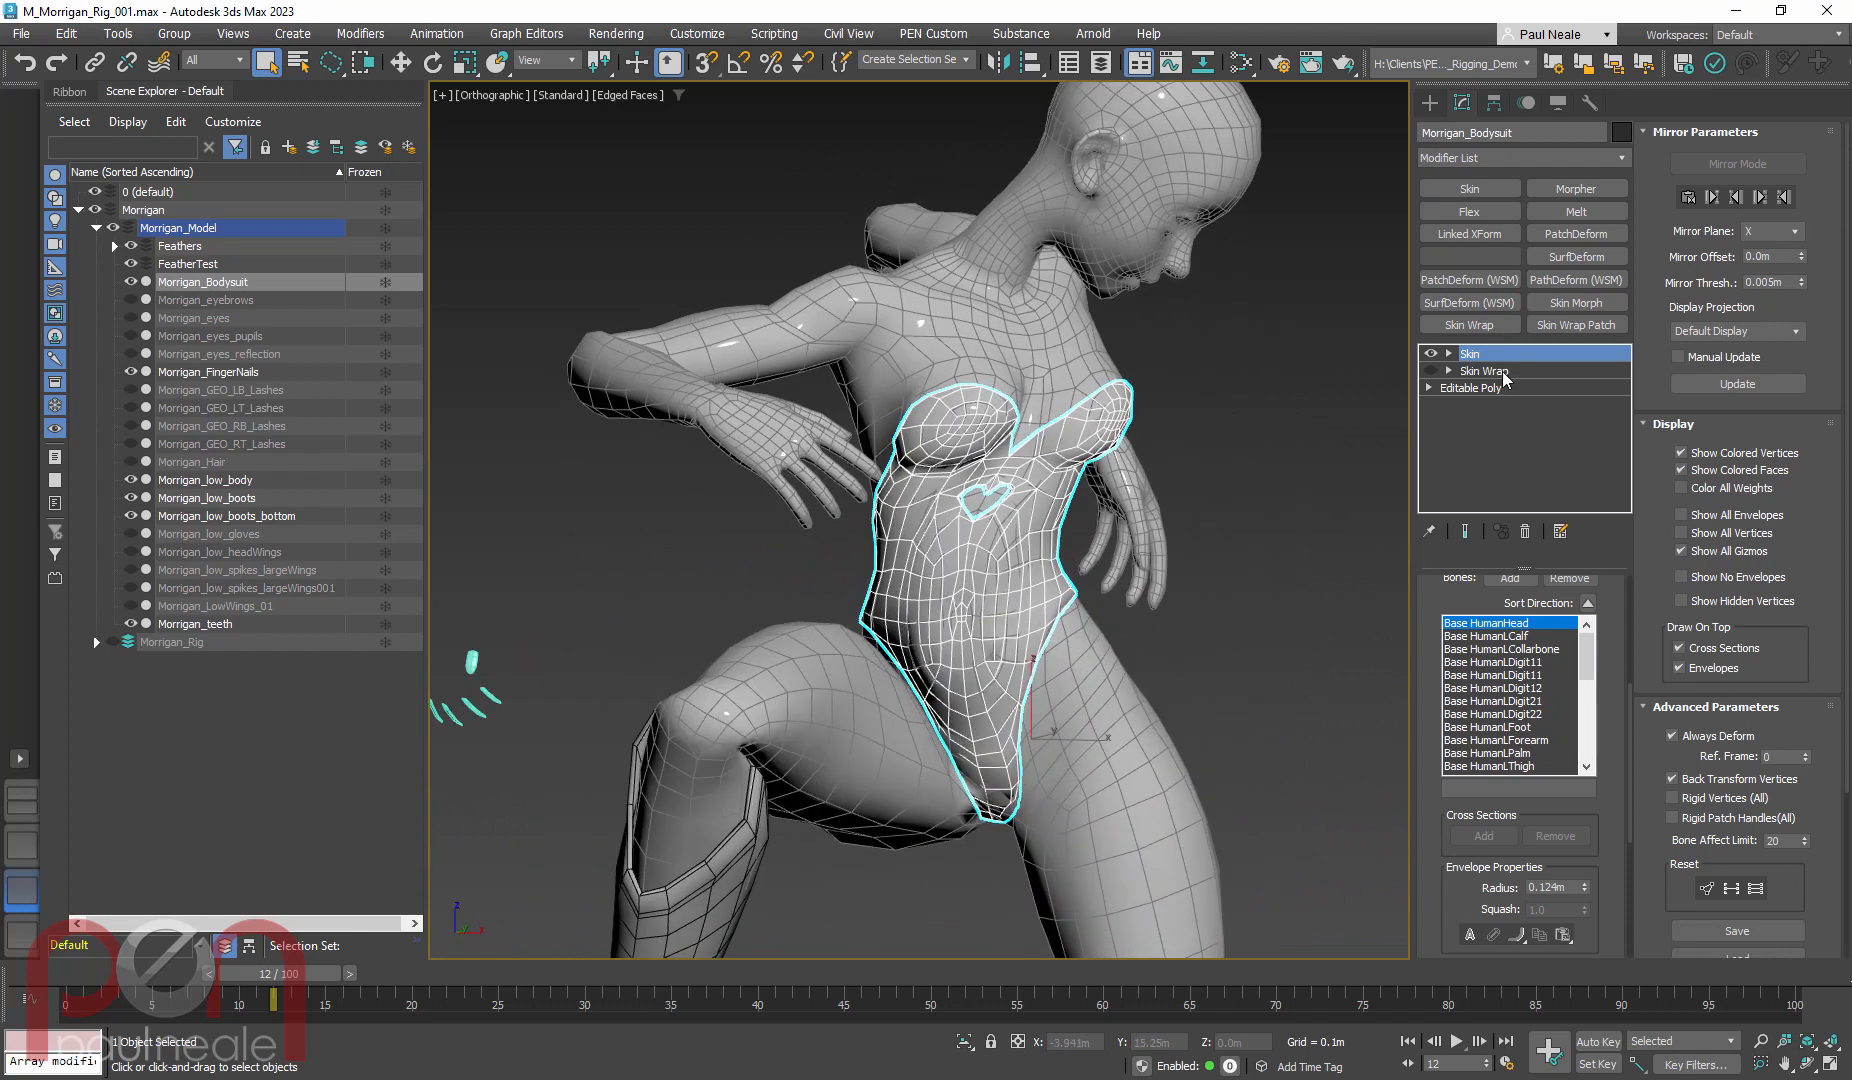
# Delete the leftover Skin Wrap modifier from the bodysuit and return the animation to frame 0 with the Skin modifier active
pyautogui.click(1521, 373)
pyautogui.rightClick(1537, 375)
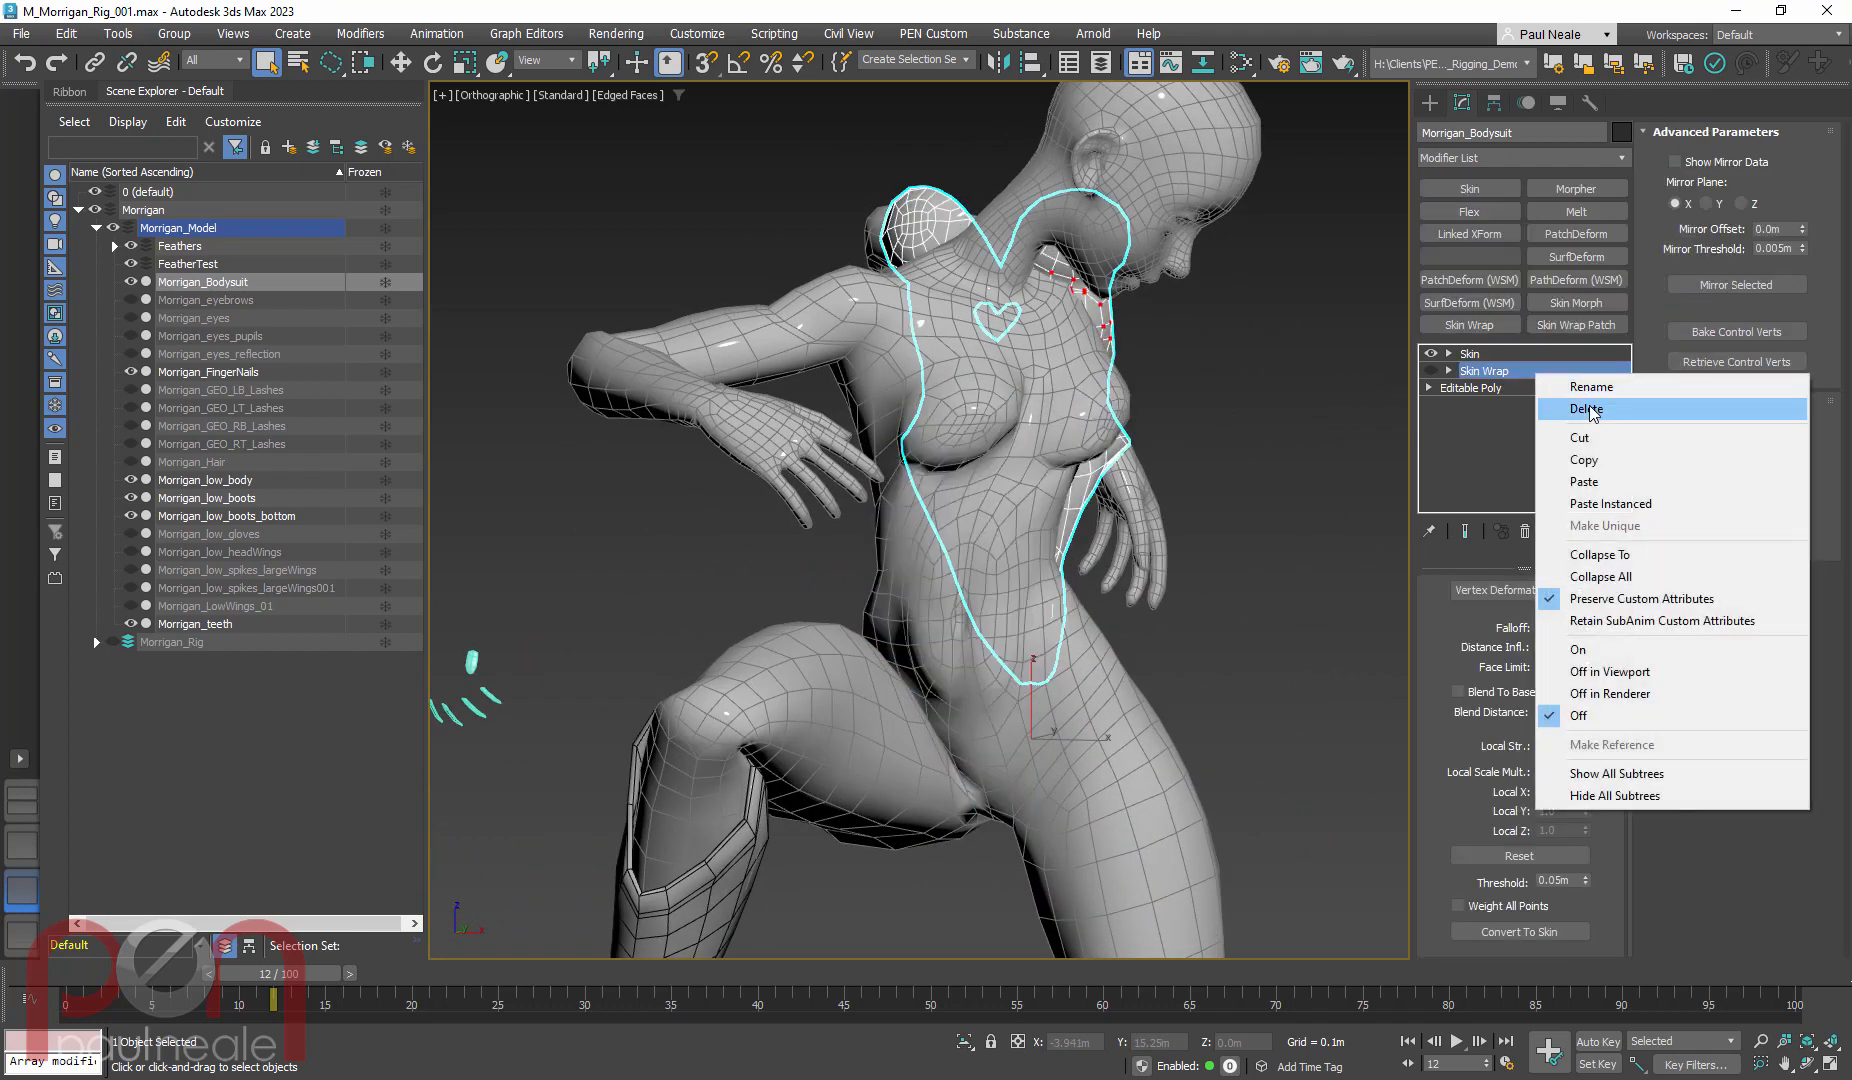
pyautogui.click(1598, 412)
pyautogui.keyDown('alt'); pyautogui.moveTo(1143, 517); pyautogui.dragTo(1098, 493, button='middle'); pyautogui.keyUp('alt')
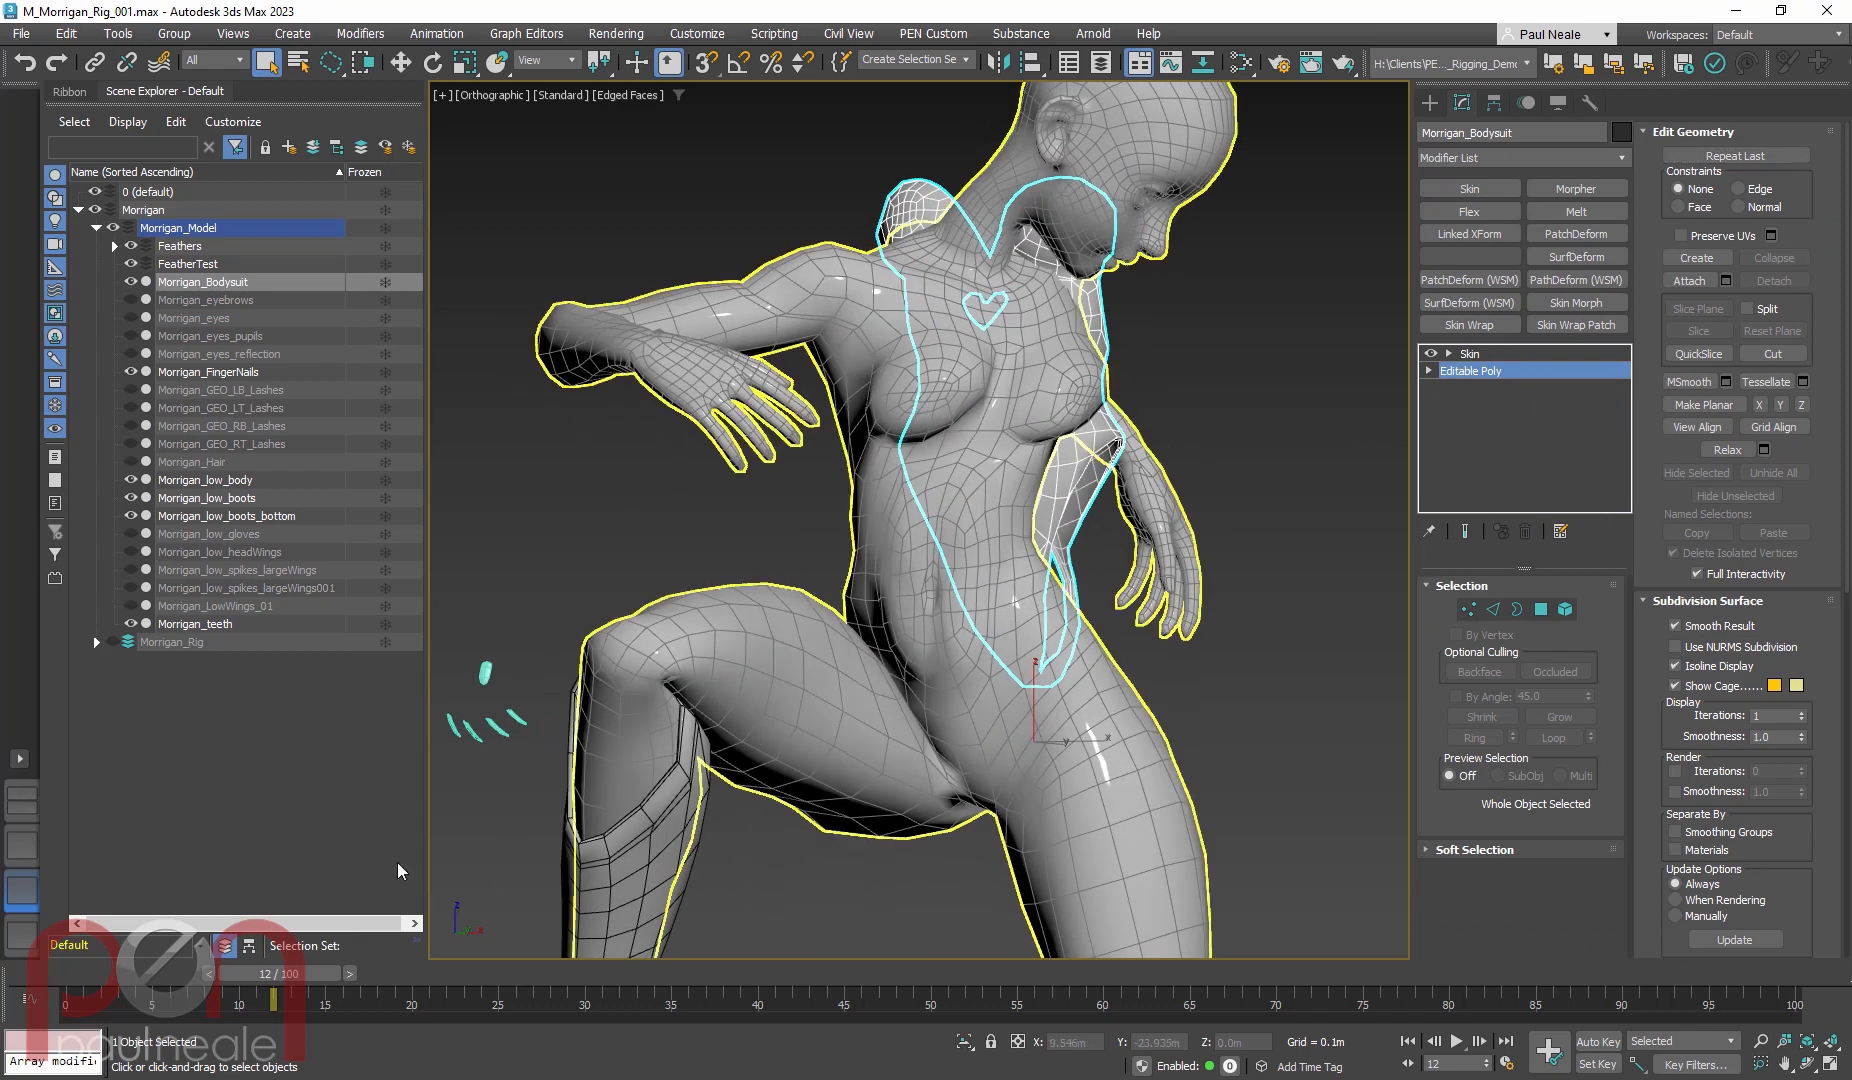
pyautogui.click(45, 980)
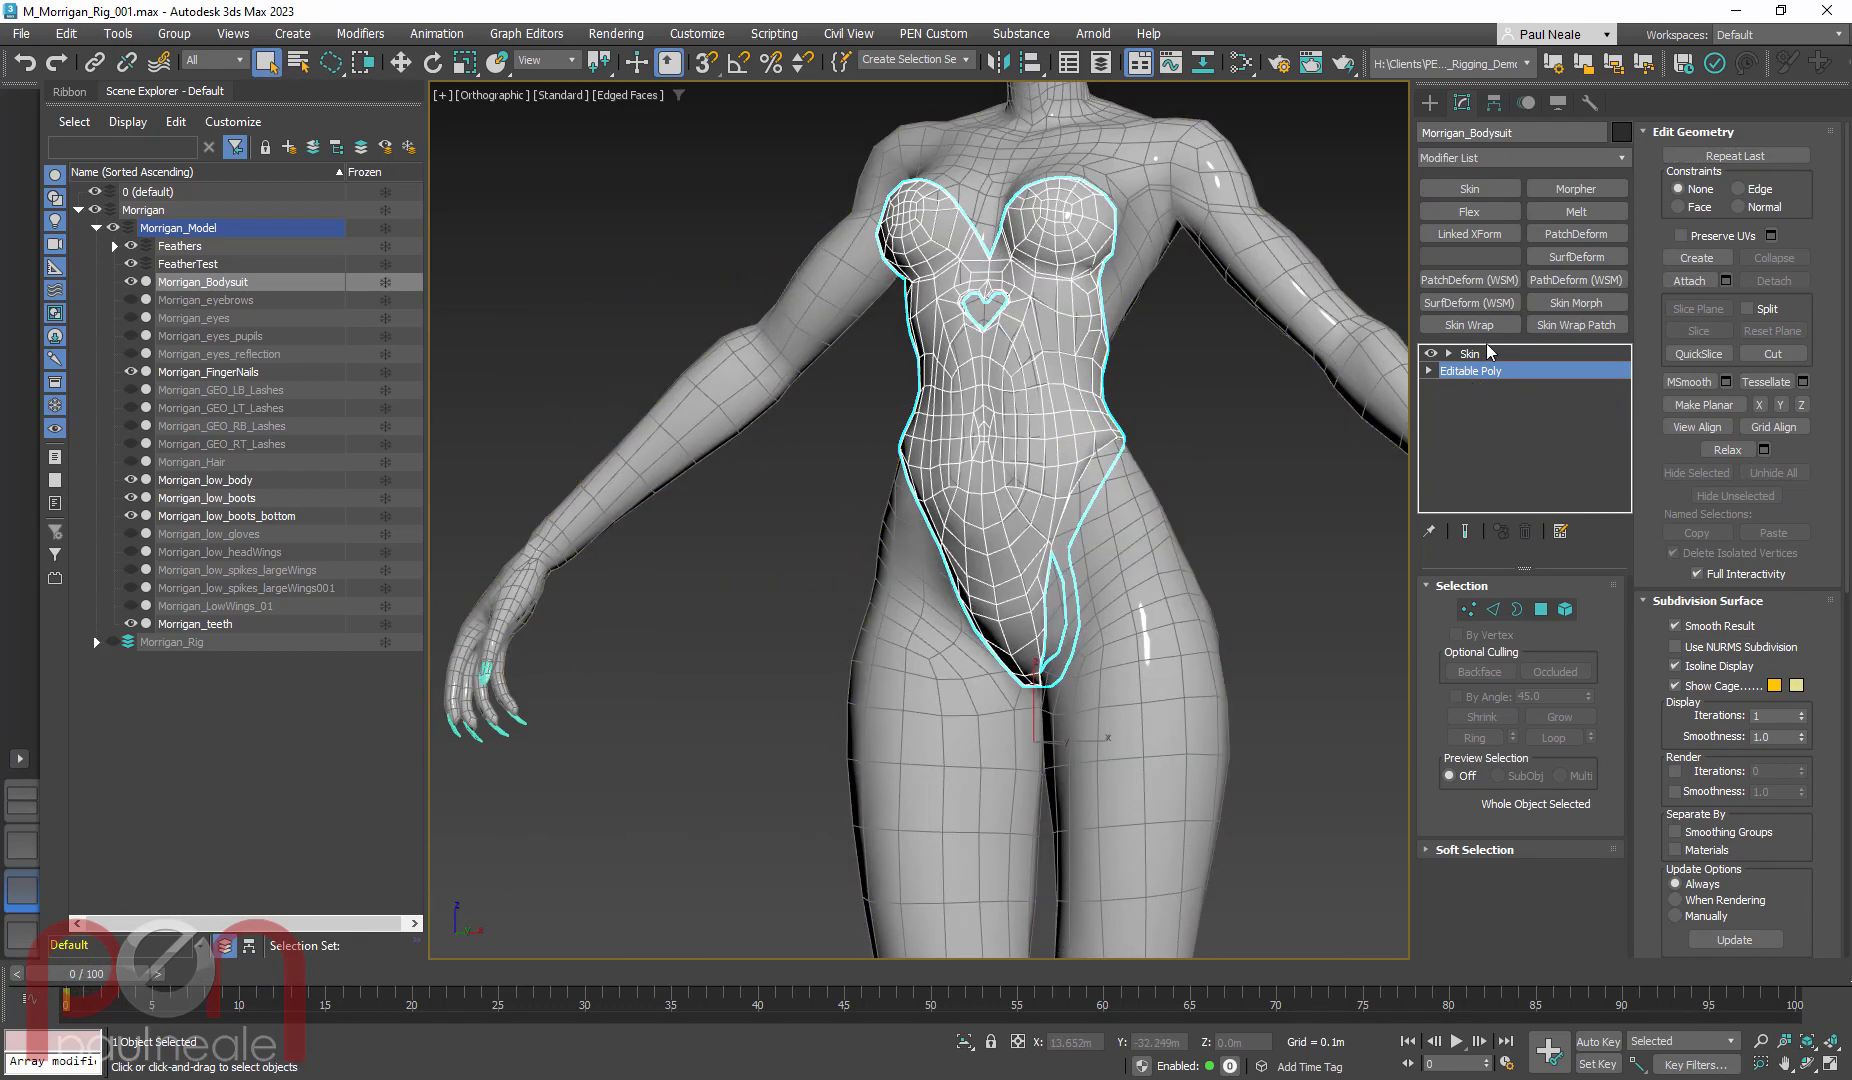
pyautogui.moveTo(110, 974); pyautogui.dragTo(56, 903)
pyautogui.press('q')
pyautogui.scroll(-4, 1062, 657)
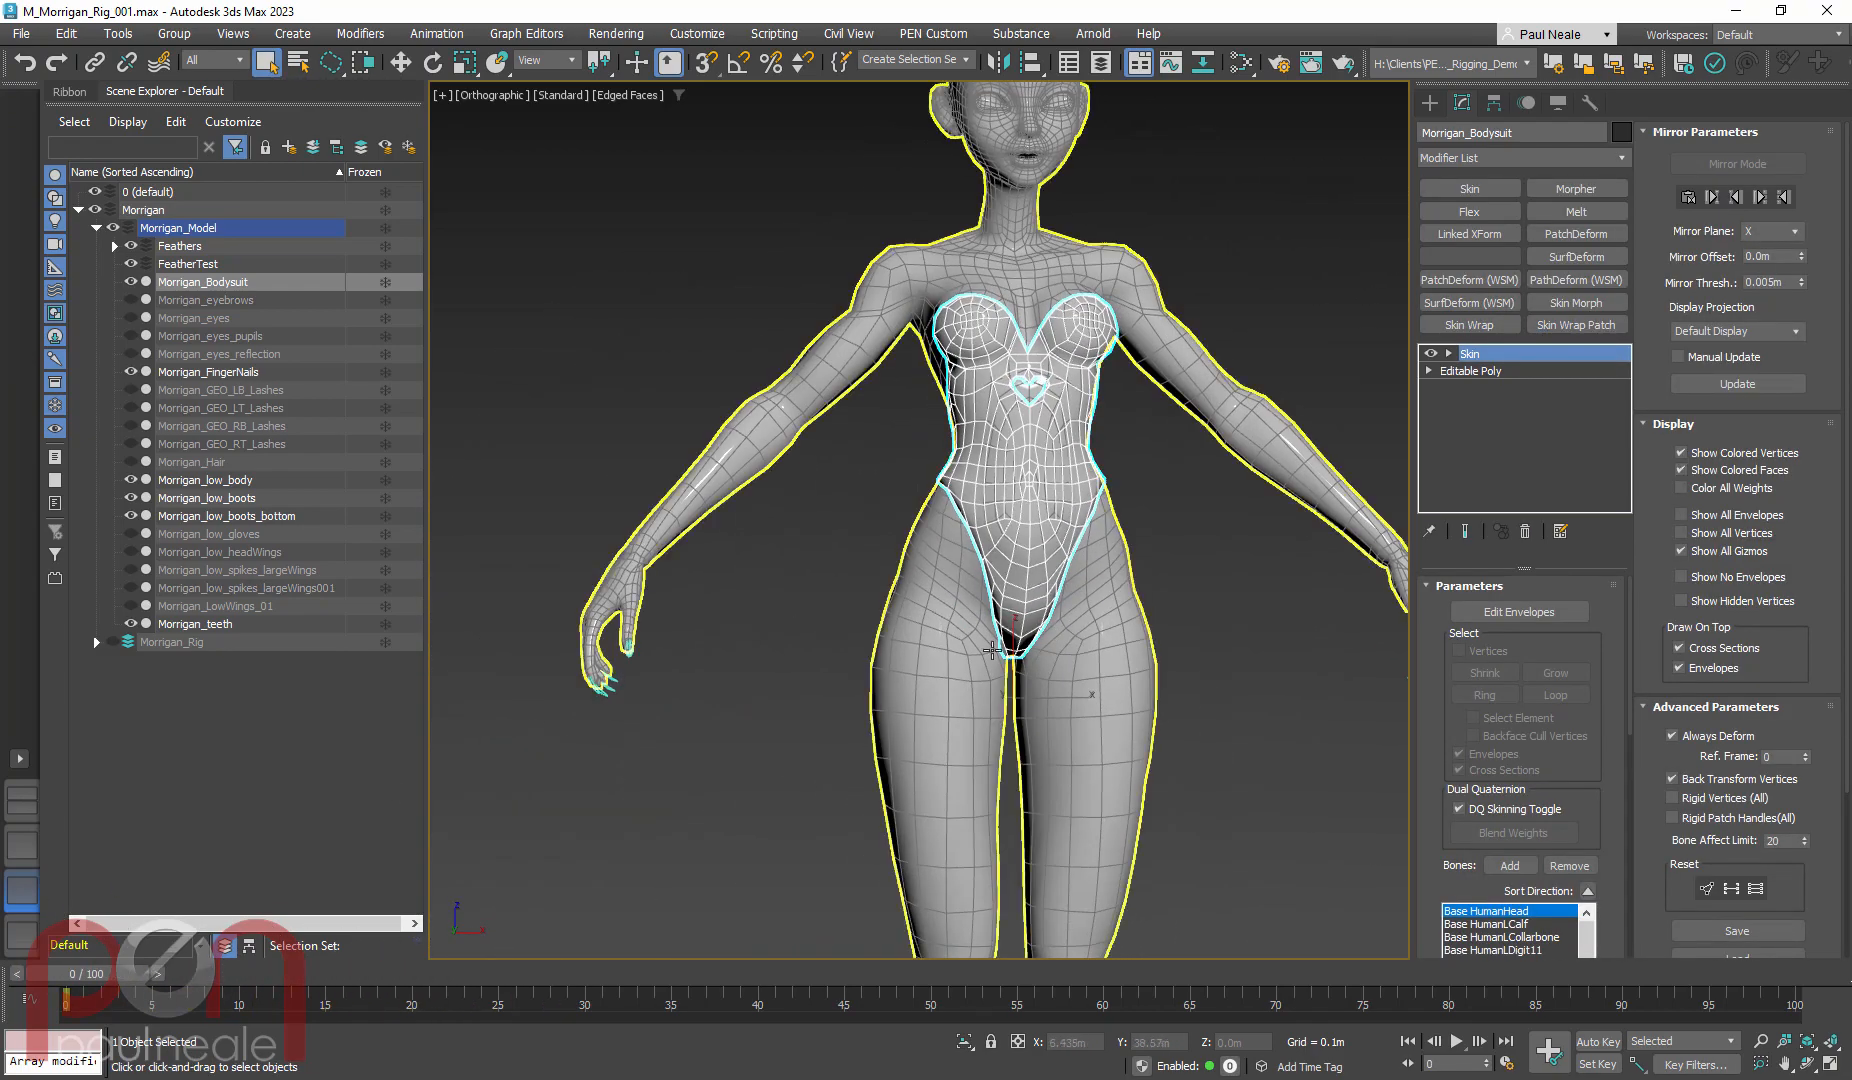
pyautogui.keyDown('alt'); pyautogui.moveTo(1062, 657); pyautogui.dragTo(1029, 513, button='middle'); pyautogui.keyUp('alt')
pyautogui.scroll(-2, 1104, 682)
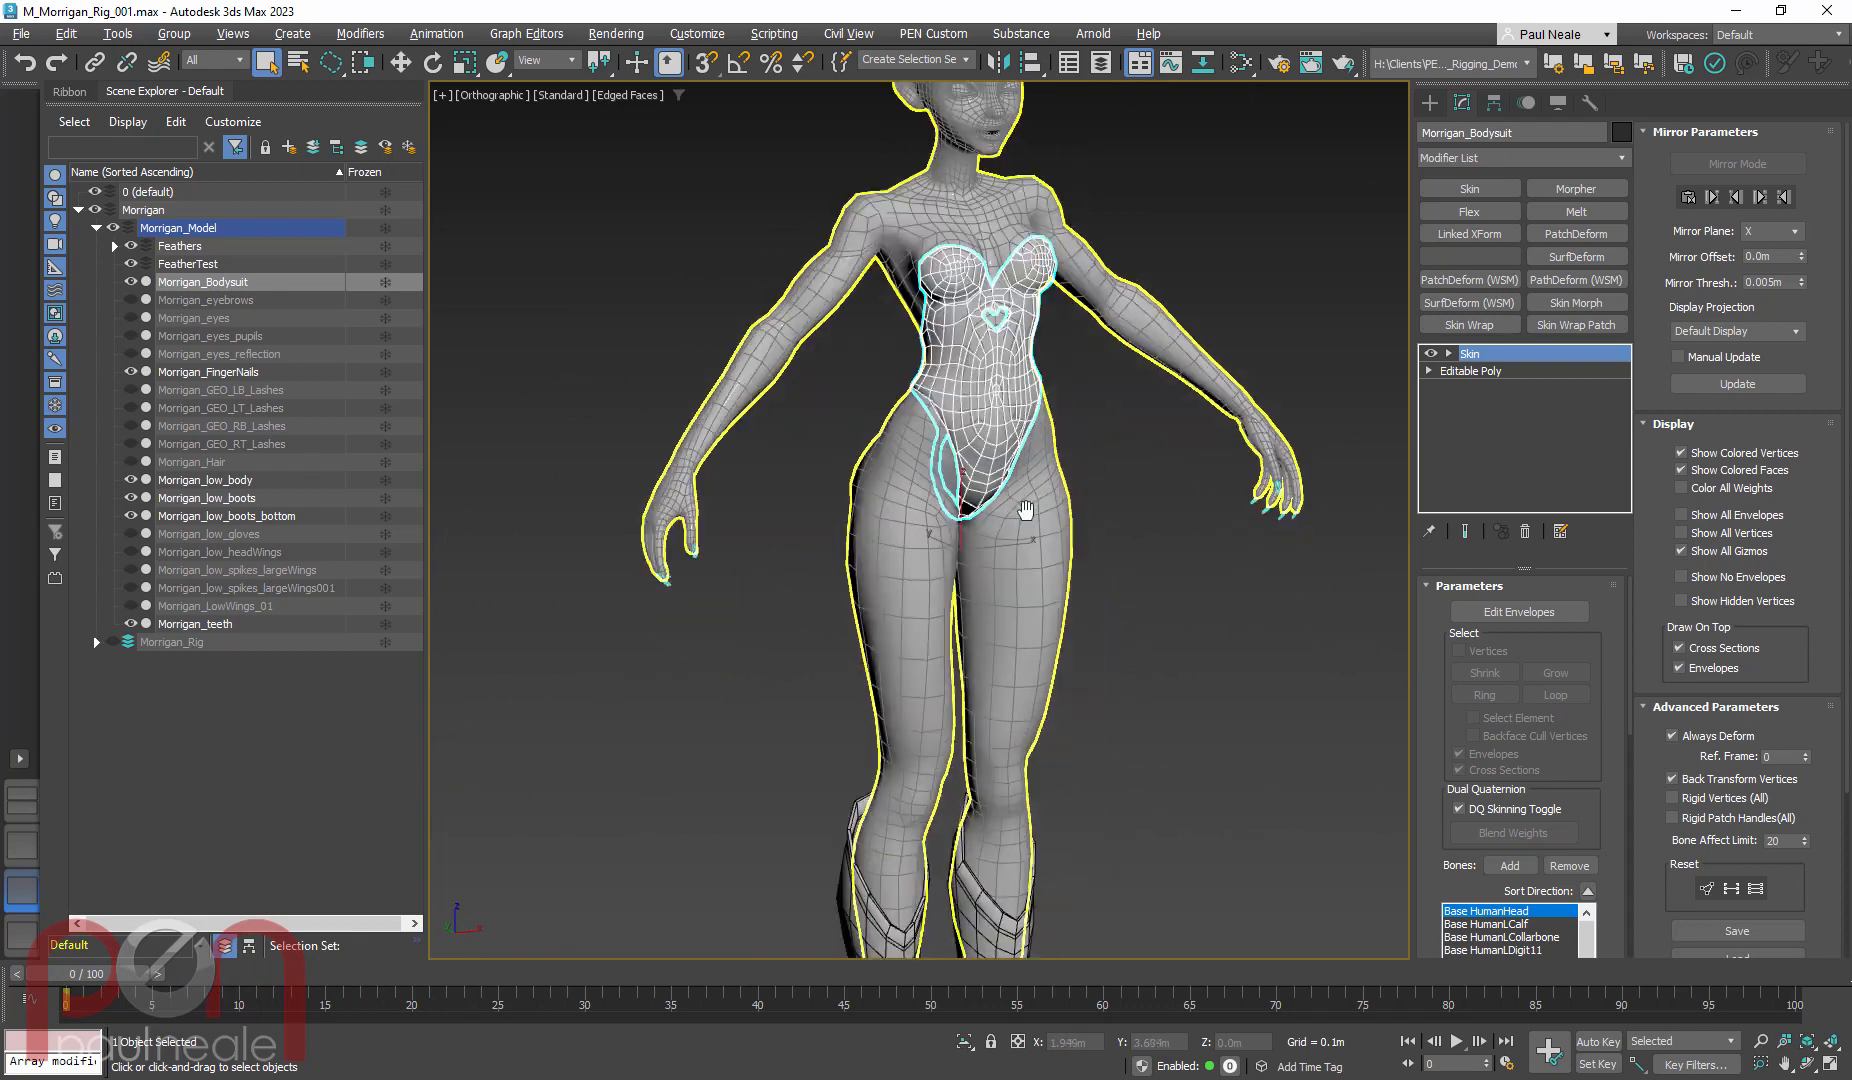
# Unhide Morrigan_low_gloves and select the gloves on the character's forearms
pyautogui.moveTo(975, 838); pyautogui.dragTo(872, 720, button='middle')
pyautogui.click(1037, 618)
pyautogui.scroll(-3, 980, 548)
pyautogui.scroll(1, 870, 497)
pyautogui.keyDown('alt'); pyautogui.moveTo(945, 556); pyautogui.dragTo(815, 636, button='middle'); pyautogui.keyUp('alt')
pyautogui.scroll(3, 955, 645)
pyautogui.keyDown('alt'); pyautogui.moveTo(668, 617); pyautogui.dragTo(610, 600, button='middle'); pyautogui.keyUp('alt')
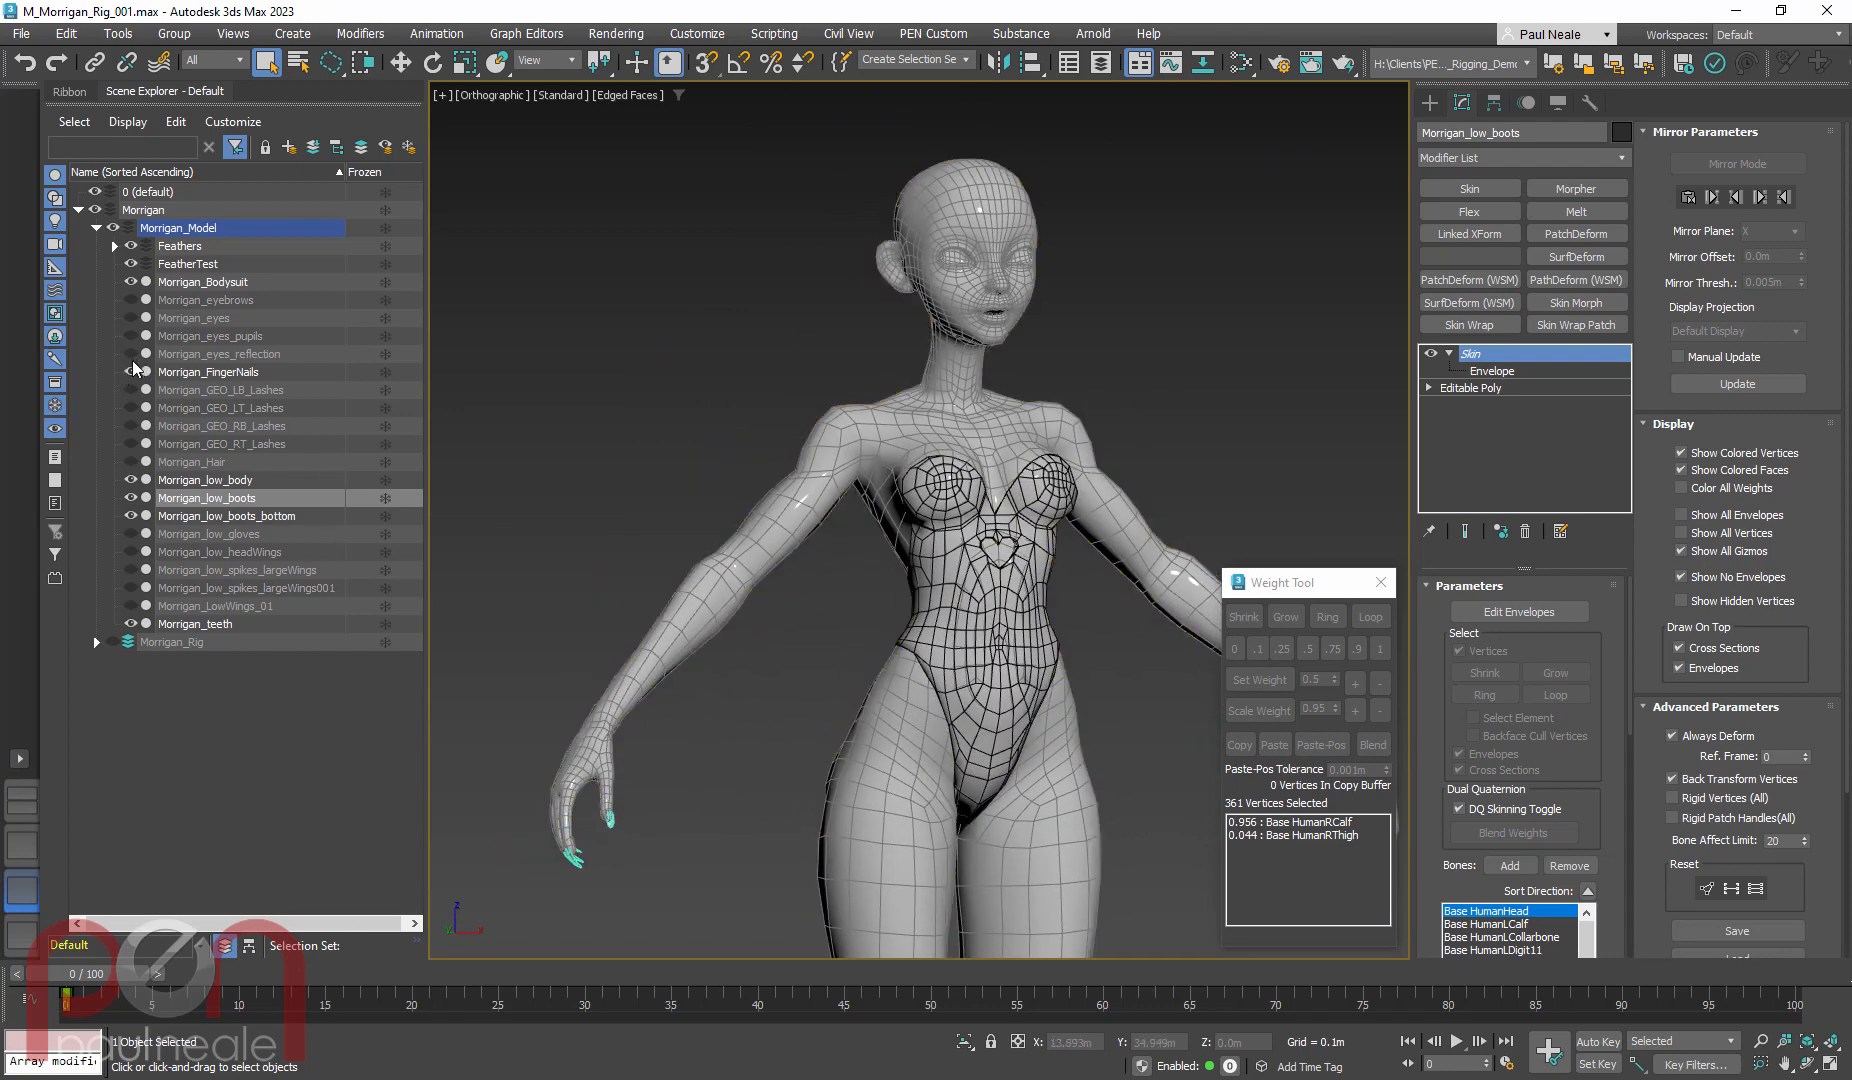
pyautogui.click(132, 532)
pyautogui.keyDown('alt'); pyautogui.moveTo(748, 632); pyautogui.dragTo(700, 620, button='middle'); pyautogui.keyUp('alt')
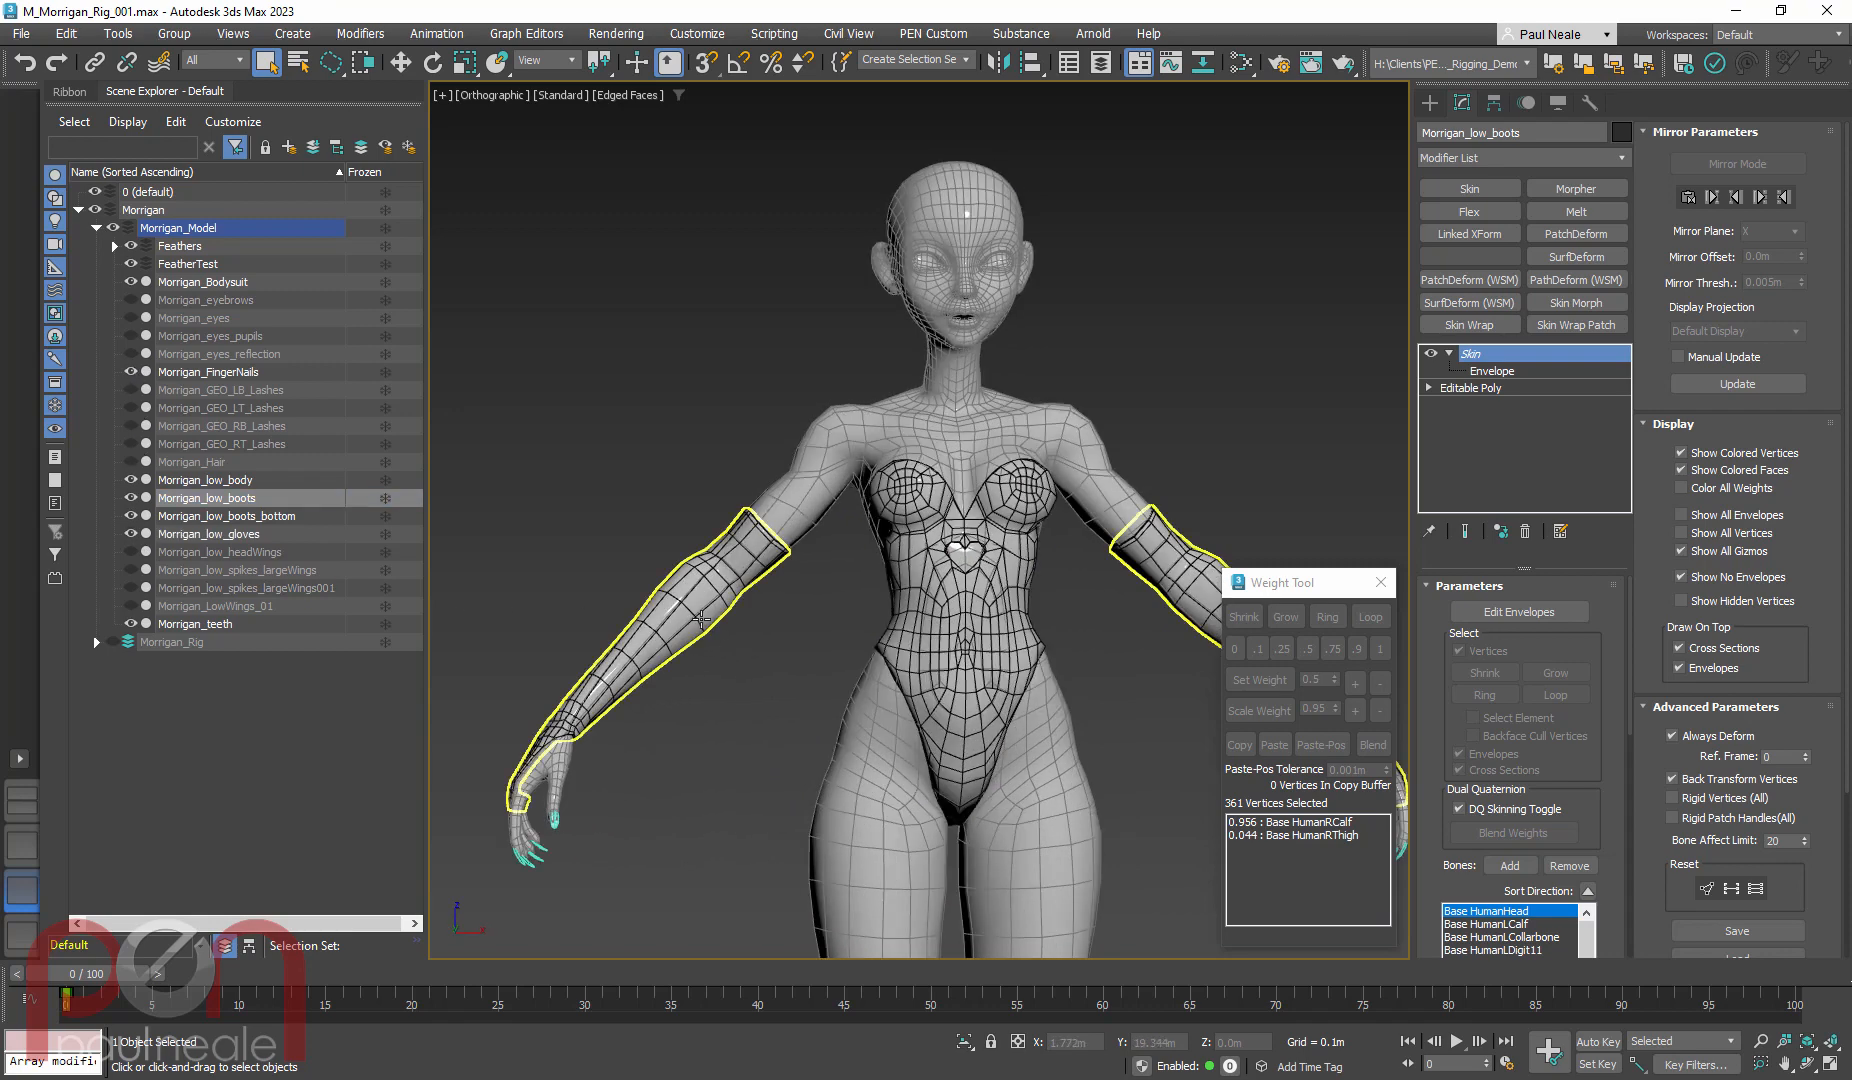
pyautogui.click(700, 620)
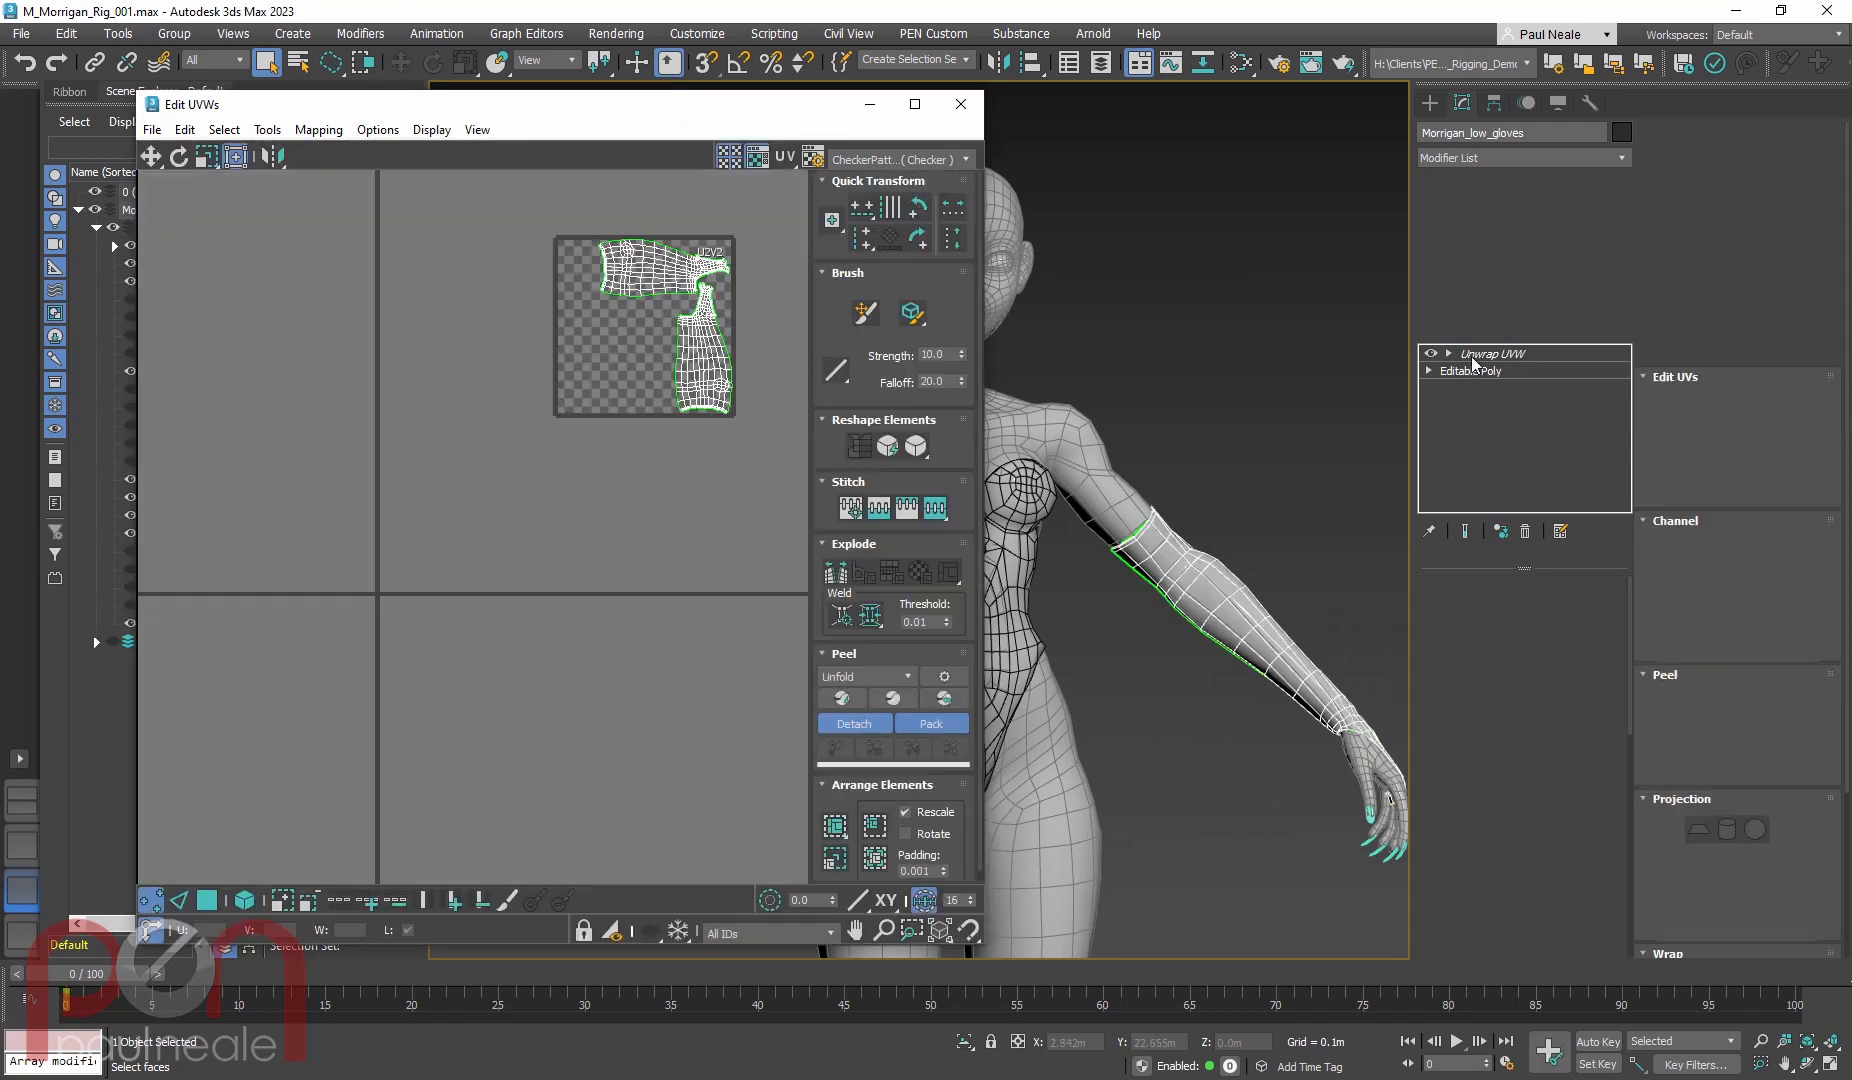
# Collapse the gloves' Unwrap UVW by converting the object to Editable Poly
pyautogui.rightClick(1070, 569)
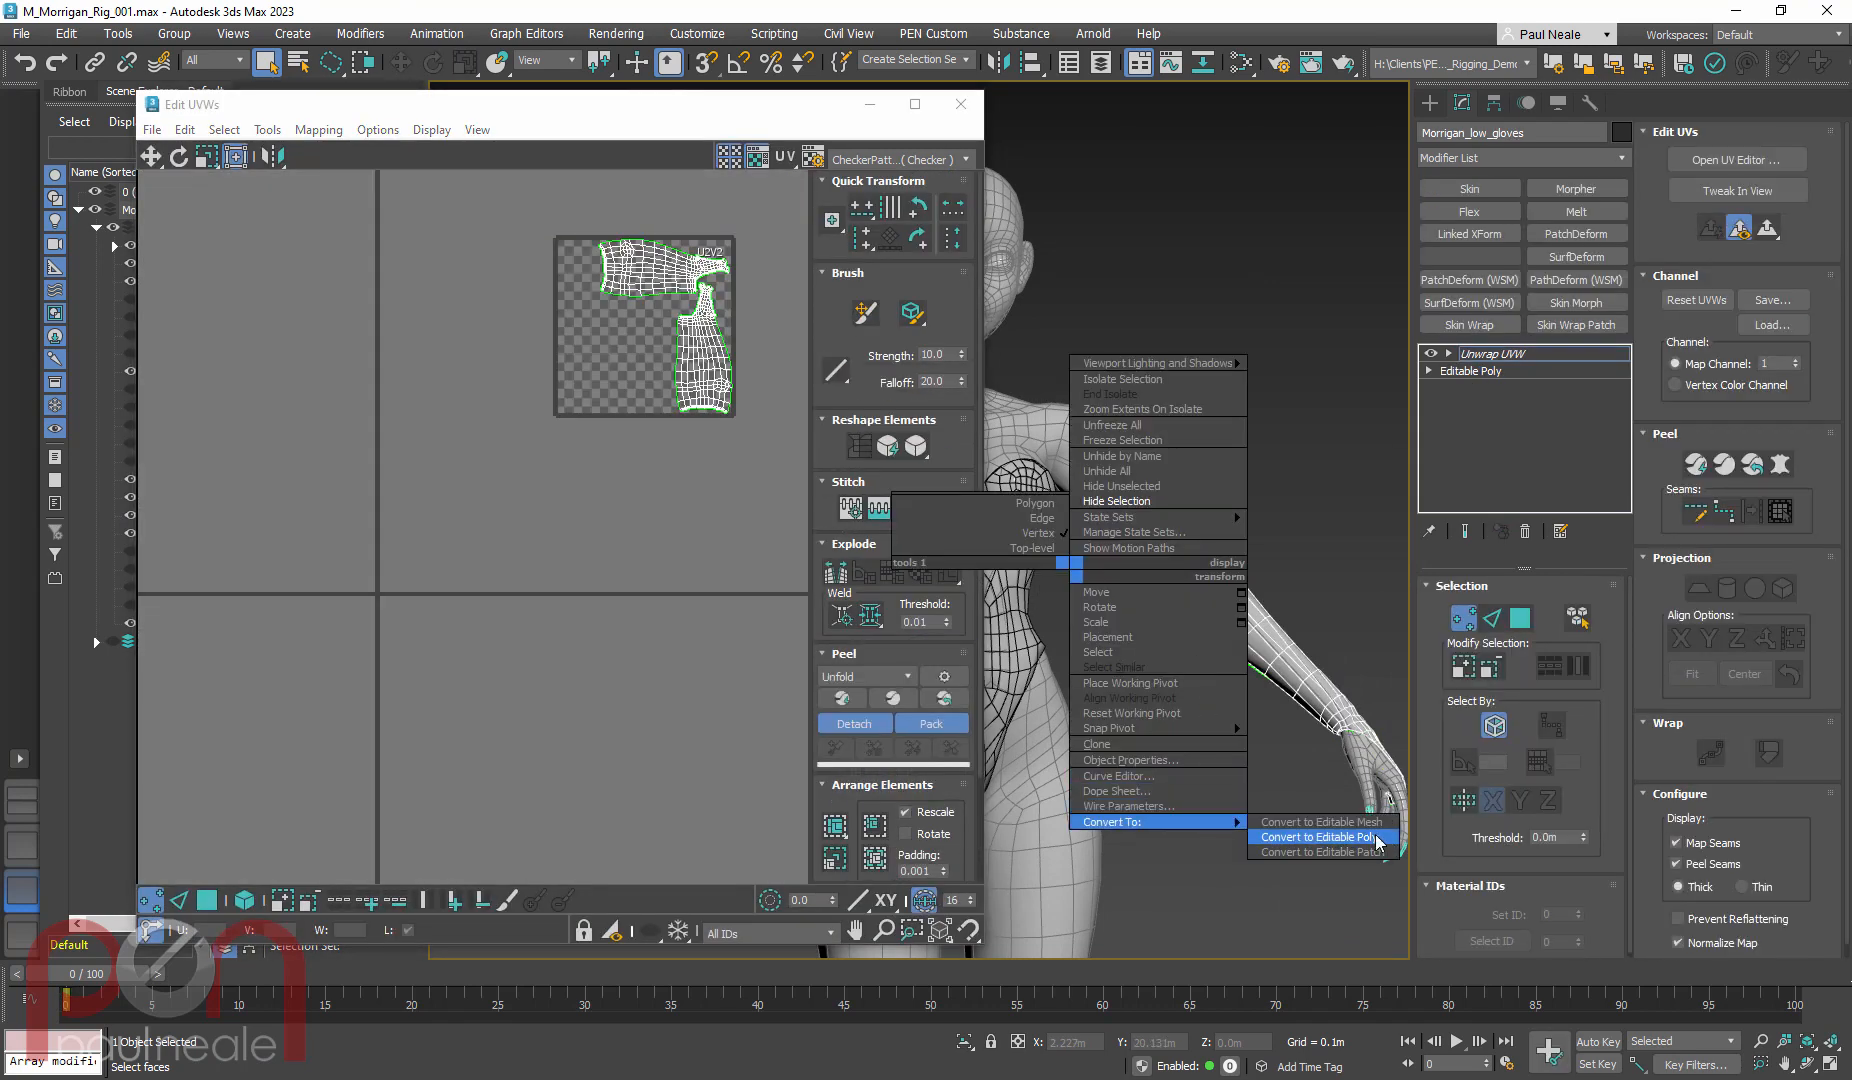
pyautogui.click(1380, 838)
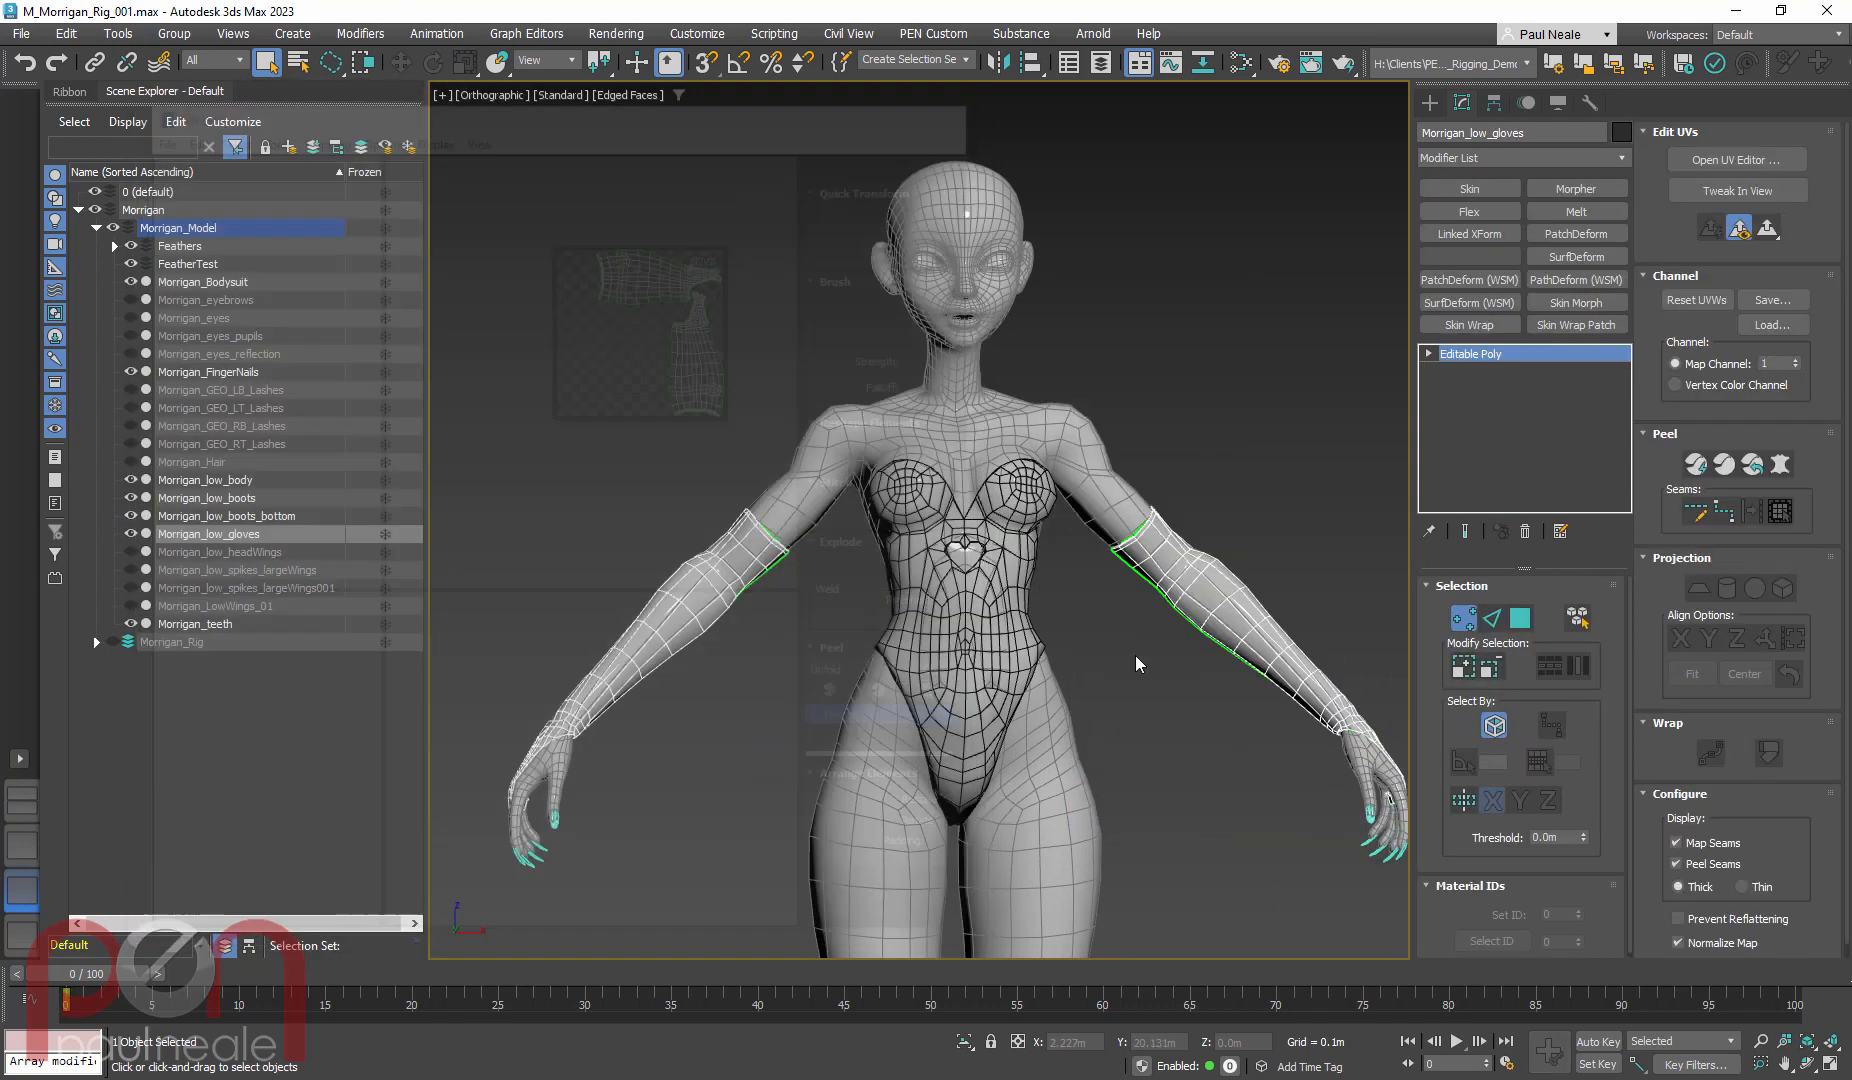
pyautogui.keyDown('alt'); pyautogui.moveTo(1079, 647); pyautogui.dragTo(983, 563, button='middle'); pyautogui.keyUp('alt')
pyautogui.scroll(1, 1093, 516)
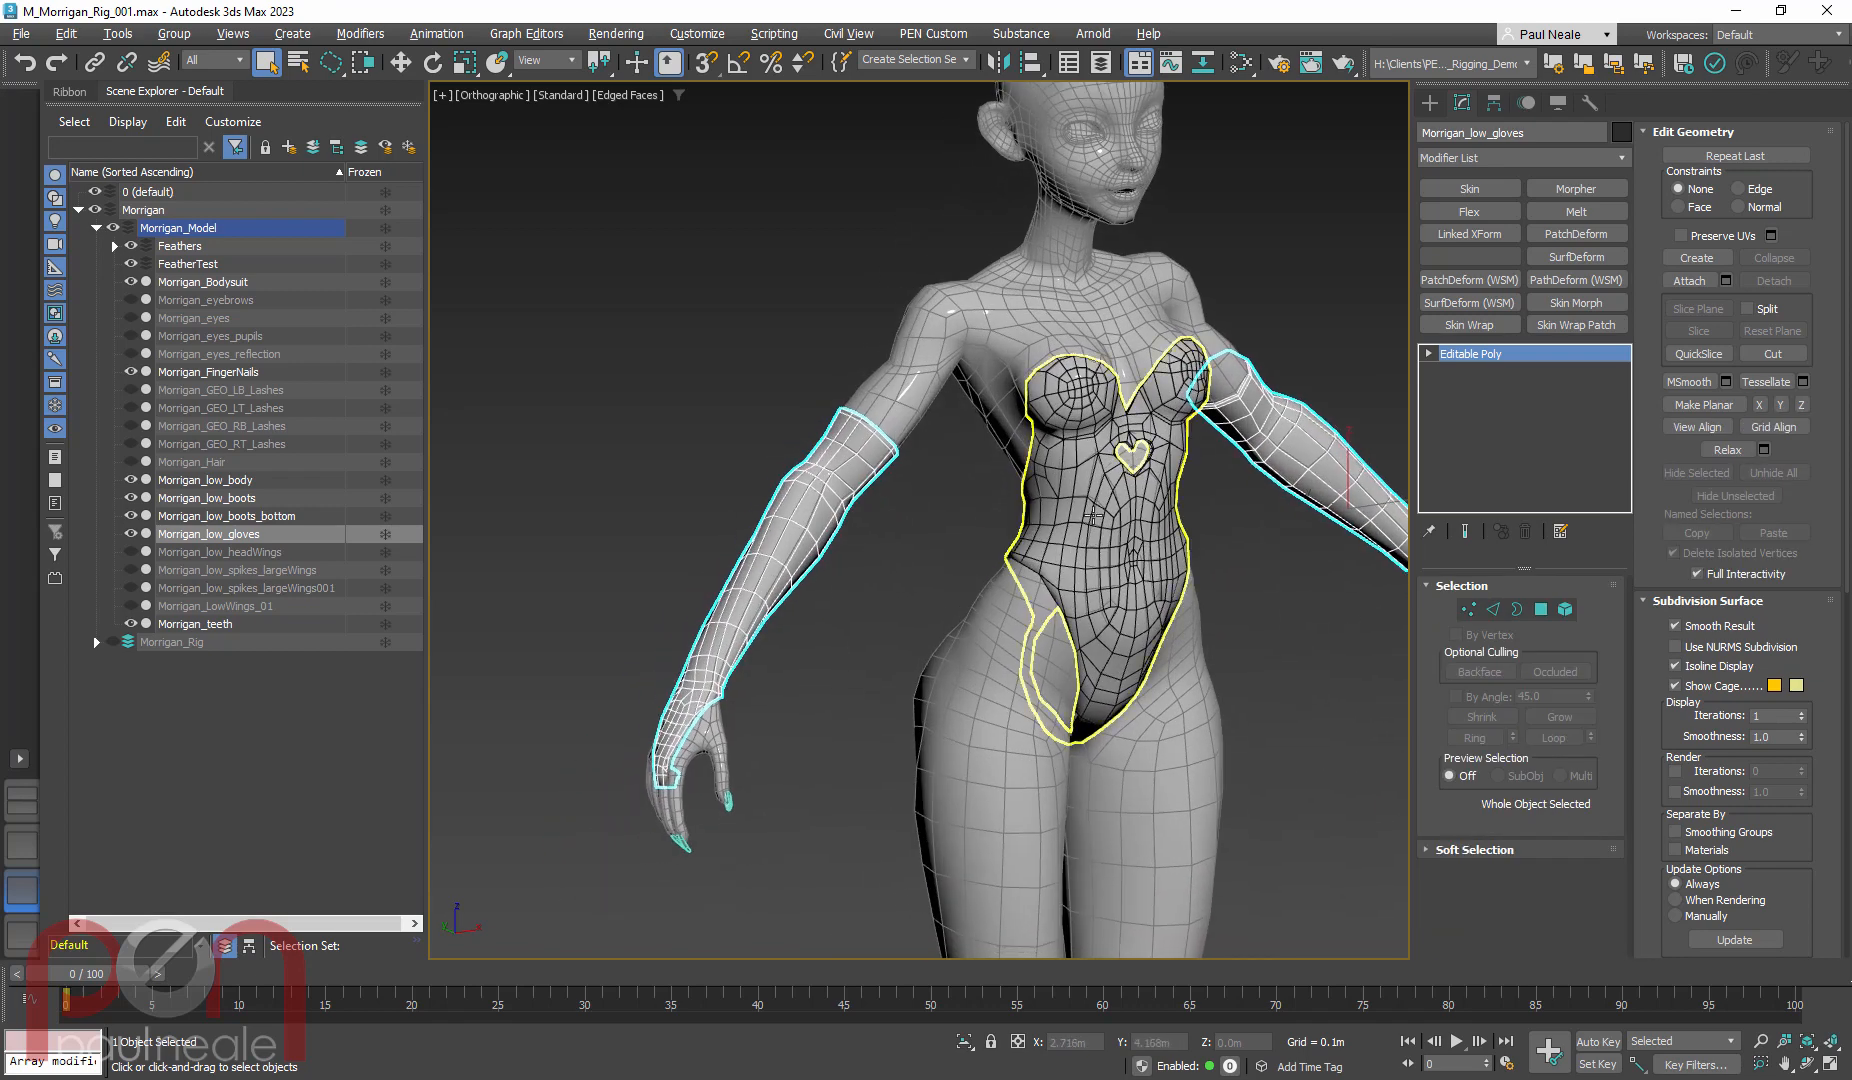
pyautogui.click(1469, 188)
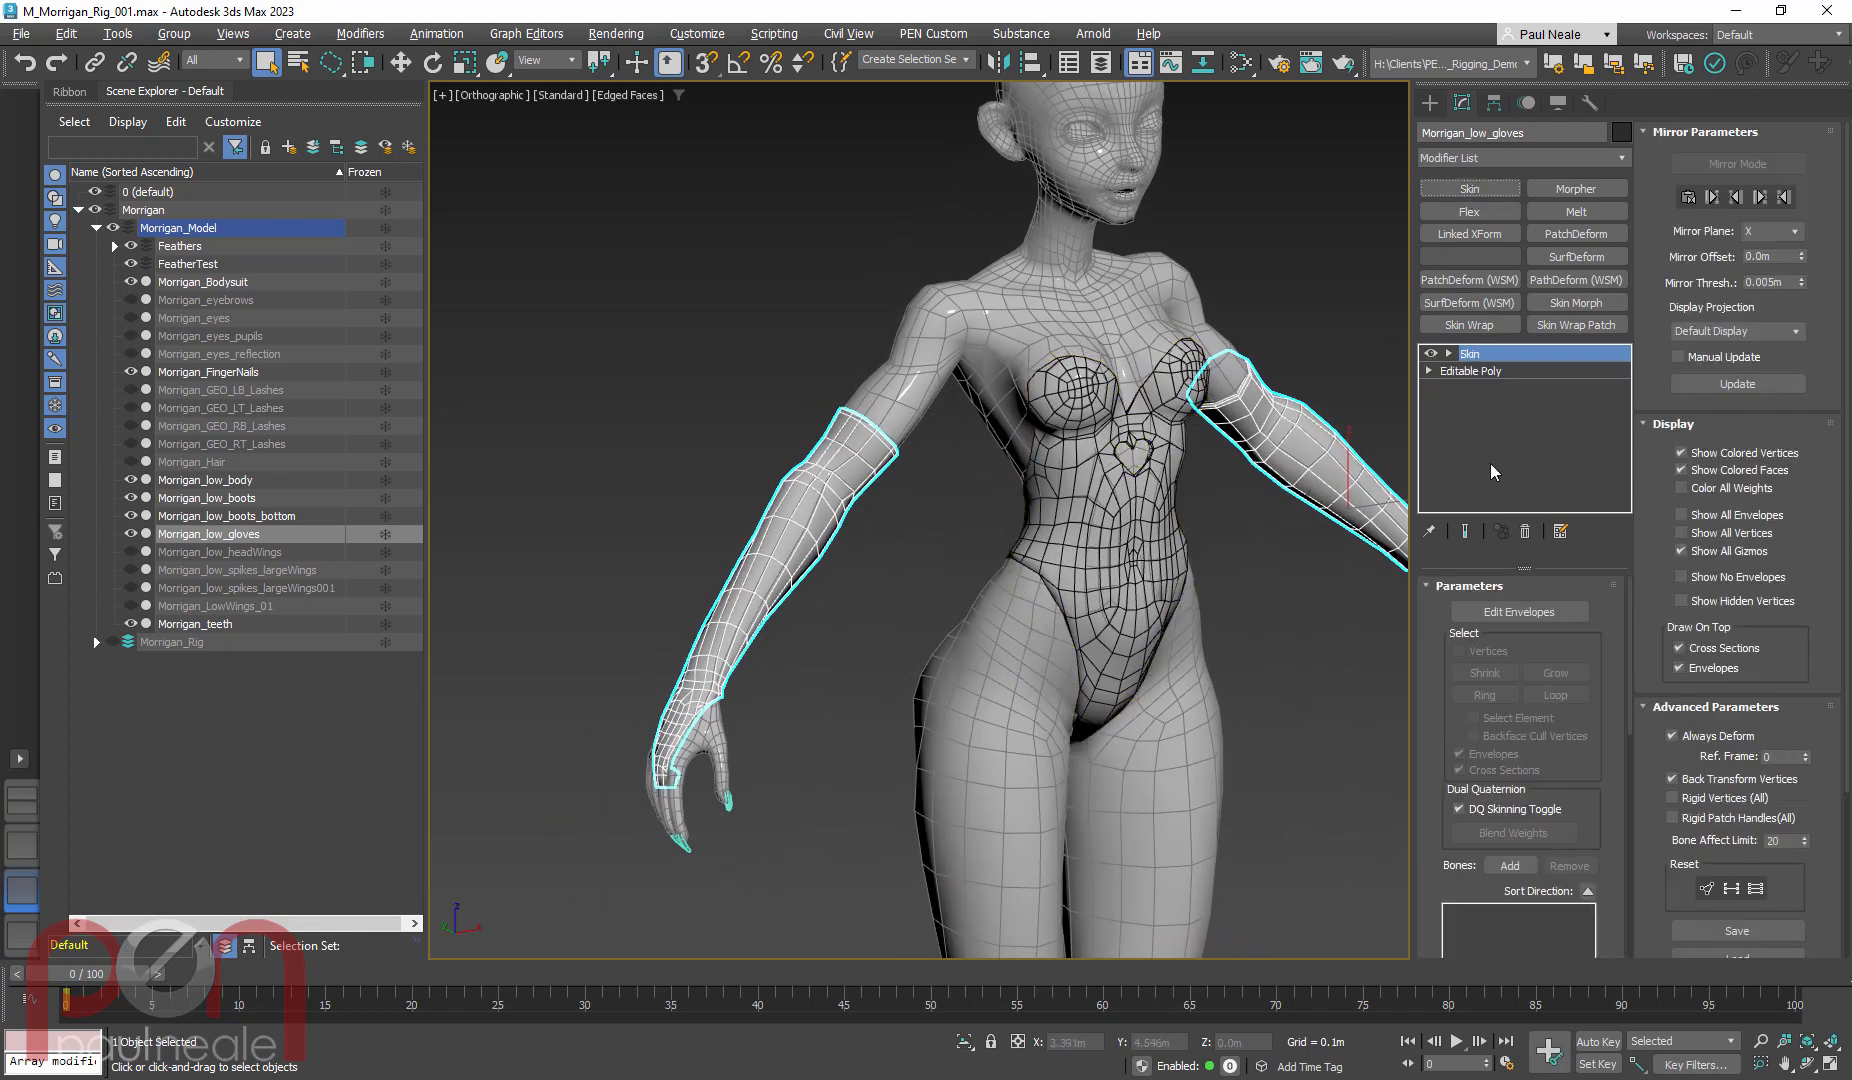
pyautogui.rightClick(1497, 354)
pyautogui.click(1546, 390)
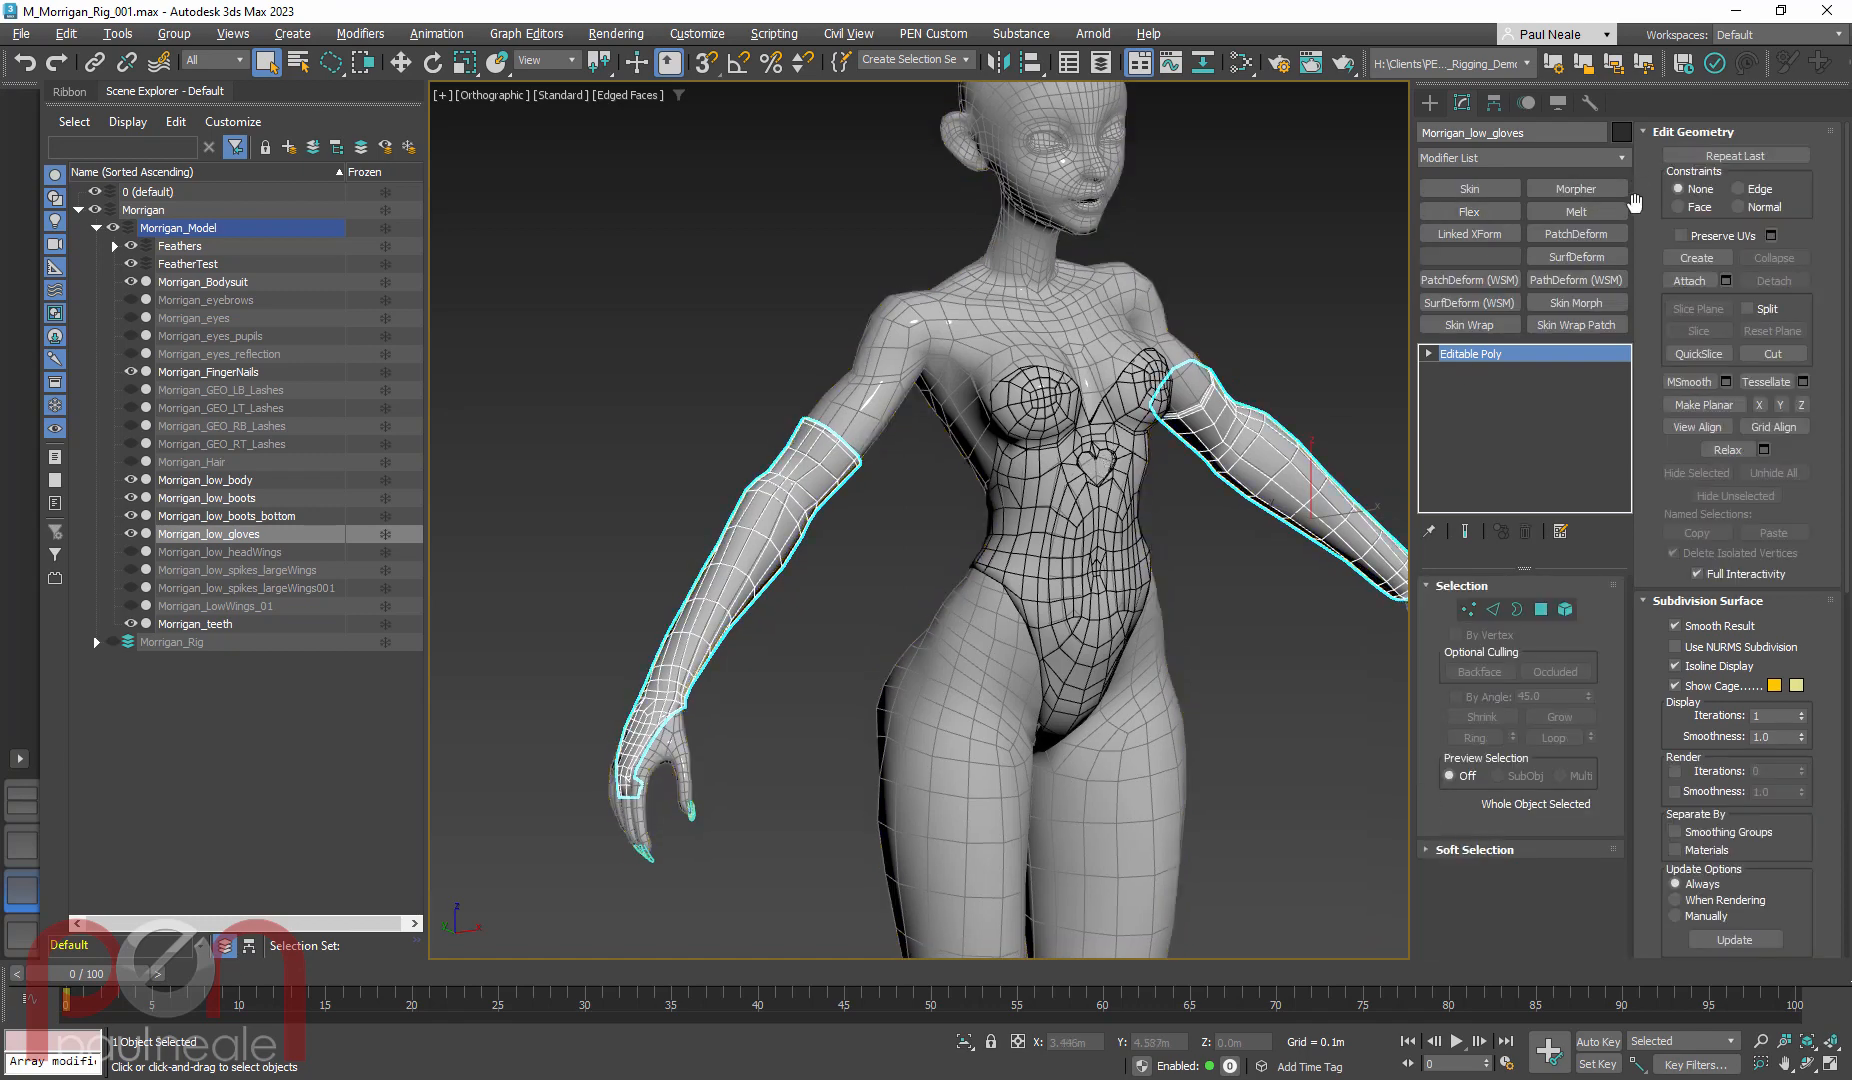
# Apply a Skin Wrap modifier to the gloves and add Morrigan_low_body as its control object
pyautogui.click(1469, 325)
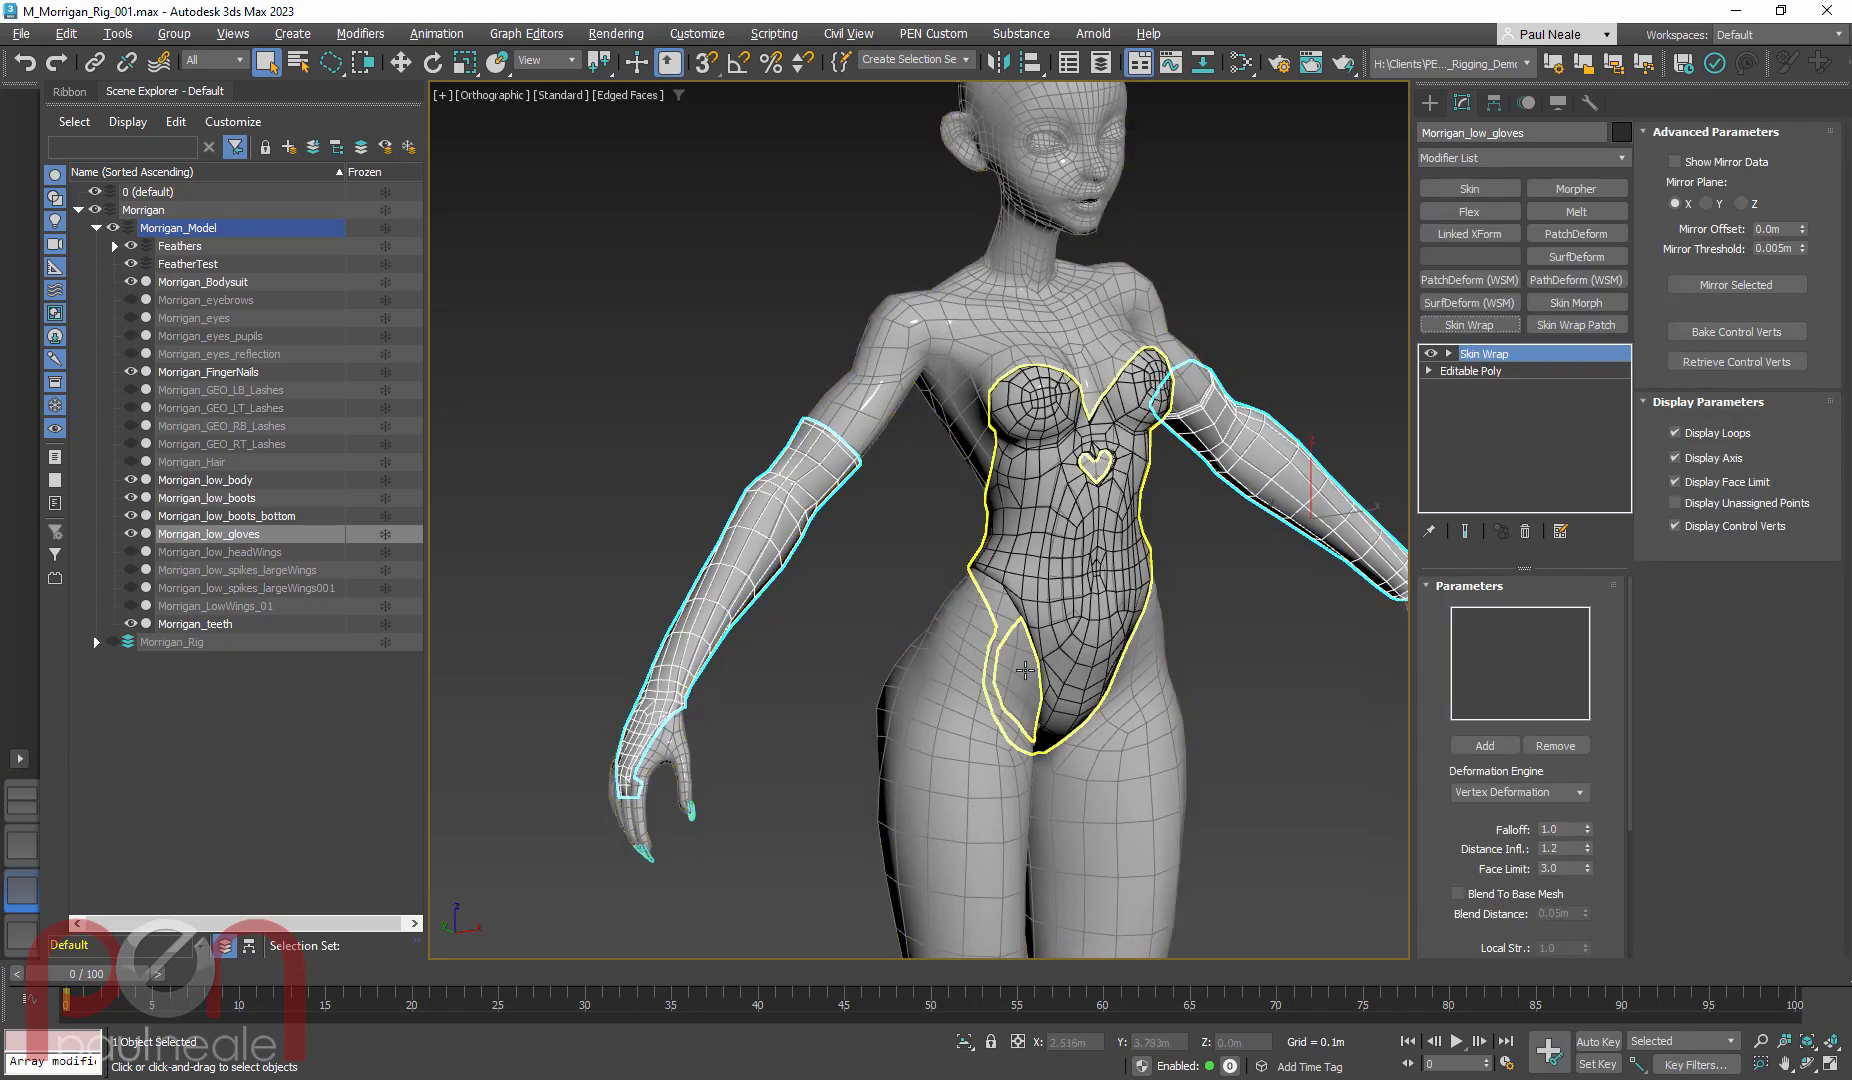
pyautogui.click(883, 379)
pyautogui.keyDown('alt'); pyautogui.moveTo(975, 585); pyautogui.dragTo(903, 684, button='middle'); pyautogui.keyUp('alt')
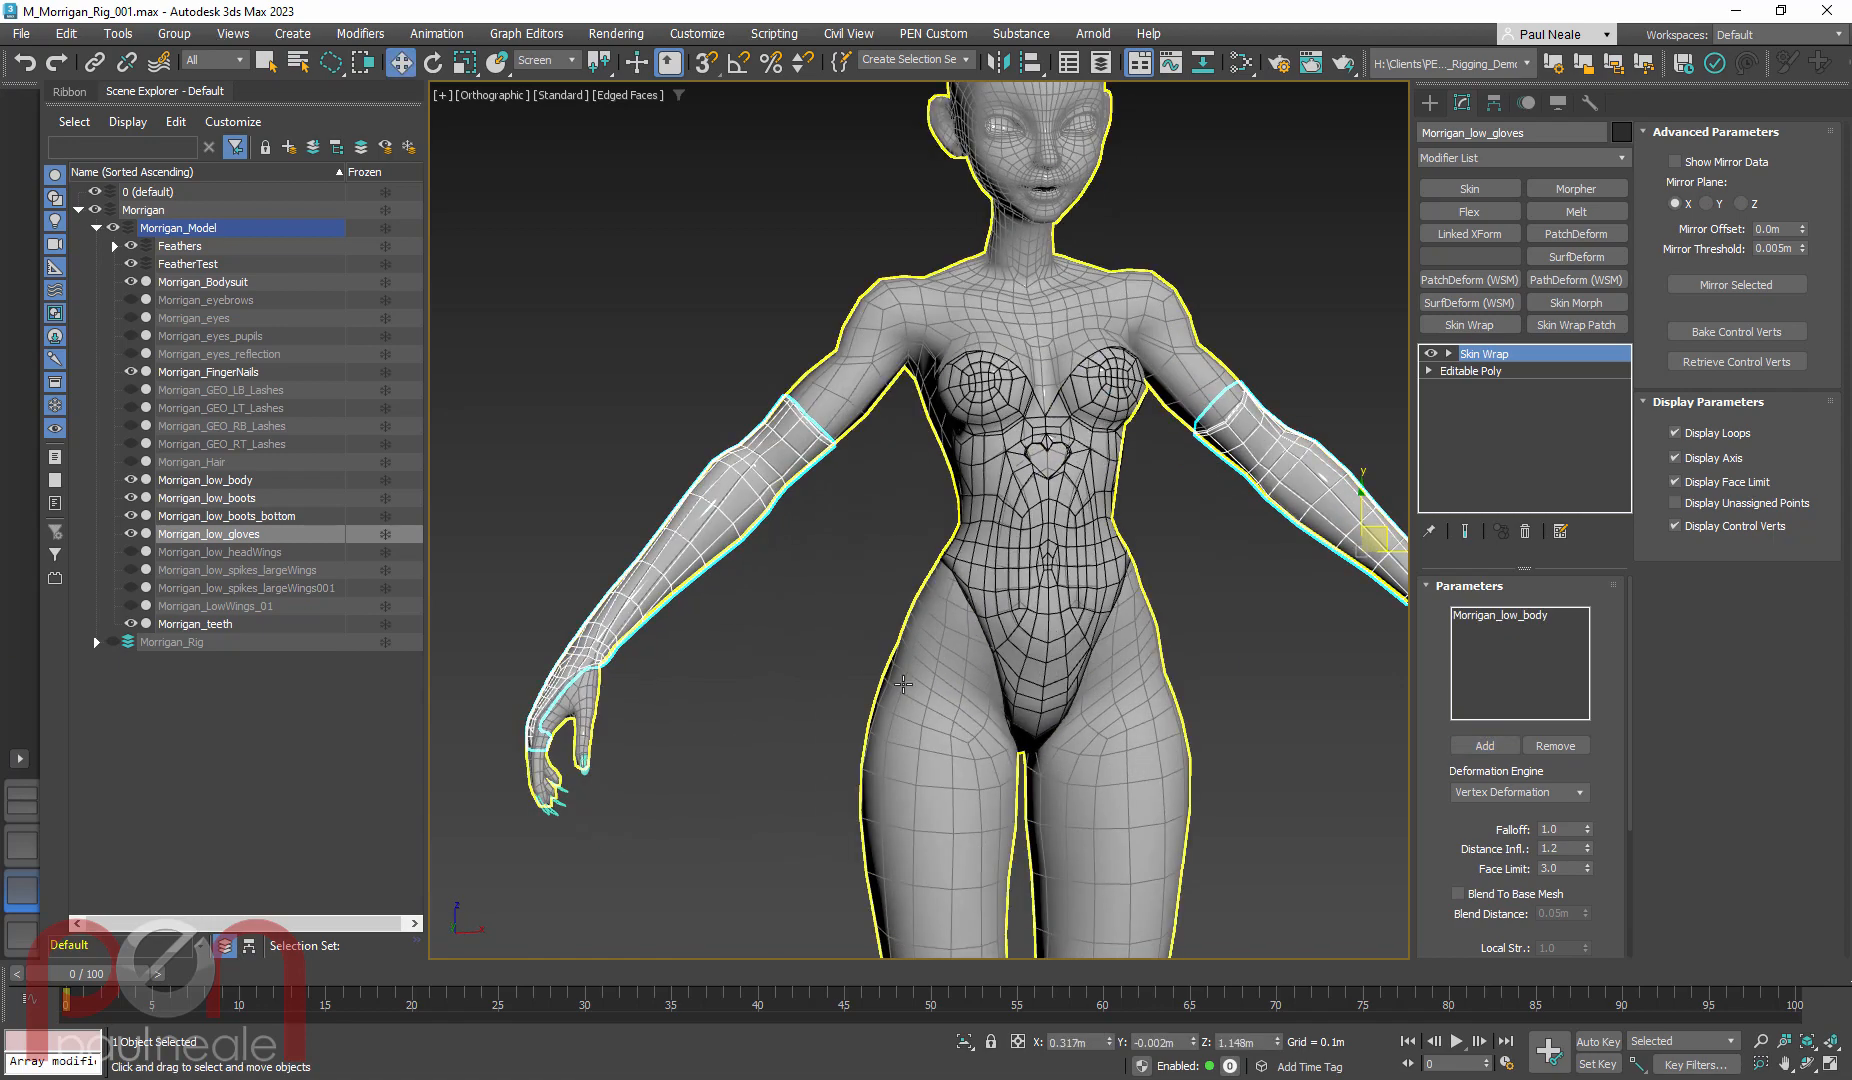
# Move the animation to frame 13 and examine the glove's deformation around the bent elbow
pyautogui.press('/')
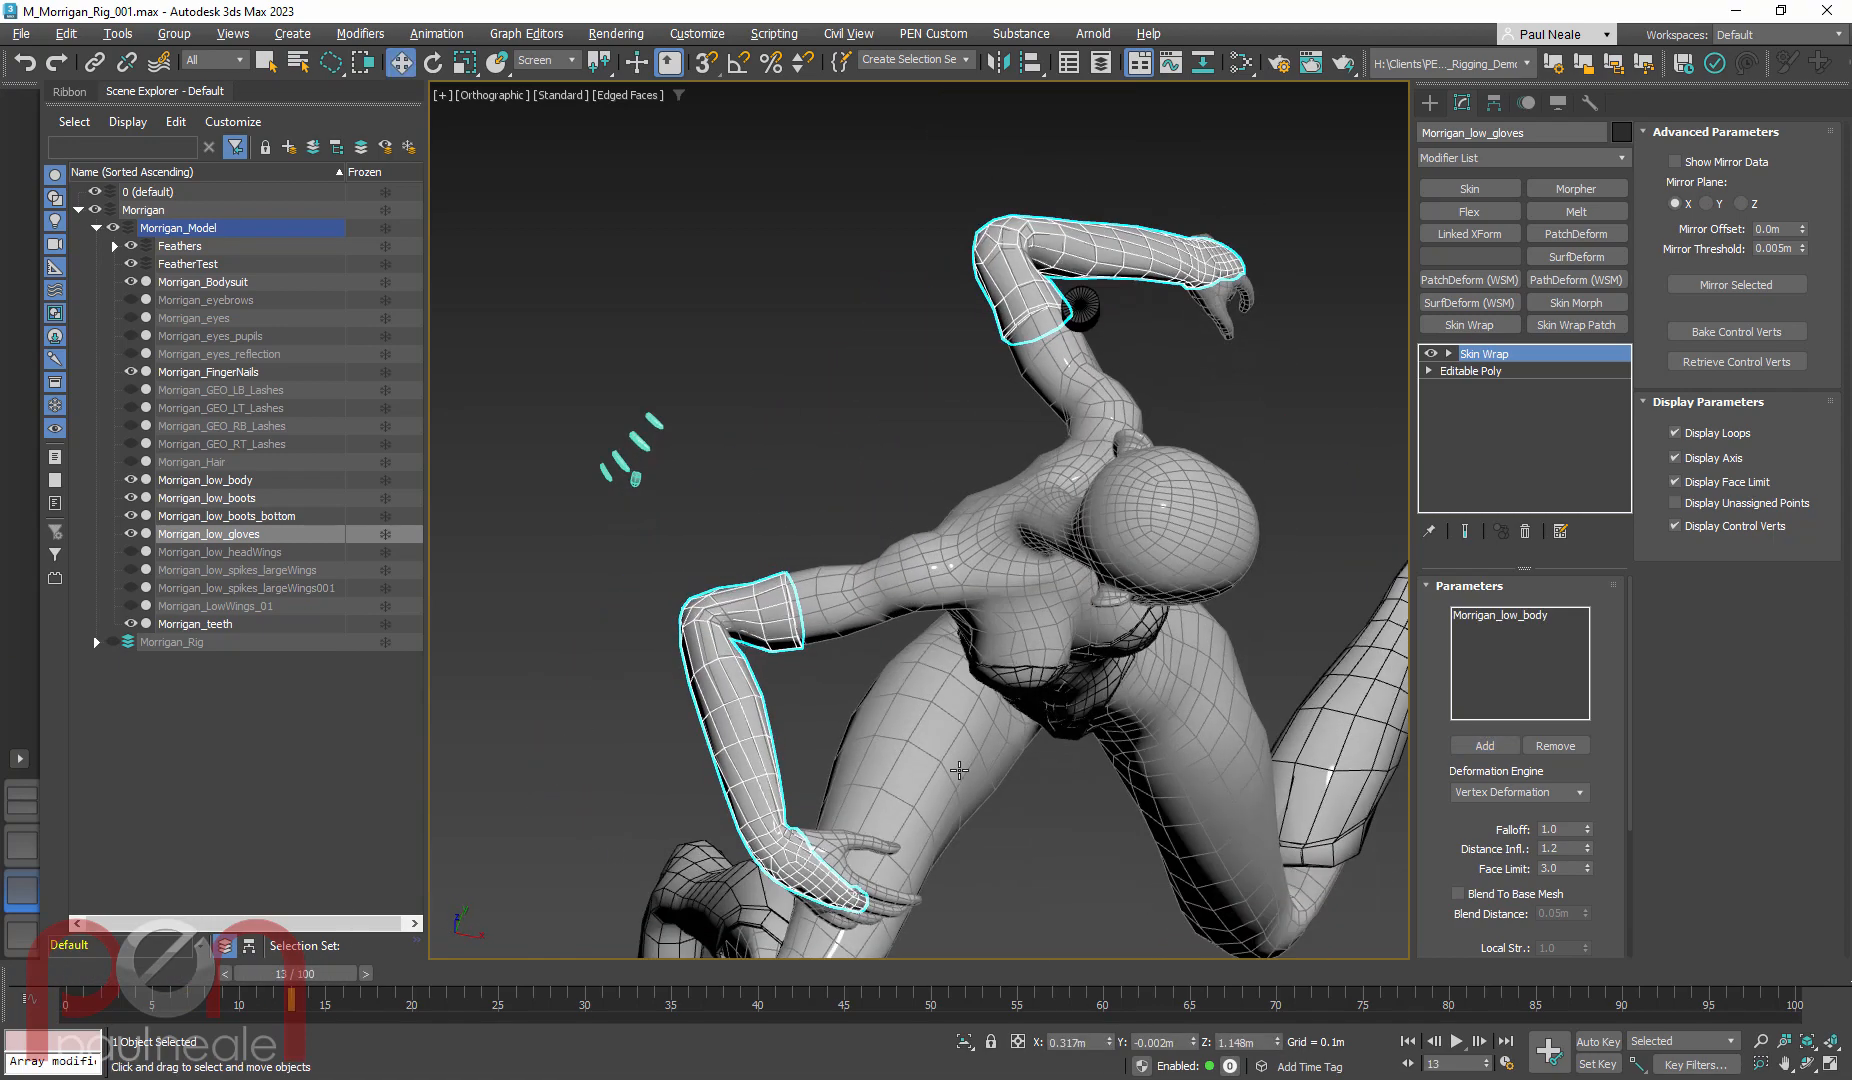
pyautogui.scroll(5, 720, 566)
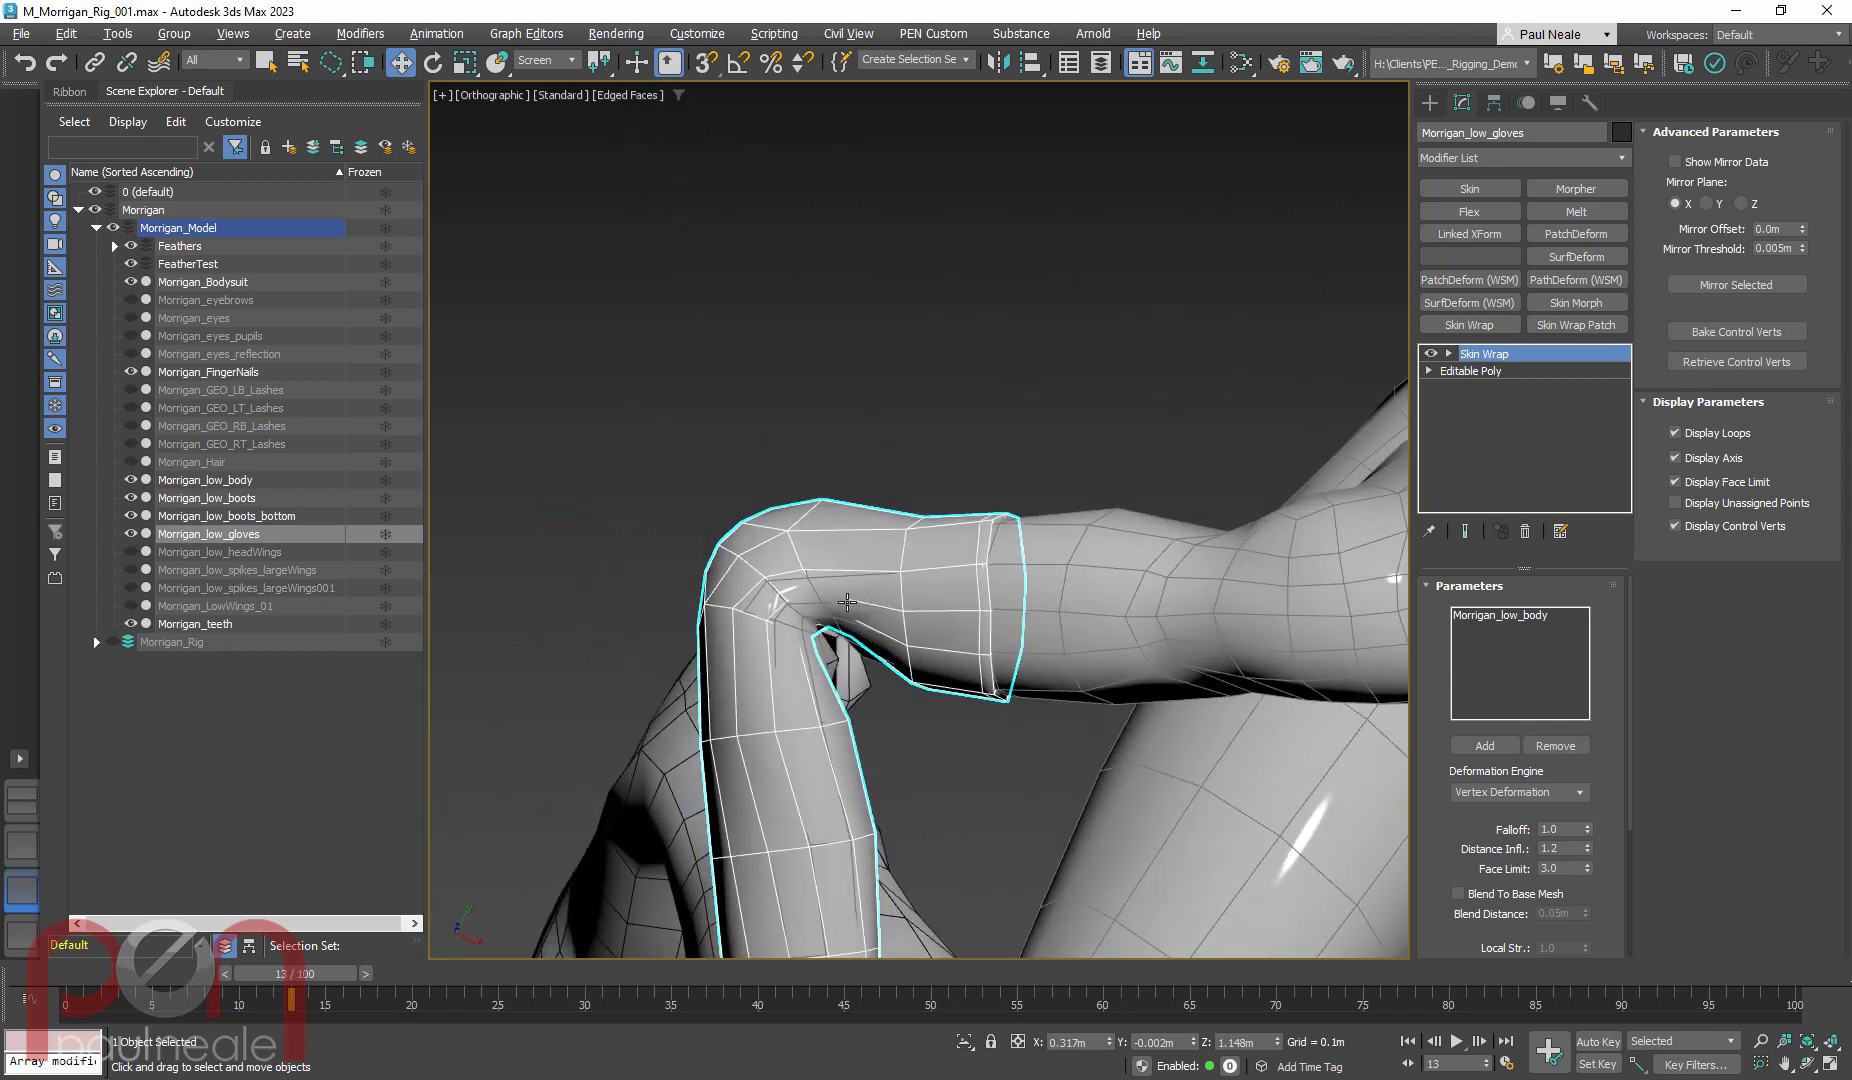
pyautogui.scroll(3, 796, 616)
pyautogui.scroll(4, 810, 600)
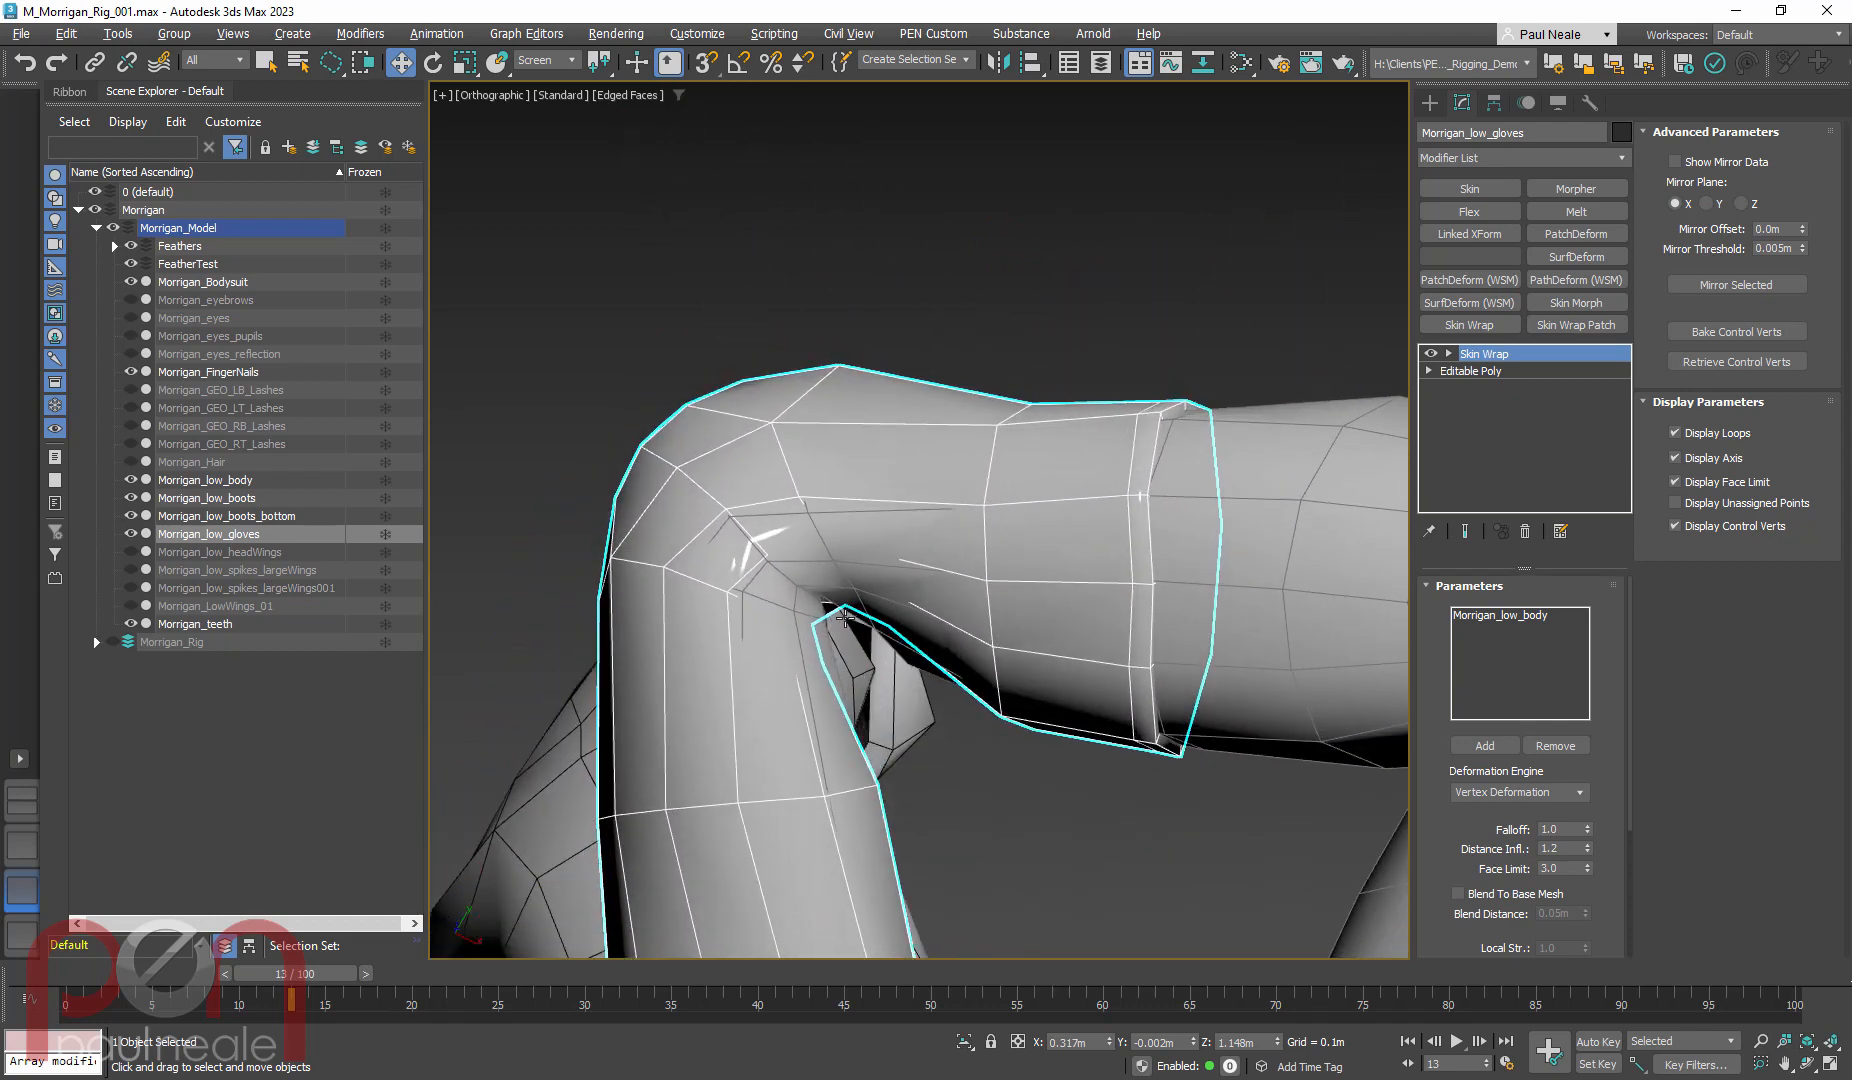
pyautogui.scroll(-4, 850, 520)
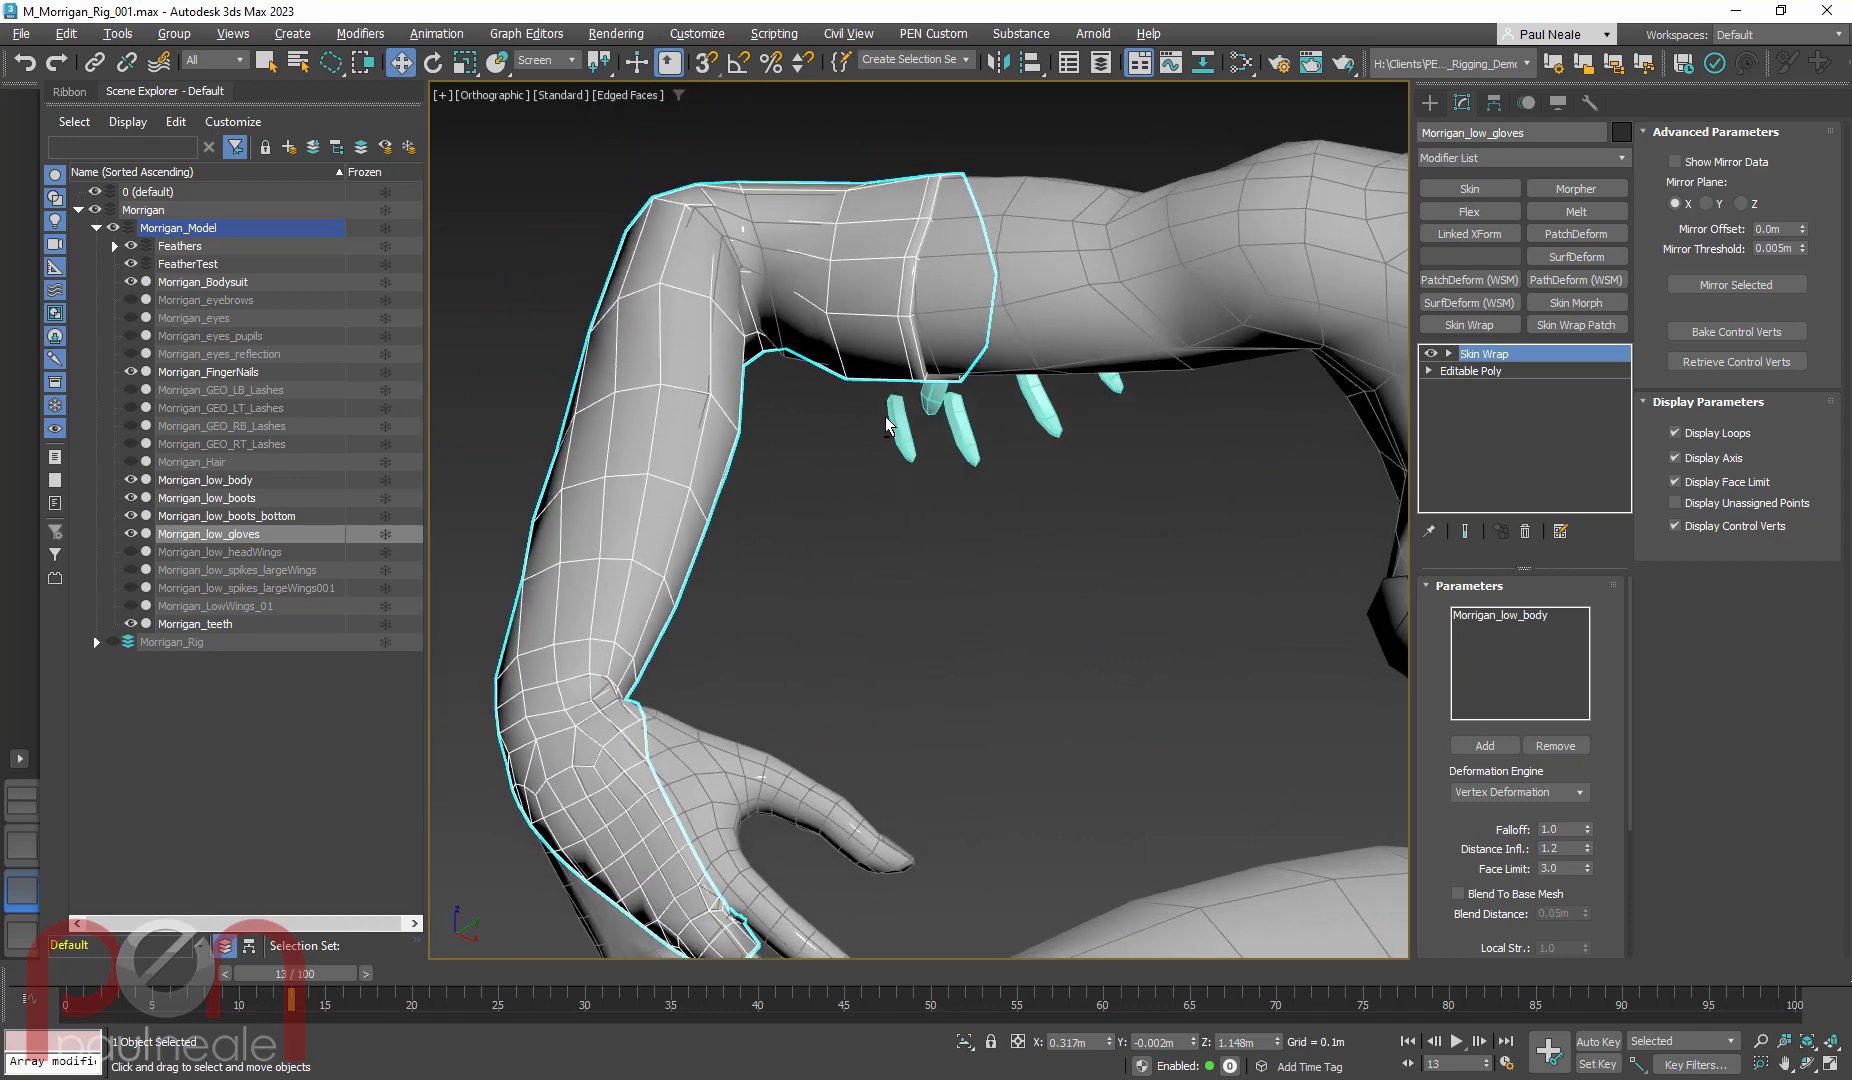
# Try High Quality viewport shading on the gloved arm and switch back to Standard
pyautogui.click(560, 95)
pyautogui.click(600, 150)
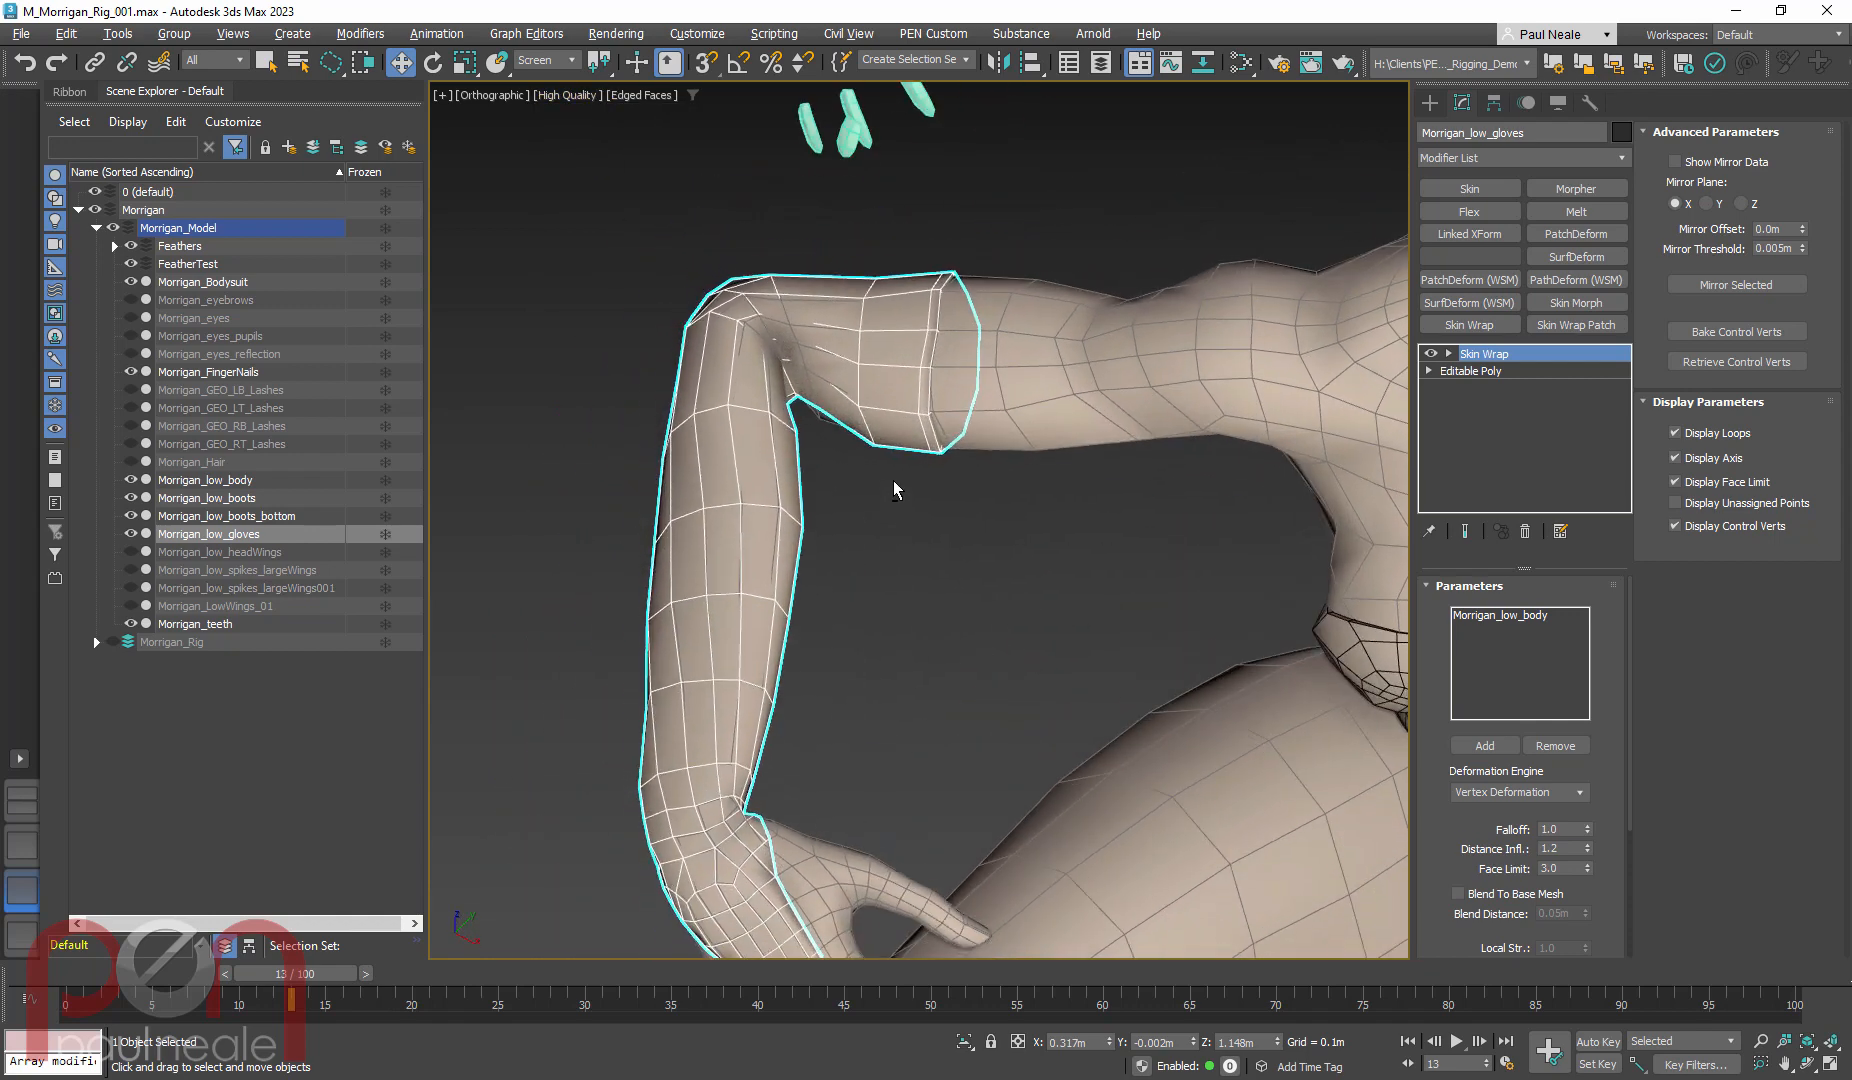
pyautogui.click(566, 95)
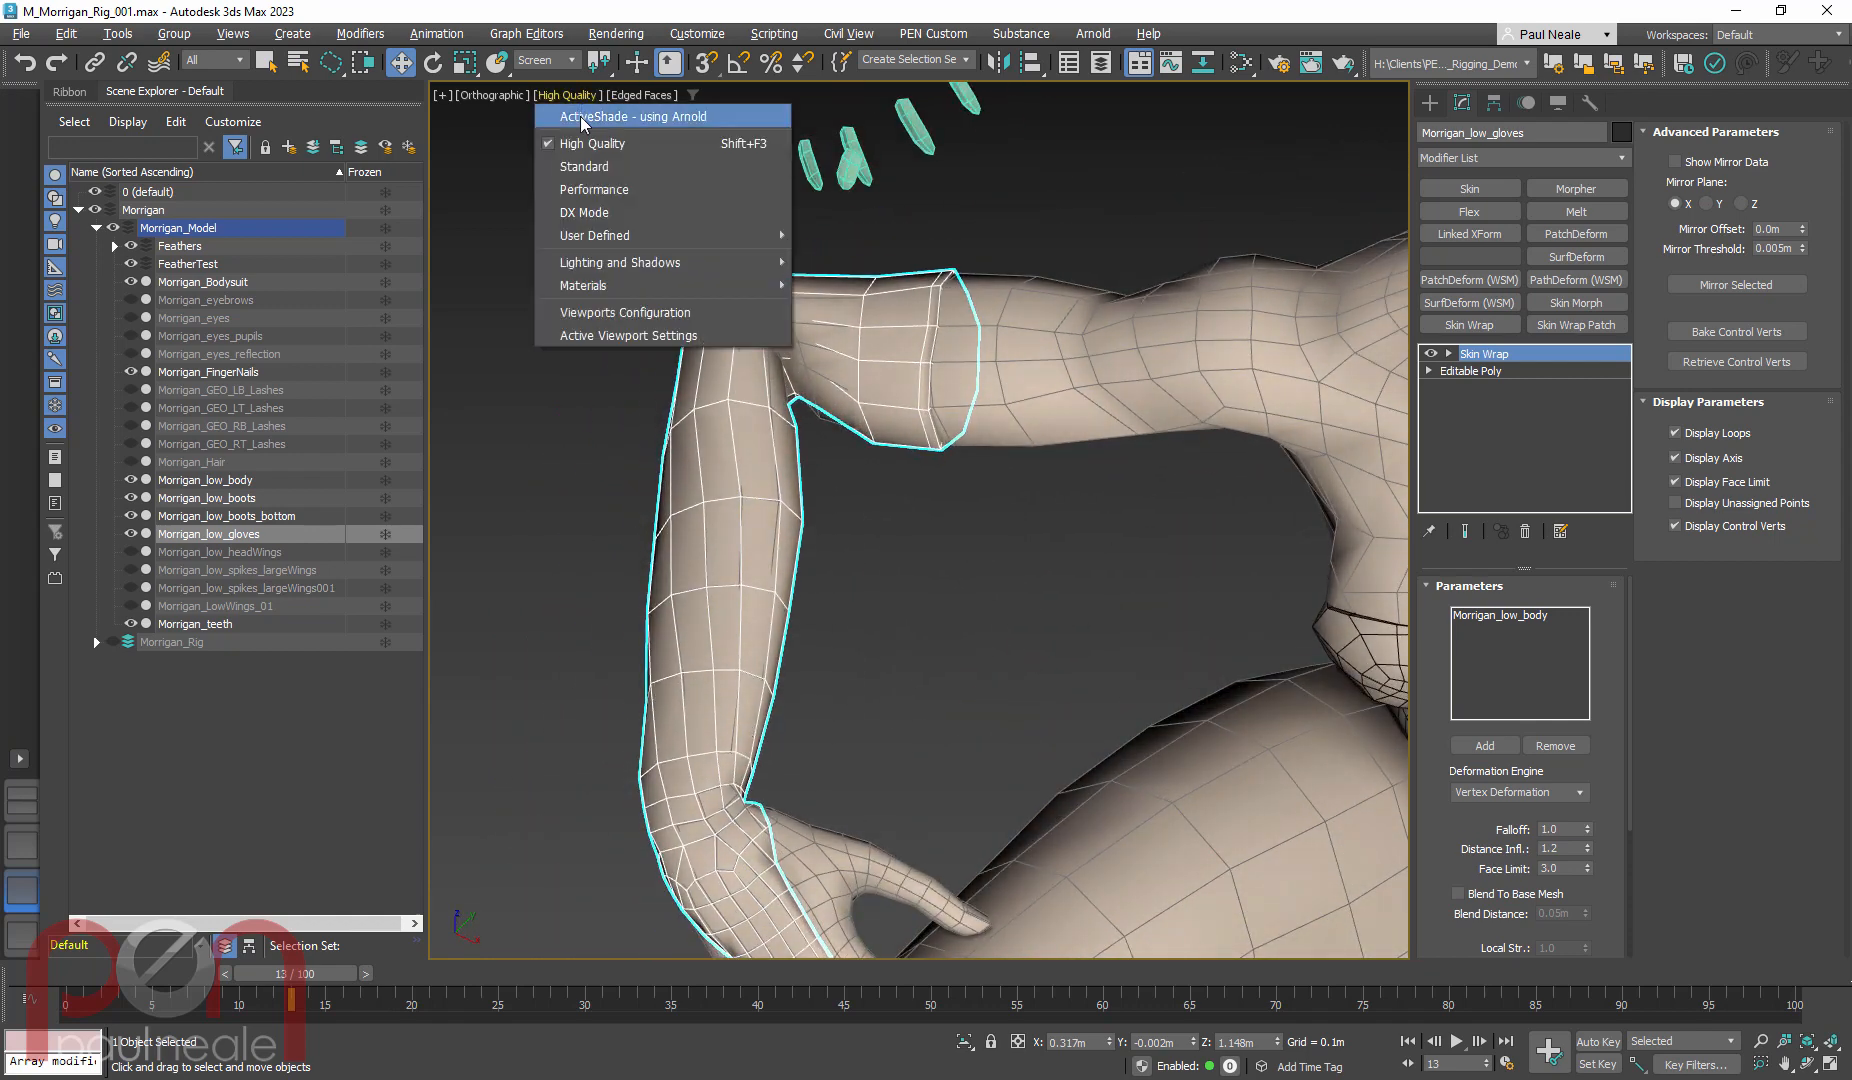
pyautogui.click(593, 177)
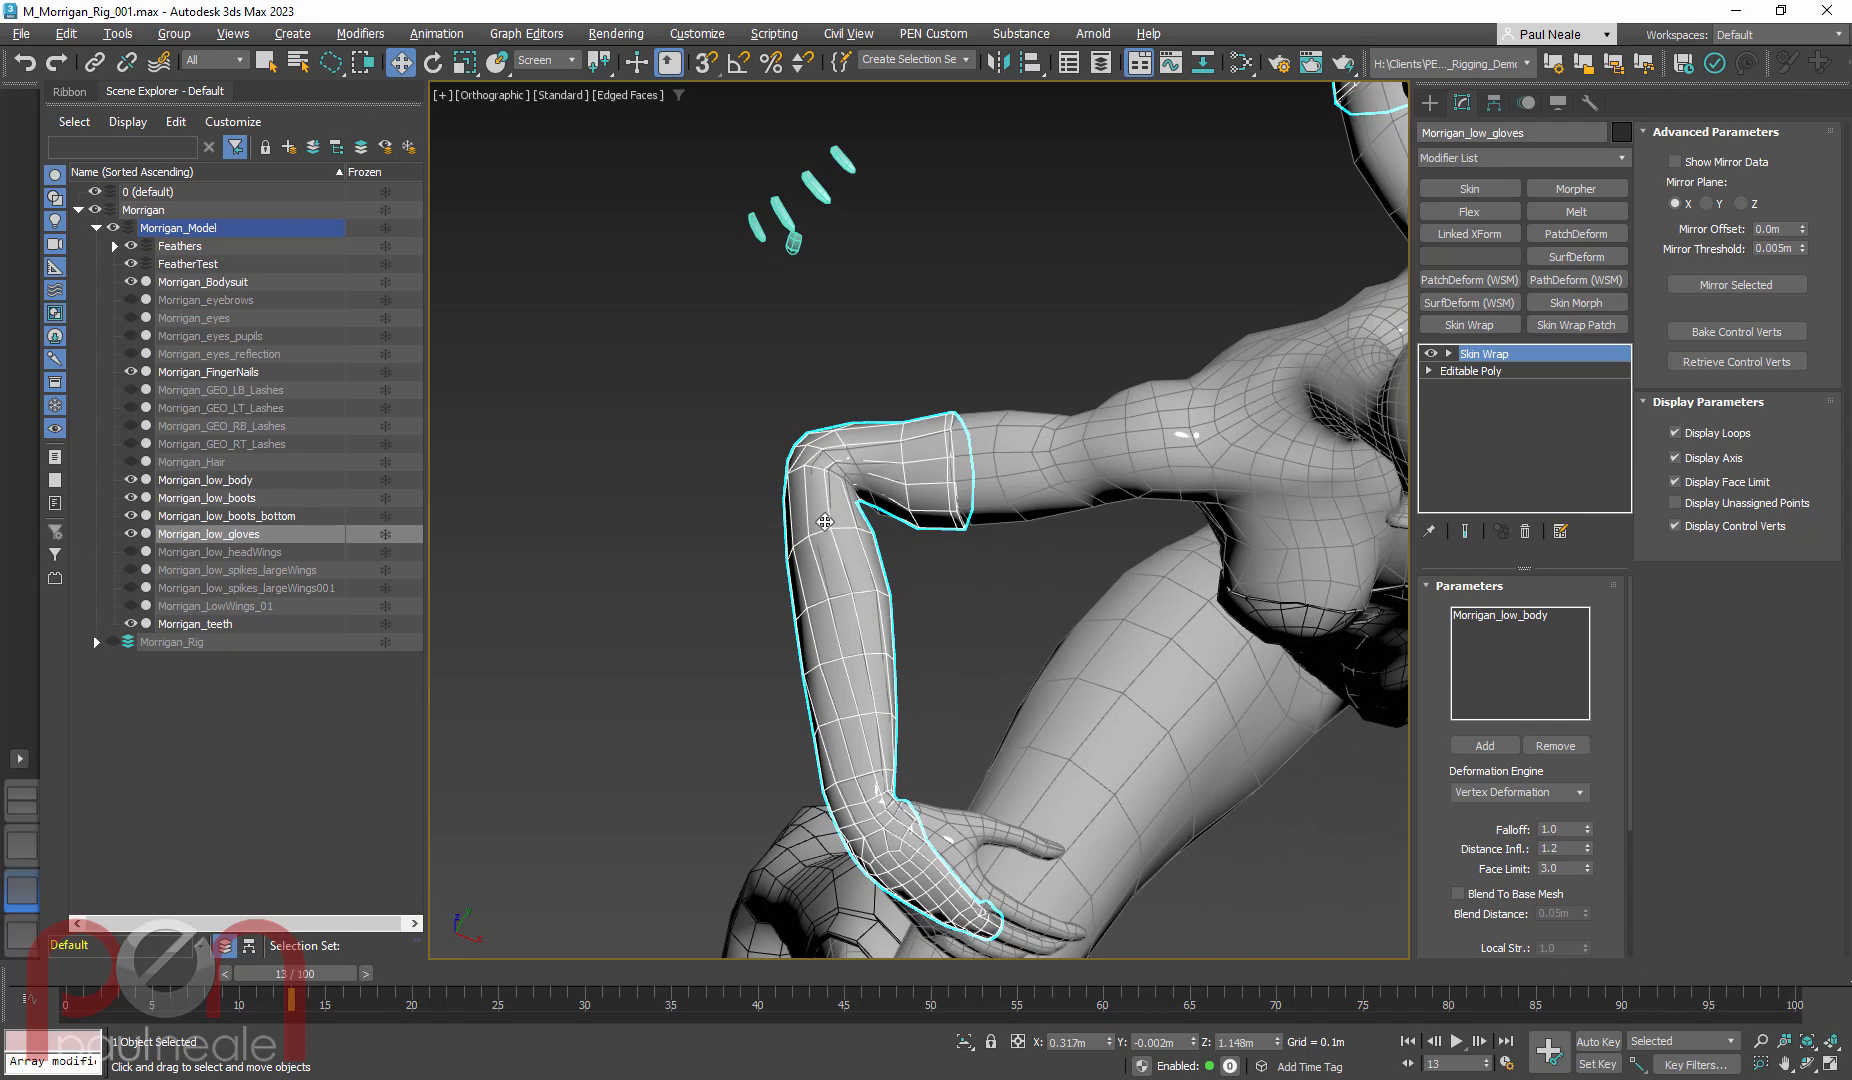
# Examine the glove mesh along the forearm, wrist and inner elbow from several angles
pyautogui.scroll(3, 815, 570)
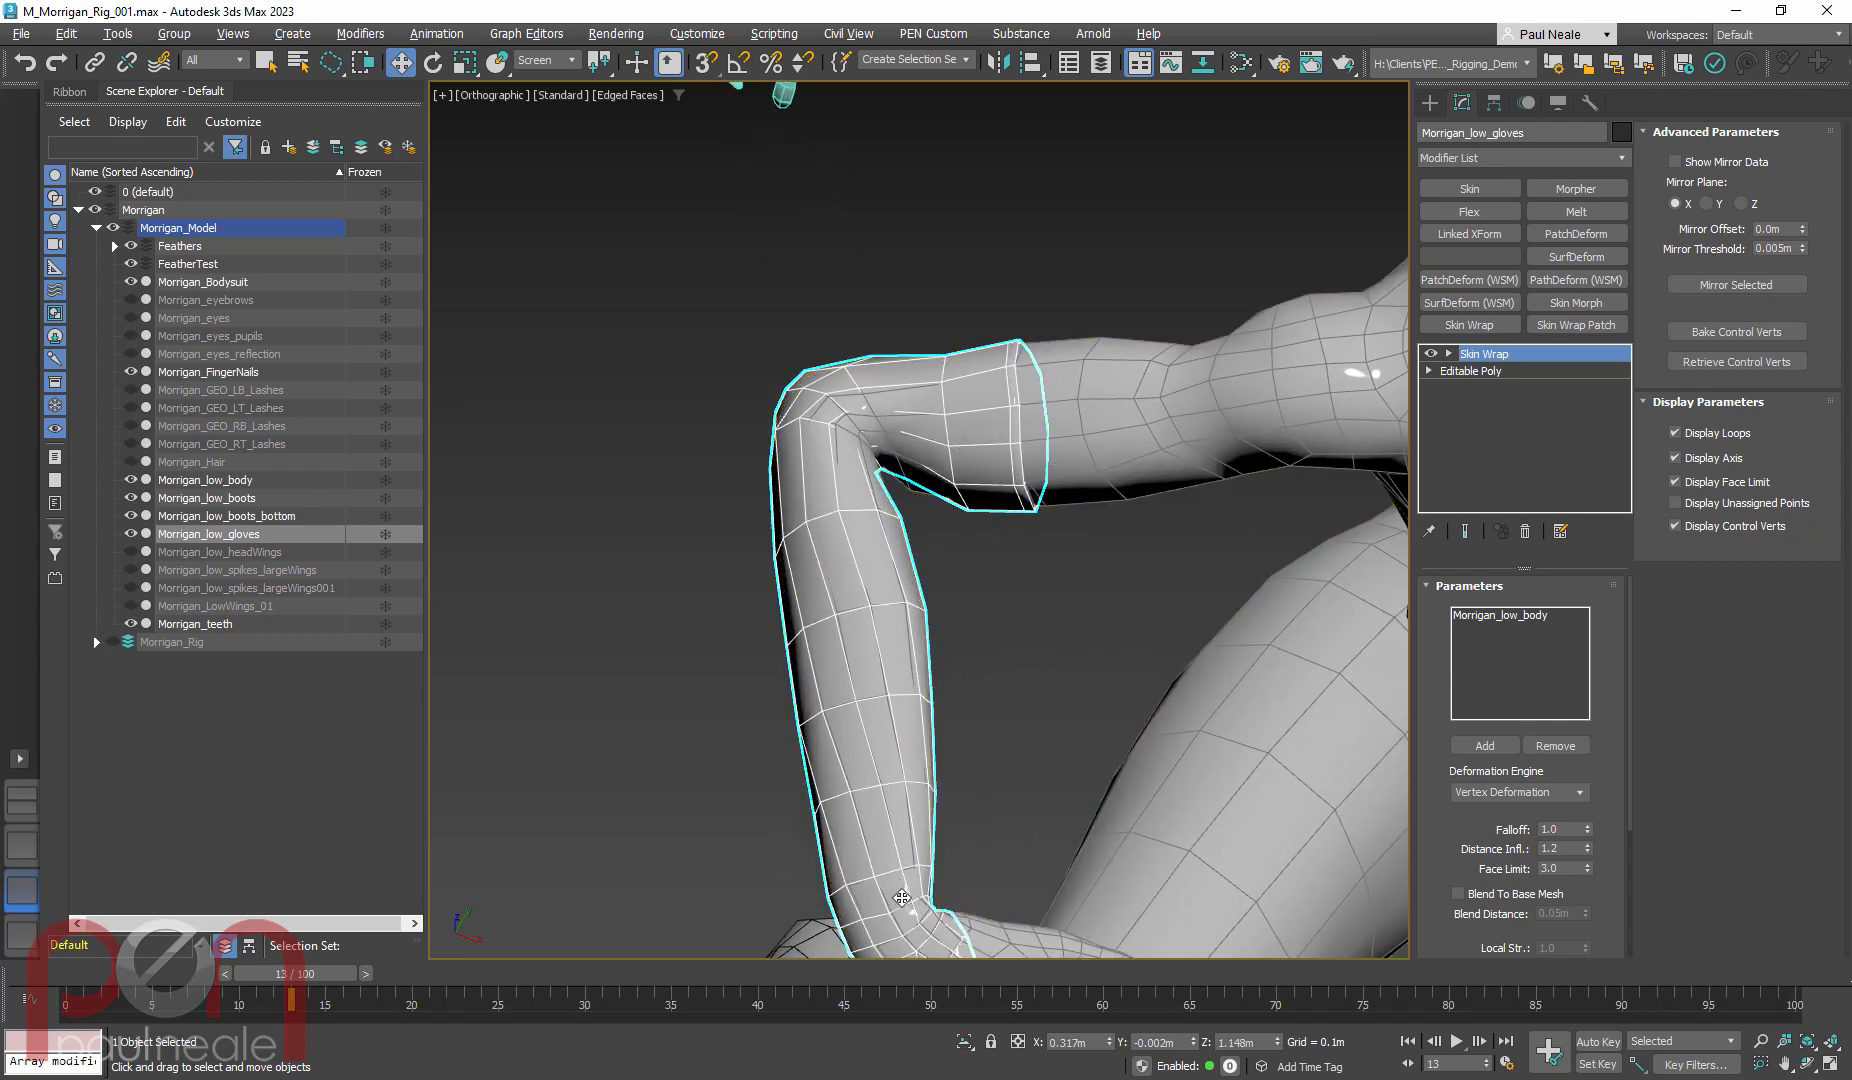
pyautogui.moveTo(1034, 698); pyautogui.dragTo(914, 583, button='middle')
pyautogui.scroll(-2, 955, 615)
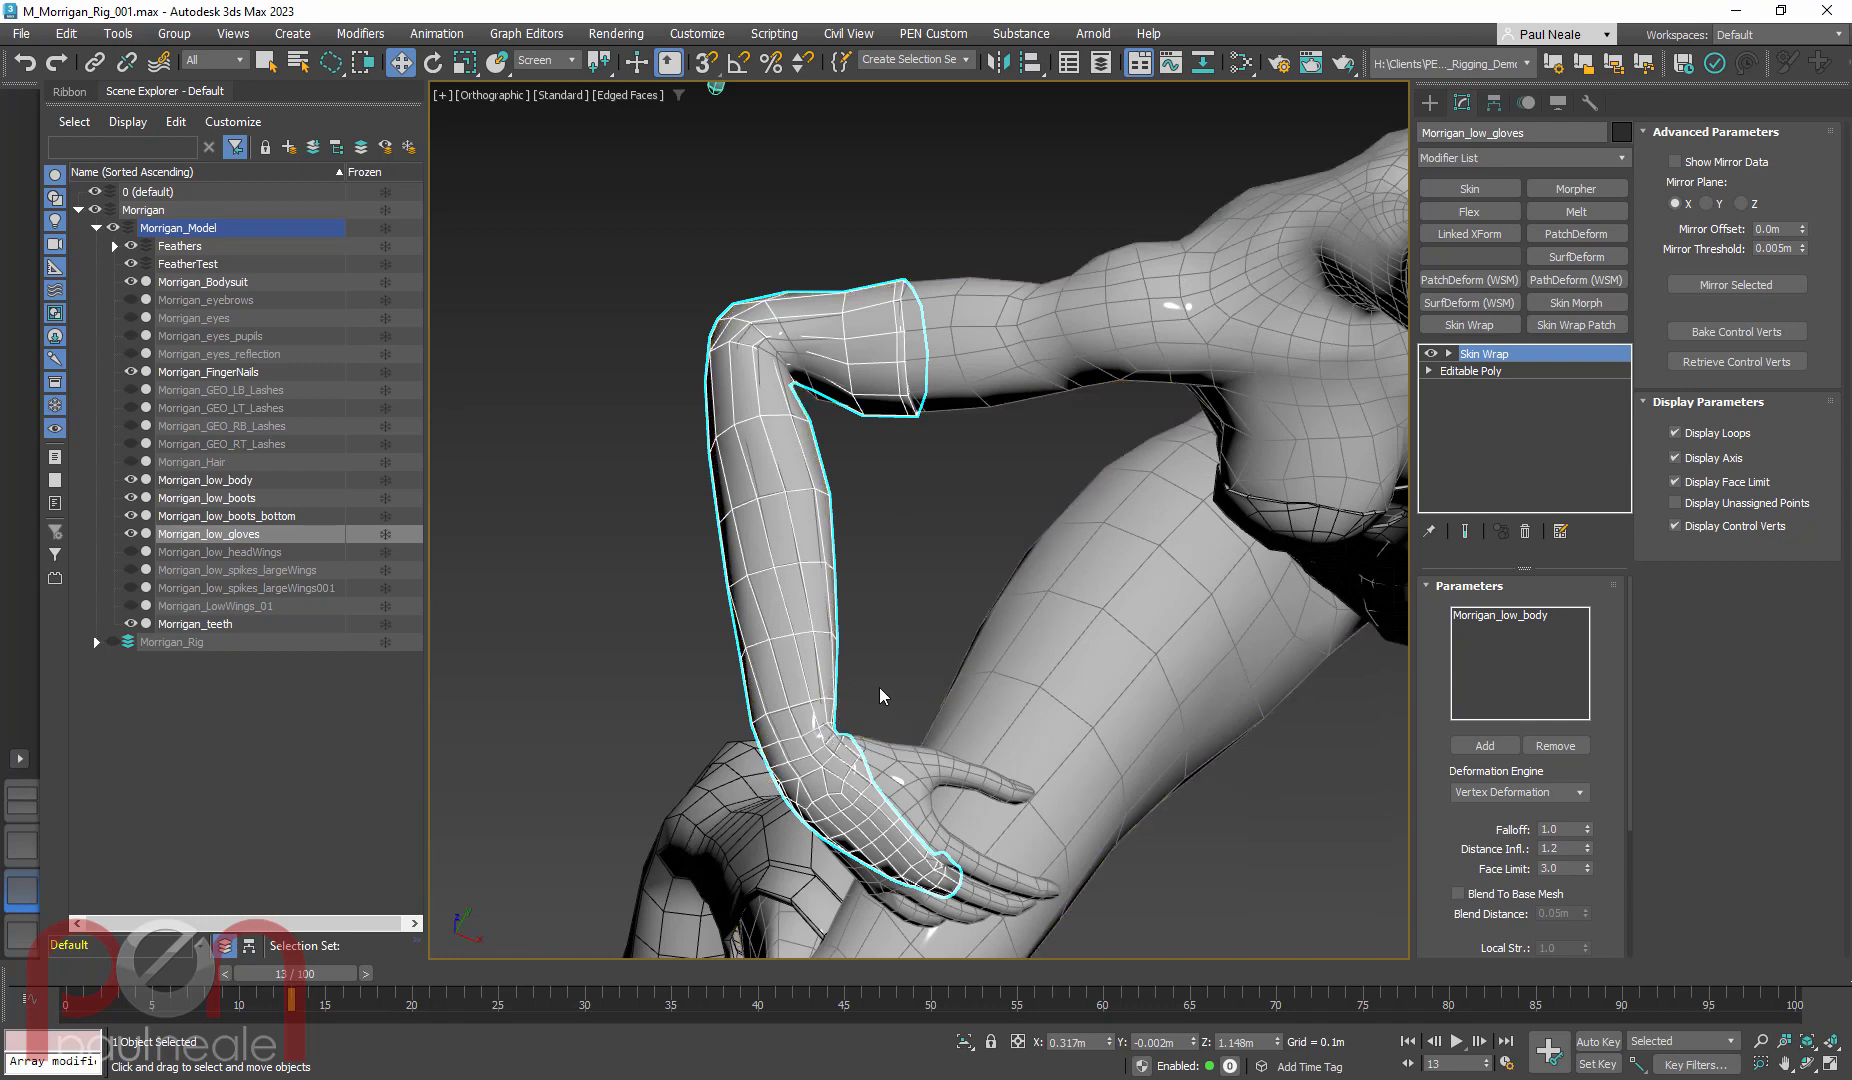
pyautogui.keyDown('alt'); pyautogui.moveTo(880, 687); pyautogui.dragTo(927, 590, button='middle'); pyautogui.keyUp('alt')
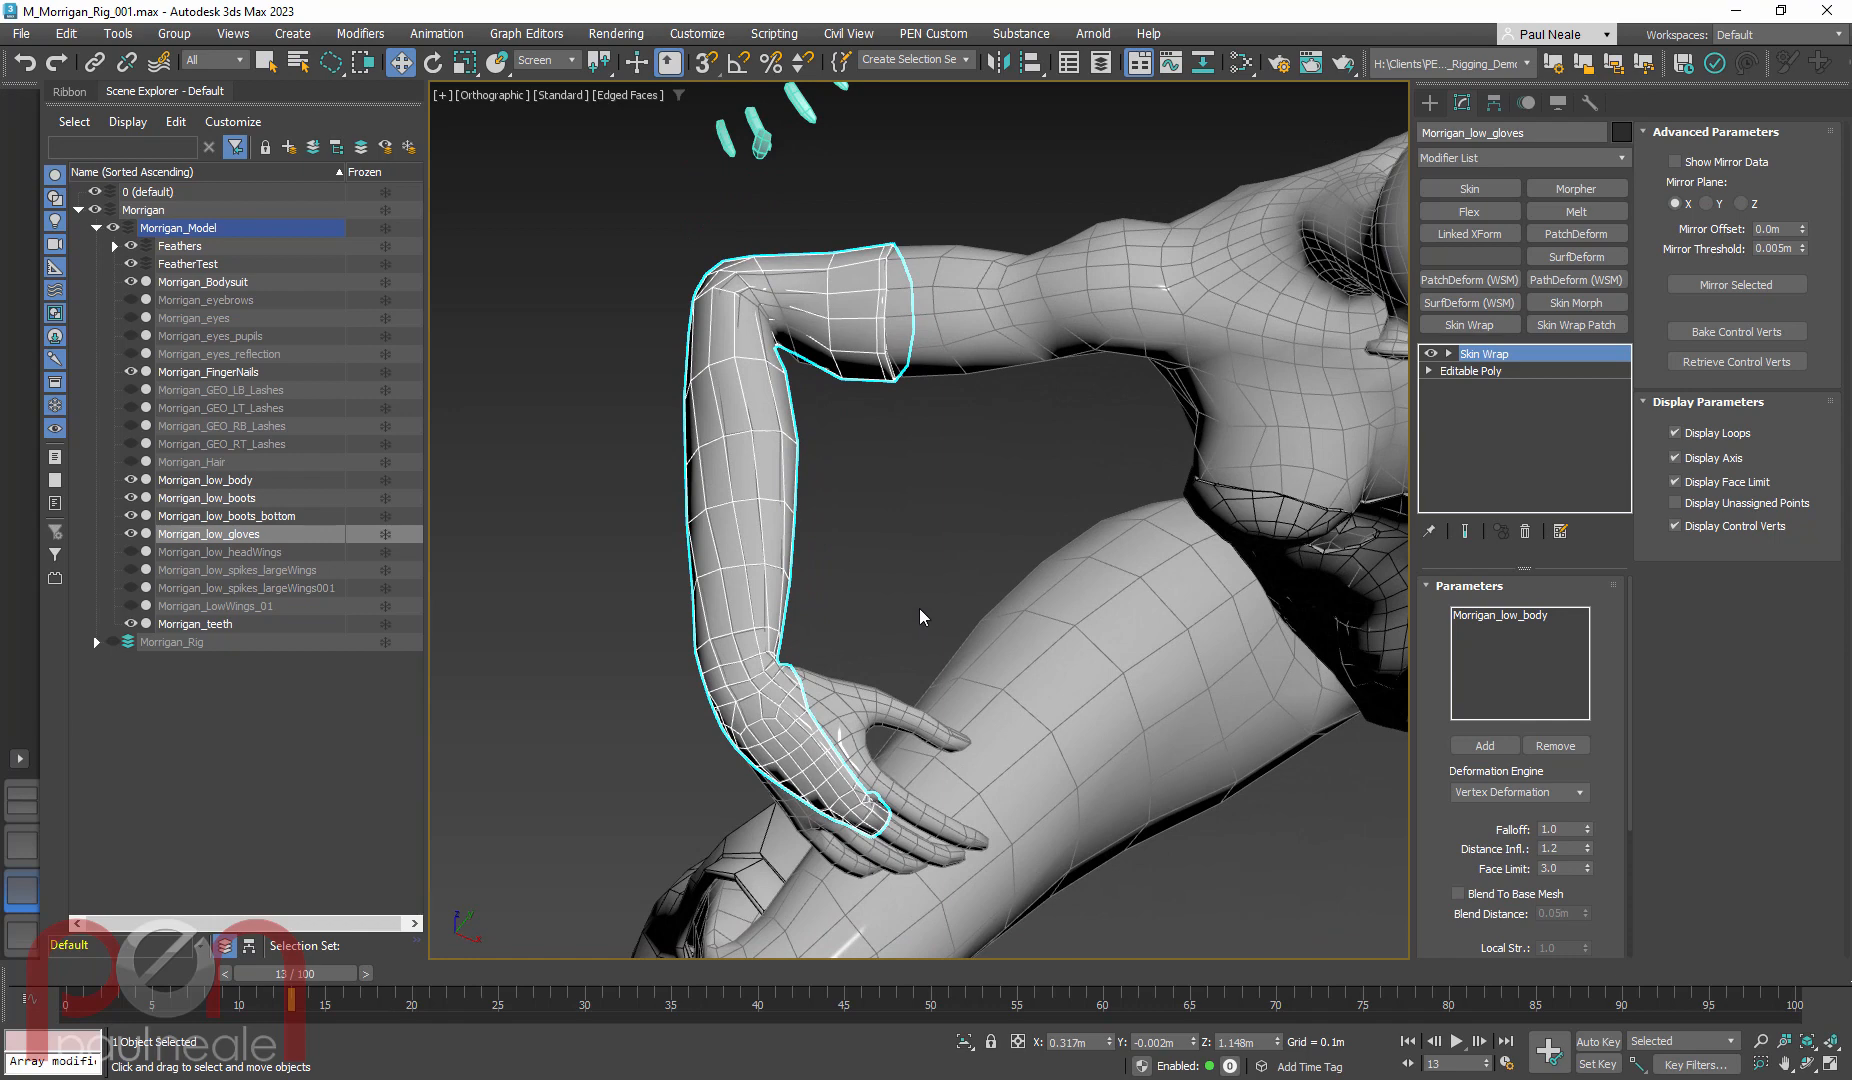
pyautogui.scroll(1, 778, 703)
pyautogui.keyDown('alt'); pyautogui.moveTo(760, 589); pyautogui.dragTo(832, 511, button='middle'); pyautogui.keyUp('alt')
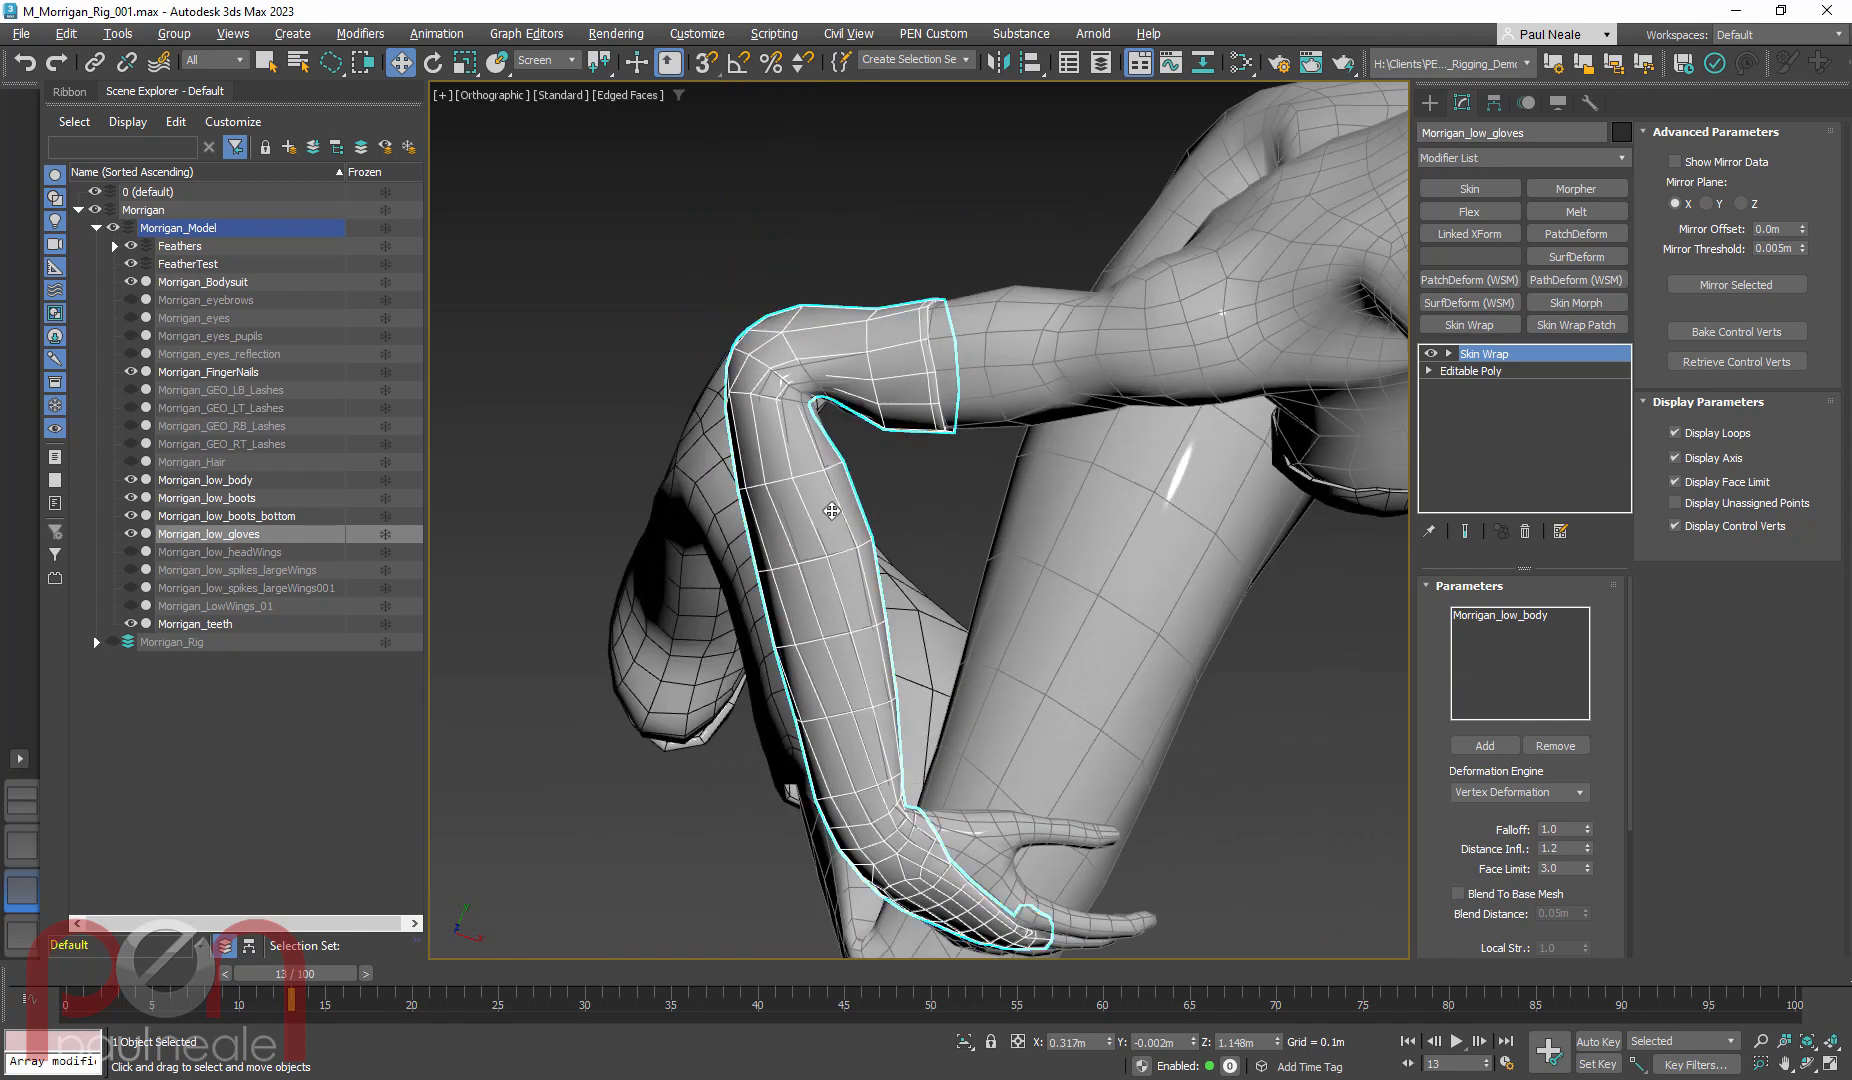
pyautogui.scroll(5, 790, 380)
pyautogui.keyDown('alt'); pyautogui.moveTo(790, 380); pyautogui.dragTo(862, 377, button='middle'); pyautogui.keyUp('alt')
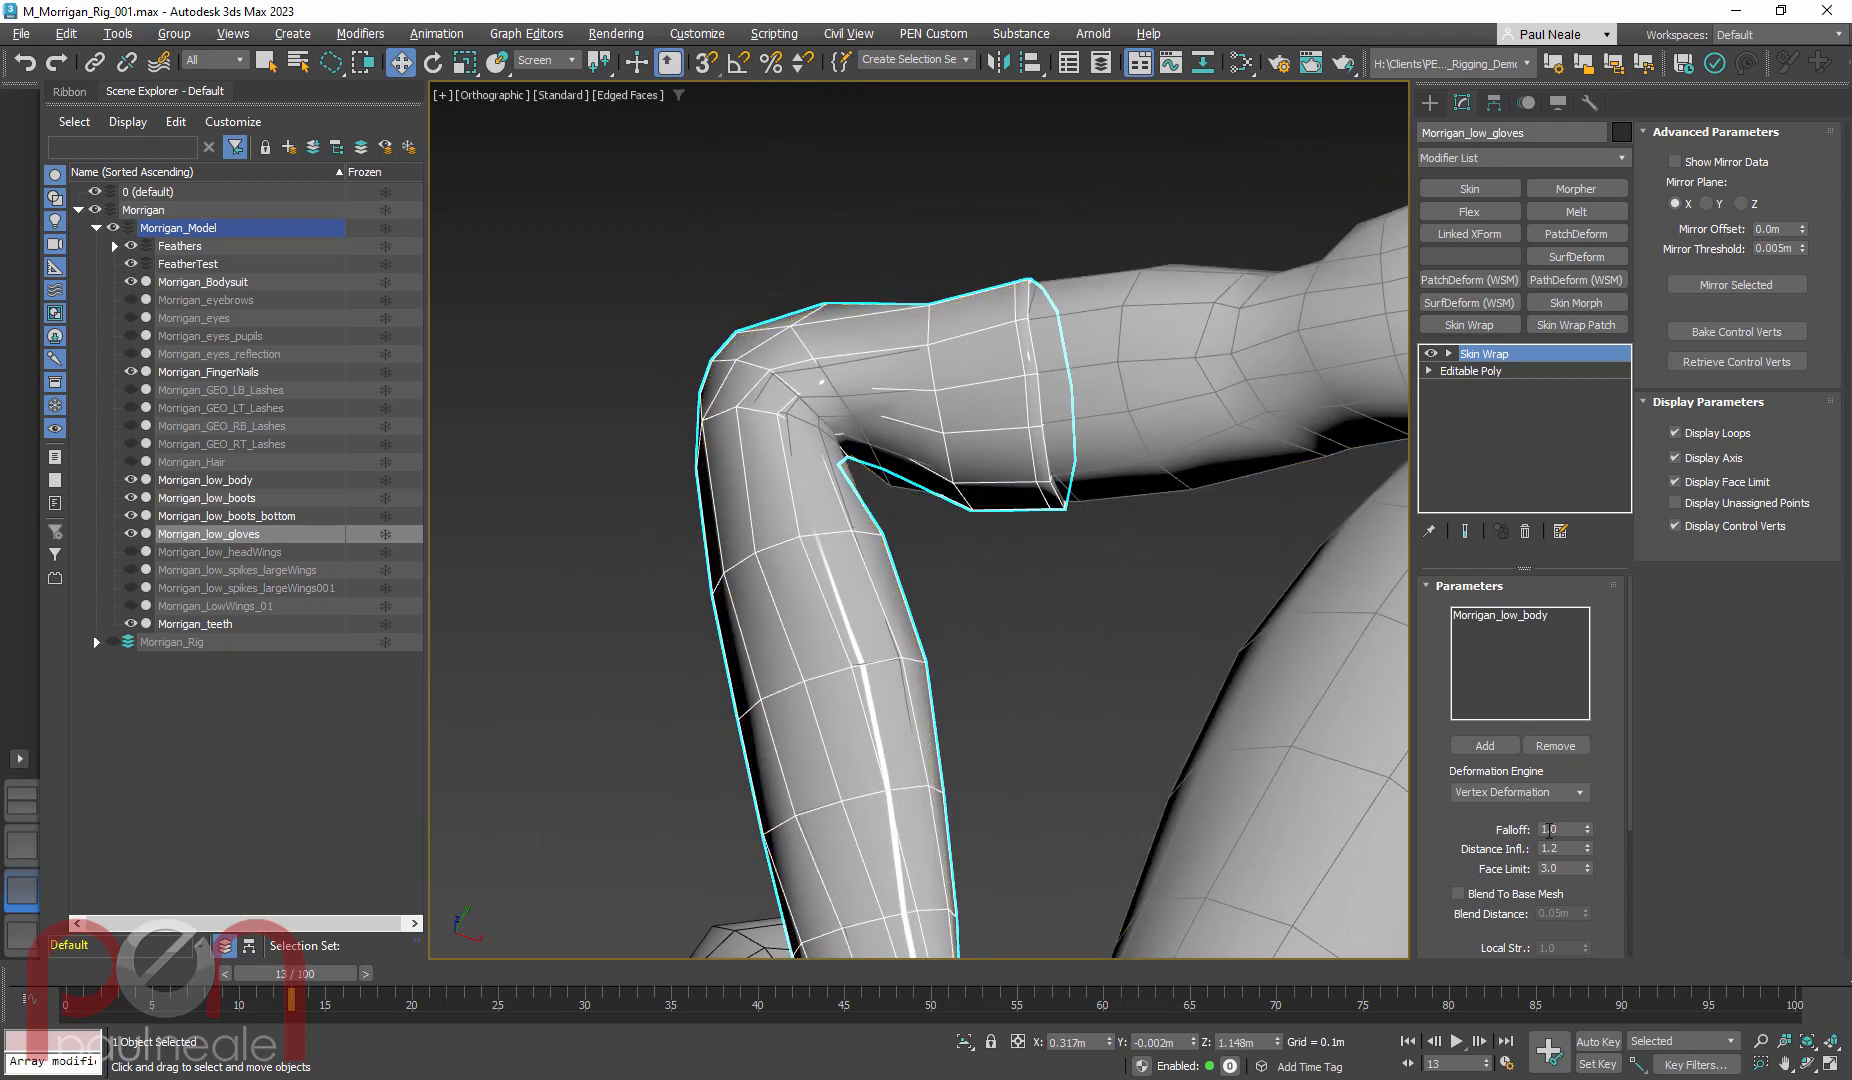
# Set the gloves' Skin Wrap falloff to 7.3 and check the deformation on both arms
pyautogui.moveTo(1590, 830); pyautogui.dragTo(1599, 780)
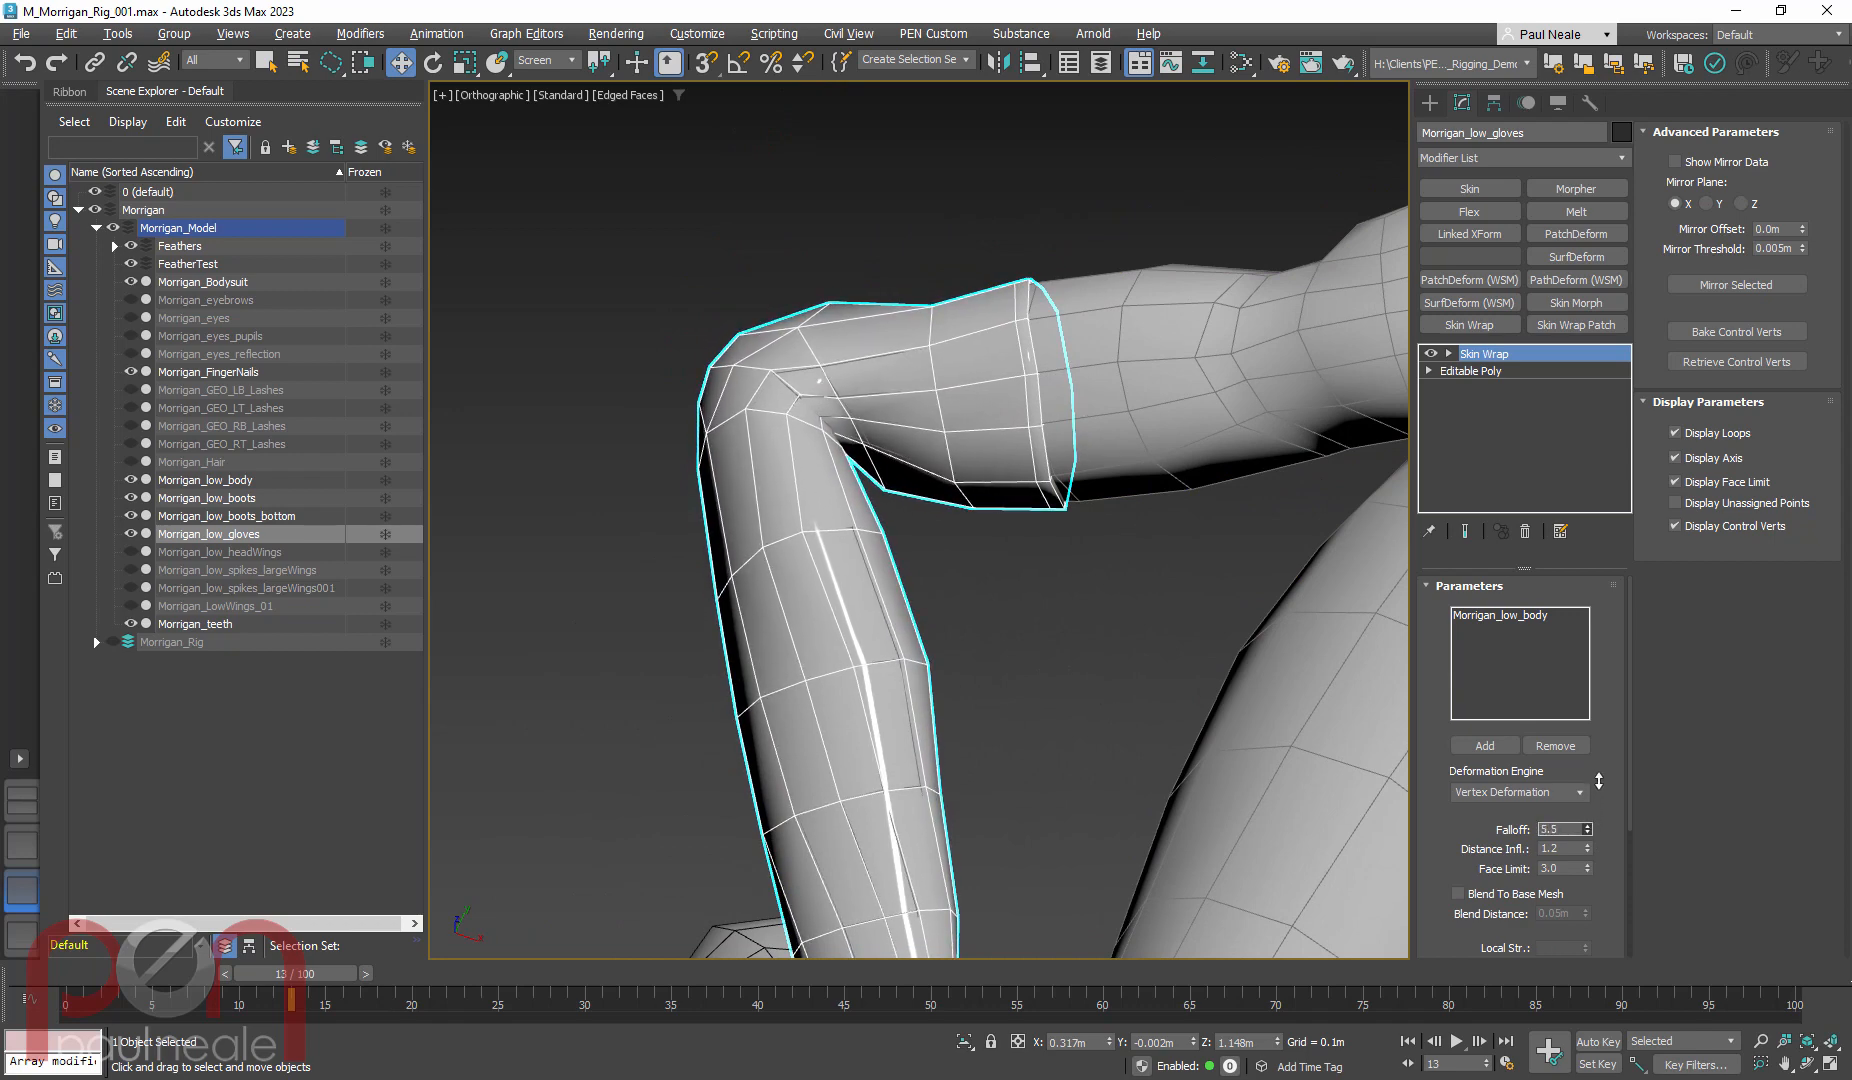
pyautogui.scroll(-3, 1165, 745)
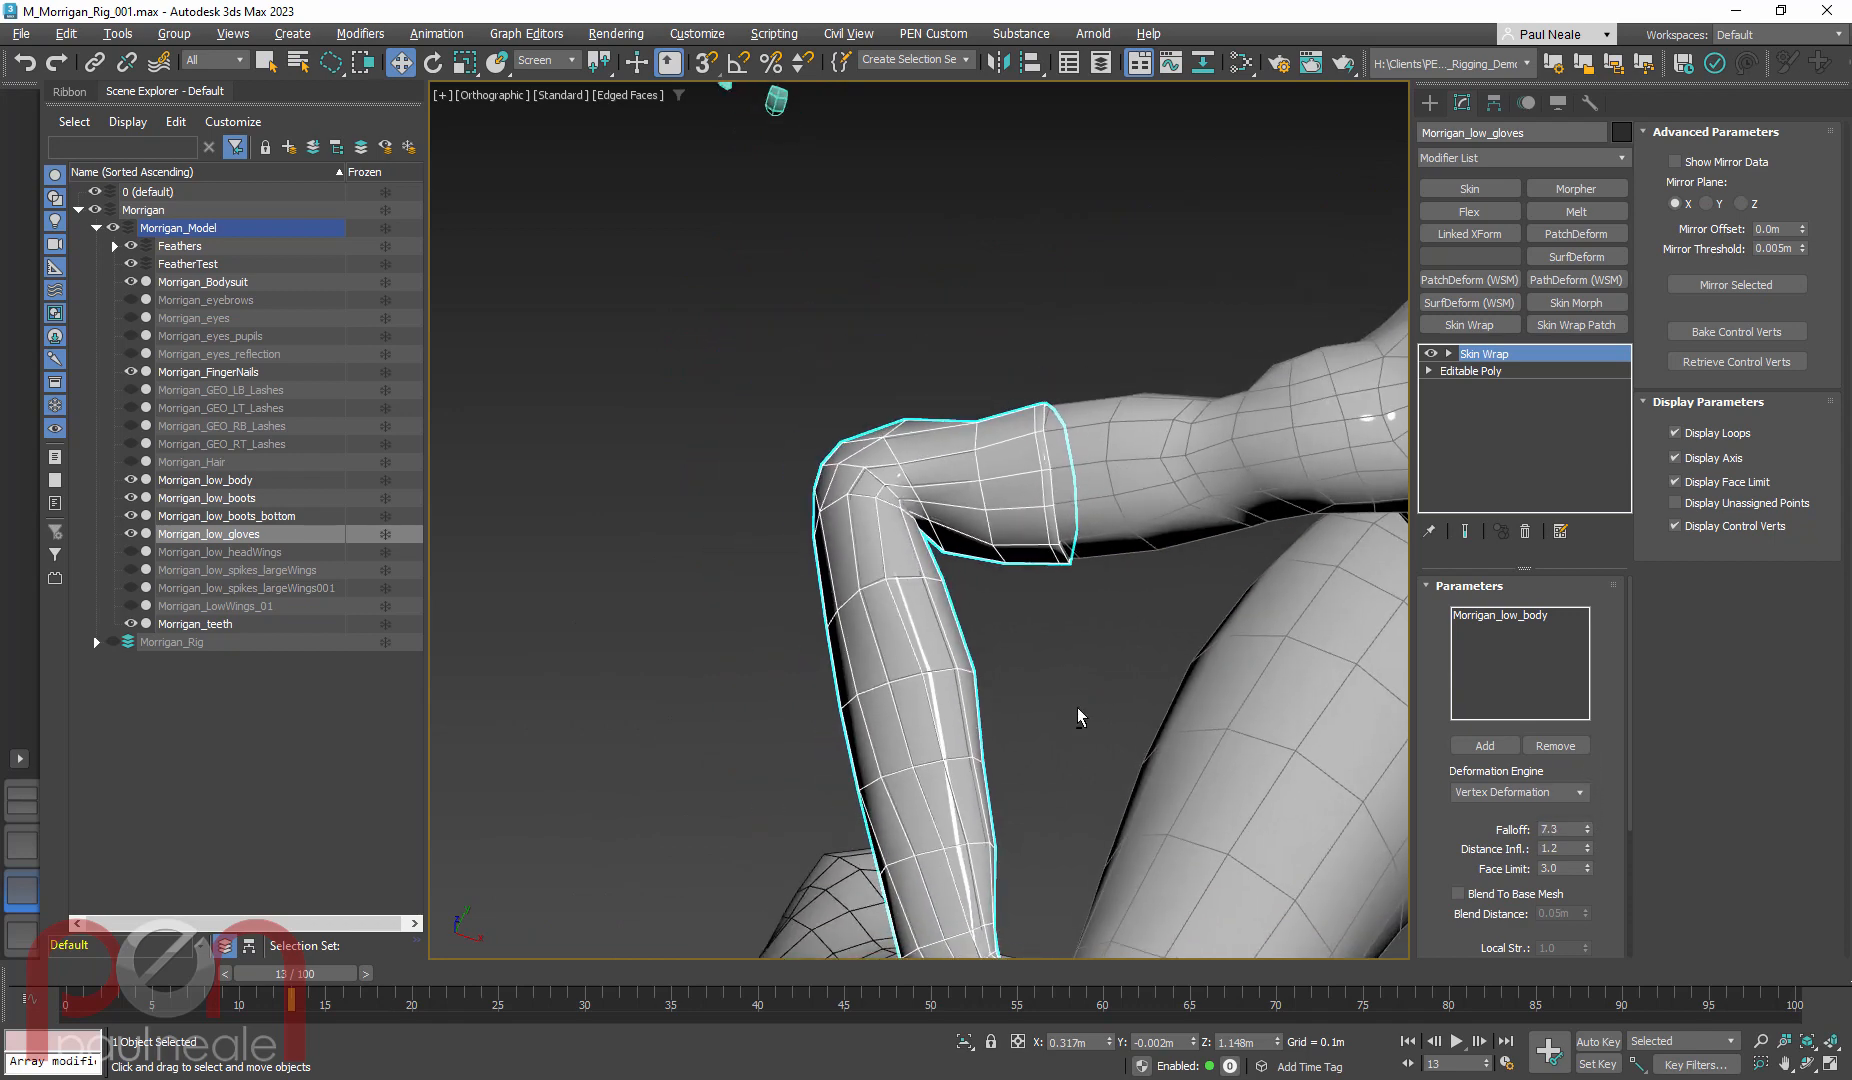
pyautogui.keyDown('alt'); pyautogui.moveTo(1076, 708); pyautogui.dragTo(1068, 655, button='middle'); pyautogui.keyUp('alt')
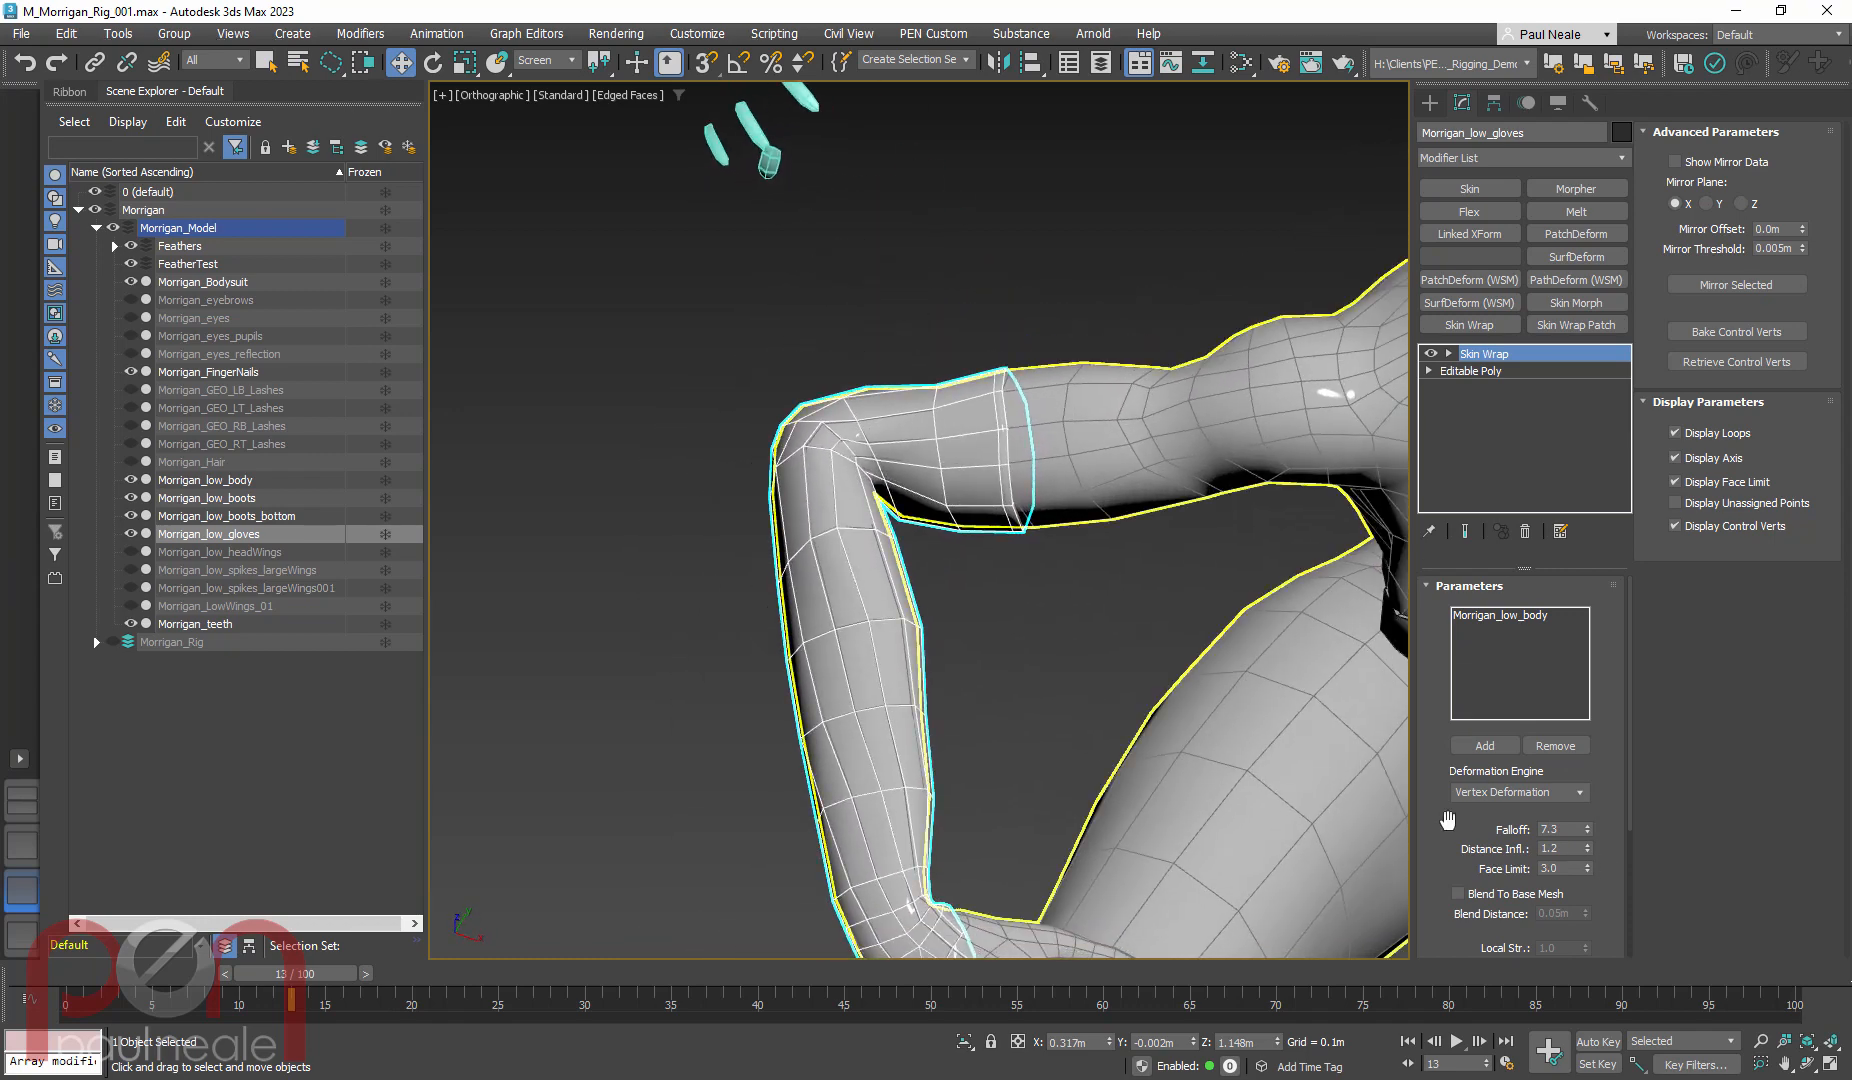
pyautogui.moveTo(1165, 734); pyautogui.dragTo(668, 574, button='middle')
pyautogui.scroll(-6, 668, 574)
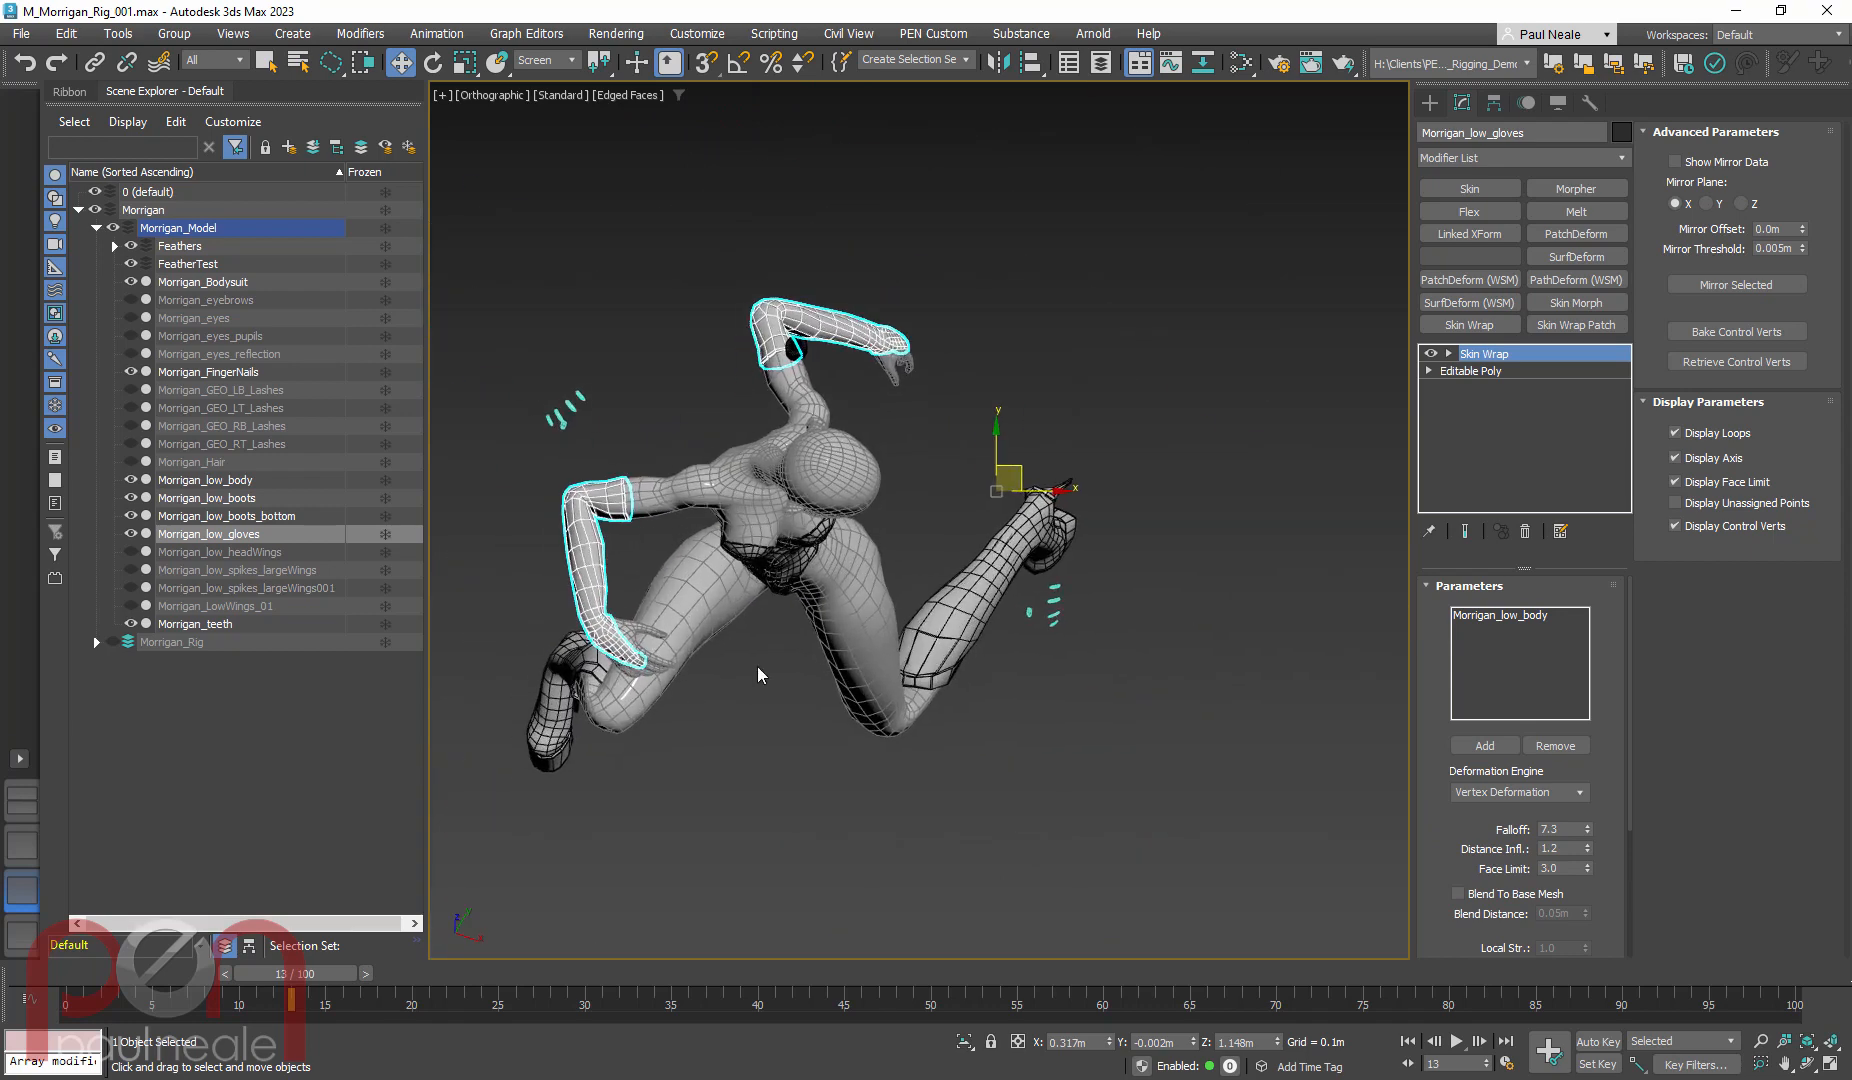
pyautogui.keyDown('alt'); pyautogui.moveTo(843, 348); pyautogui.dragTo(825, 360, button='middle'); pyautogui.keyUp('alt')
pyautogui.scroll(4, 844, 396)
pyautogui.scroll(-5, 843, 398)
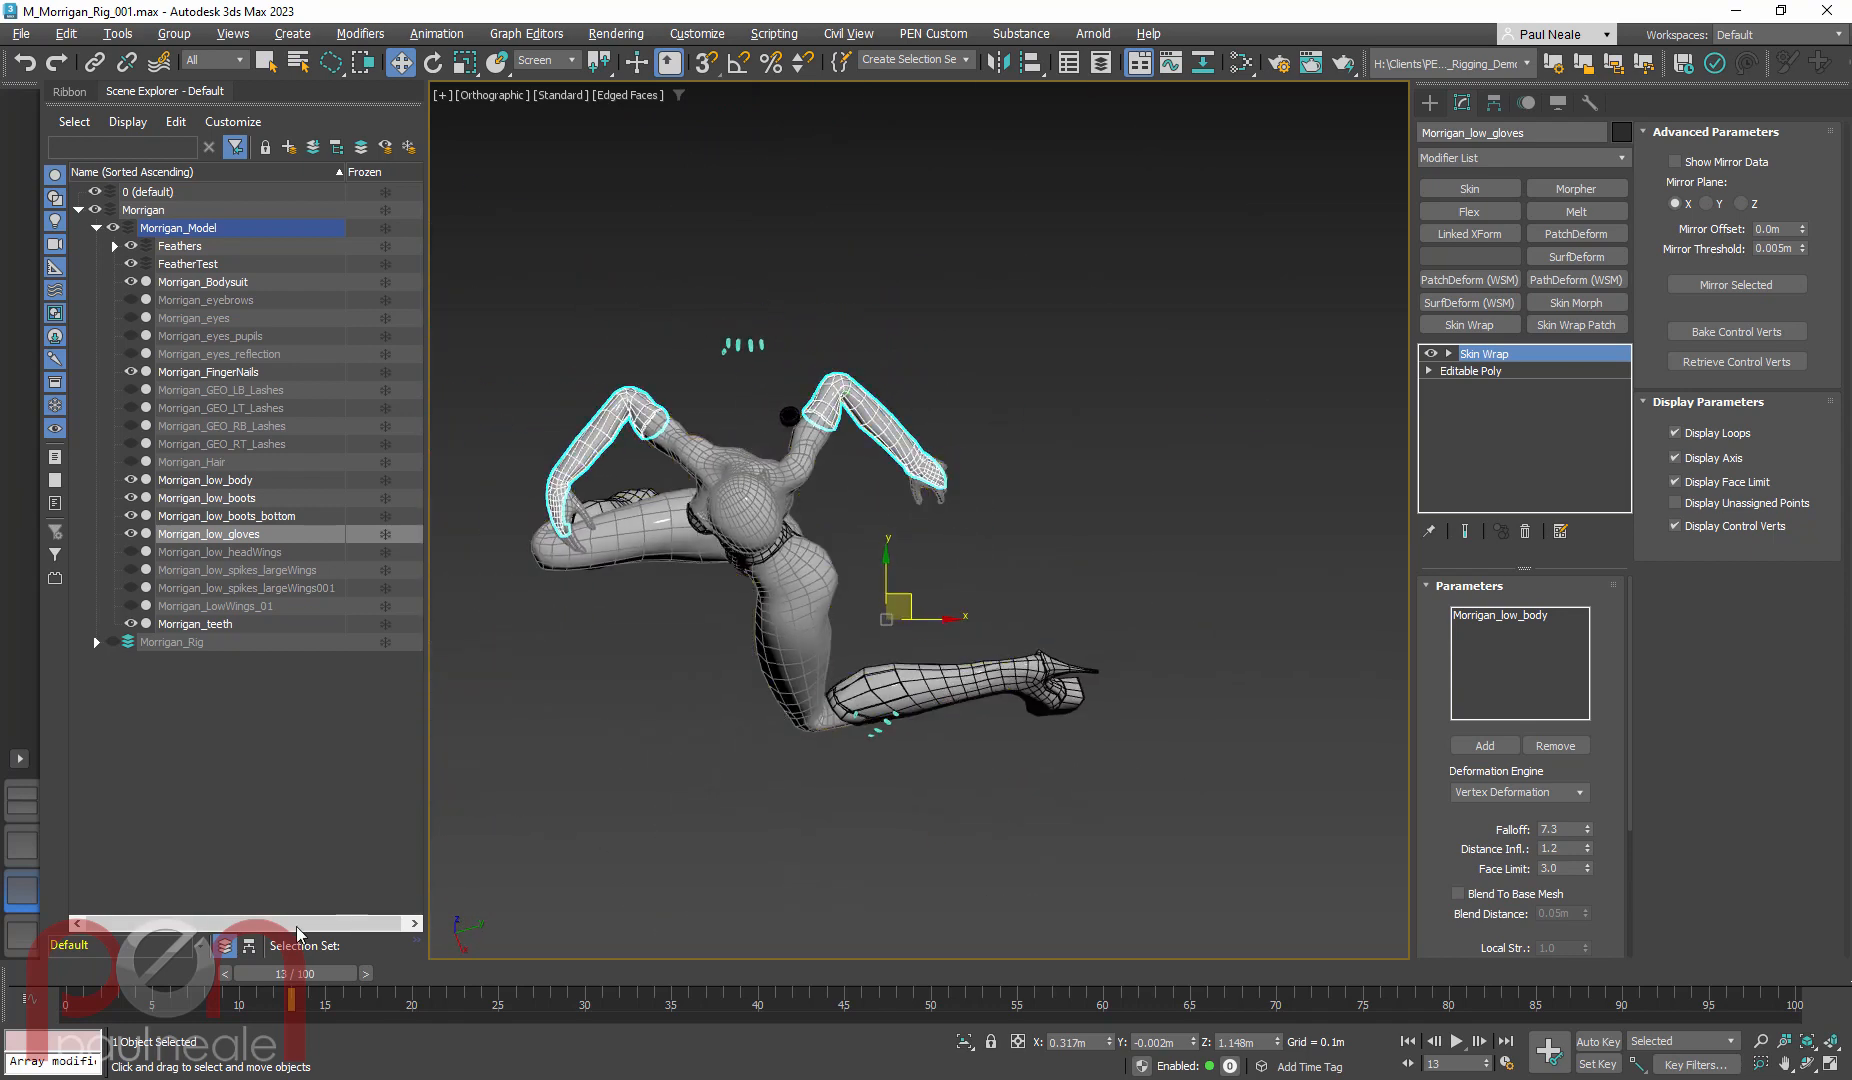
# With the animation at frame 0, convert the gloves' Skin Wrap to a Skin modifier and check the deformation at frame 10
pyautogui.click(101, 972)
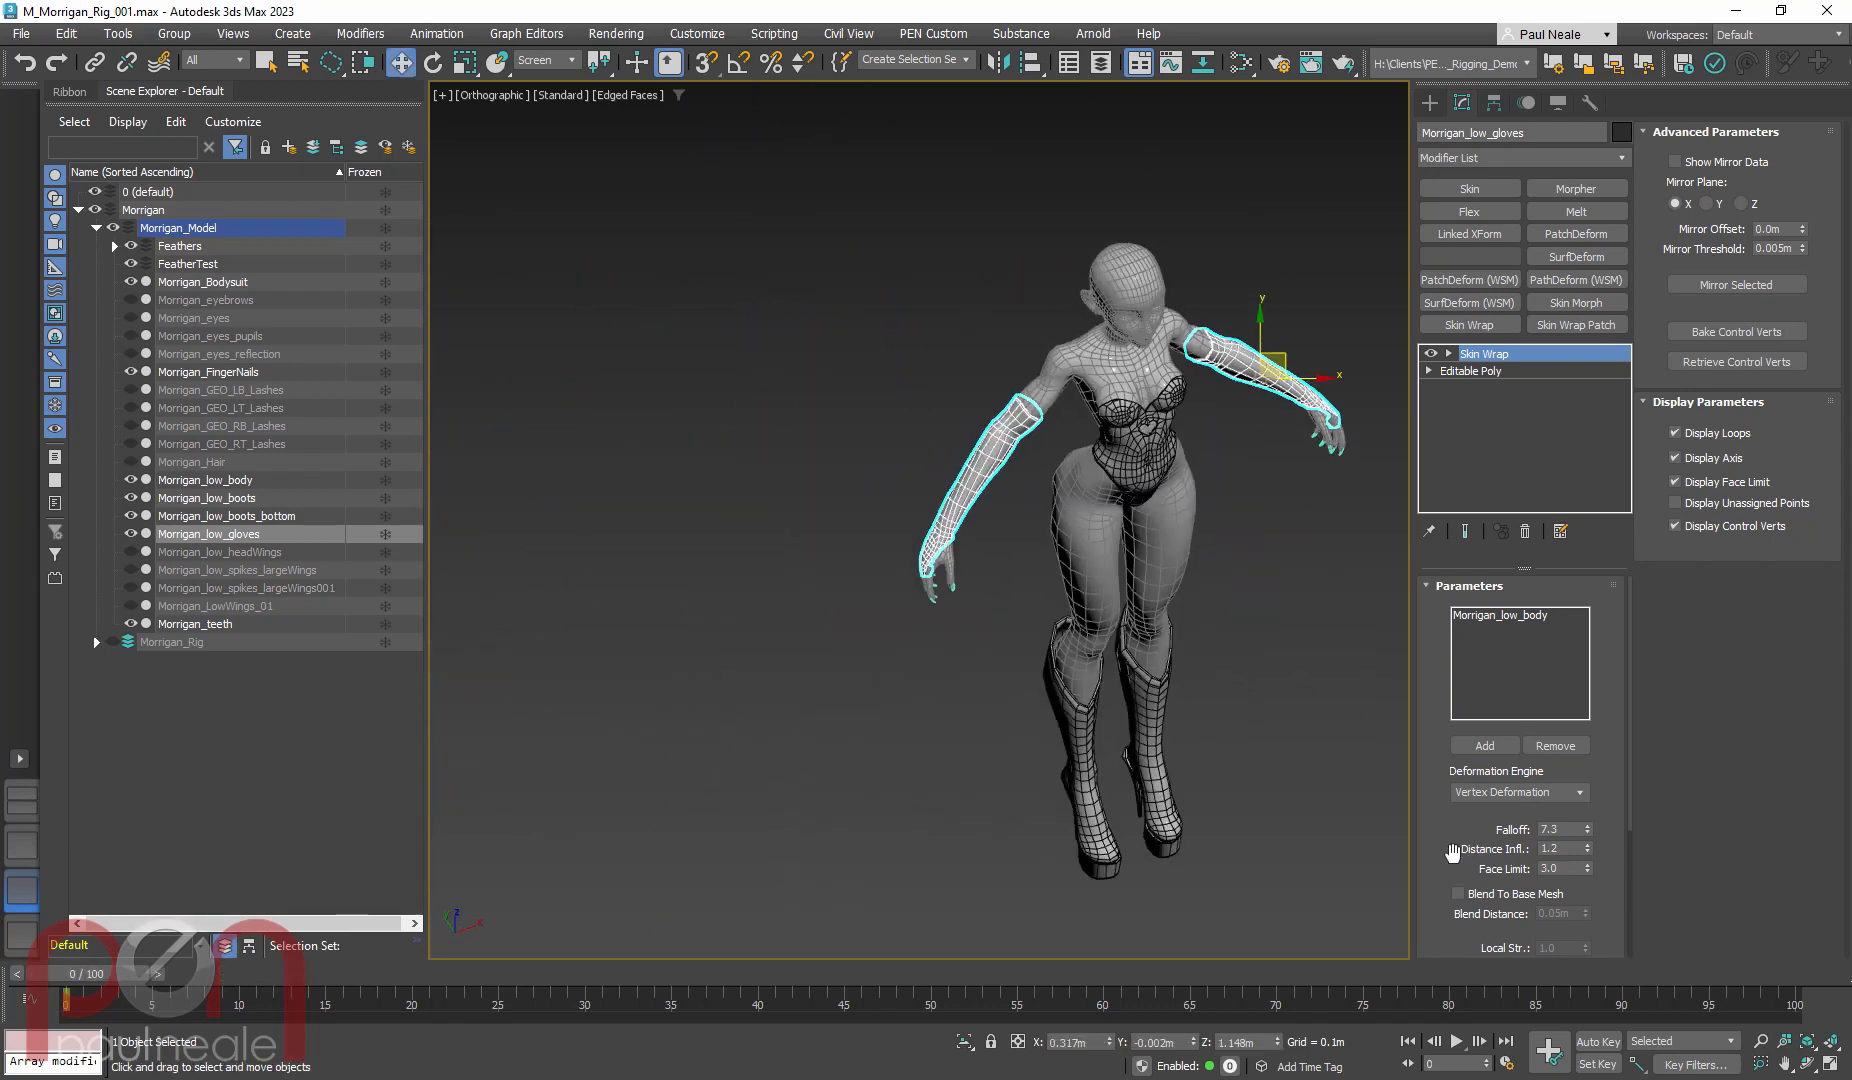
pyautogui.moveTo(1453, 851); pyautogui.dragTo(1484, 621)
pyautogui.click(1487, 931)
pyautogui.scroll(3, 1330, 650)
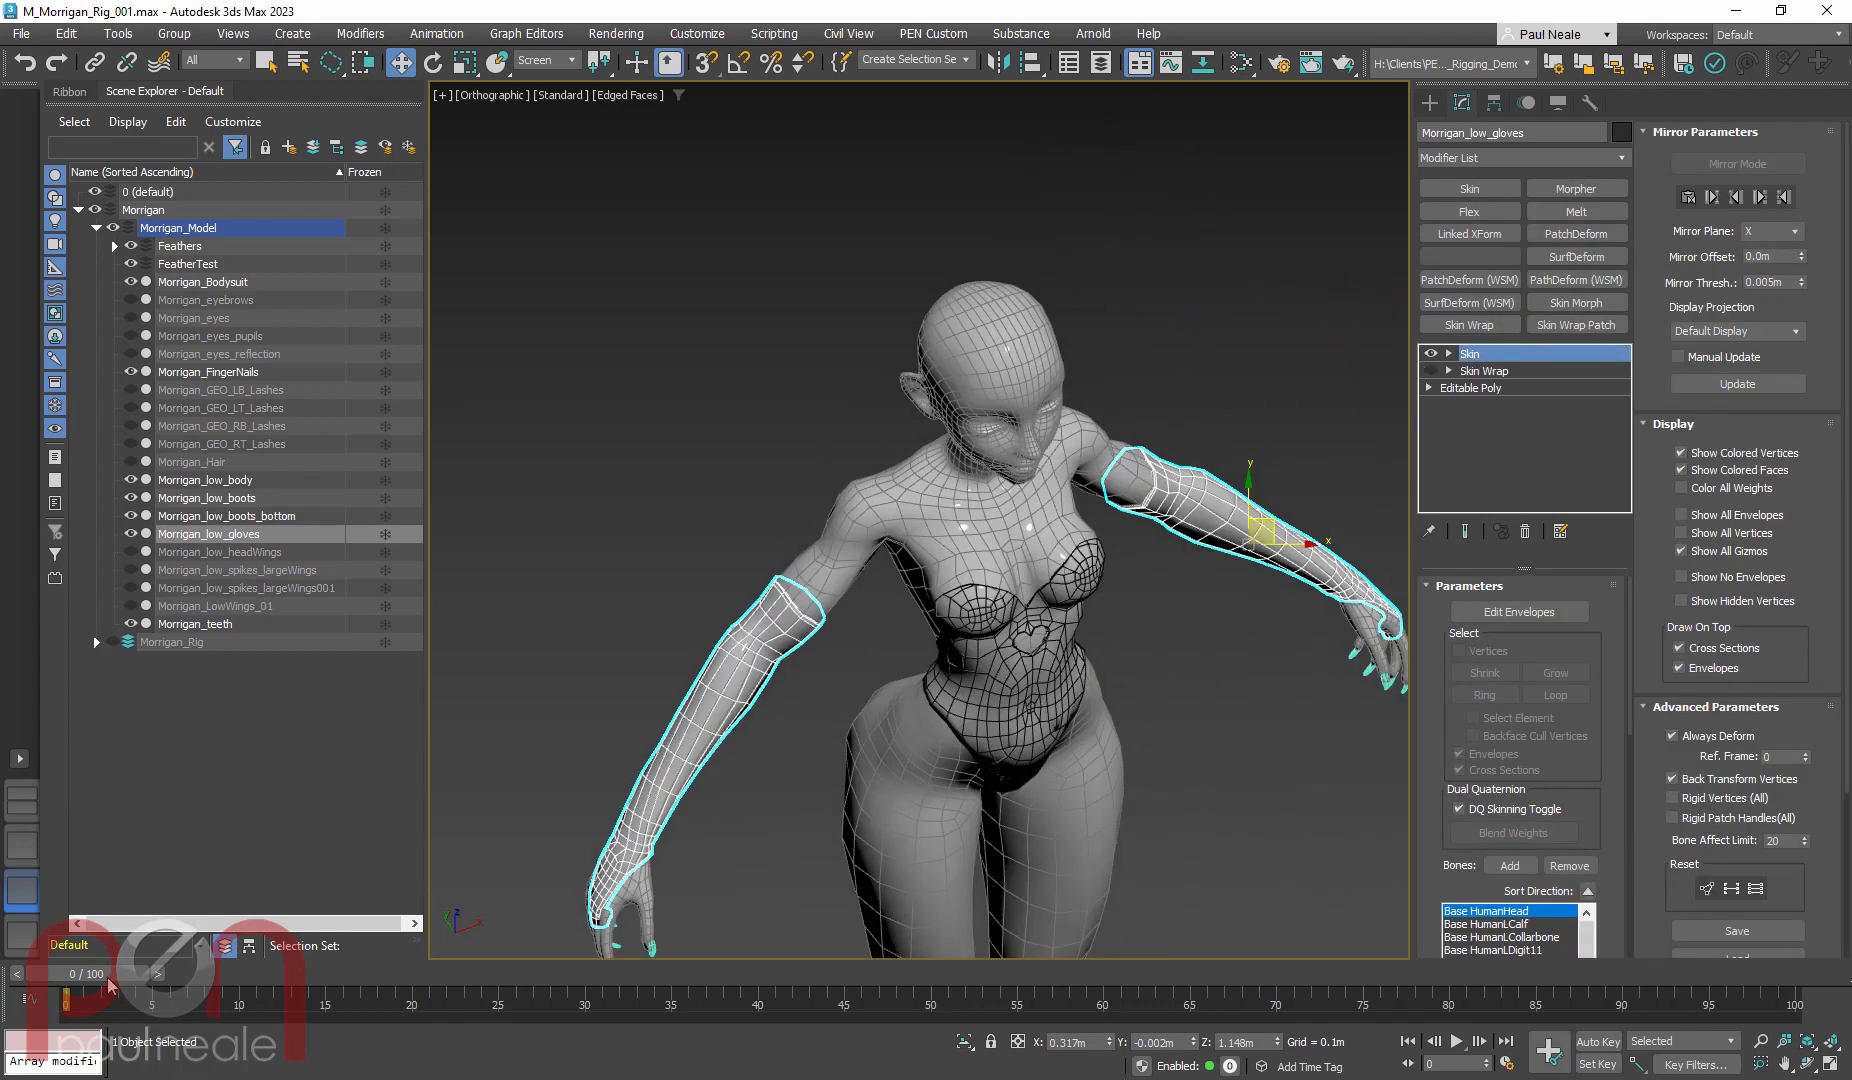
pyautogui.moveTo(105, 974); pyautogui.dragTo(247, 974)
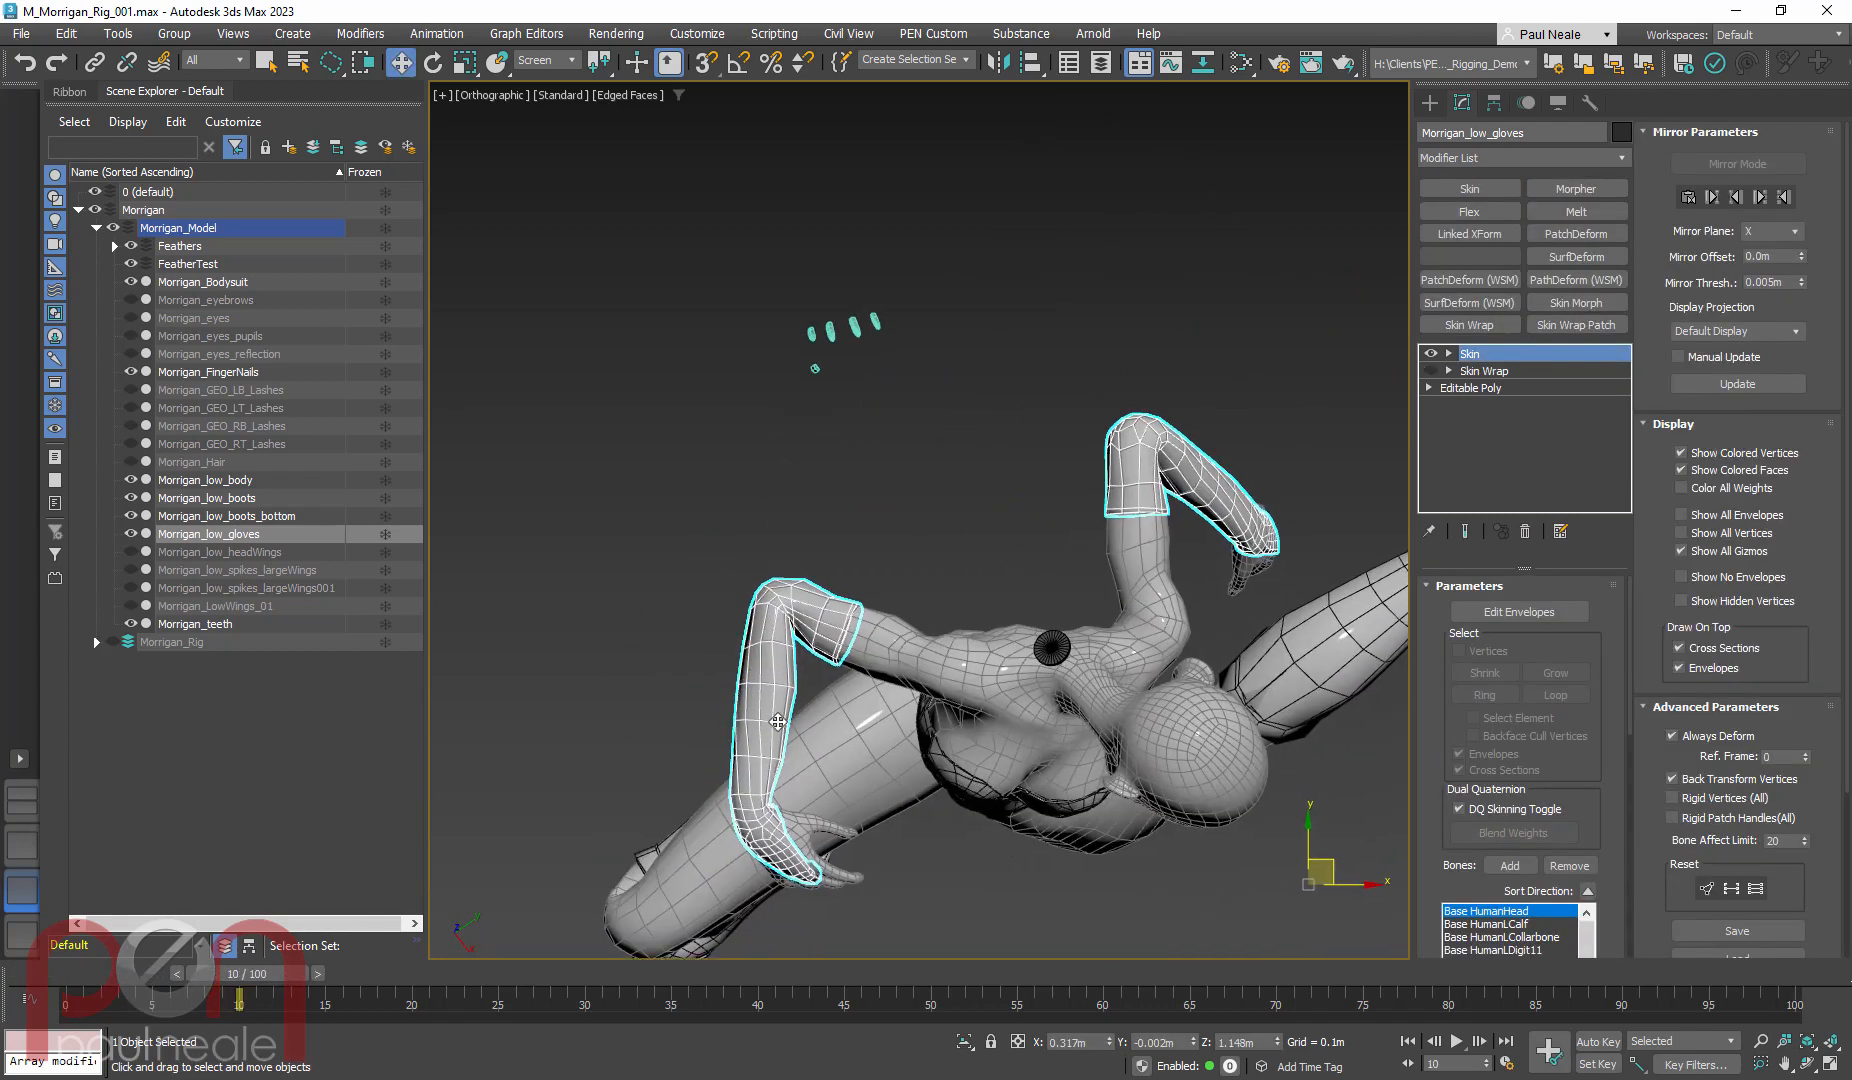
# Delete the leftover Skin Wrap modifier beneath the gloves' Skin and check the gloves on the posed character
pyautogui.scroll(6, 778, 722)
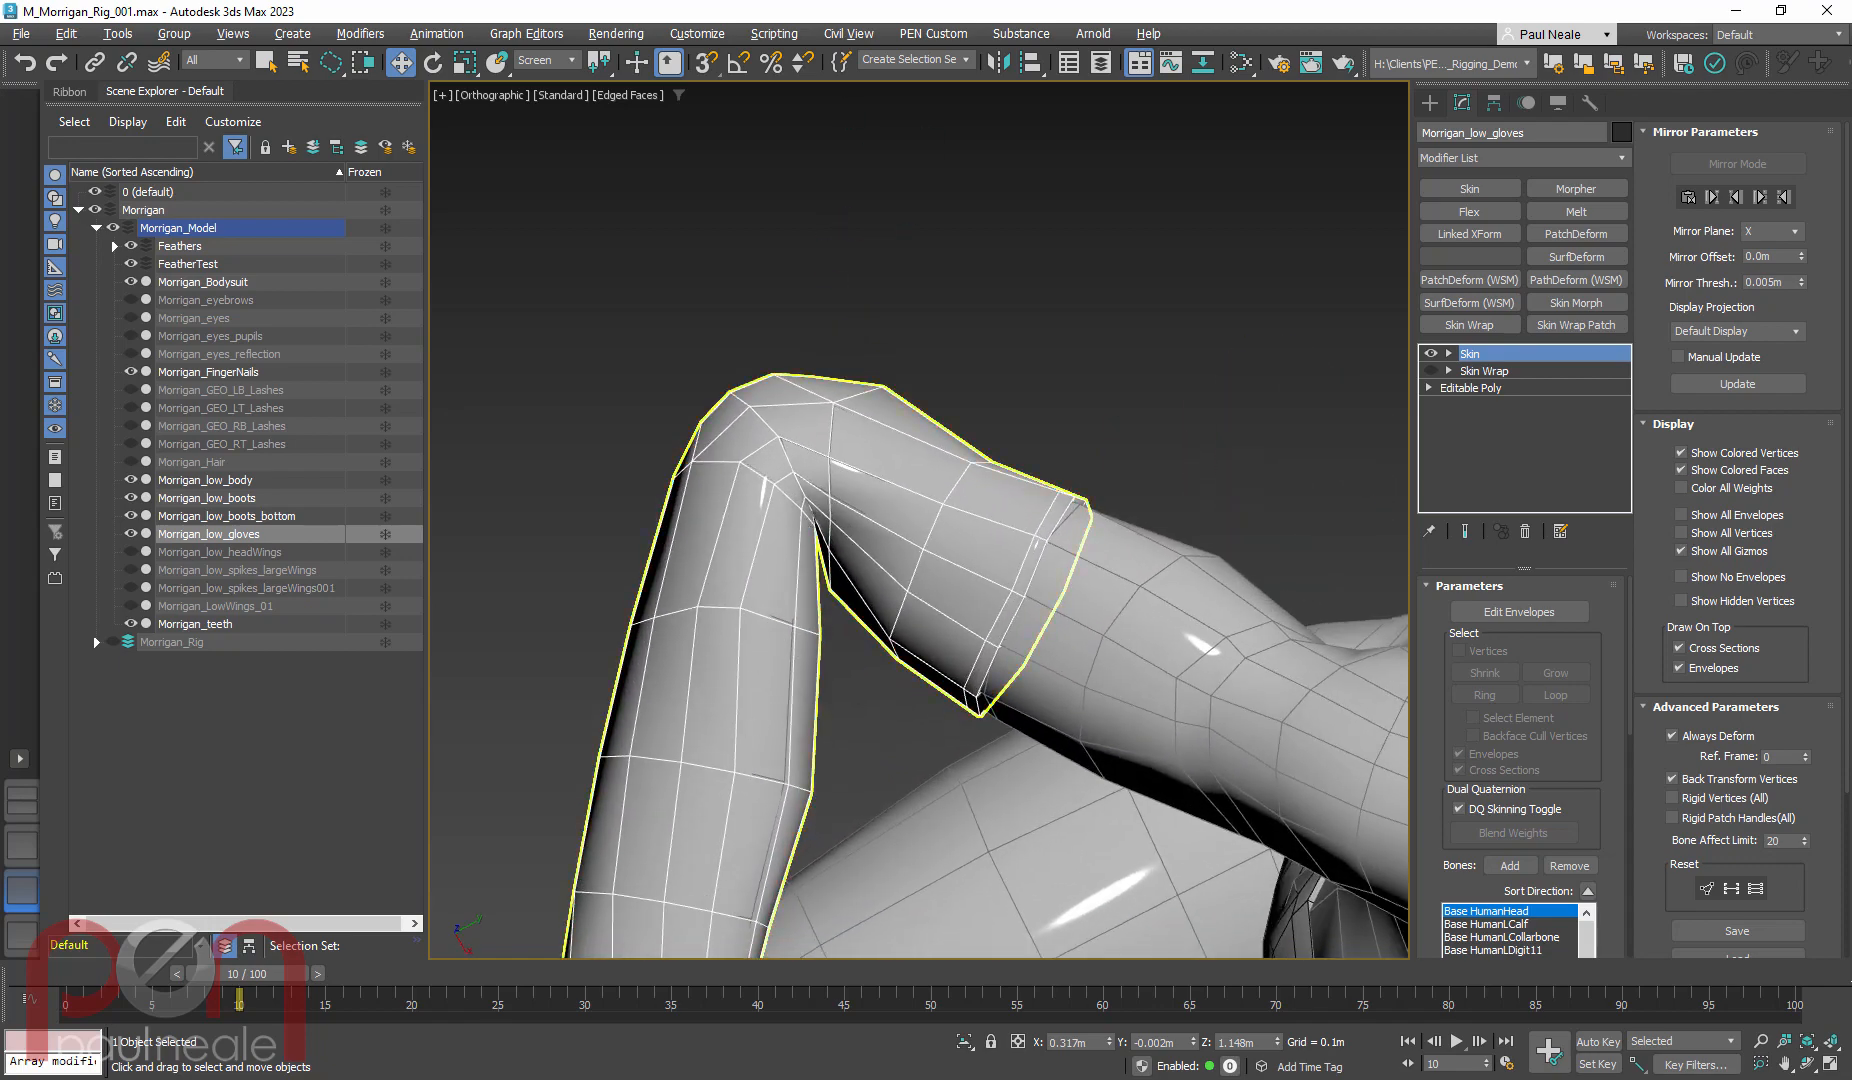
pyautogui.scroll(-5, 778, 700)
pyautogui.keyDown('alt'); pyautogui.moveTo(778, 700); pyautogui.dragTo(905, 622, button='middle'); pyautogui.keyUp('alt')
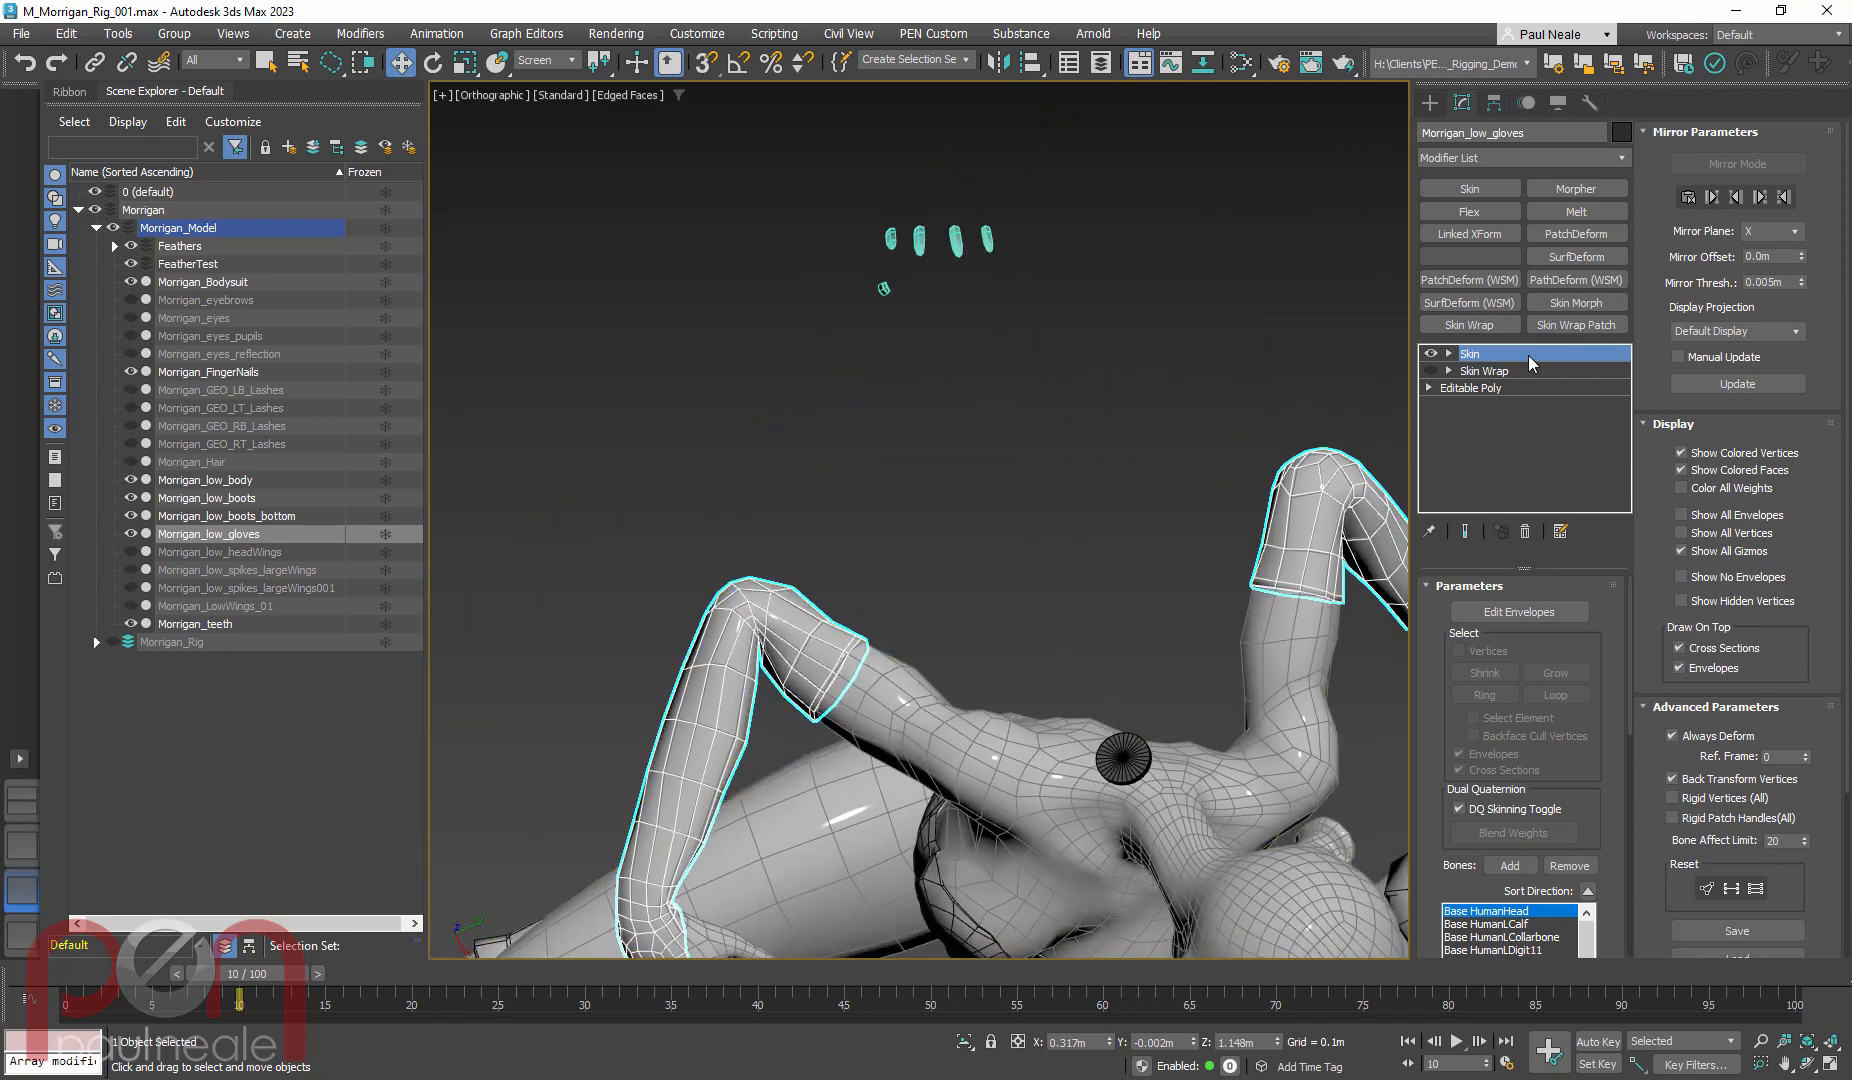
pyautogui.click(1490, 373)
pyautogui.rightClick(1508, 372)
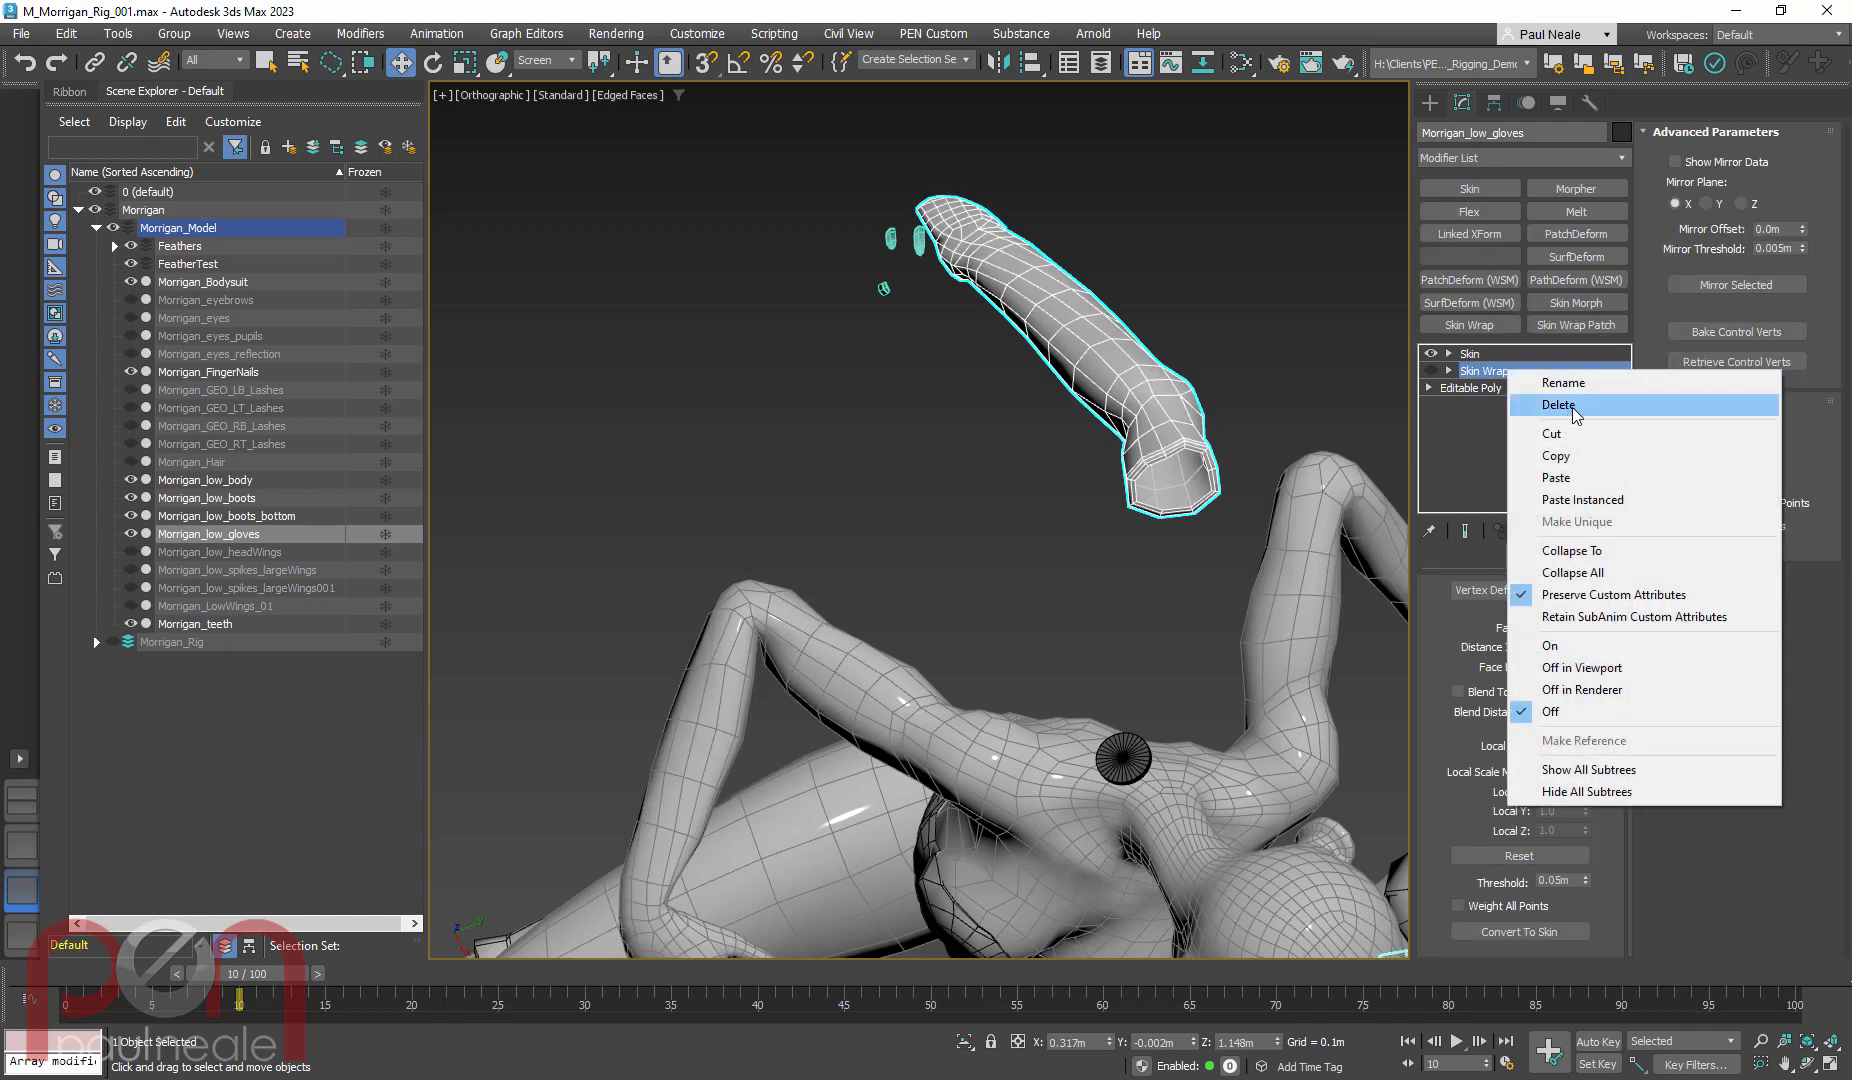
pyautogui.click(1560, 405)
pyautogui.click(1499, 378)
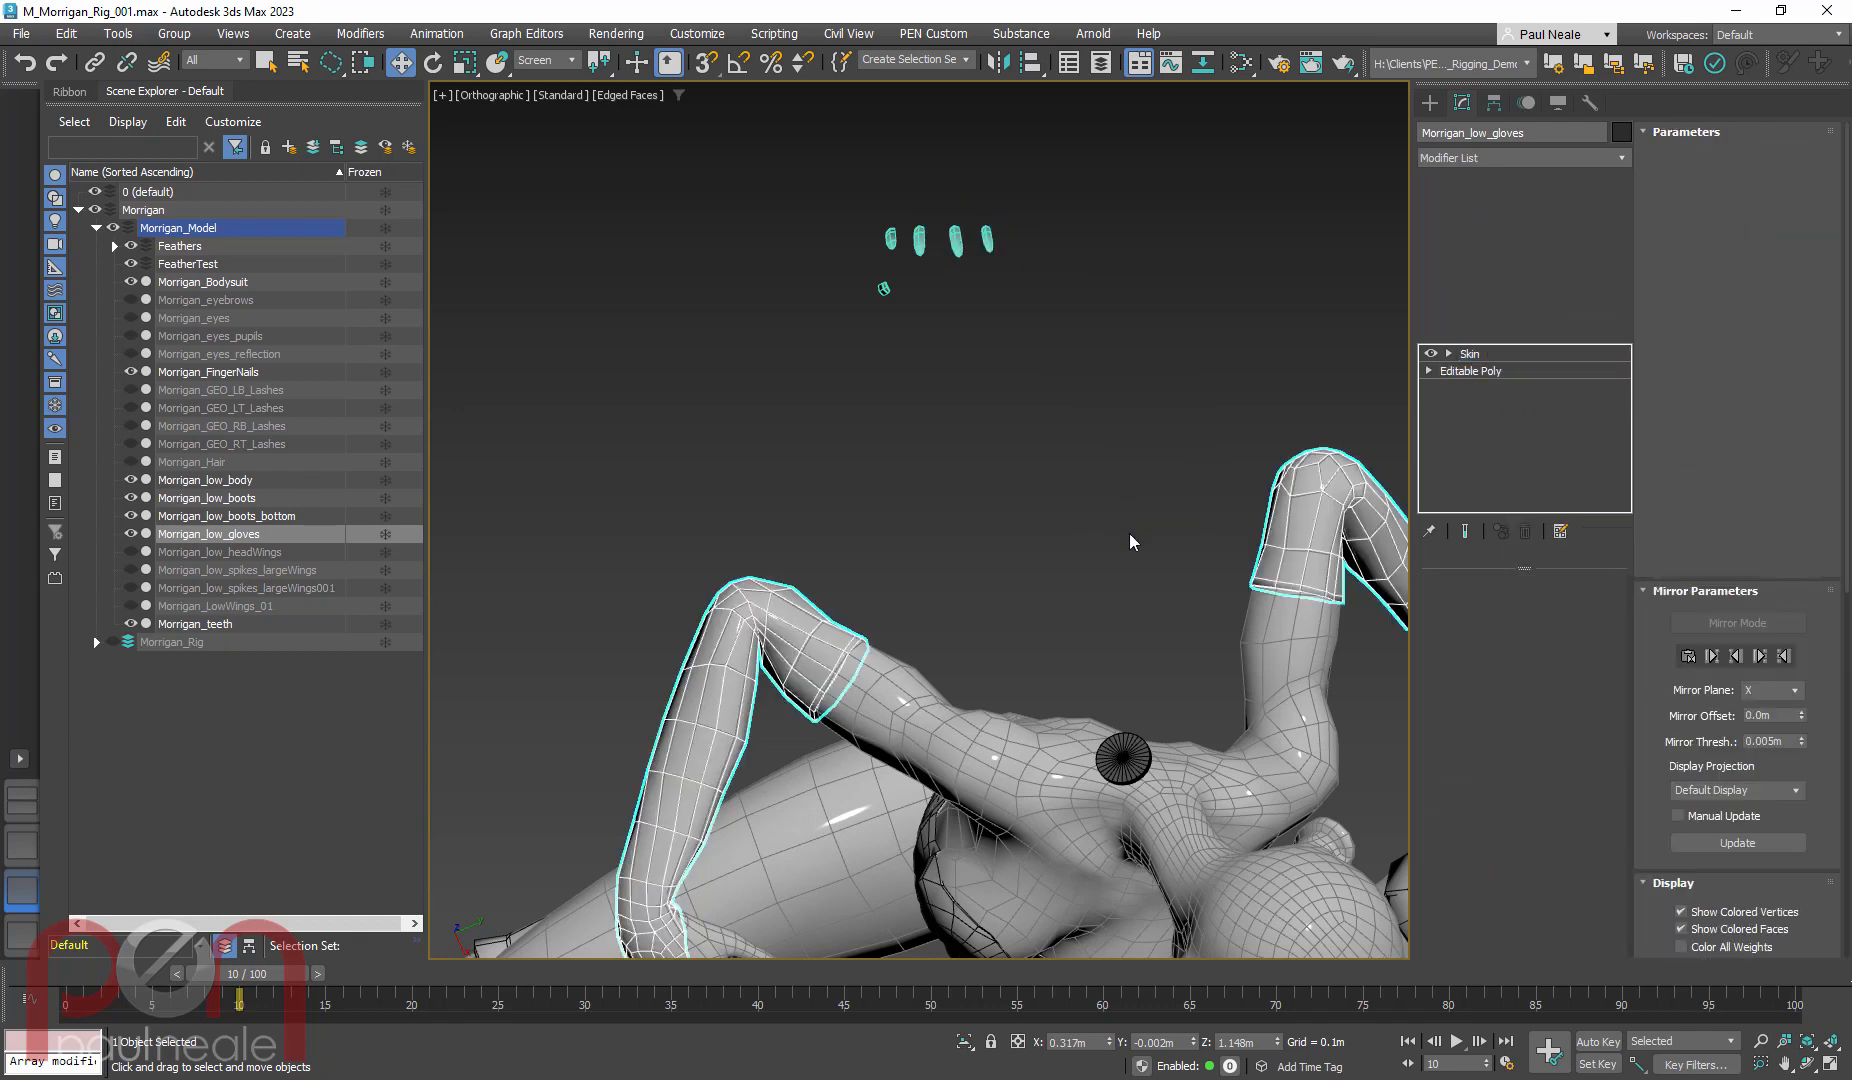
pyautogui.scroll(-5, 1129, 541)
pyautogui.moveTo(998, 554); pyautogui.dragTo(1001, 370, button='middle')
pyautogui.scroll(5, 959, 401)
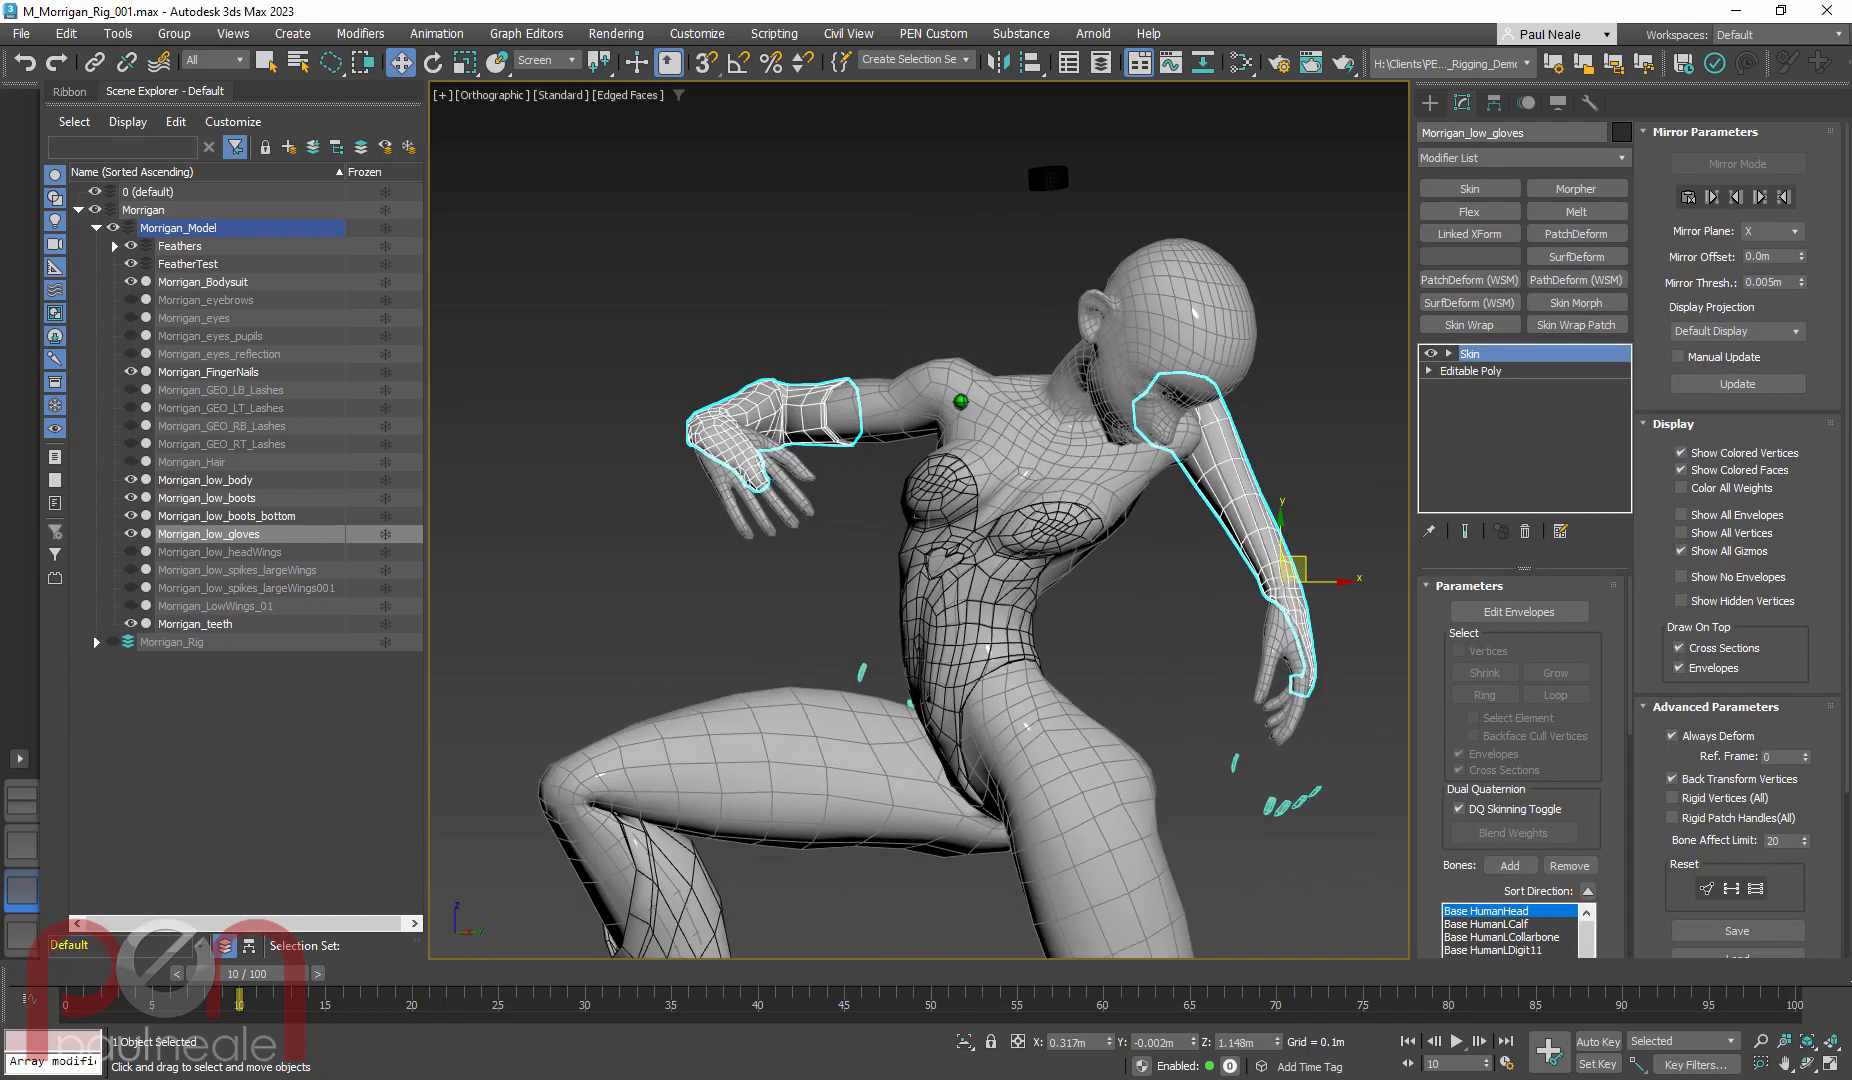
pyautogui.moveTo(1051, 537); pyautogui.dragTo(1008, 442, button='middle')
pyautogui.keyDown('alt'); pyautogui.moveTo(1008, 442); pyautogui.dragTo(1072, 481, button='middle'); pyautogui.keyUp('alt')
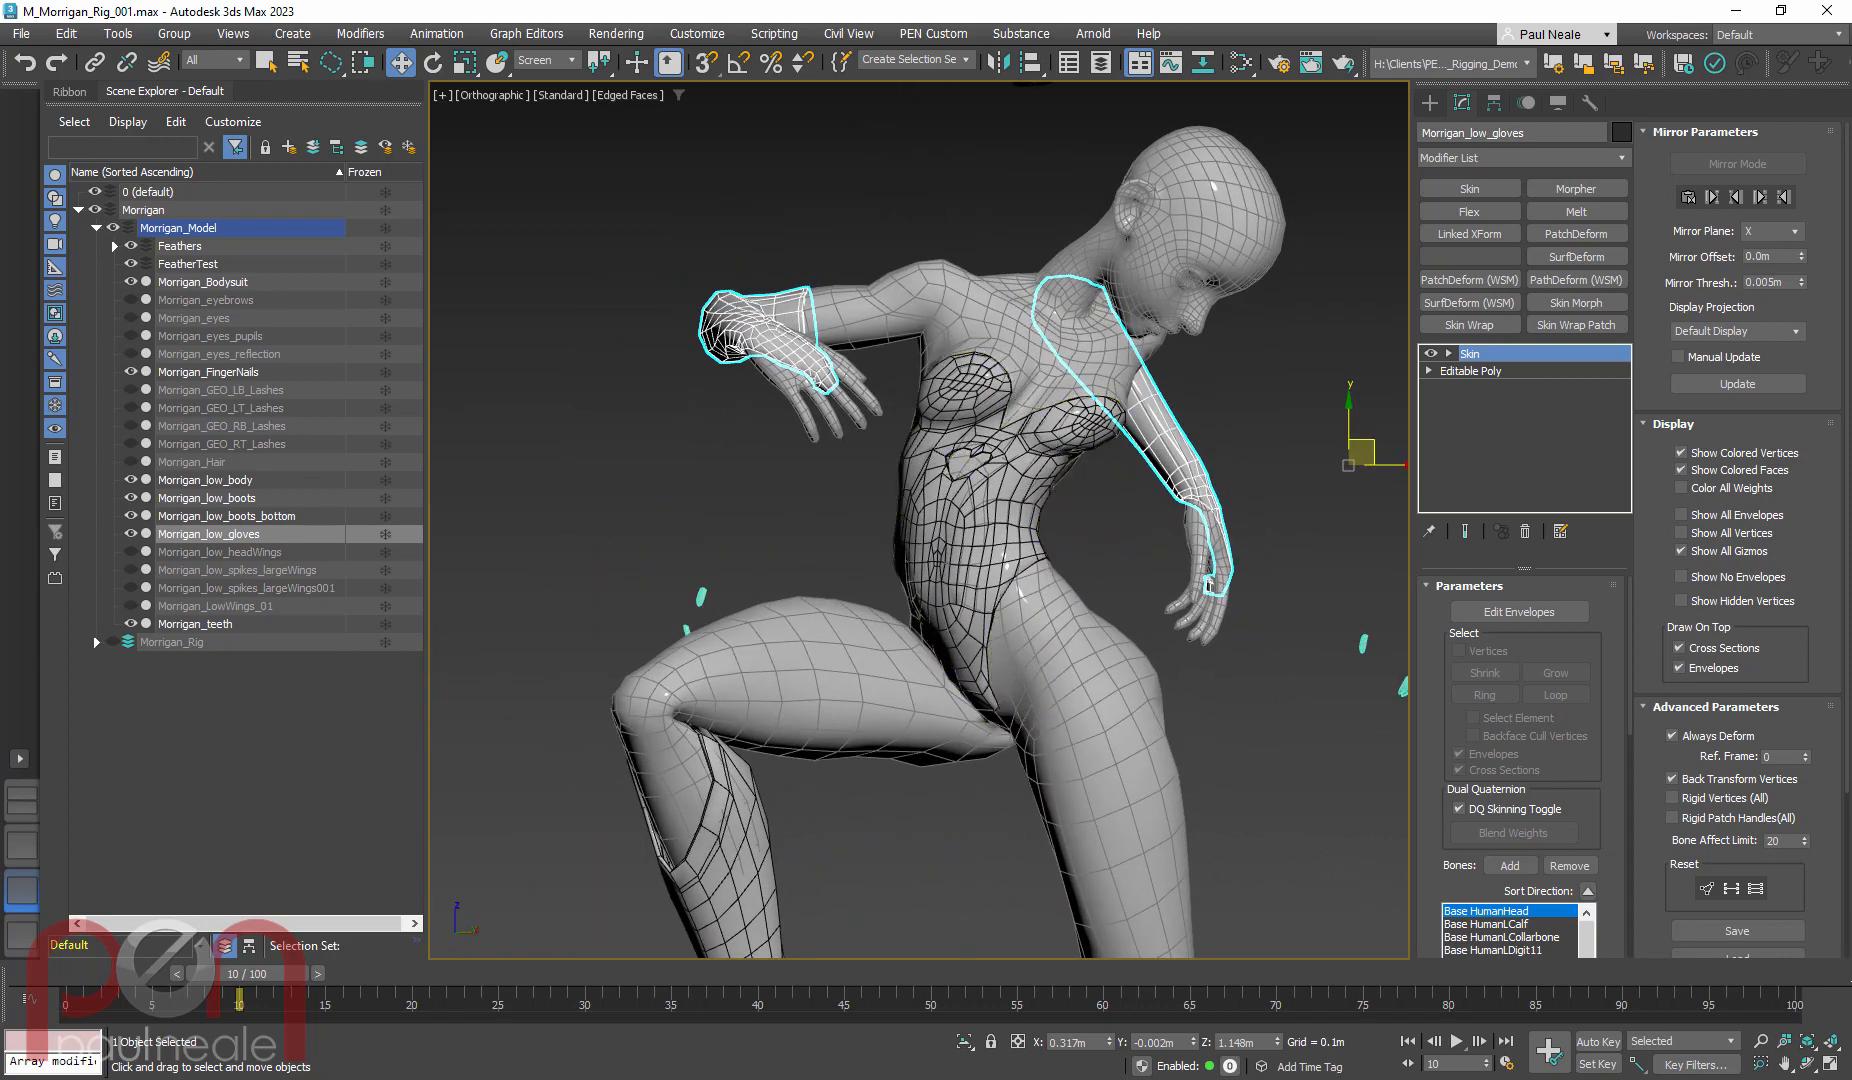
# Return to frame 0 and unhide Morrigan_eyes, Morrigan_eyes_pupils and Morrigan_eyes_reflection
pyautogui.scroll(-3, 1072, 481)
pyautogui.moveTo(259, 979); pyautogui.dragTo(88, 982)
pyautogui.moveTo(955, 560); pyautogui.dragTo(1094, 560, button='middle')
pyautogui.scroll(5, 1036, 418)
pyautogui.keyDown('alt'); pyautogui.moveTo(1038, 422); pyautogui.dragTo(930, 531, button='middle'); pyautogui.keyUp('alt')
pyautogui.scroll(3, 1036, 630)
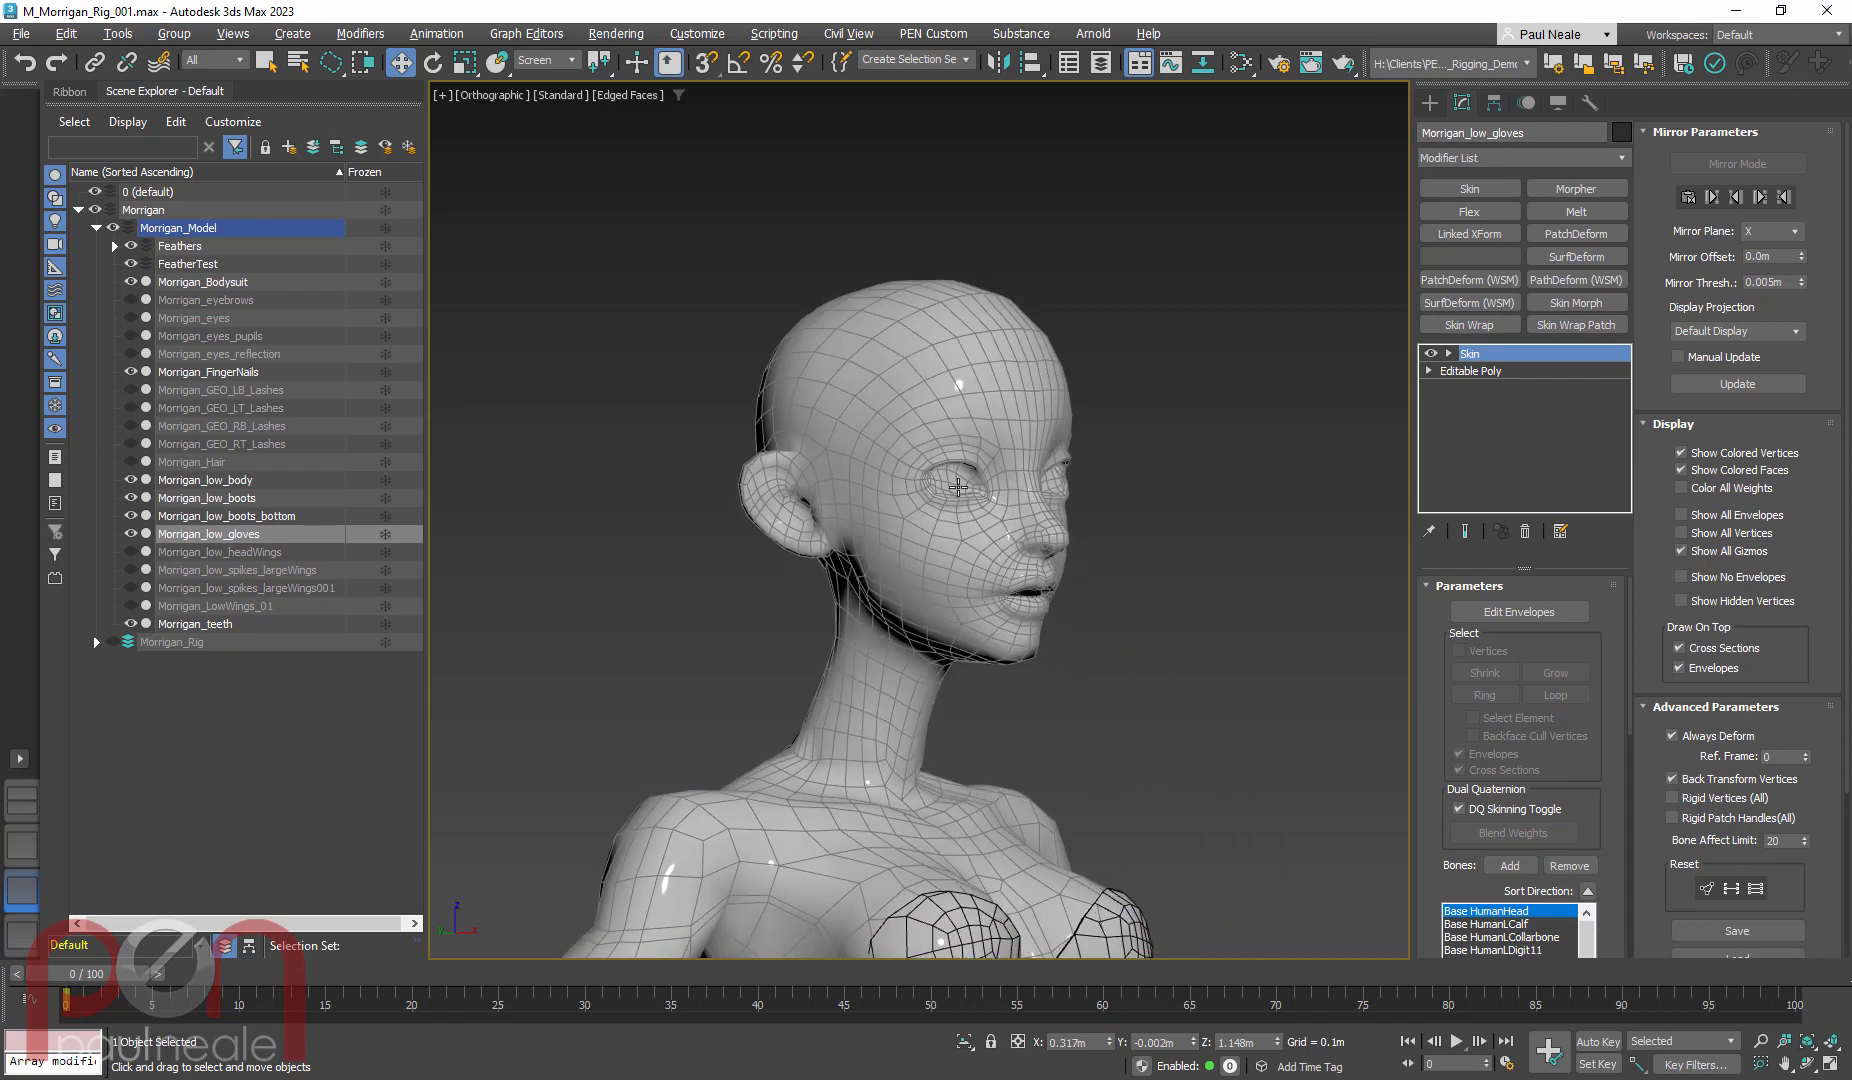
pyautogui.click(130, 318)
pyautogui.click(130, 336)
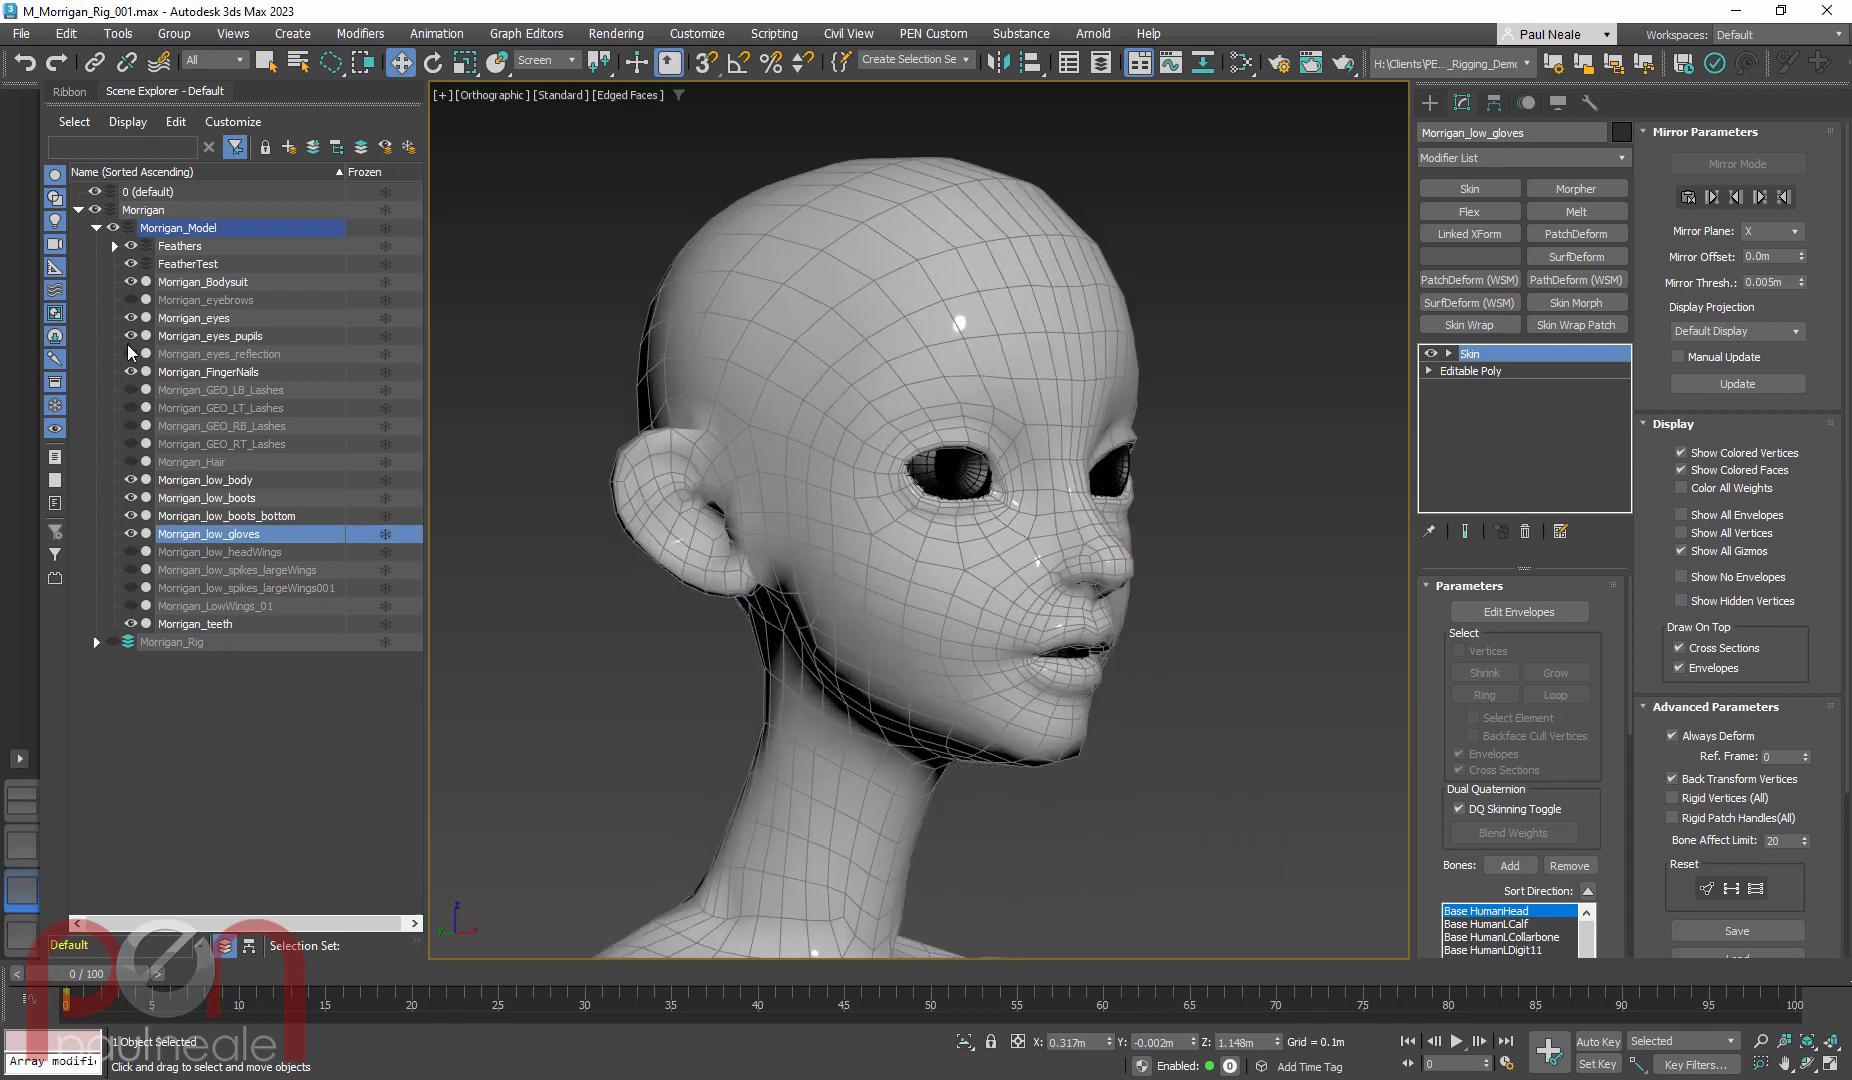
pyautogui.click(130, 354)
# Show the Morrigan_Rig layer, link the three eye objects to the blue head bone and check them at frame 7
pyautogui.click(195, 318)
pyautogui.keyDown('shift'); pyautogui.click(212, 354); pyautogui.keyUp('shift')
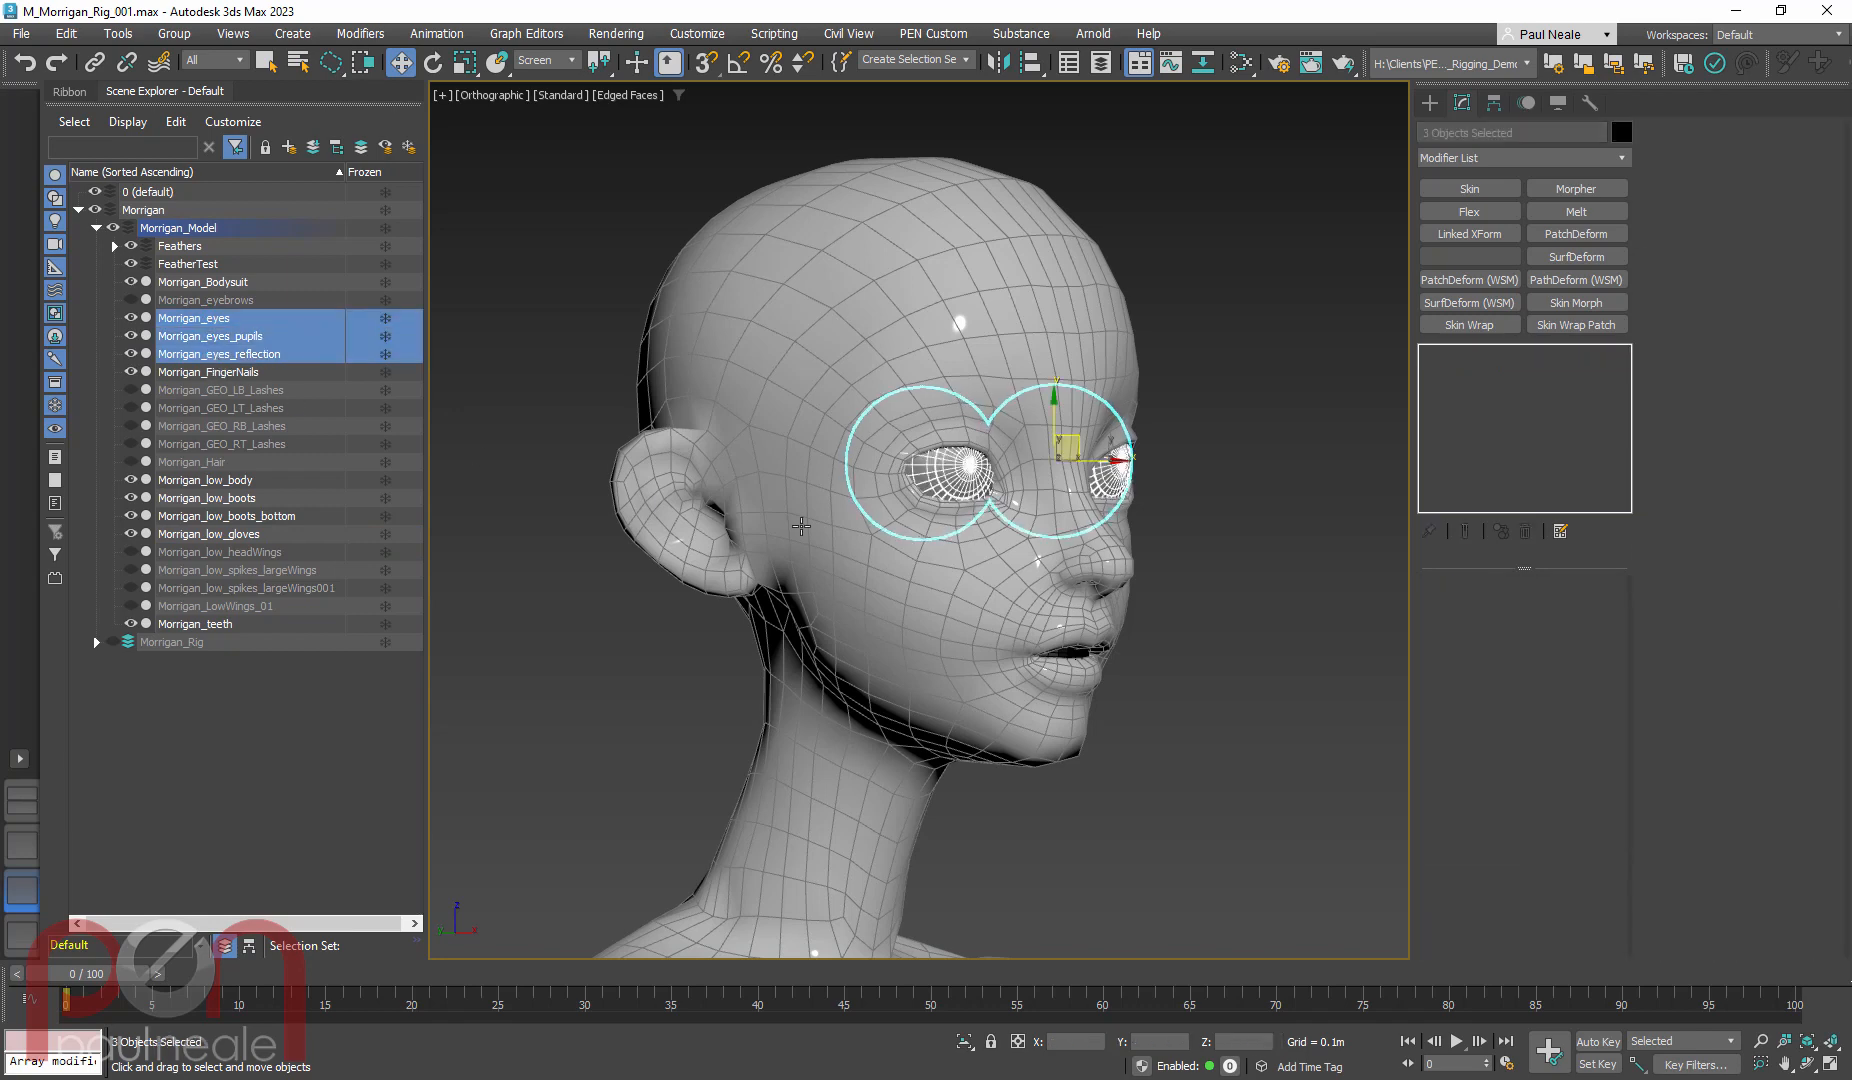
pyautogui.press('z')
pyautogui.keyDown('alt'); pyautogui.moveTo(1058, 478); pyautogui.dragTo(1112, 482, button='middle'); pyautogui.keyUp('alt')
pyautogui.keyDown('alt'); pyautogui.moveTo(798, 546); pyautogui.dragTo(918, 525, button='middle'); pyautogui.keyUp('alt')
pyautogui.click(113, 642)
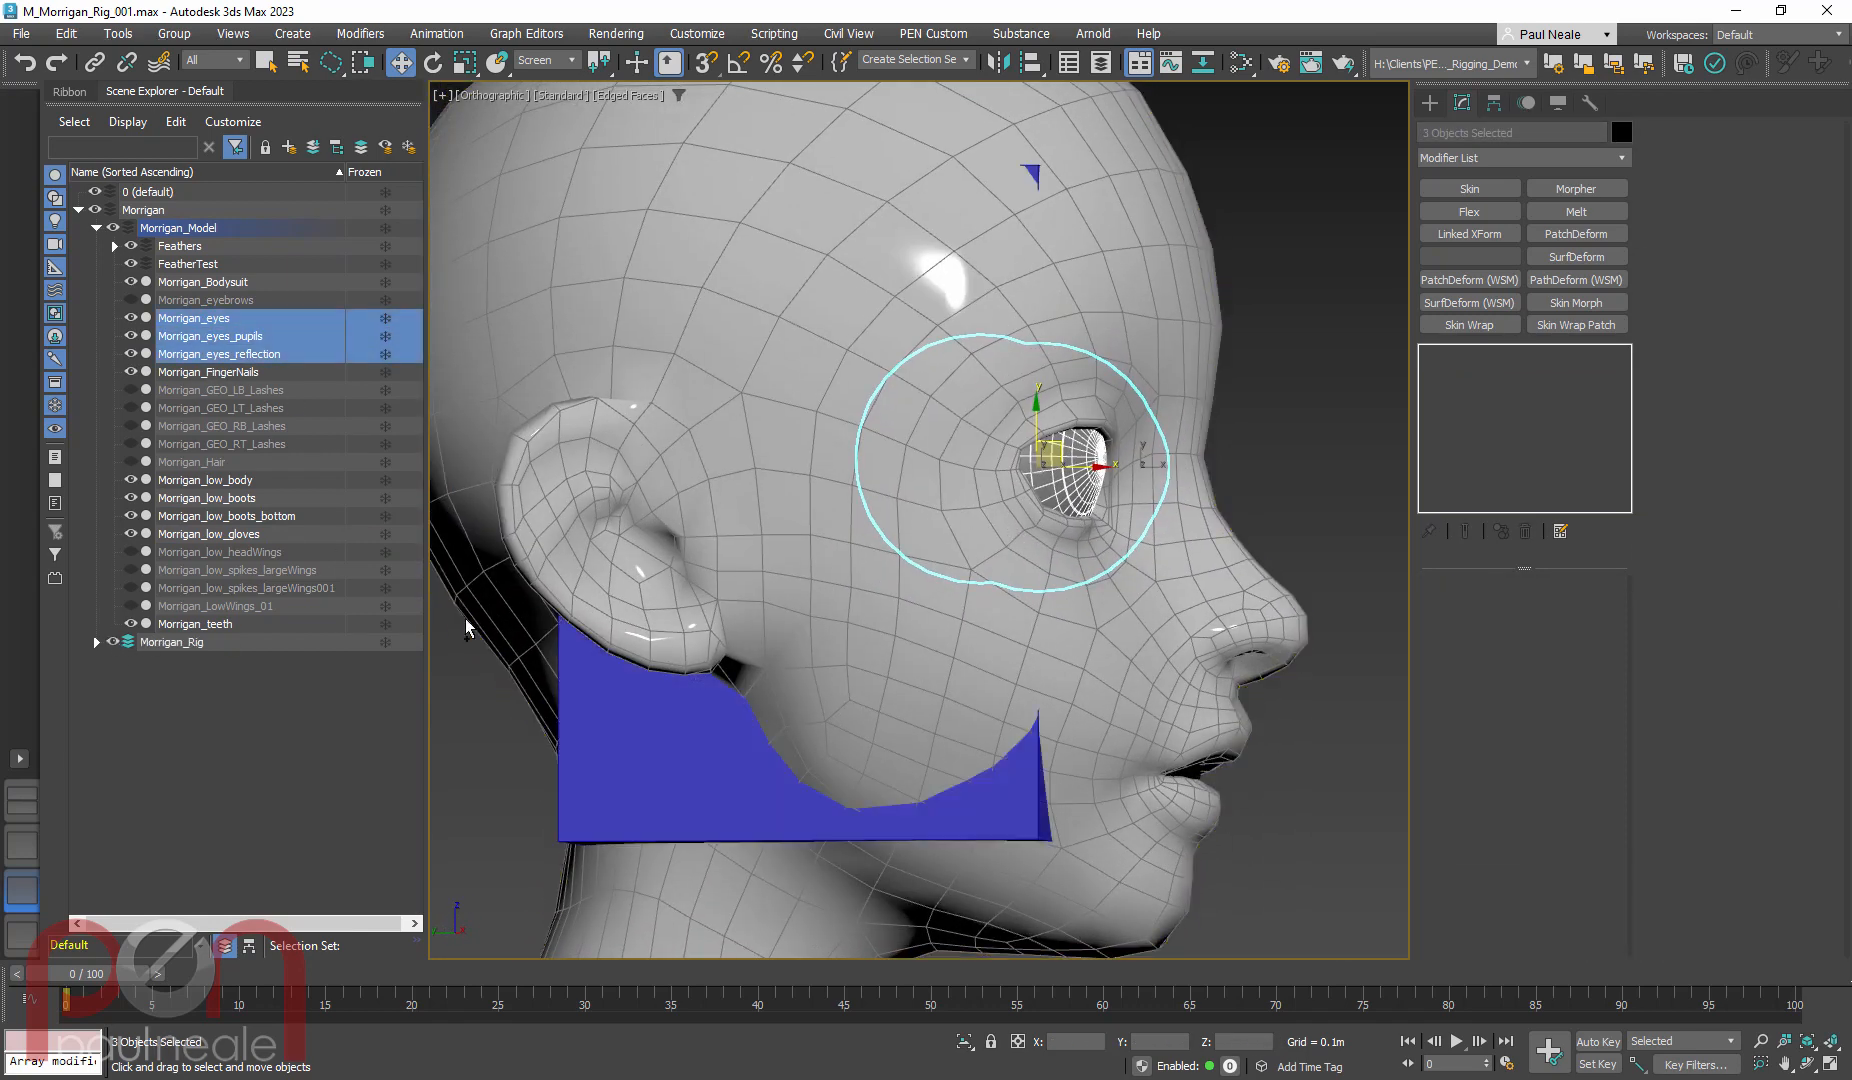
pyautogui.scroll(-4, 1029, 531)
pyautogui.keyDown('alt'); pyautogui.moveTo(1029, 531); pyautogui.dragTo(1017, 544, button='middle'); pyautogui.keyUp('alt')
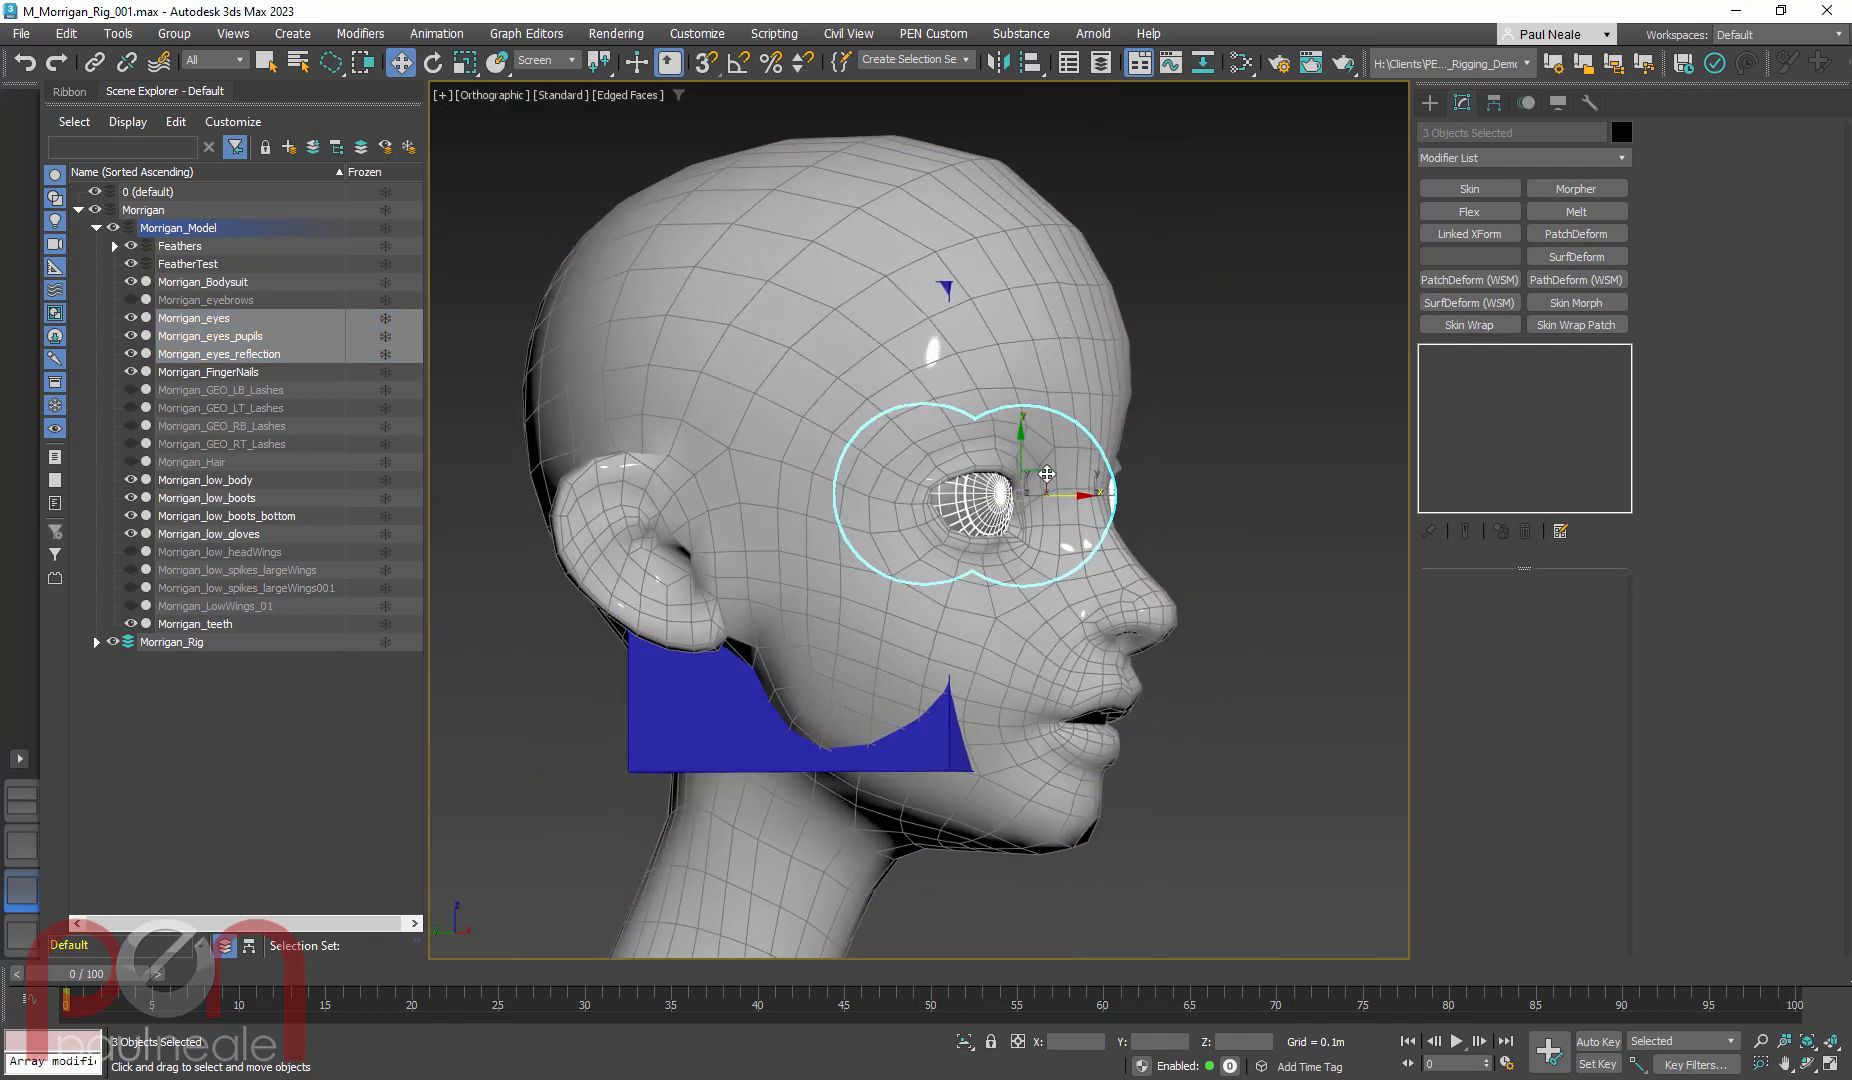
pyautogui.click(96, 66)
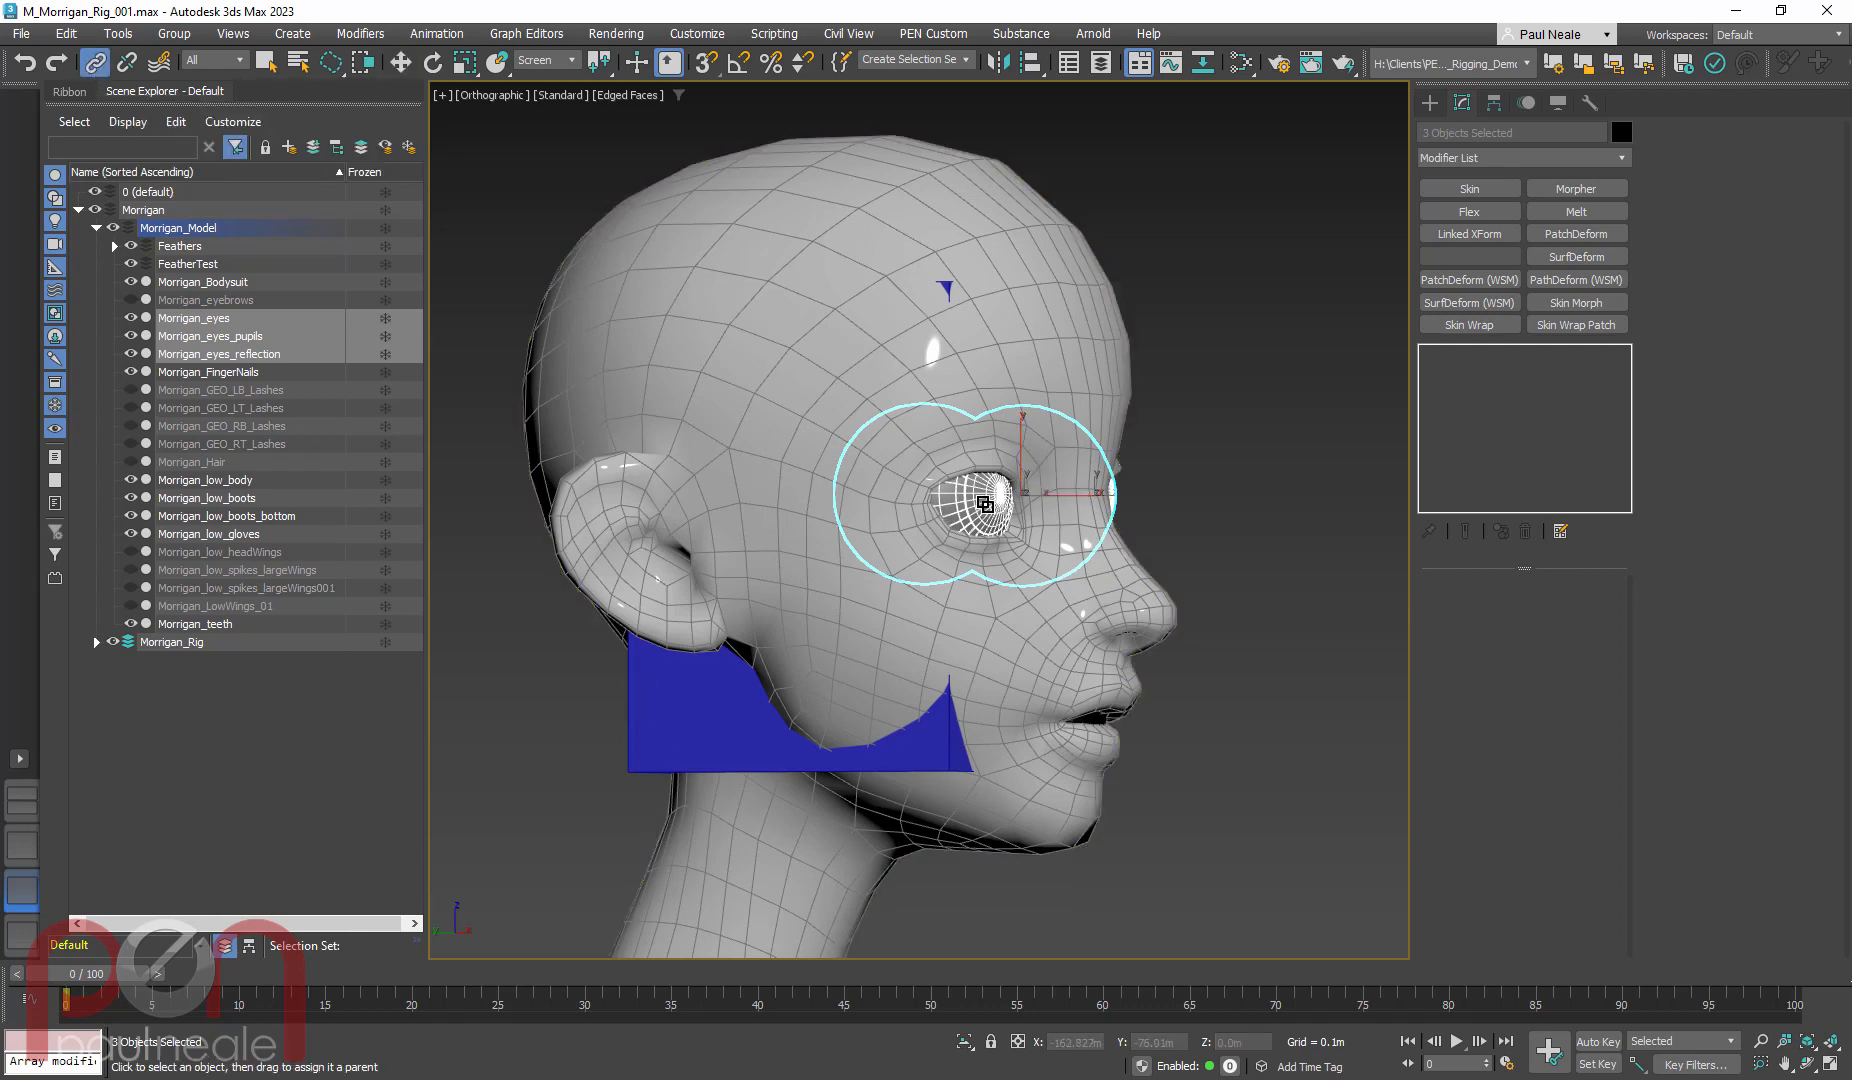
pyautogui.moveTo(985, 500); pyautogui.dragTo(714, 755)
pyautogui.scroll(-3, 716, 754)
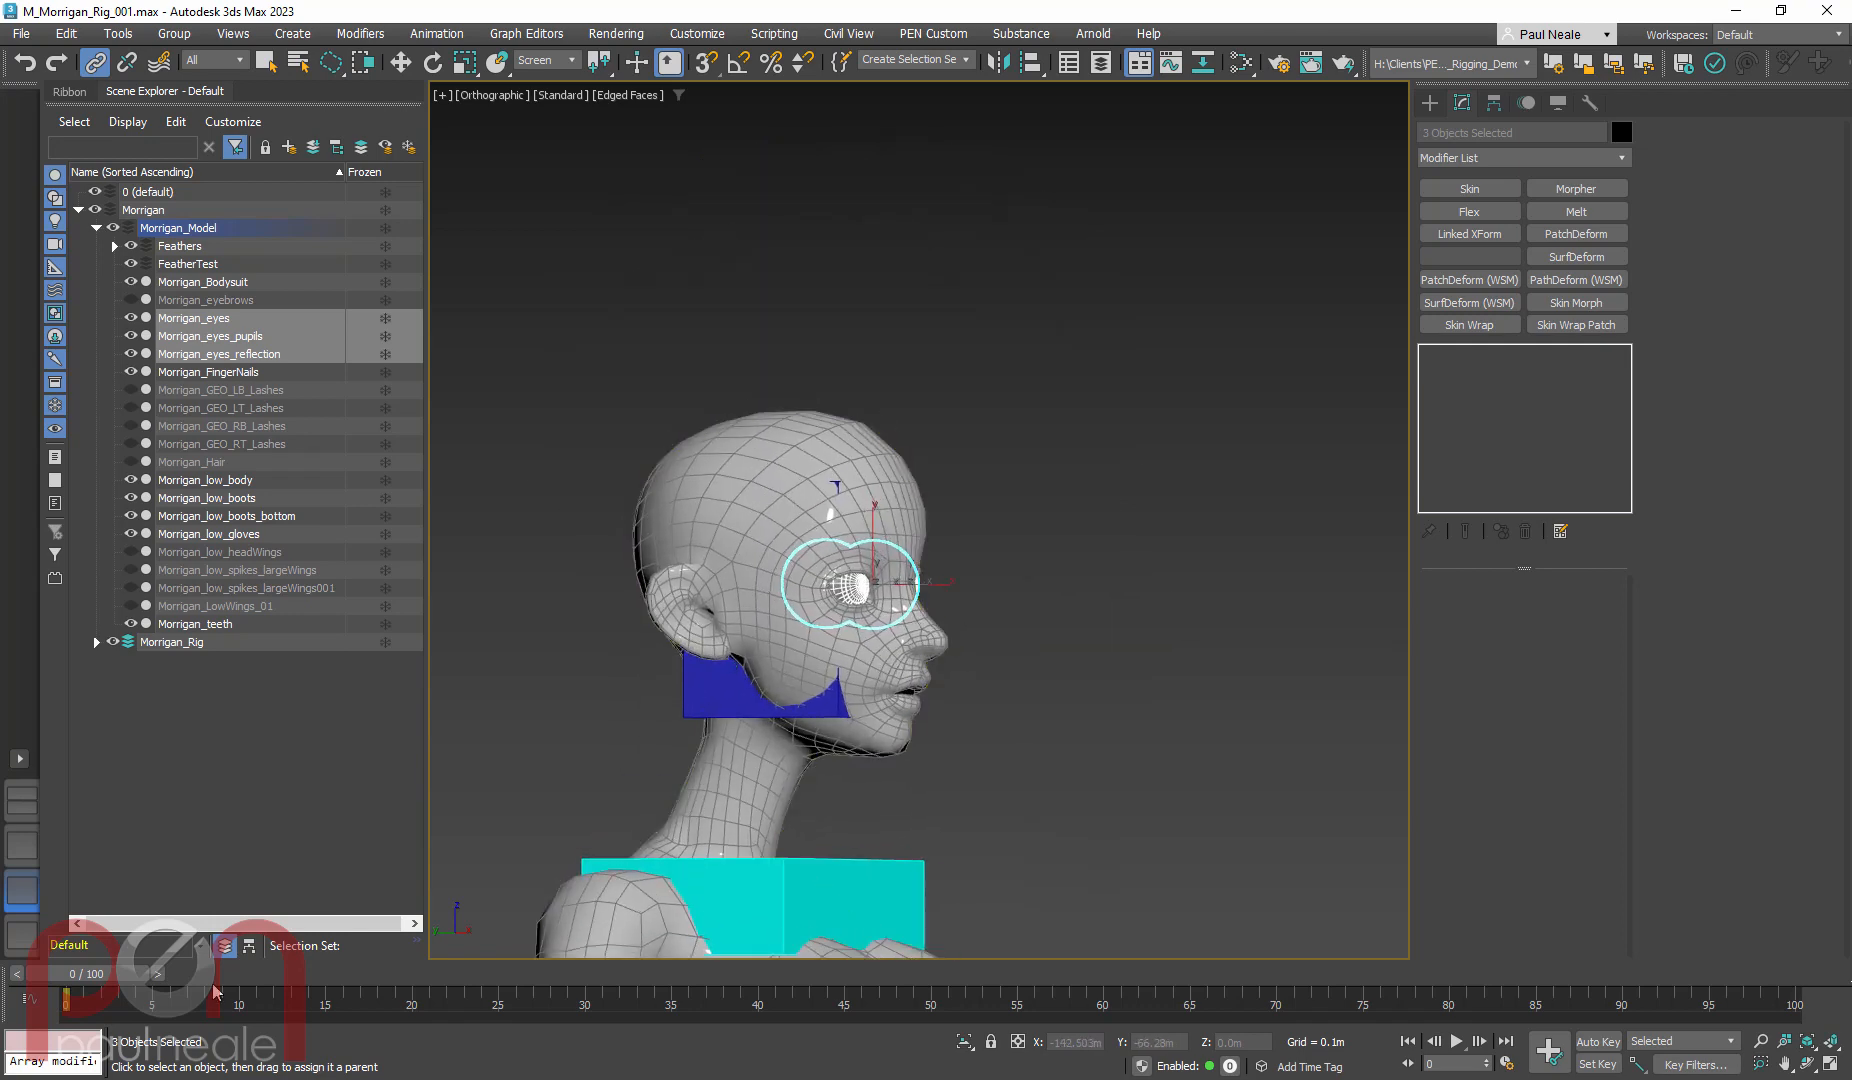
pyautogui.moveTo(118, 980); pyautogui.dragTo(230, 980)
pyautogui.scroll(2, 605, 690)
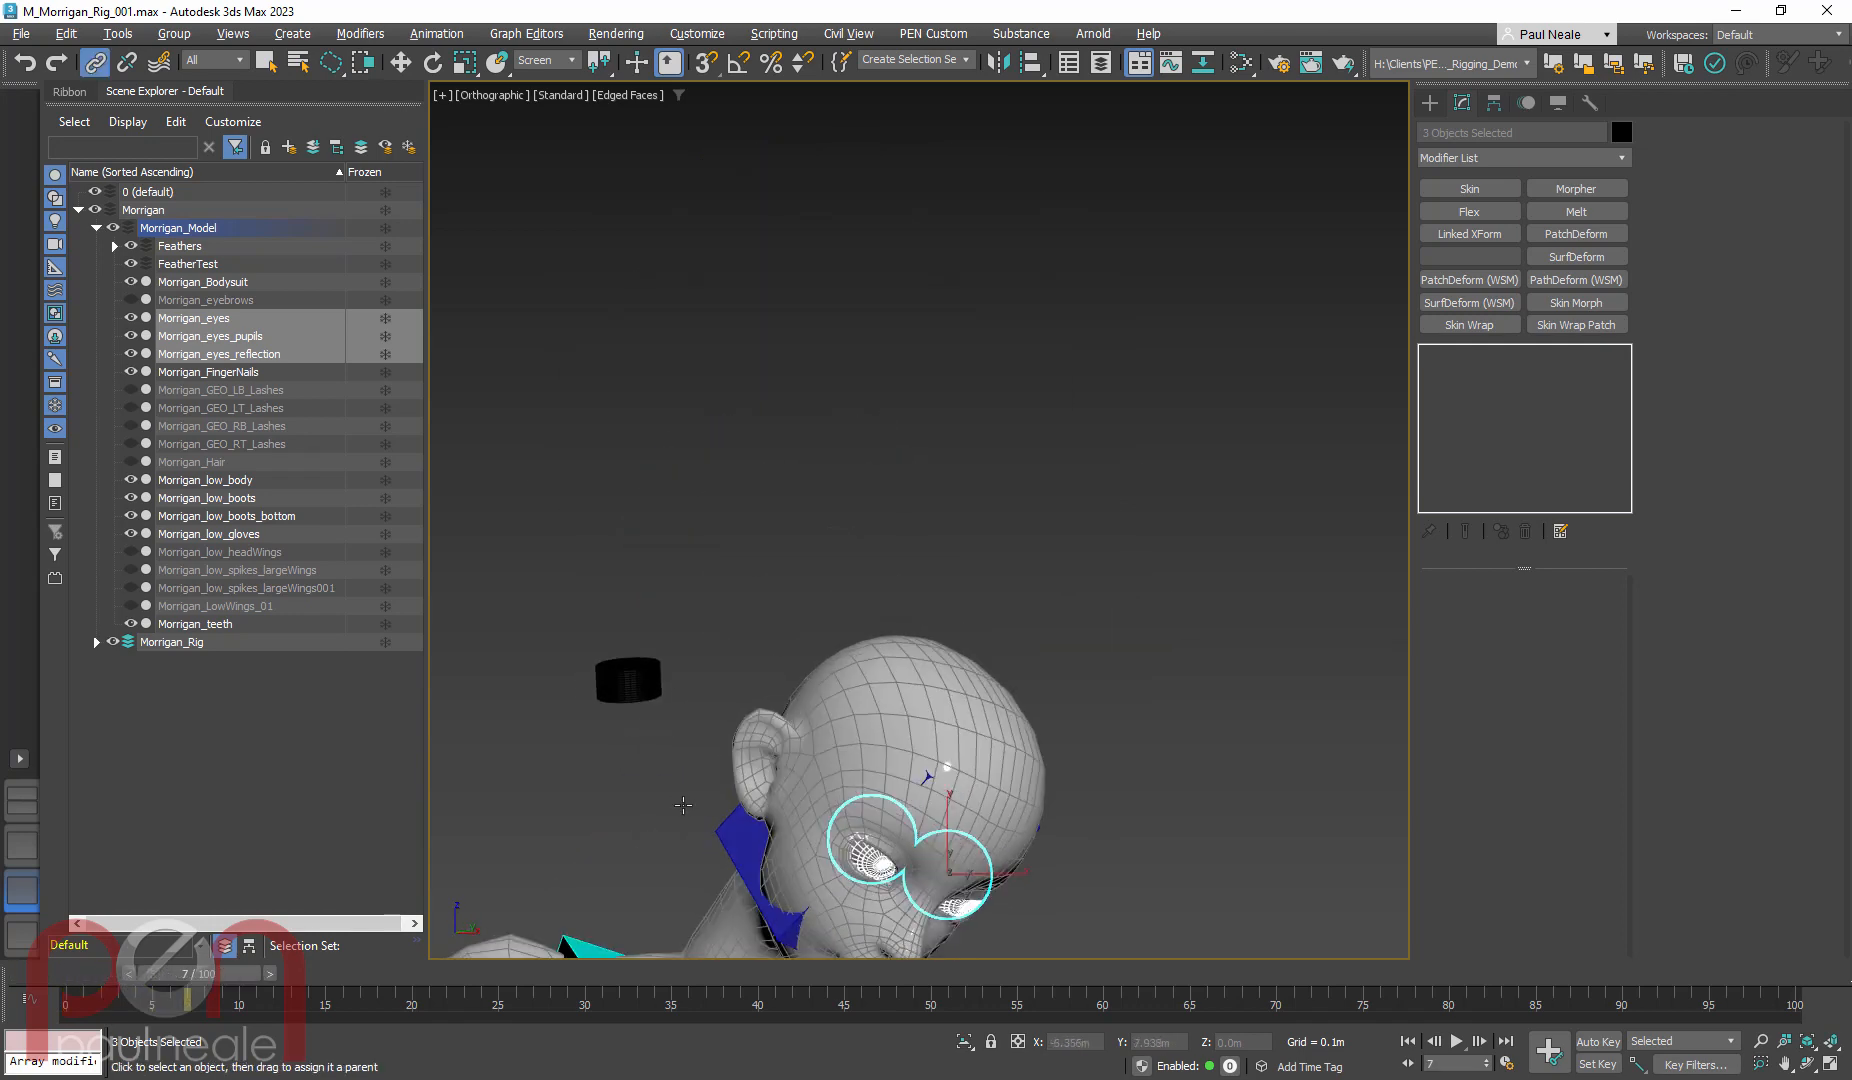
# Select the Morrigan_teeth object and, at frame 0, link it to the blue head bone
pyautogui.click(619, 690)
pyautogui.scroll(-3, 640, 560)
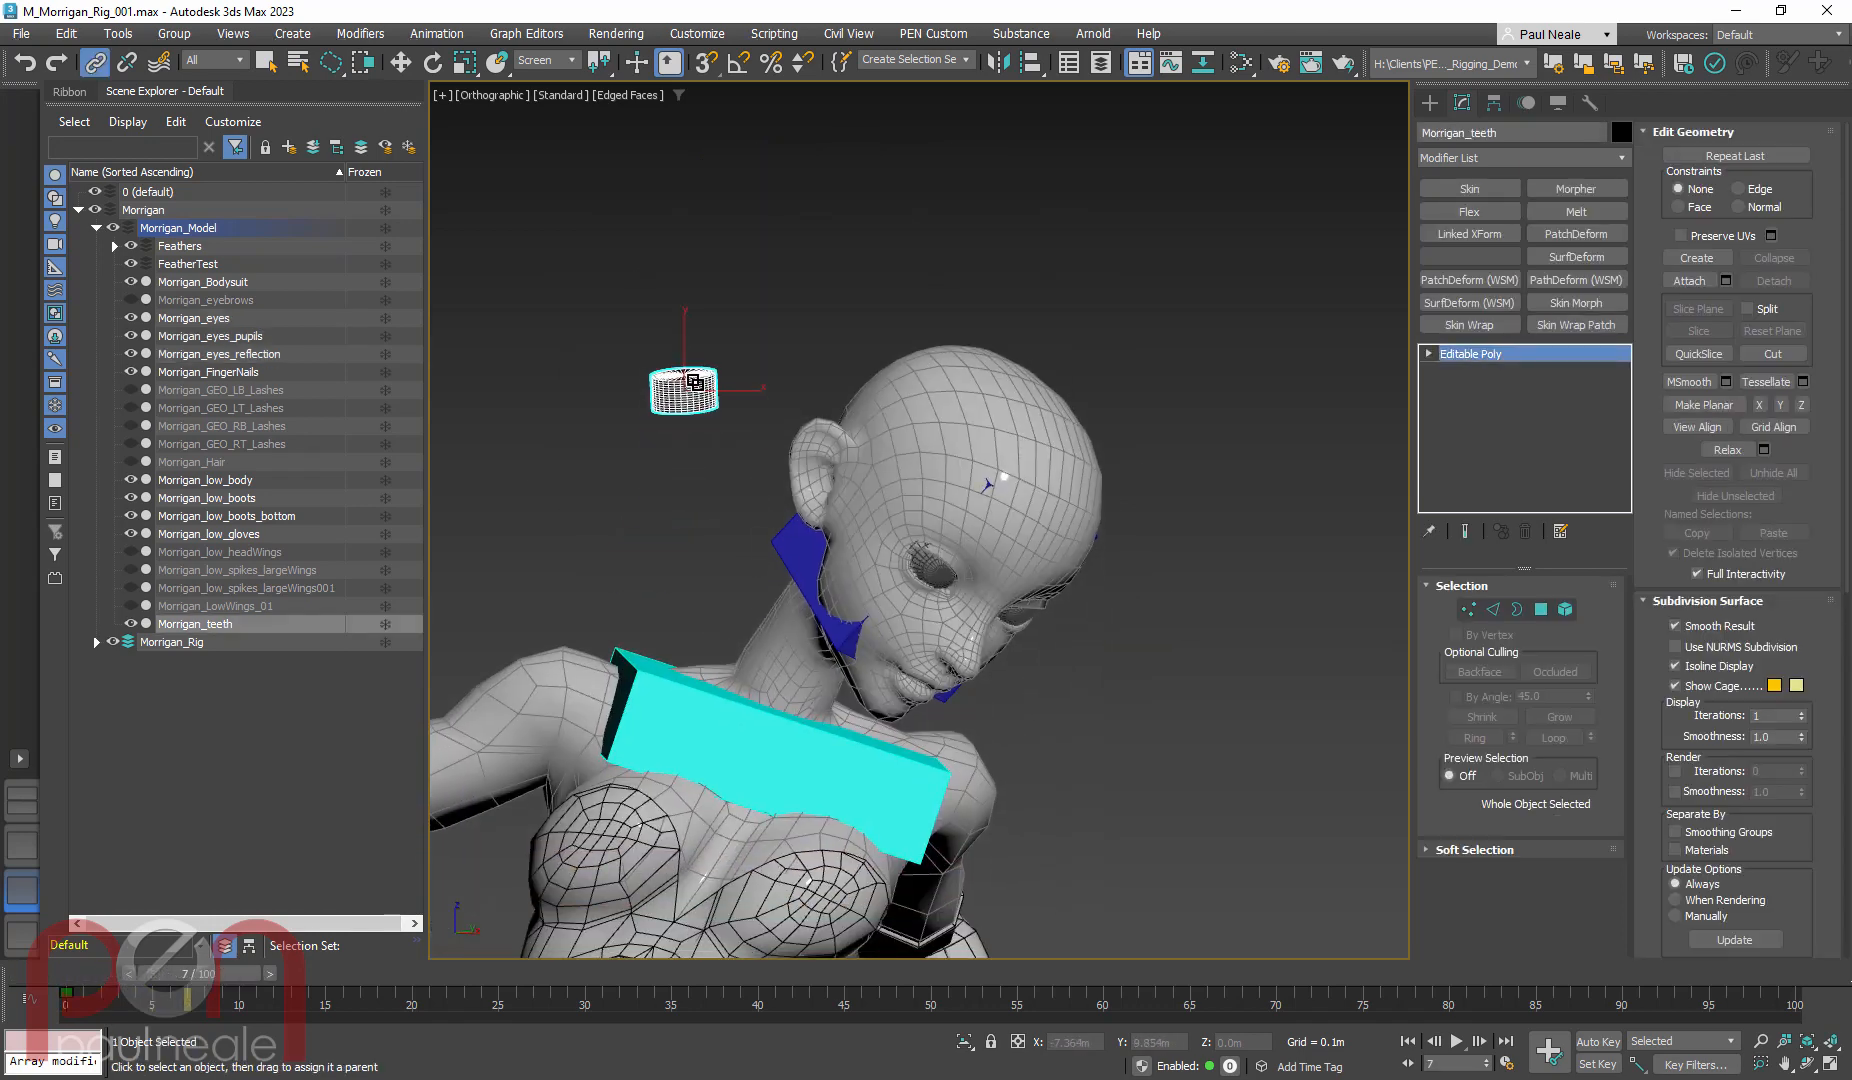
pyautogui.moveTo(201, 979); pyautogui.dragTo(20, 966)
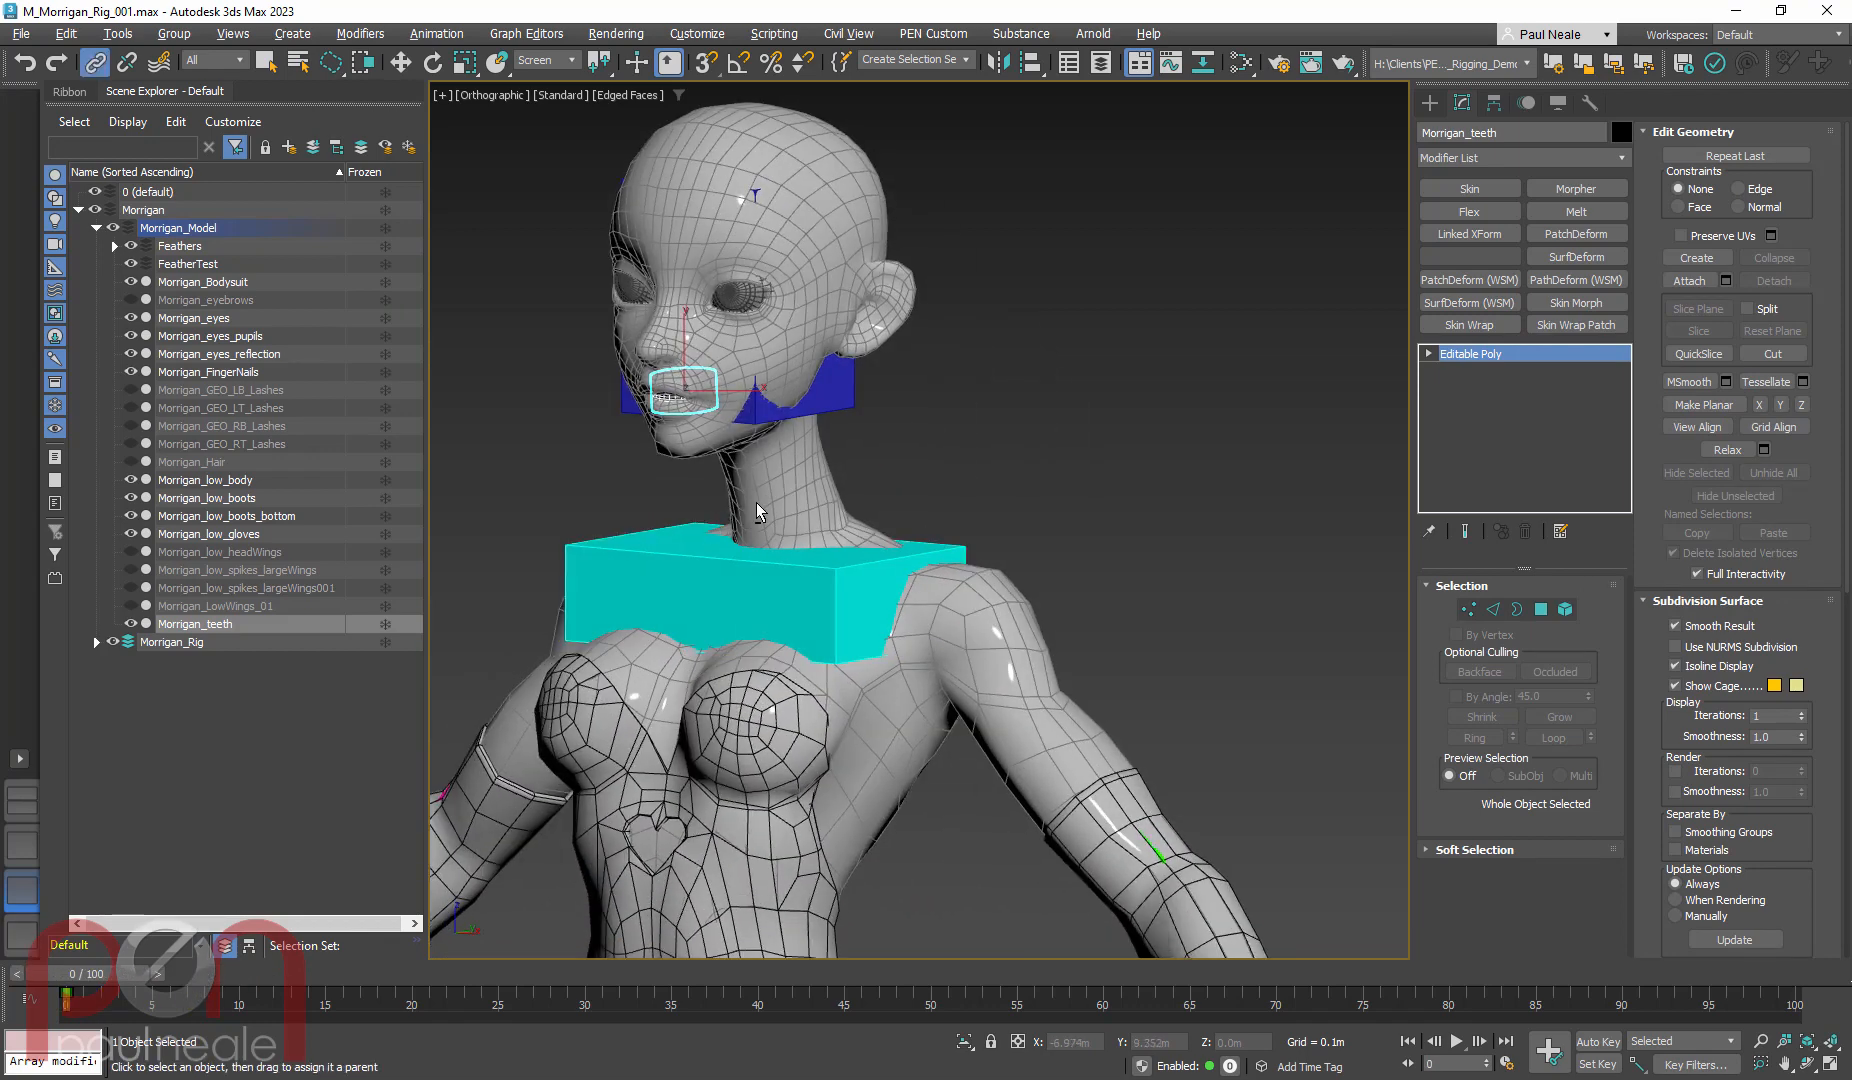
pyautogui.keyDown('alt'); pyautogui.moveTo(590, 550); pyautogui.dragTo(715, 500, button='middle'); pyautogui.keyUp('alt')
pyautogui.scroll(3, 715, 425)
pyautogui.moveTo(715, 425); pyautogui.dragTo(1093, 530, button='middle')
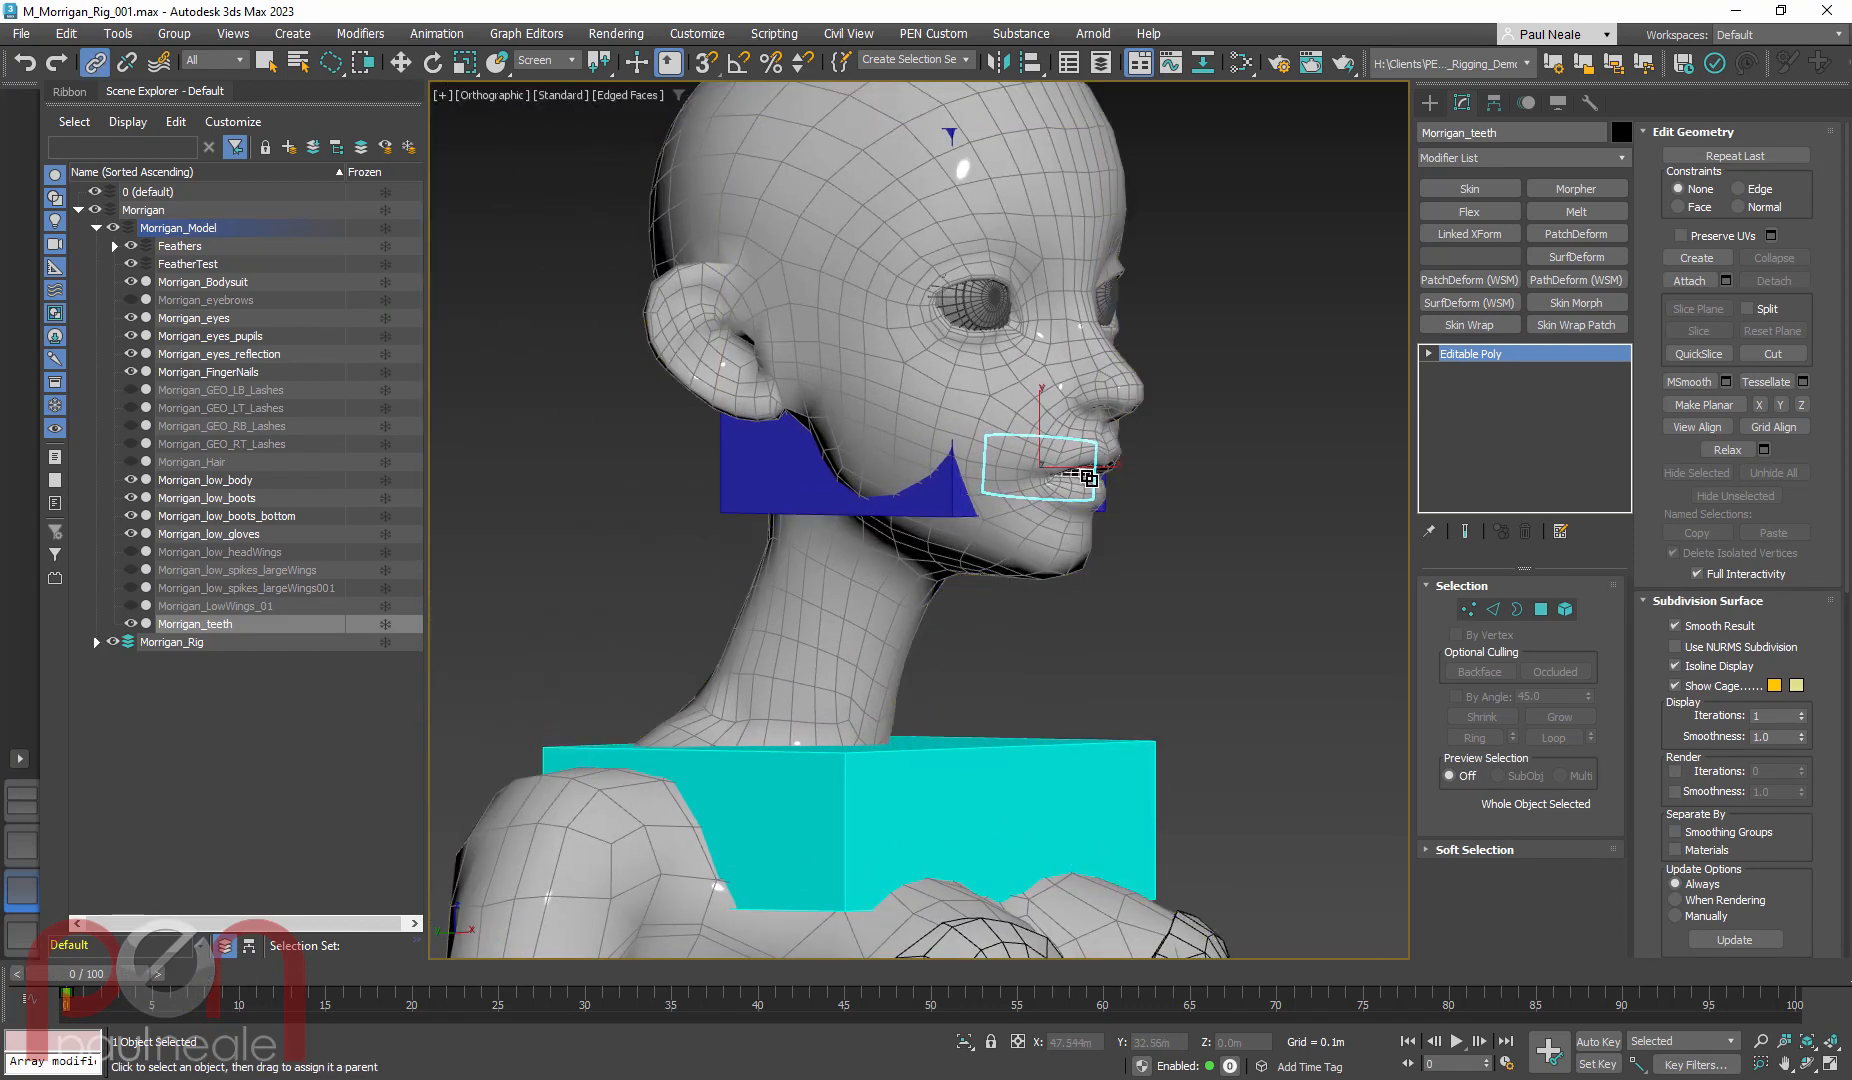
pyautogui.moveTo(1075, 468); pyautogui.dragTo(751, 543)
pyautogui.scroll(-3, 751, 543)
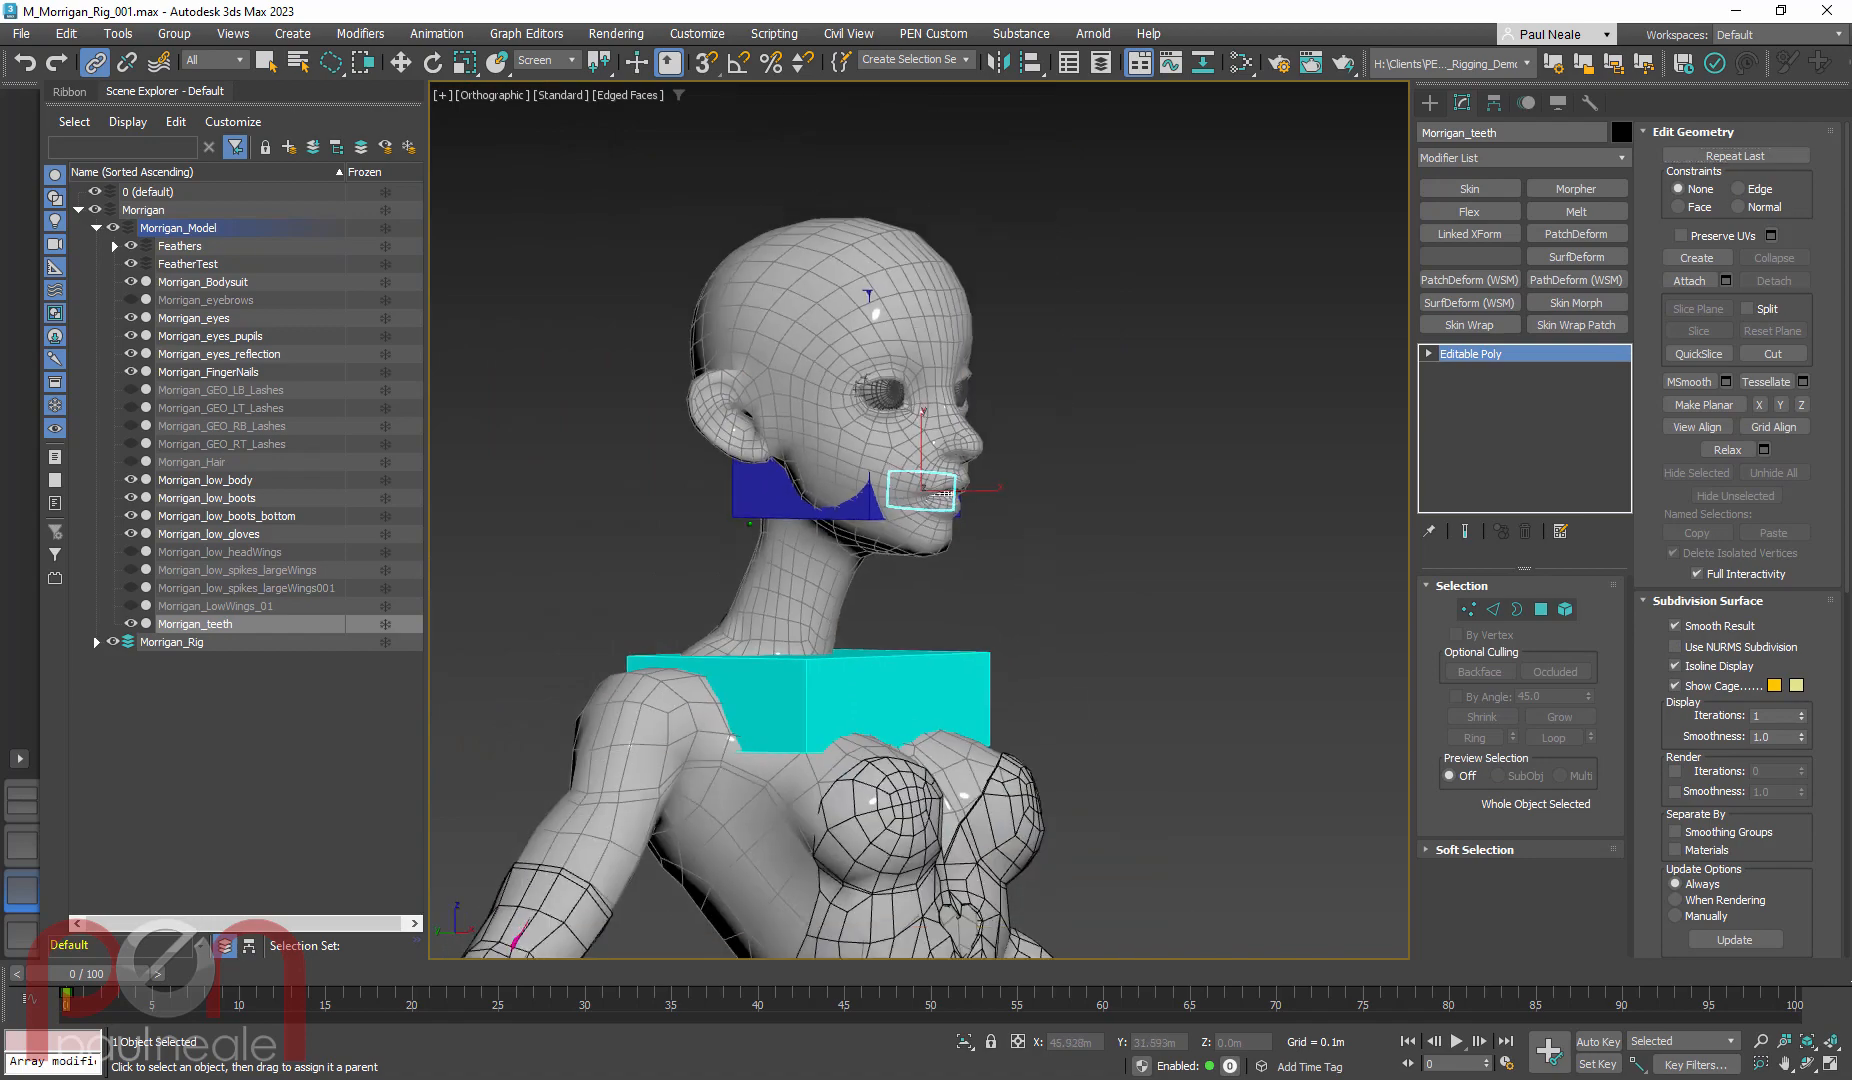
# Go to frame 10 and check how the eyes and teeth follow the head in the pose
pyautogui.moveTo(90, 973); pyautogui.dragTo(278, 968)
pyautogui.keyDown('alt'); pyautogui.moveTo(1070, 700); pyautogui.dragTo(900, 780, button='middle'); pyautogui.keyUp('alt')
pyautogui.moveTo(911, 845); pyautogui.dragTo(990, 440, button='middle')
pyautogui.scroll(-3, 990, 440)
pyautogui.moveTo(1027, 691); pyautogui.dragTo(900, 487, button='middle')
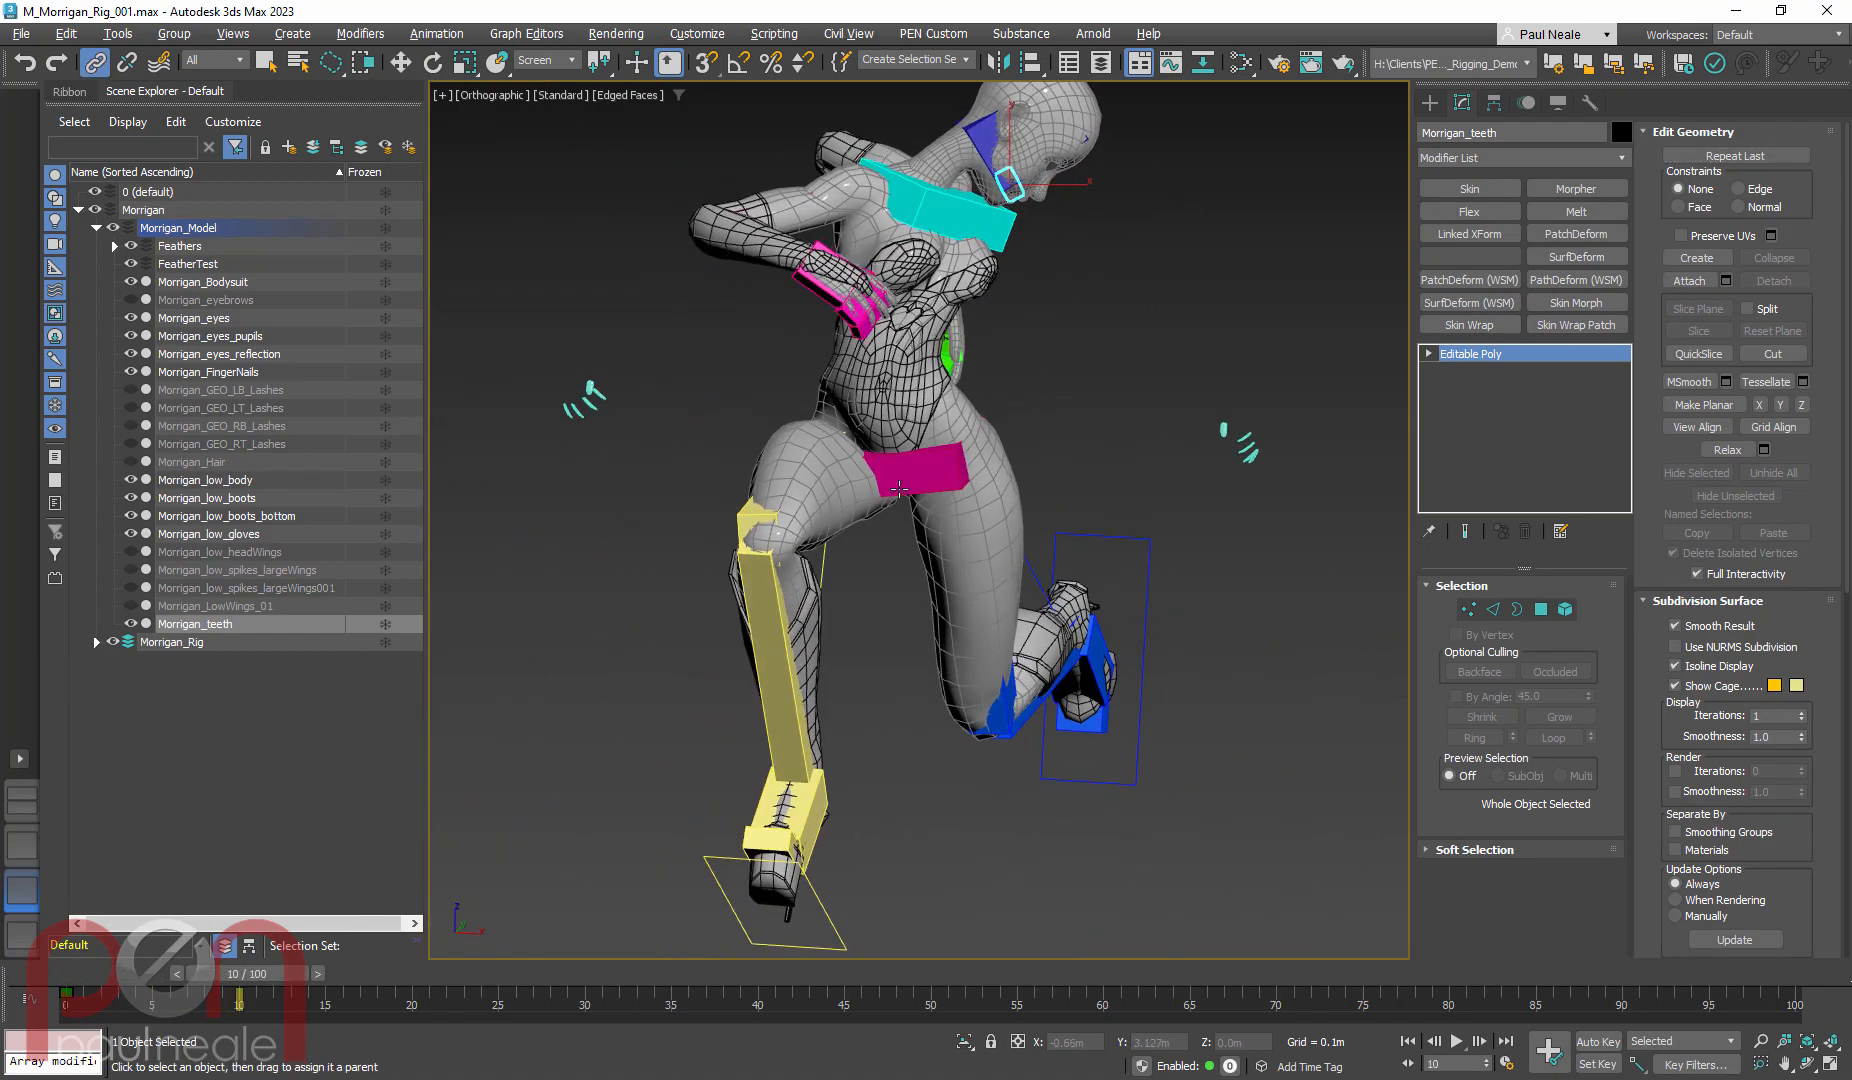
# Back at frame 0, select Morrigan_FingerNails and convert it to Editable Poly to collapse its Unwrap UVW modifier
pyautogui.moveTo(224, 978); pyautogui.dragTo(72, 975)
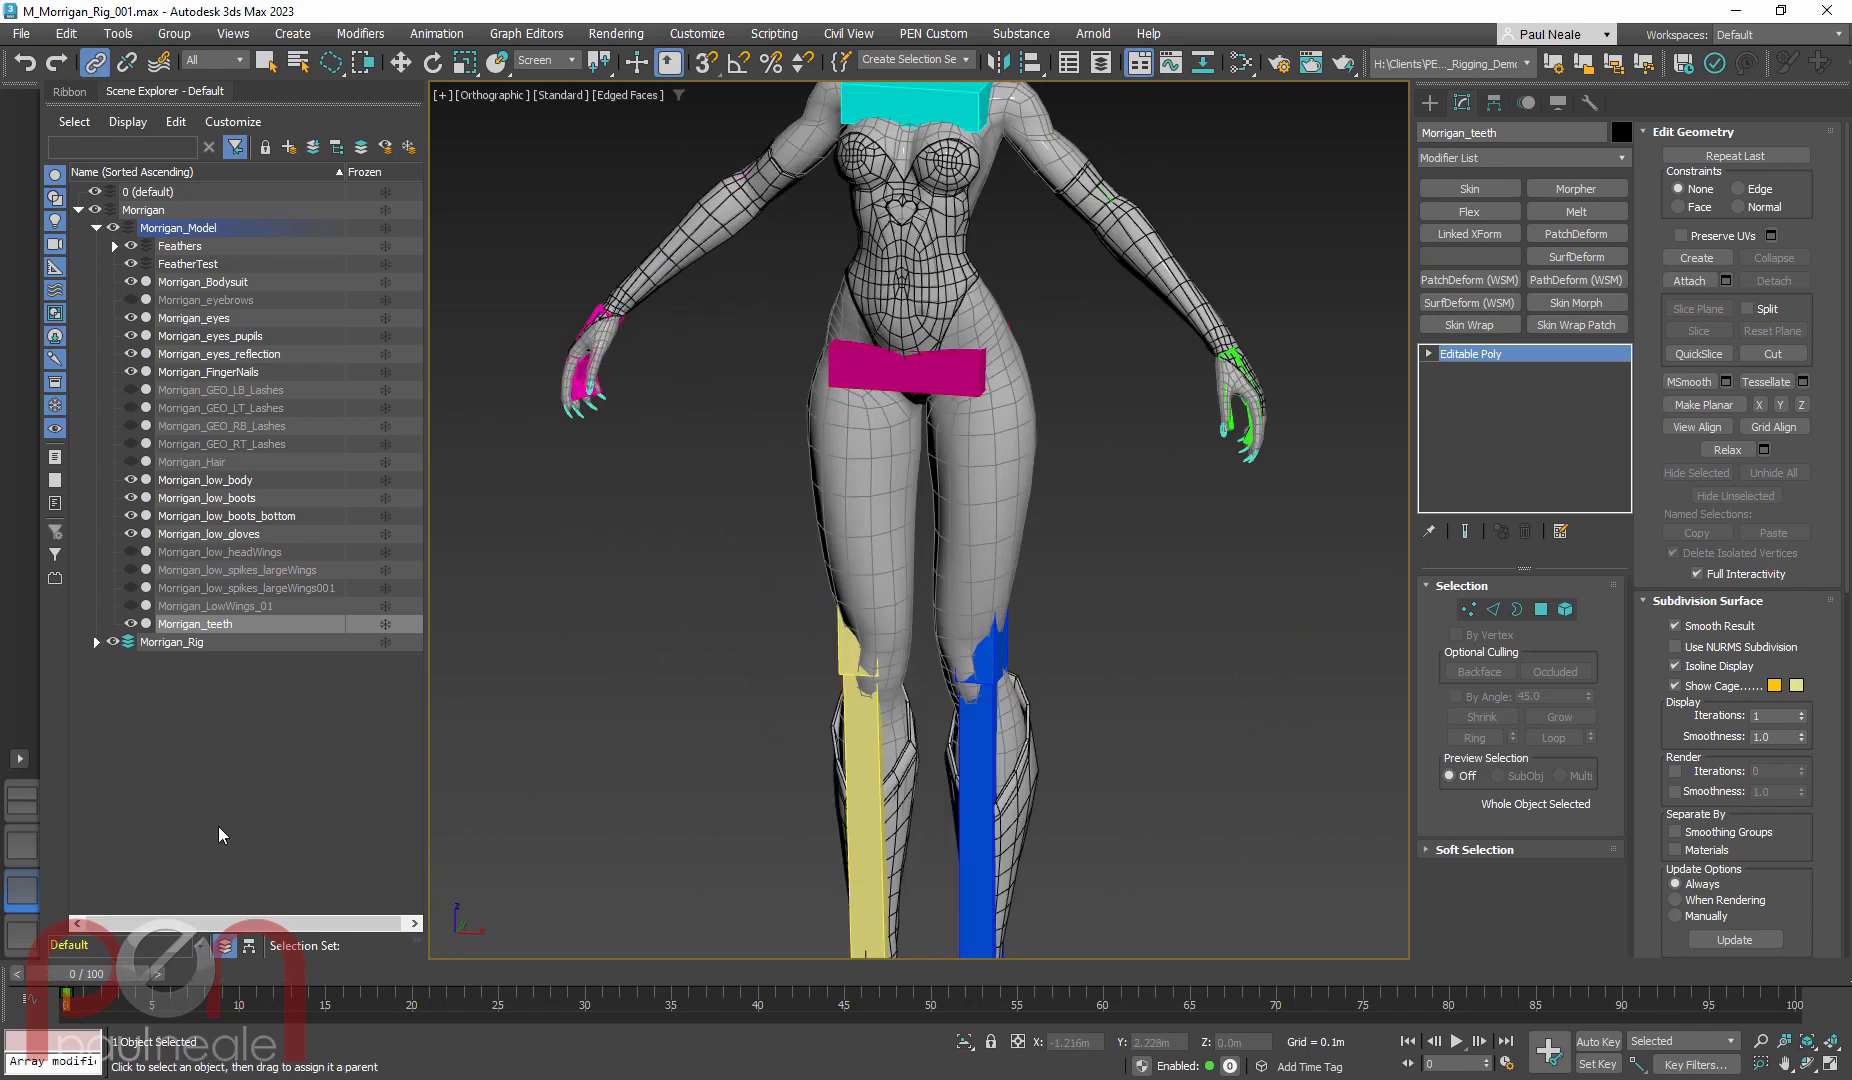
pyautogui.scroll(4, 624, 364)
pyautogui.keyDown('alt'); pyautogui.moveTo(624, 364); pyautogui.dragTo(888, 445, button='middle'); pyautogui.keyUp('alt')
pyautogui.scroll(5, 888, 445)
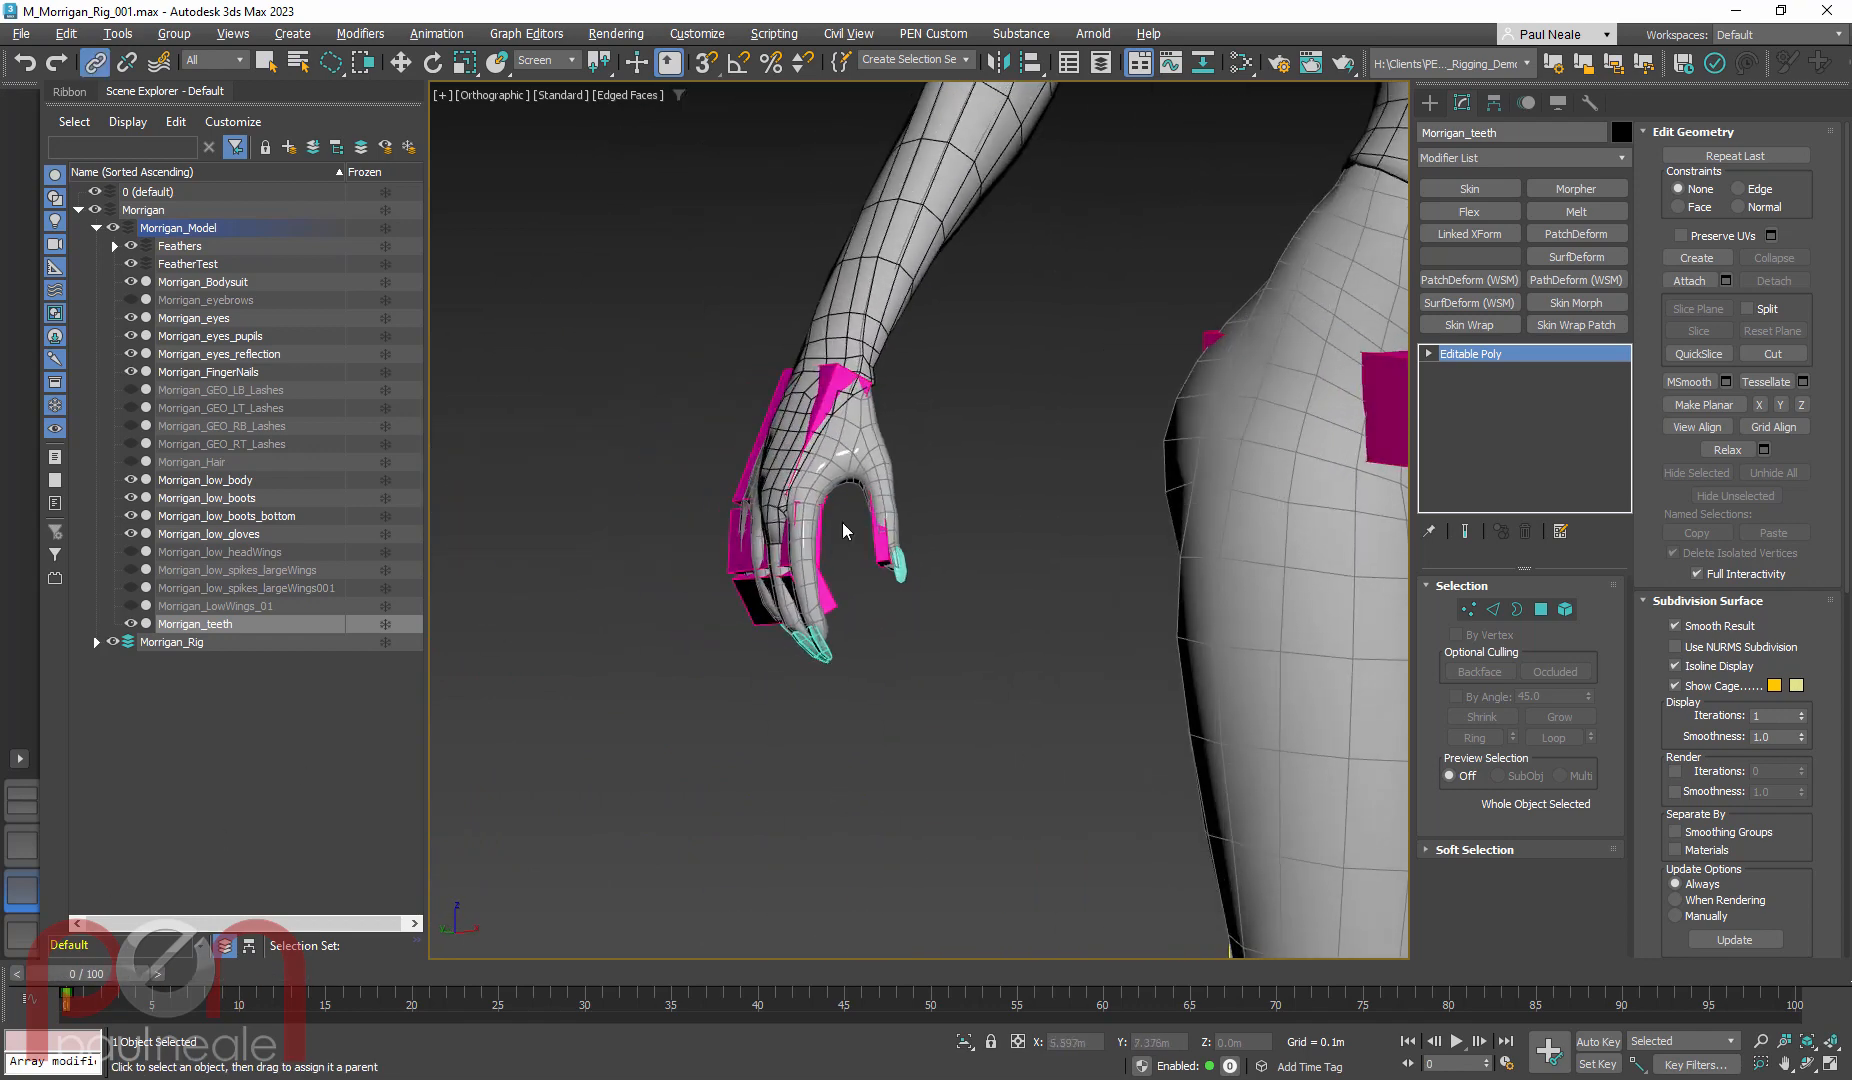
pyautogui.click(930, 576)
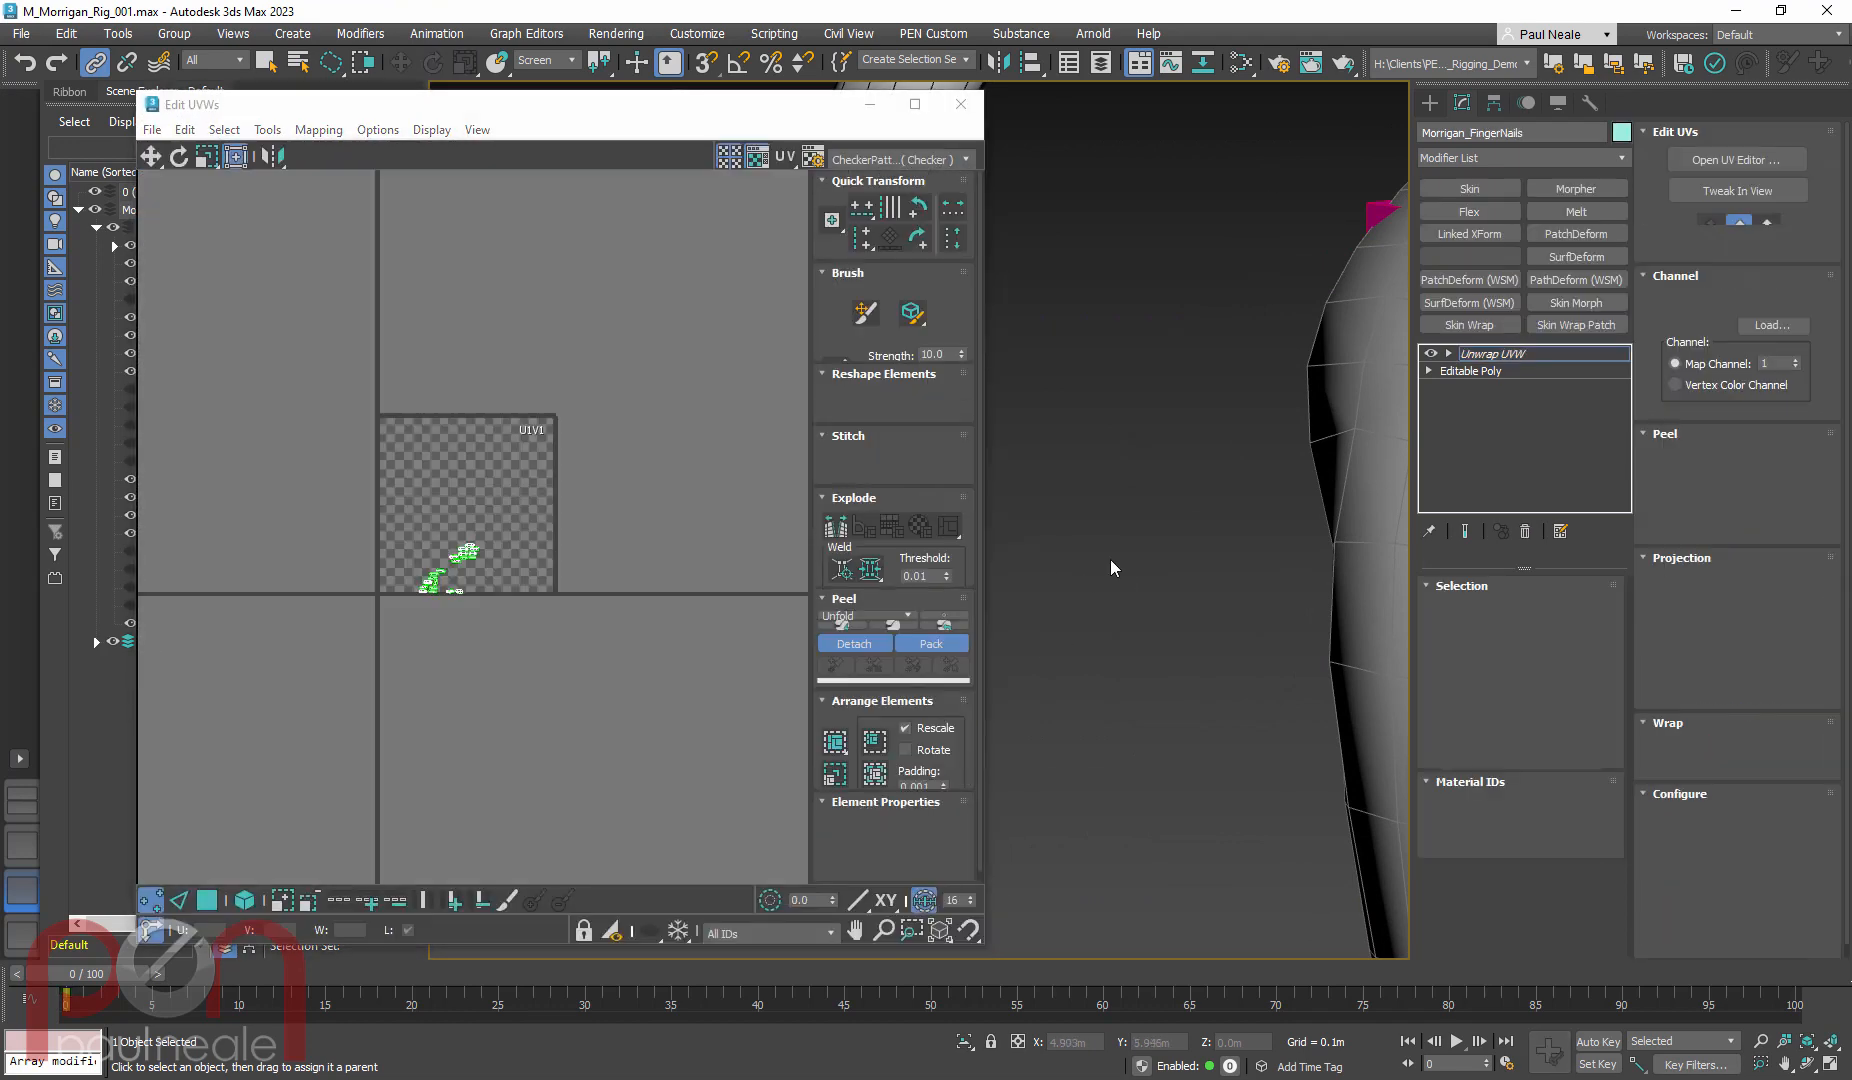
pyautogui.rightClick(1110, 558)
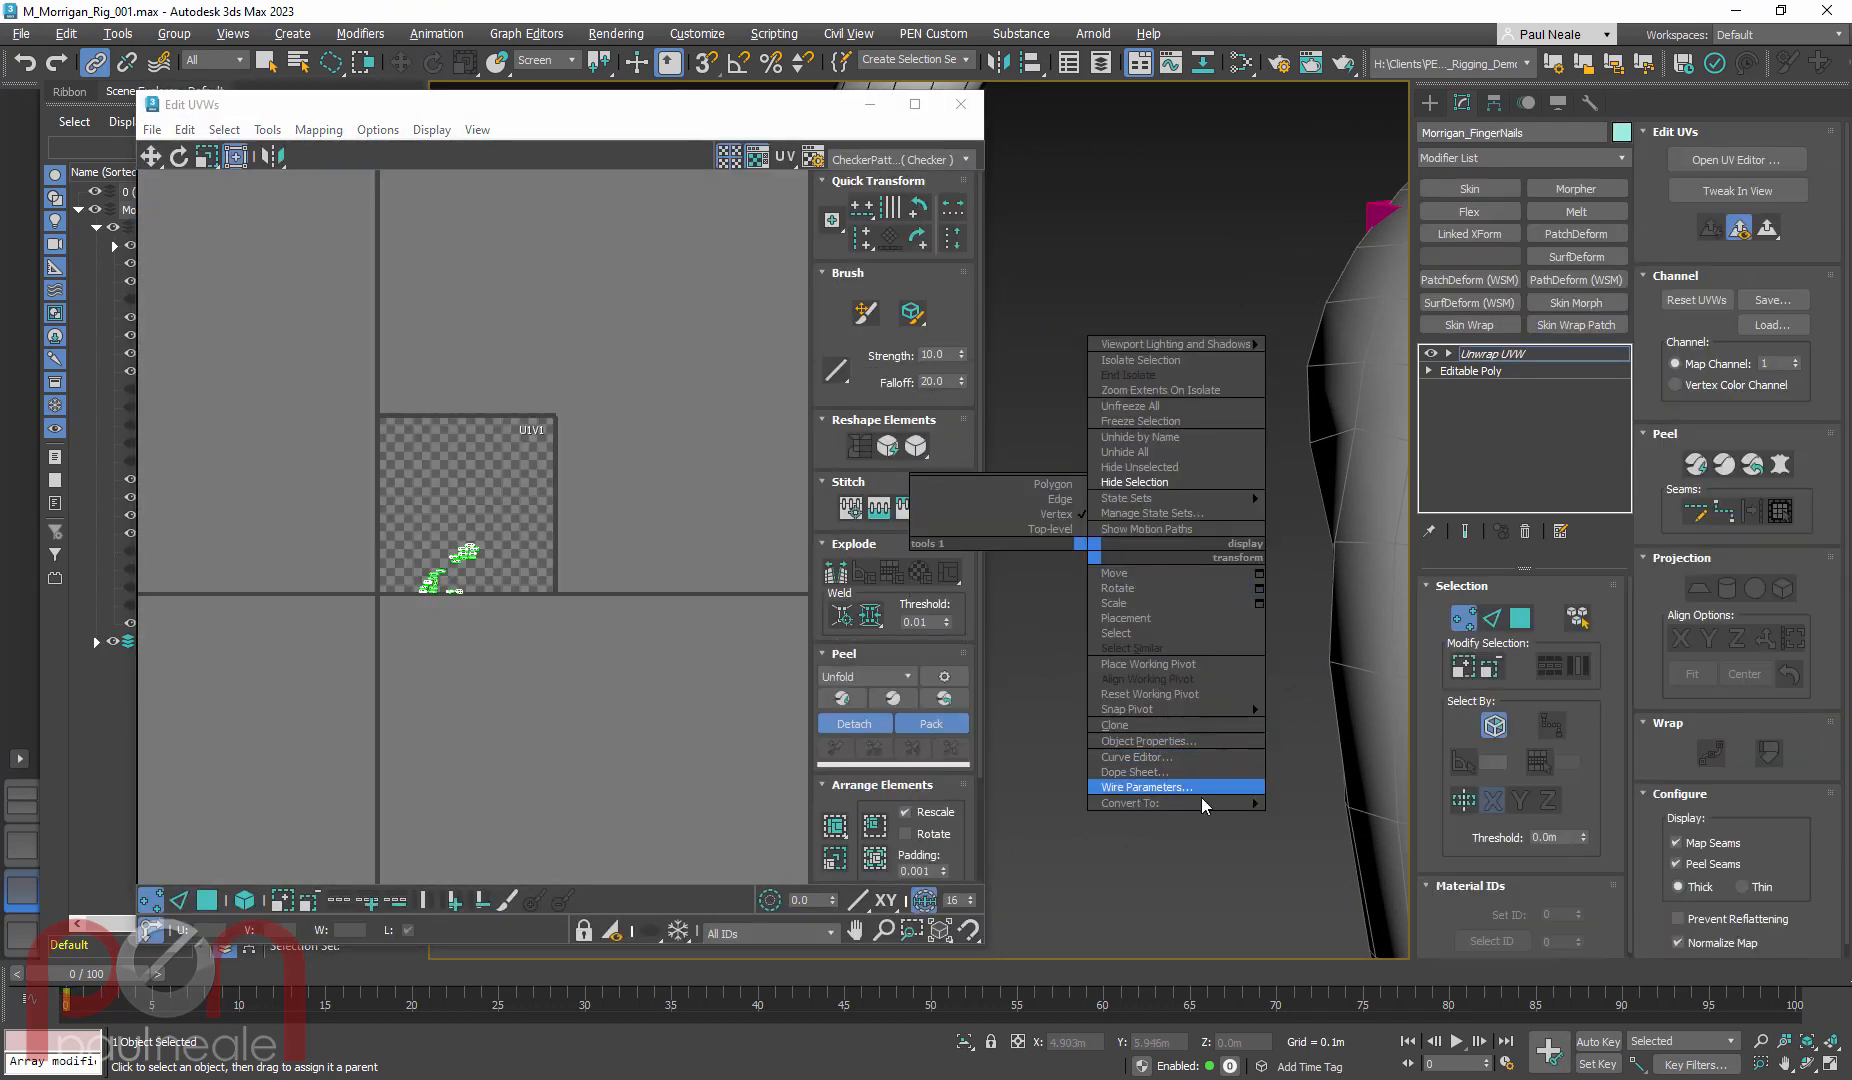
pyautogui.moveTo(1201, 797)
pyautogui.click(1340, 820)
pyautogui.keyDown('alt'); pyautogui.moveTo(877, 604); pyautogui.dragTo(772, 468, button='middle'); pyautogui.keyUp('alt')
# Apply a Skin modifier to the fingernails and add the Digit12 and Digit22 bones of both hands
pyautogui.click(1469, 189)
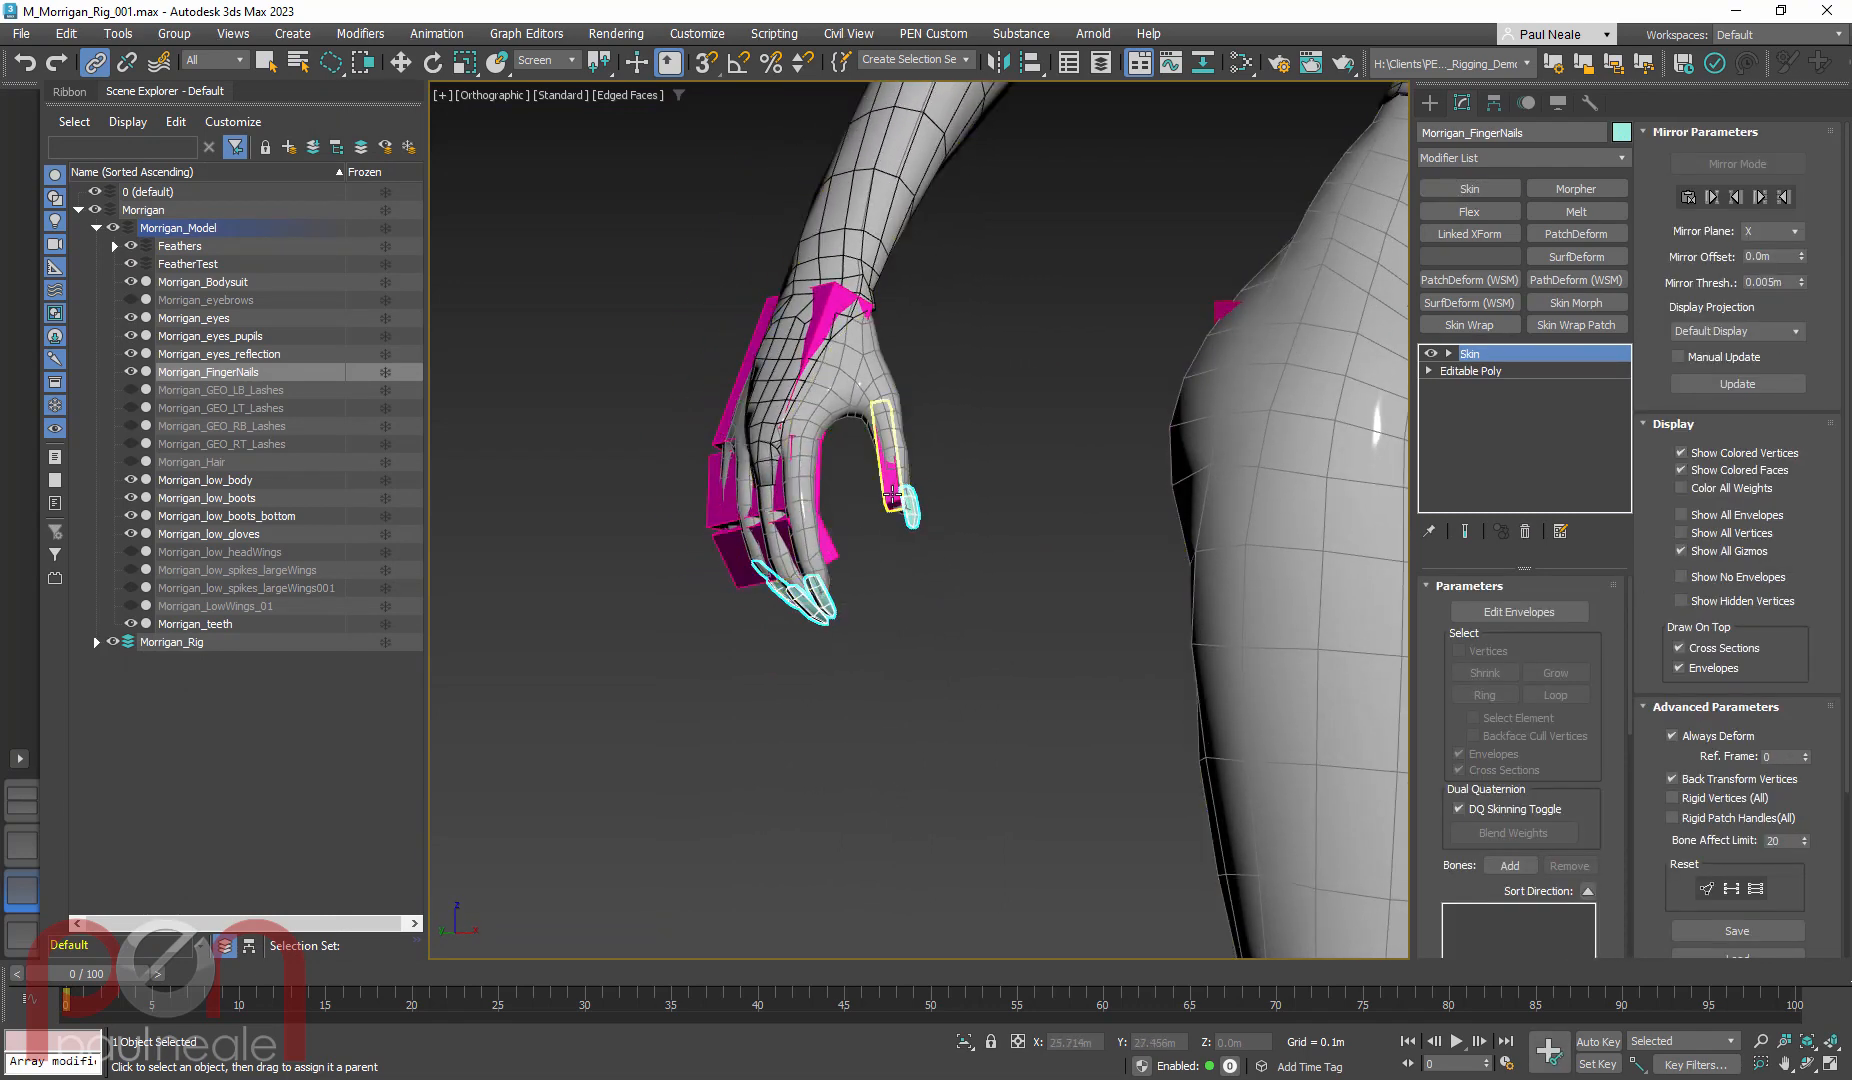
pyautogui.rightClick(936, 580)
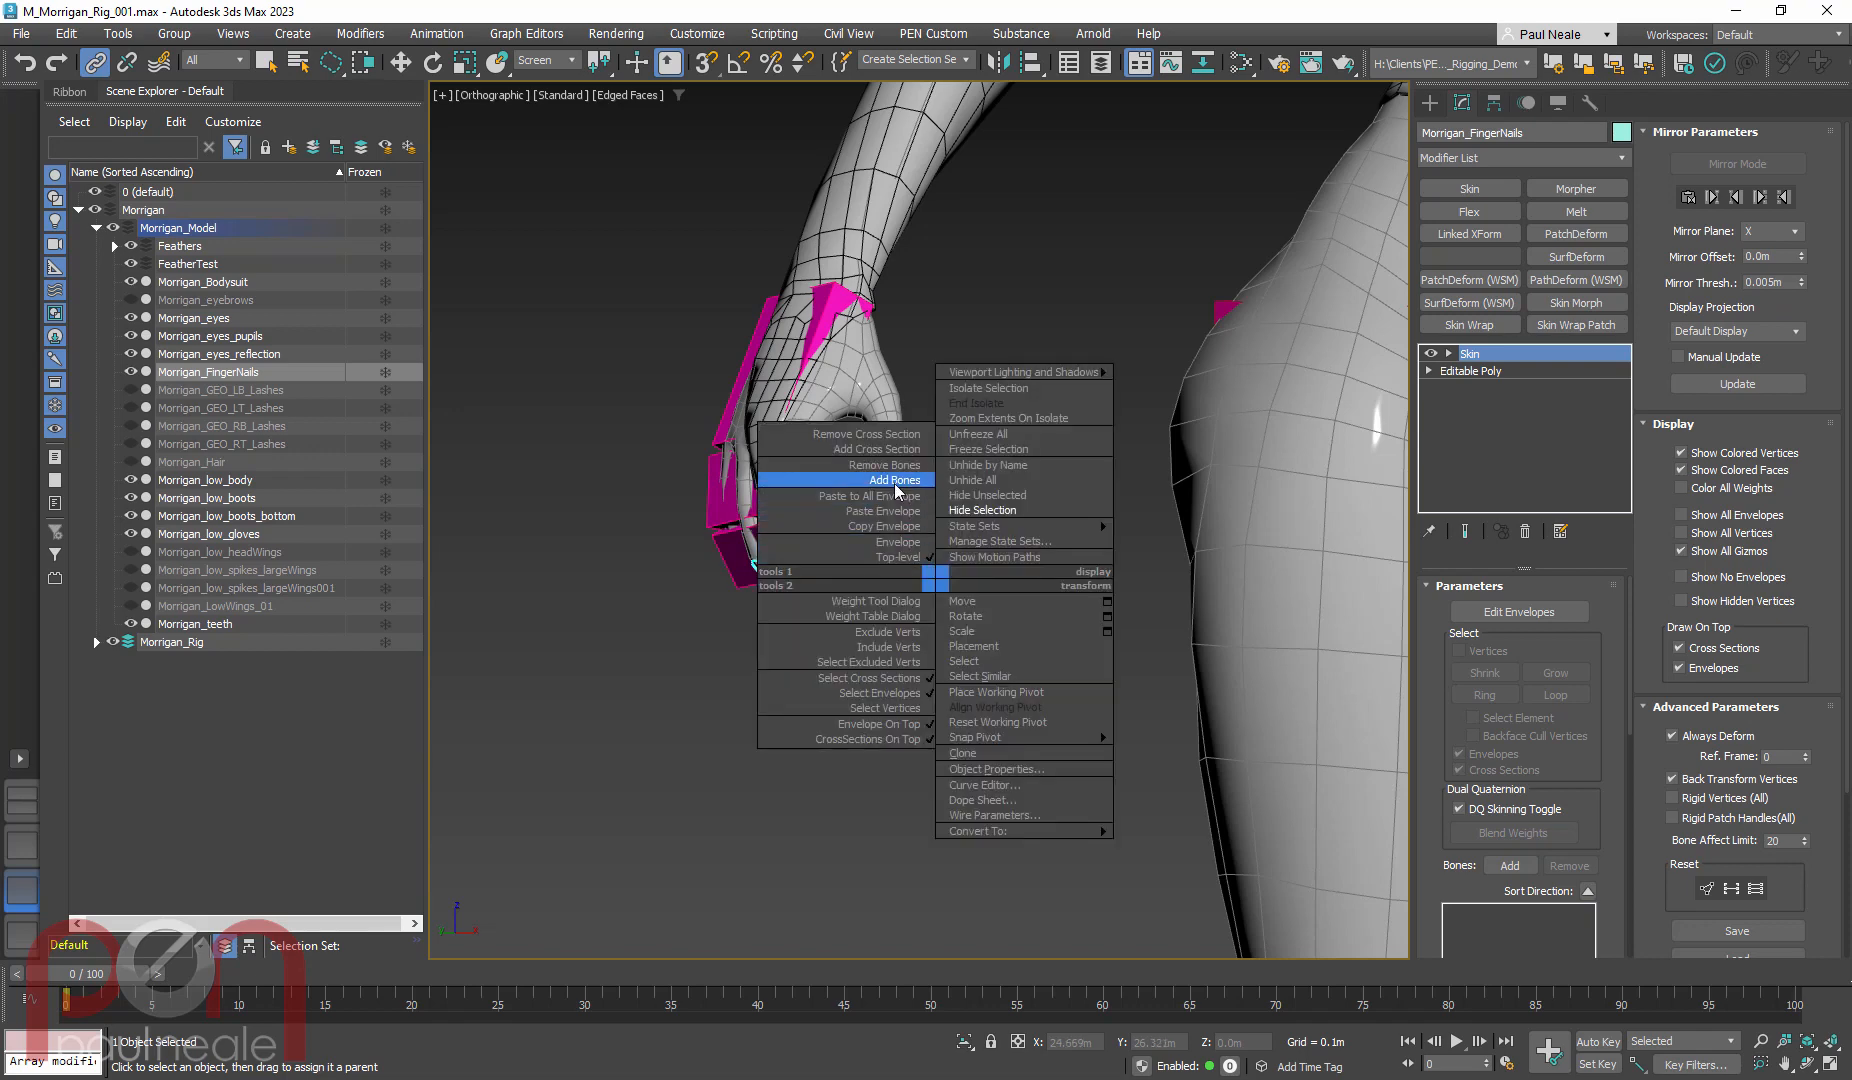
pyautogui.click(895, 482)
pyautogui.click(892, 500)
pyautogui.click(800, 550)
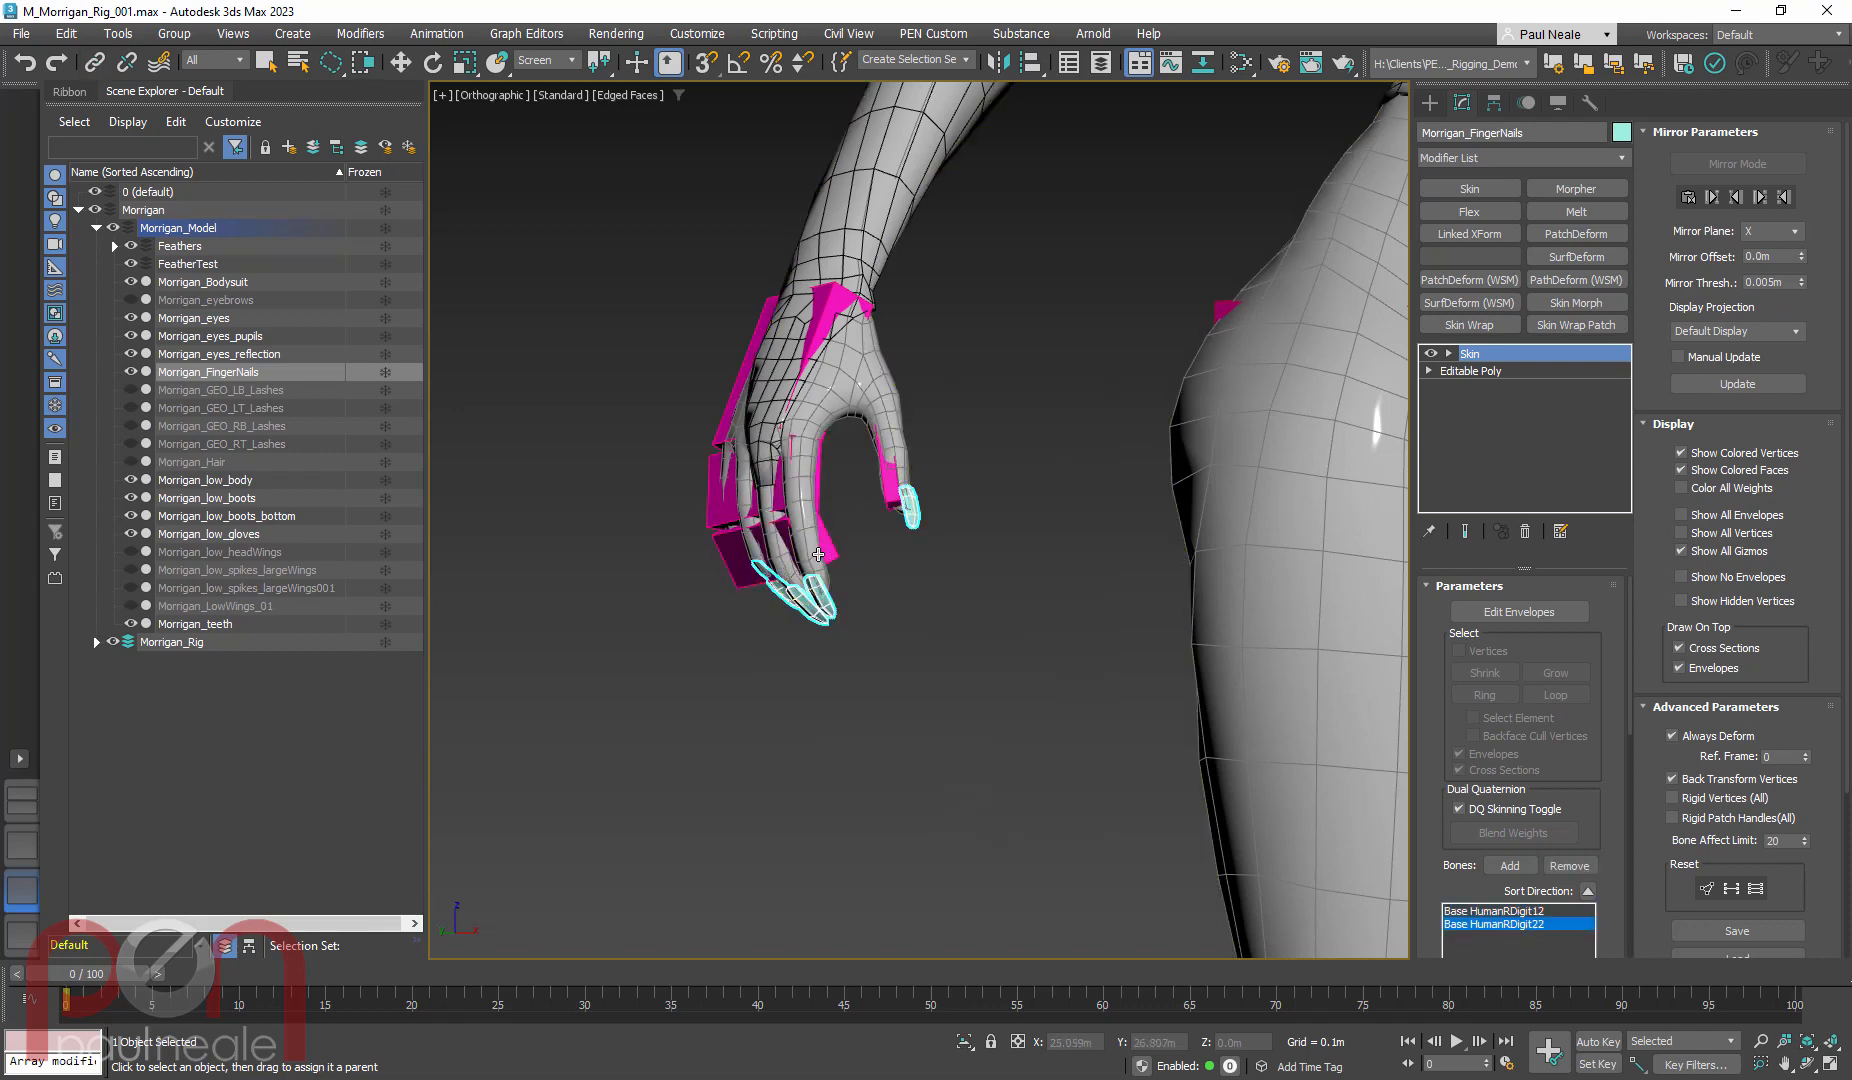
pyautogui.scroll(-5, 834, 590)
pyautogui.keyDown('alt'); pyautogui.moveTo(834, 590); pyautogui.dragTo(990, 600, button='middle'); pyautogui.keyUp('alt')
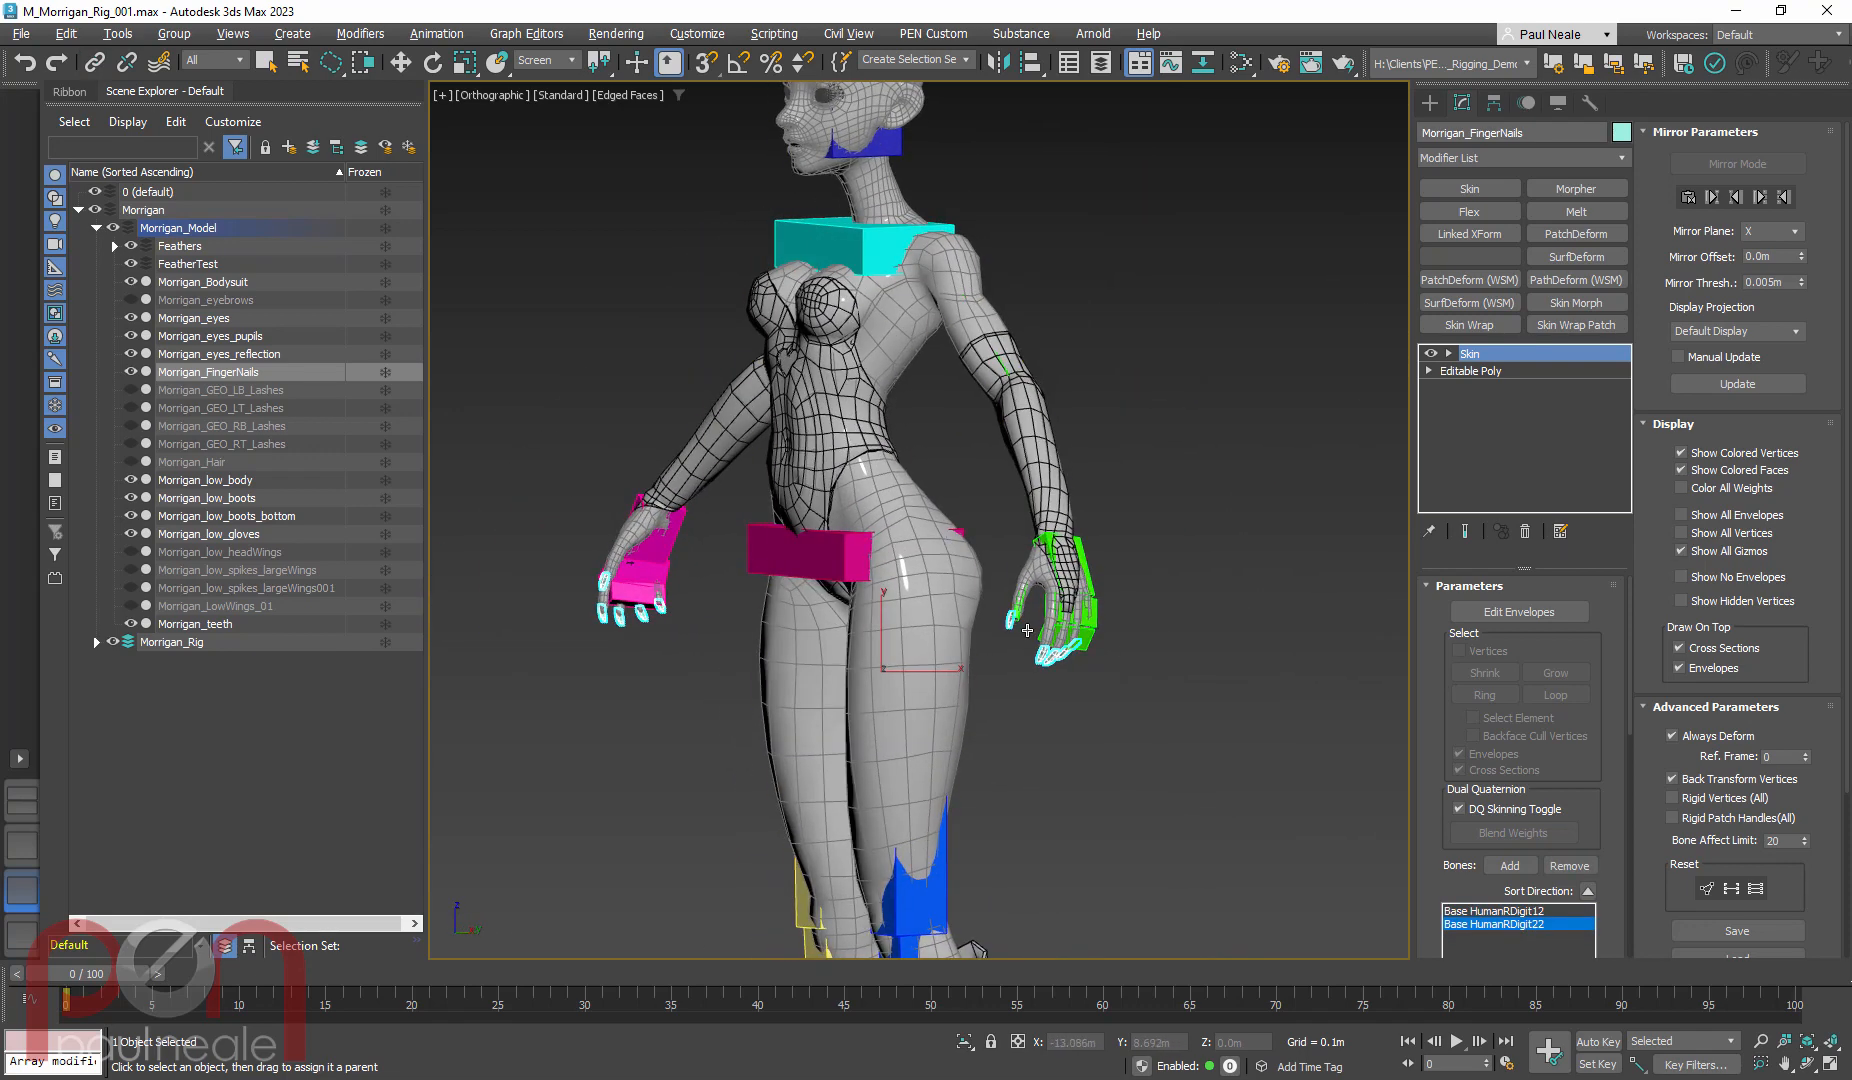
pyautogui.scroll(5, 996, 606)
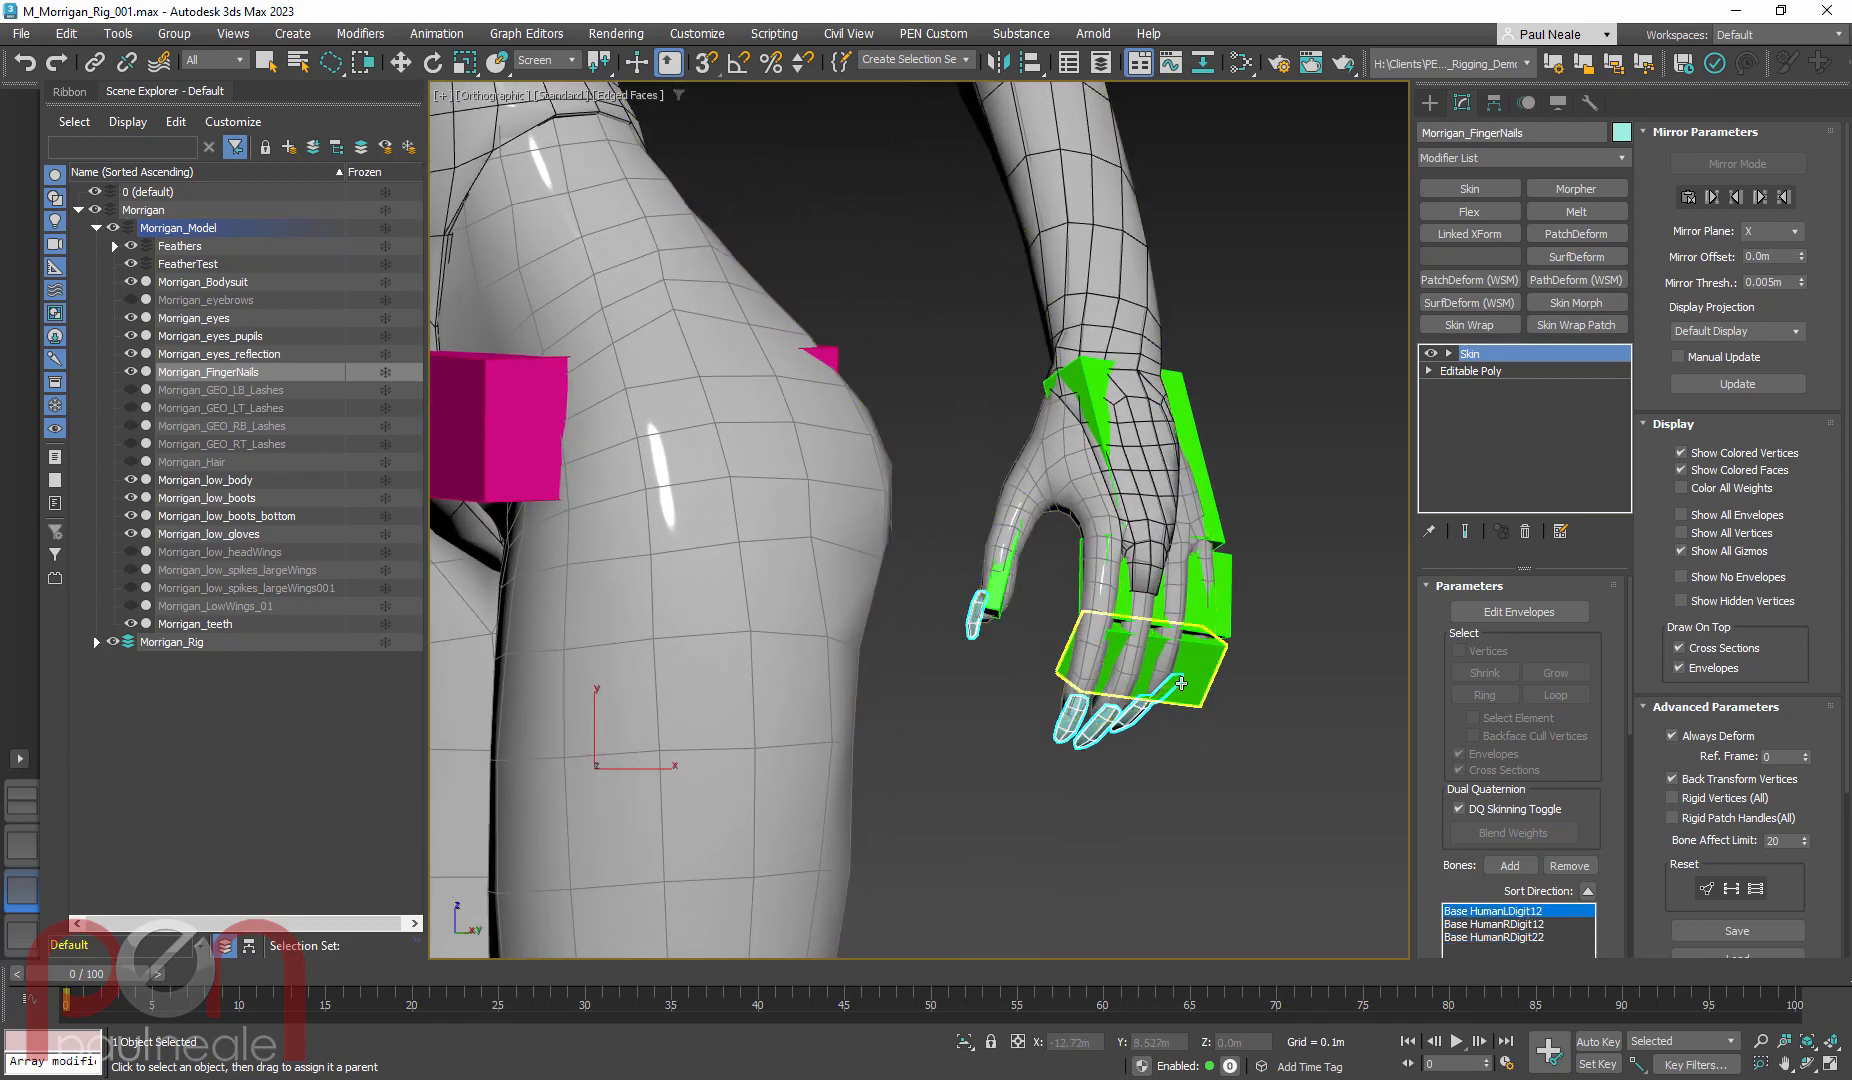
pyautogui.click(1199, 690)
pyautogui.scroll(-5, 1108, 521)
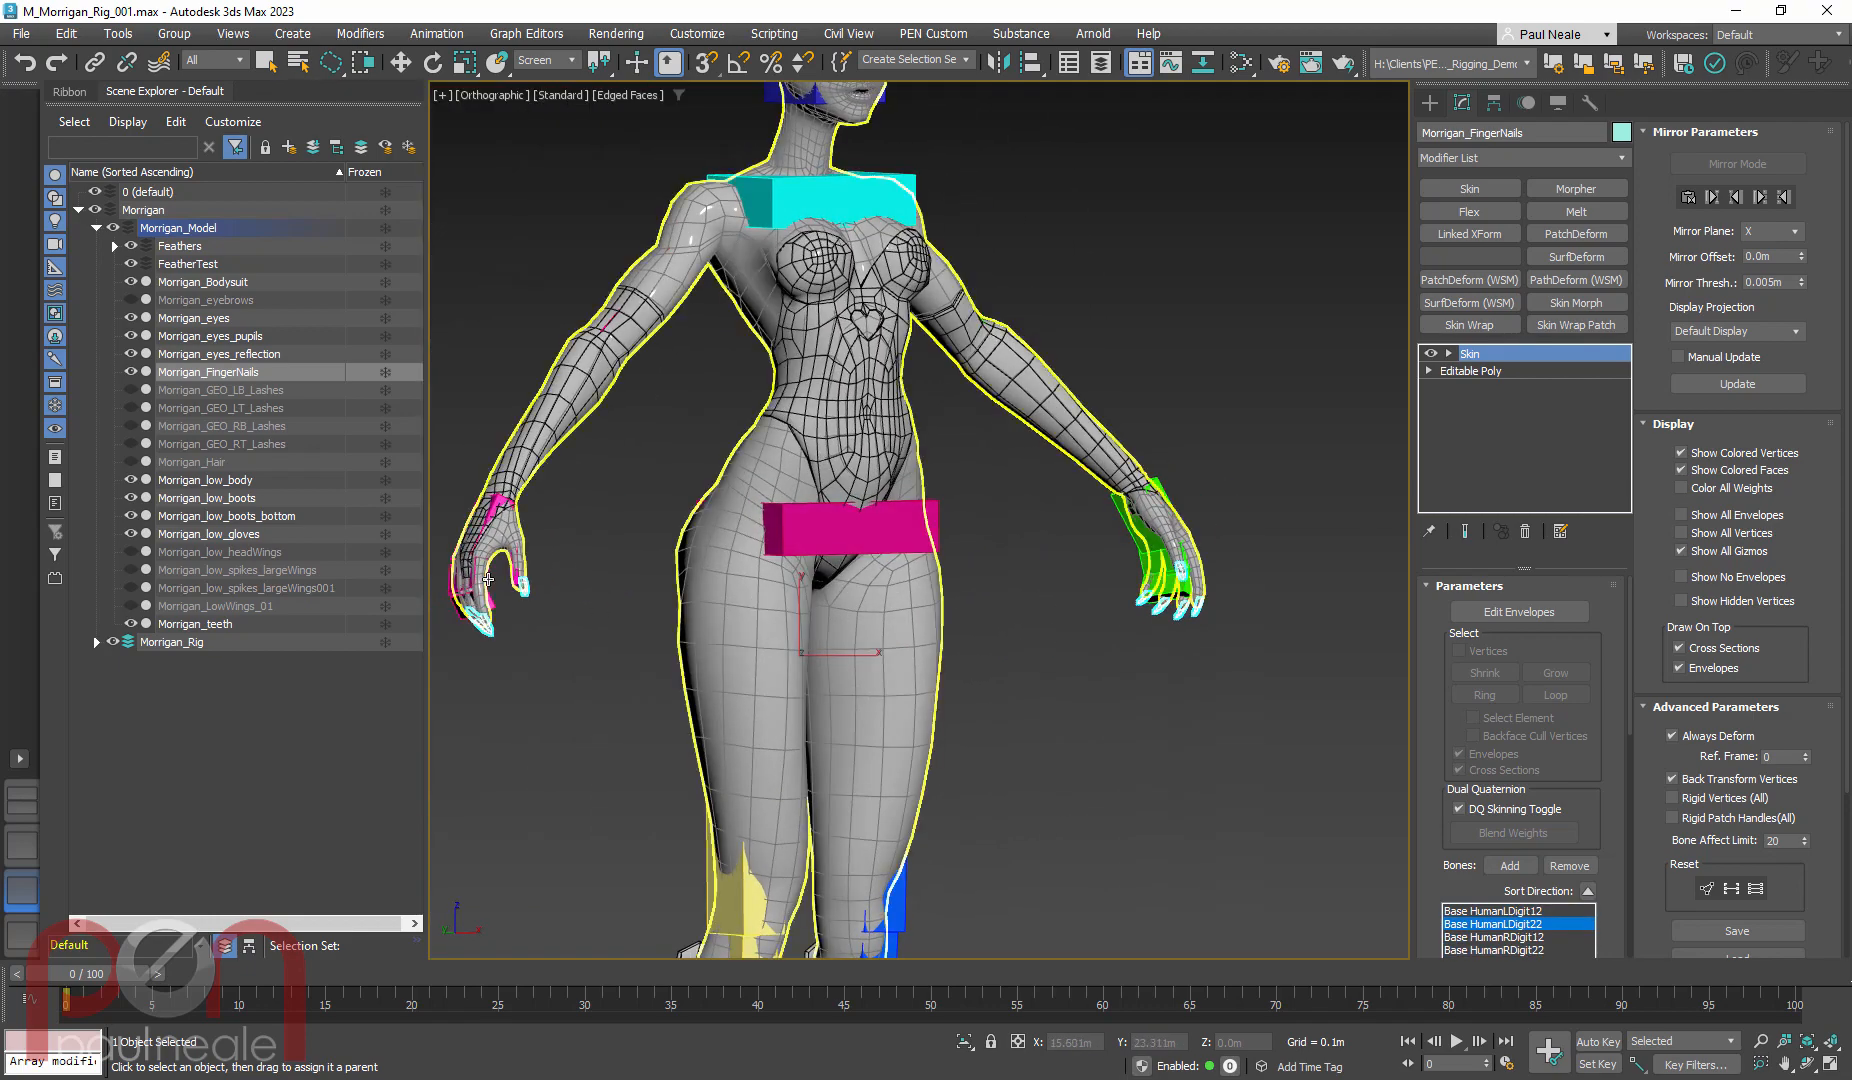
# Start editing the envelopes of the Skin modifier on Morrigan_FingerNails, focusing on the character's right thumb
pyautogui.scroll(6, 591, 489)
pyautogui.keyDown('alt'); pyautogui.moveTo(591, 489); pyautogui.dragTo(916, 538, button='middle'); pyautogui.keyUp('alt')
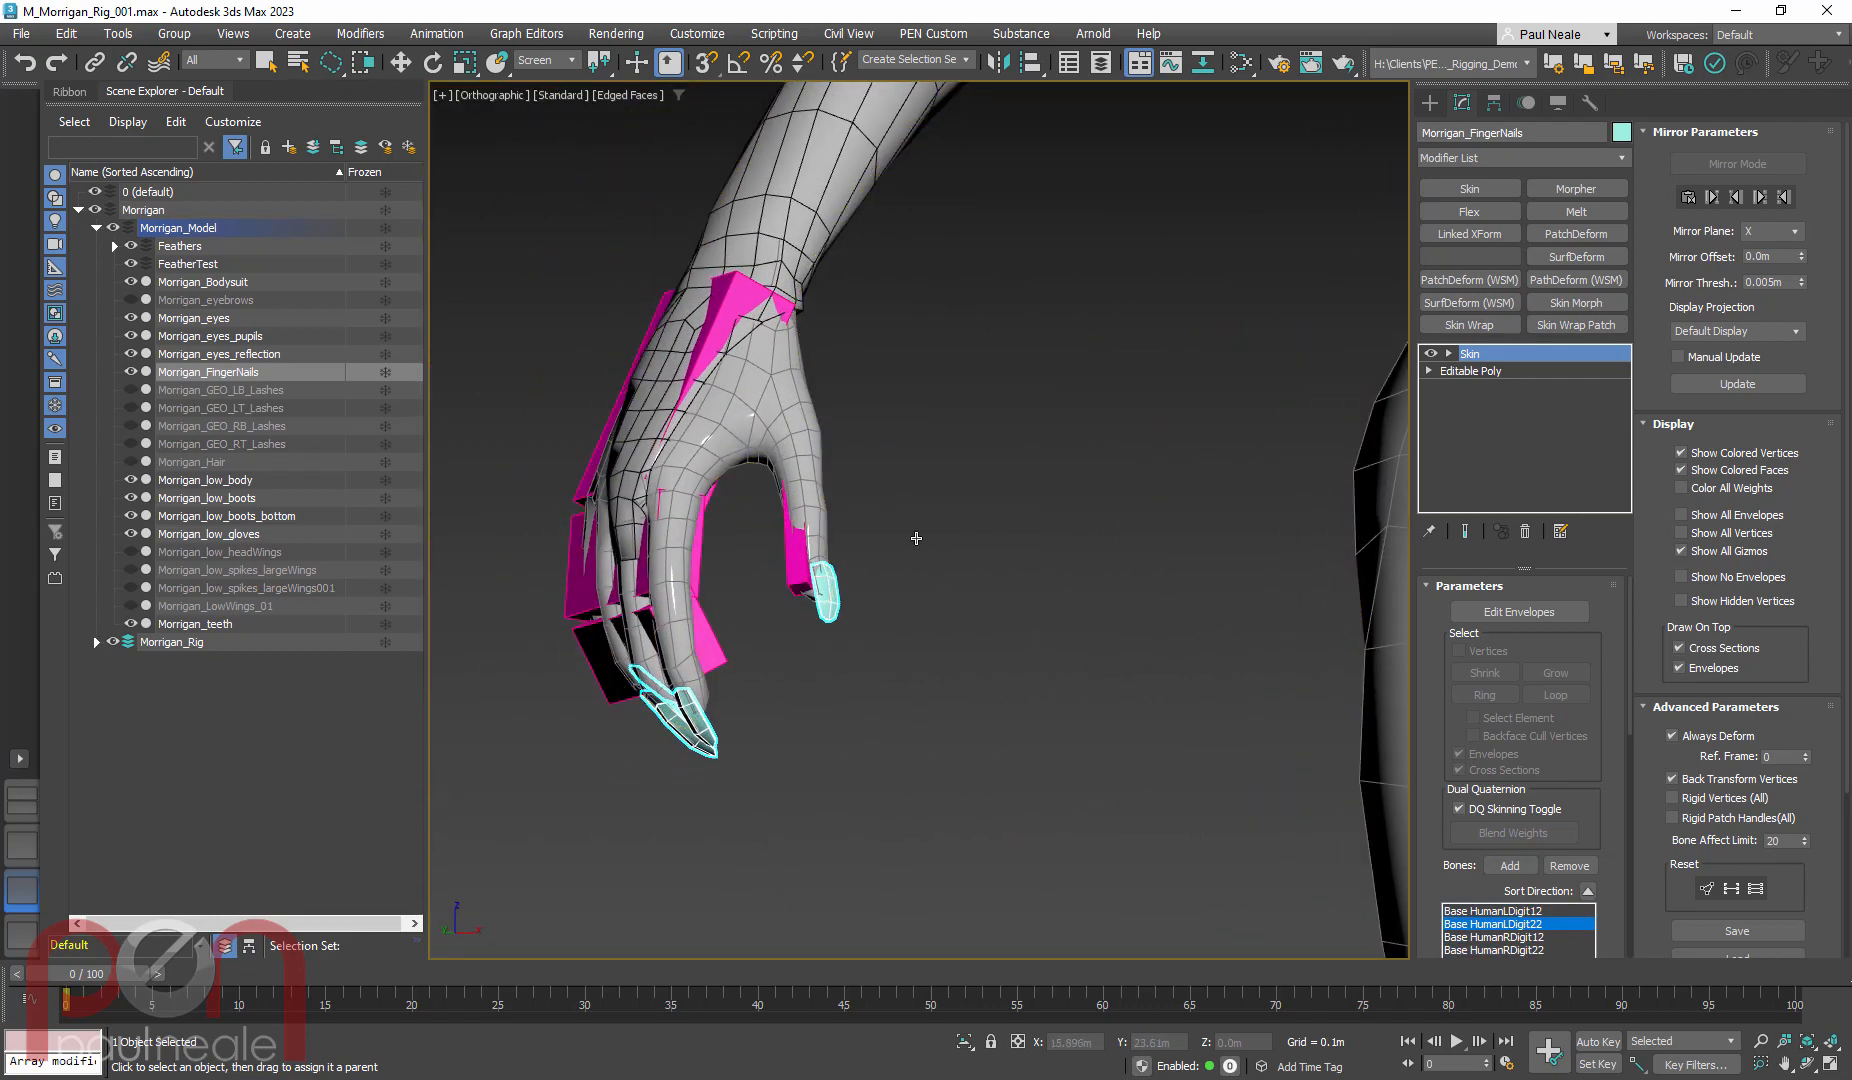
pyautogui.click(790, 577)
pyautogui.keyDown('alt'); pyautogui.moveTo(790, 577); pyautogui.dragTo(874, 598, button='middle'); pyautogui.keyUp('alt')
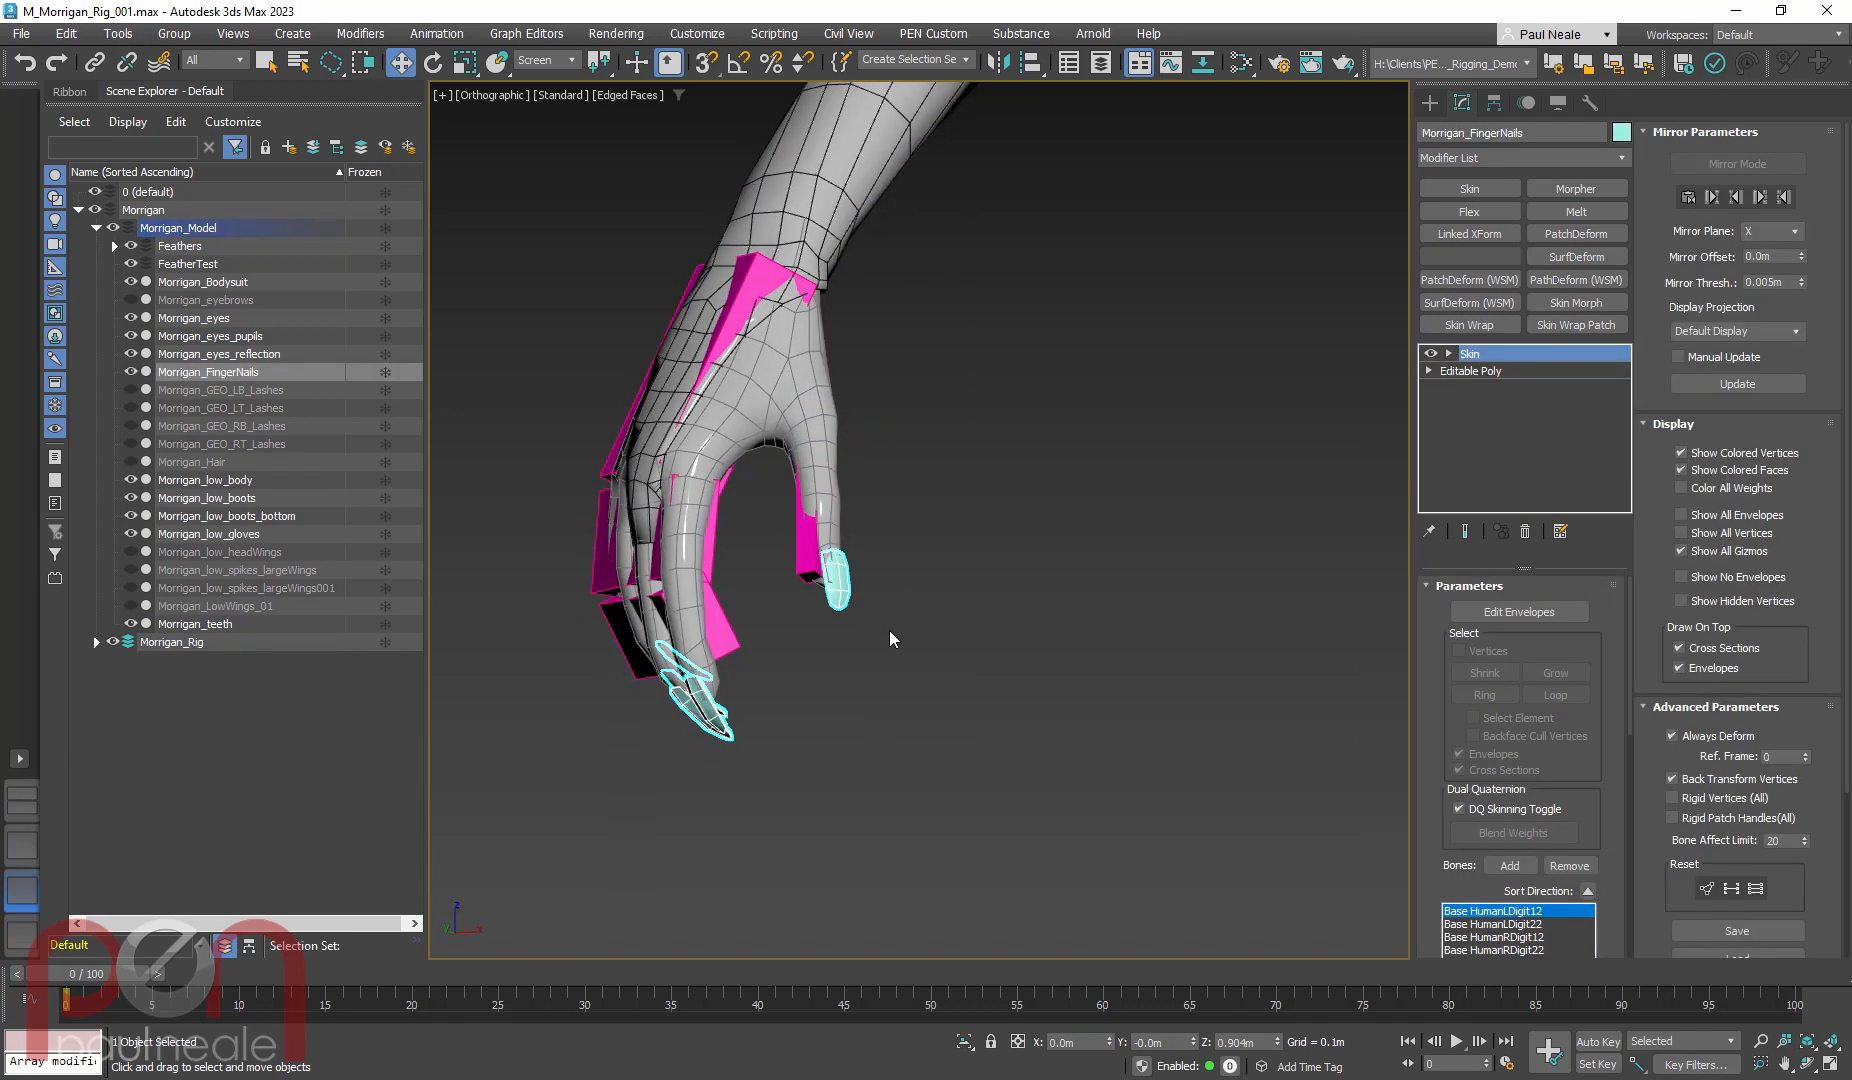
pyautogui.press('1')
pyautogui.scroll(3, 833, 616)
pyautogui.keyDown('alt'); pyautogui.moveTo(829, 601); pyautogui.dragTo(751, 578, button='middle'); pyautogui.keyUp('alt')
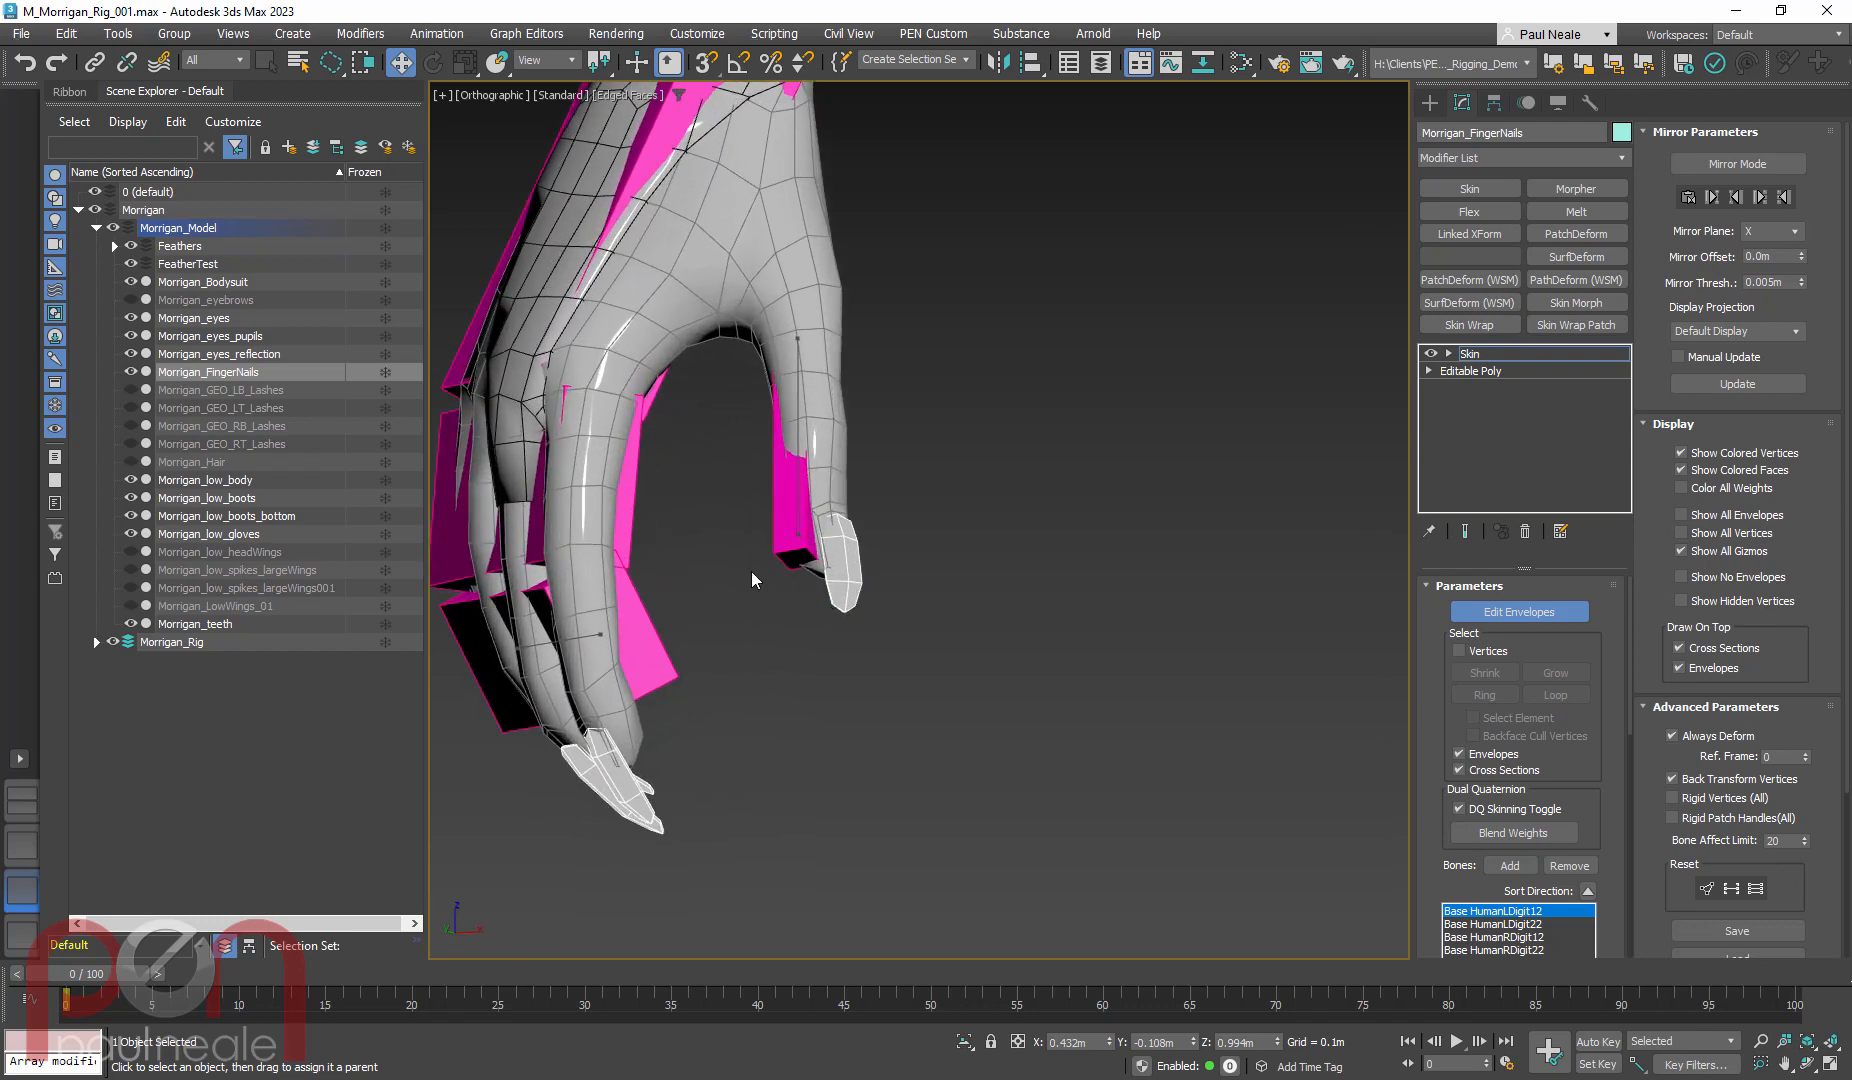
# Select the right thumb nail's vertices and give them a weight of 1 to Base HumanRDigit12 with the Weight Tool
pyautogui.click(838, 538)
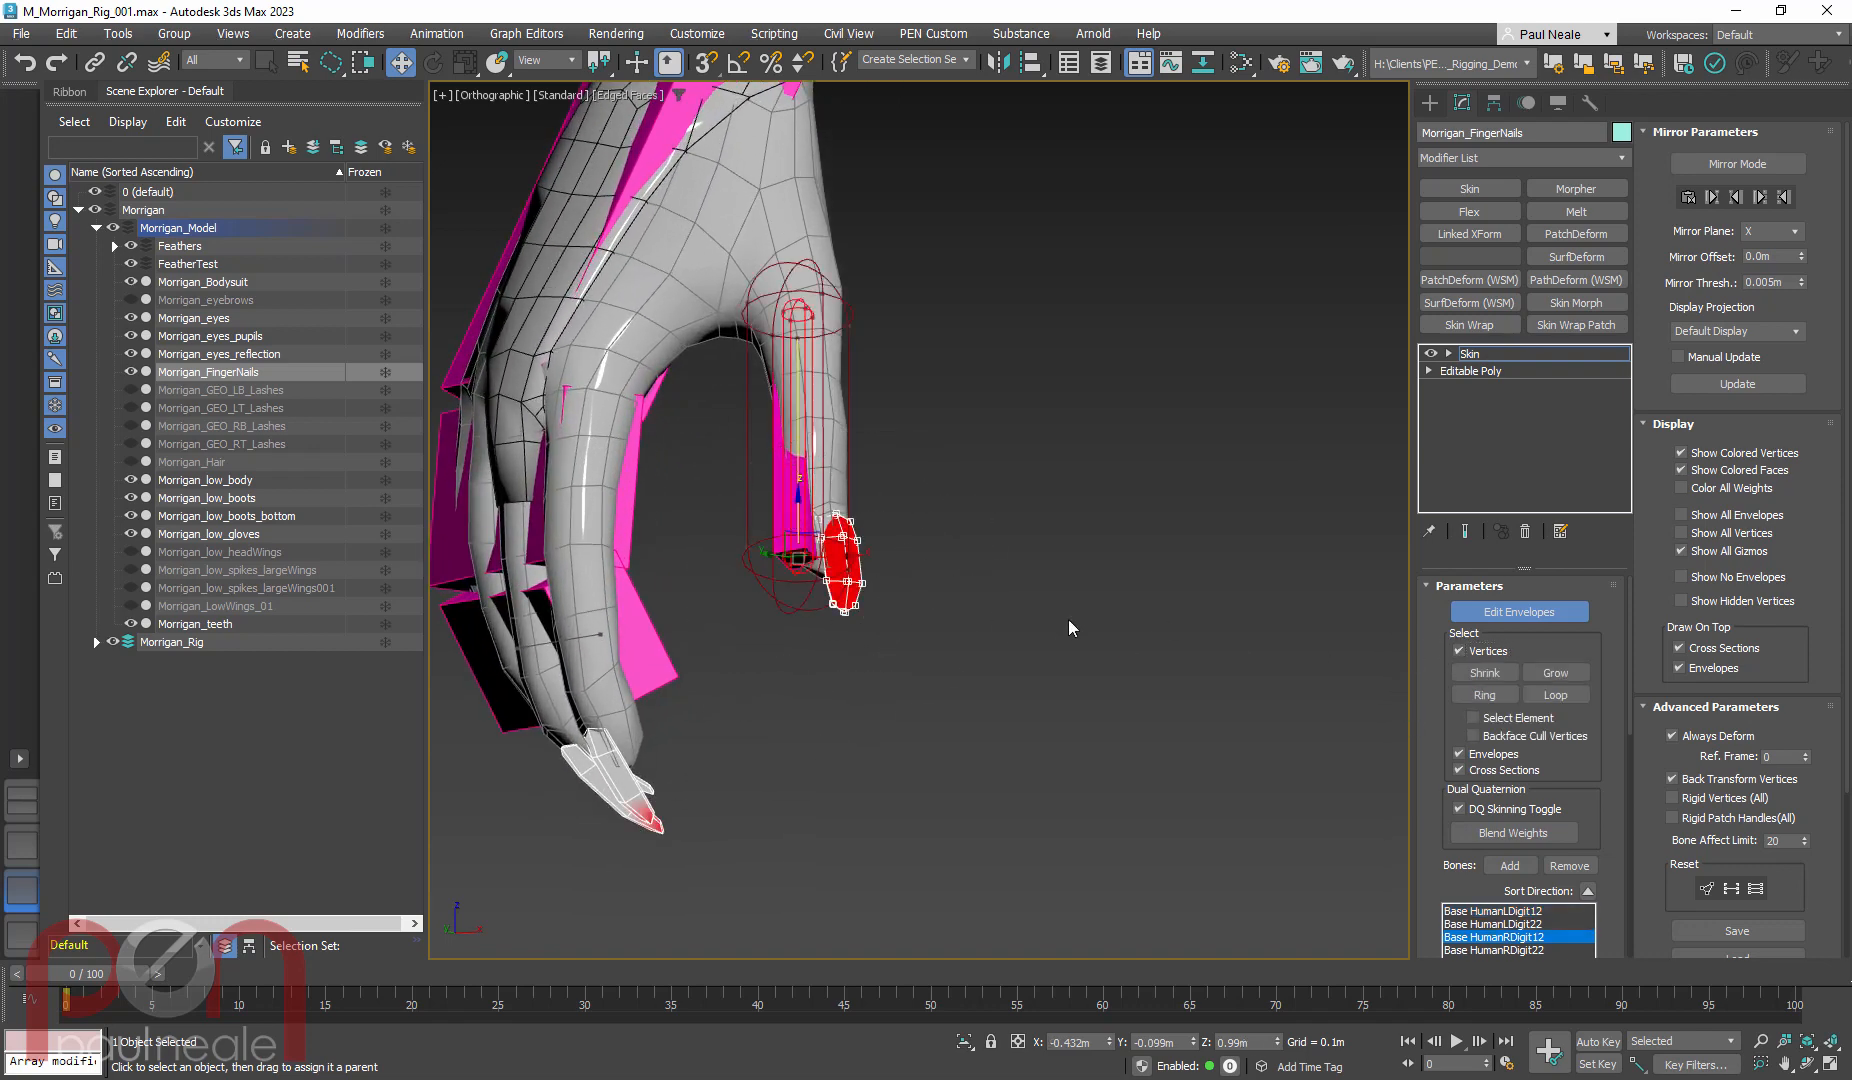
pyautogui.scroll(-10, 1450, 915)
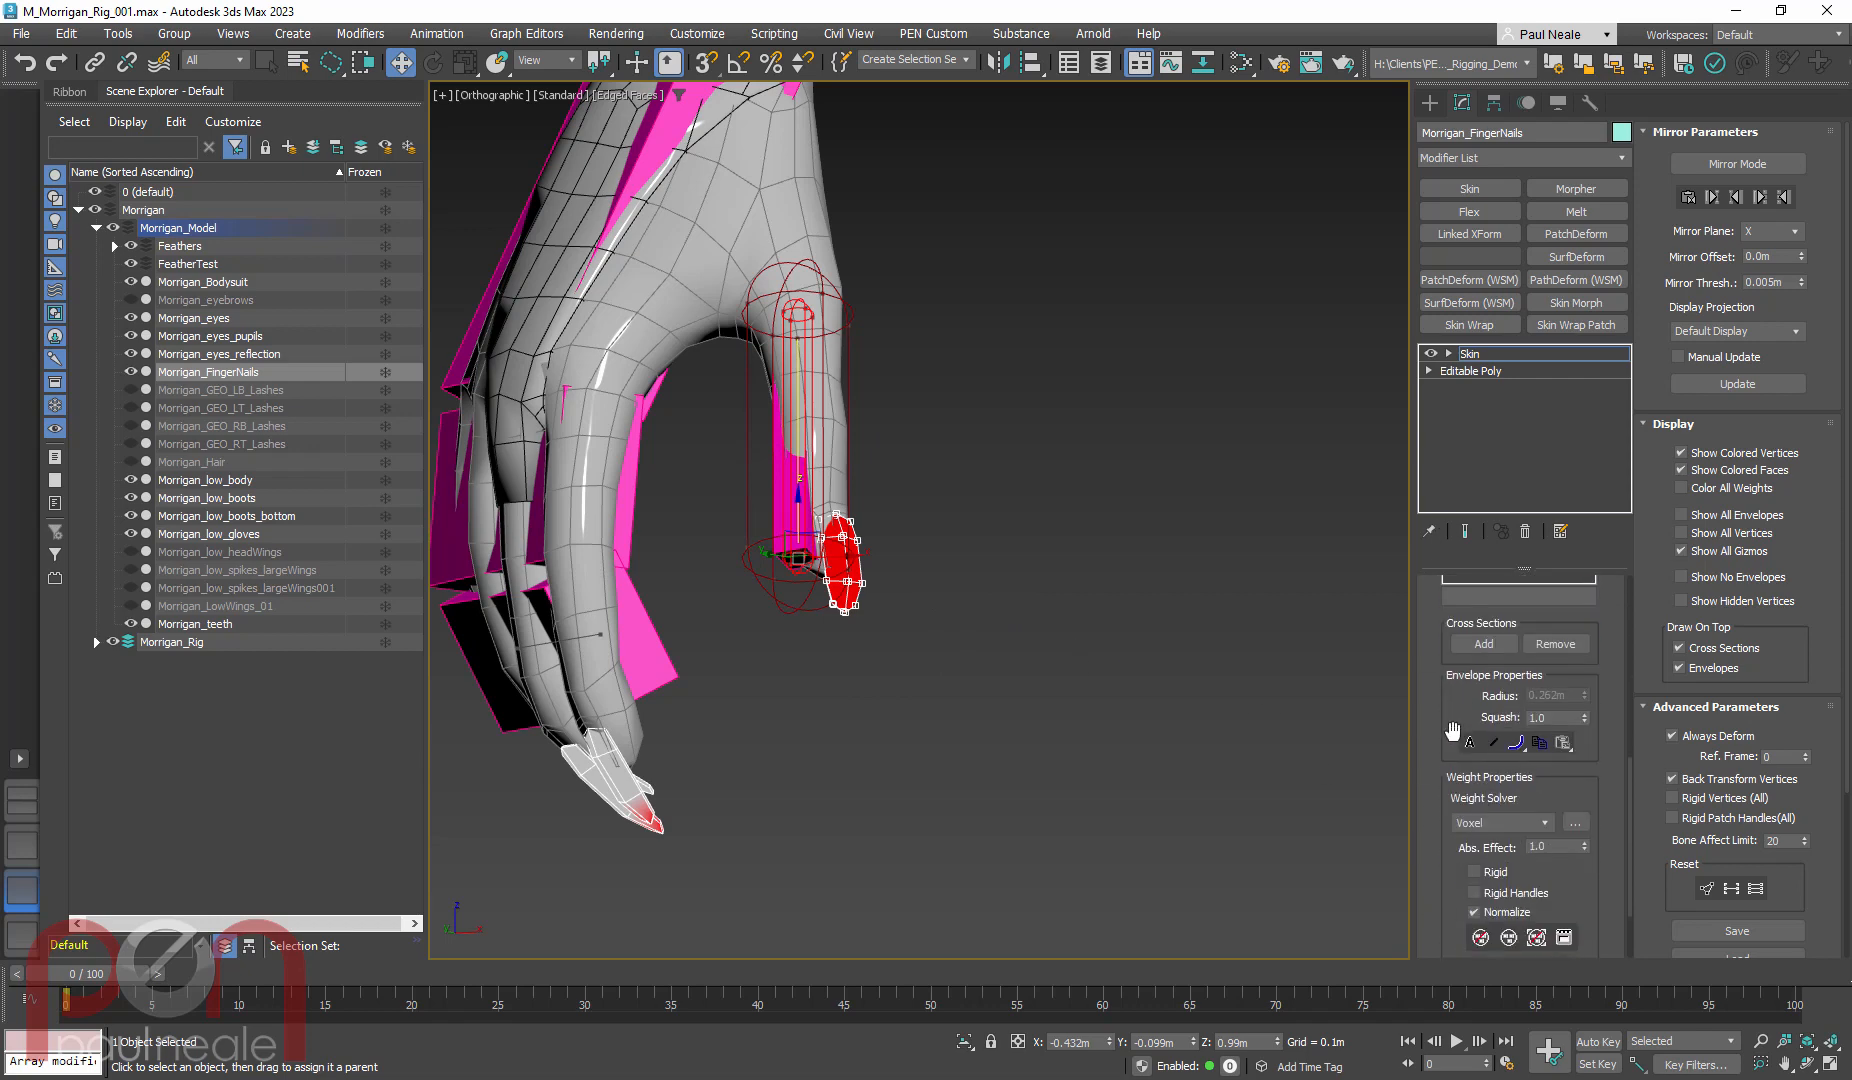
pyautogui.scroll(-3, 1450, 920)
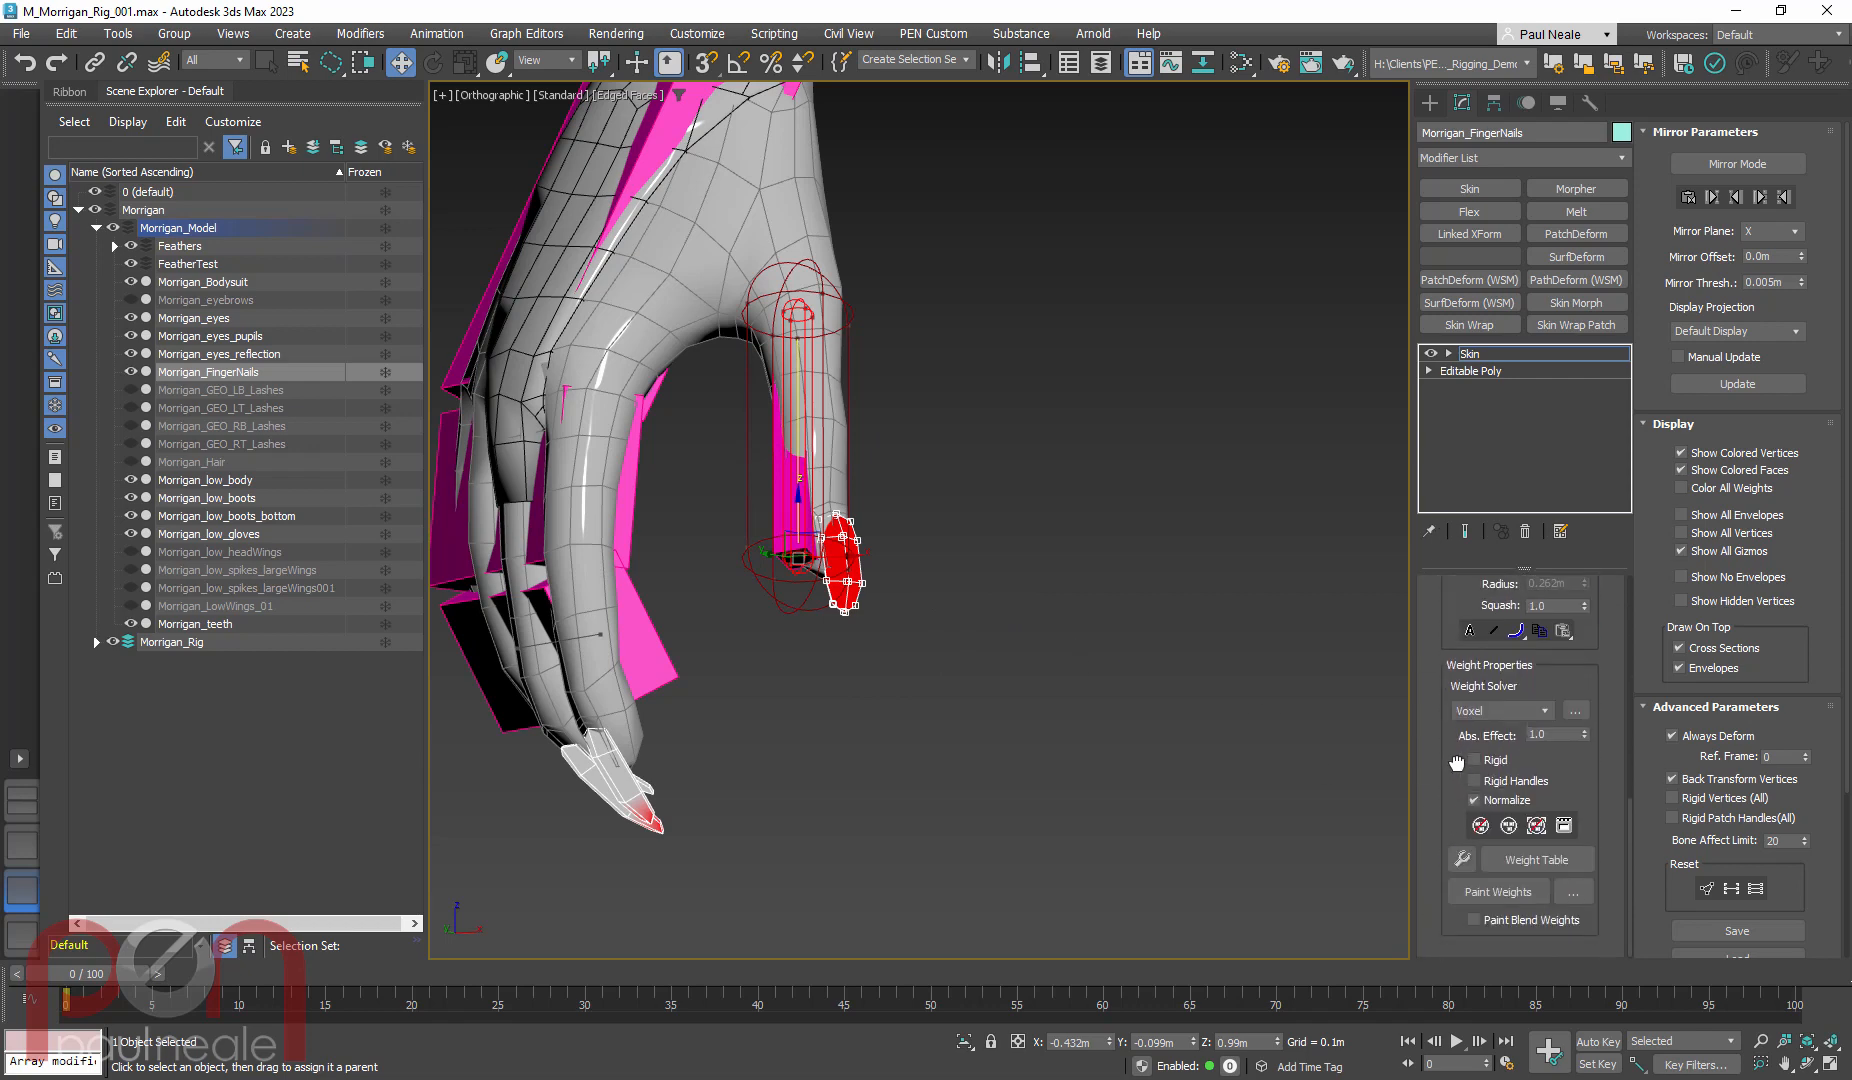
pyautogui.click(1462, 860)
pyautogui.moveTo(94, 45); pyautogui.dragTo(1320, 498)
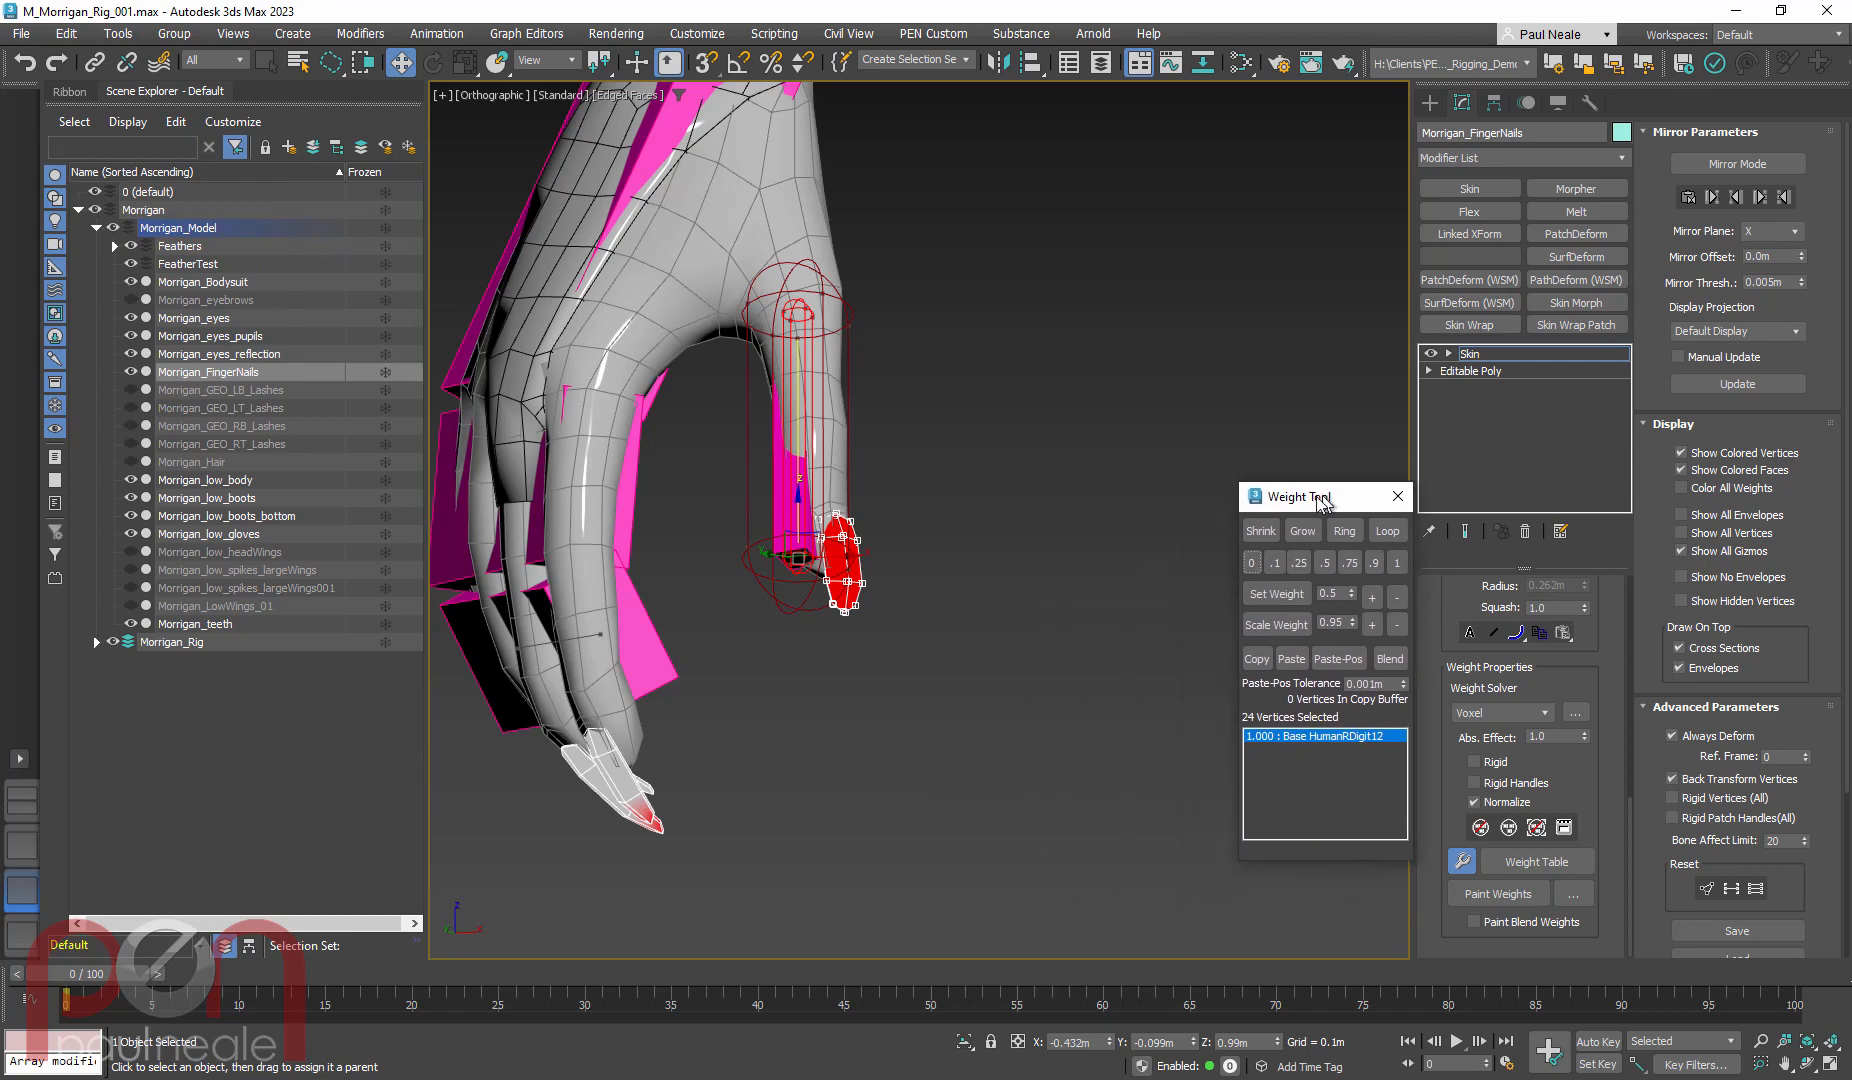
pyautogui.moveTo(1001, 627); pyautogui.dragTo(1008, 590, button='middle')
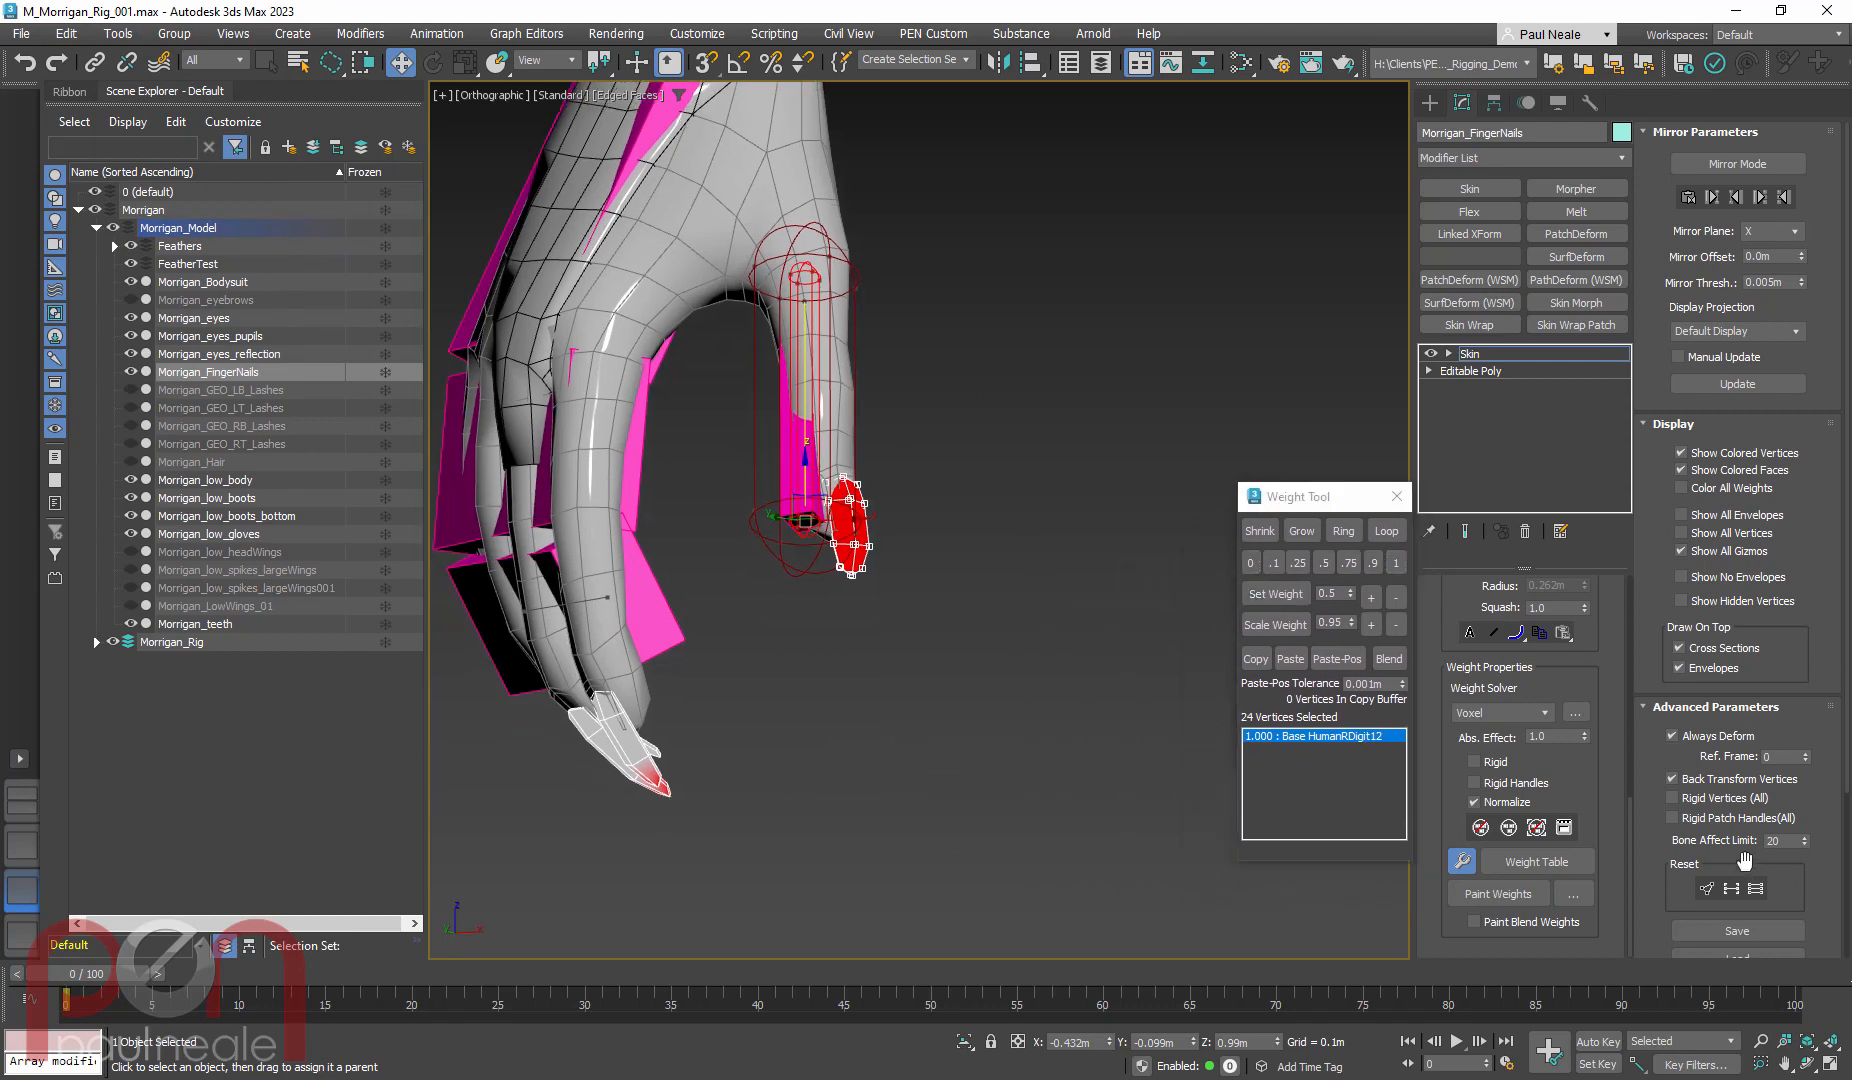
# Select the vertices of the right hand's four finger nails and weight them 1 to Base HumanRDigit22
pyautogui.moveTo(1661, 908); pyautogui.dragTo(1690, 606)
pyautogui.keyDown('alt'); pyautogui.moveTo(920, 700); pyautogui.dragTo(853, 703, button='middle'); pyautogui.keyUp('alt')
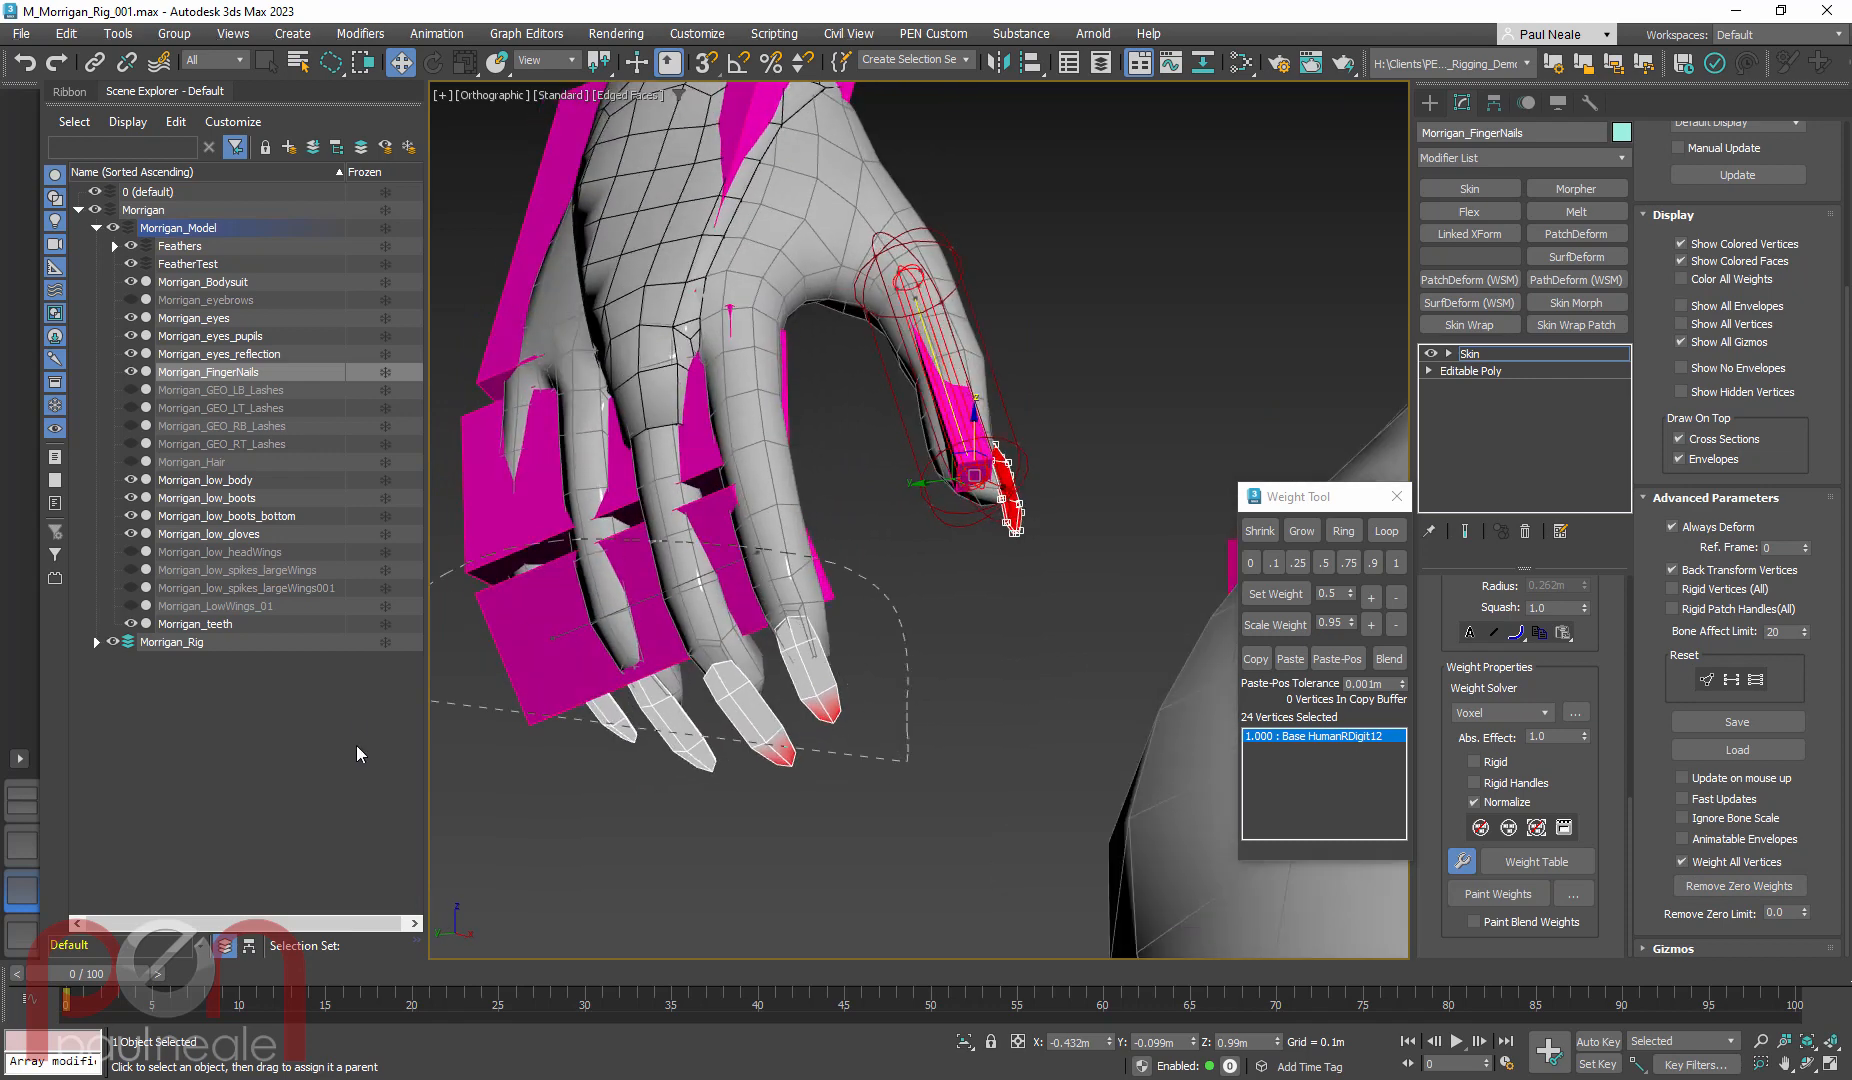
pyautogui.click(707, 571)
pyautogui.keyDown('alt'); pyautogui.moveTo(716, 584); pyautogui.dragTo(784, 625, button='middle'); pyautogui.keyUp('alt')
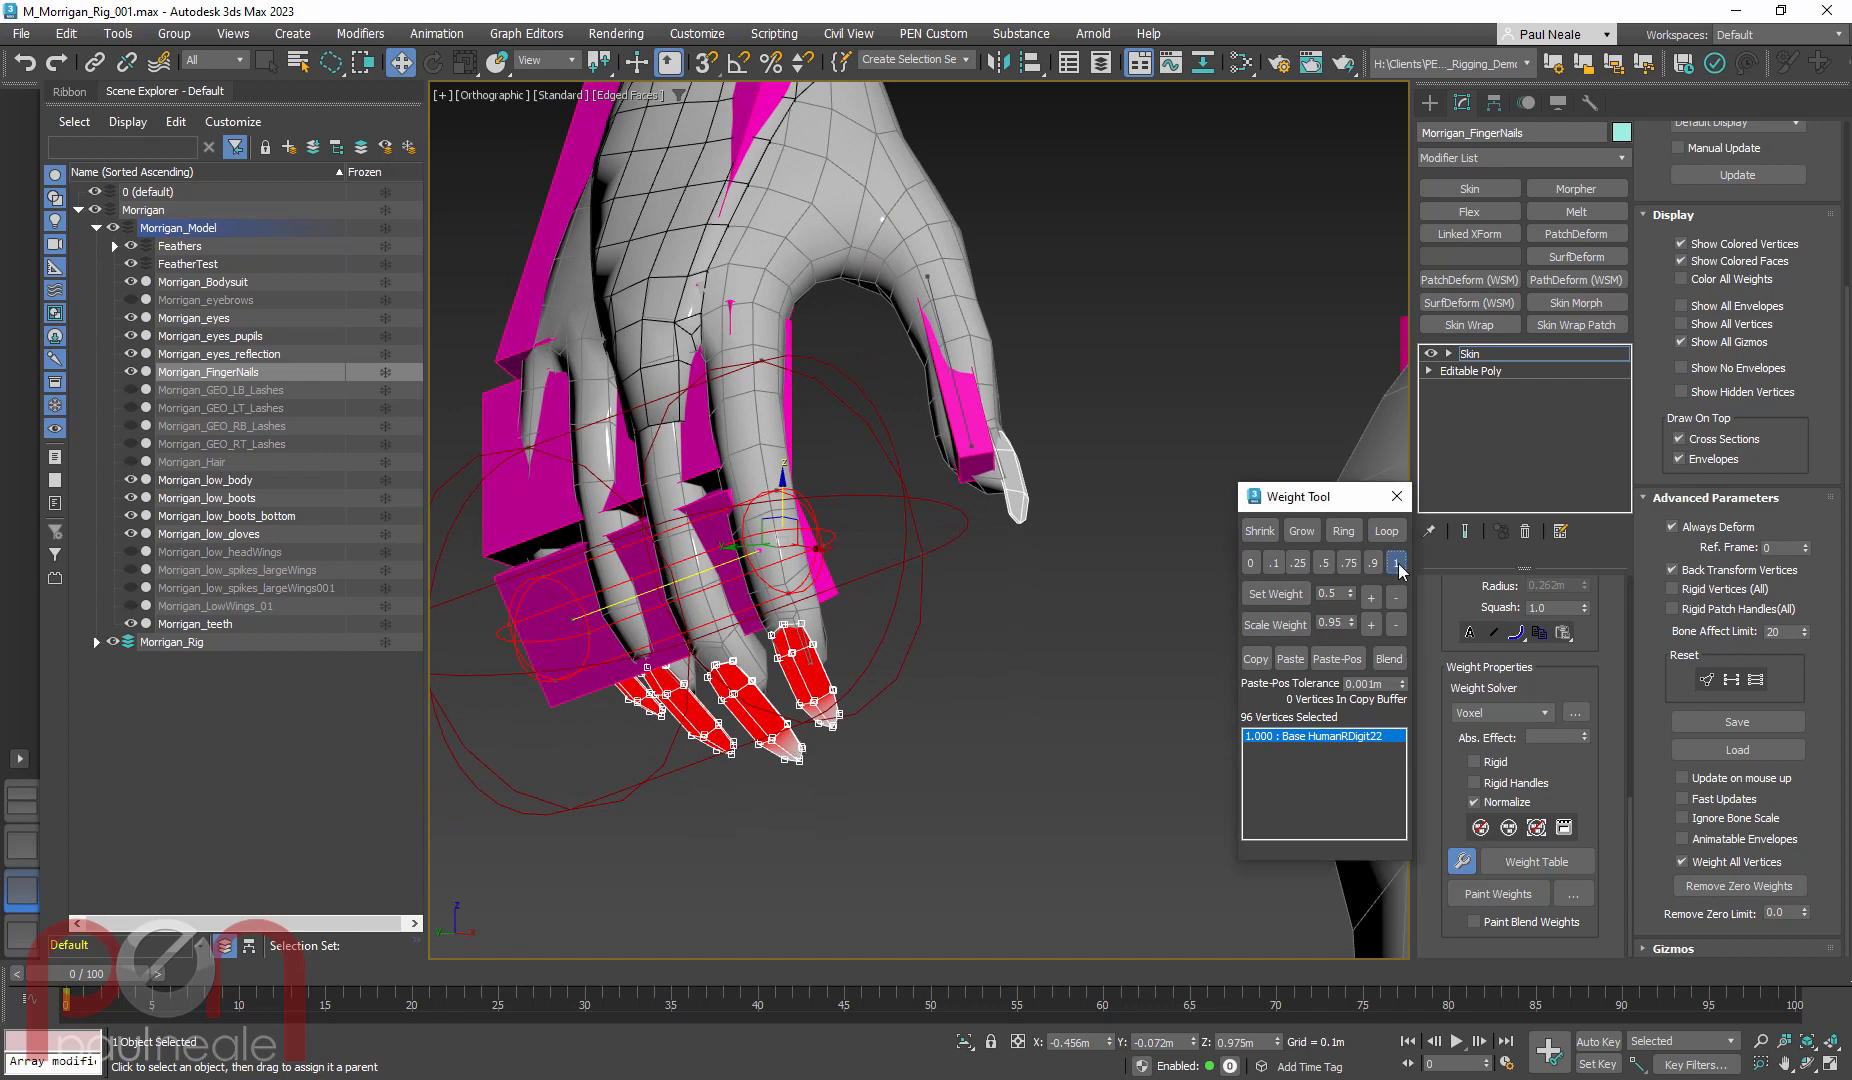
pyautogui.scroll(-5, 812, 668)
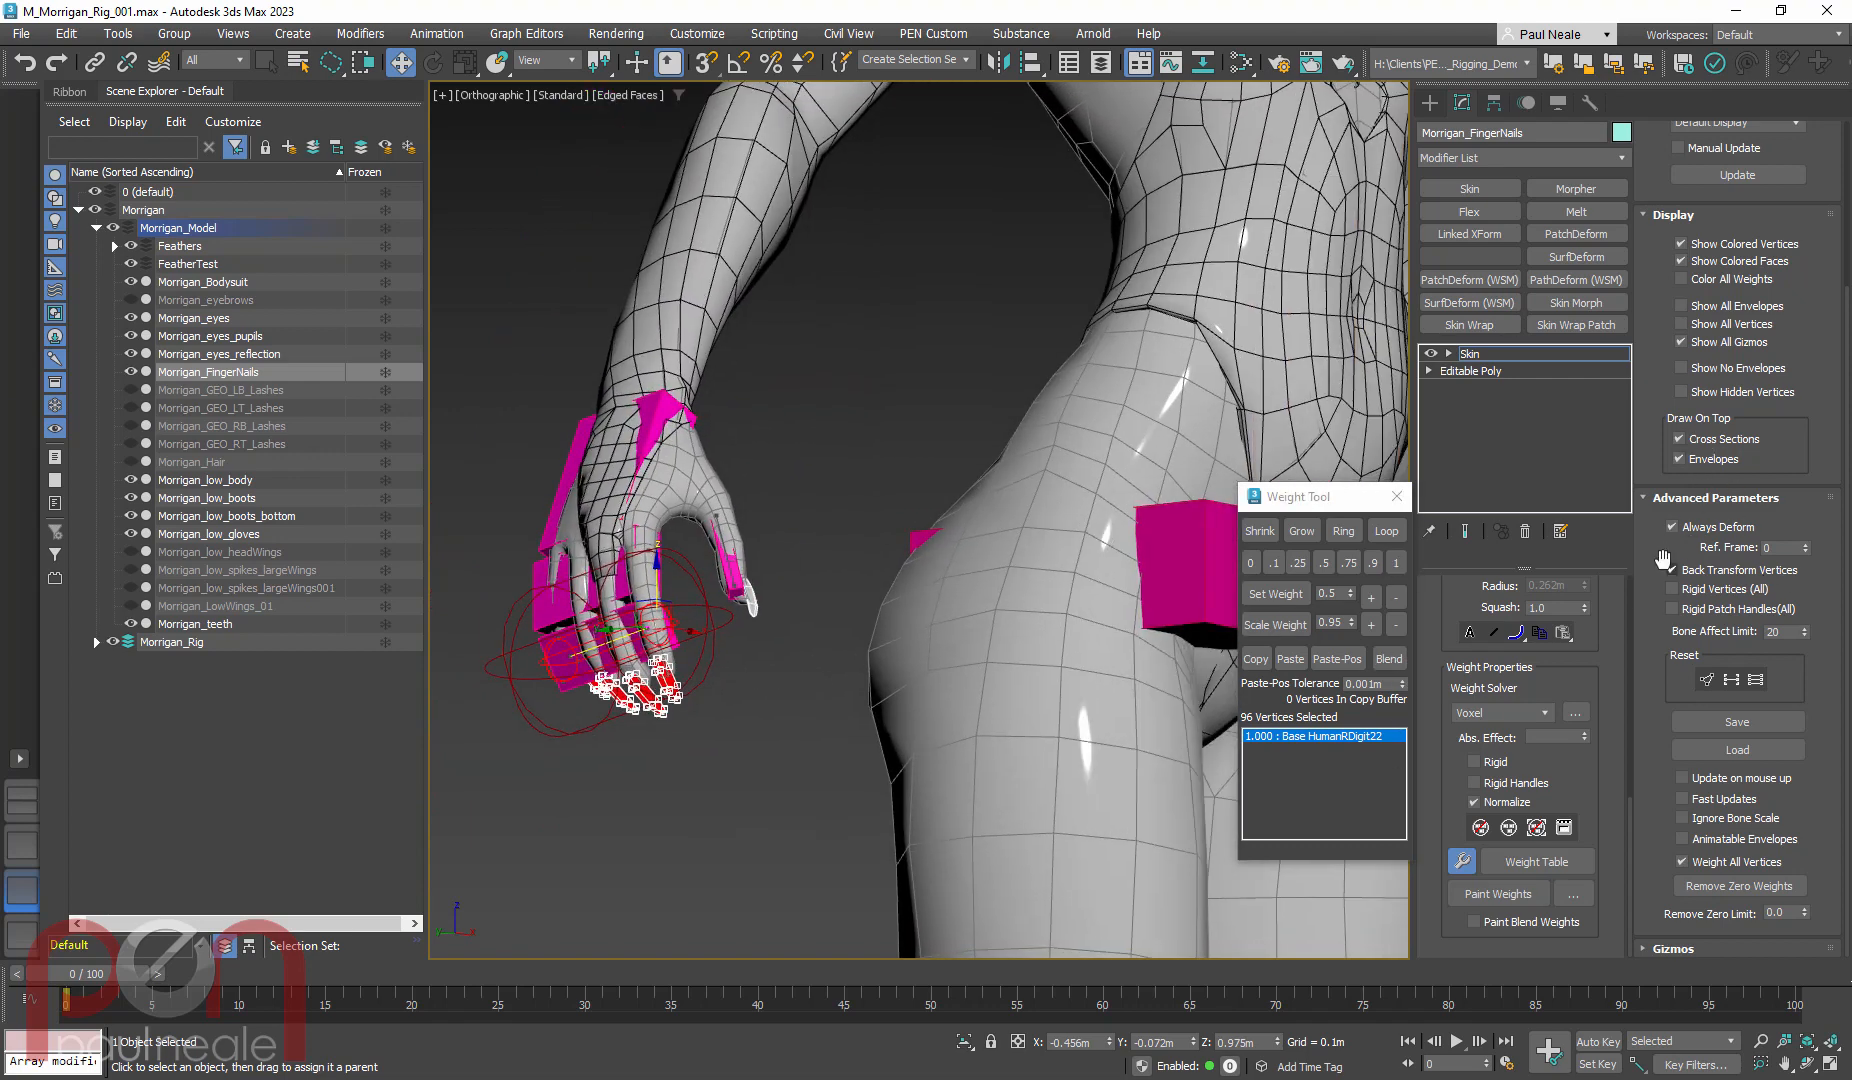
# On the left hand, select the thumb nail's vertices and weight them 1 to Base HumanLDigit12
pyautogui.moveTo(957, 497); pyautogui.dragTo(789, 534, button='middle')
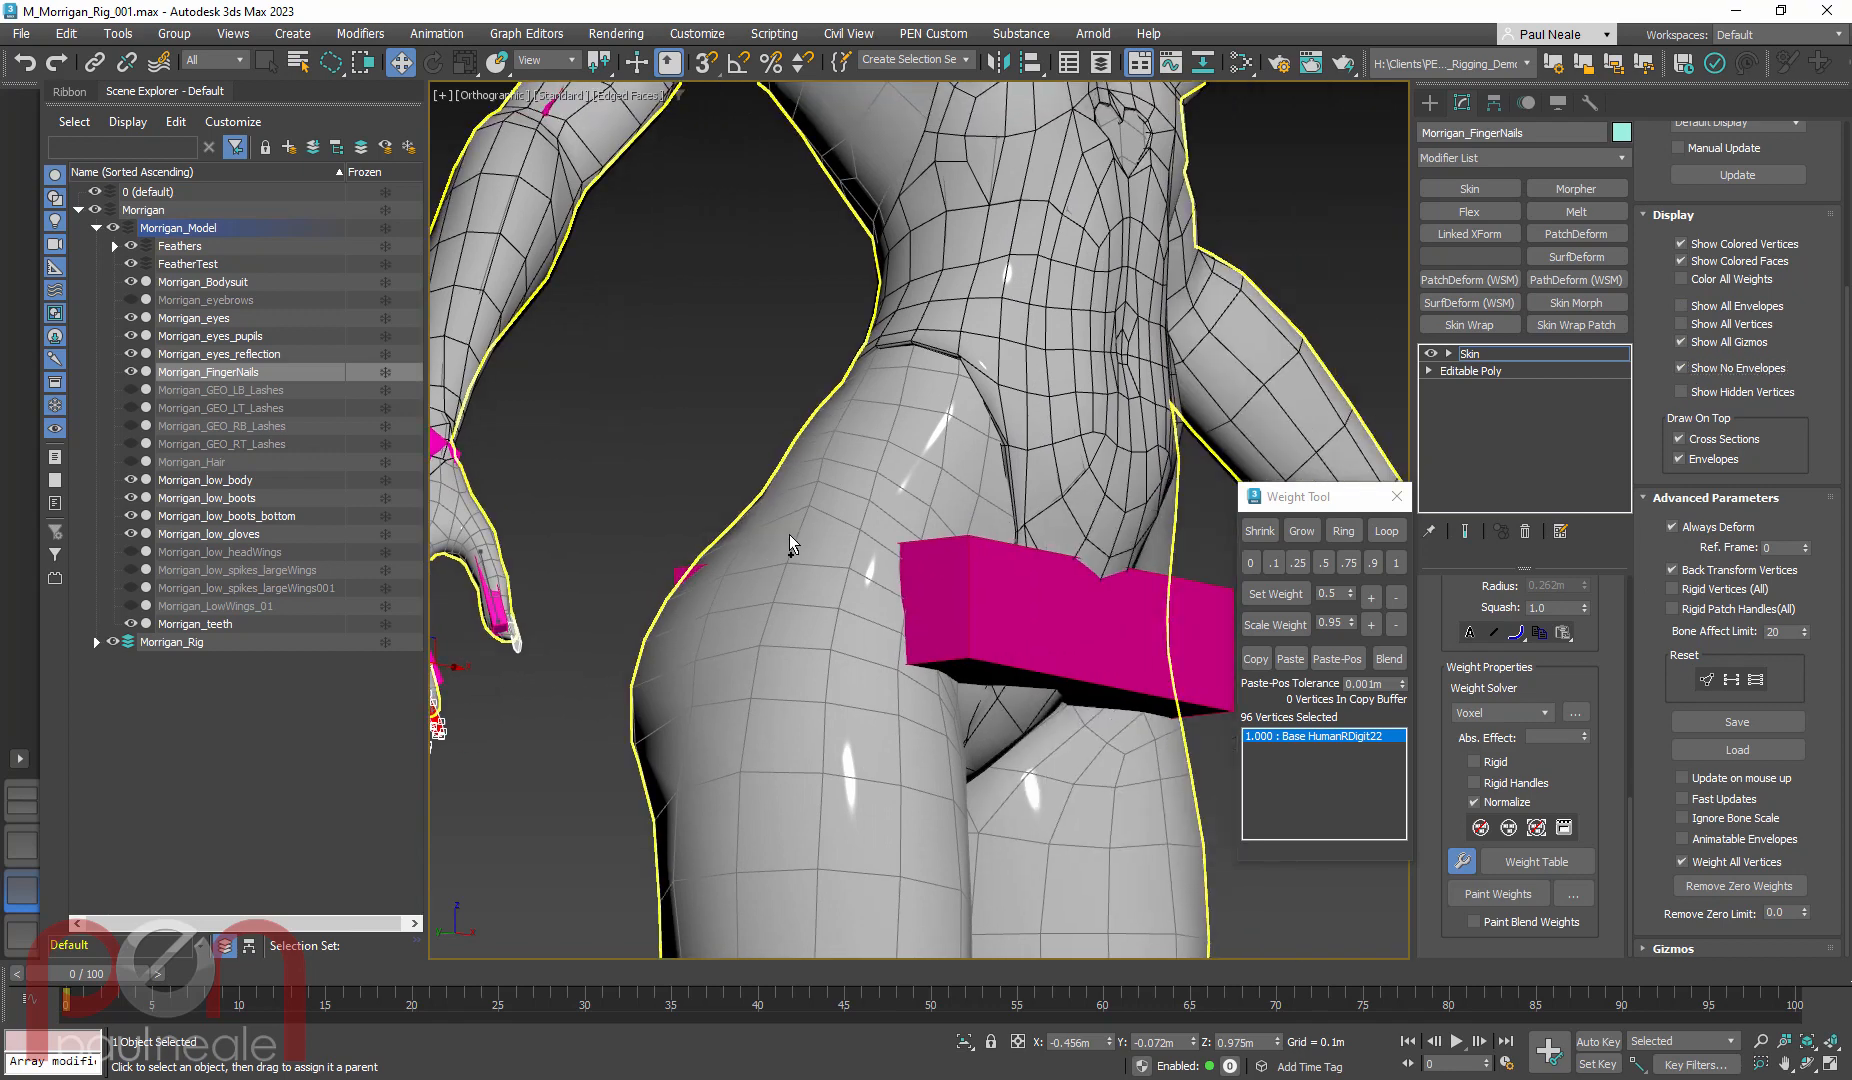
pyautogui.scroll(-9, 789, 534)
pyautogui.keyDown('alt'); pyautogui.moveTo(934, 592); pyautogui.dragTo(789, 596, button='middle'); pyautogui.keyUp('alt')
pyautogui.scroll(5, 1032, 601)
pyautogui.scroll(6, 1020, 598)
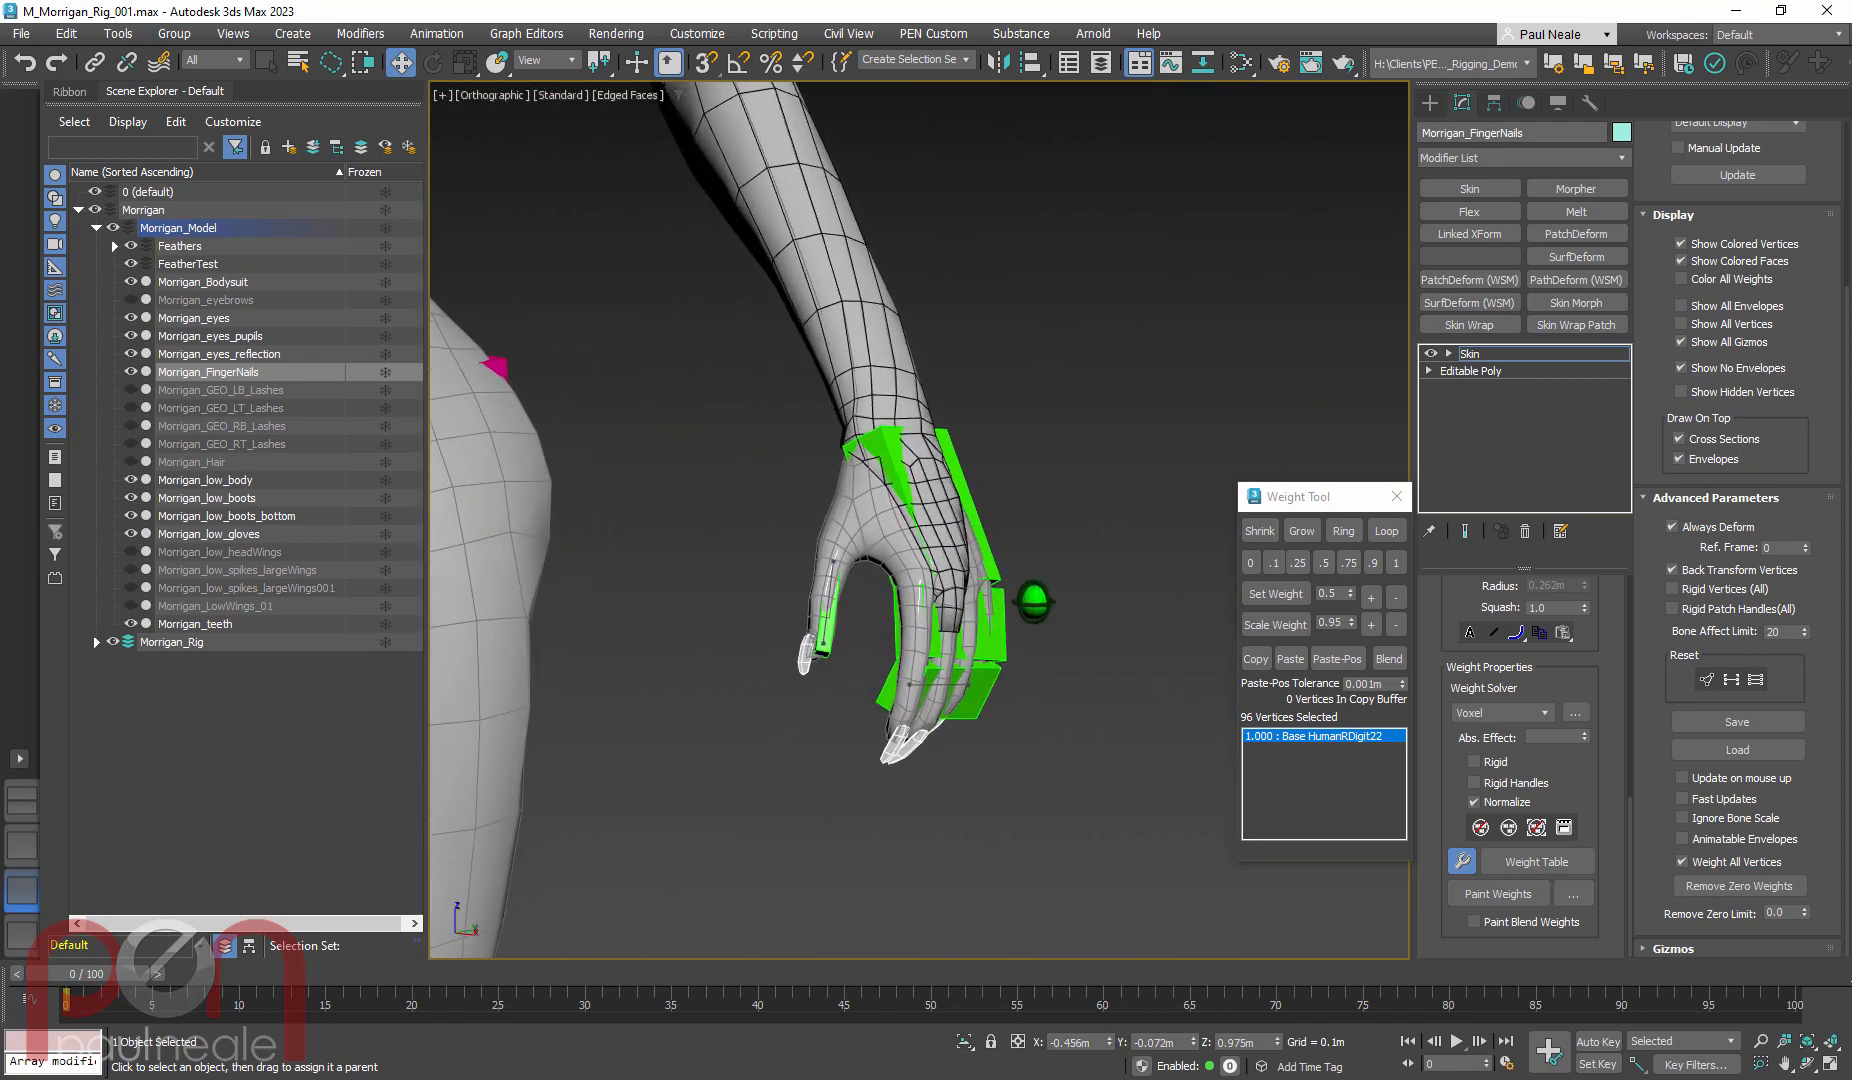
pyautogui.click(725, 637)
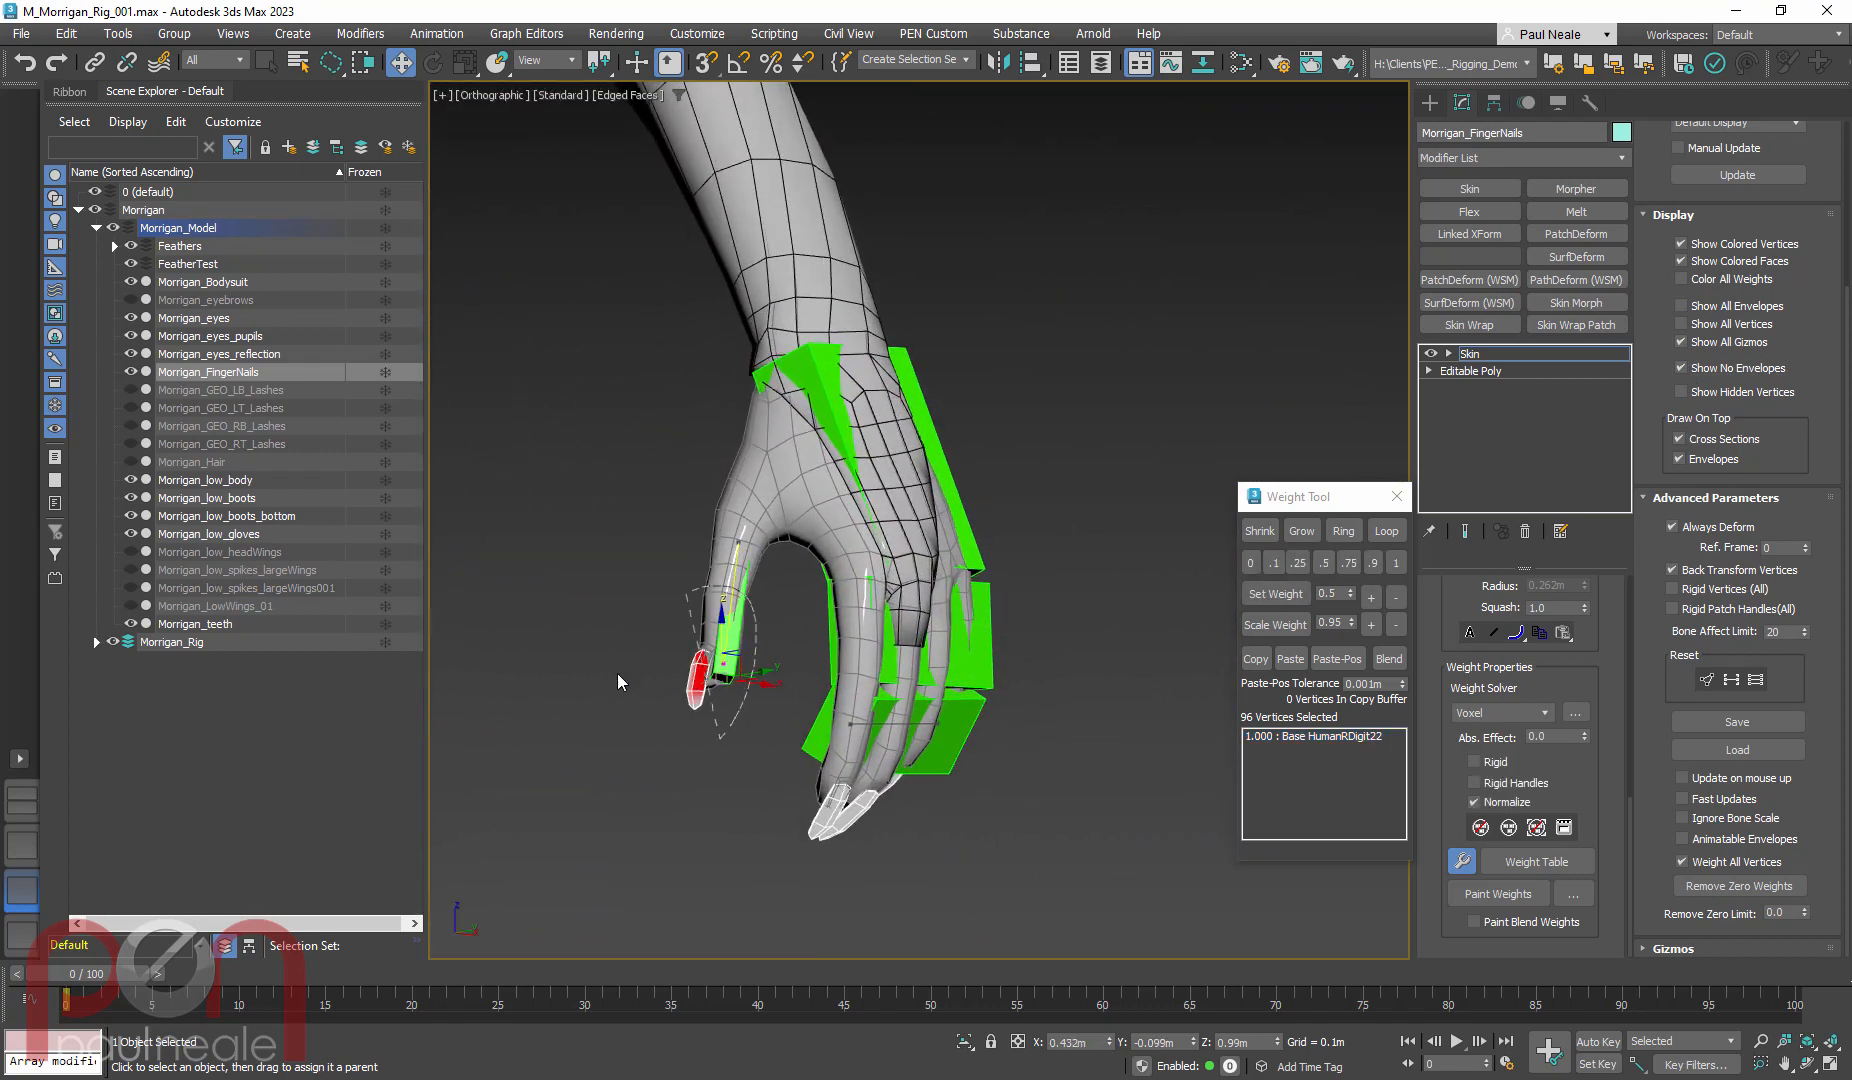
pyautogui.moveTo(617, 675); pyautogui.dragTo(692, 732)
pyautogui.moveTo(768, 675); pyautogui.dragTo(918, 552, button='middle')
pyautogui.scroll(4, 930, 555)
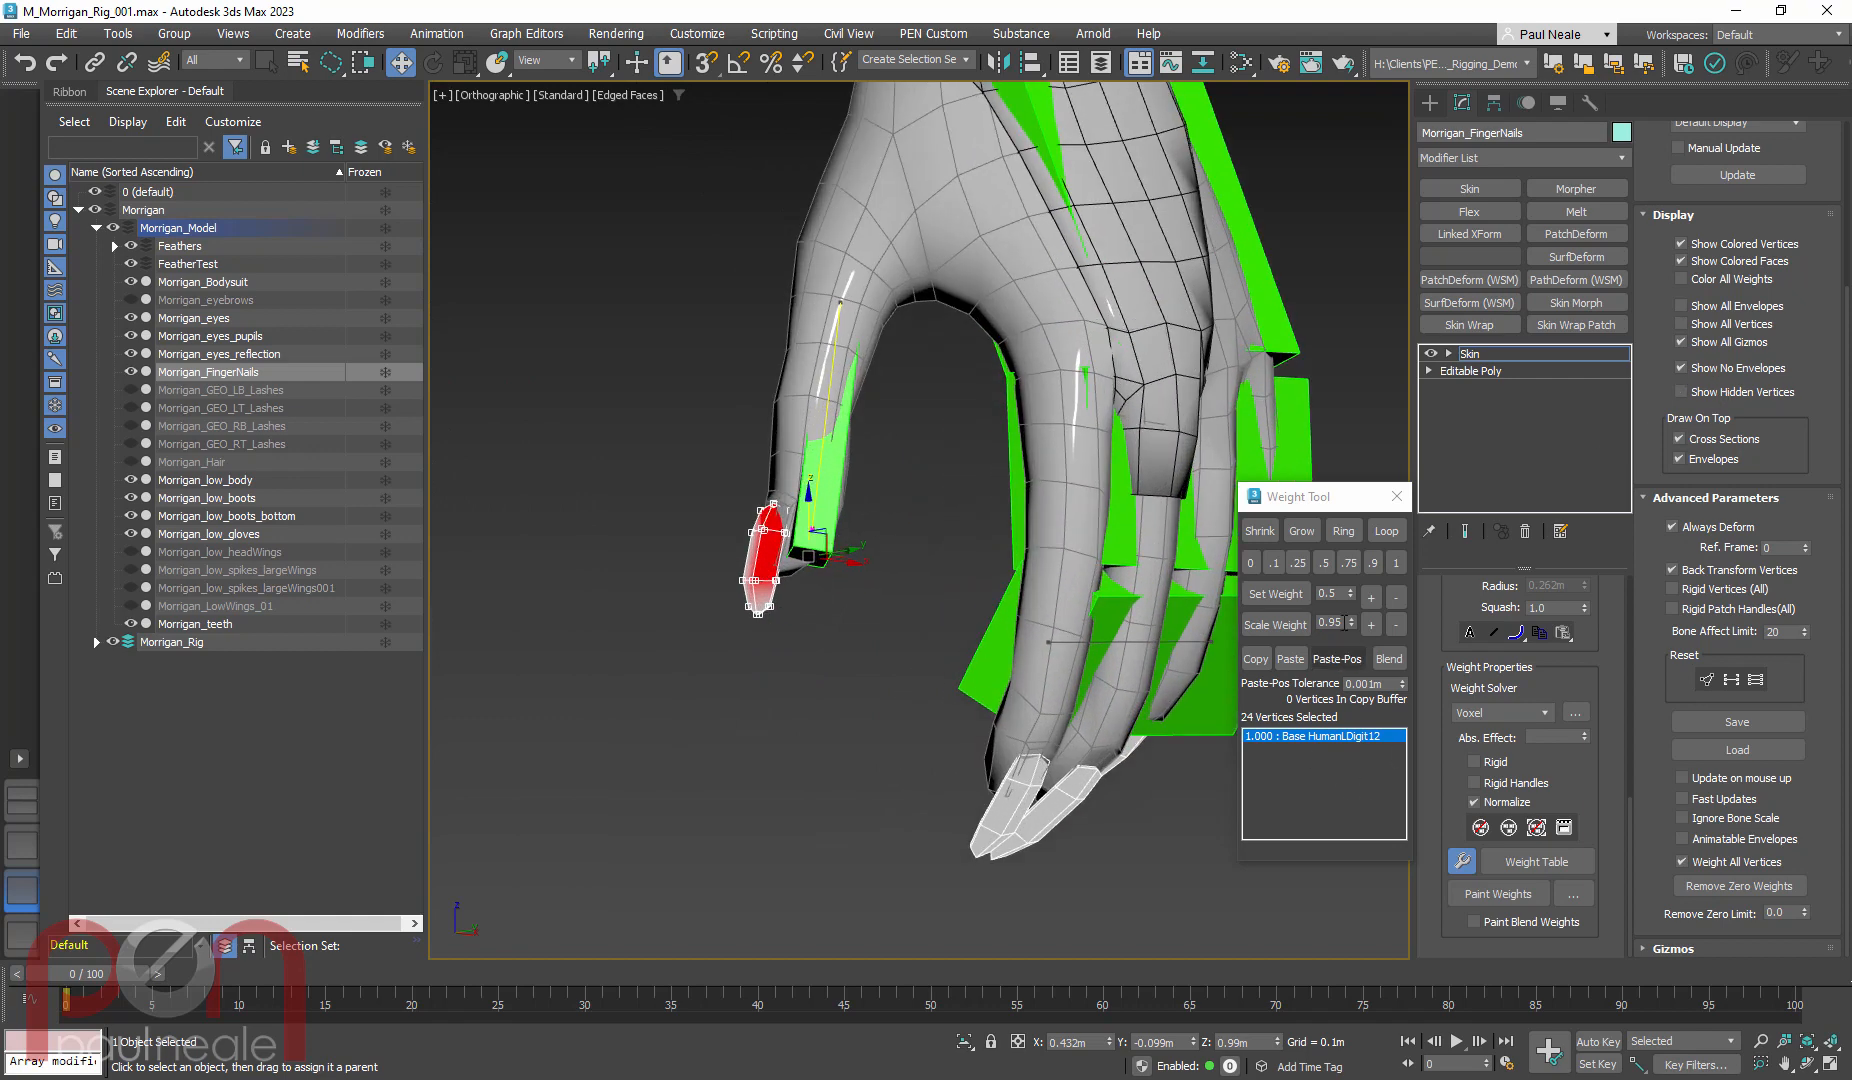
# Select the vertices of the left hand's four finger nails and weight them 1 to Base HumanLDigit22
pyautogui.moveTo(1062, 683); pyautogui.dragTo(962, 623, button='middle')
pyautogui.click(958, 571)
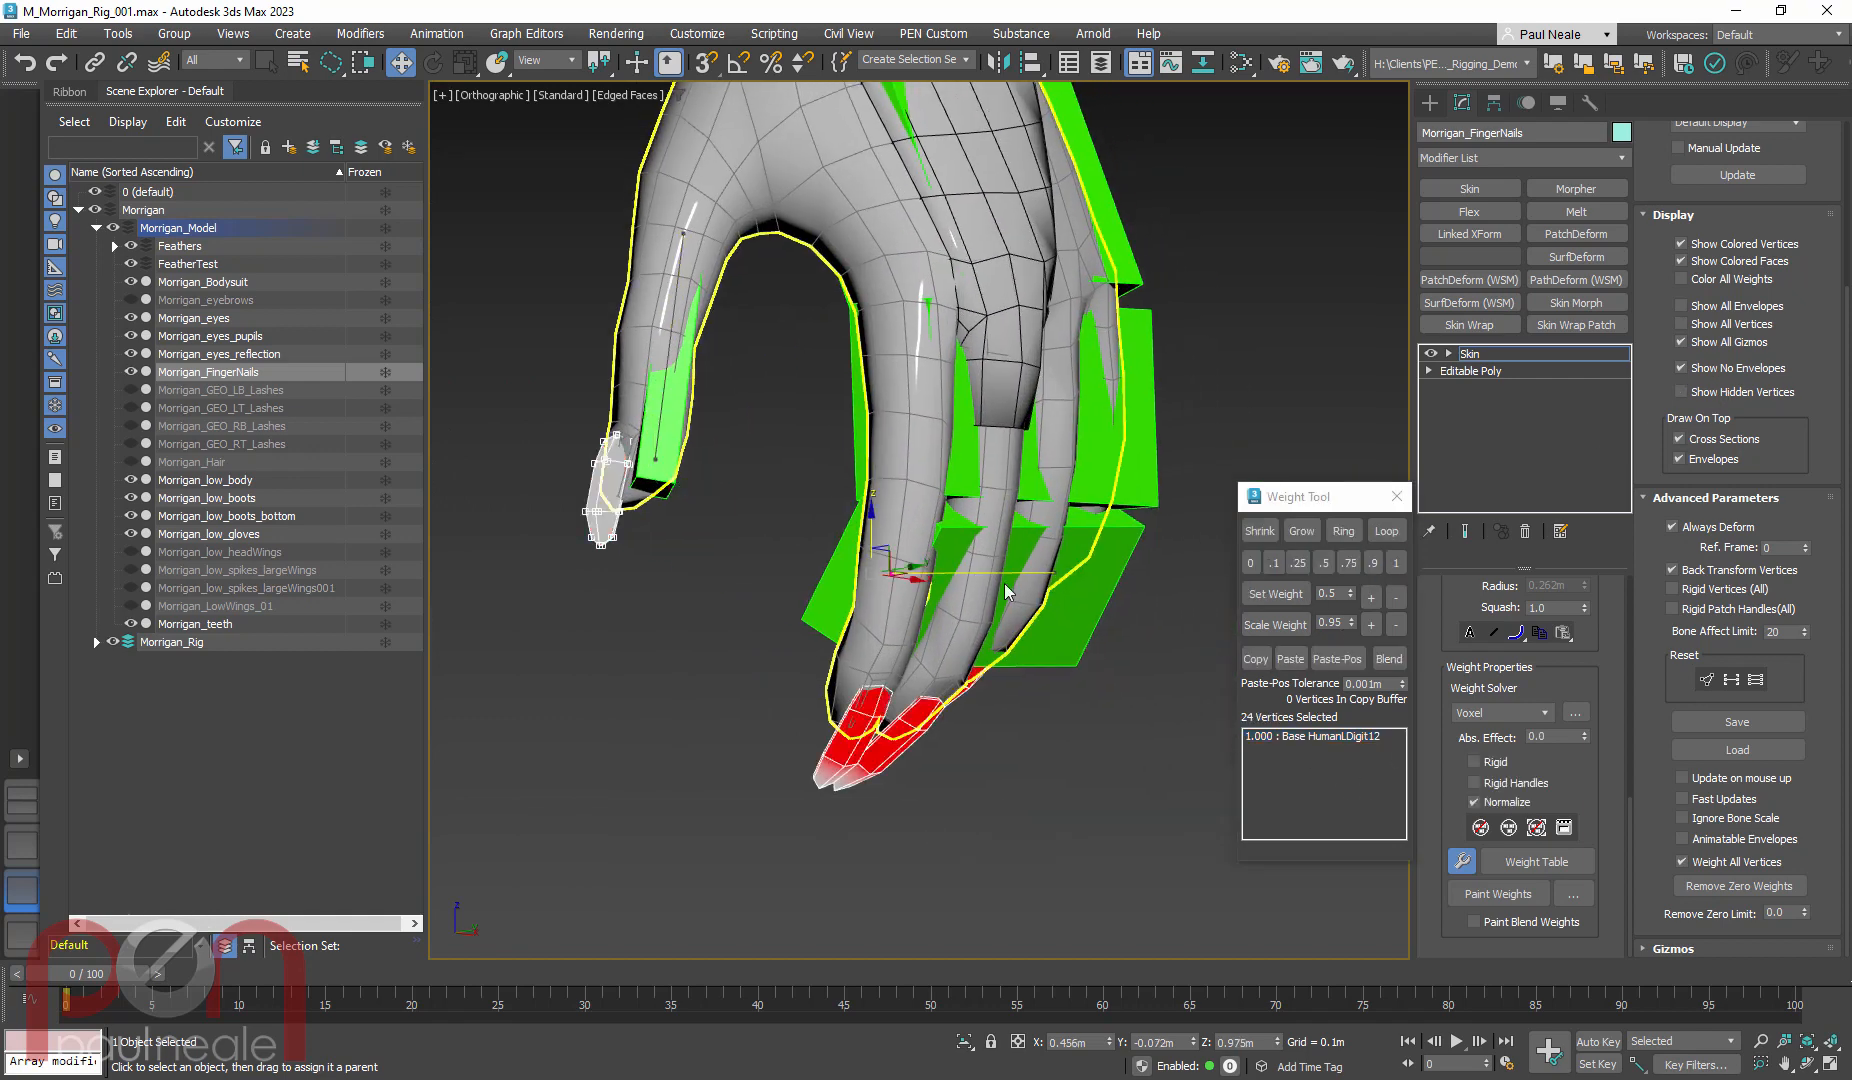
pyautogui.moveTo(1094, 741); pyautogui.dragTo(1039, 723, button='middle')
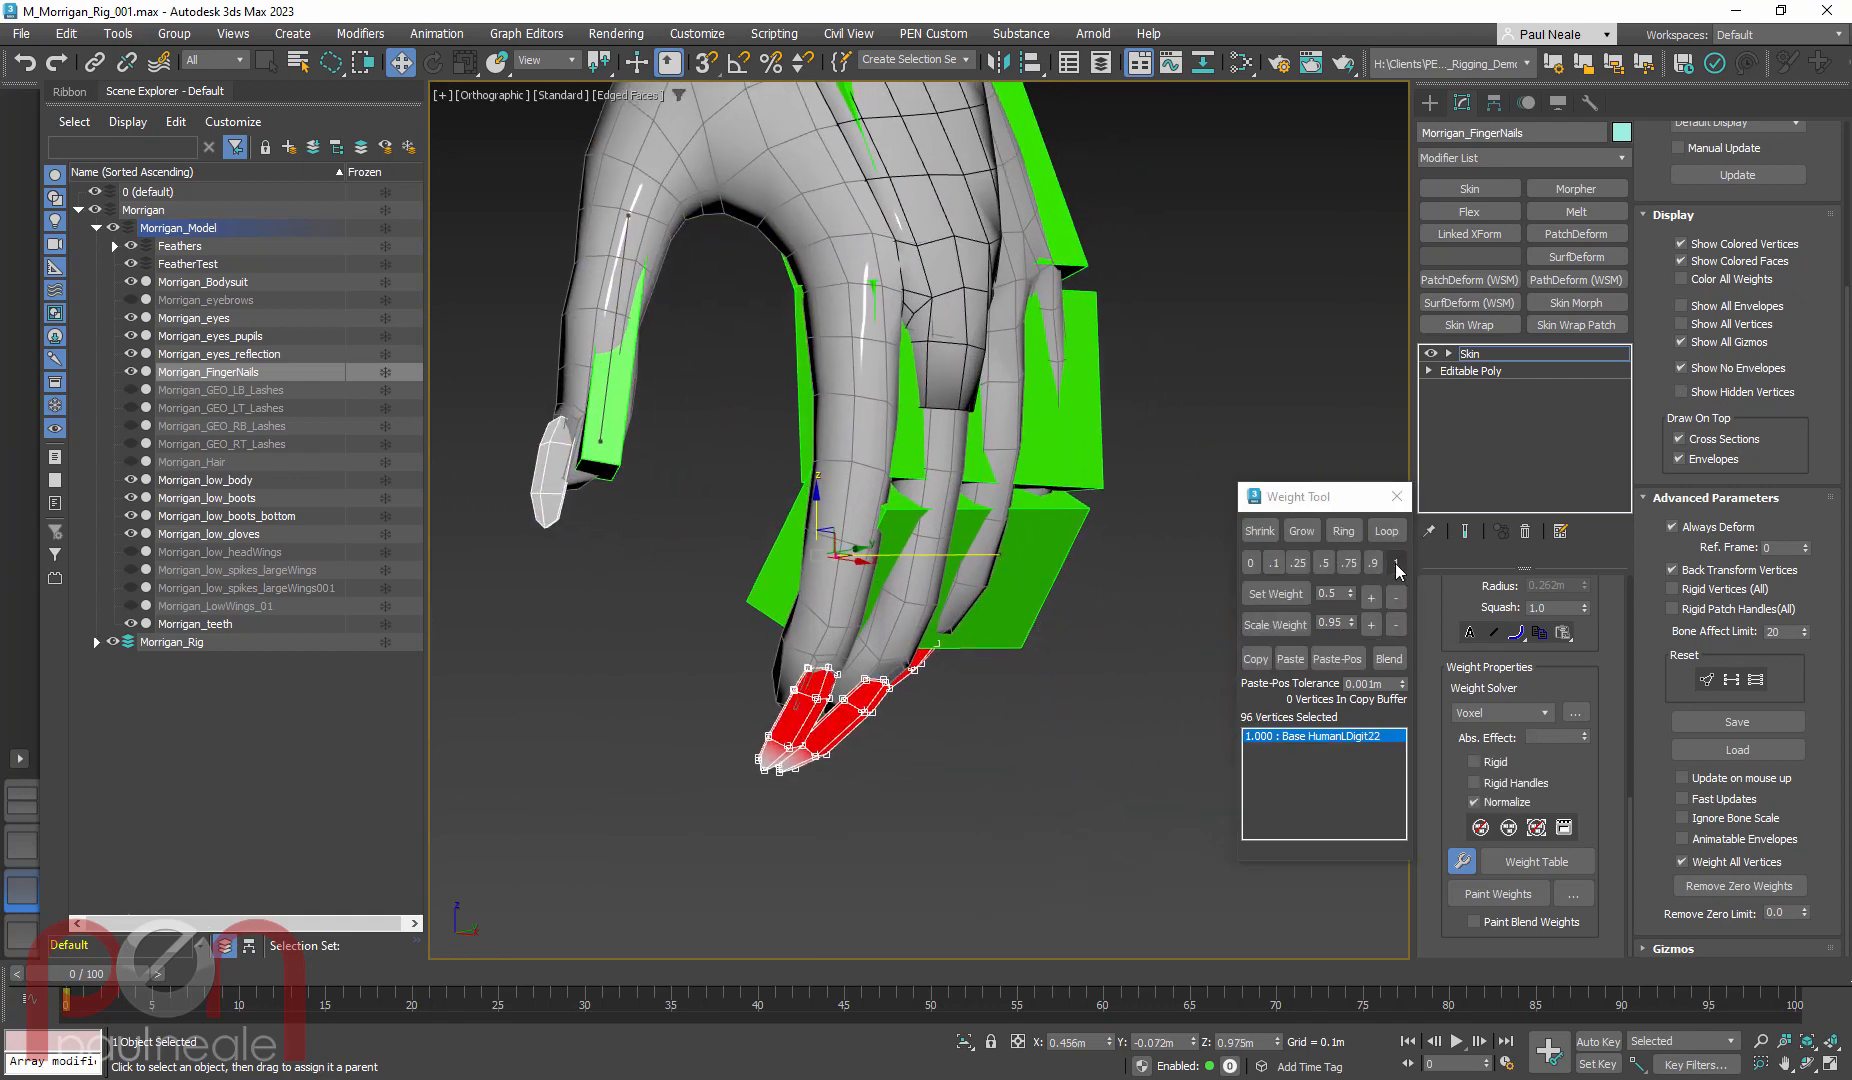
pyautogui.scroll(-10, 1003, 595)
pyautogui.keyDown('alt'); pyautogui.moveTo(977, 660); pyautogui.dragTo(1087, 689, button='middle'); pyautogui.keyUp('alt')
pyautogui.scroll(-2, 1087, 689)
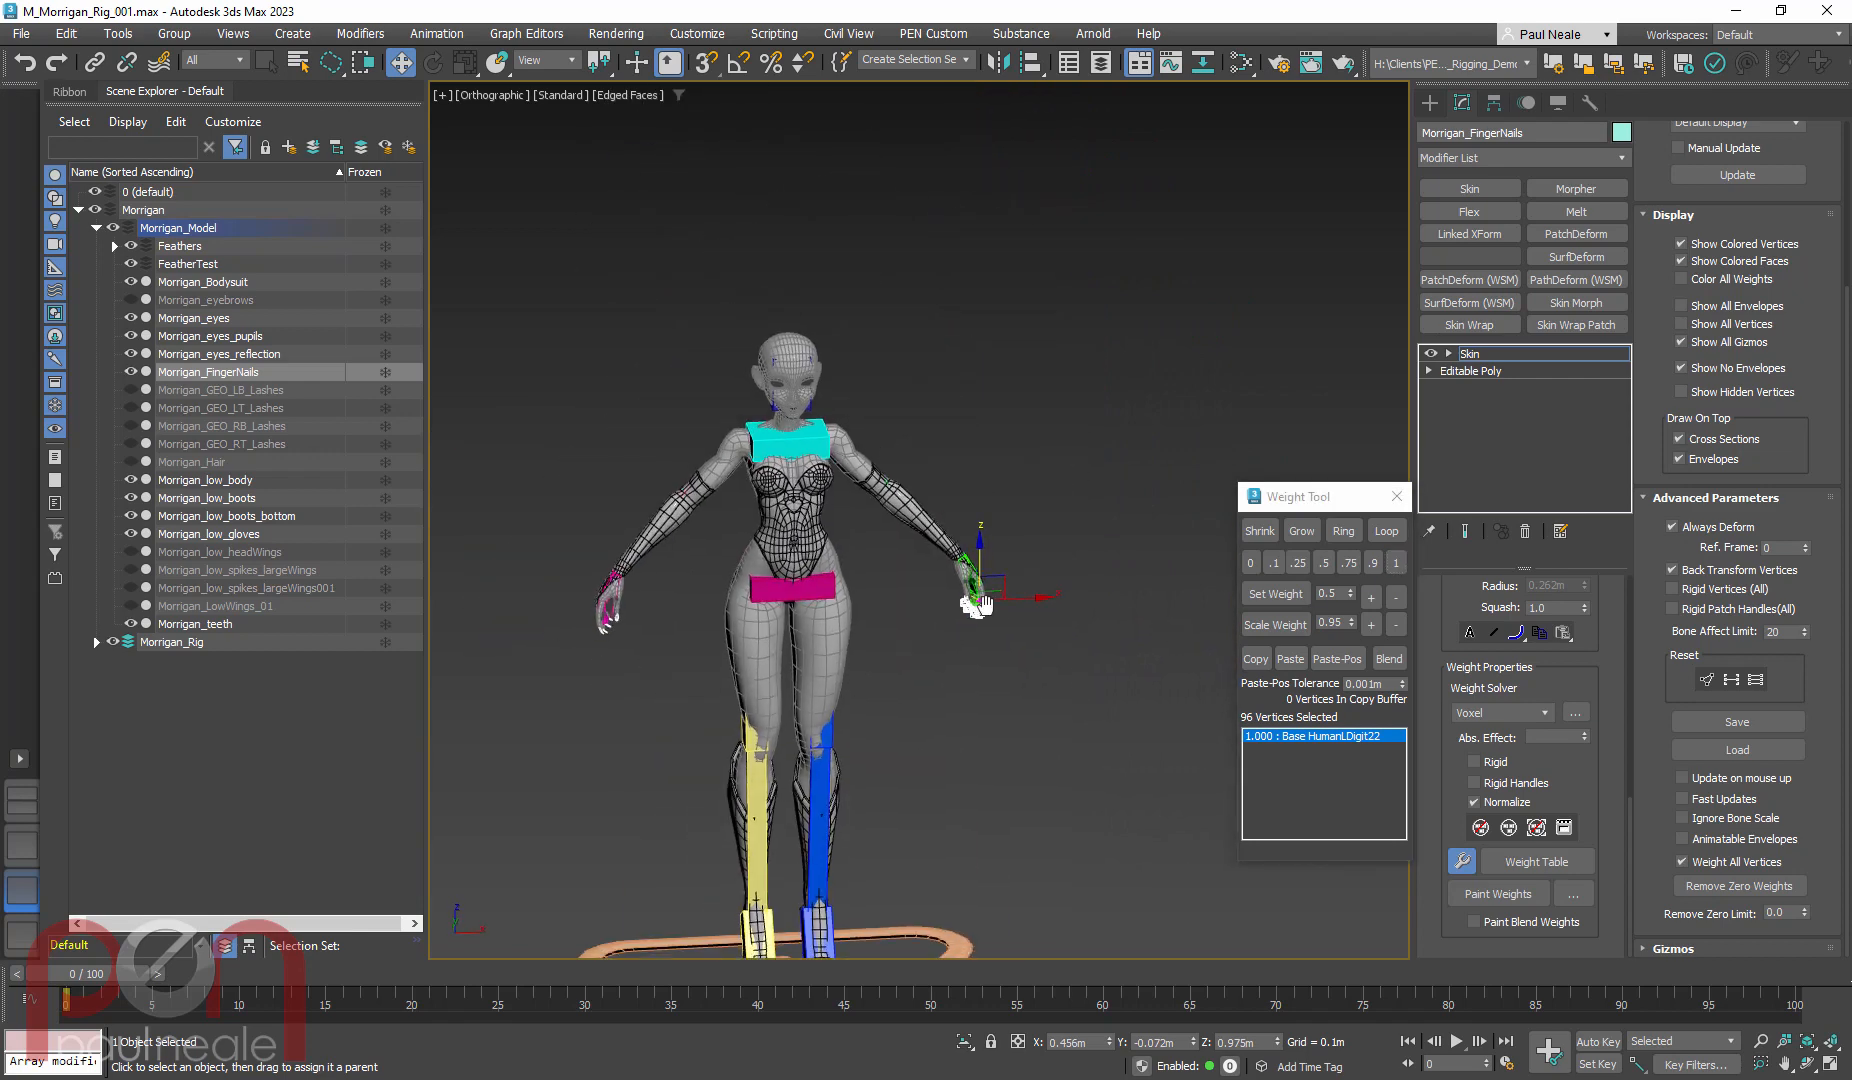
# Leave envelope editing on the fingernails, deselect them and look over the upper body and hands
pyautogui.moveTo(745, 673); pyautogui.dragTo(899, 608, button='middle')
pyautogui.moveTo(105, 985); pyautogui.dragTo(98, 900)
pyautogui.keyDown('alt'); pyautogui.moveTo(575, 735); pyautogui.dragTo(722, 686, button='middle'); pyautogui.keyUp('alt')
pyautogui.press('1')
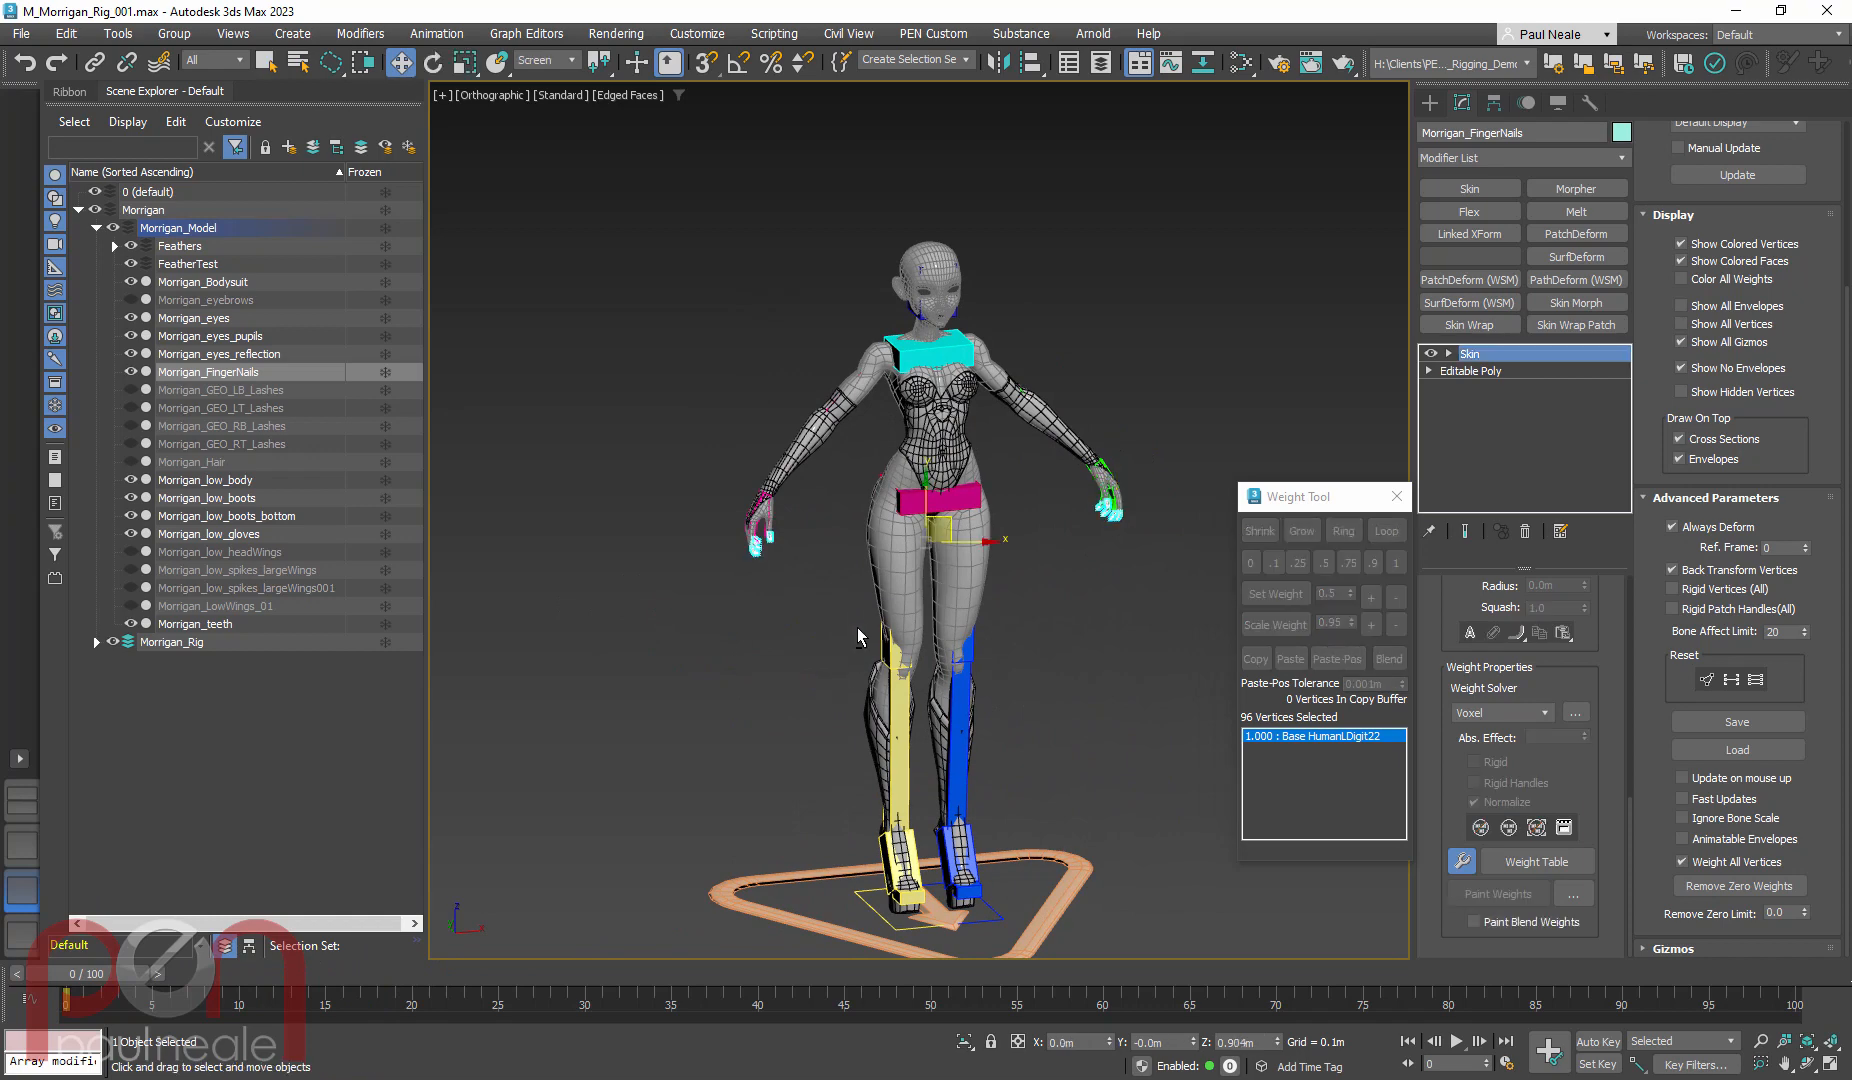
pyautogui.keyDown('alt'); pyautogui.moveTo(857, 637); pyautogui.dragTo(960, 592, button='middle'); pyautogui.keyUp('alt')
pyautogui.scroll(3, 973, 587)
pyautogui.click(1014, 530)
pyautogui.scroll(4, 1014, 300)
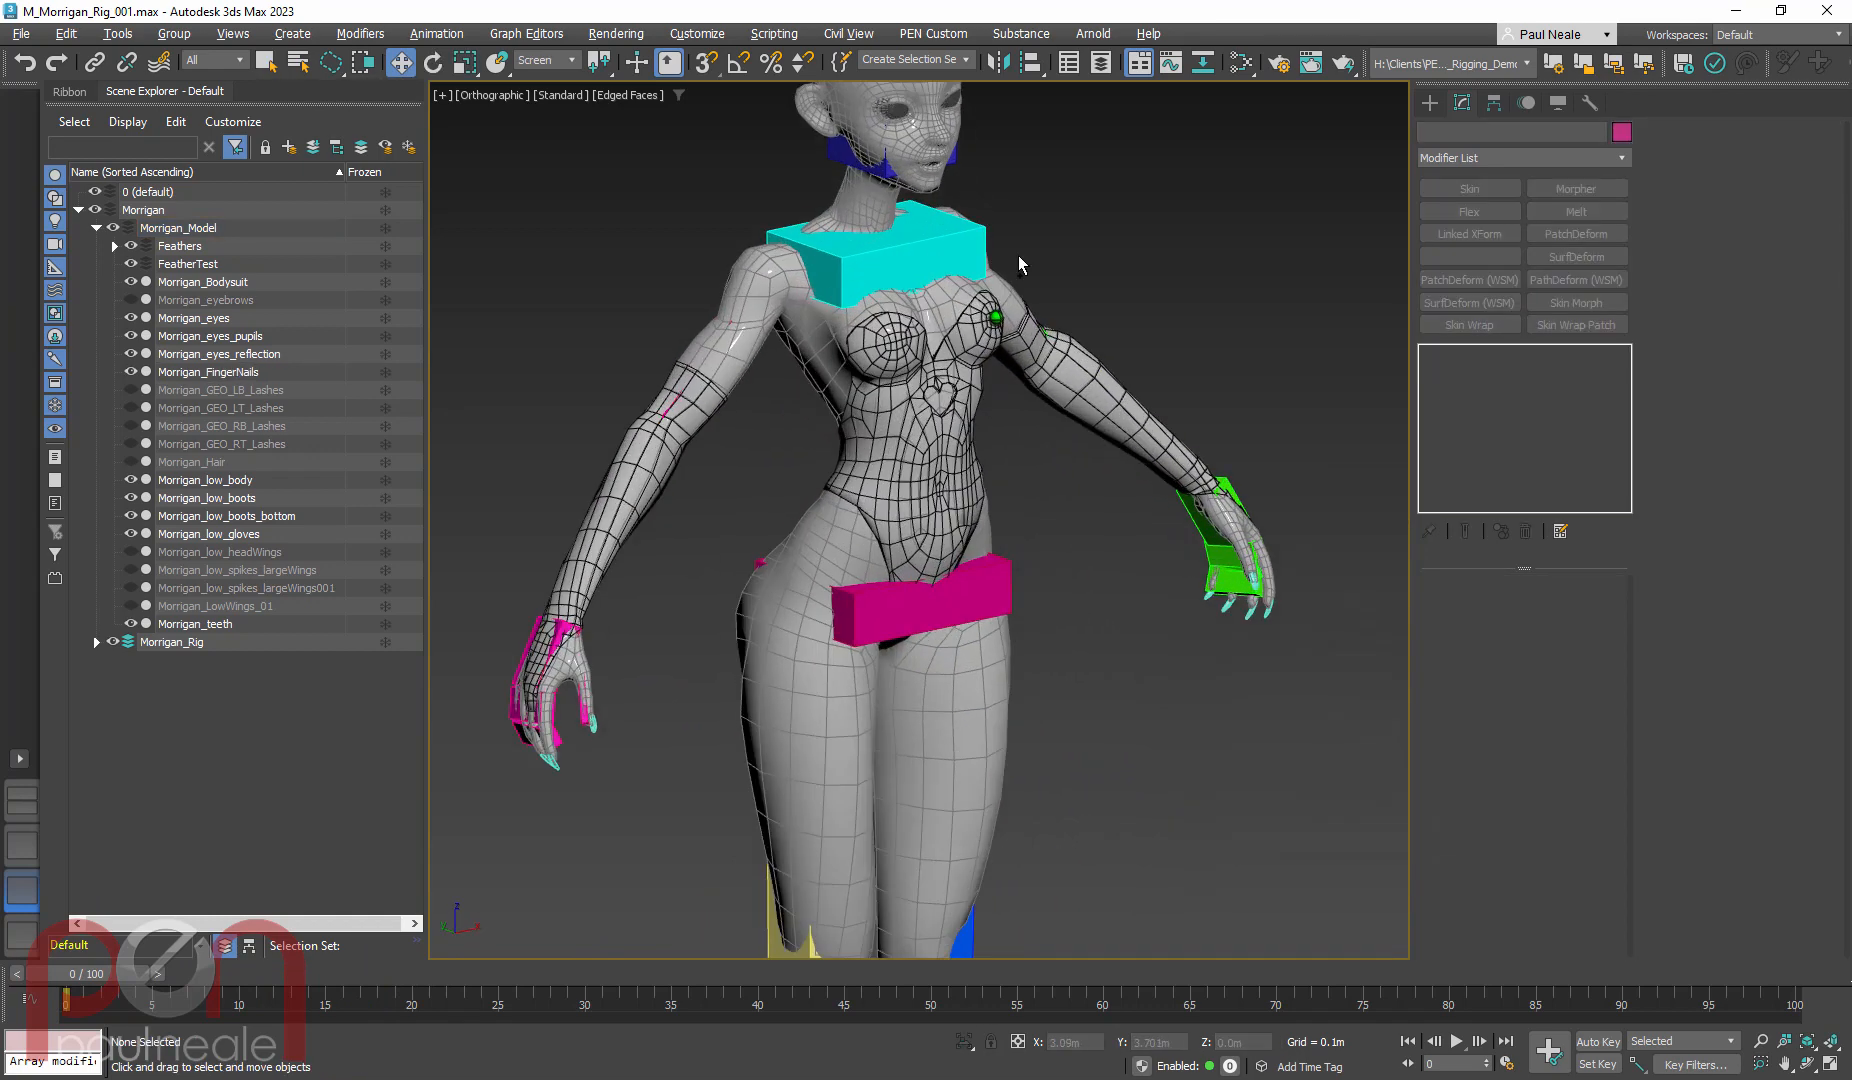
pyautogui.moveTo(1018, 268); pyautogui.dragTo(1046, 478, button='middle')
pyautogui.moveTo(925, 828); pyautogui.dragTo(1096, 405, button='middle')
pyautogui.scroll(-5, 1096, 405)
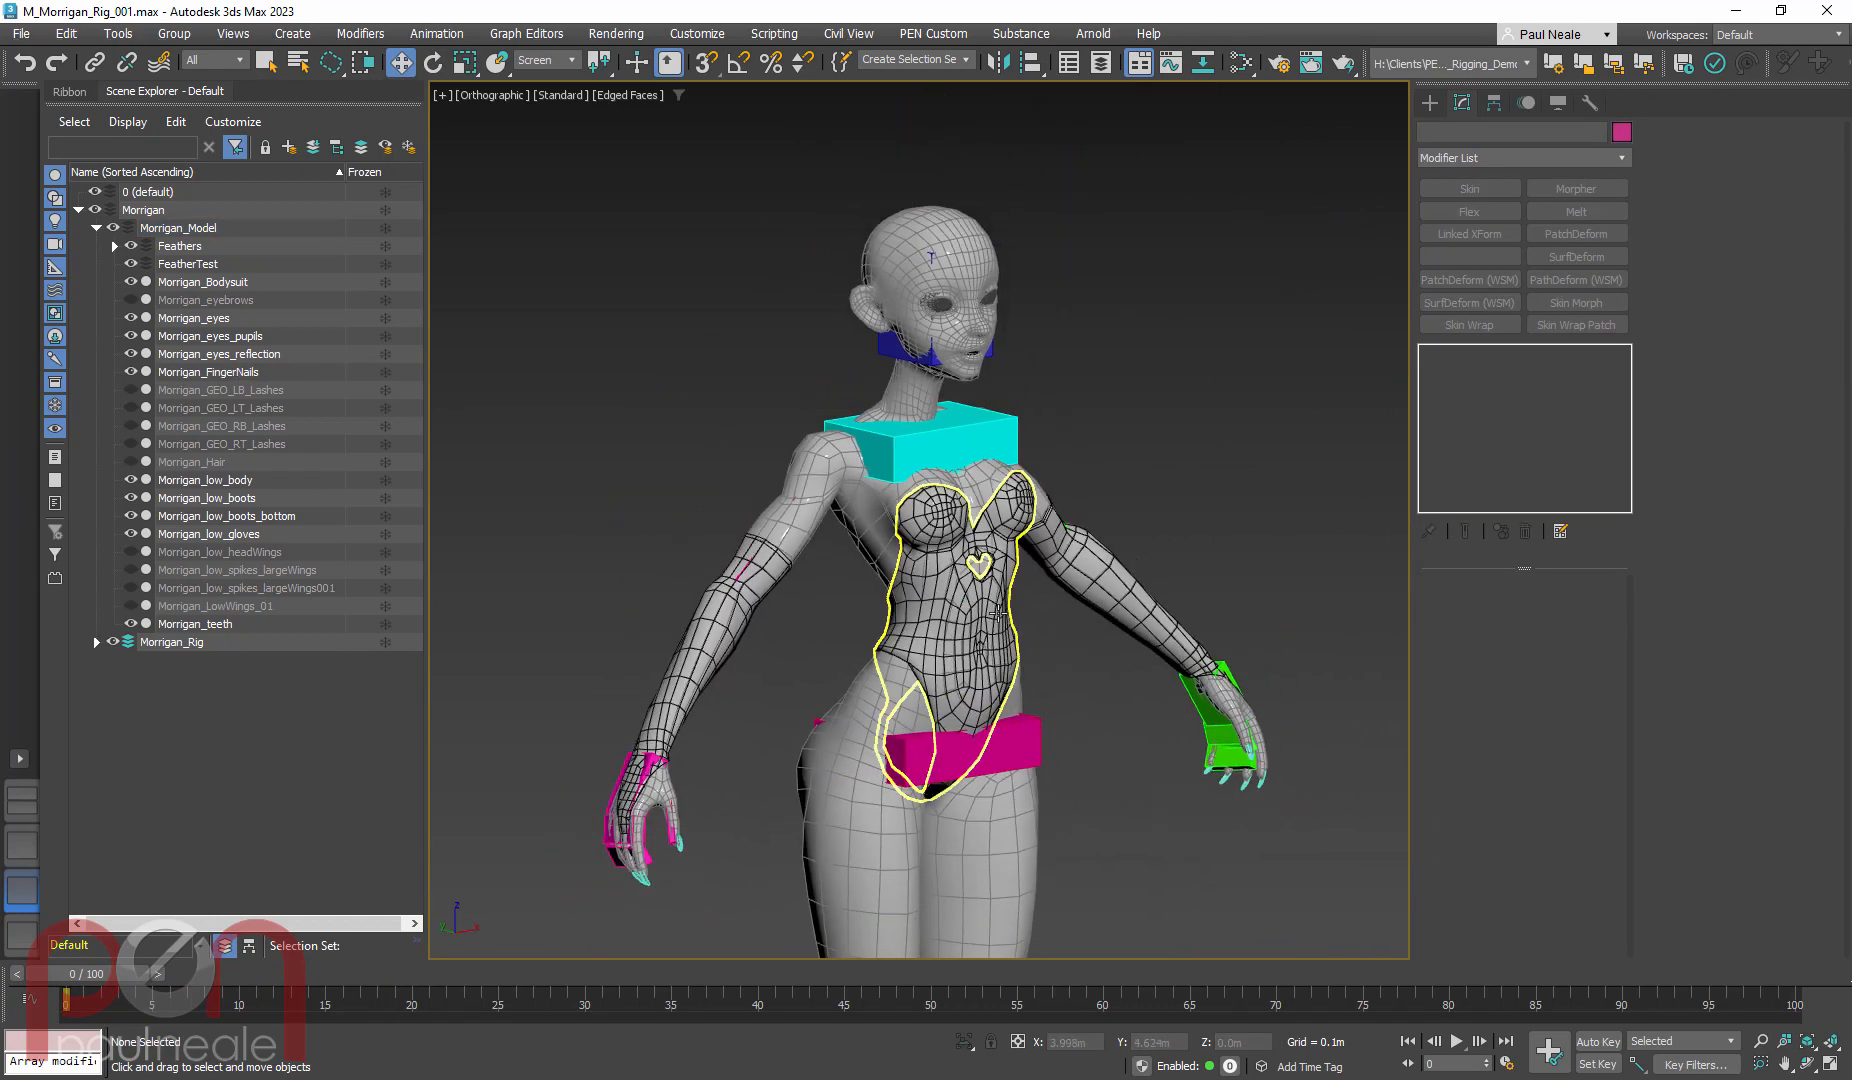
pyautogui.moveTo(930, 930); pyautogui.dragTo(963, 893, button='middle')
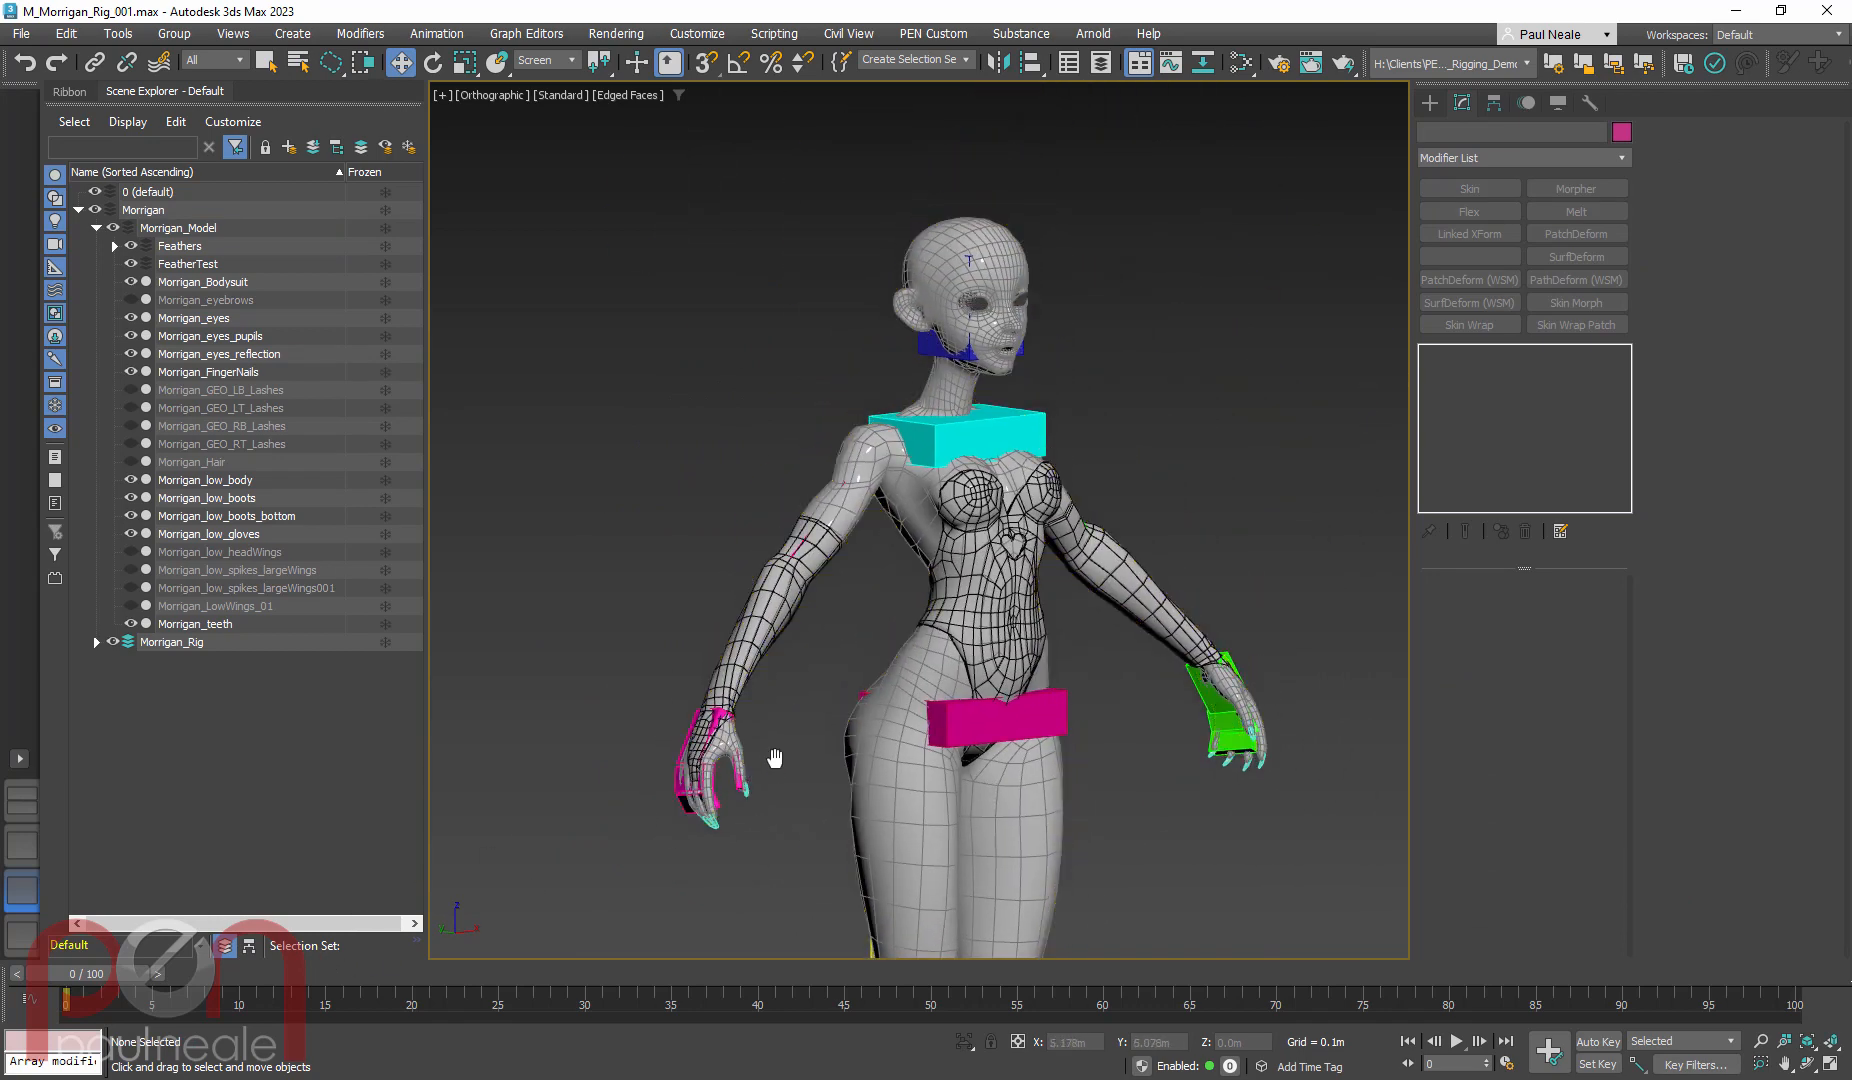
# Switch the viewport to a Perspective view framing the character's head and torso
pyautogui.press('p')
pyautogui.moveTo(775, 759); pyautogui.dragTo(1061, 680, button='middle')
pyautogui.scroll(-6, 765, 763)
pyautogui.moveTo(42, 974)
pyautogui.mouseDown()
pyautogui.moveTo(155, 951)
pyautogui.moveTo(40, 955)
pyautogui.mouseUp()
pyautogui.scroll(5, 905, 347)
pyautogui.moveTo(905, 347); pyautogui.dragTo(982, 604, button='middle')
pyautogui.scroll(-1, 980, 569)
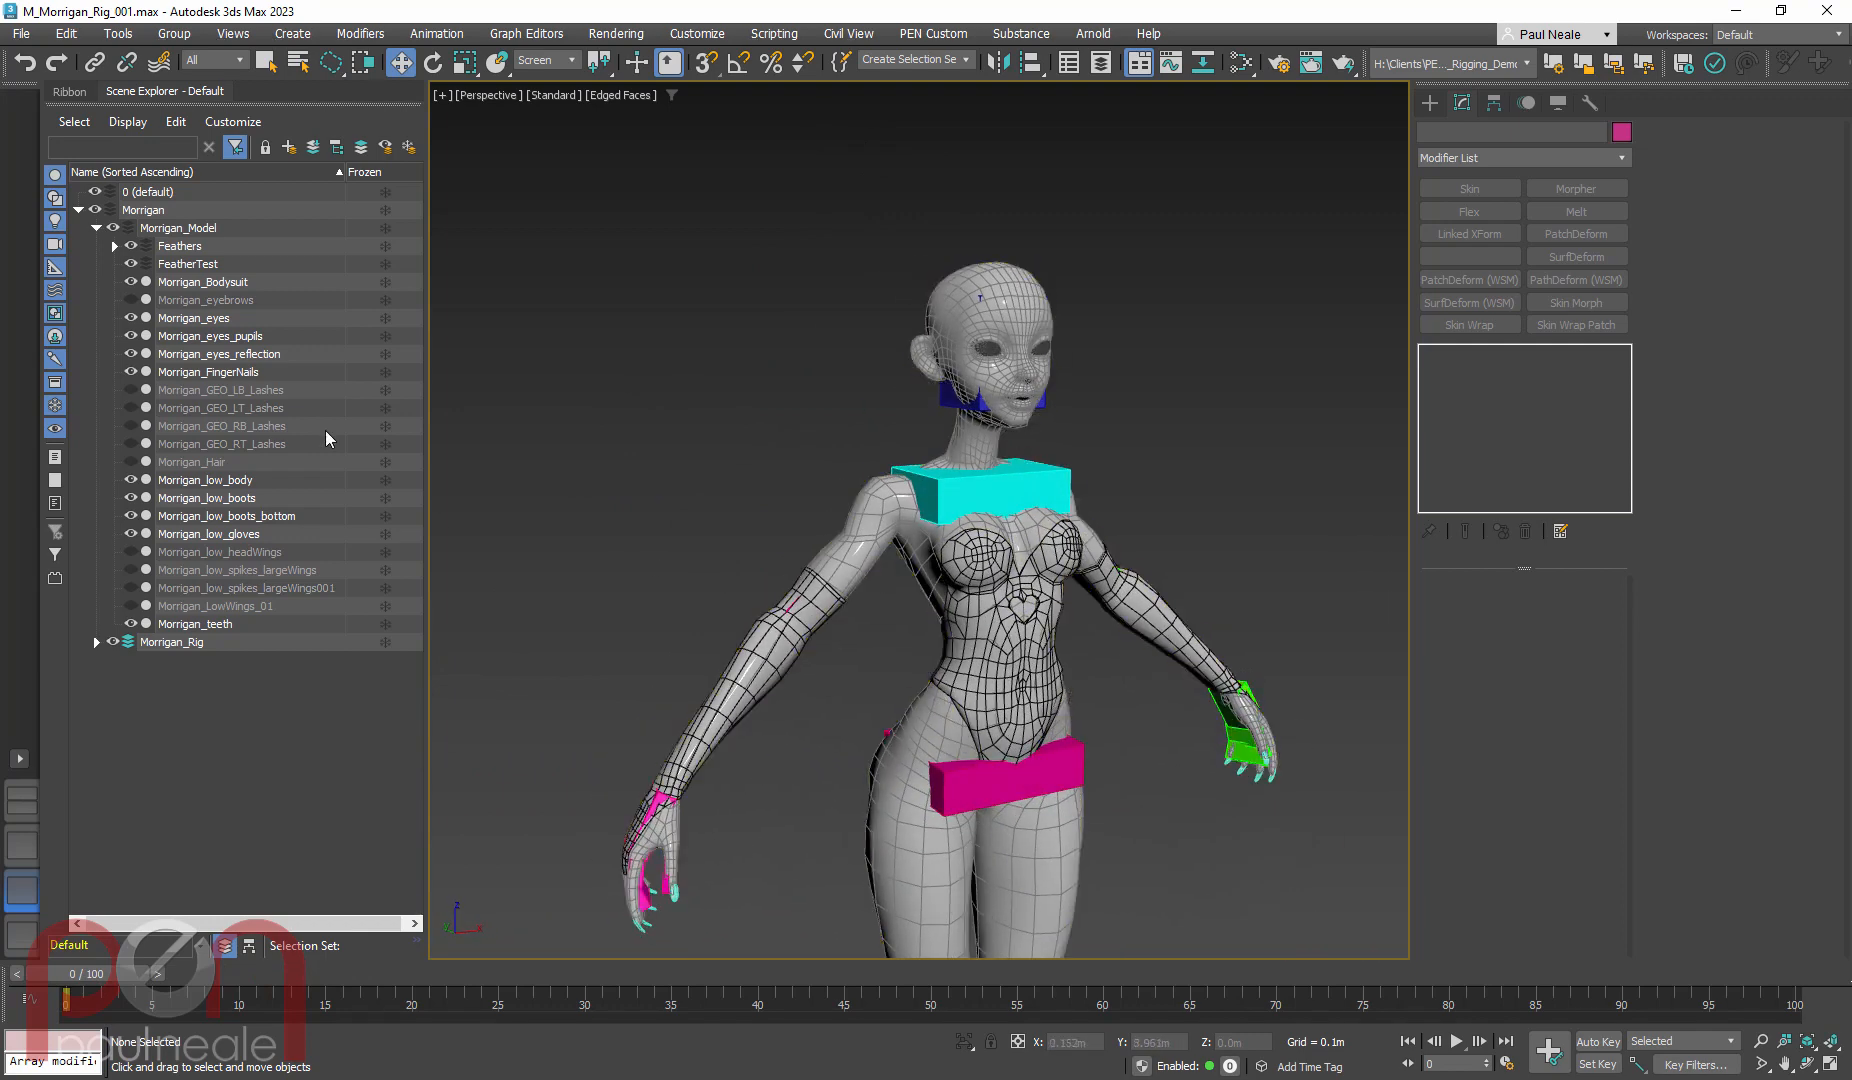
# Unhide the Morrigan_Hair object and select it, framing it from the side
pyautogui.click(130, 462)
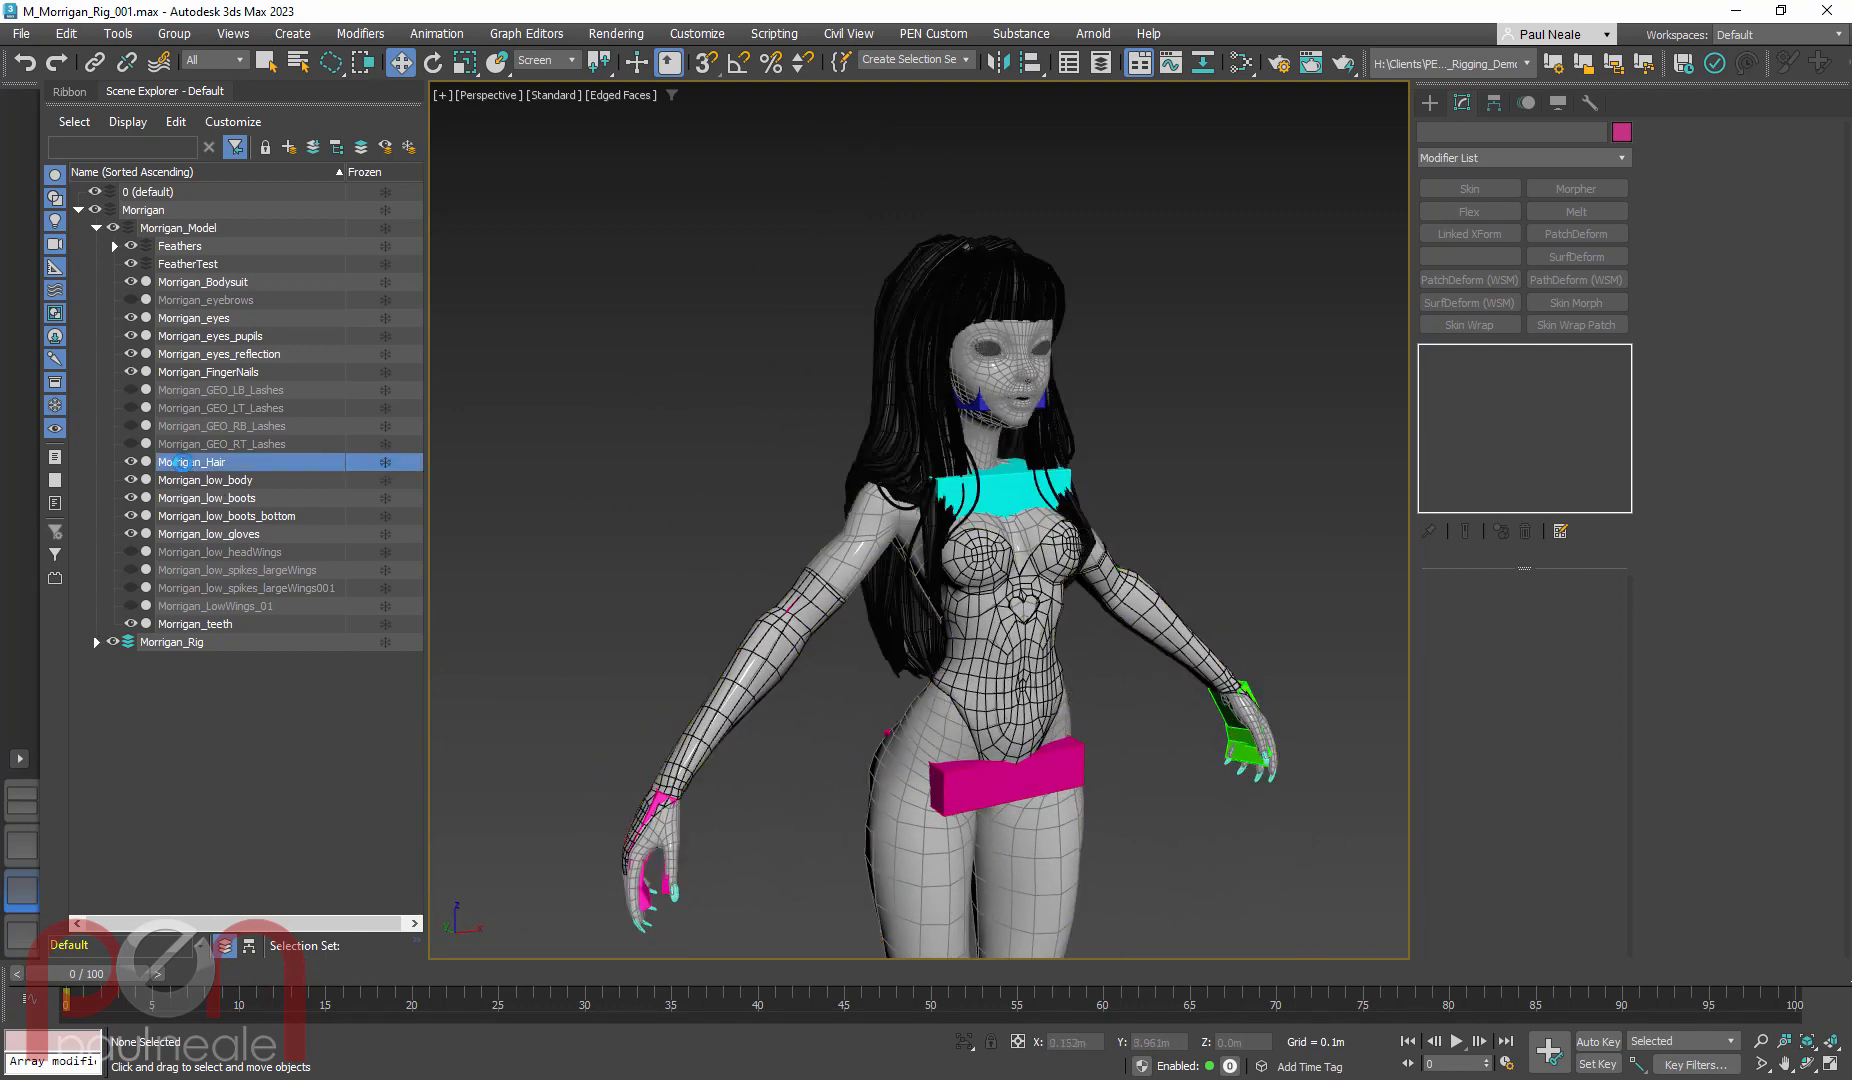
pyautogui.click(185, 462)
pyautogui.press('z')
pyautogui.keyDown('alt'); pyautogui.moveTo(1095, 487); pyautogui.dragTo(1110, 592, button='middle'); pyautogui.keyUp('alt')
pyautogui.scroll(-4, 955, 530)
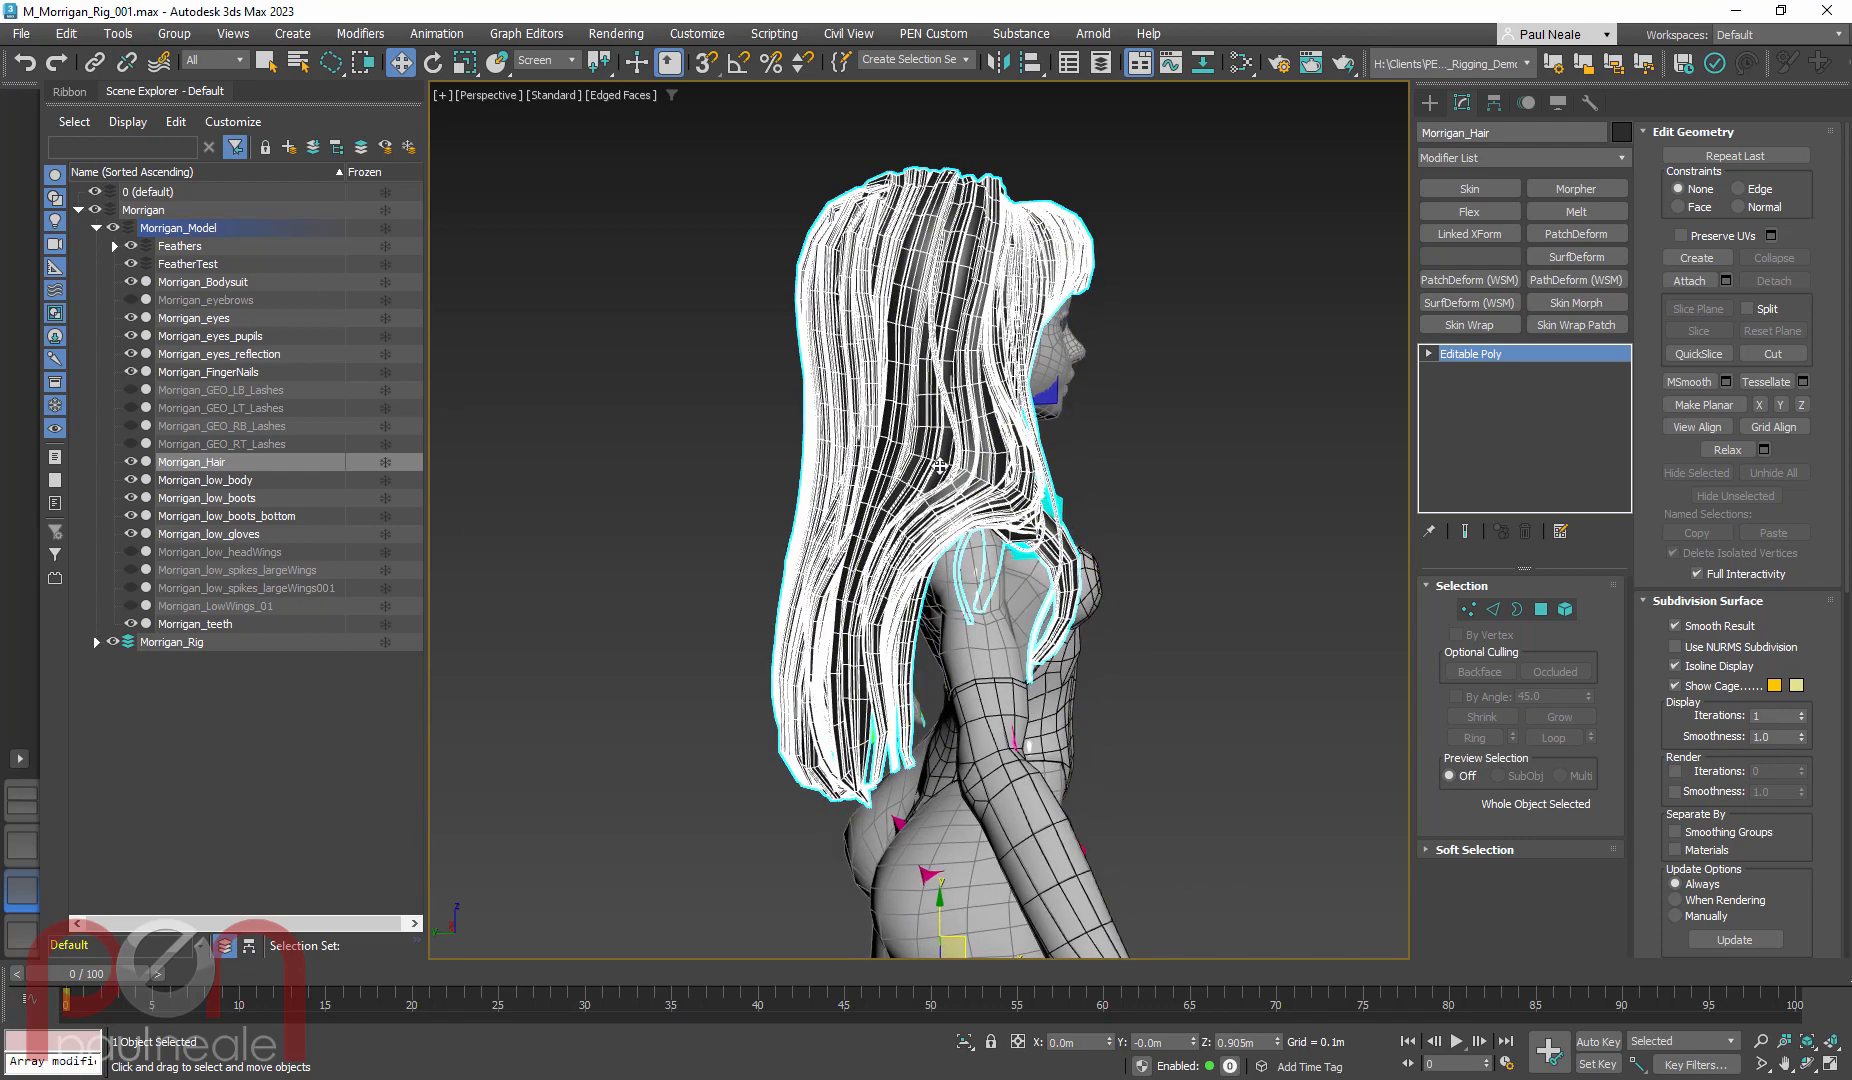
# Link Morrigan_Hair to the blue head bone, and go to frame 8 to check how the hair follows the pose
pyautogui.moveTo(117, 975)
pyautogui.keyDown('alt'); pyautogui.mouseDown(button='middle')
pyautogui.moveTo(420, 965)
pyautogui.moveTo(22, 935)
pyautogui.mouseUp(button='middle'); pyautogui.keyUp('alt')
pyautogui.keyDown('alt'); pyautogui.moveTo(1100, 400); pyautogui.dragTo(981, 300, button='middle'); pyautogui.keyUp('alt')
pyautogui.scroll(8, 981, 287)
pyautogui.scroll(3, 981, 287)
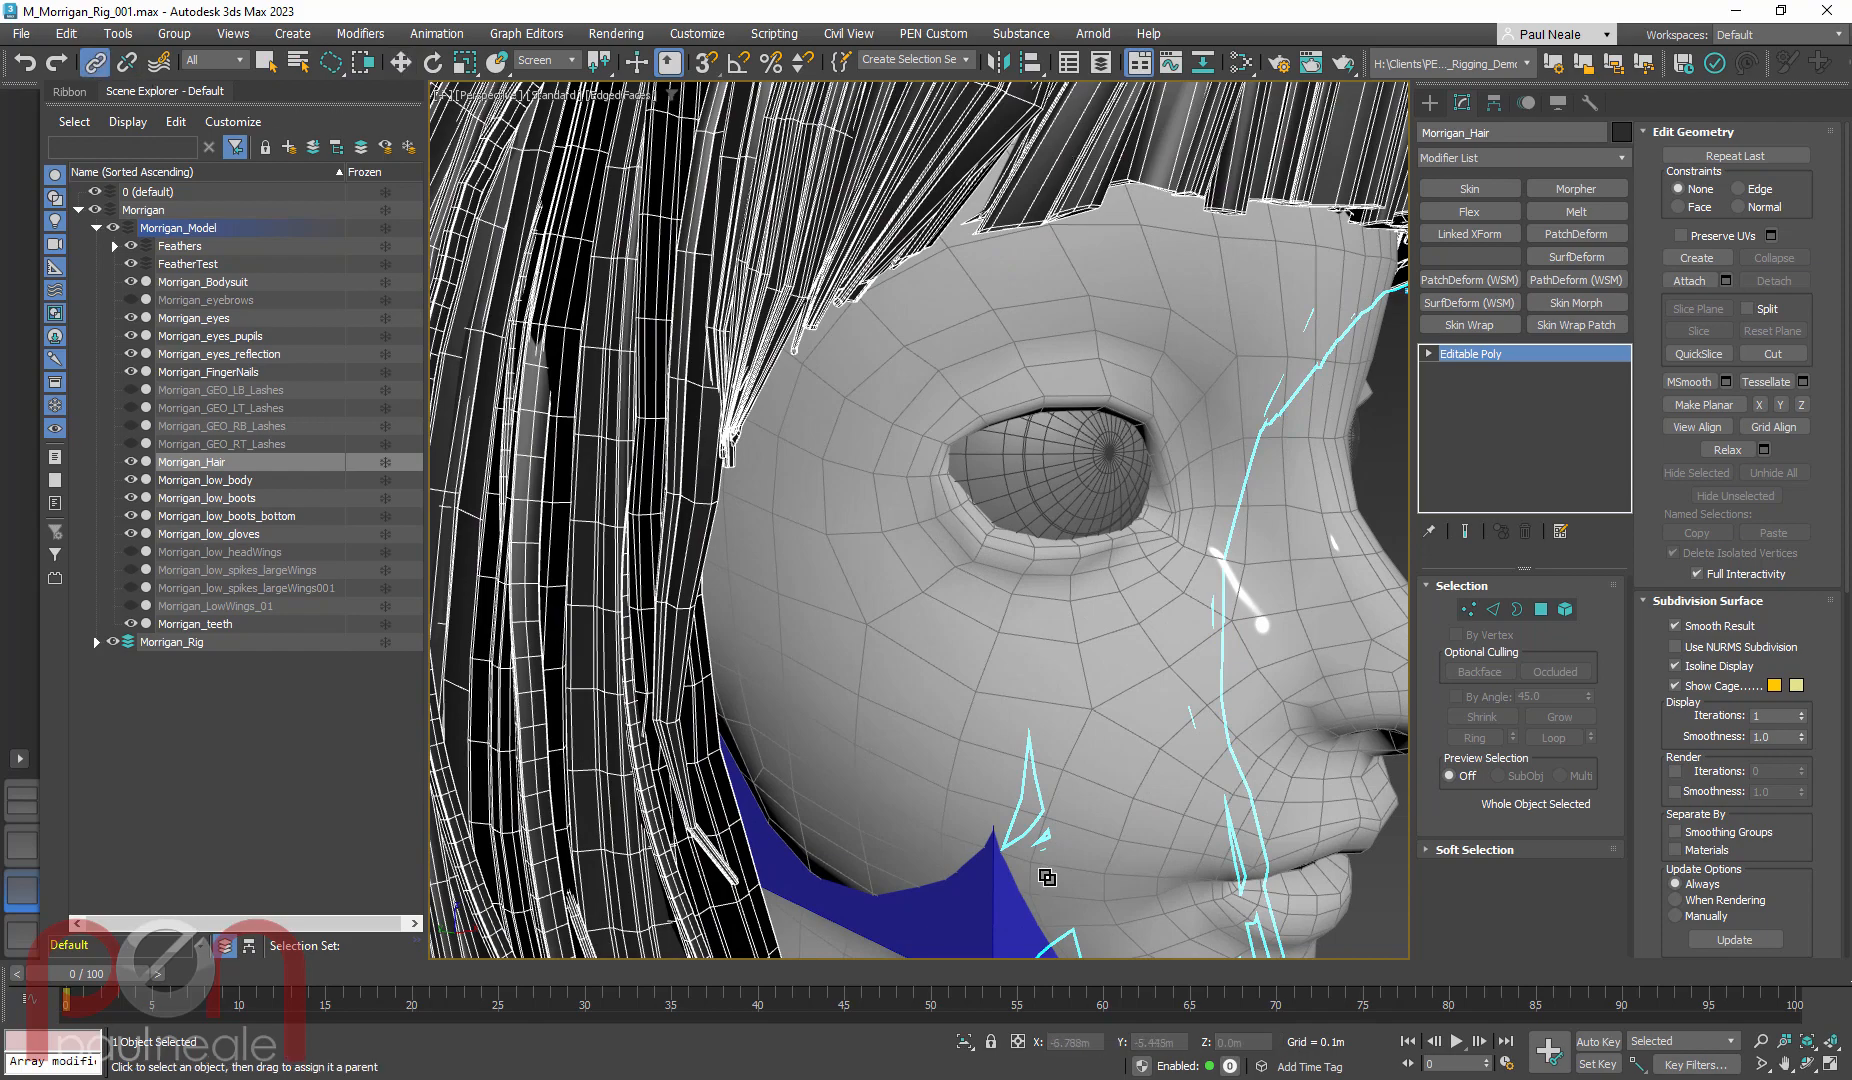
pyautogui.press('z')
pyautogui.keyDown('alt'); pyautogui.moveTo(560, 975); pyautogui.dragTo(480, 970, button='middle'); pyautogui.keyUp('alt')
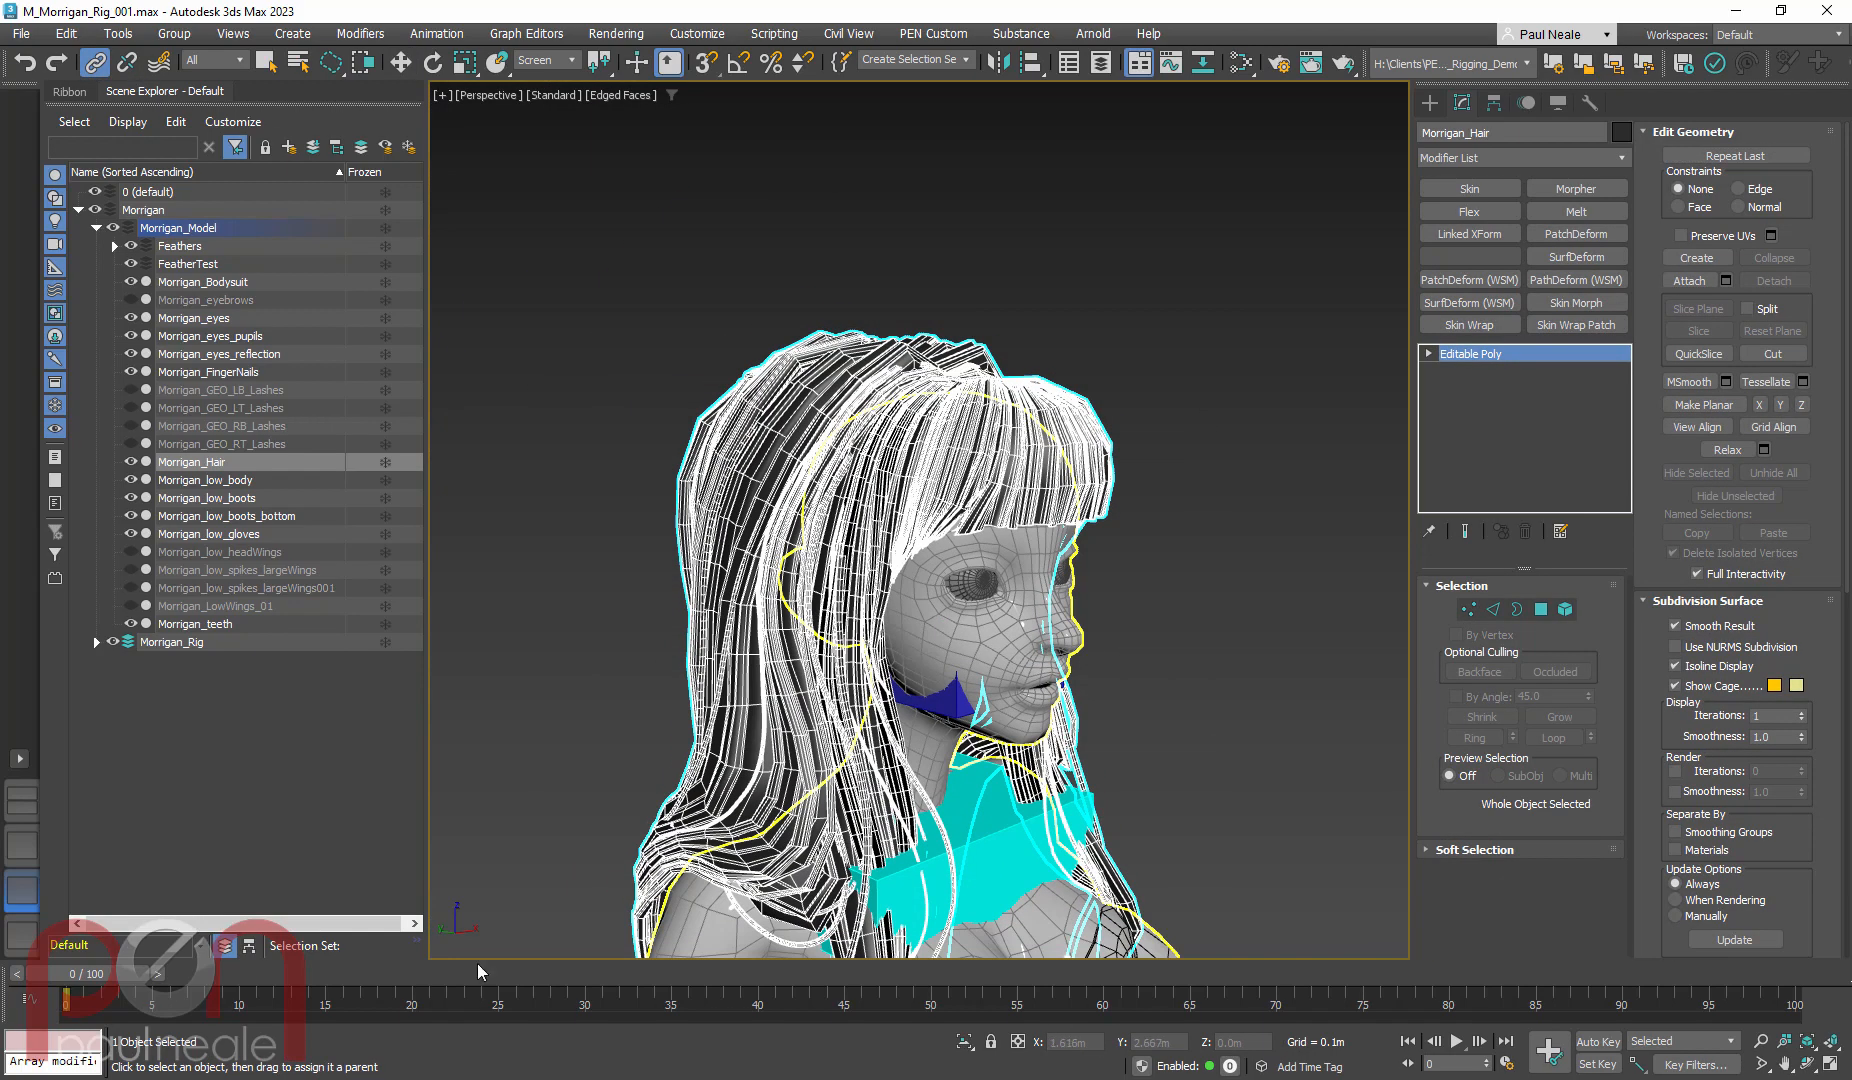
pyautogui.moveTo(110, 984); pyautogui.dragTo(237, 978)
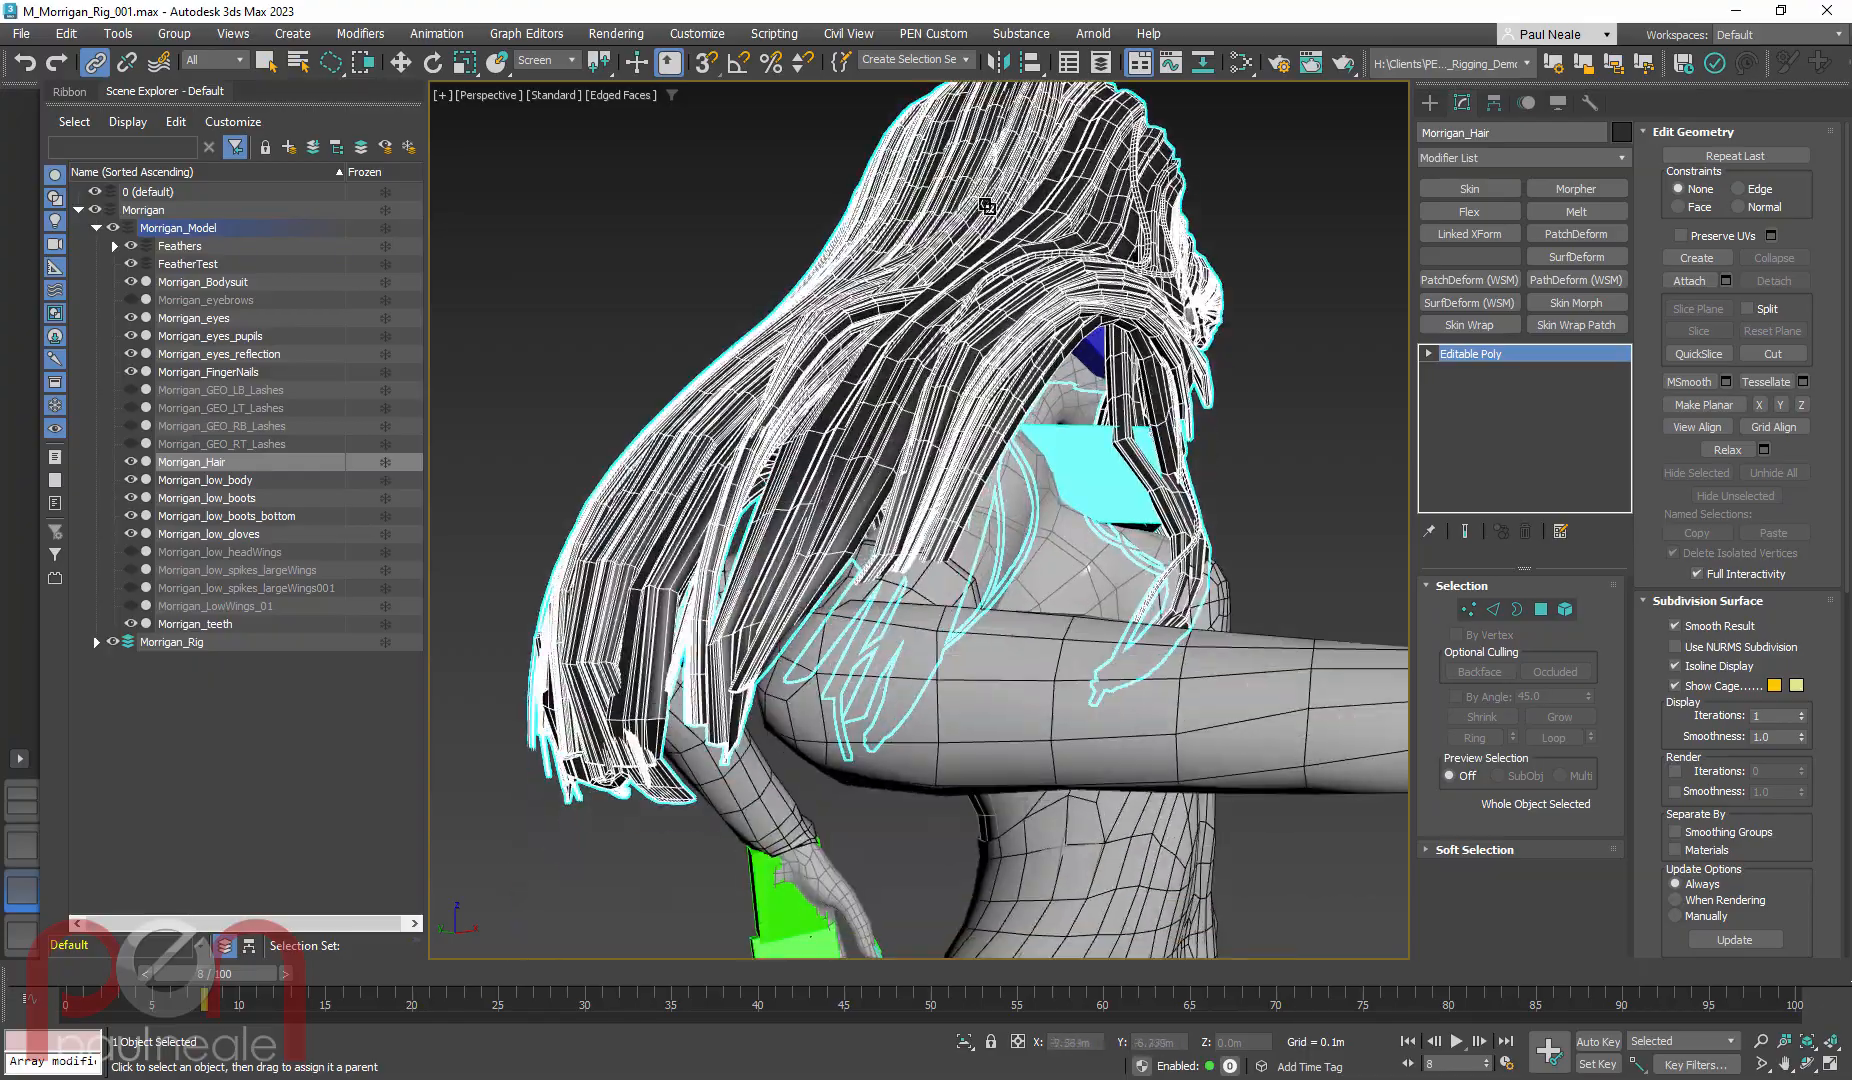
pyautogui.keyDown('alt'); pyautogui.moveTo(927, 475); pyautogui.dragTo(658, 483, button='middle'); pyautogui.keyUp('alt')
# Activate the Freeform Shift brush for the hair, with Brush Affects set to Spherical Radius and a falloff of 423
pyautogui.click(70, 91)
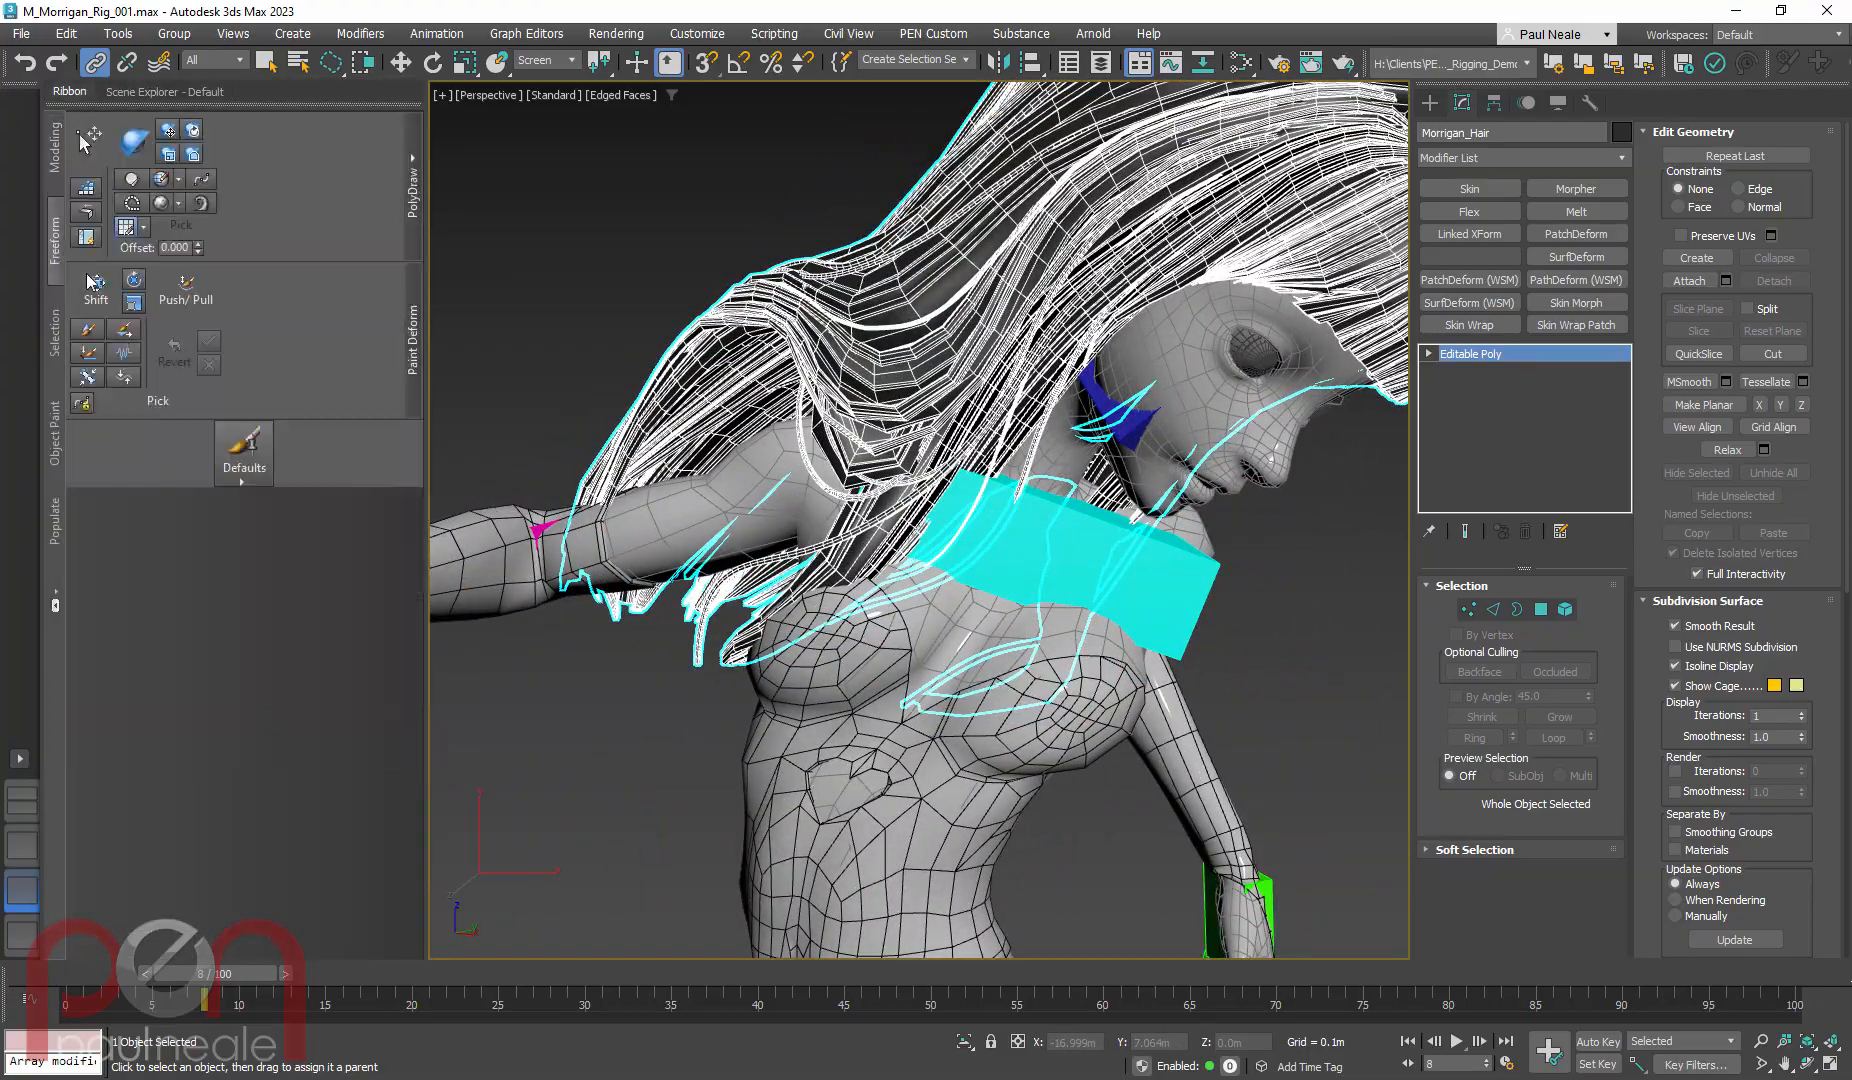
pyautogui.click(97, 290)
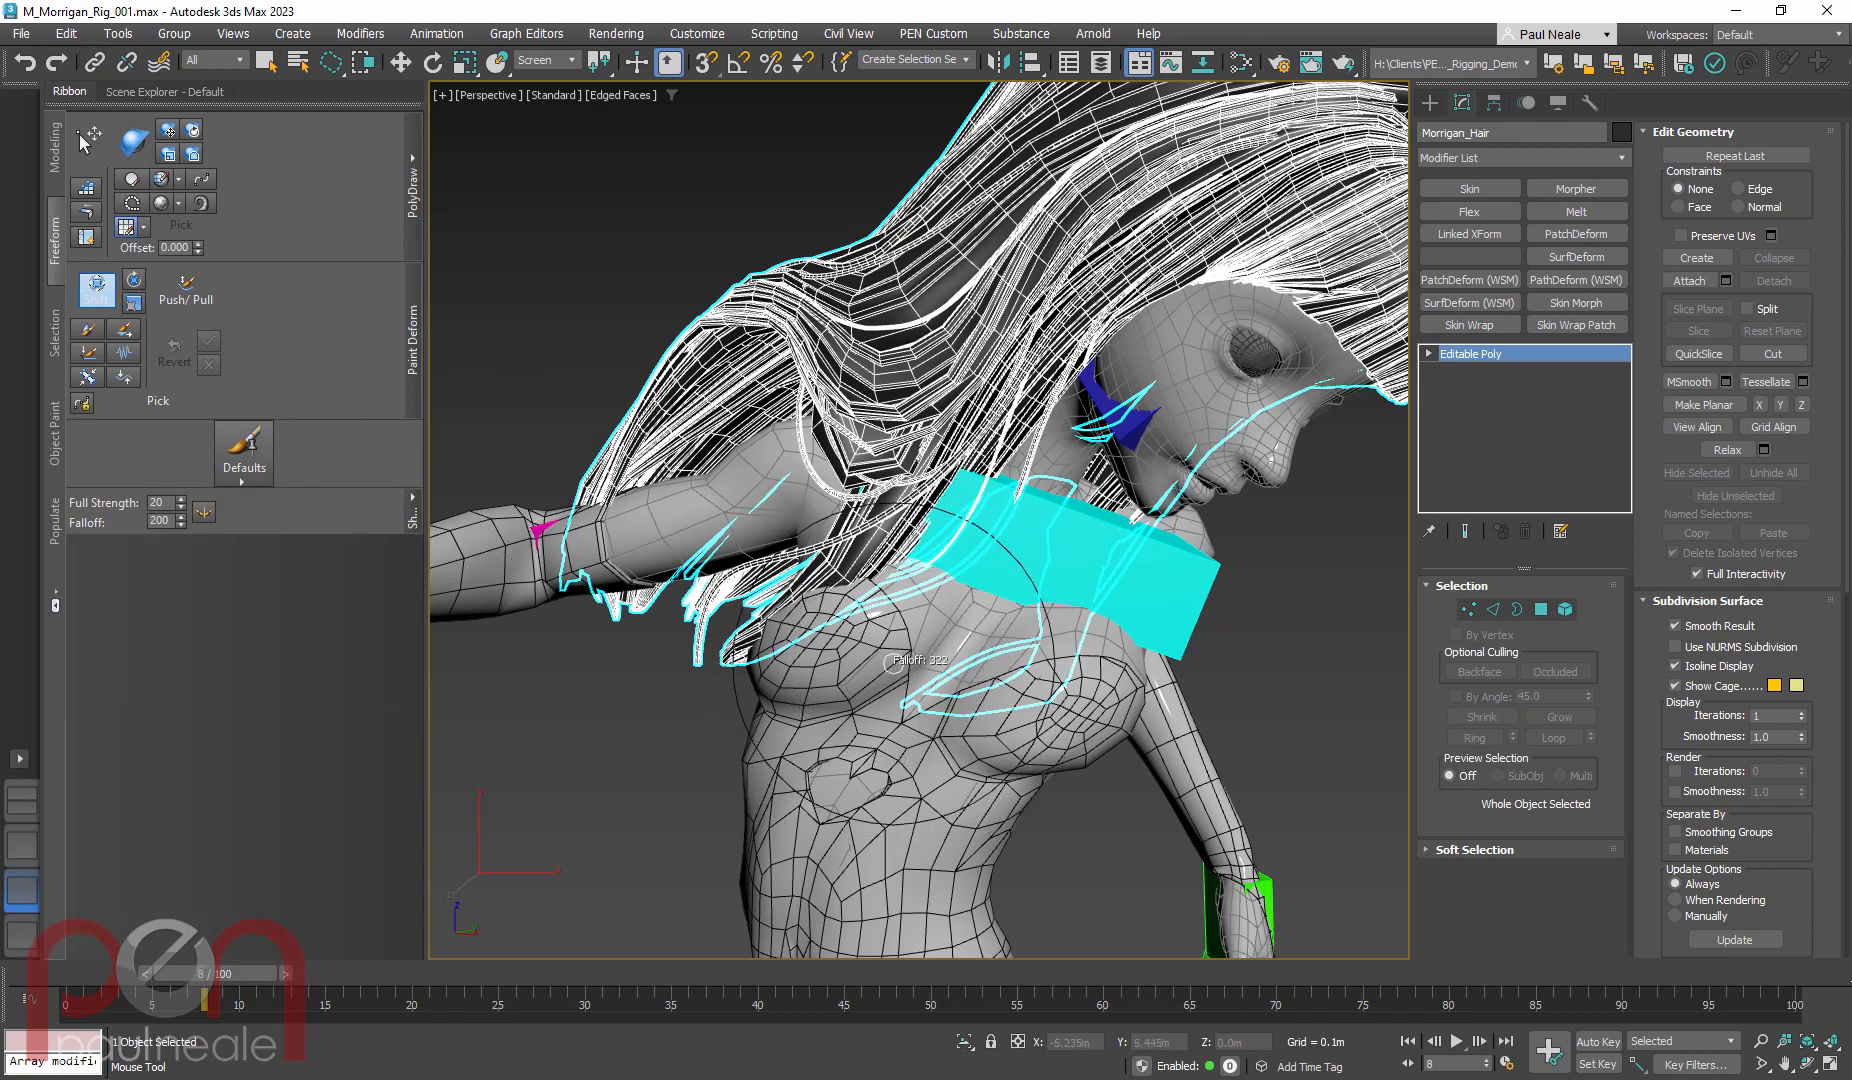
pyautogui.click(411, 522)
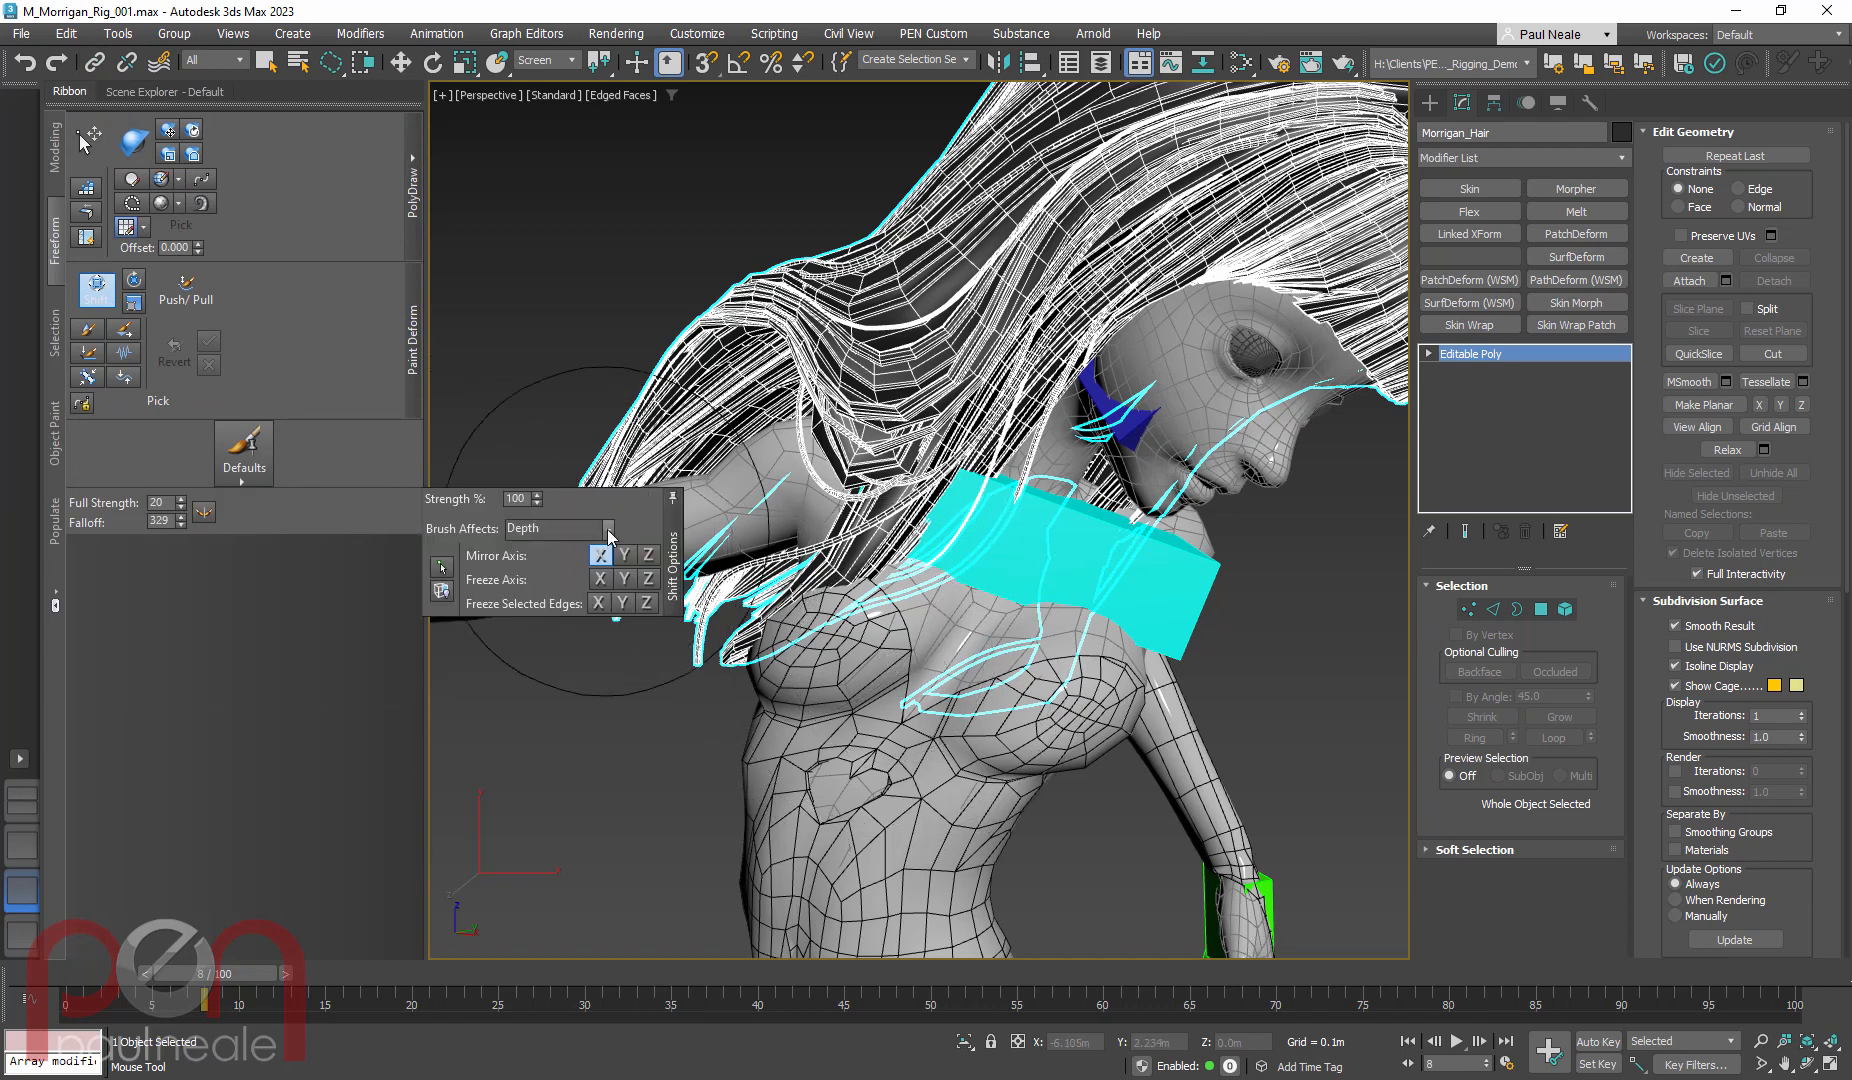
pyautogui.click(608, 528)
pyautogui.click(330, 620)
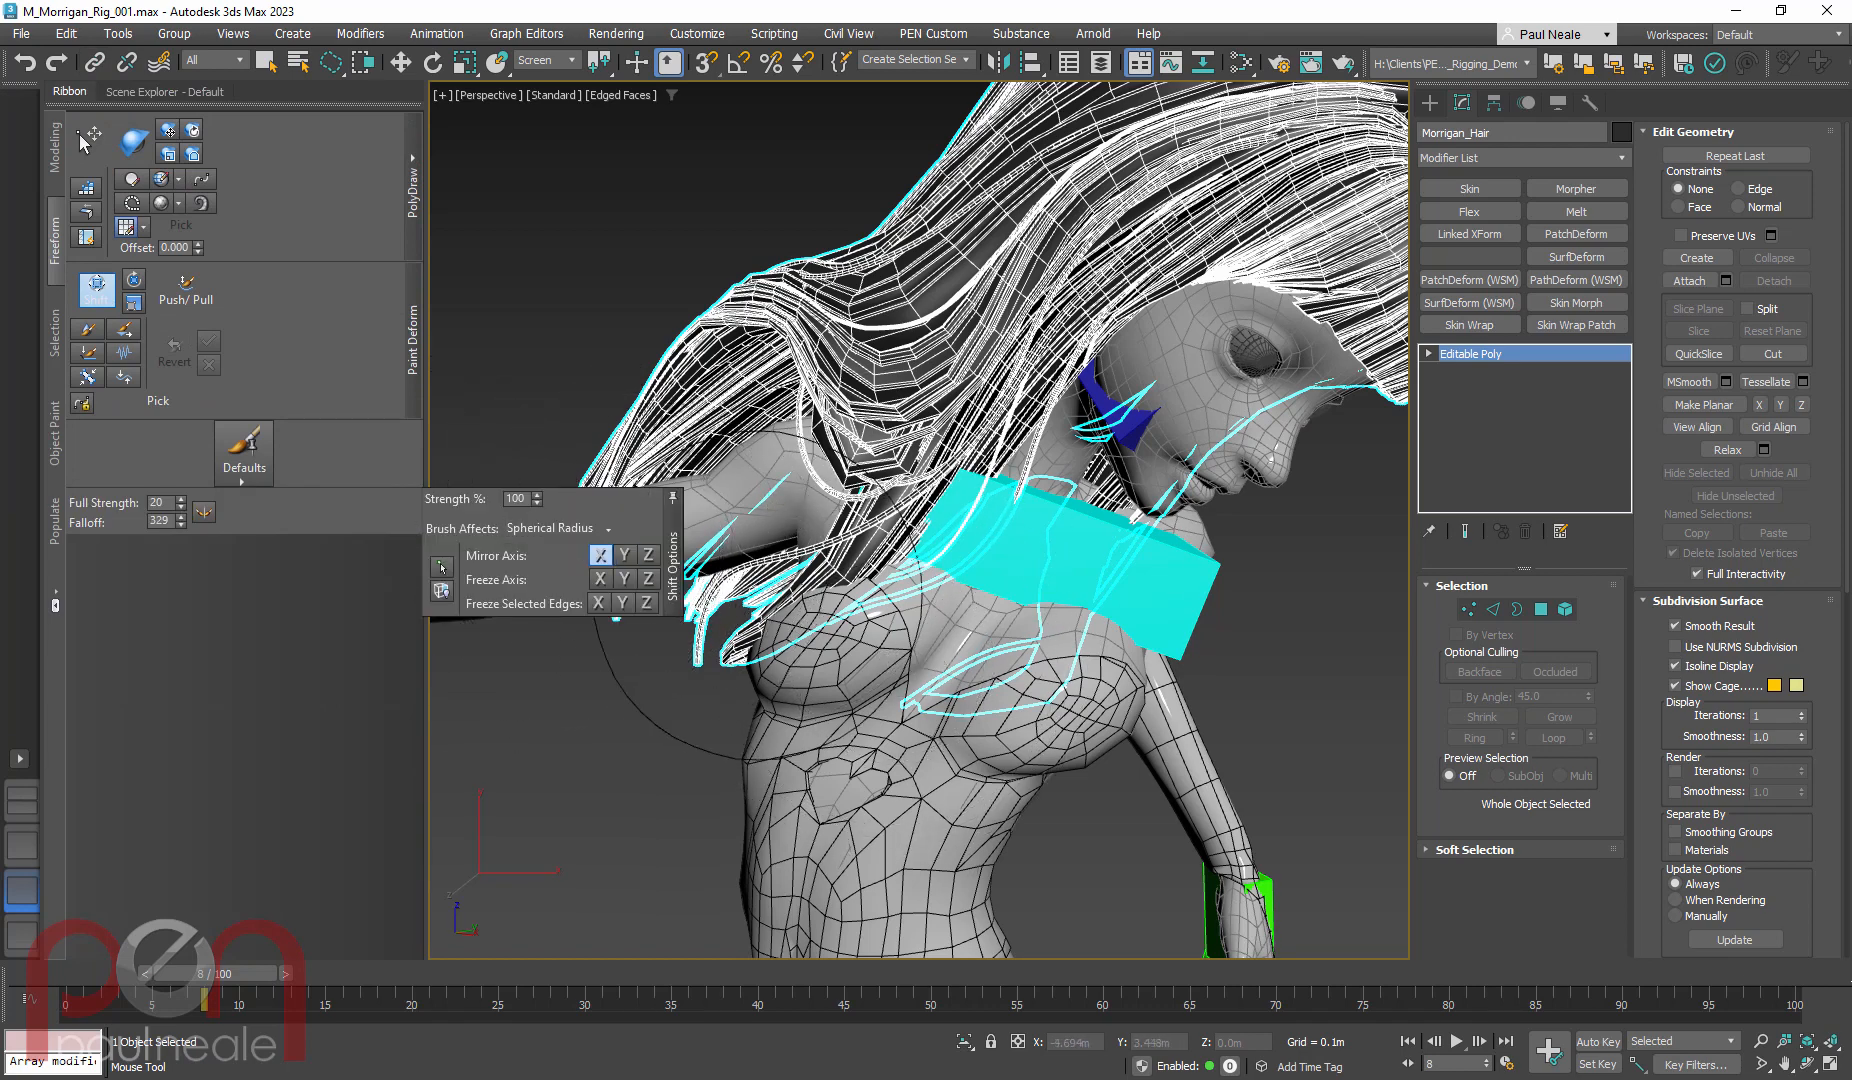
pyautogui.keyDown('alt'); pyautogui.moveTo(758, 596); pyautogui.dragTo(885, 600, button='middle'); pyautogui.keyUp('alt')
pyautogui.moveTo(930, 571)
pyautogui.keyDown('ctrl'); pyautogui.mouseDown()
pyautogui.moveTo(986, 572)
pyautogui.moveTo(942, 482)
pyautogui.mouseUp(); pyautogui.keyUp('ctrl')
pyautogui.keyDown('alt'); pyautogui.moveTo(1102, 643); pyautogui.dragTo(1082, 596, button='middle'); pyautogui.keyUp('alt')
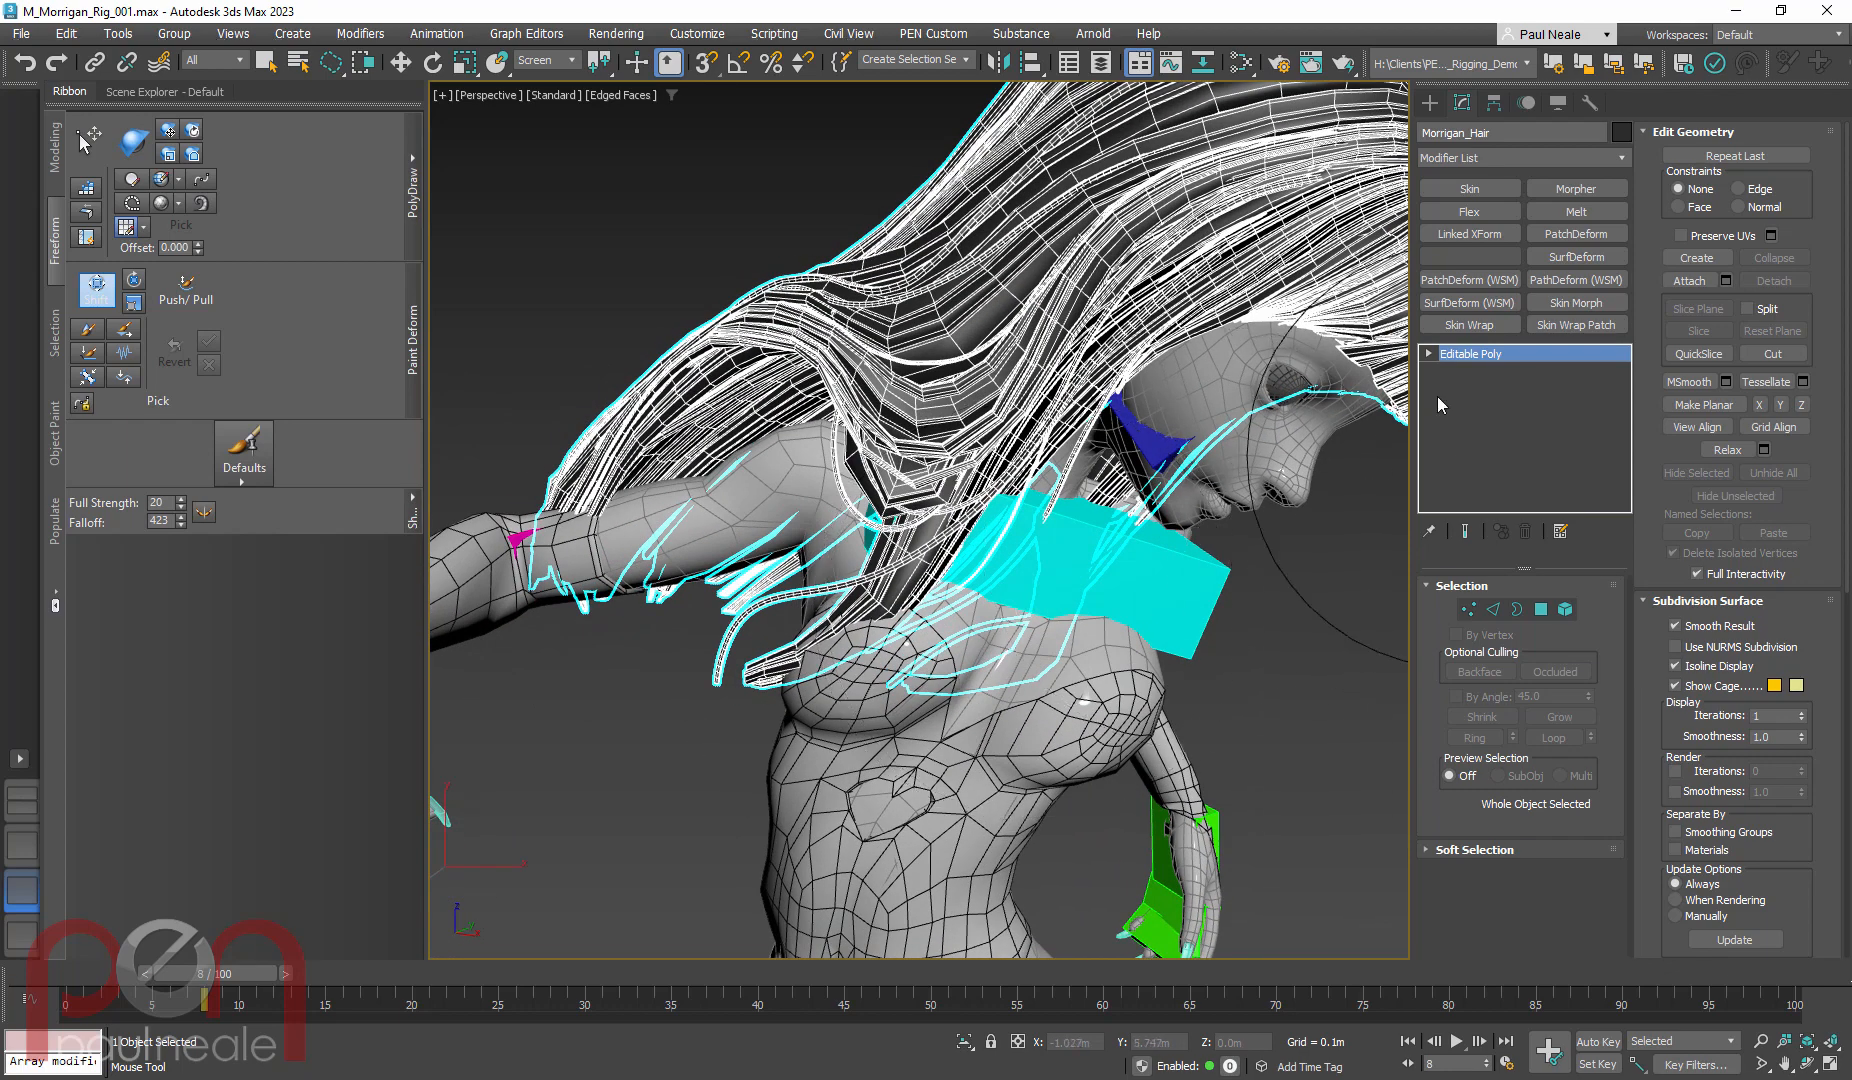
# Switch the modifier set to Mesh Editing and add an Edit Poly modifier to Morrigan_Hair
pyautogui.click(1561, 531)
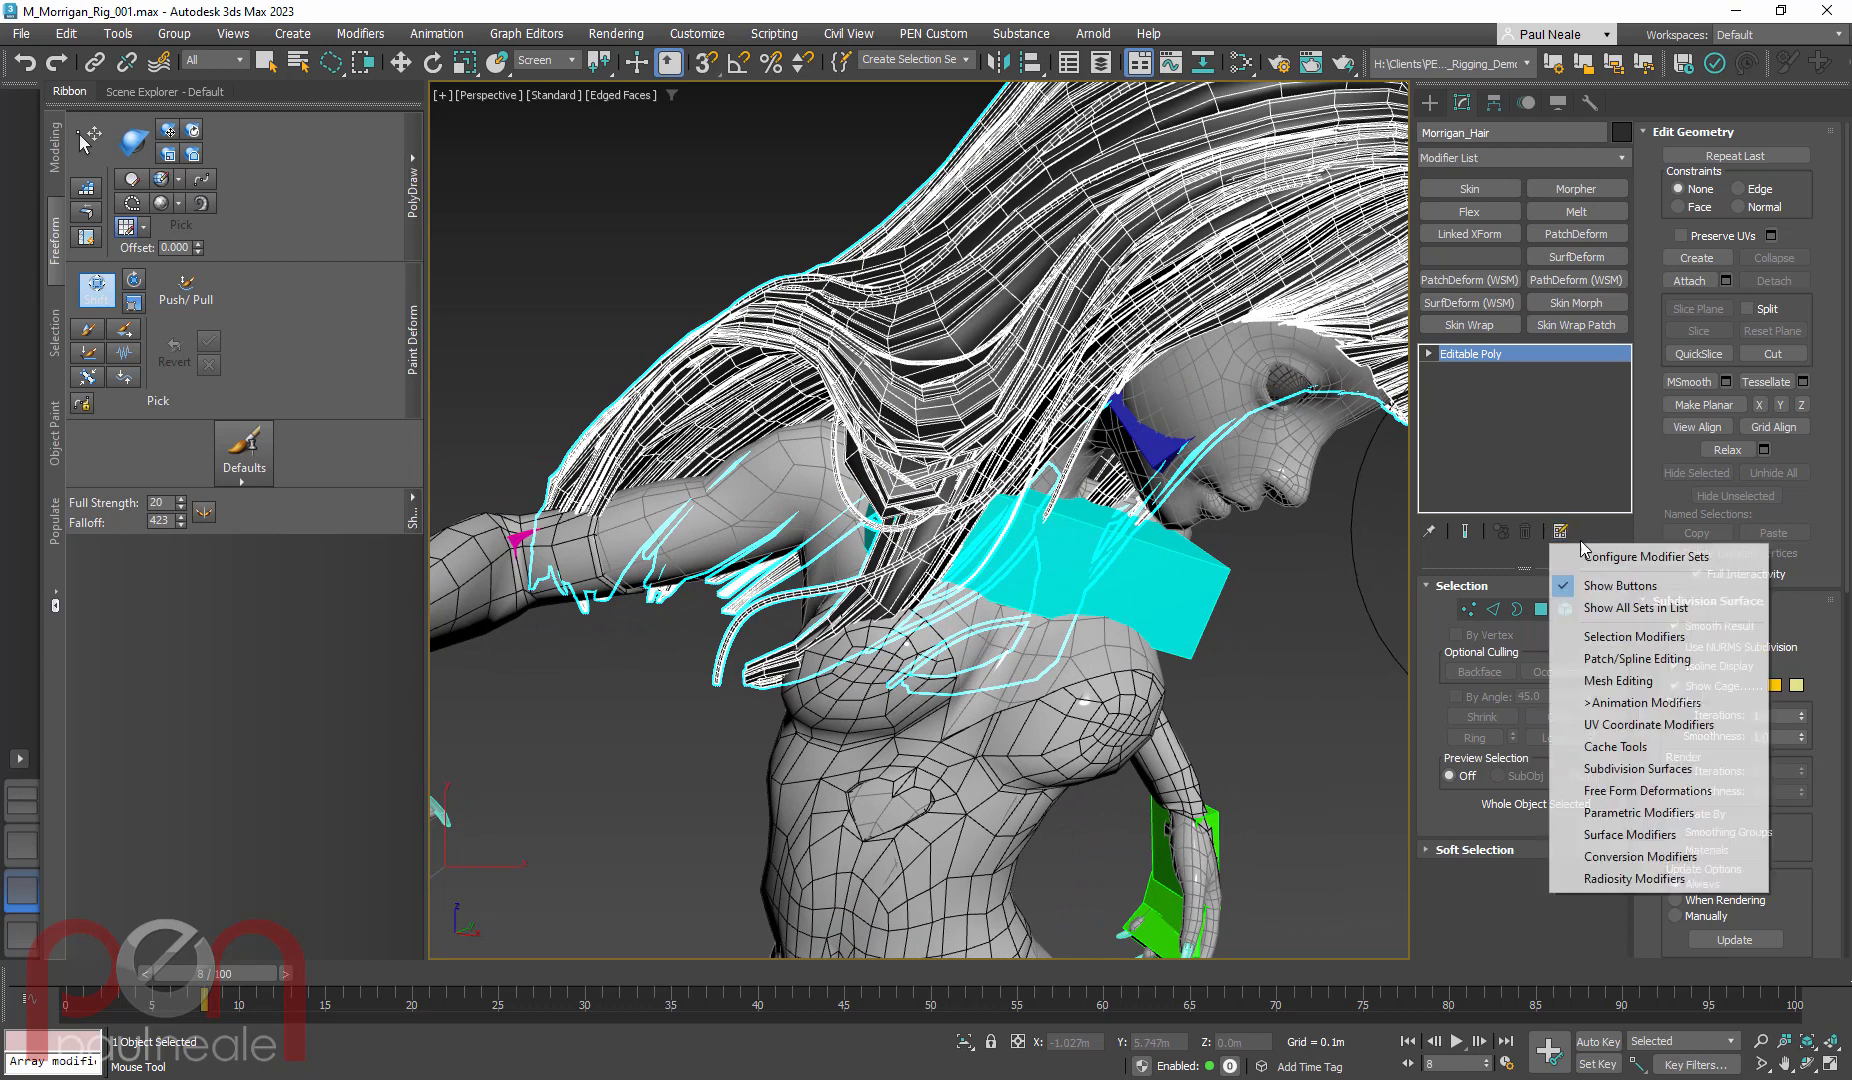
pyautogui.click(1622, 680)
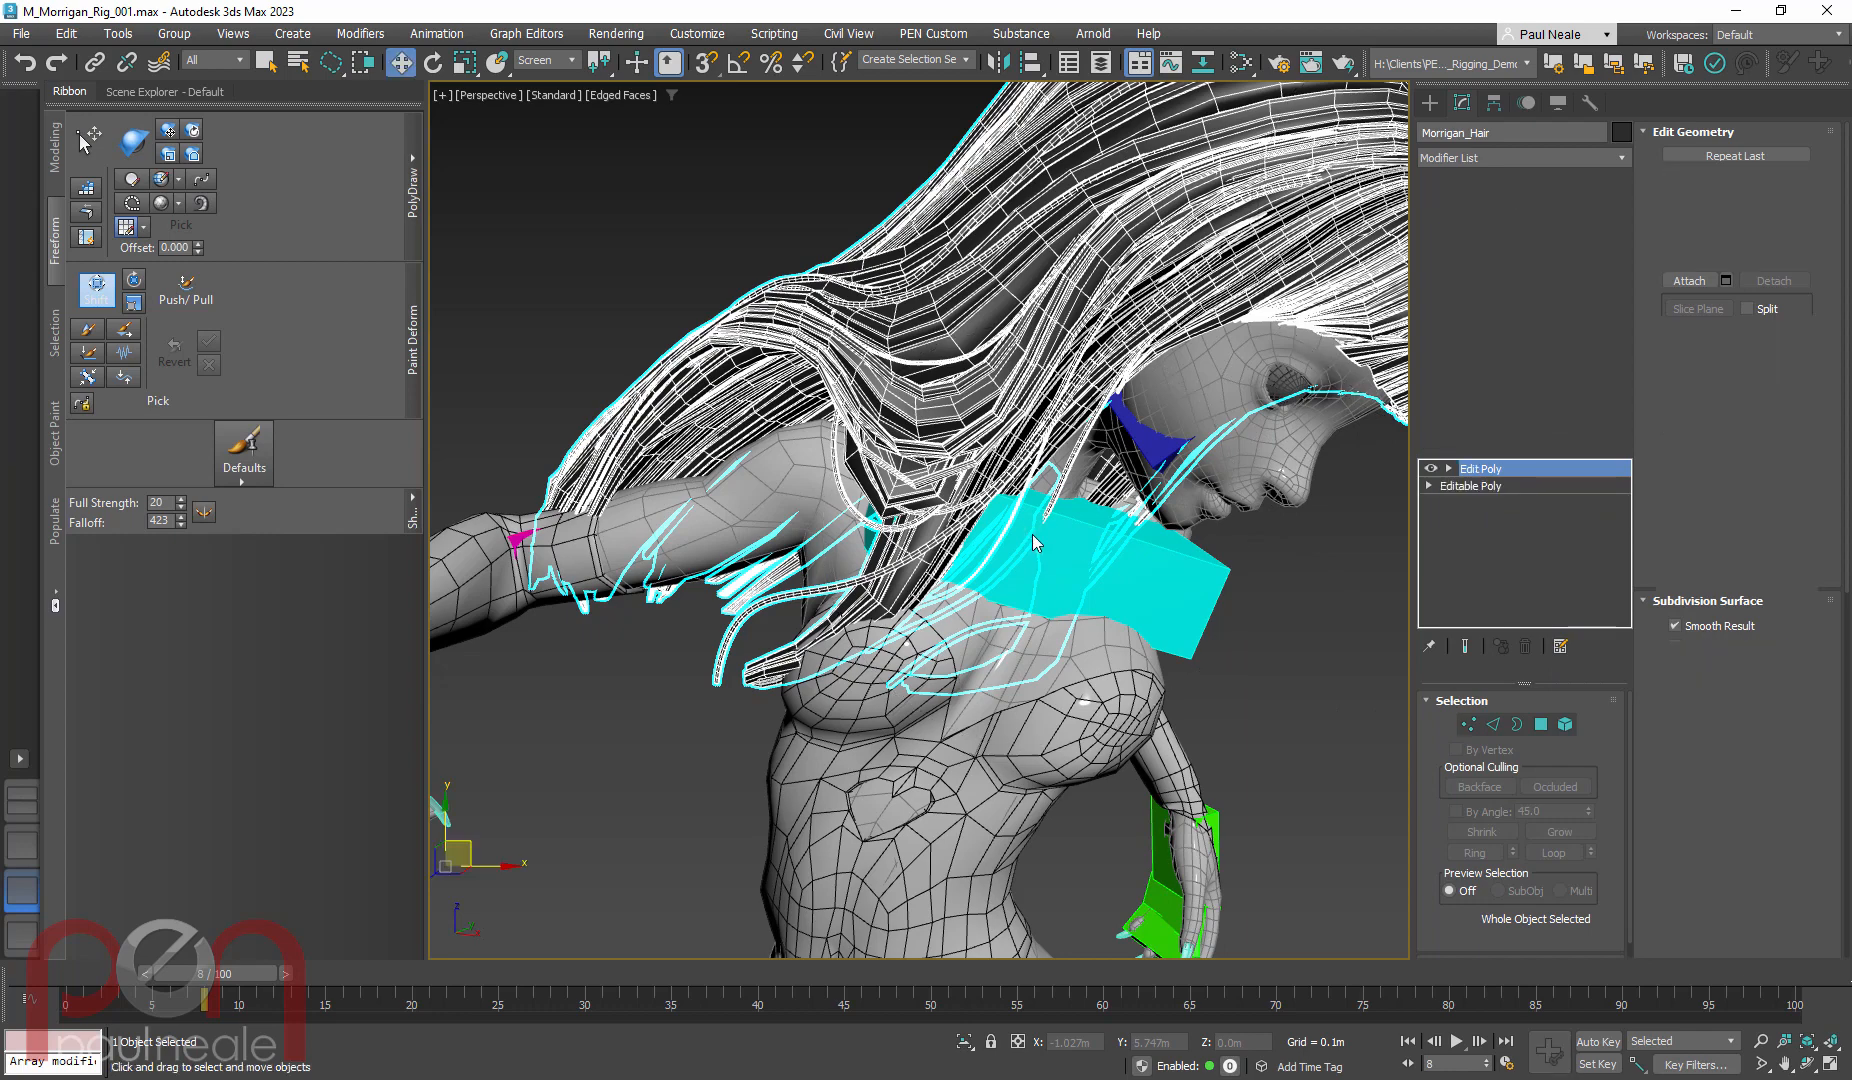
# Reshape Morrigan_Hair around the shoulder and chest with the Shift brush, moving the overlapping strands up and back off the body
pyautogui.moveTo(1032, 534)
pyautogui.keyDown('alt'); pyautogui.mouseDown(button='middle')
pyautogui.moveTo(1021, 545)
pyautogui.moveTo(1053, 553)
pyautogui.mouseUp(button='middle'); pyautogui.keyUp('alt')
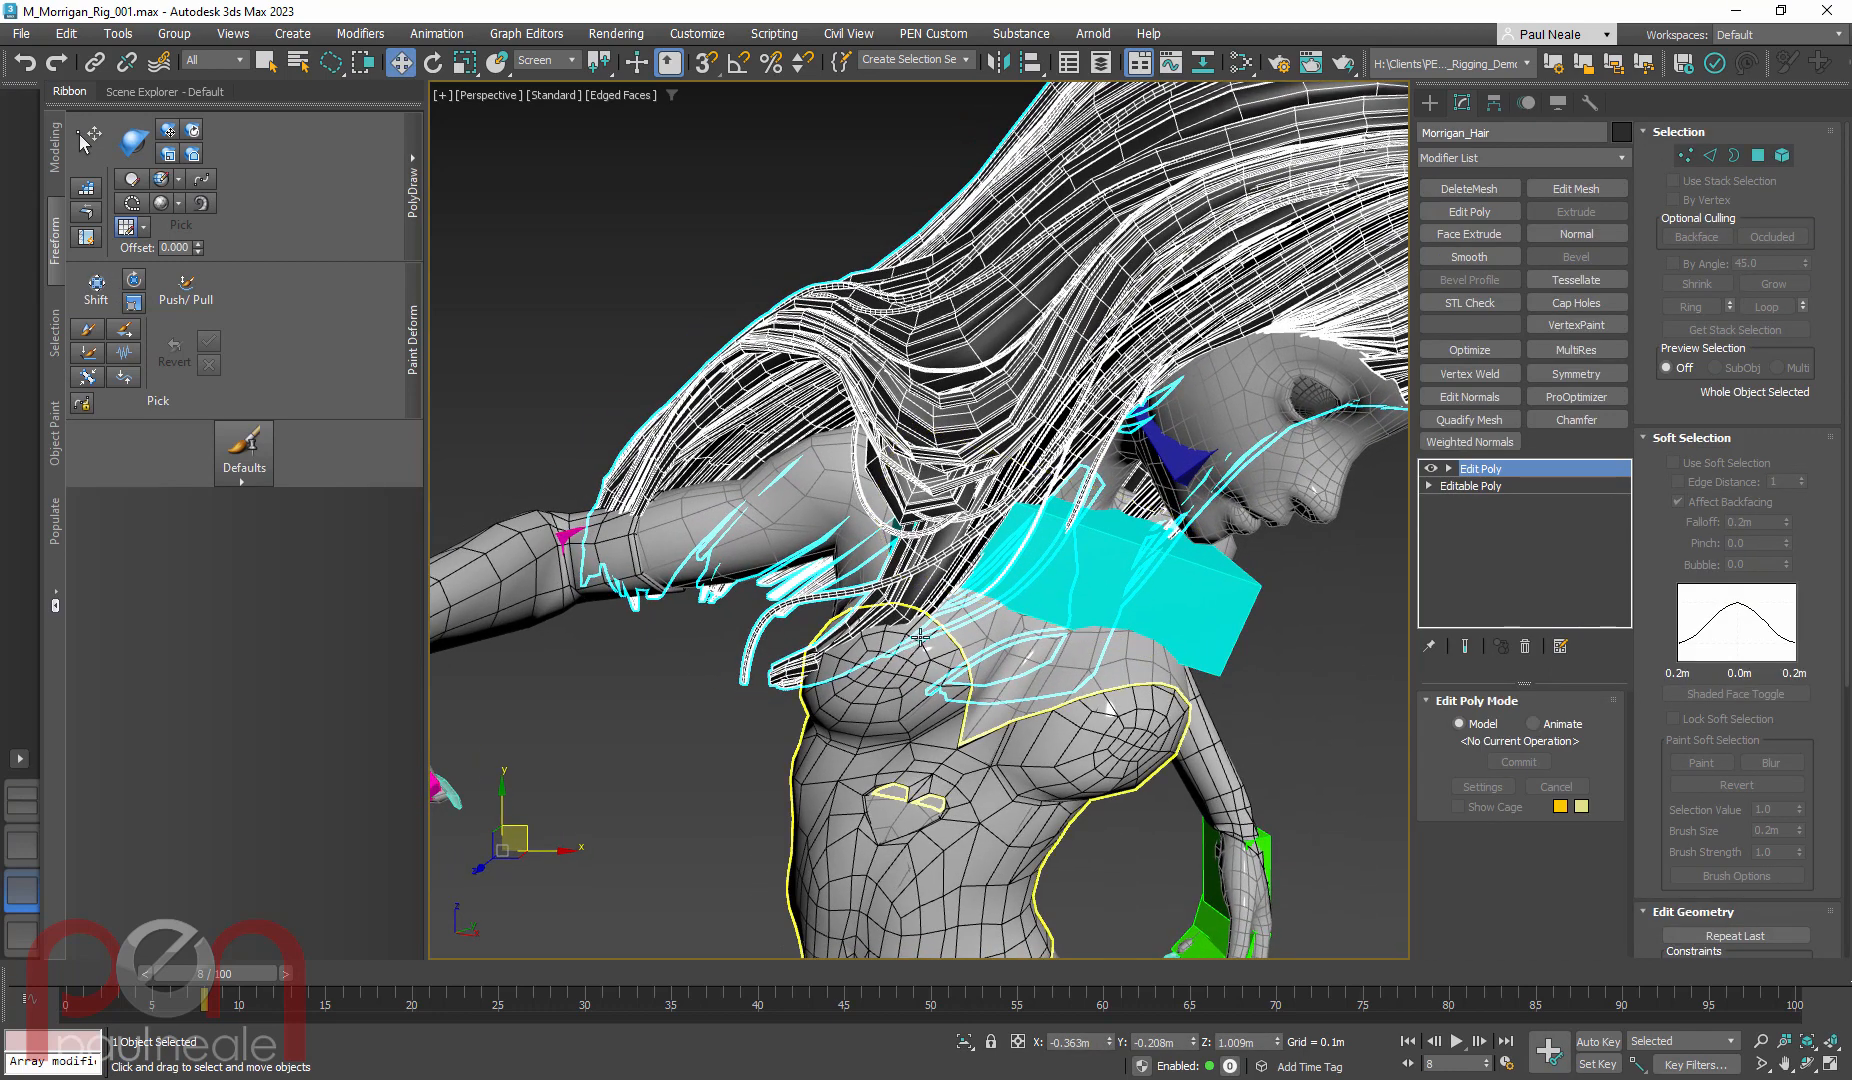
pyautogui.keyDown('alt'); pyautogui.moveTo(922, 616); pyautogui.dragTo(932, 598, button='middle'); pyautogui.keyUp('alt')
pyautogui.click(101, 291)
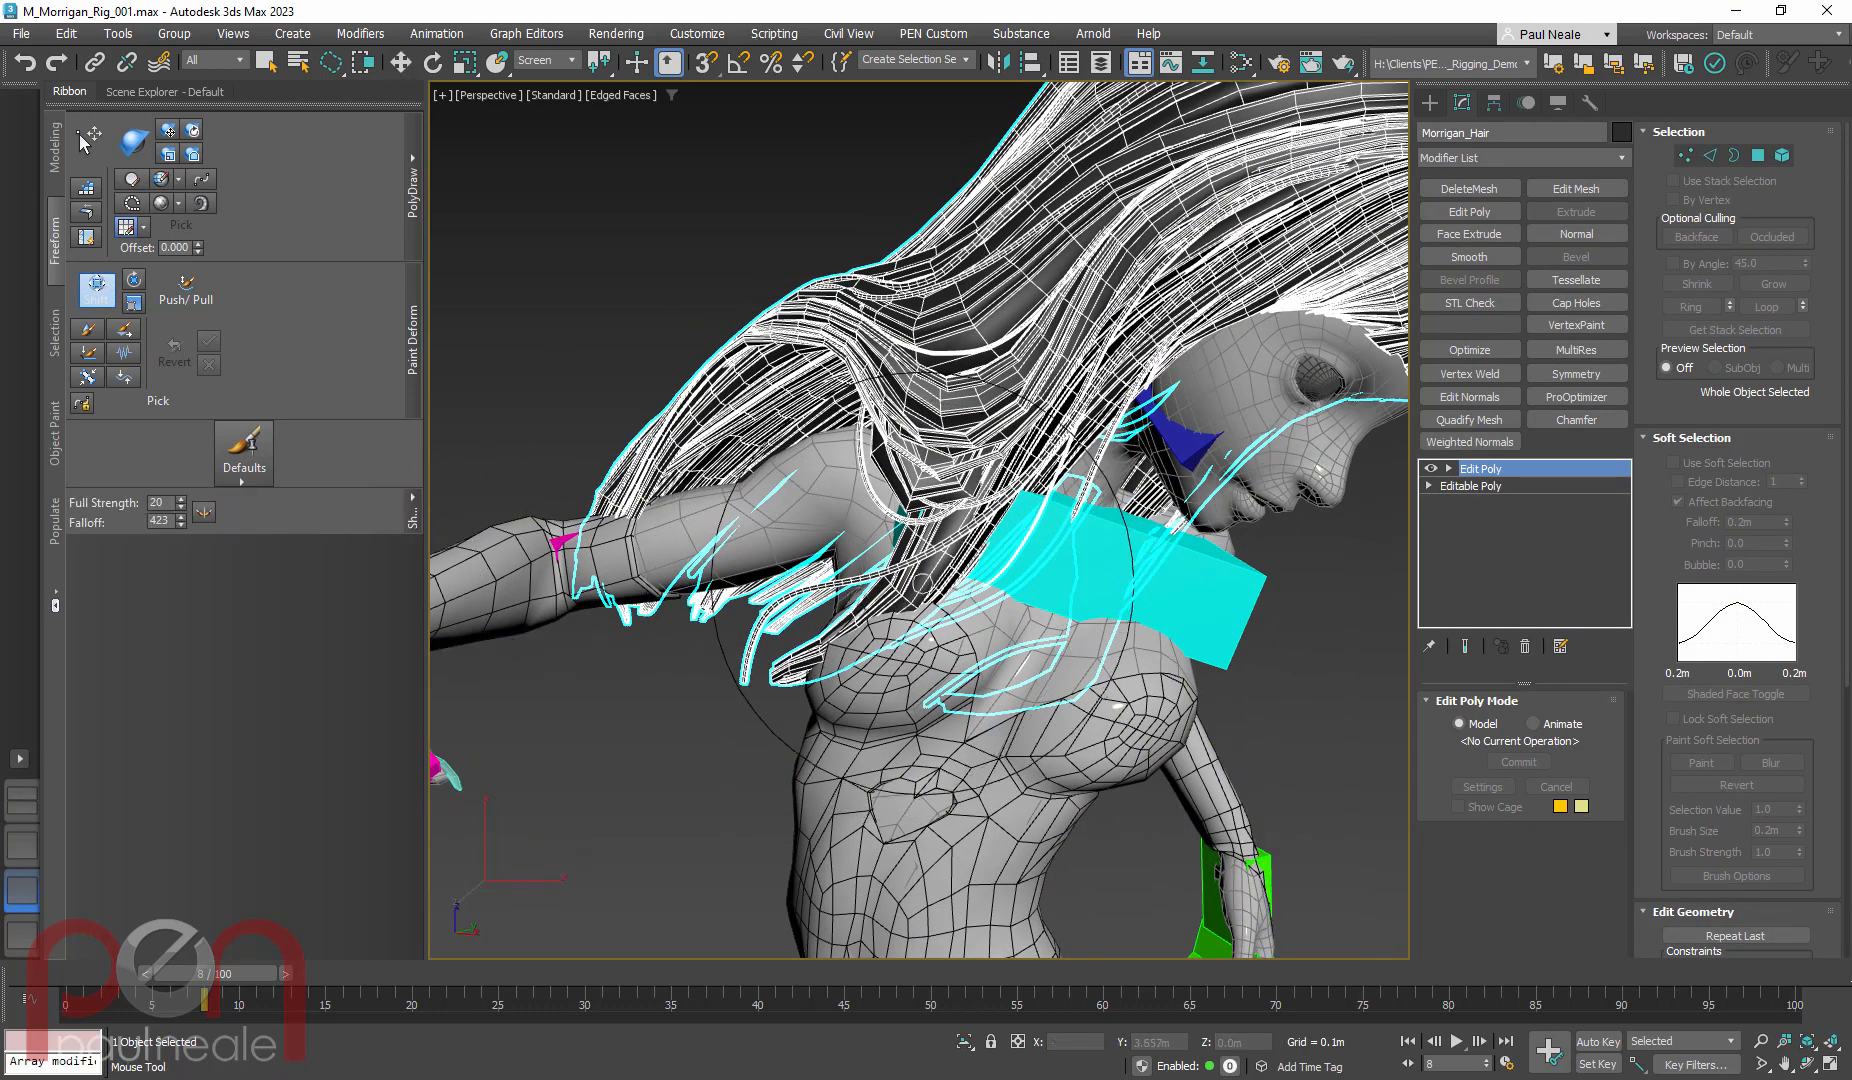
pyautogui.moveTo(968, 586)
pyautogui.mouseDown()
pyautogui.moveTo(884, 540)
pyautogui.moveTo(947, 525)
pyautogui.mouseUp()
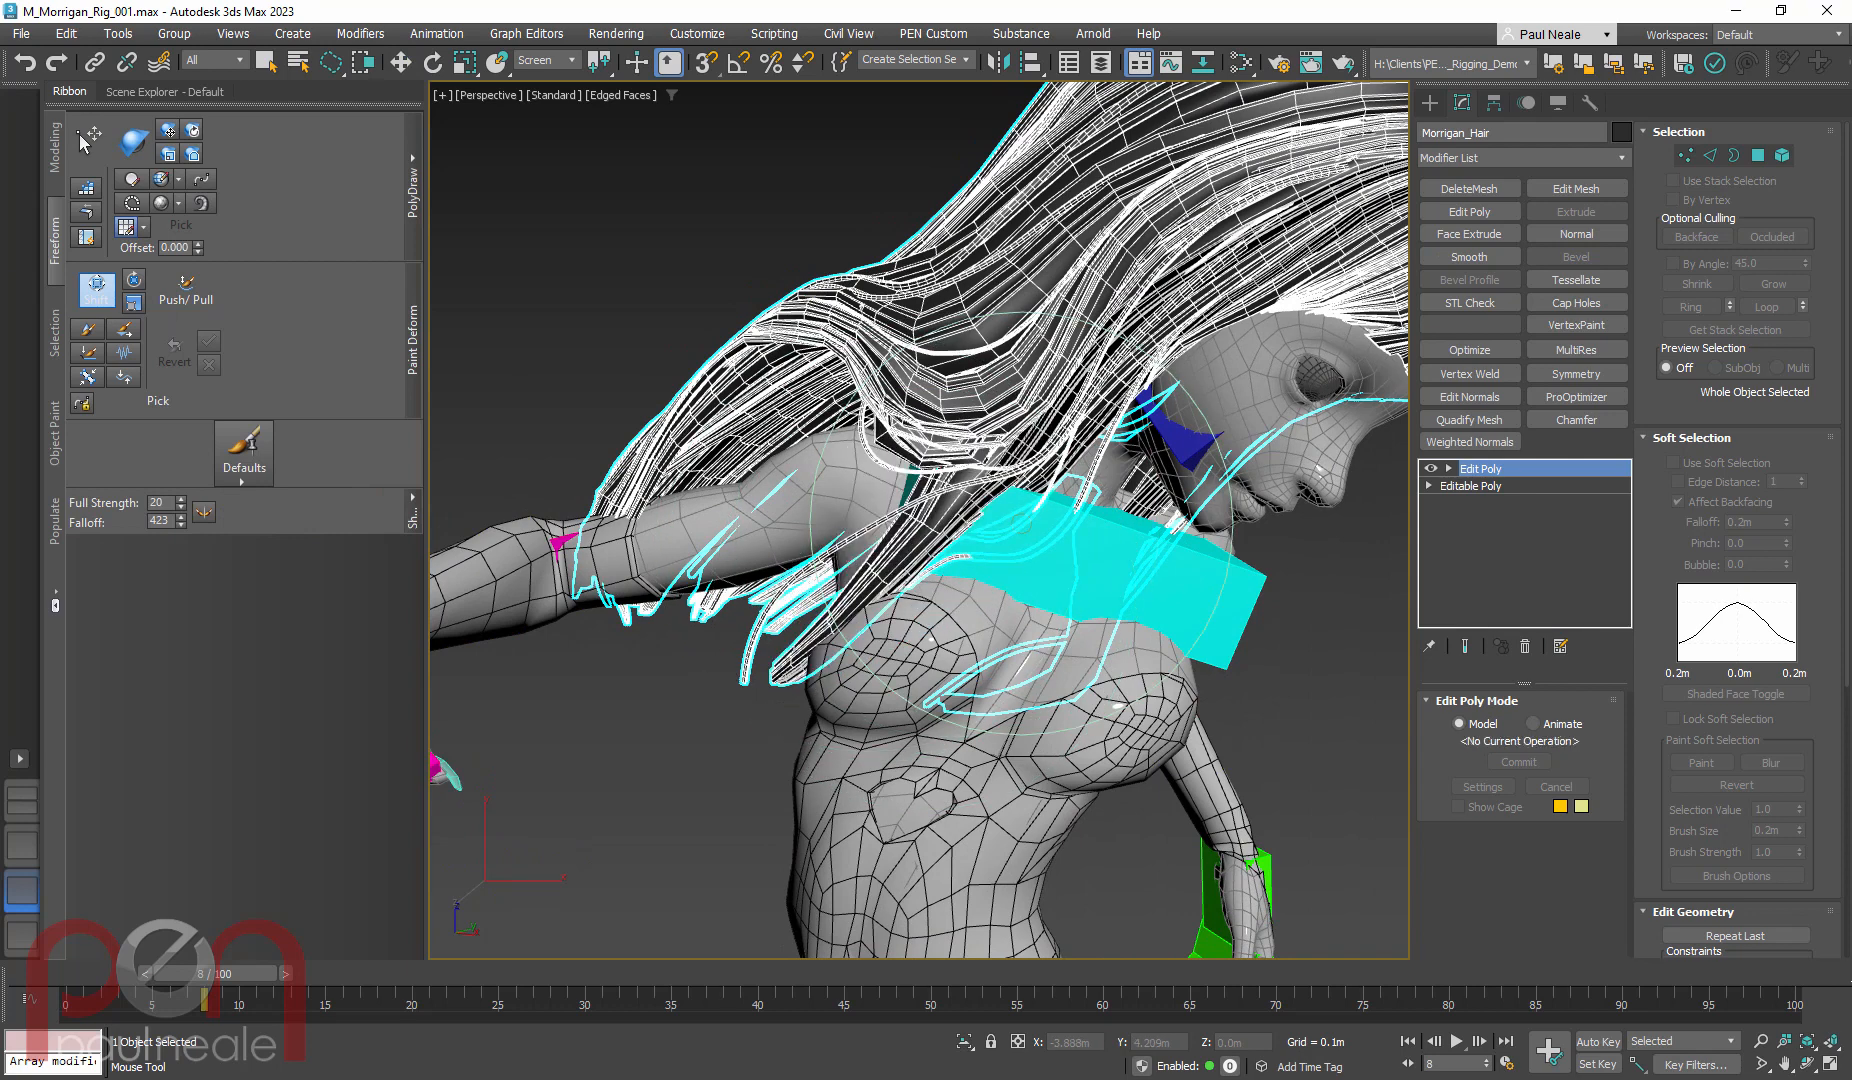
pyautogui.keyDown('alt'); pyautogui.moveTo(946, 526); pyautogui.dragTo(974, 540, button='middle'); pyautogui.keyUp('alt')
pyautogui.moveTo(914, 527); pyautogui.dragTo(861, 525)
pyautogui.moveTo(1002, 531); pyautogui.dragTo(927, 486)
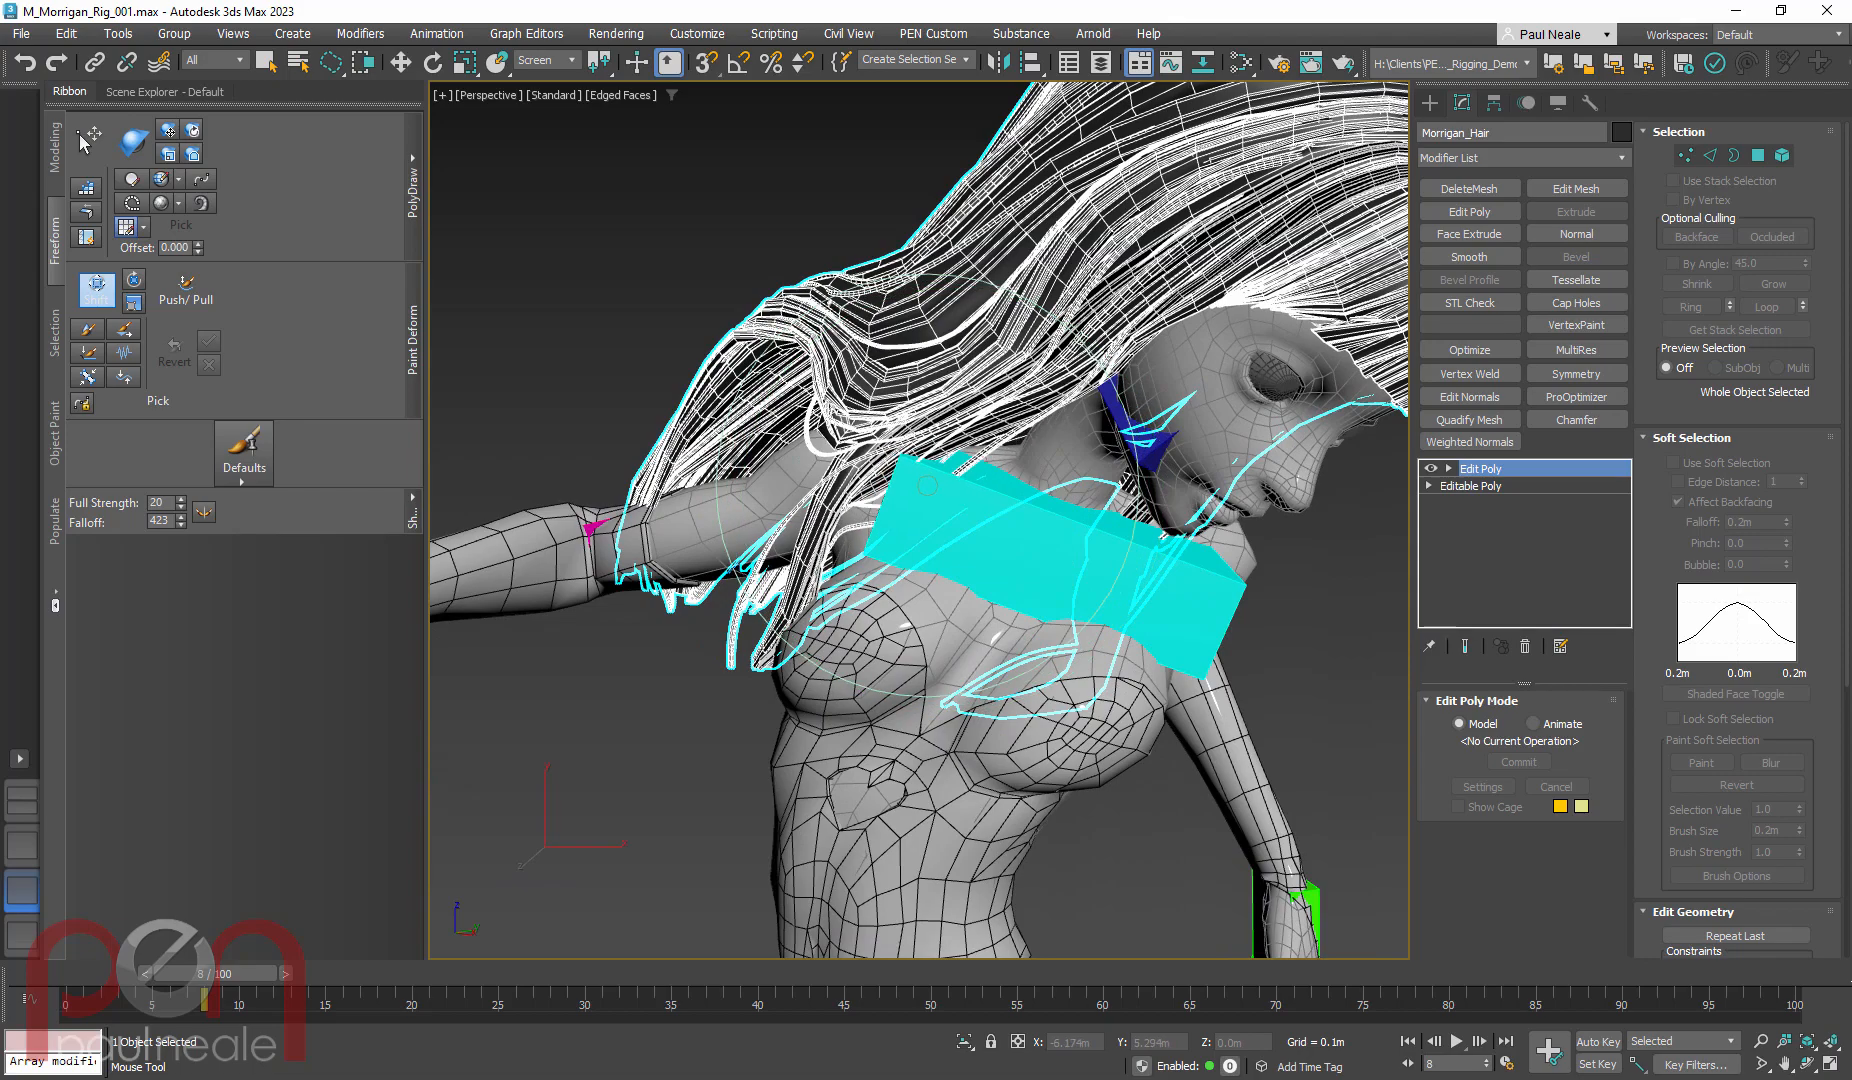
# Widen the Shift brush falloff to 615 and move the lower ends of the hair behind the back inward, clear of the arm
pyautogui.keyDown('alt'); pyautogui.moveTo(936, 501); pyautogui.dragTo(1262, 626, button='middle'); pyautogui.keyUp('alt')
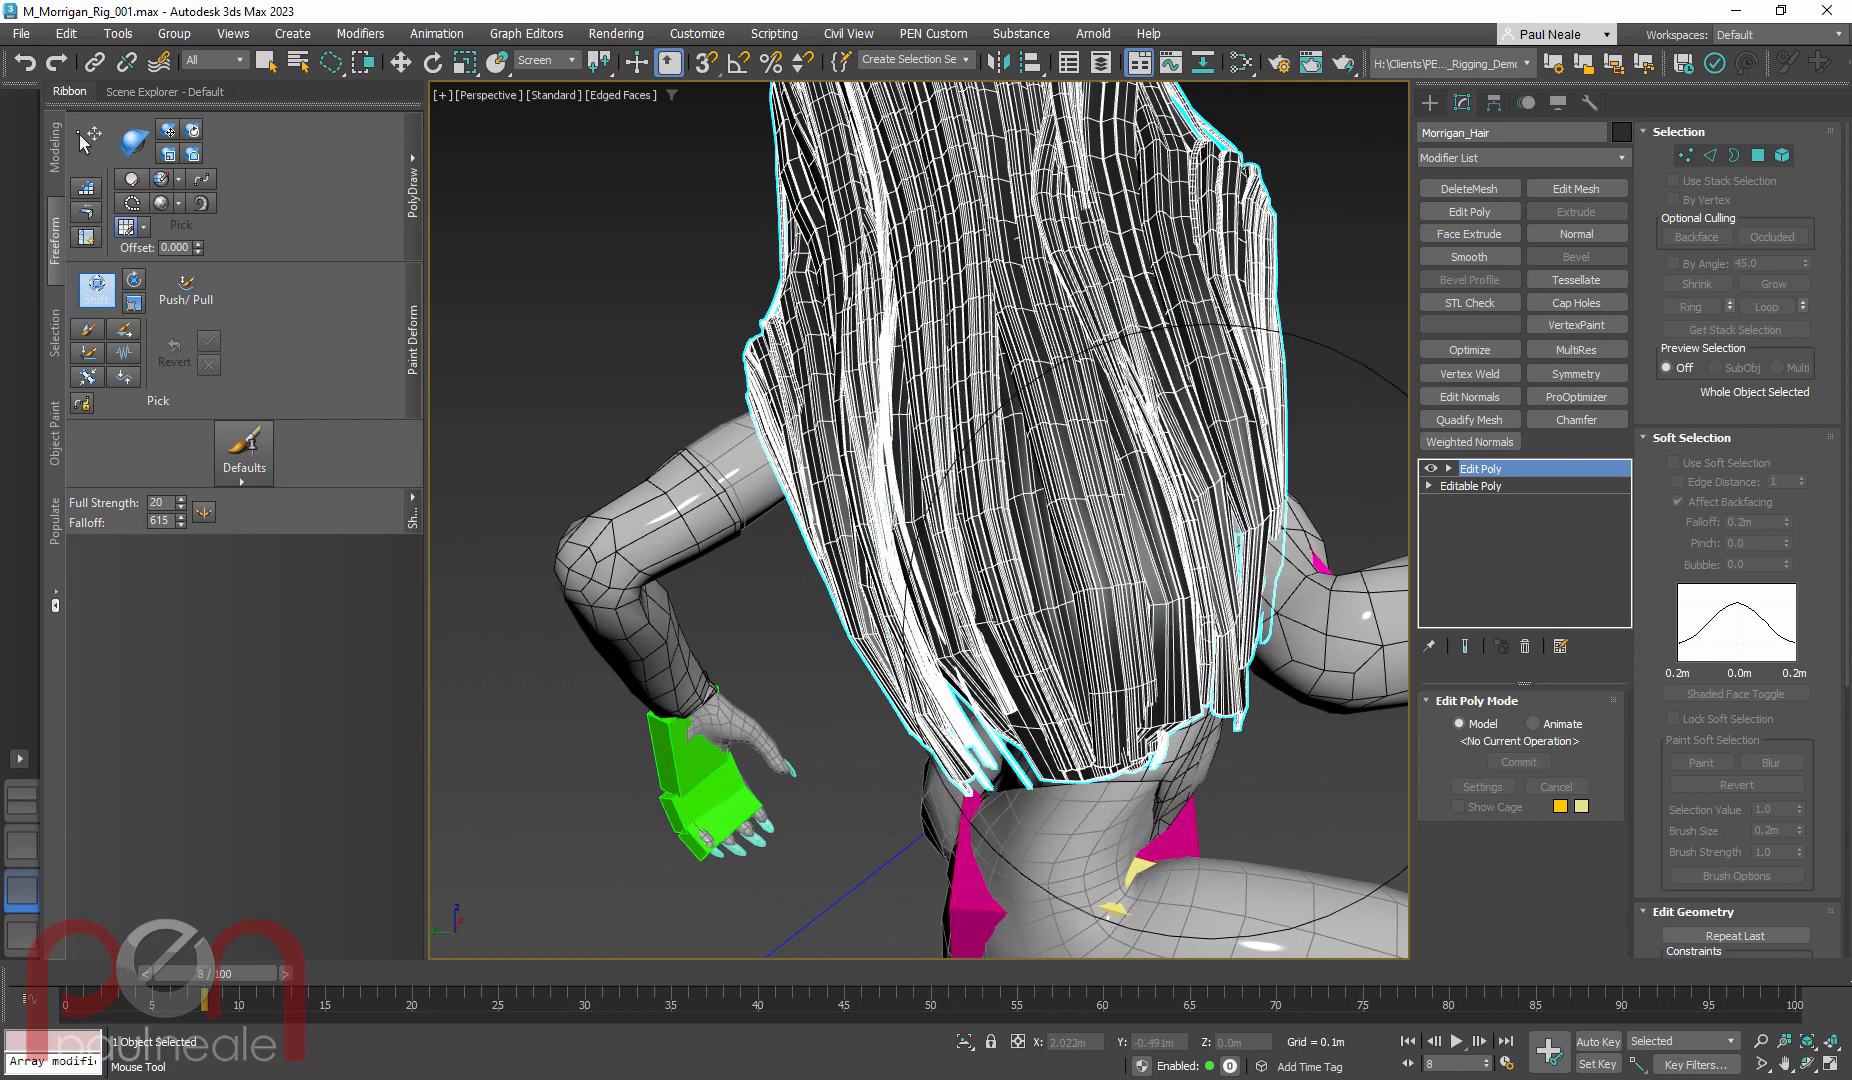
pyautogui.moveTo(1178, 635); pyautogui.dragTo(1125, 690)
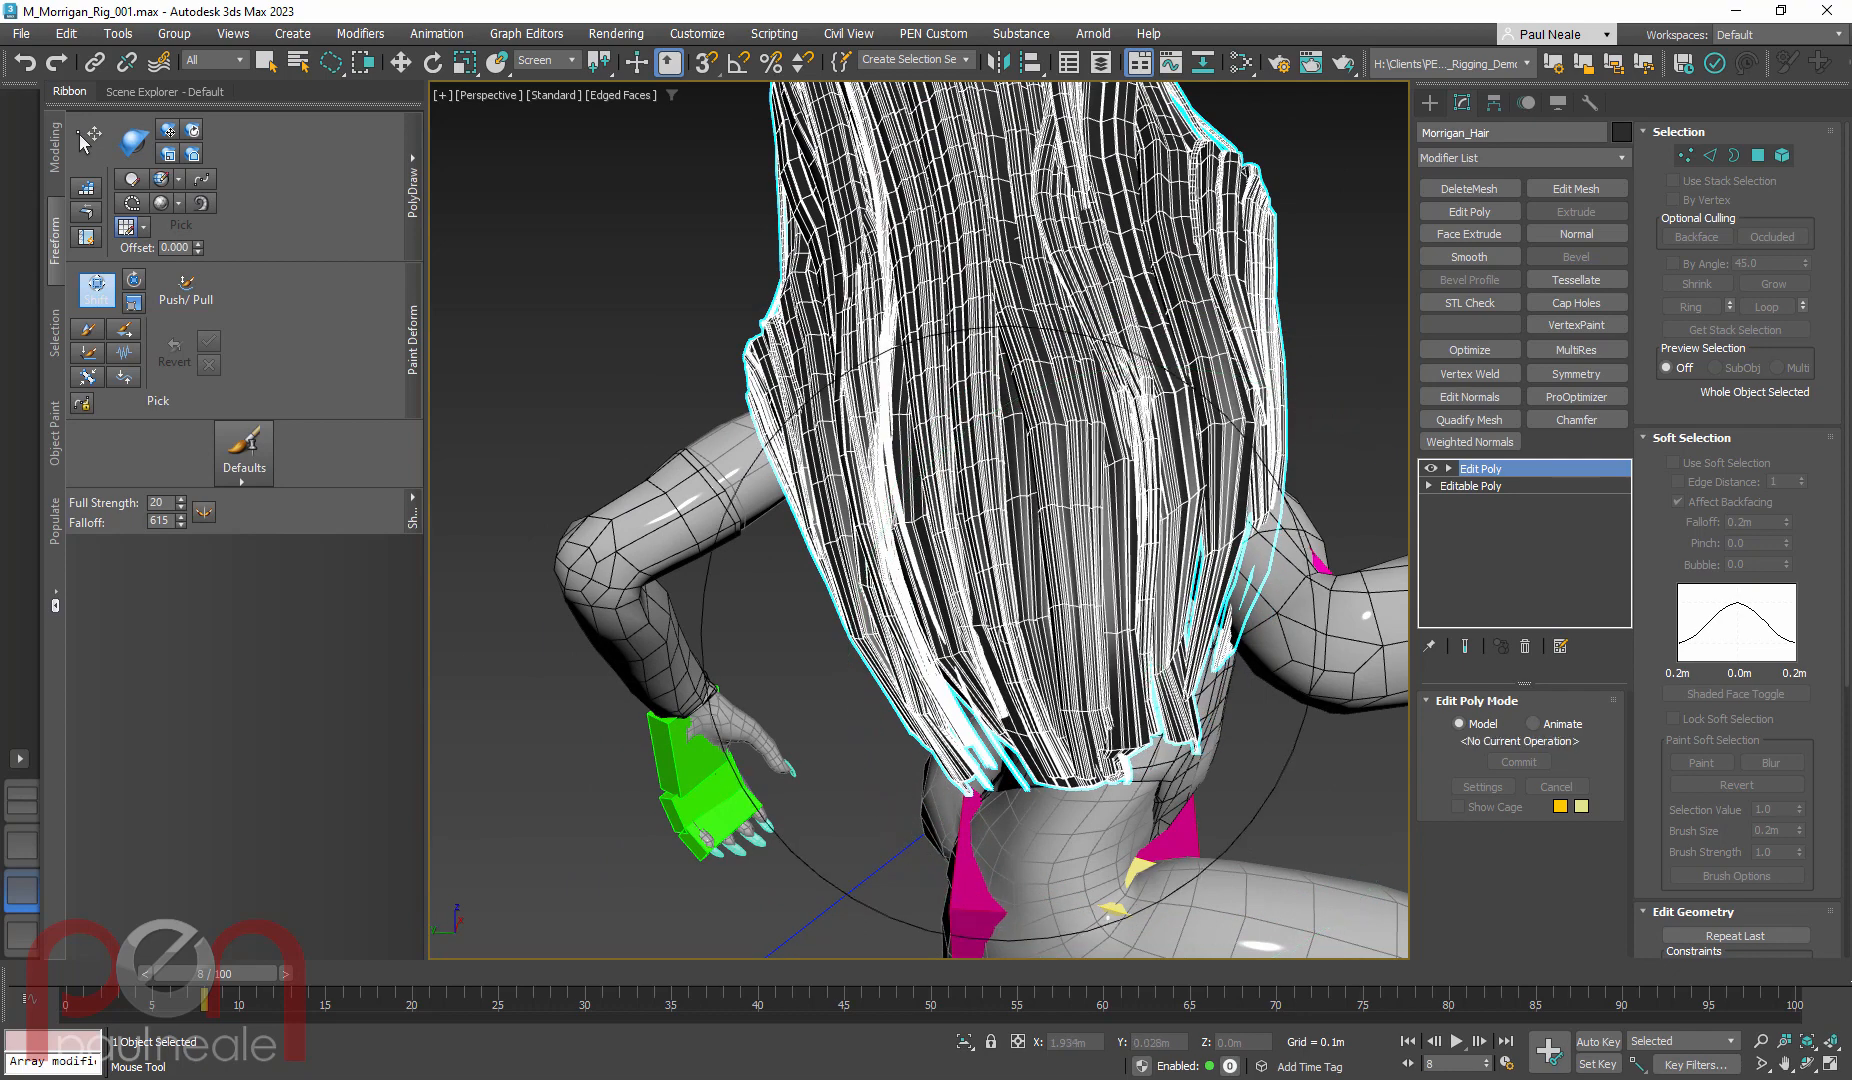
pyautogui.scroll(-5, 1115, 660)
pyautogui.keyDown('alt'); pyautogui.moveTo(950, 620); pyautogui.dragTo(995, 518, button='middle'); pyautogui.keyUp('alt')
pyautogui.moveTo(970, 511); pyautogui.dragTo(883, 528)
# Pull the trailing hair in toward the back and lower it over the upper back, and reduce the brush falloff to 325
pyautogui.keyDown('alt'); pyautogui.moveTo(1108, 517); pyautogui.dragTo(1091, 485, button='middle'); pyautogui.keyUp('alt')
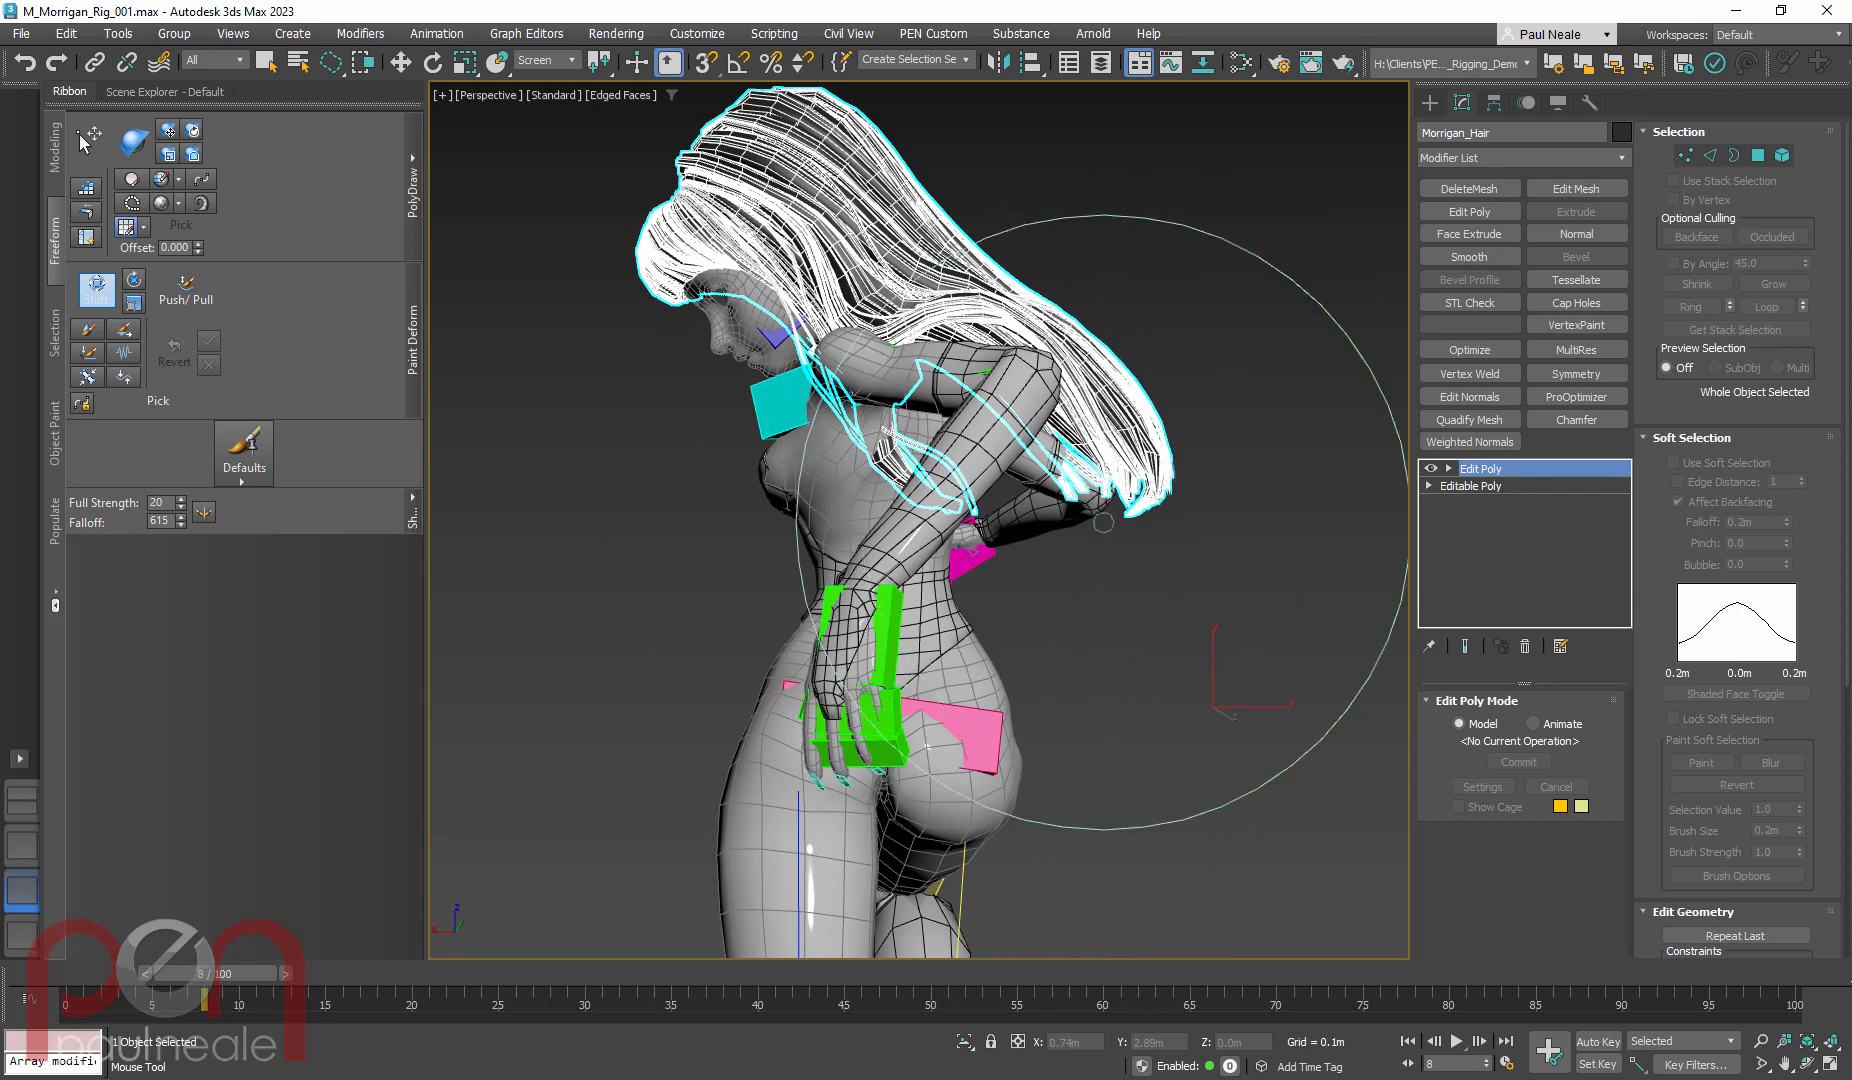
pyautogui.moveTo(1103, 522); pyautogui.dragTo(1008, 565)
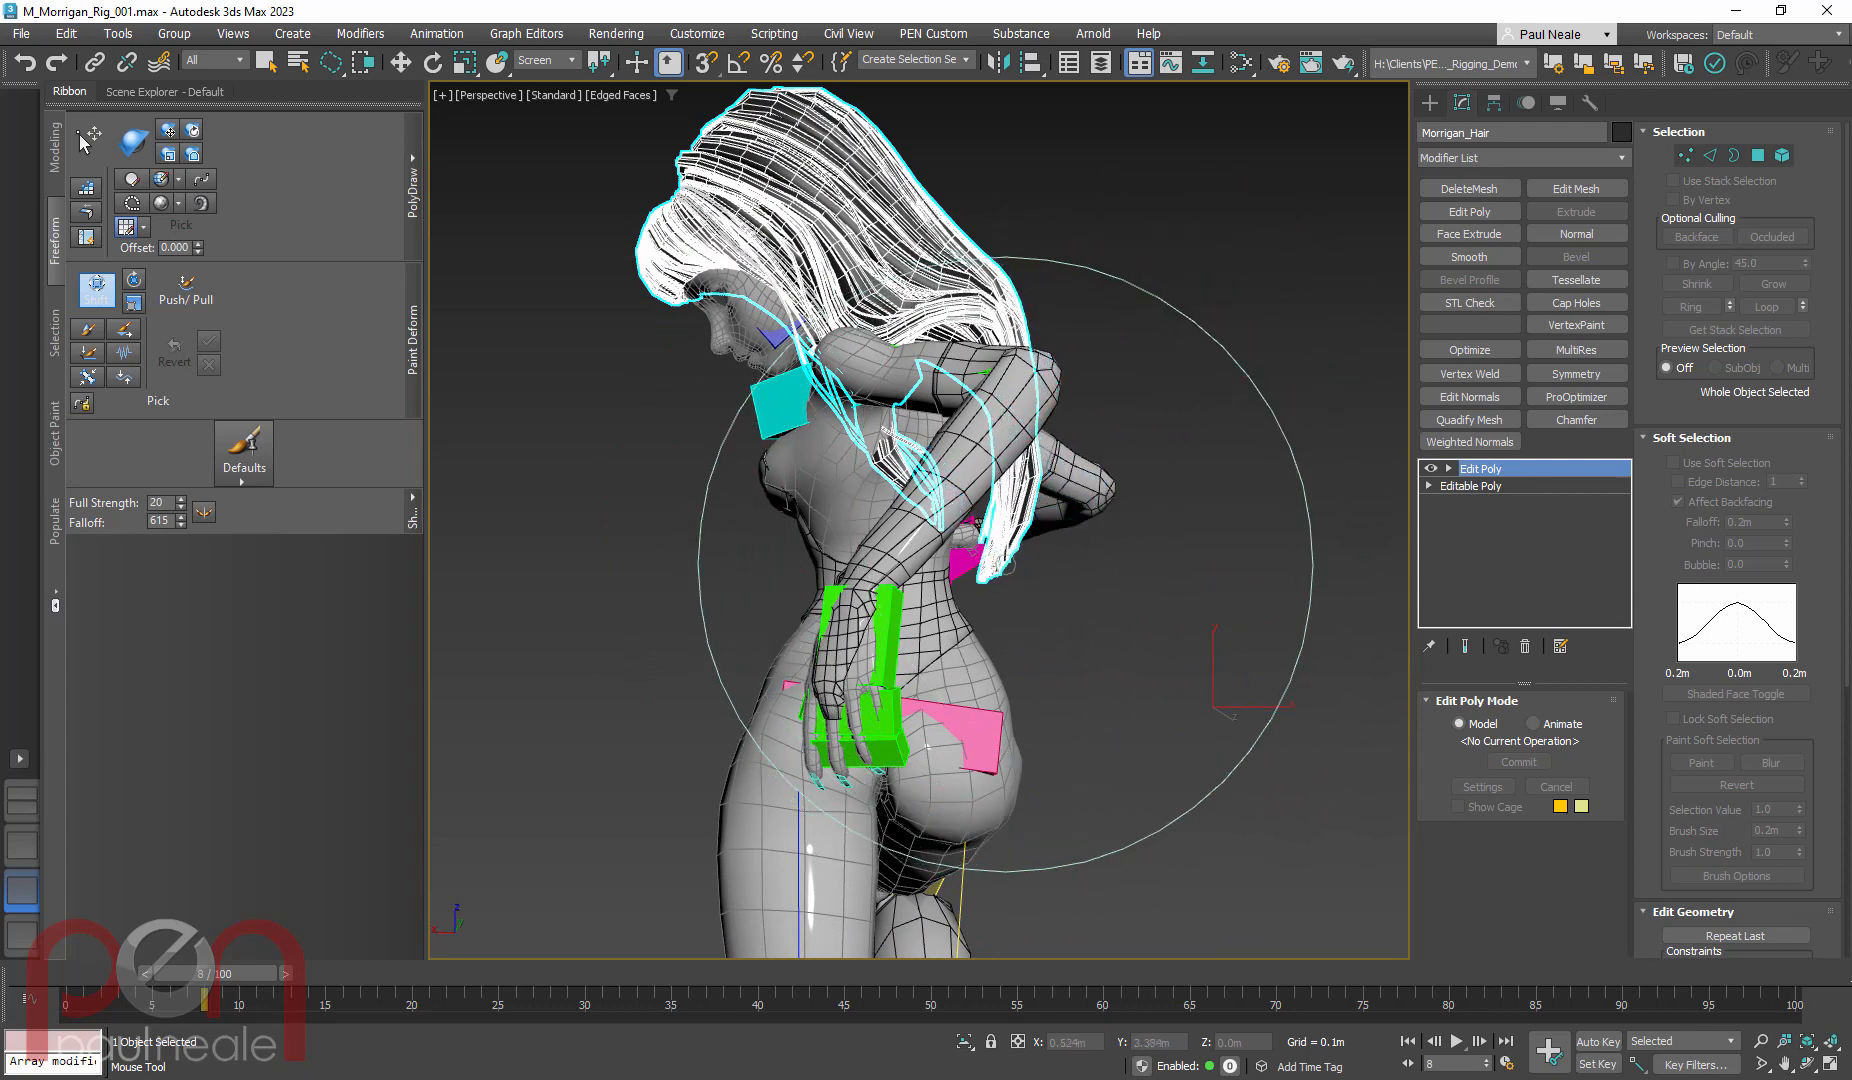
pyautogui.moveTo(1010, 300); pyautogui.dragTo(1002, 360)
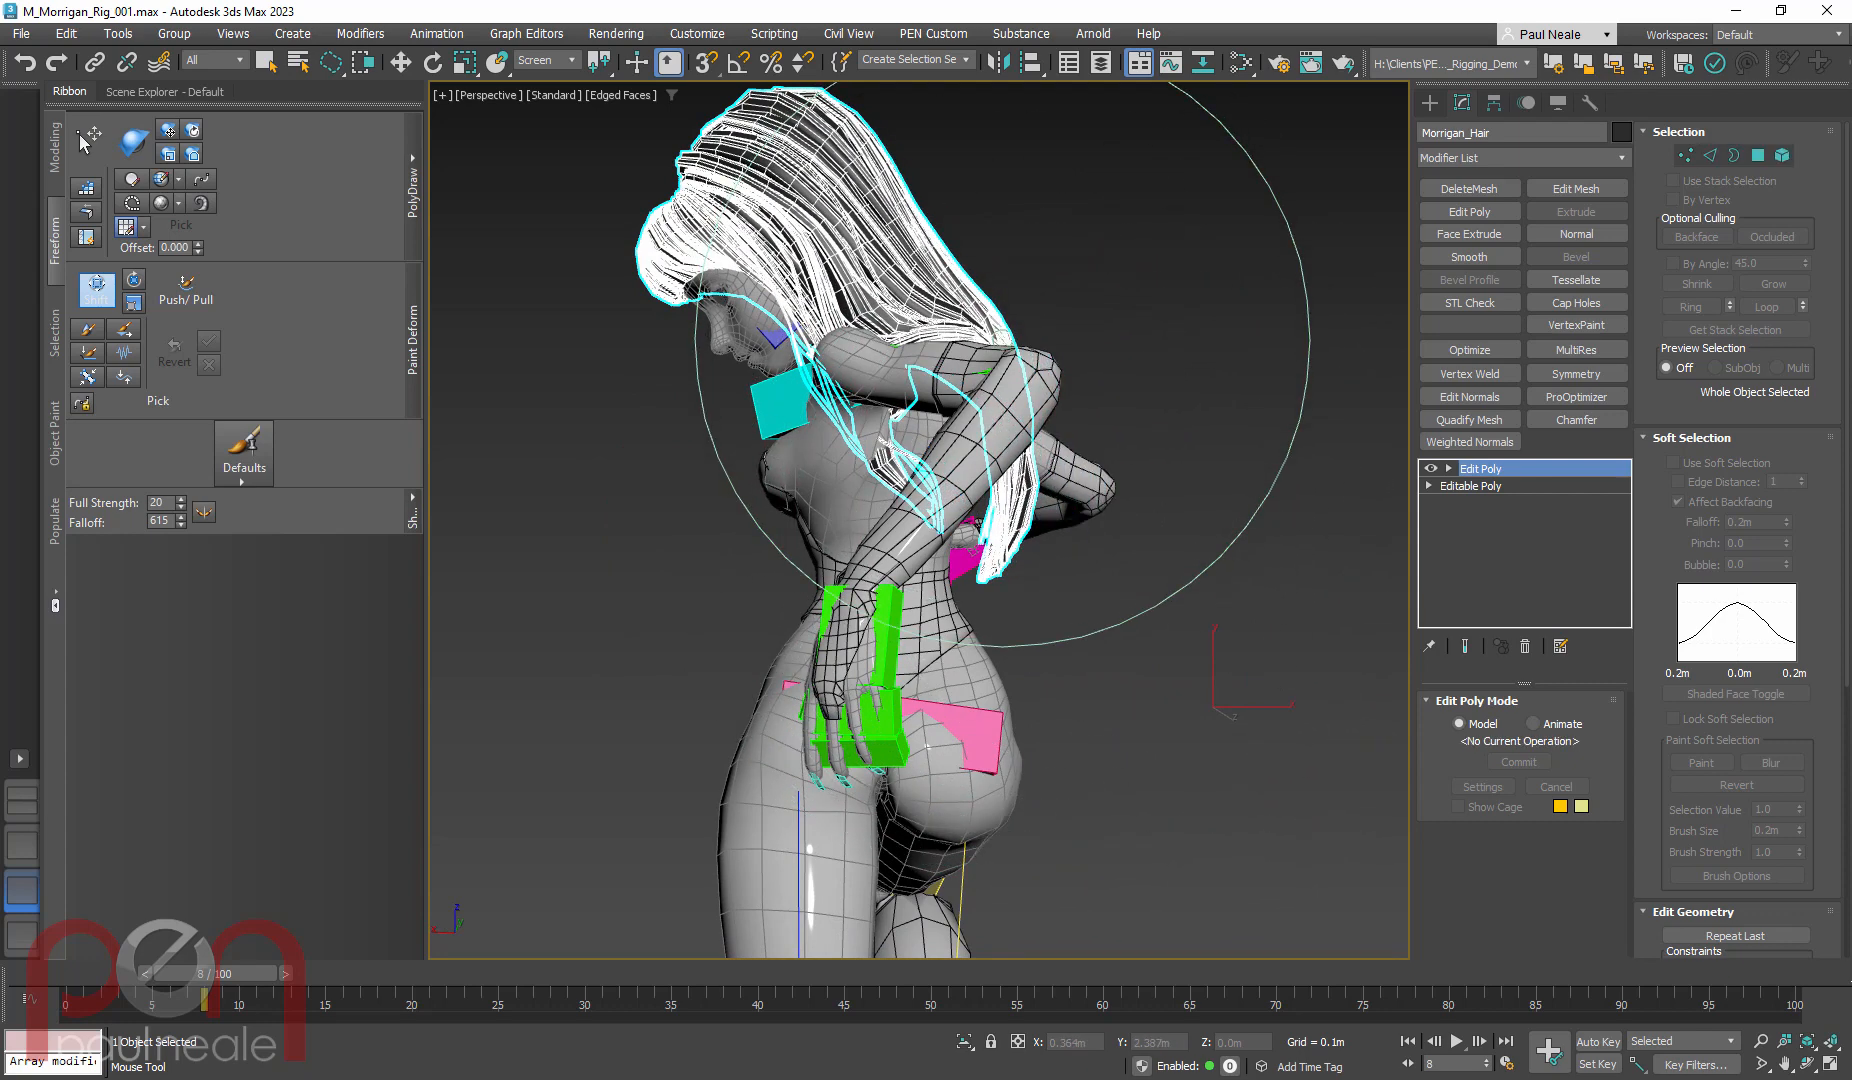
pyautogui.keyDown('alt'); pyautogui.moveTo(952, 508); pyautogui.dragTo(1018, 490, button='middle'); pyautogui.keyUp('alt')
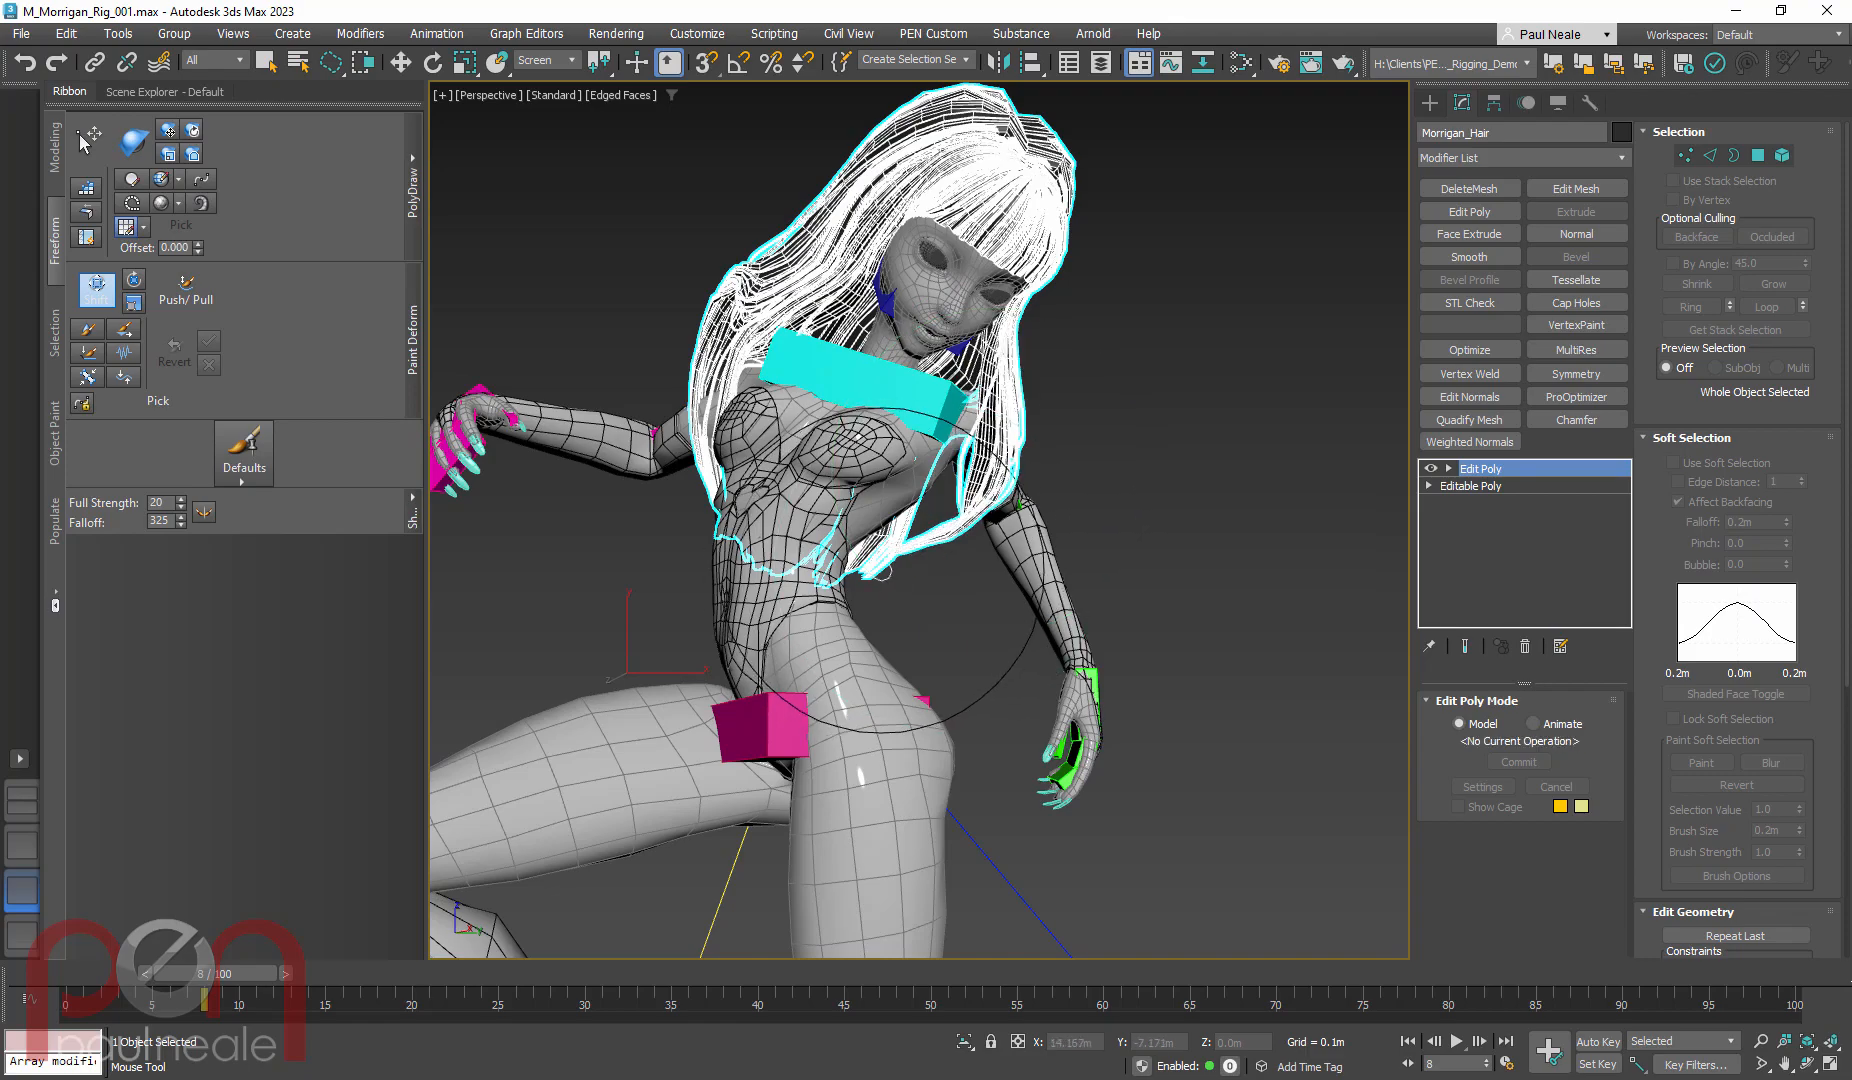
# Toggle the hair's Edit Poly modifier off and on to compare the original hair with the reshaped version
pyautogui.keyDown('alt'); pyautogui.moveTo(880, 572); pyautogui.dragTo(1383, 482, button='middle'); pyautogui.keyUp('alt')
pyautogui.click(1429, 470)
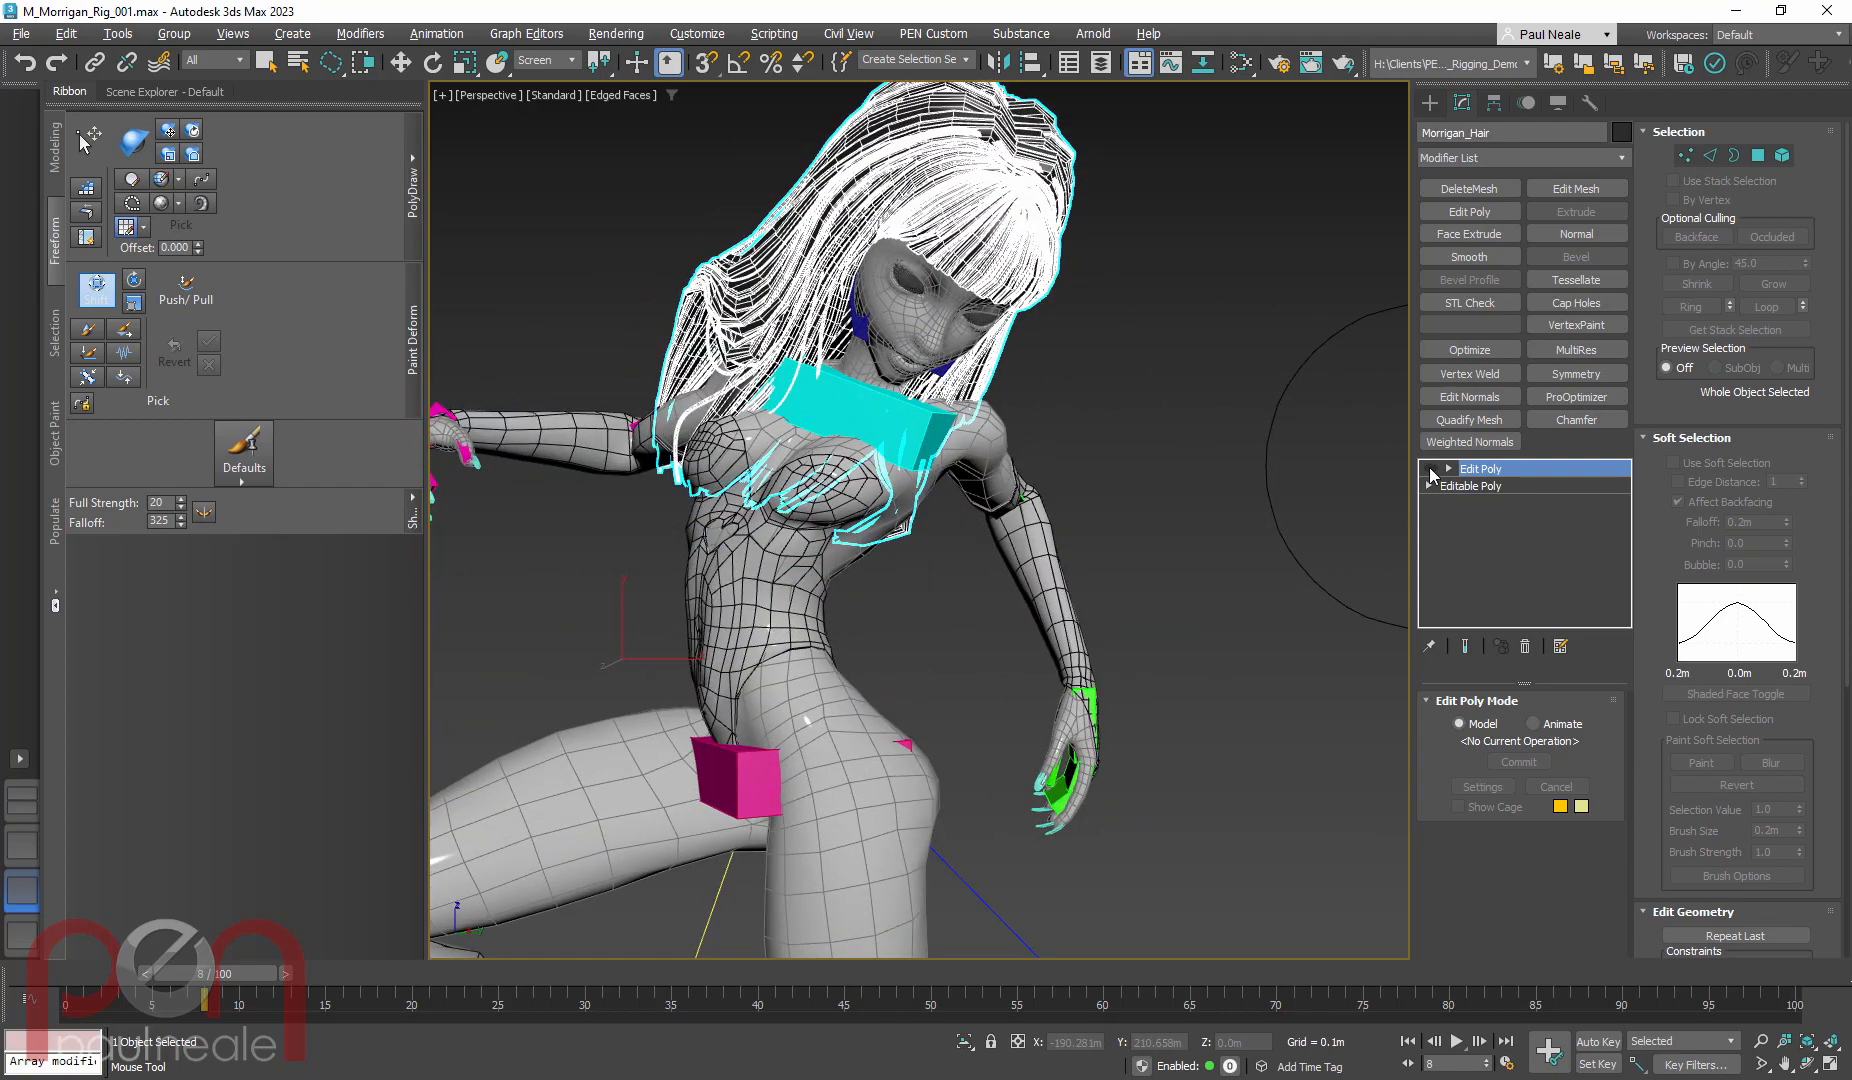
pyautogui.click(1429, 470)
pyautogui.click(1429, 470)
pyautogui.click(1429, 470)
pyautogui.click(1430, 470)
pyautogui.click(1431, 470)
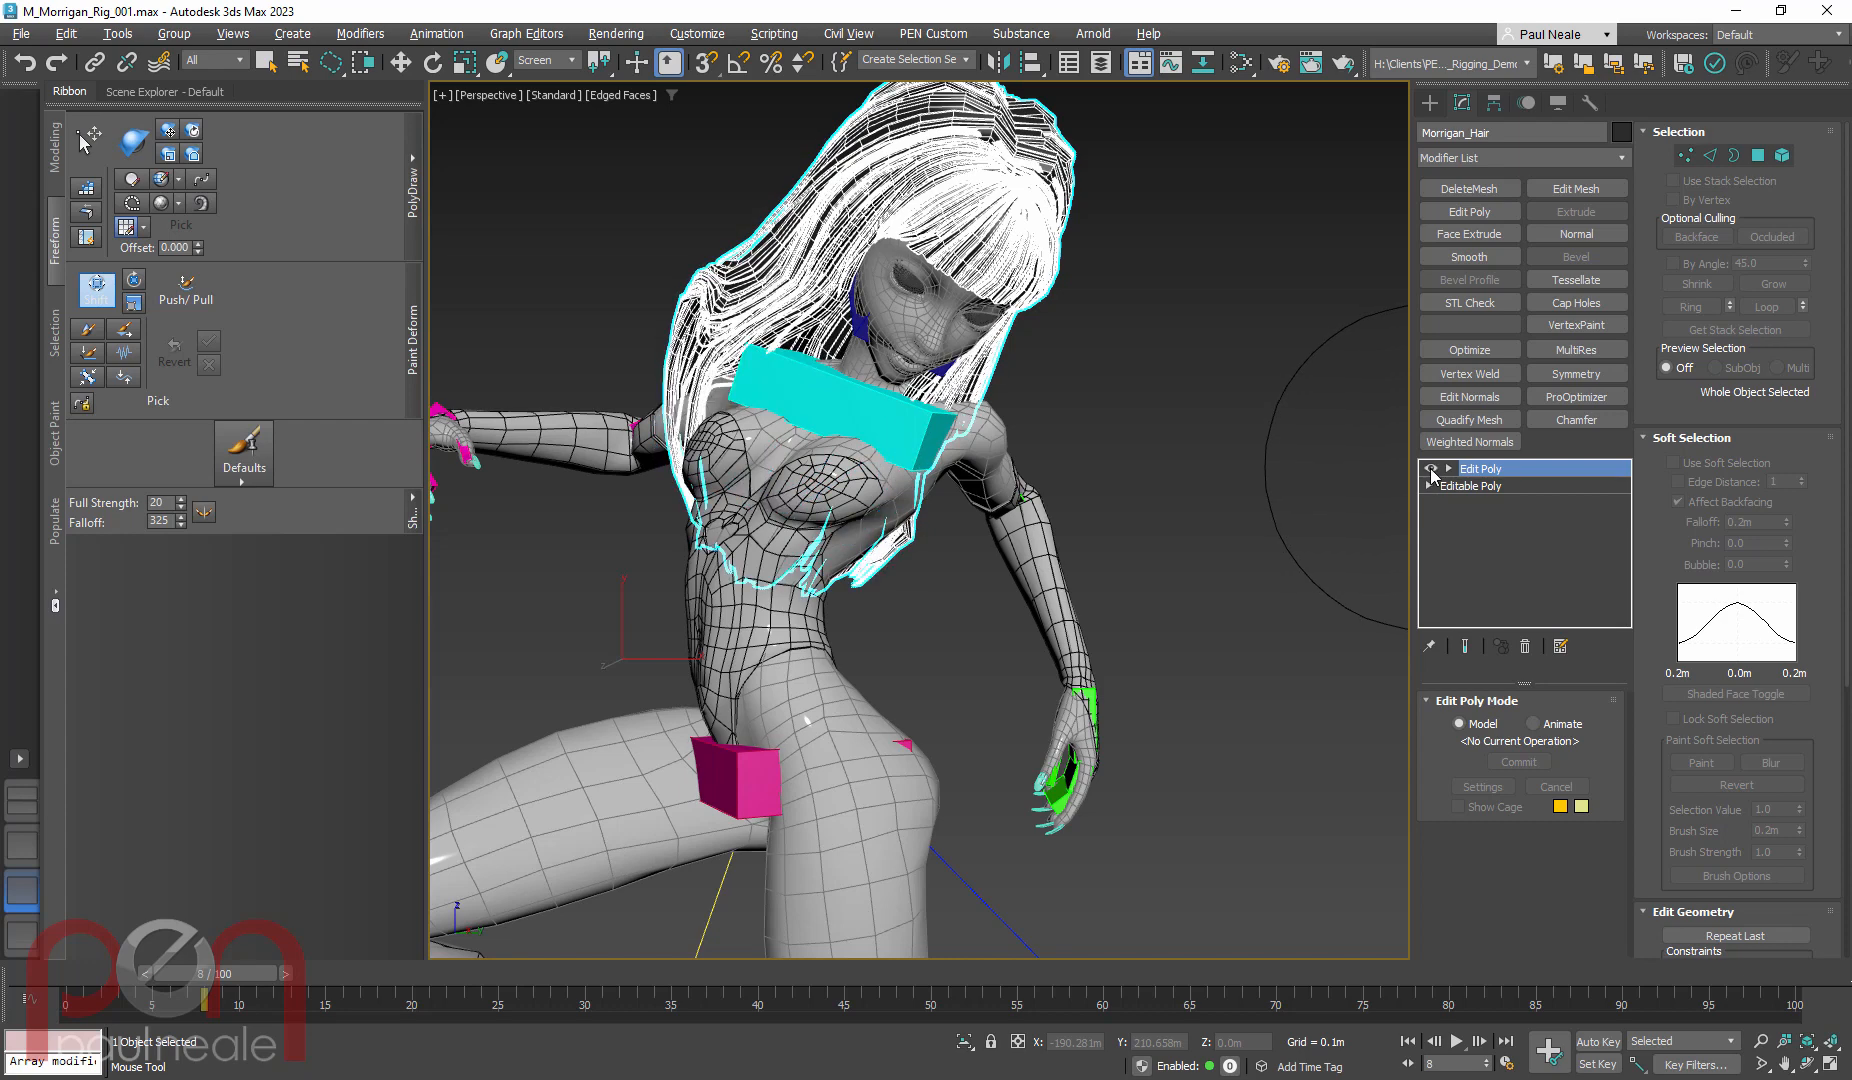
# Rename the hair's Edit Poly modifier to Pose 1 and switch from the Shift brush to the Move tool
pyautogui.rightClick(1510, 470)
pyautogui.click(1559, 485)
pyautogui.scroll(-2, 996, 602)
pyautogui.moveTo(995, 655)
pyautogui.keyDown('alt'); pyautogui.mouseDown(button='middle')
pyautogui.moveTo(957, 630)
pyautogui.moveTo(722, 611)
pyautogui.moveTo(1065, 600)
pyautogui.moveTo(1010, 560)
pyautogui.moveTo(1061, 532)
pyautogui.mouseUp(button='middle'); pyautogui.keyUp('alt')
pyautogui.press('w')
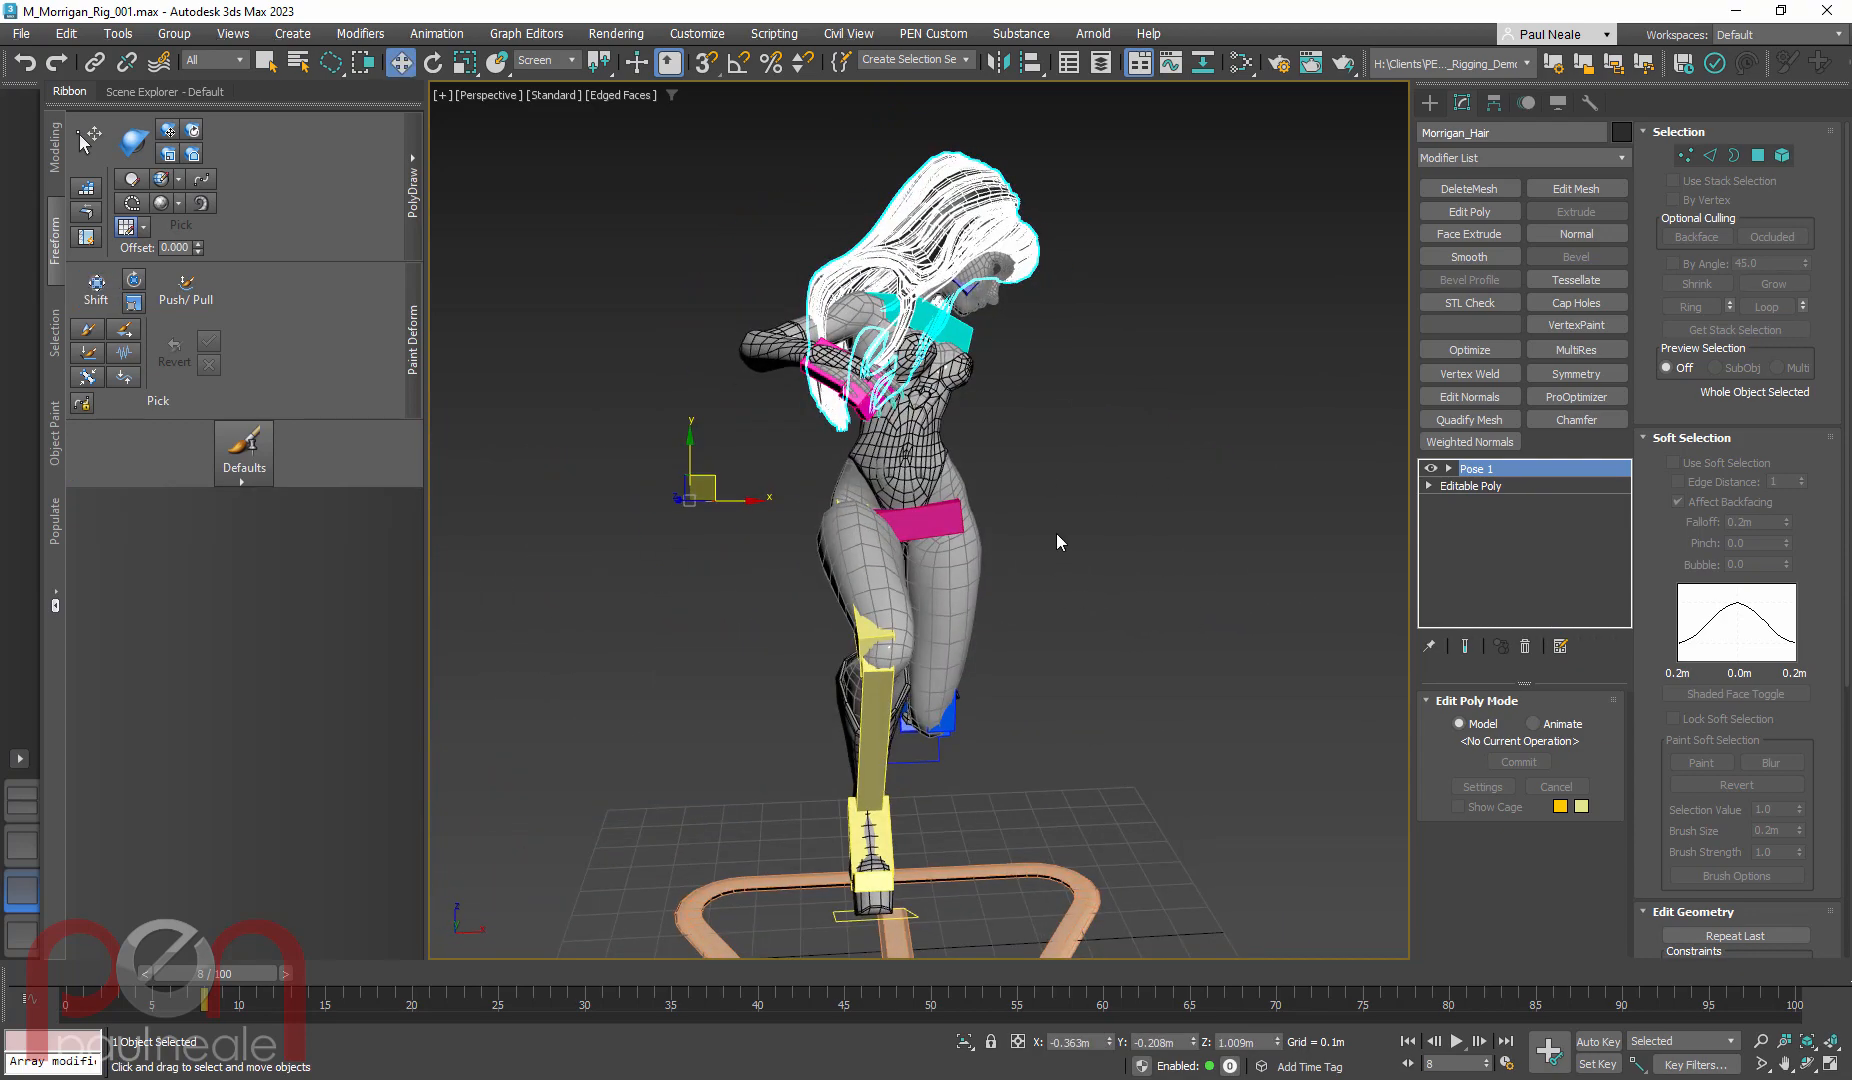